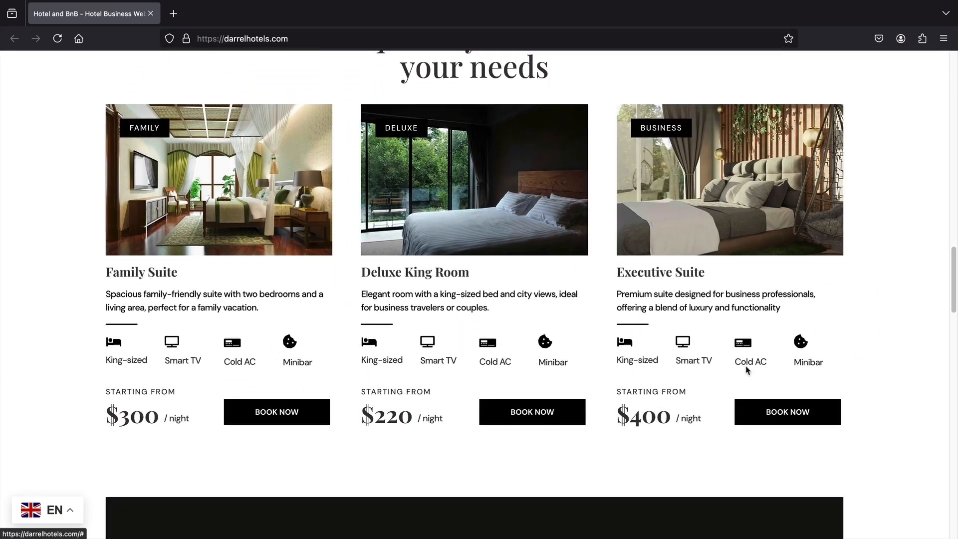
middle_click(909, 303)
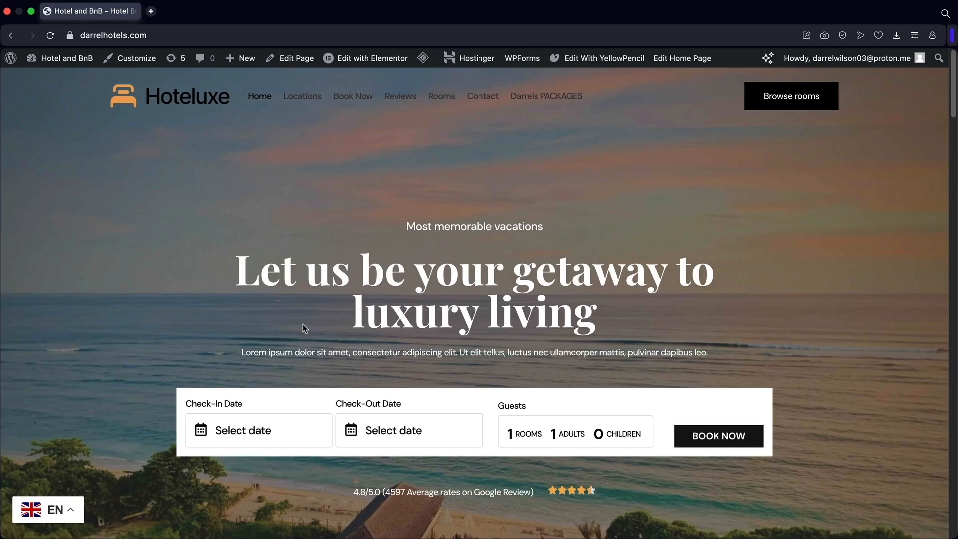
Switch the hotel website's language to Chinese (Simplified)
left_click(70, 509)
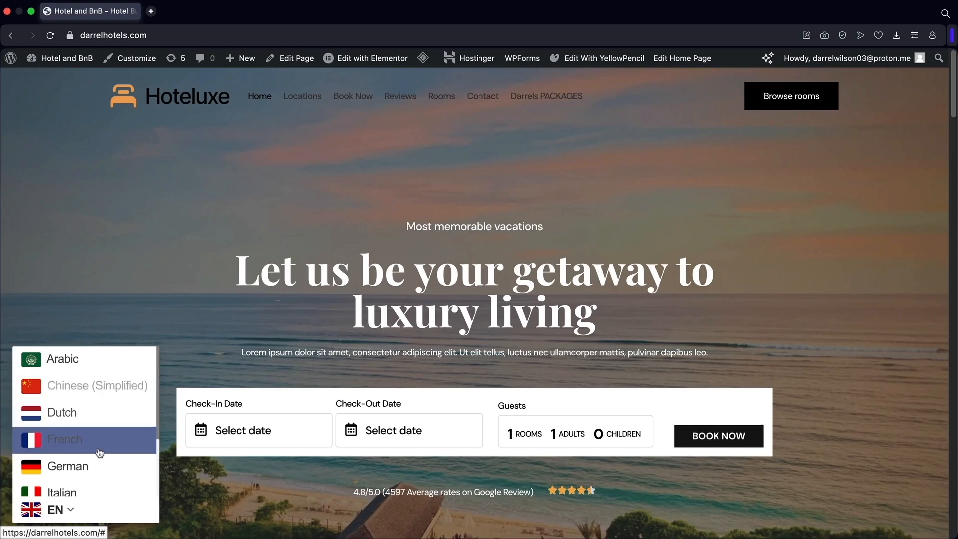
scroll(100, 451, "down", 3)
scroll(100, 459, "up", 3)
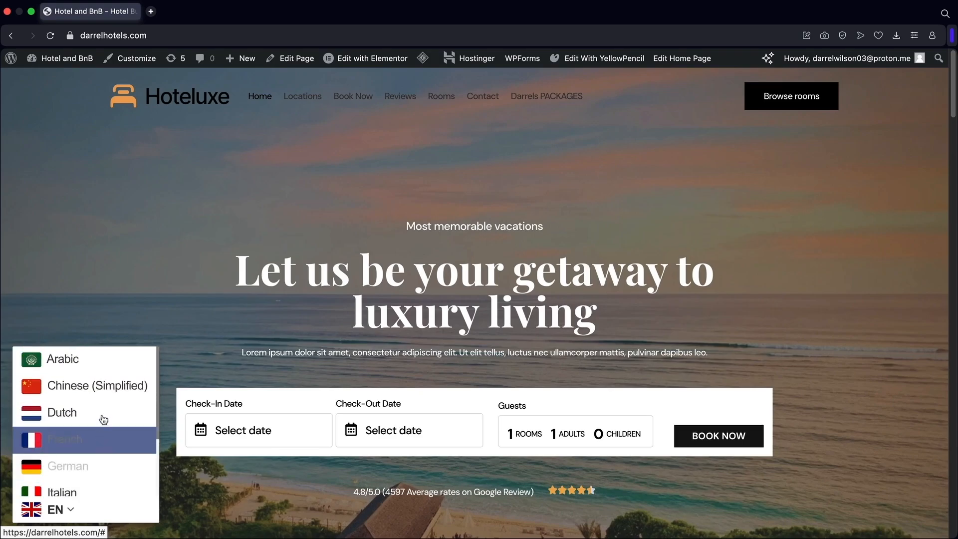
left_click(106, 385)
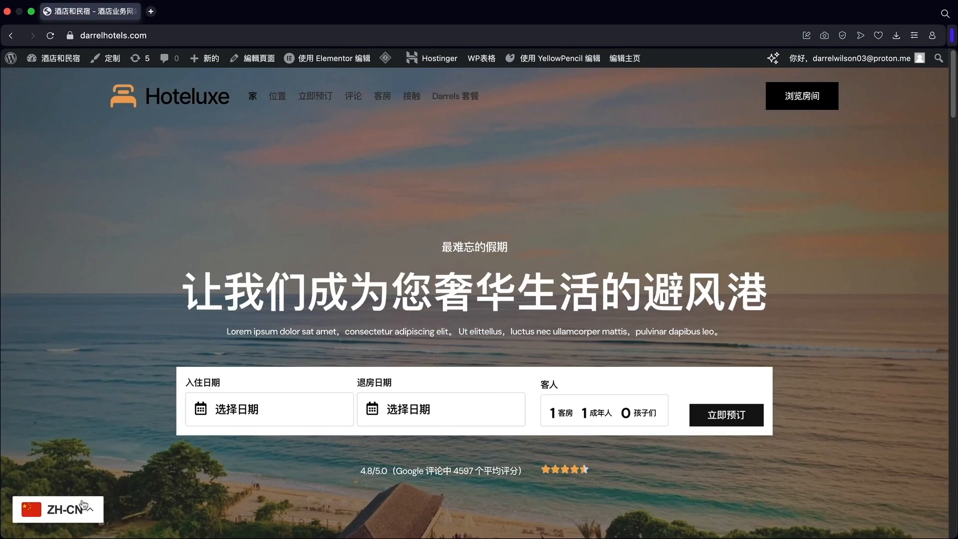
Switch the hotel website's language to Portuguese and return it to English
left_click(84, 504)
scroll(76, 452, "down", 3)
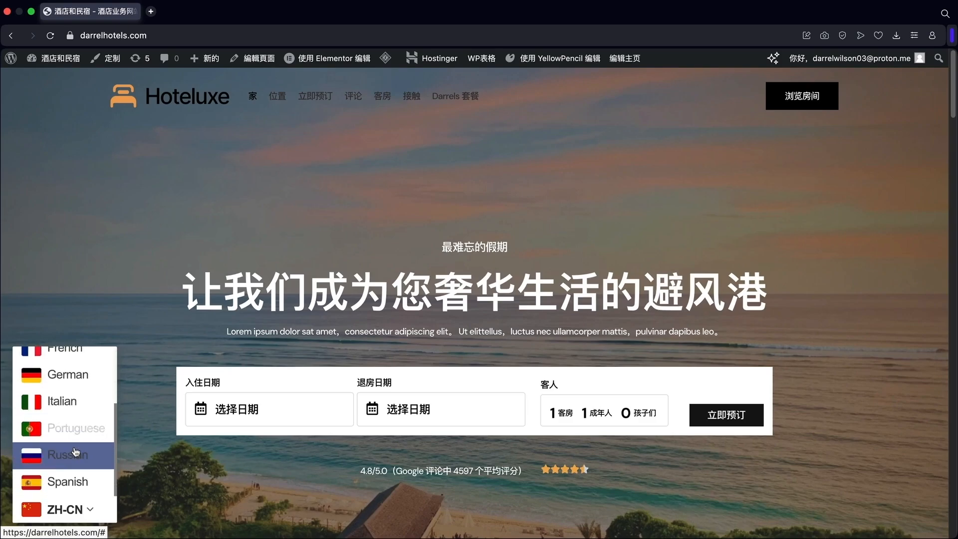
left_click(78, 431)
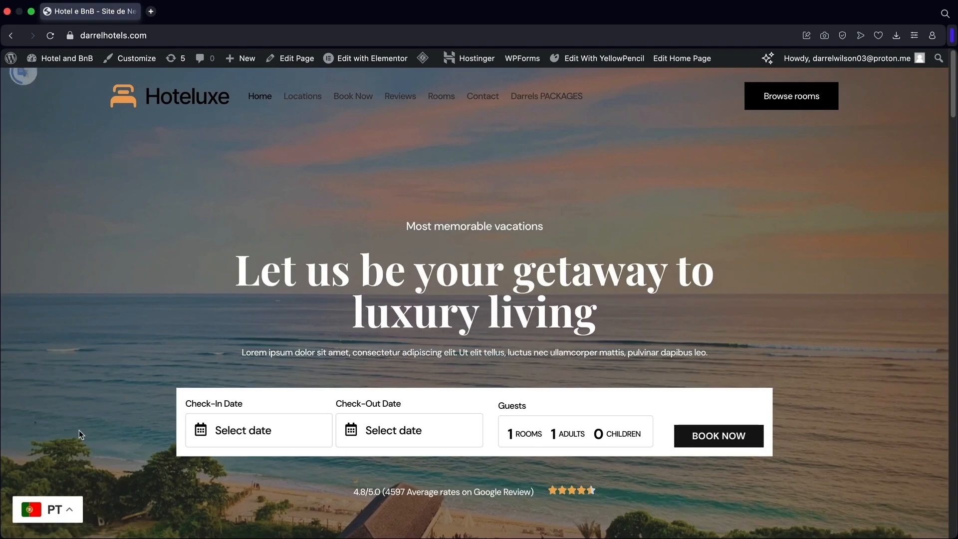
left_click(69, 512)
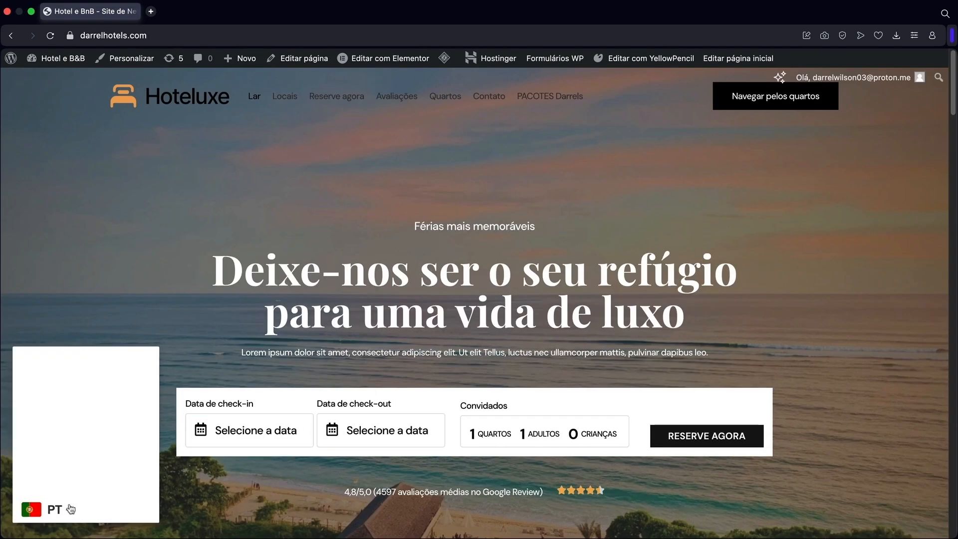
left_click(90, 369)
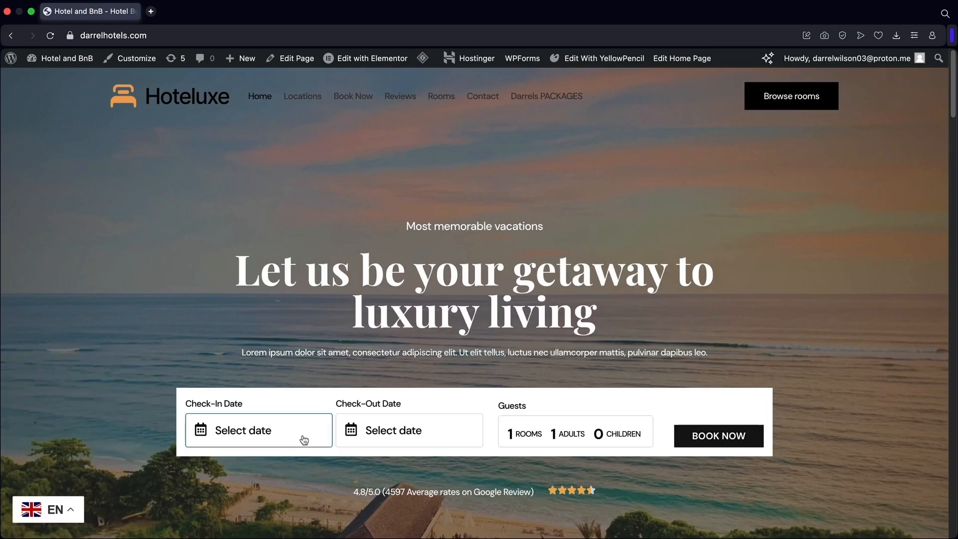
Choose 20 November 2024 as the check-in date in the booking form and search for available rooms
scroll(242, 329, "down", 2)
left_click(246, 313)
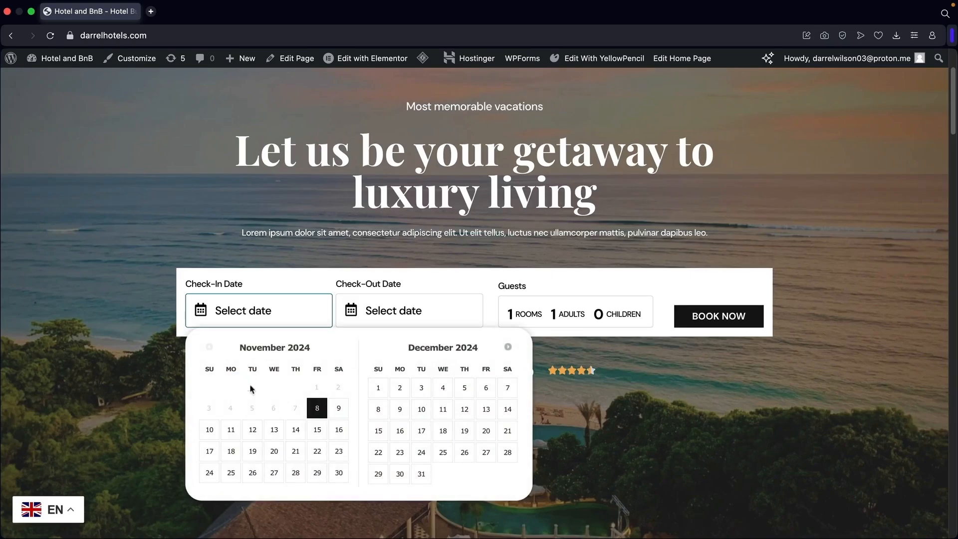
left_click(282, 454)
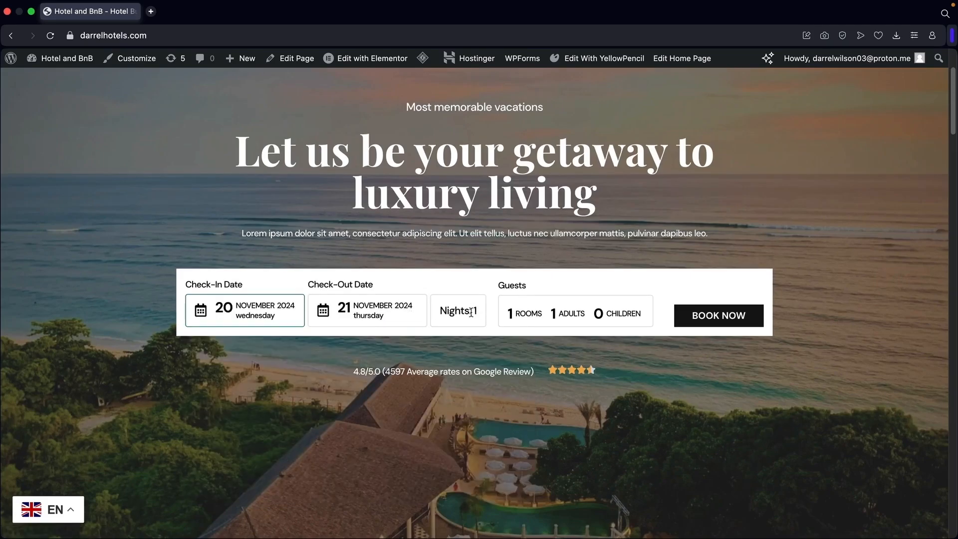
left_click(547, 318)
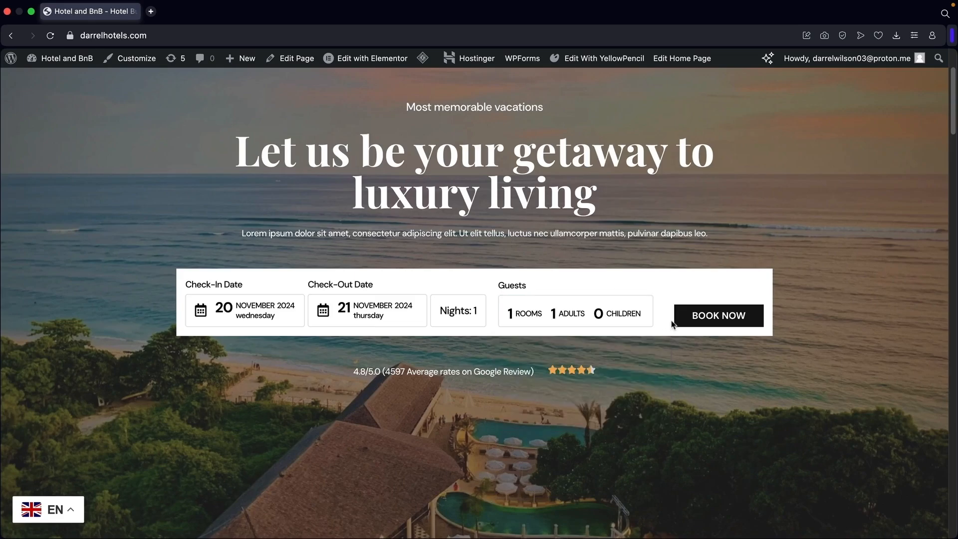
left_click(711, 322)
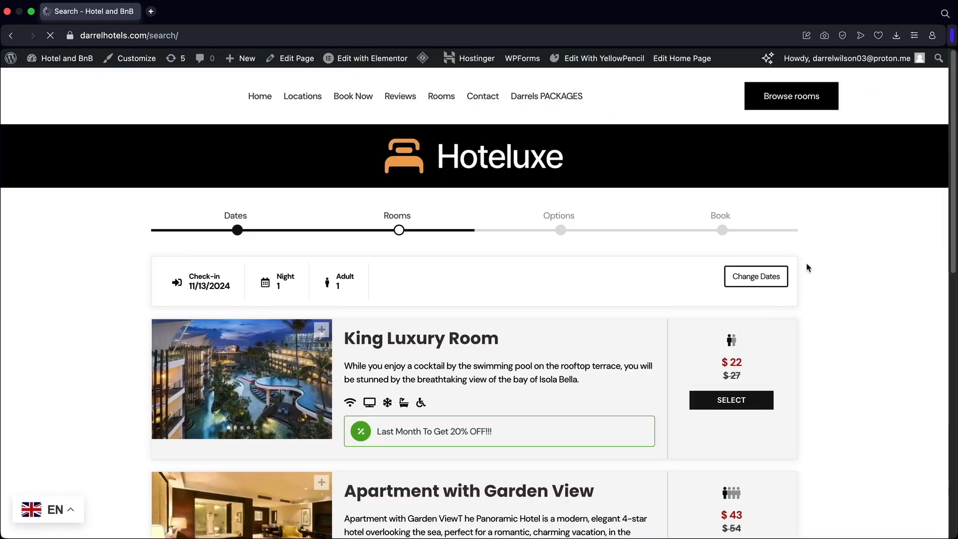
Look through the available rooms in the search results, including the King Luxury Room's name and description
scroll(808, 263, "down", 2)
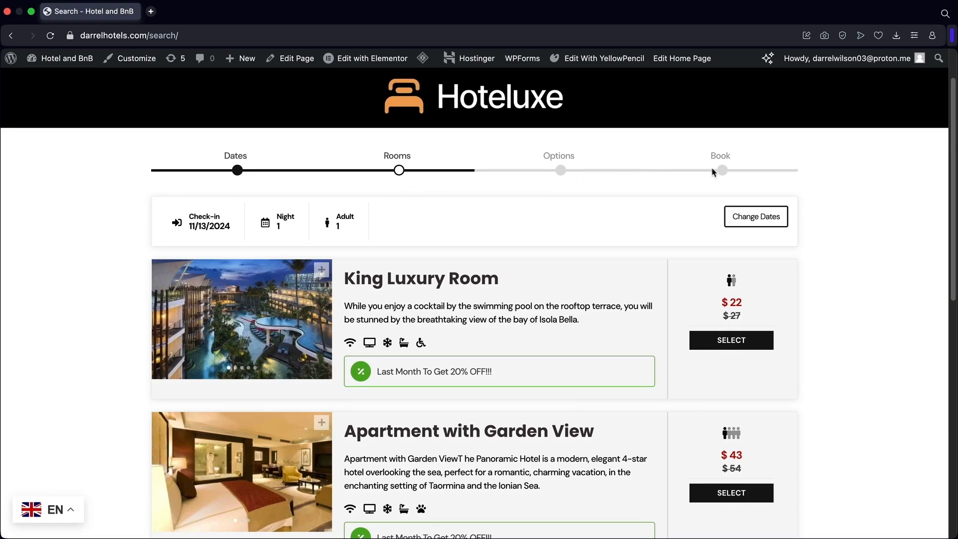
scroll(499, 376, "down", 5)
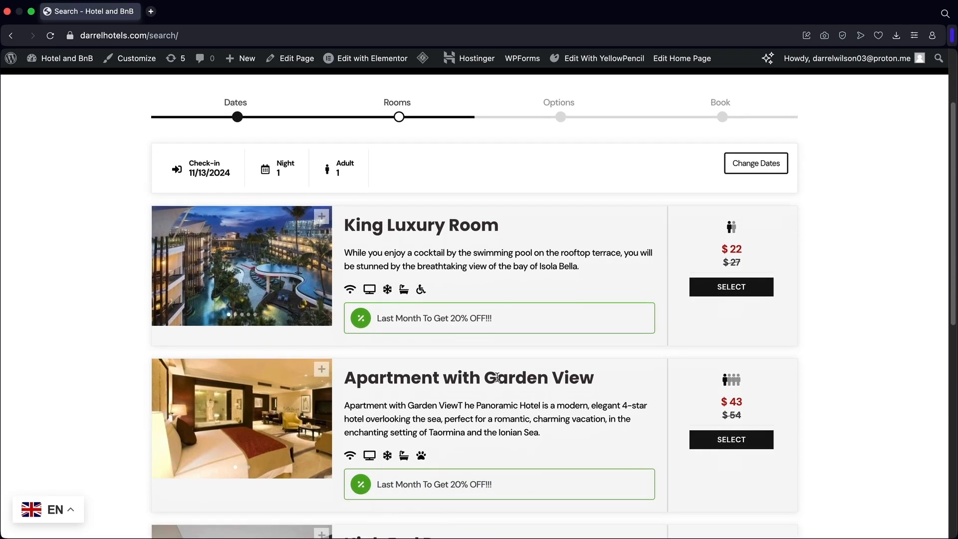
scroll(482, 370, "down", 1)
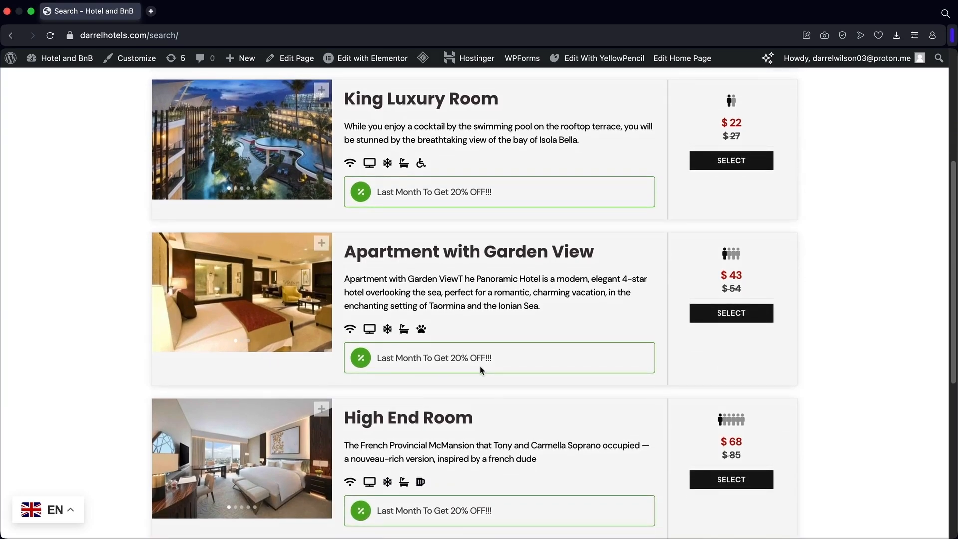
mouse_move(283, 298)
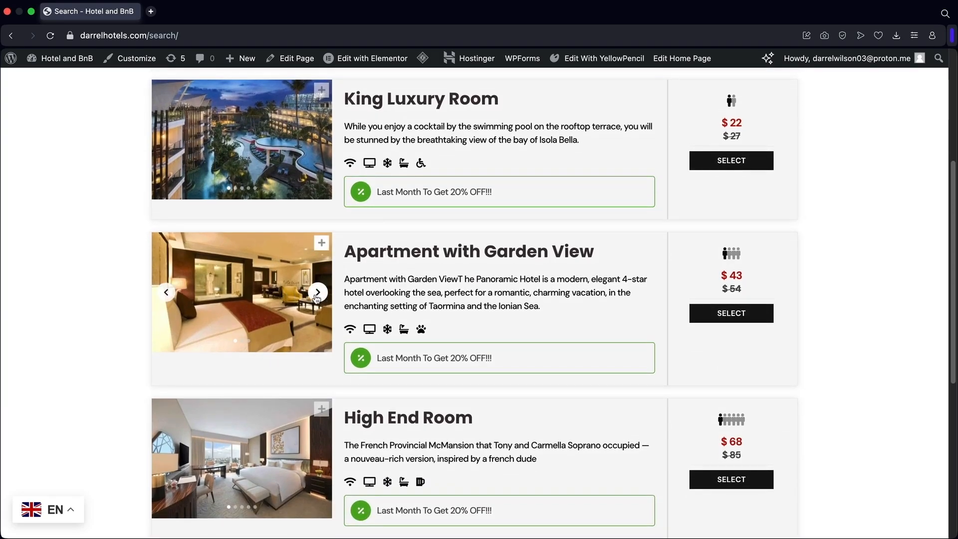
scroll(318, 297, "up", 5)
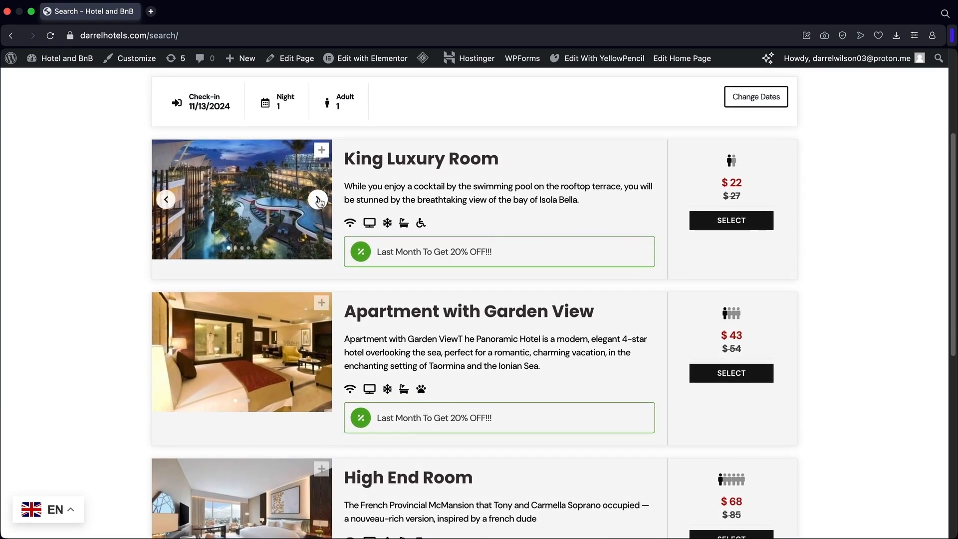
left_click_drag(355, 161, 501, 161)
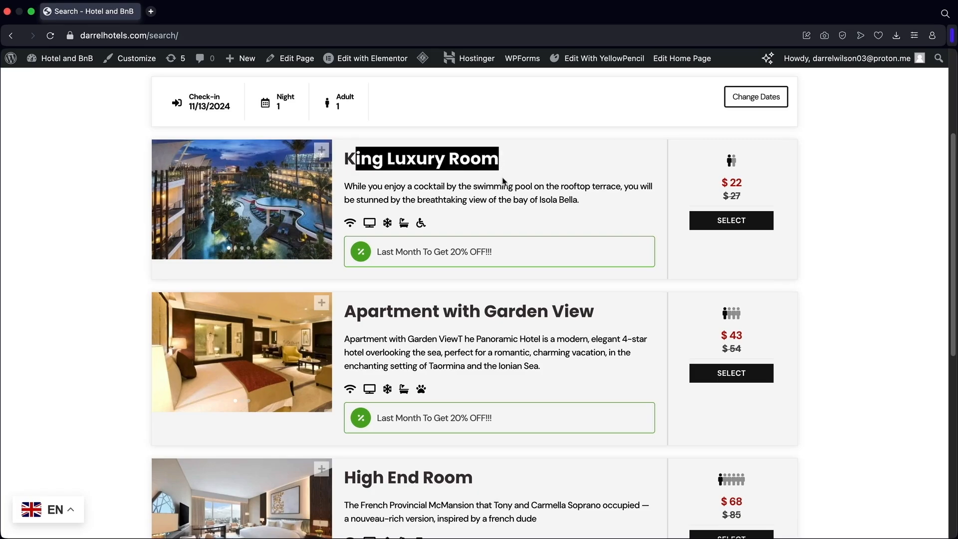
left_click(553, 195)
left_click_drag(582, 206, 344, 185)
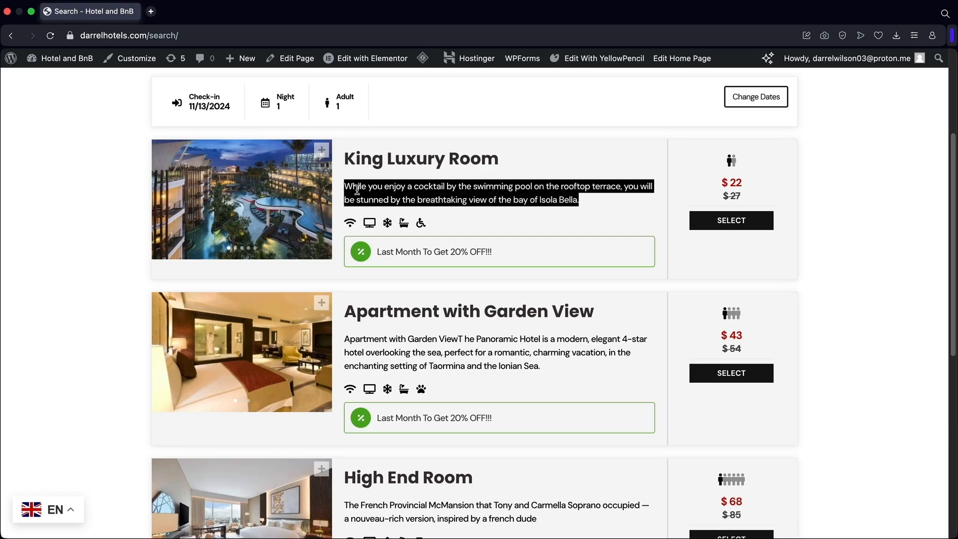
left_click(457, 215)
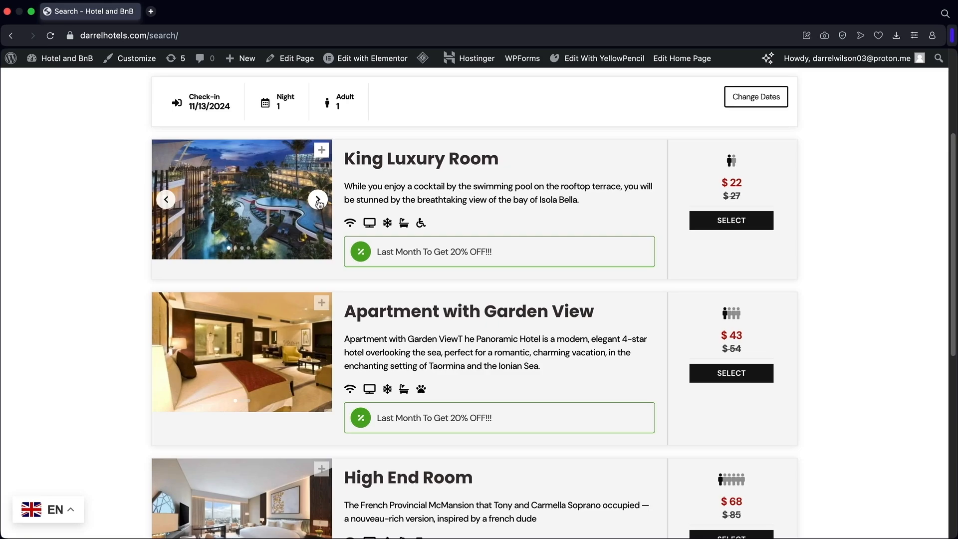
Browse through the King Luxury Room's photos in the search results
left_click(318, 200)
left_click(318, 200)
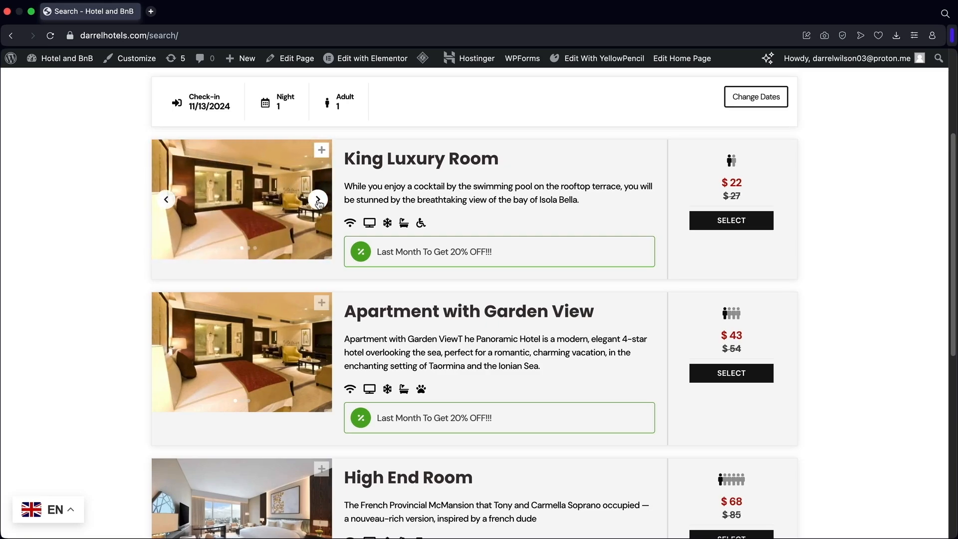
left_click(318, 200)
left_click(318, 200)
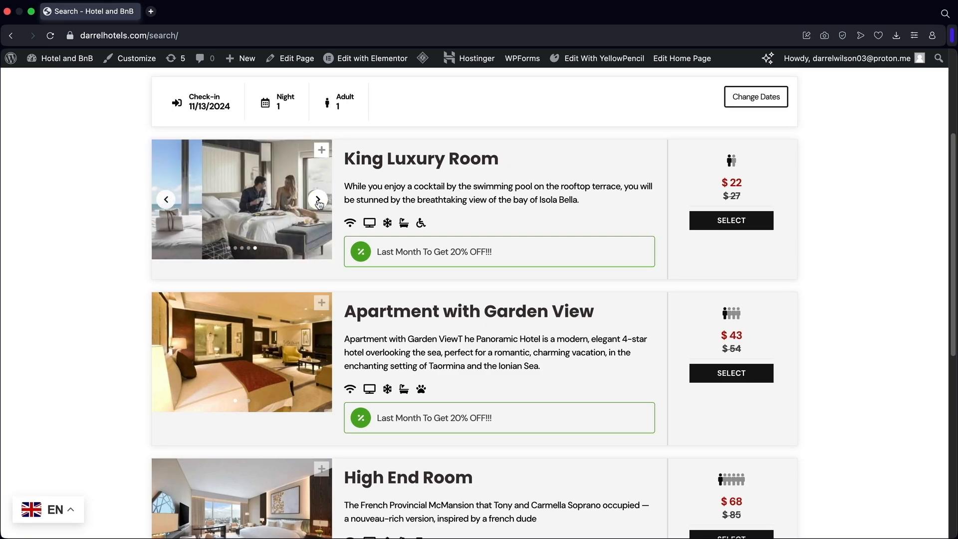
Open the King Luxury Room's details and review its description, characteristics and price breakdown
left_click(322, 149)
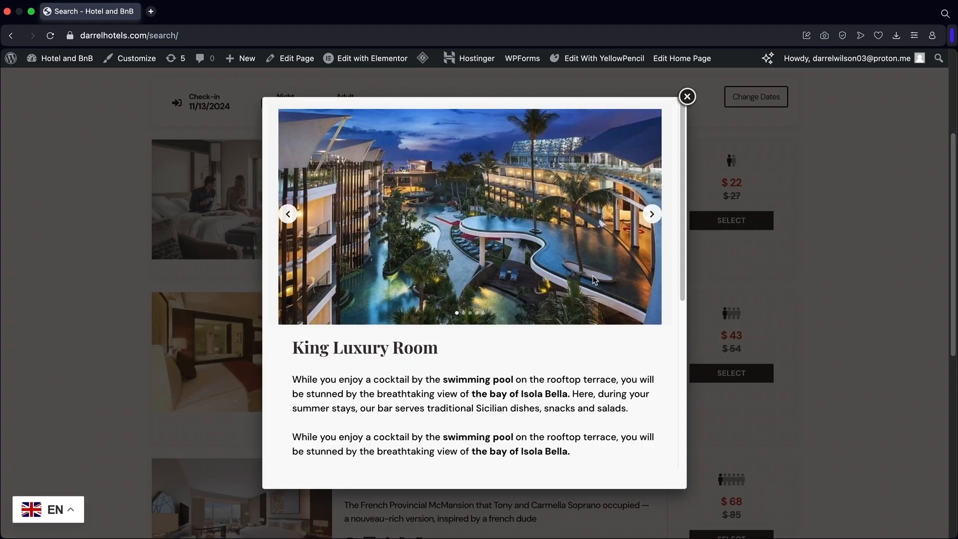
scroll(594, 280, "down", 5)
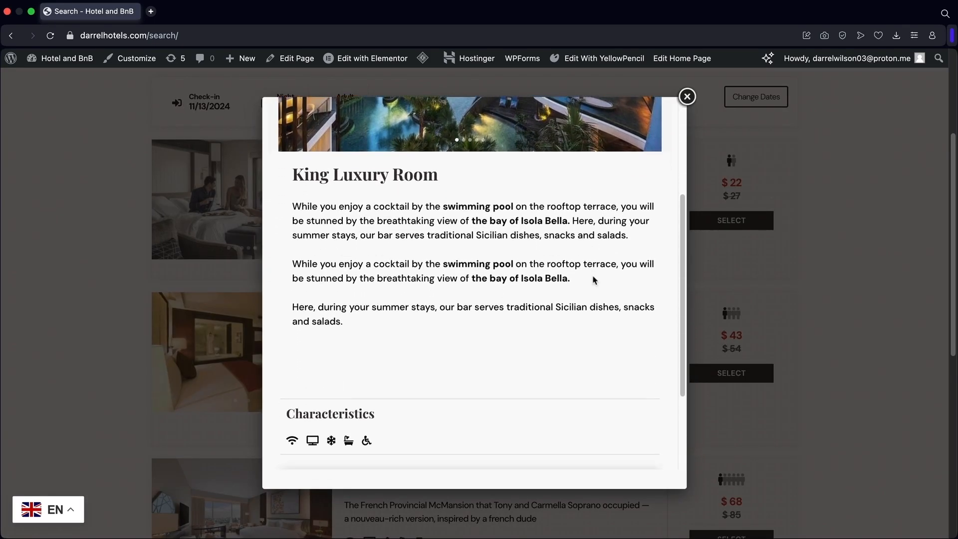
scroll(594, 280, "down", 2)
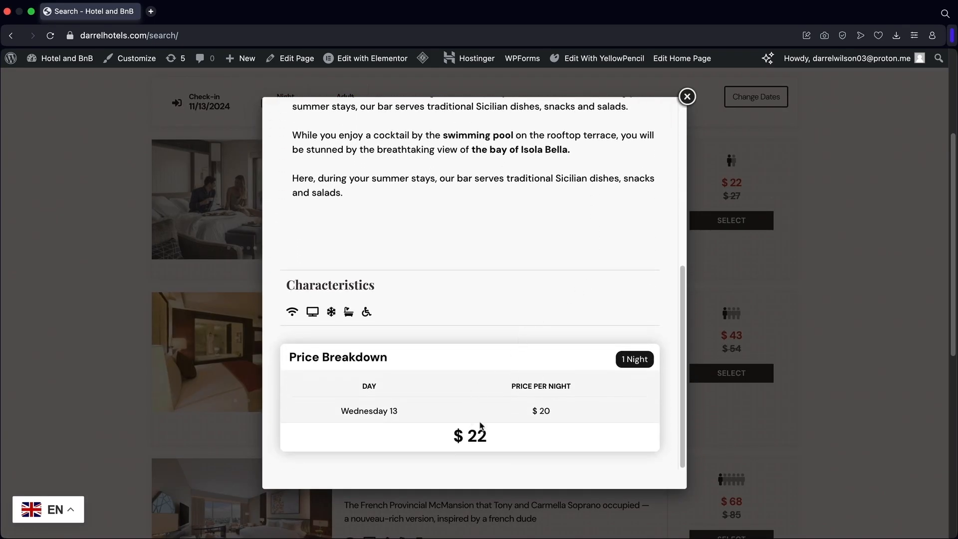
scroll(539, 353, "up", 7)
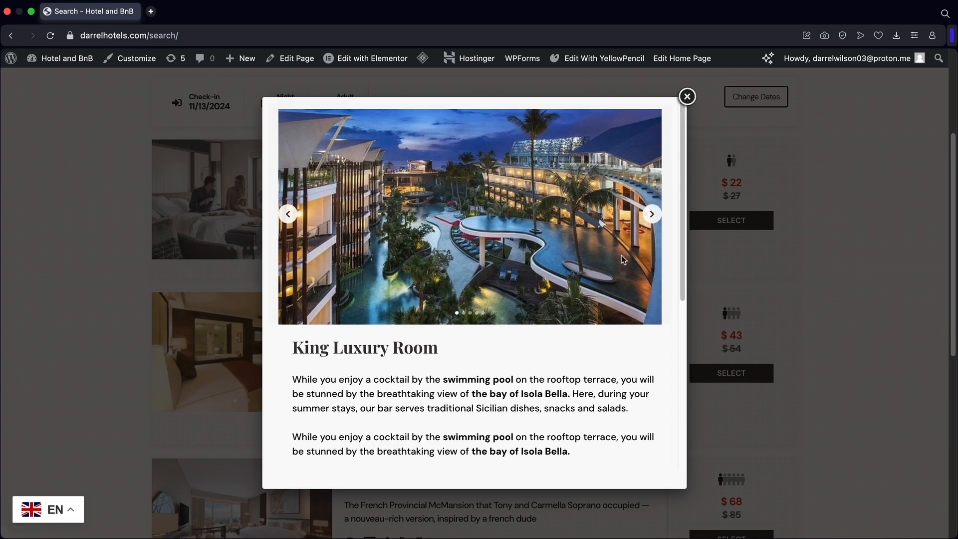
Close the room details and select the King Luxury Room for booking
left_click(723, 221)
left_click(724, 223)
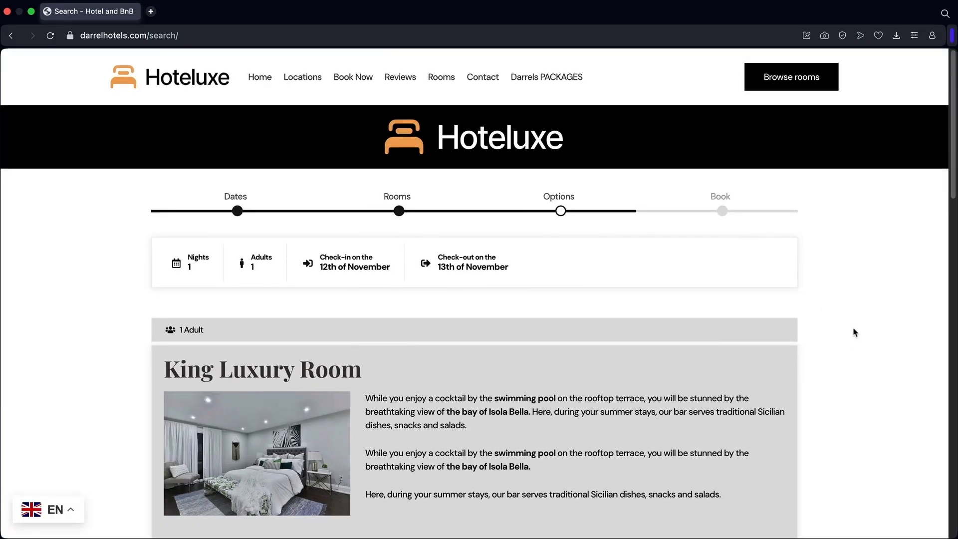
Review the King Luxury Room's description and compare the Non-refundable, Standard and Fully Loaded rates
scroll(830, 313, "down", 4)
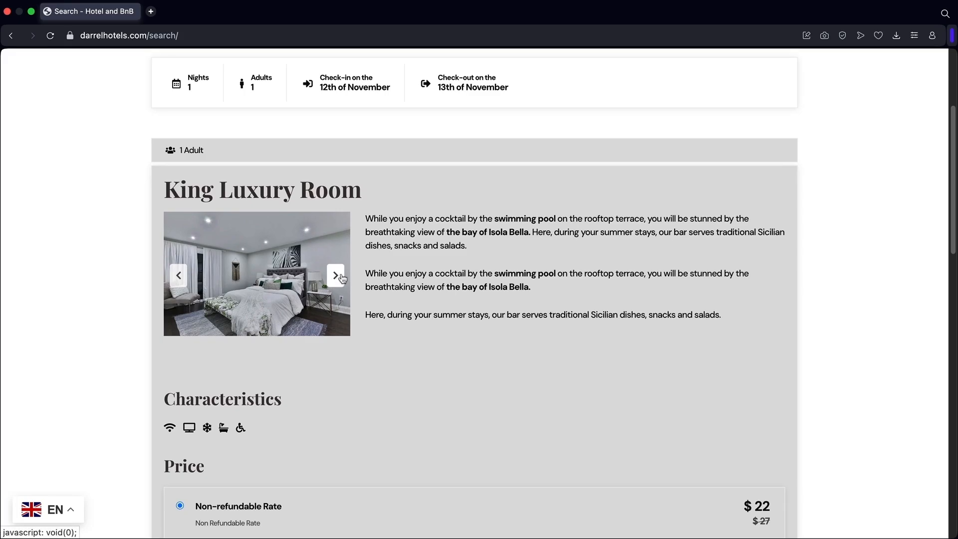
mouse_move(370, 215)
left_mouse_down()
mouse_move(524, 285)
mouse_move(714, 327)
mouse_move(369, 216)
left_mouse_up()
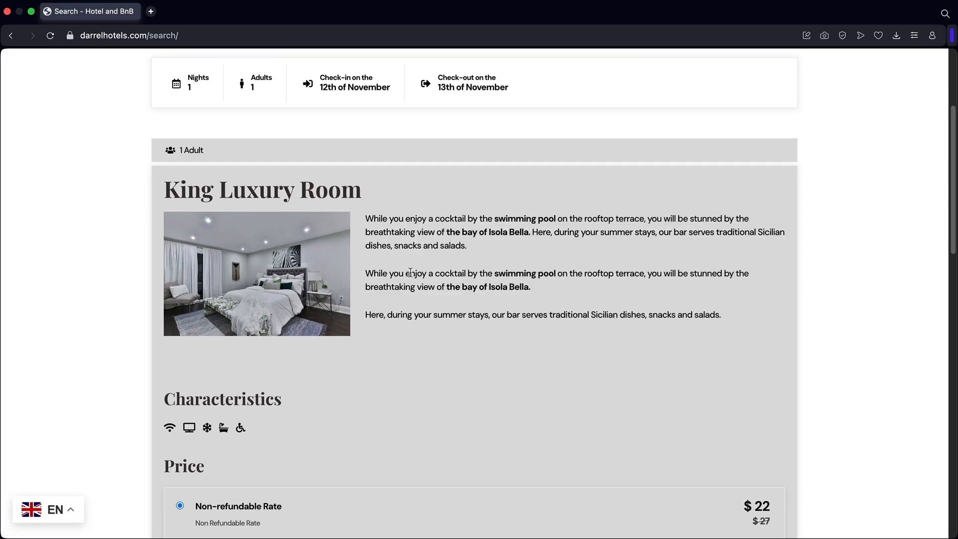
scroll(411, 274, "down", 5)
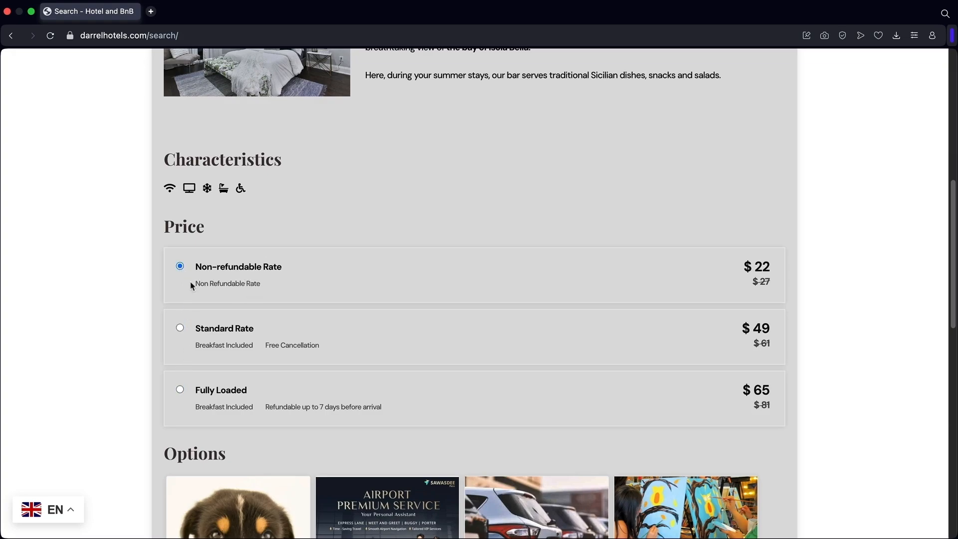
left_click_drag(191, 286, 259, 283)
left_click(271, 287)
left_click_drag(318, 344, 201, 331)
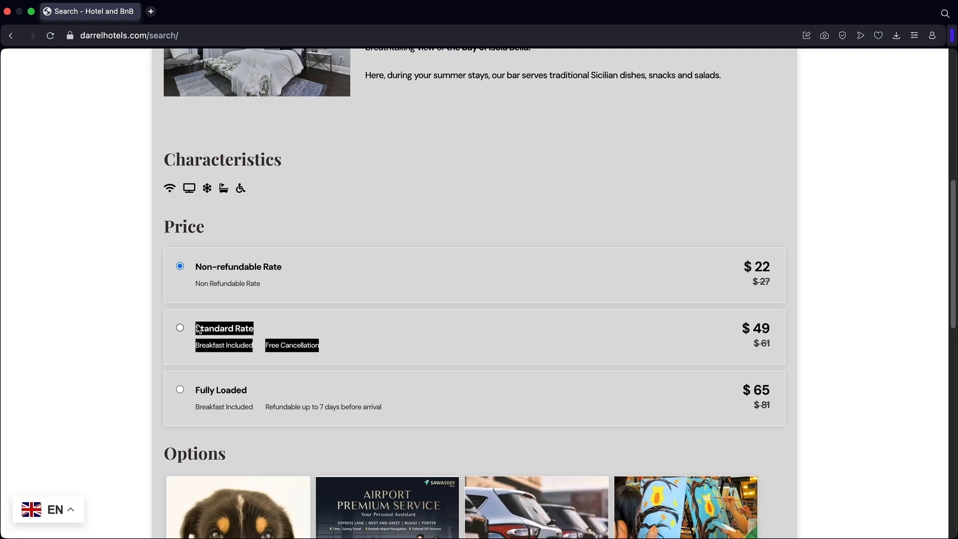
left_click(329, 346)
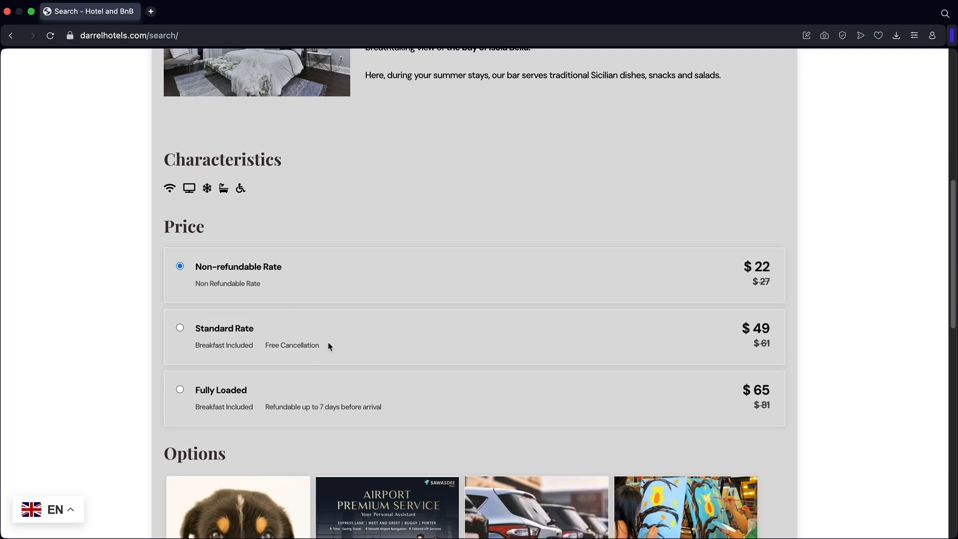
scroll(327, 344, "down", 2)
mouse_move(383, 347)
left_mouse_down()
mouse_move(300, 349)
mouse_move(199, 332)
mouse_move(381, 350)
left_mouse_up()
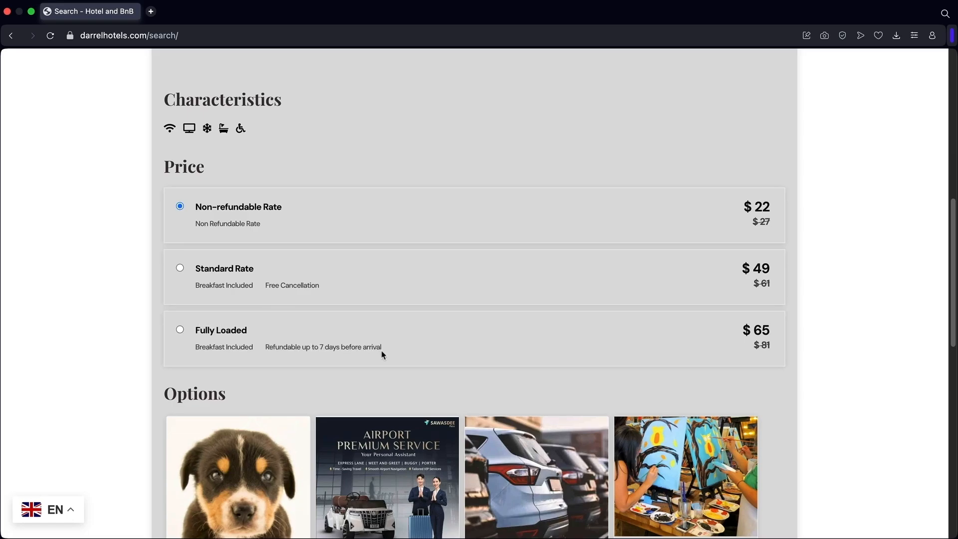
Review the Allow Dogs extra and add it to the King Luxury Room booking
scroll(404, 357, "down", 5)
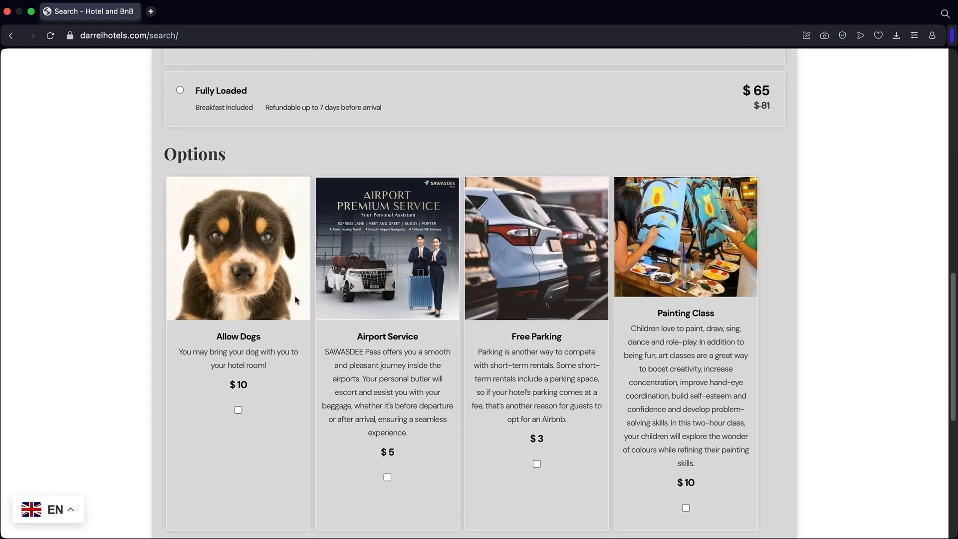
left_click_drag(267, 363, 180, 353)
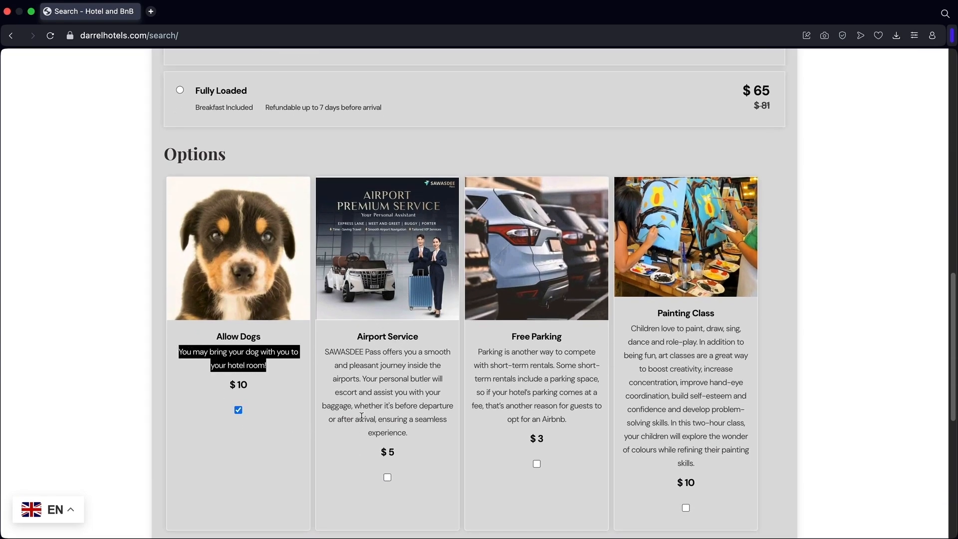
Review the Airport Service description and add the Airport Service, Free Parking and Painting Class extras to the booking
left_click(352, 353)
mouse_move(322, 353)
left_mouse_down()
mouse_move(443, 366)
mouse_move(399, 432)
mouse_move(338, 347)
left_mouse_up()
left_click(337, 343)
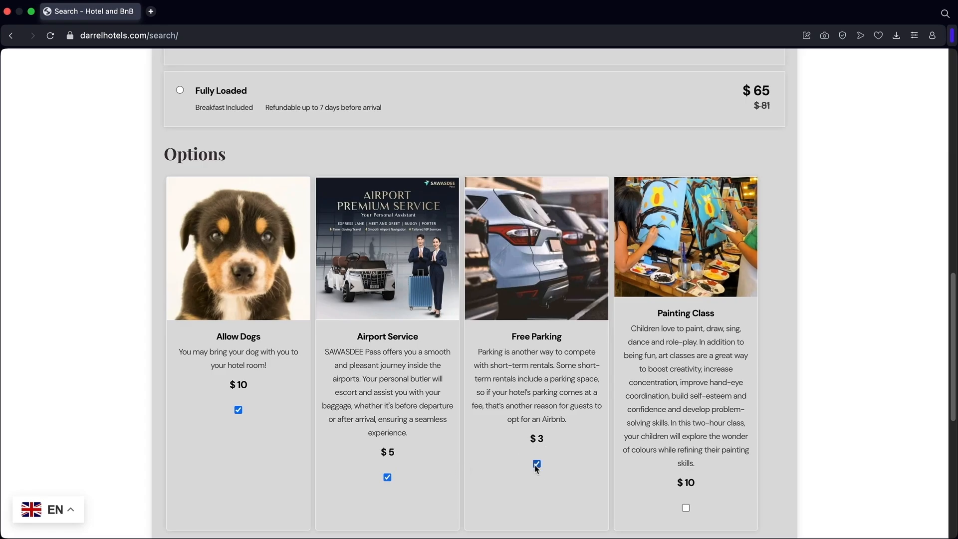
left_click(685, 509)
scroll(576, 414, "down", 3)
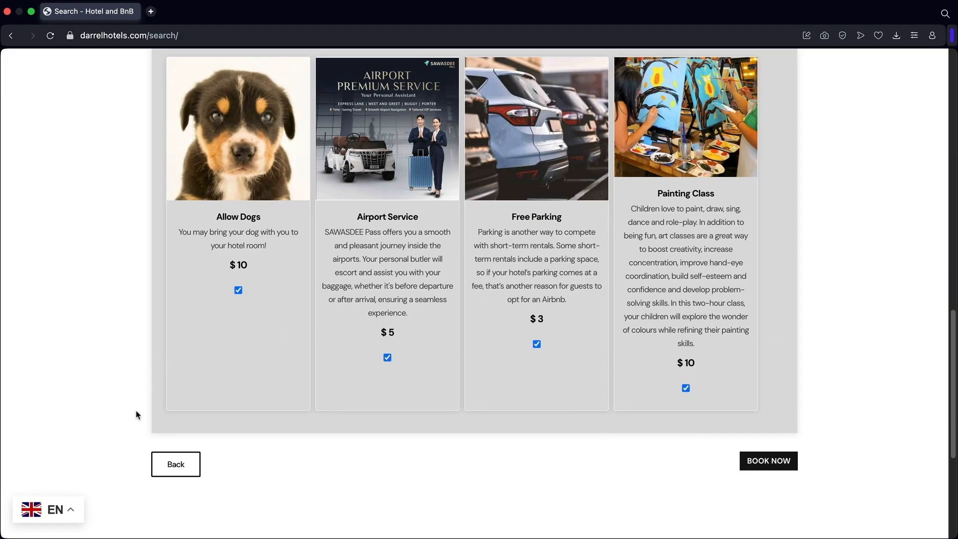
Proceed to the final booking stage and review the stay dates and the room and extras price breakdown
left_click(767, 463)
middle_click(804, 339)
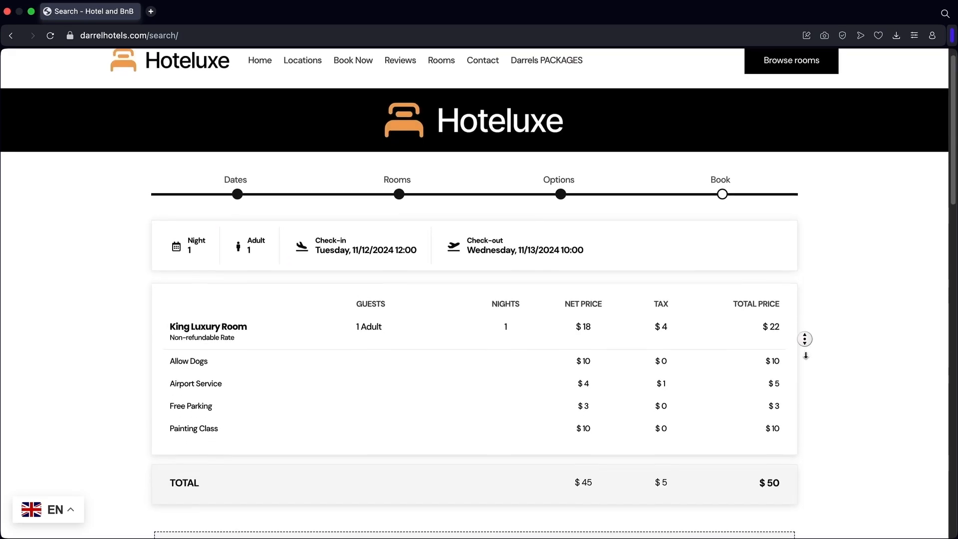
middle_click(804, 362)
scroll(802, 352, "down", 2)
scroll(802, 339, "up", 3)
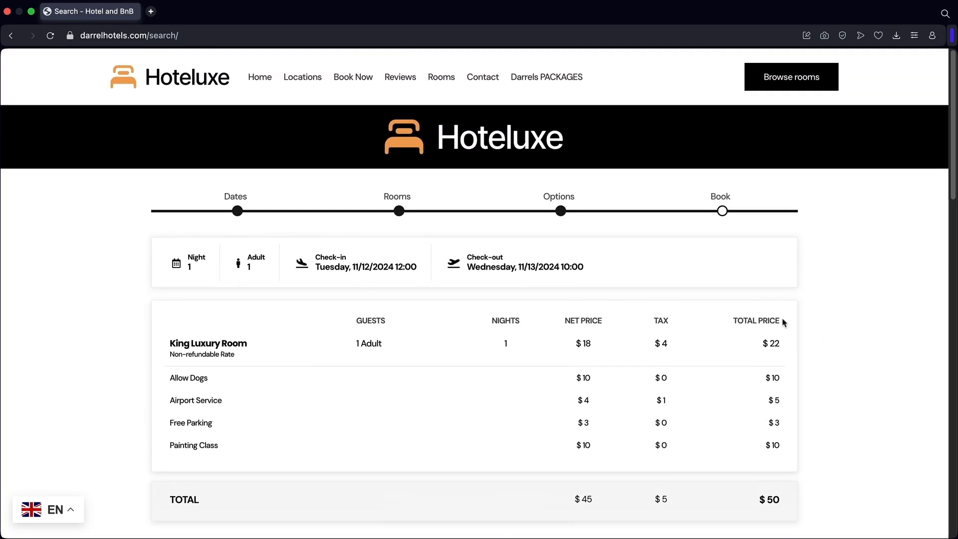
Review the guest details form, its special requests and agreement fields, and the available payment methods
scroll(786, 321, "down", 5)
scroll(791, 319, "down", 5)
scroll(791, 319, "down", 5)
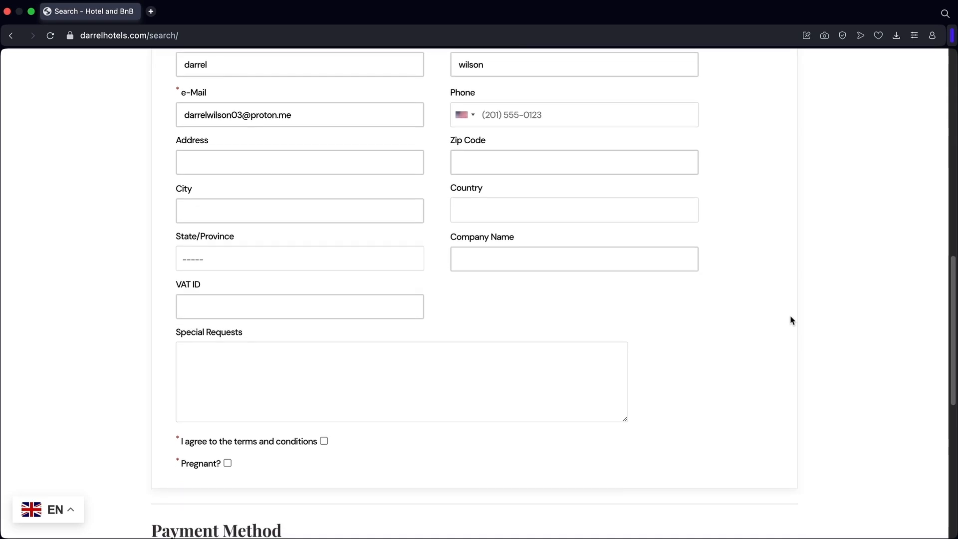
scroll(791, 320, "down", 4)
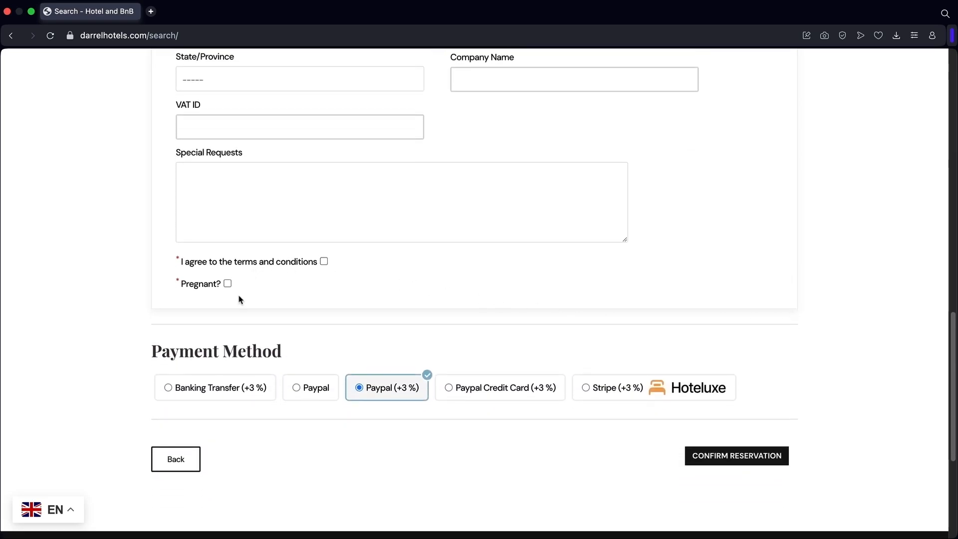
Try out the Paypal, Paypal Credit Card and Stripe payment methods, select Banking Transfer (+3 %) and confirm the reservation
left_click(230, 387)
left_click(313, 395)
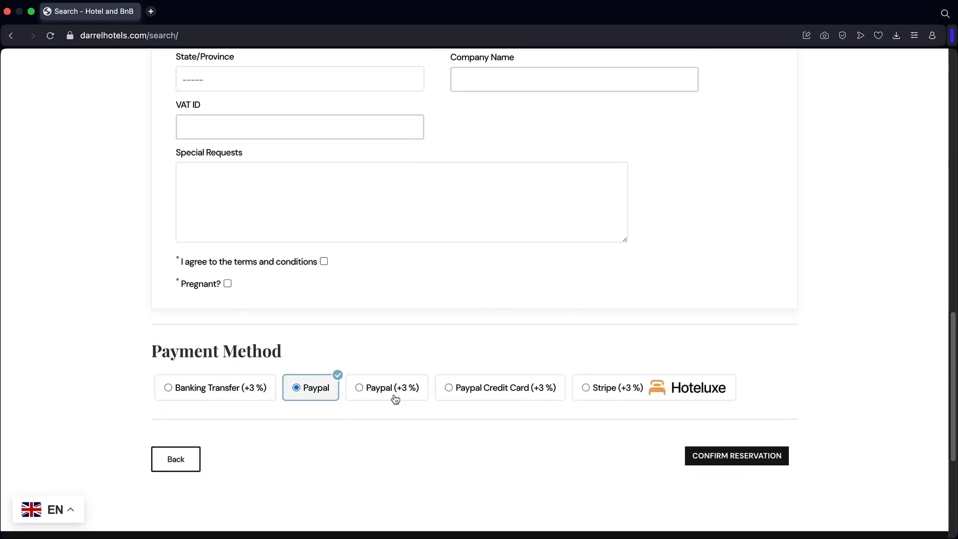
left_click(448, 395)
left_click(622, 394)
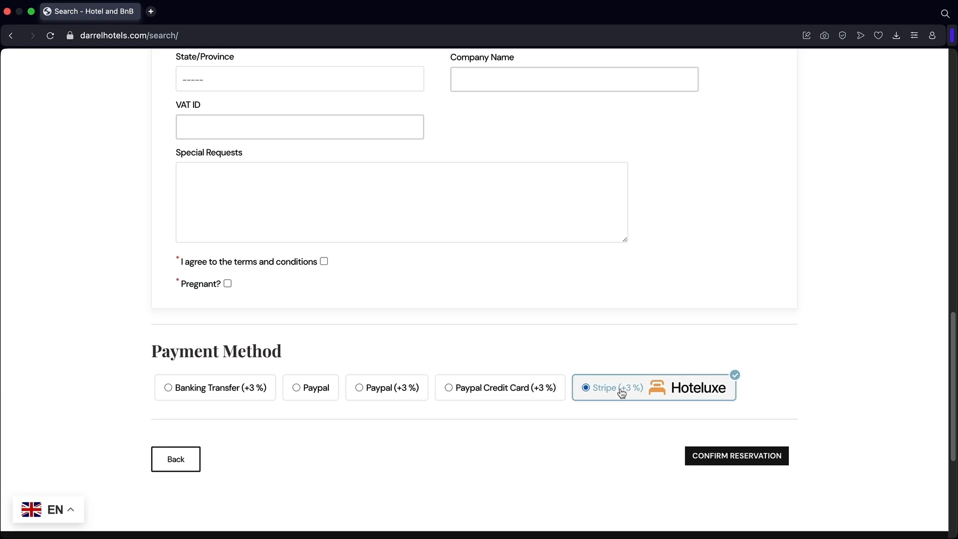
left_click(226, 393)
left_click(751, 458)
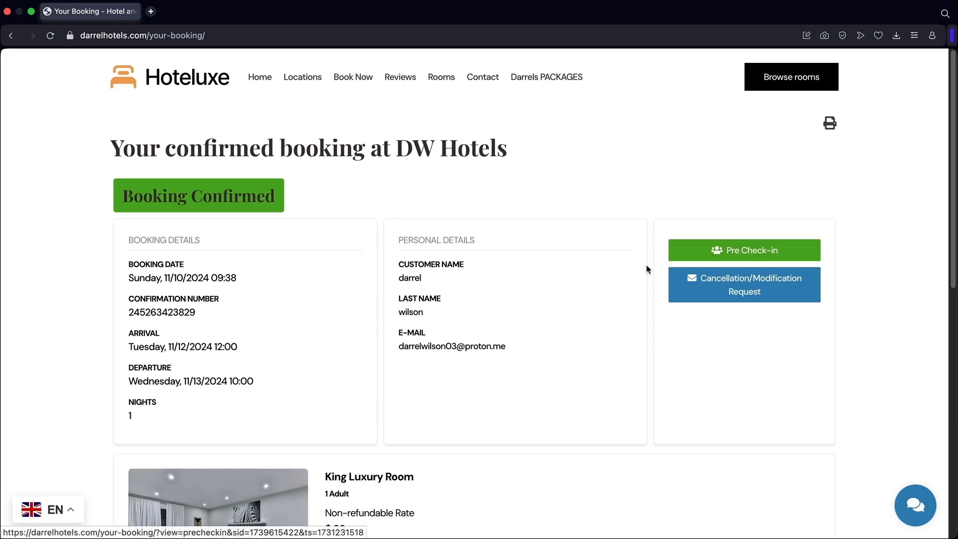
Review the confirmed booking's details and selected options, and read the booking e-mail in Proton Mail
scroll(648, 269, "down", 4)
scroll(642, 271, "down", 4)
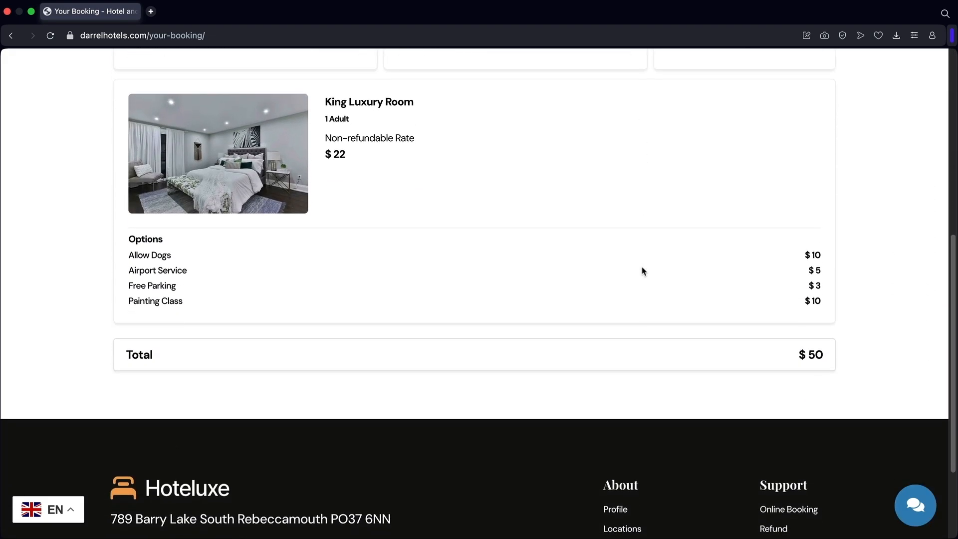
scroll(643, 271, "up", 7)
scroll(643, 271, "up", 1)
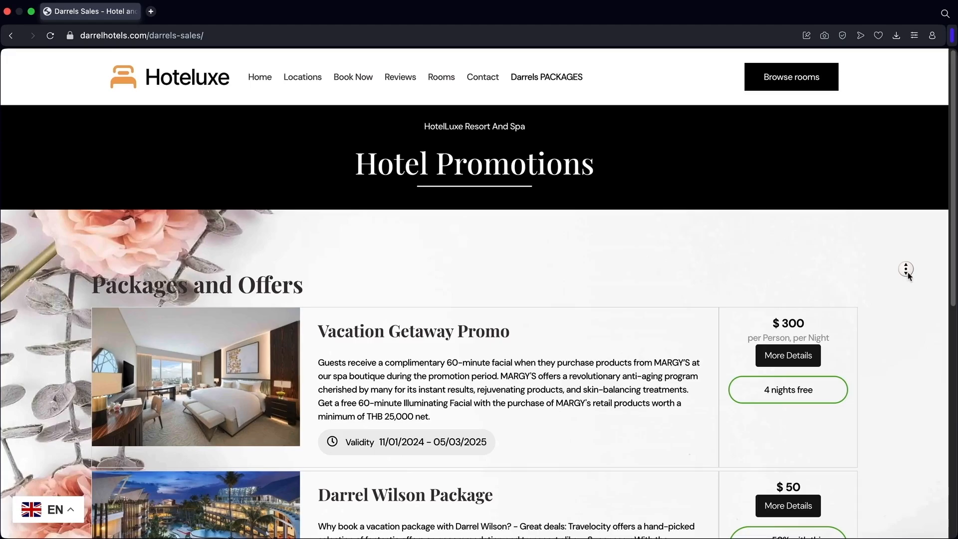
scroll(905, 269, "down", 2)
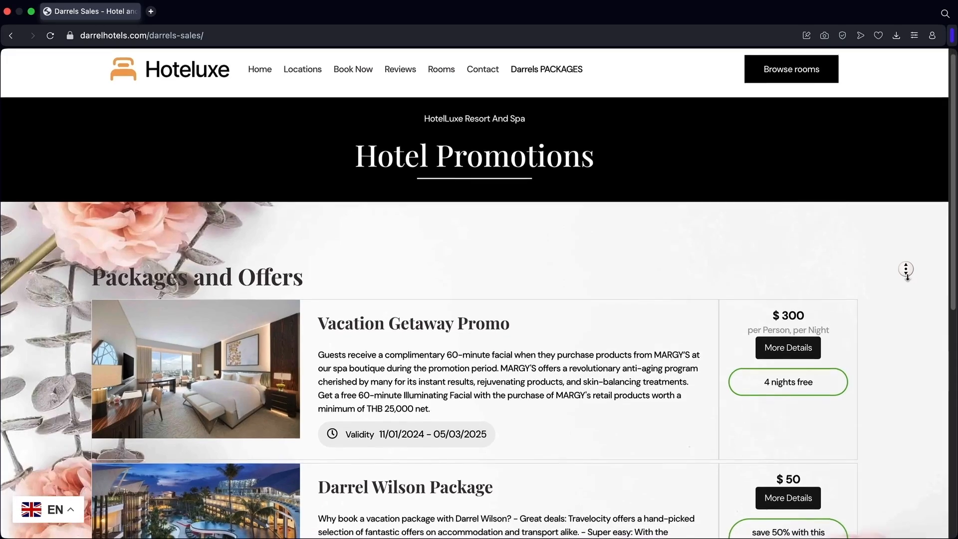
Examine the Vacation Getaway Promo and the package below it on the Hotel Promotions page
scroll(906, 270, "down", 2)
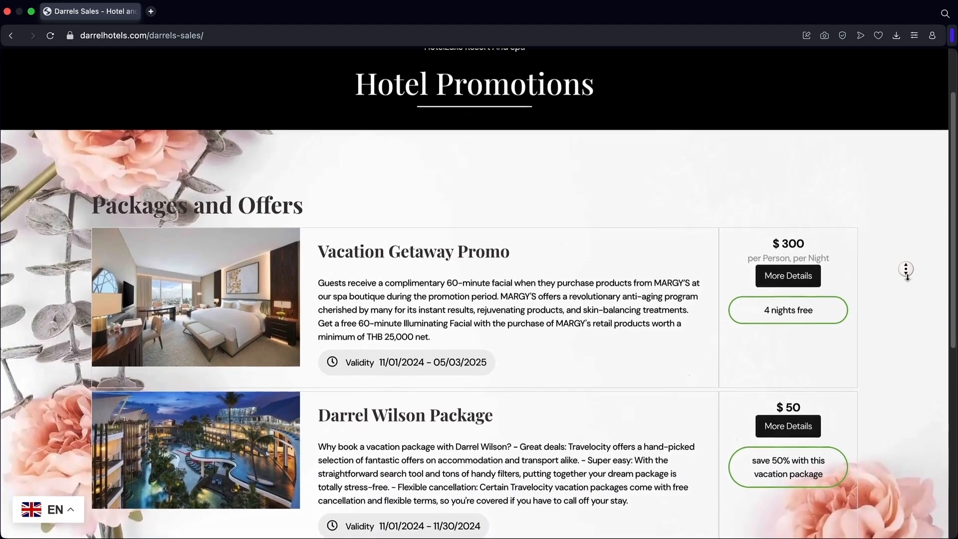
scroll(905, 270, "down", 1)
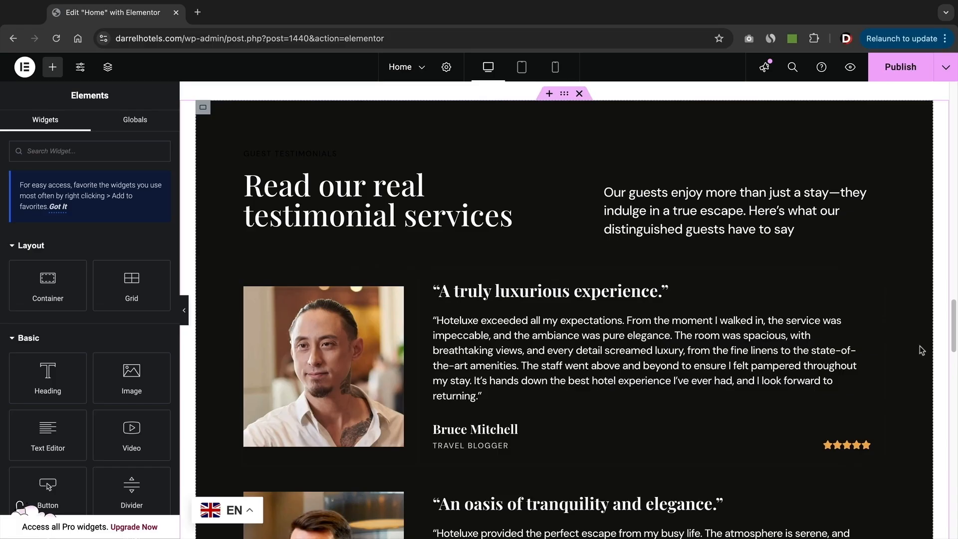
scroll(911, 348, "down", 3)
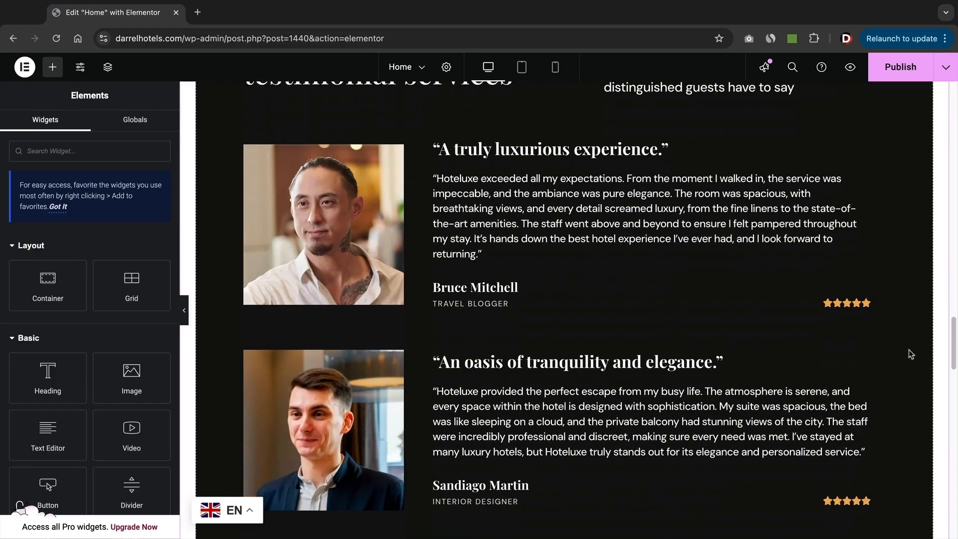
In the Elementor Home page editor, add Heading, Text Editor and Button widgets to the first column of the empty section above the FAQ
scroll(717, 368, "down", 7)
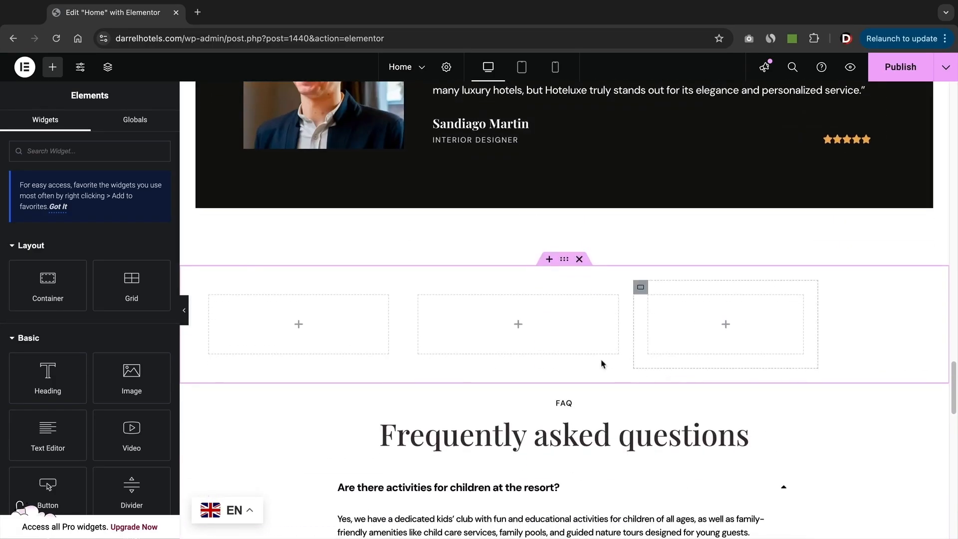
left_click_drag(56, 378, 265, 320)
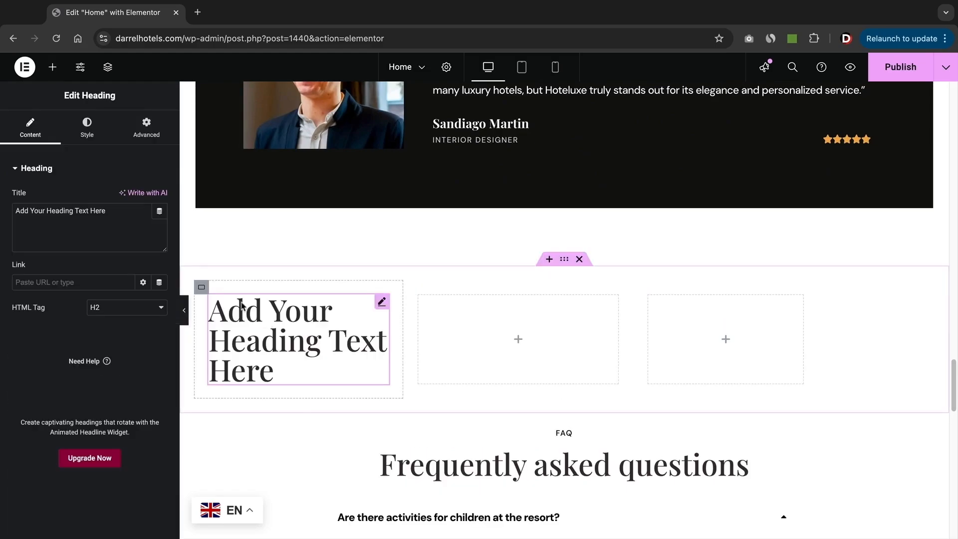
left_click(53, 70)
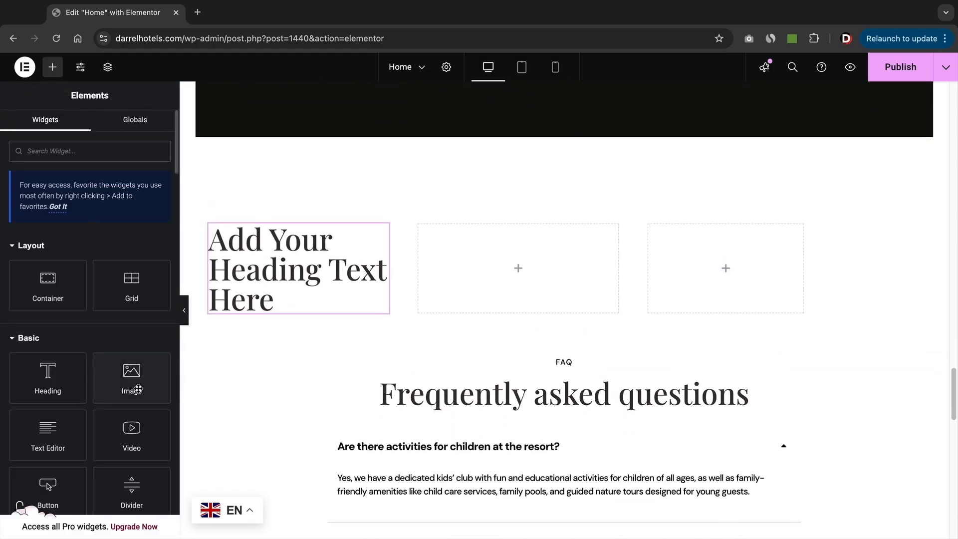
left_click_drag(62, 424, 271, 315)
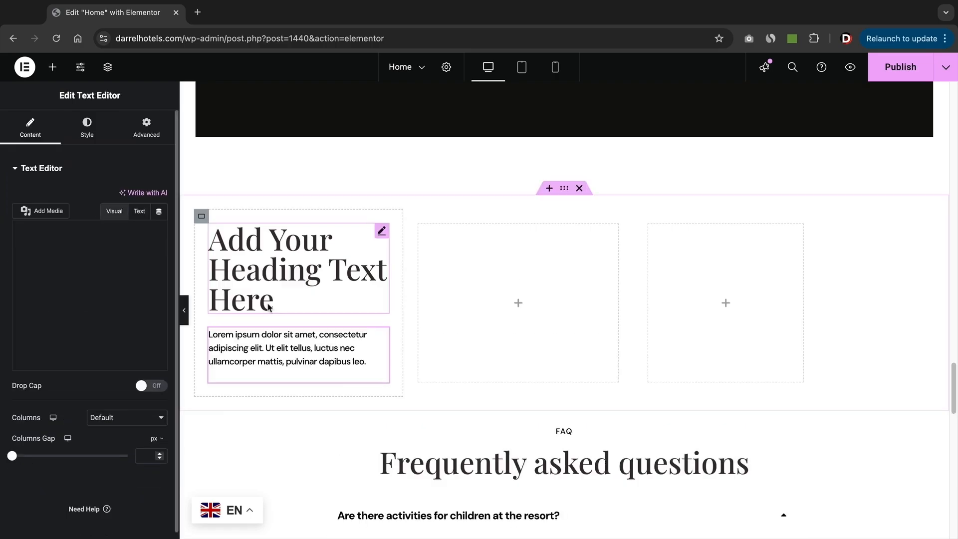
left_click(52, 70)
left_click_drag(49, 485, 264, 368)
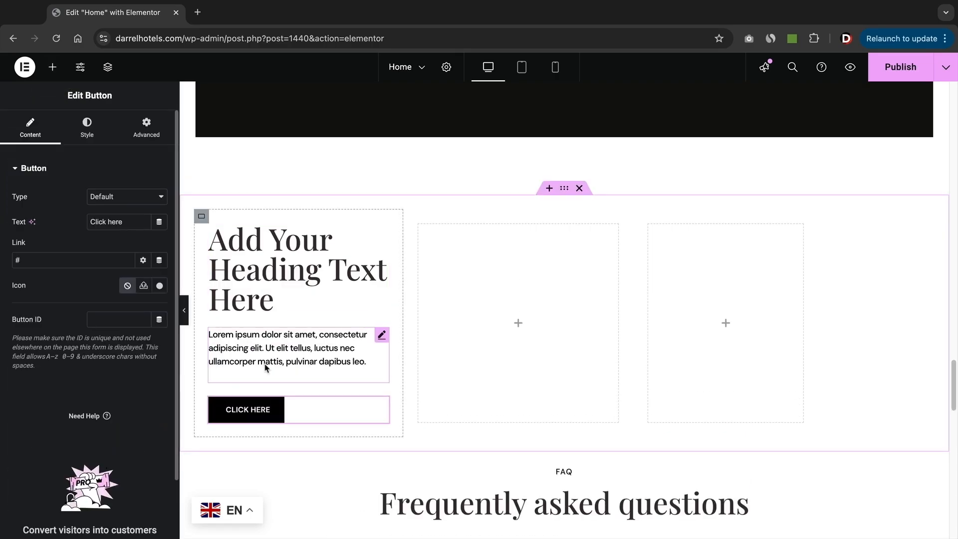
Add an Image widget to the middle column of the three-column section above the FAQ
left_click(55, 71)
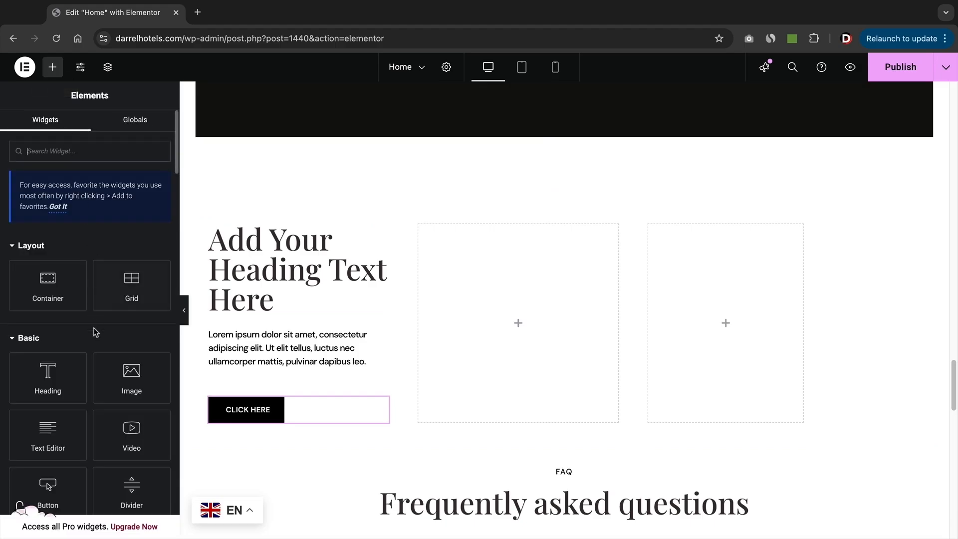
left_click_drag(128, 388, 477, 331)
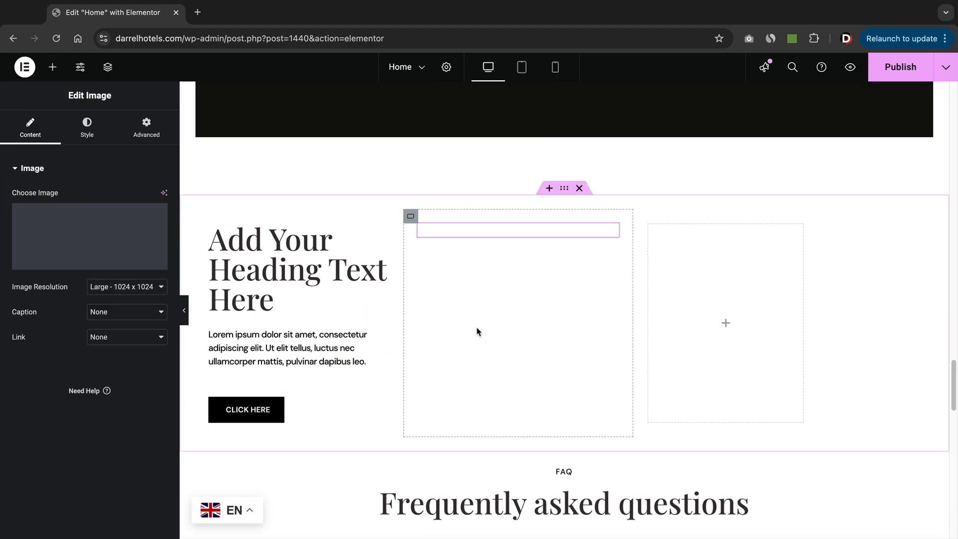
left_click(52, 71)
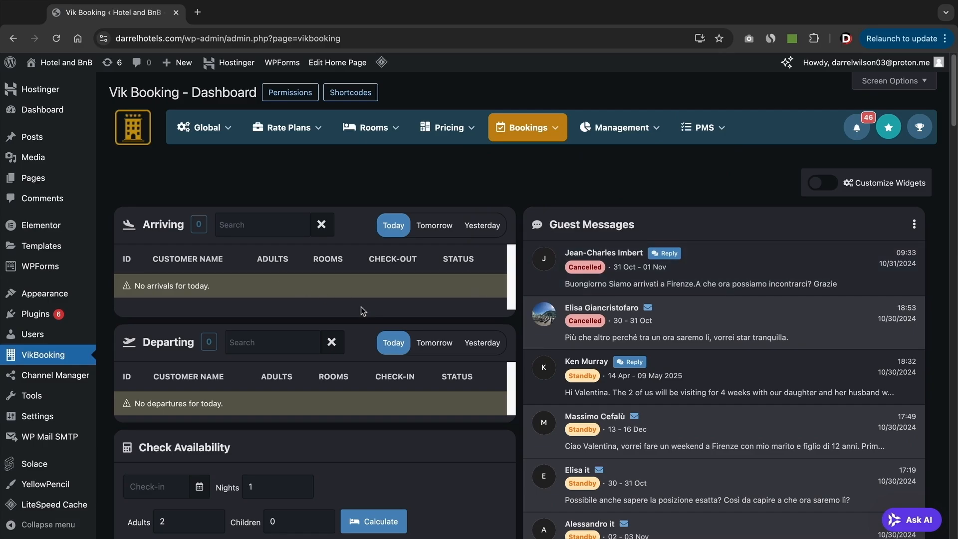
Review the Vik Booking dashboard's arrivals, departures, availability check, latest events and guest messages
scroll(514, 327, "down", 5)
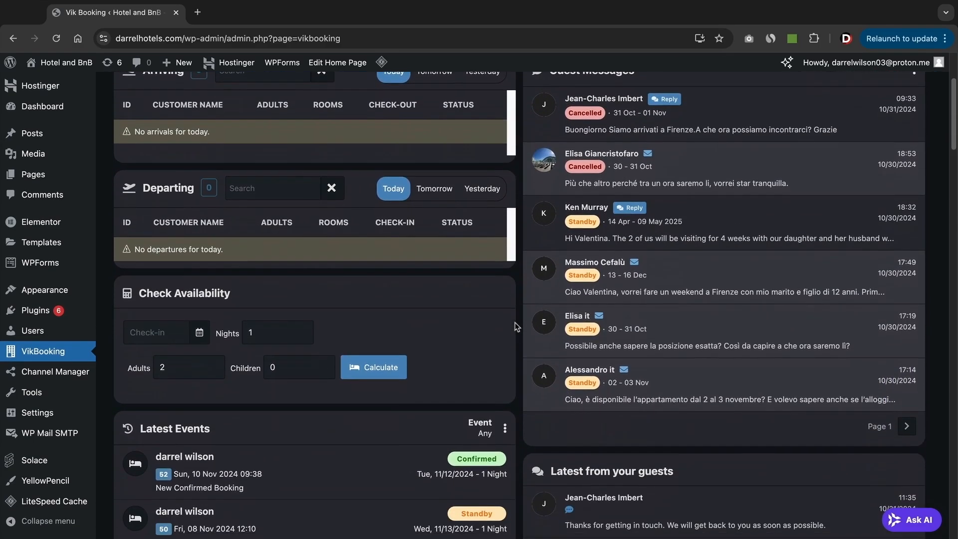
scroll(515, 327, "down", 3)
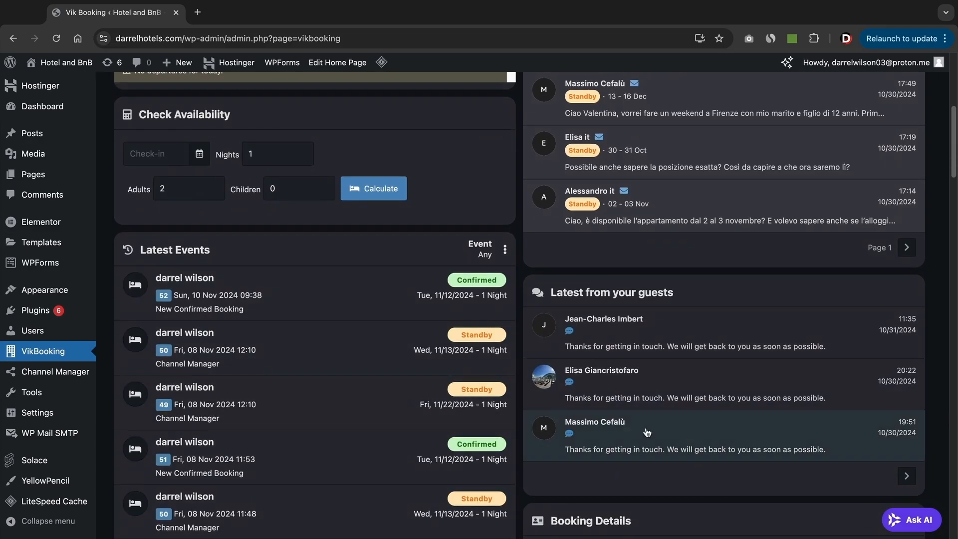
scroll(668, 394, "down", 4)
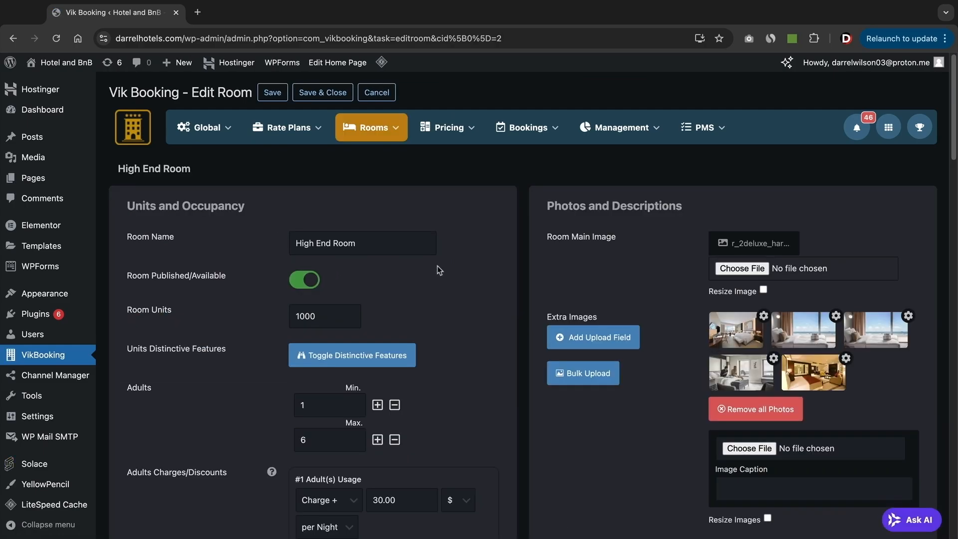
Examine the High End Room's occupancy, charges, photos and description settings, and open the Channel Manager
scroll(506, 285, "down", 1)
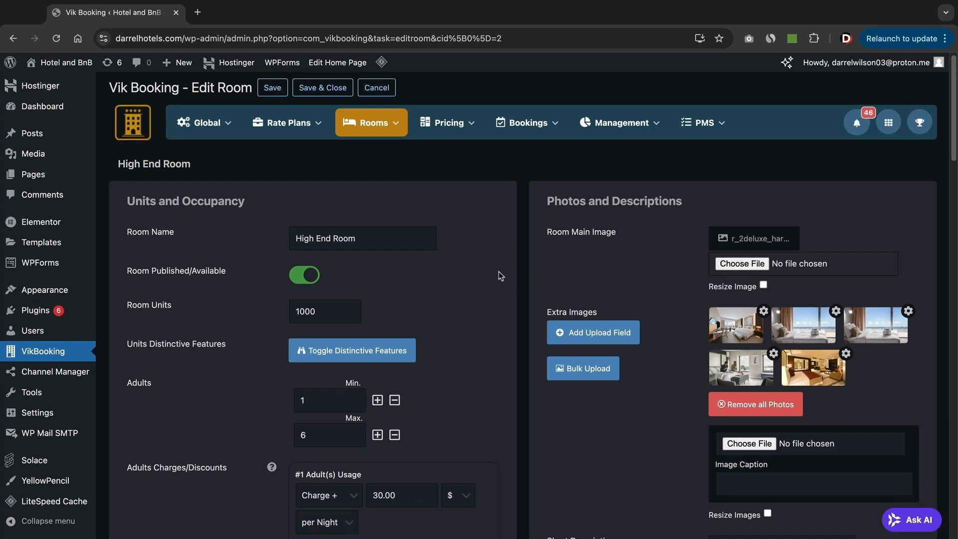
scroll(504, 273, "down", 1)
scroll(467, 351, "down", 3)
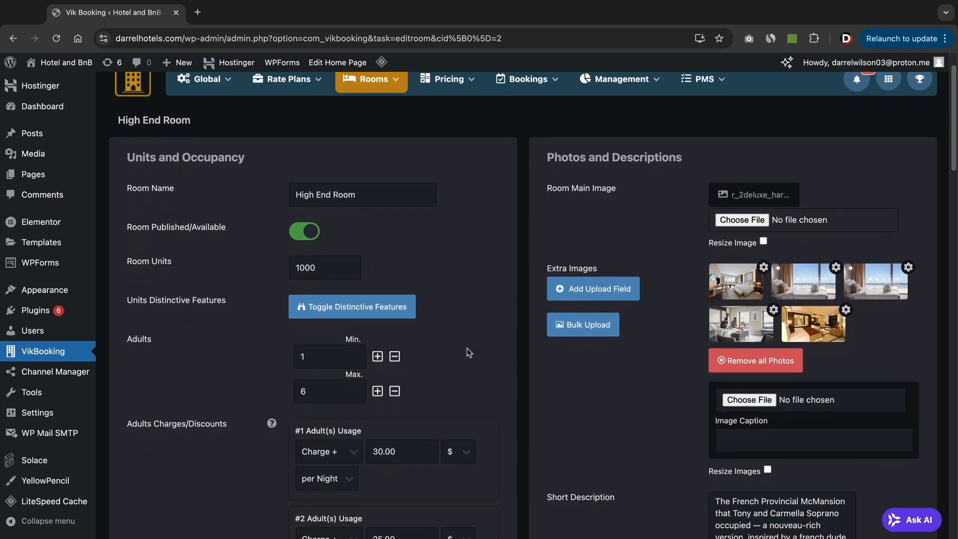
left_click(73, 375)
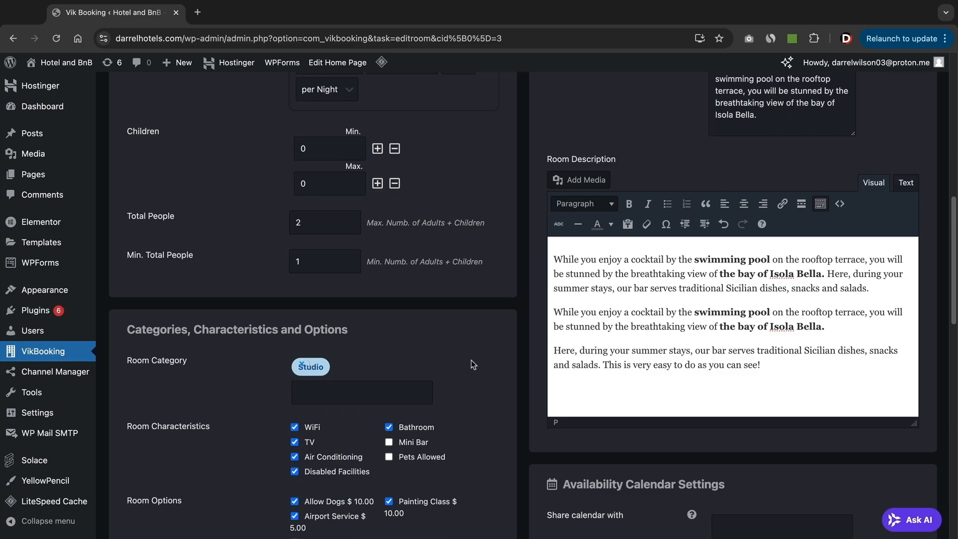
Review the Studio-category room's description, characteristics and room options in its edit page
scroll(471, 360, "down", 3)
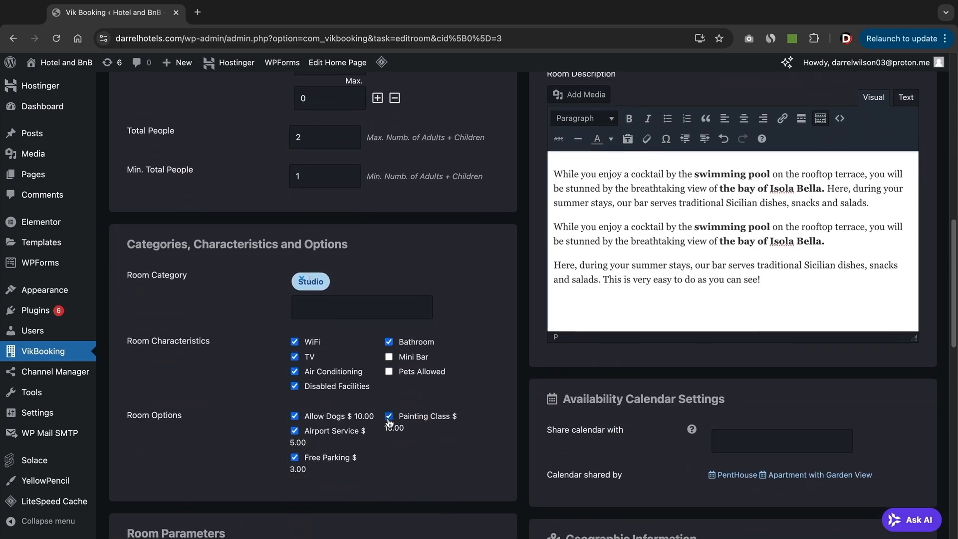
scroll(383, 425, "down", 1)
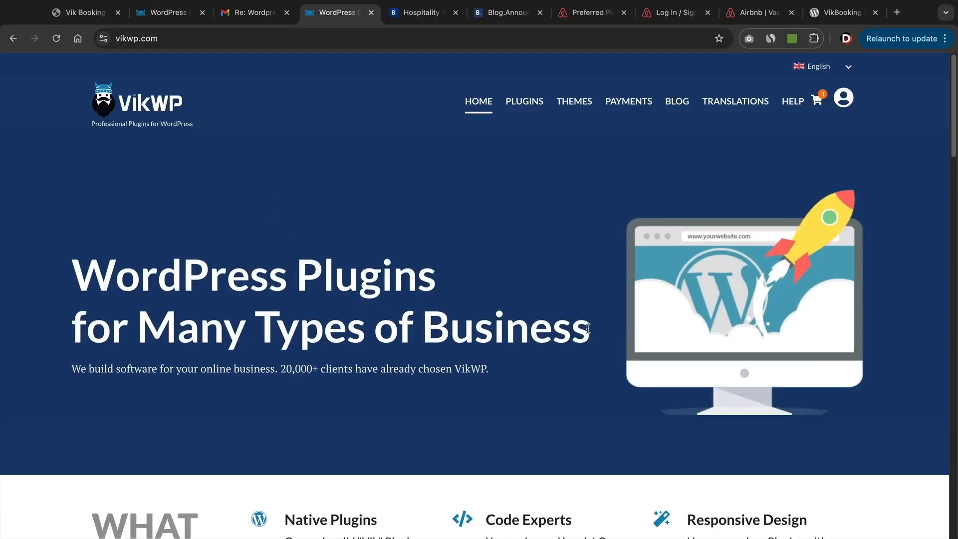
Highlight the VikWP homepage's headline and view the E4JConnect listing on Booking.com's partner site
left_click_drag(588, 329, 152, 320)
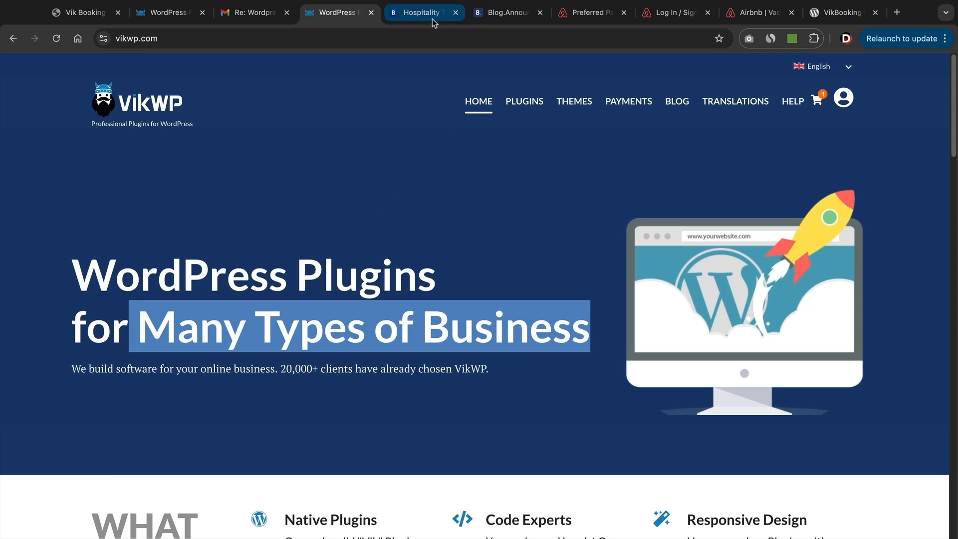
left_click(432, 19)
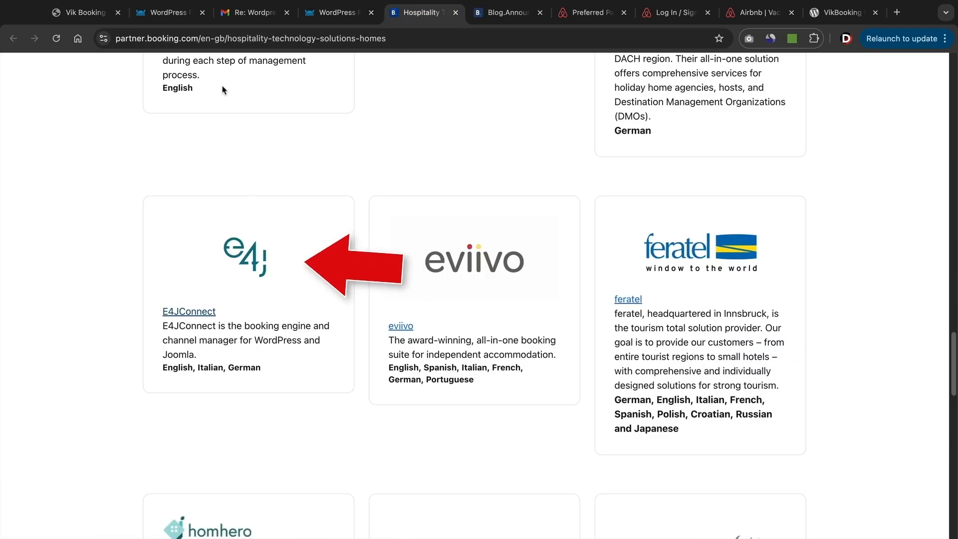
left_click_drag(201, 38, 141, 41)
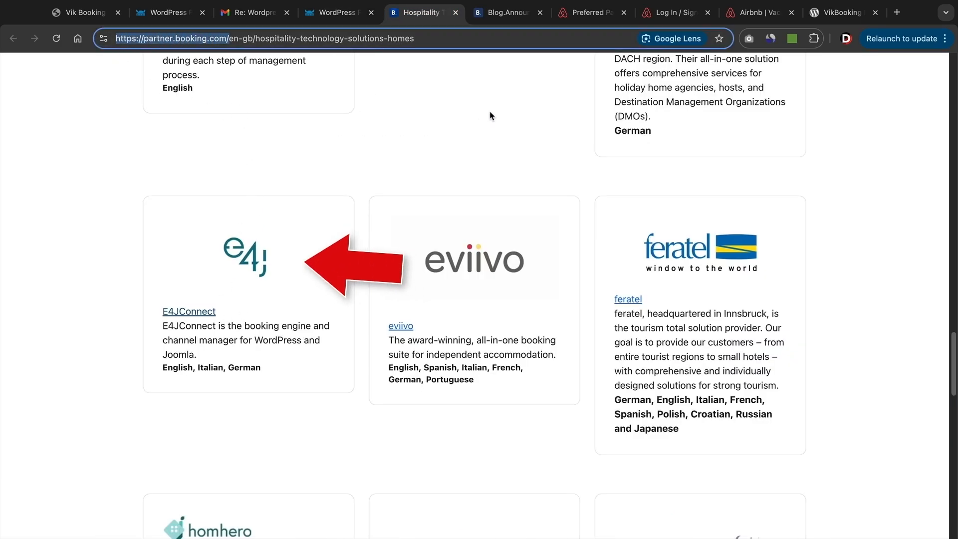
Open Booking.com's connectivity advisory board announcement and examine the Product & Tech Board Members section
left_click(508, 20)
scroll(520, 242, "down", 2)
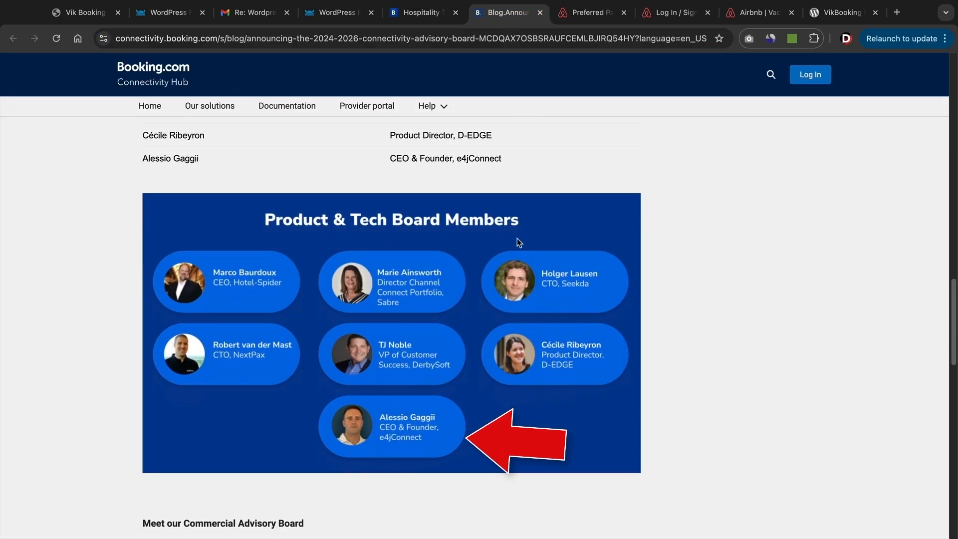
Highlight the Booking.com and Airbnb site addresses and view e4jConnect's feature offerings on Airbnb's preferred partners page
left_click_drag(220, 38, 116, 38)
left_click(598, 20)
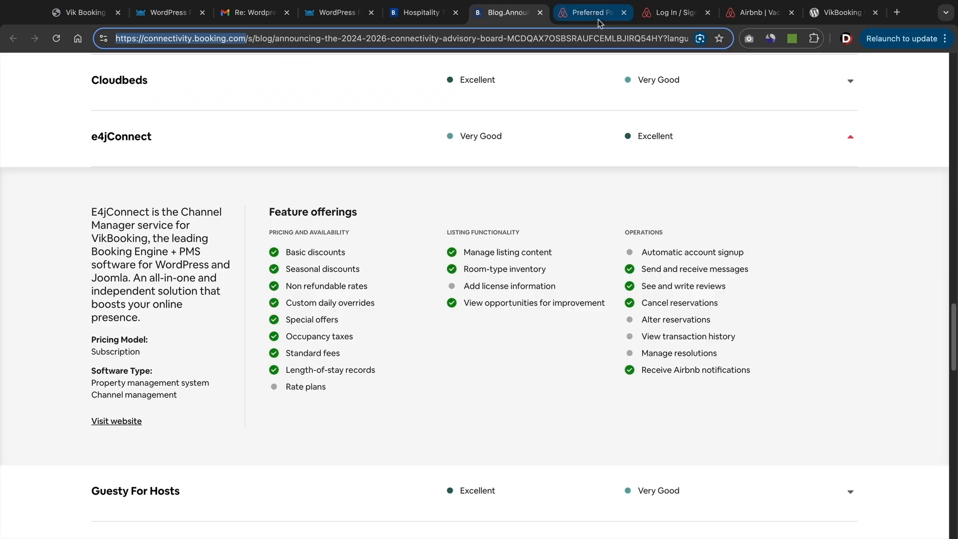
left_click_drag(161, 38, 127, 38)
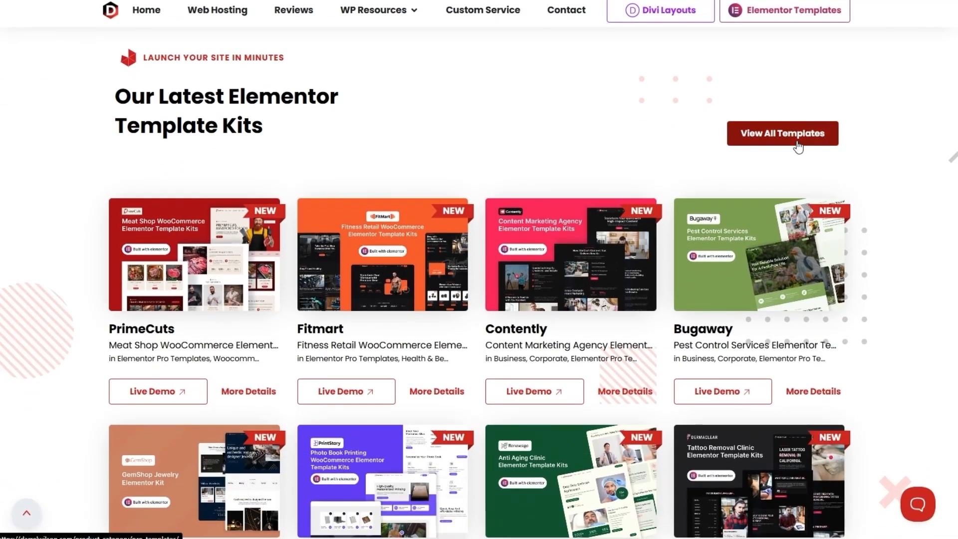
Open the full Elementor template kit collection and browse the listed templates
left_click(781, 133)
scroll(797, 146, "down", 6)
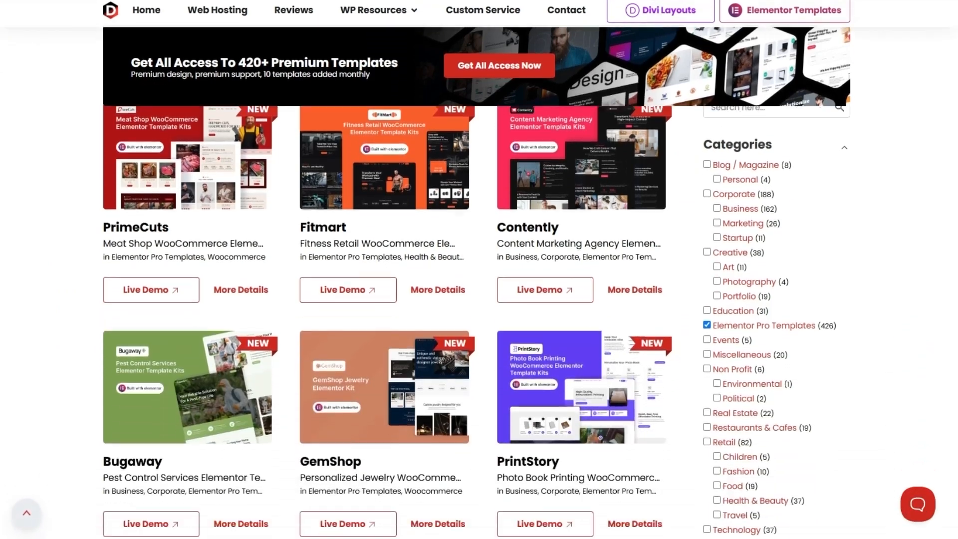
scroll(387, 299, "down", 5)
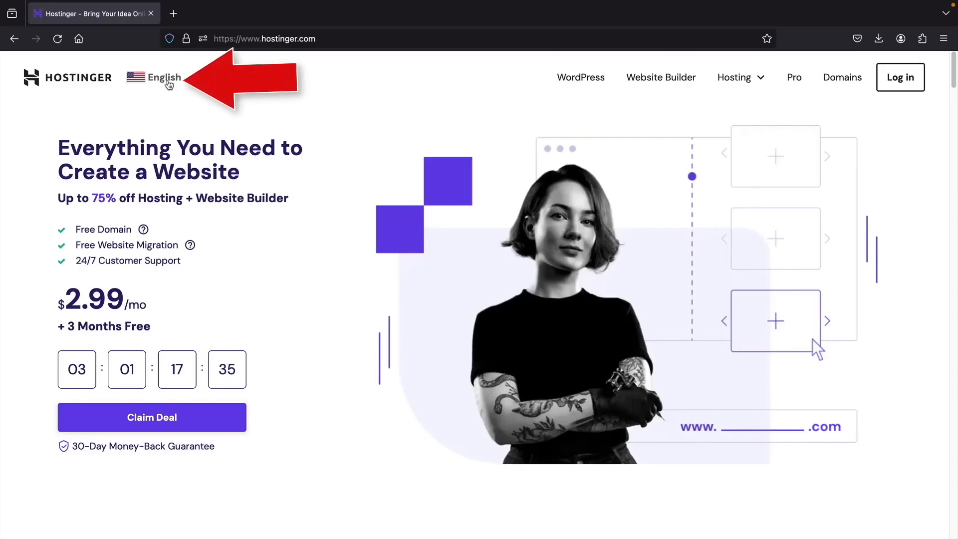
Set Hostinger's site country to United States and open the Web Hosting page
left_click(169, 83)
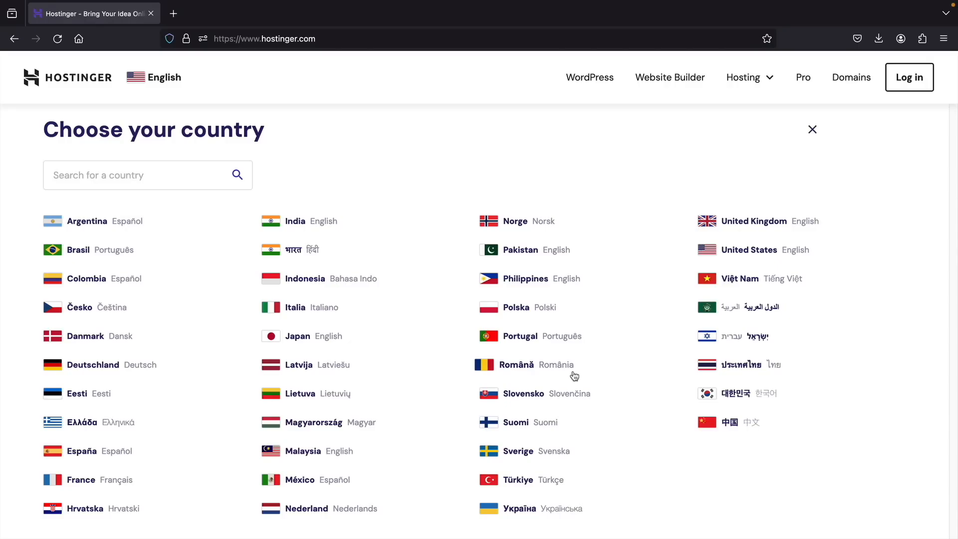
left_click(758, 255)
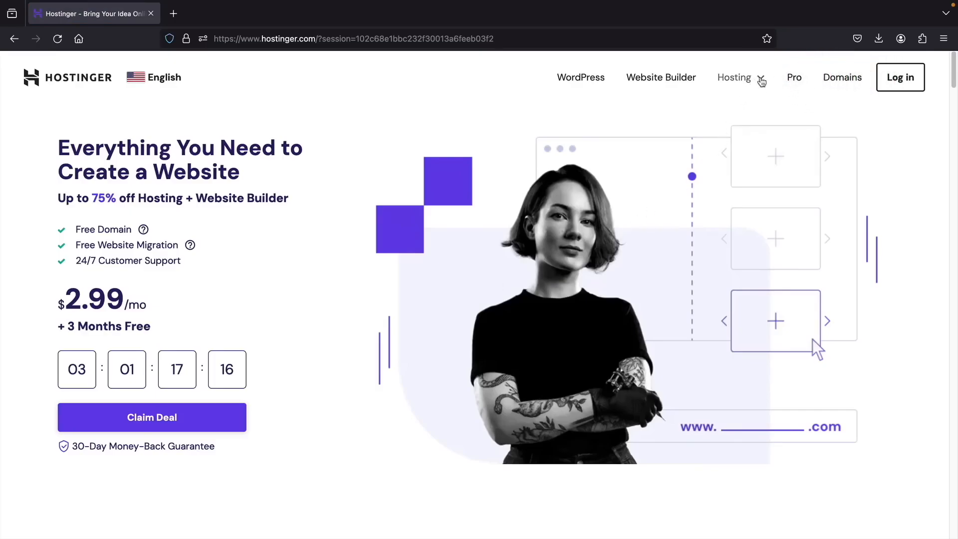
left_click(761, 82)
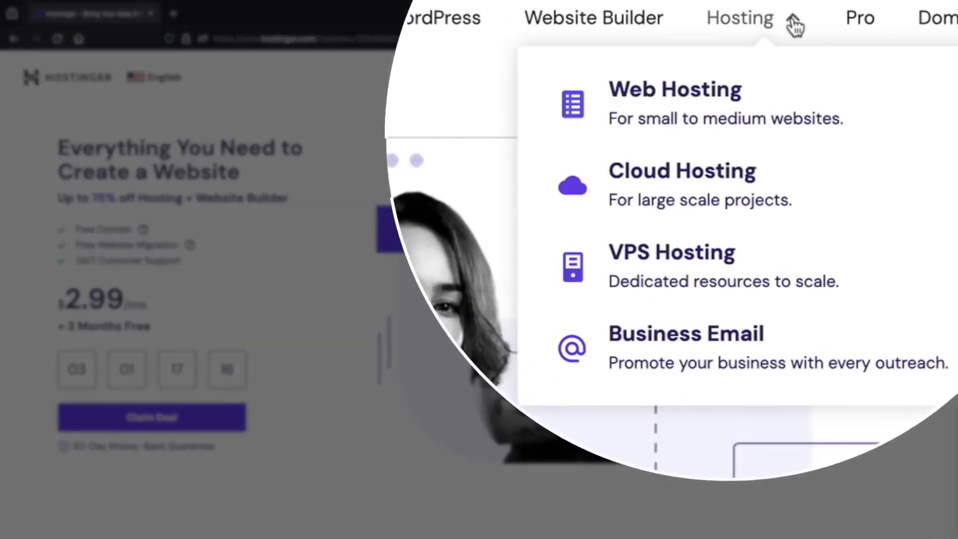
left_click(673, 107)
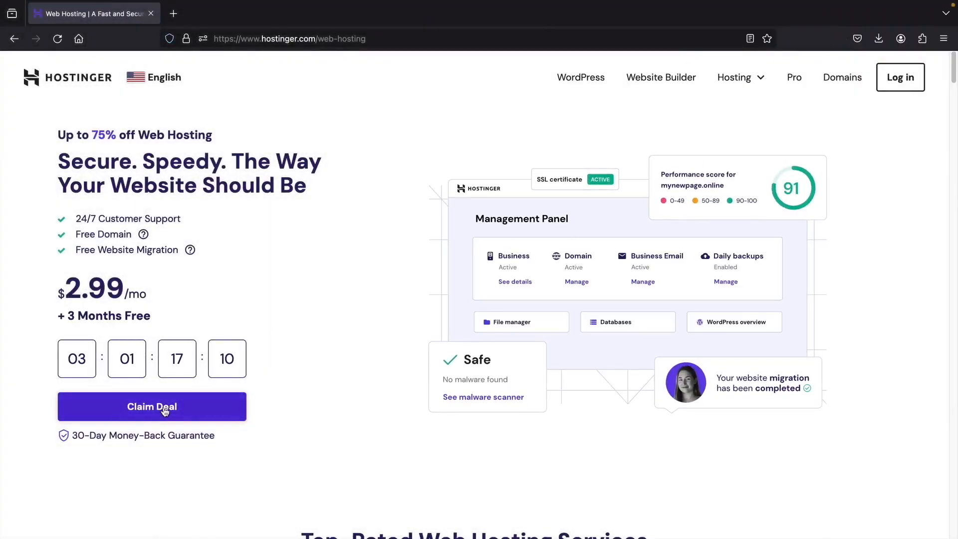
Compare the web hosting plans and add the Business plan to the cart
left_click(165, 410)
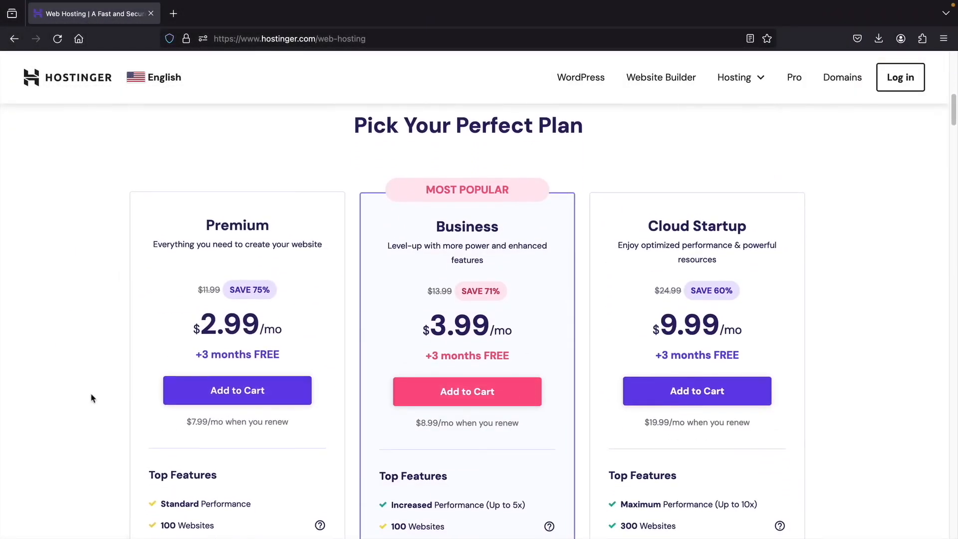
scroll(95, 280, "down", 2)
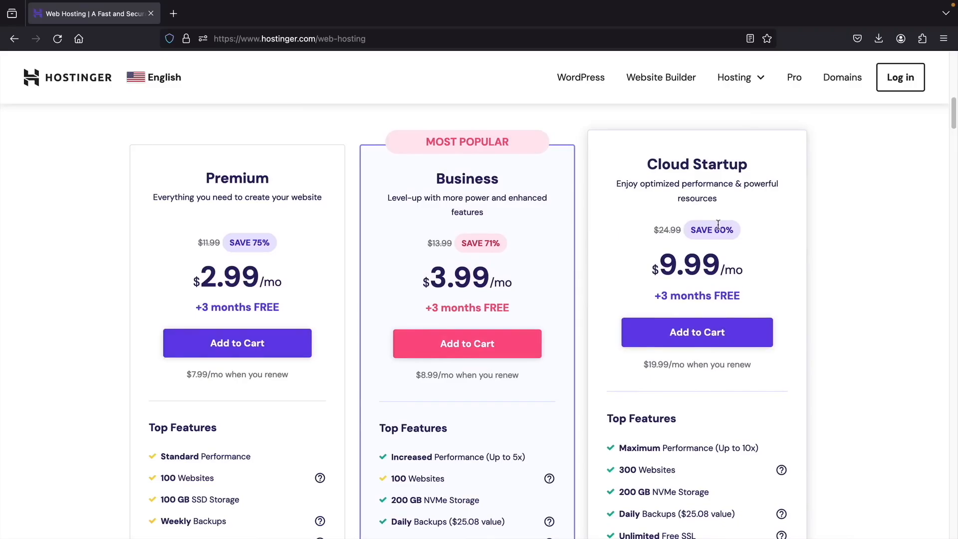
left_click(461, 338)
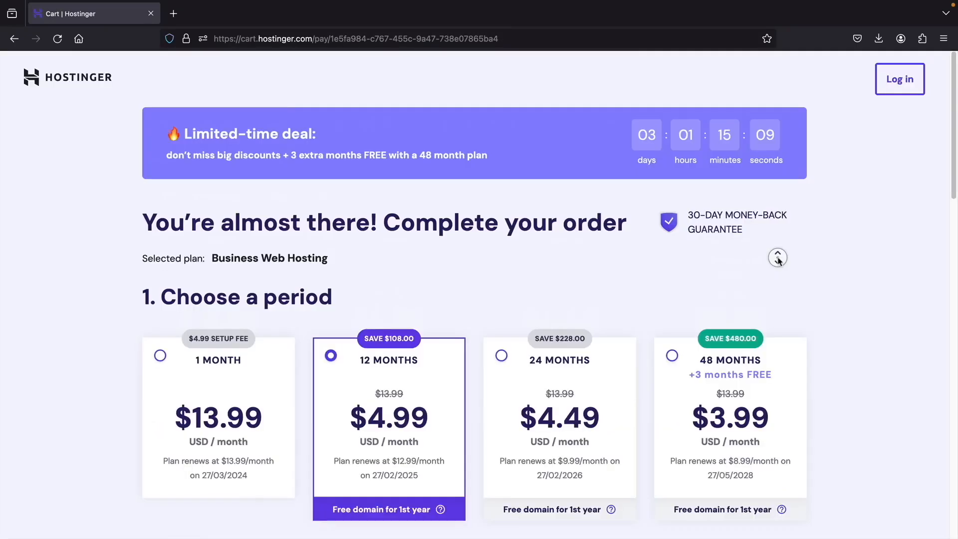
Try the 1-month billing period and select 12 months for the Business Web Hosting plan
scroll(779, 260, "down", 2)
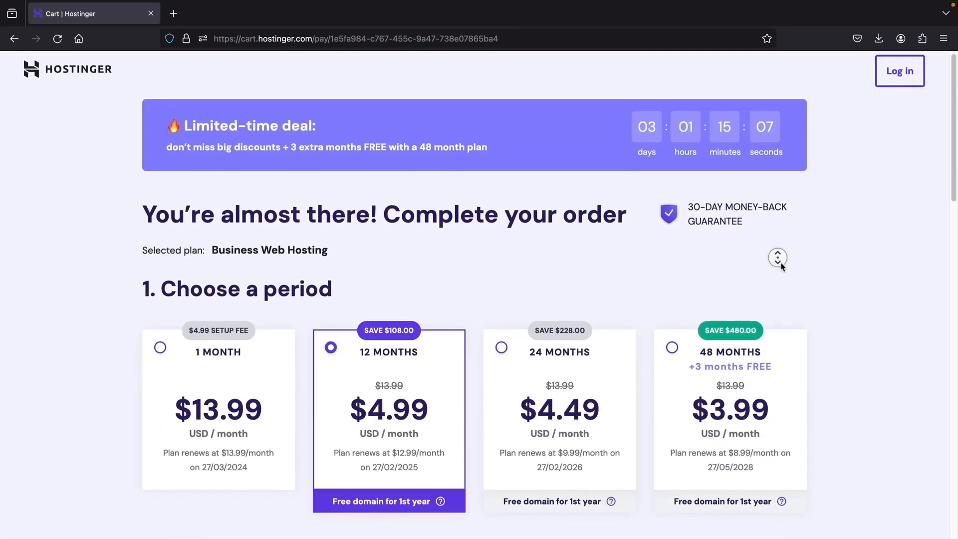
scroll(779, 260, "down", 2)
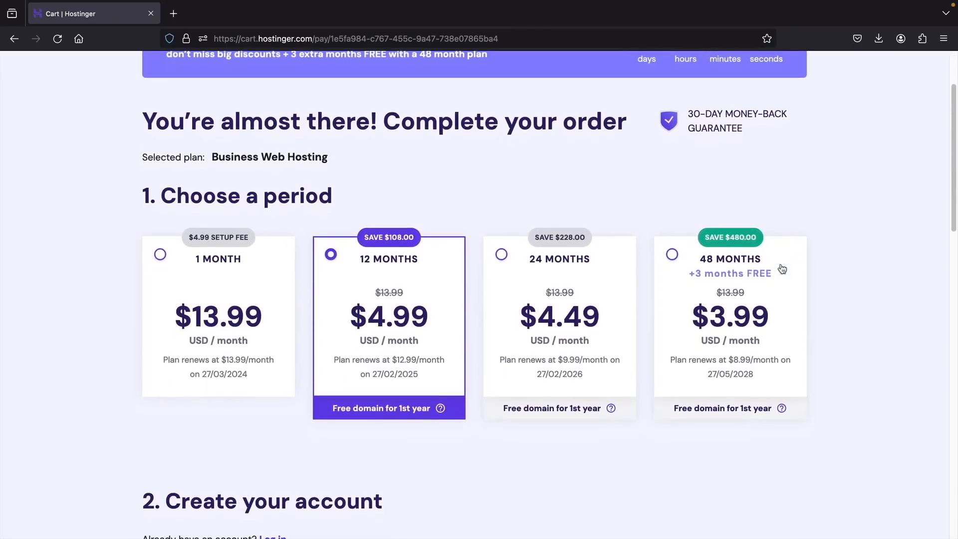
left_click(215, 280)
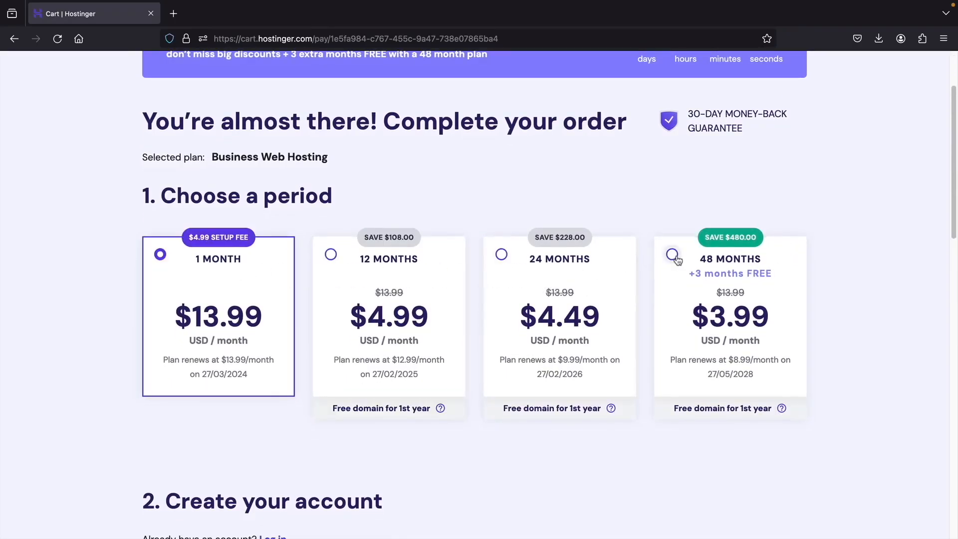
left_click(395, 266)
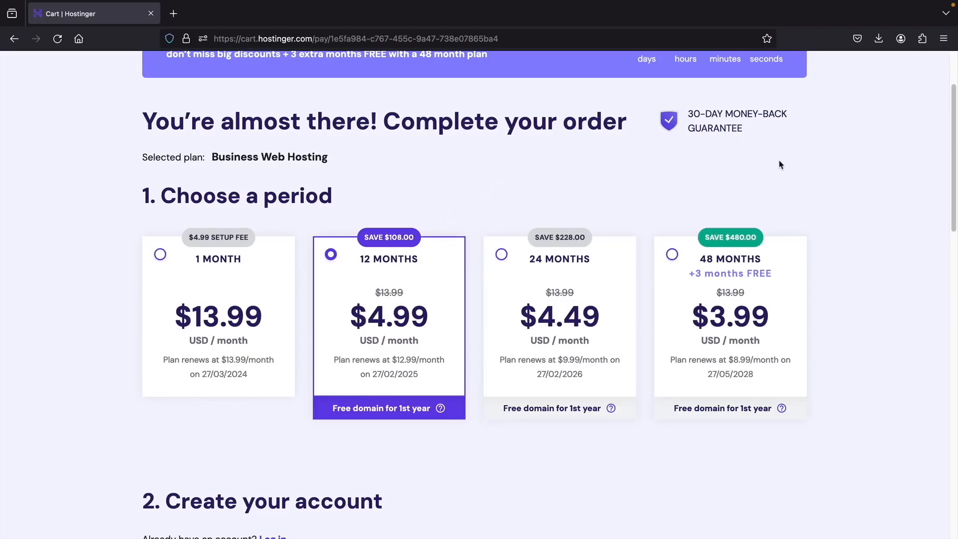
Try Coingate as the payment method and set the payment to Credit Card
middle_click(779, 175)
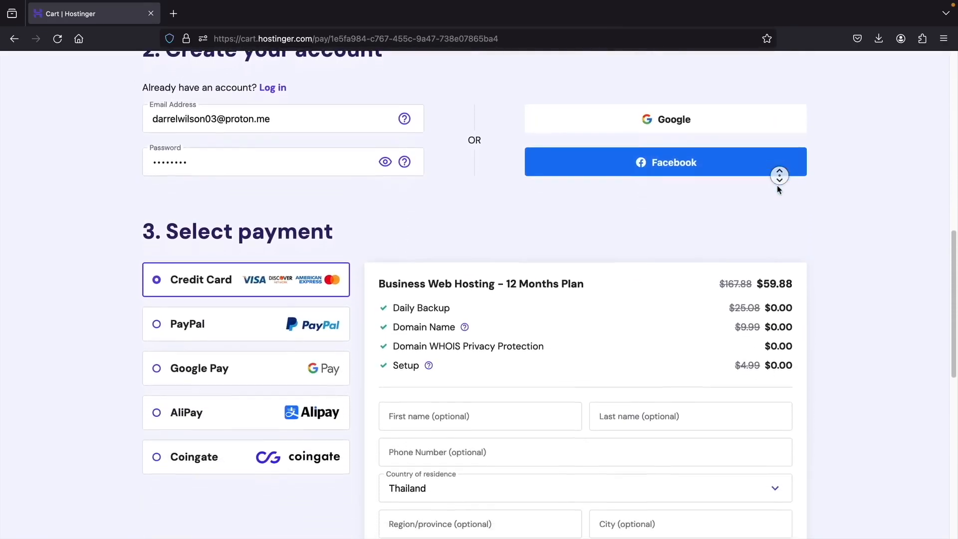
middle_click(778, 187)
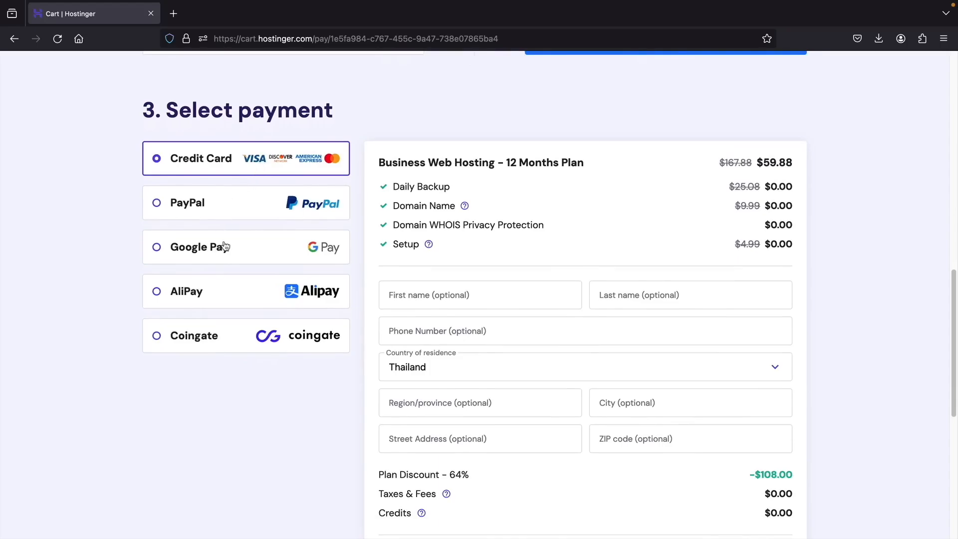
left_click(208, 336)
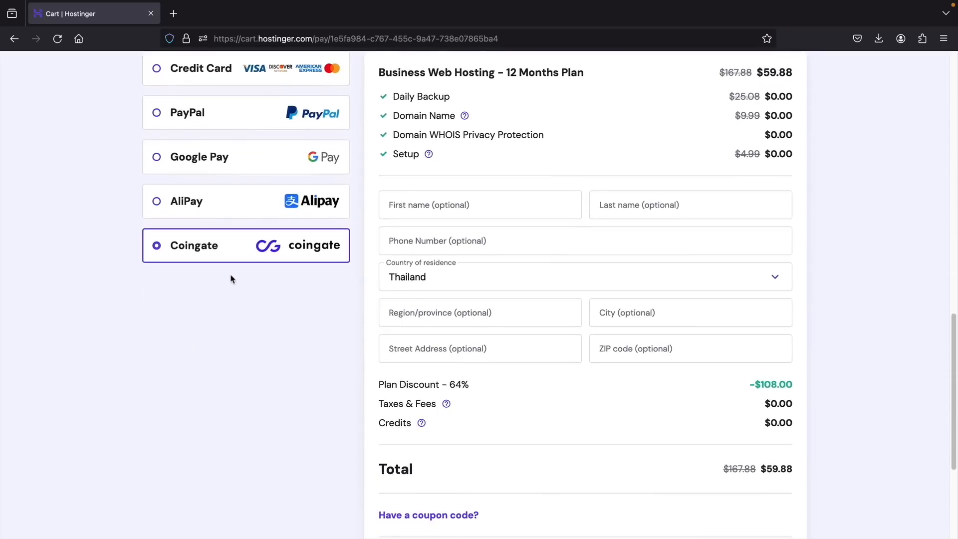
scroll(231, 272, "up", 1)
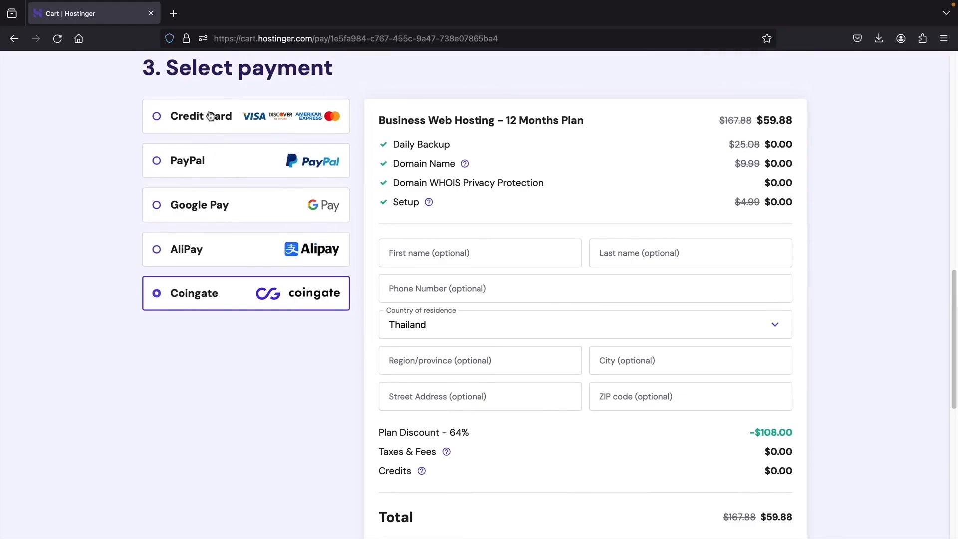
left_click(210, 118)
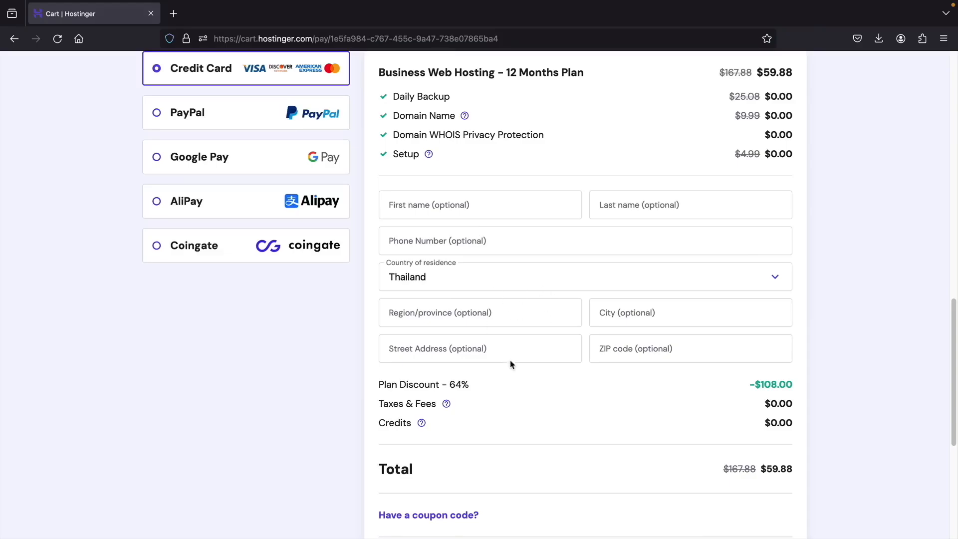
Apply the coupon code DARREL10 to the order and review the order total and card payment fields
middle_click(801, 339)
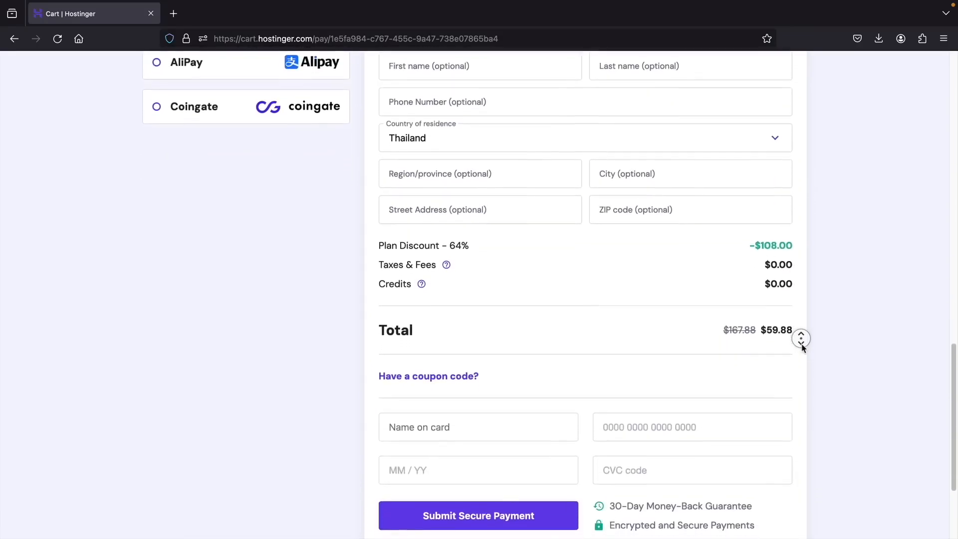
left_click(803, 347)
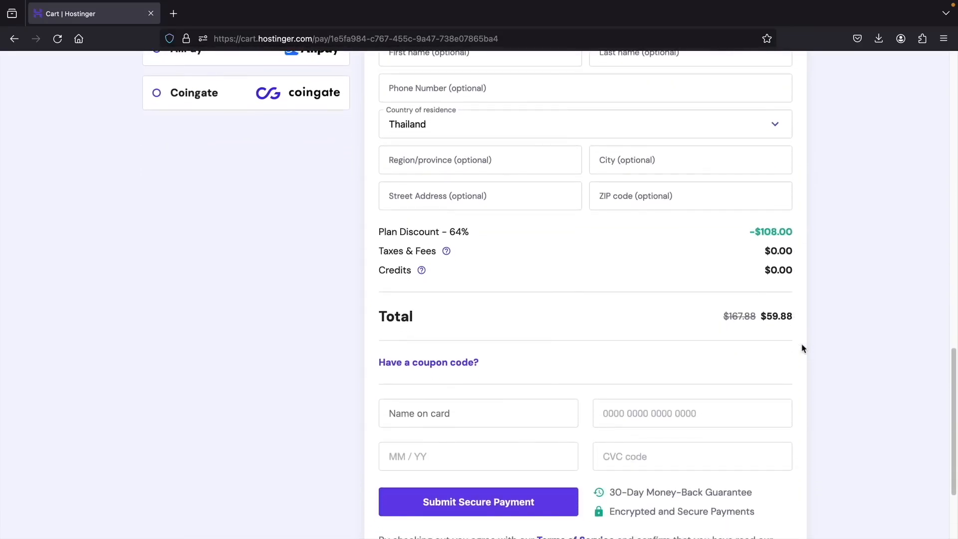
left_click_drag(766, 317, 794, 320)
left_click(406, 367)
left_click(434, 395)
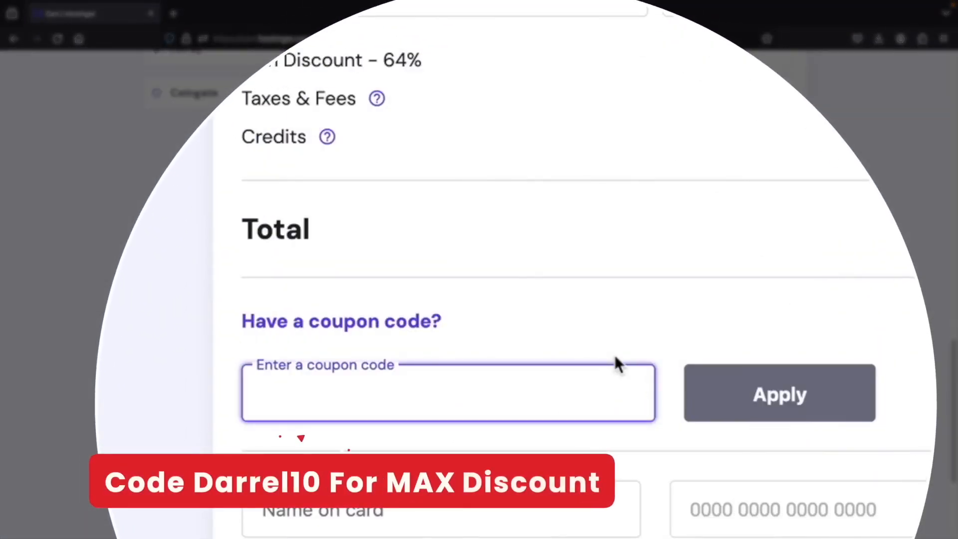
type("DARREL10")
left_click(795, 370)
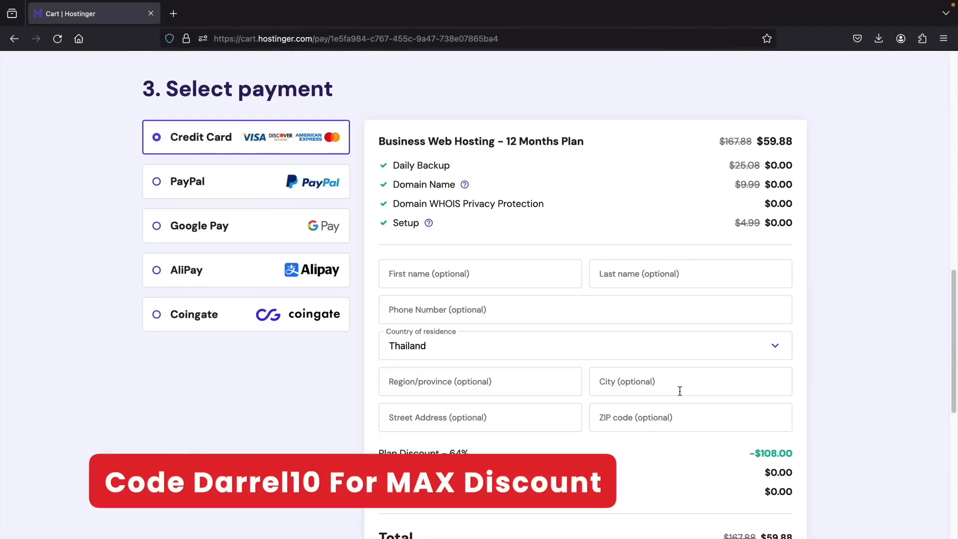
scroll(677, 394, "down", 2)
scroll(678, 398, "down", 2)
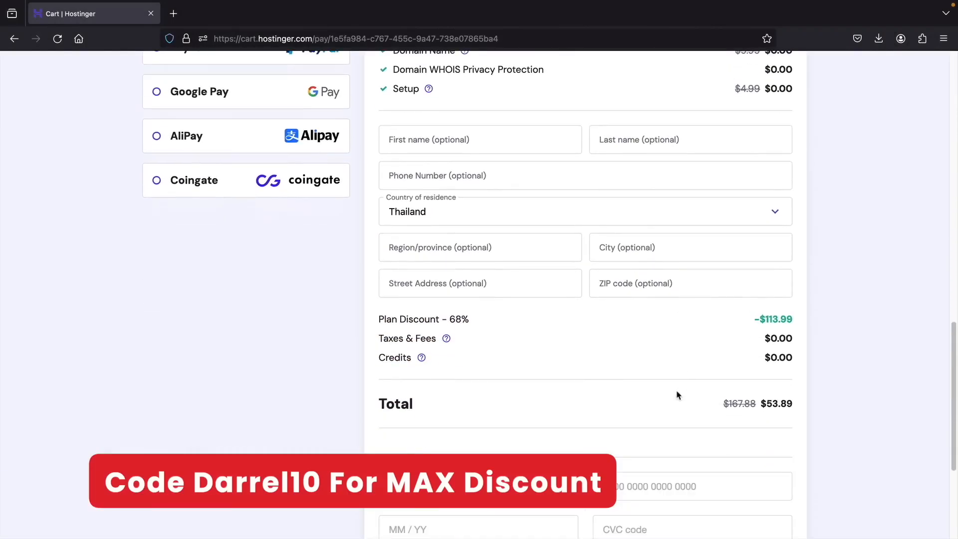
scroll(766, 417, "down", 1)
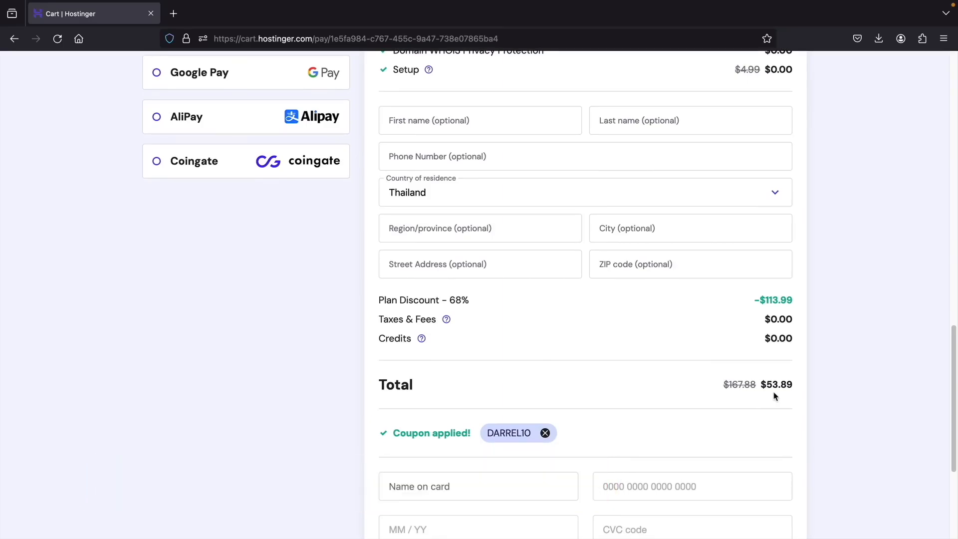
scroll(501, 361, "down", 1)
scroll(500, 360, "down", 4)
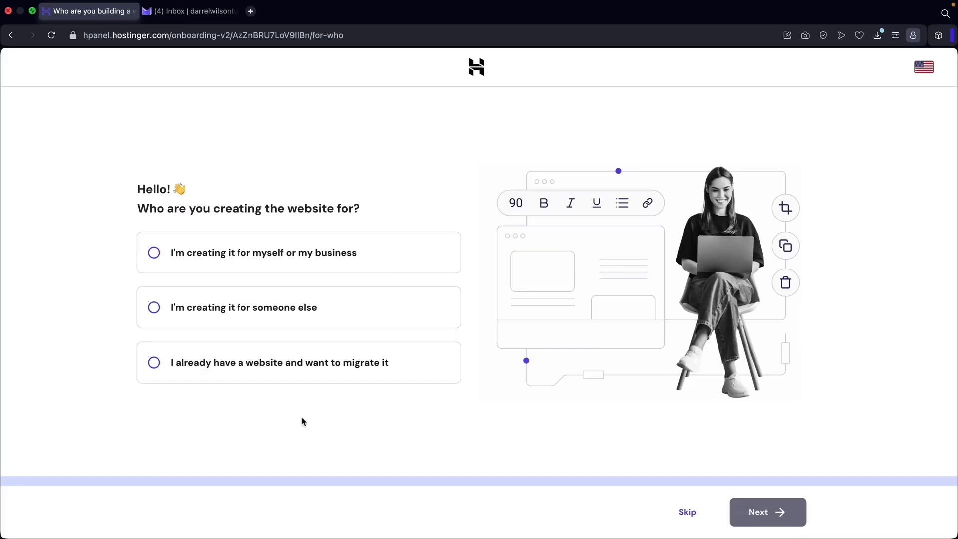
Skip the onboarding questions about who the website is for and which tool to build it with
left_click(683, 514)
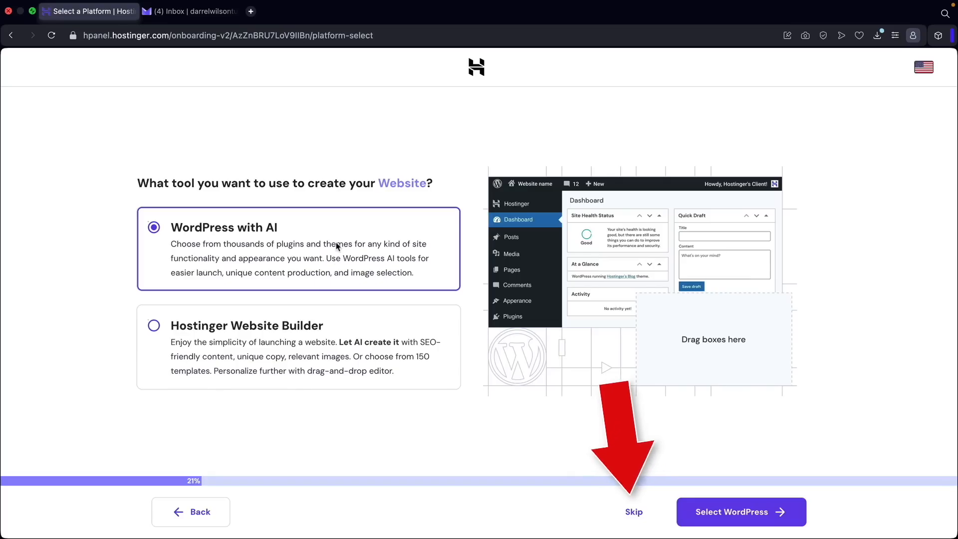
left_click(638, 518)
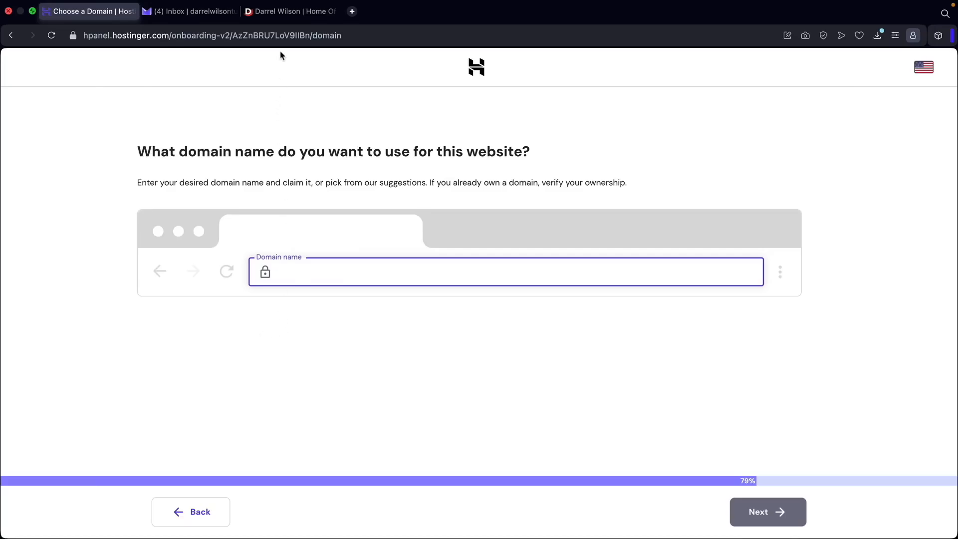
Highlight the address of the darrelwilson.com site as a domain example and return to the domain name form
left_click(288, 12)
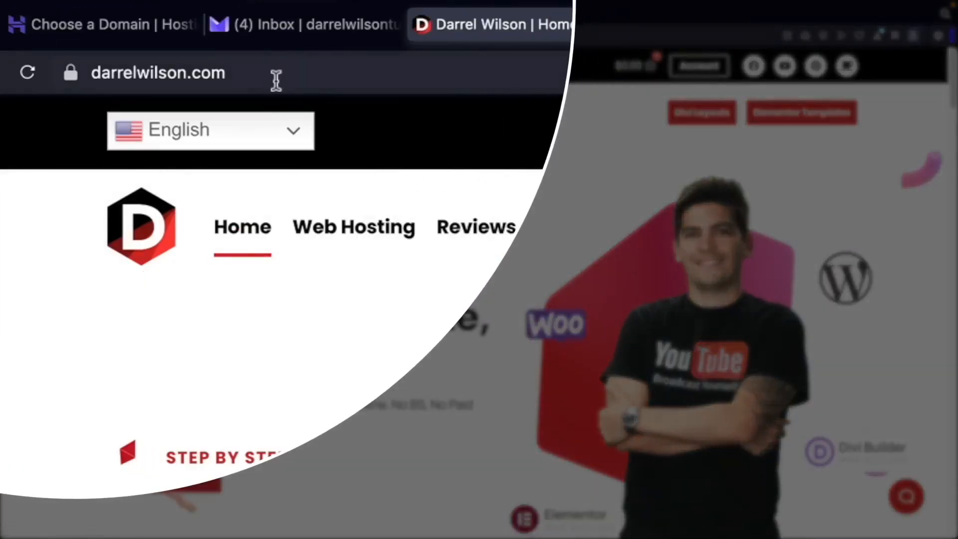
left_click(274, 80)
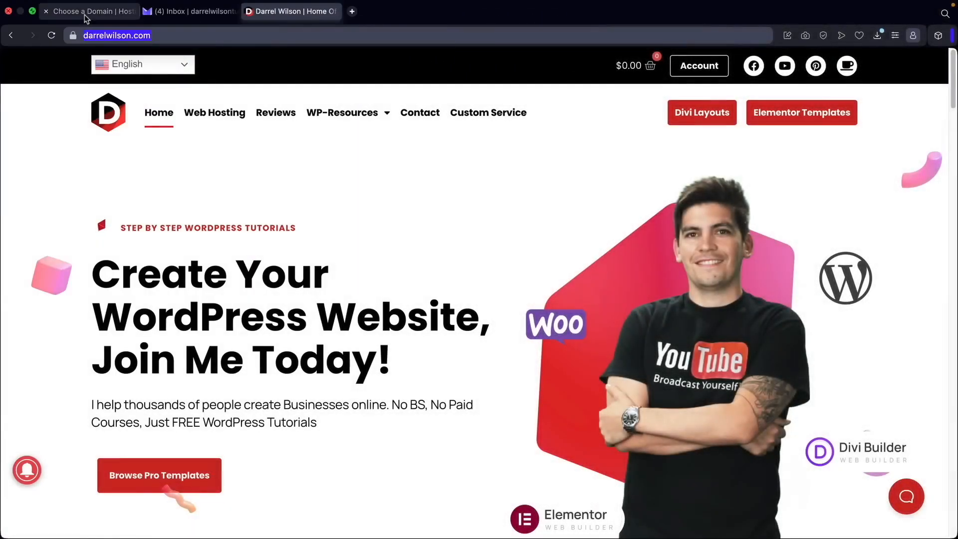
left_click(85, 14)
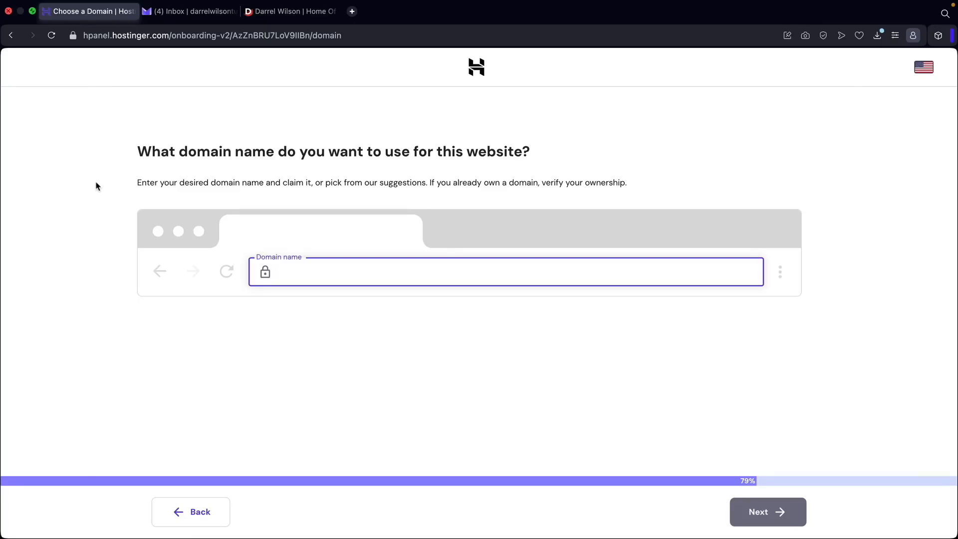
Enter wilsondarreltutorial.com as the website's domain name and continue to domain registration
type("wilsondarreltutorial.com")
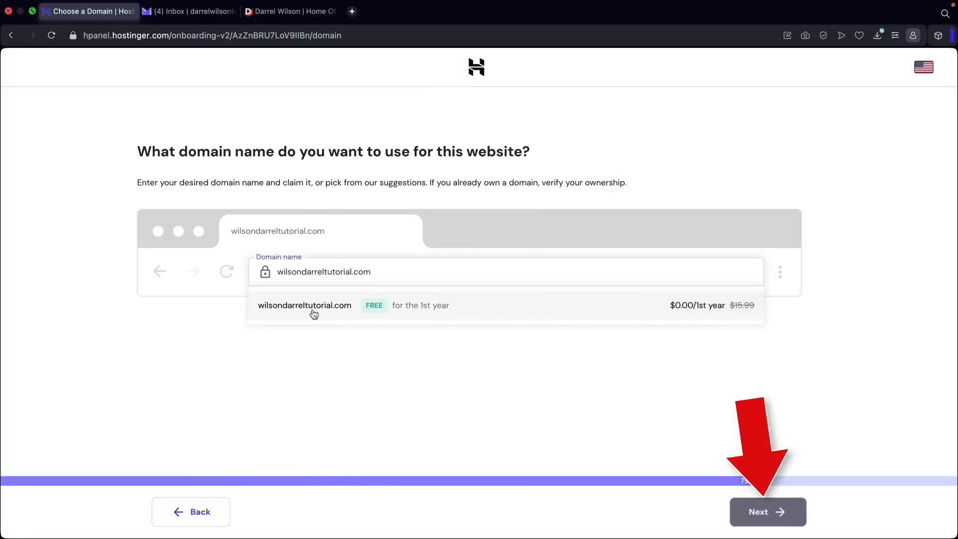
left_click(317, 344)
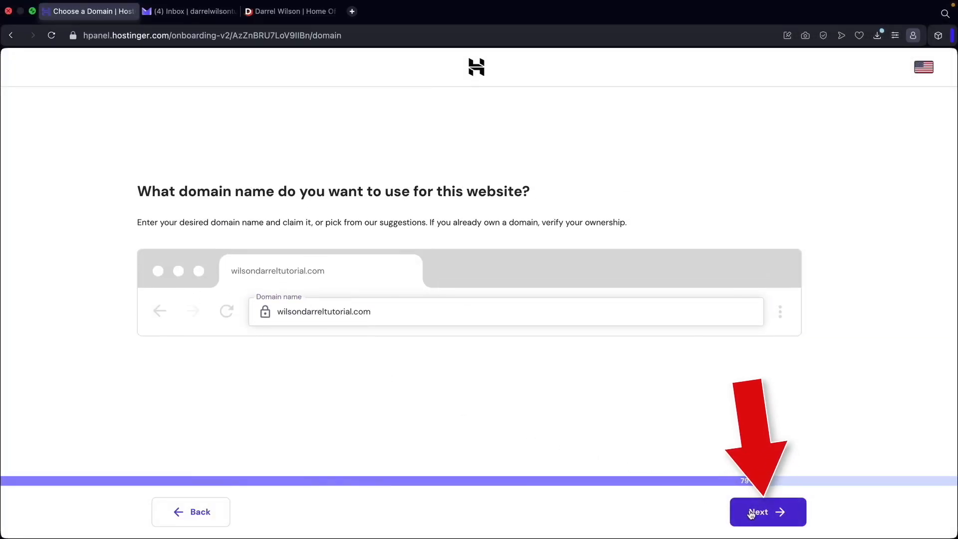
left_click(748, 512)
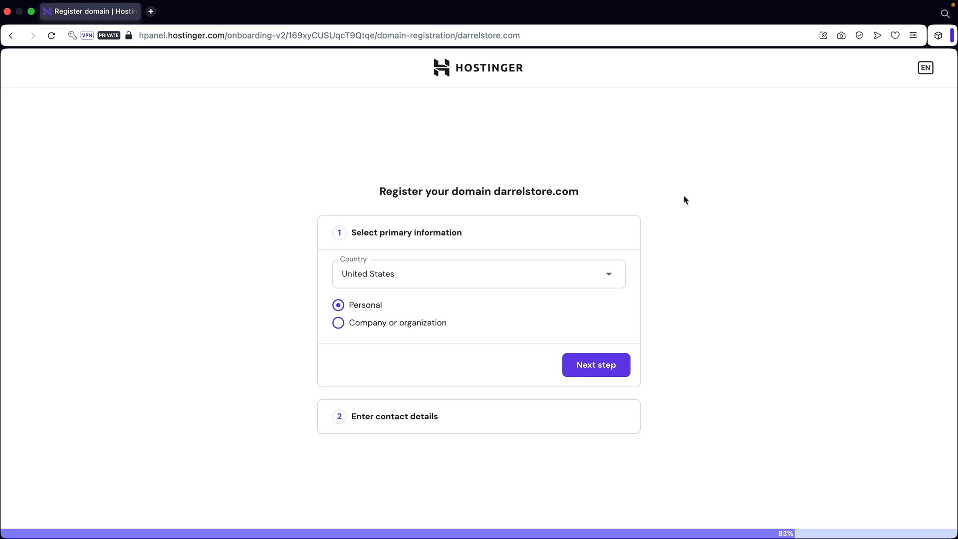
Register darrelstore.com as a personal domain with United States as the country and submit the prefilled contact details
left_click(454, 278)
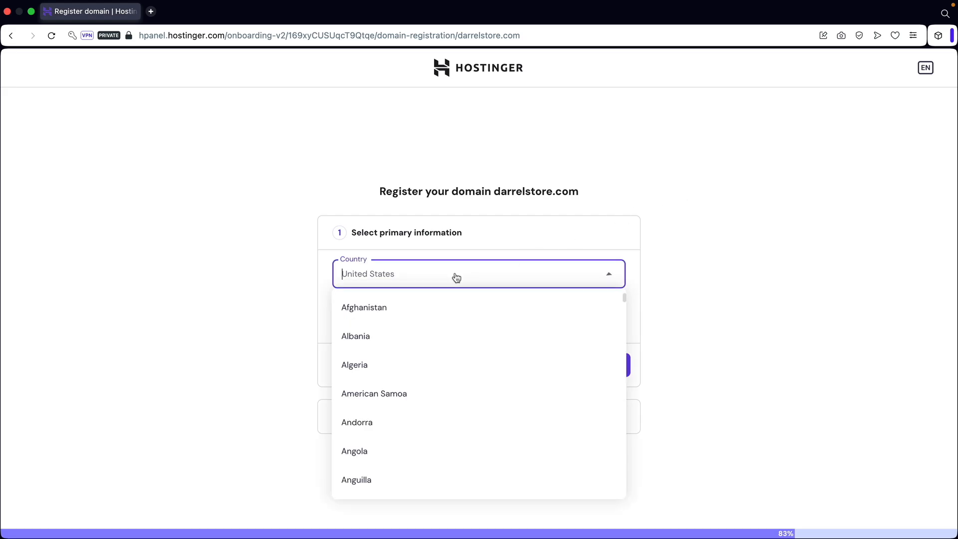
left_click(326, 265)
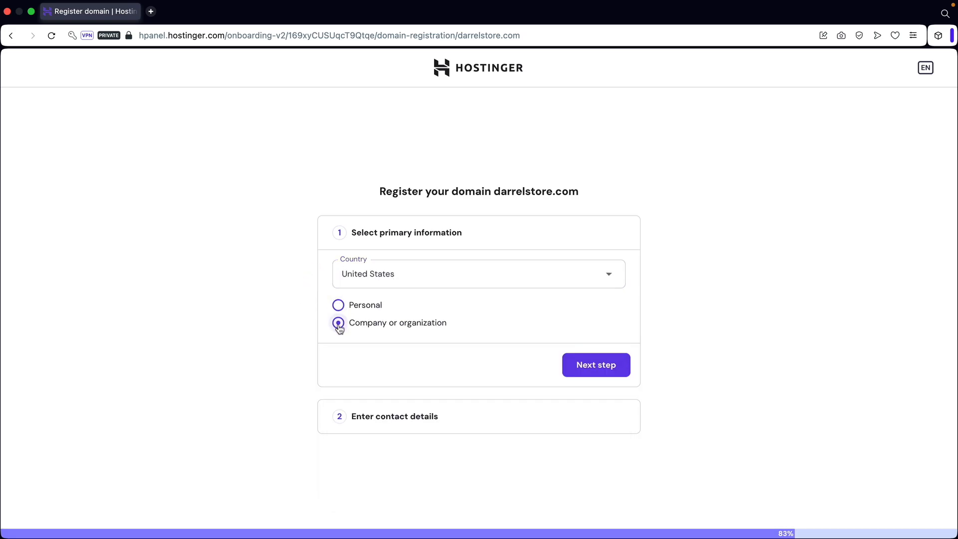
left_click(338, 304)
left_click(609, 371)
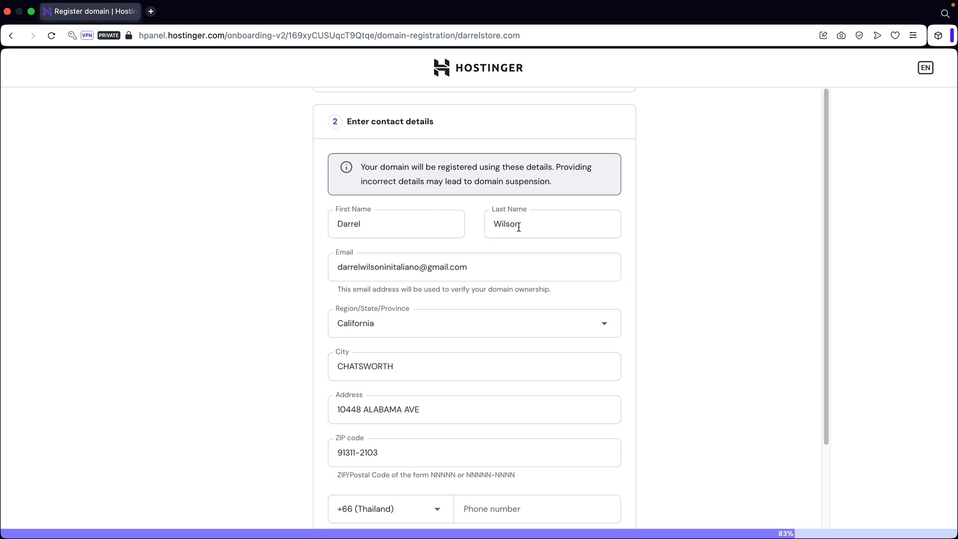
scroll(484, 386, "down", 3)
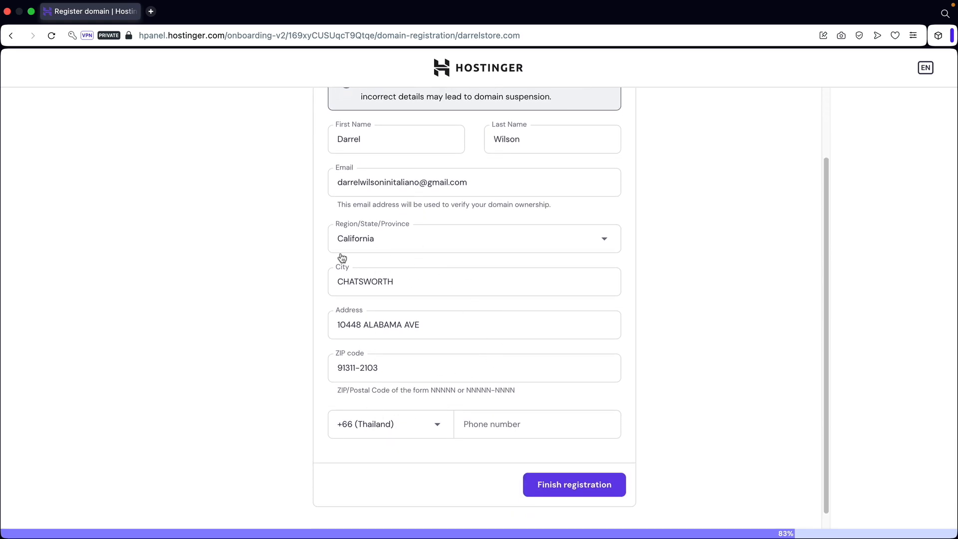
left_click(569, 494)
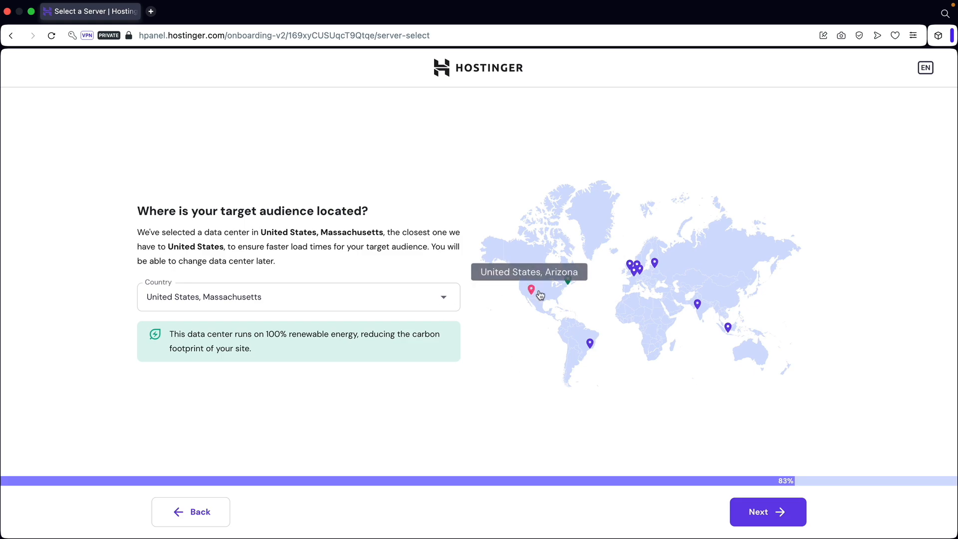
Select the United States, Arizona data center as the target audience location and continue the setup
mouse_move(569, 280)
mouse_move(532, 290)
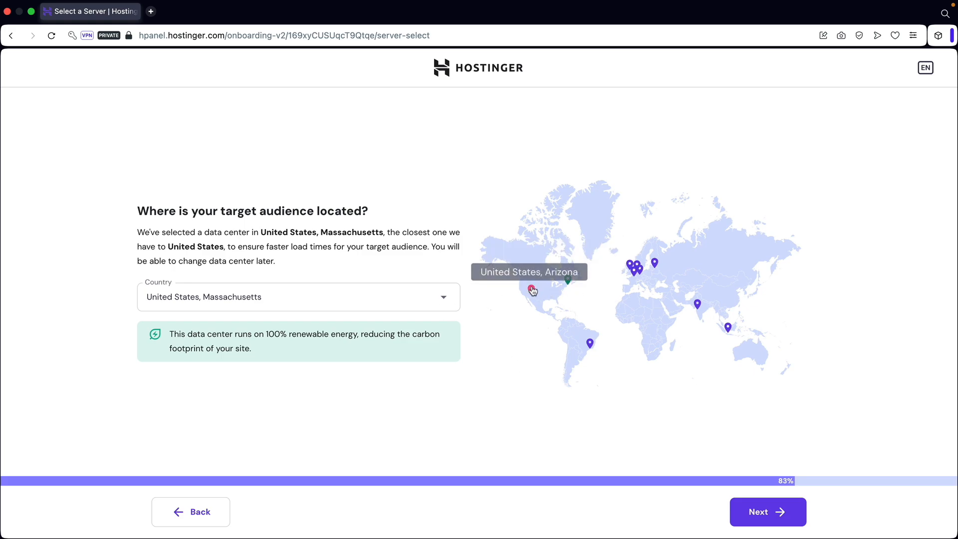
left_click(442, 299)
scroll(386, 359, "down", 5)
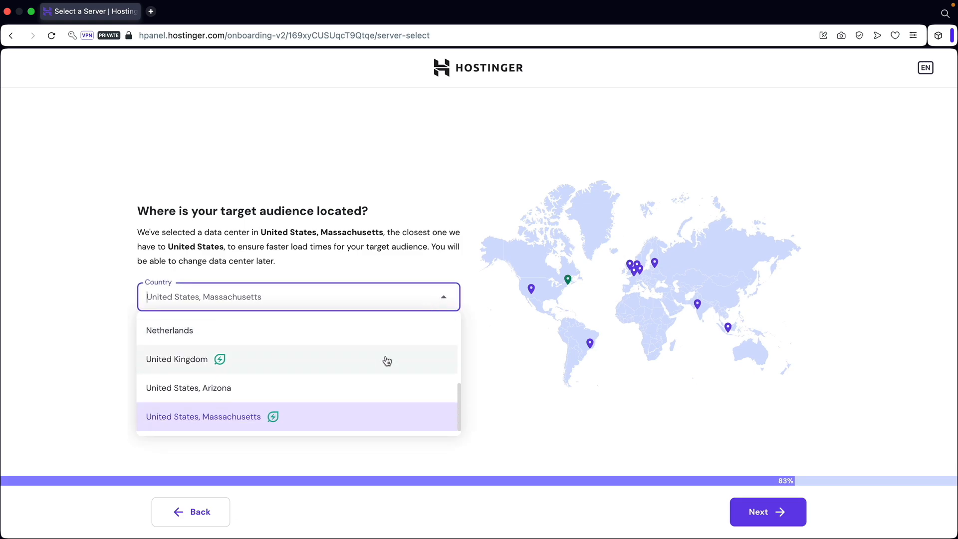
left_click(385, 390)
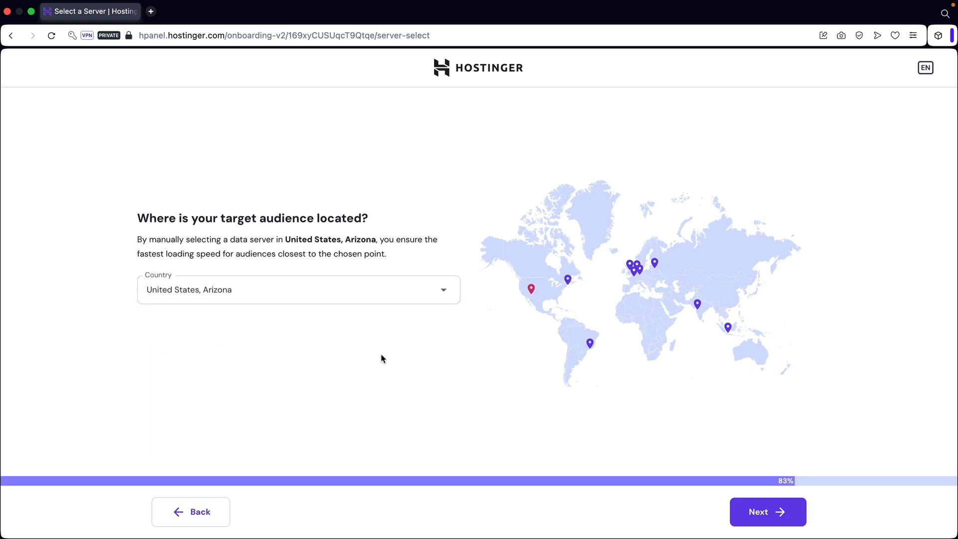
left_click(760, 517)
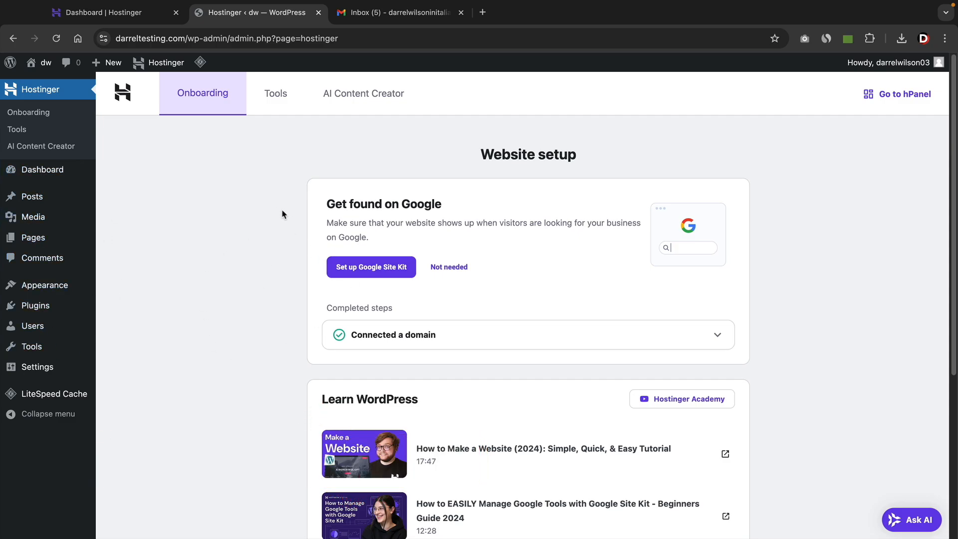
Visit the new site's front page, look through its default theme content, and return to the WordPress dashboard
mouse_move(41, 69)
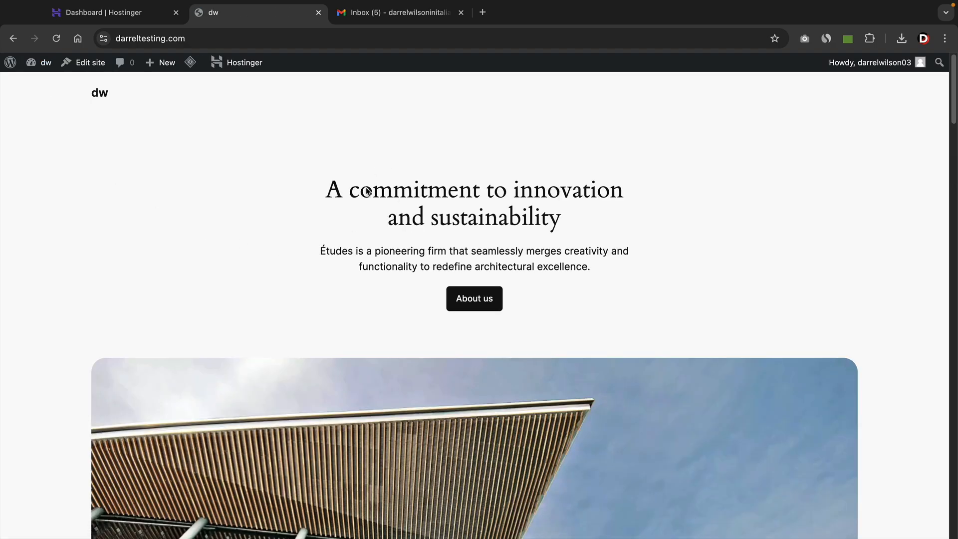
left_click_drag(563, 230, 357, 218)
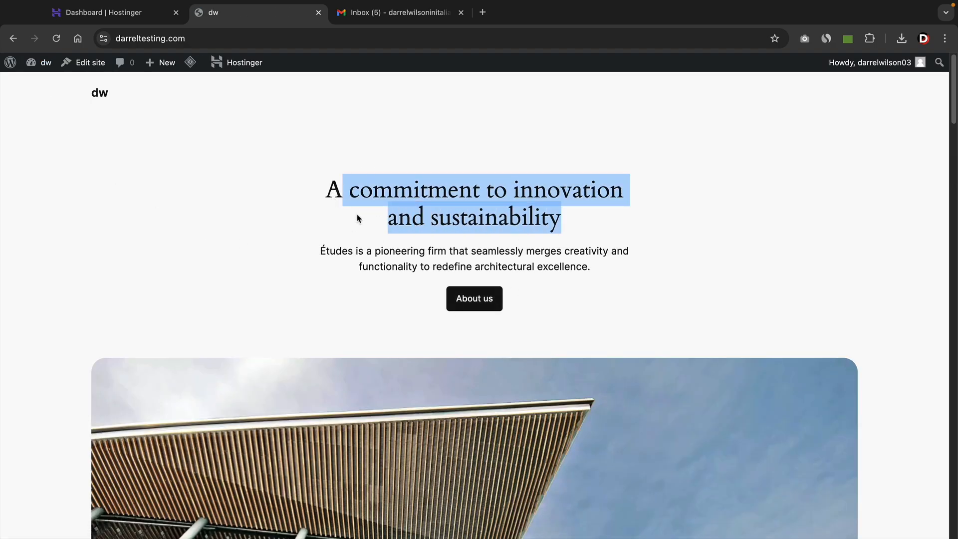
left_click(391, 243)
scroll(392, 244, "down", 6)
scroll(435, 301, "down", 15)
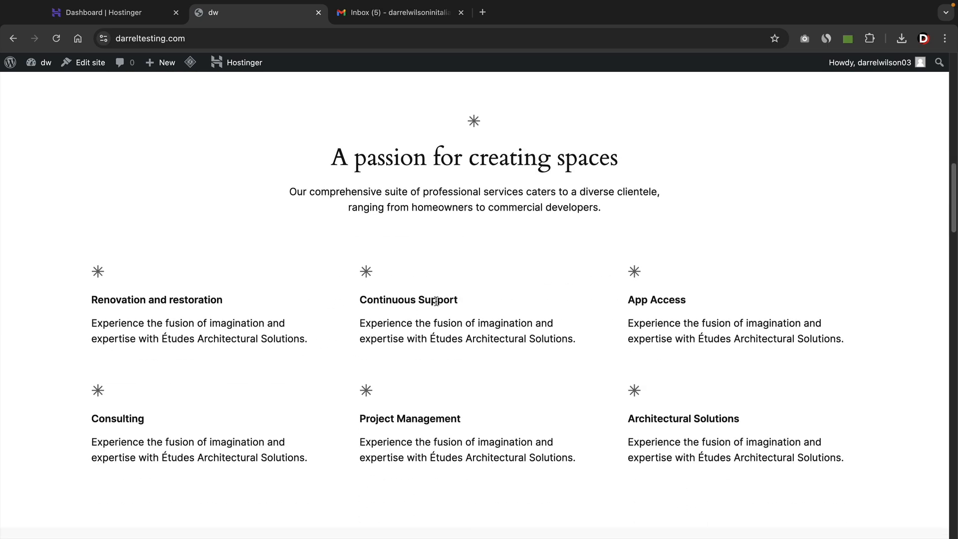
scroll(435, 301, "down", 15)
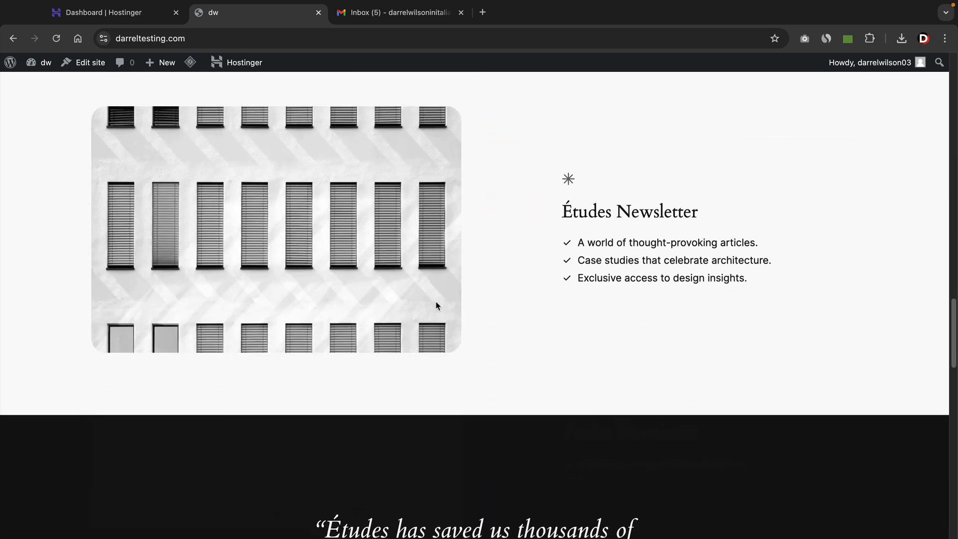
scroll(435, 306, "down", 10)
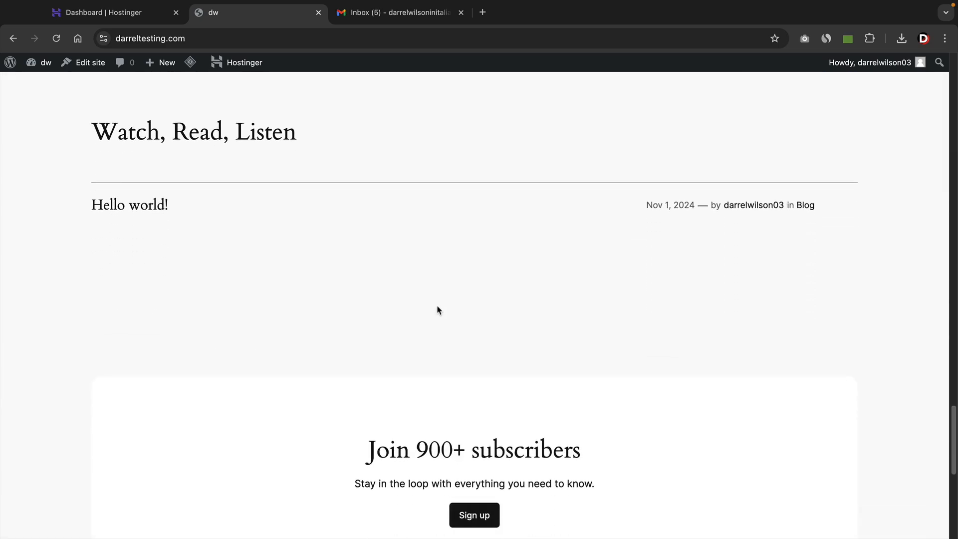
scroll(437, 310, "down", 2)
left_click_drag(955, 499, 779, 120)
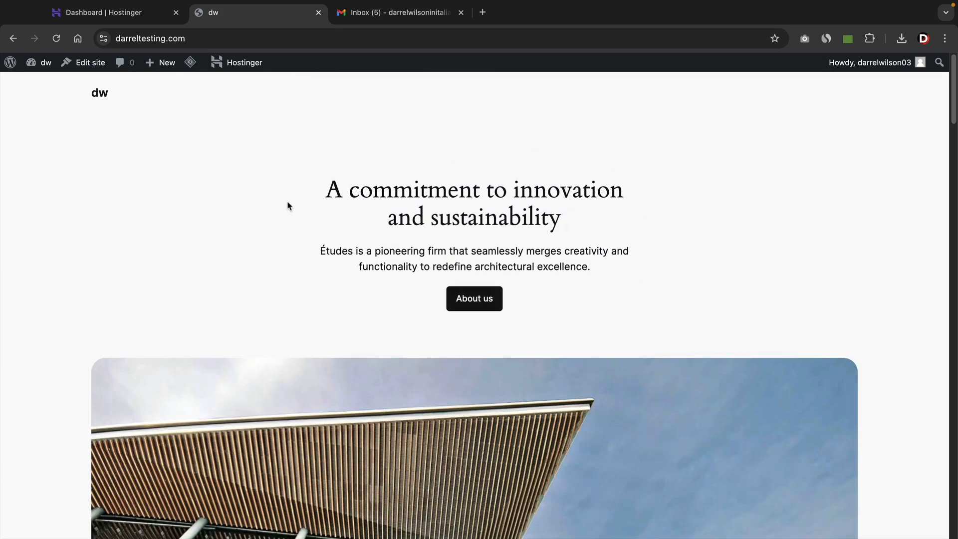
left_click(44, 84)
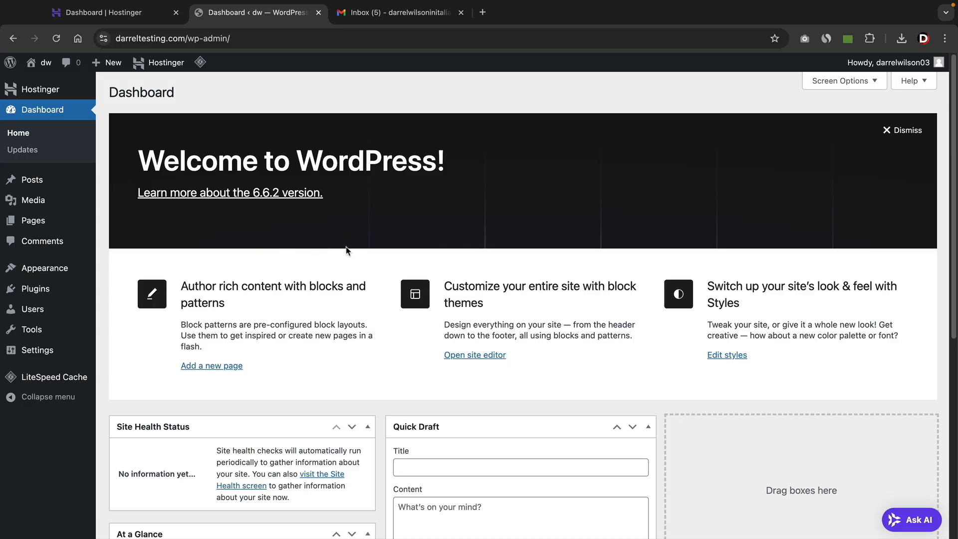
Switch to Gmail, open Hostinger's contact verification email for darrelstore.com, and expand the message to its verification link
left_click(397, 16)
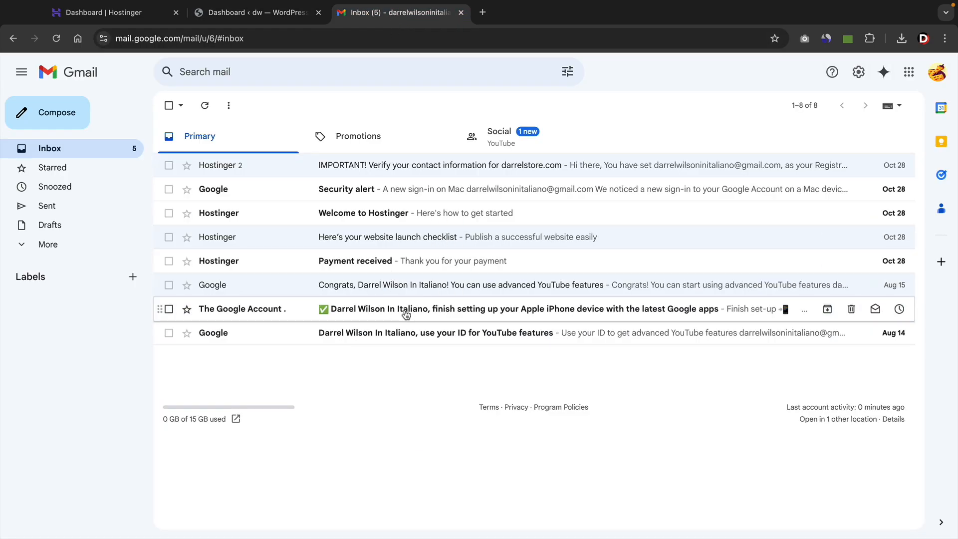
left_click(399, 171)
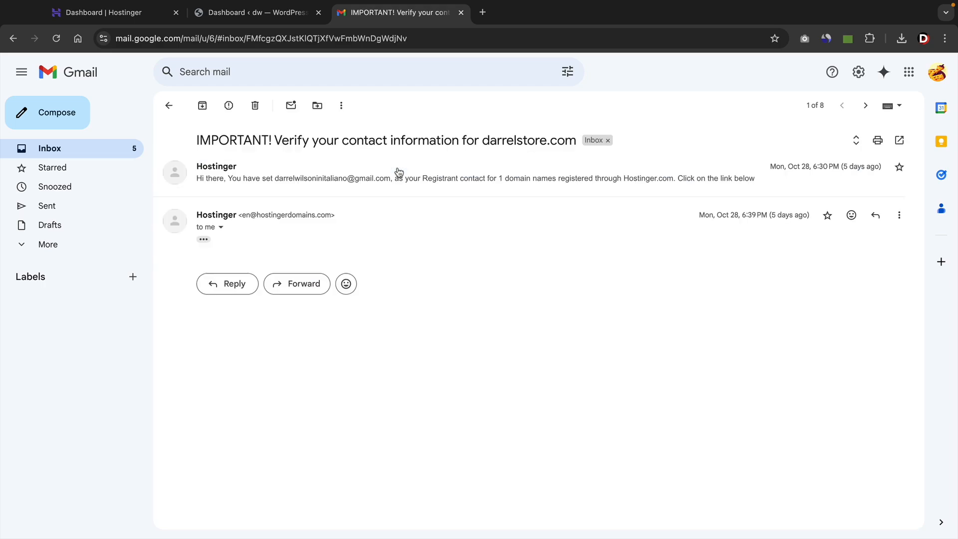
left_click_drag(279, 142, 556, 143)
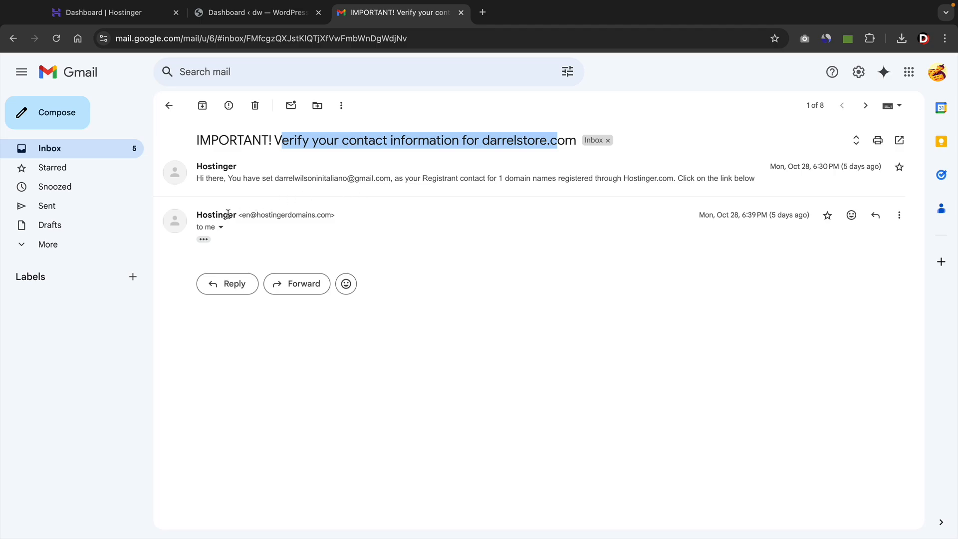
left_click(243, 180)
scroll(343, 275, "down", 4)
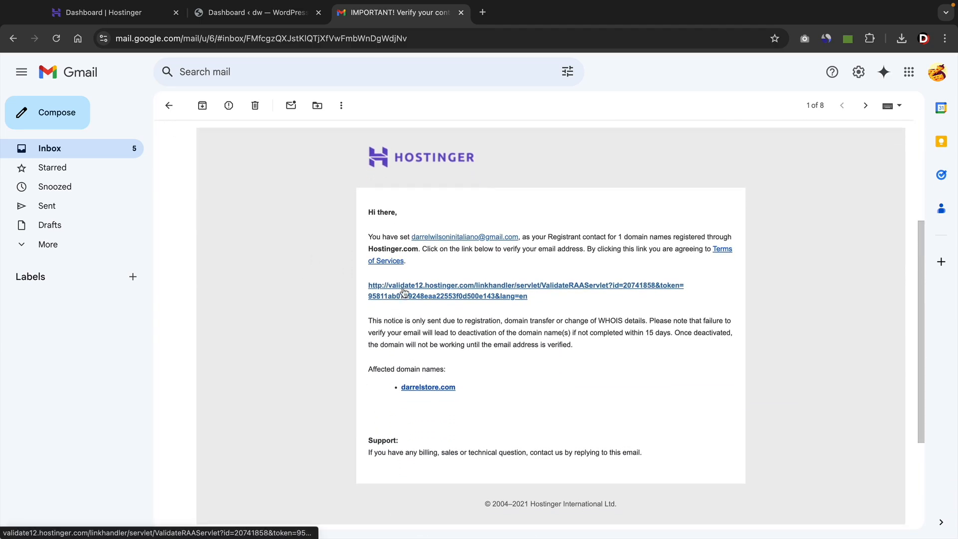
Follow the domain verification link despite the suspicious-link warning, close the information page, and return to the inbox
left_click(405, 290)
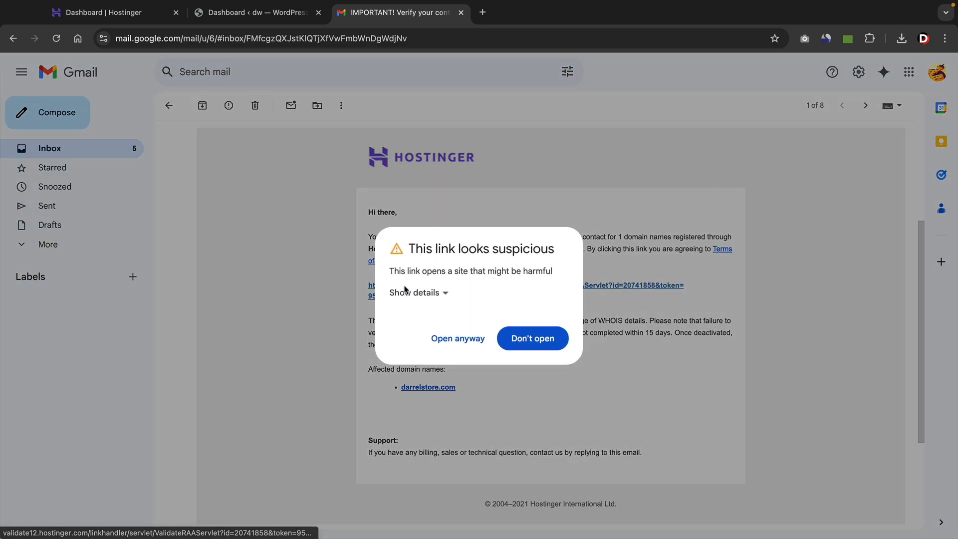
left_click(460, 340)
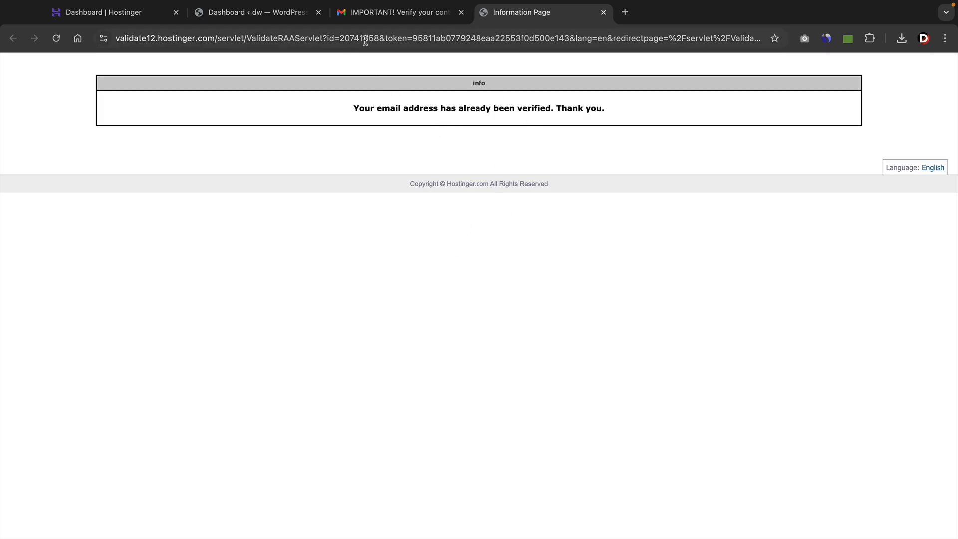
left_click(603, 12)
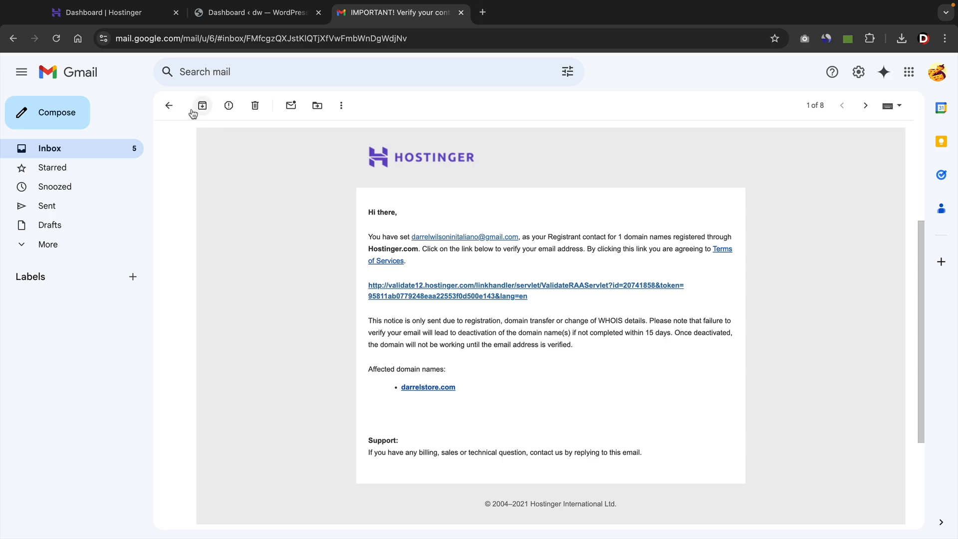
left_click(168, 105)
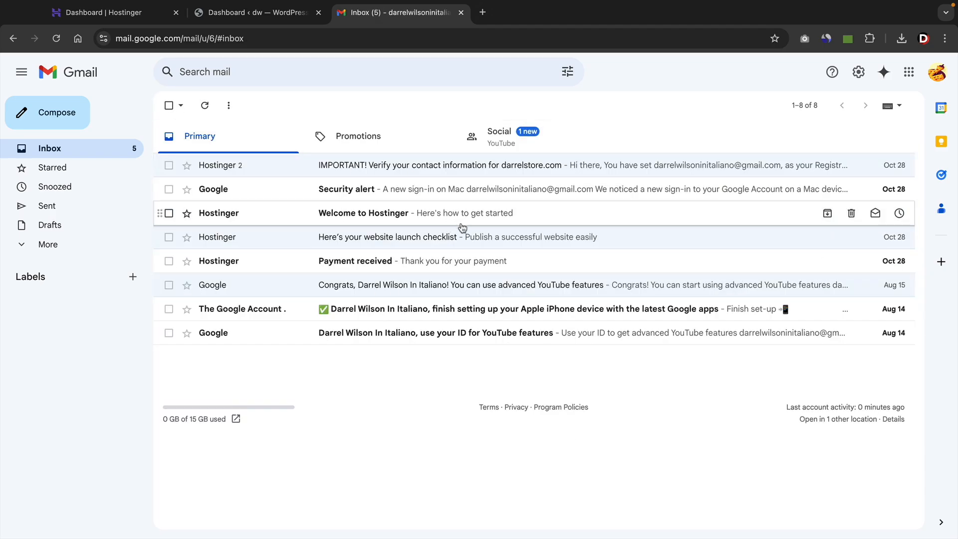
In the WordPress general settings, set the site title to Darrel Hotels and the tagline to Best Cool Hotels
left_click(274, 15)
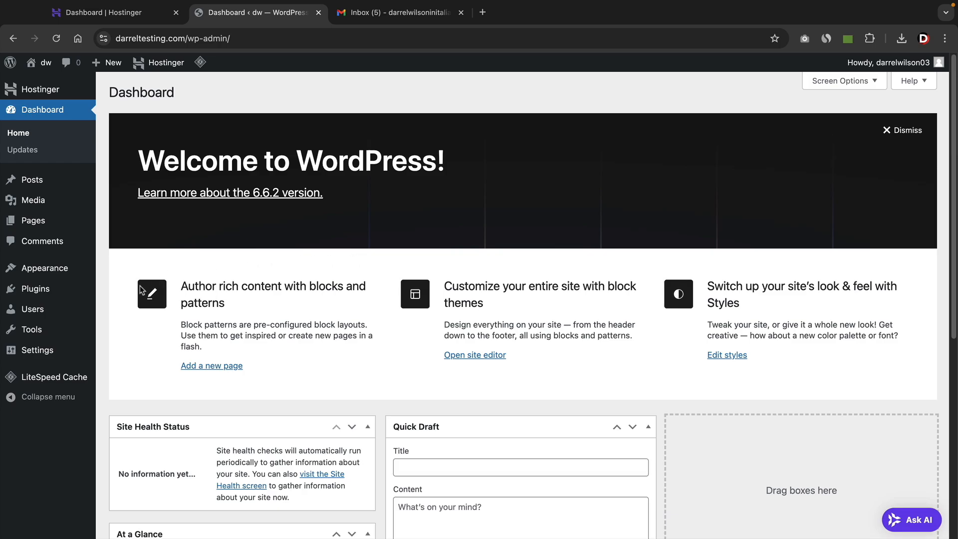
mouse_move(45, 352)
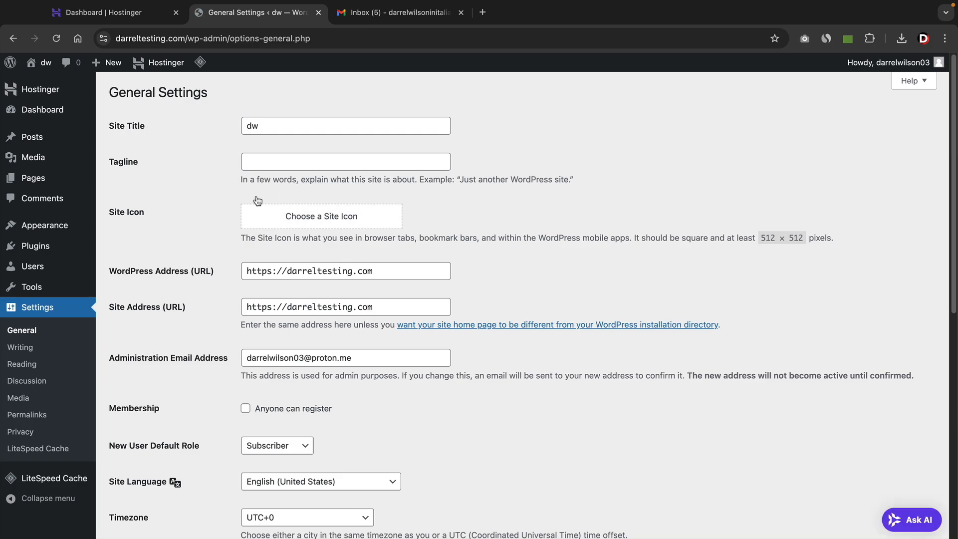
double_click(336, 126)
type("Darrel Hotels")
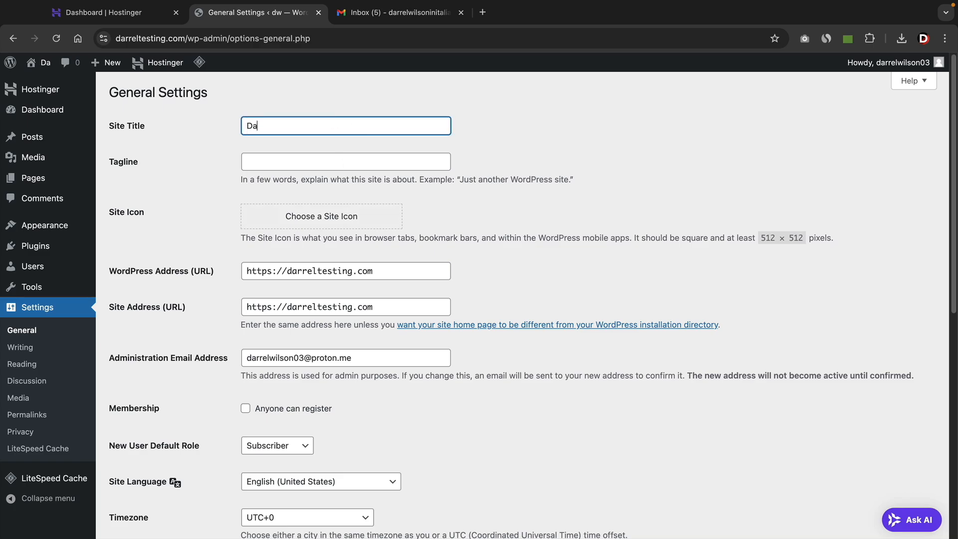
key("Tab")
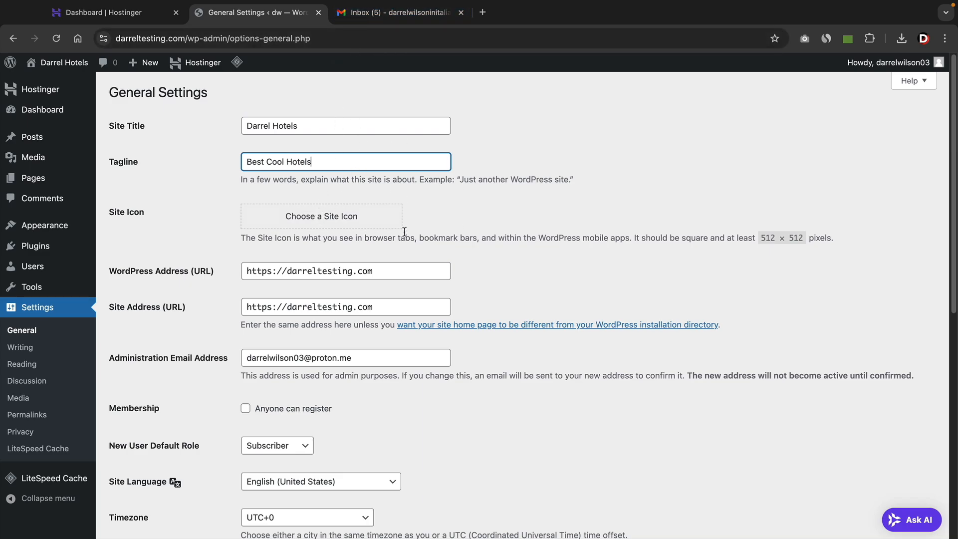
Look through the available site languages and save the general settings
scroll(305, 222, "down", 3)
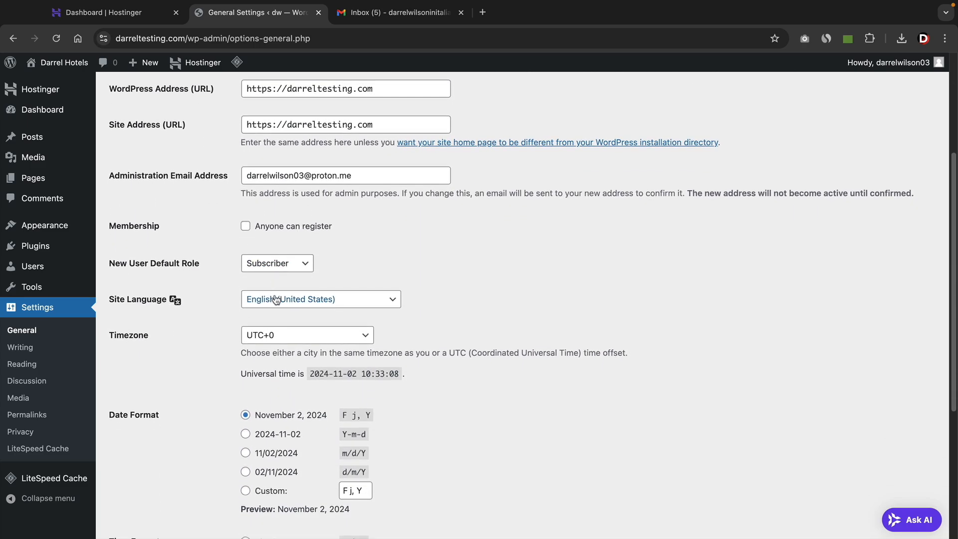
left_click(272, 299)
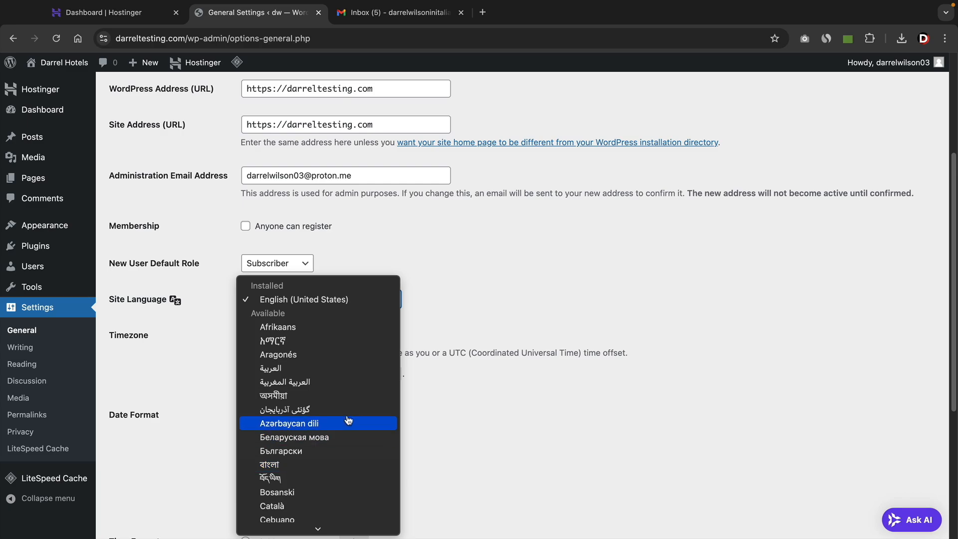
scroll(349, 378, "down", 5)
scroll(333, 344, "down", 20)
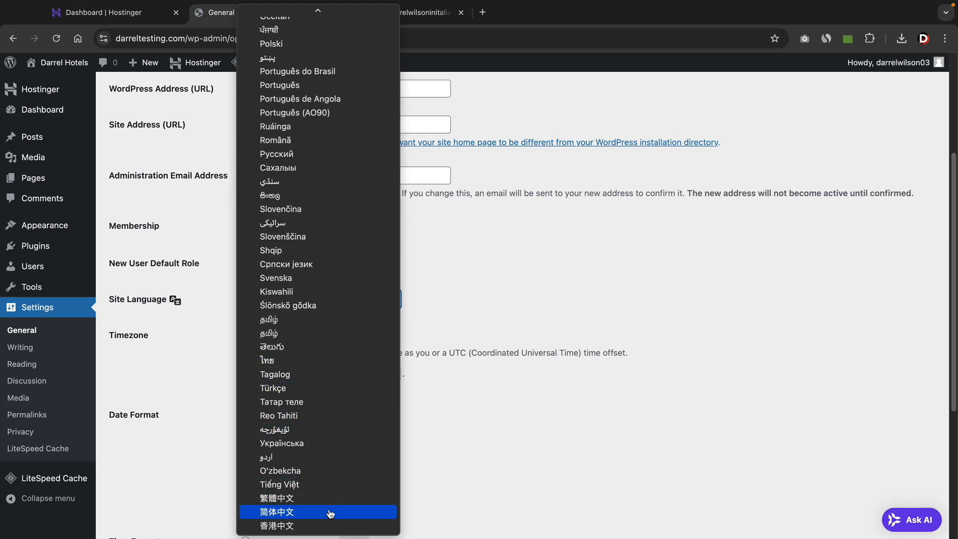
scroll(330, 494, "up", 5)
scroll(332, 483, "up", 15)
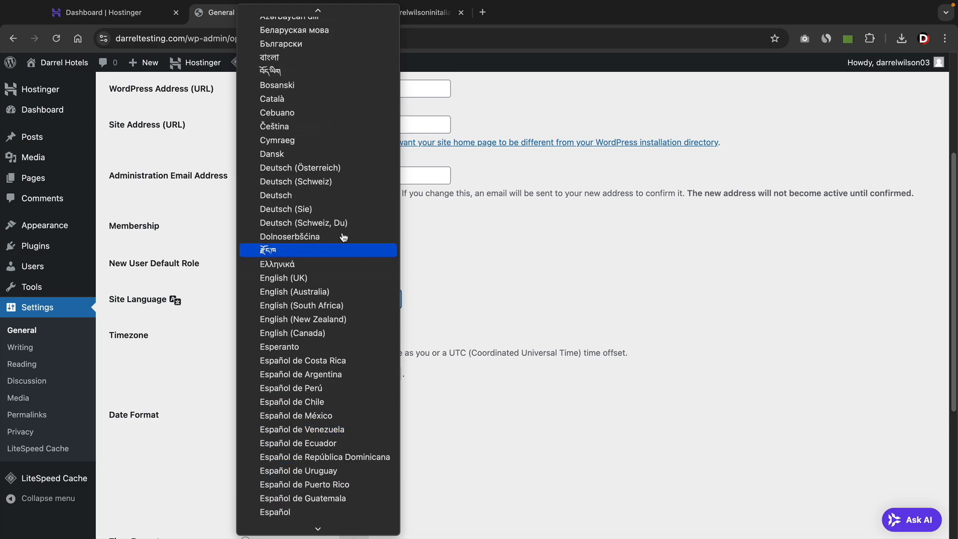
left_click(483, 275)
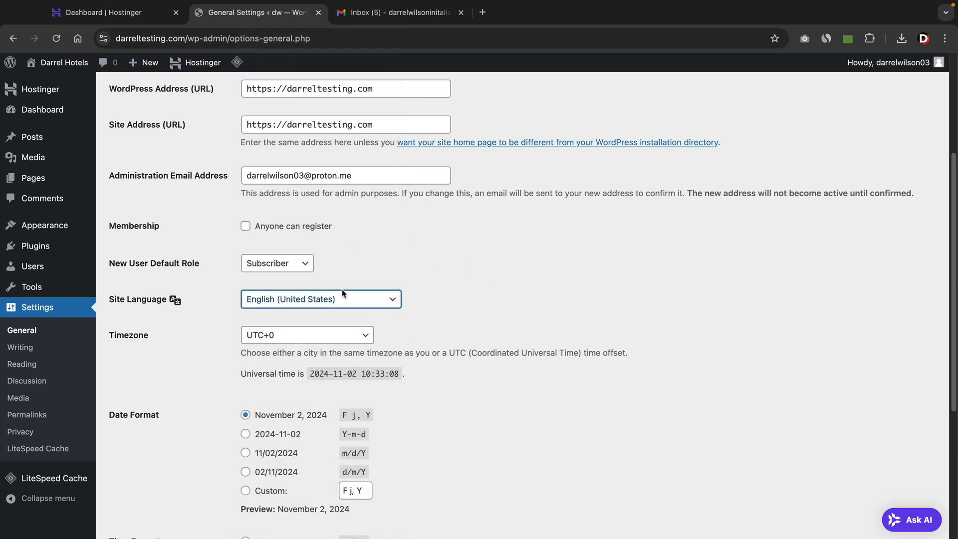
scroll(225, 303, "down", 5)
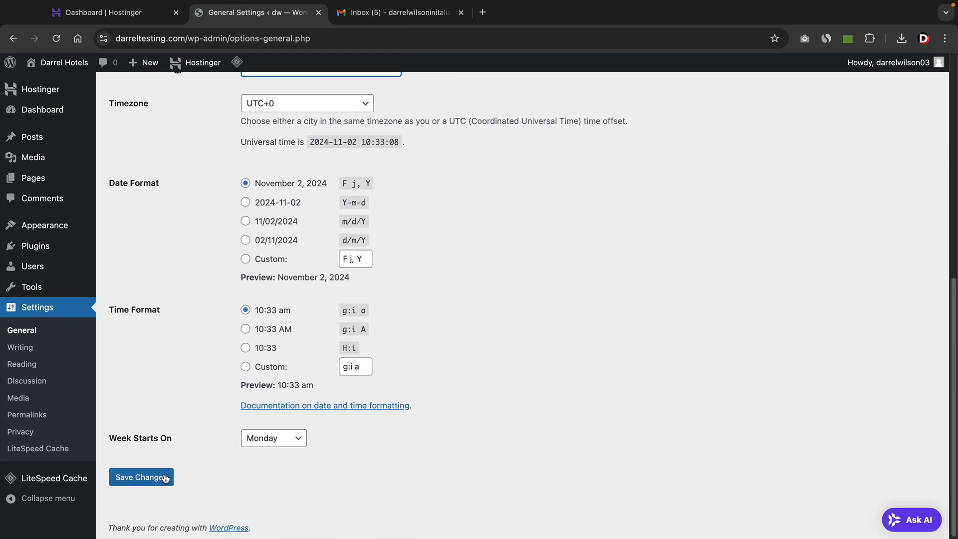
left_click(153, 479)
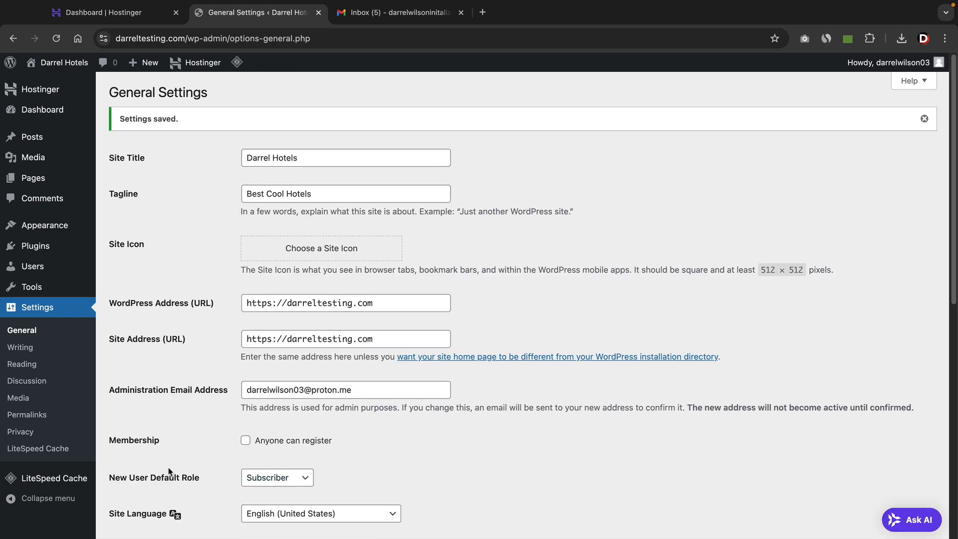
Open the user profile, try the Light and Modern admin color schemes, and choose Midnight
mouse_move(40, 270)
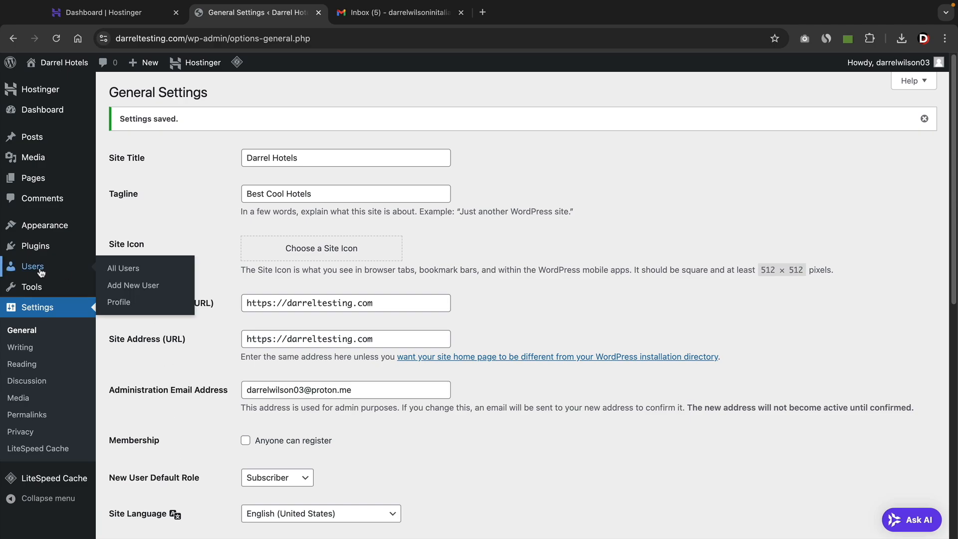
left_click(118, 302)
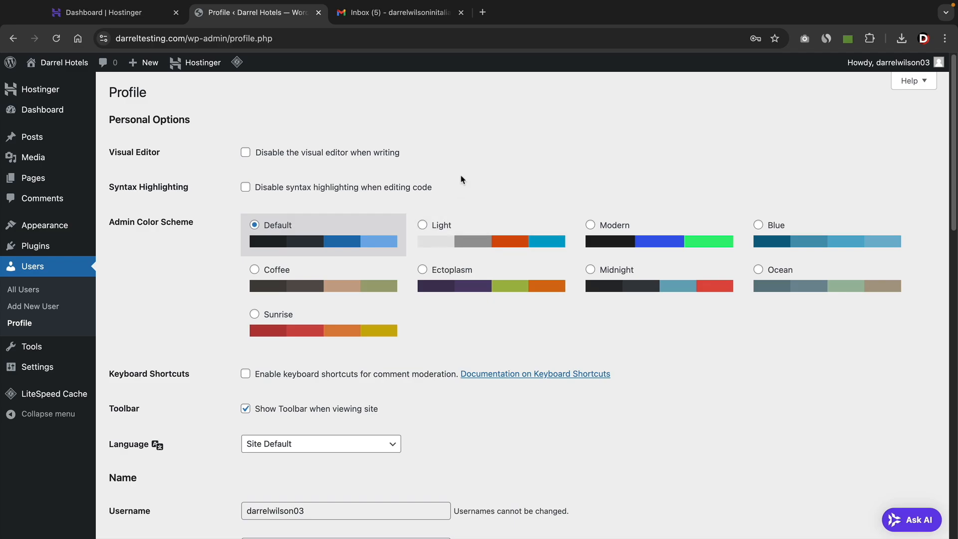
left_click_drag(110, 222, 188, 231)
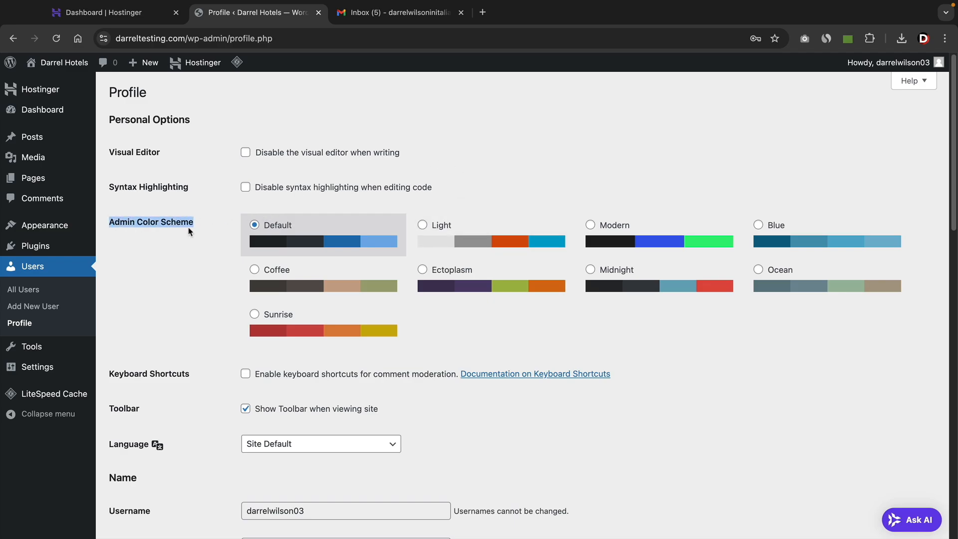
left_click(491, 241)
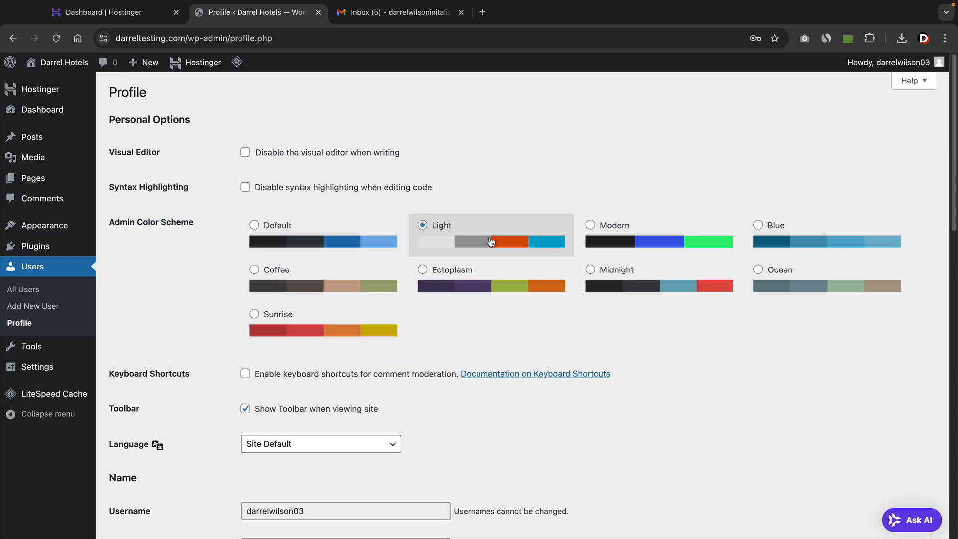
left_click(624, 242)
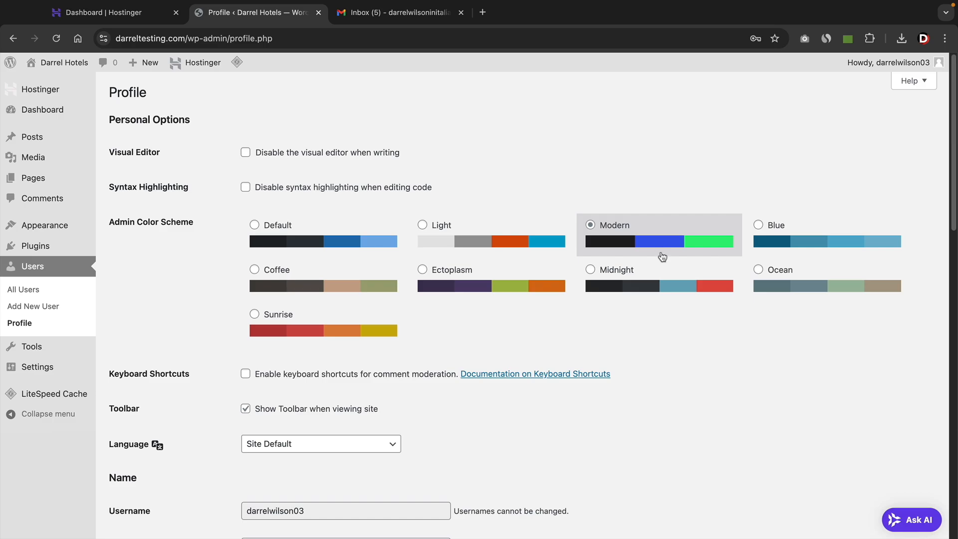
left_click(665, 284)
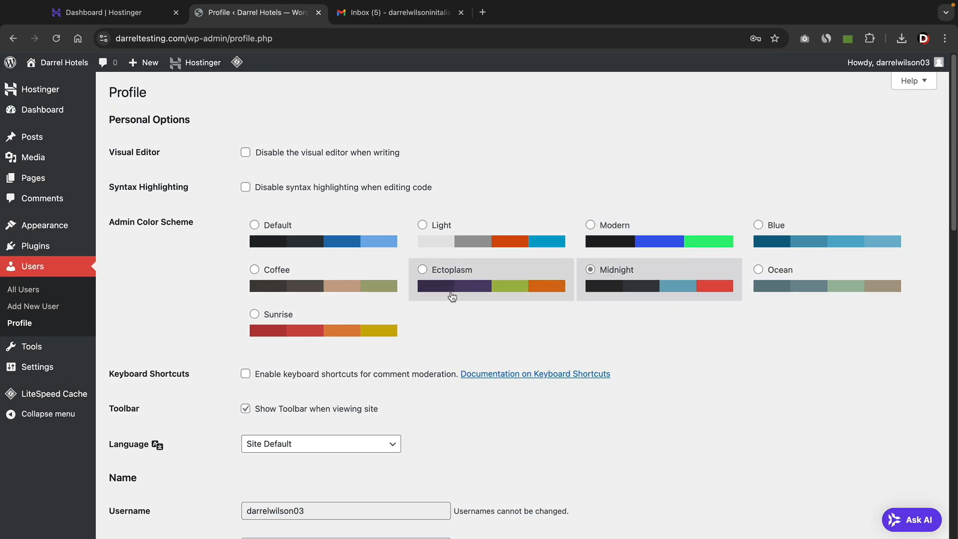
Review the profile's name, contact email, profile picture and account management sections
scroll(403, 343, "down", 8)
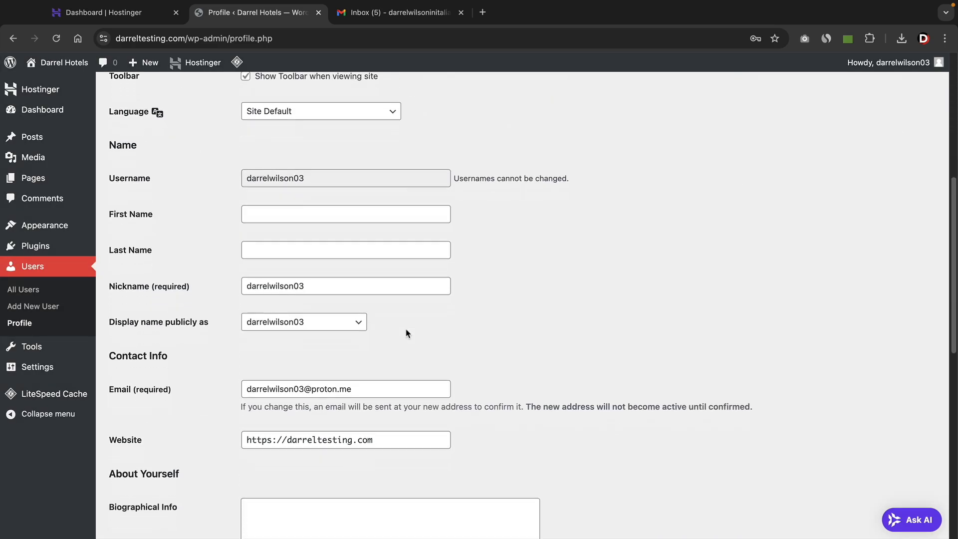
scroll(406, 329, "down", 1)
left_click_drag(379, 273, 221, 268)
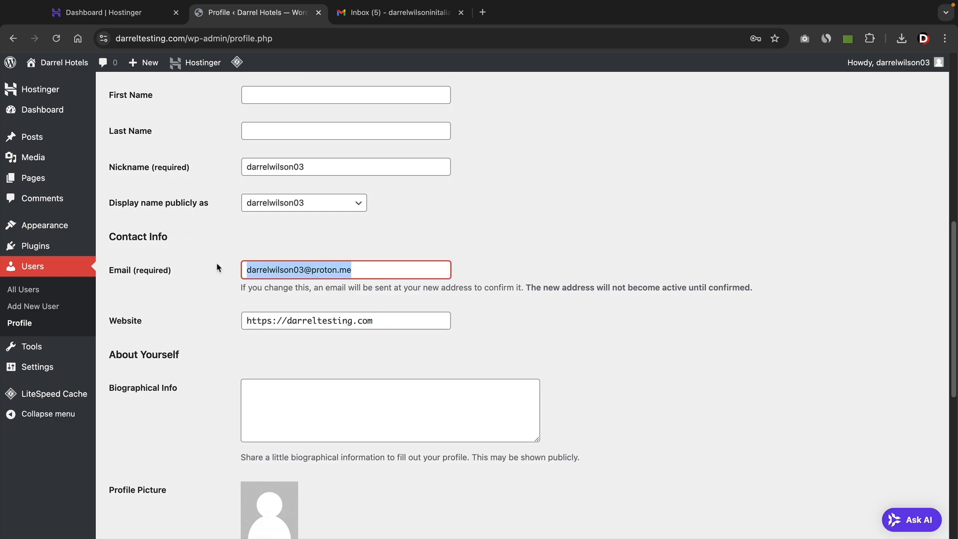
left_click_drag(352, 272, 240, 272)
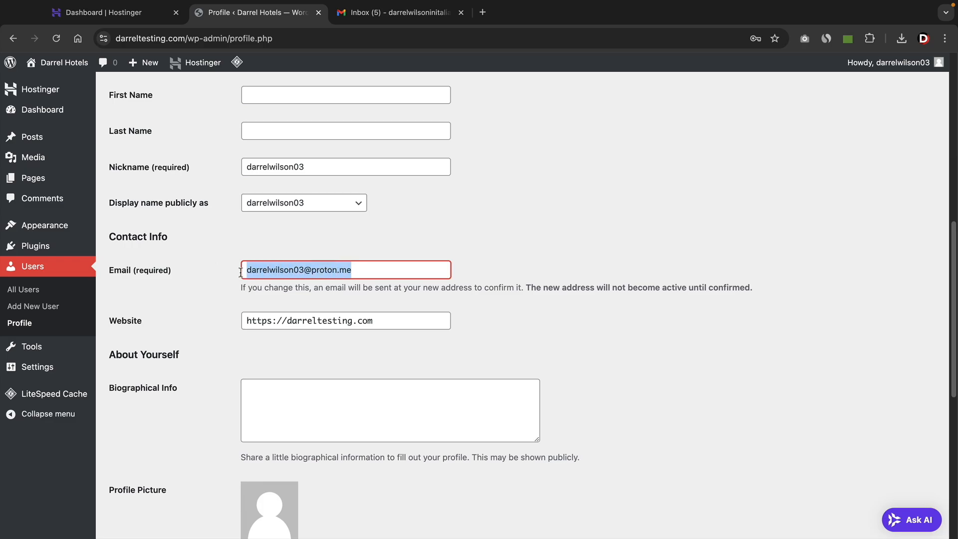
left_click(218, 291)
scroll(218, 292, "down", 2)
scroll(218, 292, "down", 6)
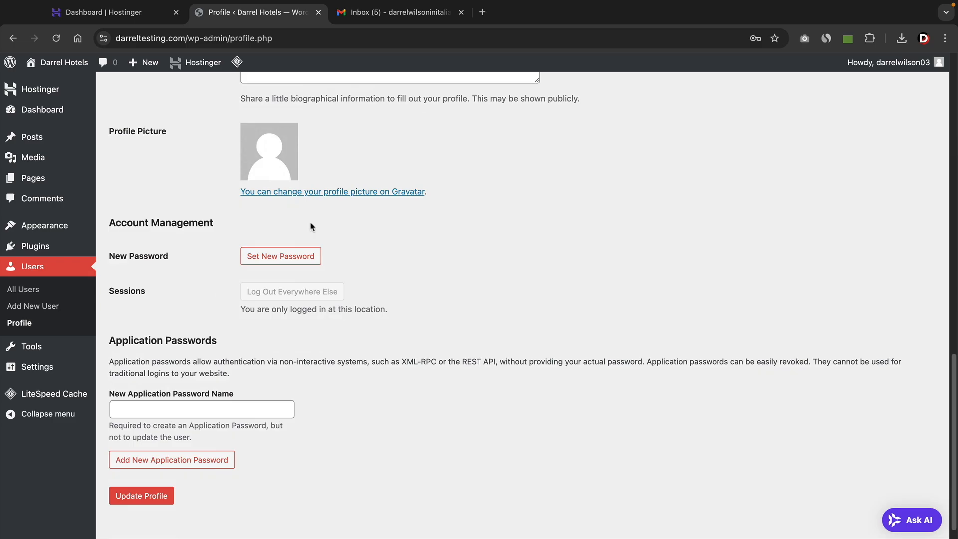
Start setting a new account password, cancel the password change, and update the profile
left_click(285, 262)
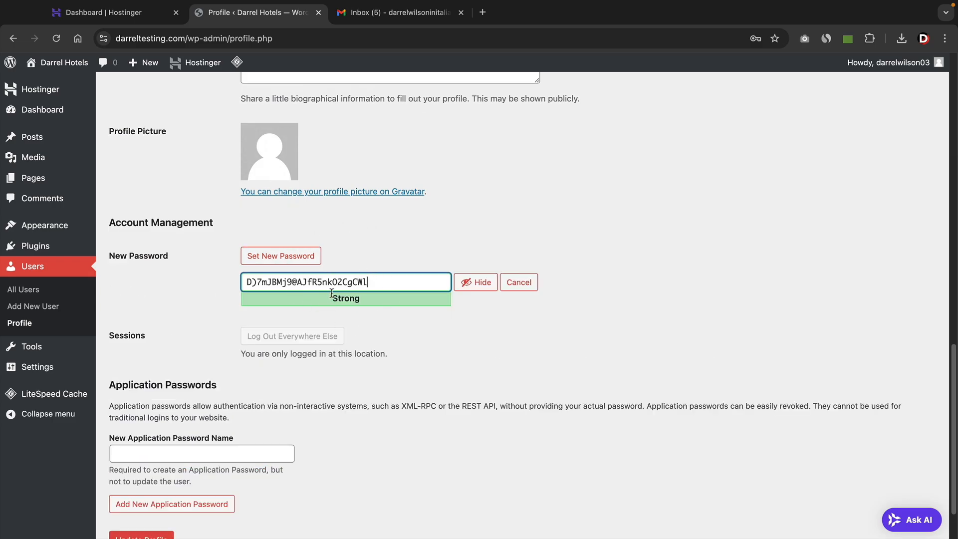
left_click(515, 283)
scroll(325, 379, "down", 1)
left_click(134, 482)
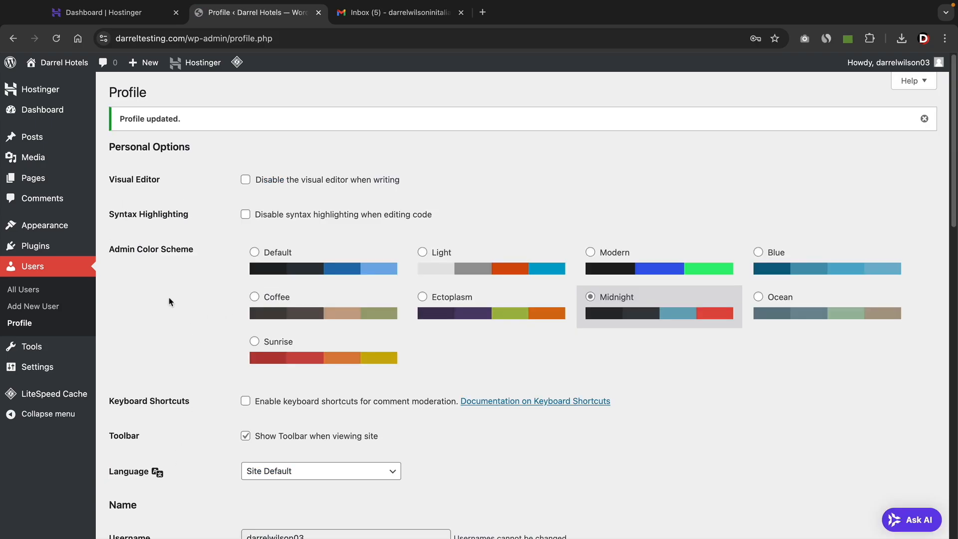
Open the permalink settings and compare the example URLs of the Post name and Day and name structures
mouse_move(39, 373)
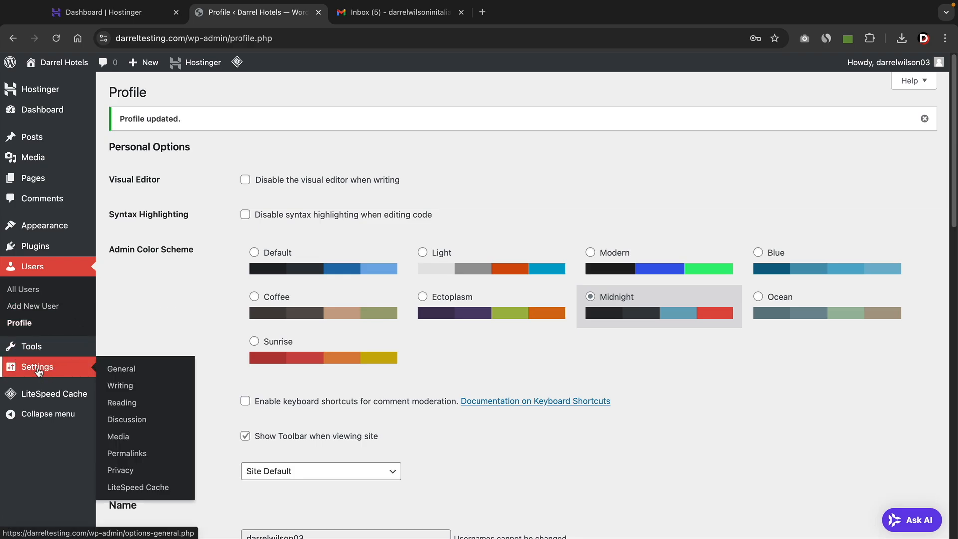
left_click(127, 455)
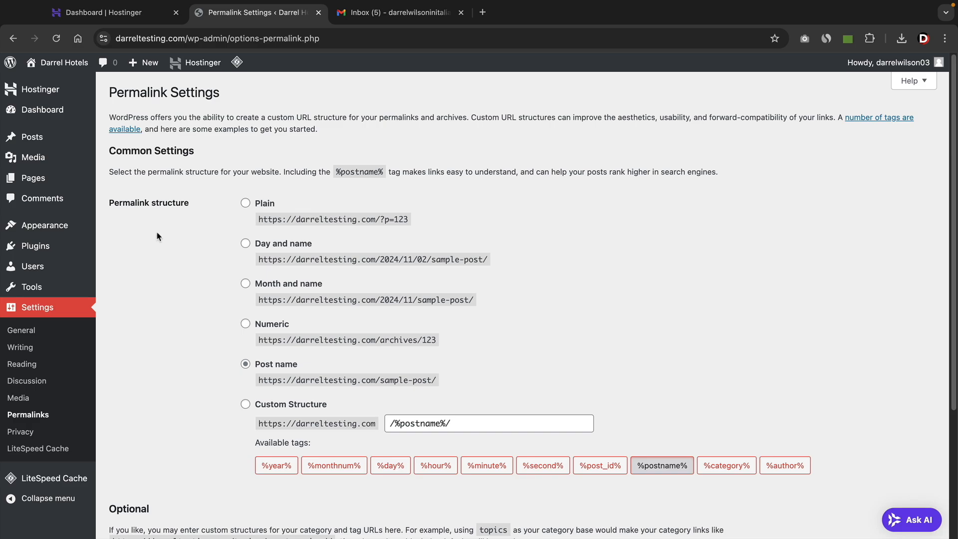
left_click_drag(121, 203, 193, 210)
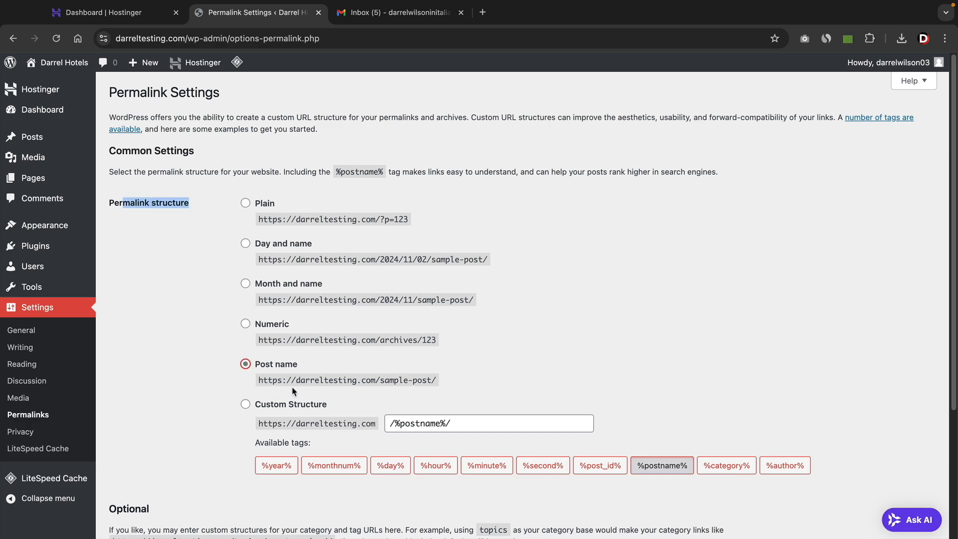
left_click_drag(292, 380, 437, 379)
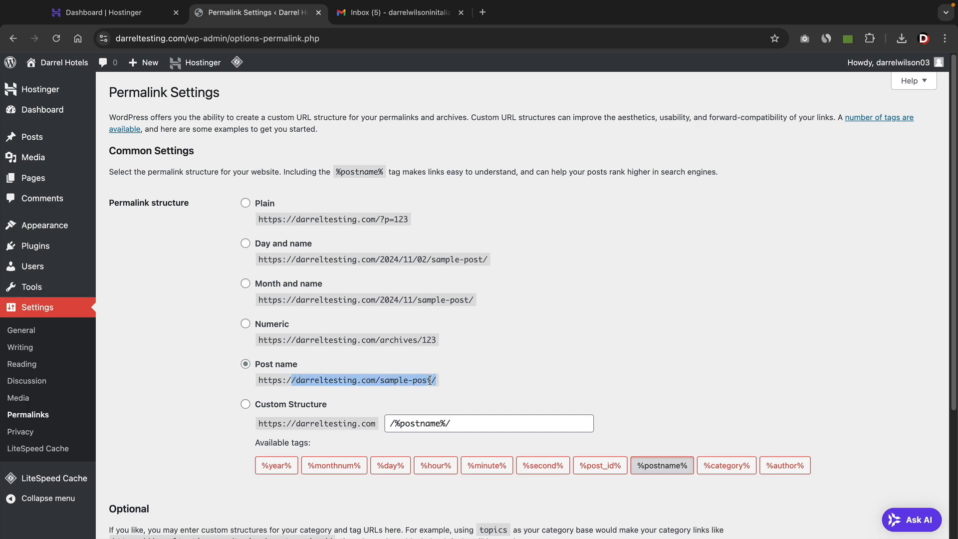
left_click(339, 381)
left_click_drag(328, 380, 400, 367)
left_click_drag(320, 260, 481, 262)
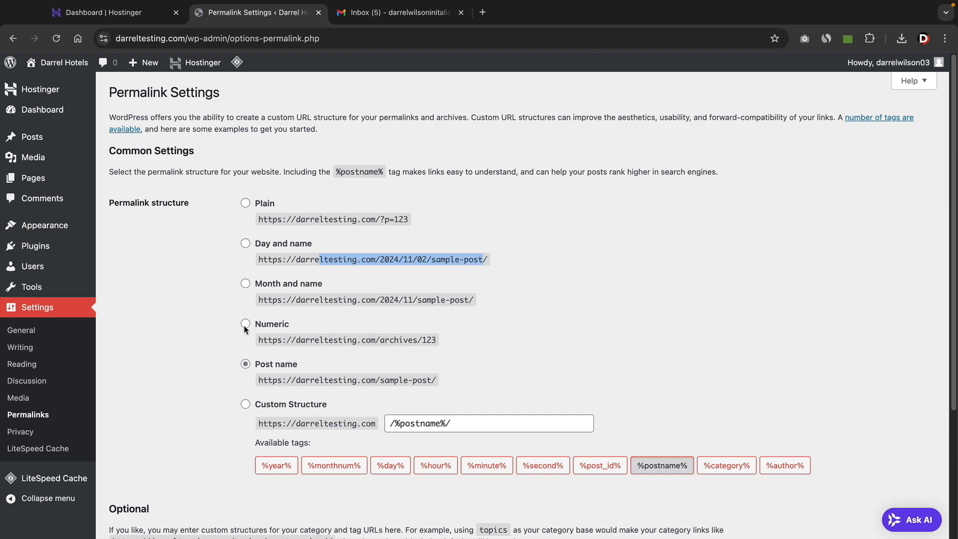
Select the Post name permalink structure and save the changes
left_click(245, 364)
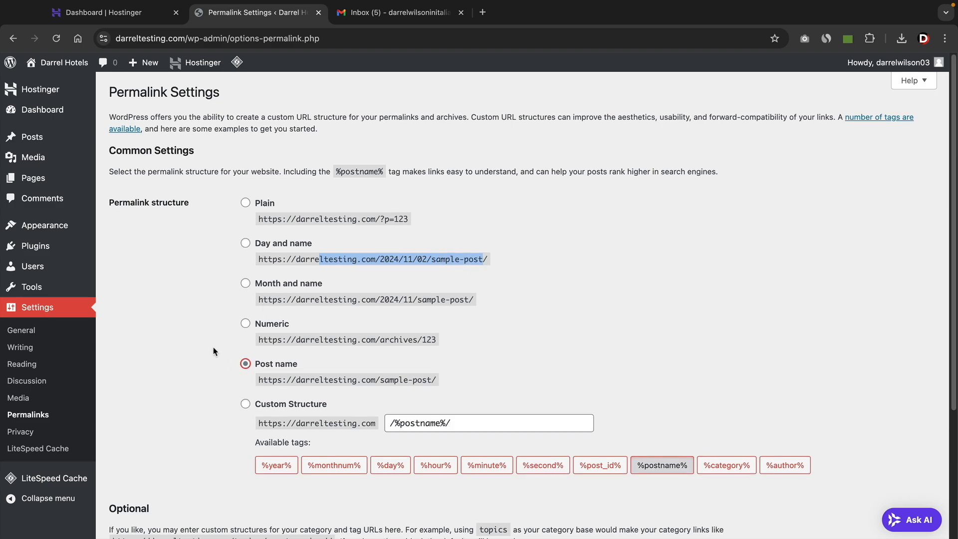
scroll(213, 352, "down", 3)
left_click(157, 480)
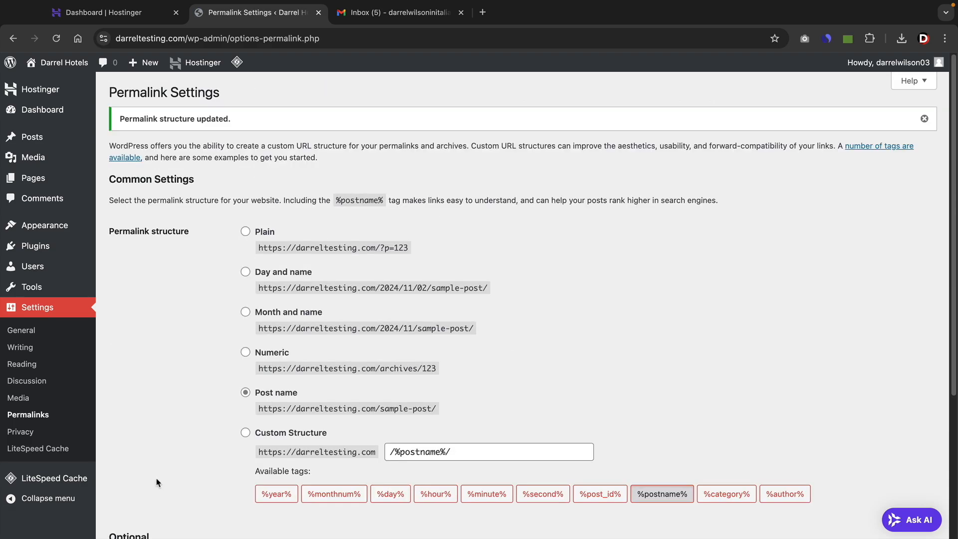
Return to the WordPress dashboard and log out of the site
left_click(58, 113)
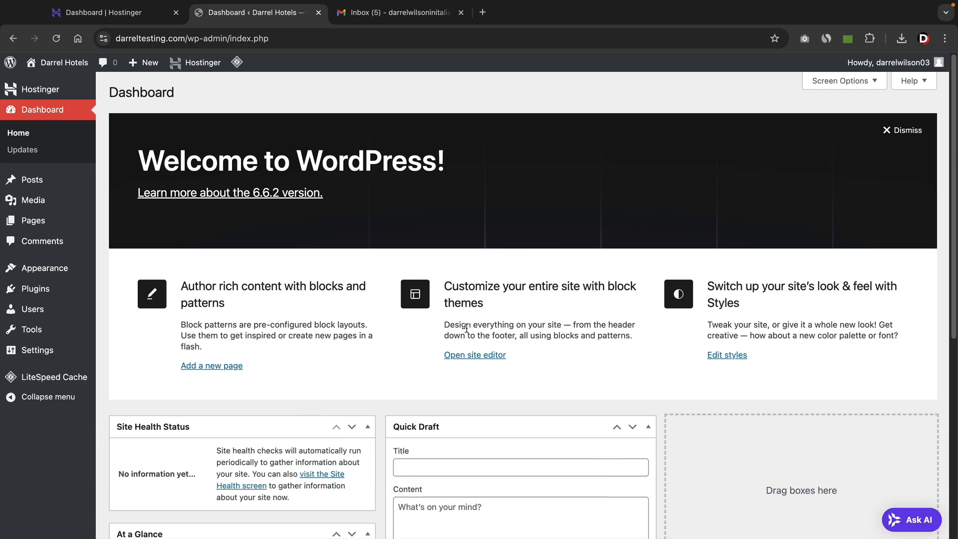
mouse_move(891, 63)
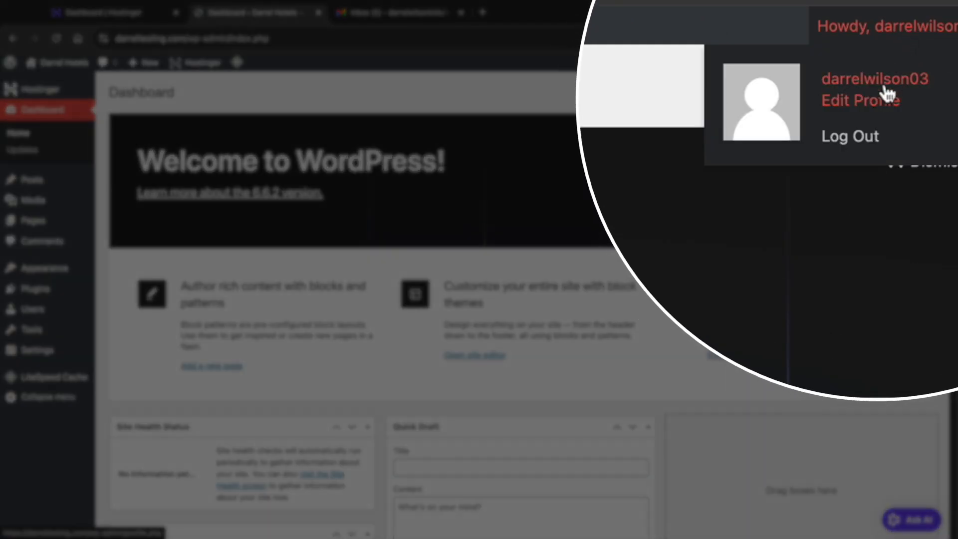
left_click(868, 146)
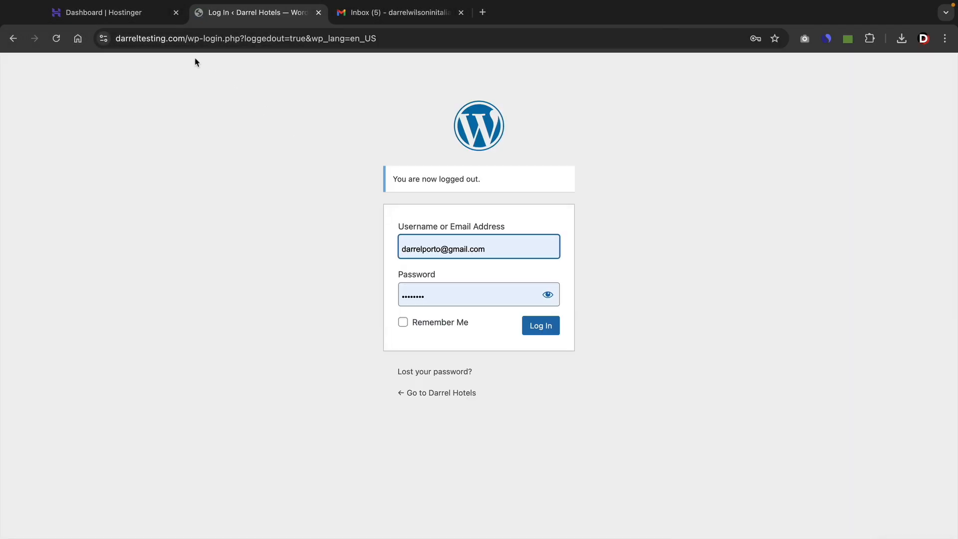
Visit the darreltesting.com home page and look through it as a logged-out visitor
left_click_drag(187, 39, 466, 38)
key("BackSpace")
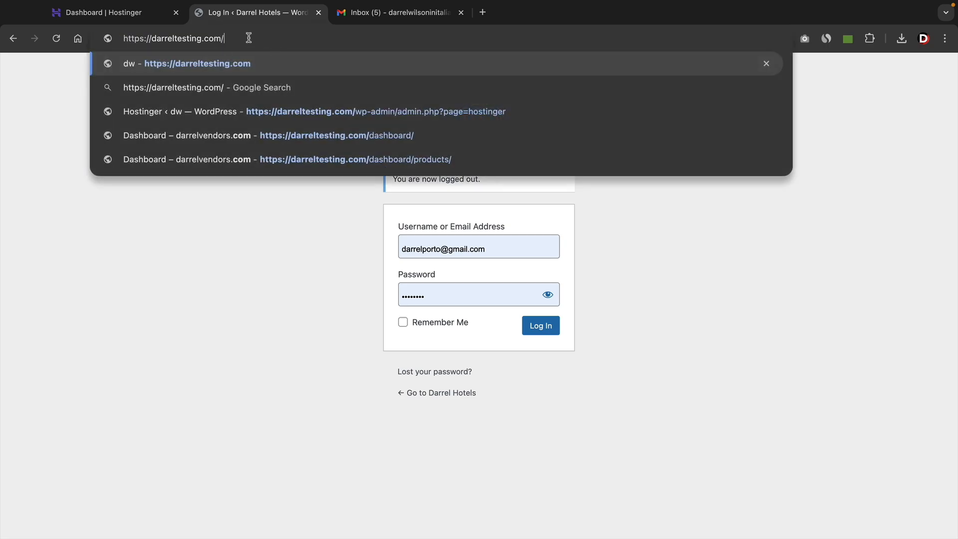
key("Return")
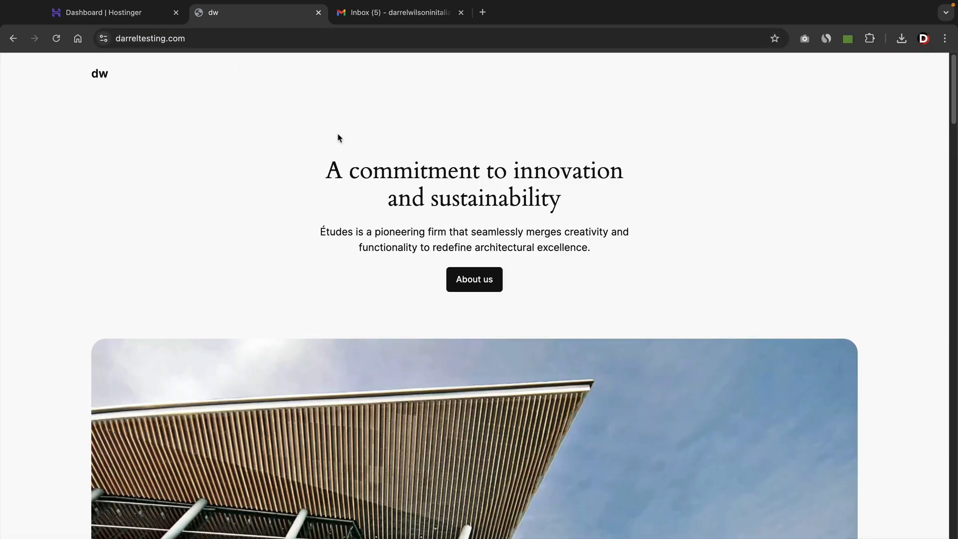
scroll(419, 290, "down", 20)
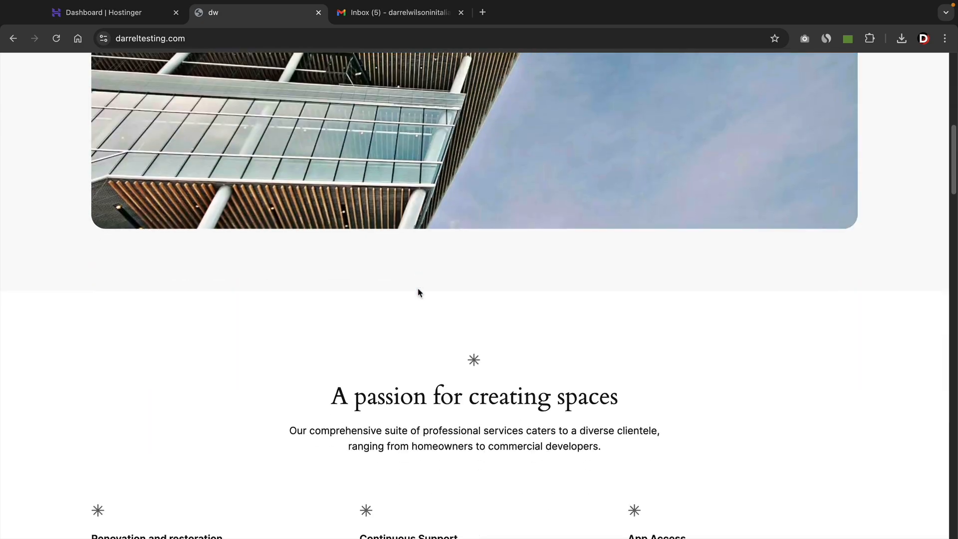
scroll(412, 304, "up", 20)
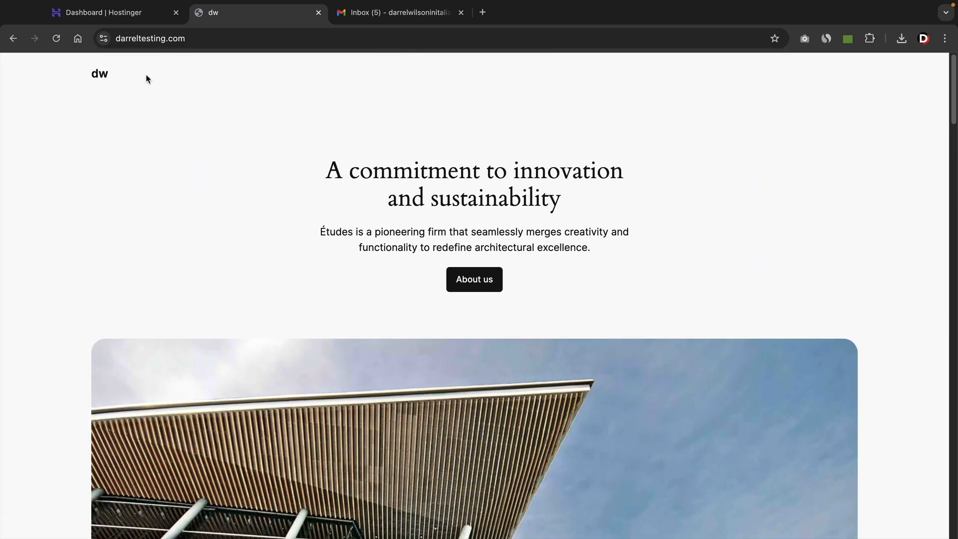
Go to darreltesting.com/wp-admin and log back in to the WordPress dashboard
left_click(220, 38)
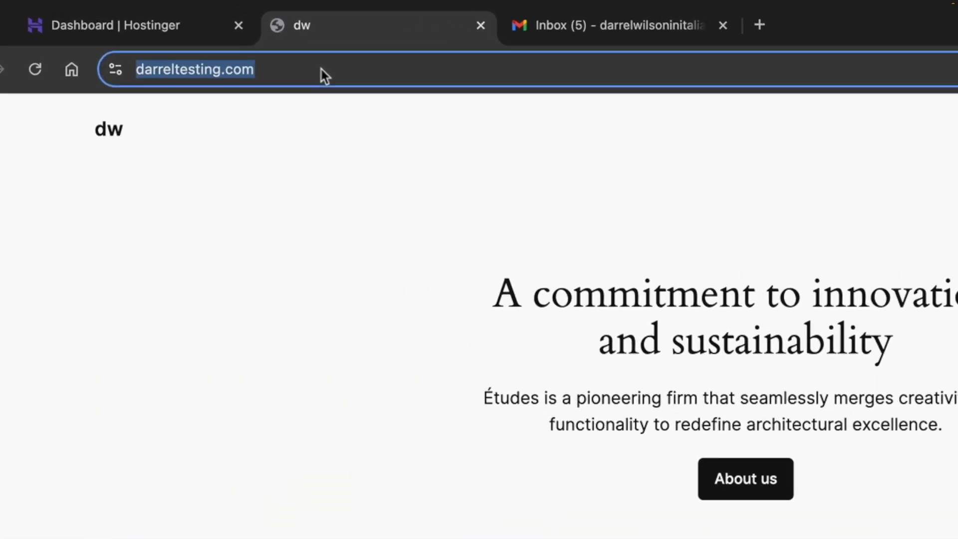
left_click(322, 71)
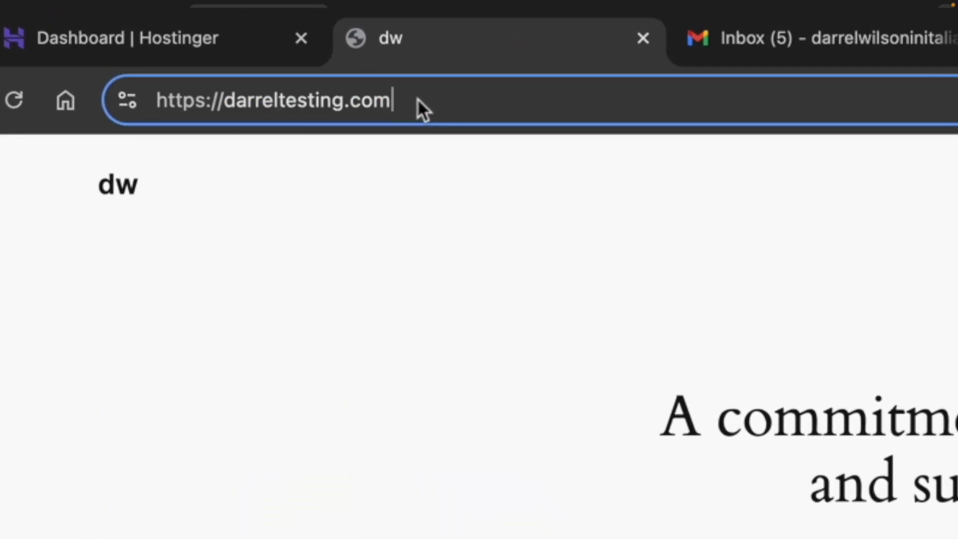
type("/w")
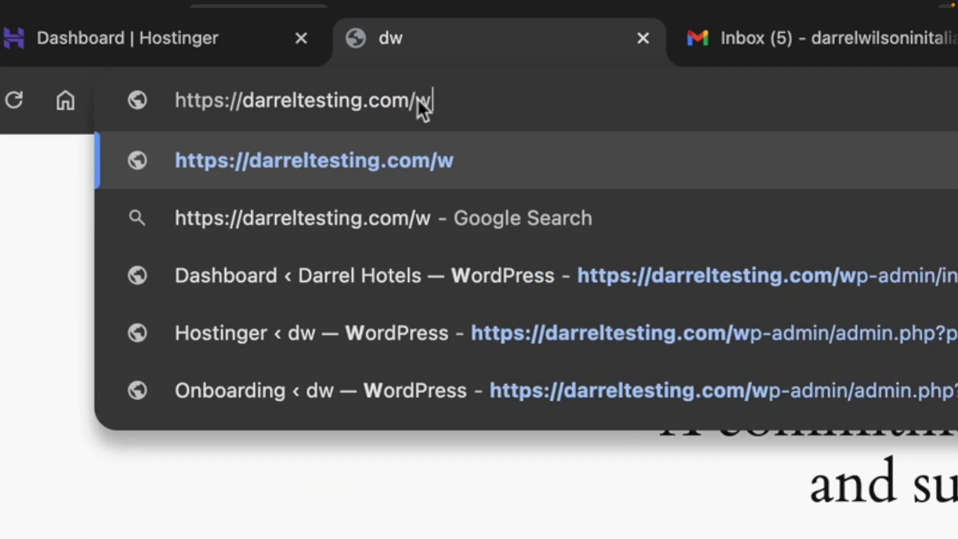
type("p-admin")
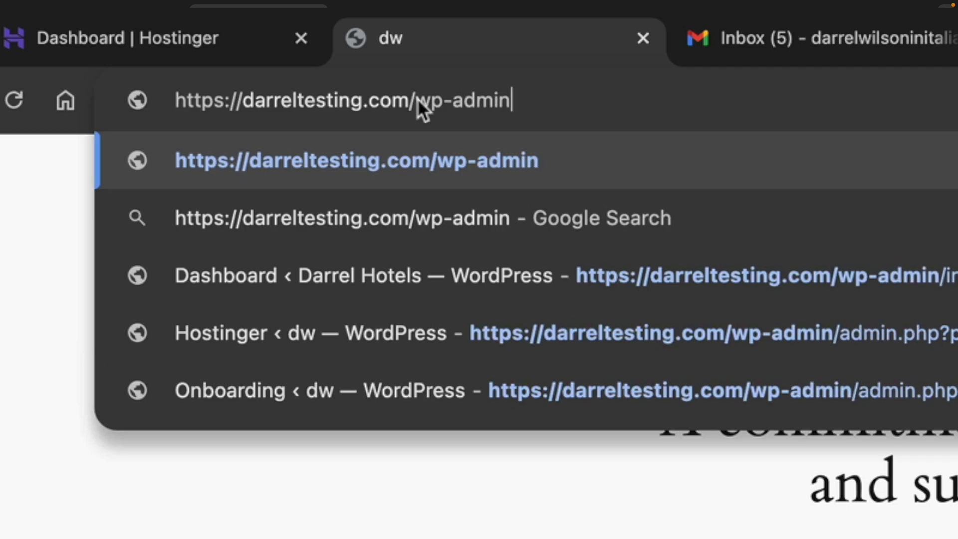
key("Return")
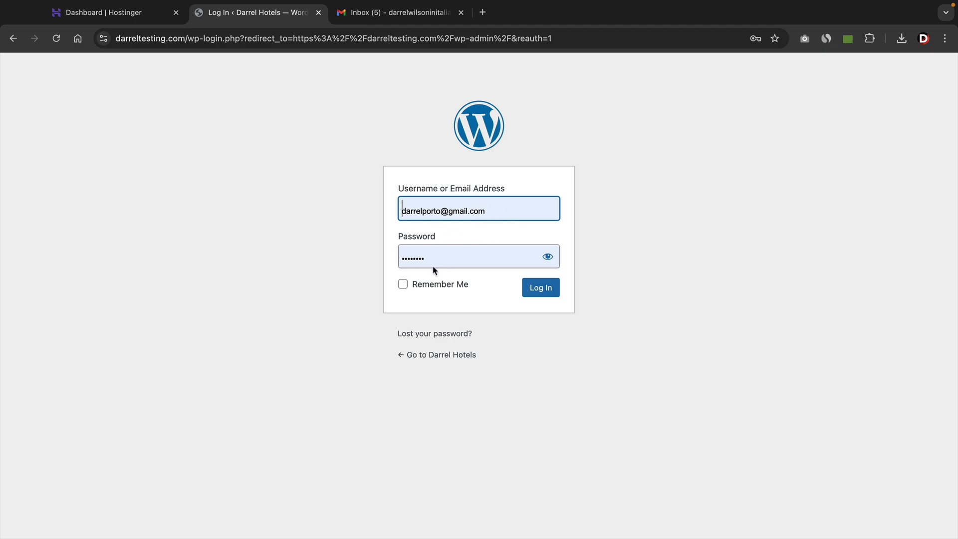
key("Return")
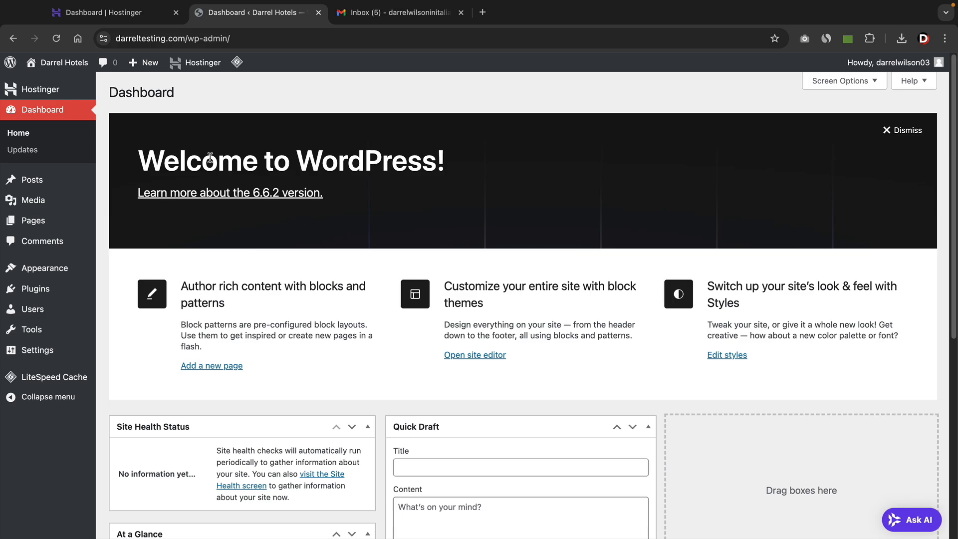
Go from WordPress to the site's Hostinger hPanel, close the old duplicate dashboard page, and return to the hPanel main menu
mouse_move(55, 93)
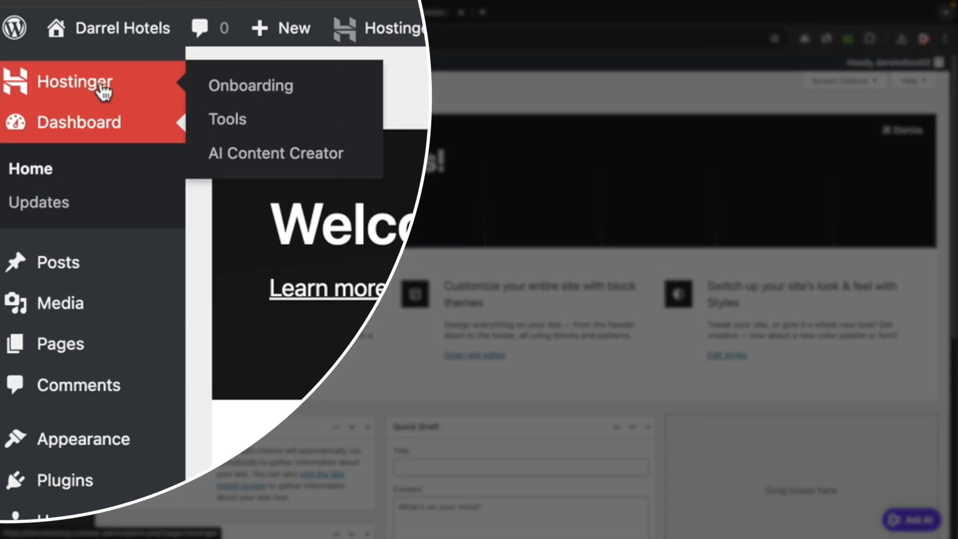
left_click(100, 87)
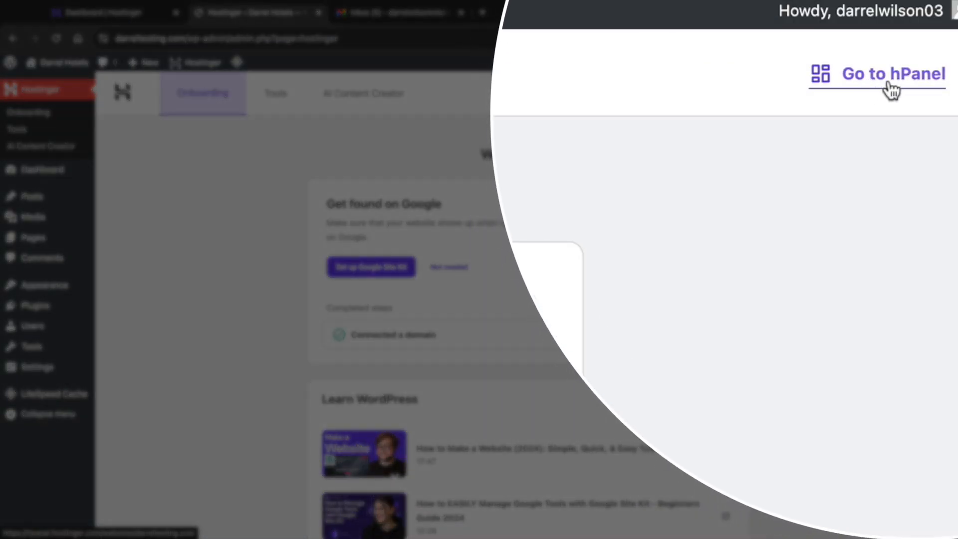
left_click(892, 91)
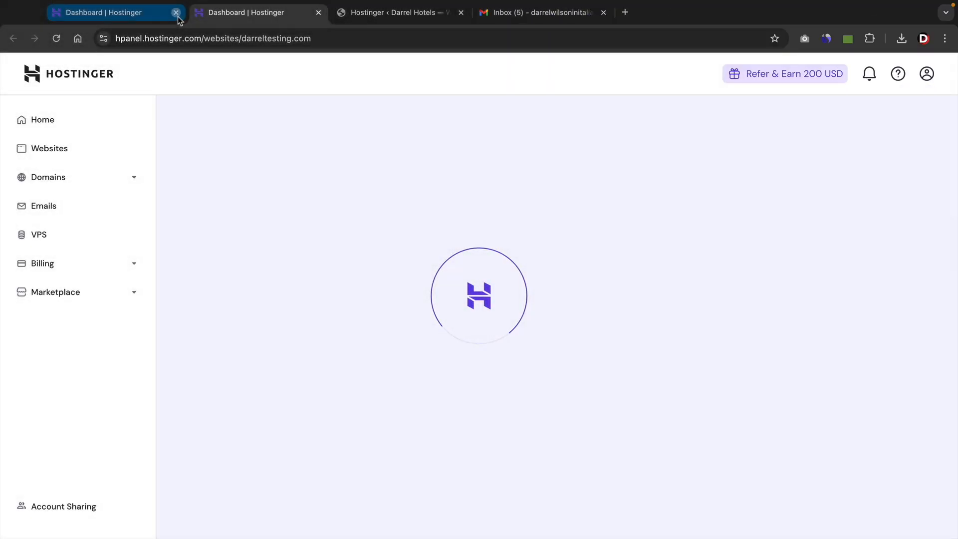
left_click(176, 13)
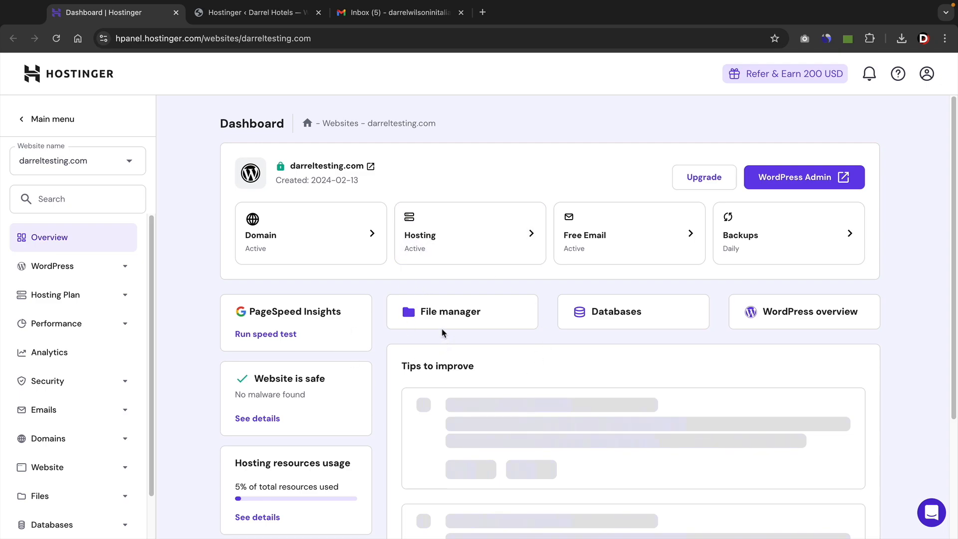
left_click(65, 123)
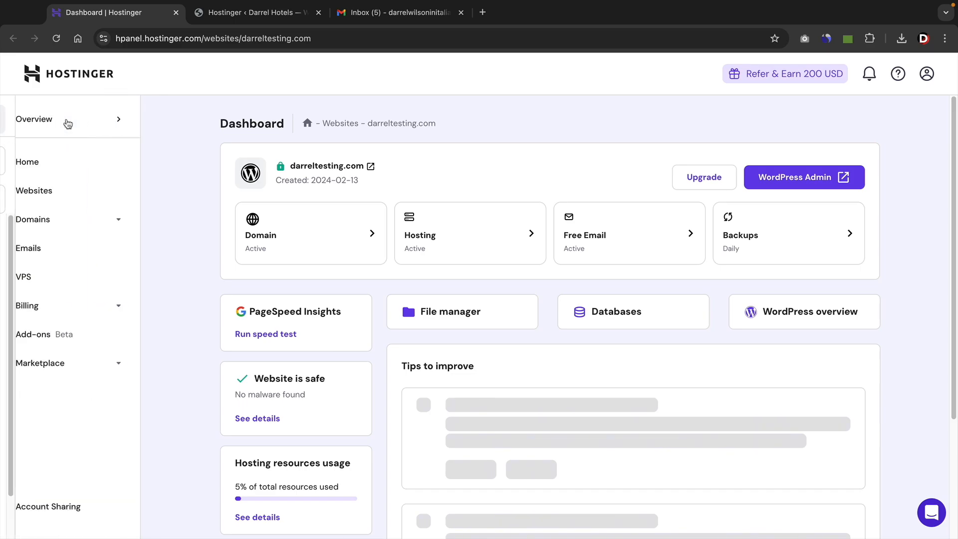
Open the hPanel home page and look over the account's hosting plans and domains
left_click(69, 160)
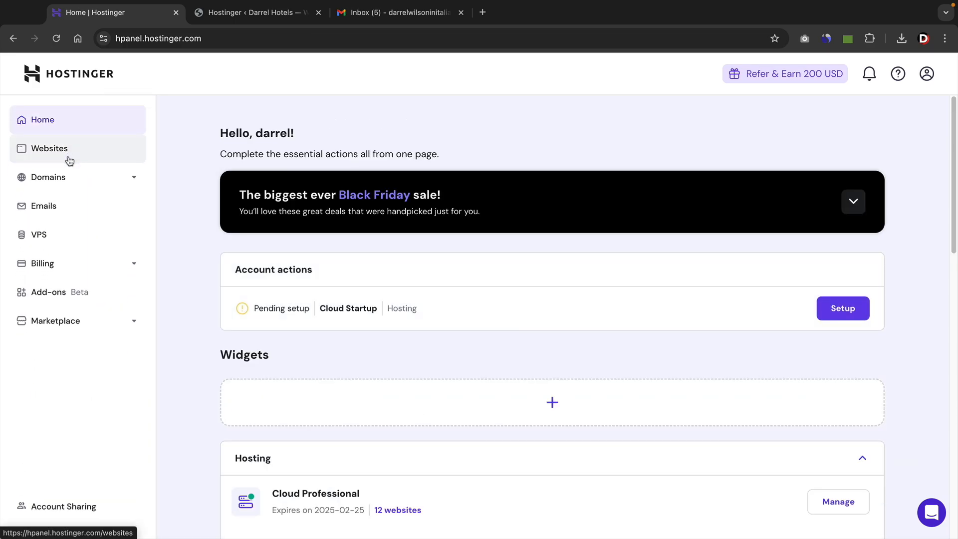
scroll(264, 332, "down", 1)
scroll(265, 331, "down", 7)
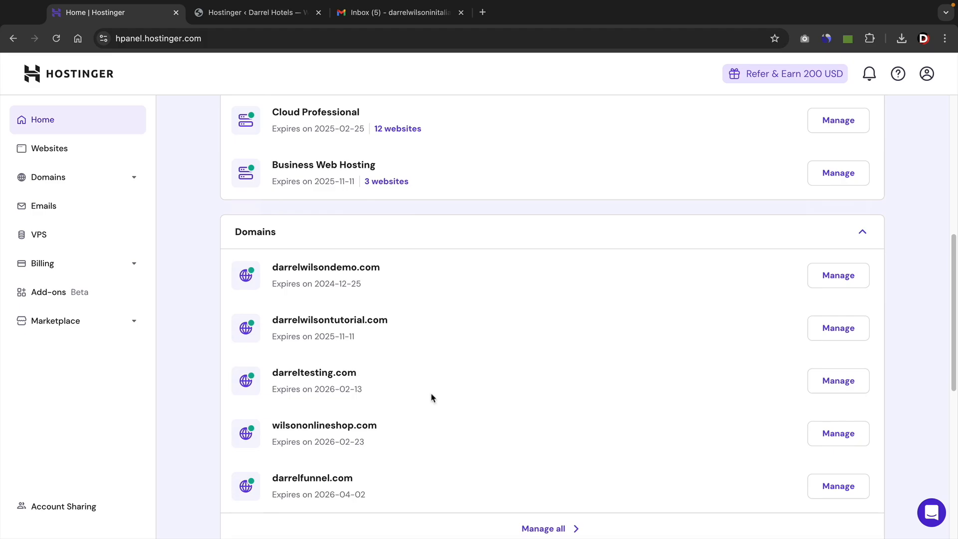
scroll(477, 347, "up", 4)
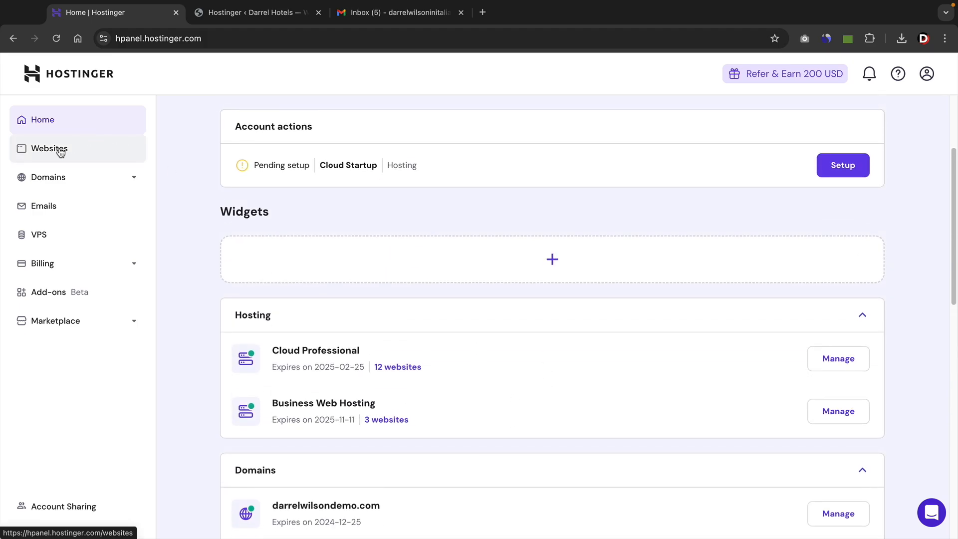
Open the list of websites in hPanel and enter the WordPress admin of darreltesting.com
left_click(59, 151)
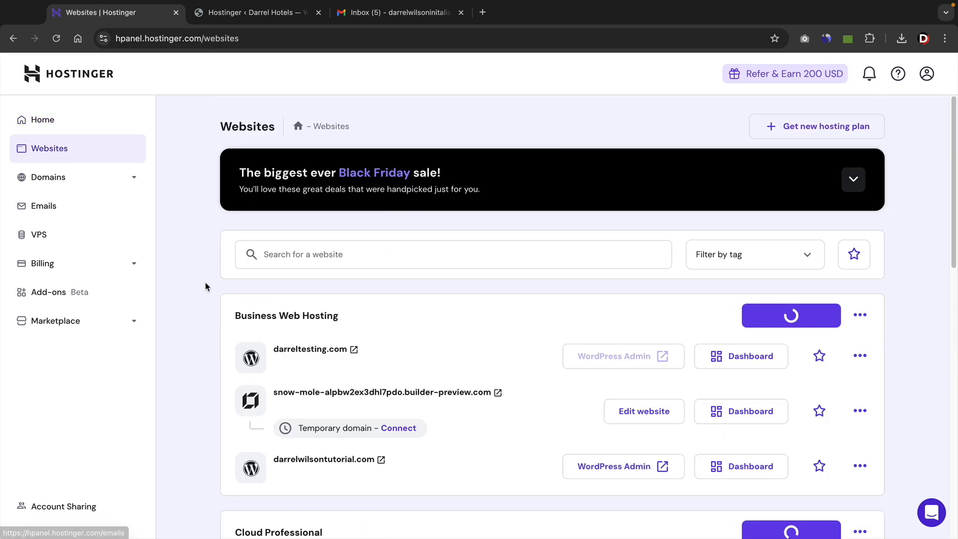
scroll(209, 285, "down", 1)
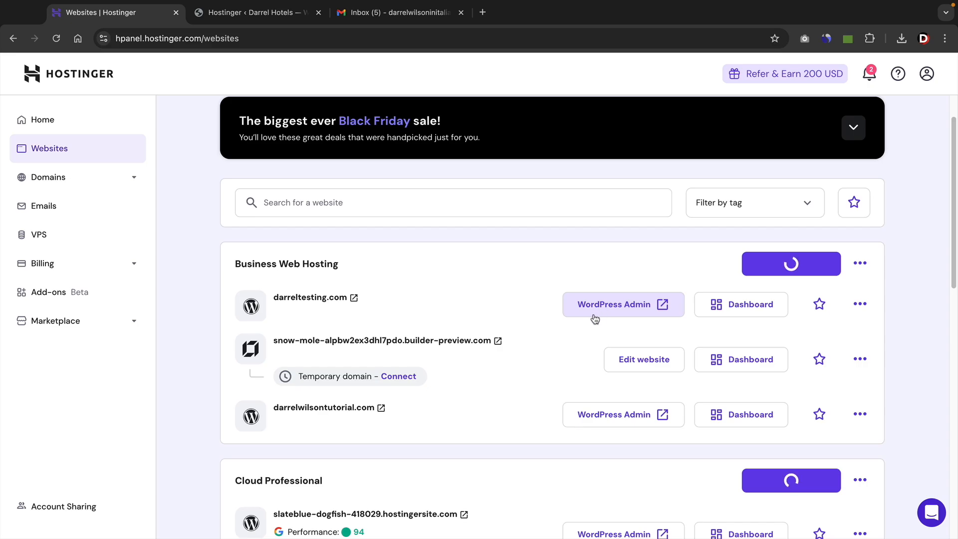
left_click(613, 311)
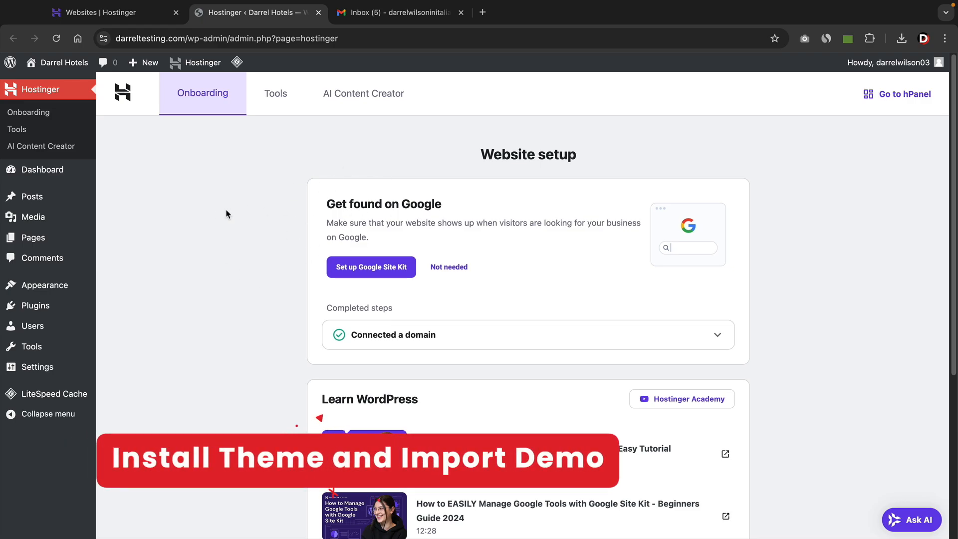
Go to the site's installed themes and open the page for adding a new theme
mouse_move(59, 282)
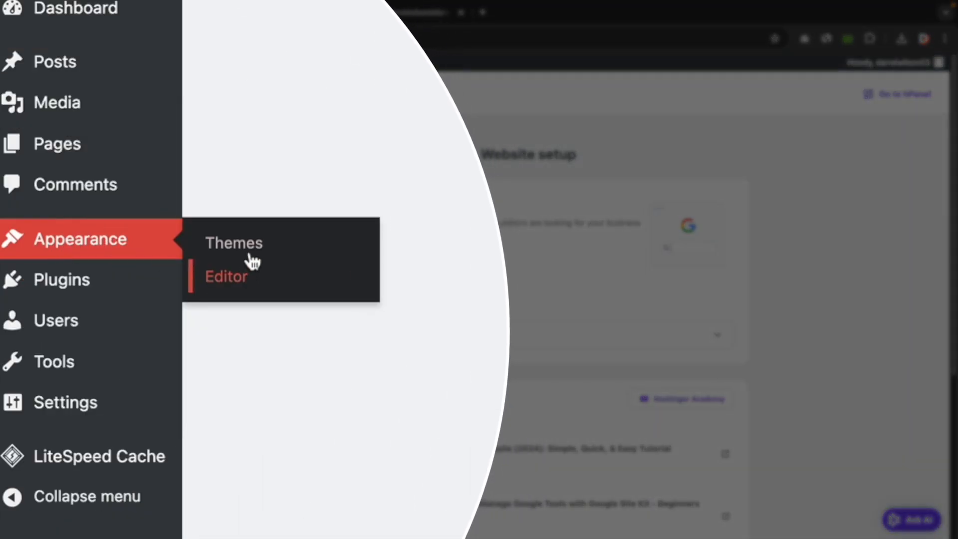
left_click(249, 260)
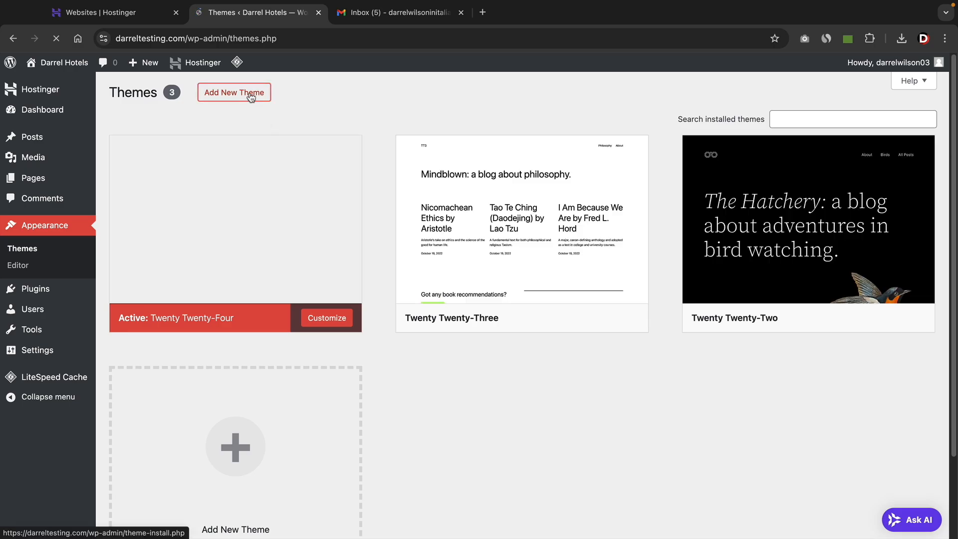
left_click(250, 94)
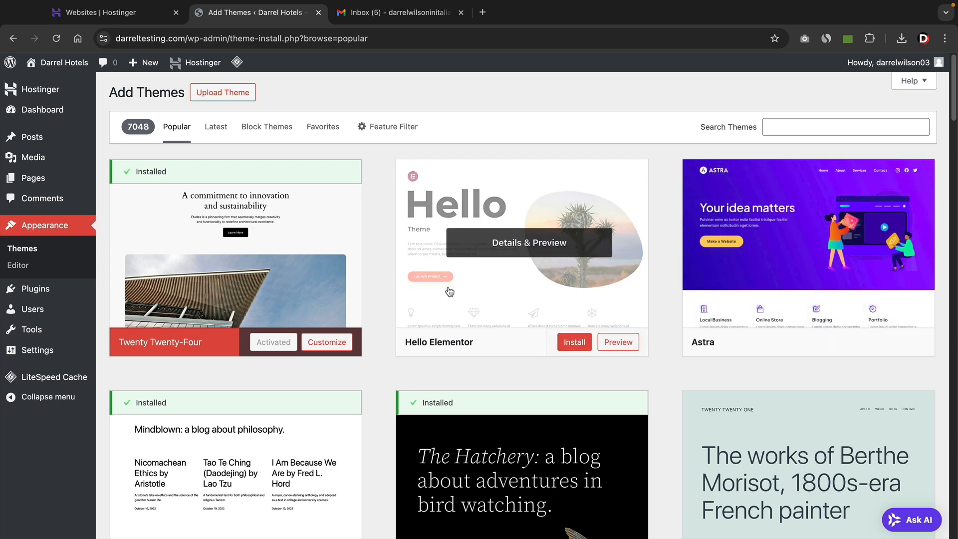
Look through the popular WordPress themes available for installation
scroll(283, 283, "down", 2)
scroll(283, 283, "down", 2)
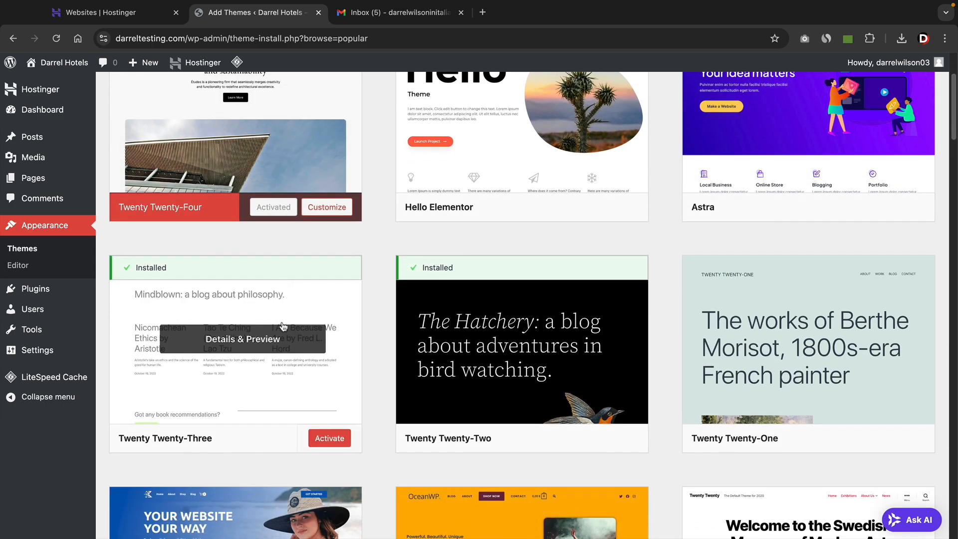
scroll(761, 345, "down", 6)
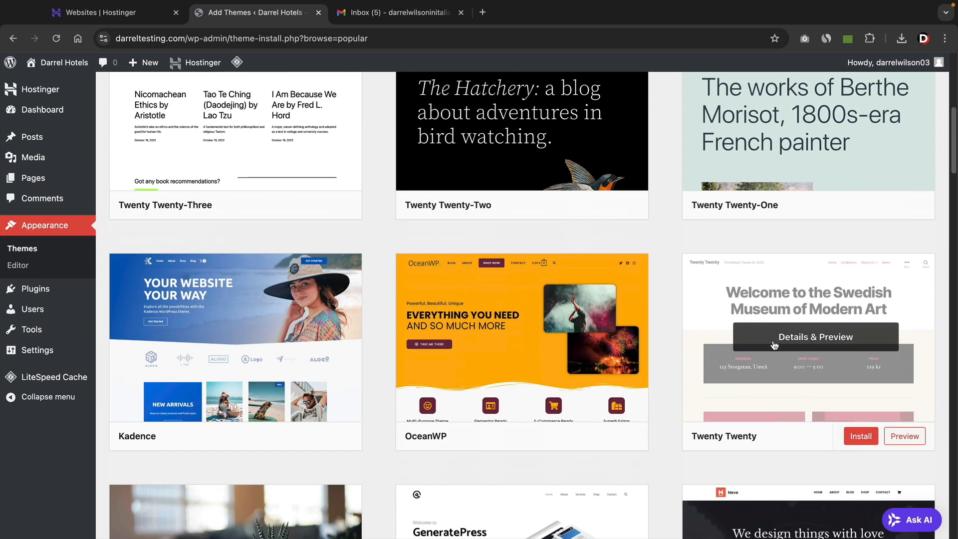
scroll(265, 326, "down", 3)
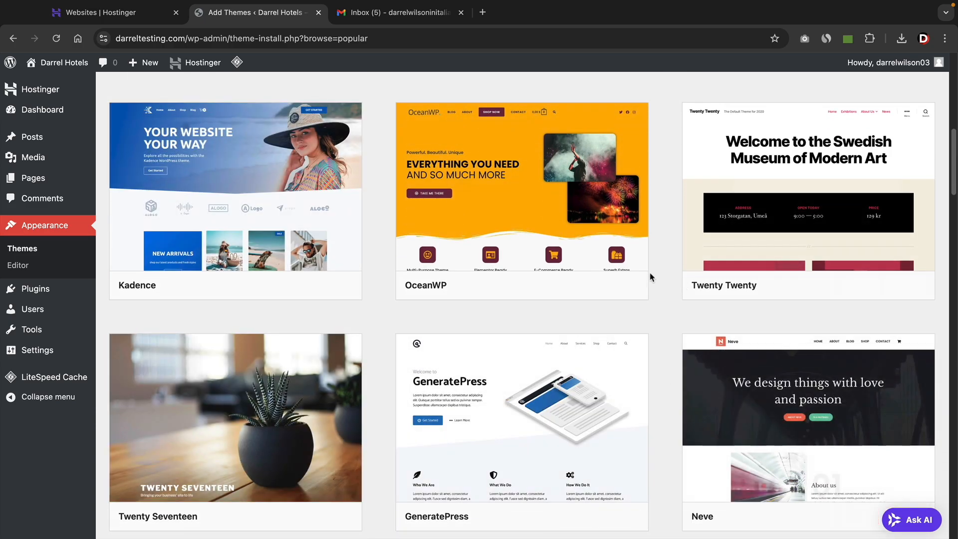
scroll(662, 349, "down", 2)
scroll(663, 349, "down", 5)
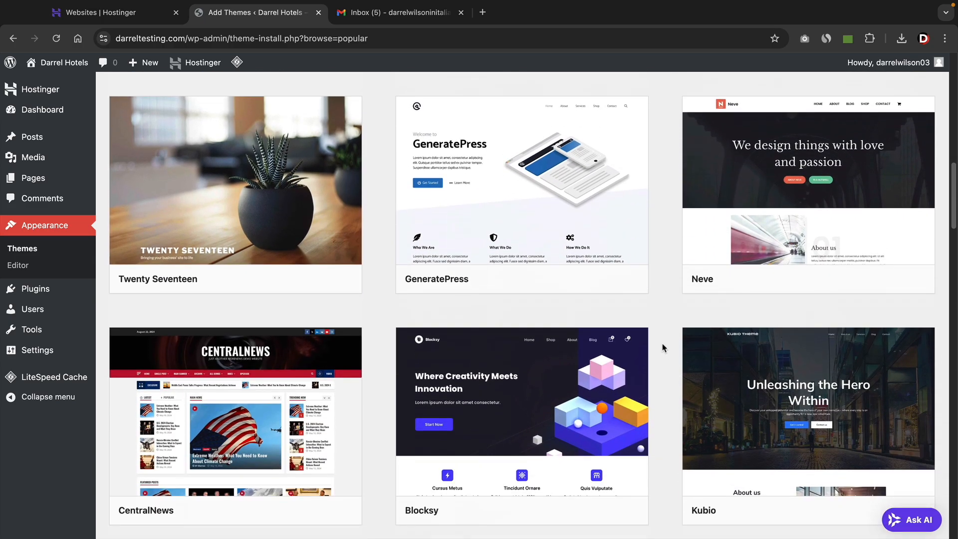
scroll(663, 348, "down", 1)
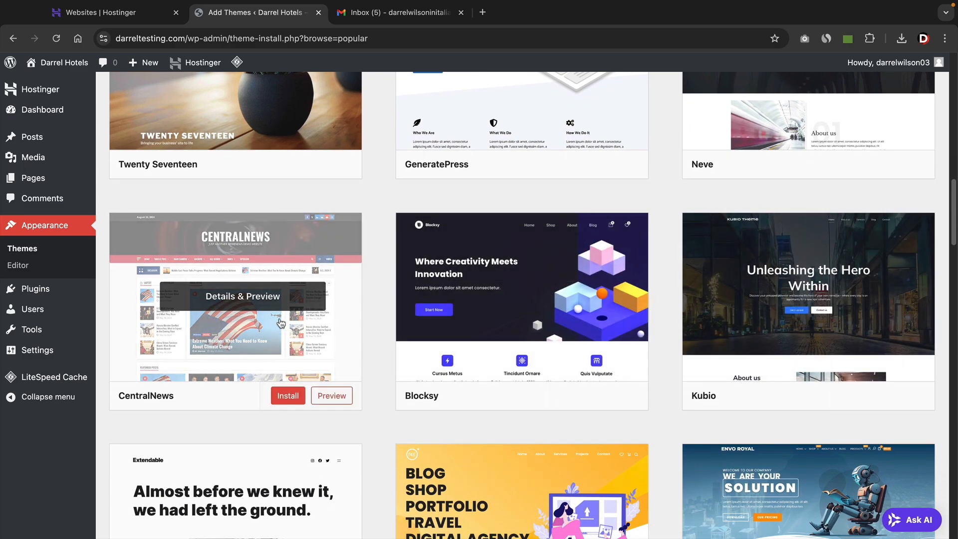
scroll(544, 314, "down", 4)
scroll(544, 312, "down", 1)
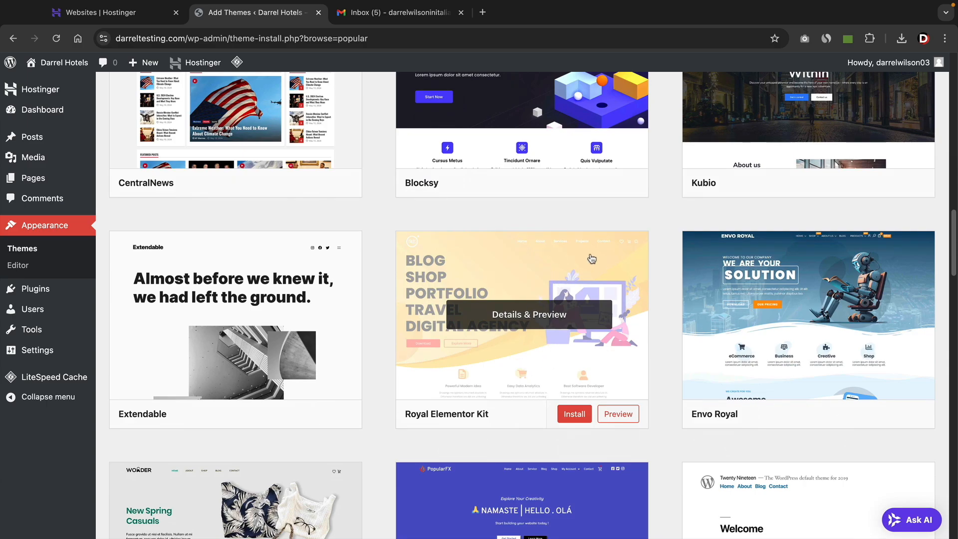
scroll(666, 304, "down", 5)
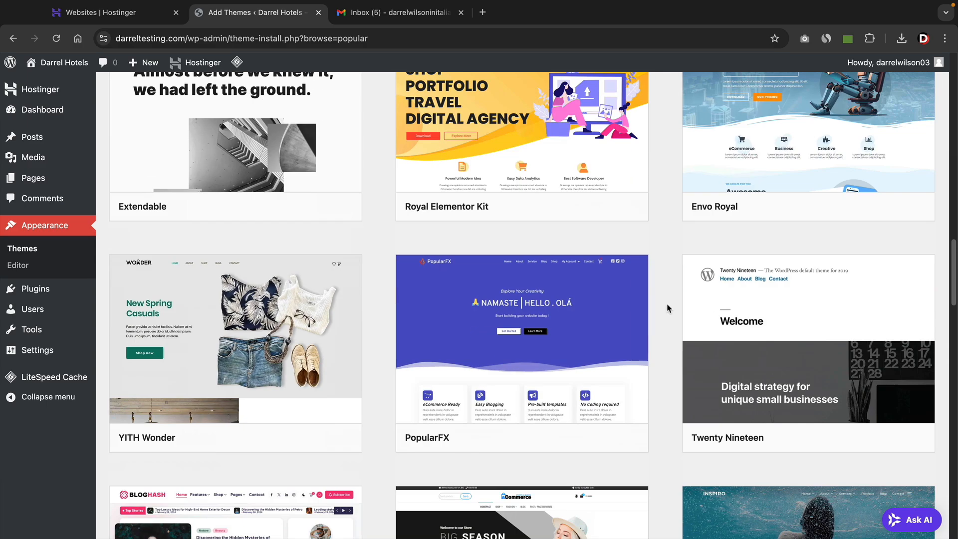
scroll(668, 310, "down", 5)
scroll(668, 363, "up", 20)
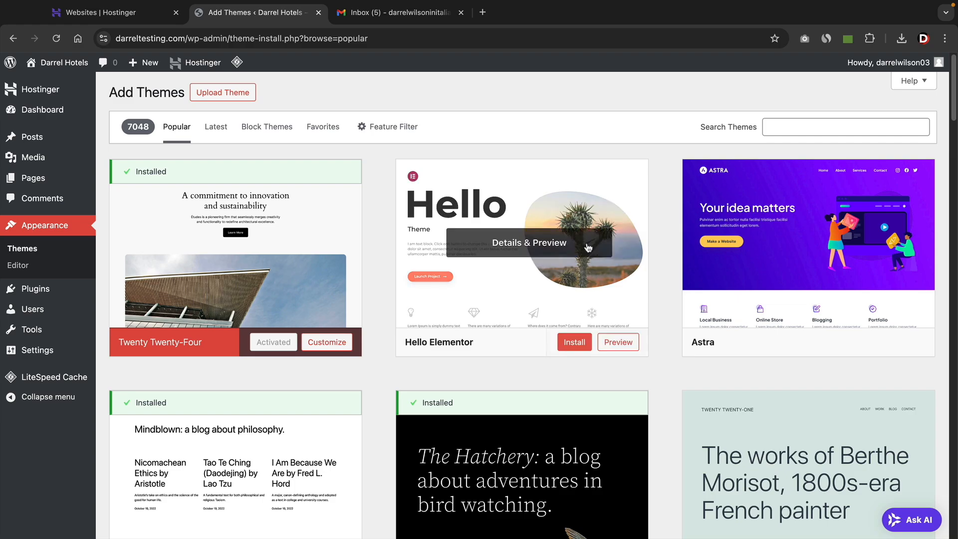
Search the theme directory for "solace" and install and activate the Solace theme
left_click(793, 126)
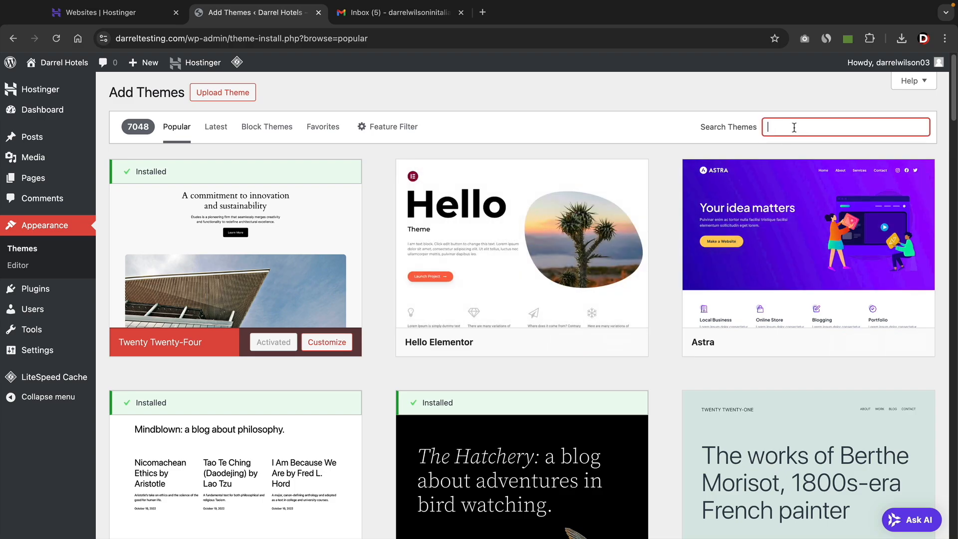
type("solace")
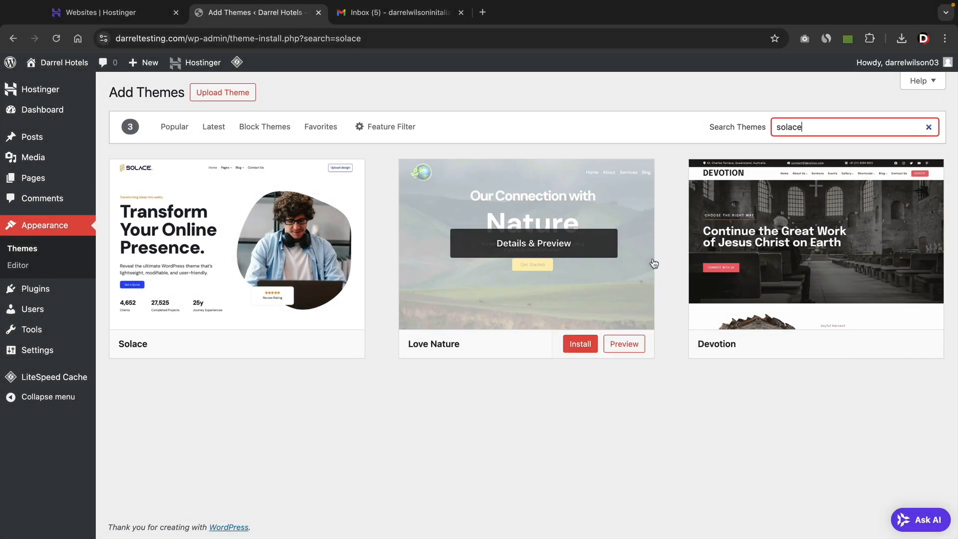
mouse_move(238, 271)
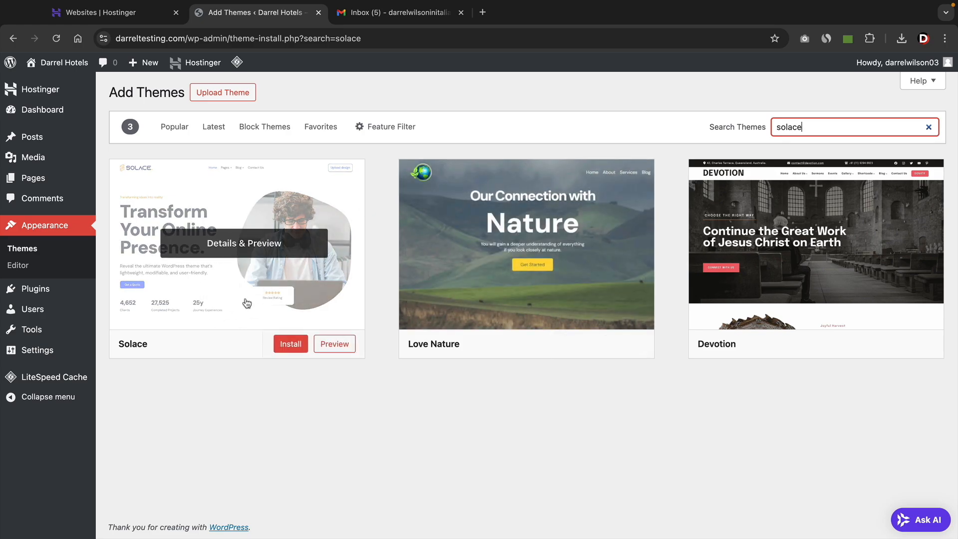
left_click(289, 345)
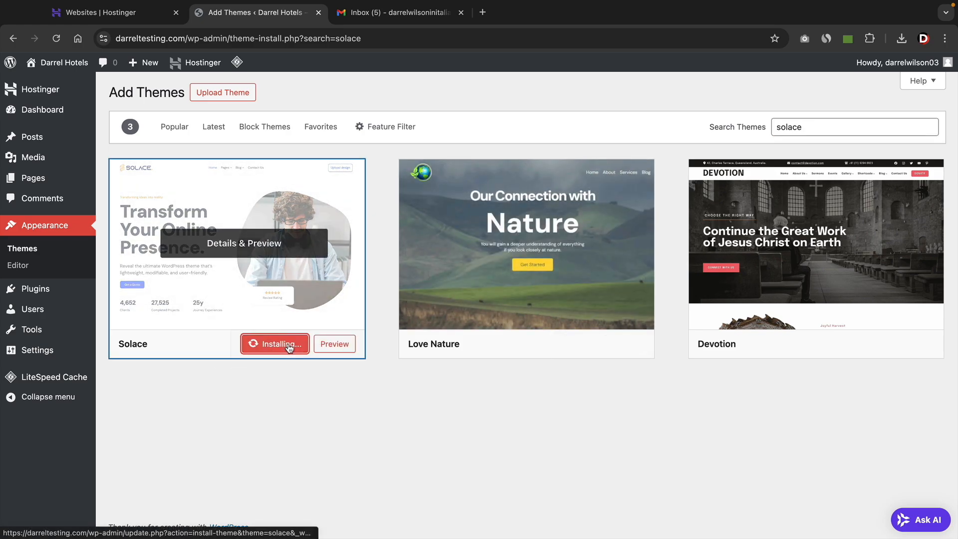
left_click(276, 347)
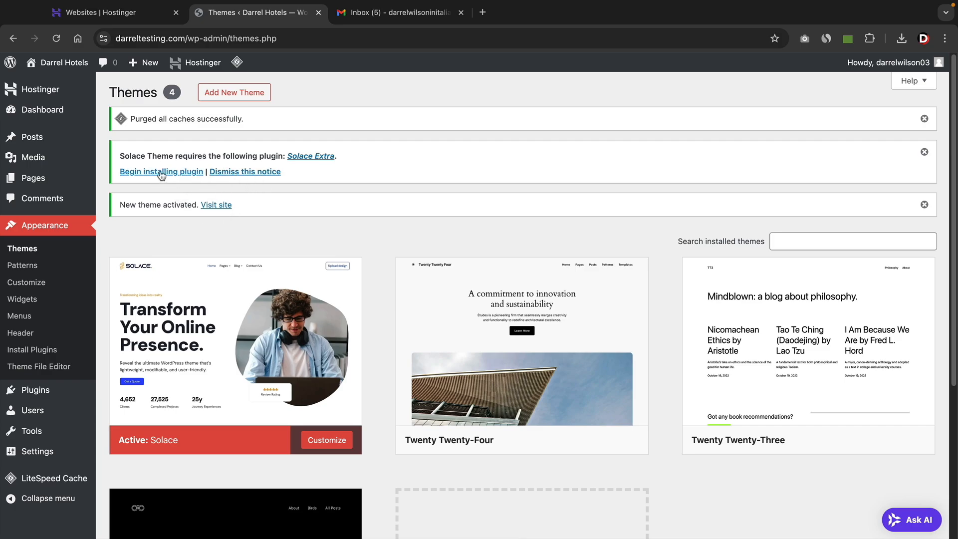
Install the required Solace Extra plugin and open the Solace theme's dashboard
left_click(146, 172)
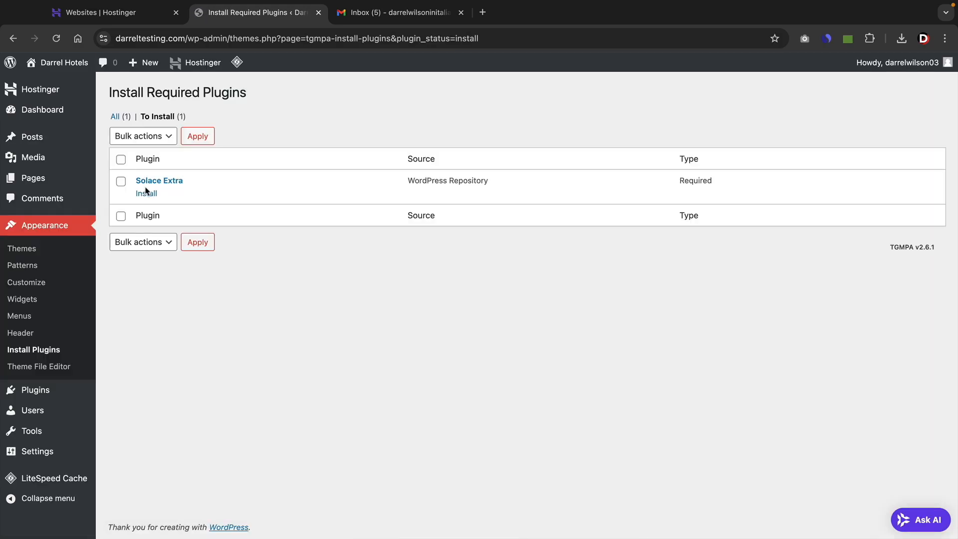
left_click(147, 196)
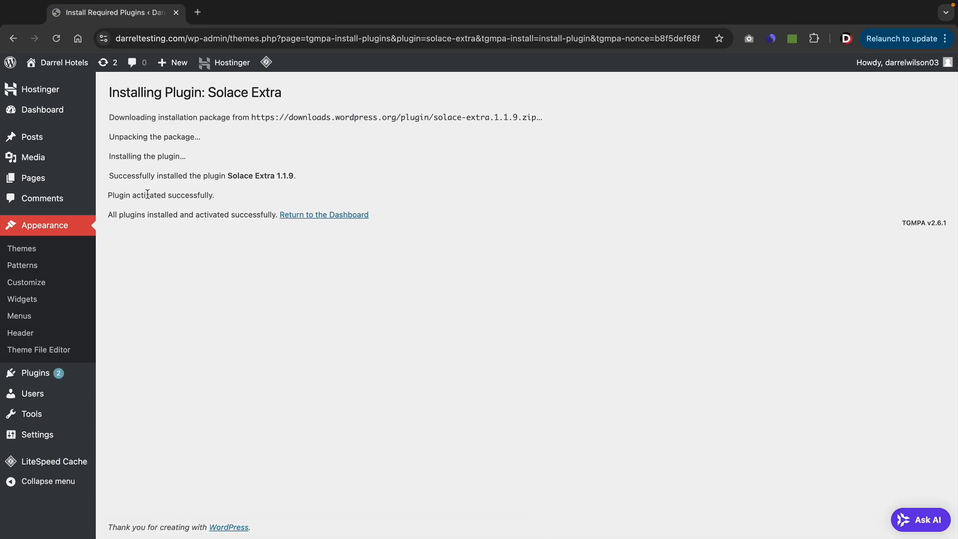
left_click(298, 219)
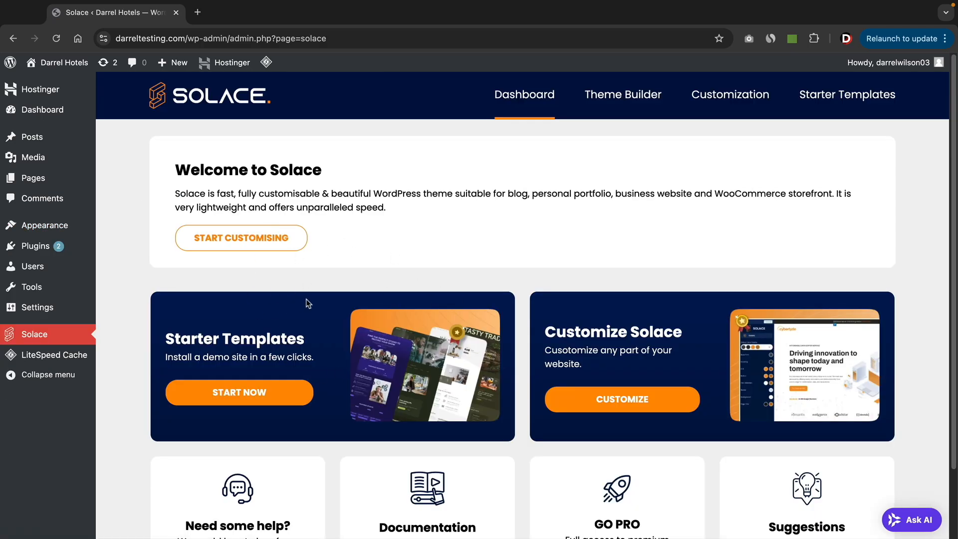
left_click(35, 337)
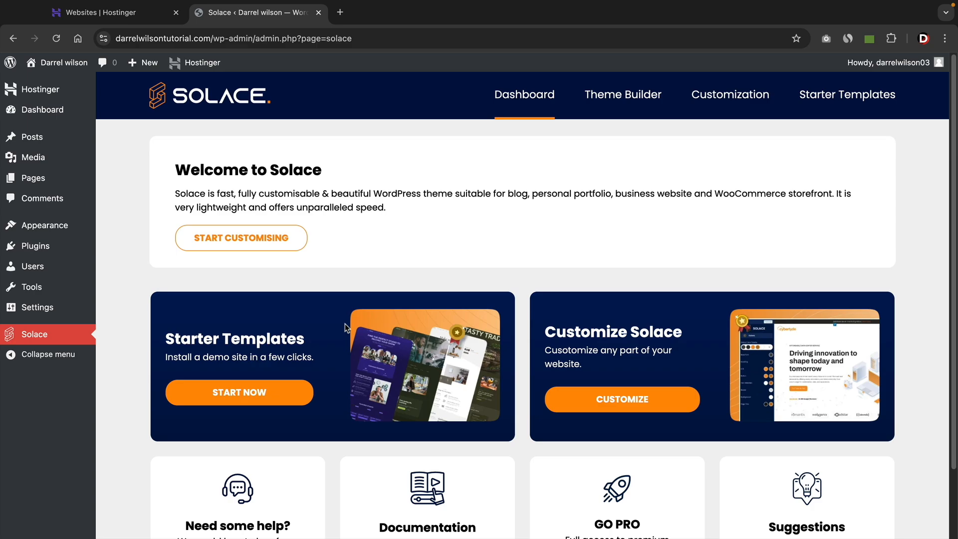
Switch to Hostinger hPanel, open the dashboard of darrelwilsontutorial.com, and go to its PHP configuration
left_click(125, 21)
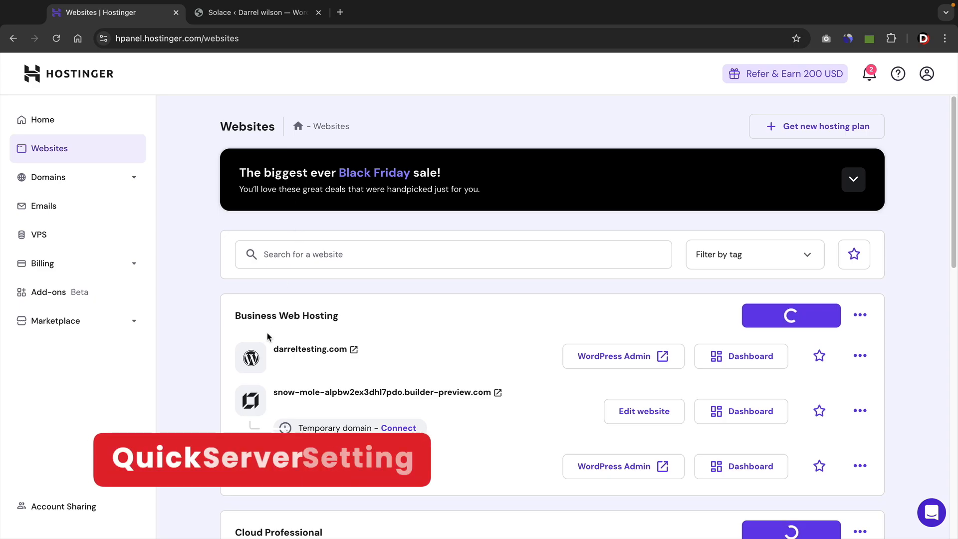
scroll(268, 337, "down", 3)
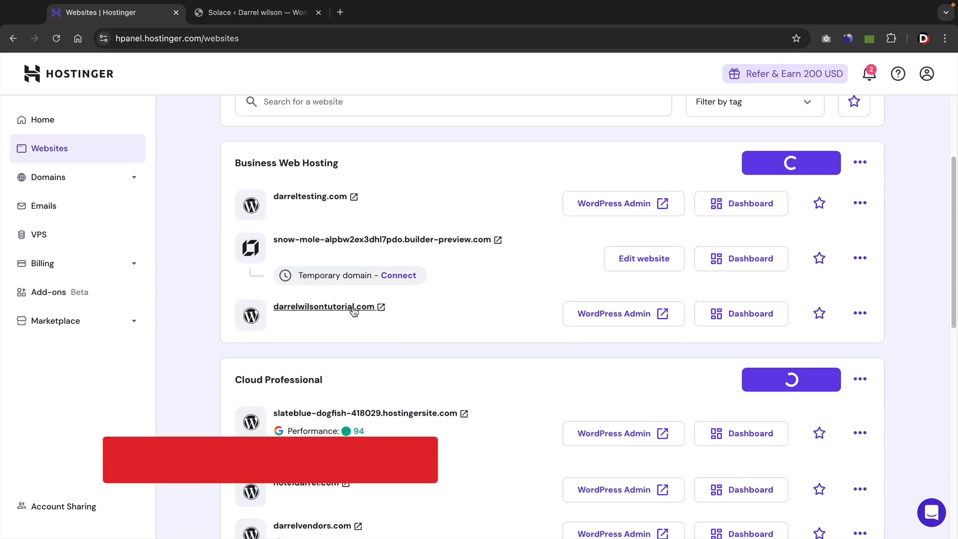
left_click(748, 321)
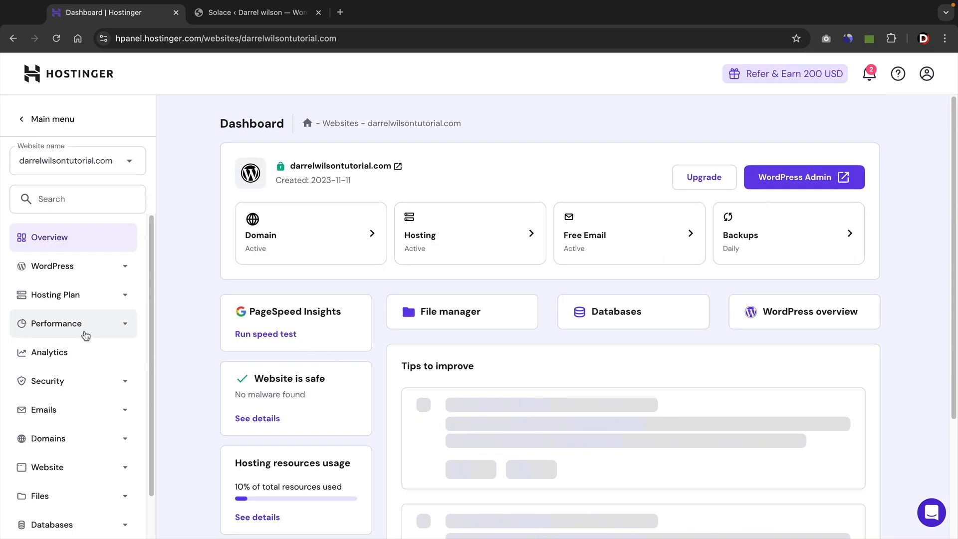
scroll(80, 320, "down", 2)
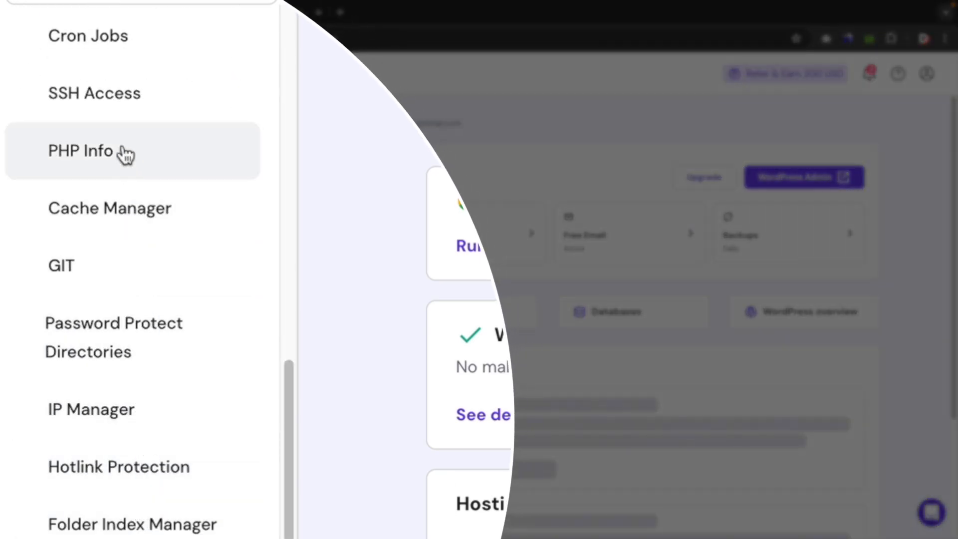
scroll(126, 155, "up", 2)
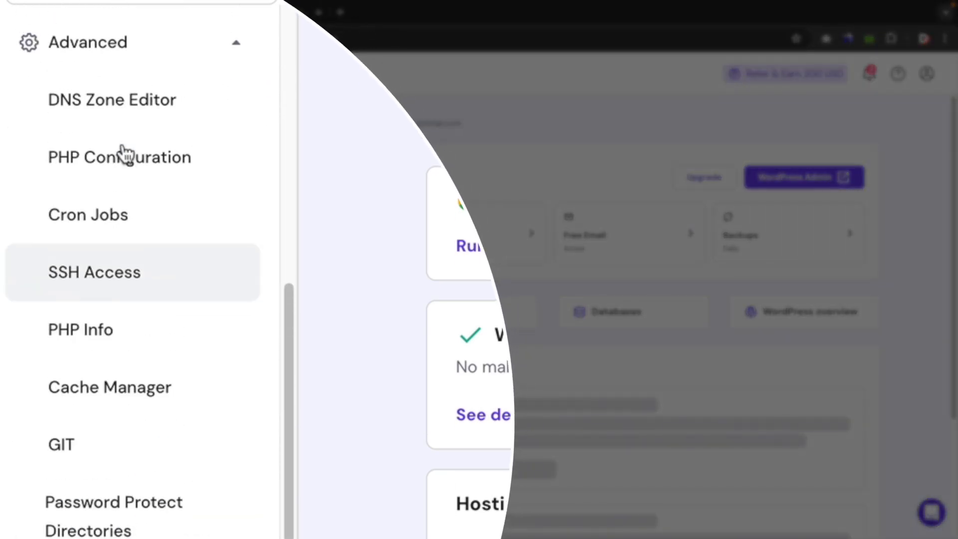
left_click(142, 167)
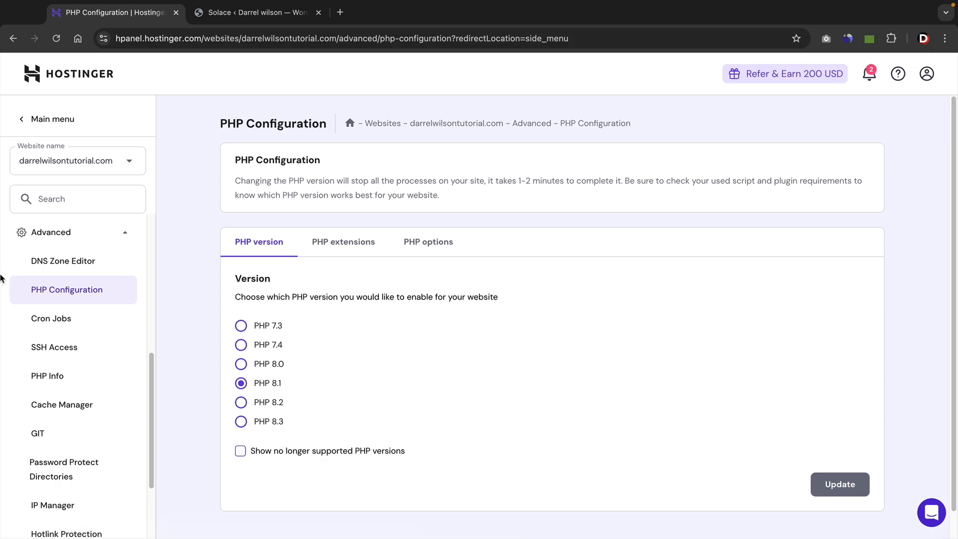
Look through the site's PHP extensions, enabling imagick and disabling it again without saving
left_click(356, 248)
scroll(469, 309, "down", 3)
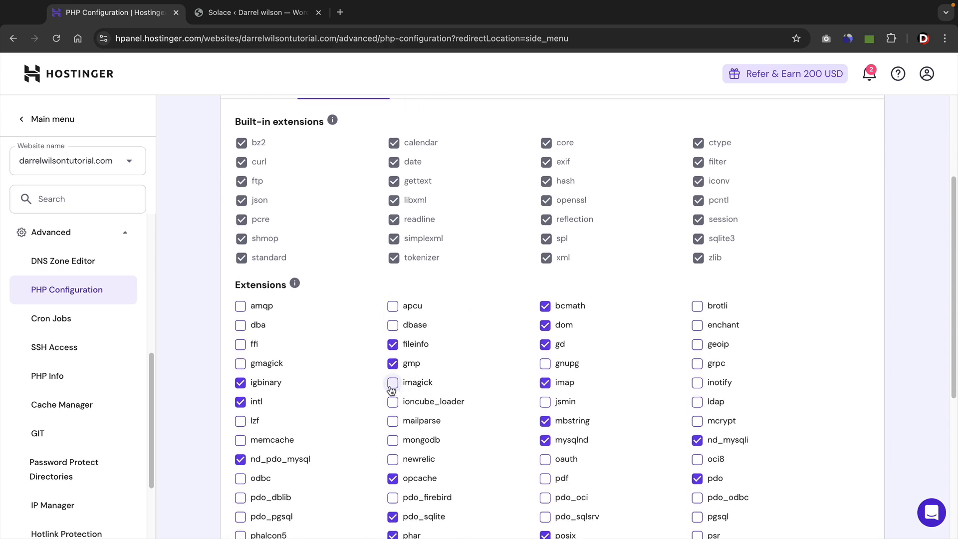
left_click(394, 383)
left_click(393, 384)
scroll(496, 385, "down", 5)
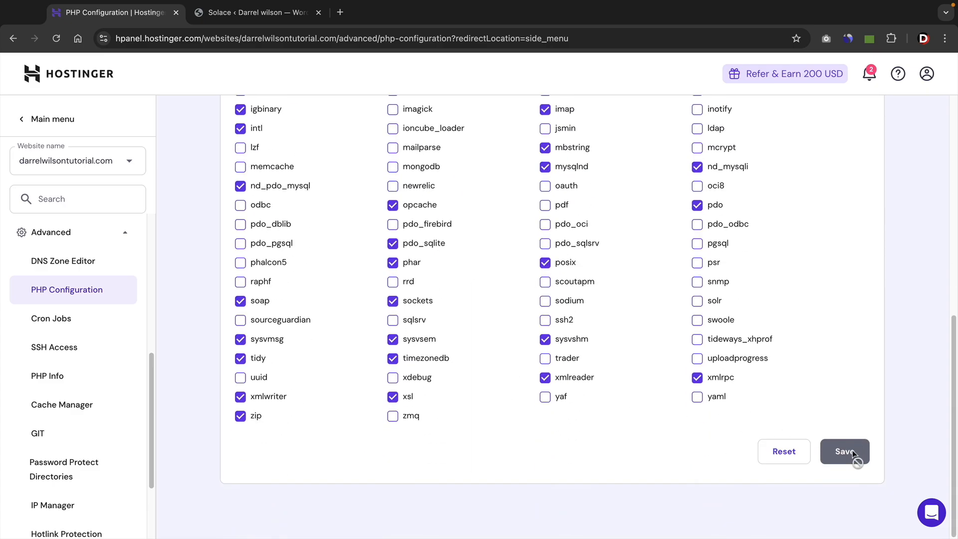
scroll(852, 450, "up", 8)
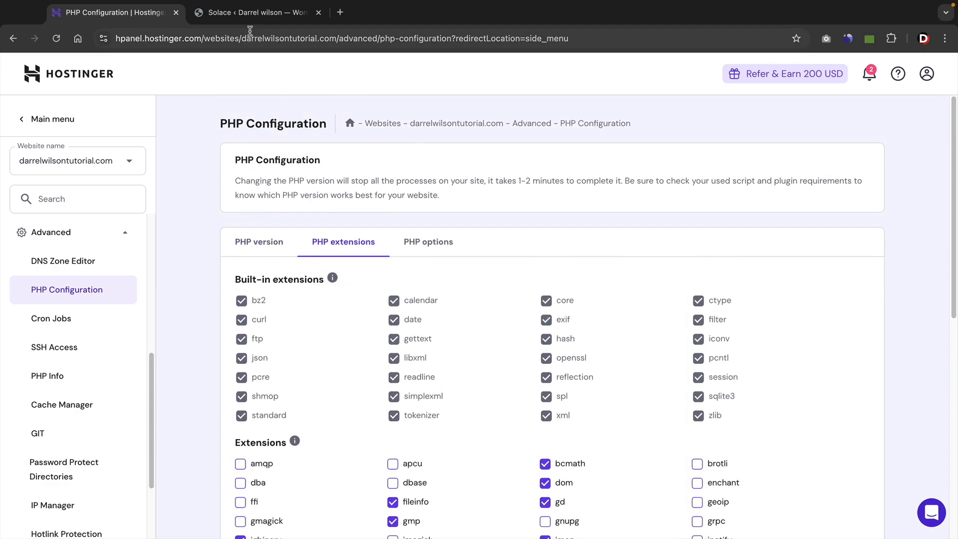
Return to the Solace dashboard in WordPress and open the library of ready-made starter templates
left_click(244, 14)
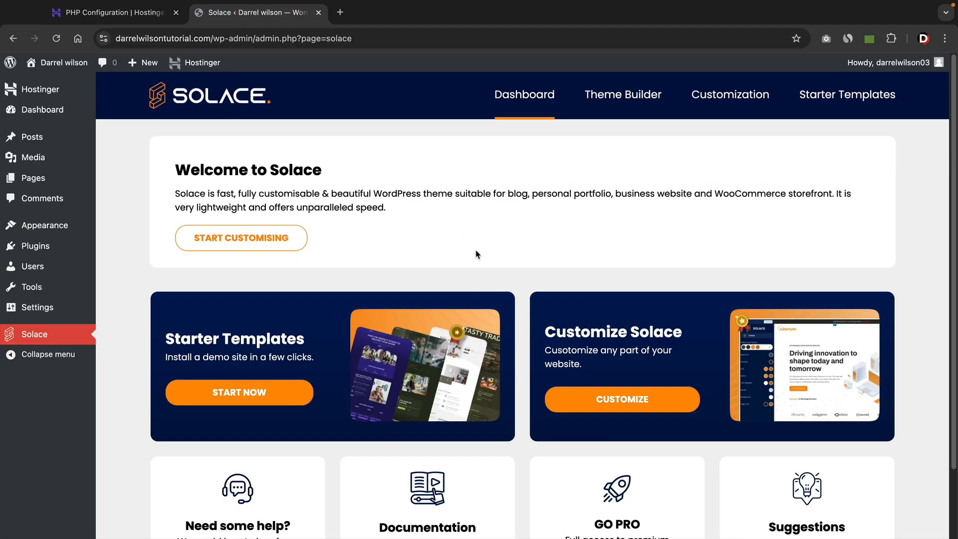
left_click_drag(166, 334, 310, 342)
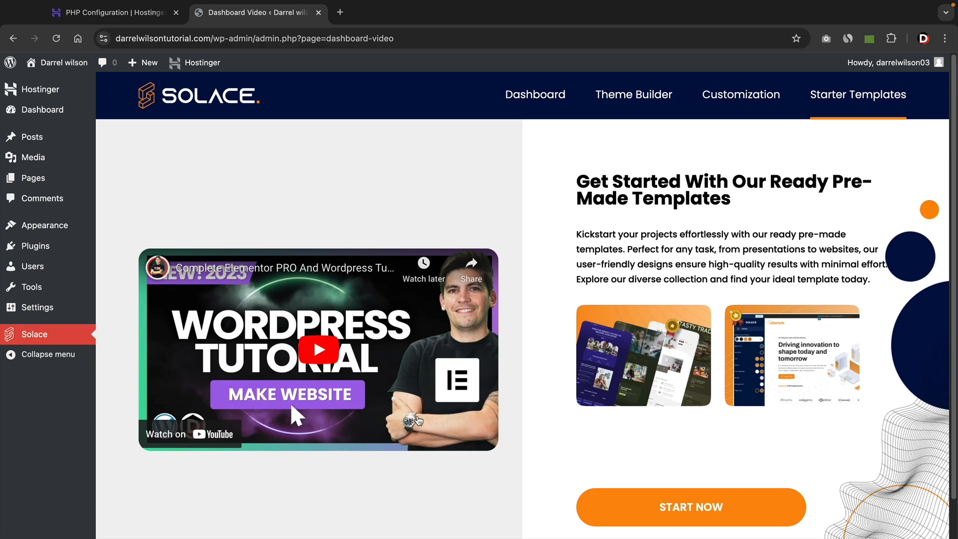
left_click(701, 509)
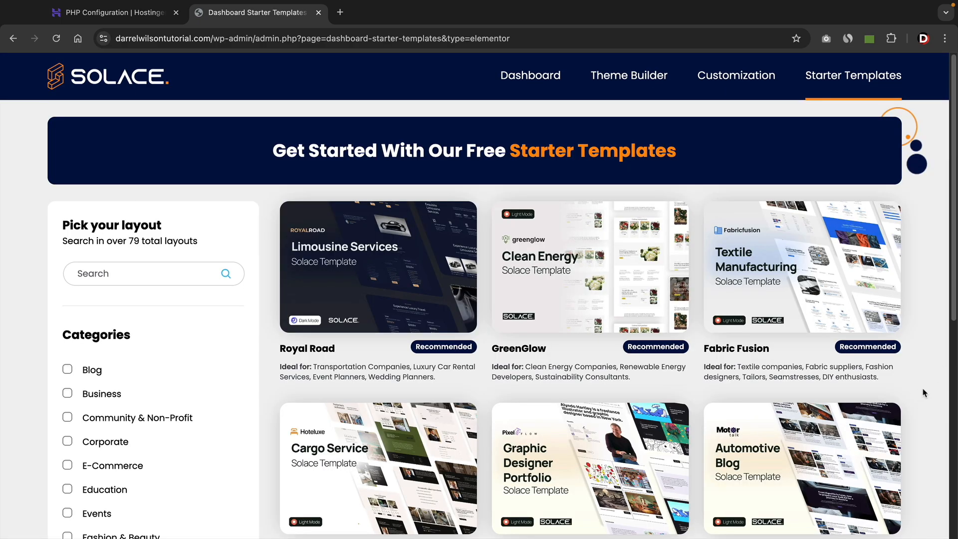
Browse the Elementor starter templates and their categories, loading more layouts to find a suitable design
scroll(924, 394, "down", 2)
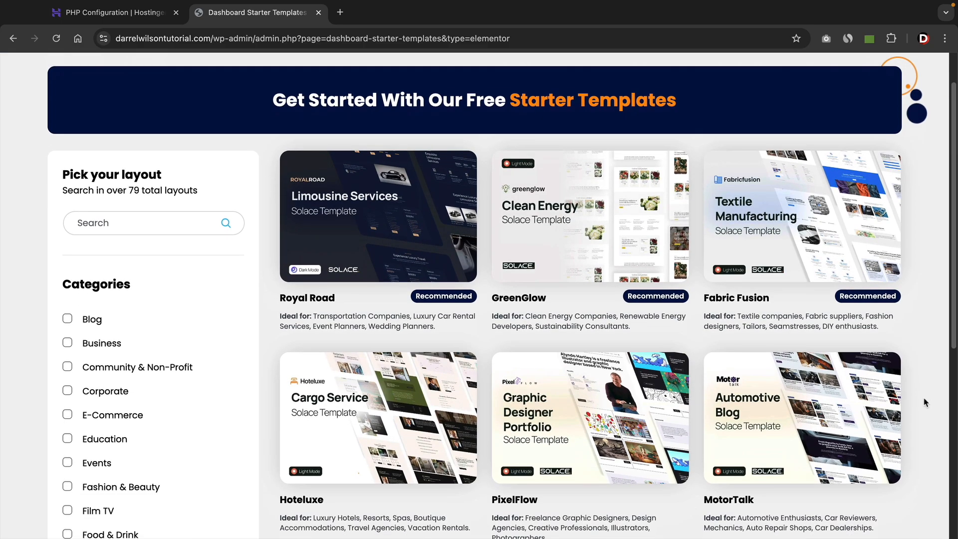
scroll(924, 401, "down", 4)
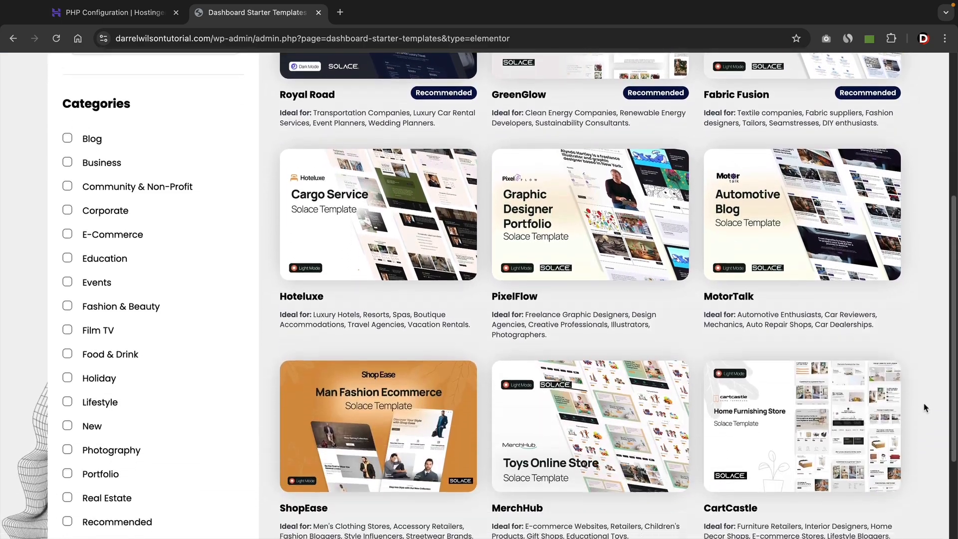
scroll(924, 408, "down", 2)
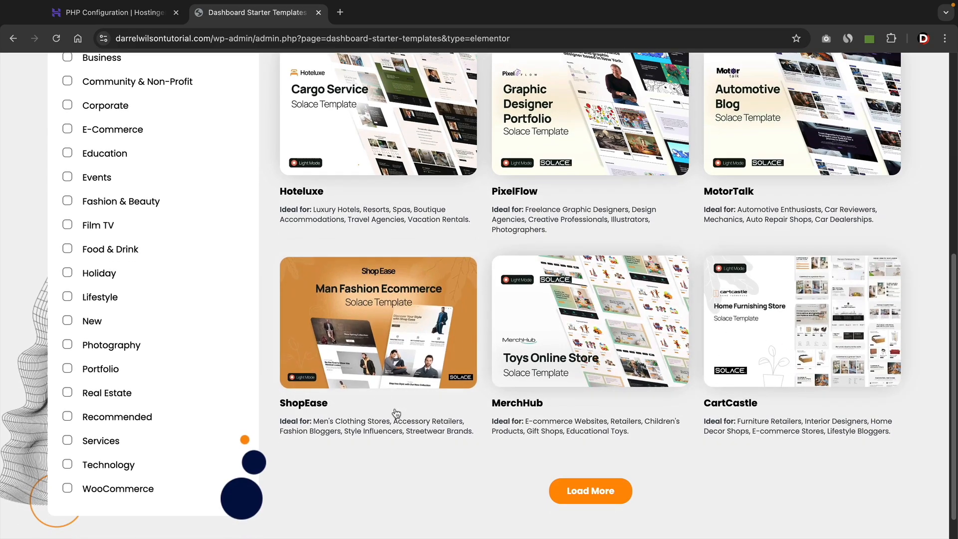
left_click(590, 488)
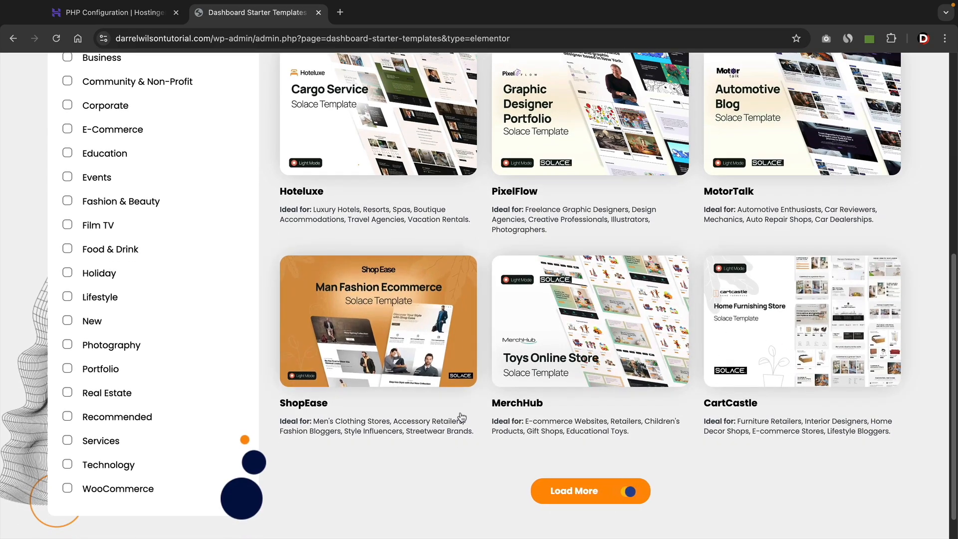
scroll(457, 440, "down", 5)
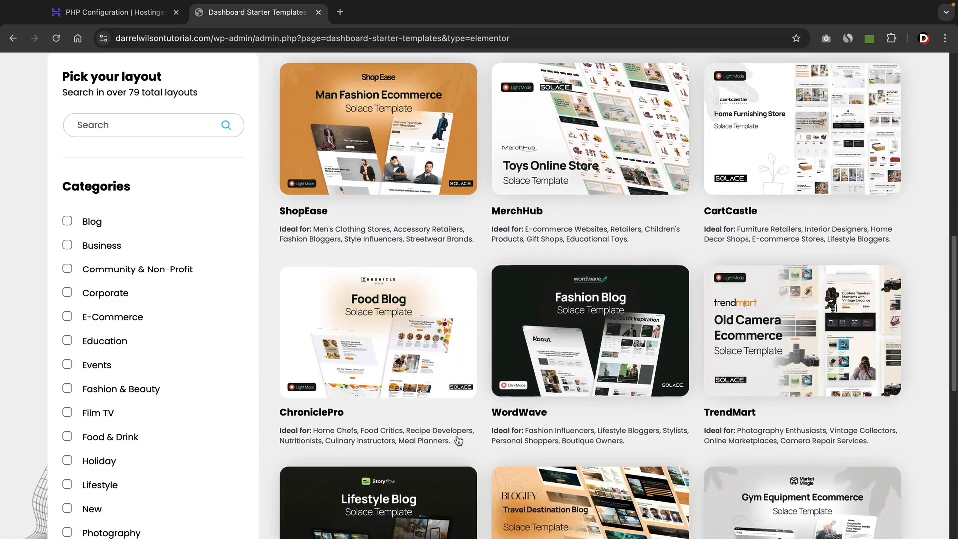
scroll(457, 439, "down", 5)
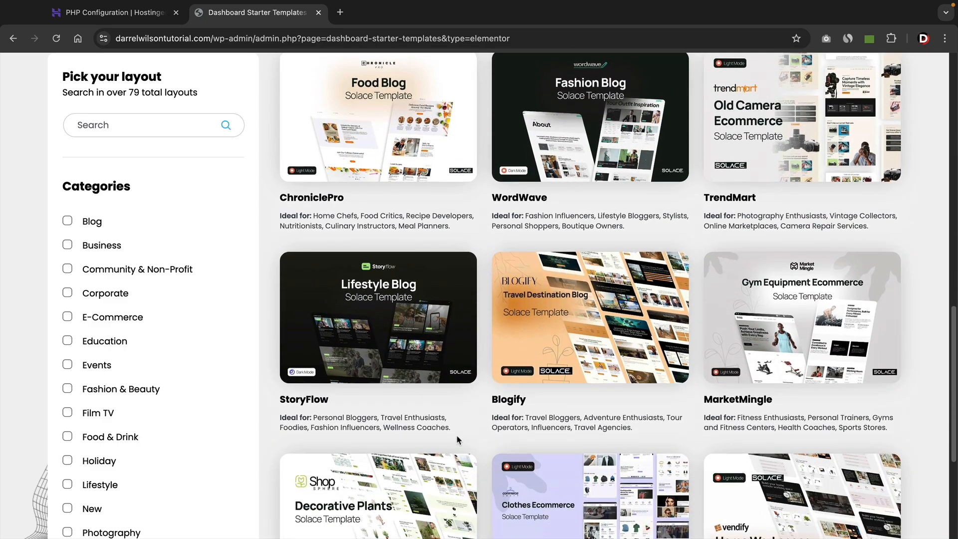
scroll(555, 442, "down", 3)
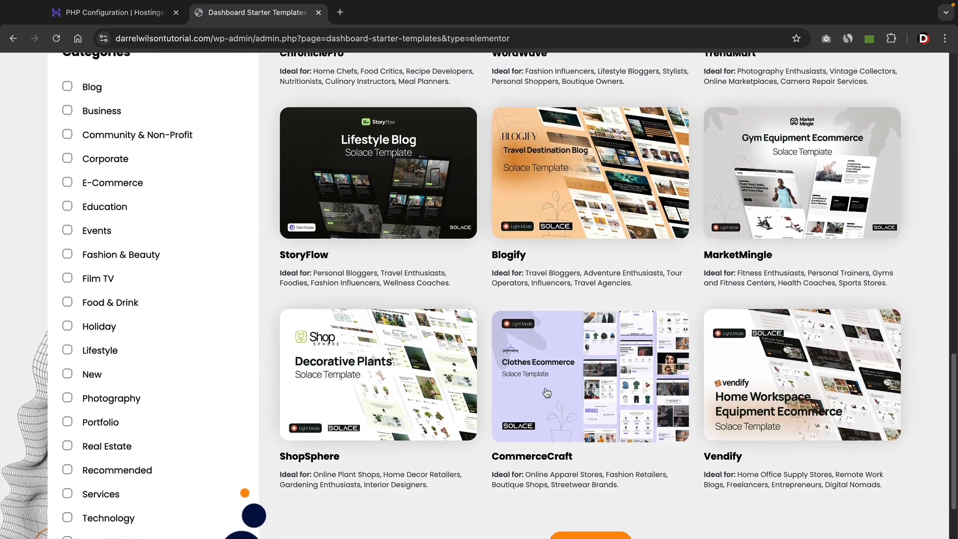
scroll(634, 431, "up", 8)
scroll(633, 431, "up", 4)
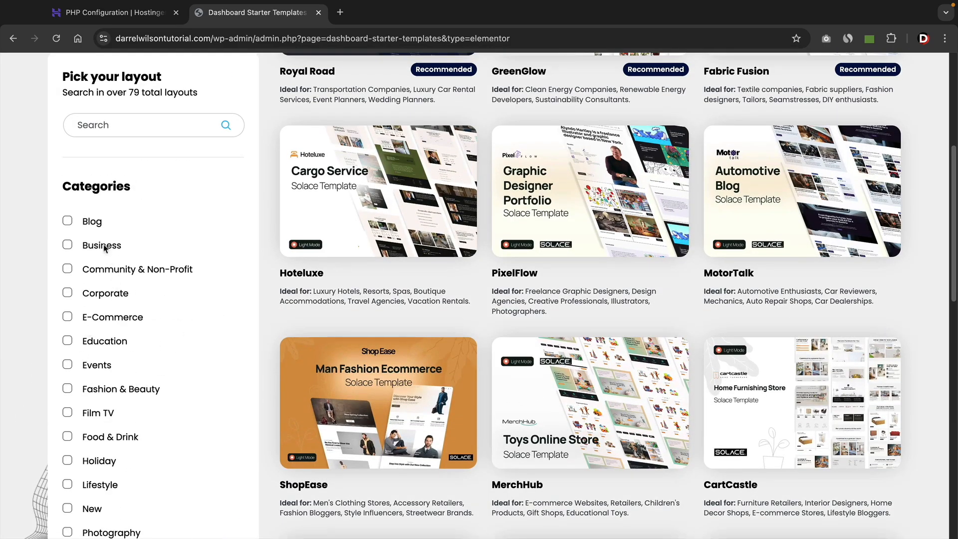
scroll(120, 335, "down", 10)
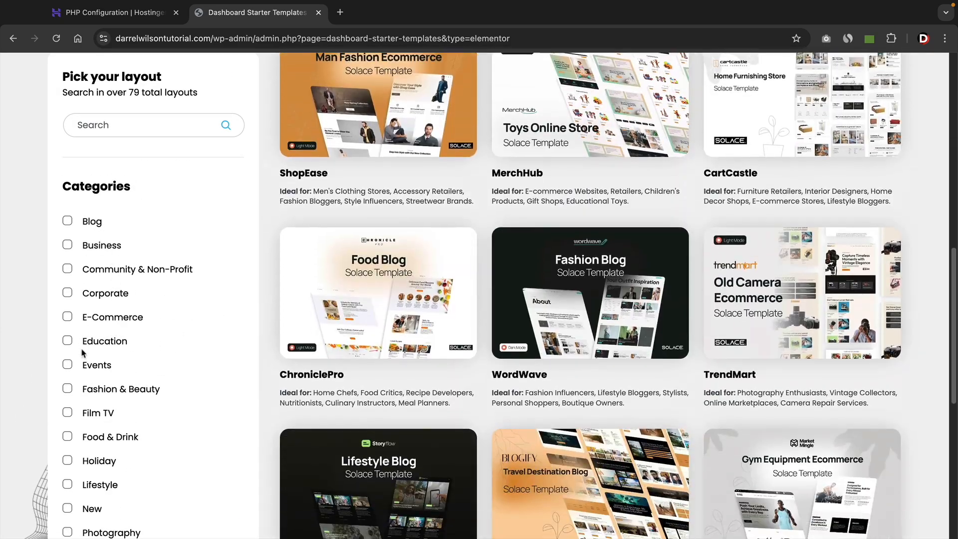
scroll(86, 367, "down", 4)
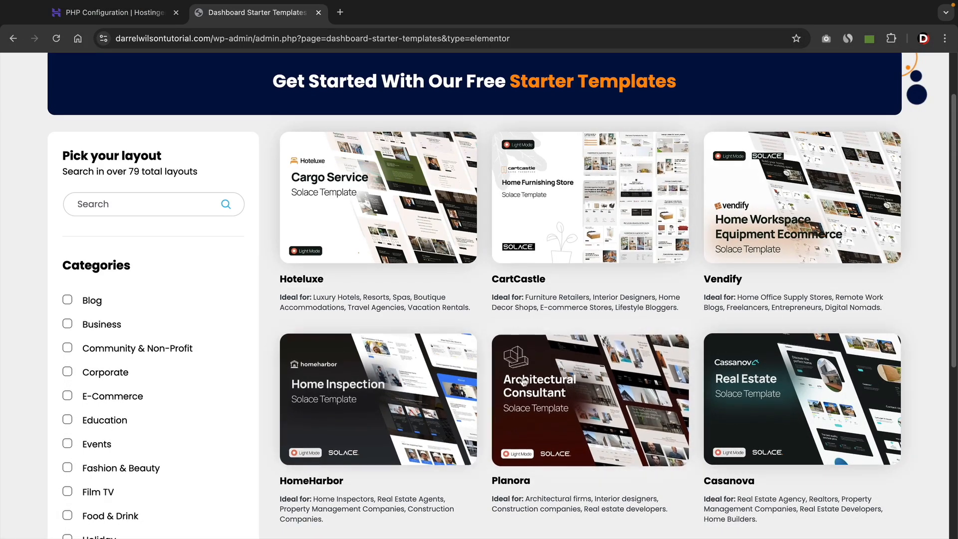
Choose the Hoteluxe starter template and look through its homepage preview down to the rooms section
left_click(348, 214)
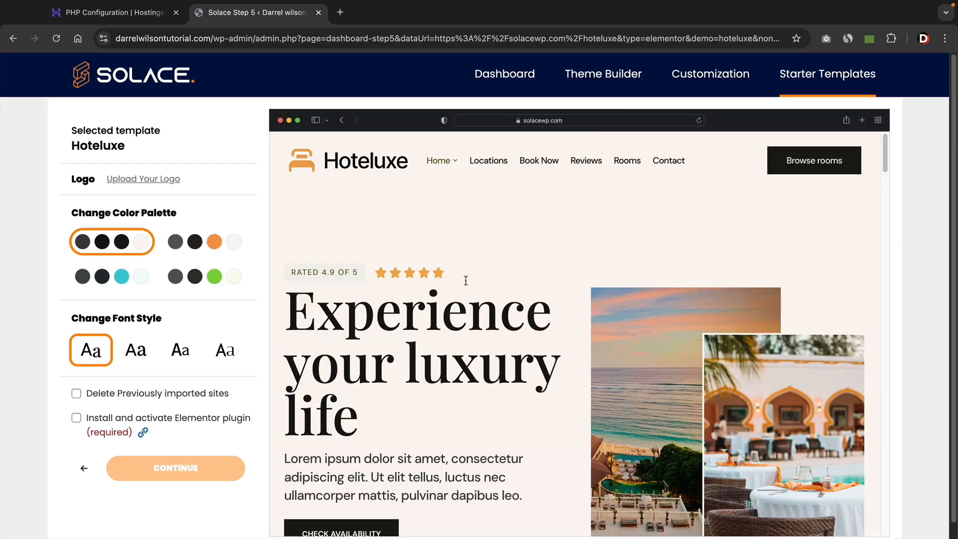
scroll(531, 349, "down", 6)
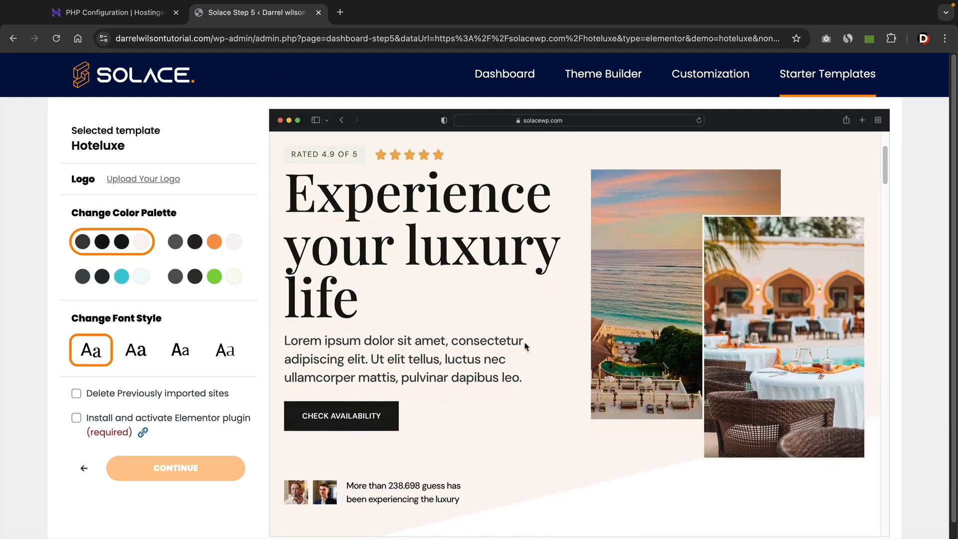
scroll(525, 345, "down", 7)
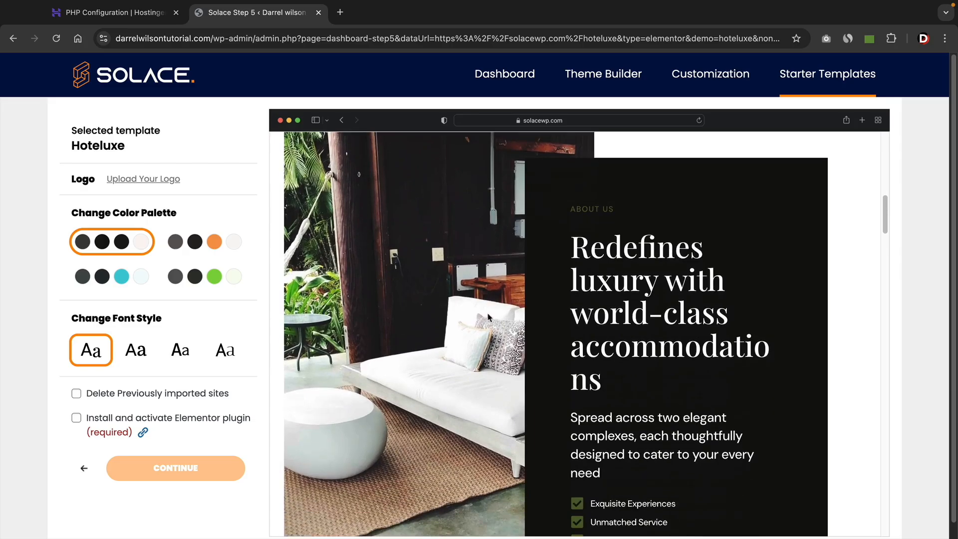
scroll(531, 358, "down", 9)
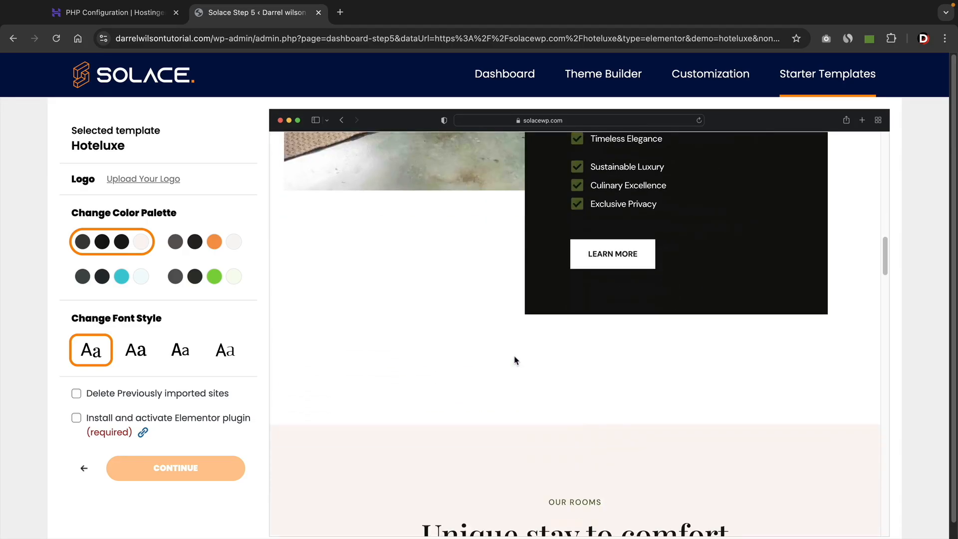
scroll(519, 359, "down", 2)
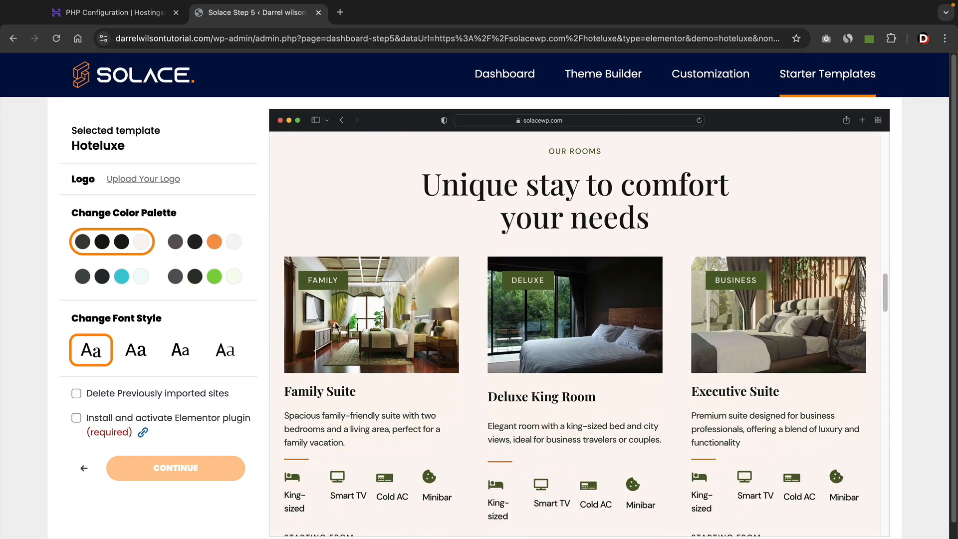
Try the orange and green color palettes on the Hoteluxe preview and return to the original palette
left_click(201, 251)
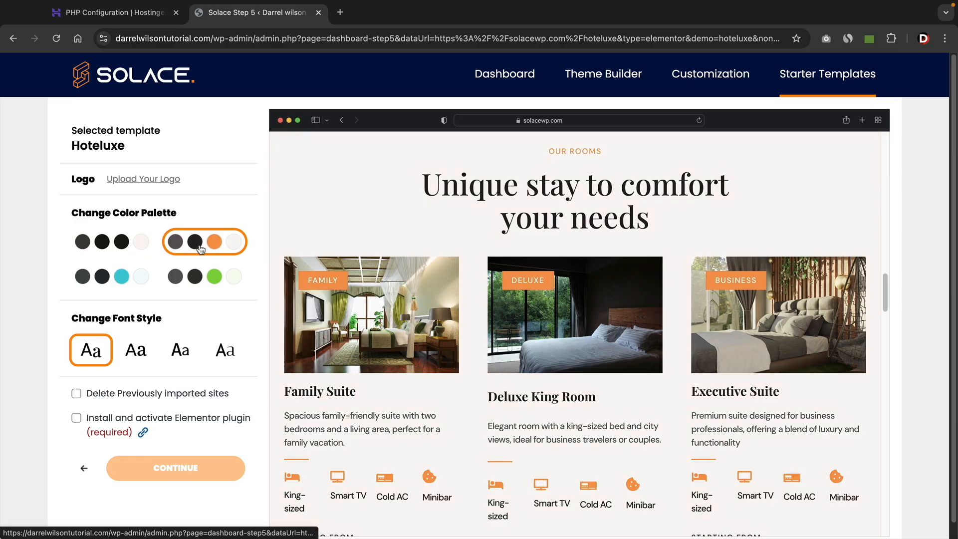
left_click(204, 278)
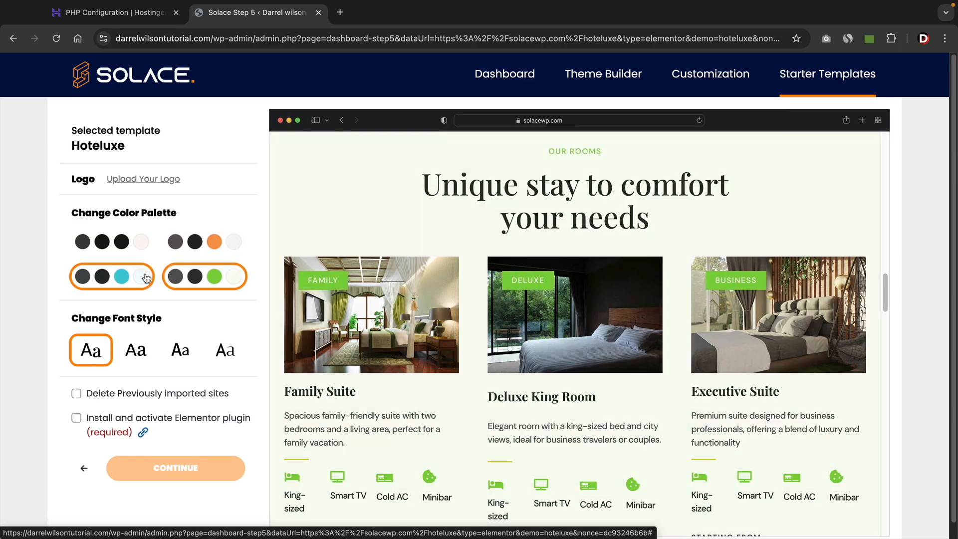
left_click(130, 247)
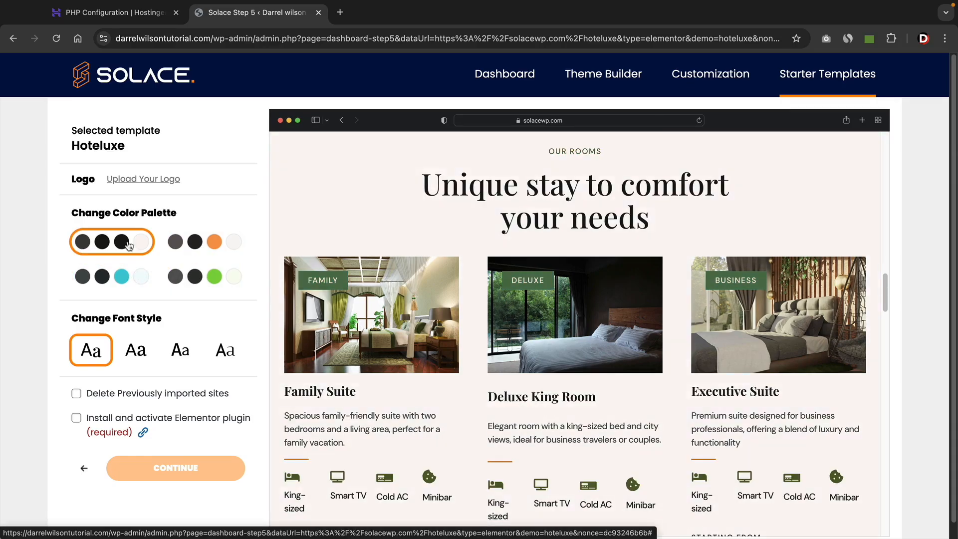
Try the alternative font styles, including Work Sans & Domine and PT Sans & Italiana, and return to the first font style
left_click(136, 350)
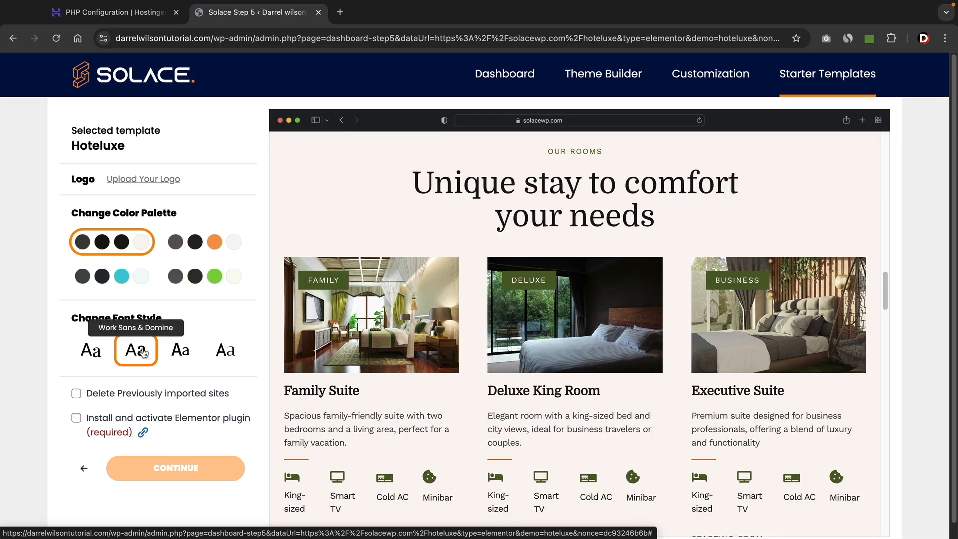
left_click(180, 350)
left_click(214, 350)
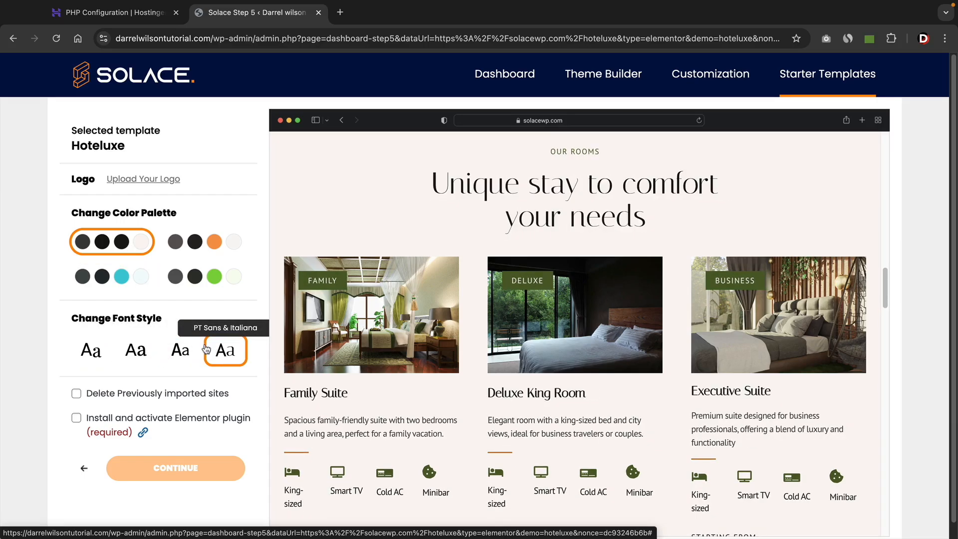
left_click(185, 351)
left_click(135, 350)
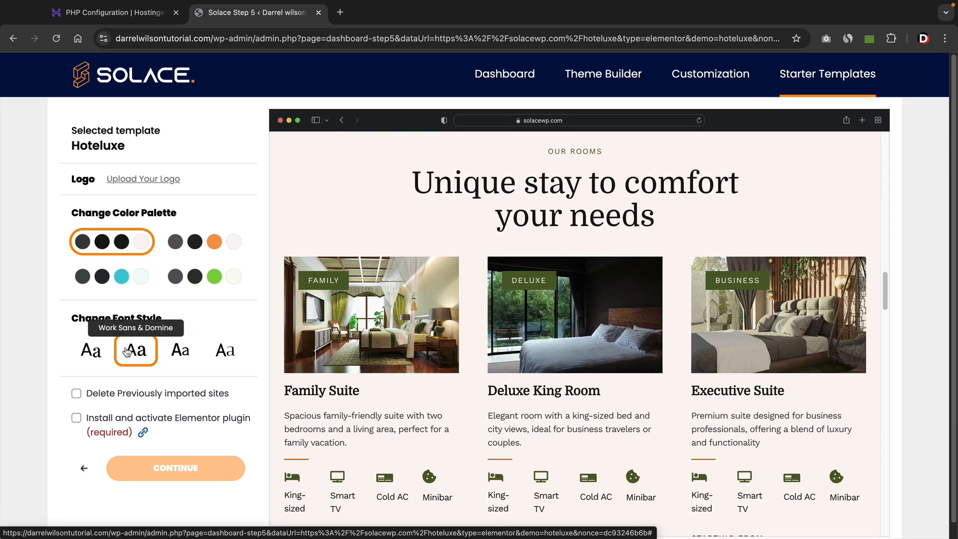
left_click(91, 350)
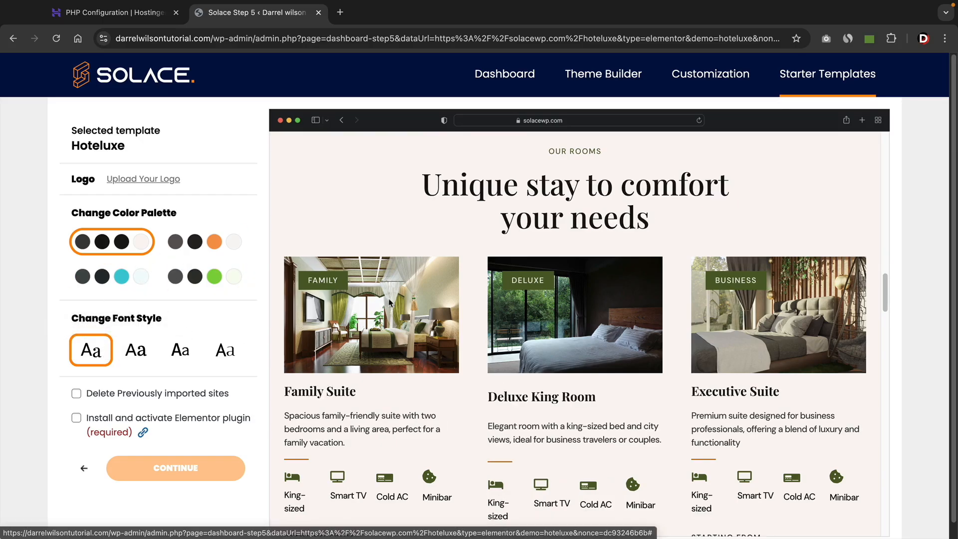
Opt to install and activate the required Elementor plugin and continue with the Hoteluxe template import
scroll(389, 302, "up", 15)
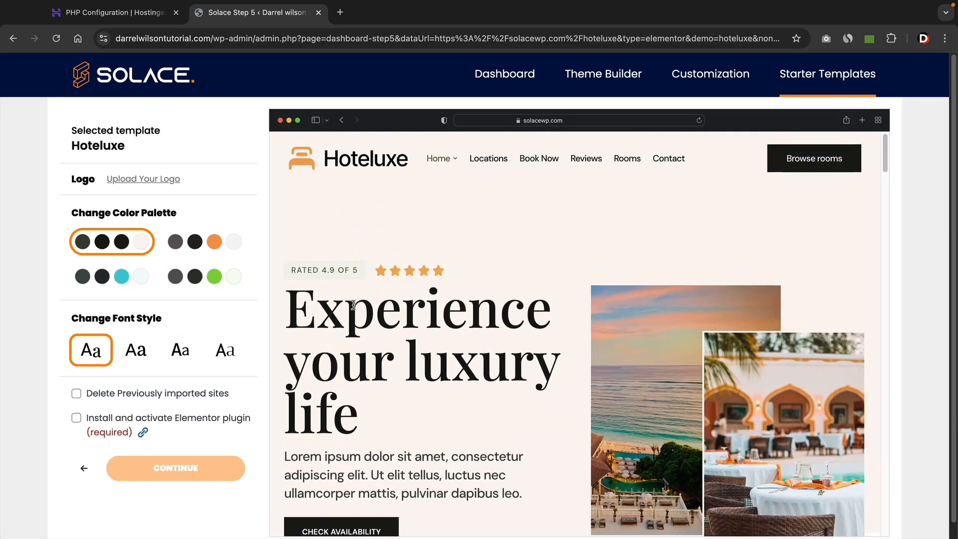
scroll(353, 304, "down", 2)
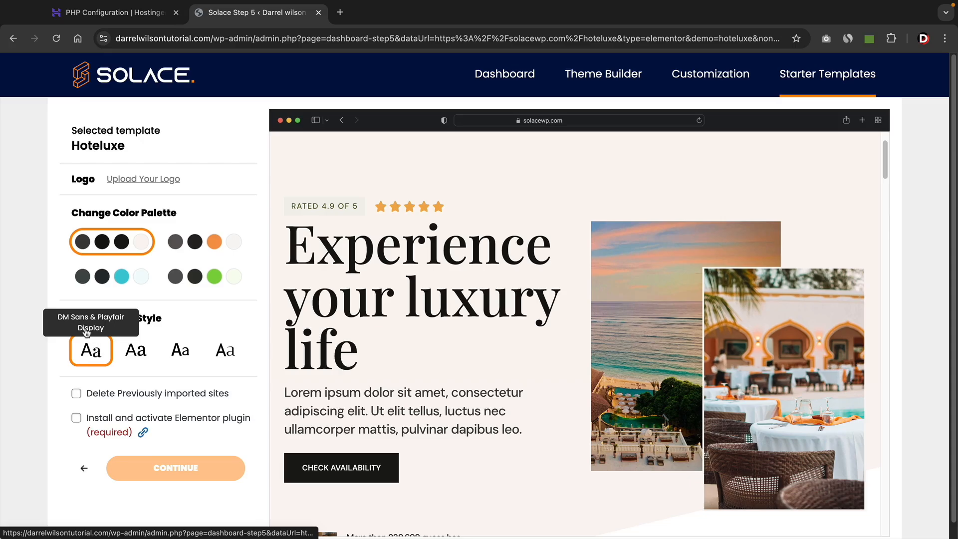
left_click(76, 420)
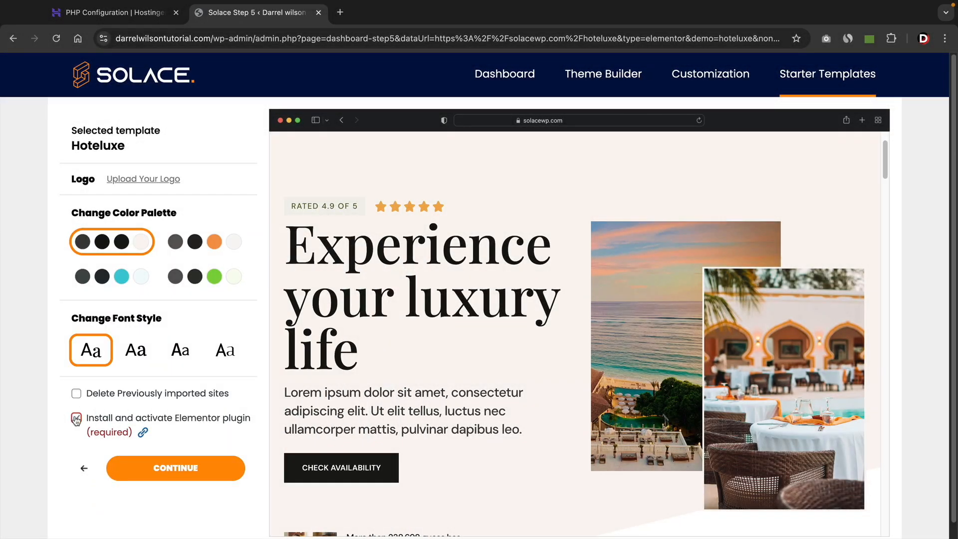
left_click(175, 469)
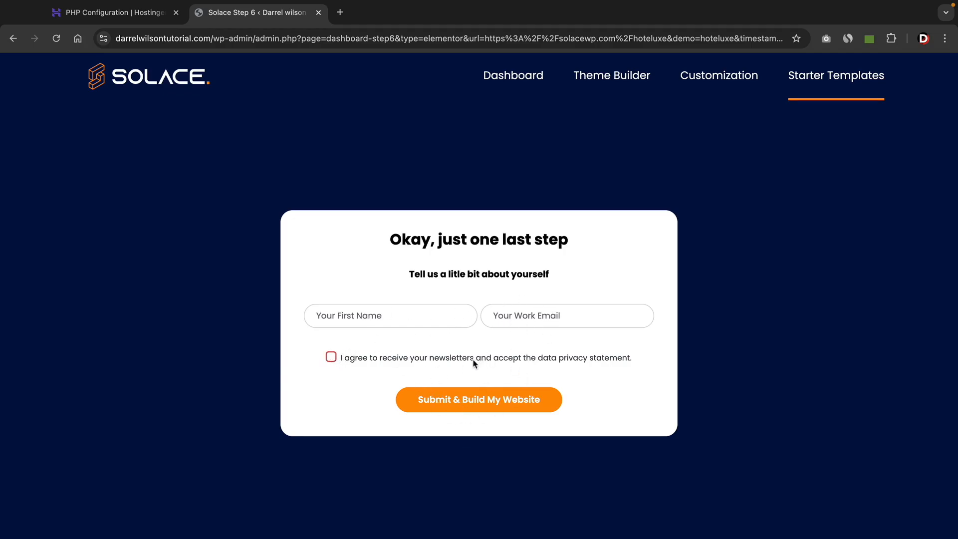
Fill in the first name and work email, and agree to the newsletters and data privacy statement
left_click(535, 317)
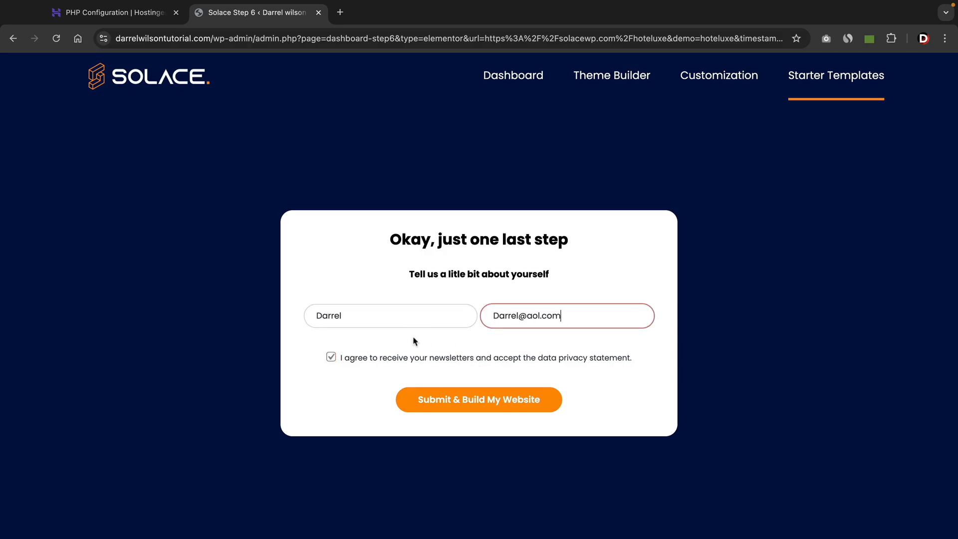
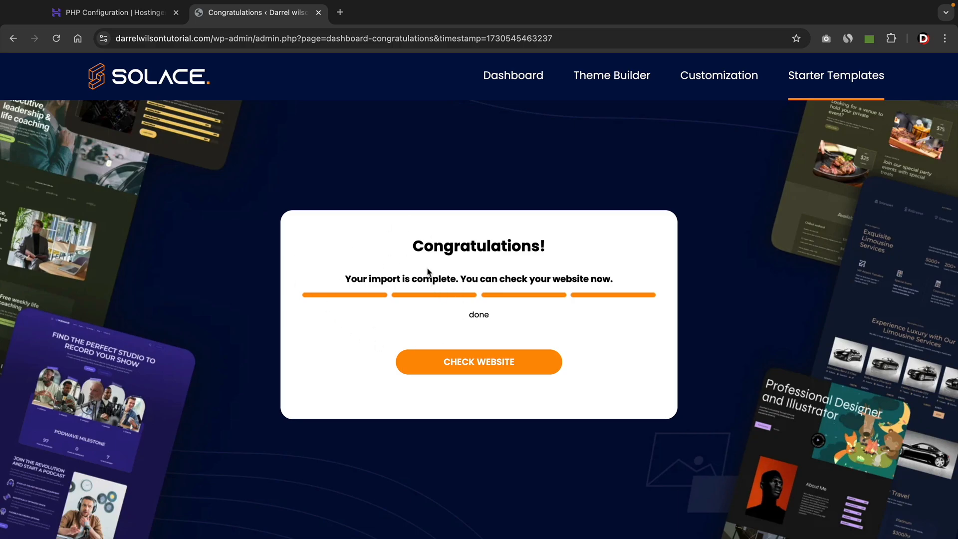
Open the imported website and examine the homepage's hero, about, rooms, testimonials, FAQ, gallery and footer sections
left_click(477, 363)
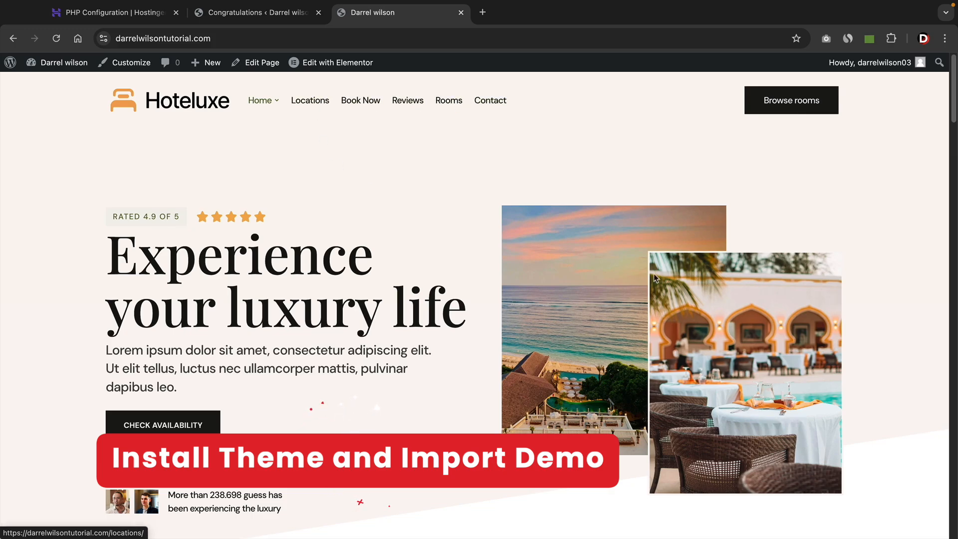
scroll(883, 302, "down", 8)
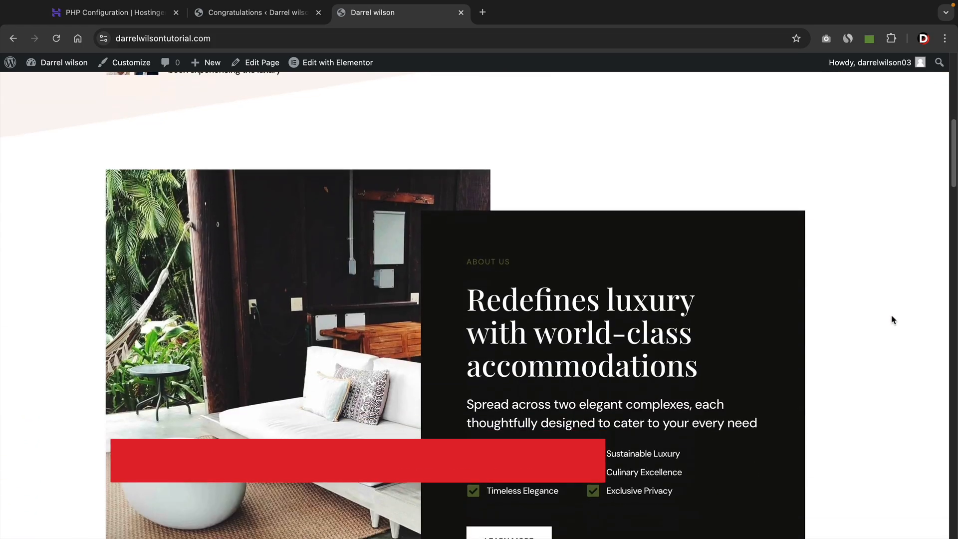
scroll(873, 305, "down", 2)
left_click_drag(475, 238, 642, 299)
left_click(646, 308)
scroll(644, 307, "down", 5)
scroll(646, 307, "down", 5)
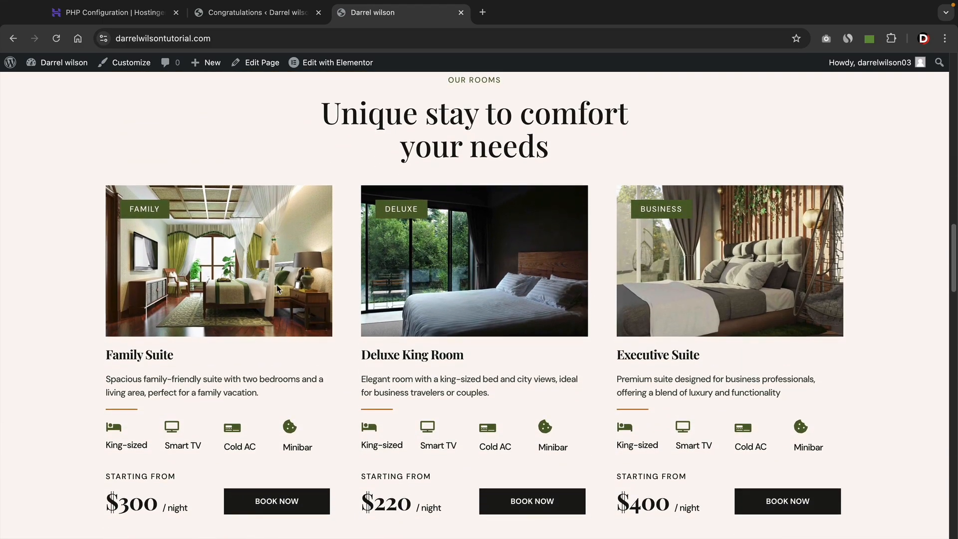
scroll(210, 197, "down", 1)
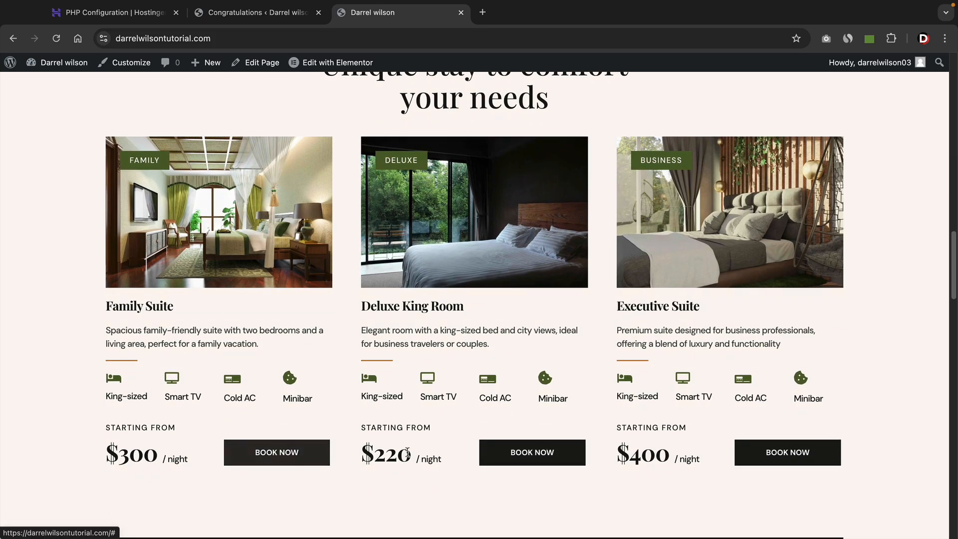
scroll(606, 422, "down", 3)
scroll(605, 425, "down", 5)
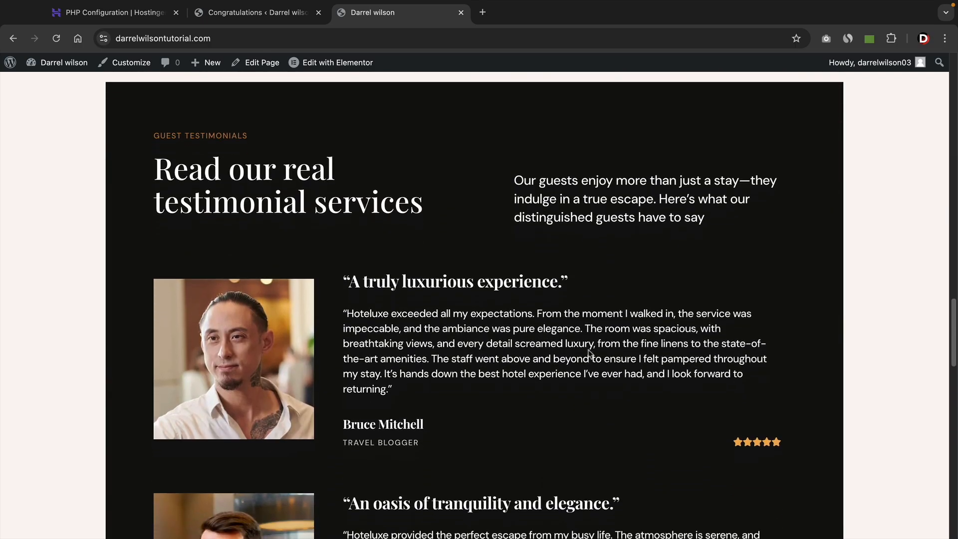
scroll(565, 403, "down", 12)
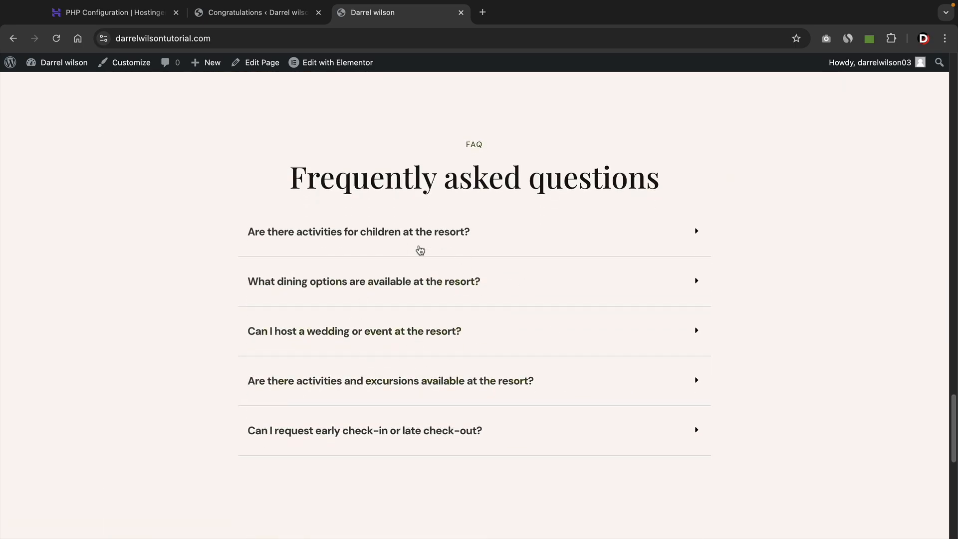
scroll(506, 336, "down", 7)
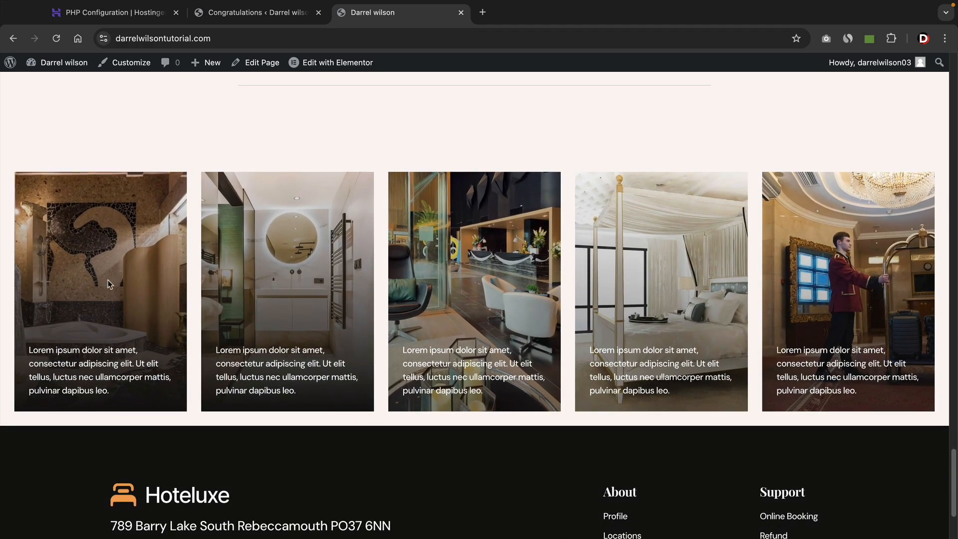
scroll(738, 326, "down", 3)
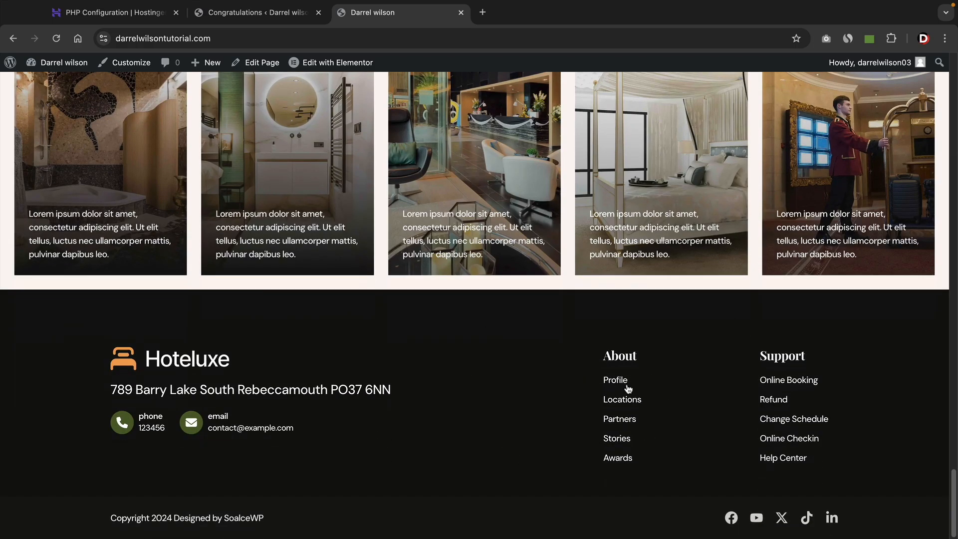
left_click_drag(955, 496, 953, 115)
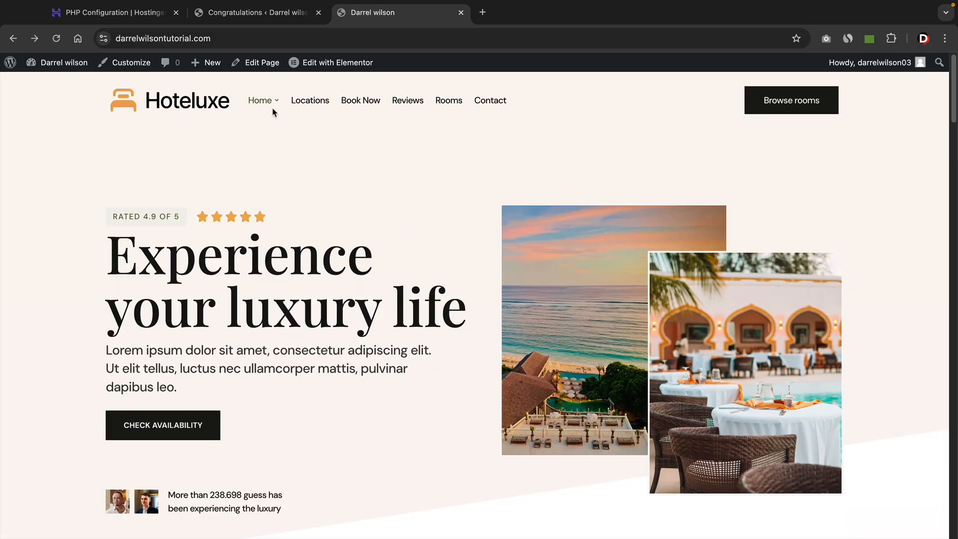
Look over the alternative Homepage 2 layout and return to Homepage 1
mouse_move(276, 111)
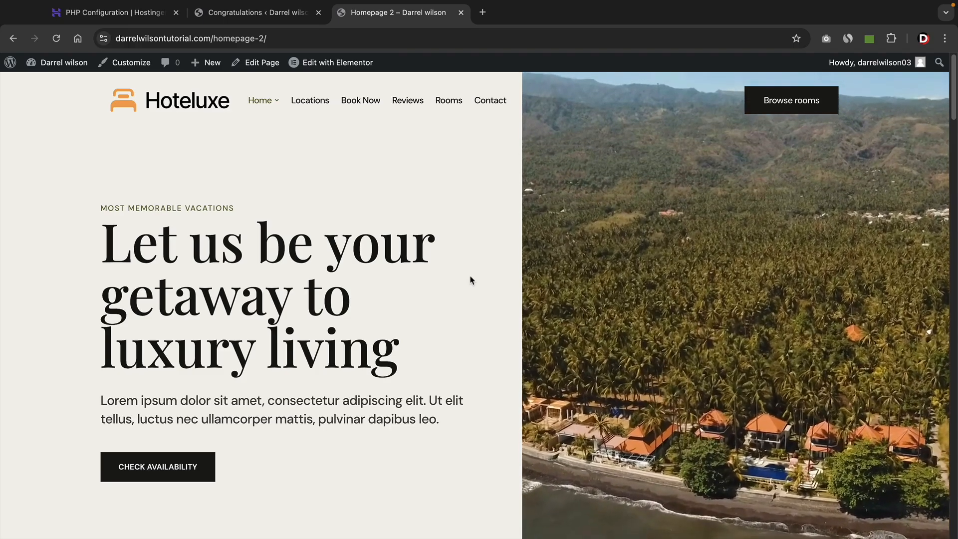
scroll(471, 280, "down", 12)
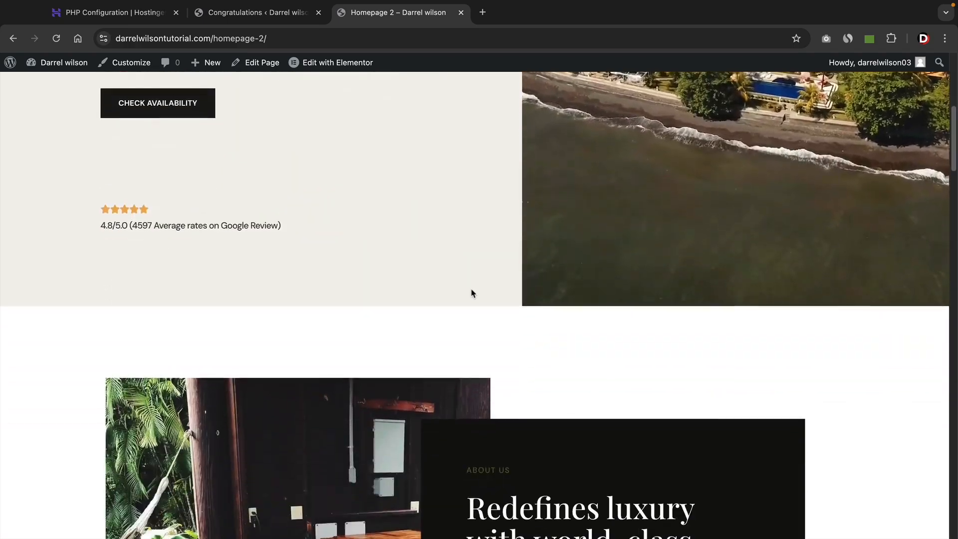
scroll(445, 264, "up", 12)
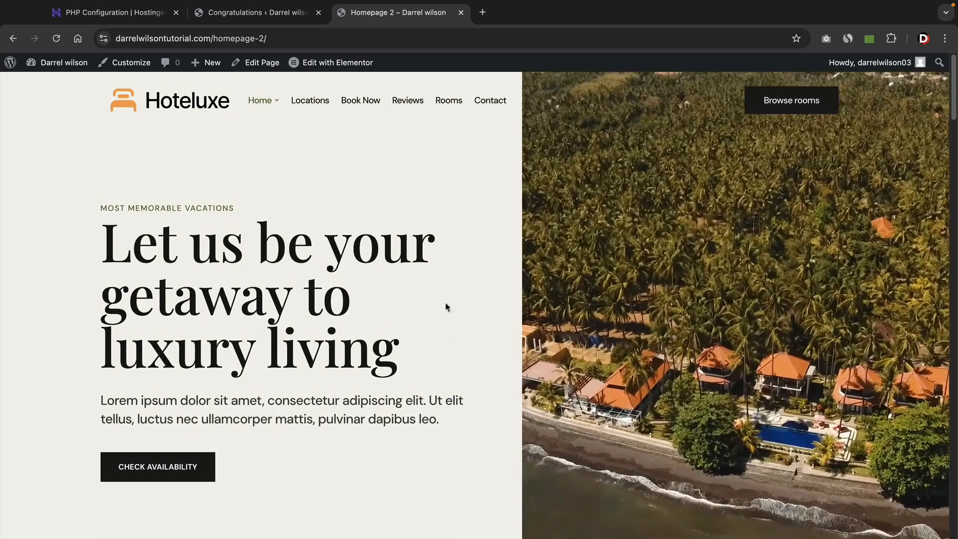
left_click(272, 135)
Open the Locations page and examine its hotel locations, testimonial and image gallery
left_click(314, 105)
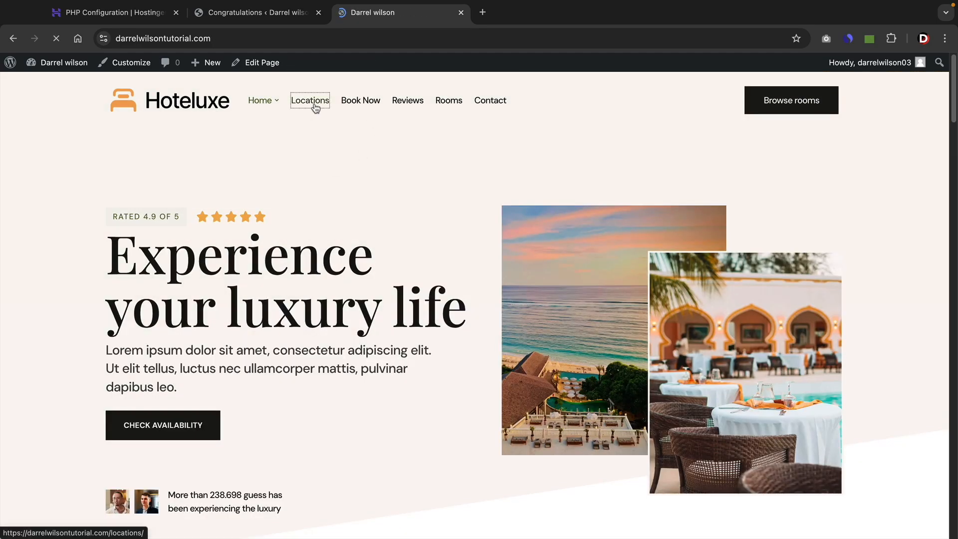
scroll(557, 283, "down", 3)
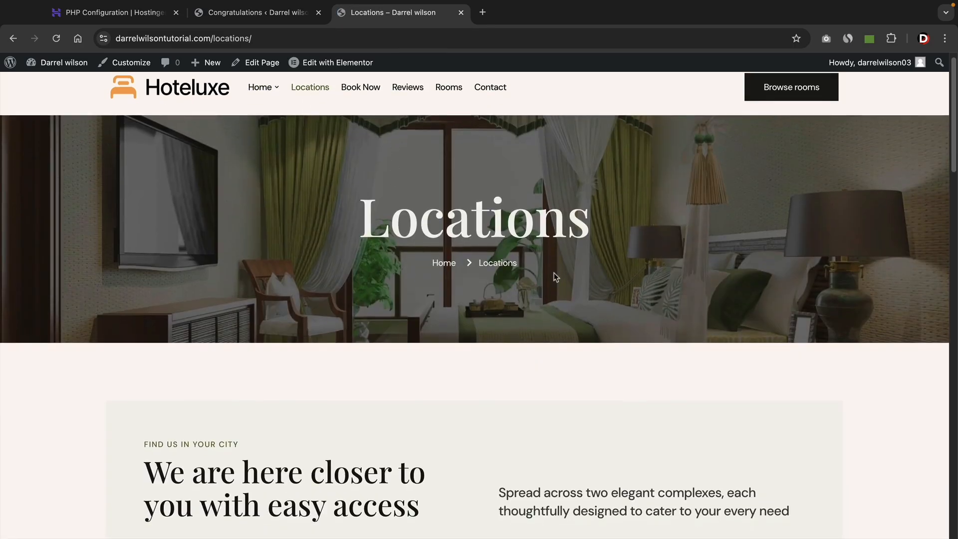
scroll(557, 284, "down", 8)
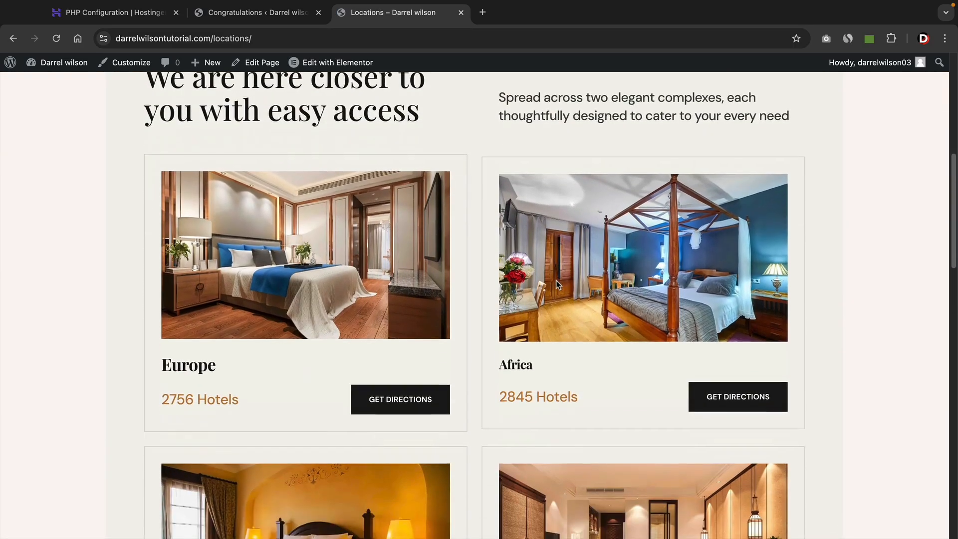
scroll(557, 285, "down", 11)
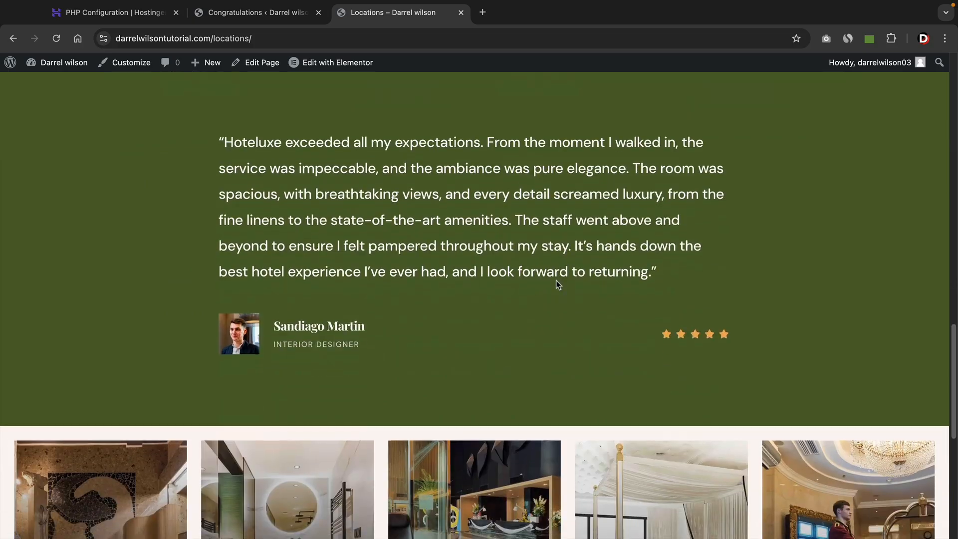
left_click_drag(951, 379, 957, 90)
Open the Reviews page and look over its guest testimonials
left_click(402, 102)
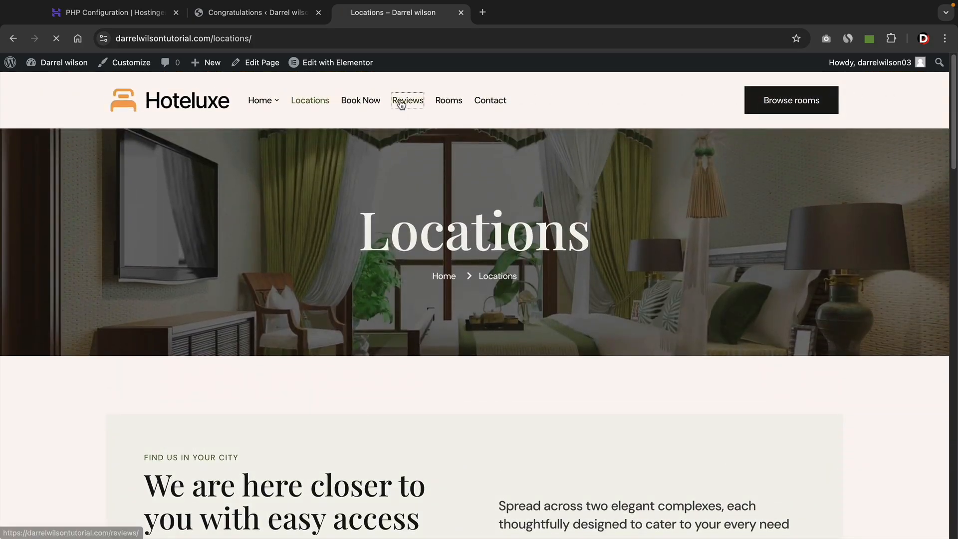
scroll(893, 324, "down", 5)
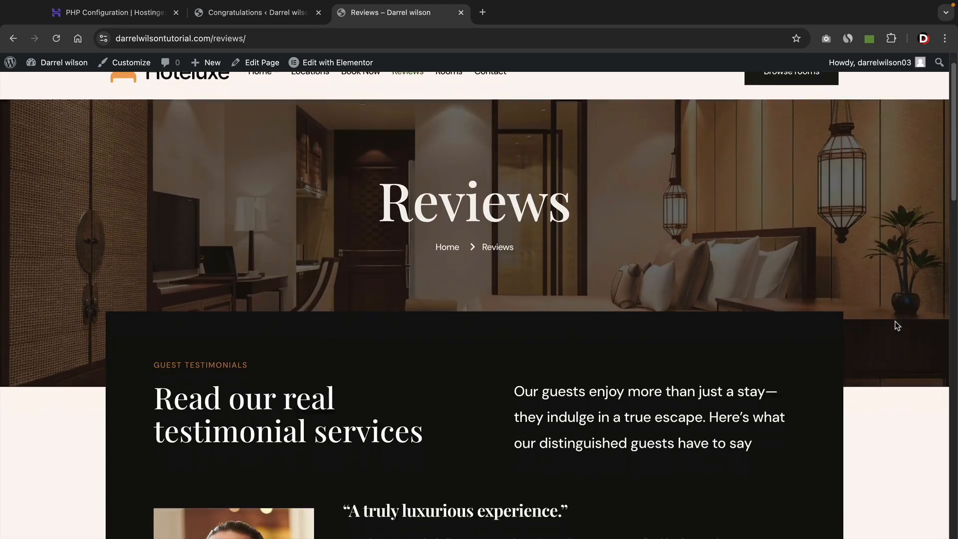
left_click_drag(955, 278, 954, 142)
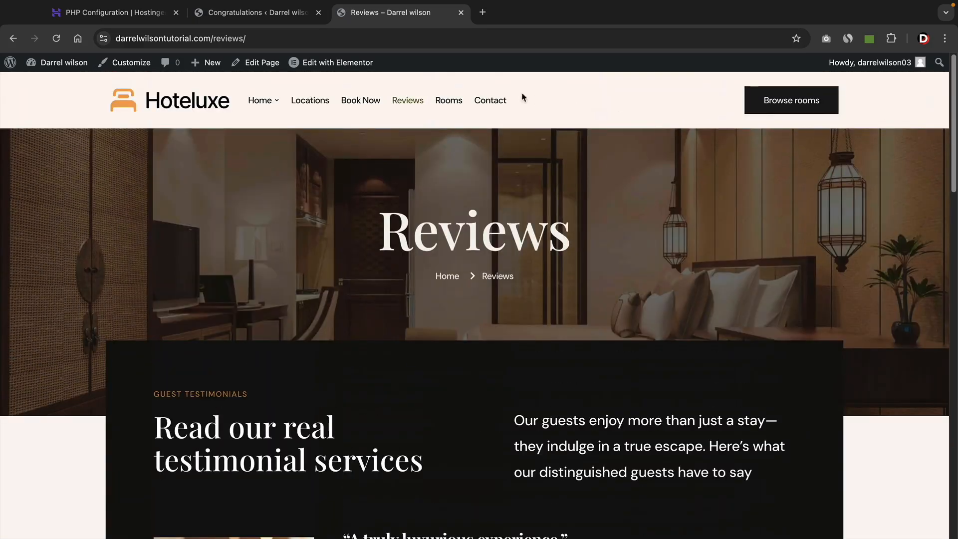
Examine the Rooms page's room listings and promotion section, and return to Homepage 1
left_click(447, 104)
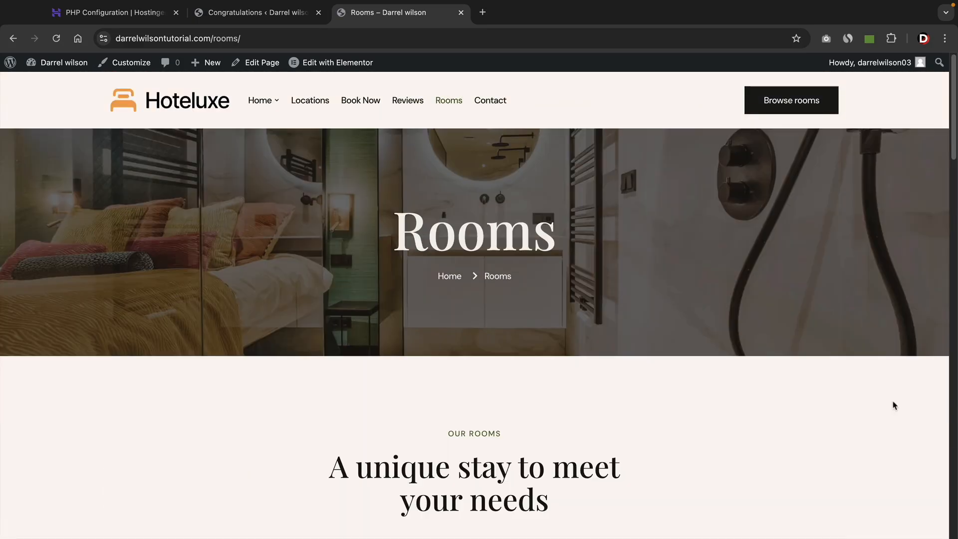
scroll(896, 402, "down", 5)
scroll(898, 403, "down", 2)
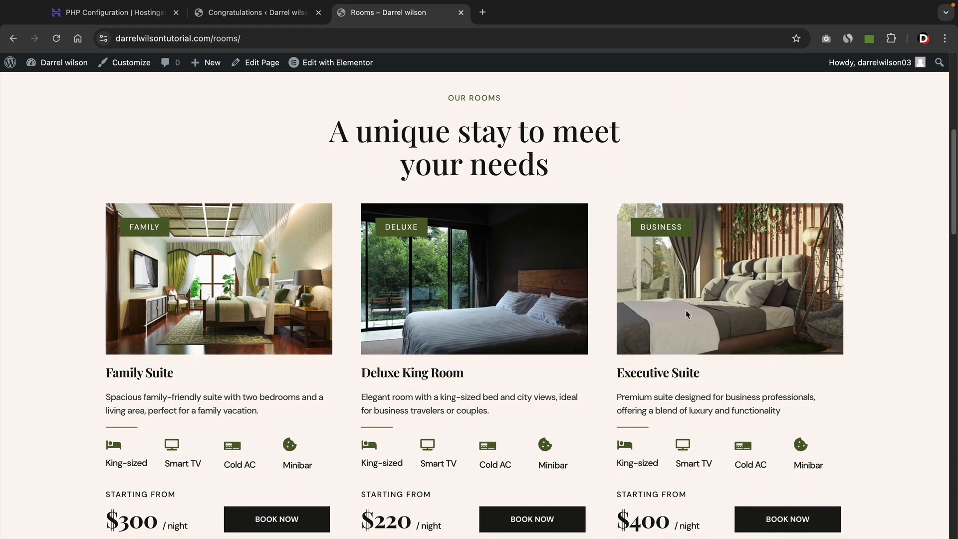
scroll(399, 319, "down", 2)
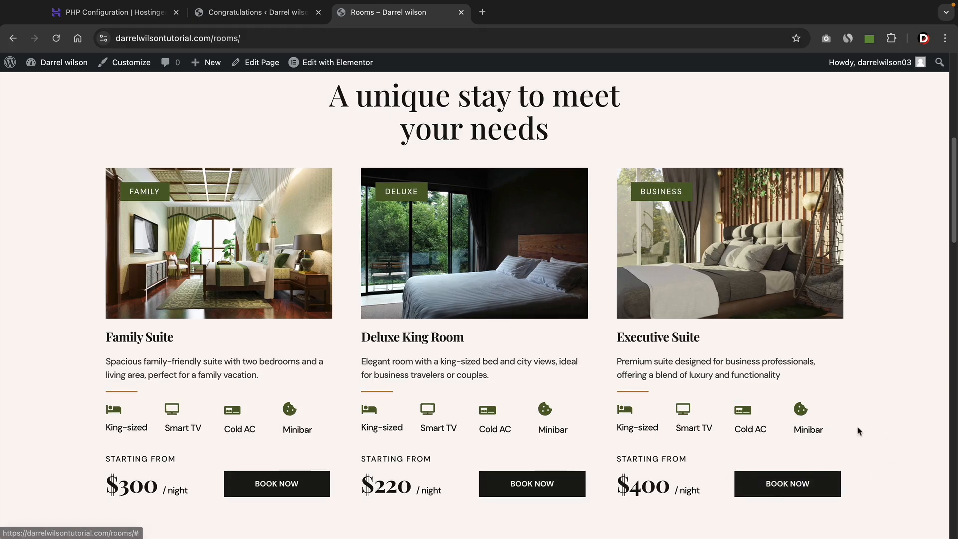
scroll(857, 430, "down", 6)
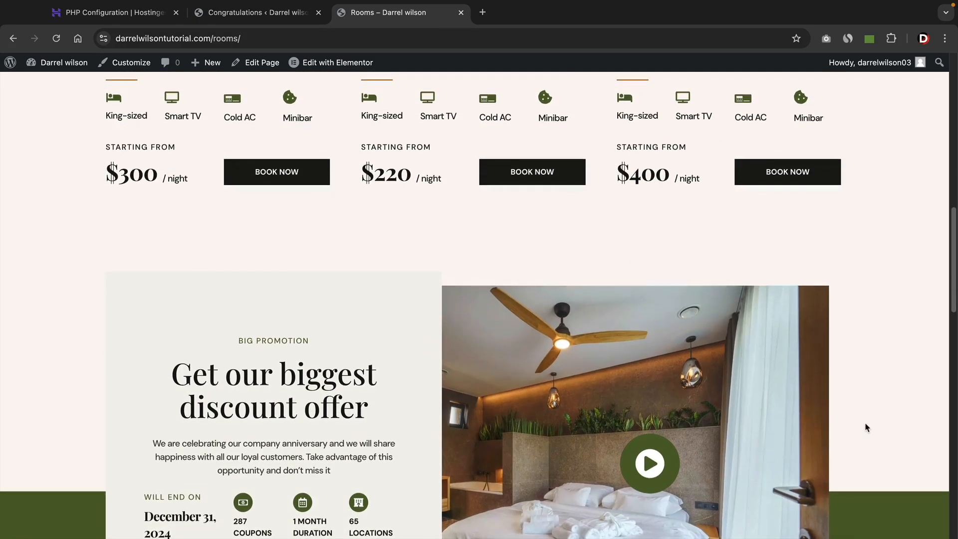
scroll(866, 427, "down", 5)
scroll(866, 422, "up", 4)
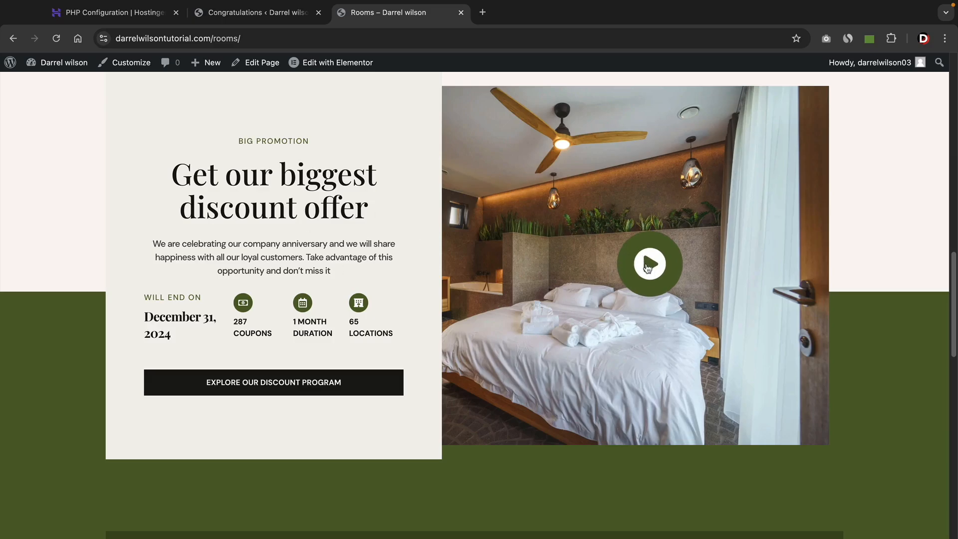
left_click_drag(952, 305, 949, 105)
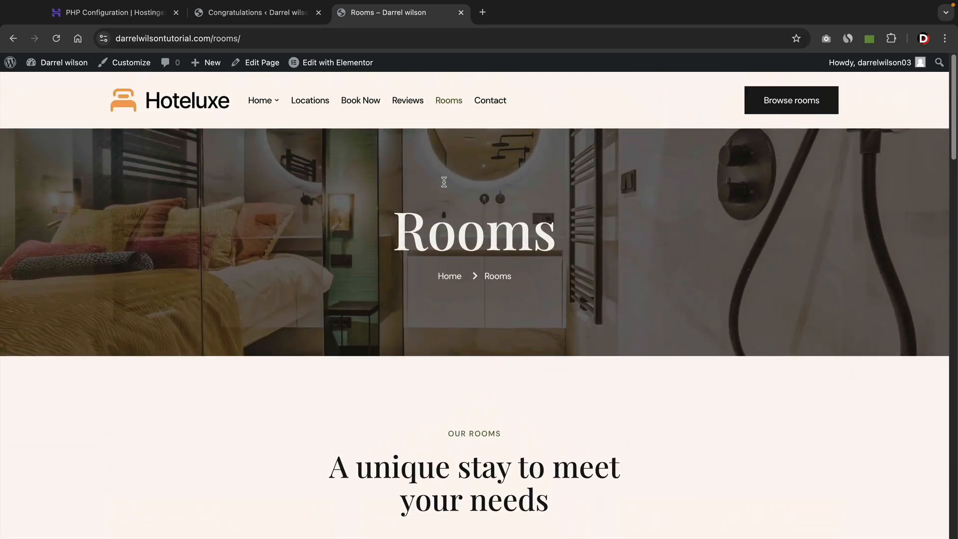
left_click(260, 102)
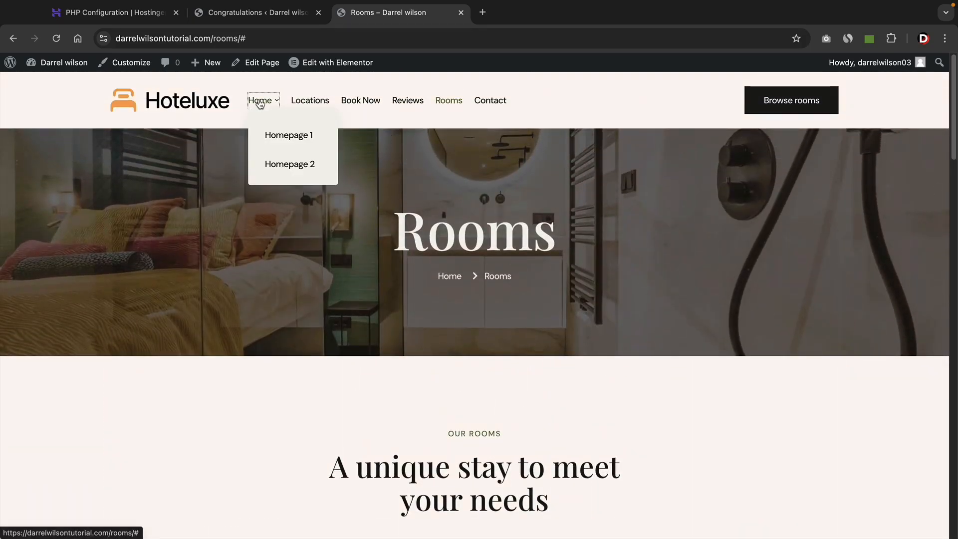
left_click(282, 136)
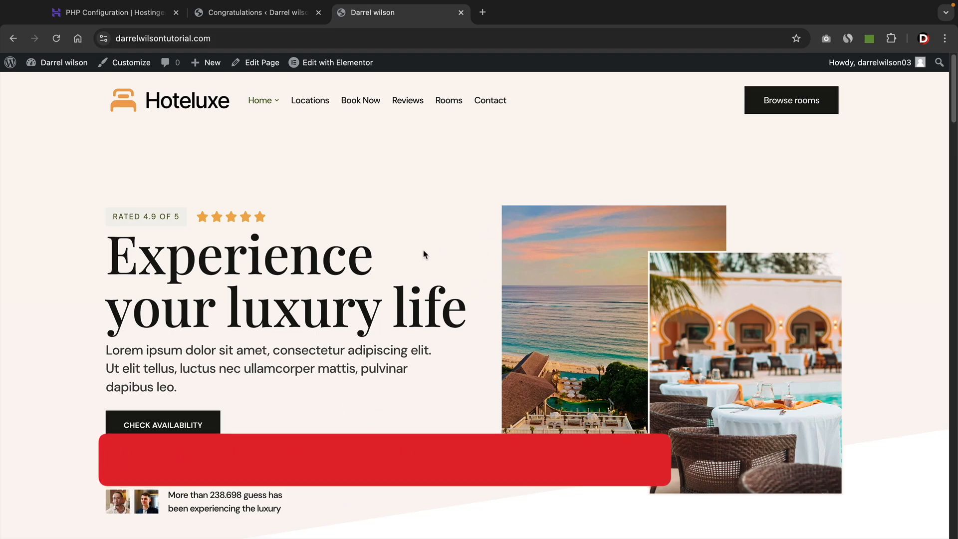
Create a new page titled "Practice" and enable the Solace option Hide Title
mouse_move(208, 62)
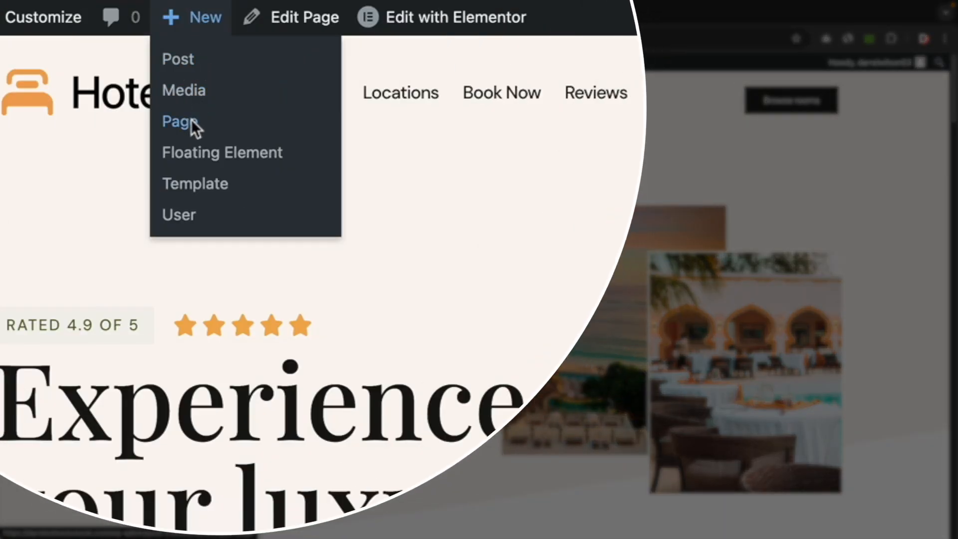
left_click(188, 128)
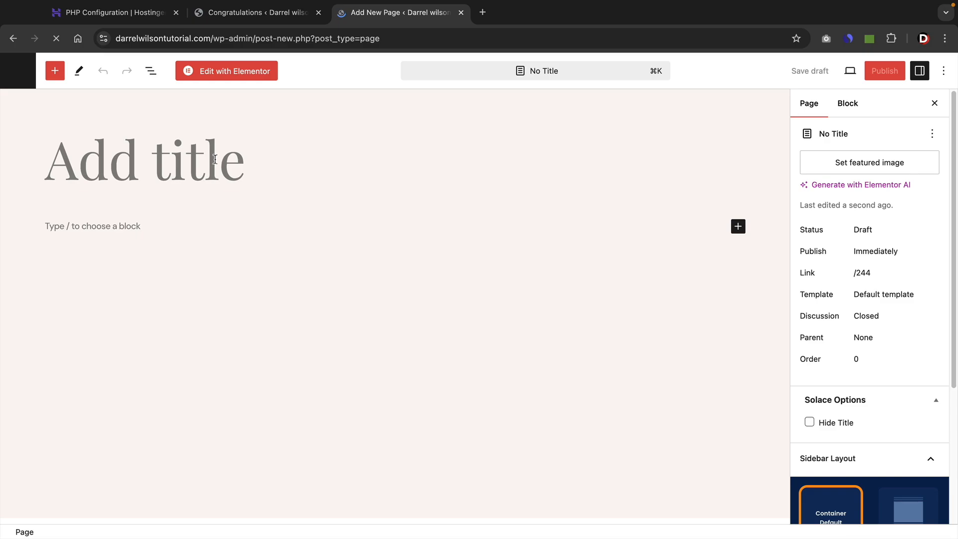
left_click(214, 158)
type("Practice")
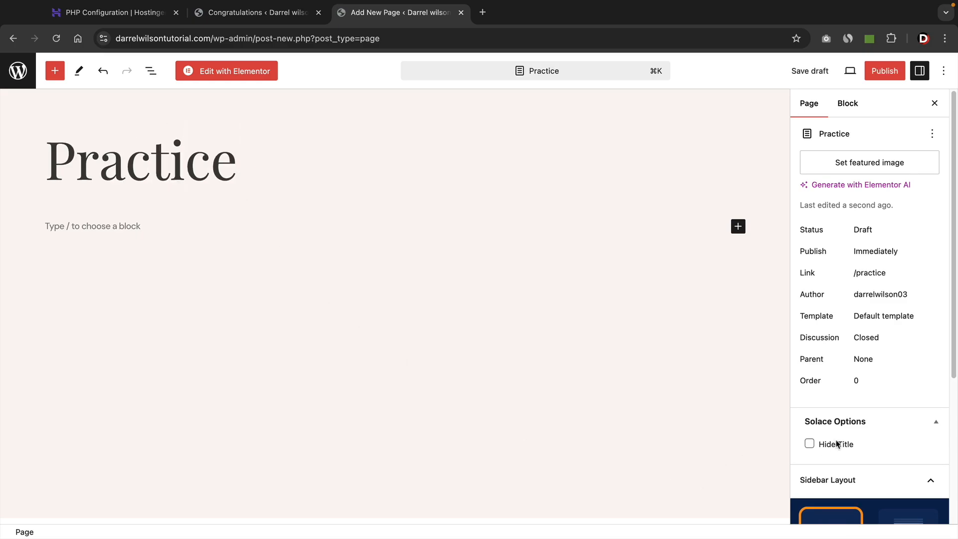
scroll(814, 341, "down", 3)
left_click(810, 299)
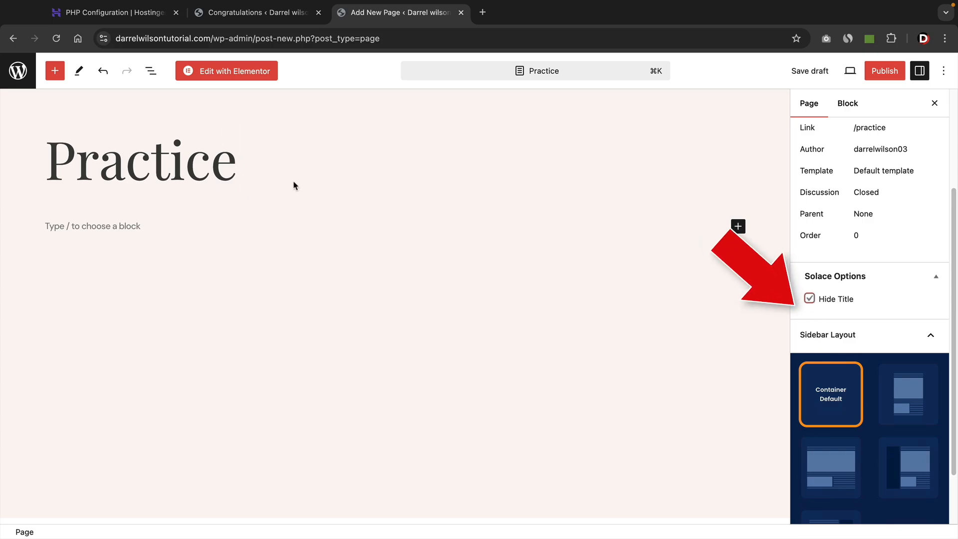
Publish the Practice page and open it for editing with Elementor
left_click(885, 71)
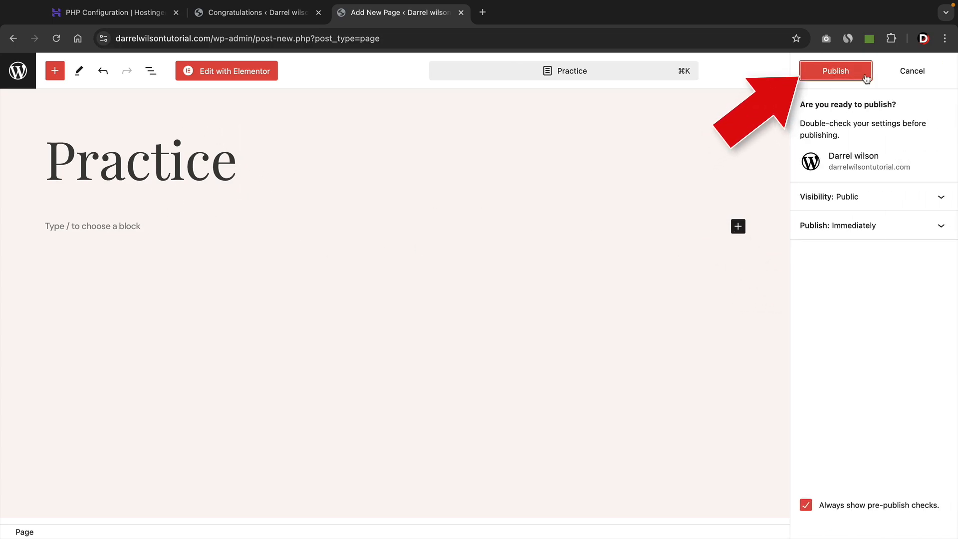
left_click(845, 72)
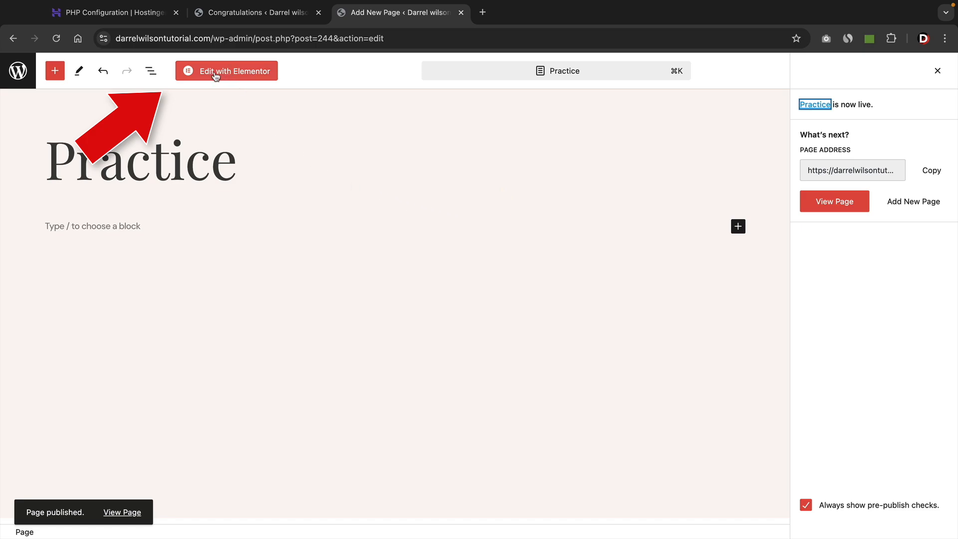
left_click(215, 73)
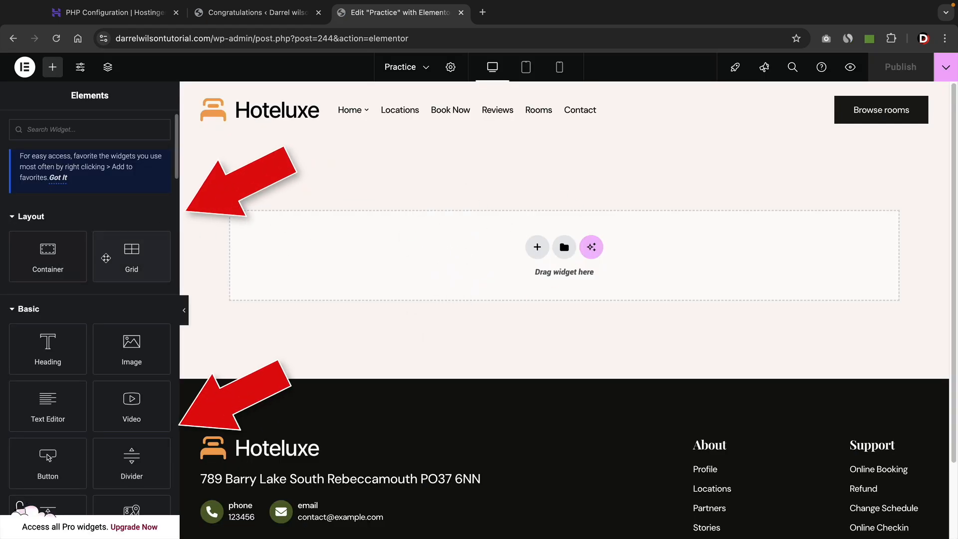
Look through Elementor's Layout, Basic, Pro and General widget categories, collapsing the Pro category along the way
scroll(105, 260, "down", 3)
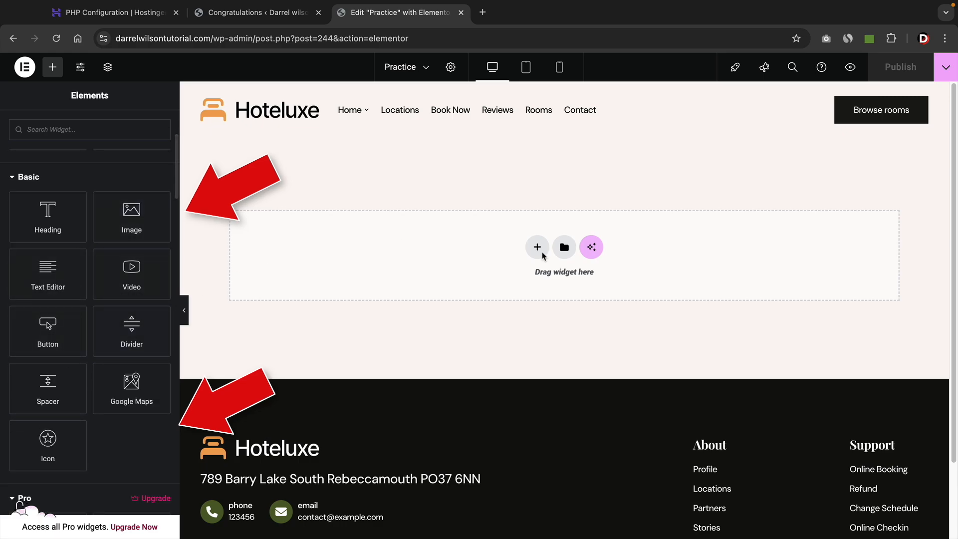
scroll(102, 255, "up", 2)
scroll(103, 254, "up", 1)
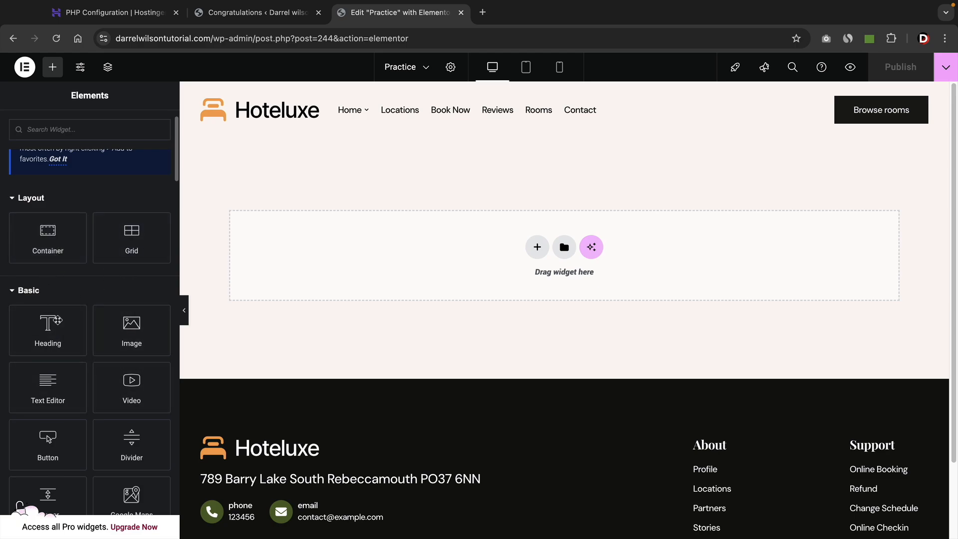
scroll(97, 325, "down", 3)
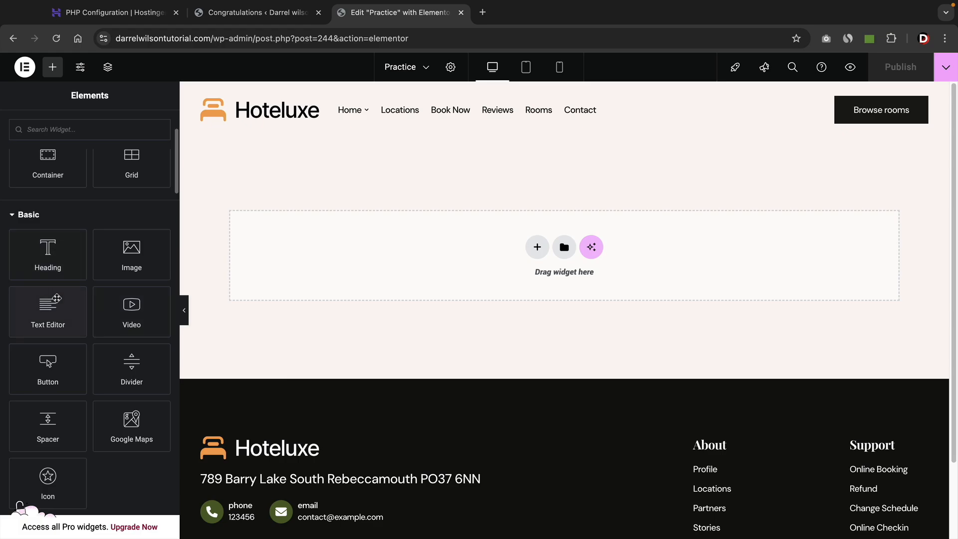
scroll(68, 339, "down", 12)
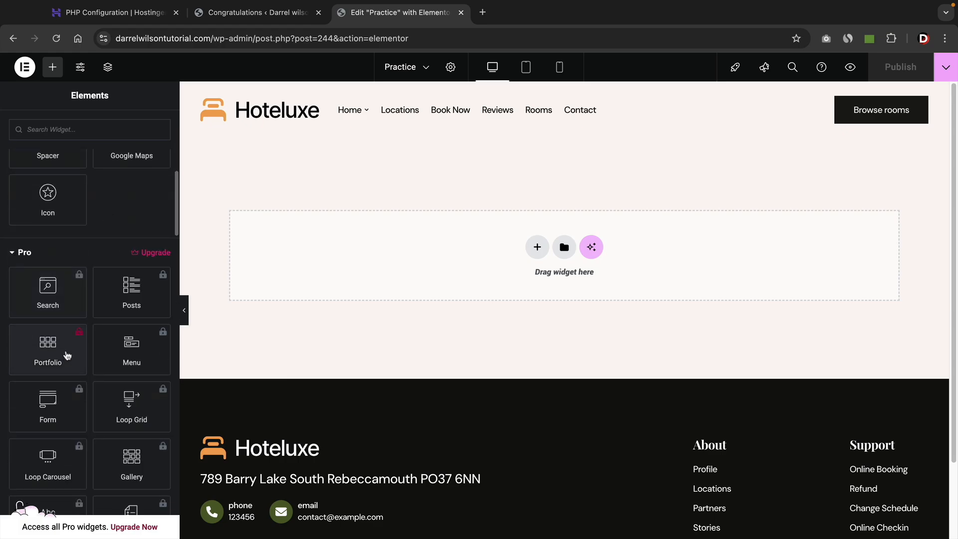
scroll(70, 352, "down", 1)
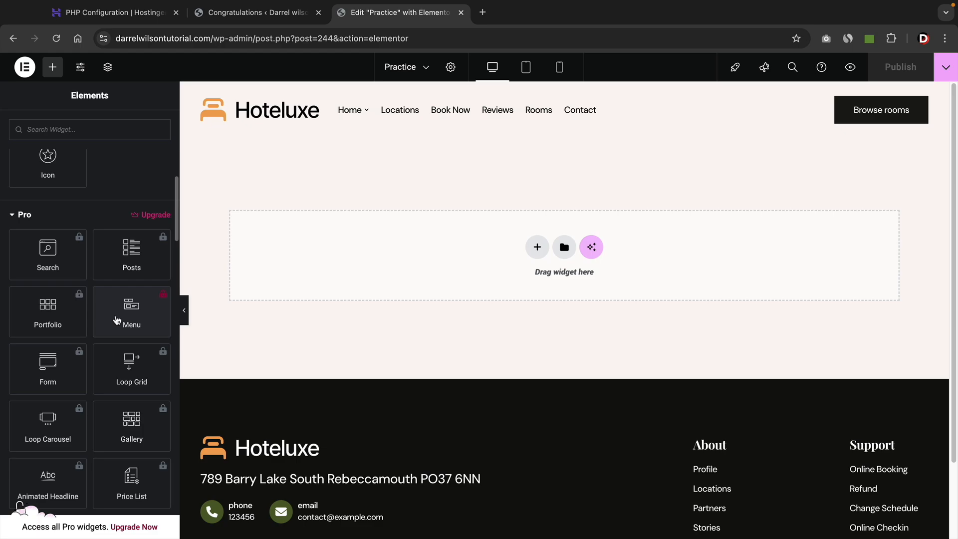
left_click(28, 215)
scroll(85, 254, "down", 1)
scroll(89, 257, "down", 1)
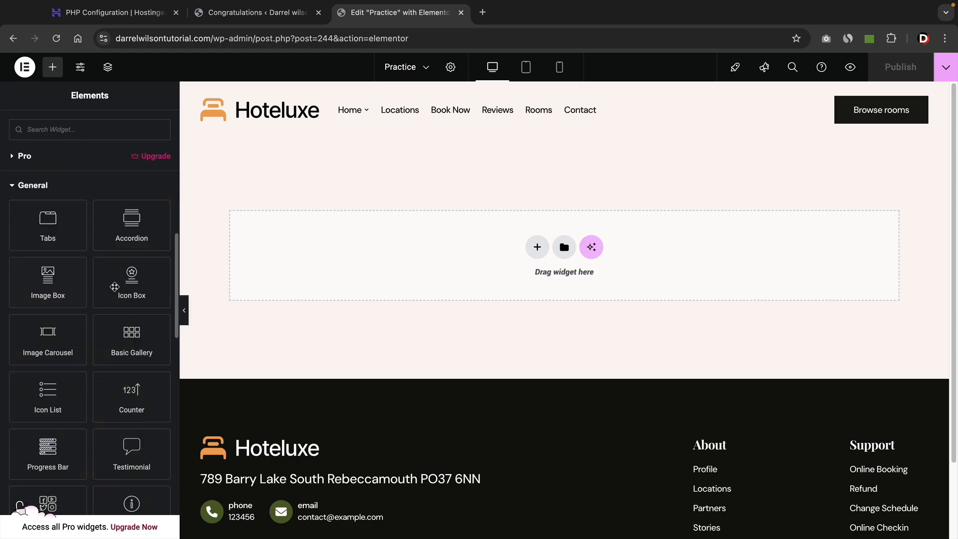
scroll(97, 372, "down", 2)
scroll(95, 365, "down", 1)
scroll(95, 366, "up", 5)
scroll(94, 366, "up", 4)
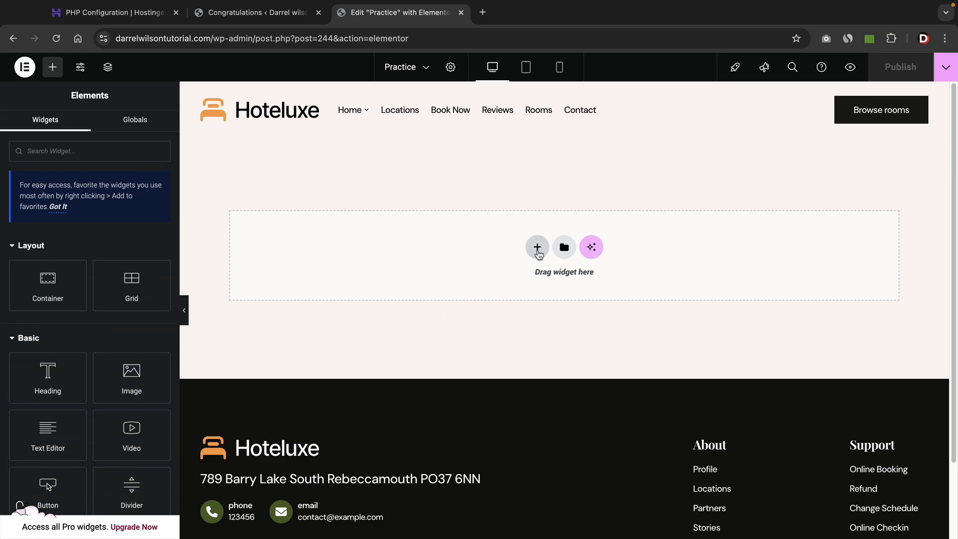
Add a Flexbox container with two equal columns to the Practice page
left_click(538, 248)
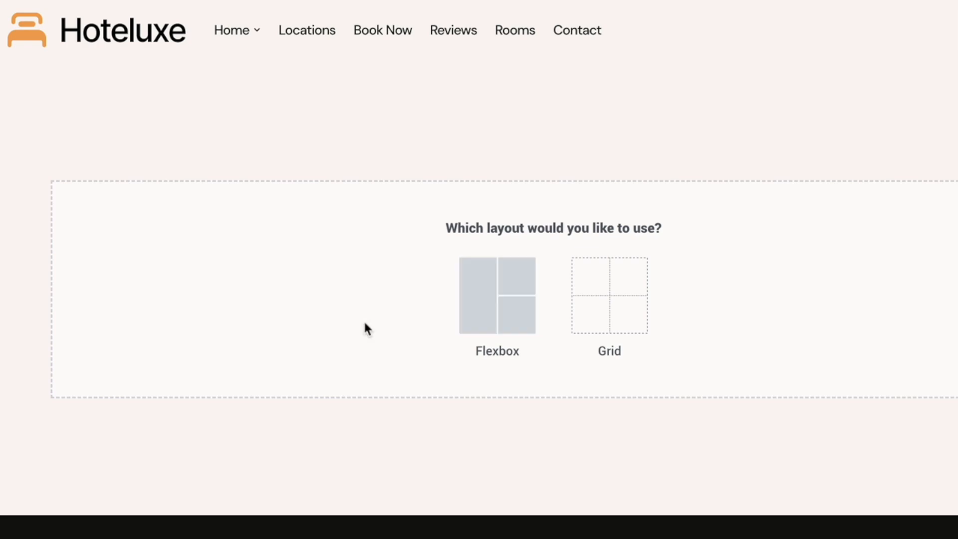
left_click(517, 285)
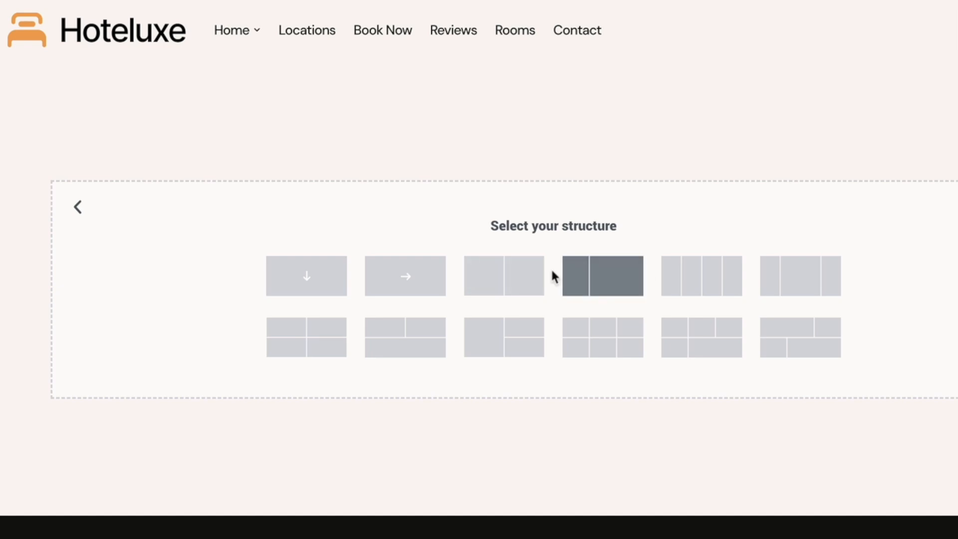
left_click(519, 276)
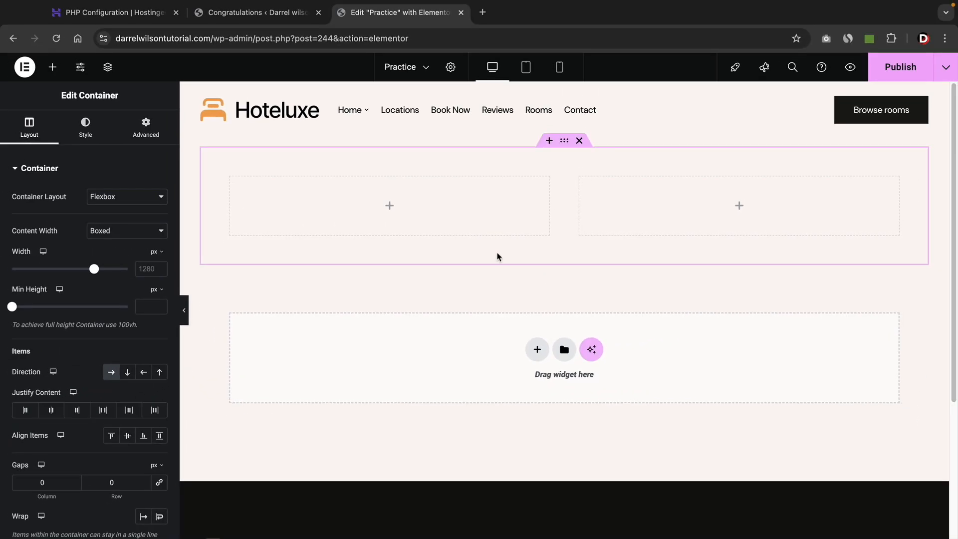
Place a Heading widget in the first column and replace its title with the presenter's full name
left_click(57, 72)
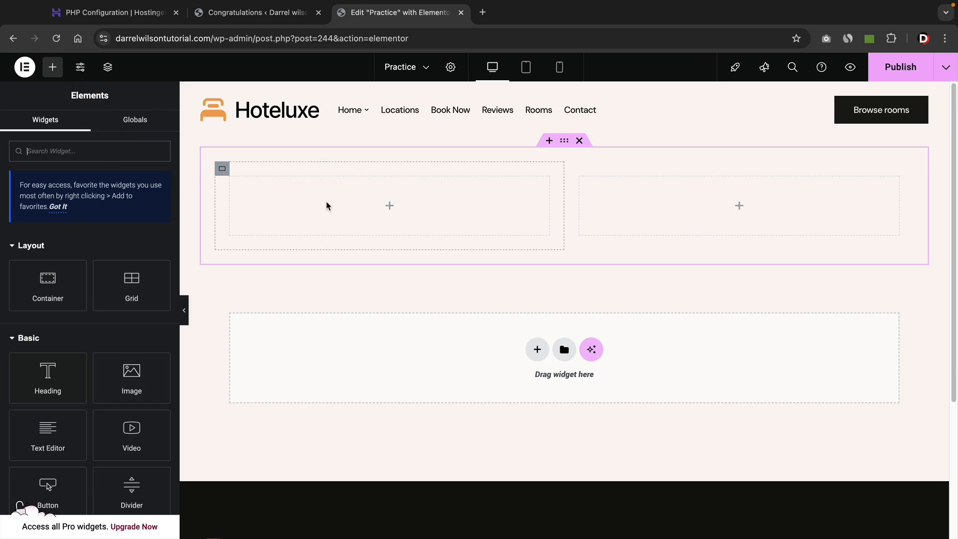
left_click_drag(42, 378, 344, 215)
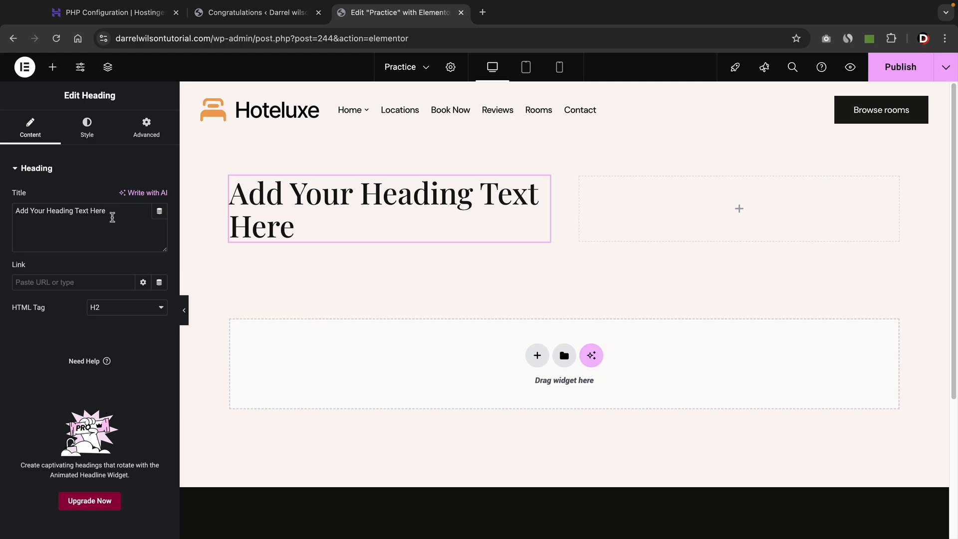
left_click_drag(112, 212, 5, 213)
type("Darrel Wilson")
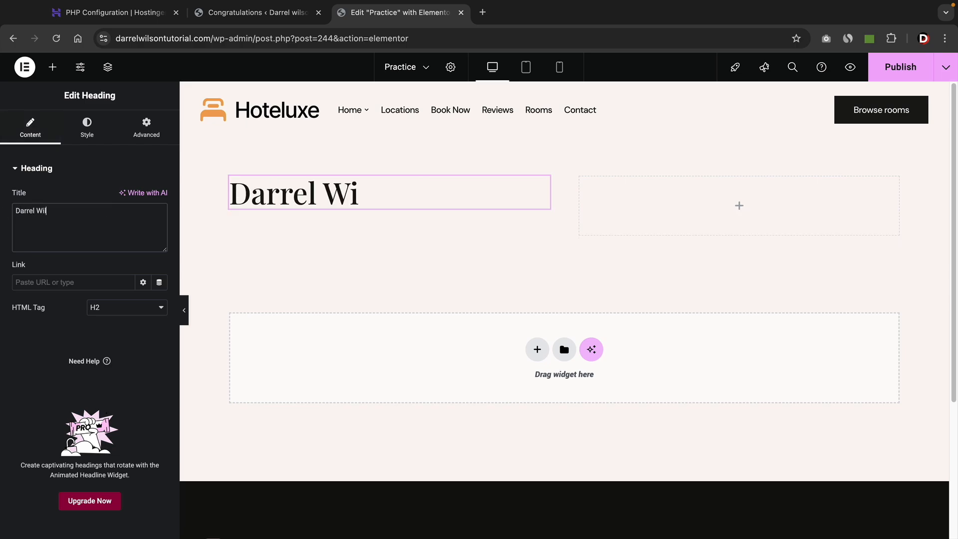
Style the heading's typography with Underline decoration and a slightly larger font size
left_click(87, 130)
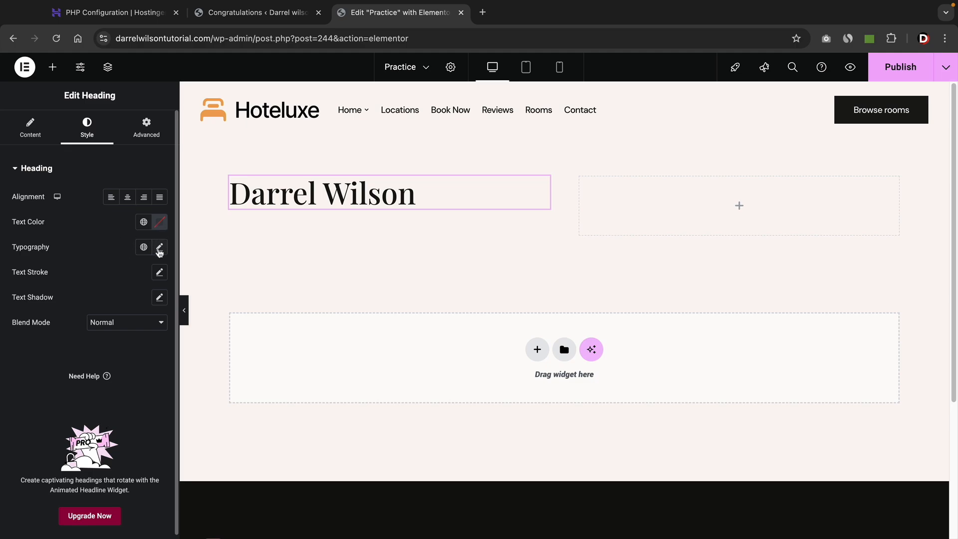
left_click(160, 248)
scroll(75, 345, "down", 1)
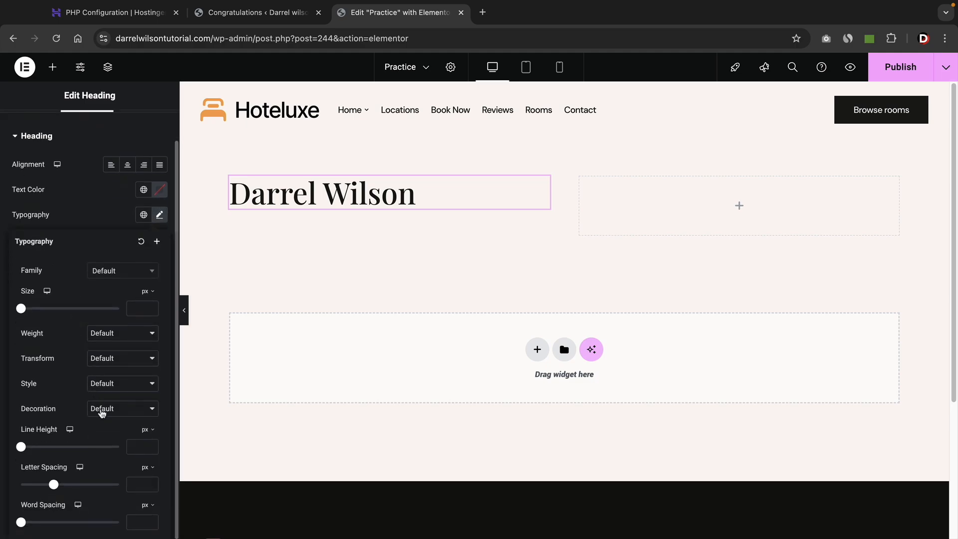
left_click(102, 412)
left_click(106, 423)
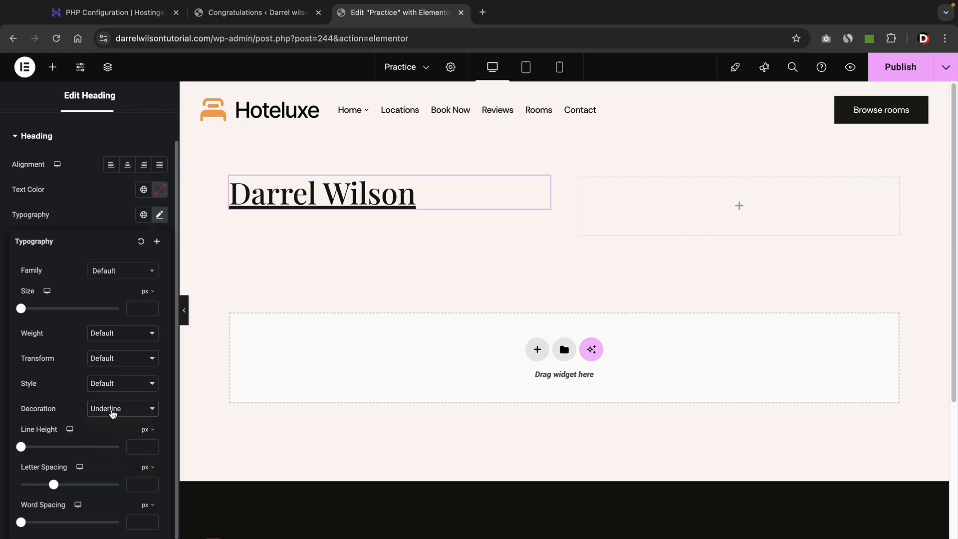
left_click_drag(21, 311, 47, 317)
scroll(96, 266, "up", 1)
left_click(104, 235)
Try out the heading's padding setting and clear the value
left_click(147, 135)
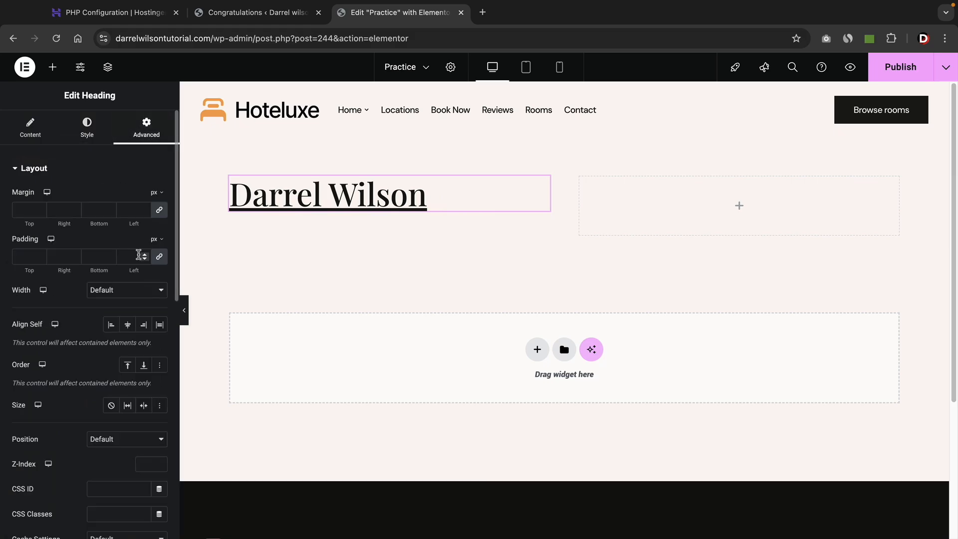
left_click_drag(145, 255, 144, 256)
key("BackSpace")
Try the Fade In Down and Zoom In Left entrance animations in the heading's motion effects
scroll(123, 283, "down", 6)
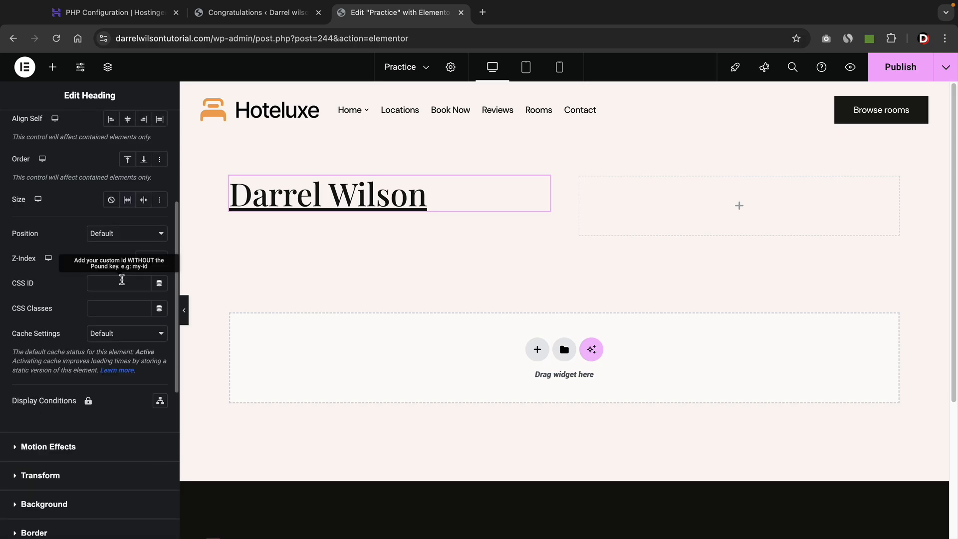
left_click(80, 344)
left_click(80, 343)
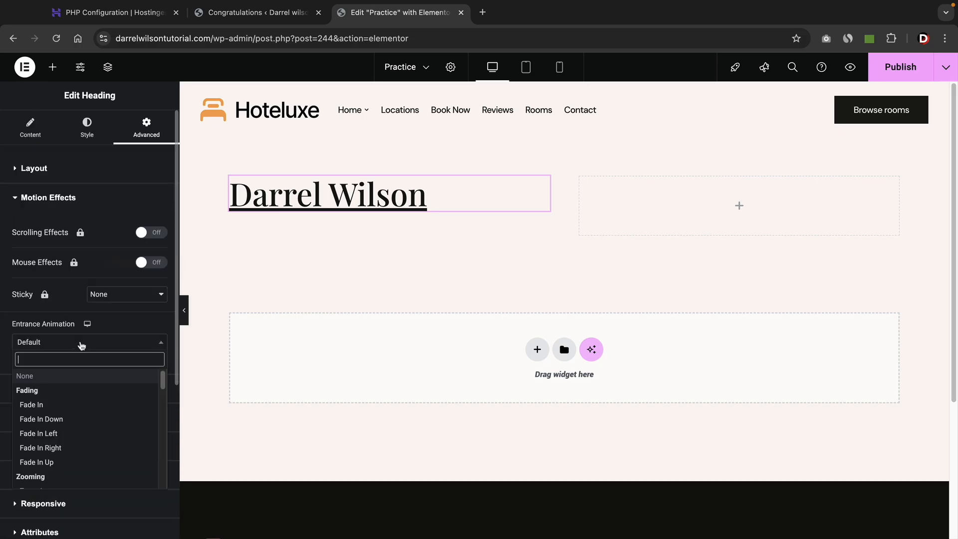
left_click(66, 404)
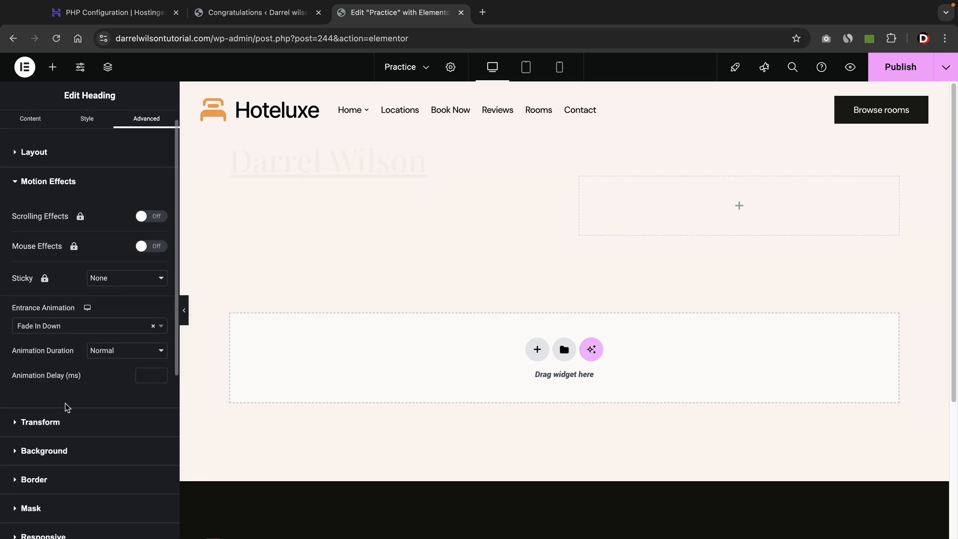
left_click(74, 327)
scroll(72, 399, "down", 3)
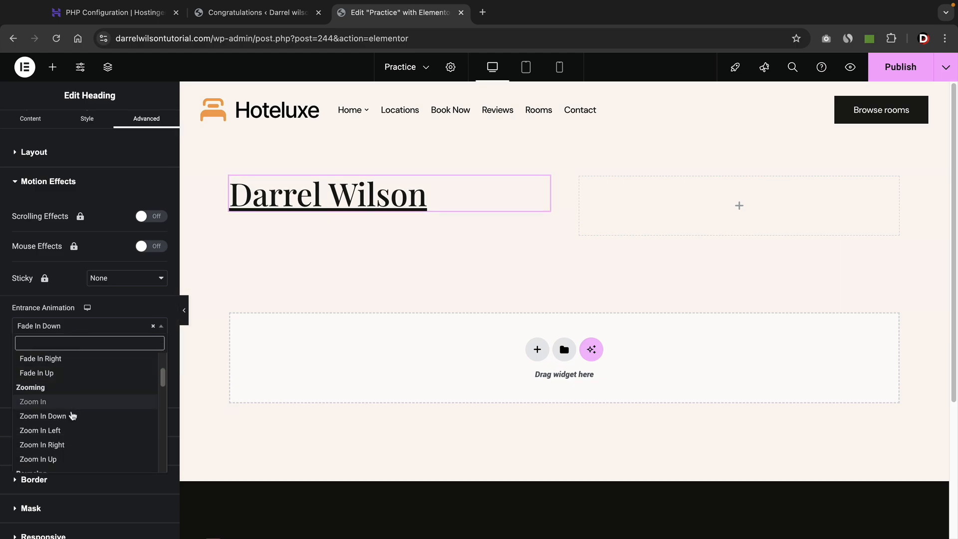
left_click(74, 430)
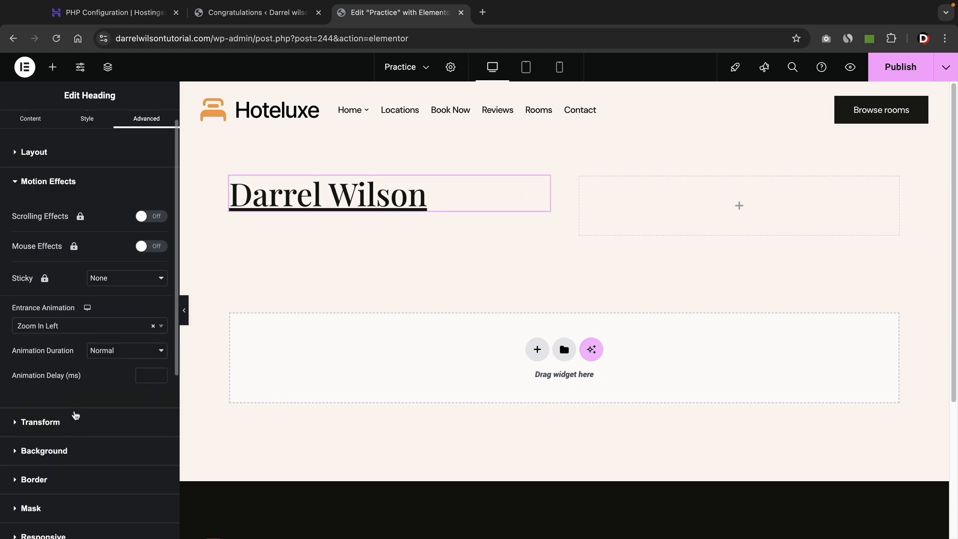
Set the heading's entrance animation to Rotate In Down Left and glance over its remaining advanced options
left_click(83, 331)
scroll(95, 398, "down", 5)
left_click(95, 419)
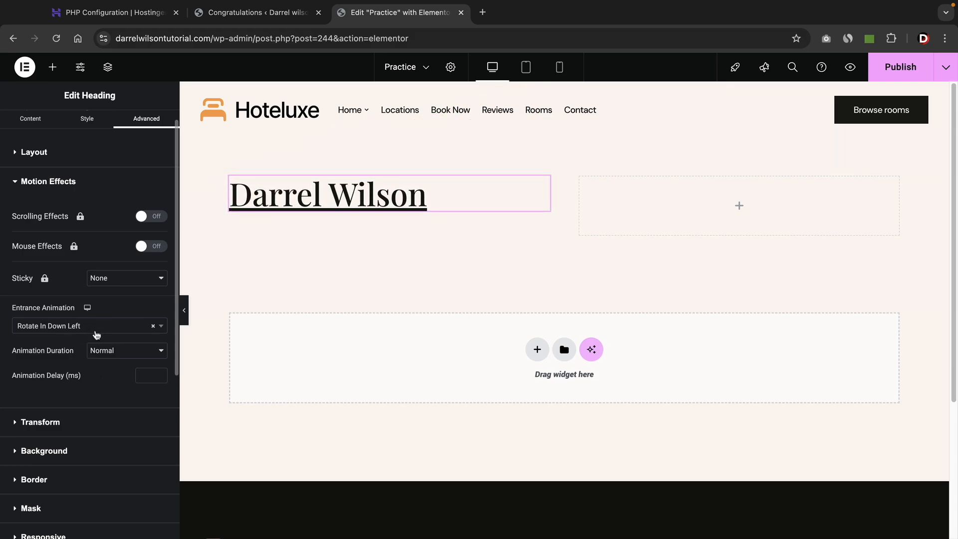
scroll(97, 352, "down", 3)
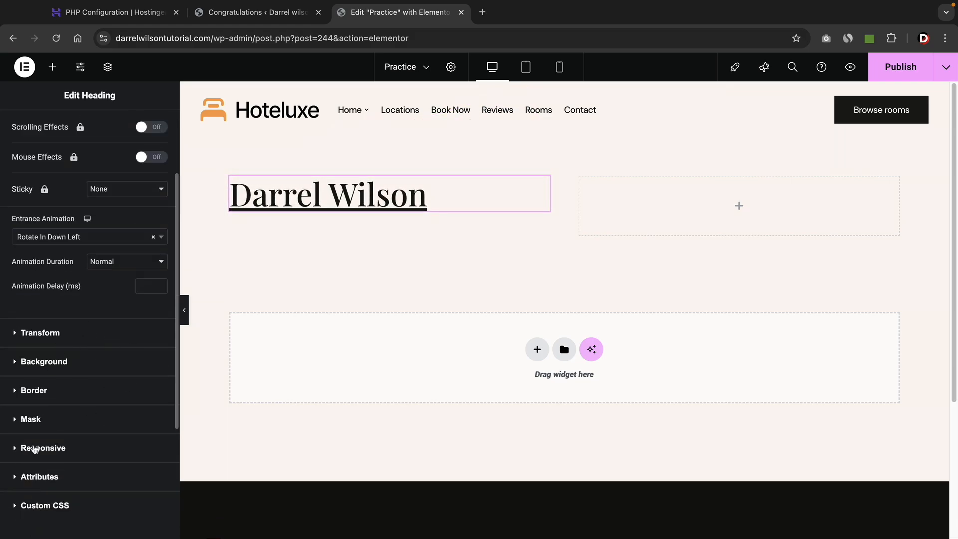
scroll(92, 372, "up", 3)
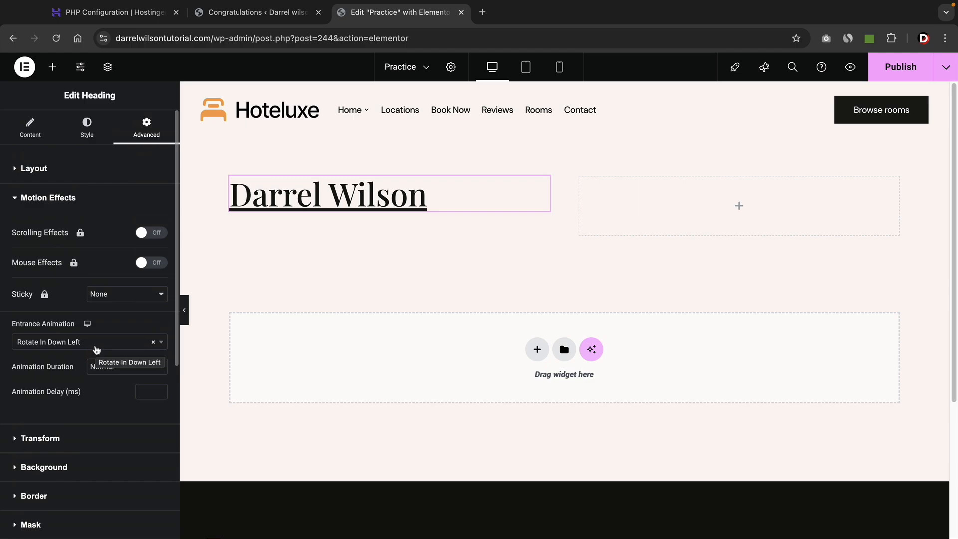
Place a Text Editor widget below the heading and append "add more text" to its placeholder paragraph
left_click(30, 128)
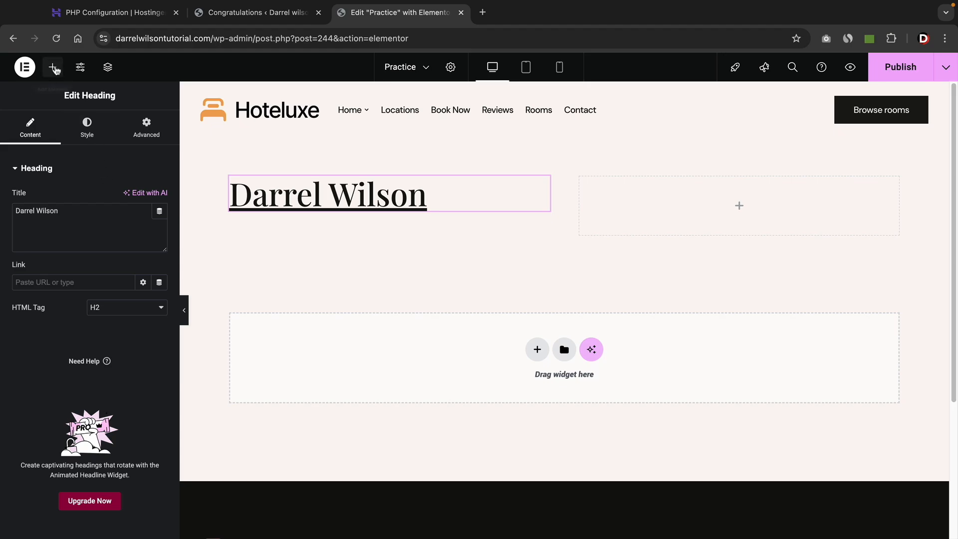
left_click(52, 67)
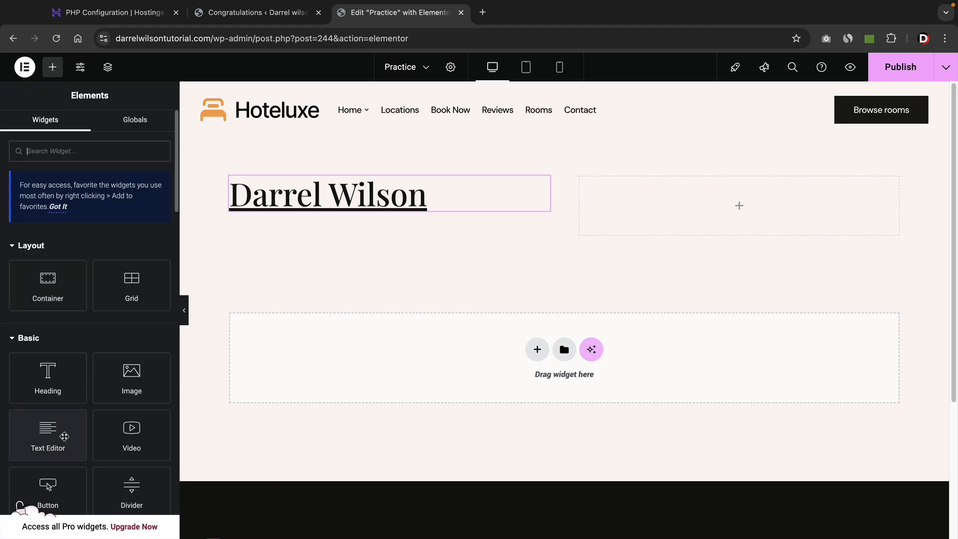
left_click_drag(46, 441, 298, 209)
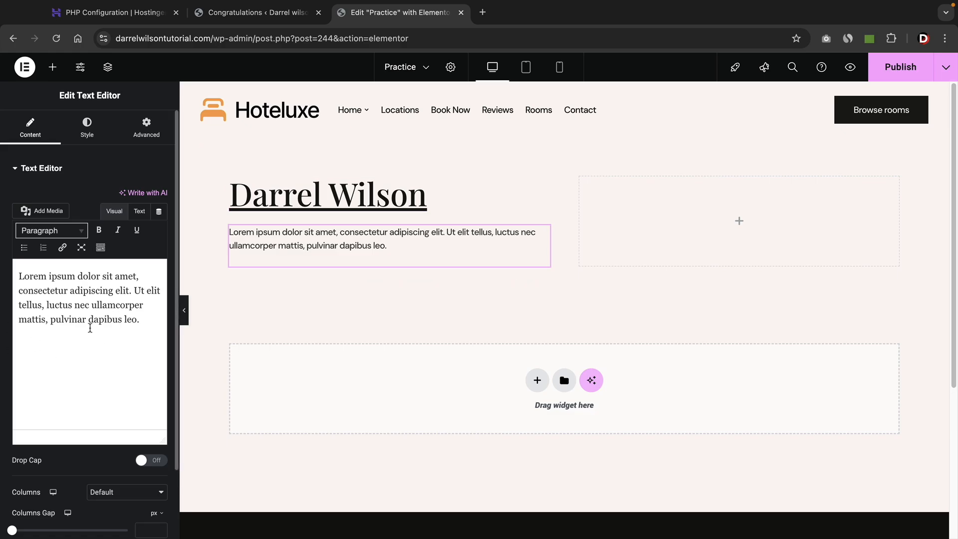
left_click(143, 318)
type("add more text")
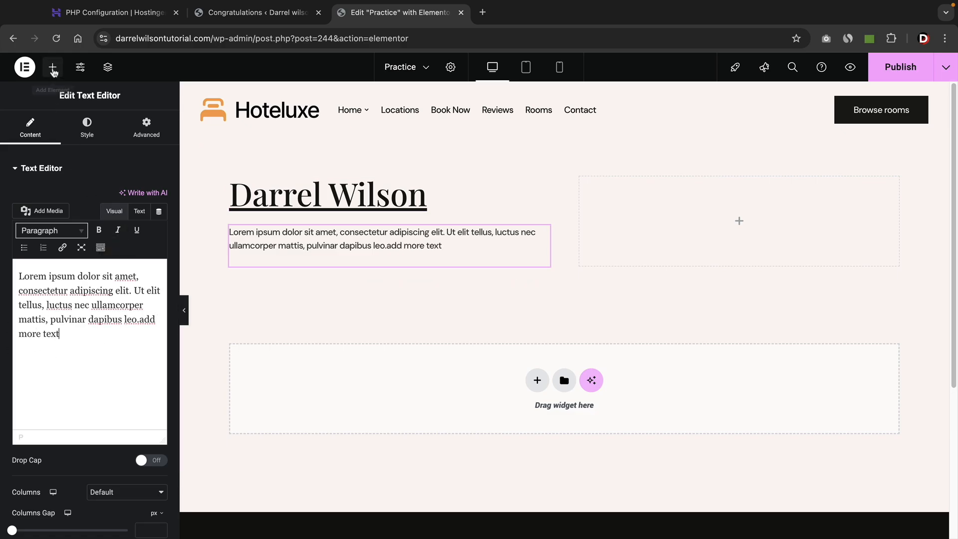
Insert an Image widget between the heading and the paragraph, using the media library photo of the hotel manager answering a call
left_click(53, 67)
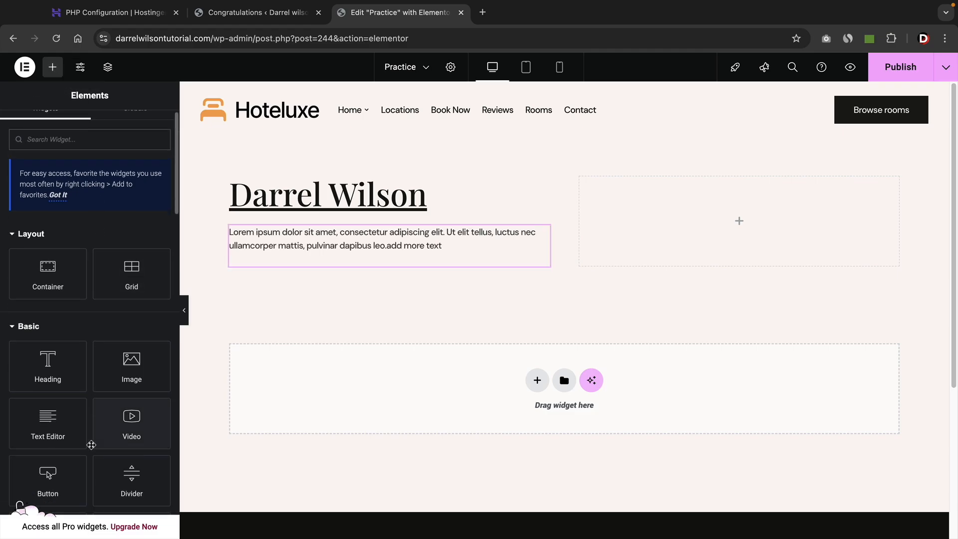
scroll(85, 439, "down", 1)
left_click_drag(127, 355, 323, 229)
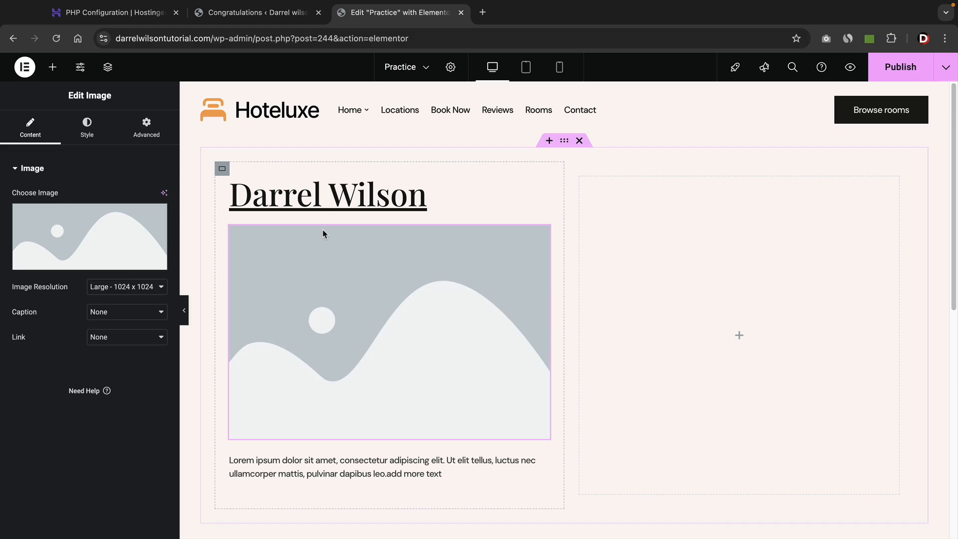
left_click(69, 232)
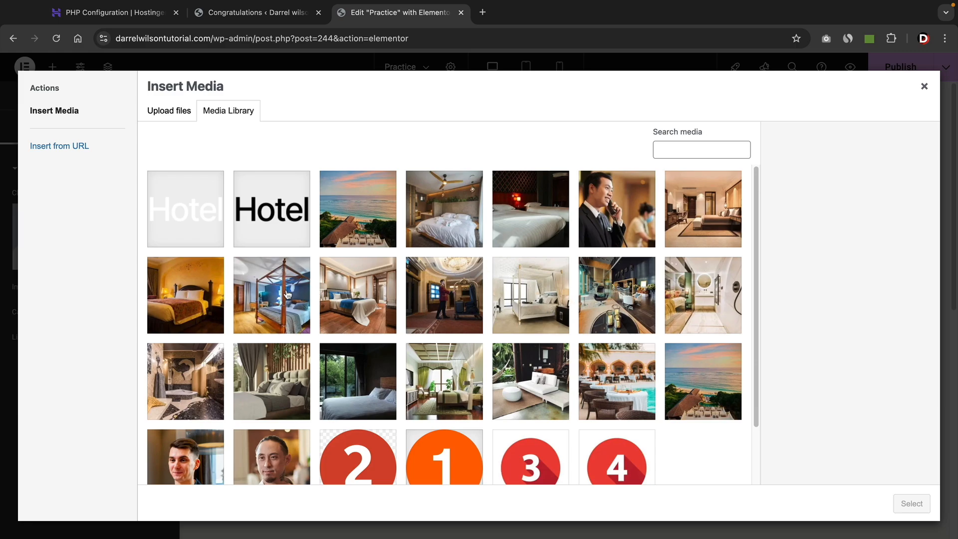
left_click(602, 201)
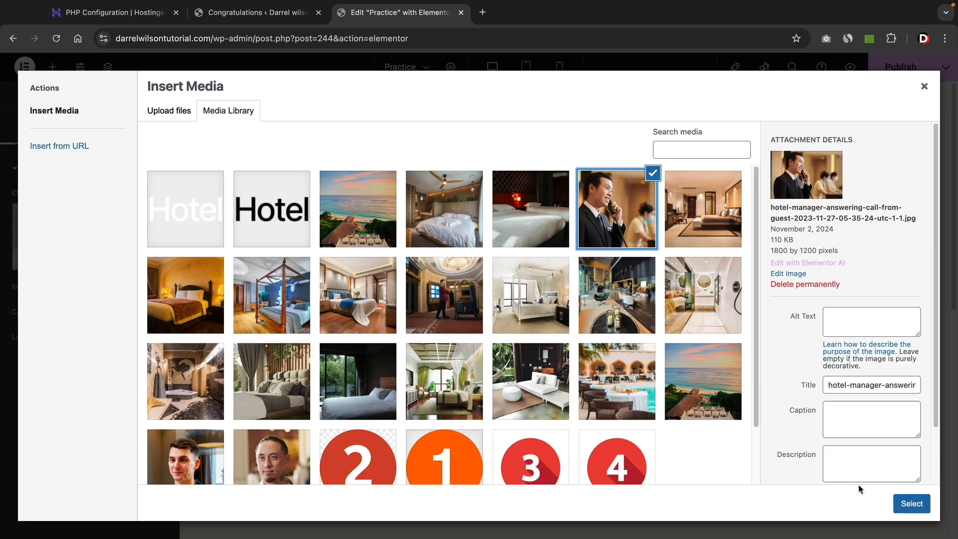
left_click(912, 504)
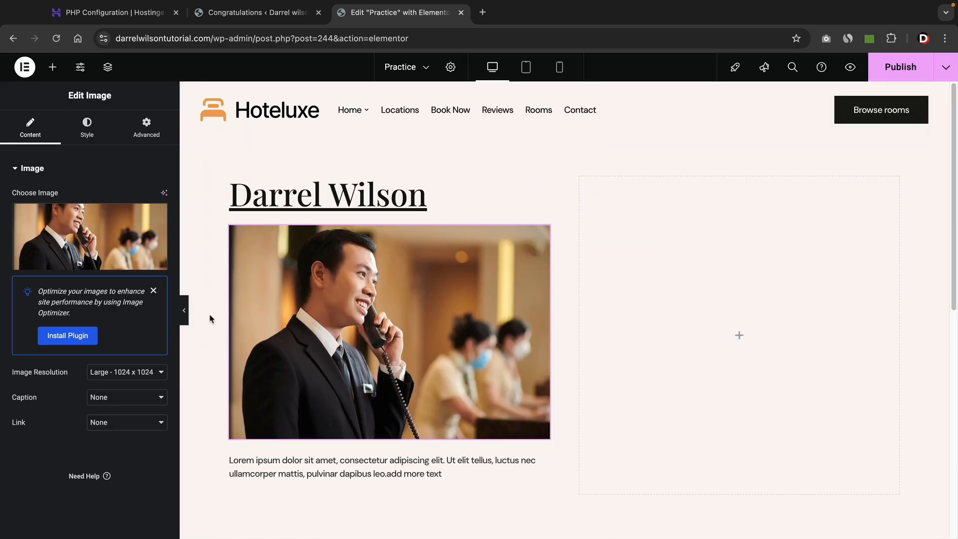
Place a Button widget below the first column's paragraph and link it to the Contact page
scroll(293, 296, "down", 2)
left_click(52, 70)
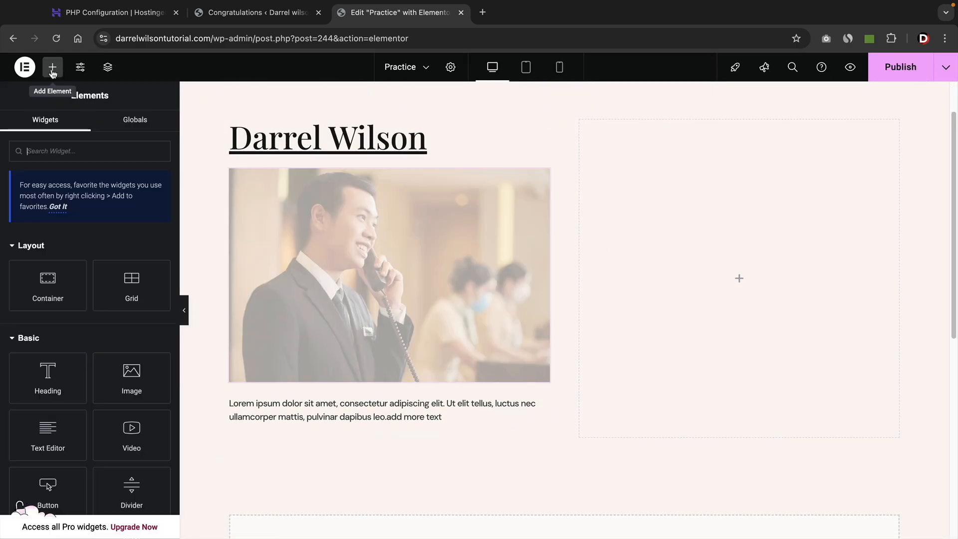
scroll(71, 260, "down", 2)
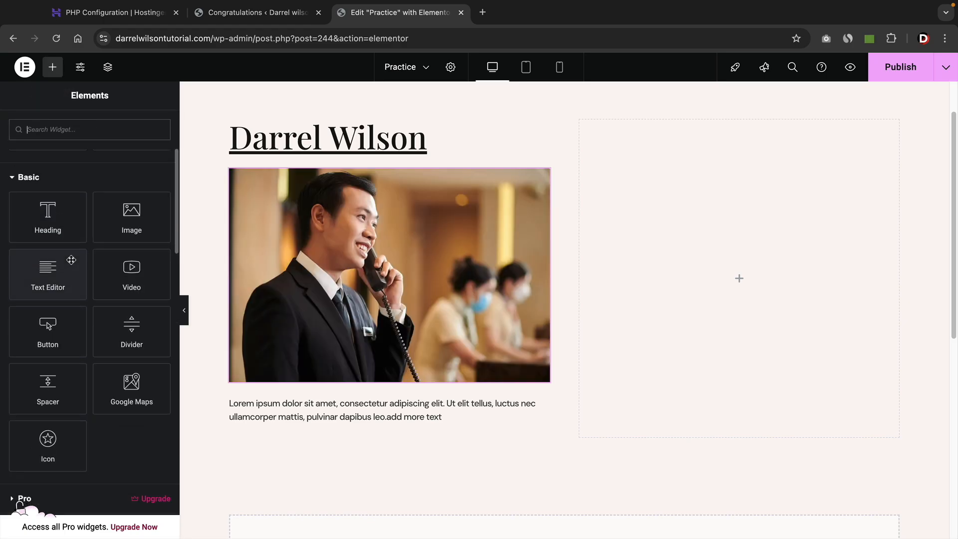
left_click_drag(48, 322, 265, 425)
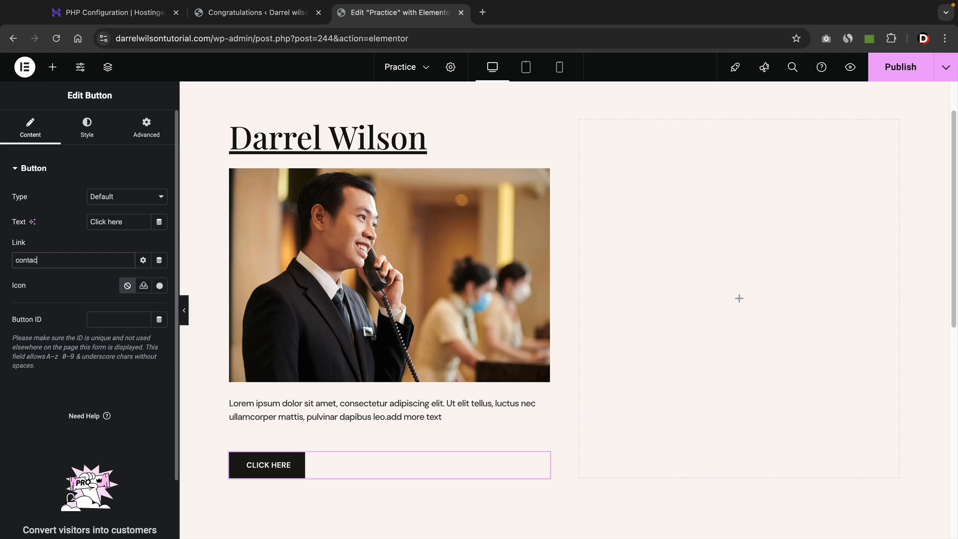
type("t")
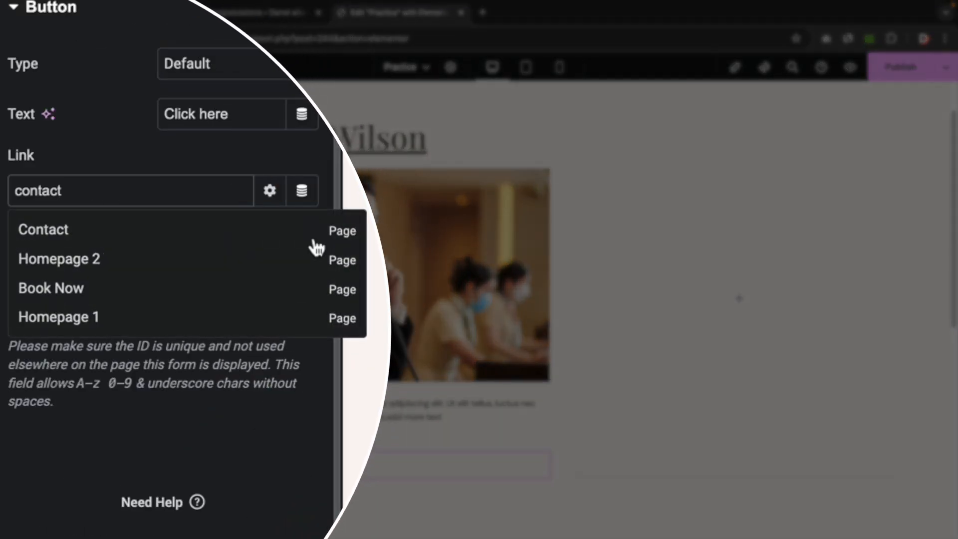
left_click(42, 232)
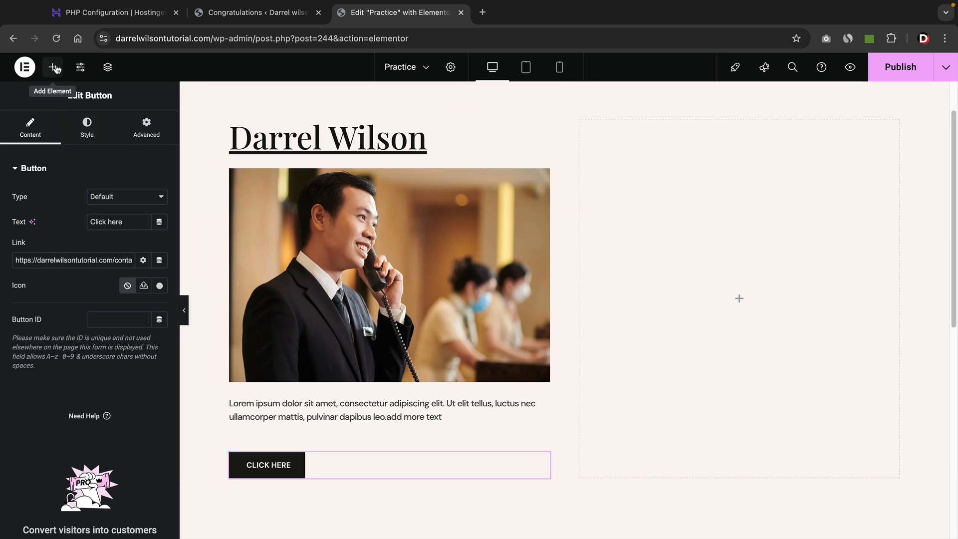
Insert an Image widget in the empty second column, using the media library photo of the hotel lobby with candles
left_click(54, 68)
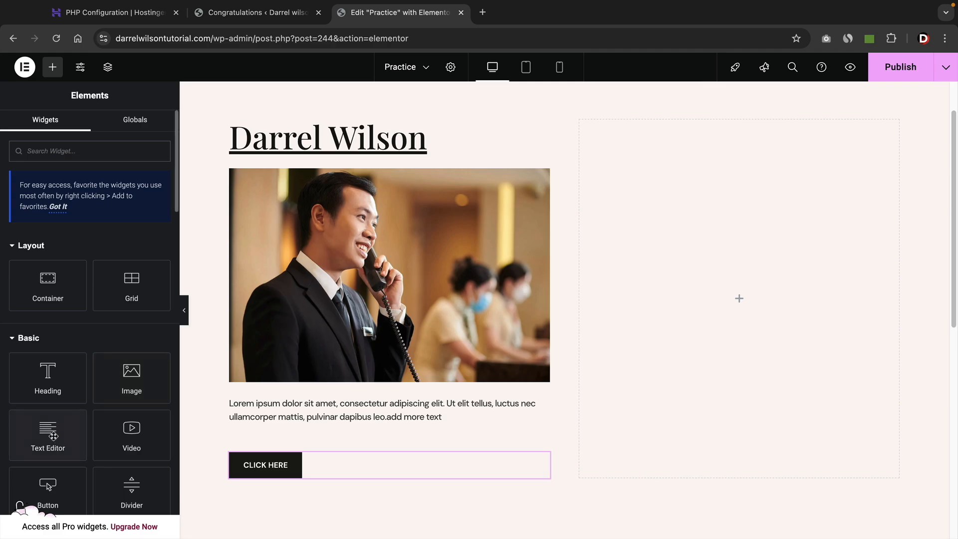
left_click_drag(131, 375, 674, 292)
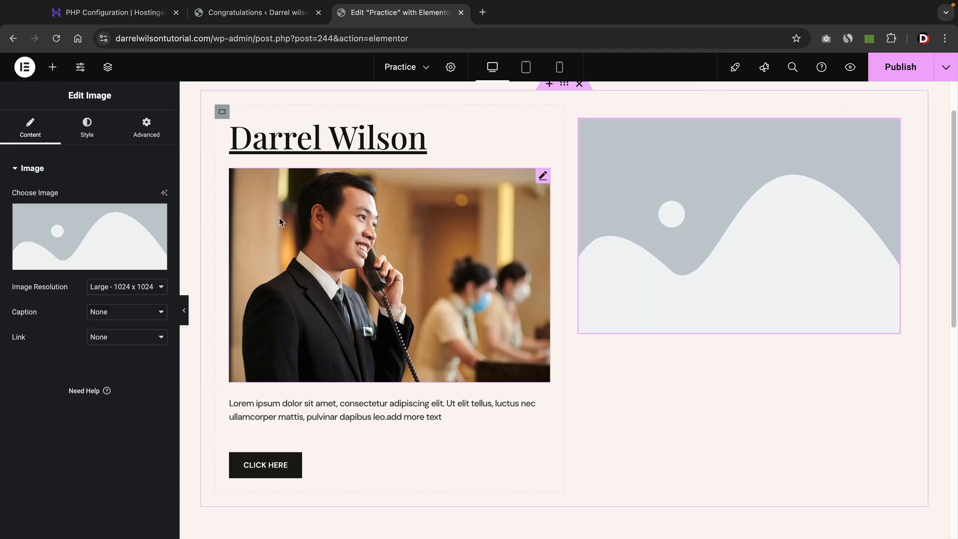
left_click(79, 242)
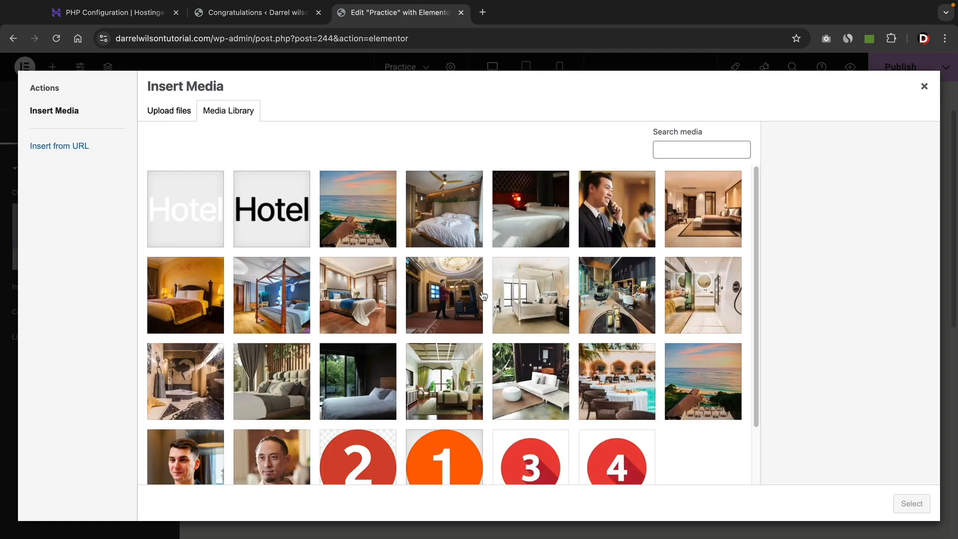
left_click(617, 295)
left_click(910, 503)
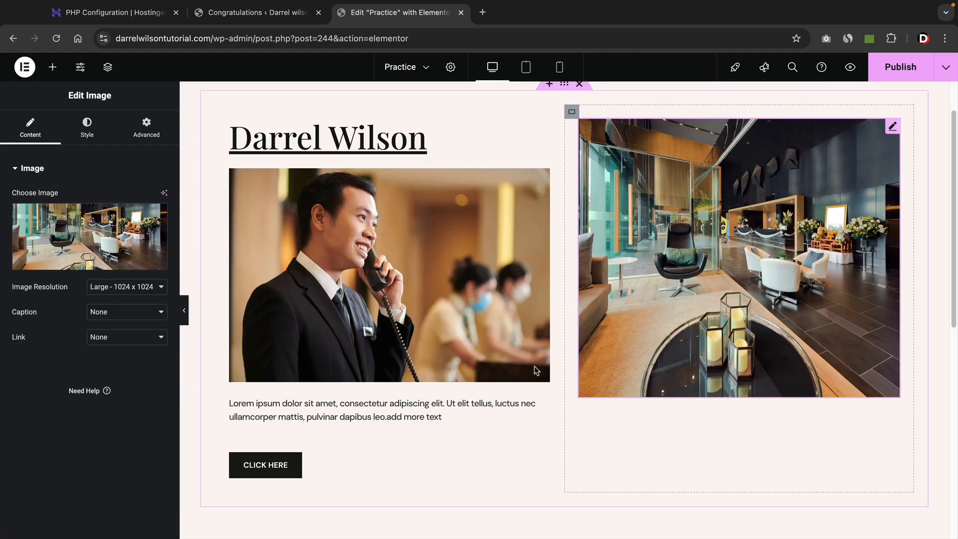
Place a Text Editor widget below the lobby image in the second column
left_click(52, 67)
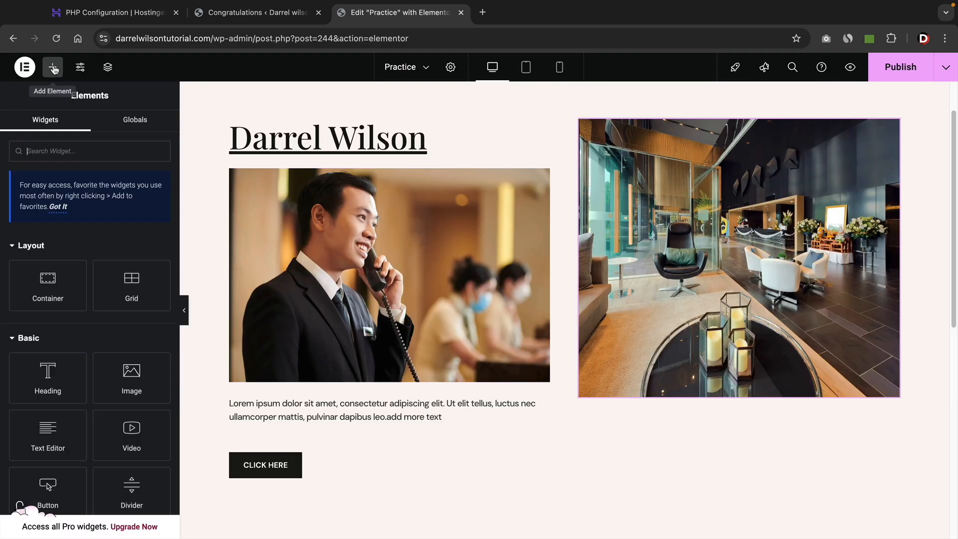
left_click(629, 269)
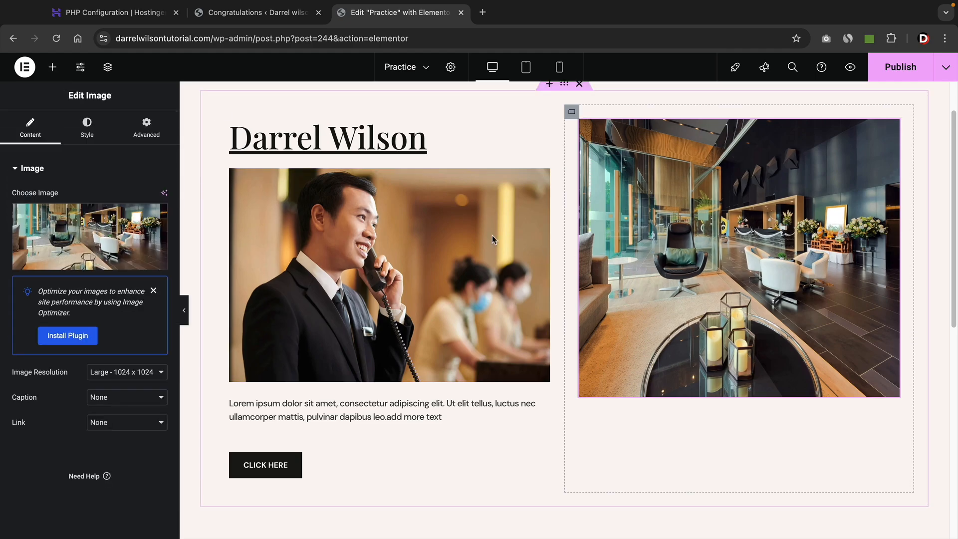
left_click(53, 67)
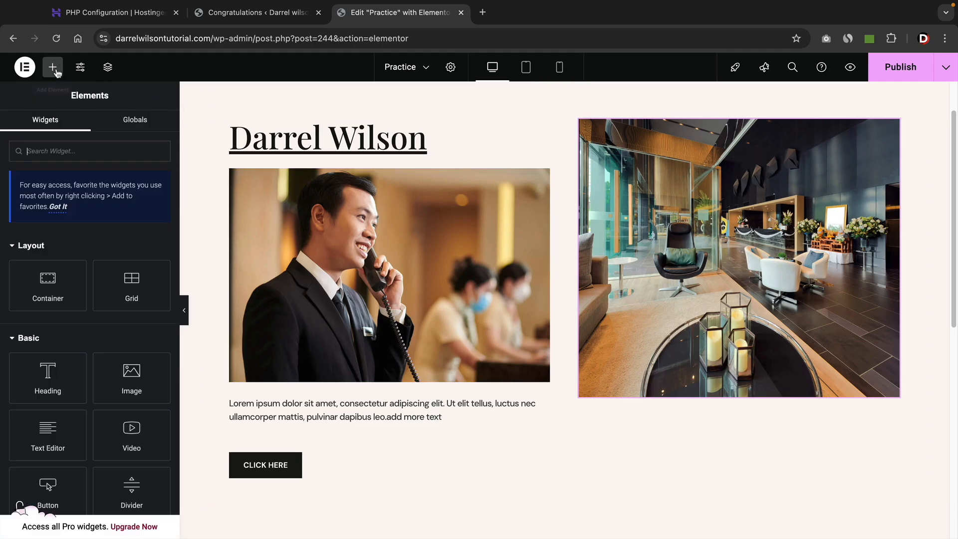
left_click_drag(63, 371, 689, 399)
scroll(633, 422, "down", 3)
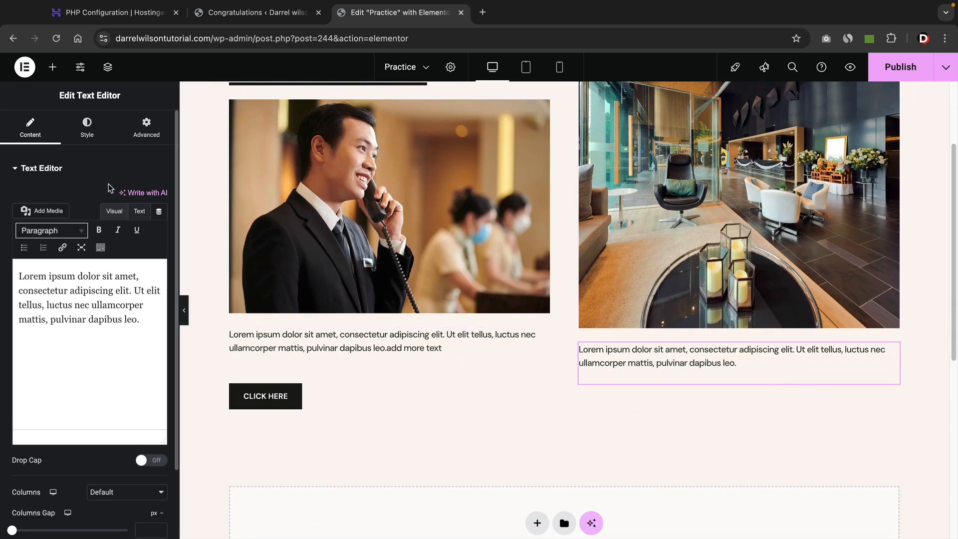
Place a Button widget below the second column's paragraph
left_click(53, 67)
scroll(76, 330, "down", 3)
scroll(73, 336, "down", 2)
left_click_drag(48, 352, 641, 379)
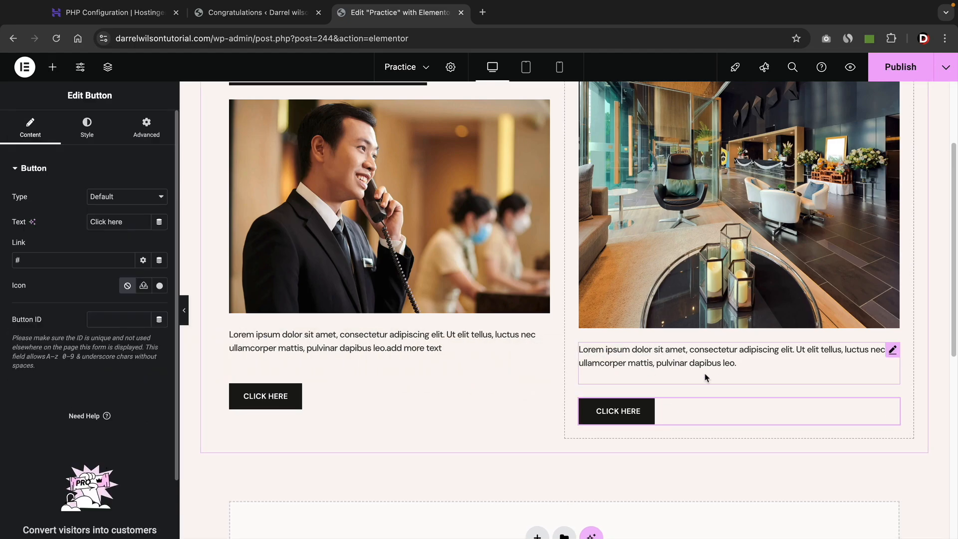
scroll(700, 377, "up", 3)
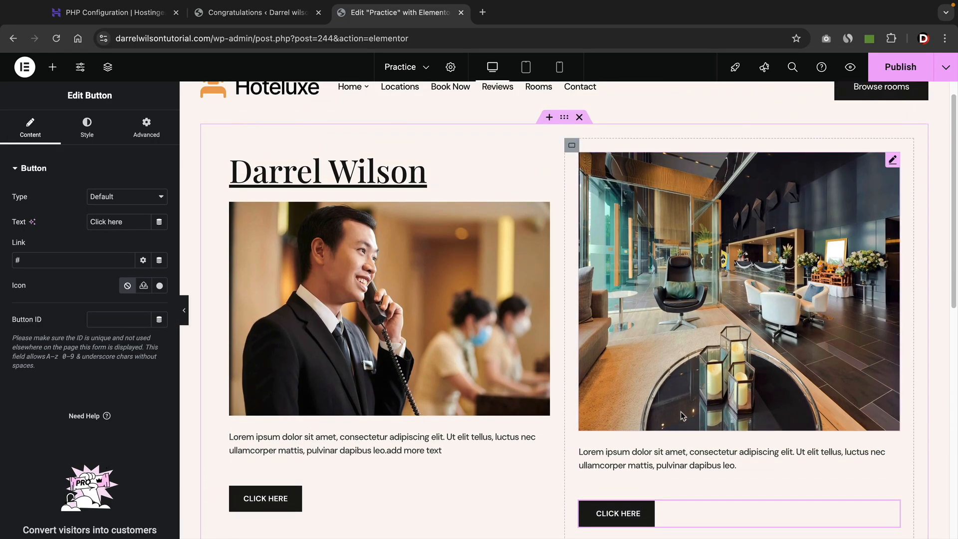
Move a duplicate of the first column's button into the second column and delete the extra button there
scroll(682, 414, "down", 2)
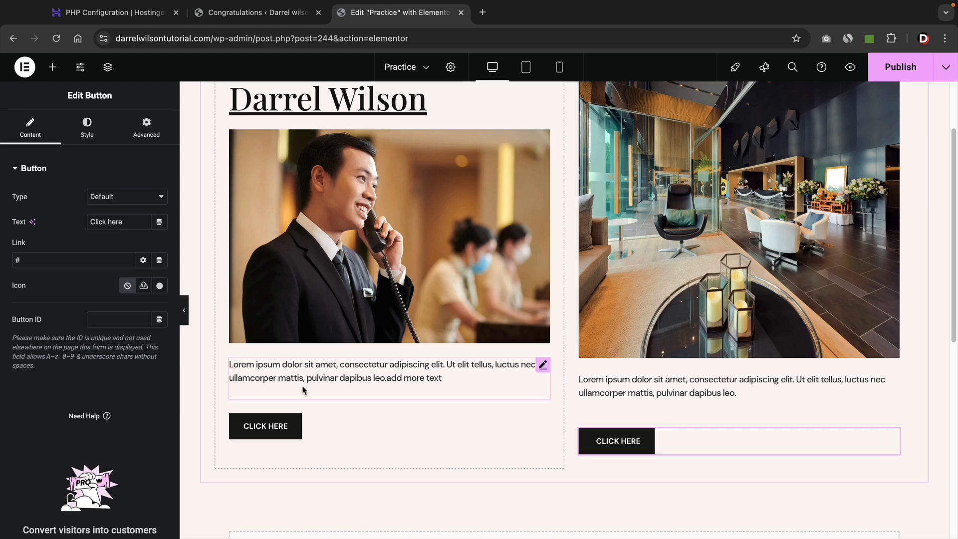
right_click(269, 426)
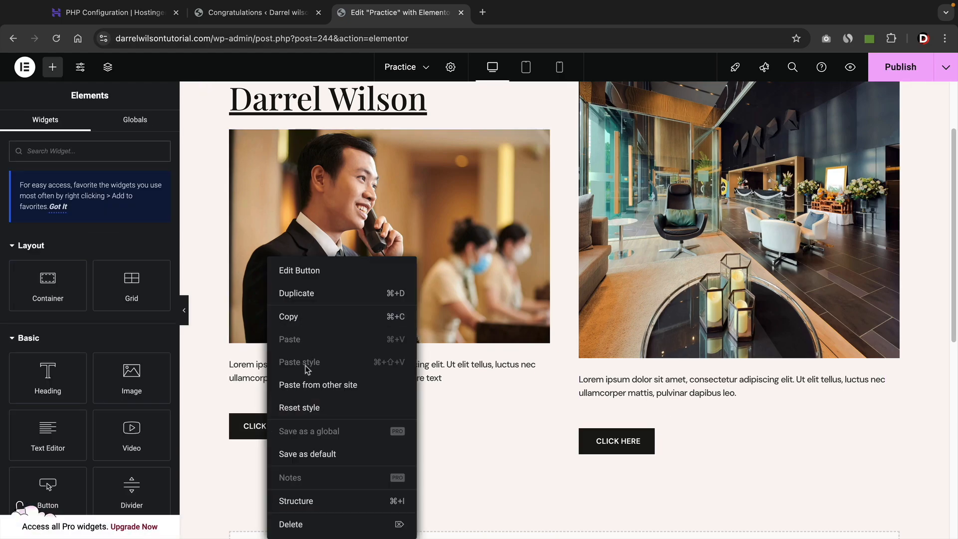
left_click(311, 294)
left_click_drag(542, 424, 634, 419)
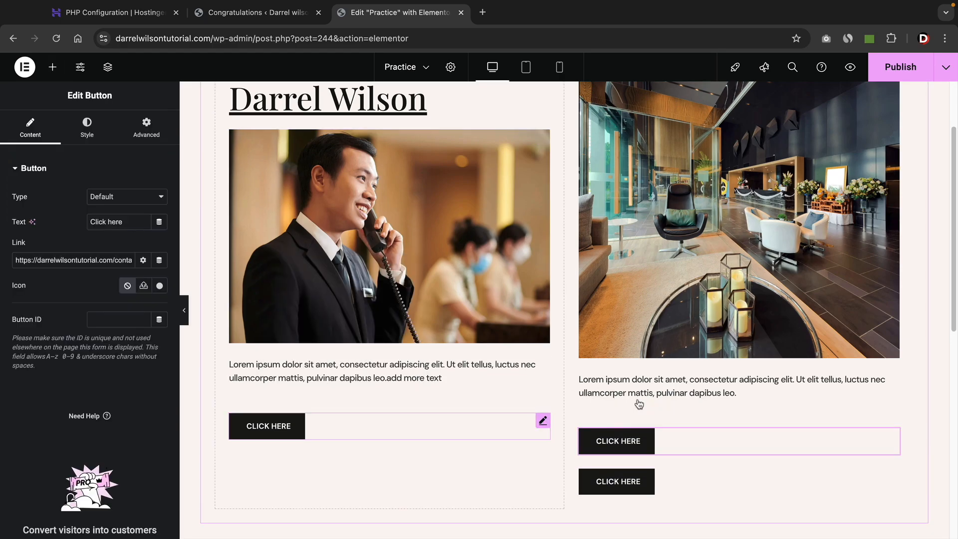
right_click(631, 442)
left_click(653, 524)
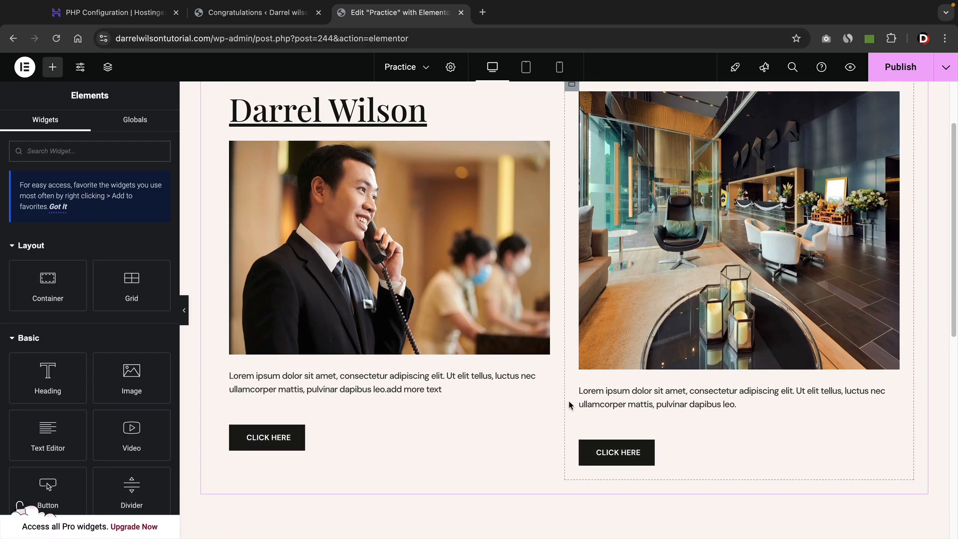
Duplicate the first column's container and delete the column with the lobby image
scroll(428, 377, "up", 1)
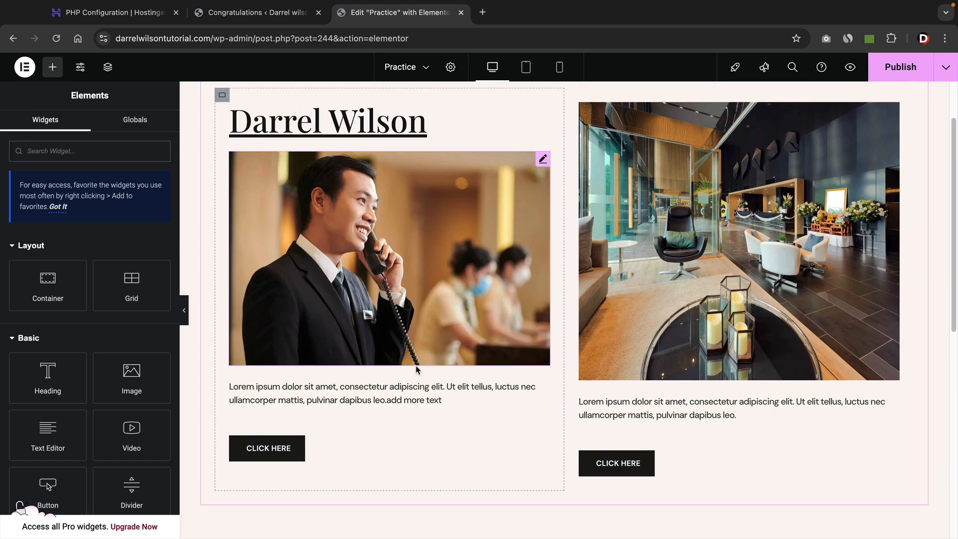
scroll(438, 385, "up", 1)
scroll(439, 385, "up", 1)
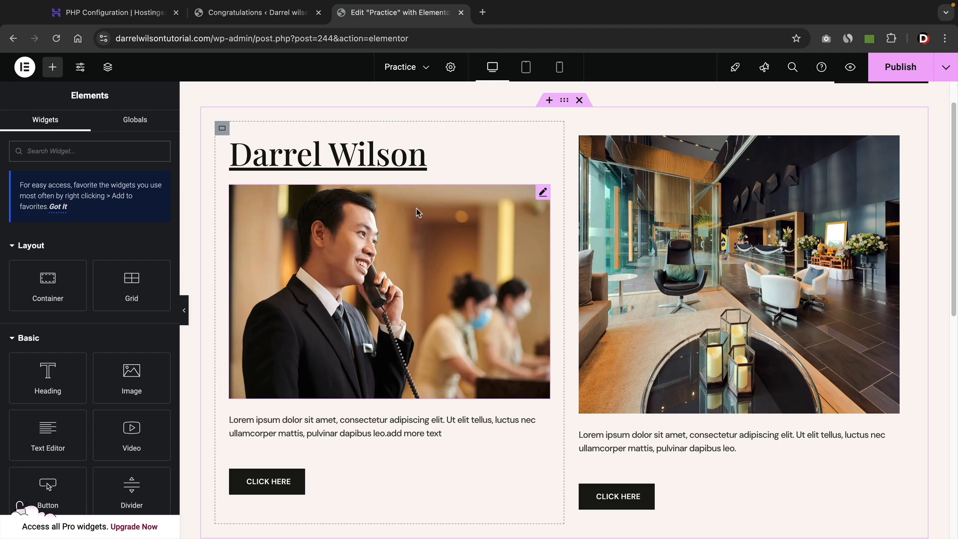
right_click(223, 131)
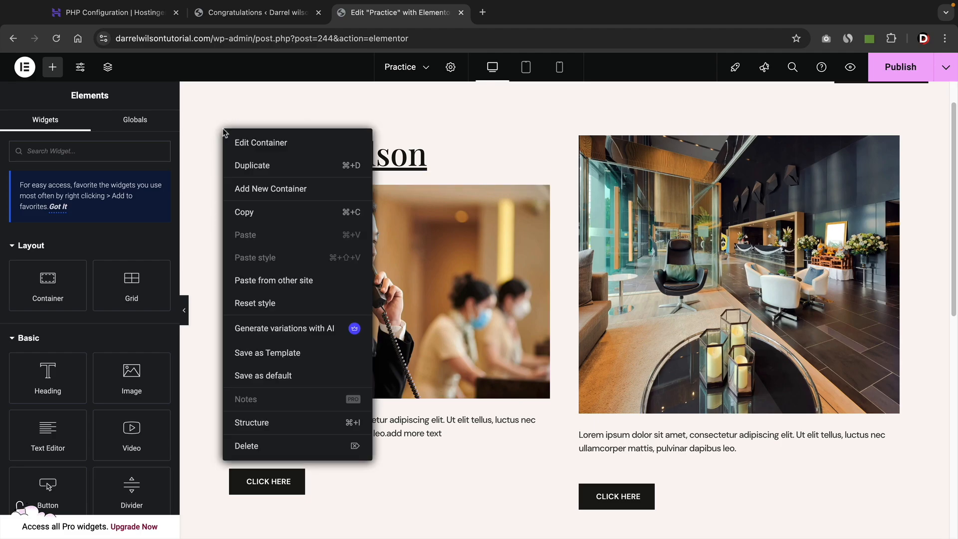
left_click(251, 166)
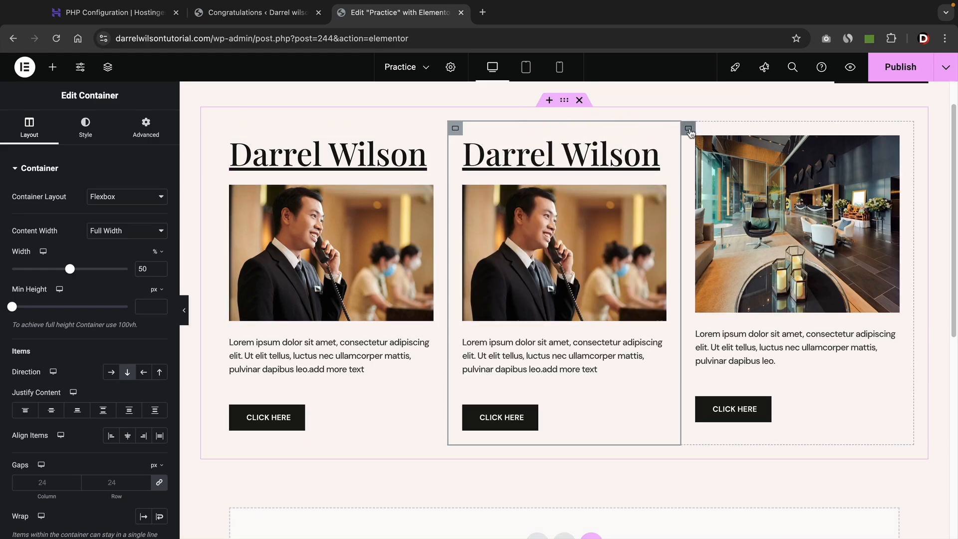
right_click(690, 131)
left_click(732, 447)
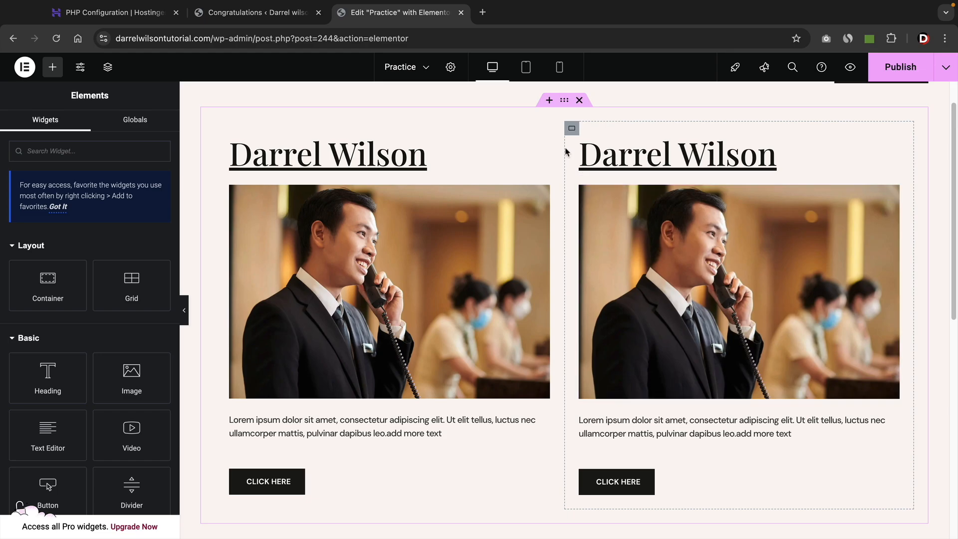
Duplicate the second column to make a third, and duplicate the whole three-column section
right_click(573, 132)
left_click(593, 162)
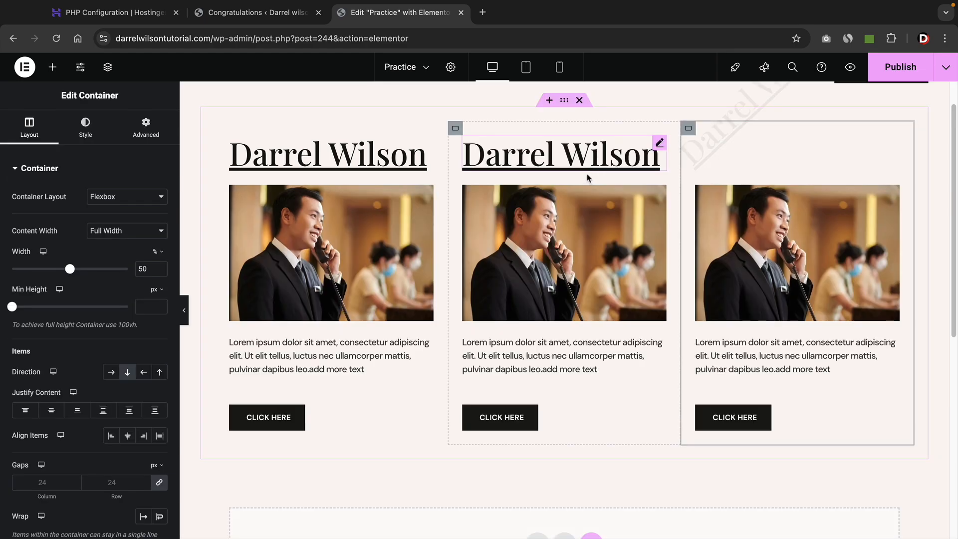
scroll(579, 366, "up", 1)
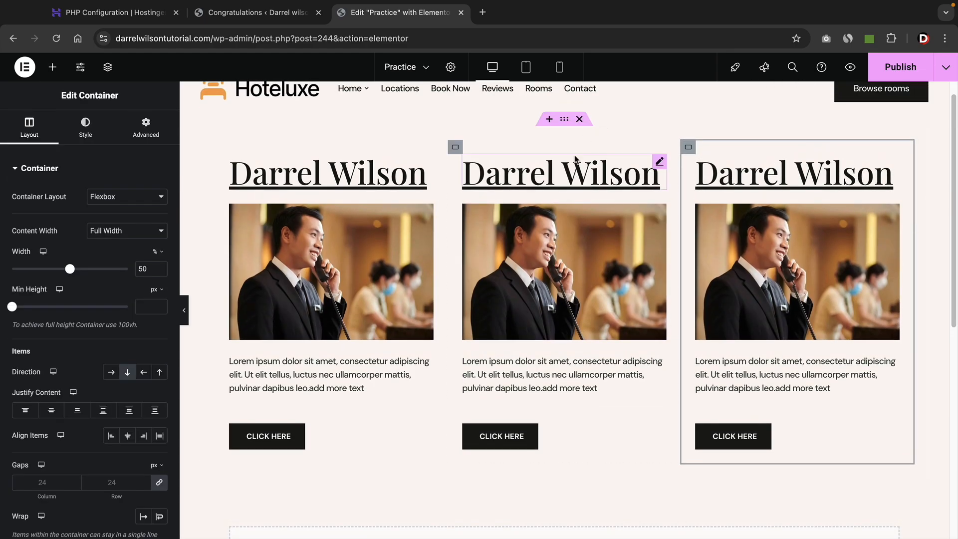
right_click(566, 123)
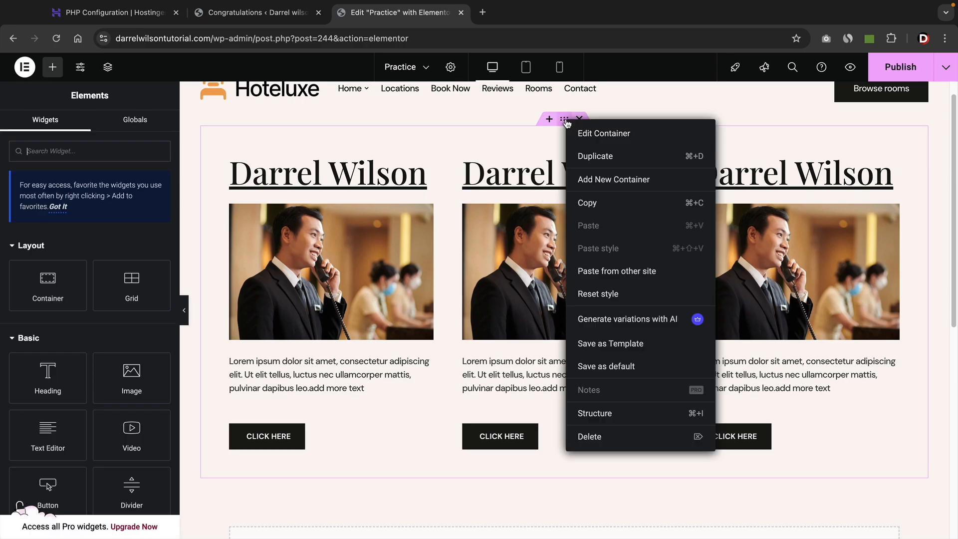
left_click(592, 156)
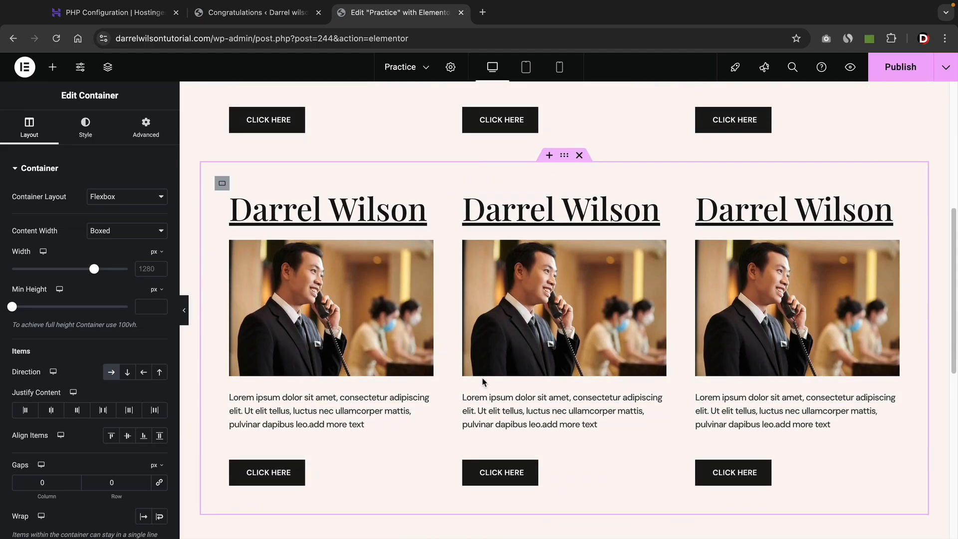
Delete the practice section and add a Grid container with a two-column, two-row structure
scroll(585, 387, "up", 6)
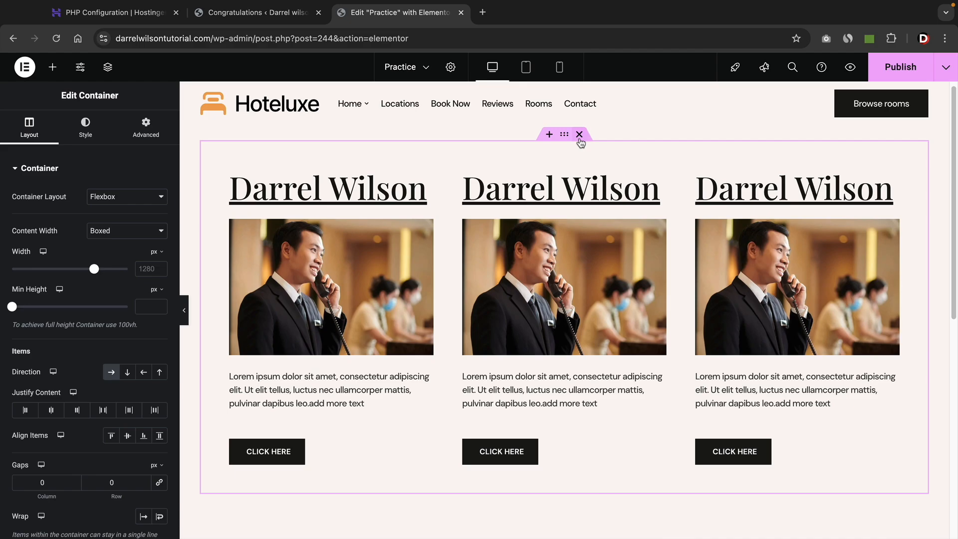
left_click(580, 135)
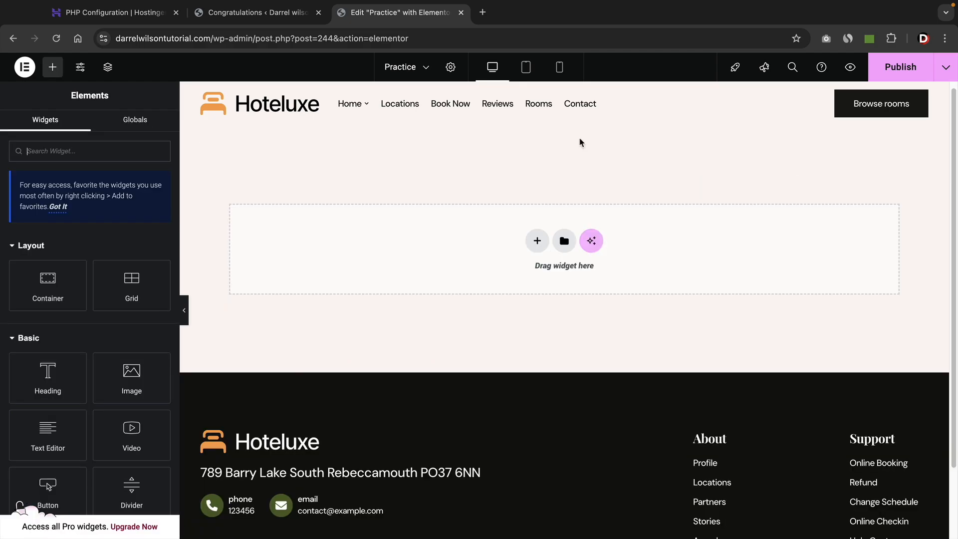
left_click(537, 242)
left_click(603, 274)
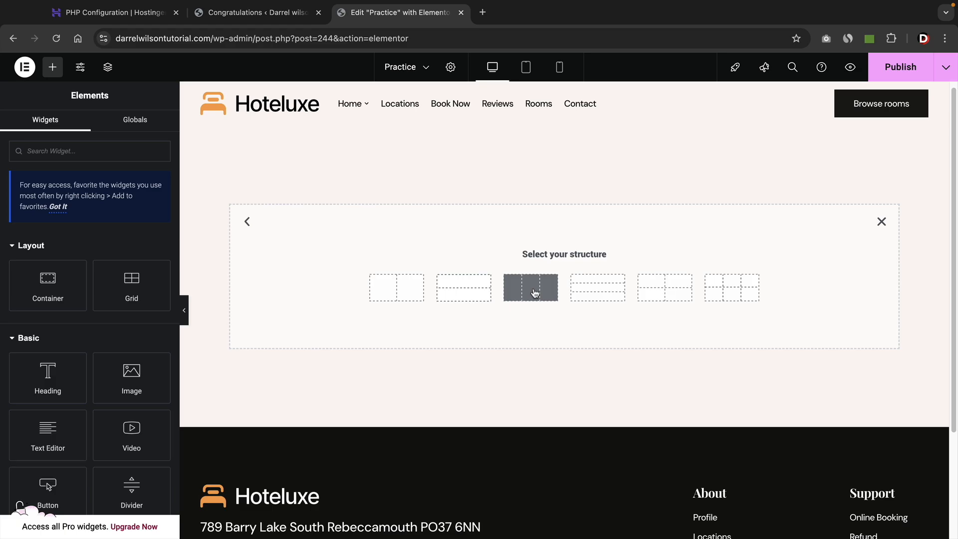
left_click(664, 288)
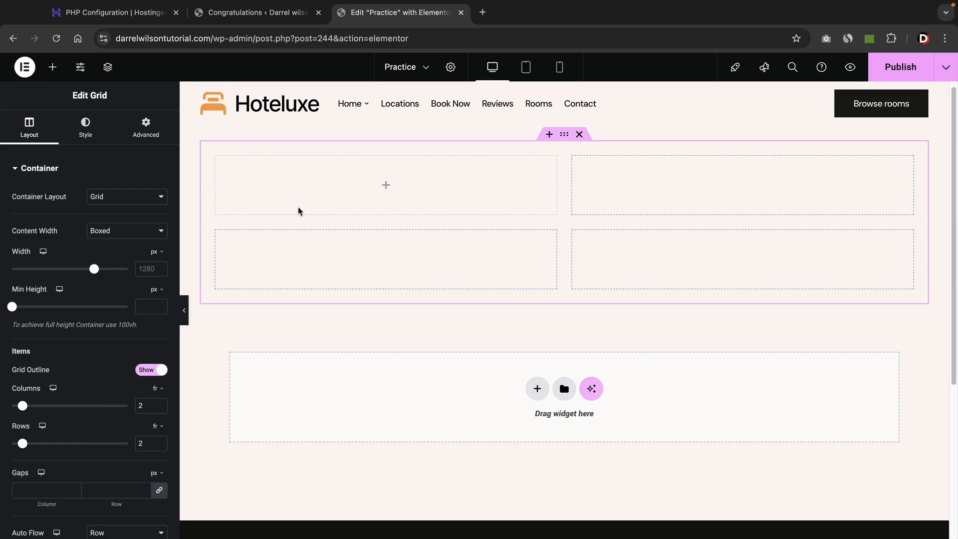
Insert an Image widget in the grid's first cell, using the media library photo of the warm-lit hotel room with hanging lanterns
left_click(53, 67)
left_click_drag(122, 398, 364, 199)
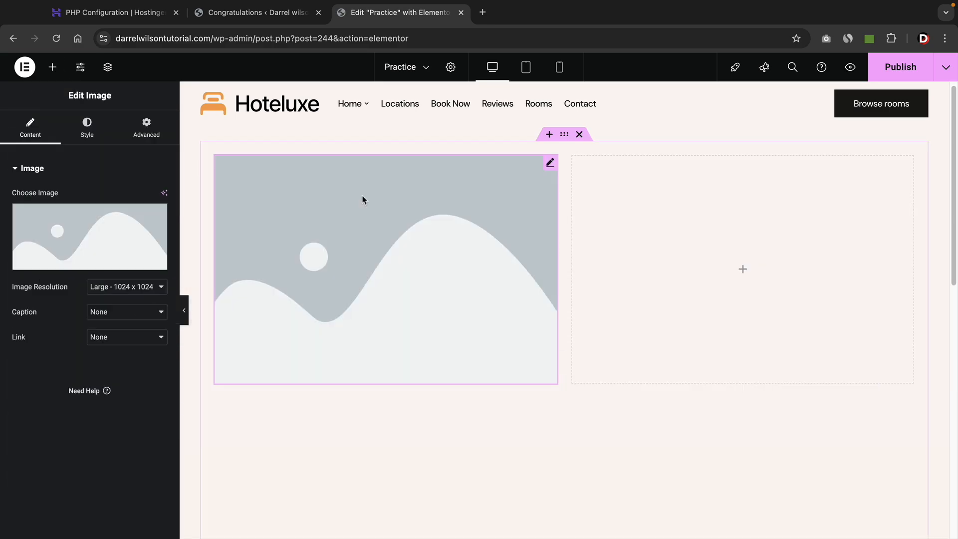
left_click(99, 237)
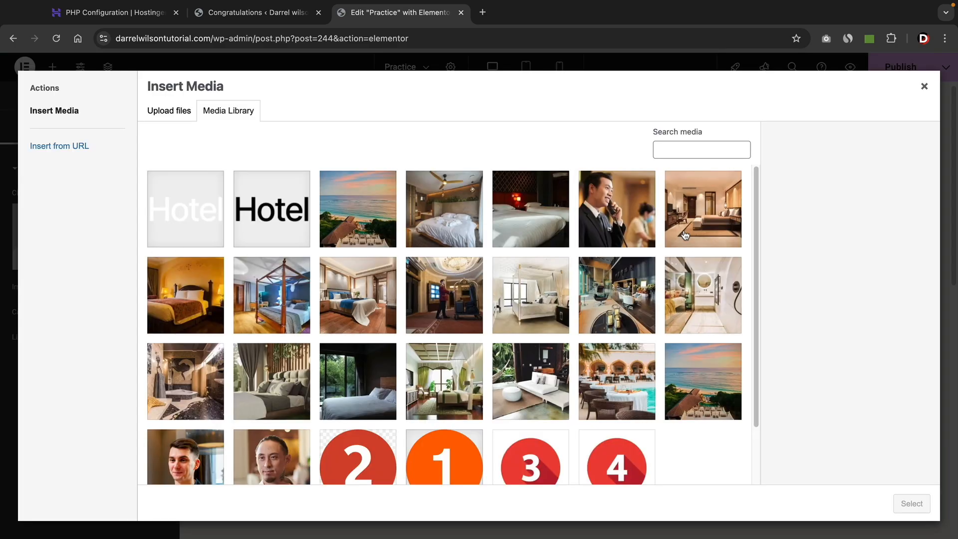
left_click(704, 222)
left_click(904, 502)
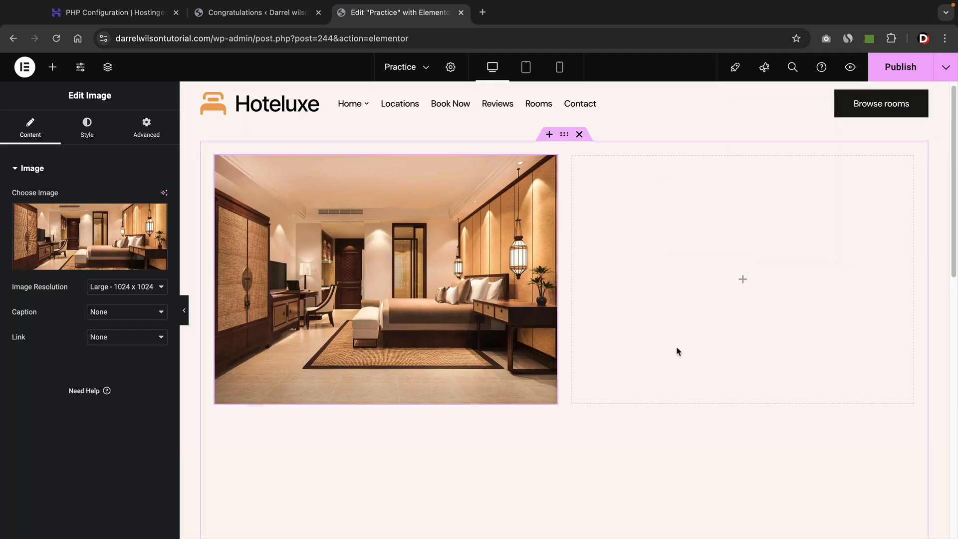
Place a Text Editor widget in the grid's second cell and delete it again
left_click(53, 68)
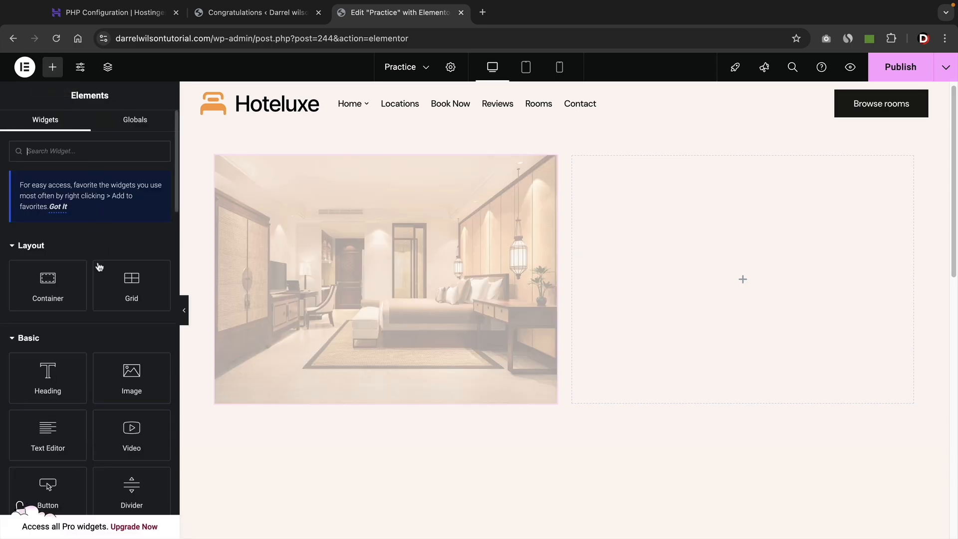
left_click_drag(48, 432, 421, 408)
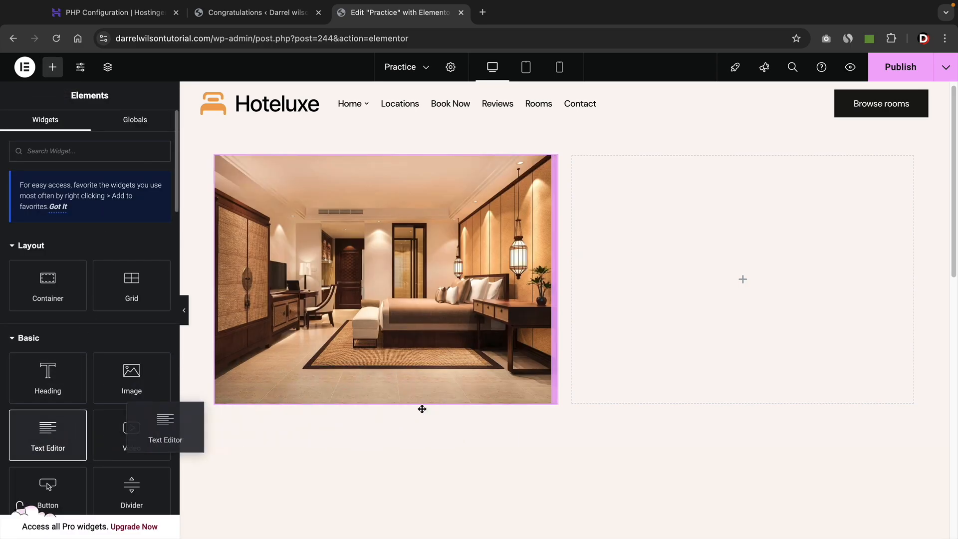
left_click_drag(53, 440, 543, 324)
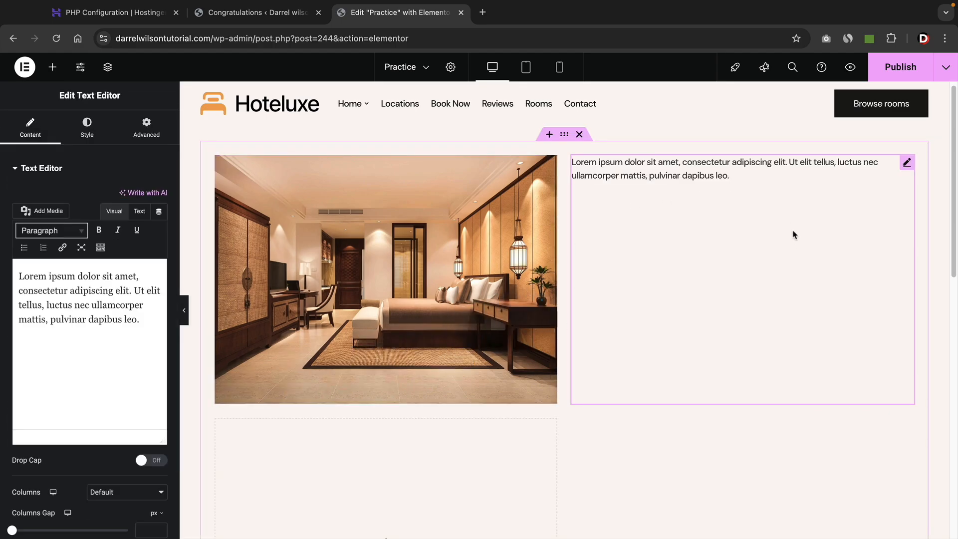
right_click(693, 173)
left_click(716, 438)
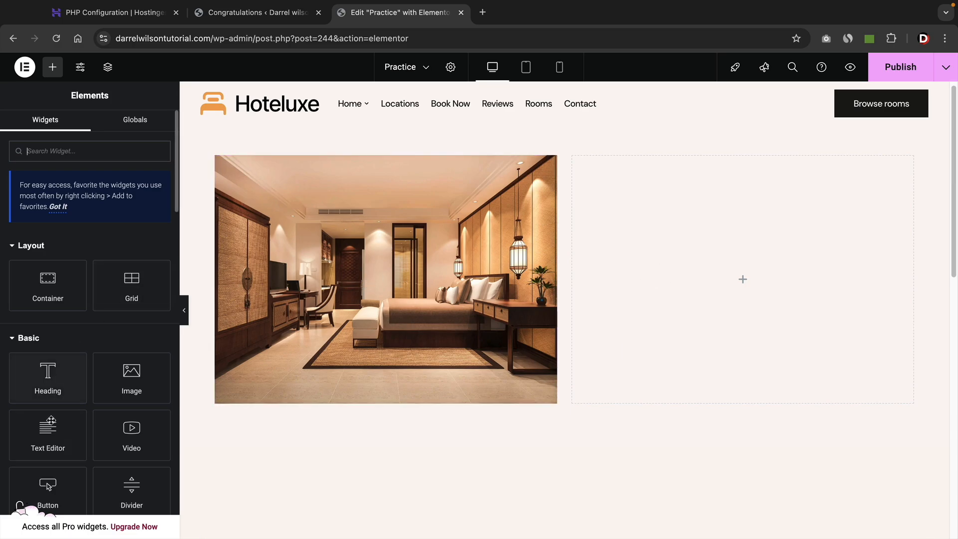
Insert an Image widget in the grid's second cell, using the media library photo of the luxury private hotel lobby
left_click_drag(131, 377, 658, 273)
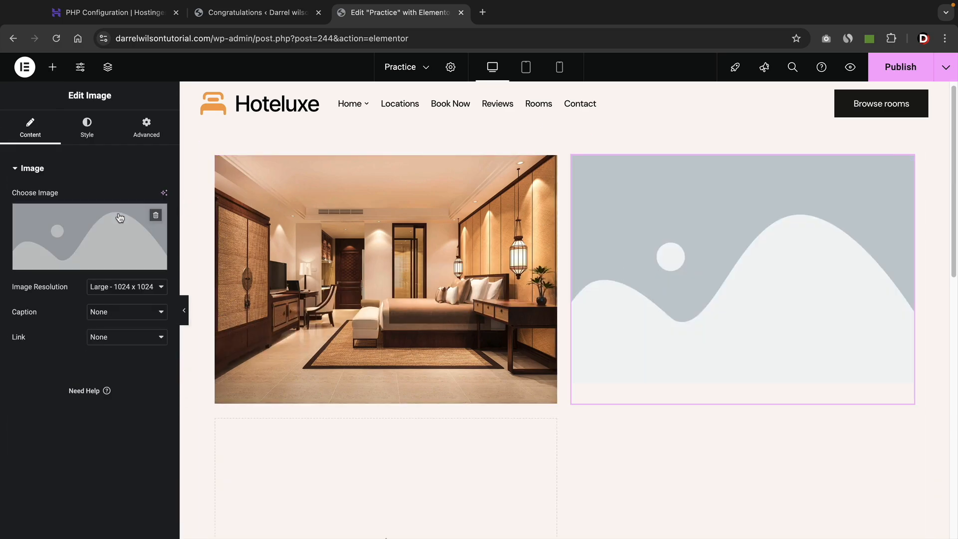
left_click(80, 236)
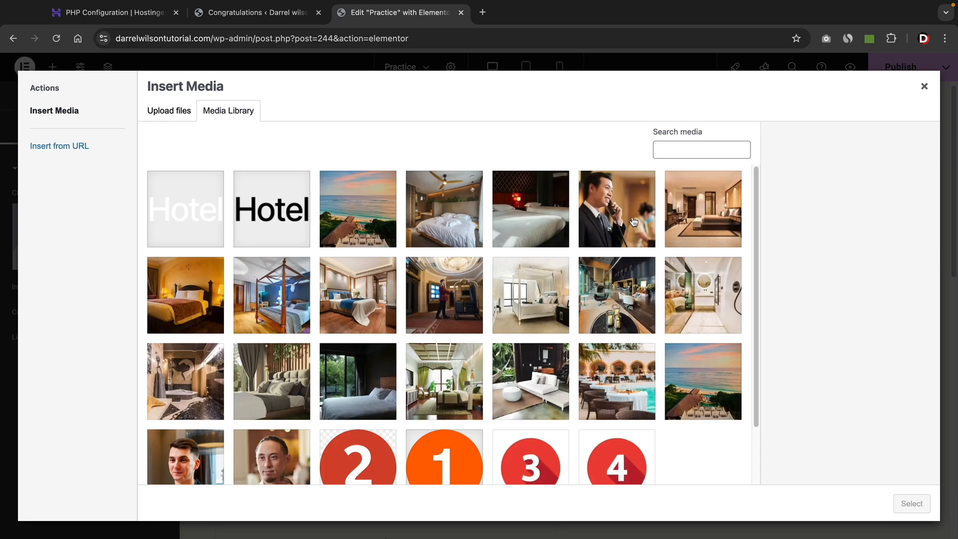
left_click(636, 223)
left_click(585, 315)
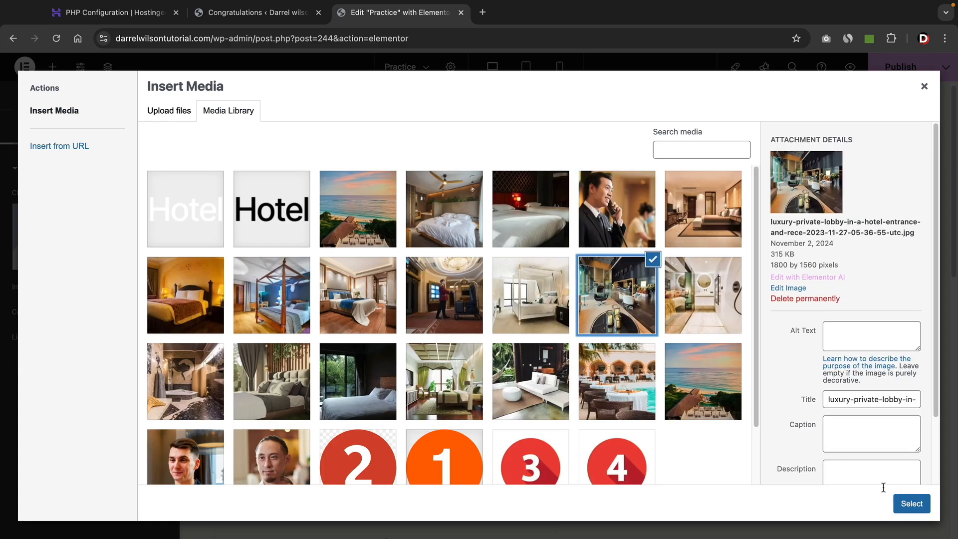
left_click(910, 503)
Insert an Image widget in the grid's third cell, using the classic hotel bedroom photo with the wooden four-poster bed
scroll(599, 391, "down", 3)
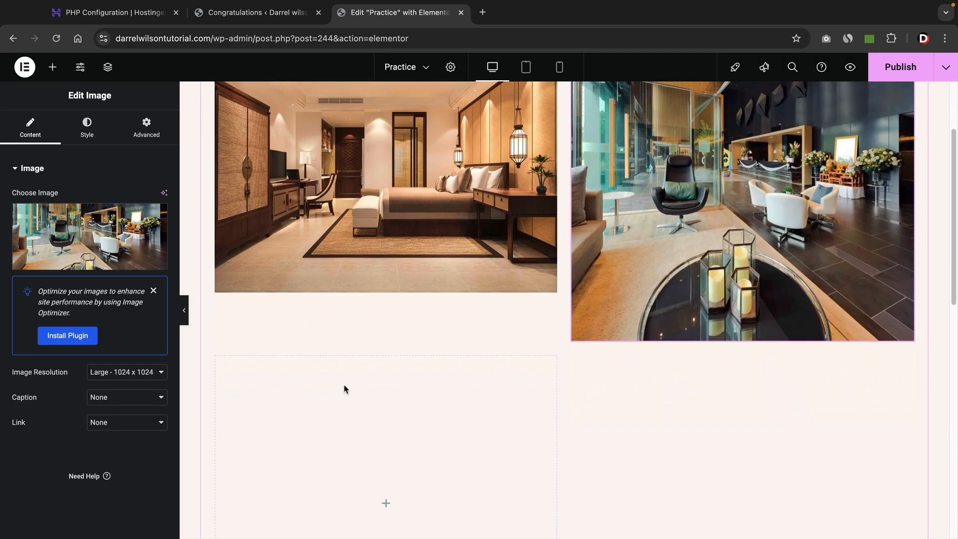
scroll(347, 388, "down", 3)
left_click(53, 67)
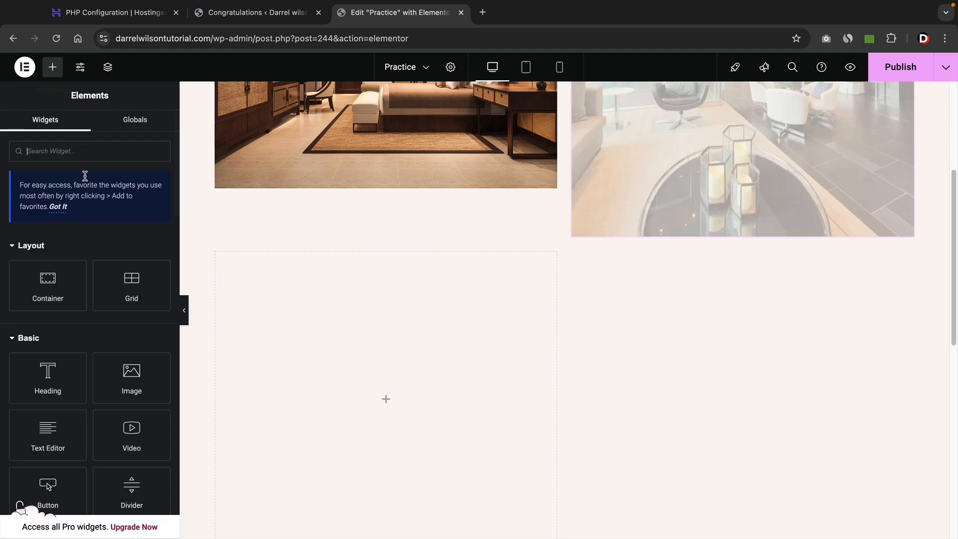
left_click_drag(136, 387, 380, 381)
left_click(106, 238)
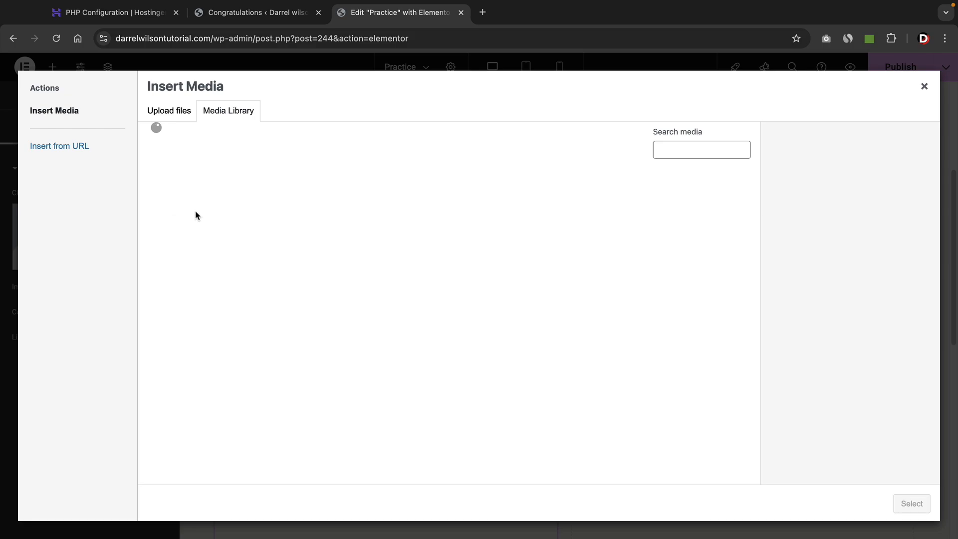
left_click(272, 295)
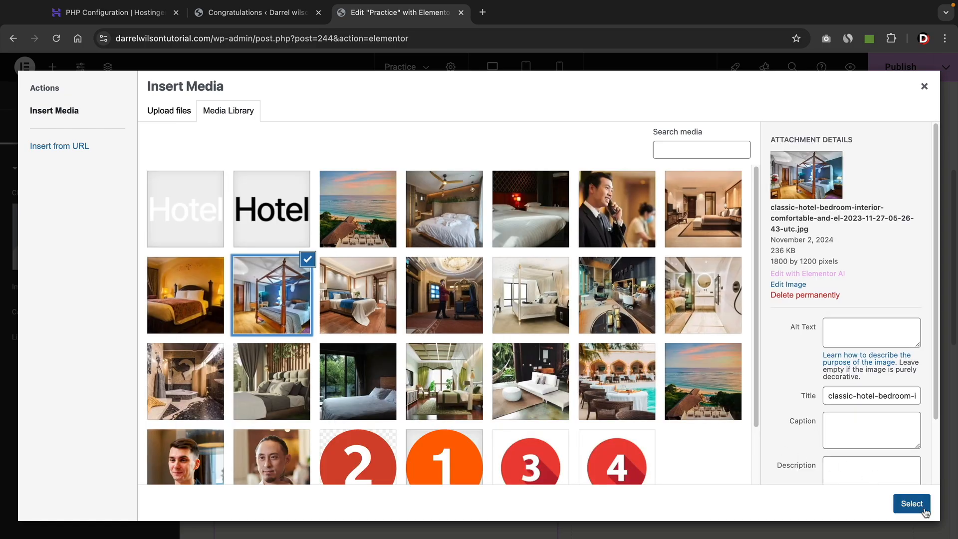
left_click(909, 502)
Insert an Image widget in the grid's fourth cell, using the media library photo of the bedroom with green curtains
left_click(52, 67)
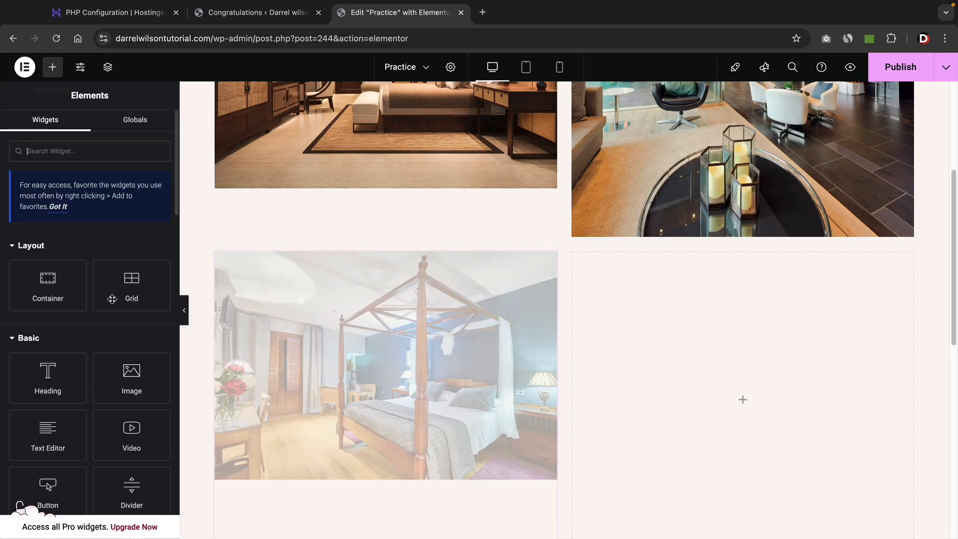
left_click_drag(132, 292, 671, 399)
left_click(76, 230)
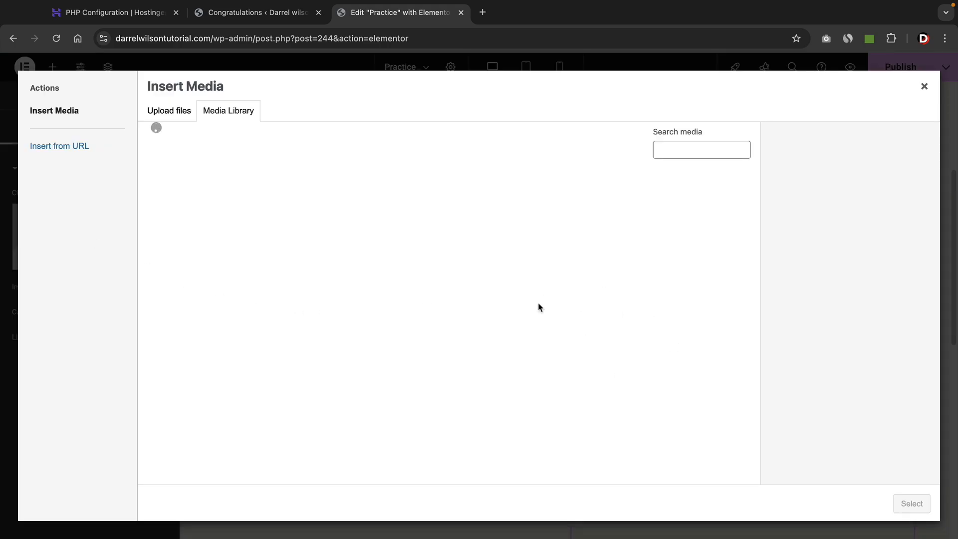
left_click(439, 374)
left_click(911, 504)
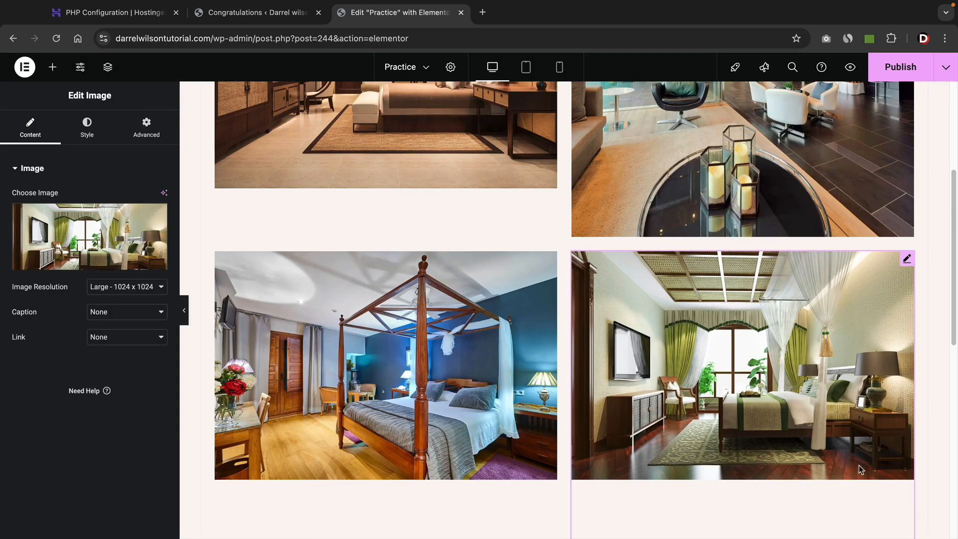
Examine how the four images line up across the grid's rows and columns
scroll(601, 360, "down", 3)
scroll(597, 357, "up", 6)
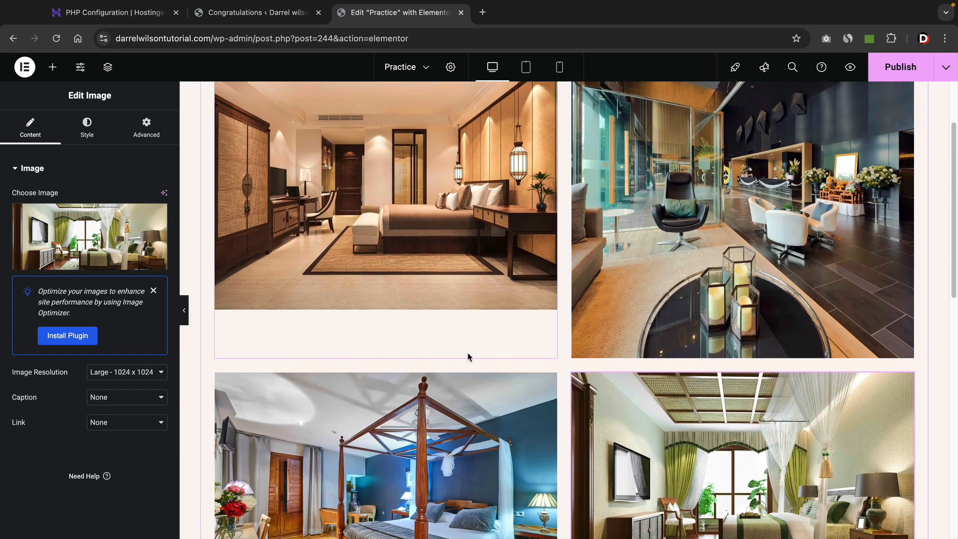
scroll(558, 368, "down", 2)
scroll(544, 354, "up", 2)
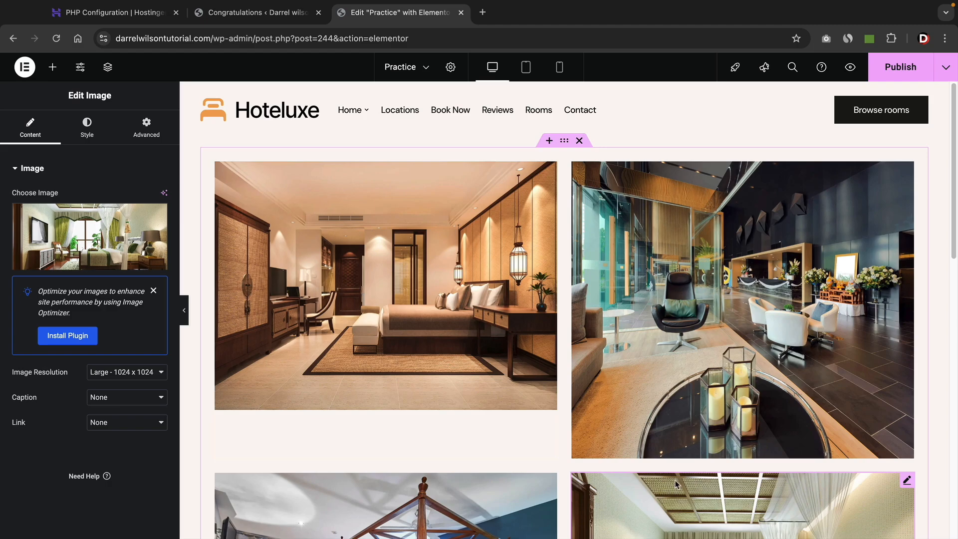
scroll(674, 481, "down", 3)
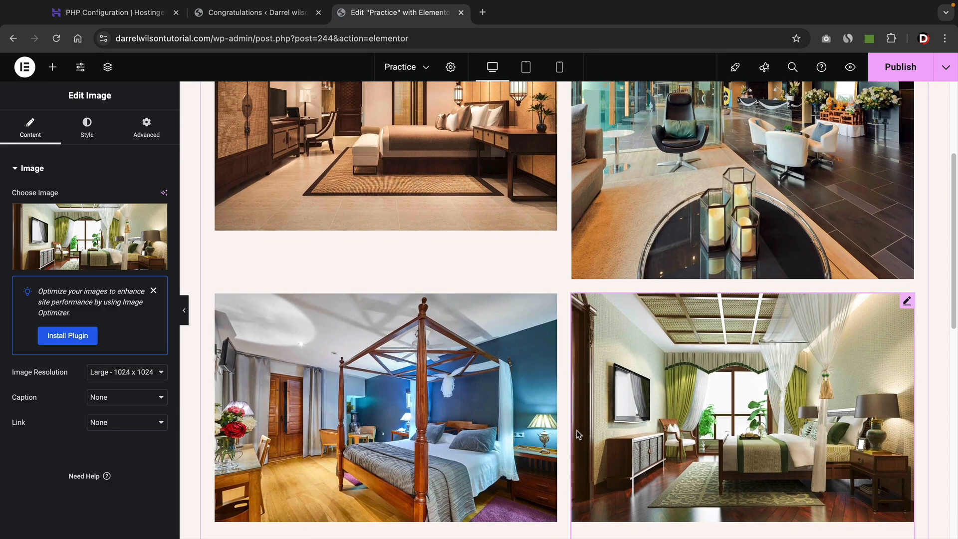
scroll(582, 399, "up", 3)
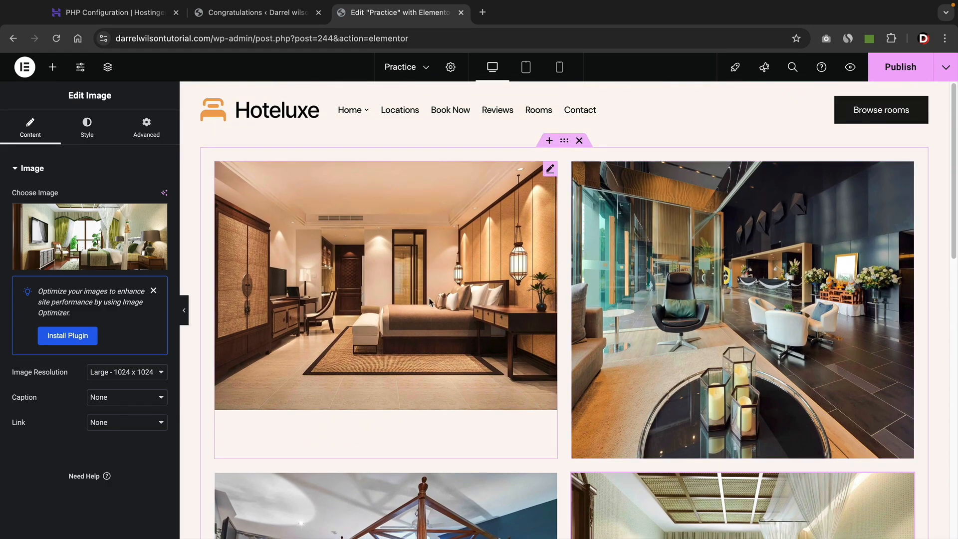
Delete the image grid and add a Flexbox container with two equal columns
left_click(580, 141)
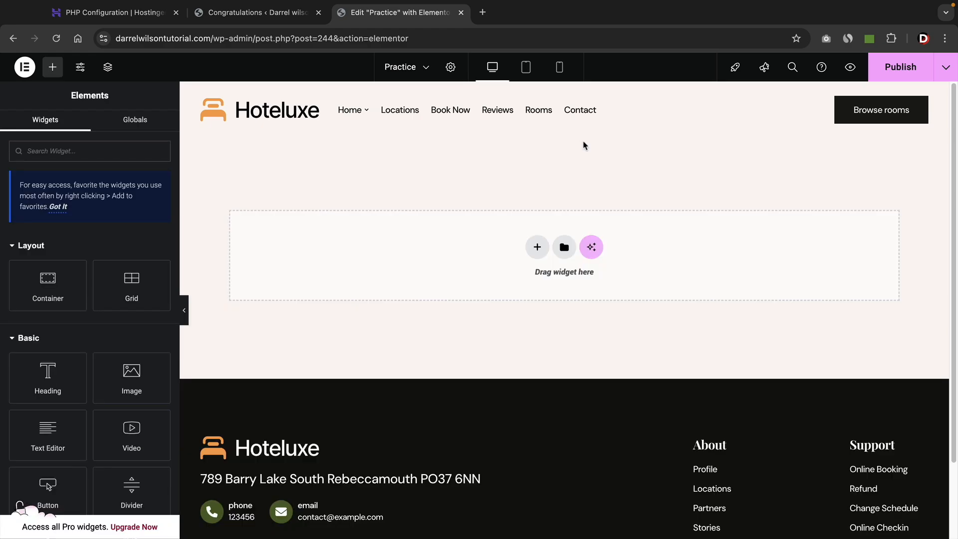
left_click(538, 247)
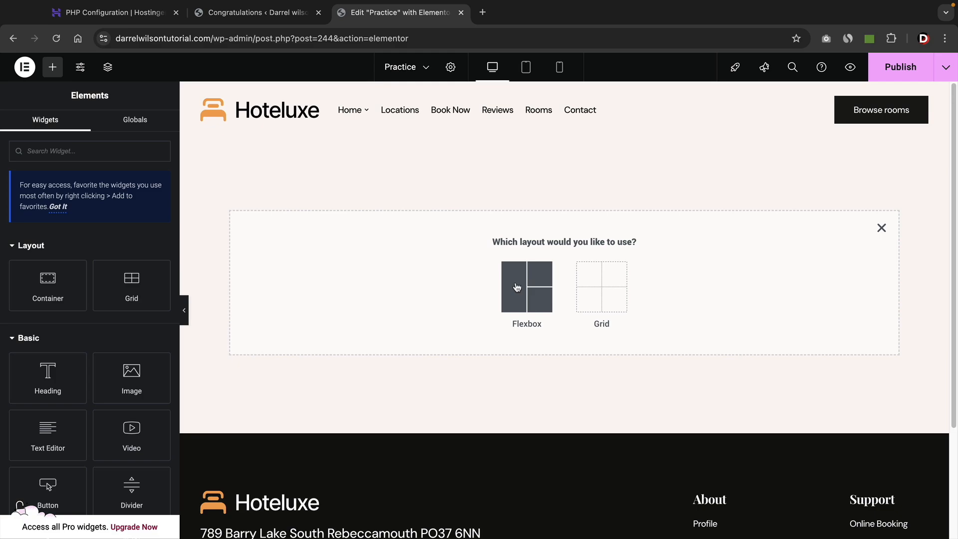
left_click(517, 287)
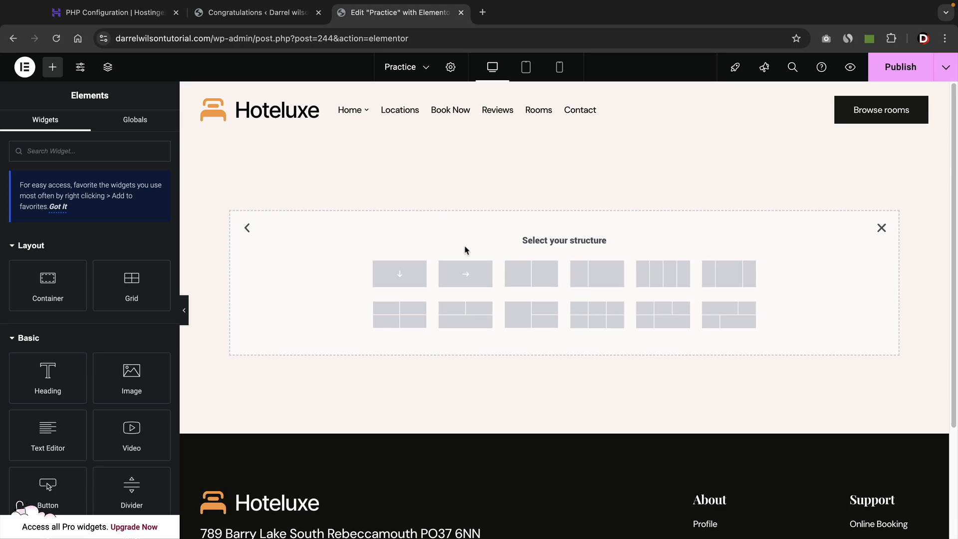
left_click(544, 279)
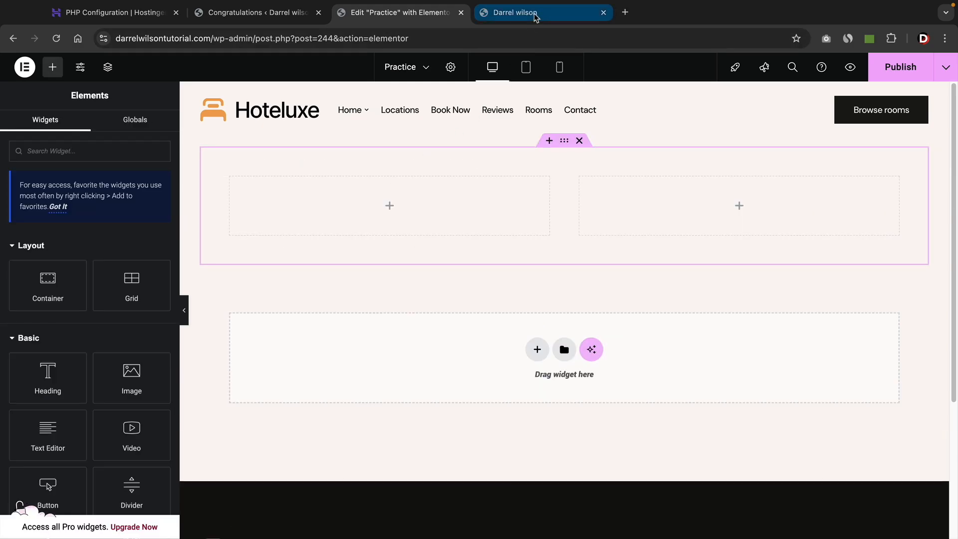
Examine the rating label and stars in the live homepage's hero section, and return to the practice page editor
left_click(534, 15)
left_click_drag(282, 226, 140, 224)
left_click(136, 215)
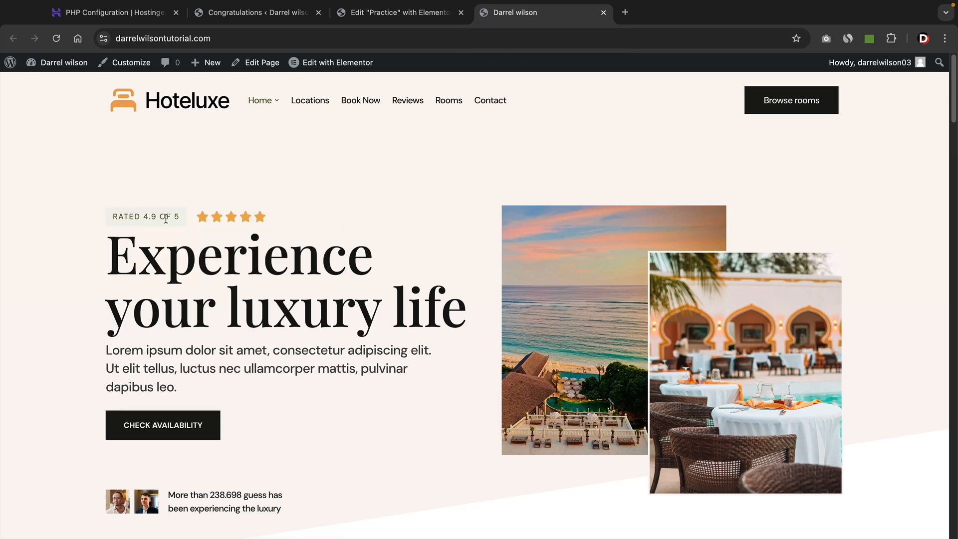
left_click(396, 17)
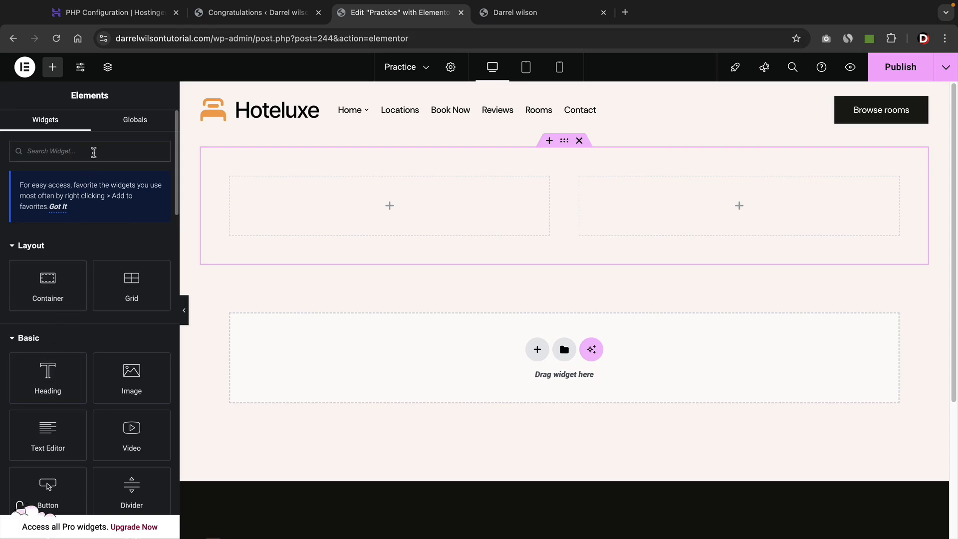
Add a Text Editor widget and, below it, a Rating widget to the first column
left_click_drag(48, 434, 239, 195)
left_click(52, 67)
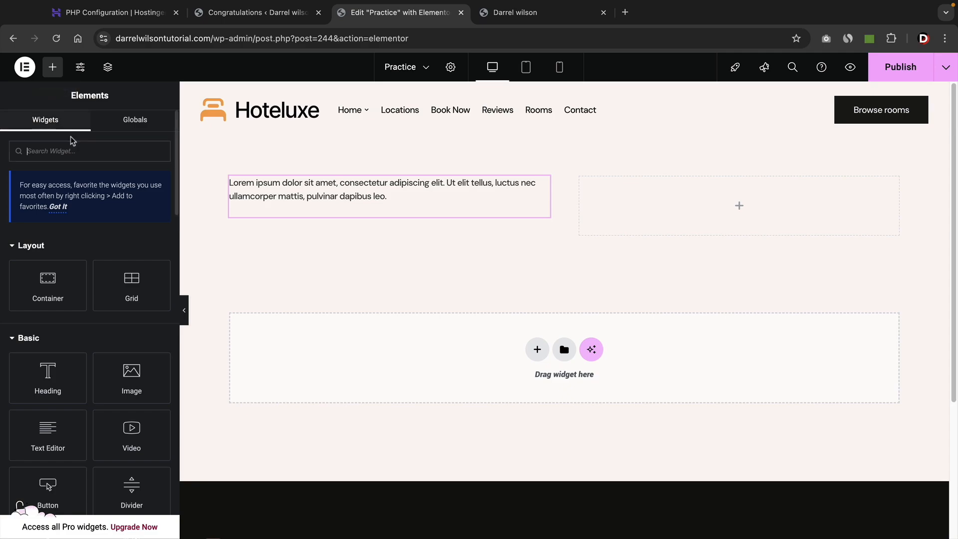
type("rev")
left_click_drag(34, 270, 313, 198)
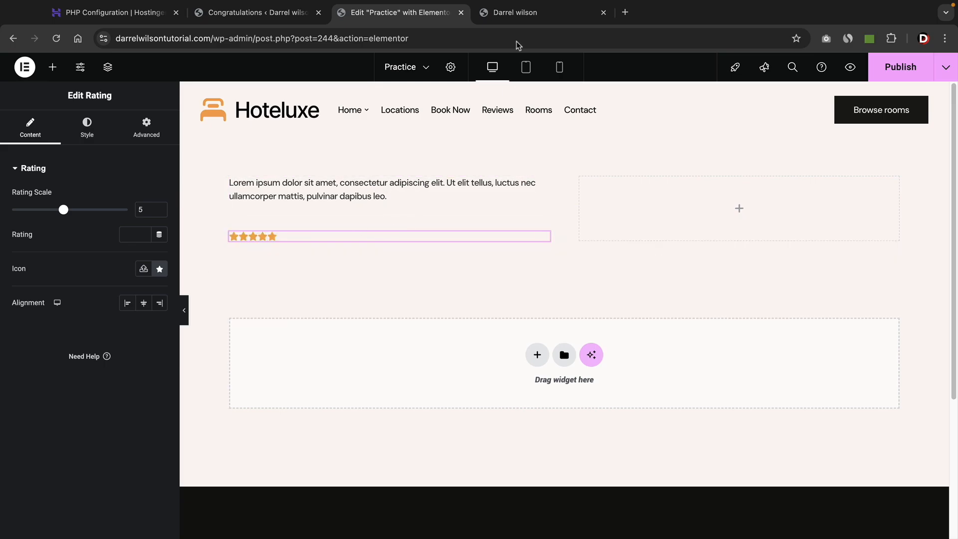
Compare the practice column's text and stars with the side-by-side rating row on the live homepage
left_click(519, 14)
left_click_drag(279, 219, 160, 216)
left_click(106, 219)
left_click(176, 216)
left_click(414, 14)
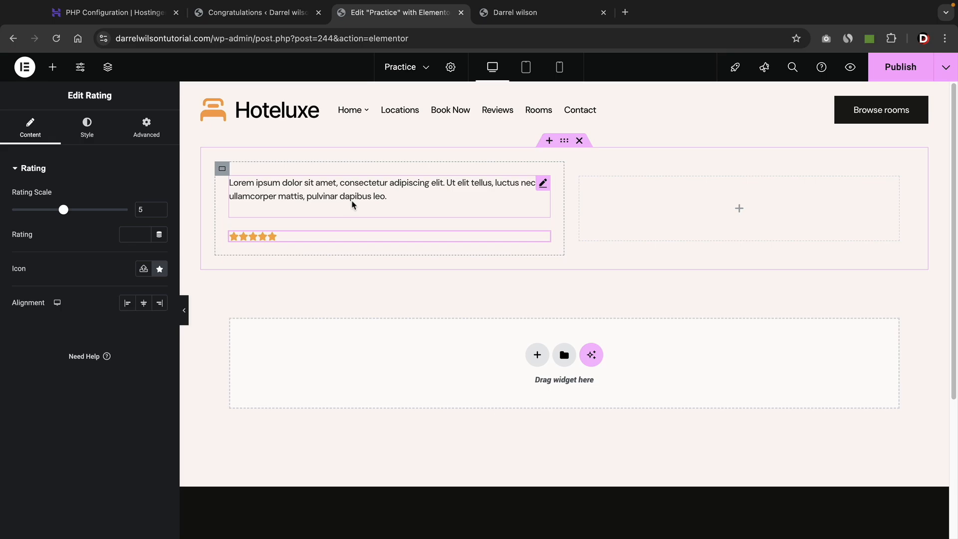
Copy "Rated 4.9 of 5" from the homepage hero and replace the first column's placeholder text with it
left_click(517, 15)
triple_click(159, 217)
left_click(151, 217)
left_click_drag(179, 216, 108, 218)
right_click(108, 219)
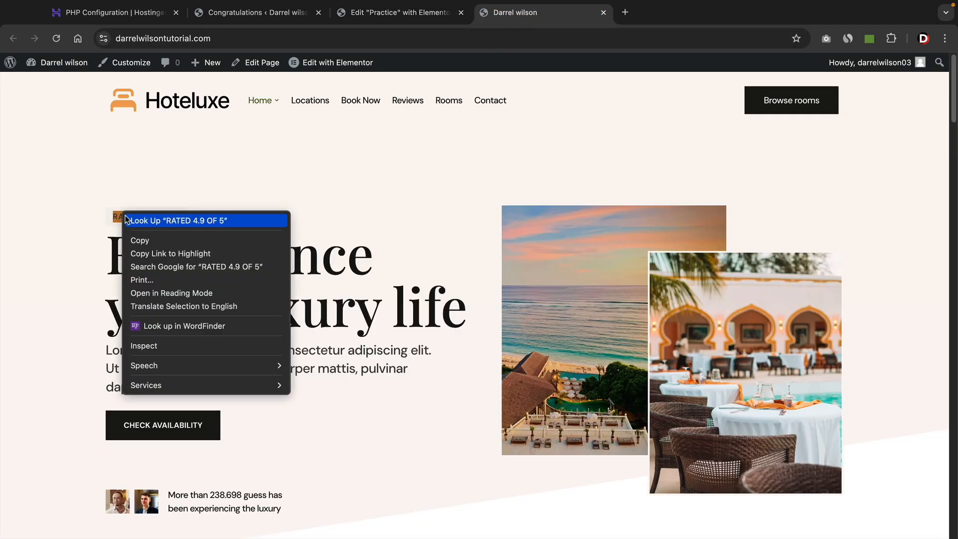
left_click(148, 240)
left_click(348, 20)
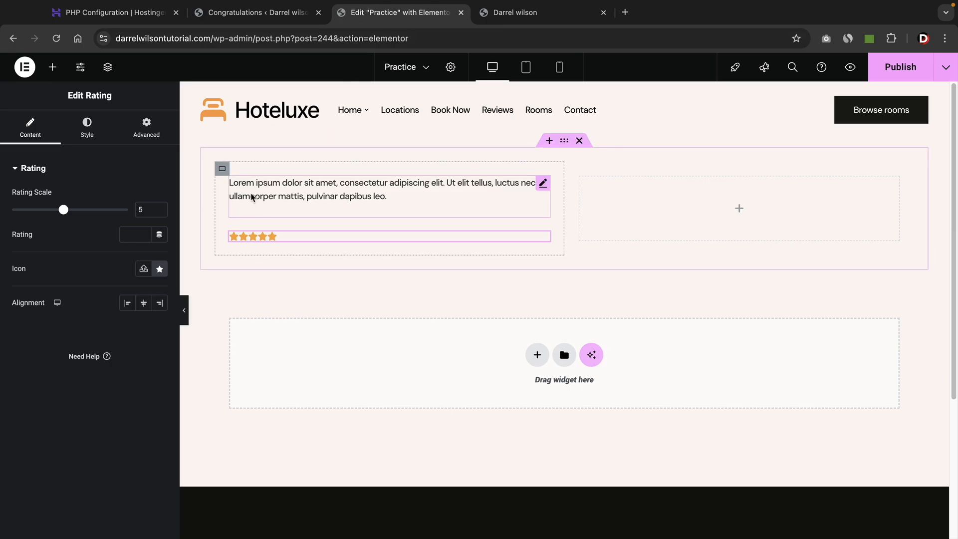
triple_click(277, 196)
key("ctrl+v")
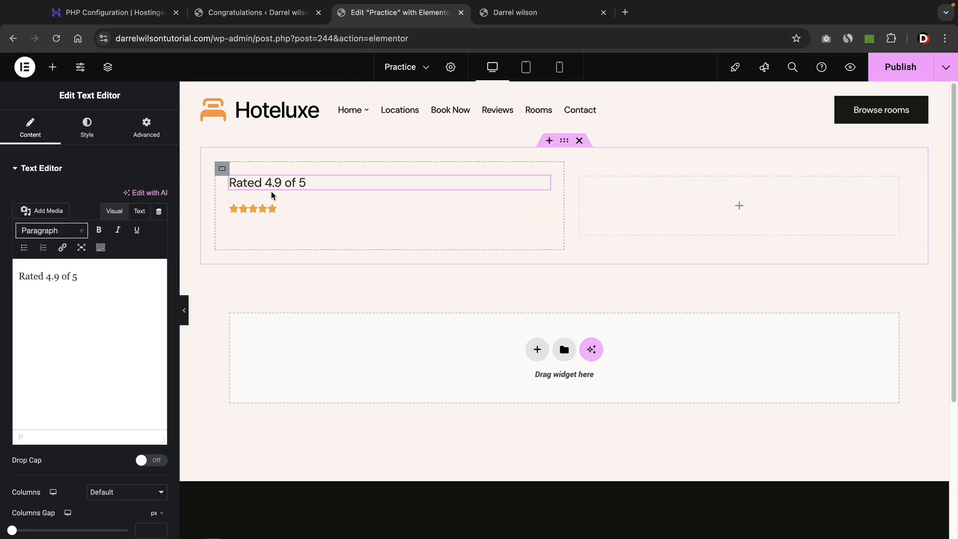
Set the first column container's direction to Row - horizontal and try its content justification at Center and End
left_click(222, 170)
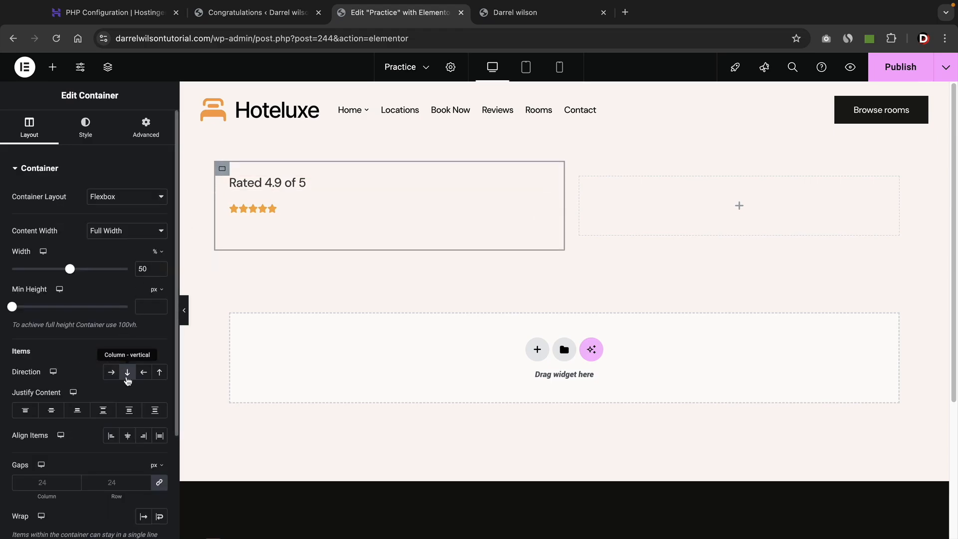
left_click(159, 373)
left_click(159, 374)
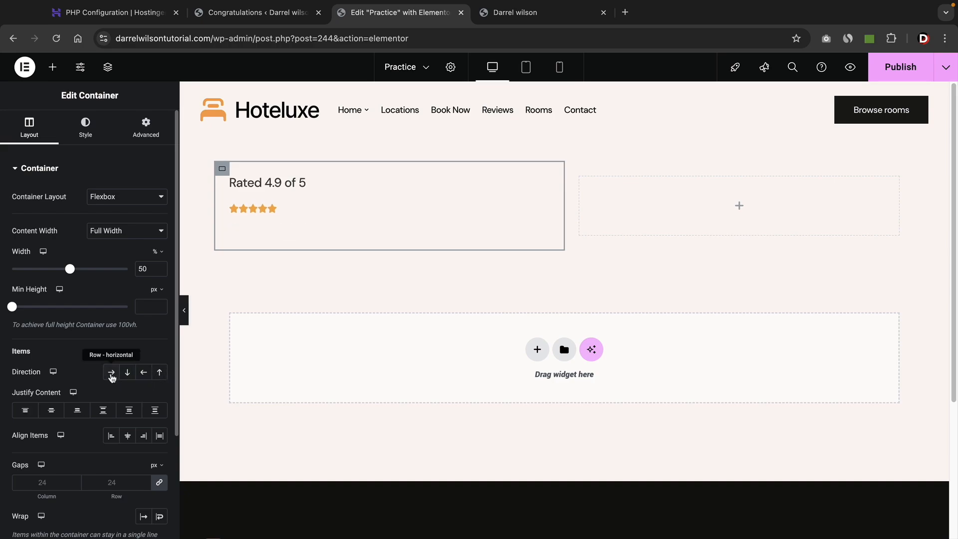
left_click(111, 373)
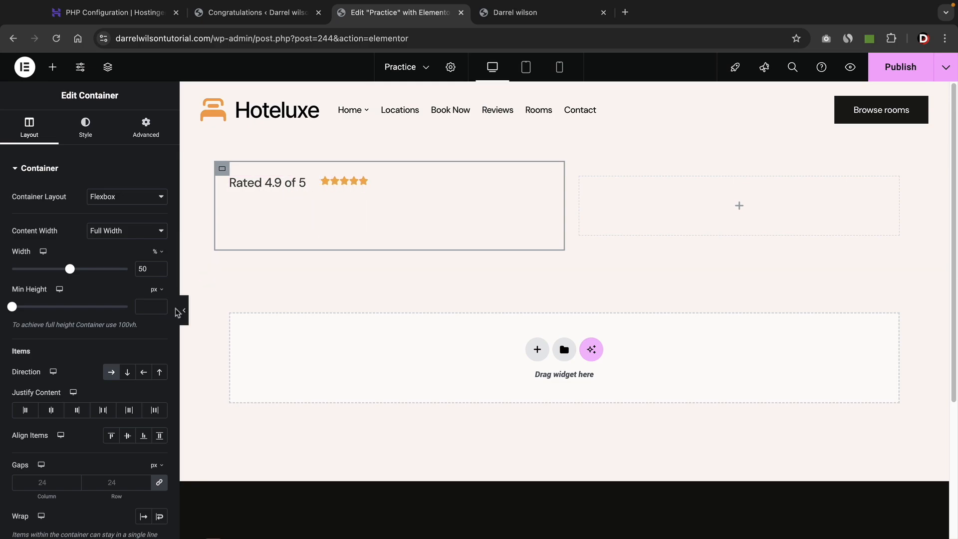
left_click(52, 410)
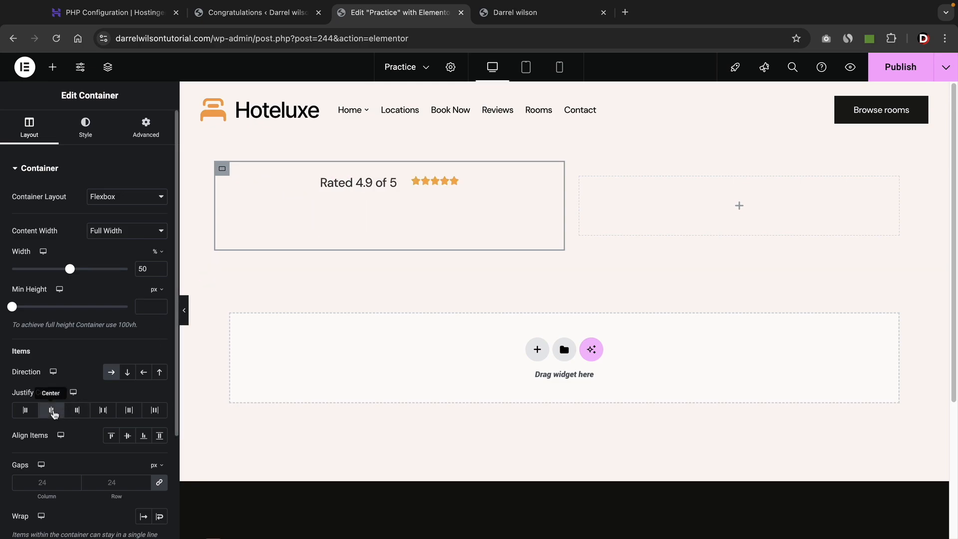
left_click(77, 410)
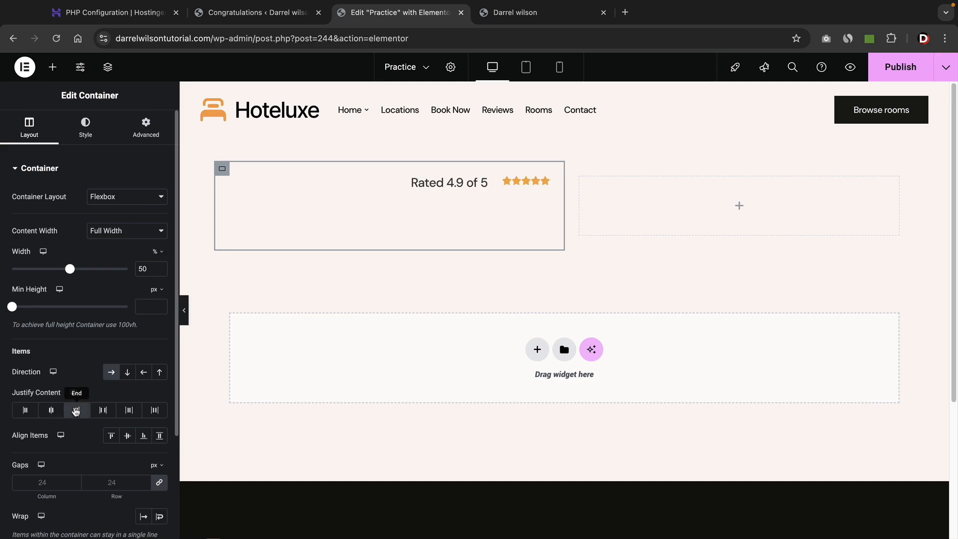
Try the first column's content justification at Space Around, Space Evenly, Space Between, End and Center, and return it to Start
left_click(131, 411)
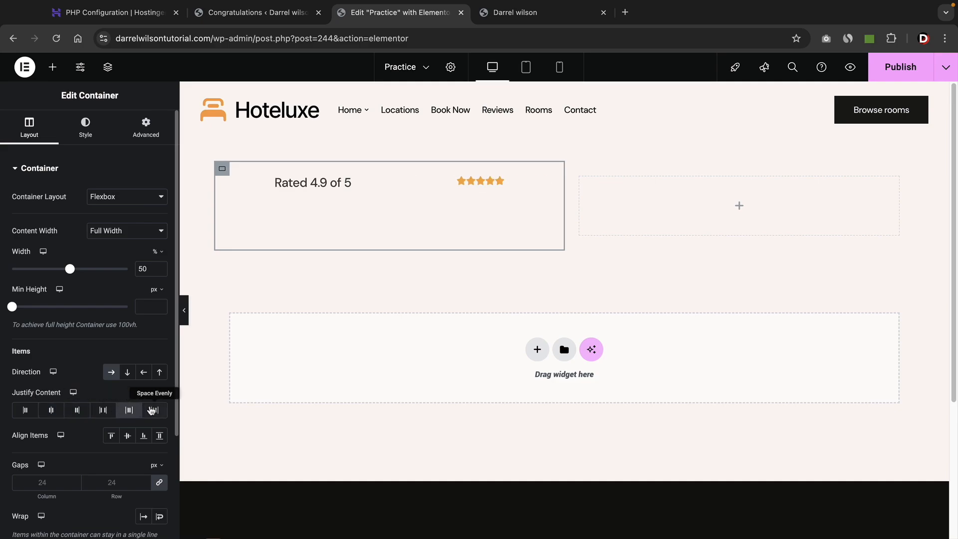
left_click(154, 410)
left_click(103, 410)
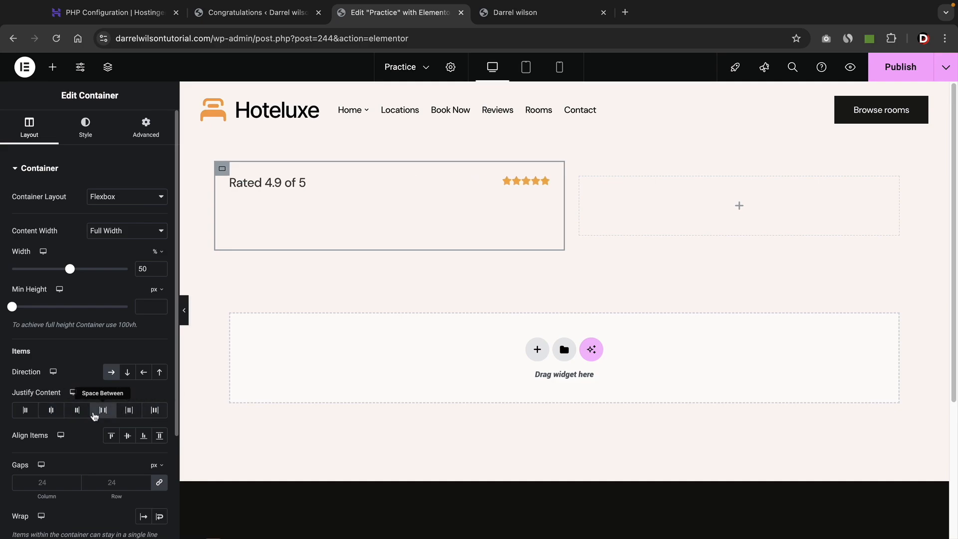
left_click(69, 410)
left_click(51, 410)
left_click(25, 411)
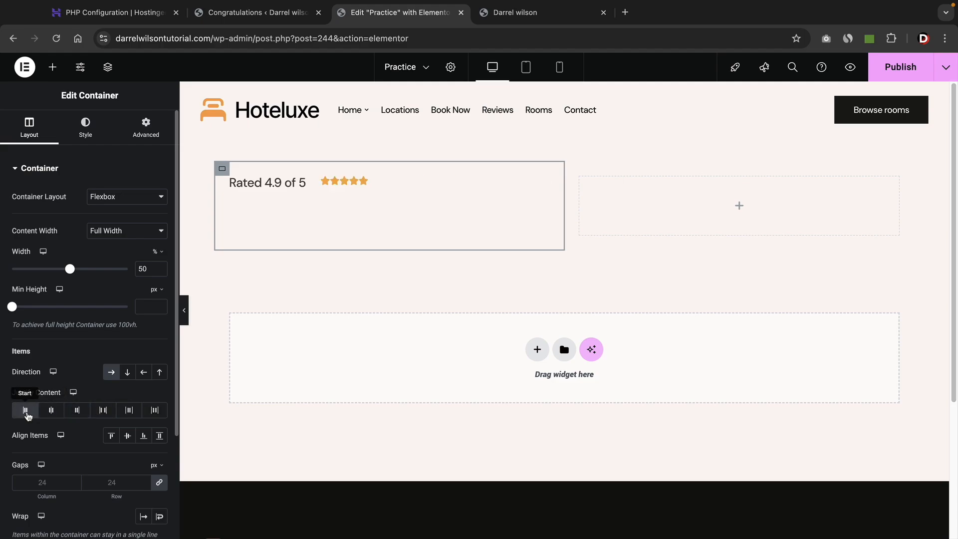
Align the first column's items to Center and try its justification at End, Center, Space Between, Space Around and Space Evenly
left_click(127, 436)
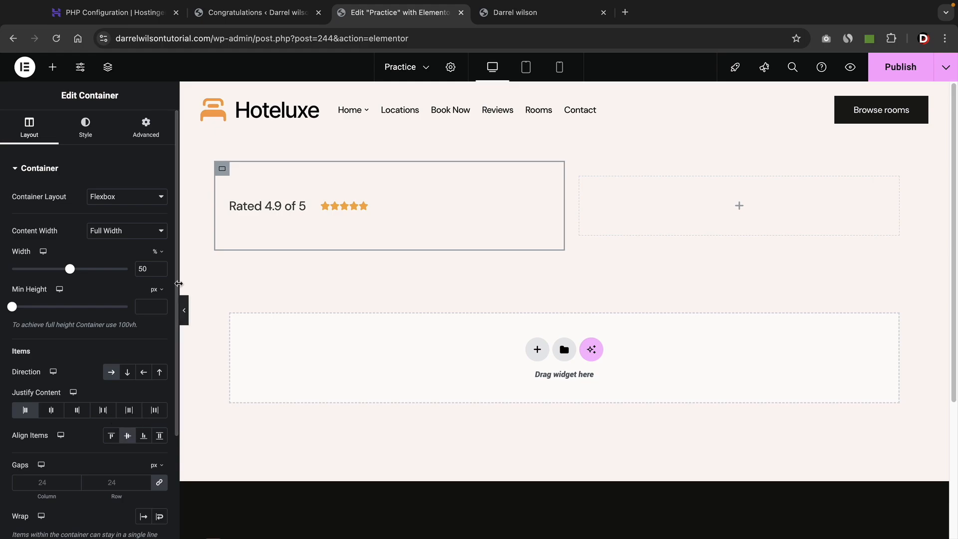
left_click(73, 411)
left_click(65, 412)
left_click(51, 410)
left_click(103, 410)
left_click(129, 410)
left_click(142, 415)
left_click(155, 411)
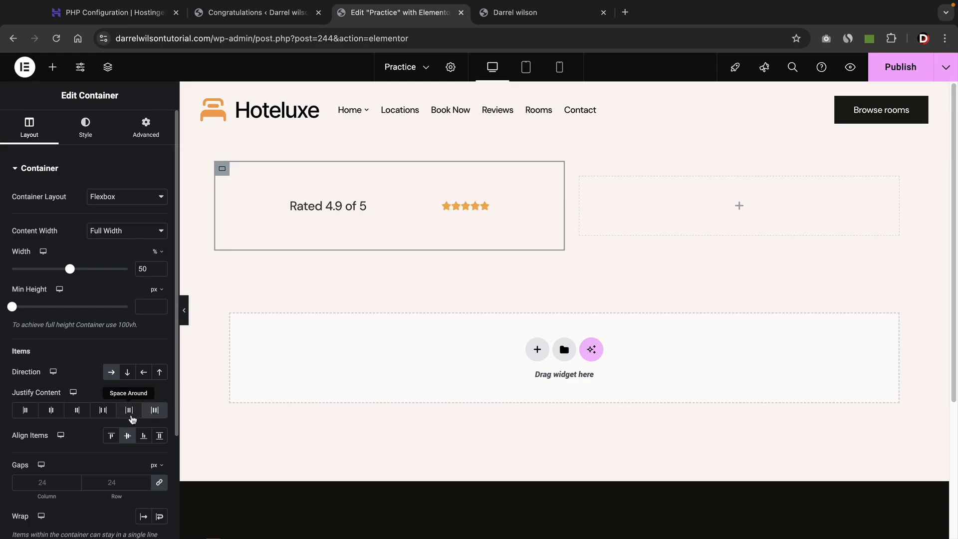
Try the remaining justification options on the rating row, and set both its content justification and its item alignment to Start
left_click(128, 411)
left_click(102, 411)
left_click(76, 411)
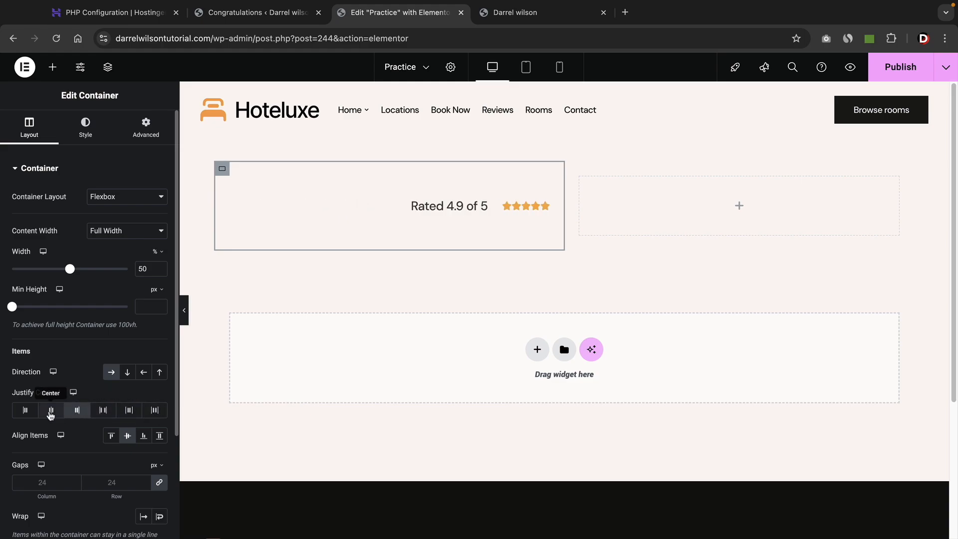
left_click(52, 412)
left_click(111, 436)
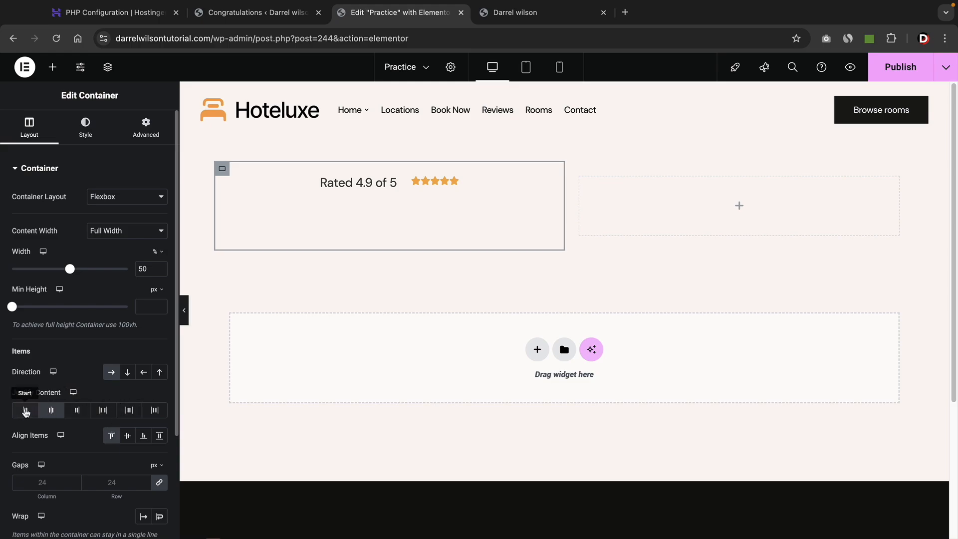
left_click(25, 411)
Reduce the first column's gap so the stars sit closer to the "Rated 4.9 of 5" text
left_click(63, 482)
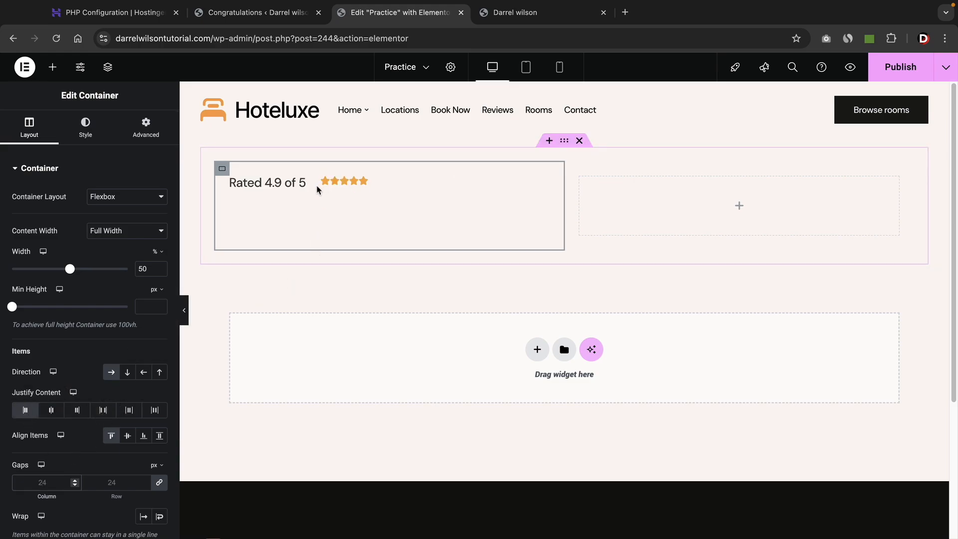
left_click(75, 480)
left_click_drag(75, 480, 76, 486)
left_click(362, 214)
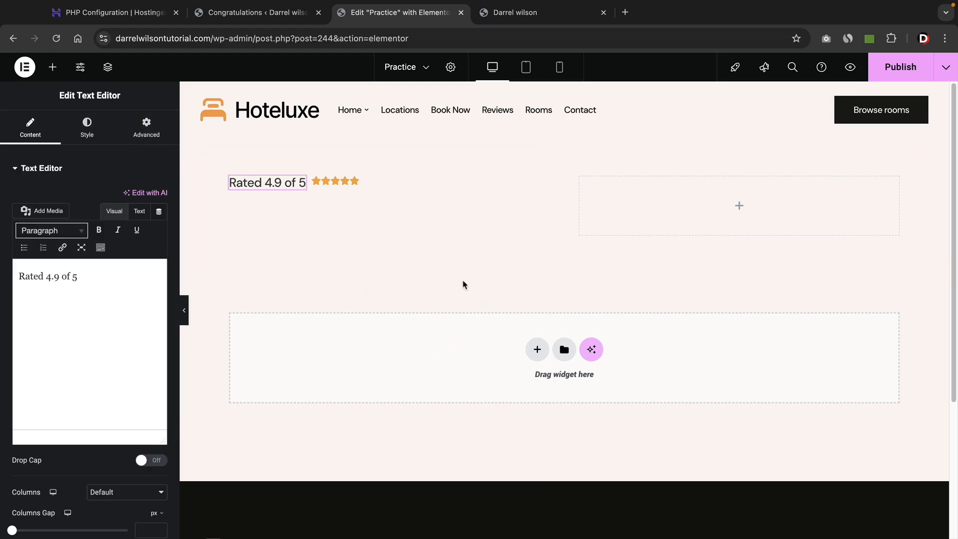
Add a single Flexbox container with a horizontal row direction below the rating section and open the widget library
left_click(537, 350)
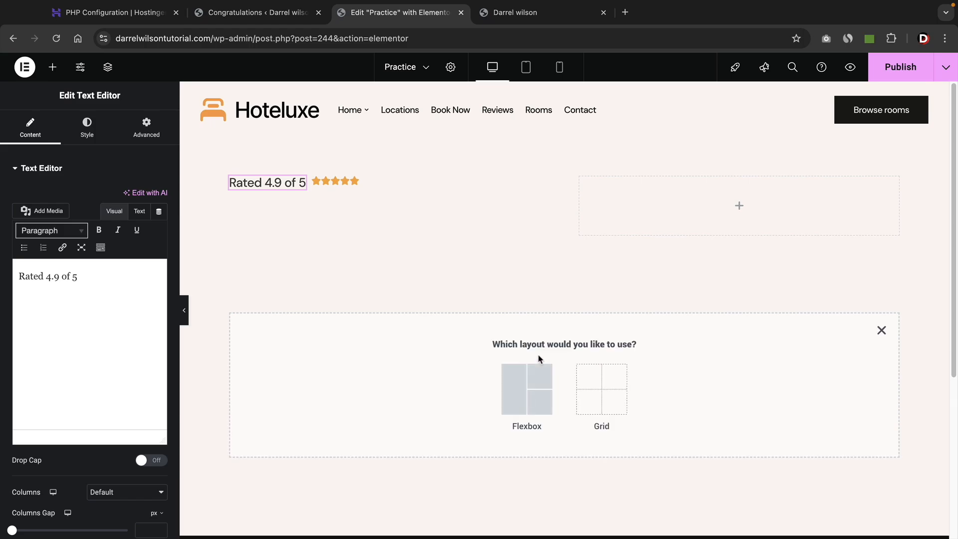
left_click(521, 387)
scroll(499, 382, "down", 1)
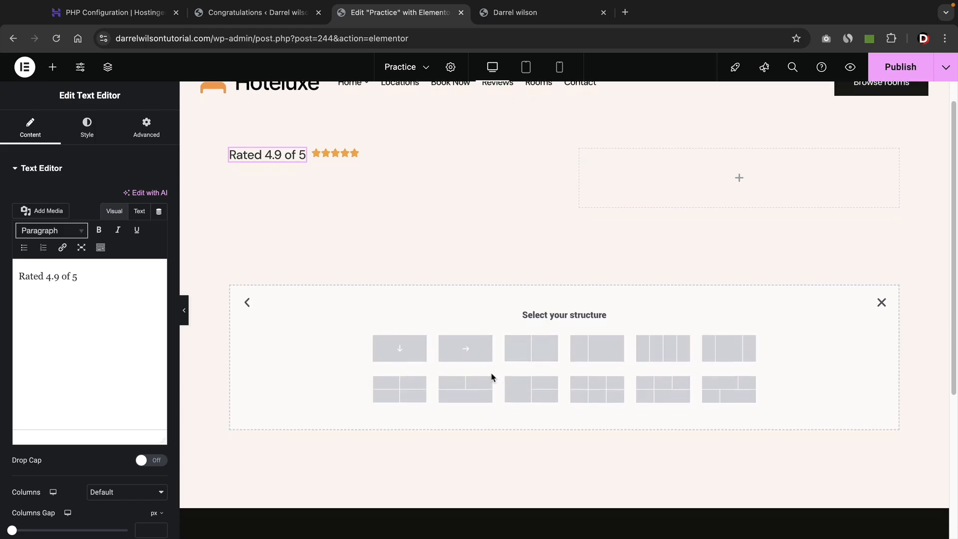
left_click(466, 341)
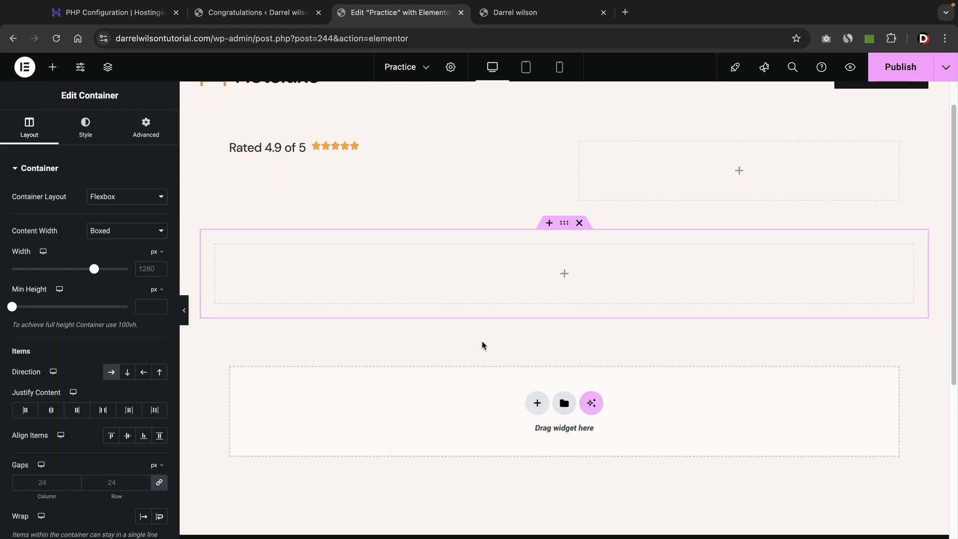
left_click(52, 67)
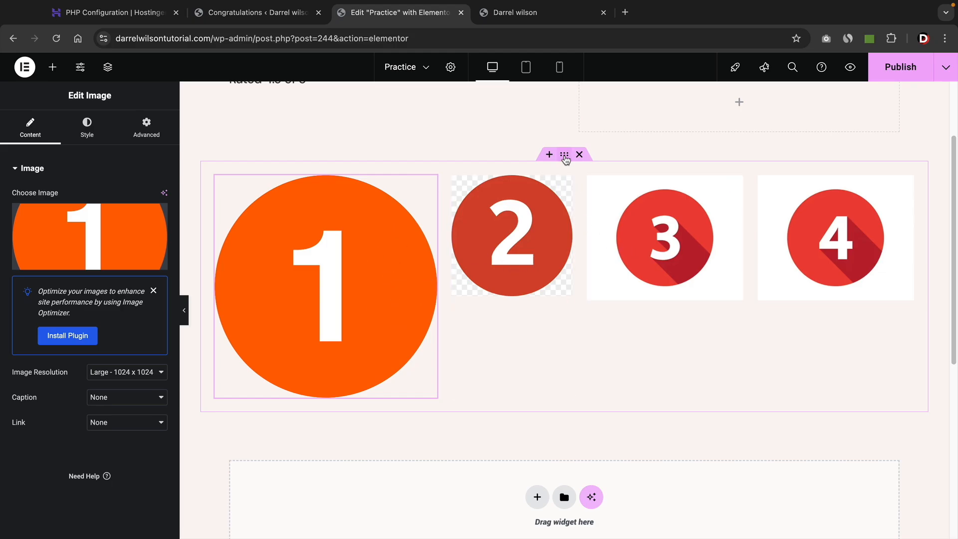
Try the Column - vertical direction on the container holding the four numbered images and review their stacking order
left_click(564, 156)
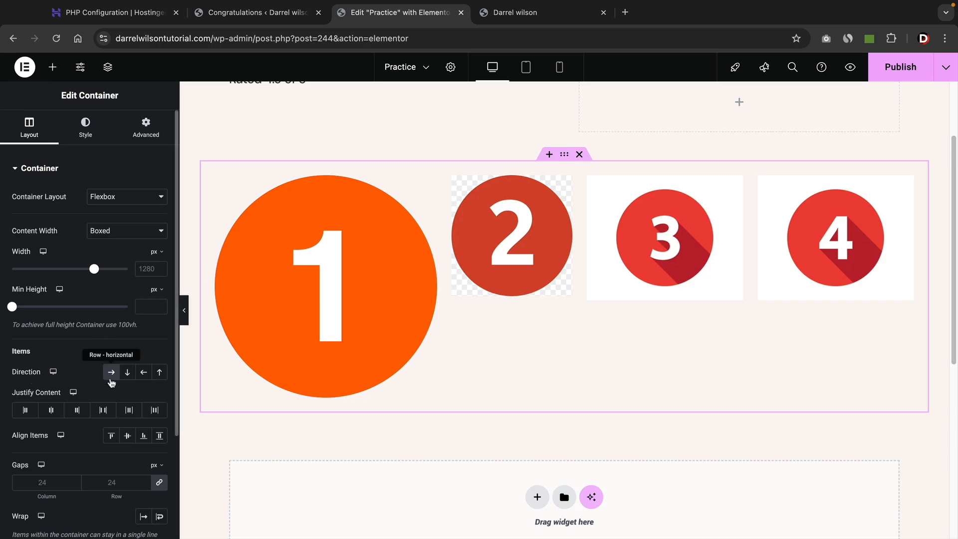
left_click(126, 373)
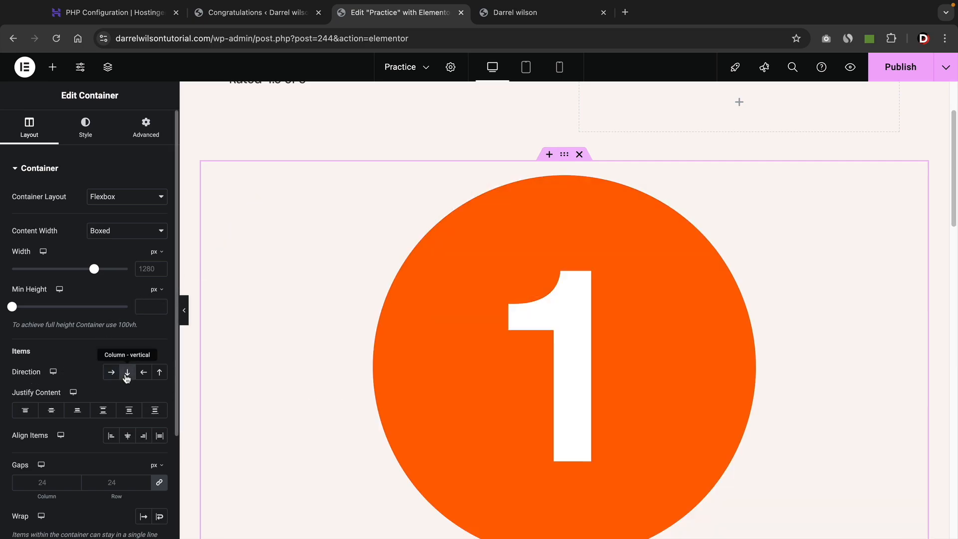
scroll(313, 375, "down", 6)
scroll(312, 376, "down", 9)
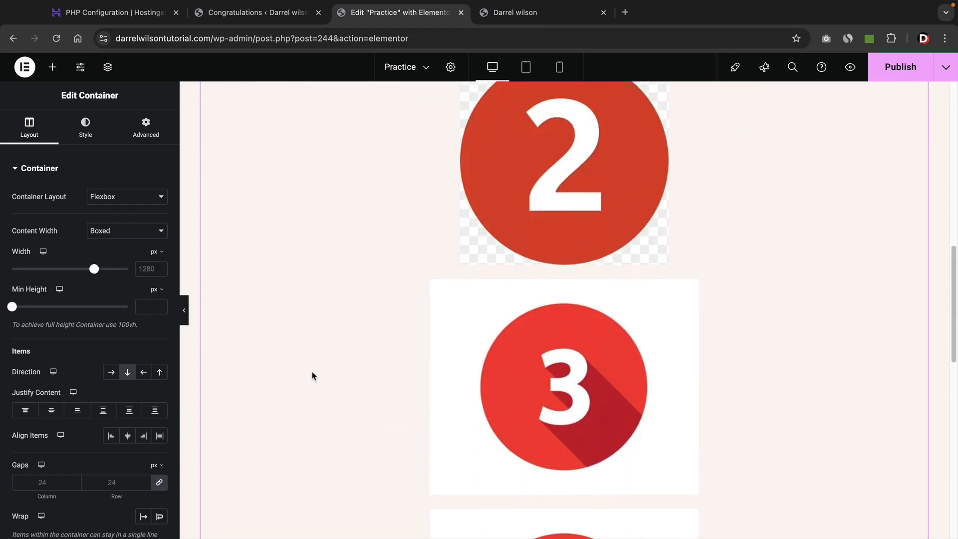
scroll(313, 377, "up", 4)
scroll(313, 376, "up", 6)
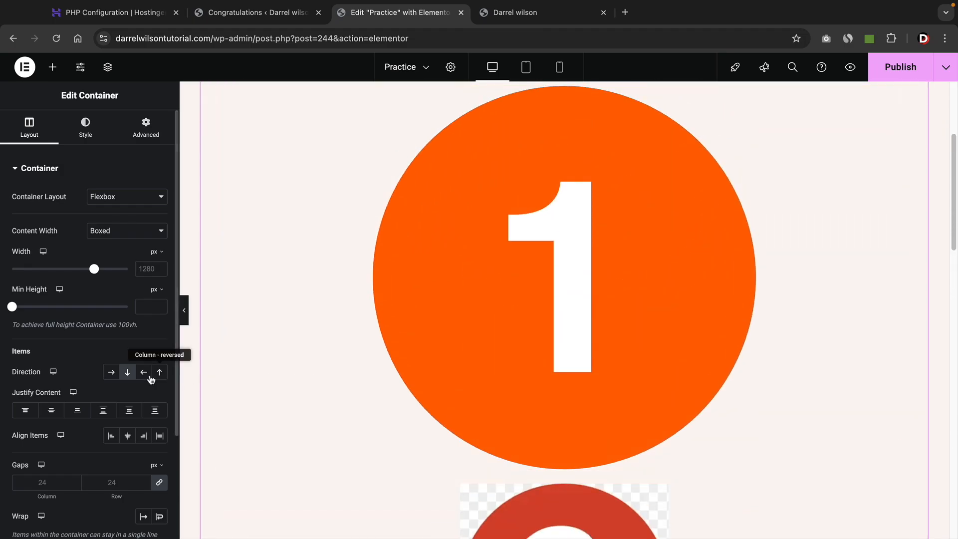
Try the Row - reversed and Column - reversed directions on the numbered images' container, and set it back to Row - horizontal
left_click(144, 372)
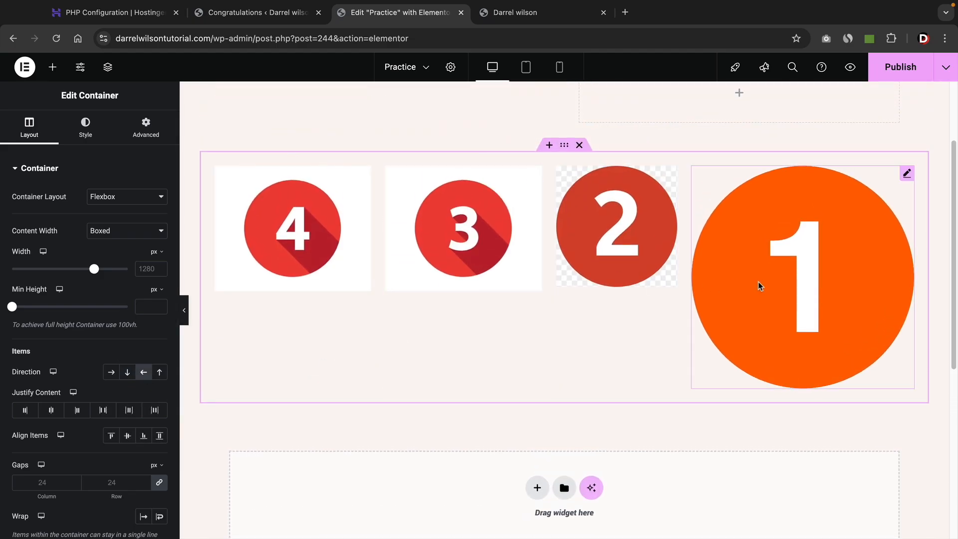
left_click(117, 375)
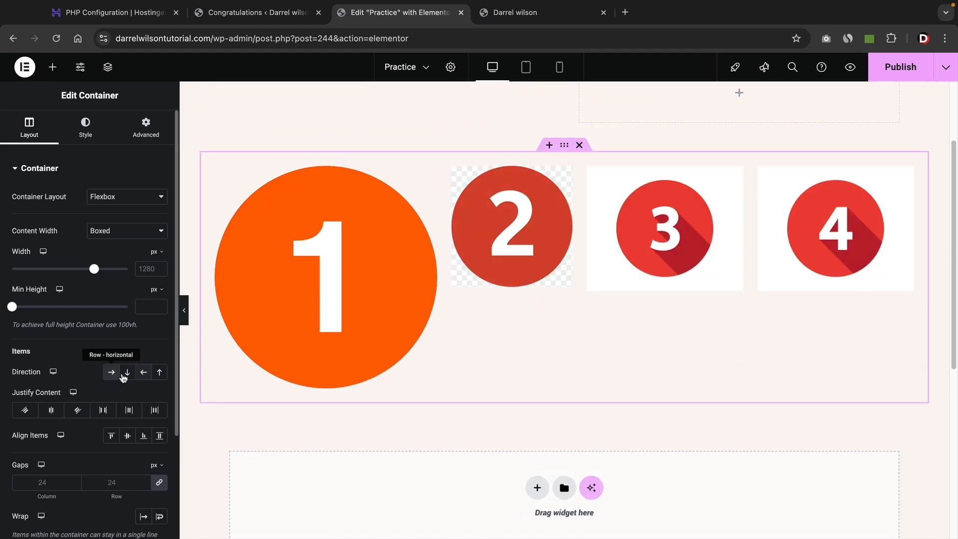
left_click(144, 374)
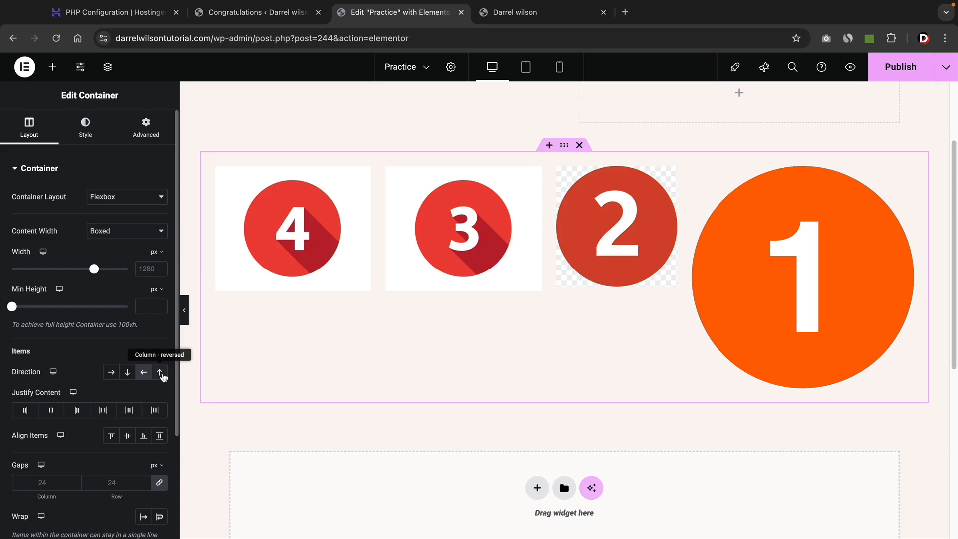
left_click(160, 372)
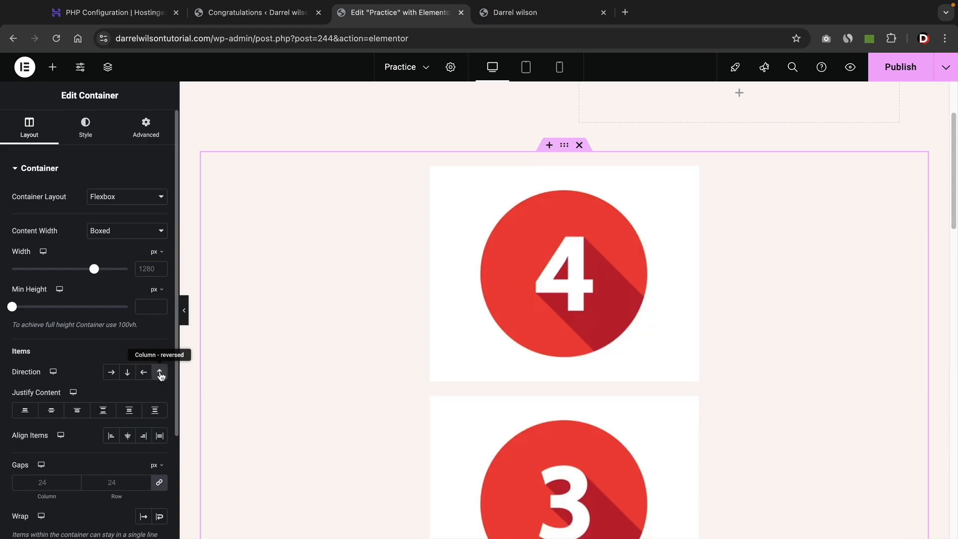
left_click(113, 373)
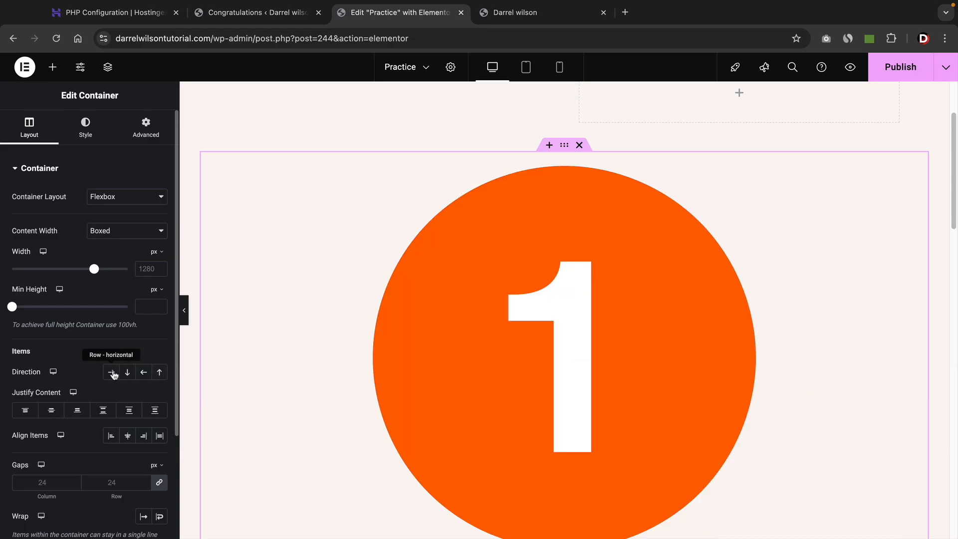
left_click(112, 375)
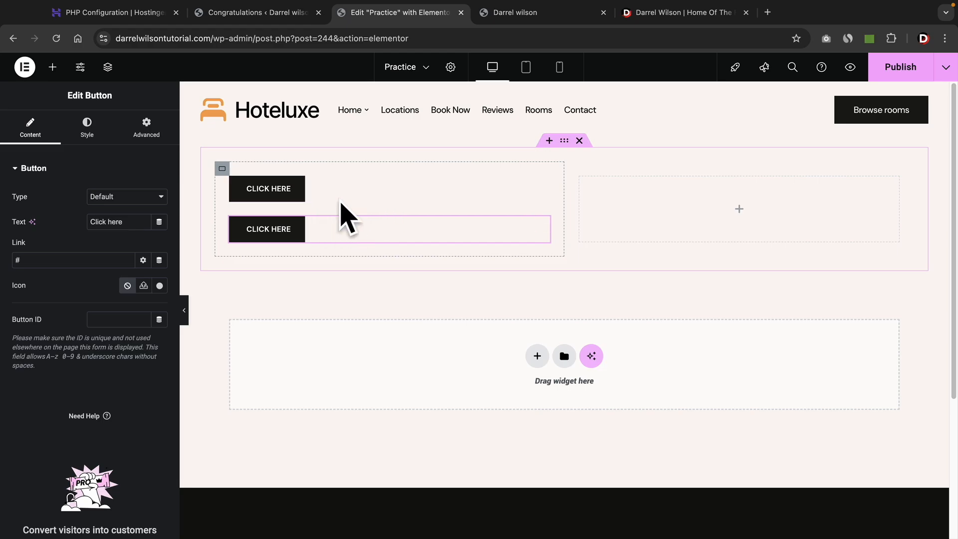
Examine the two side-by-side hero buttons on the darrelwilson.com homepage, and return to the practice page
left_click(668, 15)
scroll(316, 326, "down", 2)
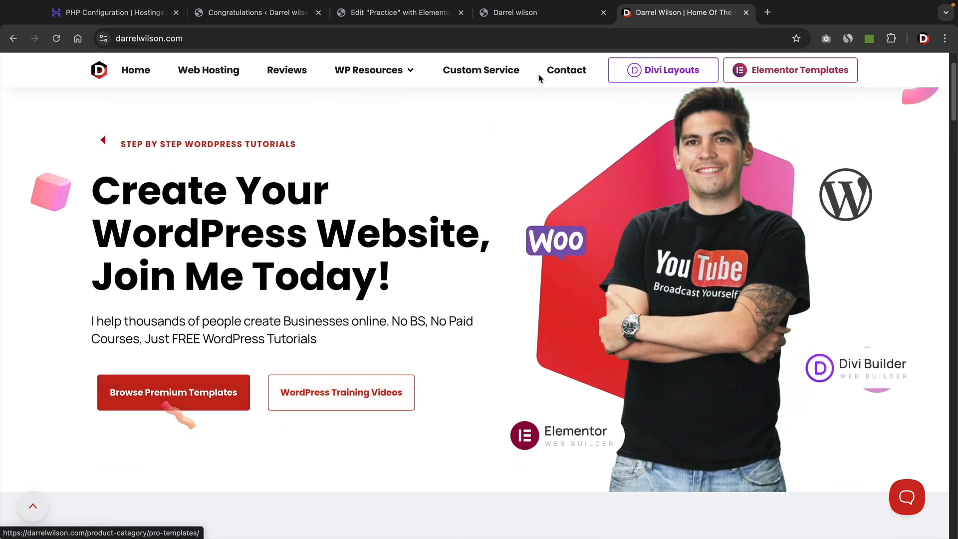
left_click(418, 15)
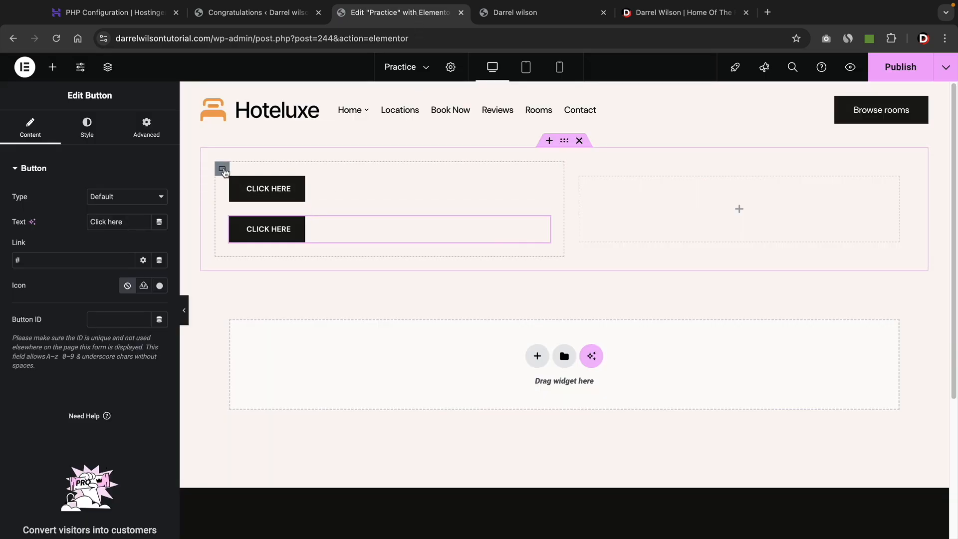
Set the second button's background color to bright red
left_click(94, 136)
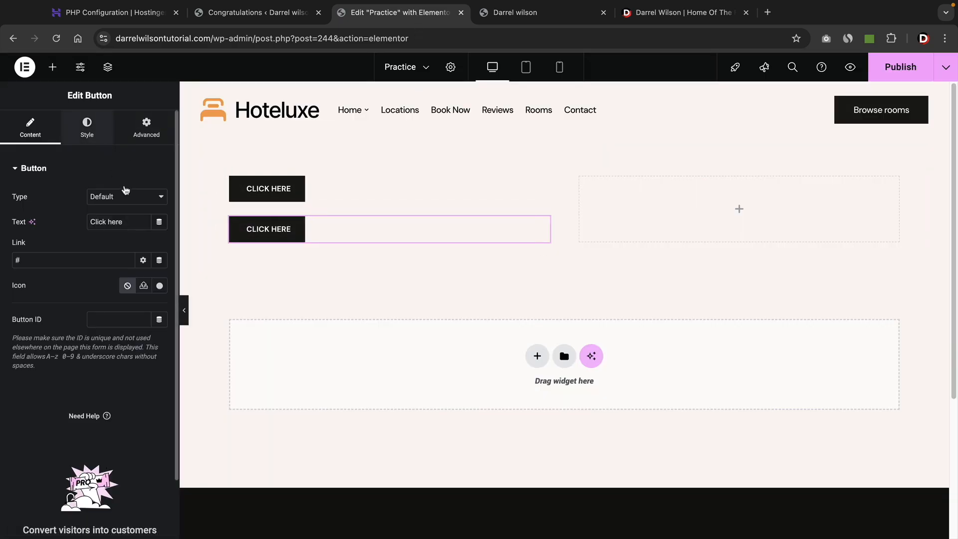
left_click(159, 349)
left_click_drag(181, 424, 236, 398)
left_click(251, 382)
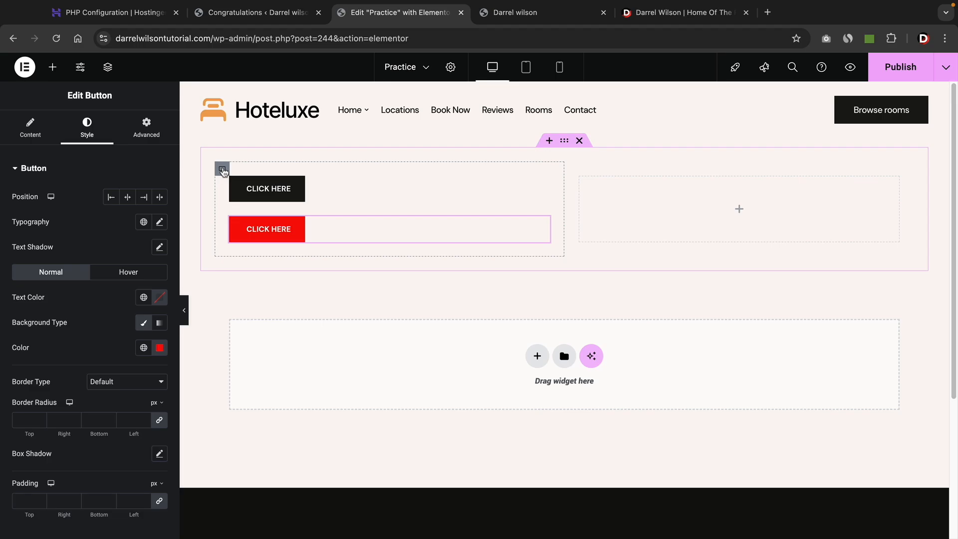
Set the button column's direction to Row - horizontal and try its justification at Center, End, Space Between, Space Around and Space Evenly
left_click(223, 171)
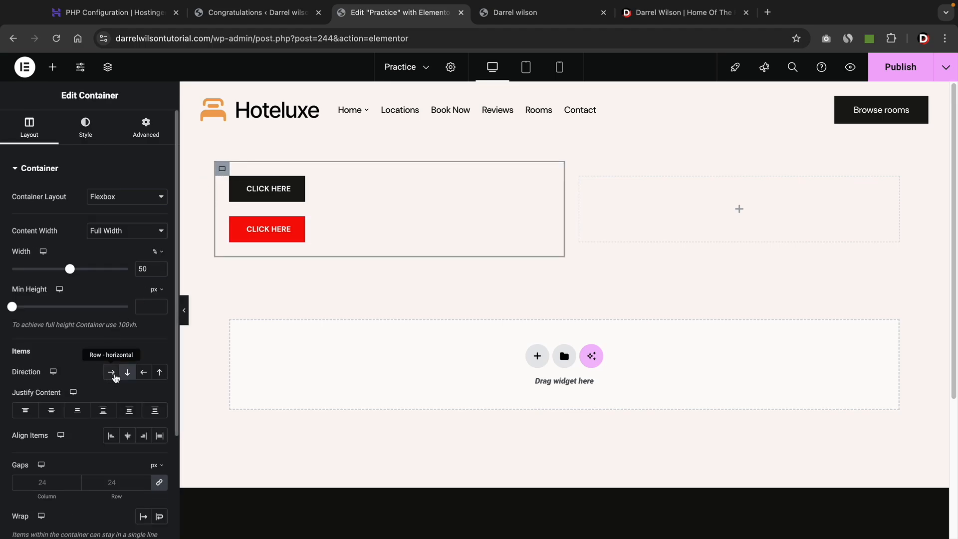
left_click(112, 372)
left_click(51, 410)
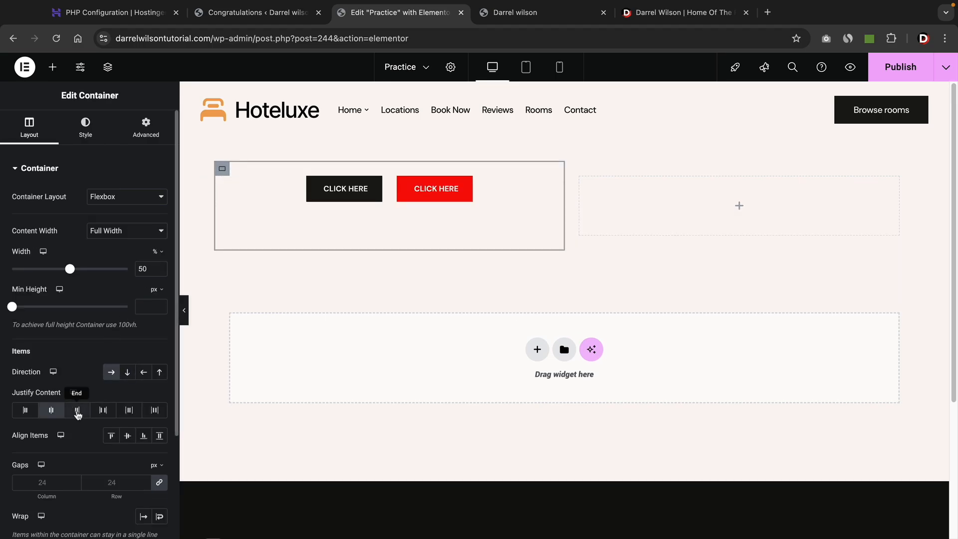
left_click(77, 410)
left_click(103, 410)
left_click(129, 410)
left_click(155, 410)
left_click(128, 410)
Justify the two buttons to Center, try their item alignment at Center, and set it to Start
left_click(127, 435)
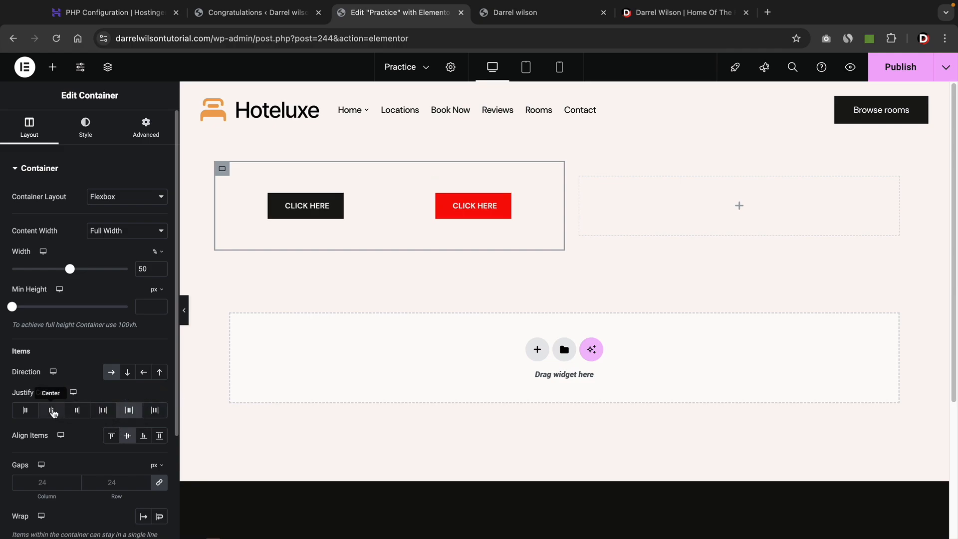
left_click(52, 410)
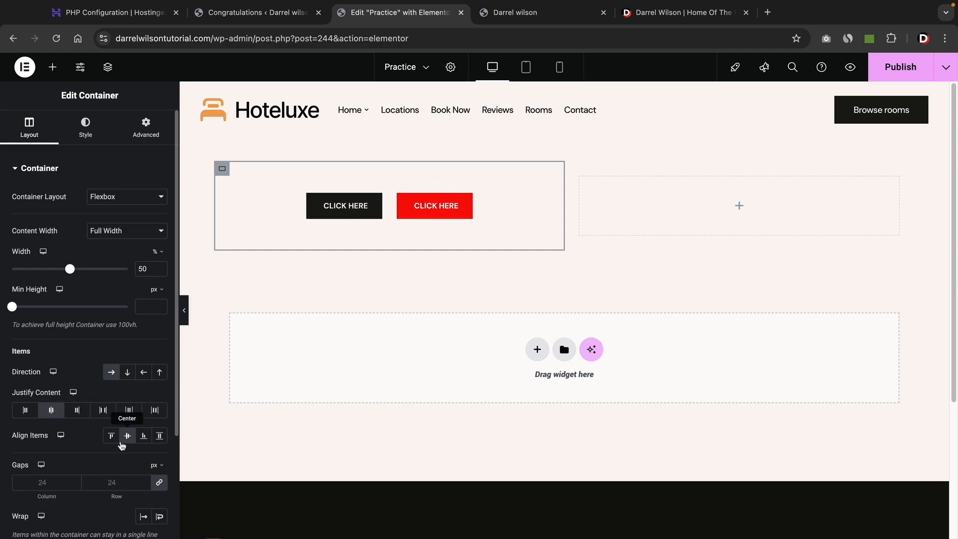
left_click(112, 435)
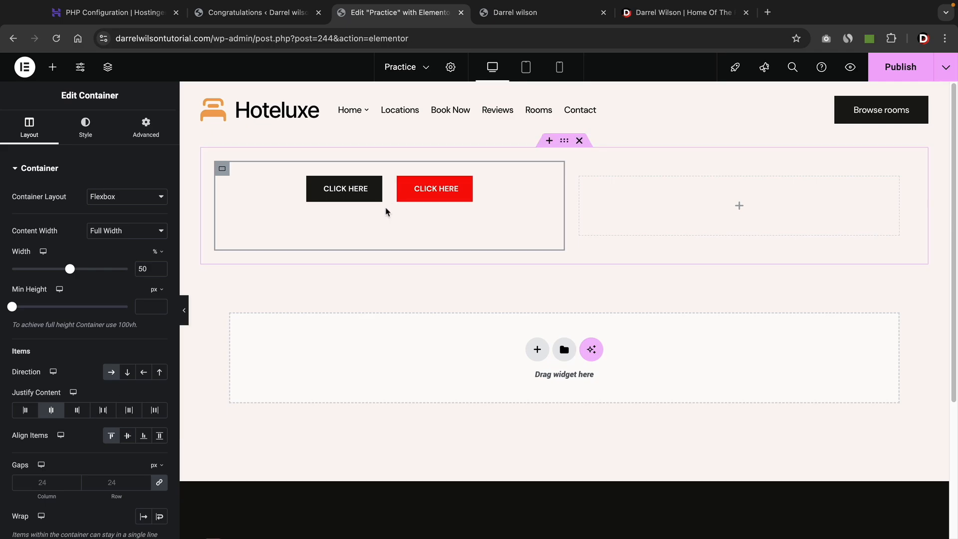
Compare the practice page's button row with the hero buttons on darrelwilson.com
left_click(664, 13)
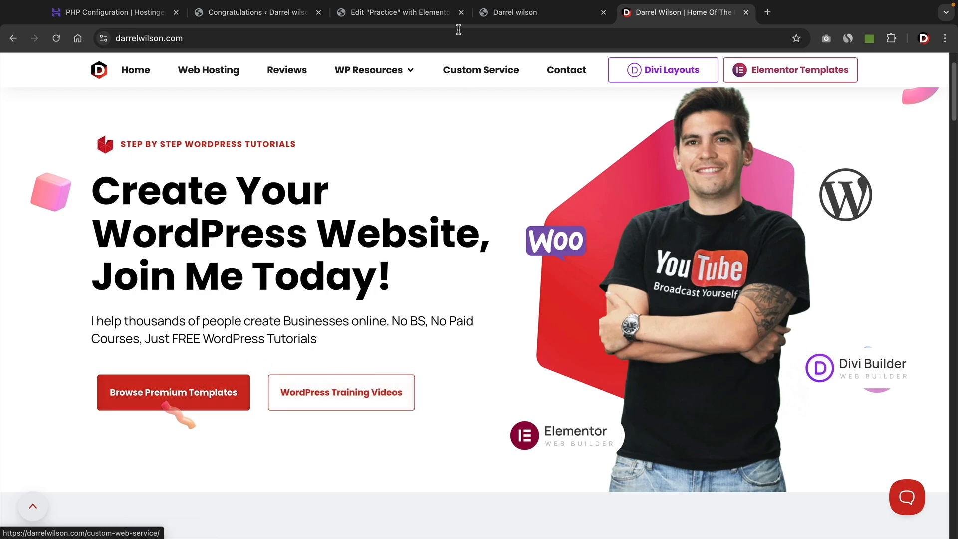
left_click(409, 13)
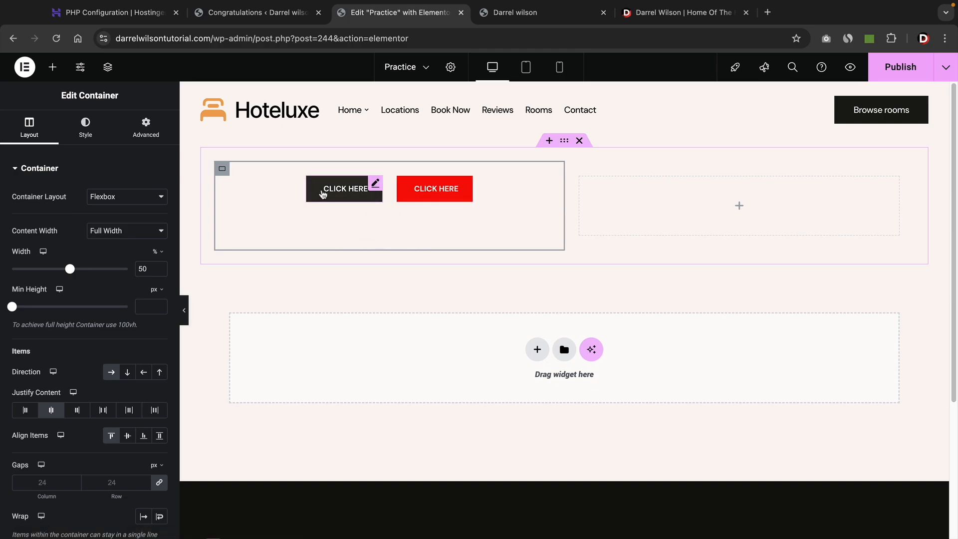
Leave the Practice page editor without saving its changes and open Homepage 1 in Elementor with its structure tree shown
left_click(24, 67)
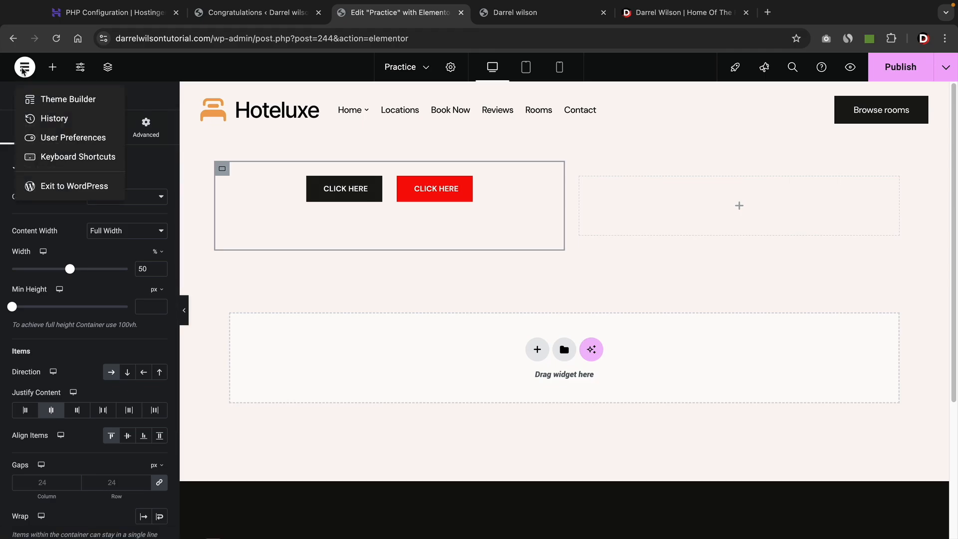
left_click(64, 186)
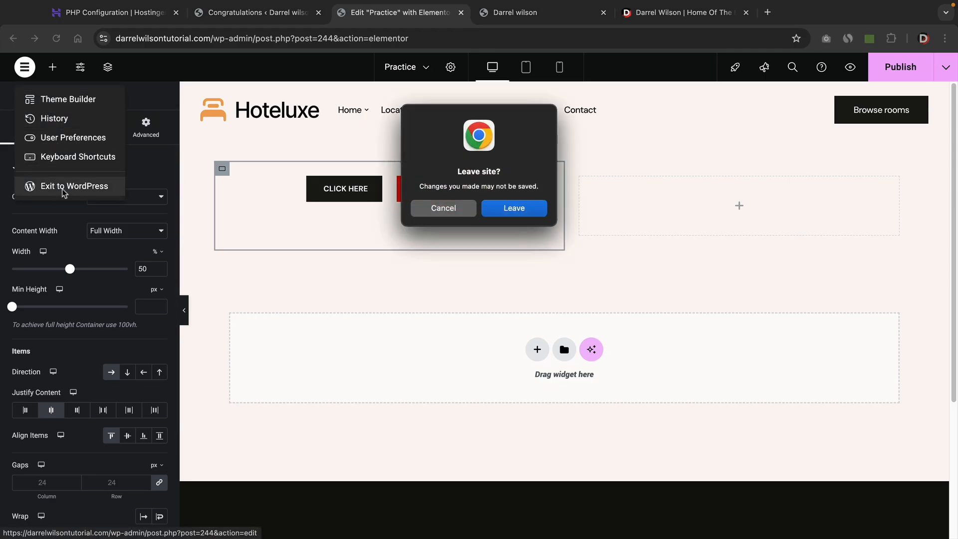
left_click(515, 208)
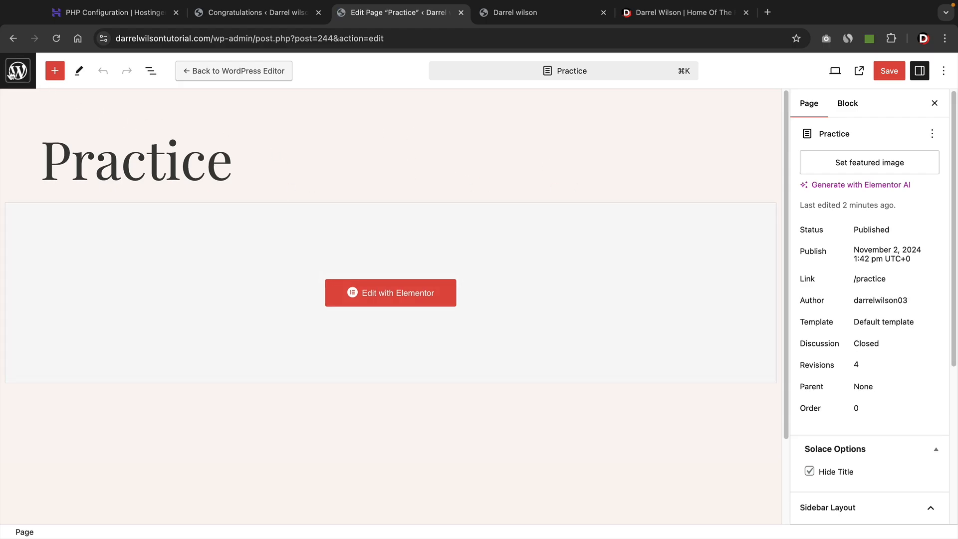
left_click(18, 71)
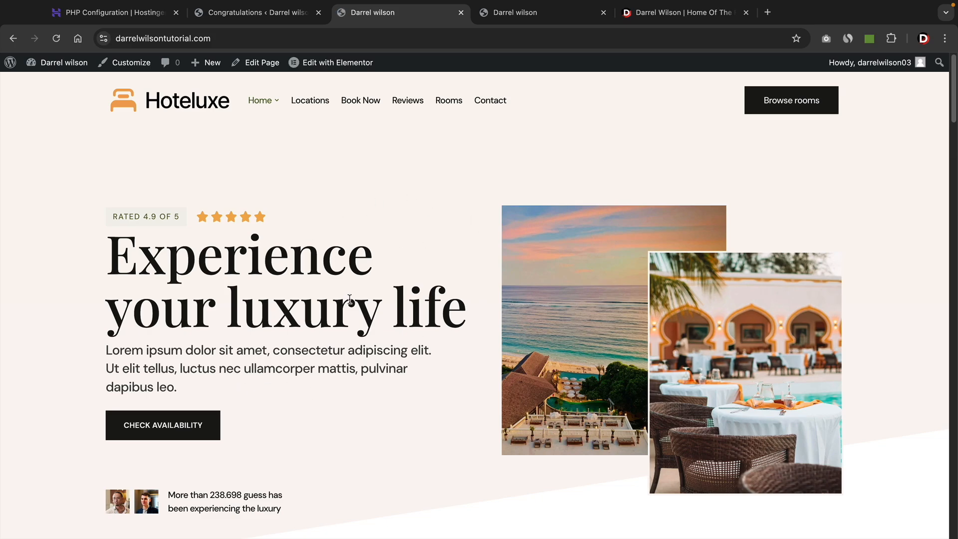
mouse_move(329, 64)
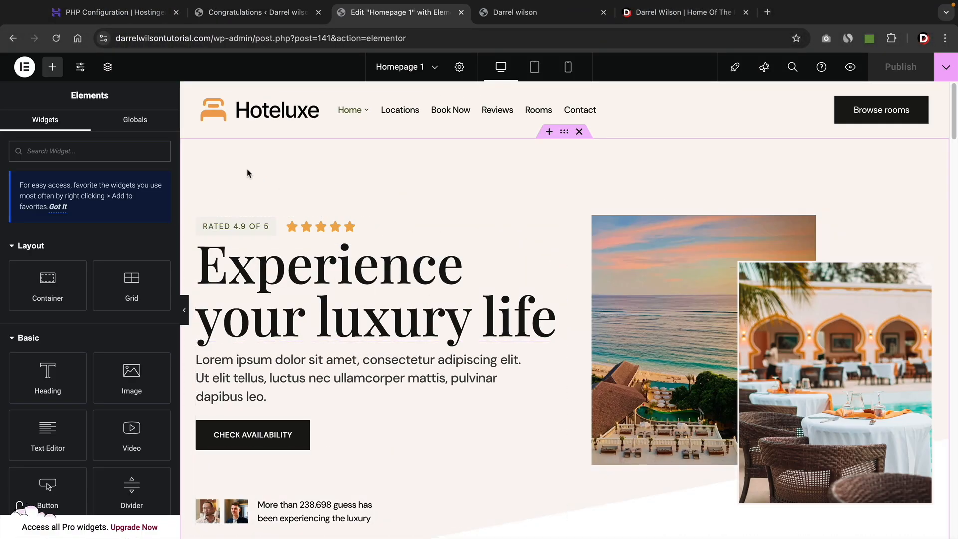
left_click(109, 73)
left_click_drag(859, 129, 854, 105)
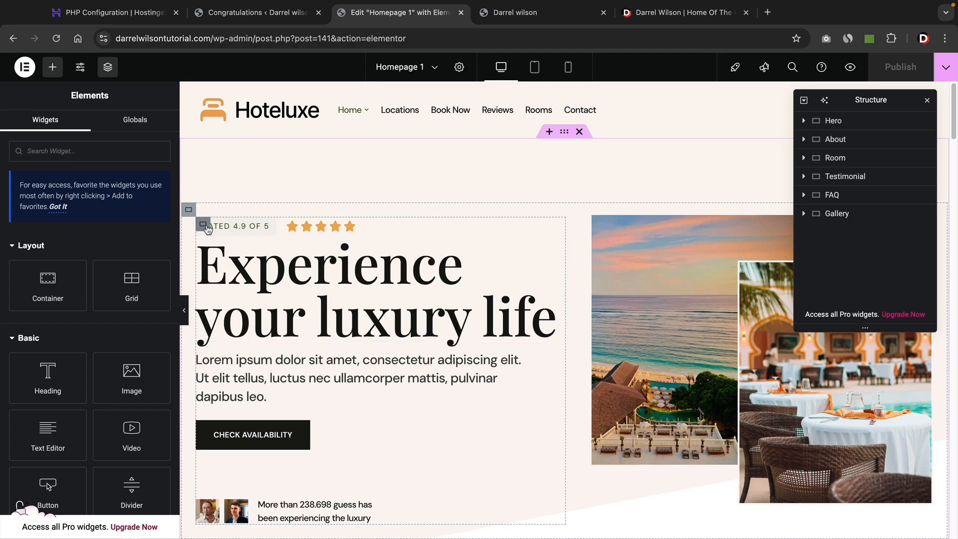
Try the Column - vertical direction on the inner container of the Hero section
left_click(189, 211)
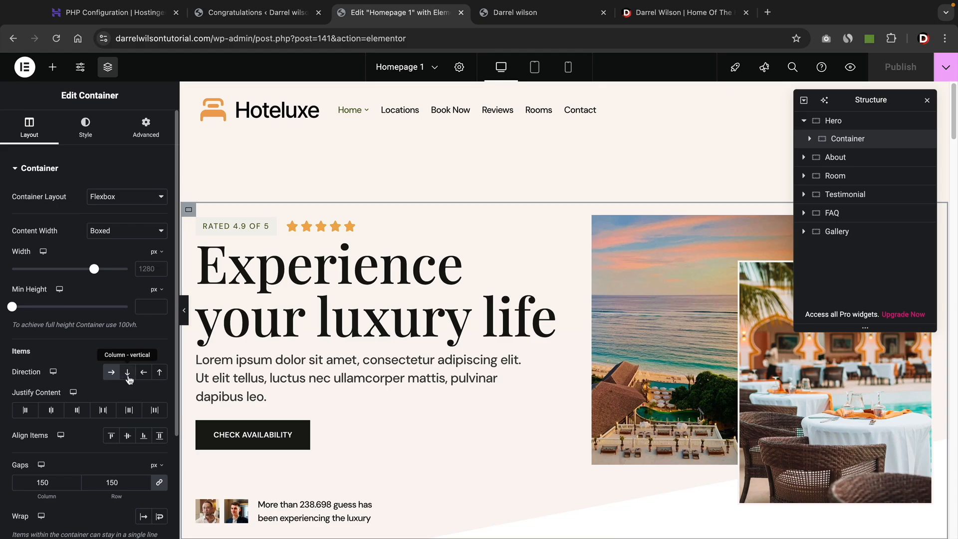
left_click(128, 377)
scroll(337, 399, "down", 3)
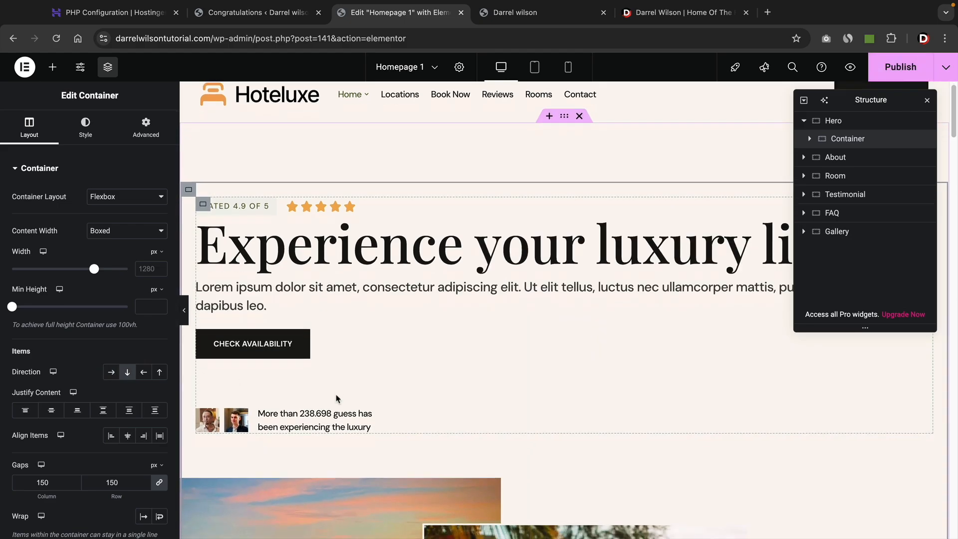
scroll(337, 399, "down", 4)
scroll(337, 399, "up", 5)
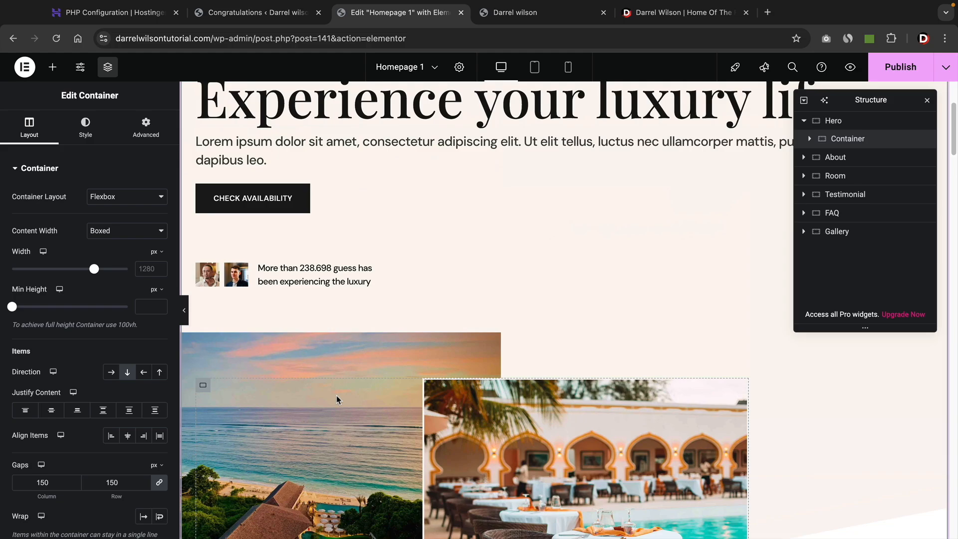
scroll(336, 399, "up", 2)
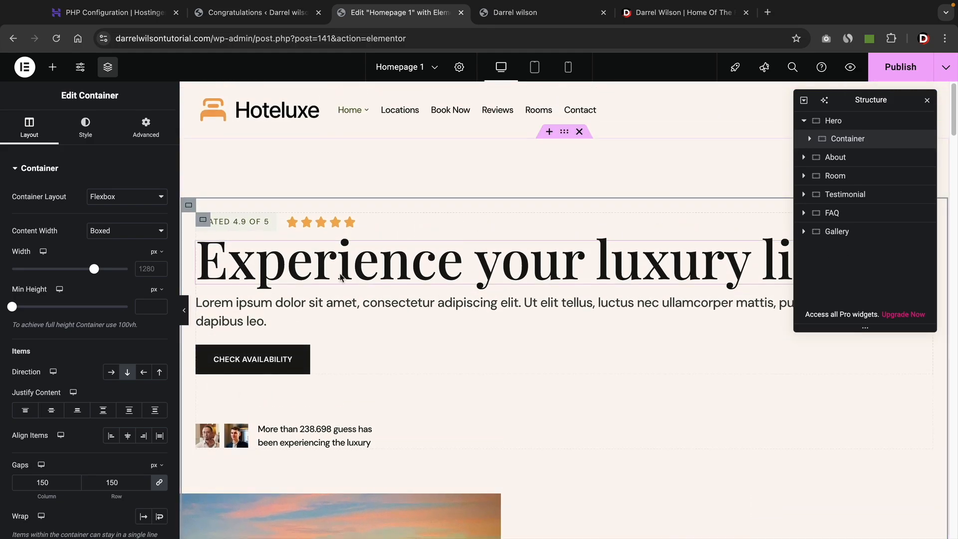
Try a reversed row direction on the Hero's inner container, and set it back to Row - horizontal
left_click(143, 372)
left_click_drag(841, 101, 19, 201)
scroll(560, 267, "down", 2)
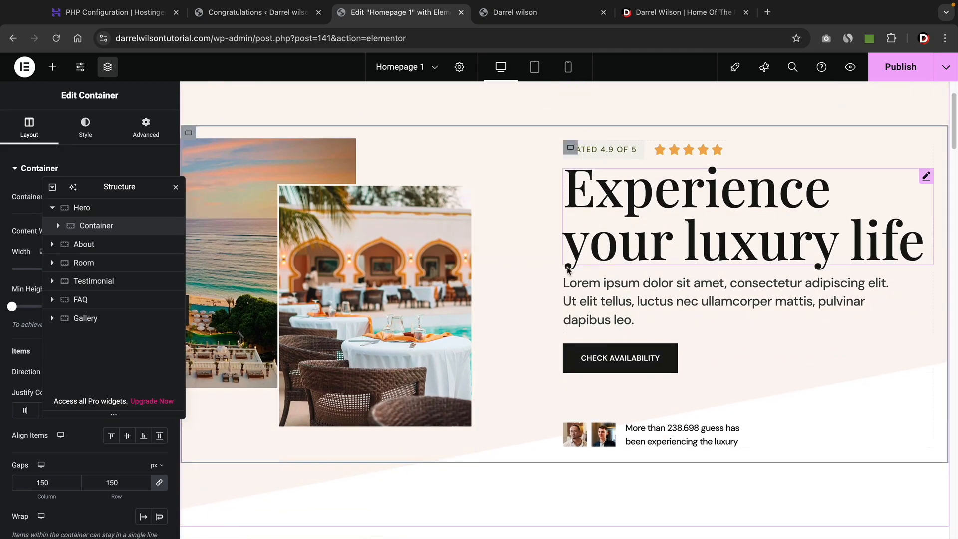
scroll(561, 267, "up", 1)
left_click_drag(120, 186, 864, 210)
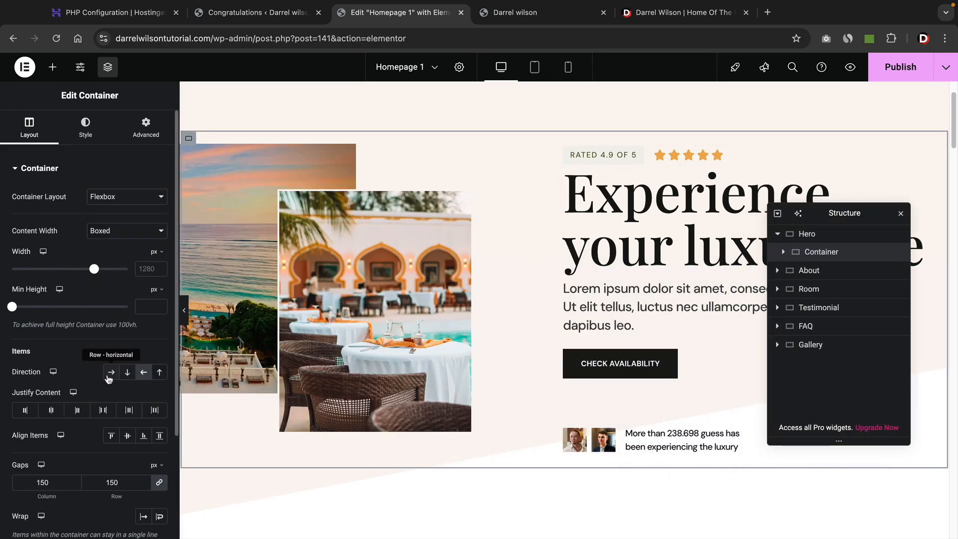
left_click(112, 372)
Examine the homepage's About, Room and Testimonial sections and match them to their entries in the structure tree
scroll(355, 317, "up", 2)
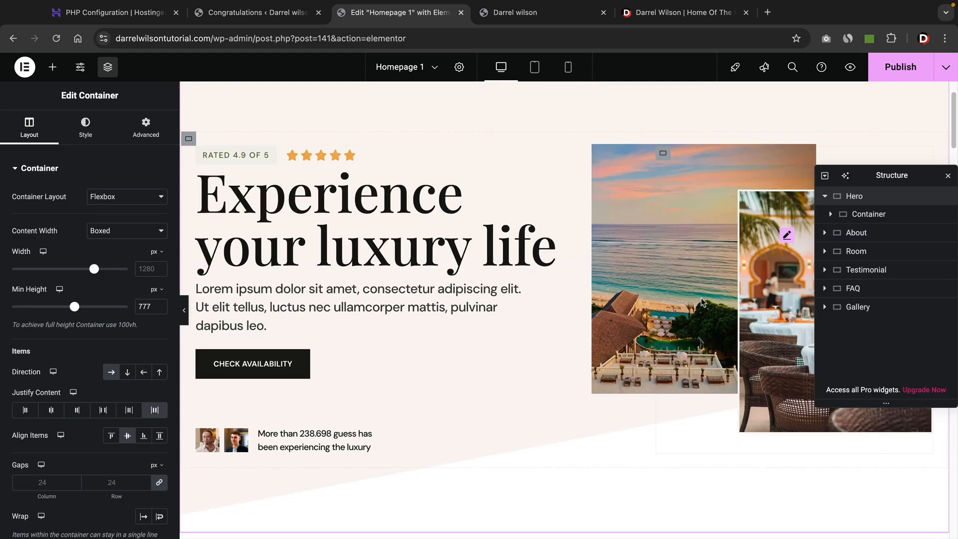
scroll(649, 369, "down", 7)
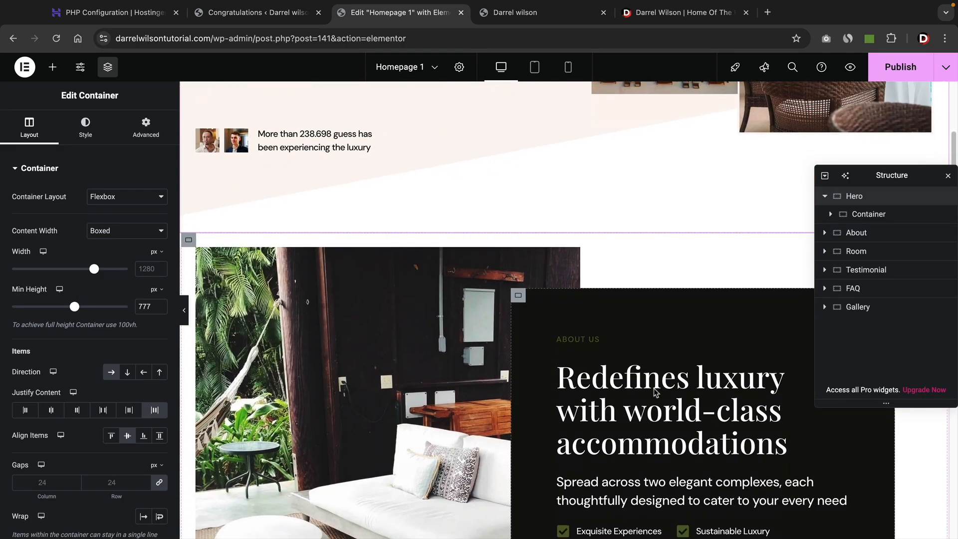
scroll(656, 391, "down", 2)
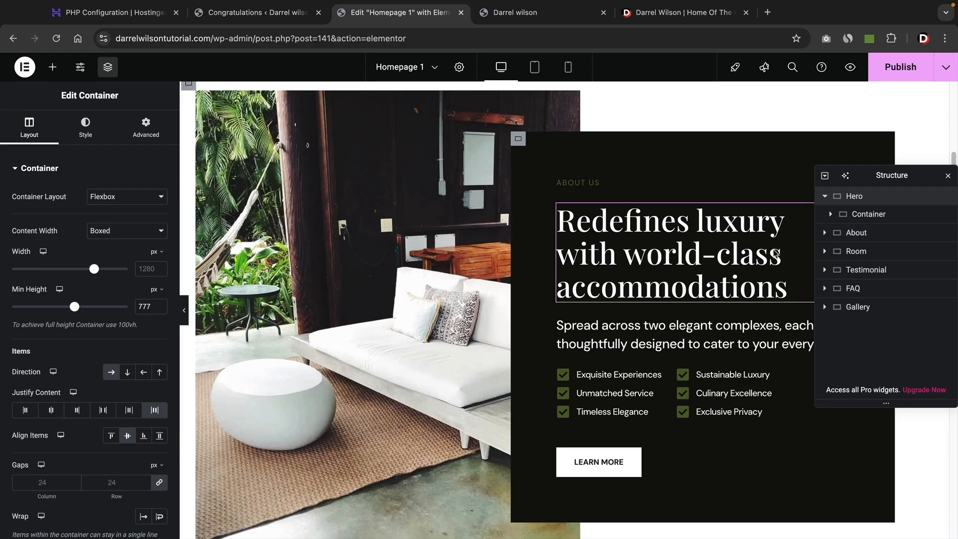
scroll(698, 349, "down", 9)
scroll(710, 370, "down", 3)
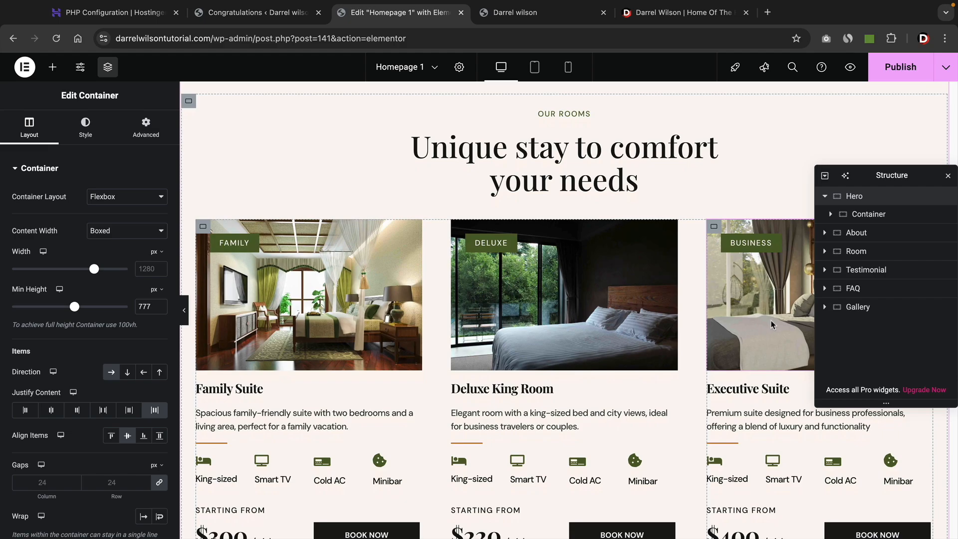
scroll(695, 342, "down", 2)
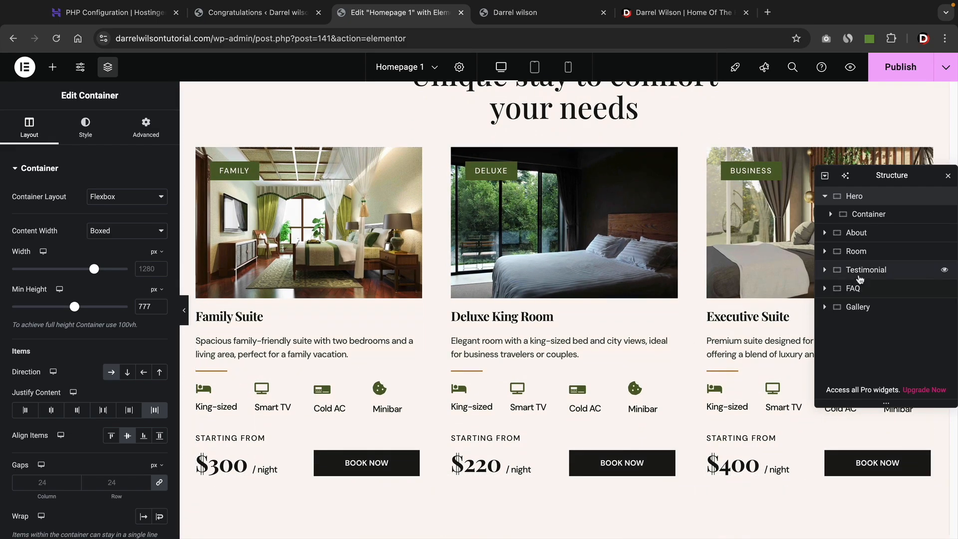
left_click(861, 275)
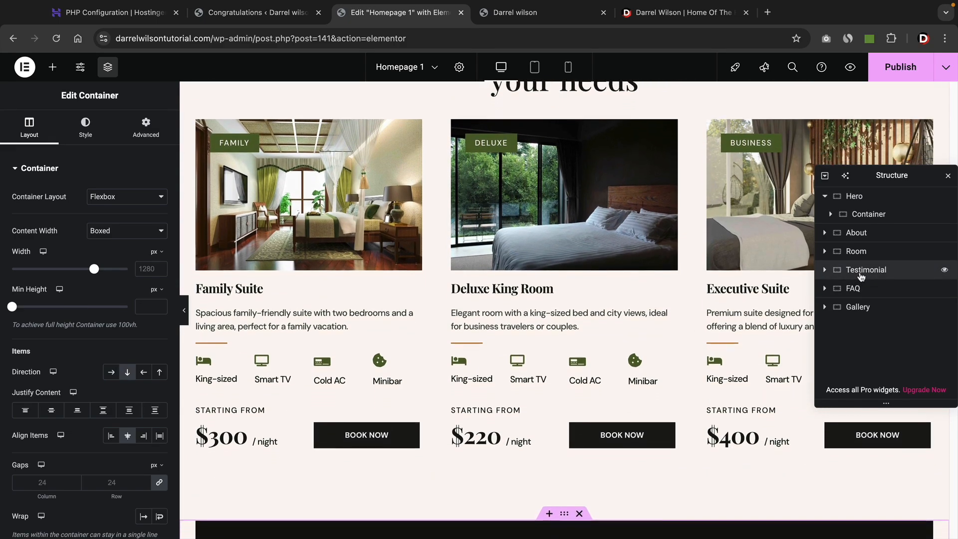
scroll(713, 346, "down", 3)
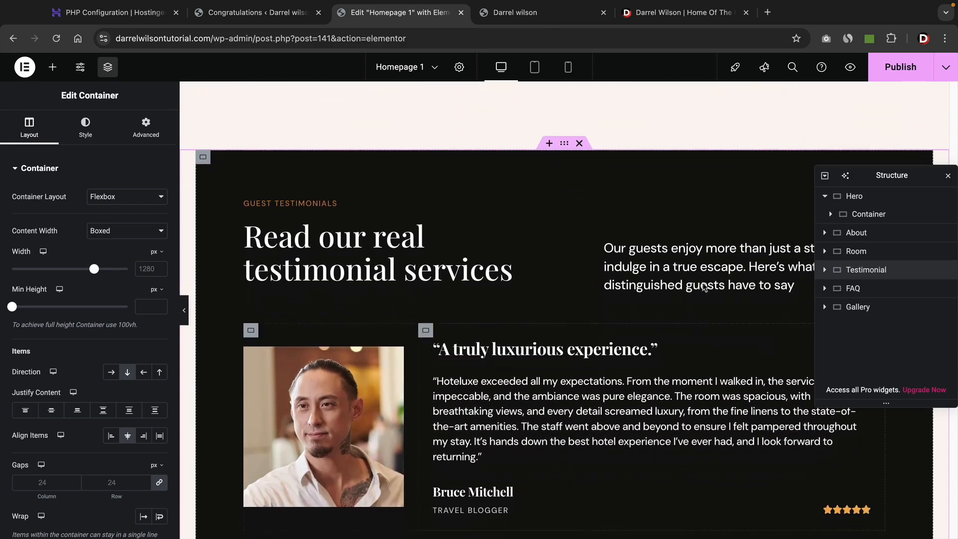
scroll(683, 424, "down", 2)
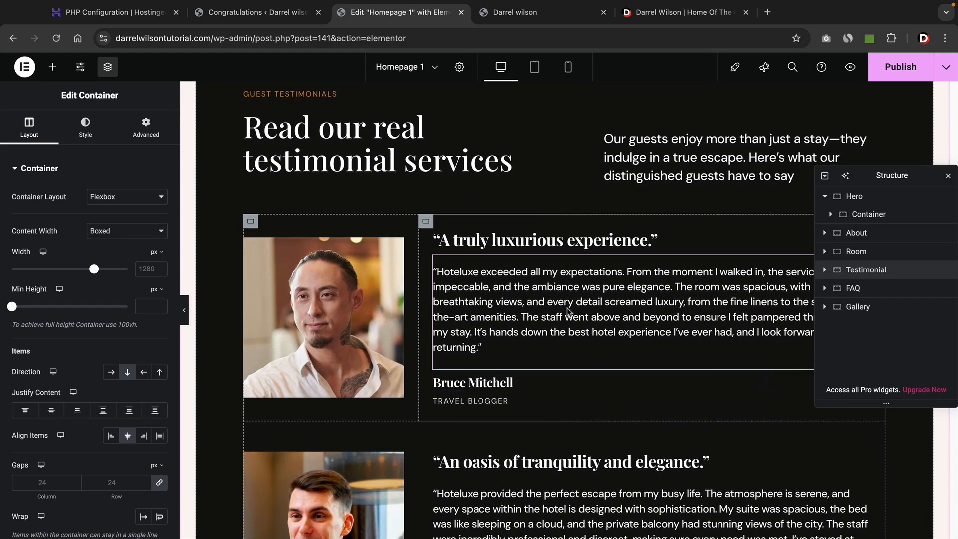
scroll(454, 267, "up", 2)
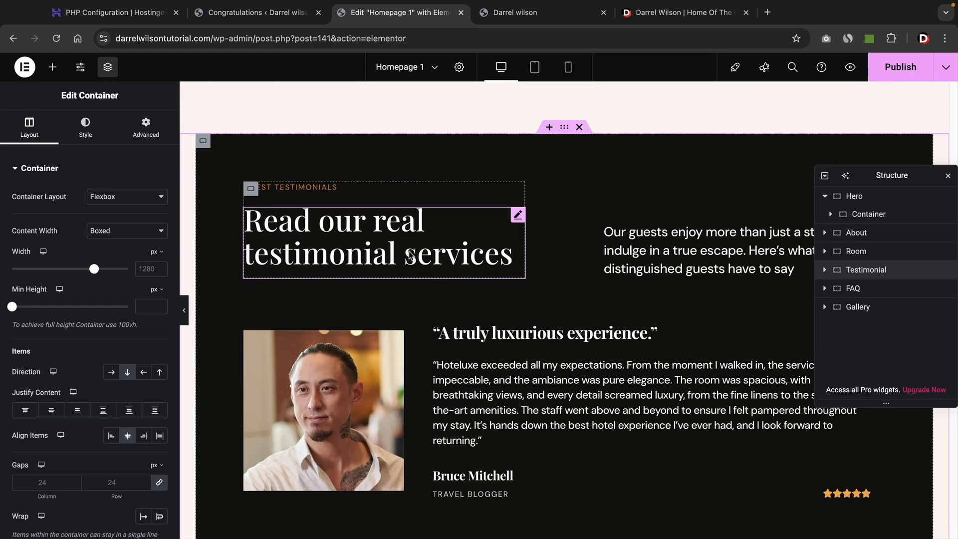
Locate the heading "Read our real testimonial services" in the structure tree, and collapse the Testimonial branch
left_click(432, 255)
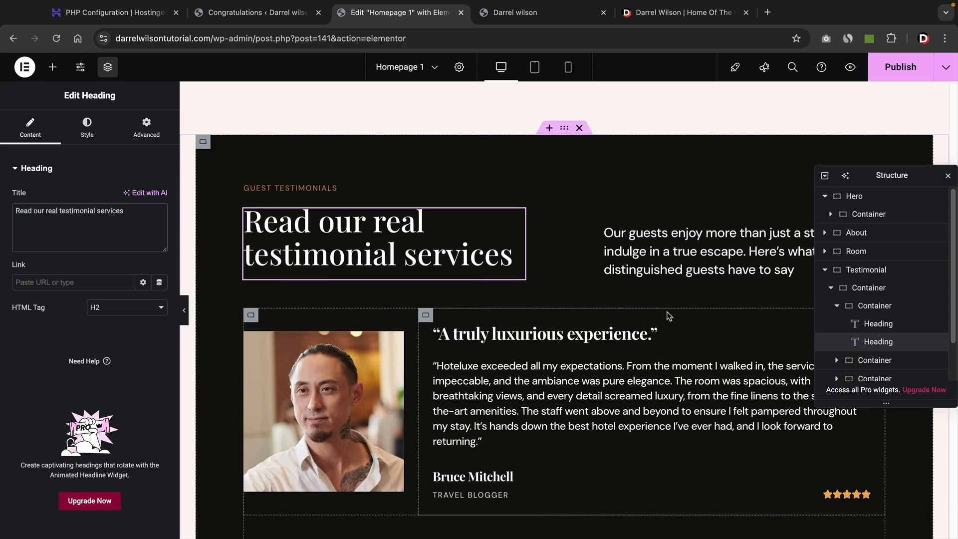
scroll(699, 307, "up", 4)
scroll(704, 306, "up", 15)
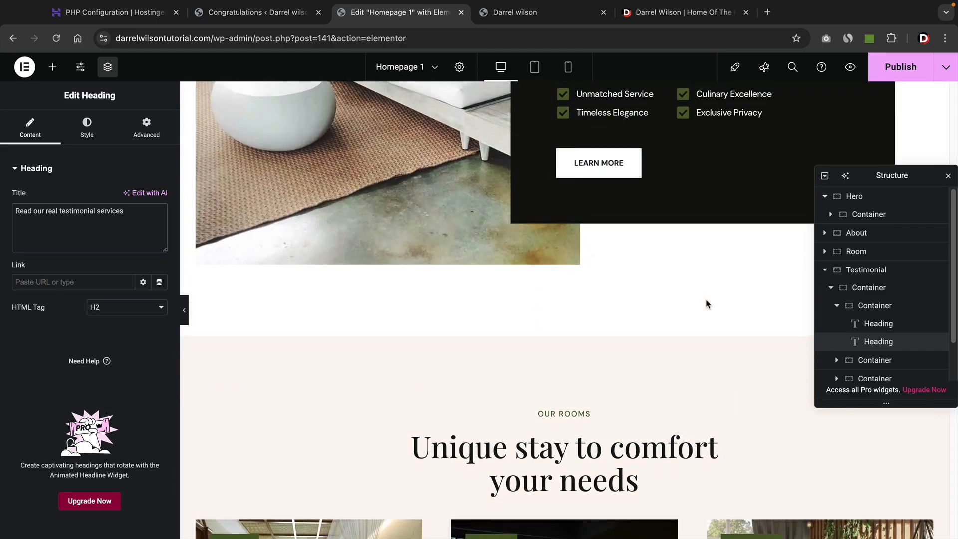
scroll(705, 303, "up", 5)
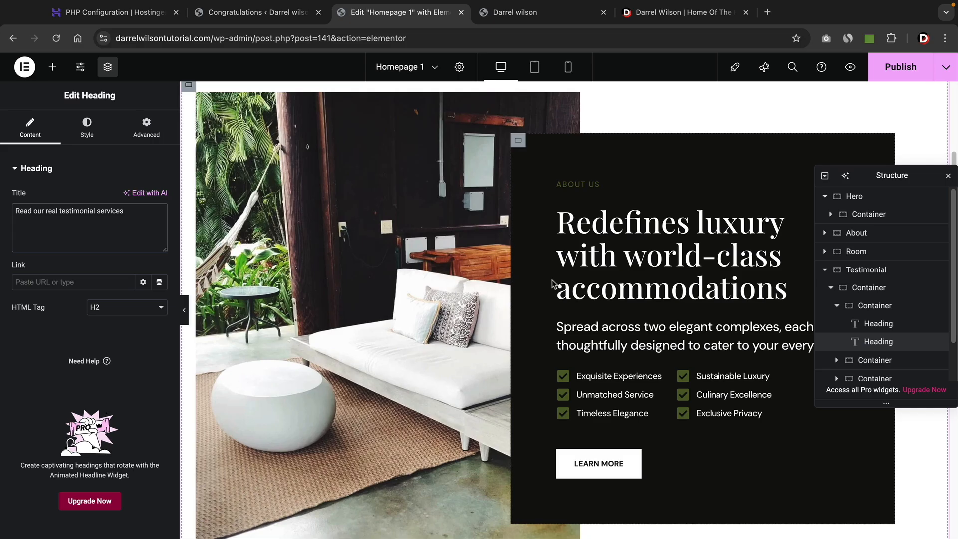
left_click(826, 274)
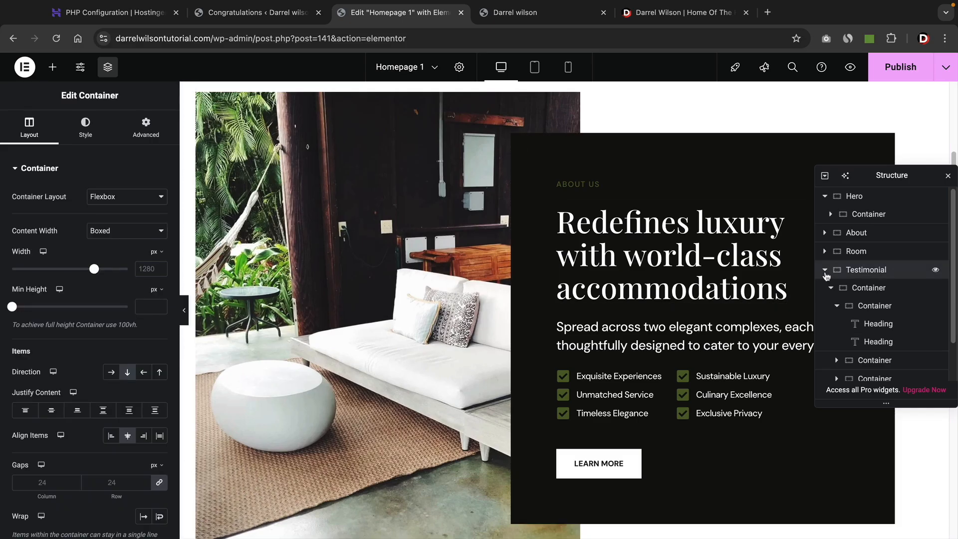
left_click(825, 271)
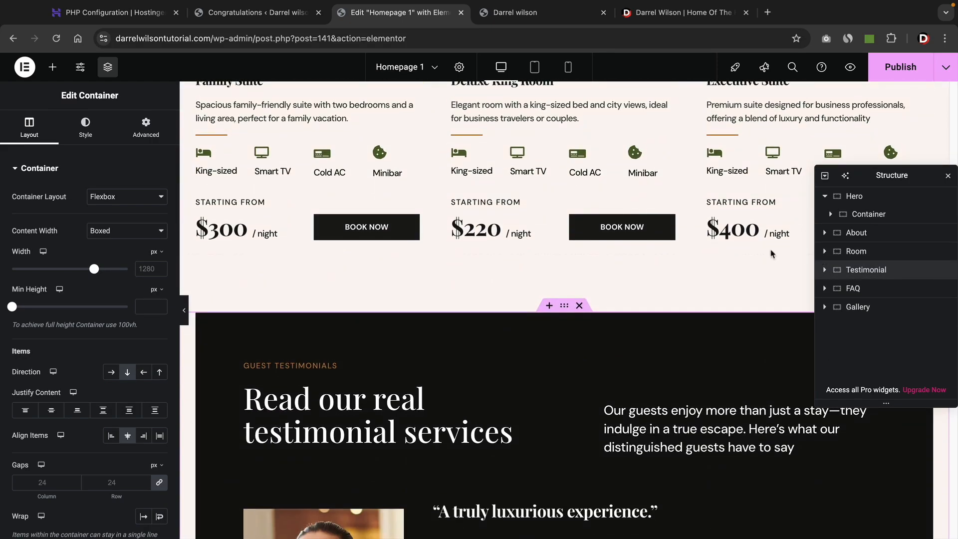
Move the Room section above the About section in the page structure
scroll(769, 260, "up", 15)
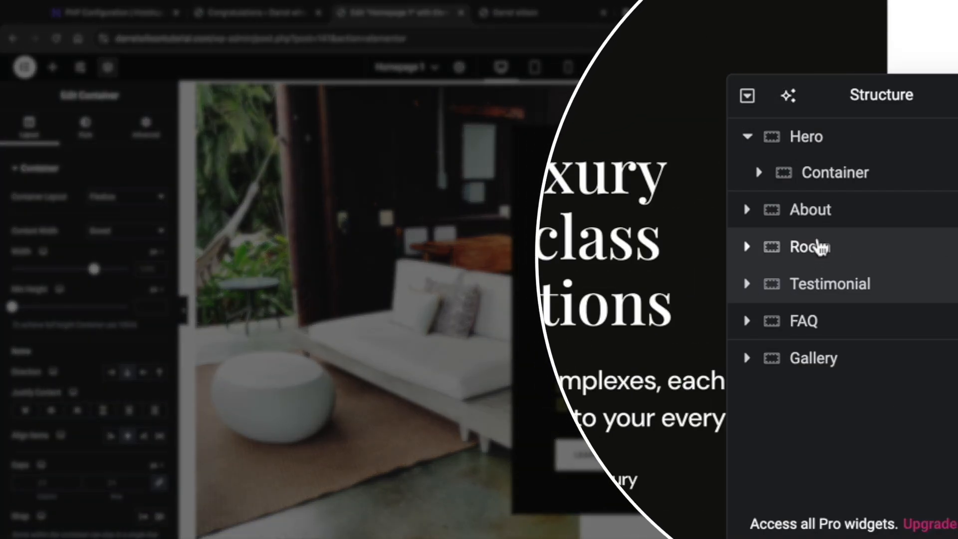
left_click_drag(821, 247, 820, 224)
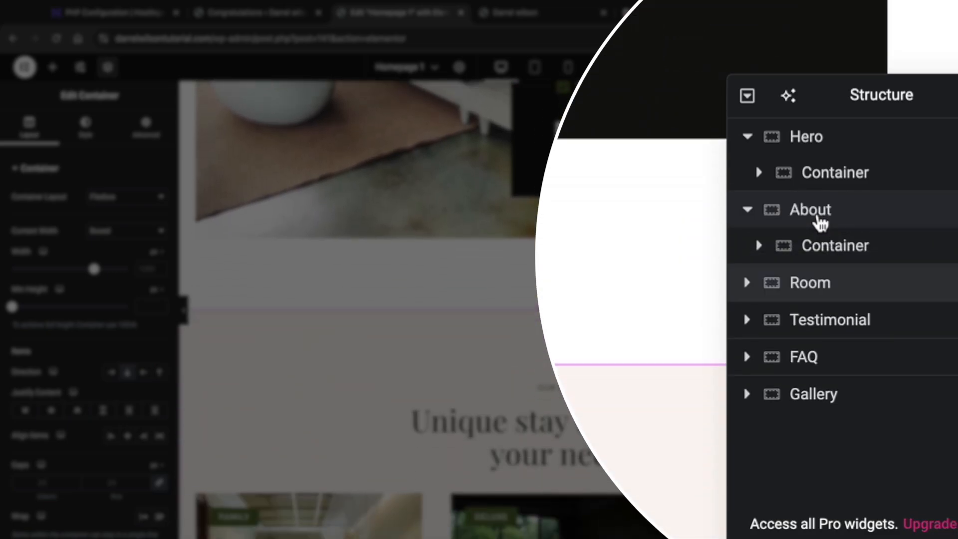
left_click_drag(818, 277, 862, 229)
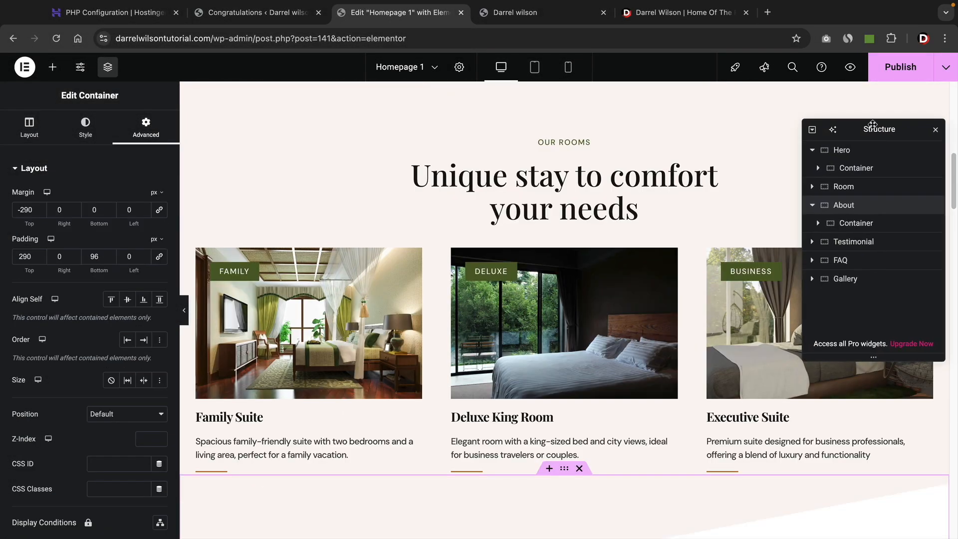
Set the About section's top margin to 0 px to remove its overlap with the Room section
left_click_drag(871, 125, 146, 146)
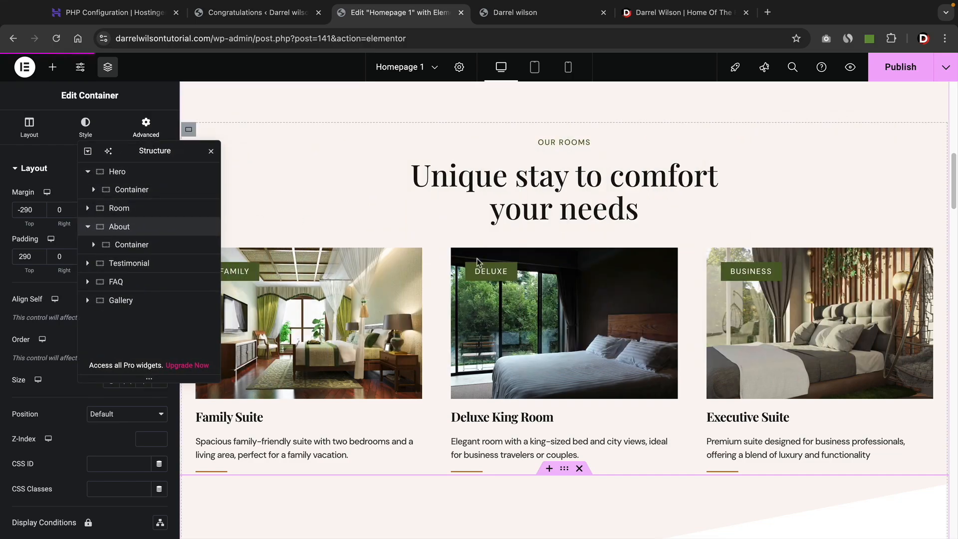
scroll(545, 312, "down", 5)
scroll(546, 312, "down", 2)
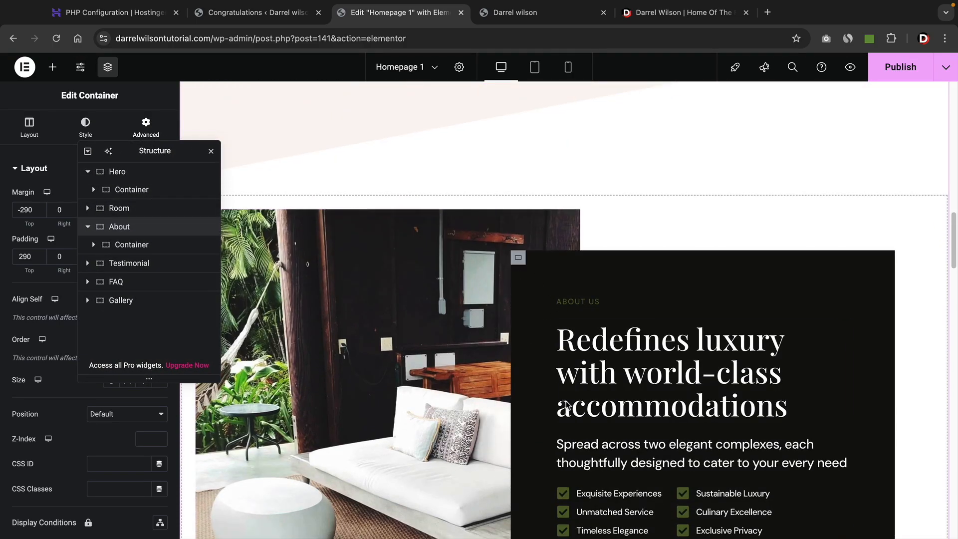
scroll(556, 347, "up", 3)
left_click_drag(150, 150, 832, 109)
scroll(645, 239, "up", 5)
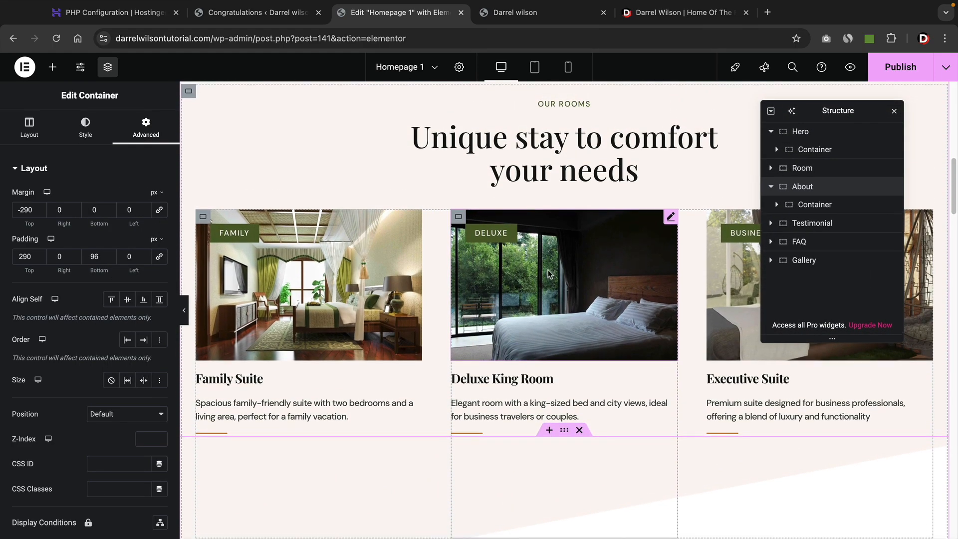
scroll(543, 272, "down", 2)
scroll(542, 273, "down", 3)
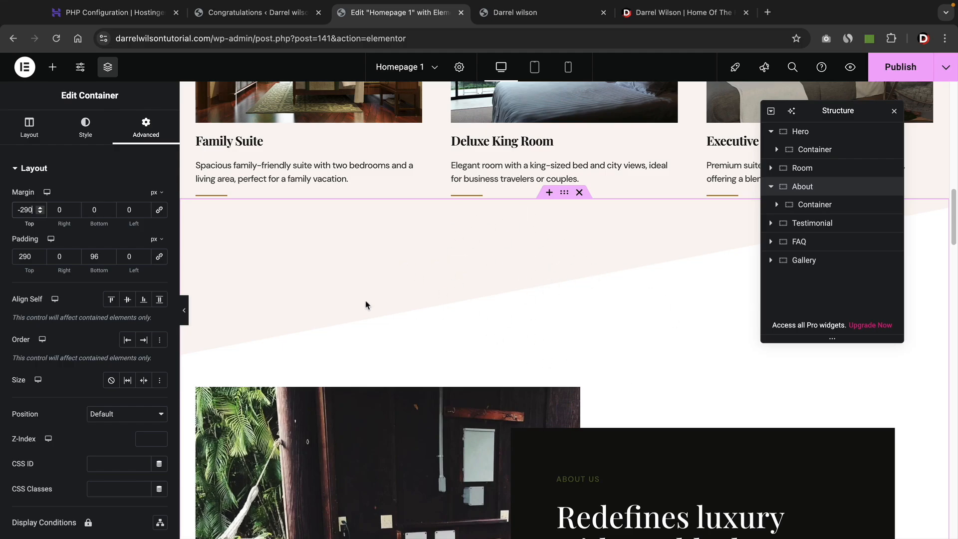
type("0")
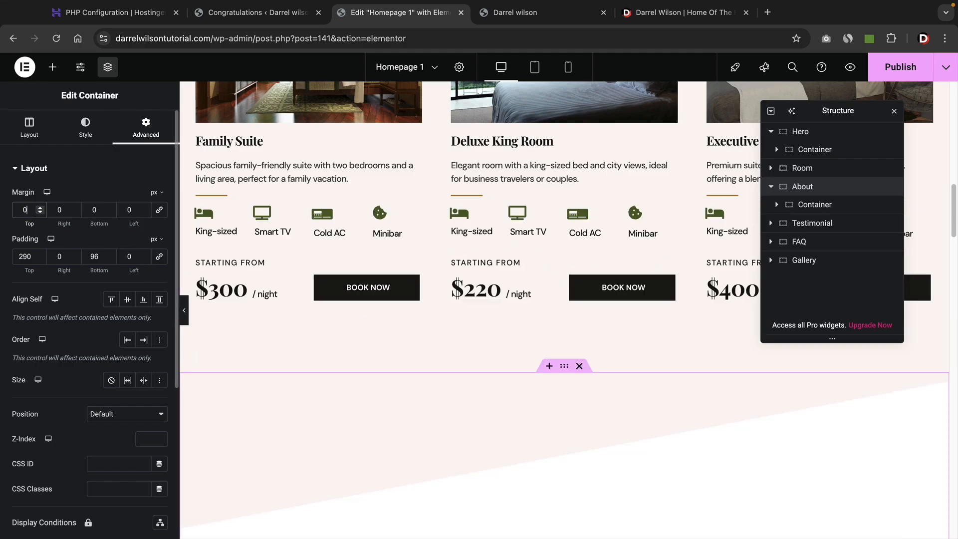
scroll(413, 378, "down", 6)
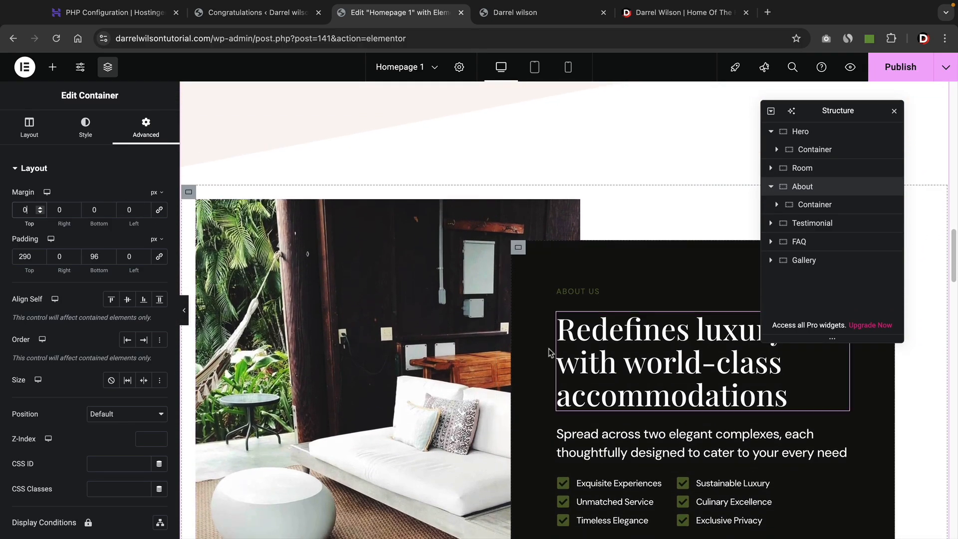
Try top padding values of 50, 100 and 200 px on the About section, and settle on 0 px
scroll(531, 401, "up", 4)
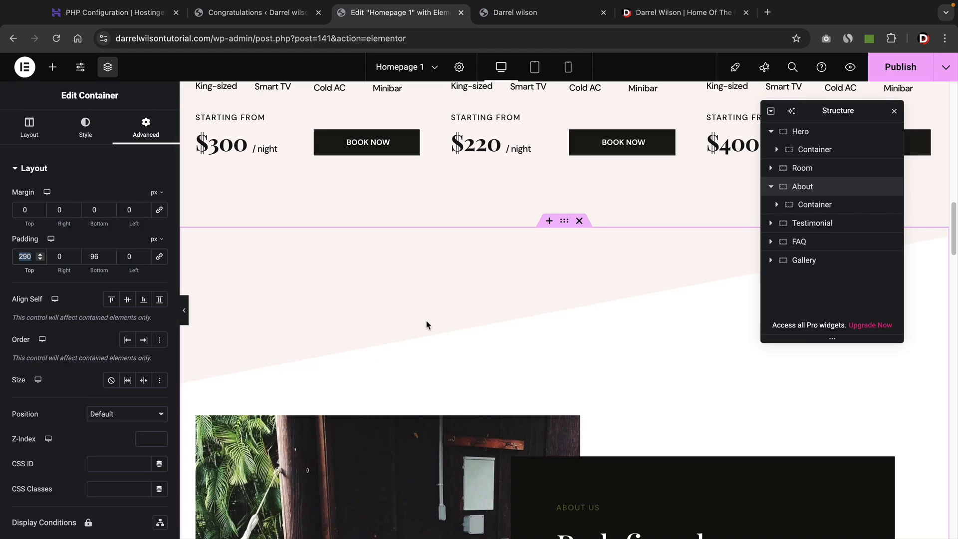
type("0")
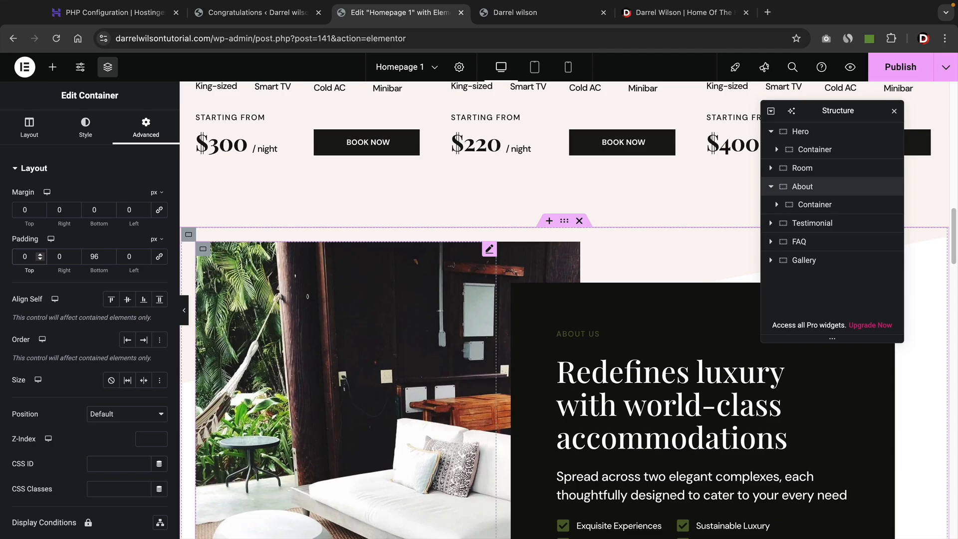
type("5")
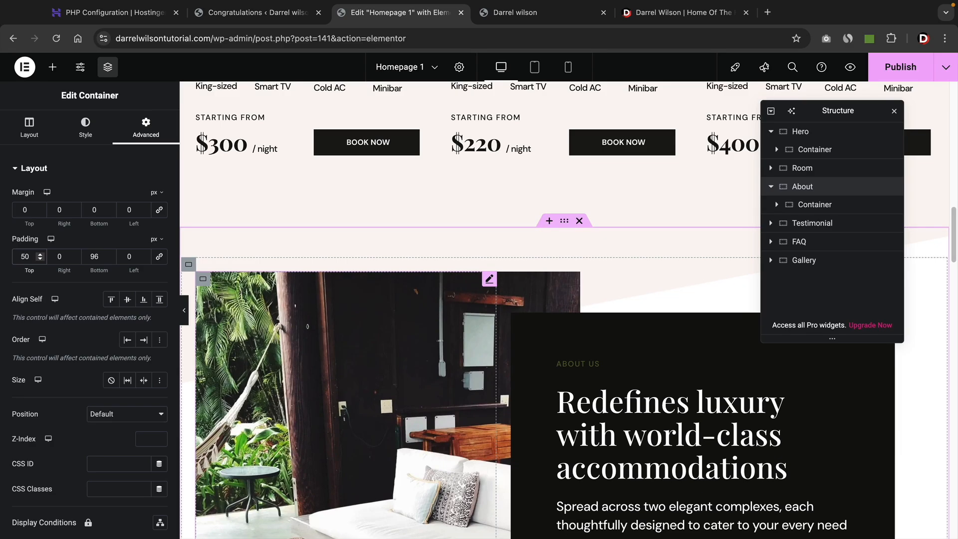
key("BackSpace")
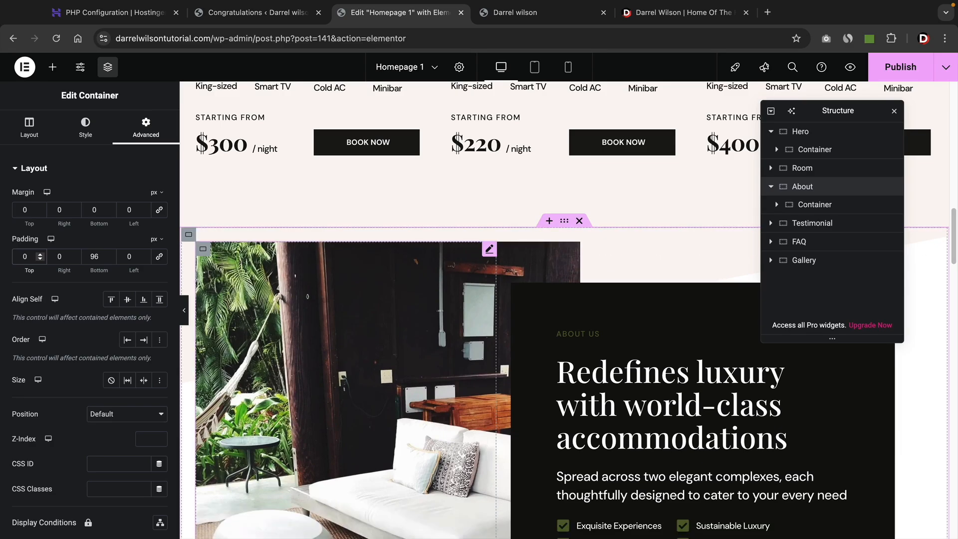
type("100")
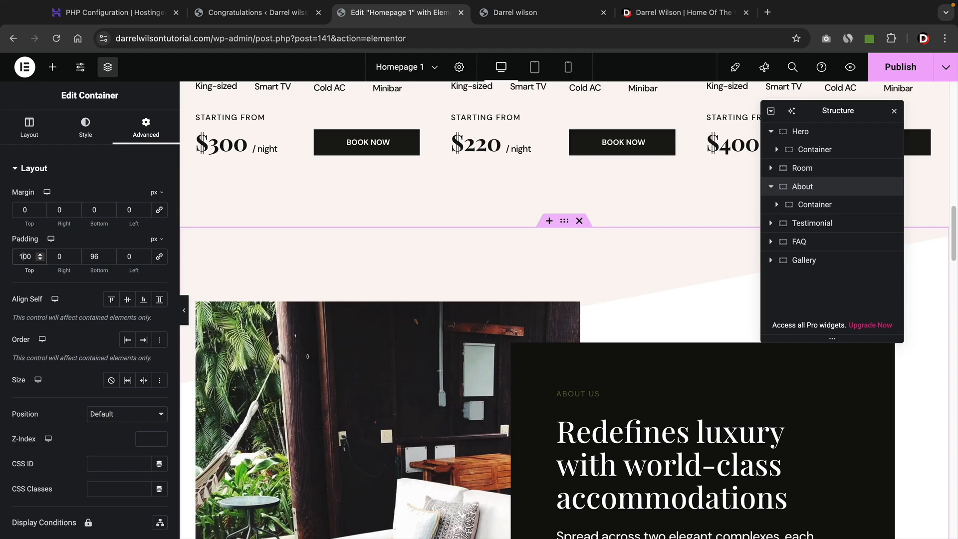
key("BackSpace")
type("2")
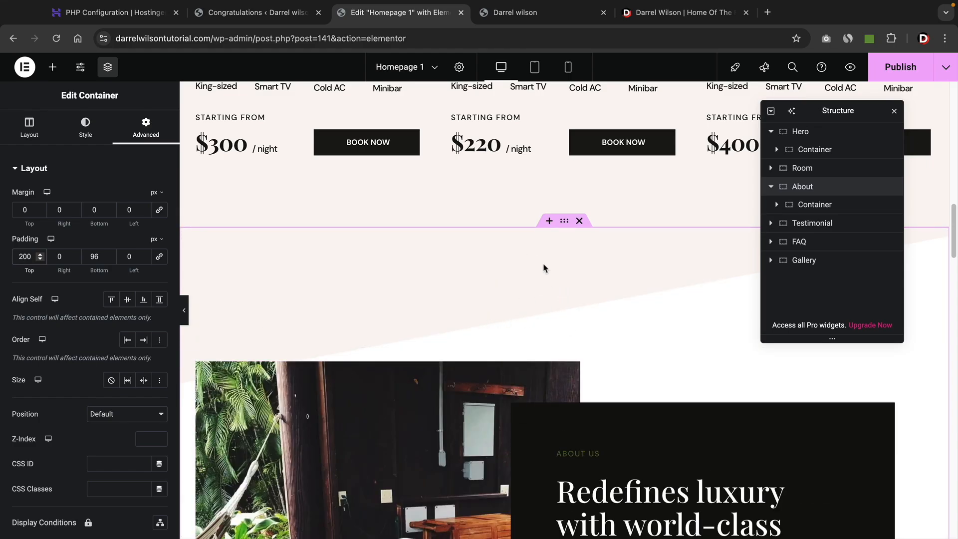
key("BackSpace")
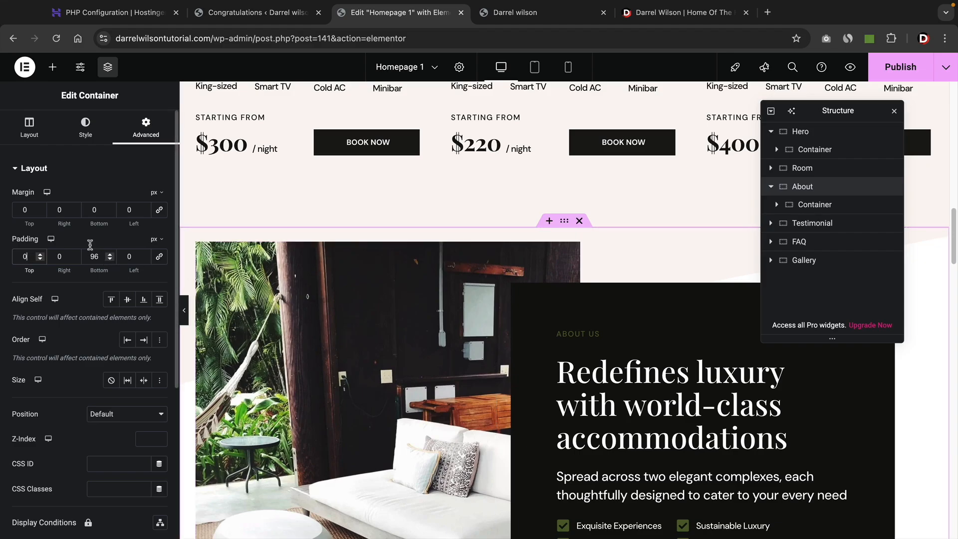
Locate the Deluxe King Room's Book Now button in the structure tree, close the tree, and deselect the button
scroll(686, 392, "up", 6)
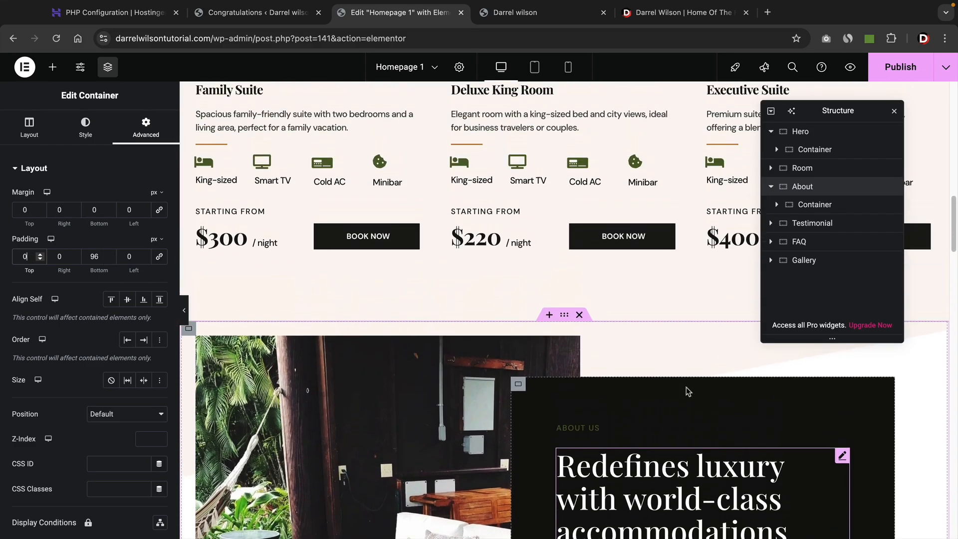
left_click_drag(860, 108, 413, 118)
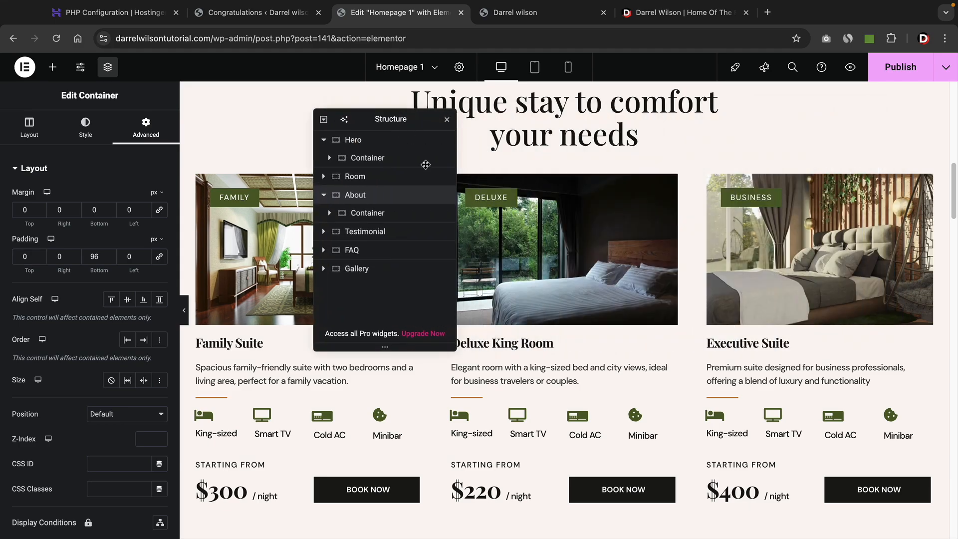
left_click(627, 486)
scroll(390, 250, "down", 3)
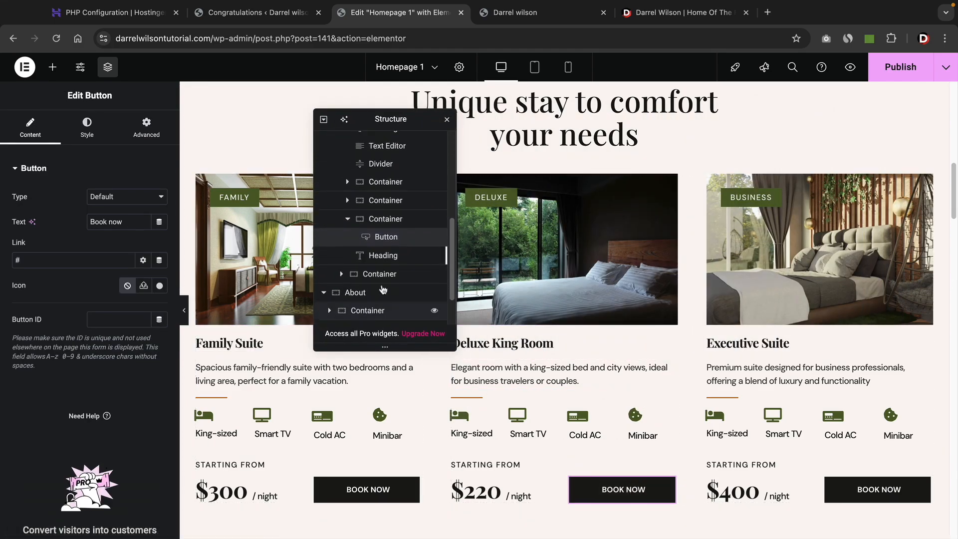
left_click(447, 119)
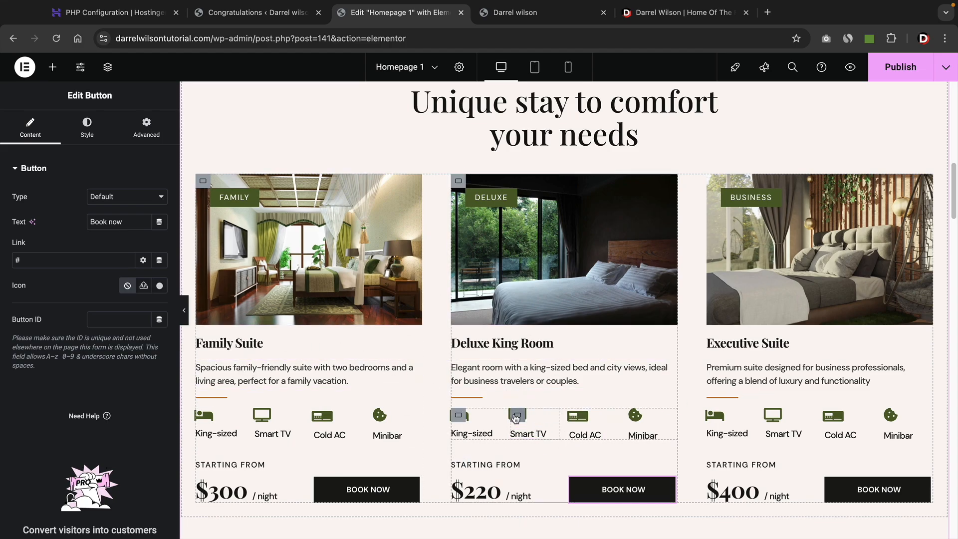
key("Escape")
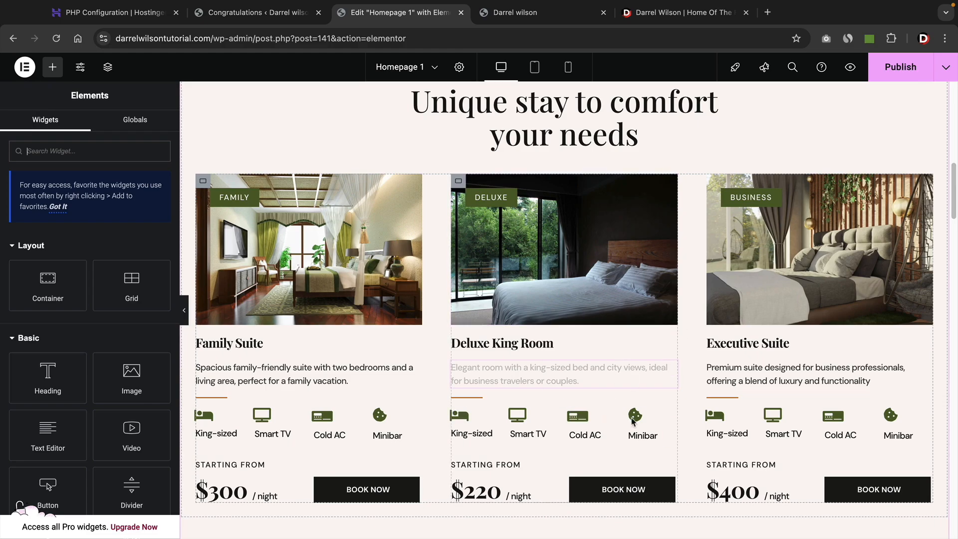
Examine the tagline, heading, description and rating line in the darrelhotels.com hero as a reference, and return to the Homepage 1 editor
scroll(663, 409, "down", 1)
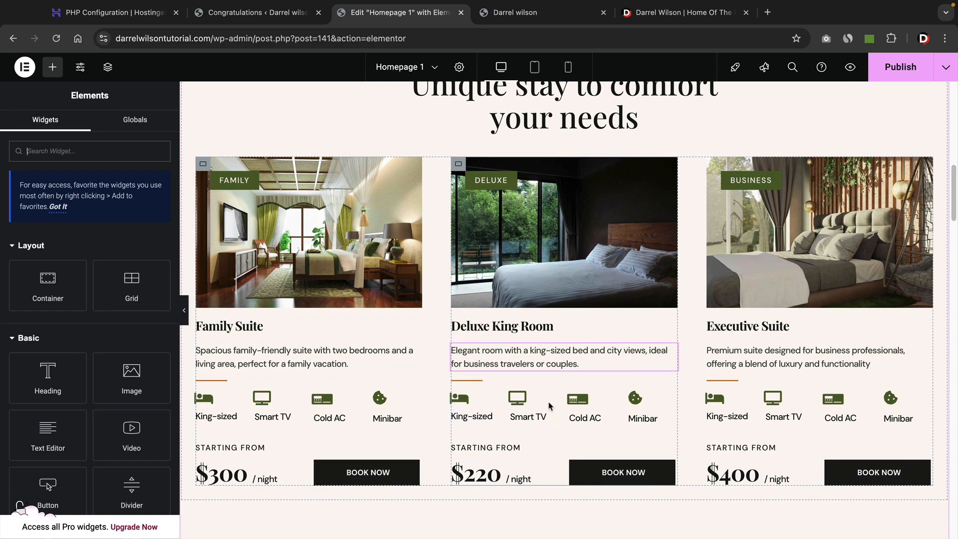
scroll(679, 331, "up", 1)
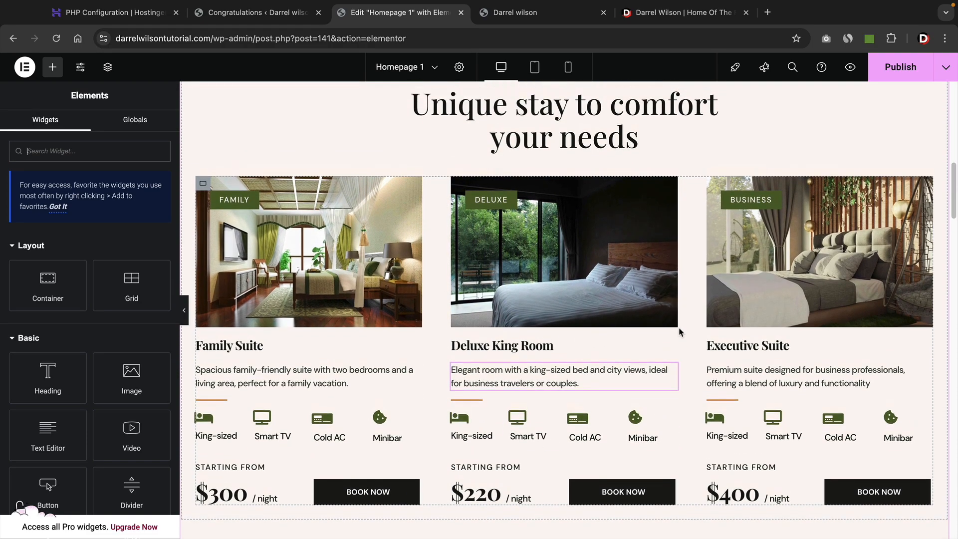
scroll(598, 314, "up", 8)
scroll(618, 332, "up", 5)
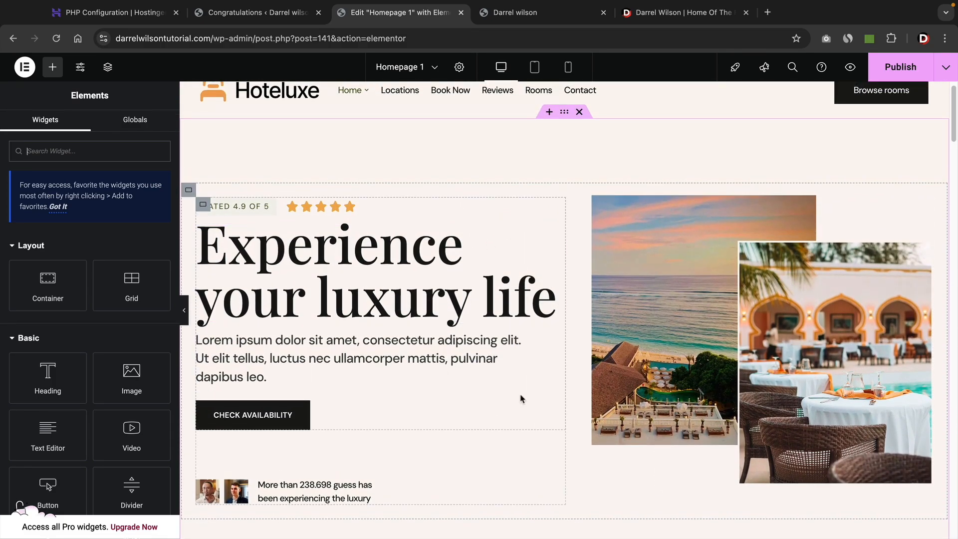
scroll(521, 397, "down", 1)
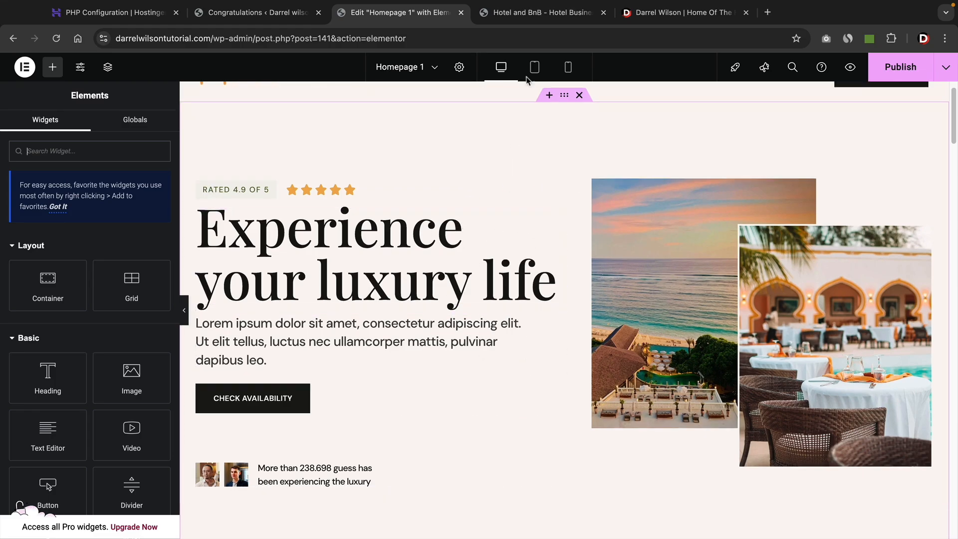
left_click(534, 19)
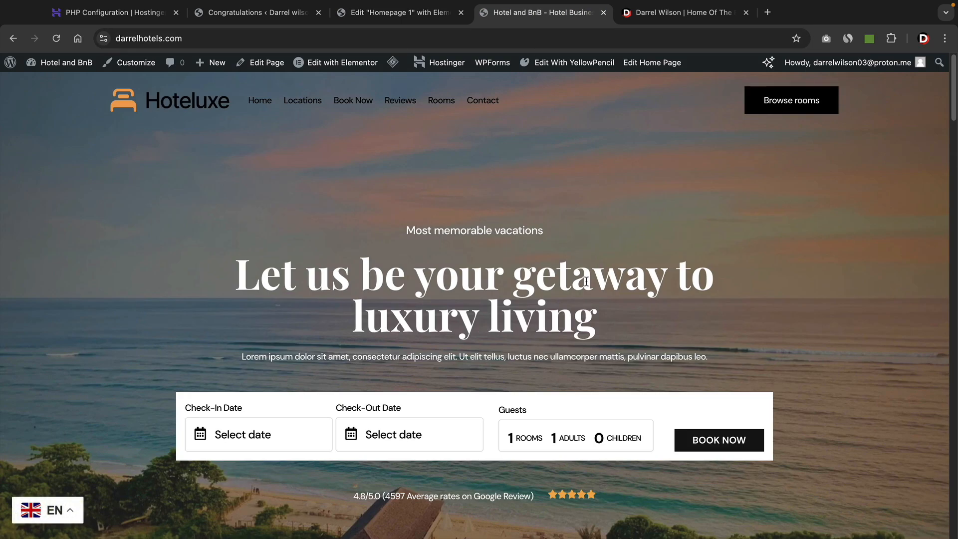
scroll(584, 281, "down", 2)
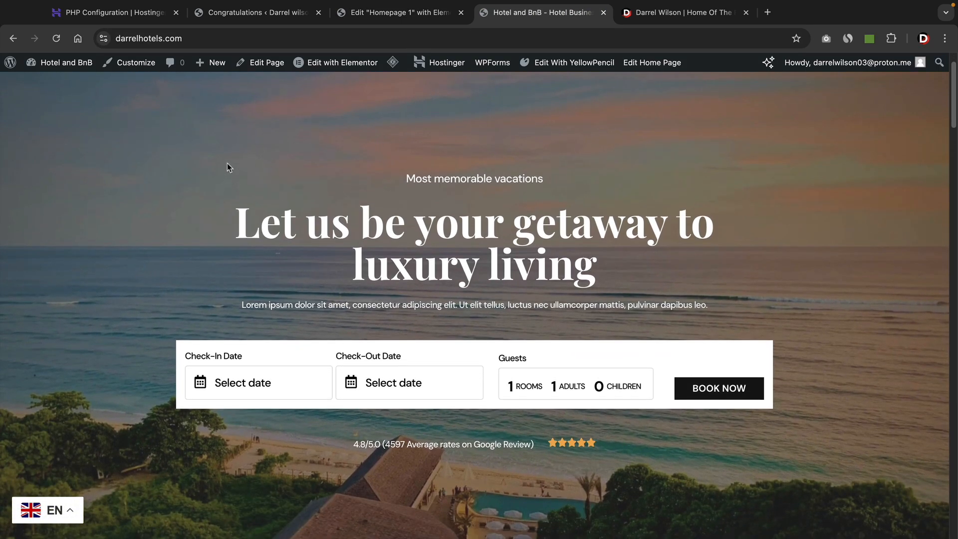
left_click_drag(399, 185, 529, 182)
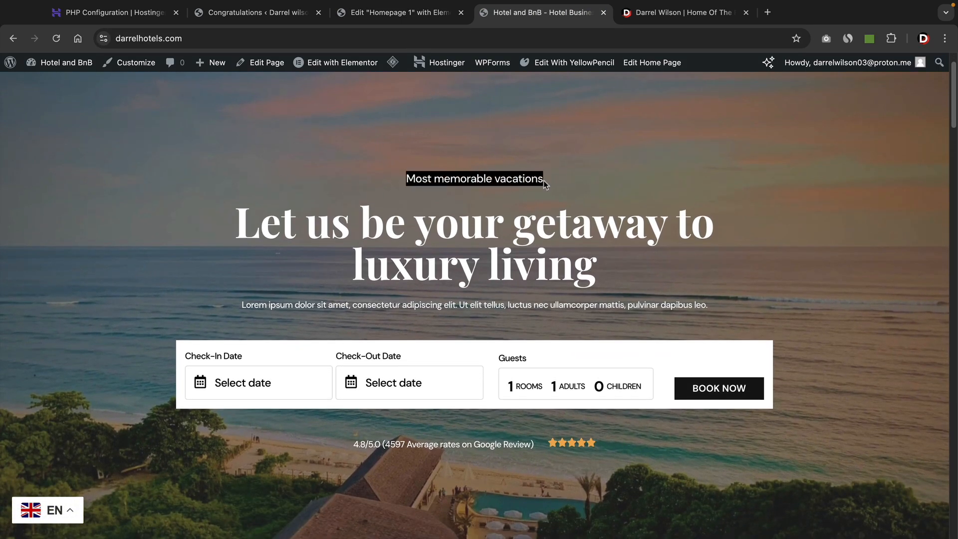
left_click_drag(260, 207, 571, 252)
left_click_drag(267, 305, 535, 318)
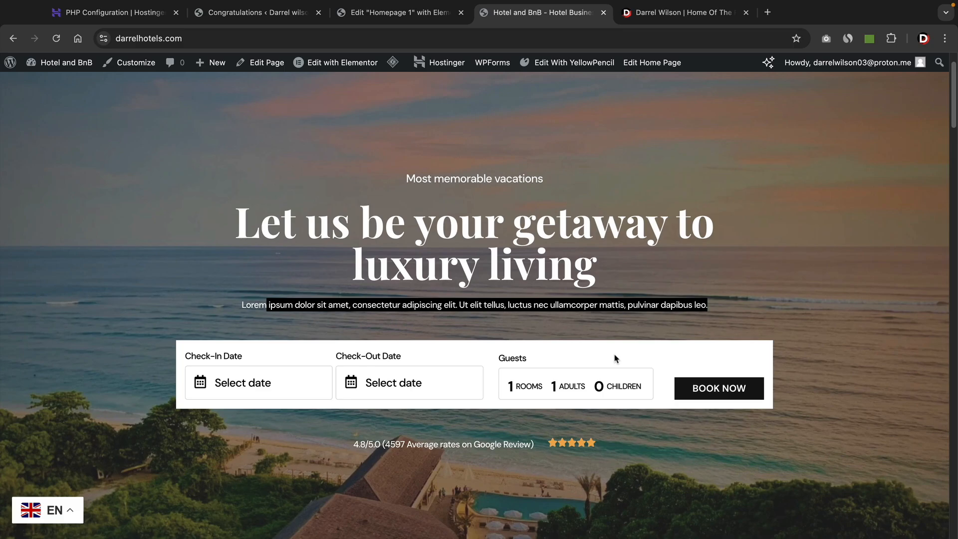
left_click_drag(357, 444, 535, 449)
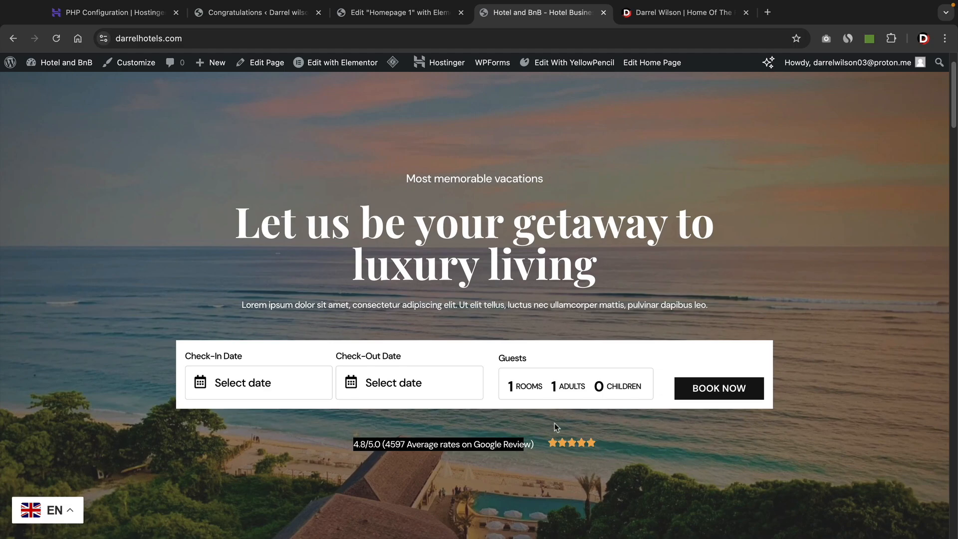
left_click(414, 20)
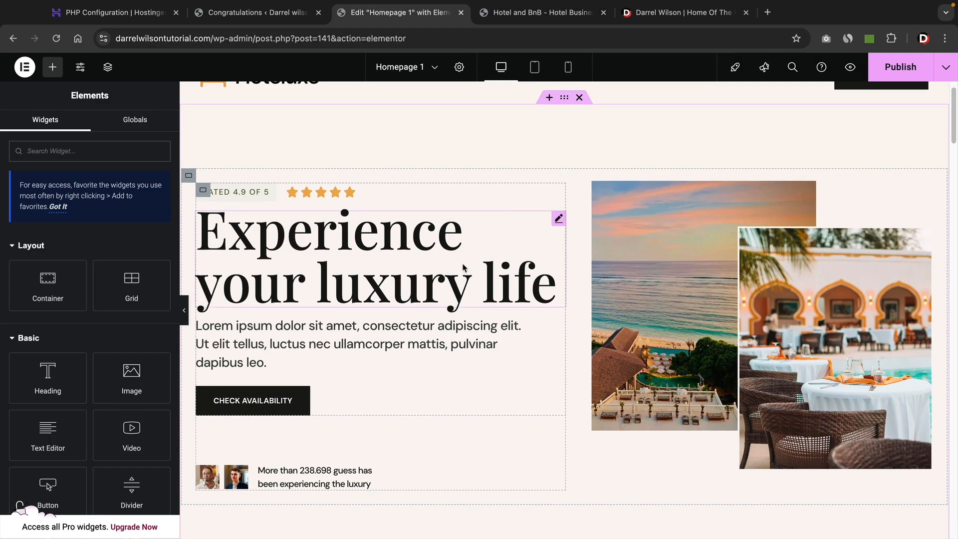
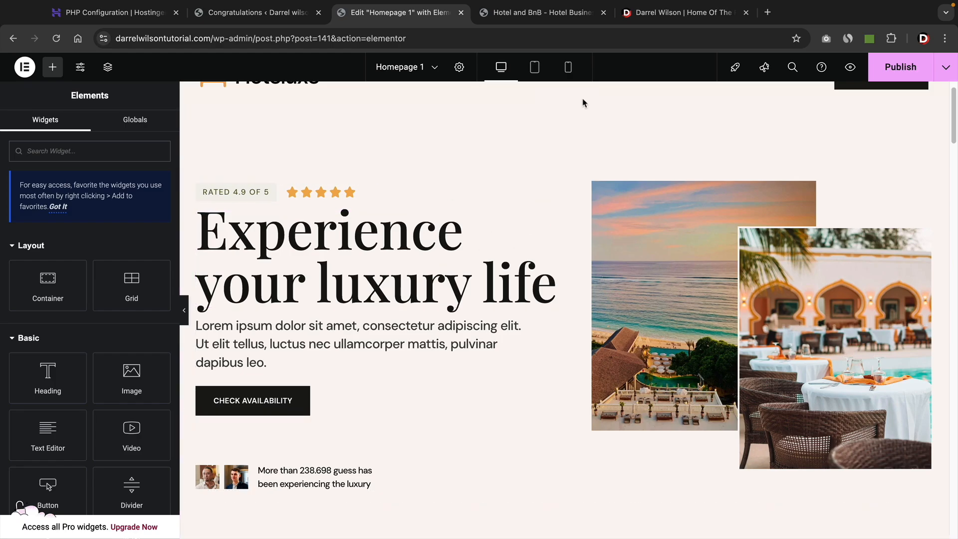
Delete the existing "Experience your luxury life" hero section from the homepage
scroll(579, 110, "up", 1)
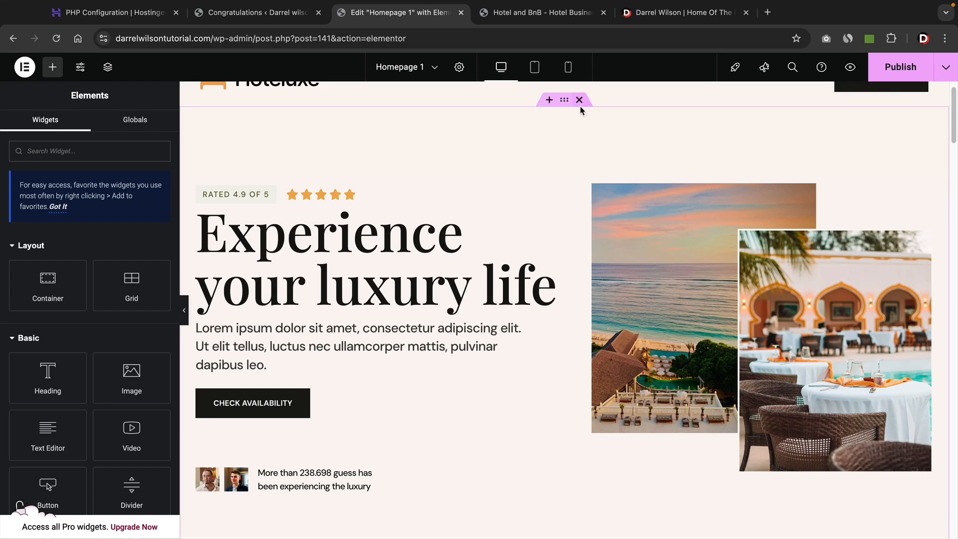
left_click(579, 100)
scroll(618, 209, "up", 1)
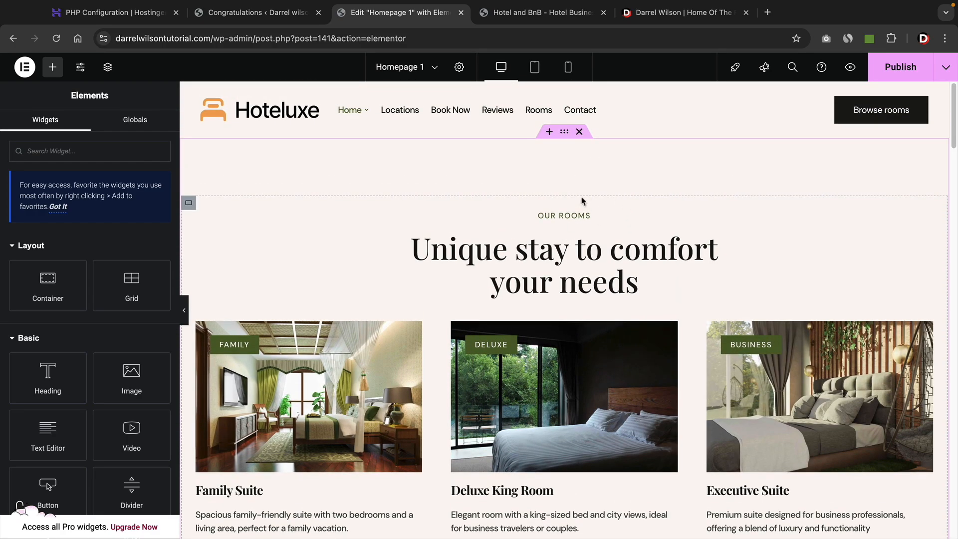
Insert a new Flexbox container with a single vertical column above the Our Rooms section
left_click(549, 131)
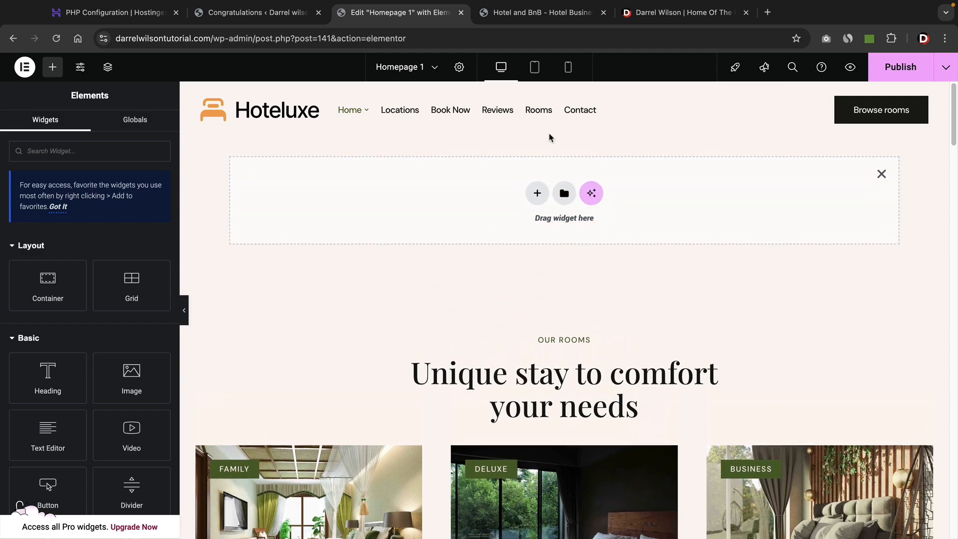
left_click(536, 200)
left_click(528, 227)
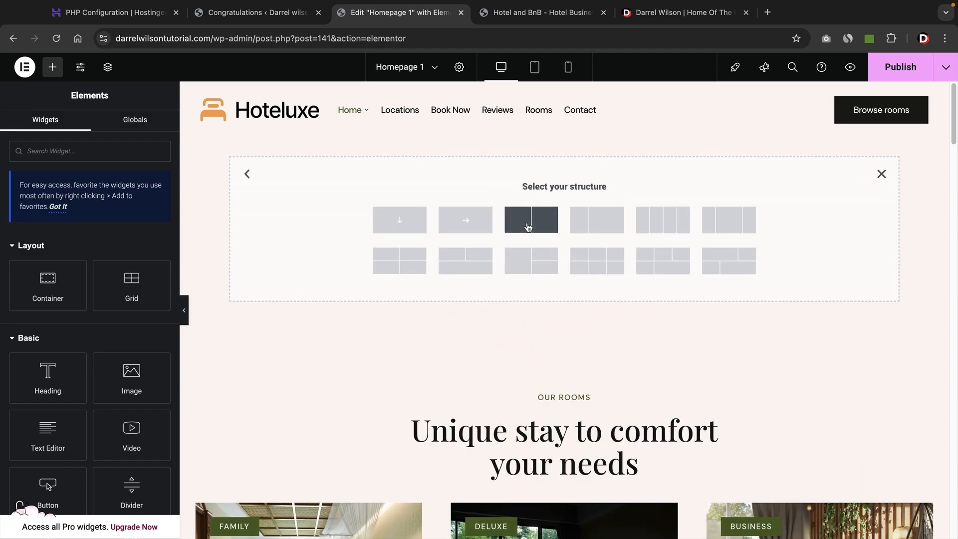
left_click(408, 226)
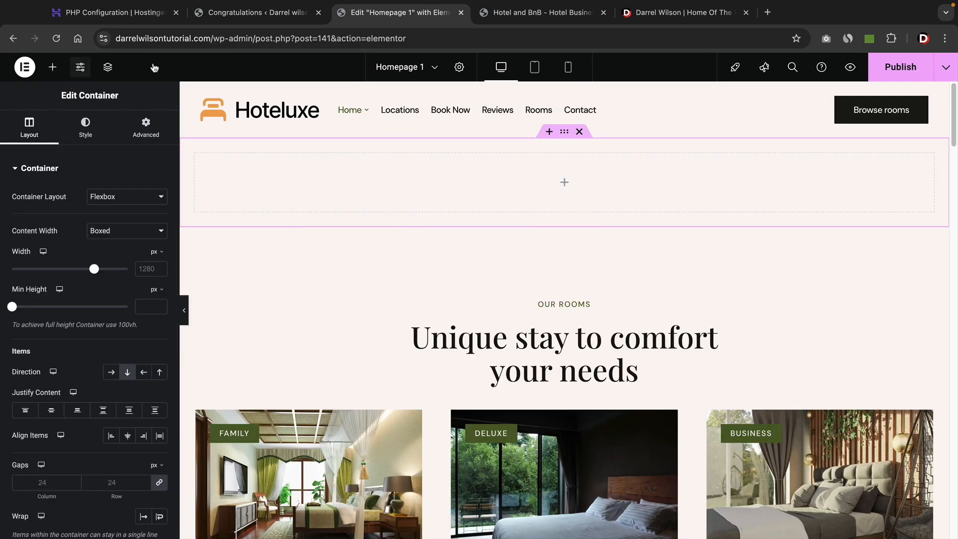
Copy the tagline "Most memorable vacations" from the darrelhotels.com hero and return to the Homepage 1 editor
left_click(502, 18)
left_click_drag(405, 180, 558, 187)
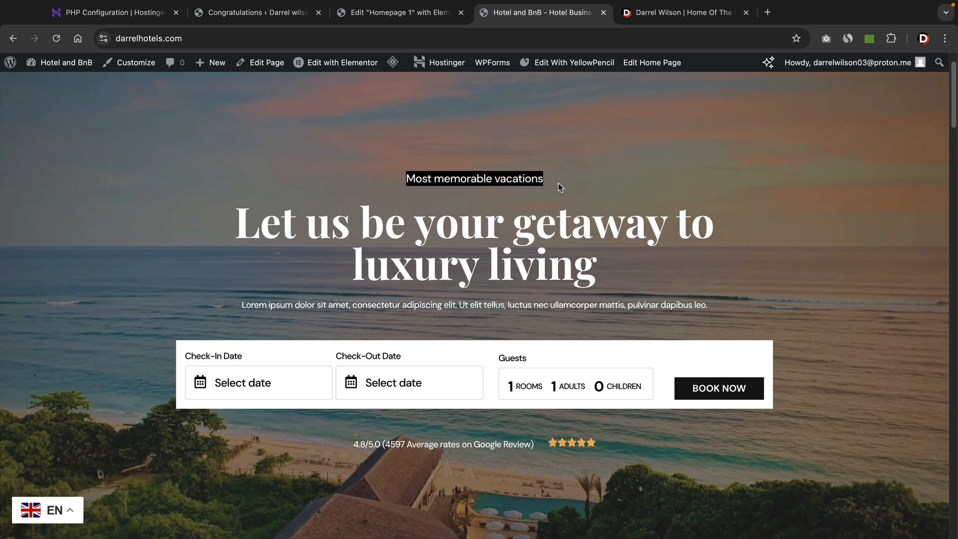
right_click(530, 183)
left_click(547, 210)
left_click(399, 12)
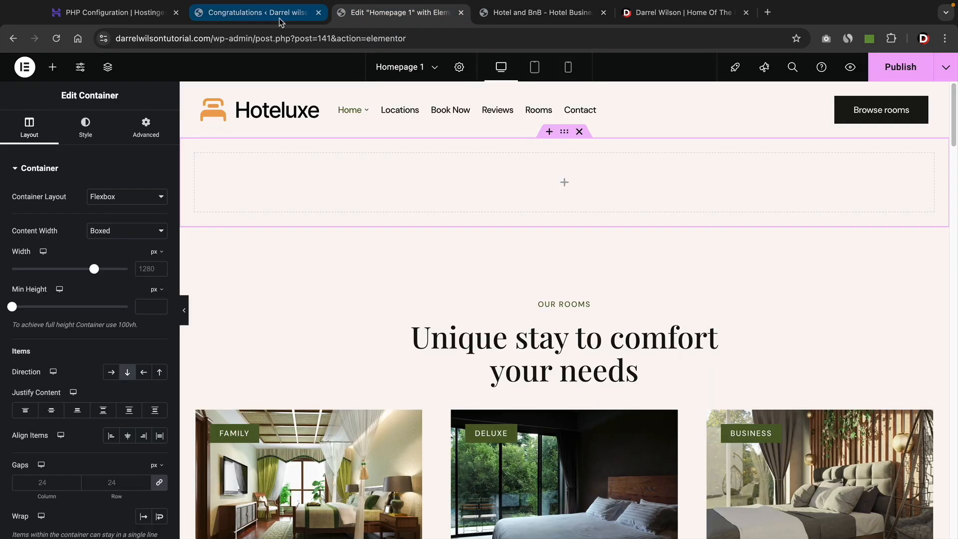
Add a Text Editor widget to the new container and replace its text with "Most memorable vacations"
left_click(52, 69)
left_click_drag(48, 434, 493, 205)
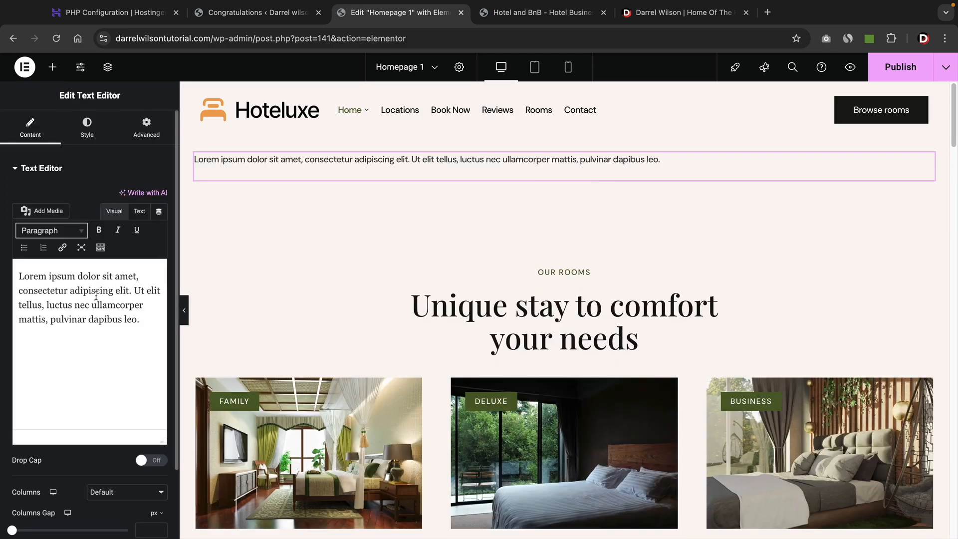
double_click(97, 291)
triple_click(96, 295)
right_click(97, 300)
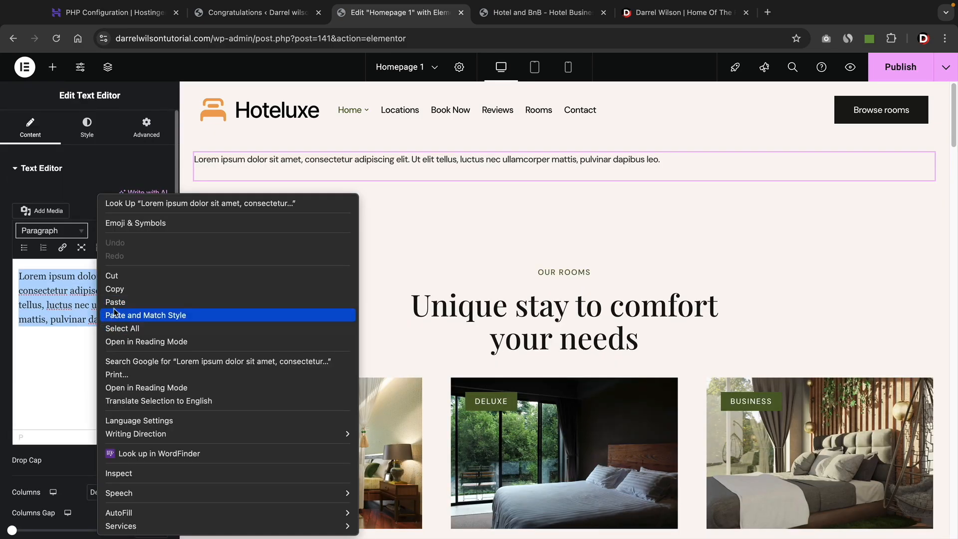
left_click(116, 300)
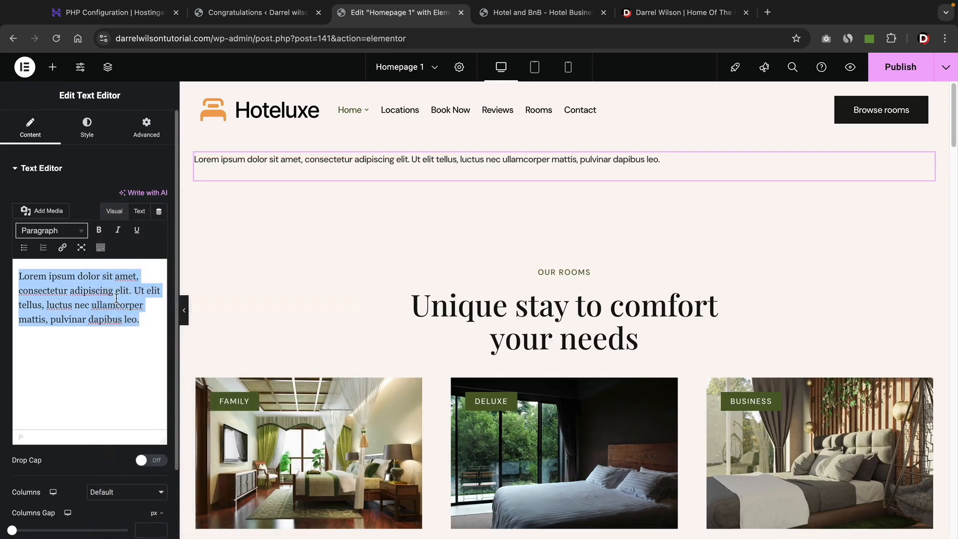
Try centre alignment on the tagline, restore left alignment, and reopen its text content
left_click(94, 135)
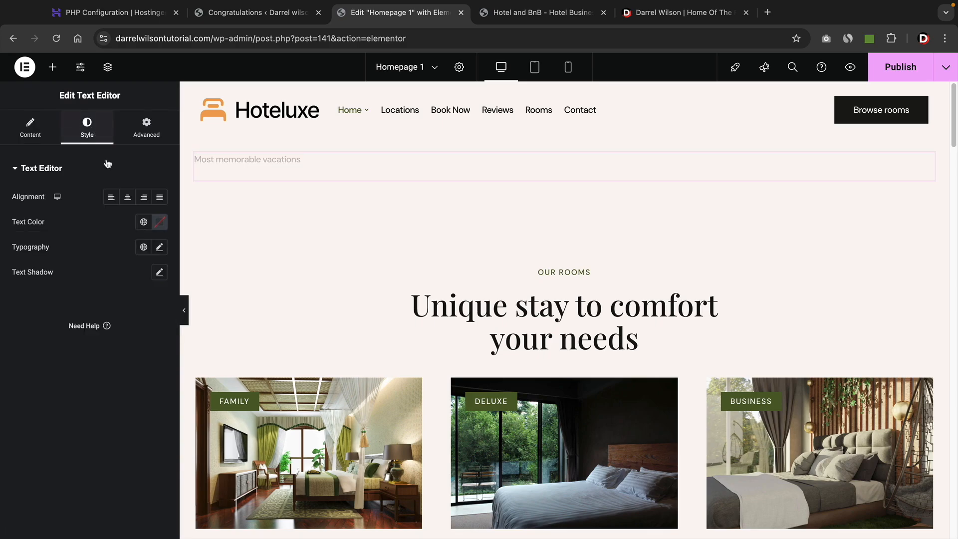
left_click(128, 199)
left_click(111, 198)
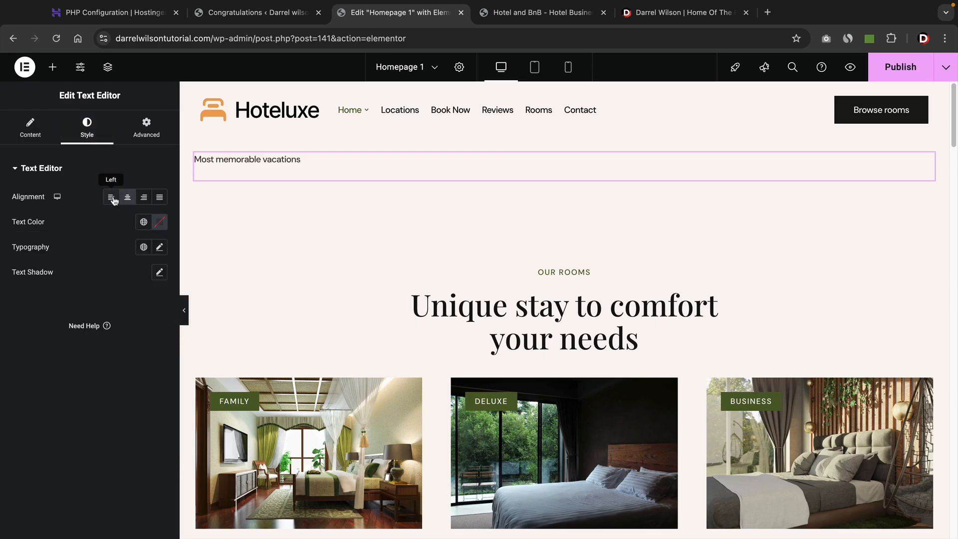
left_click(35, 132)
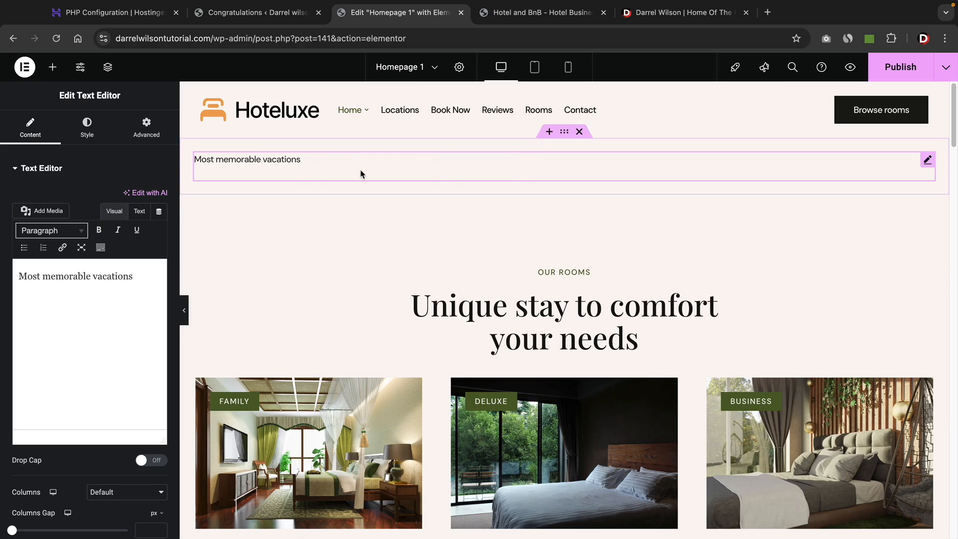
left_click(138, 285)
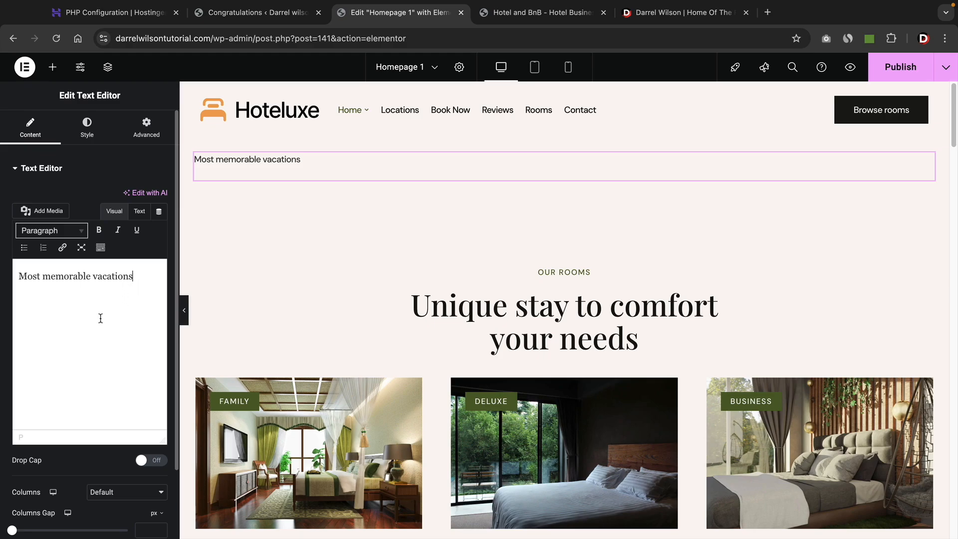
Copy the heading "Let us be your getaway to luxury living" from the darrelhotels.com hero and return to the editor
left_click(536, 12)
left_click_drag(600, 271, 237, 225)
right_click(302, 233)
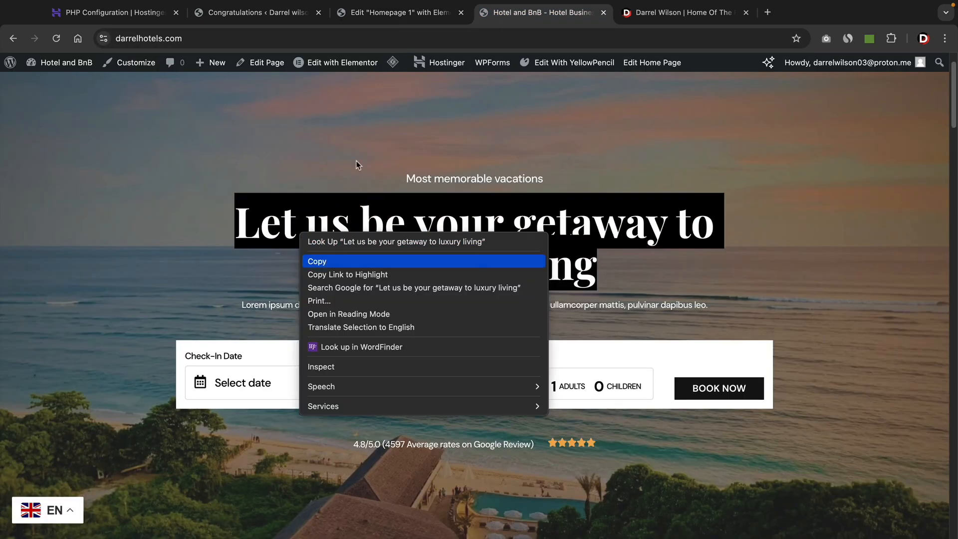
left_click(316, 261)
left_click(399, 12)
Add a Heading widget below the tagline and set its title to "Let us be your getaway to luxury living"
left_click(52, 68)
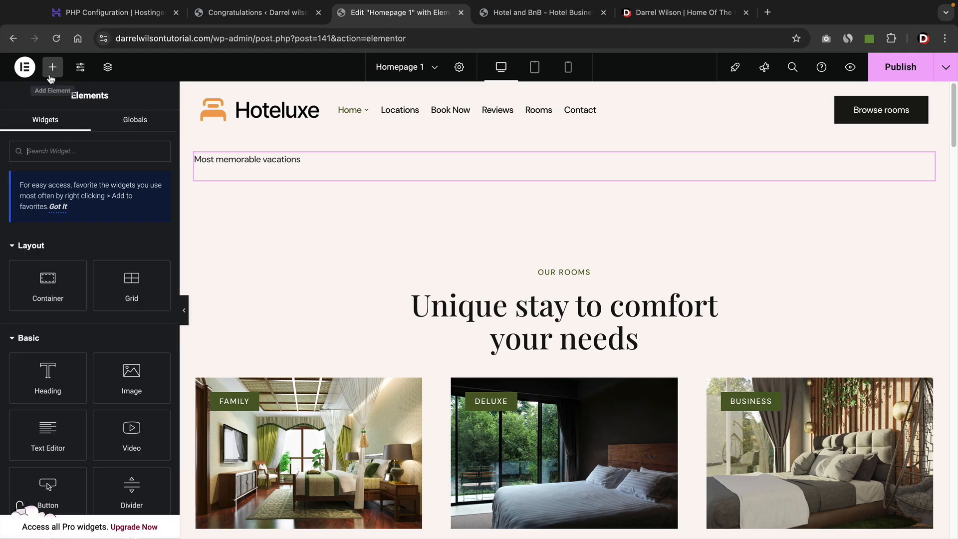
left_click_drag(48, 378, 250, 172)
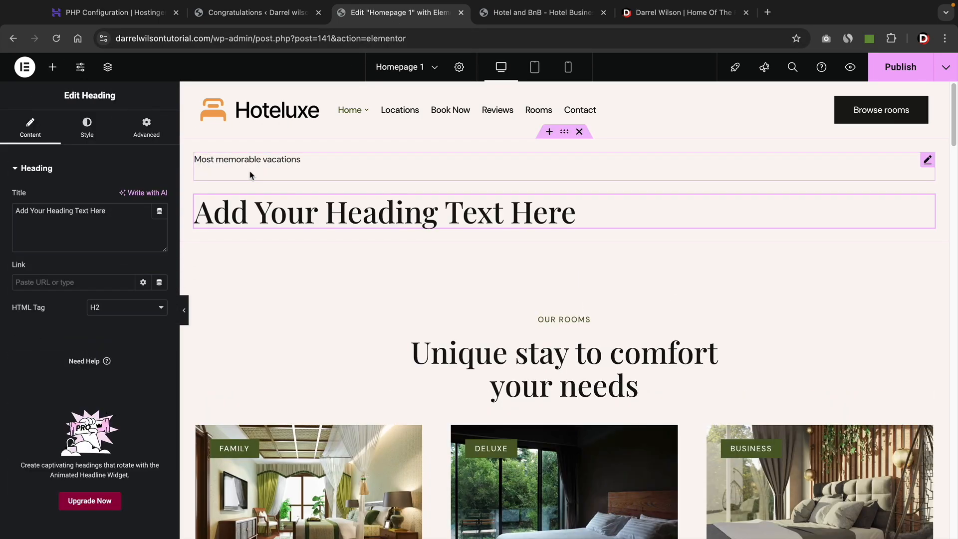
triple_click(82, 216)
right_click(82, 215)
left_click(102, 298)
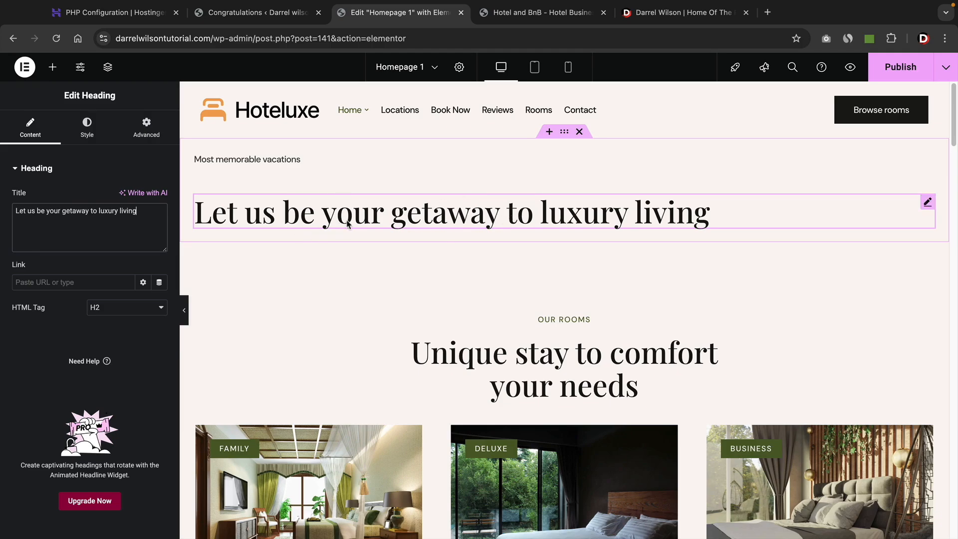
Copy the lorem ipsum description from the darrelhotels.com hero, and add a Text Editor widget with placeholder text below the new heading
left_click(526, 16)
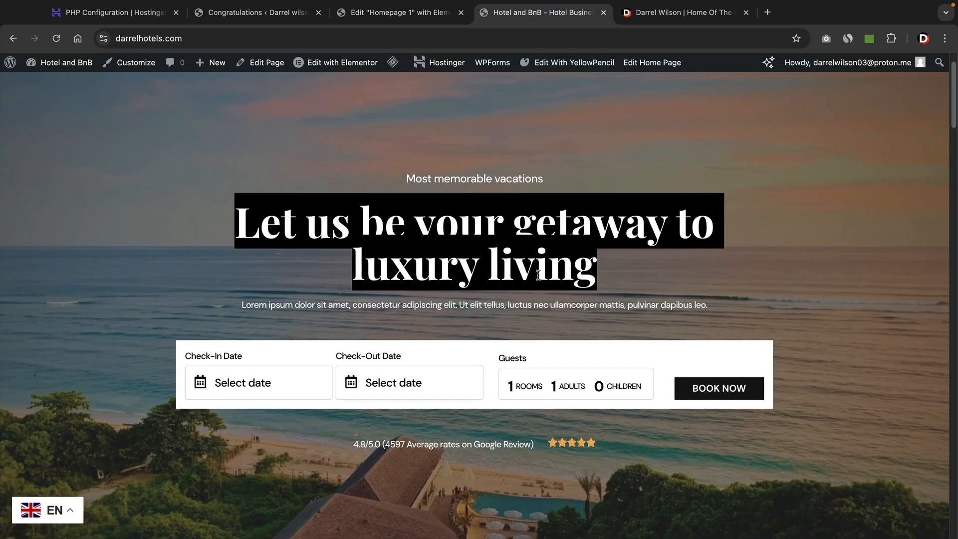
triple_click(487, 306)
right_click(487, 305)
left_click(498, 331)
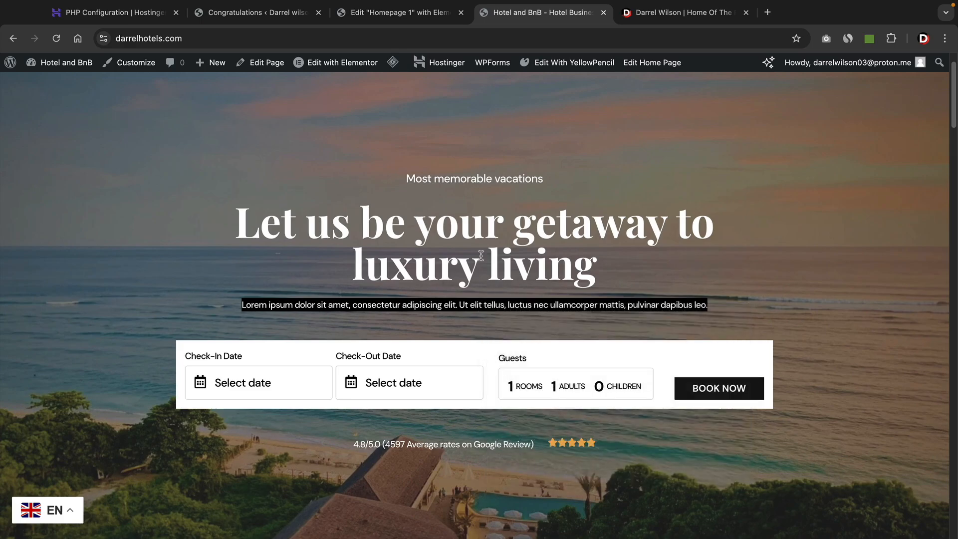
left_click(403, 15)
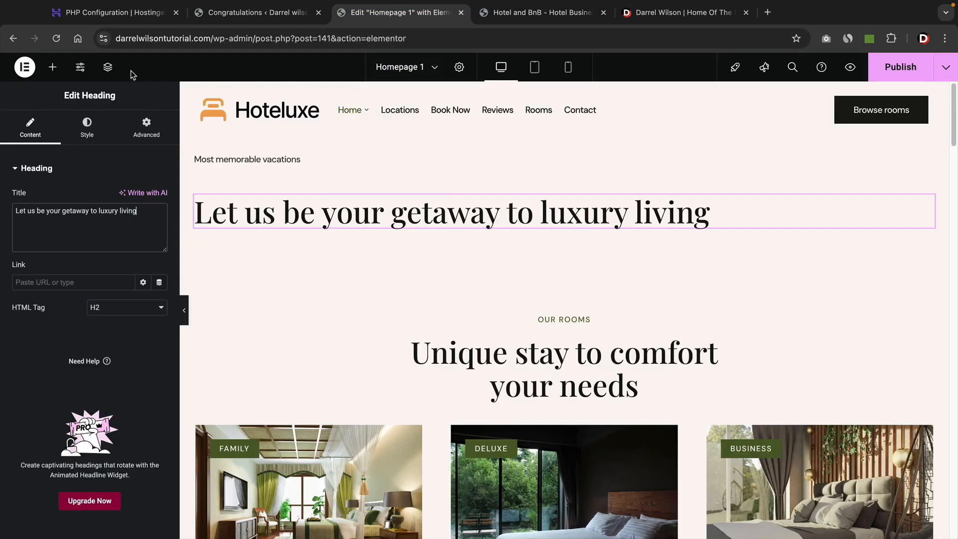
left_click(53, 66)
left_click_drag(48, 434, 347, 236)
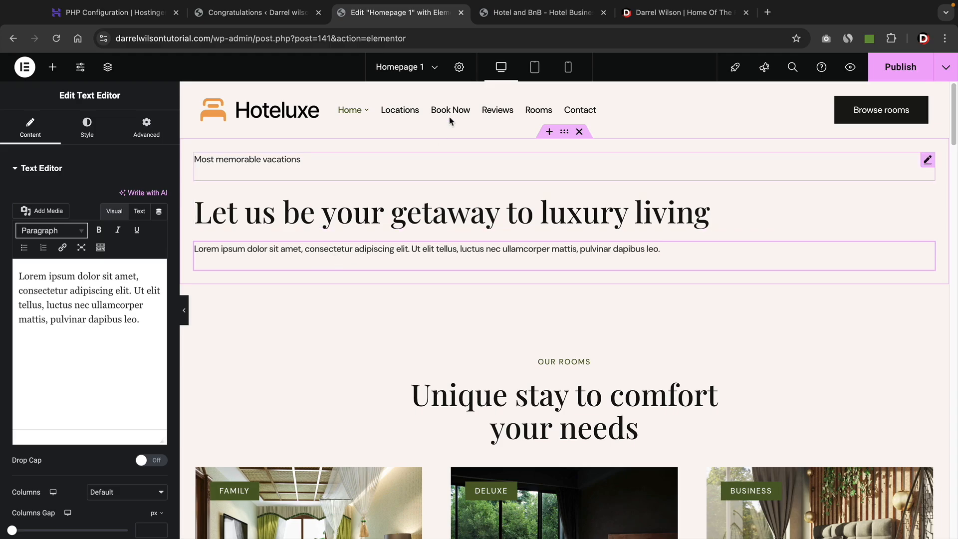
Copy the line "4.8/5.0 (4597 Average rates on Google Review)" from the darrelhotels.com hero and return to the editor
left_click(542, 12)
left_click_drag(498, 444, 463, 443)
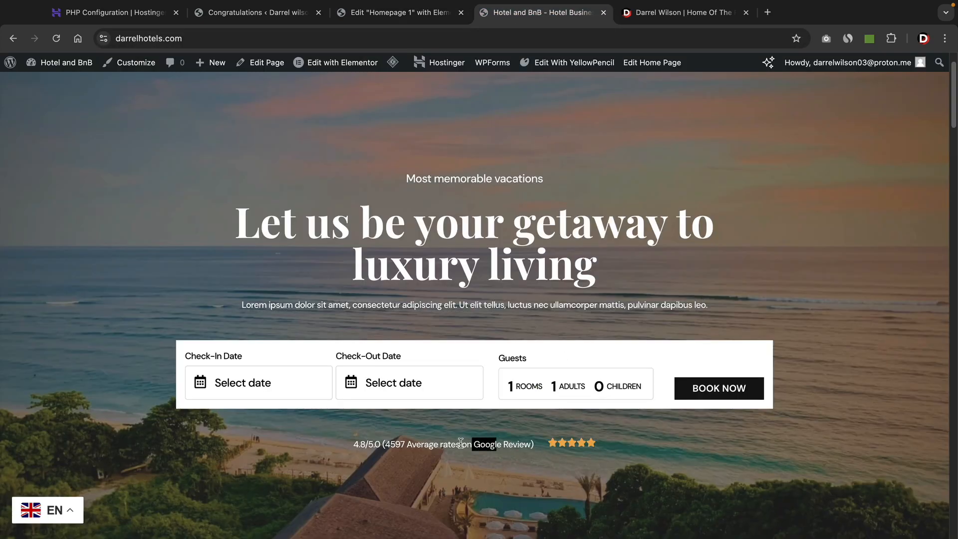
triple_click(463, 443)
right_click(503, 444)
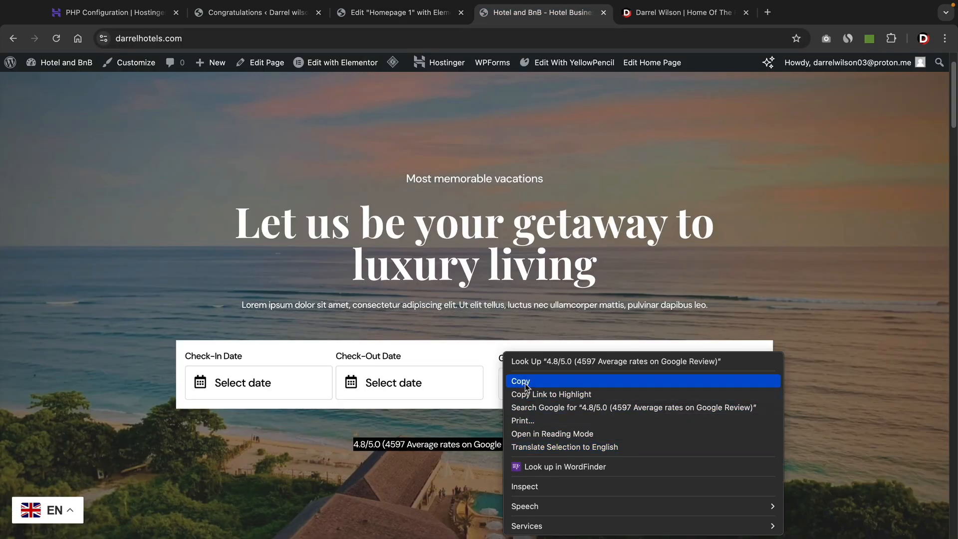
left_click(527, 387)
left_click(391, 20)
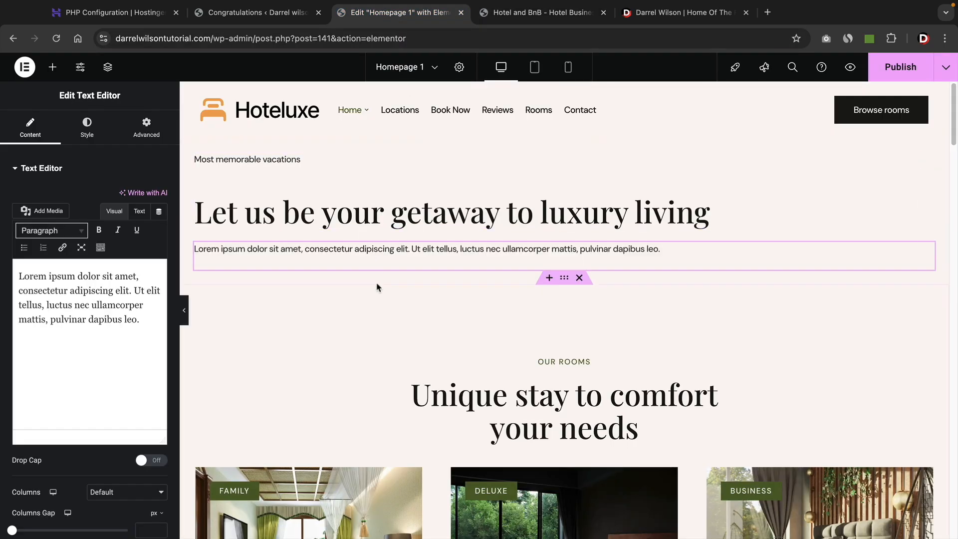
Add an inner container below the description and place a Text Editor widget inside it
left_click(53, 72)
left_click_drag(30, 290, 289, 271)
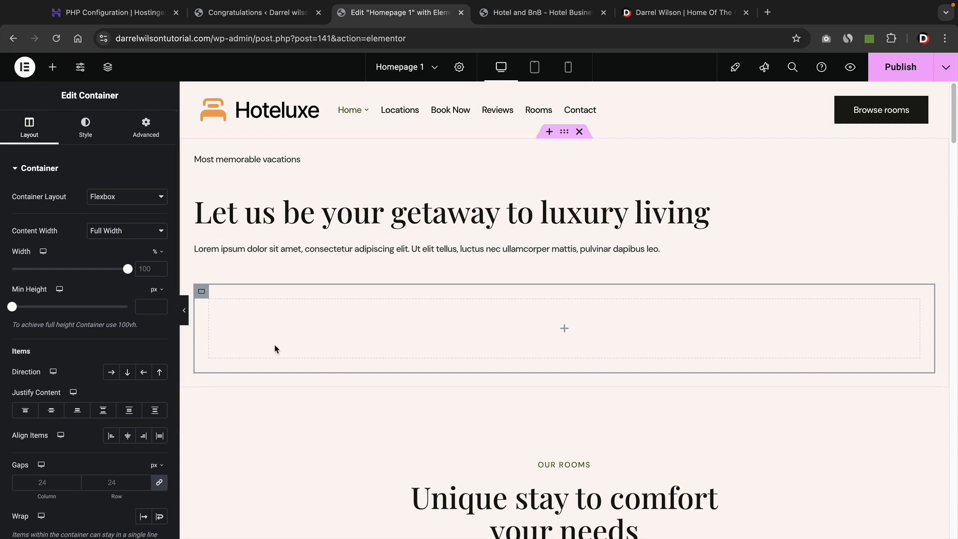
left_click(52, 67)
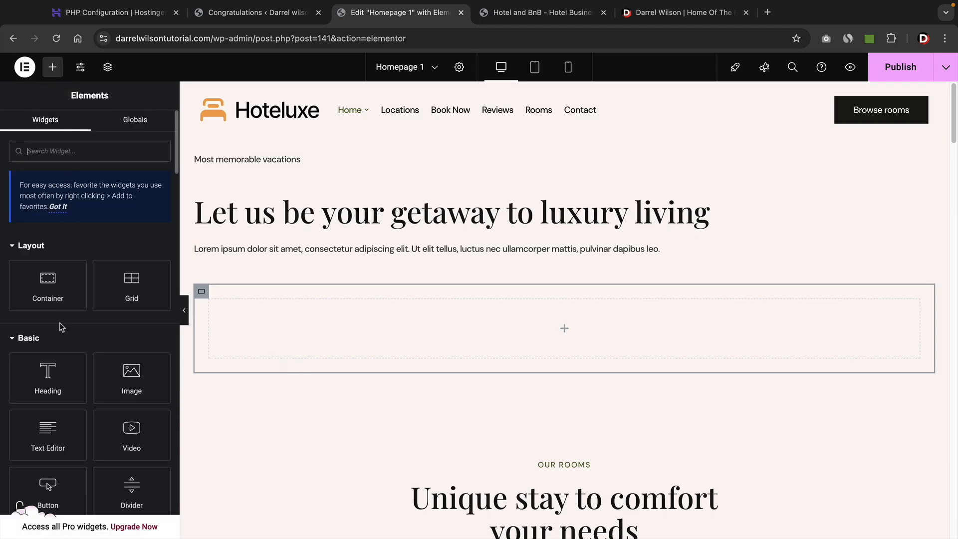
left_click_drag(47, 454, 296, 332)
Copy the reference rating line again and enter "4.8/5.0 (4597 Average rates on Google Review)" as plain text in the inner container's Text Editor
left_click(505, 14)
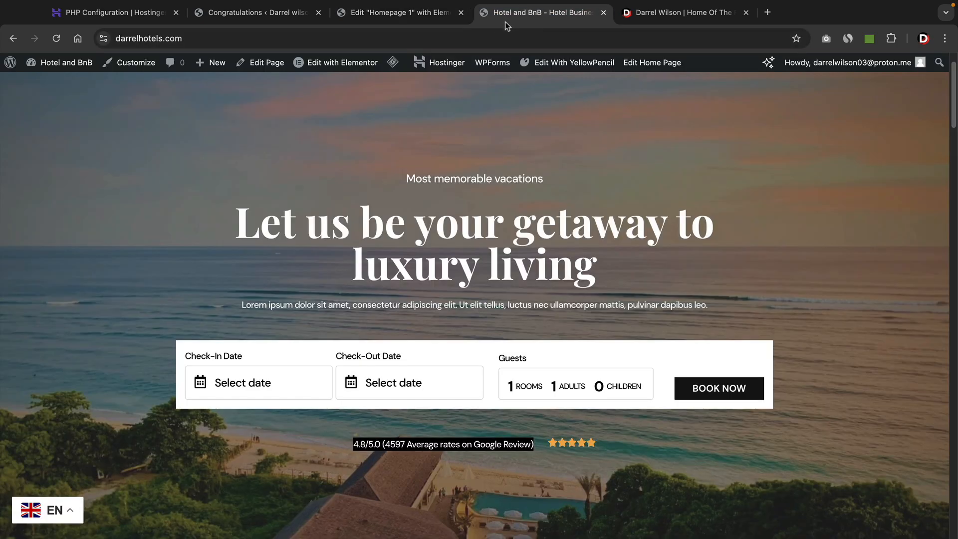
right_click(425, 444)
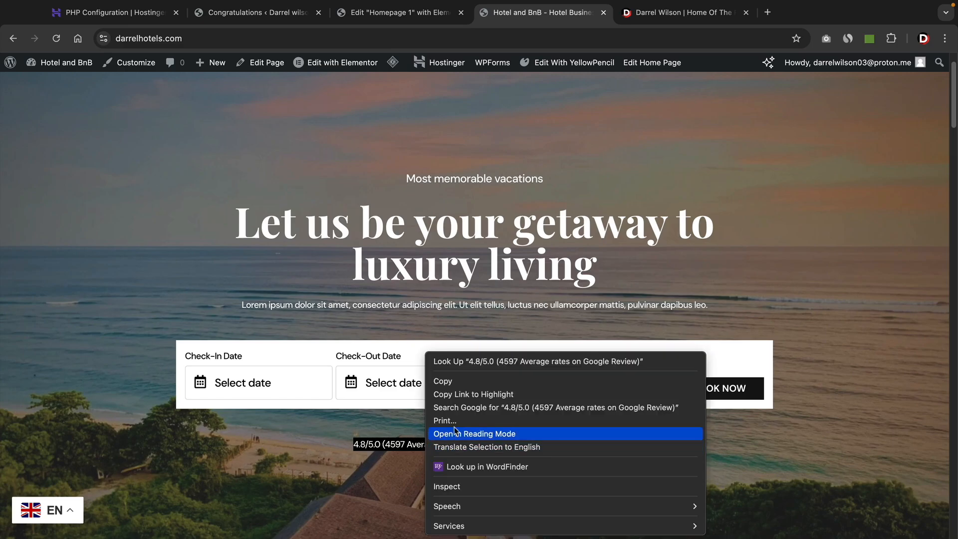
left_click(457, 381)
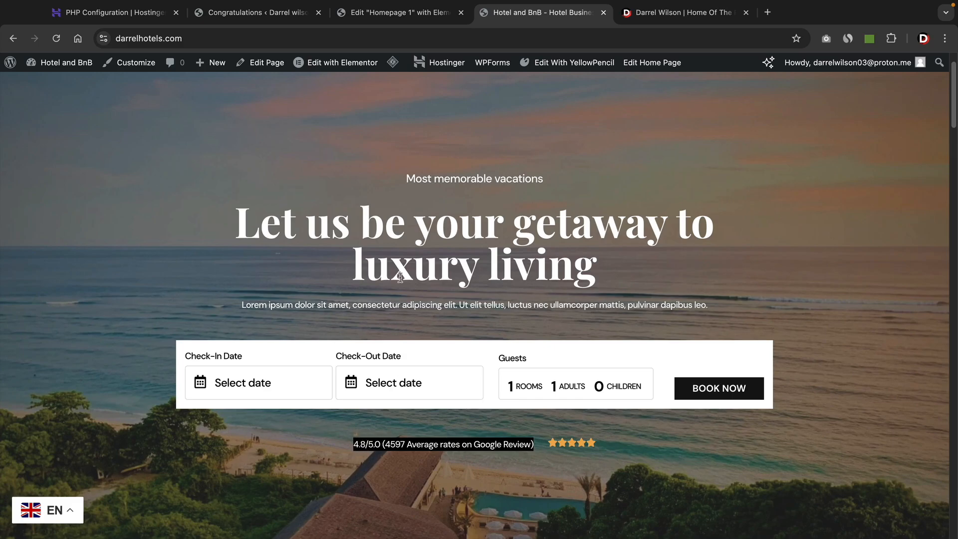
left_click(397, 12)
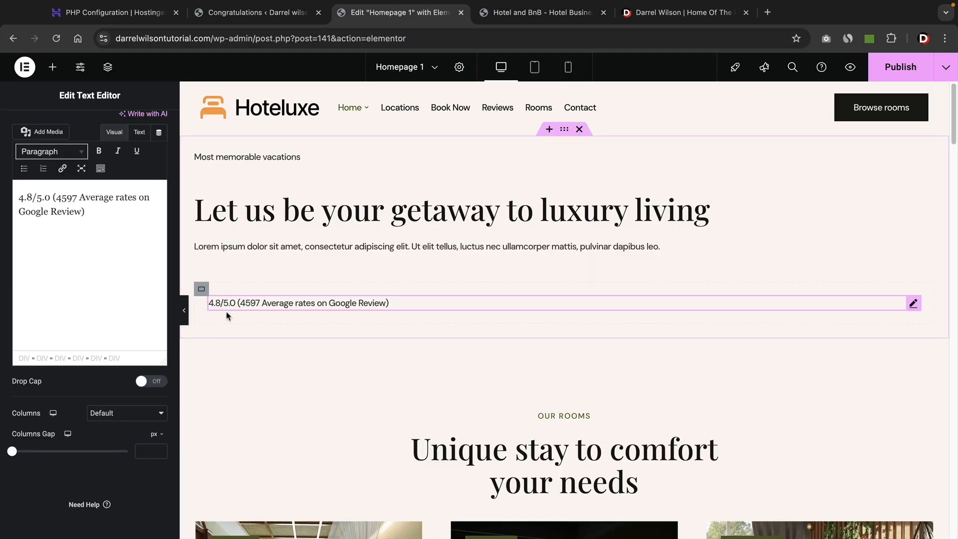
left_click(139, 132)
left_click(112, 203)
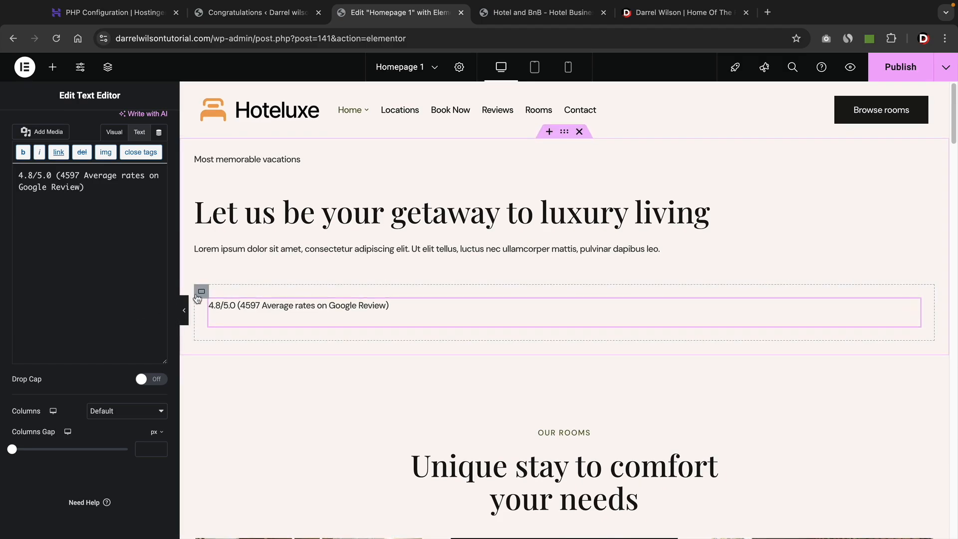
Find the Rating widget and add it below the review text in the inner container
scroll(145, 291, "up", 2)
left_click(53, 67)
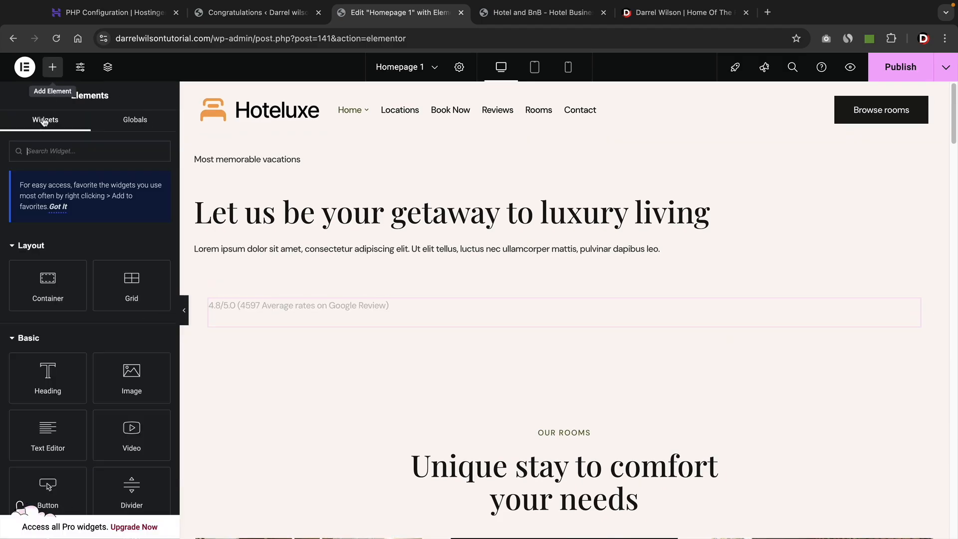
type("rat")
left_click_drag(132, 254, 274, 325)
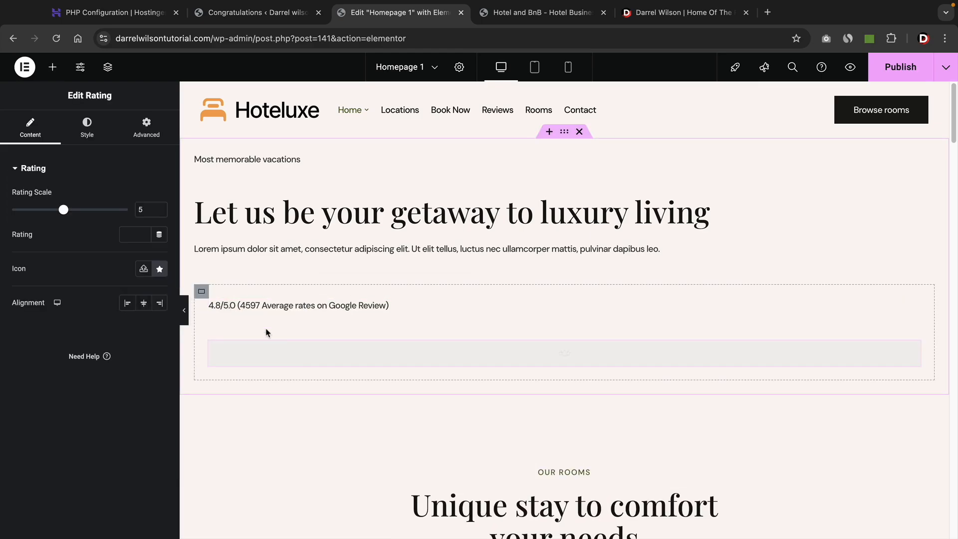
Arrange the inner container's review text and stars in a horizontal row, with Justify Content and Align Items both set to Center
left_click(201, 293)
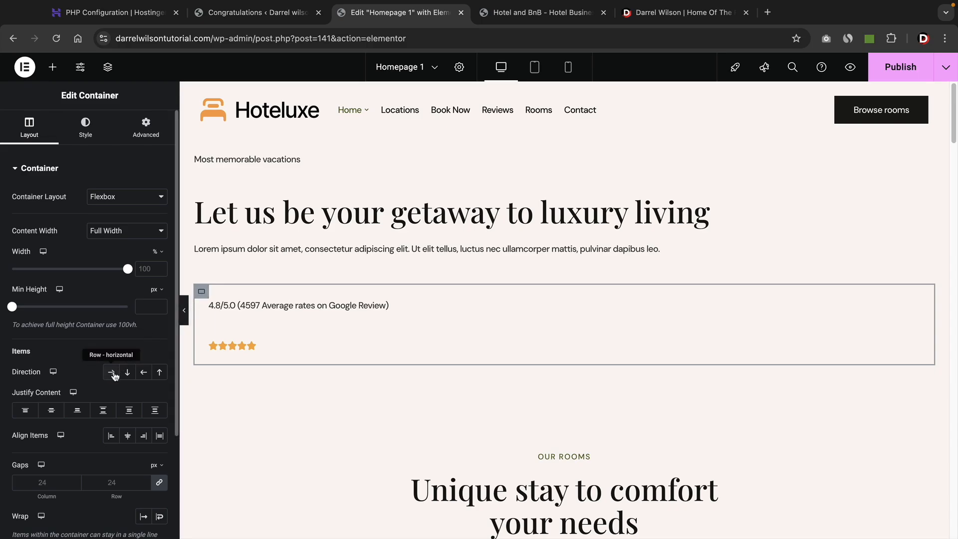
left_click(113, 373)
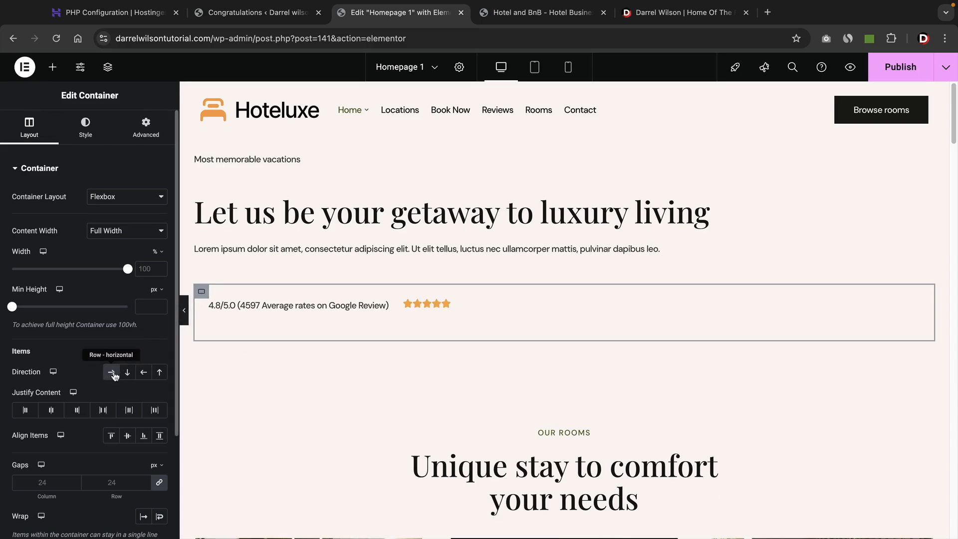
left_click(159, 372)
left_click(143, 372)
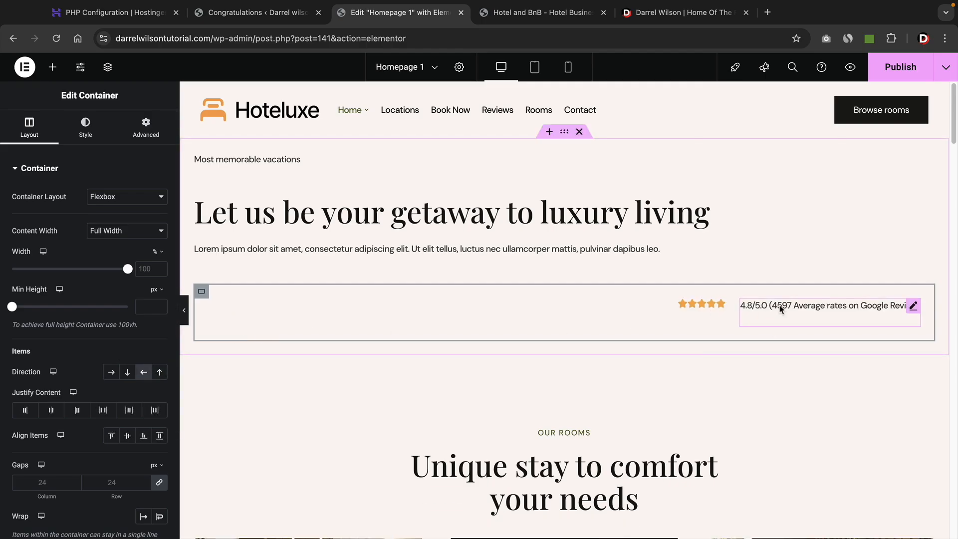
left_click(555, 18)
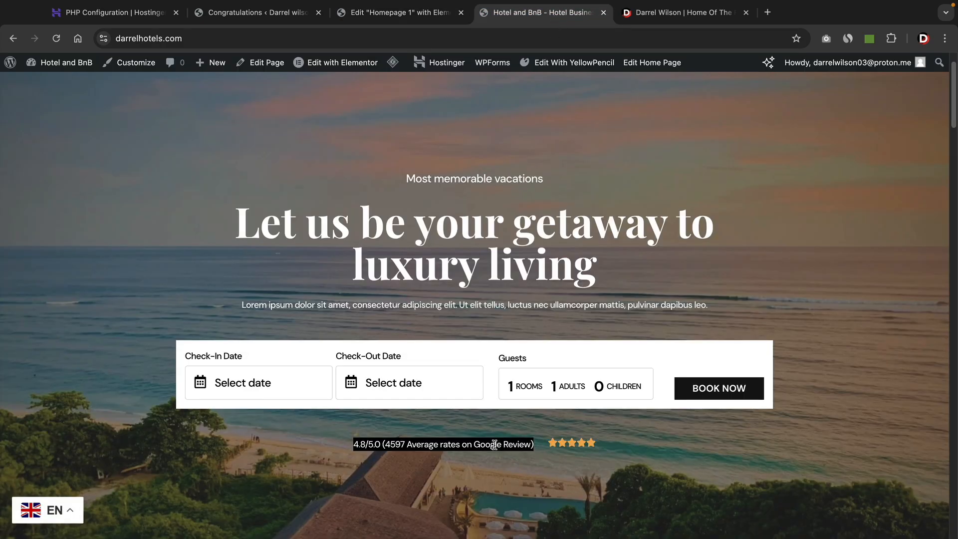
left_click(424, 13)
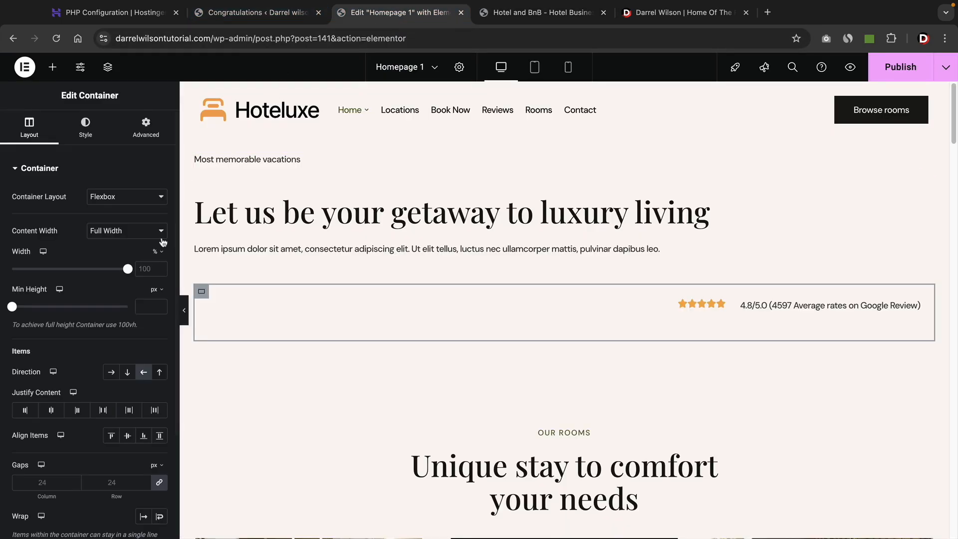
left_click(112, 376)
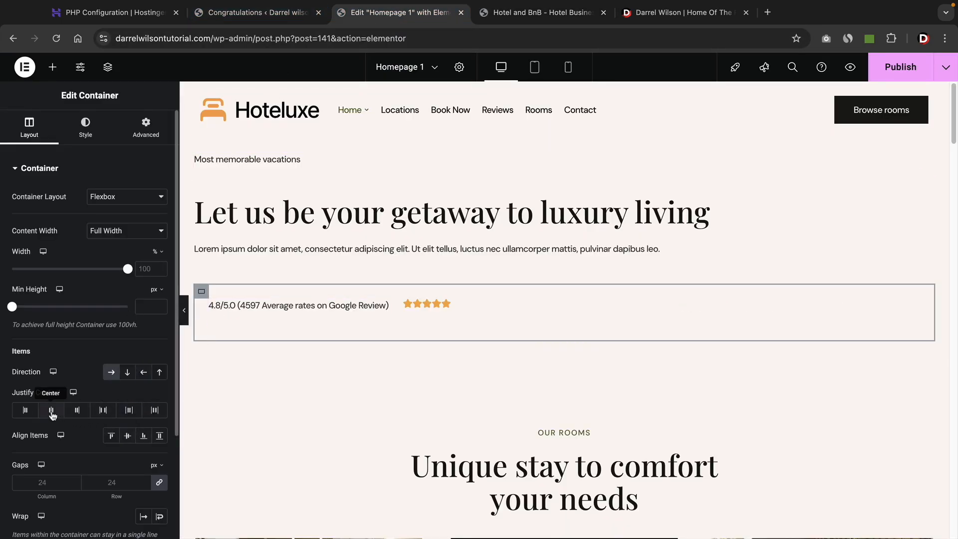
left_click(50, 409)
left_click(128, 437)
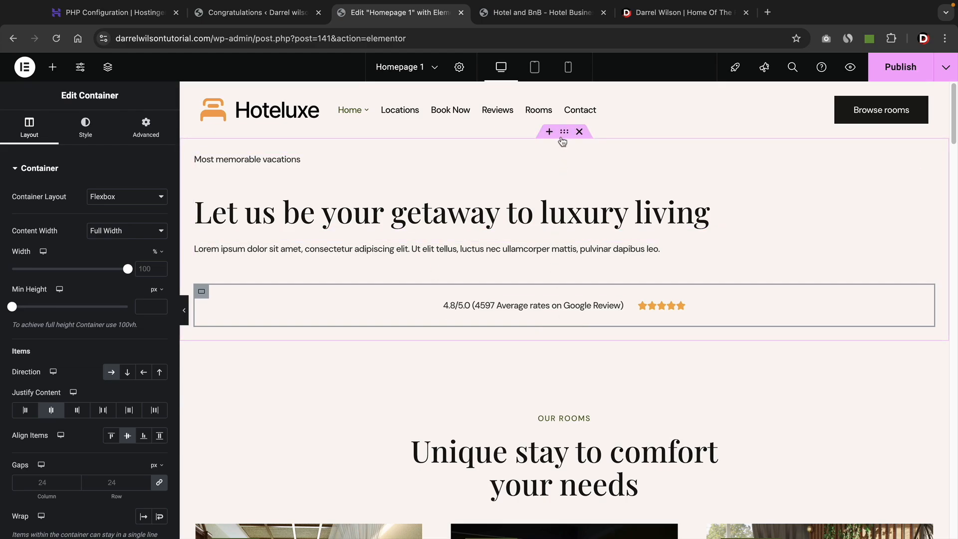
Set the outer hero container's minimum height to 100 vh
left_click(565, 133)
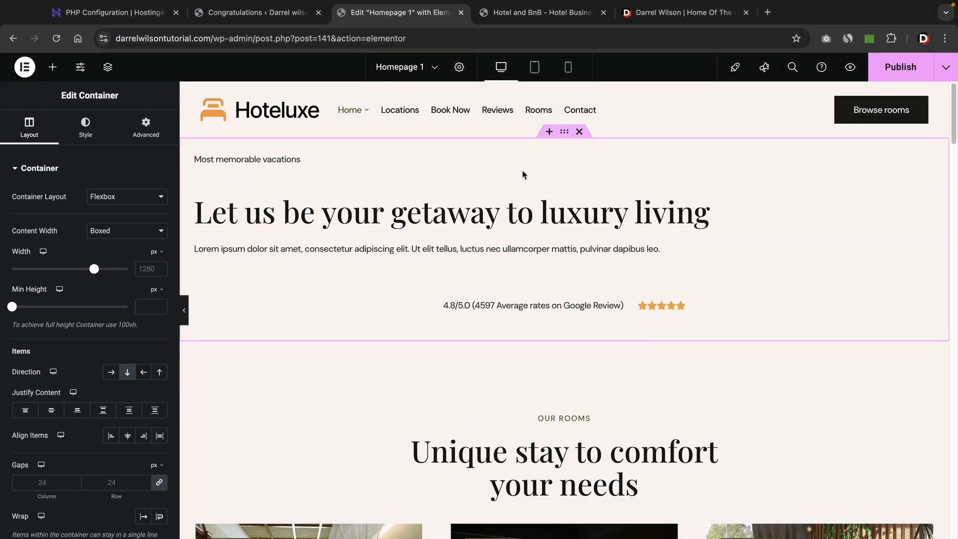
left_click(529, 13)
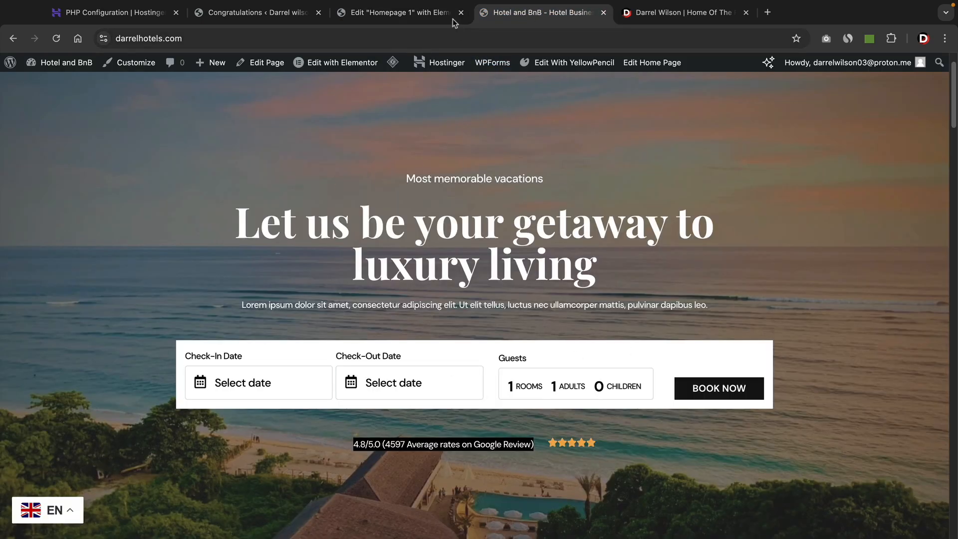
left_click(395, 13)
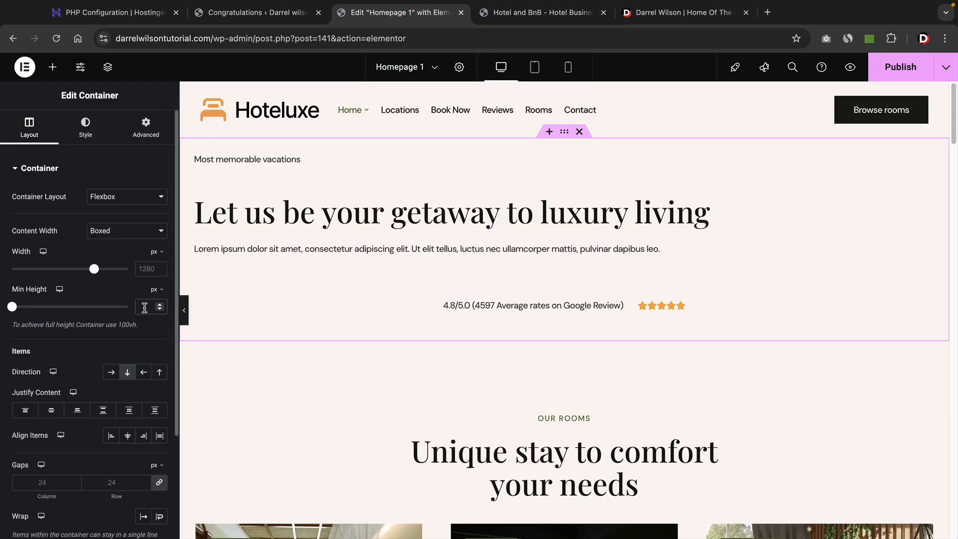
left_click(154, 290)
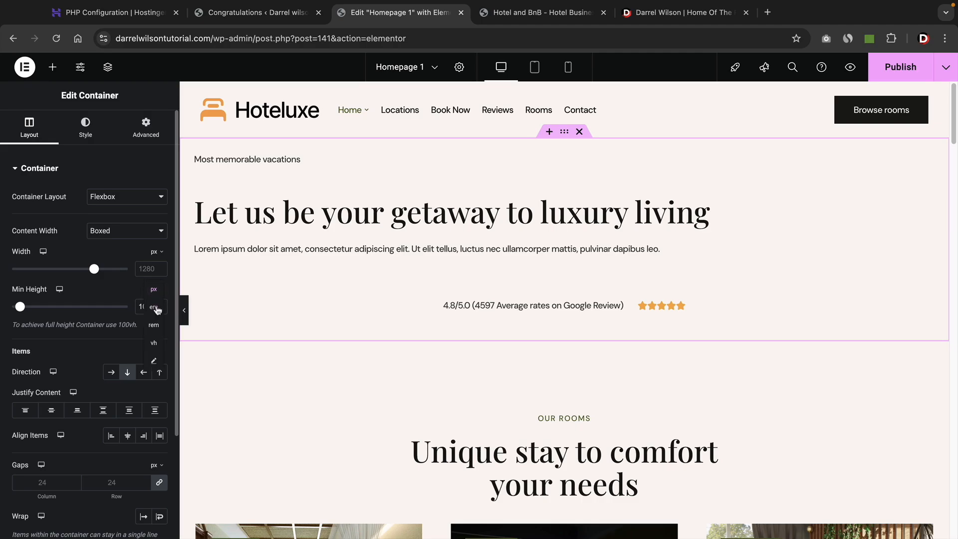
left_click(154, 345)
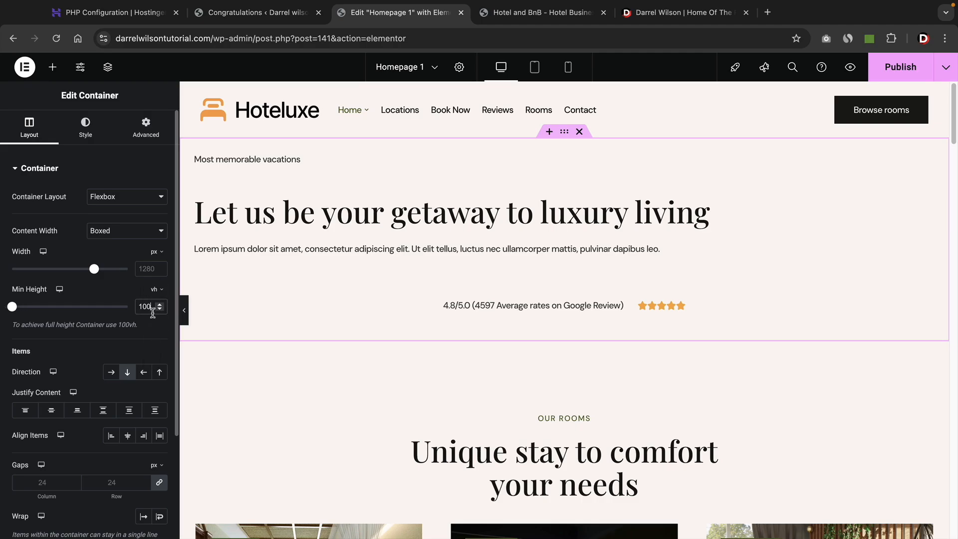
left_click_drag(23, 310, 134, 316)
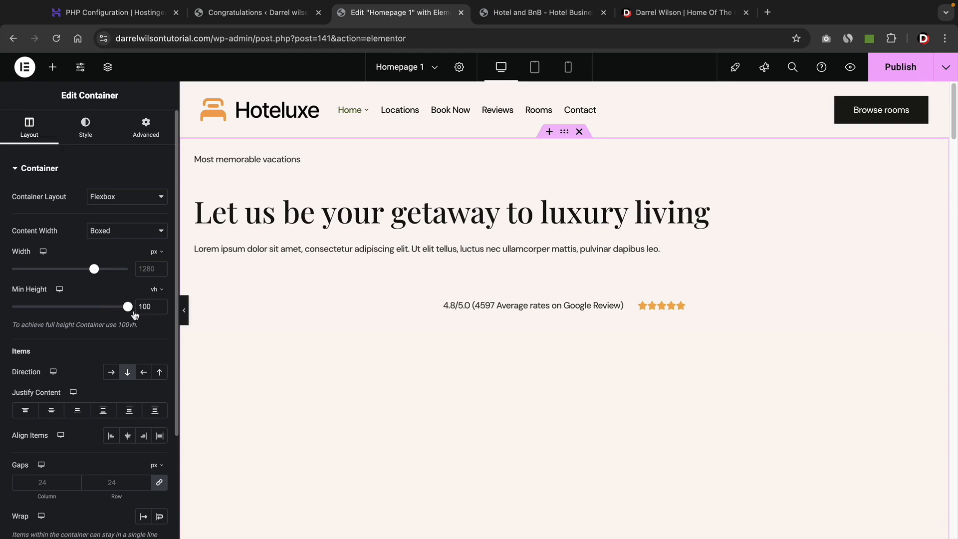
Centre the hero container's contents vertically and horizontally, and compare the layout with the darrelhotels.com hero
scroll(472, 434, "up", 2)
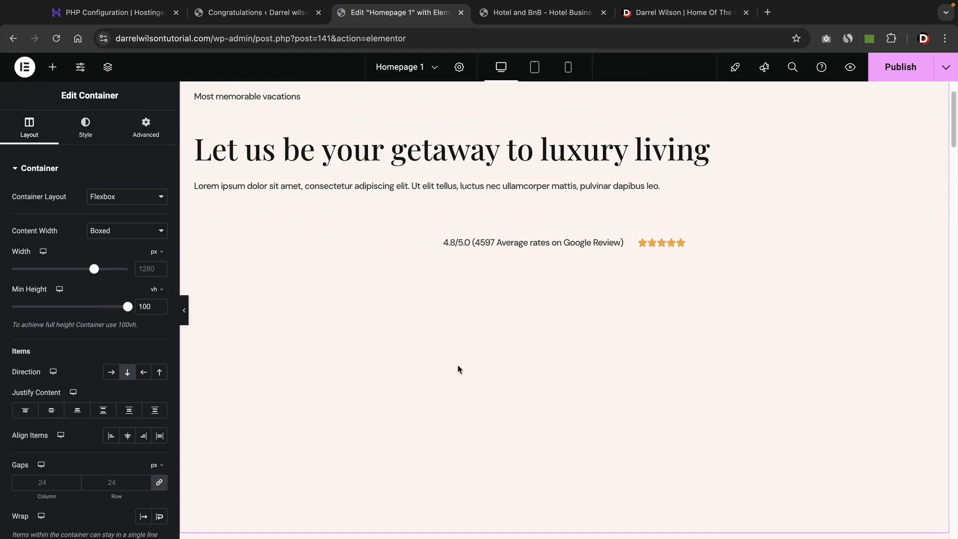
scroll(449, 379, "up", 2)
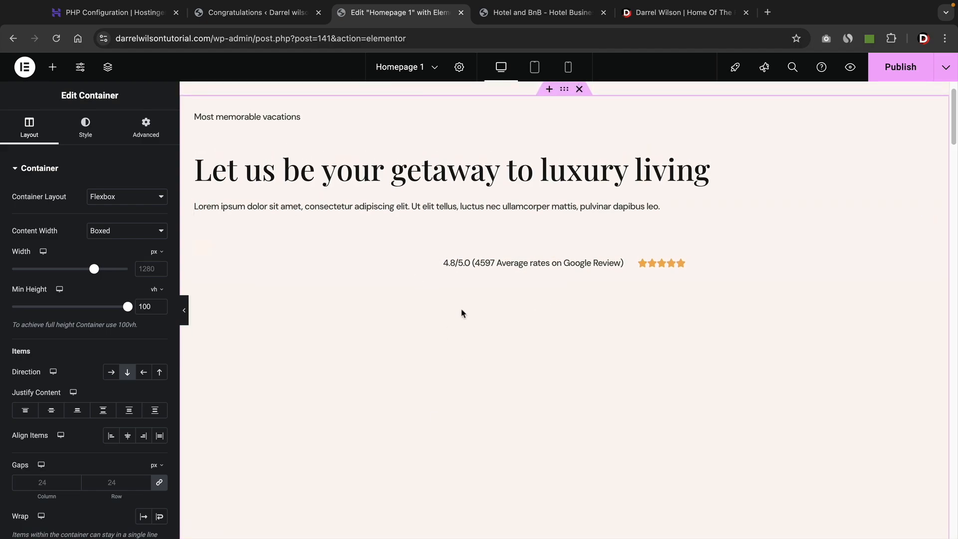
scroll(526, 202, "up", 2)
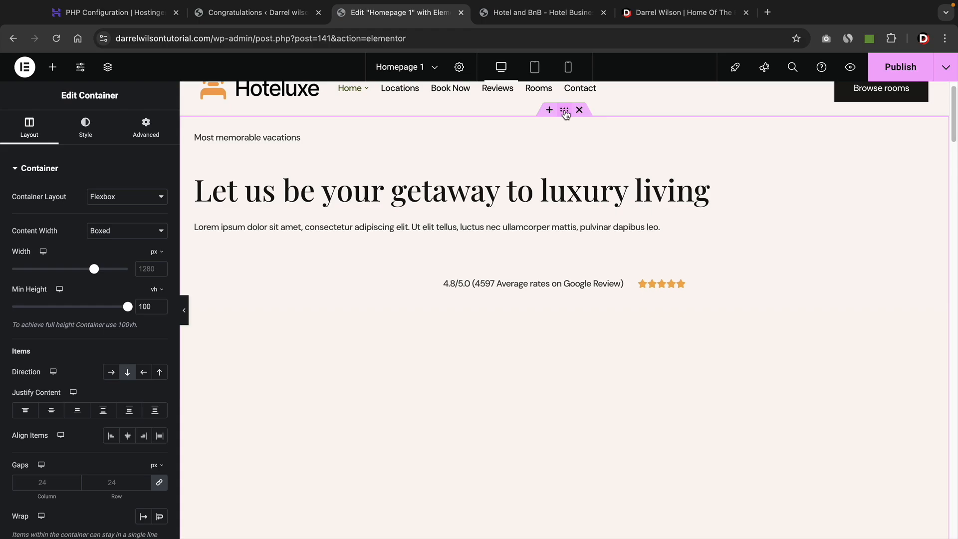
scroll(100, 327, "down", 2)
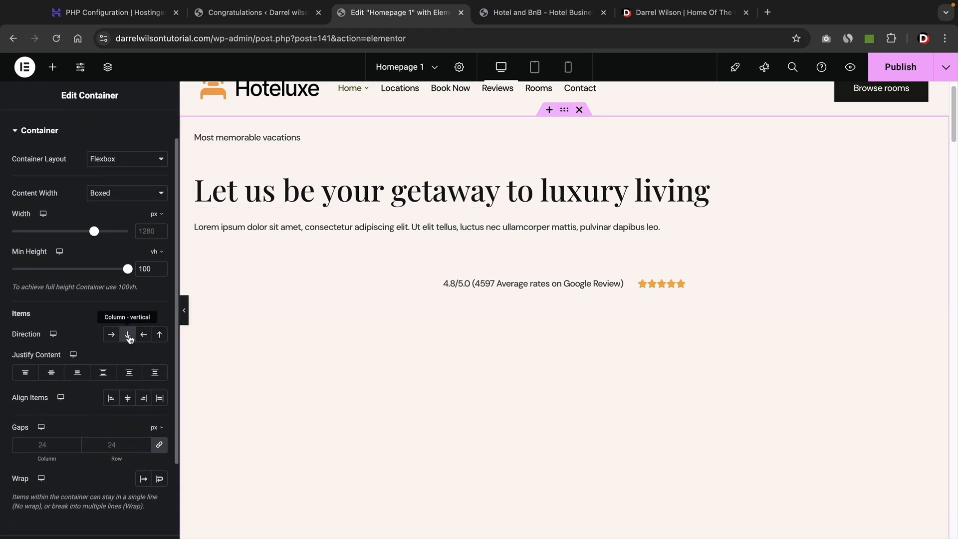
left_click(51, 374)
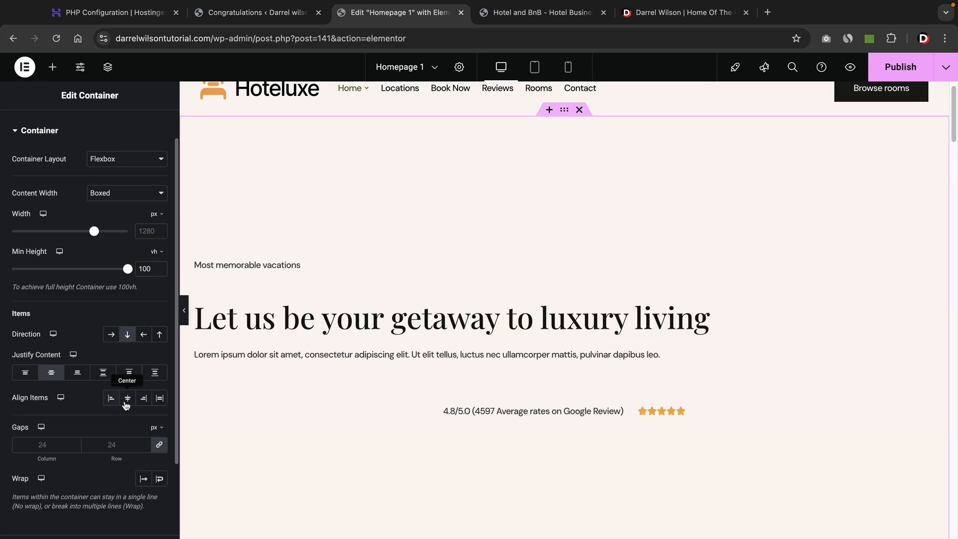
left_click(127, 402)
scroll(306, 379, "down", 1)
scroll(309, 379, "up", 1)
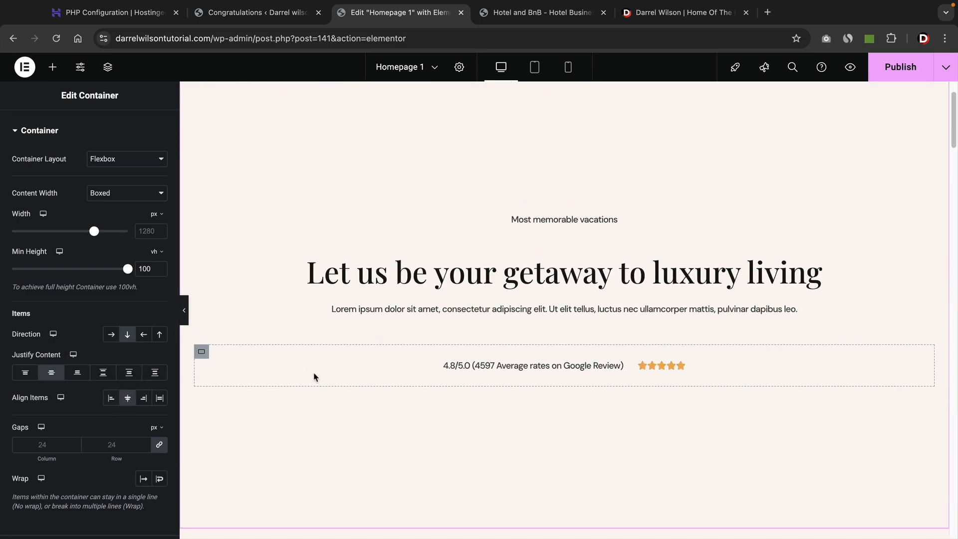
left_click(530, 13)
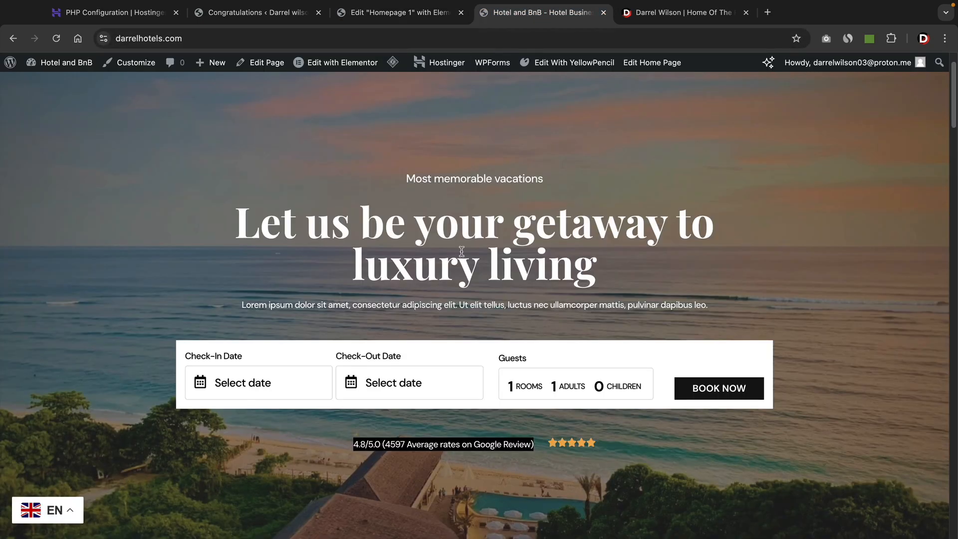
left_click(403, 14)
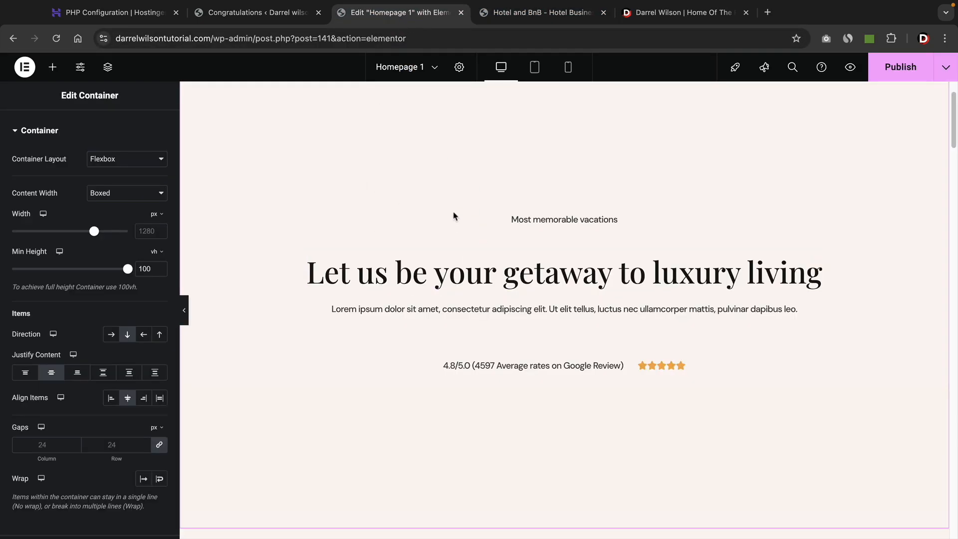
Give the hero container a classic background using the beach resort sunset image from the media library
scroll(109, 289, "up", 2)
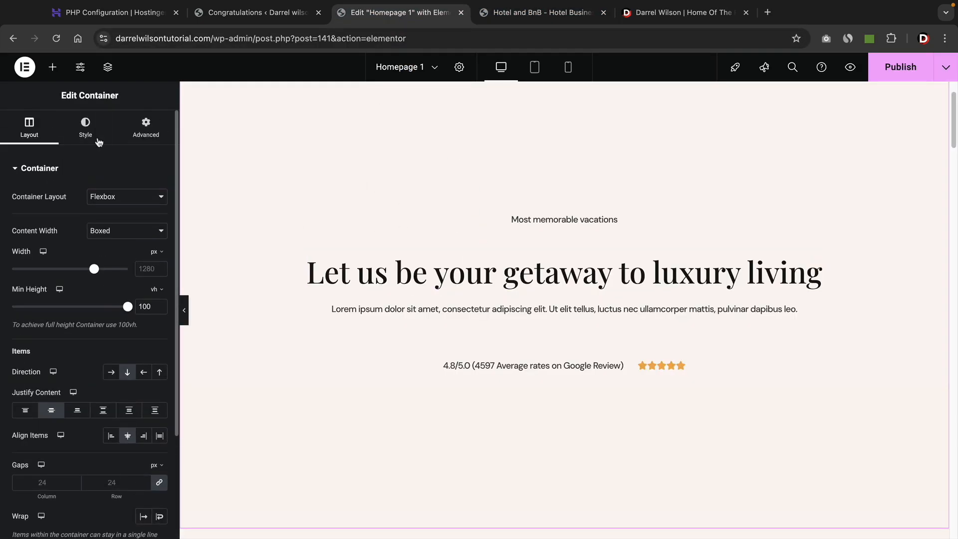
left_click(86, 127)
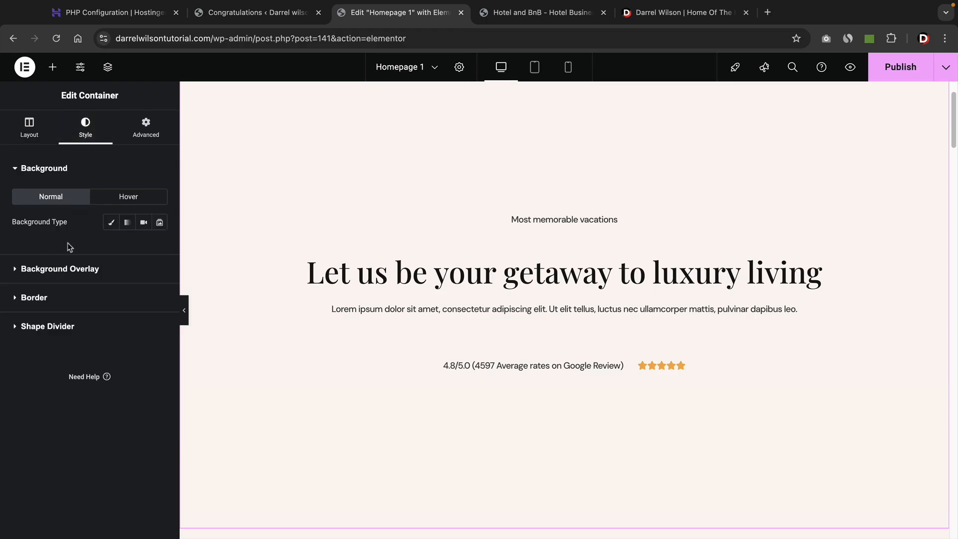
left_click(111, 223)
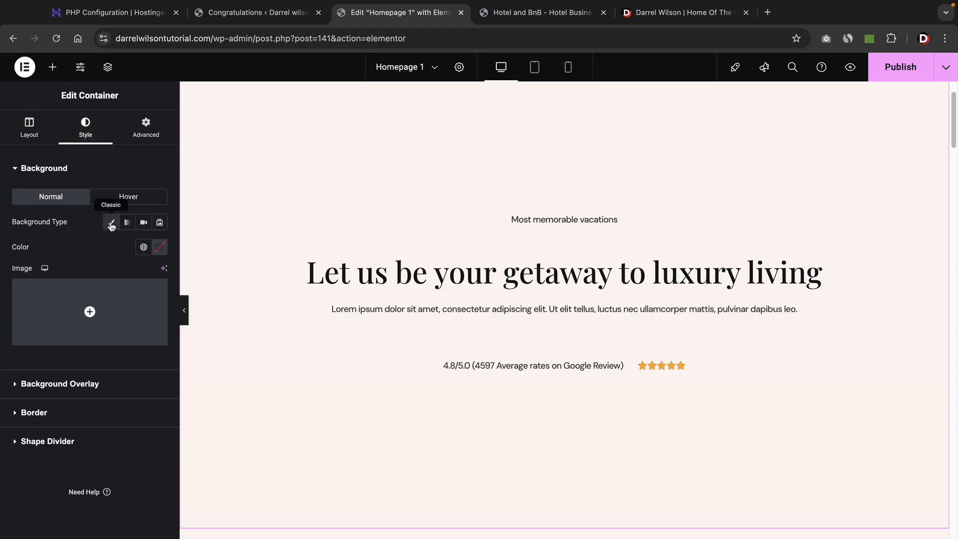
left_click(86, 300)
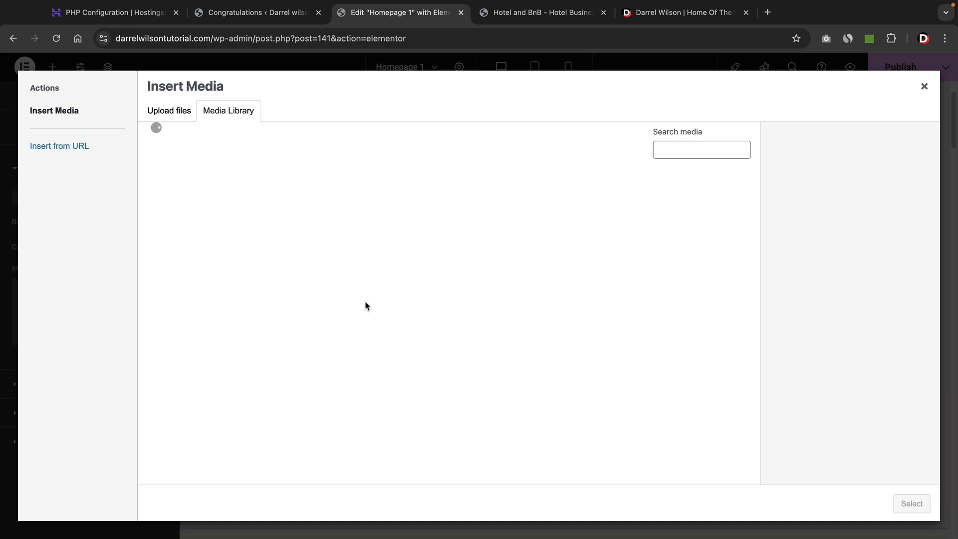
left_click(374, 213)
left_click(911, 503)
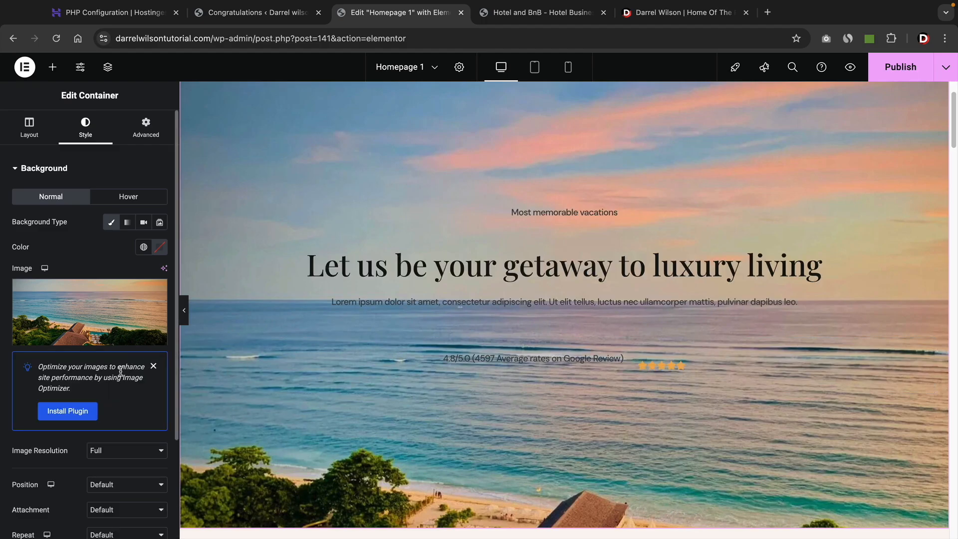
Try Contain as the background image's display size and set its repeat option to No-repeat
scroll(121, 372, "down", 5)
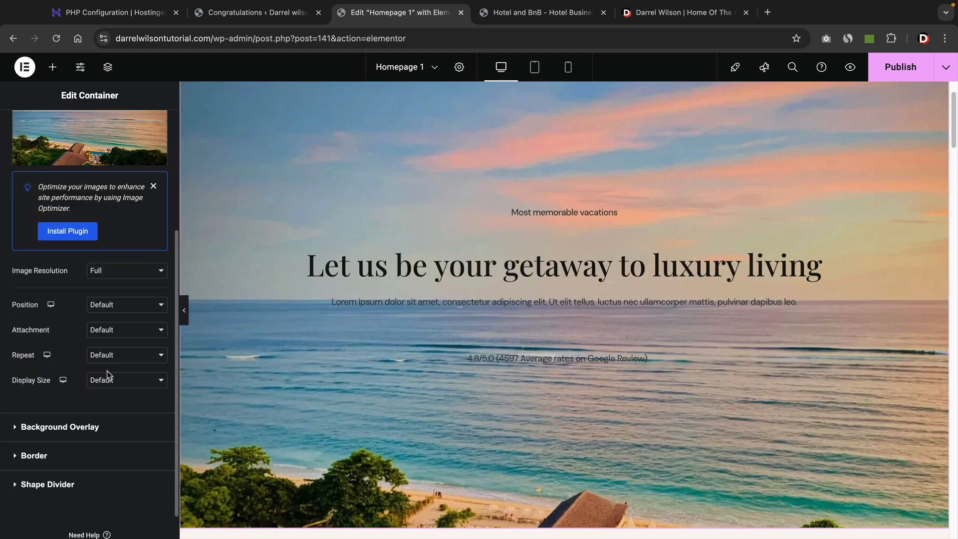
left_click(115, 381)
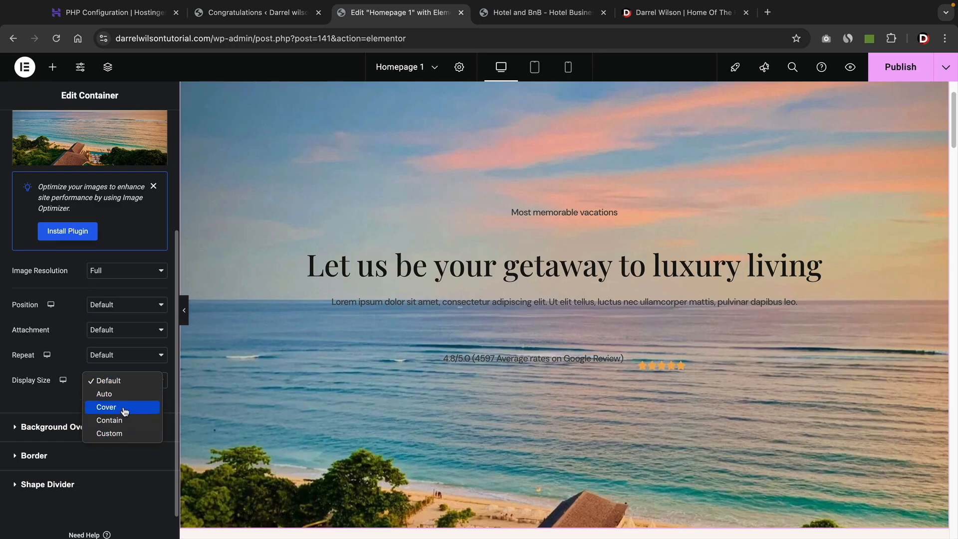
left_click(123, 424)
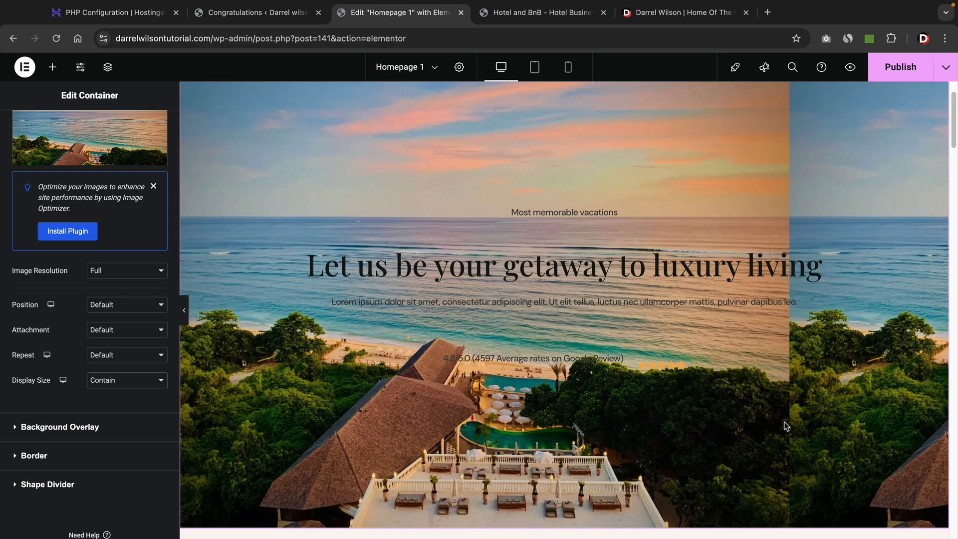
left_click(115, 358)
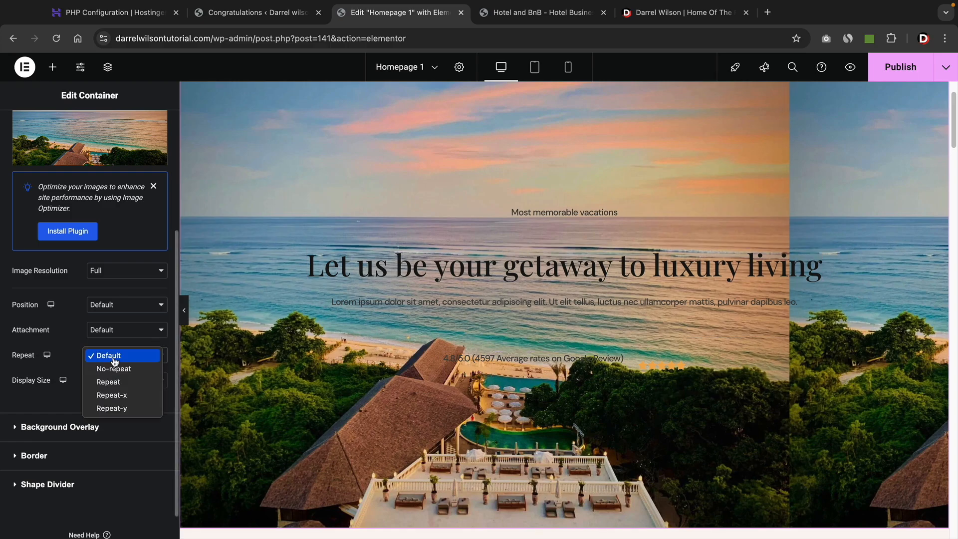
left_click(115, 369)
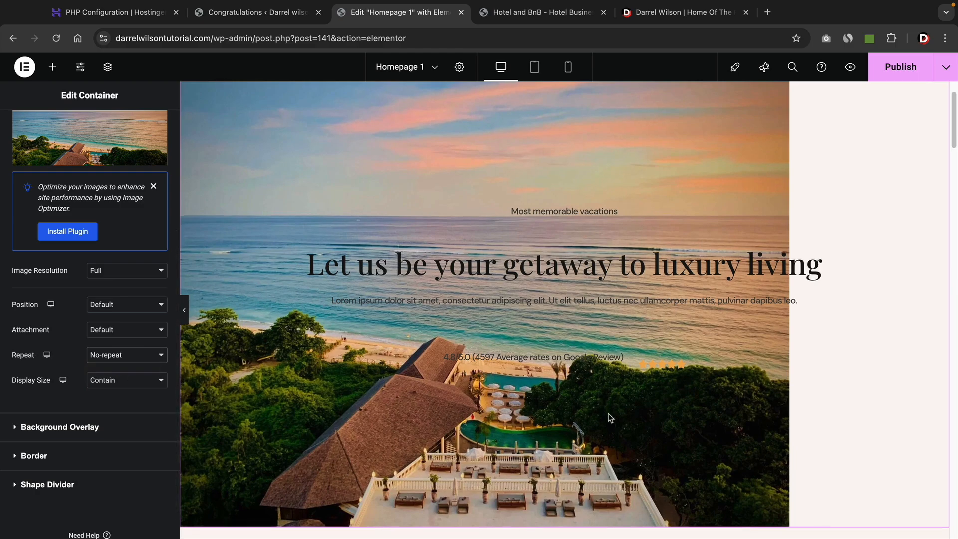
scroll(634, 421, "down", 2)
scroll(640, 426, "up", 2)
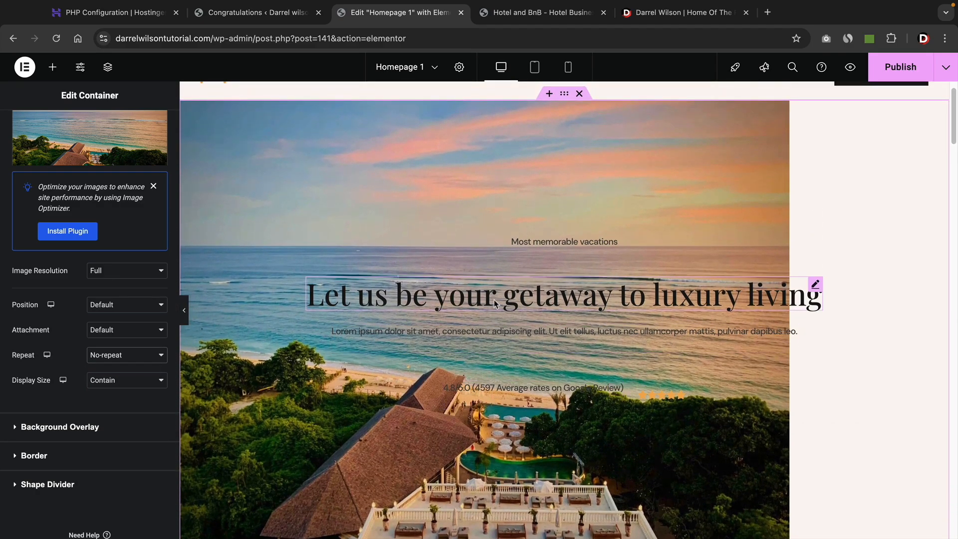
Set the background image's display size to Cover and check how it fills the hero
left_click(120, 380)
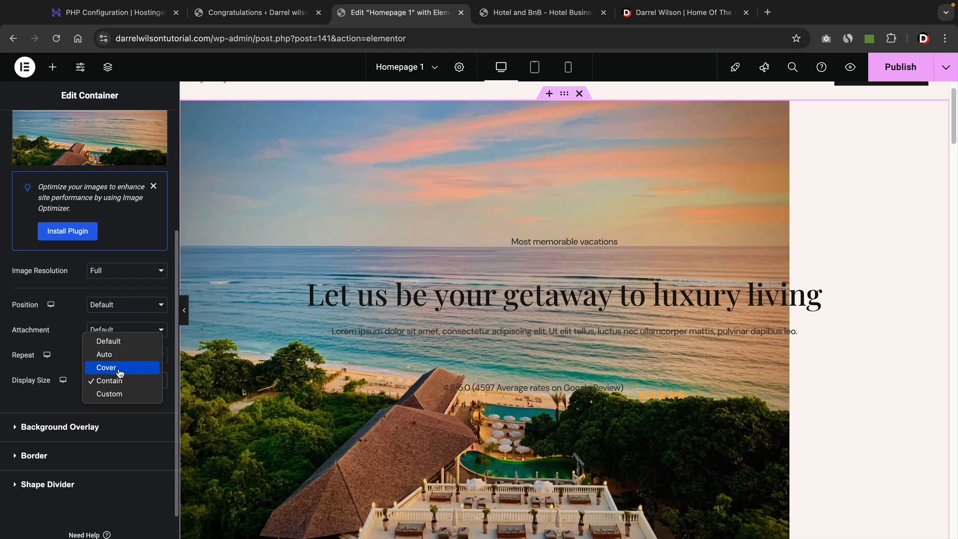
left_click(120, 368)
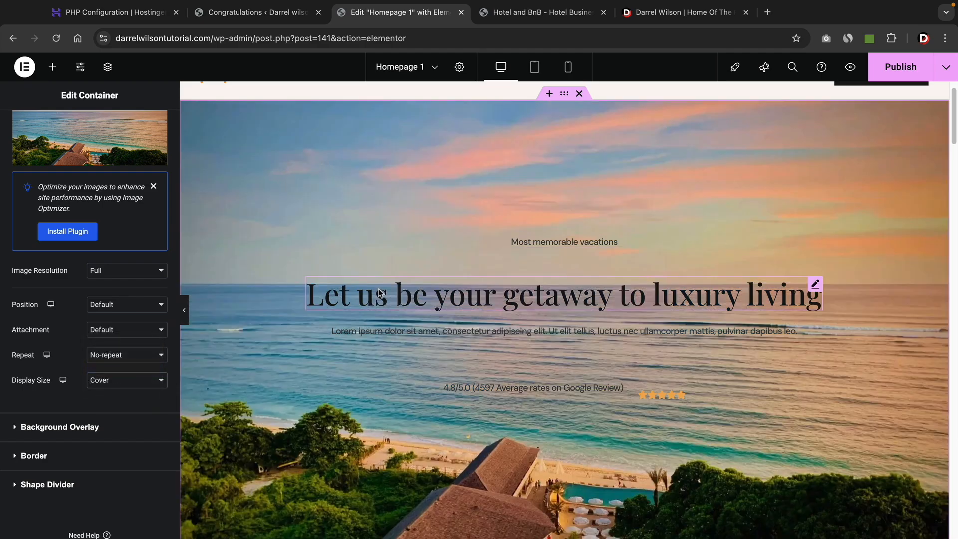
scroll(350, 362, "down", 2)
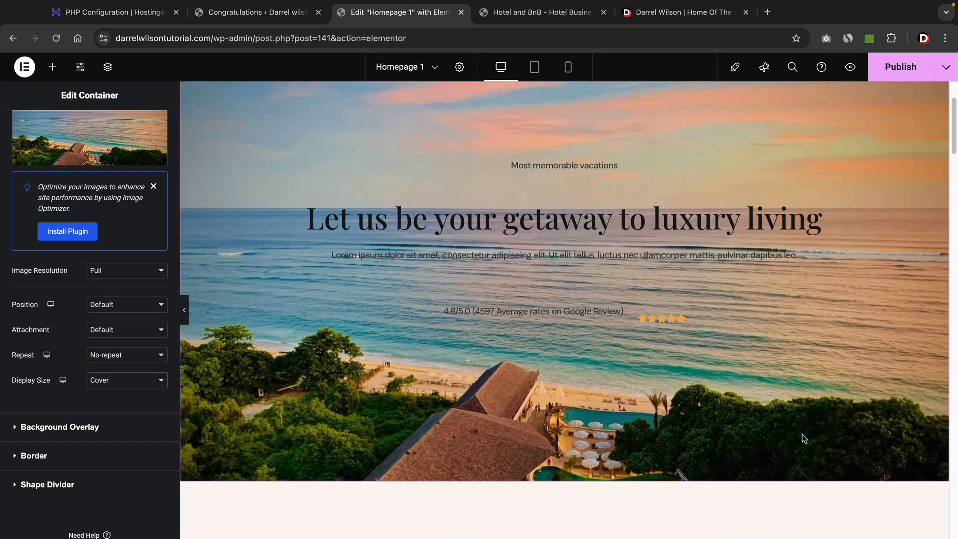
Preview the hero's background image at full page width without the editing sidebar, then restore the sidebar
scroll(379, 329, "up", 2)
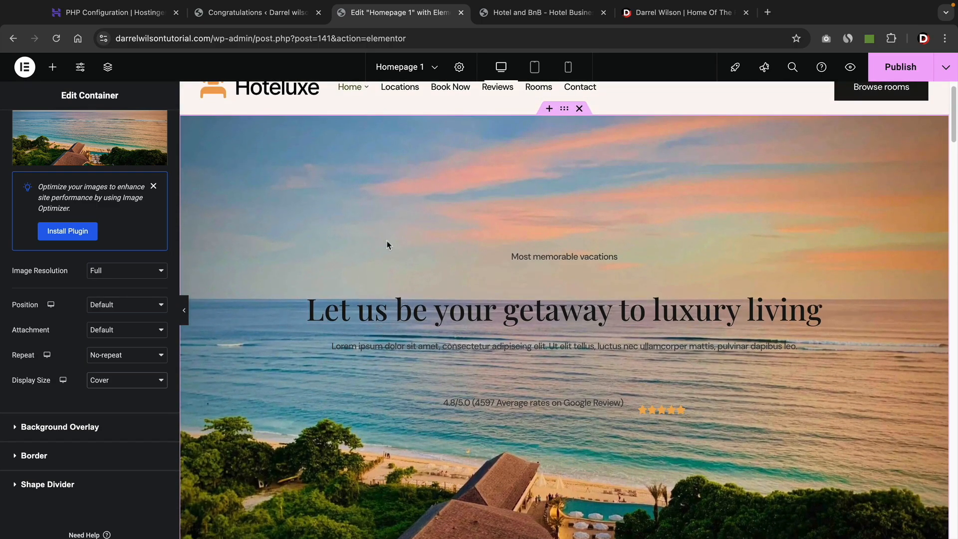
left_click(185, 314)
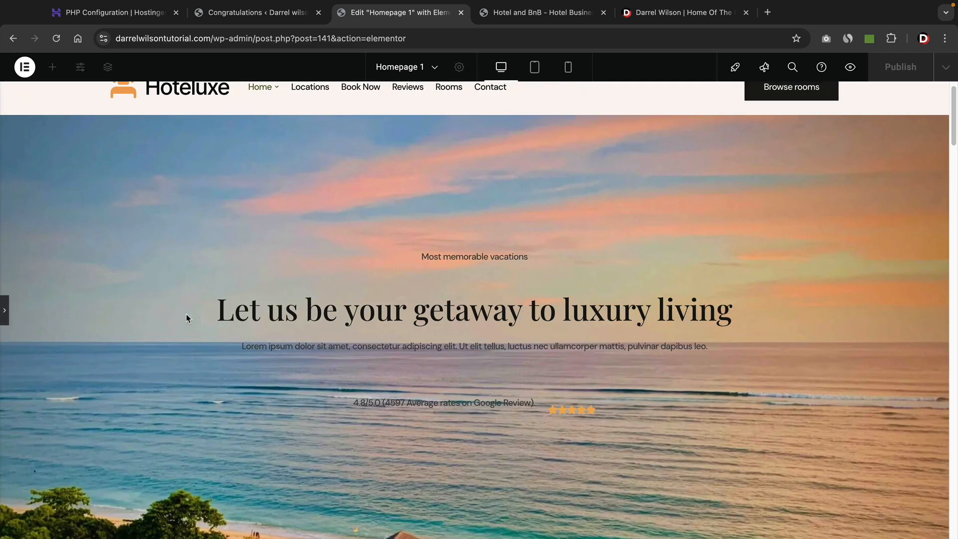
scroll(201, 324, "down", 2)
scroll(209, 322, "down", 1)
scroll(217, 316, "up", 1)
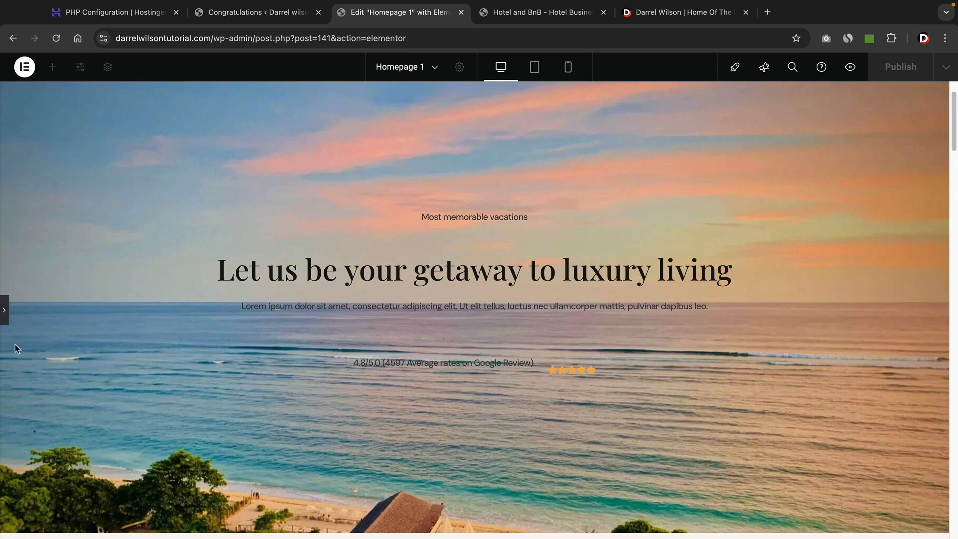
left_click(6, 313)
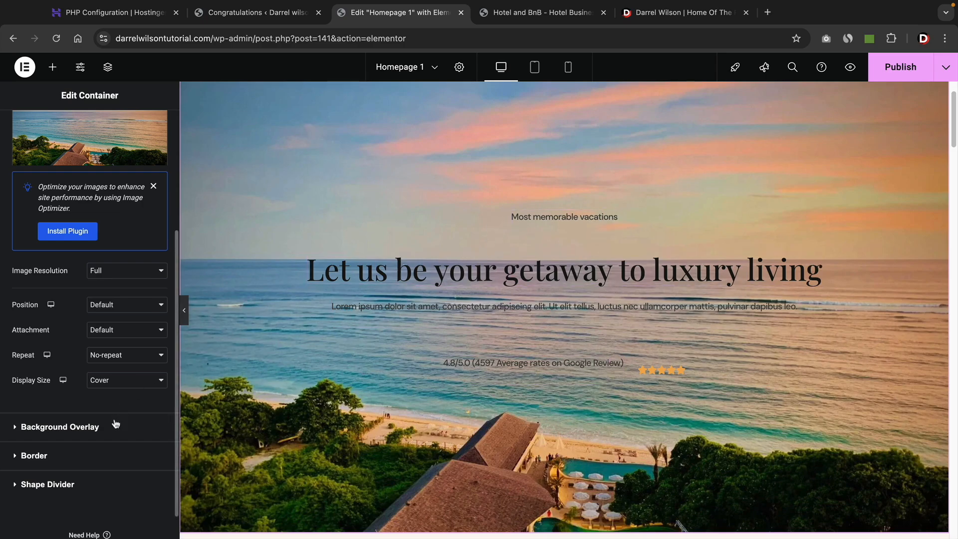
Add a classic background overlay to the hero container in dark grey #333333
left_click(71, 430)
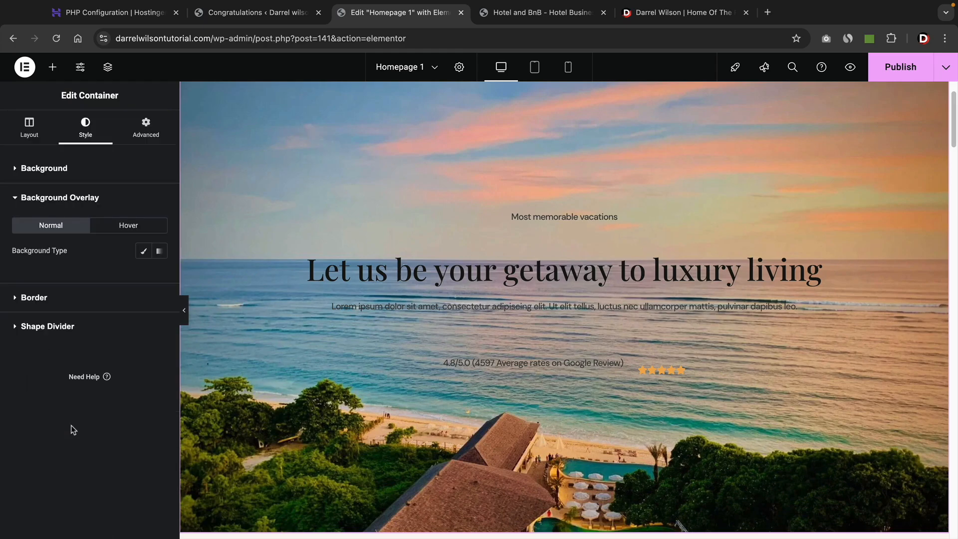
left_click(145, 252)
left_click(161, 280)
left_click_drag(116, 357, 211, 371)
left_click_drag(182, 423, 172, 422)
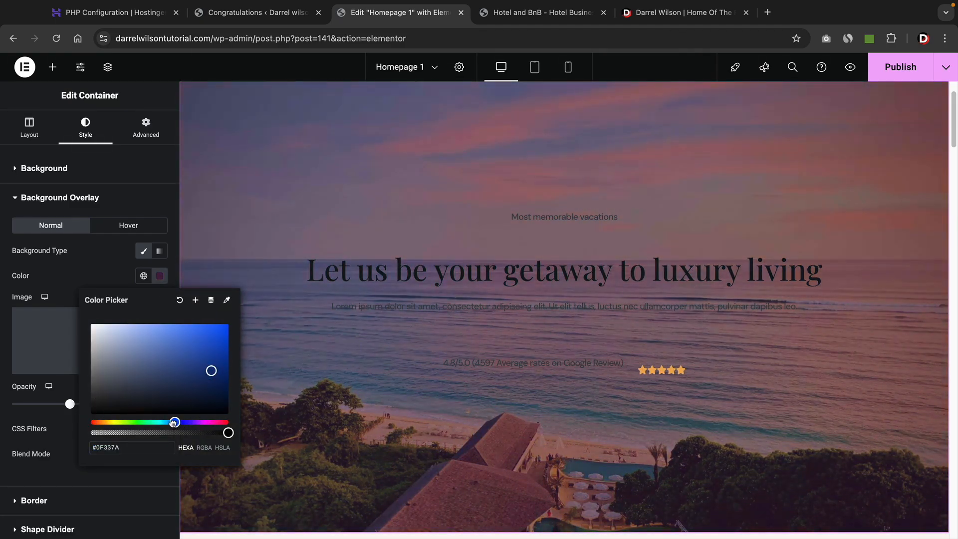
mouse_move(210, 372)
left_mouse_down()
mouse_move(206, 322)
mouse_move(123, 403)
mouse_move(175, 378)
mouse_move(224, 331)
mouse_move(160, 340)
mouse_move(133, 384)
mouse_move(89, 370)
mouse_move(88, 396)
left_mouse_up()
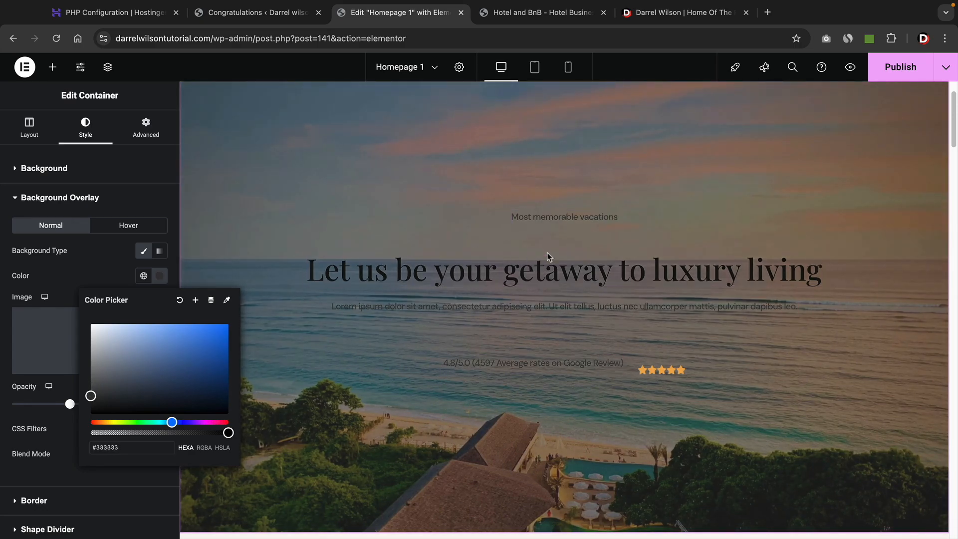
left_click(106, 282)
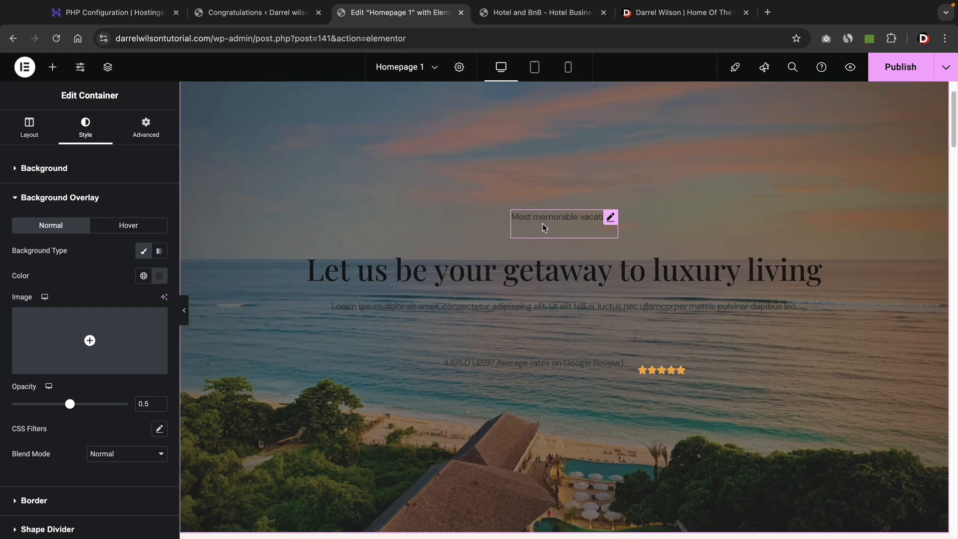
Colour the "Most memorable vacations" text off-white #EBEBEB and set its font size to 20 px
left_click(611, 218)
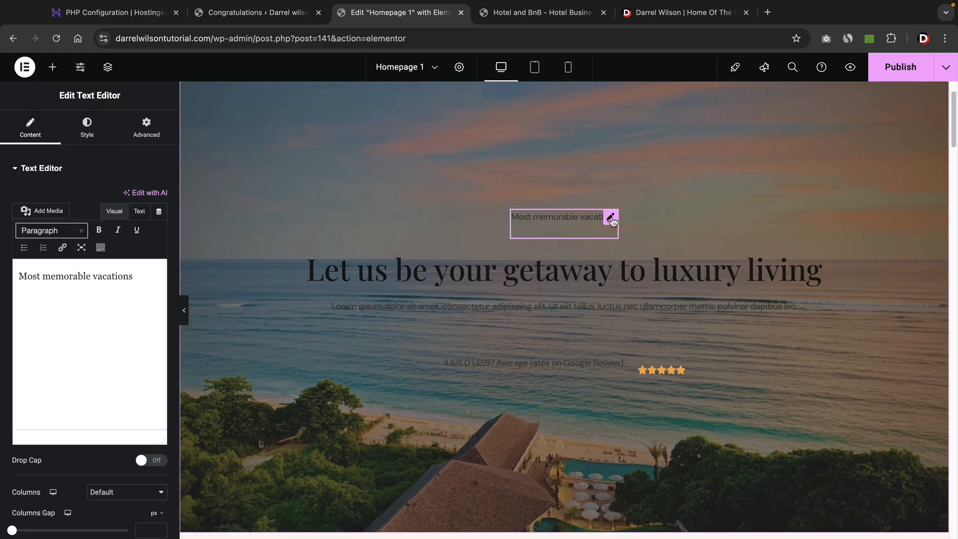
left_click(87, 129)
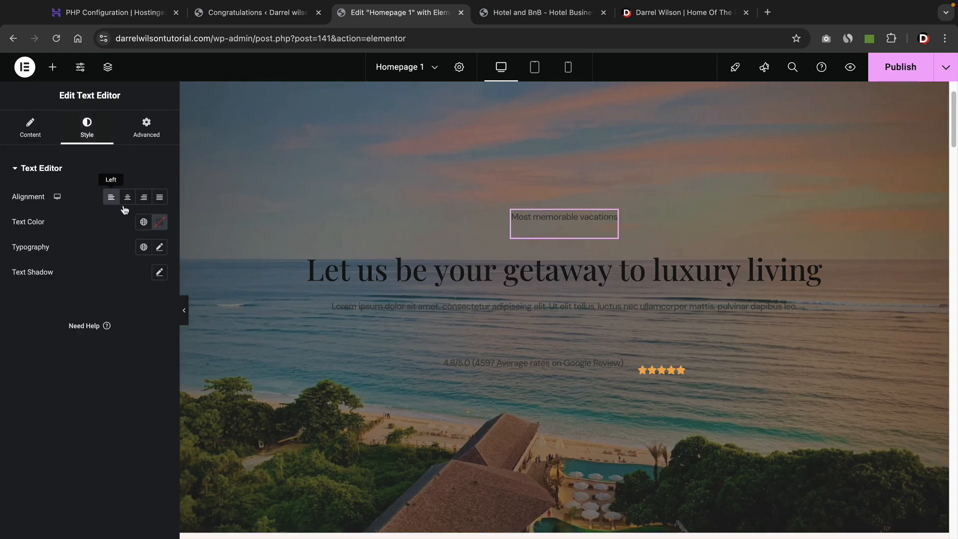
left_click(159, 222)
left_click_drag(158, 359, 79, 280)
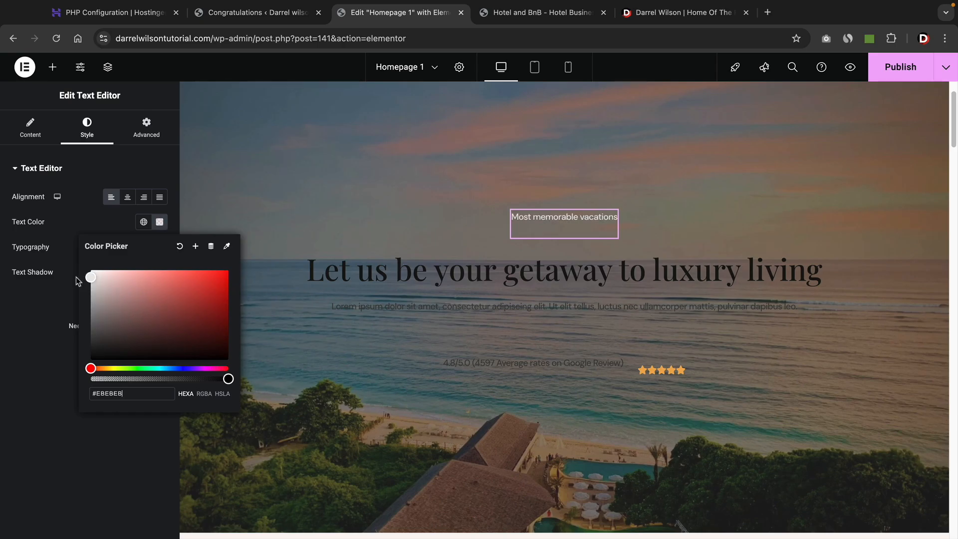
left_click(43, 317)
left_click(159, 247)
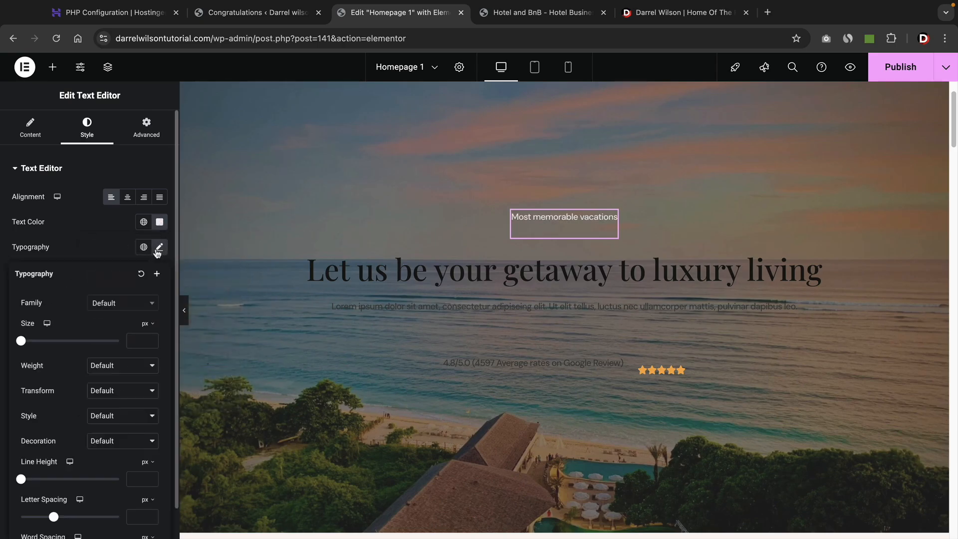
left_click_drag(21, 341, 30, 342)
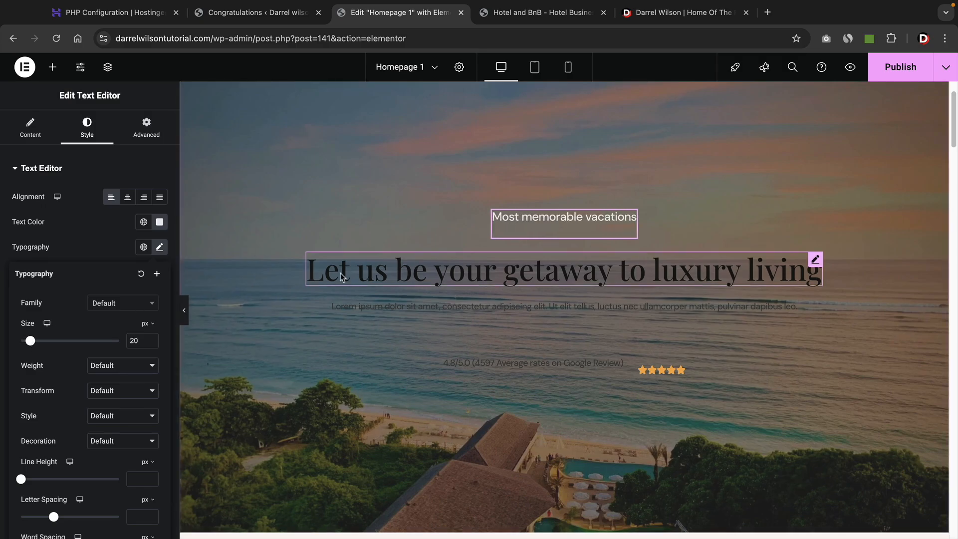
Set the text colour of the "Let us be your getaway to luxury living" heading to white #FFFFFF
left_click(319, 270)
left_click(95, 138)
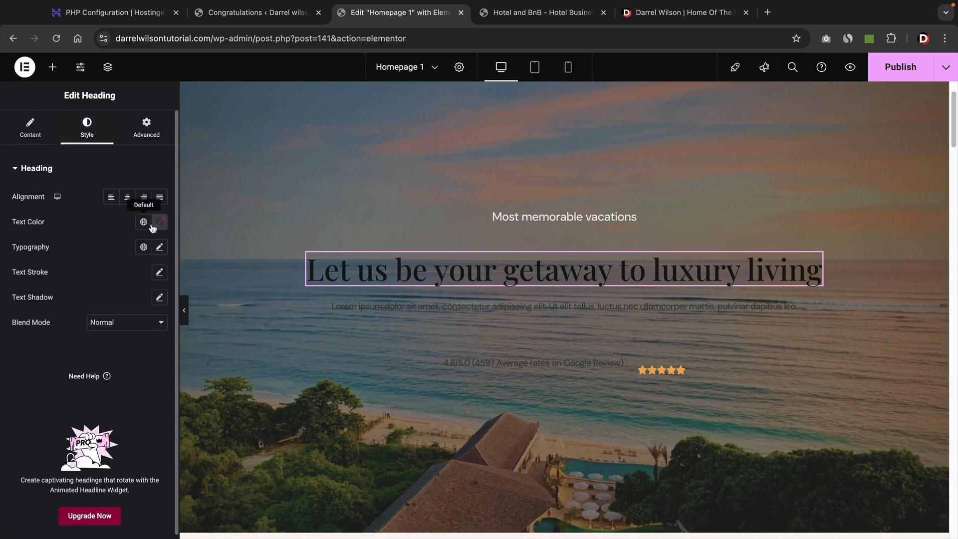
left_click(160, 222)
left_click_drag(133, 295, 91, 270)
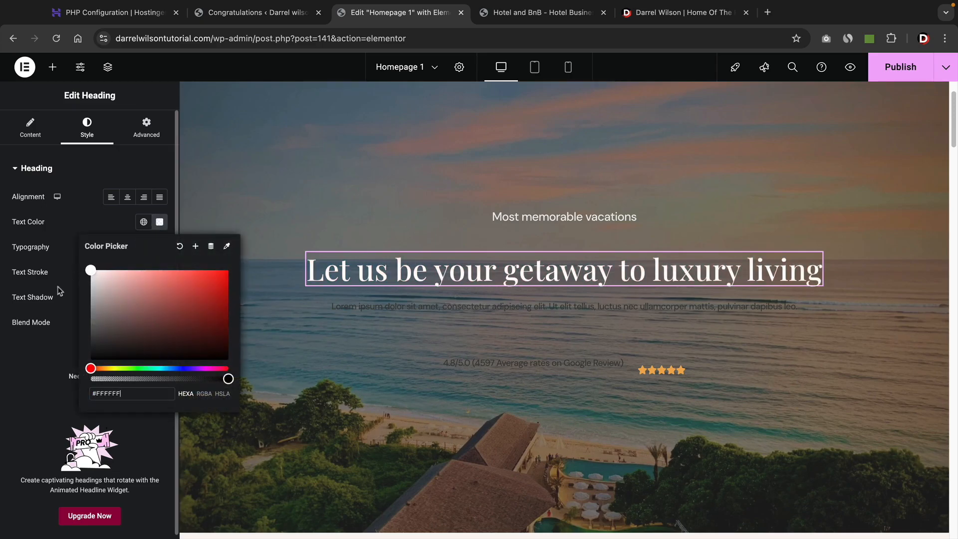
left_click(35, 393)
Set the main heading's font size to 60 px and its weight to Bold, comparing it with the darrelhotels.com heading
left_click(159, 246)
left_click_drag(23, 343, 54, 346)
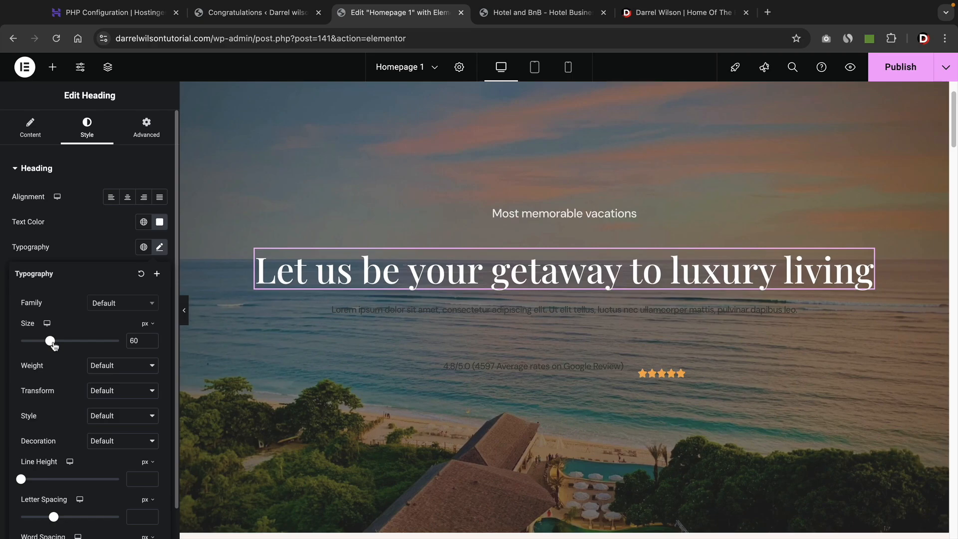
left_click(101, 365)
left_click(108, 394)
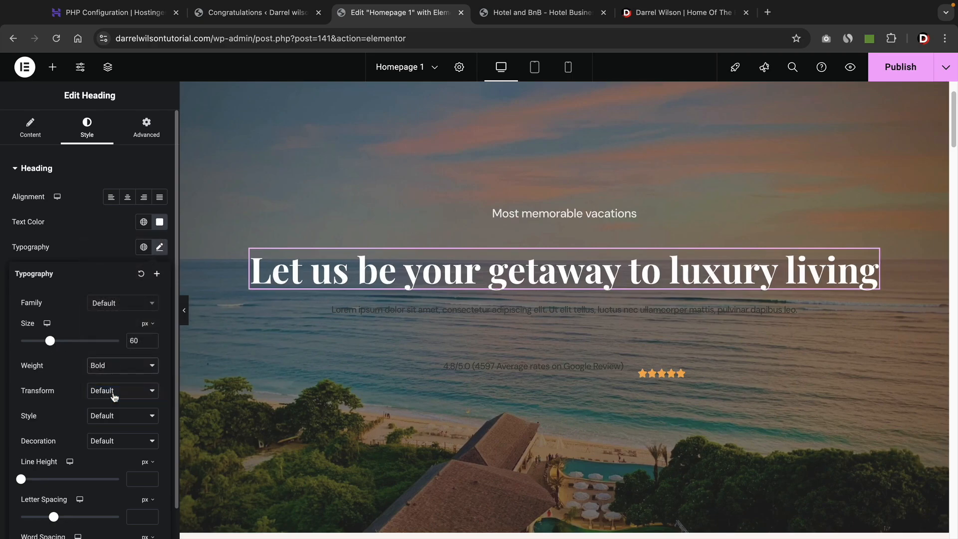
left_click(529, 12)
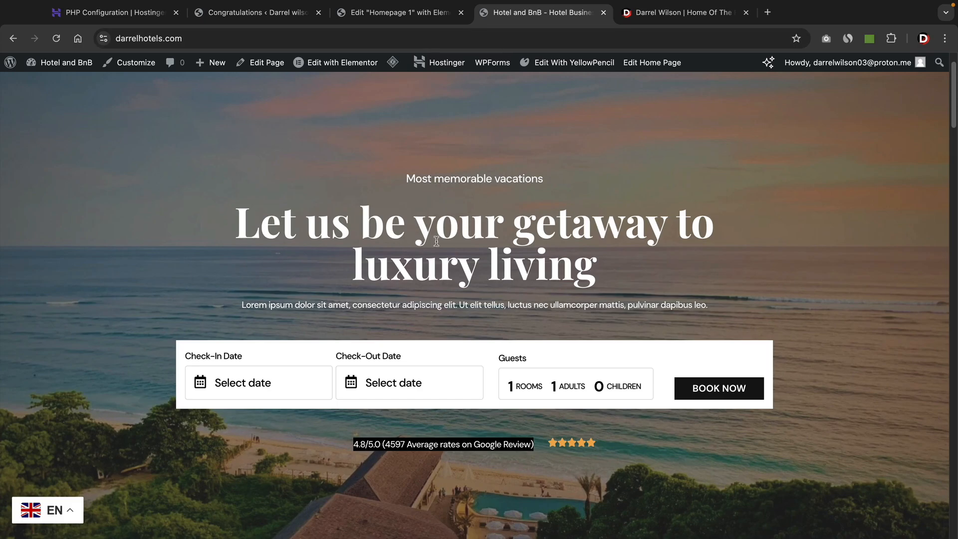
left_click(409, 14)
mouse_move(50, 345)
left_mouse_down()
mouse_move(67, 344)
mouse_move(50, 344)
left_mouse_up()
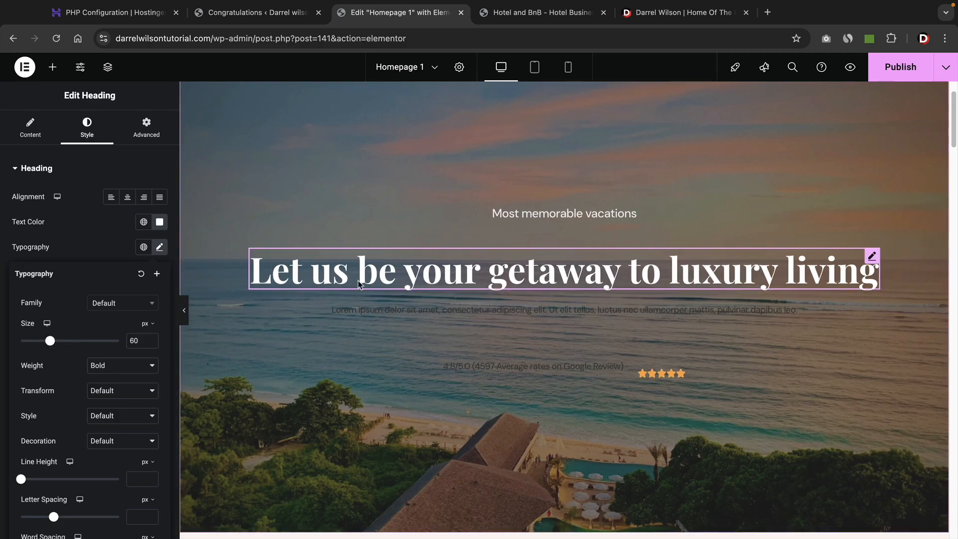
Change the text colour of the lorem ipsum paragraph below the heading to white
left_click(364, 309)
left_click(86, 128)
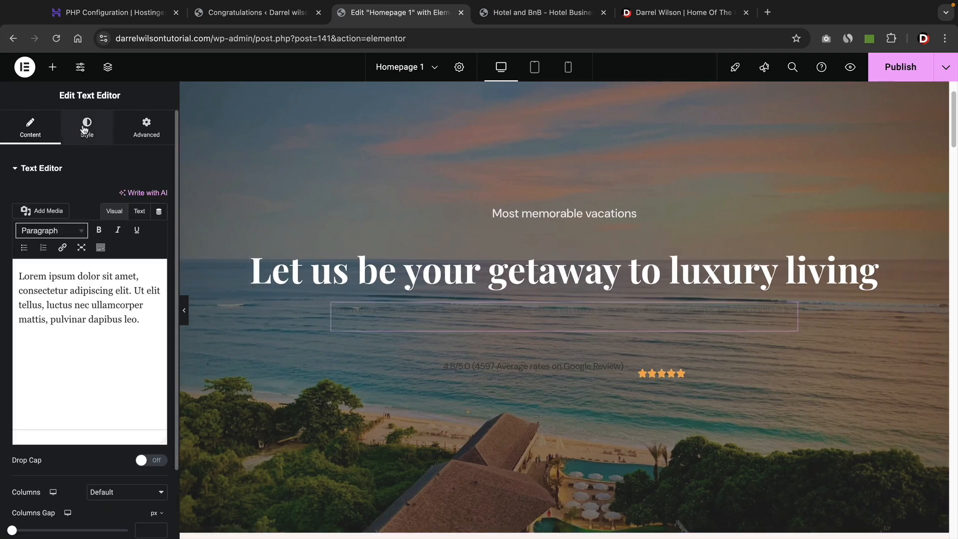
left_click(159, 222)
left_click(145, 322)
left_click(91, 271)
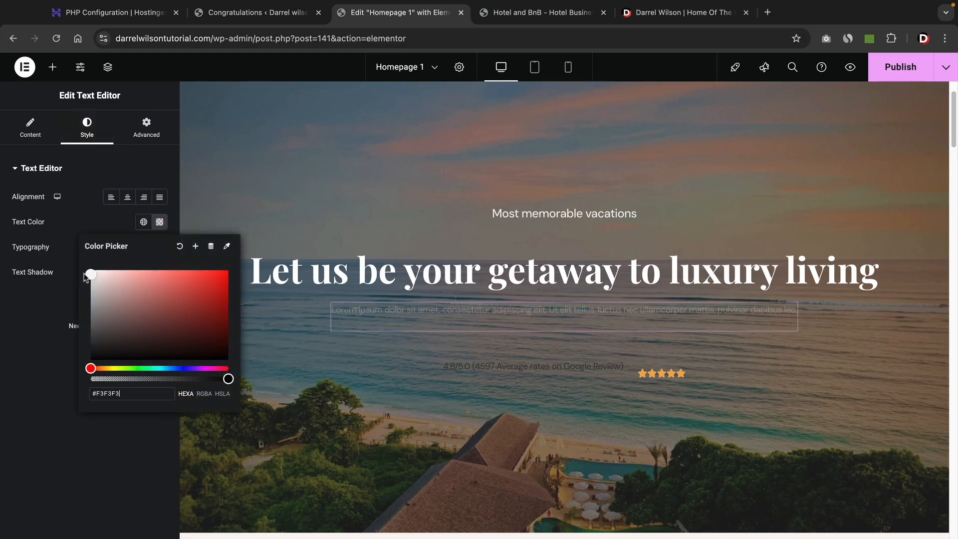
left_click(40, 326)
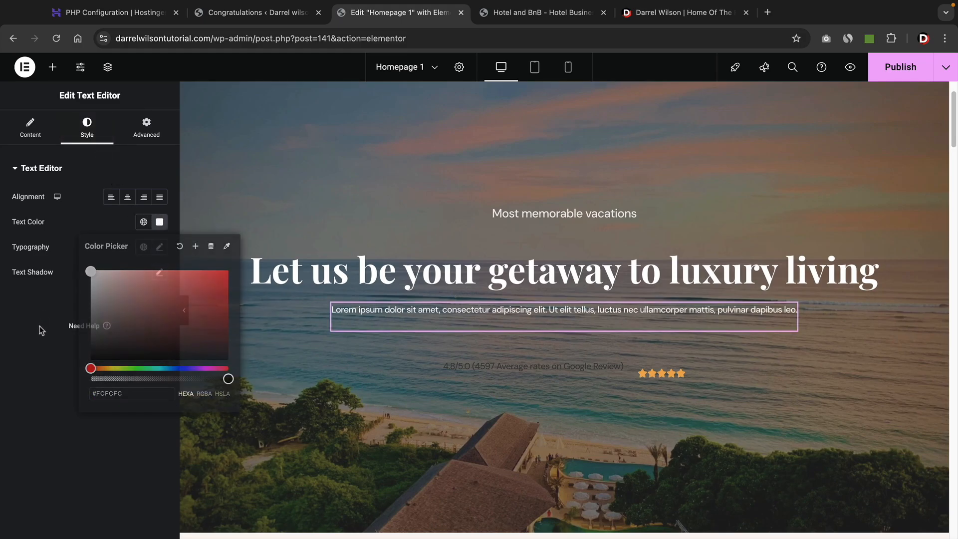
Give the Google Review rating text a white #FFFFFF colour and set its font weight to Bold
left_click(466, 369)
left_click(87, 128)
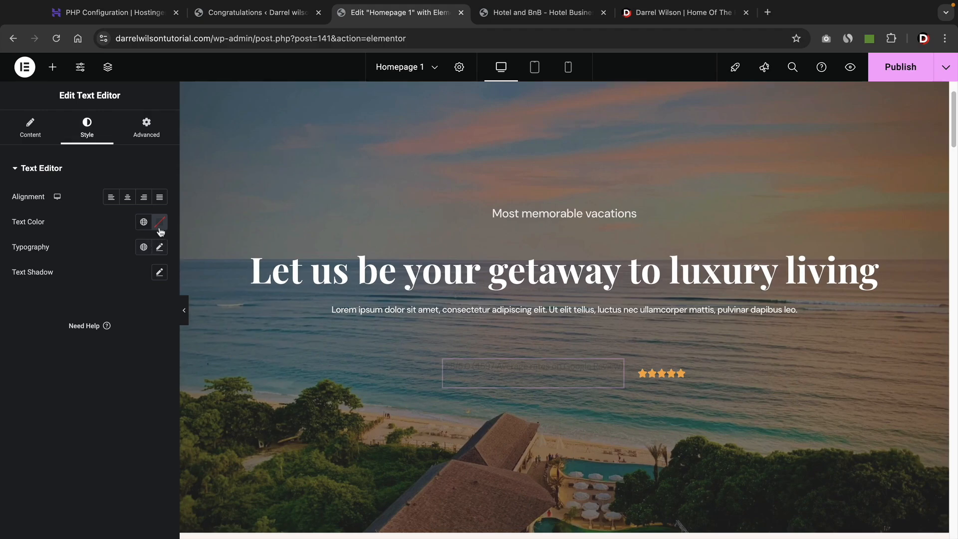
left_click(162, 229)
mouse_move(135, 298)
left_mouse_down()
mouse_move(99, 319)
mouse_move(72, 266)
left_mouse_up()
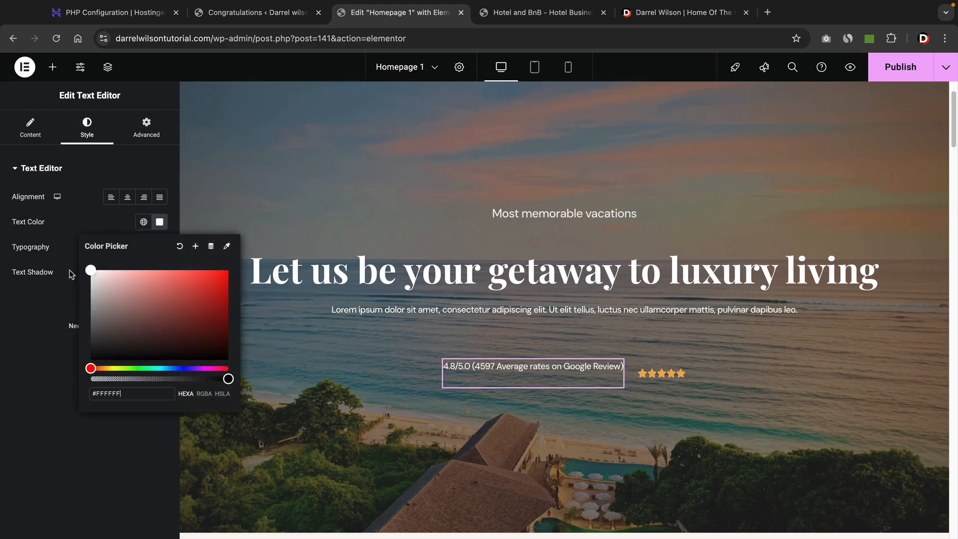
left_click(43, 350)
left_click(160, 247)
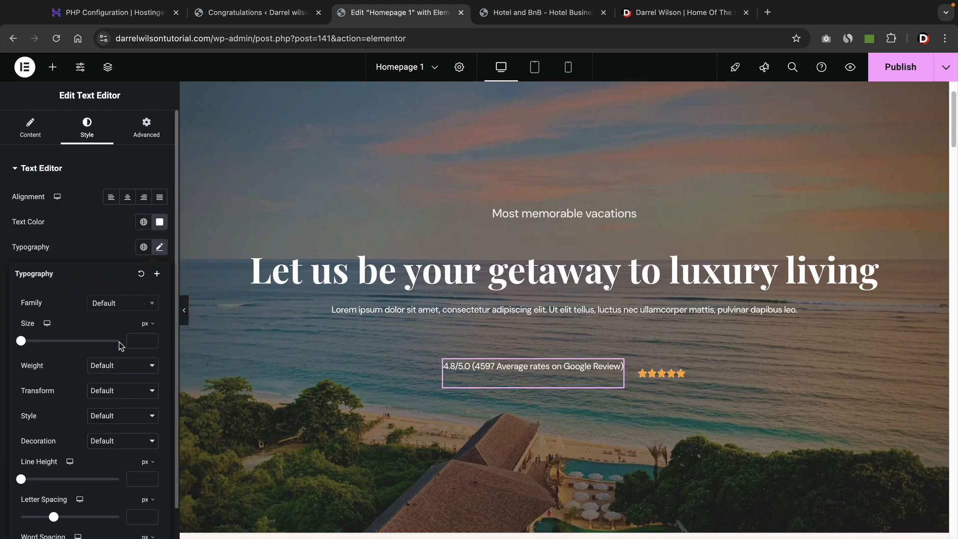
left_click(122, 366)
left_click(122, 392)
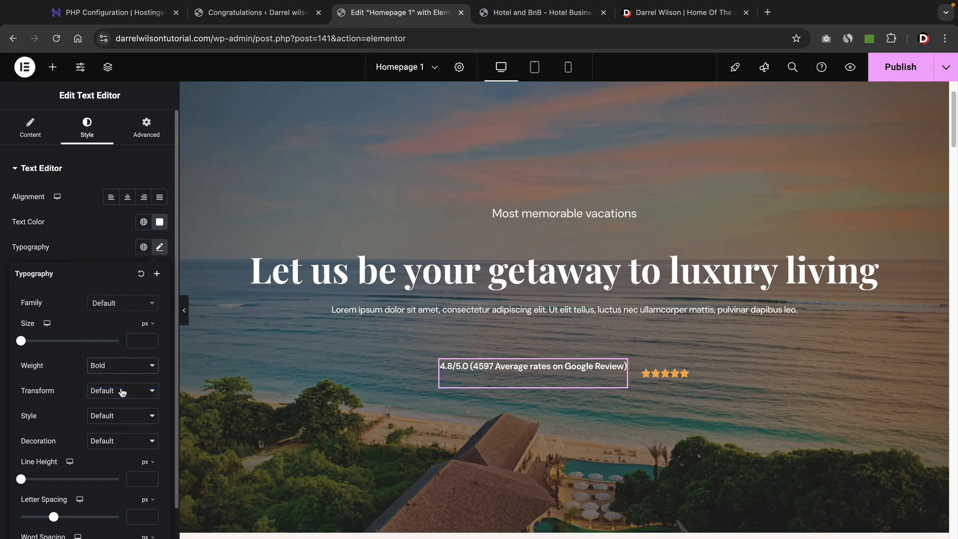
left_click(93, 241)
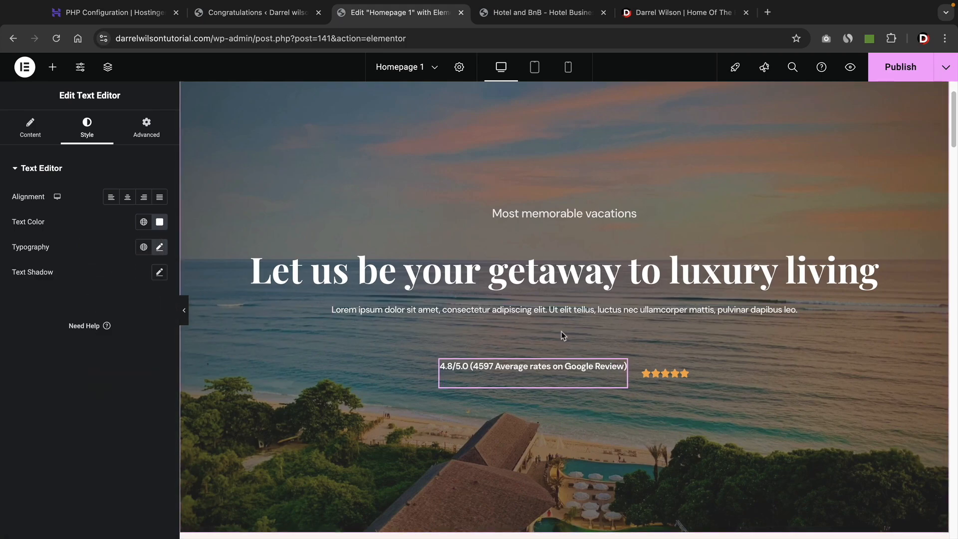
Examine how the hero heading is split over lines on the darrelhotels.com reference page
left_click(562, 12)
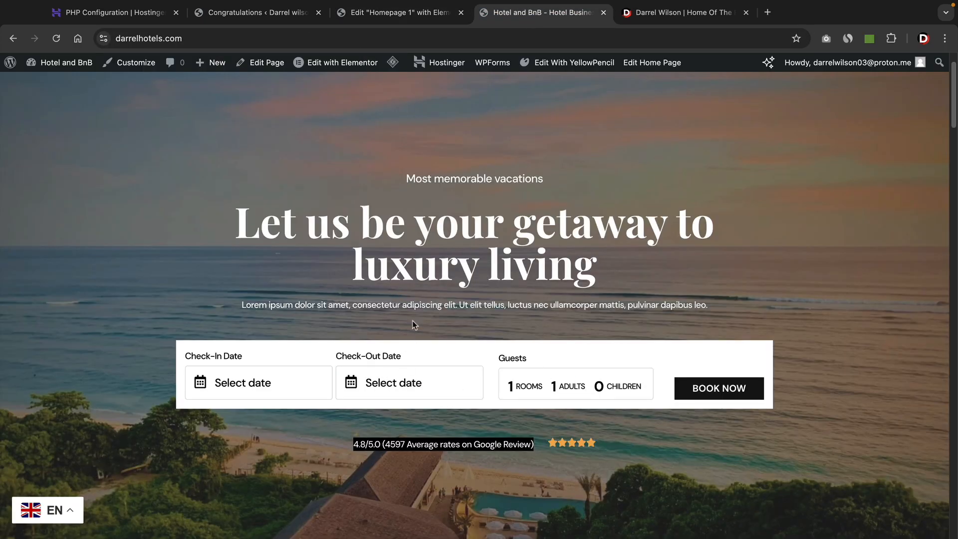
left_click_drag(236, 224, 642, 273)
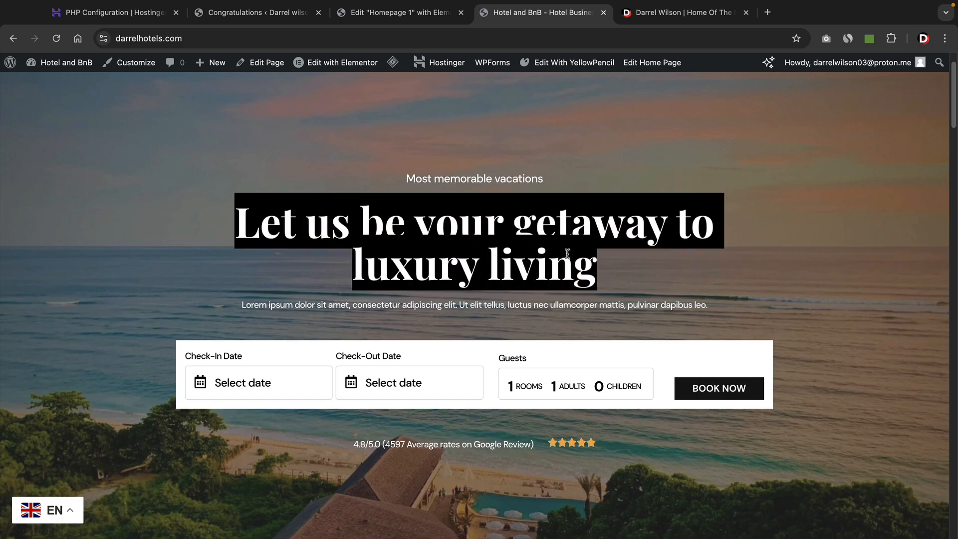
left_click(579, 229)
left_click_drag(244, 215, 529, 277)
left_click(570, 280)
left_click(401, 13)
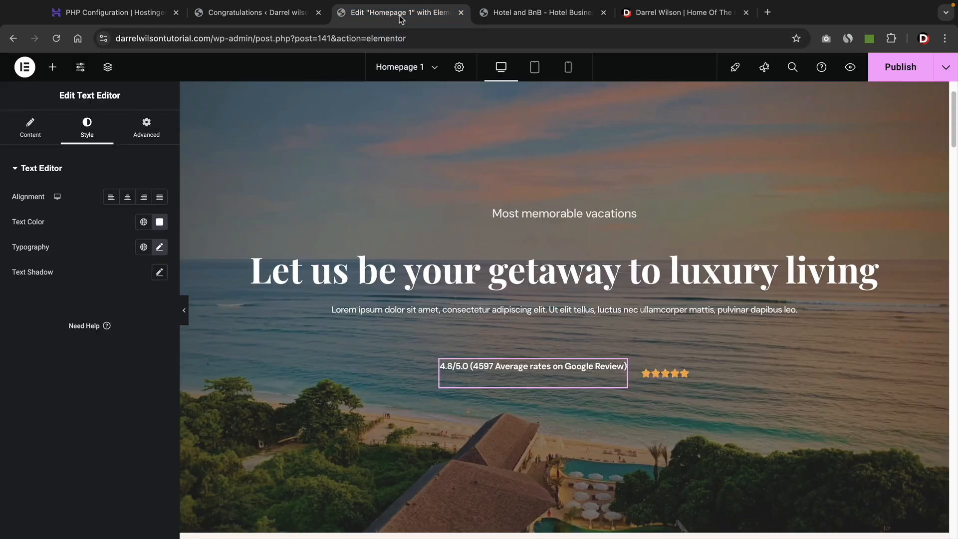
Insert a <br> line break after "to" in the hero heading's title so "luxury living" starts a new line
left_click(358, 267)
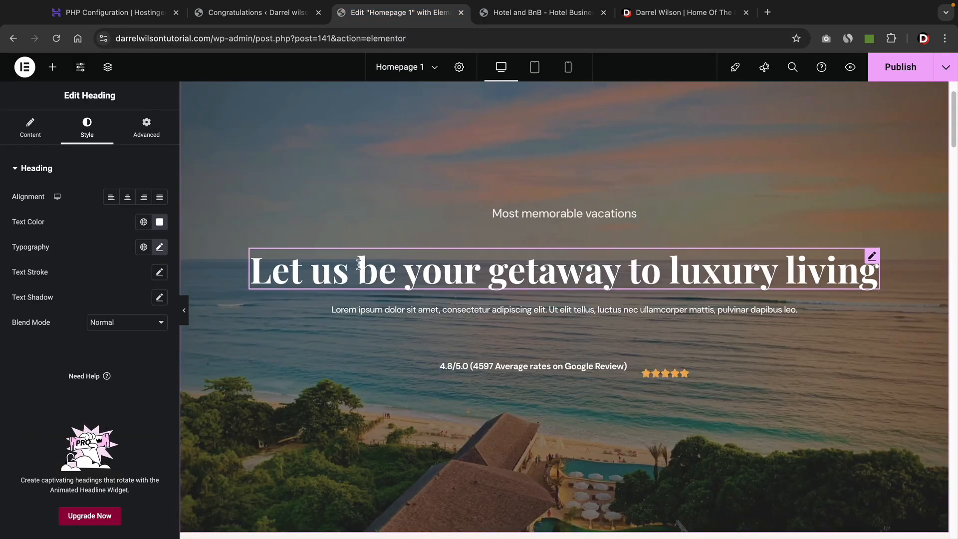
left_click(26, 133)
left_click(71, 131)
left_click(30, 131)
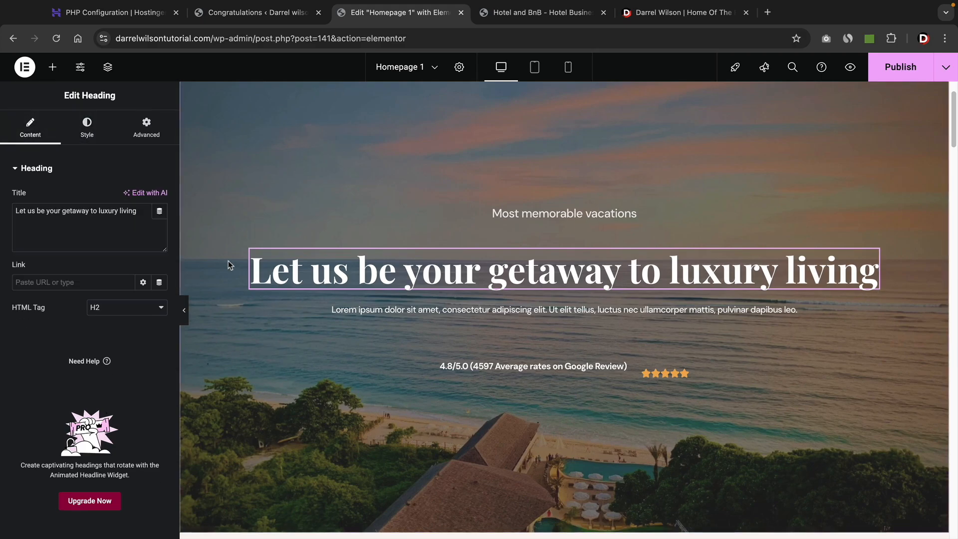
left_click(97, 211)
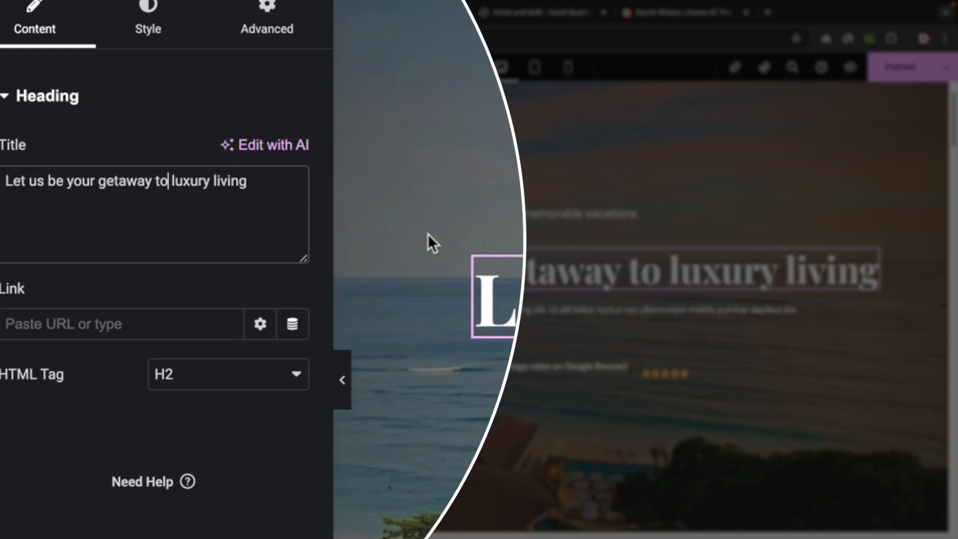
type("<")
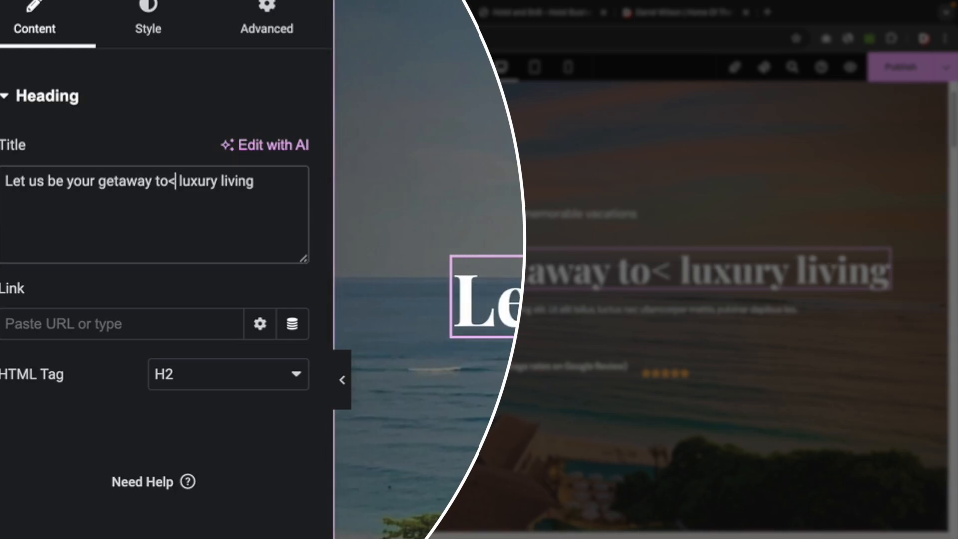
type("br>")
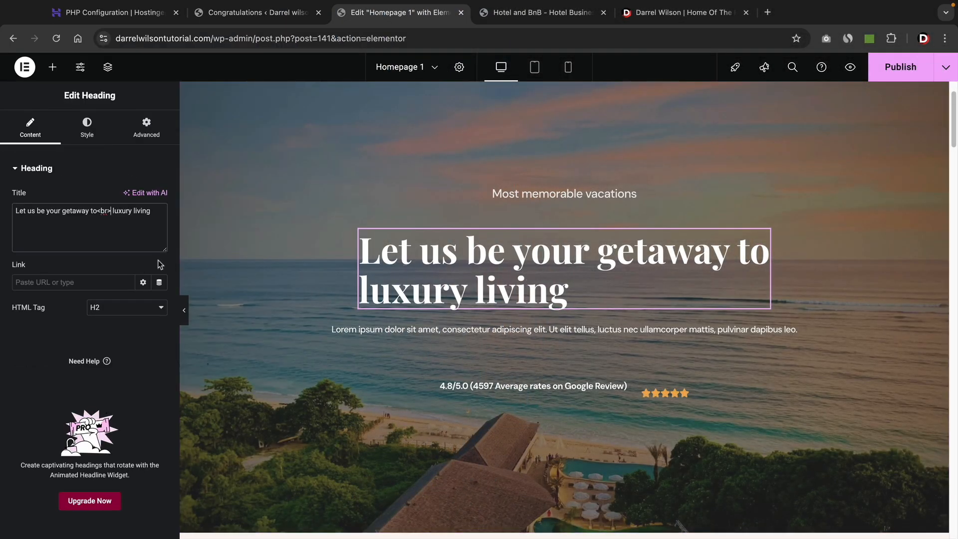
Center-align the hero heading "Let us be your getaway to luxury living"
left_click(87, 130)
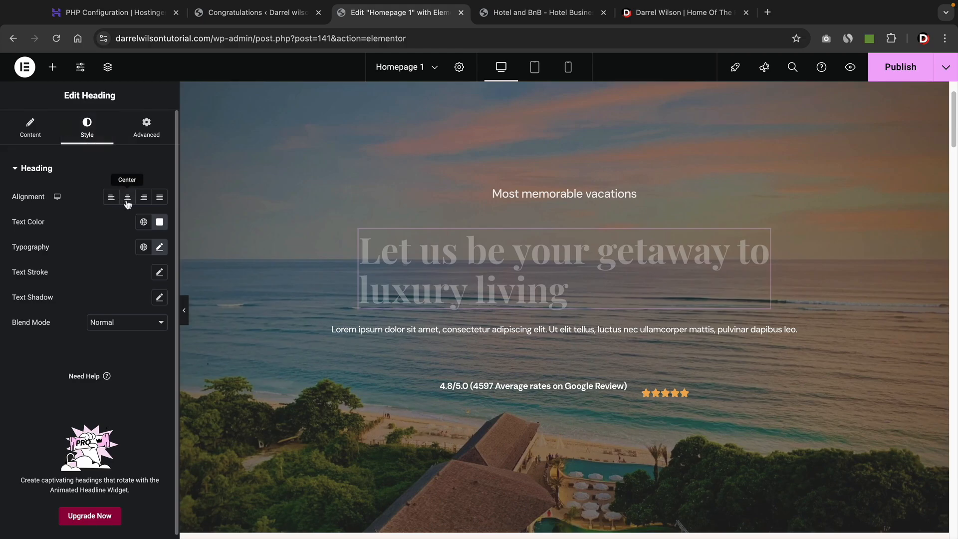
left_click(127, 199)
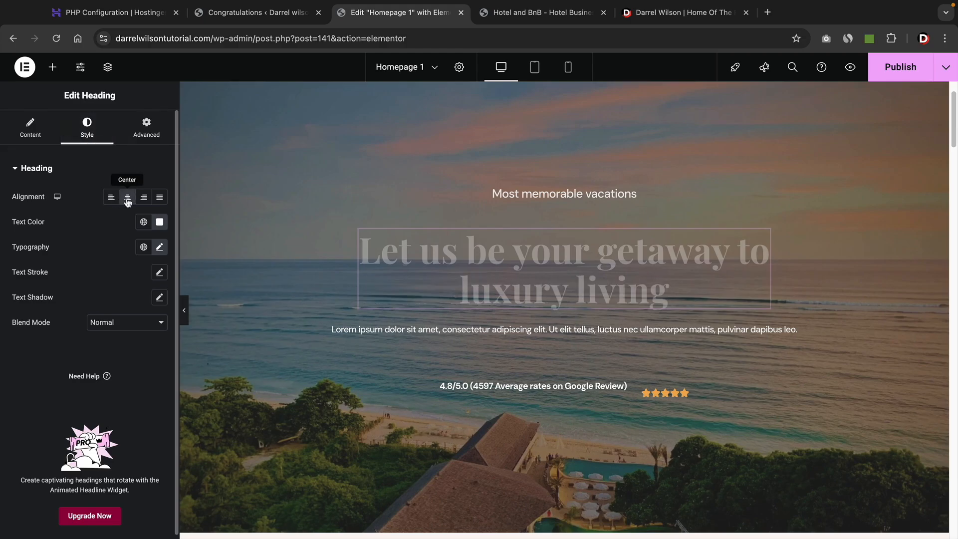
left_click(31, 131)
left_click(85, 130)
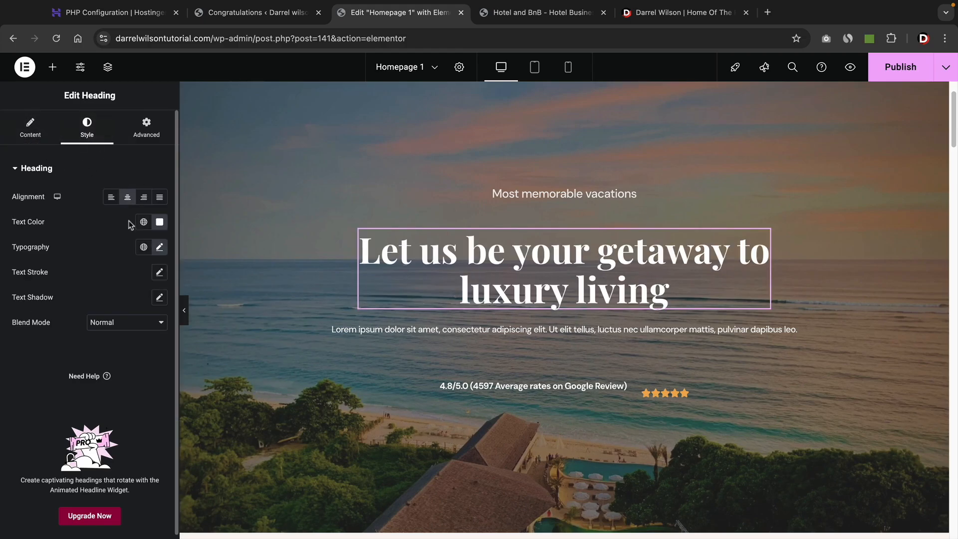
Set the hero heading's font size to 71 px and publish Homepage 1
left_click(160, 247)
left_click_drag(50, 344, 57, 347)
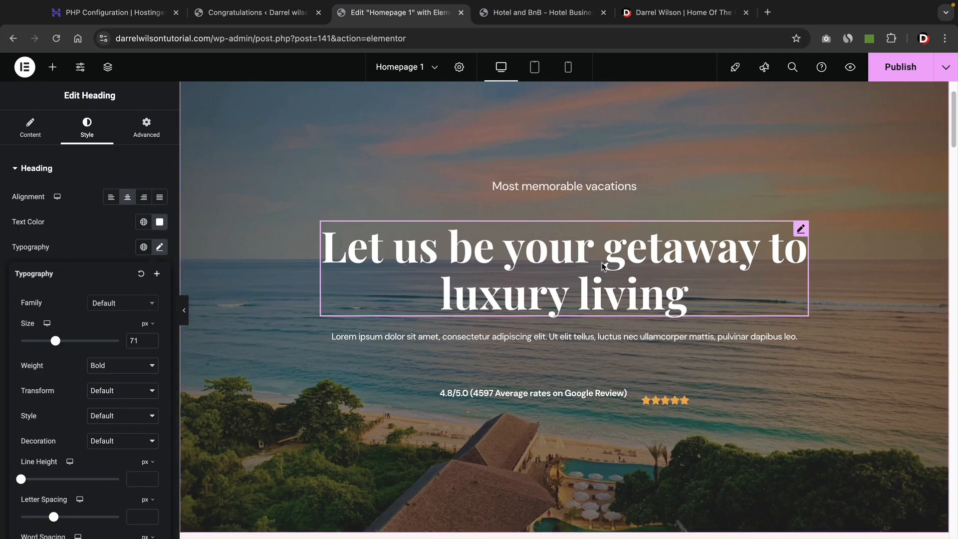
left_click(896, 74)
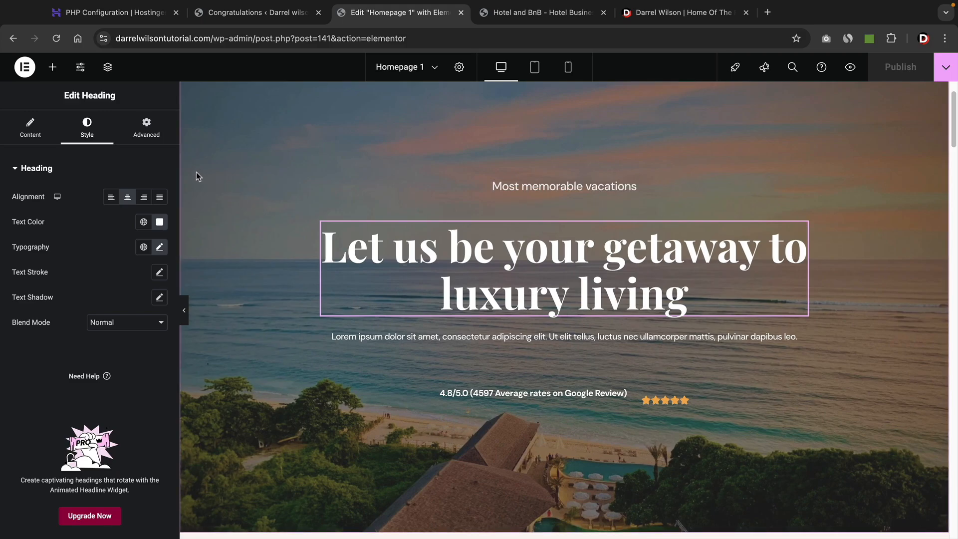
Roll the page back through its edit history to the early container edits and restore the most recent Heading Size edit
left_click(24, 69)
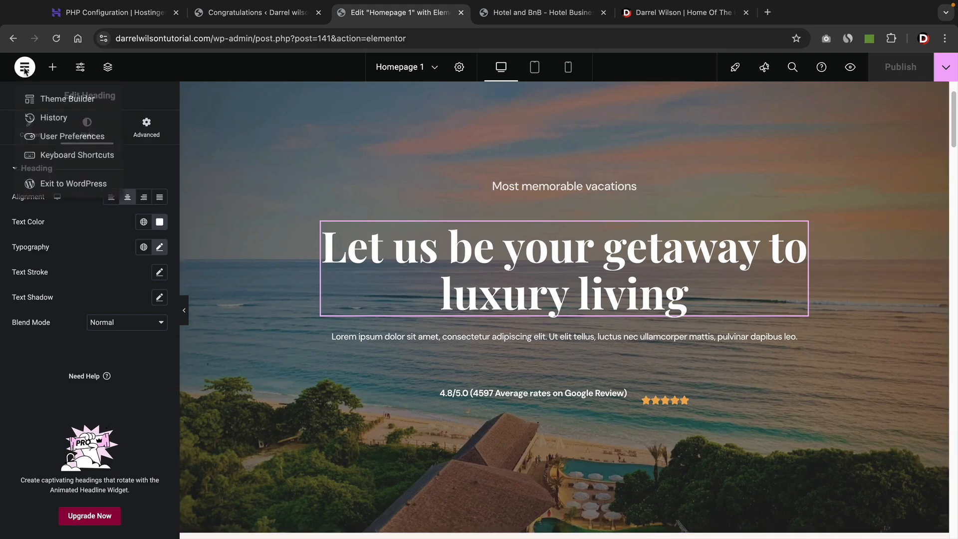
left_click(50, 119)
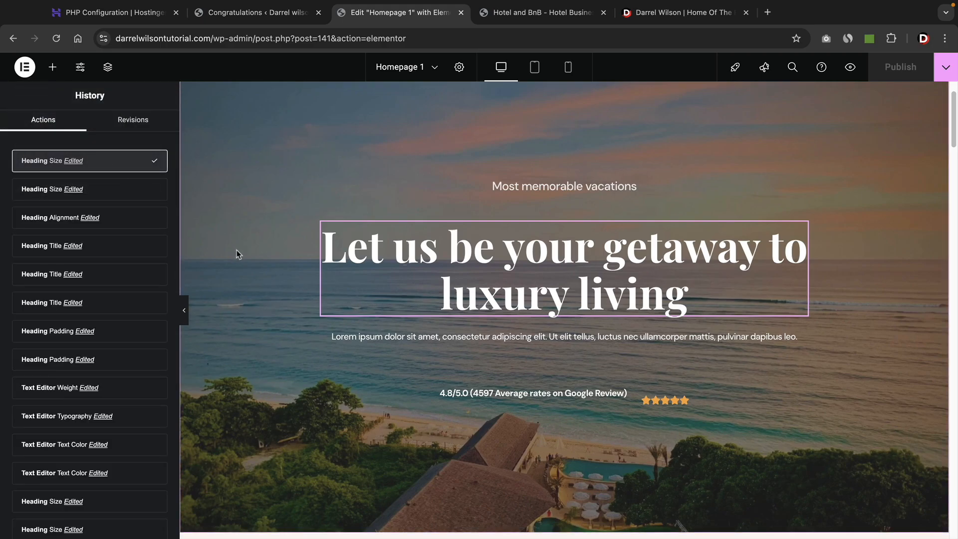
scroll(106, 272, "down", 2)
left_click(106, 250)
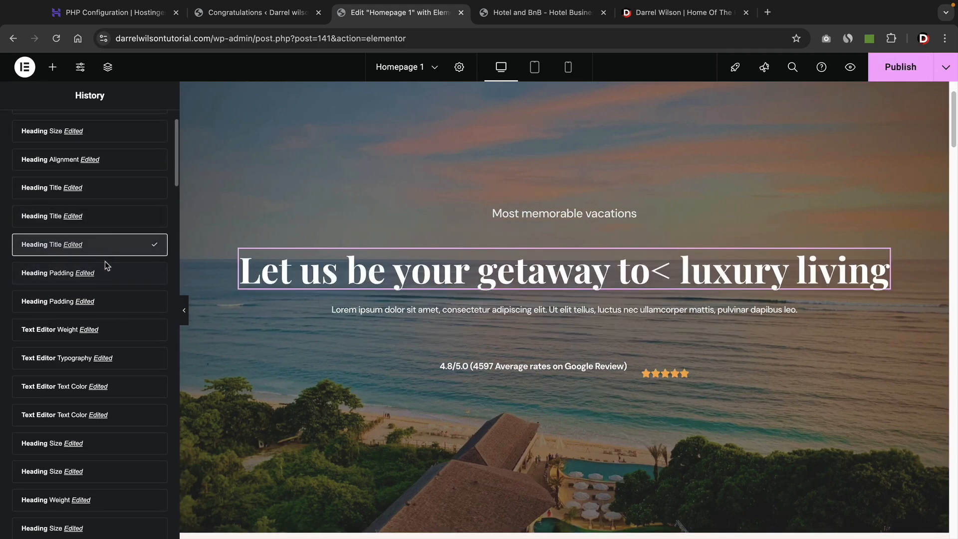
scroll(112, 307, "down", 2)
left_click(126, 319)
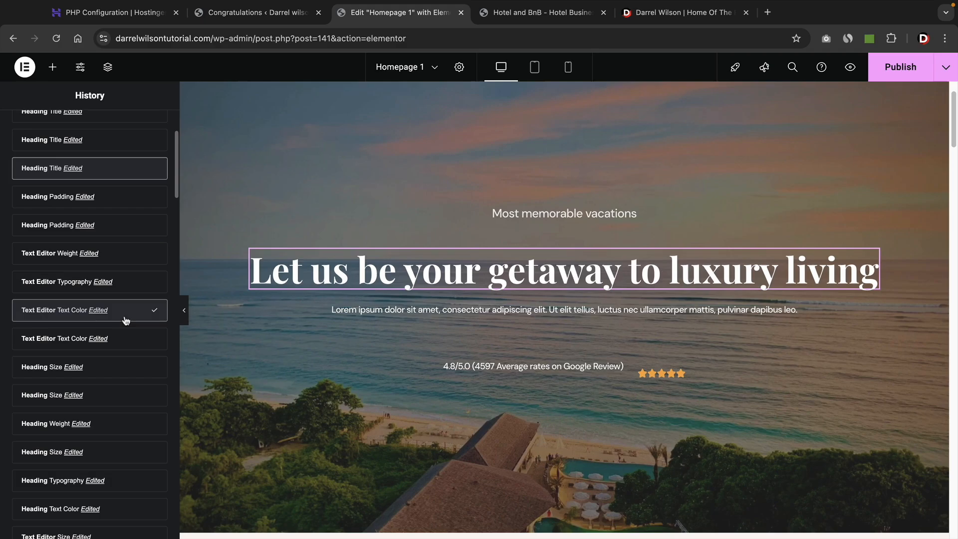
scroll(126, 320, "down", 4)
left_click(125, 326)
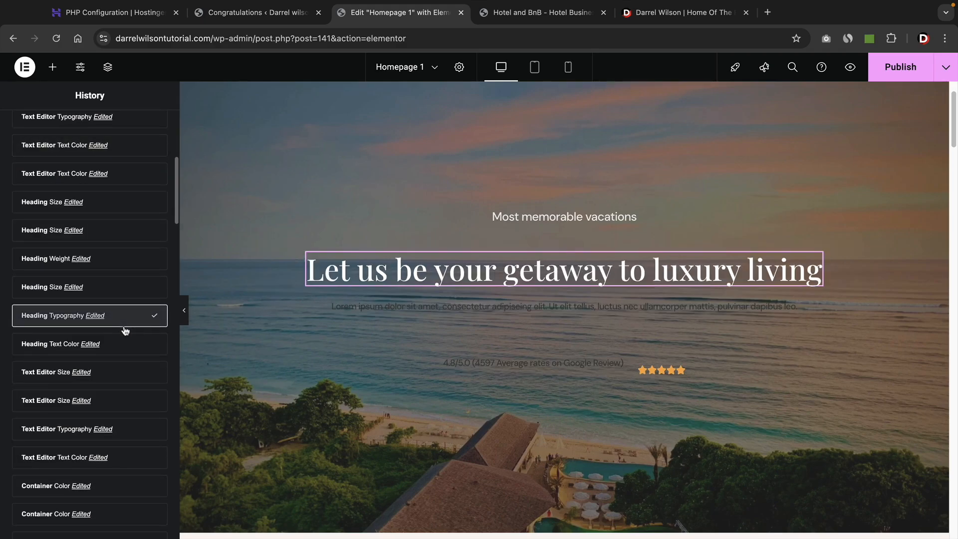
scroll(124, 335, "down", 4)
left_click(122, 349)
scroll(123, 346, "down", 4)
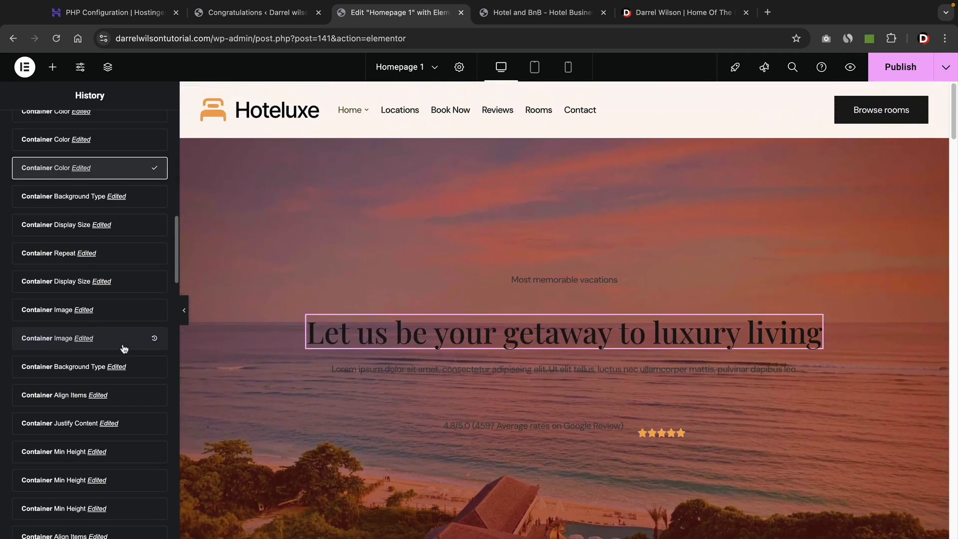
scroll(124, 348, "down", 4)
left_click(128, 401)
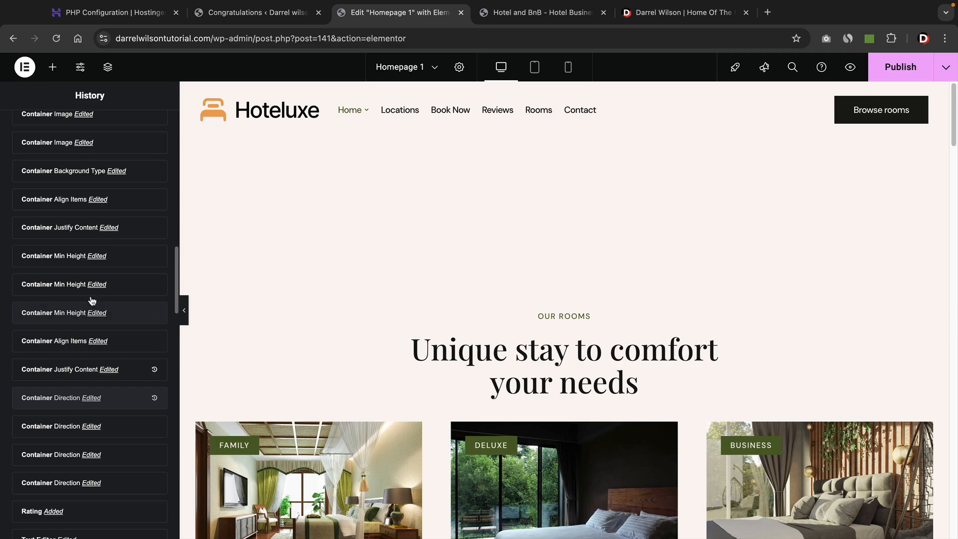
scroll(105, 311, "up", 10)
left_click(106, 165)
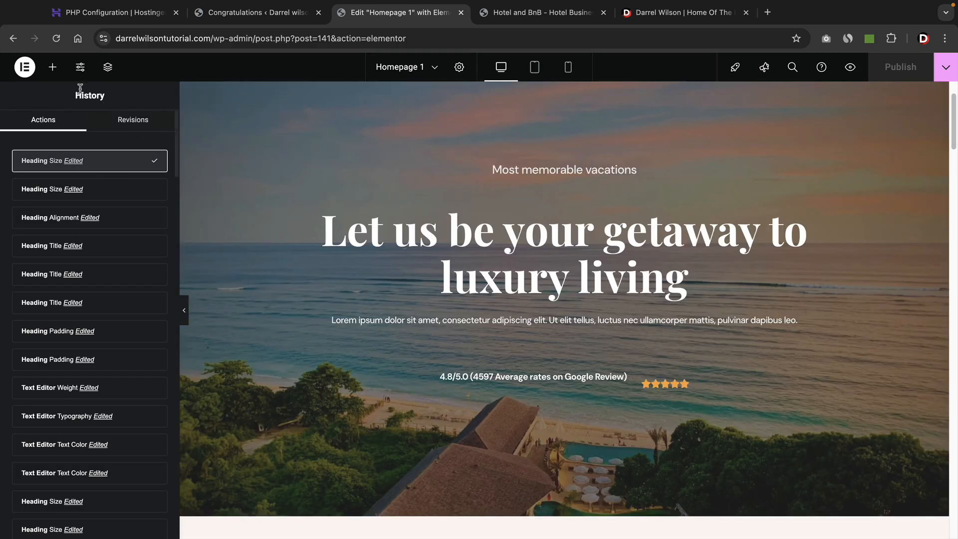
Bring up the widget list and look through the remaining Homepage 1 sections down to the footer
left_click(52, 67)
scroll(473, 343, "down", 9)
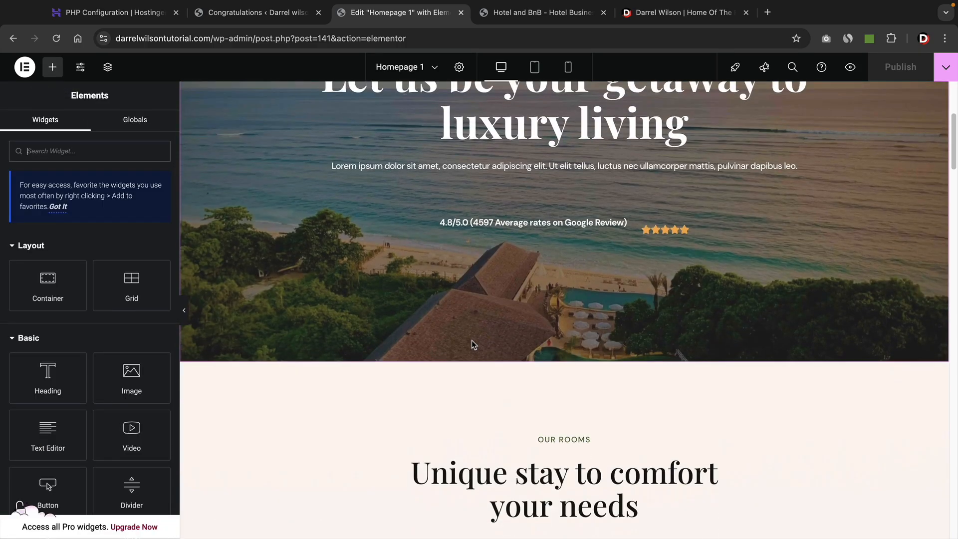
scroll(472, 343, "down", 16)
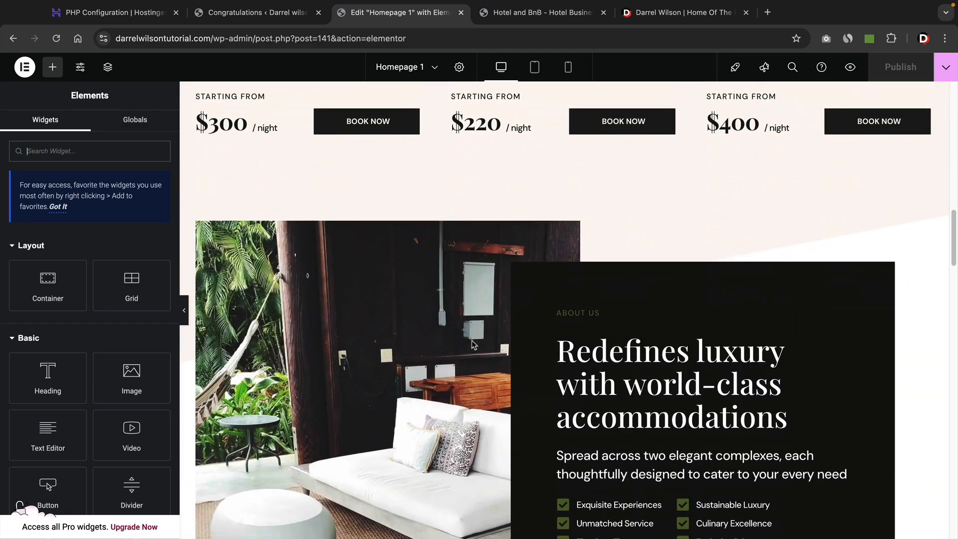
scroll(472, 345, "down", 10)
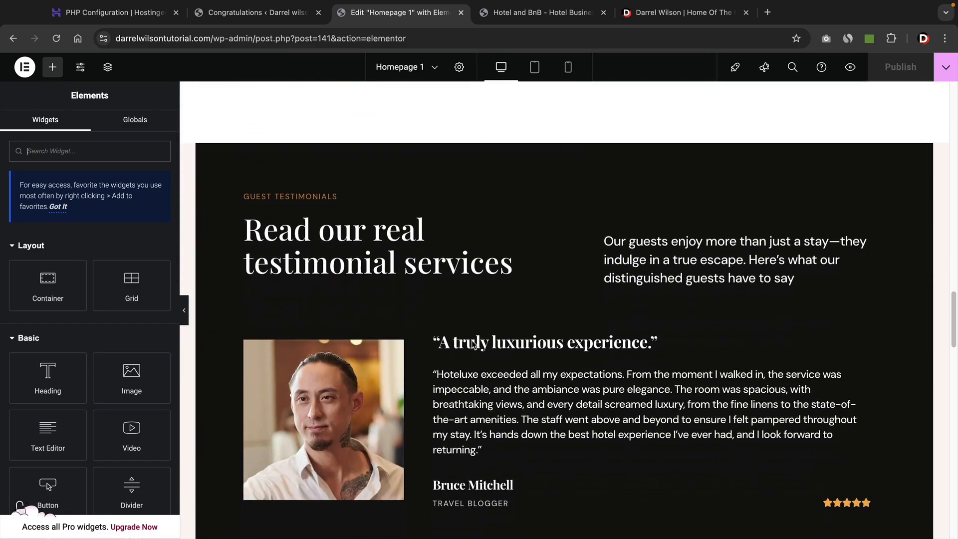
scroll(472, 344, "down", 12)
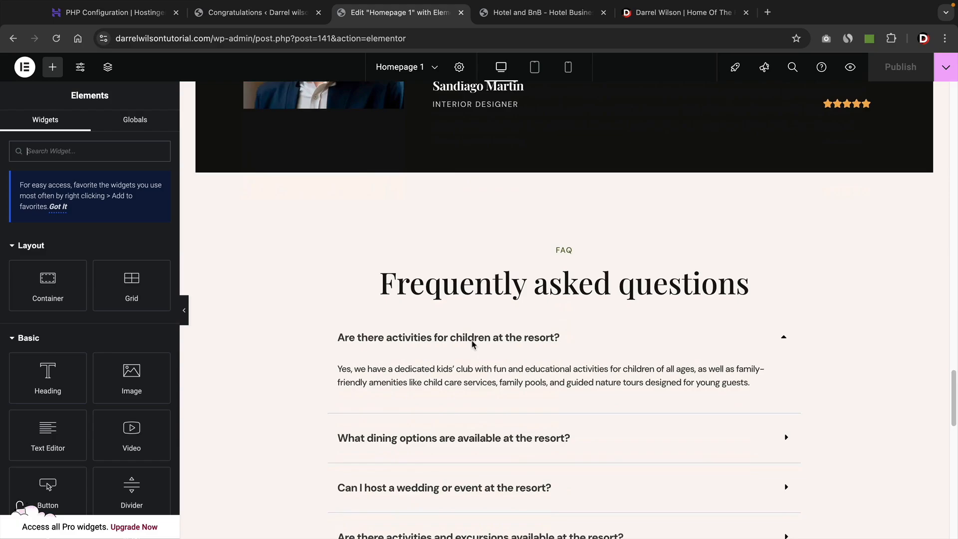
scroll(472, 344, "down", 10)
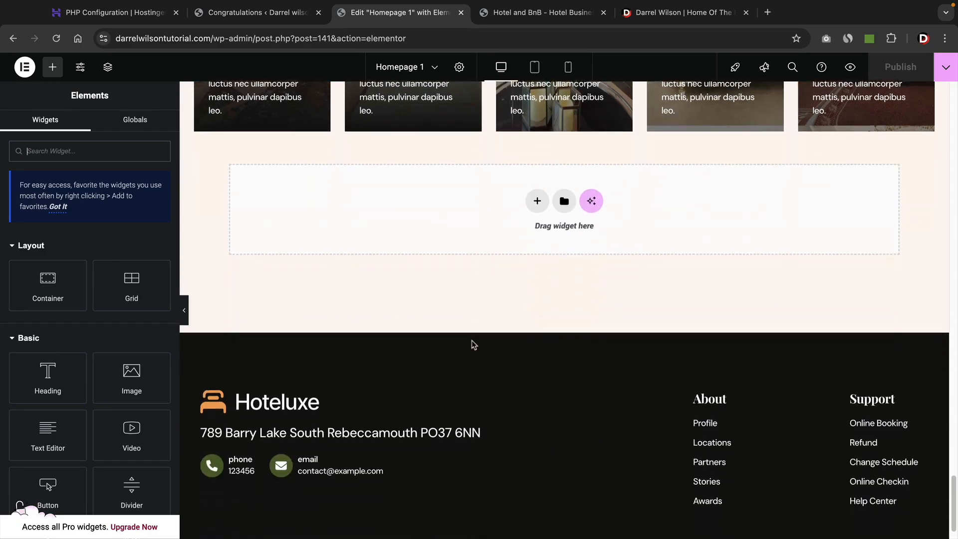
left_click_drag(957, 518, 941, 130)
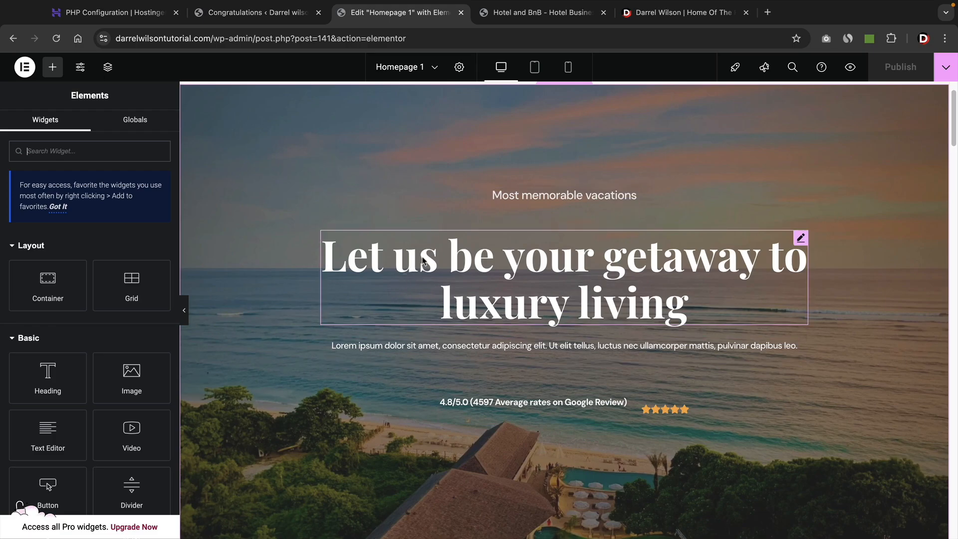
Exit the Elementor editor to WordPress and go to the list of all pages
left_click(25, 68)
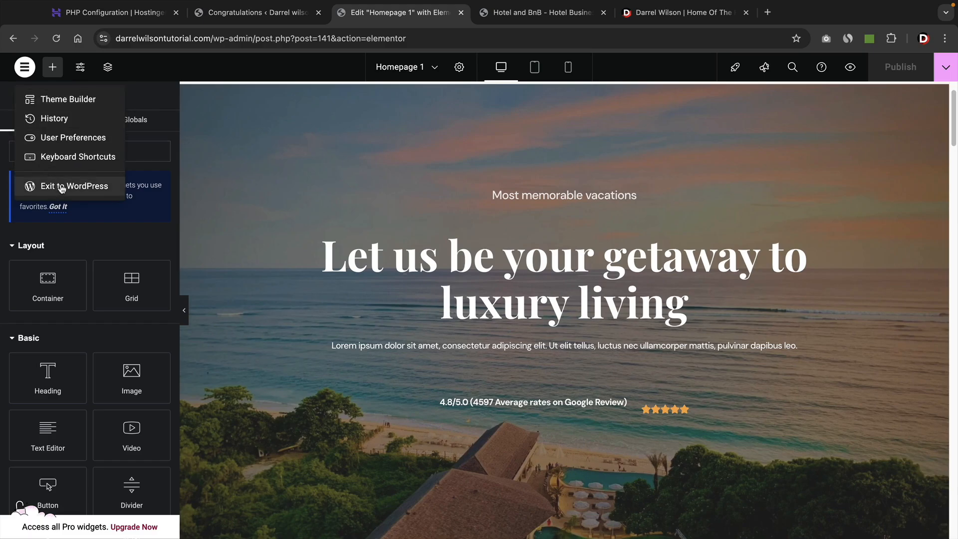
left_click(60, 185)
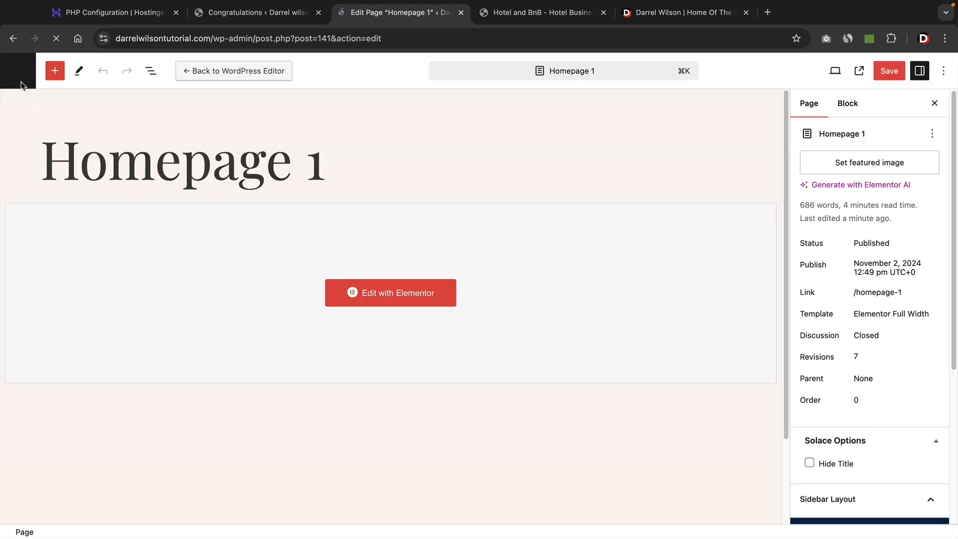
left_click(18, 75)
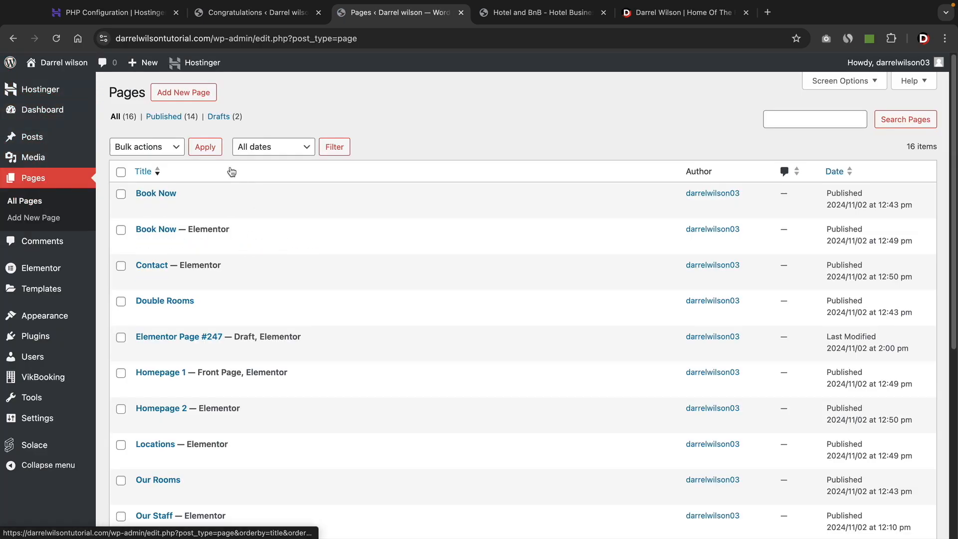
Move the draft page "Elementor Page #247" to the trash
scroll(300, 319, "down", 2)
scroll(302, 349, "down", 5)
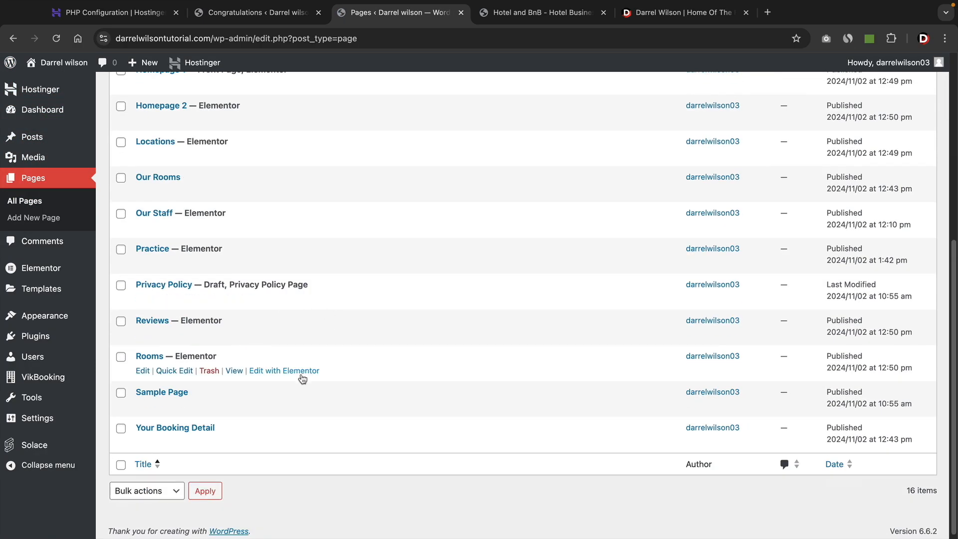
scroll(304, 377, "up", 5)
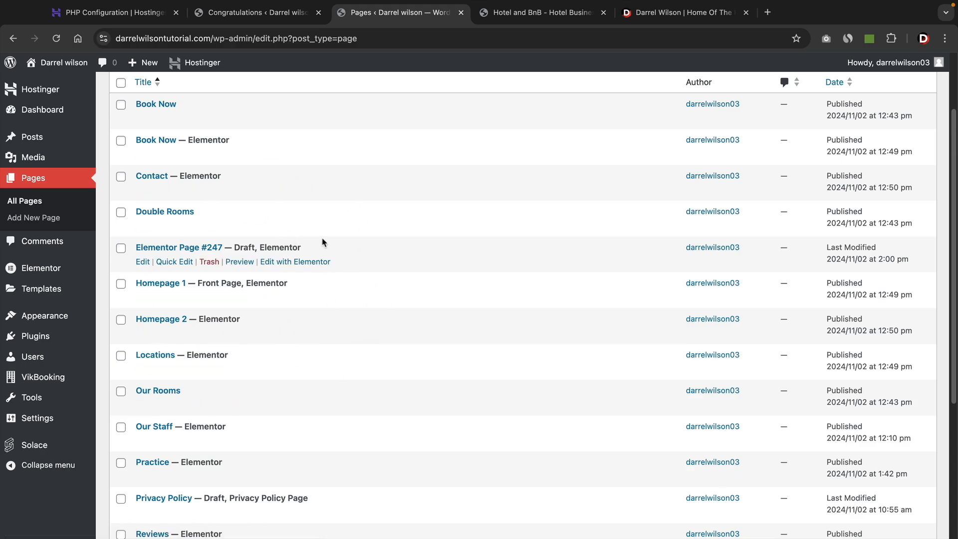
left_click(210, 265)
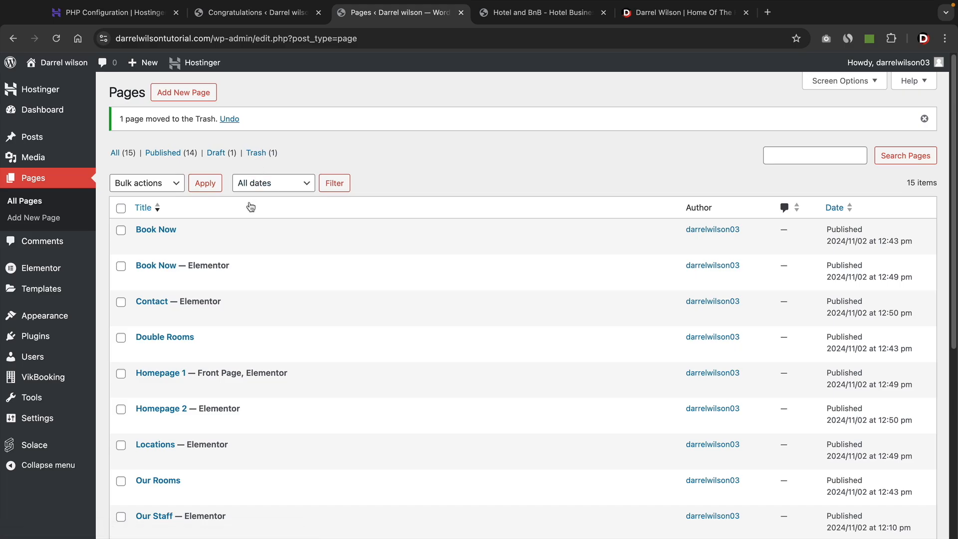
Visit the live homepage and add a new page from there titled "Staff" with its title hidden
mouse_move(80, 68)
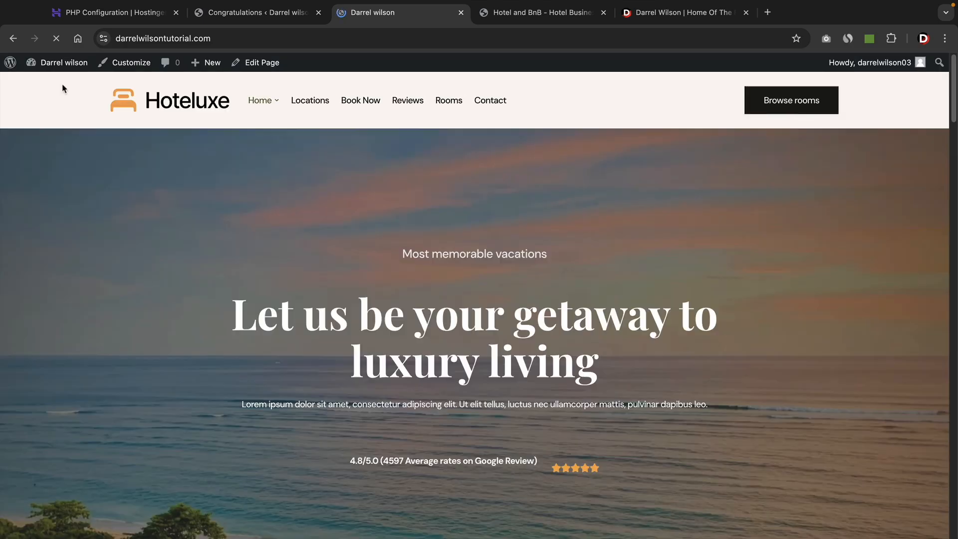
scroll(170, 279, "down", 2)
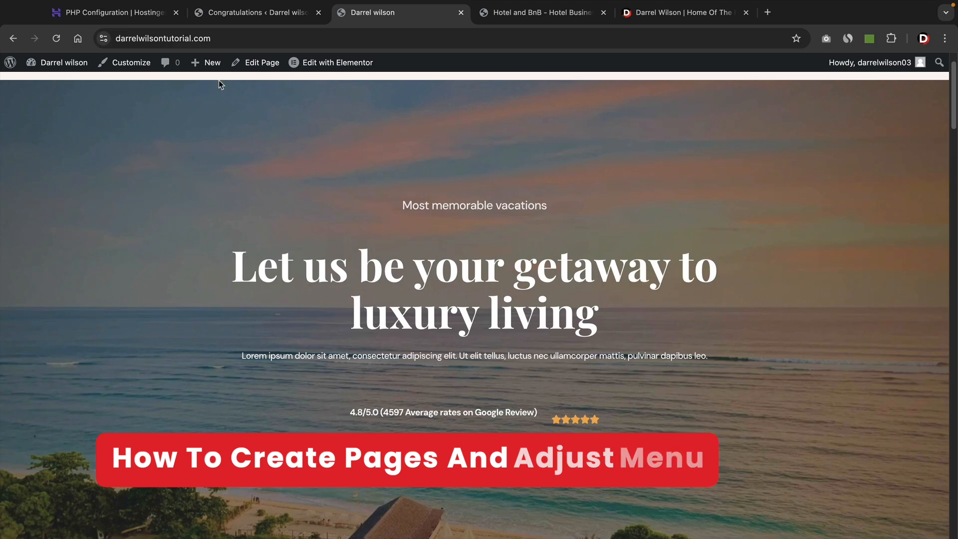
mouse_move(206, 63)
left_click(210, 115)
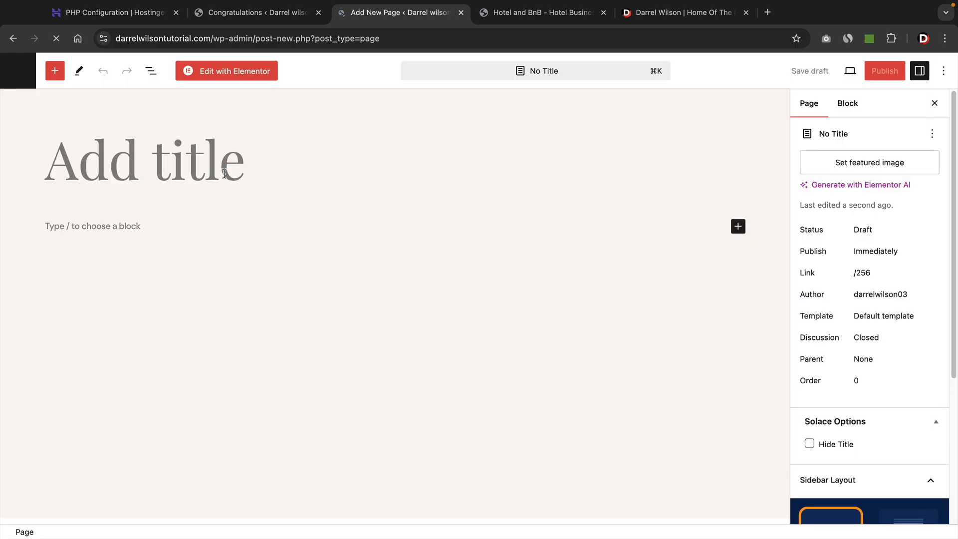
type("Staff")
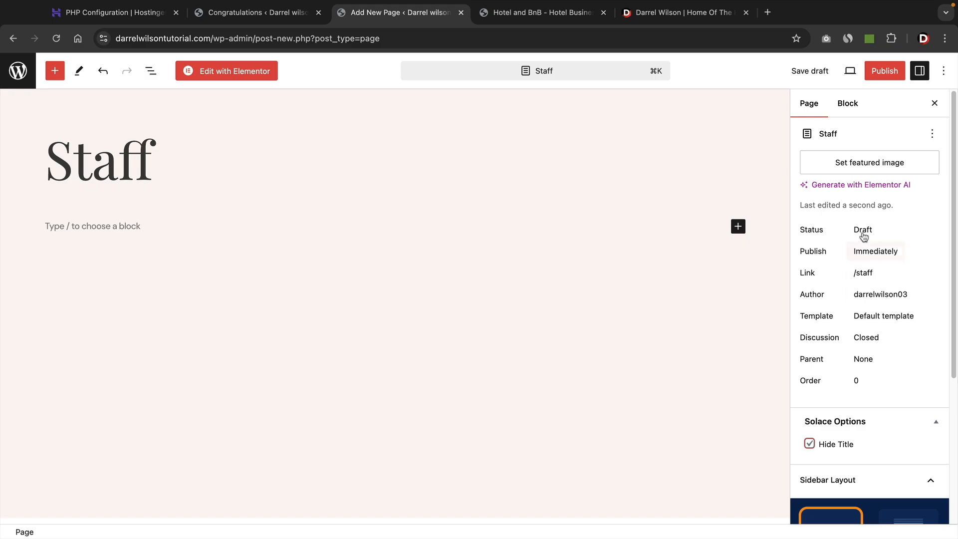
Publish the Staff page and open it for editing with Elementor
left_click(886, 72)
left_click(849, 72)
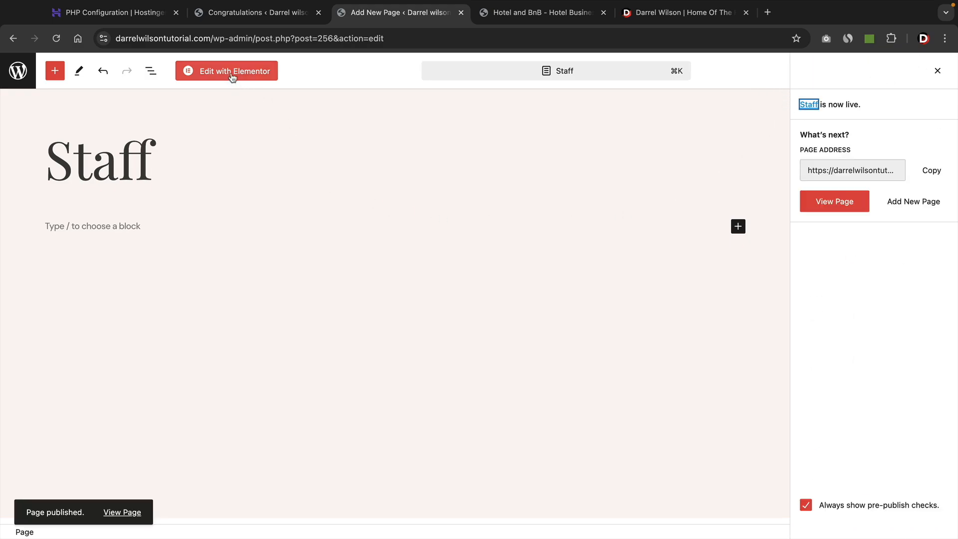
left_click(232, 75)
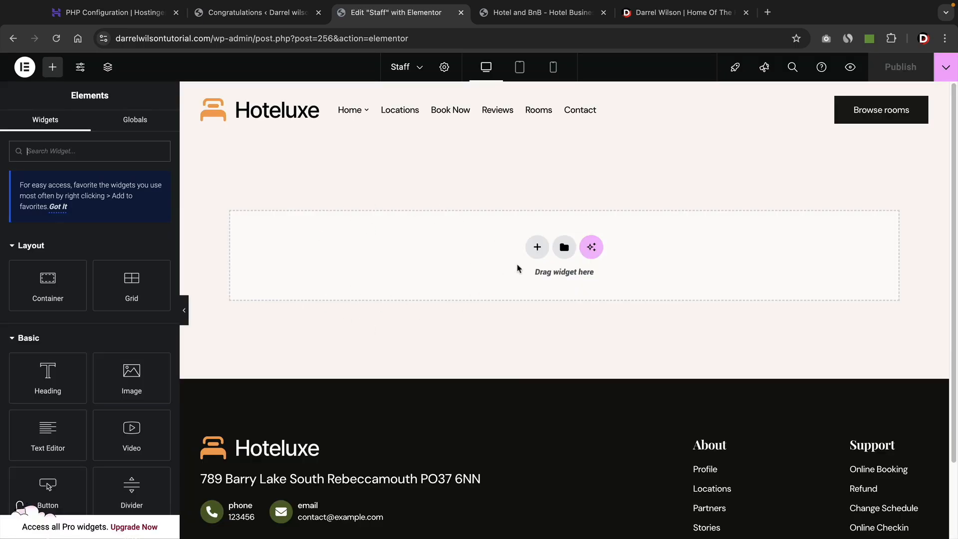
Launch Elementor AI on the Staff page and connect the site to an Elementor account, signing in by email
left_click(591, 248)
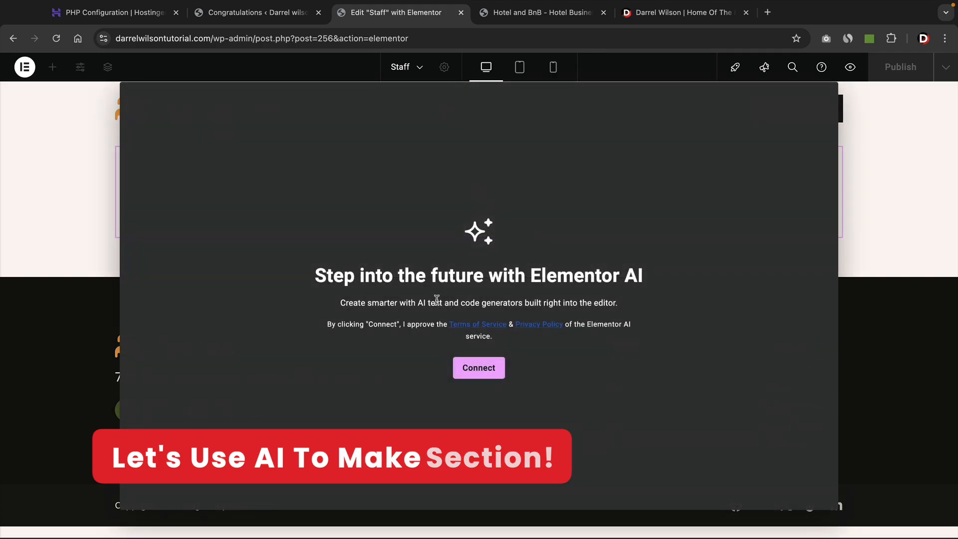
left_click(476, 369)
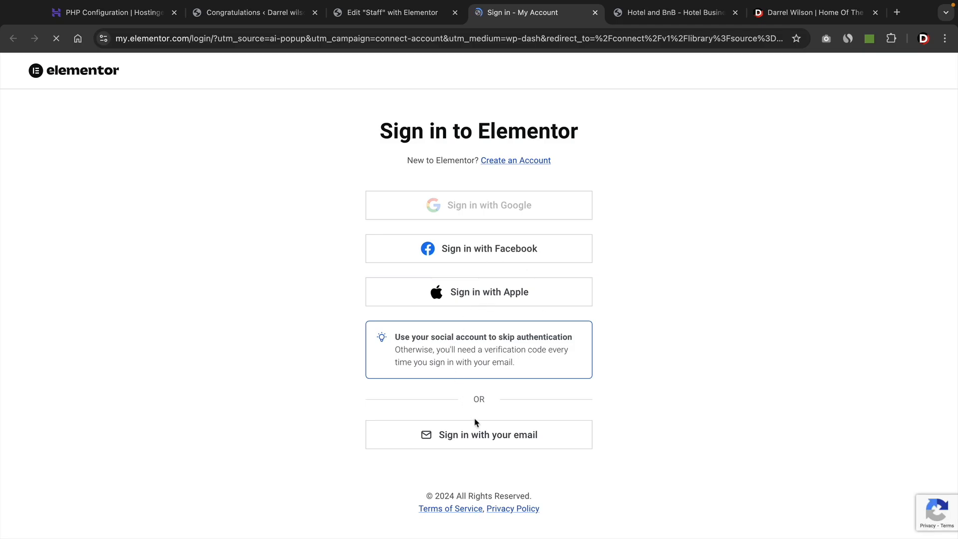
left_click(492, 440)
left_click(483, 262)
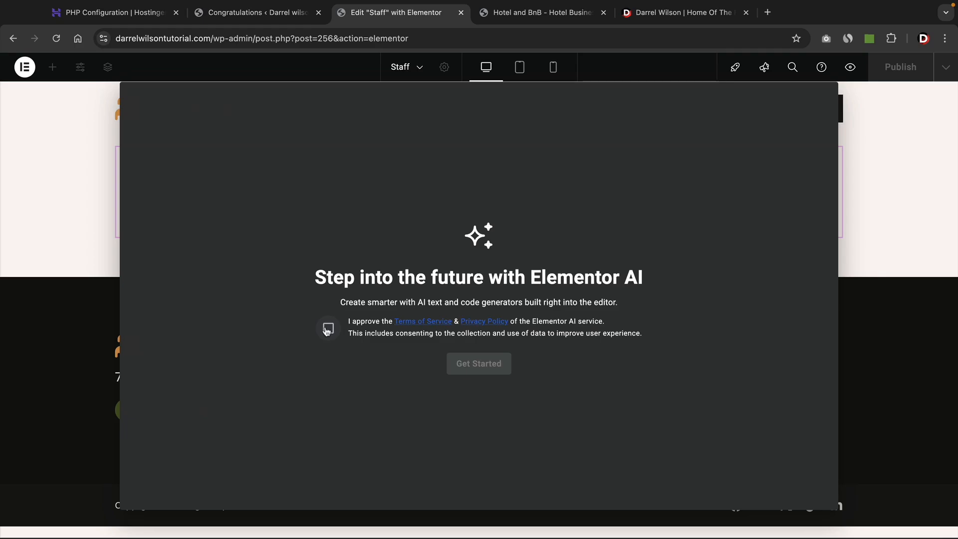
left_click(329, 327)
left_click(482, 369)
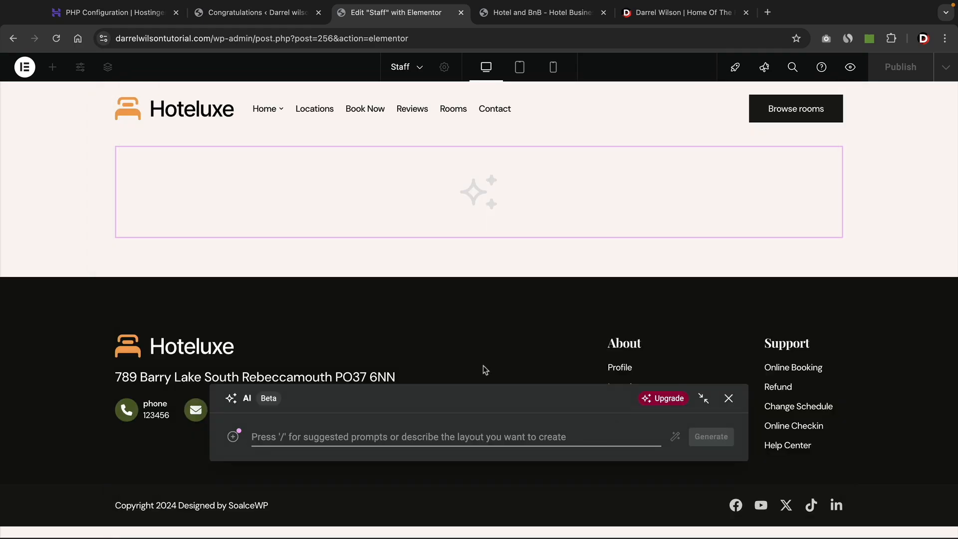
Generate a layout from "create me a 3 column row for my staff and make it modern and elegant" and use the first "Meet Our Team" design
left_click_drag(456, 400, 464, 313)
left_click(451, 348)
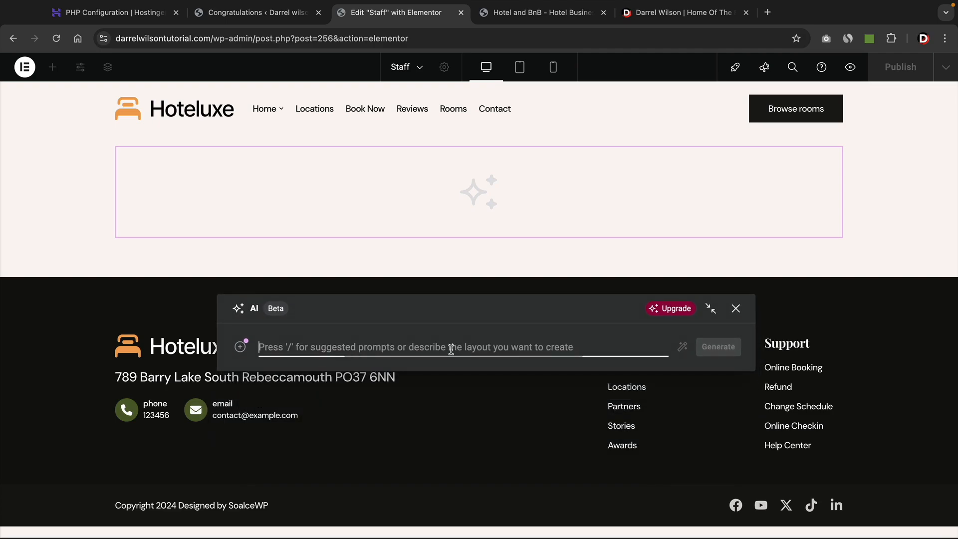
type("cr")
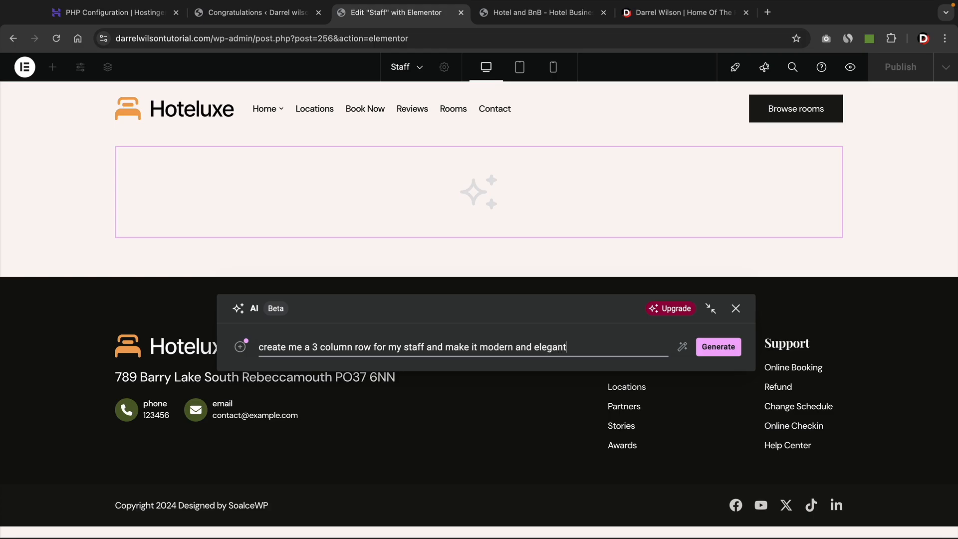
left_click(718, 346)
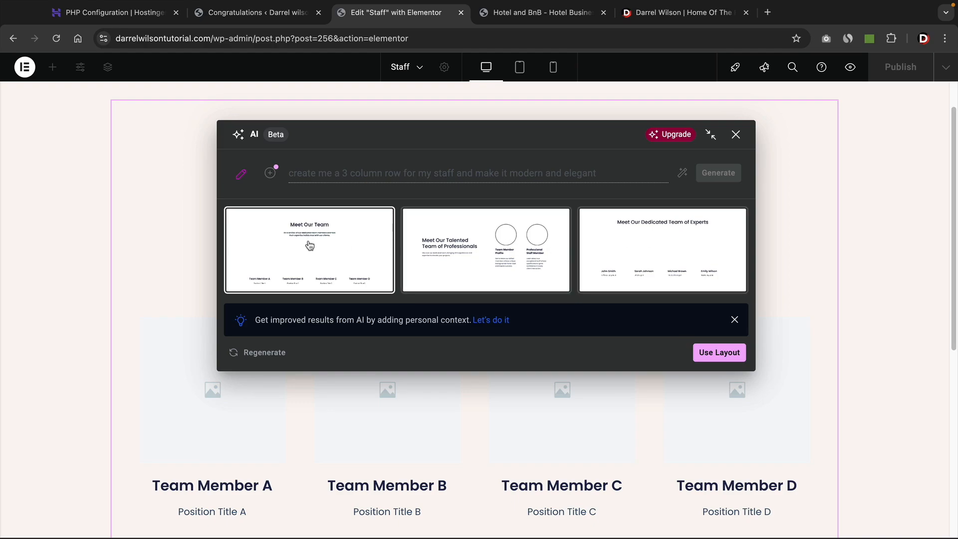
left_click(719, 352)
scroll(549, 265, "down", 2)
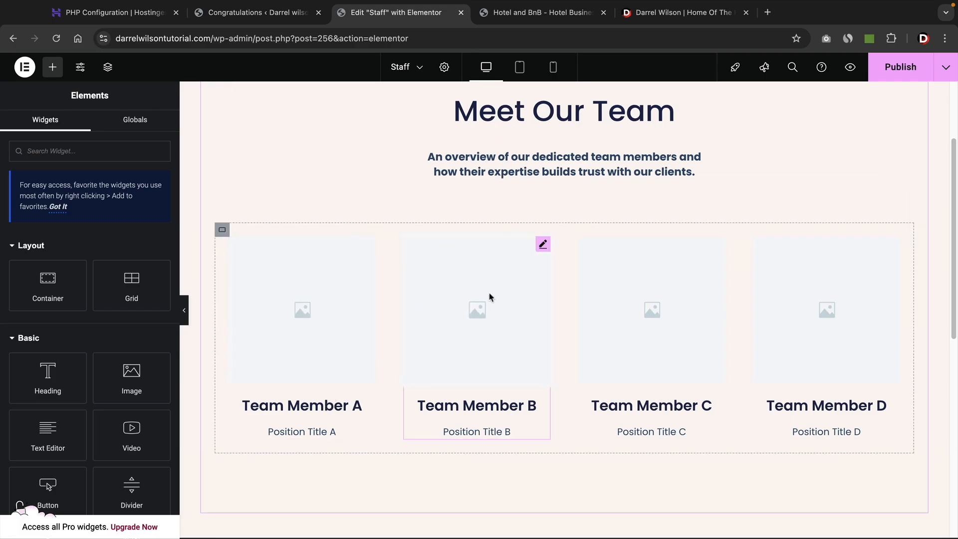
Fill the four team member image boxes with the two staff portraits from the media library, alternating them
left_click(299, 315)
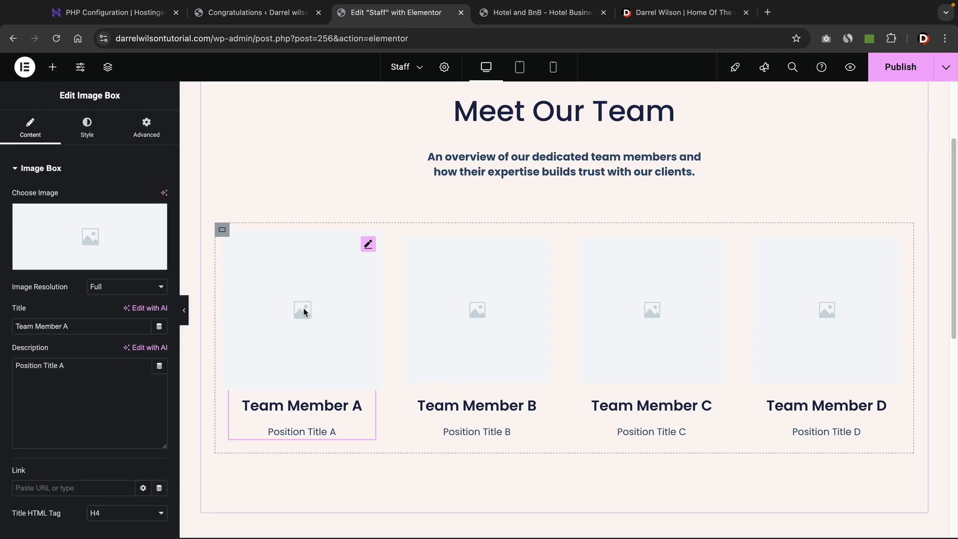
left_click(90, 234)
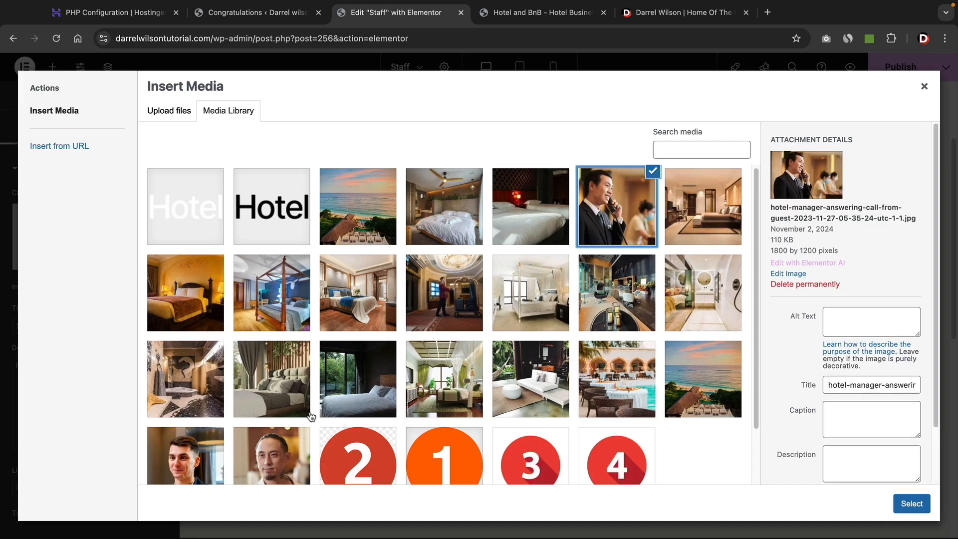
left_click(185, 454)
left_click(891, 504)
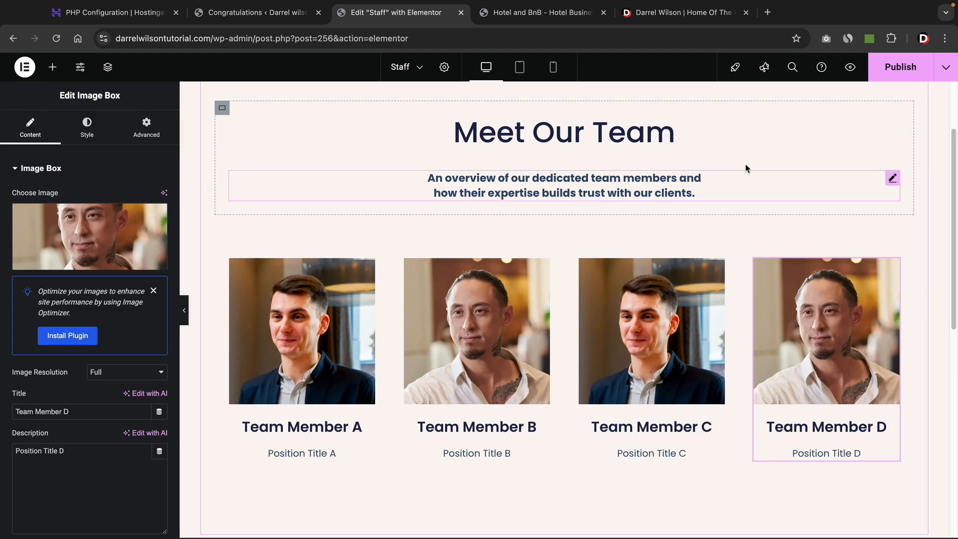
Publish the Staff page and leave Elementor for the WordPress menu management page
left_click(896, 73)
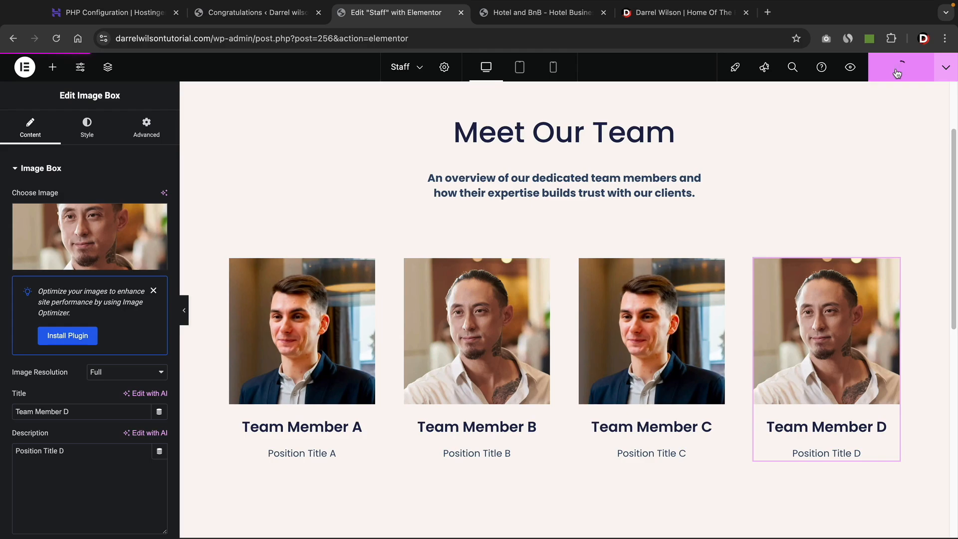
left_click(24, 67)
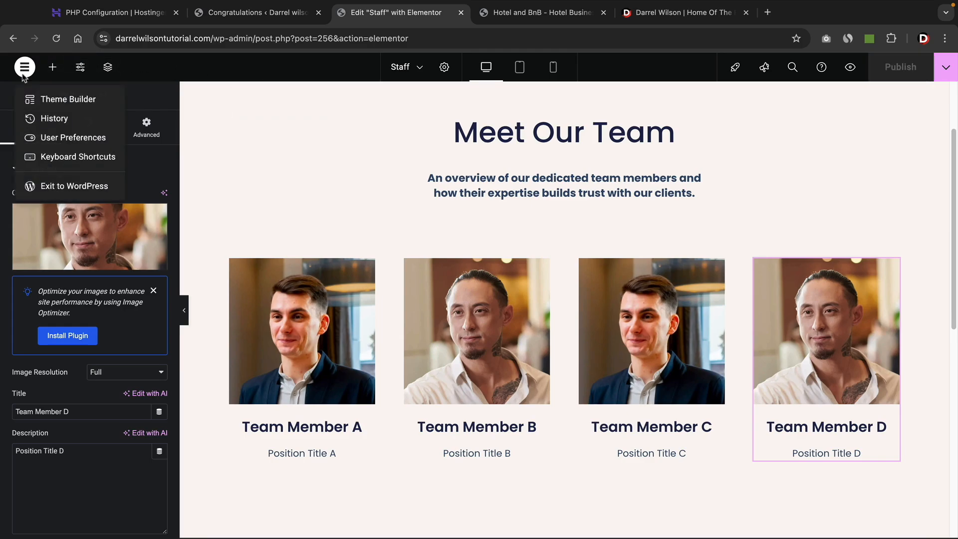
left_click(44, 185)
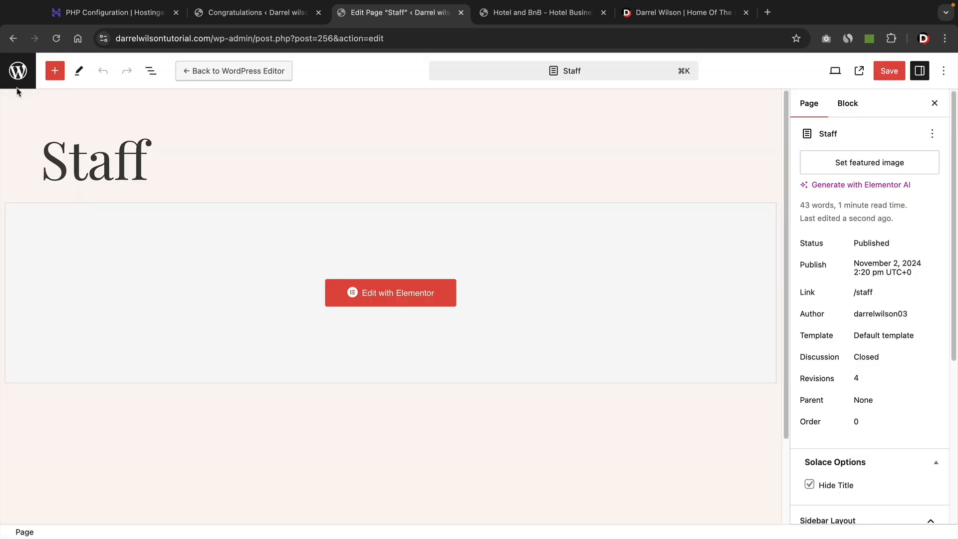
left_click(18, 73)
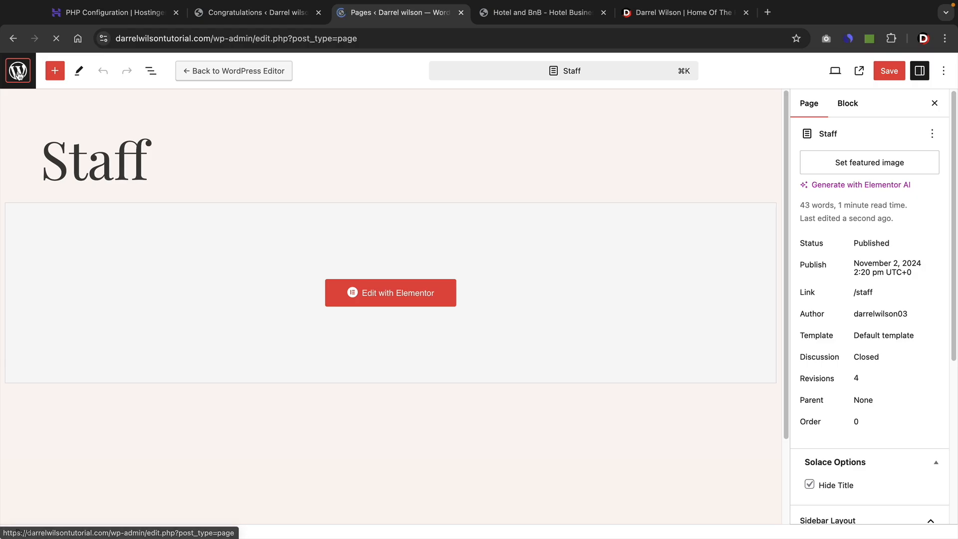
mouse_move(33, 317)
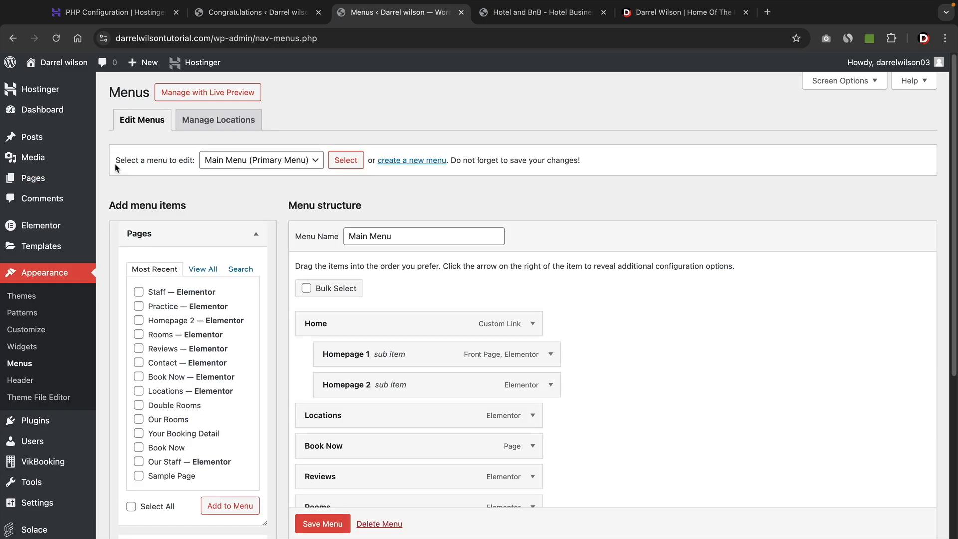
Add the Our Staff page to the Main Menu (Primary Menu)
left_click(262, 160)
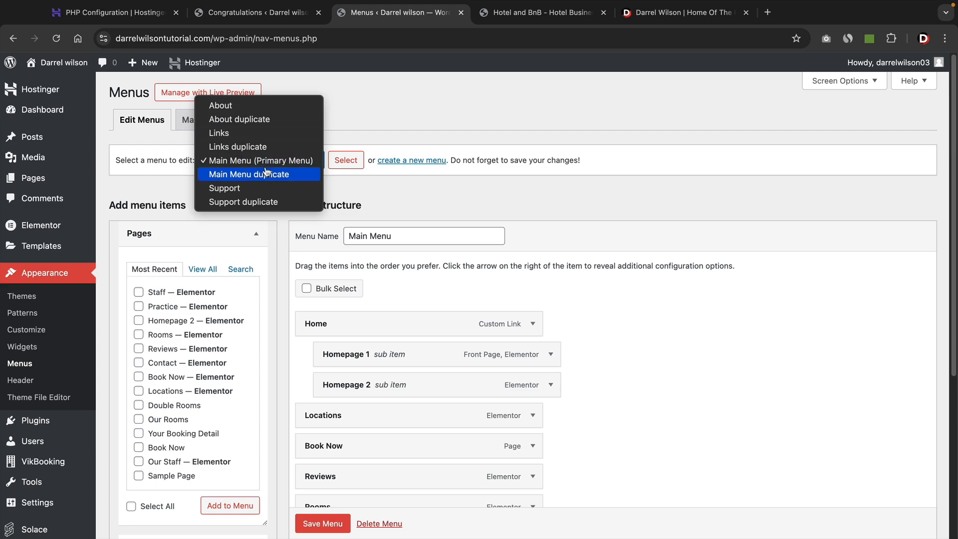
left_click(266, 160)
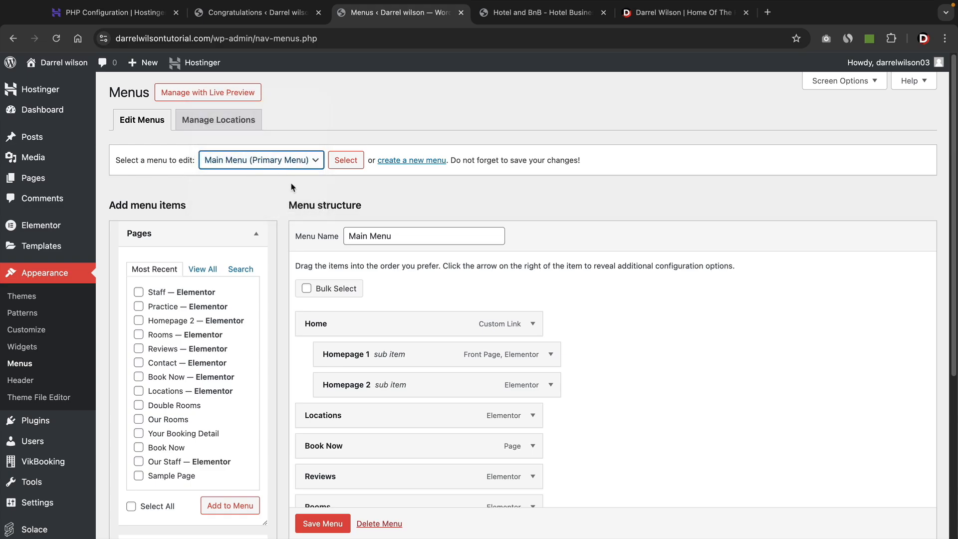
scroll(167, 190, "down", 1)
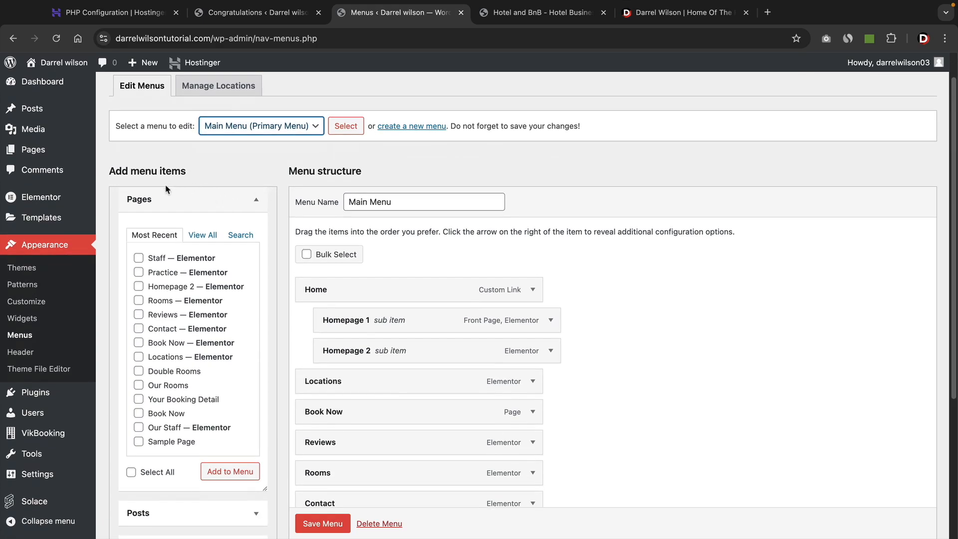
left_click(198, 236)
scroll(195, 263, "down", 1)
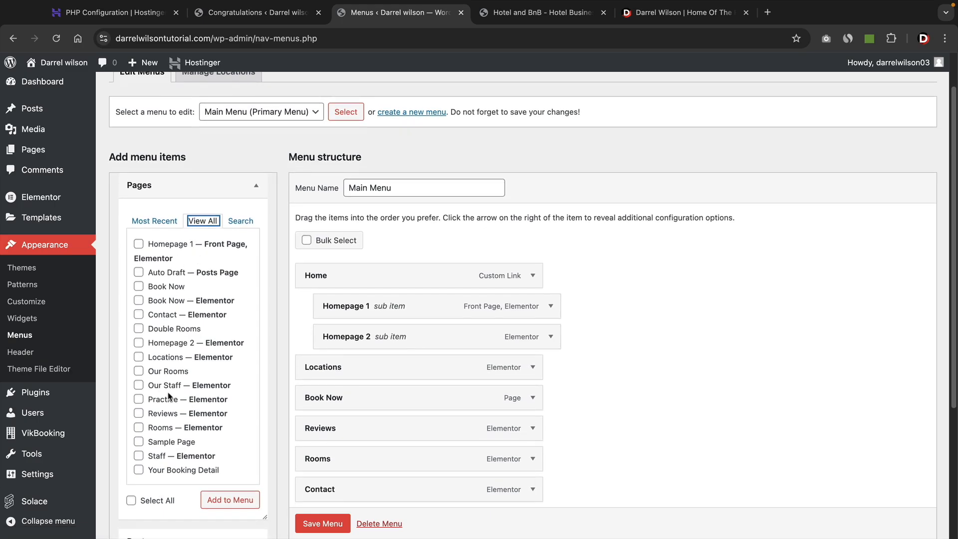
scroll(193, 391, "down", 2)
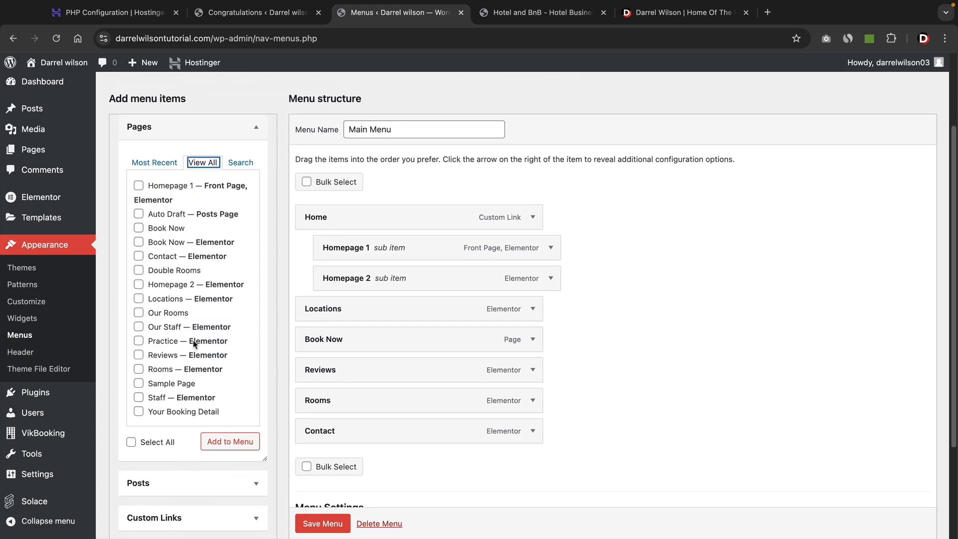
left_click(138, 328)
left_click(230, 442)
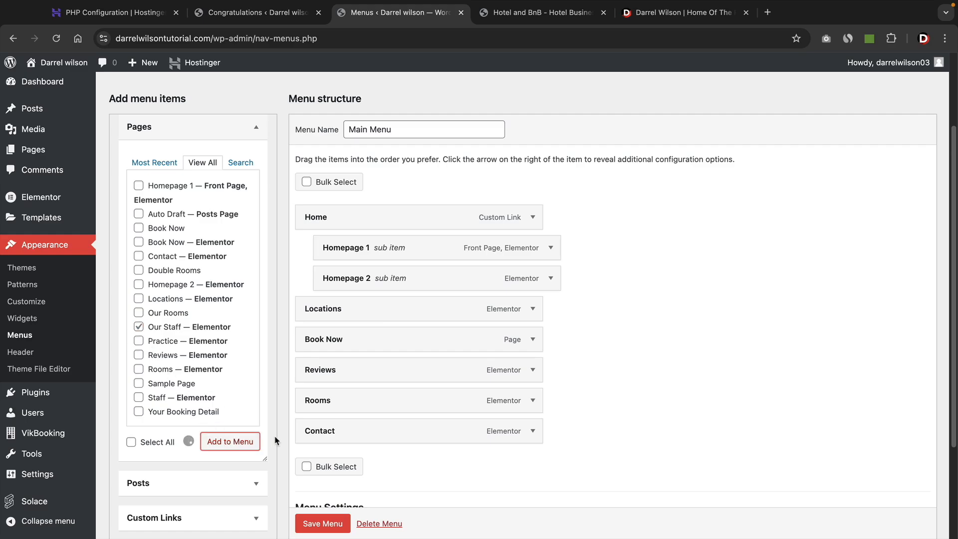
Place the Our Staff item between Locations and Book Now and save the menu
left_click_drag(398, 459, 399, 340)
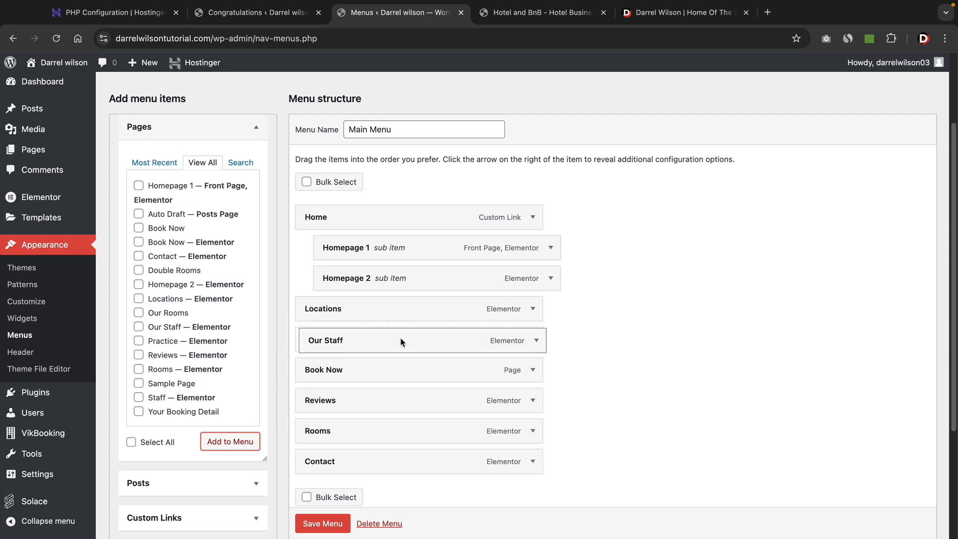
scroll(346, 430, "down", 2)
left_click(315, 524)
scroll(316, 527, "down", 1)
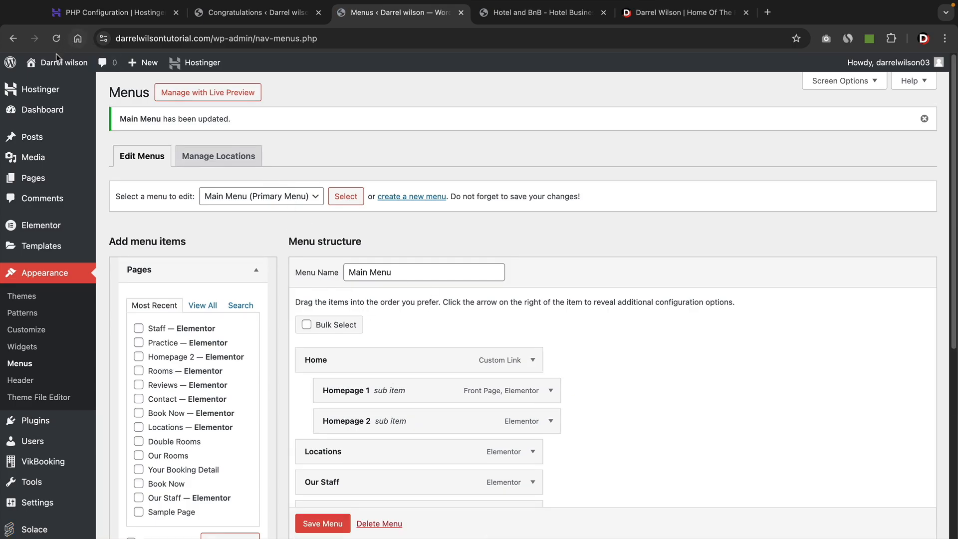
Remove the Homepage 2 and Homepage 1 sub items under Home and save the menu
mouse_move(60, 64)
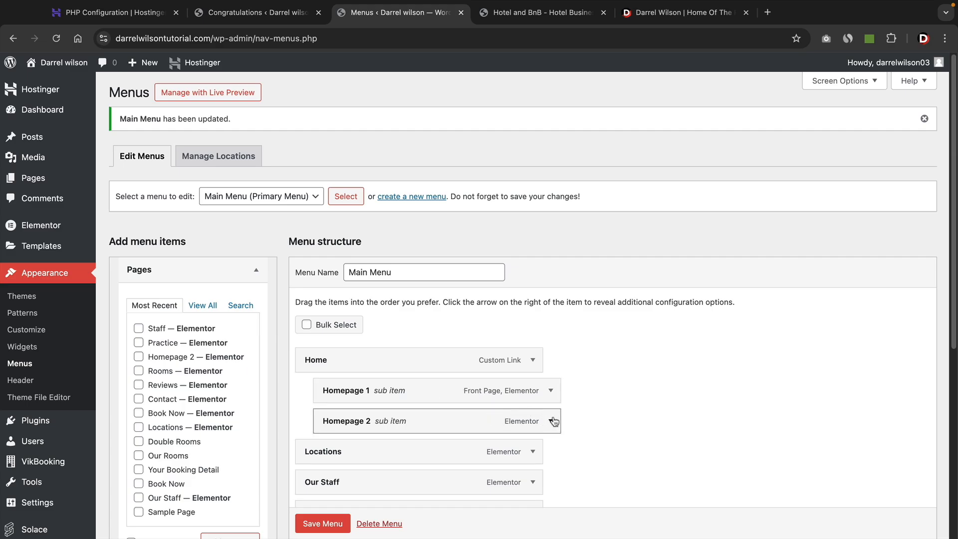
scroll(552, 421, "down", 2)
left_click(551, 327)
scroll(499, 350, "down", 2)
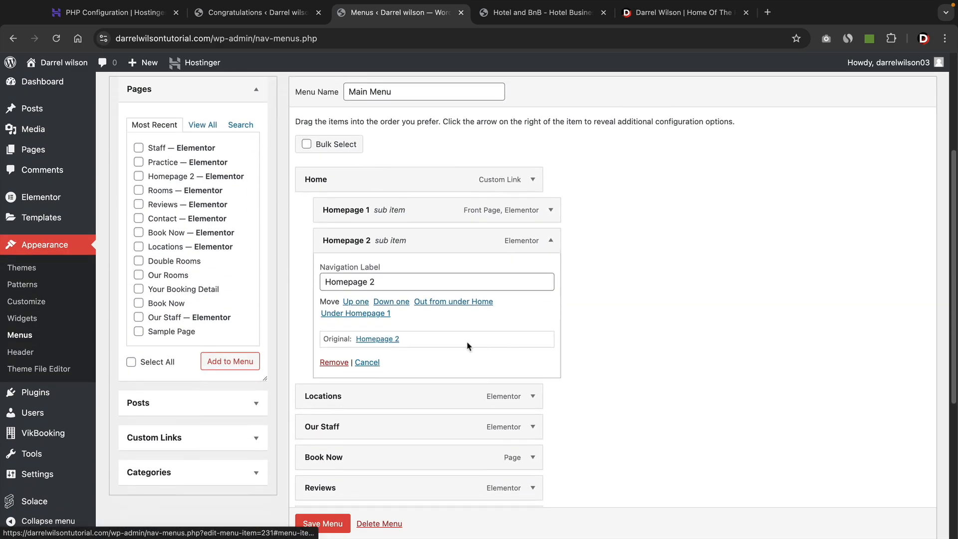
left_click(334, 363)
left_click(550, 209)
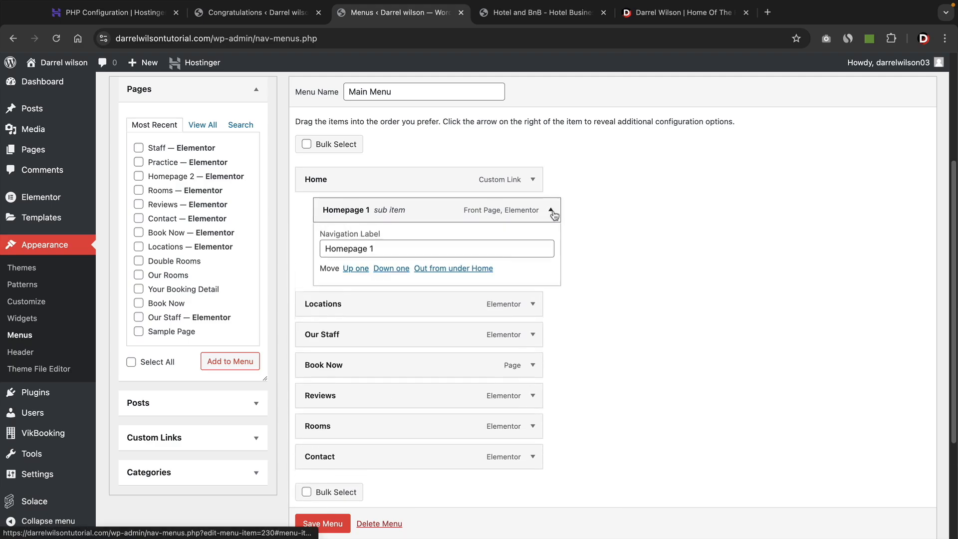
left_click(334, 320)
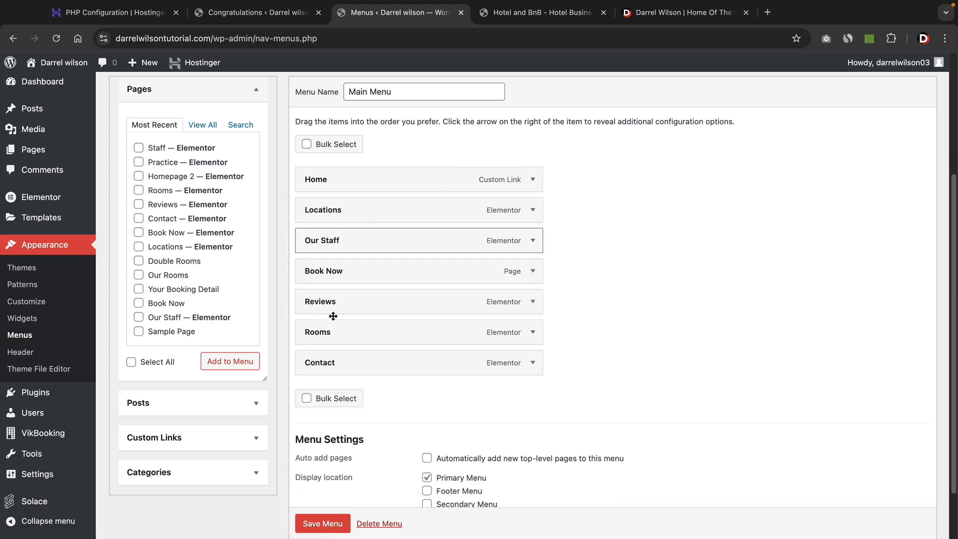
scroll(329, 519, "down", 1)
left_click(323, 523)
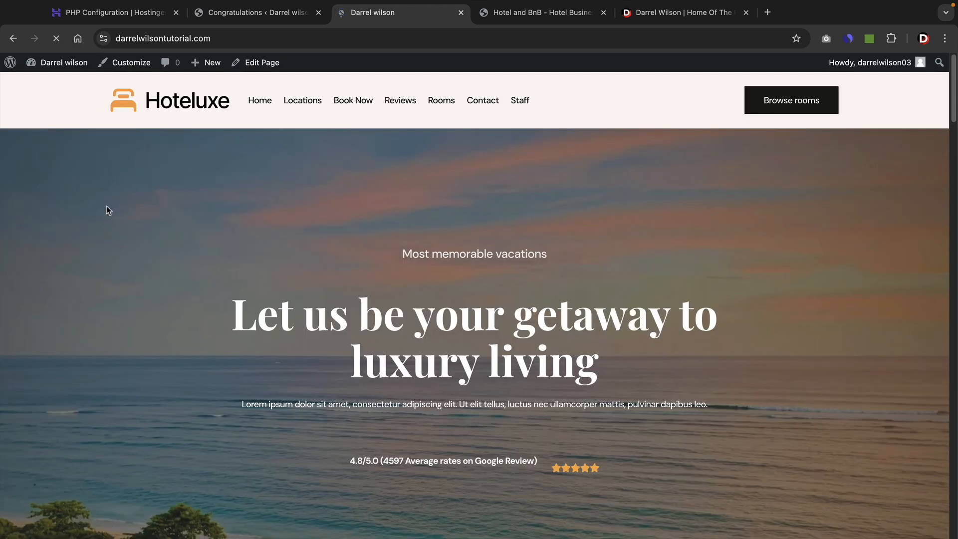
Review the live Staff page, then the homepage from the hero down to the footer
left_click(519, 102)
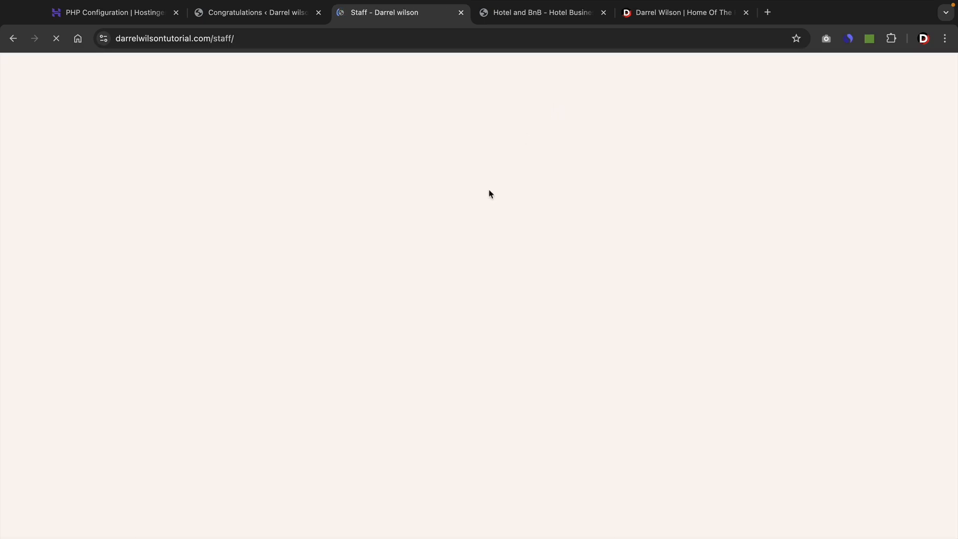
scroll(548, 339, "down", 3)
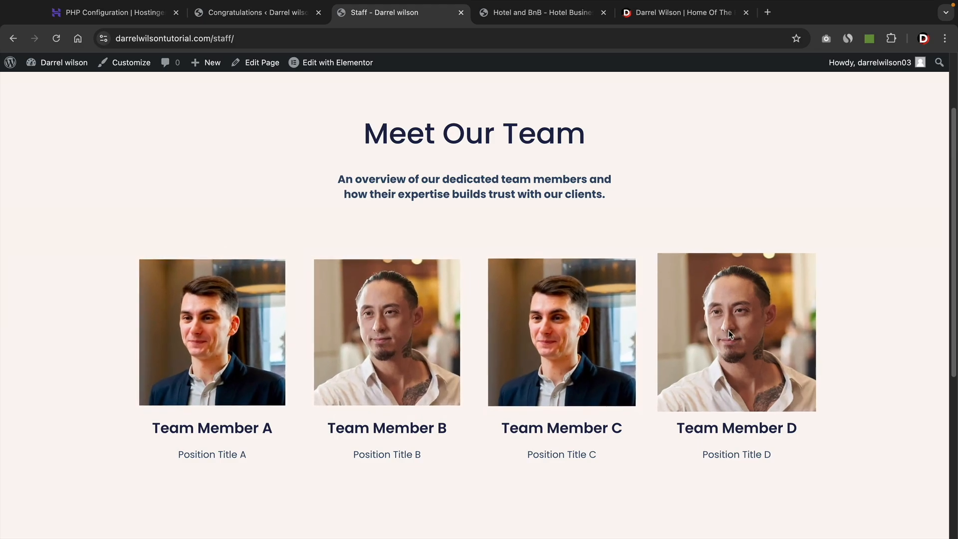
scroll(728, 334, "down", 2)
scroll(485, 308, "up", 5)
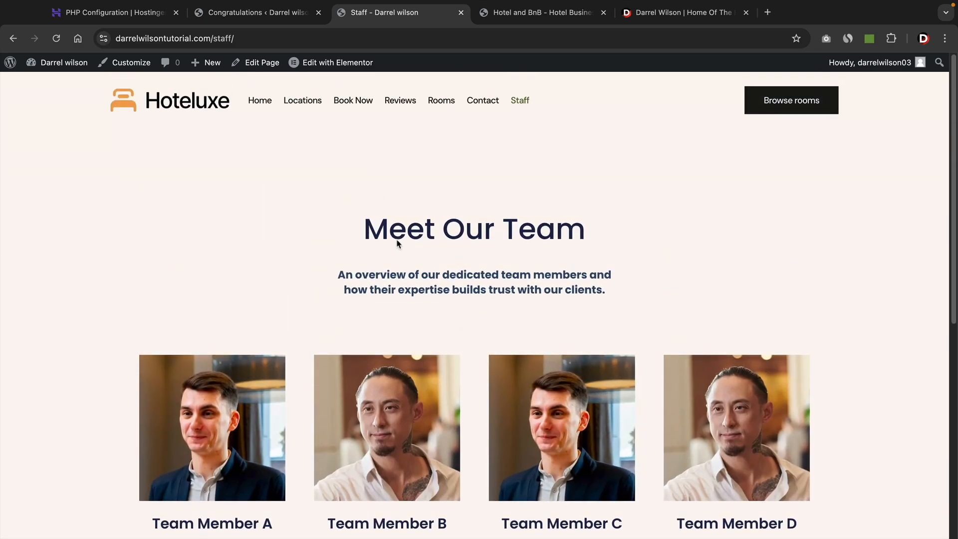
left_click(262, 103)
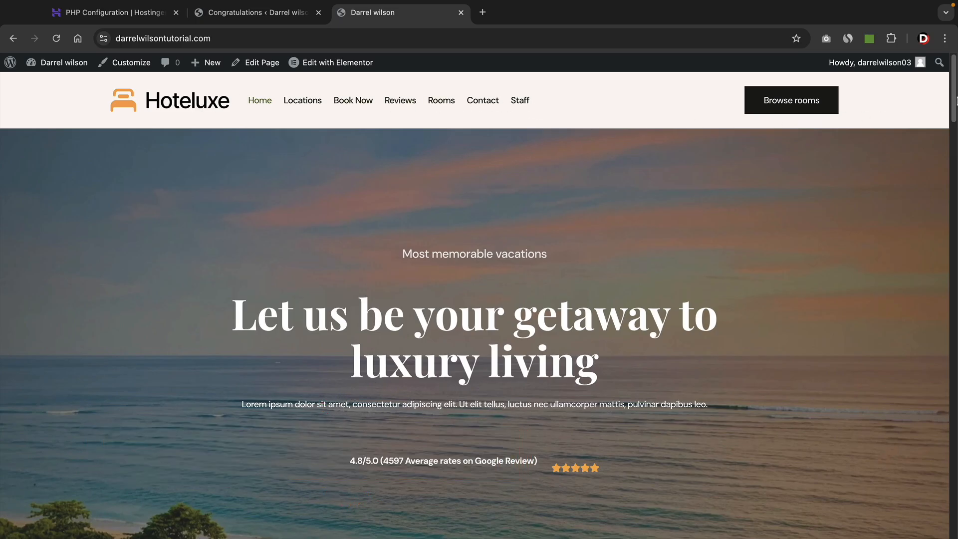
scroll(695, 154, "down", 20)
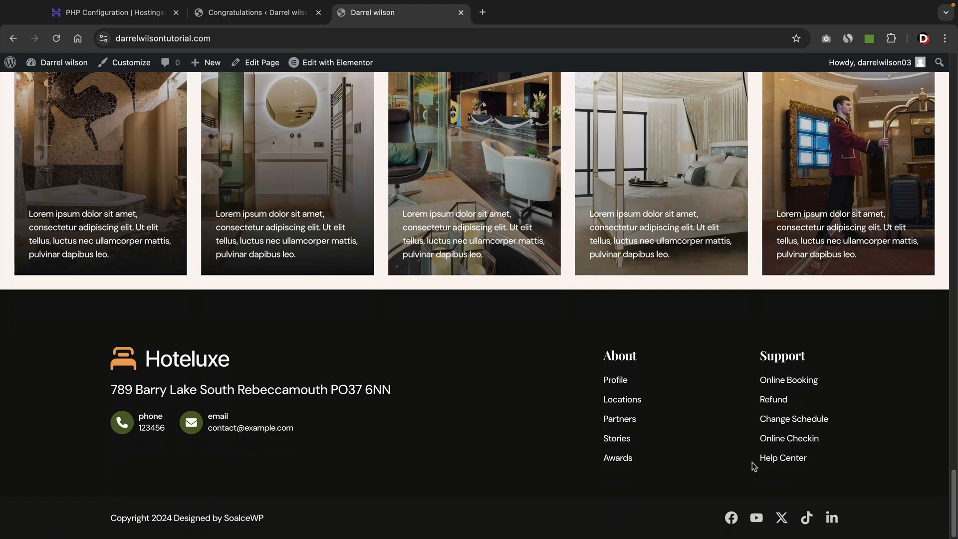
scroll(713, 235, "up", 20)
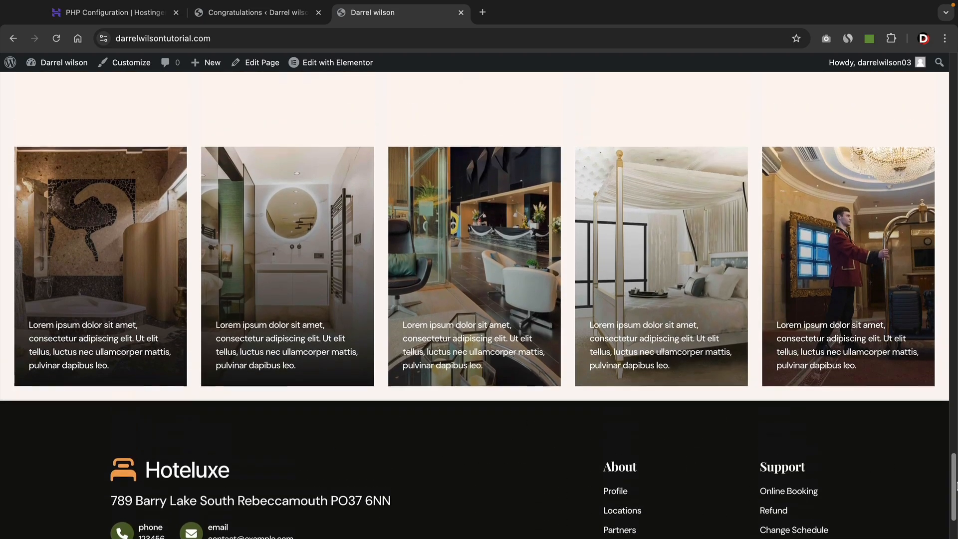
scroll(713, 232, "down", 1)
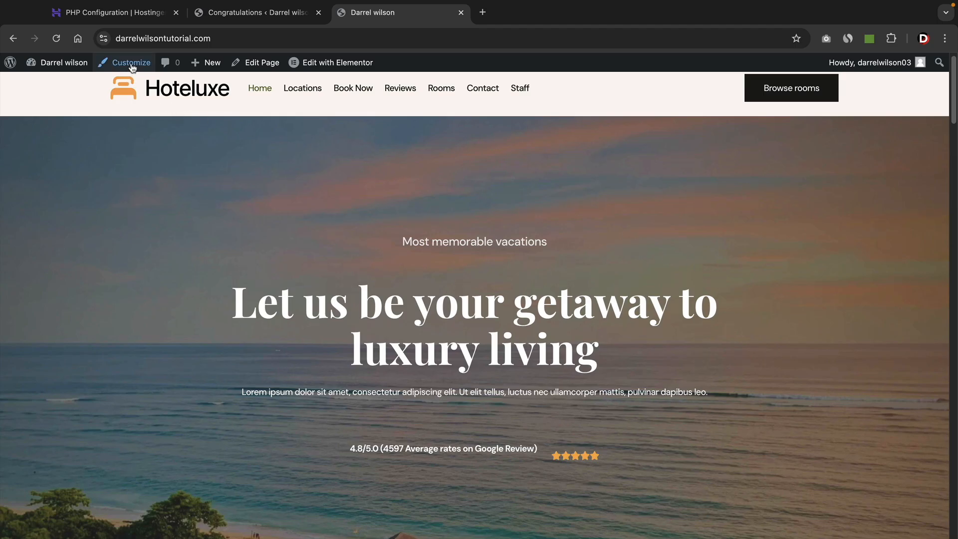
Open the theme customizer's homepage settings and set the static homepage to Homepage 2
left_click(132, 65)
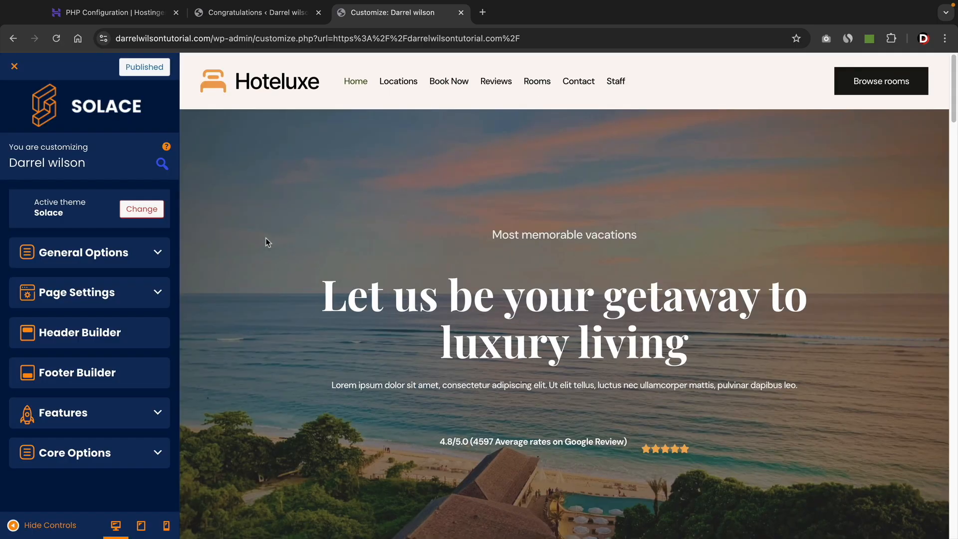
scroll(404, 325, "down", 2)
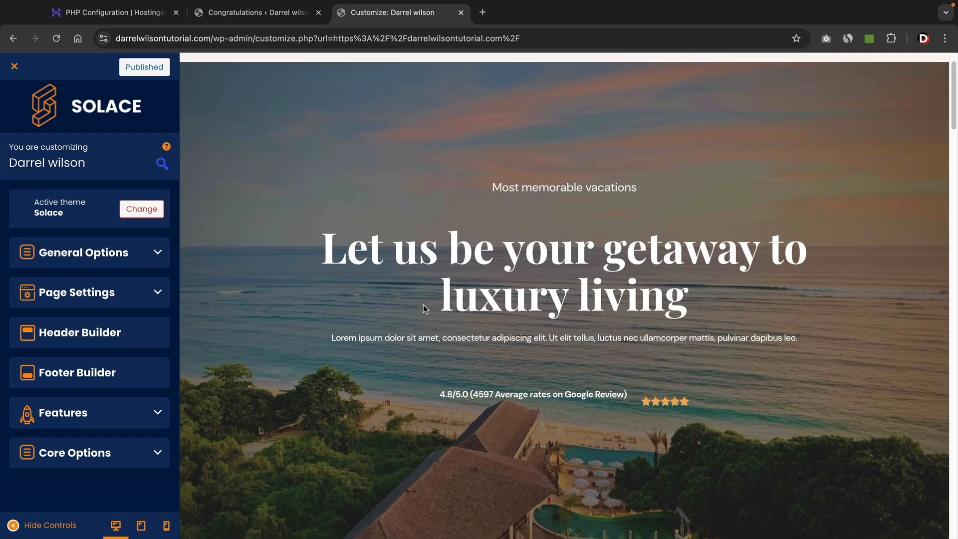
scroll(454, 355, "down", 2)
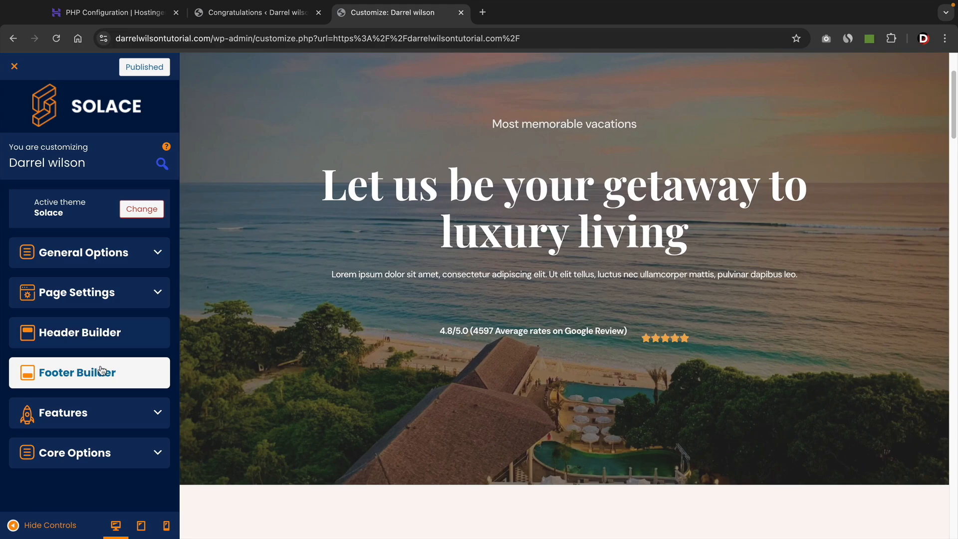
scroll(256, 396, "up", 4)
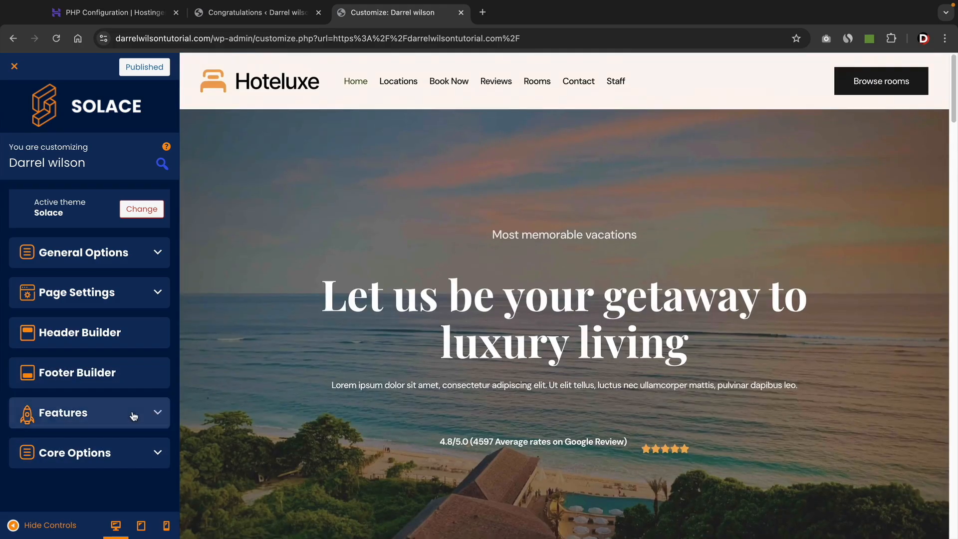
left_click(103, 458)
scroll(103, 457, "down", 3)
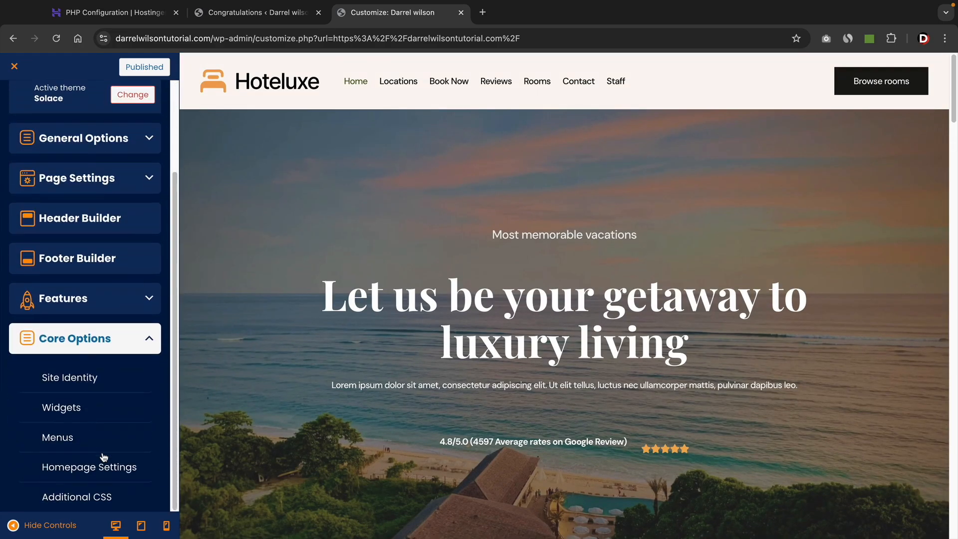
left_click(106, 471)
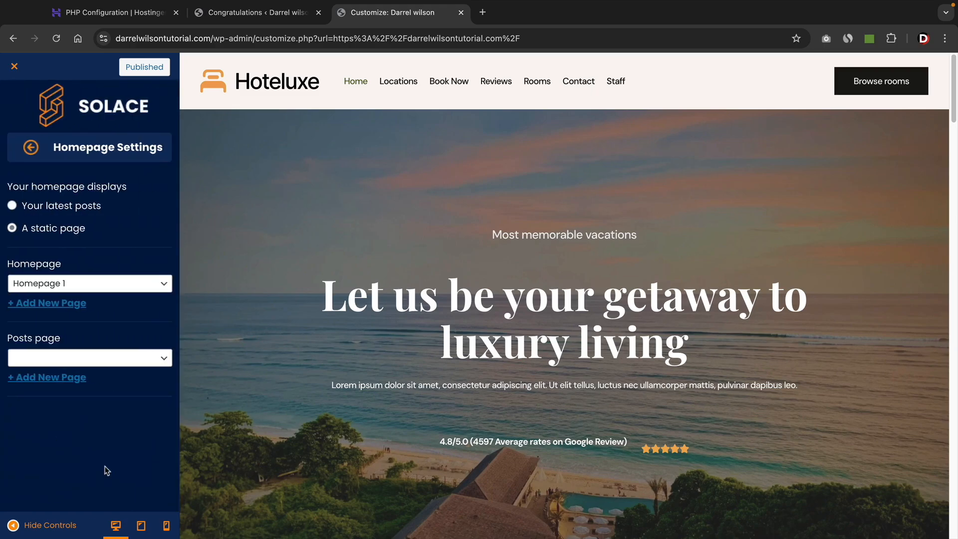
left_click(126, 286)
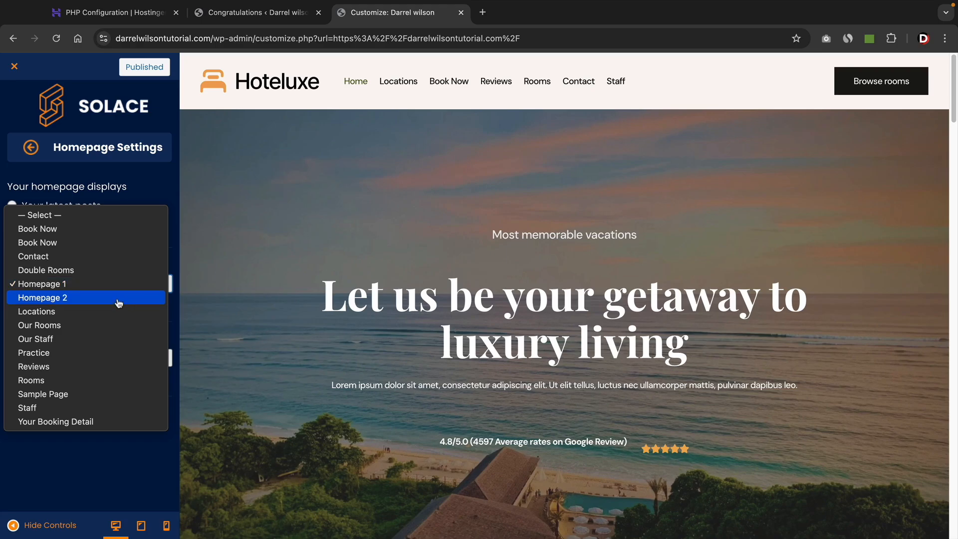
left_click(119, 299)
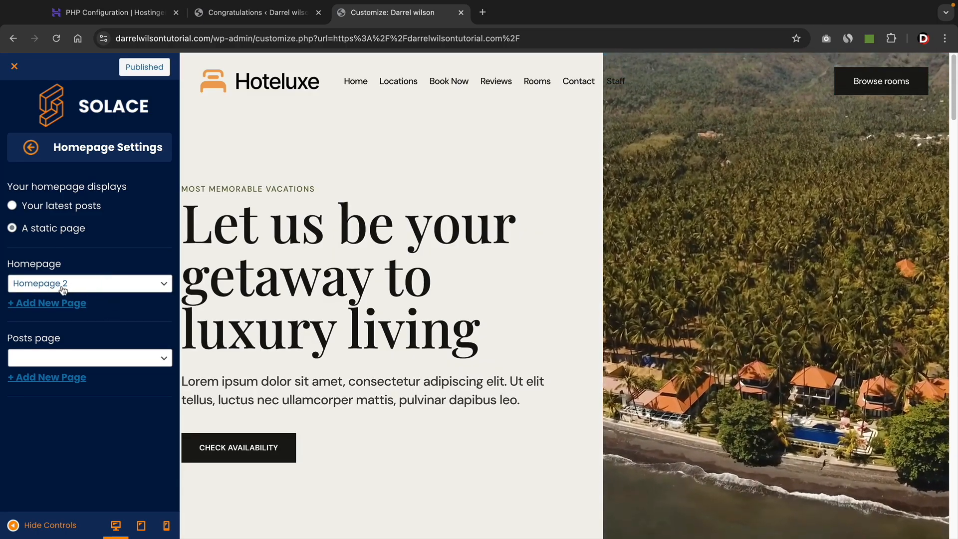
Leave the customizer and check the Homepage 2 layout at the site's main address
left_click_drag(209, 37, 115, 38)
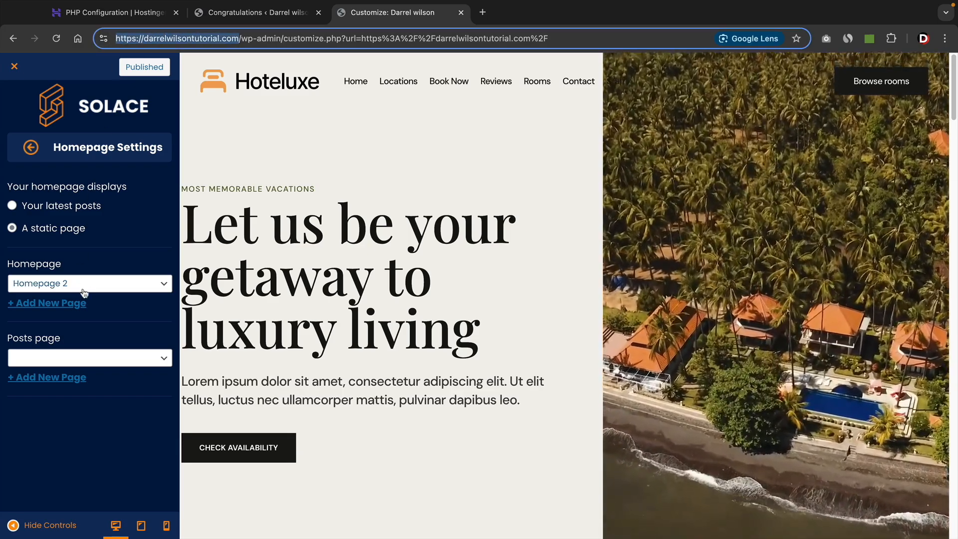
left_click(14, 66)
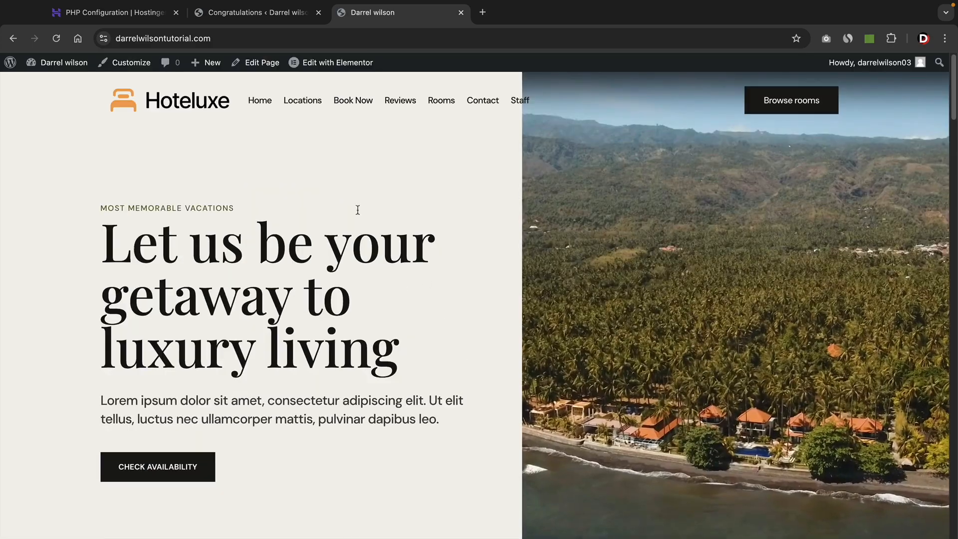
left_click_drag(210, 38, 112, 40)
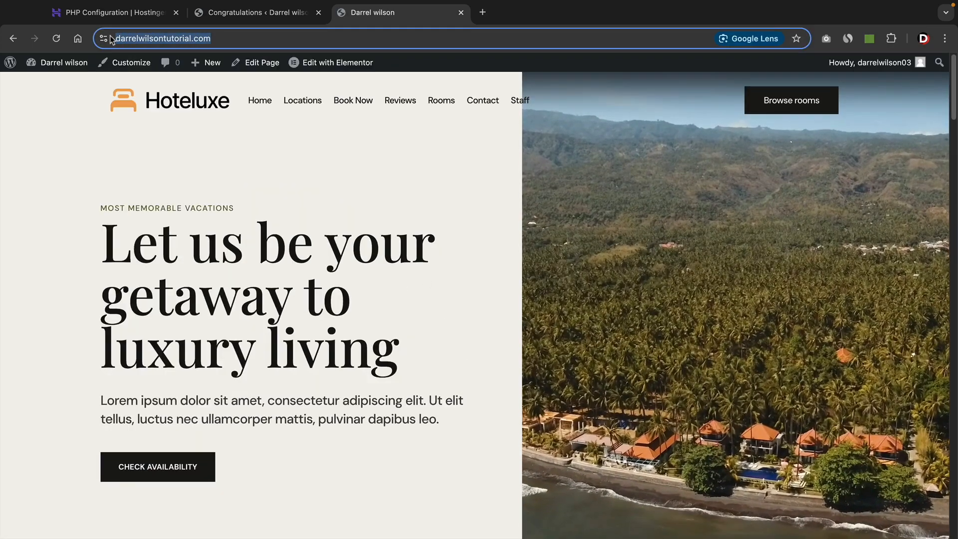
left_click(192, 220)
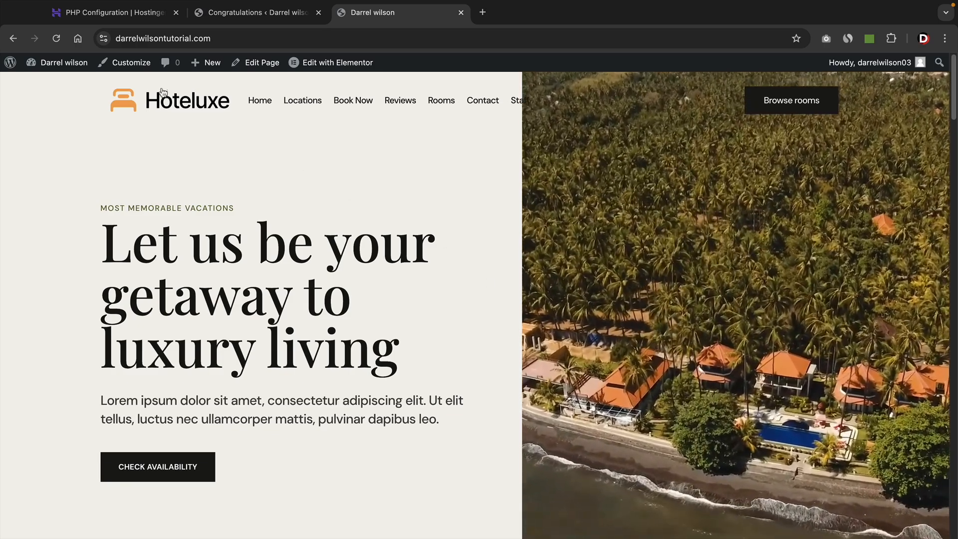
Reopen the theme customizer and open the global color settings, with the homepage's Our Rooms section in the preview
left_click(133, 67)
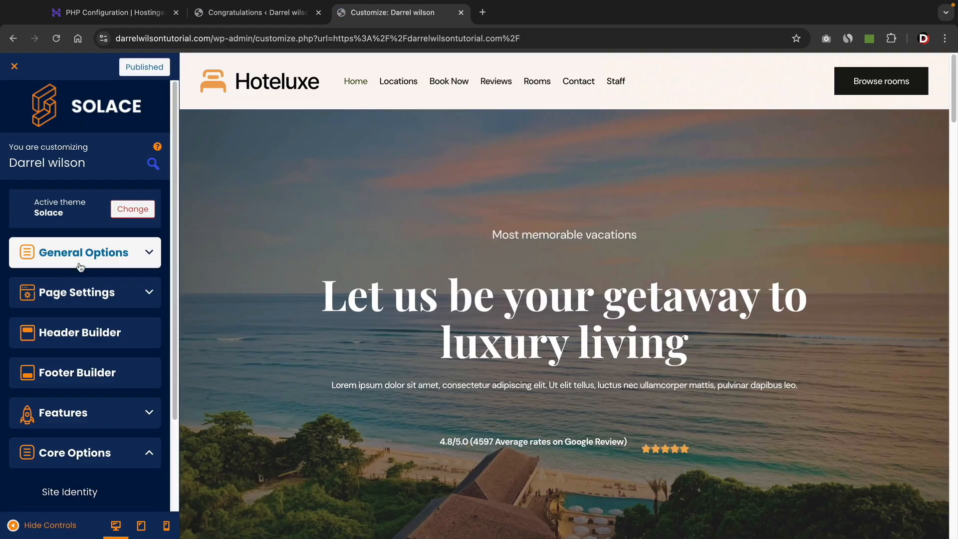
left_click(87, 264)
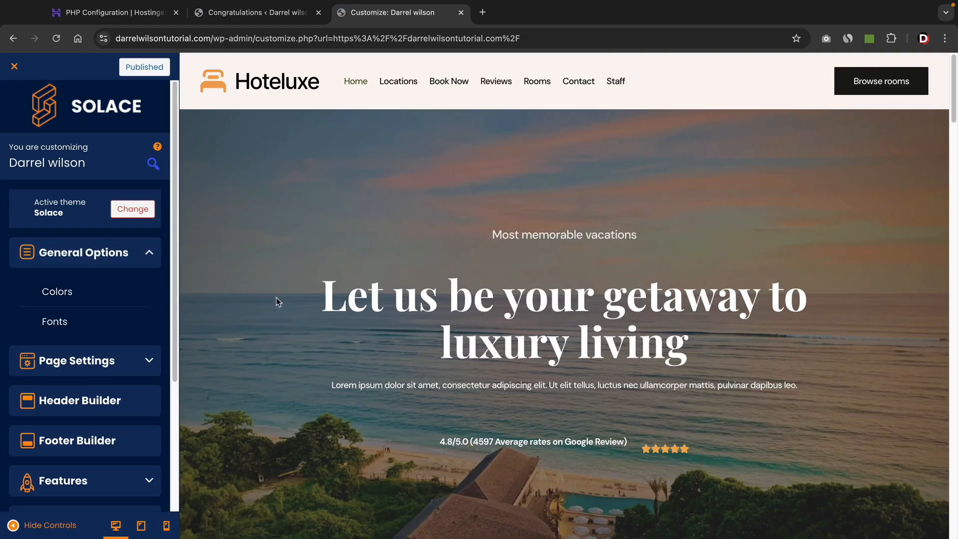
scroll(277, 299, "down", 2)
scroll(280, 305, "down", 8)
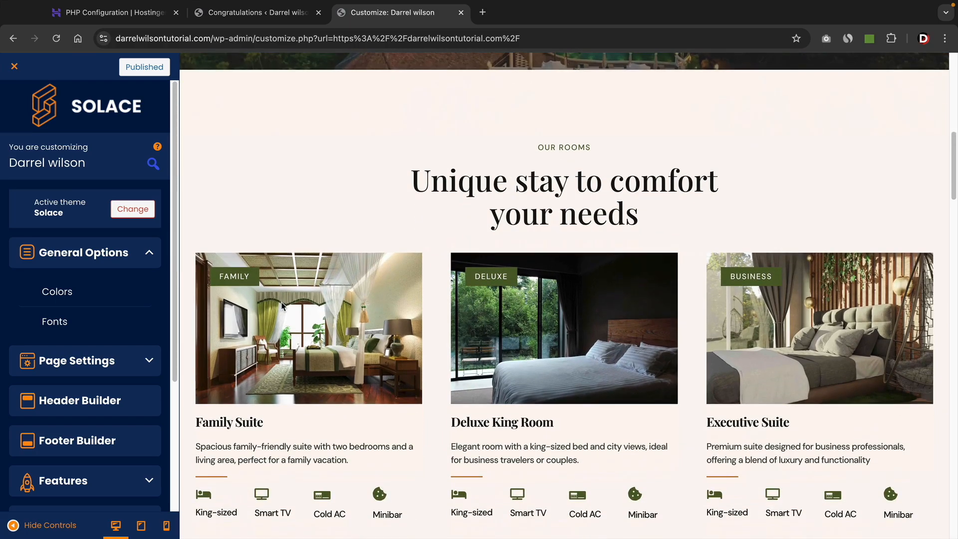
scroll(282, 307, "down", 2)
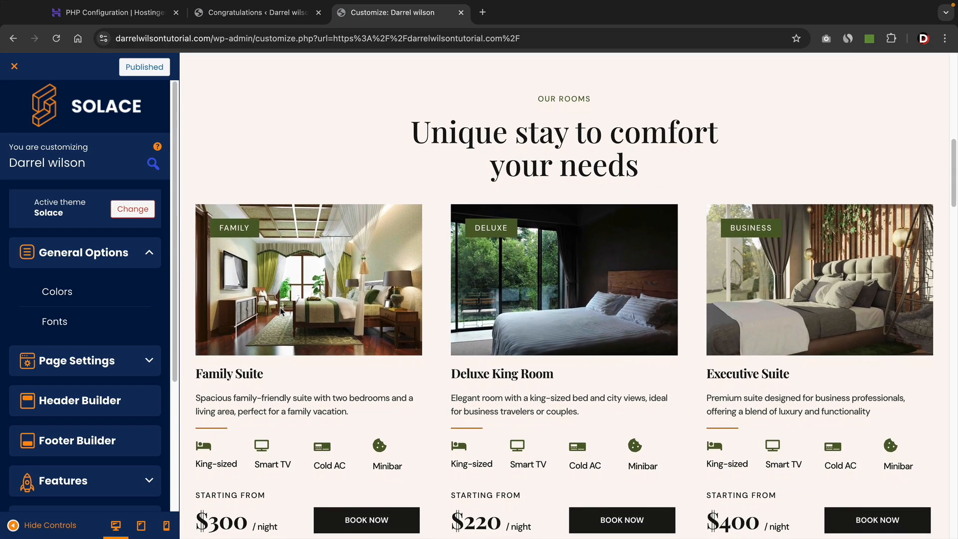
scroll(281, 313, "down", 1)
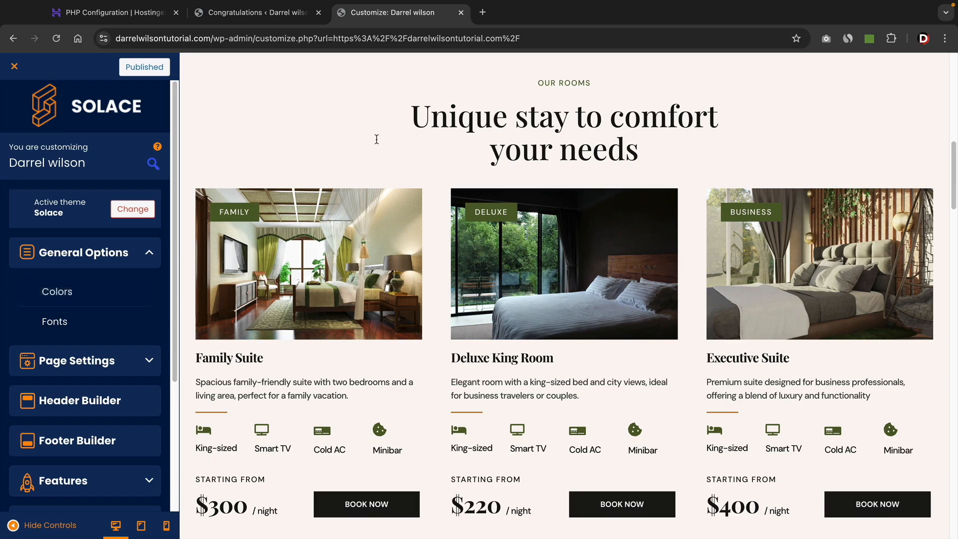
left_click(64, 296)
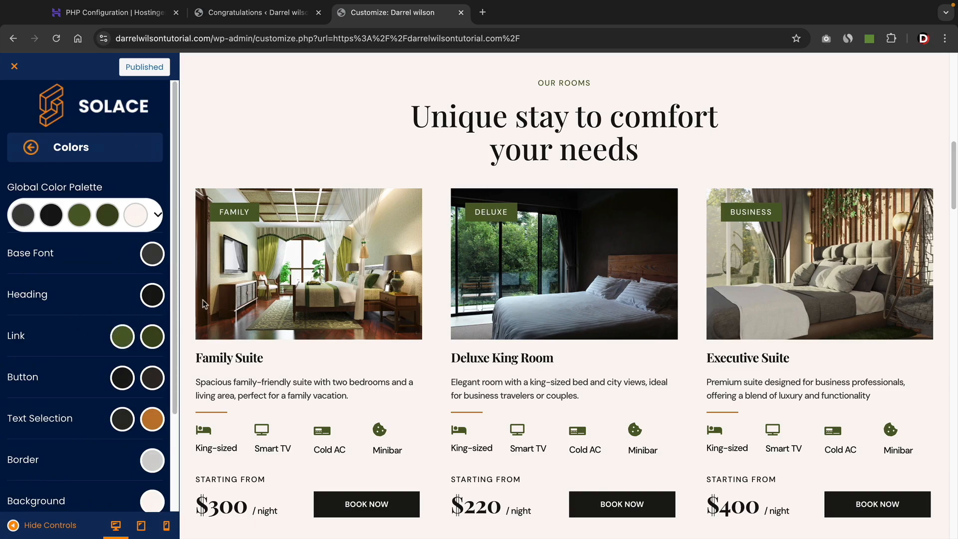
Set the initial link color to blue 370FC8 and review it across the homepage sections down to the FAQ
left_click(122, 335)
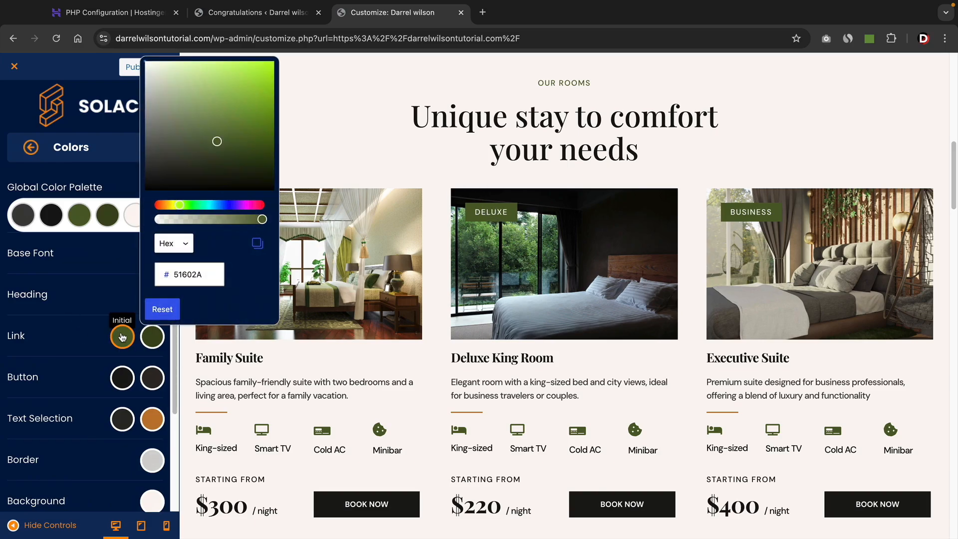
left_click(230, 205)
left_click_drag(256, 99, 263, 90)
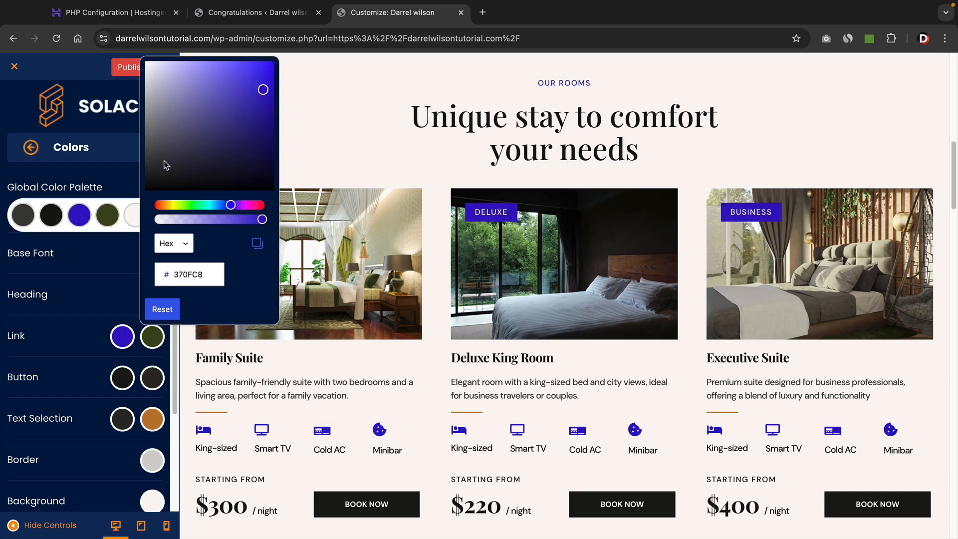
left_click(84, 317)
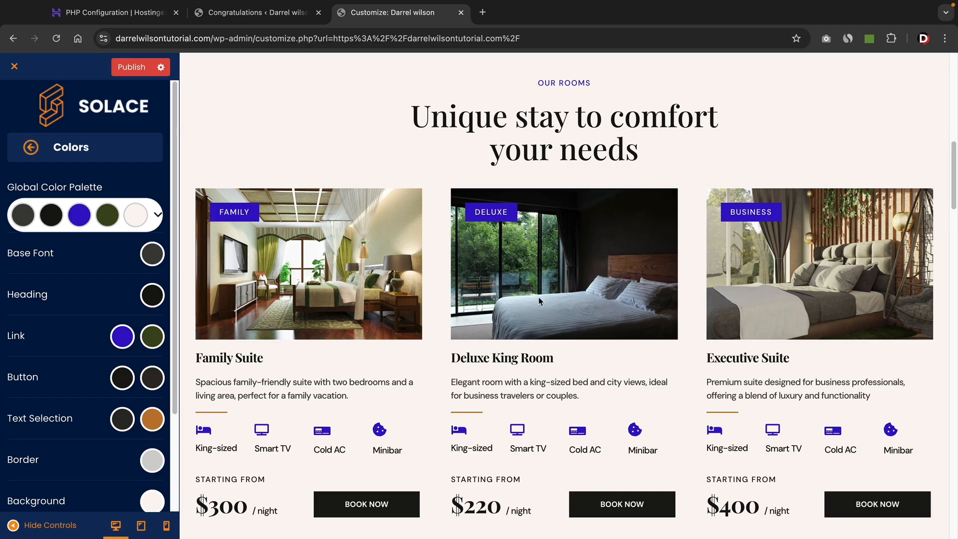
scroll(438, 337, "down", 10)
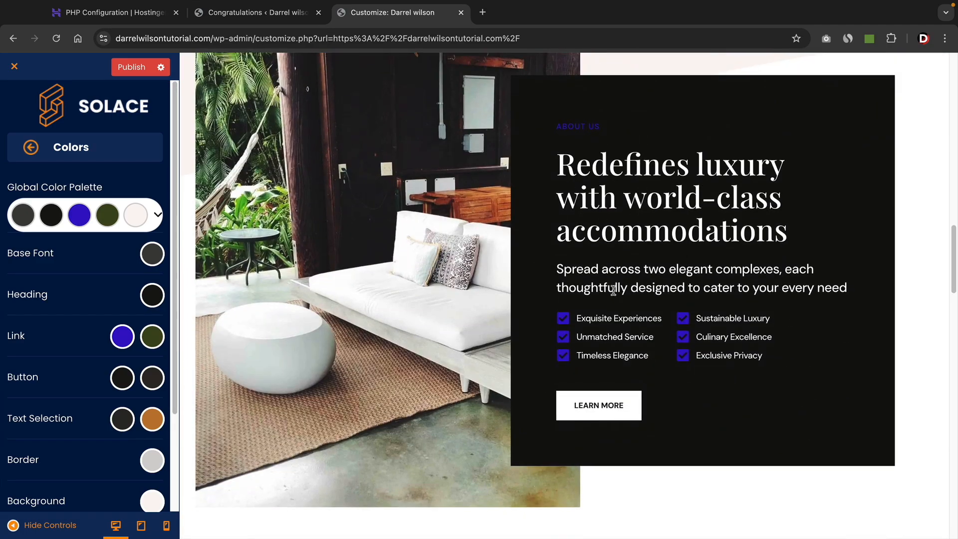
scroll(613, 290, "down", 15)
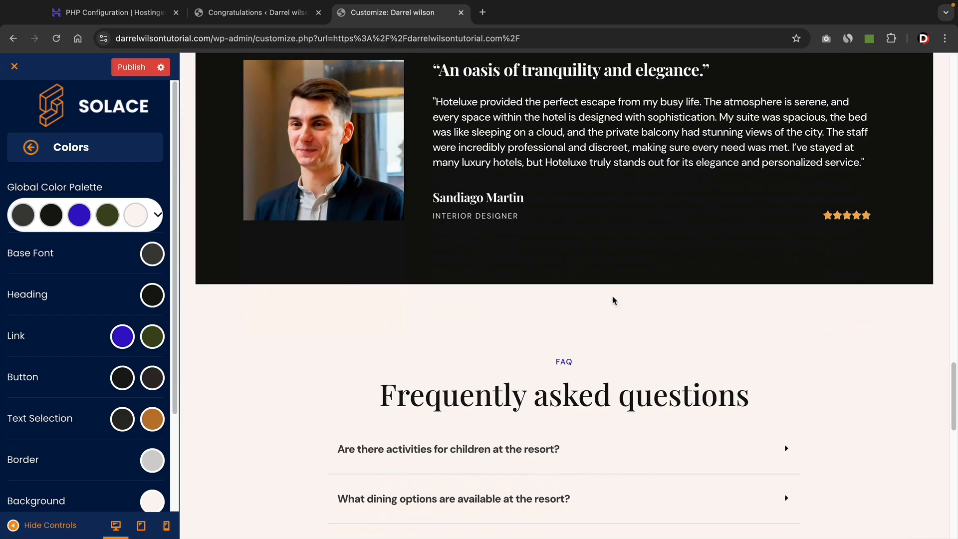
scroll(612, 295, "down", 5)
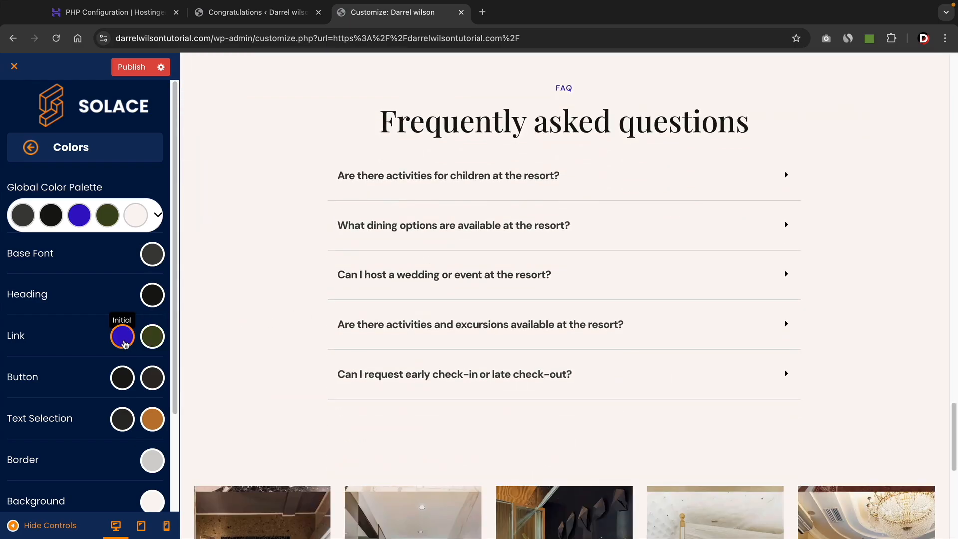
scroll(424, 259, "up", 1)
left_click_drag(955, 417, 954, 162)
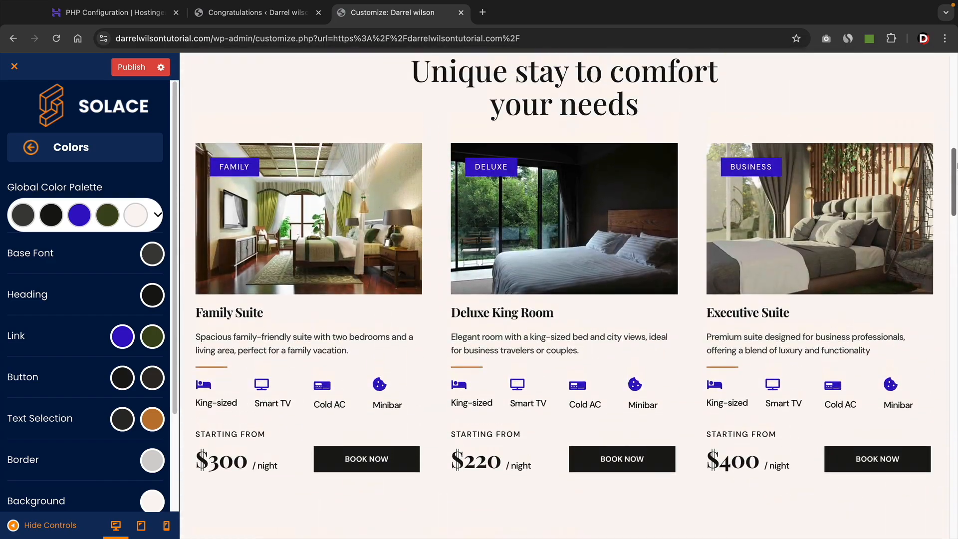
Set the initial link color to green 0EC782
left_click(122, 337)
left_click_drag(213, 205, 203, 205)
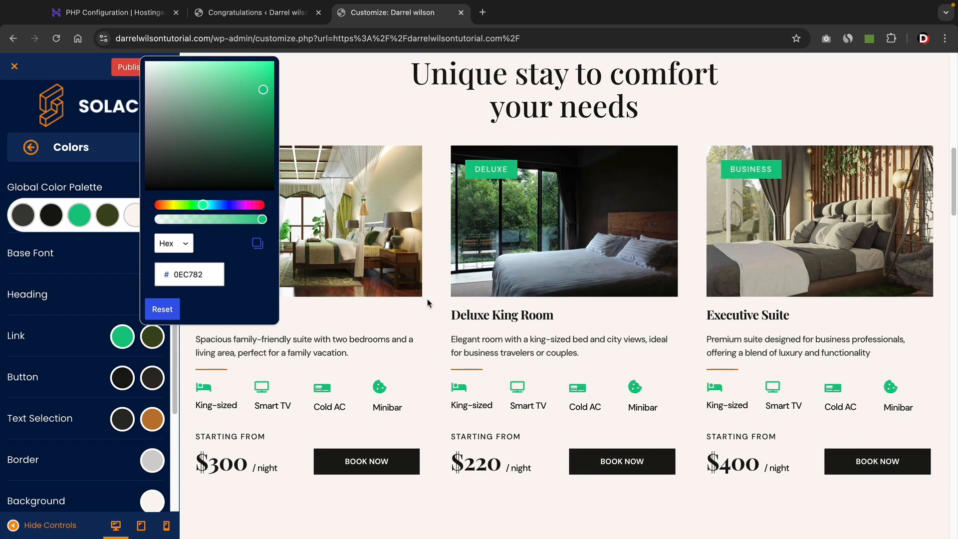
left_click(97, 281)
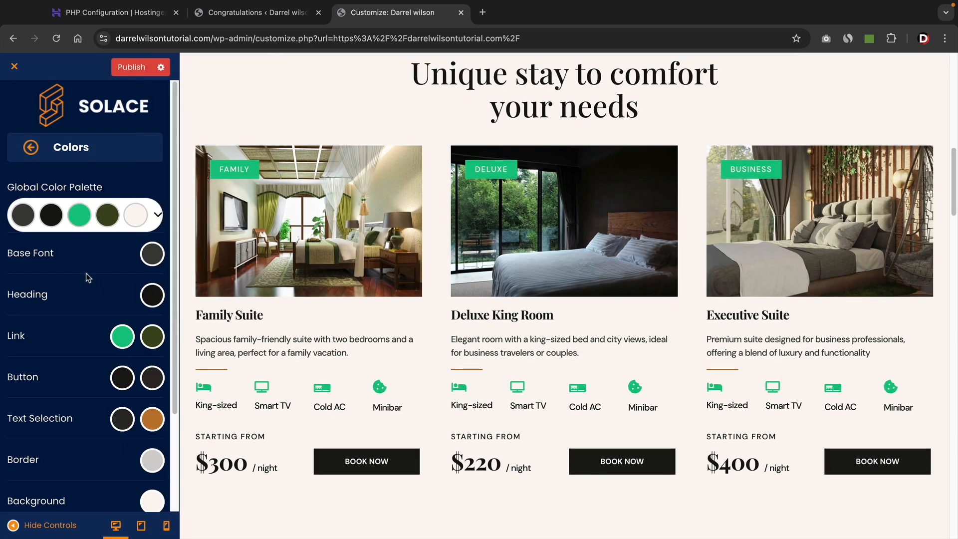
Set the heading color to orange EBA20F and highlight the Deluxe King Room title in the preview
left_click(152, 297)
left_click_drag(243, 339, 264, 321)
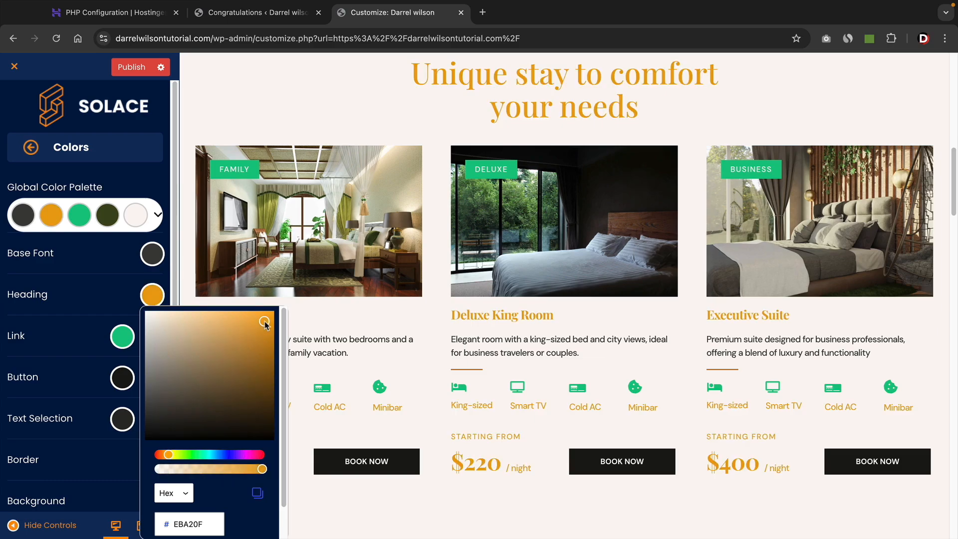
left_click(92, 302)
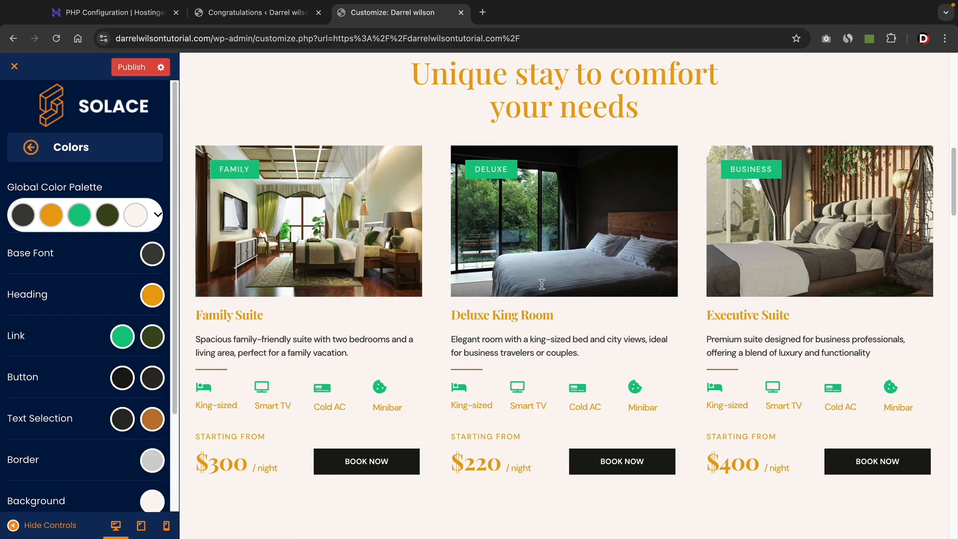
left_click_drag(553, 315, 454, 314)
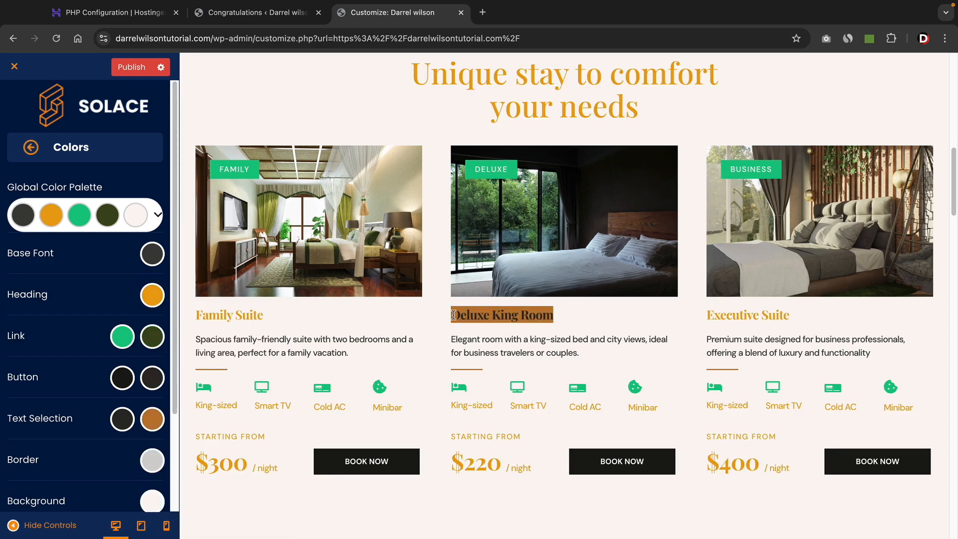
Set the heading color to near-black
left_click(152, 298)
left_click_drag(177, 401, 146, 435)
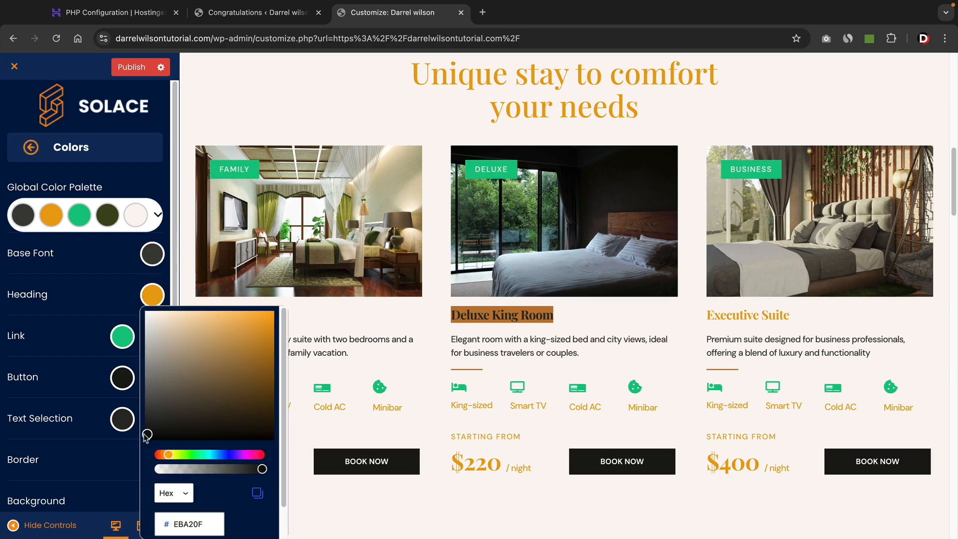
left_click(96, 306)
Copy the link hover color 3C491A and use it as the initial link color
scroll(99, 343, "down", 1)
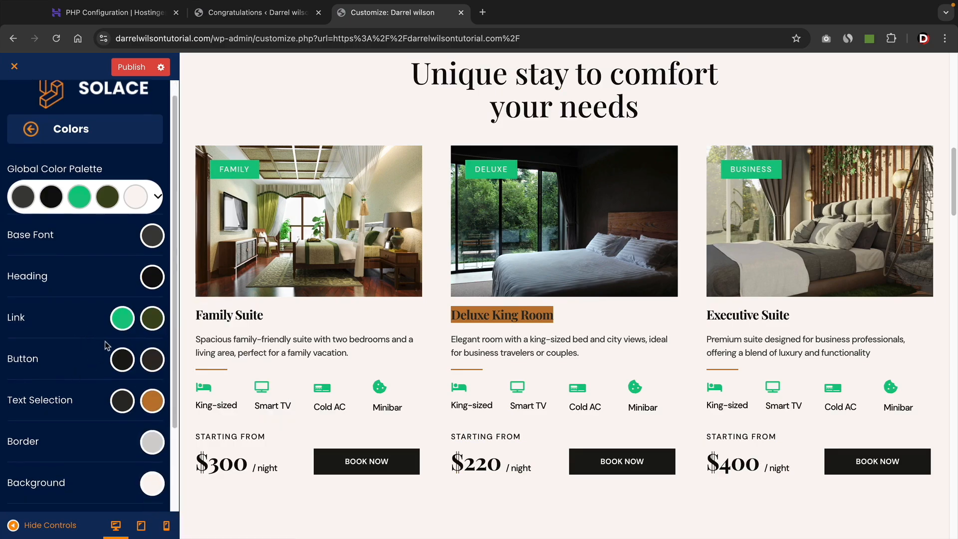
left_click(152, 319)
double_click(181, 271)
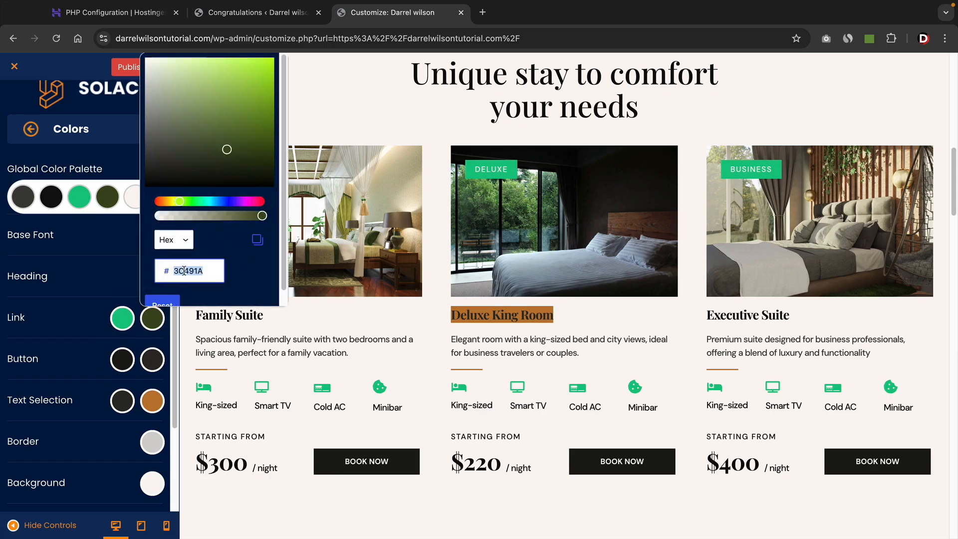
right_click(184, 271)
left_click(201, 289)
left_click(122, 318)
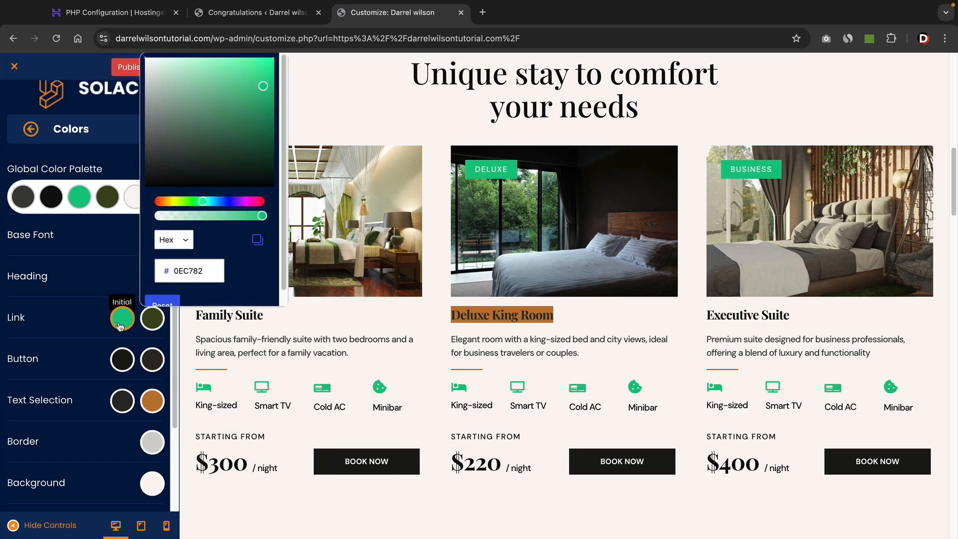
double_click(188, 271)
right_click(188, 271)
left_click(201, 299)
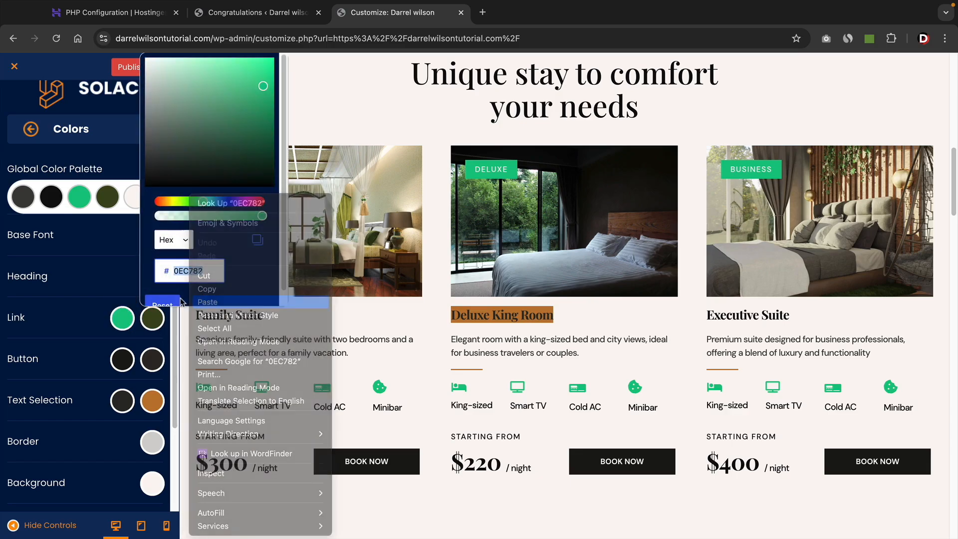
Leave the general color options and open the theme's Header Builder
left_click(99, 291)
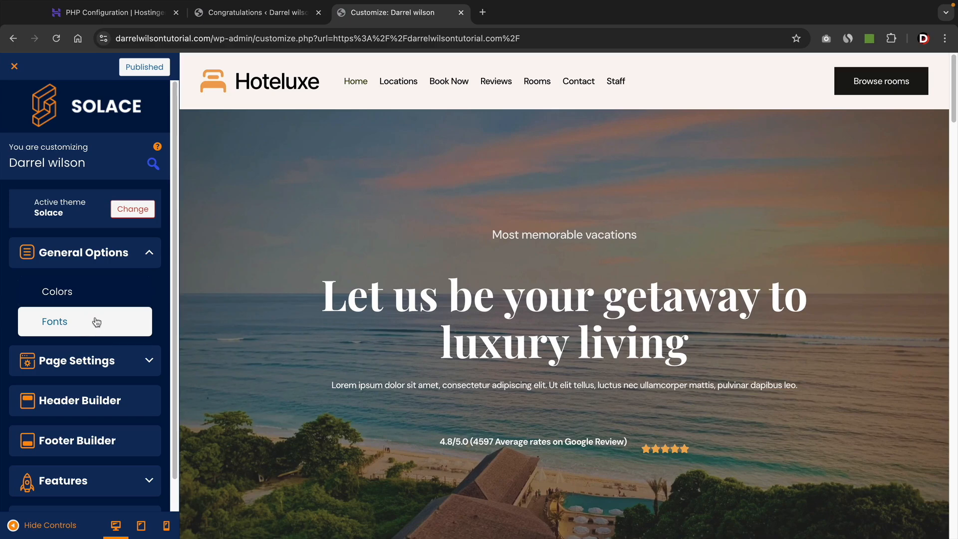
left_click(103, 254)
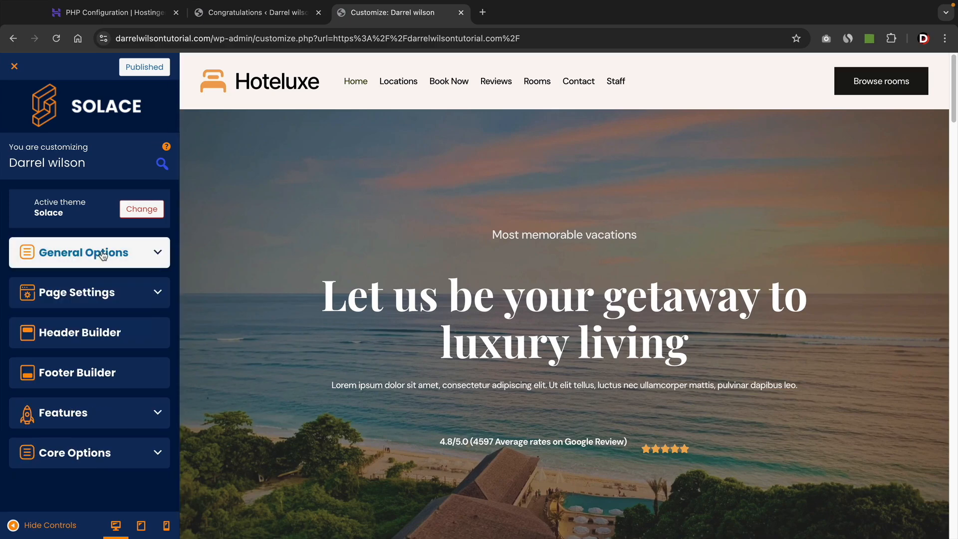
left_click(107, 340)
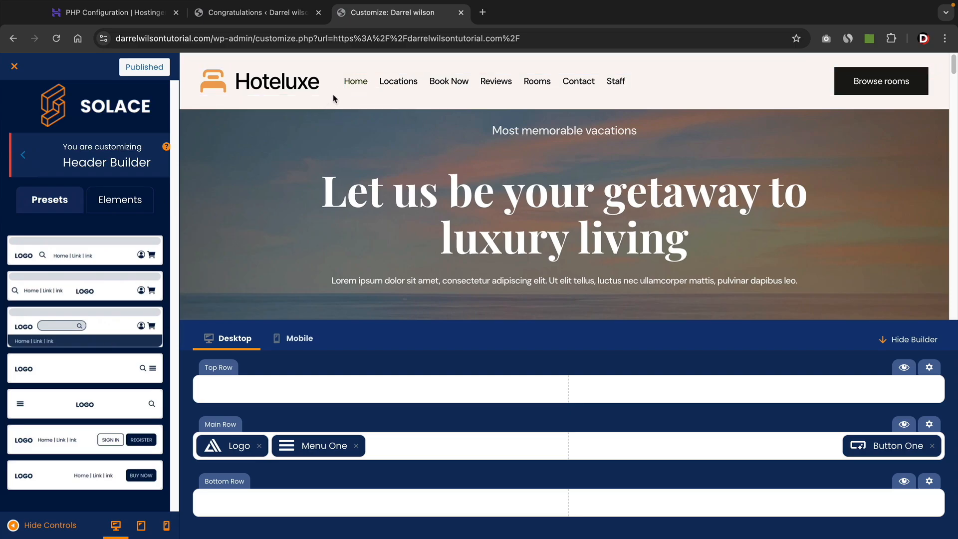
Try several header presets and apply the one with the logo, centered menu links and a single BUY NOW button
left_click(99, 256)
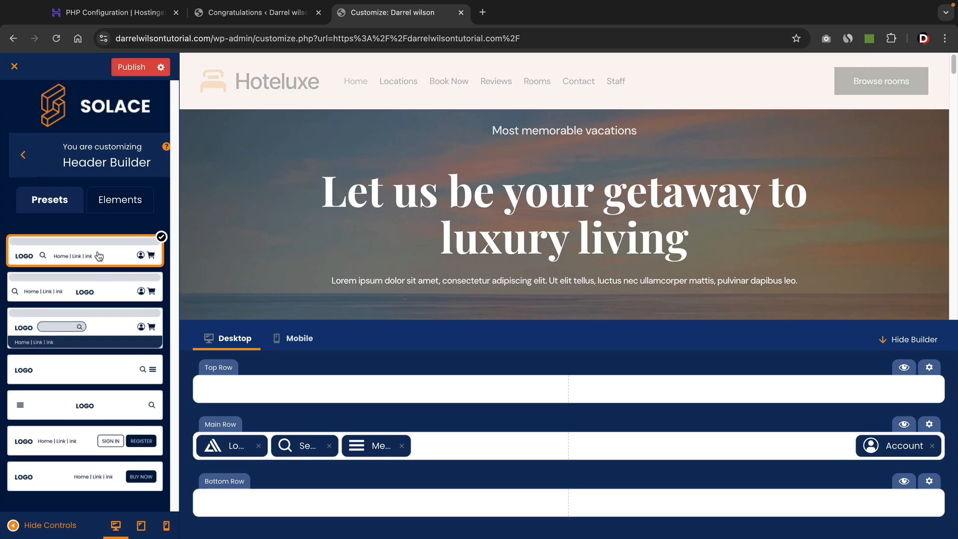
left_click(93, 295)
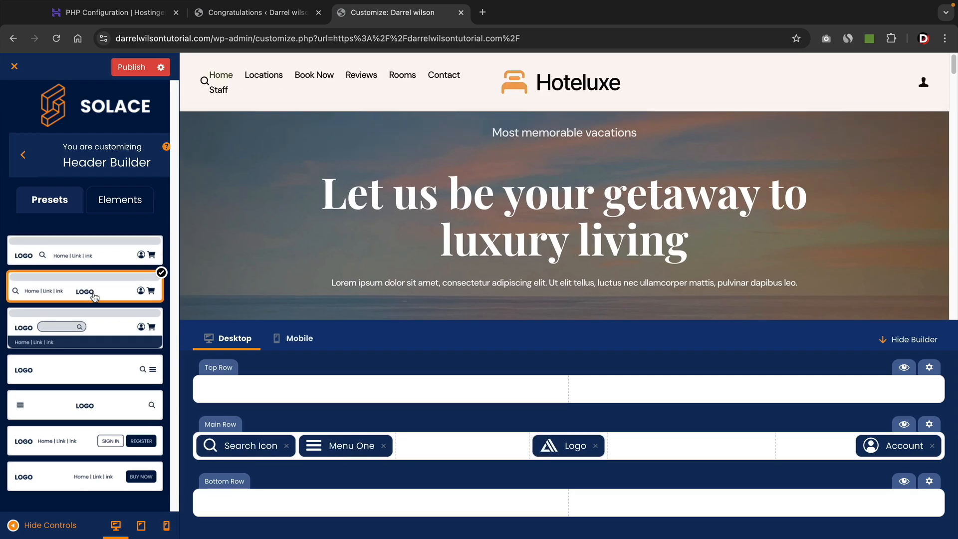
left_click(94, 331)
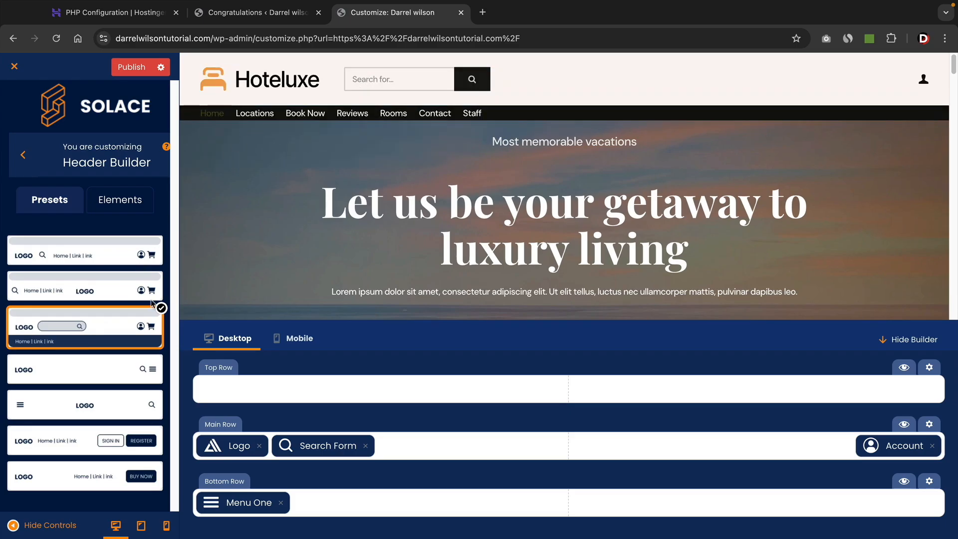
left_click(106, 440)
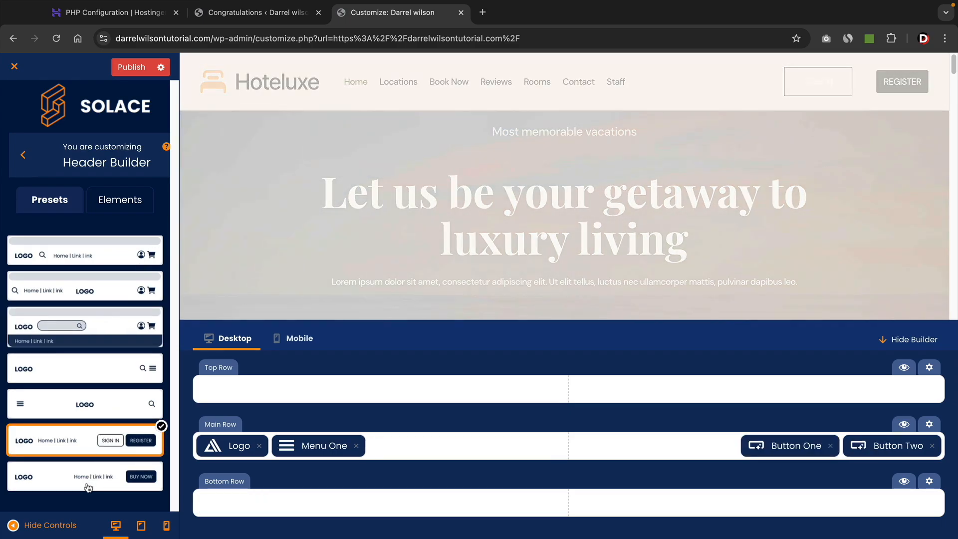
left_click(88, 486)
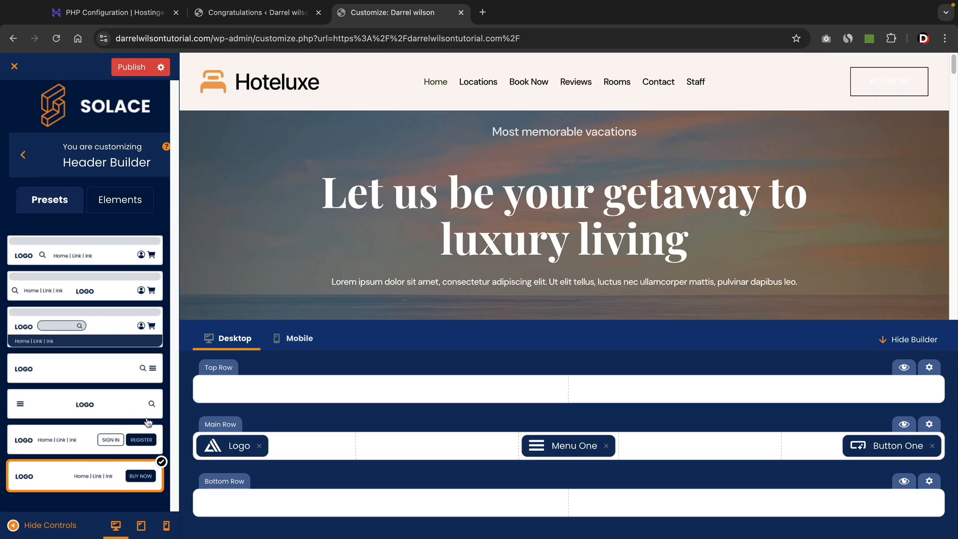
Add the Social Icons element to the far end of the header's Top Row
left_click(134, 203)
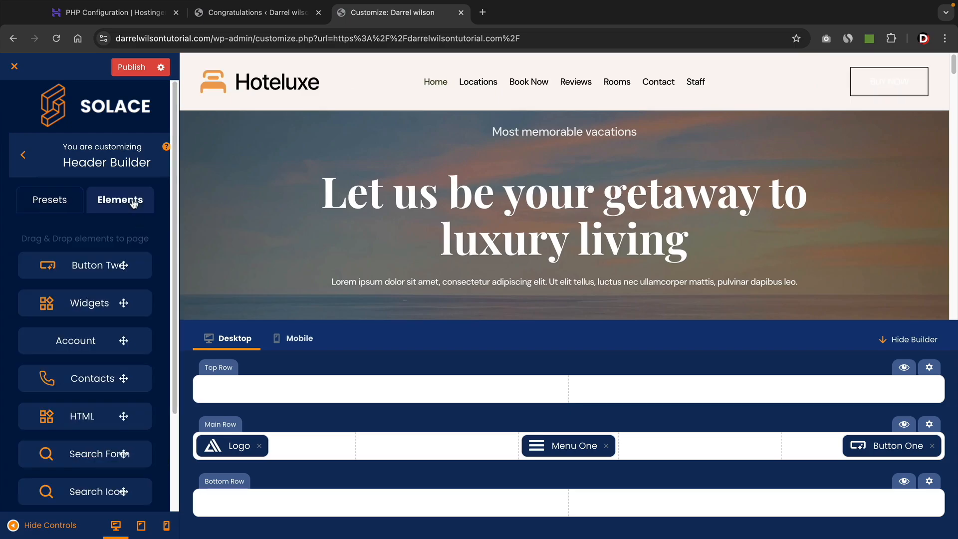
scroll(102, 304, "down", 5)
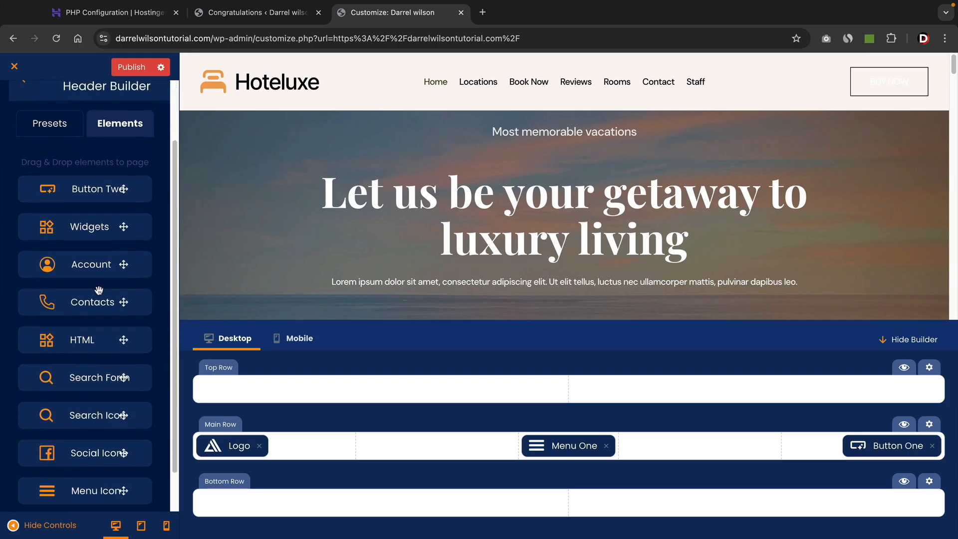
scroll(93, 306, "up", 4)
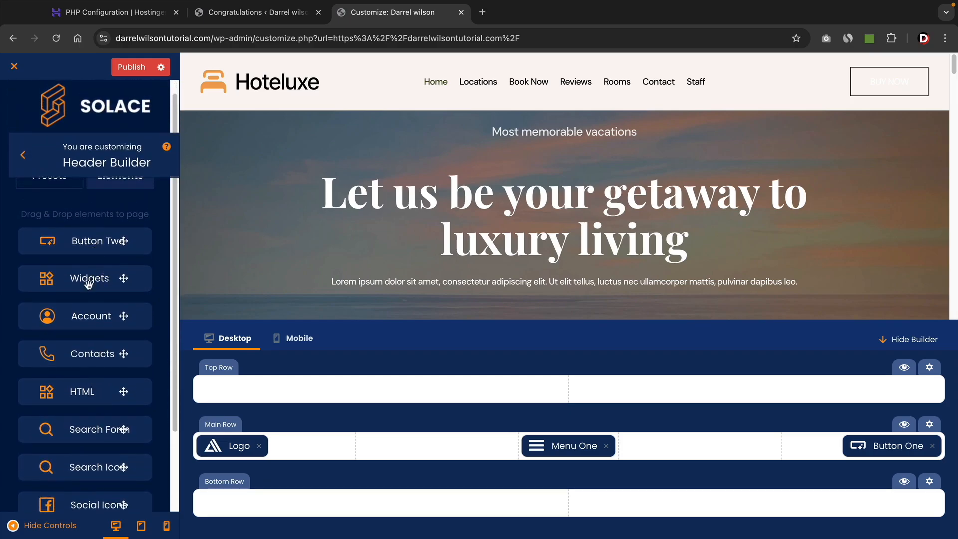
scroll(107, 387, "down", 4)
left_click_drag(106, 411, 893, 389)
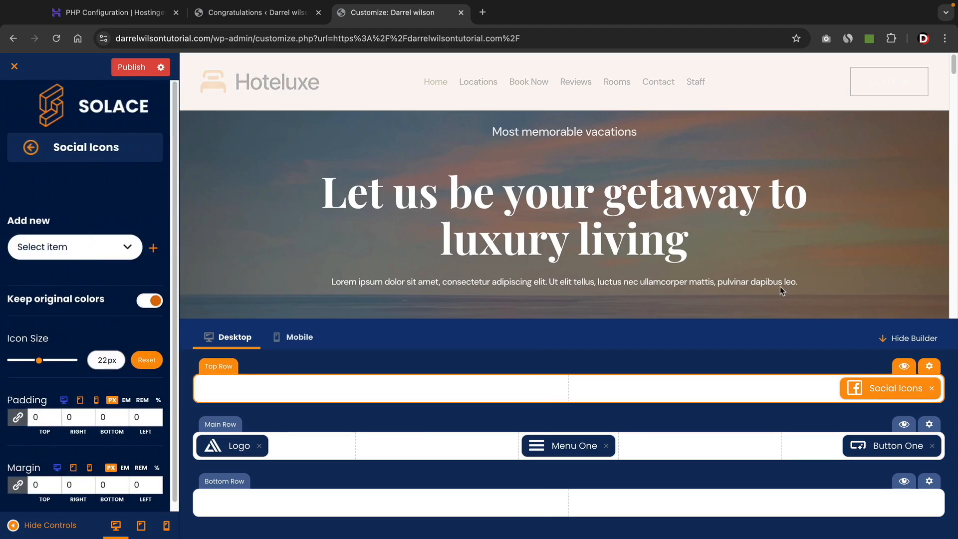
Add Facebook and YouTube to the Social Icons element, each with # as its link
left_click(129, 250)
left_click(92, 275)
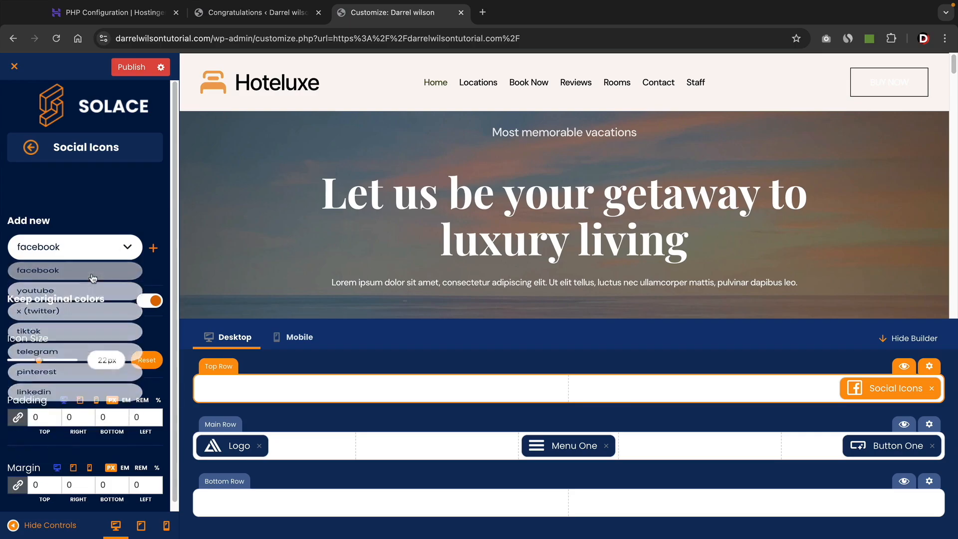
left_click(153, 249)
type("#")
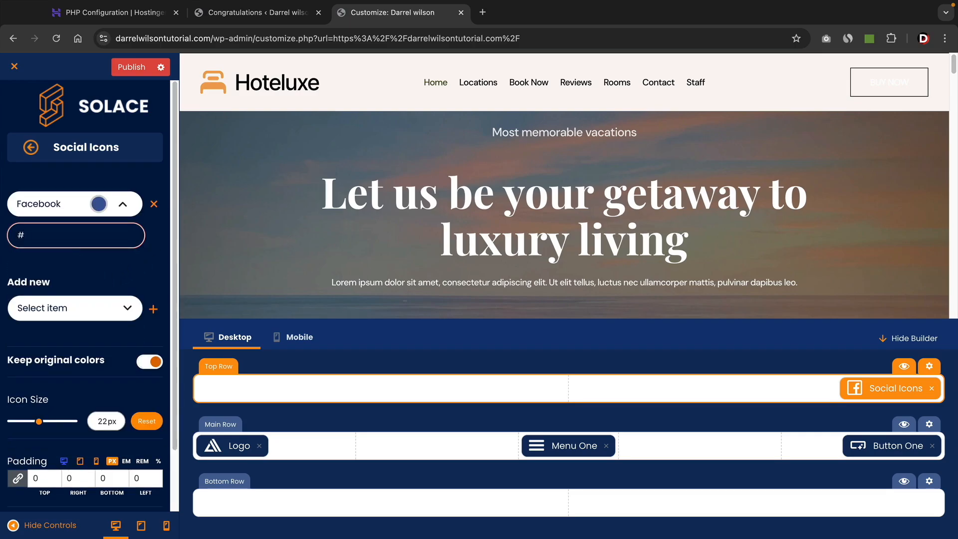
left_click(122, 307)
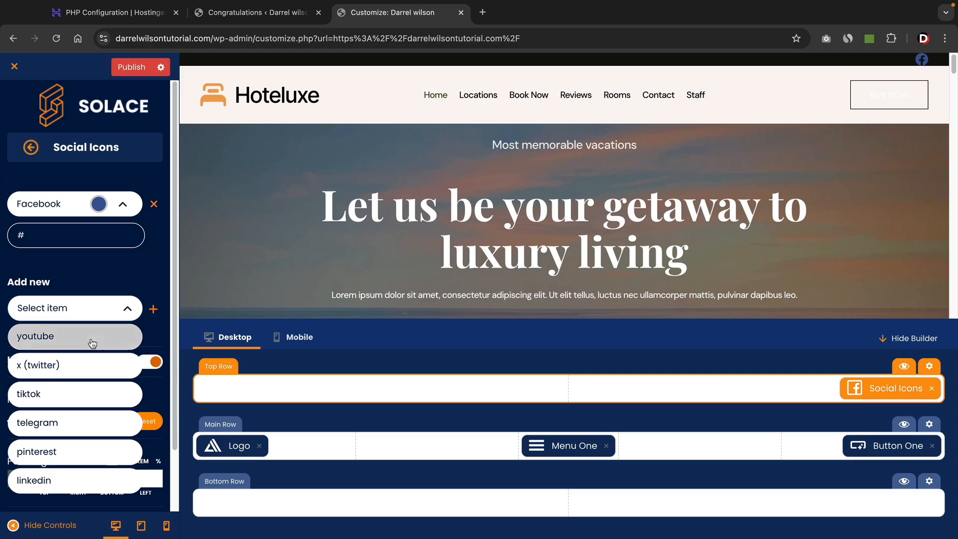
left_click(91, 335)
left_click(153, 311)
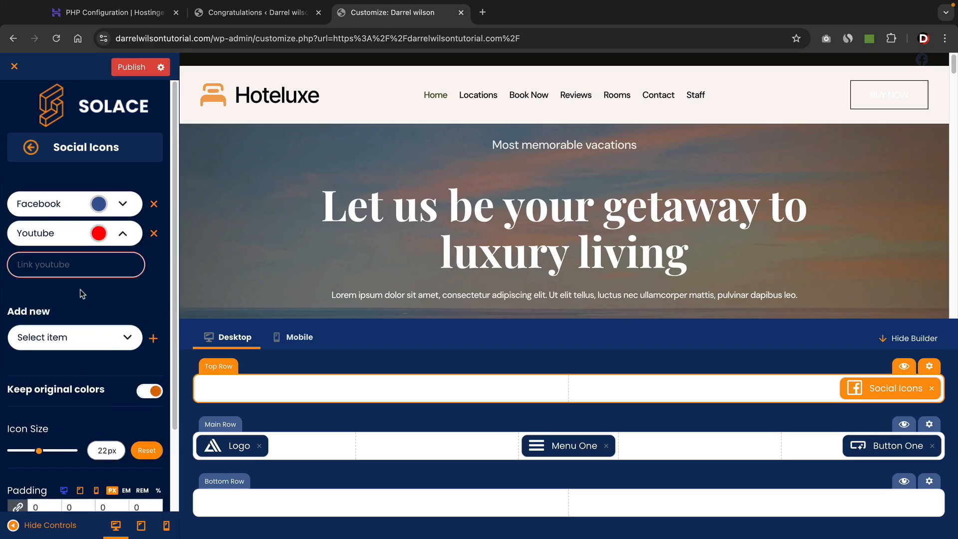
type("#")
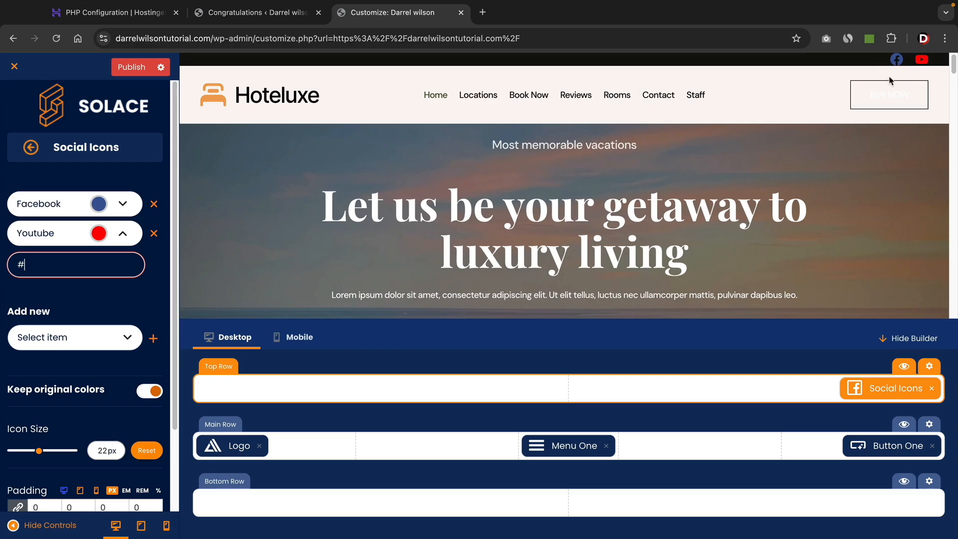
Add the Contacts element to the Top Row just before the Social Icons and check its Email entry's fields
left_click(33, 152)
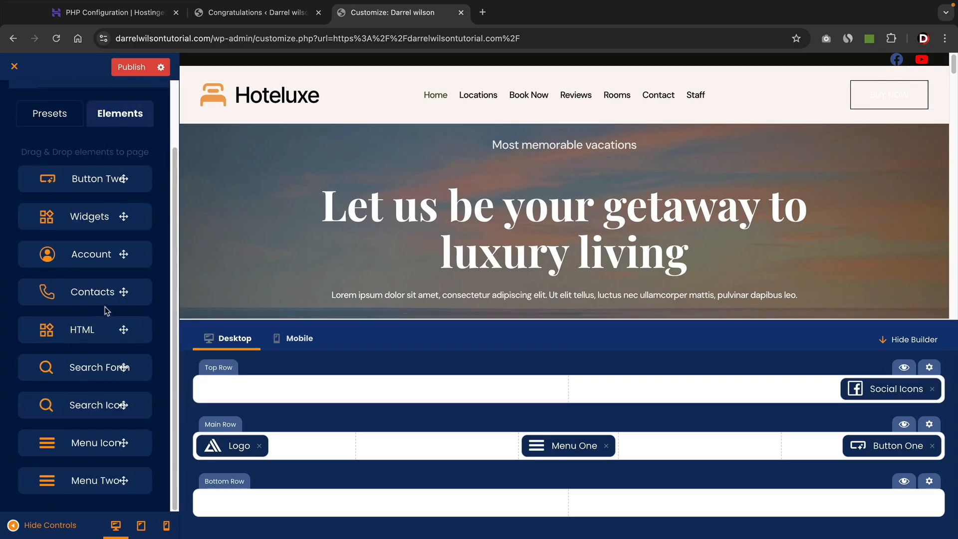
left_click_drag(81, 295, 706, 387)
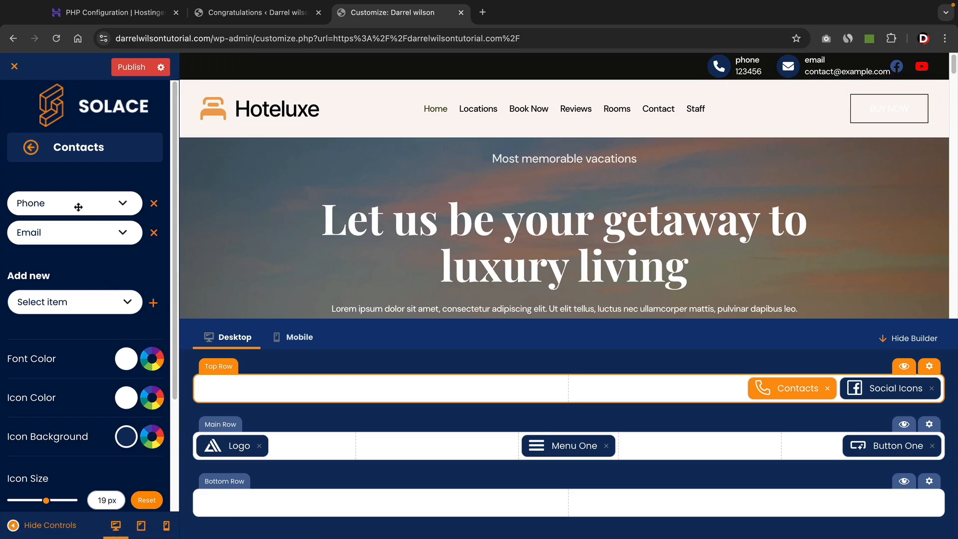
left_click(124, 233)
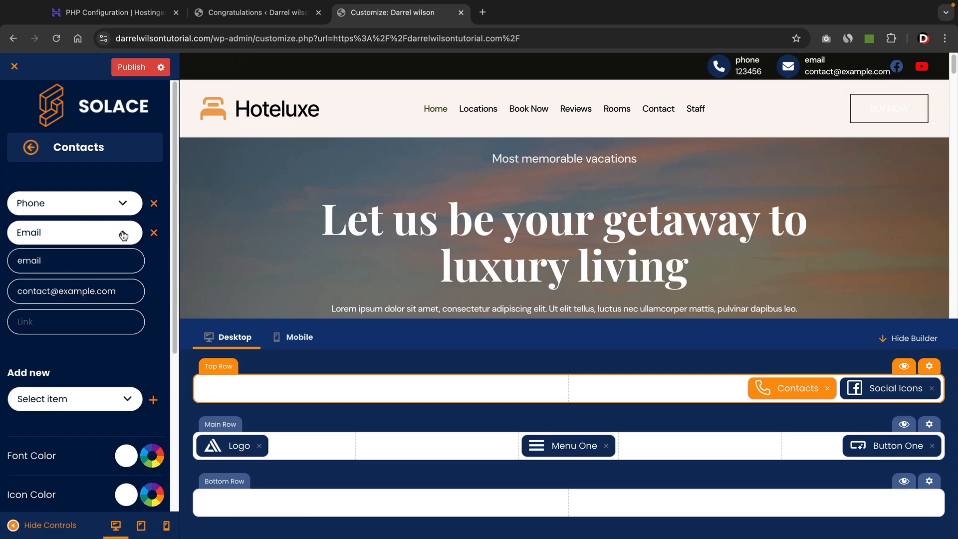
left_click(123, 239)
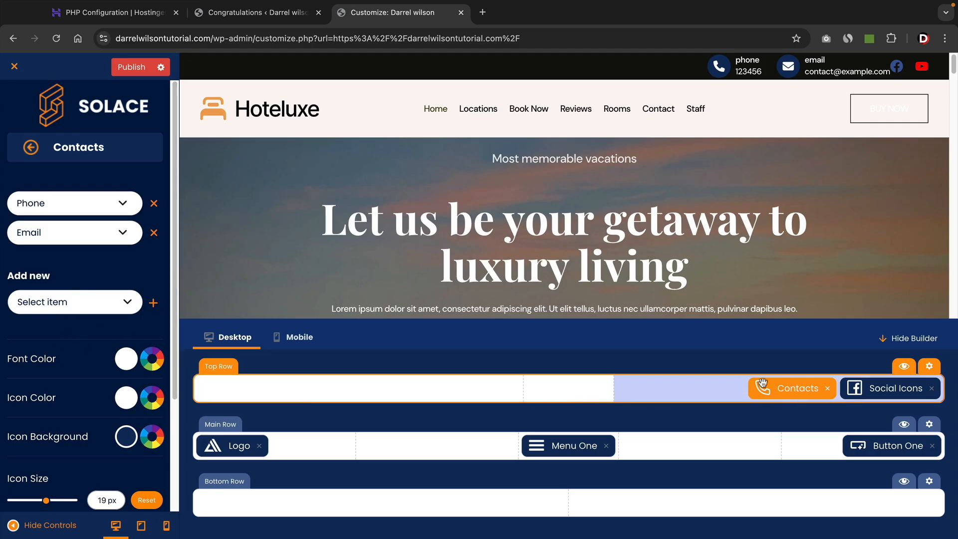
Set the header Top Row's background color to black 000000 and enable its Alternative Color
left_click(929, 367)
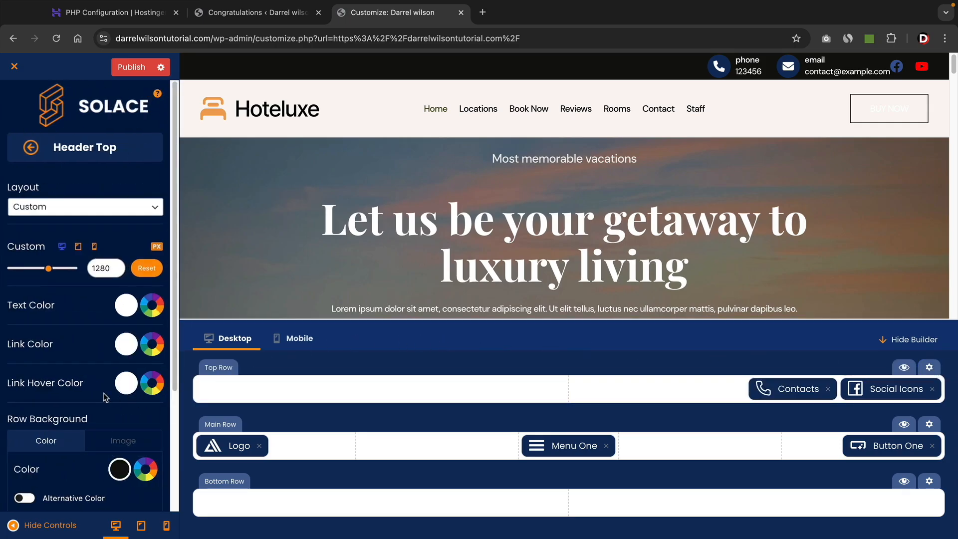
scroll(105, 397, "down", 3)
left_click(122, 368)
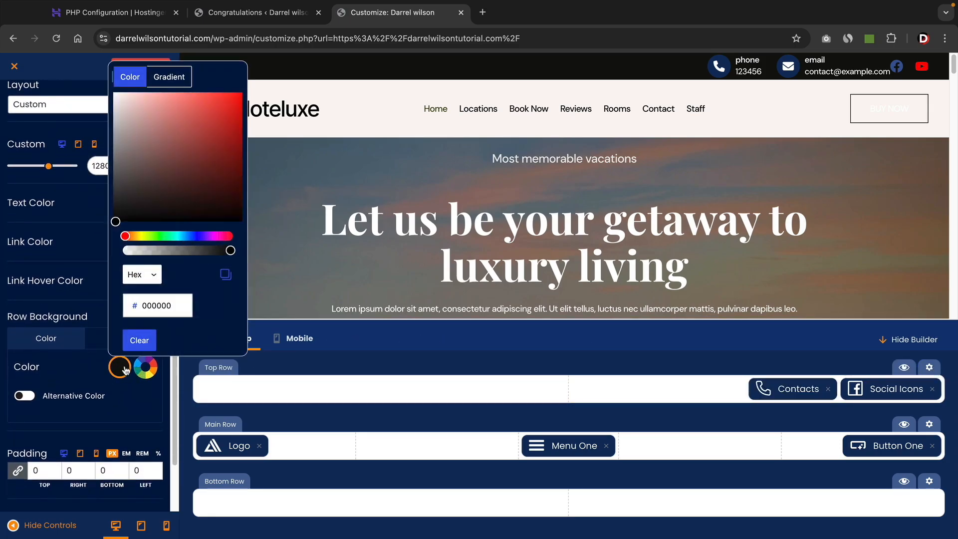
left_click_drag(171, 196, 229, 171)
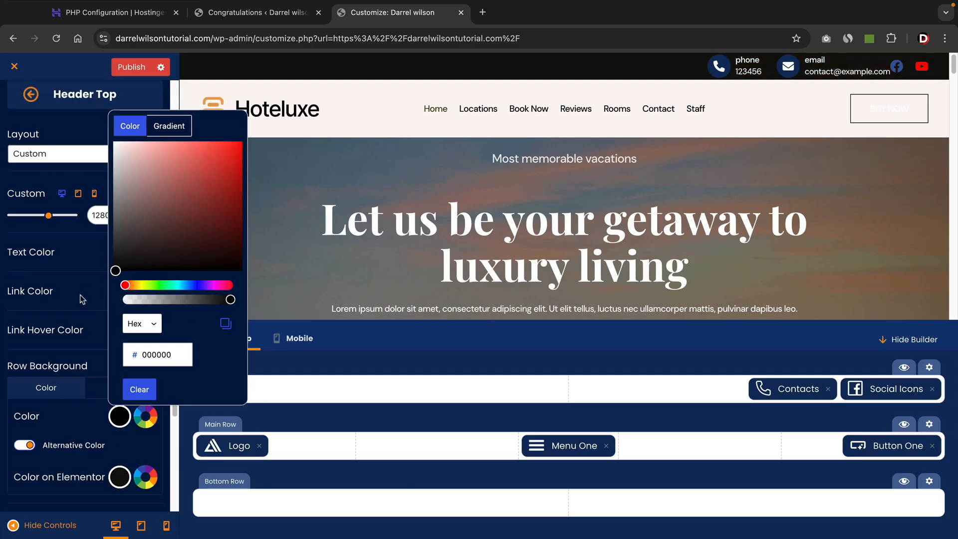
left_click(79, 309)
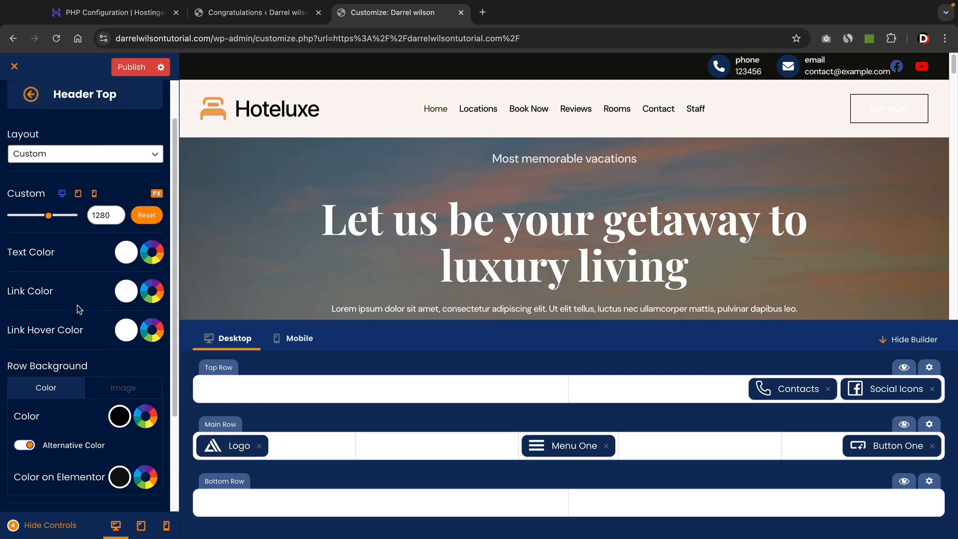
Try red C32121 as the row background color of the header's Main Row
left_click(929, 424)
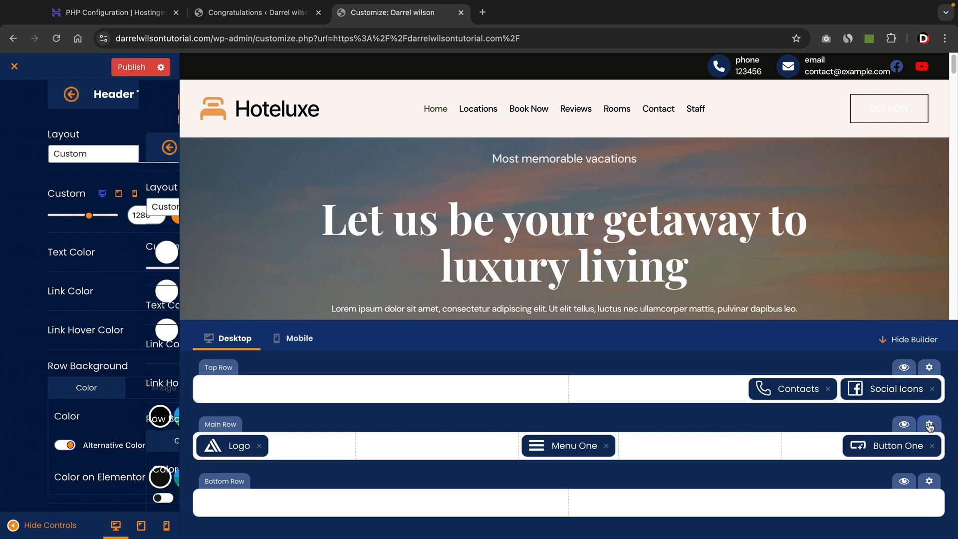
scroll(119, 378, "down", 3)
left_click(120, 387)
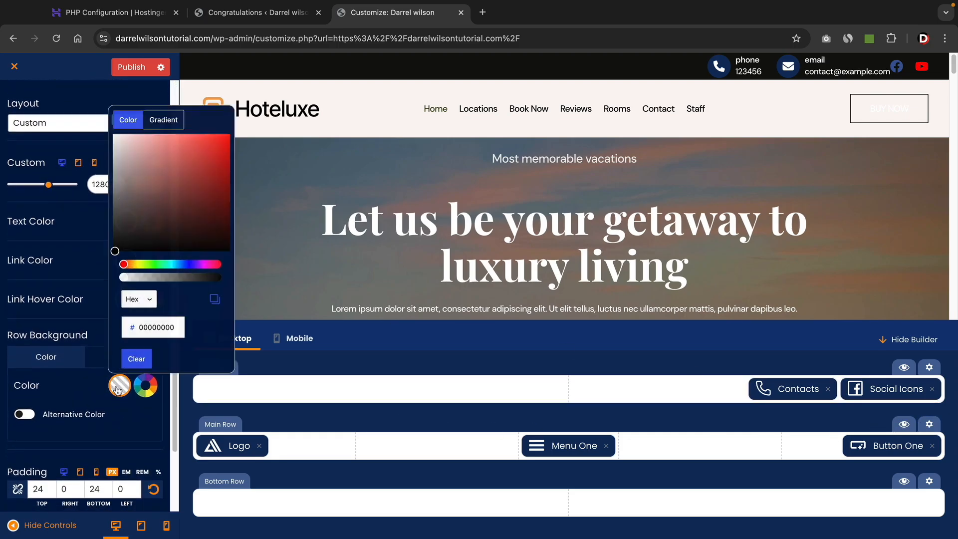
left_click(218, 136)
mouse_move(220, 136)
left_mouse_down()
mouse_move(226, 130)
mouse_move(236, 161)
left_mouse_up()
left_click_drag(224, 230, 219, 226)
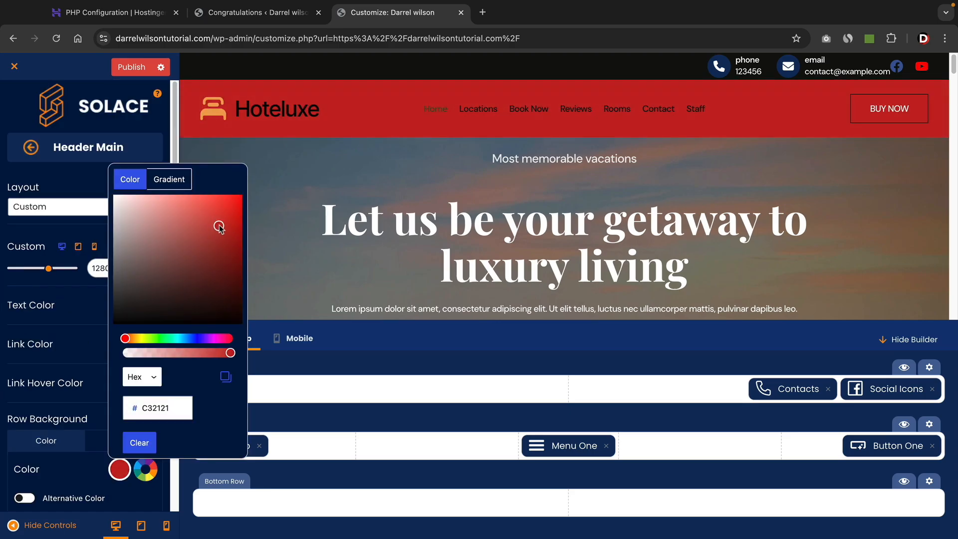
left_click(89, 345)
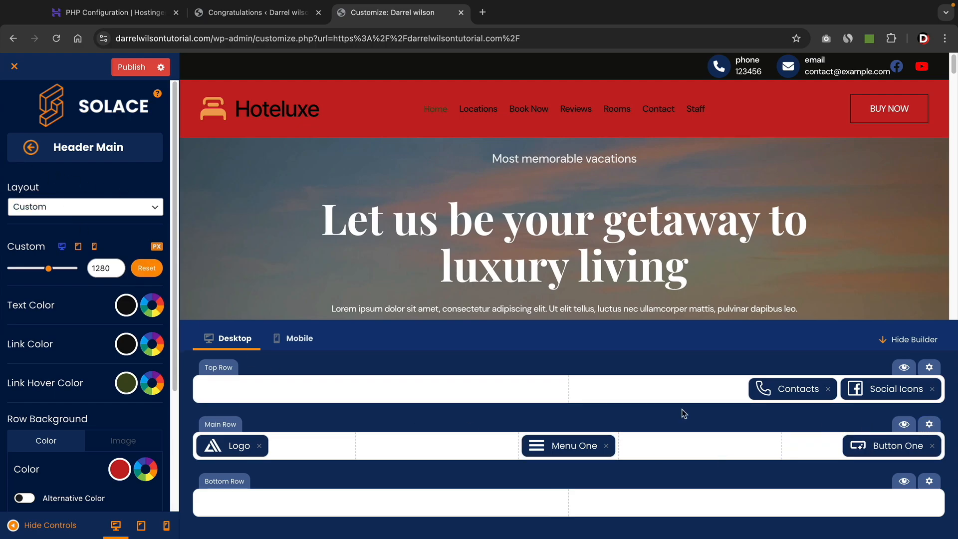
Make the Main Row's background color fully transparent by reducing its opacity to zero
left_click(120, 473)
left_click_drag(230, 355, 124, 353)
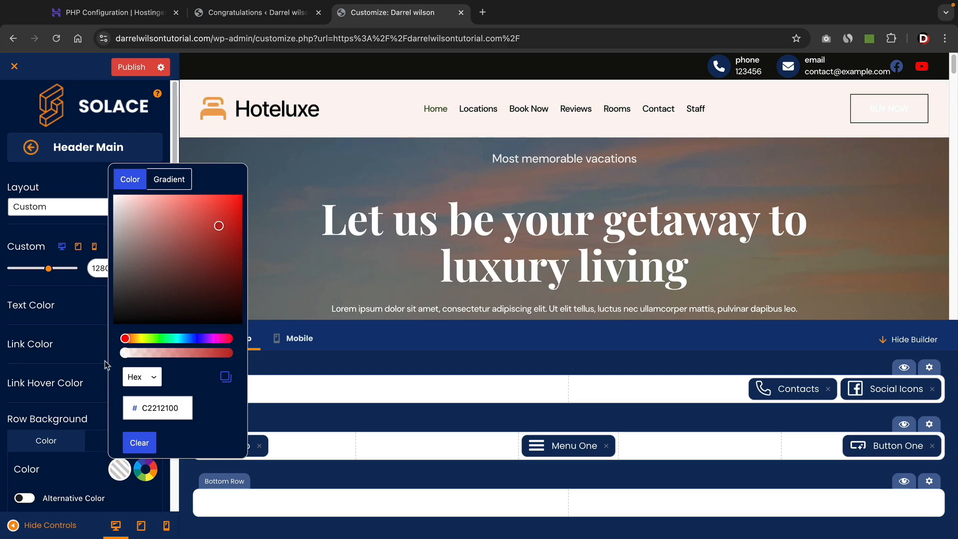
left_click(96, 357)
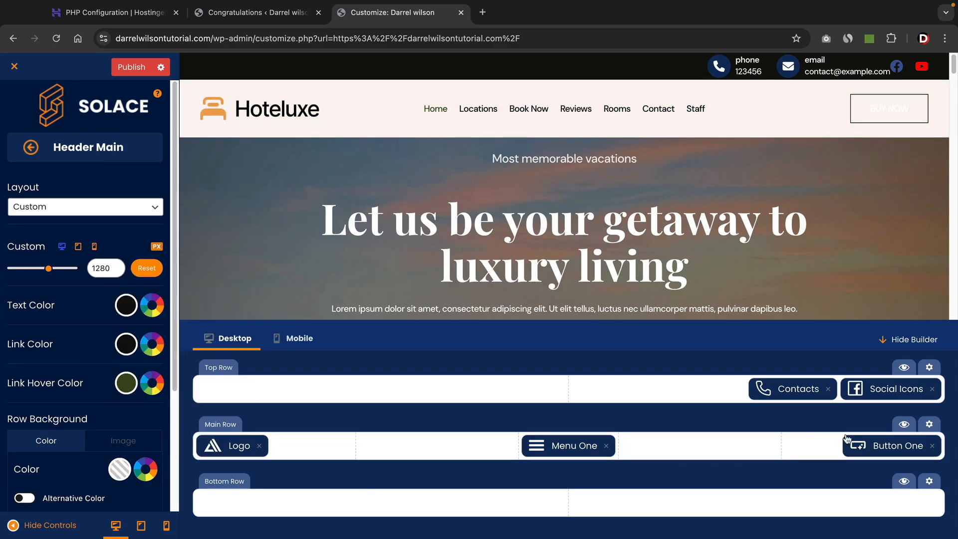
Change the style of the header's Button One to Filled and review its label, URL and color options
left_click(880, 448)
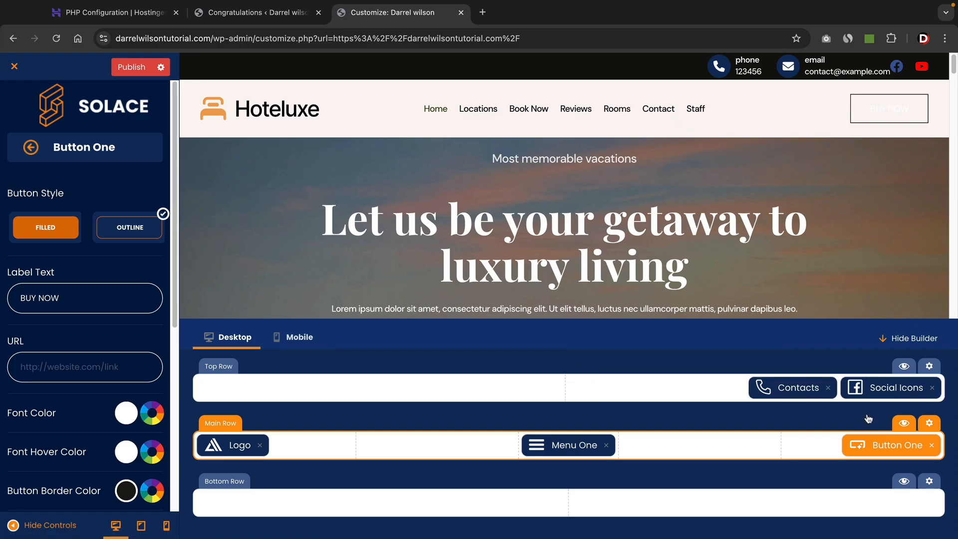
left_click(61, 238)
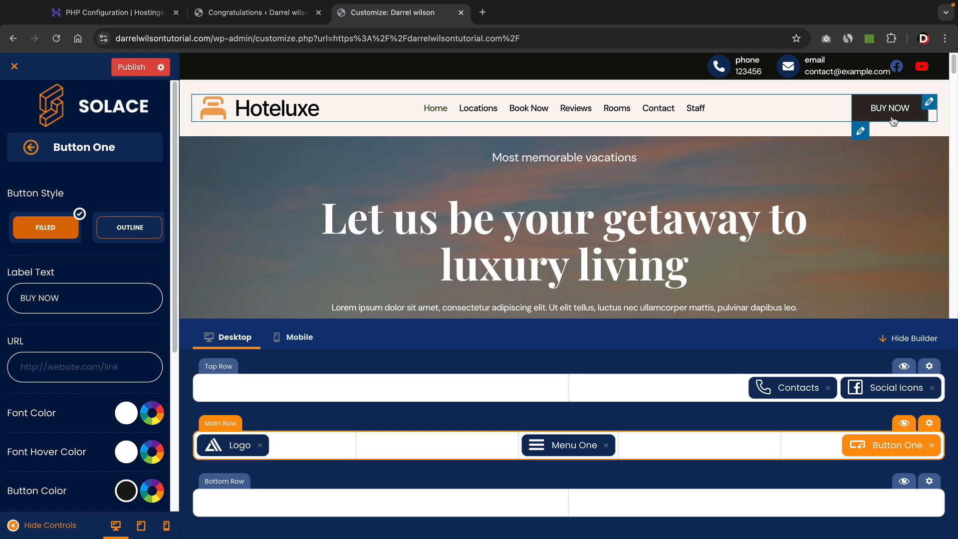
scroll(96, 388, "down", 3)
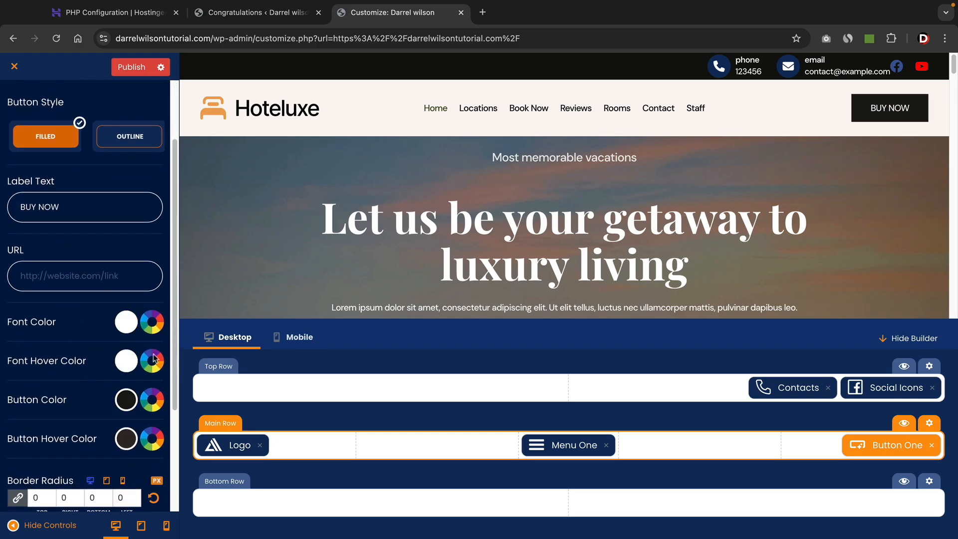
scroll(127, 404, "up", 3)
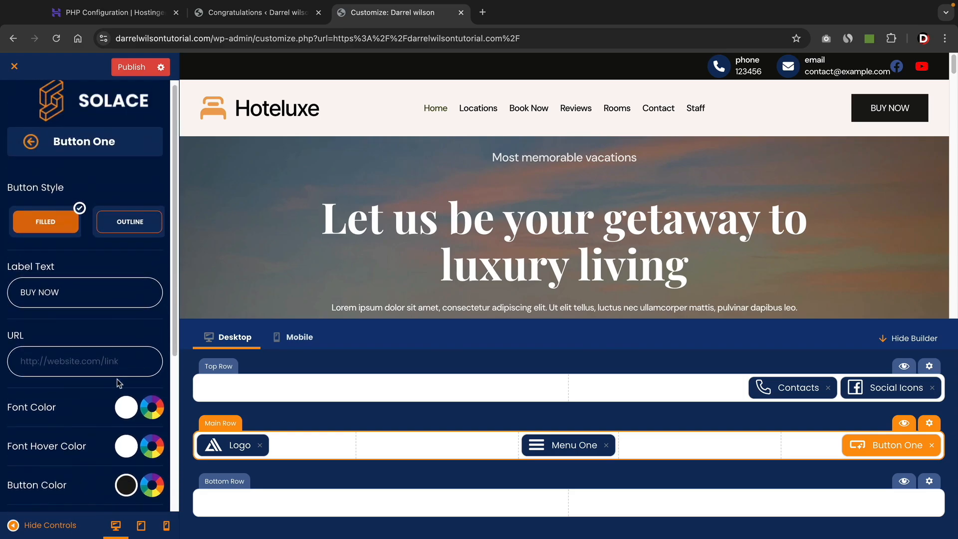
Try adding a Search Form element to the first column of the header's Bottom Row and remove it again
left_click(31, 144)
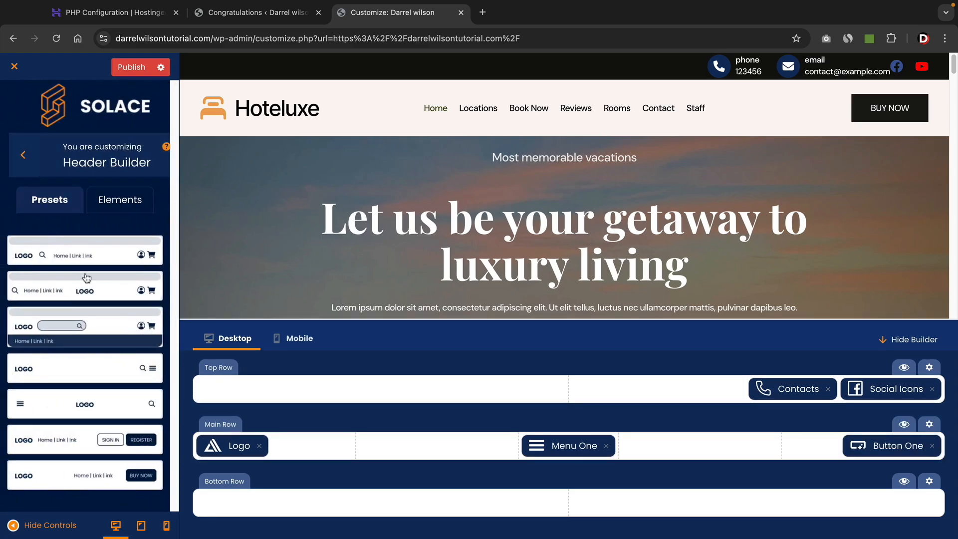
left_click(120, 201)
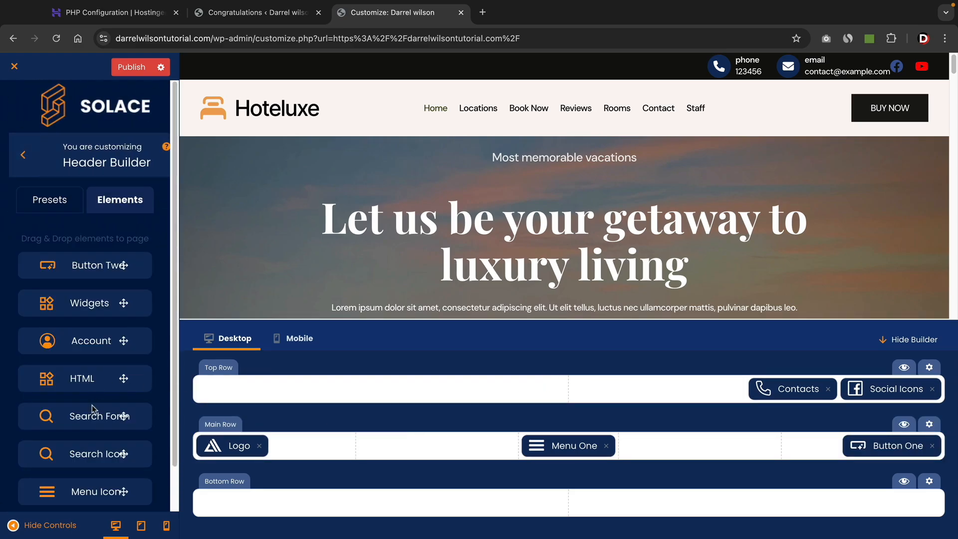
left_click_drag(90, 420, 300, 499)
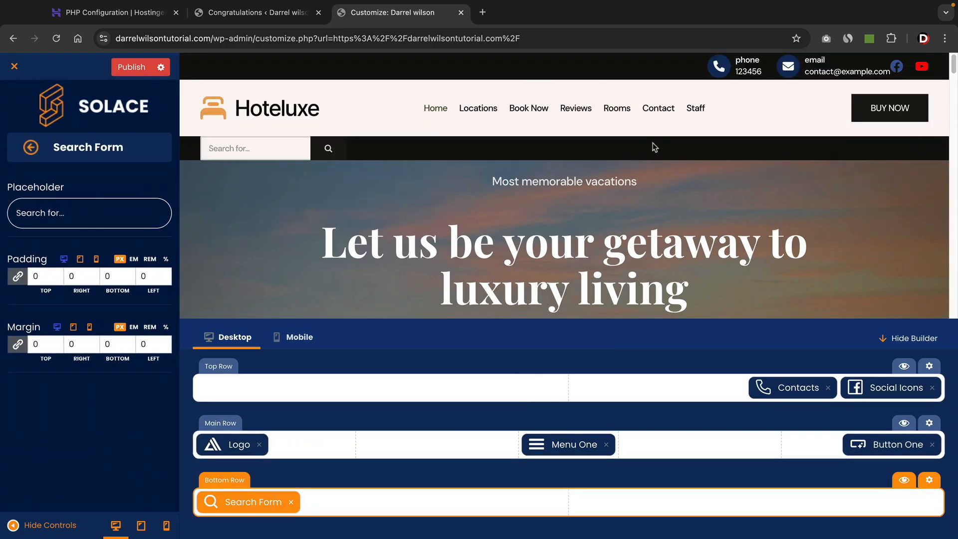
left_click(31, 147)
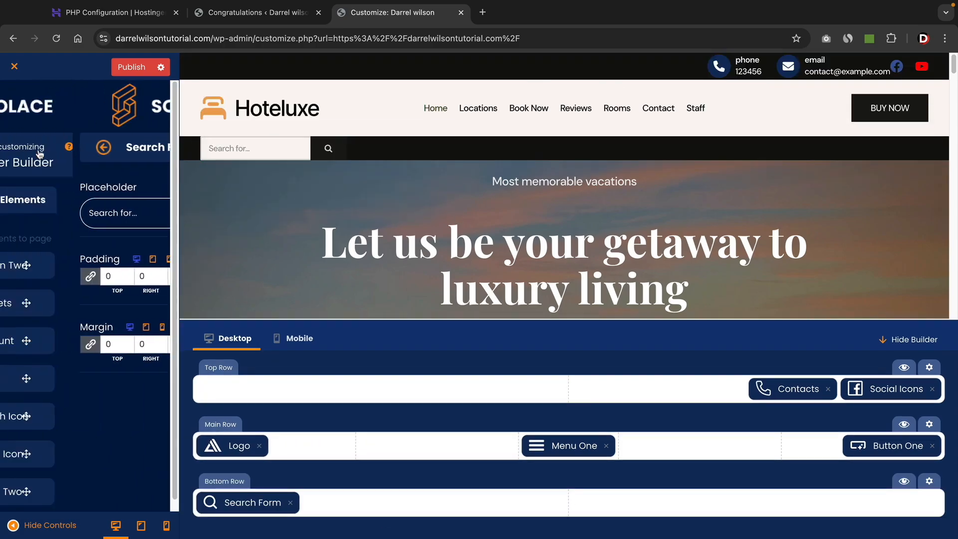
left_click(290, 502)
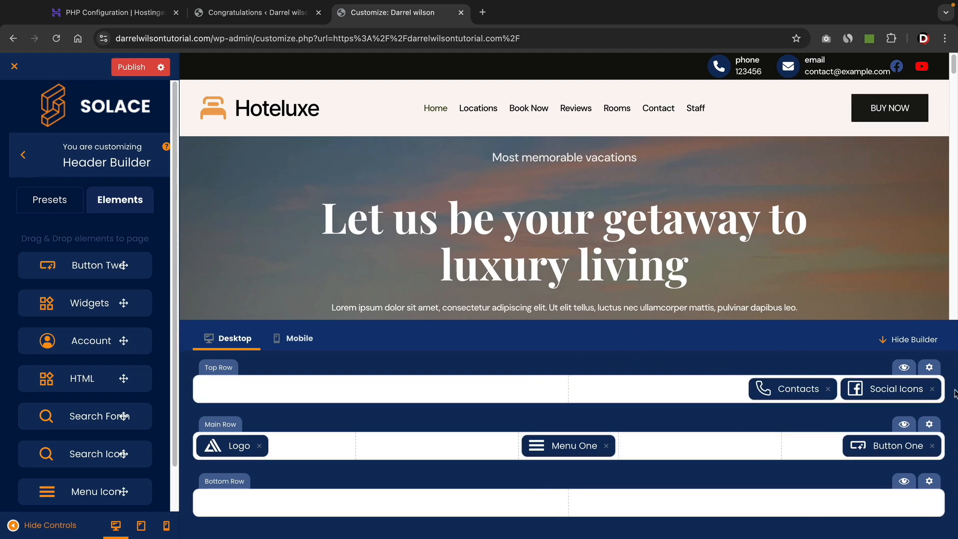
Remove the Social Icons and Contacts elements from the header's Top Row and publish the changes
left_click(933, 389)
left_click(933, 388)
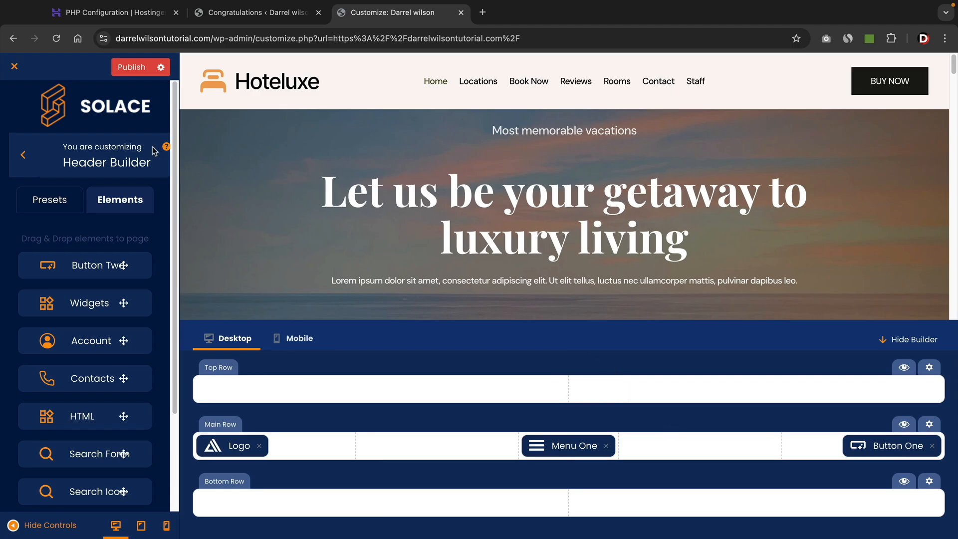
left_click(139, 66)
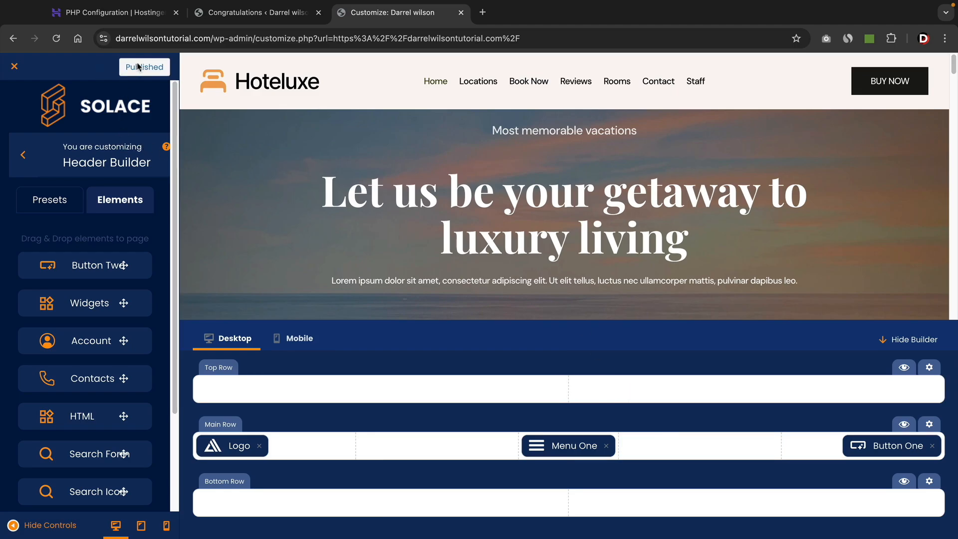
Try adding Button One to the first column of the footer's Top Row in the Footer Builder and remove it again
left_click(22, 156)
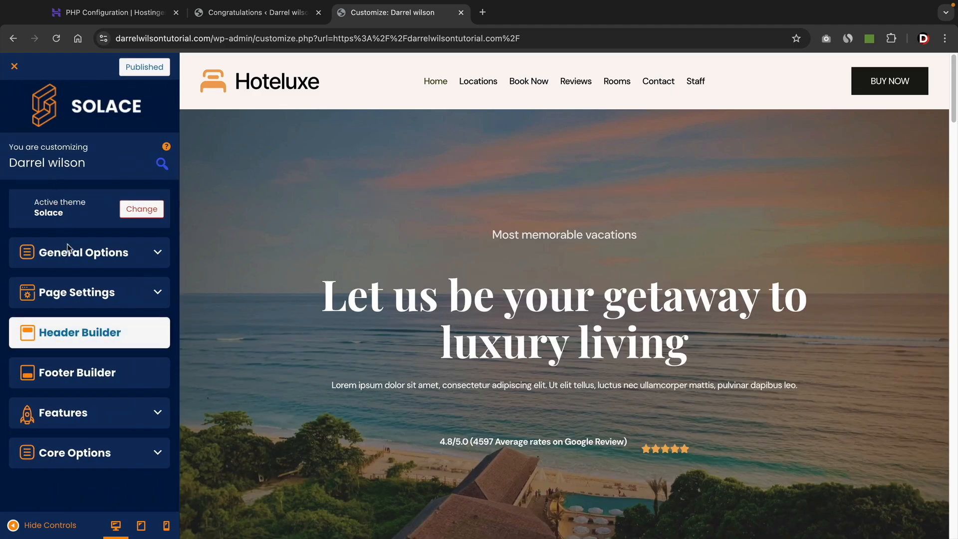
left_click(84, 377)
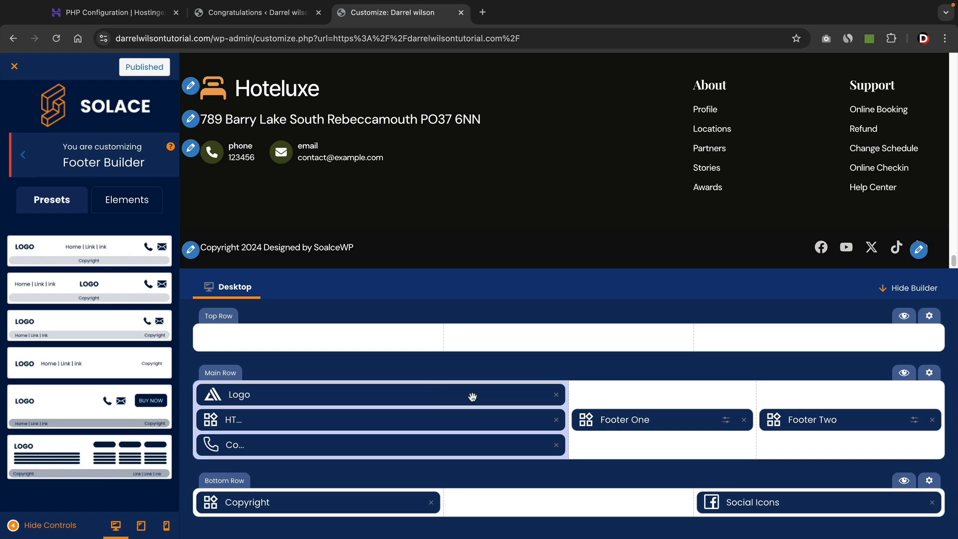
left_click(113, 201)
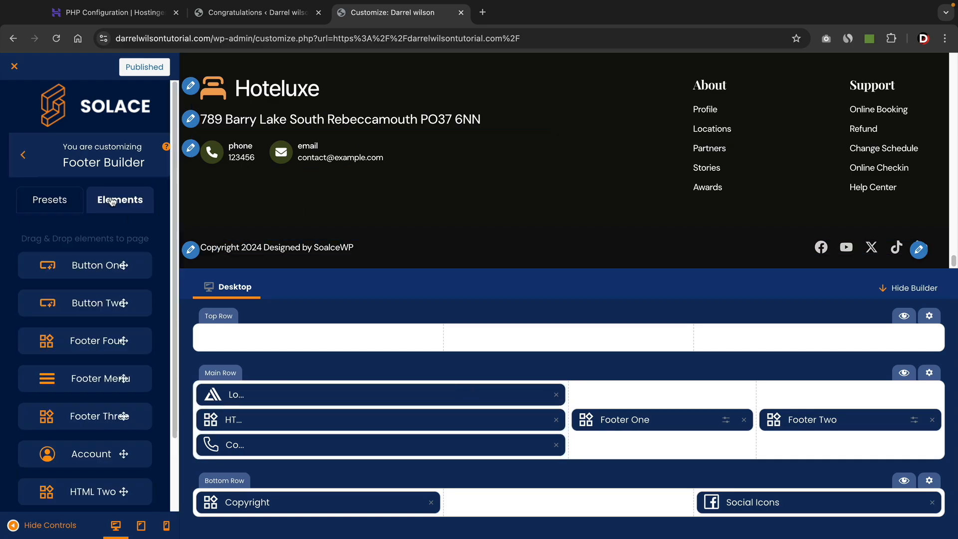
left_click_drag(76, 265, 222, 334)
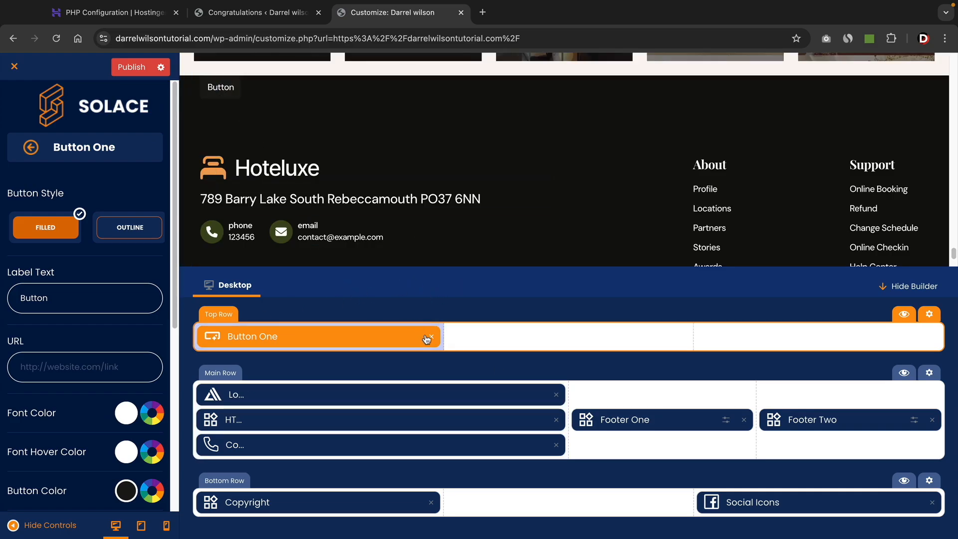
left_click(432, 338)
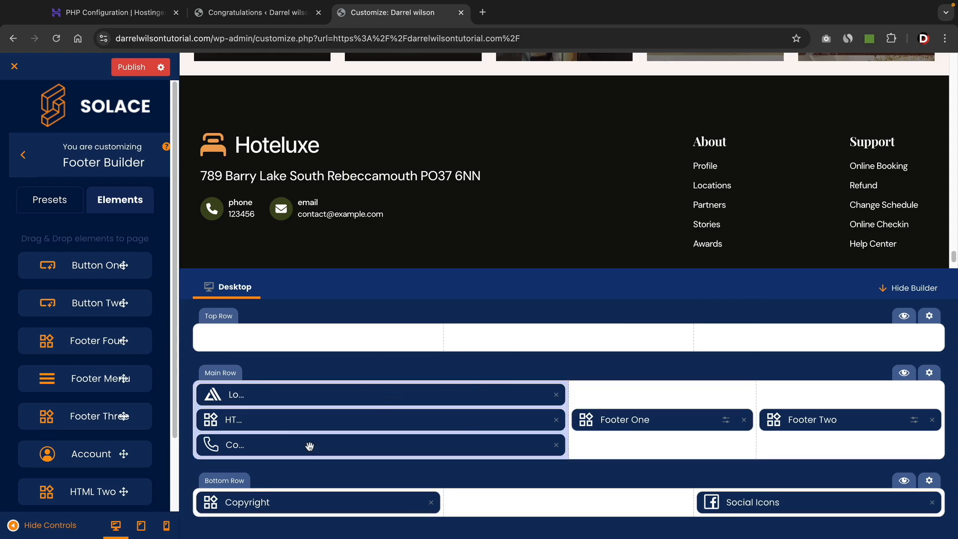
left_click(48, 205)
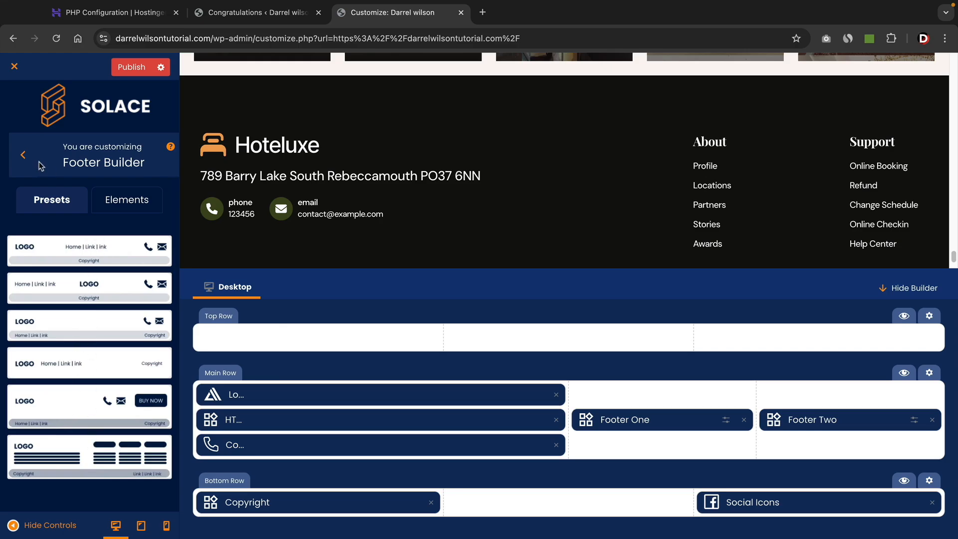
left_click(23, 159)
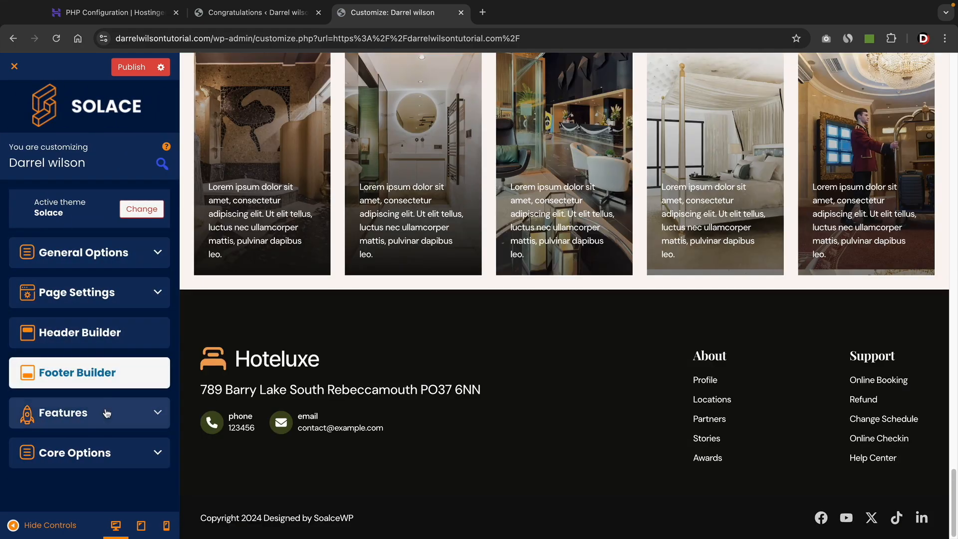
Enable the Scroll To Top icon under Features and choose the filled circle arrow as its icon
left_click(107, 412)
left_click(102, 451)
left_click(160, 191)
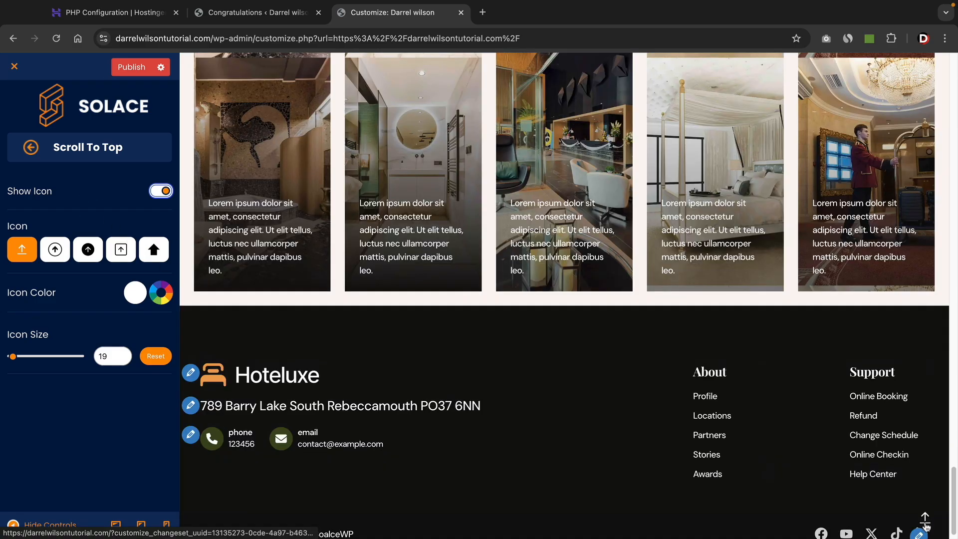
left_click(88, 249)
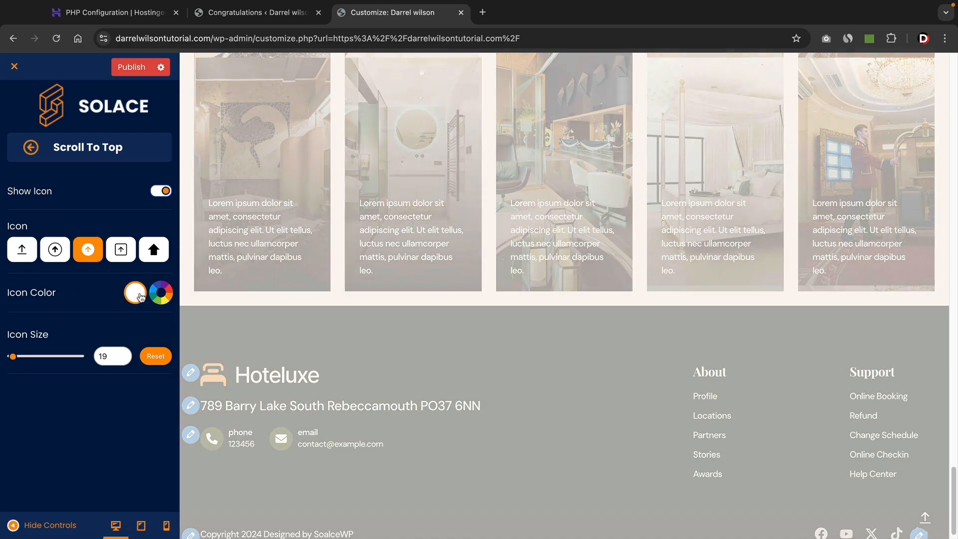
Set the Scroll To Top icon's color to the global Link color and its size to 42
left_click(135, 293)
left_click(161, 297)
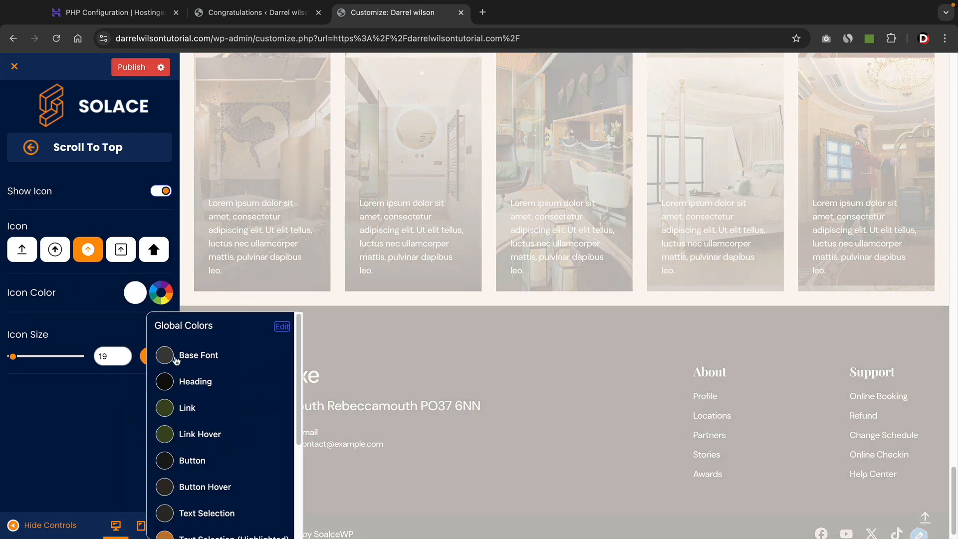
left_click(164, 407)
left_click(113, 415)
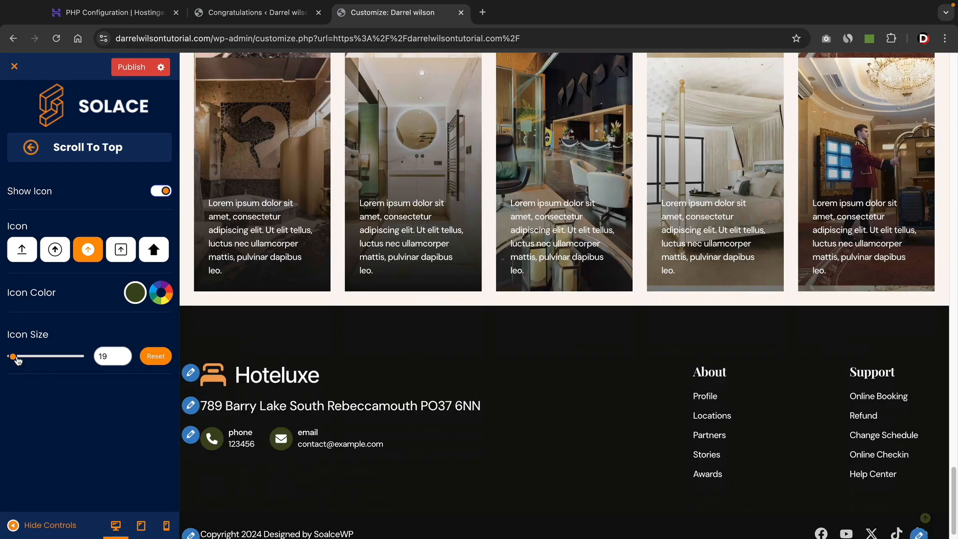
left_click_drag(22, 360, 19, 360)
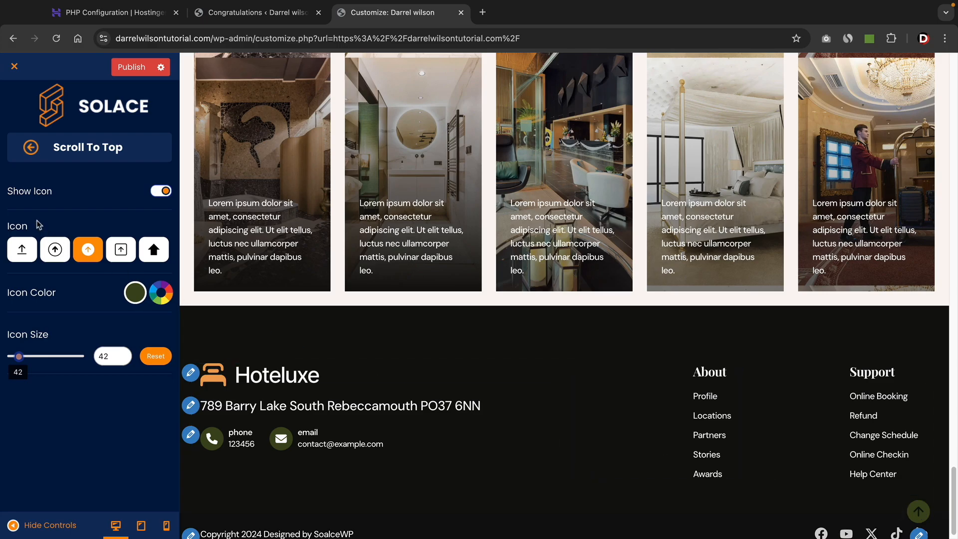
left_click(30, 148)
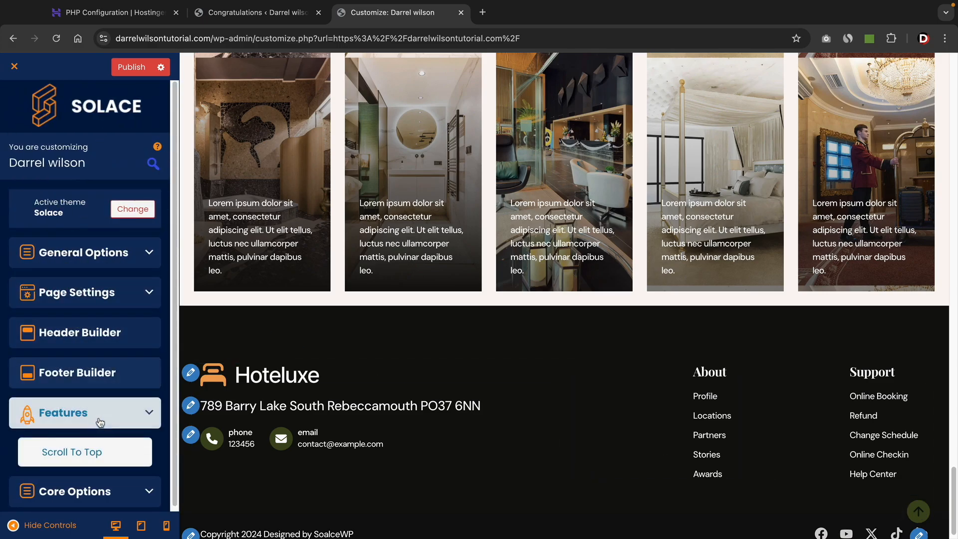
left_click(119, 414)
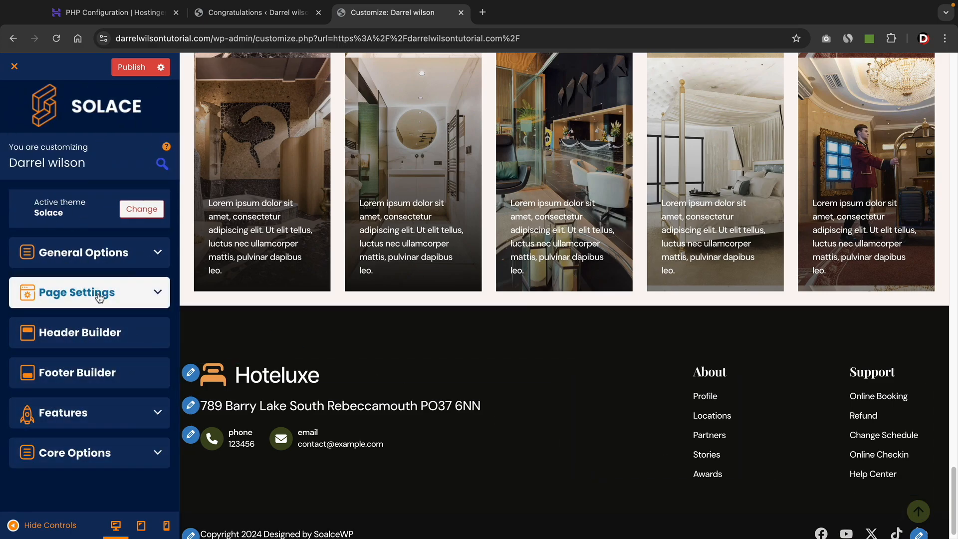
Return to the top of the page preview and publish the Scroll To Top customization
left_click_drag(954, 496, 956, 83)
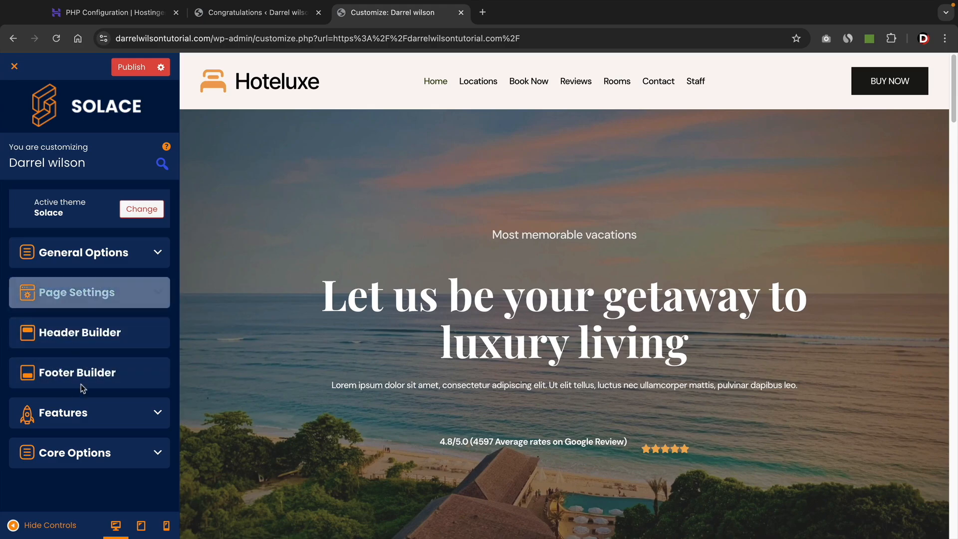
left_click(95, 342)
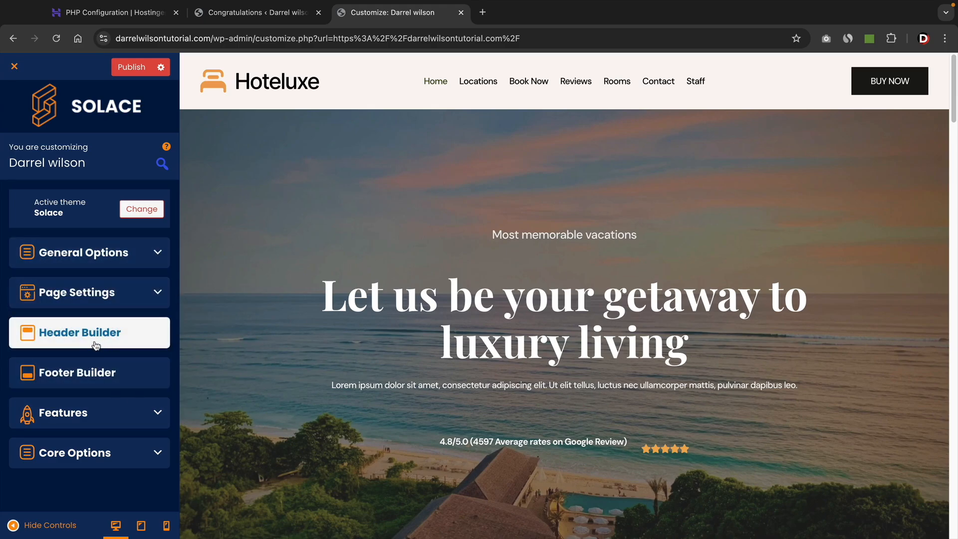
left_click(139, 73)
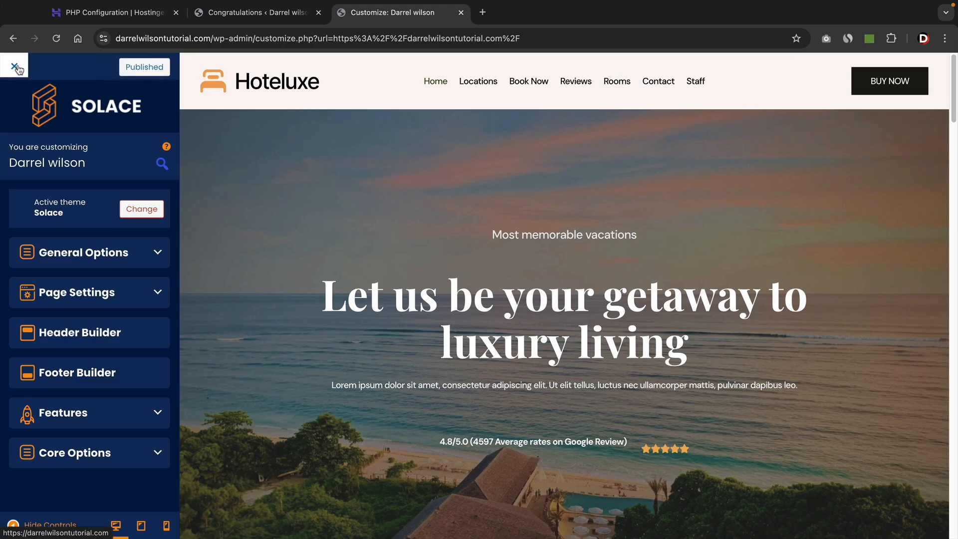
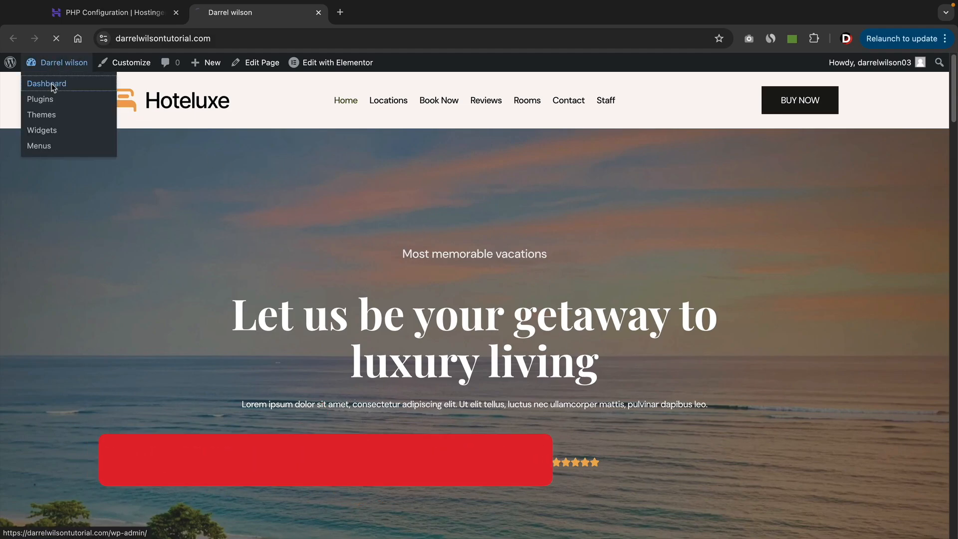
Search the WordPress plugin directory for vikbooking, then install and activate VikBooking Hotel Booking Engine & PMS
left_click(50, 85)
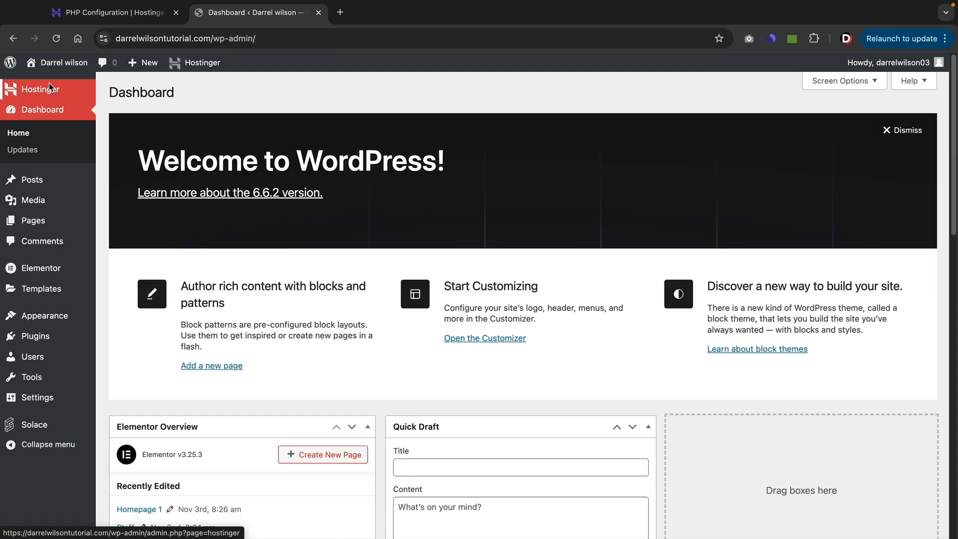
mouse_move(43, 340)
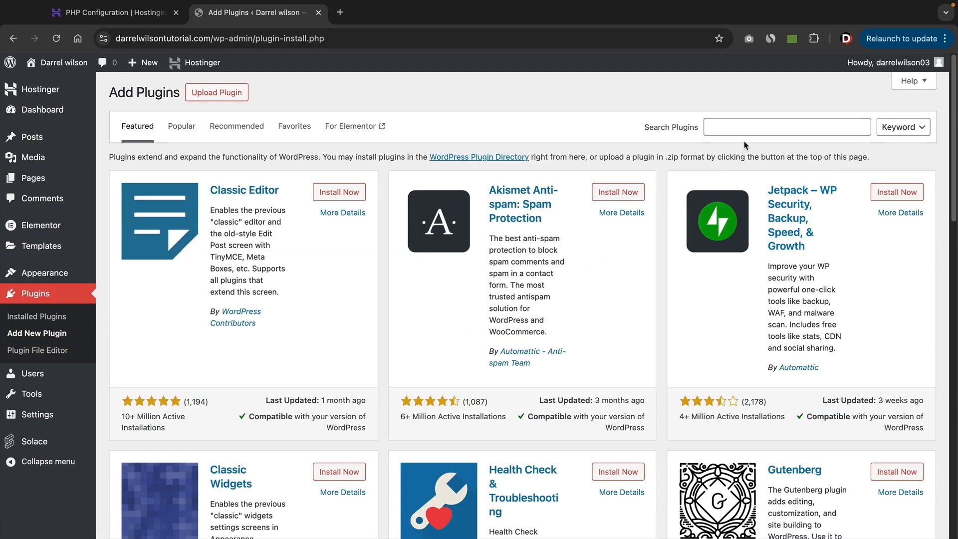
left_click(749, 130)
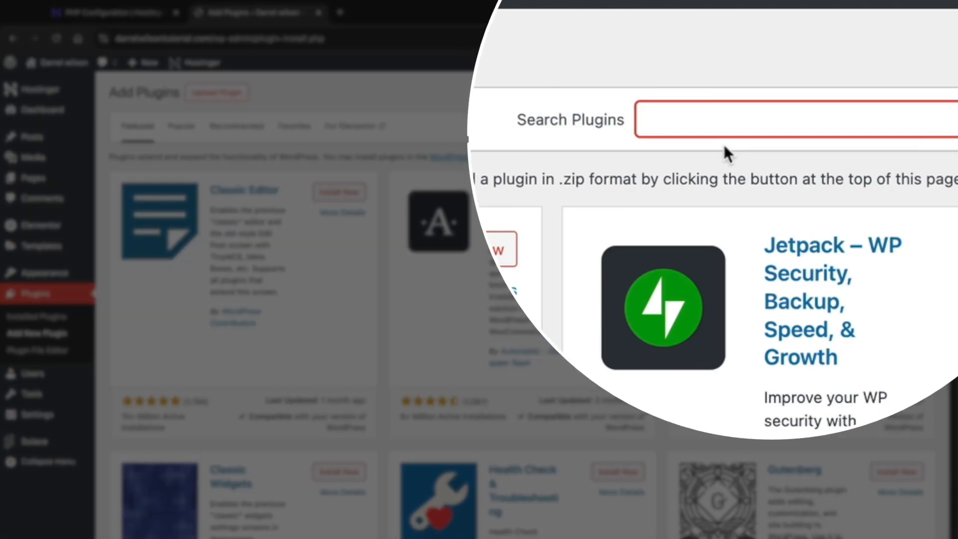
type("vikbooking")
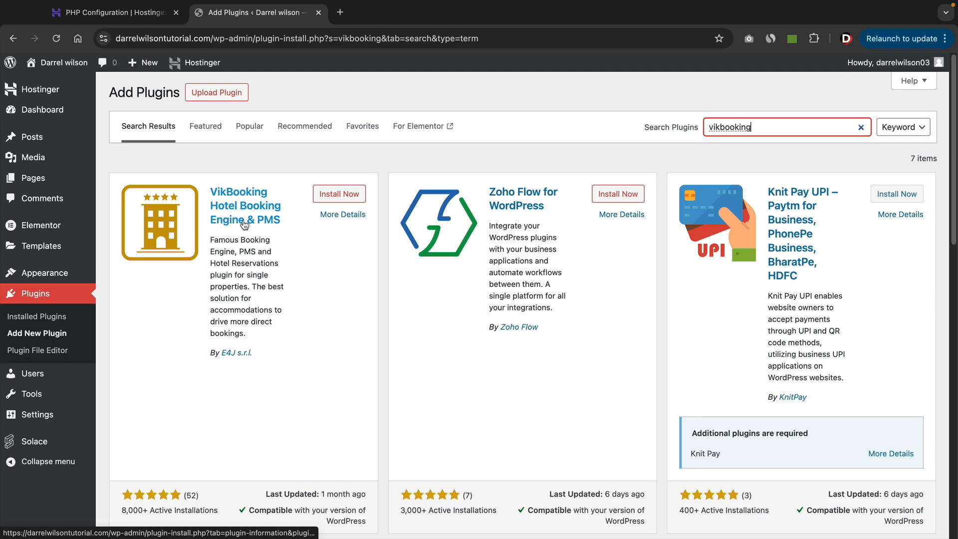
left_click(338, 199)
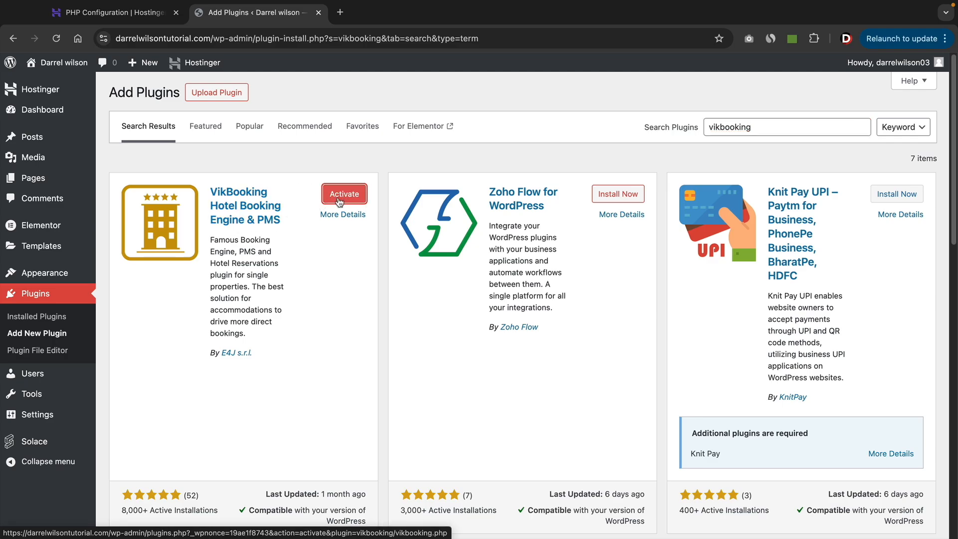
left_click(343, 198)
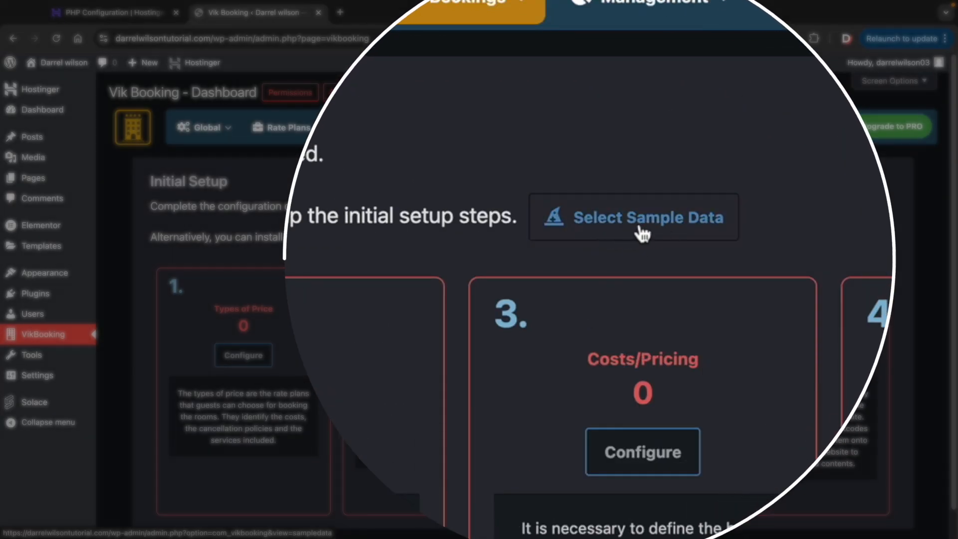
Install VikBooking's sample data for the Hotel property type
left_click(615, 244)
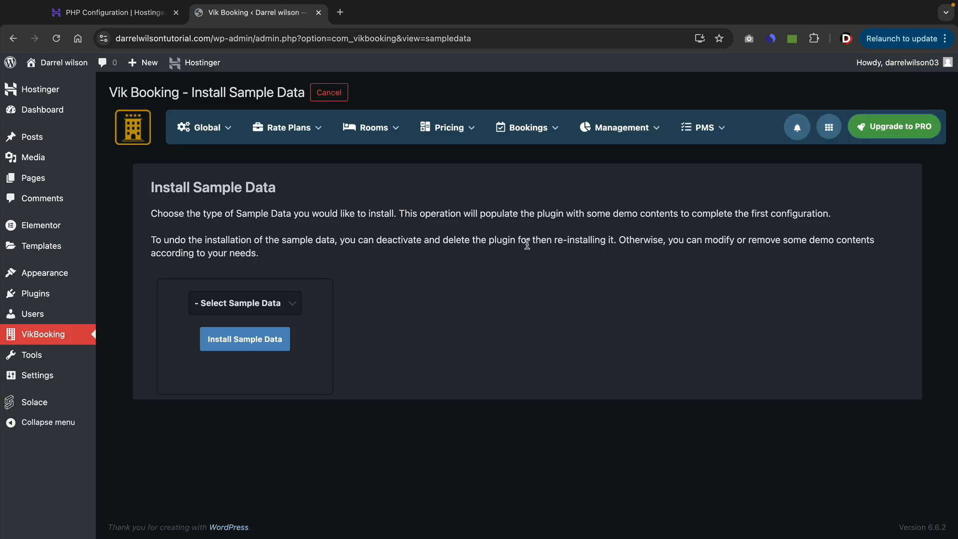
left_click(278, 306)
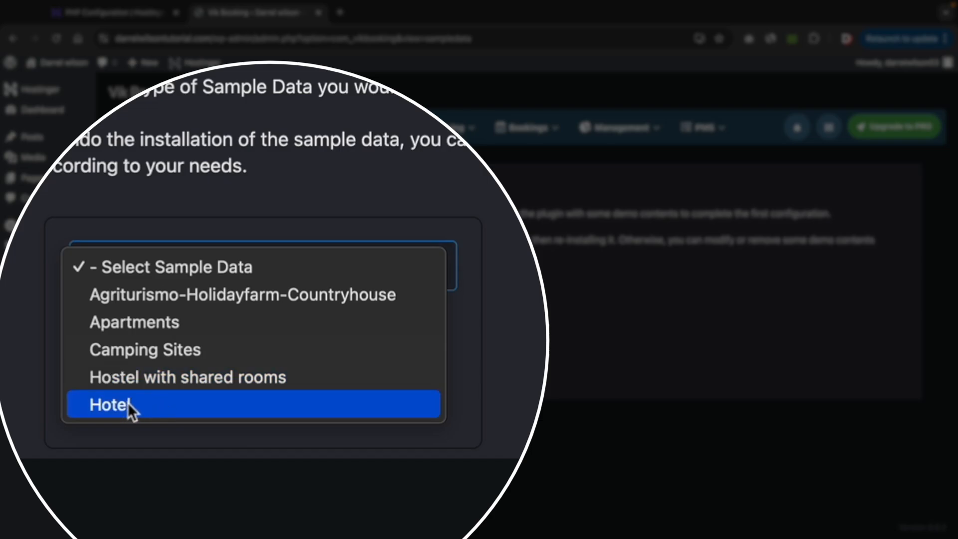
left_click(128, 402)
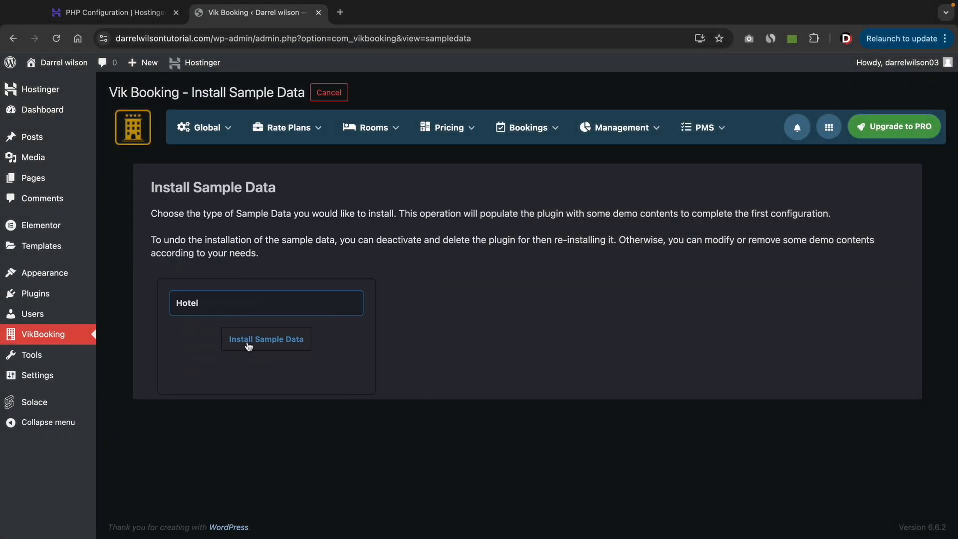
left_click(248, 344)
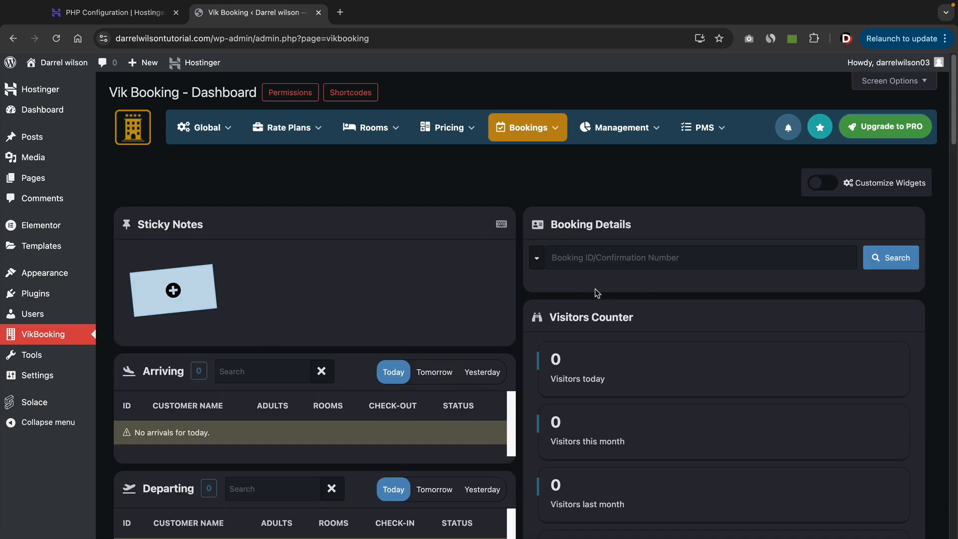
Look through the Vik Booking dashboard widgets, from Sticky Notes and Visitors Counter to the Bookings Calendar and This Week's Bookings
scroll(597, 294, "down", 3)
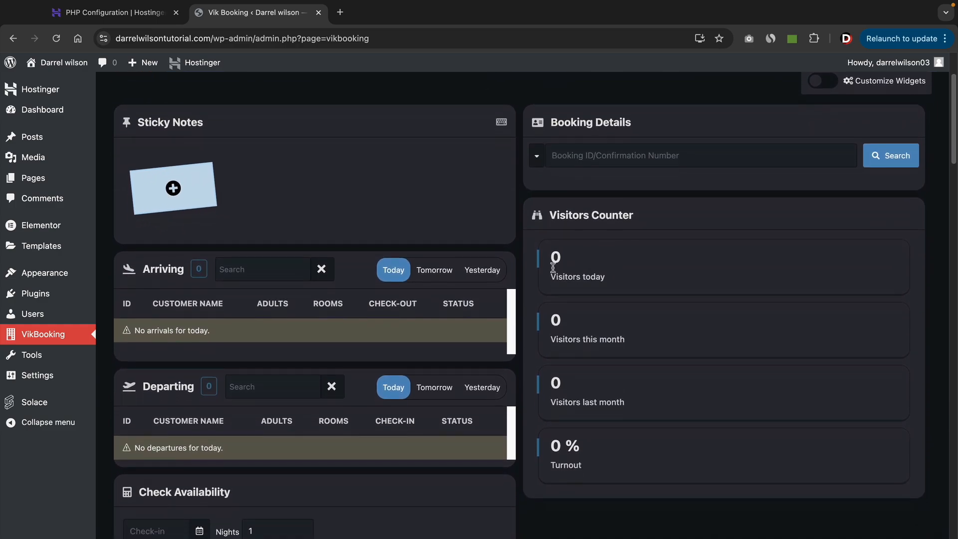
scroll(408, 316, "down", 5)
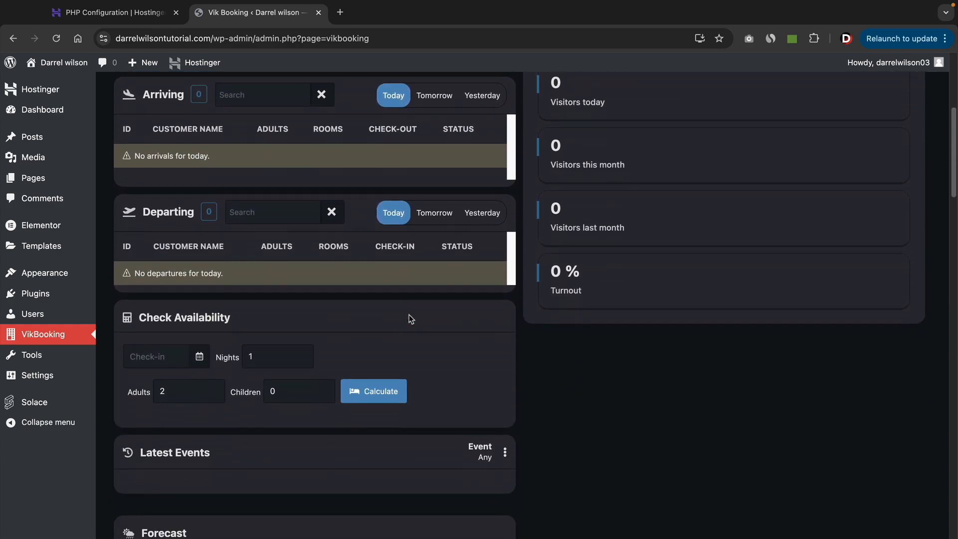
scroll(409, 315, "down", 2)
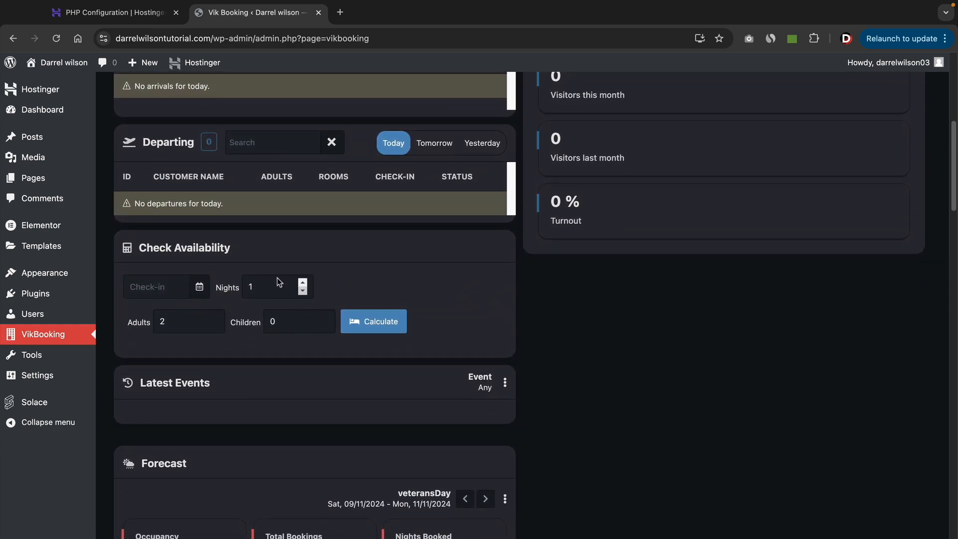
scroll(370, 299, "down", 7)
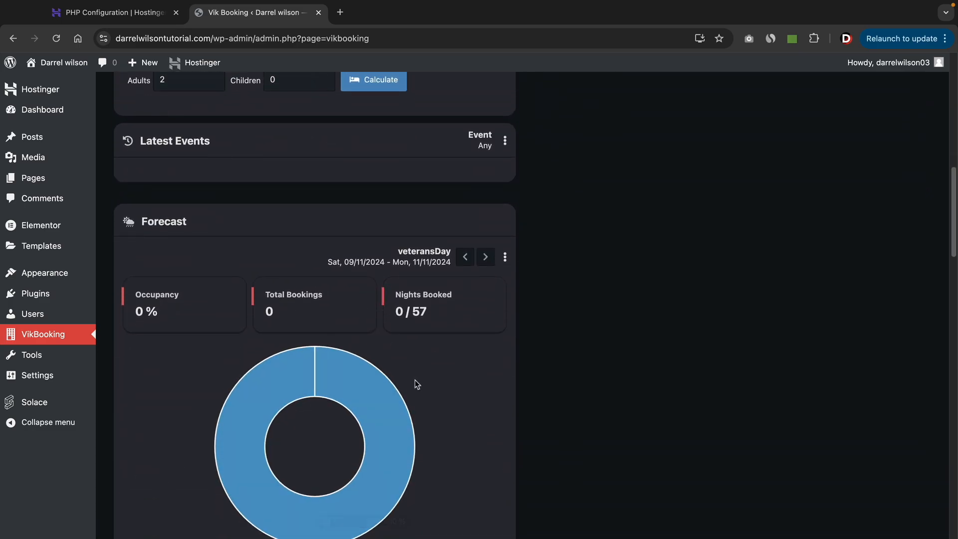
scroll(414, 384, "down", 2)
scroll(402, 320, "down", 7)
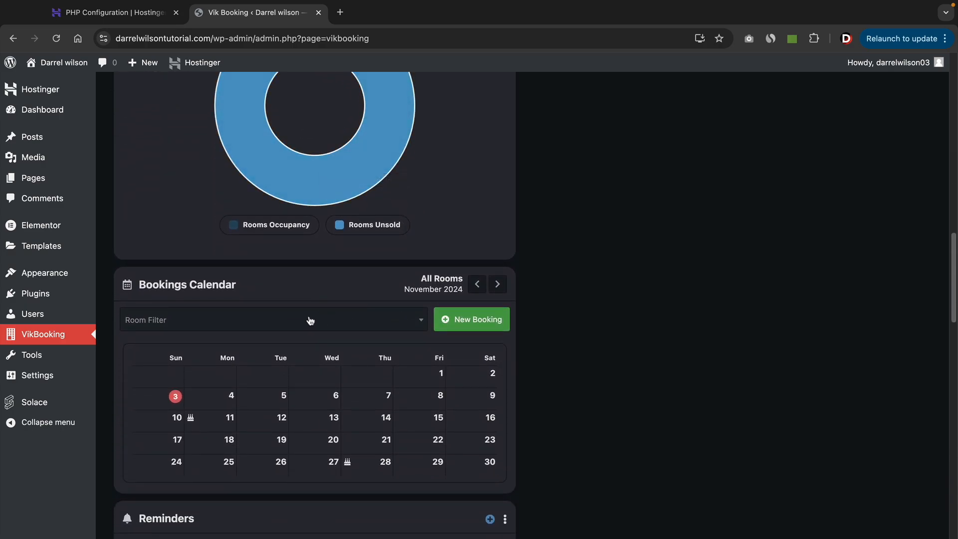
scroll(319, 319, "down", 5)
scroll(343, 376, "down", 3)
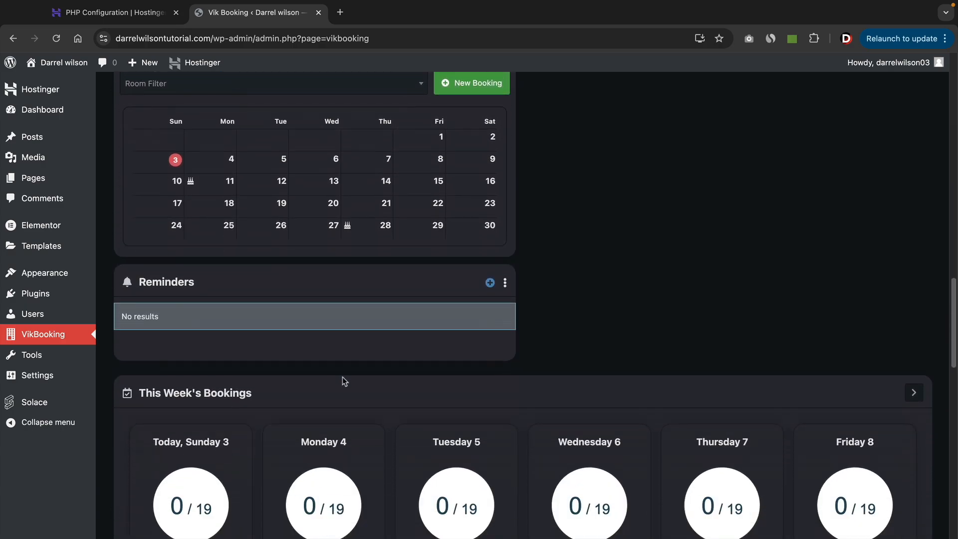
left_click_drag(954, 366, 956, 66)
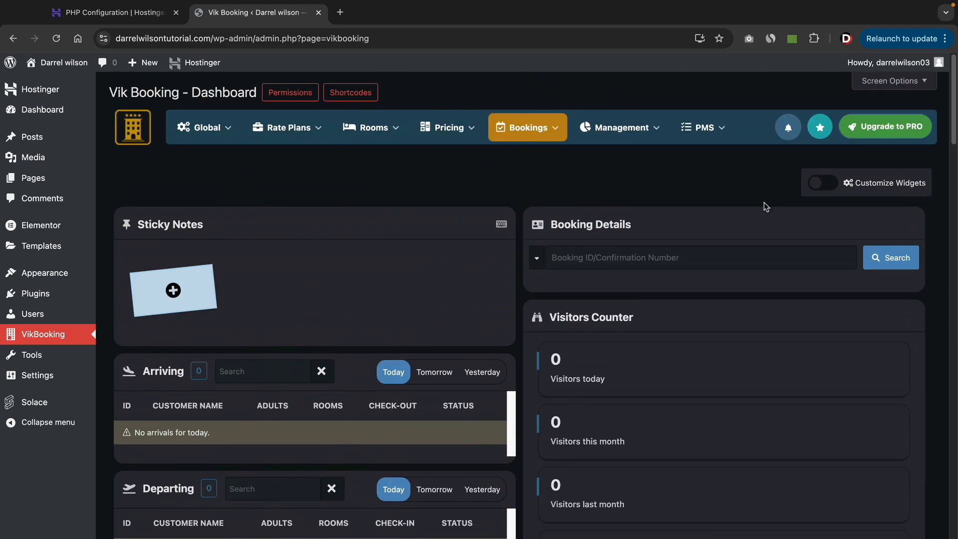
Customize the dashboard widgets, moving Arriving Today and Departing Today to the top of the Medium container and Check Availability to the top of the Small one
left_click(821, 184)
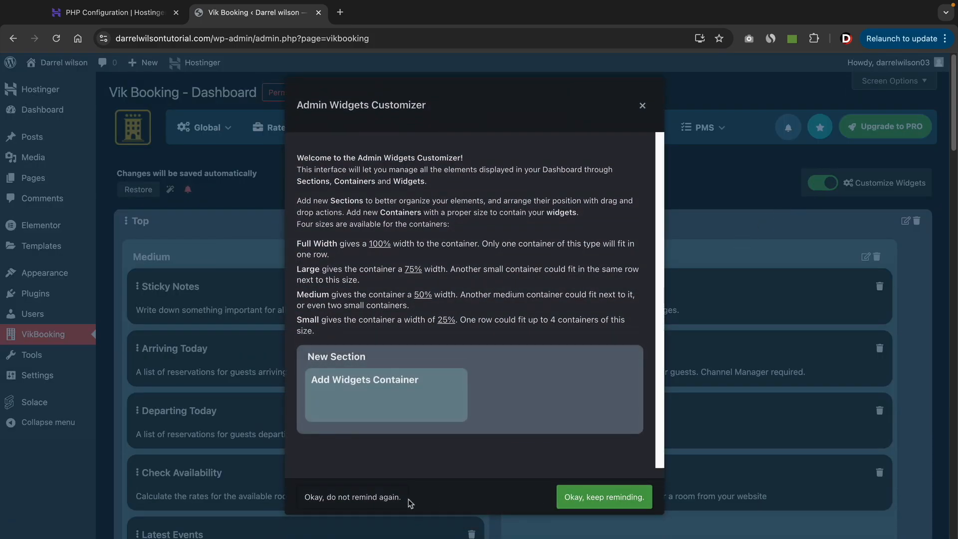
left_click(377, 499)
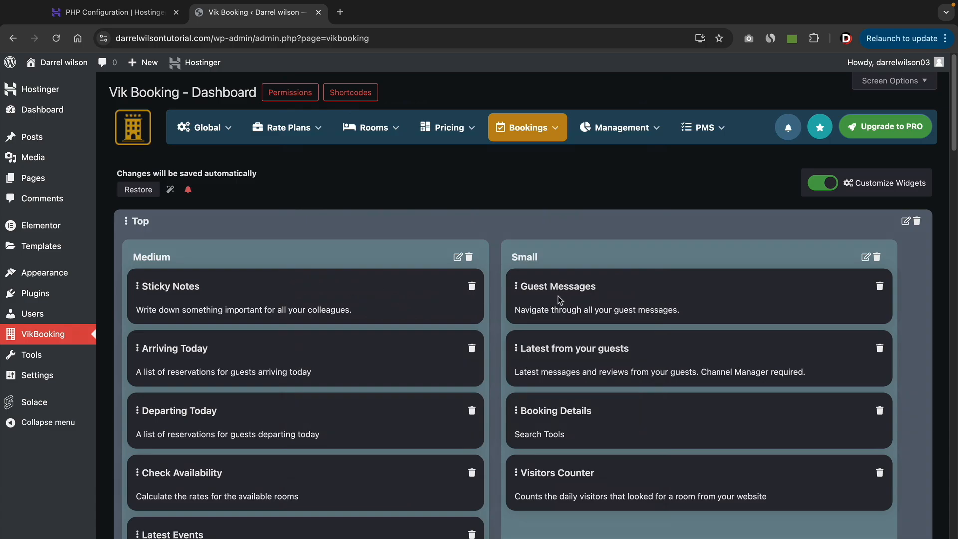
scroll(557, 295, "down", 3)
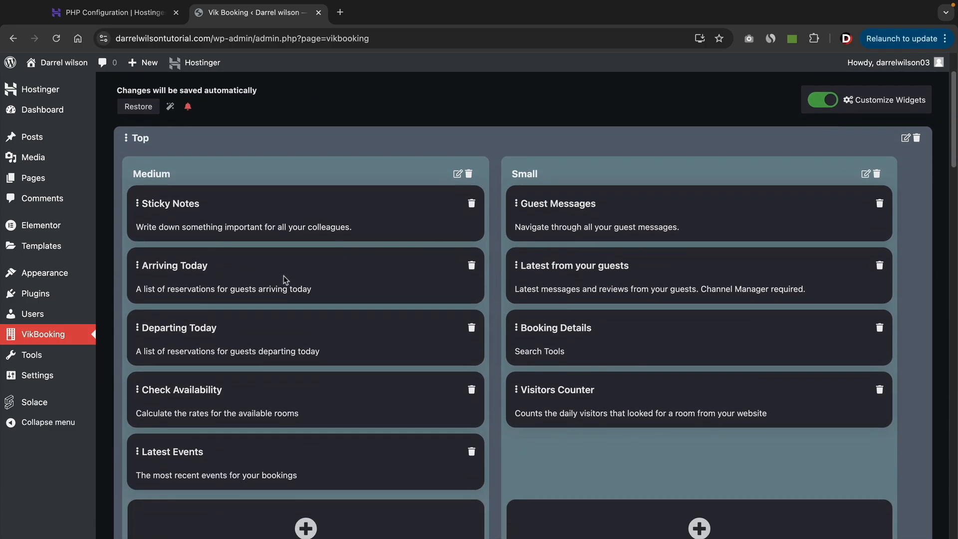
triple_click(251, 260)
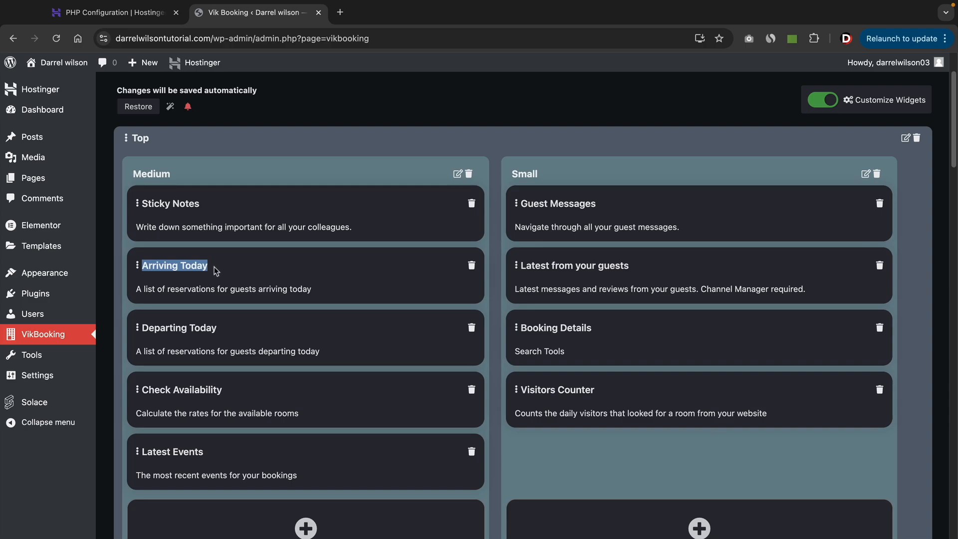
left_click_drag(138, 263, 138, 201)
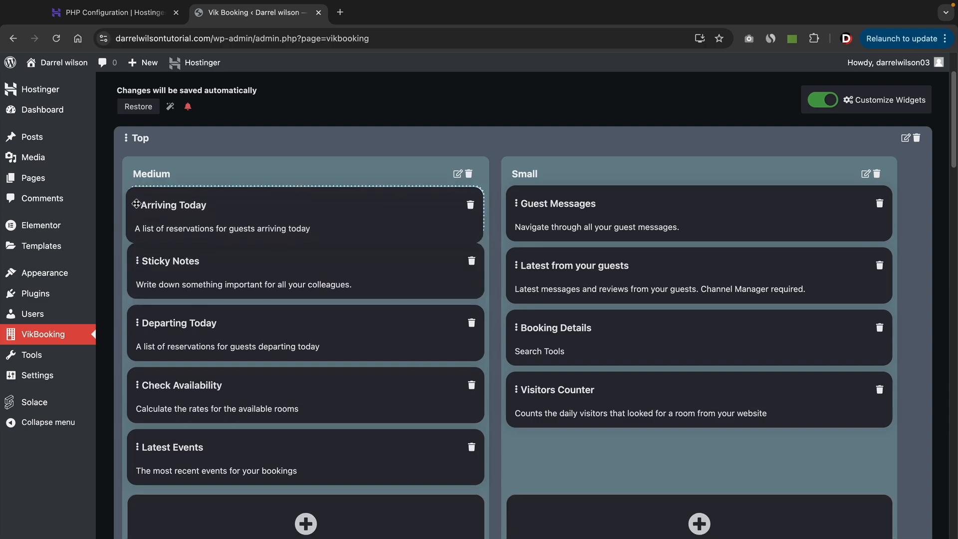
left_click_drag(138, 327, 138, 265)
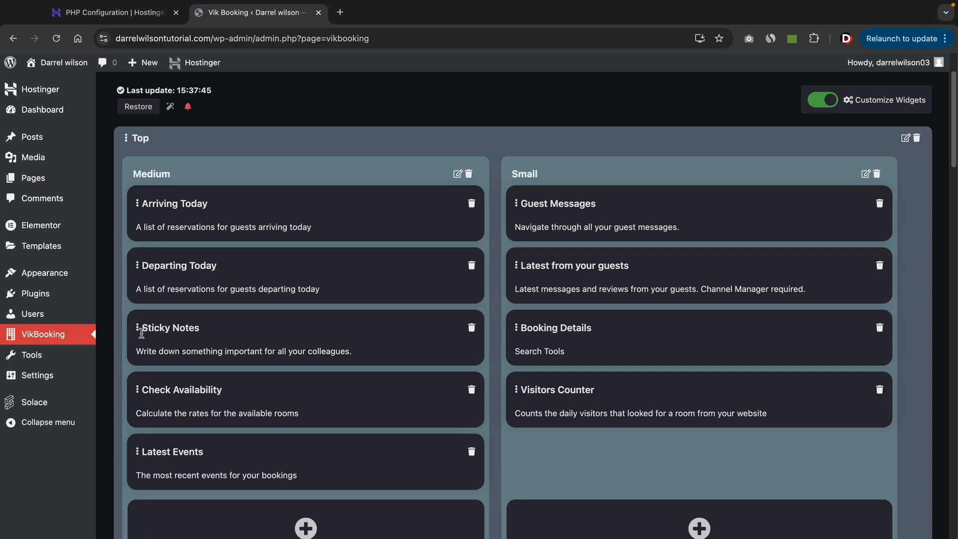
left_click_drag(138, 385, 532, 201)
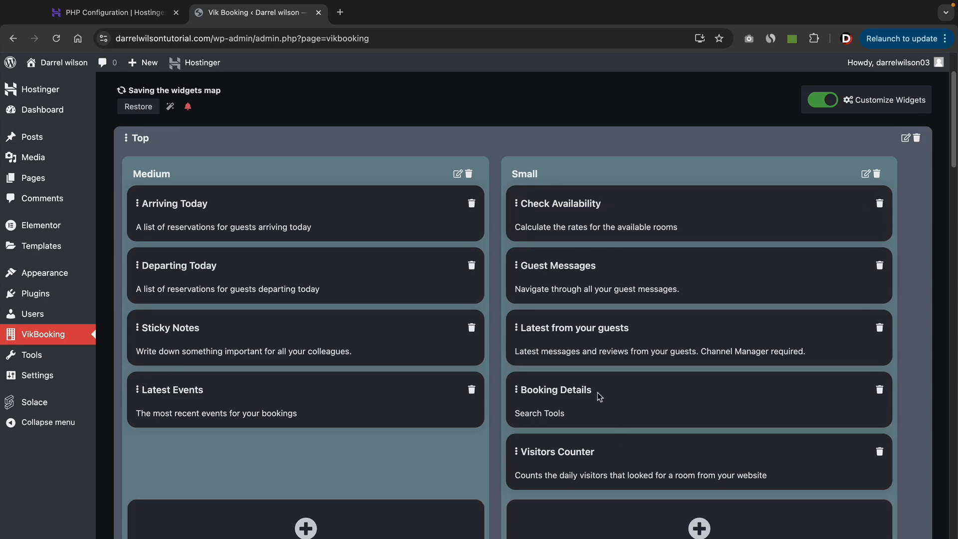
Browse the widgets that can be added to the Medium container and close the list without adding one
scroll(564, 371, "down", 4)
left_click(306, 321)
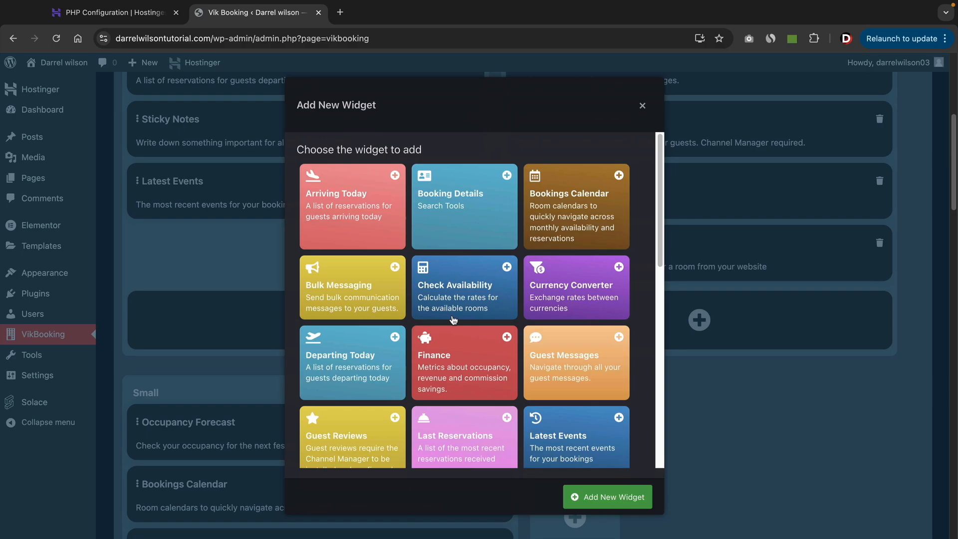
scroll(451, 275, "down", 3)
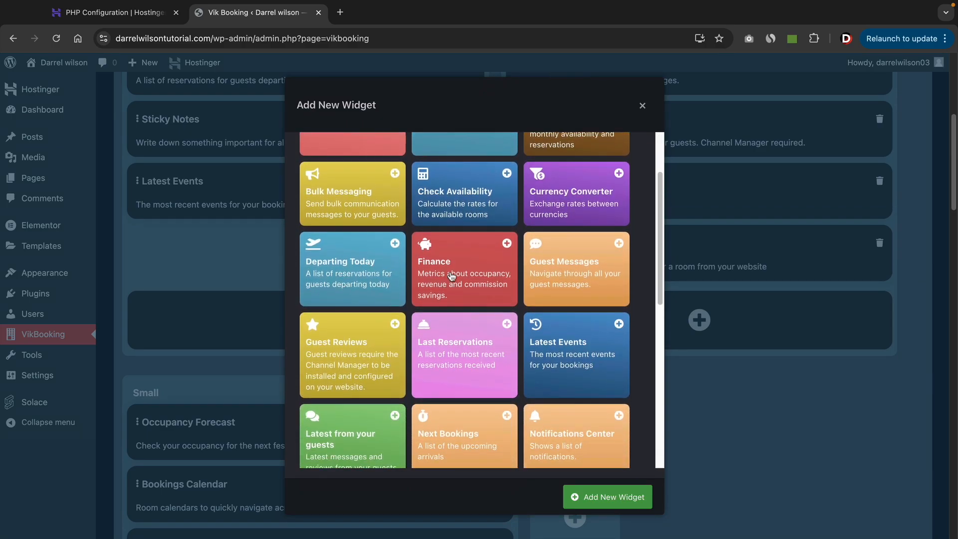
scroll(451, 276, "down", 8)
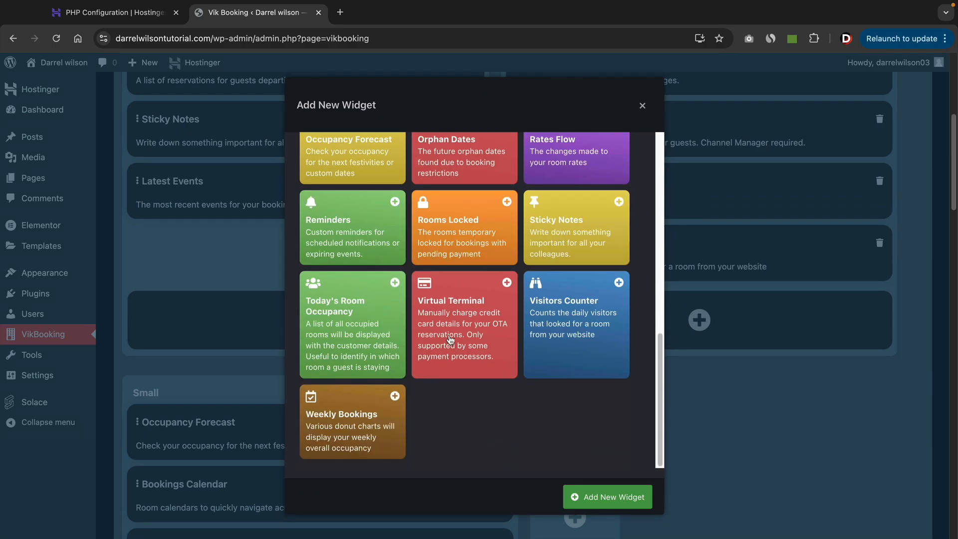
scroll(452, 335, "up", 10)
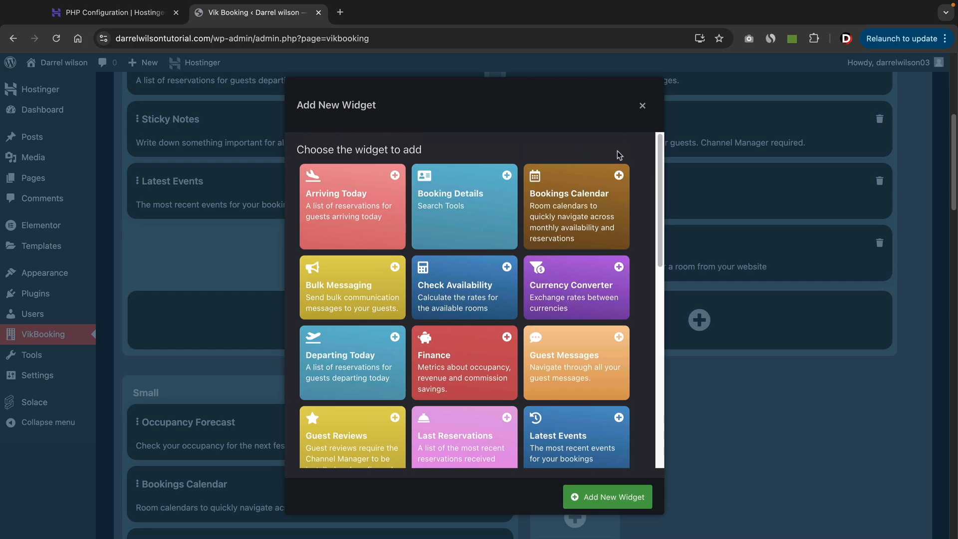
left_click(642, 107)
Turn off widget customization and review the rearranged dashboard, including the Check Availability widget
scroll(549, 255, "up", 5)
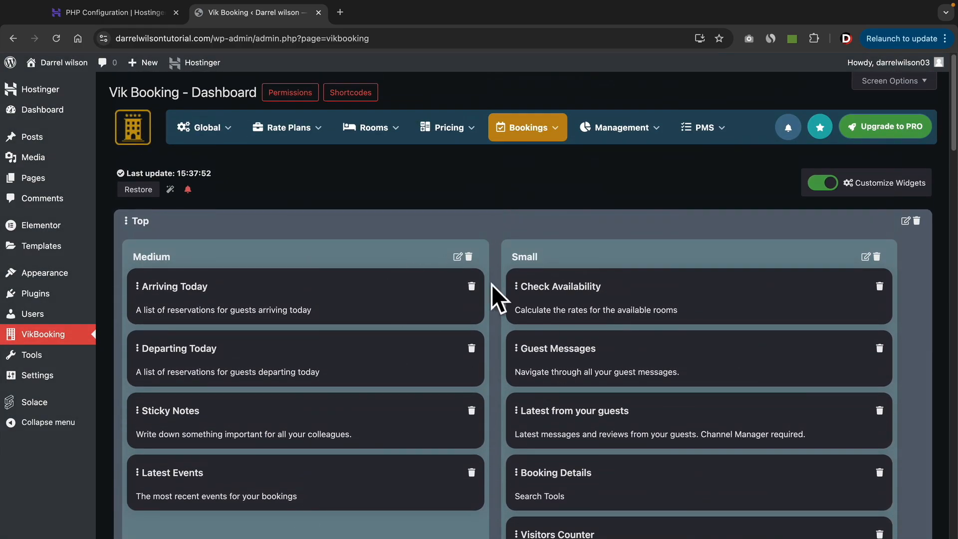
left_click(824, 184)
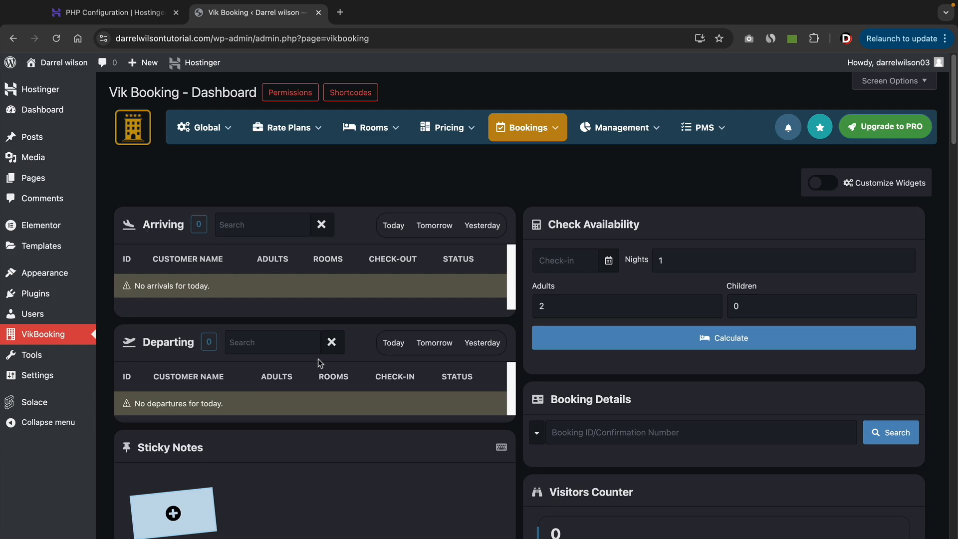
left_click_drag(558, 225, 634, 225)
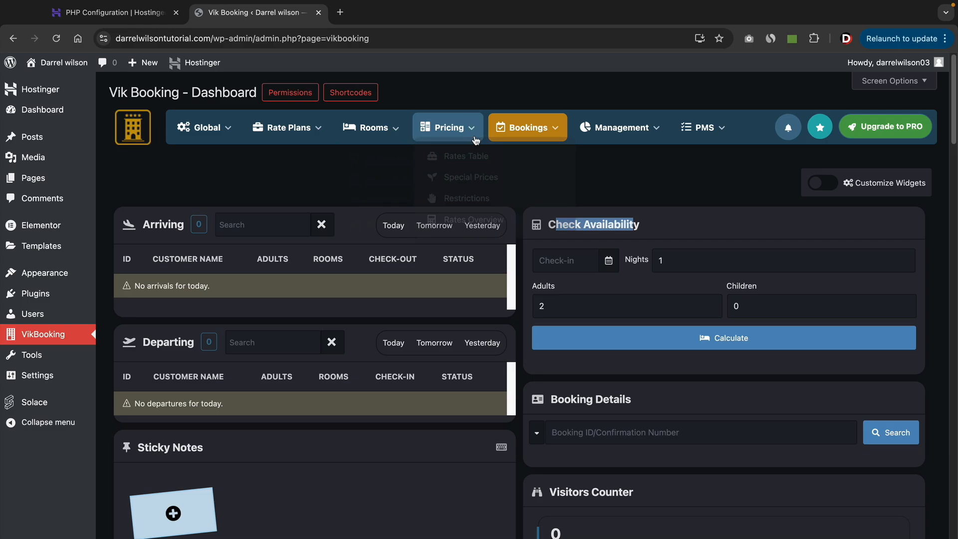
mouse_move(369, 139)
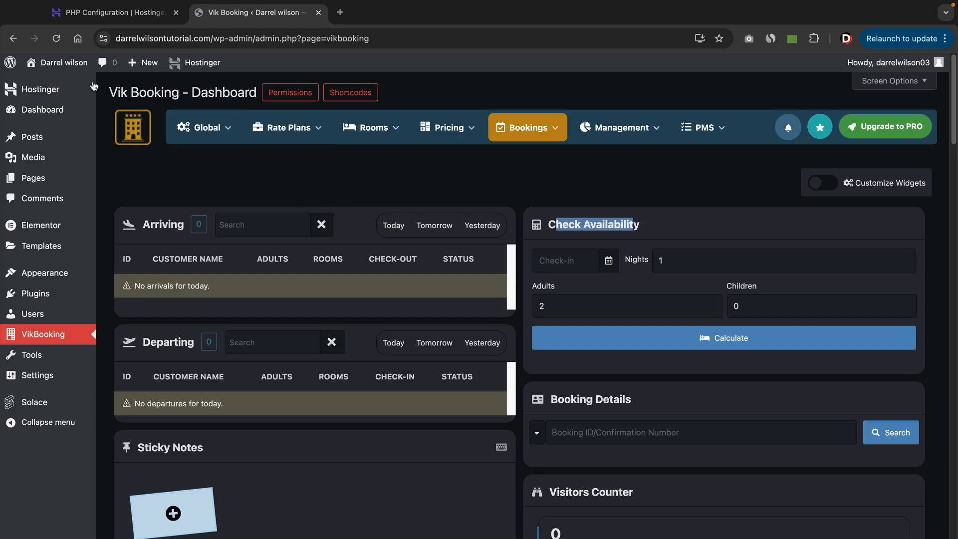
Visit the live site's homepage and open it for editing with Elementor
mouse_move(59, 64)
left_click(61, 86)
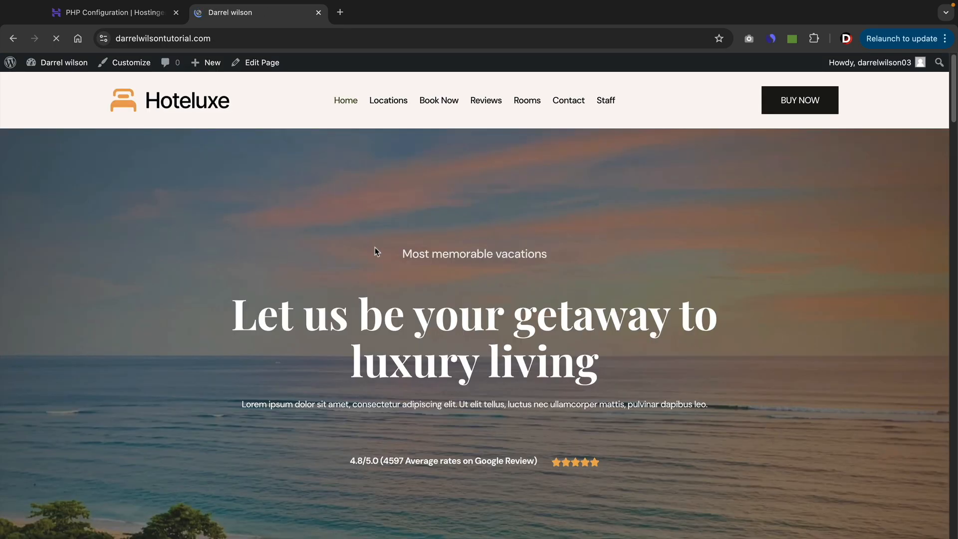
scroll(400, 382, "down", 2)
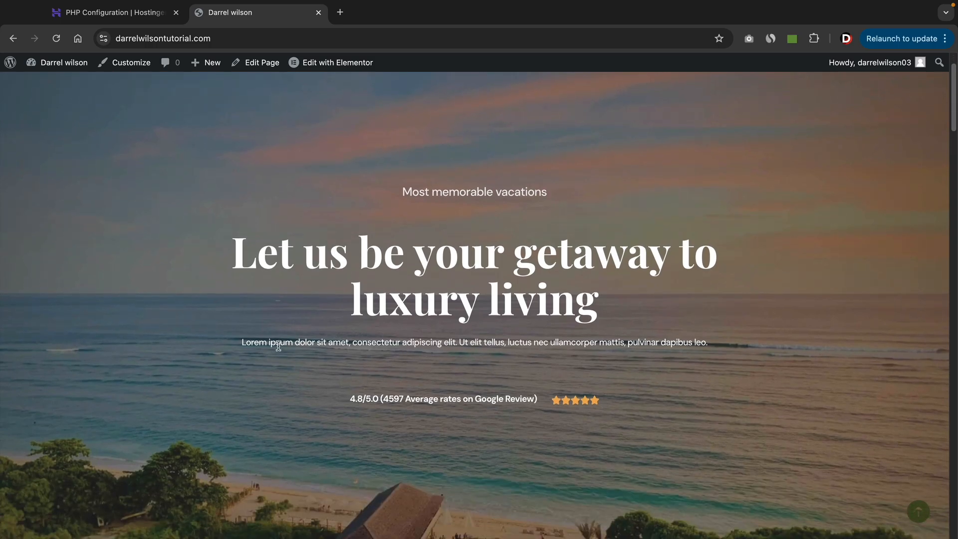
scroll(635, 370, "up", 2)
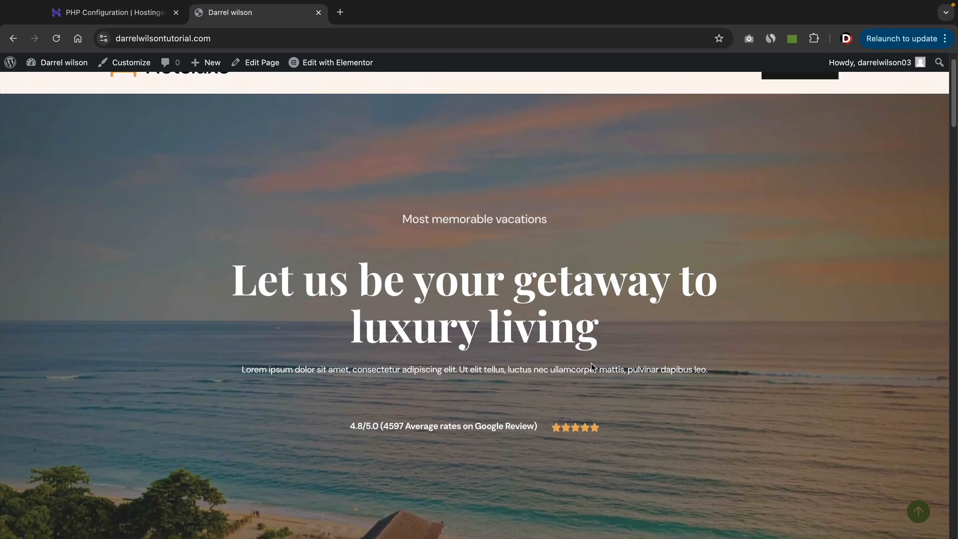
left_click(333, 67)
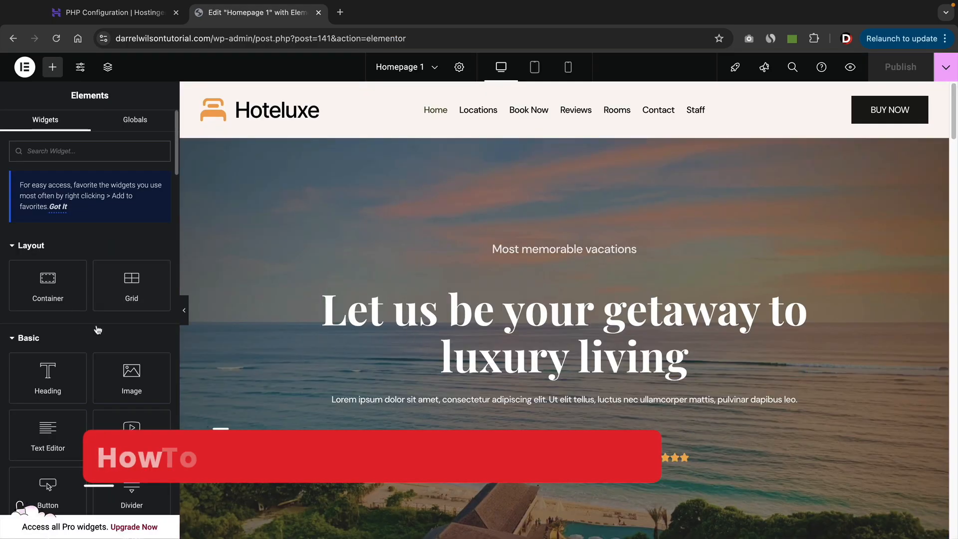
Add the VikBooking Search Form widget to the hero section, between the lorem ipsum paragraph and the Google rating
scroll(117, 306, "down", 7)
scroll(98, 320, "down", 10)
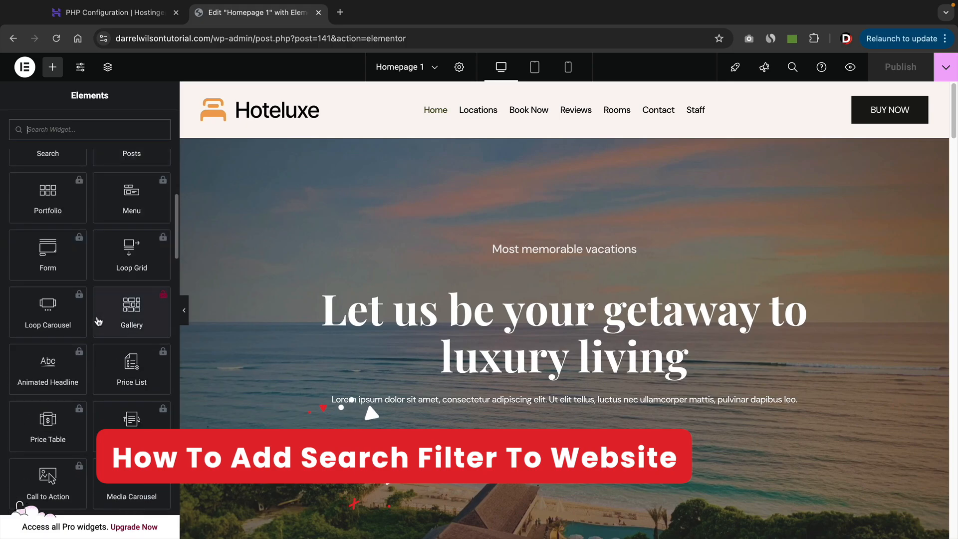
scroll(98, 321, "down", 10)
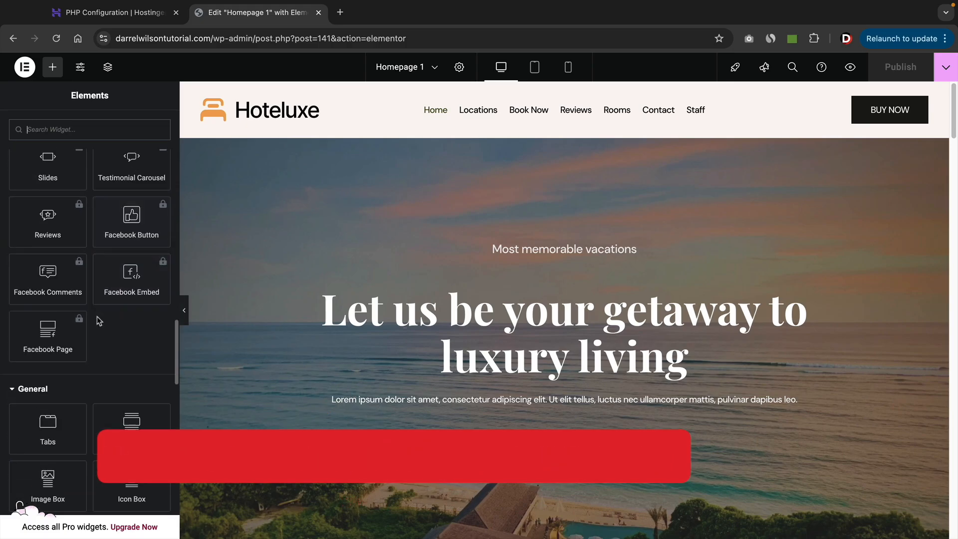
scroll(97, 317, "down", 10)
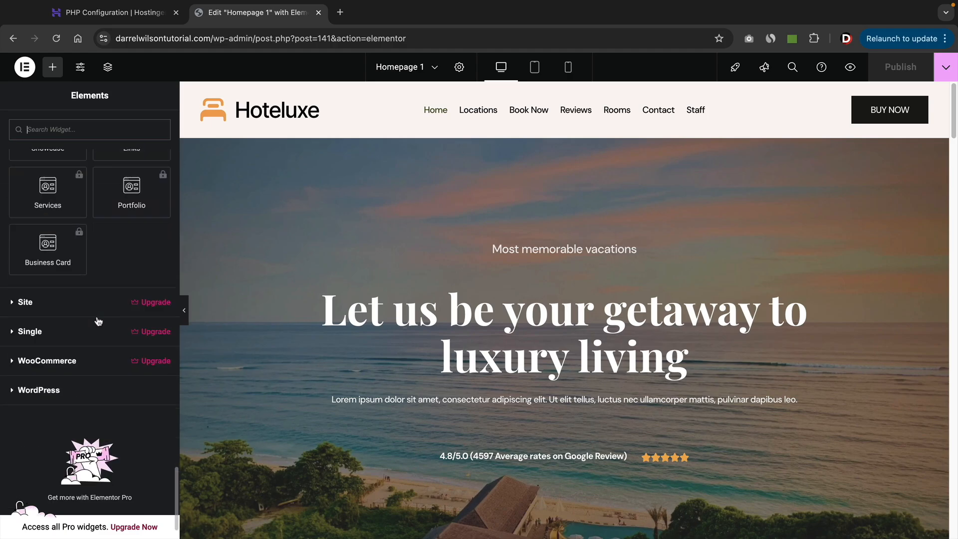
left_click(43, 391)
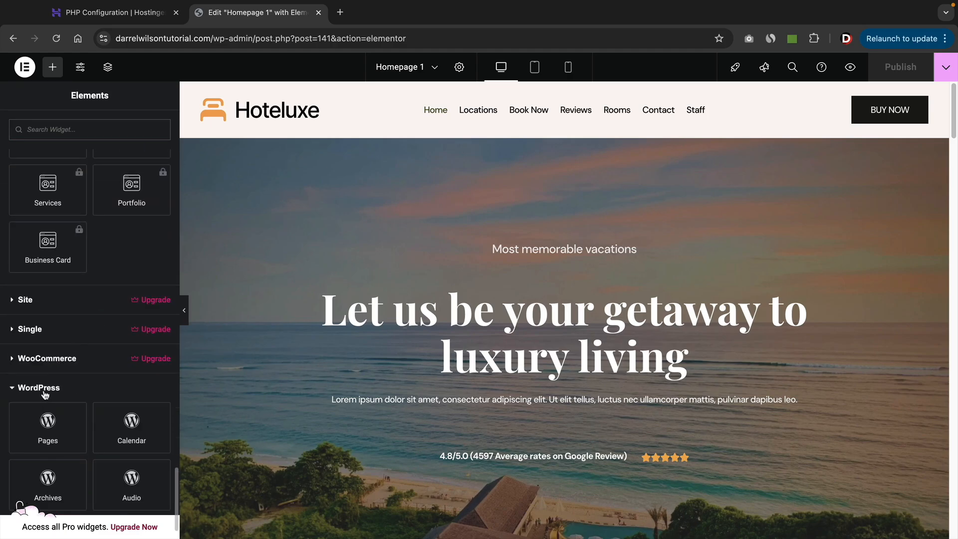
scroll(45, 394, "down", 7)
scroll(45, 393, "down", 5)
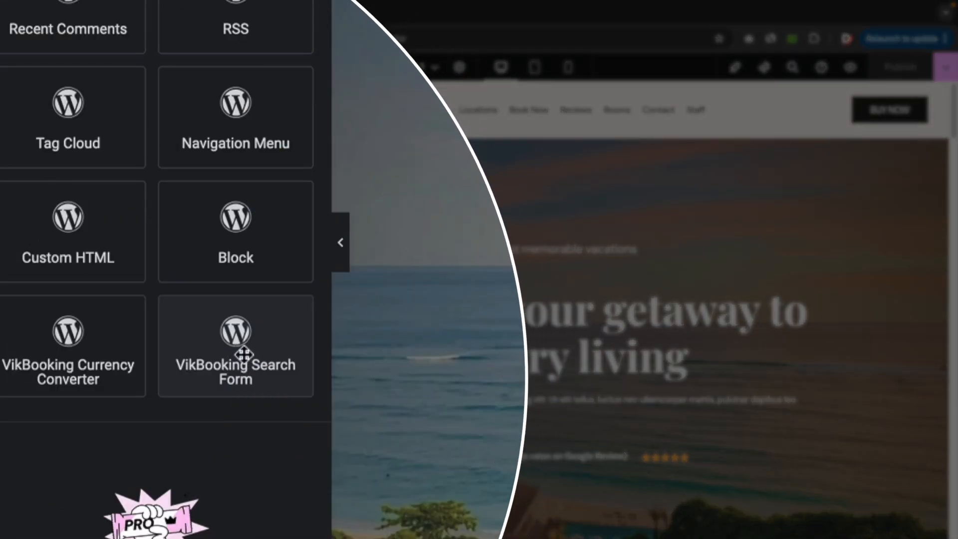
left_click_drag(223, 335, 495, 409)
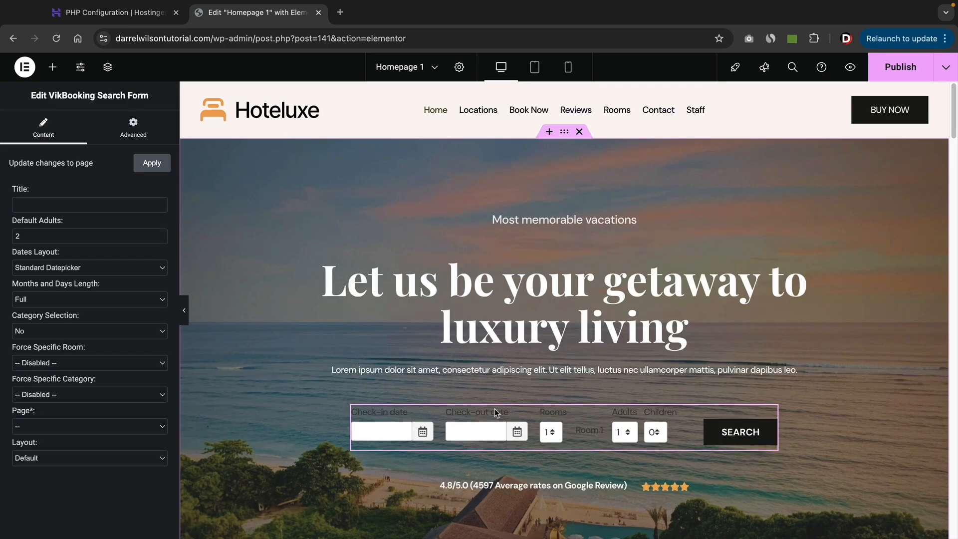
Set the search form's default adults to 1 and its dates layout to Human Readable
scroll(536, 421, "down", 2)
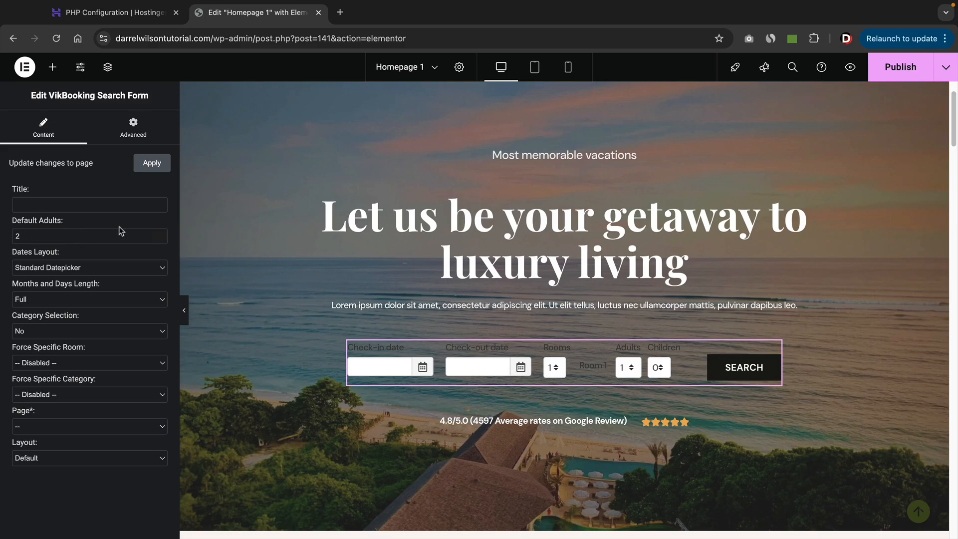
left_click(160, 240)
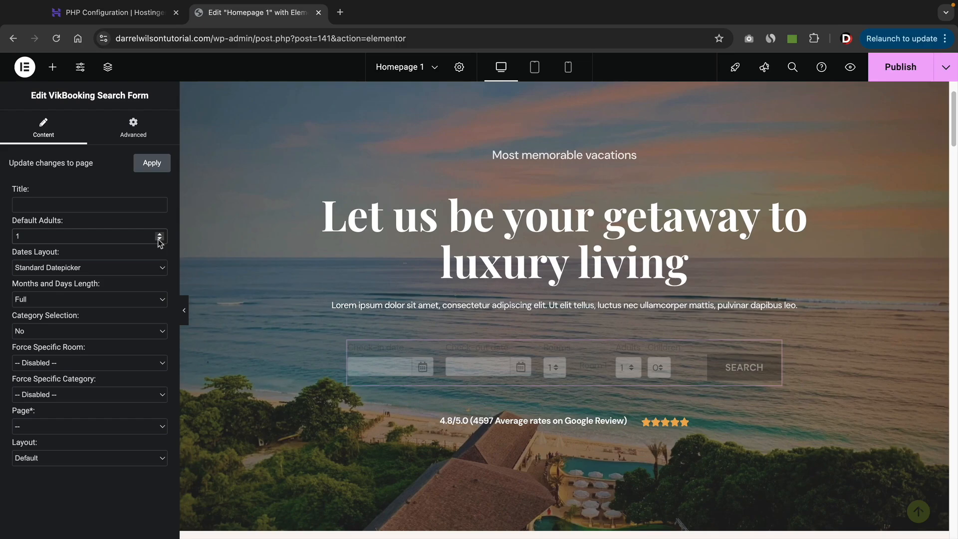
left_click(64, 268)
left_click(65, 280)
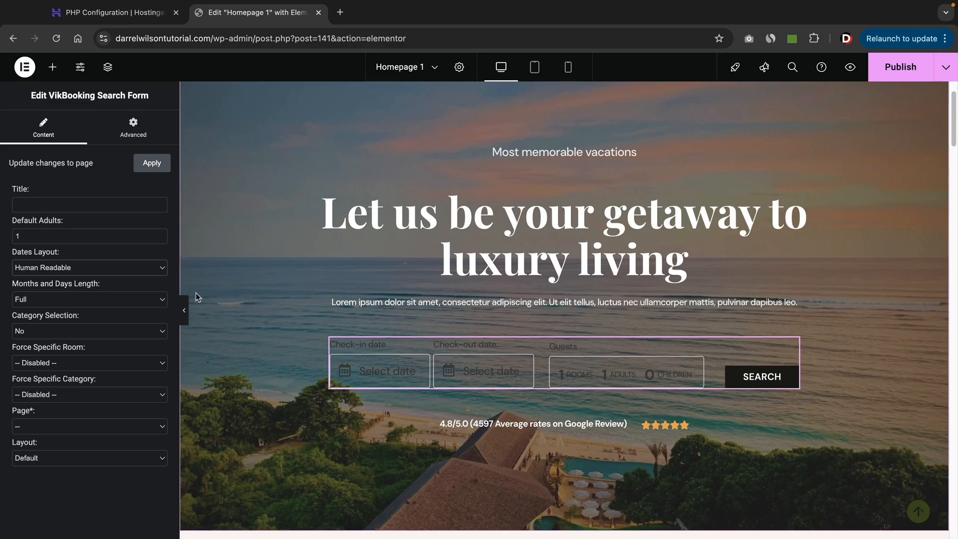
Try the Inquiry (Request information) dates layout, review its form fields, and switch back to Human Readable
left_click(106, 270)
left_click(109, 283)
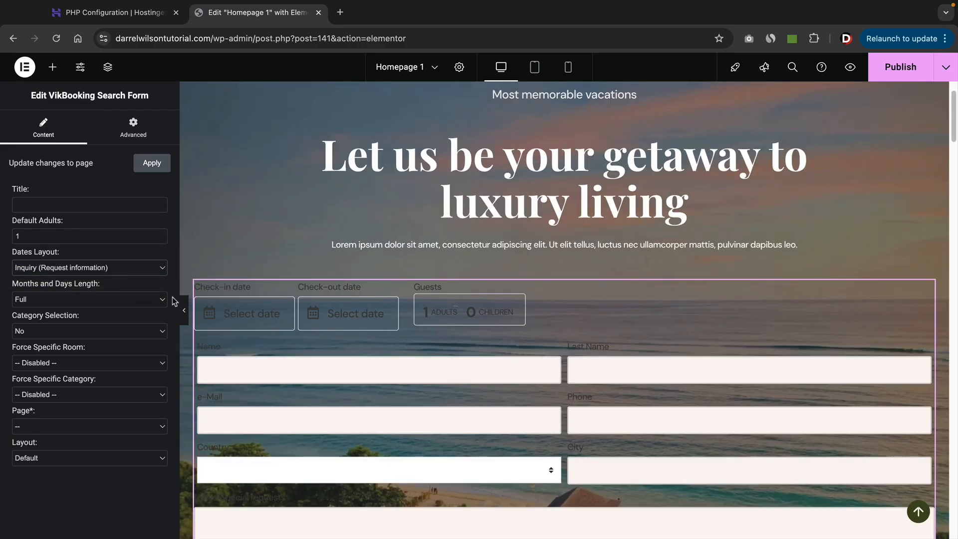
scroll(286, 335, "down", 1)
scroll(289, 333, "down", 2)
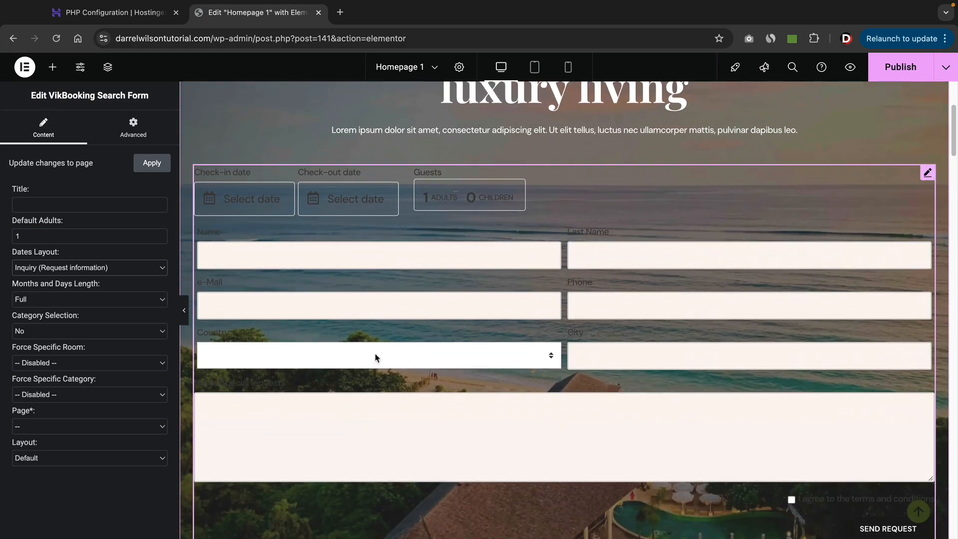
scroll(325, 388, "up", 1)
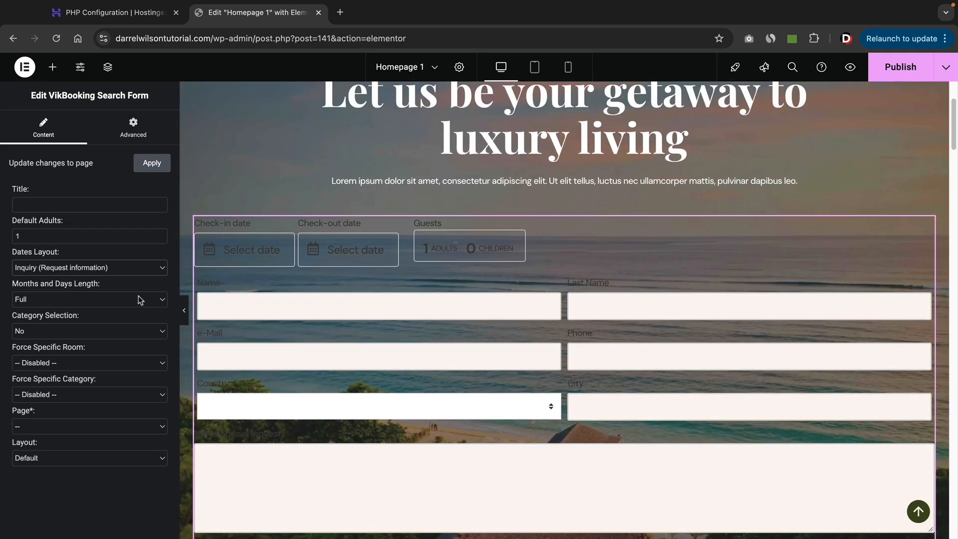
left_click(87, 269)
left_click(81, 254)
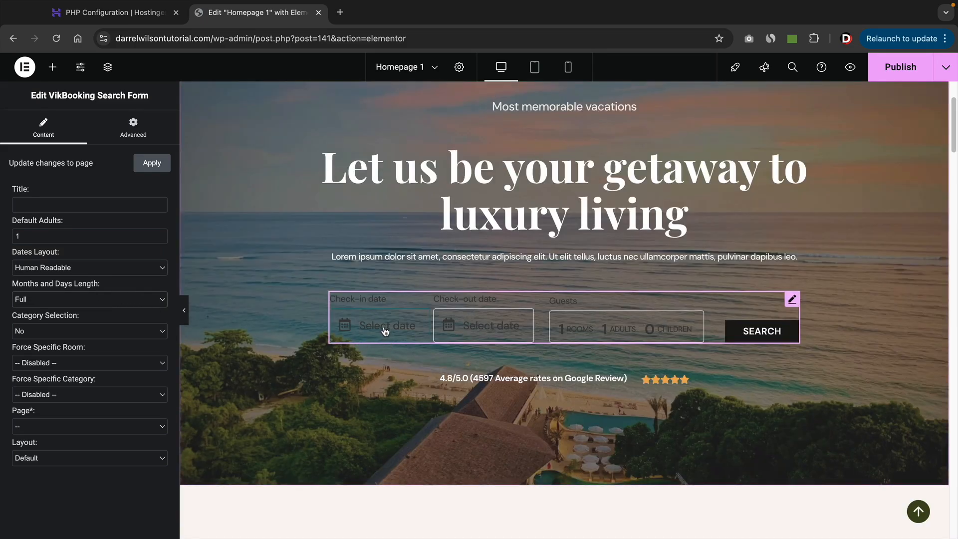
Try the 3-char option for months and days length and return it to Full
left_click(72, 301)
left_click(46, 313)
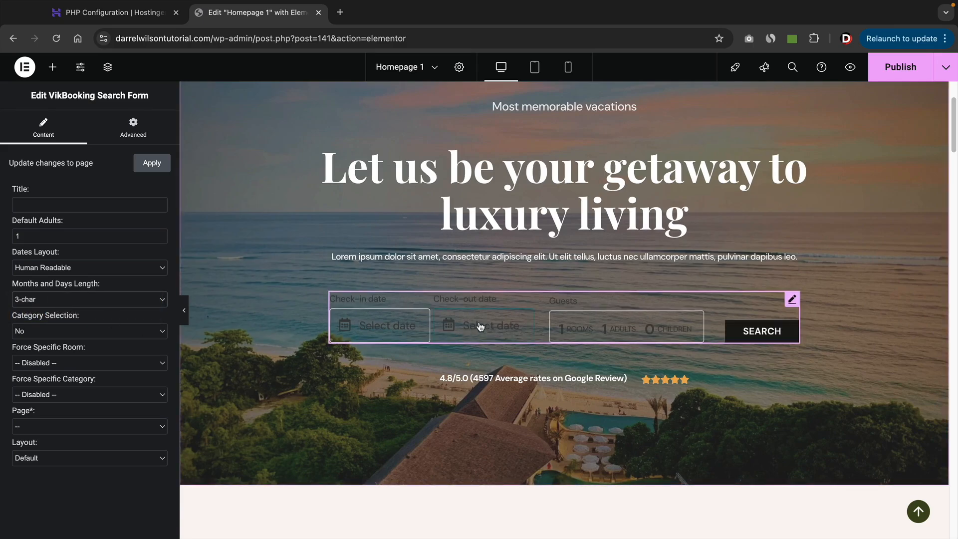
left_click(110, 301)
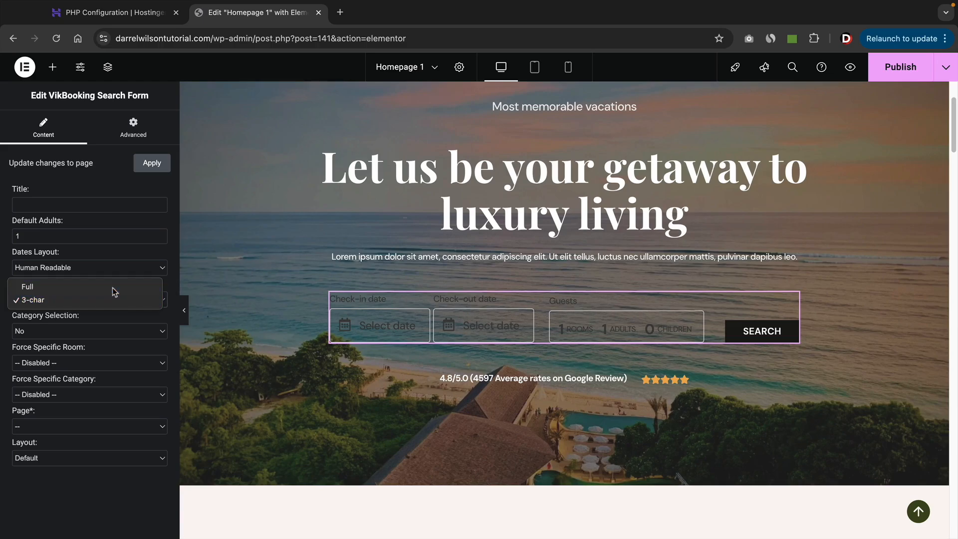
left_click(113, 292)
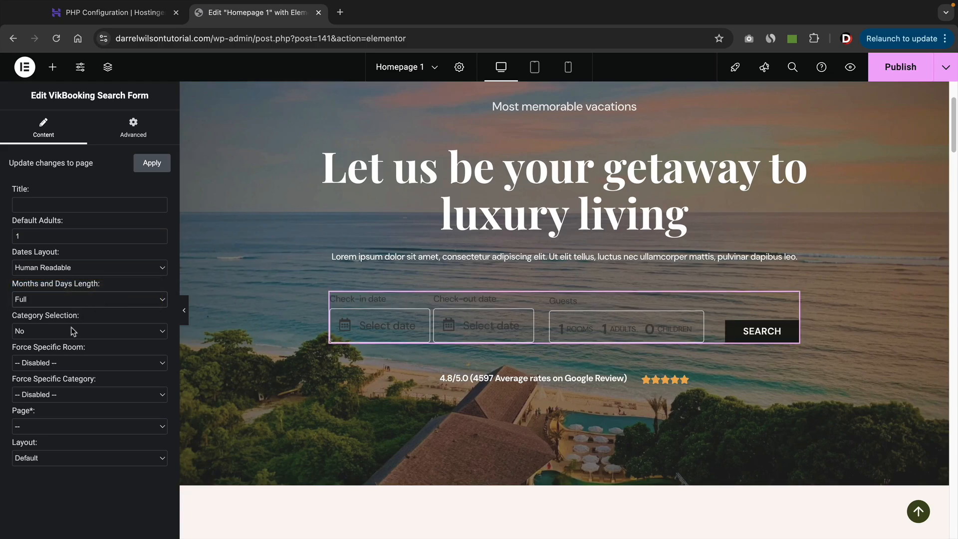
Try enabling category selection in the search form, inspect the category choices, and set it back to No
left_click(72, 331)
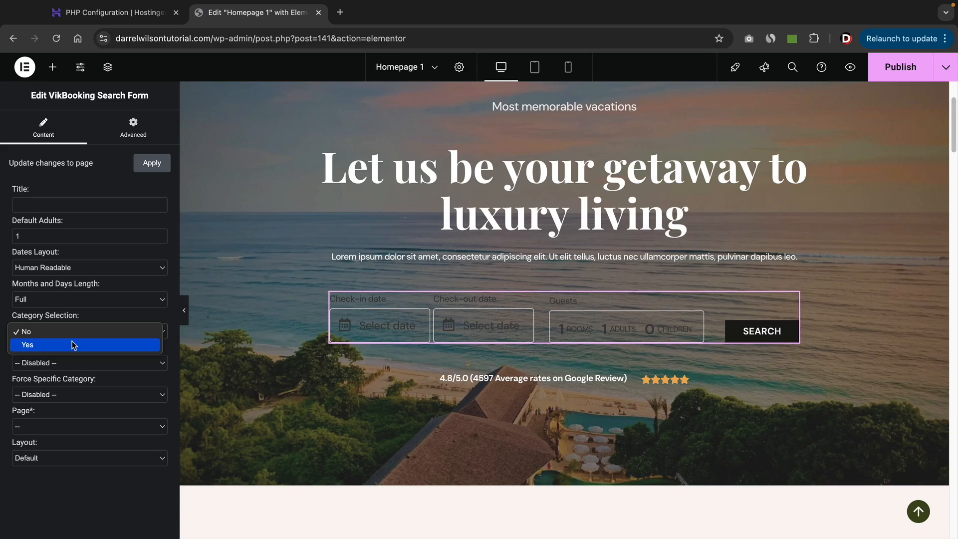
left_click(74, 345)
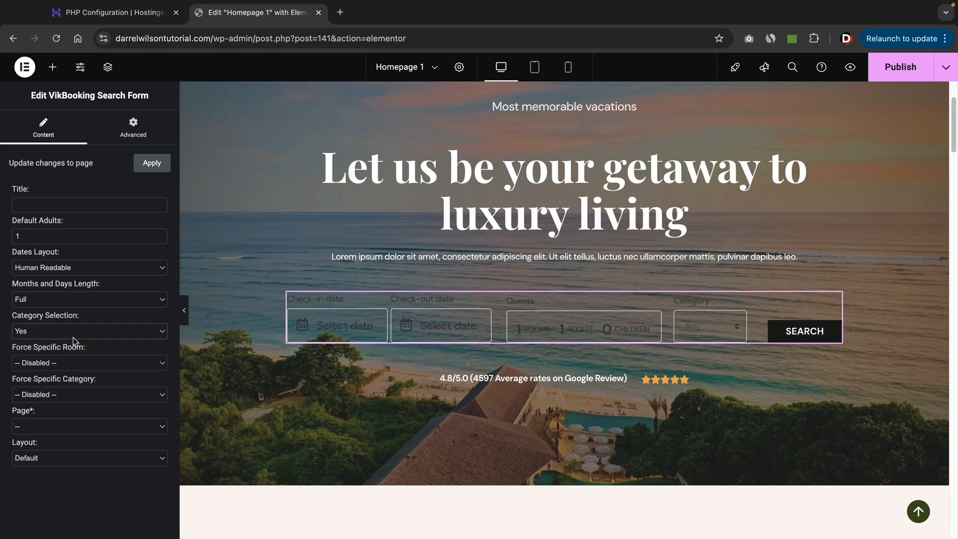
left_click(731, 329)
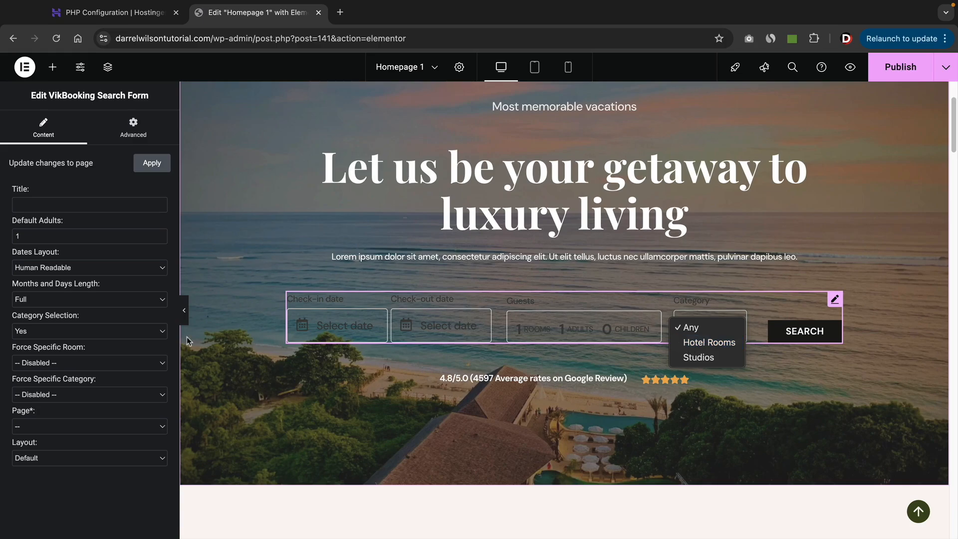
left_click(99, 332)
left_click(99, 332)
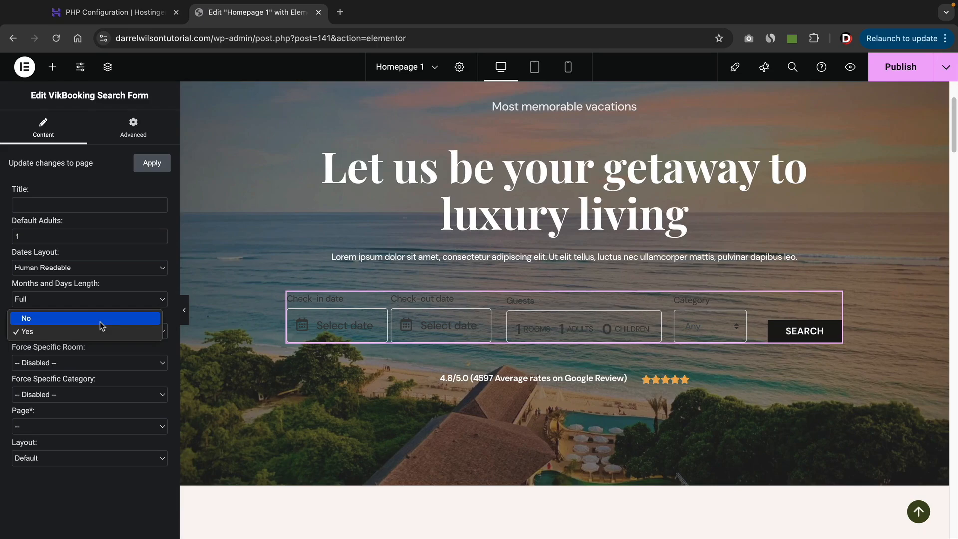
left_click(101, 331)
left_click(107, 332)
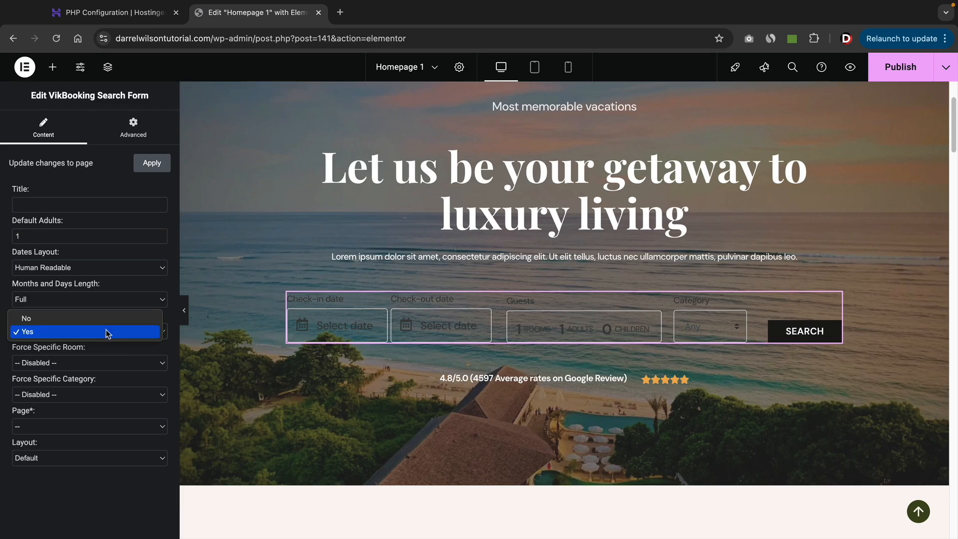
left_click(96, 318)
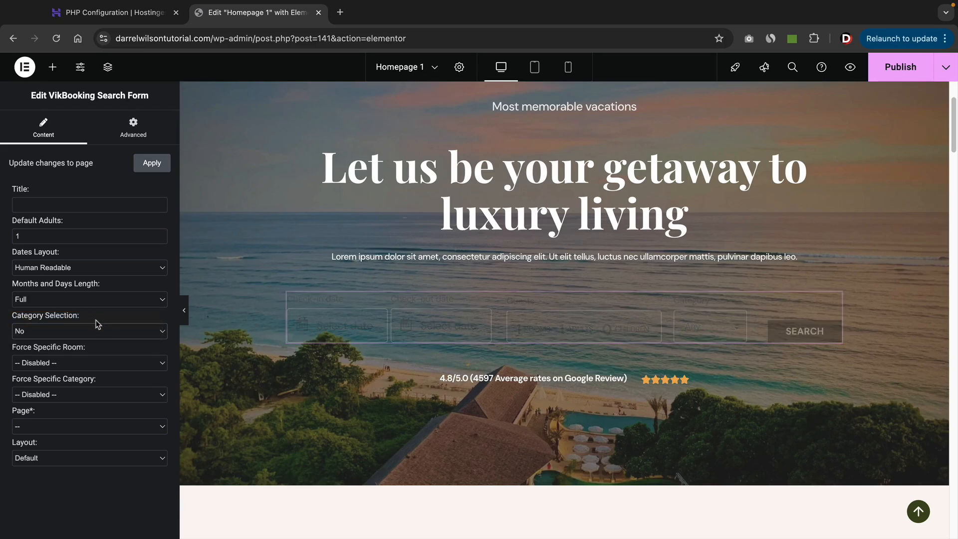
Try forcing the search to Double Room Standard, reset it to Disabled, and check the forced category options, leaving them disabled
left_click(35, 369)
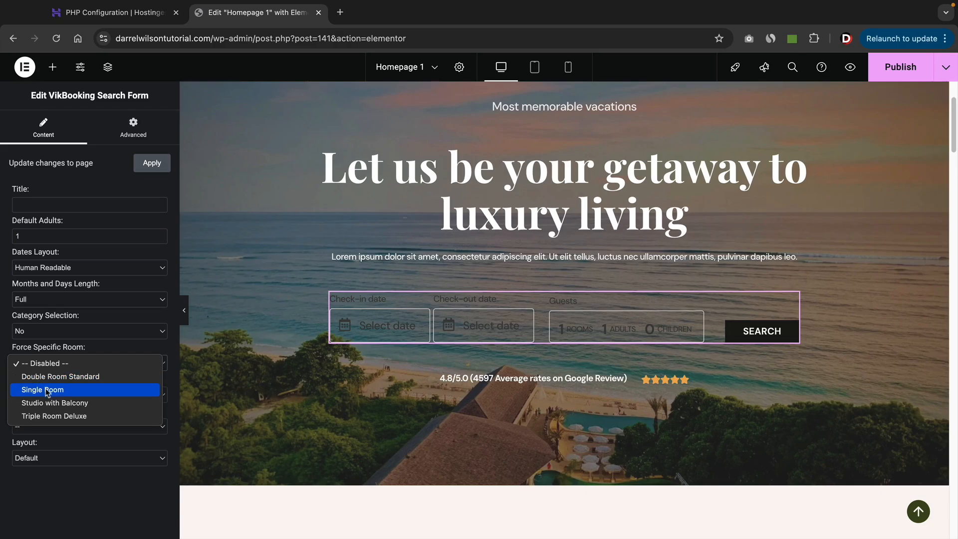
left_click(51, 378)
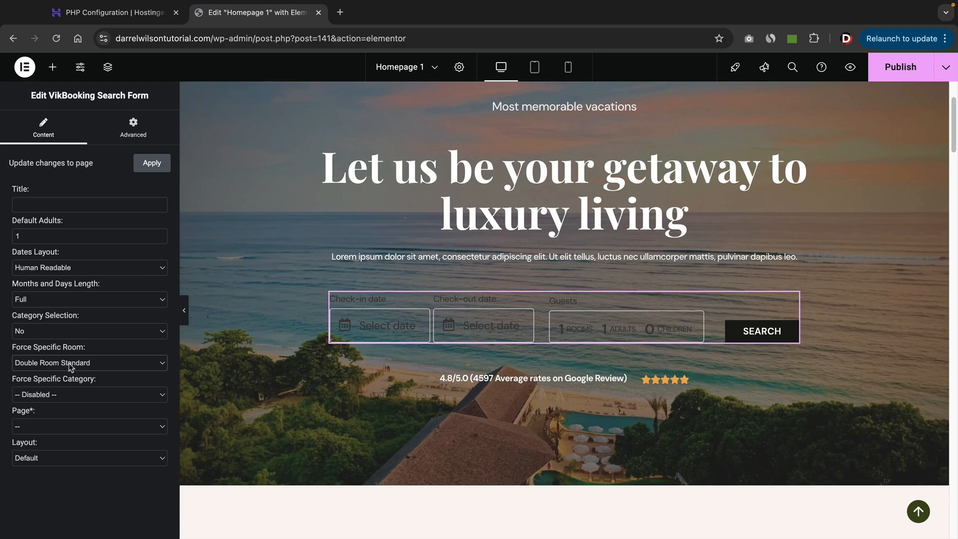
left_click(72, 368)
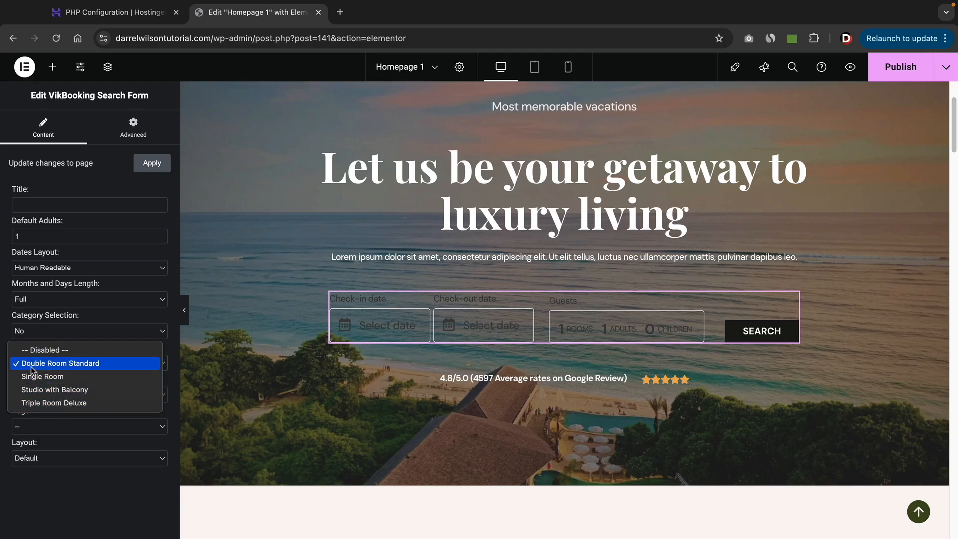
left_click(85, 351)
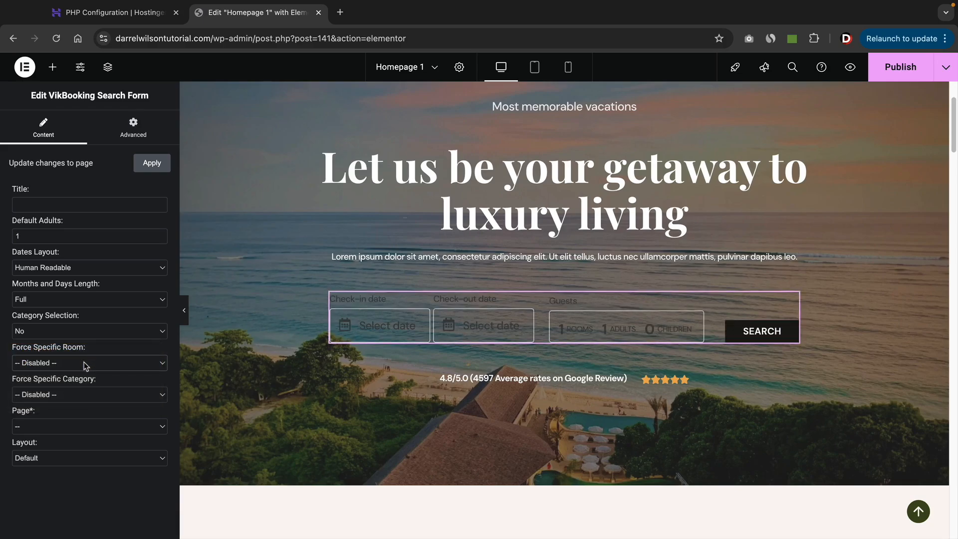
left_click(74, 397)
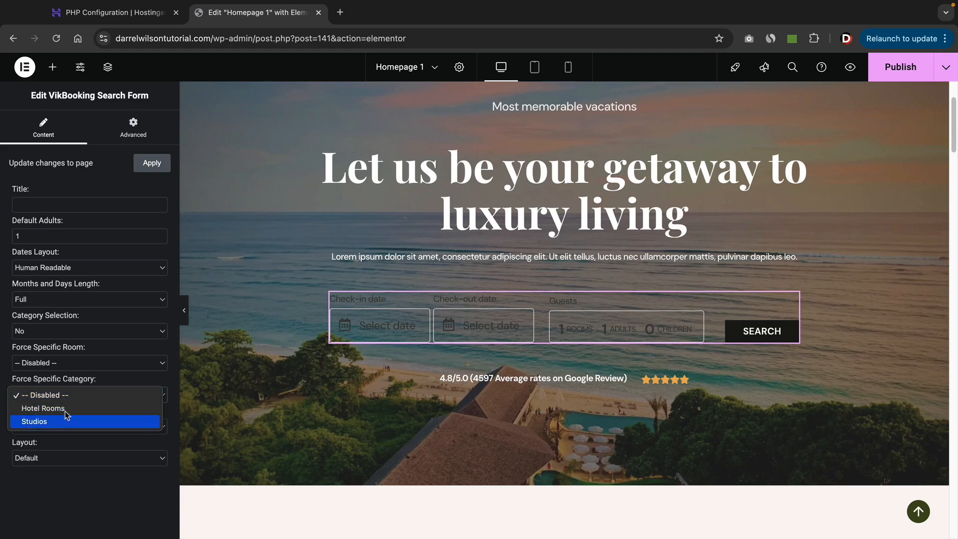
left_click(61, 398)
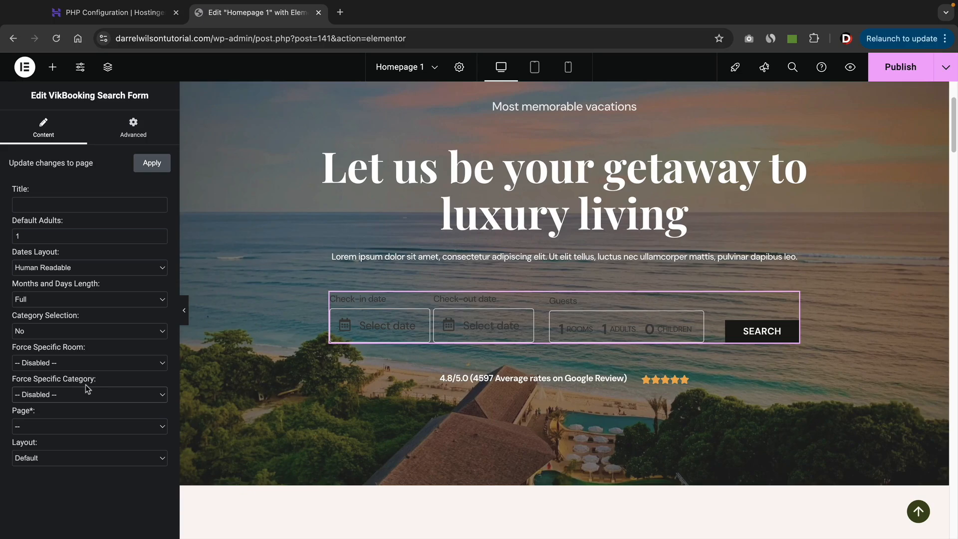
Set the search form's target page to Book Now - vikbooking and keep the Default layout
left_click(73, 427)
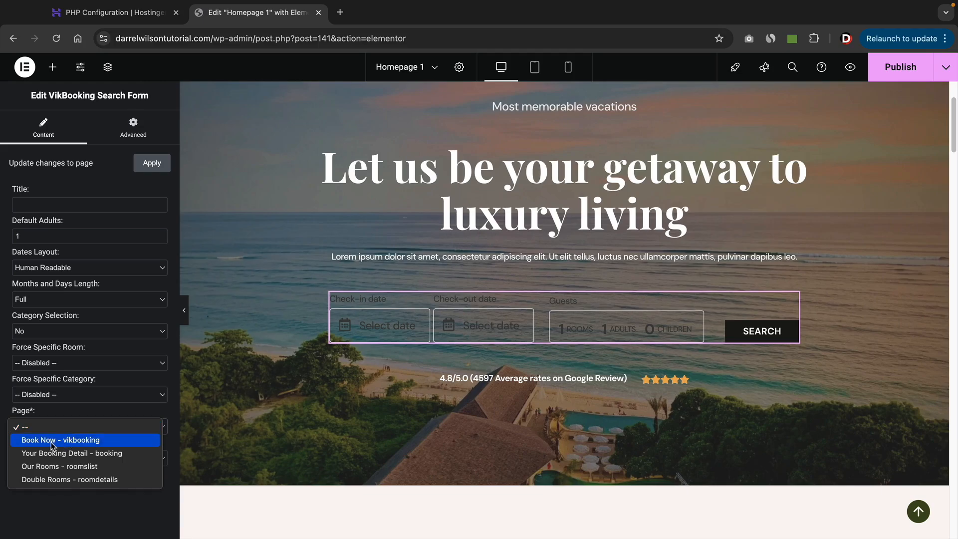
left_click(53, 441)
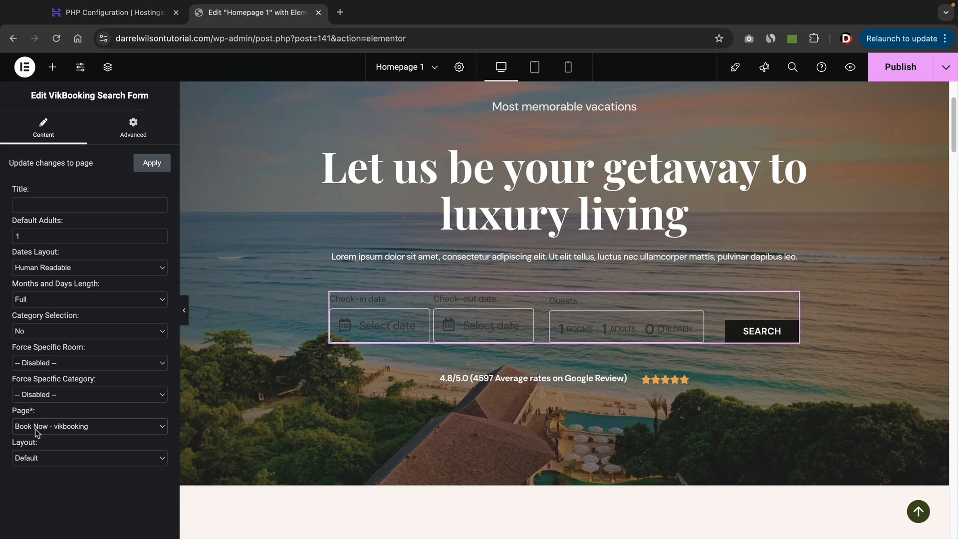
left_click(33, 457)
left_click(36, 458)
Give the VikBooking search form a classic background in solid white (#FFFFFF)
left_click(135, 130)
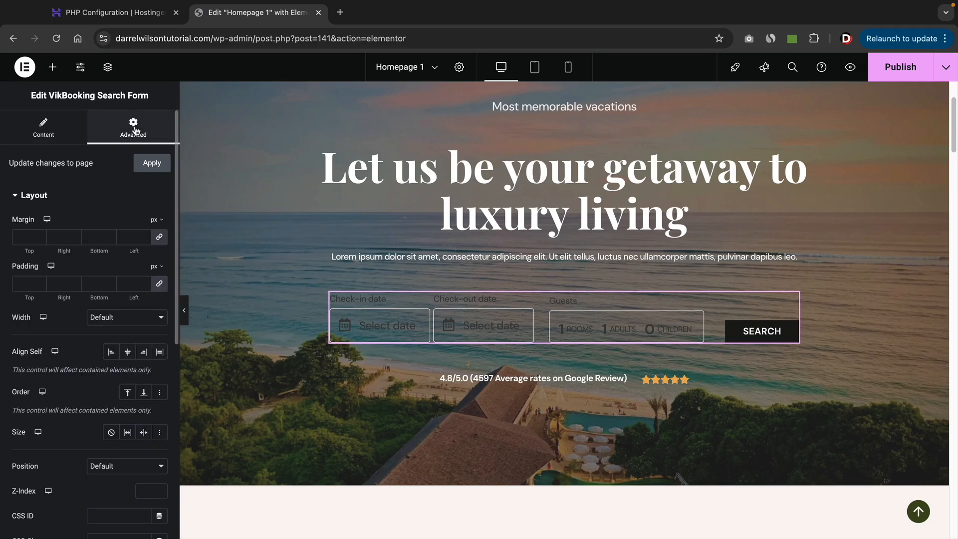
scroll(105, 279, "down", 5)
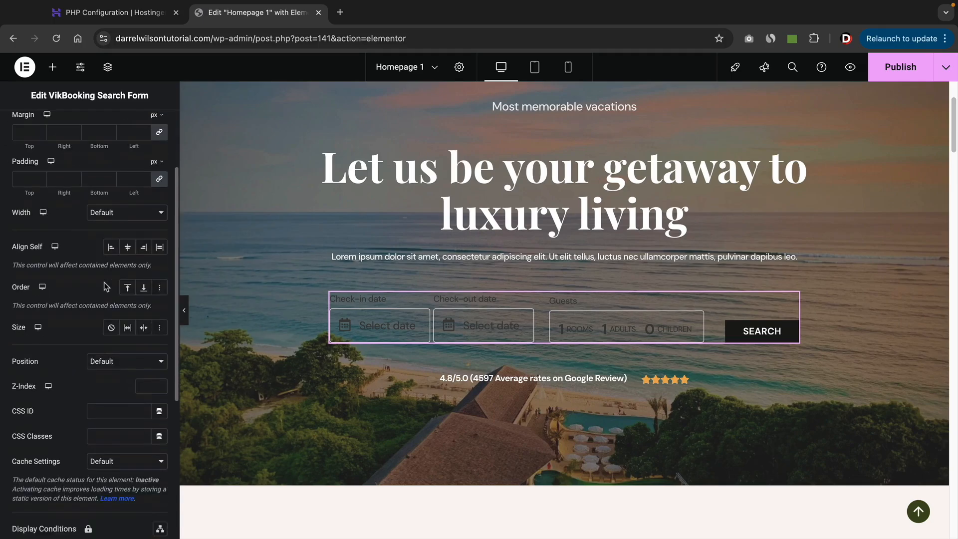
scroll(105, 284, "down", 5)
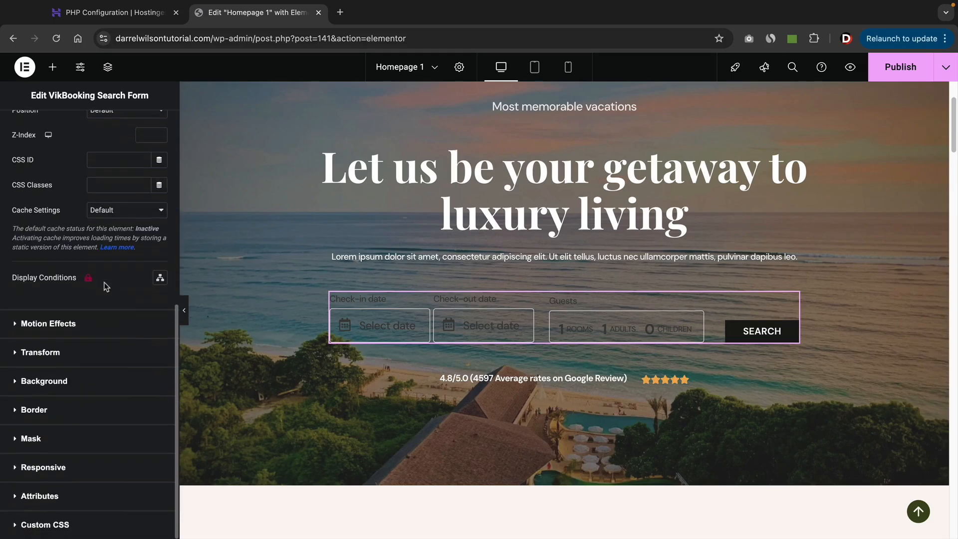
left_click(50, 382)
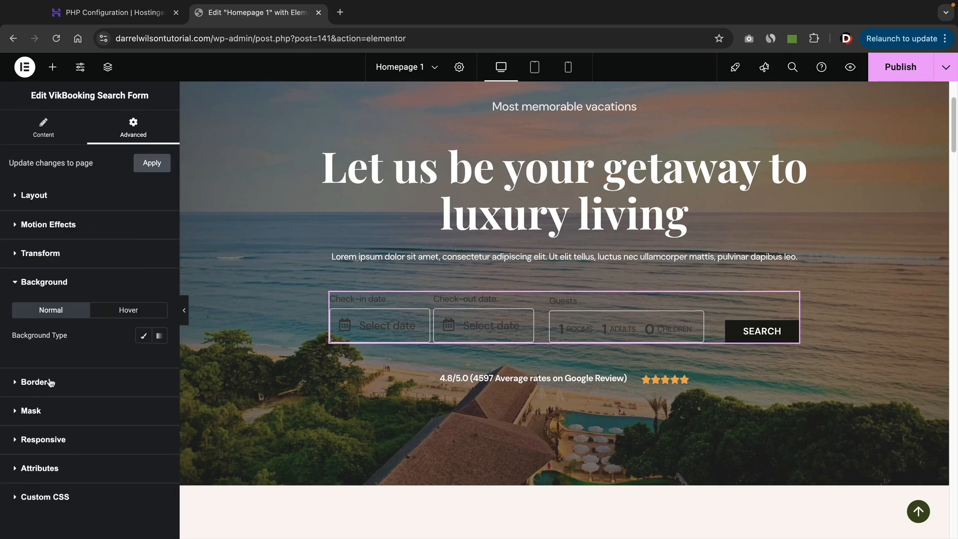
left_click(143, 336)
left_click(153, 365)
left_click_drag(145, 280, 77, 200)
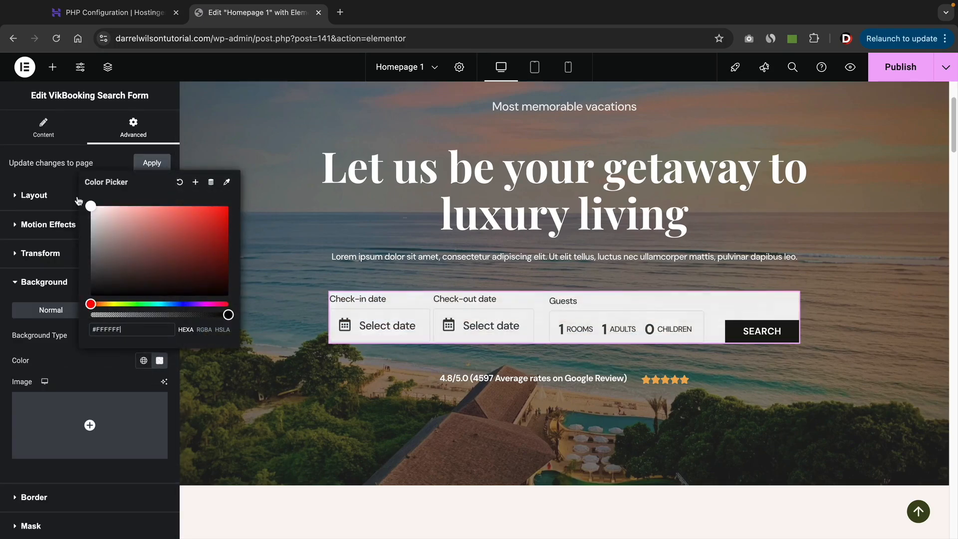
left_click(74, 365)
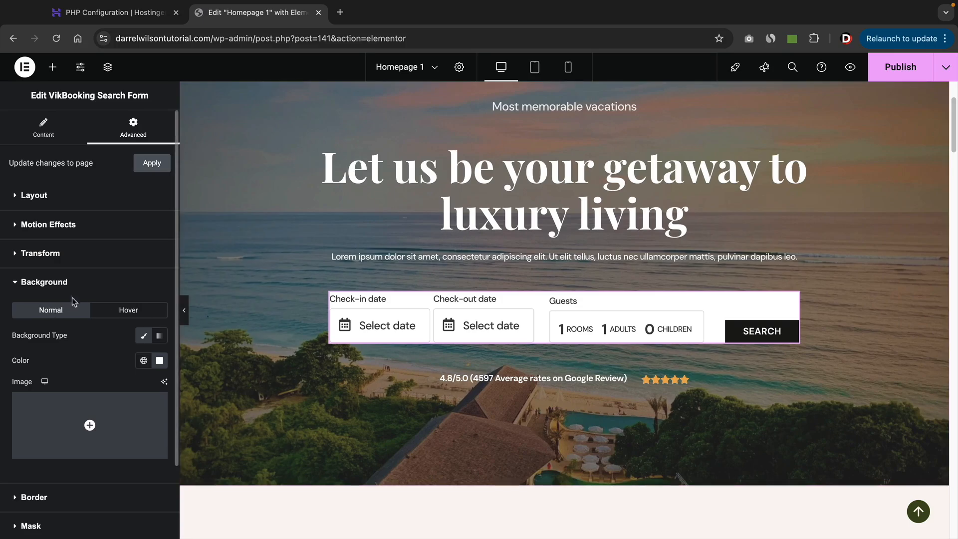
Set the search form's padding to 26 px on all sides
left_click(36, 198)
left_click(142, 284)
type("1")
left_click(144, 282)
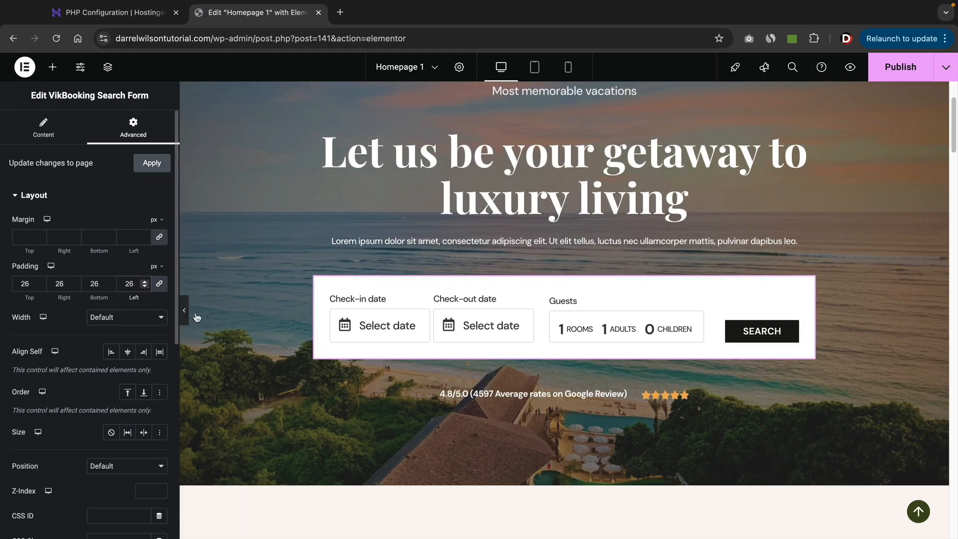
scroll(211, 328, "up", 1)
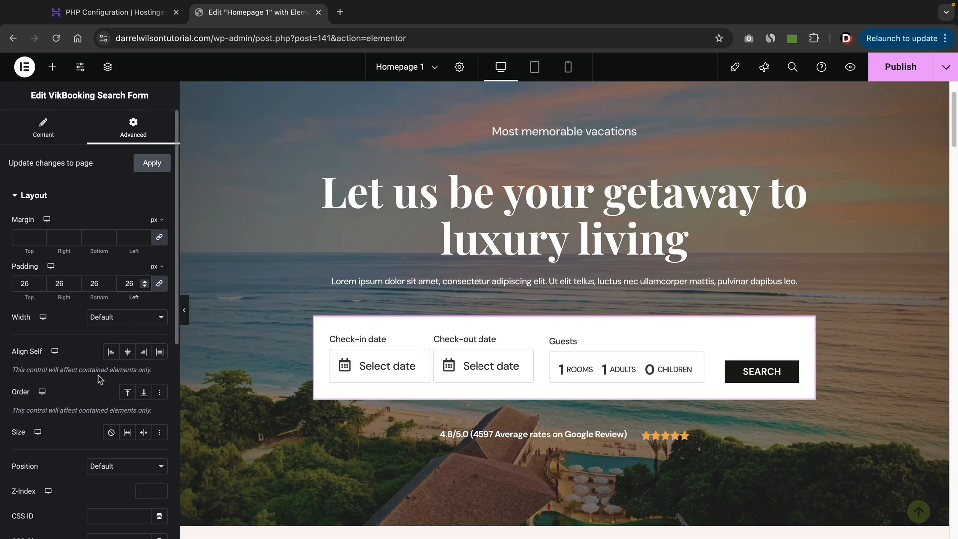
Try a 3 px border radius on all corners of the search form and deselect it to check the look
scroll(98, 375, "down", 3)
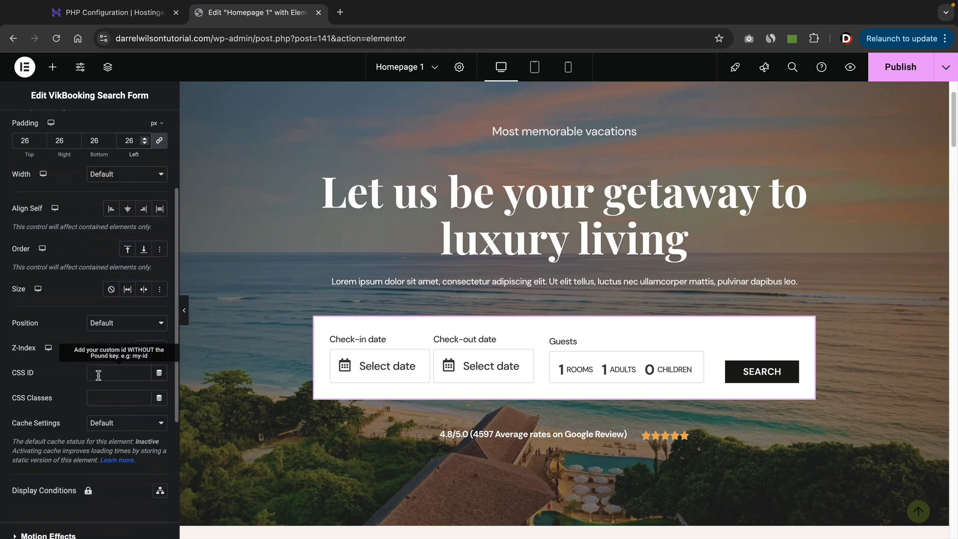
scroll(98, 376, "down", 1)
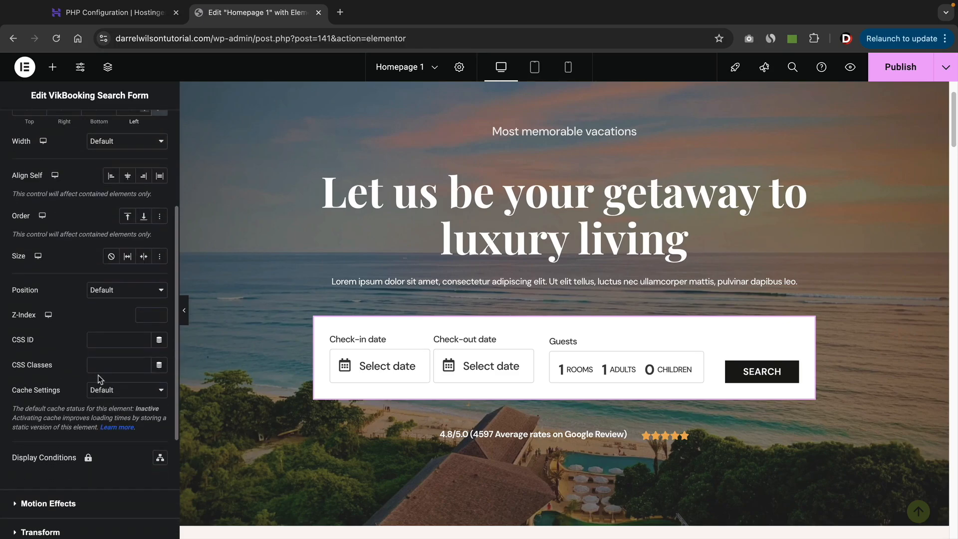
scroll(98, 375, "up", 4)
scroll(104, 371, "down", 5)
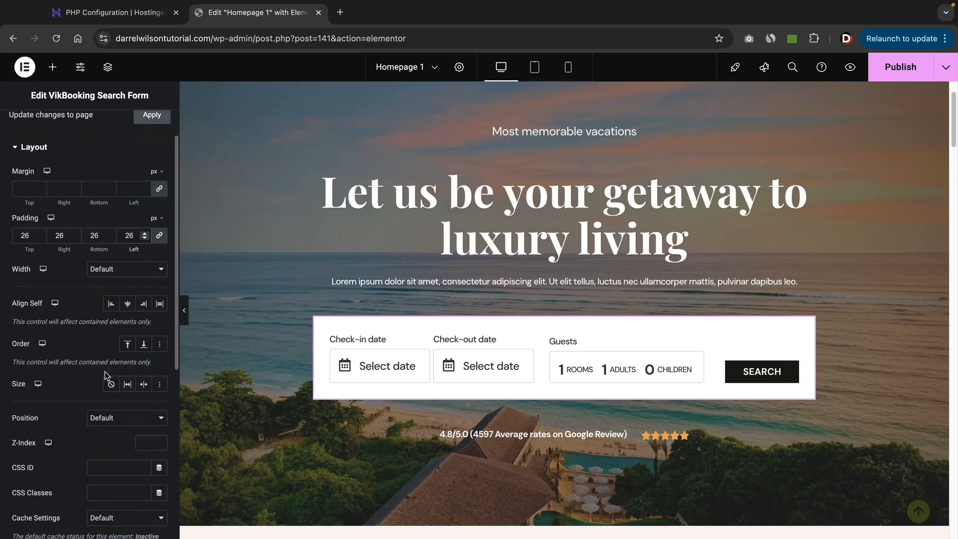
scroll(104, 380, "down", 2)
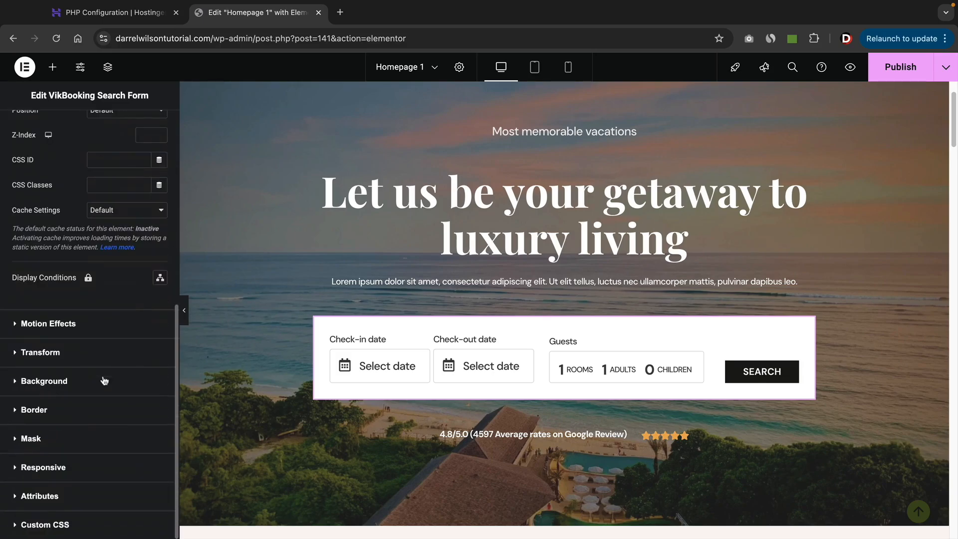
left_click(54, 408)
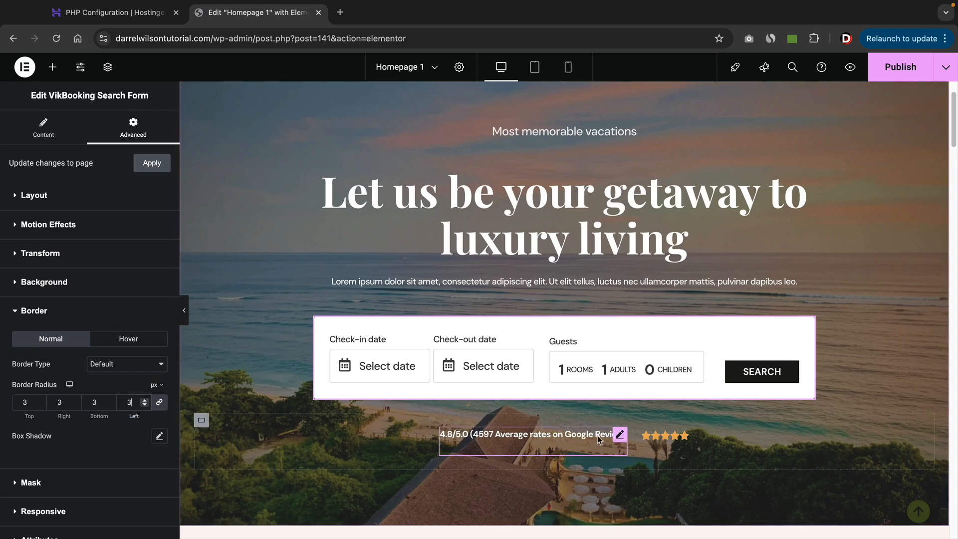
left_click(724, 224)
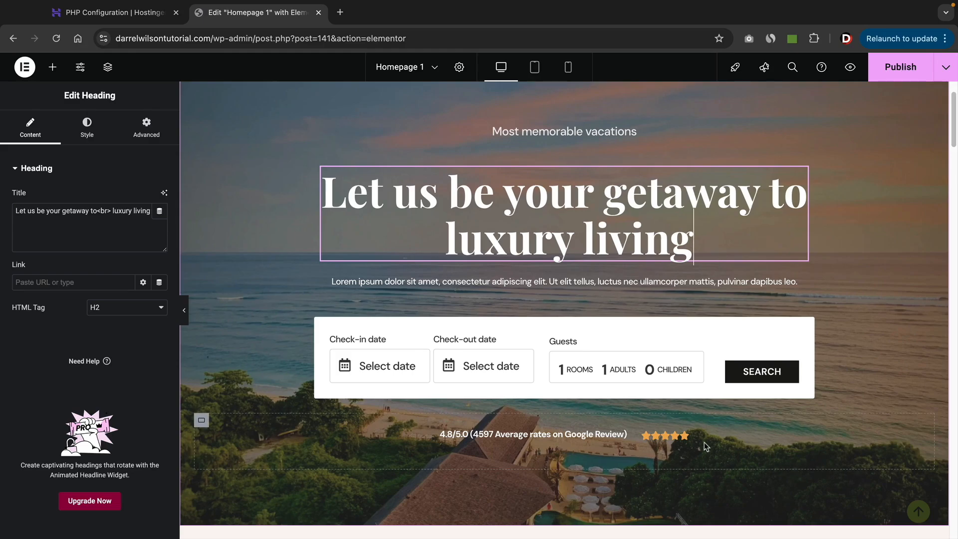
Try a 73 px border radius on all corners of the search form and view it deselected
left_click(808, 327)
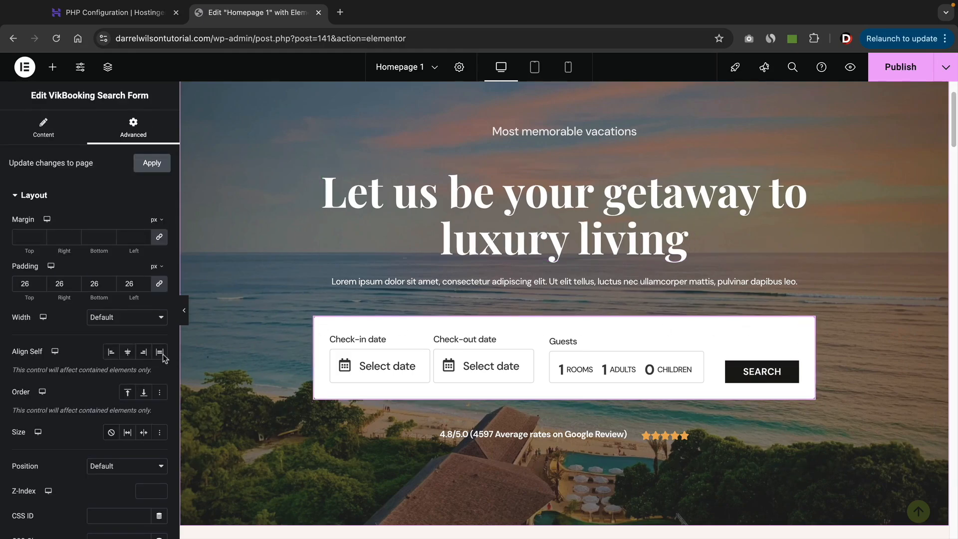
scroll(79, 393, "down", 5)
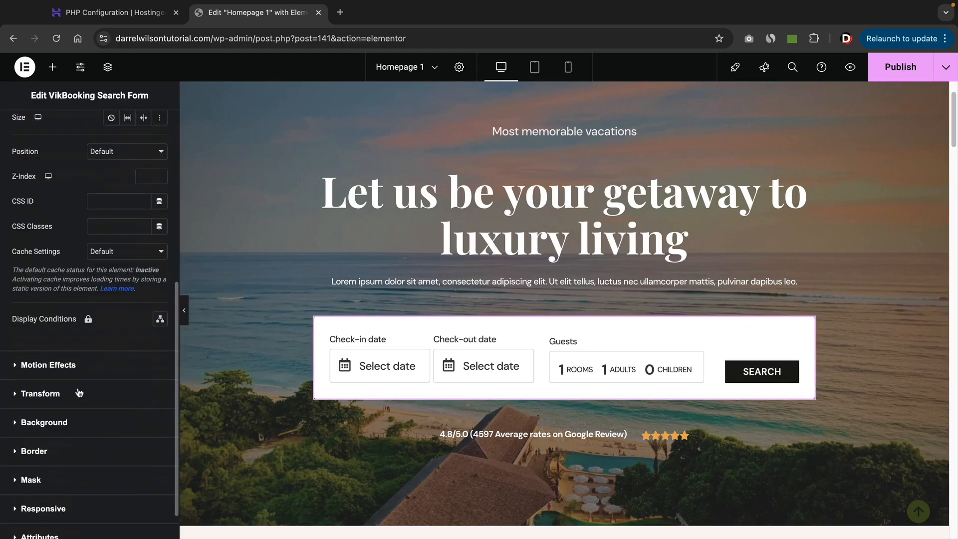
scroll(79, 393, "down", 2)
left_click(54, 432)
left_click(143, 400)
left_click_drag(143, 403, 144, 403)
left_click(692, 238)
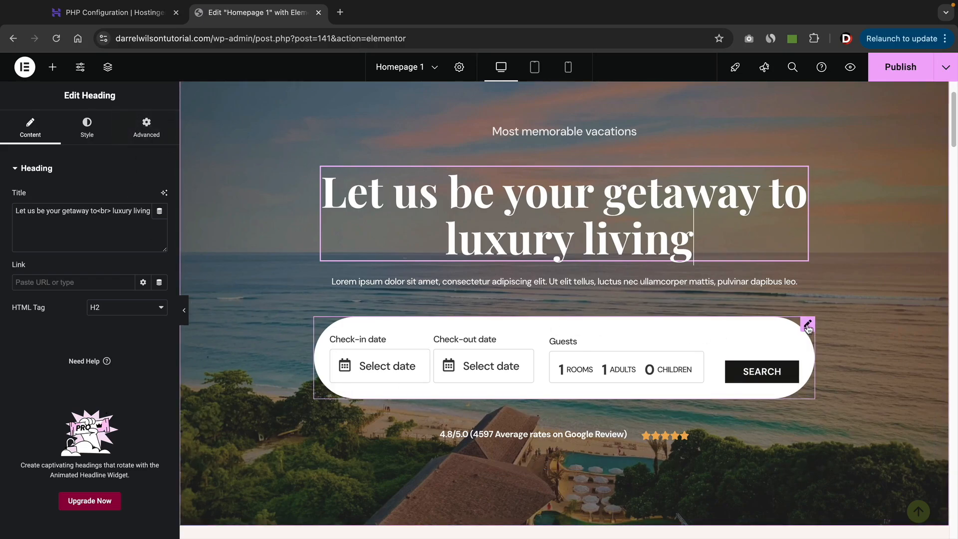
Set the search form's border radius to 0 px on all corners
left_click(802, 324)
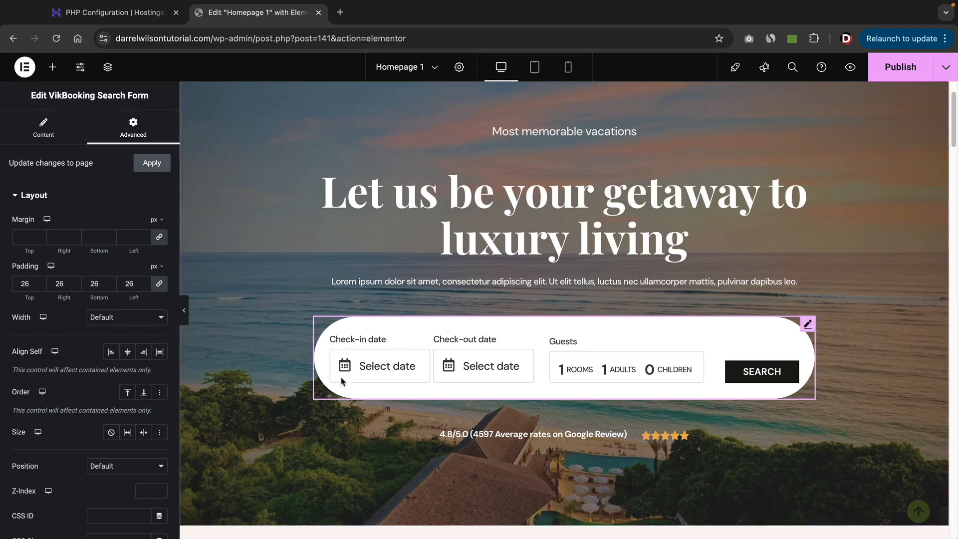
scroll(111, 439, "down", 1)
scroll(111, 438, "down", 7)
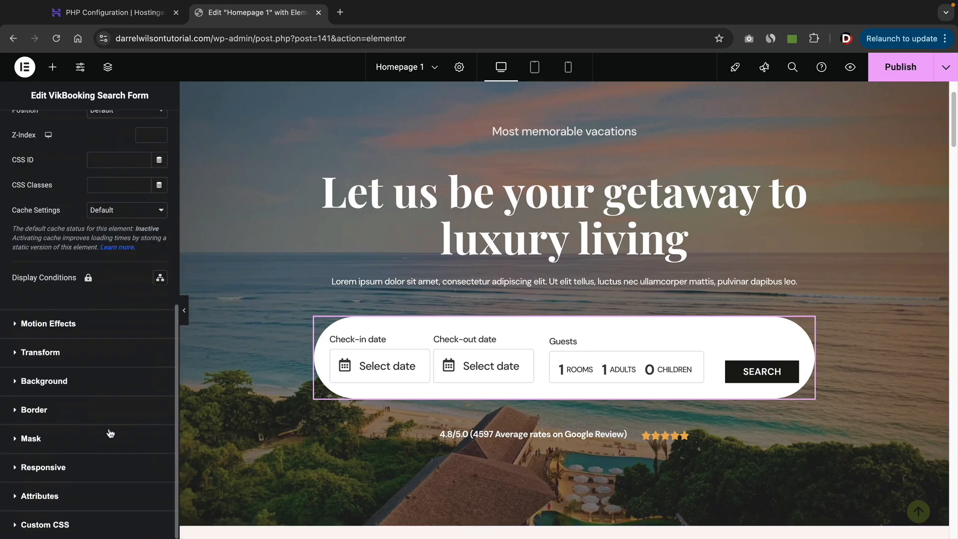
left_click(85, 402)
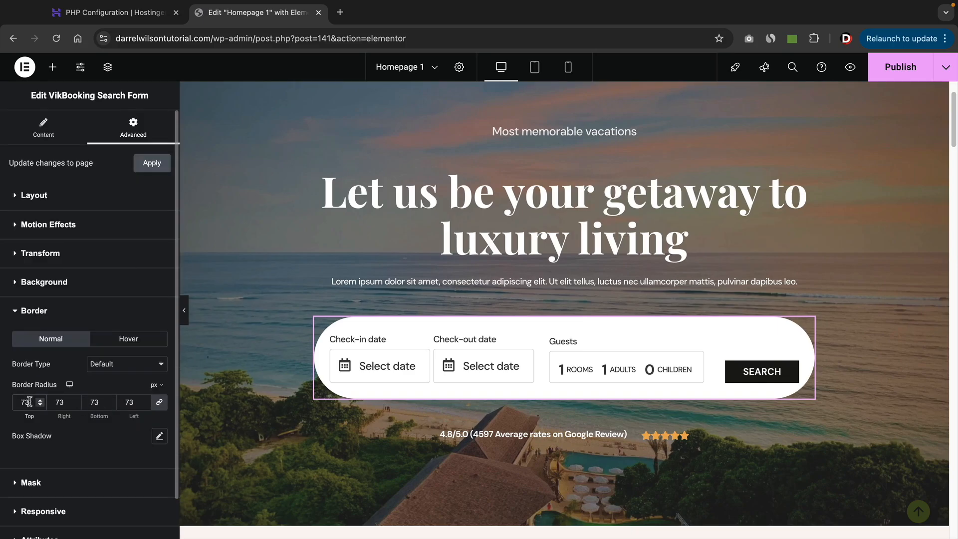
key("BackSpace")
key("BackSpace")
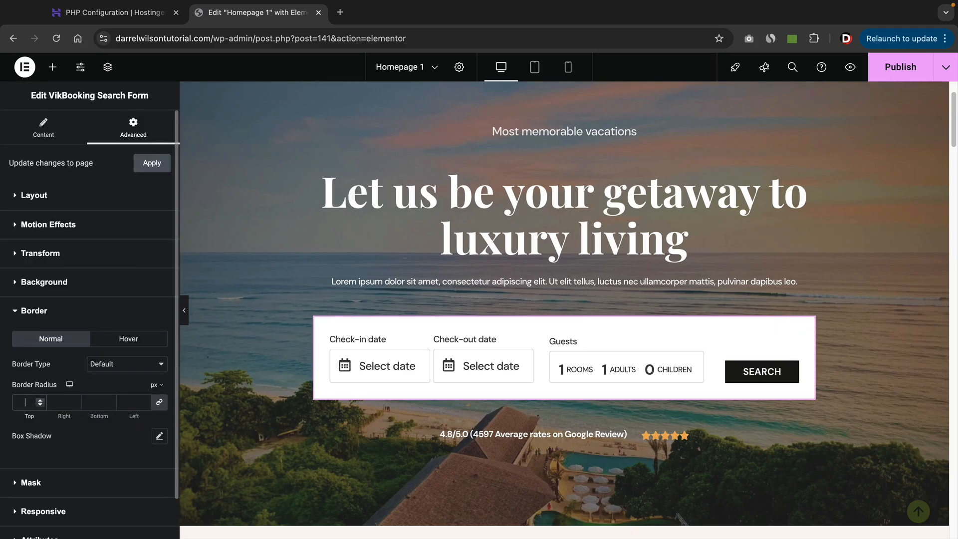
Add a solid border to the search form and increase its width evenly on all sides
left_click(120, 364)
left_click(125, 390)
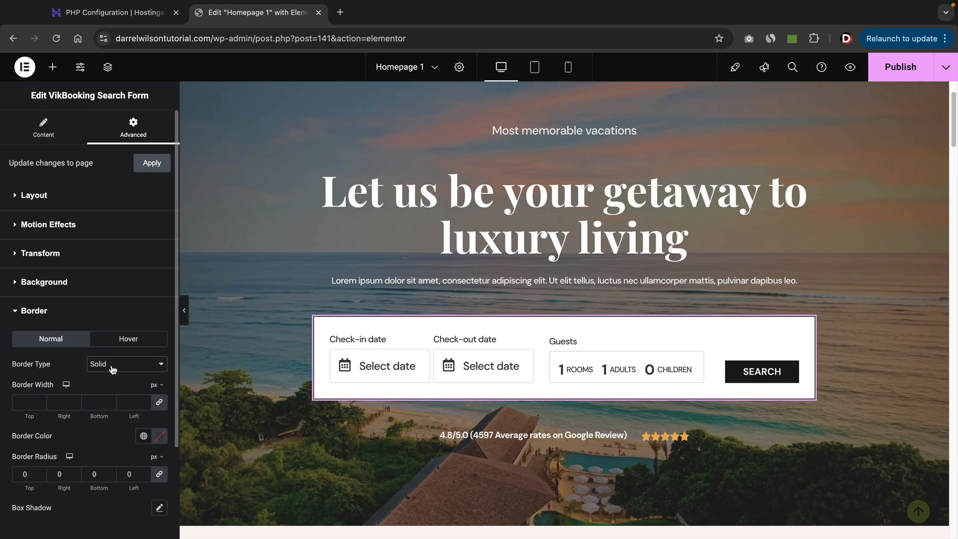
left_click(143, 401)
left_click(143, 400)
left_click(143, 401)
left_click(143, 401)
left_click(574, 245)
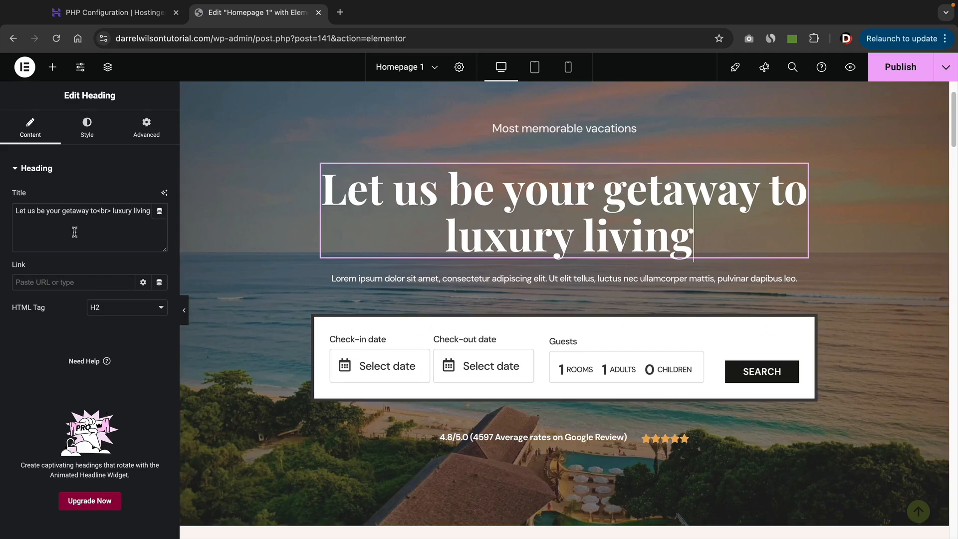
Inspect the search form's motion effects options and return to its content settings
left_click(810, 321)
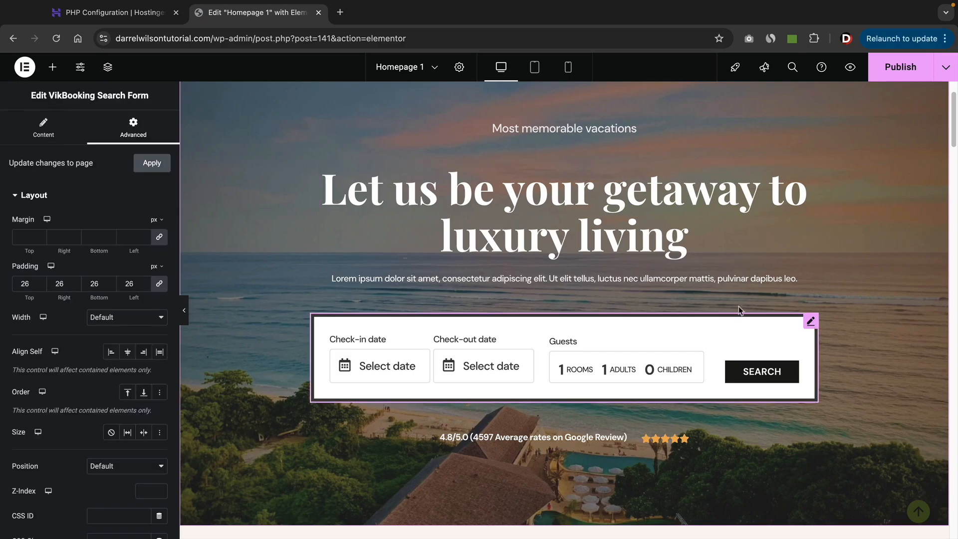
scroll(90, 369, "down", 7)
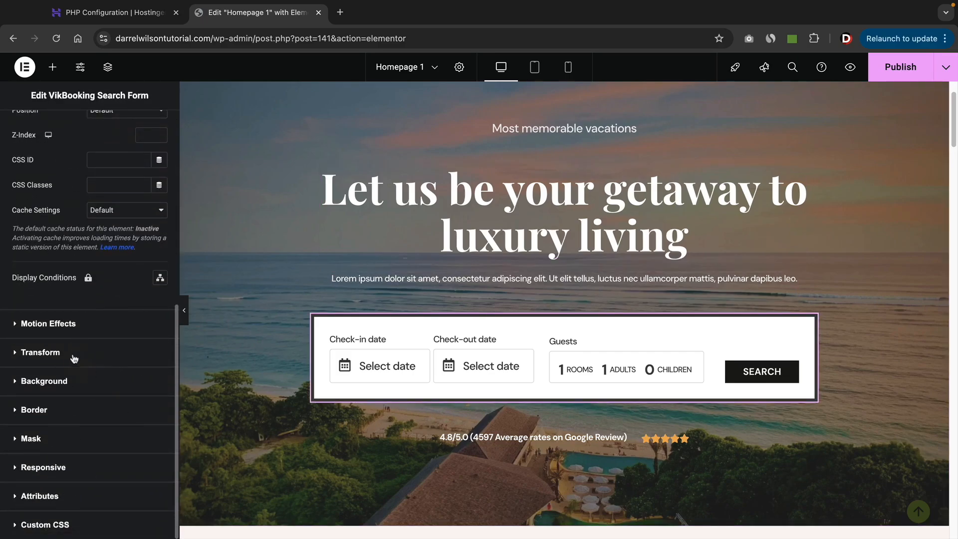
left_click(48, 323)
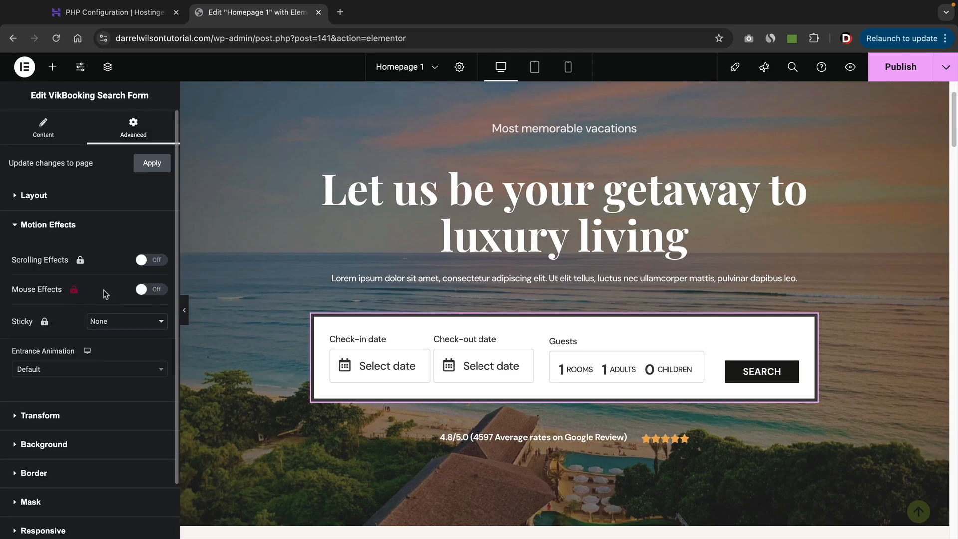
left_click(43, 130)
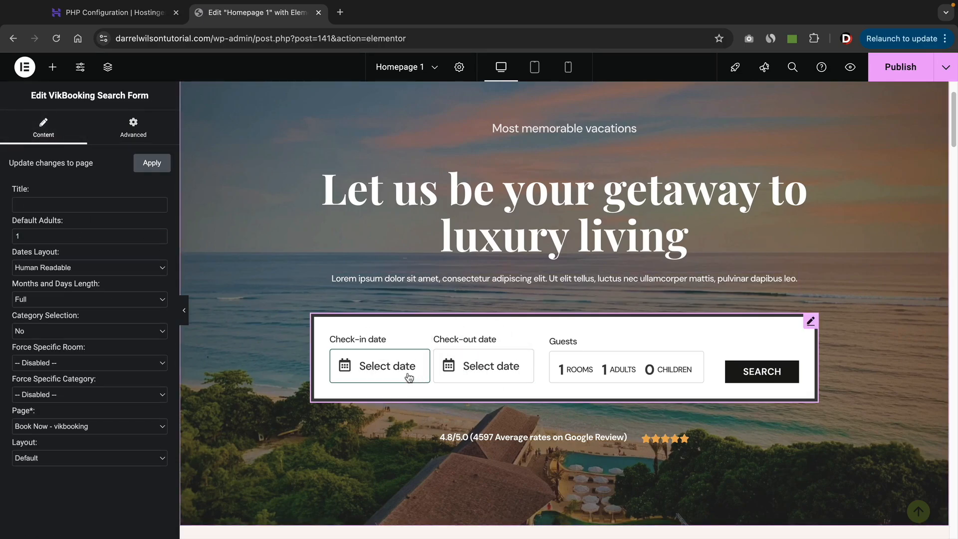
Publish the homepage changes and open the page preview at the search form
left_click(906, 74)
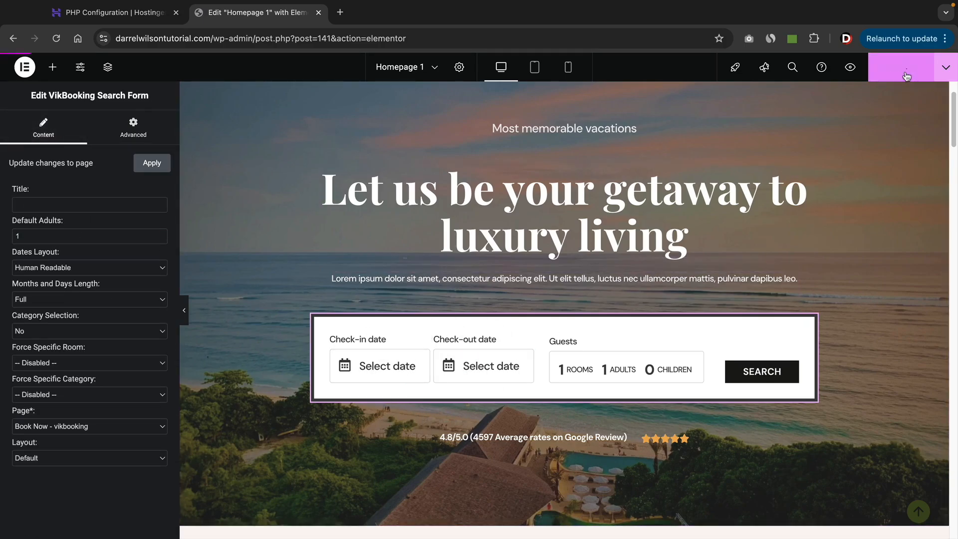
left_click(850, 68)
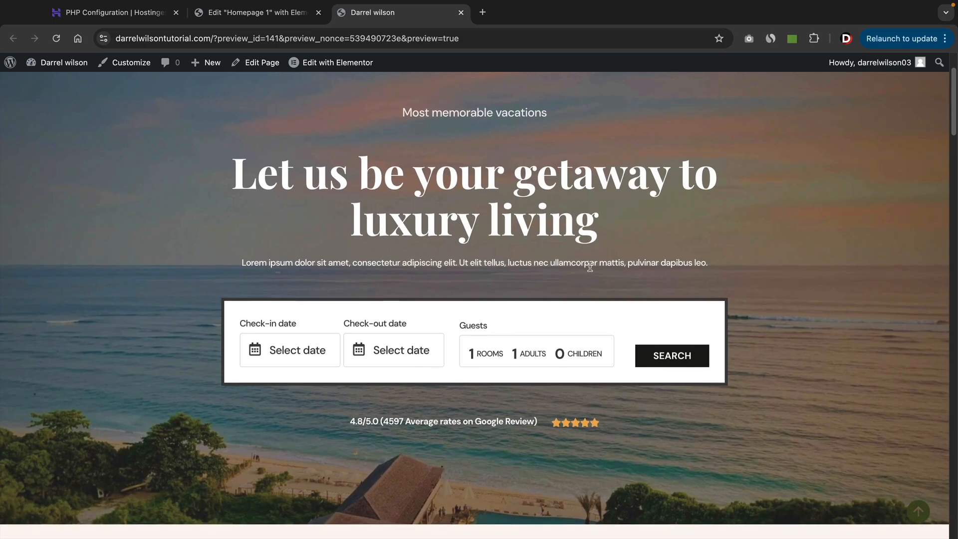
scroll(291, 365, "down", 1)
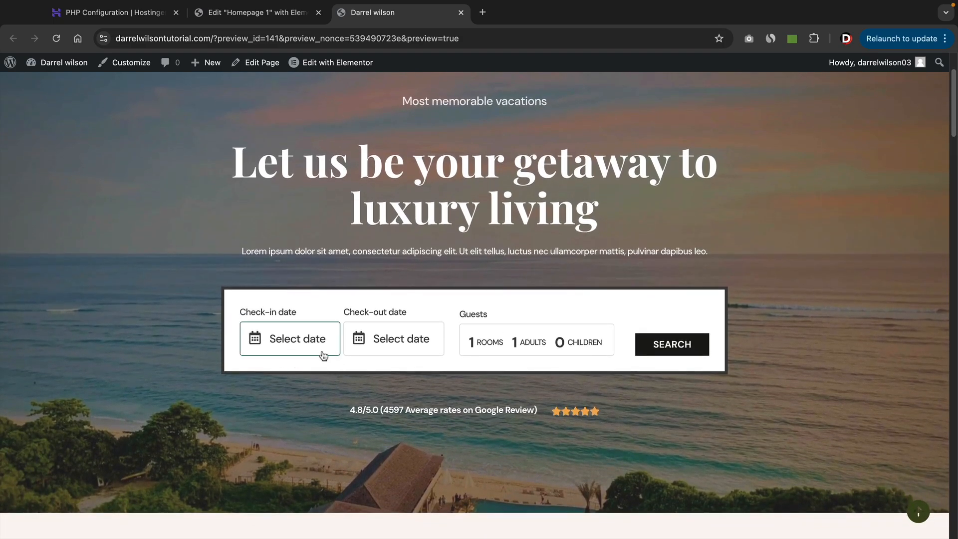
Check the check-in and check-out calendars and the rooms and guests selector of the search form in the preview
left_click(294, 346)
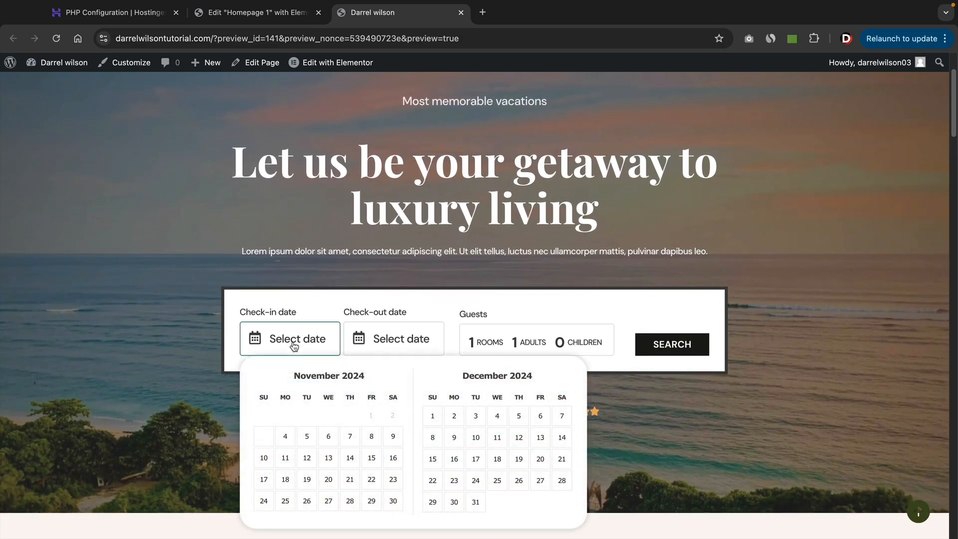
left_click(381, 342)
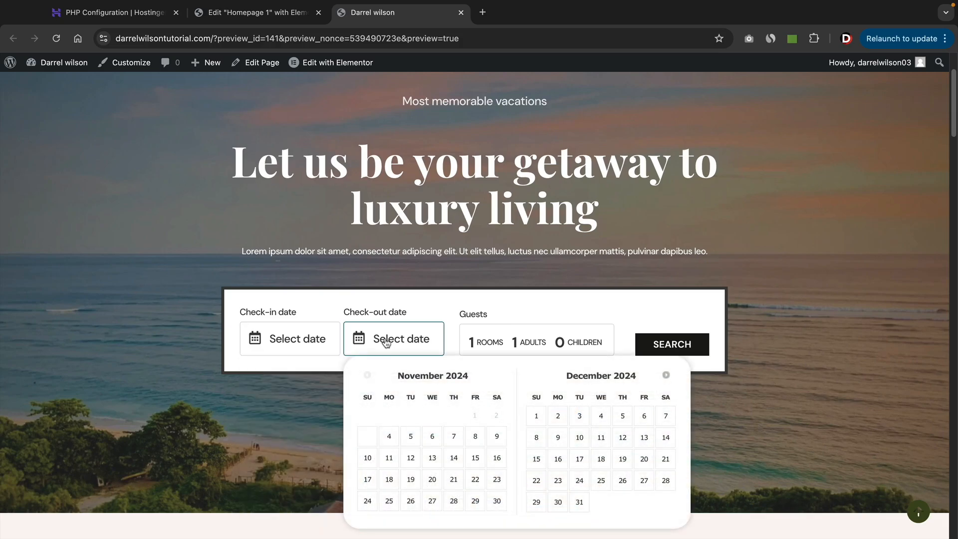
left_click(486, 343)
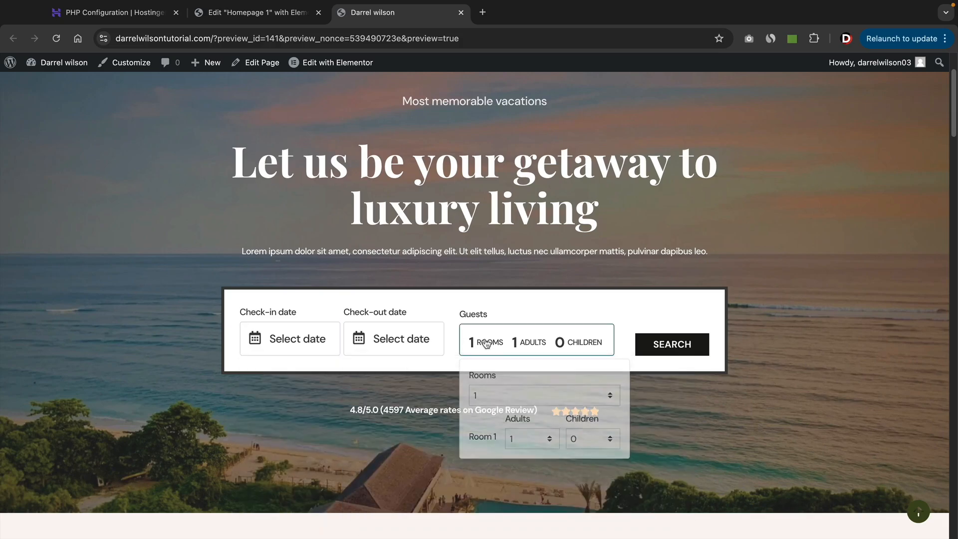
left_click(502, 395)
left_click(508, 399)
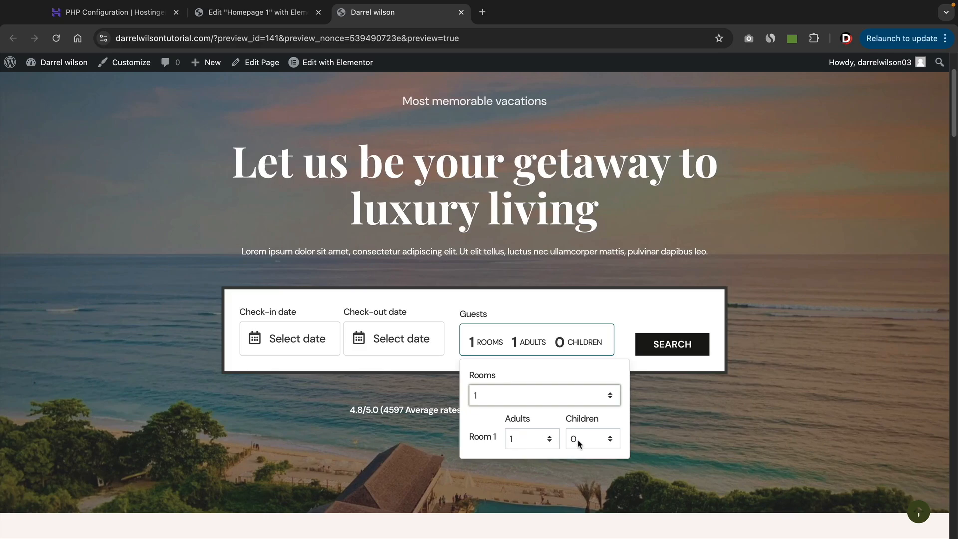
left_click(604, 308)
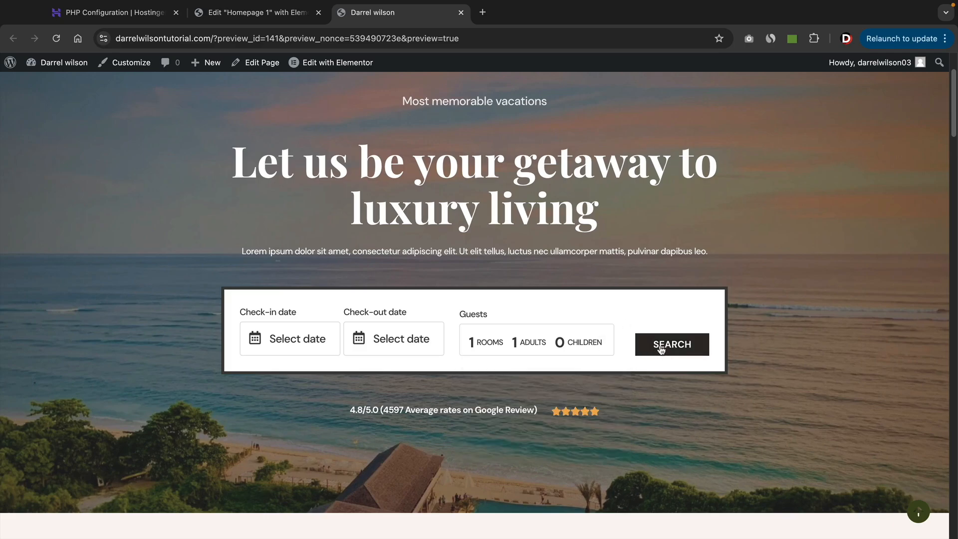
Search for available rooms with check-in on 6 November 2024 and check-out on 7 November 2024
left_click(288, 342)
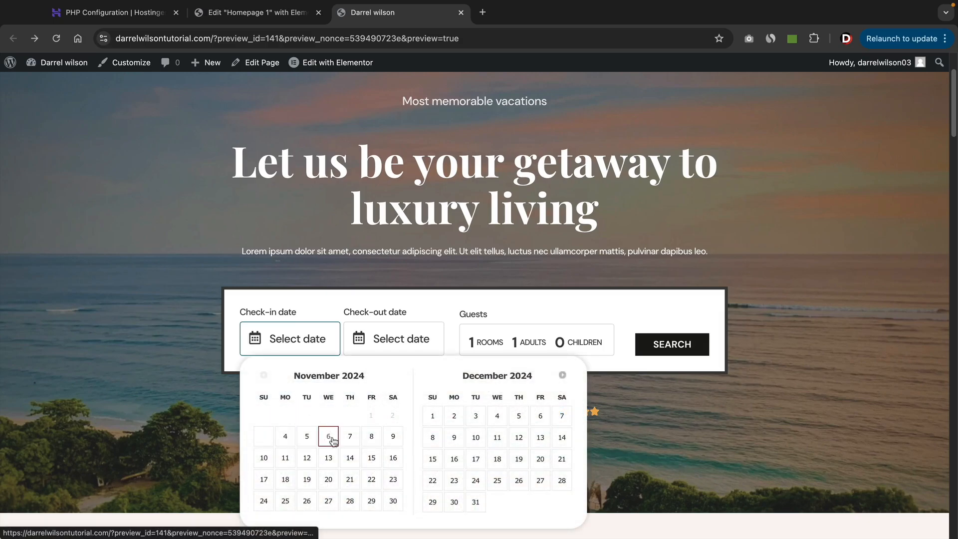
left_click(329, 437)
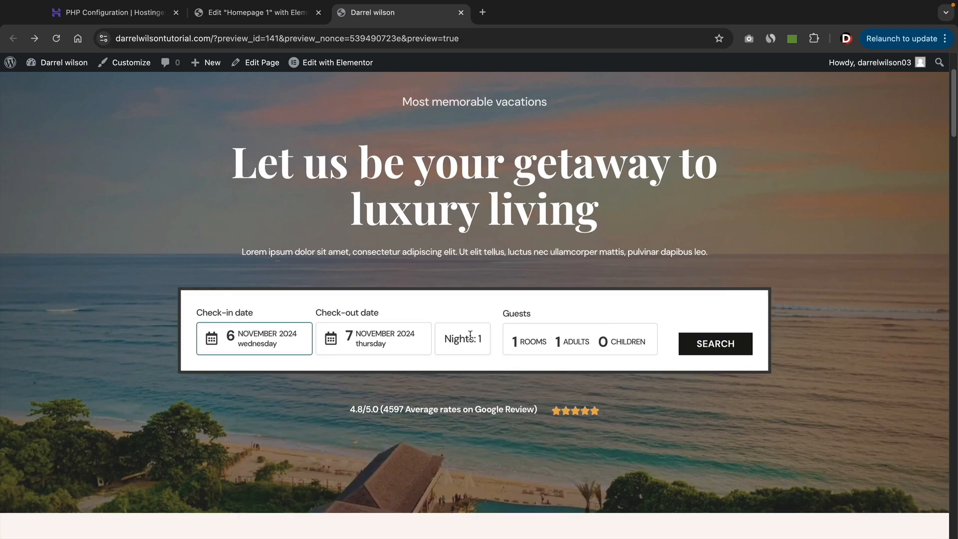
left_click(725, 349)
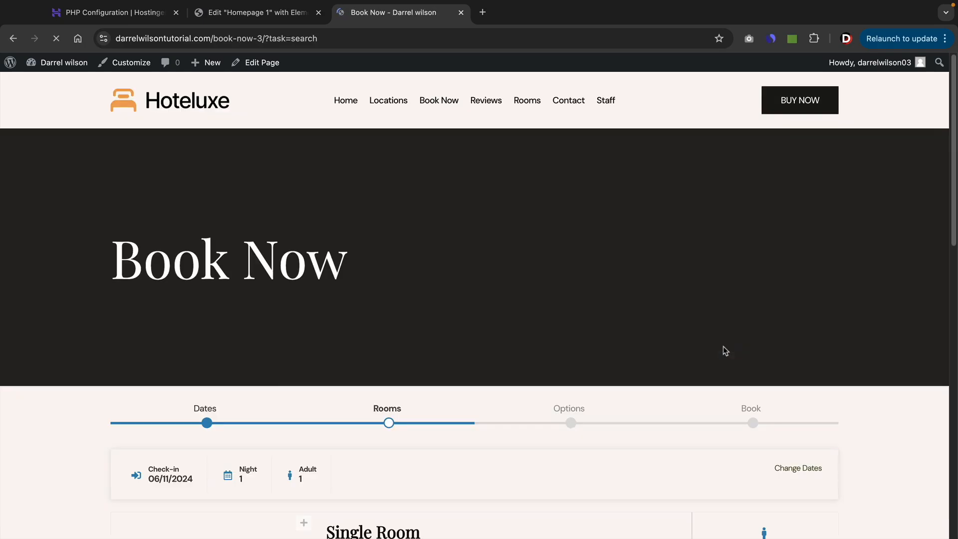
Review the room search results, from the Single Room through to the Studio with Balcony
left_click_drag(372, 283, 276, 274)
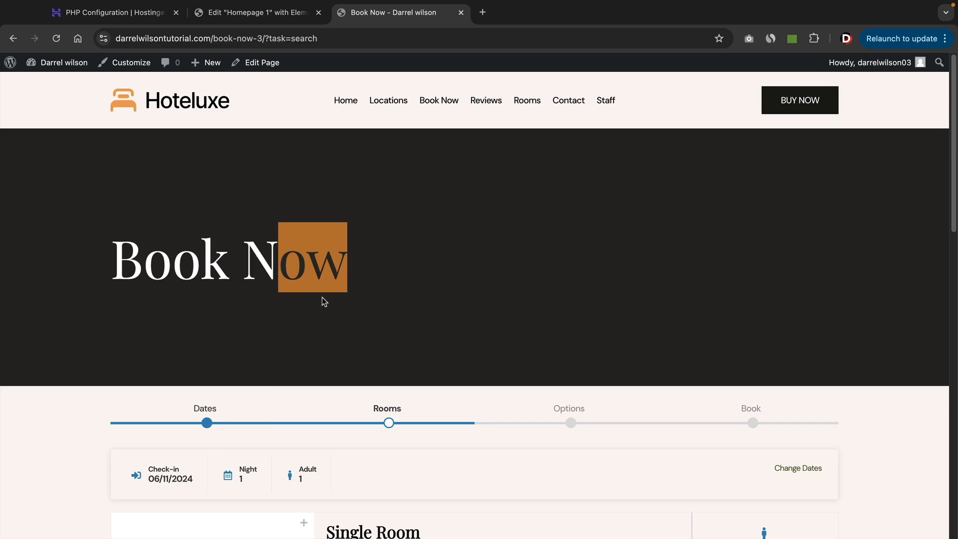
scroll(325, 299, "down", 5)
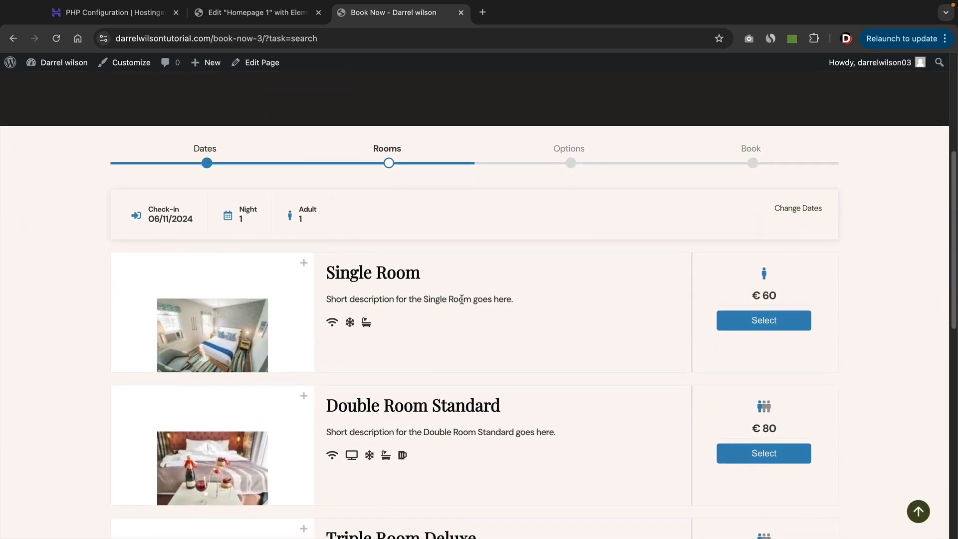
scroll(462, 300, "down", 2)
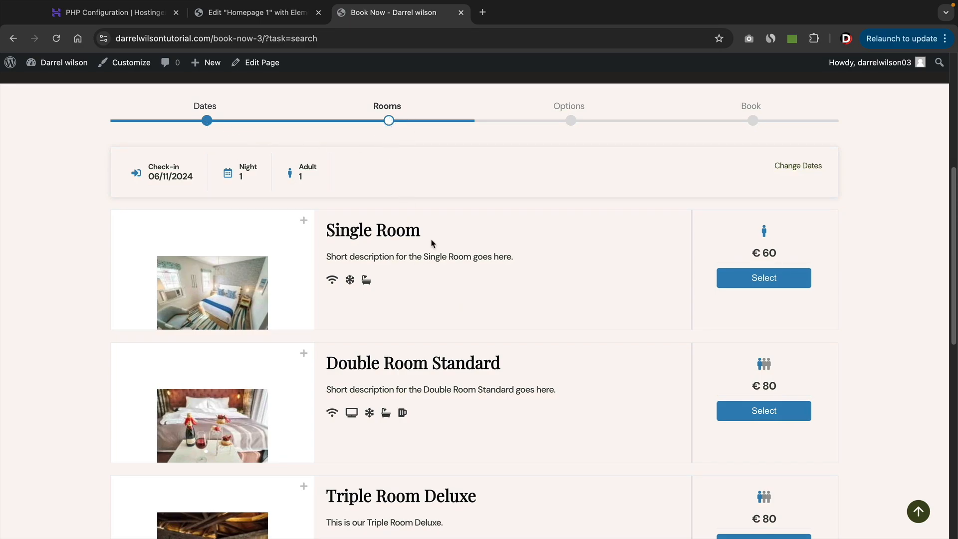
scroll(432, 243, "down", 1)
left_click_drag(349, 217, 421, 217)
scroll(414, 214, "down", 3)
left_click_drag(352, 267, 498, 275)
scroll(499, 272, "down", 2)
left_click_drag(345, 349, 479, 351)
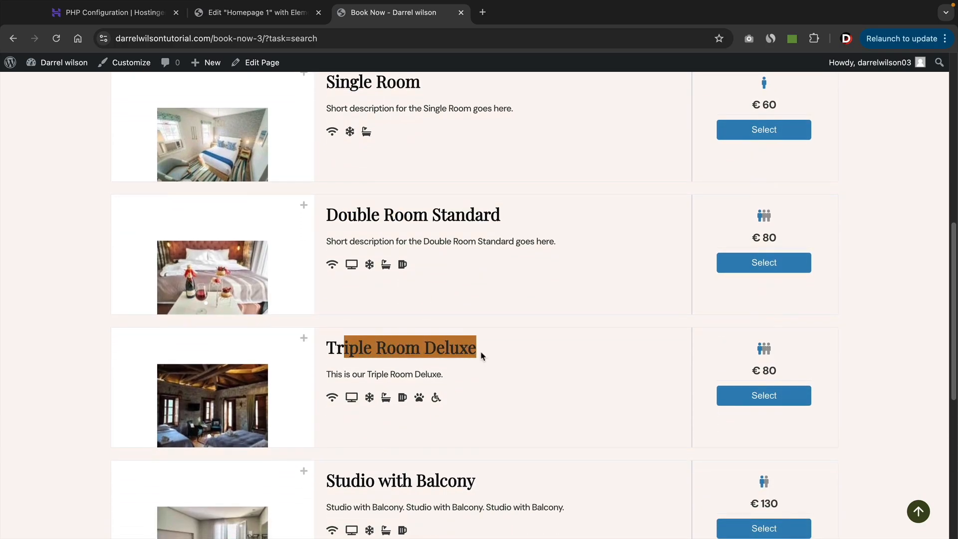
scroll(481, 355, "down", 4)
left_click_drag(350, 357, 478, 365)
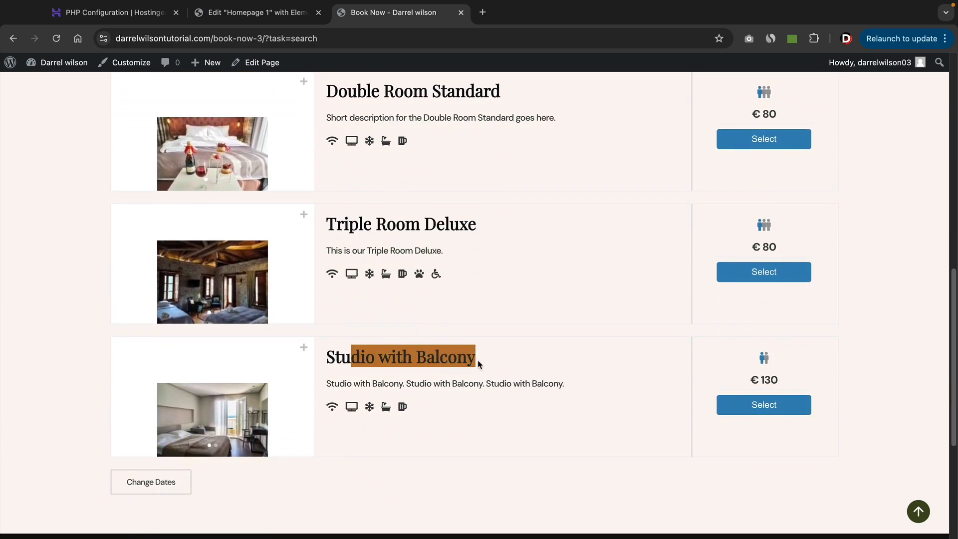
Examine the amenities, prices and short descriptions of the Single Room and Double Room Standard
scroll(477, 364, "up", 5)
left_click(763, 201)
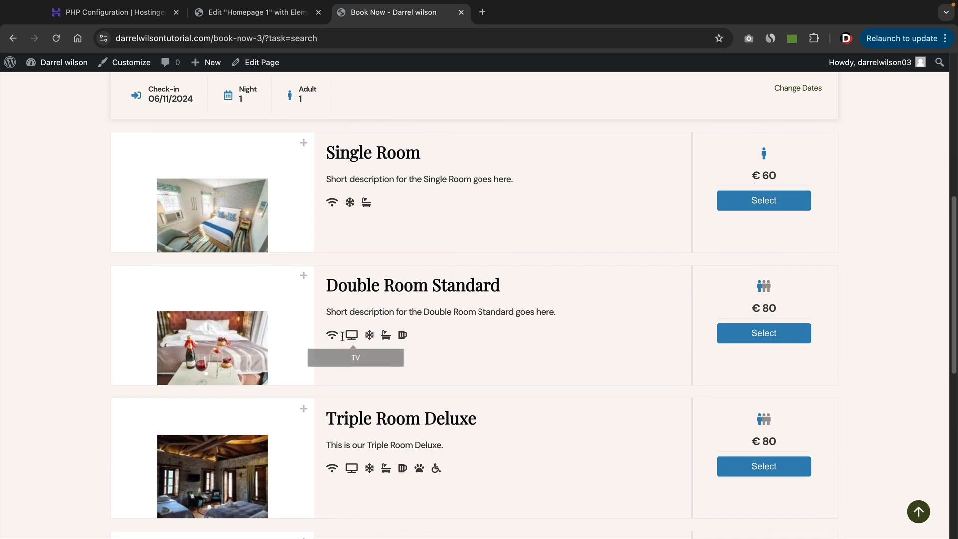
left_click_drag(746, 307, 758, 306)
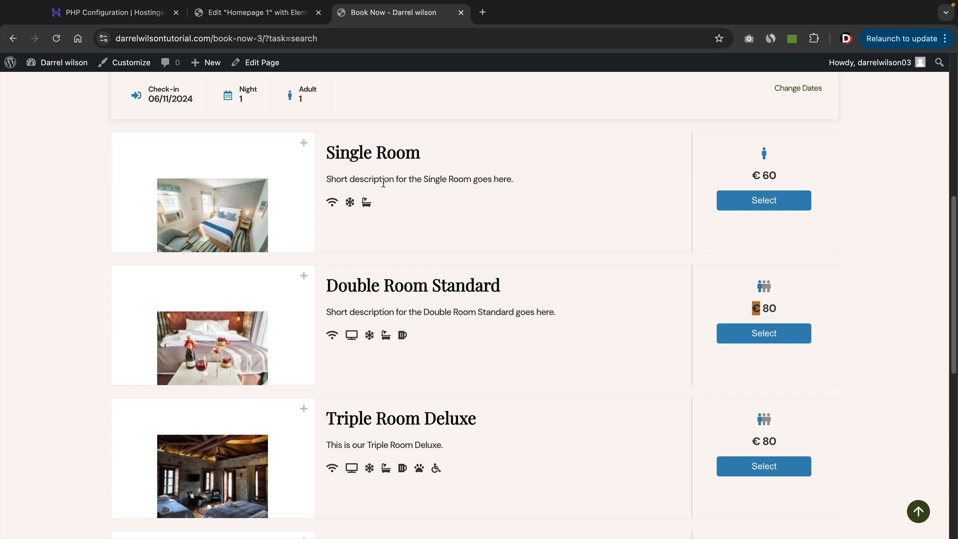
left_click_drag(384, 181, 417, 181)
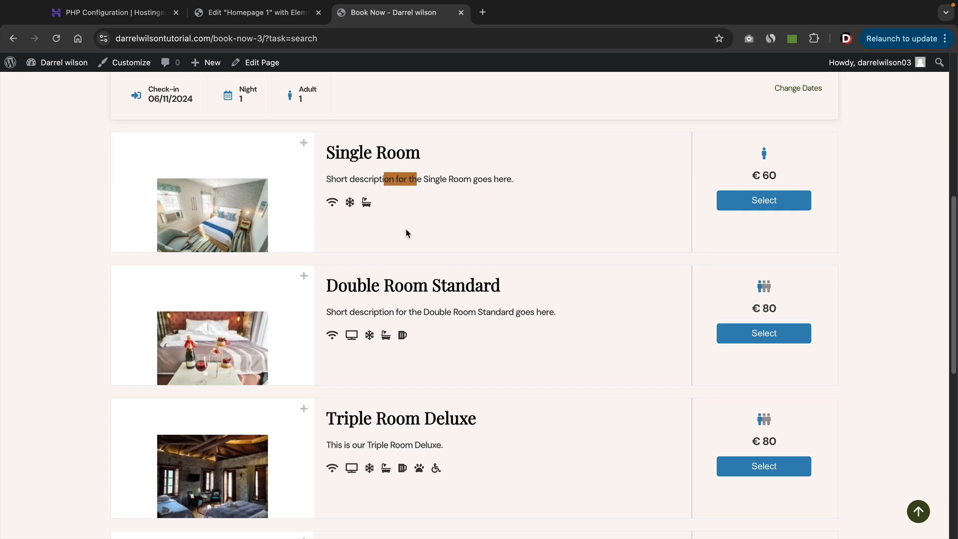
left_click(368, 177)
Choose the Single Room and review its description, characteristics and rate options
left_click(764, 202)
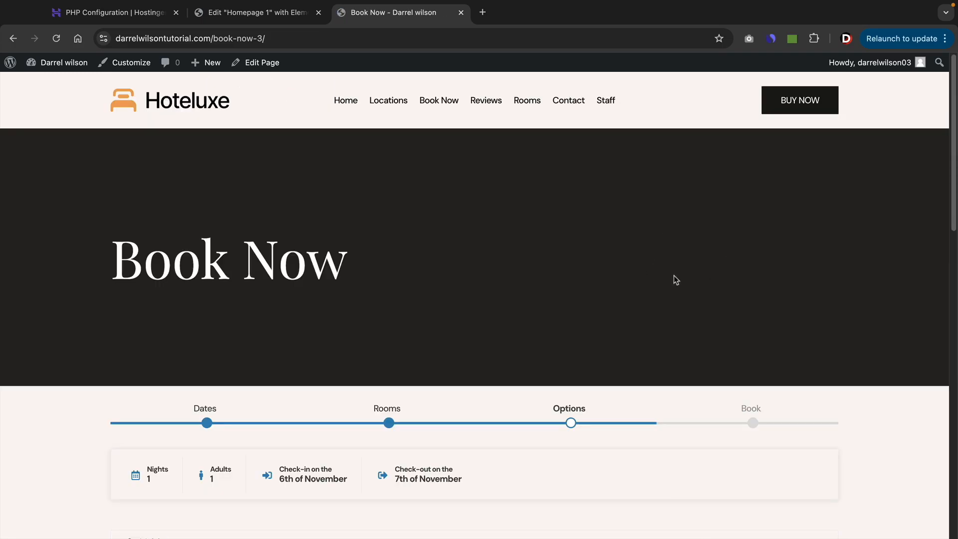
scroll(696, 269, "down", 3)
scroll(697, 270, "down", 1)
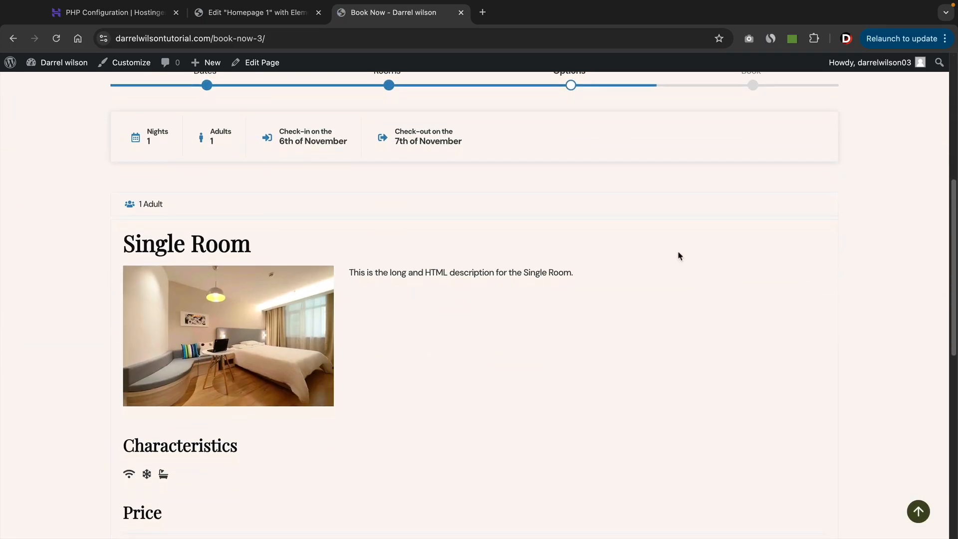
scroll(537, 341, "down", 1)
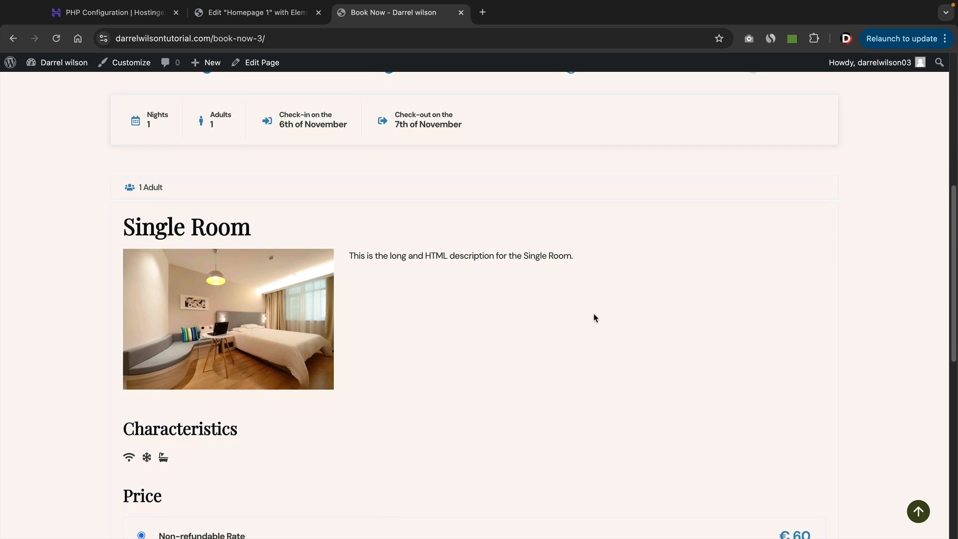
scroll(519, 390, "down", 12)
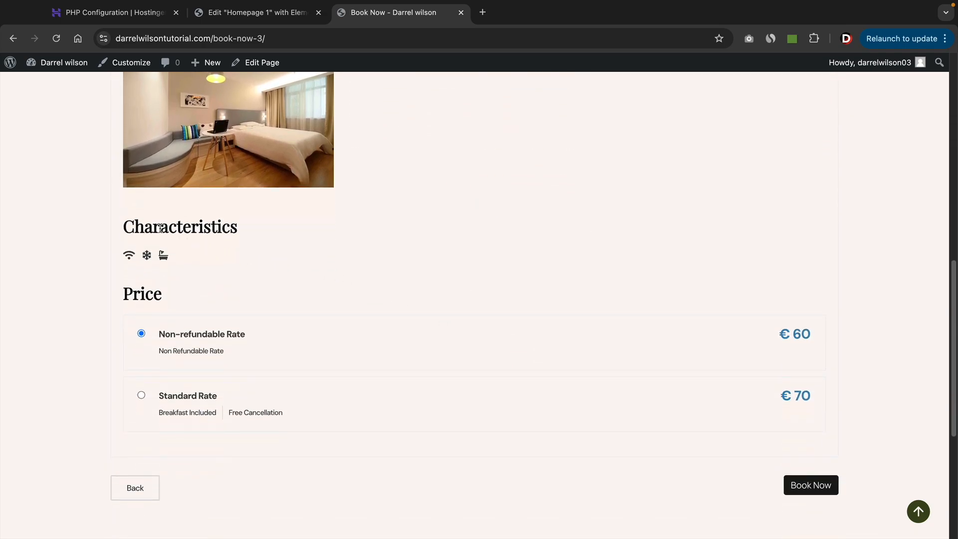
scroll(163, 241, "down", 3)
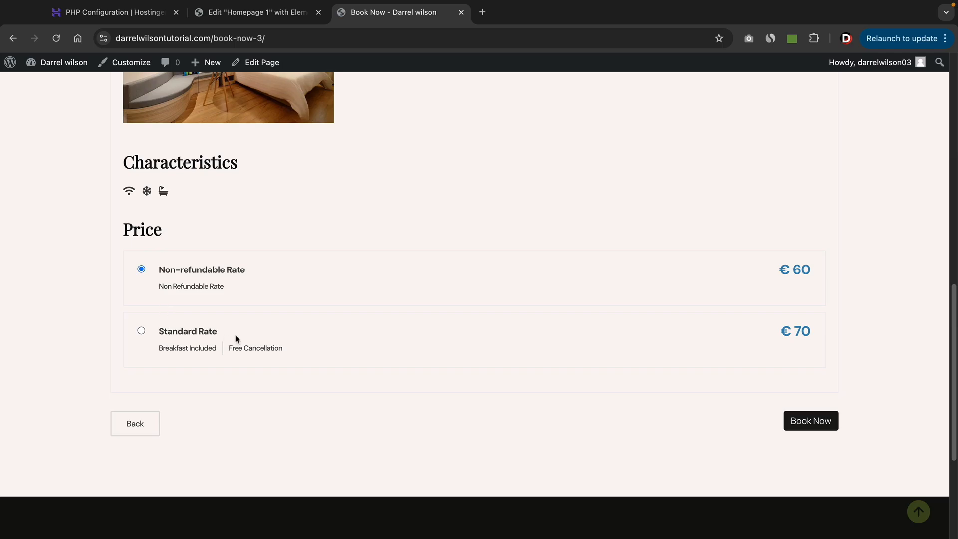
Proceed to book the Single Room at the Non-refundable Rate and review the price summary and billing form
left_click(805, 422)
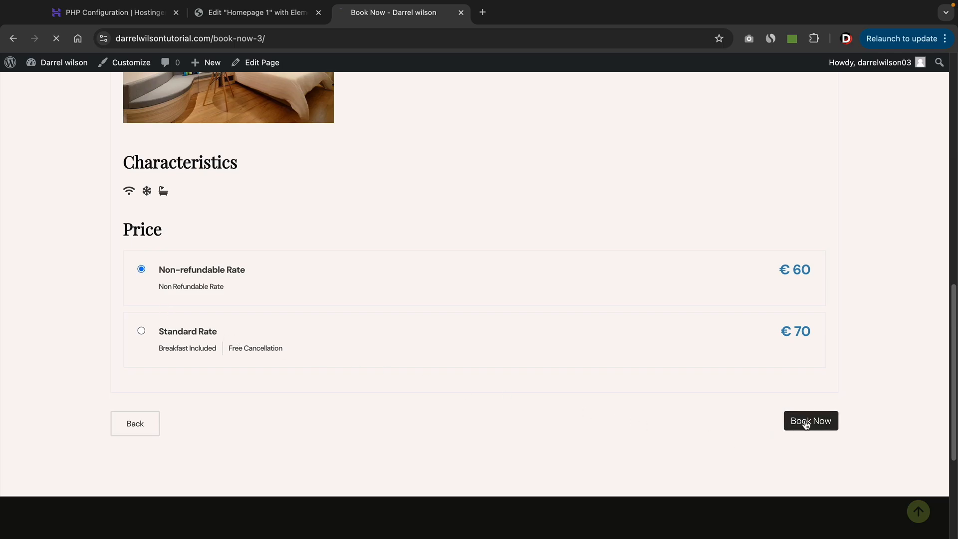
scroll(798, 409, "down", 5)
scroll(794, 397, "down", 1)
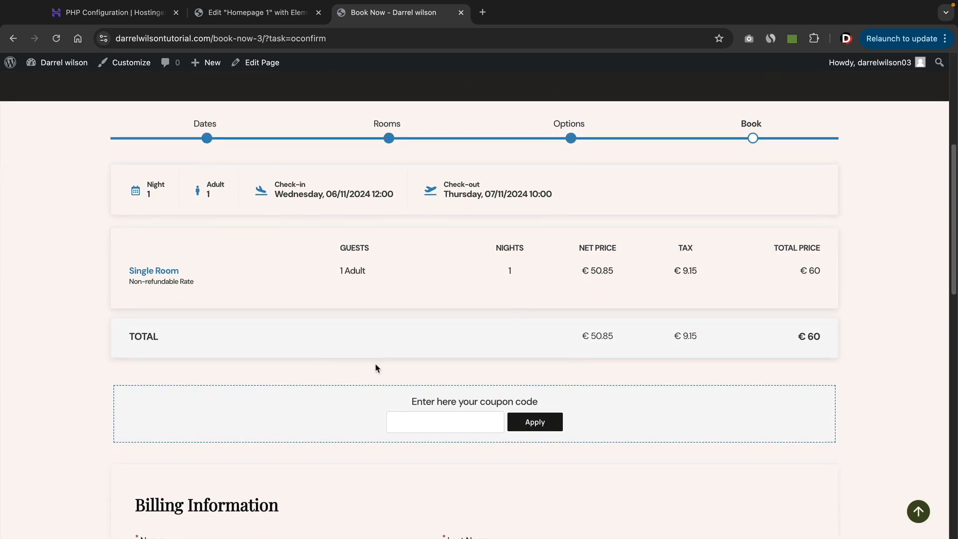
scroll(377, 364, "down", 3)
scroll(474, 252, "down", 3)
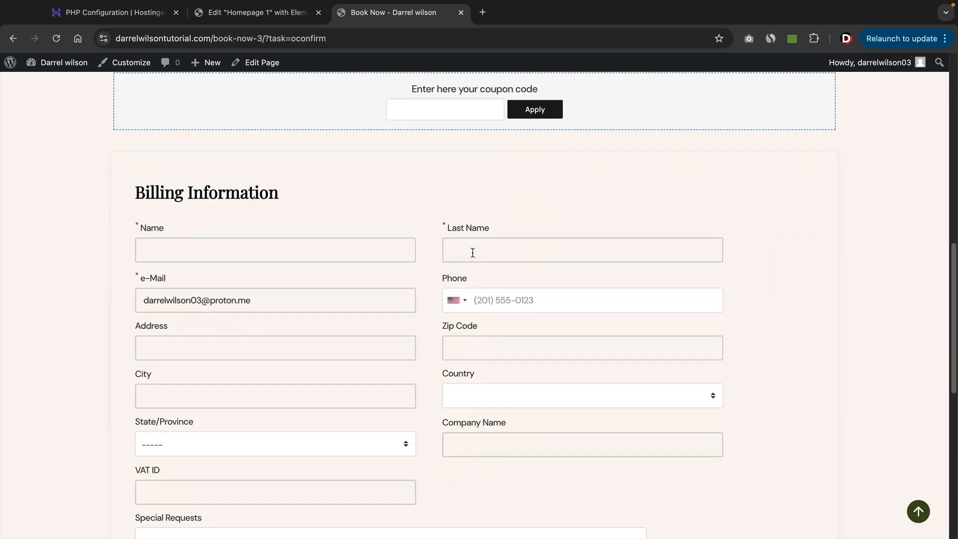
scroll(425, 314, "down", 2)
scroll(424, 325, "down", 4)
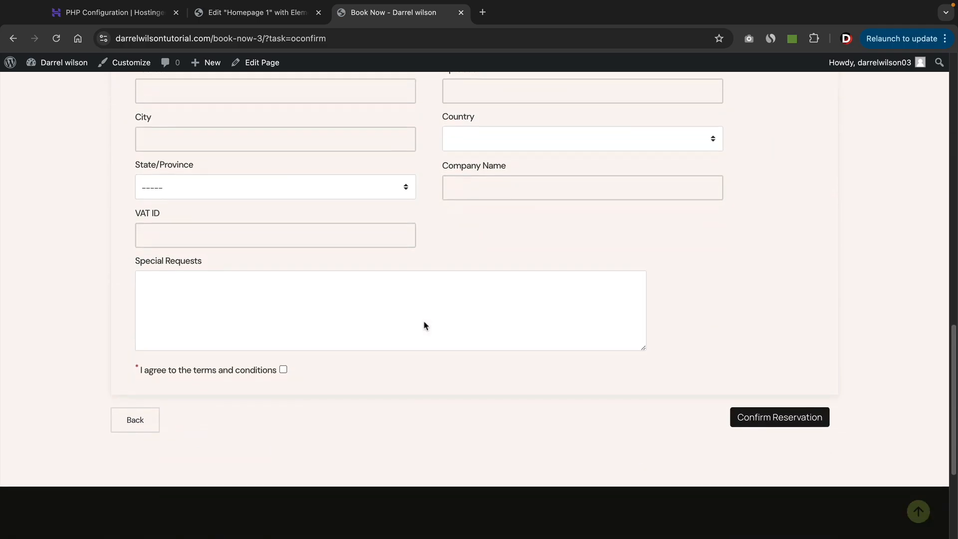
Accept the terms and conditions and enter the guest's first and last name in the billing information
left_click(282, 352)
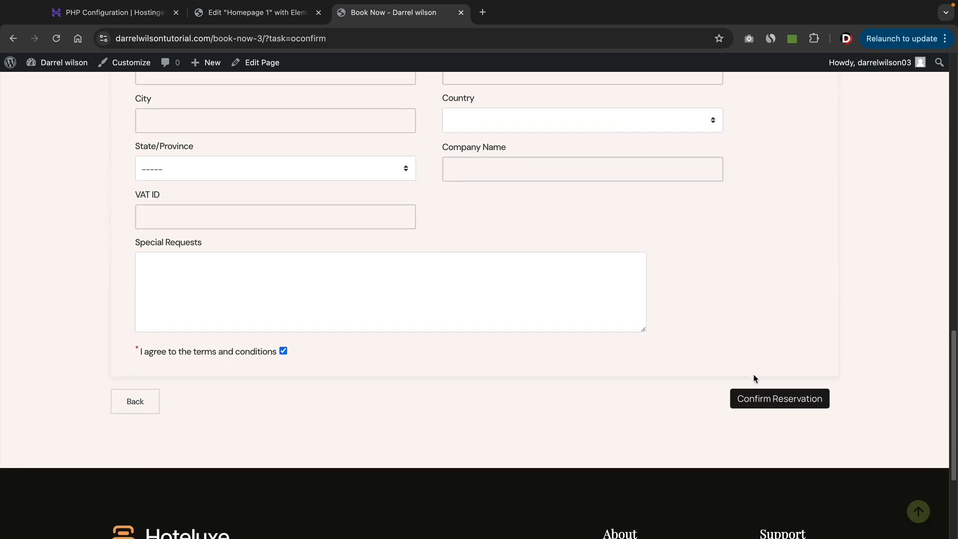
left_click(767, 403)
left_click(315, 238)
type("darrel")
key("Tab")
type("wi")
key("Tab")
Confirm the Single Room reservation with the completed billing form
scroll(311, 245, "down", 2)
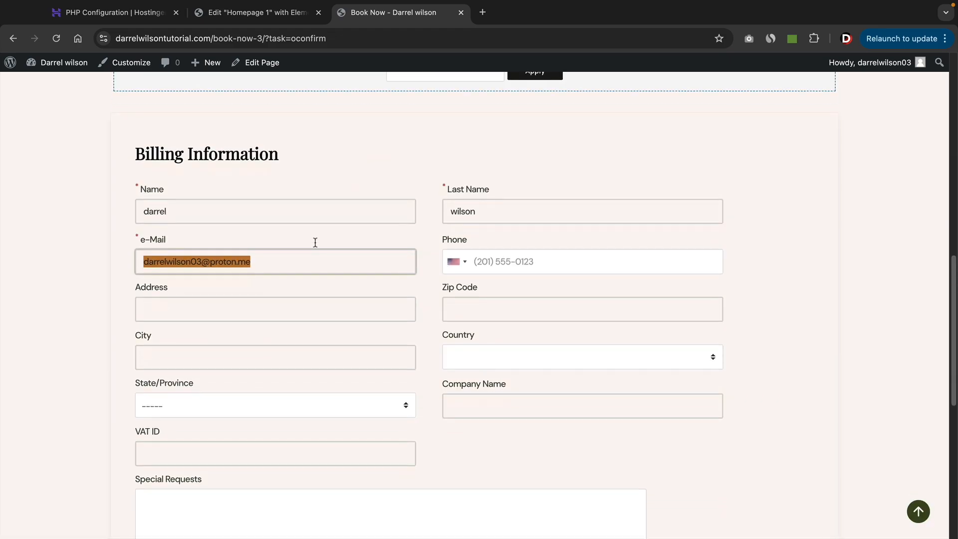
scroll(310, 244, "down", 3)
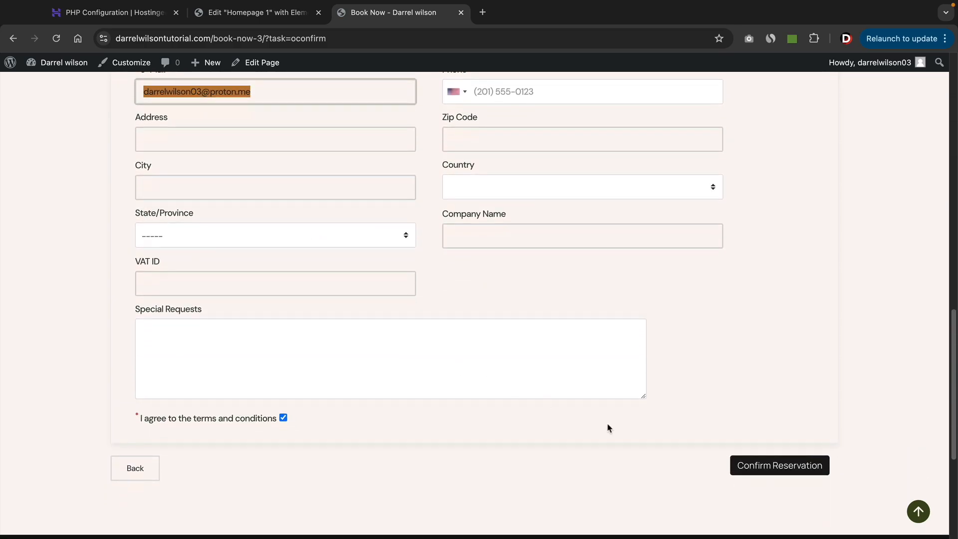
left_click(771, 467)
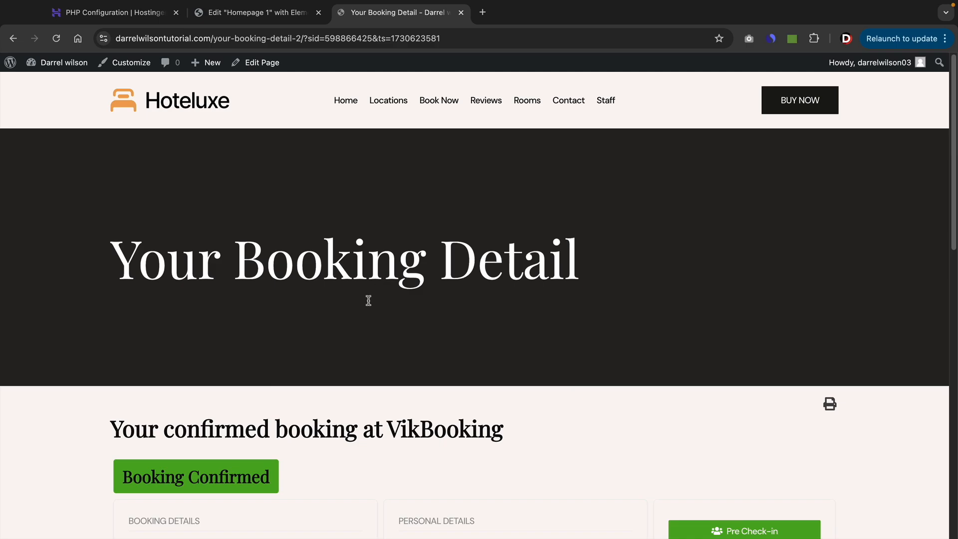
Review the booking details, personal details, room and total on the booking confirmation page
scroll(603, 433, "down", 5)
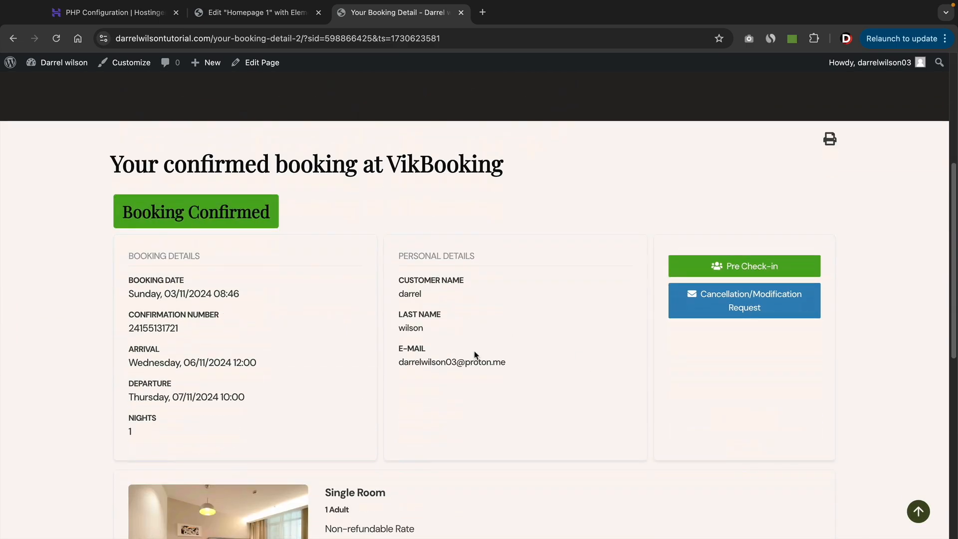
scroll(300, 387, "down", 3)
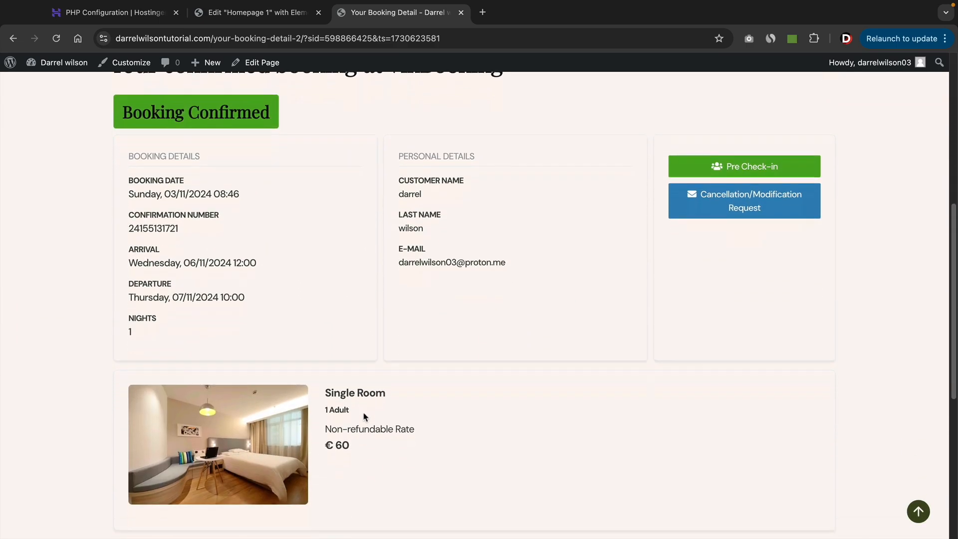
left_click_drag(343, 364, 375, 397)
scroll(370, 337, "down", 2)
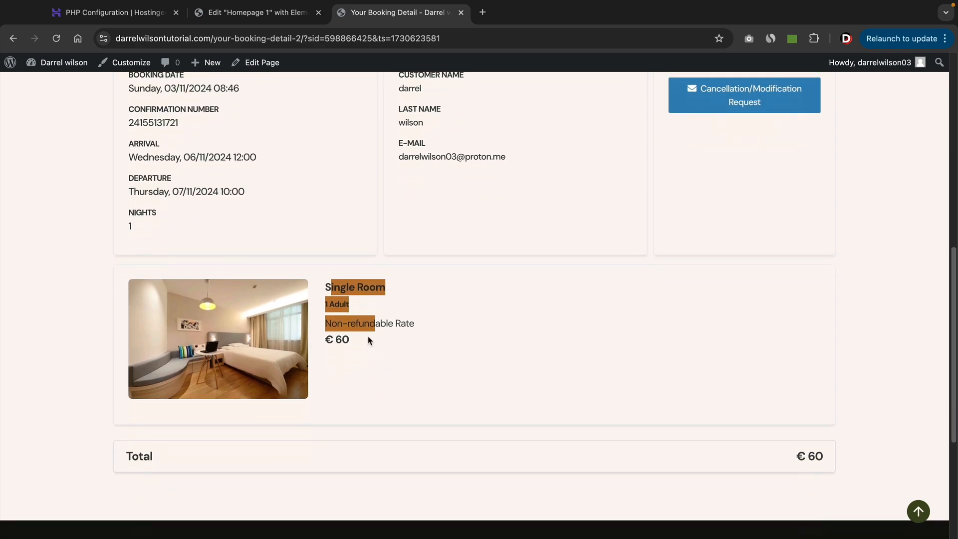
scroll(530, 425, "up", 5)
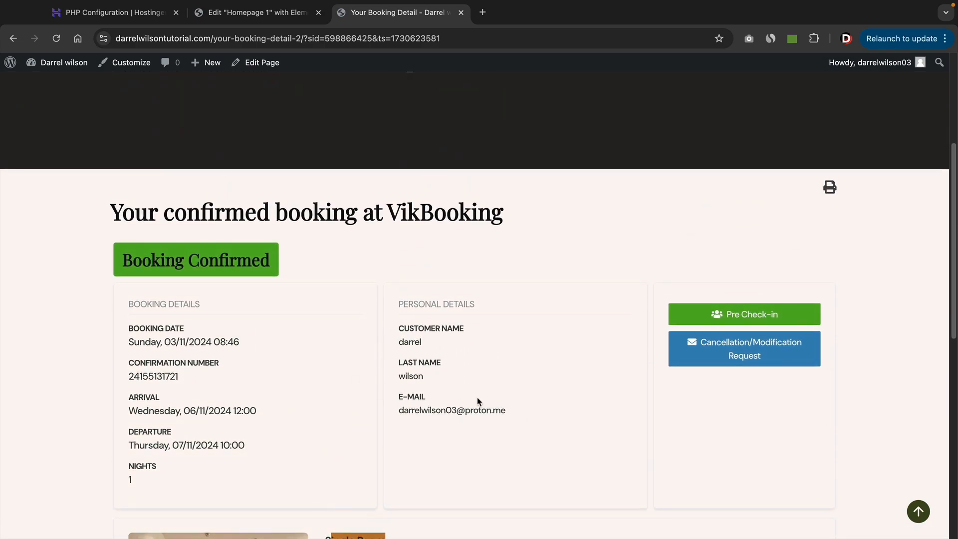
left_click_drag(504, 213, 99, 216)
left_click(359, 271)
scroll(423, 292, "up", 5)
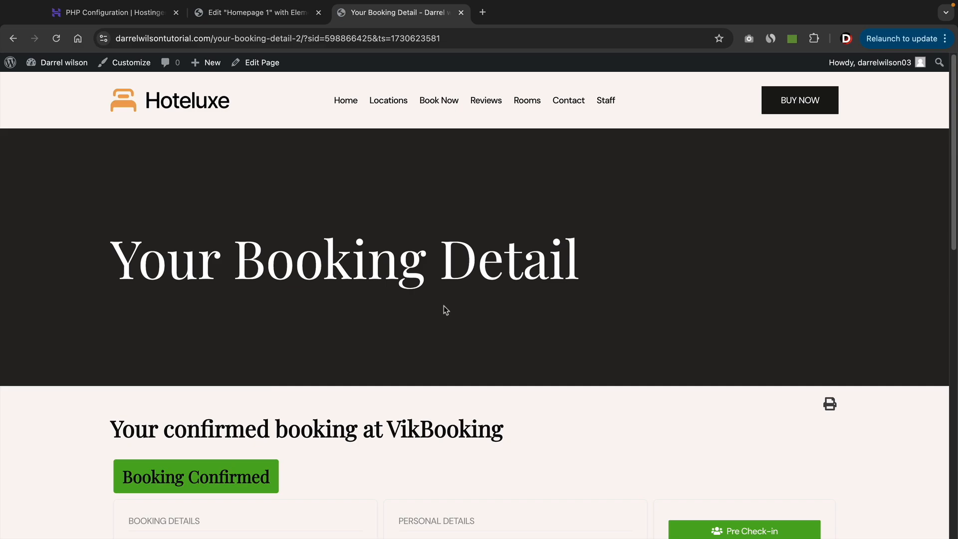
Return to the website's homepage and open the VikBooking dashboard in the WordPress admin
left_click(346, 102)
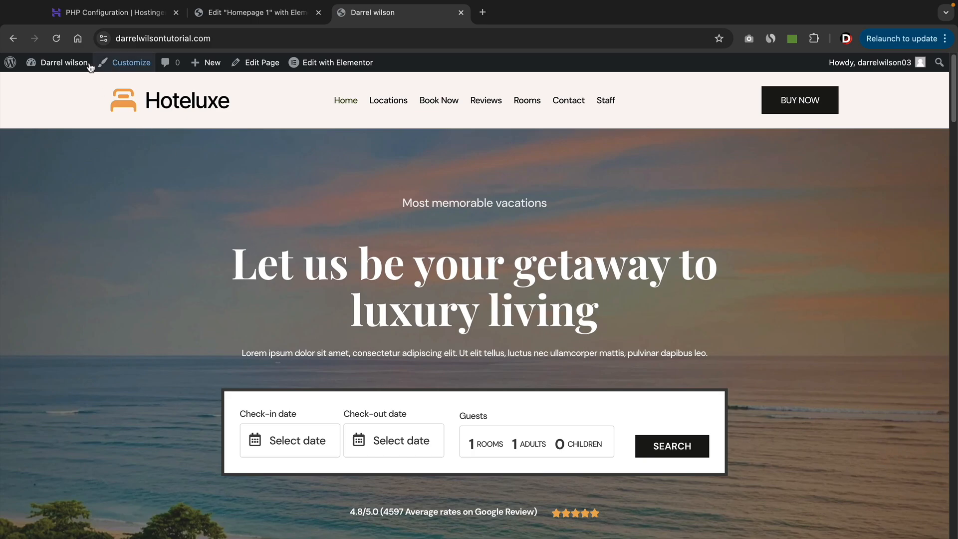
mouse_move(81, 70)
left_click(73, 88)
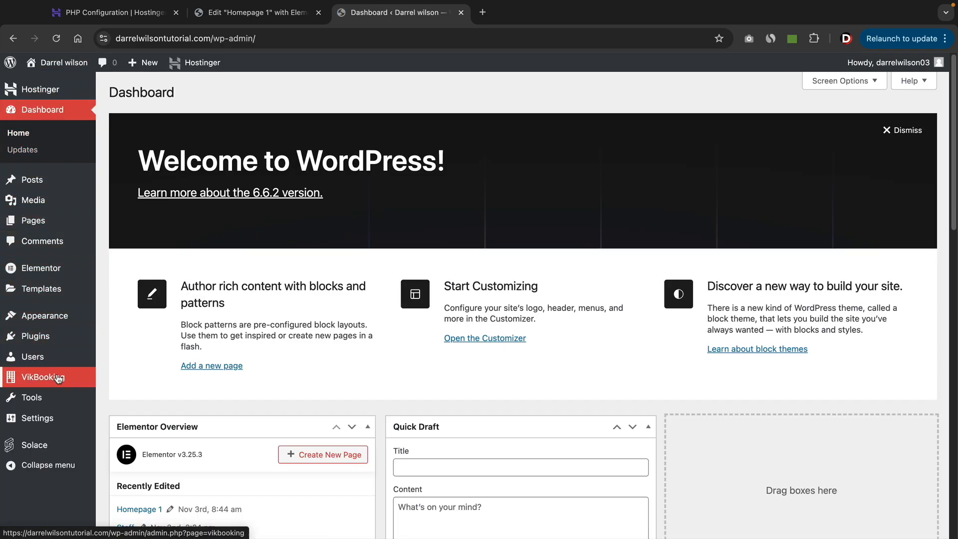
left_click(58, 379)
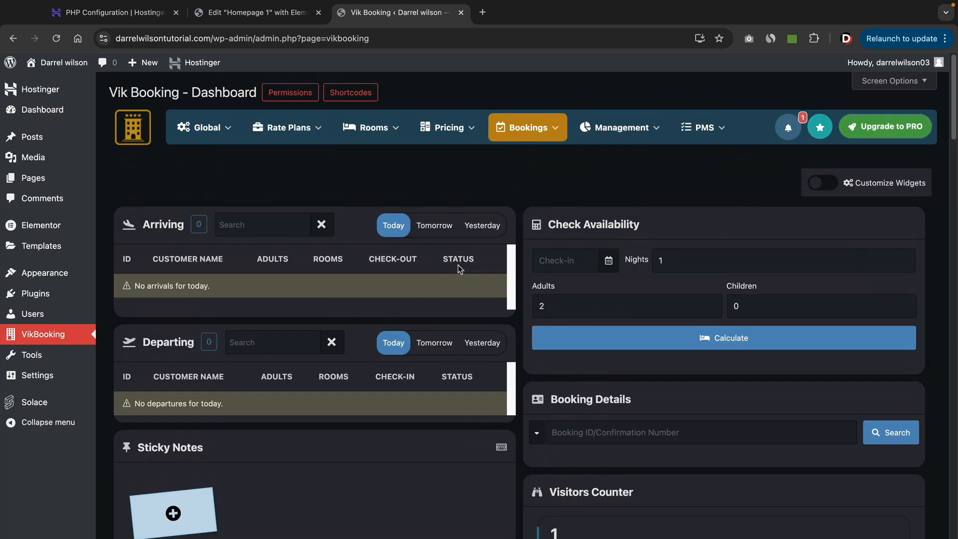
Check the VikBooking notifications and the dashboard's latest events for the new booking
left_click(790, 128)
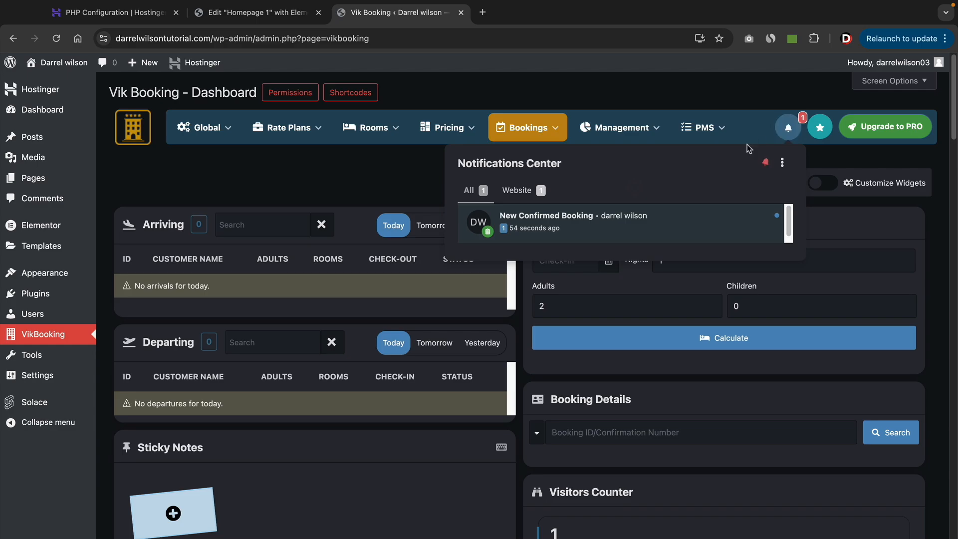
left_click(788, 129)
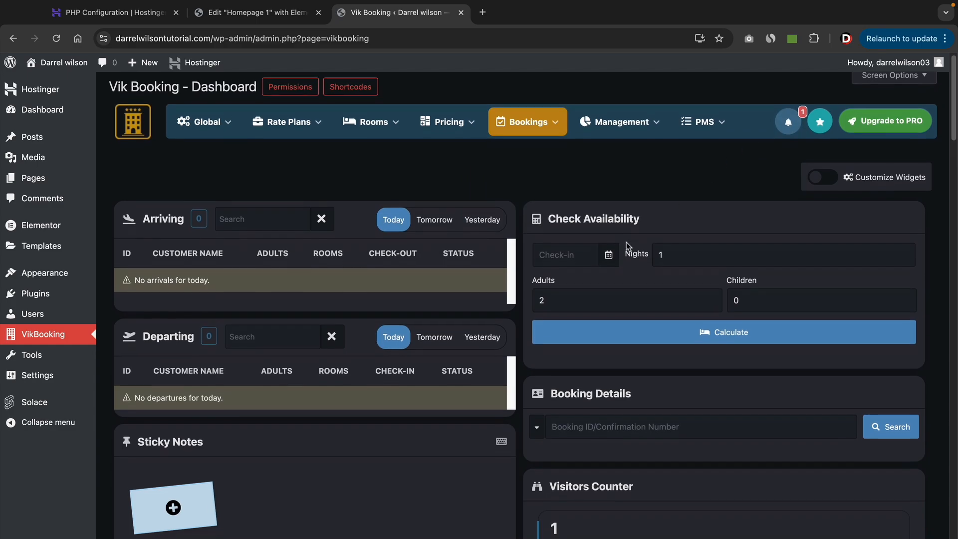
scroll(627, 242, "down", 5)
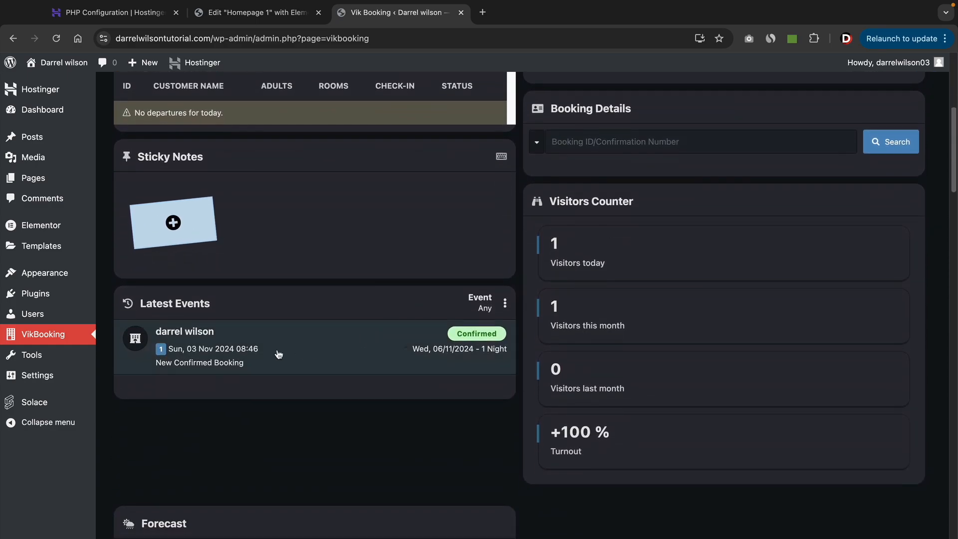
Open the new confirmed booking from the latest events and review its guest, room and total in the booking details
left_click(241, 352)
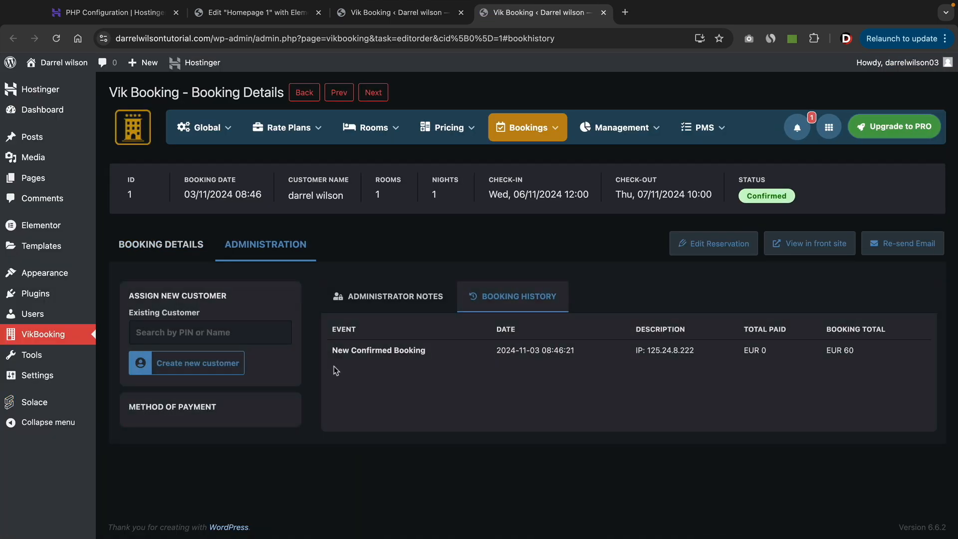
left_click(198, 252)
scroll(324, 294, "down", 1)
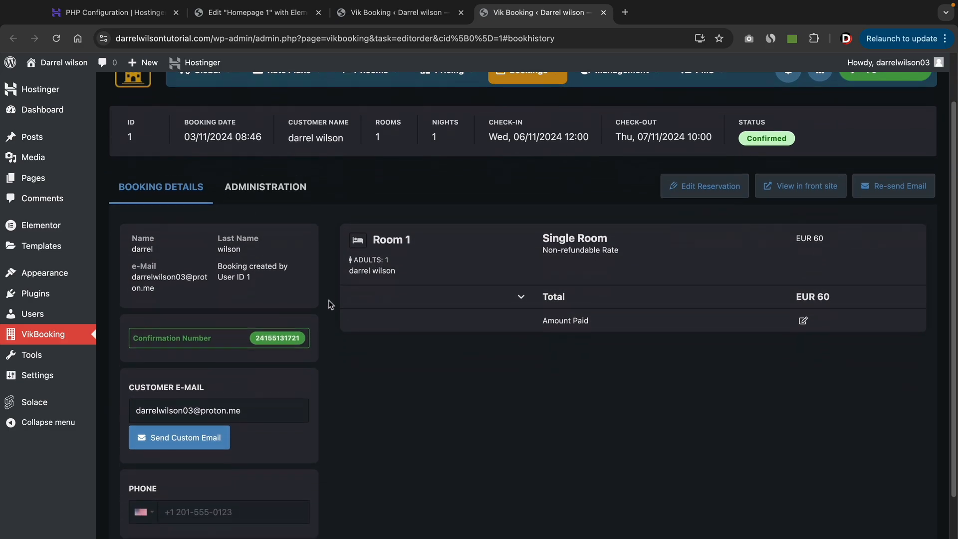
left_click_drag(400, 268, 215, 273)
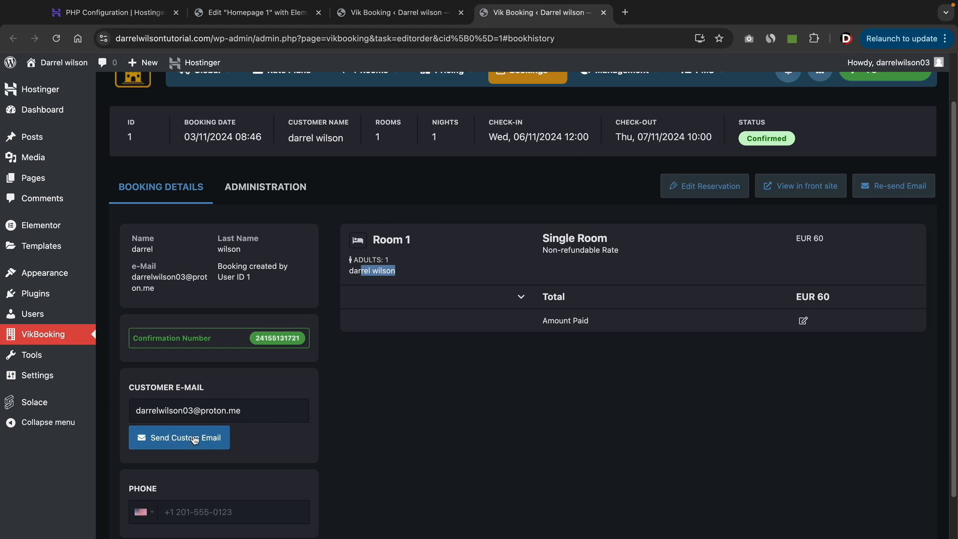
scroll(259, 404, "up", 1)
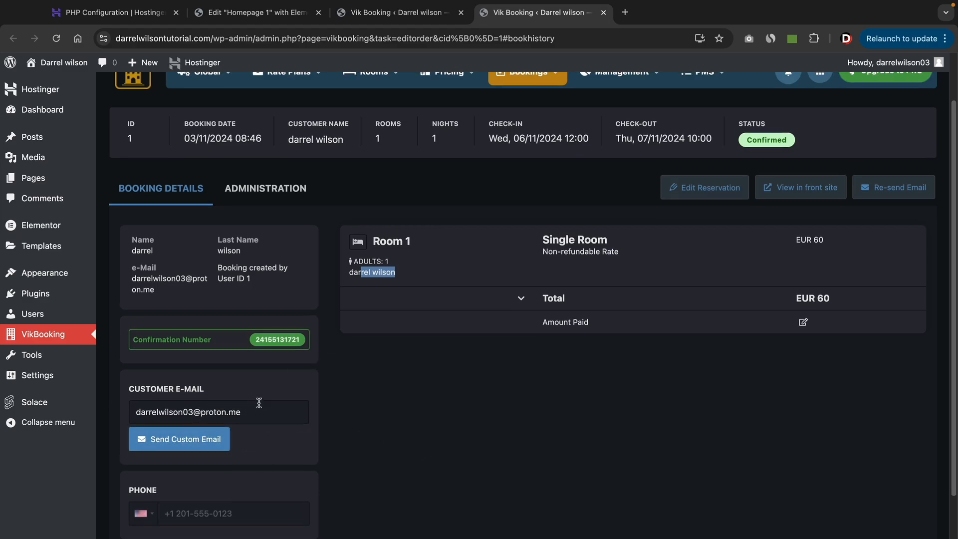
scroll(262, 407, "up", 1)
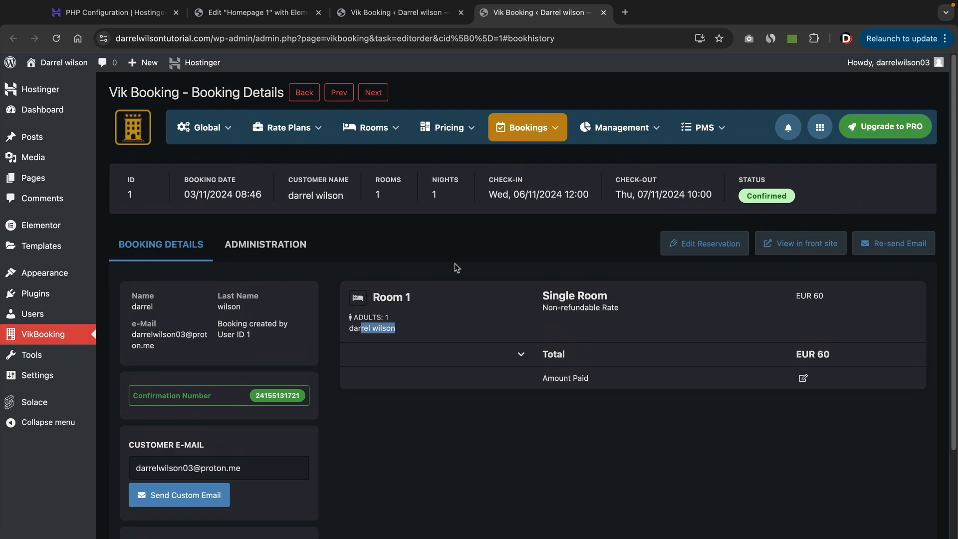
Start a new room category and name it PentHouse Suites
mouse_move(379, 134)
left_click(390, 161)
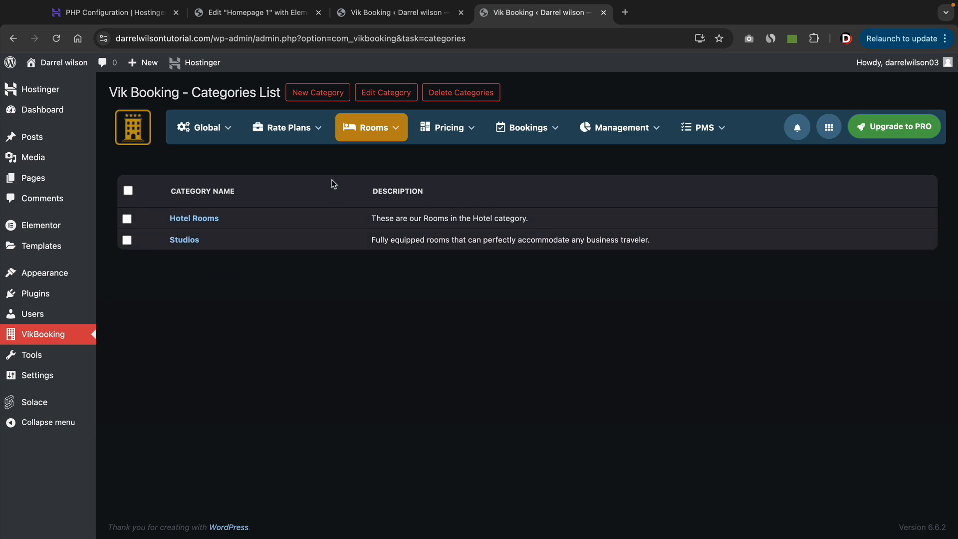
left_click(313, 97)
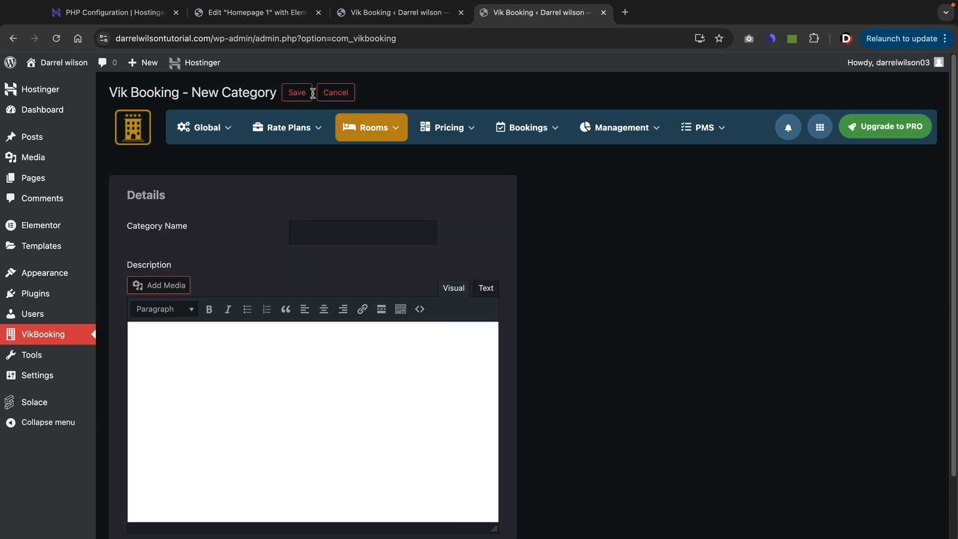
left_click(384, 235)
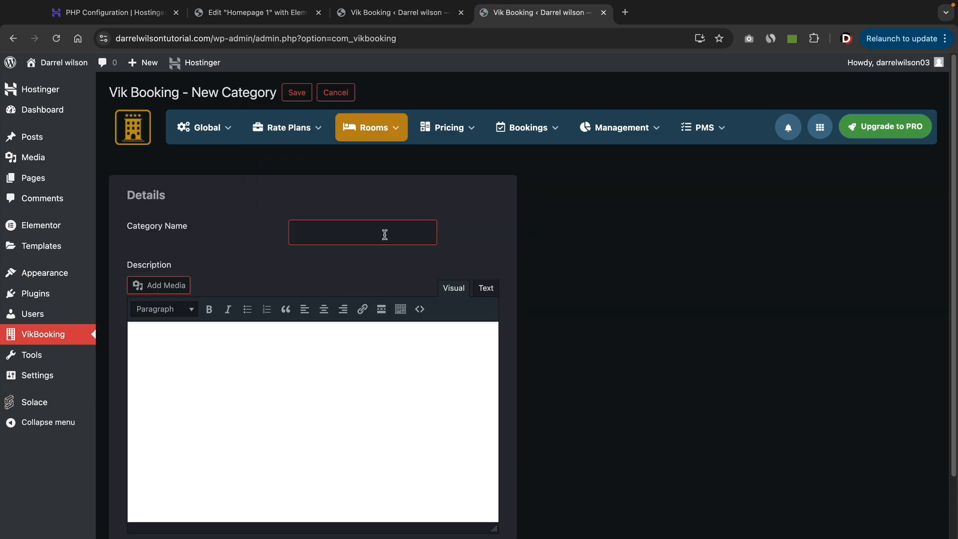
type("Pent")
type("House Suites")
key("Tab")
Enter "Welcome To Our Penthouse Suites" as the category description and save the category
left_click(353, 360)
type("Welcome To Our")
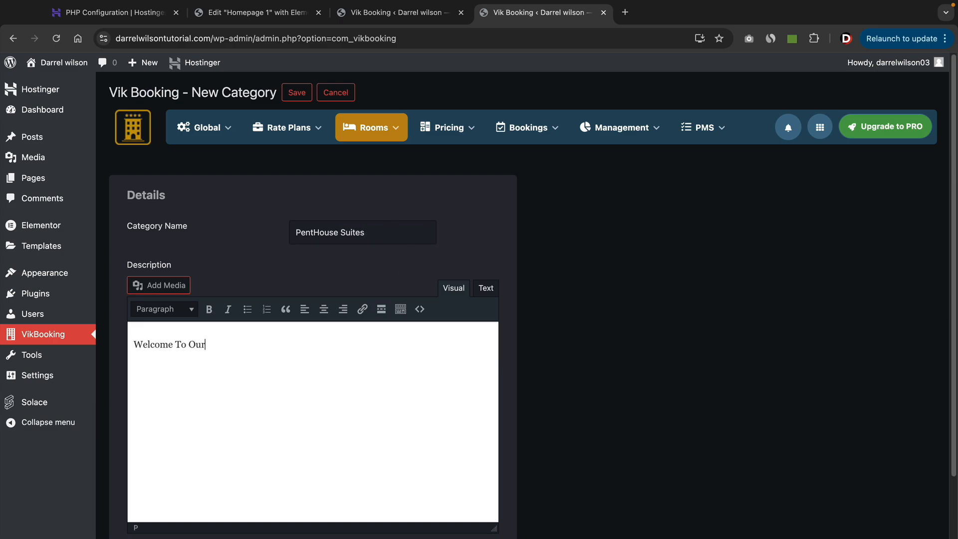
type(" Penthouse Suite")
scroll(394, 377, "down", 3)
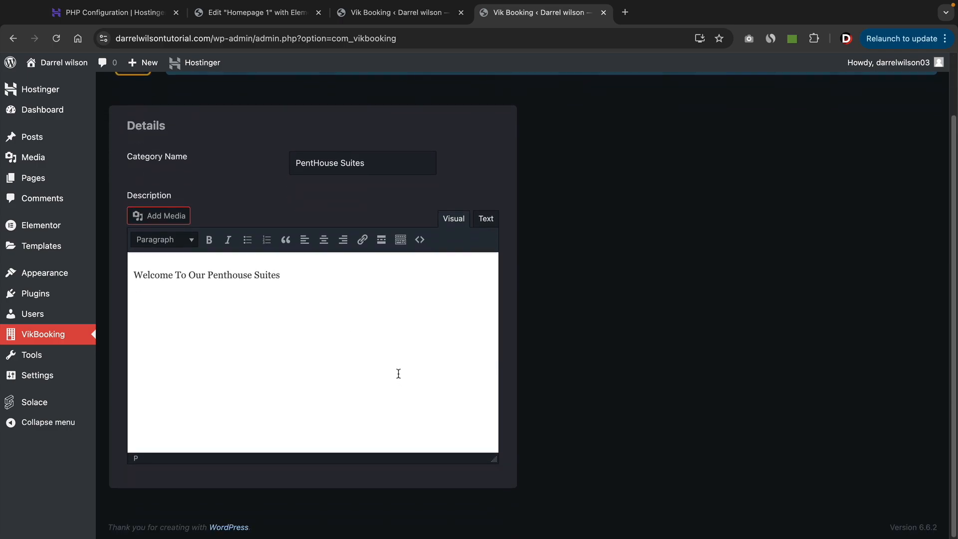
scroll(399, 374, "up", 3)
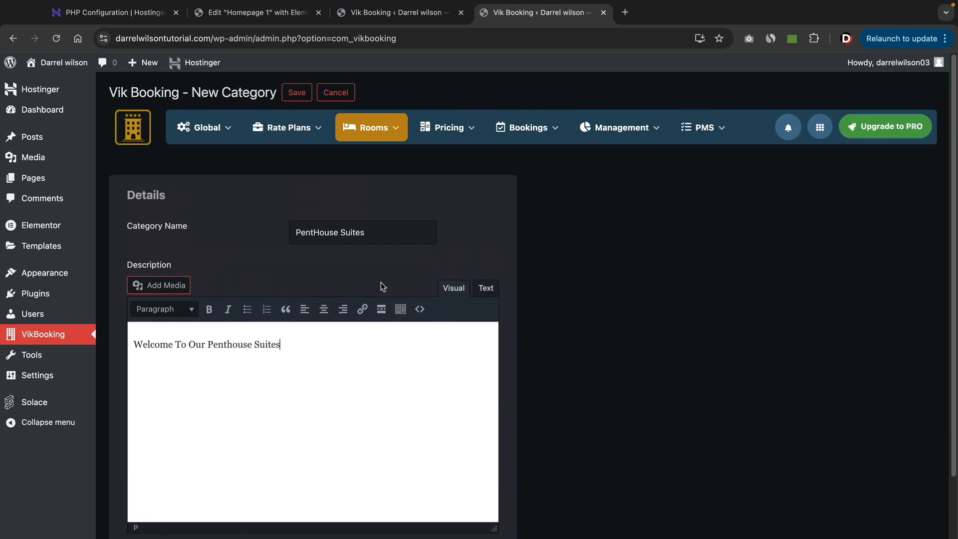
left_click(298, 94)
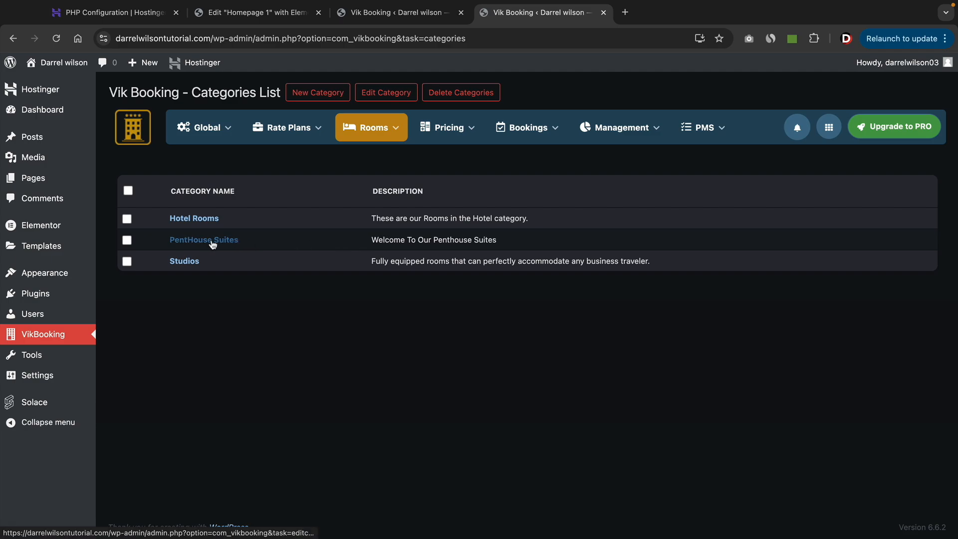
Start a new room characteristic and name it Non Smoking
mouse_move(361, 138)
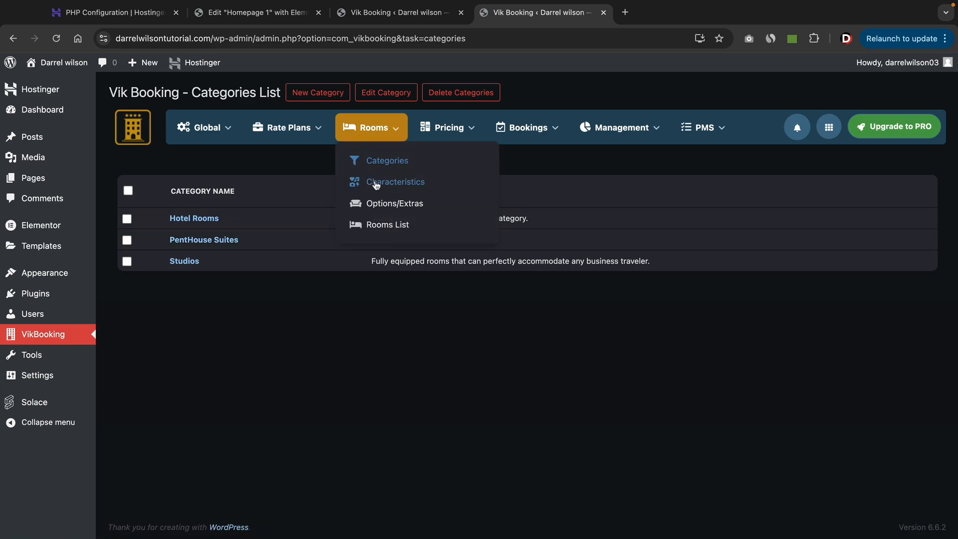
left_click(379, 187)
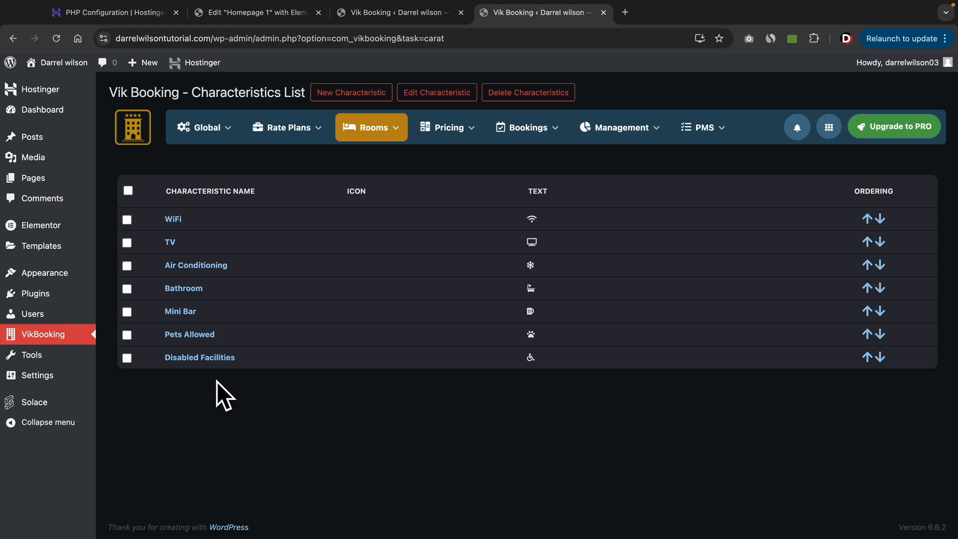
left_click(360, 96)
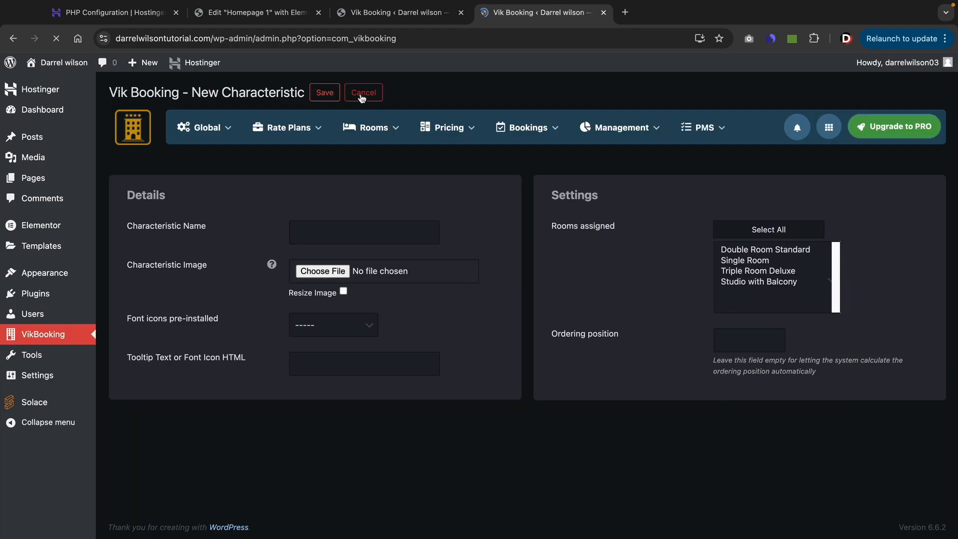
left_click(330, 232)
type("Non Smoking")
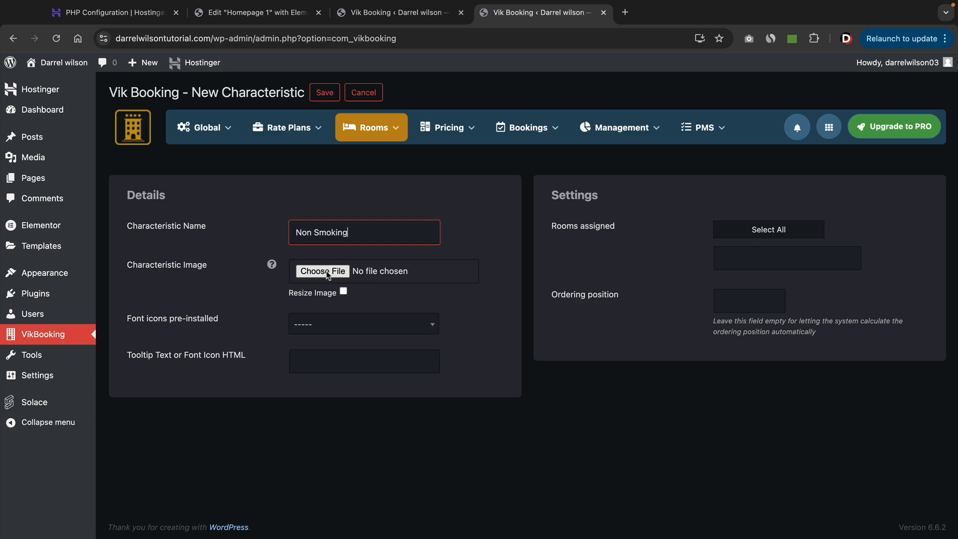
Set the characteristic's pre-installed font icon to No Smoking
left_click(272, 290)
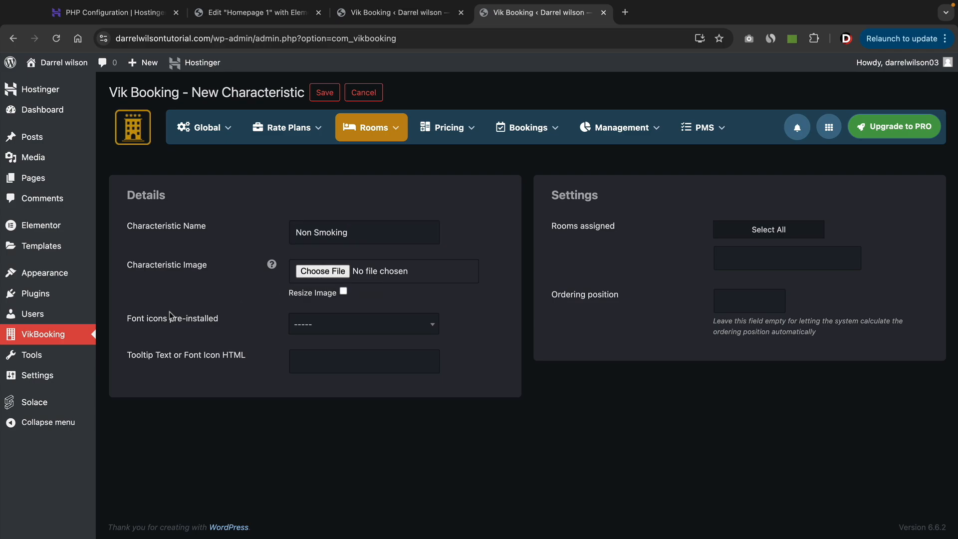
left_click_drag(131, 319, 208, 321)
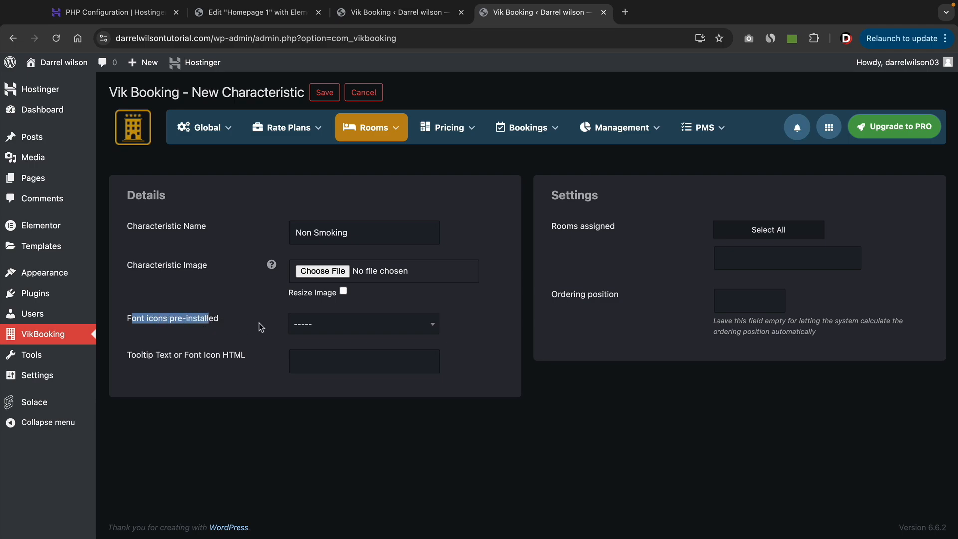
left_click(334, 324)
scroll(352, 420, "down", 3)
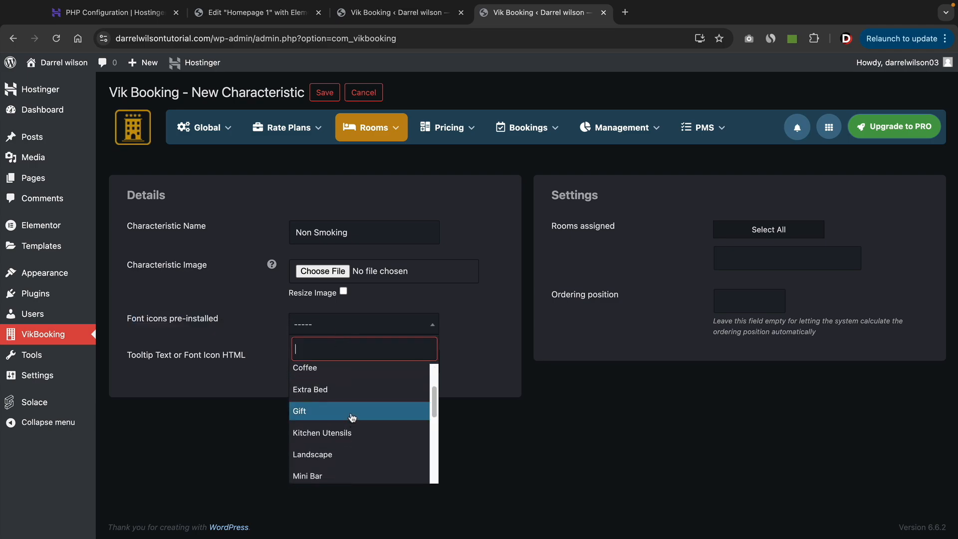
scroll(352, 417, "down", 5)
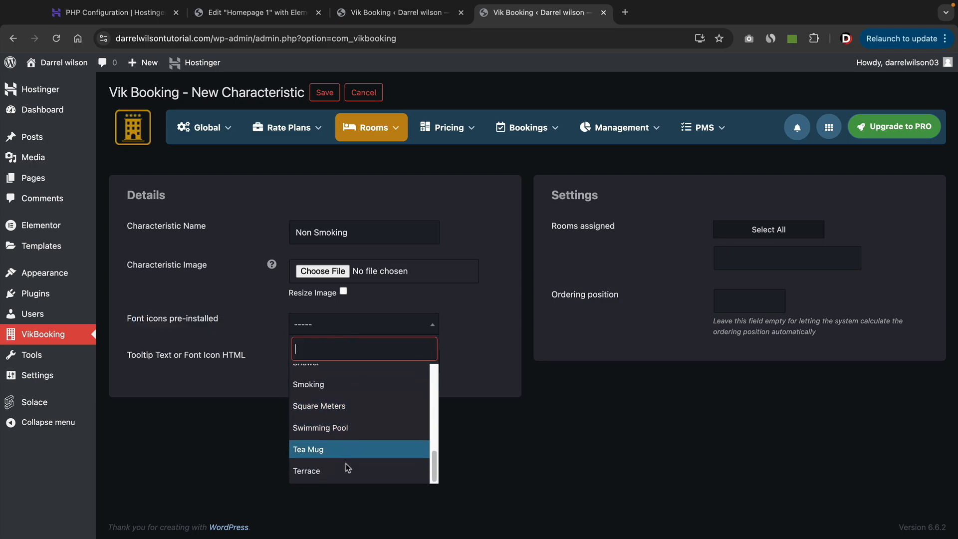
scroll(346, 415, "up", 5)
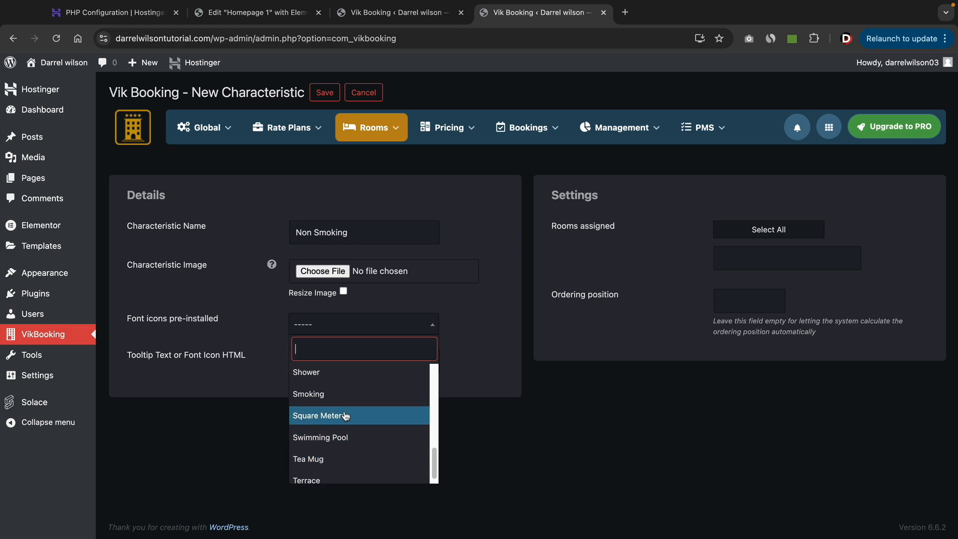
left_click(344, 440)
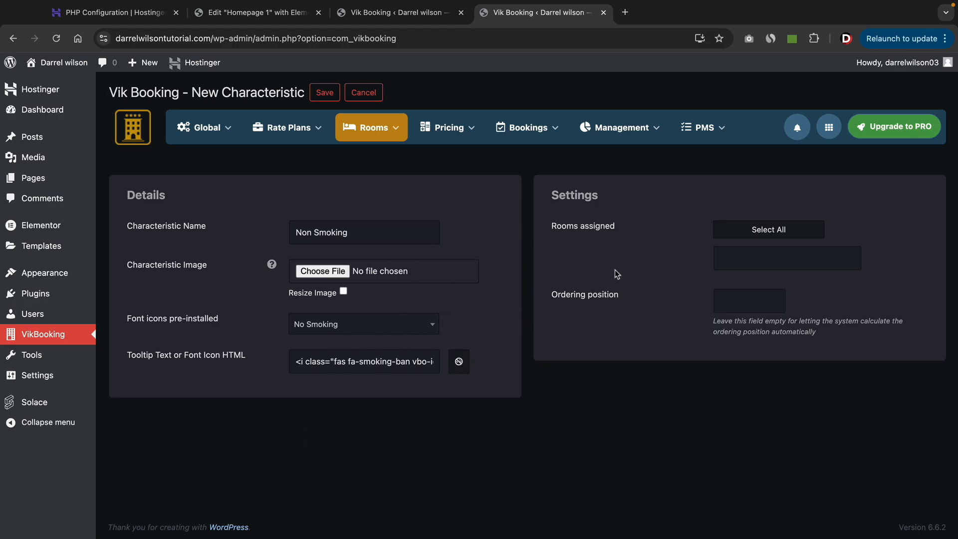
Assign the Non Smoking characteristic only to the Studio with Balcony room and save it
left_click_drag(557, 226, 616, 226)
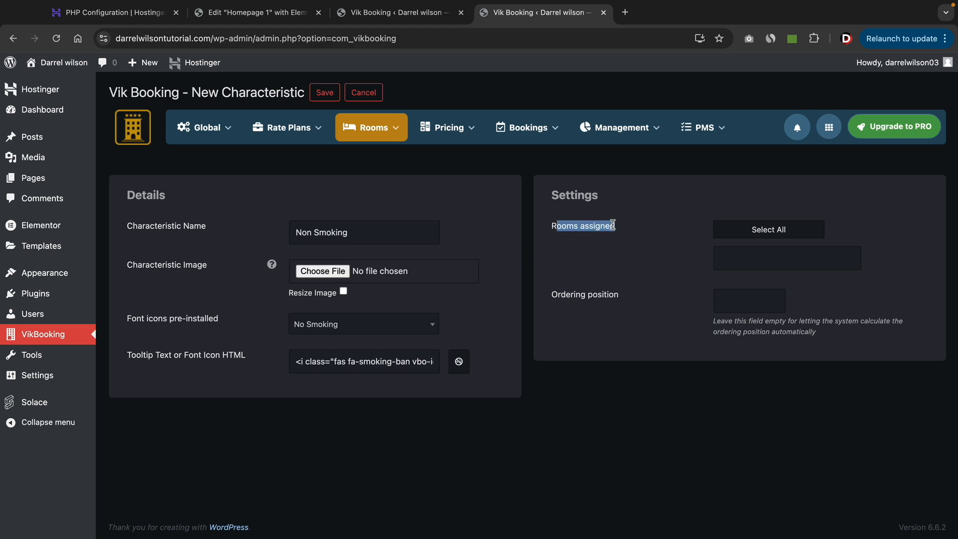
left_click(746, 232)
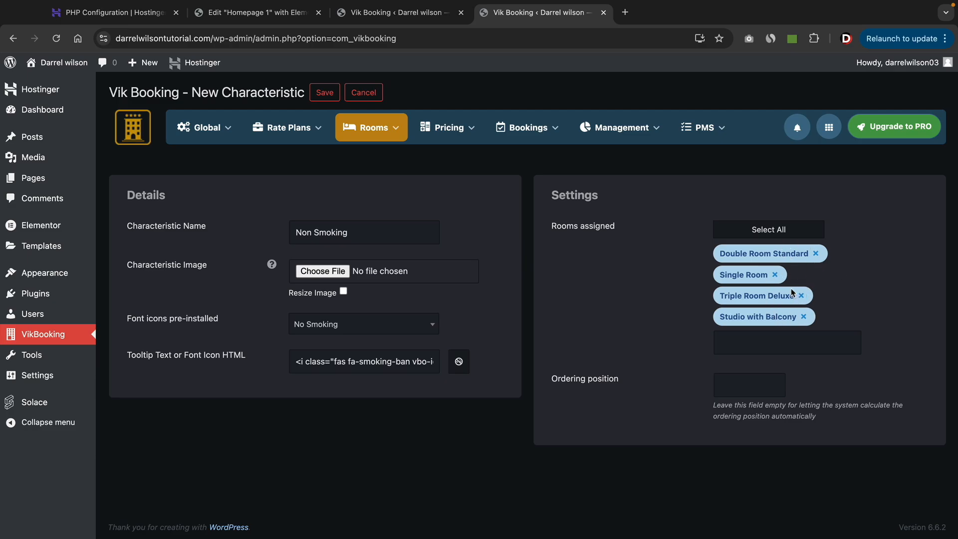
left_click(775, 274)
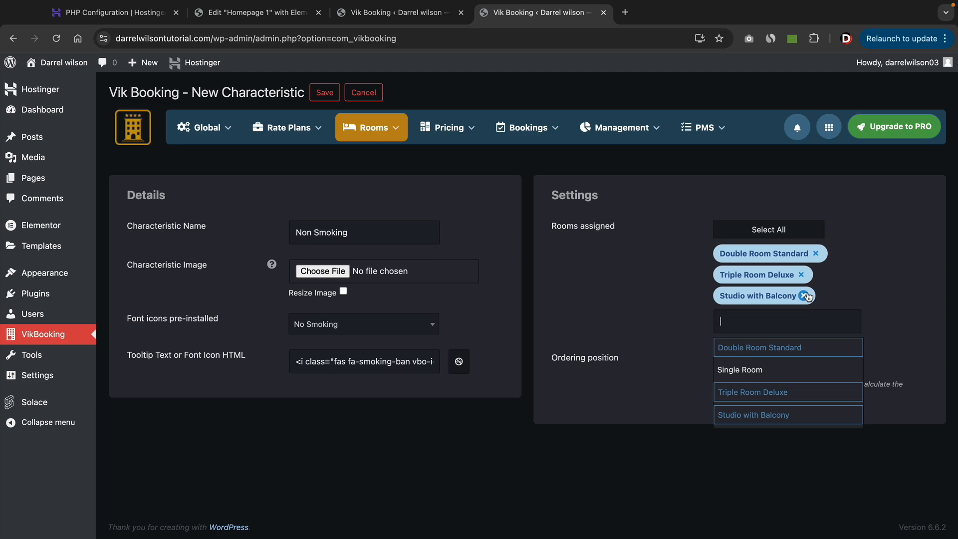
left_click(822, 255)
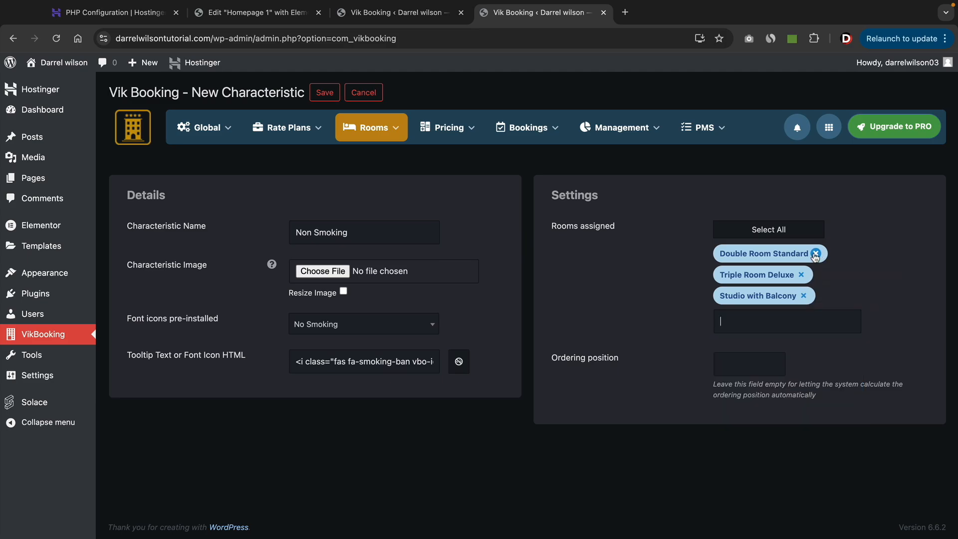
left_click(815, 255)
left_click(801, 254)
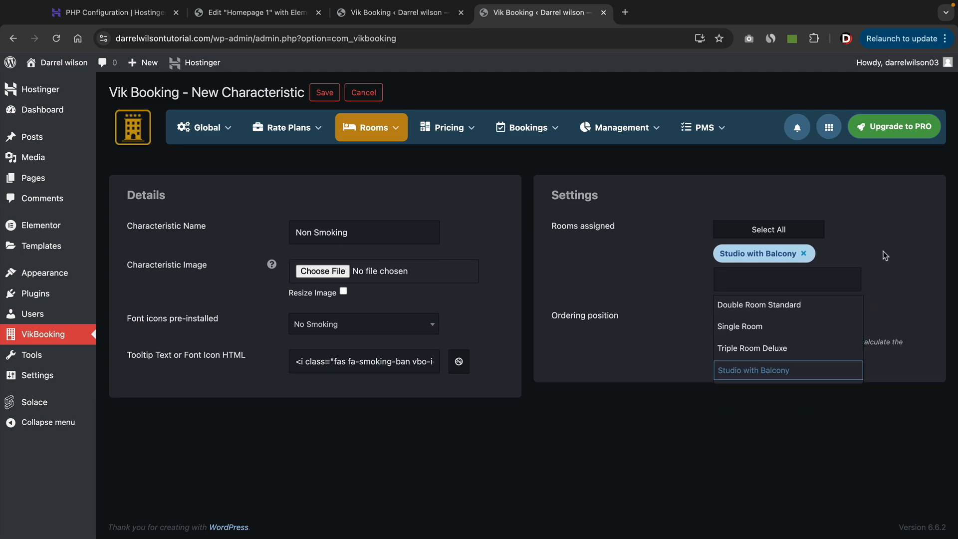
left_click(653, 412)
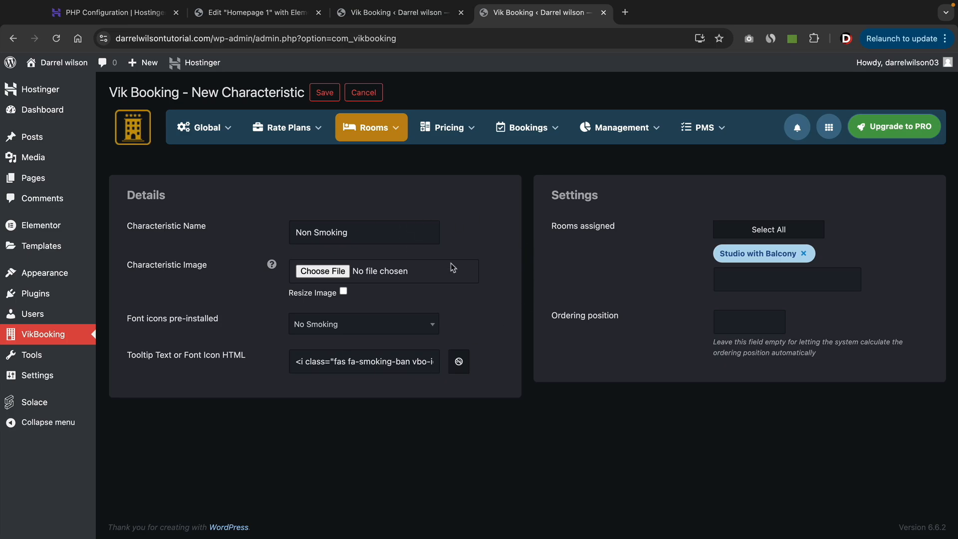
left_click(323, 94)
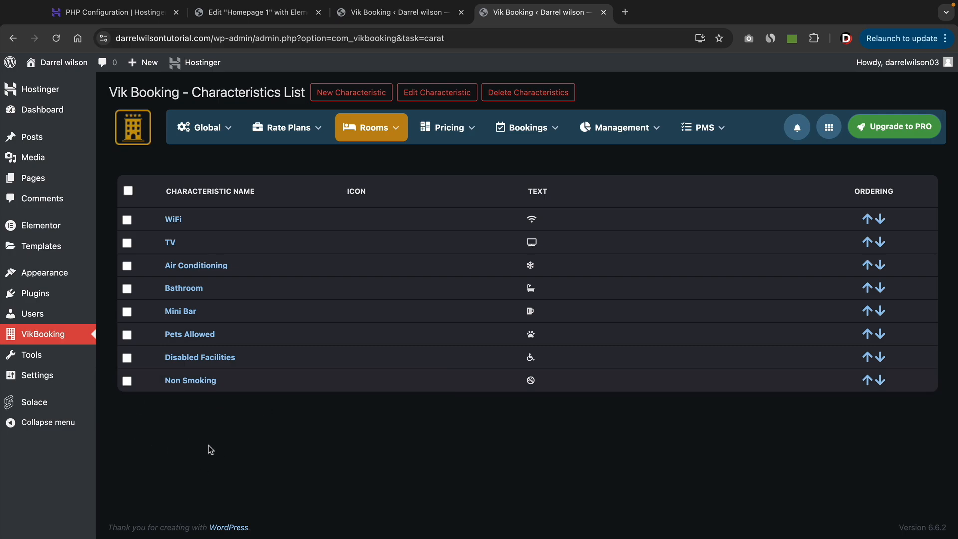
Start a new room from the rooms list and name it with the owner's first name followed by "Penthouse"
mouse_move(368, 129)
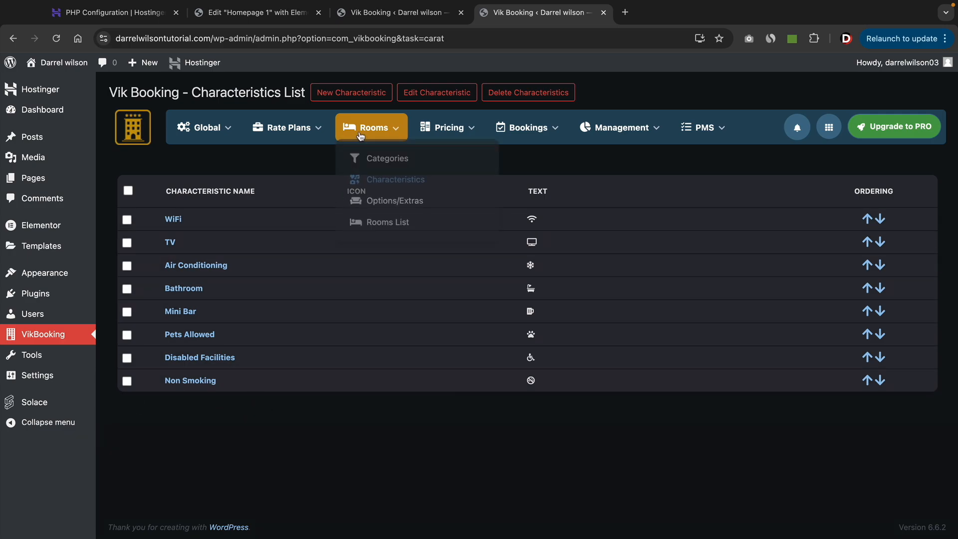
left_click(385, 227)
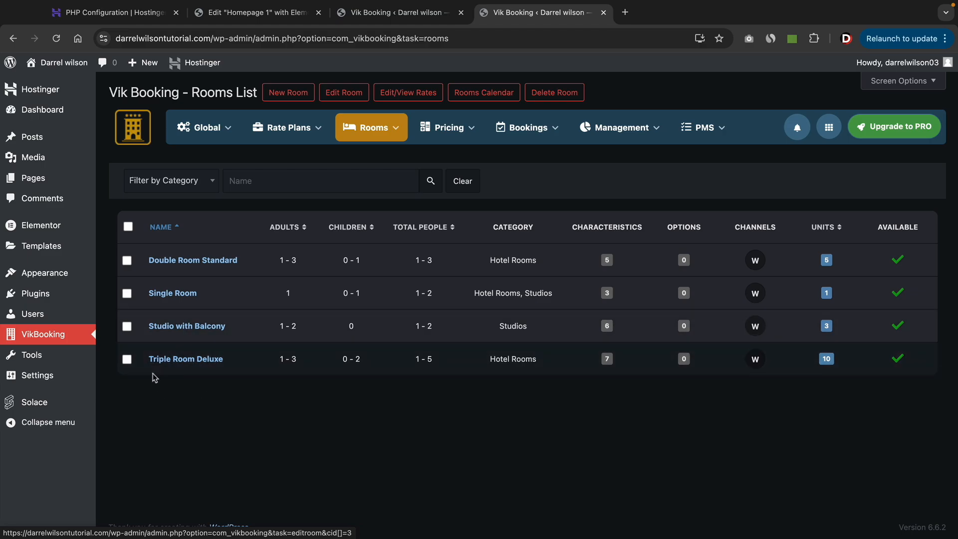
left_click(286, 96)
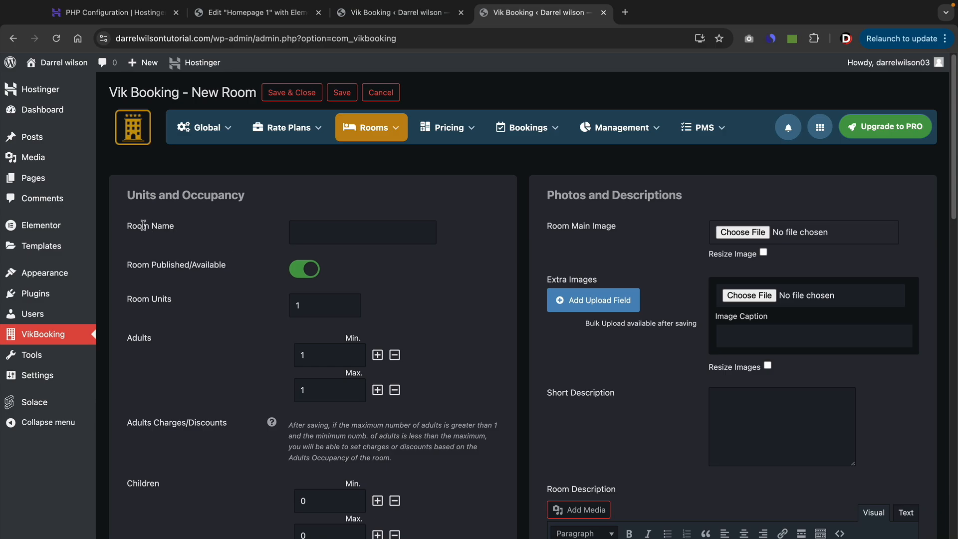
left_click(329, 228)
type("Darels Penthouse")
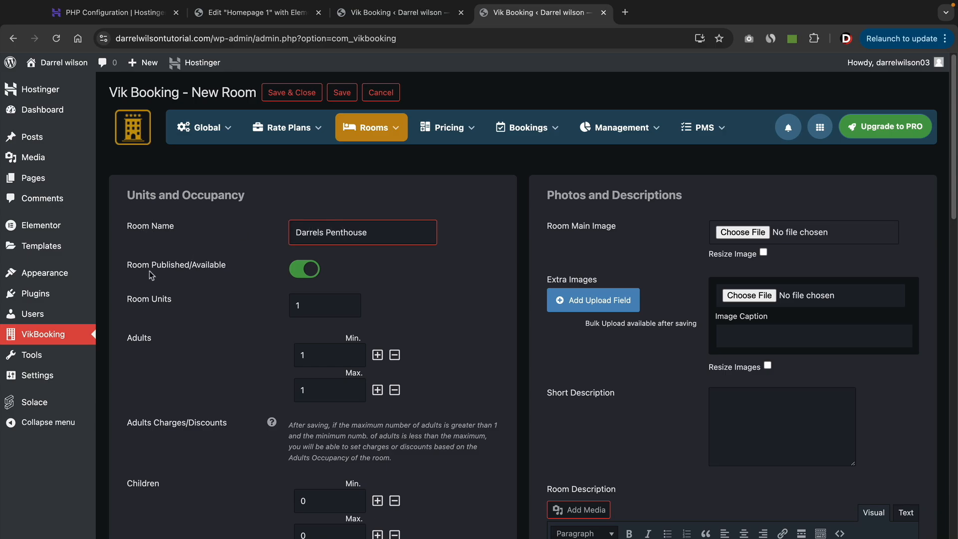
left_click_drag(136, 265, 214, 265)
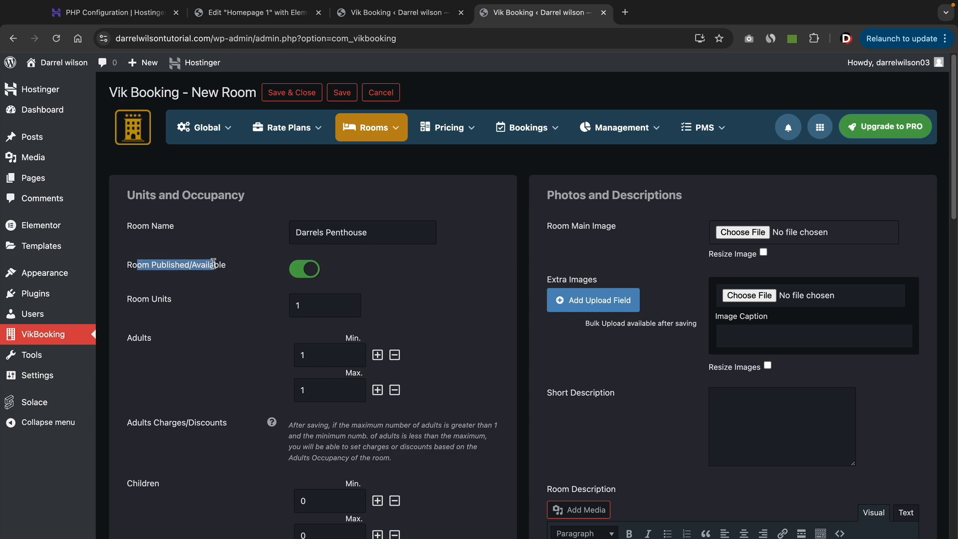
left_click_drag(131, 299, 175, 303)
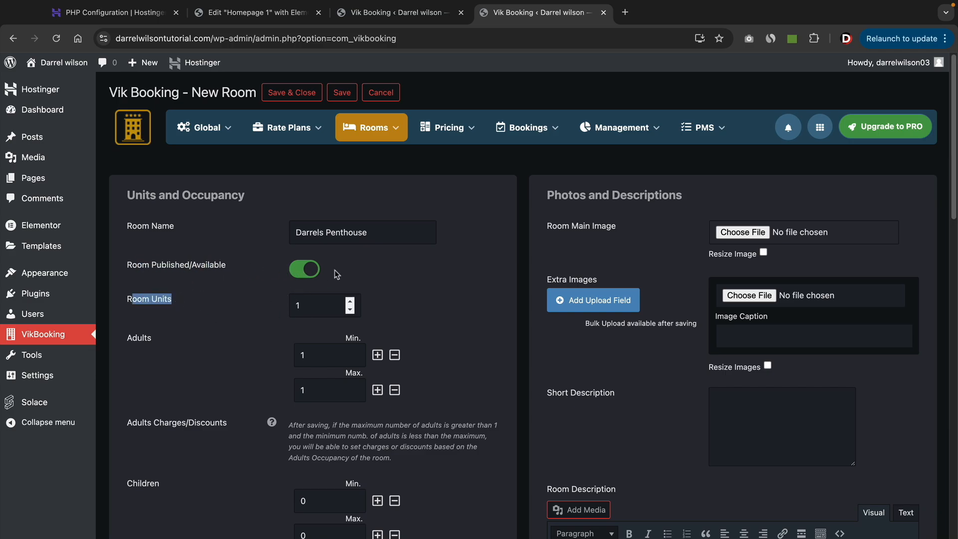
Set the penthouse room's number of units to 7
left_click(350, 302)
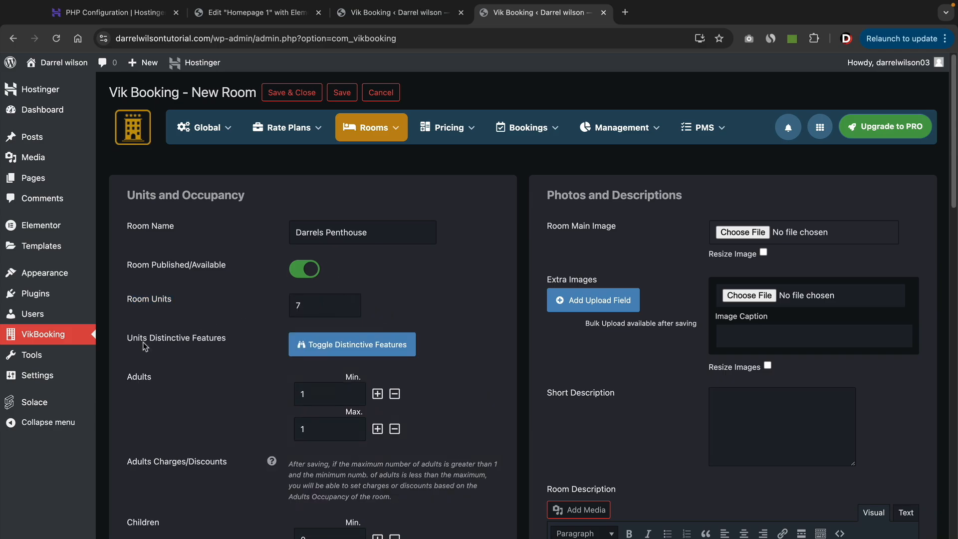
left_click_drag(137, 345, 220, 337)
scroll(220, 337, "down", 1)
scroll(219, 334, "down", 1)
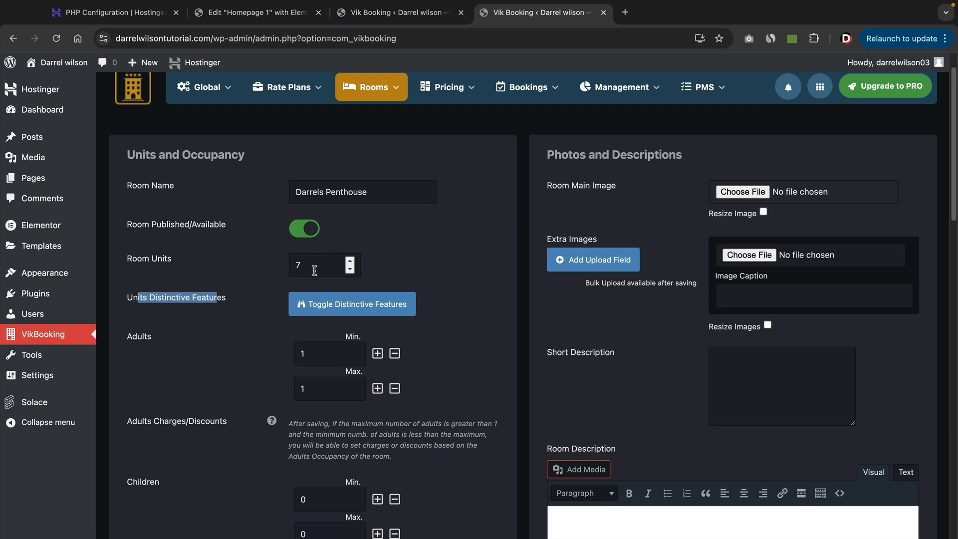
Add a blank feature row to Room Unit #1, review the other units' distinctive features and collapse the section
left_click(347, 310)
scroll(422, 316, "down", 3)
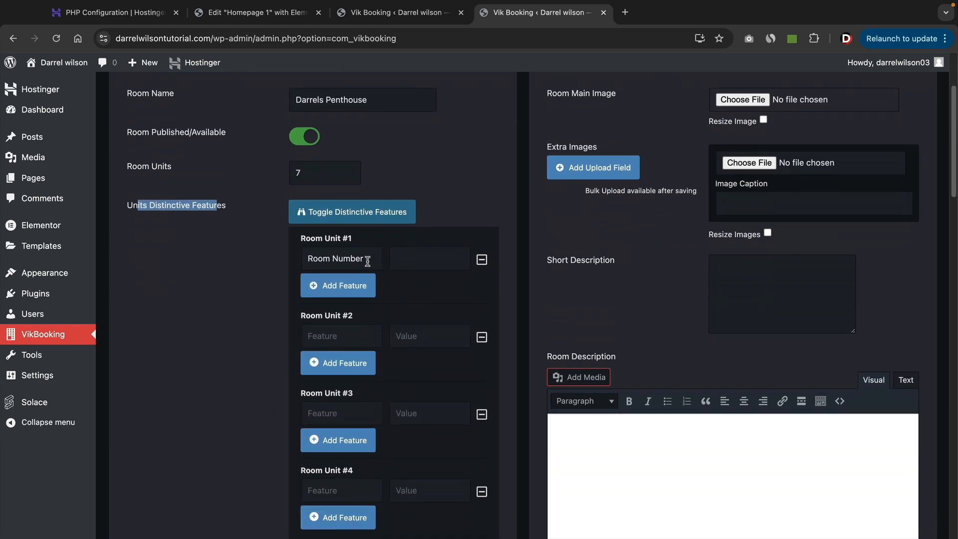
left_click(334, 286)
left_click(331, 285)
left_click(419, 286)
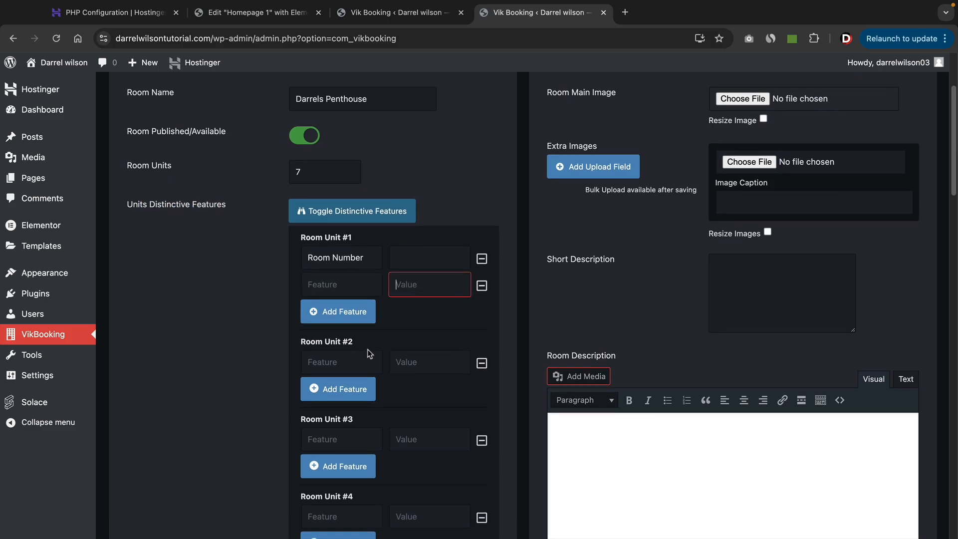
scroll(359, 350, "down", 5)
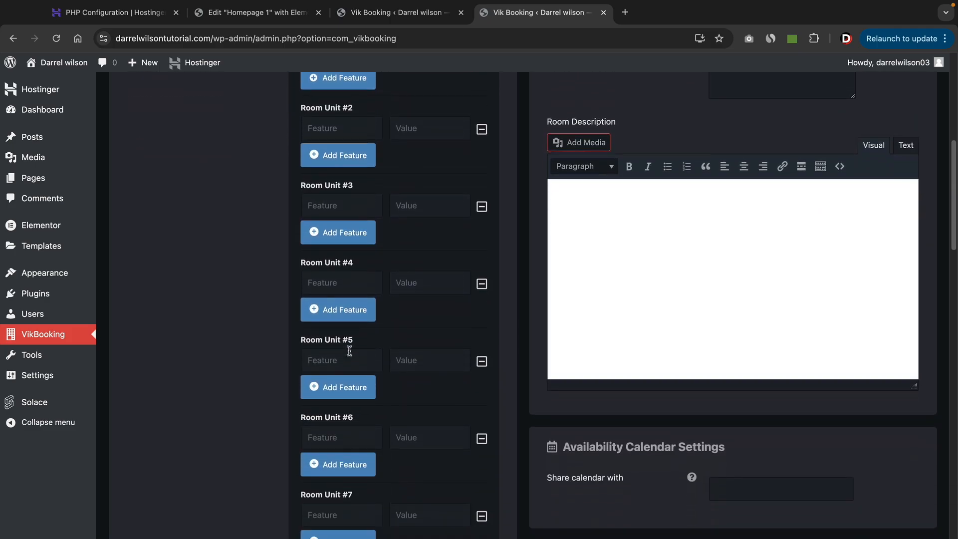
scroll(349, 351, "down", 1)
left_click(438, 399)
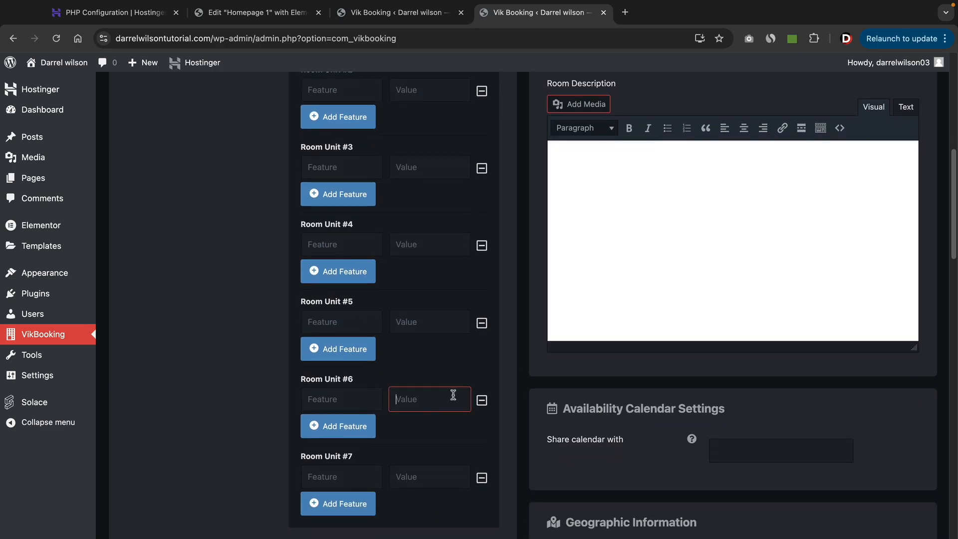
scroll(424, 404, "up", 5)
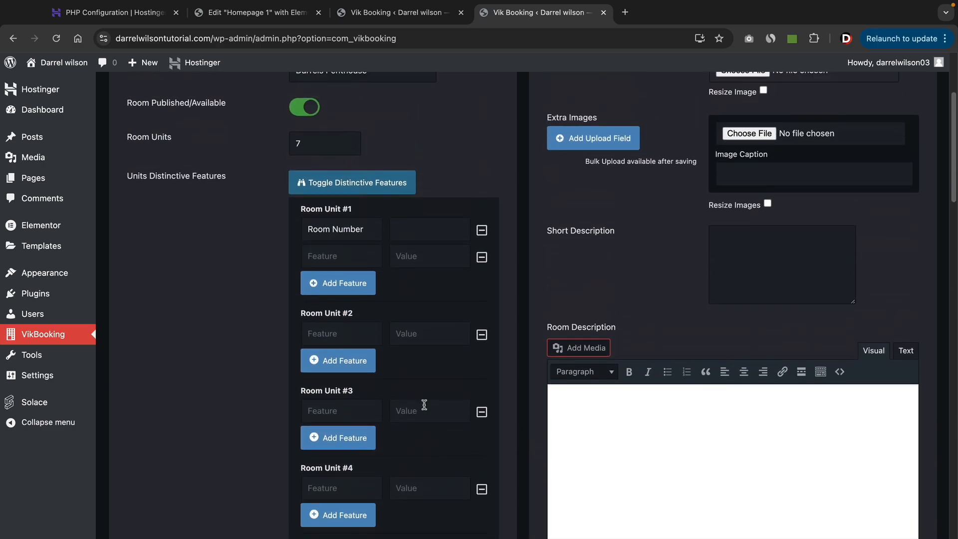
scroll(424, 404, "up", 2)
left_click(359, 254)
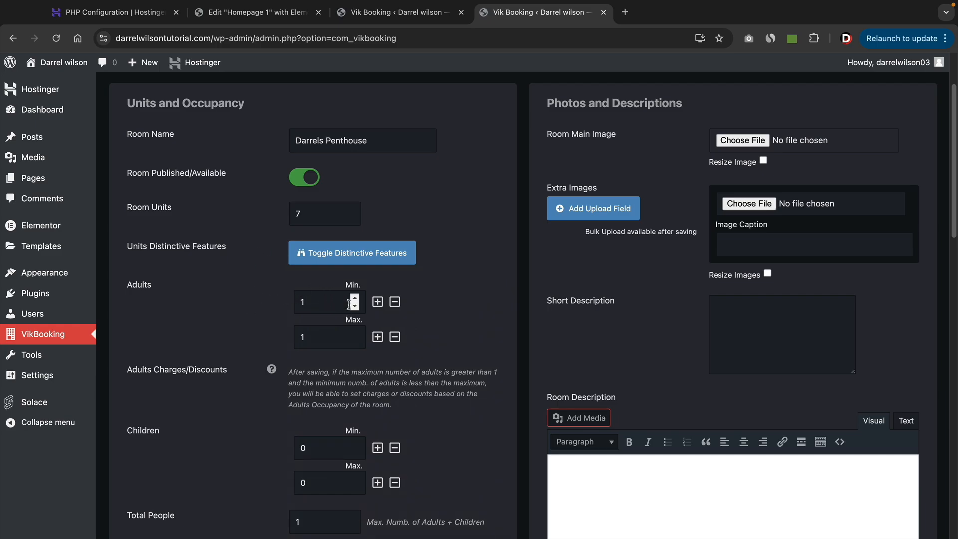
Set the room's maximum number of adults to 4, keeping the minimum at 1
left_click(354, 334)
left_click(355, 342)
left_click(377, 337)
left_click(377, 337)
left_click(376, 336)
Set the room's children occupancy to a minimum of 0 and a maximum of 3
scroll(447, 346, "down", 3)
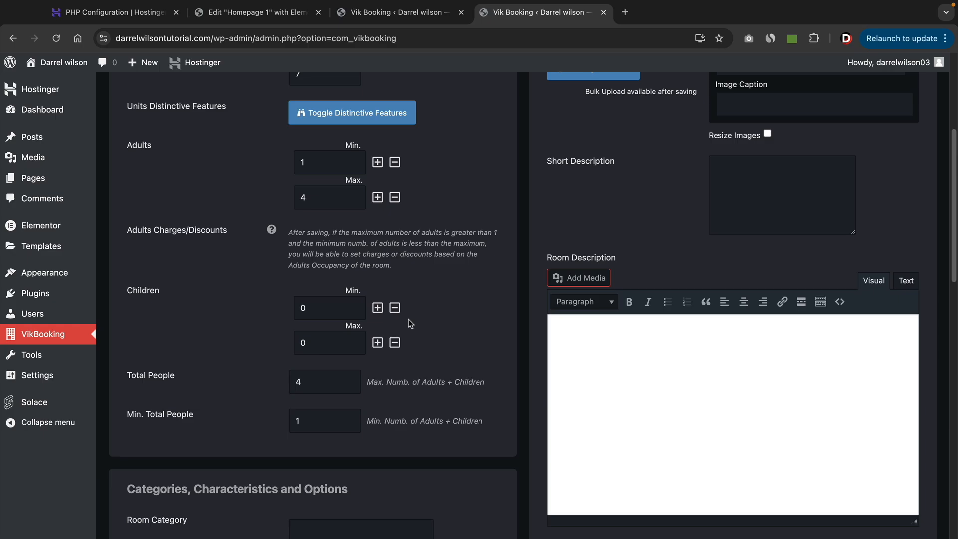
left_click(377, 308)
left_click(395, 309)
triple_click(377, 343)
left_click(434, 329)
Assign the room to the PentHouse Suites category
scroll(424, 396, "down", 3)
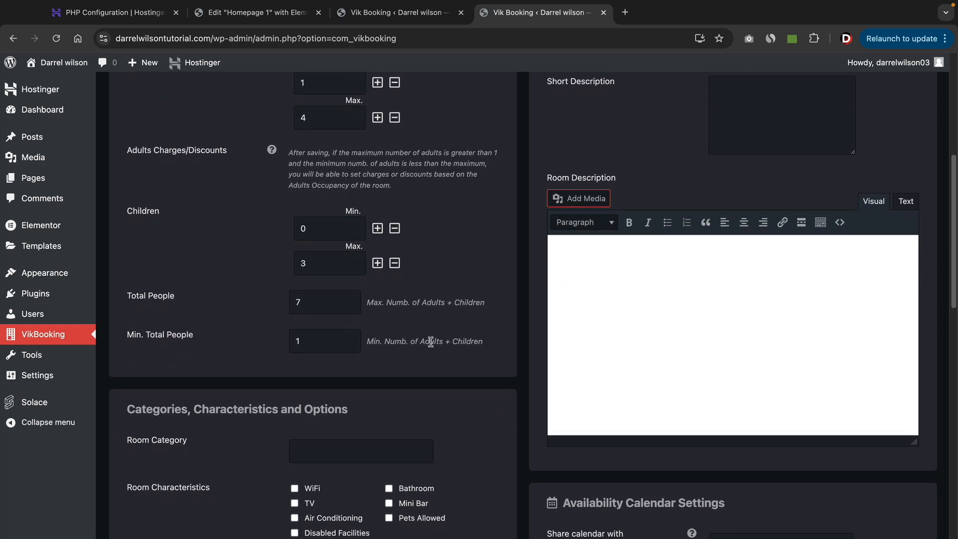
scroll(429, 340, "down", 4)
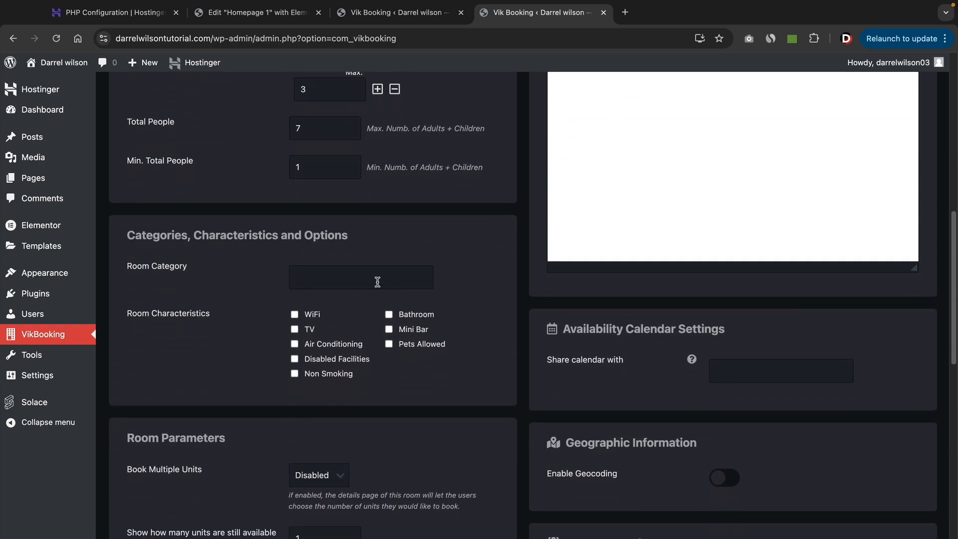
left_click(378, 282)
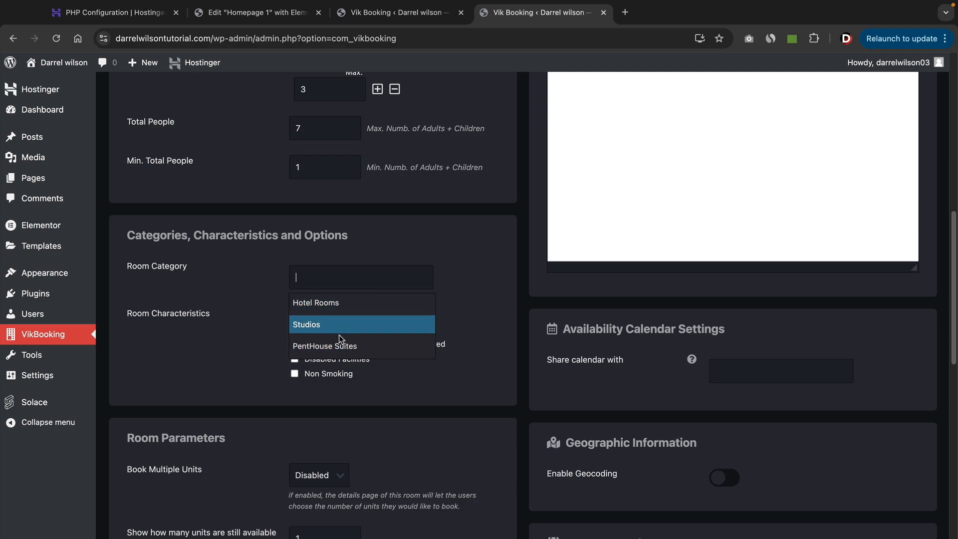
left_click(326, 348)
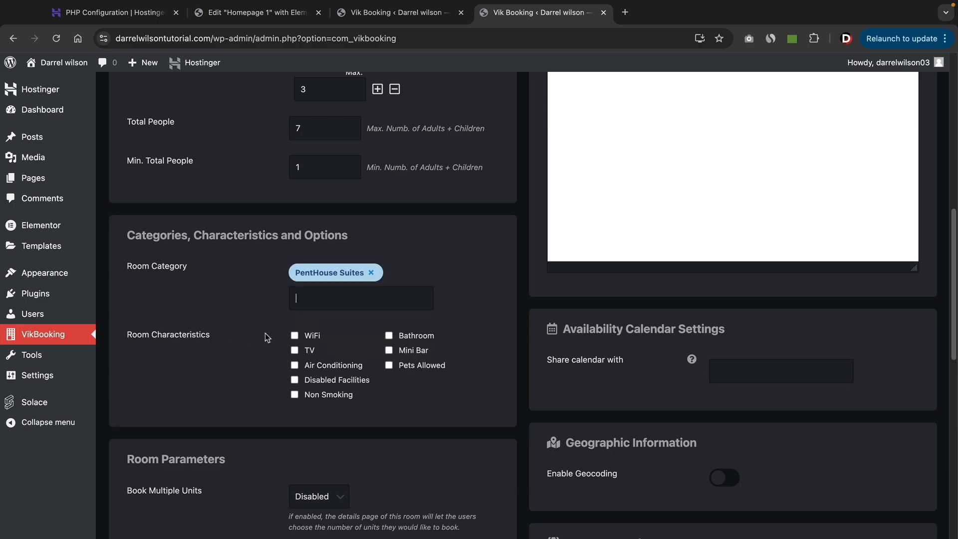
Enable every room characteristic: WiFi, TV, Air Conditioning, Disabled Facilities, Non Smoking, Bathroom, Mini Bar and Pets Allowed
left_click(388, 364)
left_click(388, 351)
left_click(389, 336)
left_click(294, 336)
left_click(295, 350)
left_click(294, 367)
left_click(294, 380)
left_click(230, 377)
scroll(249, 367, "down", 1)
left_click(294, 379)
left_click(186, 360)
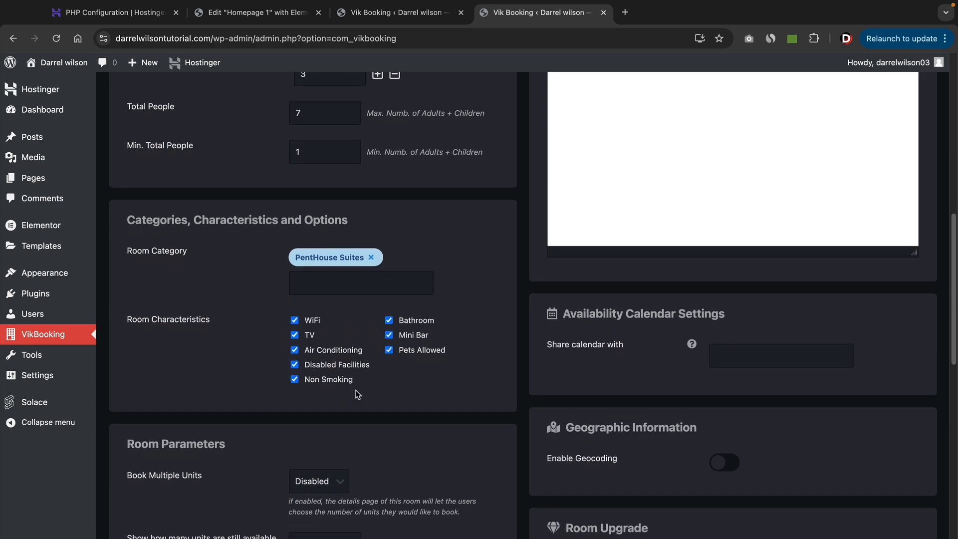
Try enabling Book Multiple Units in the room parameters, and set it back to Disabled
scroll(315, 377, "down", 4)
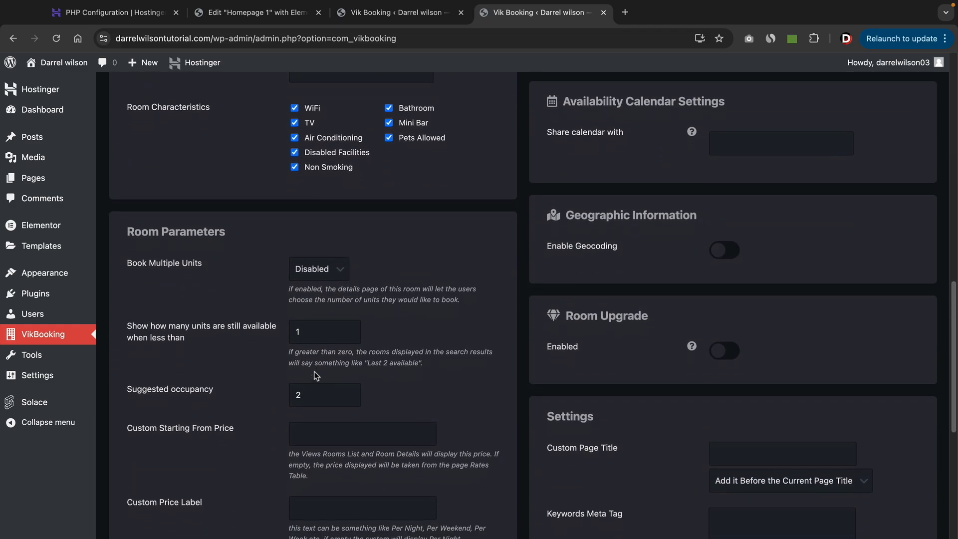
scroll(316, 376, "down", 1)
scroll(320, 363, "down", 1)
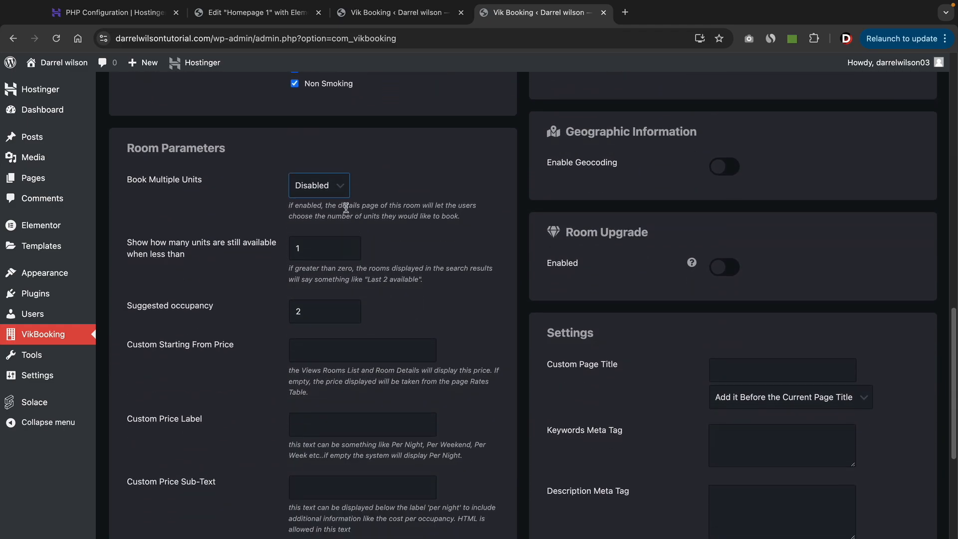
left_click(328, 188)
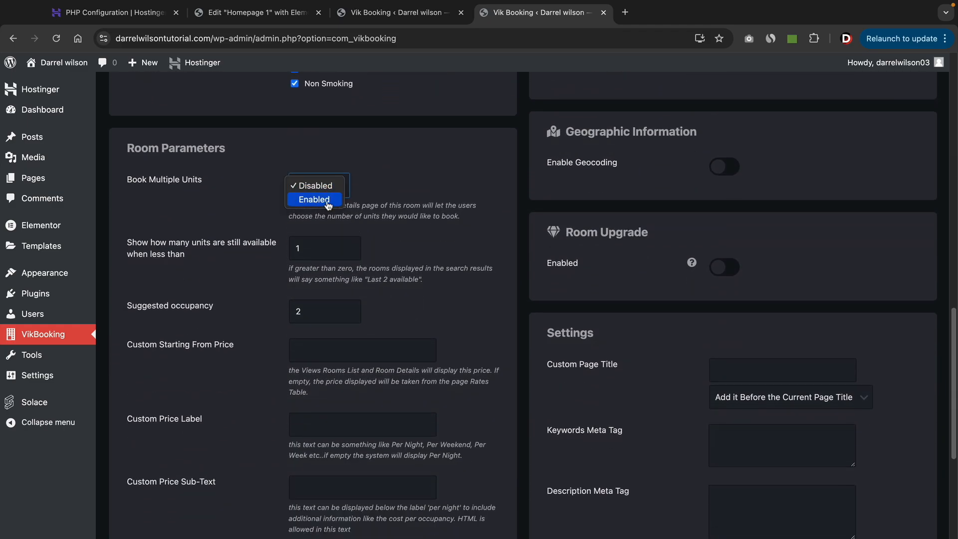
left_click(328, 200)
left_click(328, 194)
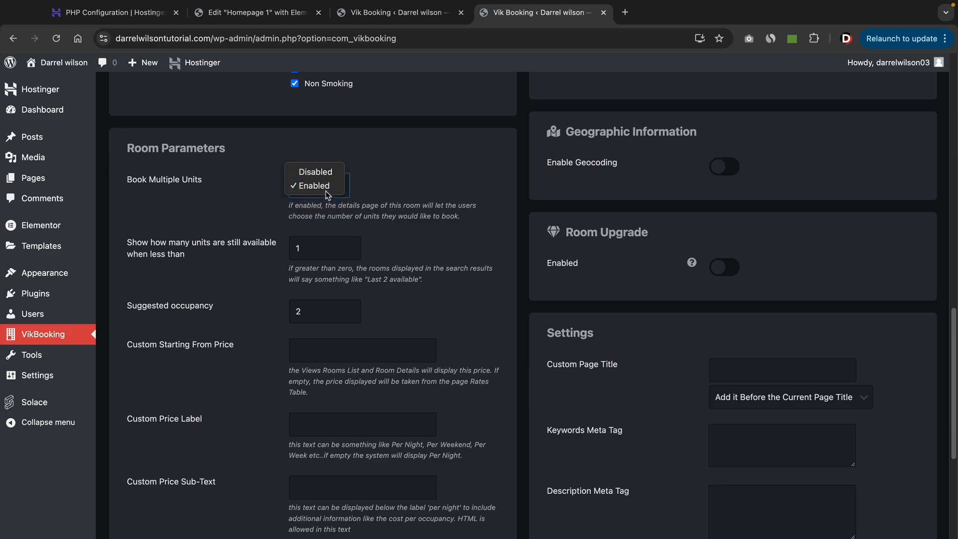
left_click(318, 172)
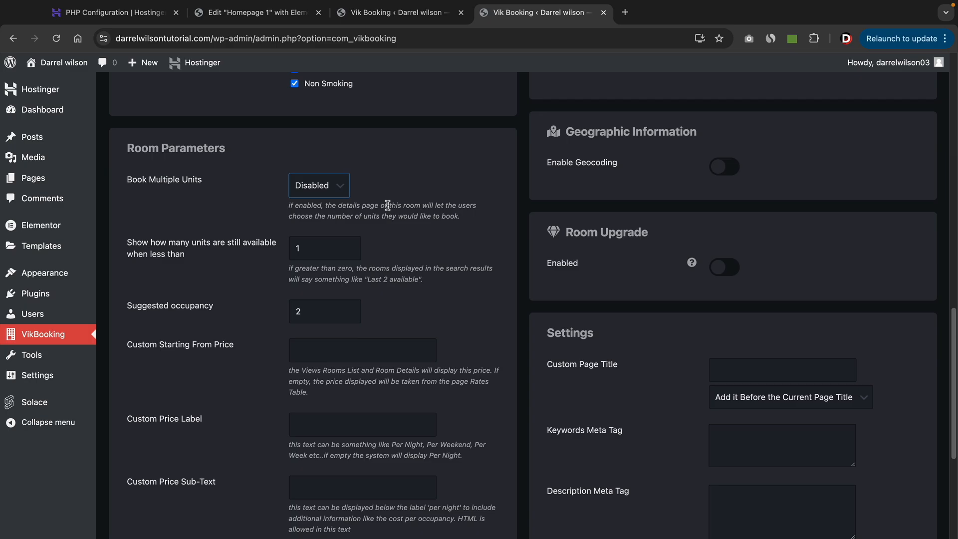
left_click(338, 193)
left_click(332, 200)
left_click(329, 189)
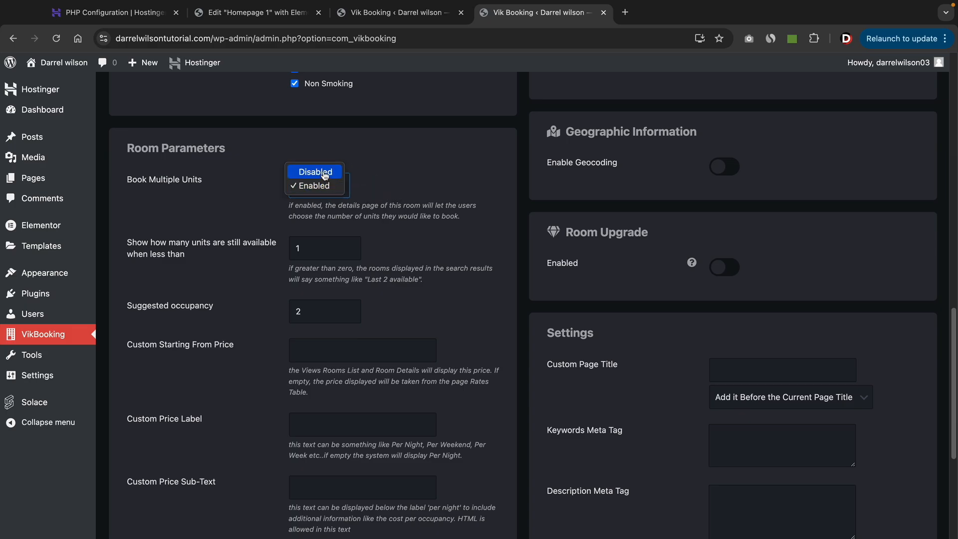
left_click(325, 175)
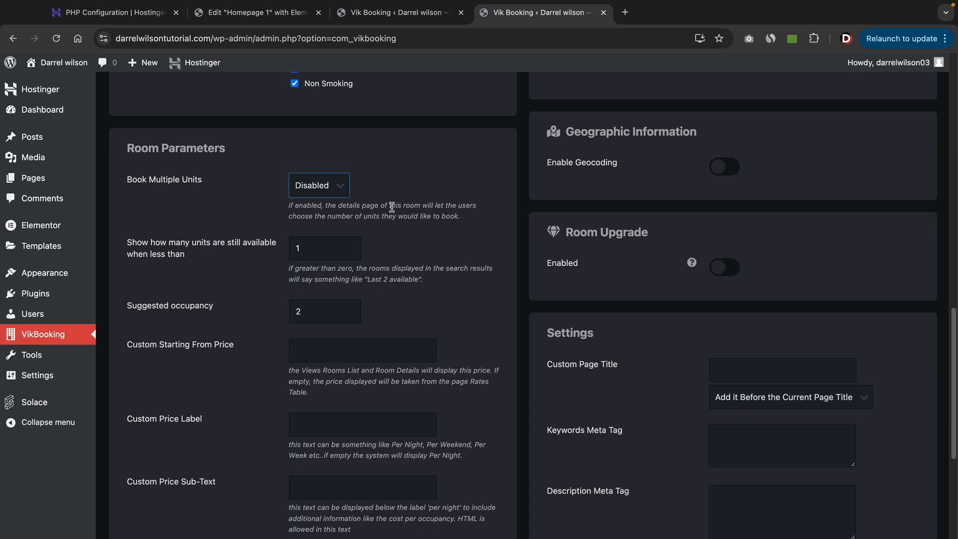
Try 2 and 0 as the threshold for showing how many units are still available, and restore it to 1
left_click_drag(156, 245, 247, 258)
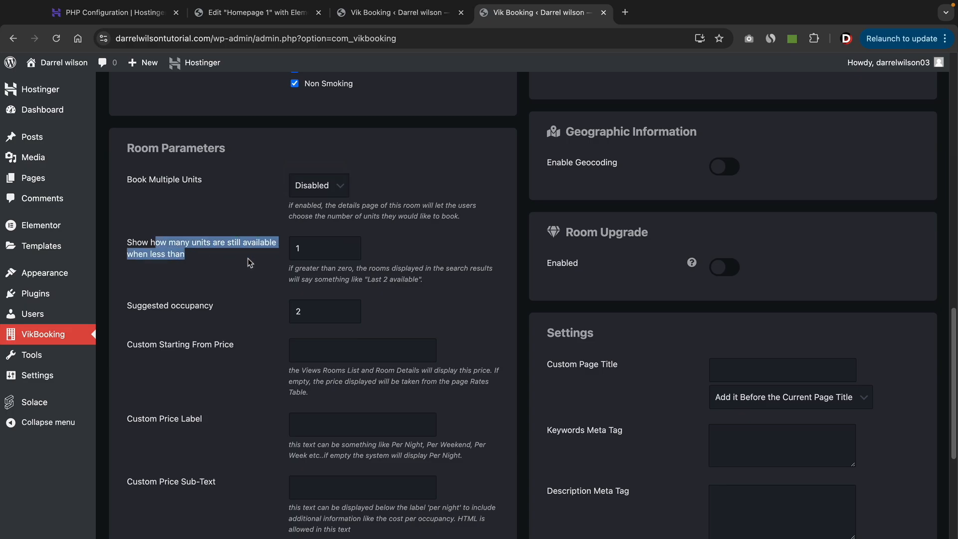
double_click(309, 248)
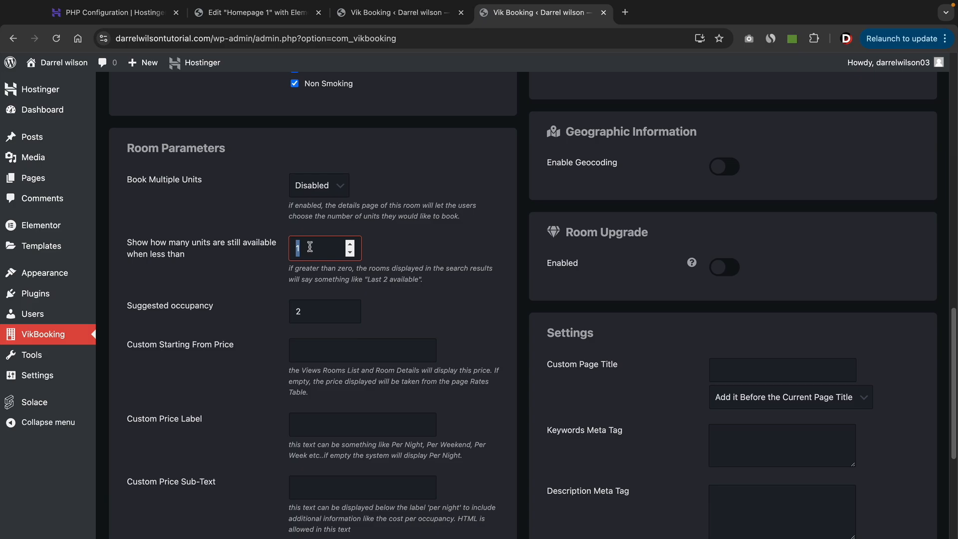
type("2")
left_click_drag(368, 279, 427, 282)
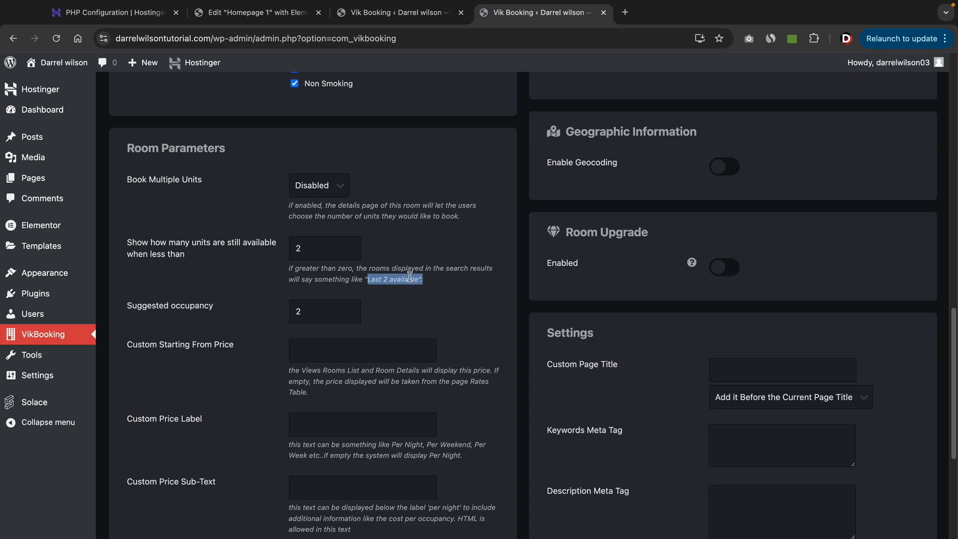
left_click(328, 249)
key("BackSpace")
type("0")
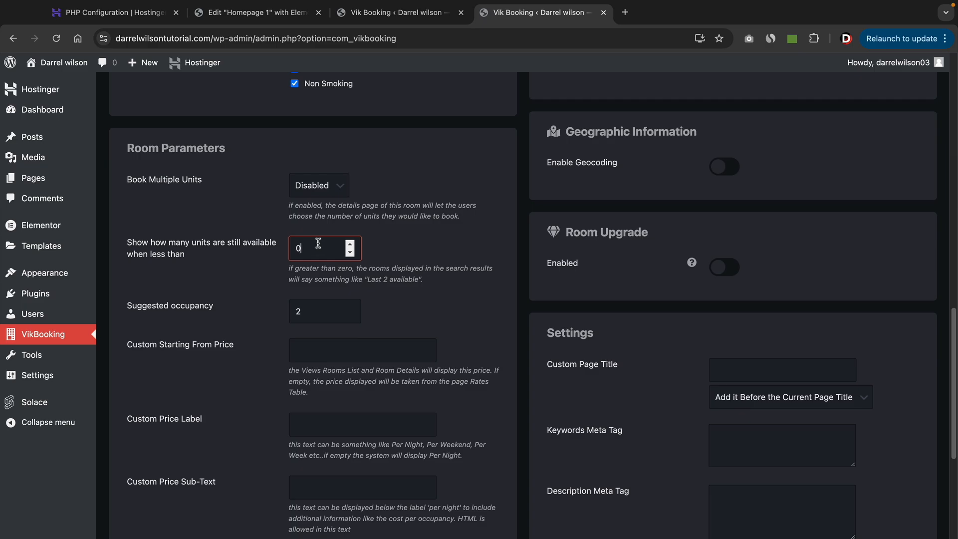
key("BackSpace")
type("1")
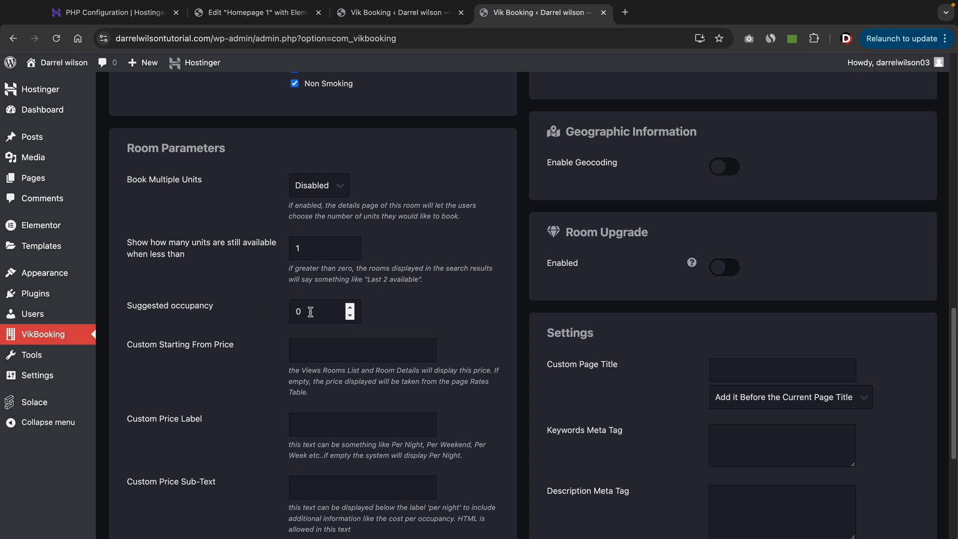
Set the room's suggested occupancy to 4
double_click(311, 311)
type("4")
left_click(403, 310)
Try "Starts From" as the custom starting-from price and clear the entry
left_click(308, 347)
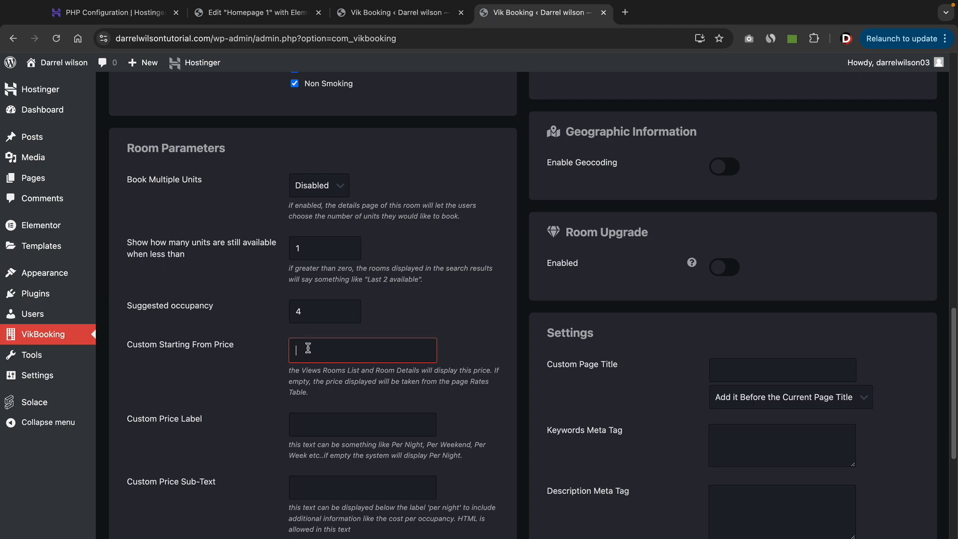
type("Starts From")
double_click(351, 350)
triple_click(350, 350)
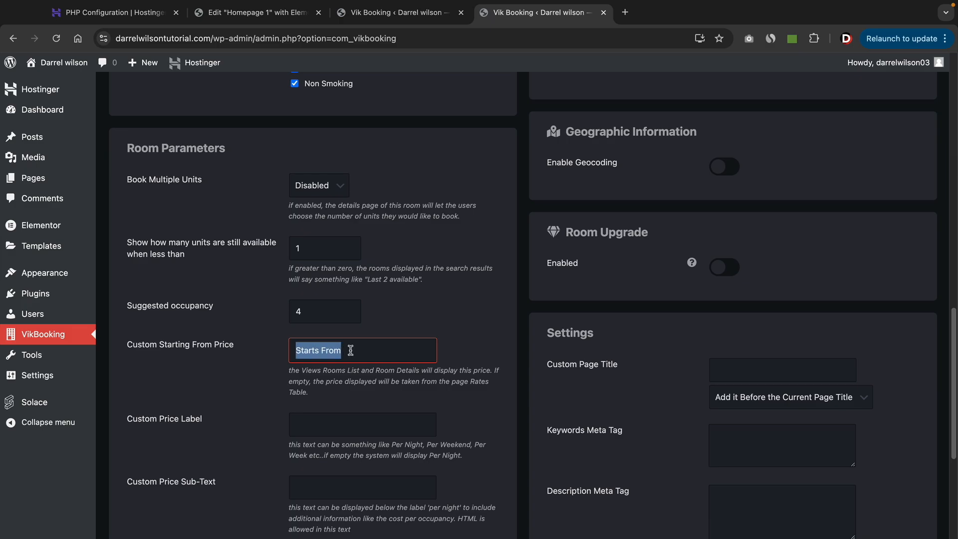
key("BackSpace")
left_click(494, 361)
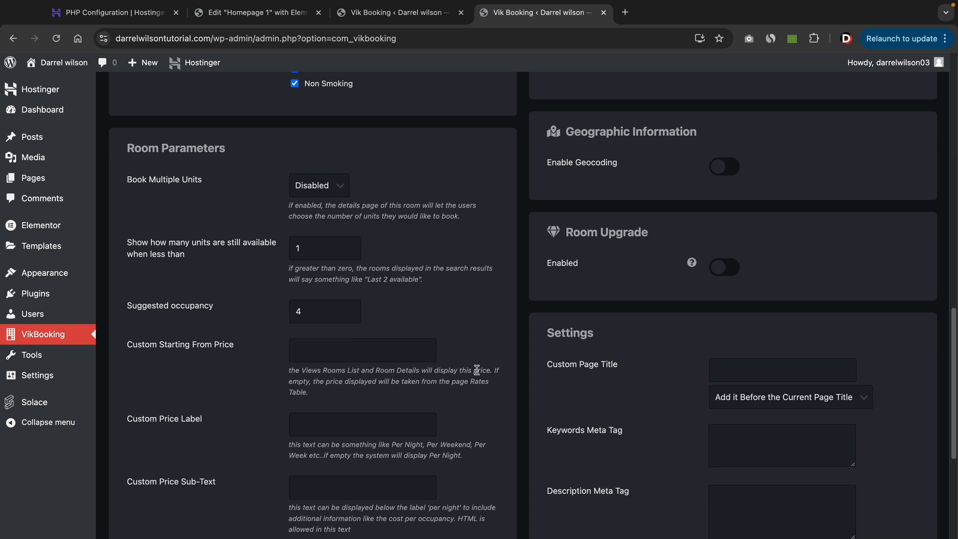
Set the custom price label to "Per Night" and the custom price sub-text to "Most Popular"
scroll(476, 370, "down", 4)
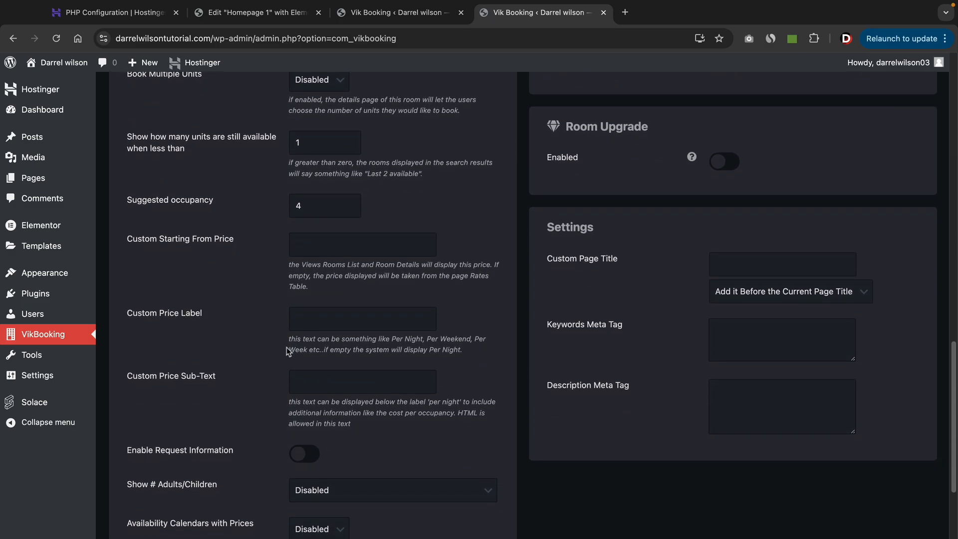
left_click_drag(389, 341, 424, 344)
left_click_drag(431, 343, 455, 344)
left_click(196, 320)
left_click_drag(129, 377, 226, 377)
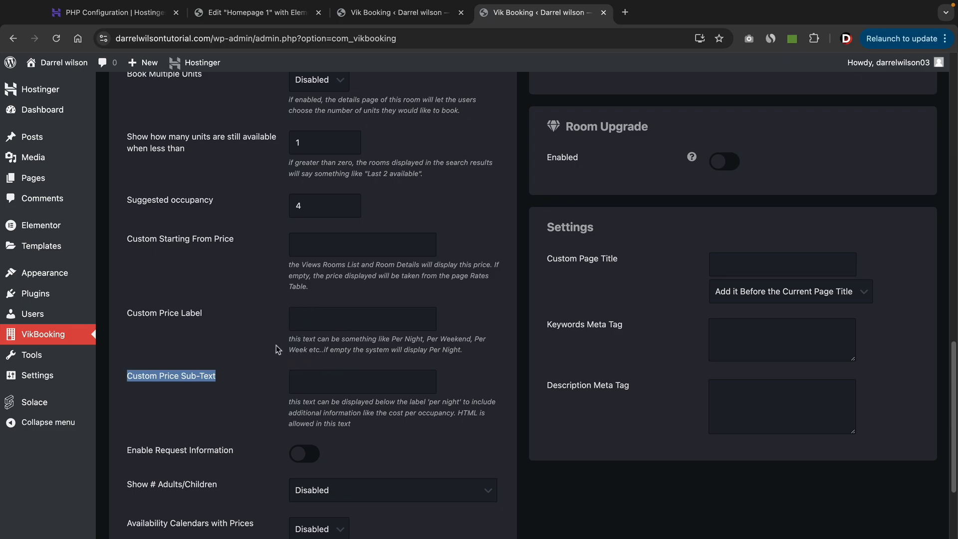
left_click(339, 318)
type("Per Night")
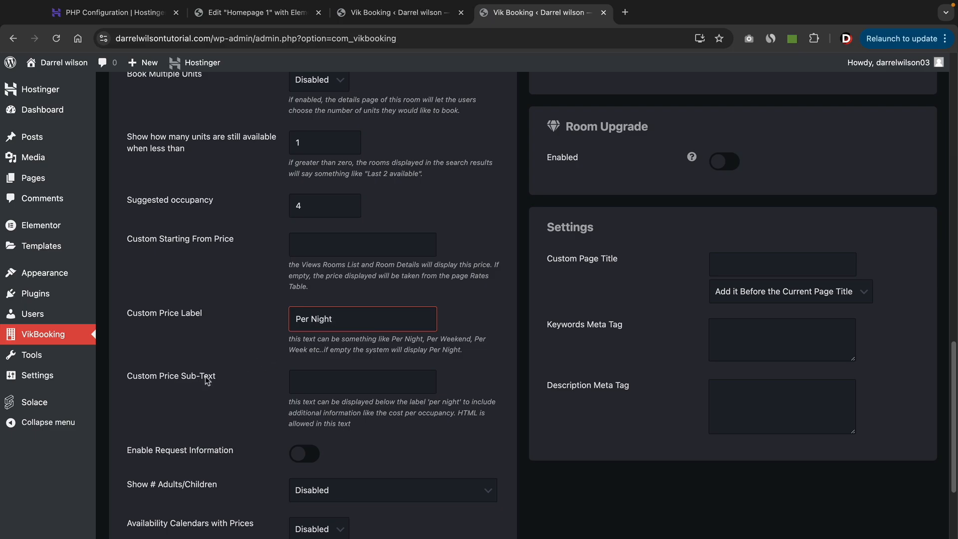
left_click(318, 384)
type("Most Popular")
Examine the remaining room parameters and the Show # Adults/Children options, leaving that setting on Disabled
scroll(253, 384, "down", 3)
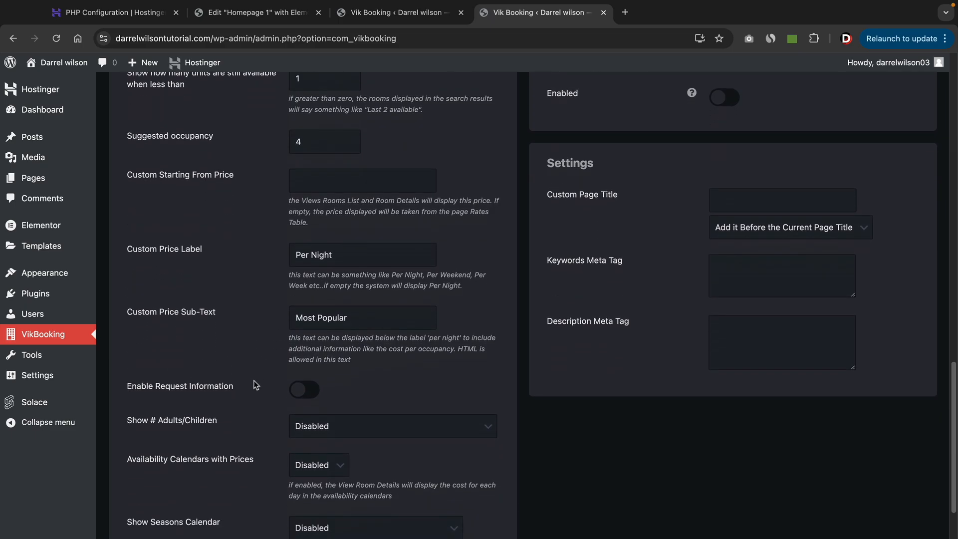
scroll(253, 380, "down", 3)
left_click(302, 324)
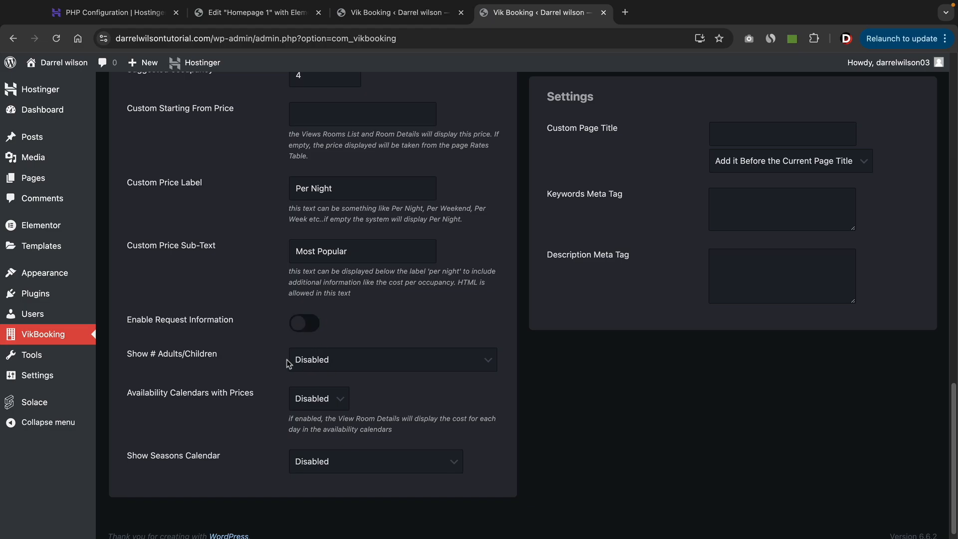
left_click(357, 360)
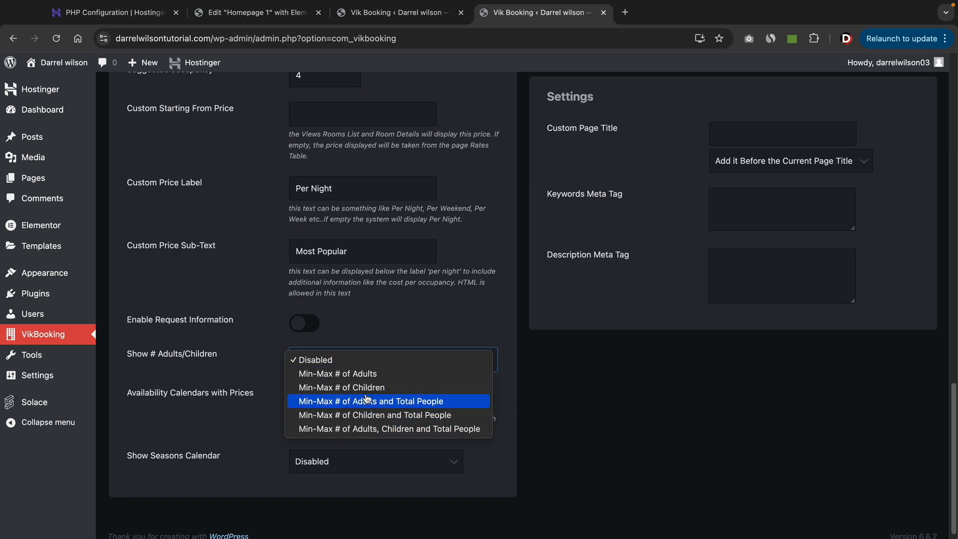
left_click(365, 367)
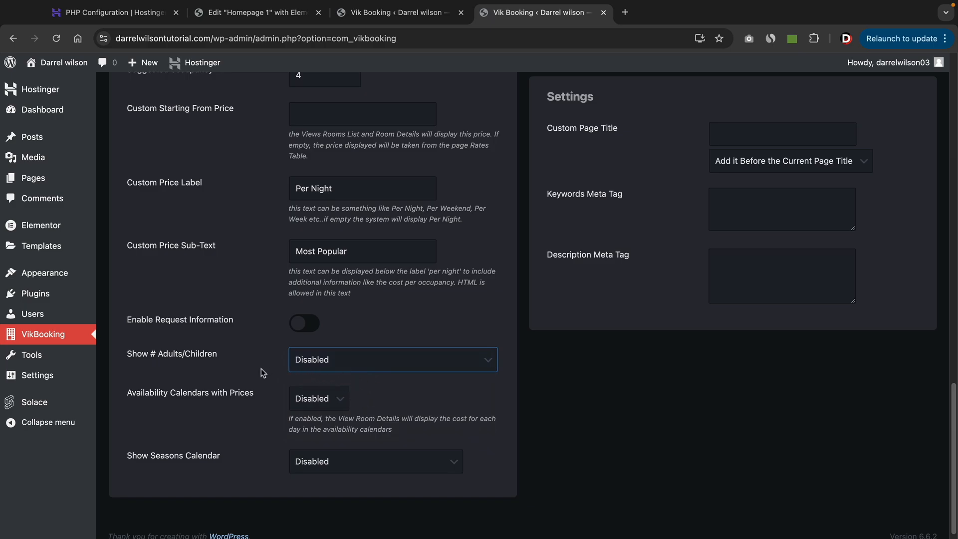
Try enabling Availability Calendars with Prices for the room, and set it back to Disabled
left_click_drag(132, 395, 235, 395)
left_click(303, 399)
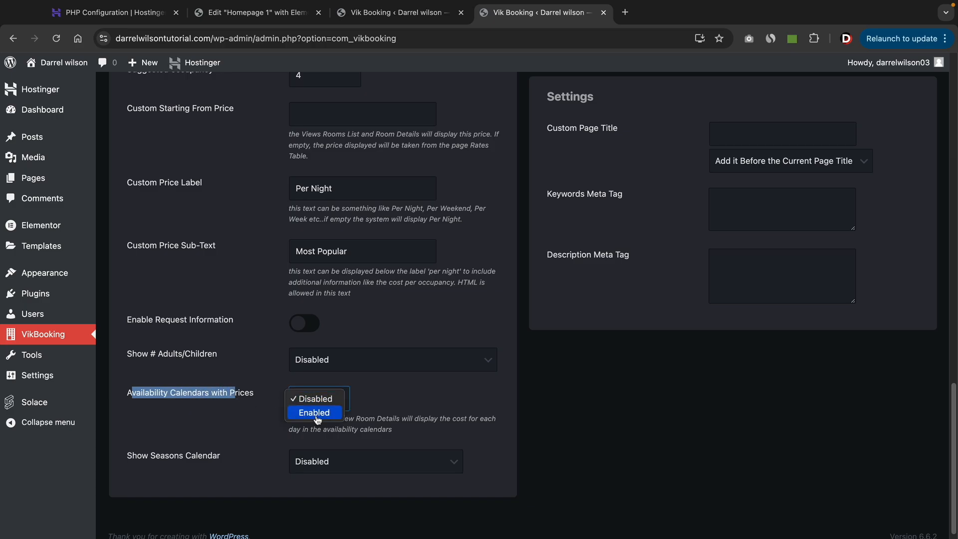
left_click(314, 412)
scroll(264, 394, "down", 2)
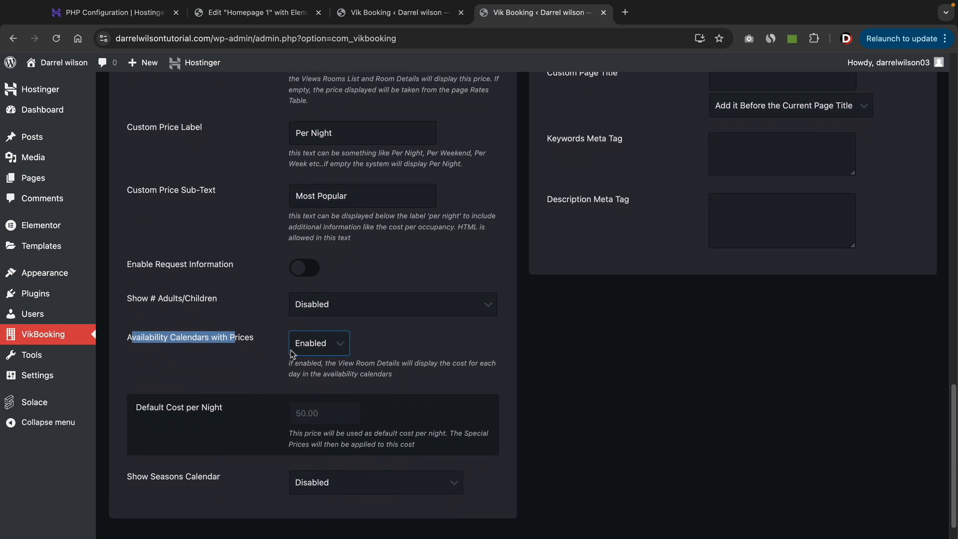
left_click(277, 354)
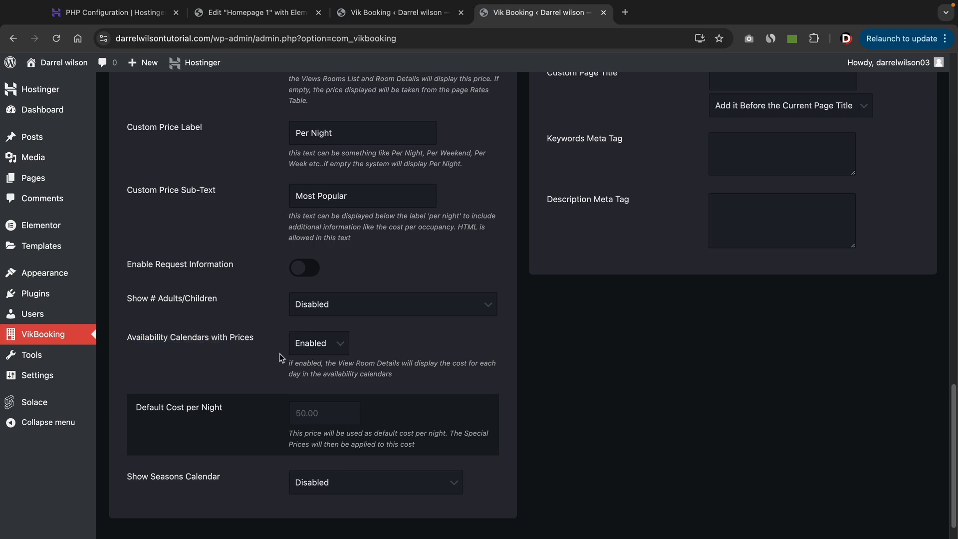
left_click(318, 352)
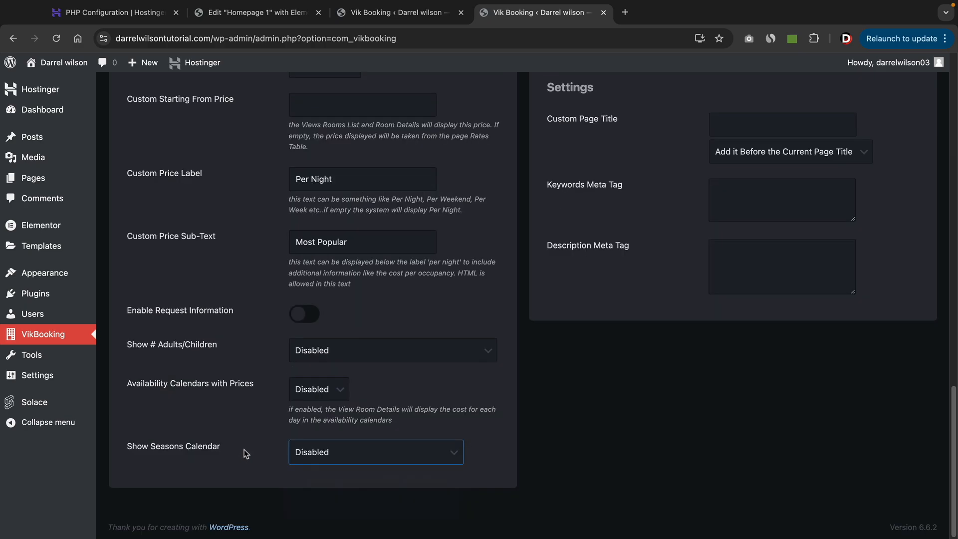
Try Charges, Discounts and Promotions for the seasons calendar with Show Lowest prices and length of stay shown, and return the calendar to Disabled
left_click(322, 452)
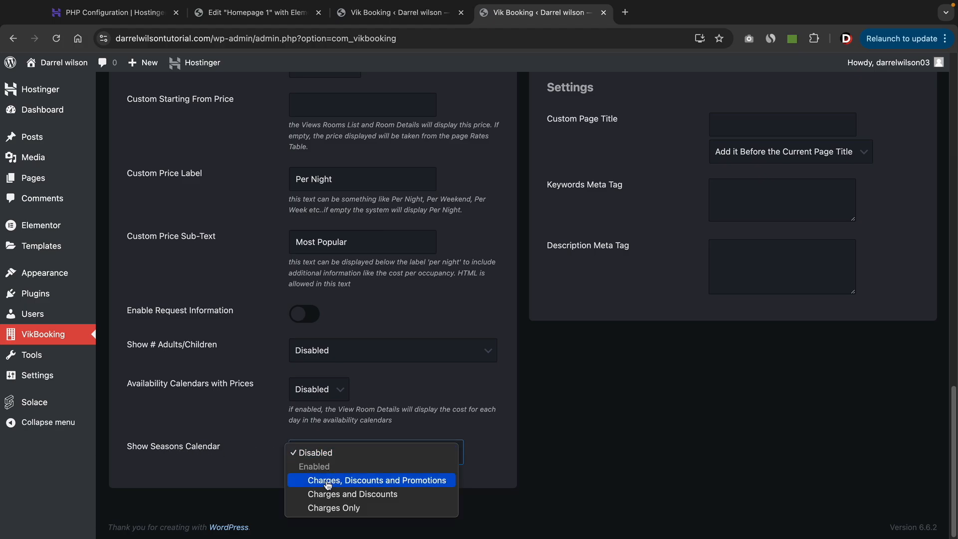
left_click(412, 480)
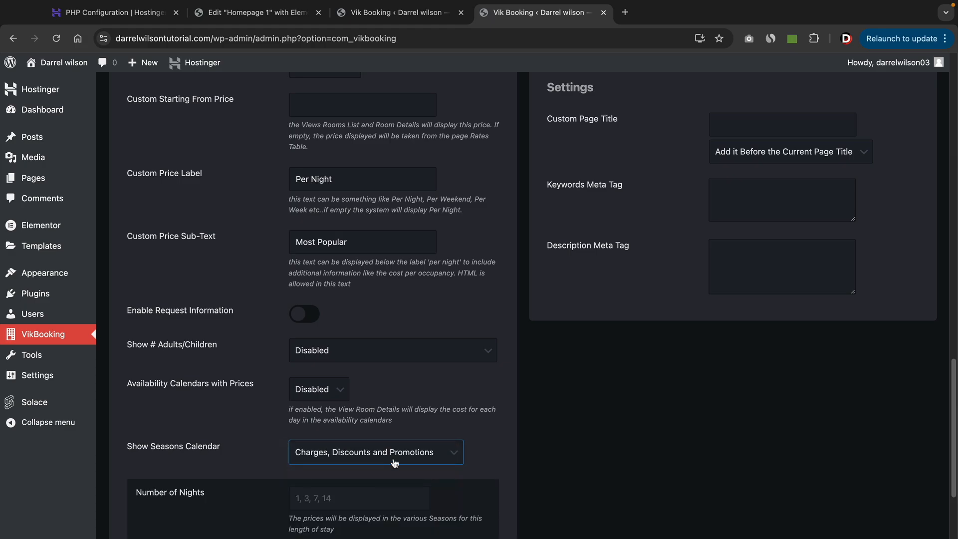
scroll(394, 454, "down", 3)
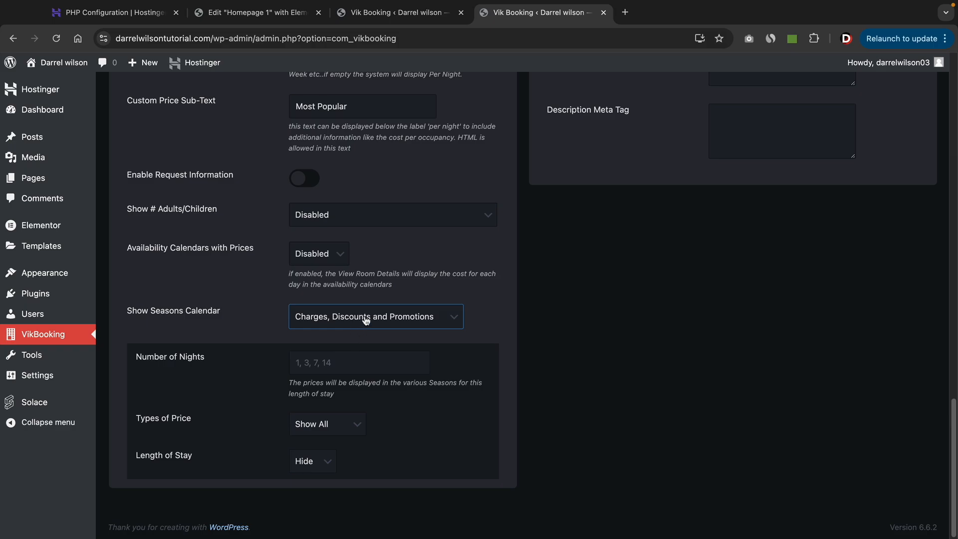
left_click(337, 434)
left_click(337, 439)
left_click(305, 459)
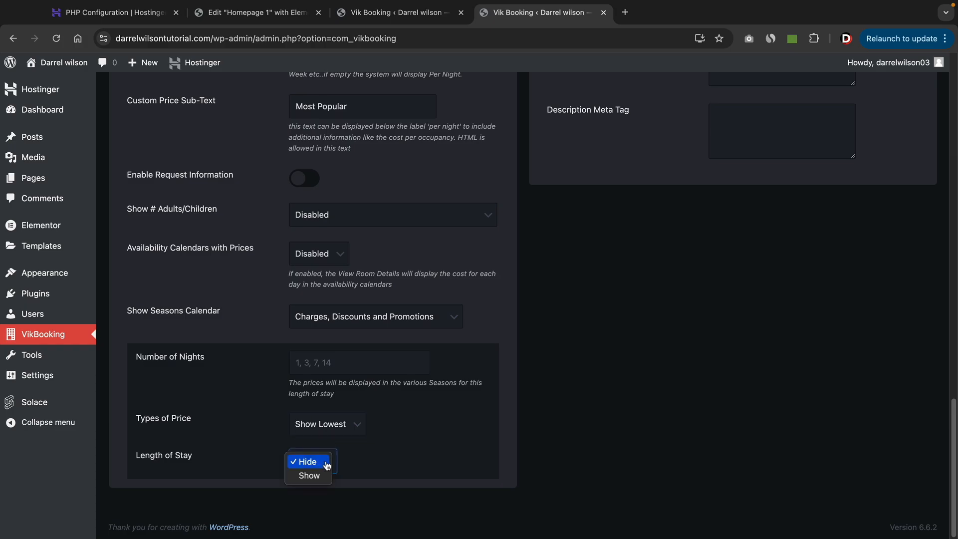
left_click(309, 475)
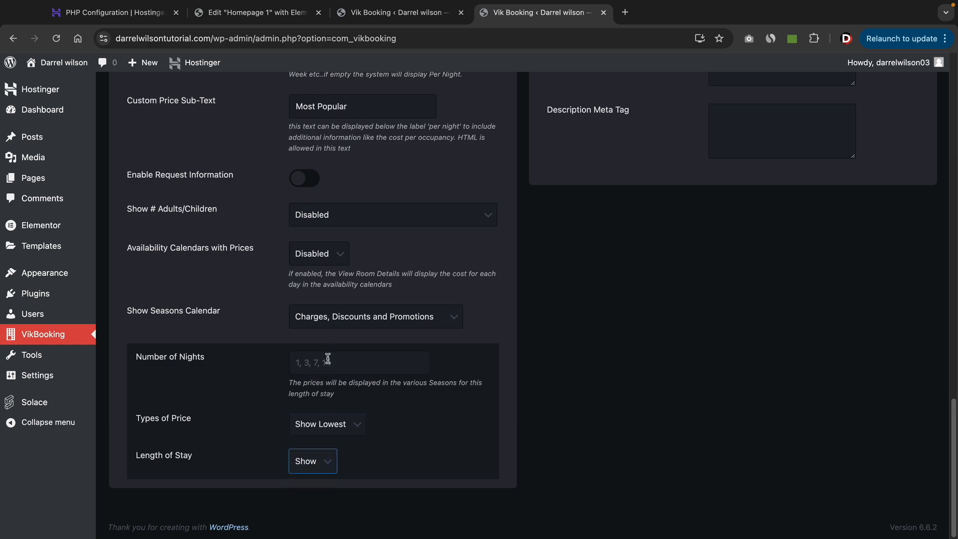
left_click(343, 325)
left_click(344, 291)
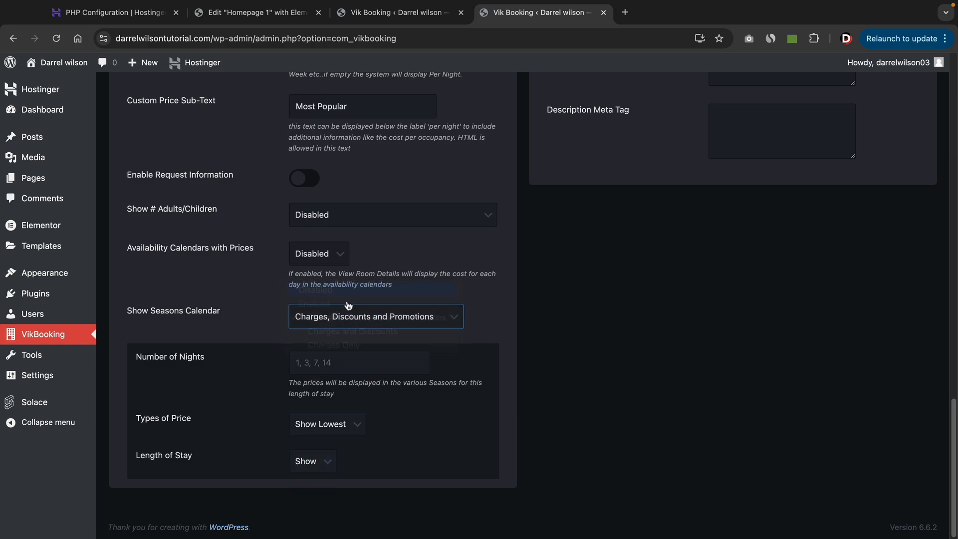
Compare the new room's Room Main Image setting with the room photos in the Book Now search results
scroll(499, 417, "up", 5)
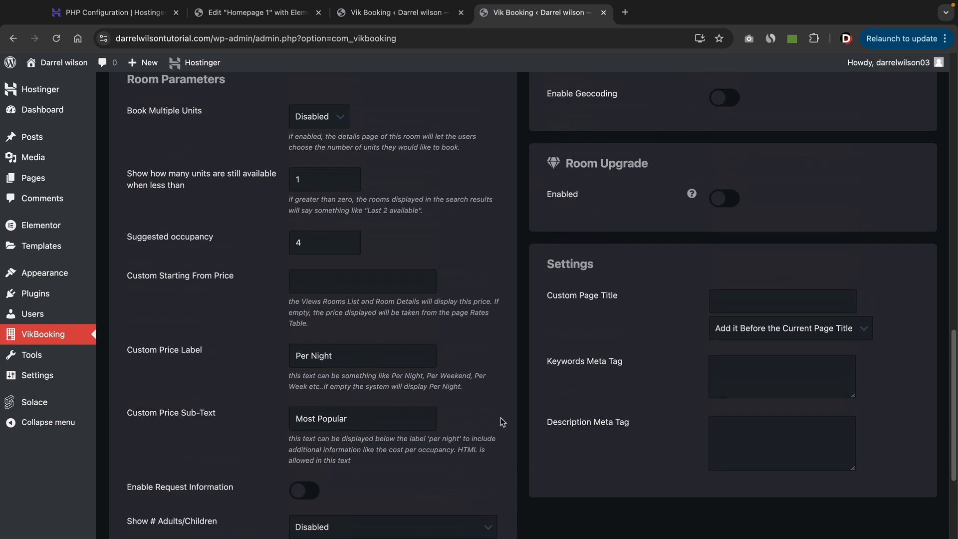
scroll(501, 419, "up", 10)
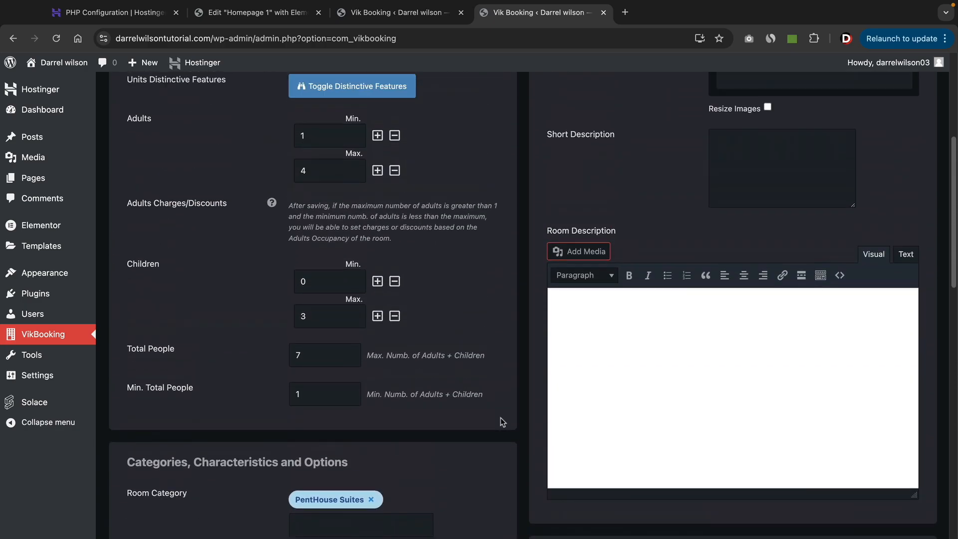
scroll(501, 422, "up", 3)
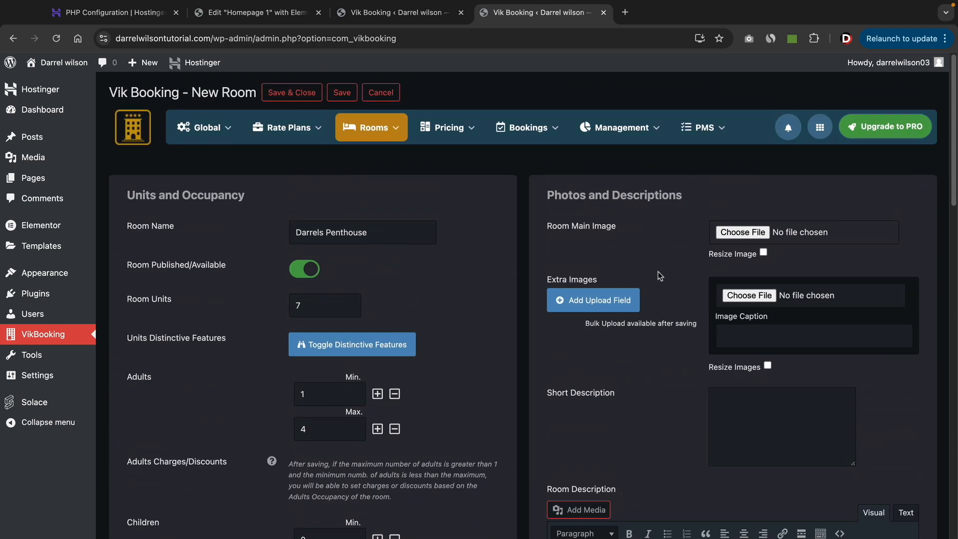
left_click_drag(621, 227, 549, 228)
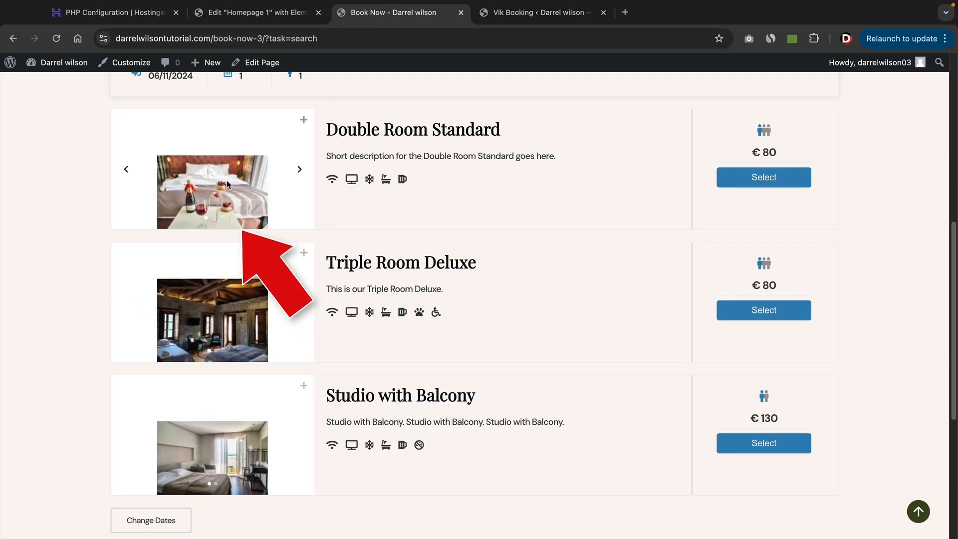
left_click(499, 15)
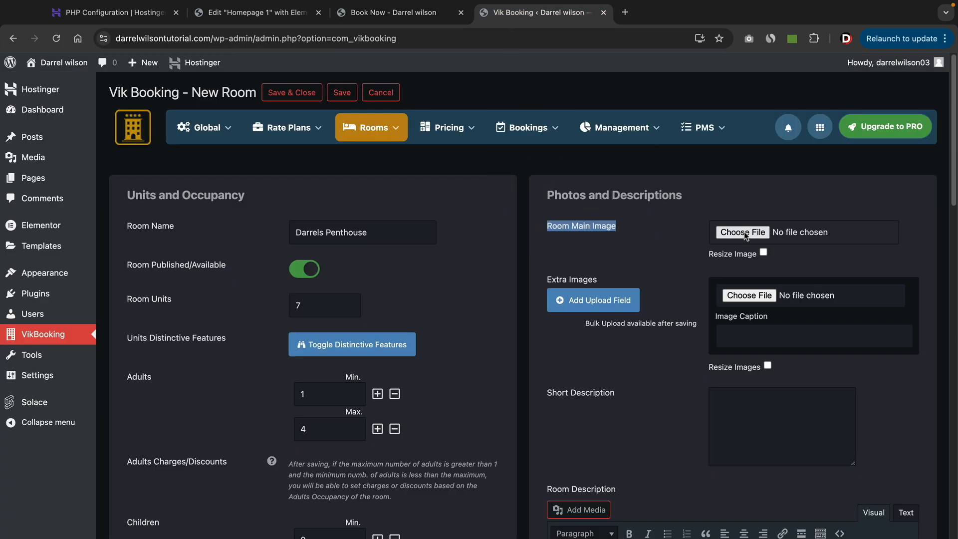
left_click(430, 17)
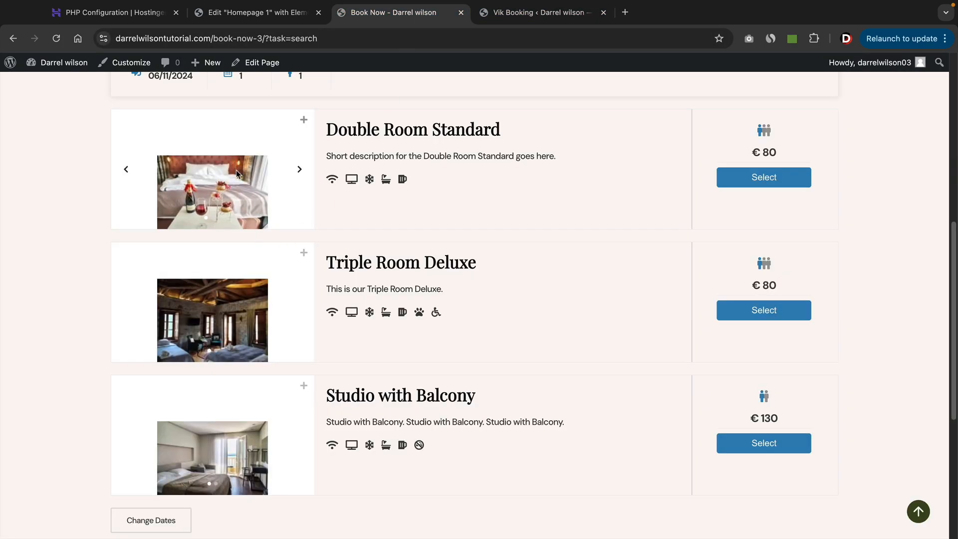
left_click(537, 17)
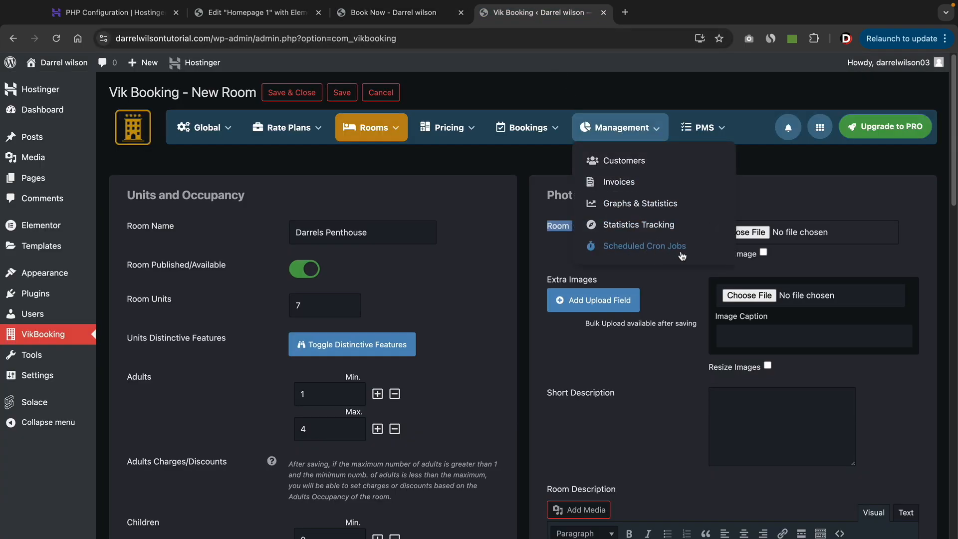
Choose 1.-Try-booking-a-business-hotel.jpg from the Desktop as the room's main image
left_click(738, 233)
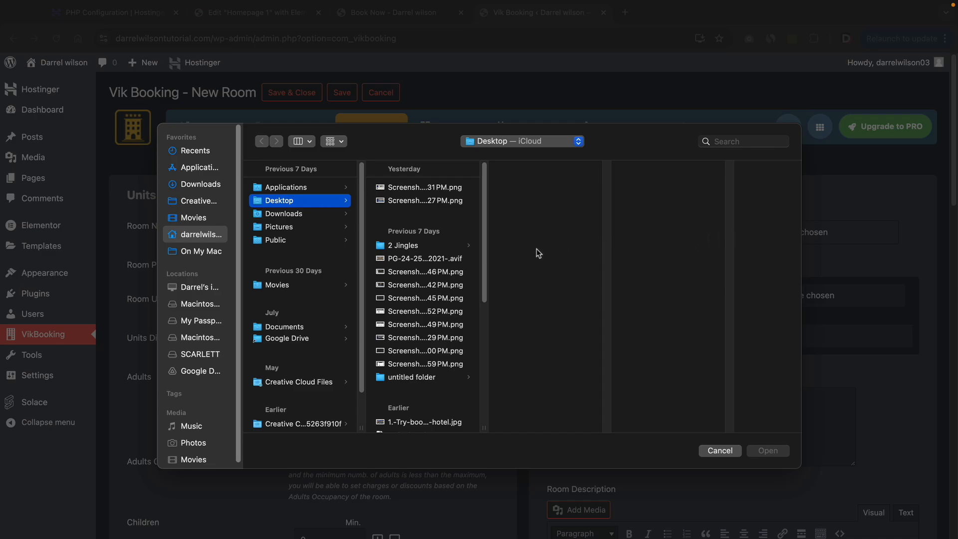
scroll(424, 349, "down", 4)
left_click(406, 322)
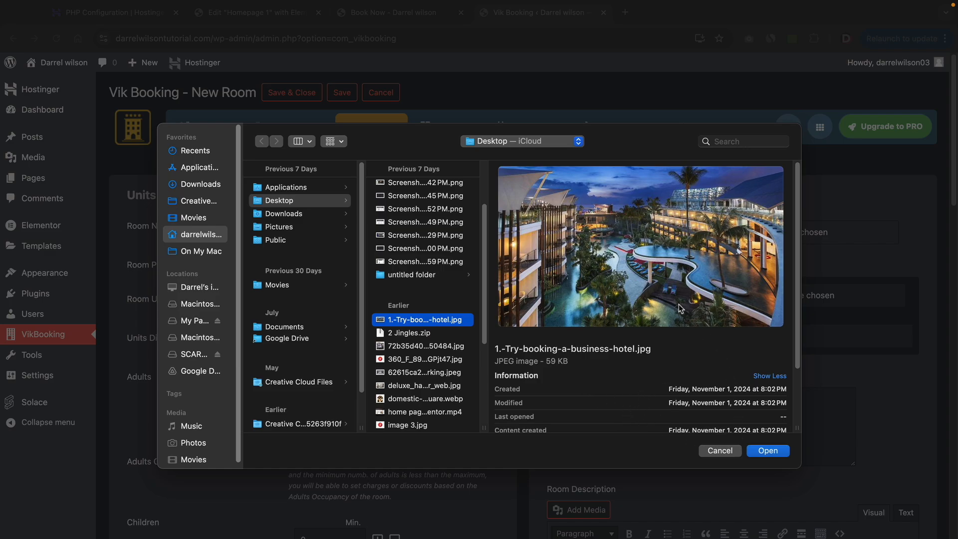
left_click(775, 452)
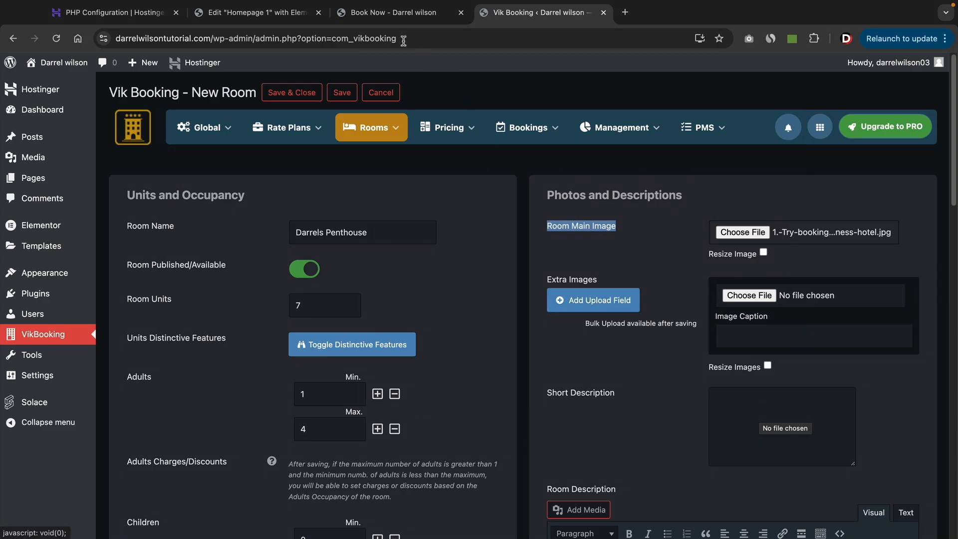
Select the Double Room Standard on the Book Now page and browse its photo gallery
left_click(398, 18)
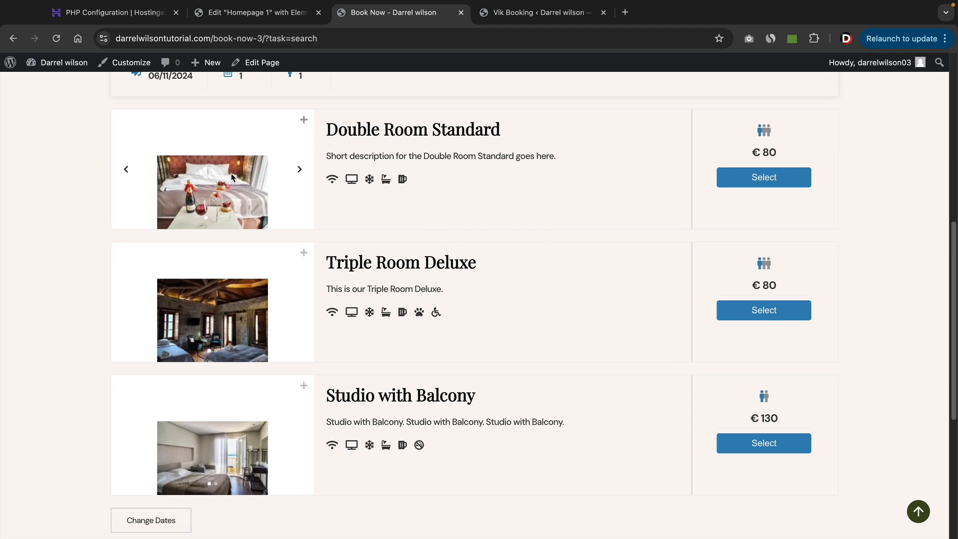
left_click(741, 179)
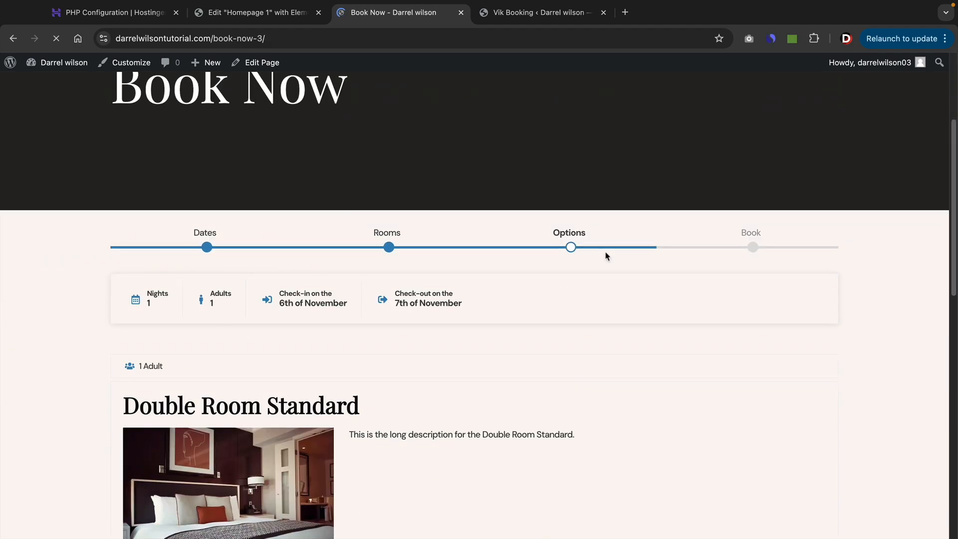
scroll(303, 273, "down", 2)
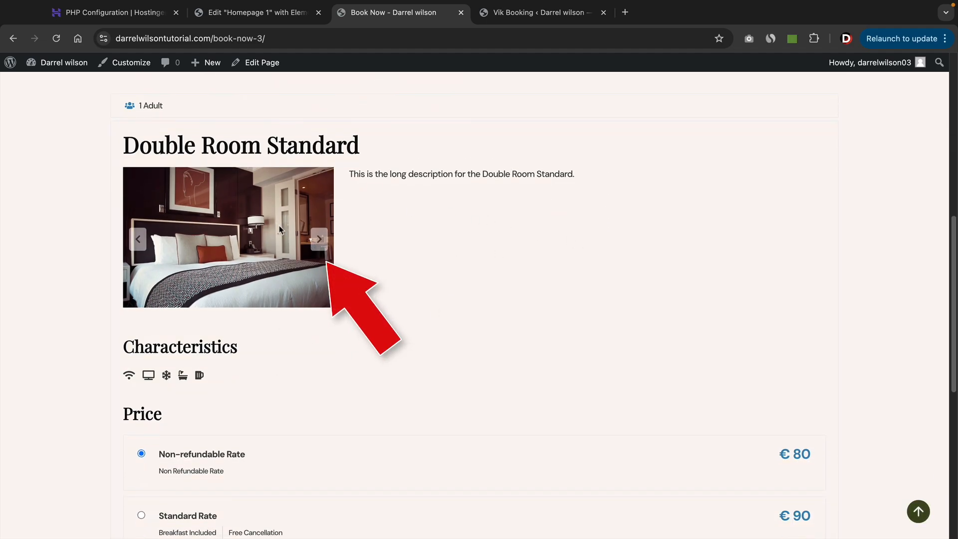
left_click(323, 244)
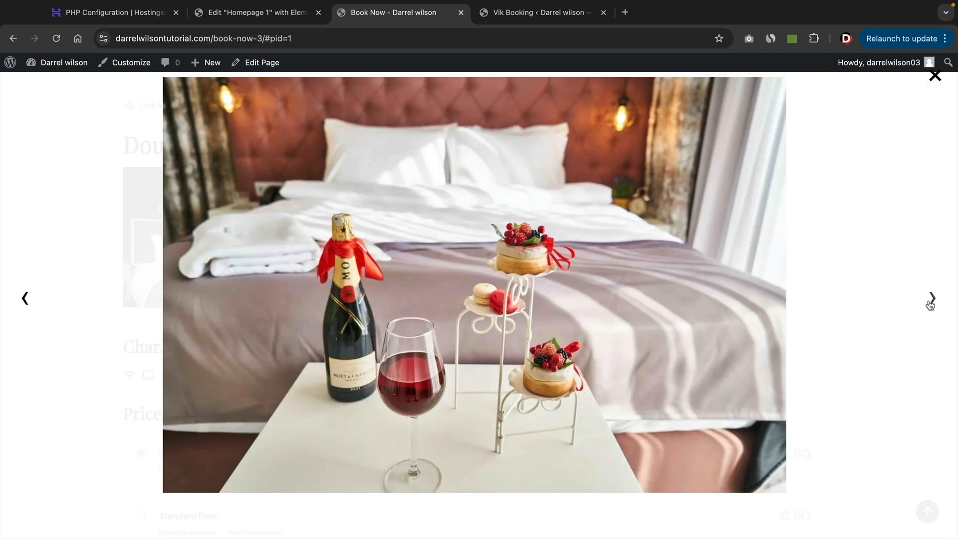
left_click(931, 299)
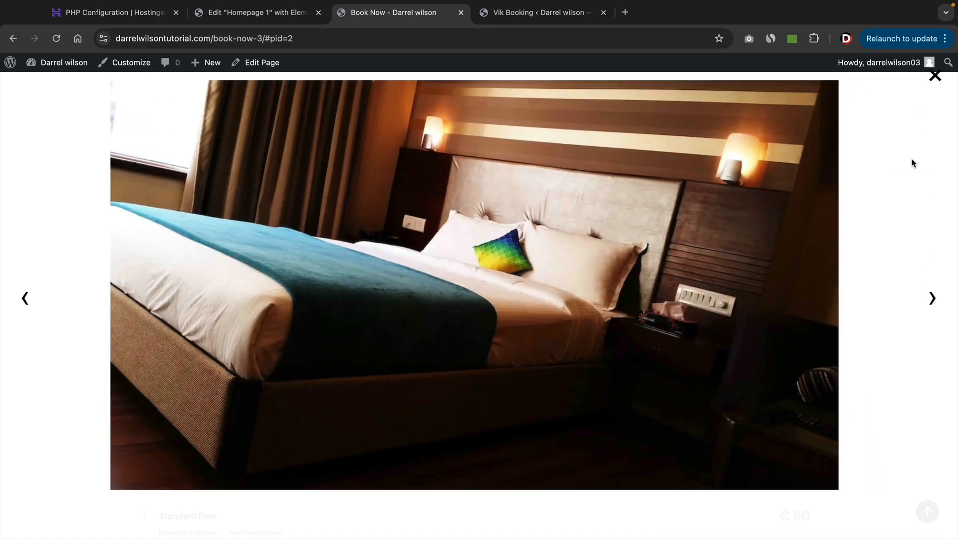
left_click(935, 305)
left_click(935, 81)
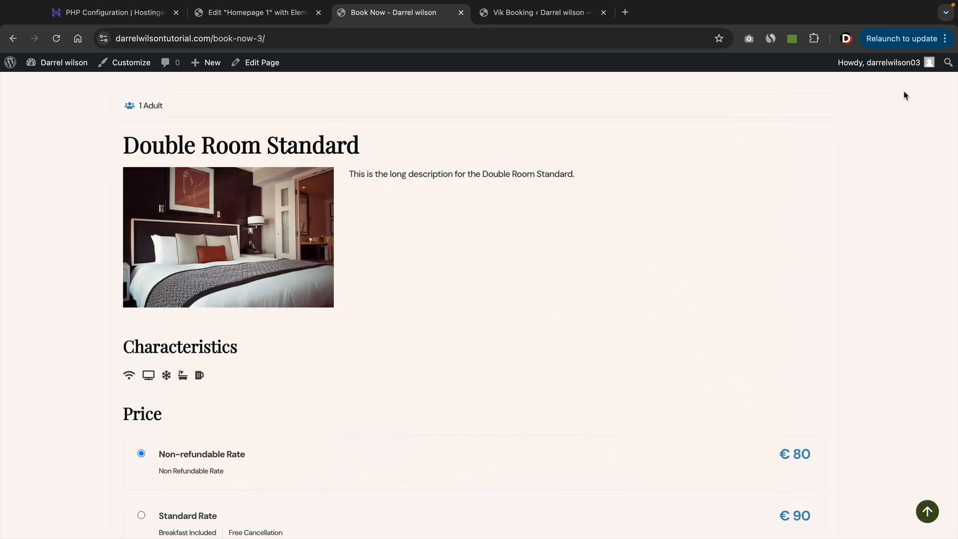
left_click(536, 13)
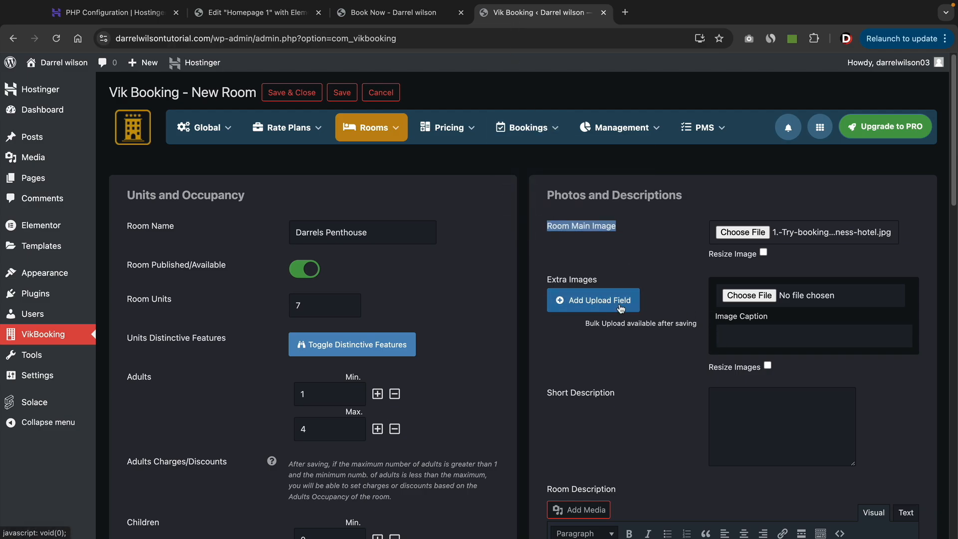
left_click(584, 306)
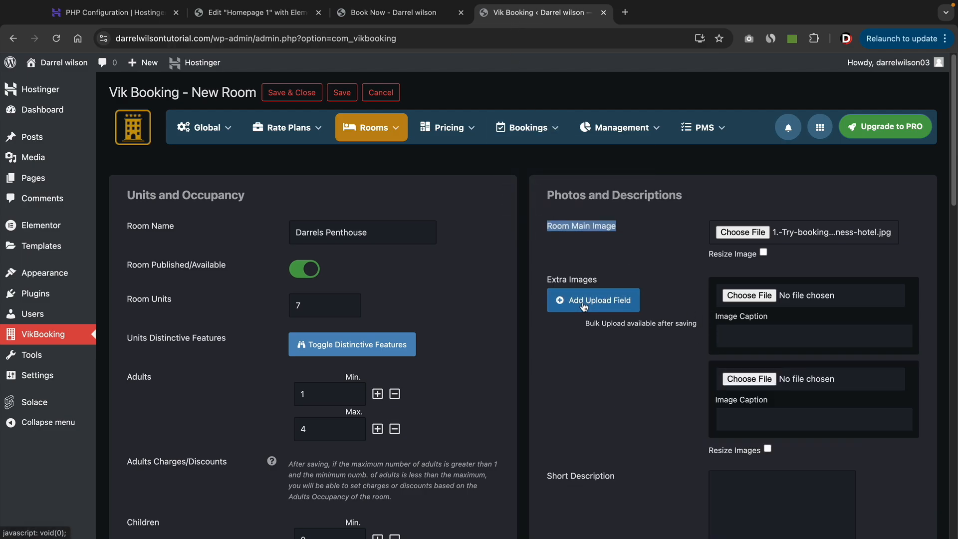
left_click(742, 299)
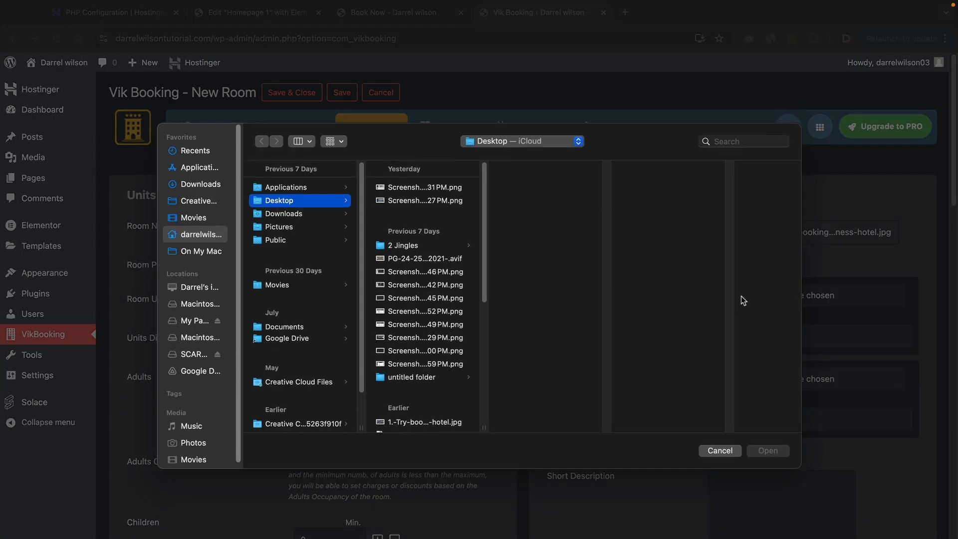
scroll(444, 352, "down", 3)
left_click(444, 352)
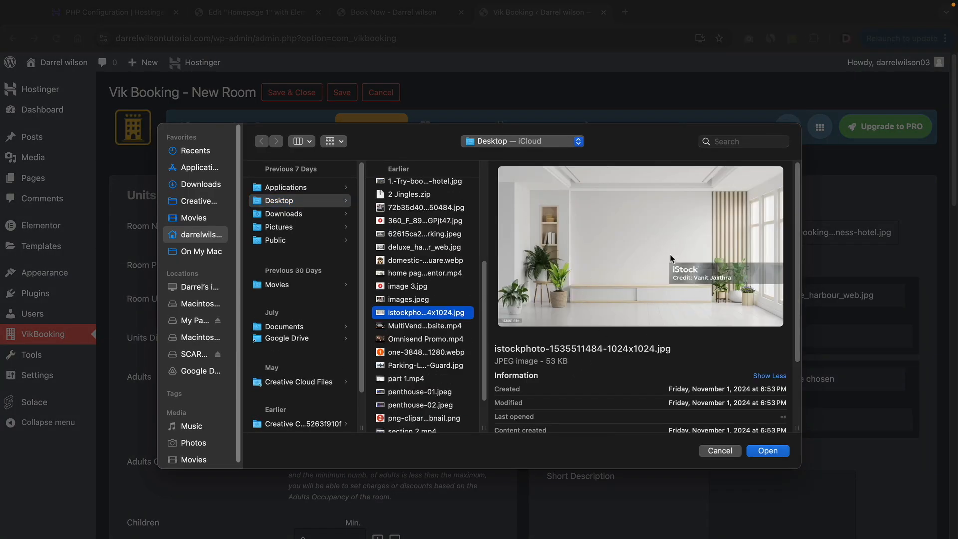
left_click(768, 451)
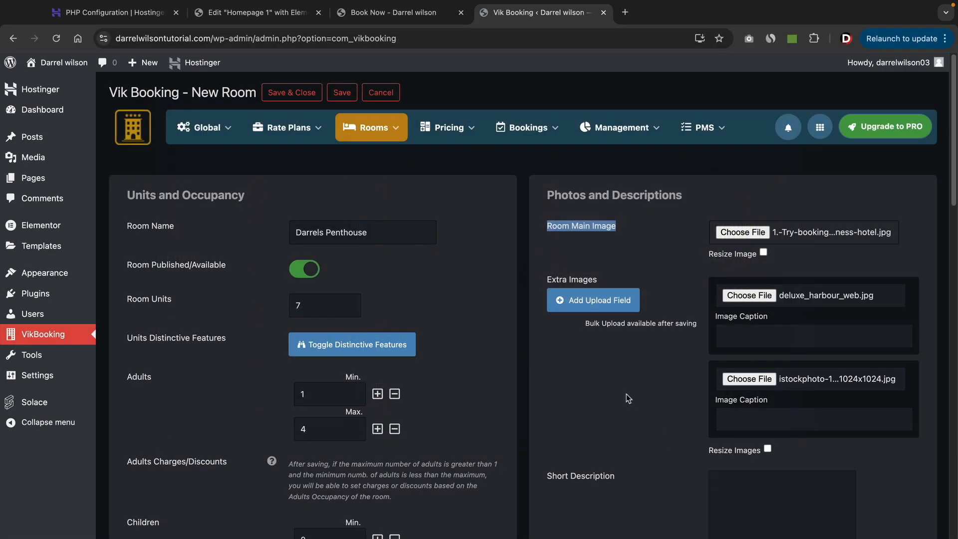
Return to the Book Now room results and examine where the Single Room's short description is displayed
scroll(634, 404, "down", 4)
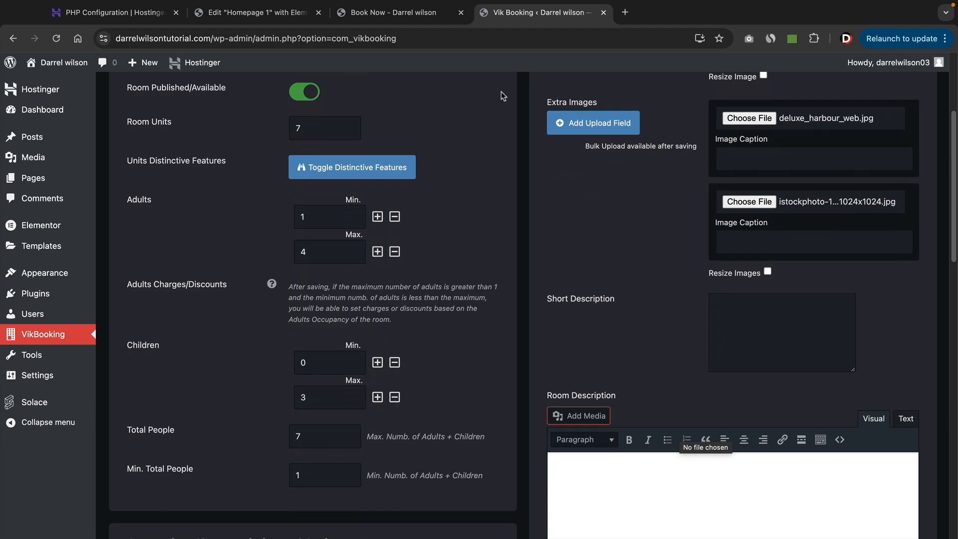
left_click(394, 12)
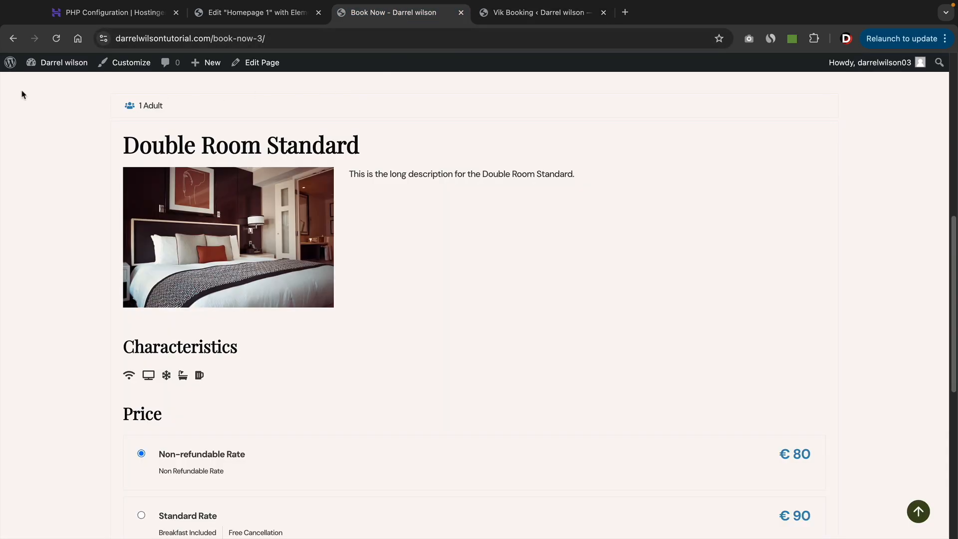
left_click(13, 38)
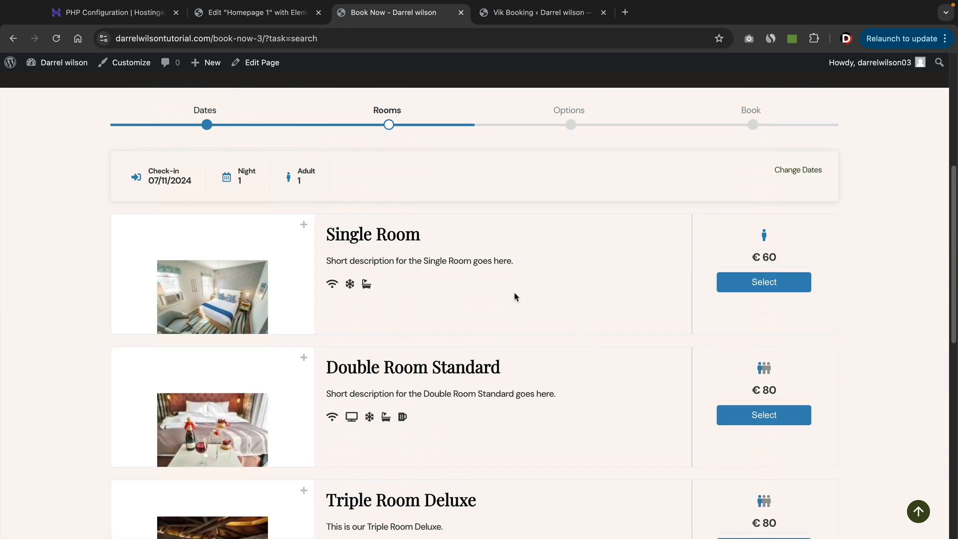
left_click_drag(325, 260, 525, 270)
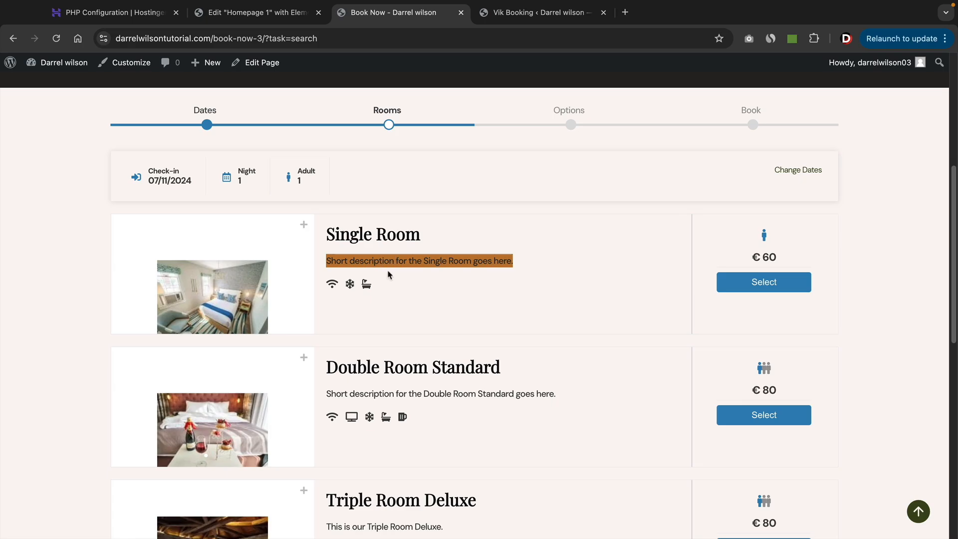
Paste the copied text about the king size sleigh bedded room into the new VikBooking room's short description
left_click(517, 20)
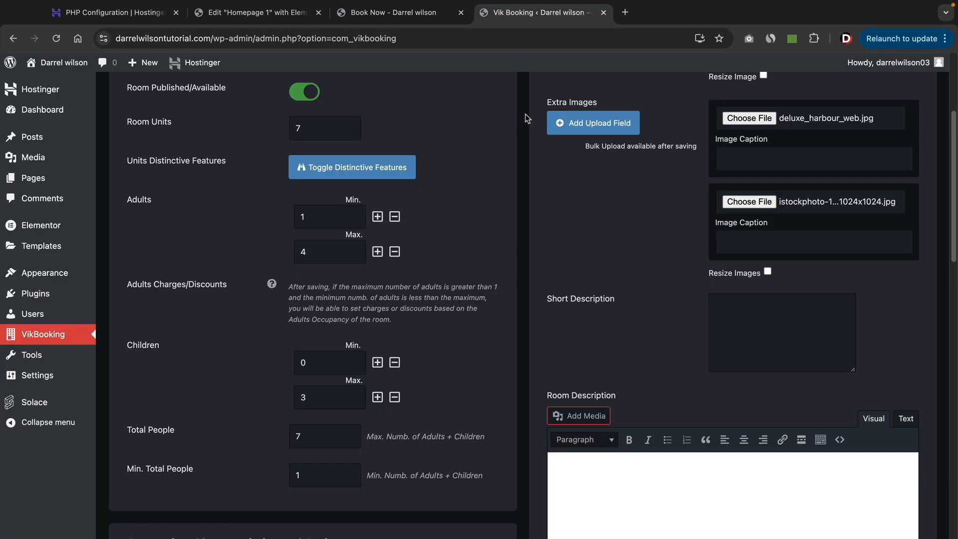
left_click(729, 331)
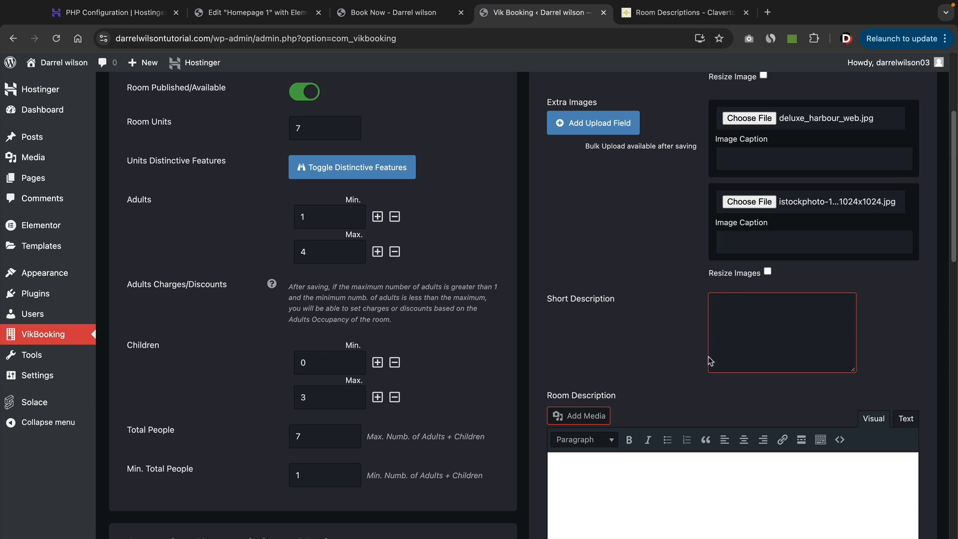
right_click(717, 319)
left_click(732, 399)
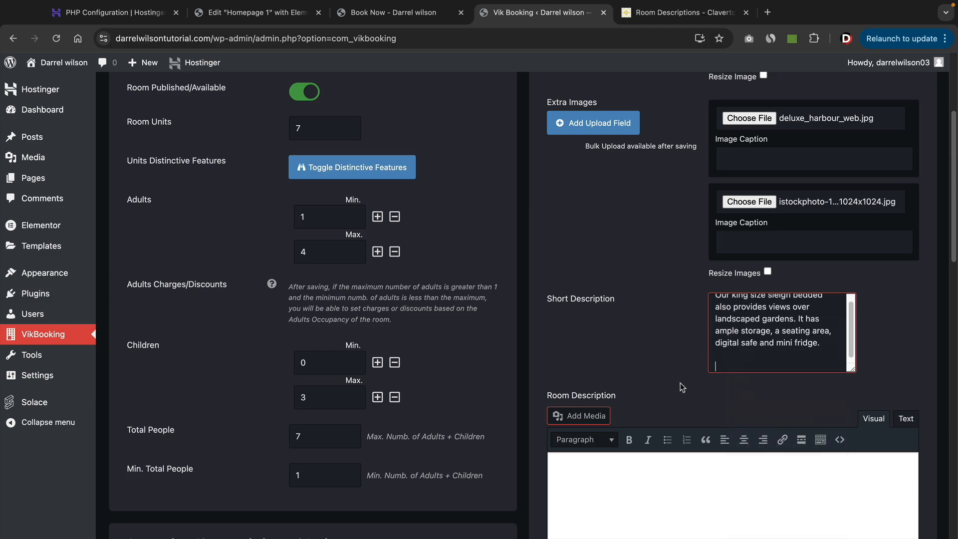
Select the Single Room on the Book Now page to examine where a full room description is displayed
scroll(681, 382, "down", 6)
scroll(668, 369, "up", 1)
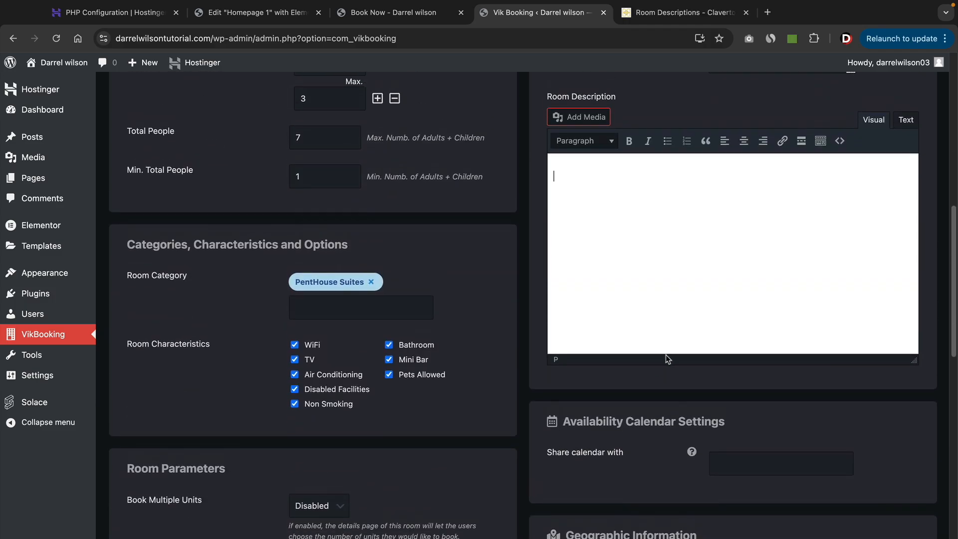
left_click(399, 13)
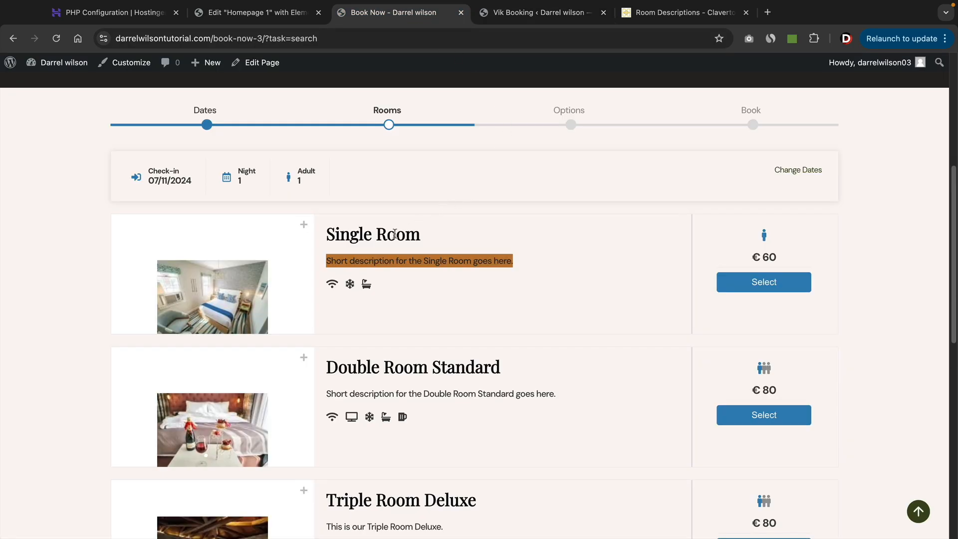
left_click(775, 285)
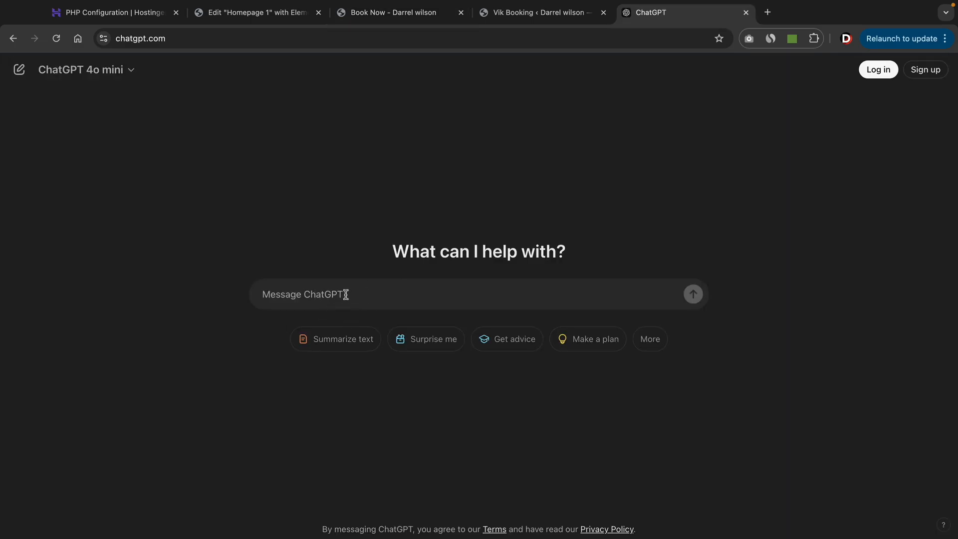
Ask ChatGPT to "create me hotel description for a hotel penthouse by the sea" and review the answer
type("create me hotel descrip")
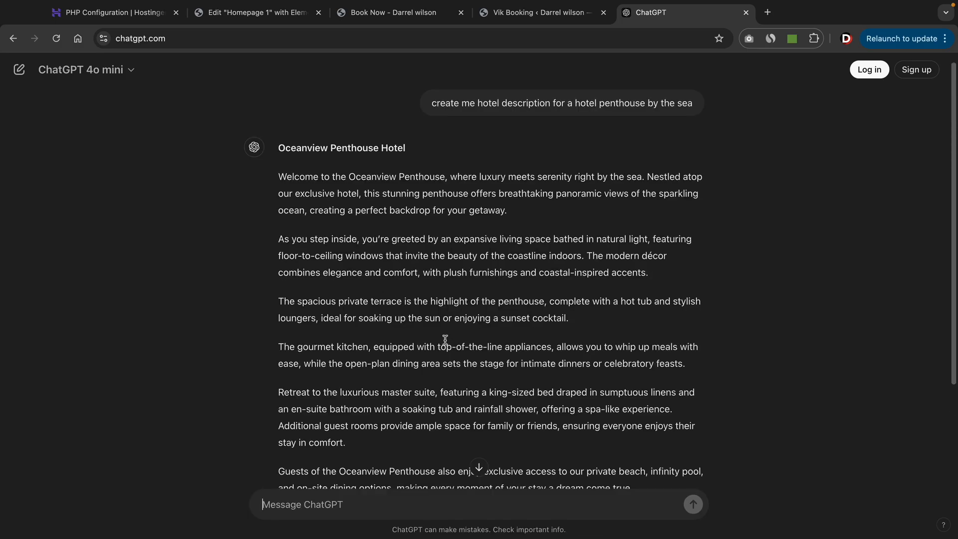
scroll(459, 384, "down", 3)
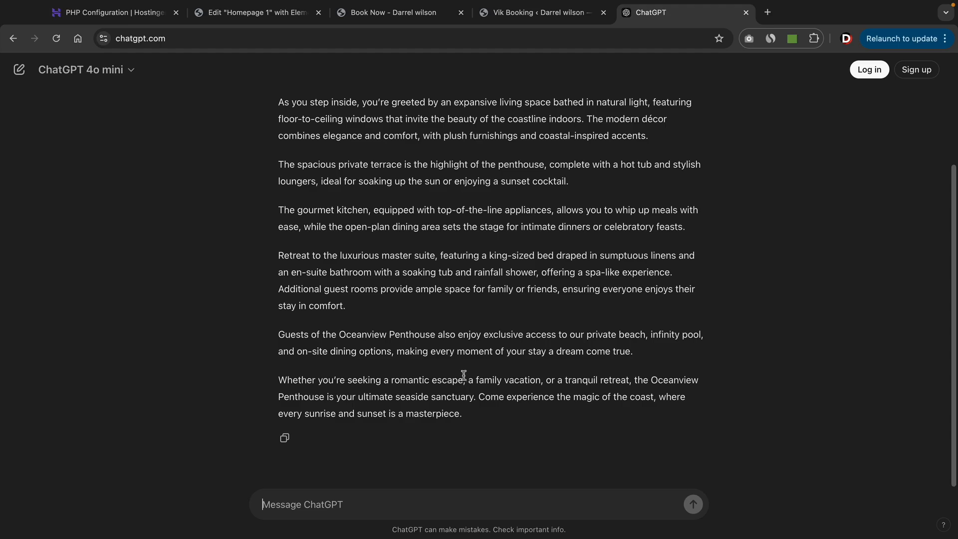
Copy ChatGPT's four paragraphs from the private terrace through the private beach into the new room's Room Description
scroll(463, 379, "up", 1)
left_click_drag(638, 375, 280, 186)
right_click(291, 188)
left_click(309, 217)
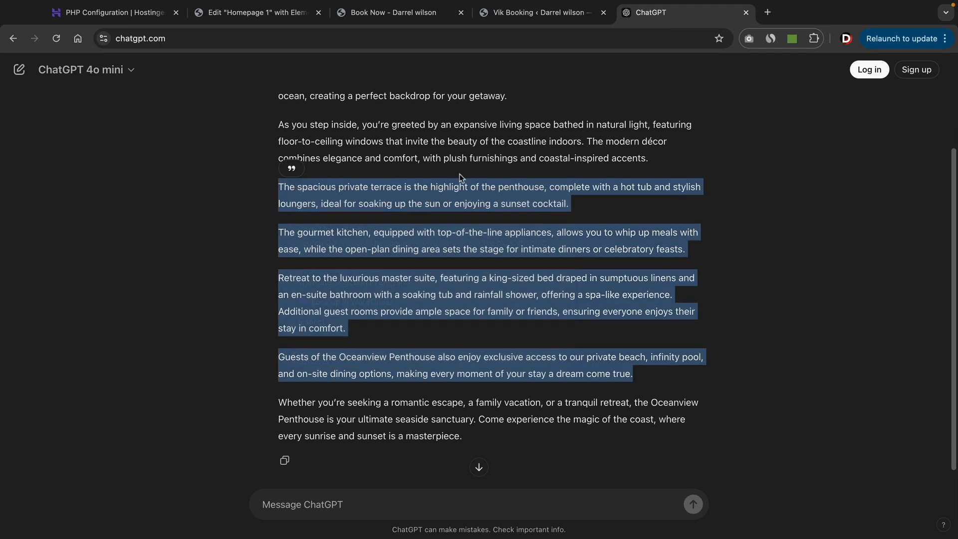
left_click(536, 15)
right_click(583, 189)
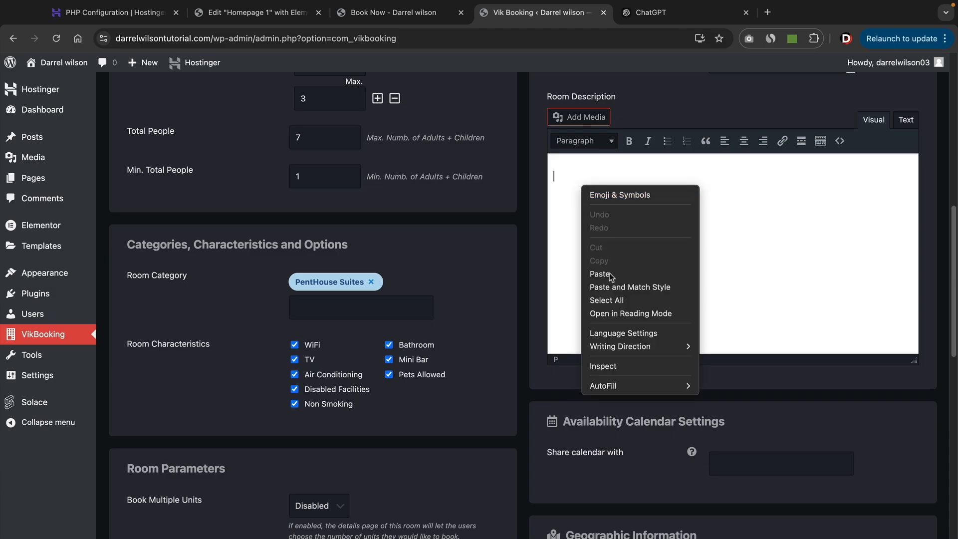
left_click(612, 274)
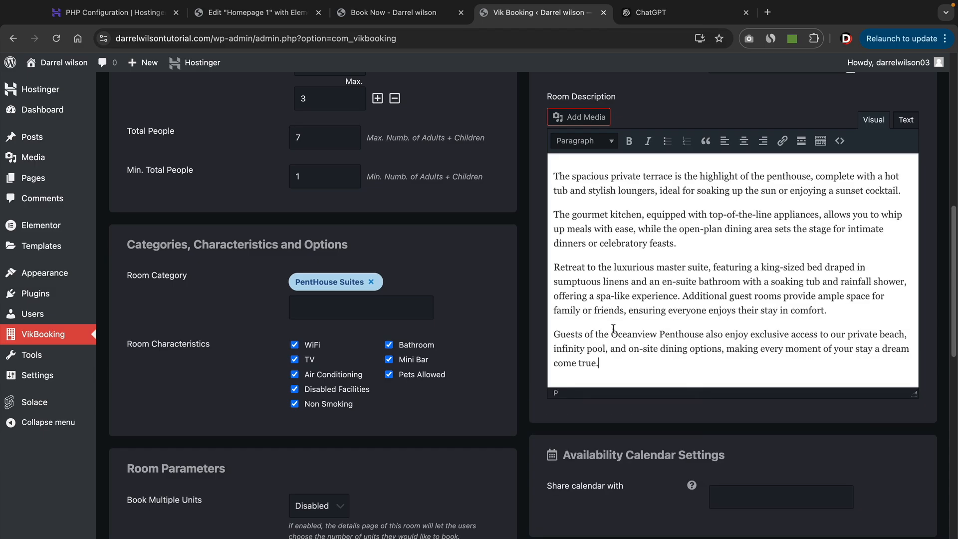
Try out the Enable Geocoding option in the room's geographic information and switch it off again
scroll(613, 328, "down", 5)
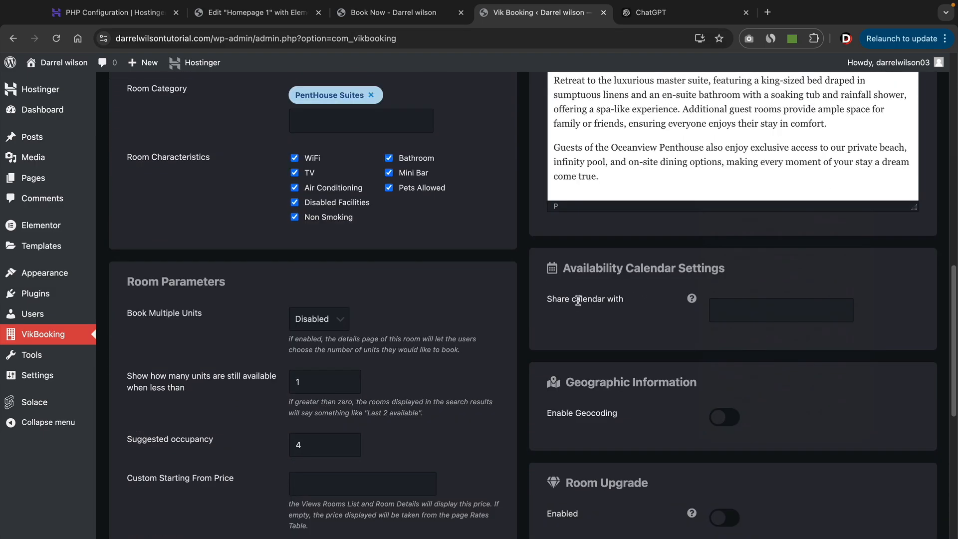
mouse_move(690, 302)
scroll(640, 289, "down", 3)
left_click_drag(620, 285, 542, 287)
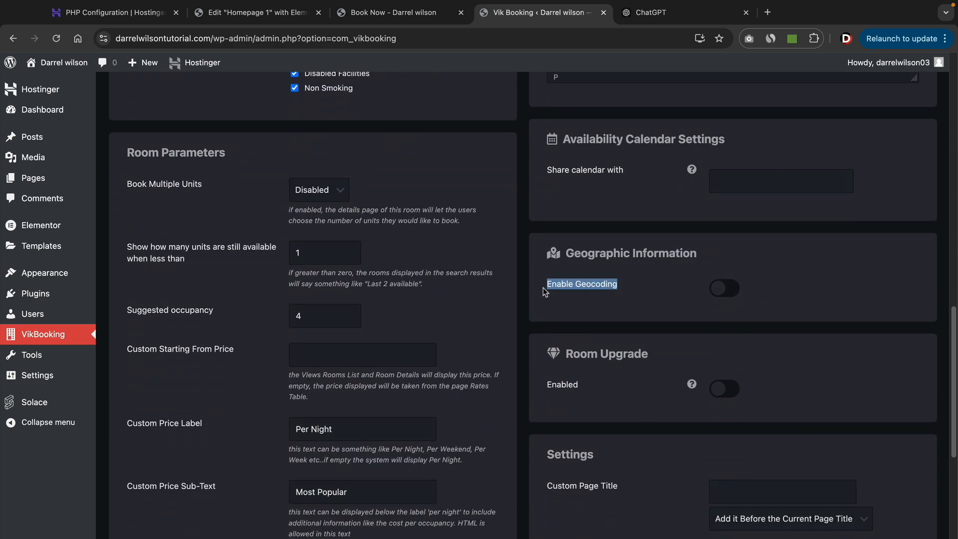
left_click(722, 289)
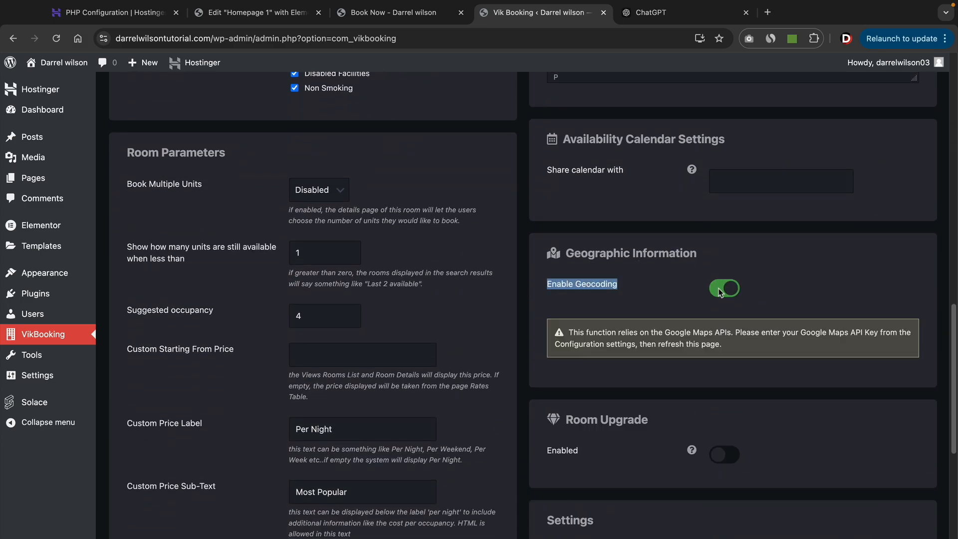
left_click_drag(665, 332, 731, 333)
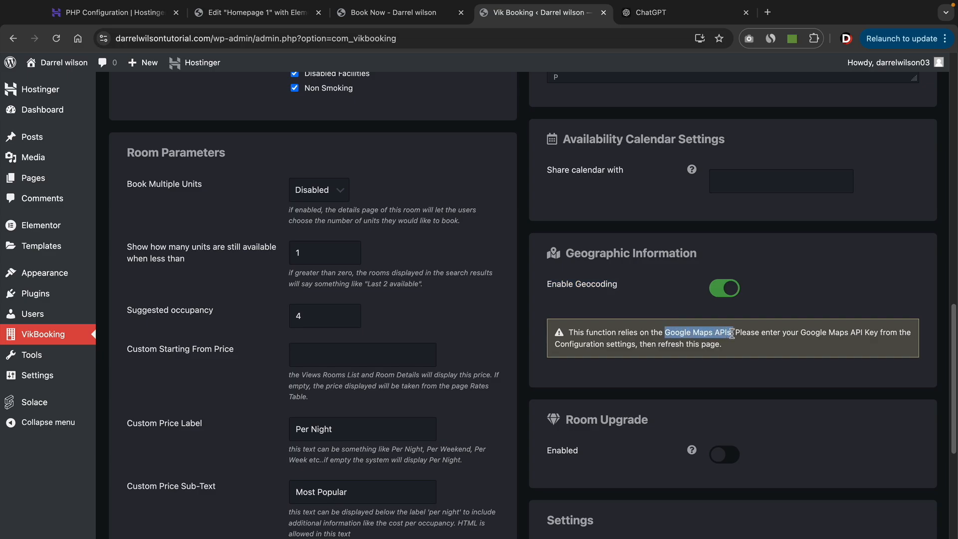
left_click(727, 292)
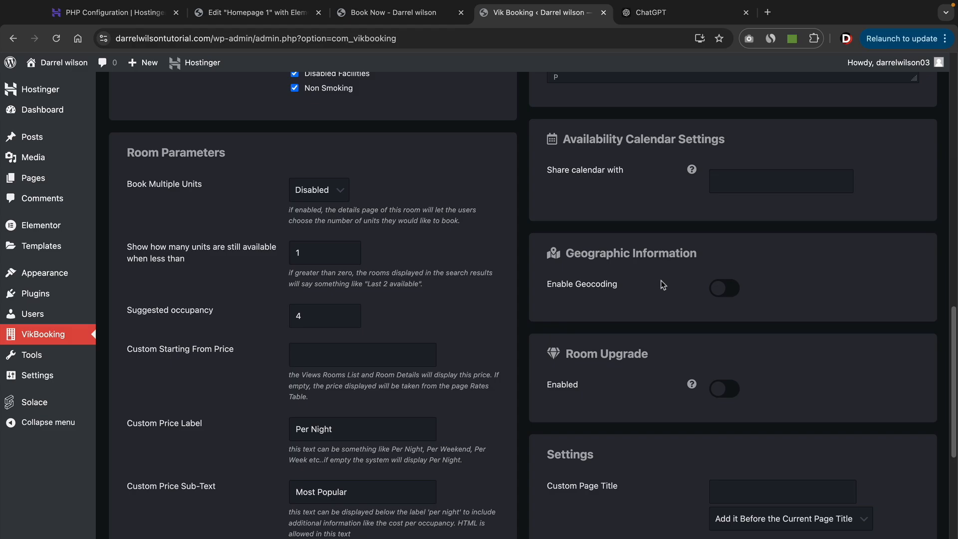
Enable the Room Upgrade option for the new room
scroll(662, 285, "down", 5)
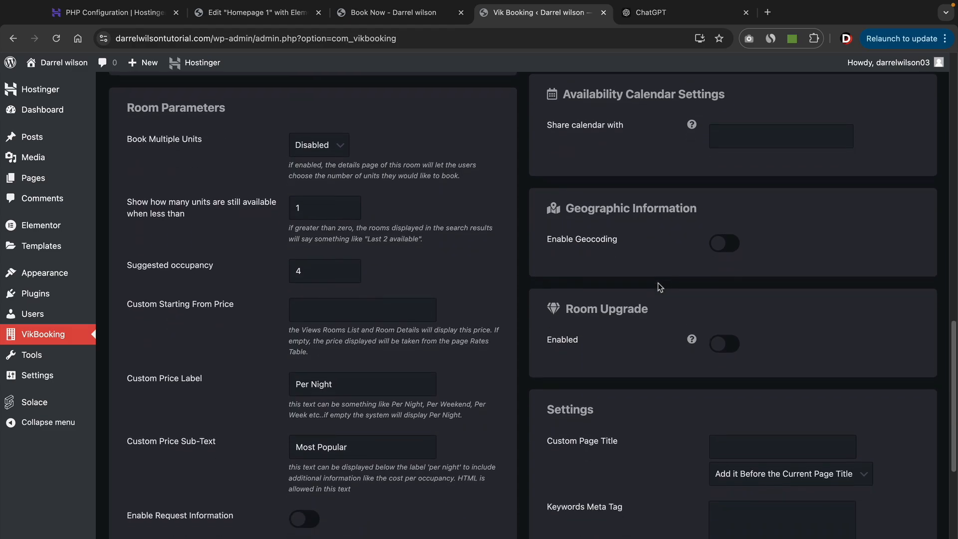
left_click_drag(589, 247, 662, 247)
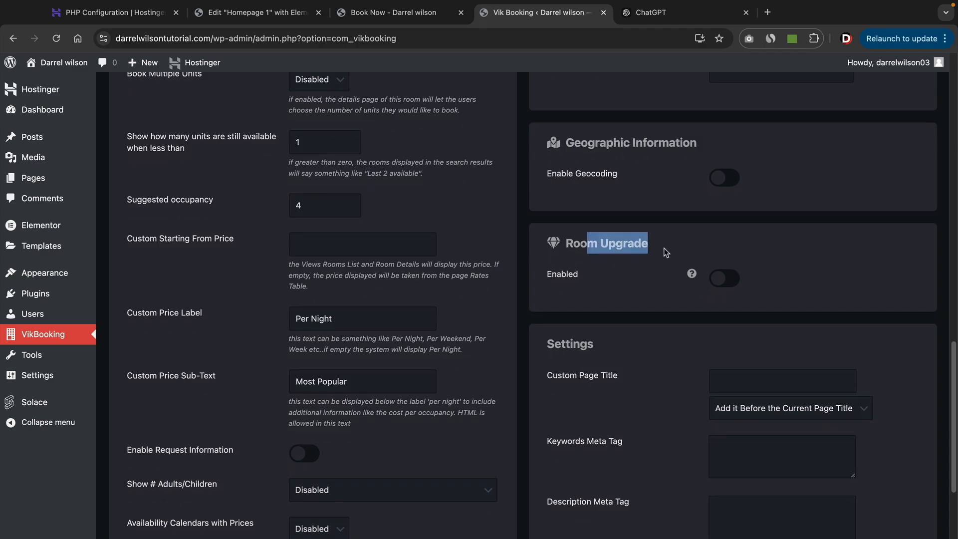
left_click(666, 254)
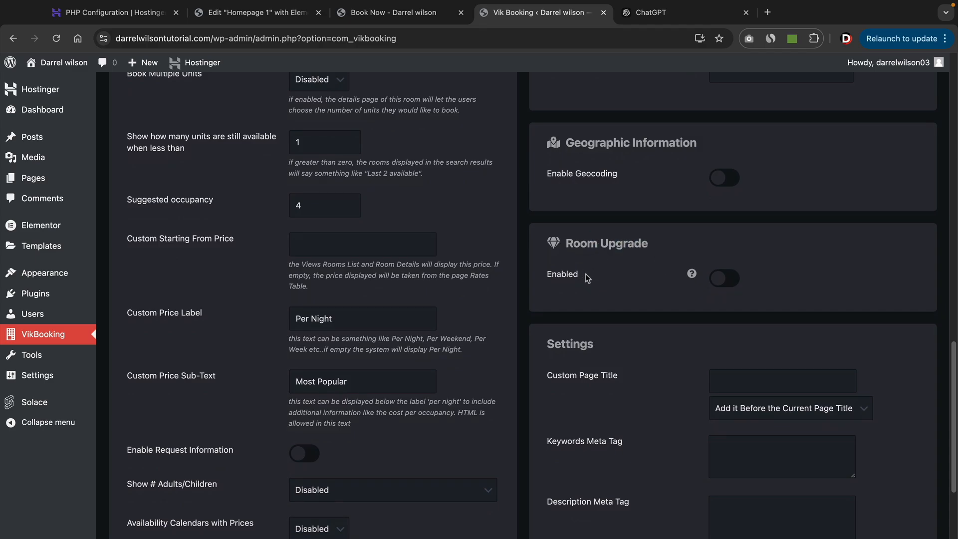
left_click_drag(585, 274, 546, 274)
left_click(723, 280)
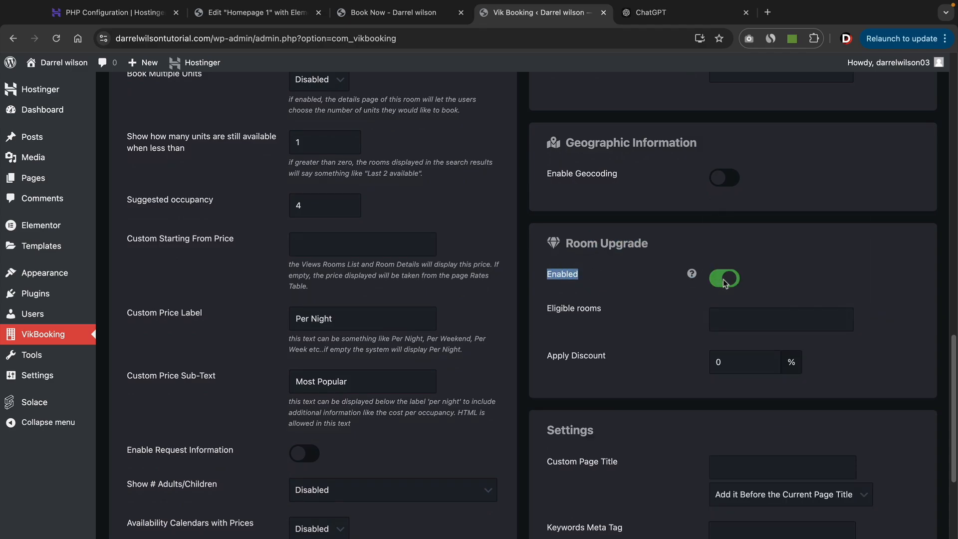
left_click(655, 291)
Make Triple Room Deluxe eligible for the room upgrade and set the applied discount to 10%
left_click(727, 317)
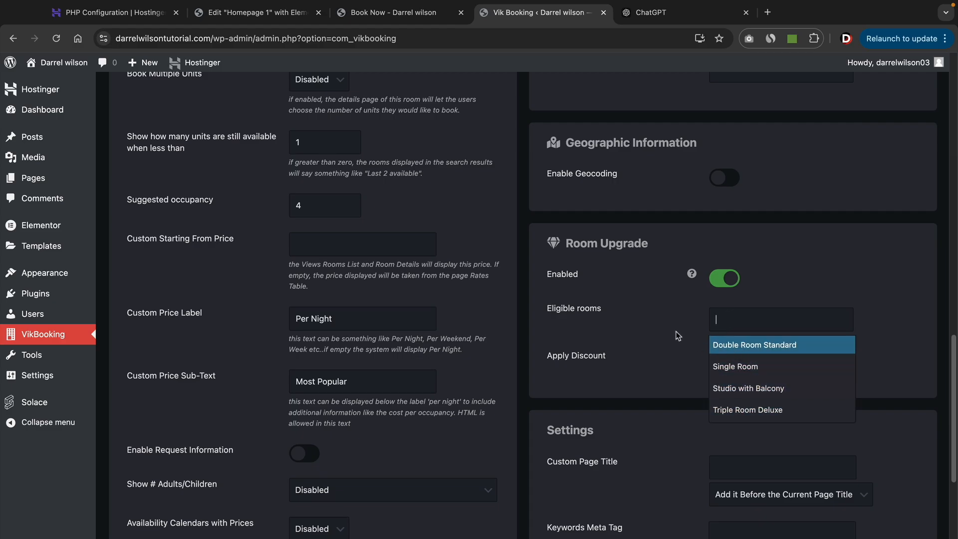
left_click(757, 410)
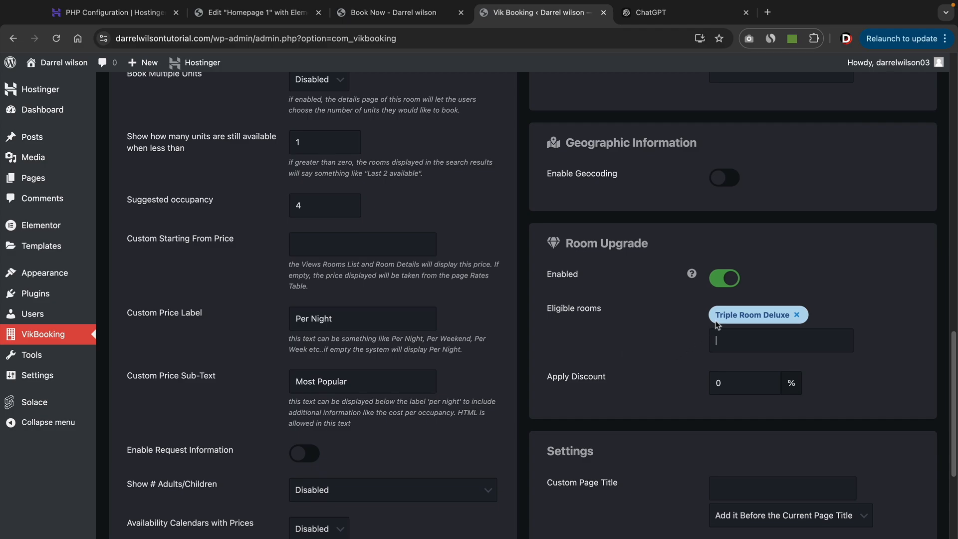
double_click(748, 383)
type("10")
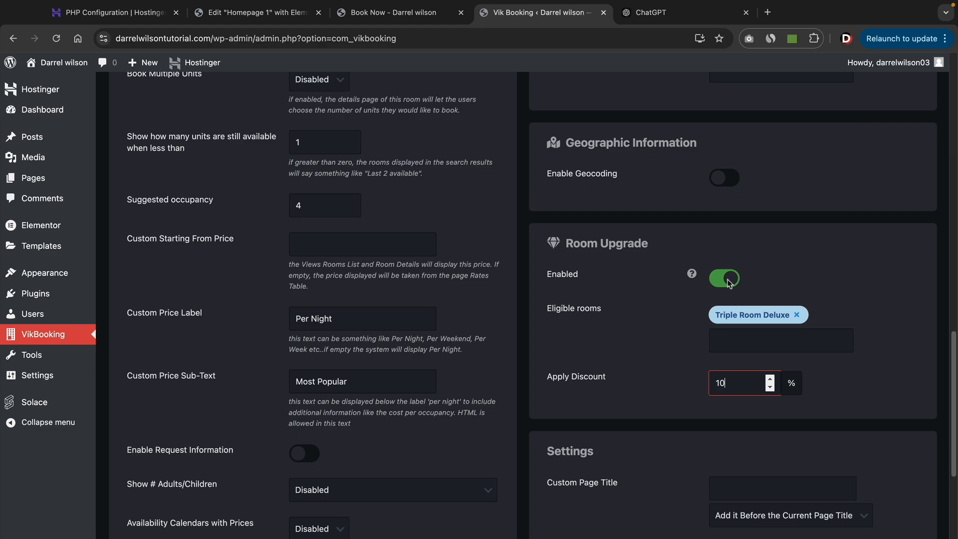
left_click(680, 303)
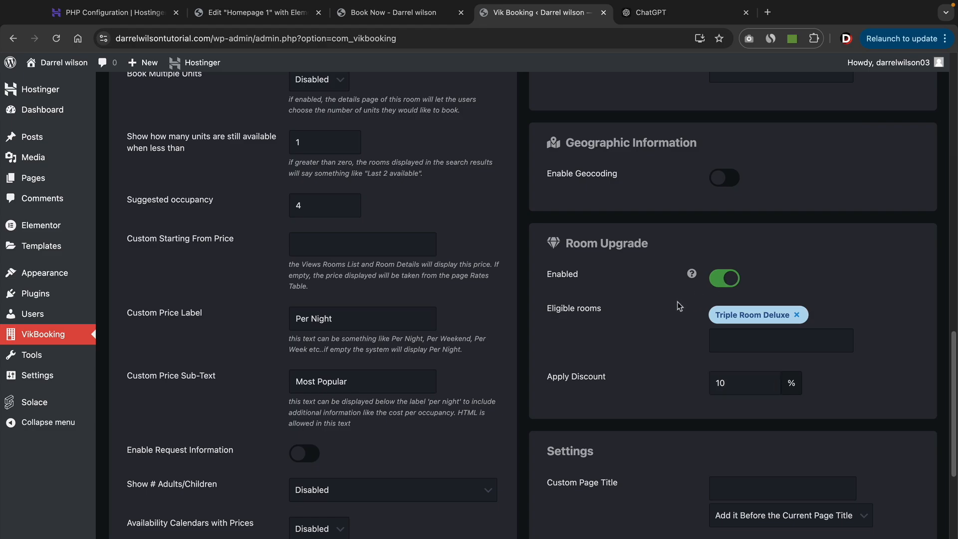
Set the room's custom page title to "Custom Page Titles"
scroll(648, 330, "down", 4)
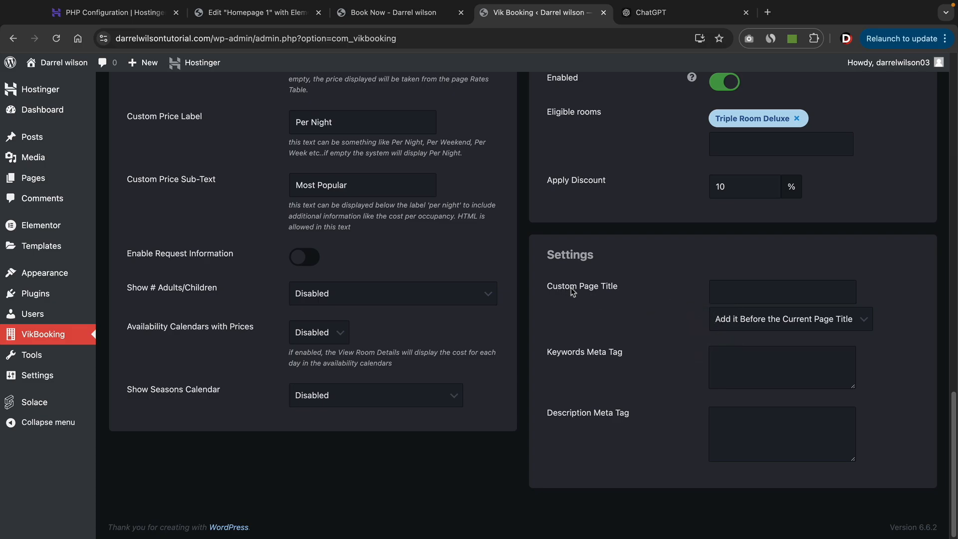
left_click(733, 293)
type("Custom Page ")
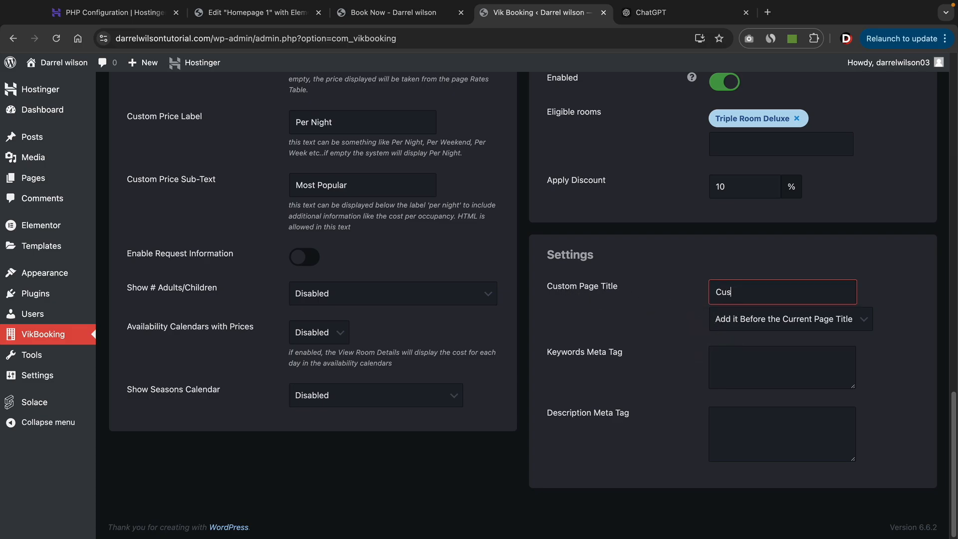
type("Titles")
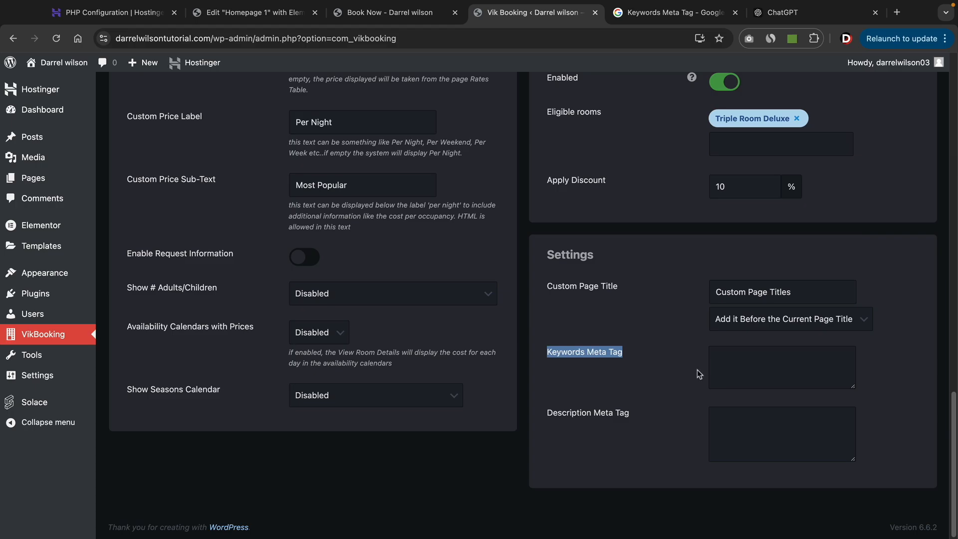
Fill in "Keyword Meta Tag" and "Description Meta Tag" as the room's meta tags, keeping the custom title before the current page title
left_click(747, 366)
type("Keyword Mety")
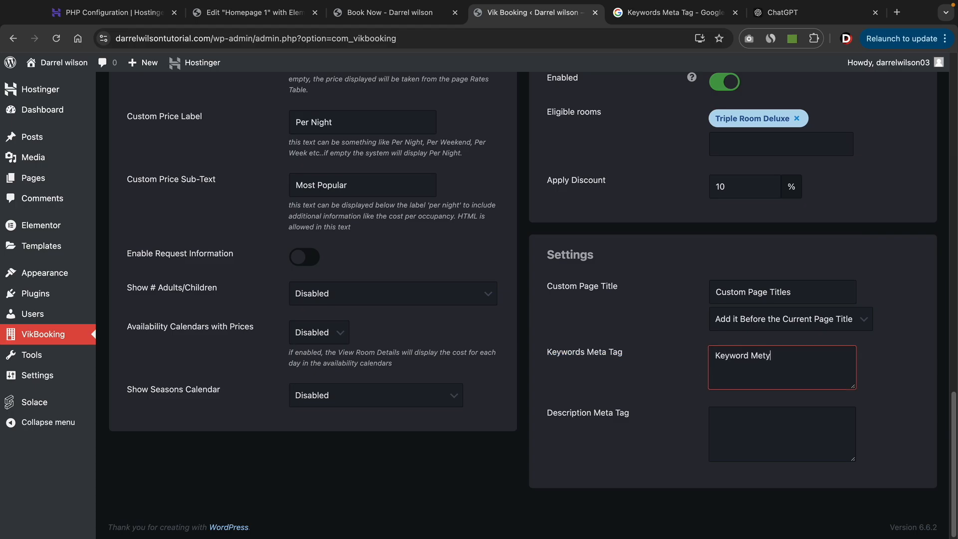
key("BackSpace")
type("a Tag")
left_click(726, 419)
type("Desc")
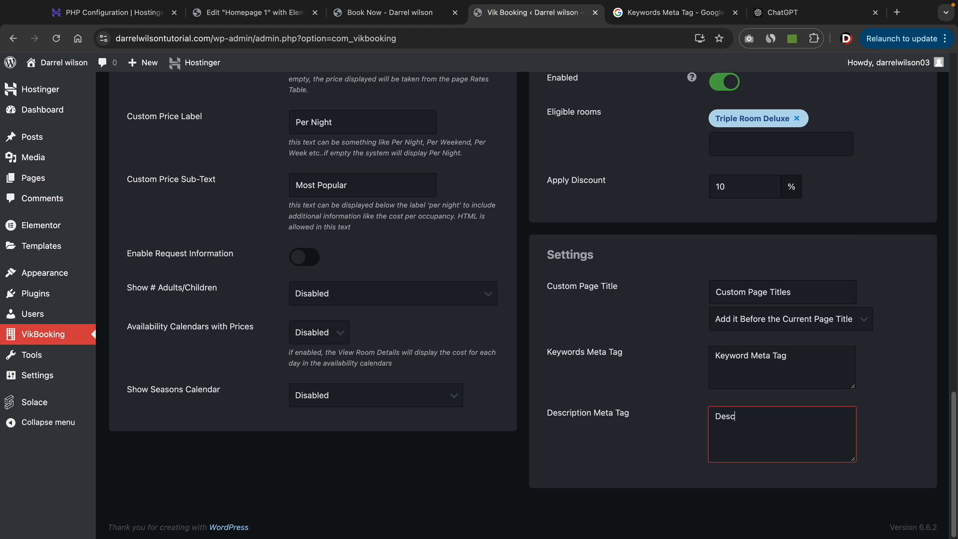
type("ription Meta Tag")
left_click(758, 320)
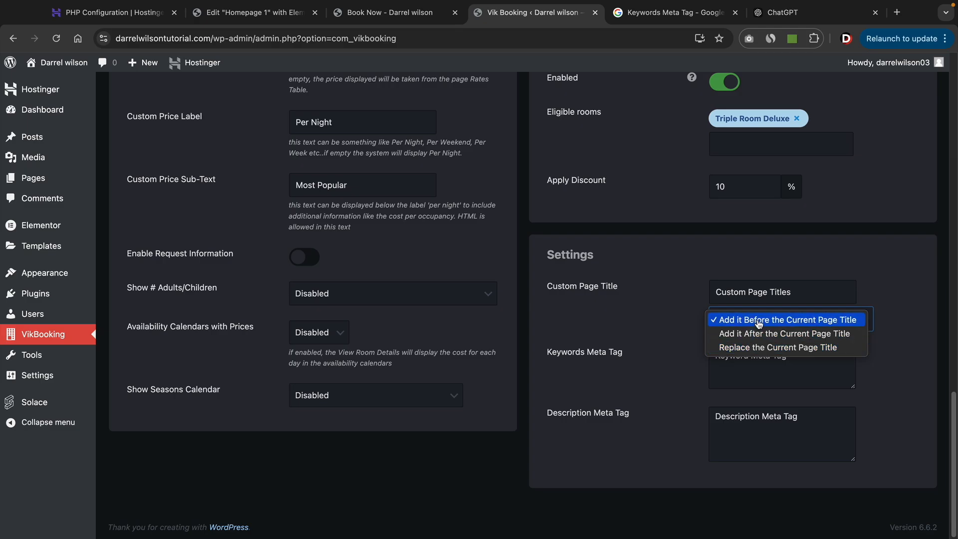
left_click(757, 320)
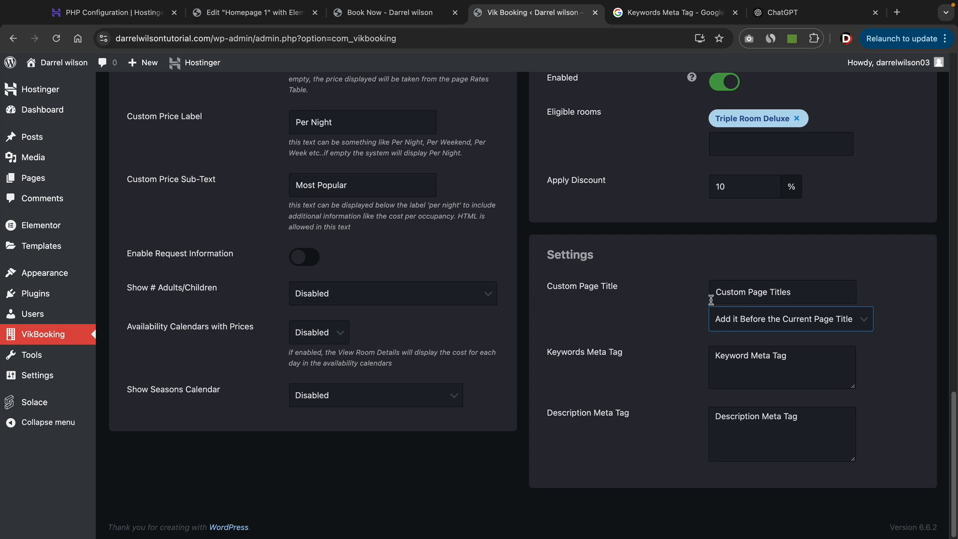
Save the new penthouse room and close its editor
scroll(672, 332, "up", 15)
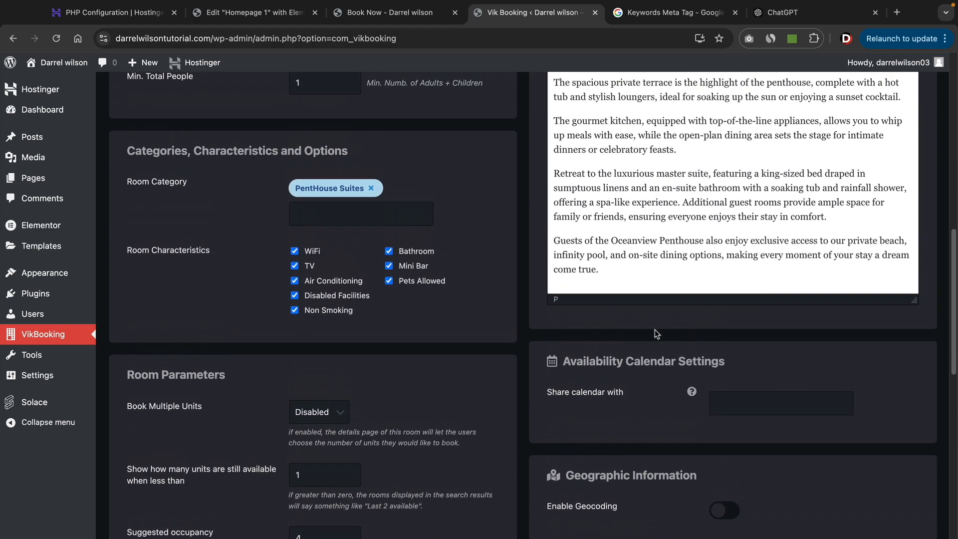
scroll(533, 334, "up", 8)
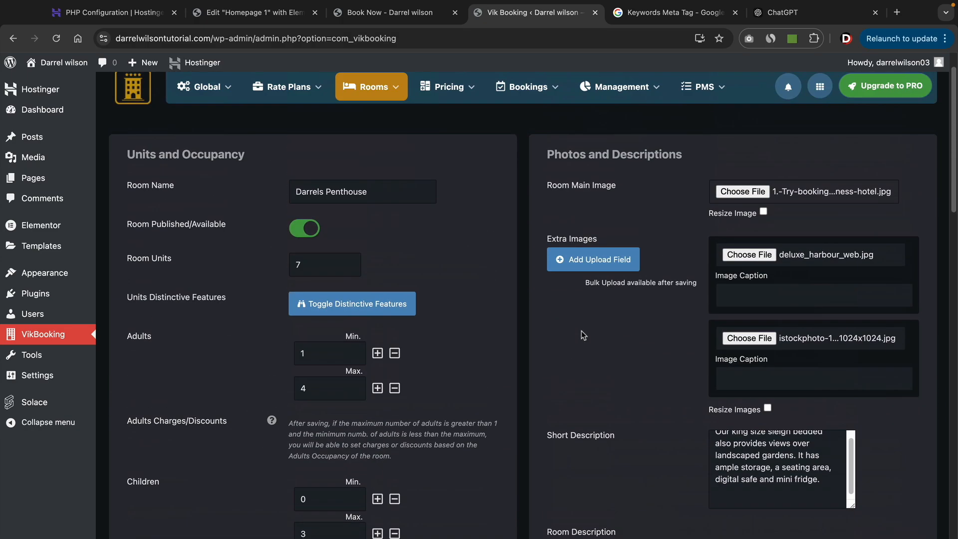
scroll(569, 259, "up", 1)
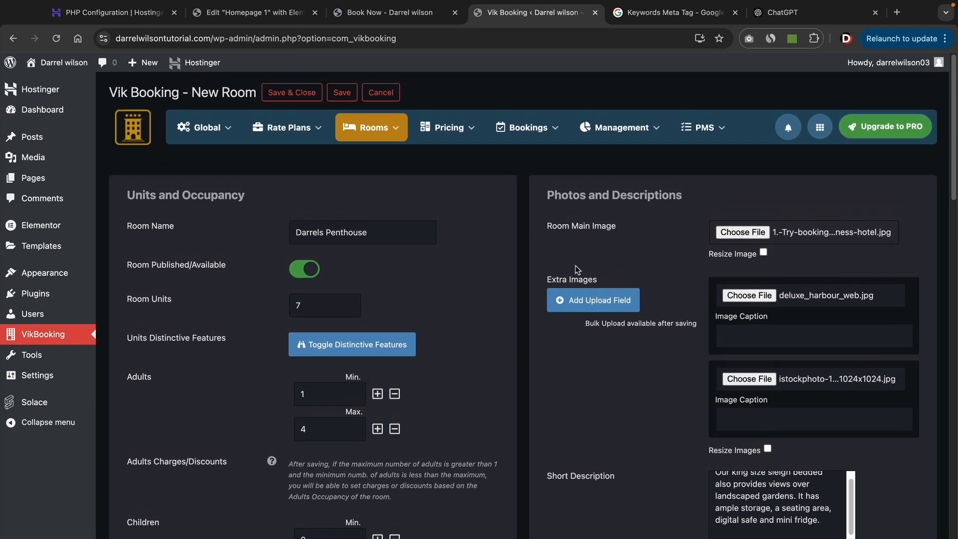
left_click(343, 95)
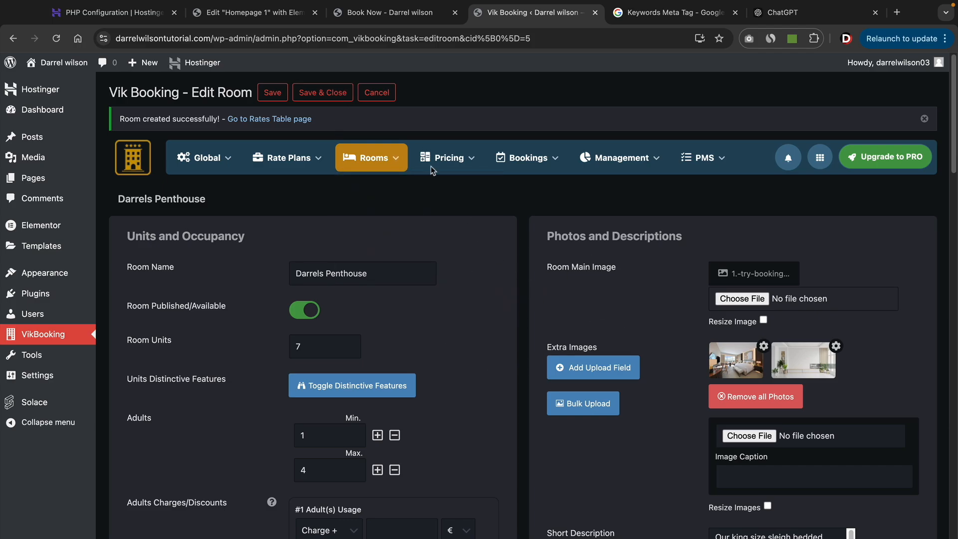
left_click(328, 95)
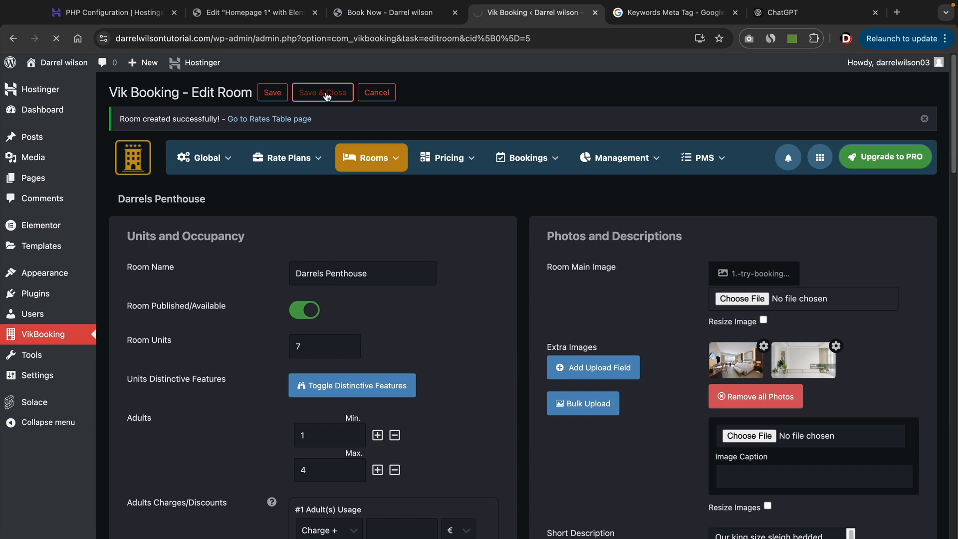
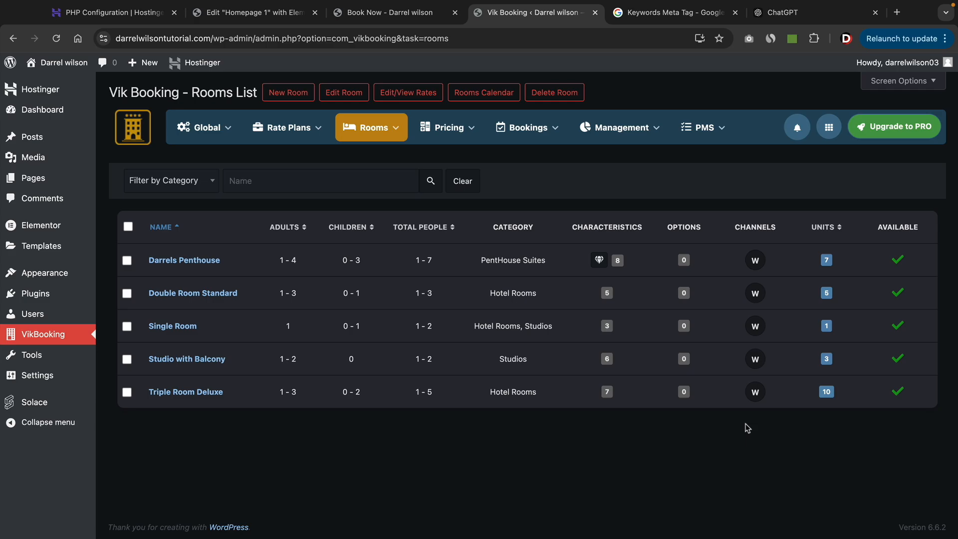
Insert base rates per night for Darrels Penthouse: 200 for the Standard Rate and 190 for the Non-refundable Rate
left_click(456, 128)
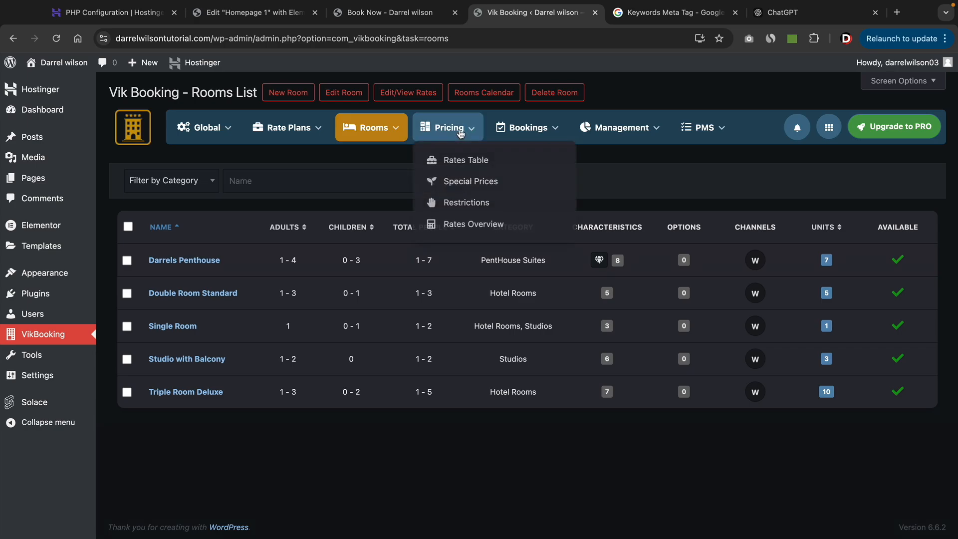
left_click(464, 161)
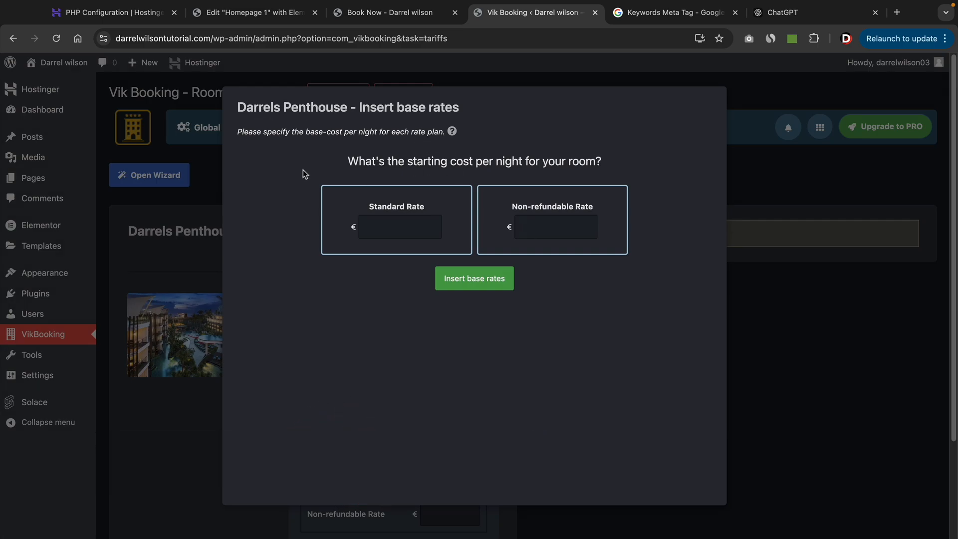
left_click(391, 227)
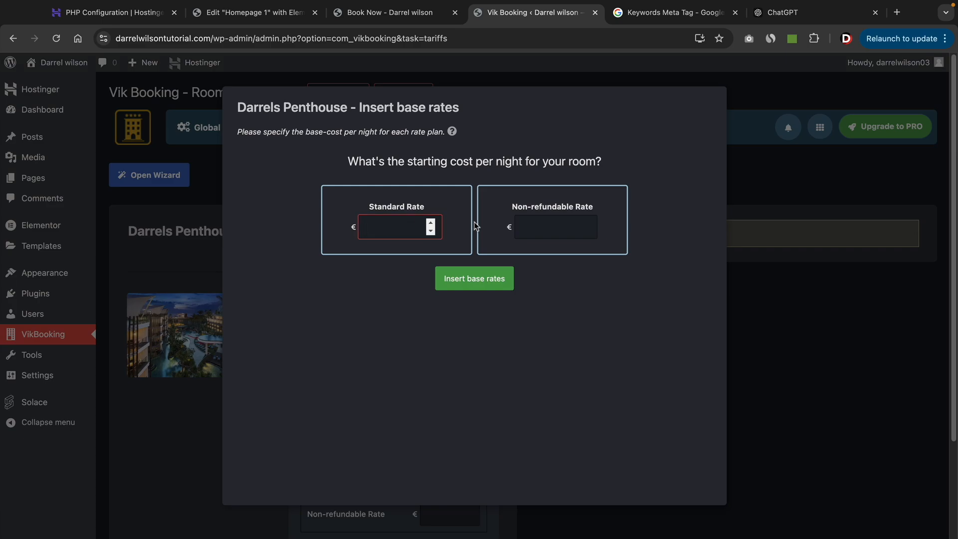
type("200")
key("Tab")
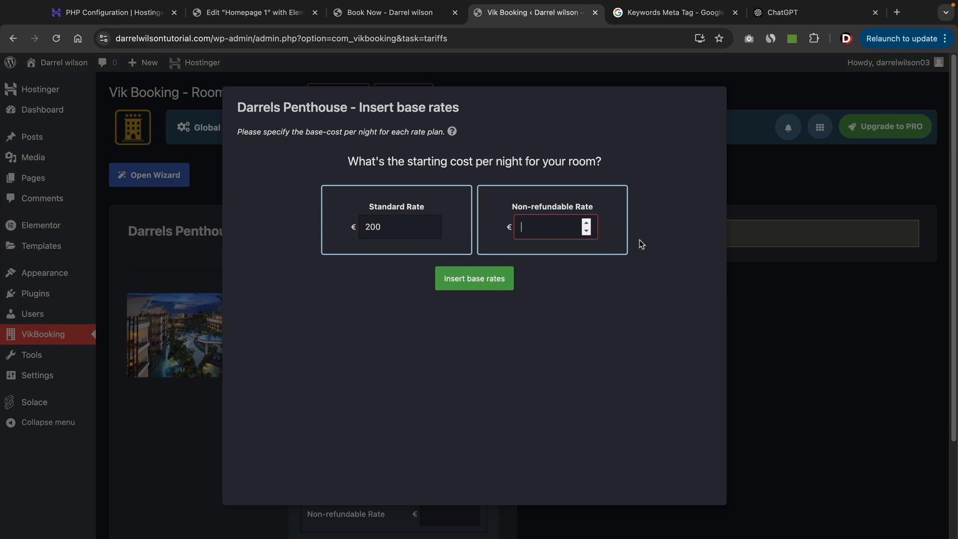
type("190")
left_click(461, 285)
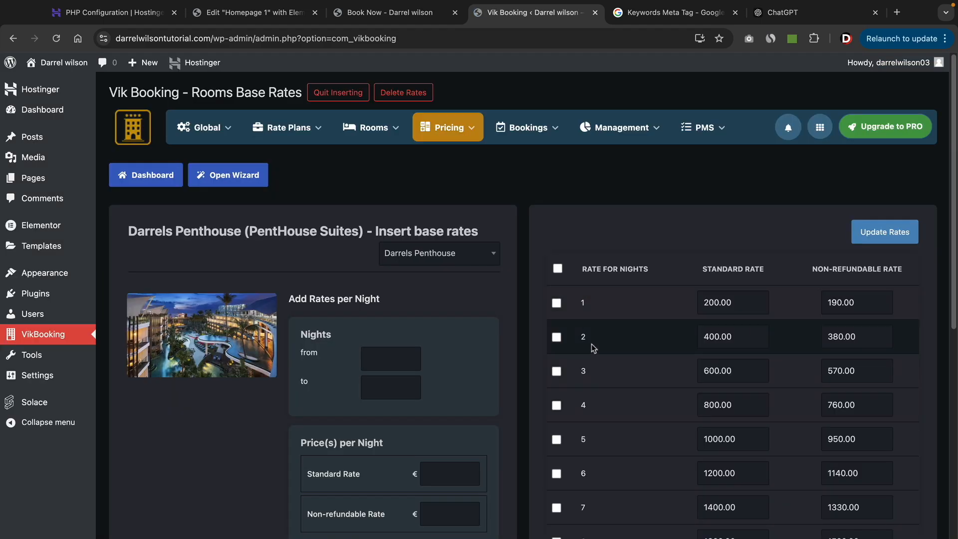
Look over the penthouse's rates table, and switch the base rates page to the Double Room Standard to review its rates
scroll(674, 372, "down", 2)
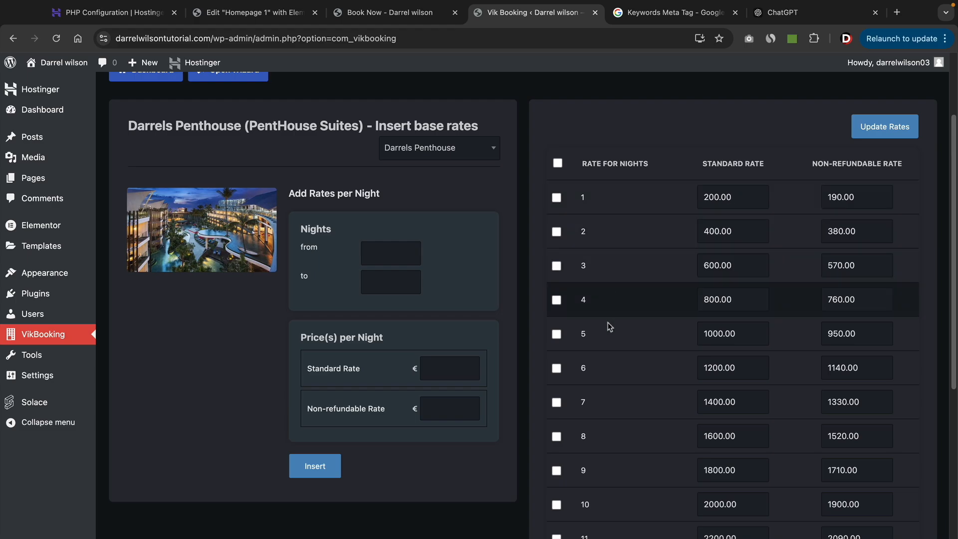
scroll(613, 482, "down", 5)
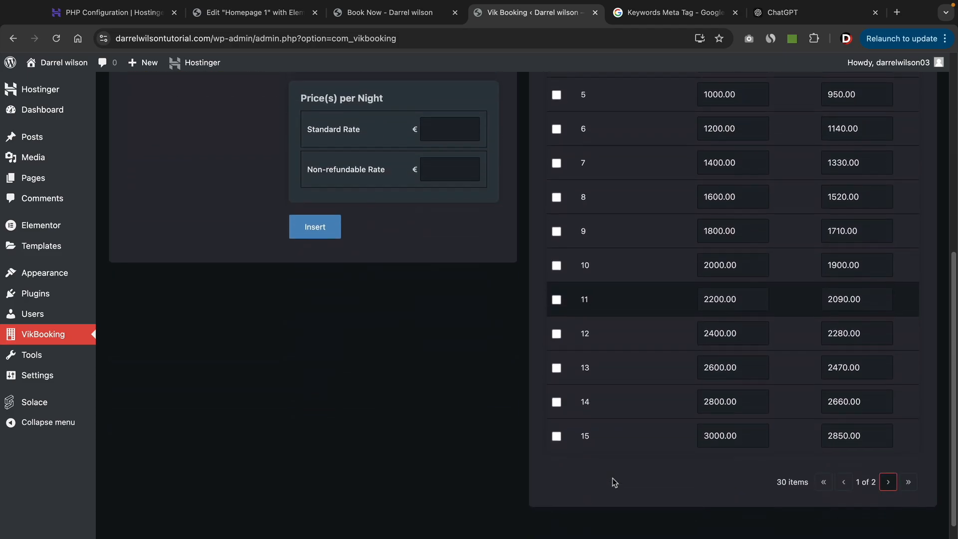
scroll(596, 324, "up", 5)
scroll(590, 366, "up", 3)
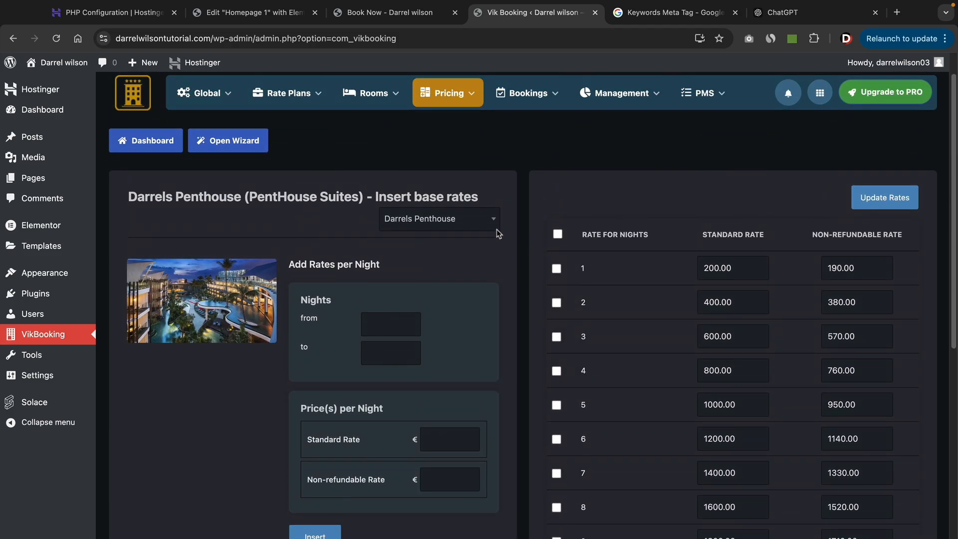
left_click(444, 224)
left_click(428, 293)
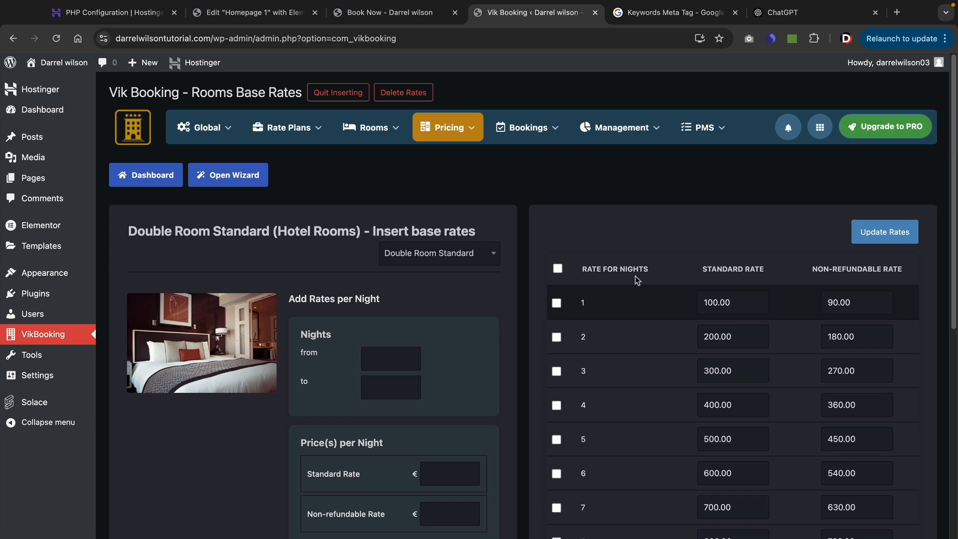
scroll(759, 394, "down", 1)
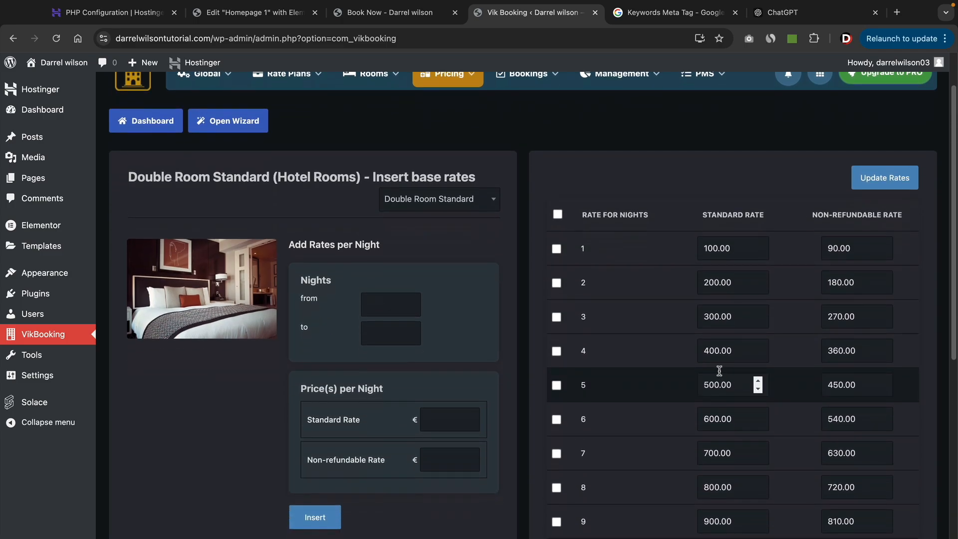
scroll(727, 349, "down", 1)
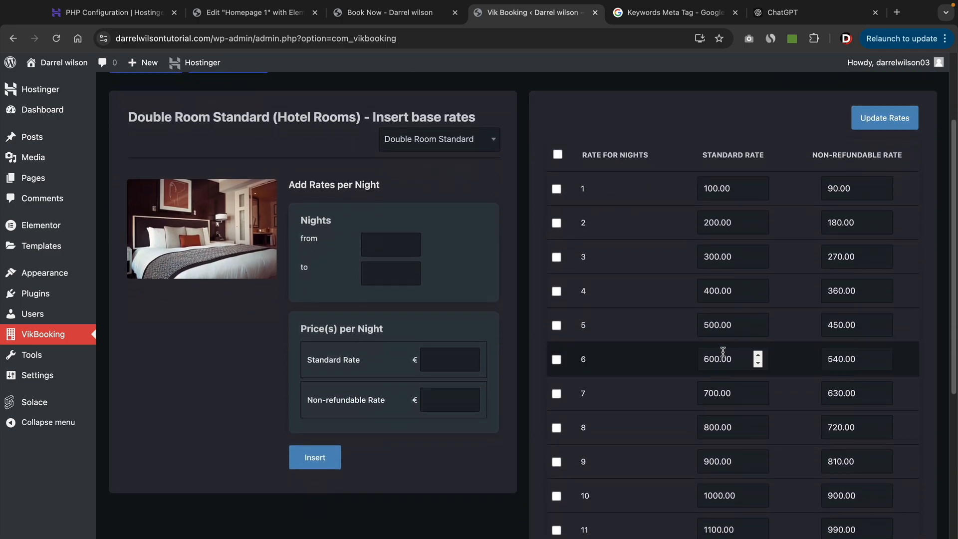
Enter prices per night for the Double Room Standard: 80 for the Standard Rate and 70 for the Non-refundable Rate
left_click_drag(313, 328, 378, 323)
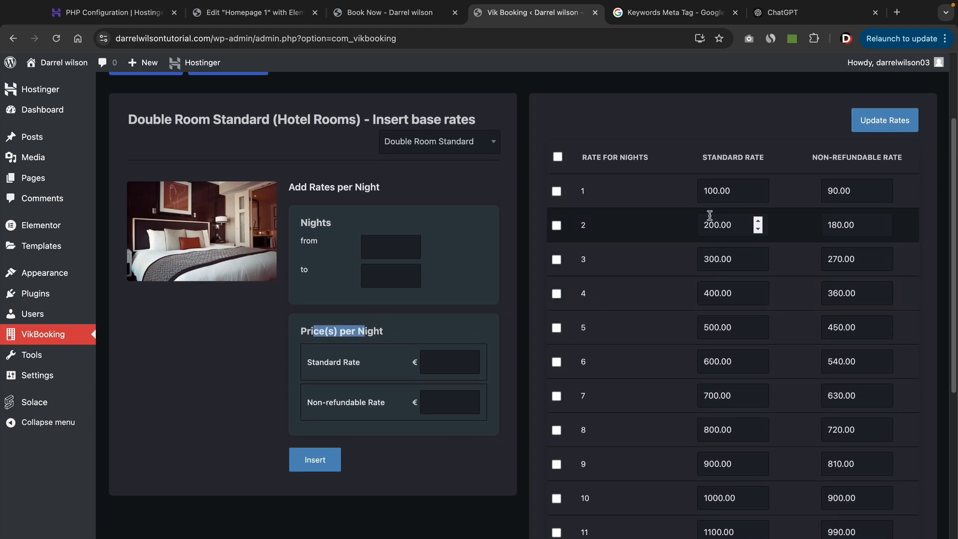
left_click(444, 363)
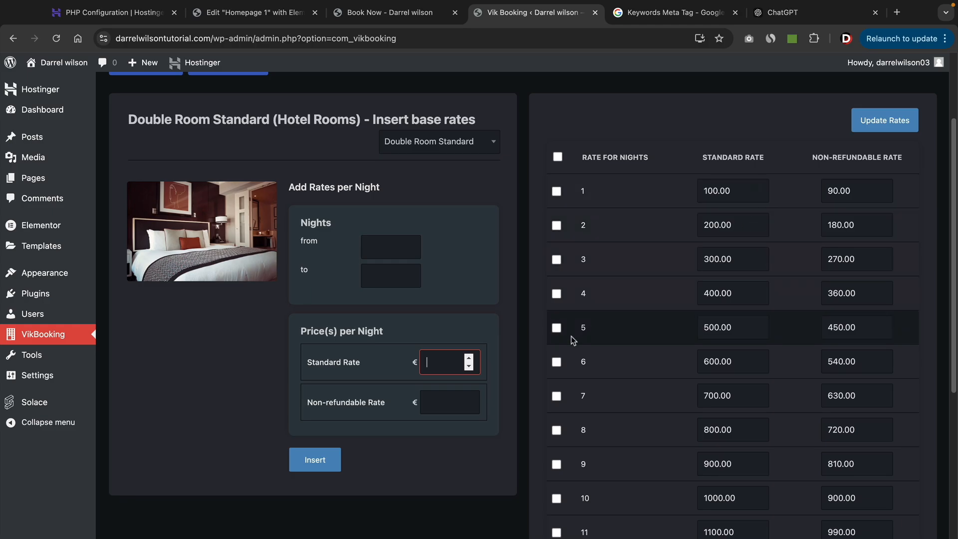
type("80")
left_click(446, 402)
type("70")
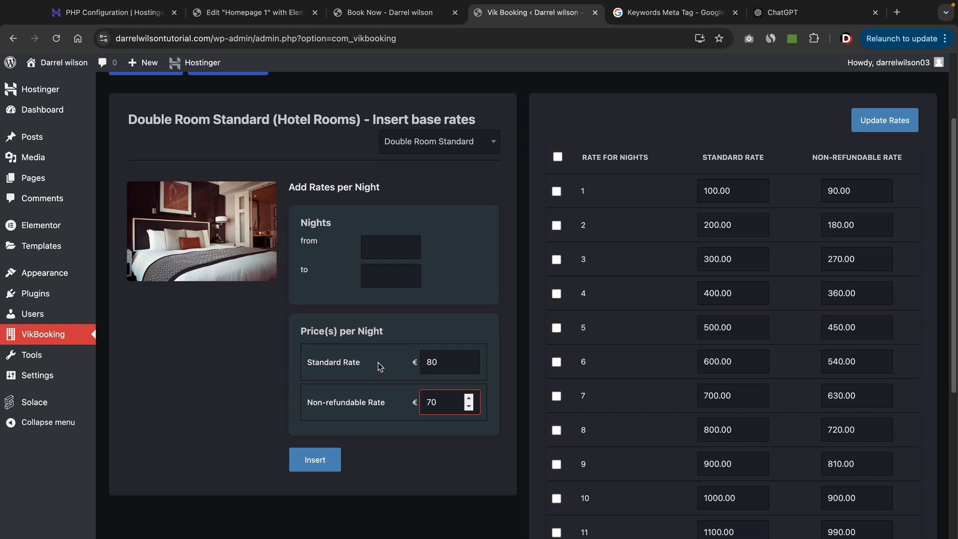
Set the nights range from 1 to 30 and insert the prices for the Double Room Standard
left_click(379, 246)
type("1")
key("Tab")
type("30")
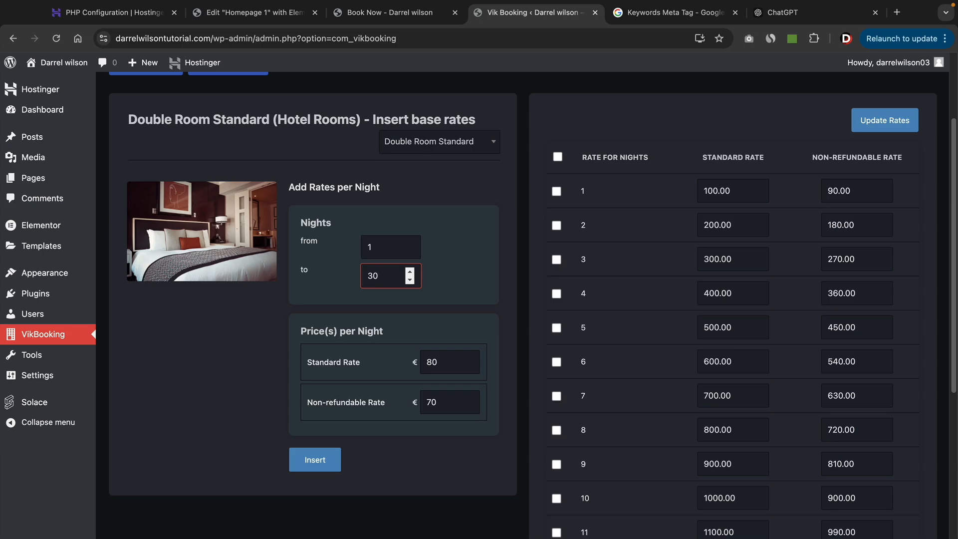
left_click_drag(400, 272, 358, 276)
type("60")
left_click_drag(381, 275, 362, 273)
type("30")
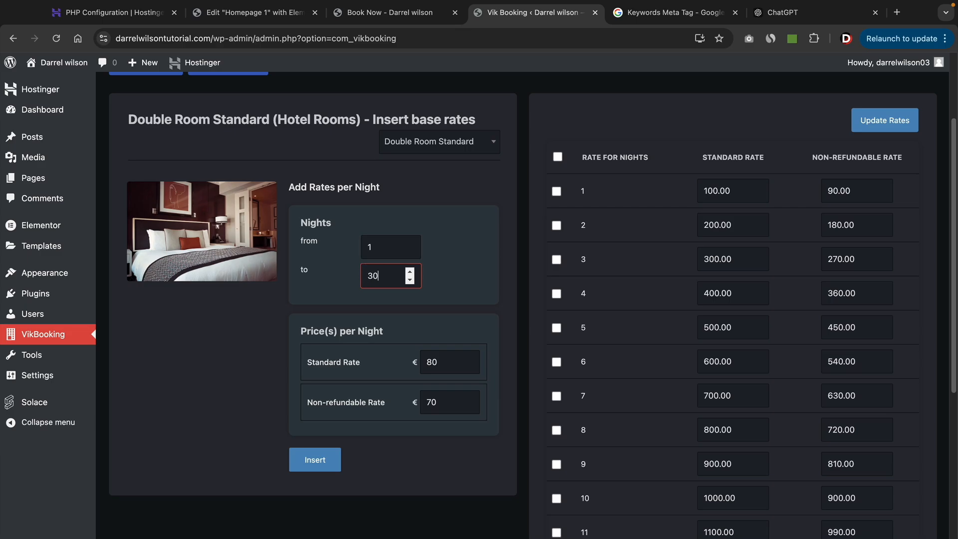
left_click(317, 461)
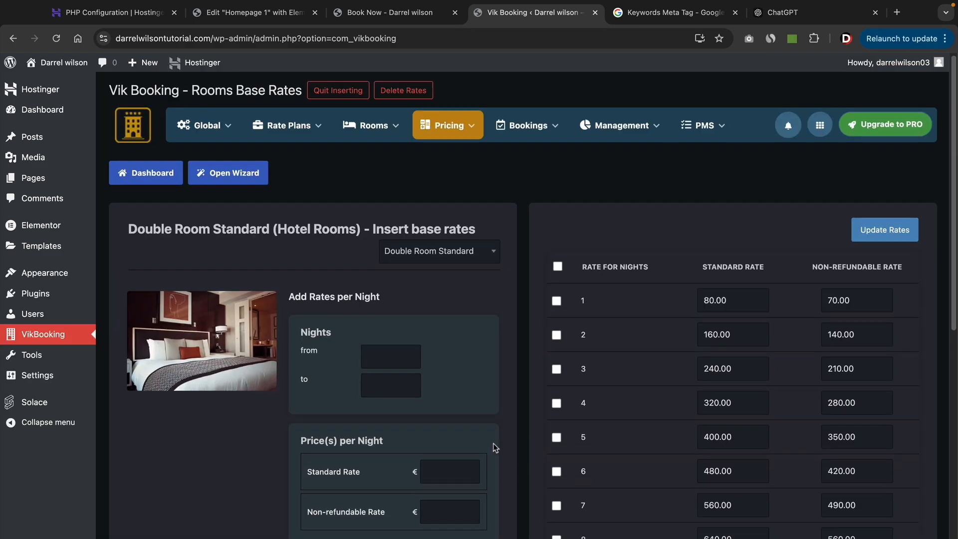
Review the nightly rates tables of the Double Room Standard, Darrels Penthouse and Triple Room Deluxe
scroll(493, 443, "down", 3)
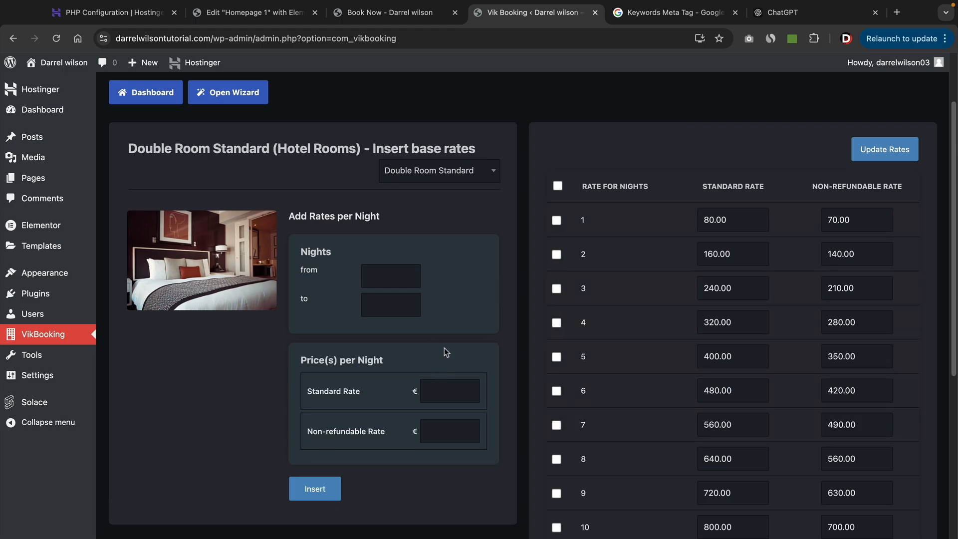
left_click(446, 172)
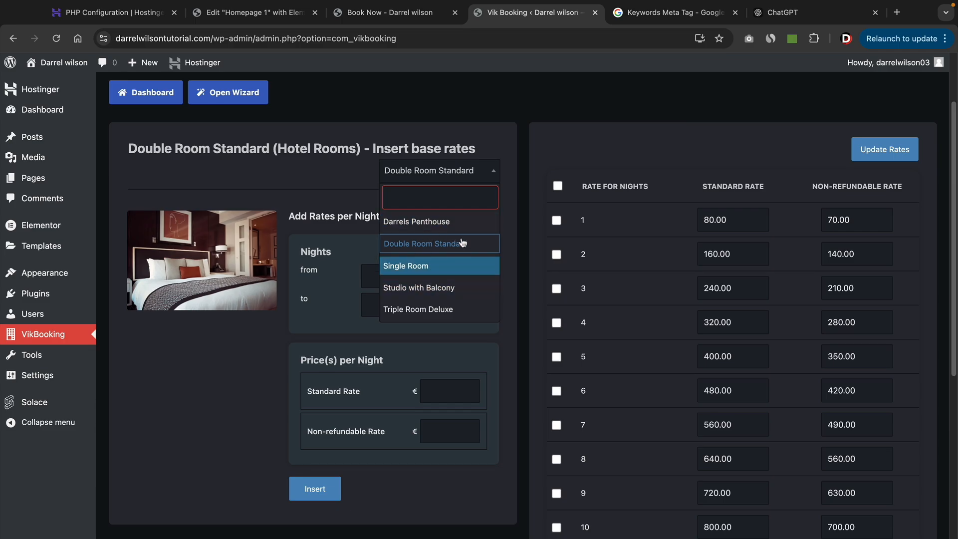
left_click(428, 223)
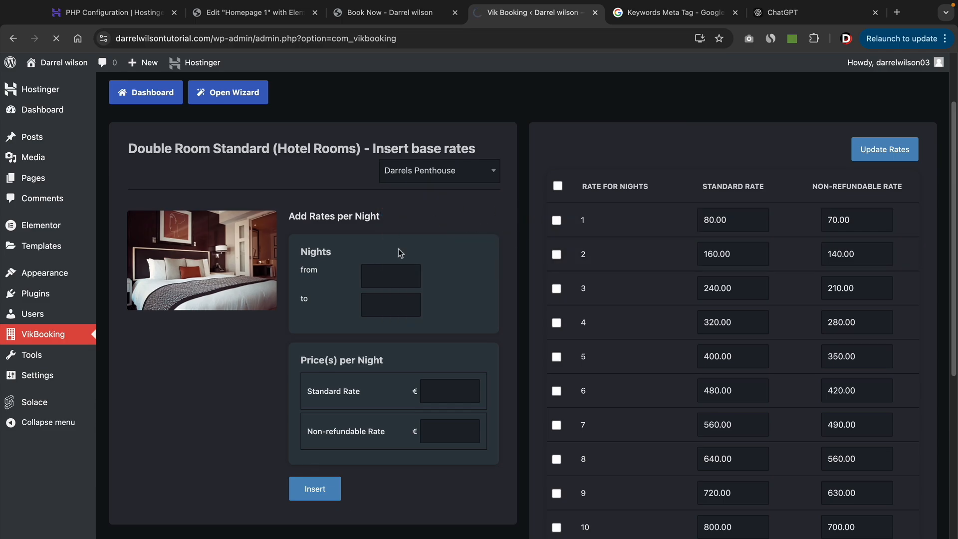
scroll(601, 370, "down", 8)
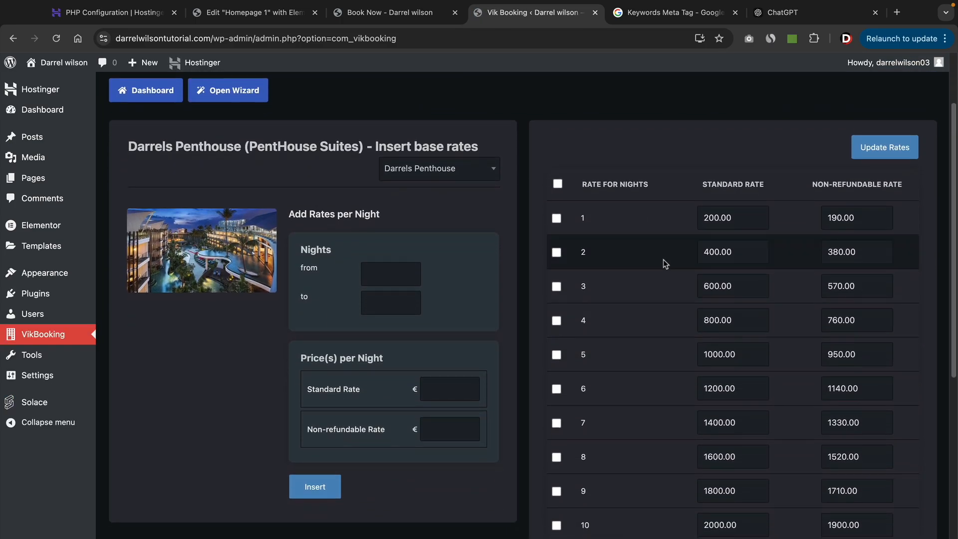
scroll(648, 339, "up", 7)
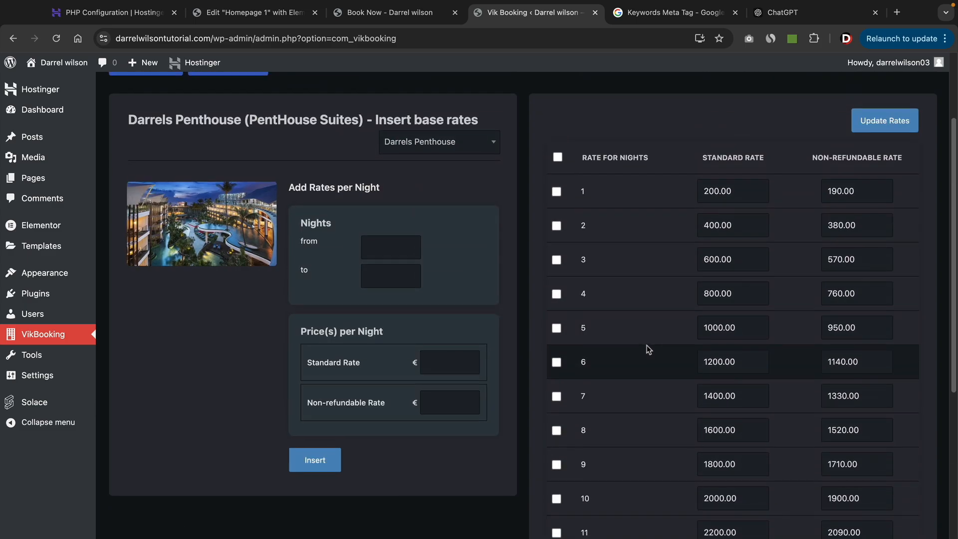
scroll(506, 267, "down", 1)
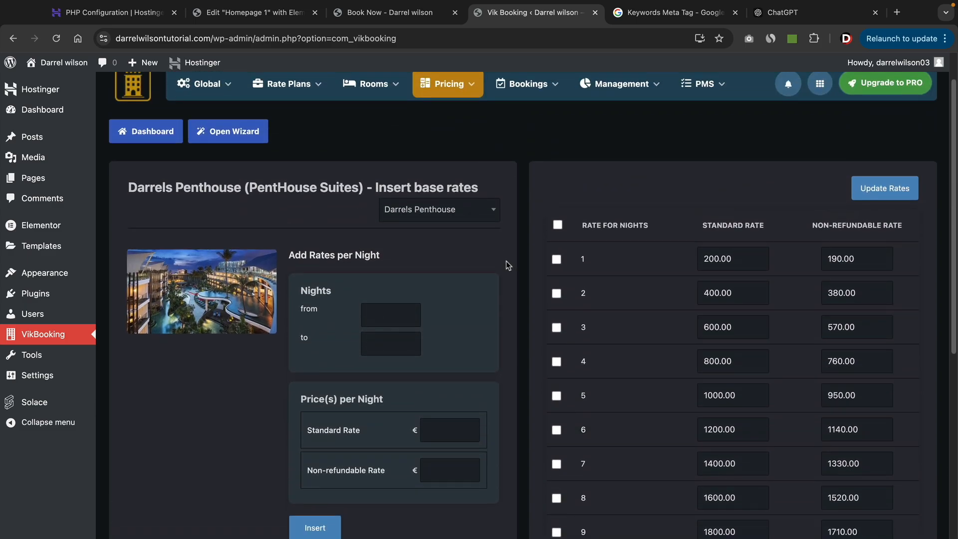
left_click(453, 214)
left_click(441, 347)
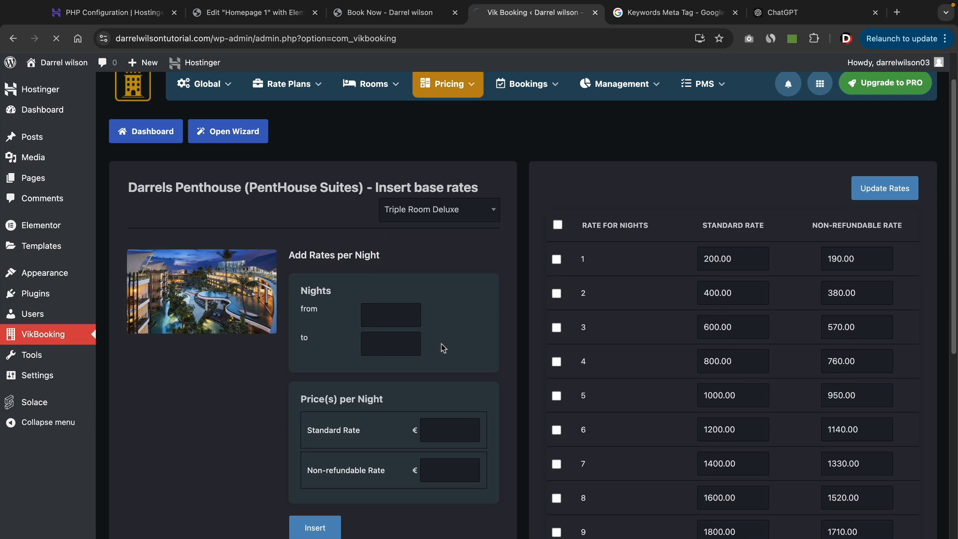
scroll(469, 308, "down", 3)
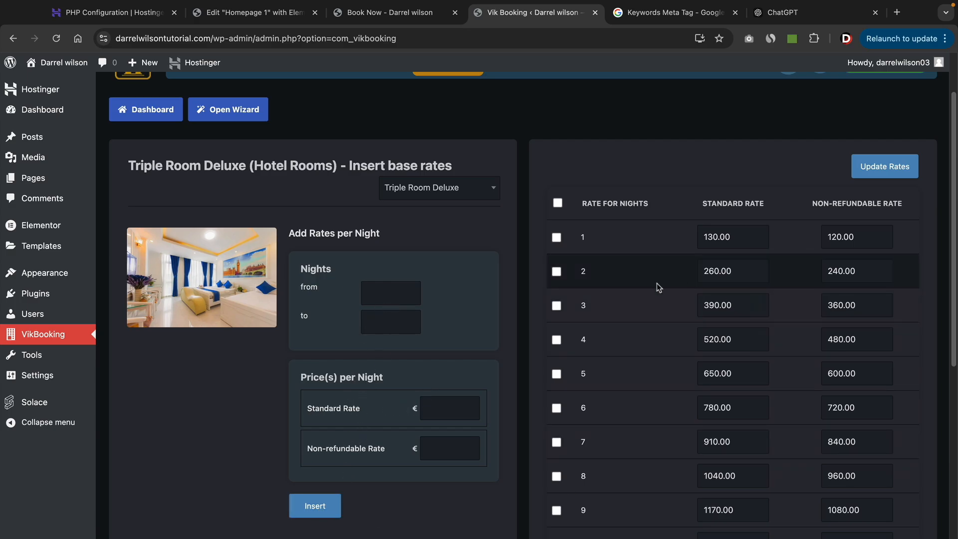
scroll(759, 311, "up", 1)
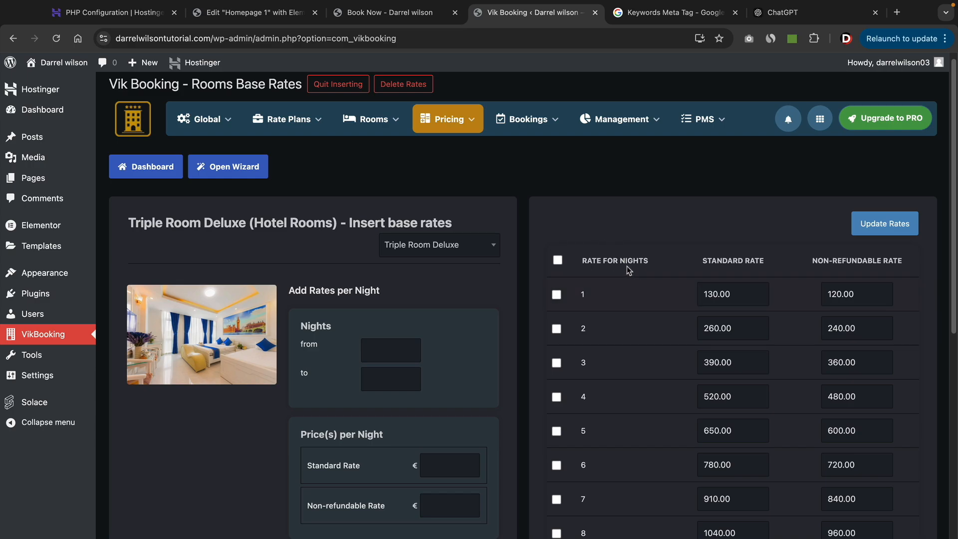
Start a new type of price named Fully Loaded with the VAT-18.000% tax rate
mouse_move(298, 128)
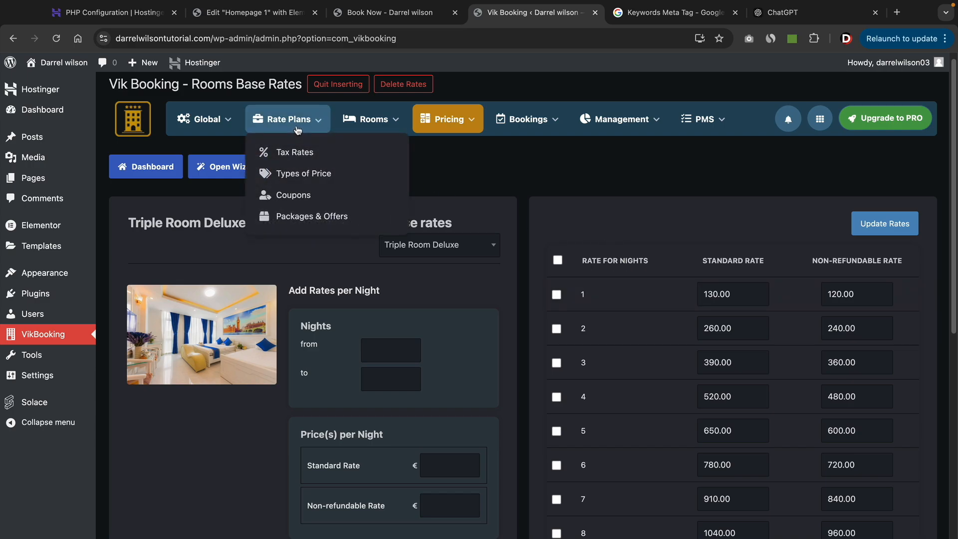
left_click(303, 178)
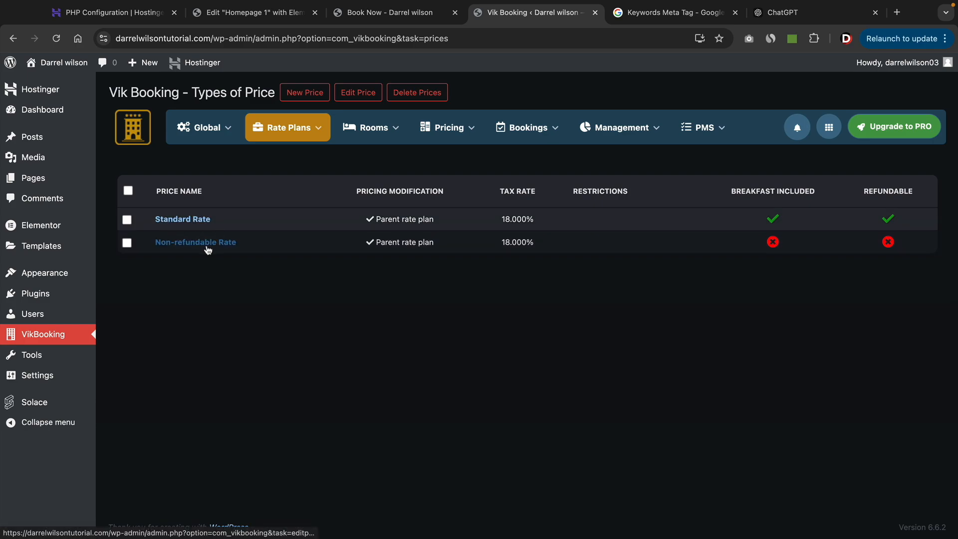
left_click(301, 99)
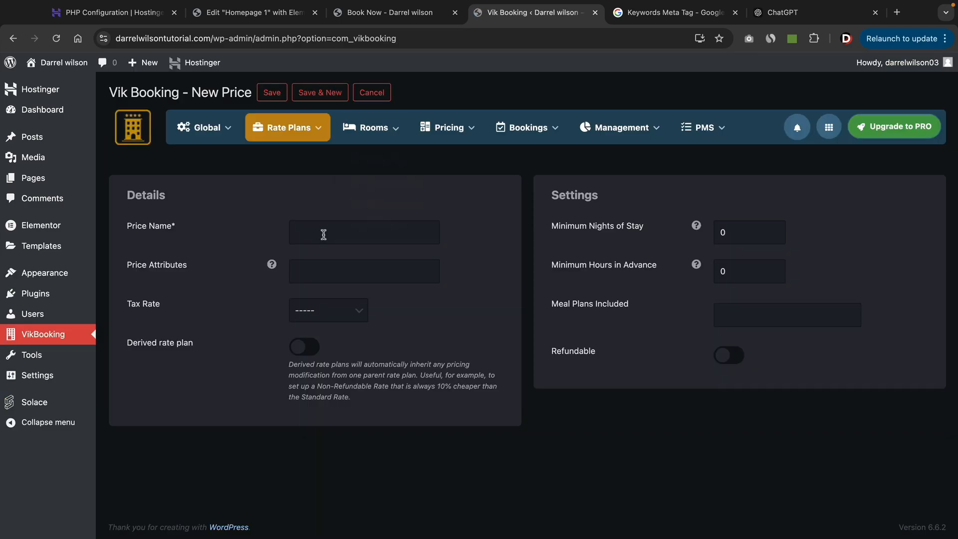
left_click(318, 236)
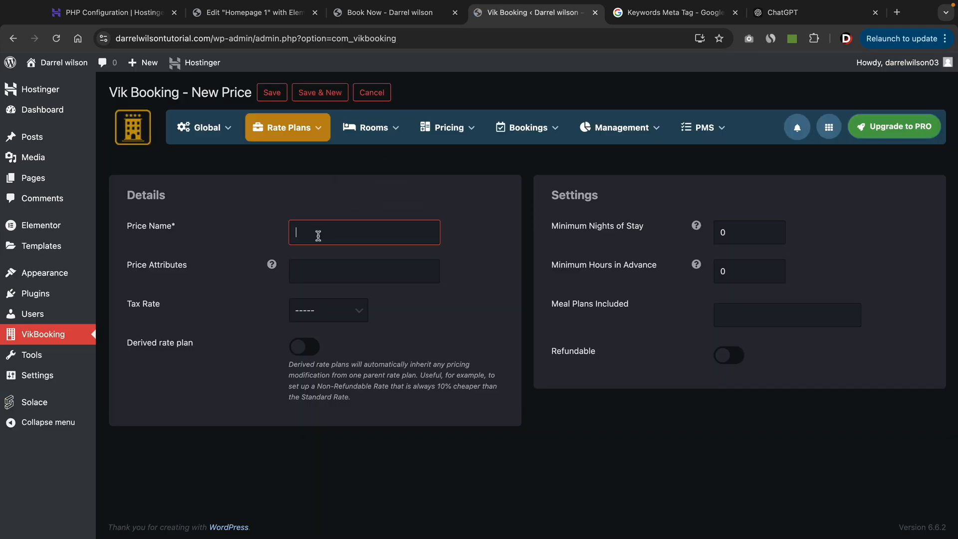
type("Fully Loaded")
key("Tab")
key("Tab")
left_click(329, 311)
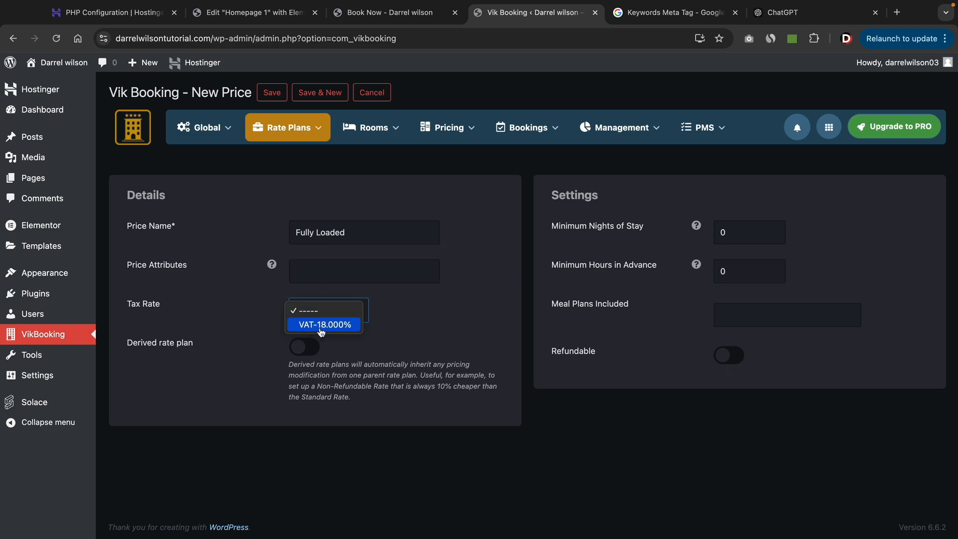
left_click(325, 325)
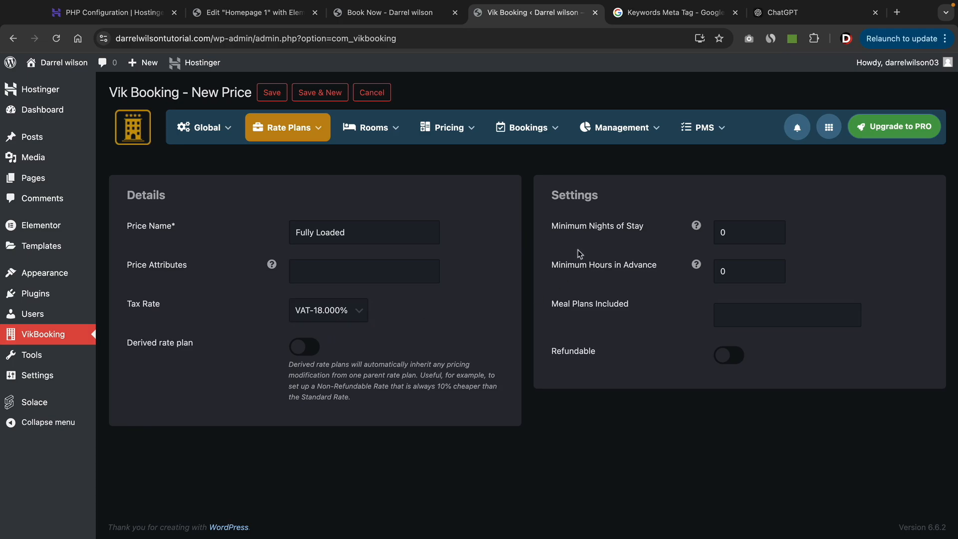
left_click_drag(559, 225, 633, 225)
left_click_drag(559, 265, 648, 268)
left_click_drag(550, 304, 628, 305)
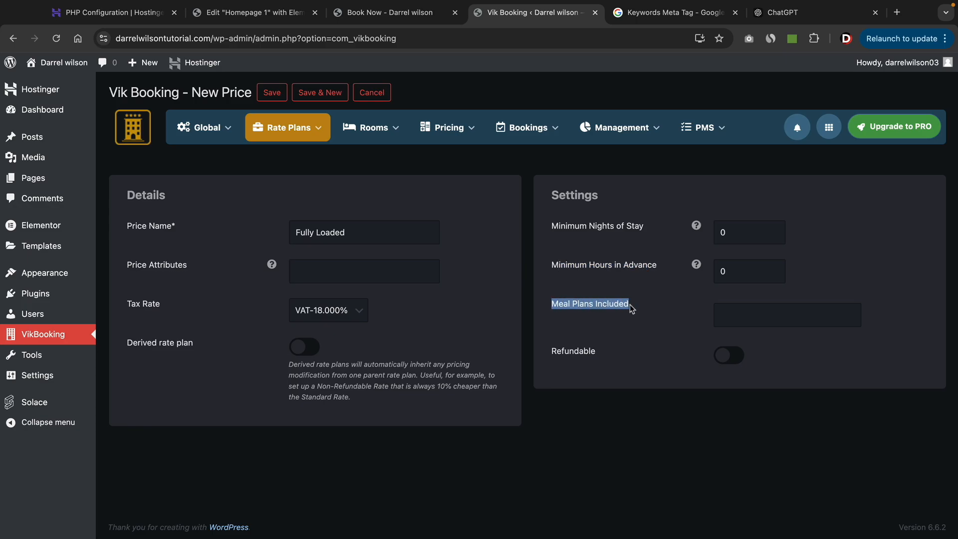
left_click(604, 301)
Include the Breakfast, Lunch and Dinner meal plans in the Fully Loaded price and make it refundable
left_click(741, 311)
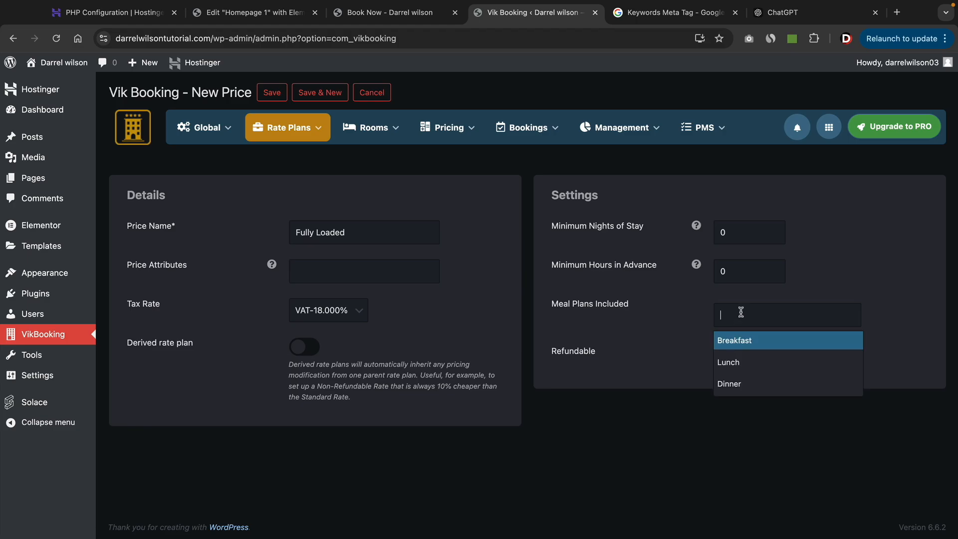
left_click(745, 343)
left_click(767, 333)
left_click(756, 385)
left_click(751, 336)
left_click(753, 405)
left_click(732, 397)
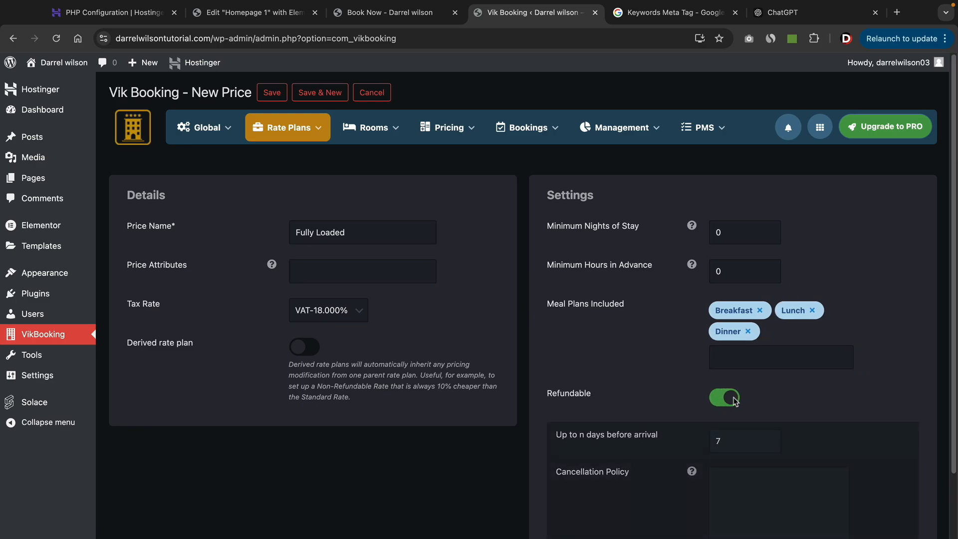
Make the Fully Loaded price refundable up to 1 day before arrival and save the new type of price
scroll(717, 399, "down", 2)
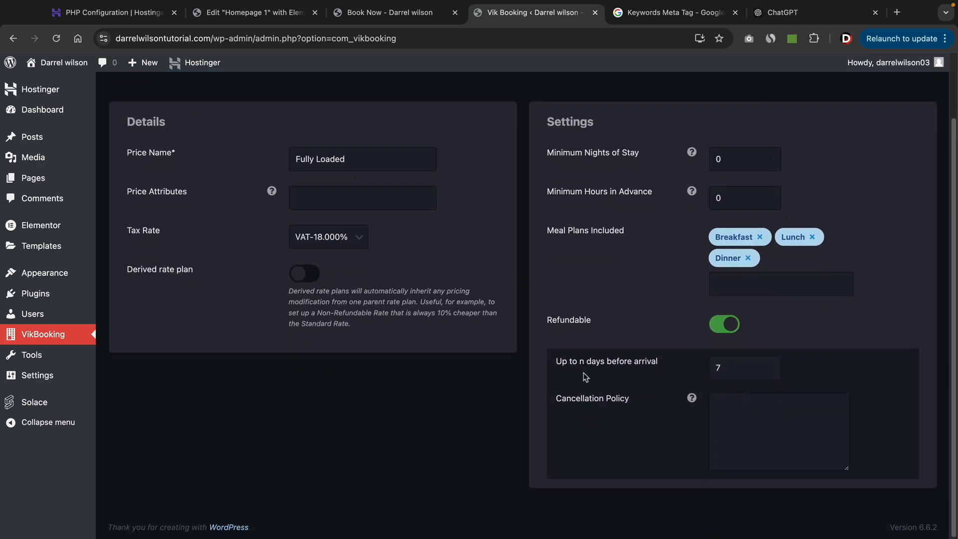
left_click_drag(731, 370, 708, 368)
type("2")
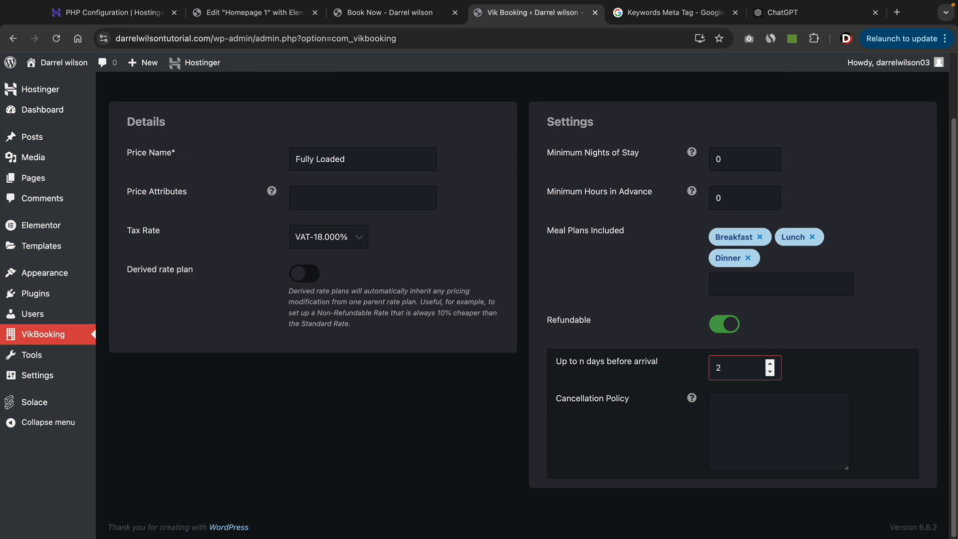
left_click_drag(755, 369, 714, 368)
type("1")
left_click(739, 422)
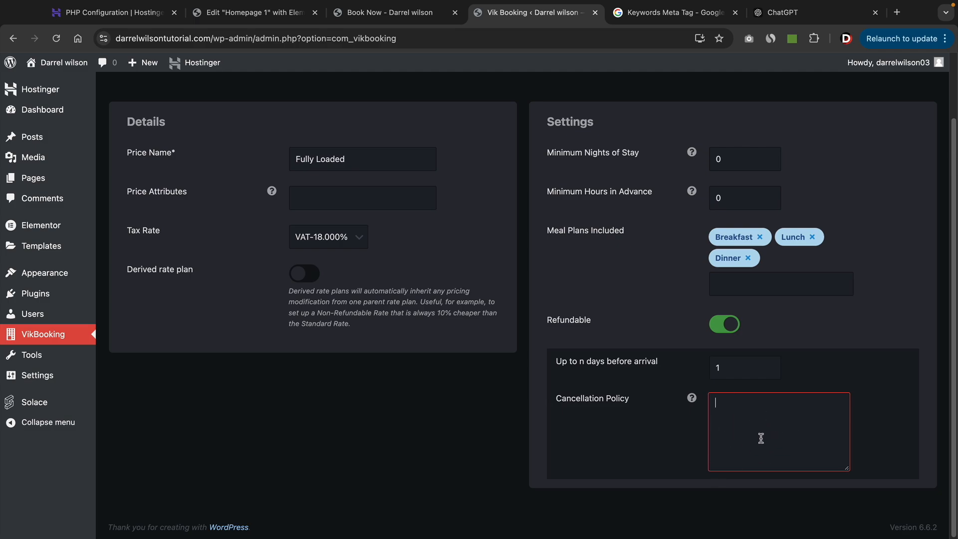
scroll(648, 388, "up", 2)
scroll(649, 388, "up", 3)
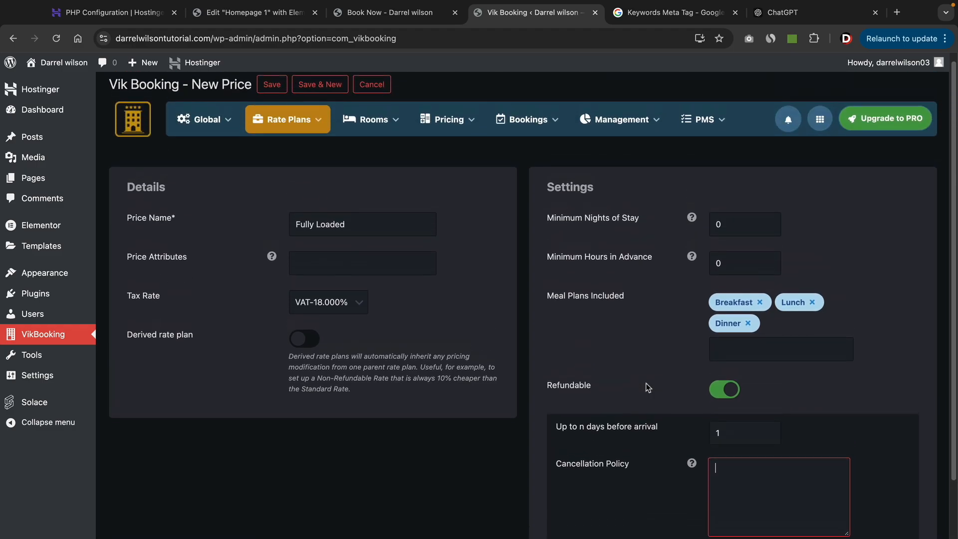
left_click(272, 94)
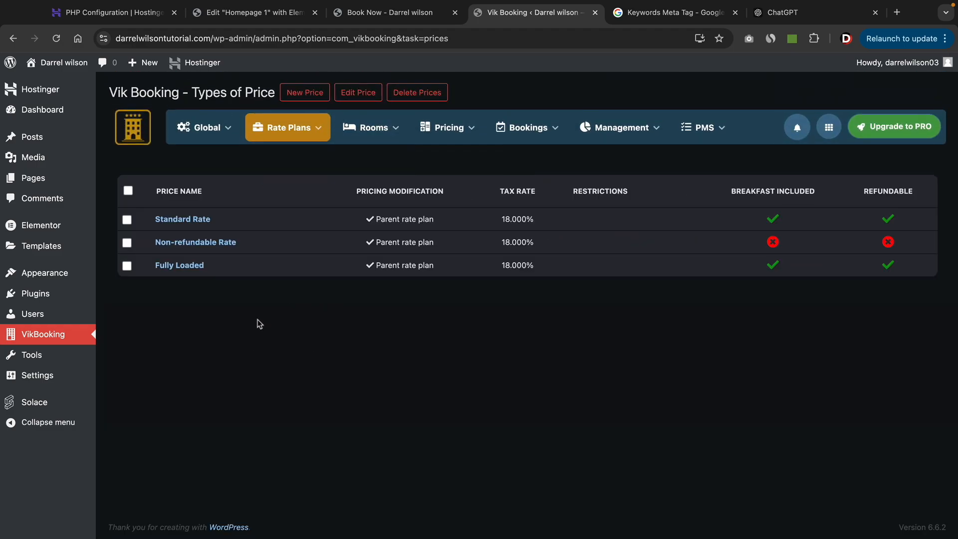
Insert a Fully Loaded price of 220 per night for Darrels Penthouse in the rates table, covering 1 to 30 nights
mouse_move(436, 135)
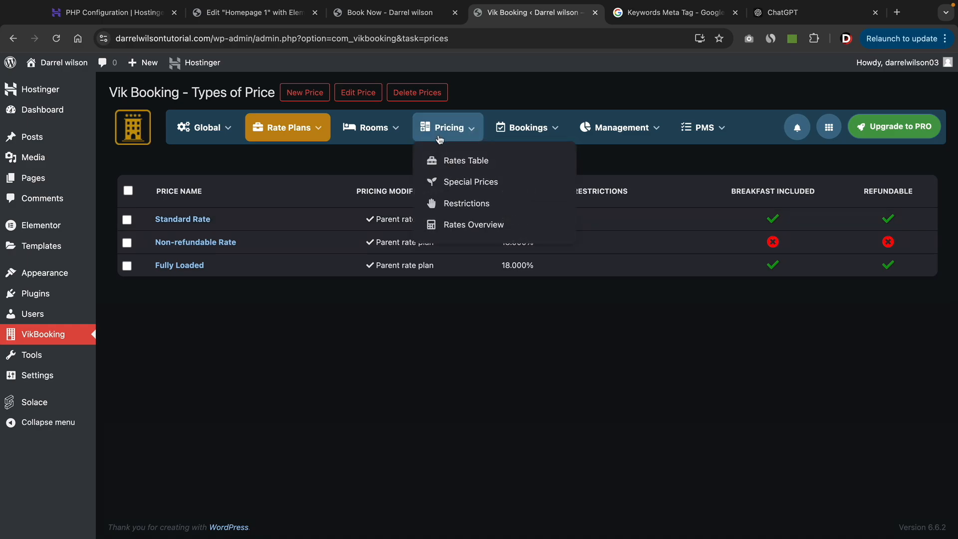
left_click(450, 164)
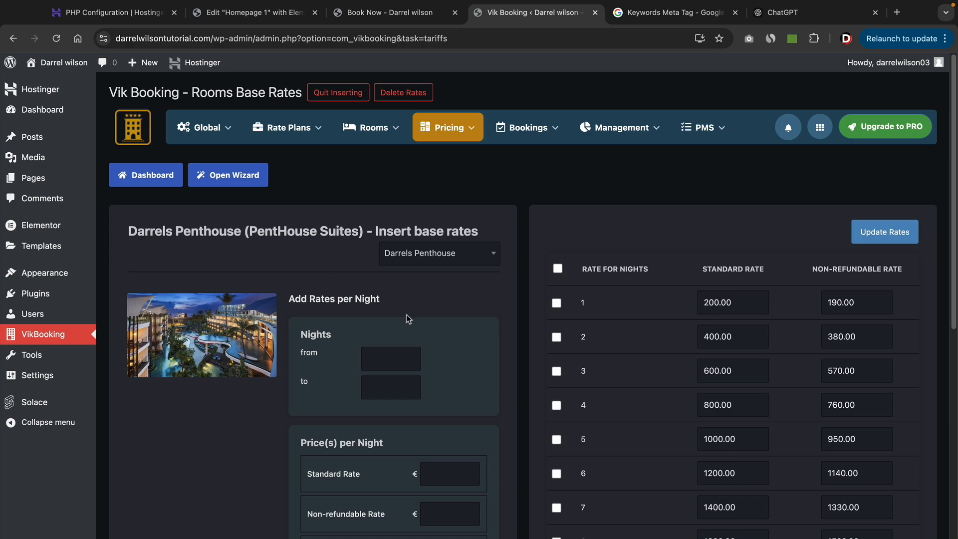
scroll(432, 314, "down", 4)
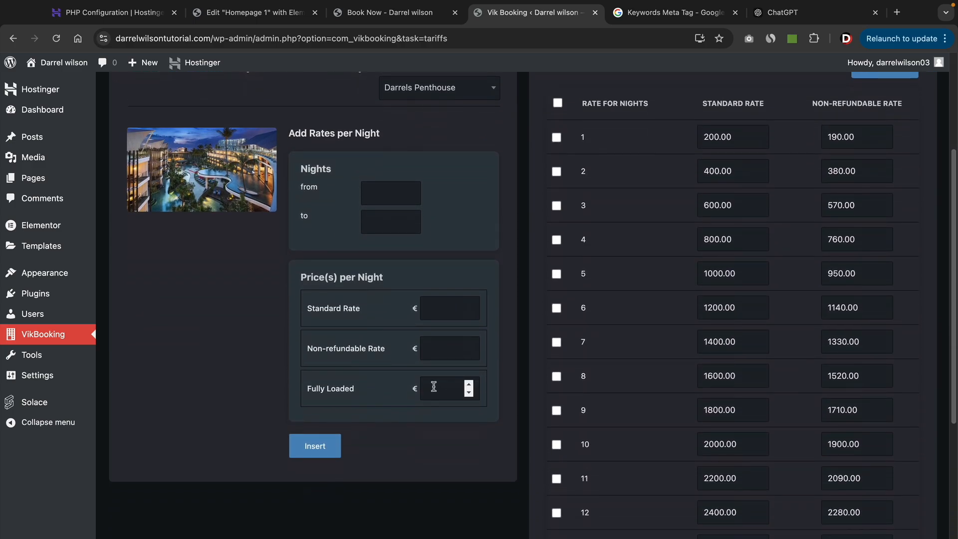
left_click_drag(355, 389, 335, 391)
left_click(437, 390)
type("220")
left_click(386, 189)
type("1")
key("Tab")
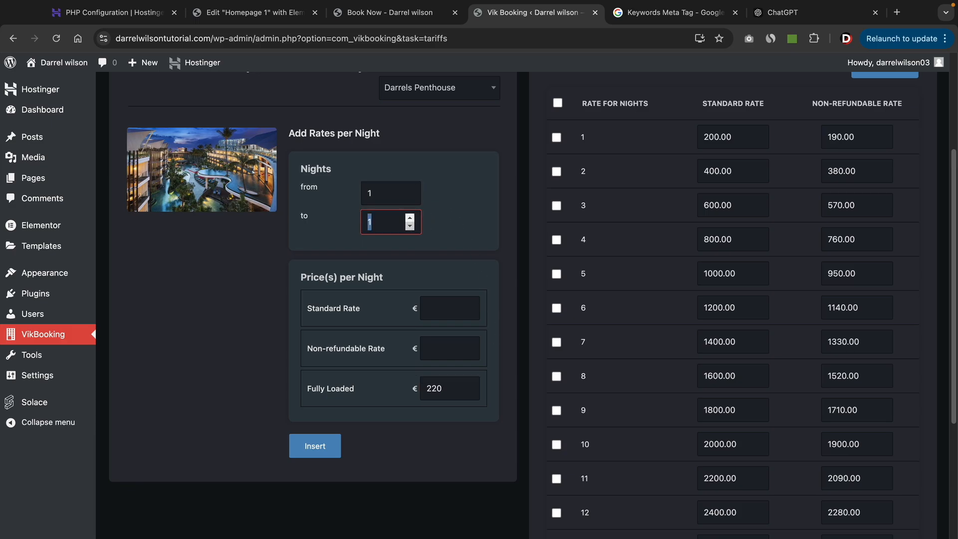
type("30")
left_click(325, 454)
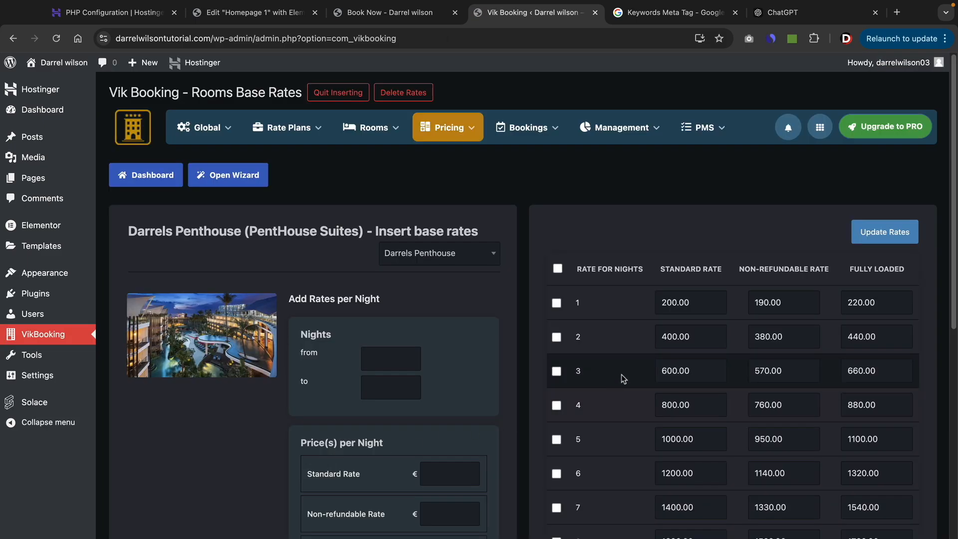
Compare the Standard, Non-refundable and Fully Loaded rates per night for Darrels Penthouse
scroll(758, 395, "down", 2)
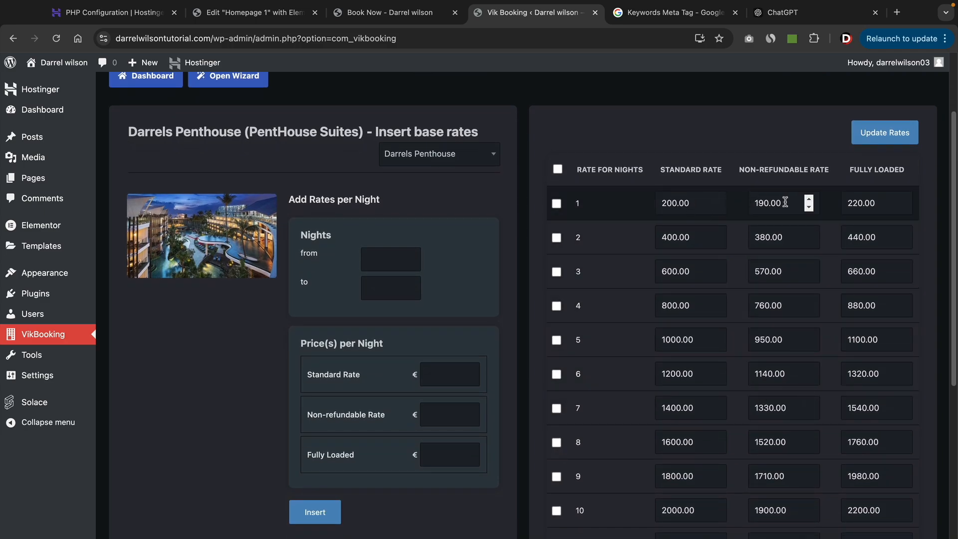
double_click(879, 200)
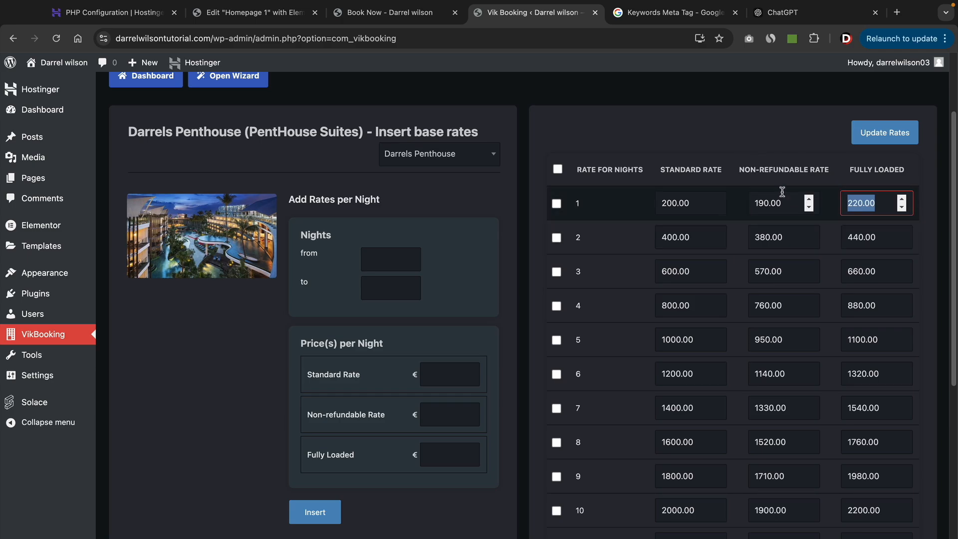
left_click(742, 154)
scroll(549, 202, "up", 1)
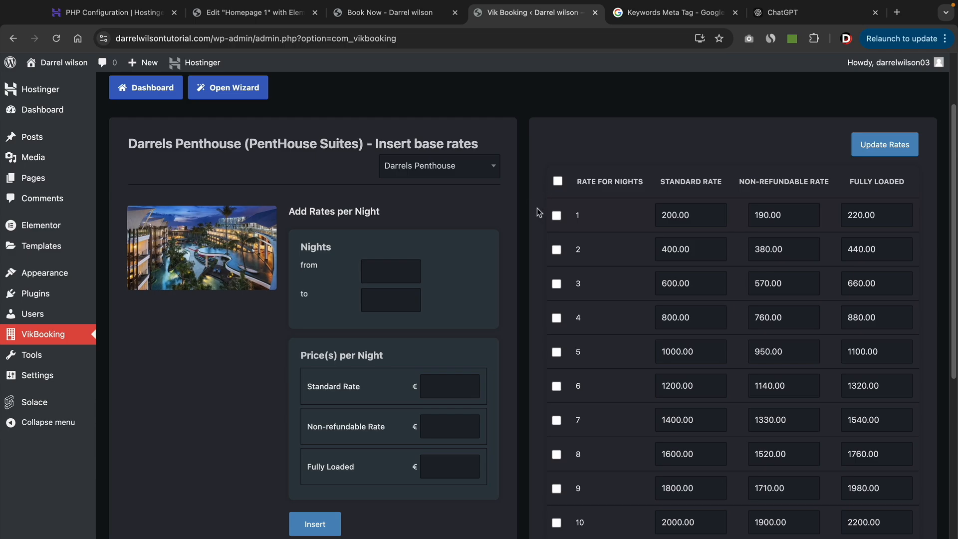
scroll(537, 208, "up", 3)
scroll(530, 220, "up", 1)
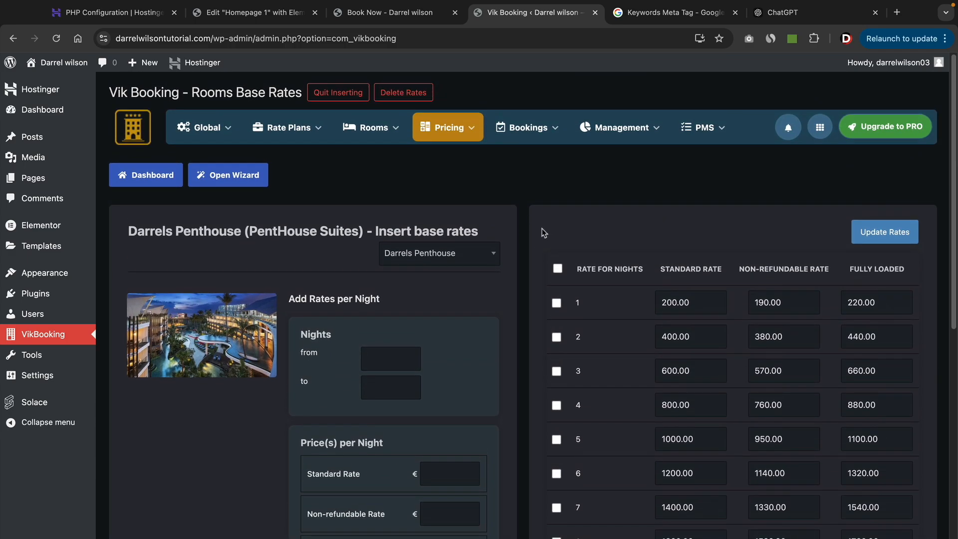
Create and save a new tax rate named Sales Tax at 10%
mouse_move(311, 130)
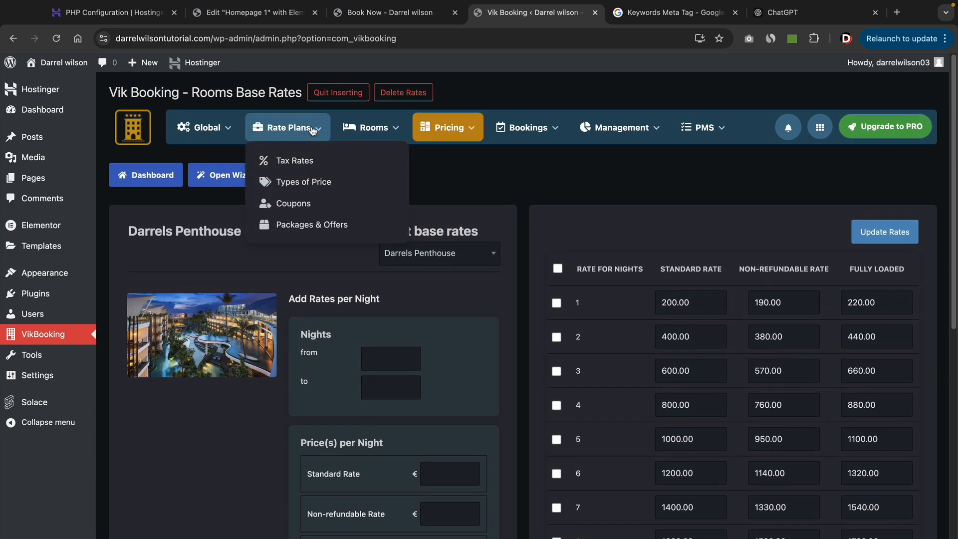
left_click(296, 166)
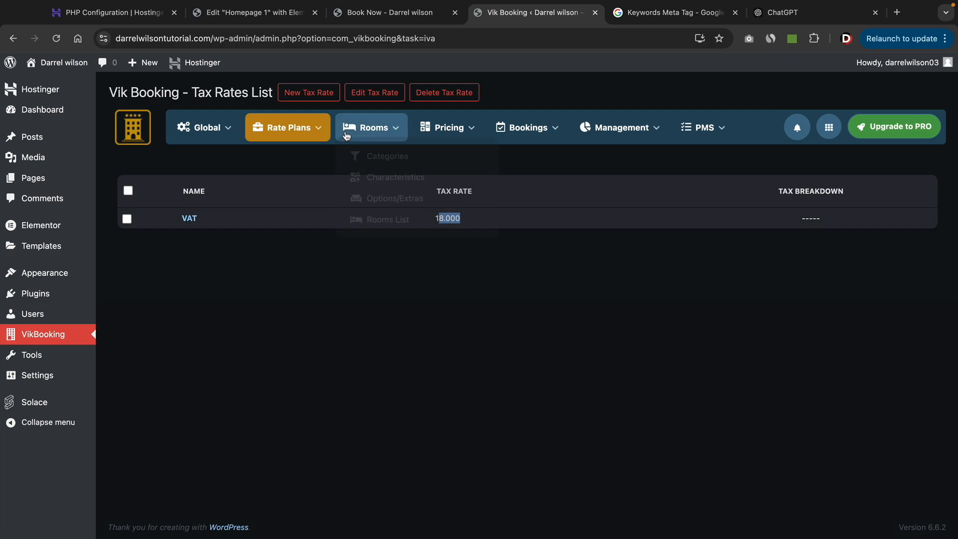
left_click(308, 94)
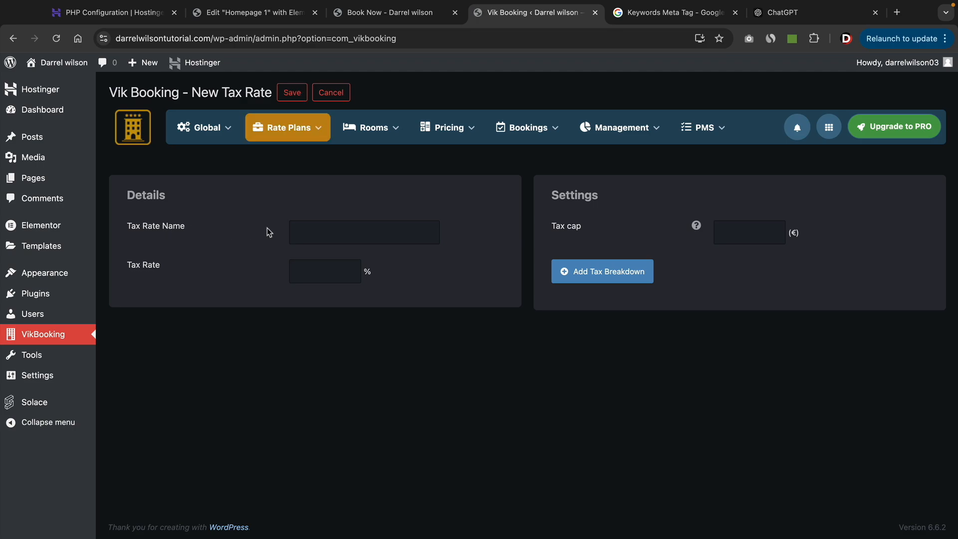
left_click(313, 230)
type("Sales Tax")
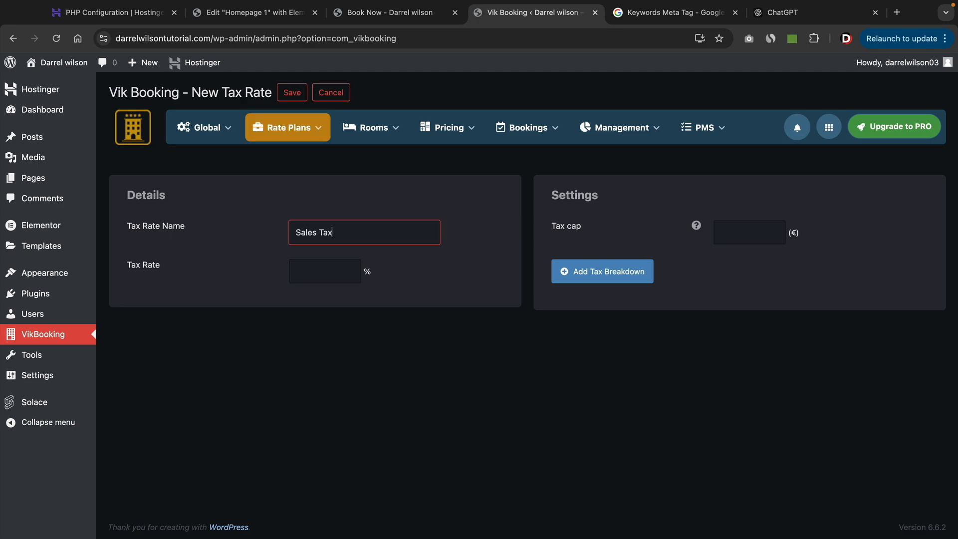
key("Tab")
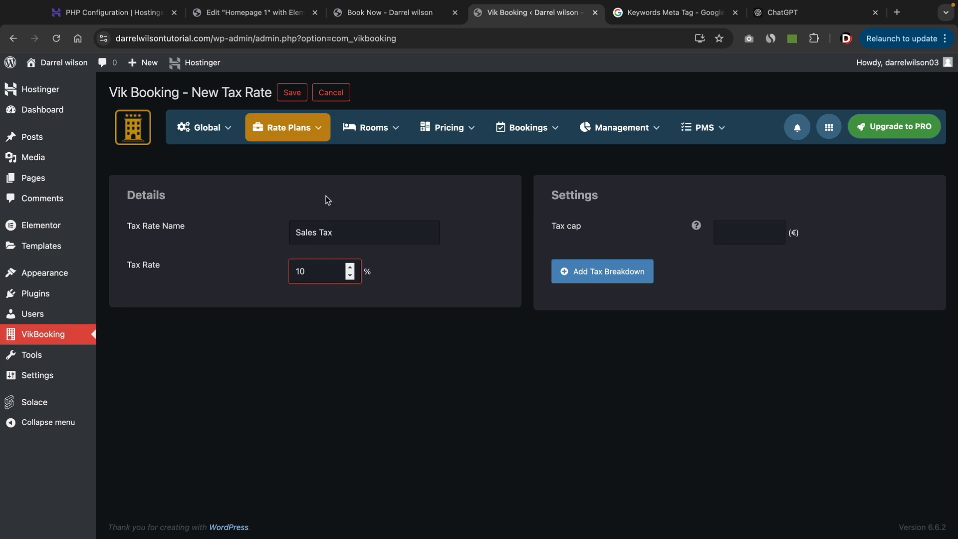
left_click(293, 93)
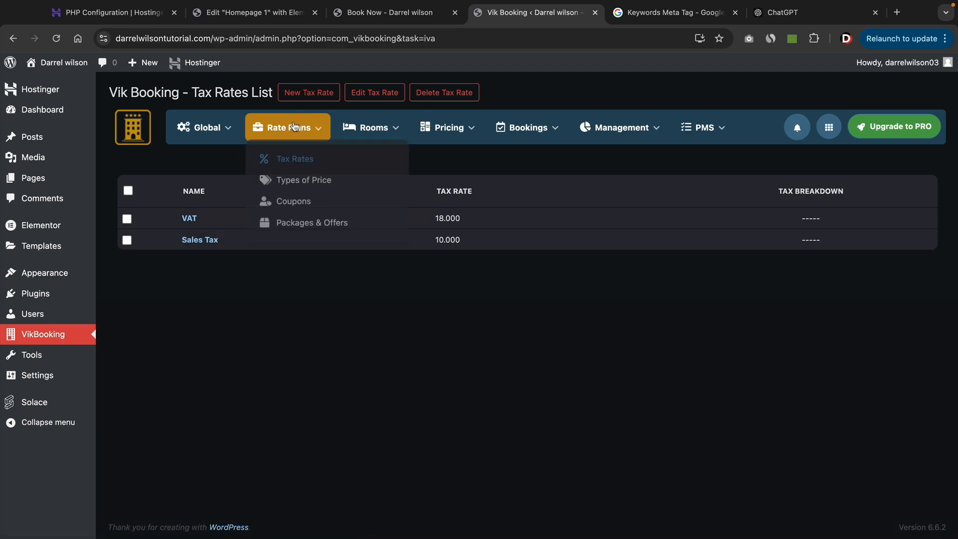
Add and save another tax rate named Resort Fee at 5%
left_click(313, 96)
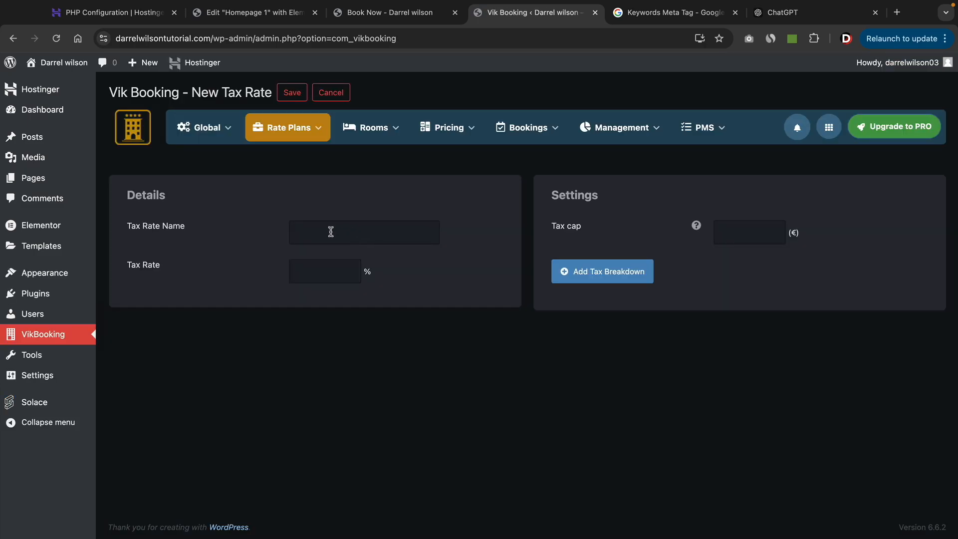
left_click(335, 237)
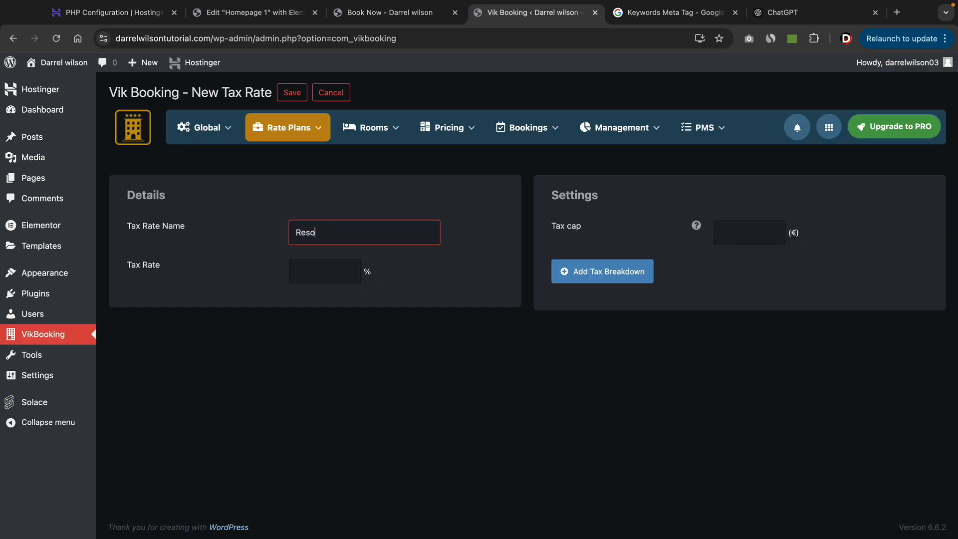
key("Tab")
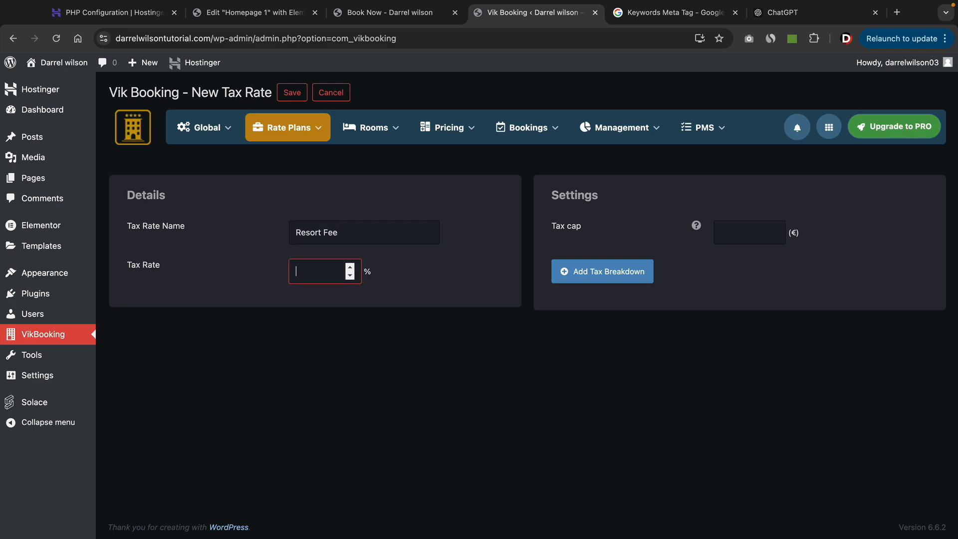
type("5")
left_click(293, 94)
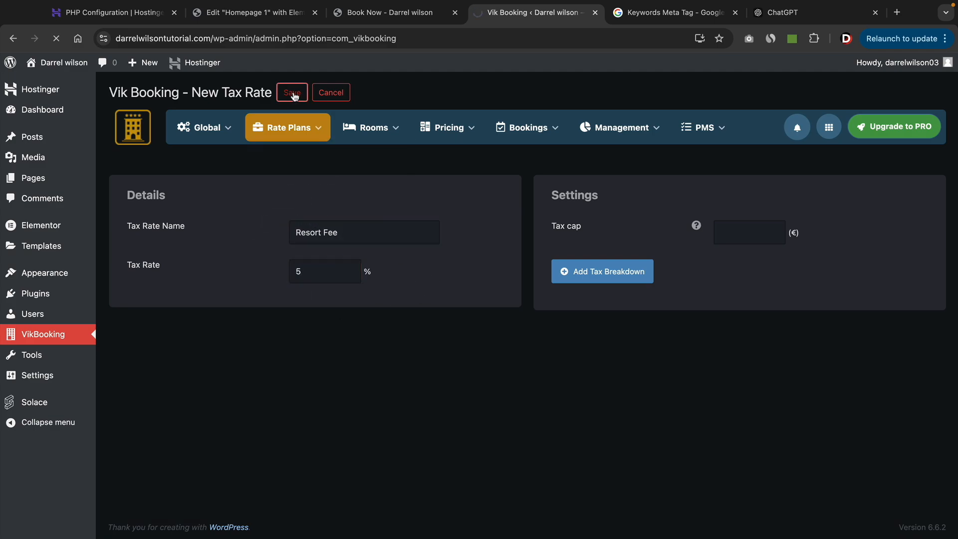
Delete the VAT tax rate from the tax rates list
left_click(126, 219)
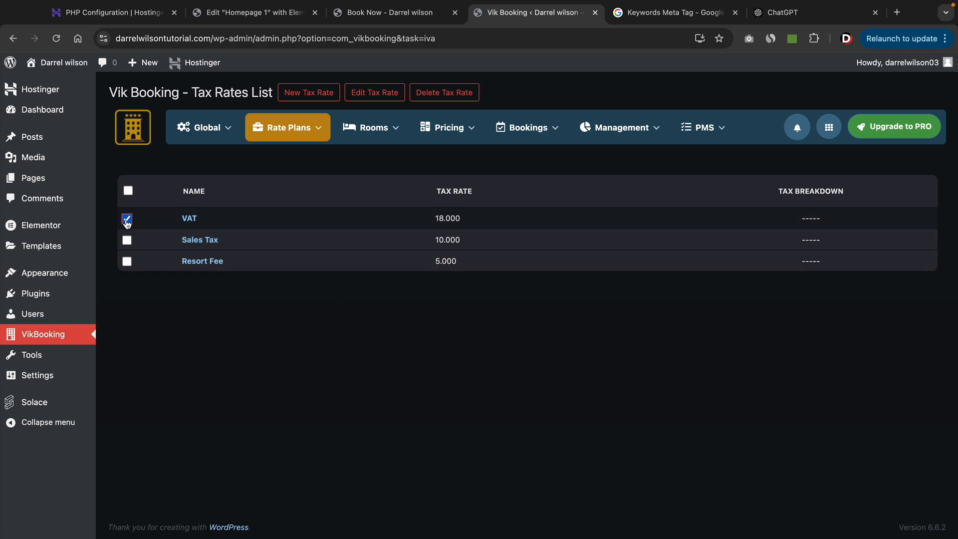
left_click(443, 94)
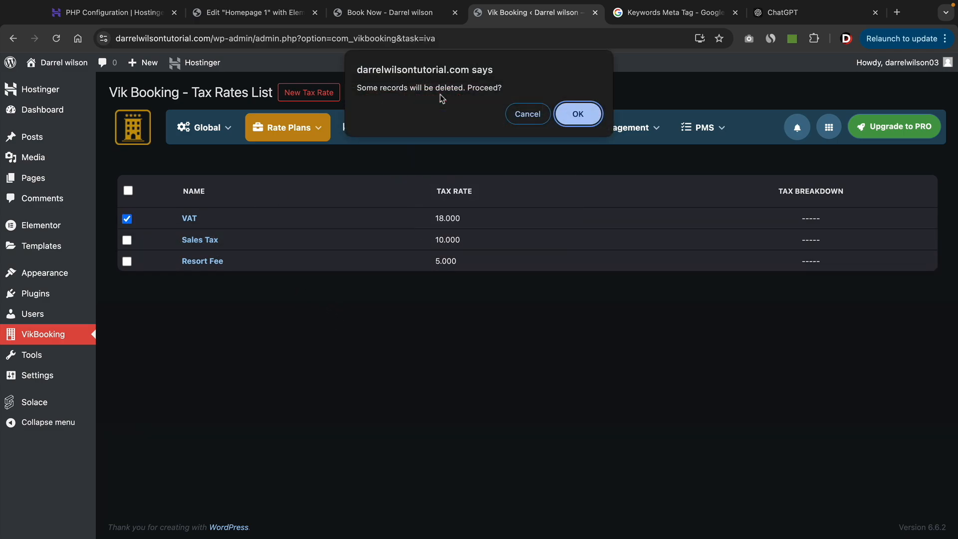
left_click(577, 115)
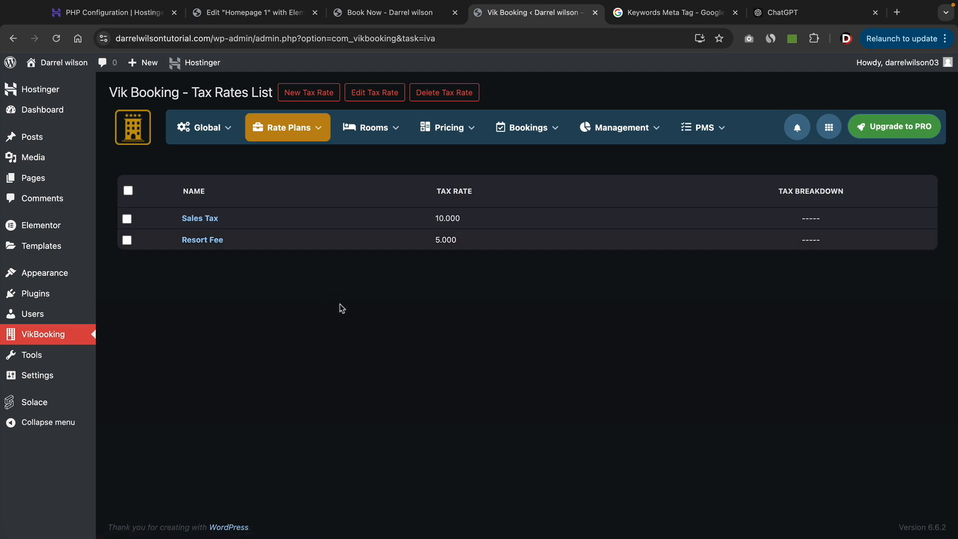
Open the booking plugin's Global Configuration page at the main Booking settings
mouse_move(220, 140)
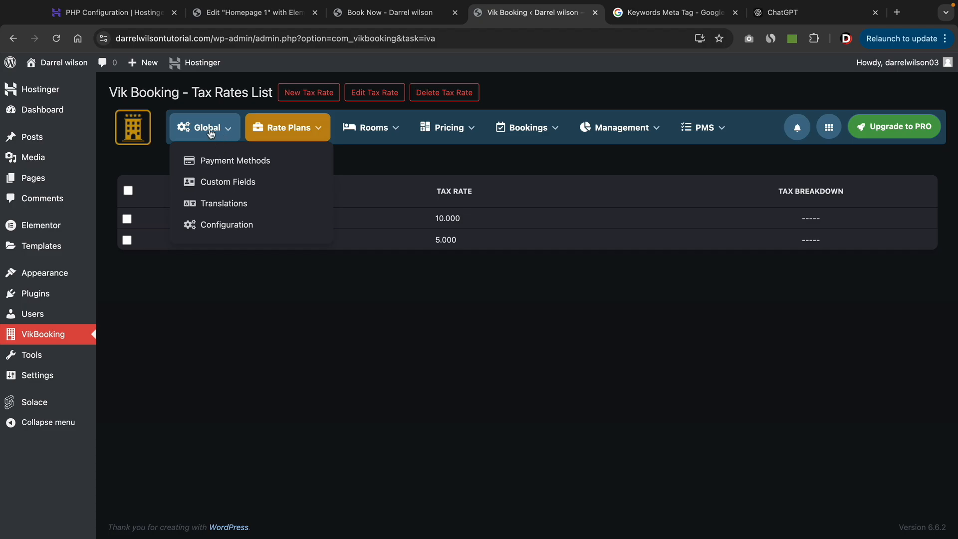
left_click(218, 228)
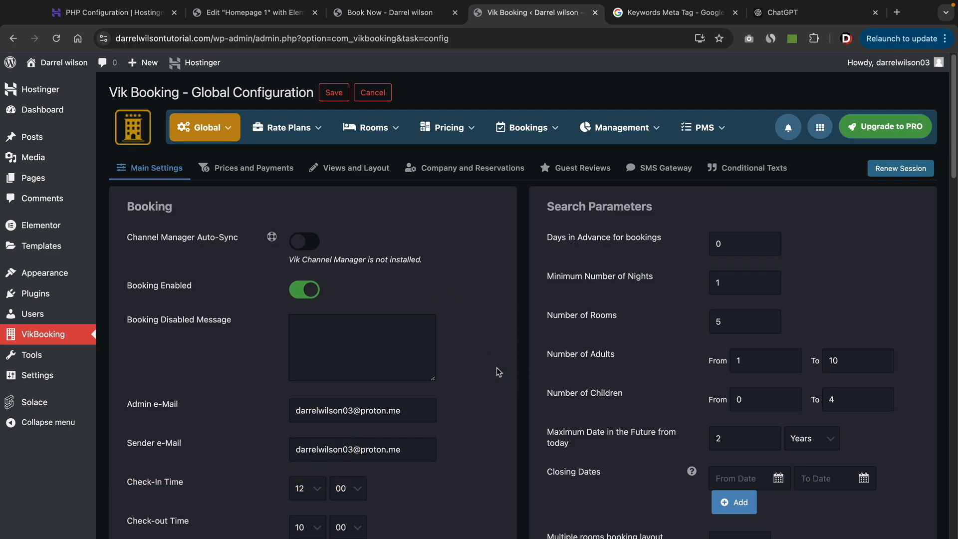
scroll(476, 339, "down", 2)
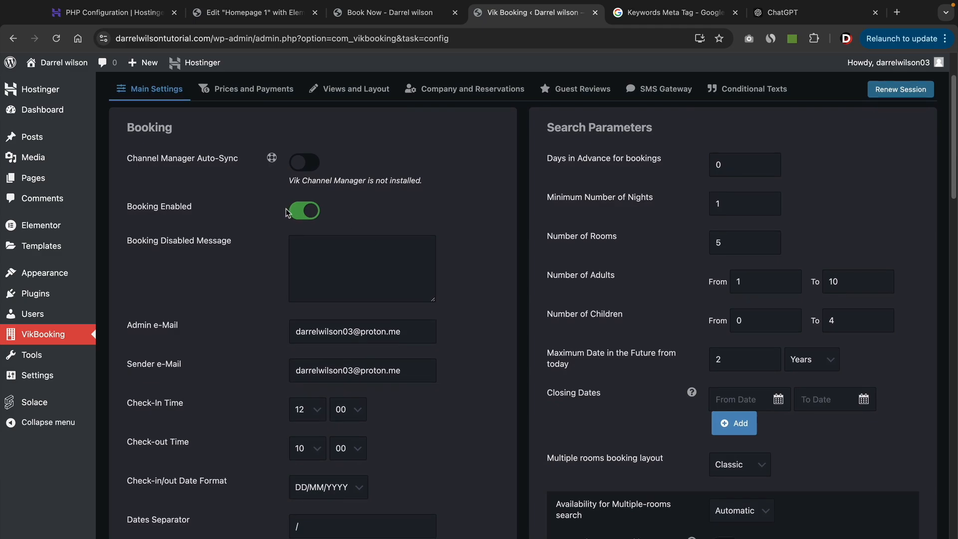
Examine the Booking Enabled switch, the Booking Disabled Message and the admin and sender e-mail settings
left_click_drag(131, 243, 222, 243)
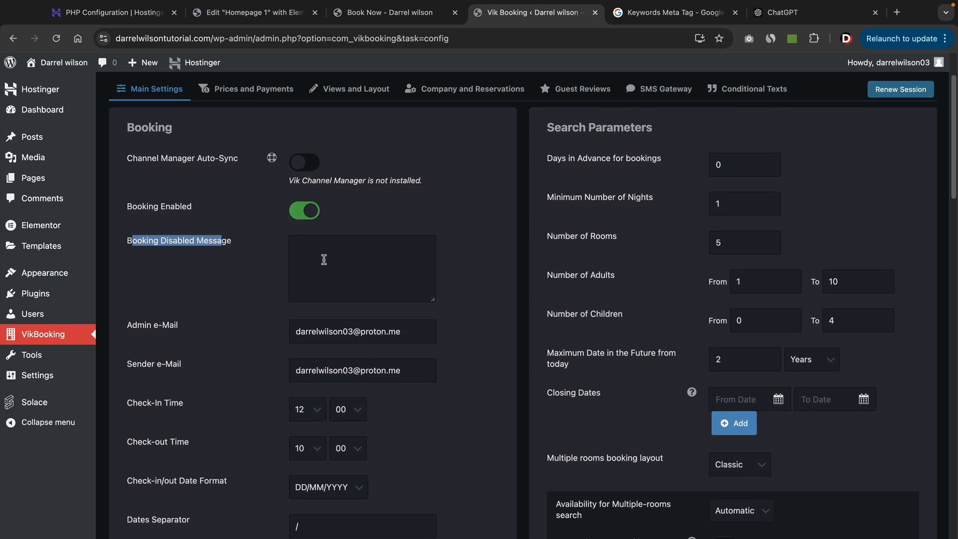
left_click(337, 267)
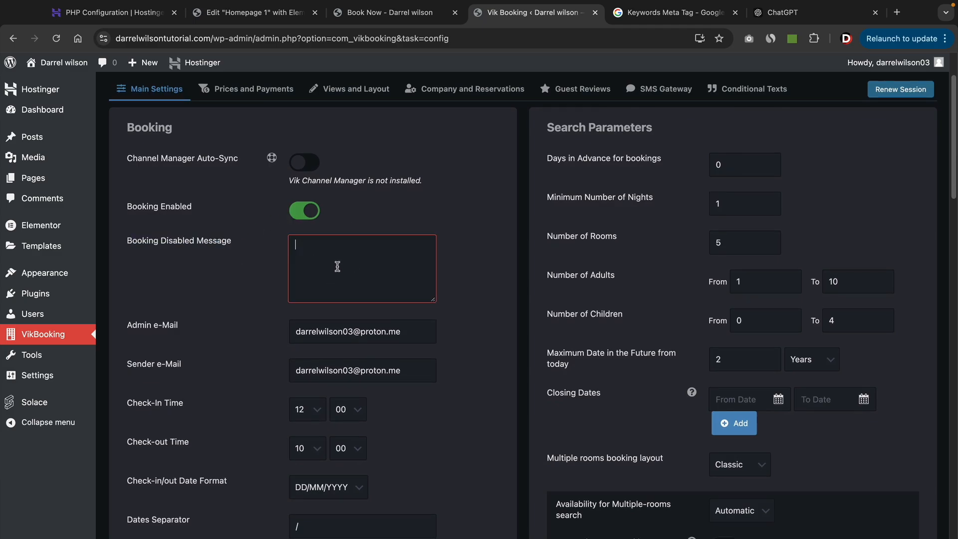
left_click(305, 213)
left_click(306, 214)
scroll(284, 246, "down", 1)
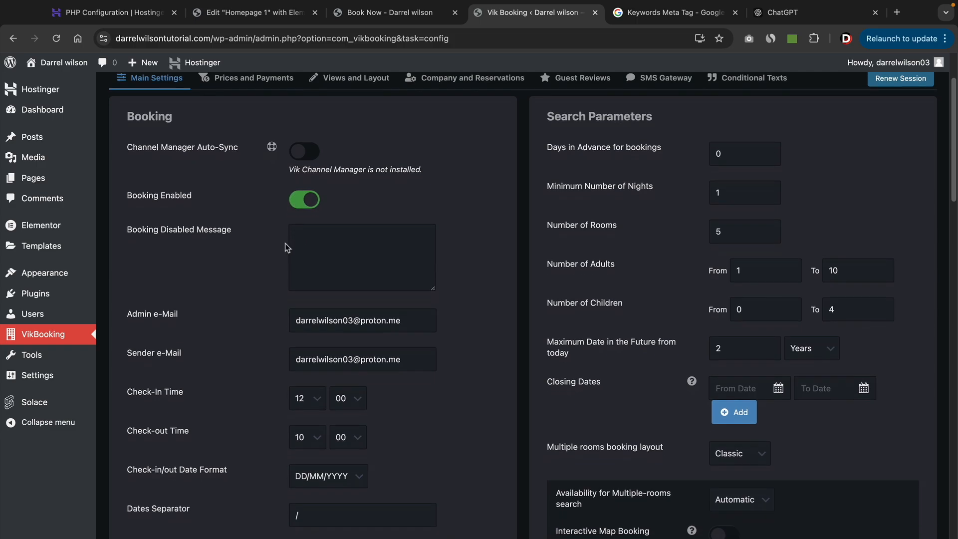
left_click_drag(138, 318, 174, 319)
scroll(237, 306, "down", 2)
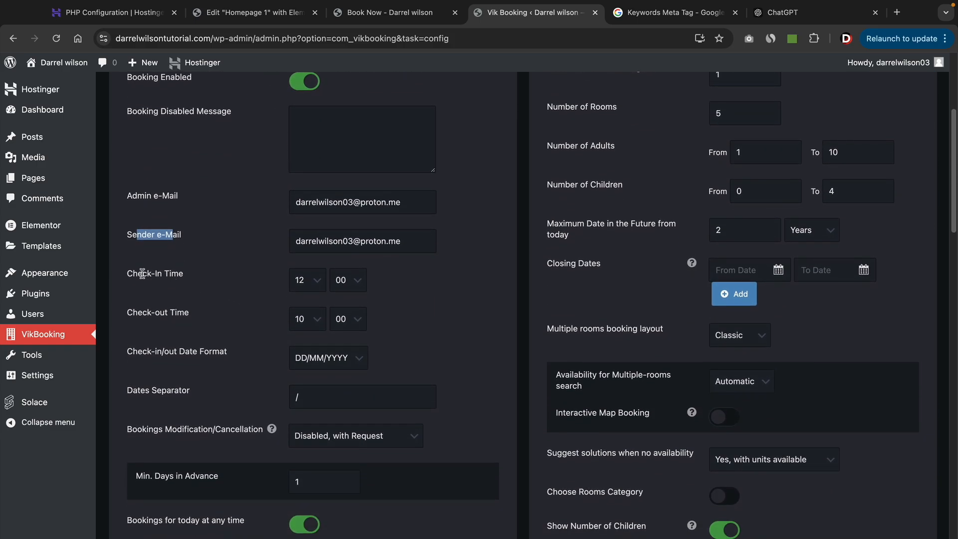
Set the check-in time to 14:00 and the check-in/out date format to MM/DD/YYYY
left_click_drag(142, 274, 194, 275)
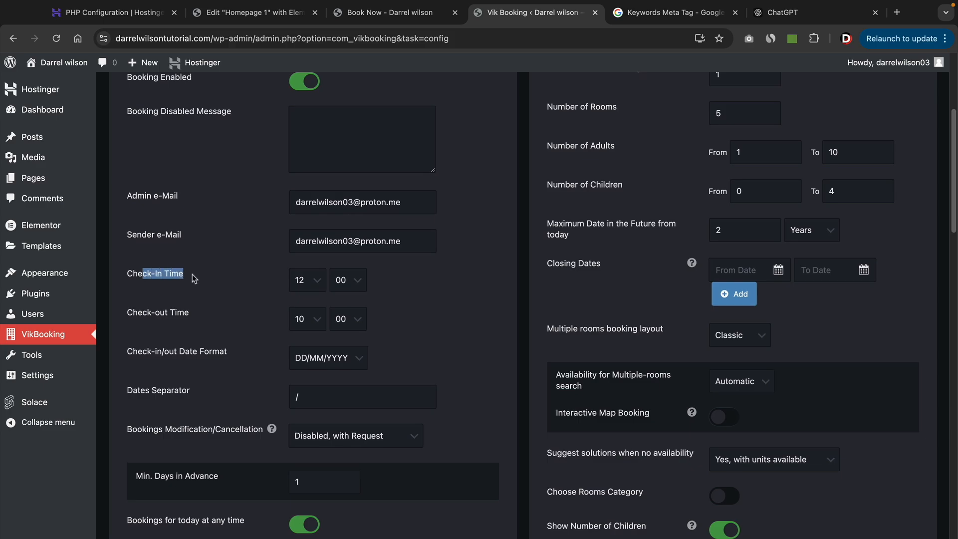
left_click(316, 284)
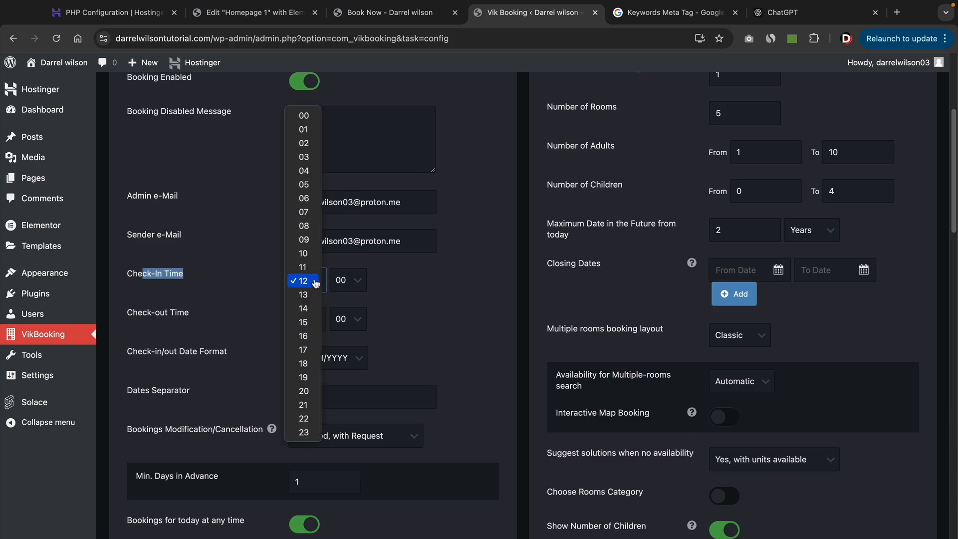
left_click(312, 308)
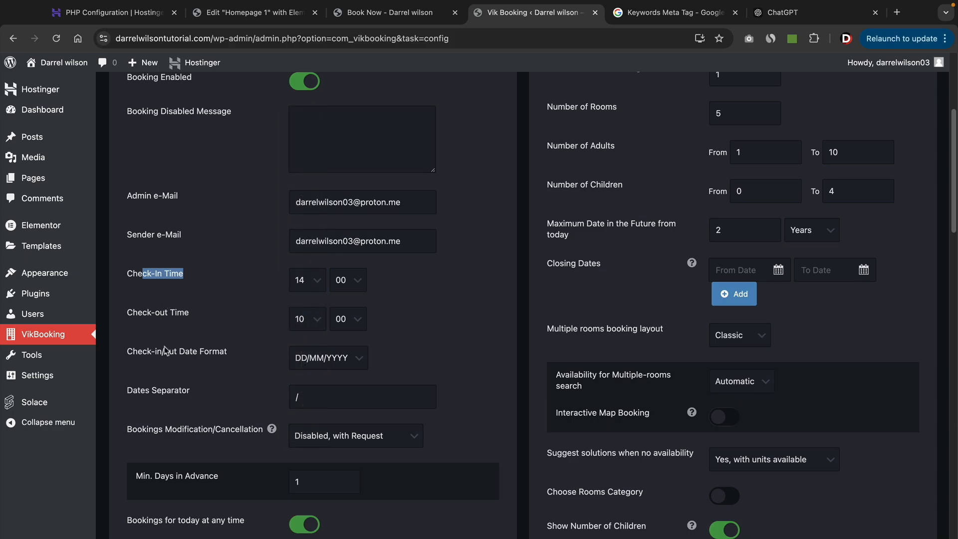
left_click(322, 358)
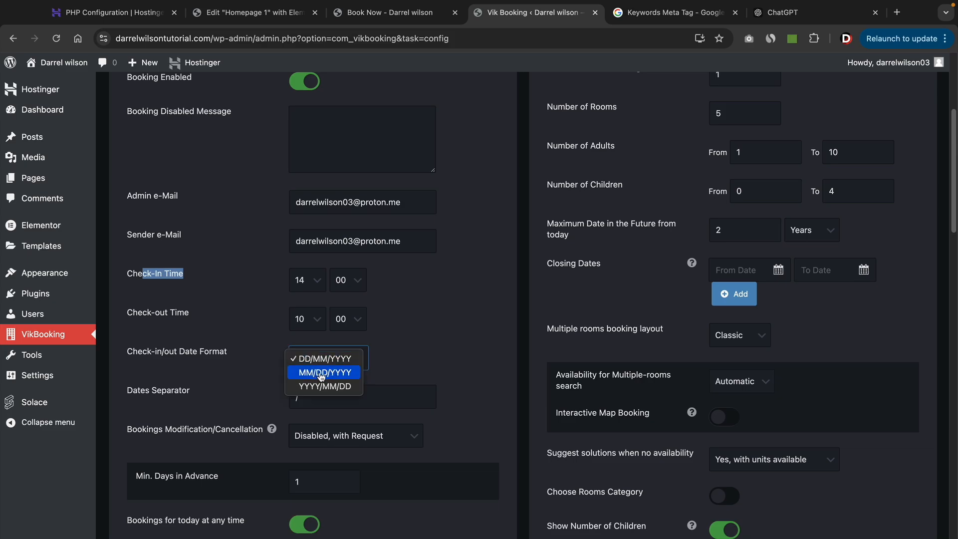
left_click(319, 374)
left_click(410, 346)
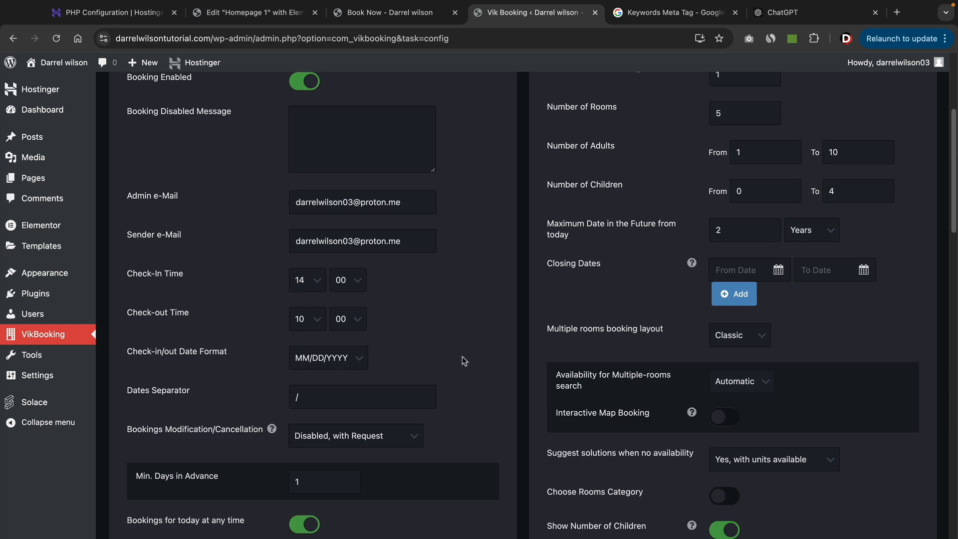
Review the Bookings Modification/Cancellation options and keep Disabled, with Request selected
scroll(462, 356, "down", 2)
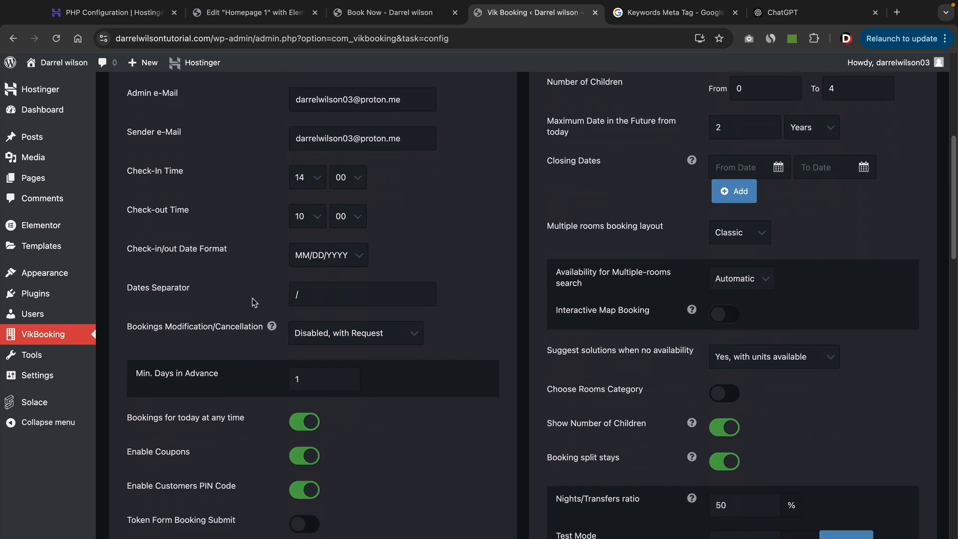
scroll(252, 301, "down", 1)
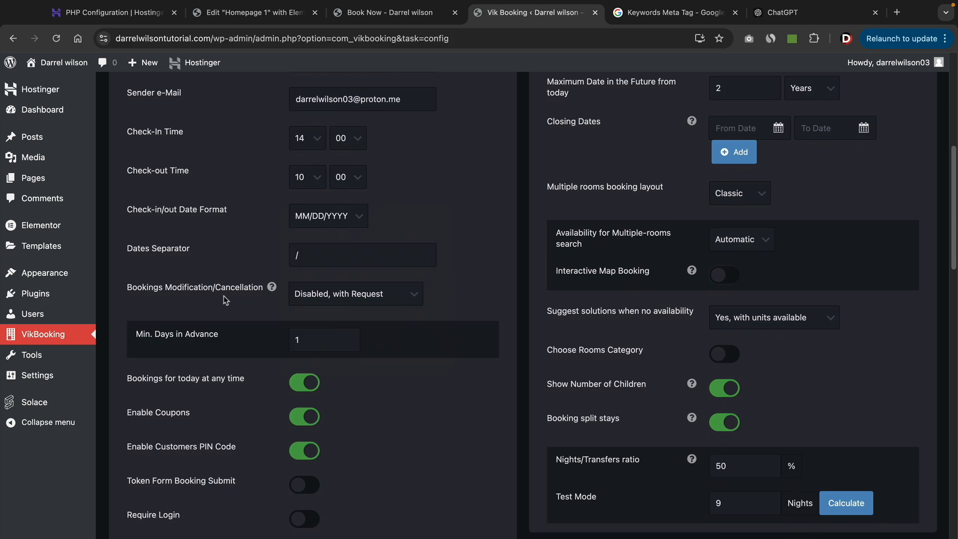
left_click(363, 299)
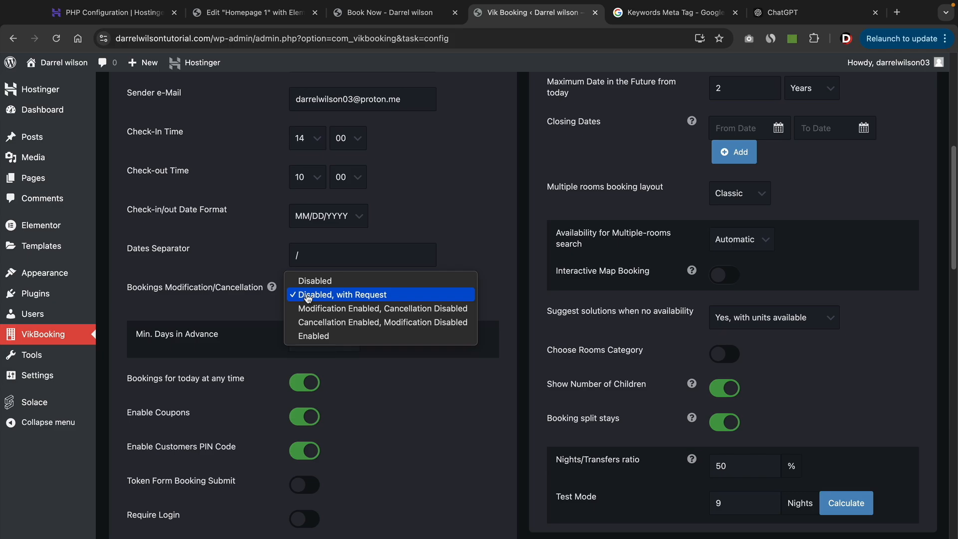
left_click(345, 298)
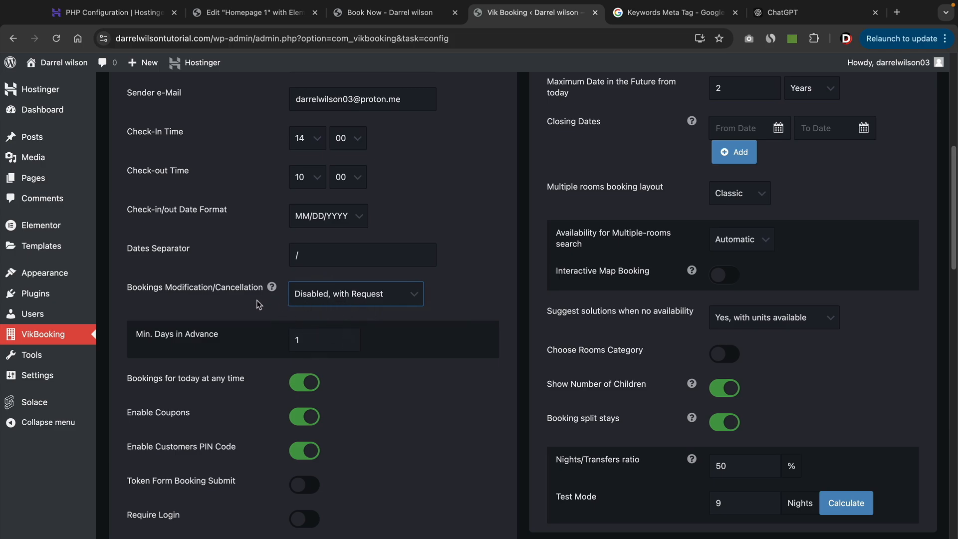
Examine the settings for same-day bookings, coupons and the customers' PIN code
scroll(247, 303, "down", 2)
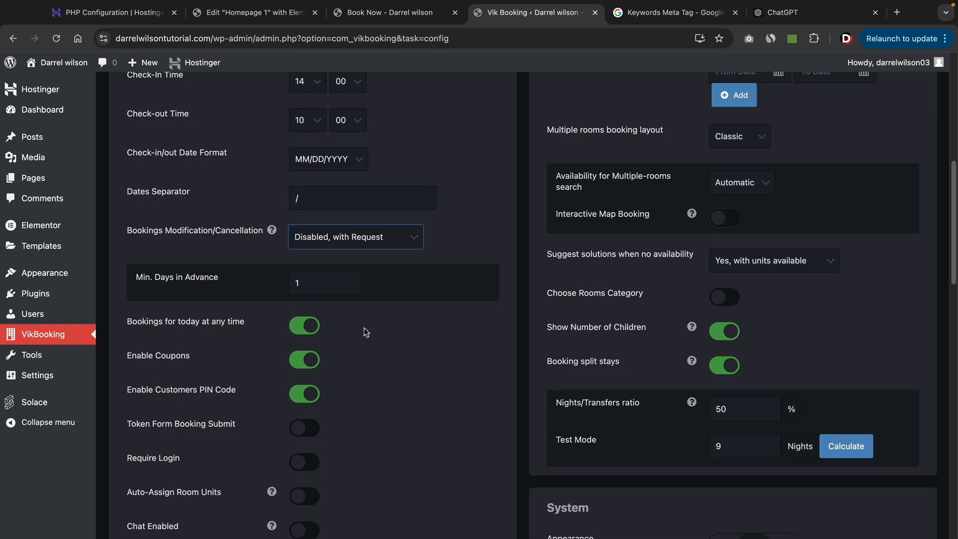
scroll(364, 327, "down", 2)
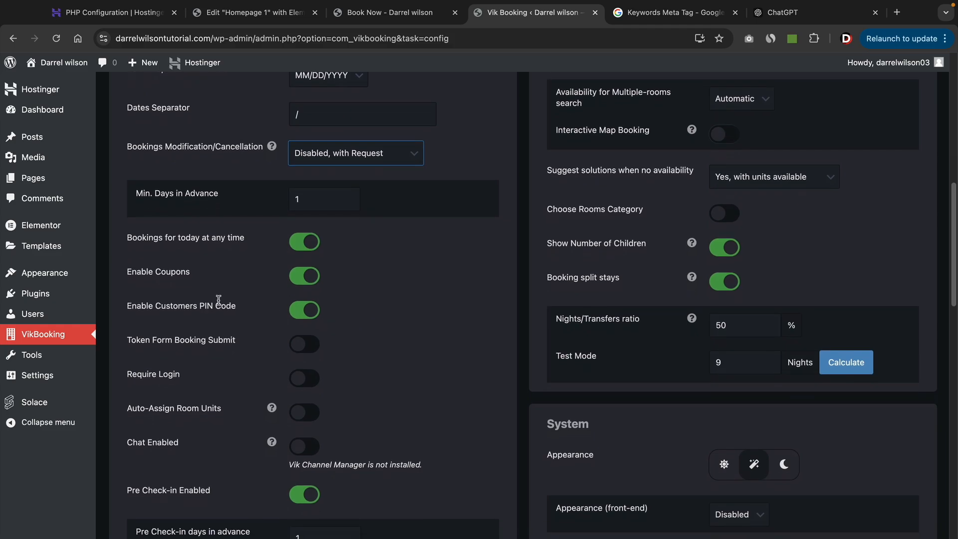
left_click(180, 311)
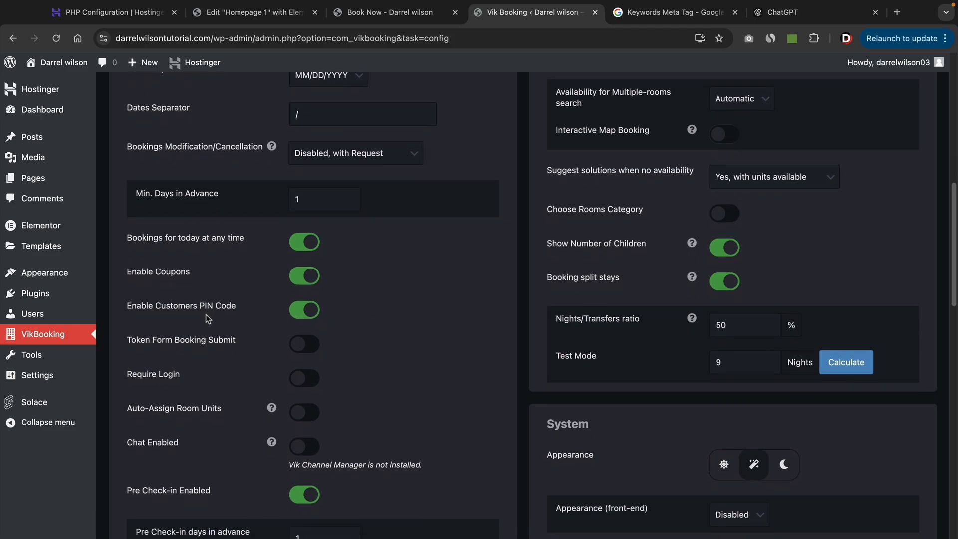
left_click_drag(153, 306, 245, 308)
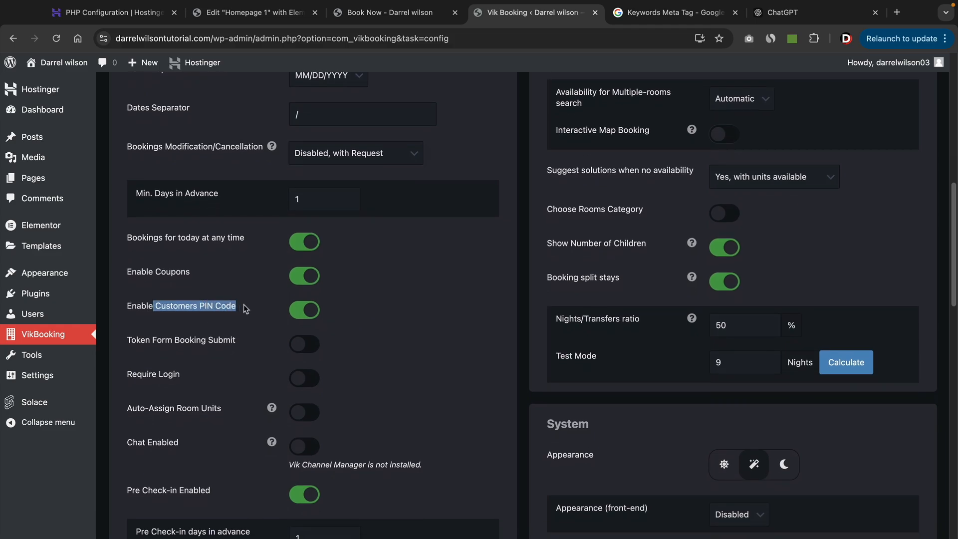
scroll(250, 306, "down", 1)
Try turning on Require Login for bookings, and switch it back off
left_click_drag(181, 323, 137, 323)
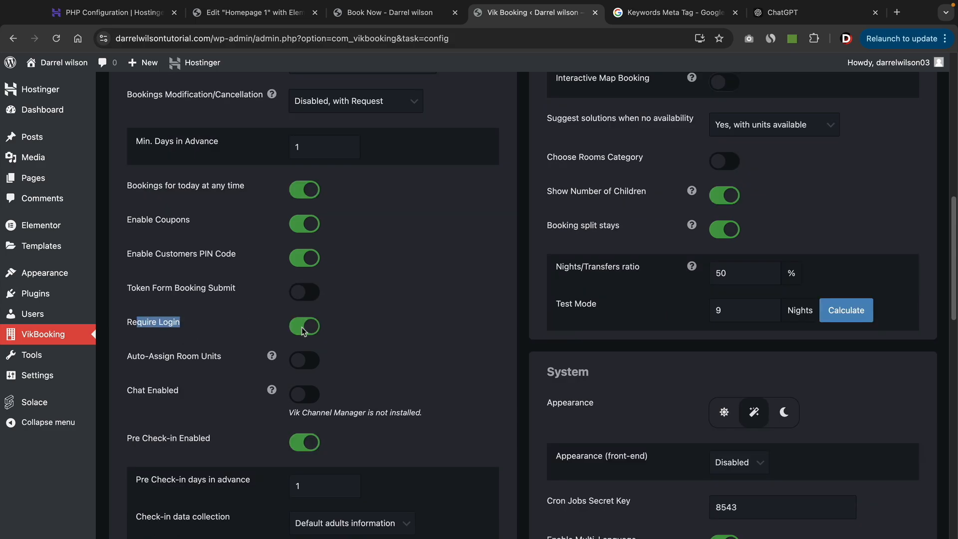
left_click(366, 328)
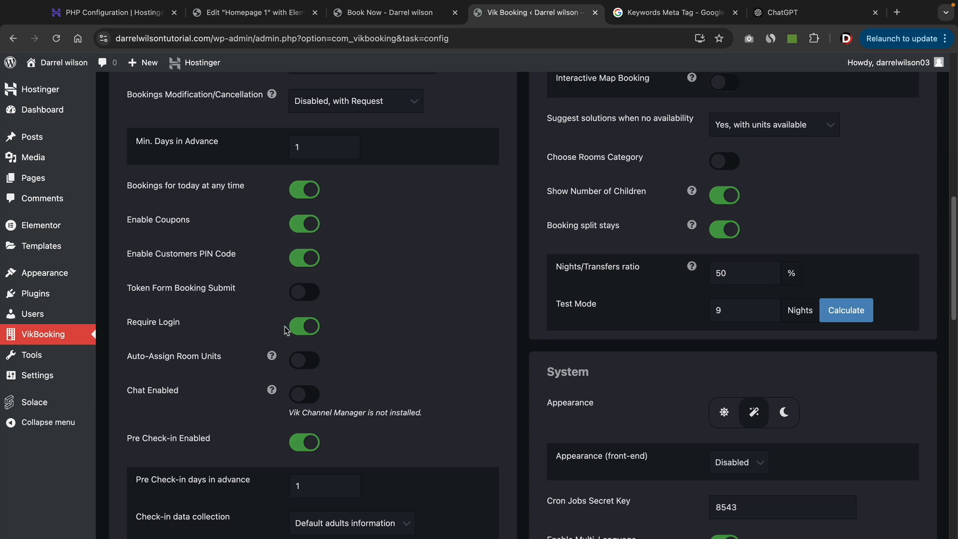
left_click(306, 328)
Enable Auto-Assign Room Units in the Booking settings
left_click_drag(223, 357, 201, 359)
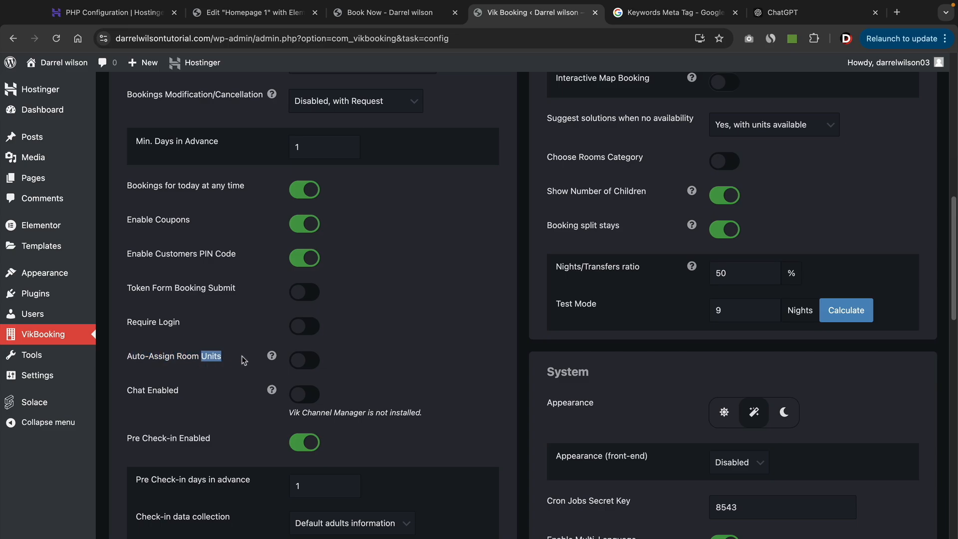
left_click(304, 360)
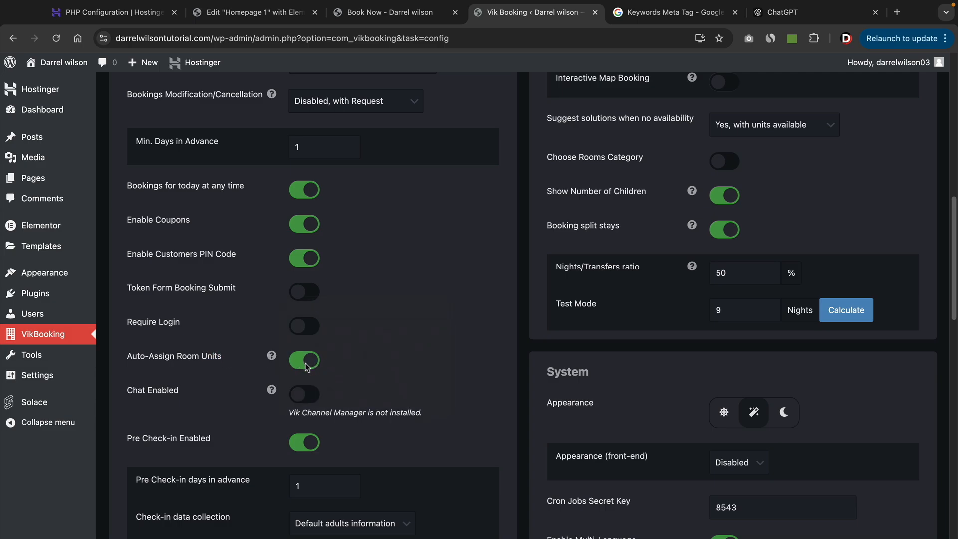
Examine the Pre Check-in, Enable Upselling Extras and Orphan dates calculation settings
scroll(459, 379, "down", 3)
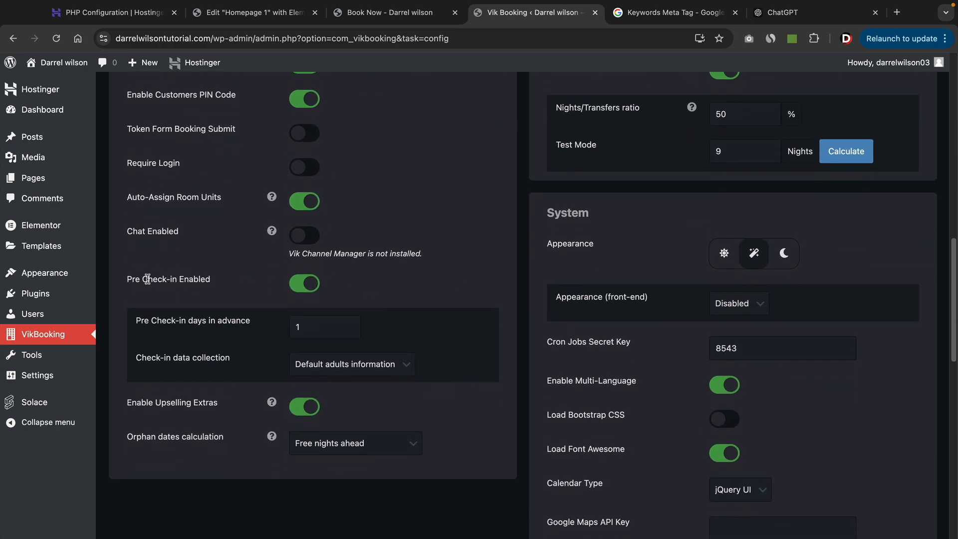
left_click_drag(143, 279, 198, 281)
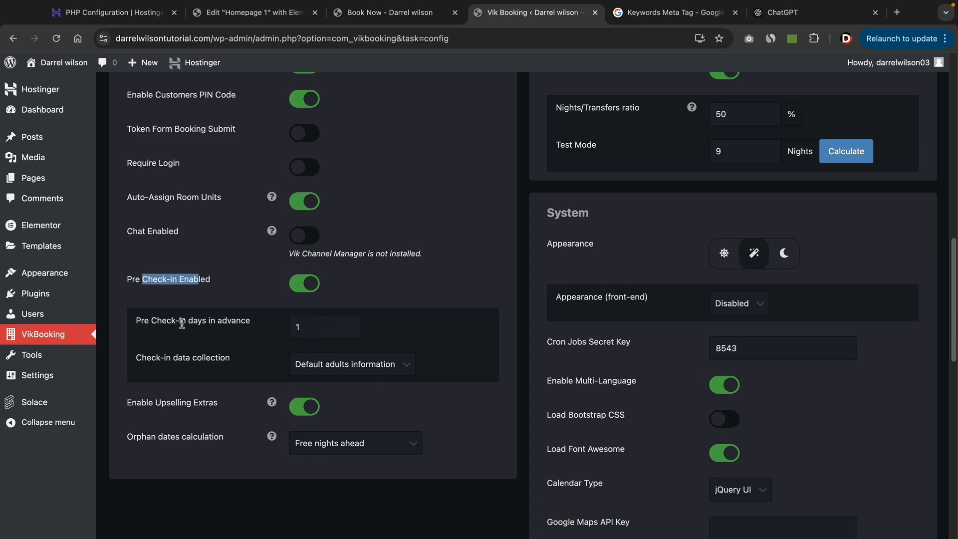
left_click_drag(132, 403, 214, 406)
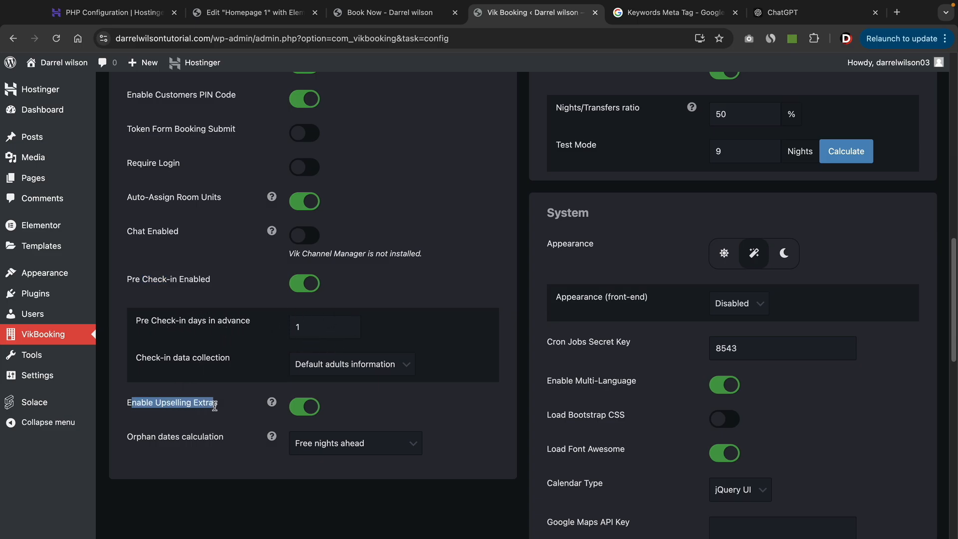
left_click(215, 405)
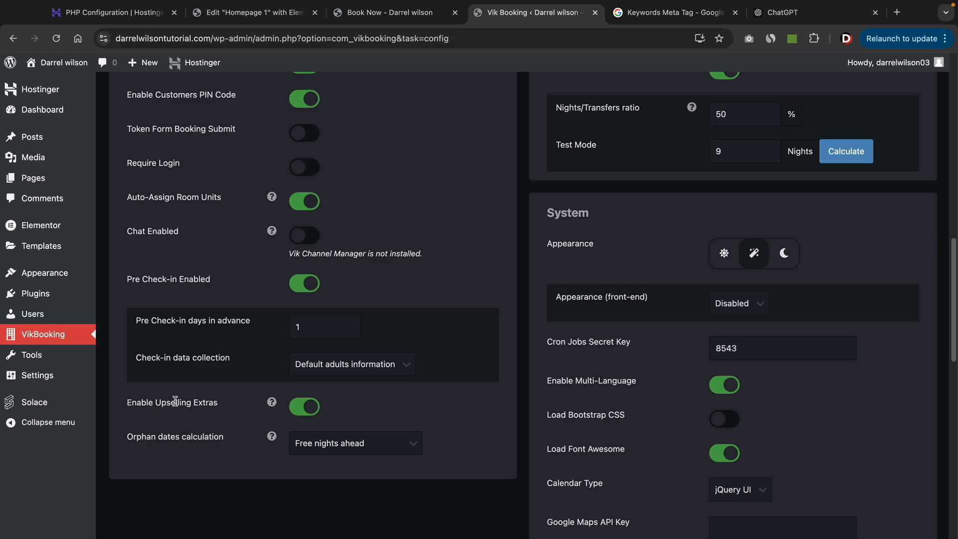
left_click_drag(237, 439, 193, 438)
left_click(221, 437)
mouse_move(269, 441)
scroll(510, 430, "down", 2)
Review the Minimum Number of Nights value in the Search Parameters without changing it
scroll(471, 402, "up", 10)
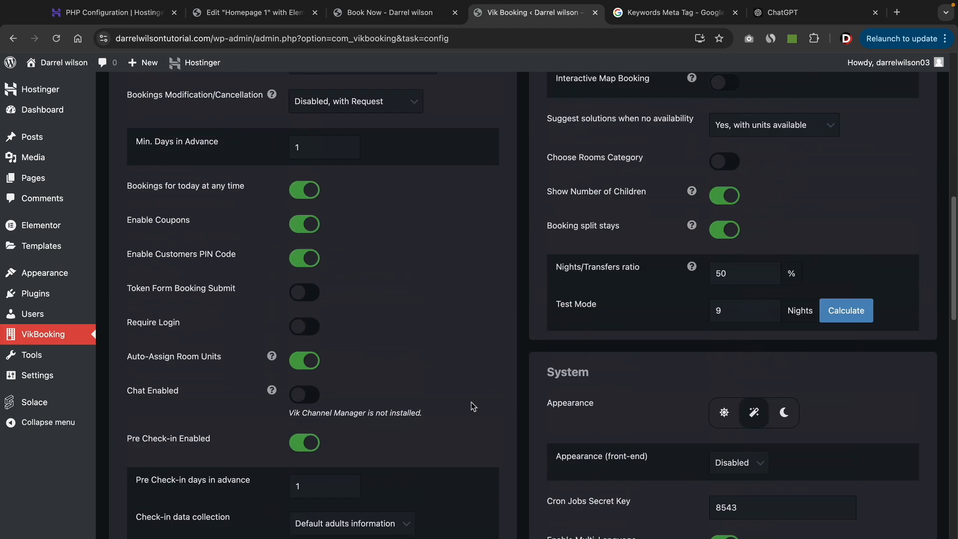
scroll(492, 405, "up", 4)
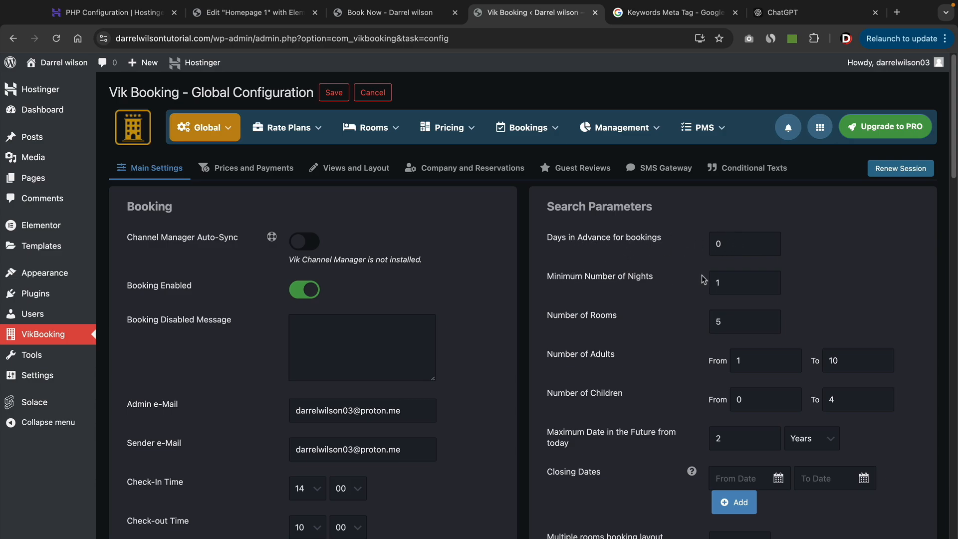
double_click(731, 282)
left_click(822, 279)
double_click(712, 284)
left_click(830, 284)
Set the Number of Rooms in the Search Parameters to 10
scroll(823, 283, "down", 1)
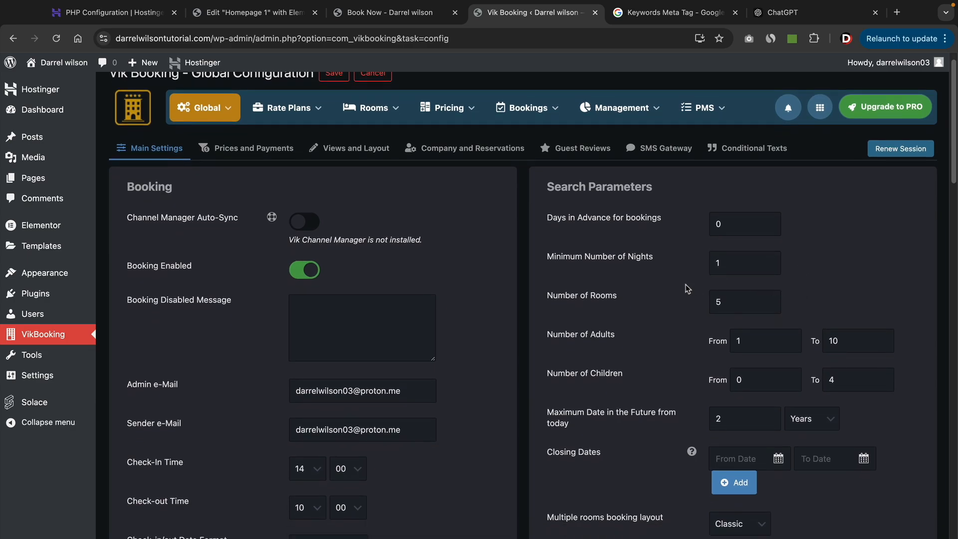
left_click_drag(569, 302, 667, 303)
double_click(719, 302)
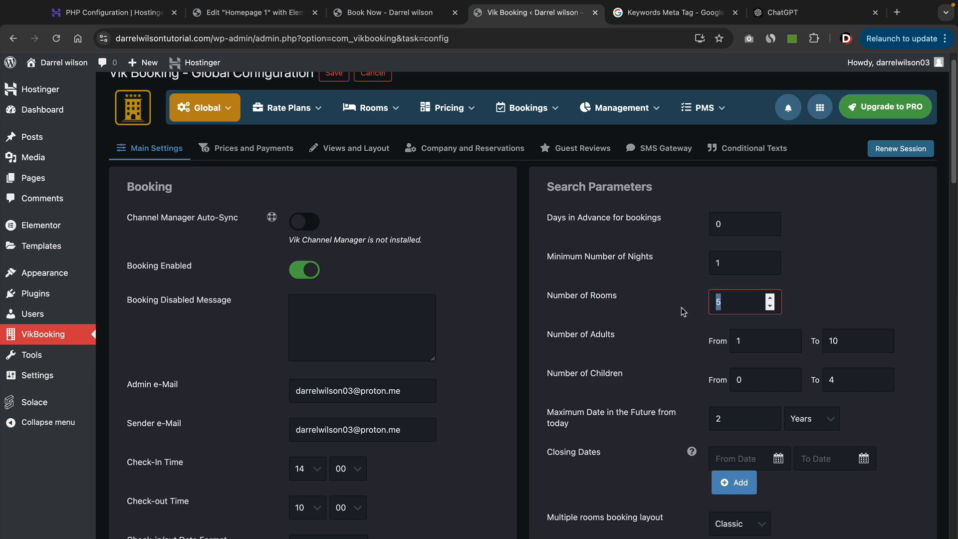
type("10")
left_click(701, 306)
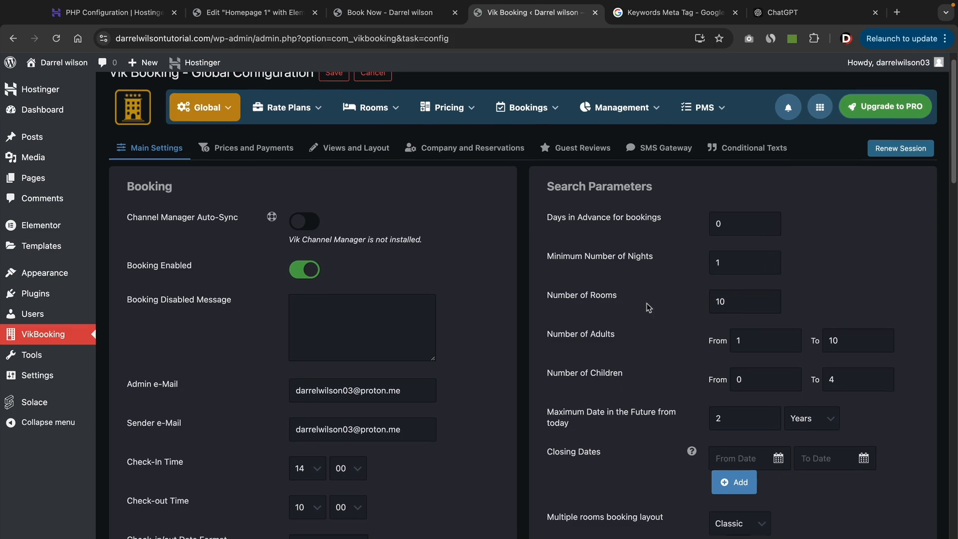
Examine the Number of Adults and Number of Children ranges in the Search Parameters
scroll(648, 307, "down", 3)
left_click_drag(552, 250, 629, 257)
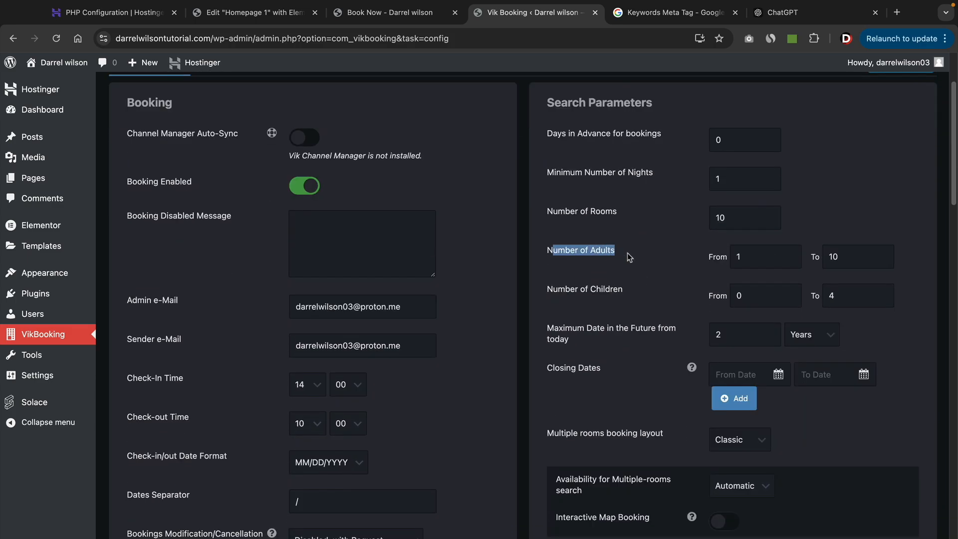
left_click(627, 280)
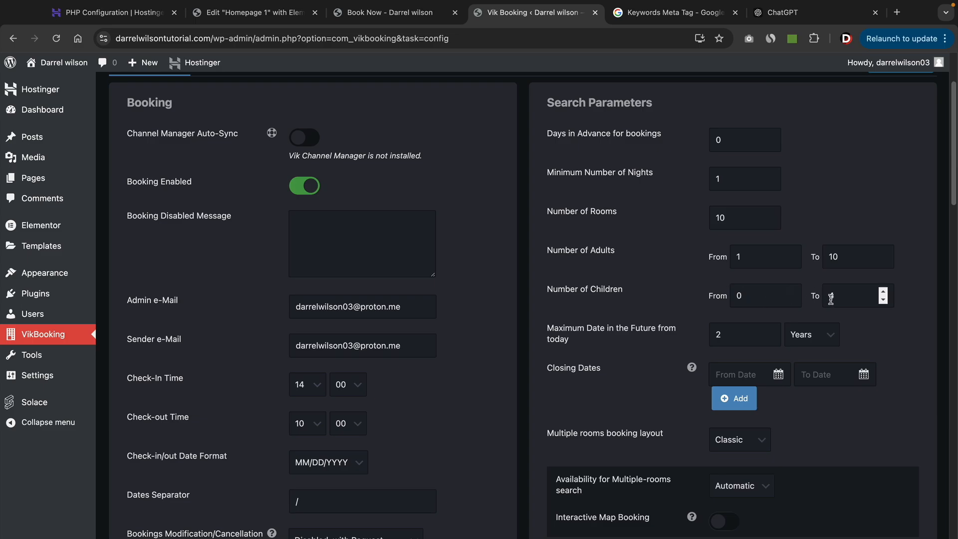
Set the Maximum Date in the Future from today to 1 year in the Search Parameters
scroll(623, 279, "down", 2)
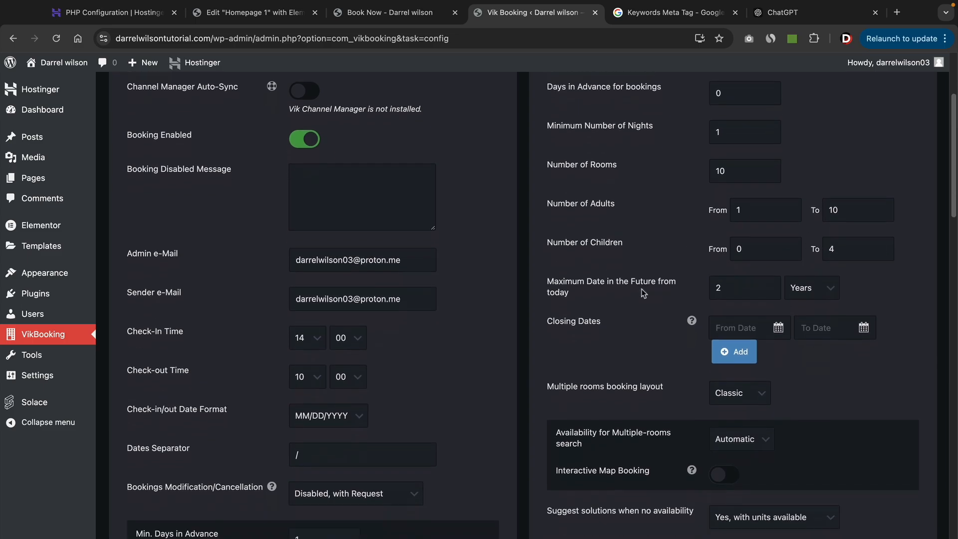
left_click_drag(550, 263, 594, 273)
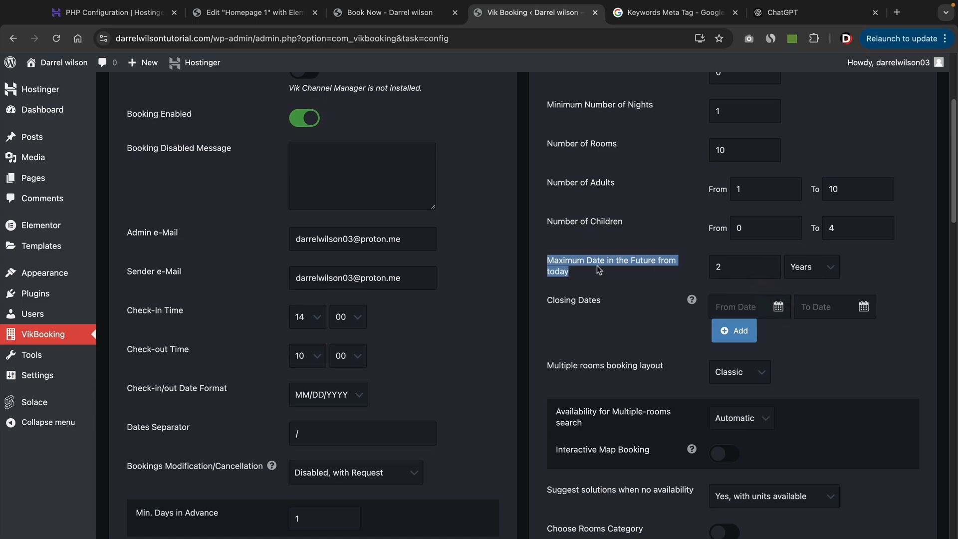
left_click(801, 272)
left_click(807, 268)
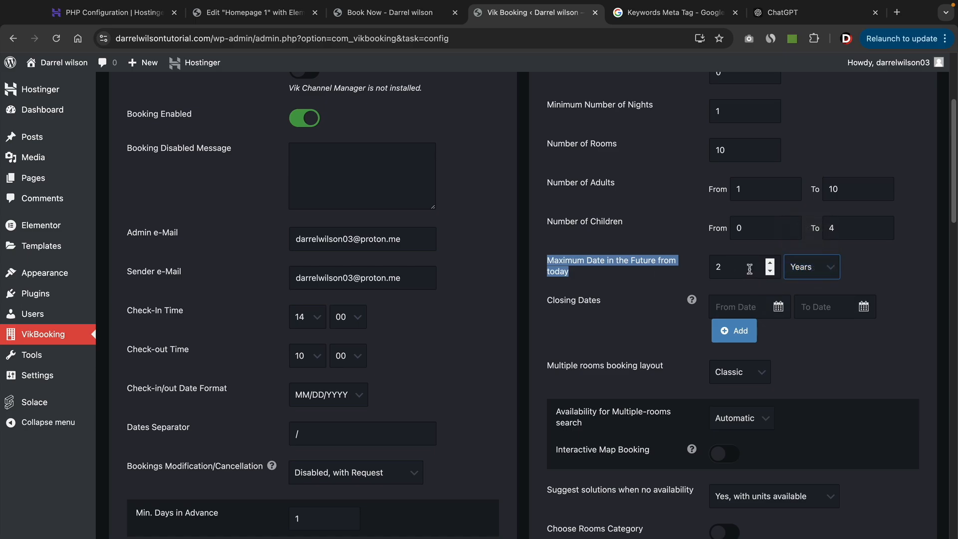
double_click(719, 267)
type("1")
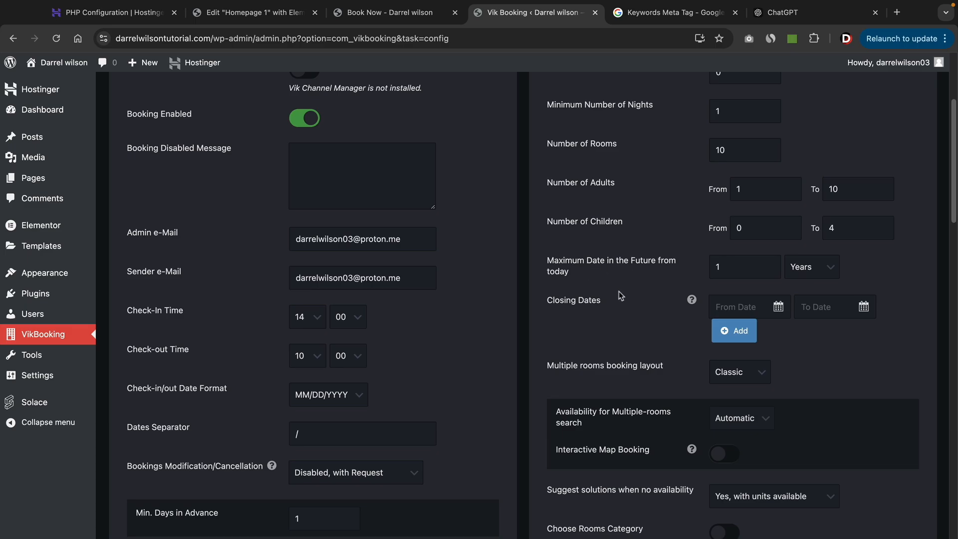
Choose a closing date range from 14/11/2024 to 15/11/2024 in the Search Parameters
scroll(637, 302, "down", 1)
scroll(659, 293, "down", 1)
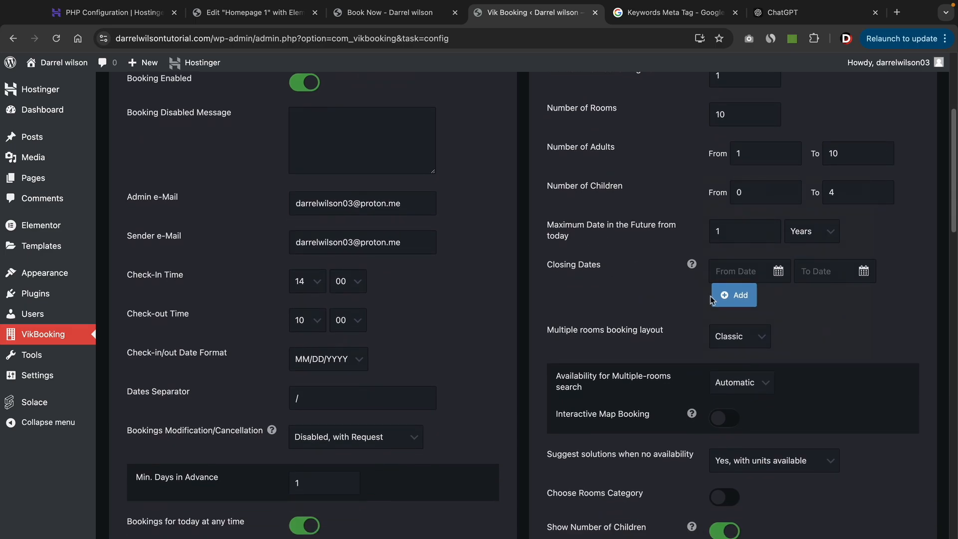
left_click(749, 274)
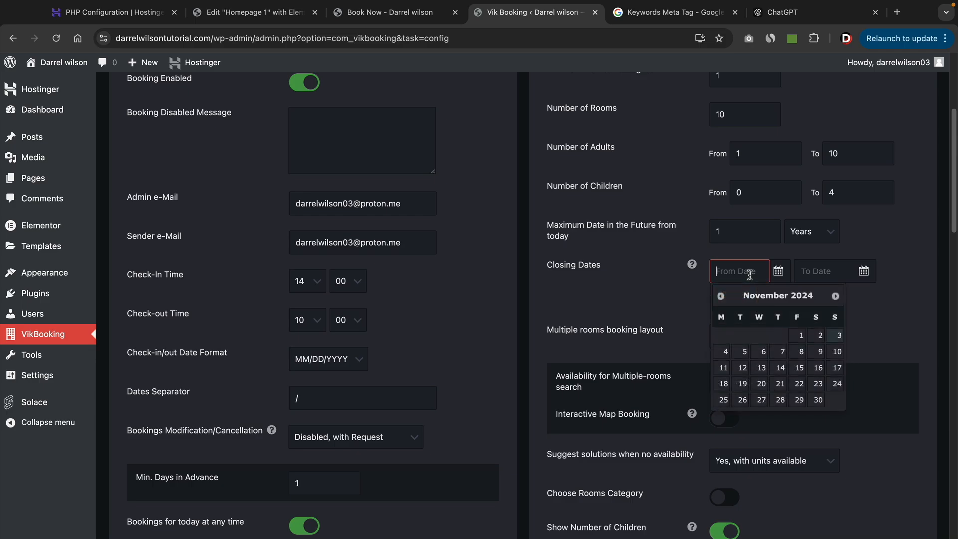
left_click(780, 368)
left_click(821, 271)
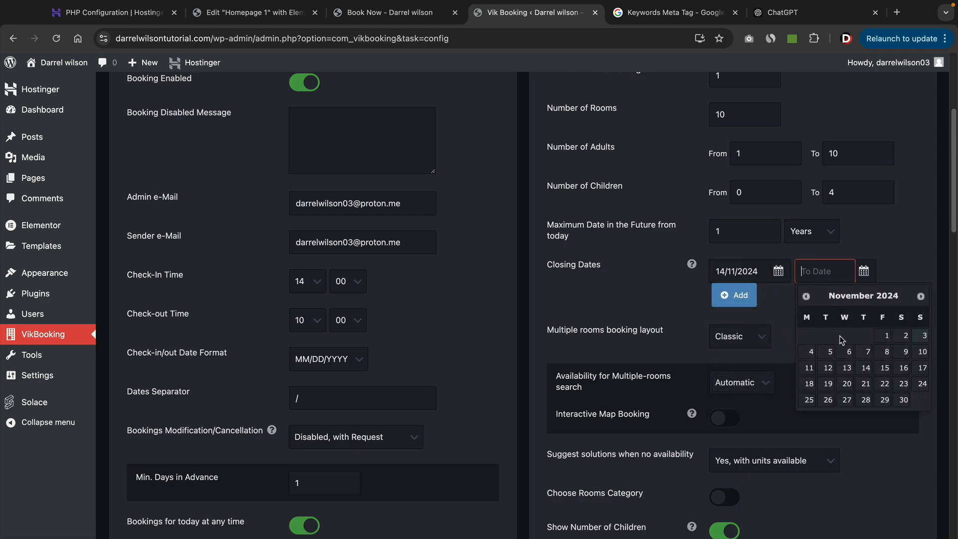
left_click(885, 368)
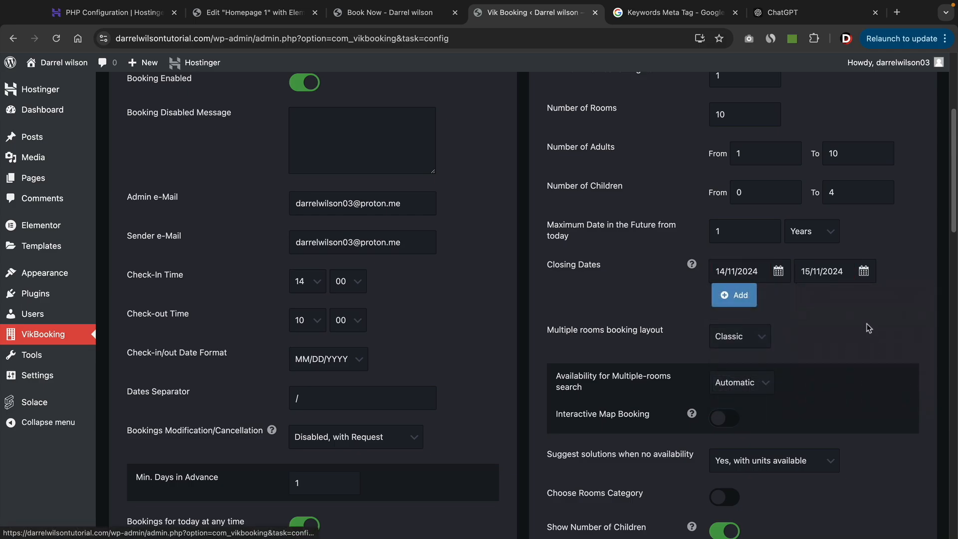
Clear both the start and end dates entered for Closing Dates
left_click(742, 274)
triple_click(742, 274)
key("BackSpace")
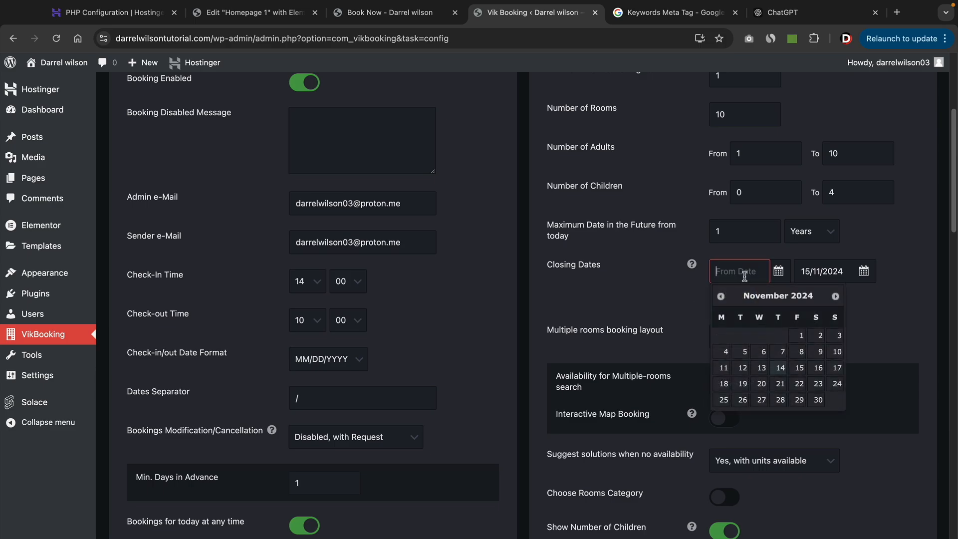
triple_click(812, 274)
key("BackSpace")
left_click(671, 291)
Review the Multiple rooms booking layout options and keep Classic selected
scroll(671, 290, "down", 1)
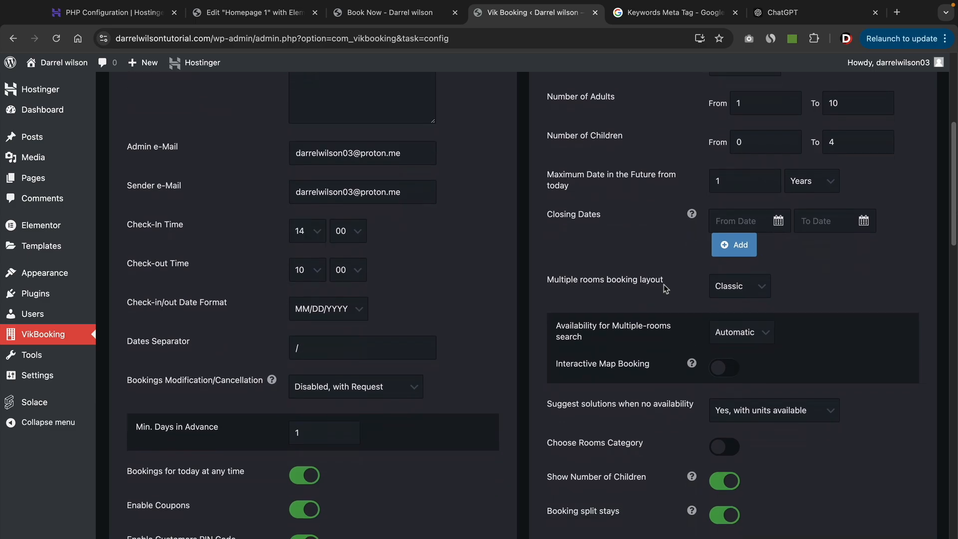
left_click(729, 287)
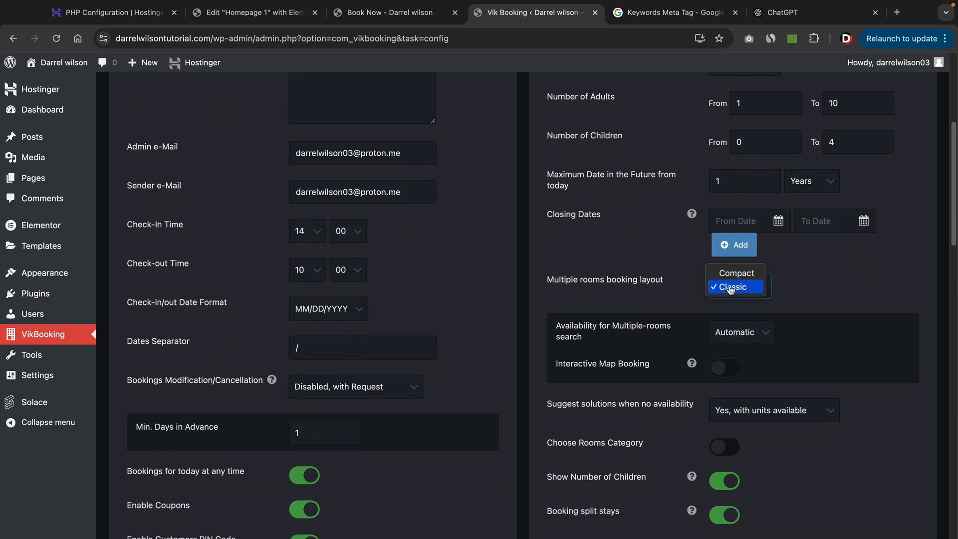
left_click(730, 288)
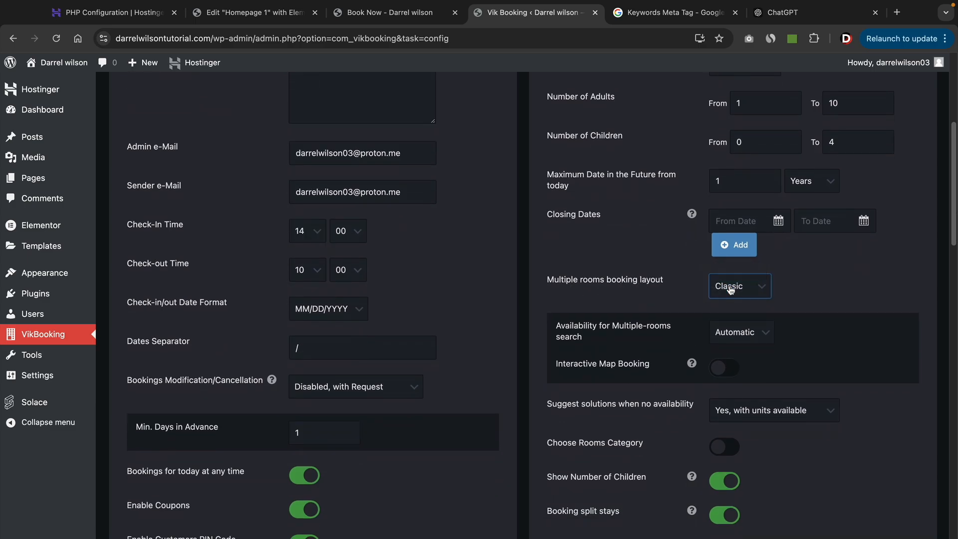
left_click(736, 294)
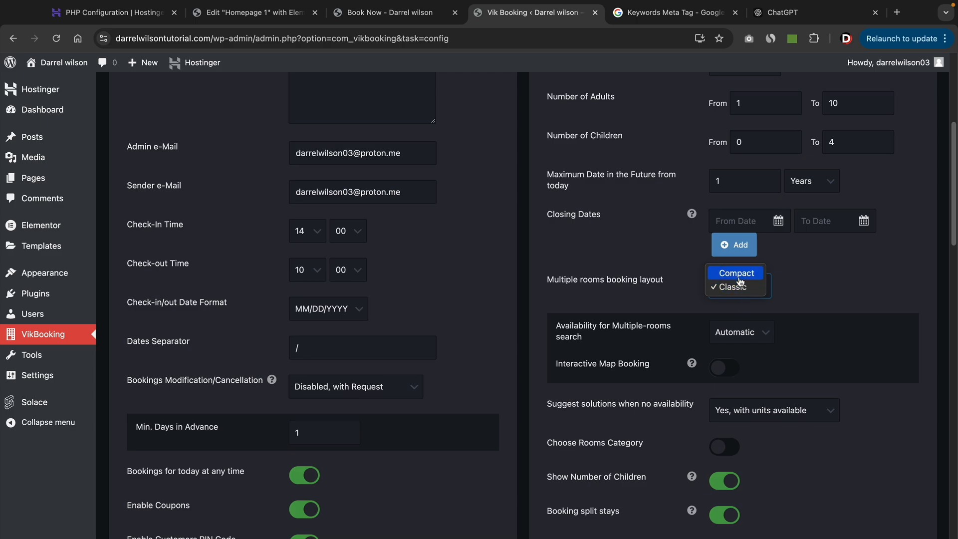
left_click(733, 287)
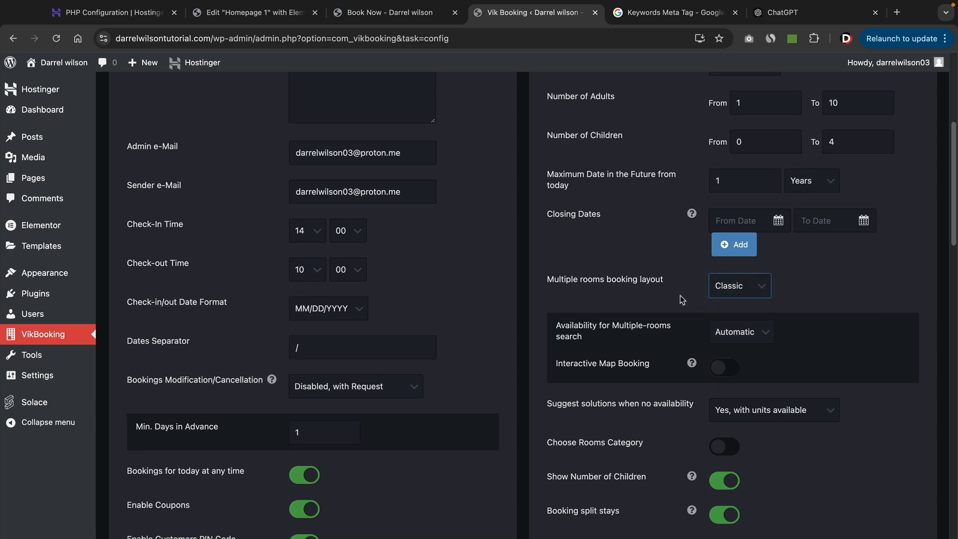
Try the Dark and Light appearances in the System settings, and return the appearance to Auto
scroll(680, 296, "down", 2)
scroll(681, 295, "down", 2)
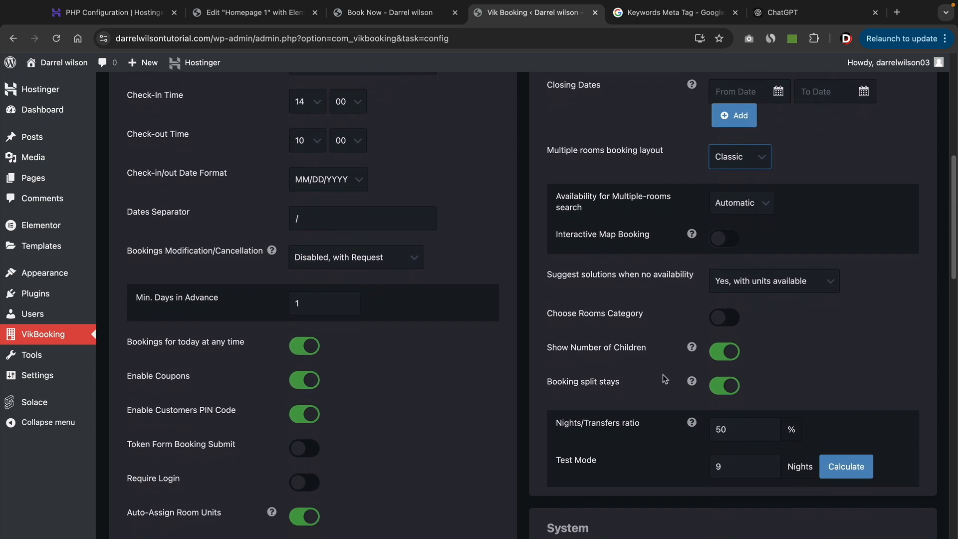
scroll(663, 361, "down", 1)
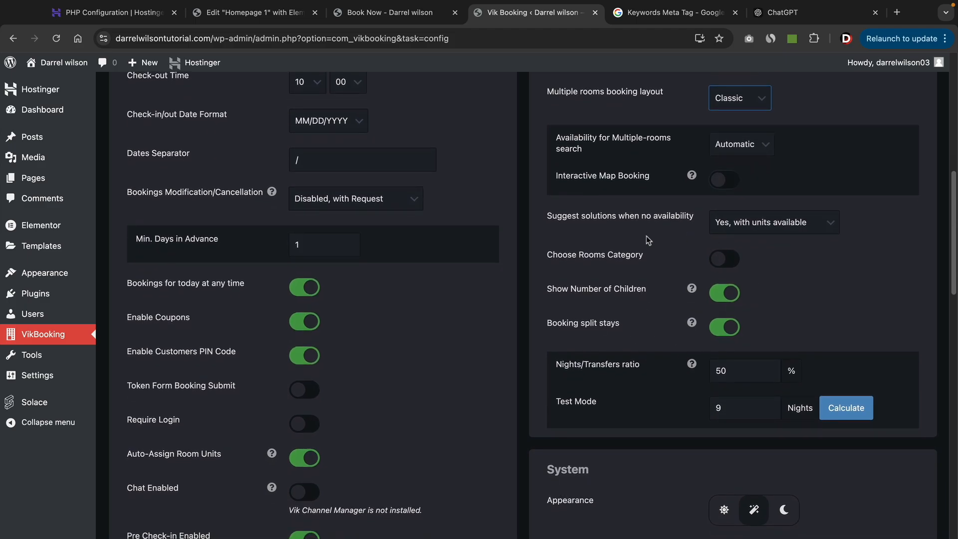
scroll(668, 367, "down", 7)
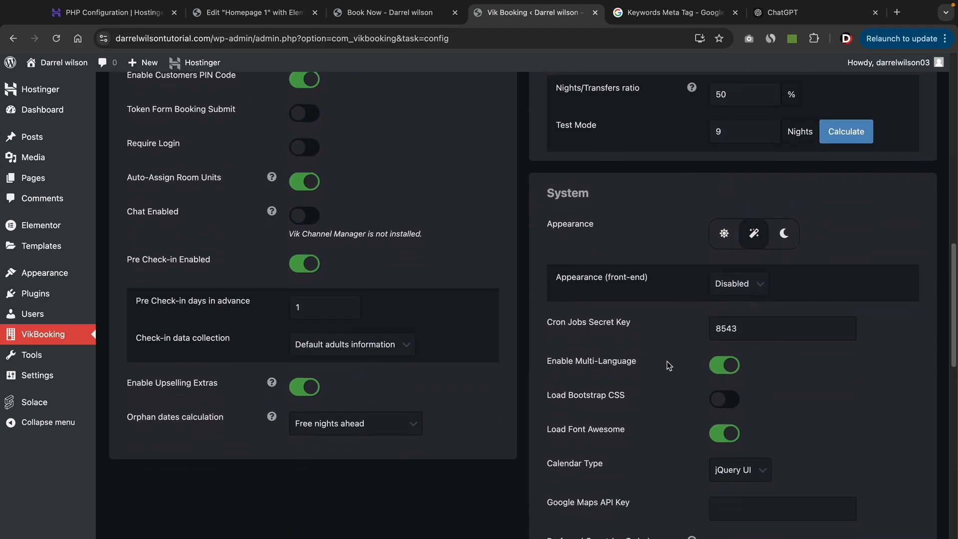
scroll(668, 367, "down", 1)
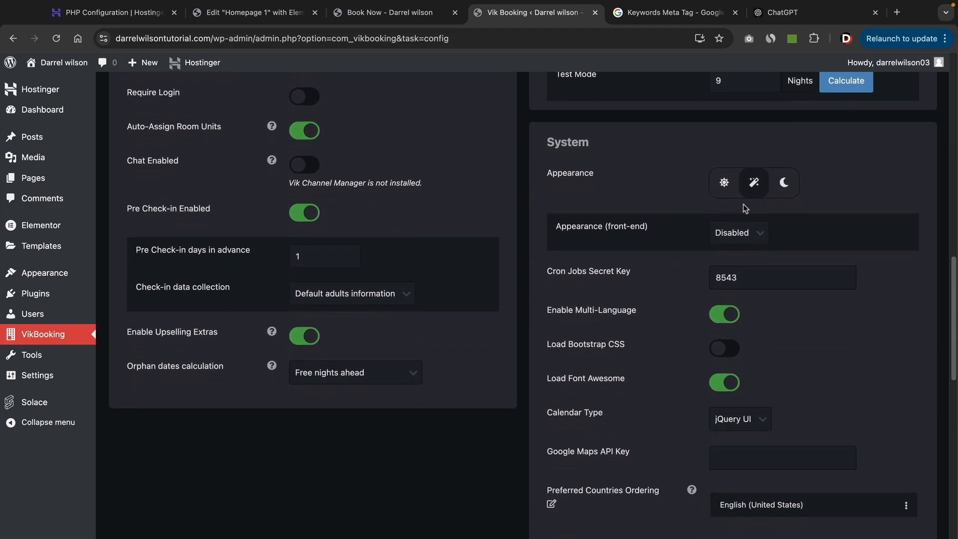
left_click(780, 189)
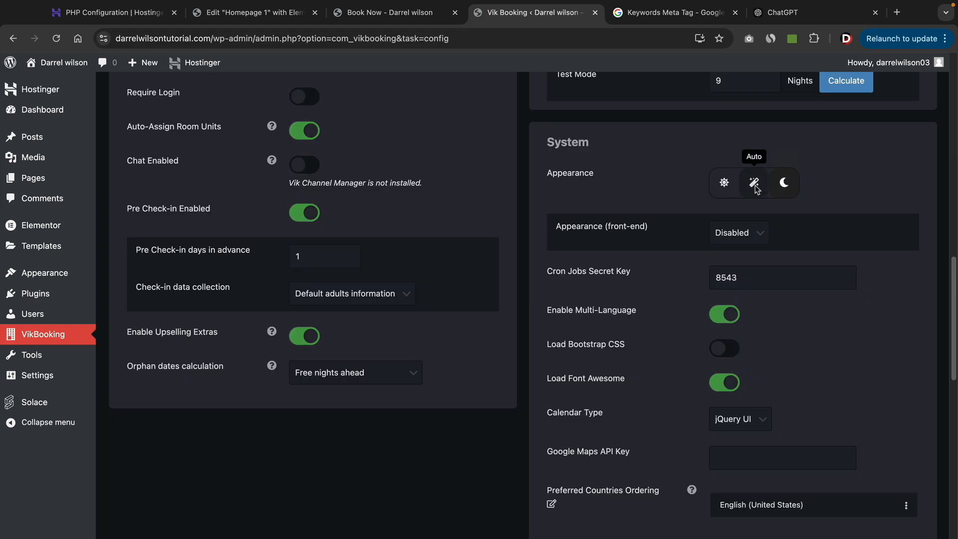
left_click(753, 188)
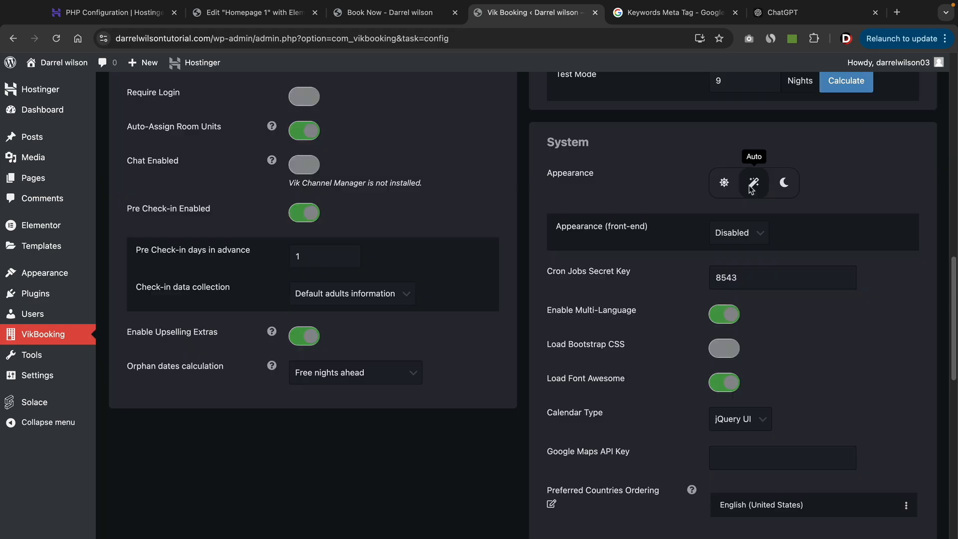
left_click(725, 184)
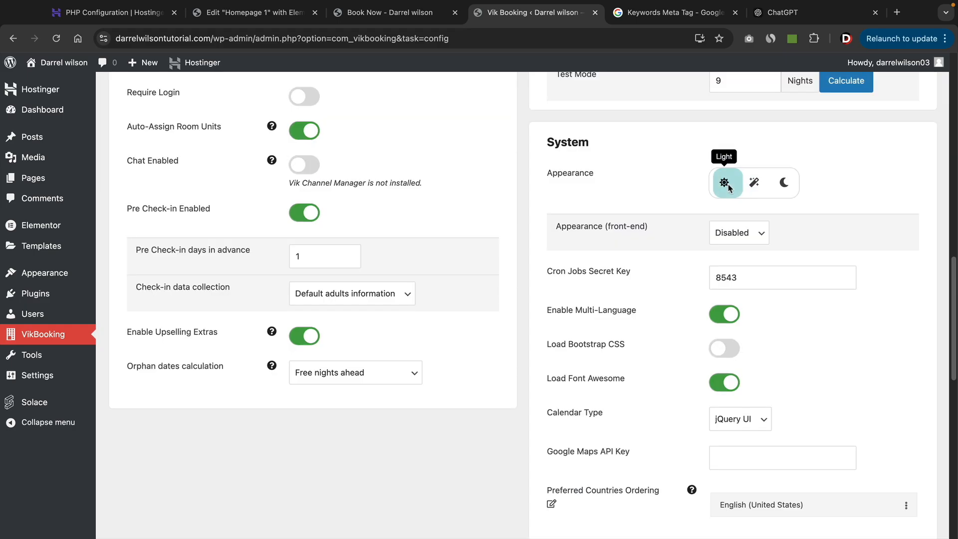
left_click(754, 186)
Set Appearance (front-end) to Enabled in the System settings
left_click_drag(567, 227, 655, 231)
triple_click(625, 227)
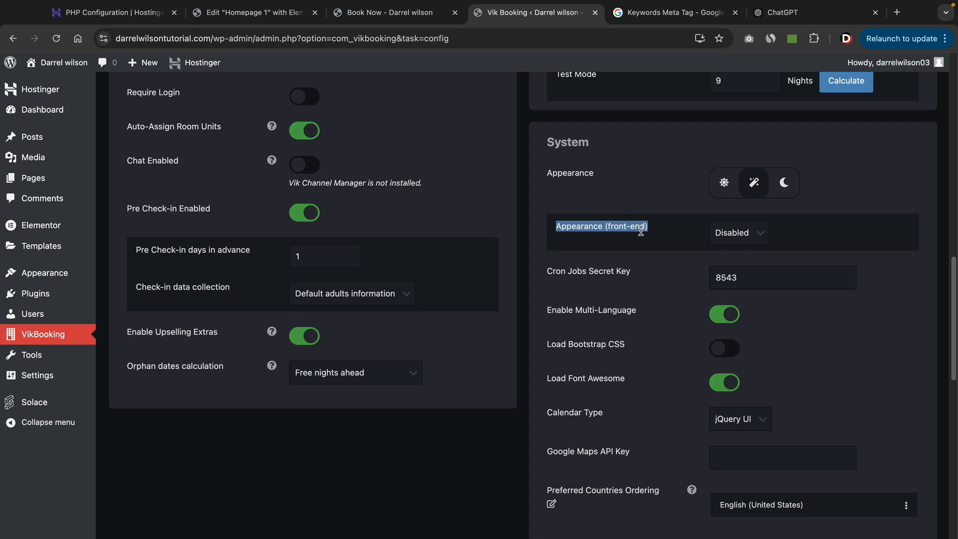
left_click(724, 234)
left_click(732, 248)
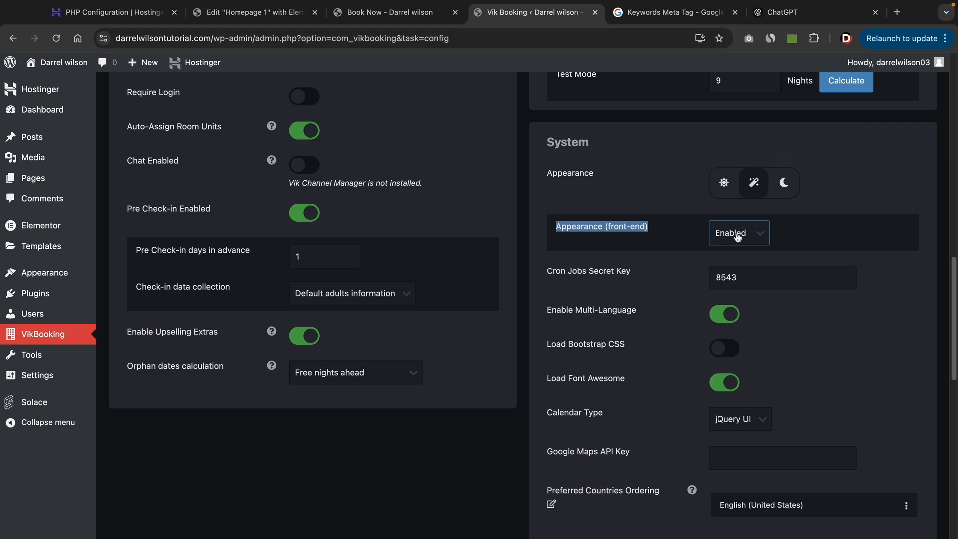
Go from the Book Now page to the website's home page to view the front end
left_click(413, 17)
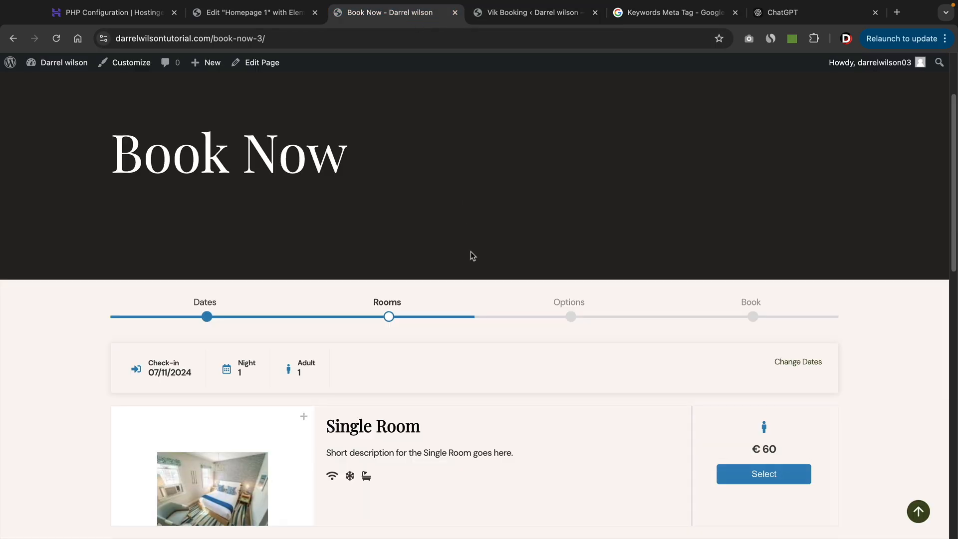
scroll(471, 357, "up", 3)
left_click(350, 106)
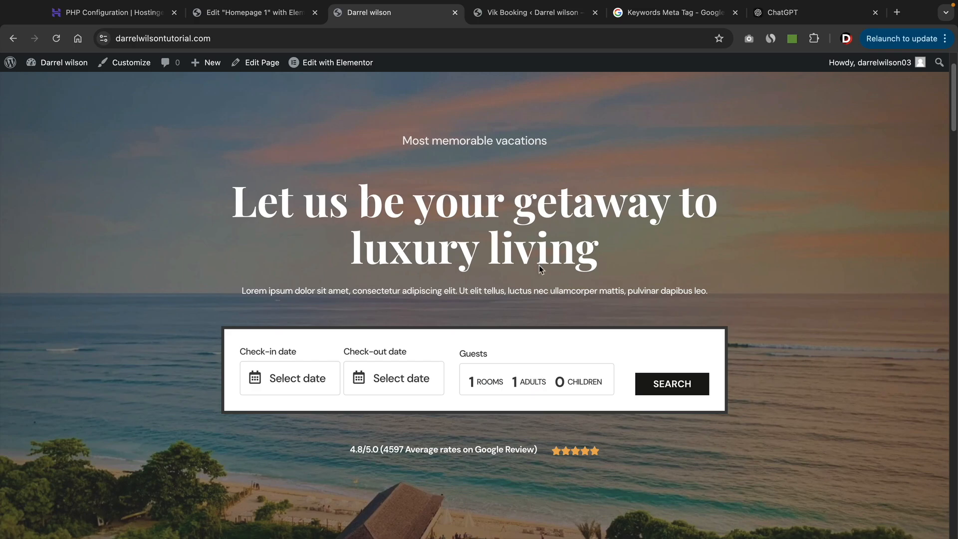
Return to the VikBooking configuration and set Appearance (front-end) back to Disabled
left_click(507, 21)
left_click(726, 235)
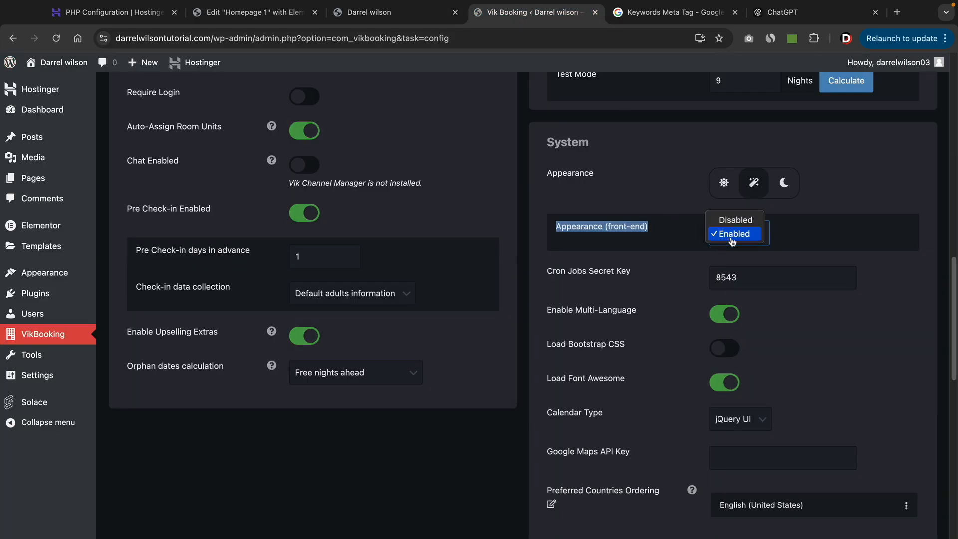
left_click(733, 220)
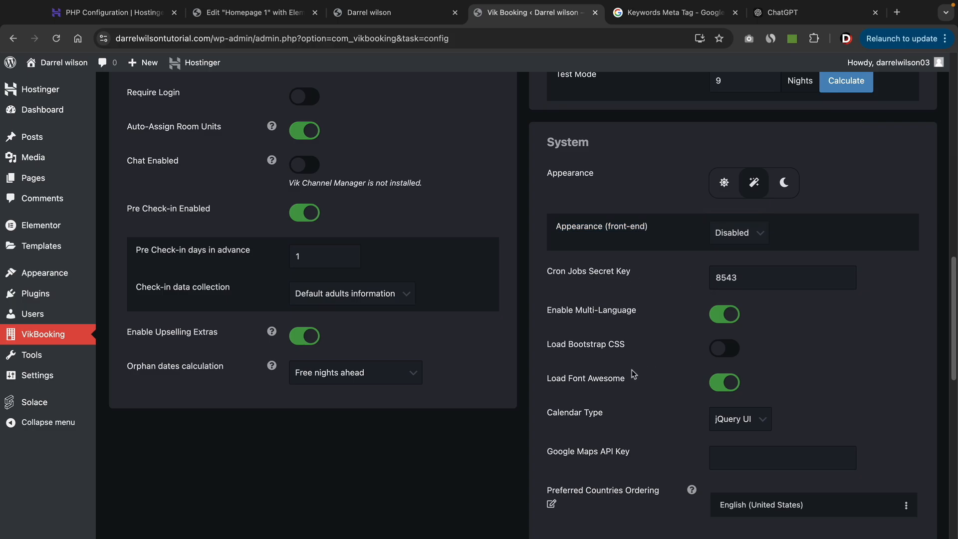
Turn off the Enable Multi-Language option in the System settings
scroll(652, 428, "down", 3)
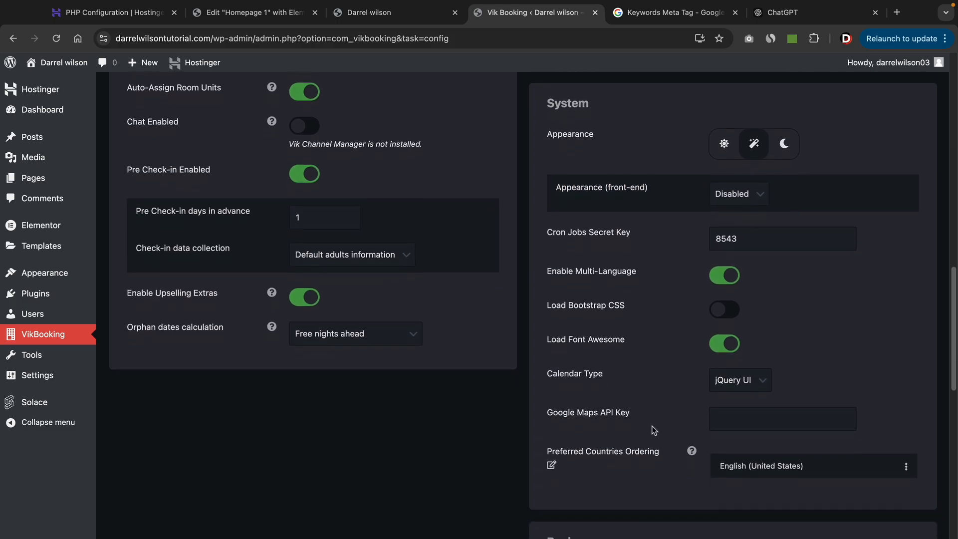
left_click_drag(639, 233, 607, 233)
left_click(735, 237)
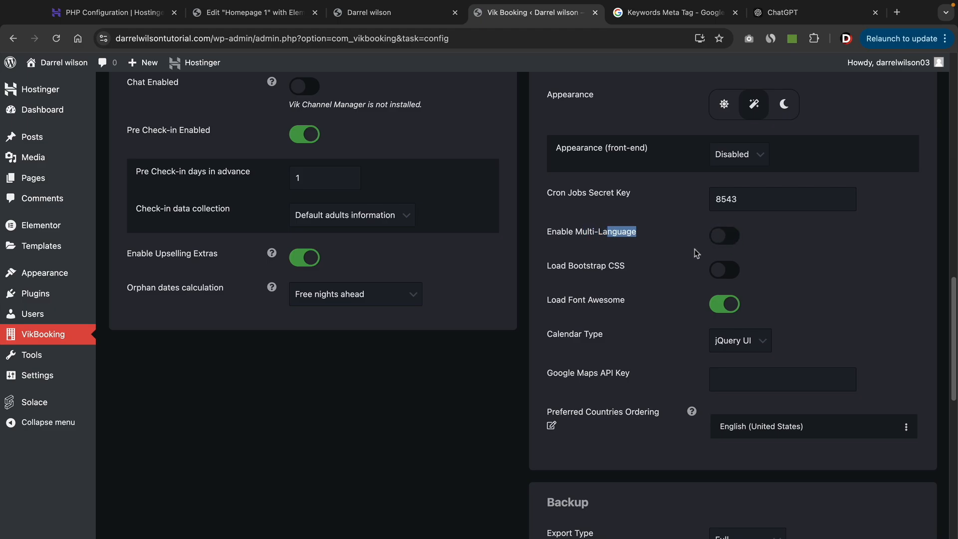
Save the global configuration changes and open the Prices and Payments settings
scroll(647, 348, "down", 2)
scroll(638, 335, "down", 10)
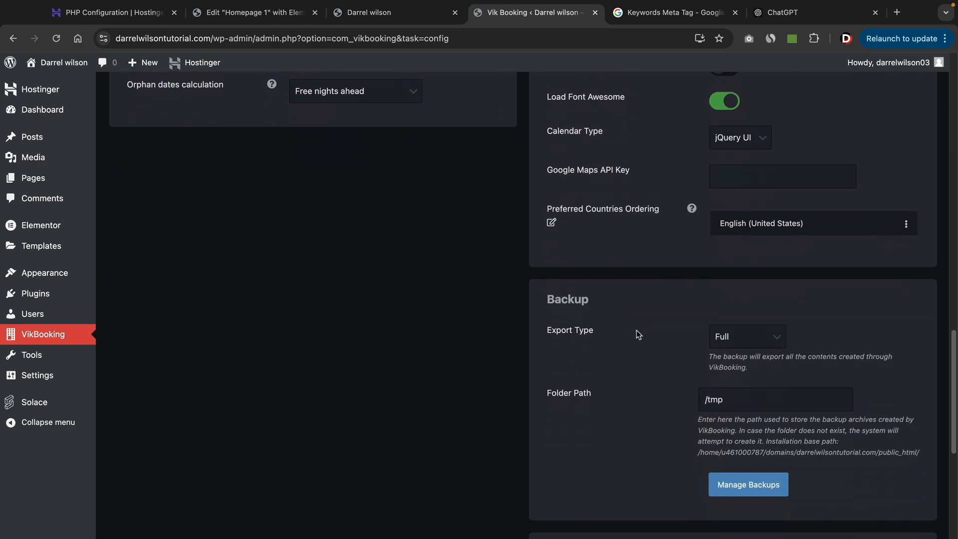
scroll(689, 341, "down", 2)
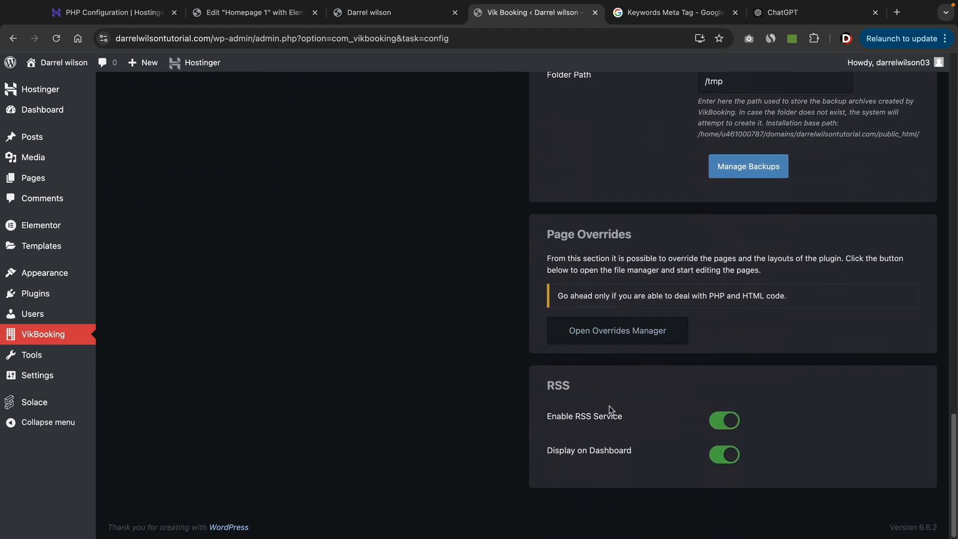
scroll(696, 442, "up", 20)
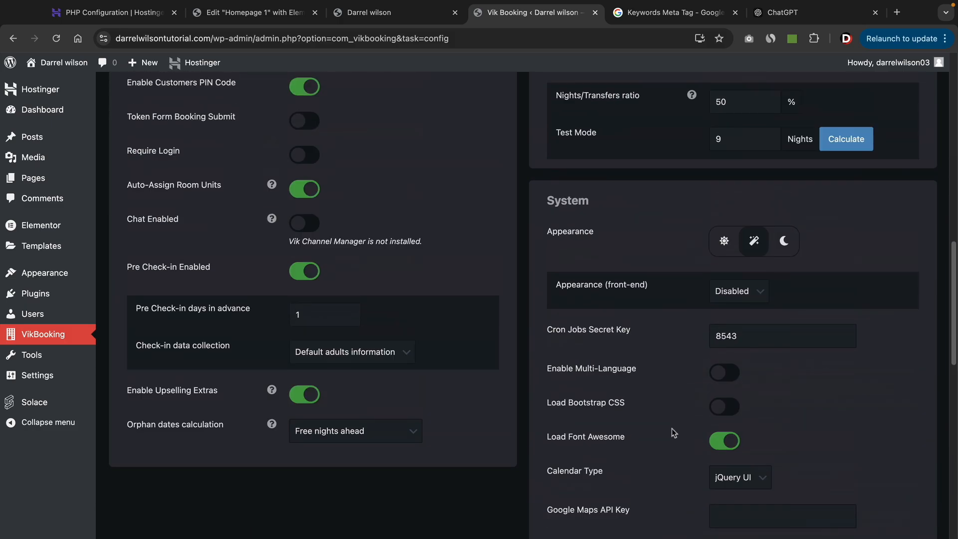
scroll(671, 430, "up", 3)
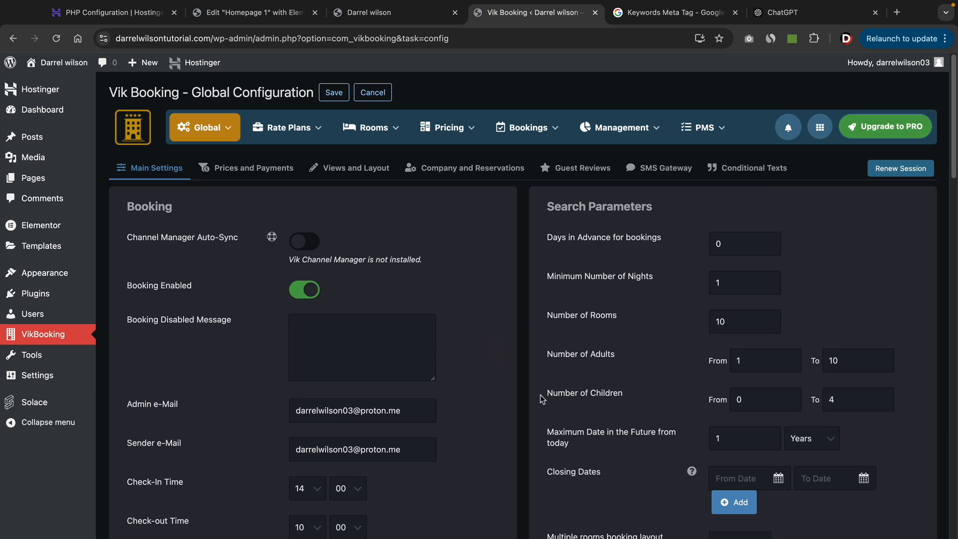
left_click(334, 95)
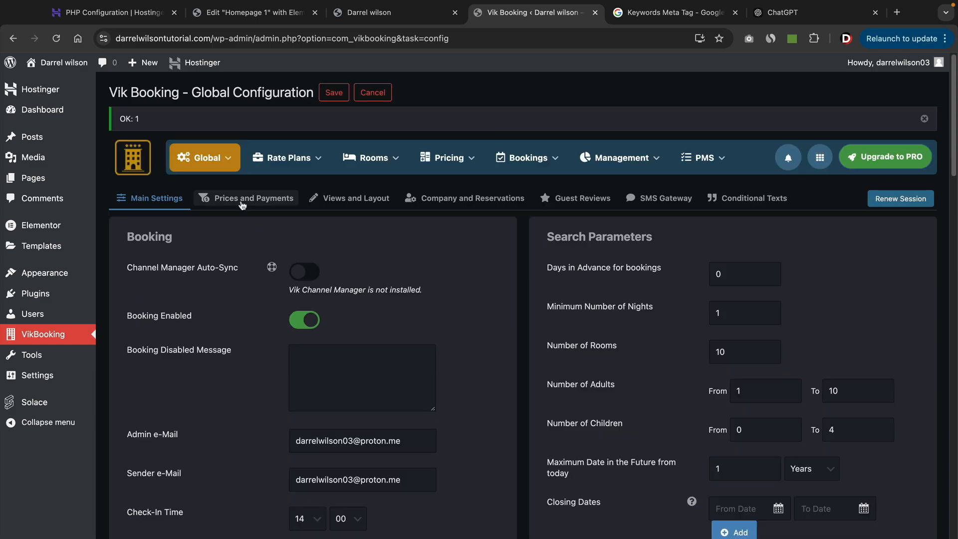
left_click(242, 202)
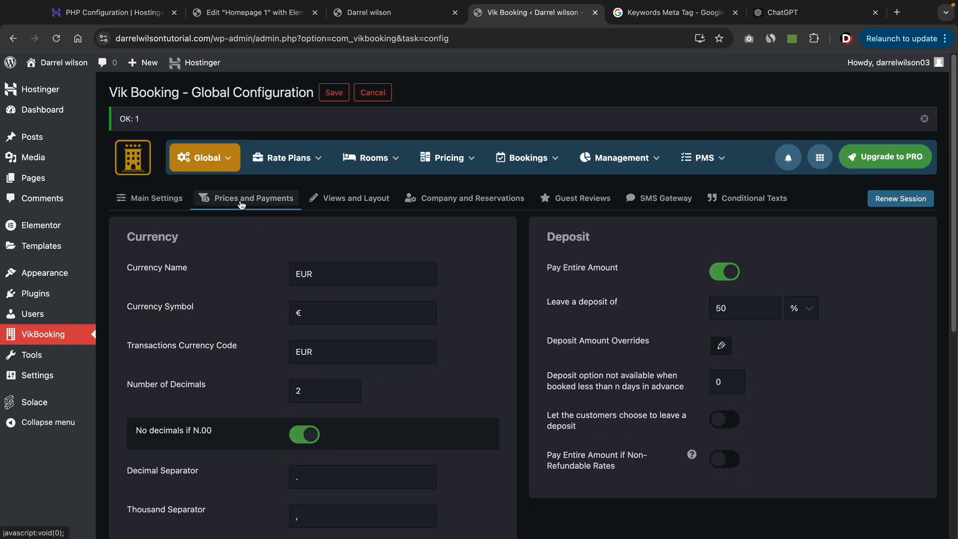
Set the currency name and transactions currency code to USD, the symbol to $, and turn off No decimals if N.00
left_click_drag(313, 279, 263, 269)
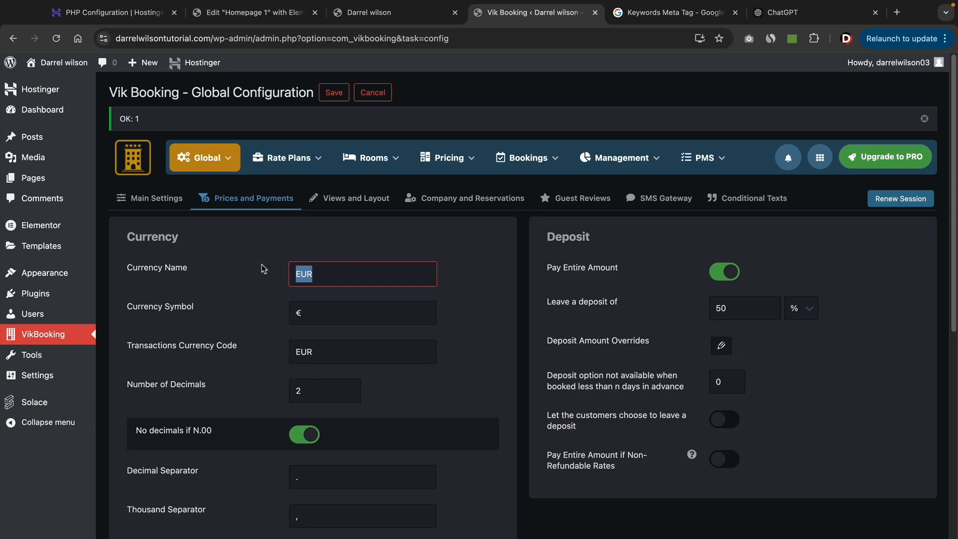
type("USD")
key("Tab")
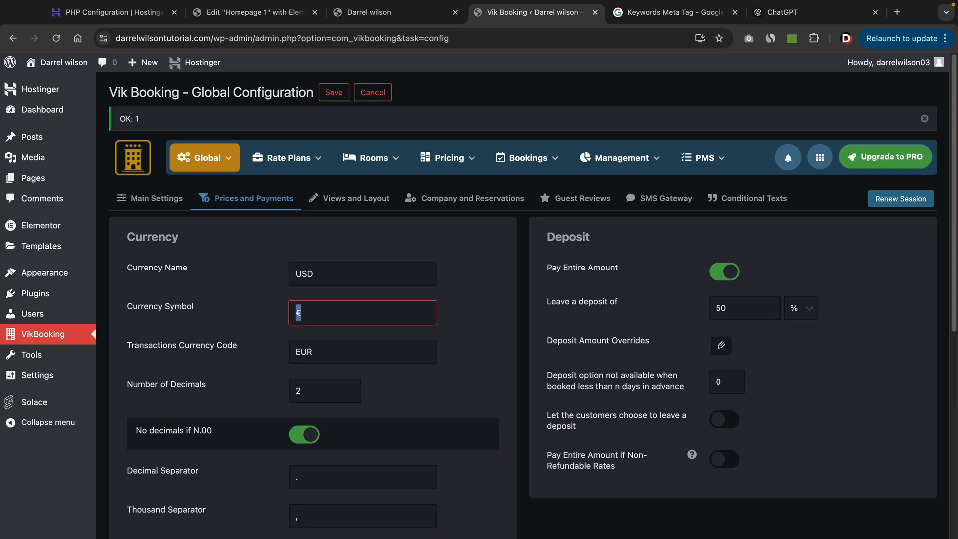
type("$")
key("Tab")
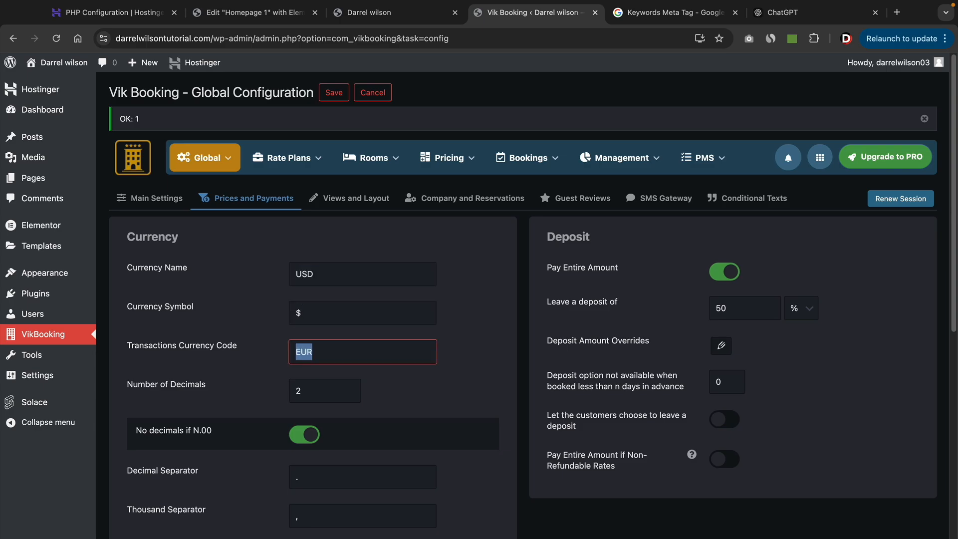
type("USD")
key("Tab")
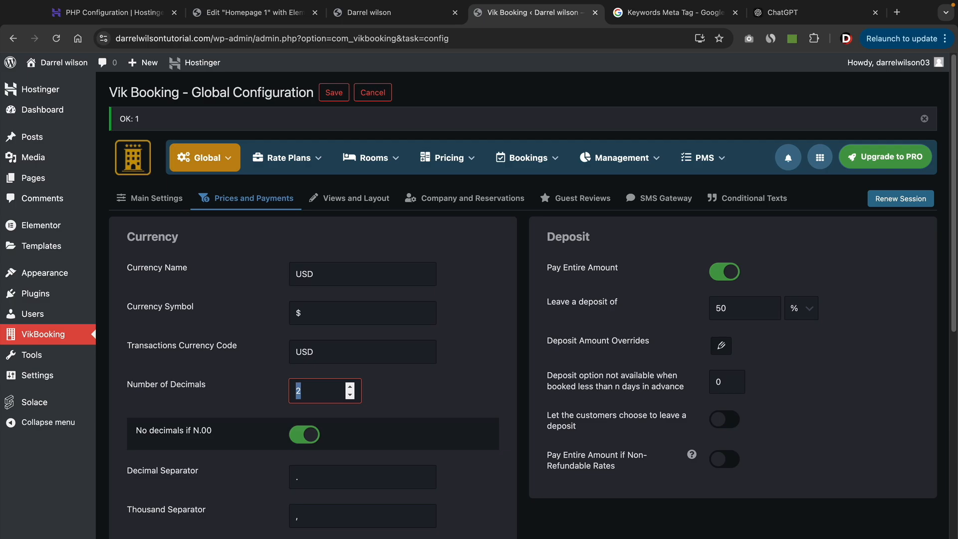
key("Tab")
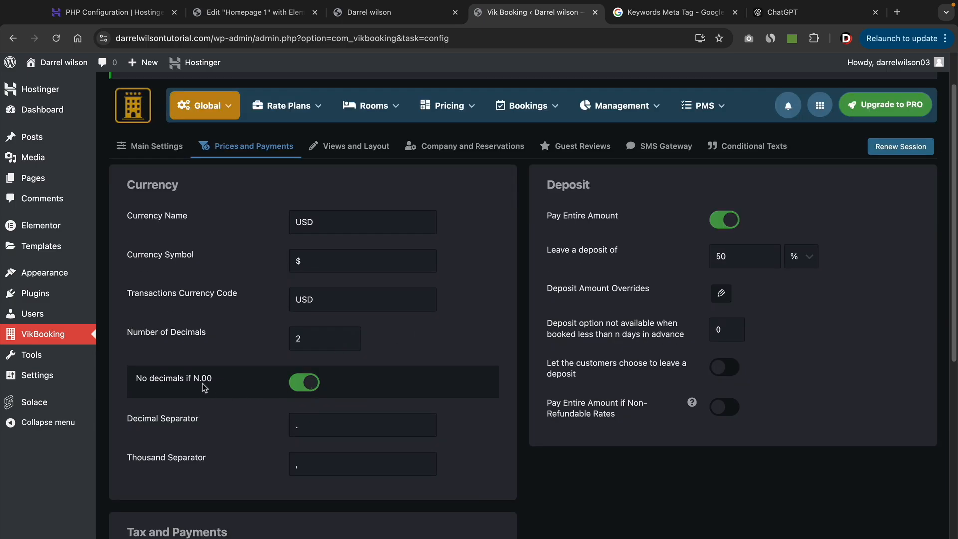
left_click_drag(193, 378, 235, 381)
left_click(306, 383)
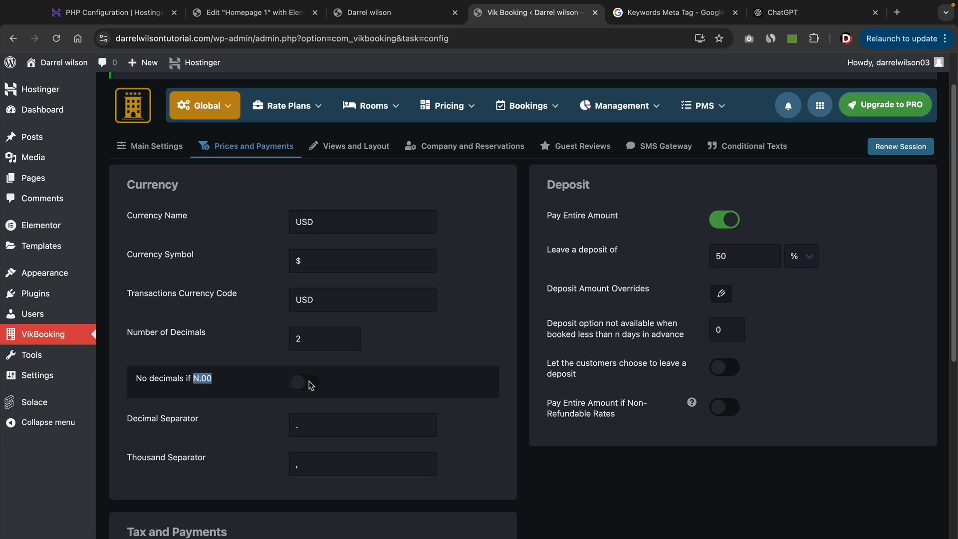
Try out Allow Multiple Payments for one Reservation in the Tax and Payments settings, switching it on and back off
scroll(357, 388, "down", 6)
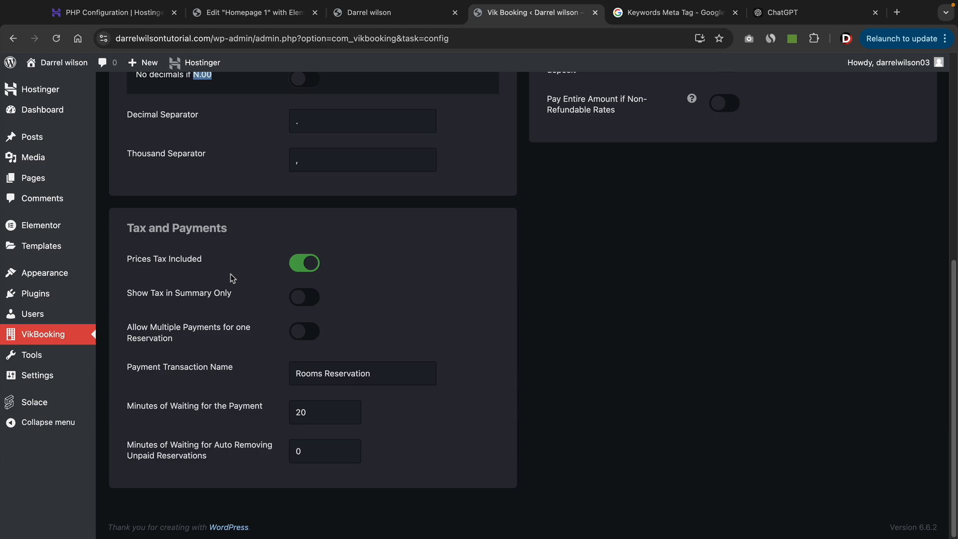
left_click_drag(138, 260, 197, 263)
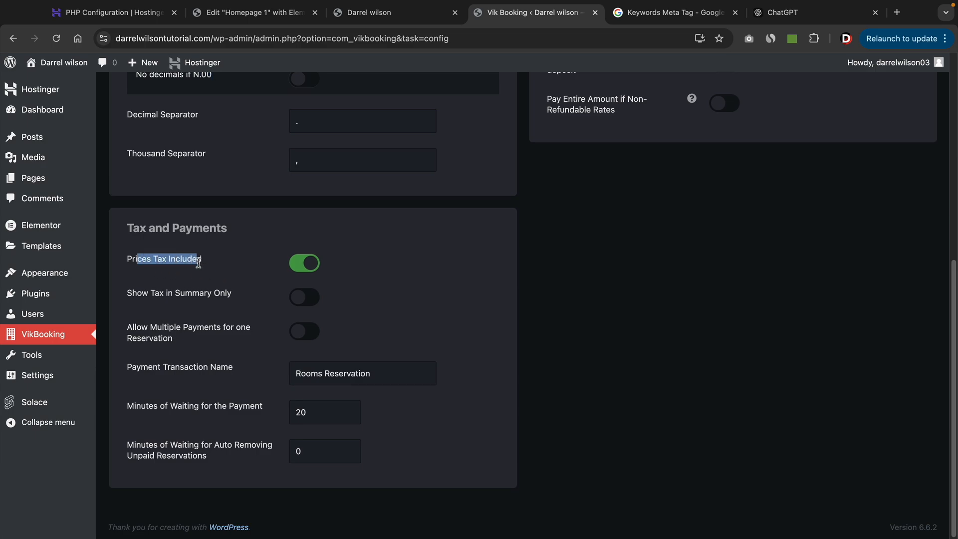
left_click_drag(133, 293, 228, 300)
left_click_drag(133, 326, 177, 344)
left_click(302, 331)
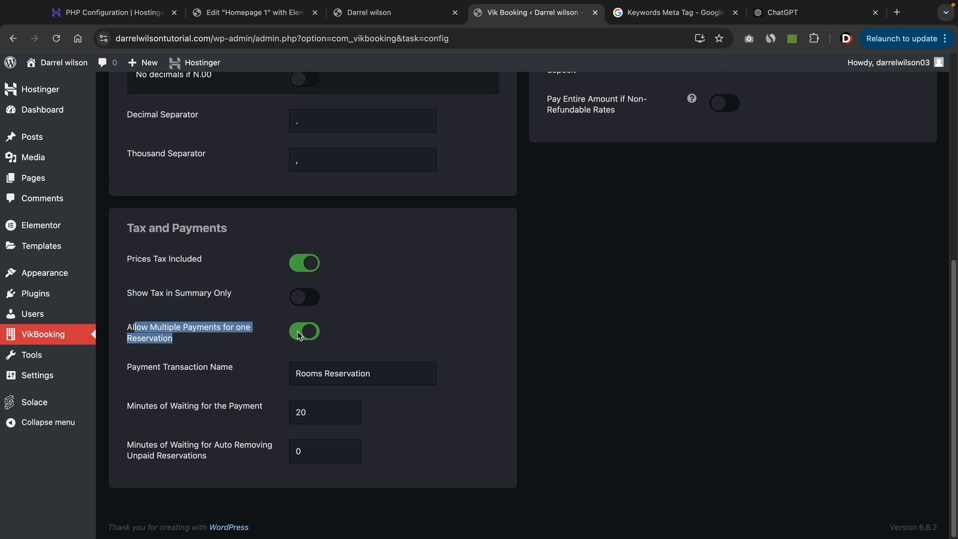
left_click(302, 331)
Add the owner's first name in front of "Rooms Reservation" in the Payment Transaction Name
left_click_drag(127, 367, 240, 373)
left_click(301, 370)
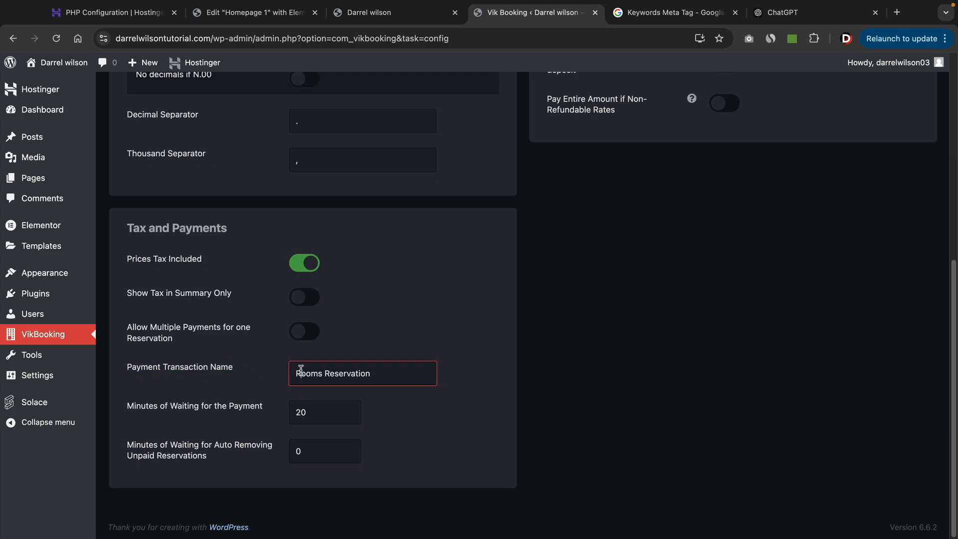
type("Darrels")
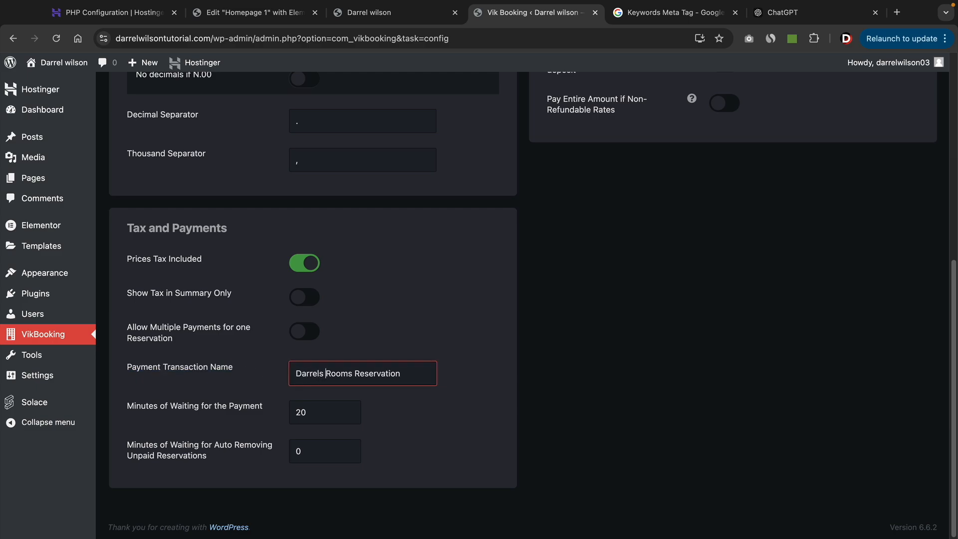
left_click_drag(133, 406, 250, 388)
left_click(250, 388)
left_click_drag(131, 407, 267, 407)
left_click(270, 407)
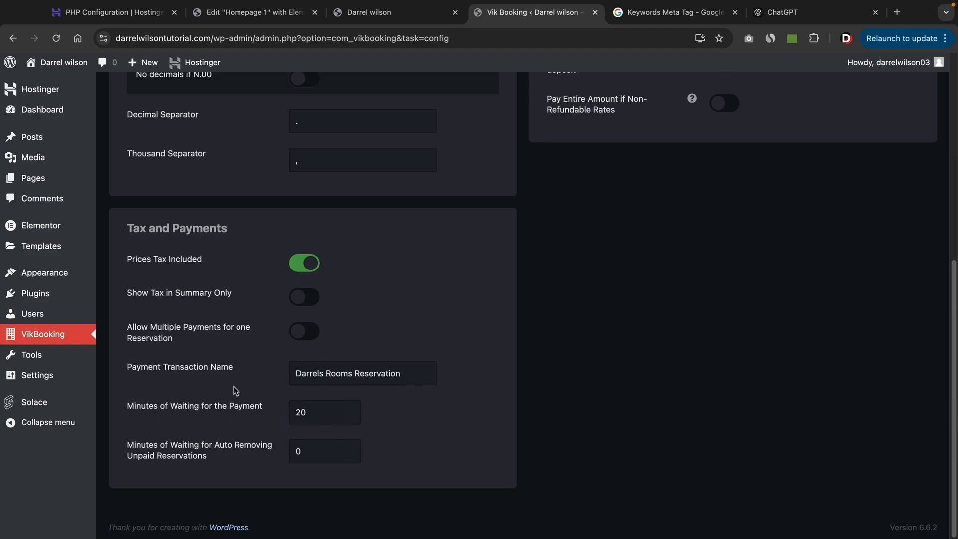
Review the Pay Entire Amount deposit option, leaving it enabled, and save the price and payment settings
scroll(530, 405, "up", 4)
scroll(531, 405, "up", 2)
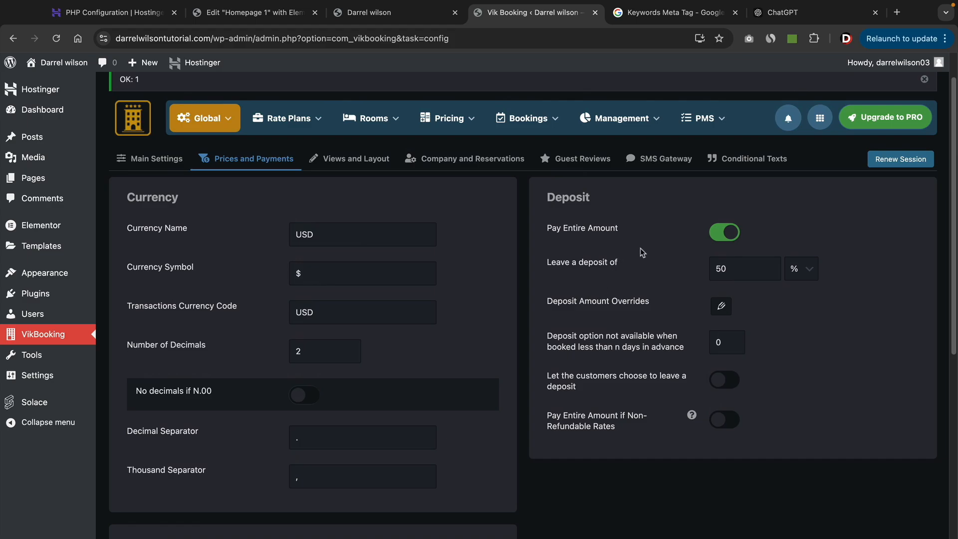
left_click_drag(547, 229, 621, 233)
left_click(623, 234)
left_click(722, 239)
scroll(633, 257, "up", 1)
left_click(331, 94)
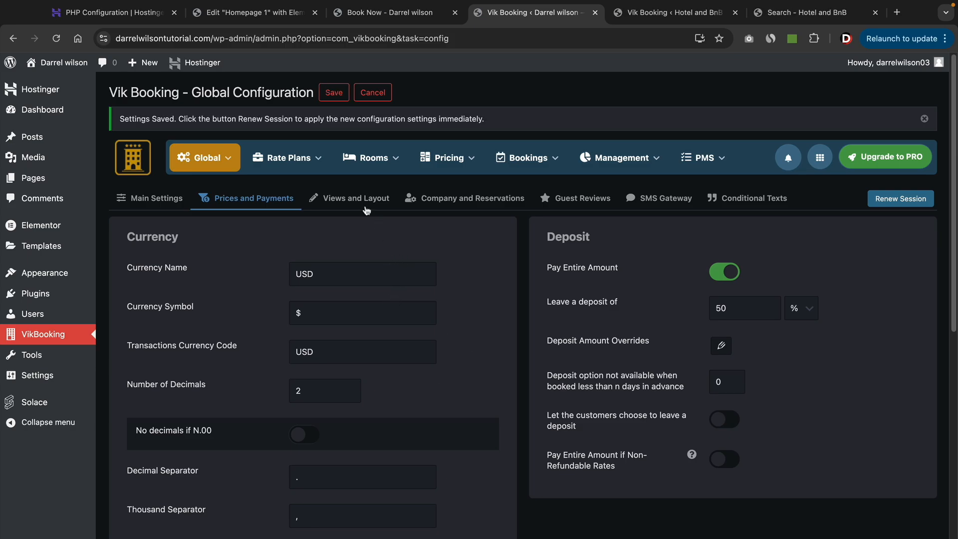
Open the Company and Reservations settings and set the company name to DW Hotels
left_click(449, 201)
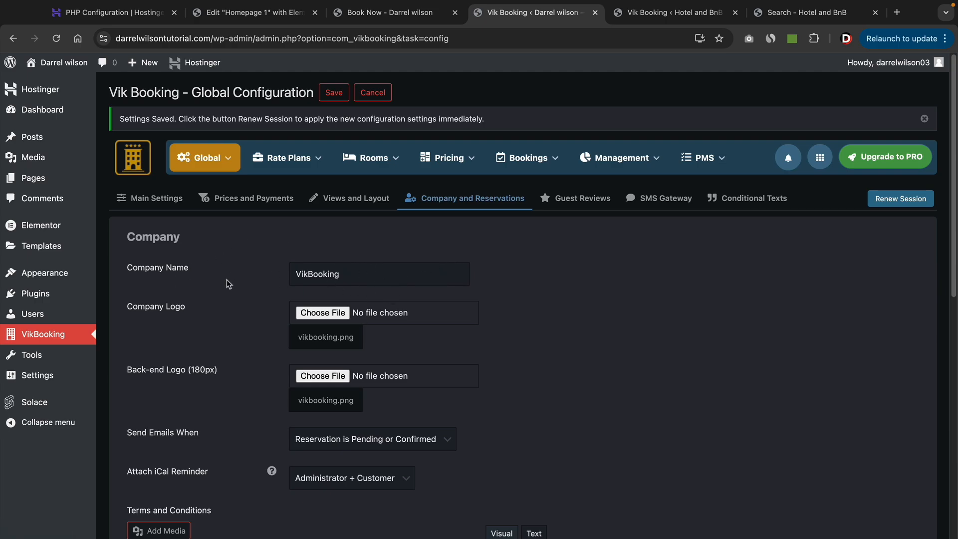
double_click(346, 272)
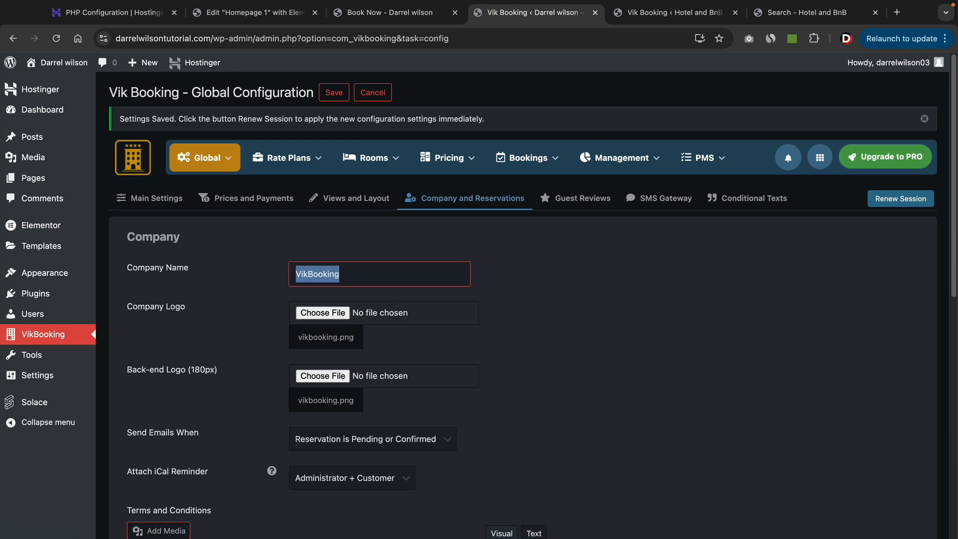
type("DW Hotels")
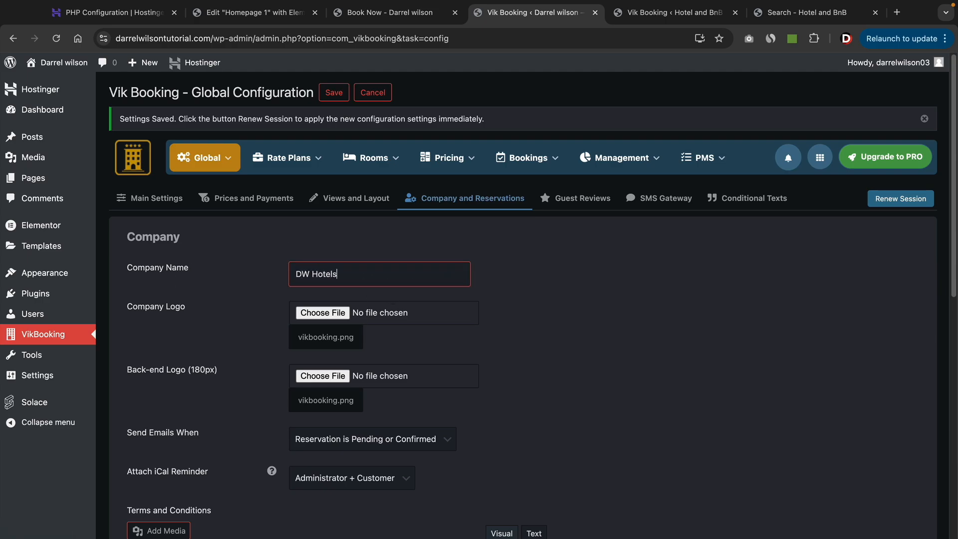
Choose newHoteluxe-Light.webp as both the company logo and the back-end logo
left_click(318, 315)
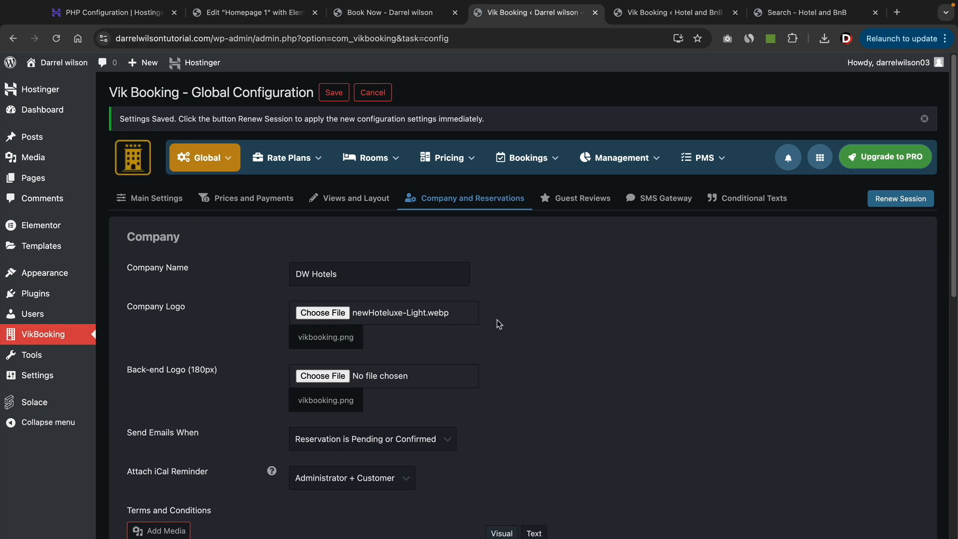
left_click(824, 39)
left_click_drag(708, 95, 327, 376)
Keep Send Emails When on Reservation is Pending or Confirmed, review the Terms and Conditions, and save the company settings
scroll(327, 382, "down", 2)
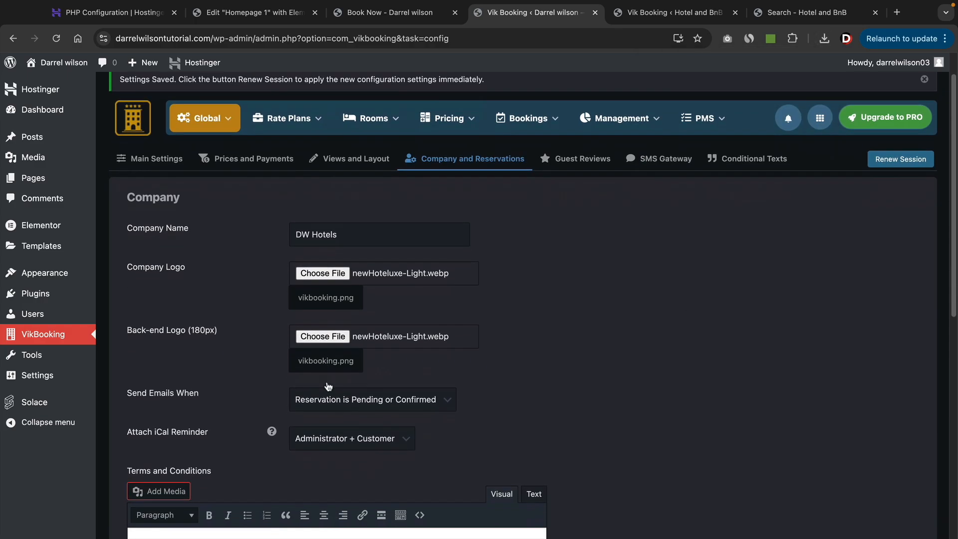
scroll(328, 387, "down", 1)
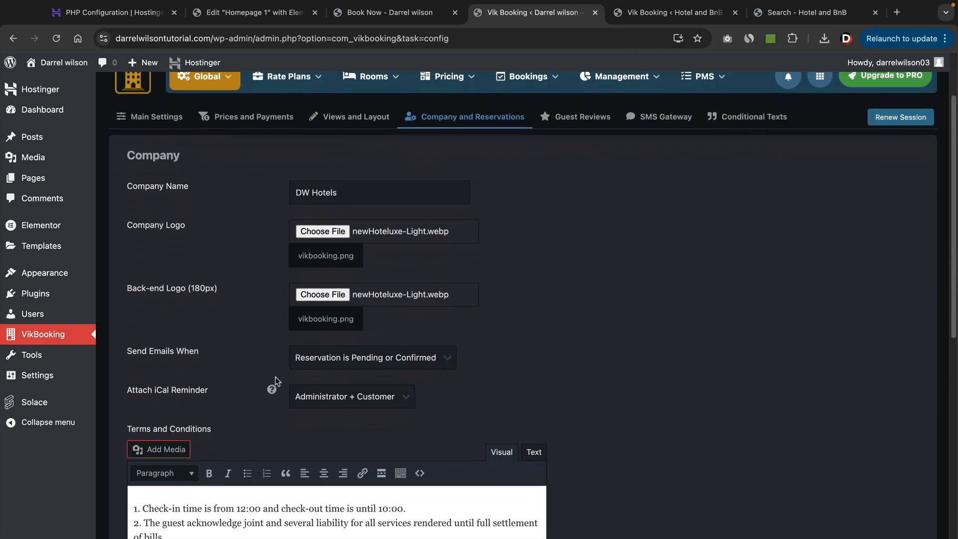
left_click(336, 364)
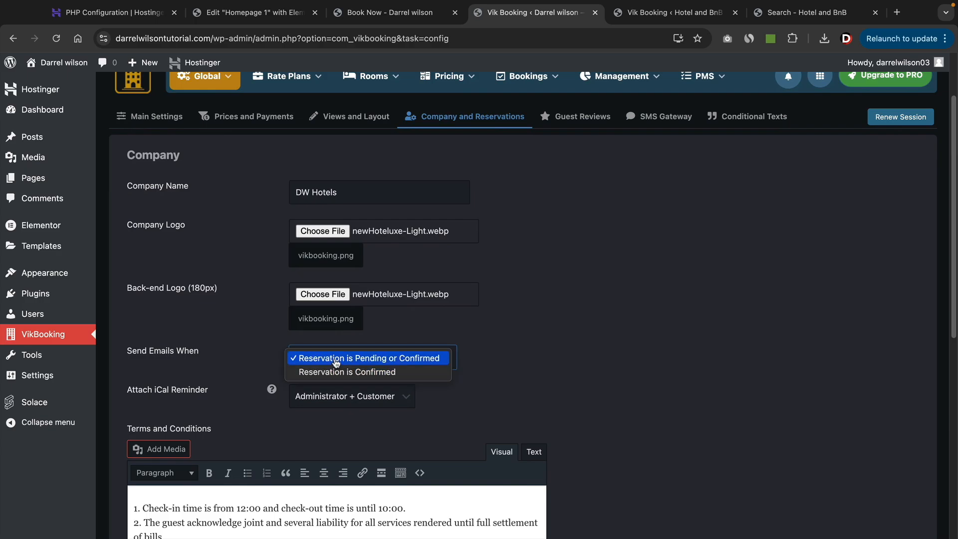
left_click(336, 359)
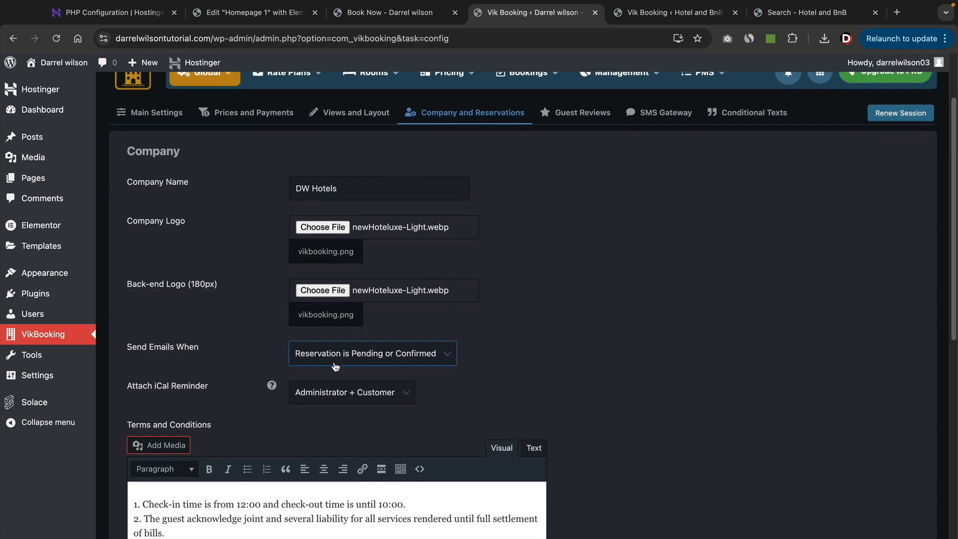
scroll(336, 366, "down", 1)
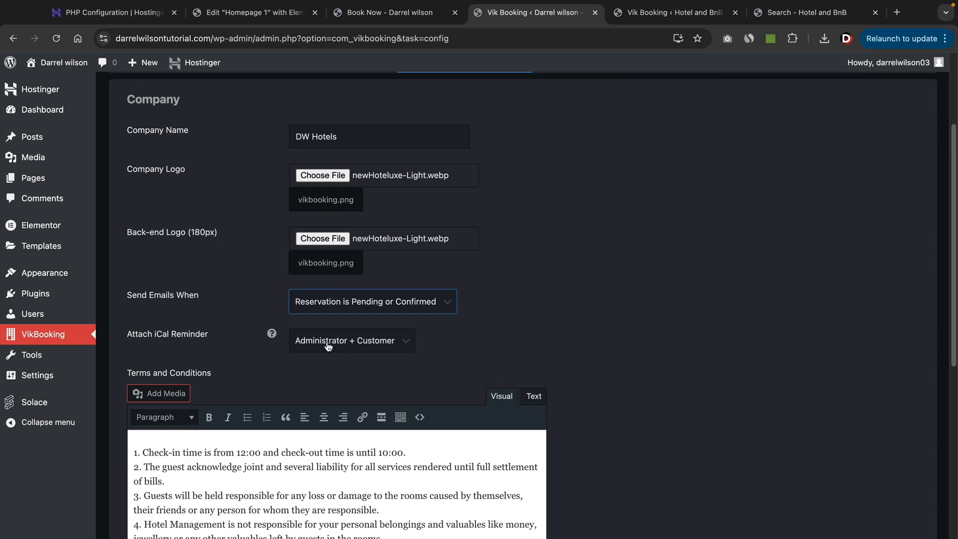
scroll(611, 360, "down", 3)
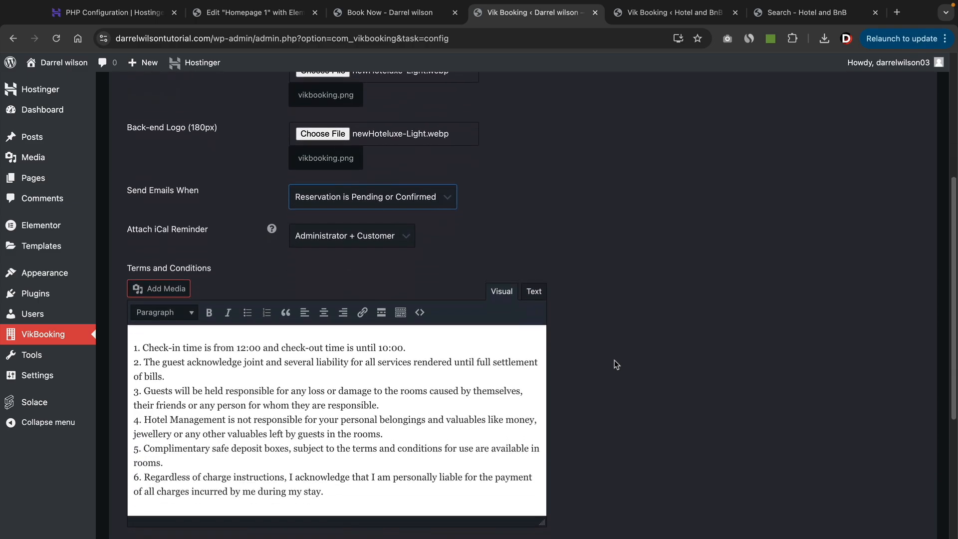
scroll(324, 341, "down", 1)
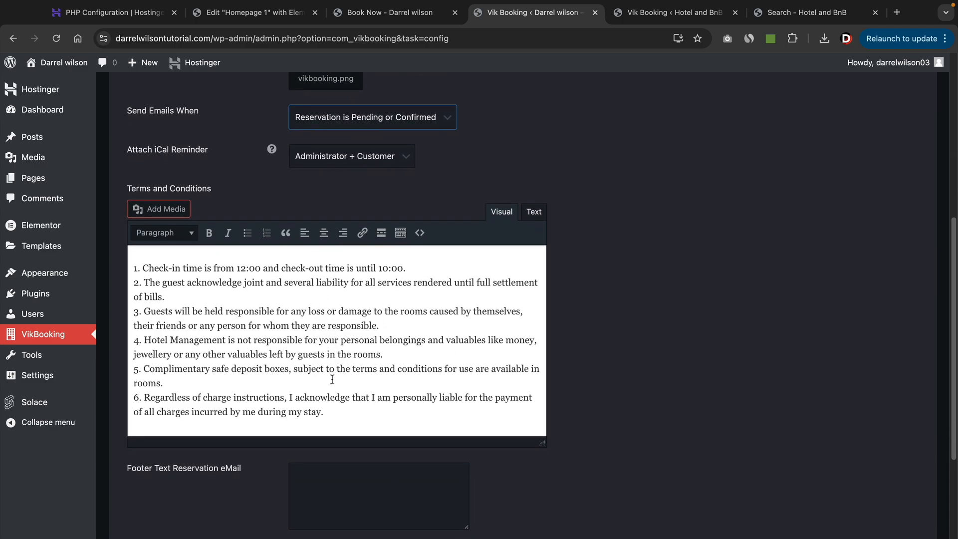
scroll(607, 383, "up", 7)
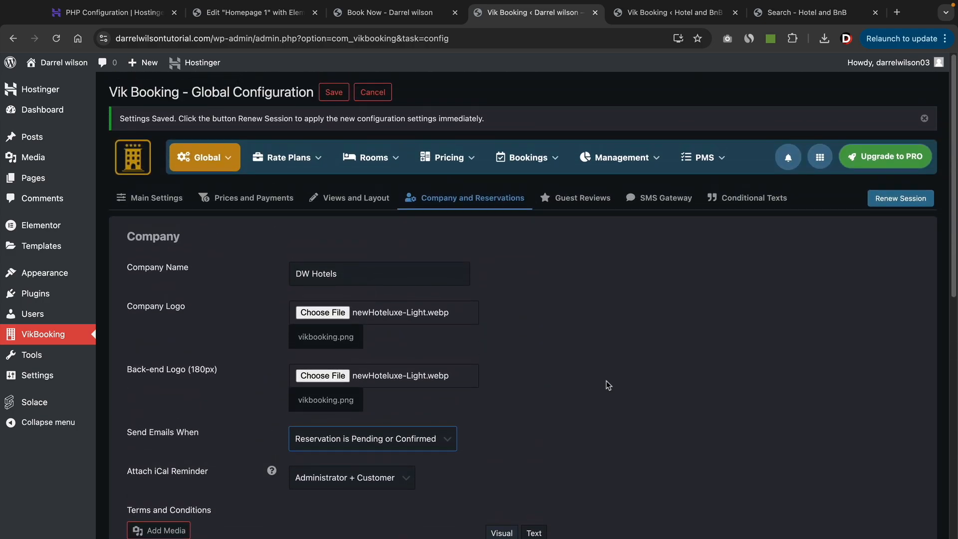
left_click(340, 95)
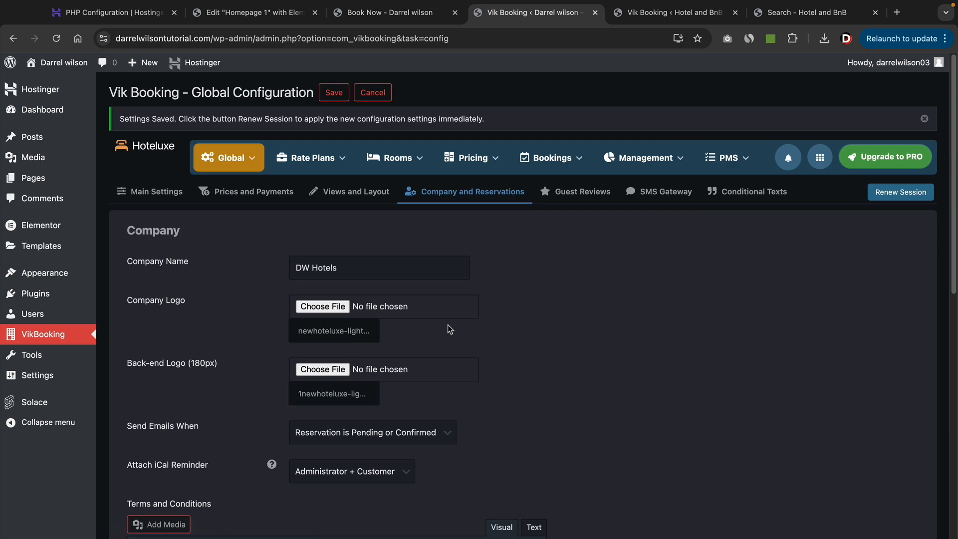
Enter "If you fall, its your fault" as the company disclaimer and save the configuration
scroll(562, 392, "down", 7)
scroll(567, 402, "down", 1)
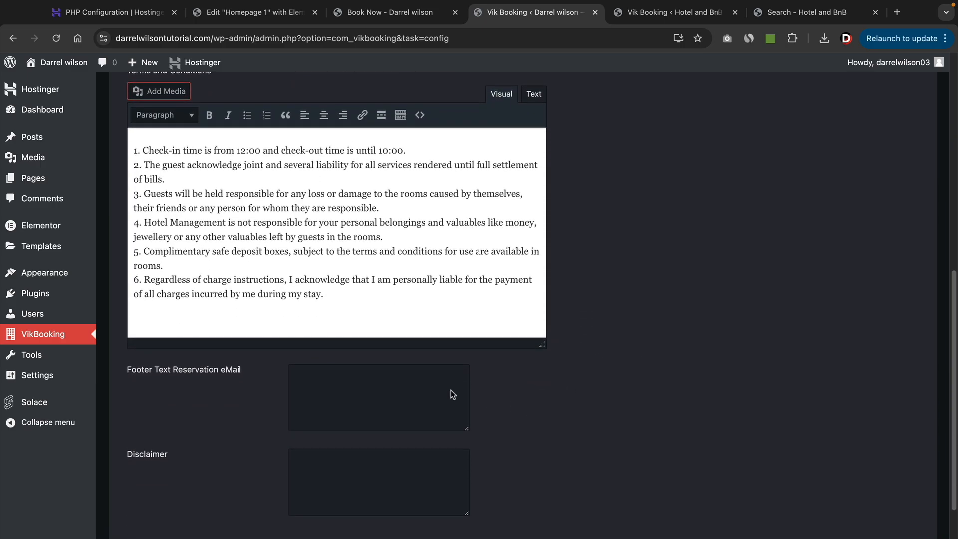
left_click(341, 392)
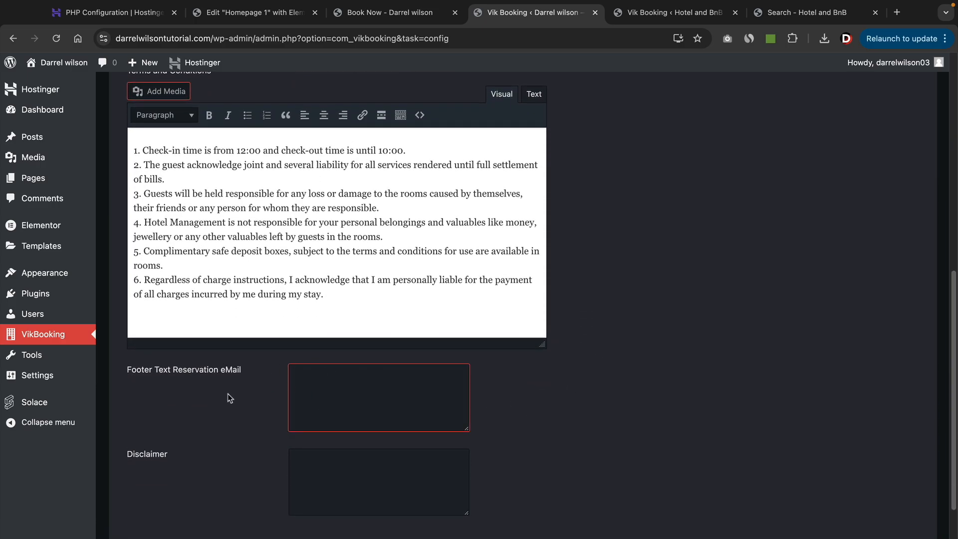
left_click_drag(149, 371, 241, 374)
scroll(237, 376, "down", 1)
left_click_drag(145, 400, 166, 401)
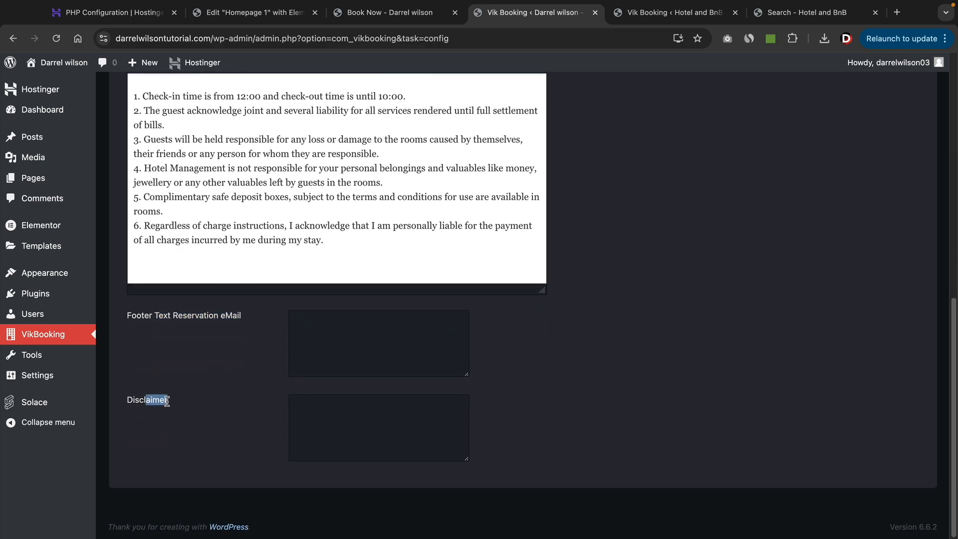
left_click(322, 410)
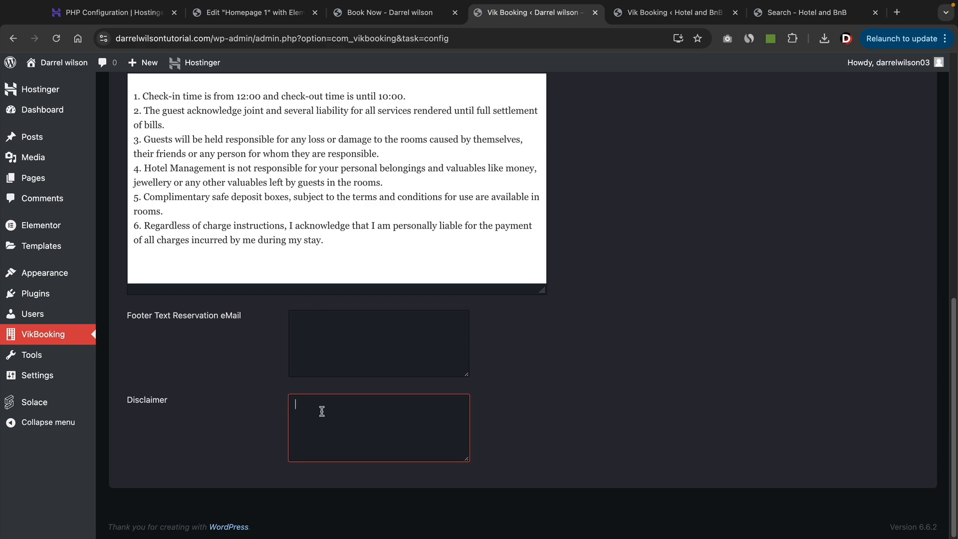
type("If you fall, its you")
key("BackSpace")
key("BackSpace")
type("your fauklt")
scroll(609, 289, "up", 15)
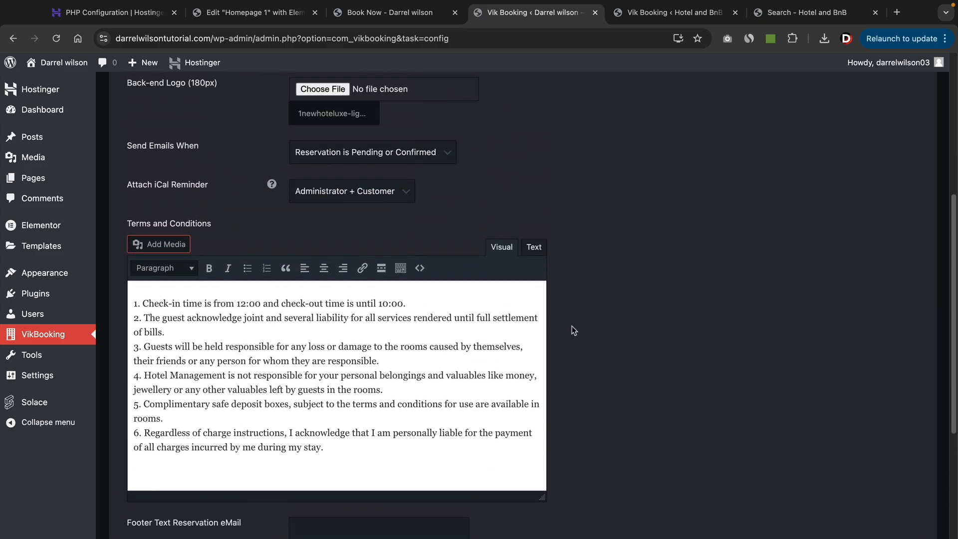
left_click(337, 95)
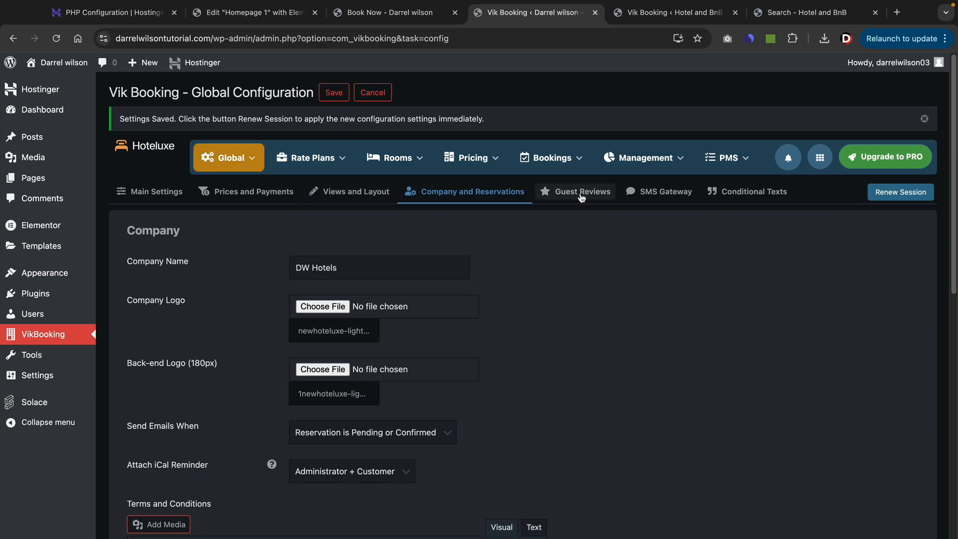
Check the Guest Reviews settings and open the SMS Gateway settings
left_click(583, 193)
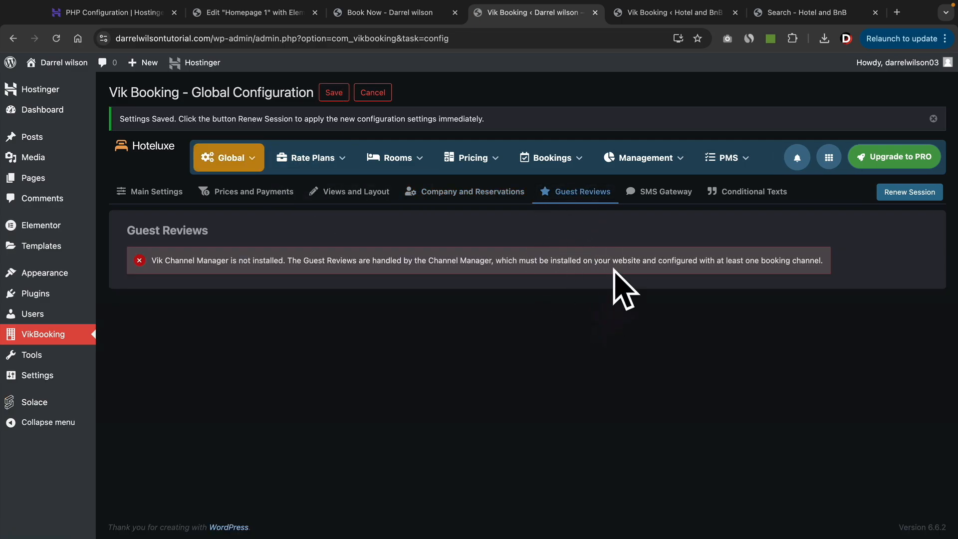
left_click(661, 194)
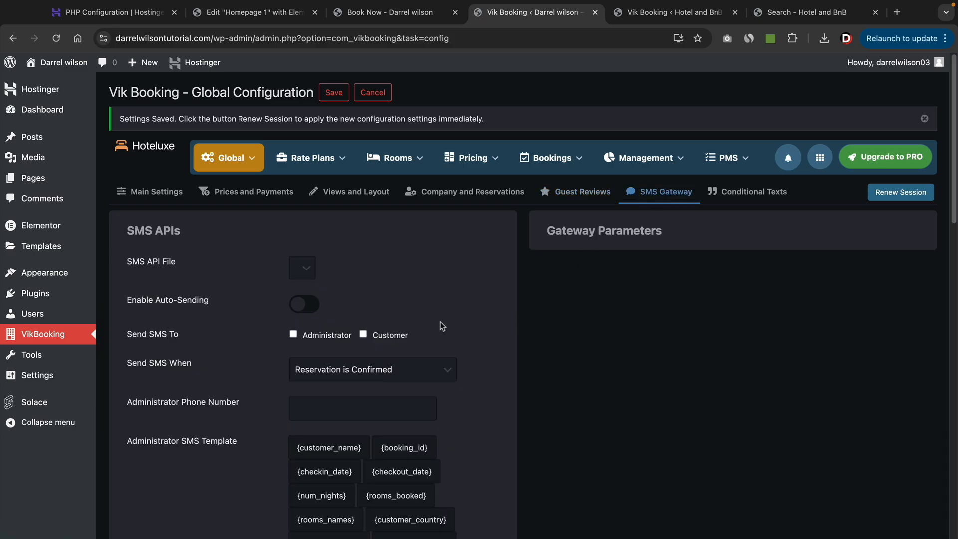
Review the SMS Gateway options, including the SMS API file choice, and enable auto-sending of SMS messages
scroll(441, 320, "down", 2)
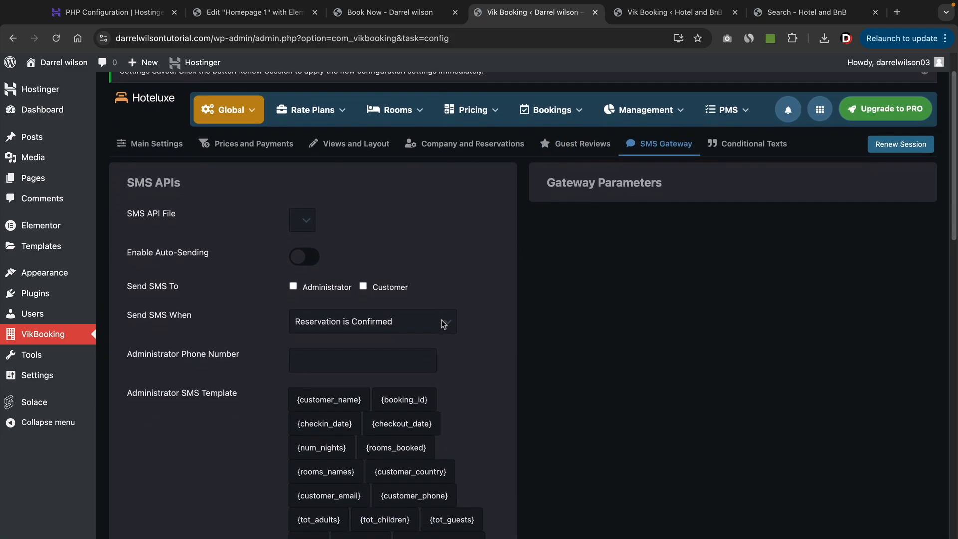
scroll(470, 331, "down", 1)
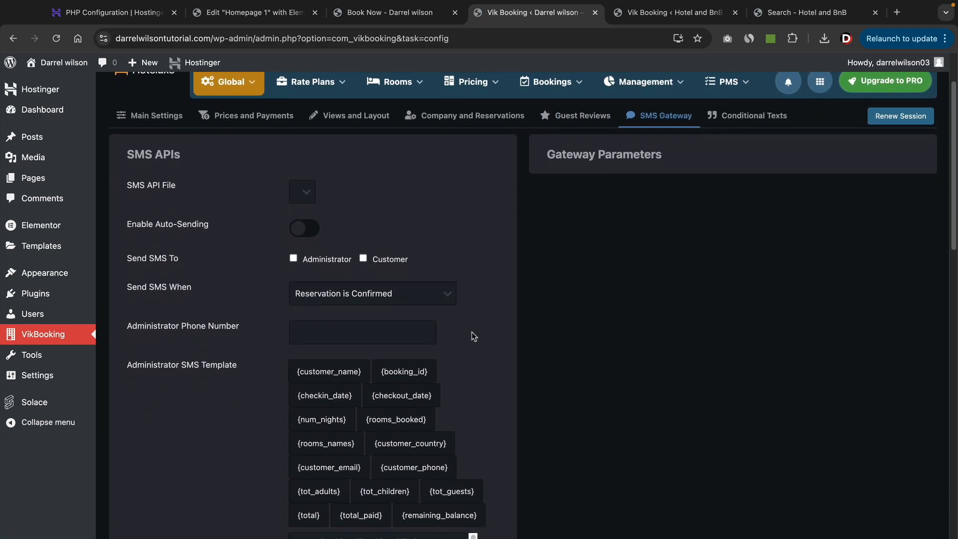
scroll(472, 332, "down", 1)
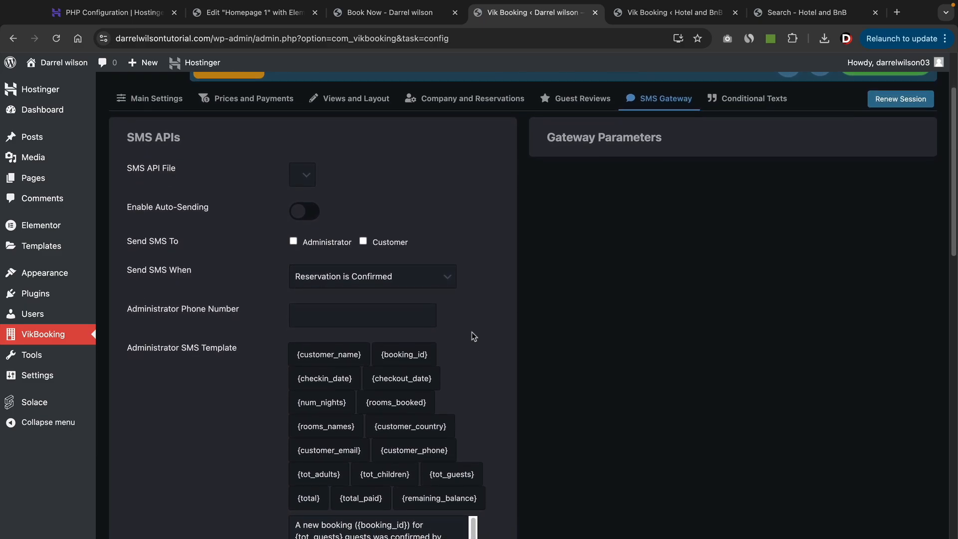
scroll(472, 333, "down", 1)
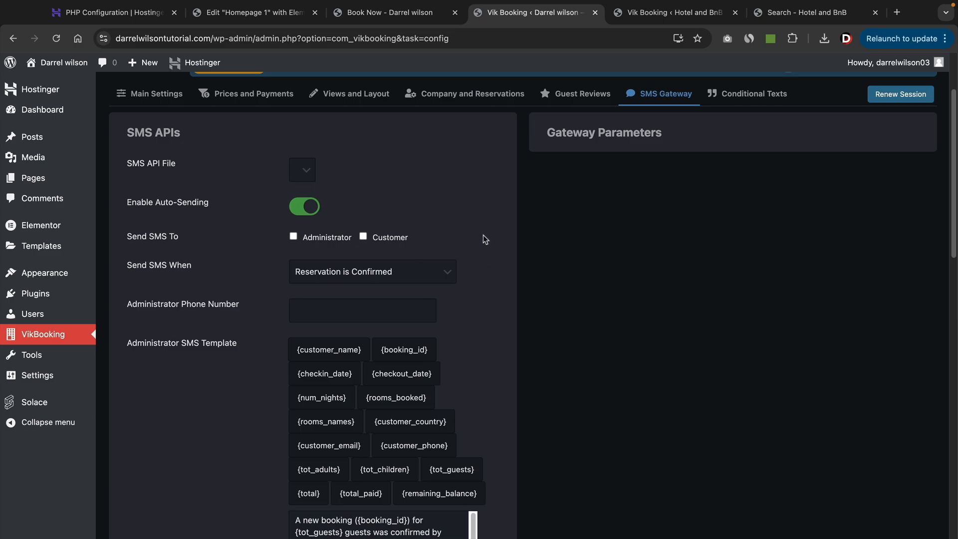
left_click(305, 174)
left_click(305, 173)
left_click(333, 160)
scroll(233, 167, "down", 1)
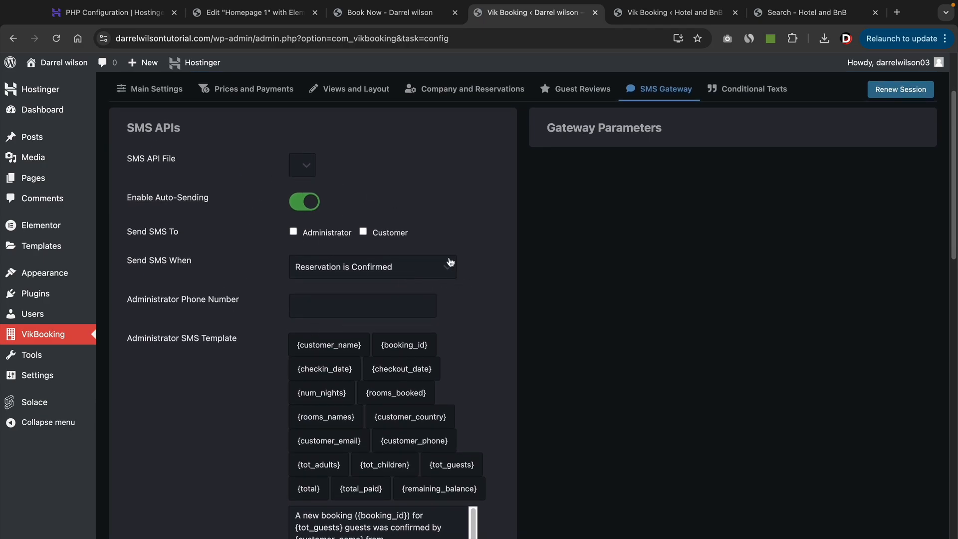
scroll(483, 296, "up", 5)
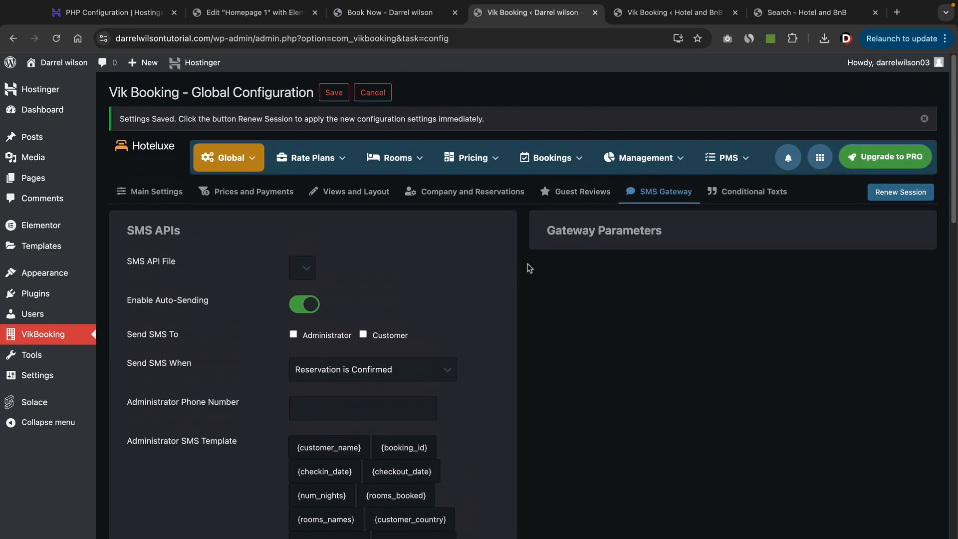
Create a new conditional text in the global configuration and name it "Welcome Email"
left_click(754, 192)
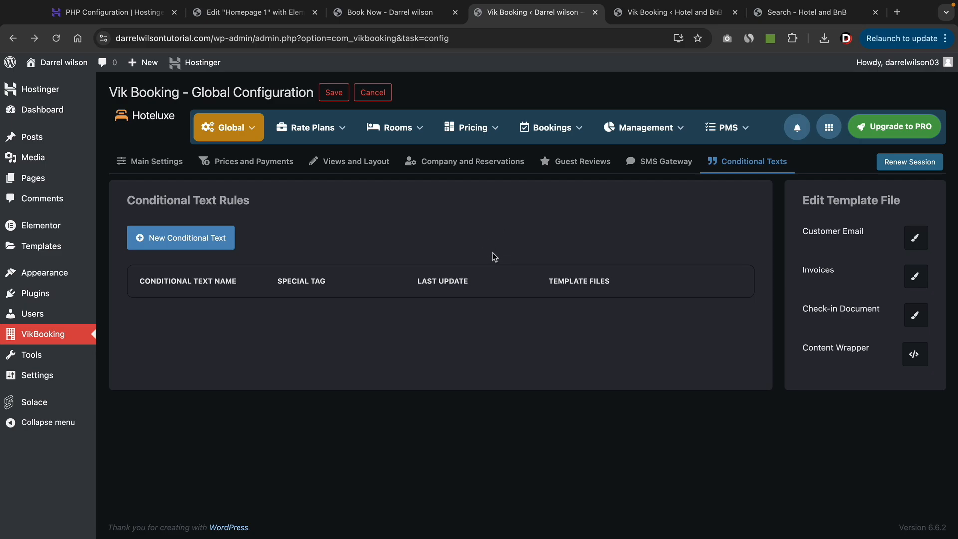
left_click(188, 244)
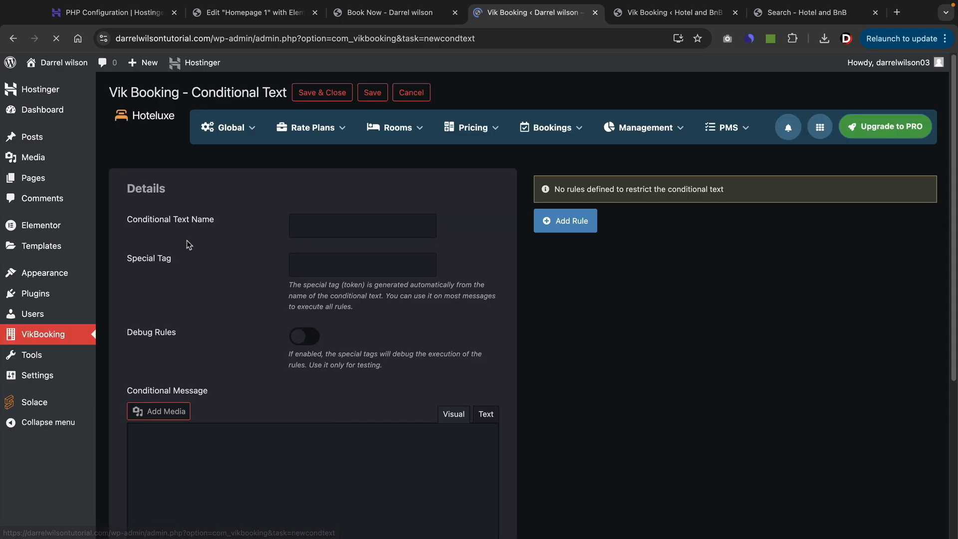
left_click(322, 229)
type("W")
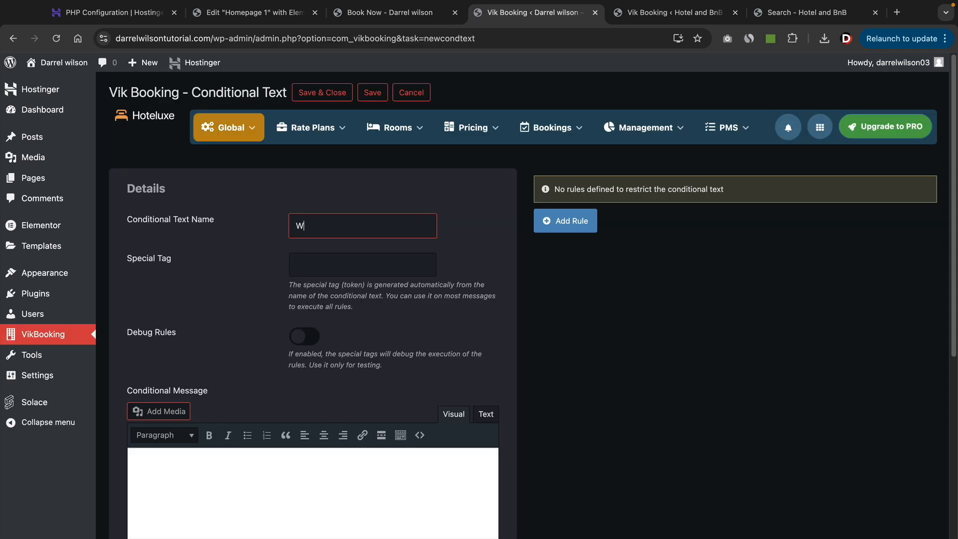
type("elcome Email")
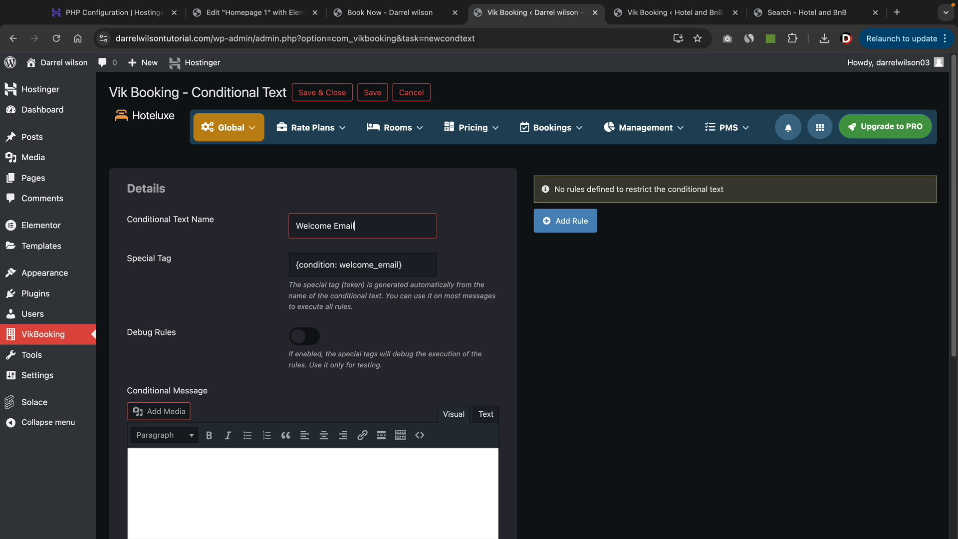
Write the conditional message "Get 15% off your next stay! use code darrel15"
scroll(279, 265, "down", 3)
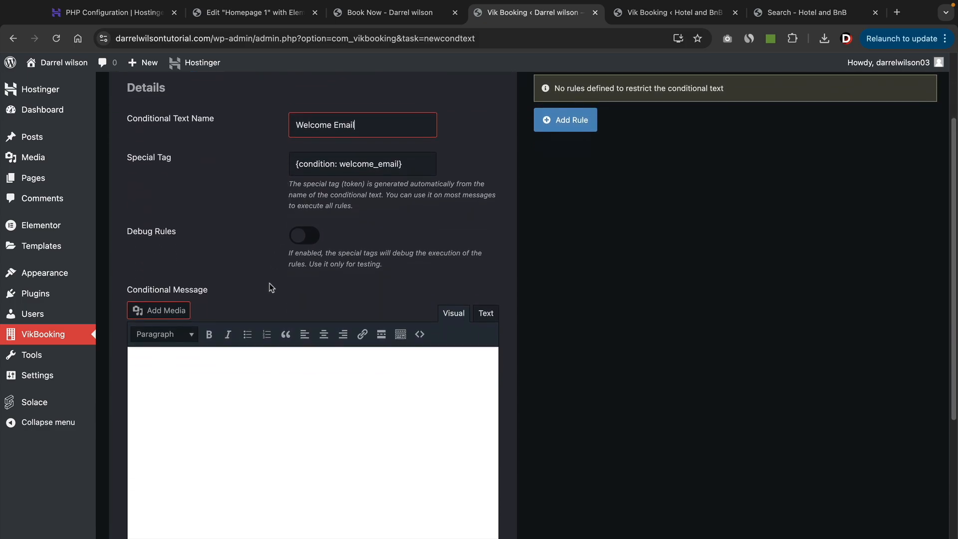
left_click(257, 353)
type("Get 15%")
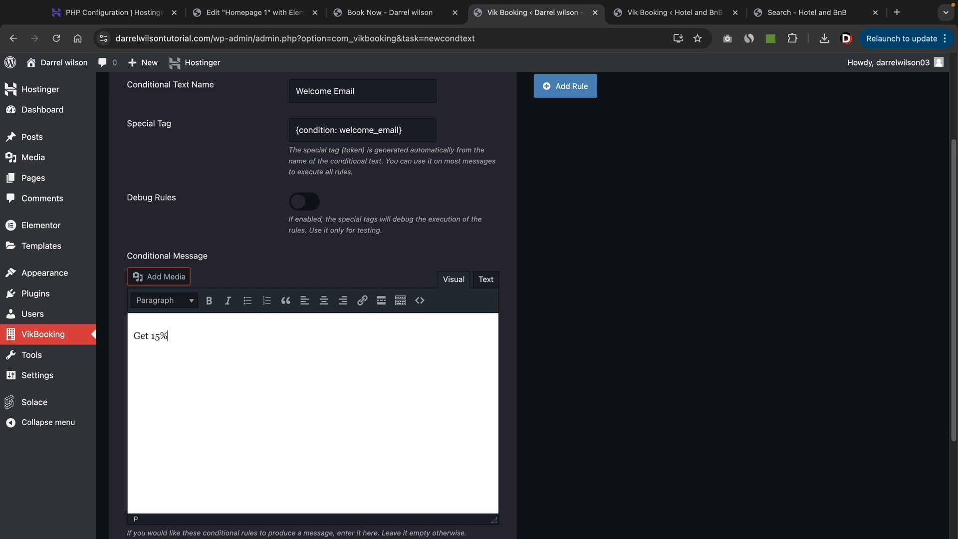
type(" off your next stay! use ")
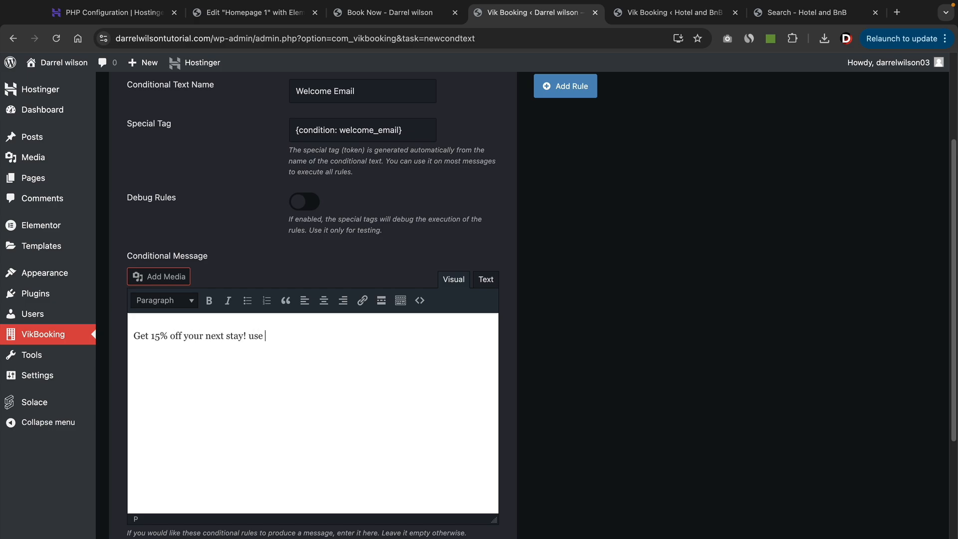
type("code darrel15")
Add a Returning Customer rule to the conditional text and enable its Returning Customer option
scroll(250, 378, "down", 3)
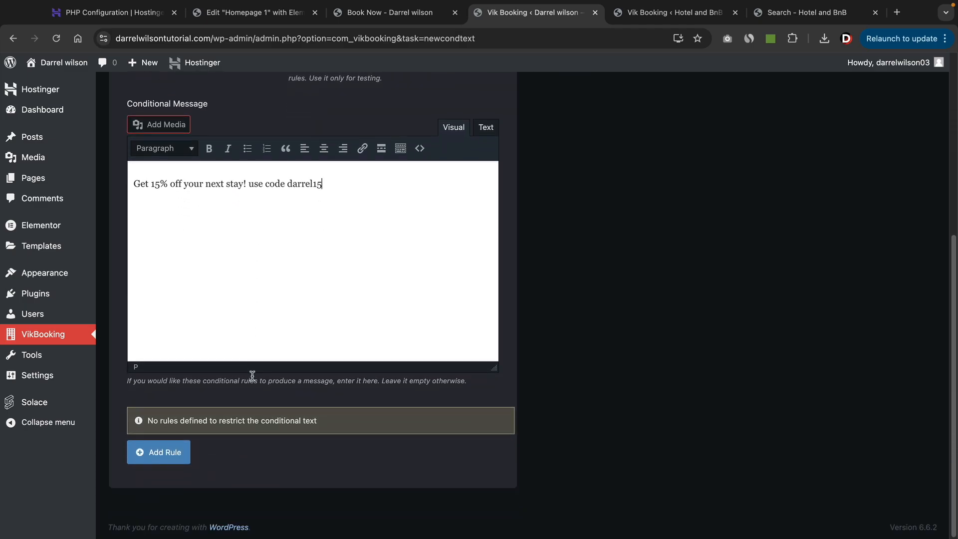
left_click(170, 454)
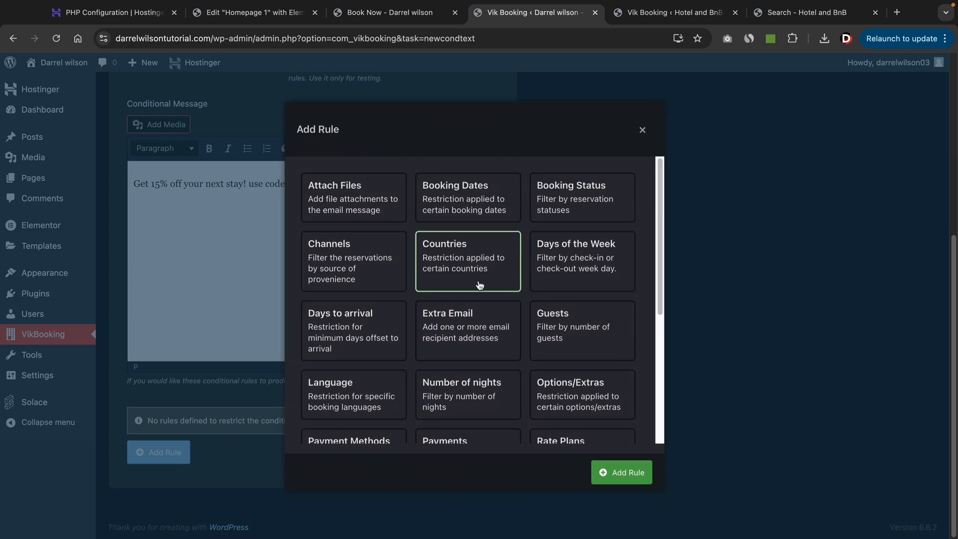
scroll(479, 284, "down", 5)
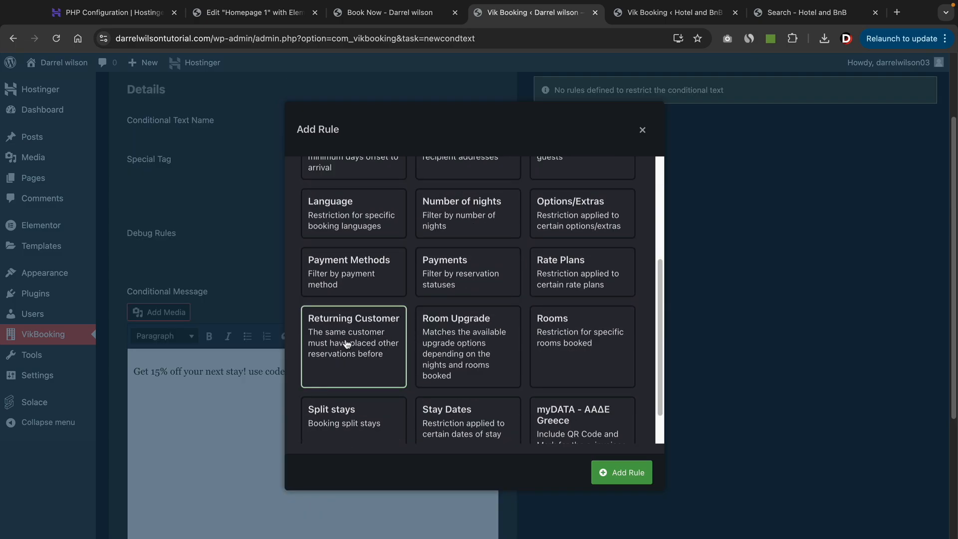
left_click(369, 351)
left_click(619, 474)
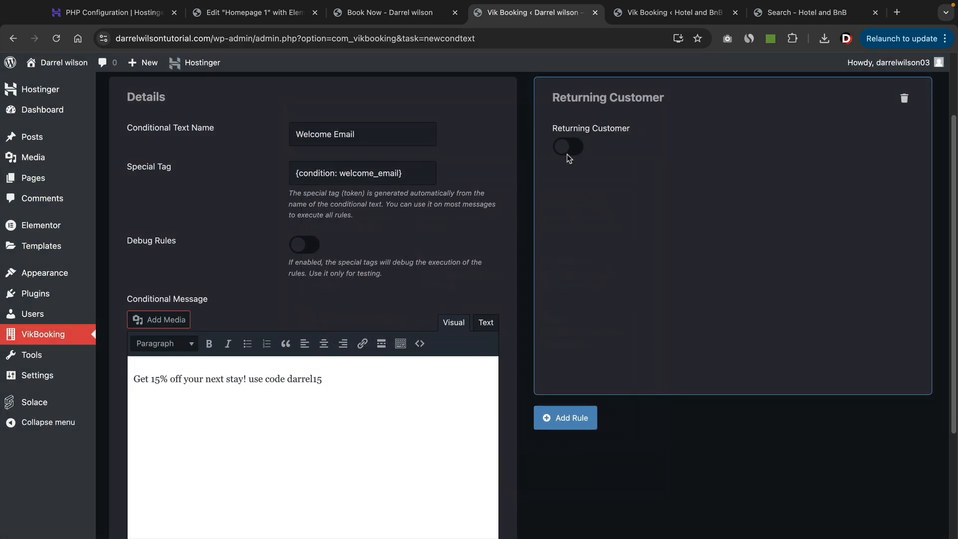
left_click(569, 148)
Check the Welcome Email message and its rule, save the conditional text and close it
scroll(552, 269, "up", 3)
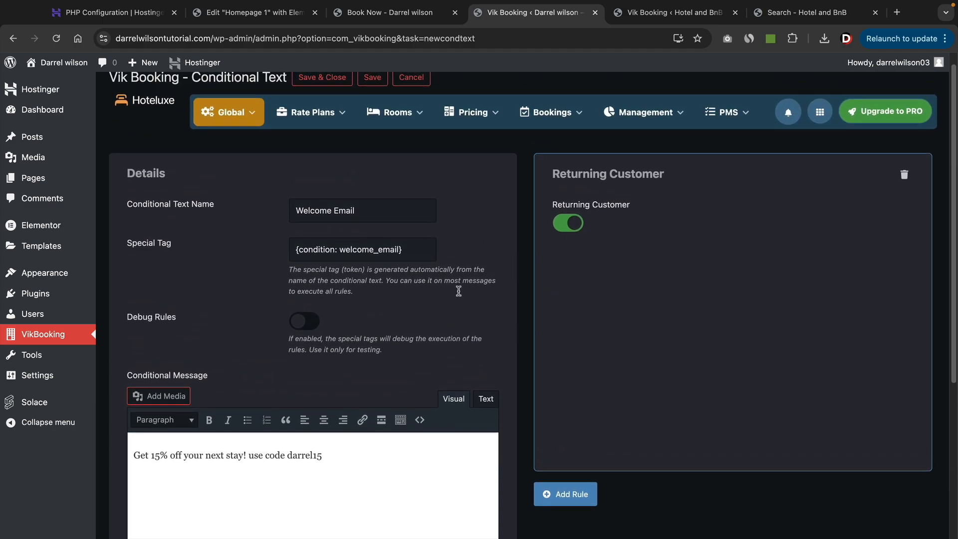
scroll(384, 359, "down", 3)
left_click_drag(323, 377, 137, 378)
left_click(294, 387)
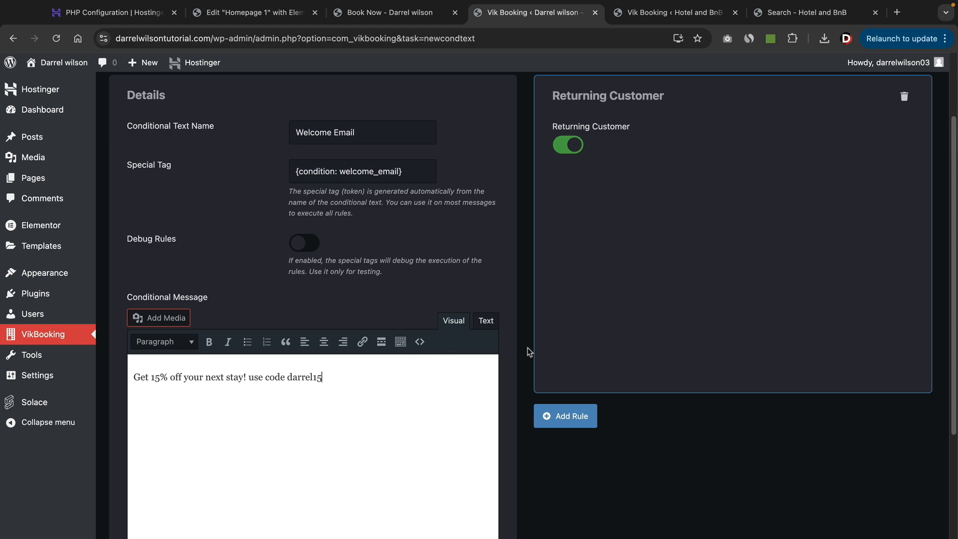
scroll(527, 348, "up", 3)
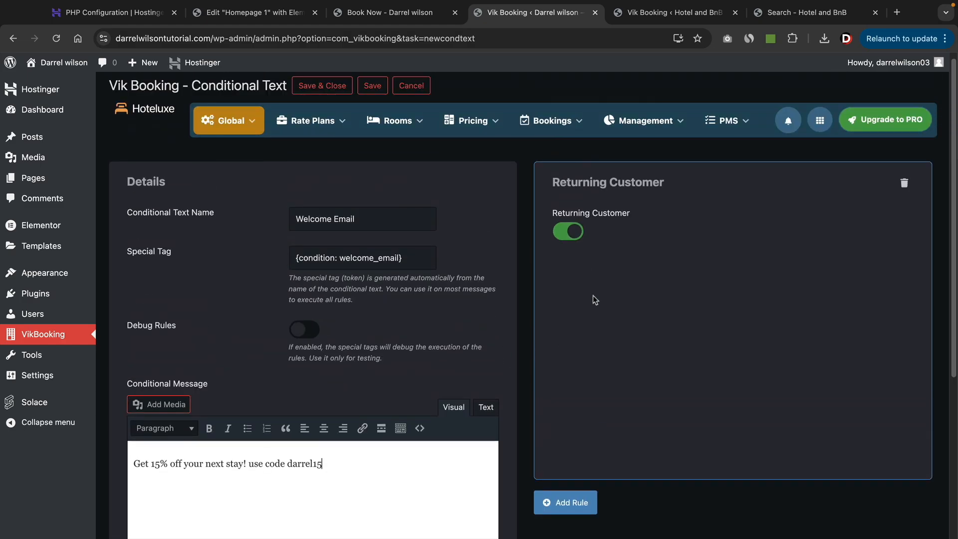
scroll(379, 130, "up", 1)
left_click(322, 92)
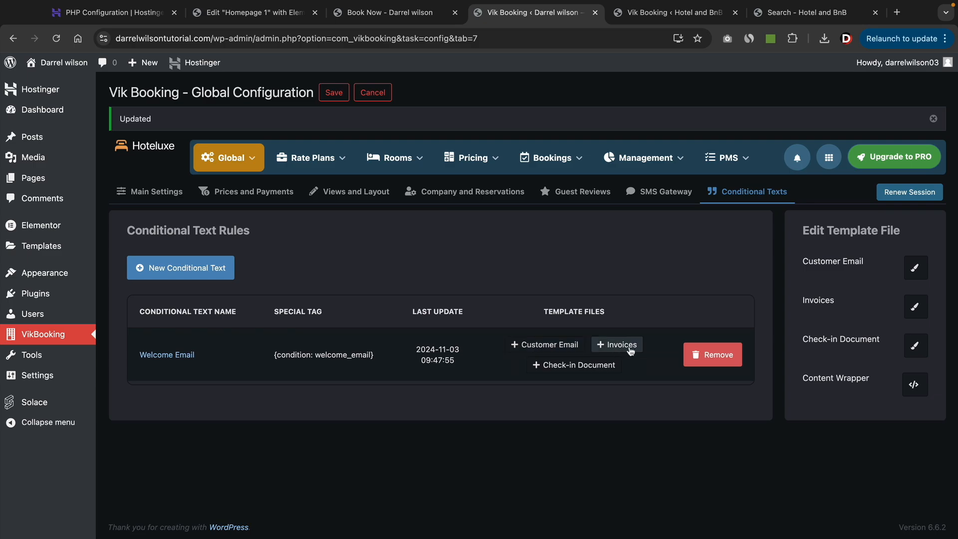
Insert the welcome_email special tag below the customer info in the Personal Details block of the Customer Email template
left_click(538, 345)
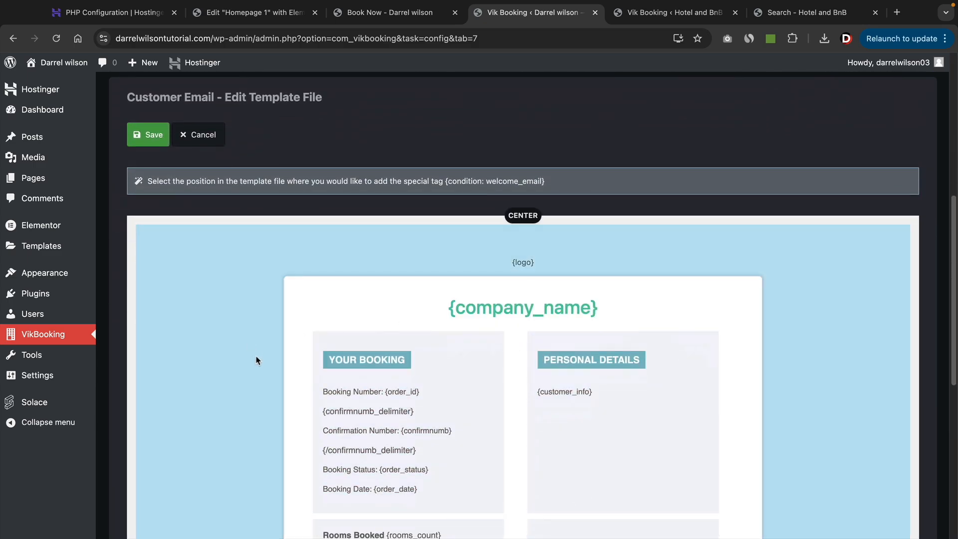
scroll(311, 365, "down", 2)
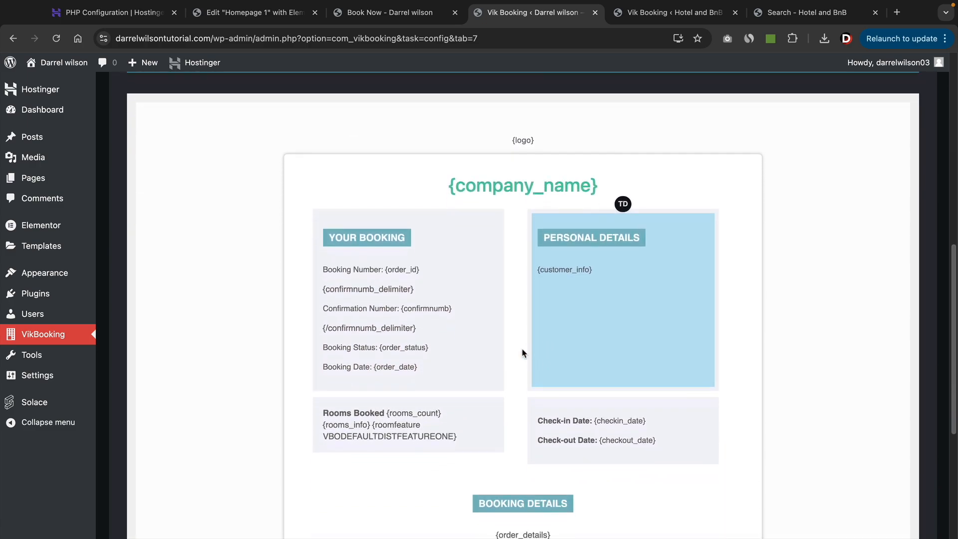
scroll(453, 406, "down", 1)
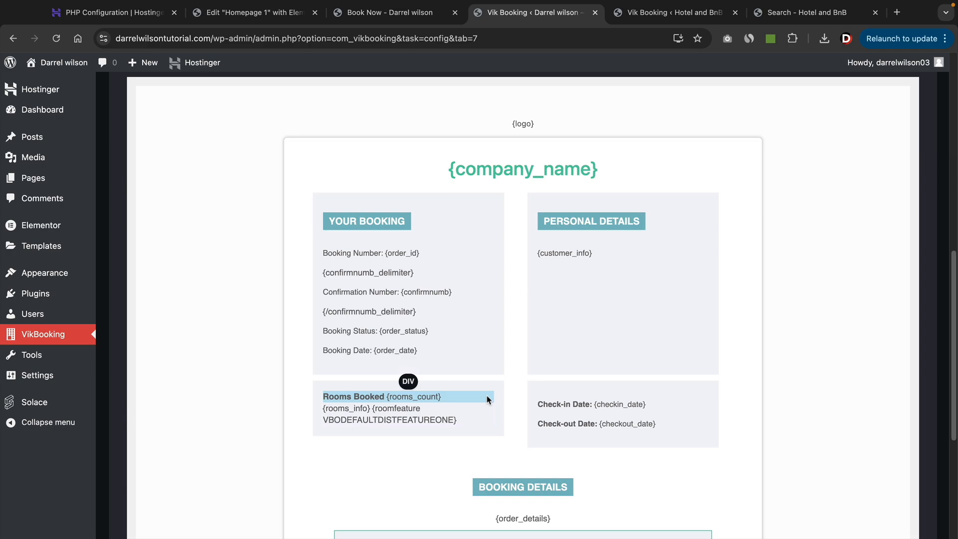
left_click(564, 285)
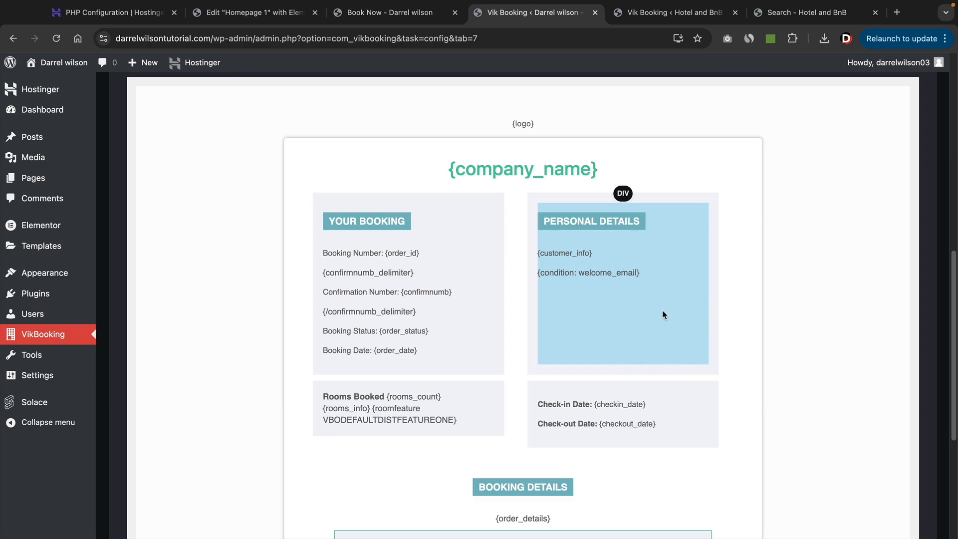
scroll(624, 311, "down", 2)
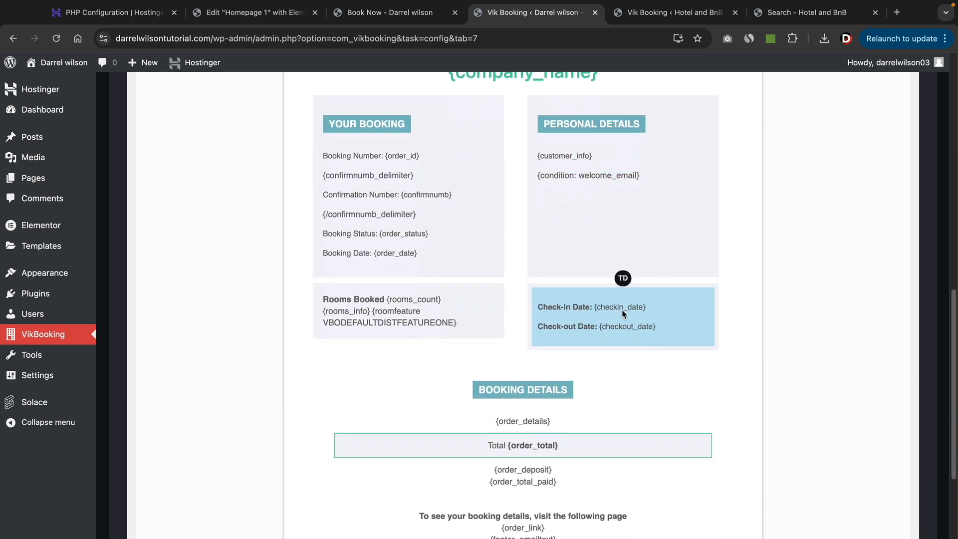
scroll(623, 384, "up", 4)
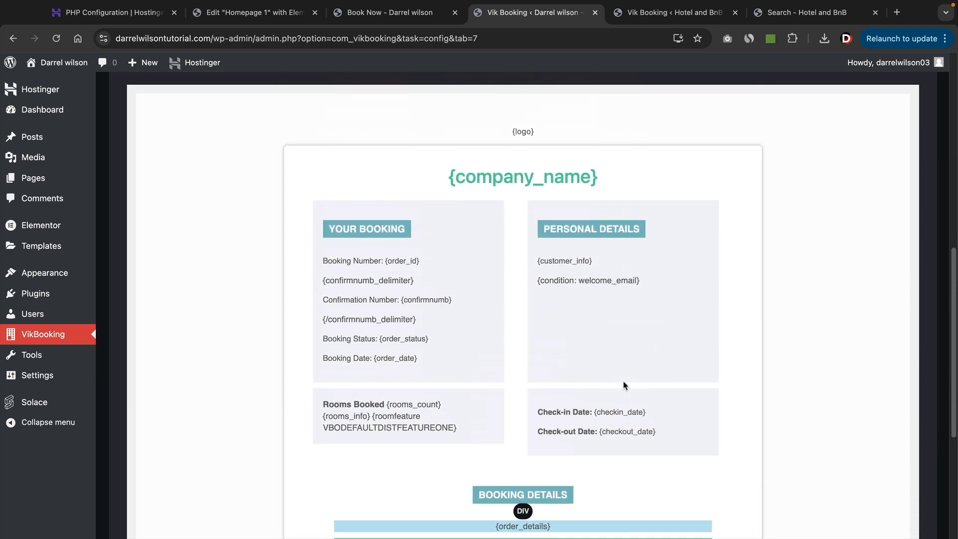
scroll(619, 324, "up", 6)
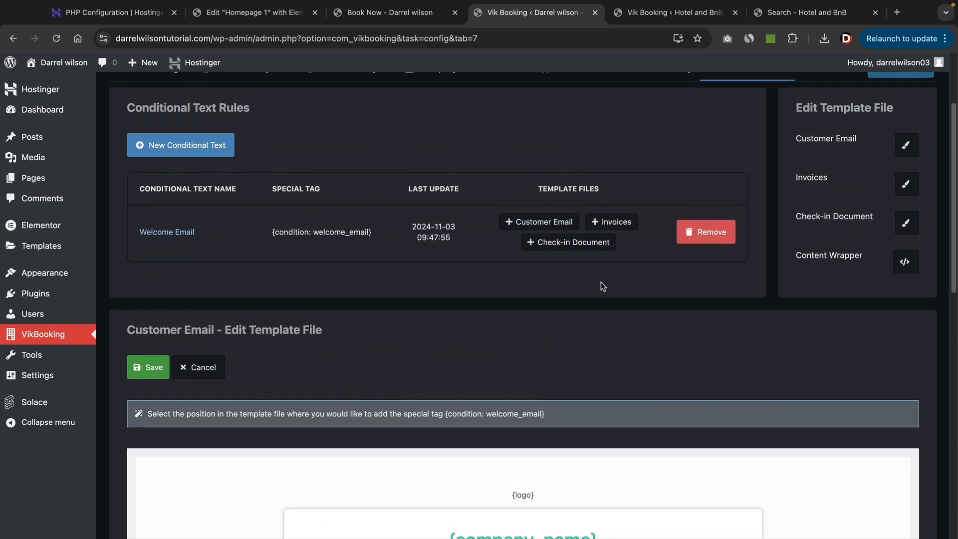
Insert the welcome_email special tag below the invoice notes in the Invoices template
left_click(618, 225)
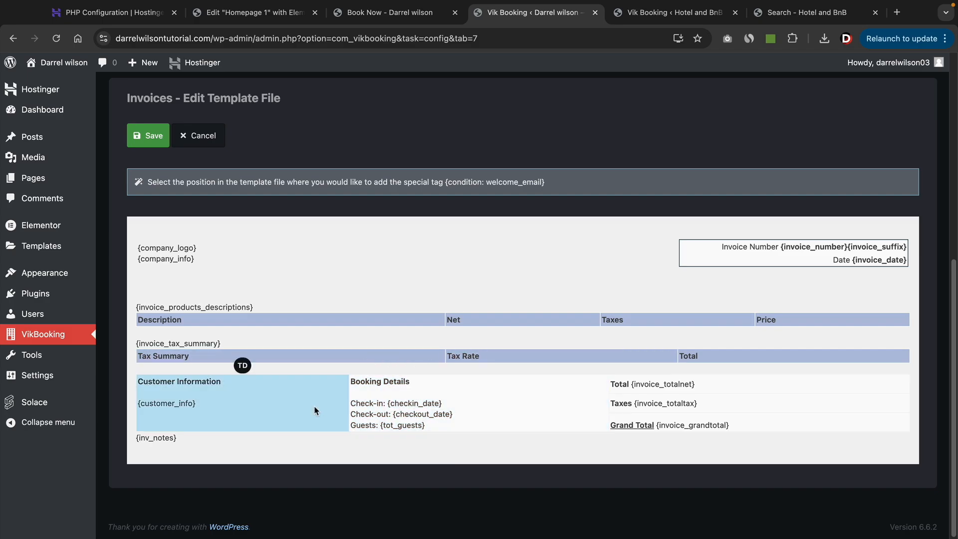
left_click(247, 437)
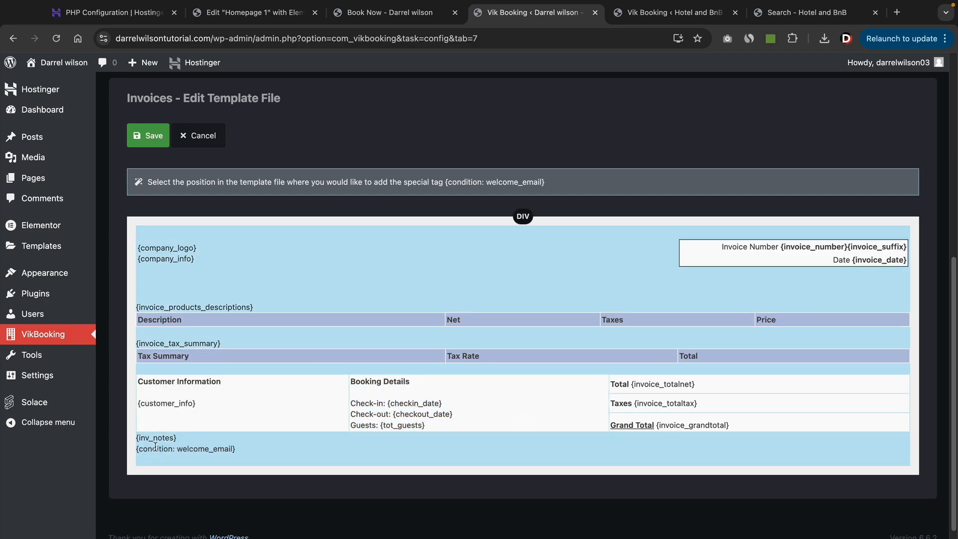
scroll(364, 439, "up", 5)
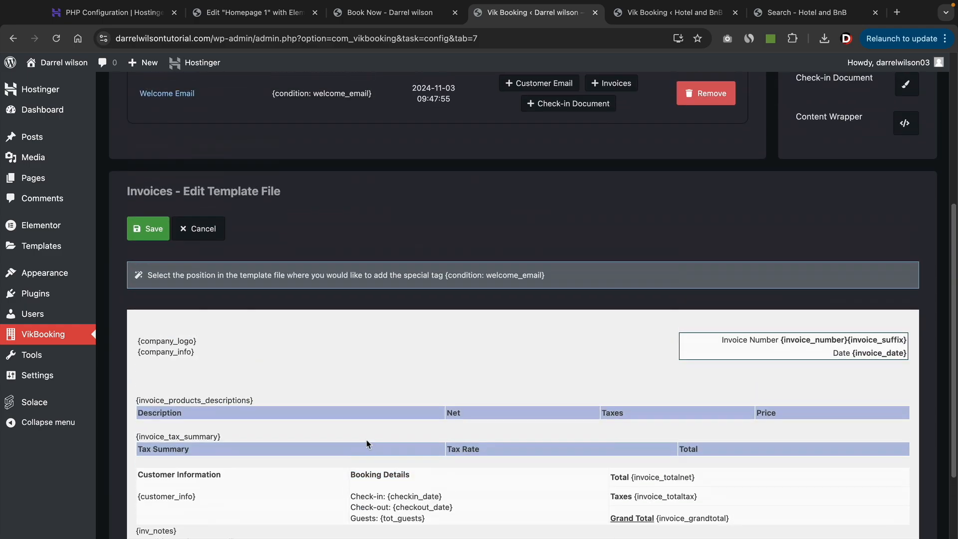
Look over the Check-in Document template for the Welcome Email tag, save the template and save the global configuration
left_click(565, 128)
scroll(447, 390, "down", 1)
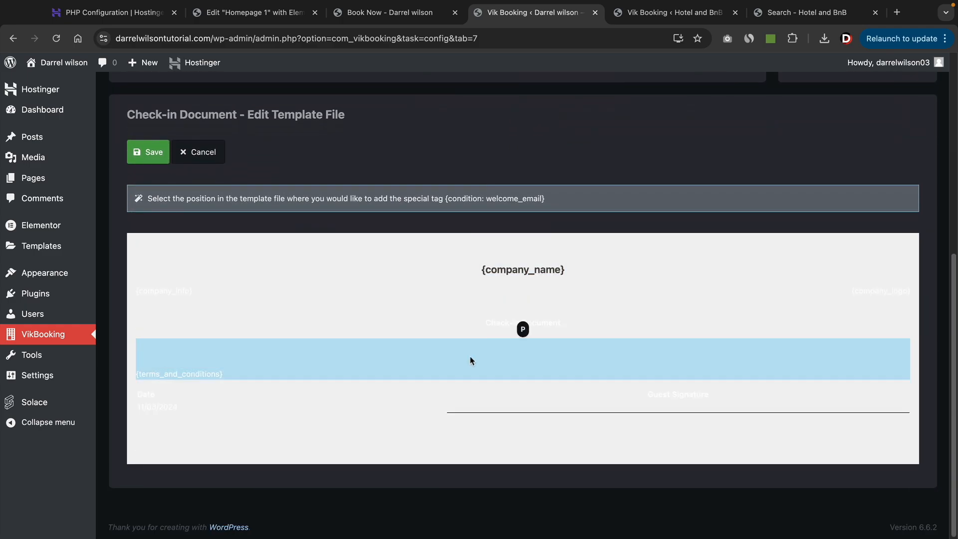
scroll(407, 405, "up", 4)
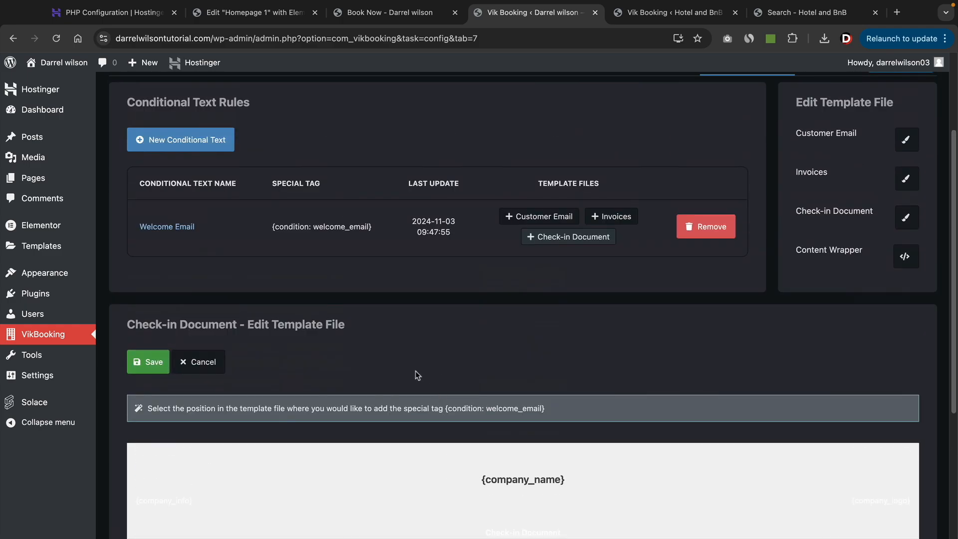
left_click(152, 367)
left_click(333, 95)
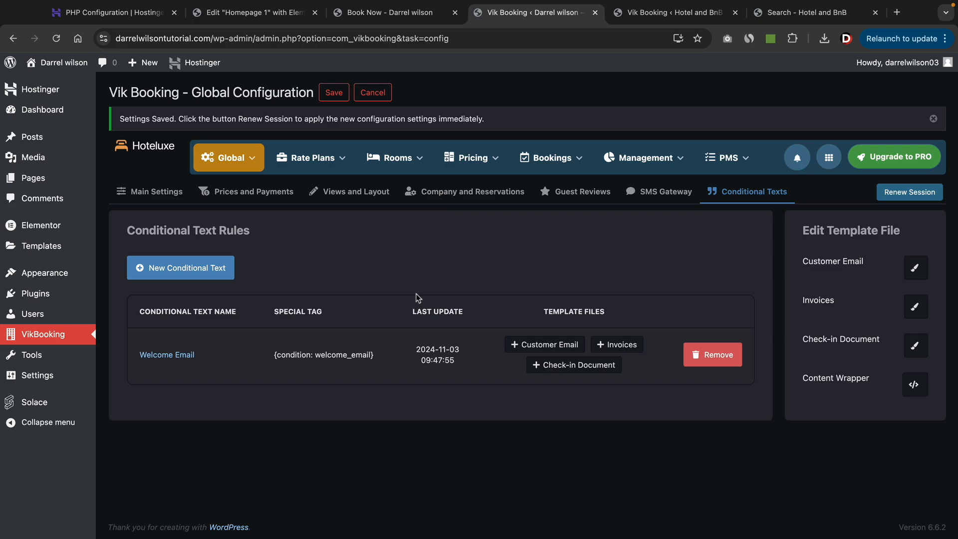
Start a new conditional text and name it Keys
left_click(190, 273)
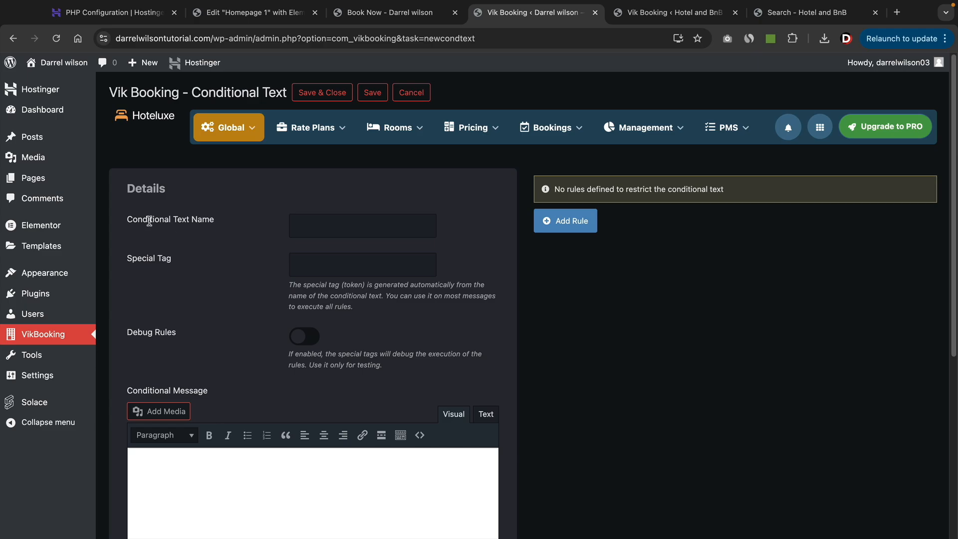
left_click(316, 226)
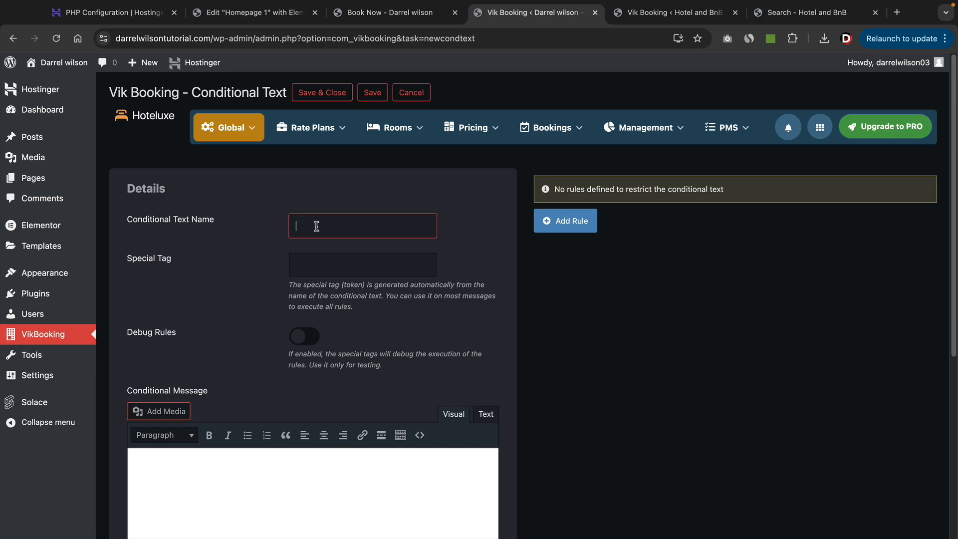
type("Keys")
Write the conditional message "Key are in locker with code" followed by the locker access code
scroll(321, 240, "down", 3)
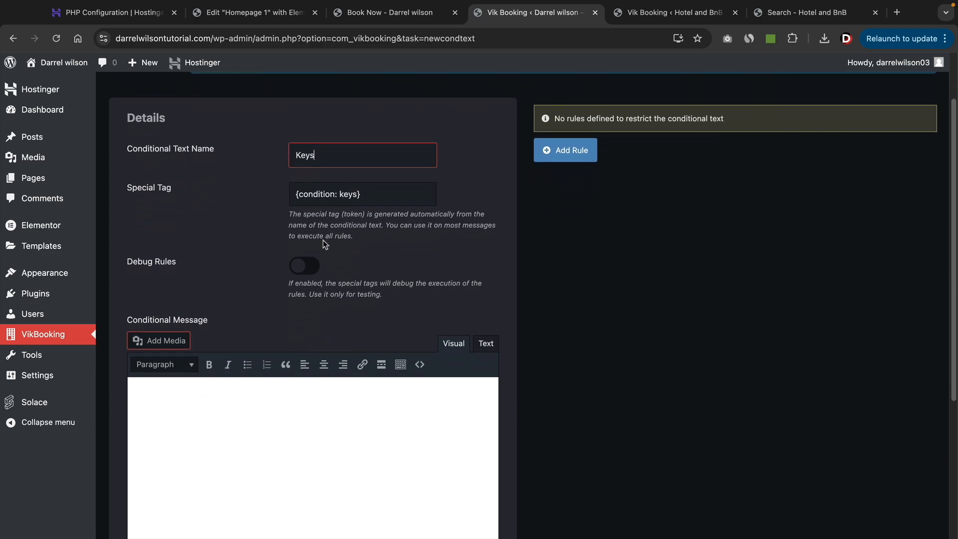
left_click(215, 376)
type("Ke")
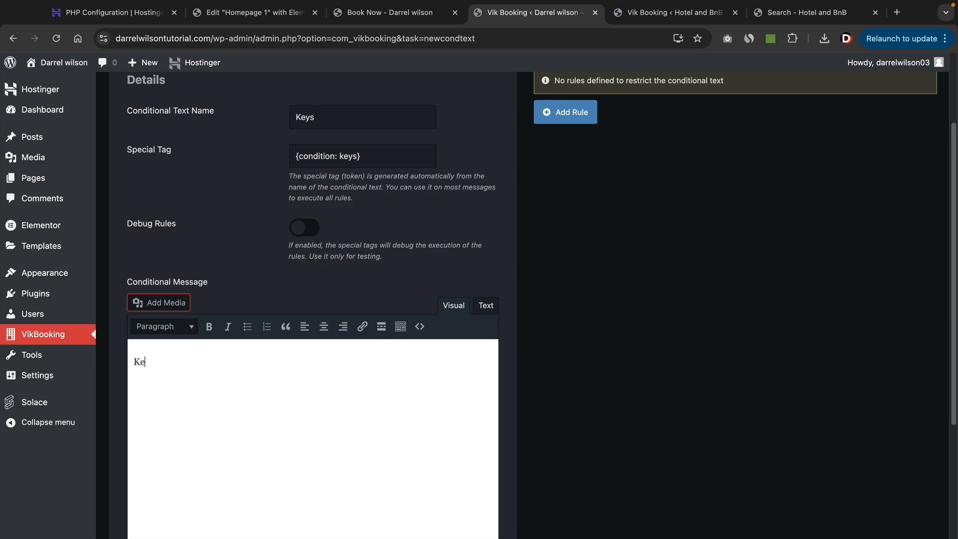
type("ys are under ")
type("th")
key("BackSpace")
key("BackSpace")
key("BackSpace")
key("BackSpace")
key("BackSpace")
key("BackSpace")
key("BackSpace")
key("BackSpace")
key("BackSpace")
key("BackSpace")
key("BackSpace")
key("BackSpace")
key("BackSpace")
key("BackSpace")
key("BackSpace")
key("BackSpace")
key("BackSpace")
type("Key are in locker with code 7777")
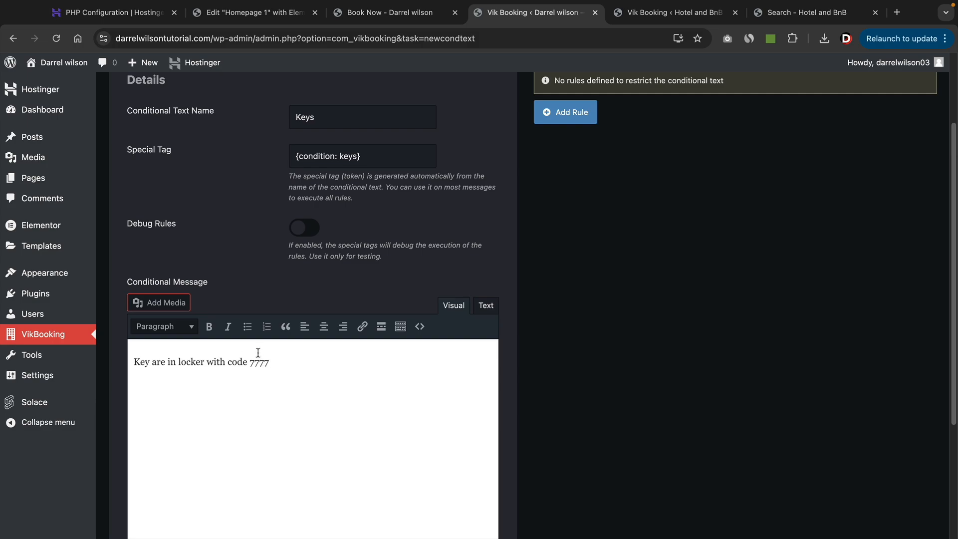
Add a Rooms rule to the Keys conditional text and assign the penthouse room, leaving Room Units off
scroll(301, 327, "up", 2)
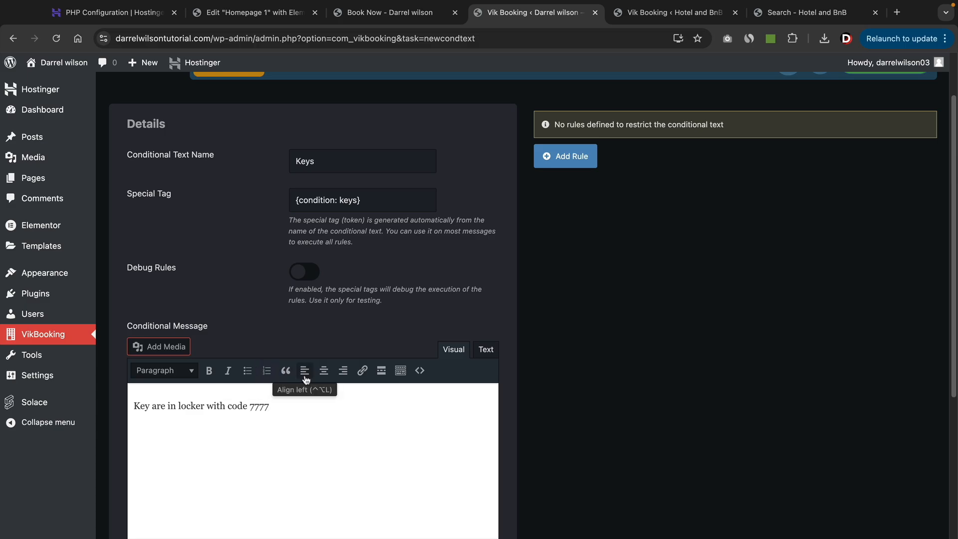
scroll(352, 327, "down", 5)
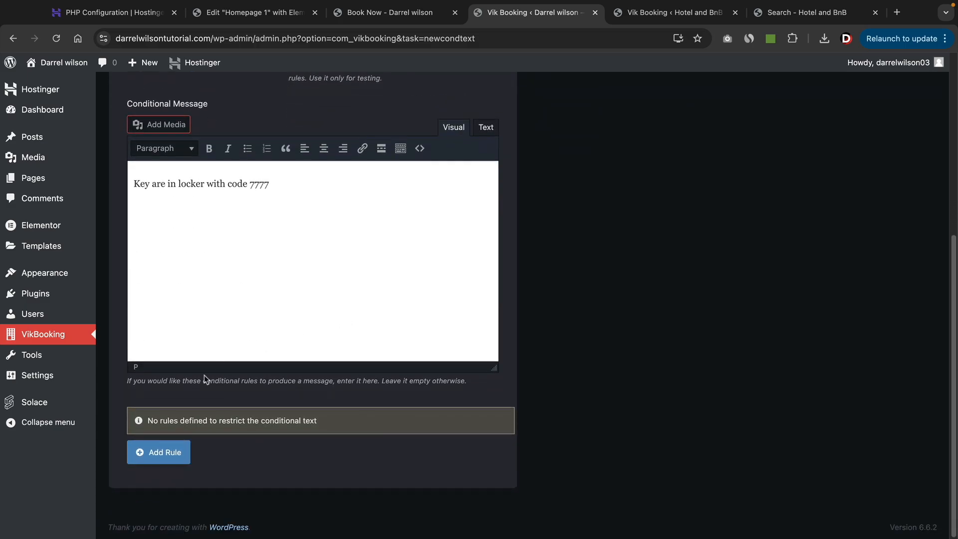
left_click(170, 455)
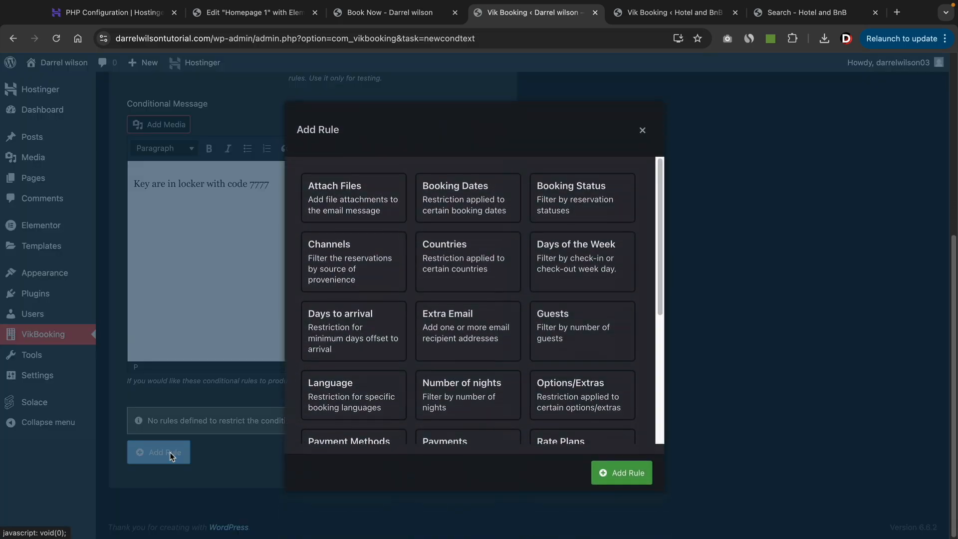
scroll(452, 322, "down", 5)
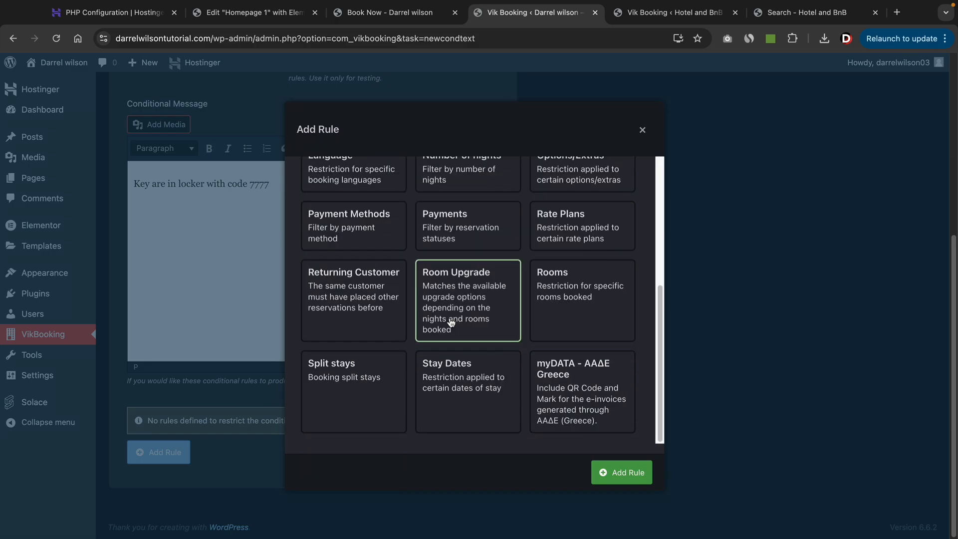
left_click(578, 298)
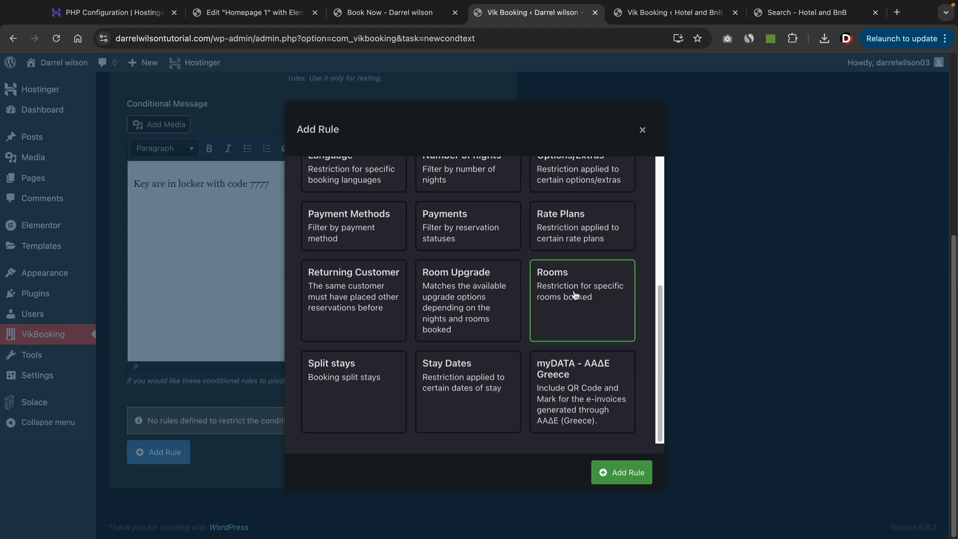
left_click(626, 473)
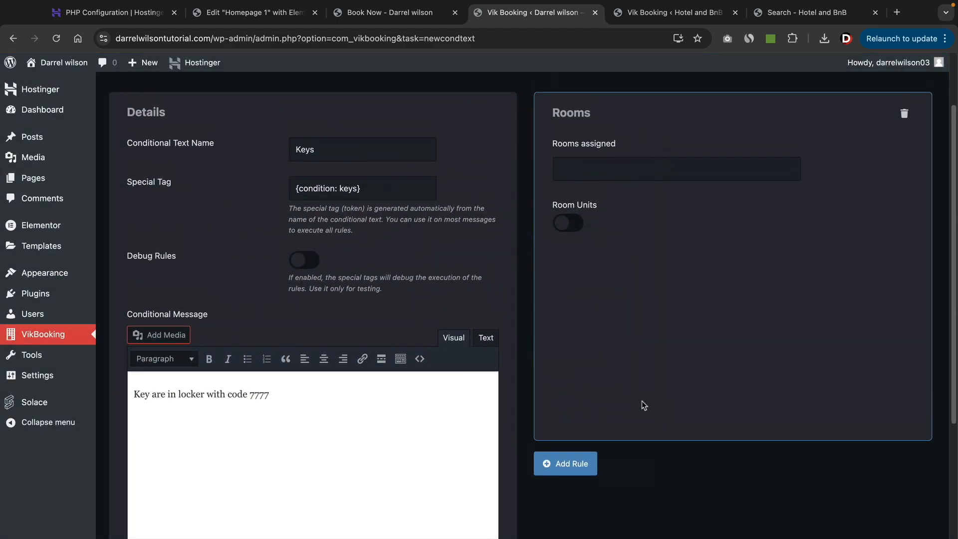
left_click(638, 232)
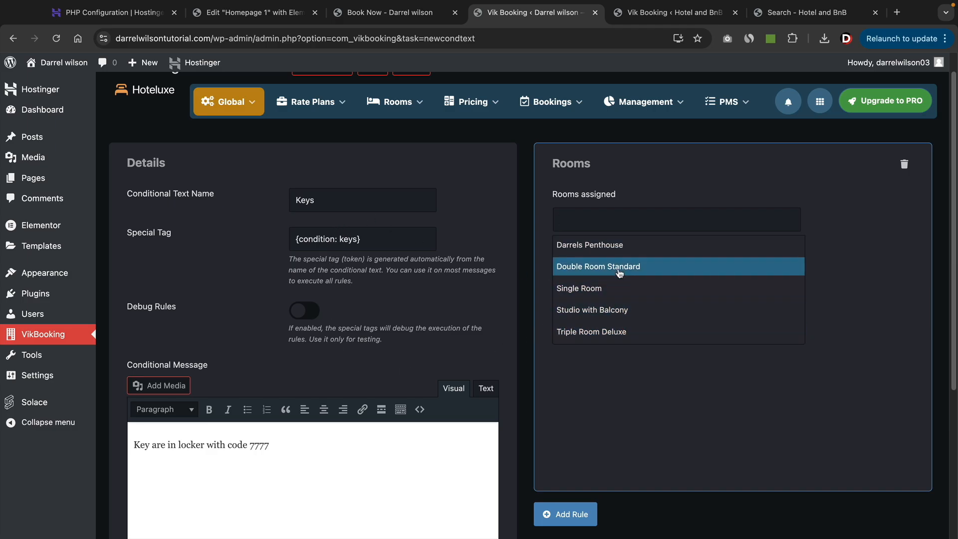
left_click(620, 246)
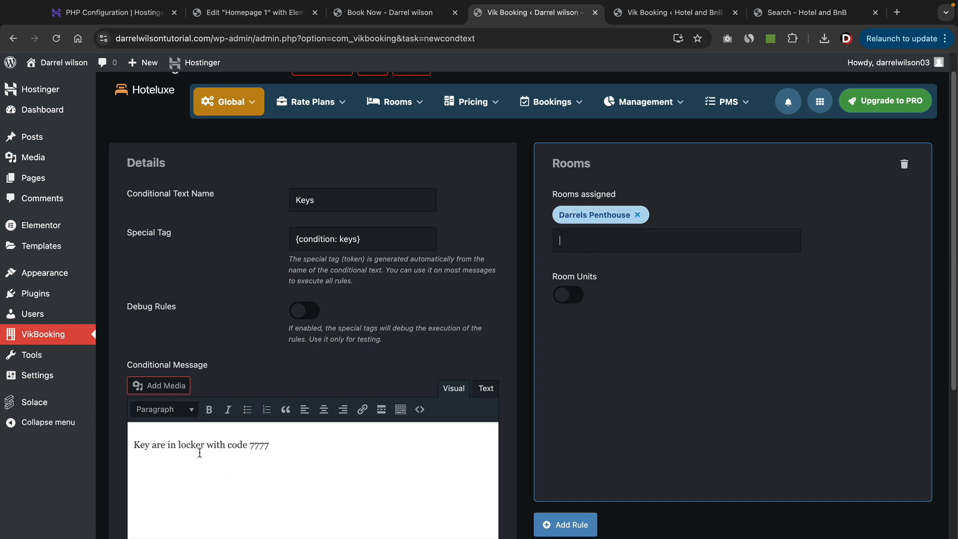
left_click(570, 295)
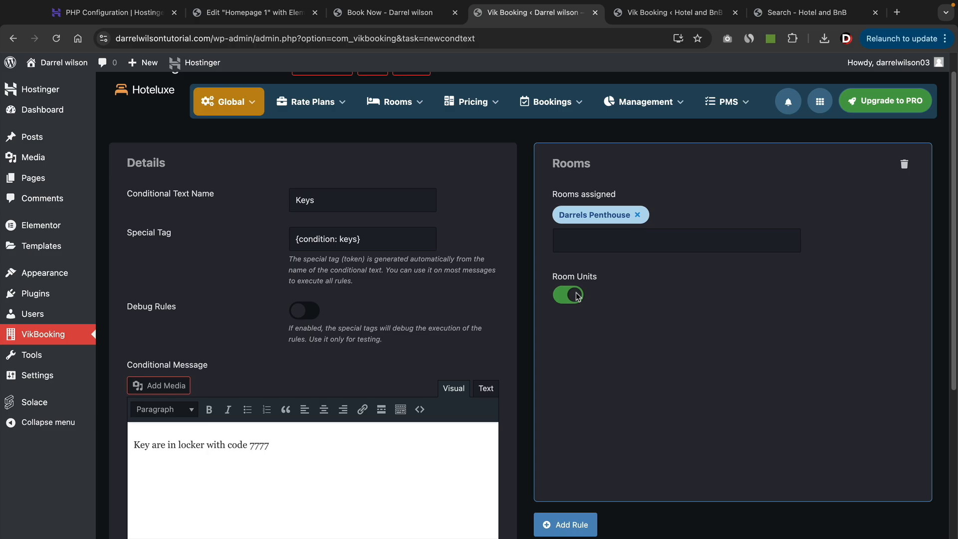
left_click(574, 294)
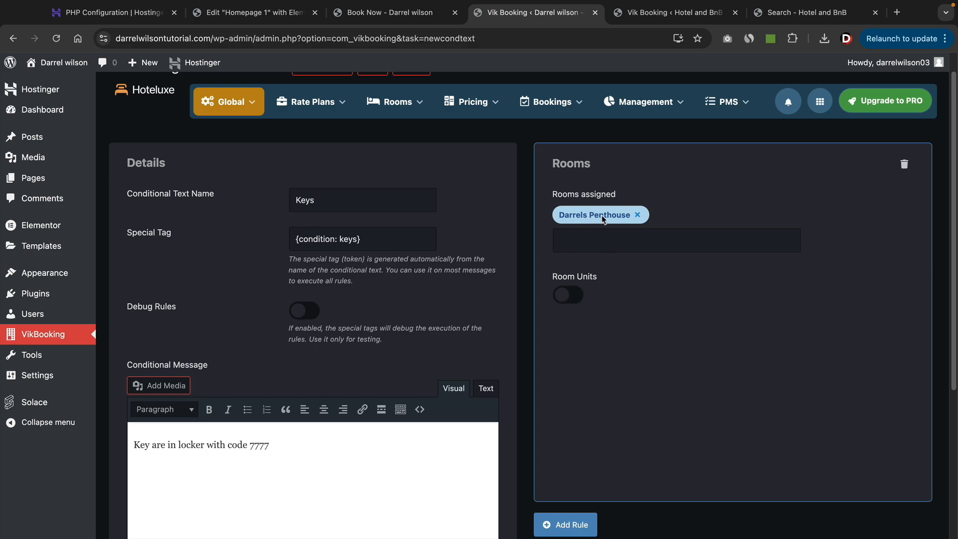
Review the Keys message and its Rooms rule, save the conditional text and close it
scroll(354, 270, "down", 1)
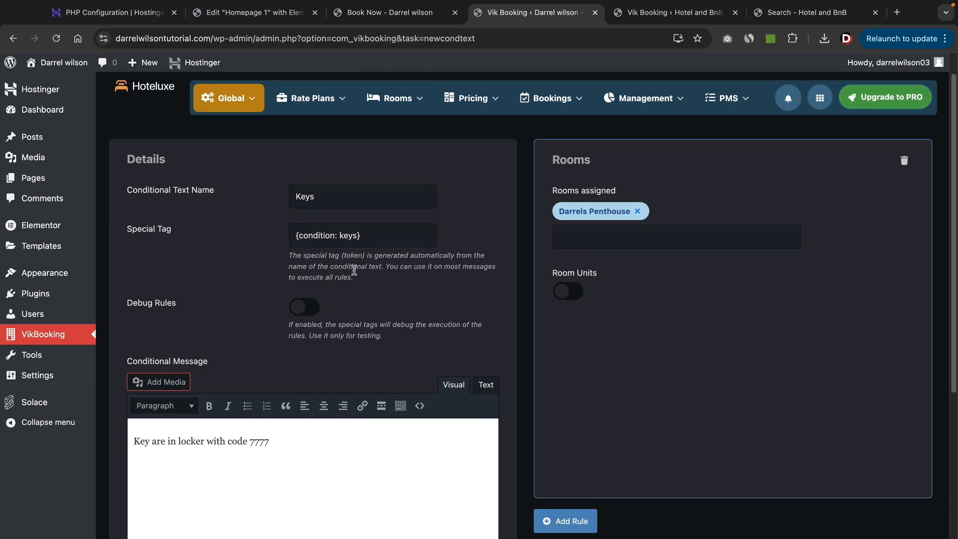
scroll(354, 270, "down", 3)
mouse_move(301, 357)
left_mouse_down()
mouse_move(137, 354)
mouse_move(312, 353)
left_mouse_up()
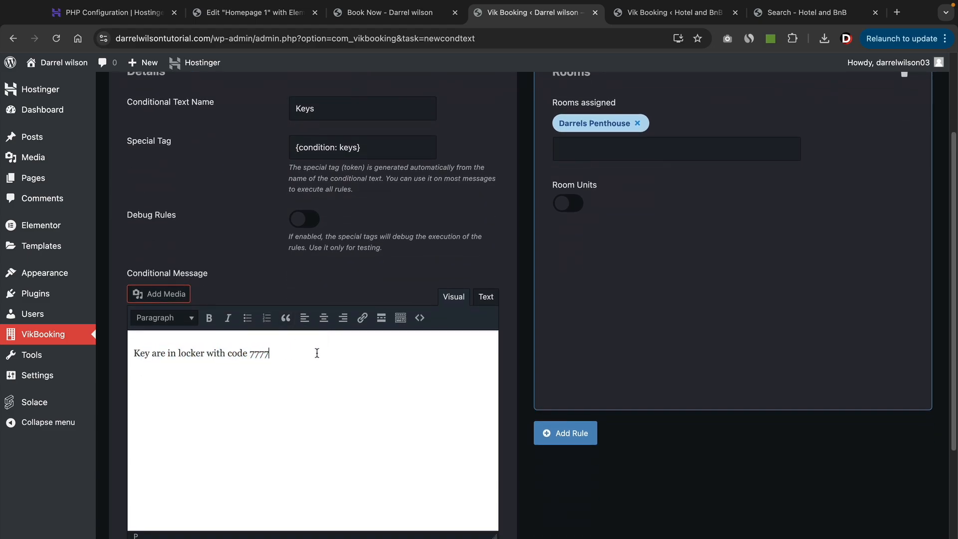
scroll(591, 323, "down", 3)
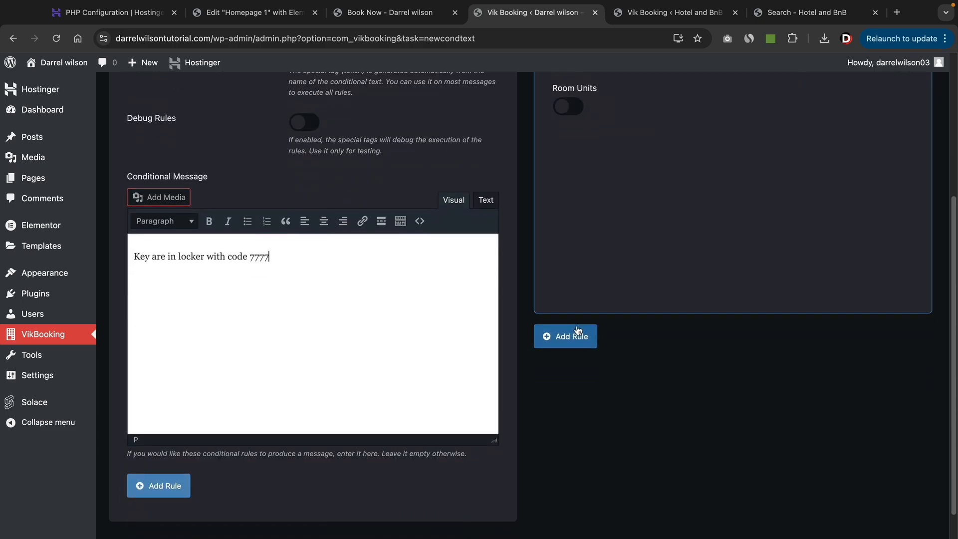
scroll(577, 330, "up", 5)
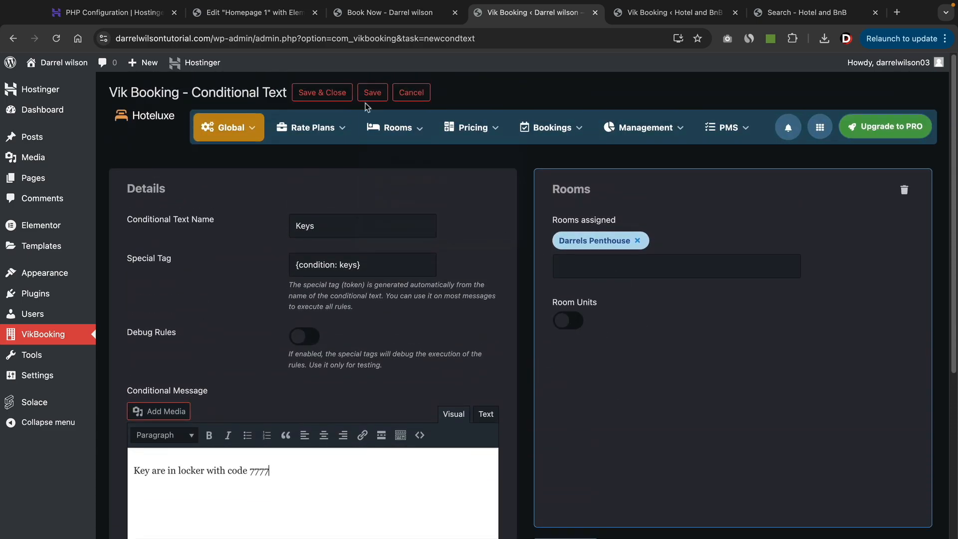
left_click(334, 95)
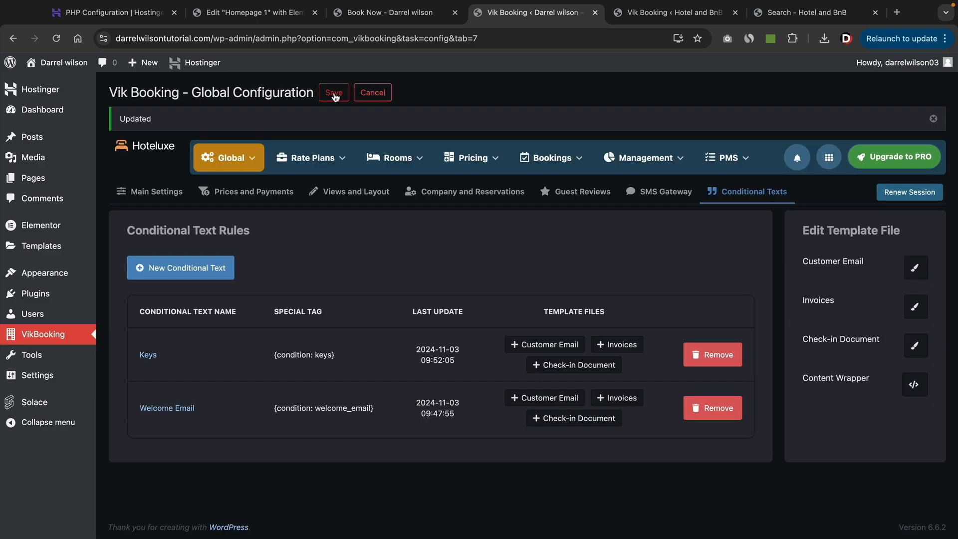
Insert the keys special tag below the customer info in the Personal Details block of the Customer Email template
left_click(542, 348)
scroll(542, 349, "down", 3)
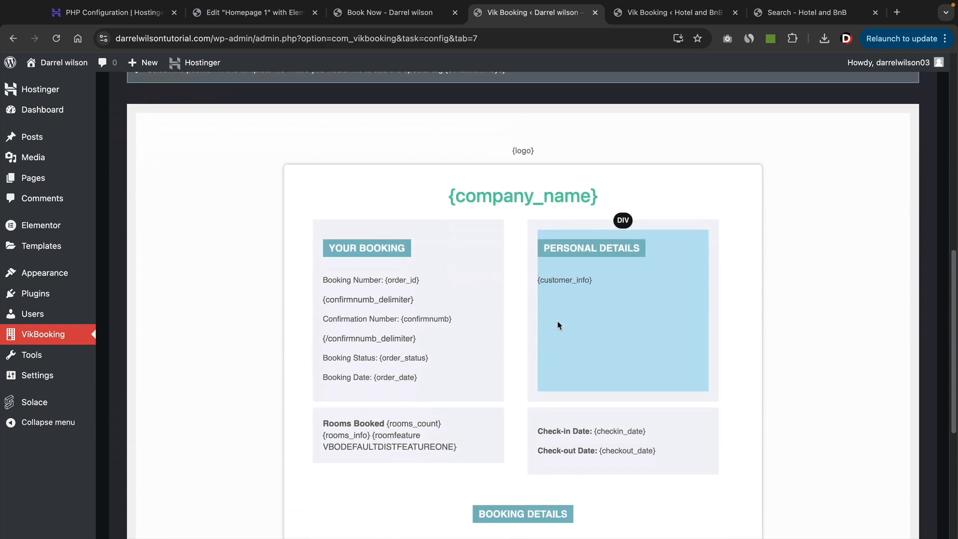
left_click(585, 333)
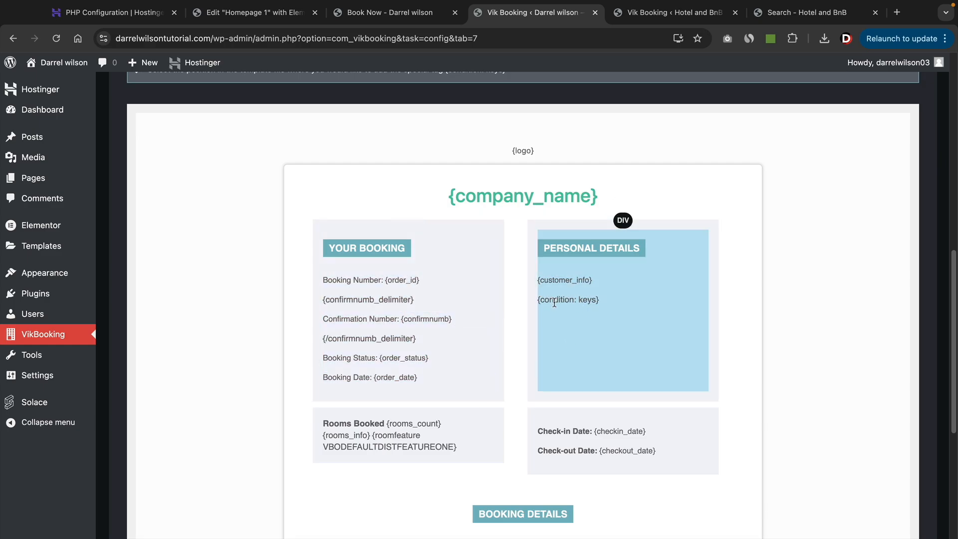
Save the Customer Email template with the keys tag and save the global configuration
scroll(556, 302, "up", 7)
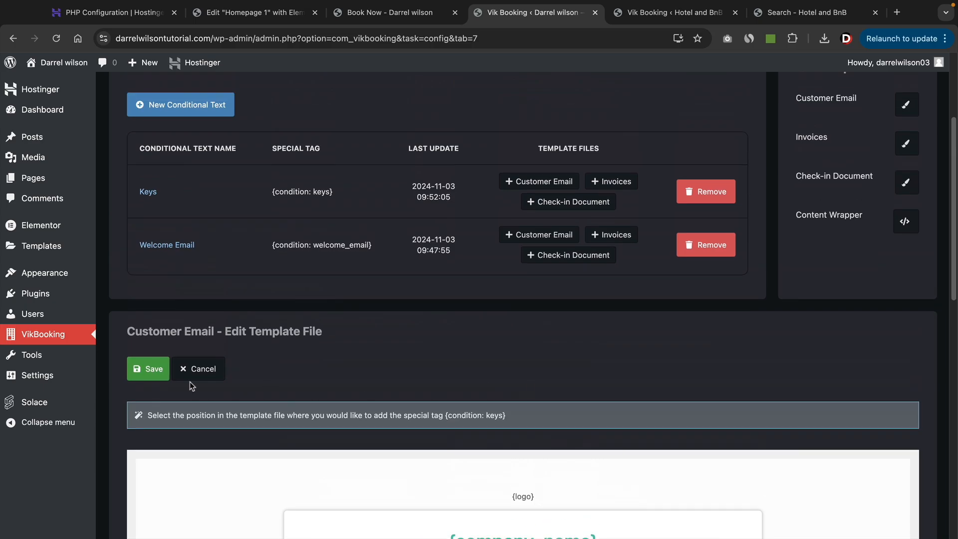
left_click(148, 368)
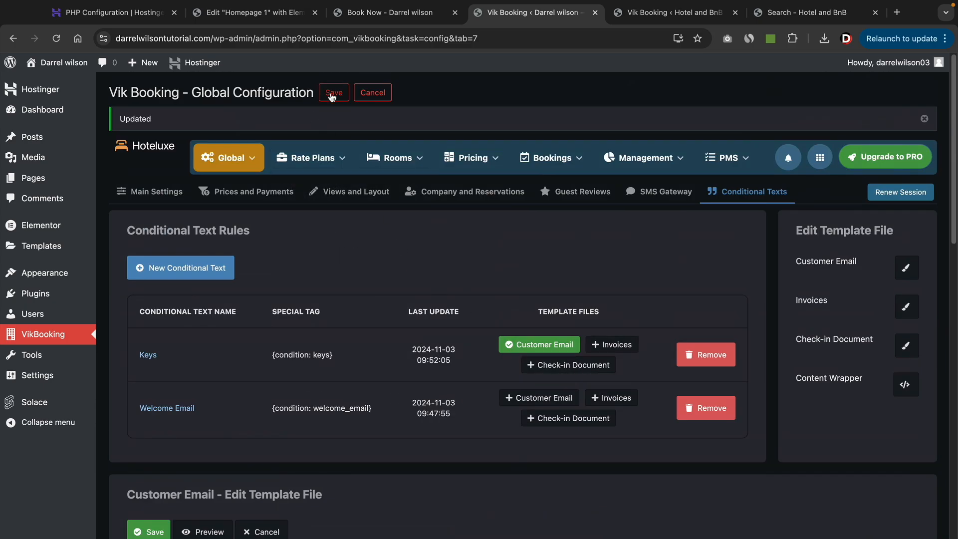
left_click(331, 94)
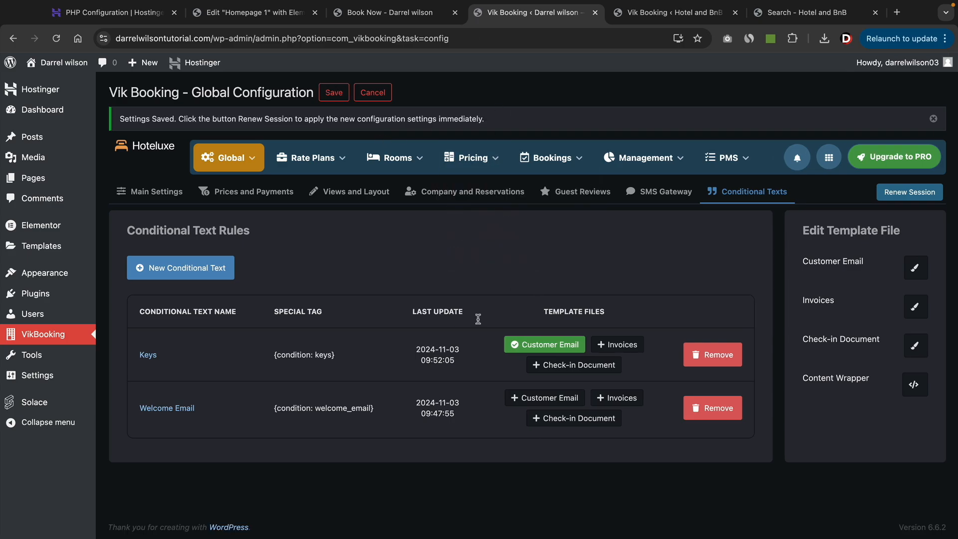
Create a new conditional text named "Welcome Greeting Hungary"
left_click(180, 274)
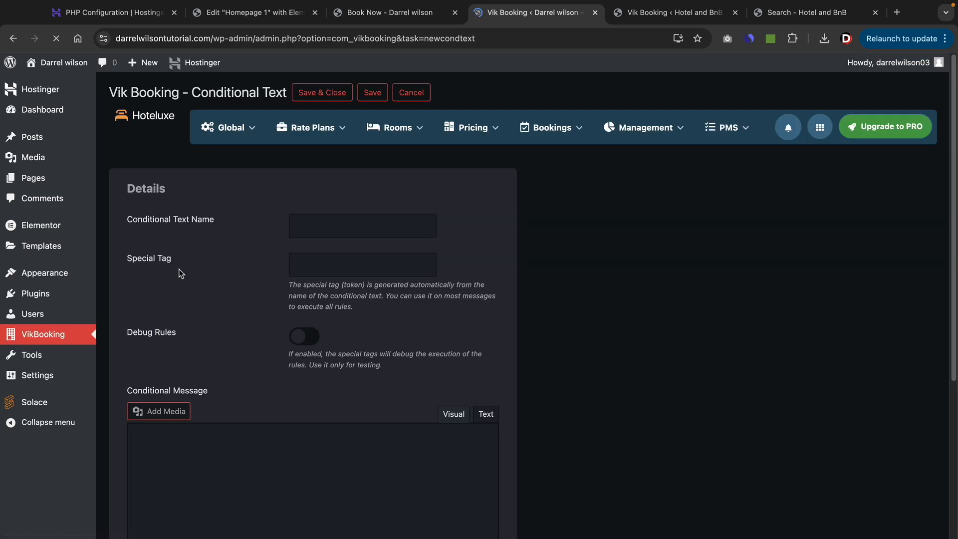
left_click(320, 230)
type("We")
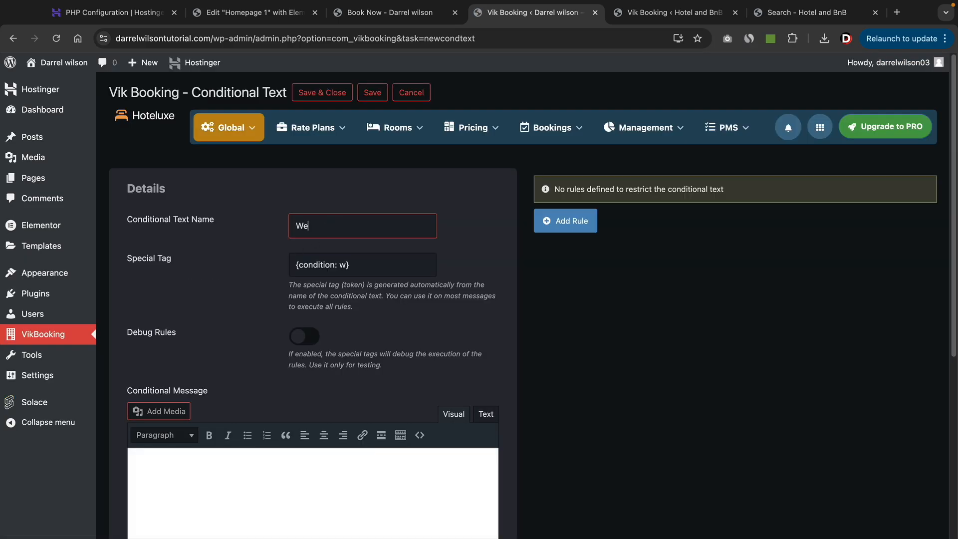
type("lcome Greeting C")
key("BackSpace")
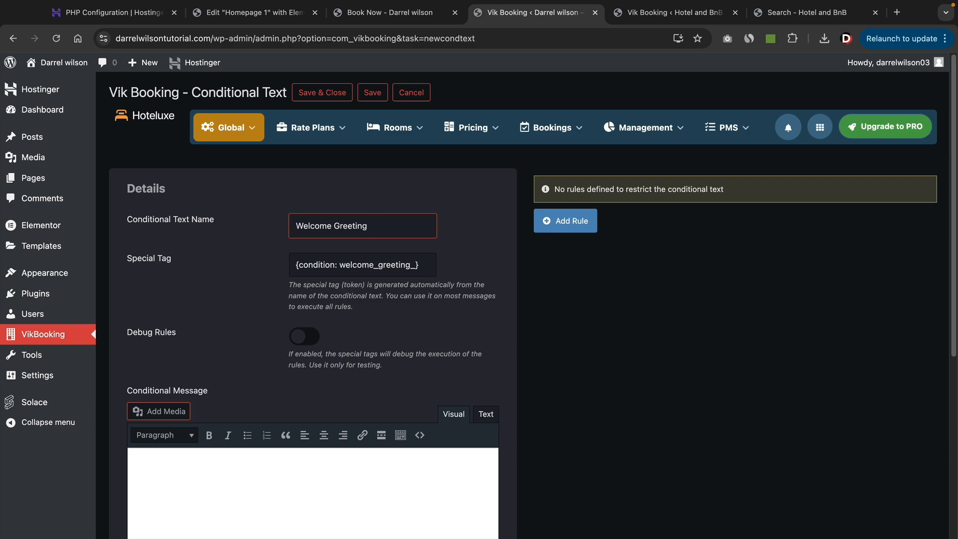
type("Hungary")
Switch to ChatGPT and ask it to "create me a welcome message in hungarian for hotel guests"
scroll(318, 307, "down", 5)
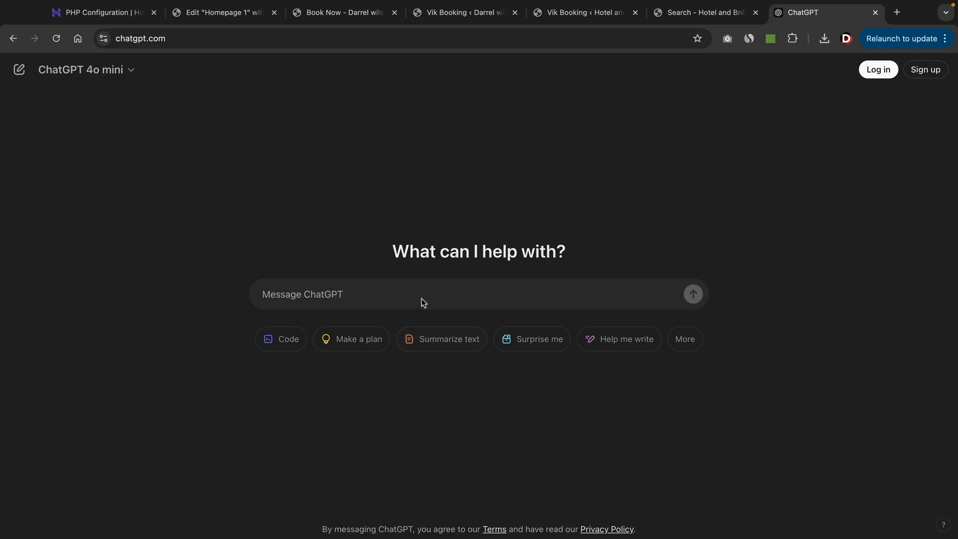
type("create me a welcome em")
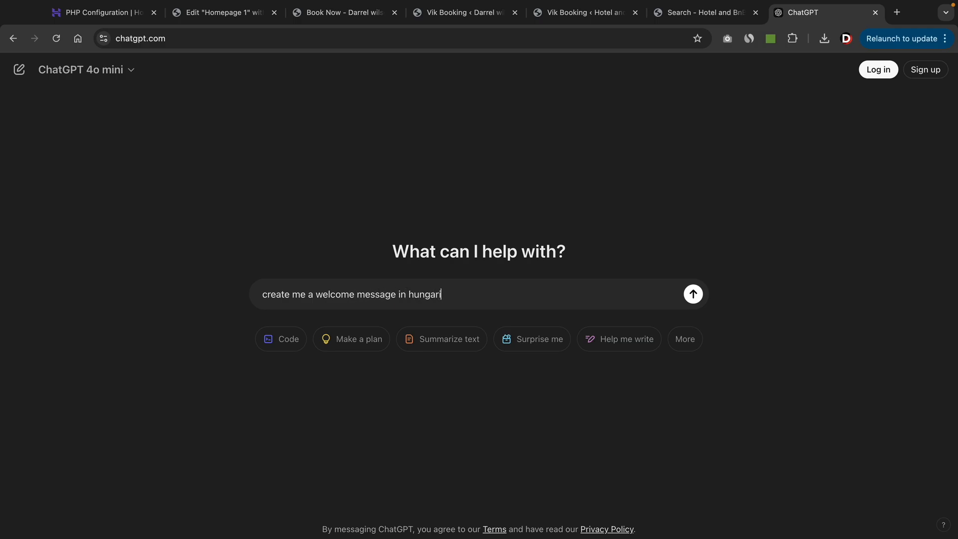
type("hotel guests")
key("Return")
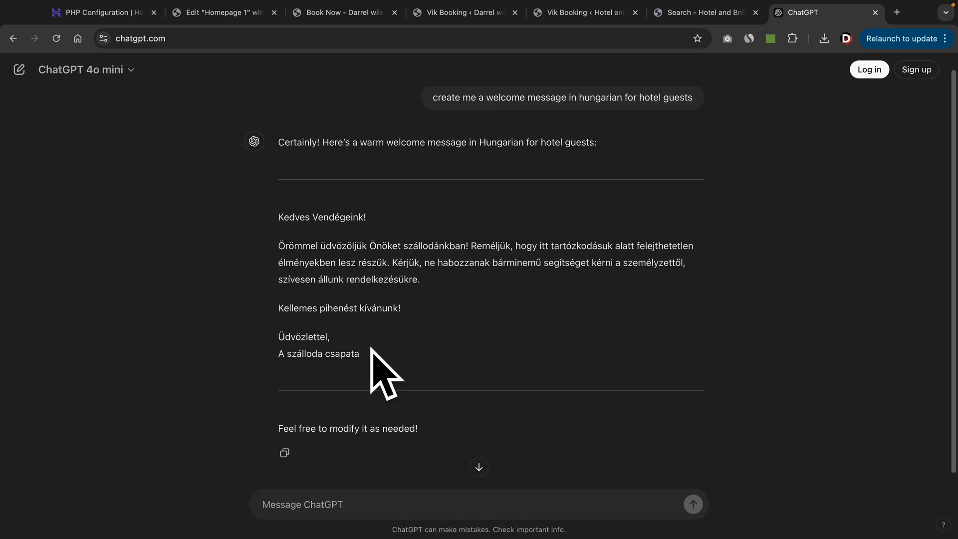
Copy the Hungarian welcome message, from "Kedves Vendégeink!" to "A szálloda csapata", and paste it into VikBooking's Conditional Message for the new text
mouse_move(367, 360)
left_mouse_down()
mouse_move(270, 240)
mouse_move(275, 220)
left_mouse_up()
right_click(350, 255)
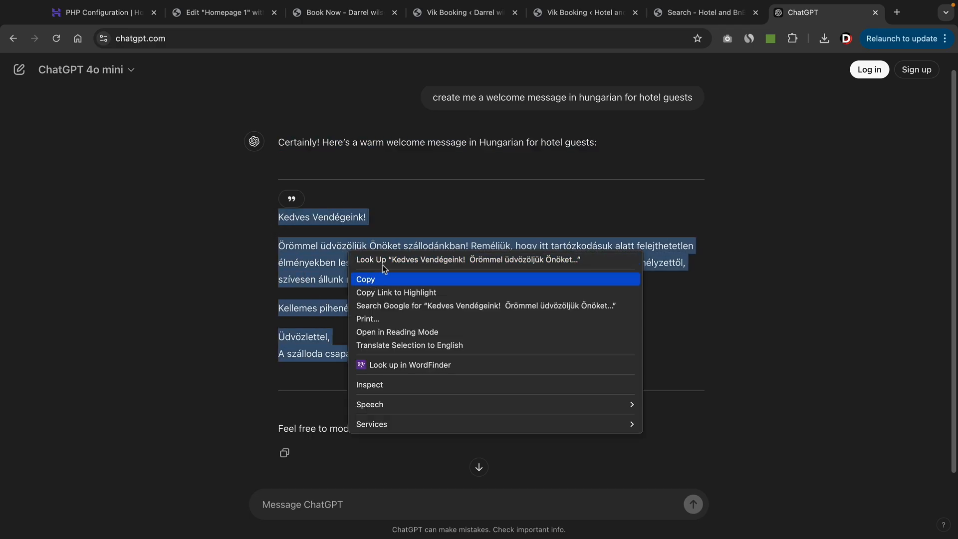
left_click(375, 277)
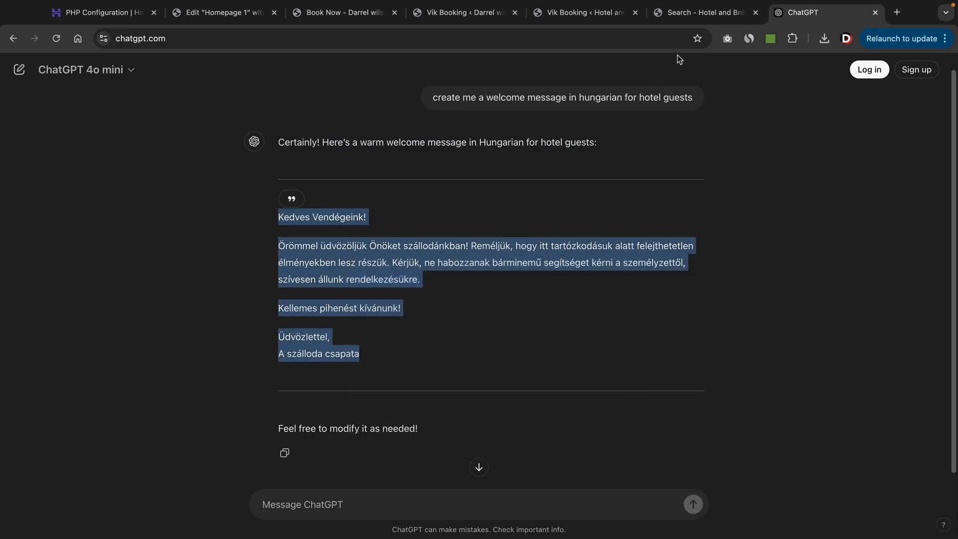
left_click(694, 19)
left_click(594, 12)
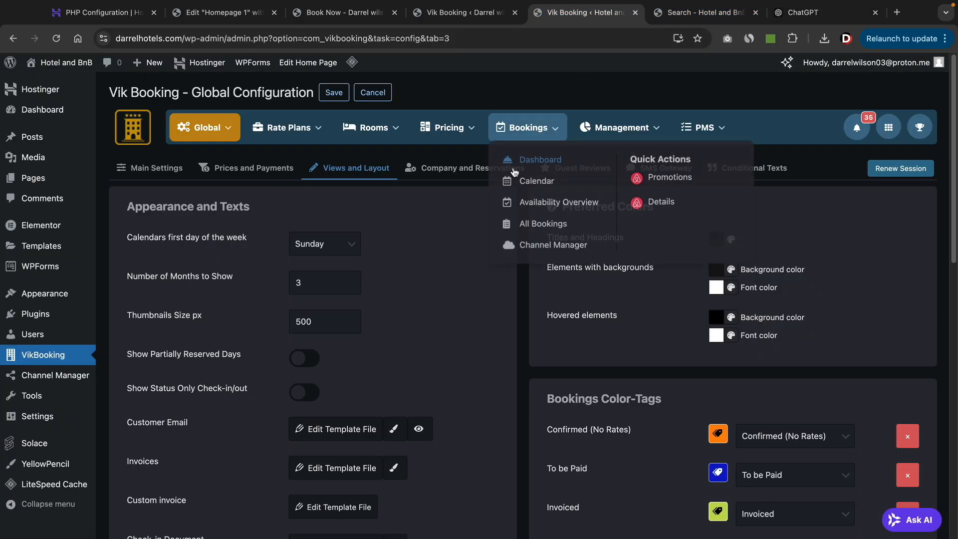
left_click(479, 12)
right_click(186, 306)
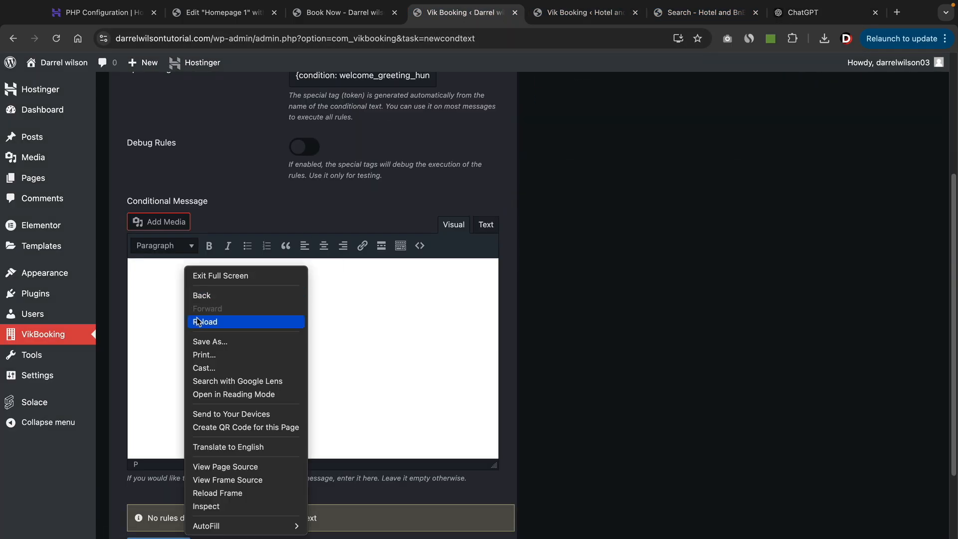
left_click(145, 280)
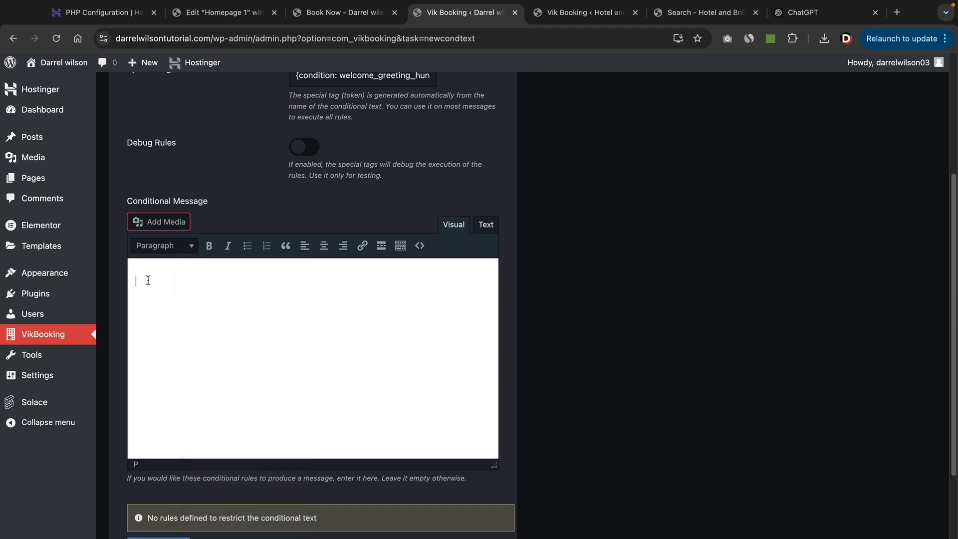
right_click(148, 280)
left_click(181, 344)
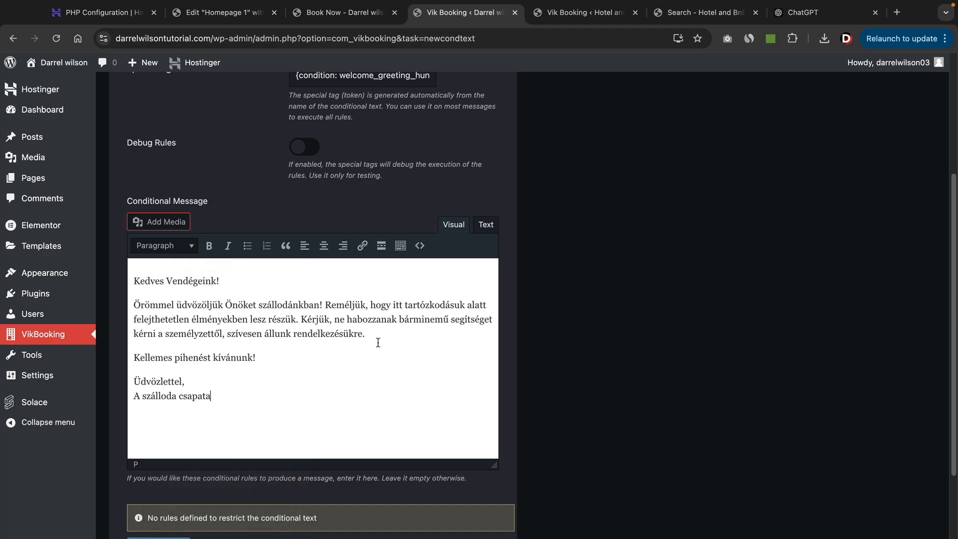
Add a Countries rule to the Welcome Greeting Hungary text and select Hungary as its country
scroll(378, 342, "down", 2)
left_click(166, 449)
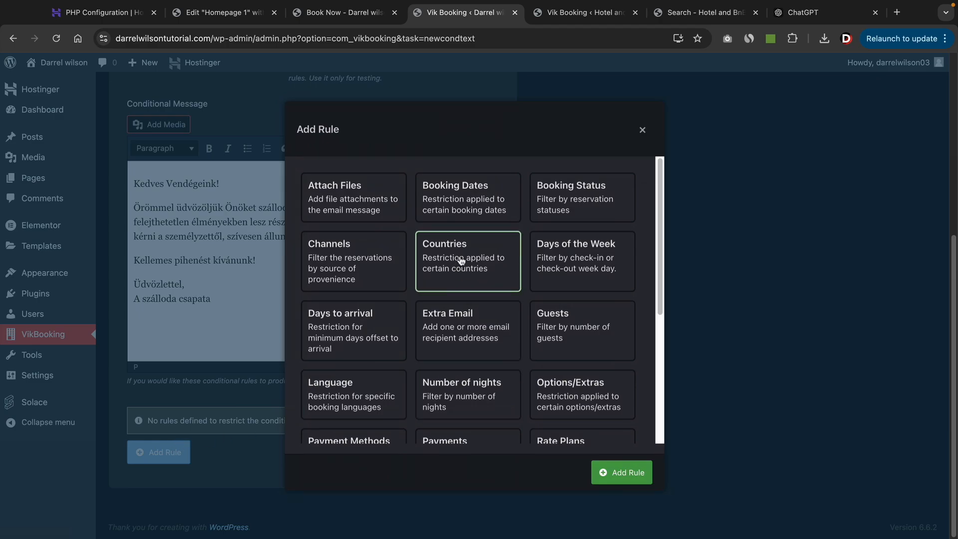
left_click(464, 271)
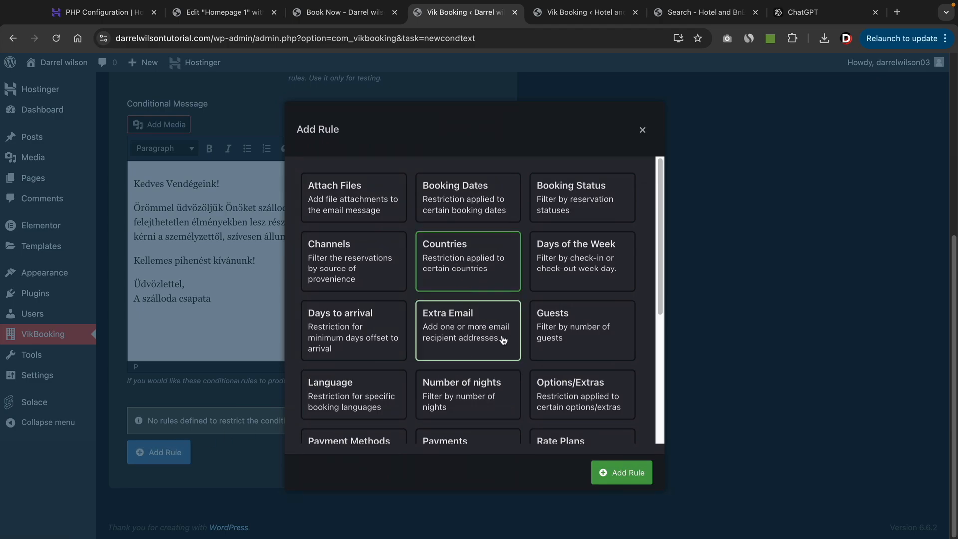
left_click(618, 472)
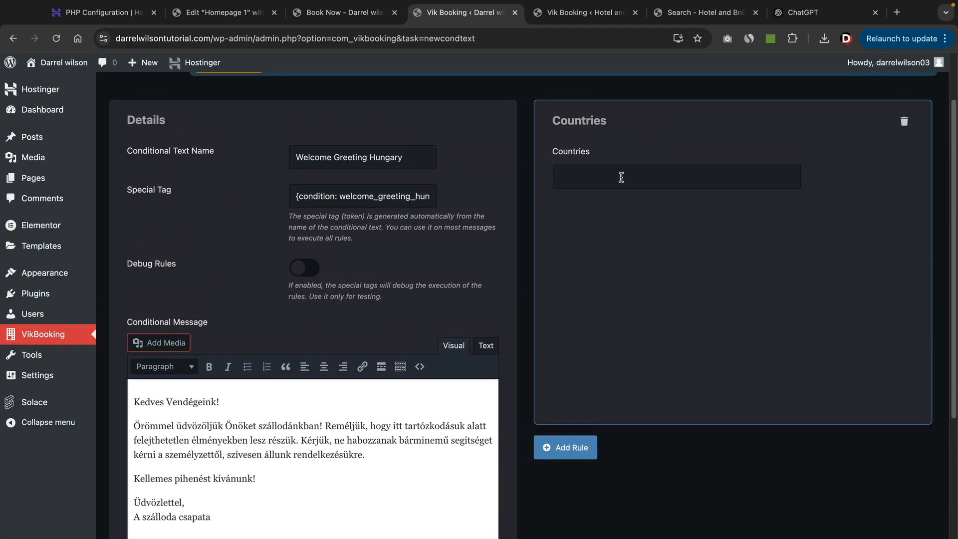
left_click(622, 177)
type("hun")
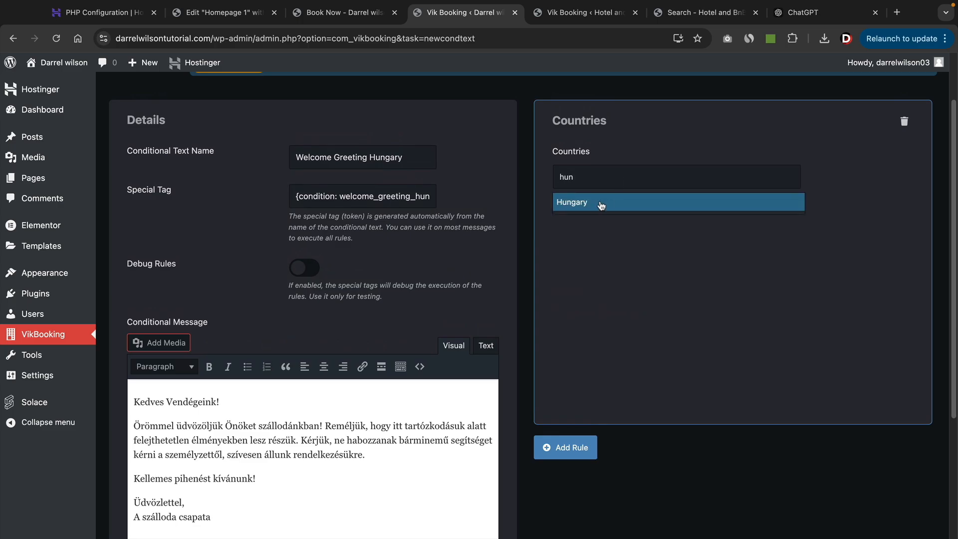
left_click(601, 205)
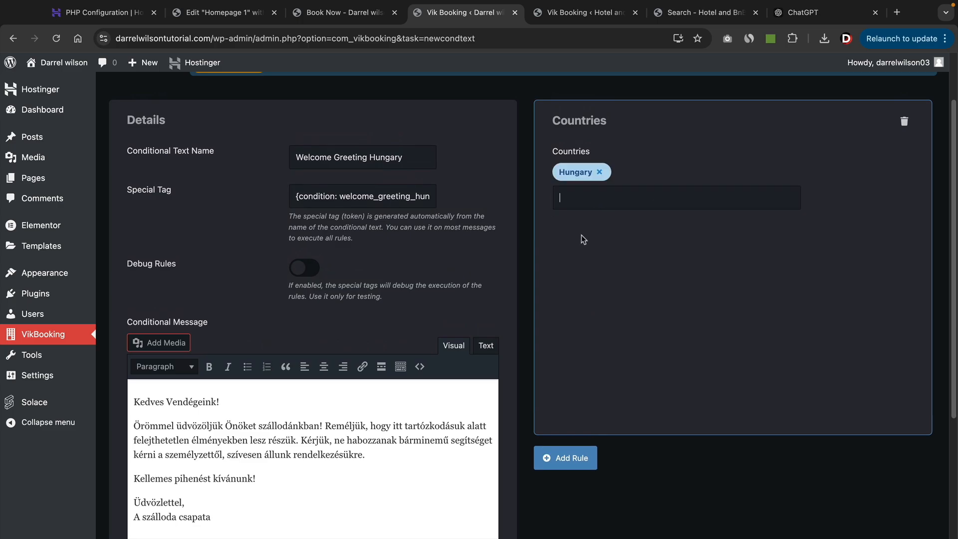
Review the Hungarian message and its Countries rule, then save and close the conditional text
scroll(344, 408, "down", 3)
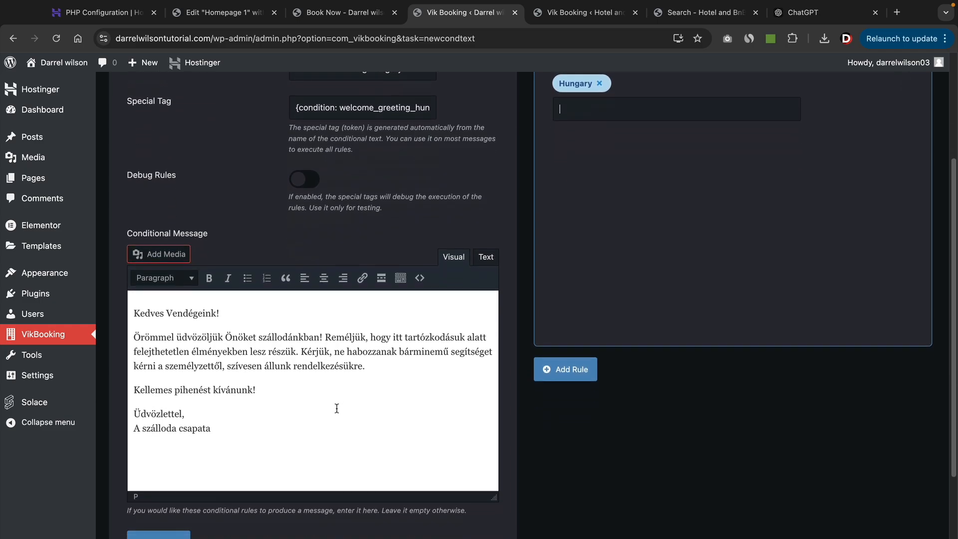
scroll(390, 350, "up", 5)
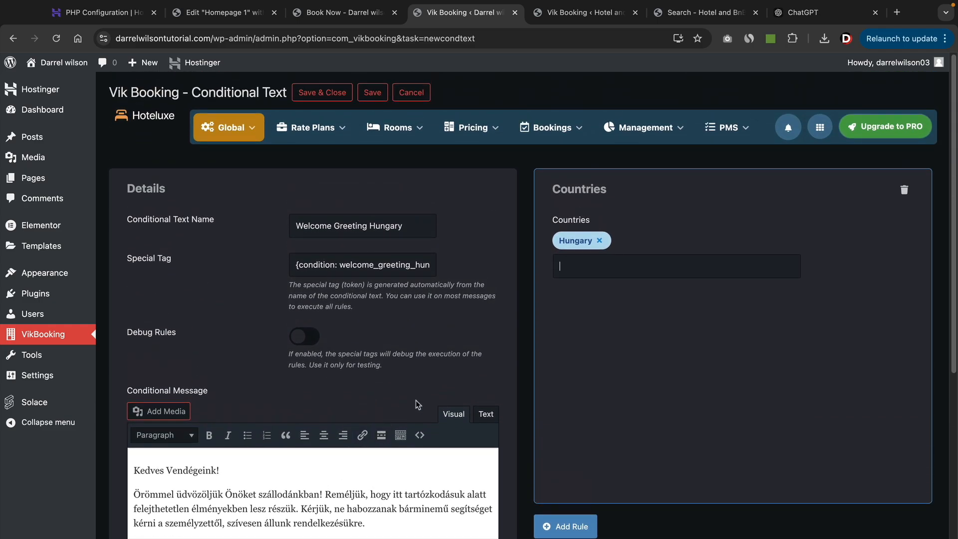
left_click(338, 96)
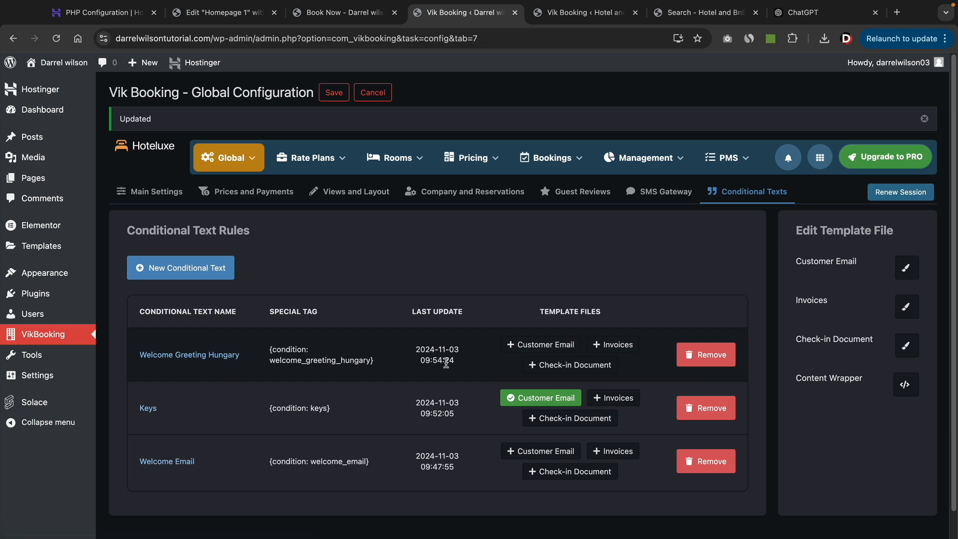
left_click(573, 366)
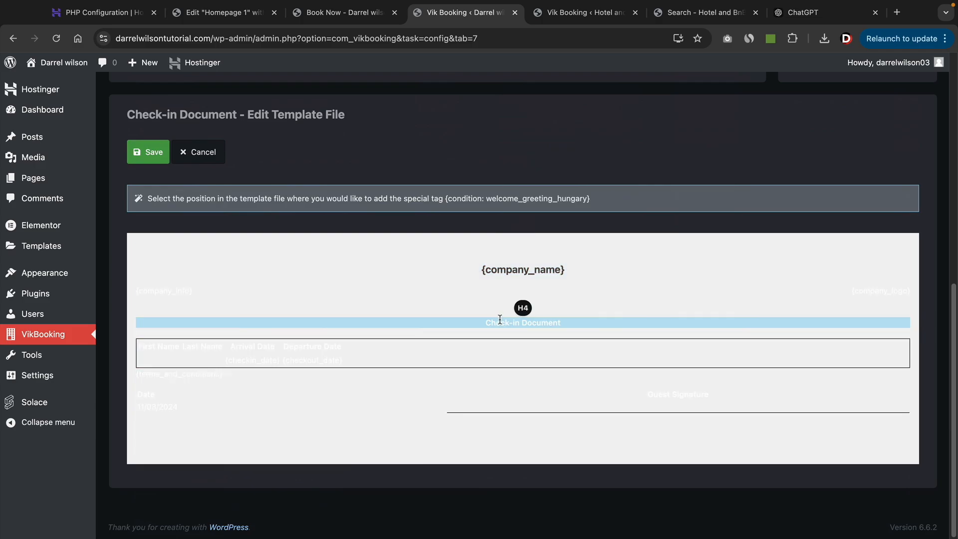
scroll(455, 216, "up", 1)
scroll(455, 215, "up", 5)
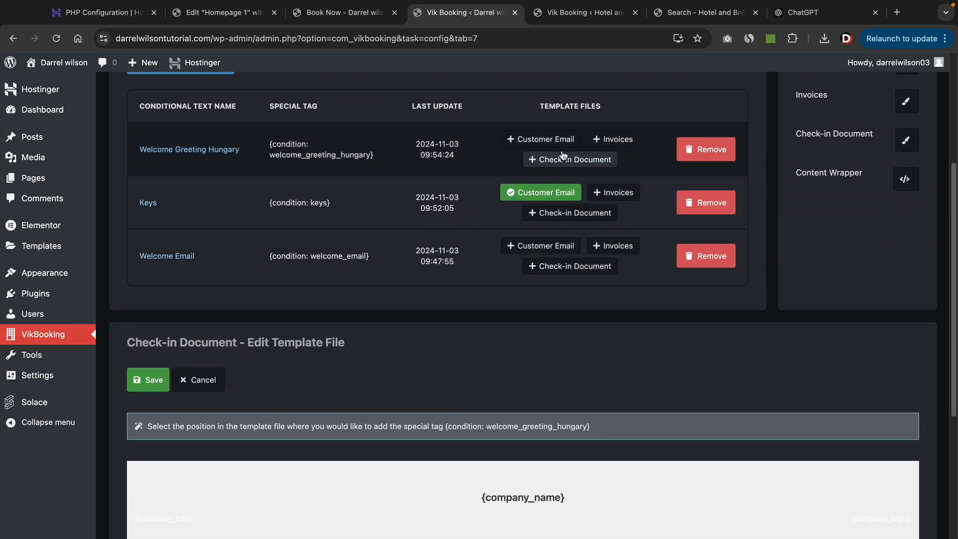
Insert the welcome_greeting_hungary special tag after the keys tag in the Personal Details block of the Customer Email template and save the template
left_click(548, 138)
scroll(554, 144, "down", 5)
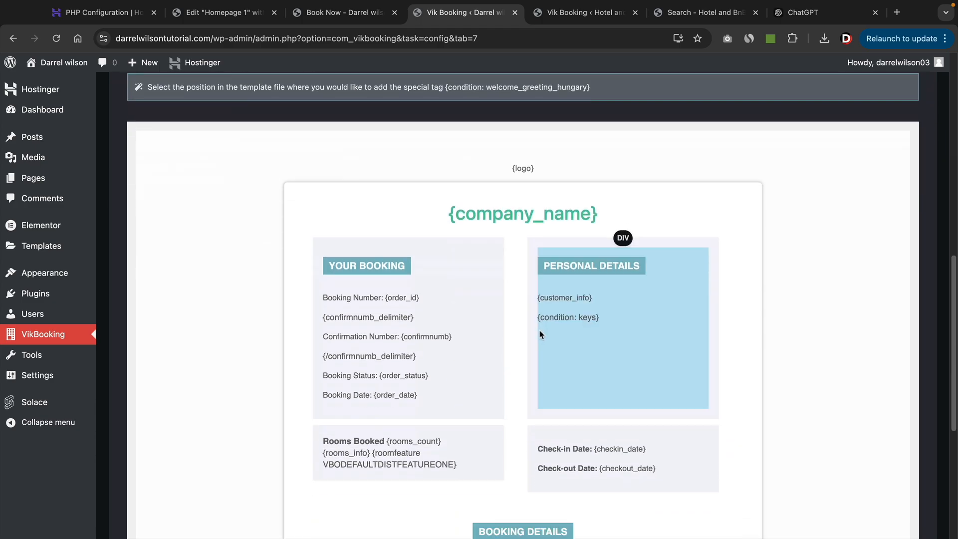
left_click(558, 338)
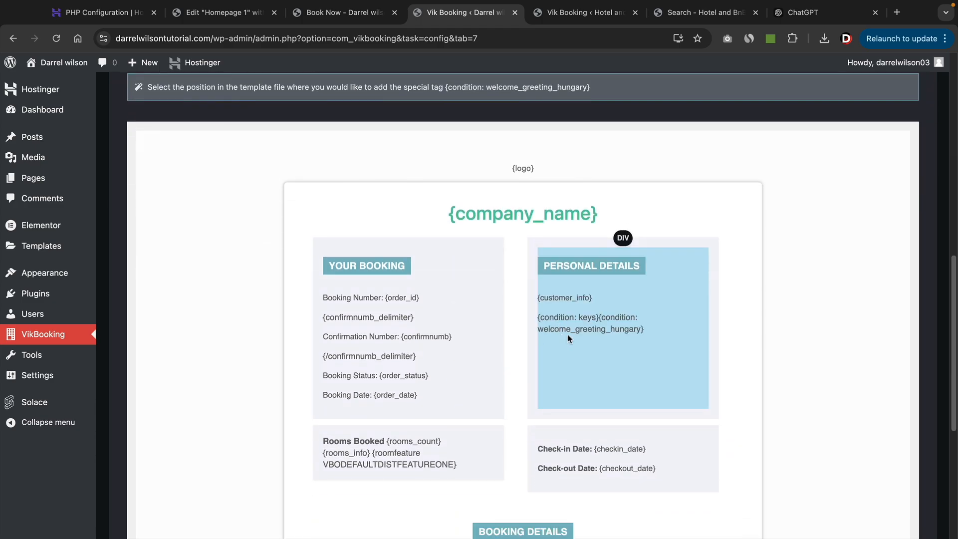
scroll(567, 263, "down", 3)
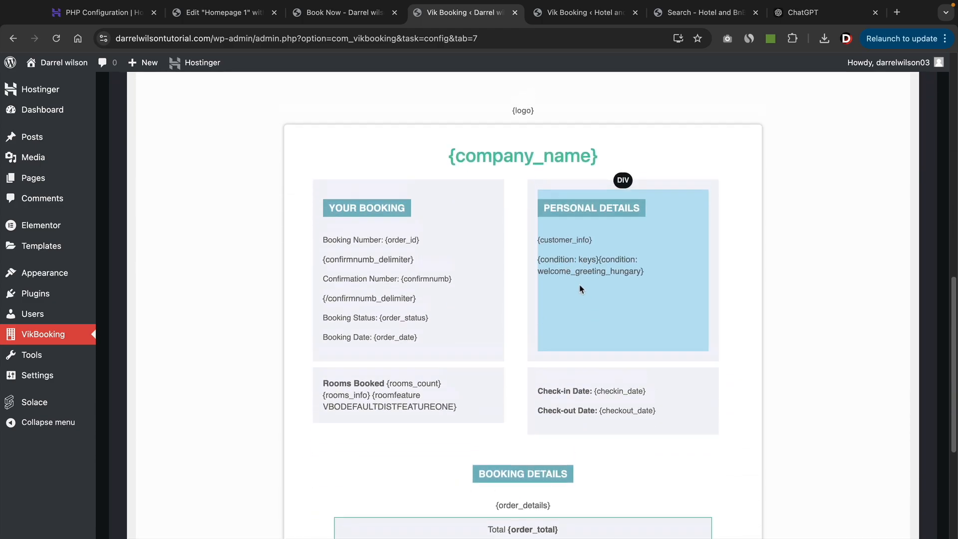
scroll(579, 288, "up", 5)
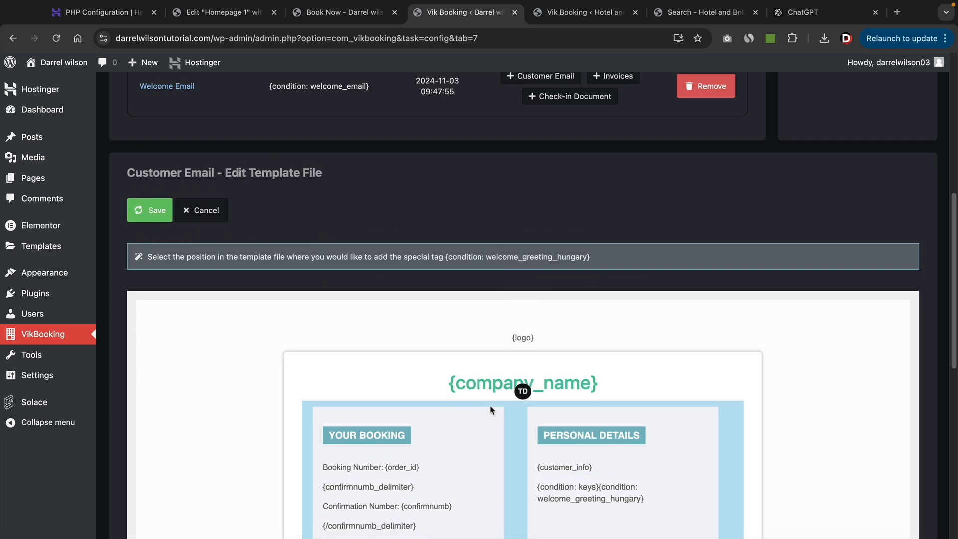
Check the Customer Email assignment of the Welcome Greeting Hungary text and save the global configuration
scroll(539, 410, "up", 5)
scroll(538, 407, "up", 2)
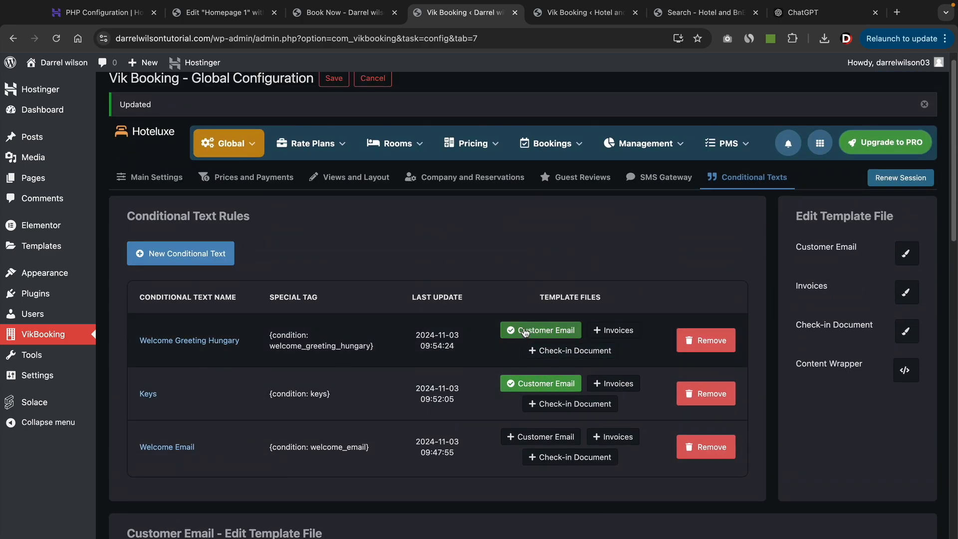
scroll(525, 333, "up", 1)
left_click(333, 92)
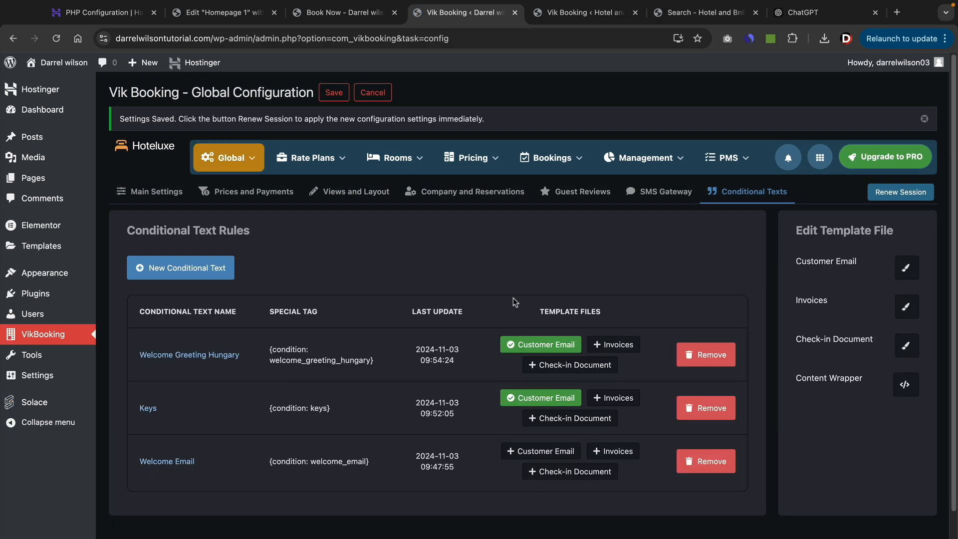
Insert the welcome_email special tag into the Personal Details block of the Customer Email template and save the template
scroll(514, 301, "down", 1)
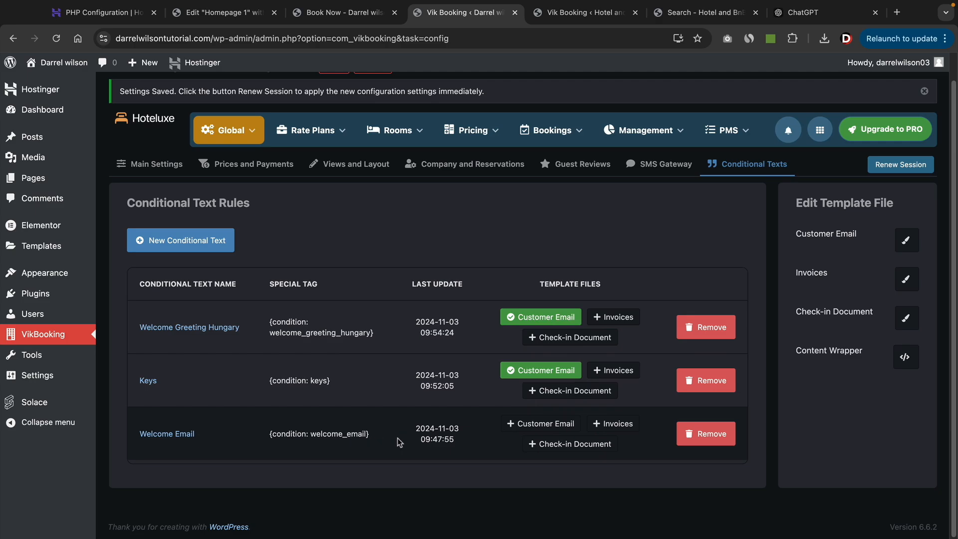
left_click(552, 423)
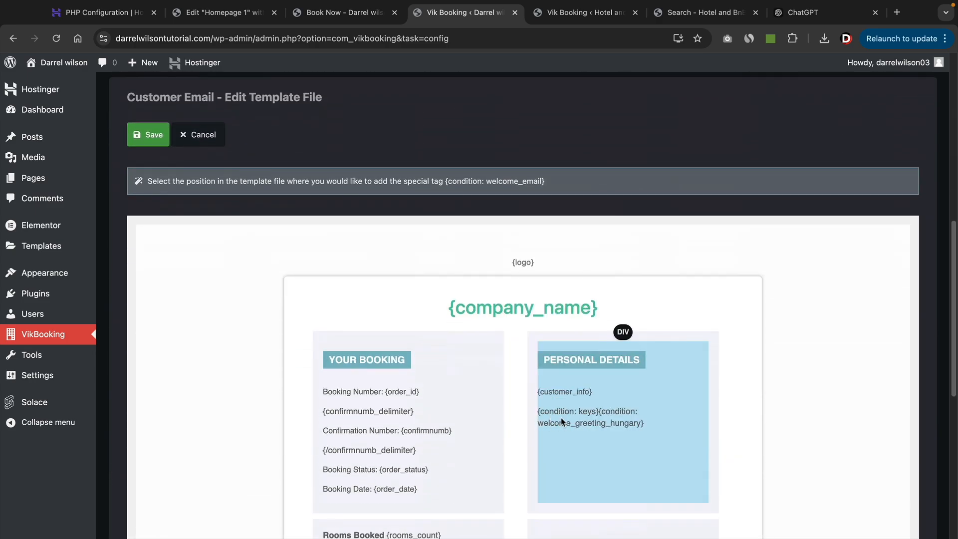
left_click(574, 445)
scroll(461, 341, "up", 5)
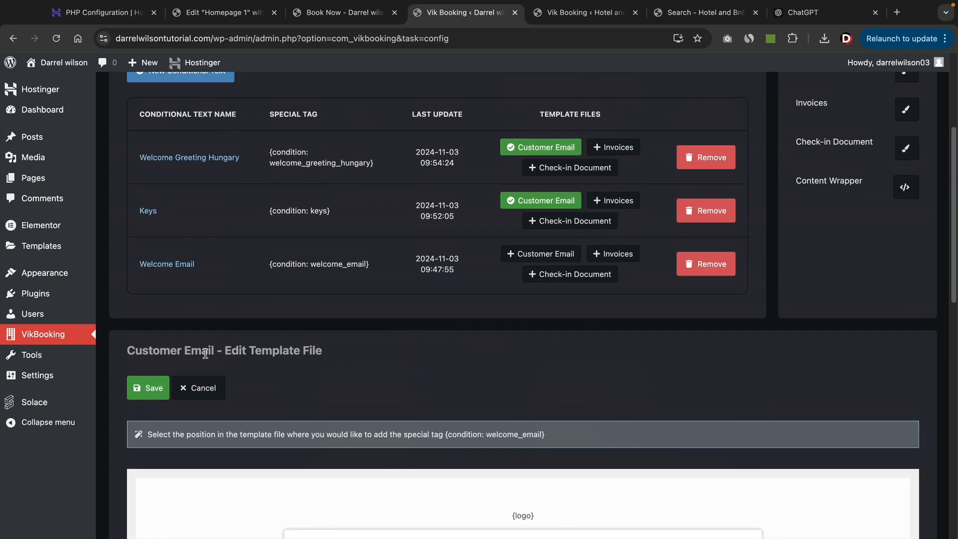
left_click(158, 388)
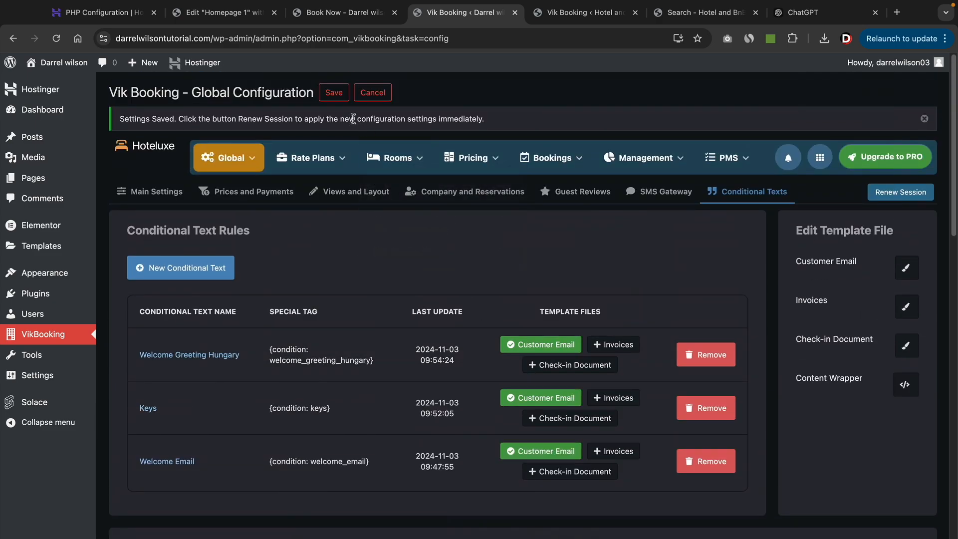
Save the global configuration with the conditional texts and open the website's front end
left_click(334, 93)
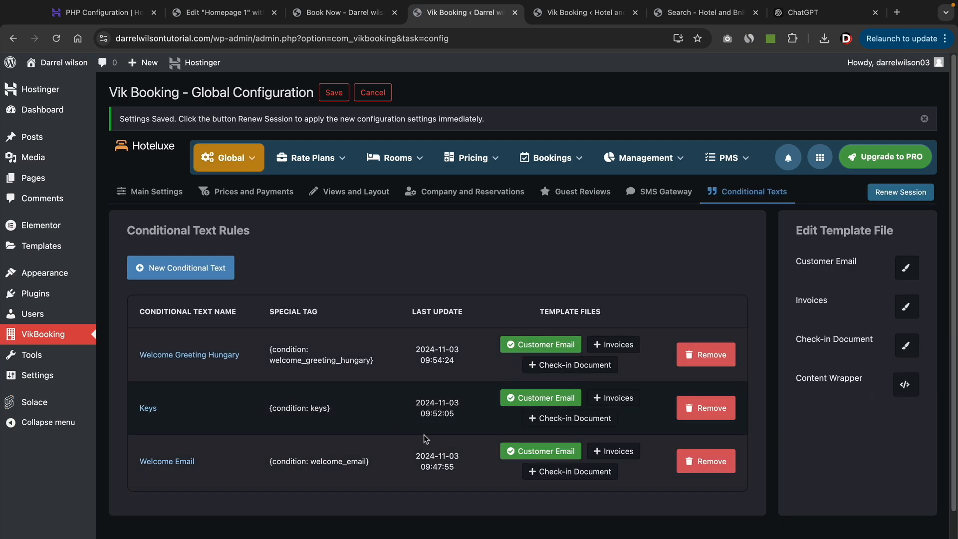
scroll(384, 389, "down", 1)
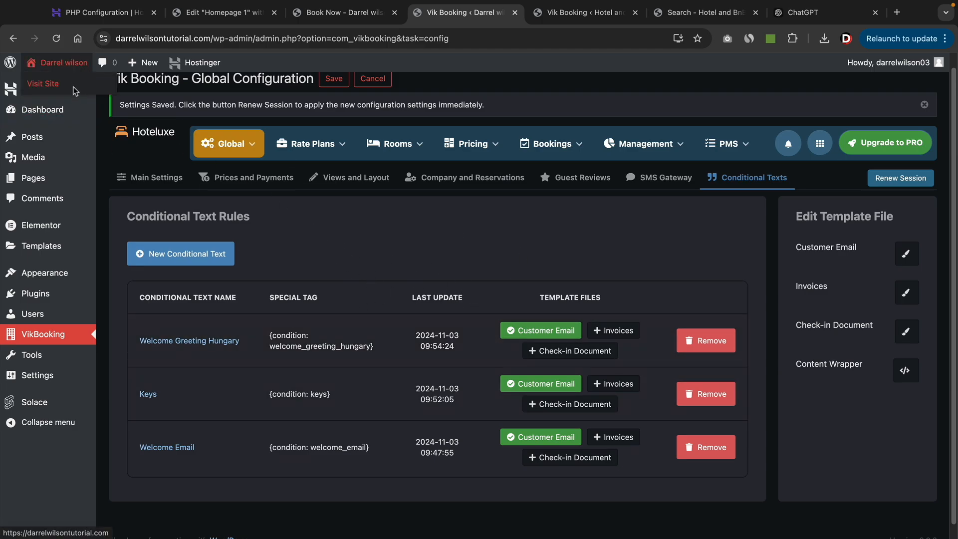
left_click(72, 86)
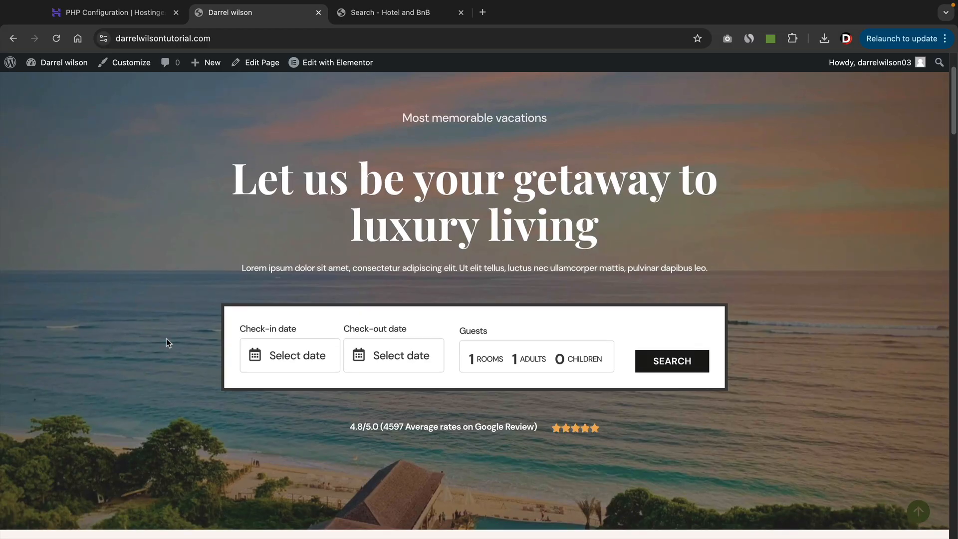
Search for available rooms from 21 to 22 November 2024 for one room and one adult
left_click(265, 363)
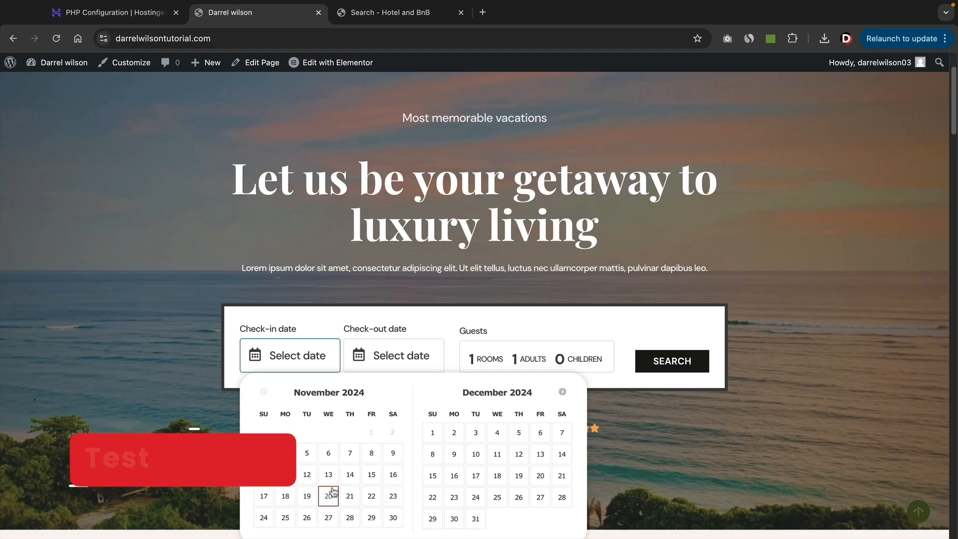
left_click(349, 498)
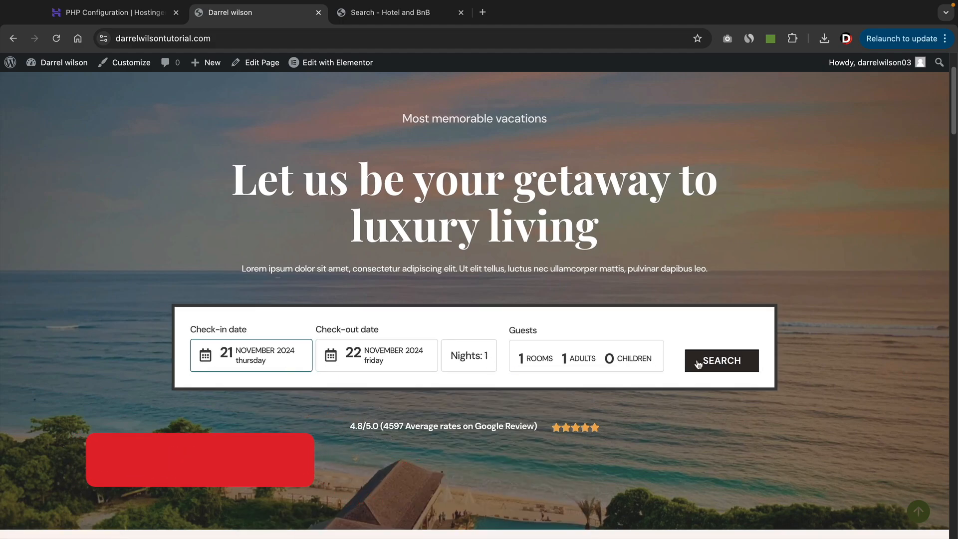
left_click(719, 365)
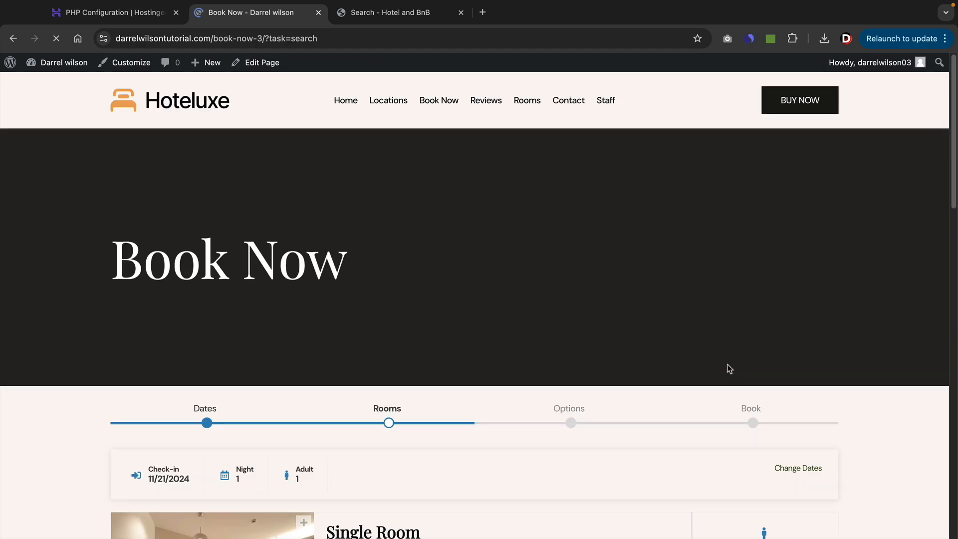
Look through the available rooms and examine the penthouse's photos, description, characteristics and price breakdown
scroll(473, 324, "down", 10)
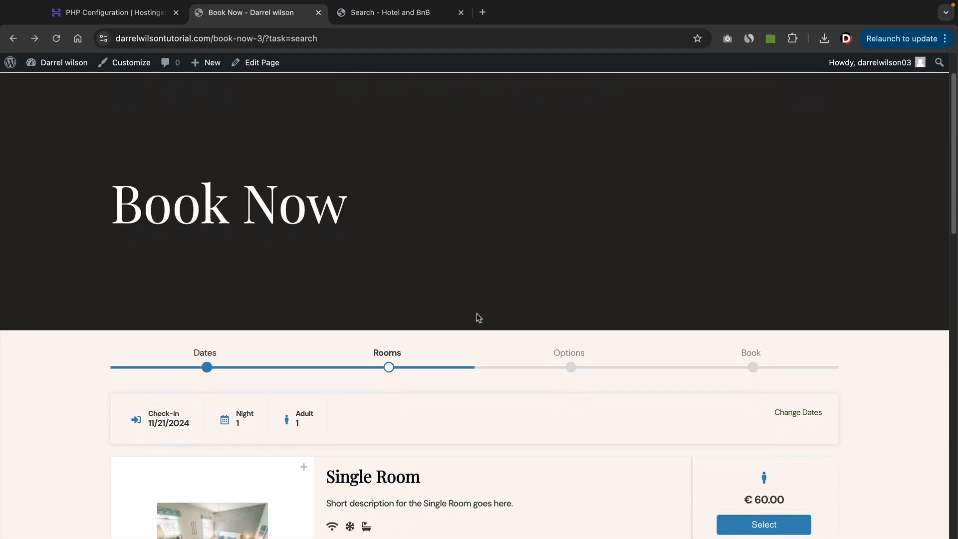
scroll(473, 319, "down", 6)
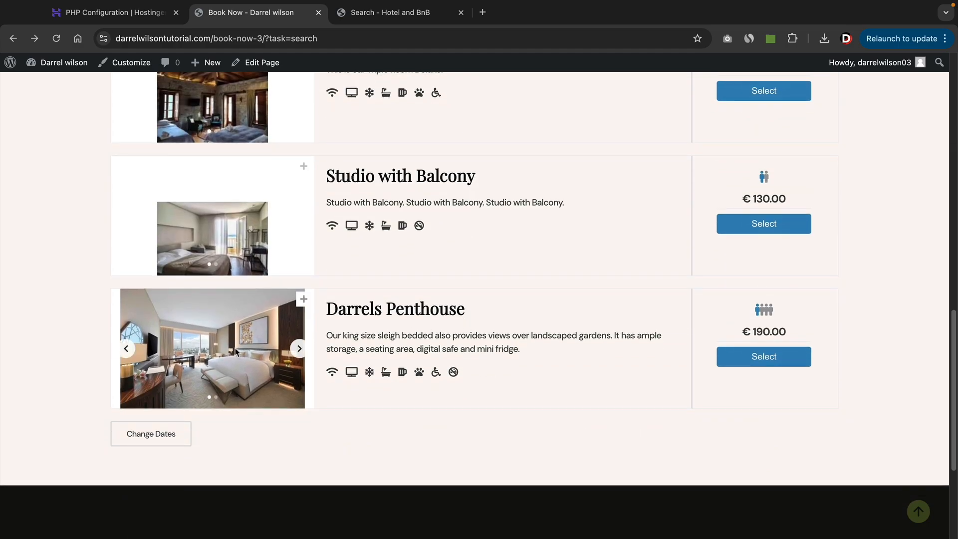
left_click(299, 349)
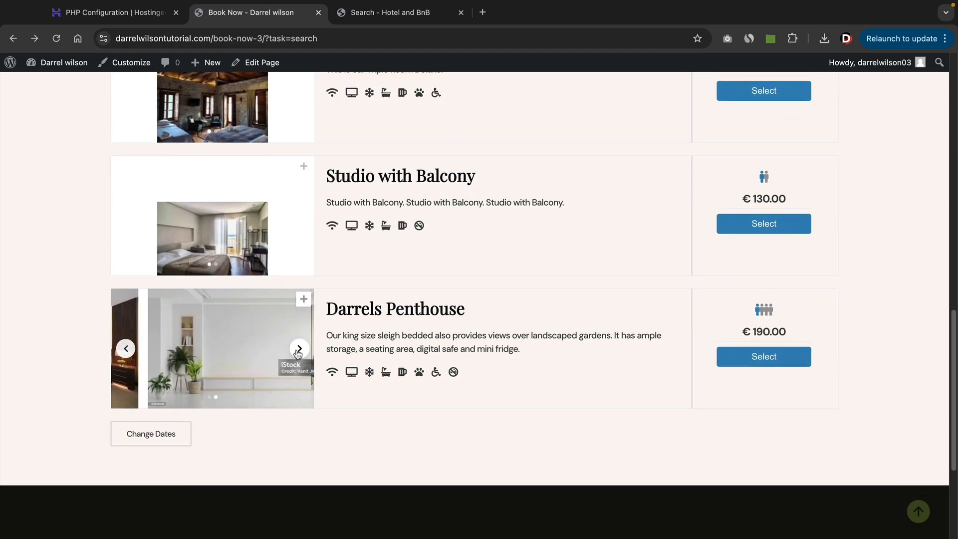
left_click(303, 298)
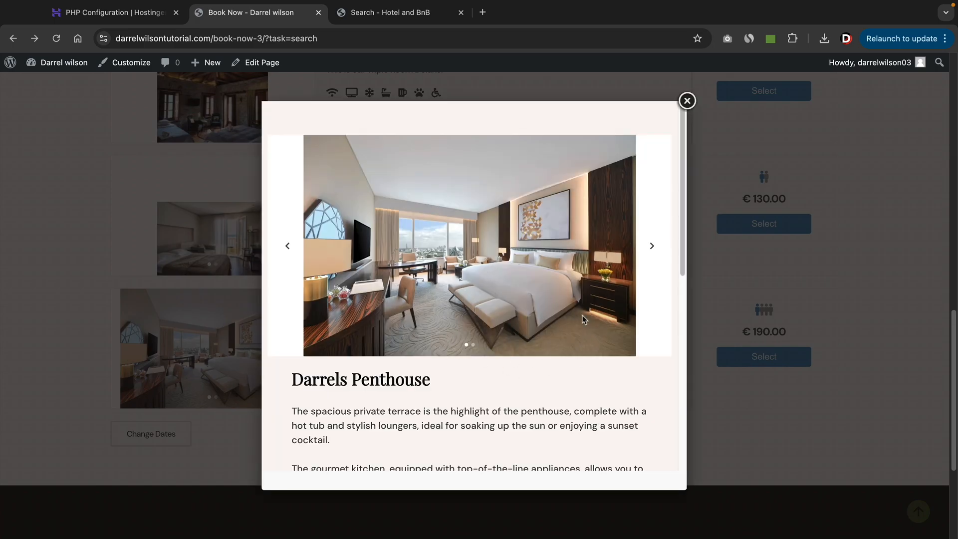
scroll(582, 346, "down", 6)
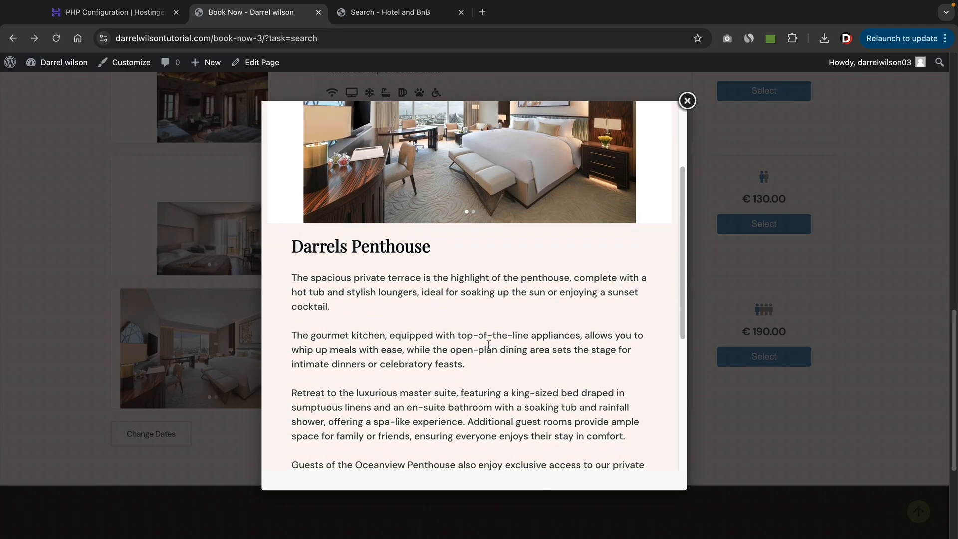
scroll(491, 346, "down", 3)
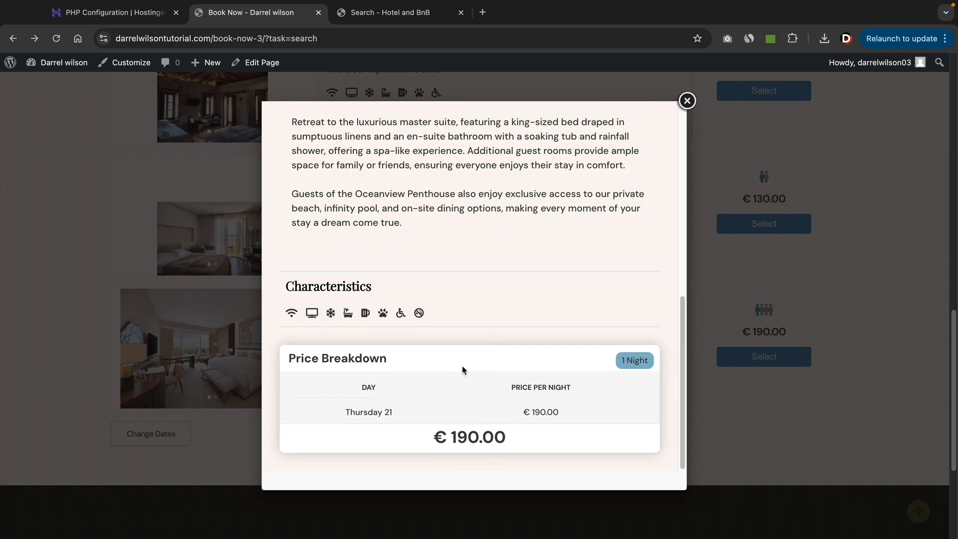
scroll(497, 376, "up", 10)
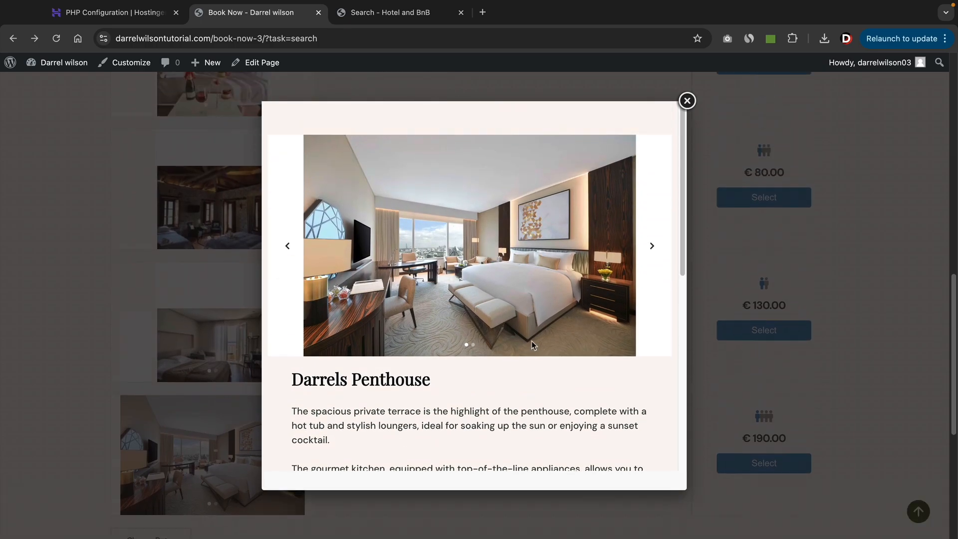
left_click(686, 101)
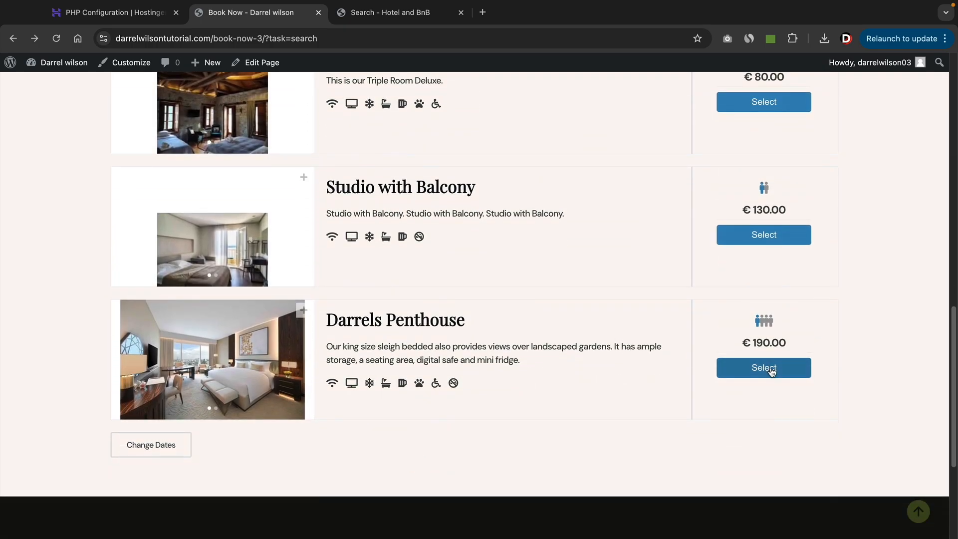
Select the penthouse for the stay and browse its full description and enlarged photo gallery
left_click(769, 368)
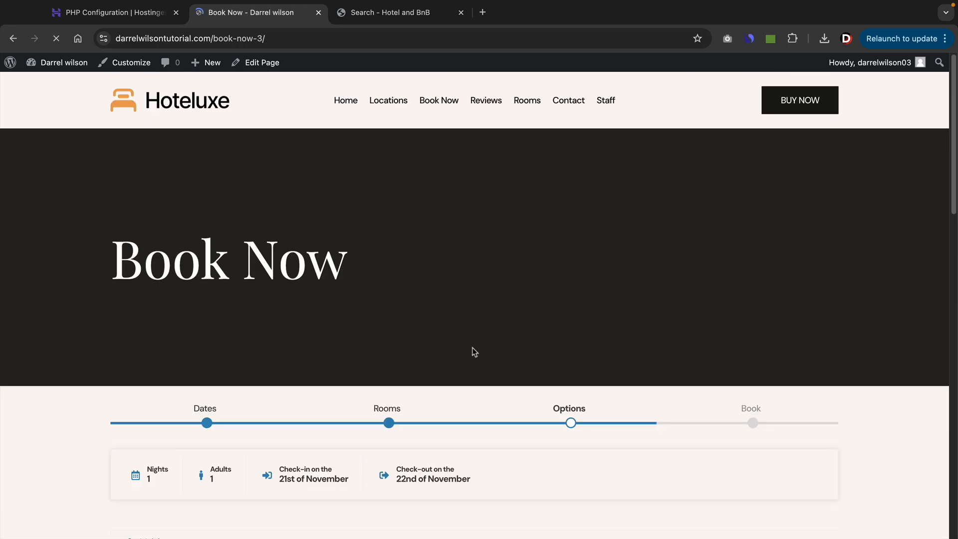
scroll(472, 347, "down", 8)
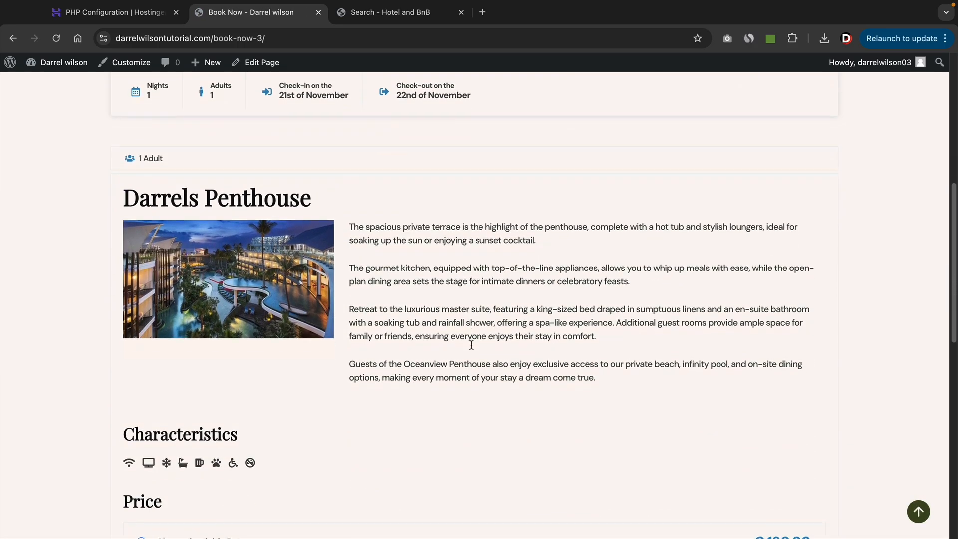
left_click_drag(362, 222, 624, 367)
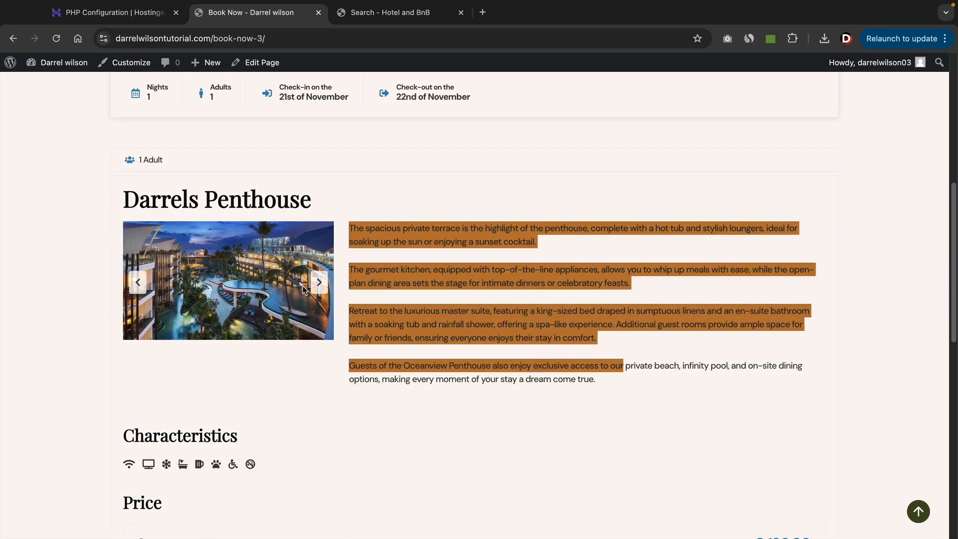
left_click(321, 286)
left_click(931, 298)
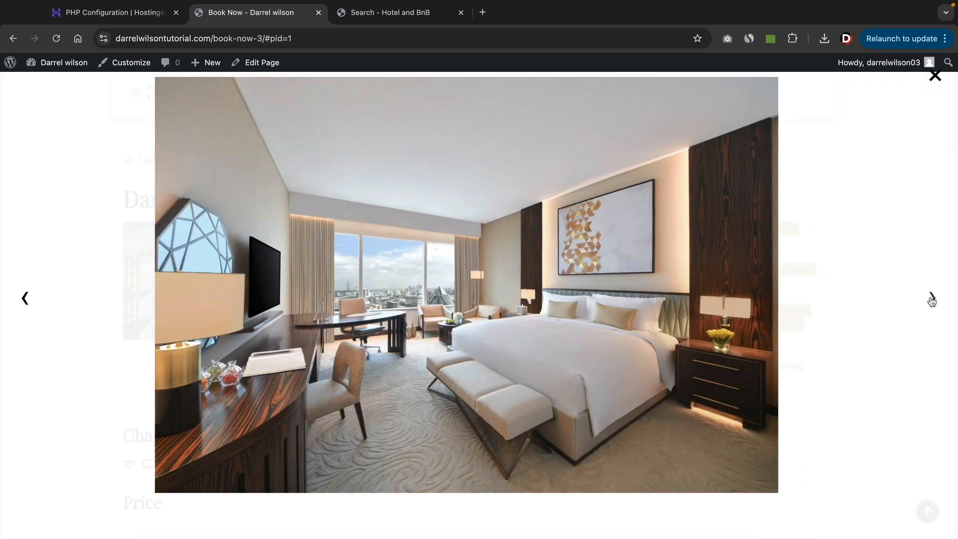
left_click(933, 300)
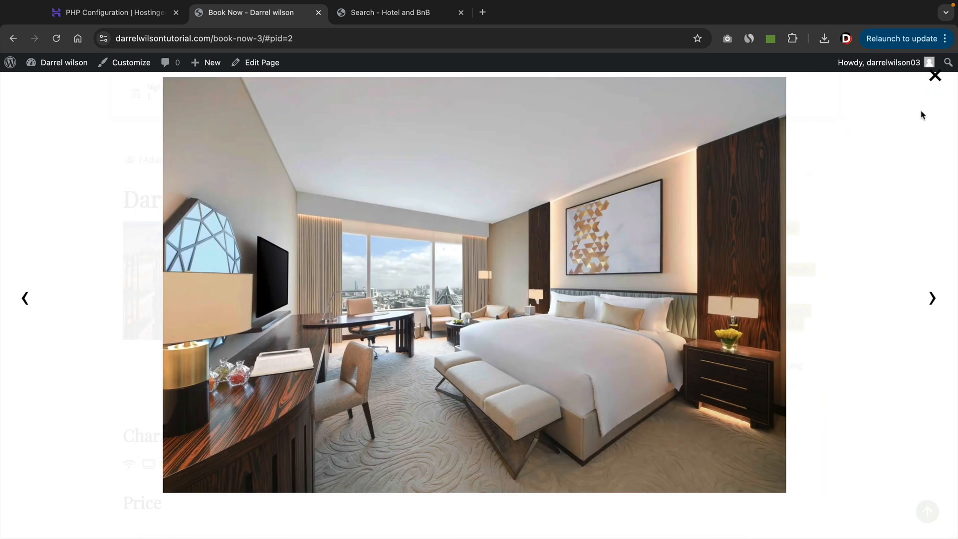
left_click(935, 76)
Review the penthouse's three rate plans and the disclaimer text, and proceed to booking with the Non-refundable Rate
scroll(499, 334, "down", 2)
scroll(316, 303, "down", 3)
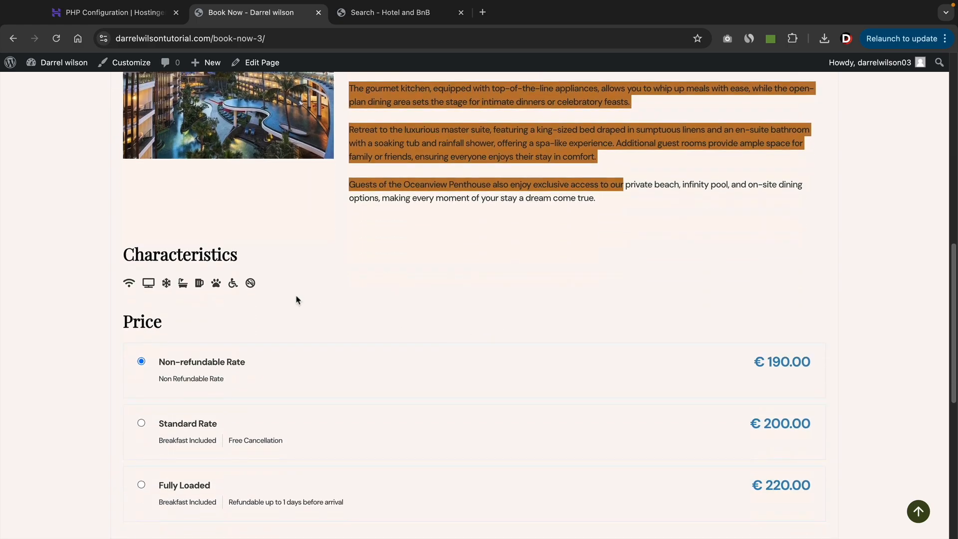
scroll(205, 289, "down", 4)
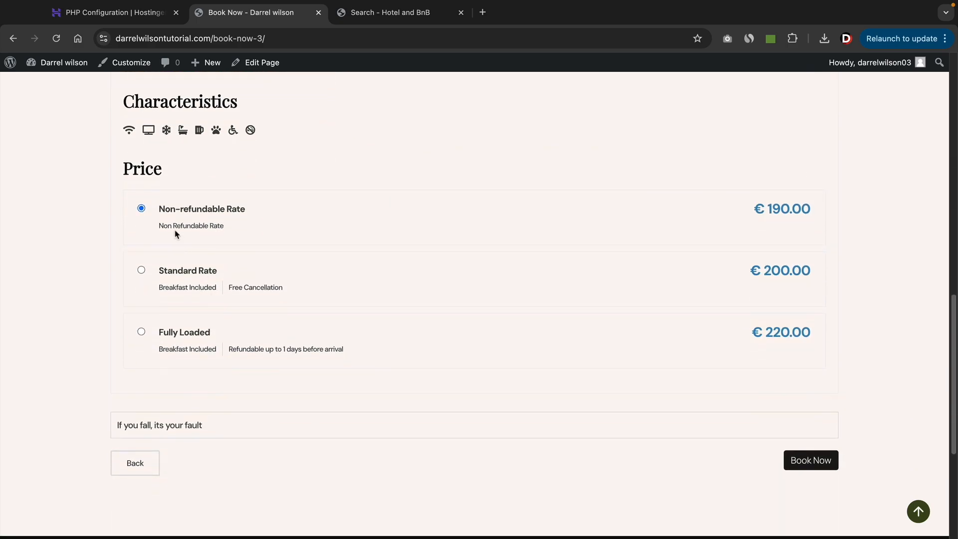
left_click_drag(177, 212, 229, 206)
left_click_drag(177, 272, 217, 273)
left_click_drag(170, 334, 227, 335)
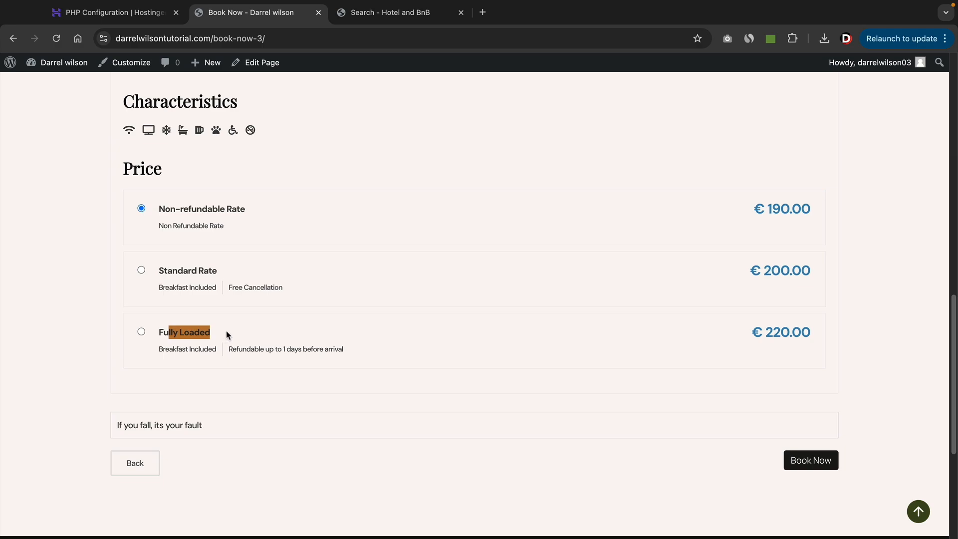
scroll(227, 334, "down", 1)
left_click_drag(117, 355, 233, 358)
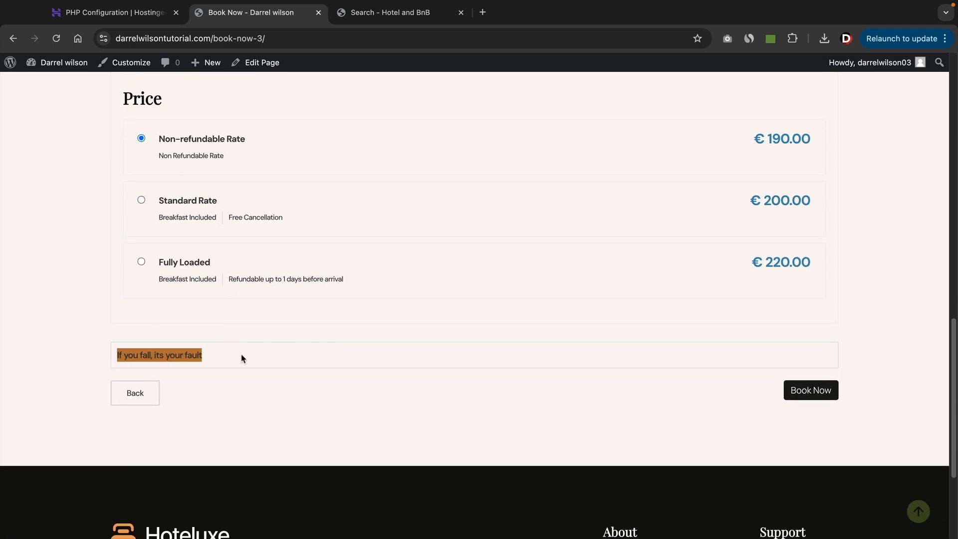
left_click(274, 378)
scroll(274, 379, "down", 1)
left_click(806, 374)
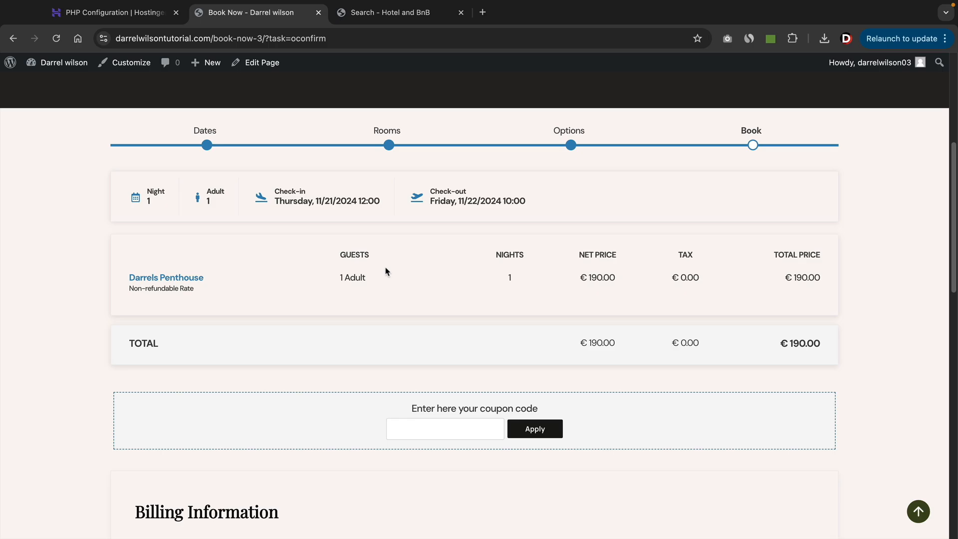
Check the booking summary and prefilled billing information, and confirm the penthouse booking
scroll(524, 378, "down", 4)
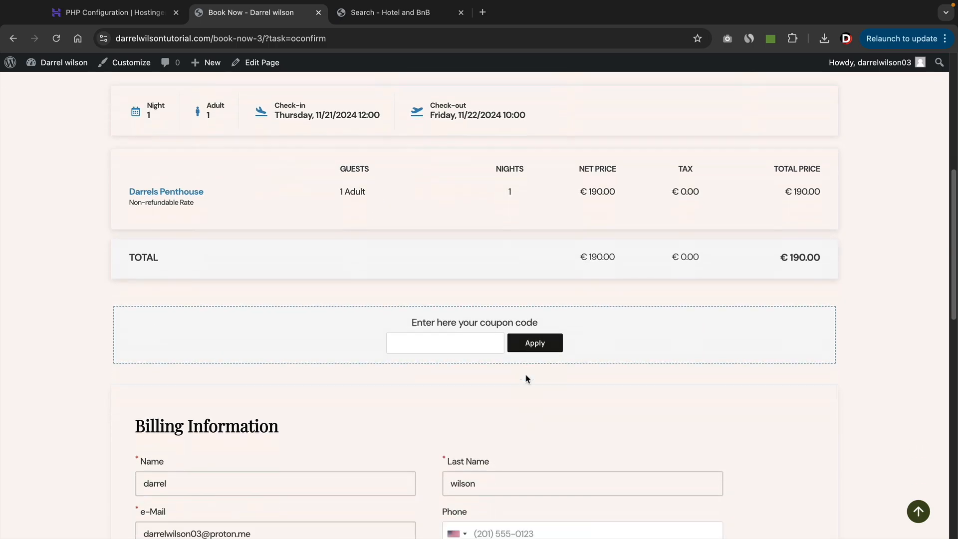
scroll(445, 328, "down", 4)
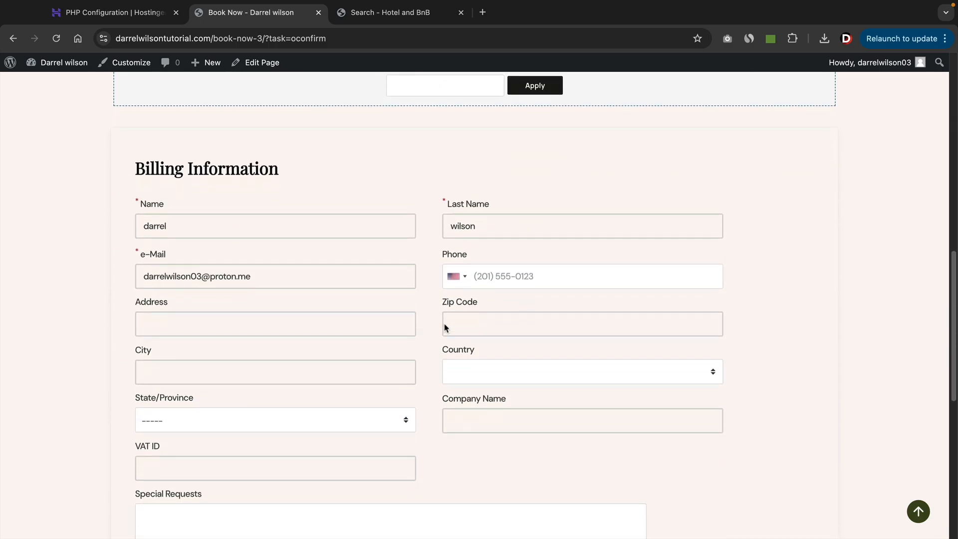
scroll(434, 401, "down", 4)
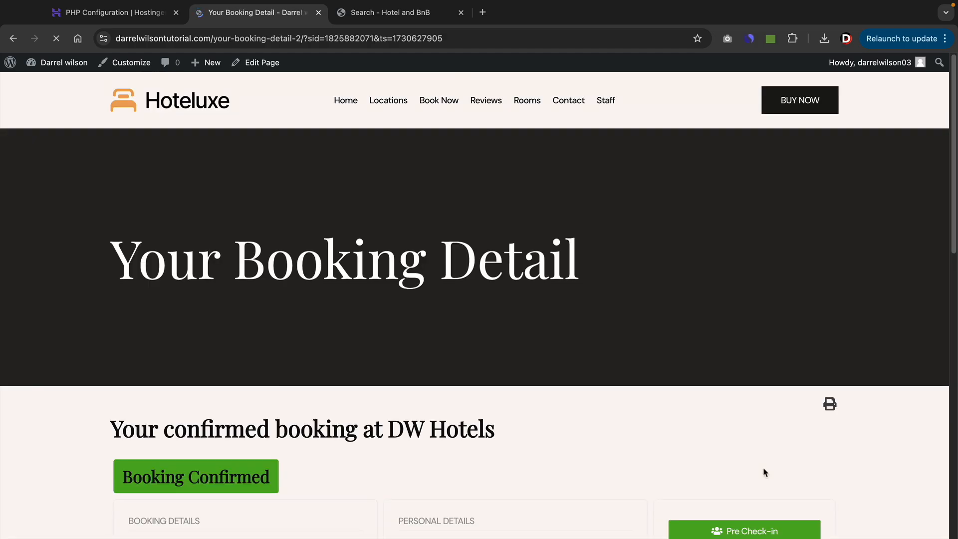
Review the booking confirmation page, including the booking details, personal details, booked room and total
scroll(568, 464, "down", 3)
scroll(568, 468, "down", 3)
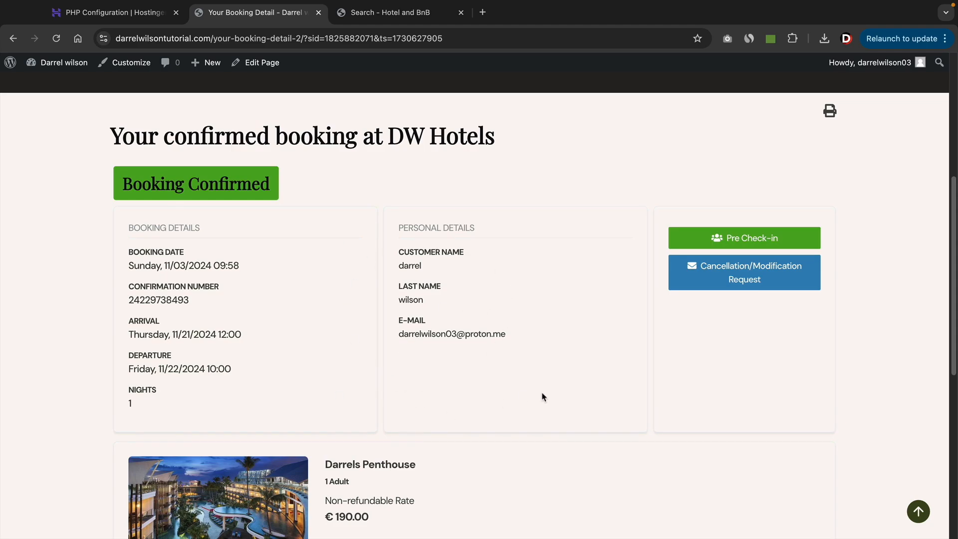
scroll(544, 396, "down", 6)
scroll(533, 389, "up", 3)
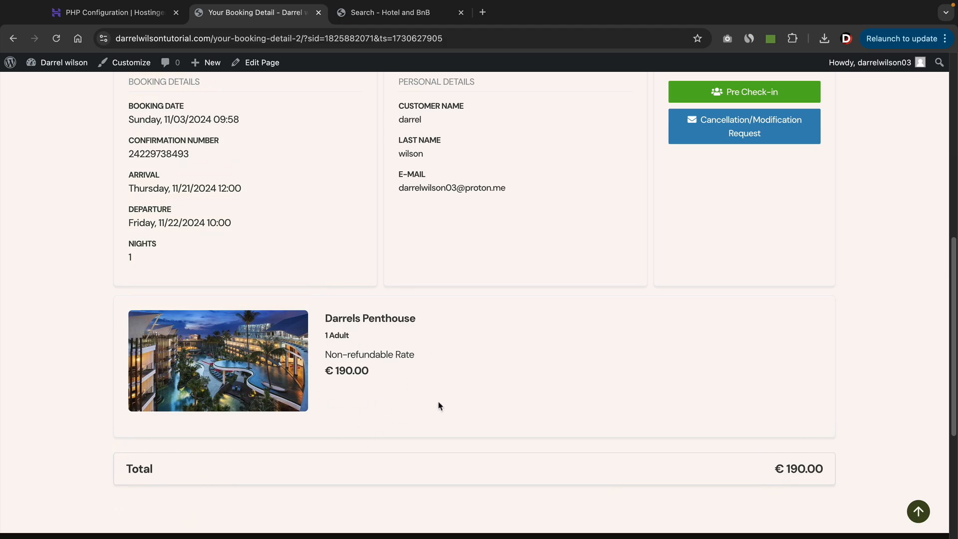
scroll(439, 405, "up", 5)
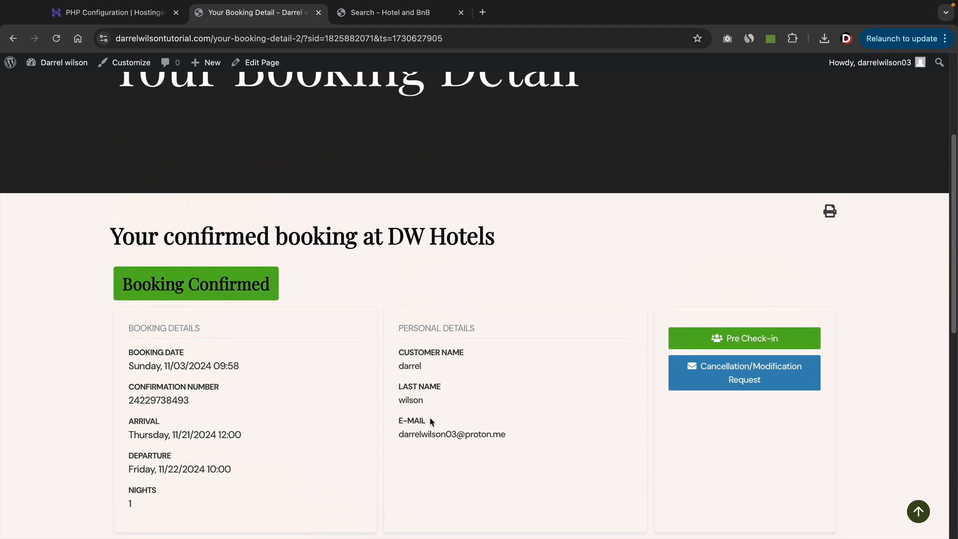
scroll(431, 422, "down", 5)
scroll(426, 368, "up", 3)
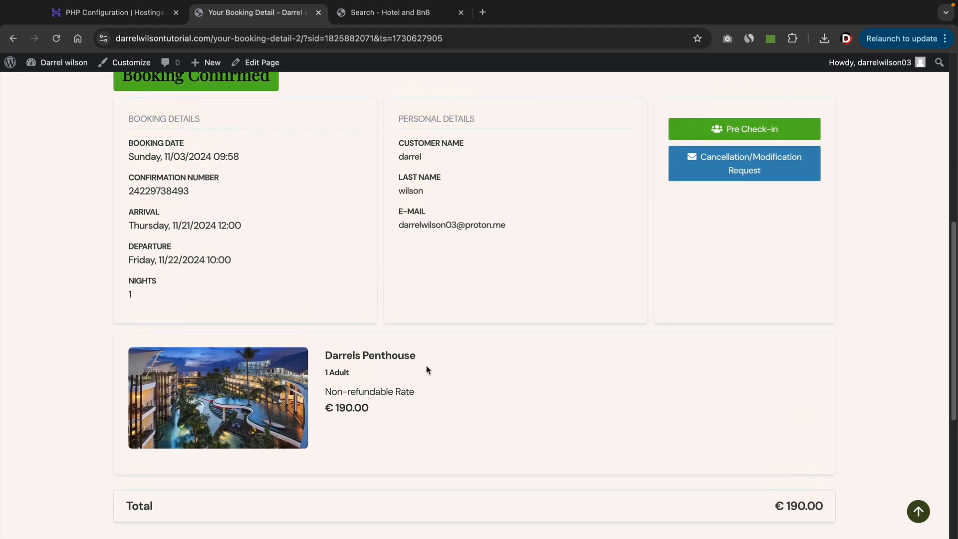
scroll(427, 370, "up", 3)
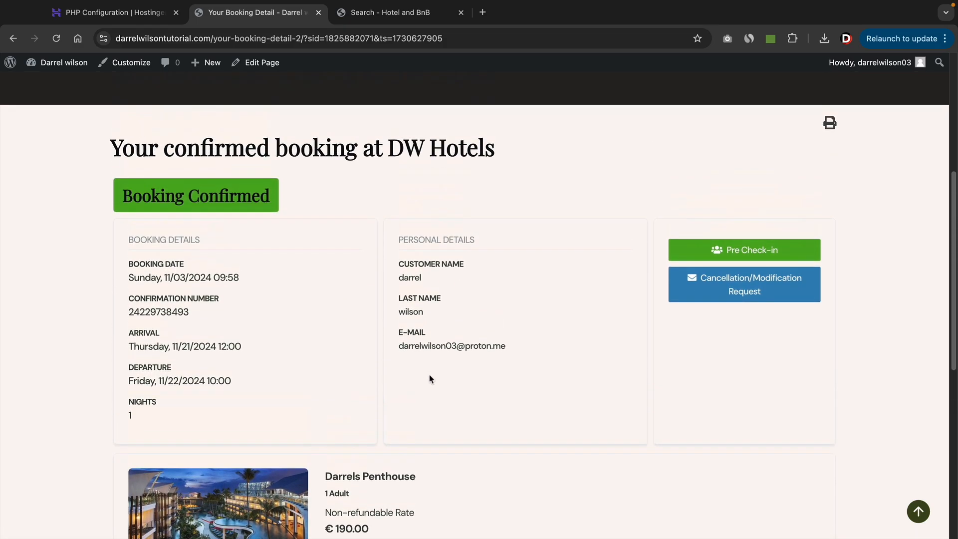
scroll(429, 376, "up", 3)
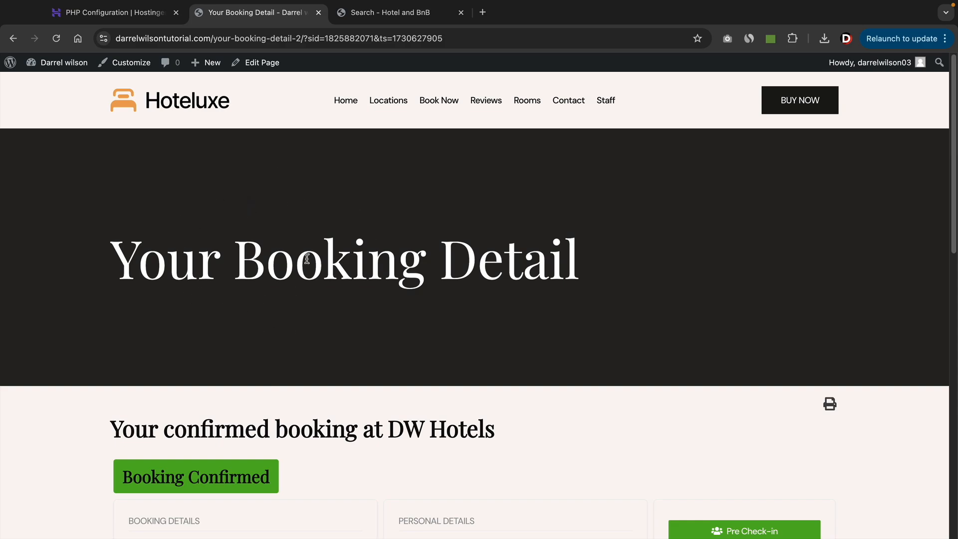
Return from the booking detail page to the WordPress dashboard
mouse_move(57, 62)
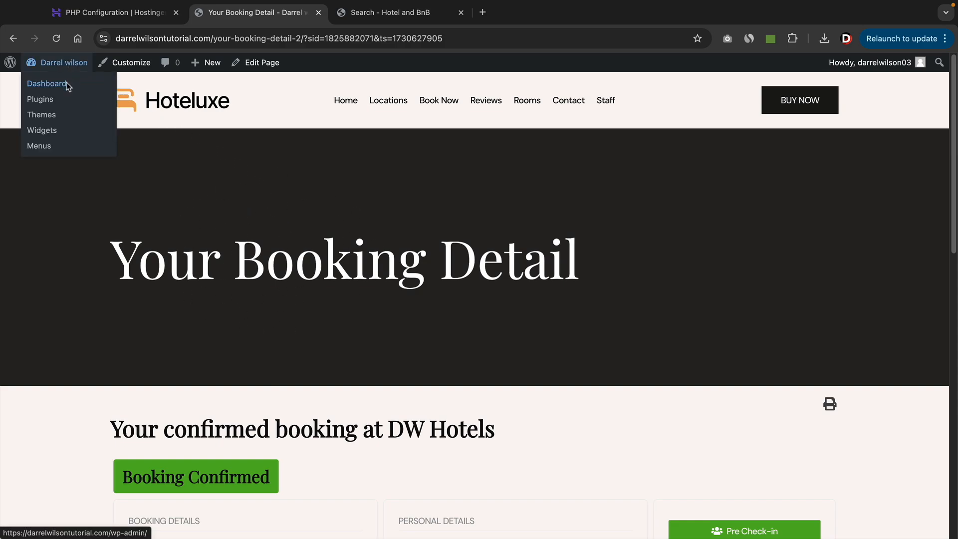
left_click(61, 86)
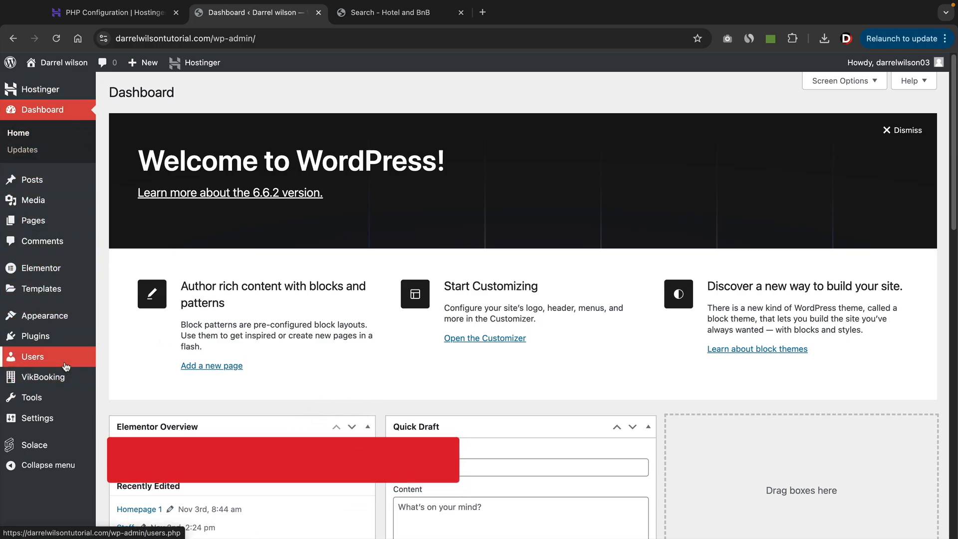
mouse_move(69, 364)
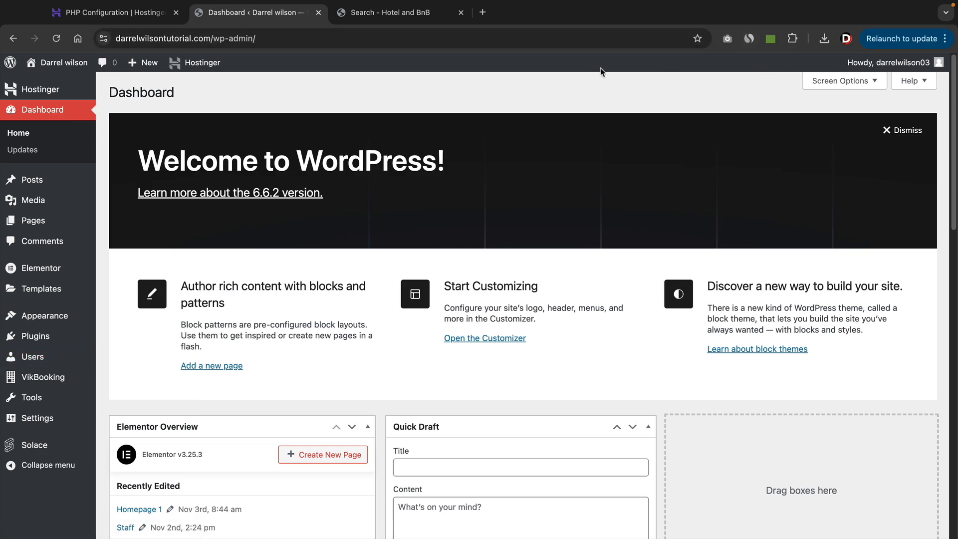
Search the plugin directory for "cache", then install and activate the LiteSpeed Cache plugin
mouse_move(41, 341)
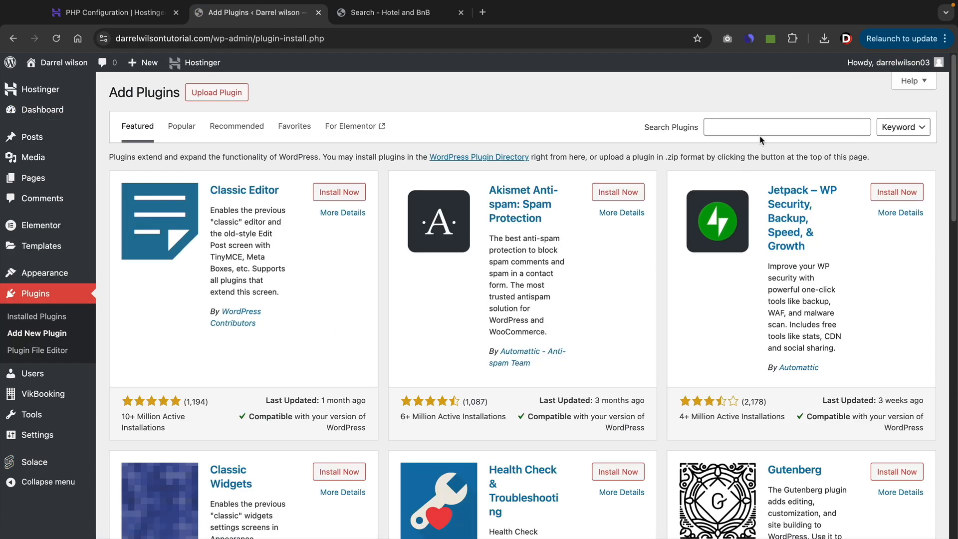
left_click(759, 131)
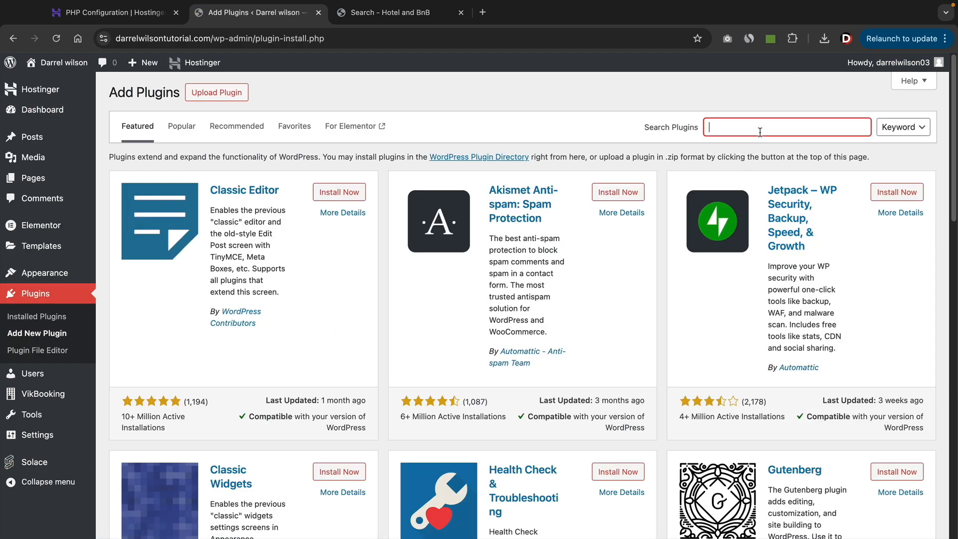
type("cache")
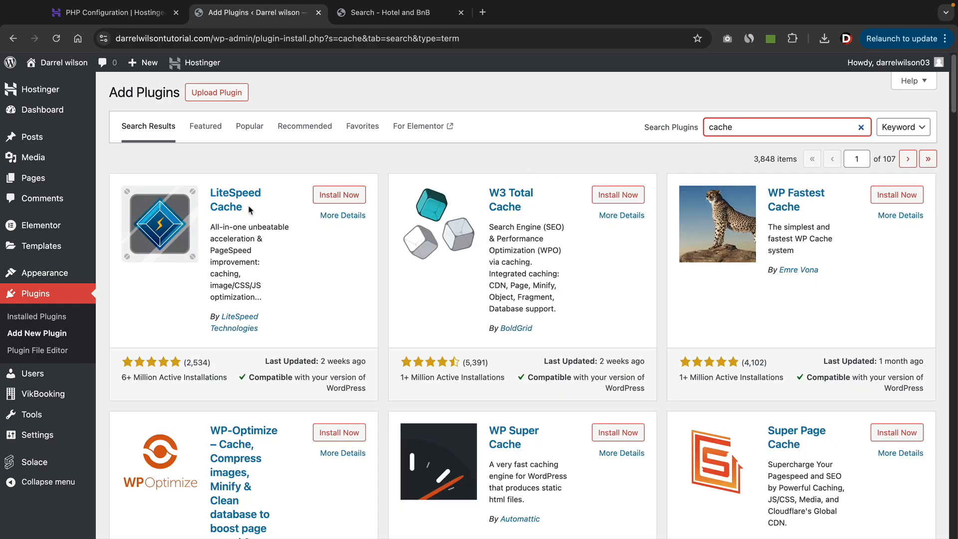
left_click(332, 200)
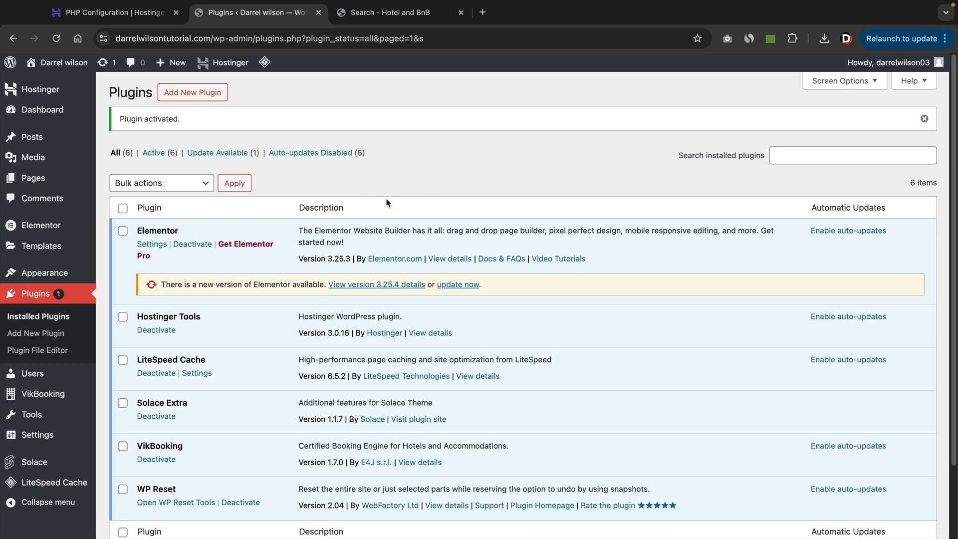
mouse_move(264, 63)
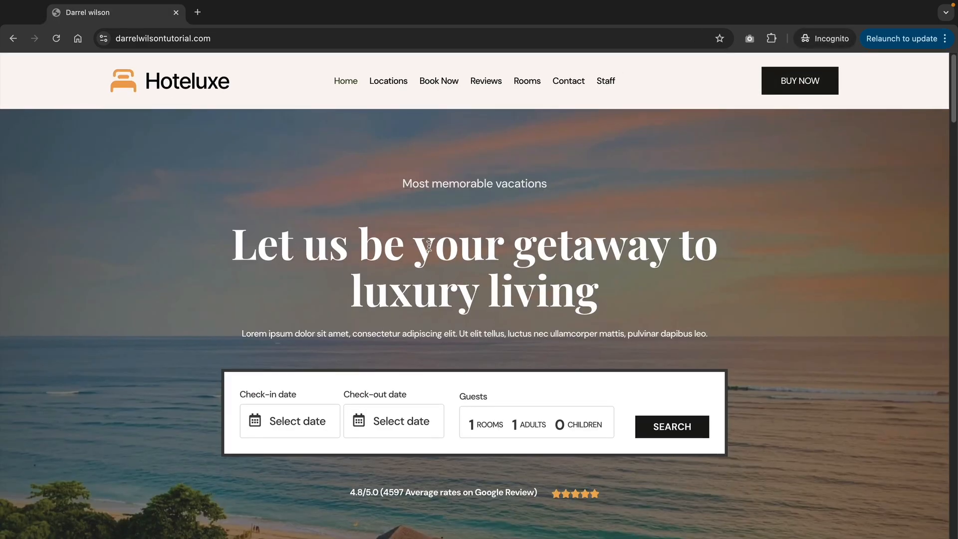
Search the hotel homepage for a room with check-in on November 5, 2024, for one adult
scroll(407, 259, "down", 2)
left_click(302, 340)
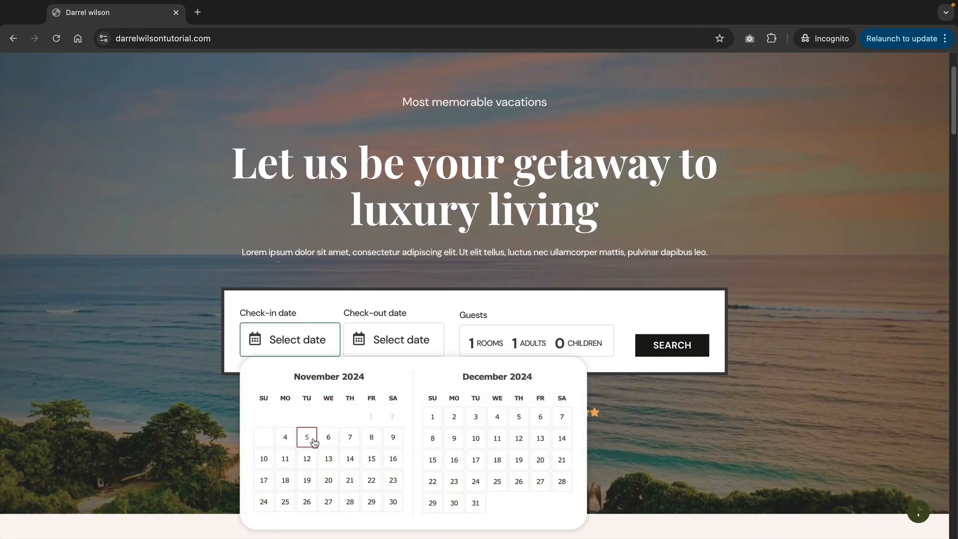
left_click(308, 438)
left_click(716, 351)
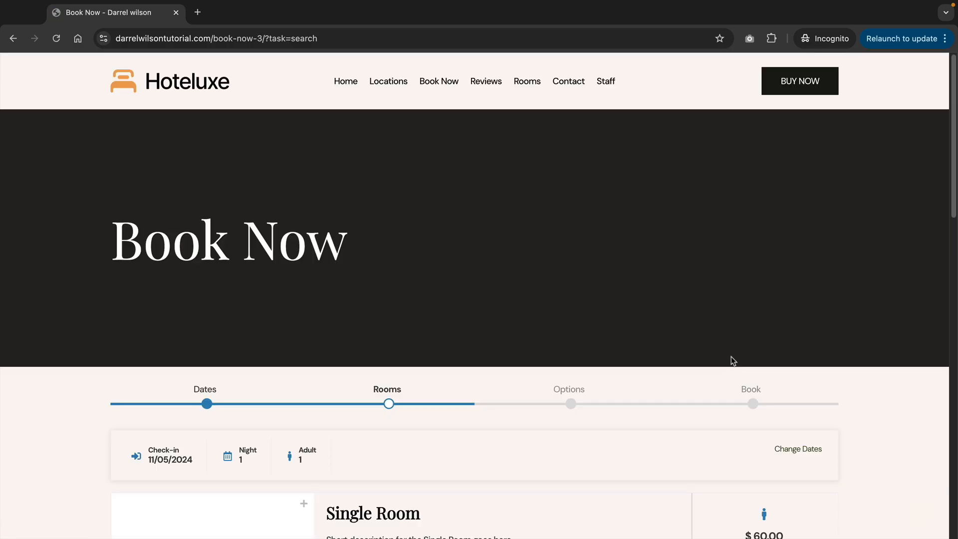
Review the available rooms and their nightly prices, and select Darrels Penthouse
scroll(732, 359, "down", 4)
scroll(732, 360, "down", 3)
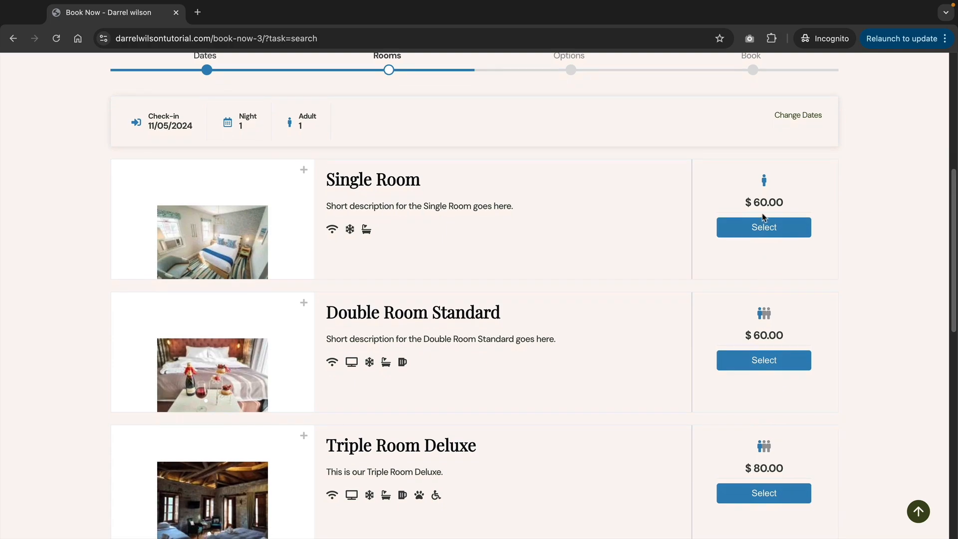
left_click_drag(788, 203, 745, 201)
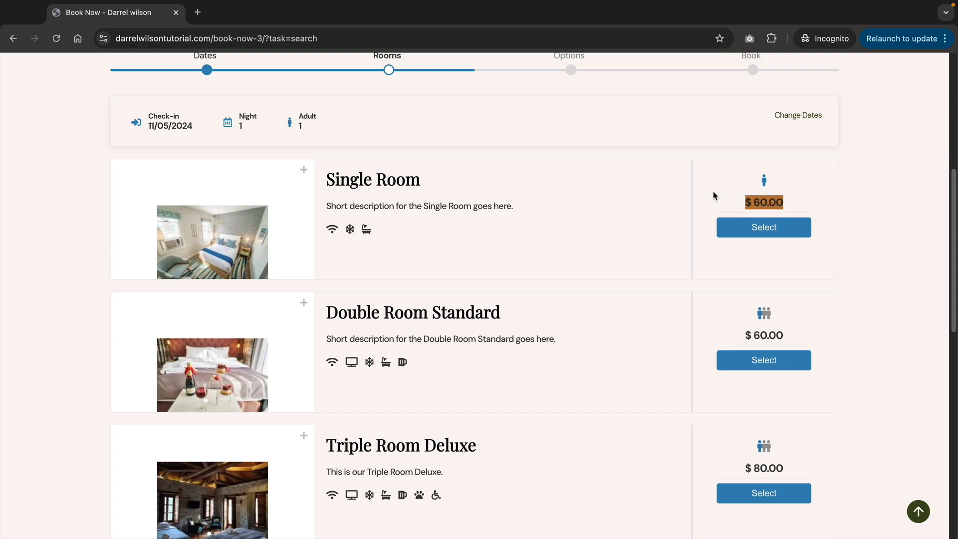
left_click(682, 196)
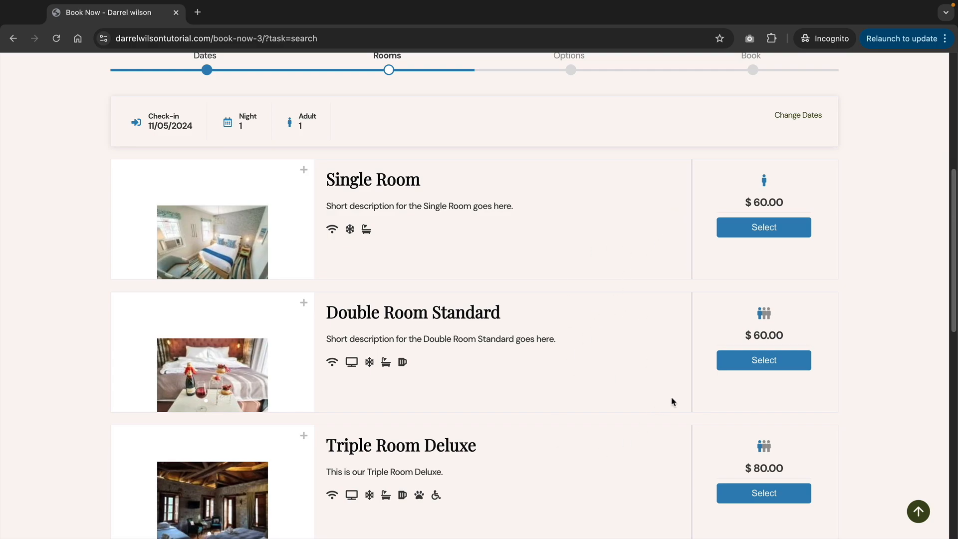
left_click_drag(724, 200, 811, 205)
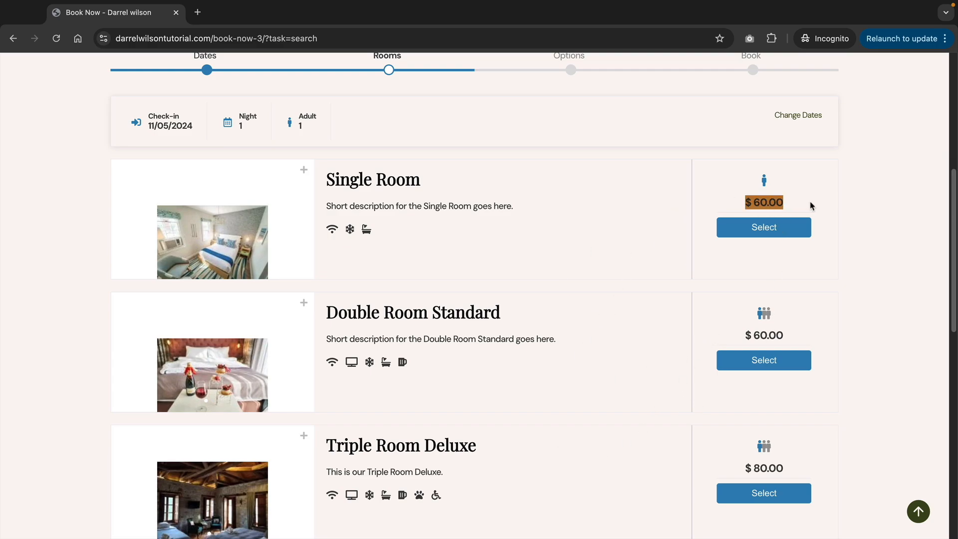
left_click(690, 204)
scroll(633, 349, "down", 6)
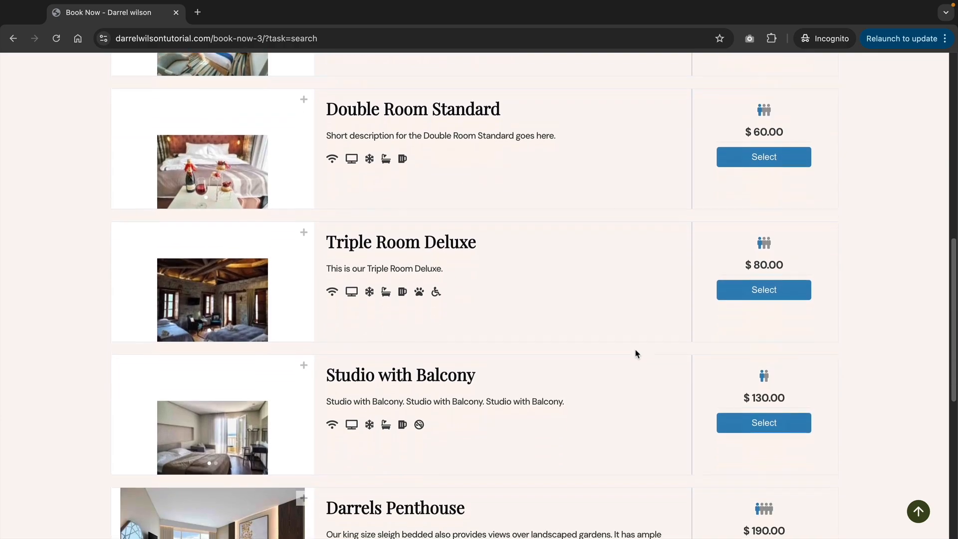
scroll(634, 358, "down", 3)
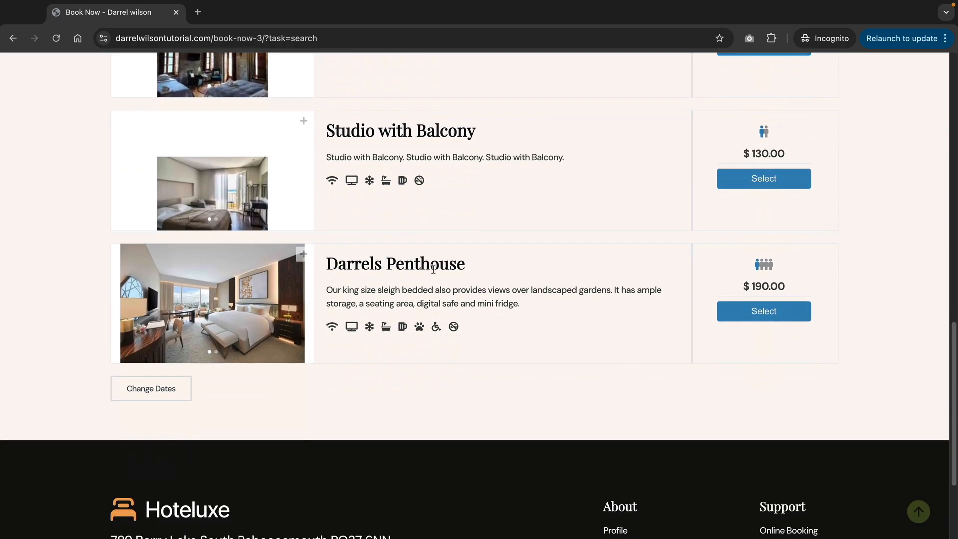
left_click(784, 318)
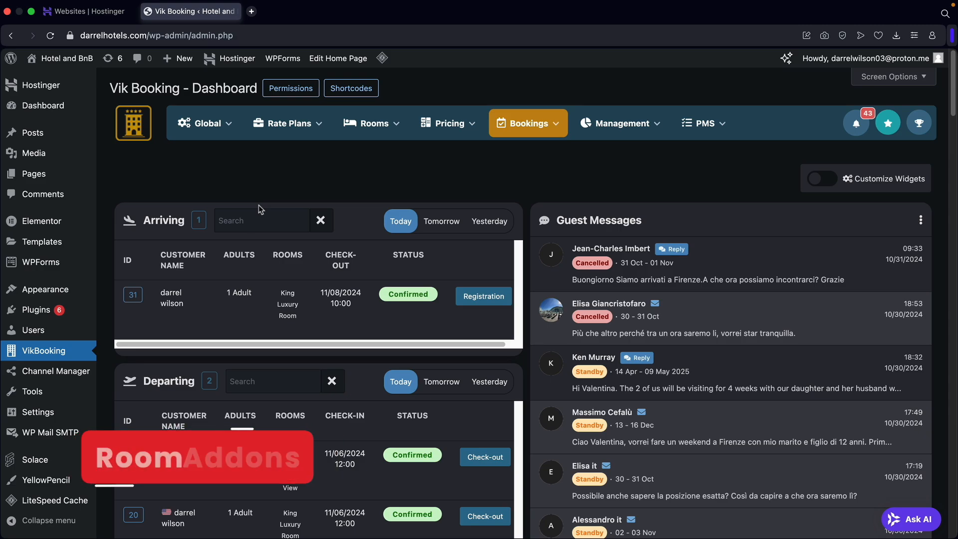
Open VikBooking's room Options/Extras list on the Hotel and BnB site and review the existing add-ons
mouse_move(362, 125)
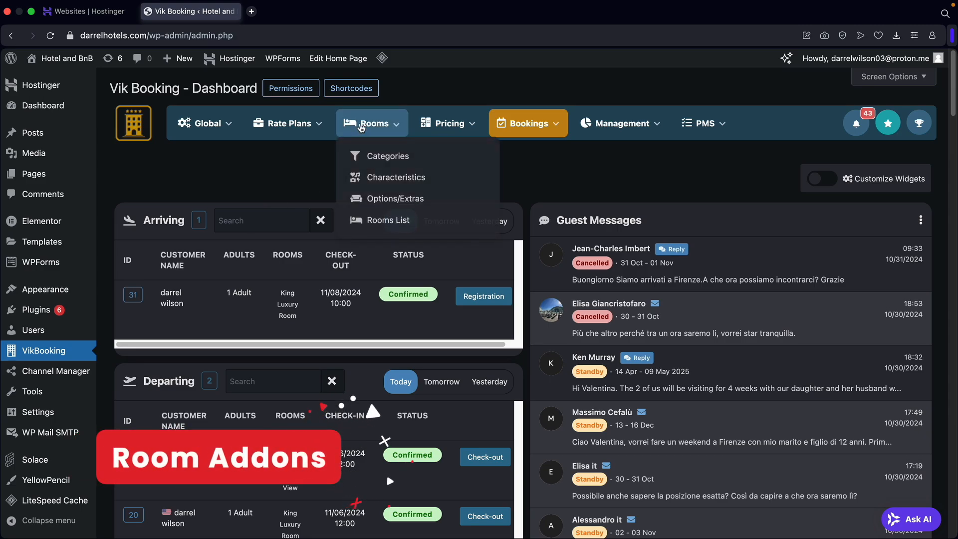
left_click(379, 205)
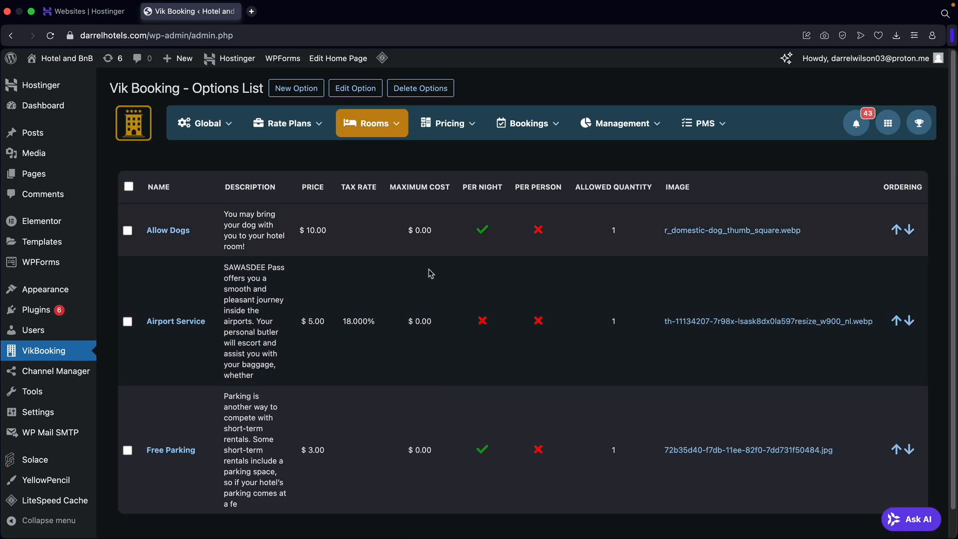
scroll(431, 273, "down", 1)
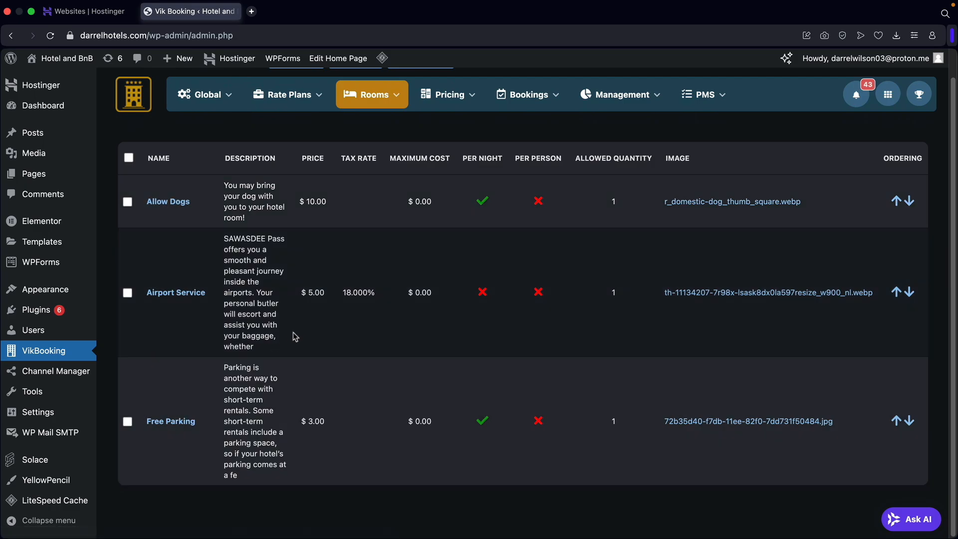
scroll(300, 320, "up", 1)
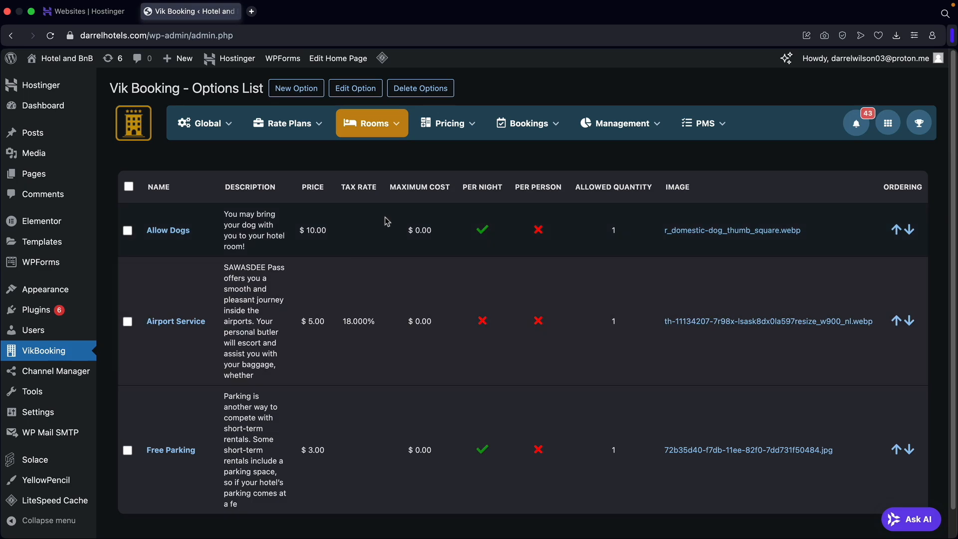
Create a new room option named Painting Class with paint-and-sip-tips.jpg as its image
left_click(298, 91)
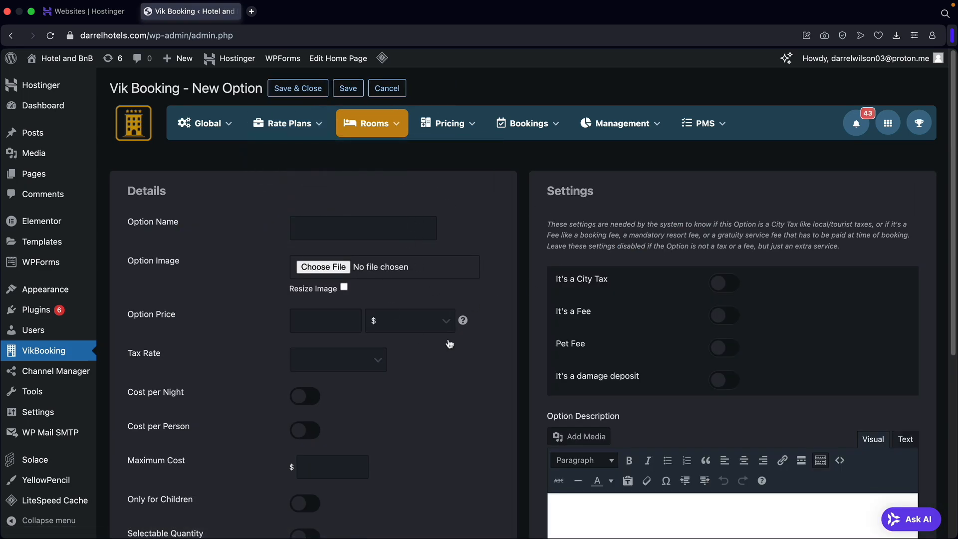
left_click(399, 227)
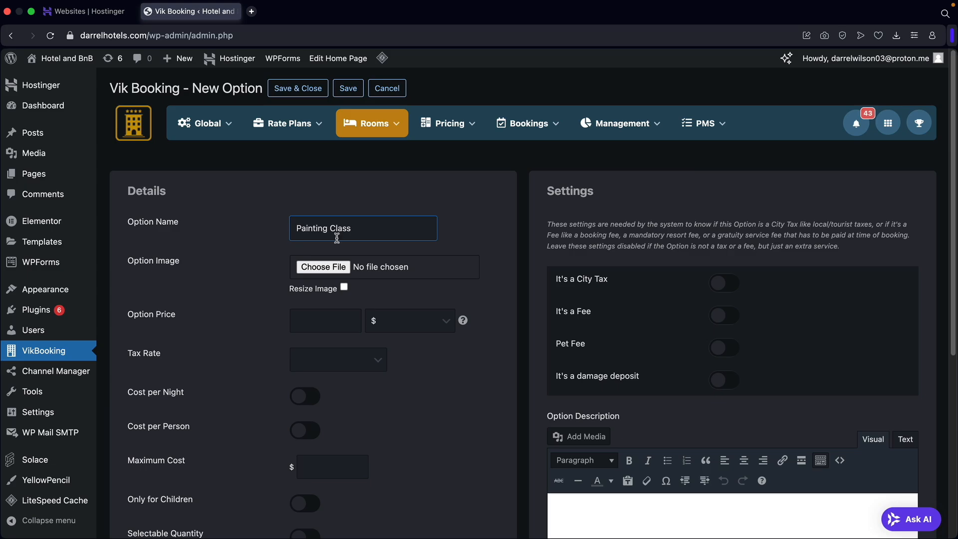
left_click(333, 268)
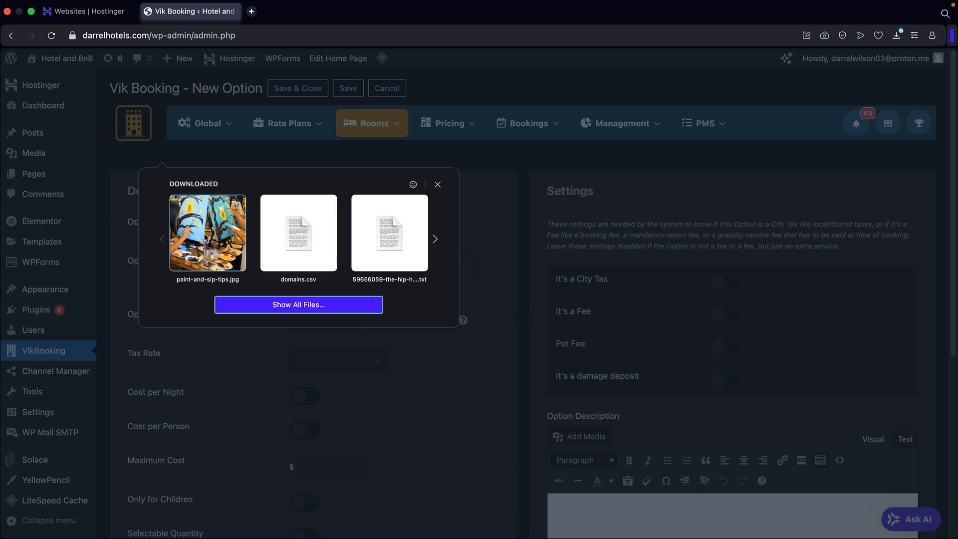
left_click(207, 237)
Set the option price to 10 as a fixed dollar amount and leave the tax rate blank
scroll(344, 307, "down", 3)
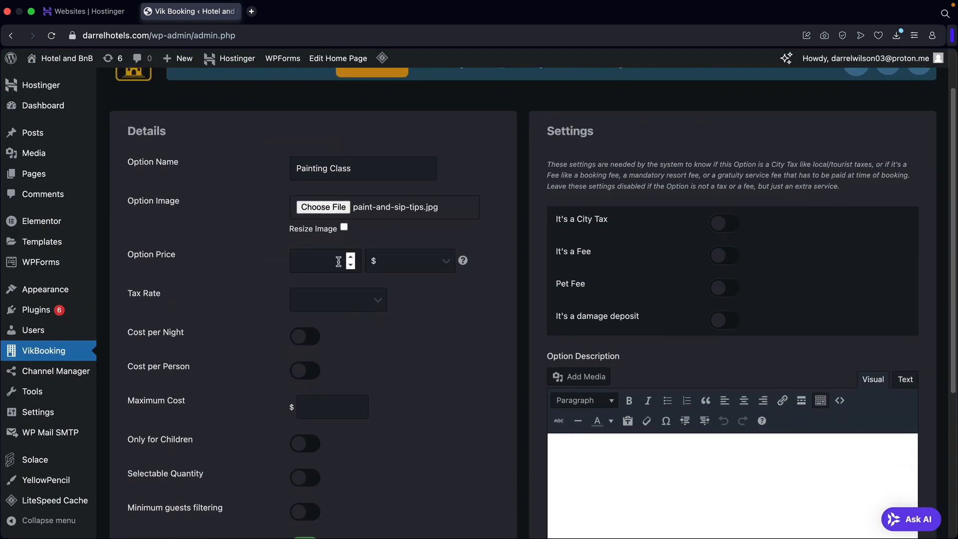
left_click(333, 261)
type("10")
left_click(419, 264)
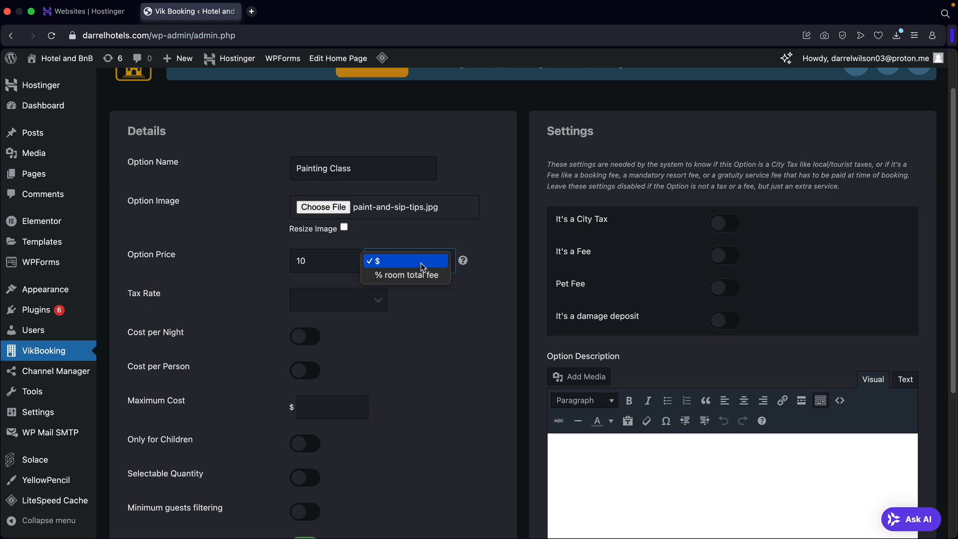
left_click(396, 262)
left_click(363, 301)
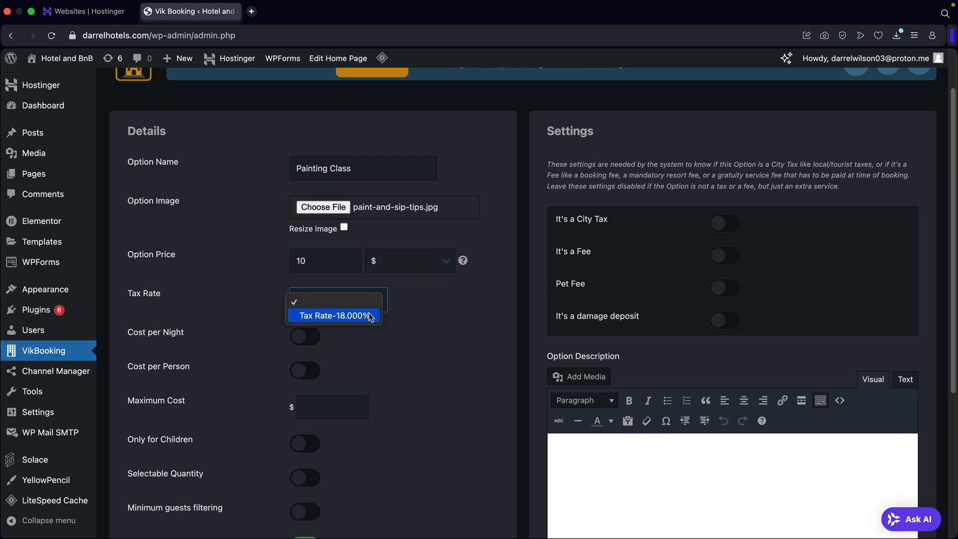
left_click(366, 302)
Enable Cost per Person for the Painting Class option and set its maximum cost to $50
scroll(439, 321, "down", 5)
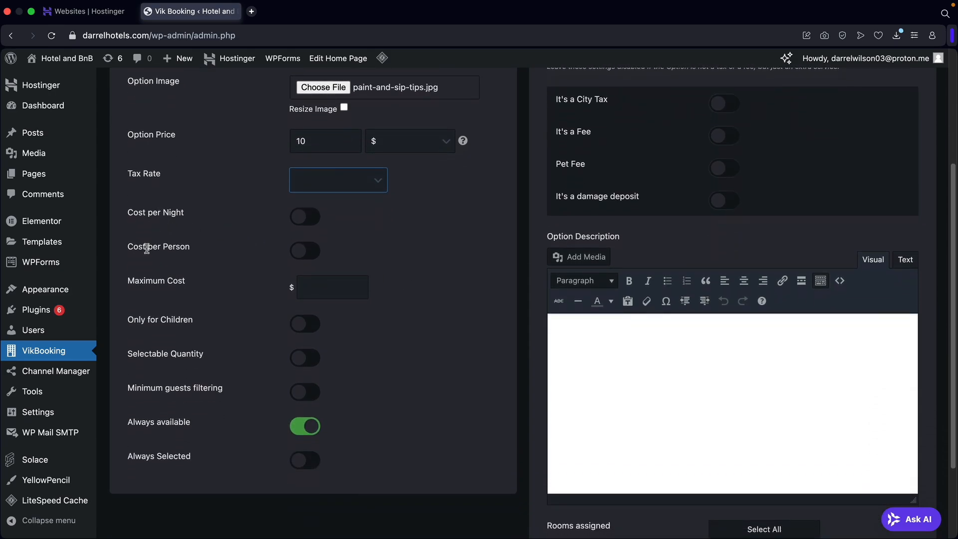
left_click(307, 249)
left_click(327, 283)
scroll(415, 293, "up", 2)
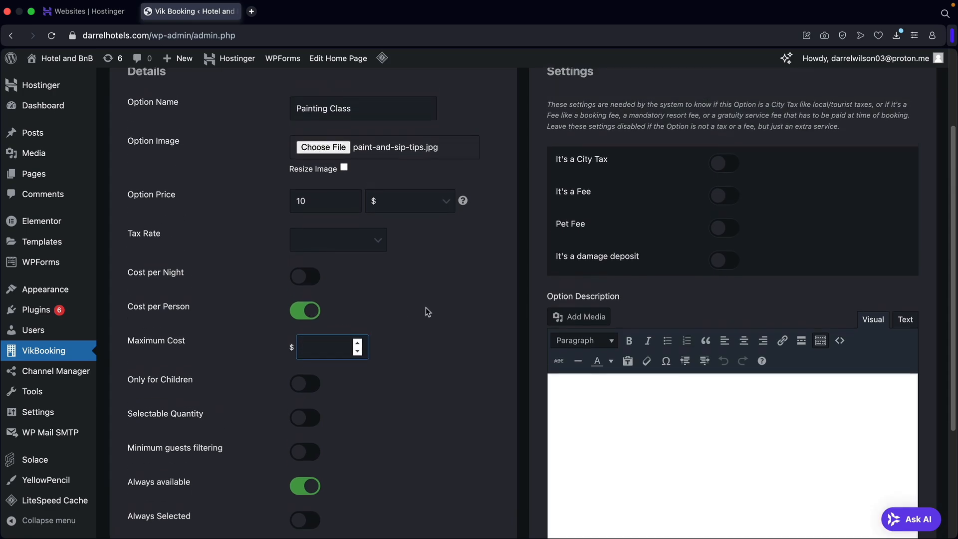
type("50")
left_click(457, 335)
scroll(452, 319, "down", 2)
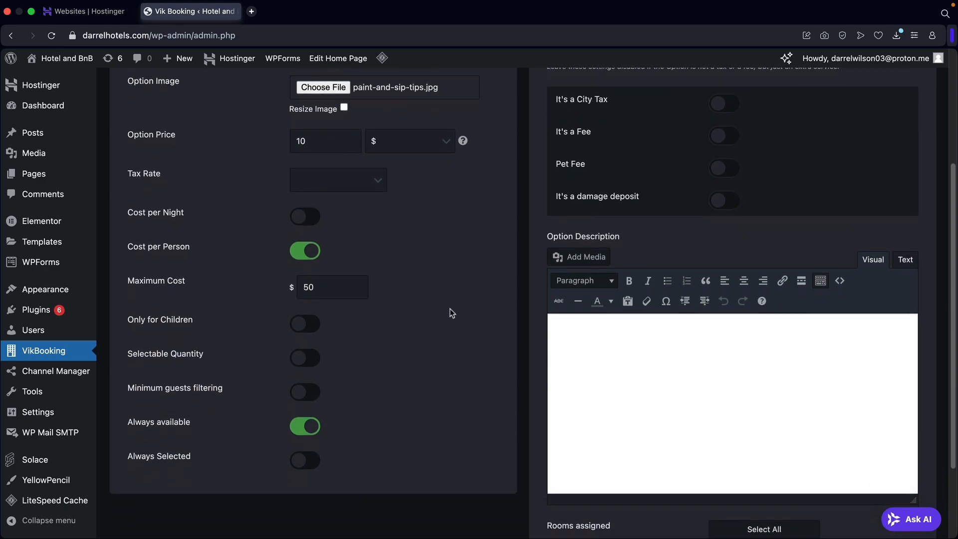
Try the Selectable Quantity and Only for Children settings, switch them back off, and clear the per-person and maximum cost
left_click_drag(135, 320, 189, 318)
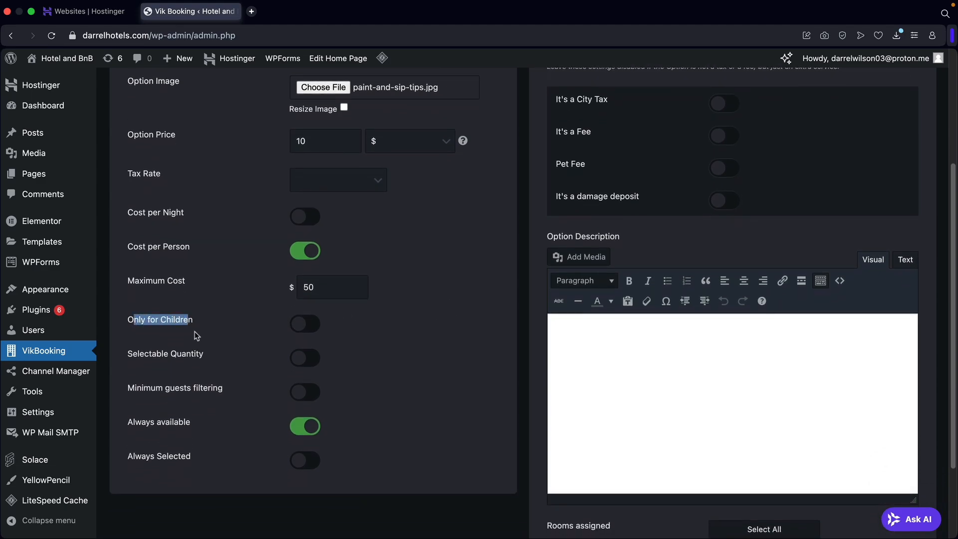
left_click(296, 358)
left_click_drag(132, 354, 205, 355)
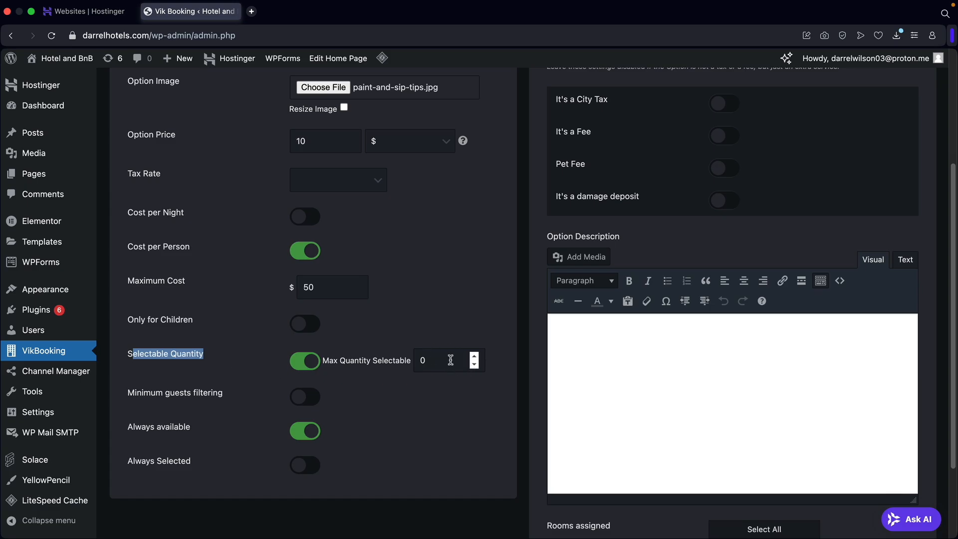
left_click(305, 359)
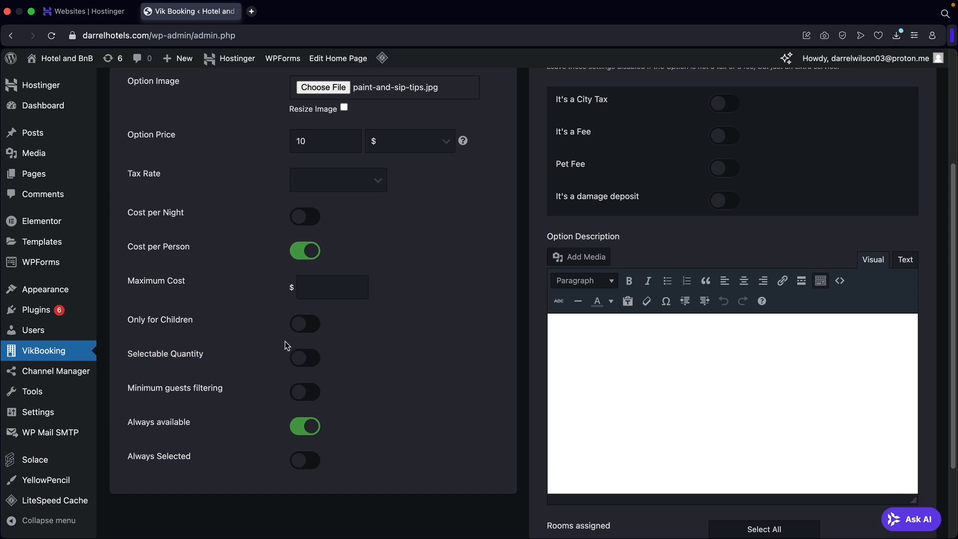
left_click(306, 324)
left_click(305, 324)
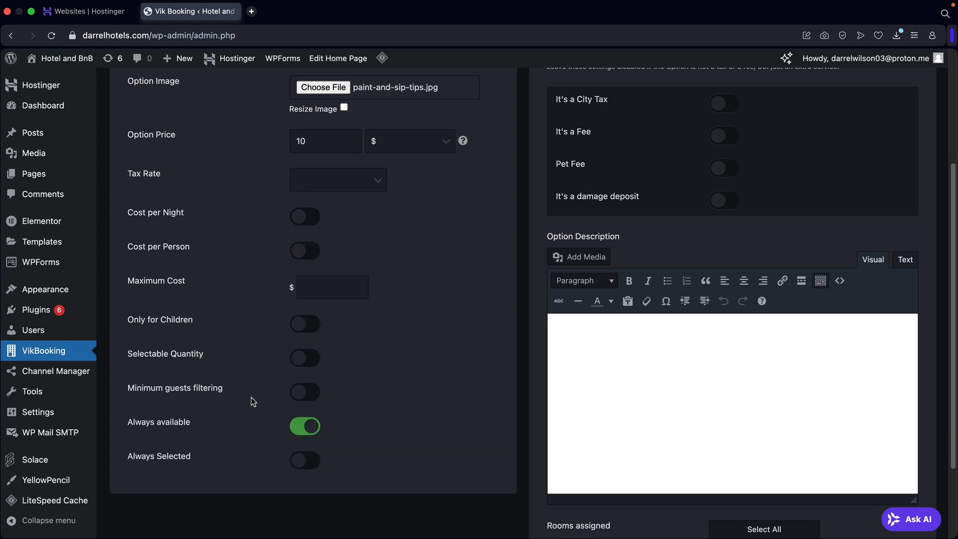
Examine the Minimum guests filtering fields, leave that setting off, and review the Always available and Always Selected settings
left_click(306, 392)
scroll(321, 388, "down", 2)
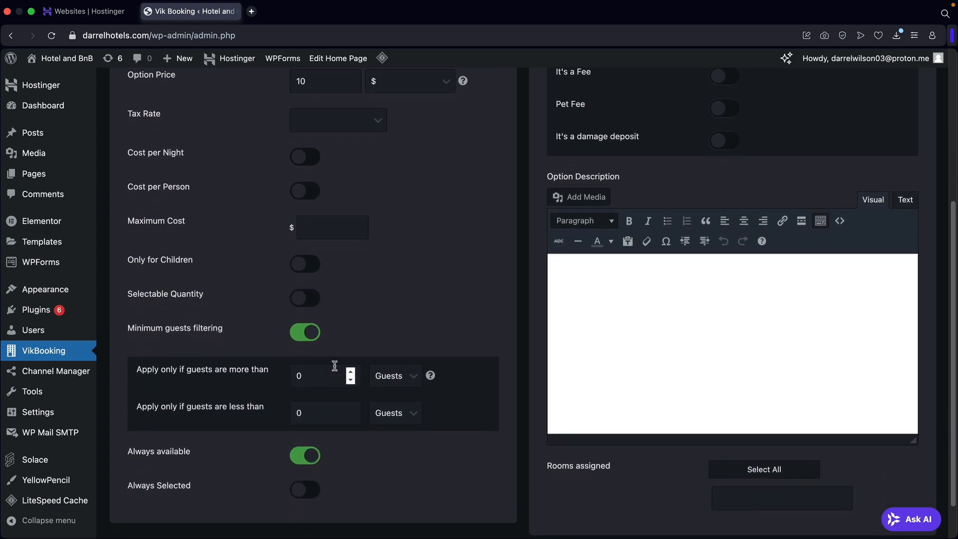
left_click(307, 336)
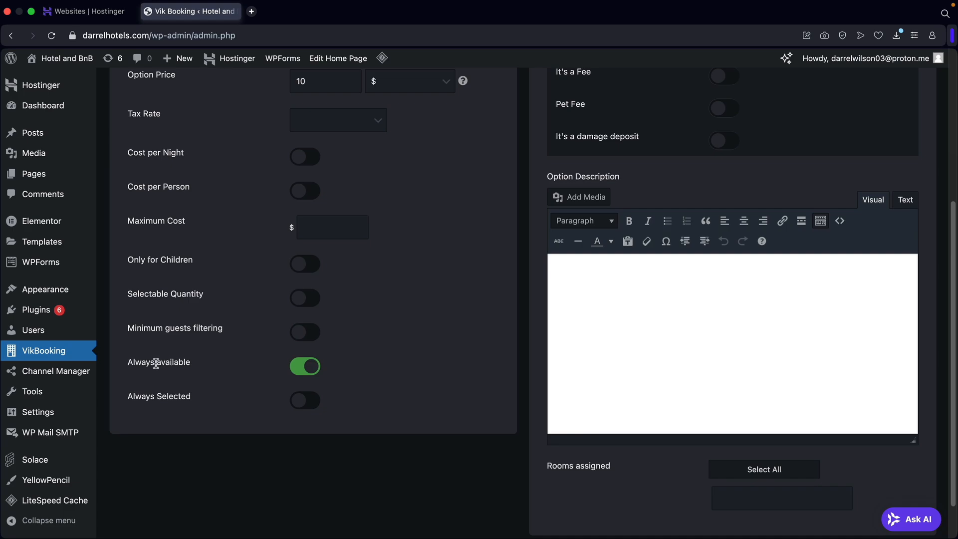
left_click_drag(134, 397, 187, 398)
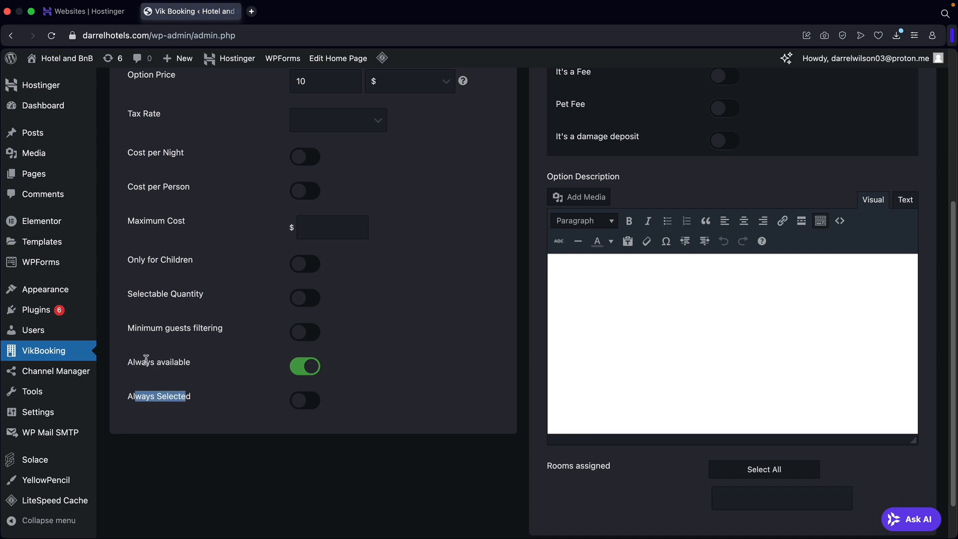
left_click_drag(147, 361, 185, 366)
scroll(389, 342, "up", 5)
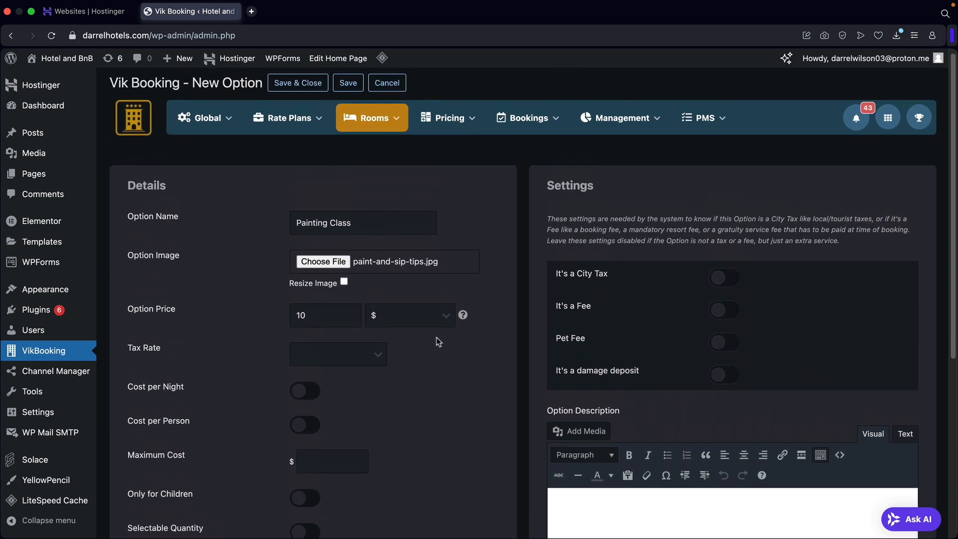
Paste the two-hour children's painting class text into the Painting Class Option Description
scroll(499, 324, "down", 2)
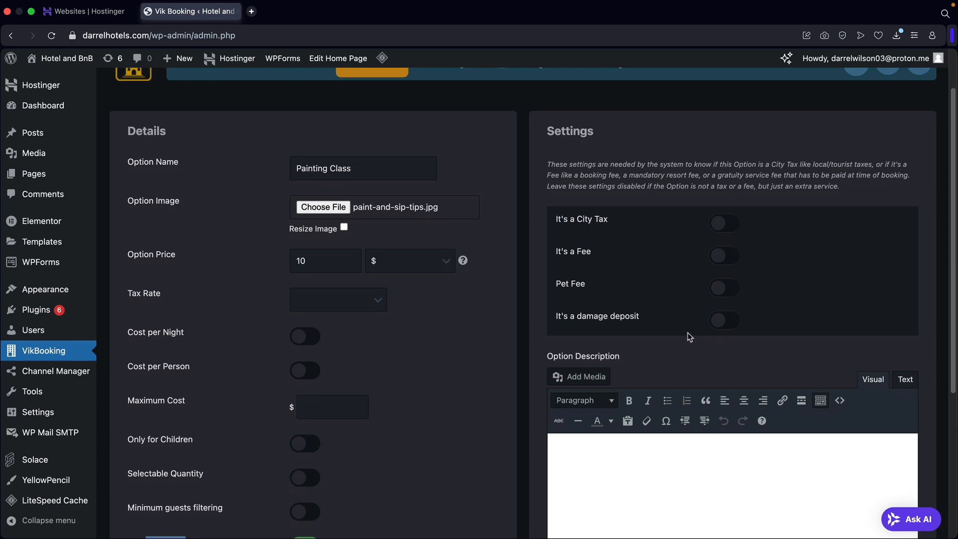
scroll(684, 287, "down", 4)
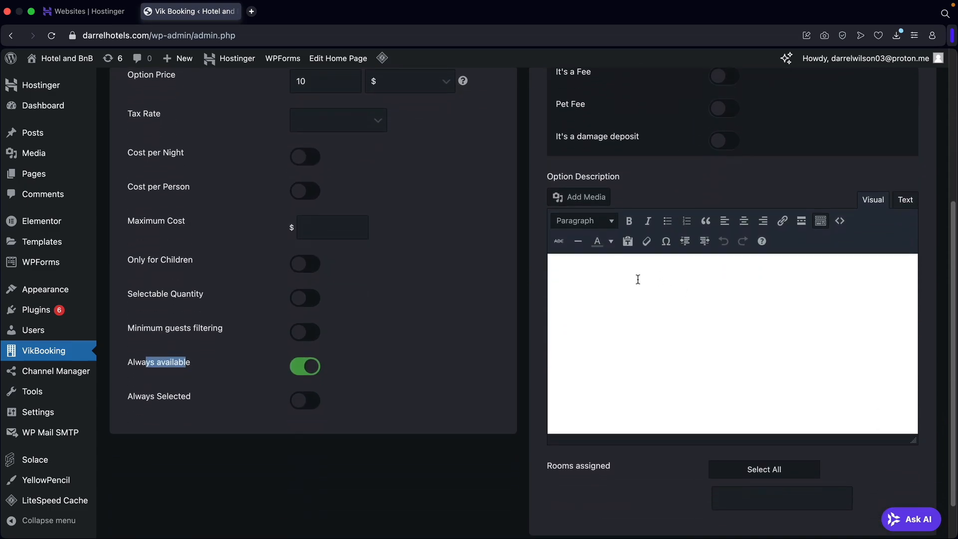
left_click(671, 315)
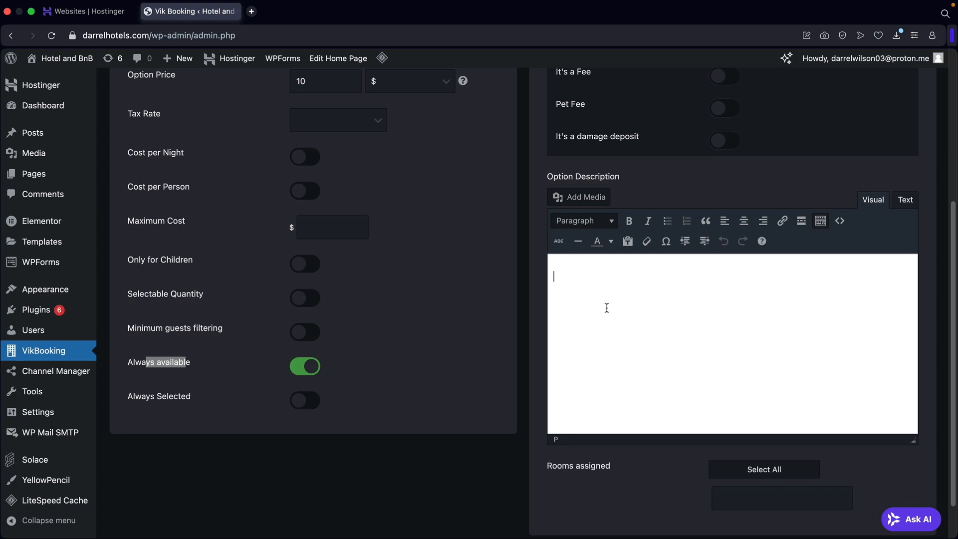
right_click(590, 316)
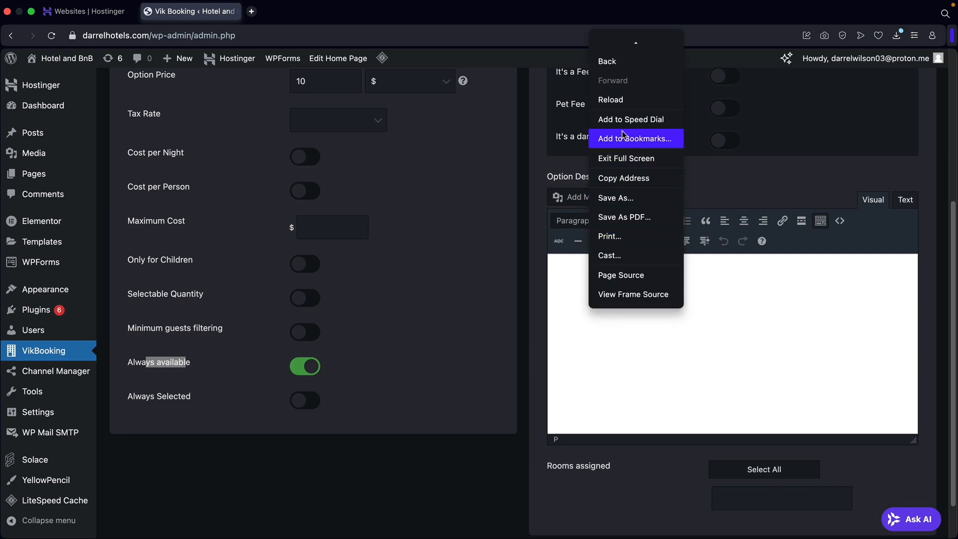
left_click(573, 276)
right_click(572, 275)
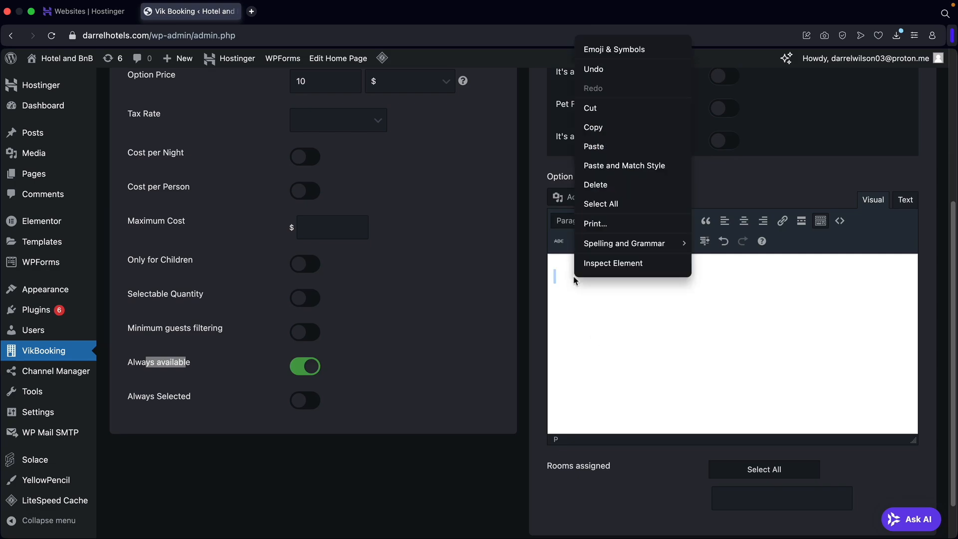
key("Return")
Assign the Painting Class option to all rooms, then save and close it
scroll(667, 366, "down", 2)
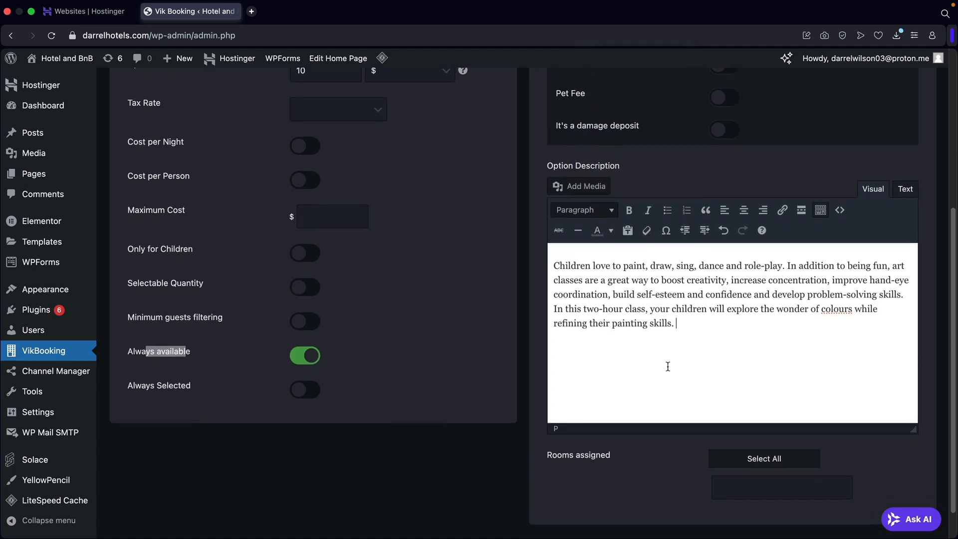
left_click(751, 424)
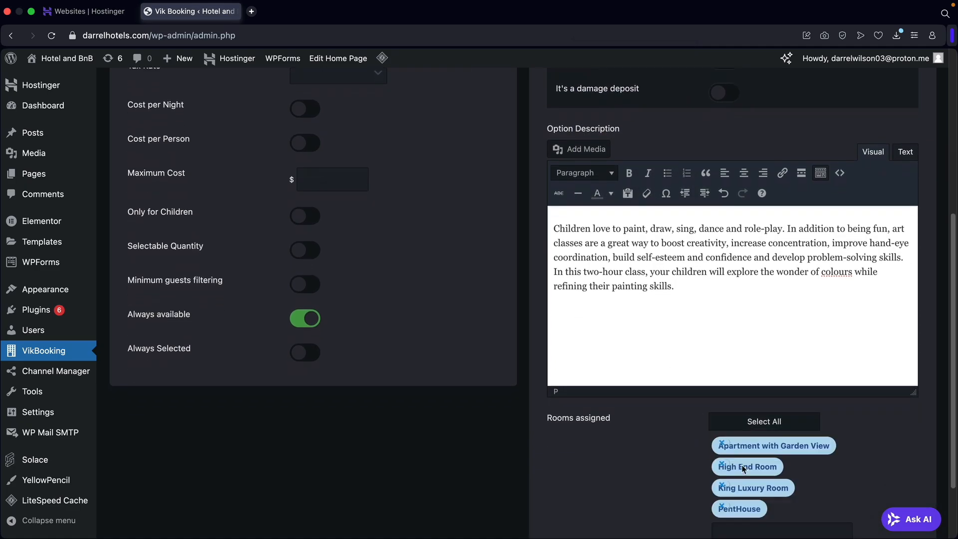
scroll(686, 373, "down", 3)
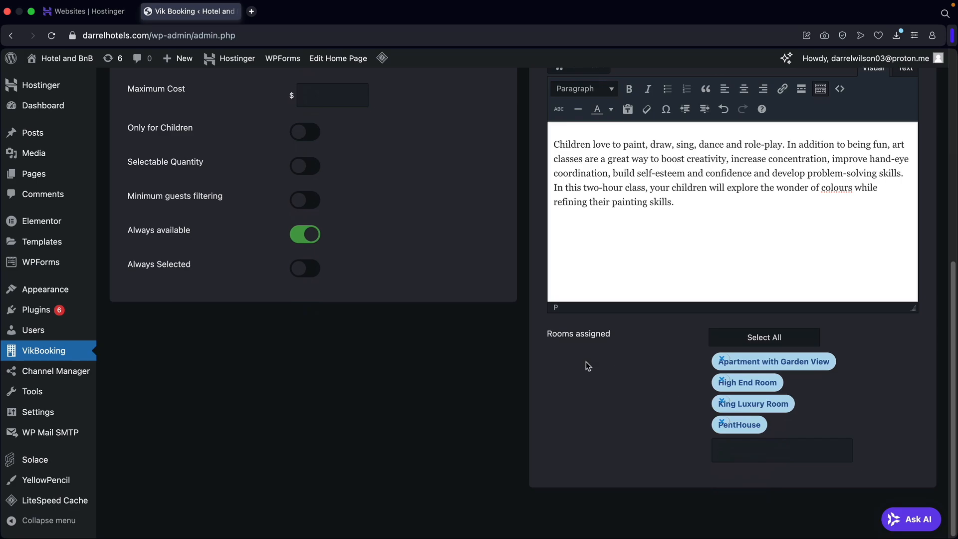
scroll(508, 354, "up", 12)
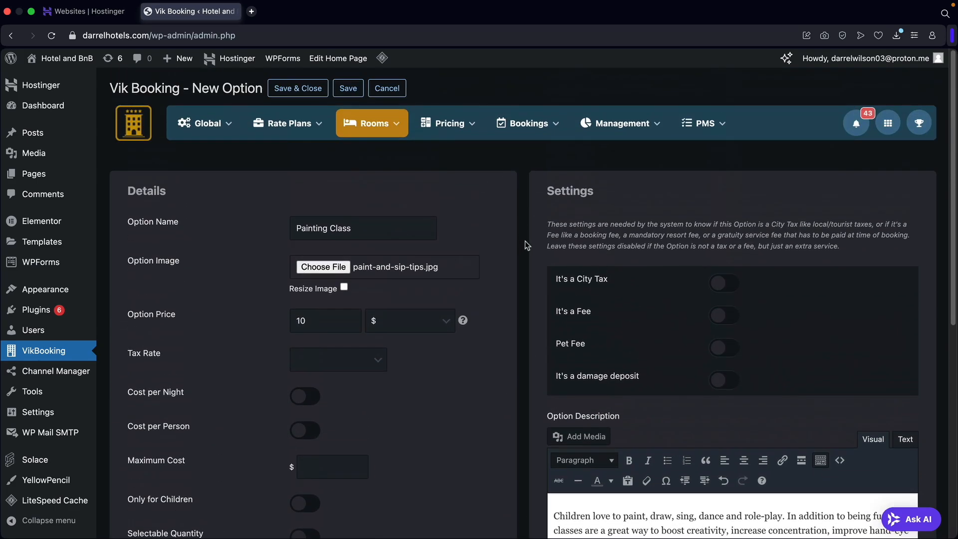
left_click(303, 93)
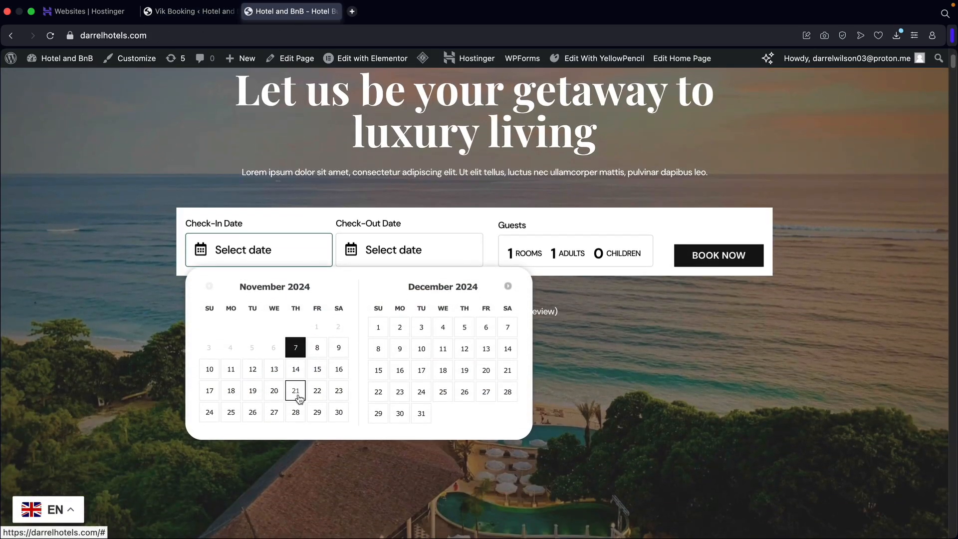
Search the hotel homepage for a stay from 21 to 22 November 2024, select the King Luxury Room, and review its options
left_click(296, 390)
left_click(714, 259)
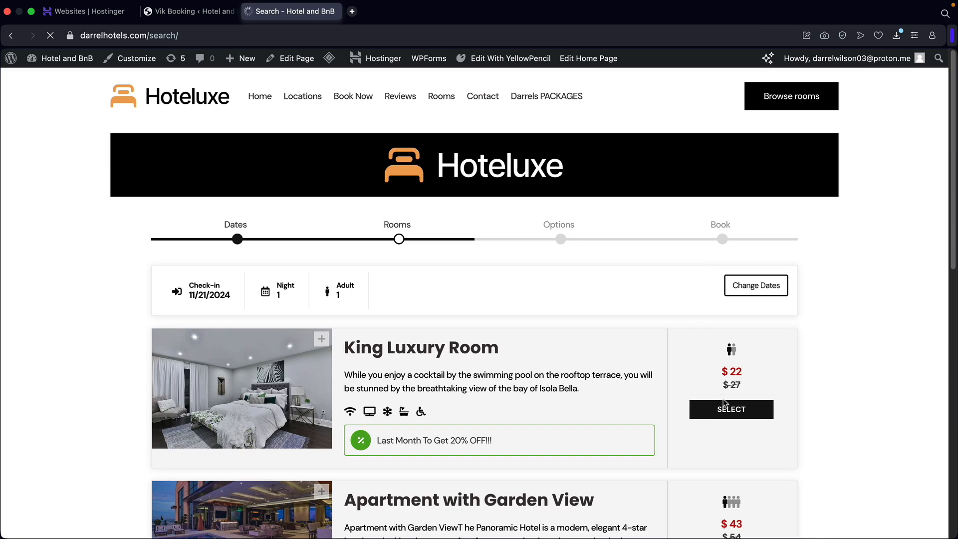
left_click(724, 404)
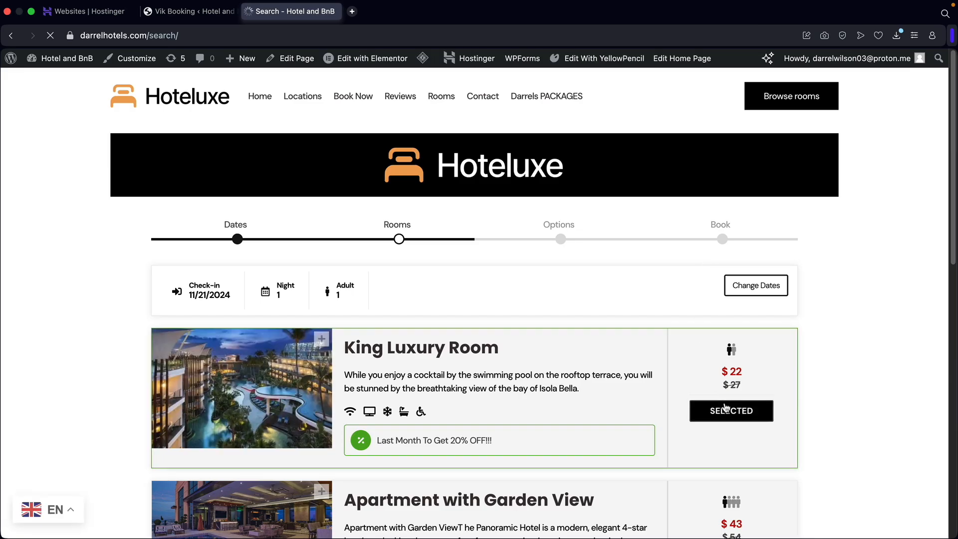
scroll(830, 377, "down", 10)
scroll(830, 375, "down", 3)
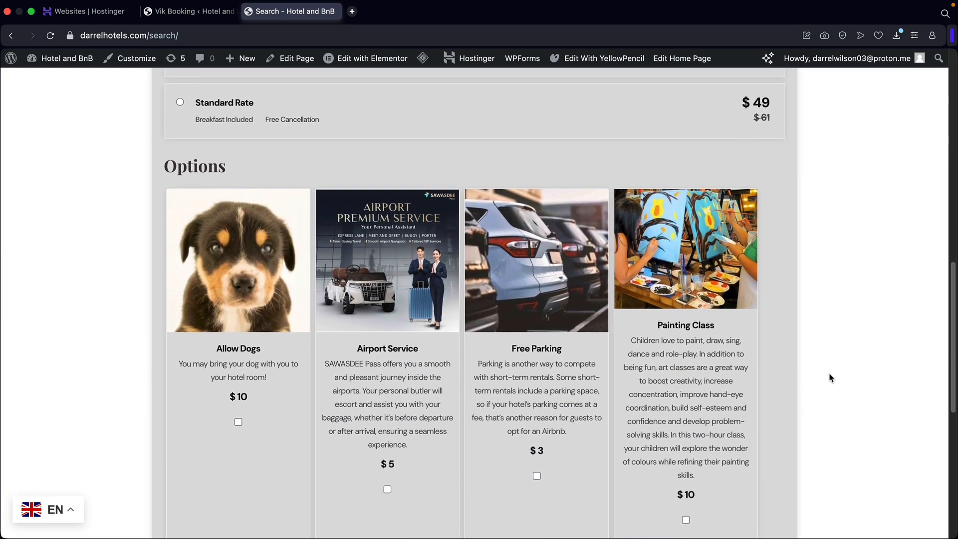
scroll(700, 298, "down", 4)
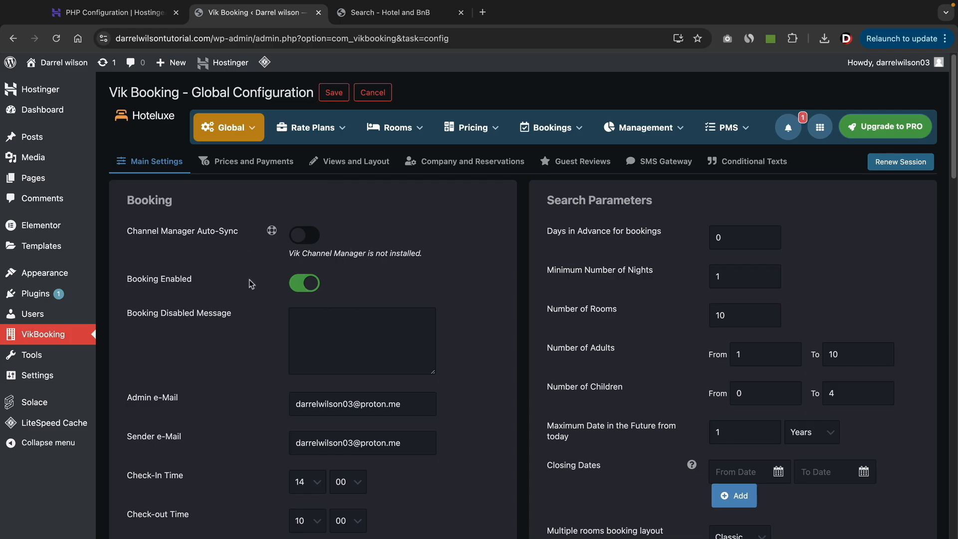
Open the Views and Layout settings and compare the Preferred Colors categories with the headings and buttons on the room search page
left_click(352, 167)
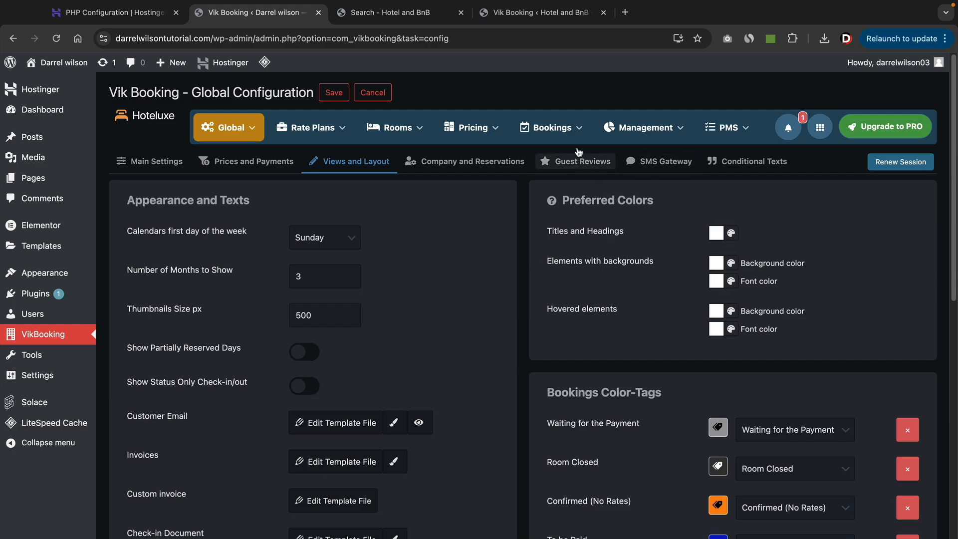
left_click(418, 18)
scroll(497, 214, "down", 5)
left_click_drag(503, 180, 344, 175)
left_click(290, 15)
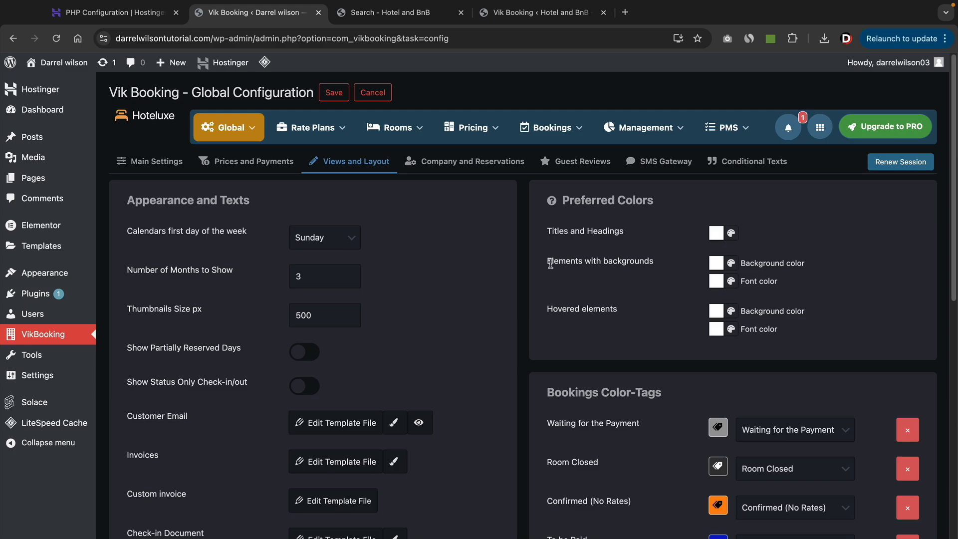
left_click_drag(550, 263, 632, 264)
left_click(407, 18)
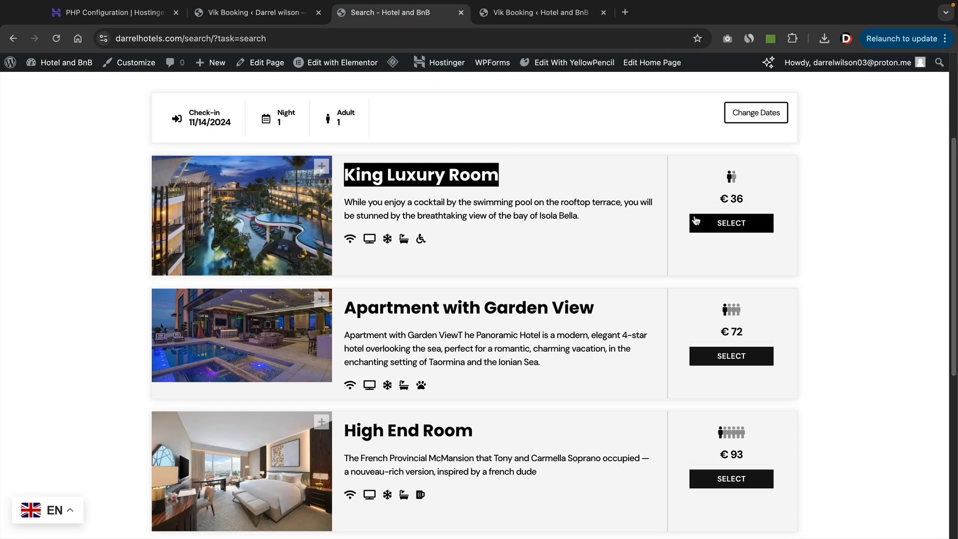
left_click(255, 12)
left_click(561, 310)
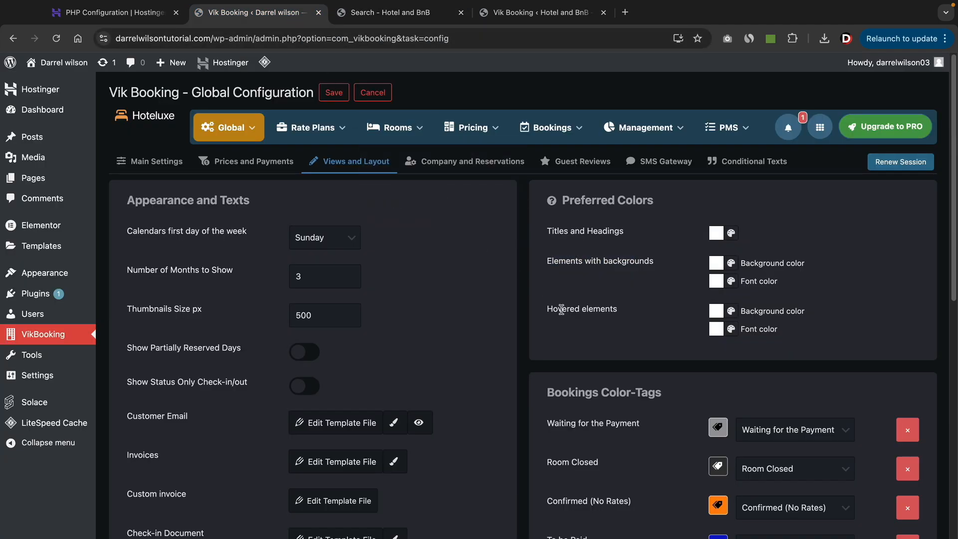
left_click(422, 14)
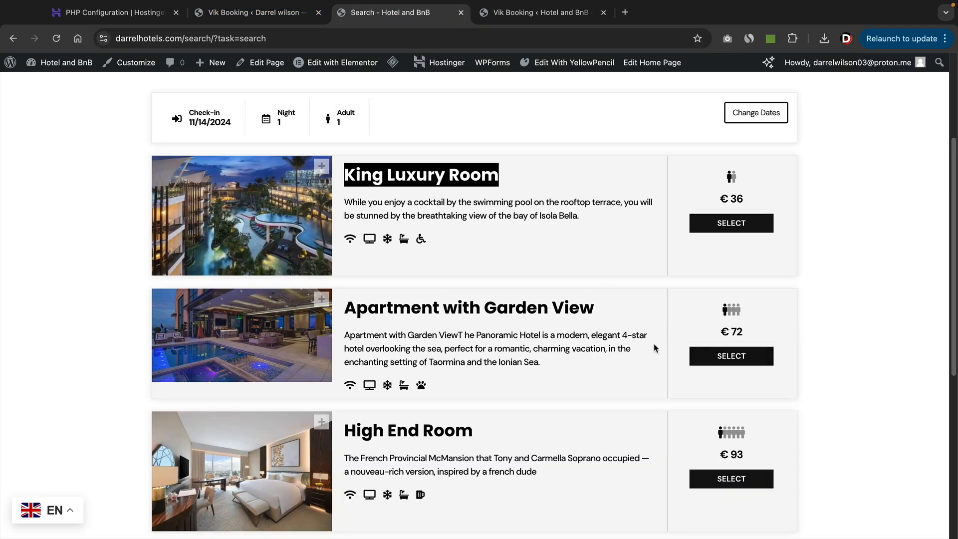
left_click(530, 20)
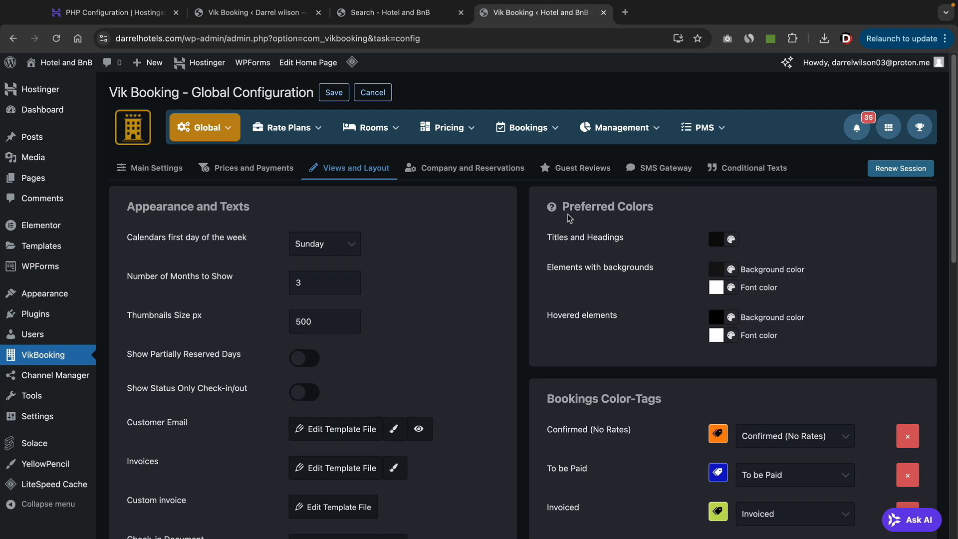
Set the Titles and Headings preferred color to black
left_click(425, 20)
left_click_drag(284, 16, 401, 21)
left_click(715, 235)
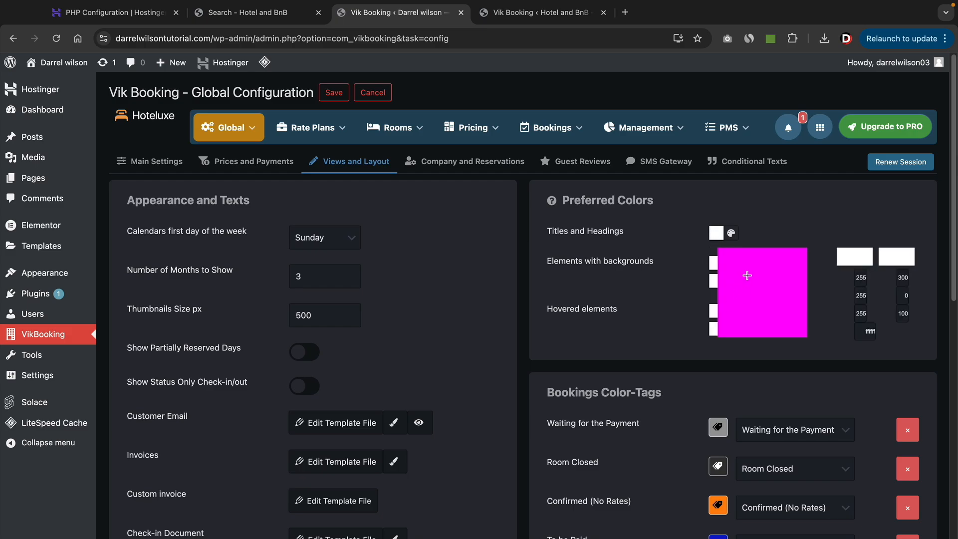
left_click_drag(767, 284, 716, 338)
left_click(647, 290)
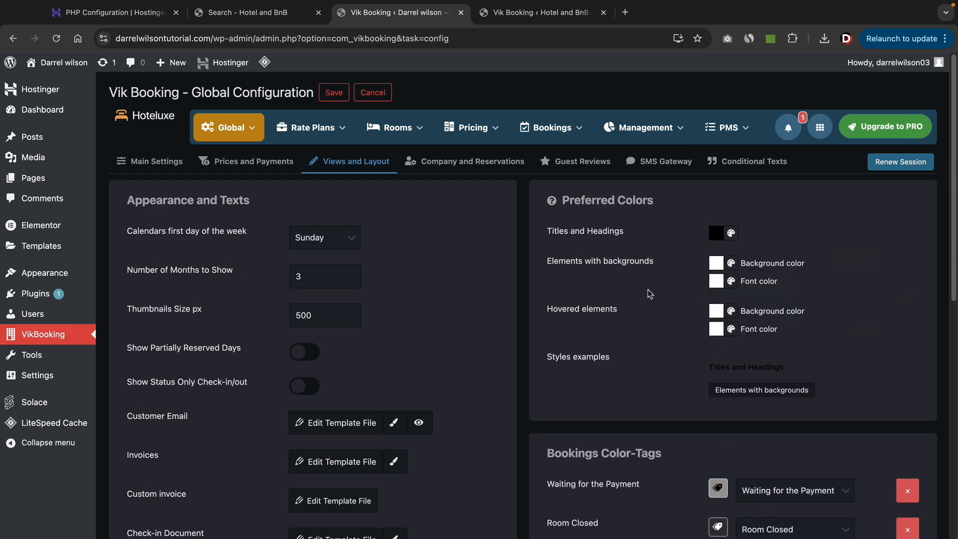
Set the background color of Elements with backgrounds to black
left_click(717, 269)
left_click_drag(717, 275, 716, 364)
left_click(672, 324)
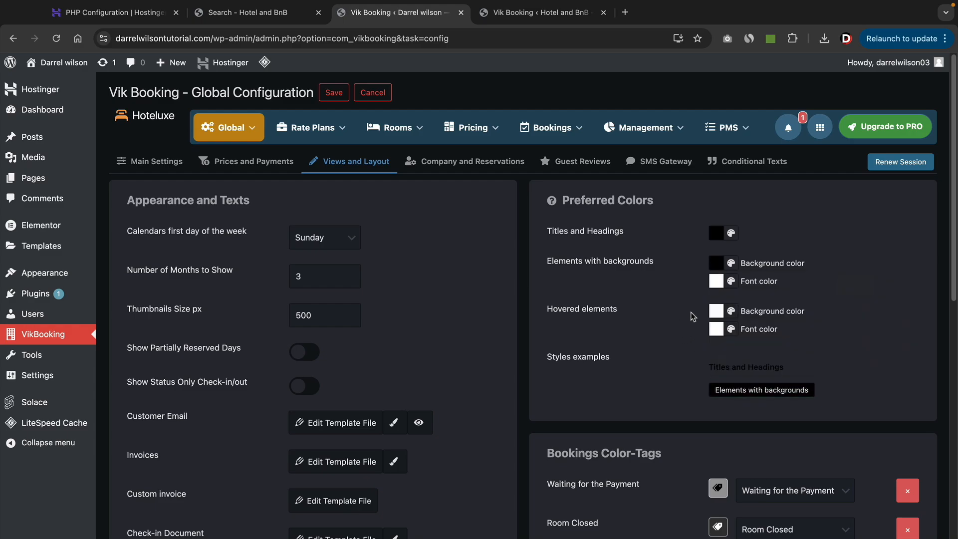
Check the reference site's settings, then set the Hovered elements background color to near-black
left_click(536, 15)
left_click(426, 18)
left_click(715, 313)
left_click_drag(757, 375, 719, 399)
left_click(664, 379)
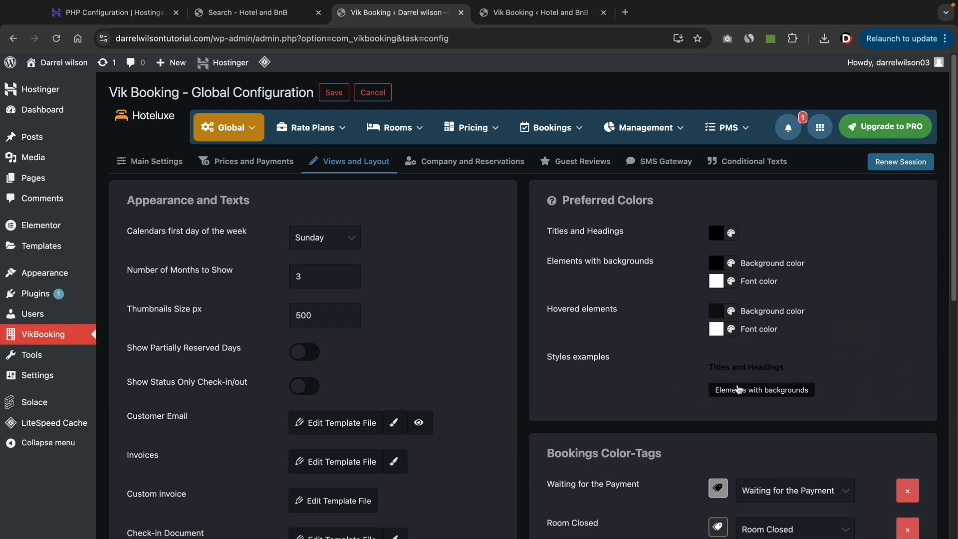
Check the Styles examples preview and renew the PHP session to apply the new configuration
left_click_drag(760, 367, 717, 368)
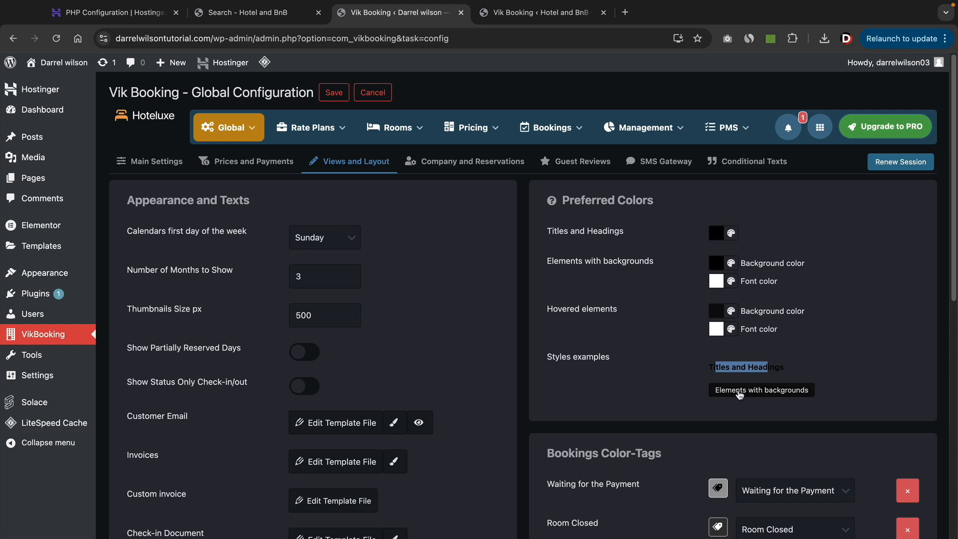
left_click(721, 387)
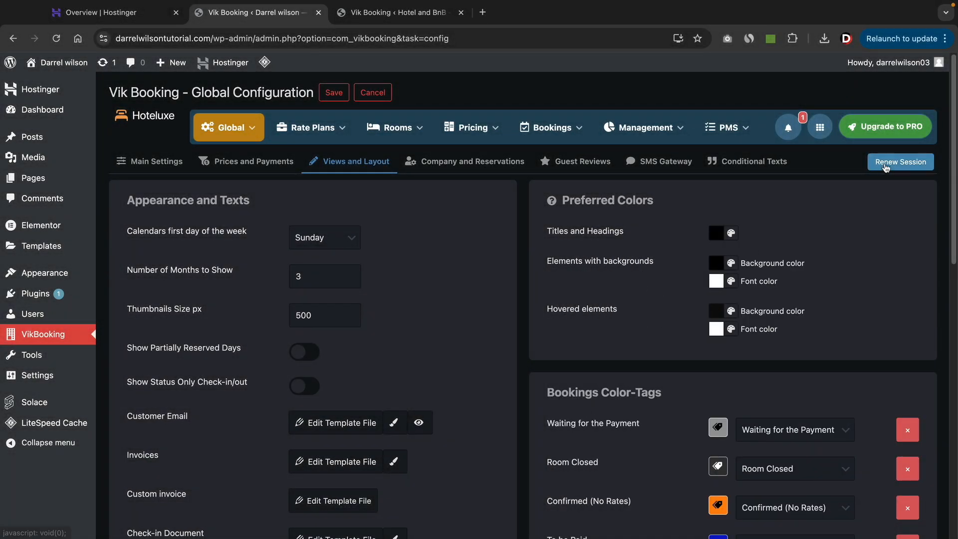
left_click(901, 161)
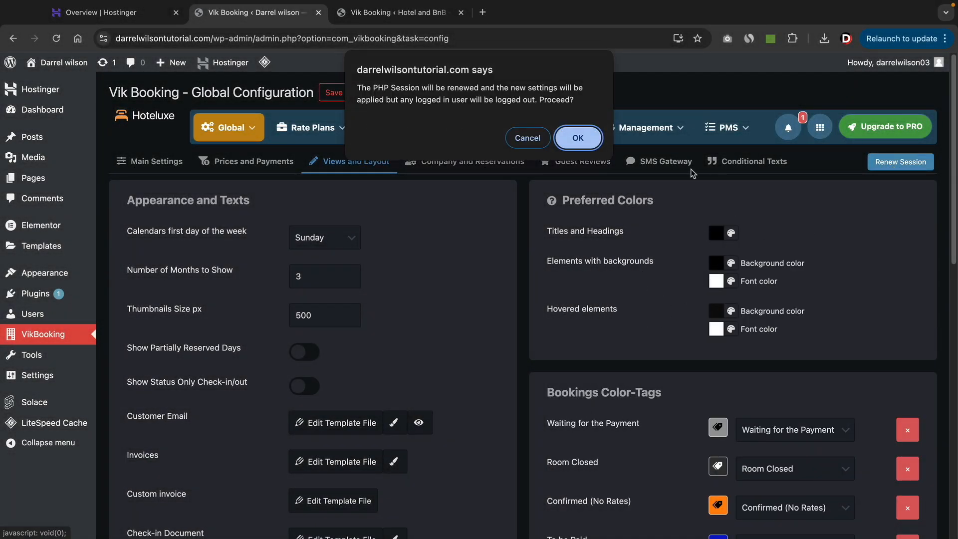
left_click(577, 138)
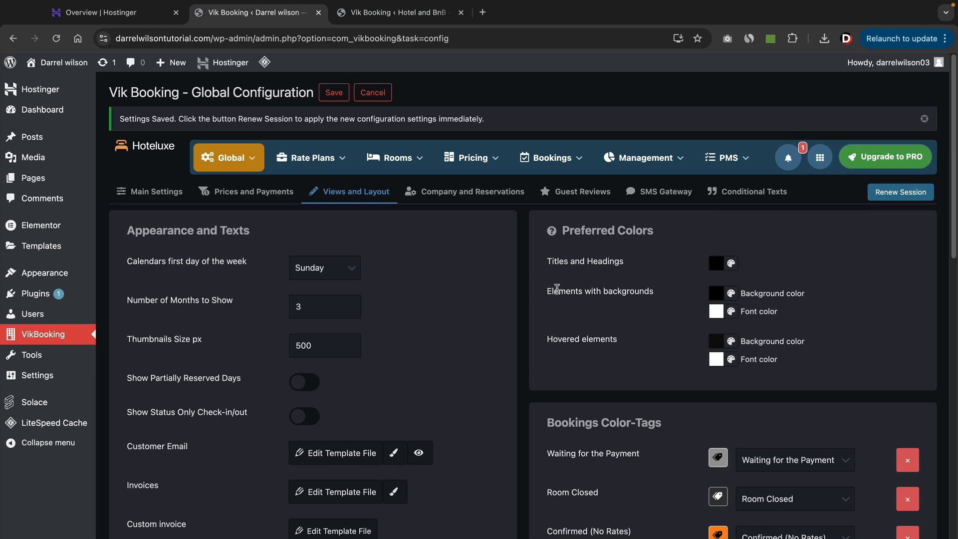
Search the website's homepage for a one-night stay for one adult, checking in on 6 November 2024
mouse_move(69, 88)
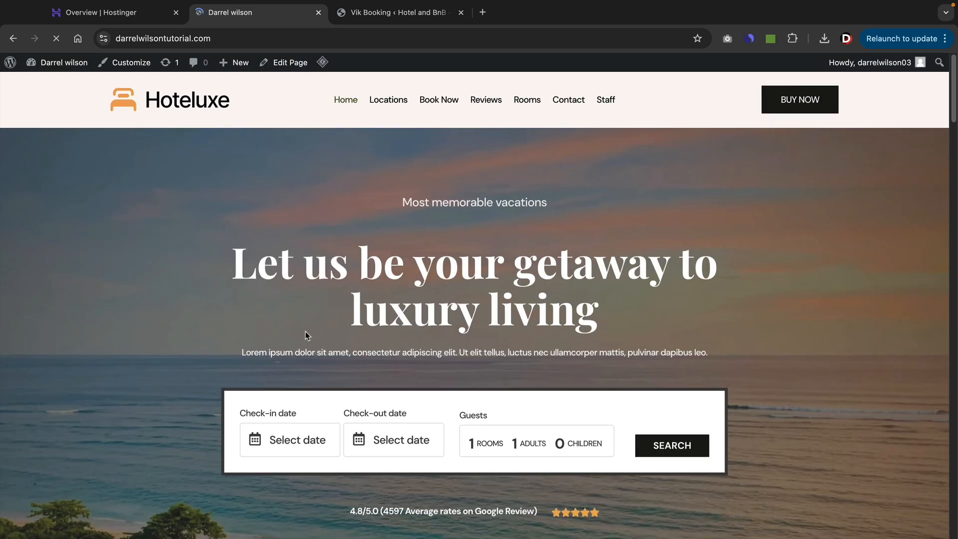
scroll(306, 331, "down", 2)
scroll(305, 319, "down", 2)
left_click(306, 303)
scroll(324, 334, "down", 2)
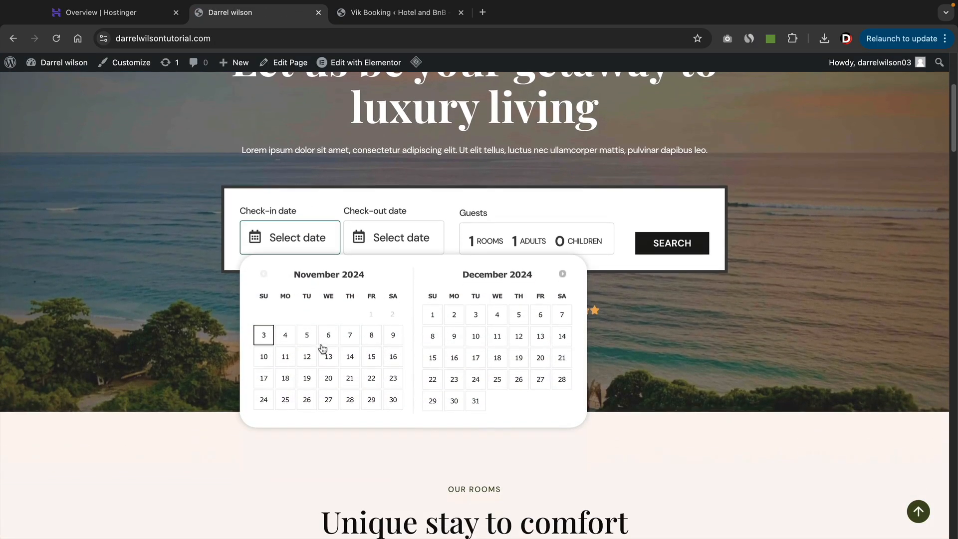
left_click(328, 329)
left_click(725, 237)
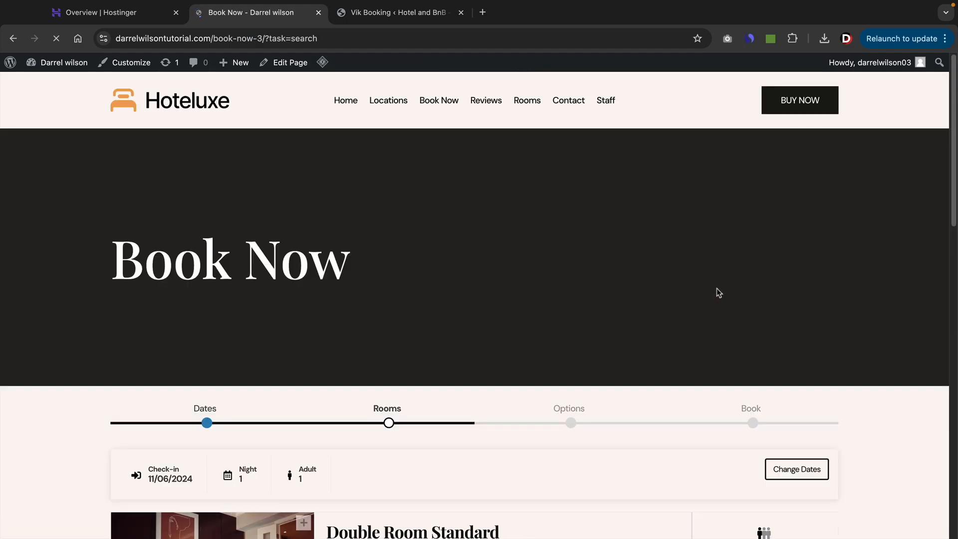
Examine the room titles, prices and Select button colors in the Book Now room results
scroll(716, 289, "down", 5)
scroll(690, 285, "down", 2)
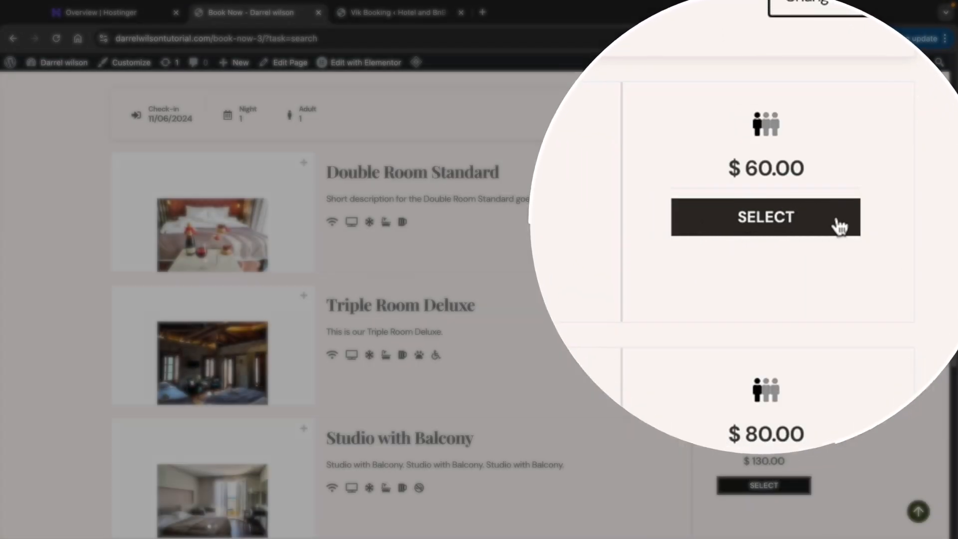
scroll(795, 272, "down", 6)
scroll(767, 296, "up", 5)
scroll(754, 310, "up", 4)
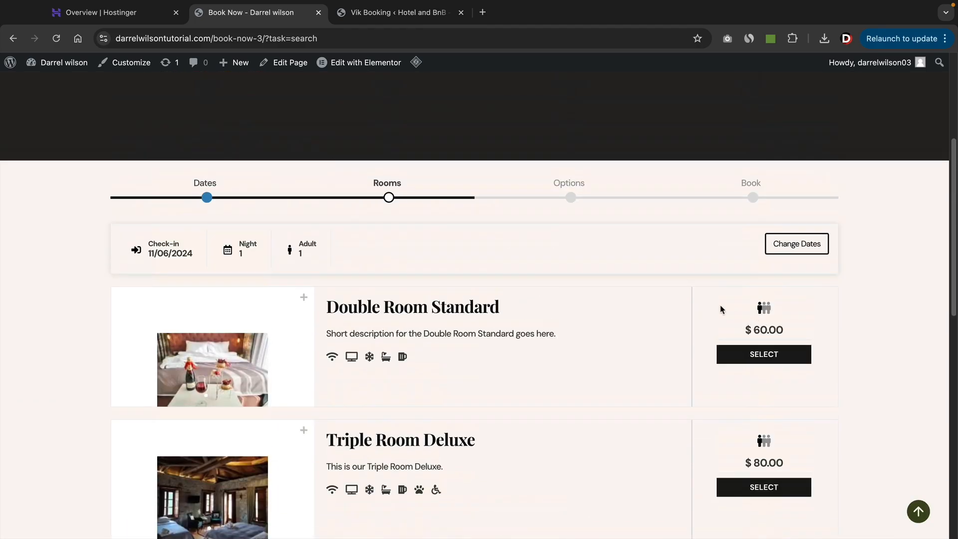
scroll(649, 313, "down", 2)
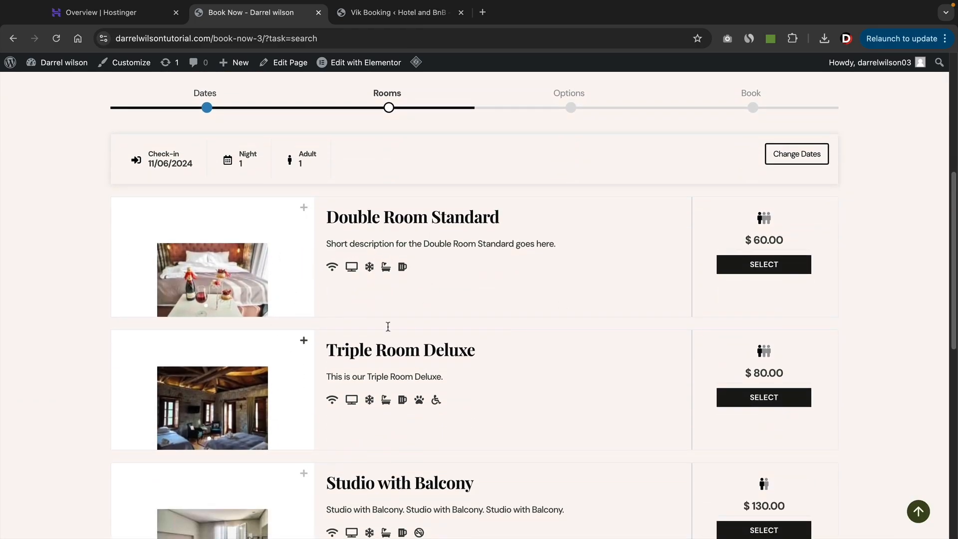
scroll(519, 381, "down", 1)
scroll(518, 382, "down", 3)
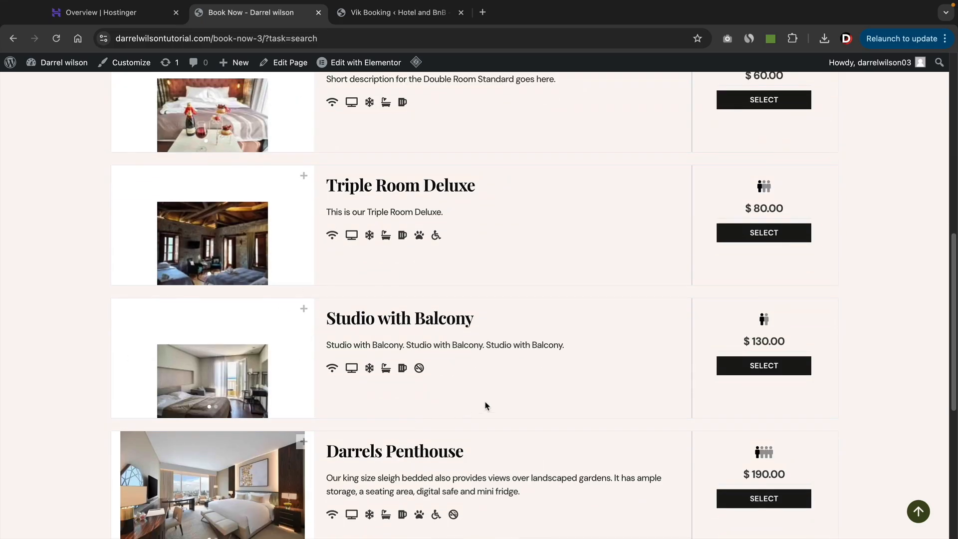
scroll(487, 405, "down", 2)
scroll(569, 398, "up", 7)
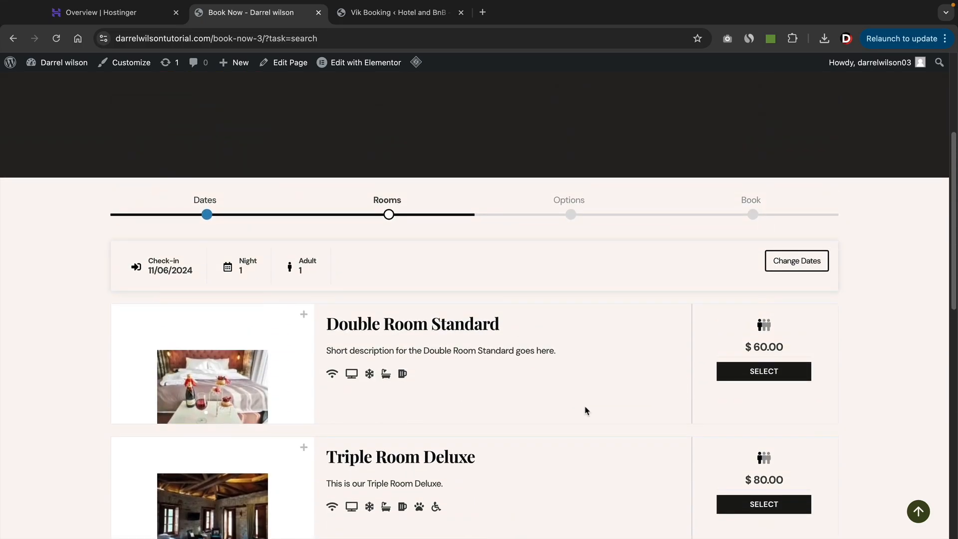
Look over the header and room results on the Book Now page and return to the website's homepage
scroll(594, 415, "up", 4)
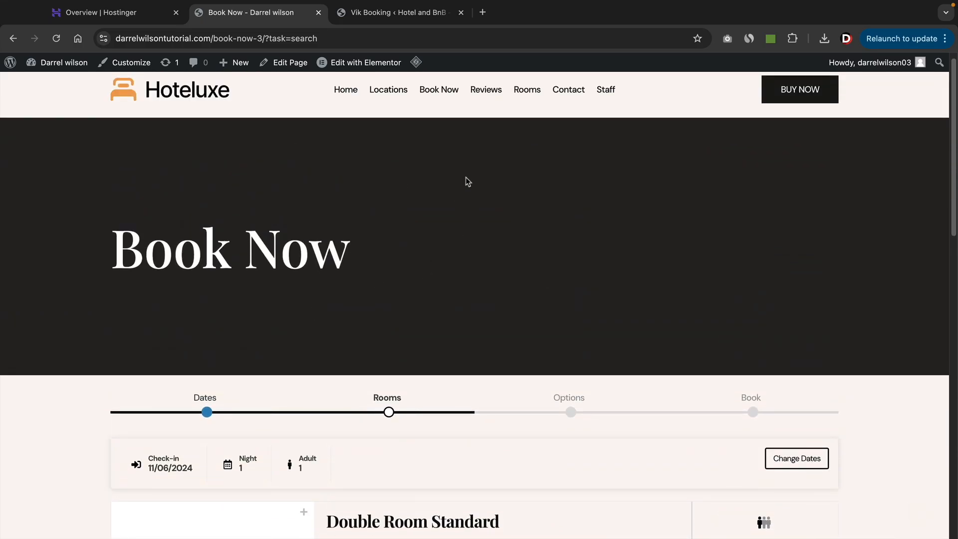
scroll(599, 356, "down", 4)
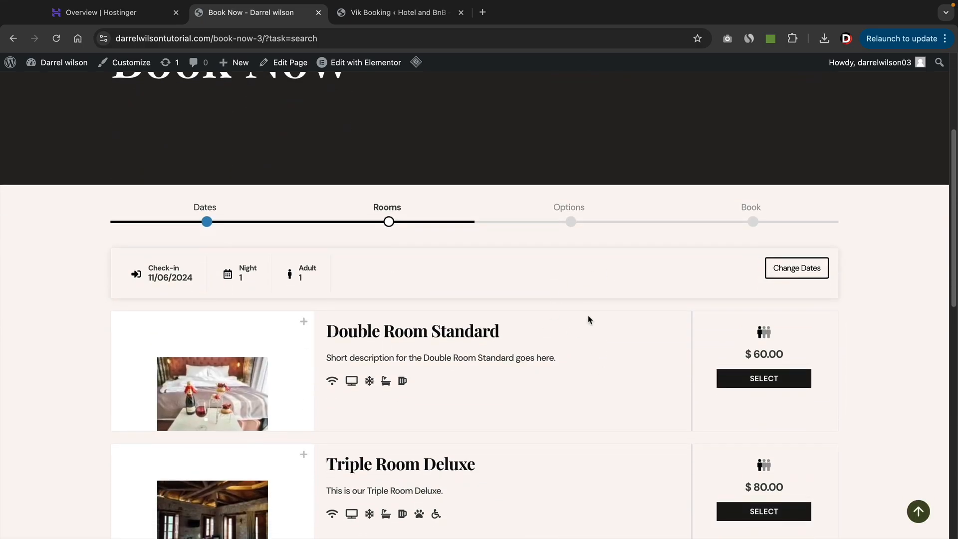
scroll(589, 319, "up", 4)
left_click(346, 101)
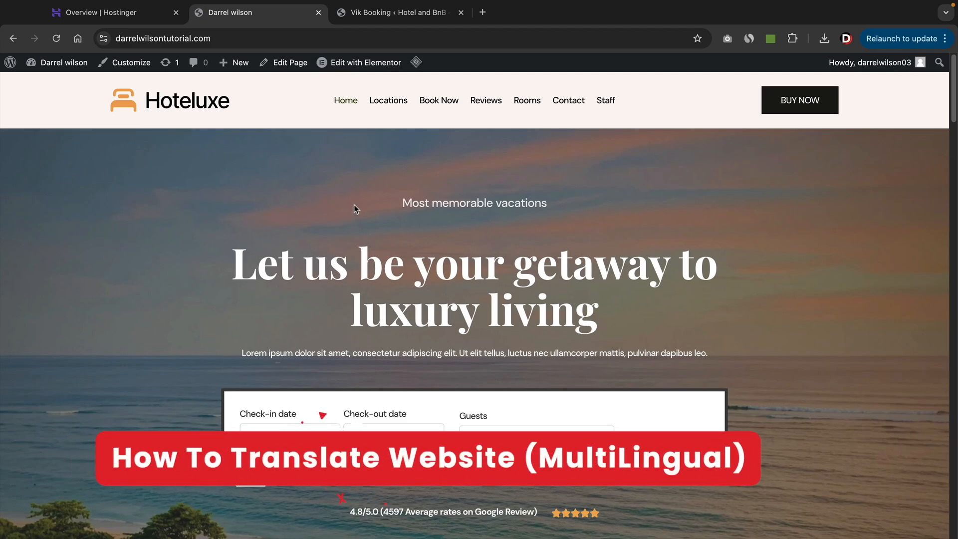
Search the plugin directory for gtranslate, then install and activate Translate WordPress with GTranslate
mouse_move(75, 63)
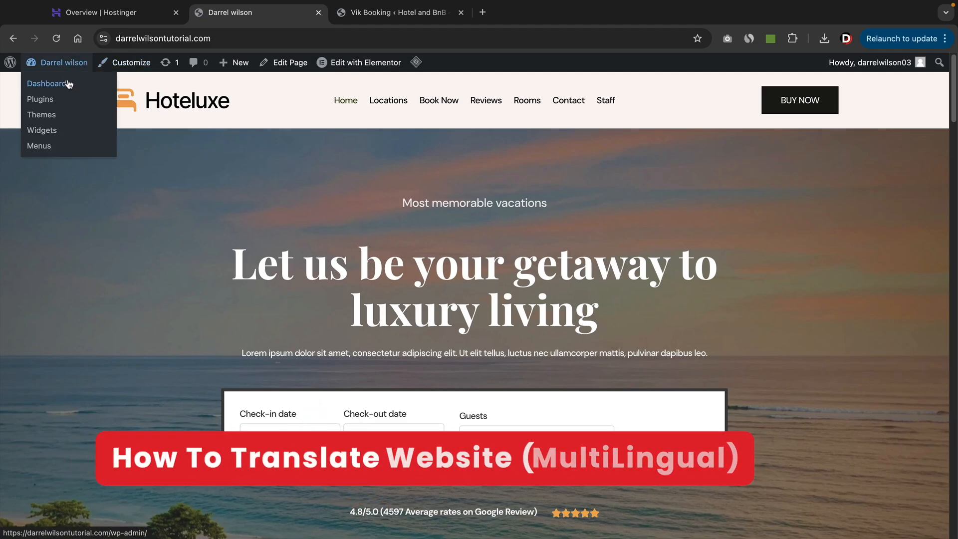
left_click(67, 84)
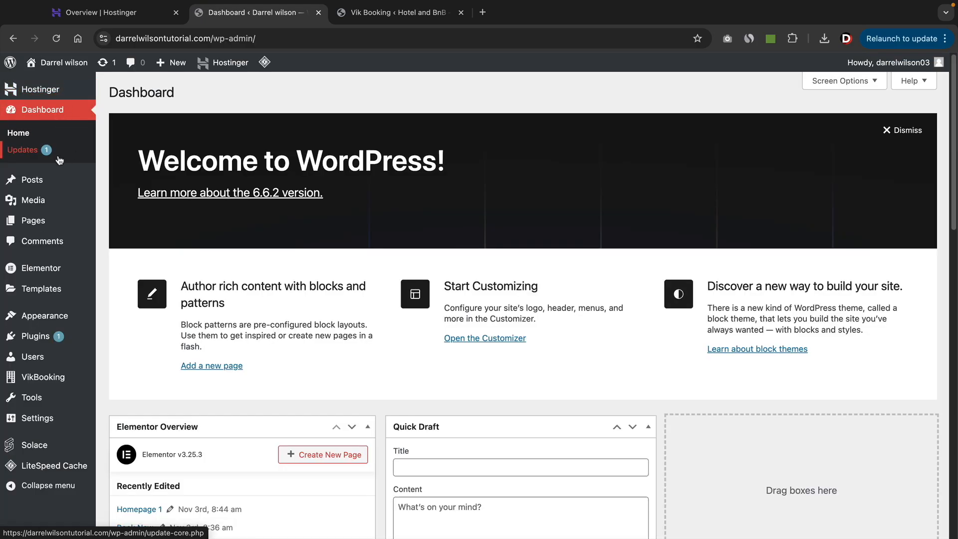
mouse_move(61, 336)
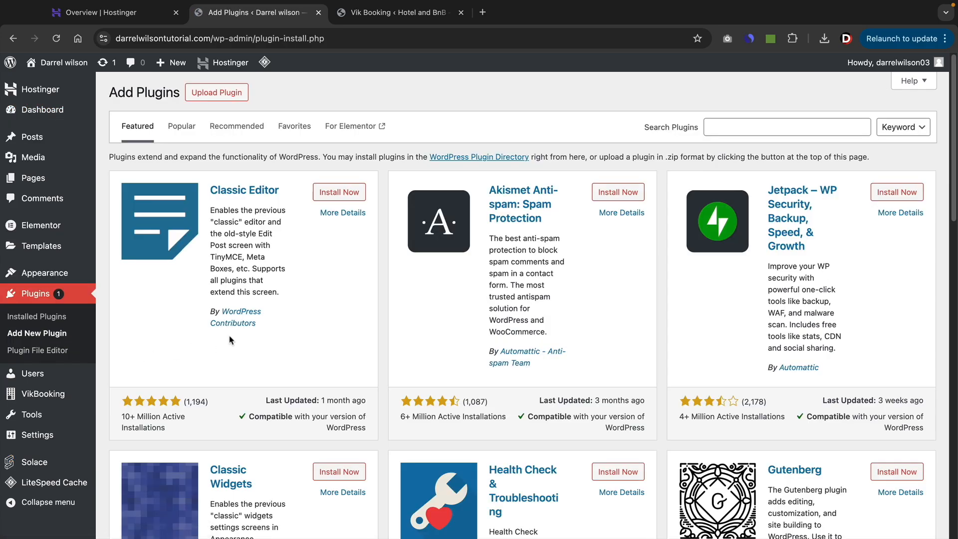
left_click(752, 126)
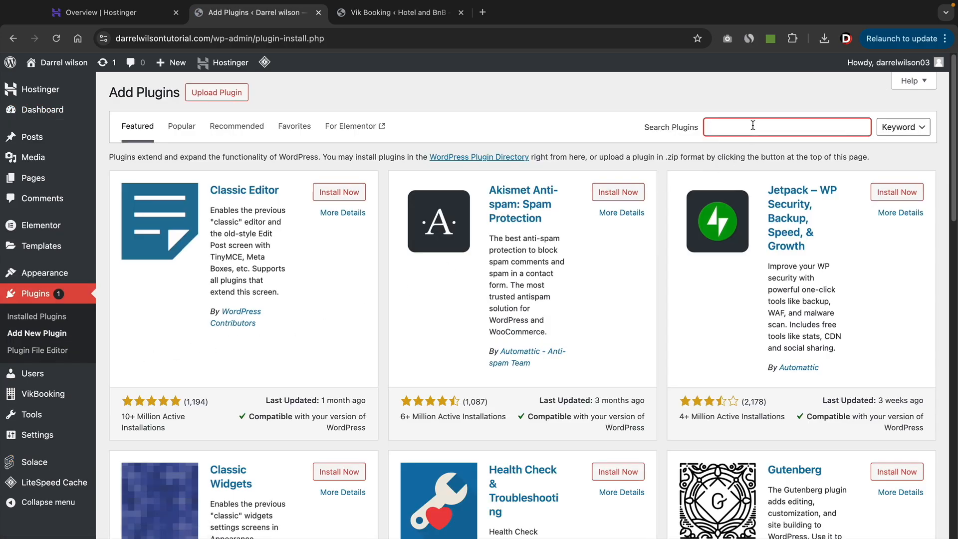
type("gtranslate")
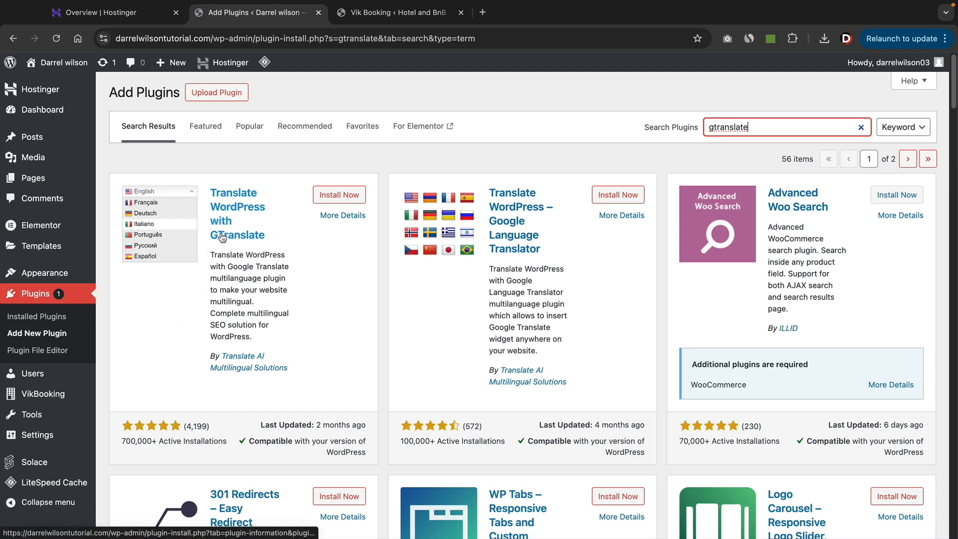
left_click(337, 195)
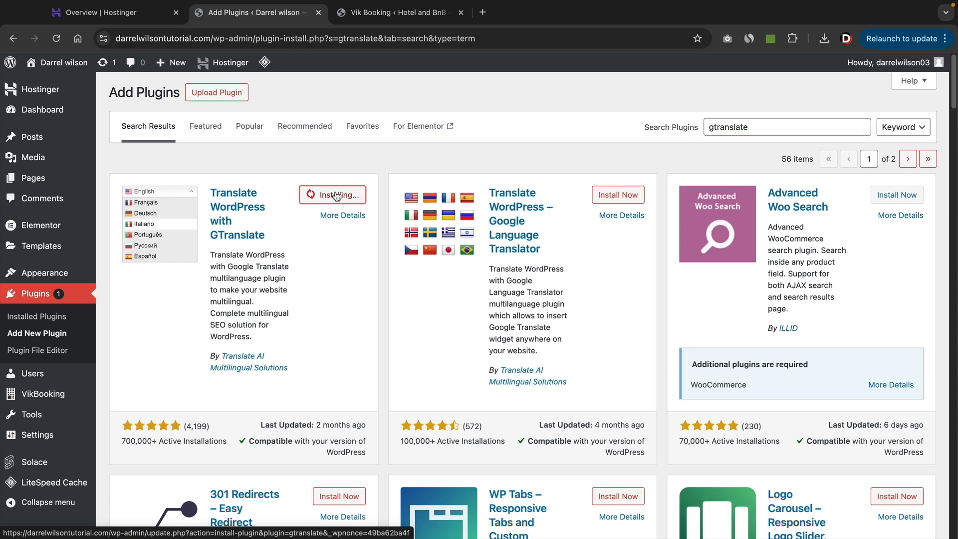
left_click(345, 198)
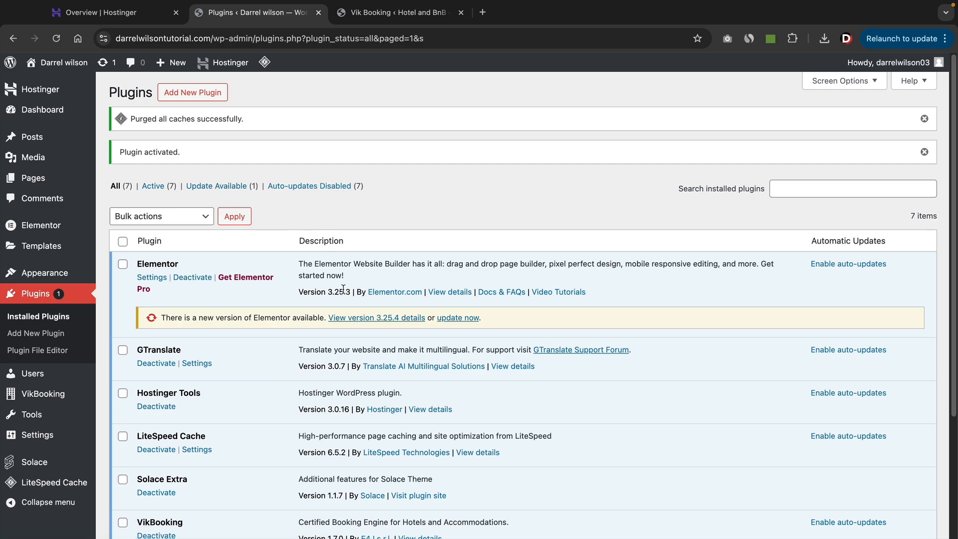
Open the GTranslate settings and examine the sub-directory and sub-domain URL structure options
mouse_move(30, 435)
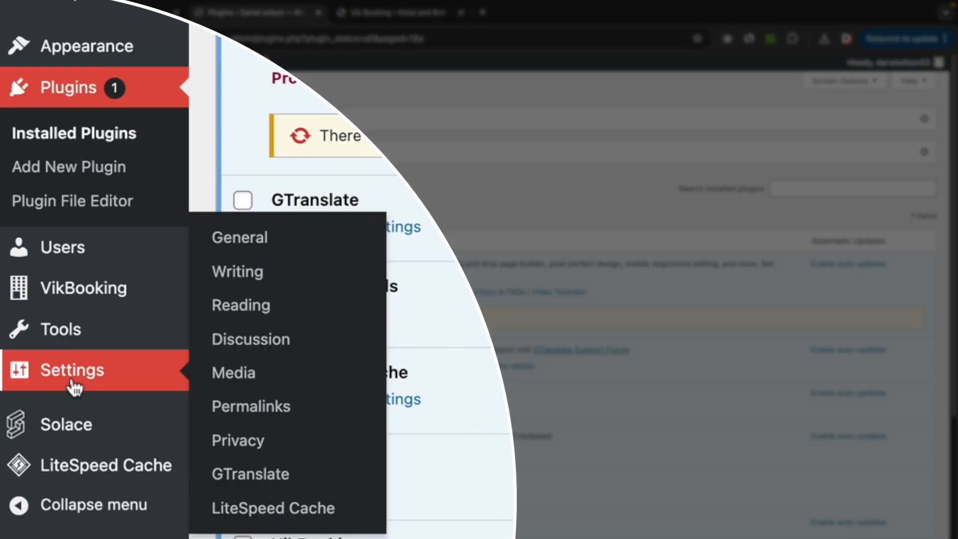
left_click(252, 475)
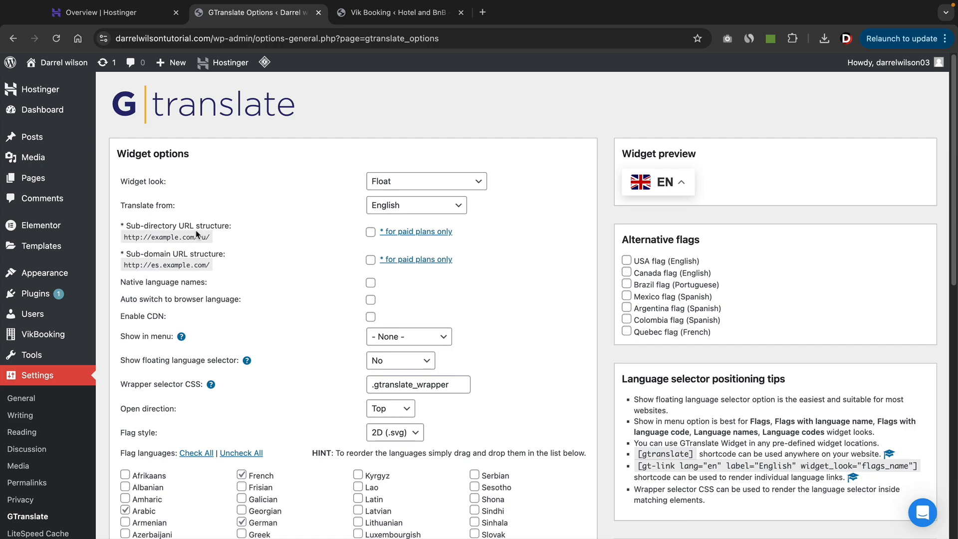
left_click_drag(214, 238, 126, 237)
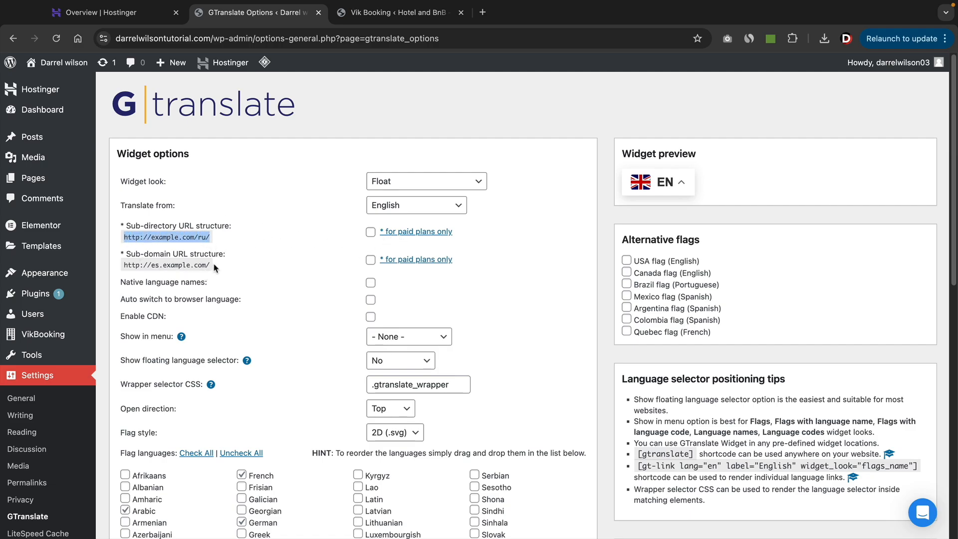
left_click_drag(214, 265, 132, 266)
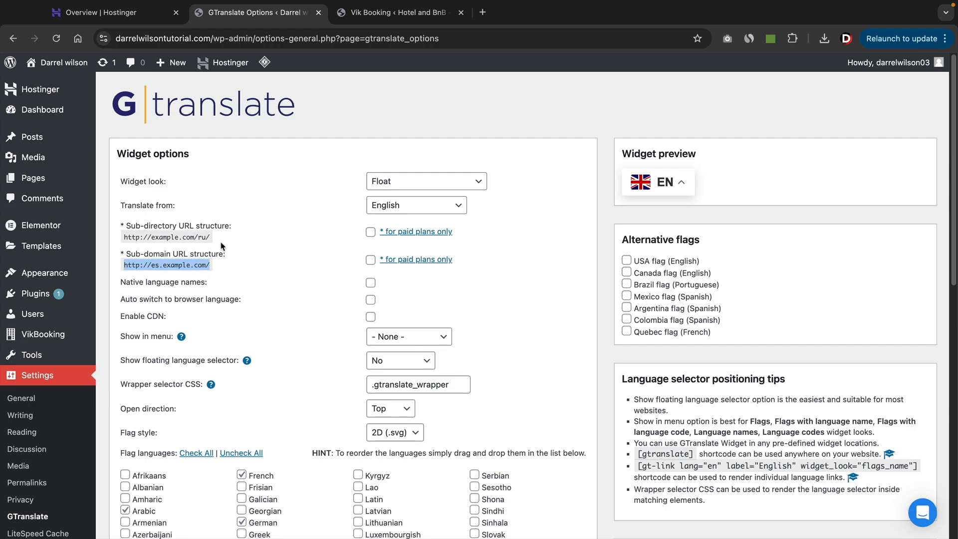
mouse_move(212, 238)
left_mouse_down()
mouse_move(122, 242)
mouse_move(208, 240)
left_mouse_up()
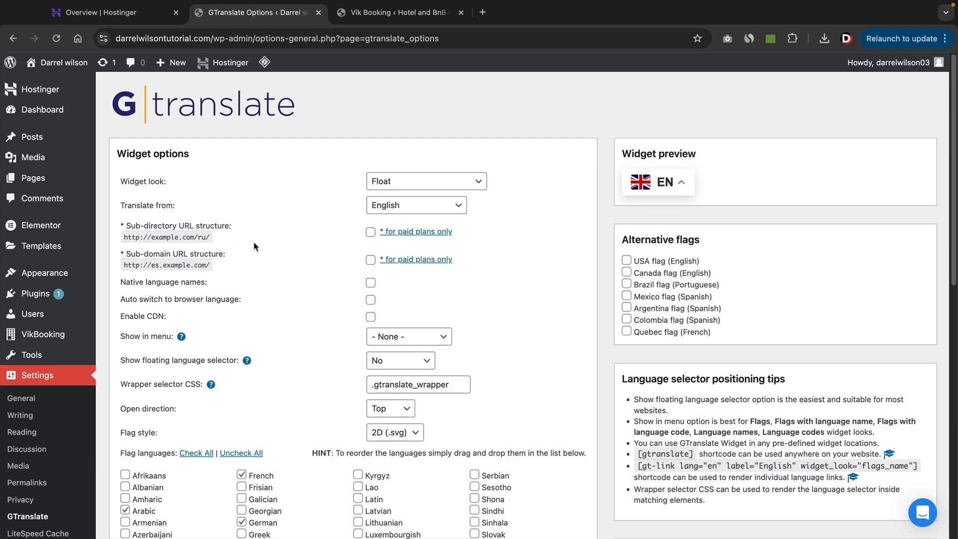
Try the Flags and Globe widget looks in the preview and return the widget look to Float
left_click(399, 184)
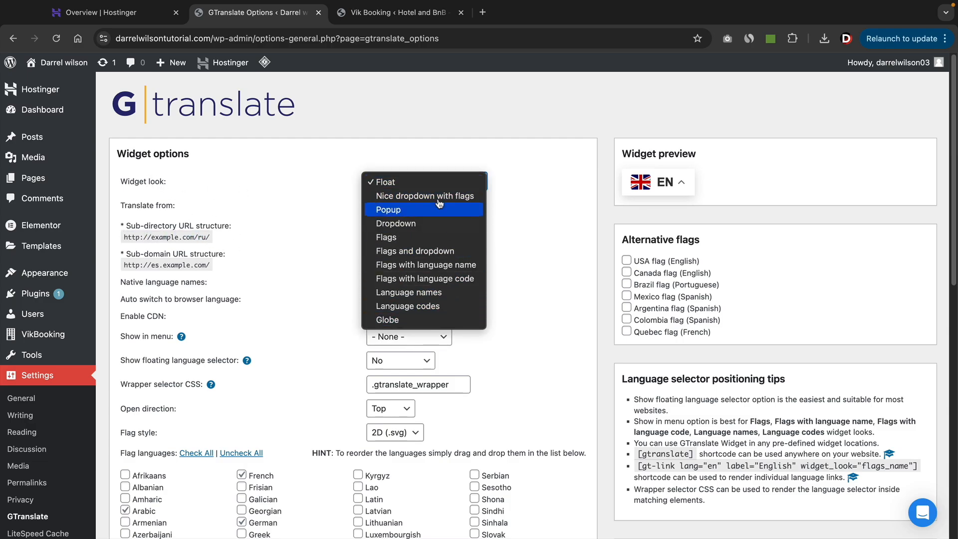
left_click(410, 239)
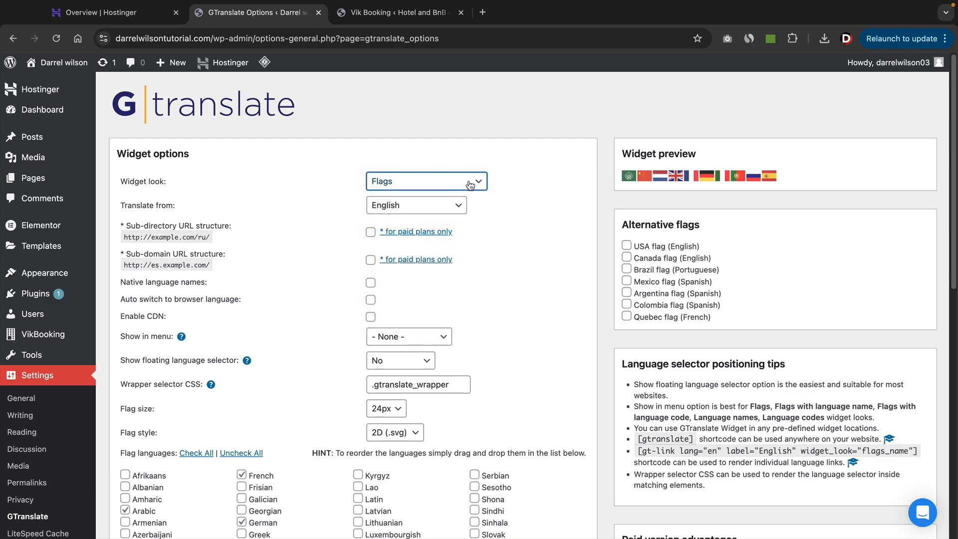
left_click(474, 180)
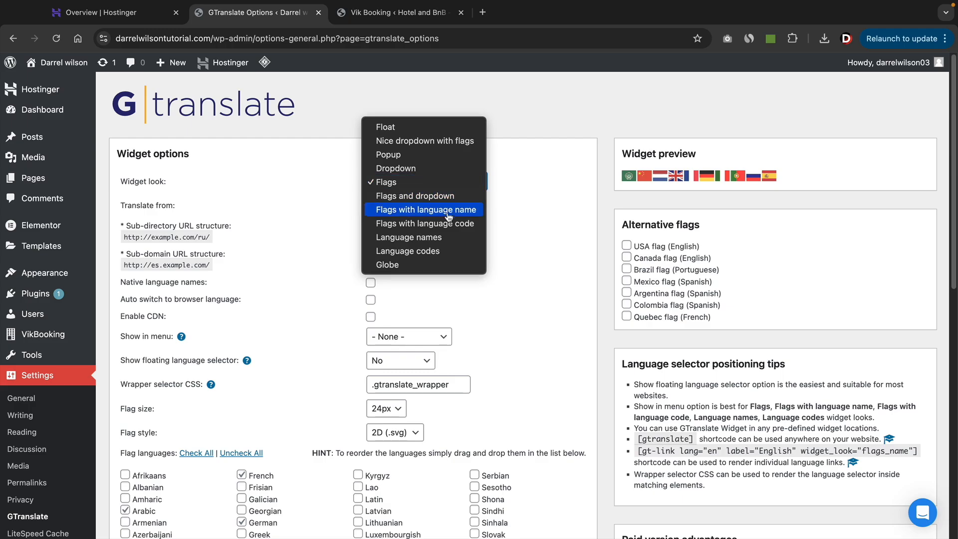
left_click(442, 264)
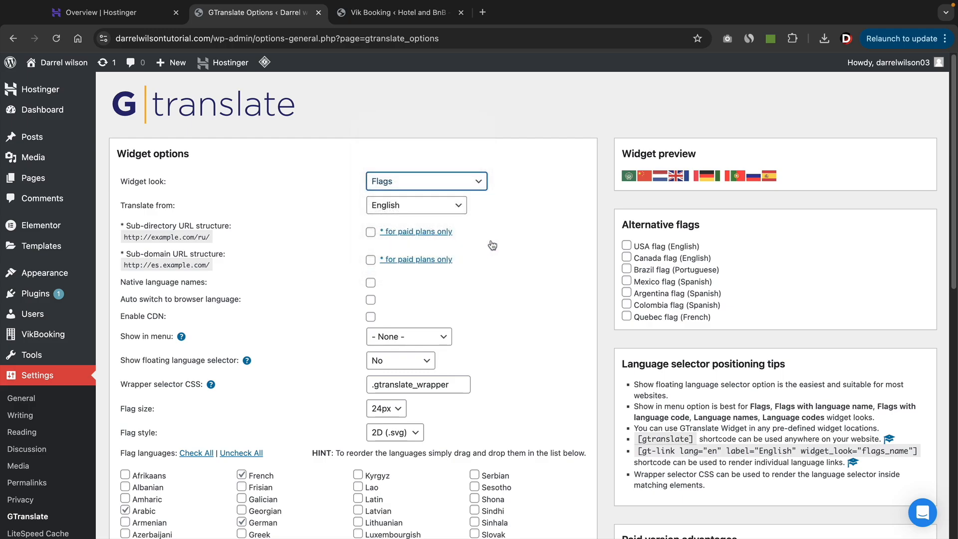
left_click(455, 187)
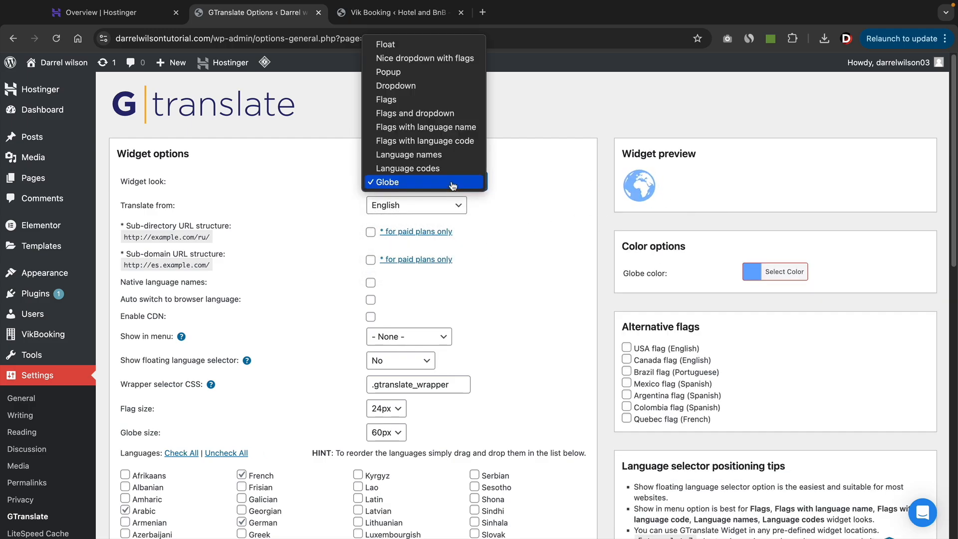
left_click(418, 48)
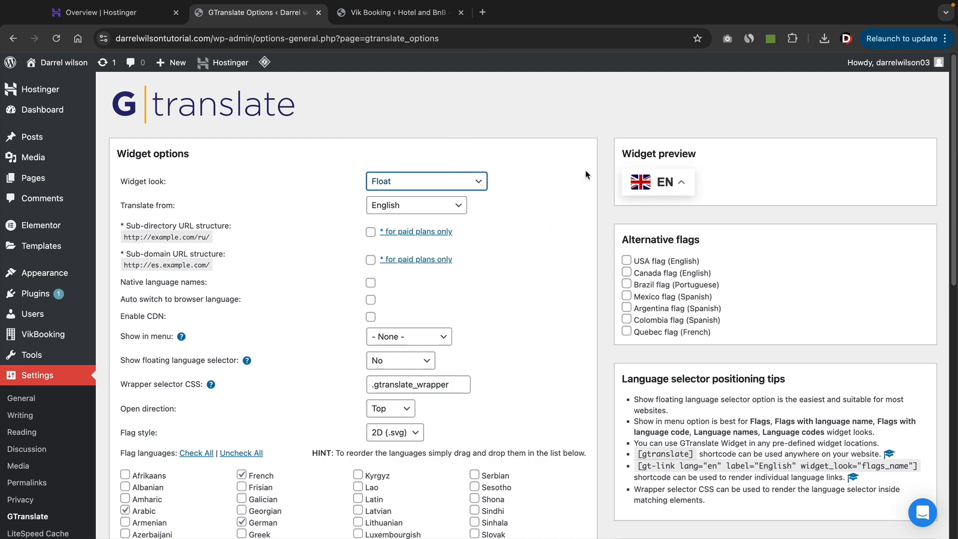
left_click(530, 250)
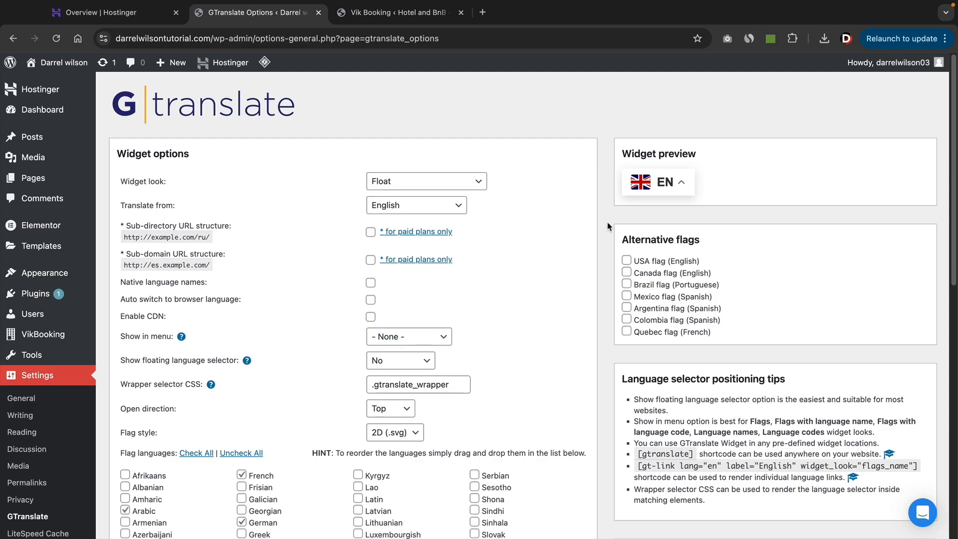
Check the Show in menu choices, keeping None, and set the floating language selector to Bottom left
left_click(439, 340)
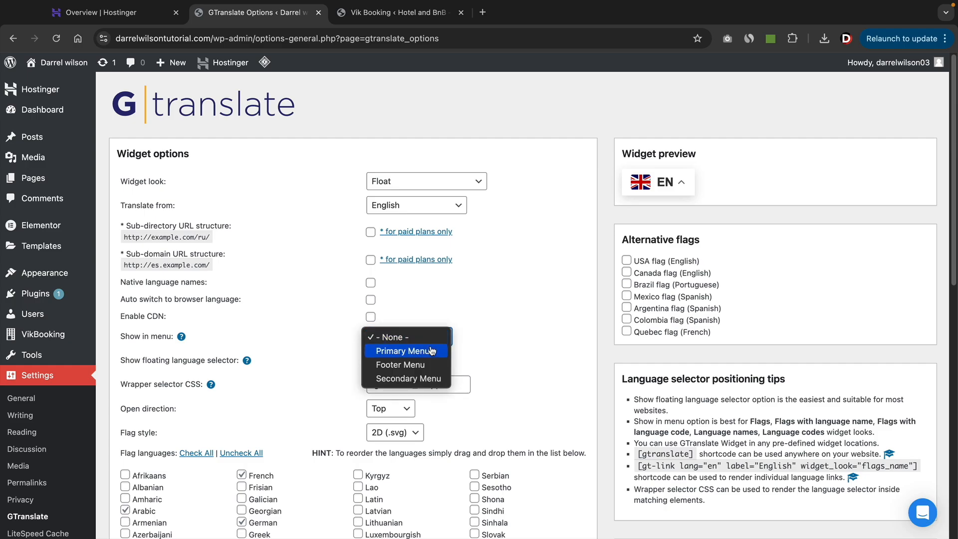
left_click(420, 342)
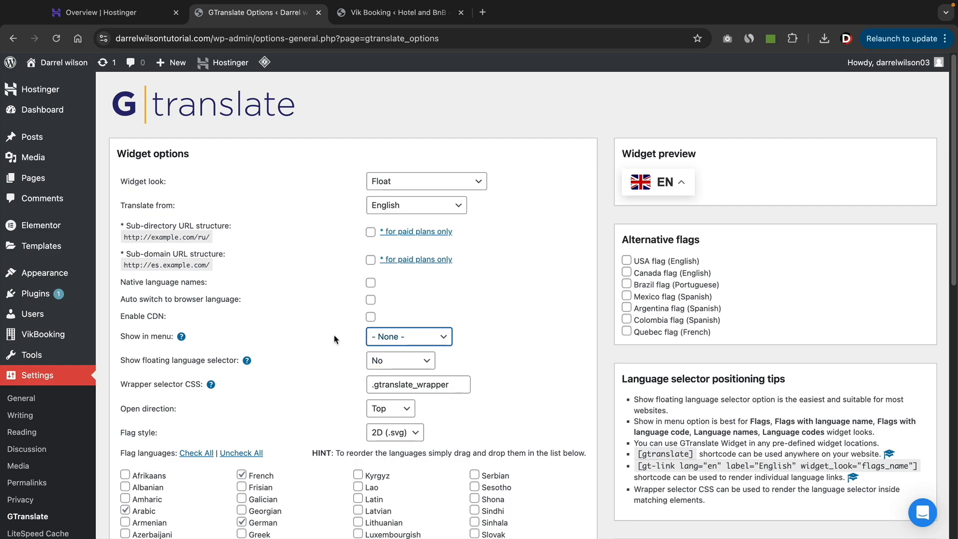
left_click_drag(126, 359, 222, 360)
left_click(410, 362)
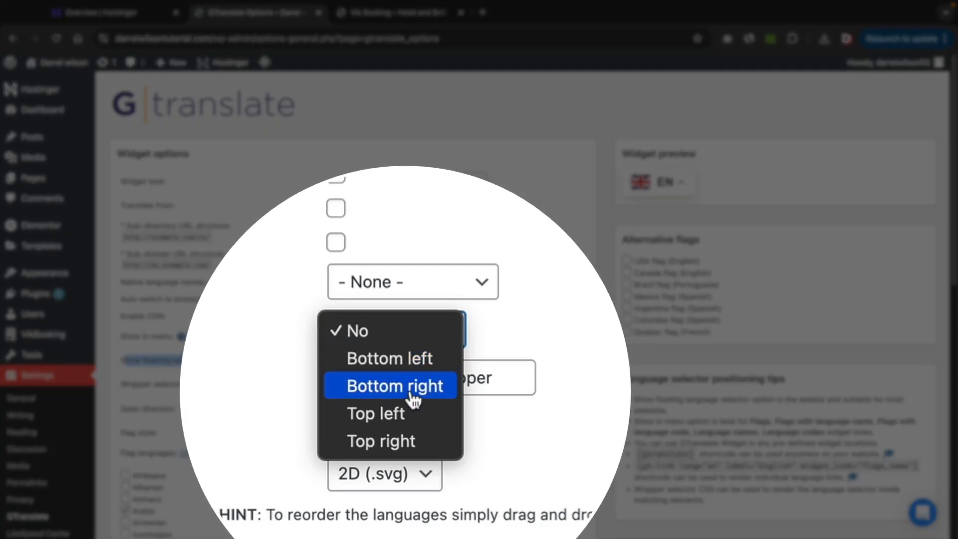
left_click(419, 363)
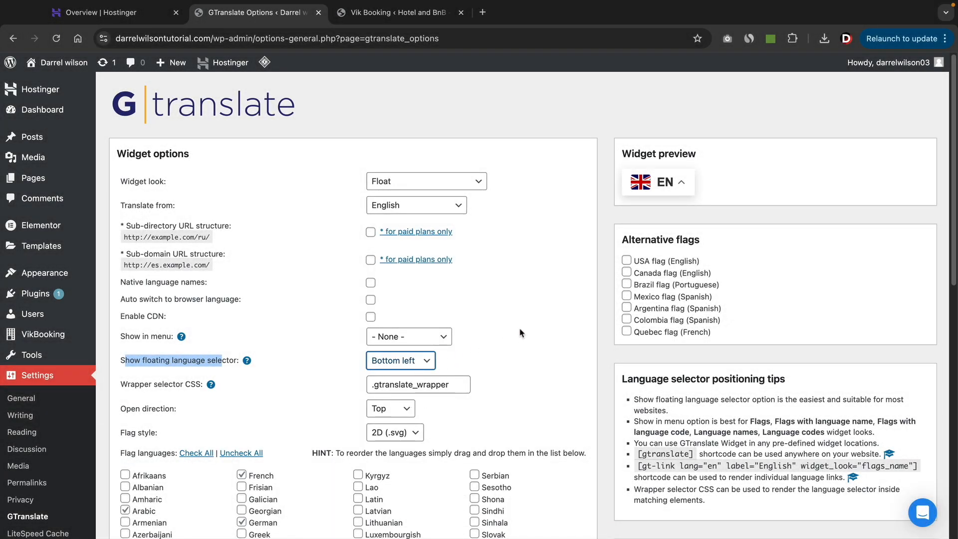
Try several alternative flags and leave only the USA flag enabled for English
left_click_drag(629, 236, 705, 242)
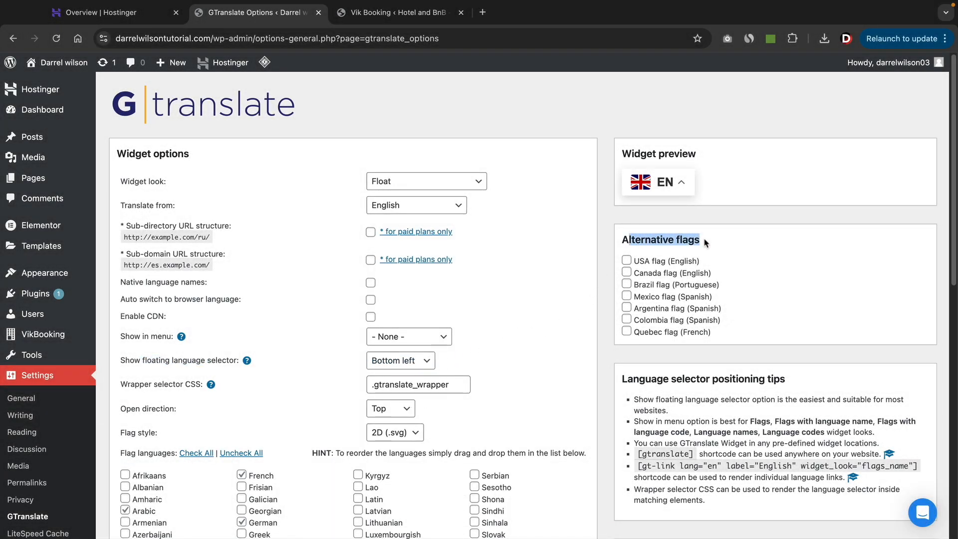
left_click(627, 261)
left_click(627, 272)
left_click(626, 284)
left_click(626, 297)
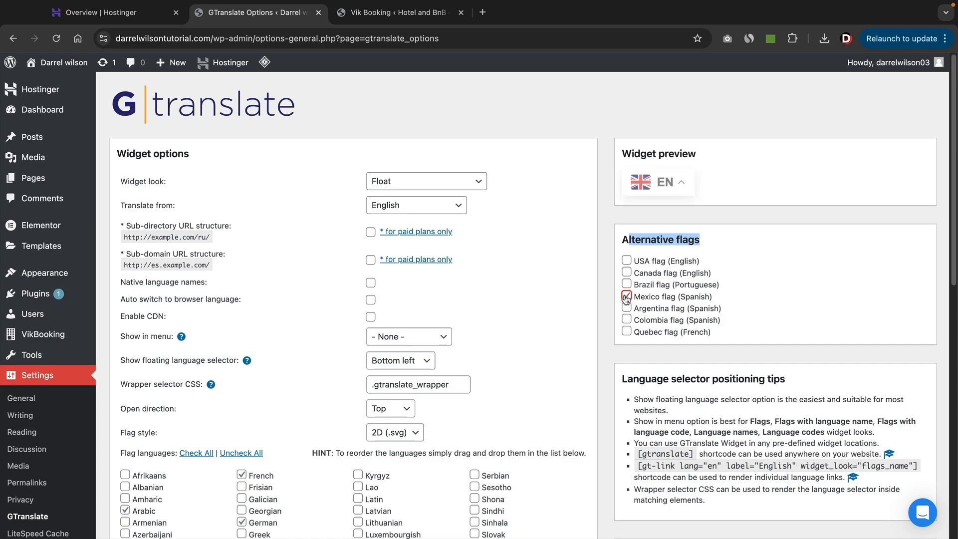
left_click(627, 260)
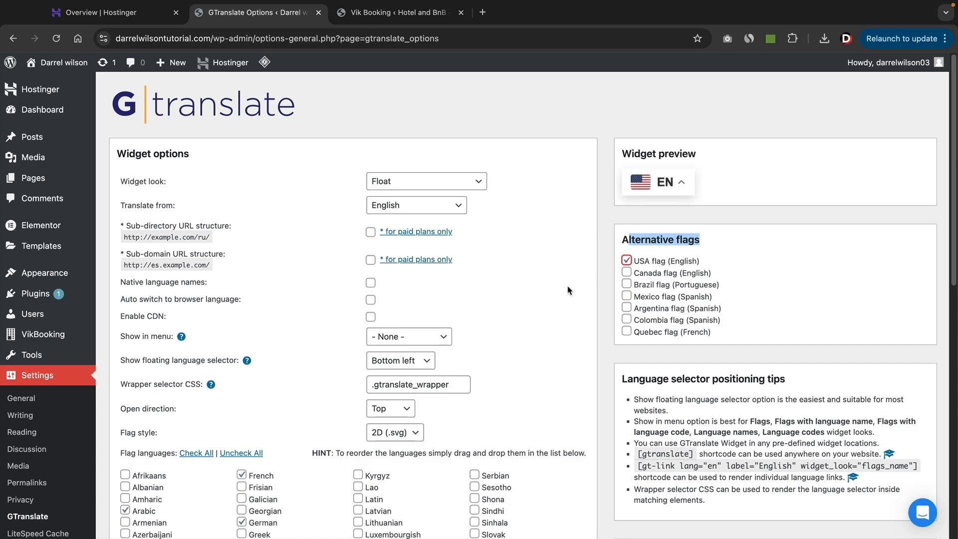
Enable all flag languages for the translation widget and save the GTranslate options
scroll(567, 290, "down", 5)
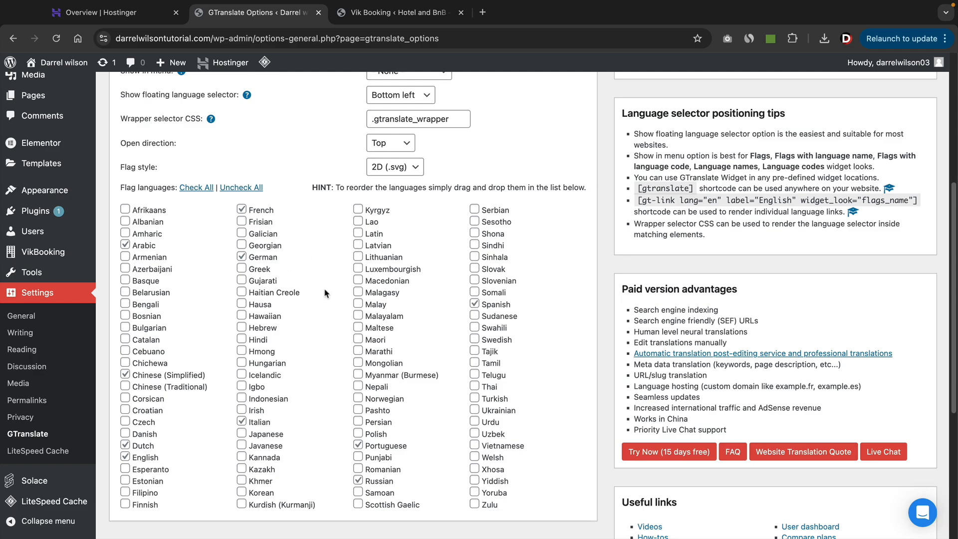
left_click(198, 189)
scroll(346, 359, "down", 5)
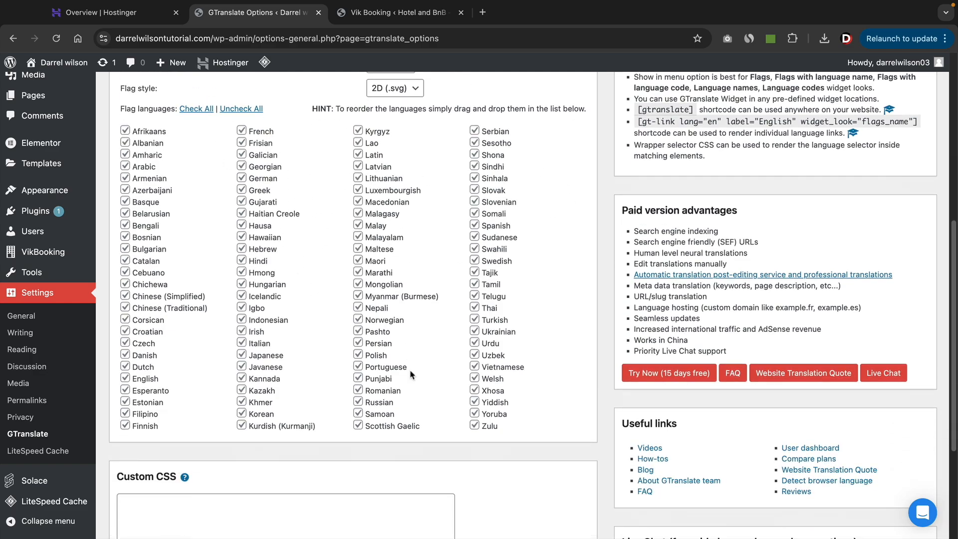
left_click(140, 444)
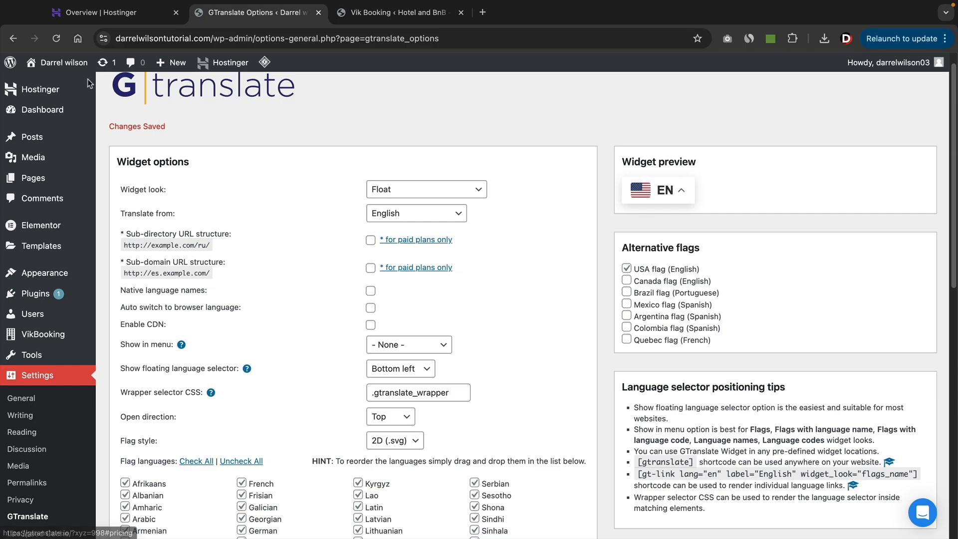
Visit the website's homepage and translate it into Thai with the floating language selector
left_click(55, 84)
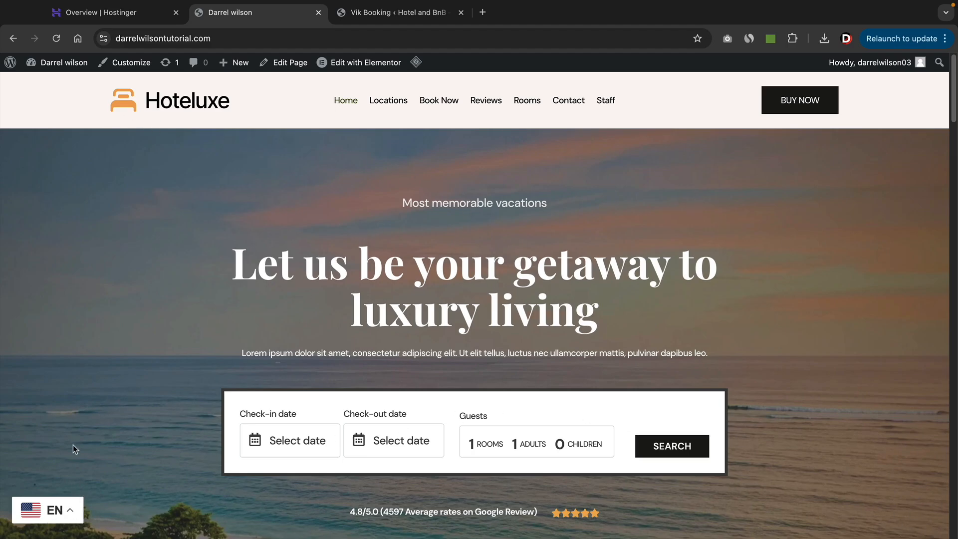
left_click(68, 511)
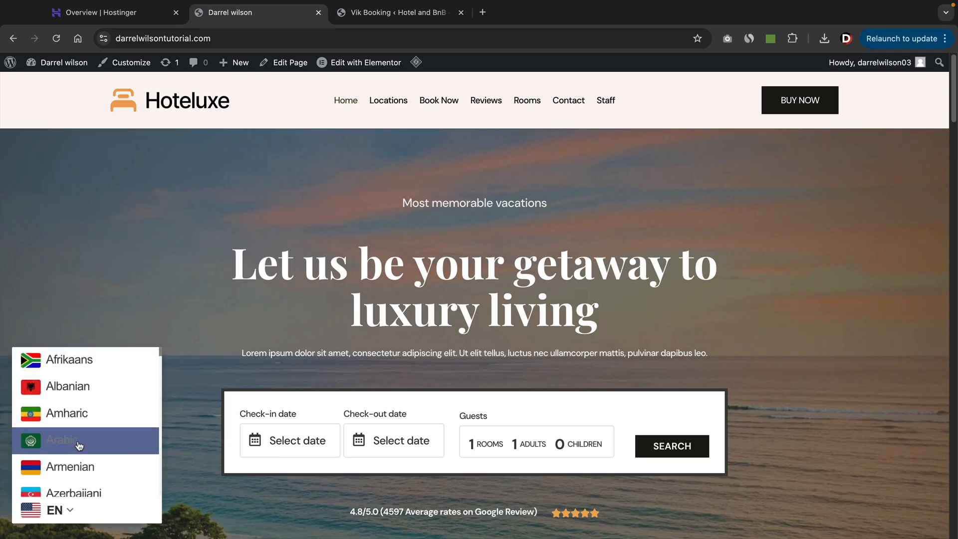
scroll(82, 441, "down", 12)
scroll(90, 437, "down", 12)
scroll(91, 437, "down", 15)
scroll(91, 437, "up", 3)
left_click(142, 342)
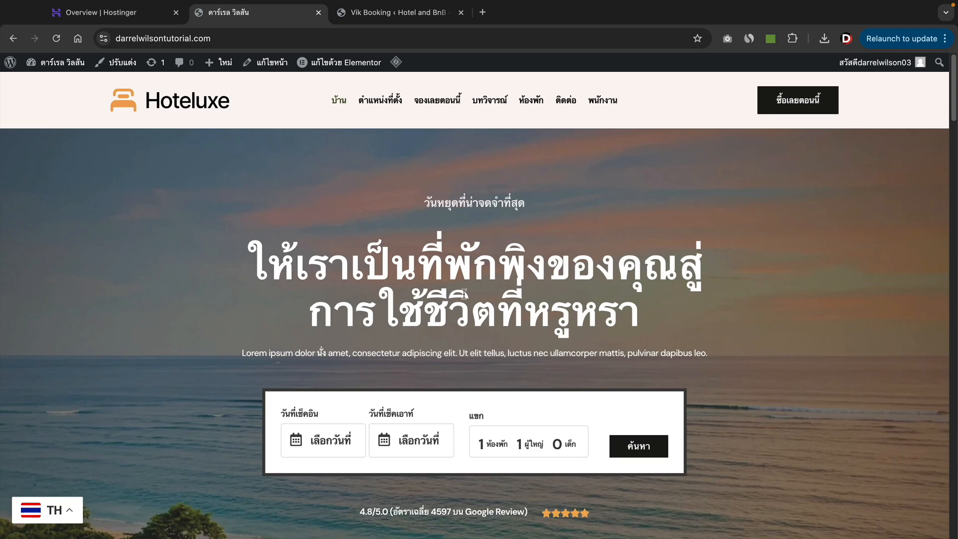
Search the Thai homepage for a one-night stay checking in 6 November 2024, and review the translated room results
scroll(380, 443, "down", 5)
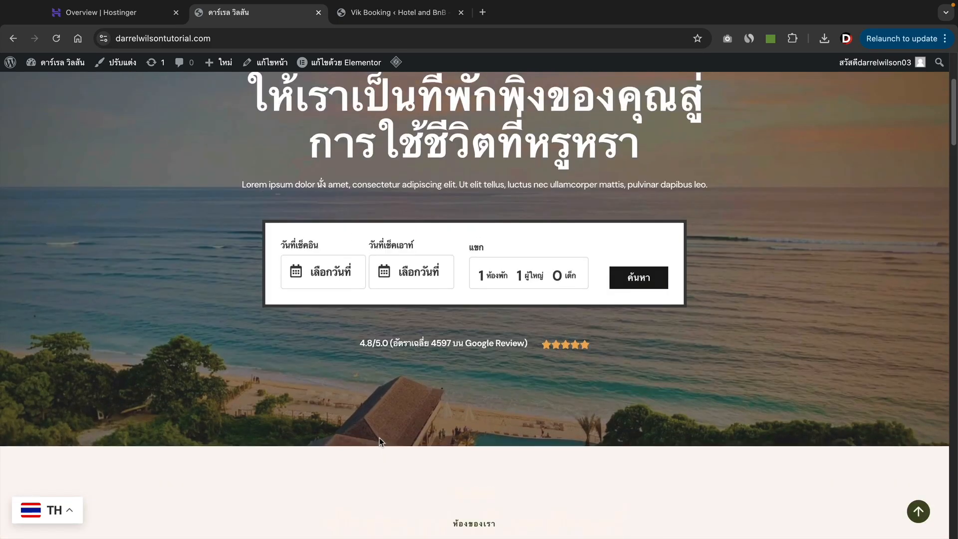
scroll(381, 443, "up", 2)
left_click(344, 346)
scroll(346, 375, "down", 3)
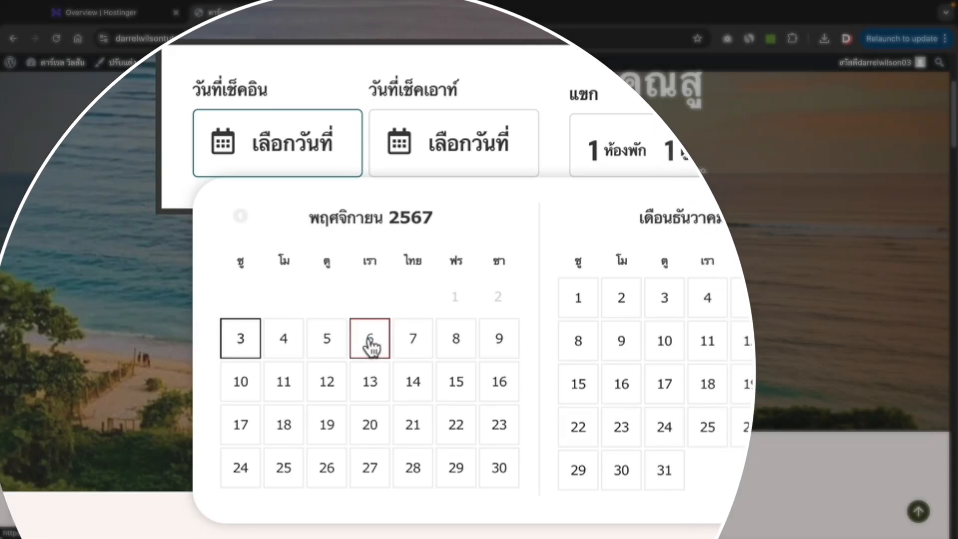
left_click(375, 342)
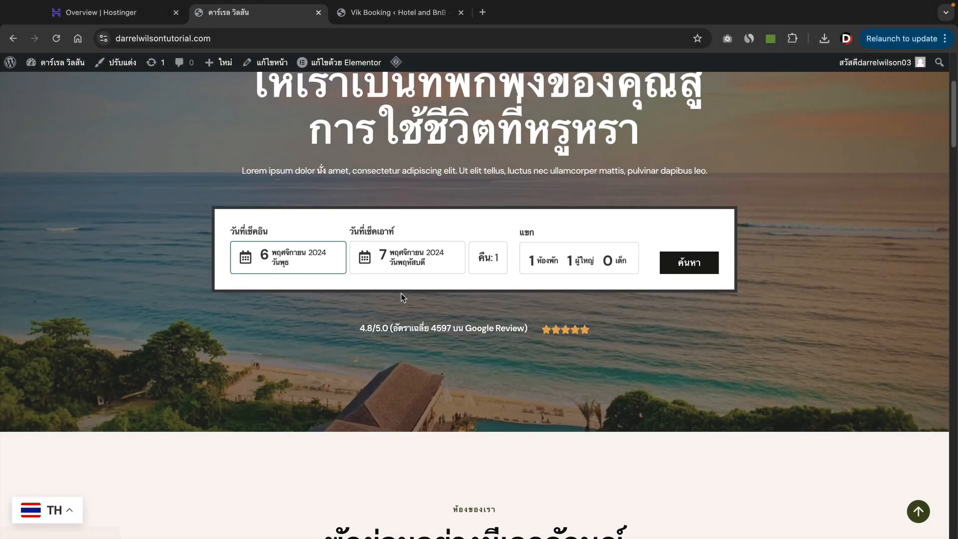
left_click(689, 265)
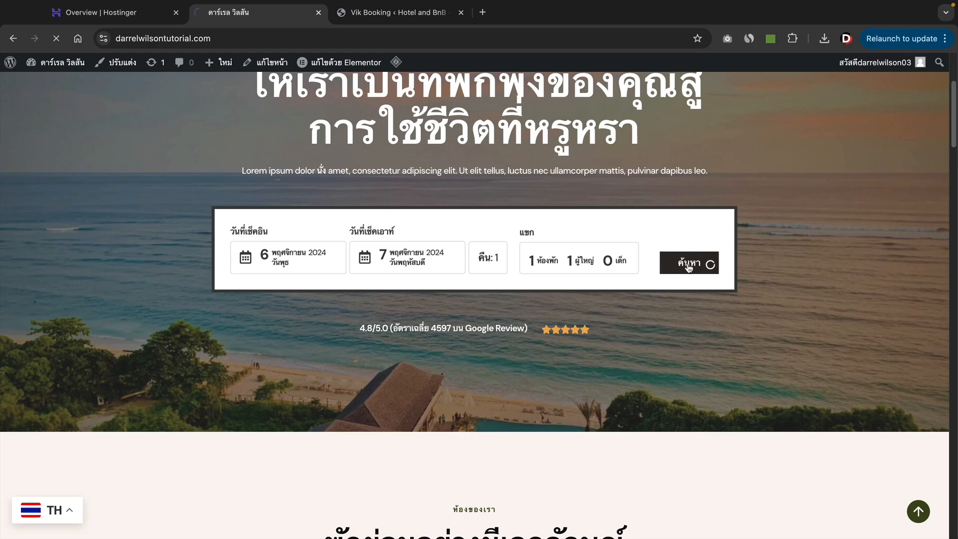
scroll(683, 271, "down", 4)
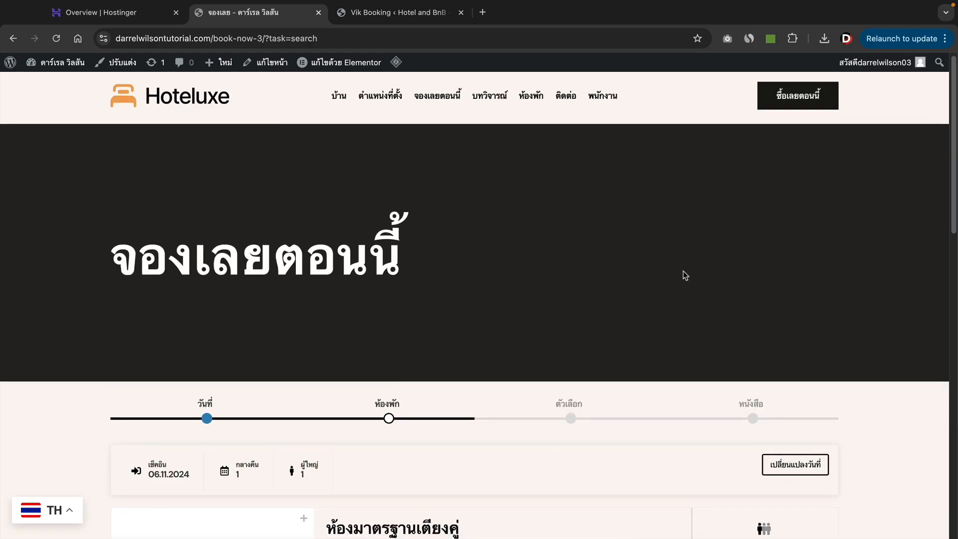
scroll(684, 280, "down", 4)
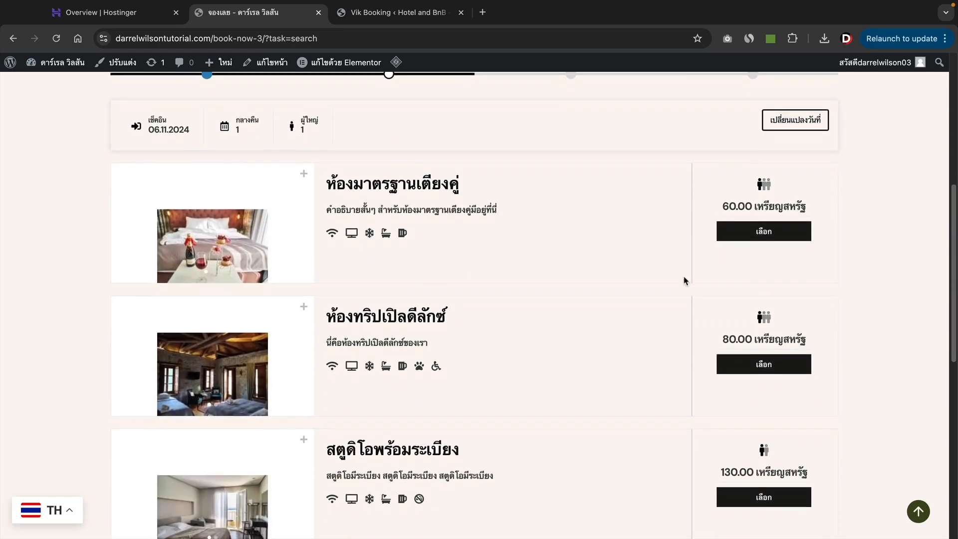
scroll(494, 344, "down", 3)
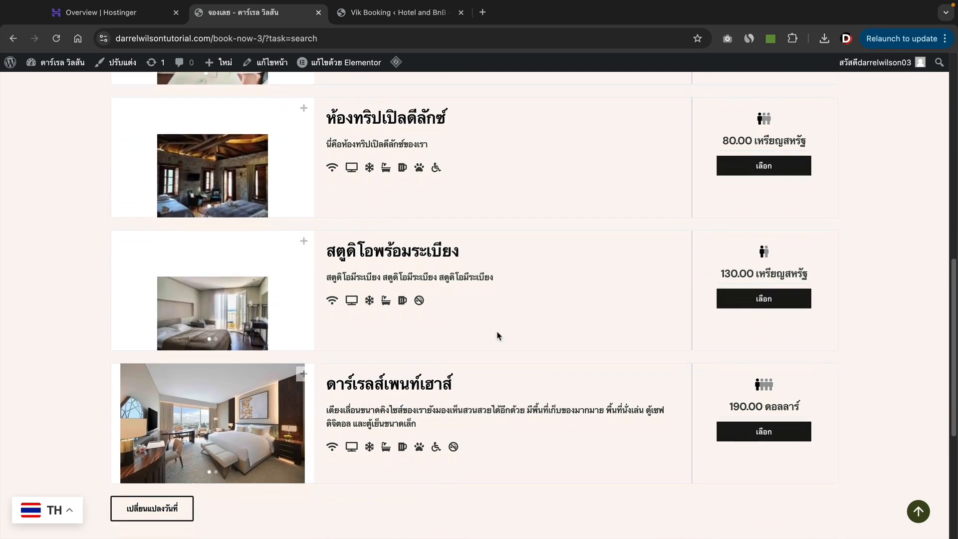
scroll(467, 404, "down", 1)
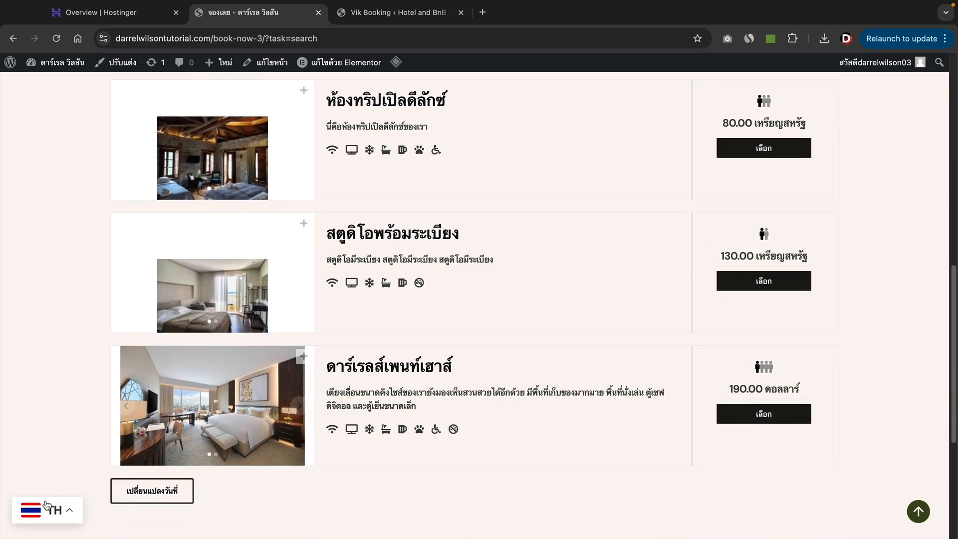
Switch the room results page to French with the floating language selector and check the translated room descriptions
left_click(62, 509)
scroll(91, 431, "up", 4)
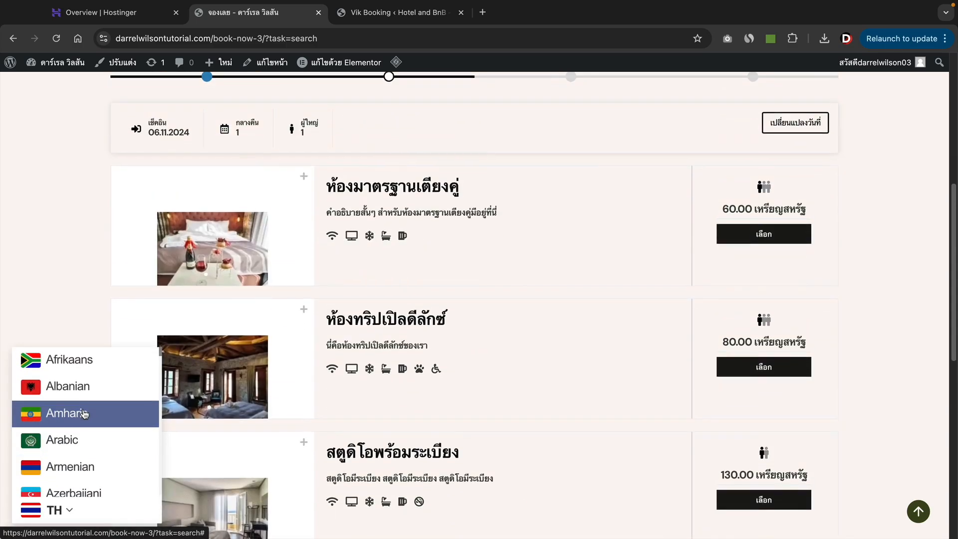
scroll(93, 420, "down", 4)
scroll(91, 421, "up", 3)
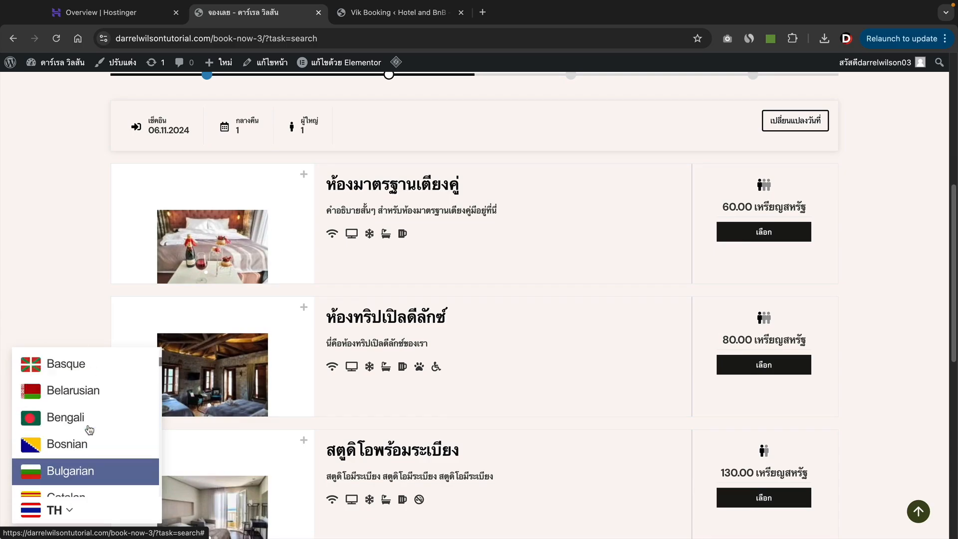
scroll(90, 427, "down", 6)
scroll(88, 429, "down", 5)
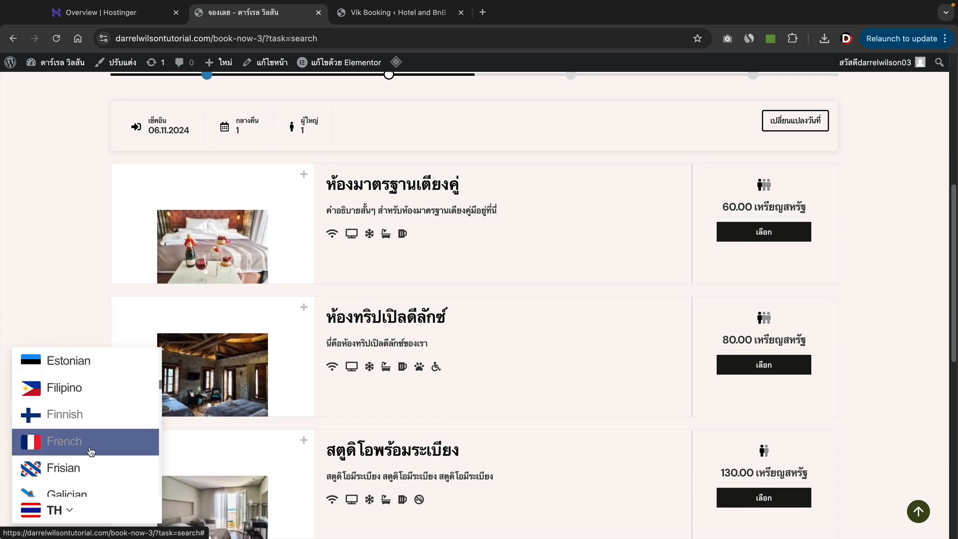
left_click(80, 443)
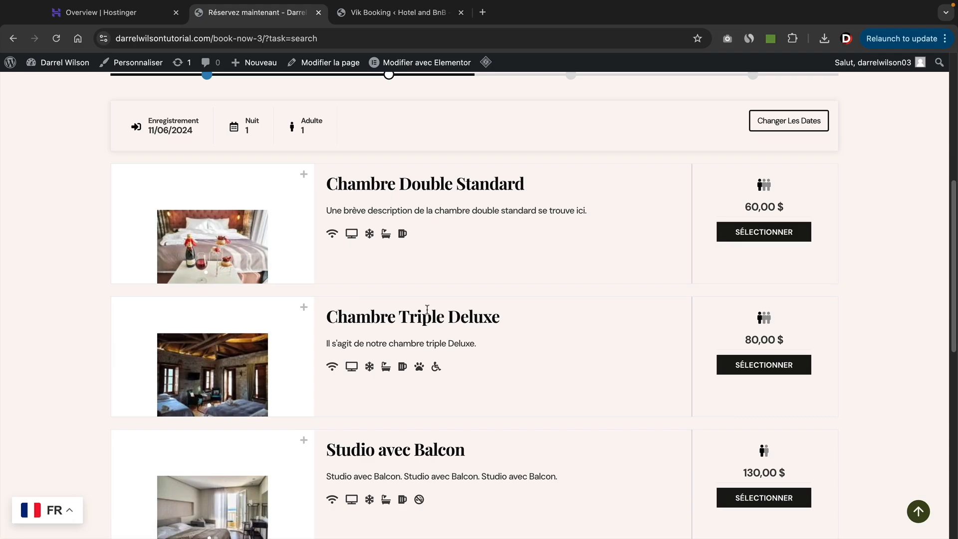
left_click_drag(585, 212, 435, 223)
Browse the remaining languages in the selector and translate the room results into Chinese (Simplified)
left_click(69, 509)
scroll(98, 430, "down", 15)
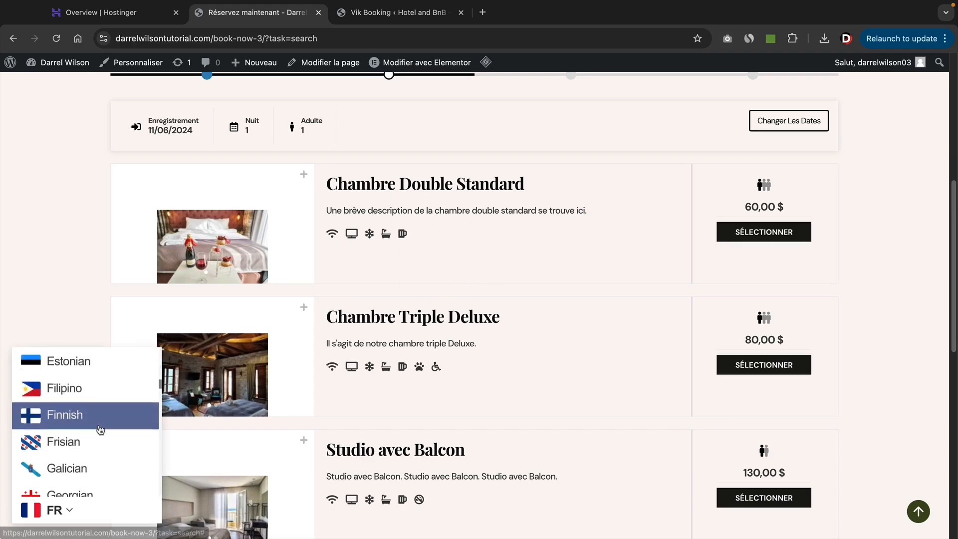
scroll(100, 429, "down", 15)
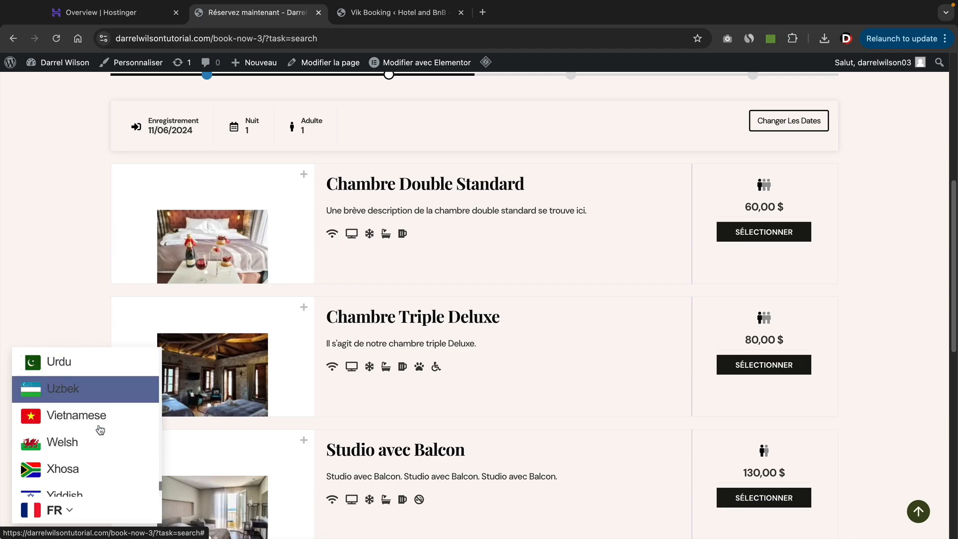
scroll(100, 430, "down", 3)
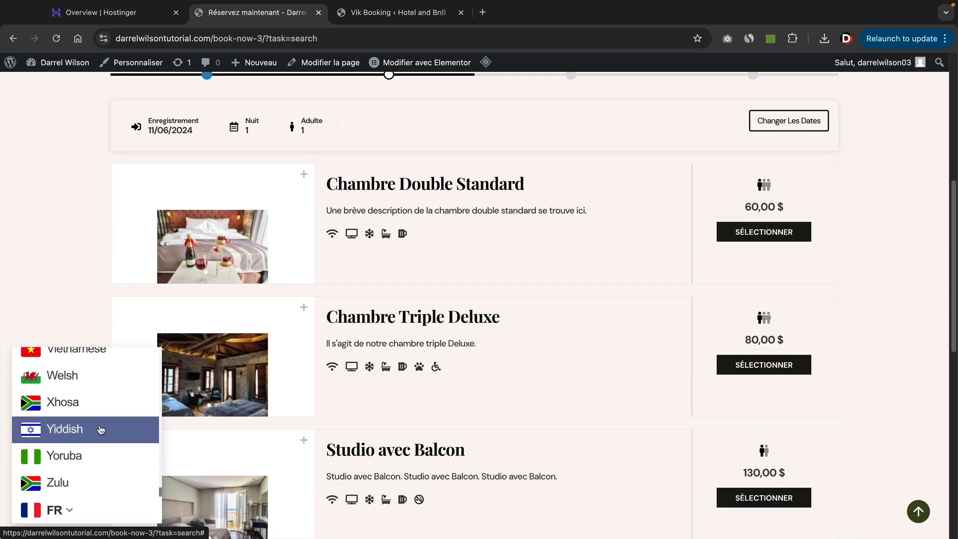
scroll(100, 430, "up", 20)
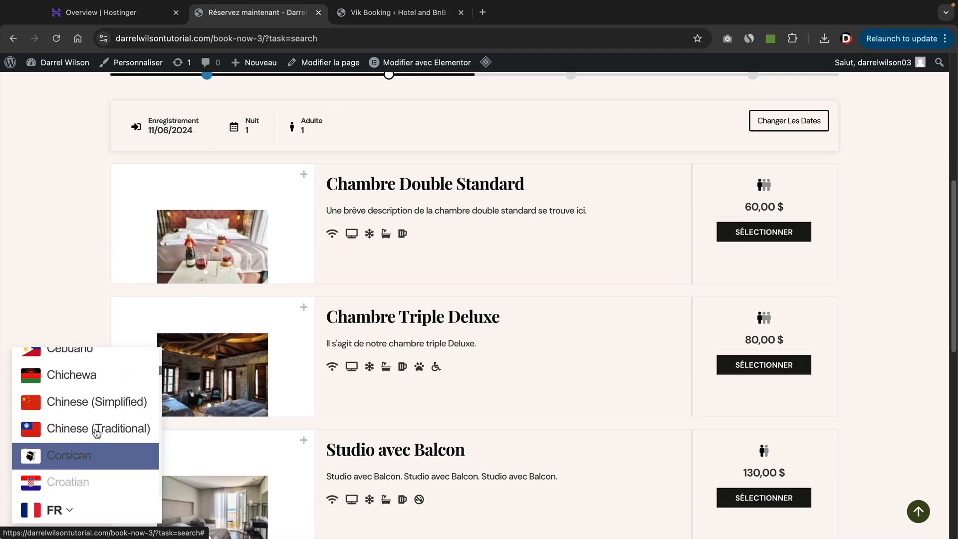
scroll(97, 433, "up", 3)
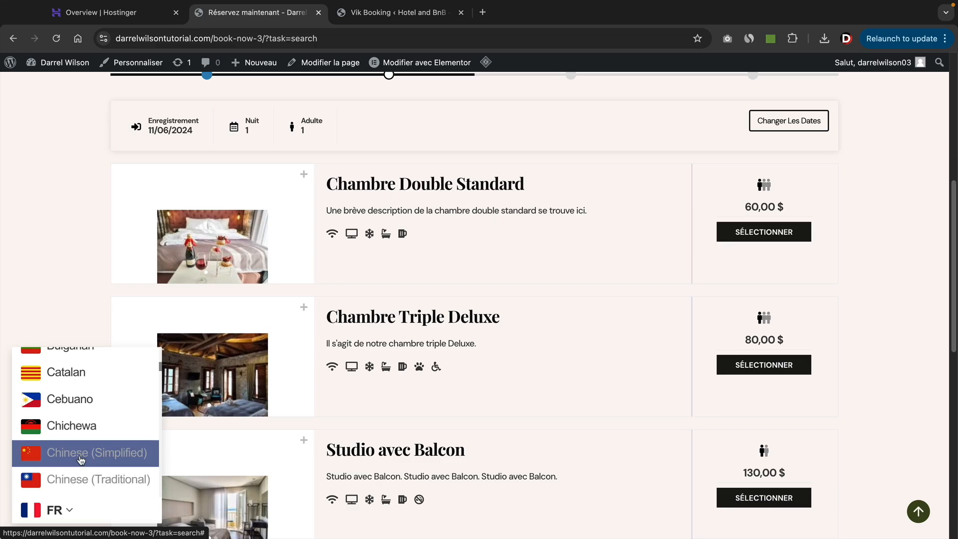
left_click(81, 459)
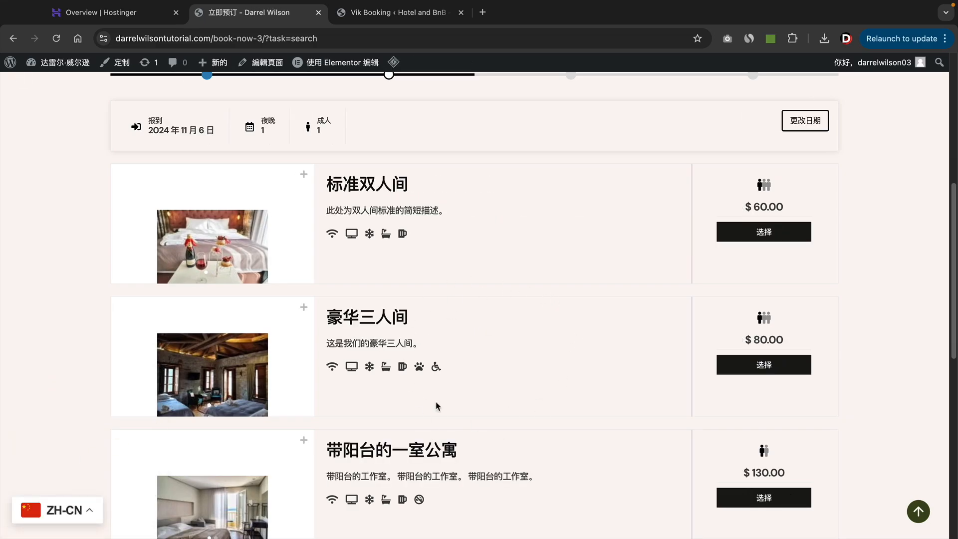
Return to the website's homepage and set its language back to English
scroll(419, 400, "up", 10)
left_click(379, 102)
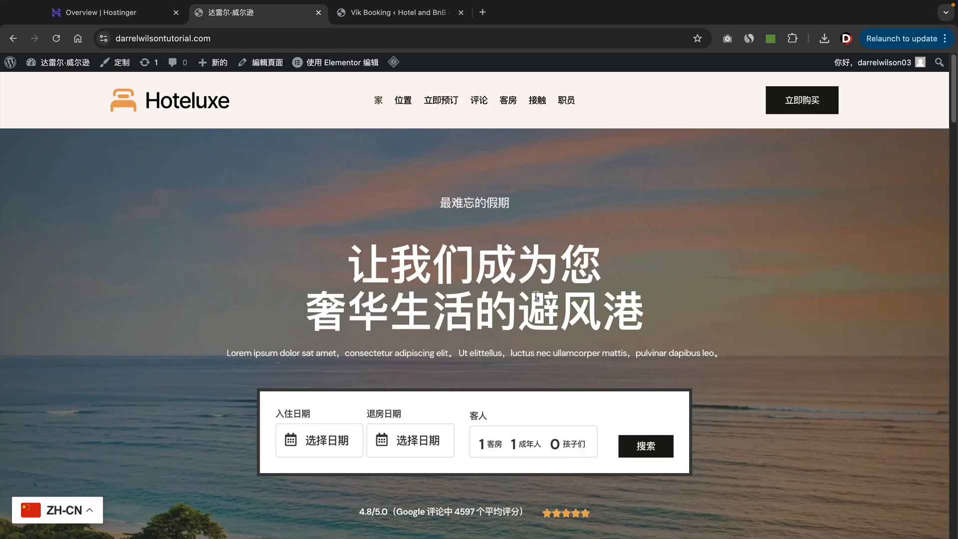
left_click(89, 514)
scroll(91, 443, "down", 4)
scroll(92, 443, "down", 6)
left_click(98, 408)
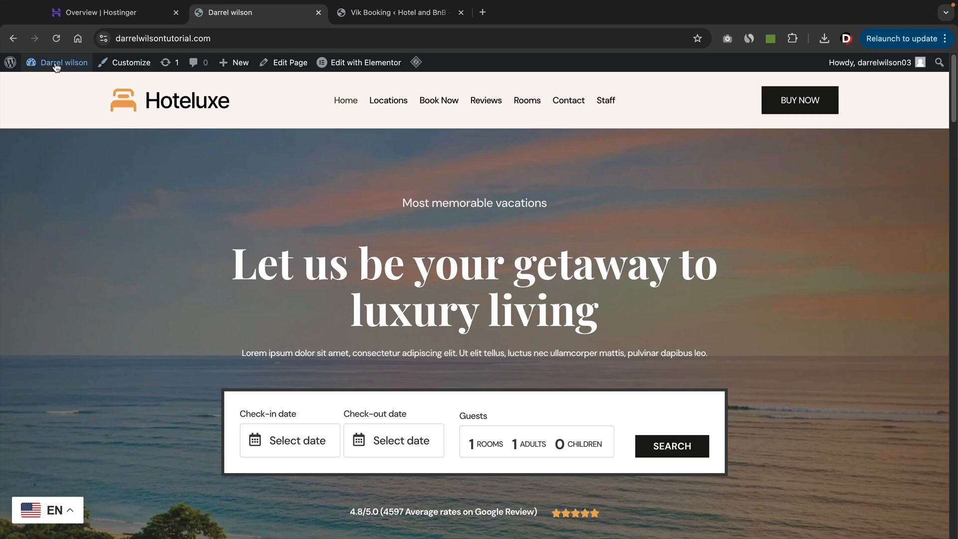
Go back to the WordPress dashboard, open VikBooking, and view the list of all bookings
mouse_move(50, 62)
left_click(56, 85)
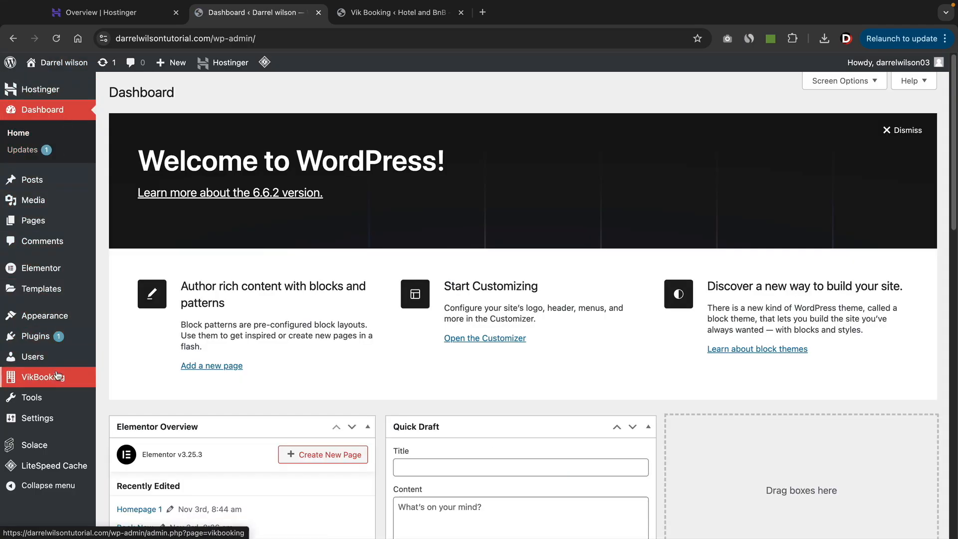
left_click(57, 376)
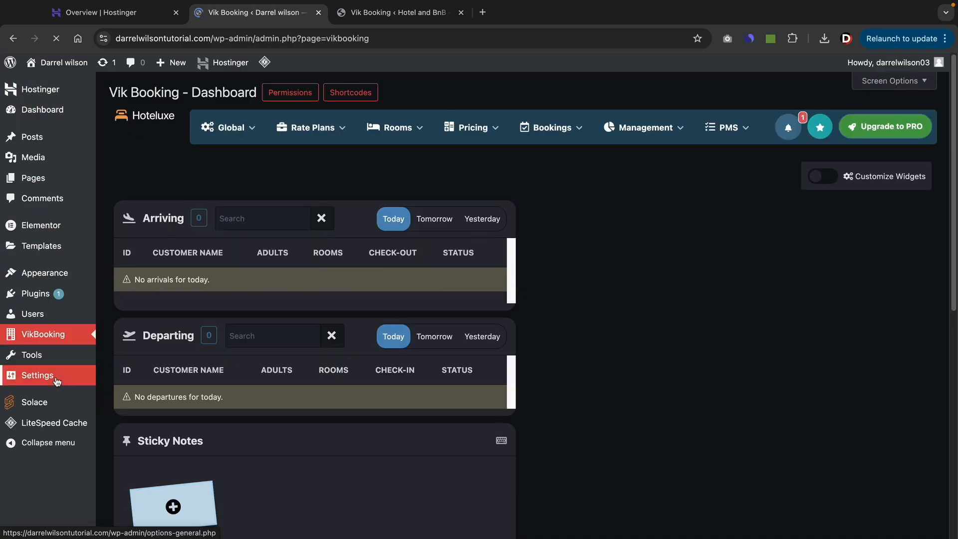
mouse_move(567, 131)
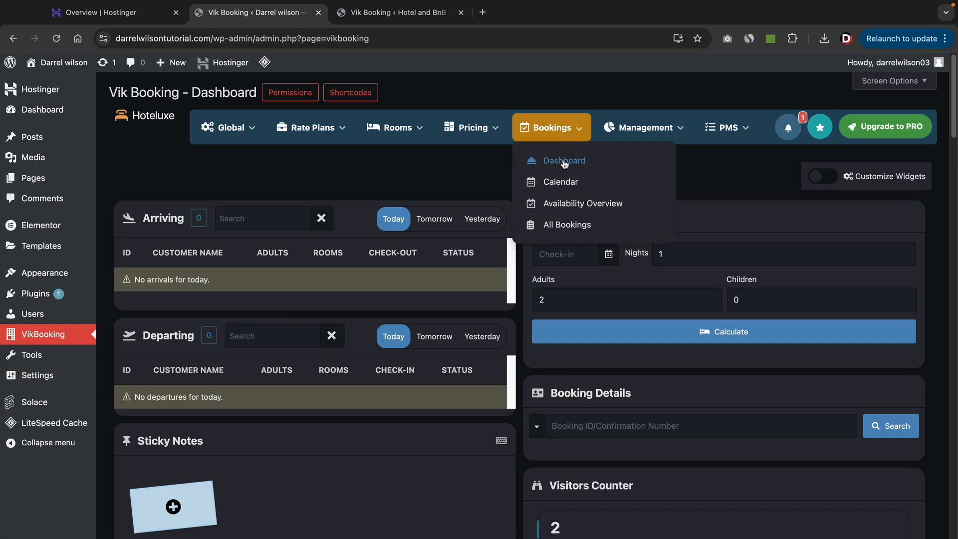
left_click(517, 229)
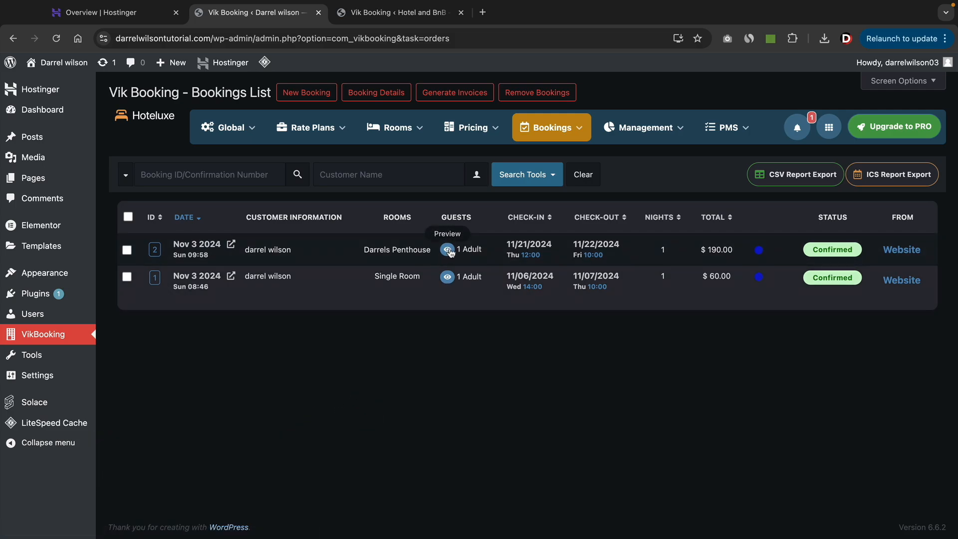
Preview the Single Room booking on November 6 in the Availability Overview, and open the first page under Management
mouse_move(551, 128)
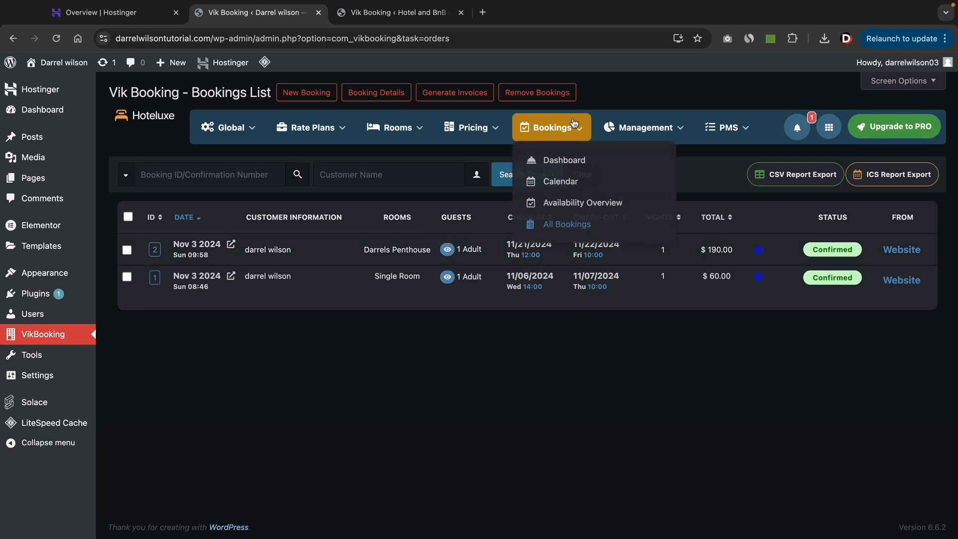
left_click(561, 209)
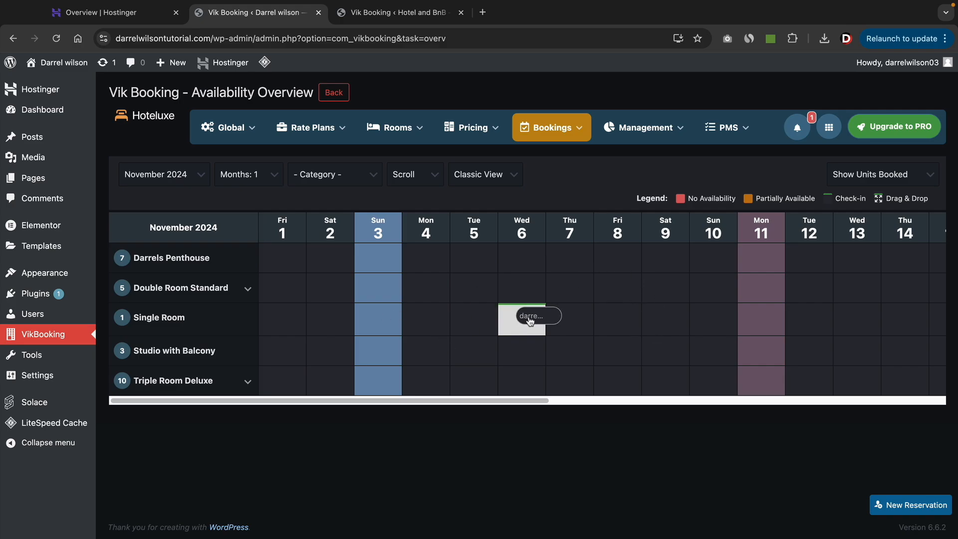
mouse_move(526, 318)
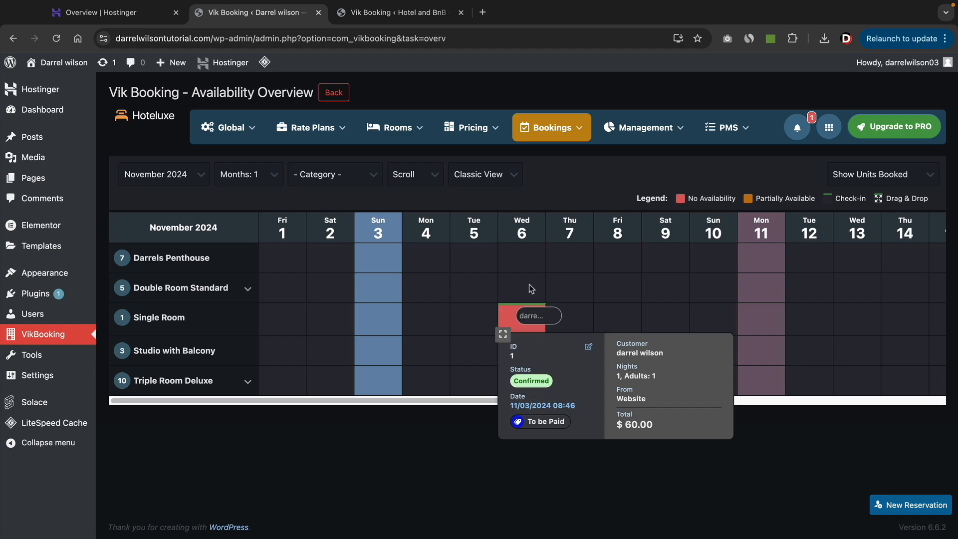
mouse_move(624, 135)
left_click(641, 162)
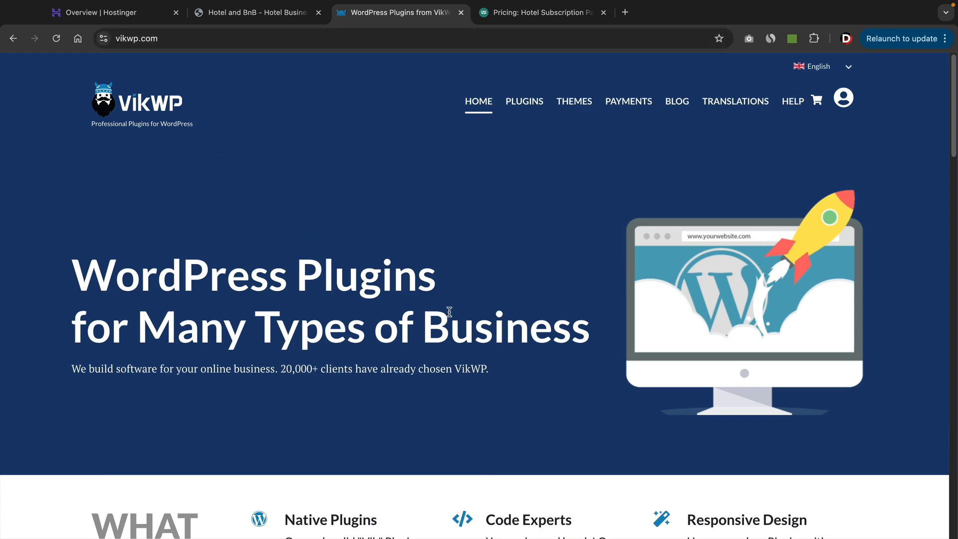
Look through the VikWP website's homepage down to the e4jConnect booking channels, and view its Plugins page
scroll(449, 311, "down", 9)
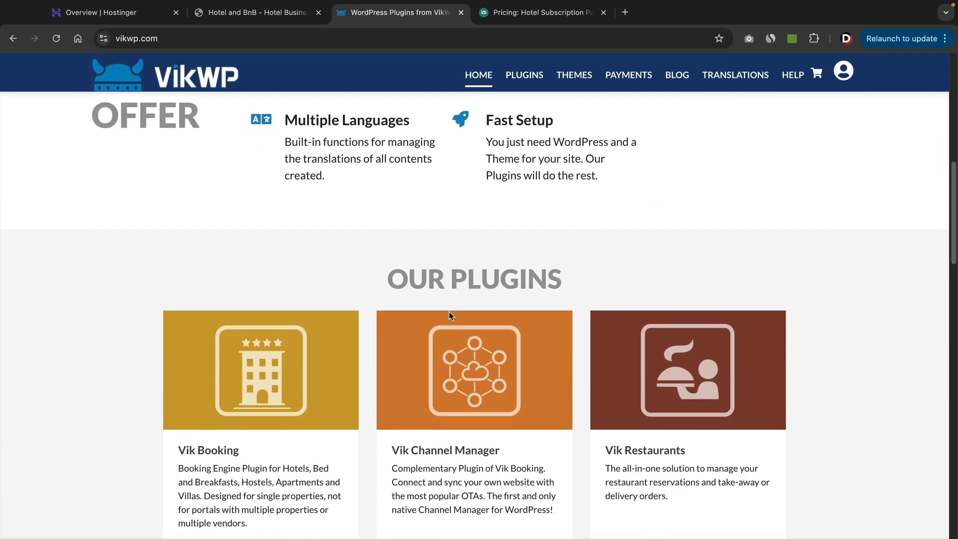
scroll(449, 315, "down", 15)
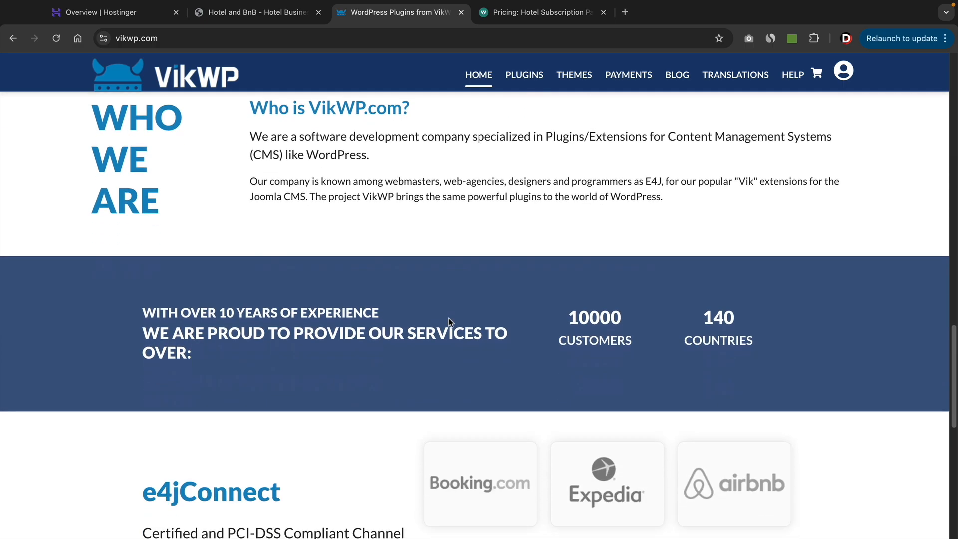
scroll(449, 319, "down", 5)
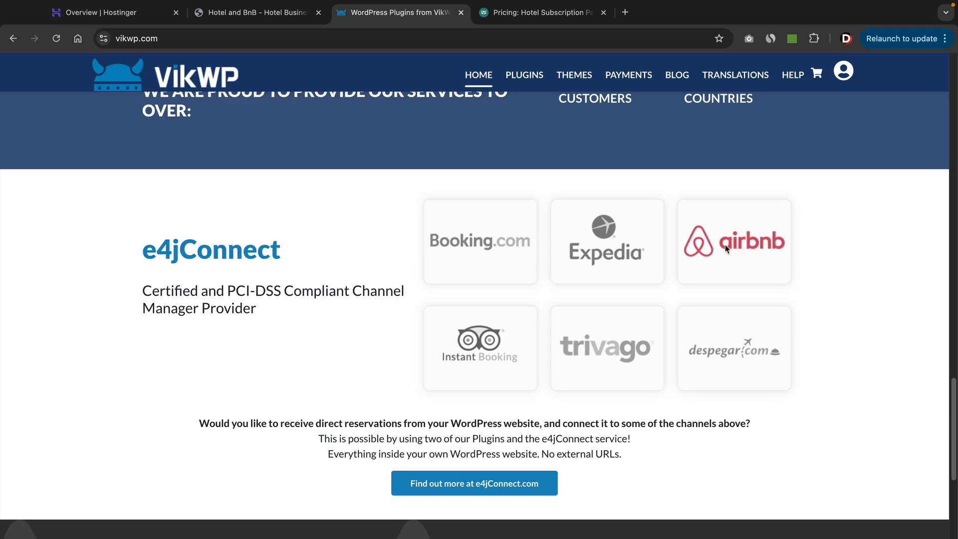
scroll(368, 266, "down", 1)
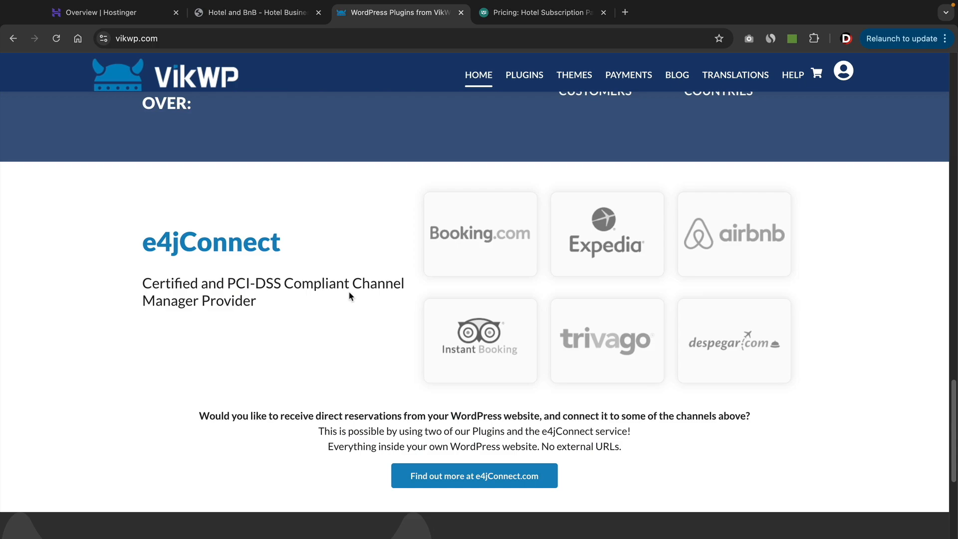
left_click_drag(954, 428, 954, 423)
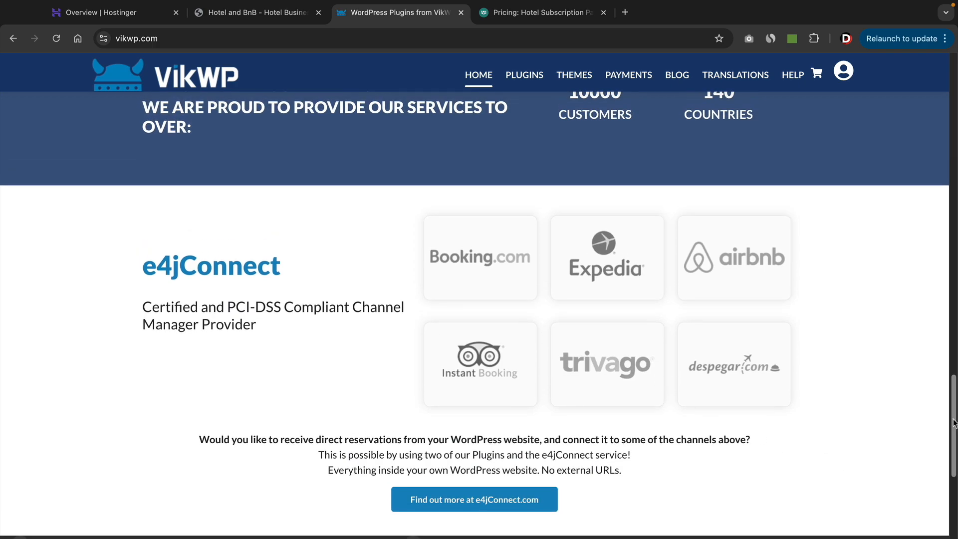
left_click_drag(954, 427, 955, 90)
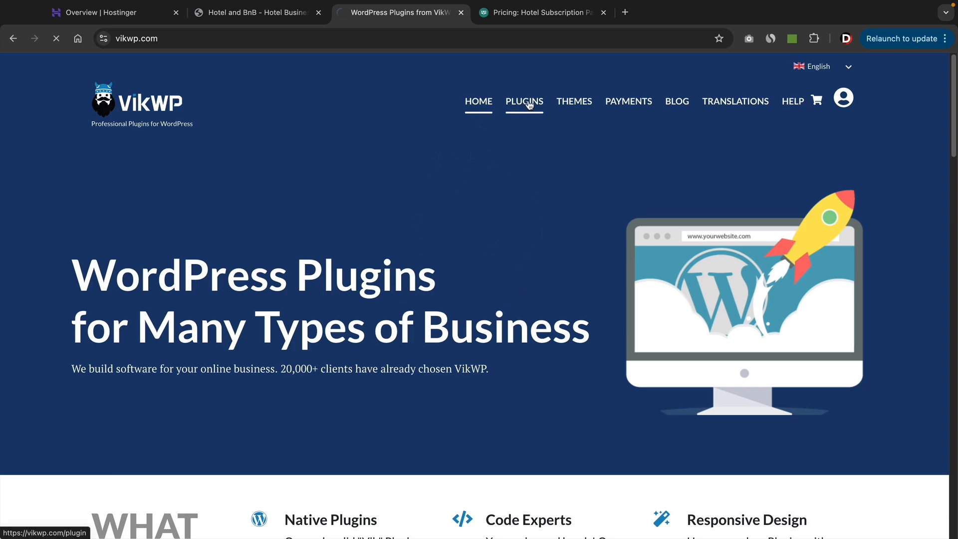
scroll(597, 314, "down", 3)
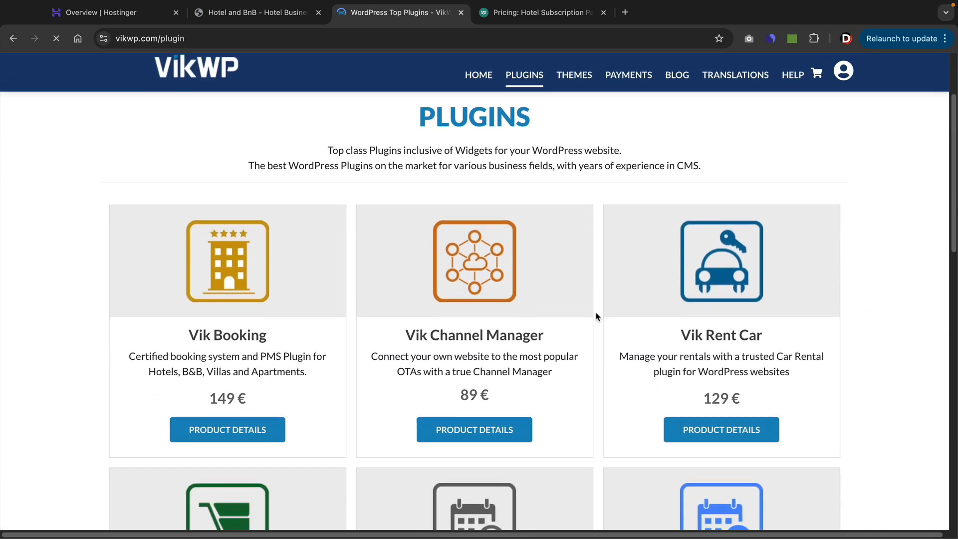
Look through the VikWP plugin list, open the Vik Booking product details, and highlight the plugin's price
scroll(597, 314, "down", 5)
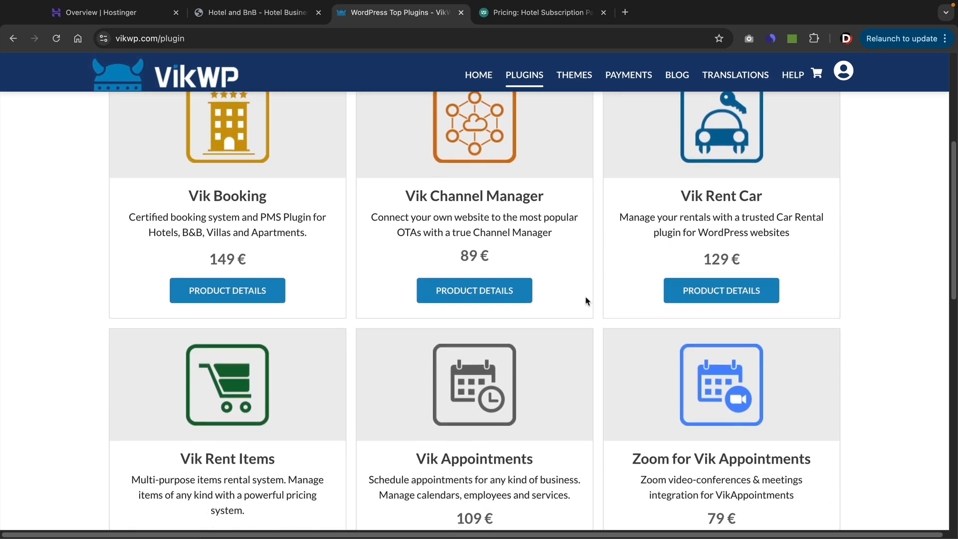
scroll(321, 332, "down", 2)
scroll(338, 335, "up", 5)
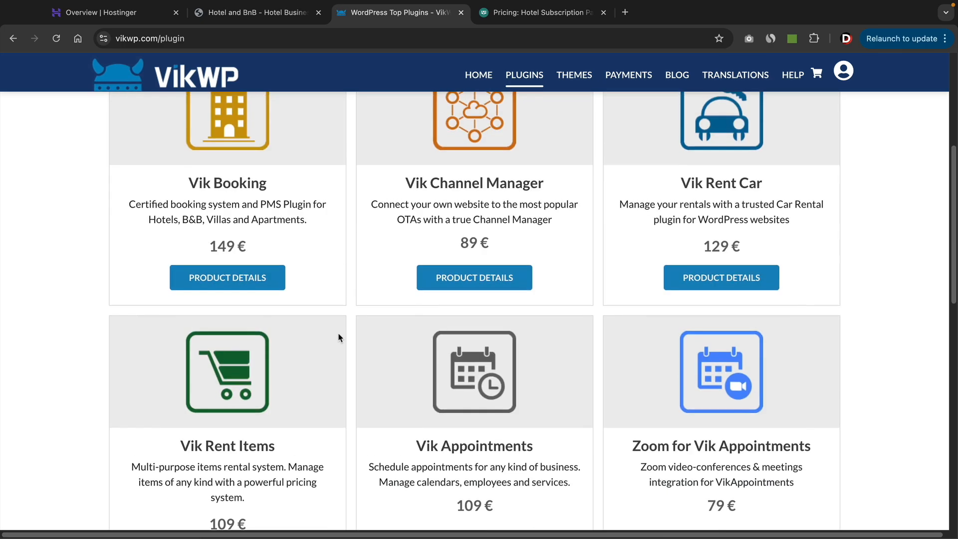
scroll(338, 336, "up", 2)
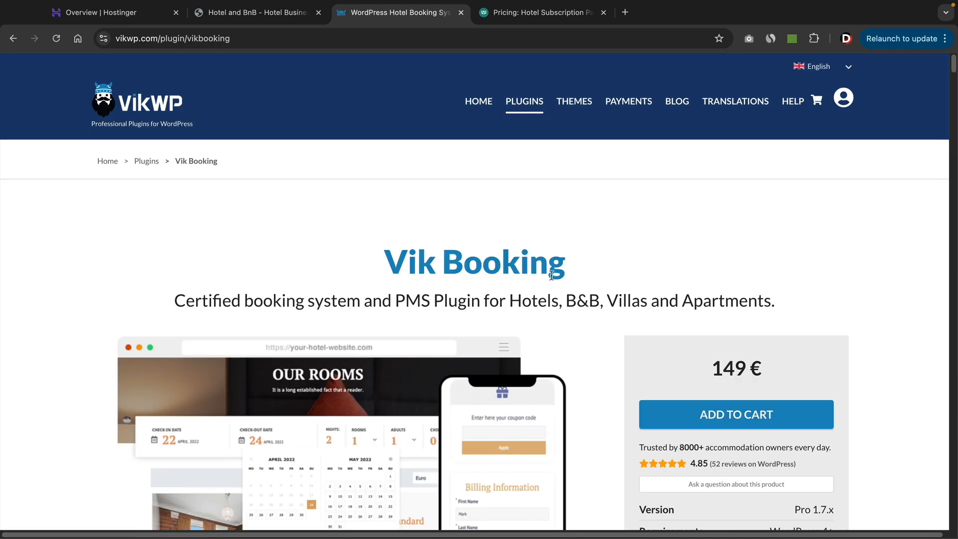
scroll(559, 279, "down", 1)
scroll(560, 279, "down", 3)
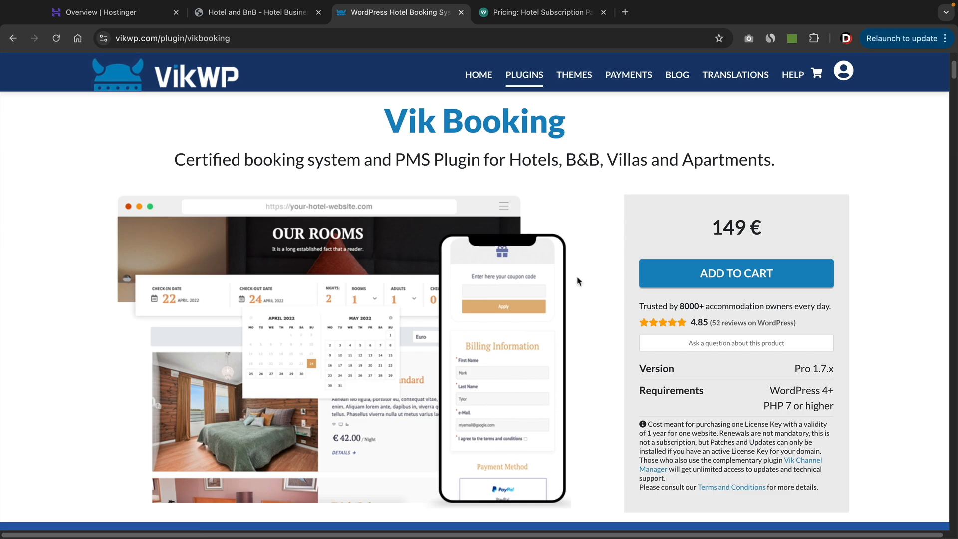
left_click_drag(706, 228, 768, 228)
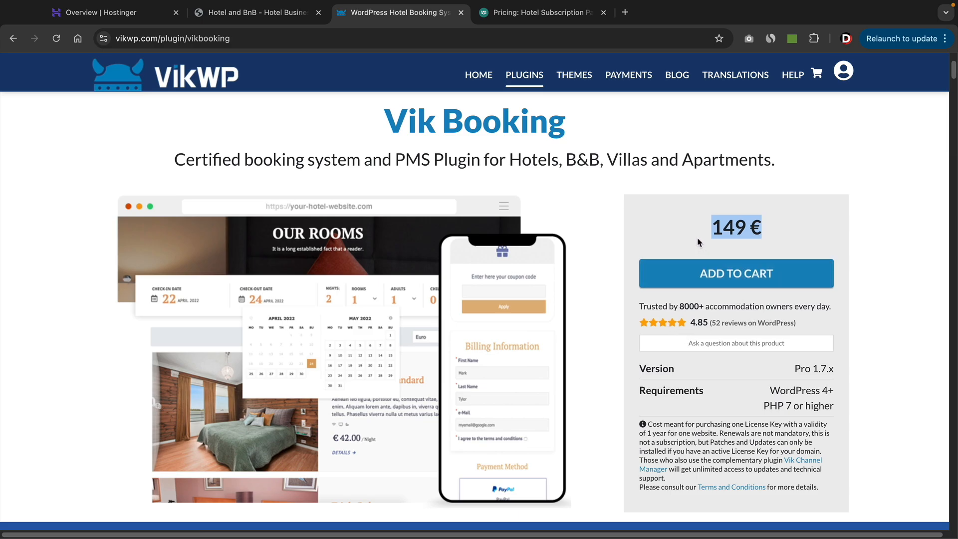
Switch to the RoomRaccoon pricing page and look over its monthly subscription plans
left_click(554, 14)
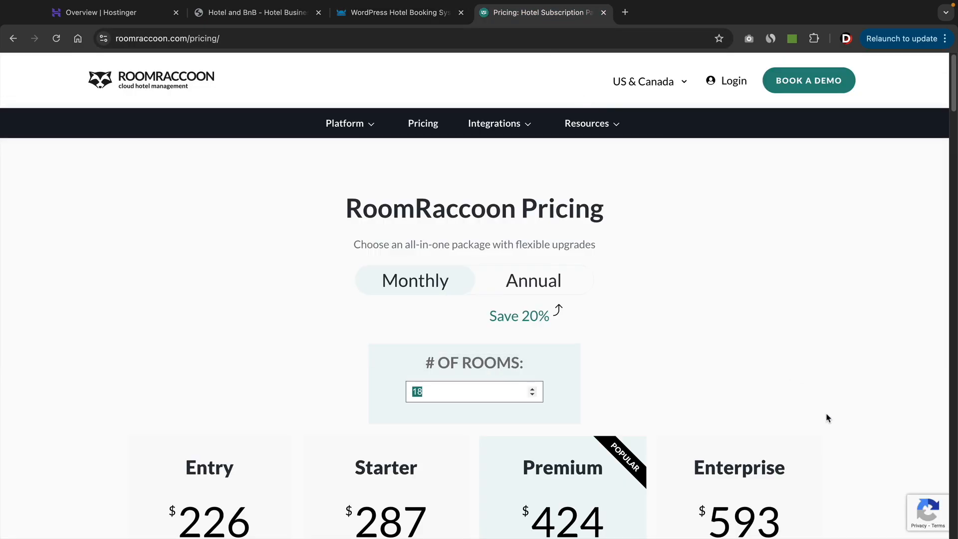
scroll(827, 418, "down", 3)
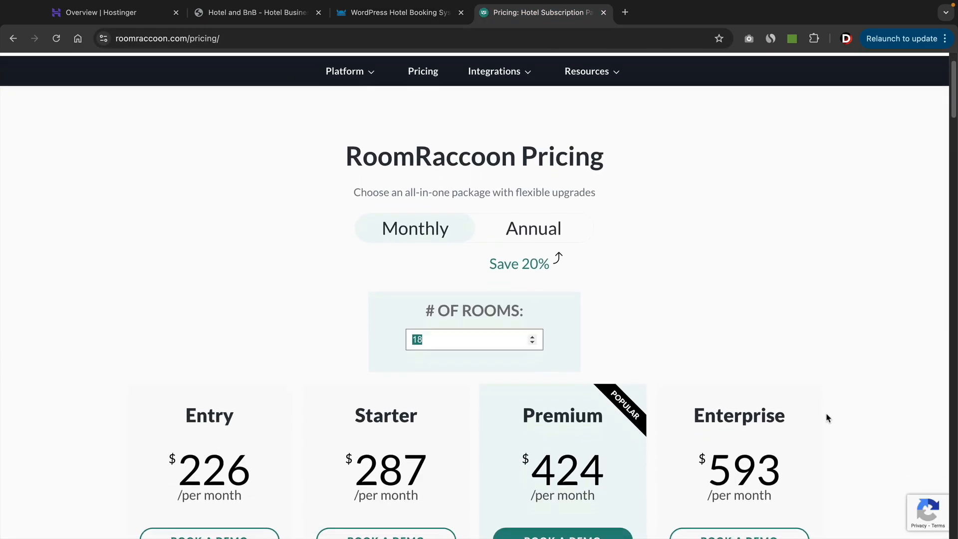
scroll(827, 418, "down", 1)
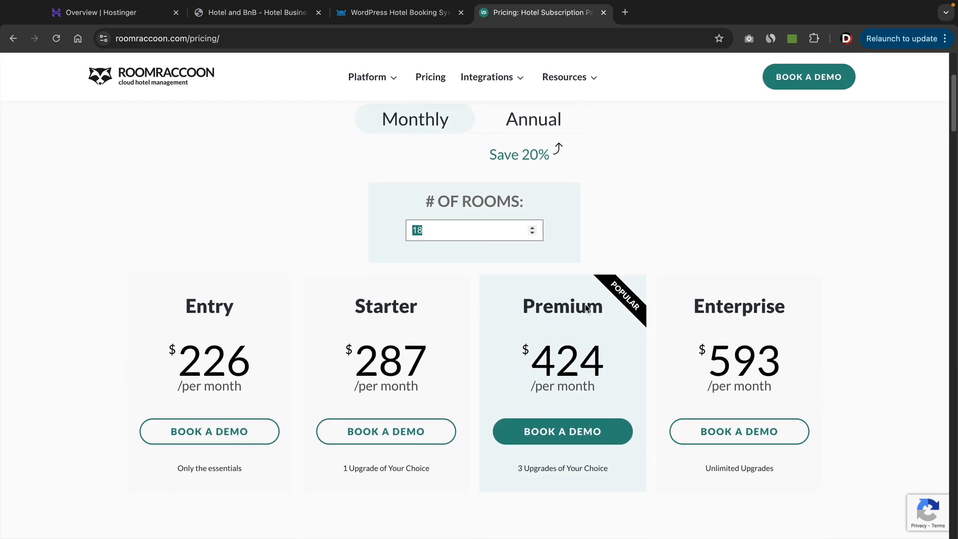
scroll(700, 344, "down", 1)
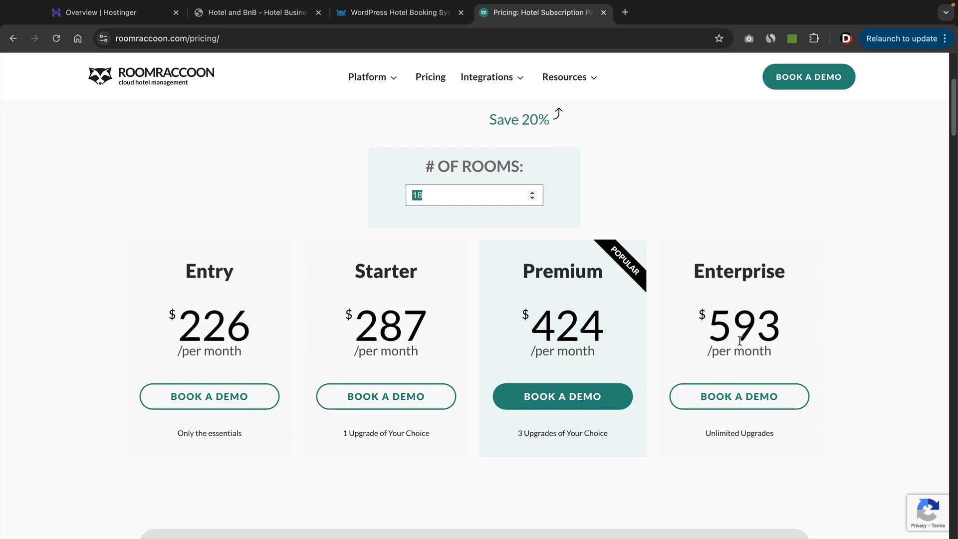
Raise the number of rooms in RoomRaccoon's price calculator to 40 to compare the plan prices
left_click(531, 193)
left_click(532, 193)
left_click(532, 192)
left_click(532, 193)
left_click(532, 193)
left_click(531, 193)
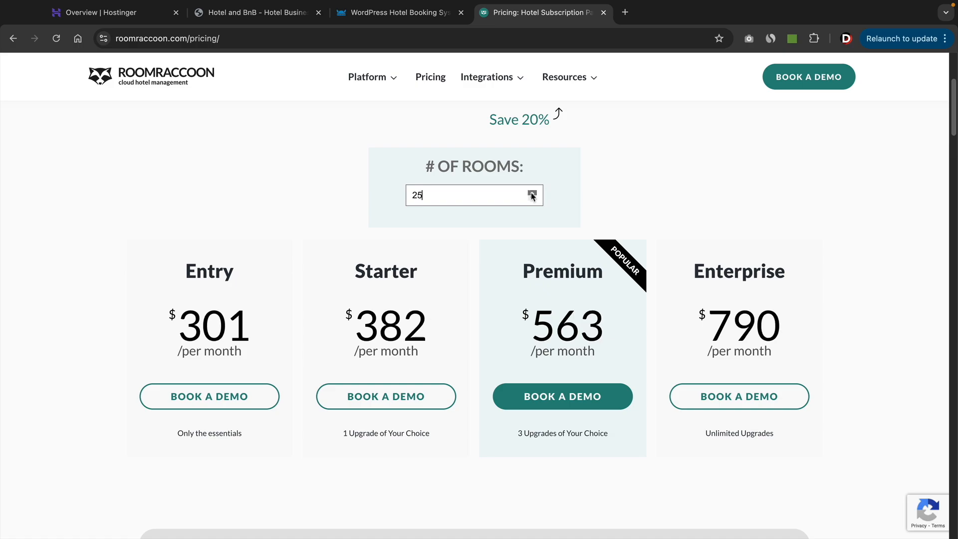
double_click(531, 192)
double_click(531, 192)
left_click(531, 192)
left_click(532, 193)
left_click(532, 193)
left_click(531, 192)
left_click(531, 192)
double_click(531, 192)
left_click(532, 193)
left_click(531, 193)
left_click(532, 193)
left_click(532, 193)
left_click(532, 192)
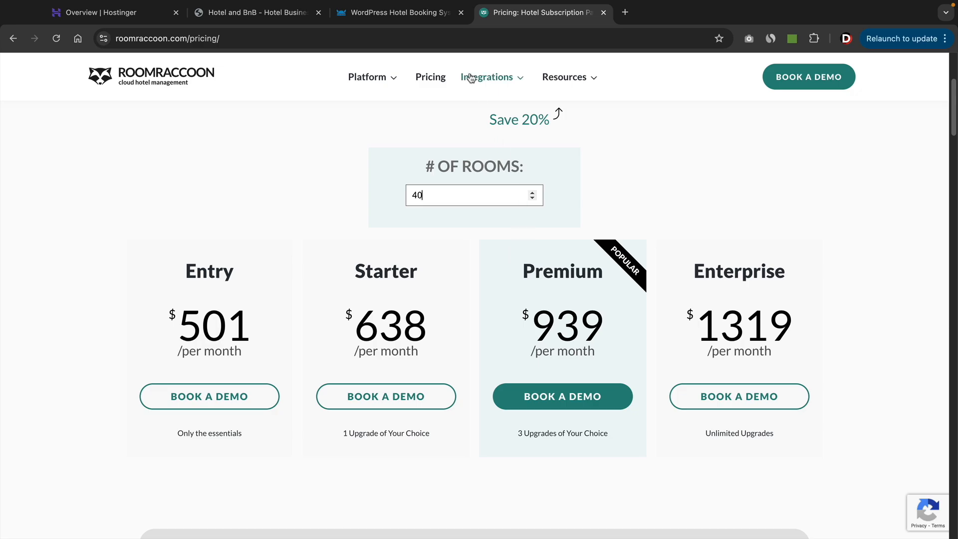
Return to the Vik Booking product page, highlight its price again, and add the plugin to the cart
left_click(411, 16)
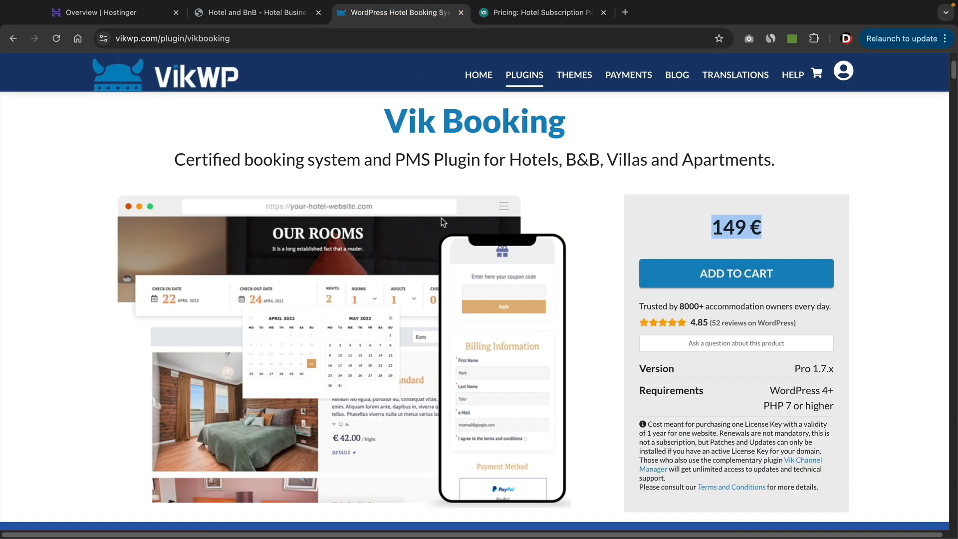
left_click(709, 228)
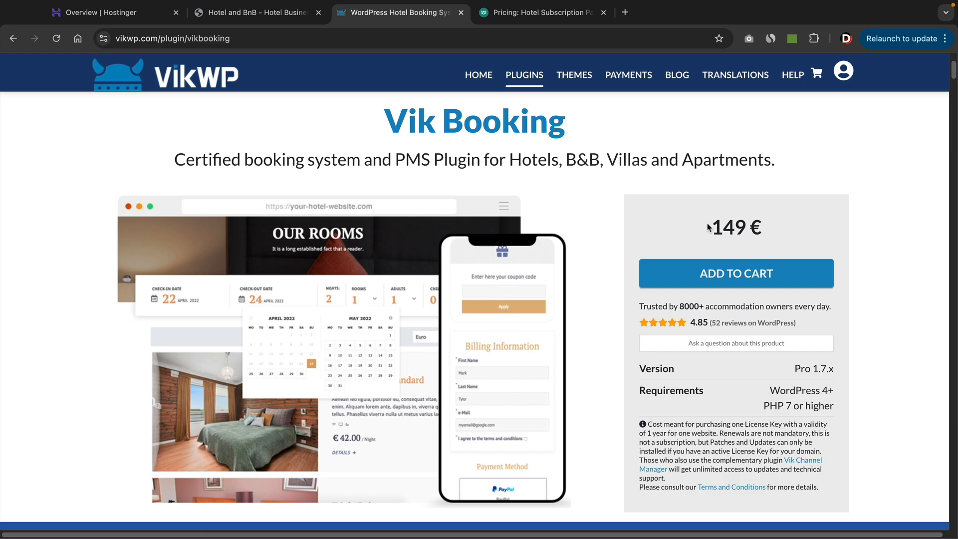
left_click_drag(708, 230, 767, 231)
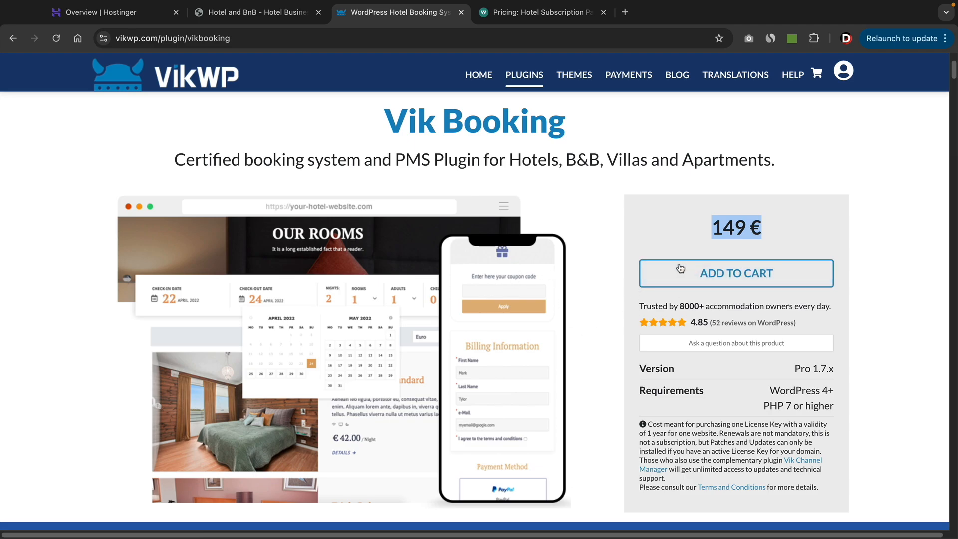
left_click(711, 277)
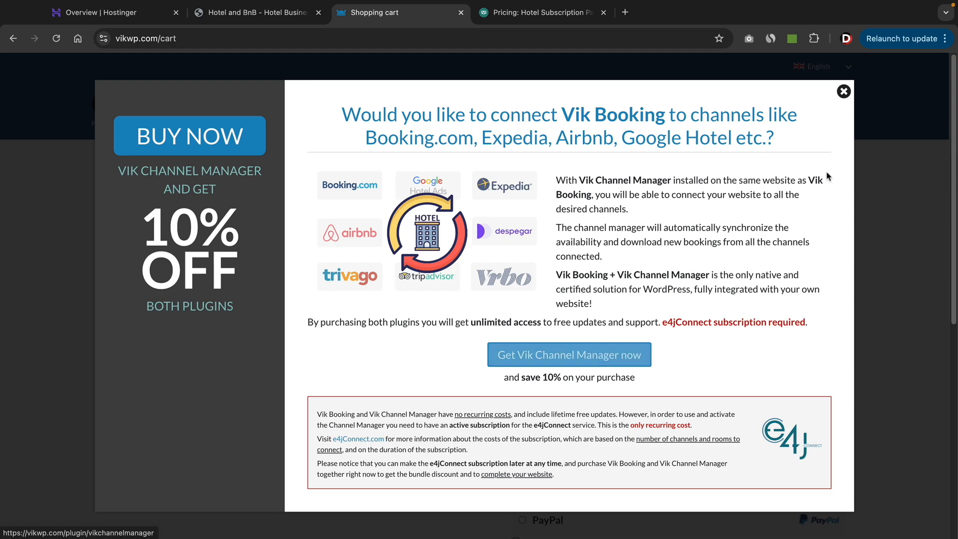
Dismiss the Vik Channel Manager bundle offer and place the cursor in the cart's coupon code field
left_click(843, 91)
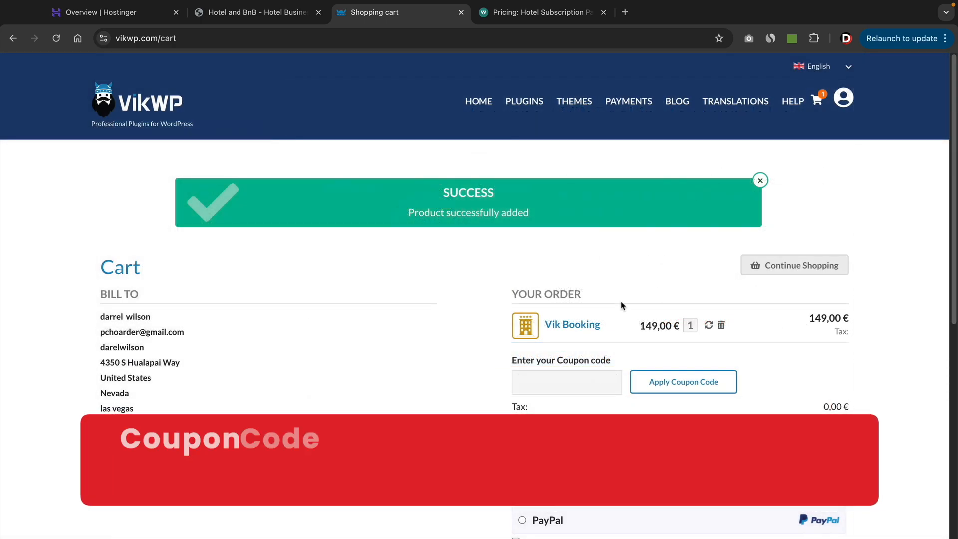
scroll(624, 306, "down", 3)
left_click(569, 266)
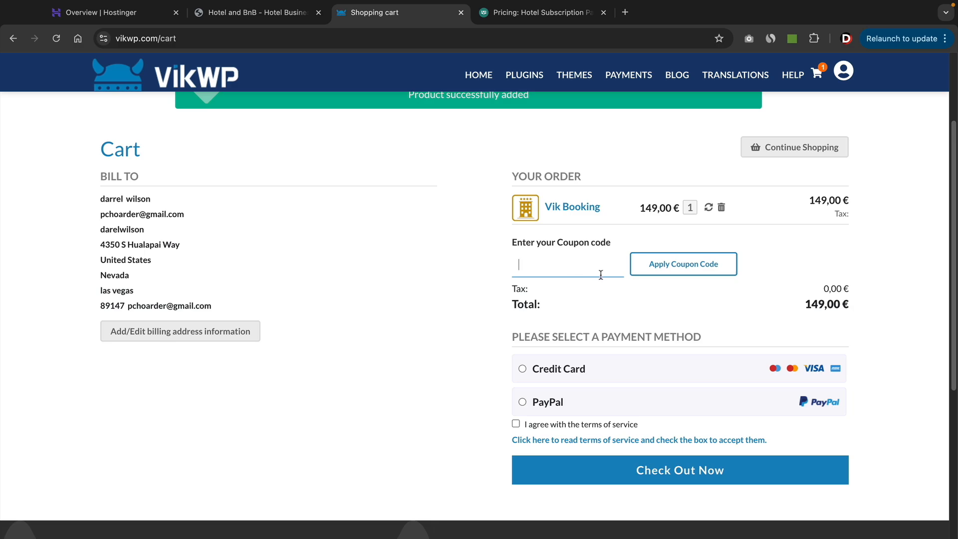
Open the VikWP account's licences page and copy the plugin license key
scroll(601, 274, "up", 3)
left_click(849, 97)
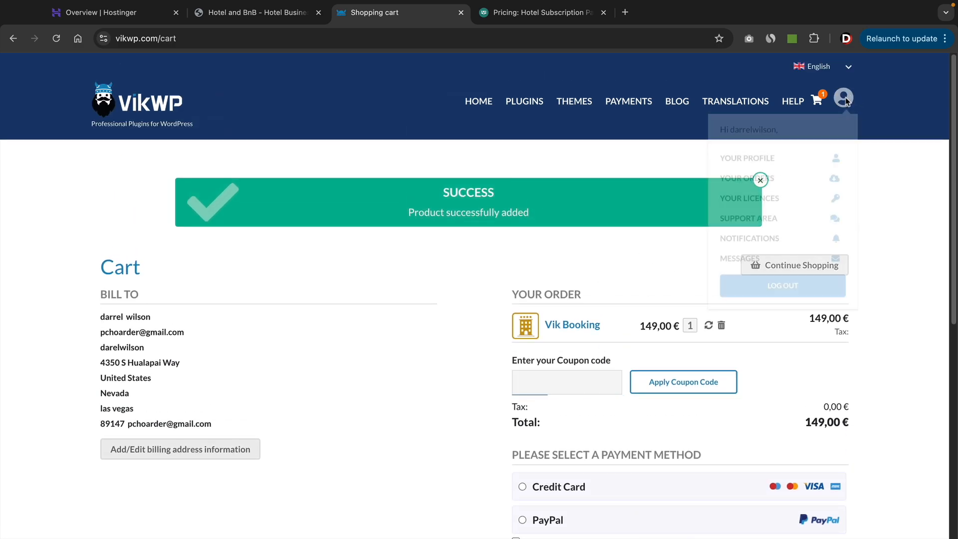
left_click(762, 206)
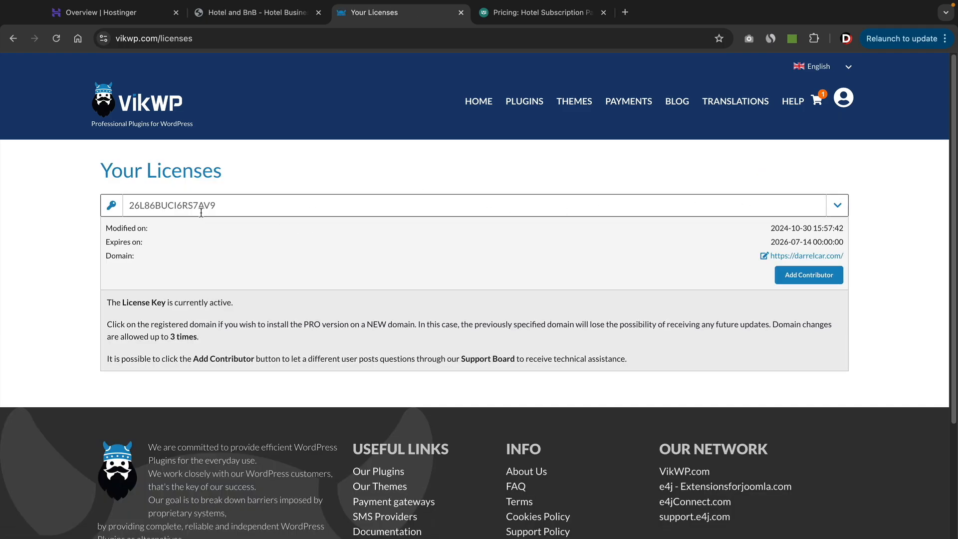
double_click(186, 206)
right_click(186, 204)
left_click(210, 289)
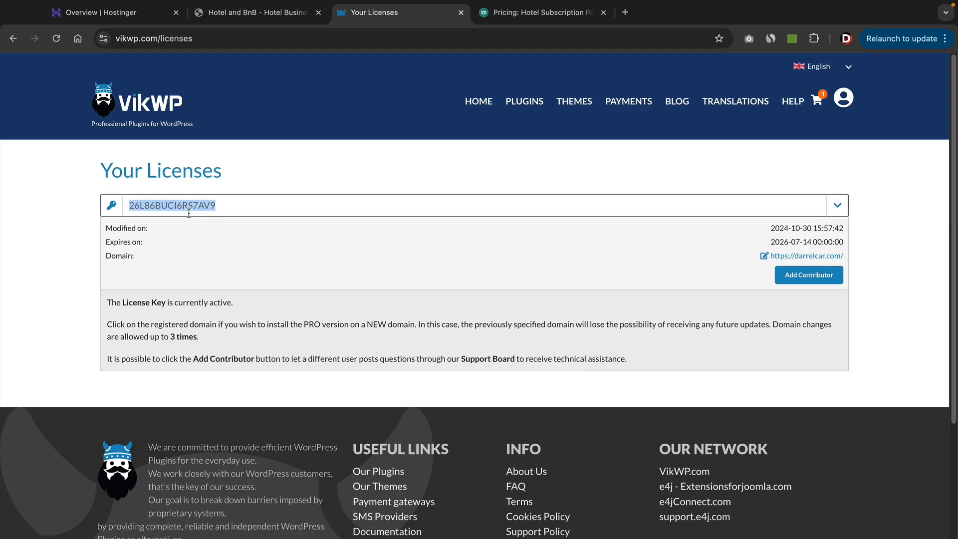
Go back to the hotel site's WordPress dashboard, open VikBooking, and view its Pro license key page
left_click(274, 20)
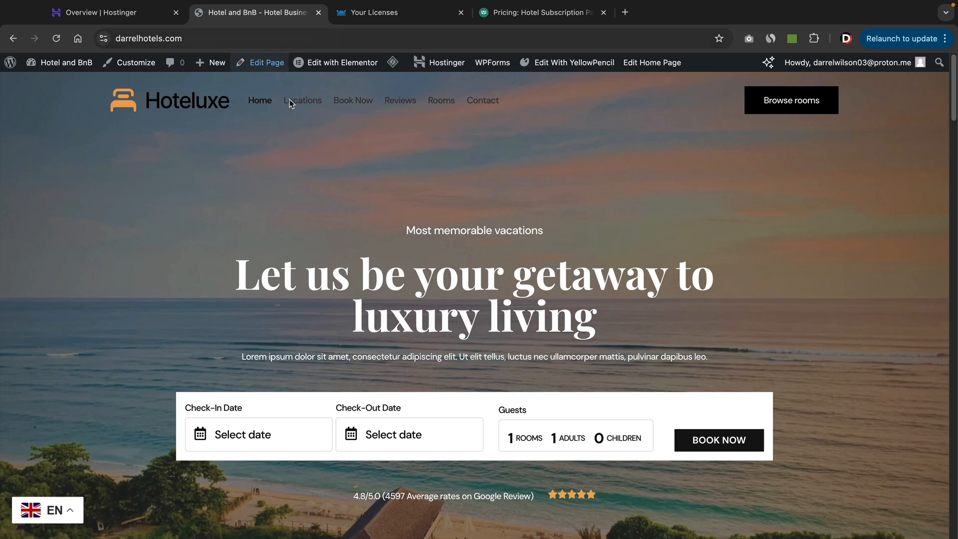
mouse_move(80, 69)
left_click(73, 86)
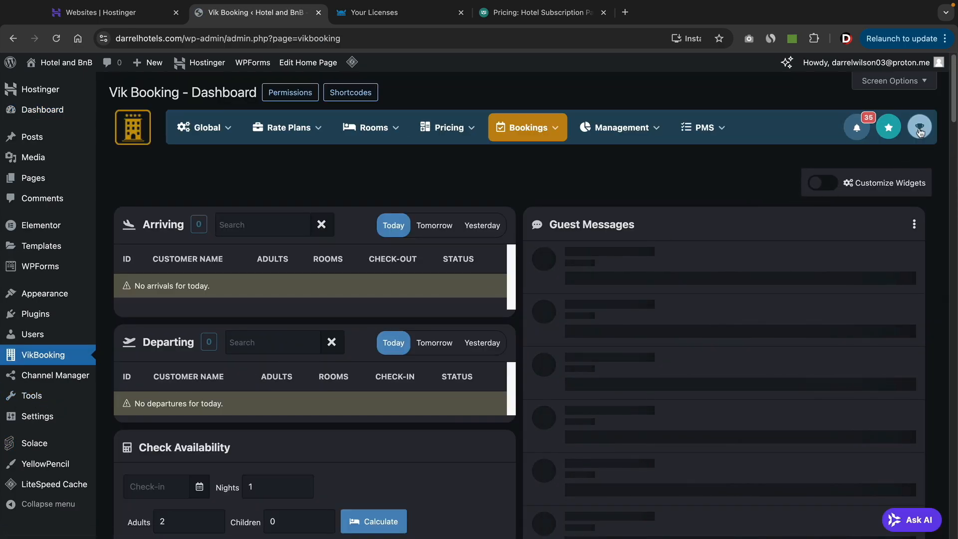
left_click(922, 132)
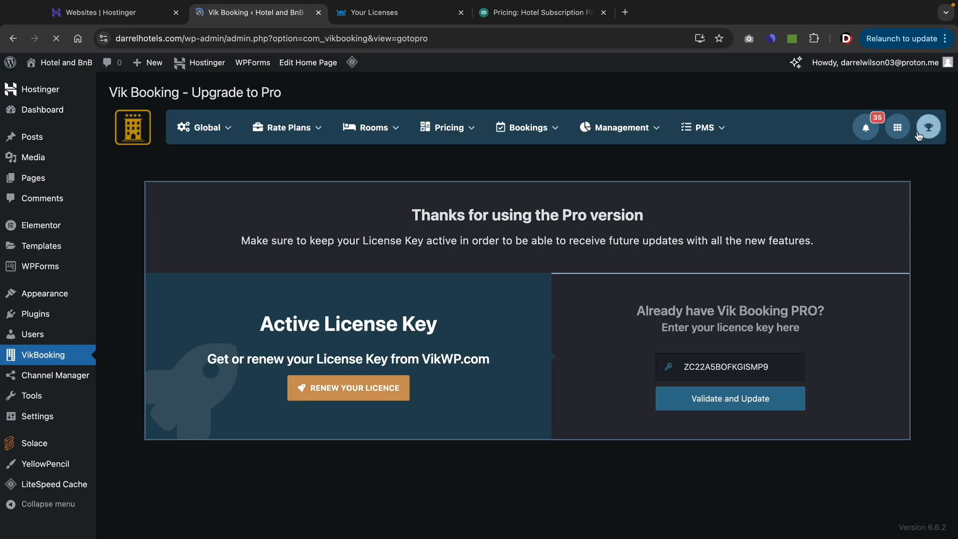
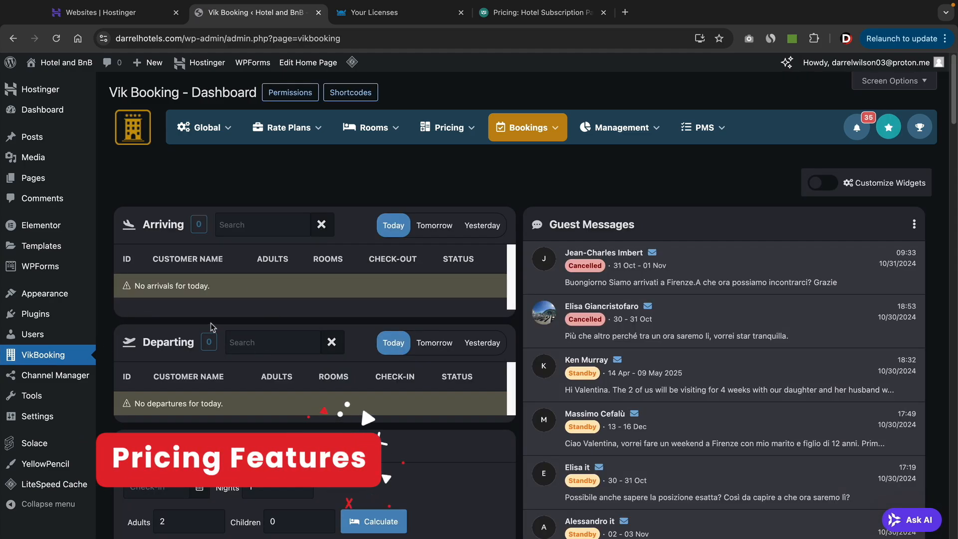
Start a new coupon under the rate plans and enter Darrel20 as its coupon code
left_click(298, 130)
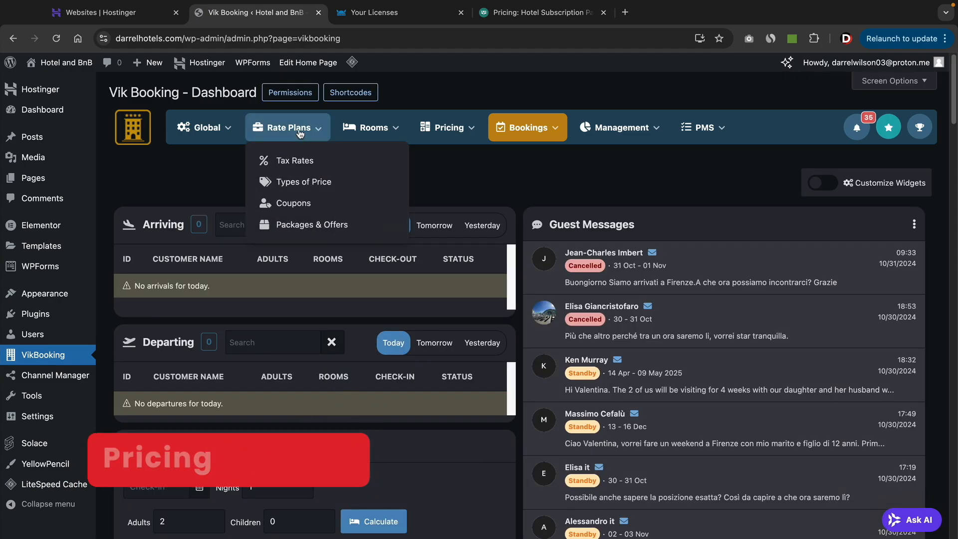
left_click(301, 206)
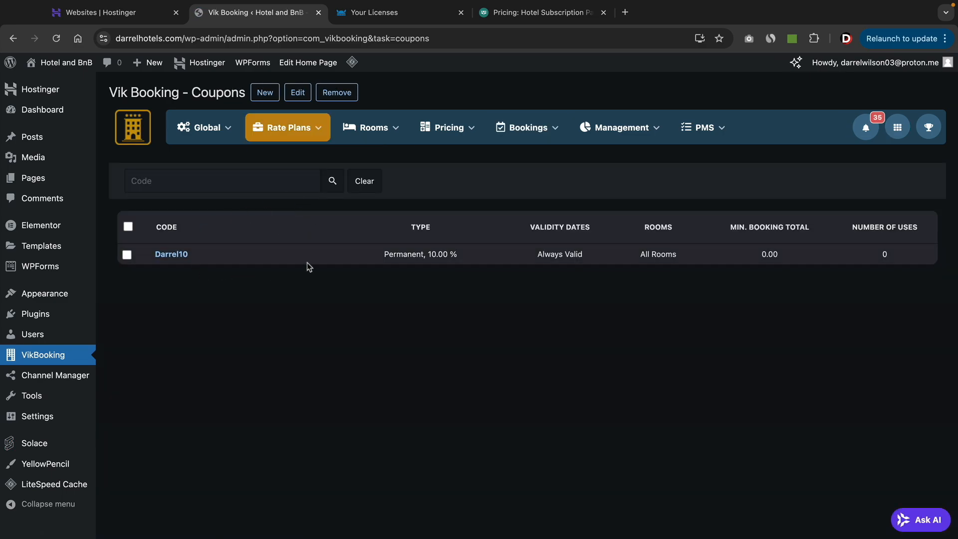
left_click(272, 94)
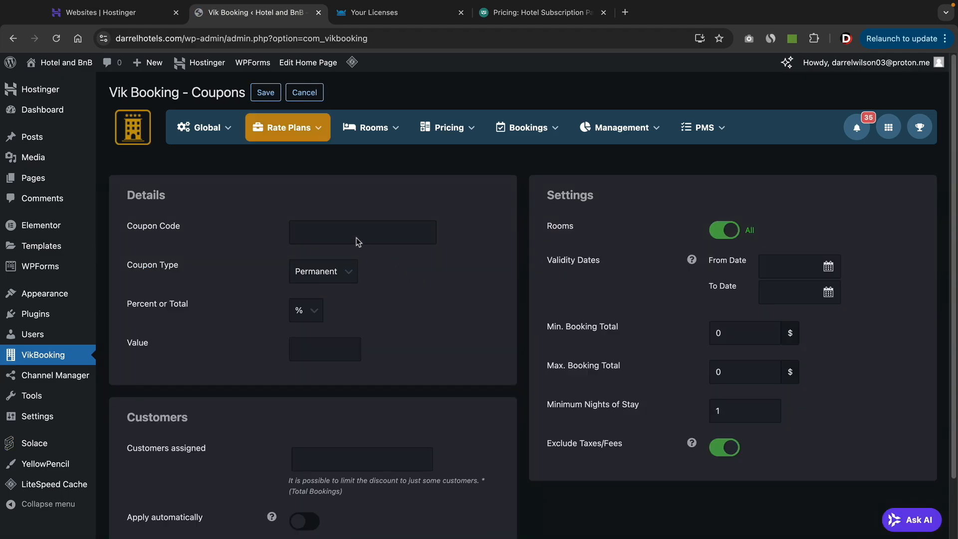
left_click(352, 229)
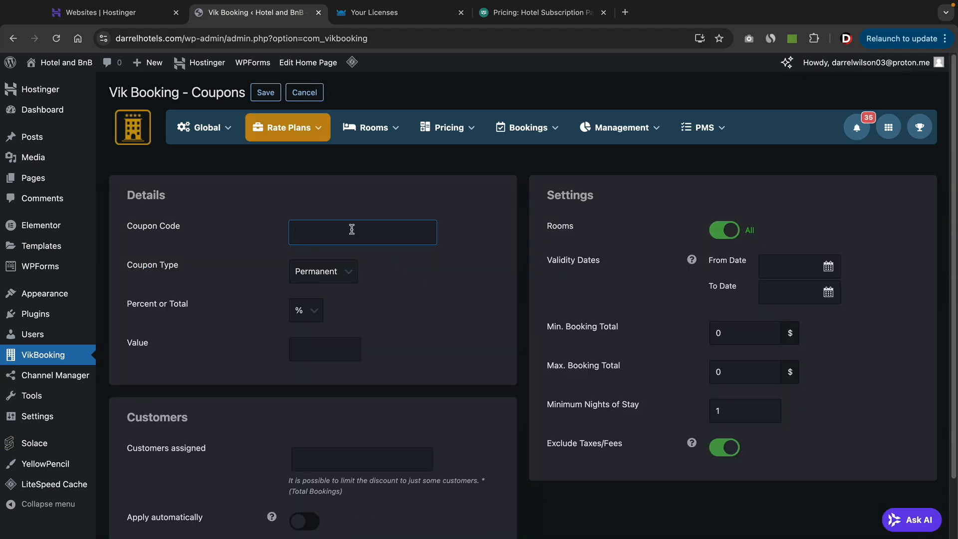
key("Tab")
Set the coupon type to Permanent, the discount to a percentage, and the value to 20
left_click(330, 274)
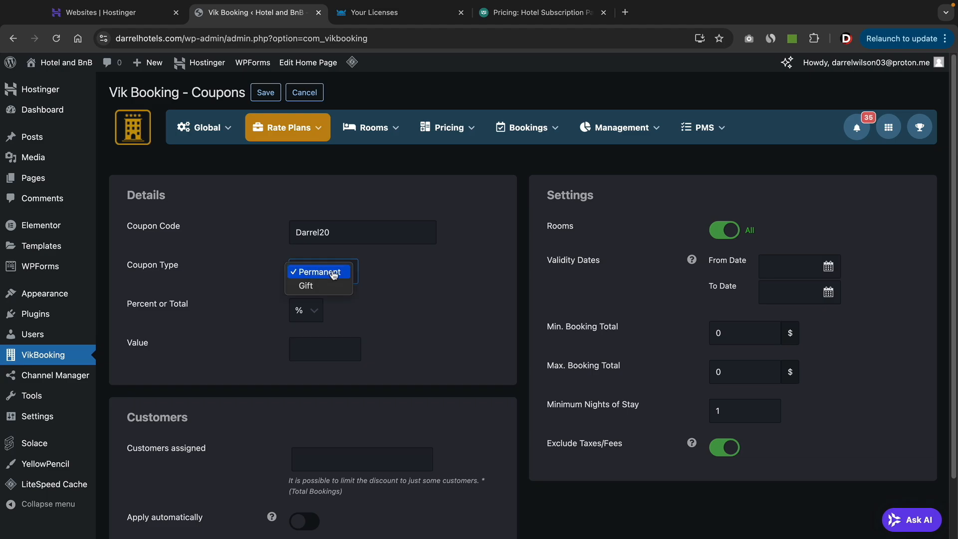
left_click(332, 285)
left_click(334, 276)
left_click(332, 258)
left_click(313, 314)
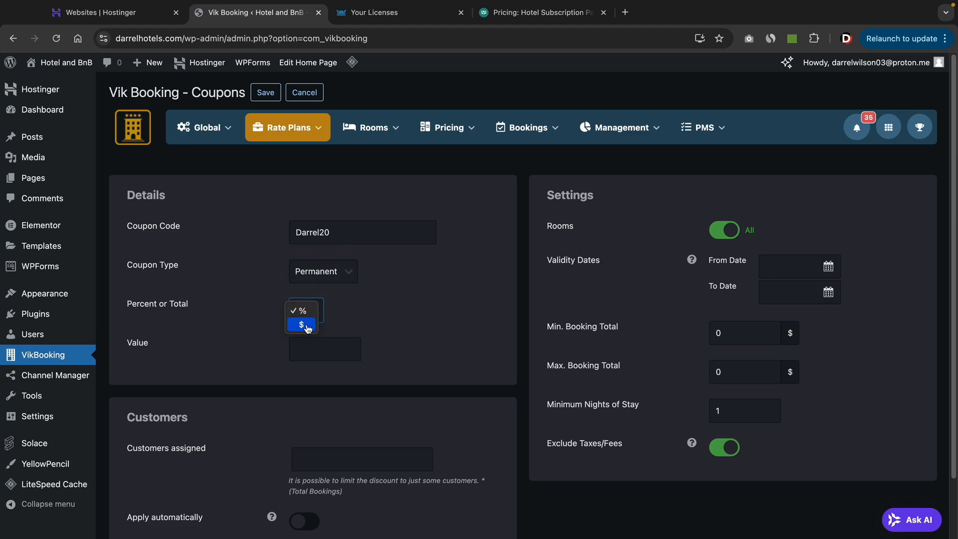
left_click(302, 310)
left_click(323, 339)
type("20")
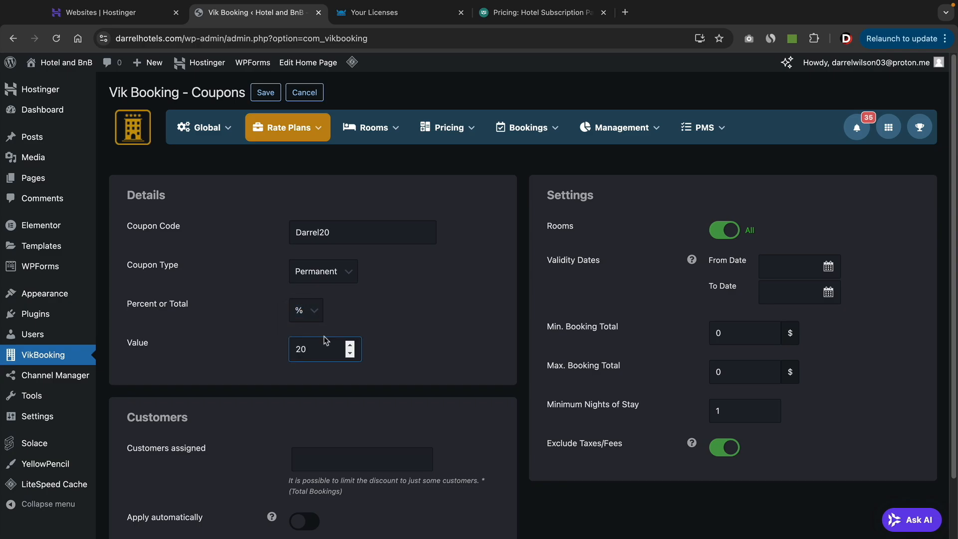
View the coupon's selectable rooms by turning off the all-rooms setting, and turn it back on
scroll(326, 340, "down", 1)
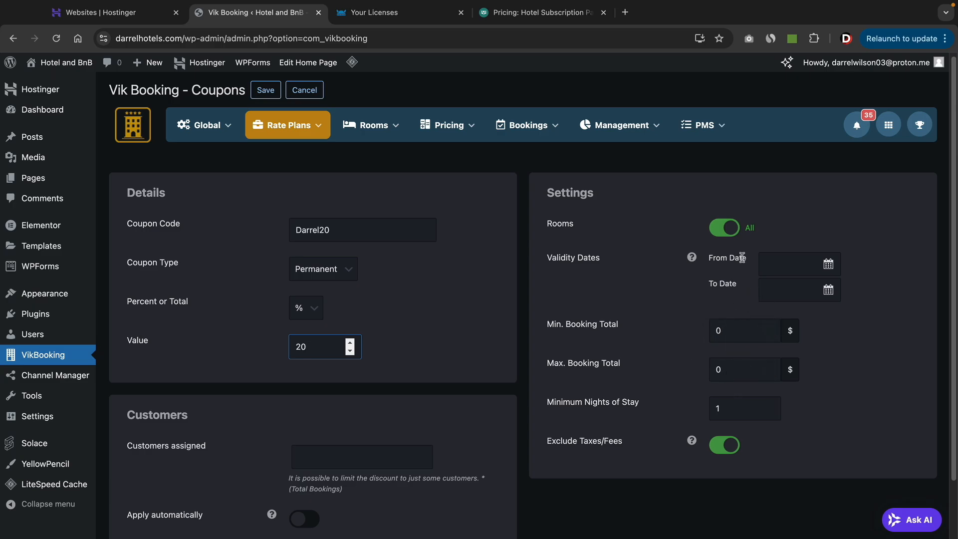
left_click(729, 231)
left_click(743, 275)
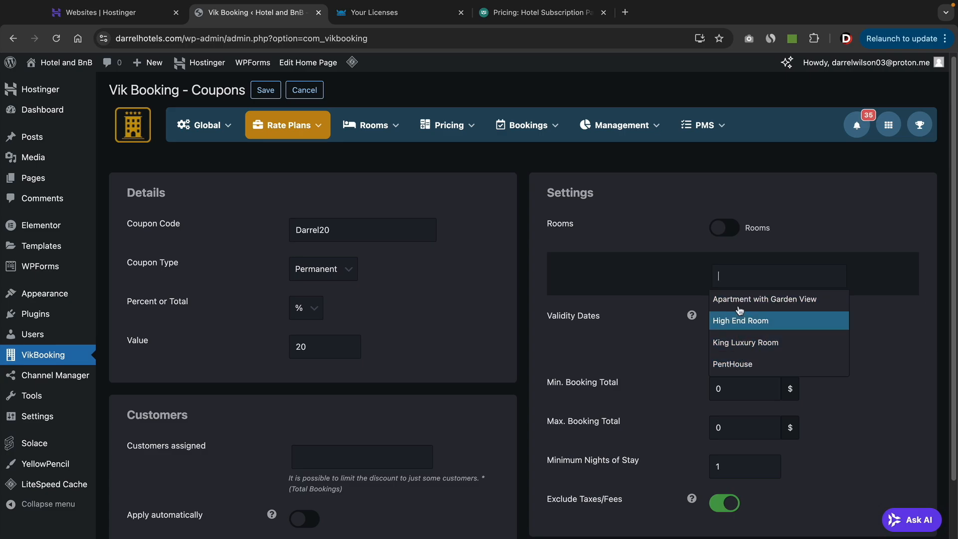
left_click(737, 232)
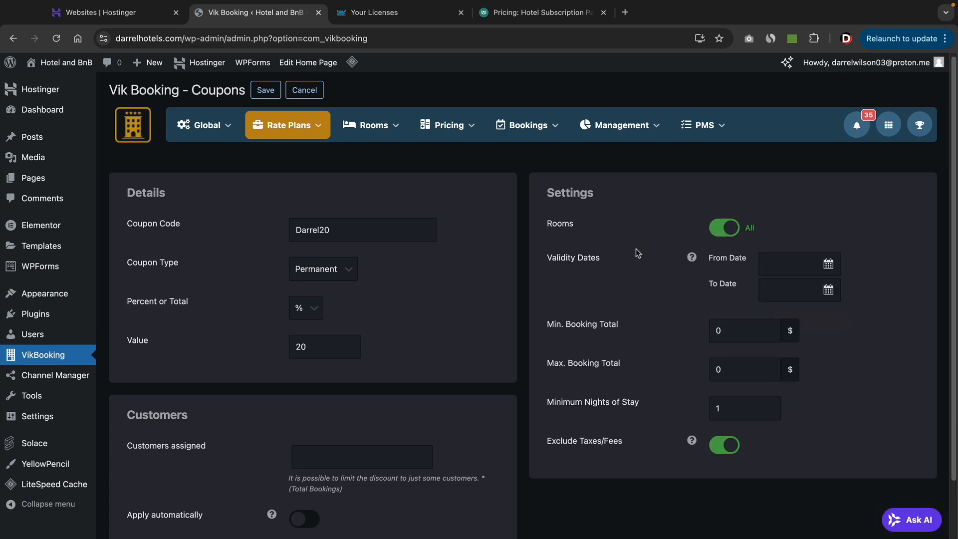
Set the coupon's validity dates from 11/05/2024 to 12/13/2024
left_click(783, 262)
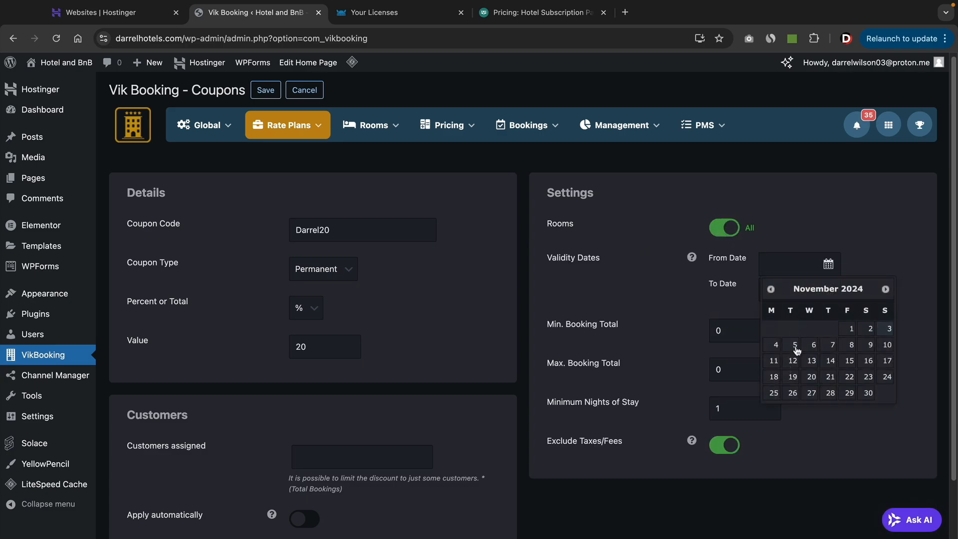
left_click(795, 345)
left_click(798, 290)
left_click(885, 315)
left_click(849, 383)
Set the coupon's minimum booking total to $100 and select the maximum booking total value
left_click_drag(623, 327, 547, 328)
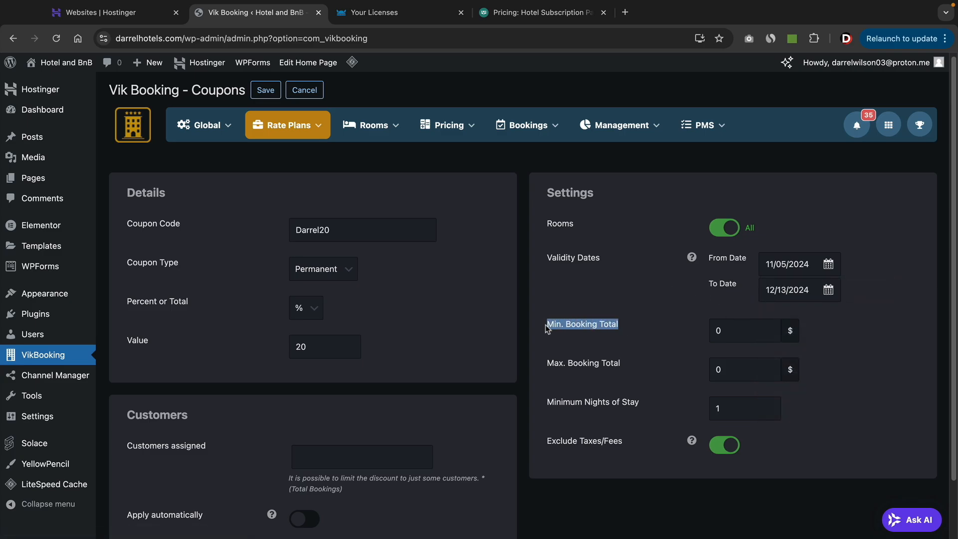
left_click(669, 334)
left_click_drag(740, 332, 704, 329)
type("100")
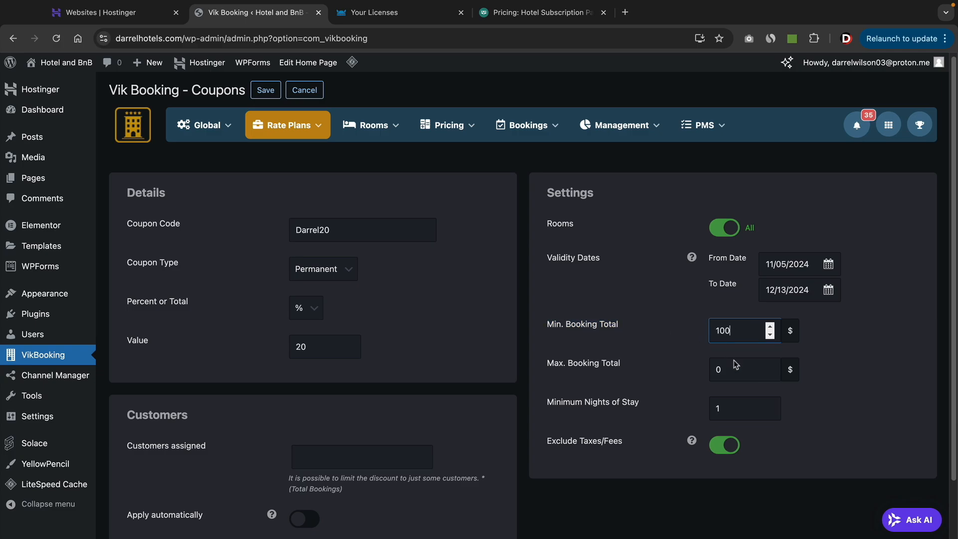
left_click_drag(736, 364, 682, 371)
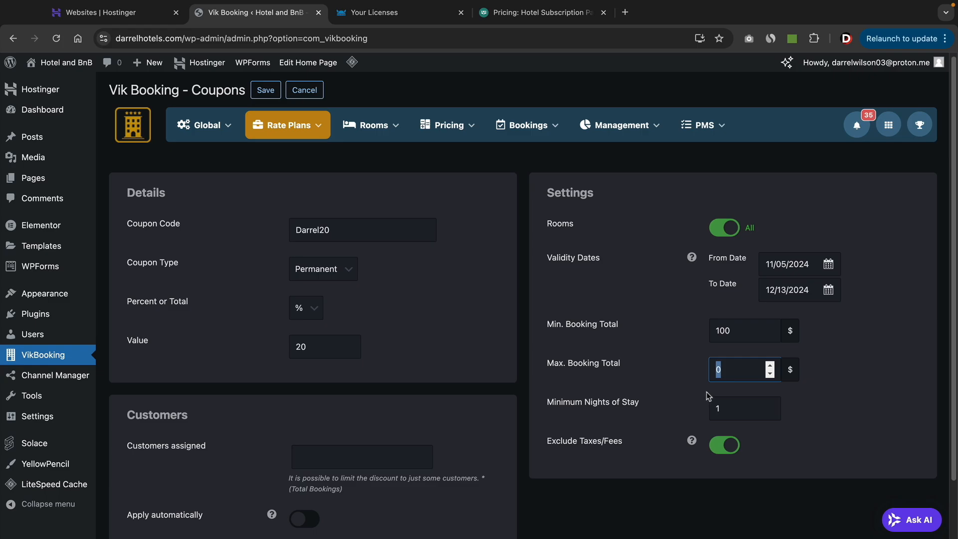
scroll(680, 379, "down", 2)
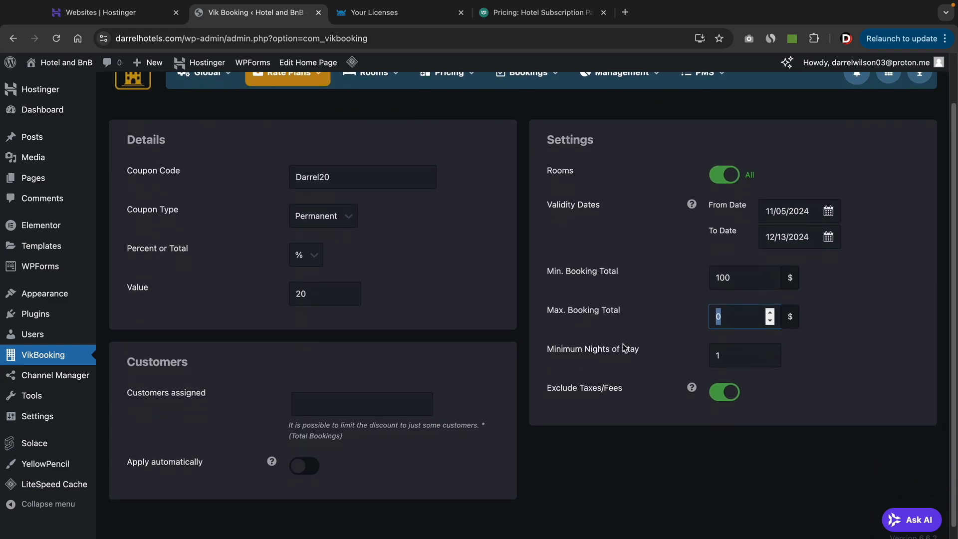
scroll(606, 337, "up", 1)
Check which customers can be assigned to the coupon, and view the WordPress list of all users
left_click(344, 401)
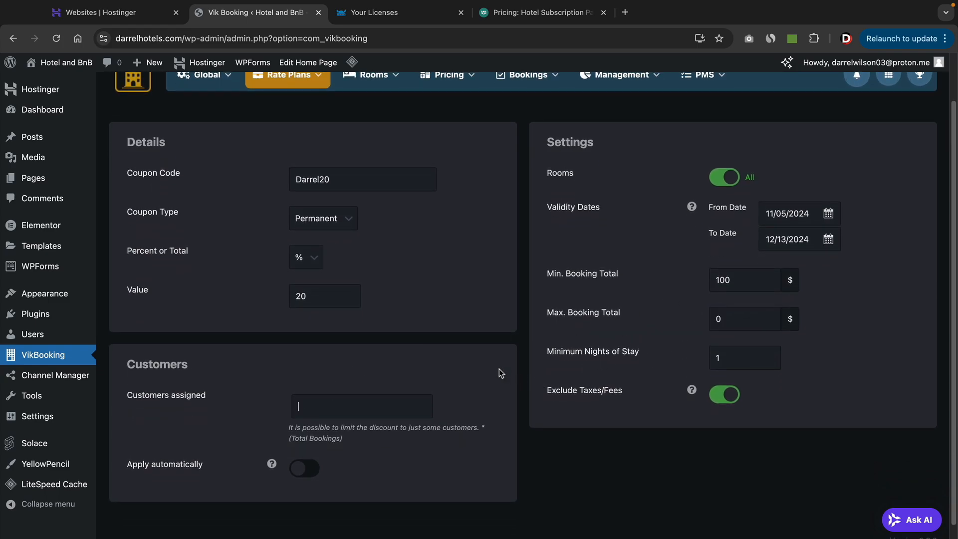
left_click(321, 405)
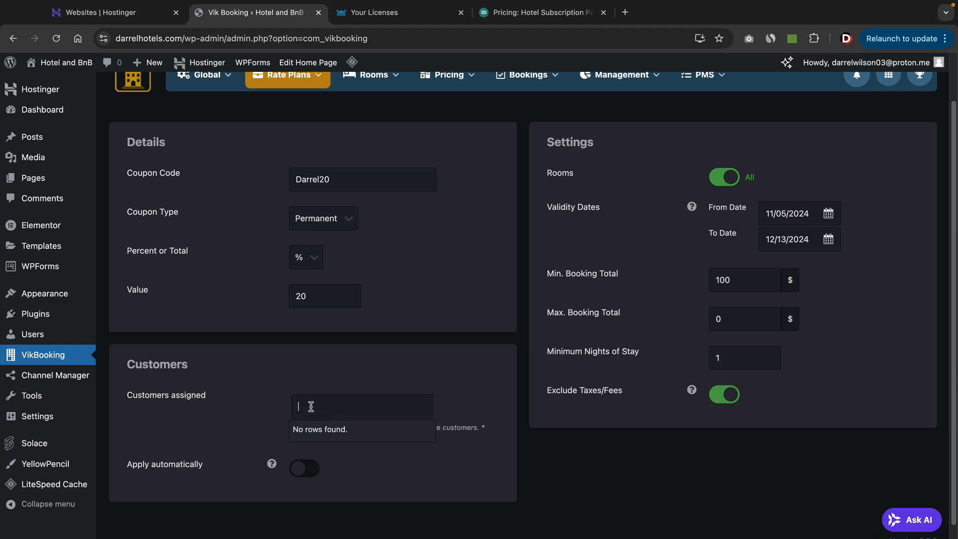
mouse_move(45, 335)
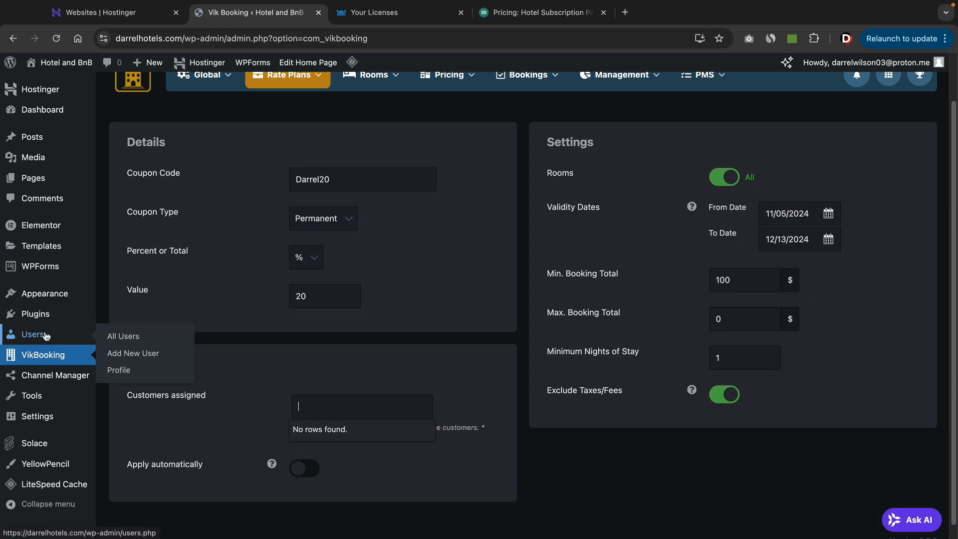
left_click(128, 339)
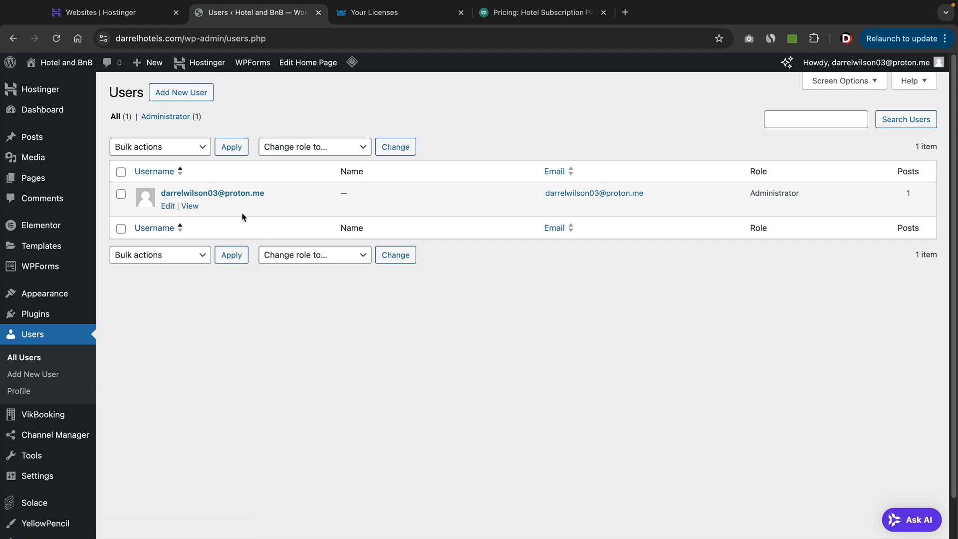
Return to the Darrel20 coupon form and save the coupon
left_click(62, 414)
scroll(459, 309, "up", 1)
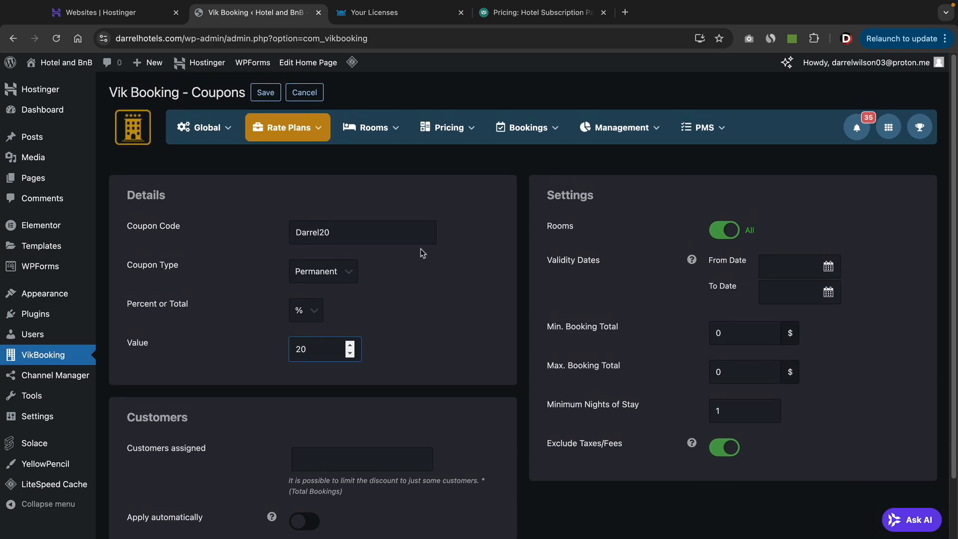
left_click(264, 94)
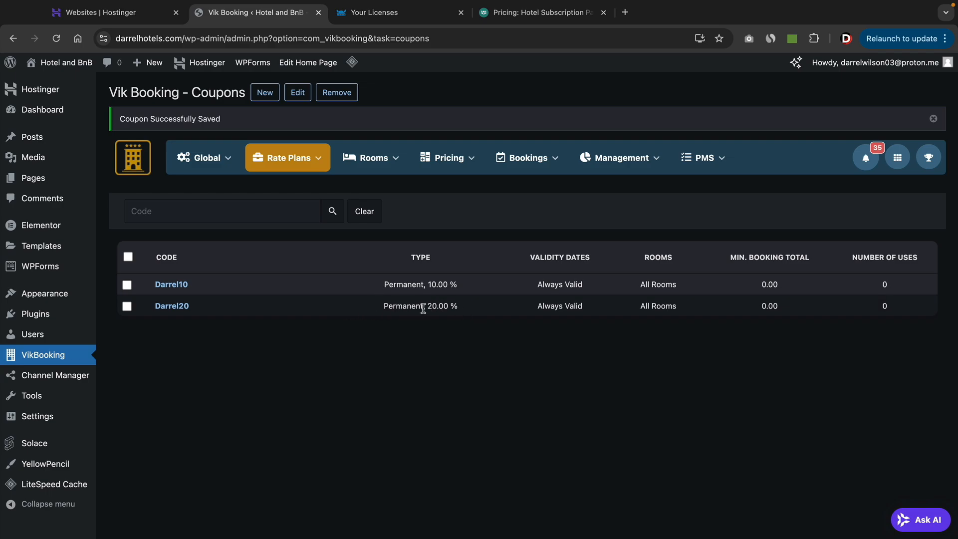
Start a new package under Packages & Offers and enter the package name
mouse_move(297, 167)
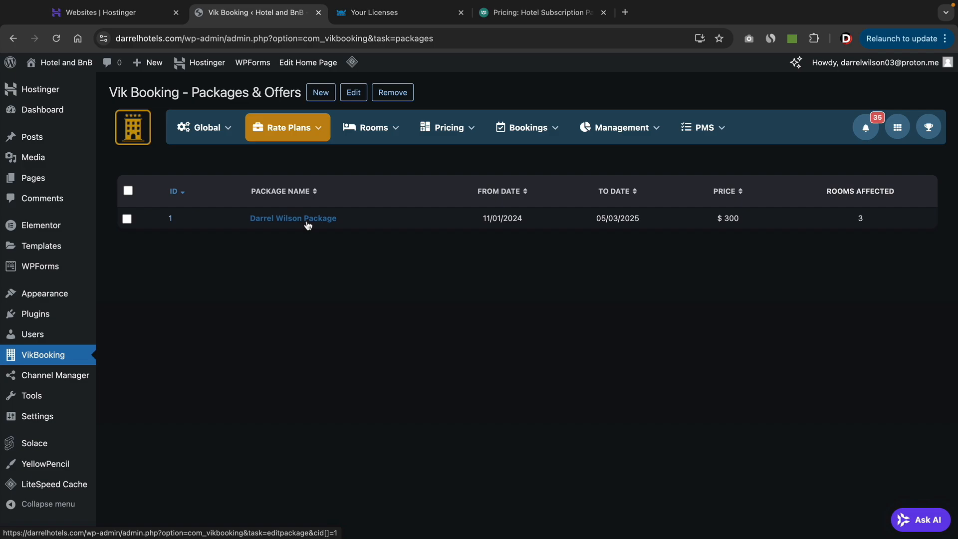
left_click(323, 96)
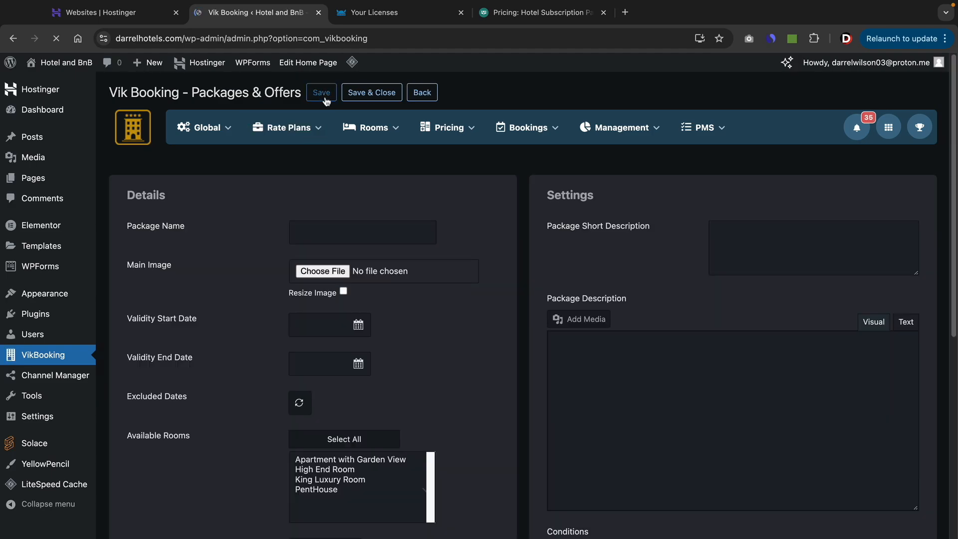
left_click(389, 233)
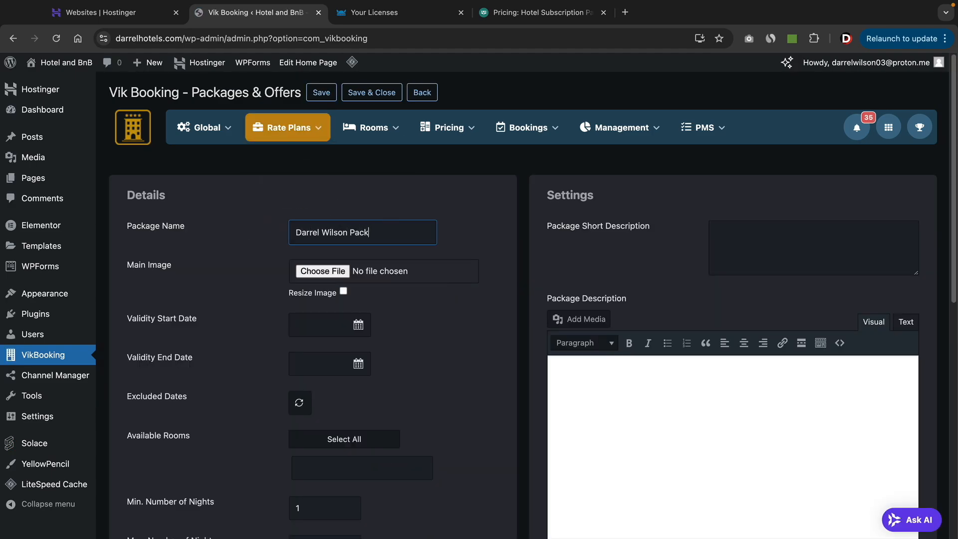
type("Darrel Wilson Package")
Choose the desktop image 1.-Try-booking...ness-hotel.jpg as the package's main image
left_click(321, 273)
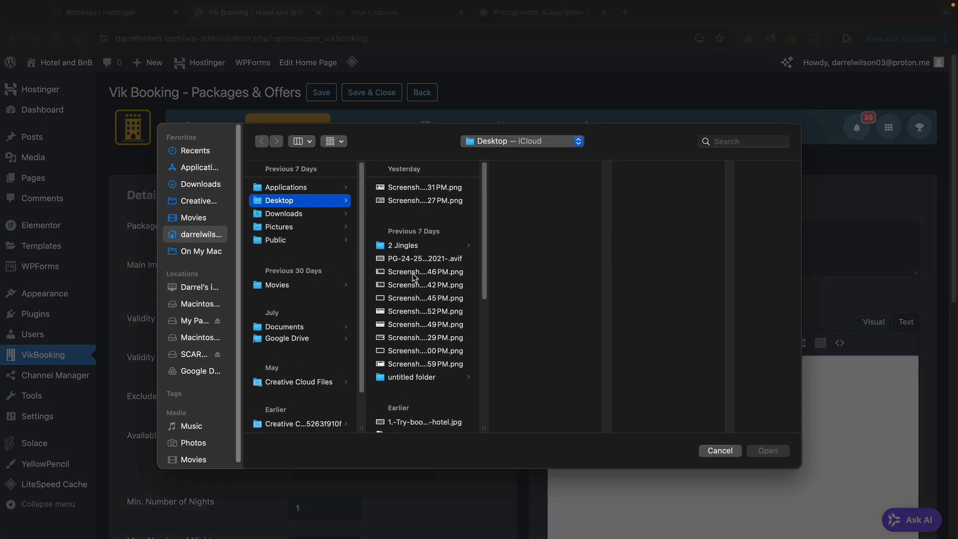
scroll(429, 350, "down", 5)
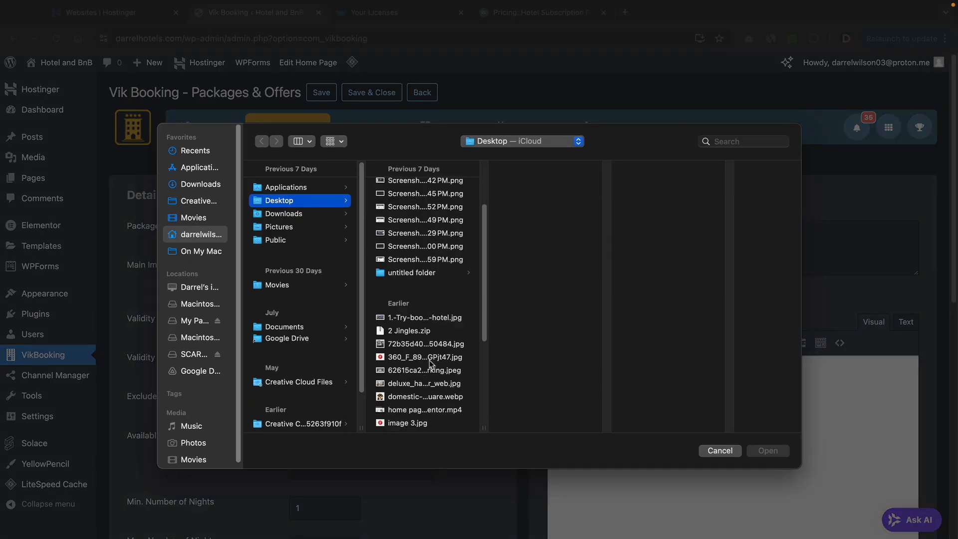
left_click(439, 317)
left_click(767, 451)
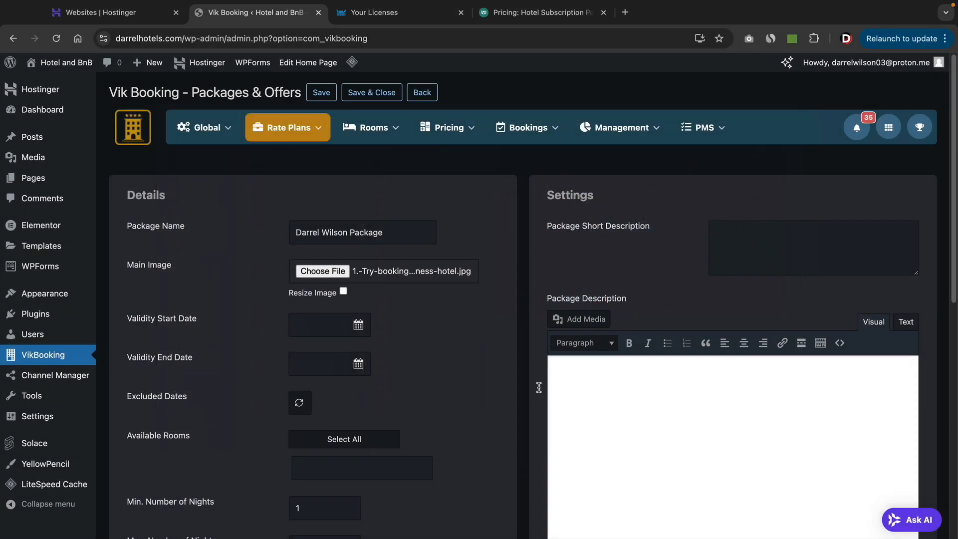
Set the package validity from 11/01/2024 to 11/30/2024 and make all rooms available for it
scroll(476, 378, "down", 1)
left_click(358, 308)
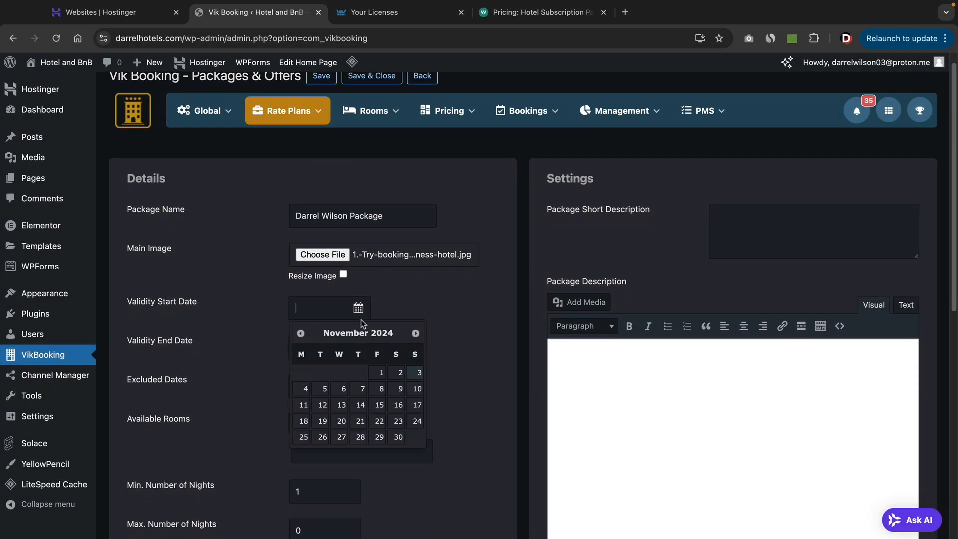
left_click(381, 372)
left_click(358, 347)
left_click(398, 476)
scroll(283, 345, "down", 3)
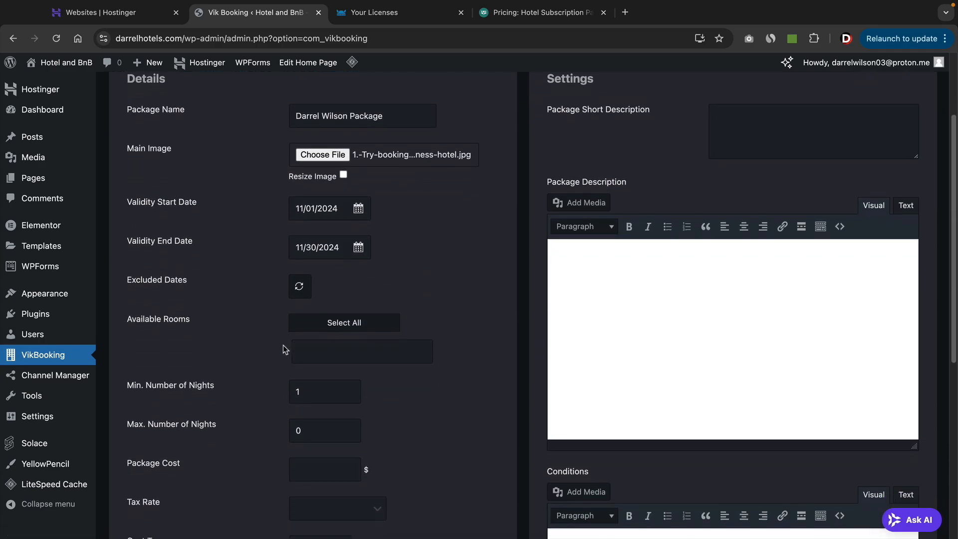
left_click(331, 323)
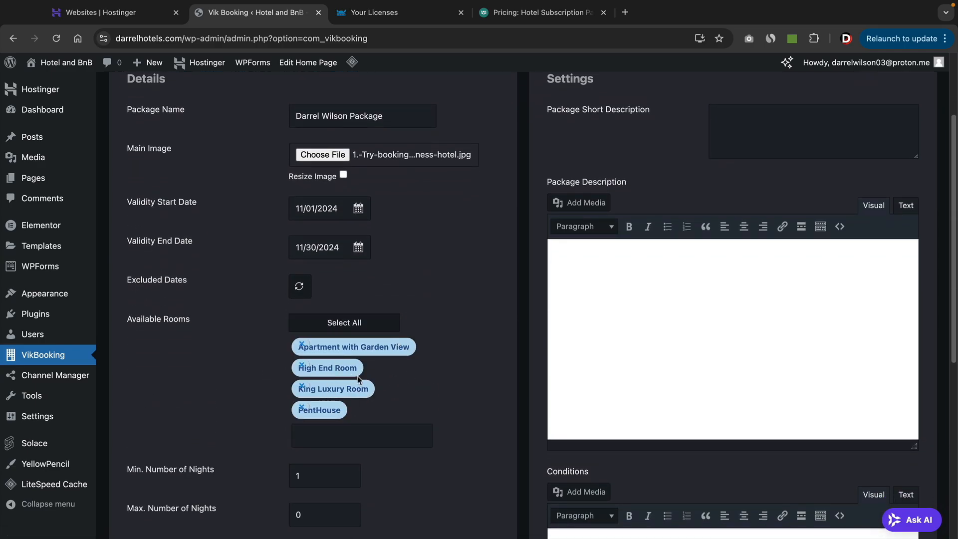
Remove King Luxury Room, High End Room and Apartment with Garden View from the package's available rooms, and reselect all rooms
scroll(387, 382, "down", 2)
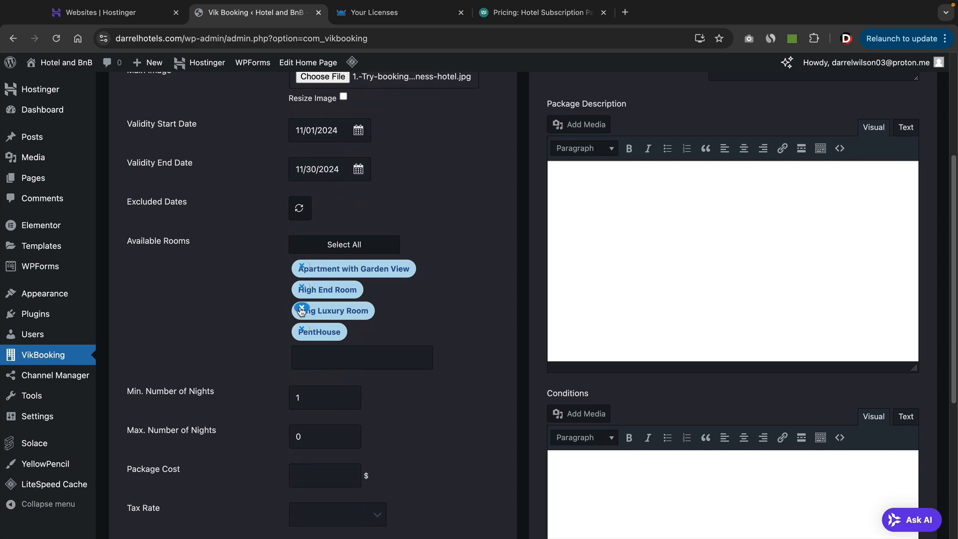
left_click(302, 308)
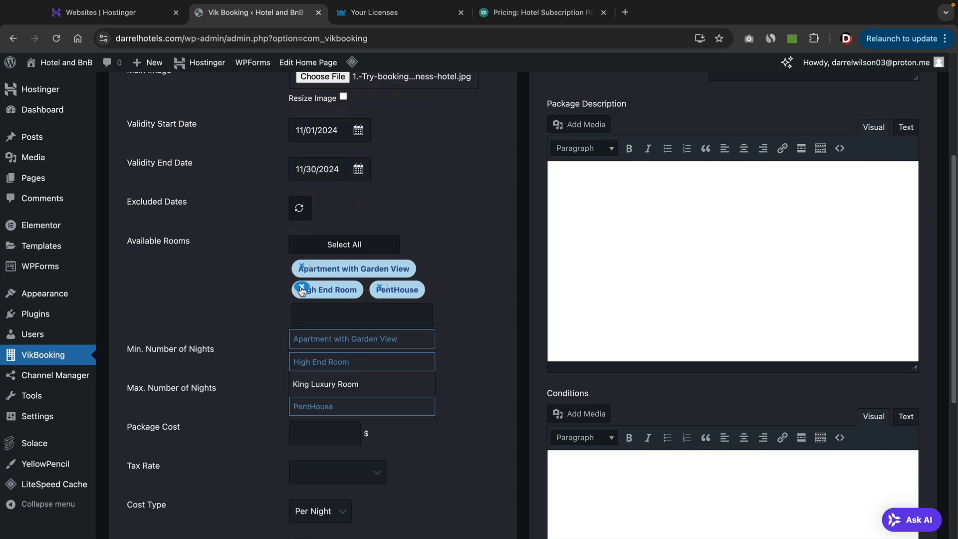
left_click(303, 290)
left_click(301, 267)
left_click(473, 266)
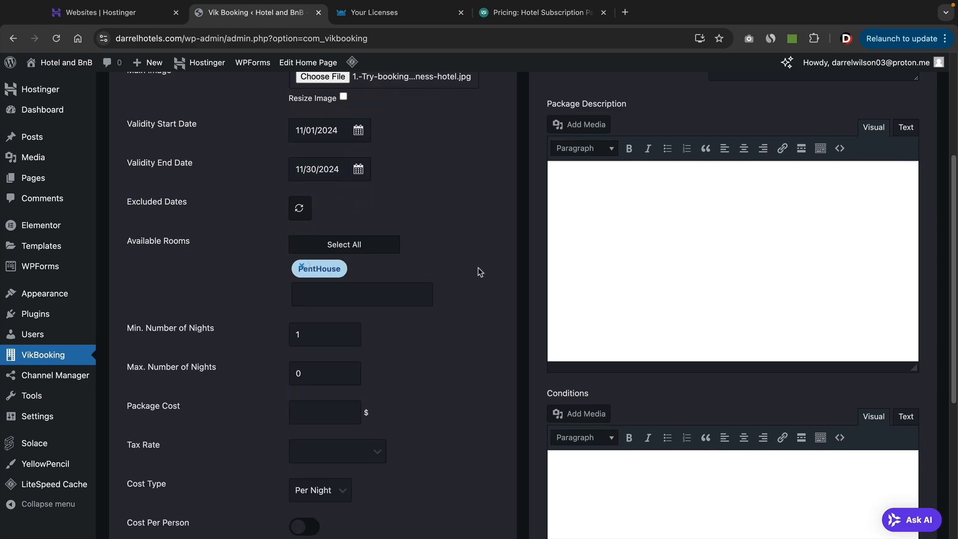
left_click(373, 246)
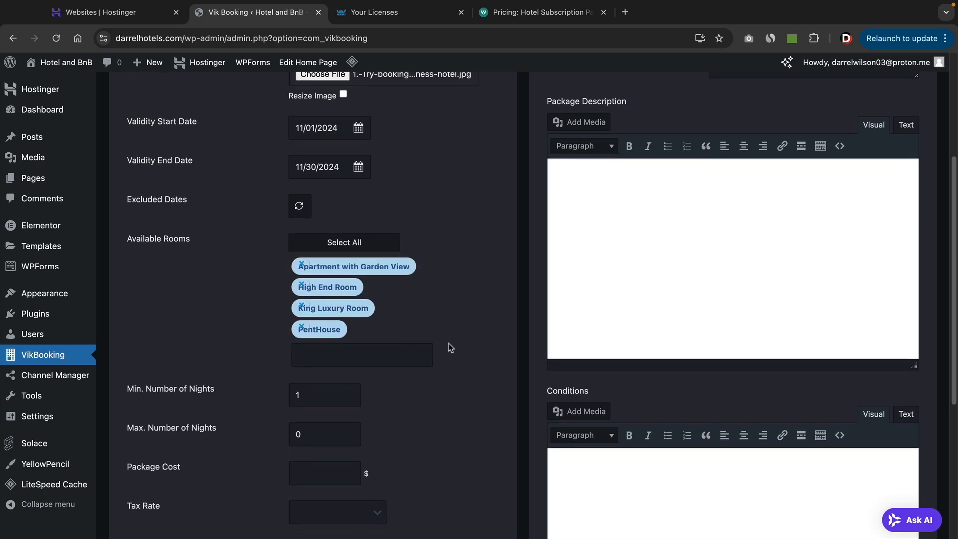
Set the package's maximum number of nights to 5, its cost to $300 and its tax rate to Tax Rate-18.000%
scroll(449, 346, "down", 3)
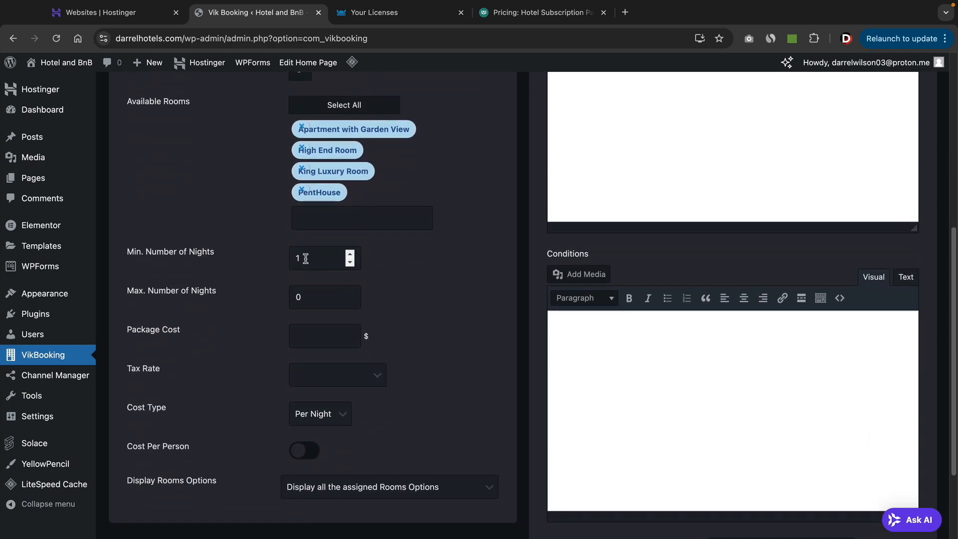
left_click_drag(311, 297, 257, 294)
type("5")
left_click(310, 335)
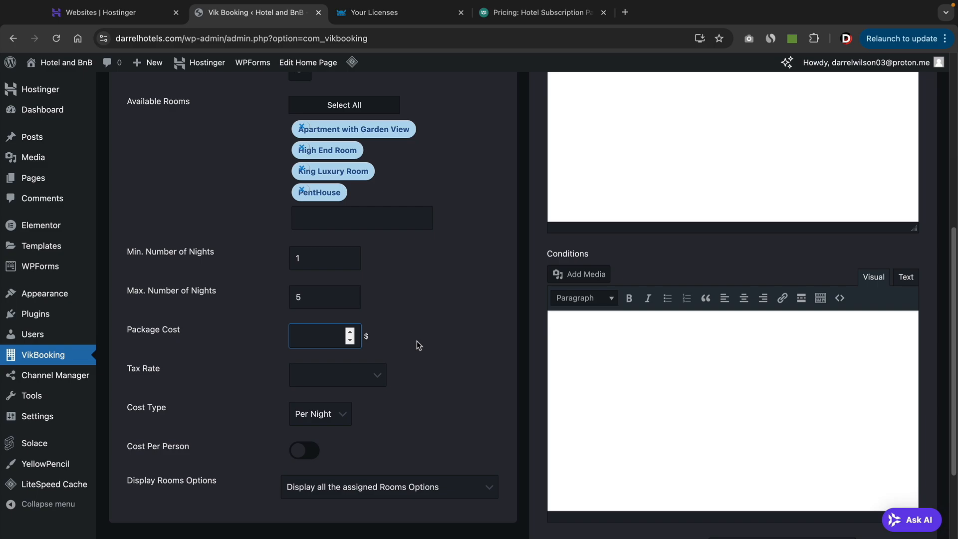
type("300")
left_click(375, 382)
left_click(361, 391)
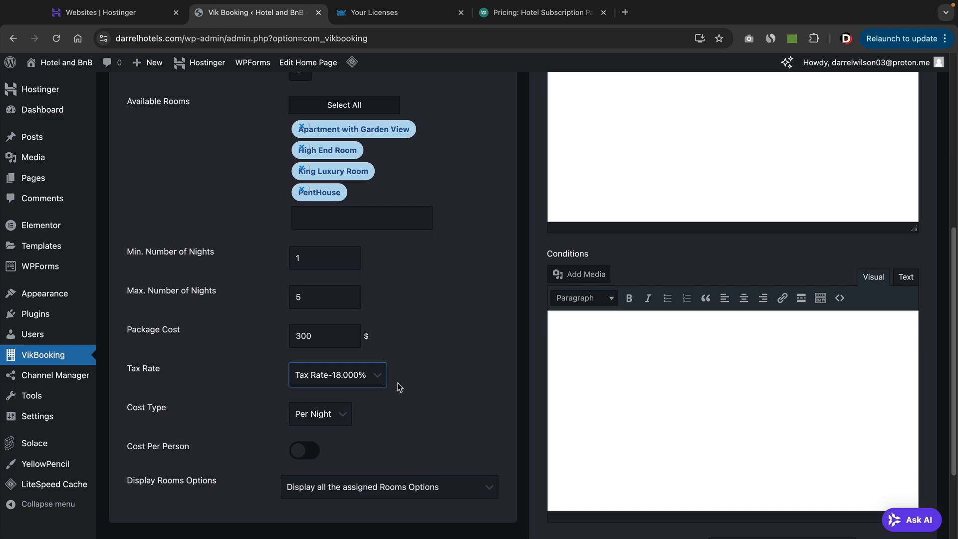
Try the Total cost type for the package and switch it back to Per Night
left_click_drag(139, 409, 152, 409)
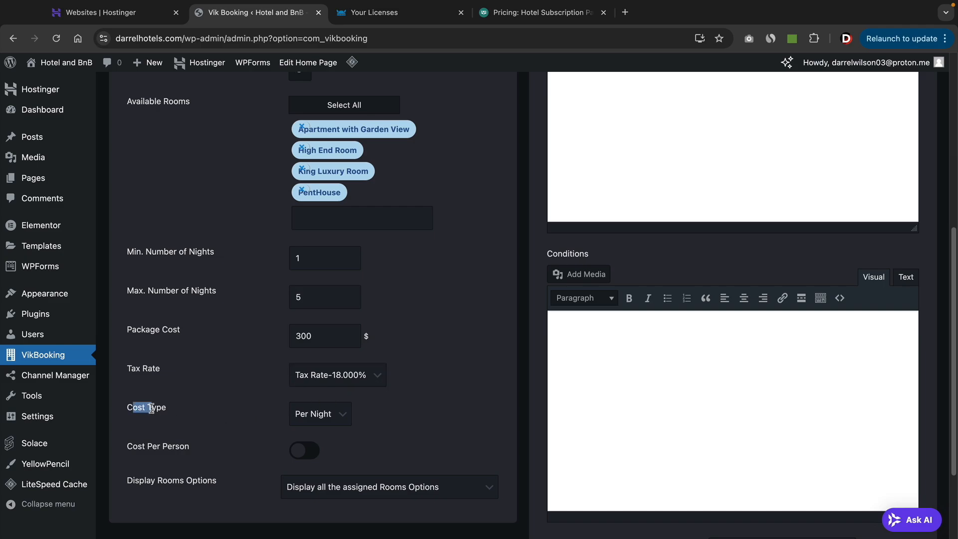
left_click(348, 418)
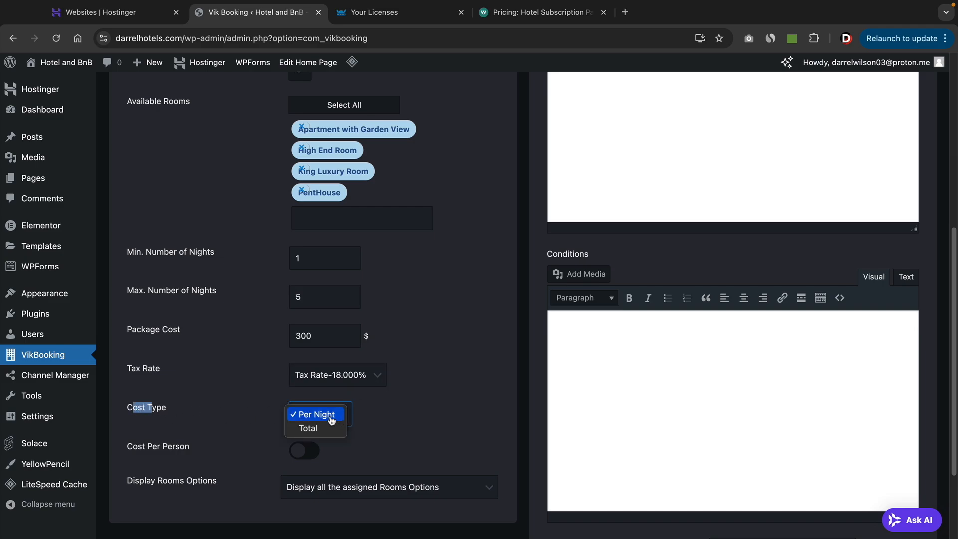
left_click(312, 428)
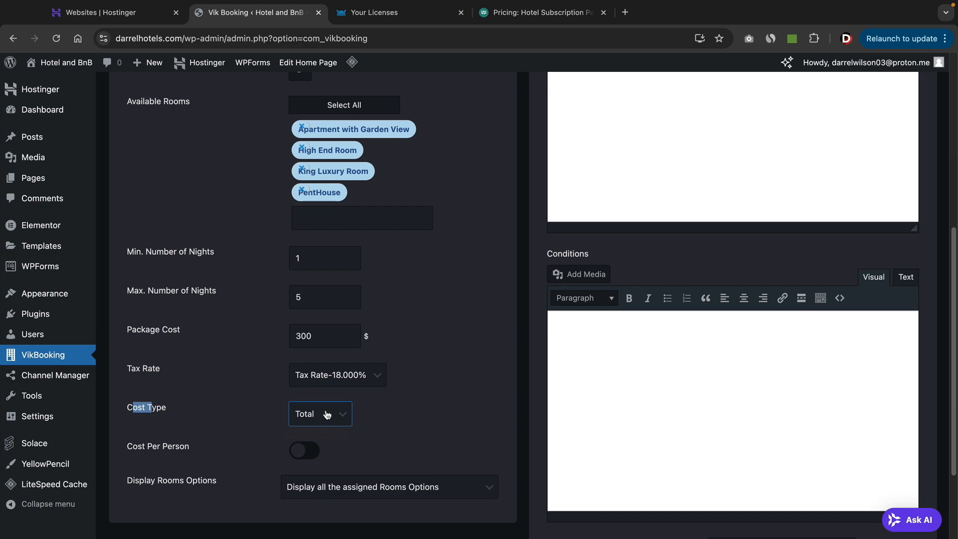
left_click(331, 407)
left_click(331, 405)
Set the package cost to $50 and its cost type to Total
left_click_drag(333, 336, 264, 334)
type("50")
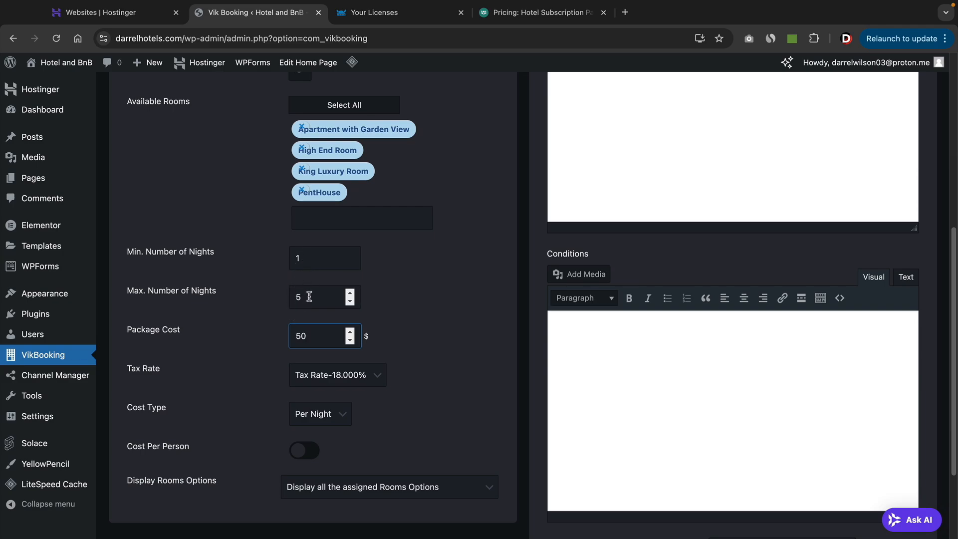
left_click(305, 414)
left_click(305, 425)
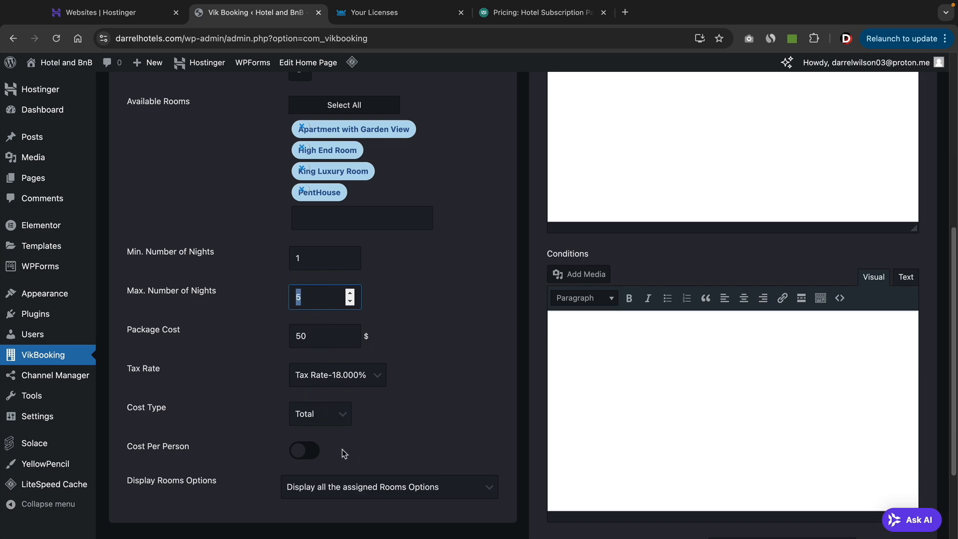
Try the Cost Per Person option on the package and turn it back off
scroll(351, 389, "down", 1)
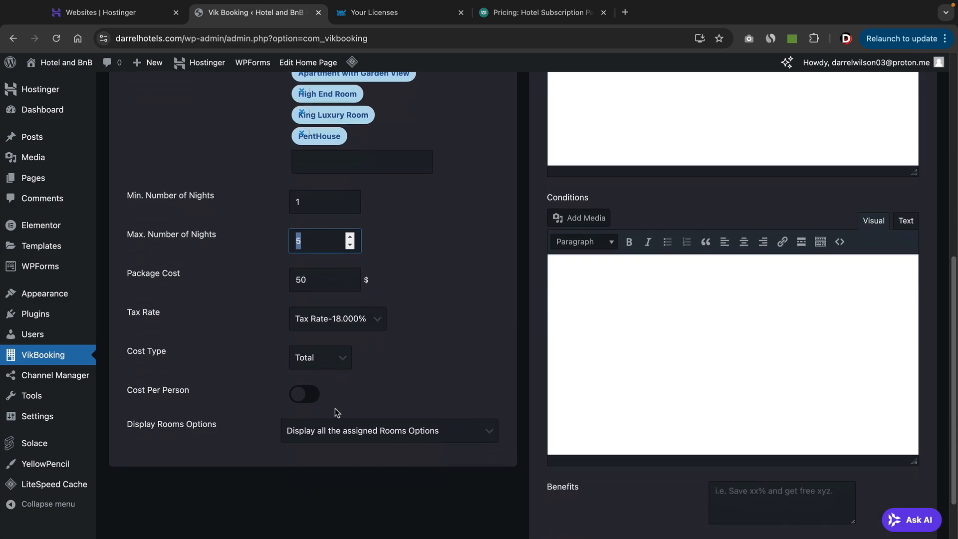
left_click(302, 396)
left_click(305, 396)
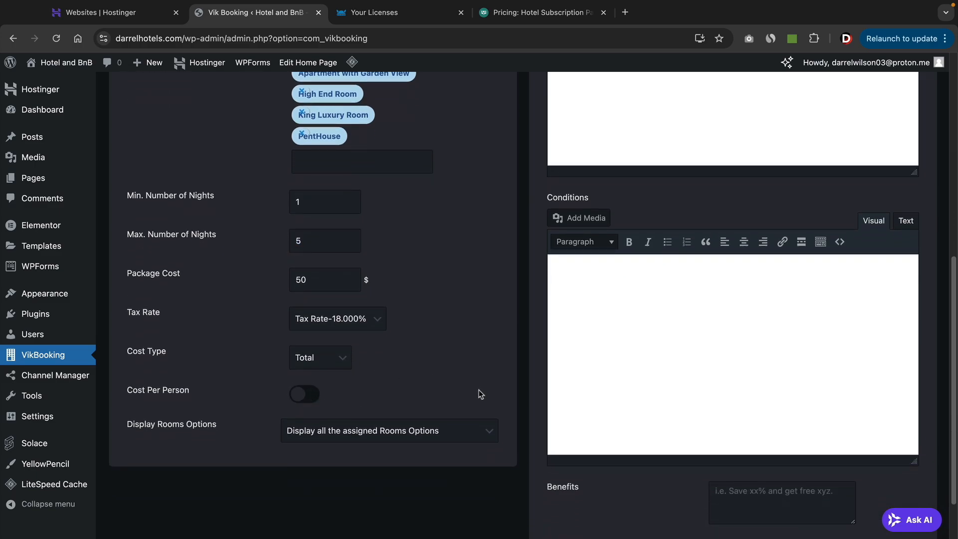
left_click(301, 394)
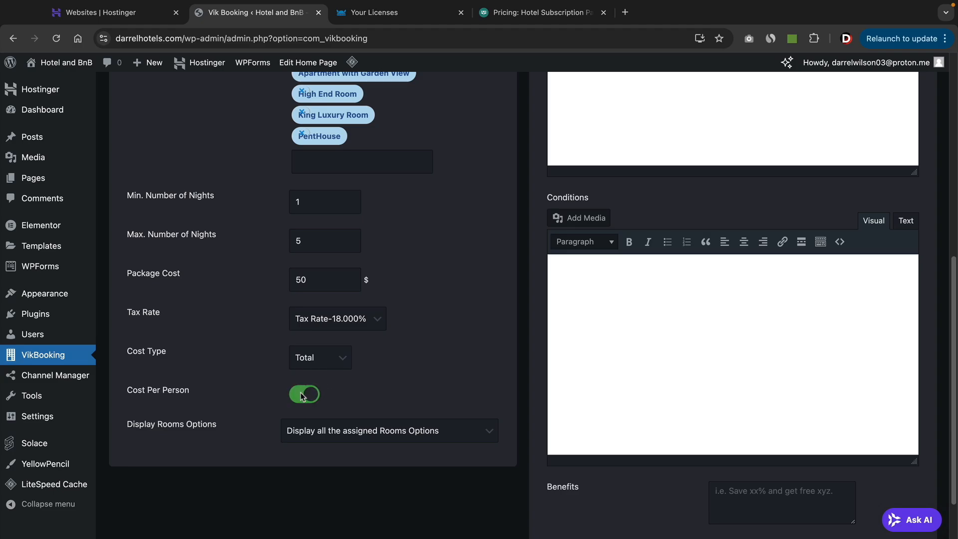
left_click(301, 395)
Paste the copied vacation package text into the package's short description
scroll(481, 366, "up", 6)
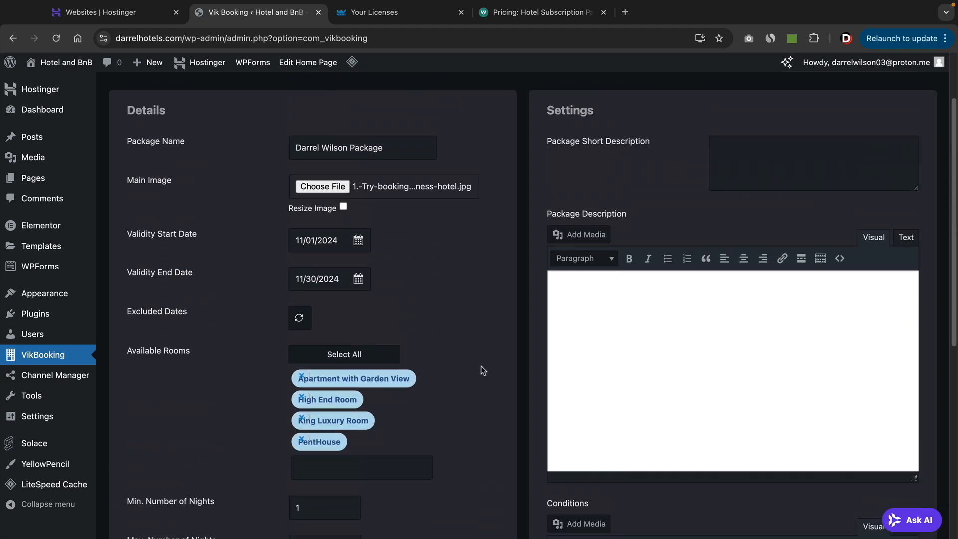
scroll(548, 265, "up", 1)
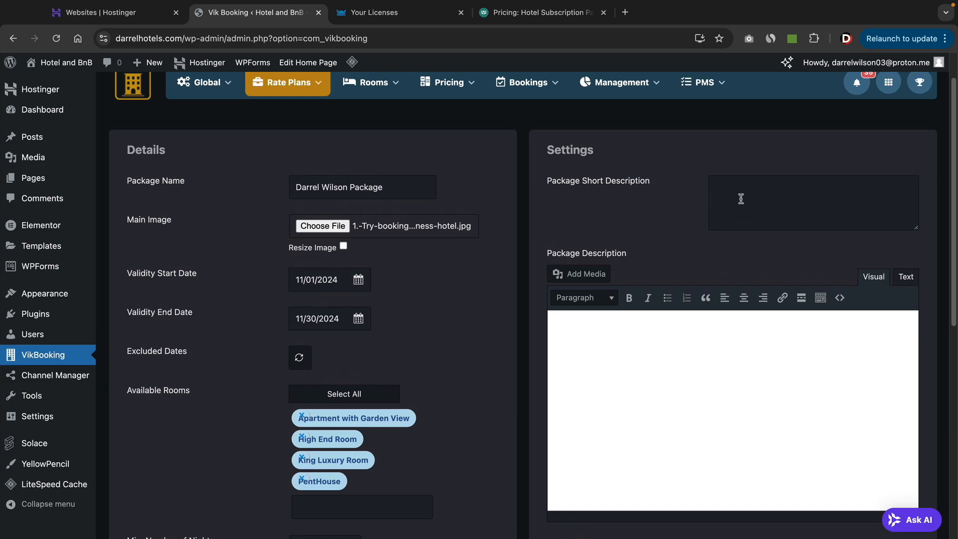
key("super+v")
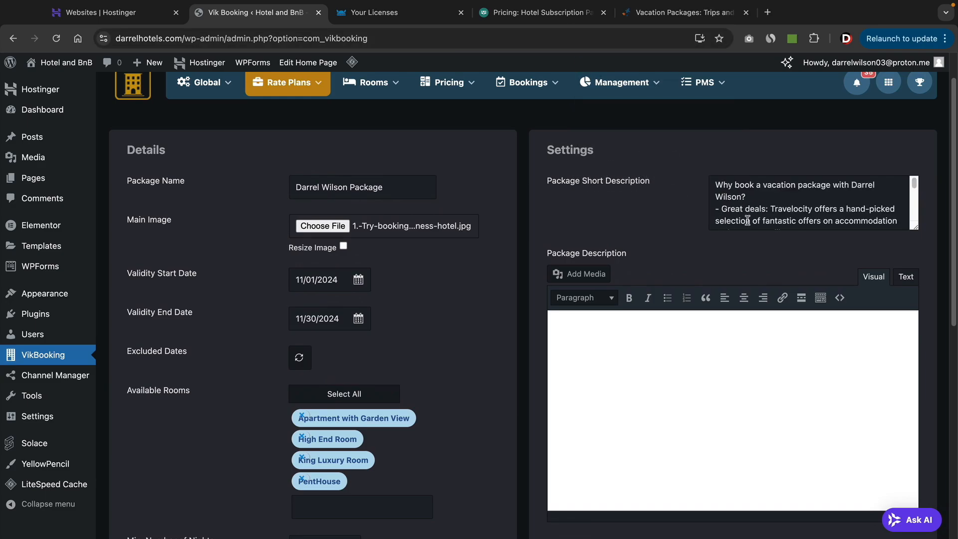
Paste the "Why book a vacation package with Travelocity?" text into the full package description
scroll(713, 271, "down", 1)
left_click(648, 289)
right_click(615, 289)
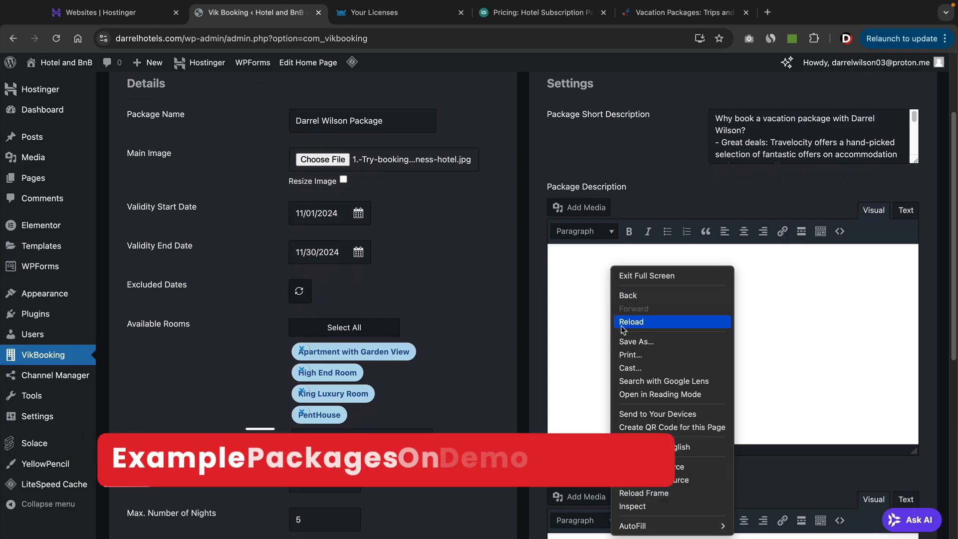
left_click(585, 283)
right_click(575, 262)
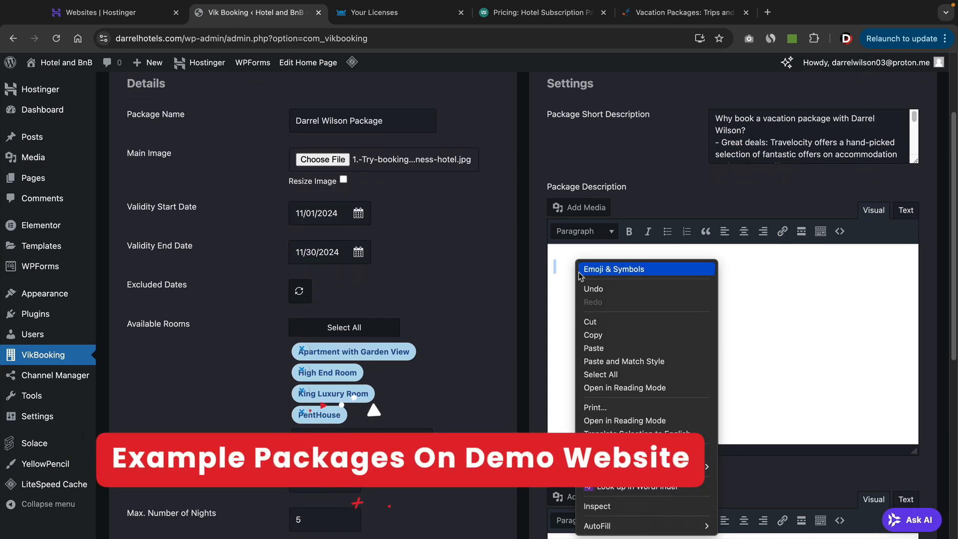
left_click(594, 348)
Enter "book thru nov 1 - 31 sts" as the package conditions
scroll(669, 269, "down", 5)
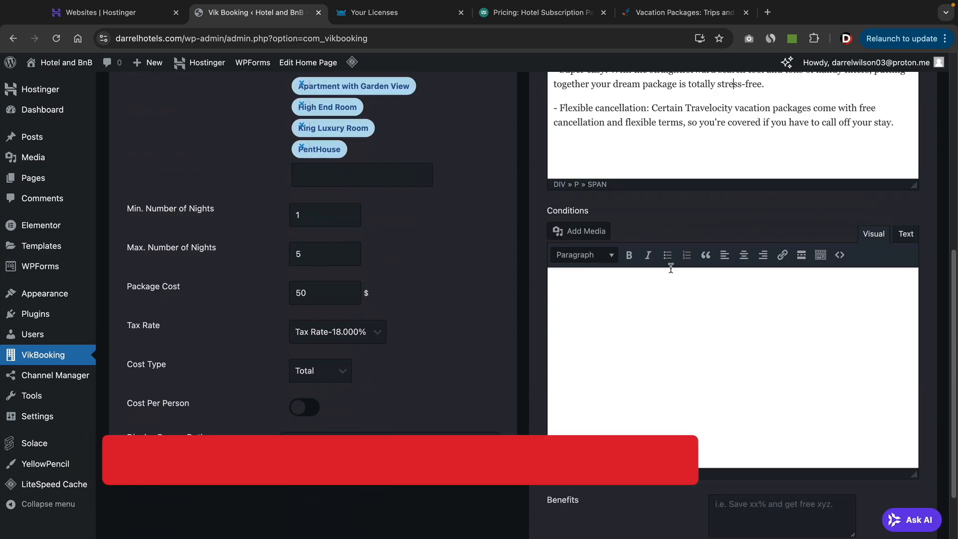
left_click(729, 298)
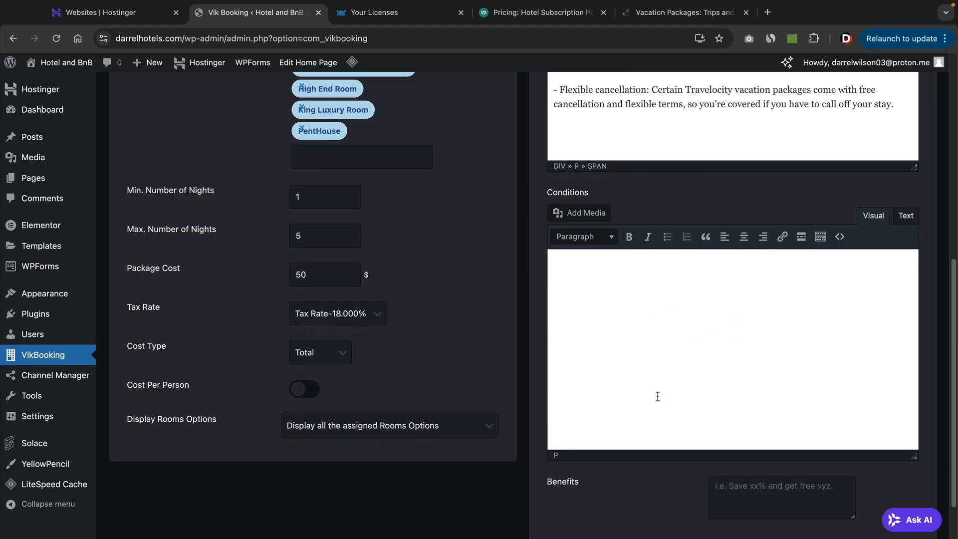
type("book thru nov 1 - 31 sts")
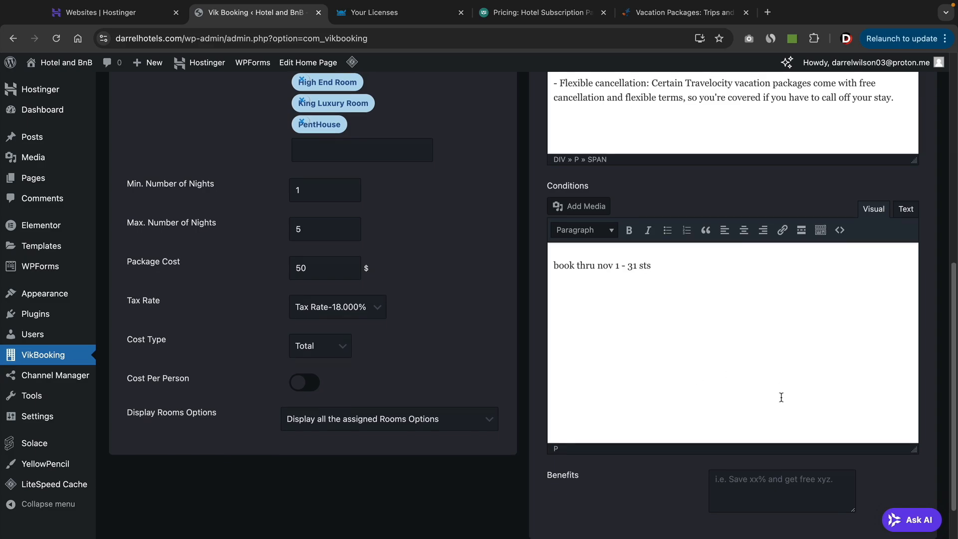
Enter "save 50% with this vacation package" as the package benefit and save the package
scroll(781, 397, "down", 2)
left_click(778, 431)
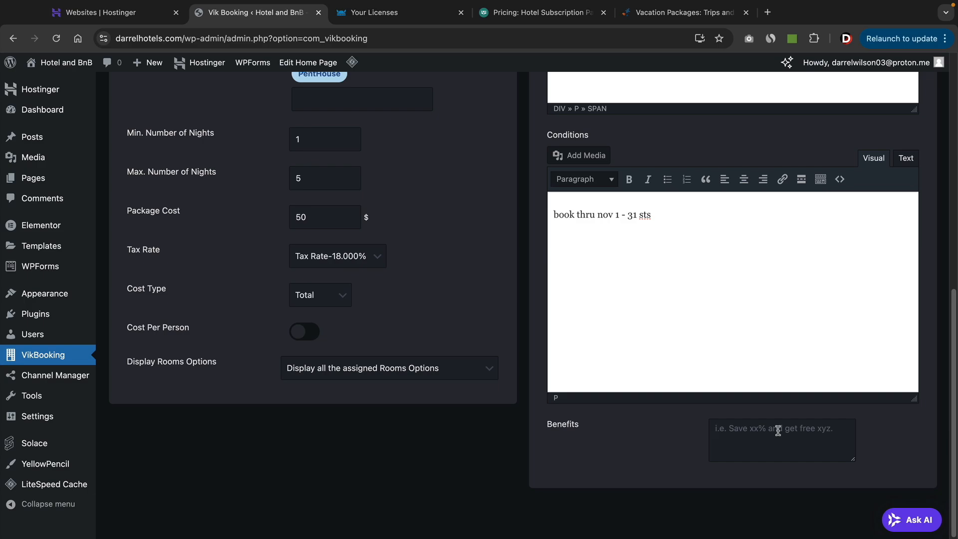
type("save")
type("50% with this vacation package")
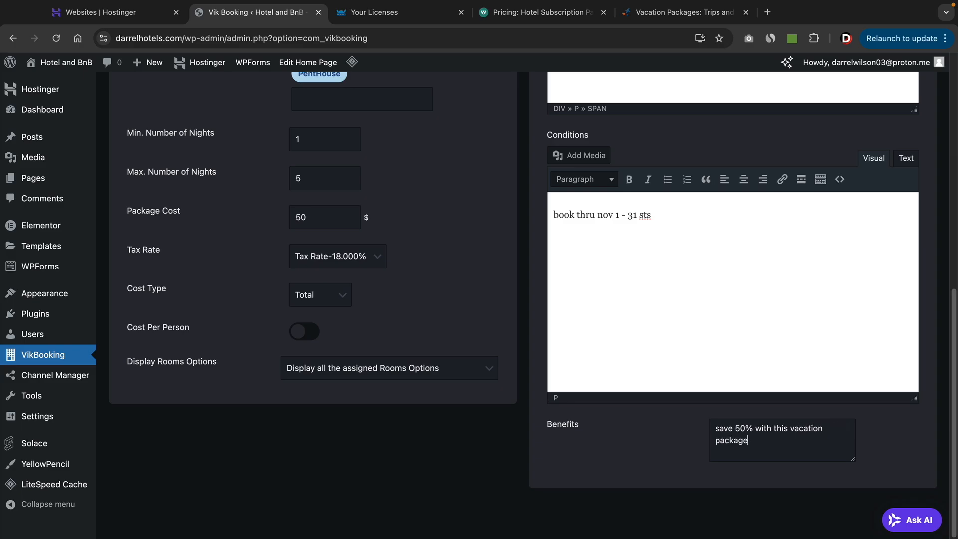
scroll(543, 331, "up", 9)
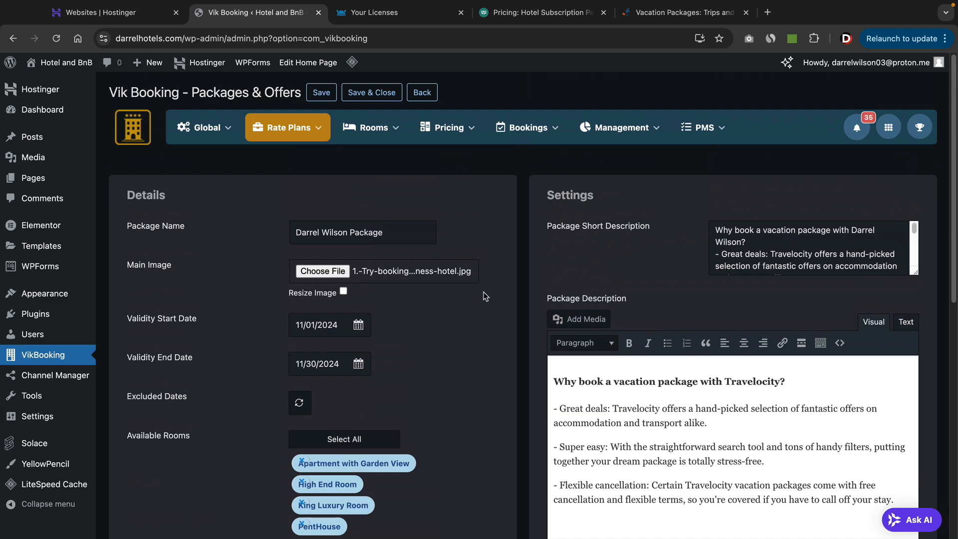
left_click(324, 94)
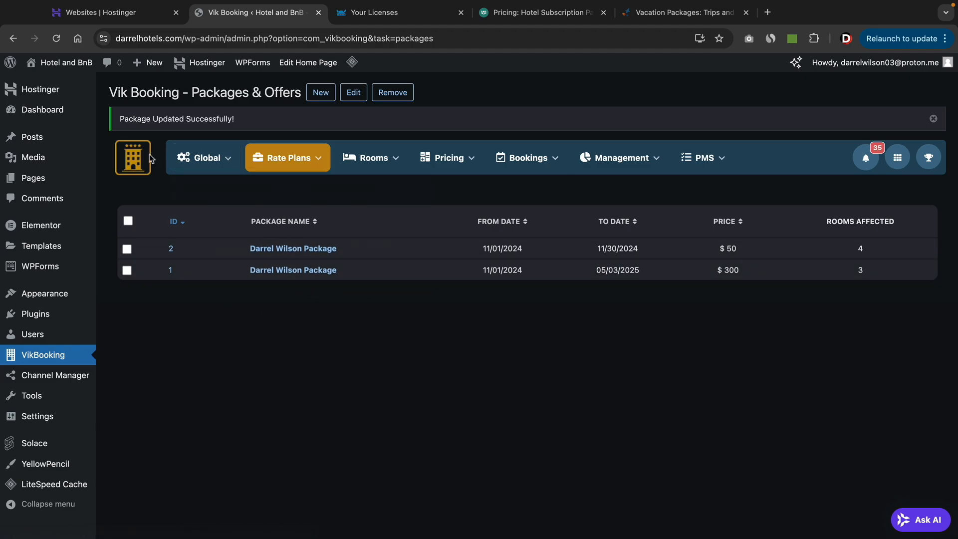
Open the VikBooking shortcodes from the dashboard and copy the Packages List shortcode
left_click(137, 157)
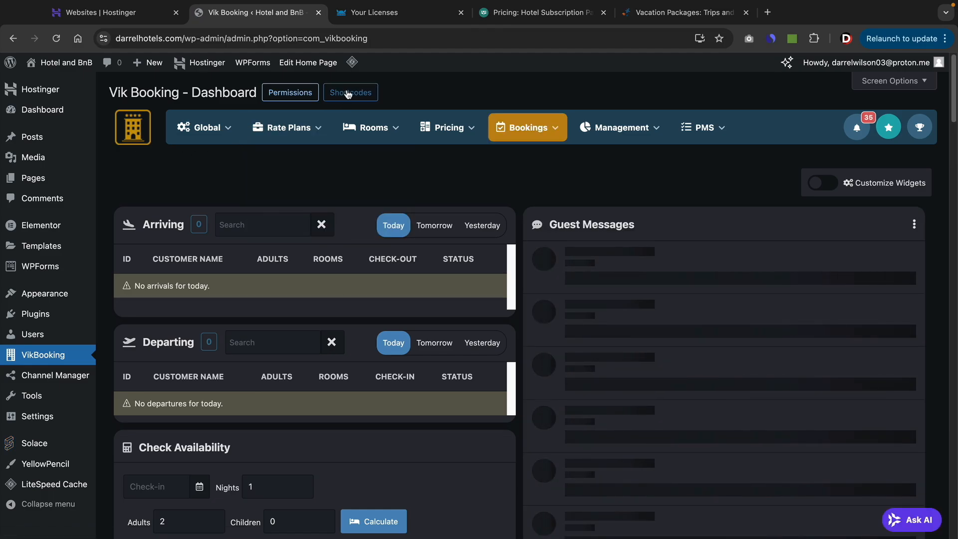
left_click(354, 95)
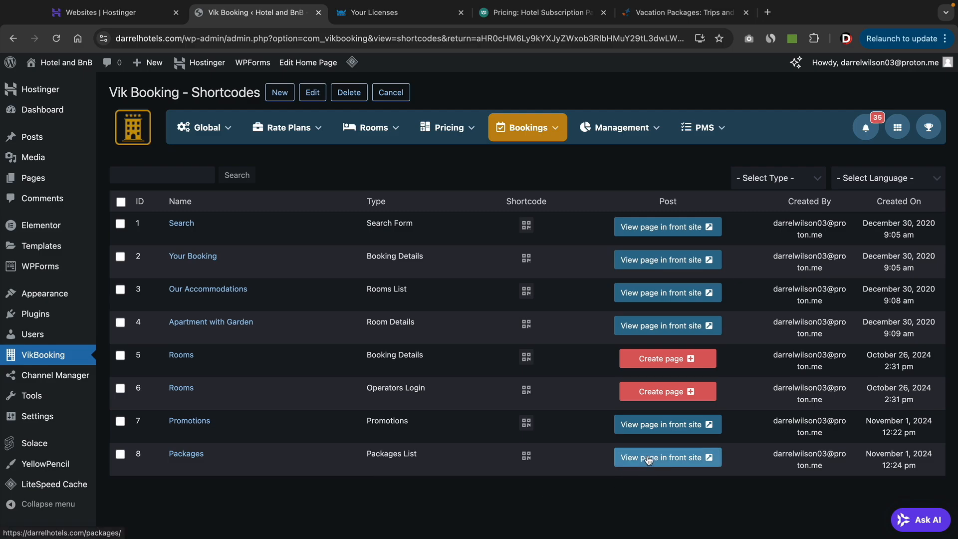
left_click(527, 457)
left_click_drag(678, 442, 552, 413)
right_click(573, 418)
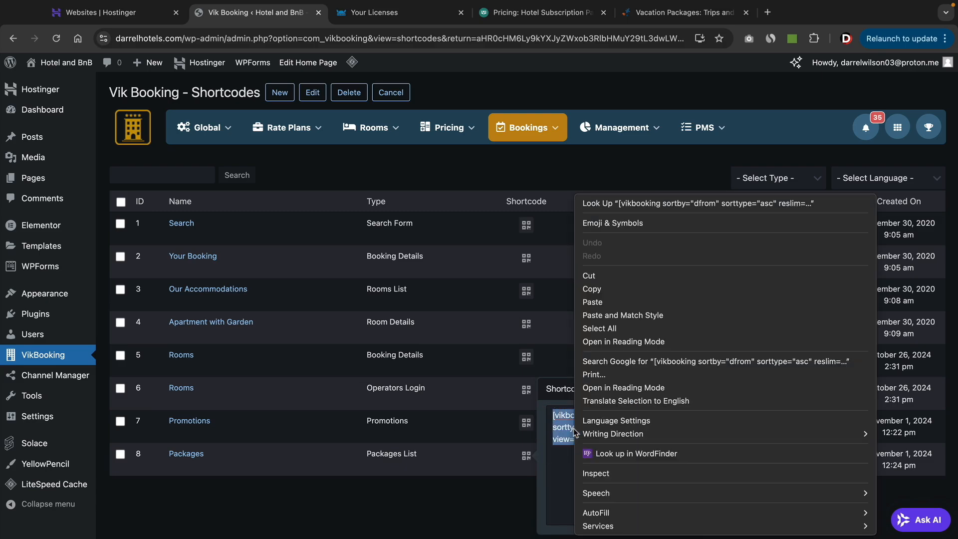
left_click(614, 292)
left_click(480, 511)
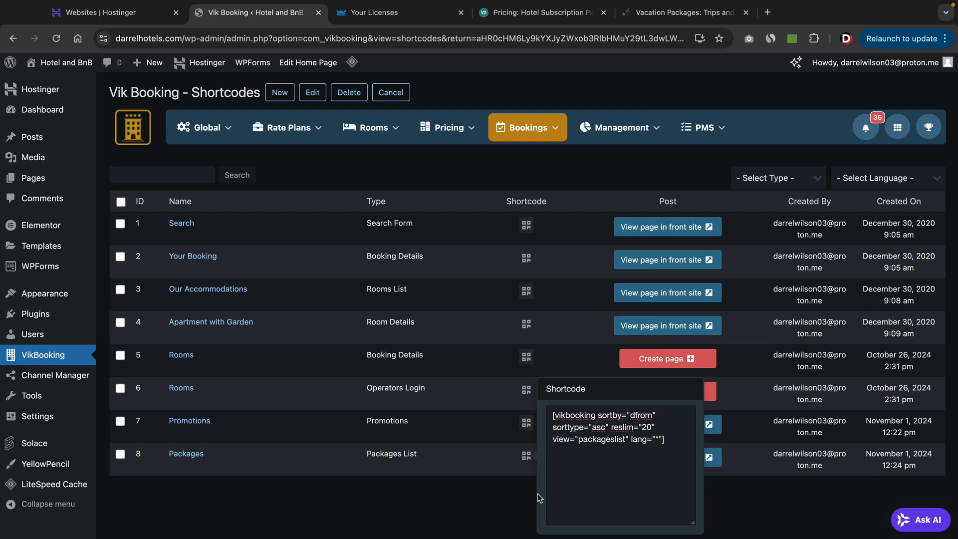
View the Packages page on the front site and check both listed packages
left_click(715, 456)
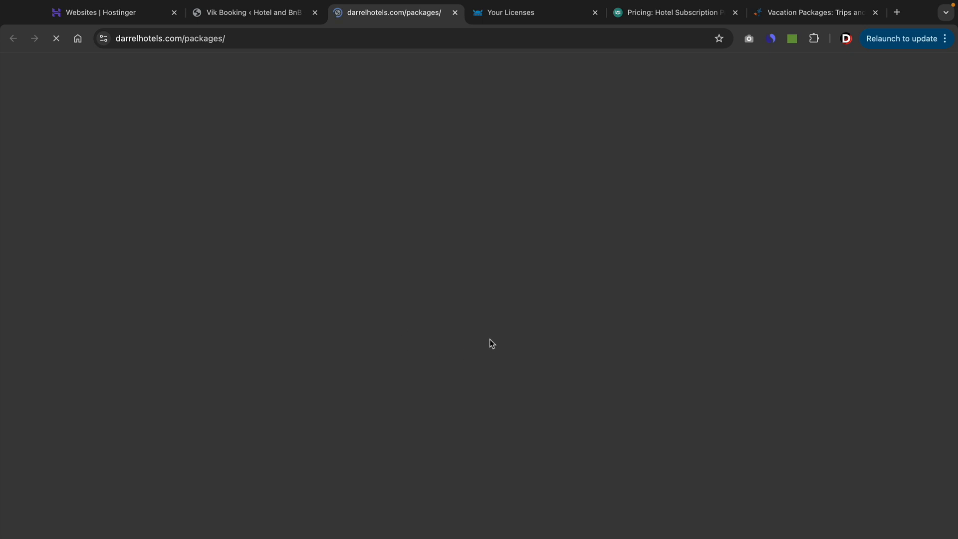
scroll(506, 388, "down", 5)
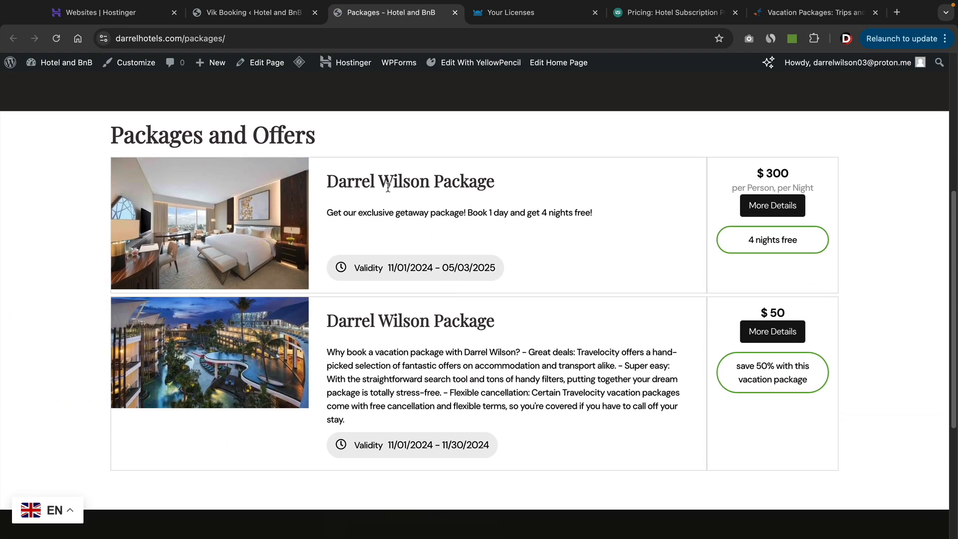
left_click_drag(339, 181, 505, 180)
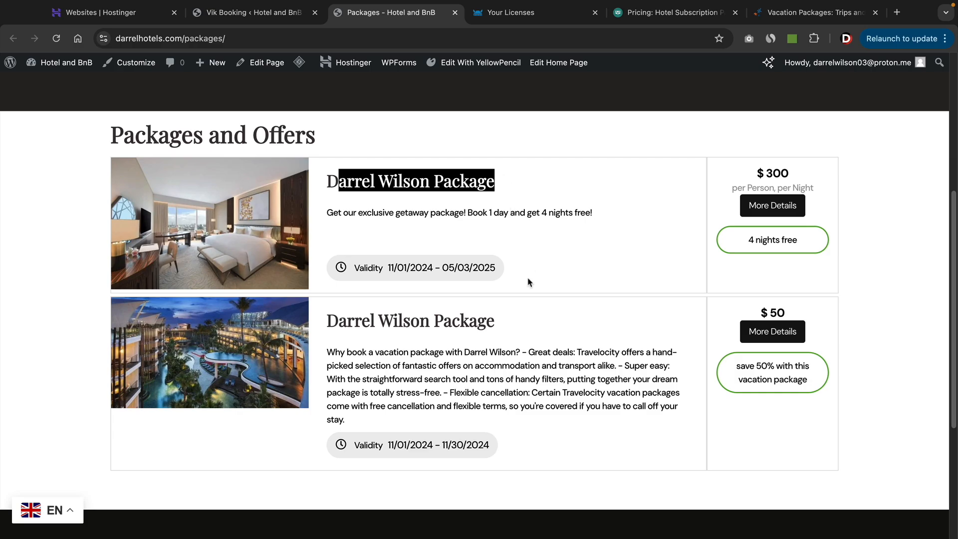
left_click_drag(326, 320, 494, 320)
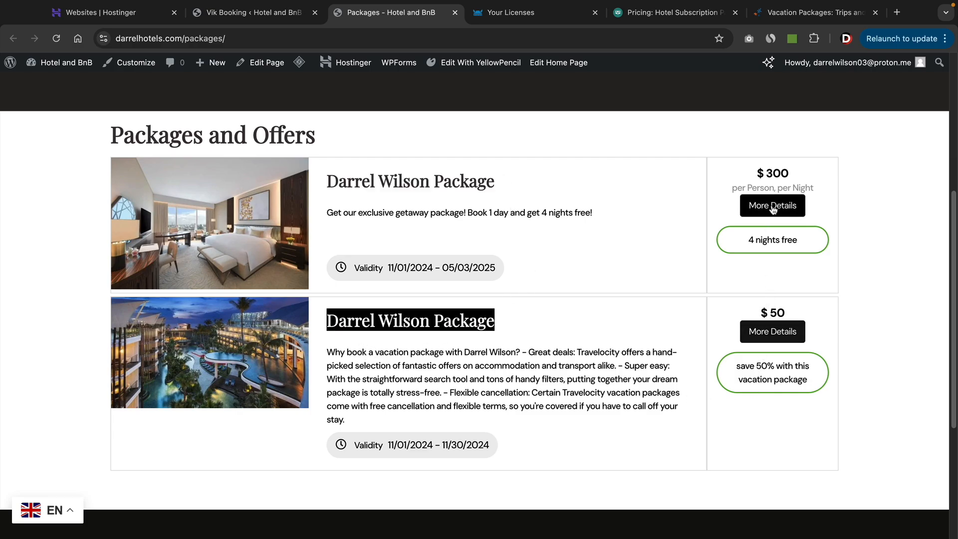
Open the details of the $50 package and review its description, conditions, validity, benefit and bookable rooms
left_click(773, 332)
scroll(670, 368, "down", 3)
scroll(669, 368, "down", 6)
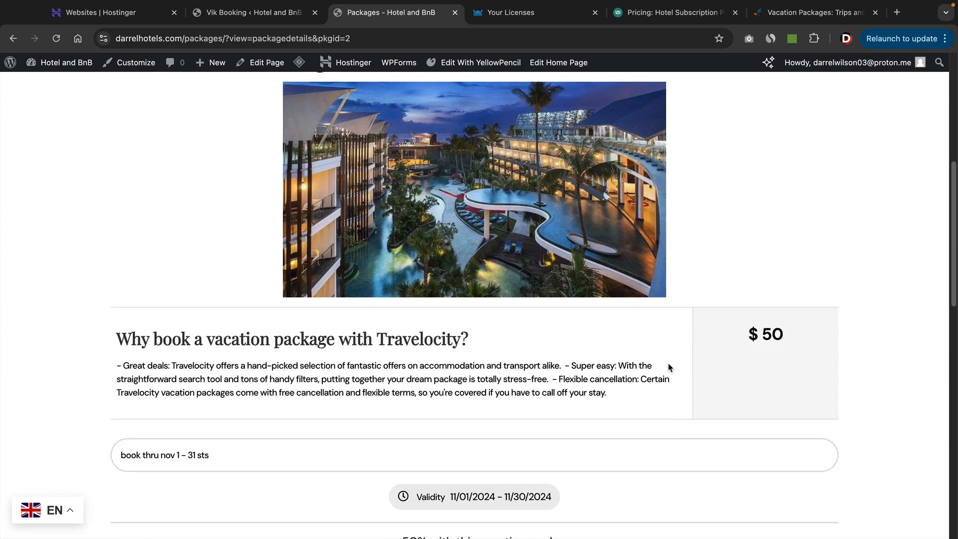
scroll(669, 368, "down", 2)
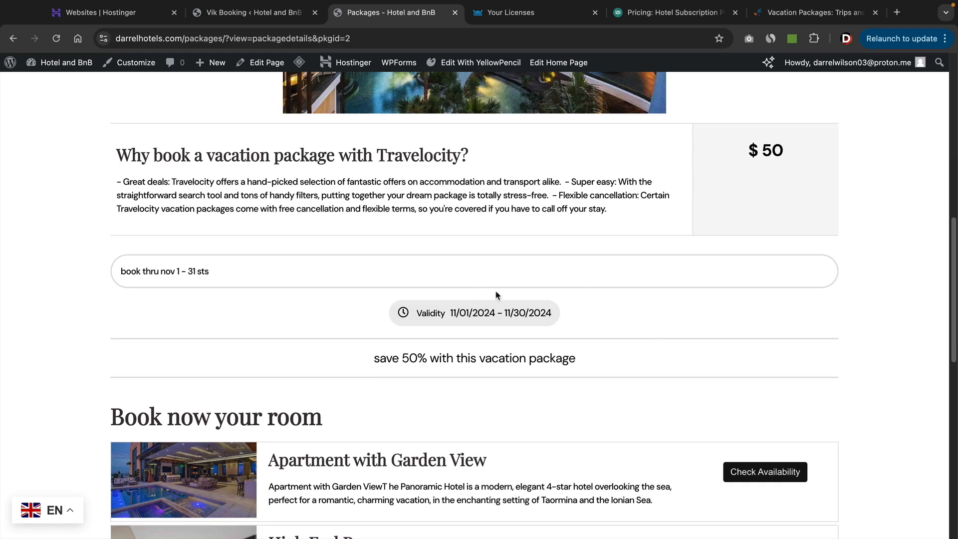
left_click_drag(142, 155, 411, 156)
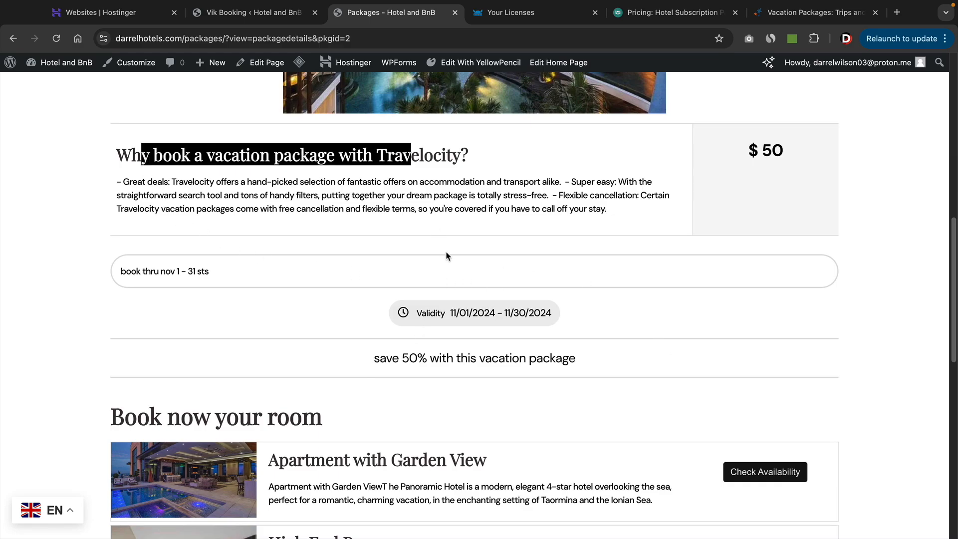
scroll(447, 255, "down", 4)
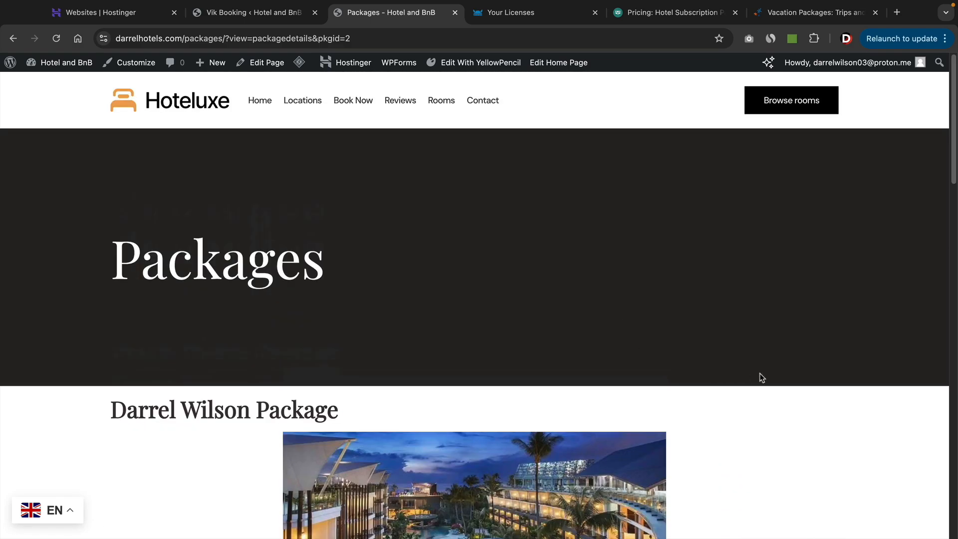
Examine the $50 package page's title, Travelocity description and the booking form of the Apartment with Garden View
scroll(761, 378, "down", 5)
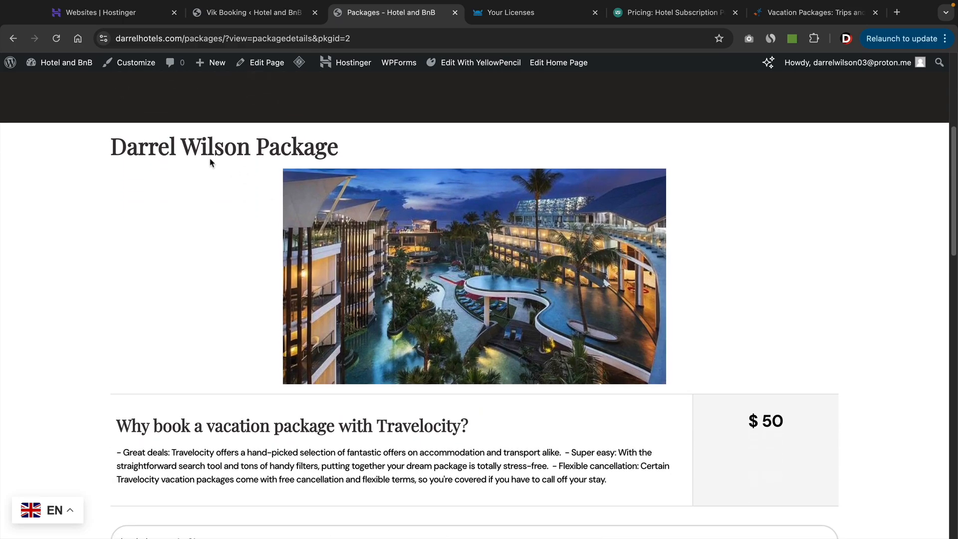
left_click_drag(158, 149, 358, 160)
left_click(790, 329)
scroll(778, 333, "down", 2)
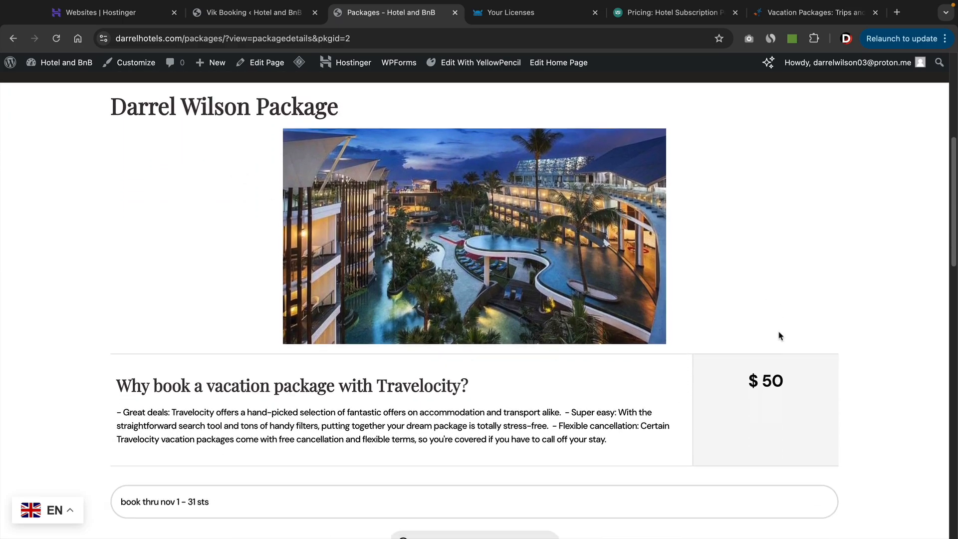
left_click_drag(204, 340, 614, 402)
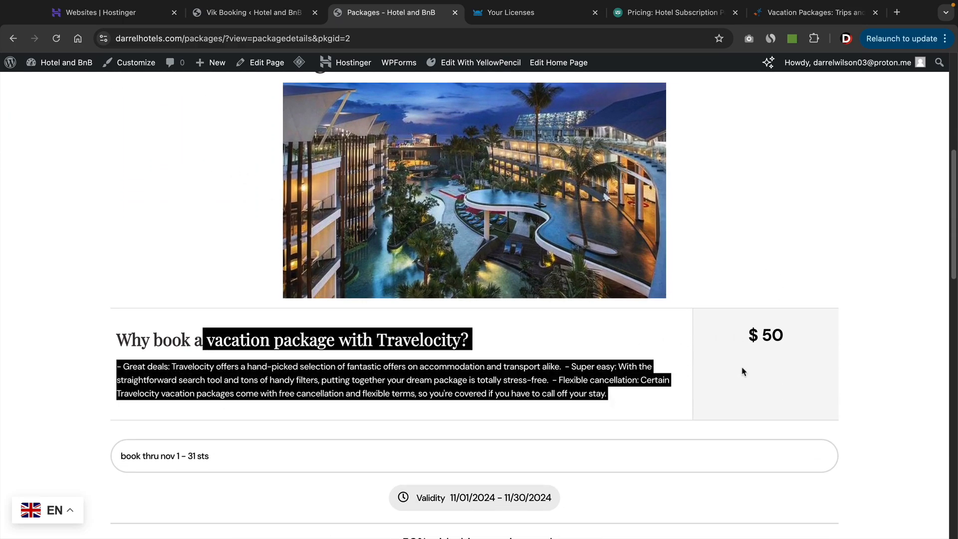
scroll(719, 357, "down", 8)
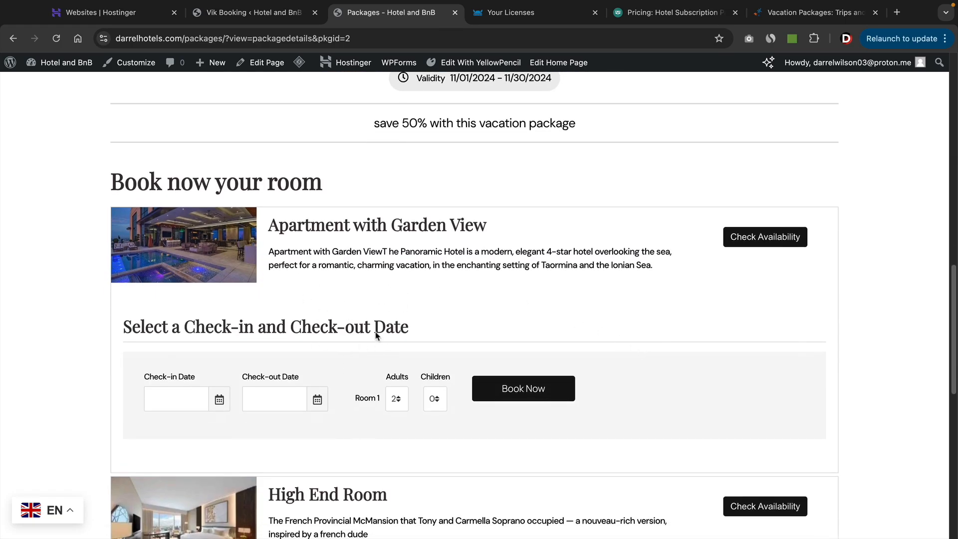
scroll(529, 345, "up", 6)
scroll(549, 355, "up", 10)
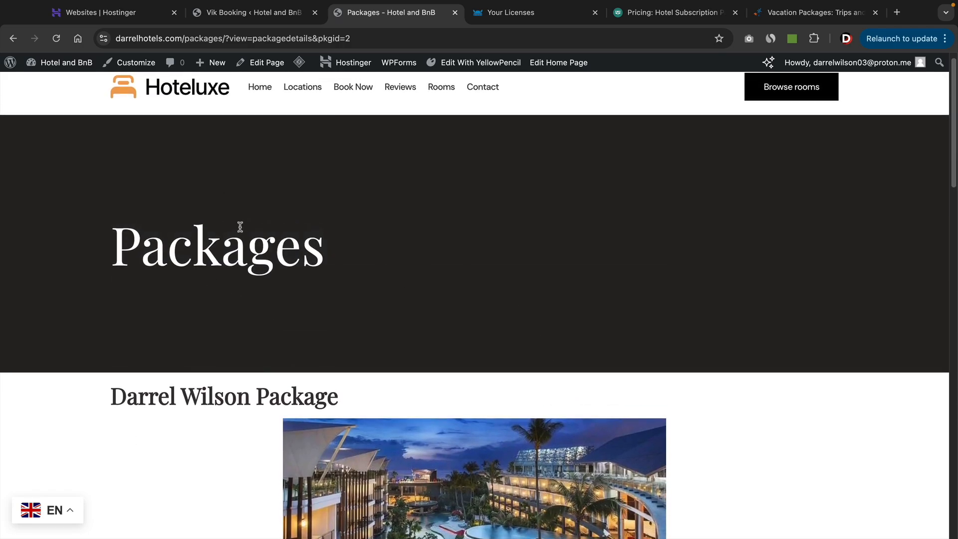
Hide the title of the Packages page, update the page and view it on the front site
left_click(267, 65)
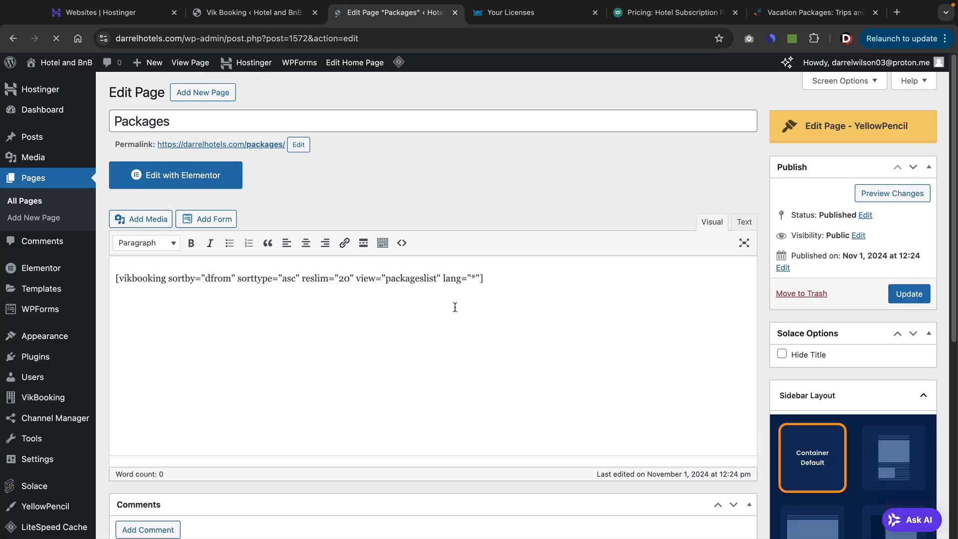
left_click(781, 356)
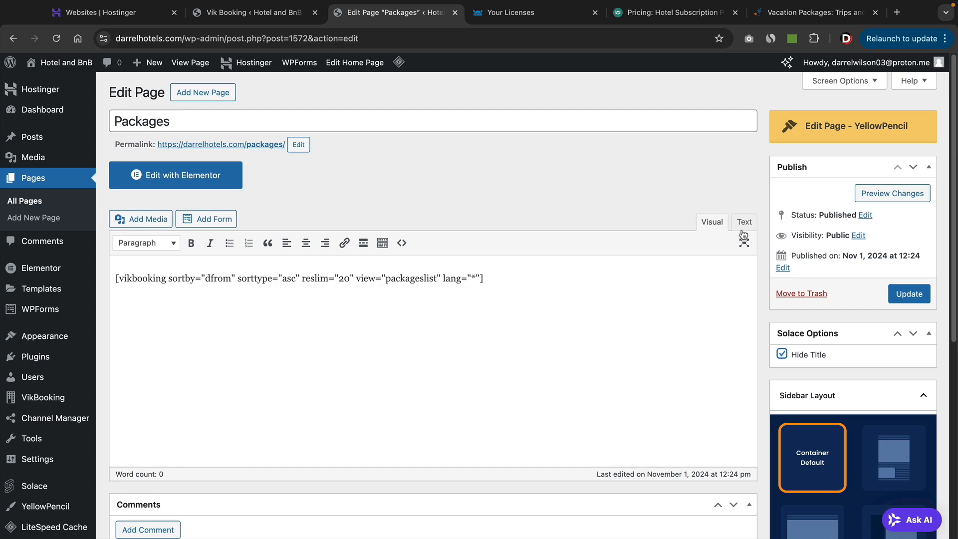
left_click(908, 295)
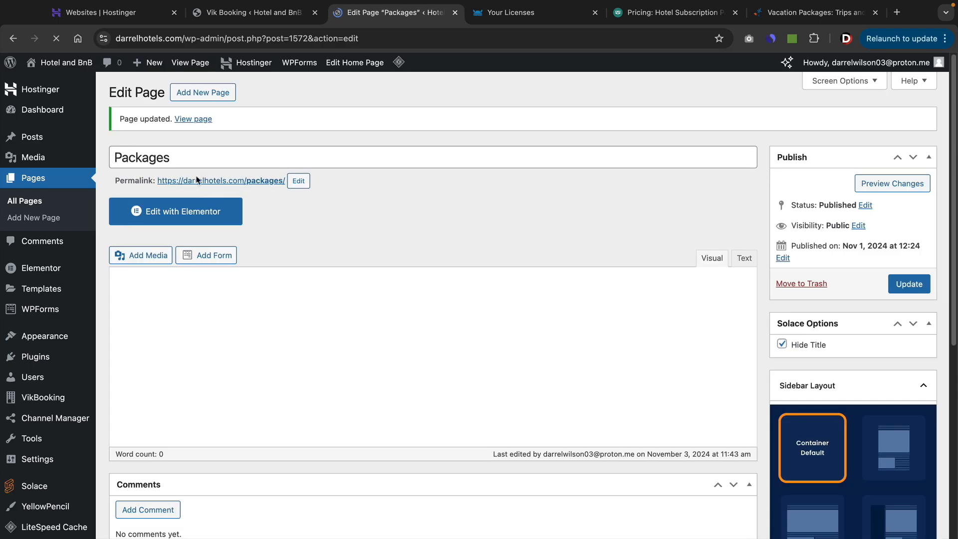
left_click(193, 119)
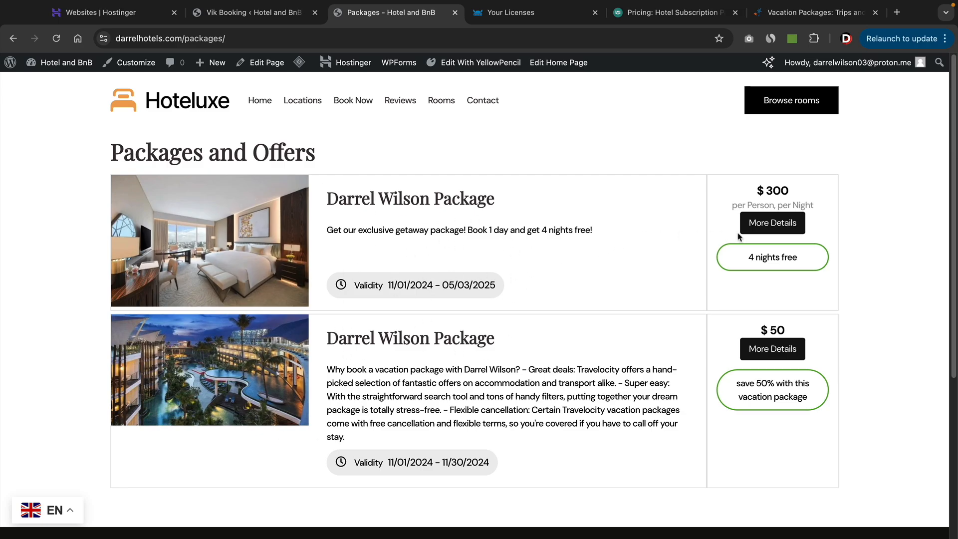
Open the $50 package's details and review its booking conditions, validity and benefit
left_click(766, 352)
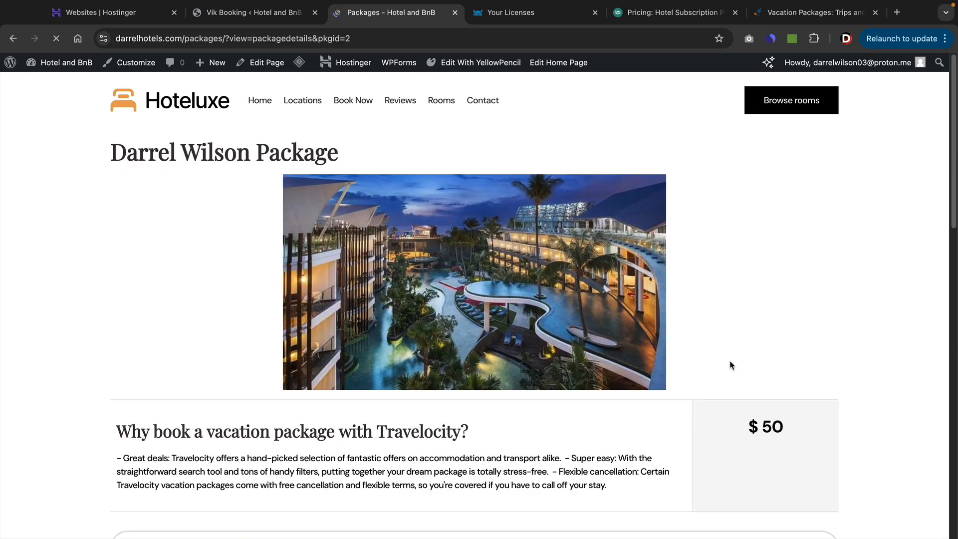
scroll(733, 364, "down", 5)
scroll(702, 369, "down", 3)
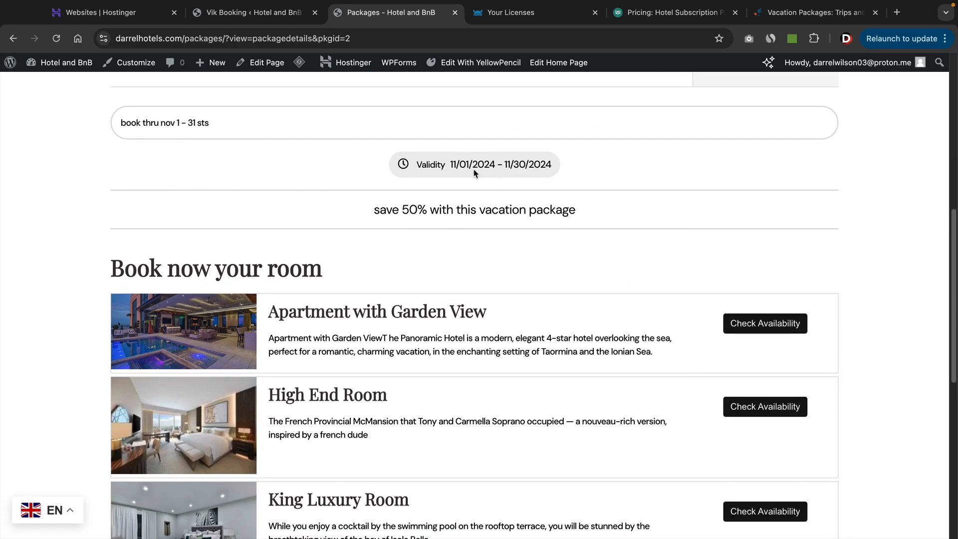
left_click_drag(167, 123, 214, 128)
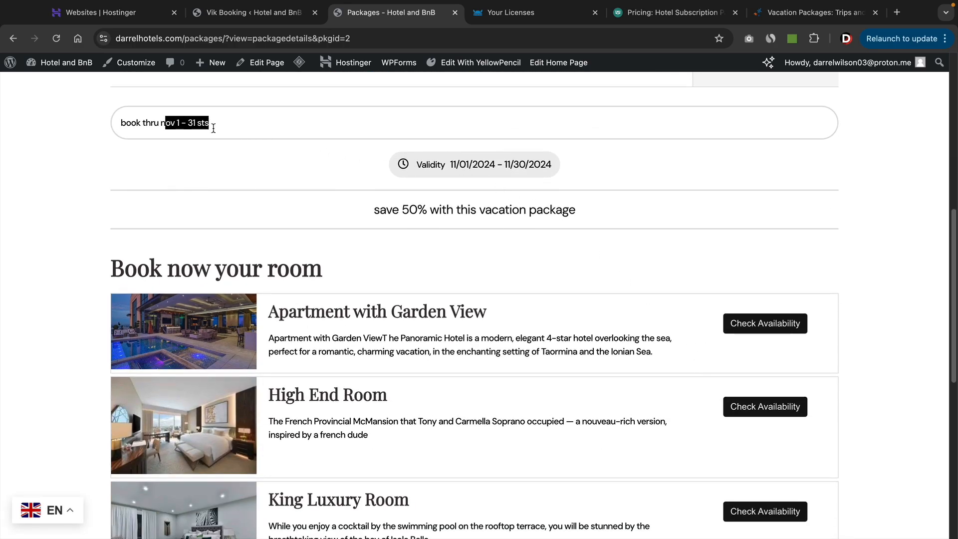
Book the Apartment with Garden View under the package from 11/11/2024 to 11/15/2024 for 1 adult
left_click(767, 323)
scroll(336, 323, "down", 4)
left_click(179, 280)
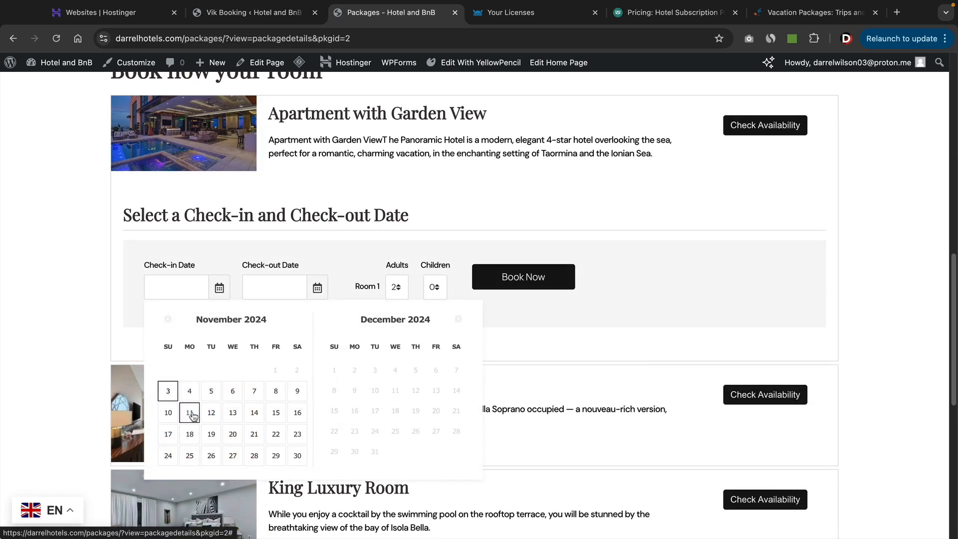
left_click(189, 416)
left_click(285, 283)
left_click(369, 413)
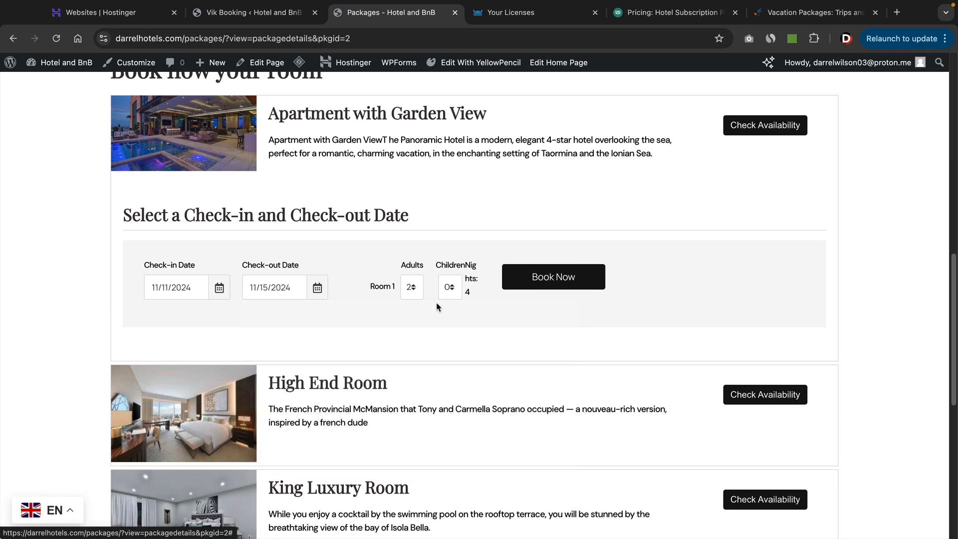
left_click(415, 288)
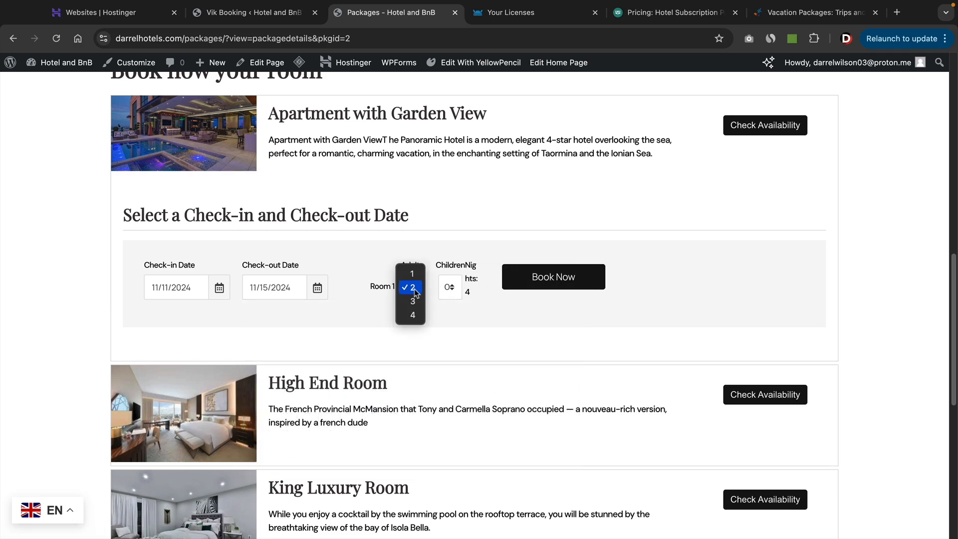
left_click(412, 274)
left_click(559, 281)
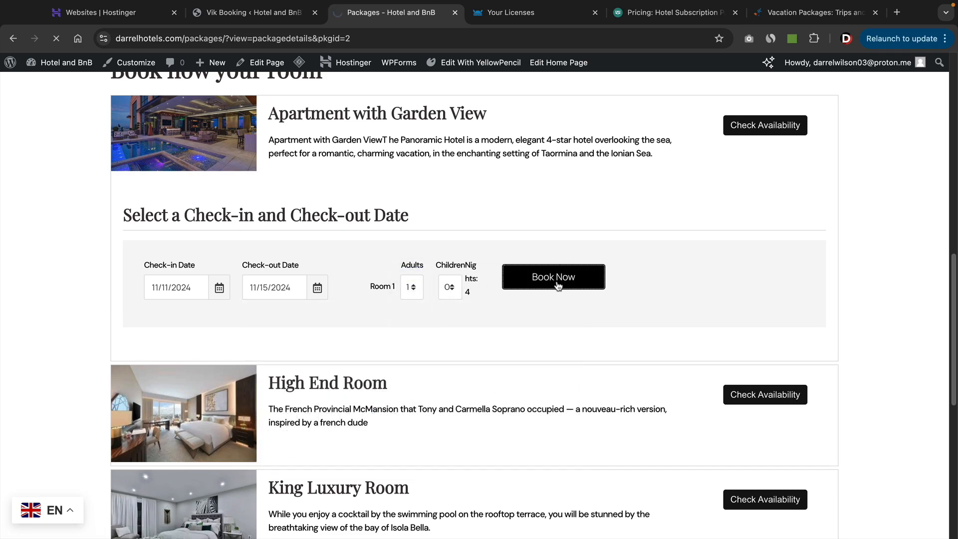
Review the booking options page for the apartment, checking the package name and price applied to the stay
scroll(667, 295, "down", 6)
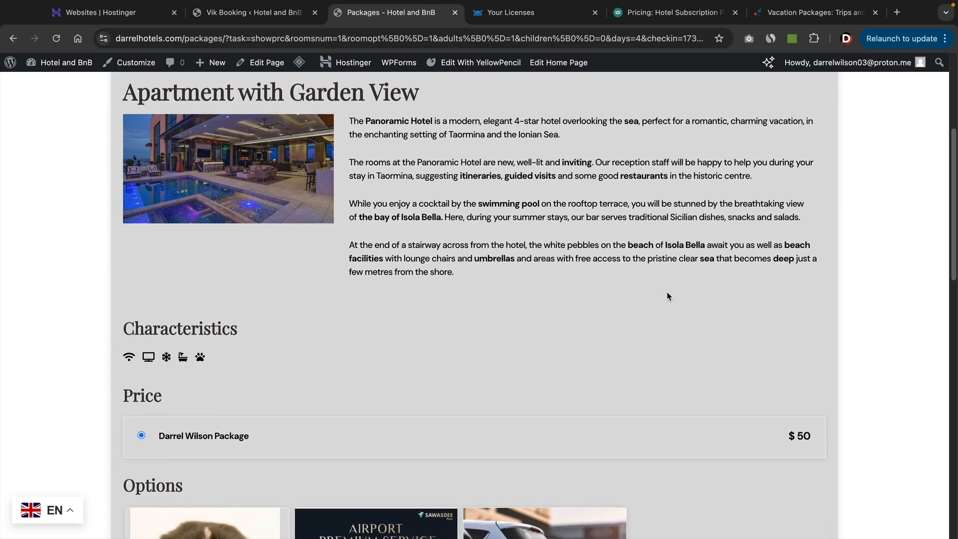
scroll(667, 297, "down", 2)
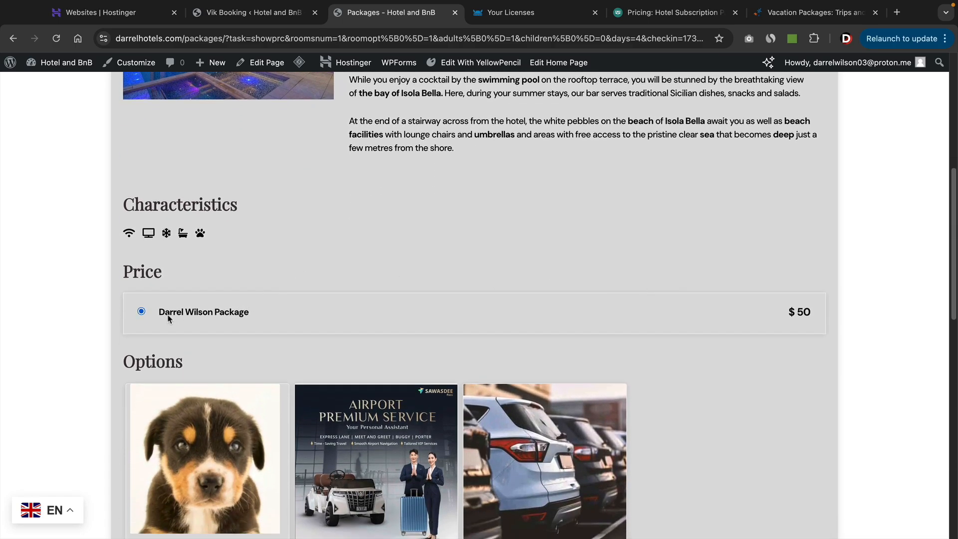
triple_click(790, 311)
left_click(806, 311)
left_click_drag(270, 308, 174, 315)
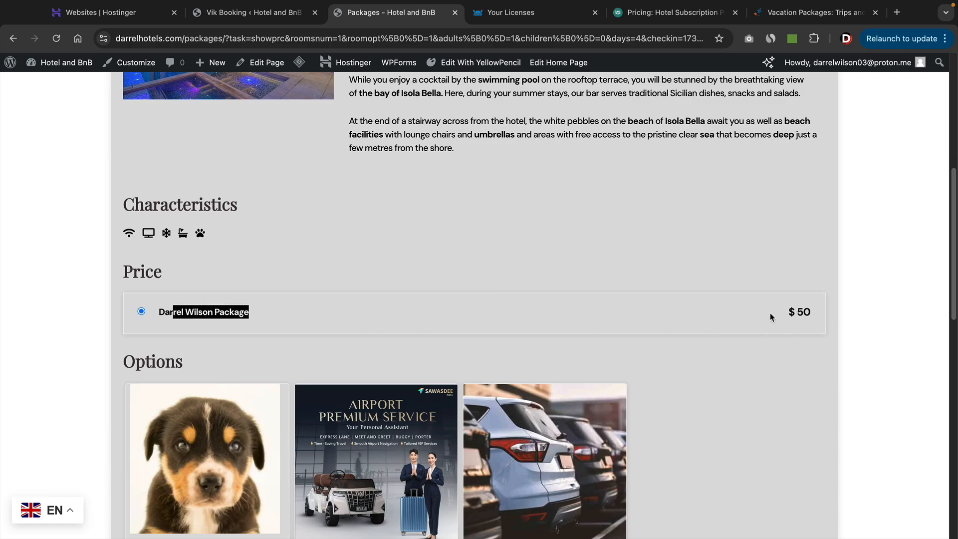
scroll(780, 317, "up", 10)
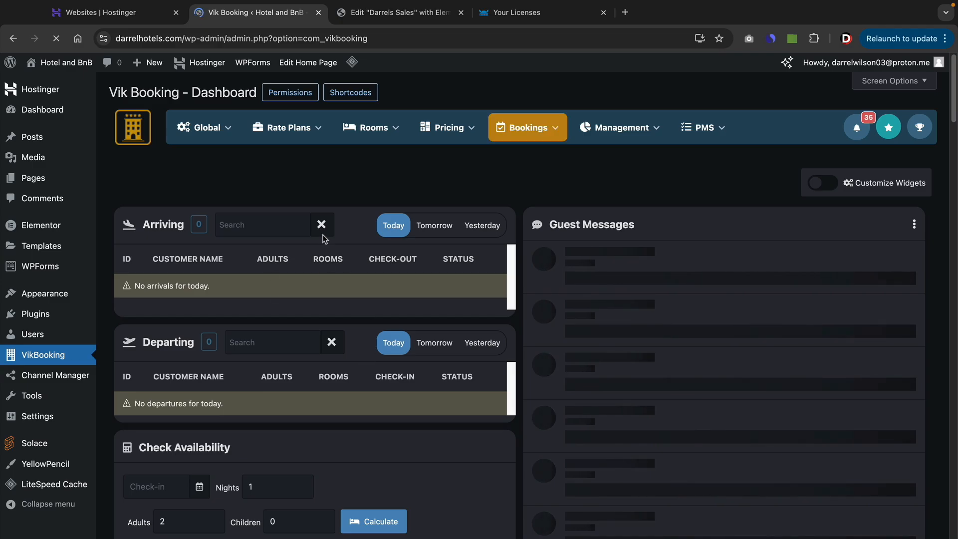
Open the special prices in the Vik Booking dashboard and start a new special price
left_click(464, 128)
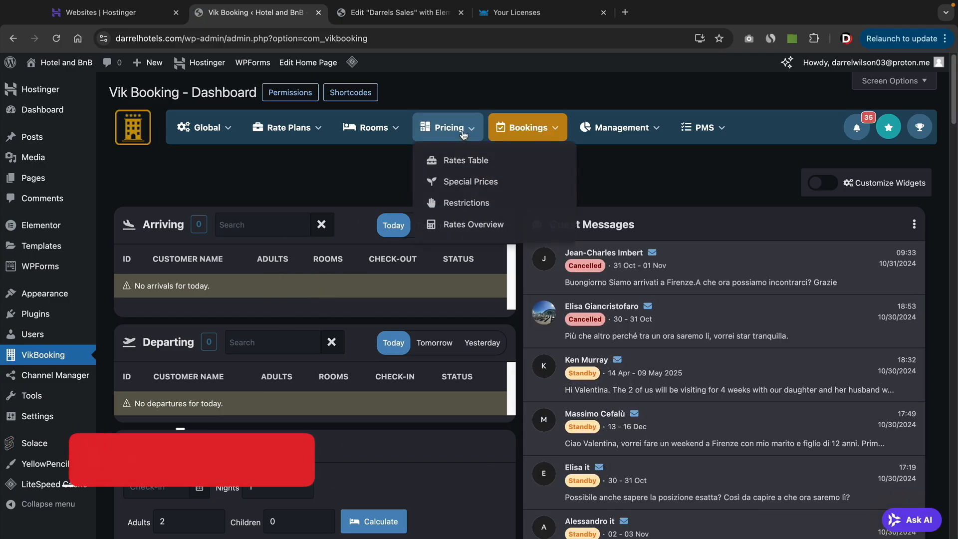
left_click(474, 183)
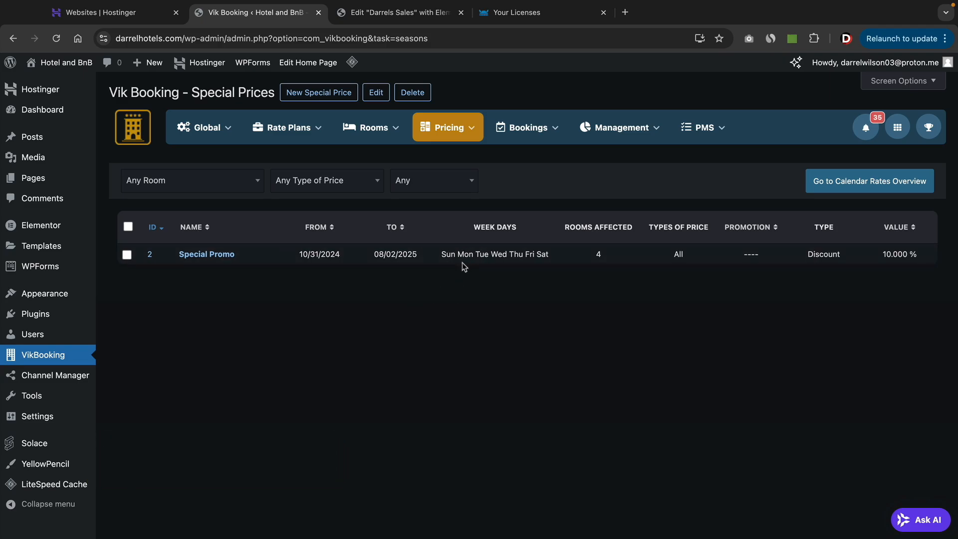
left_click(318, 98)
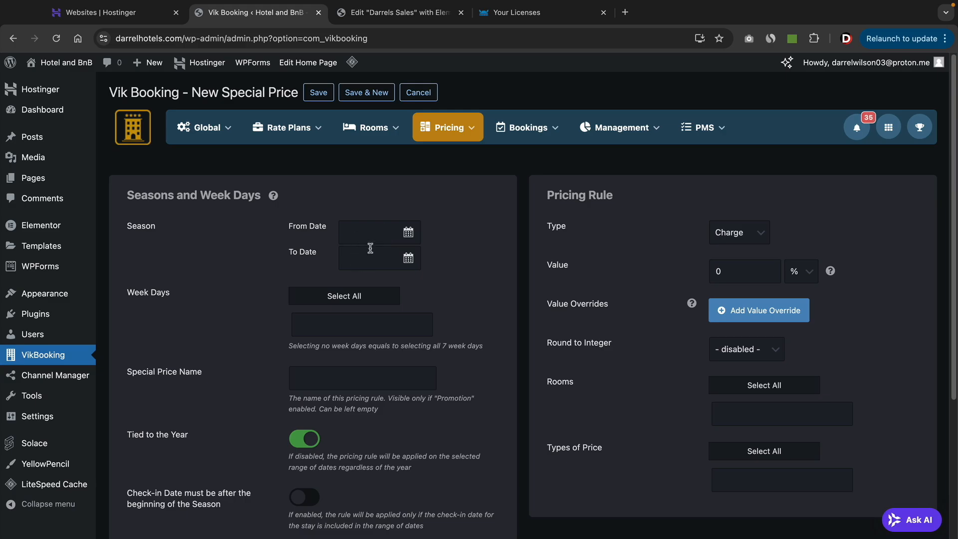
Try the Discount type for the pricing rule and set it back to Charge
left_click(747, 238)
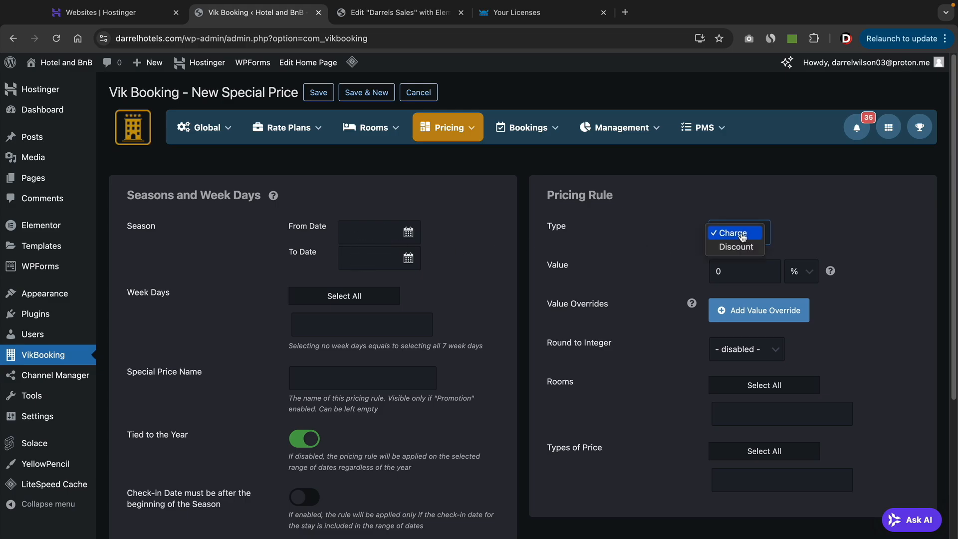
left_click(737, 247)
left_click(740, 233)
left_click(742, 254)
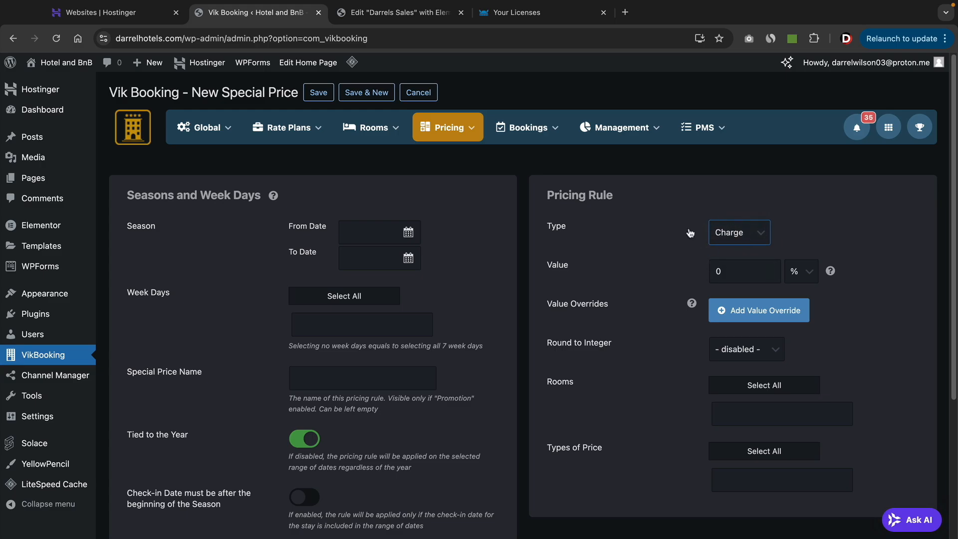
Set the special price's season from 12/29/2024 to 12/31/2024
left_click(398, 234)
left_click(465, 257)
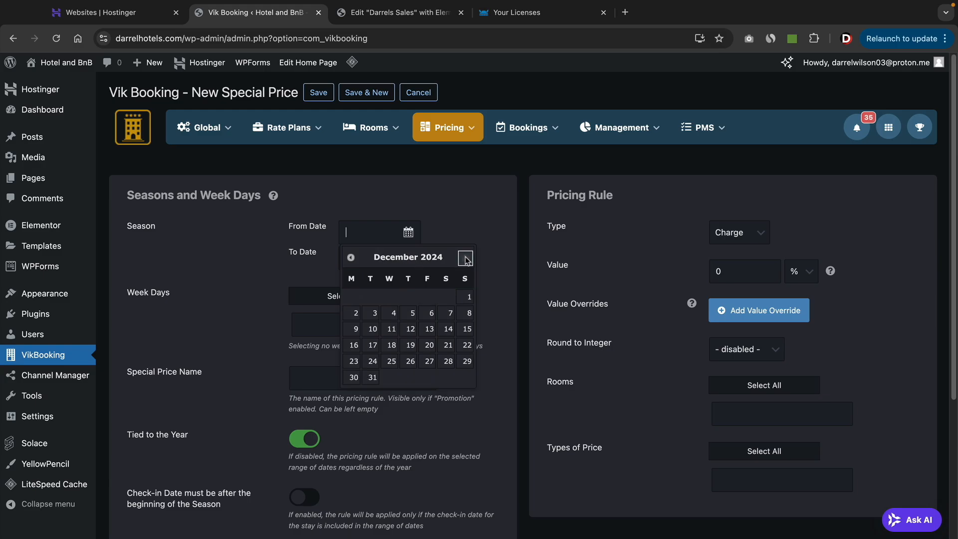
left_click(466, 361)
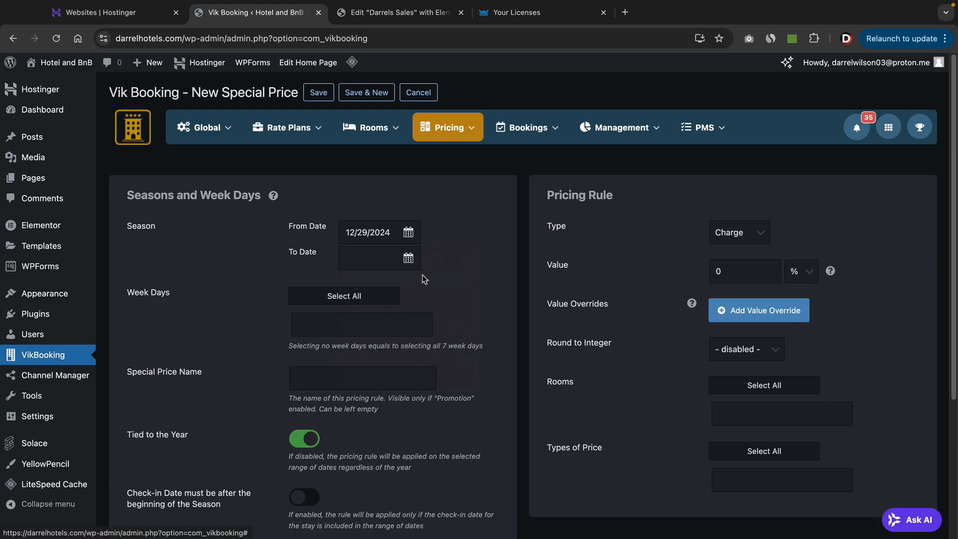
left_click(409, 262)
left_click(465, 283)
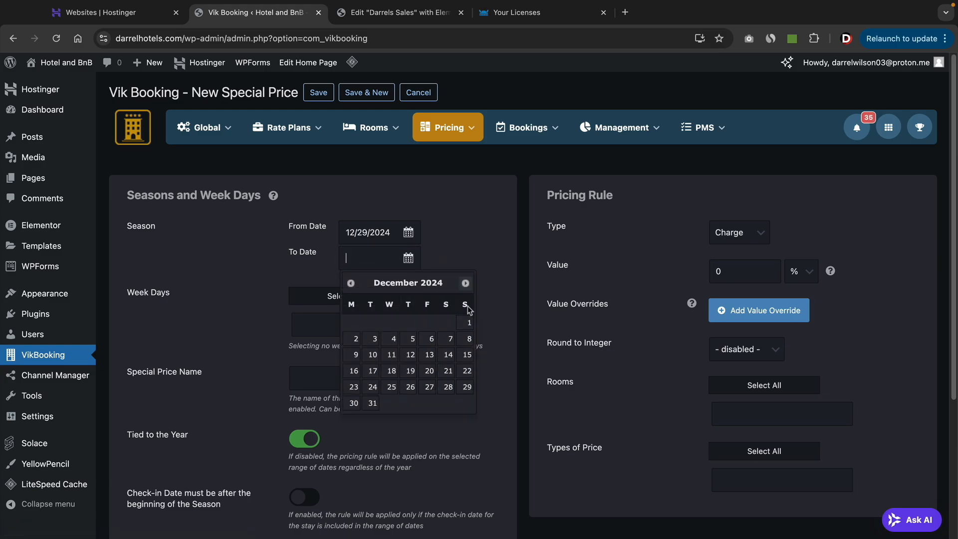
left_click(373, 403)
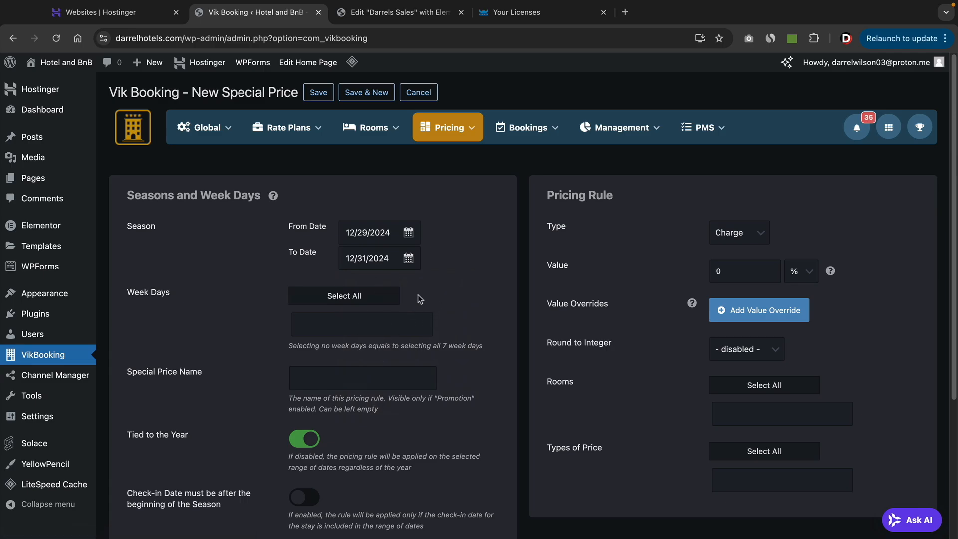
Try selecting all week days for the special price and clear the selection again
left_click(313, 302)
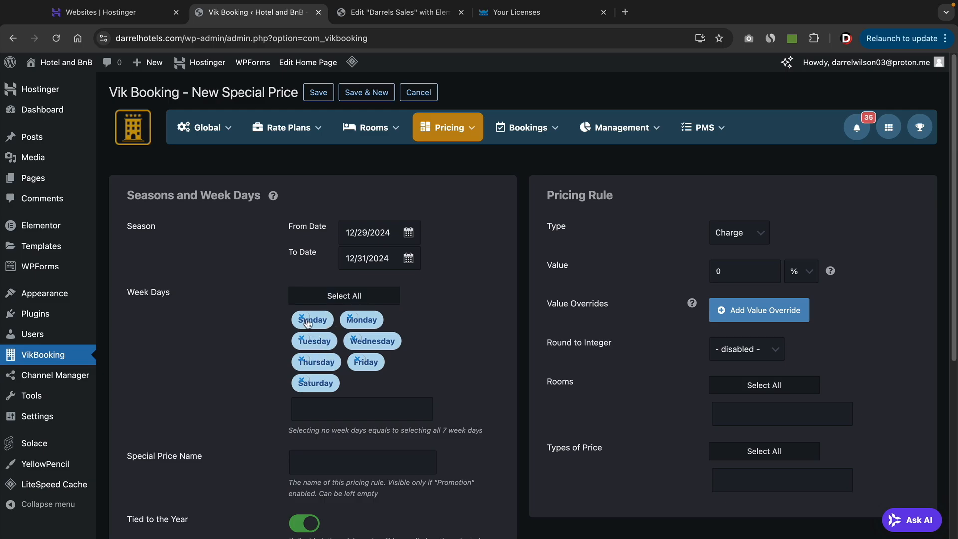
left_click(301, 318)
left_click(302, 317)
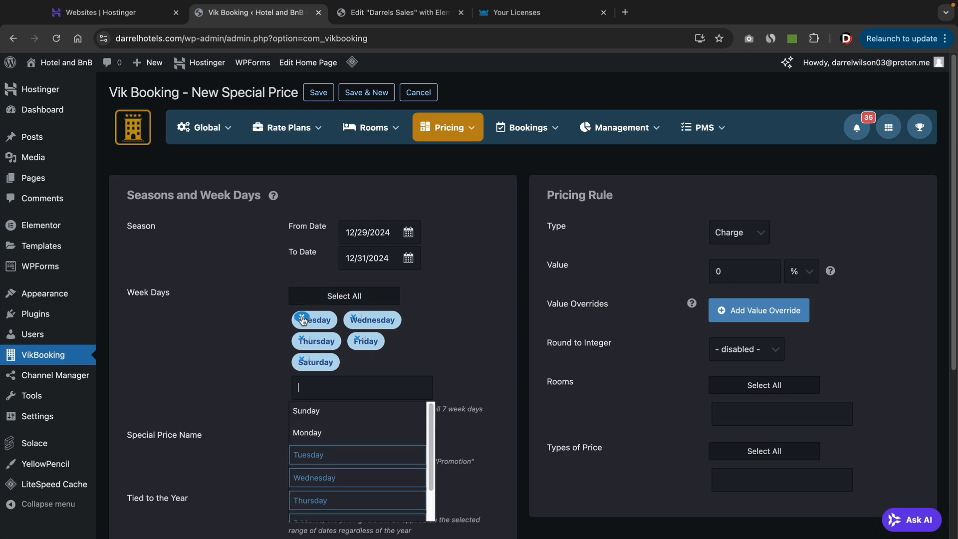
left_click(301, 318)
left_click(301, 318)
left_click(302, 318)
left_click(302, 318)
left_click(302, 318)
left_click(250, 312)
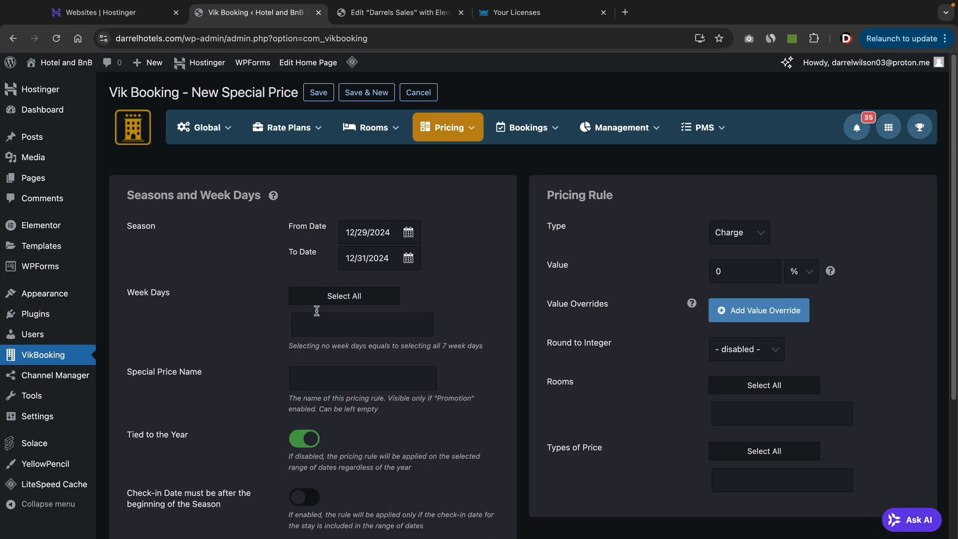
Name the special price "Winter Promo"
scroll(259, 381, "down", 1)
left_click(313, 355)
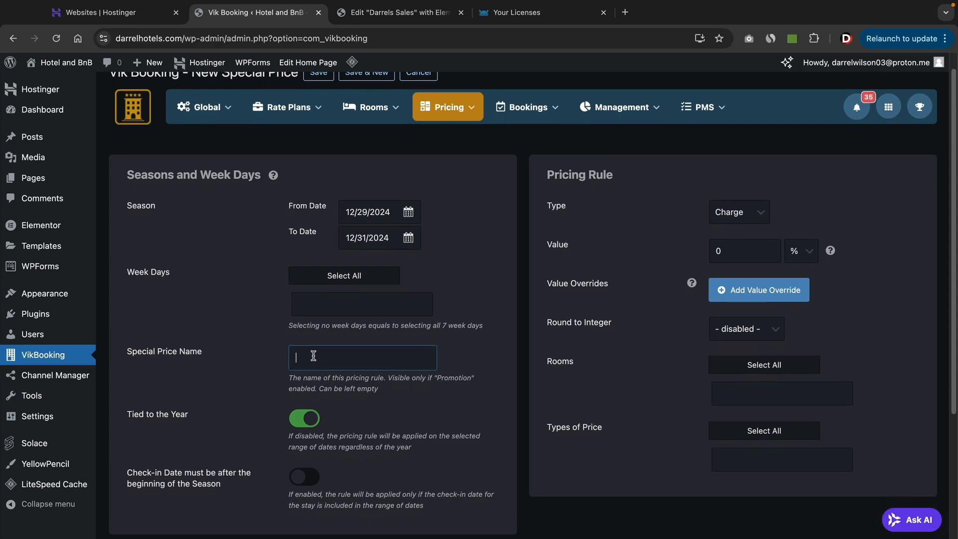
type("Win")
key("Tab")
Make the pricing rule a promotion and add Airbnb and Booking.com as its channels
scroll(329, 287, "down", 3)
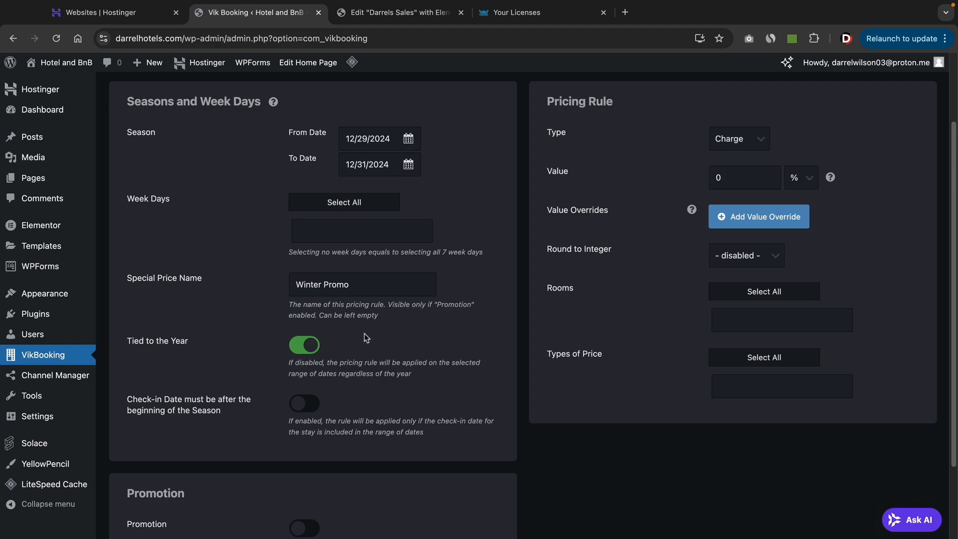
scroll(358, 335, "down", 1)
scroll(358, 338, "down", 3)
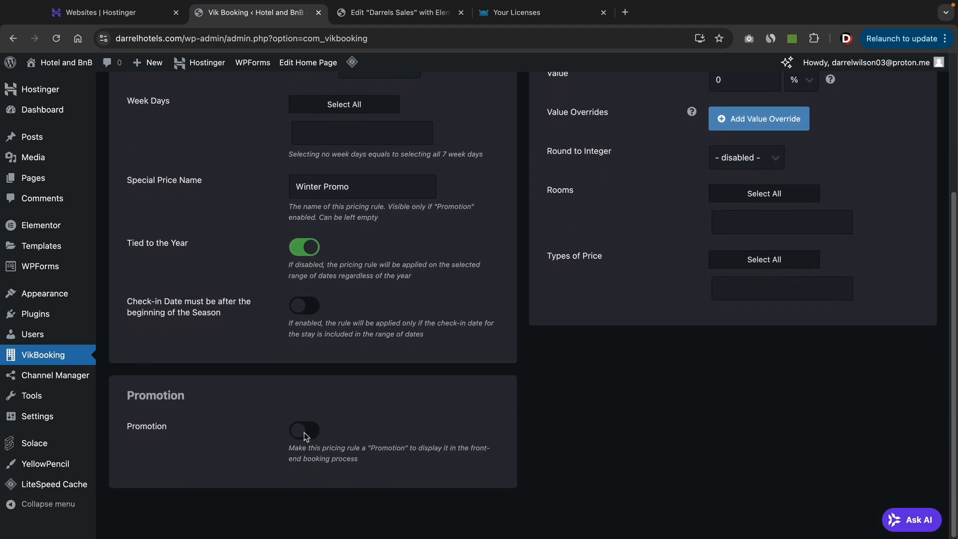
left_click(304, 430)
scroll(304, 429, "down", 10)
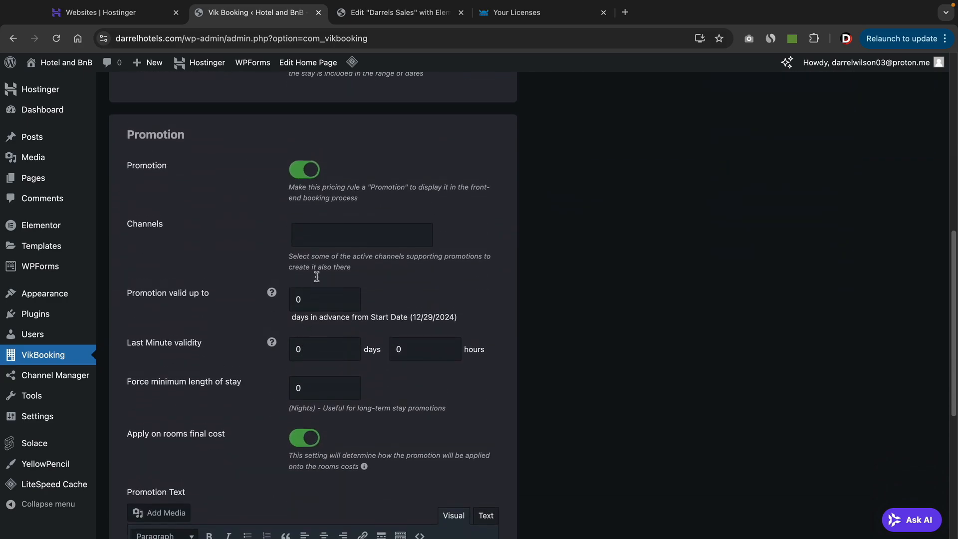
left_click(328, 237)
left_click(330, 259)
left_click(335, 258)
left_click(336, 301)
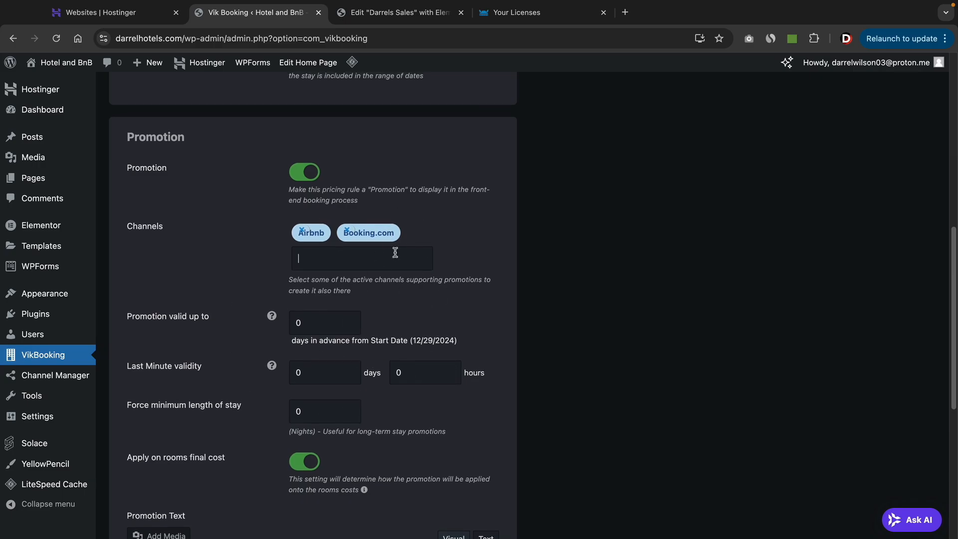
Turn off the promotion option for the special price and set the pricing rule's value to 10%
scroll(465, 290, "up", 10)
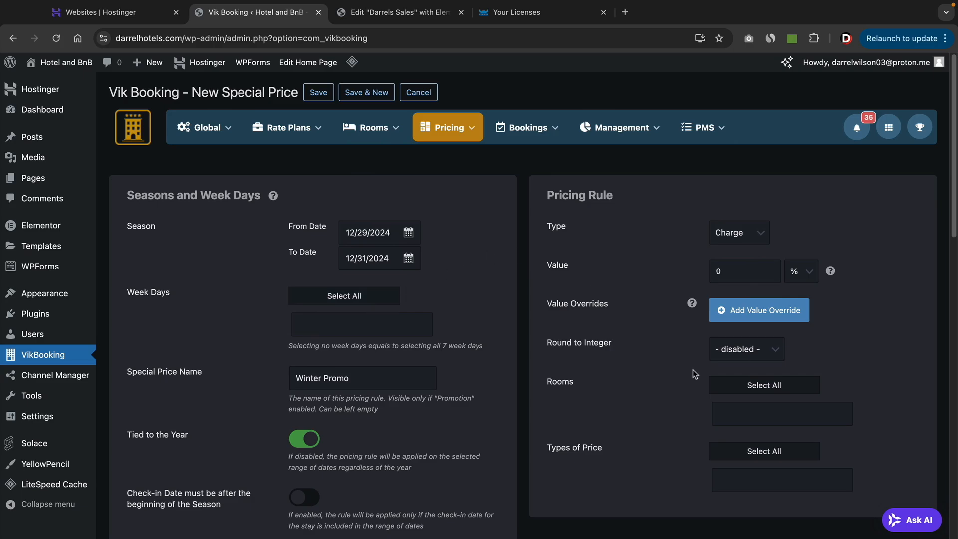
scroll(649, 376, "down", 4)
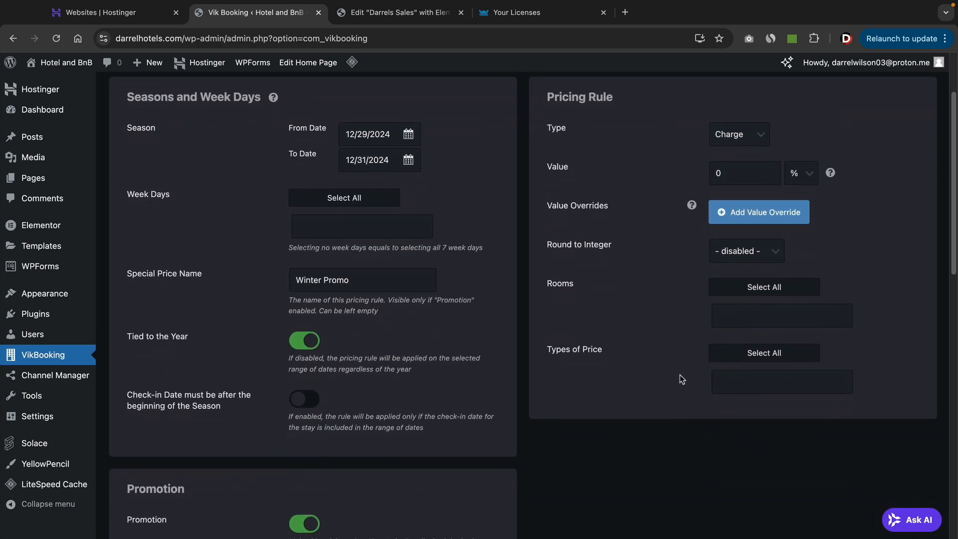
left_click(302, 443)
scroll(506, 442, "up", 3)
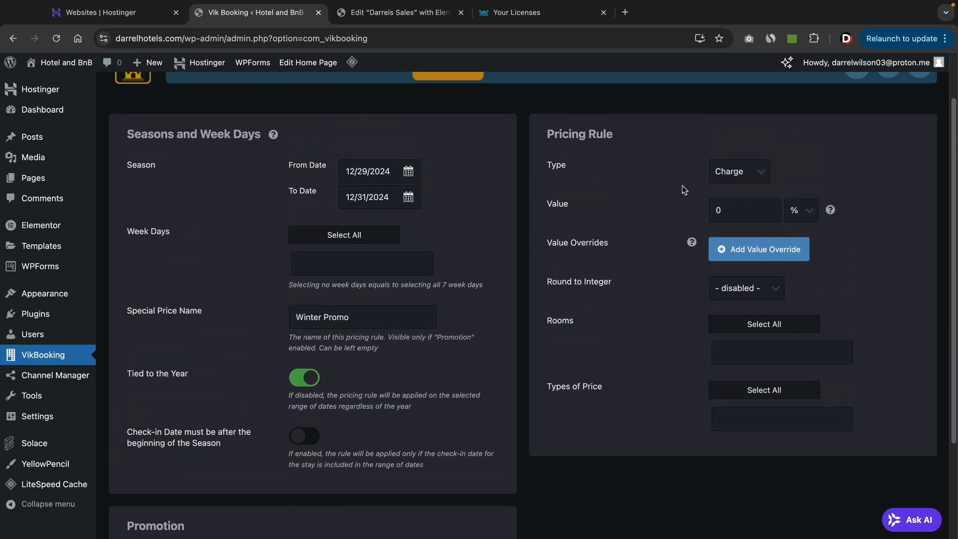
double_click(740, 205)
type("10")
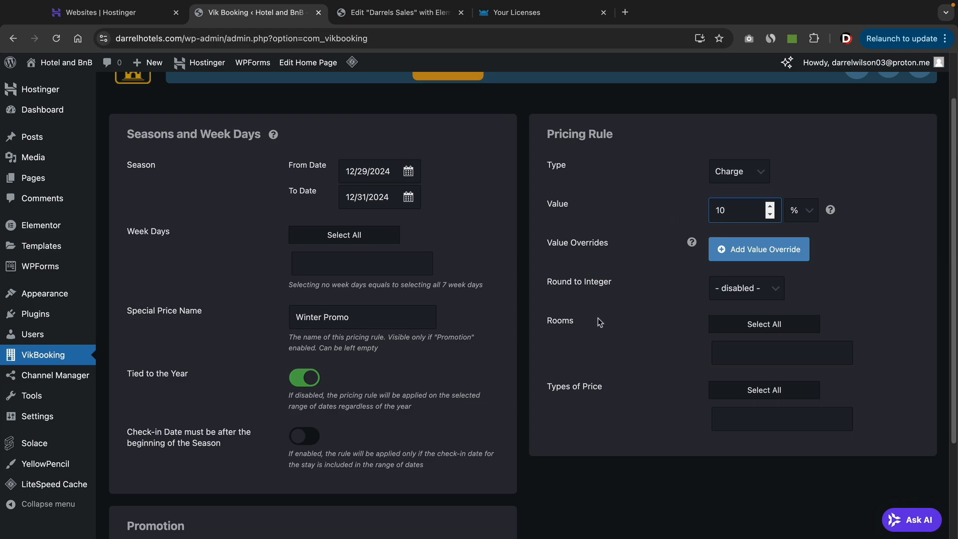
Apply the pricing rule to all rooms and all types of price
left_click(748, 326)
scroll(665, 263, "down", 3)
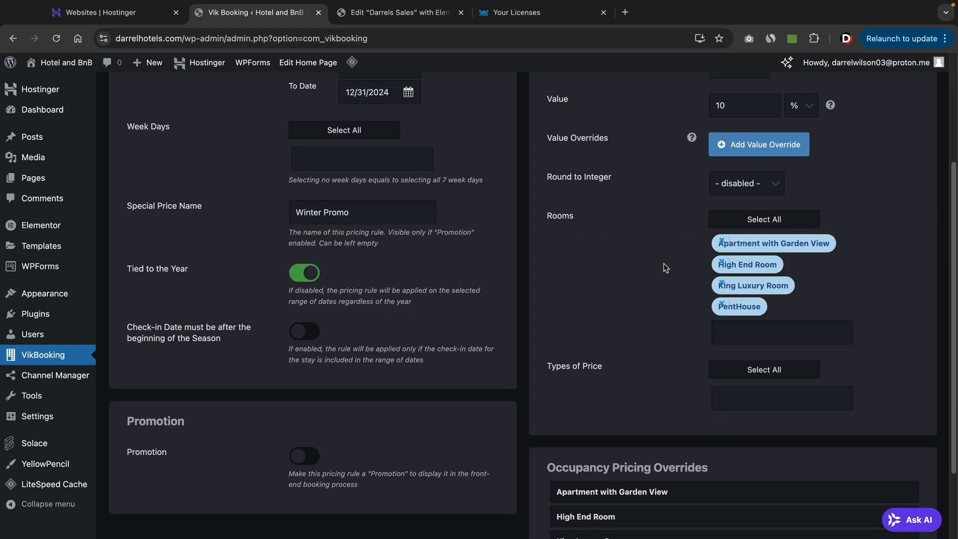
left_click_drag(553, 367, 617, 373)
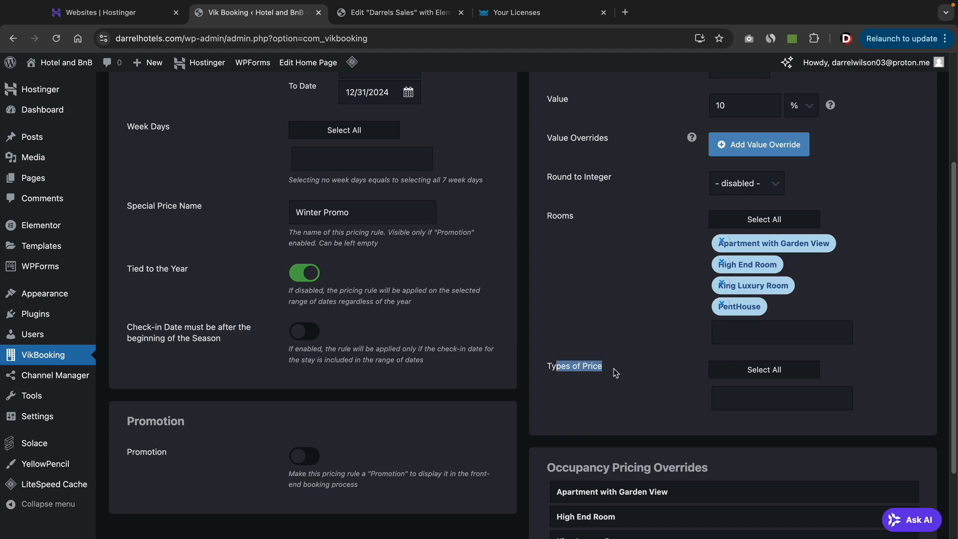
left_click(757, 372)
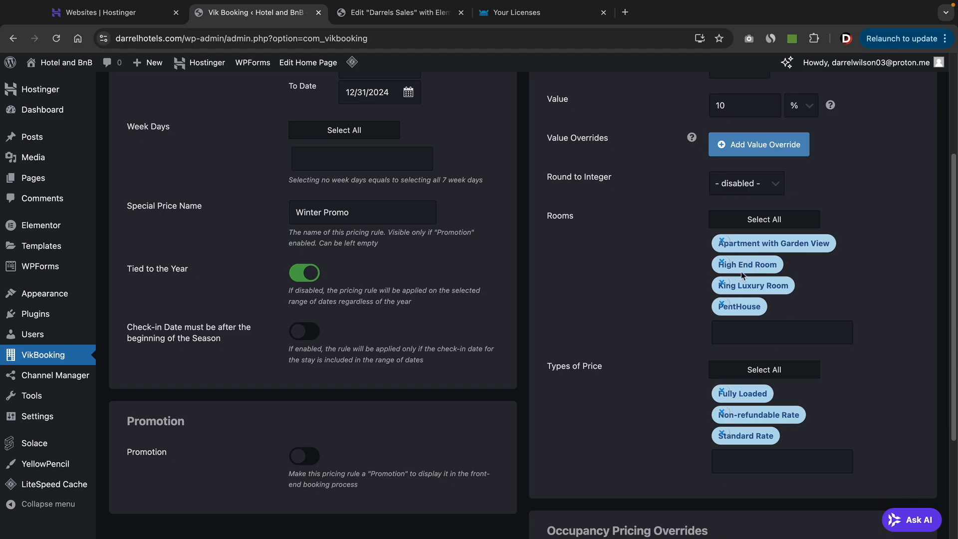
In the occupancy overrides of Apartment with Garden View, charge $10 per night for one adult and discount $10 per night for two adults
scroll(650, 403, "down", 3)
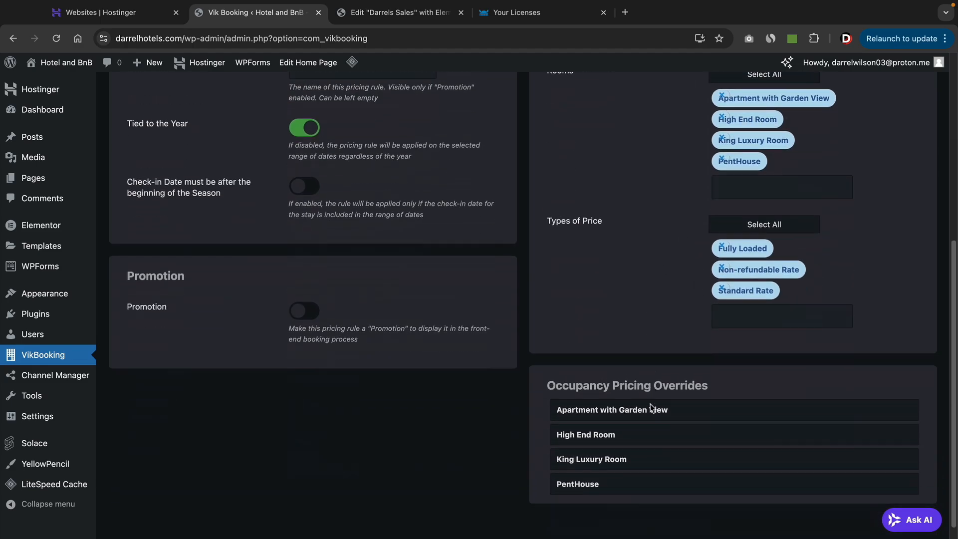
scroll(624, 417, "down", 4)
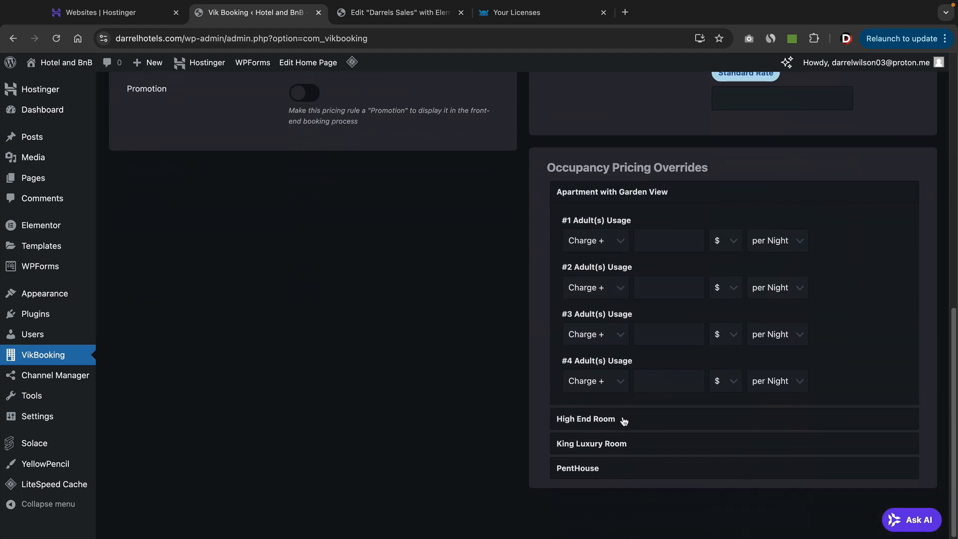
left_click(620, 242)
left_click(608, 241)
left_click(615, 243)
left_click(617, 244)
left_click(676, 242)
type("10")
left_click(610, 293)
left_click(609, 301)
left_click(675, 286)
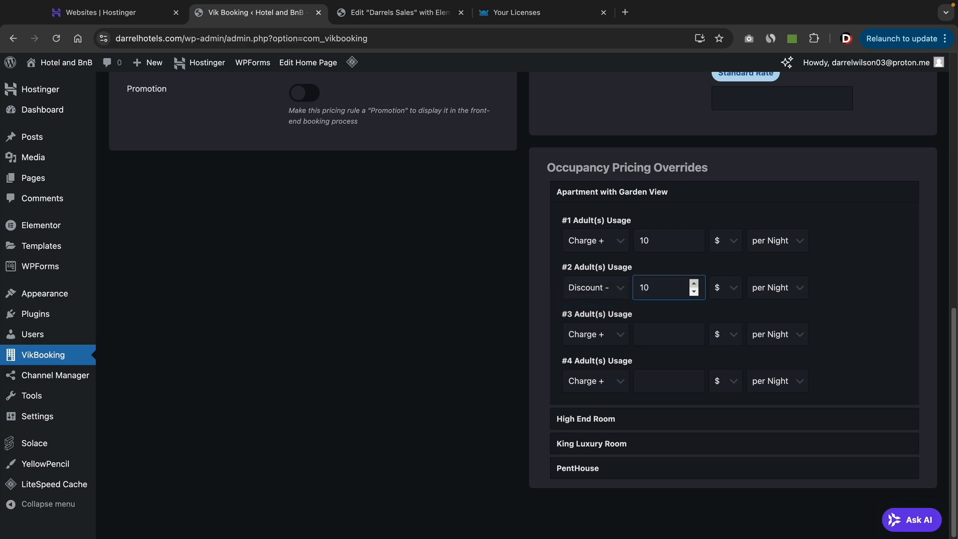
Examine the occupancy overrides of High End Room and the per-night options of the Apartment with Garden View's one-adult charge
left_click(644, 420)
scroll(656, 349, "down", 1)
scroll(655, 345, "down", 1)
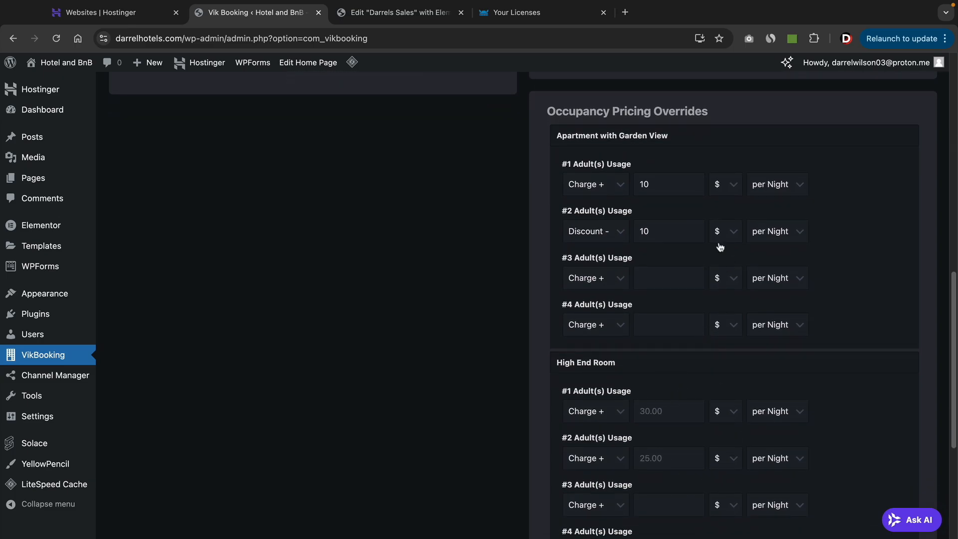
left_click(786, 187)
left_click(787, 187)
left_click(779, 185)
left_click(778, 198)
left_click(800, 190)
left_click(770, 170)
Save the Winter Promo special price
scroll(830, 309, "up", 5)
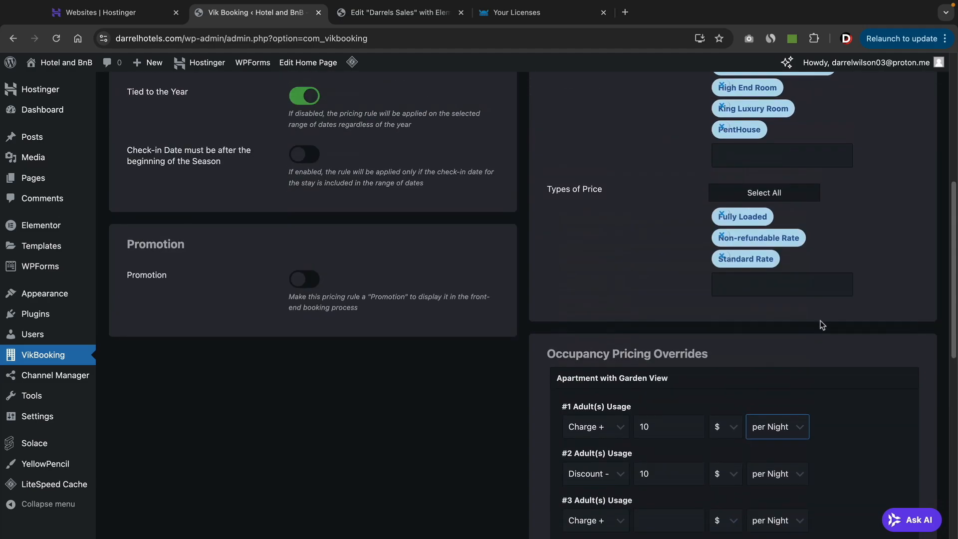
scroll(820, 322, "up", 7)
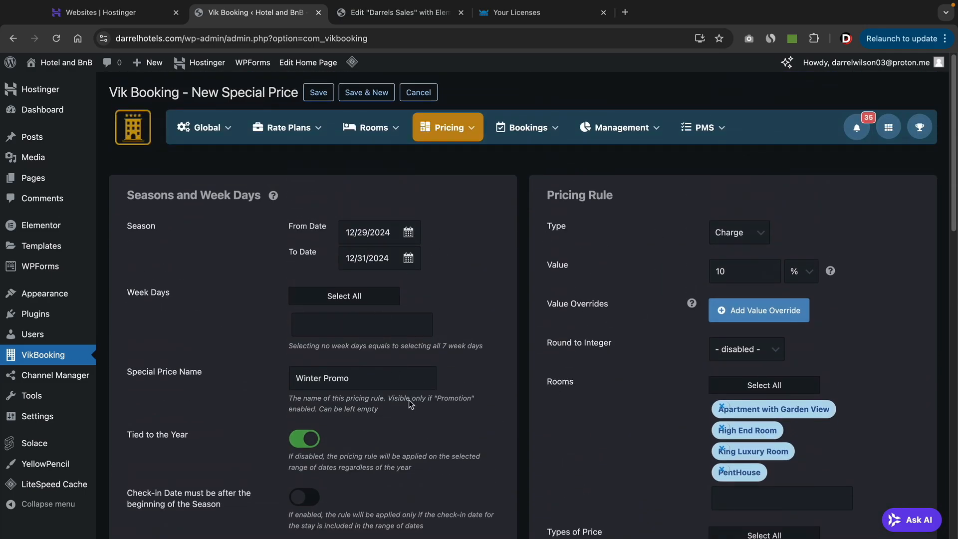
left_click(318, 94)
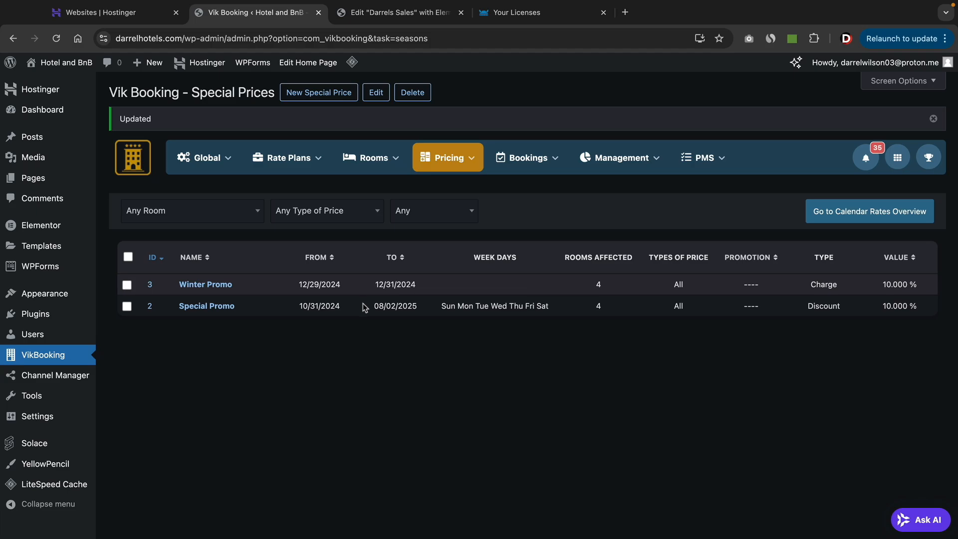
Create a new special price with a season from 11/01/2024 to 11/30/2024
left_click(332, 96)
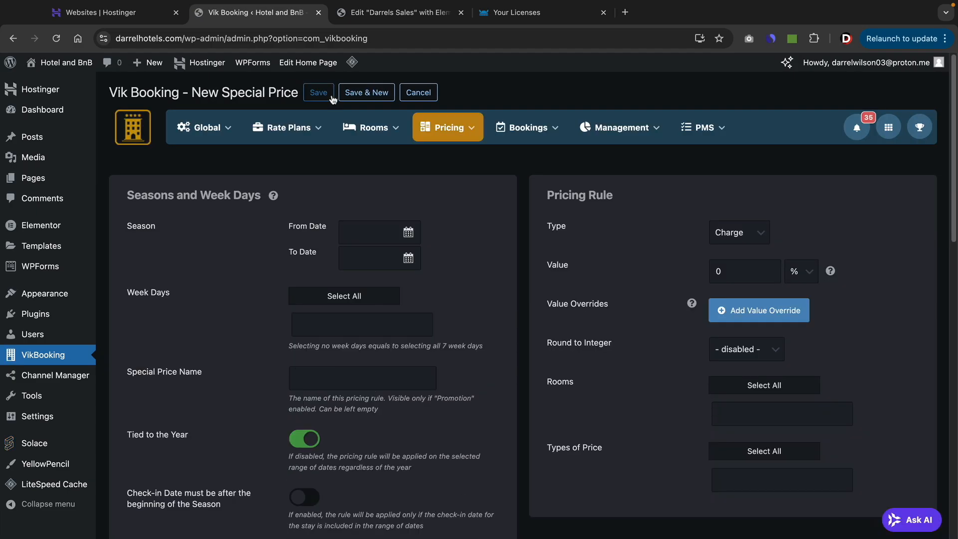
left_click(408, 232)
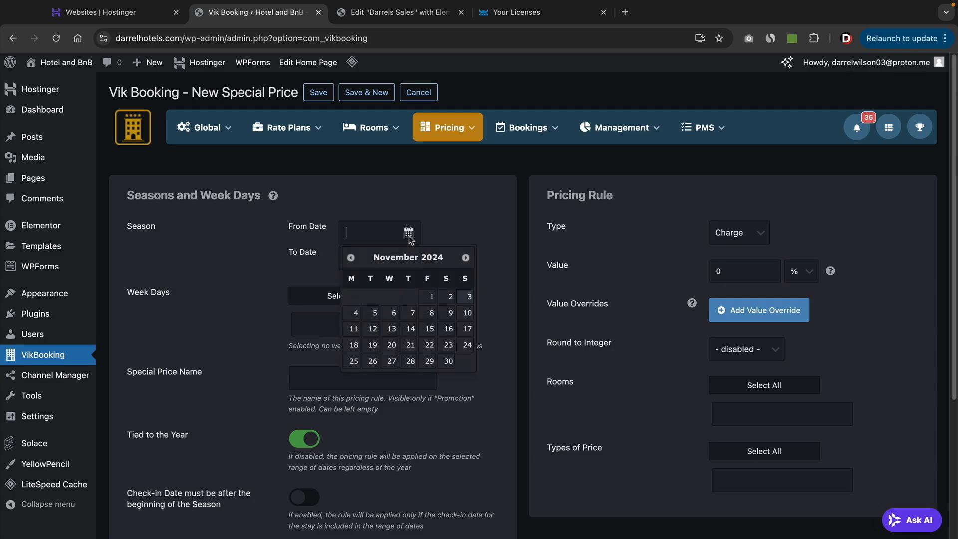
left_click(428, 299)
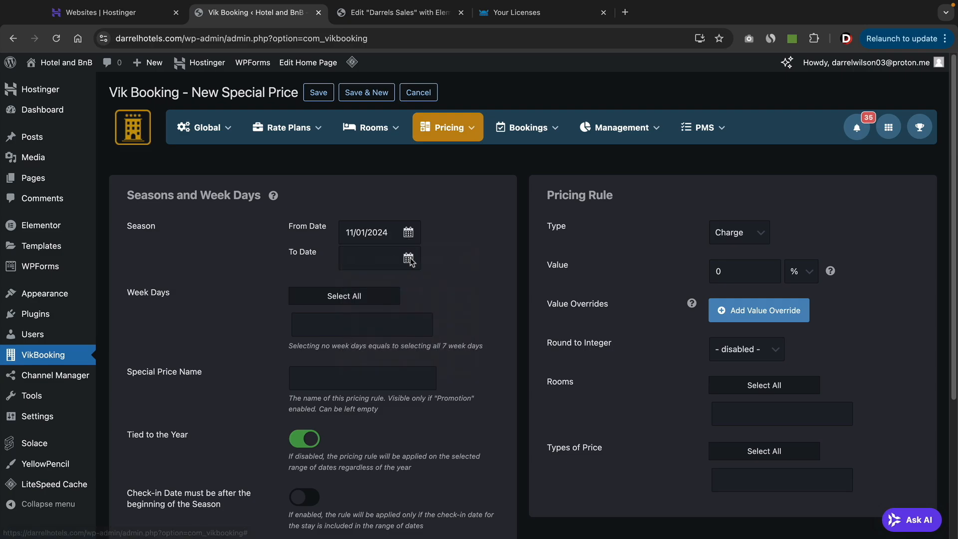
left_click(448, 386)
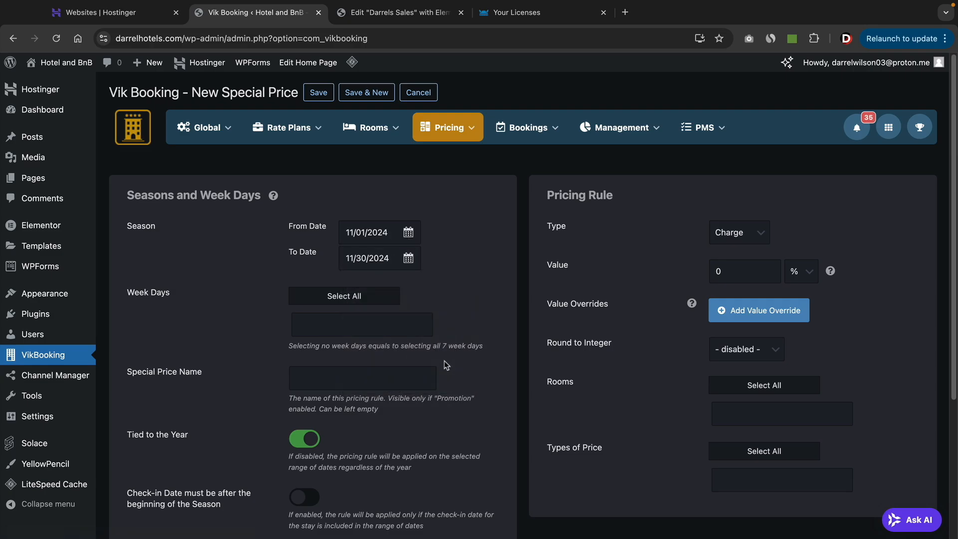
Make the new pricing rule a promotion and force a minimum length of stay of 1 night
scroll(444, 360, "down", 1)
scroll(444, 359, "down", 3)
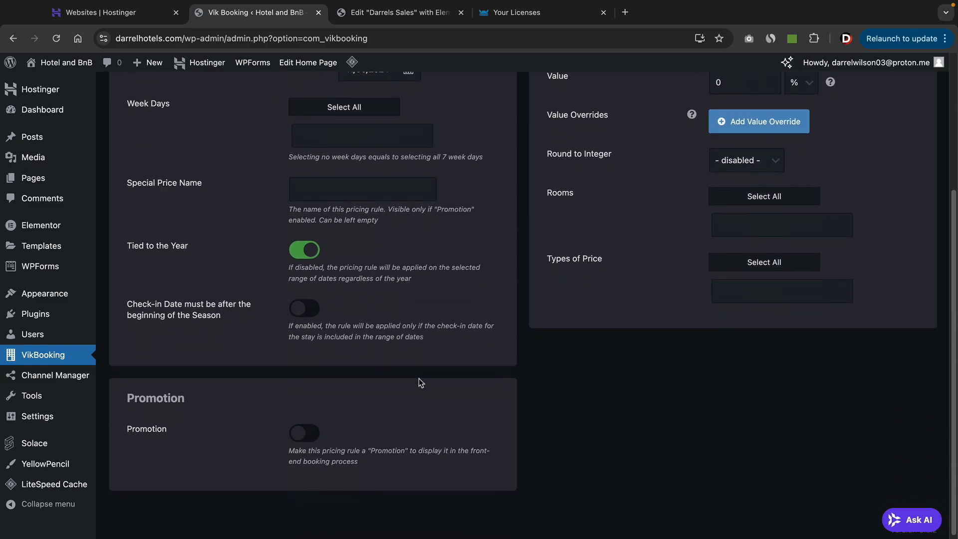
left_click(305, 430)
scroll(367, 417, "down", 6)
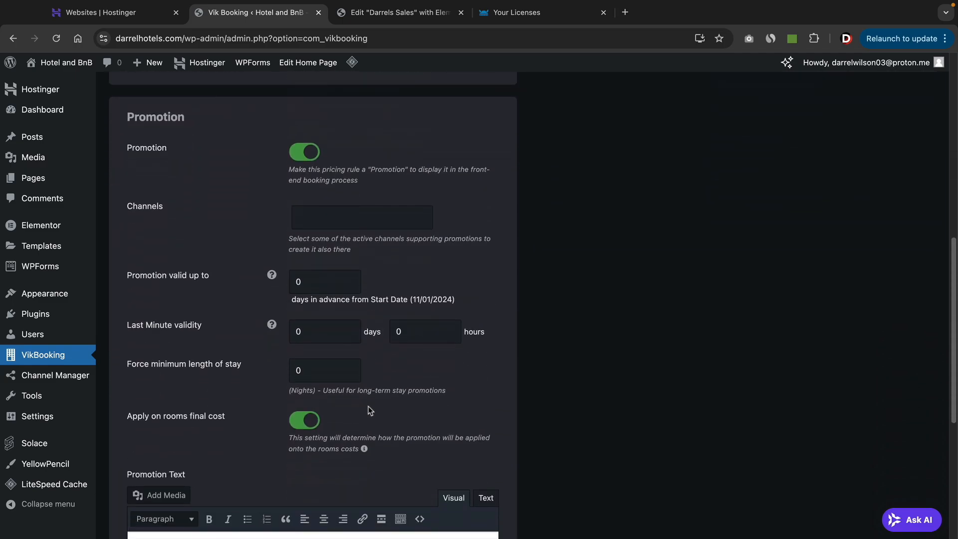
scroll(366, 379, "down", 1)
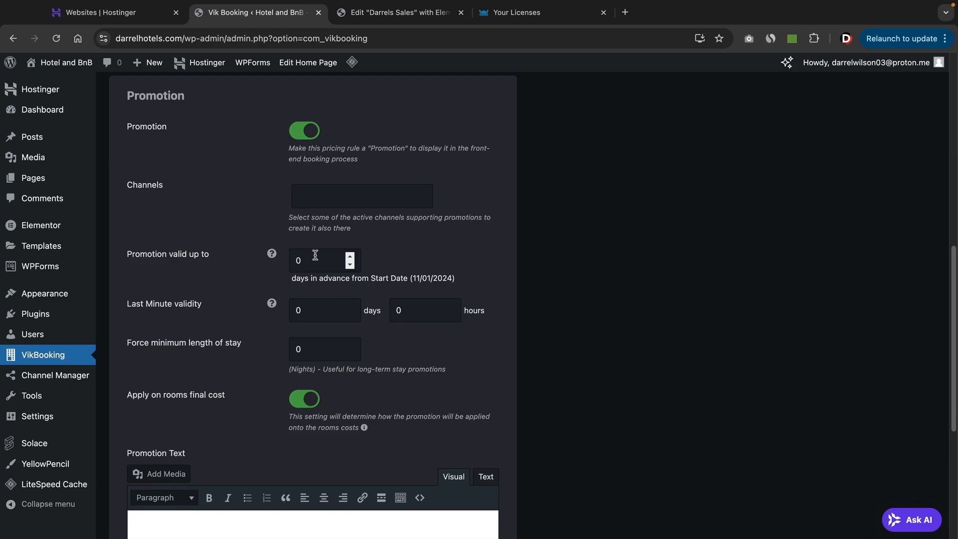
double_click(306, 348)
type("1")
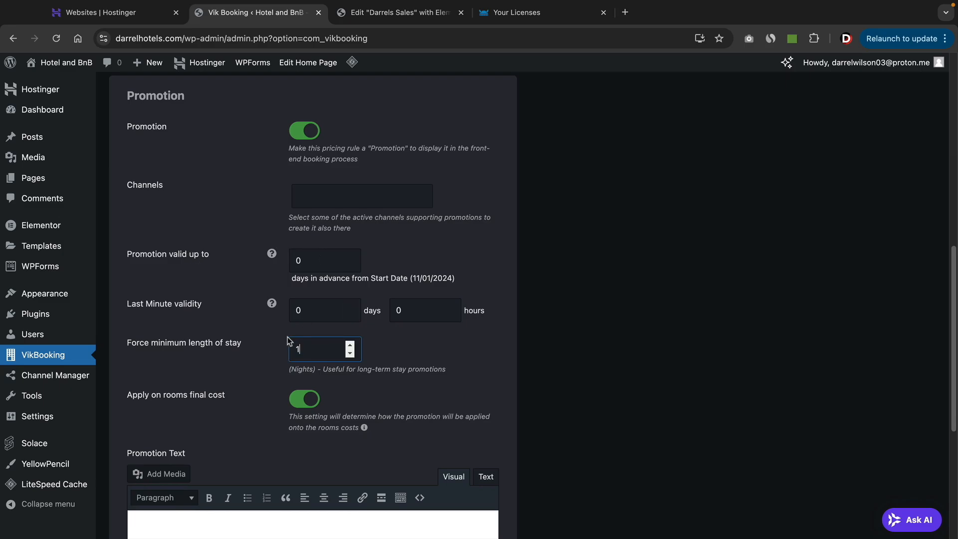
Enter "Last Month To Get 20% OFF!!!" as the promotion text
scroll(278, 343, "down", 5)
left_click(257, 395)
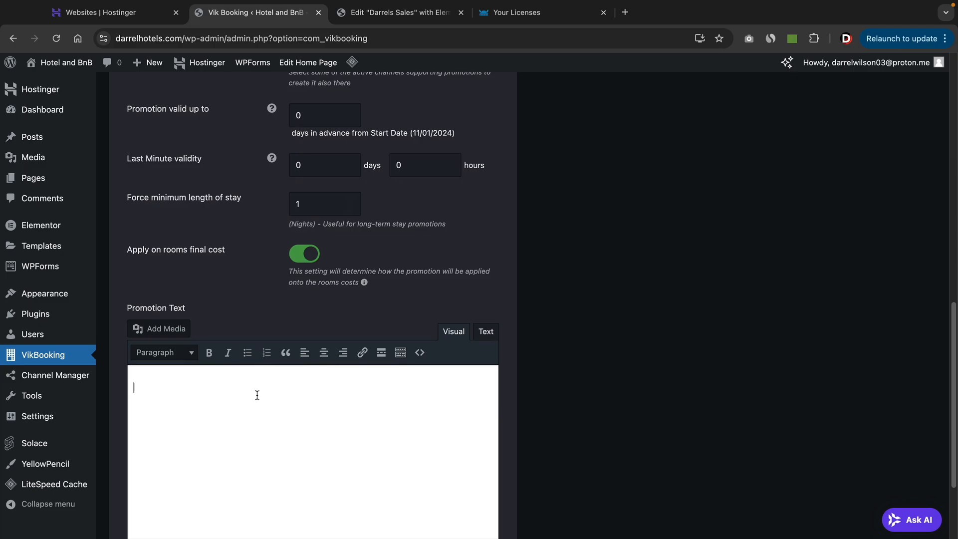
type("Last")
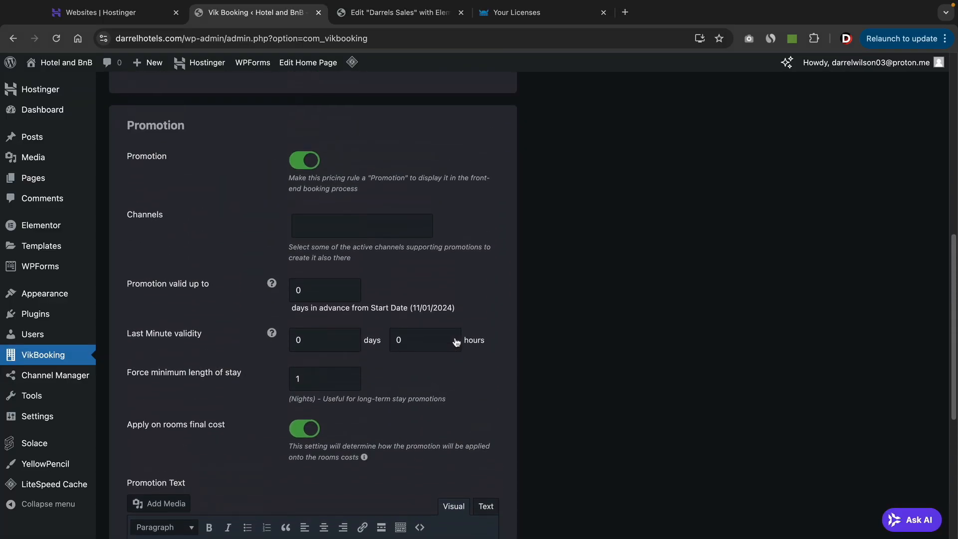
Set the pricing rule to a 20% discount and apply it to all rooms
scroll(456, 341, "up", 10)
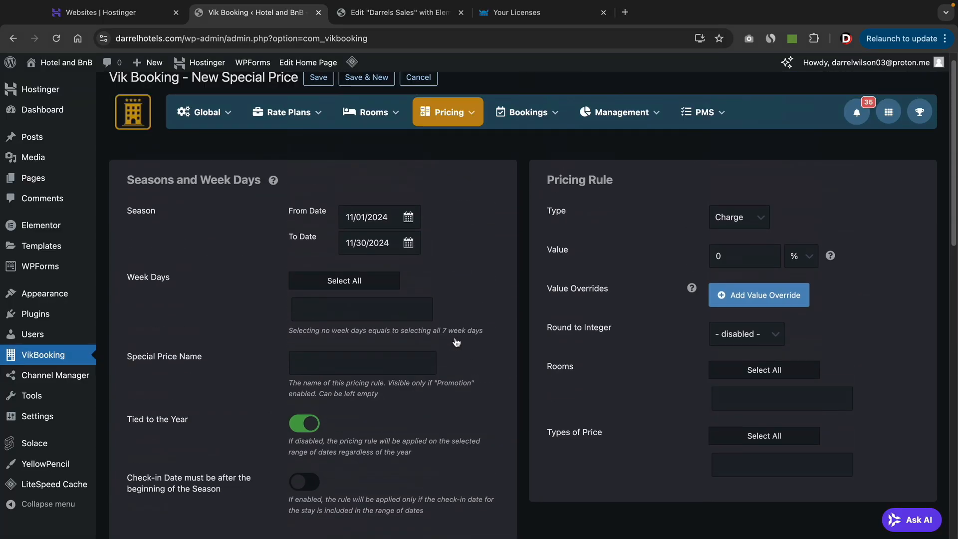
left_click(726, 238)
left_click(734, 247)
key("Tab")
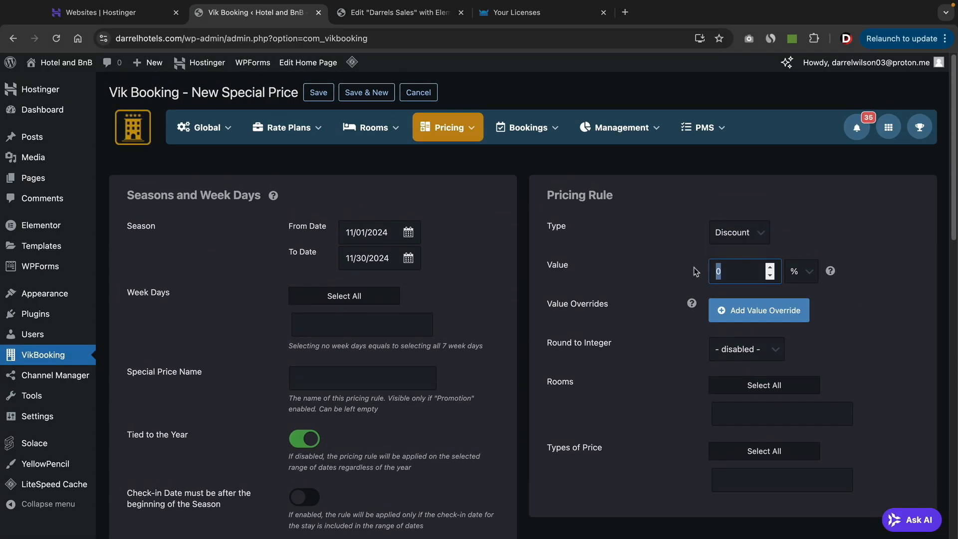
type("20")
left_click(764, 385)
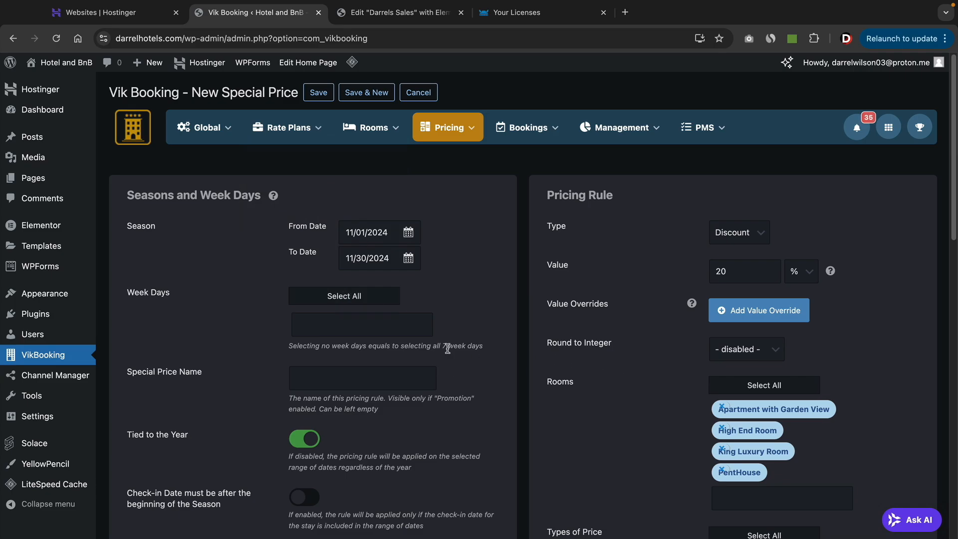
Name the special price "20% OFF" and save it
left_click(338, 374)
type("20% OFF")
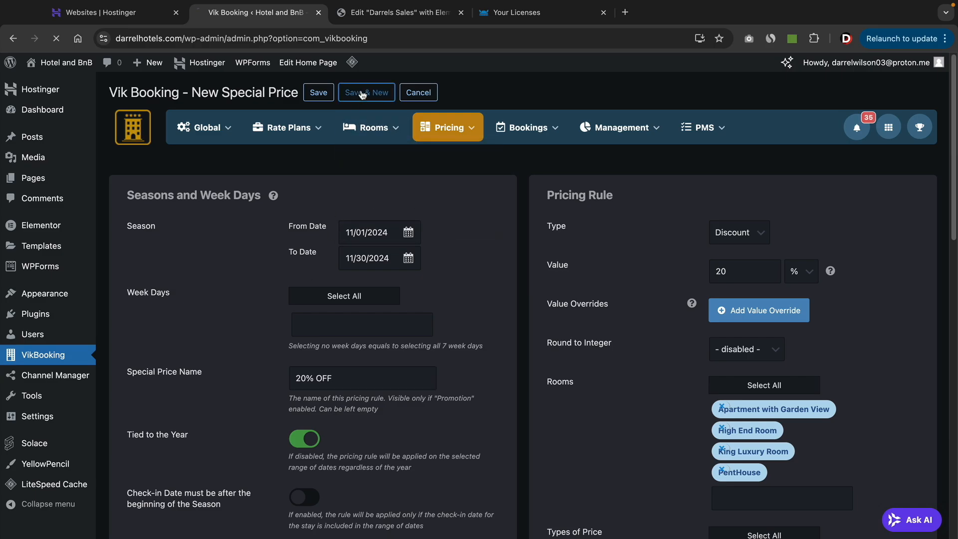
left_click(325, 93)
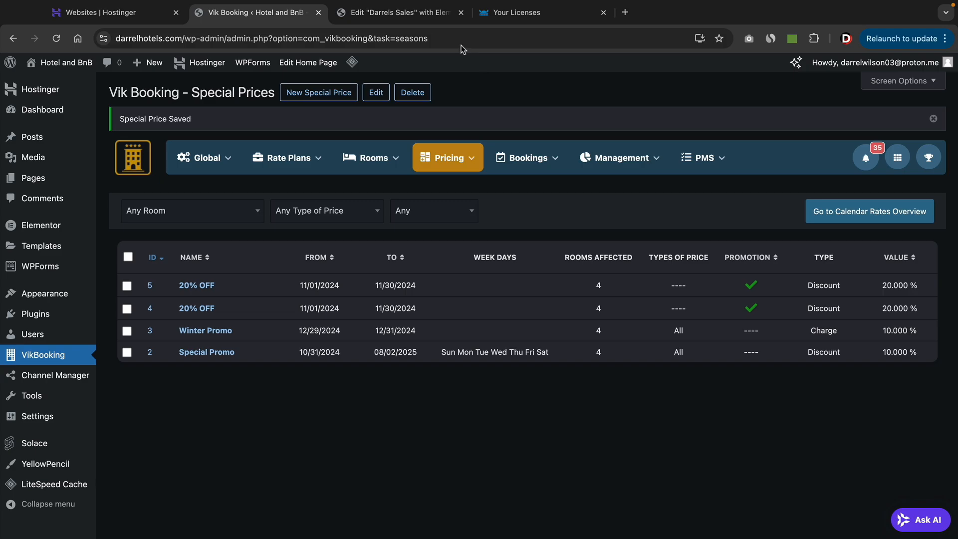
Switch to the hotel's public site and search for rooms from 6 to 7 November 2024 for one adult
left_click(397, 12)
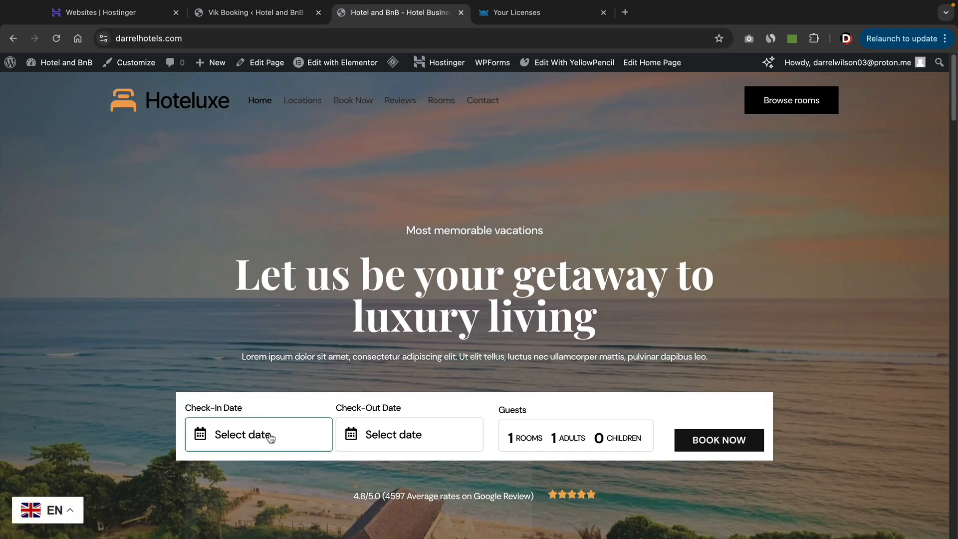
left_click(267, 435)
left_click(274, 380)
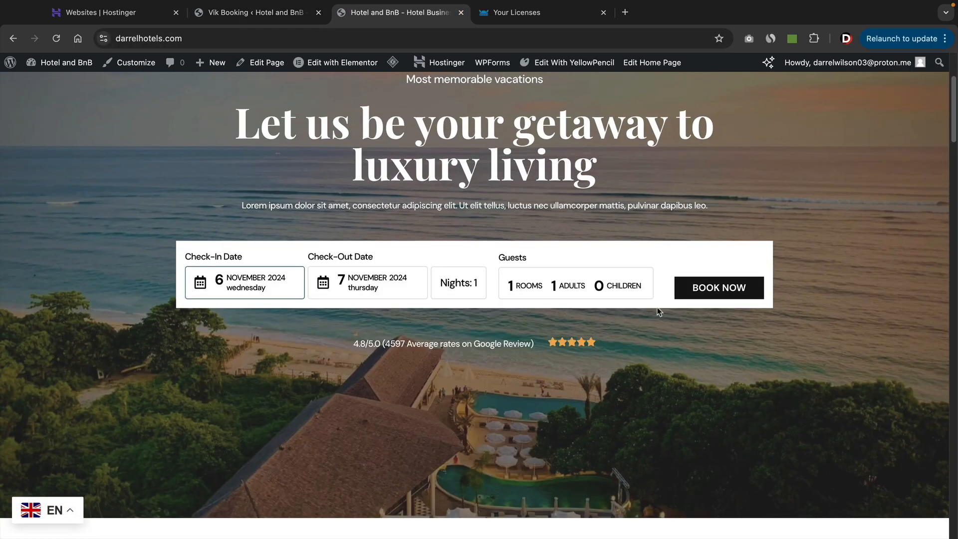
left_click(723, 288)
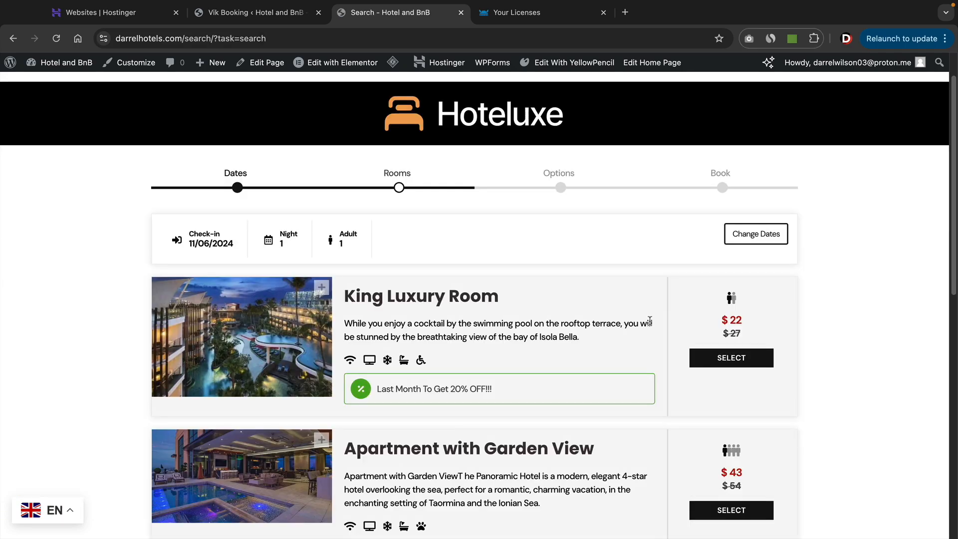
Check the promotion text and discounted prices across the rooms in the search results
scroll(650, 321, "down", 5)
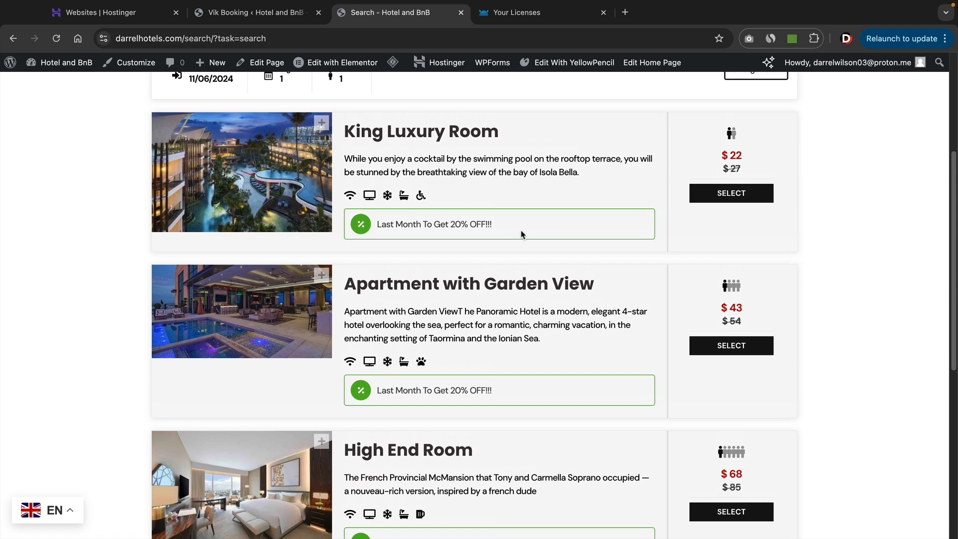
left_click_drag(499, 227, 362, 223)
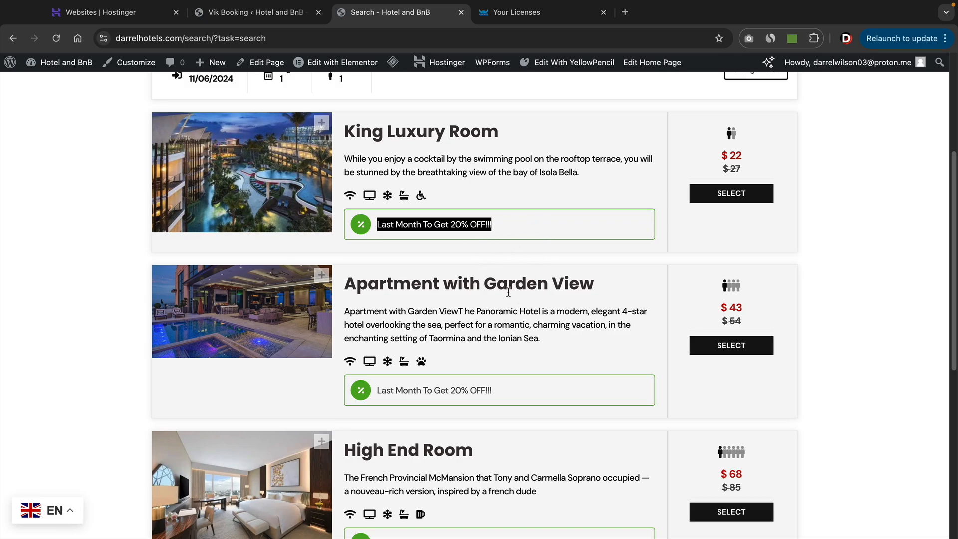
scroll(505, 320, "down", 5)
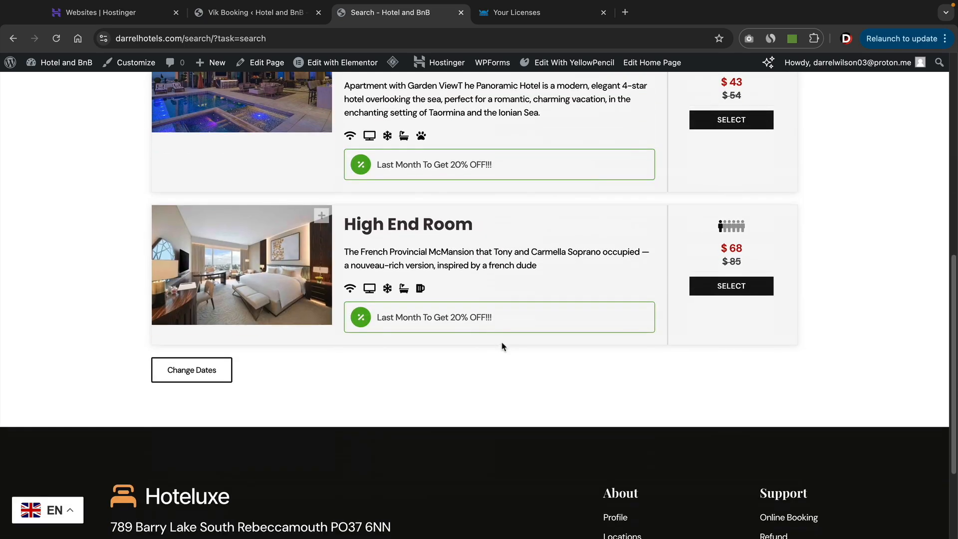
mouse_move(491, 319)
left_mouse_down()
mouse_move(383, 315)
mouse_move(505, 327)
mouse_move(384, 315)
mouse_move(510, 318)
left_mouse_up()
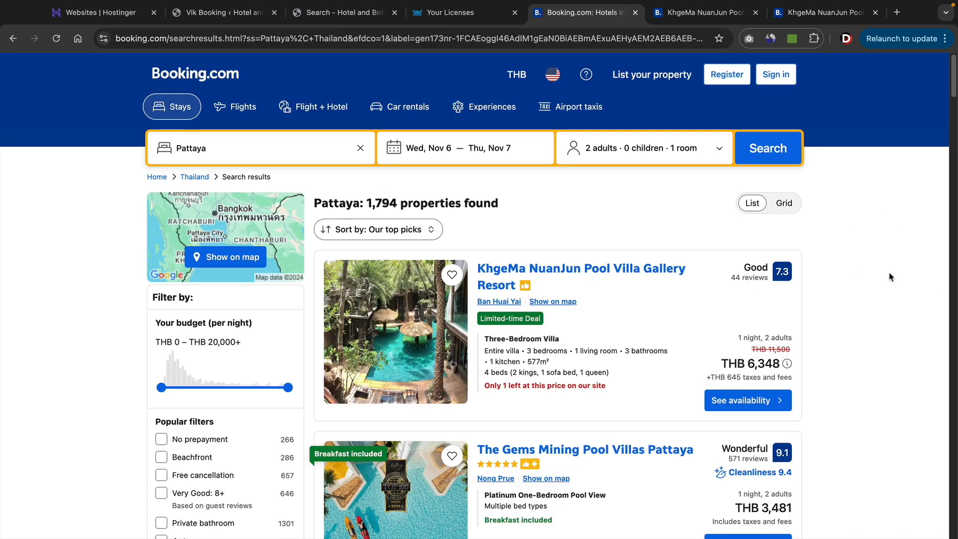
Browse the Pattaya hotel results on Booking.com for how deals, crossed-out prices and limited availability are presented
scroll(890, 298, "down", 2)
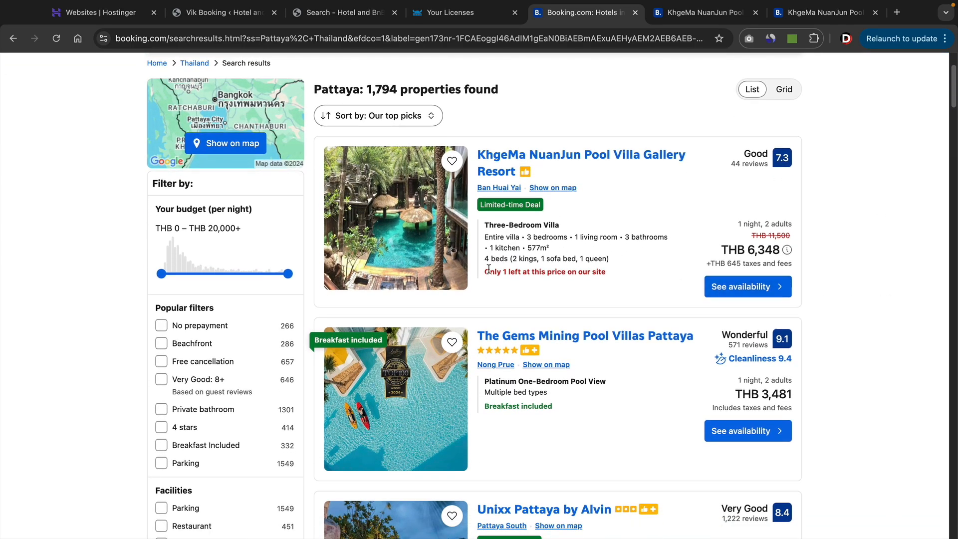
scroll(571, 271, "down", 3)
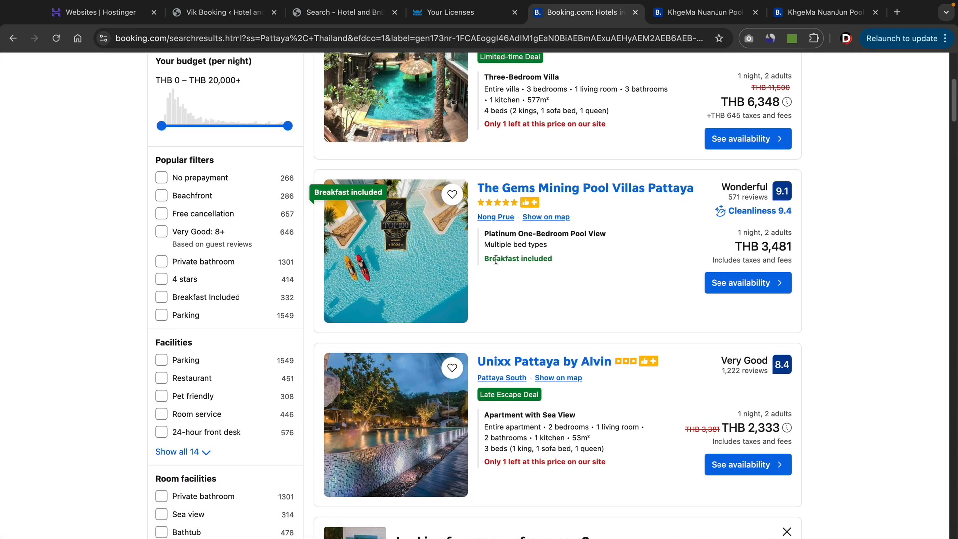
scroll(543, 260, "down", 8)
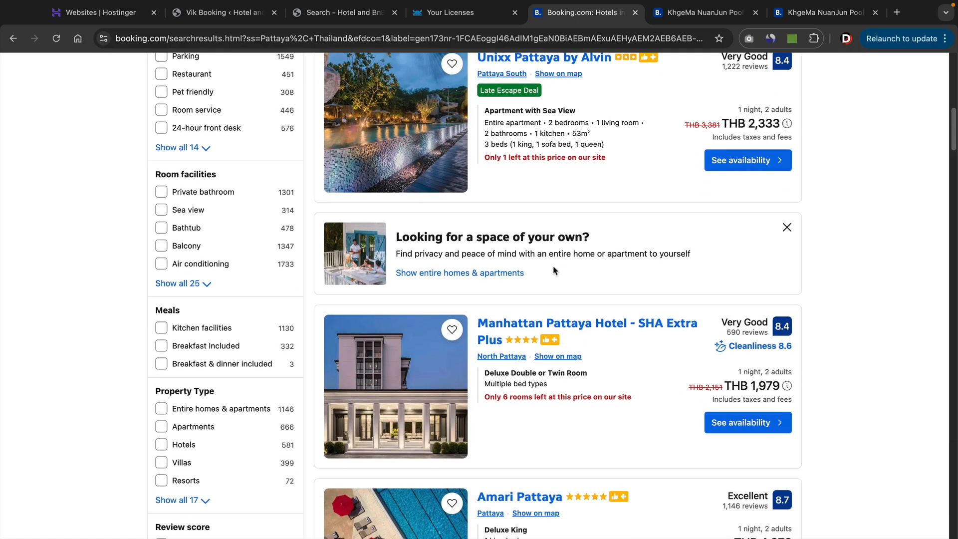
scroll(548, 305, "down", 3)
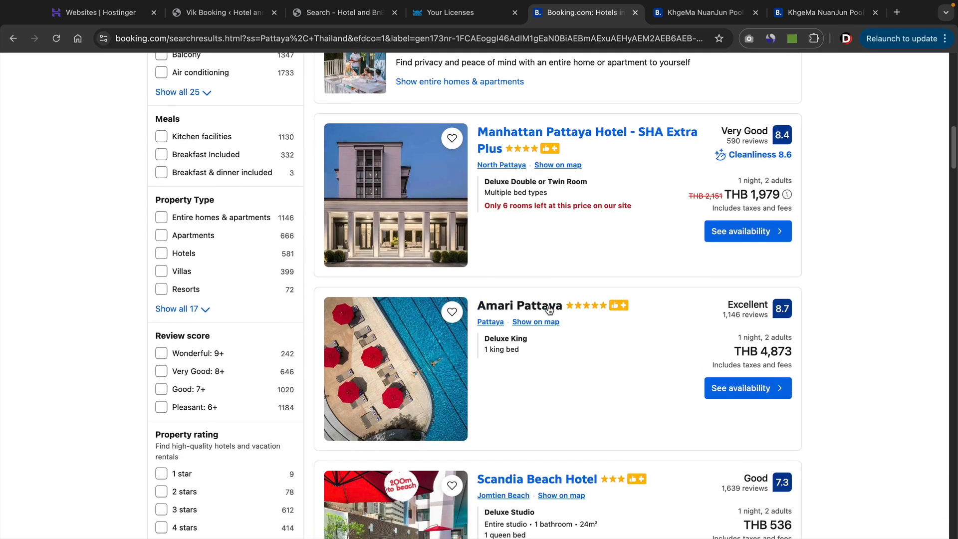
scroll(548, 303, "down", 6)
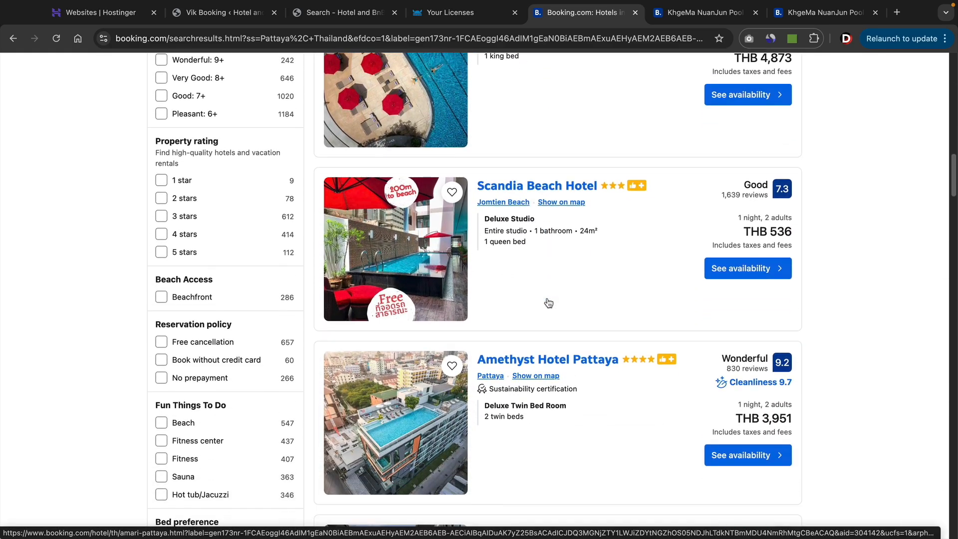
scroll(549, 303, "down", 3)
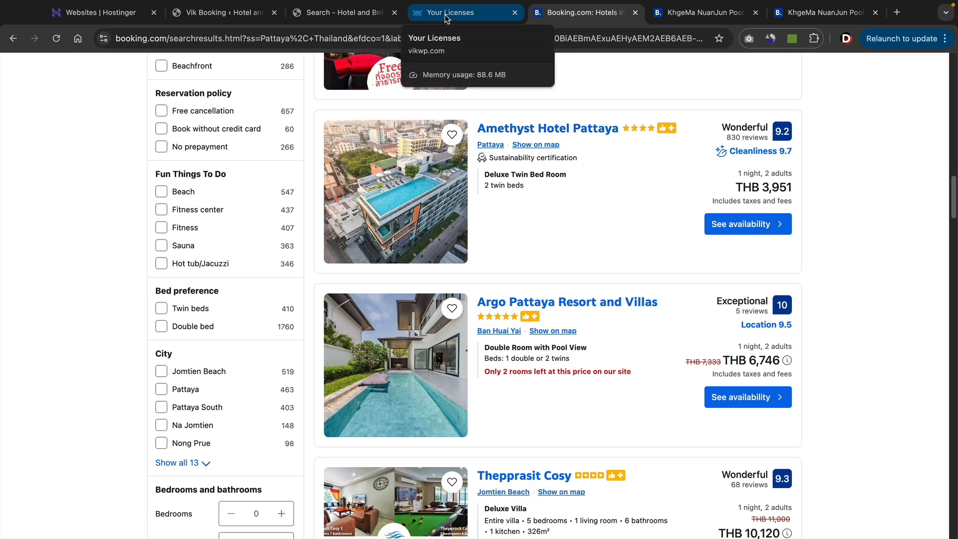
Switch to the VikBooking admin and start a new custom field named "Pregnant?"
left_click(235, 14)
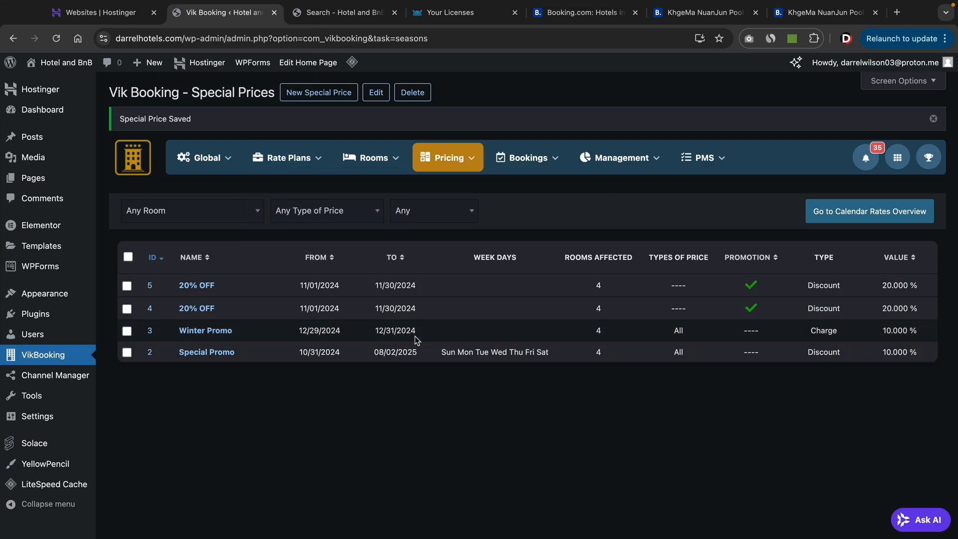
left_click(204, 158)
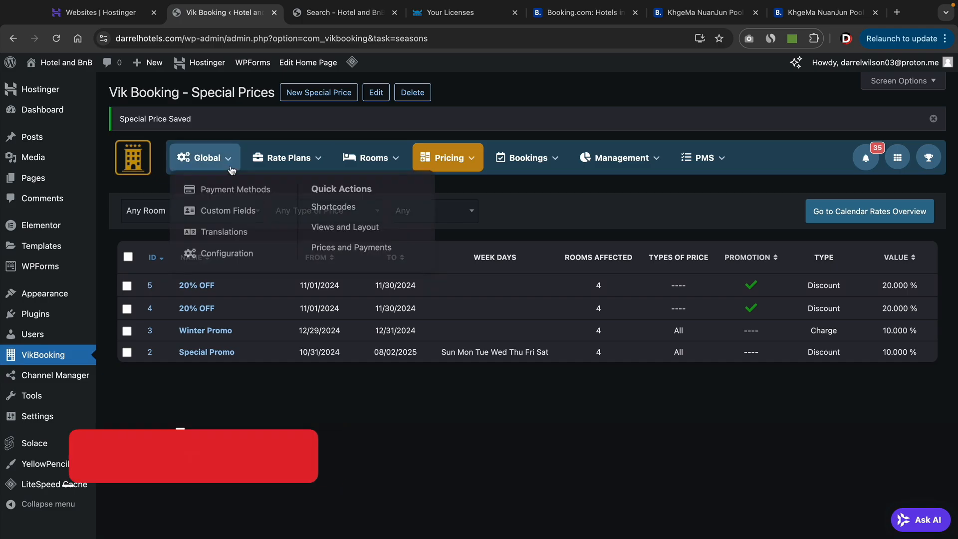
left_click(227, 212)
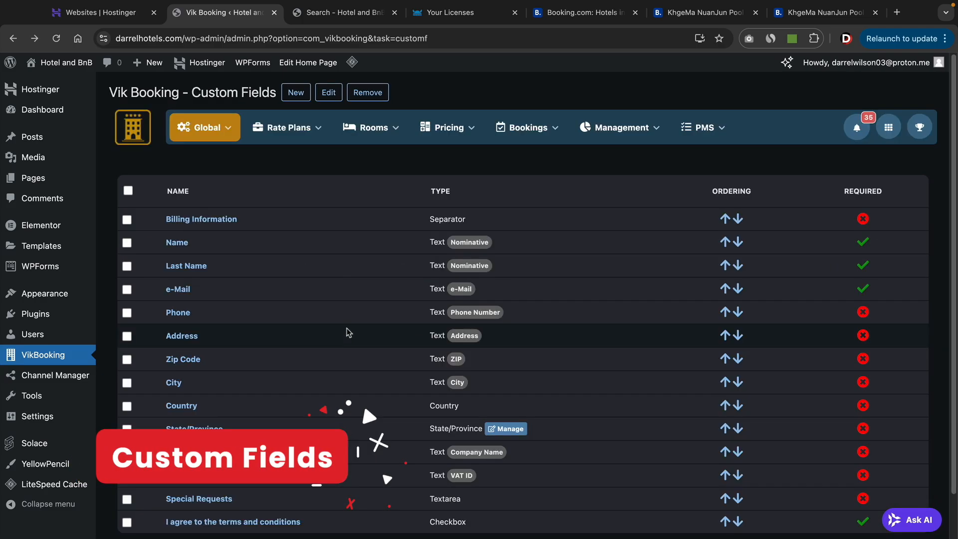
left_click(302, 97)
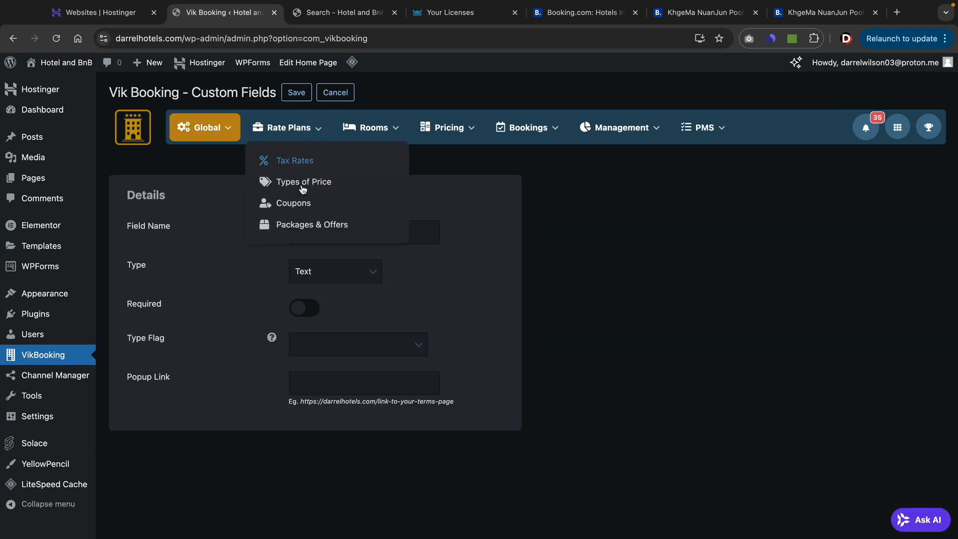
left_click(321, 230)
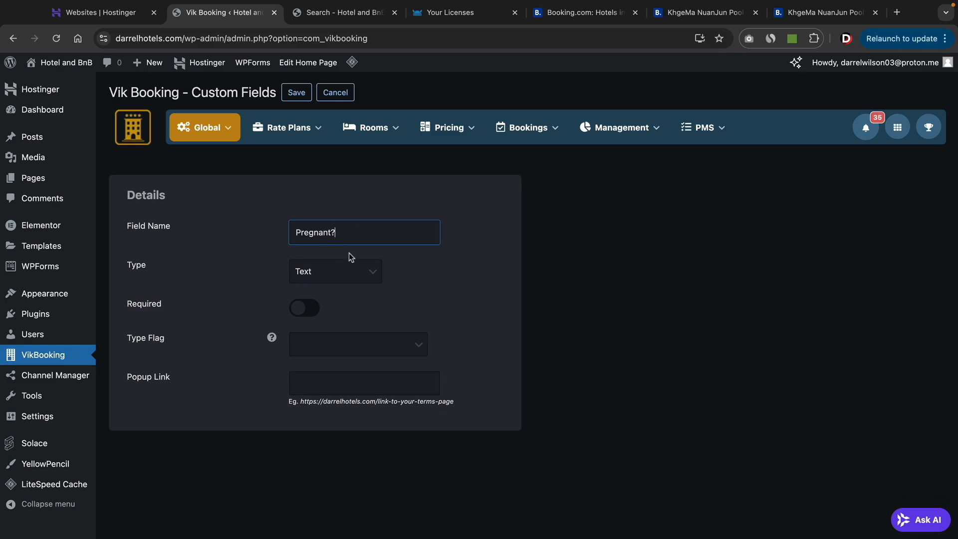
Make the "Pregnant?" field a required checkbox without a popup link and save it
left_click(346, 277)
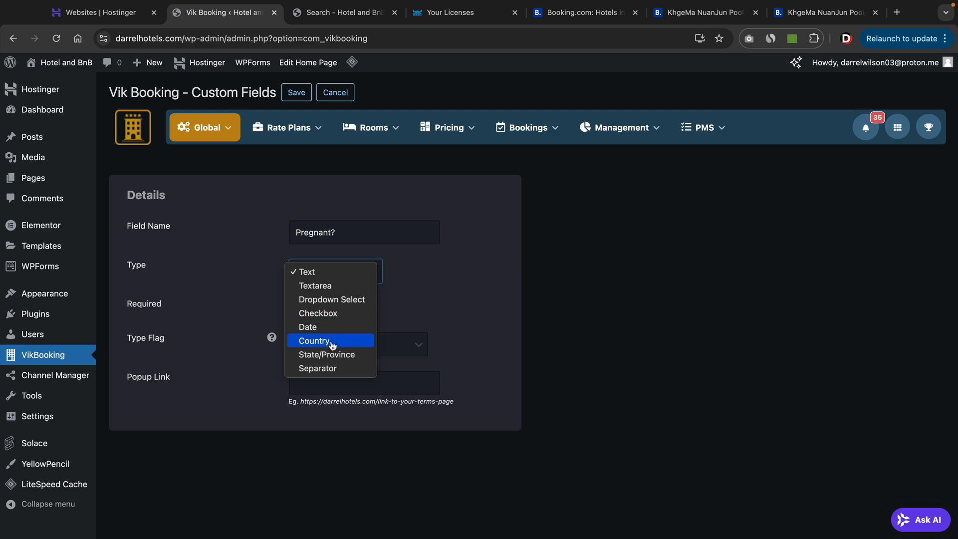
left_click(319, 313)
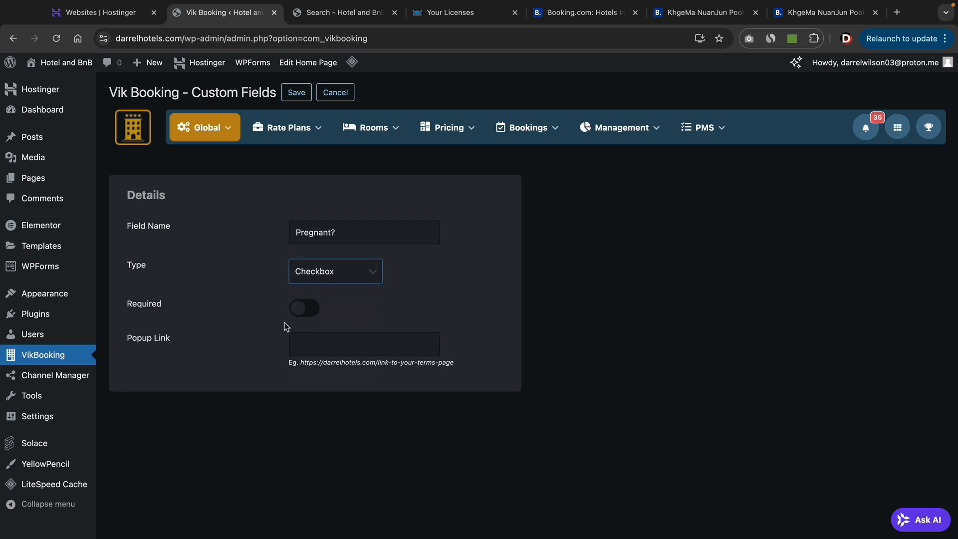
left_click(360, 301)
left_click(305, 312)
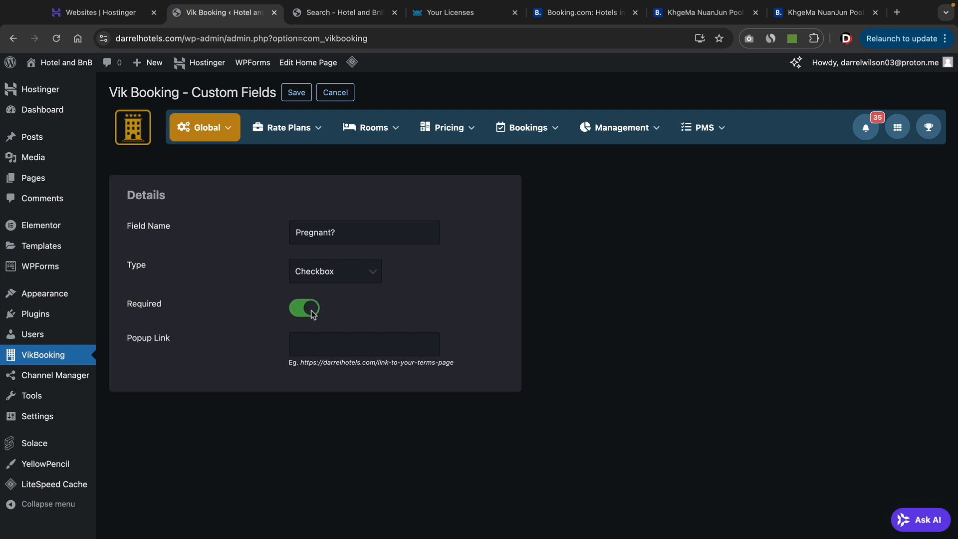
left_click(318, 342)
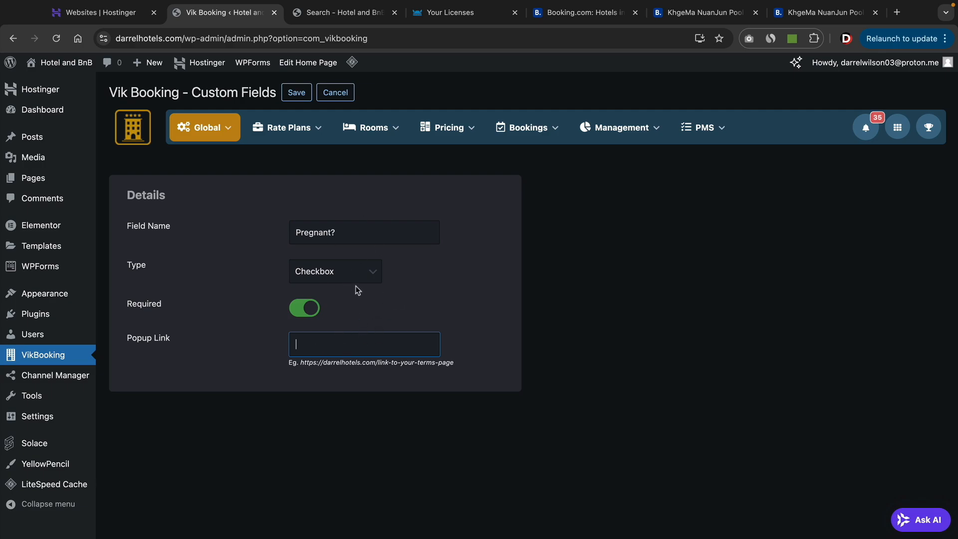
left_click(384, 309)
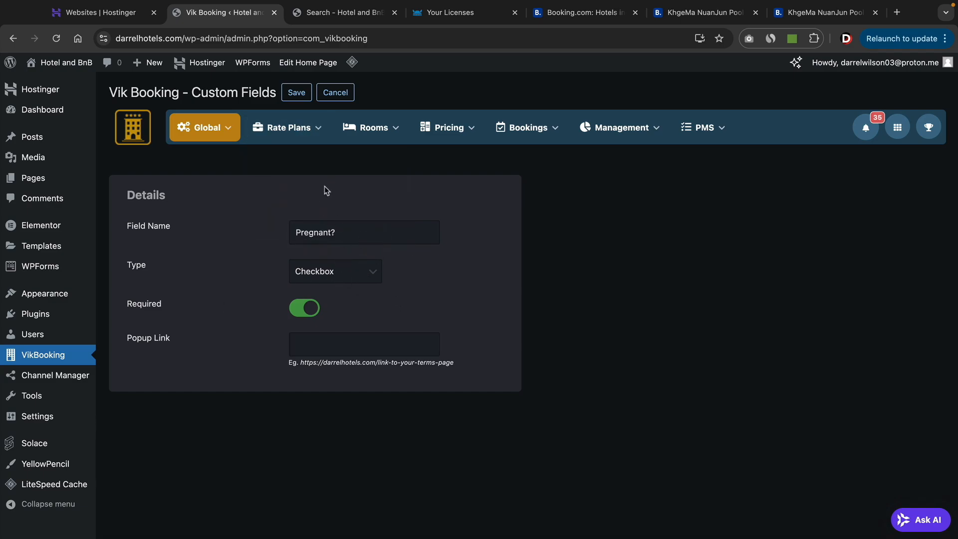
left_click(294, 96)
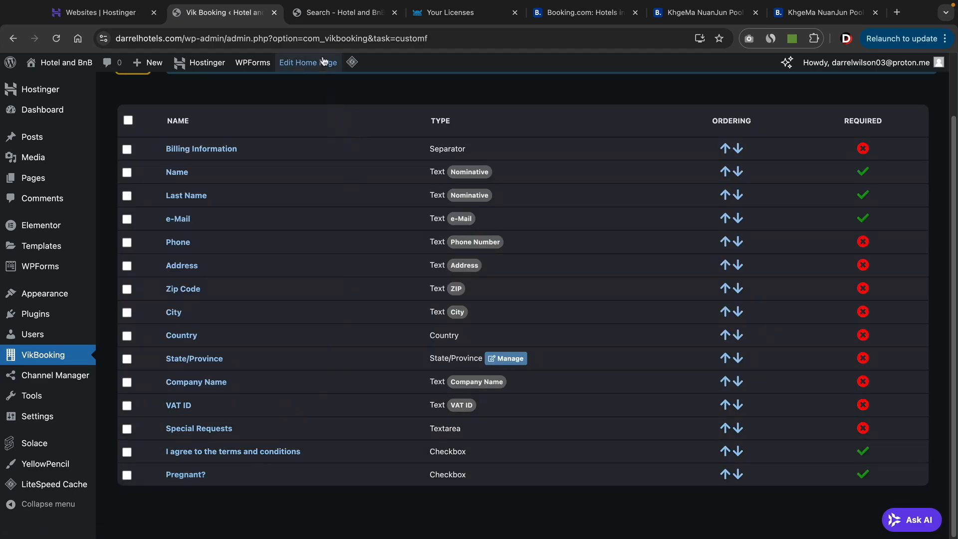
On the public booking confirmation page, tick the terms and conditions and "Pregnant?" checkboxes
left_click(336, 12)
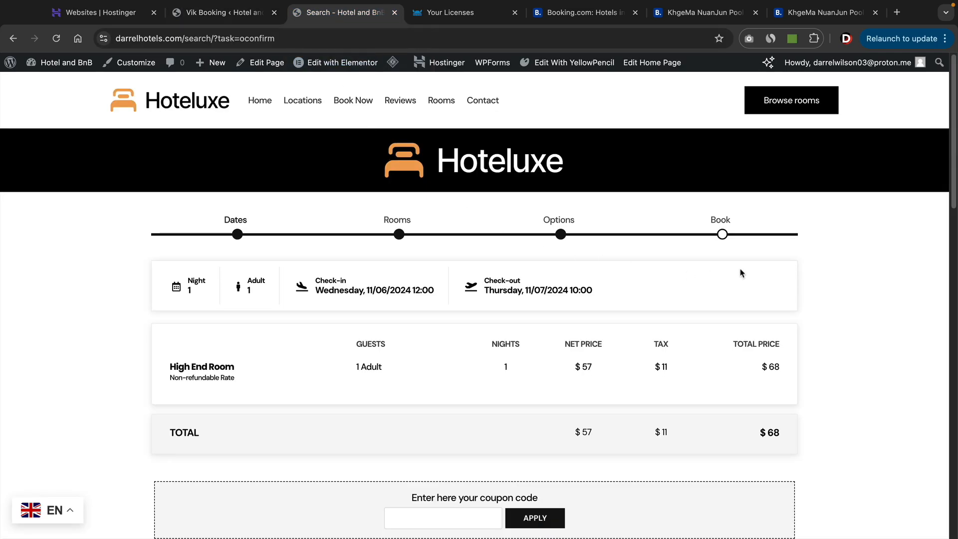
scroll(825, 331, "down", 10)
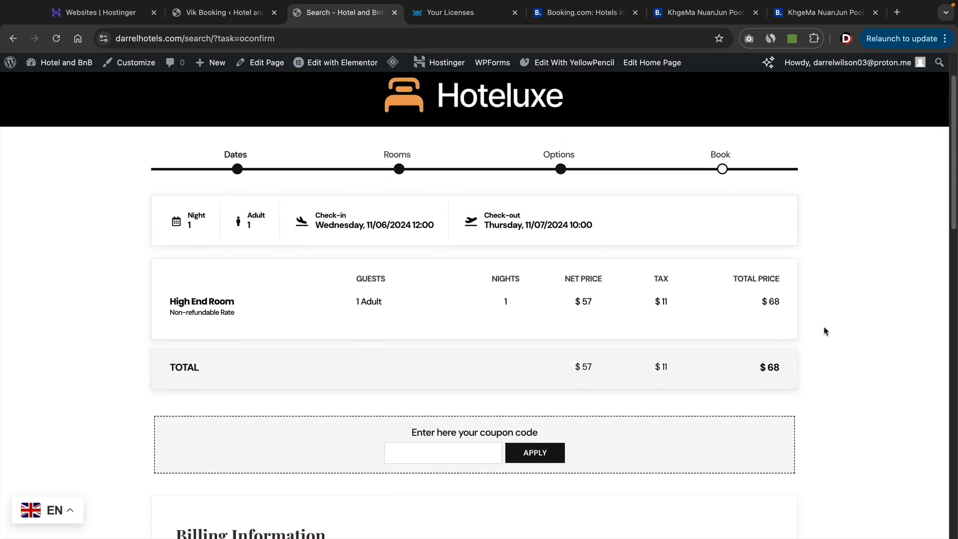
scroll(824, 331, "down", 5)
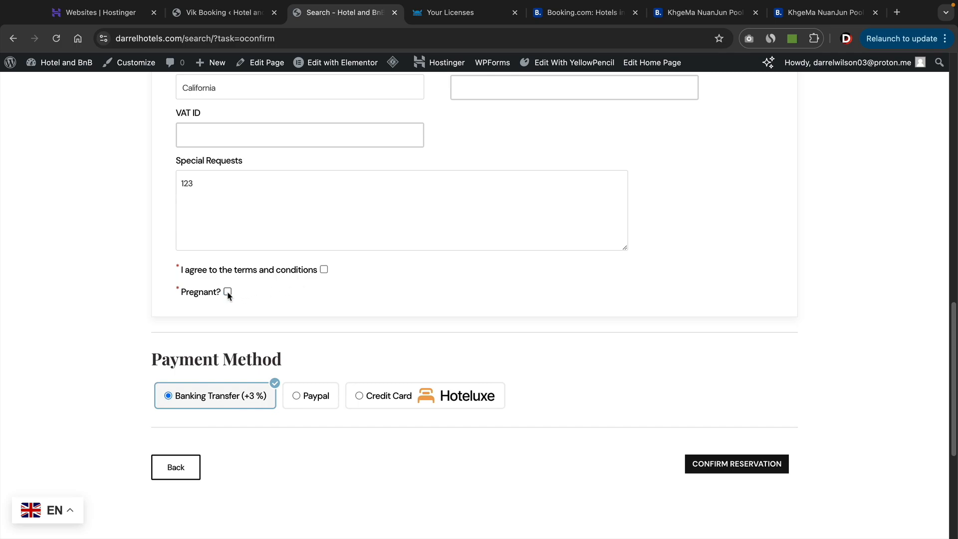
left_click(324, 269)
left_click(228, 292)
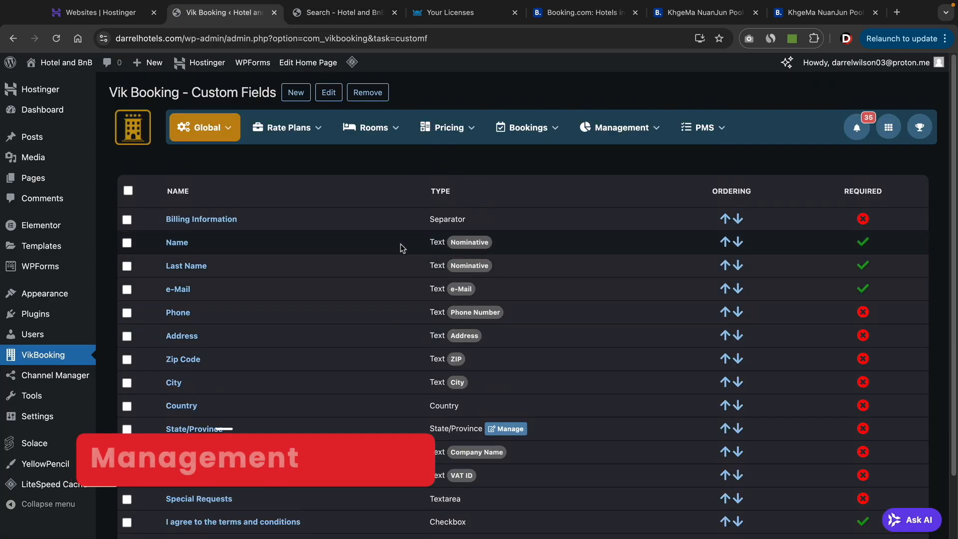
Return to the VikBooking admin and view the customer list and the invoices page
mouse_move(618, 132)
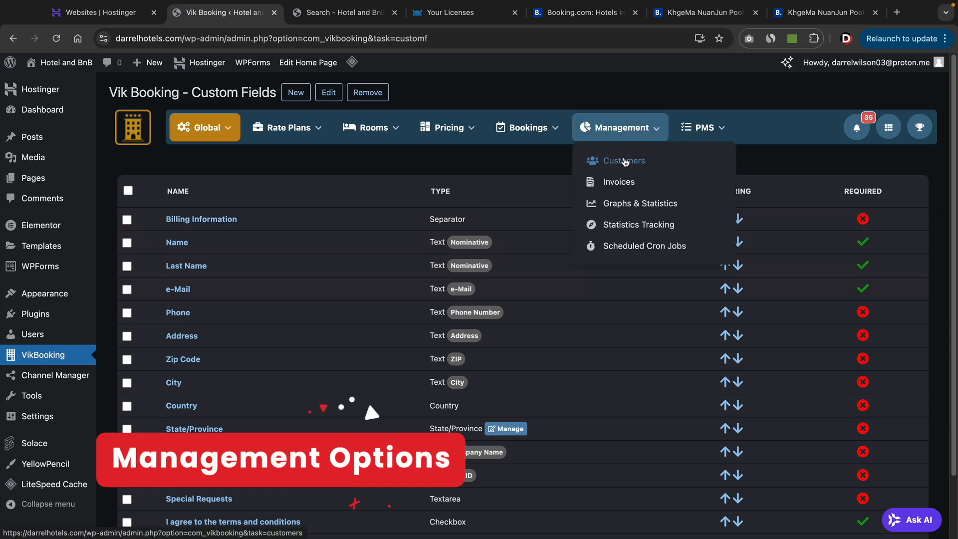
left_click(626, 167)
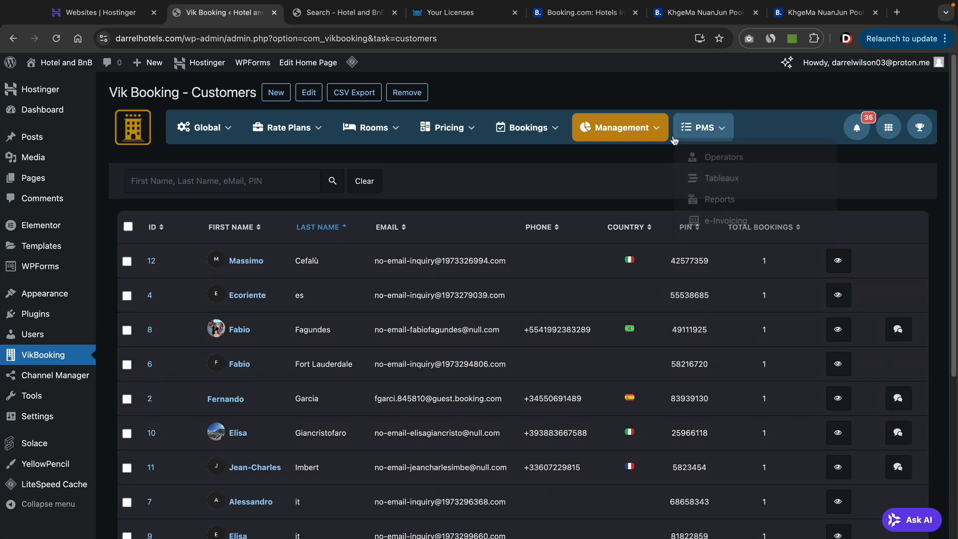
mouse_move(666, 138)
left_click(631, 186)
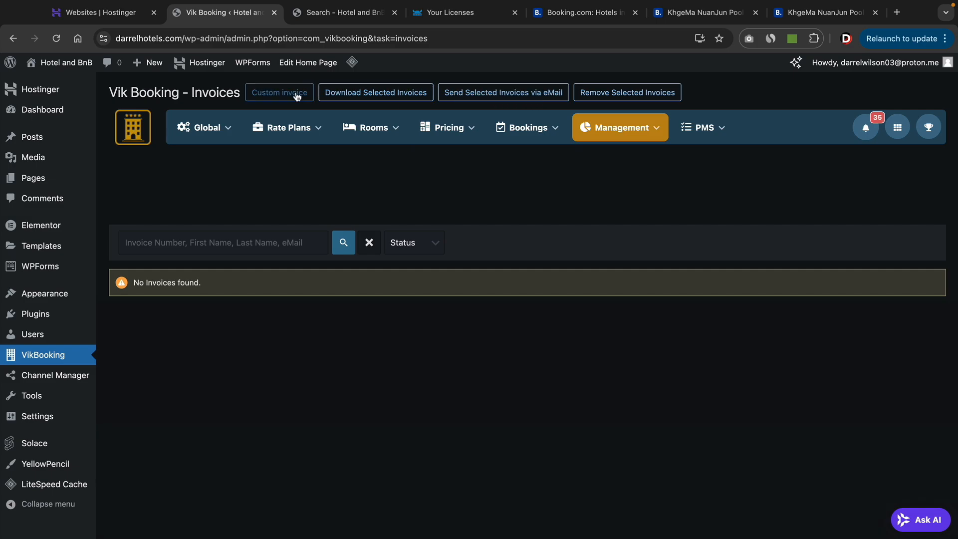
Review the booking graphs and statistics, including total sales, top countries and income totals
mouse_move(618, 128)
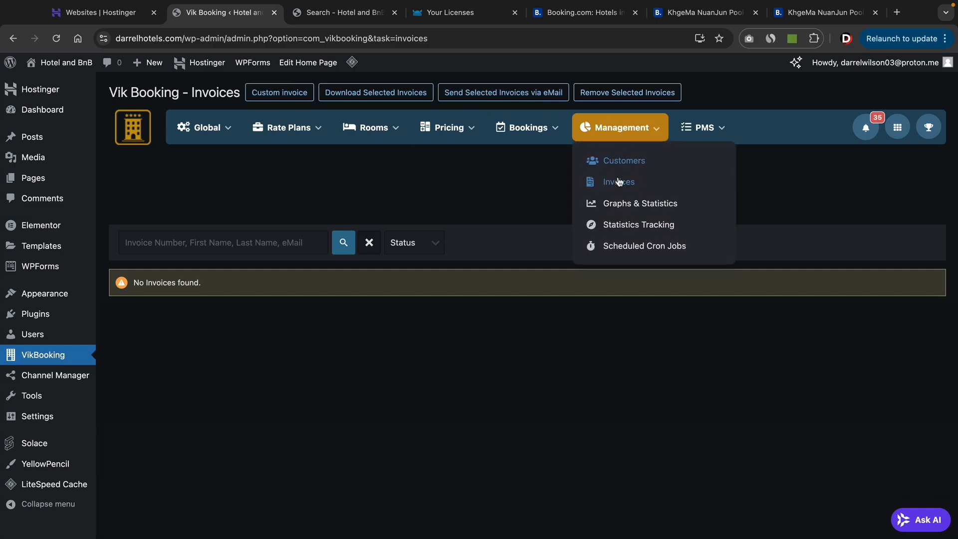
left_click(620, 205)
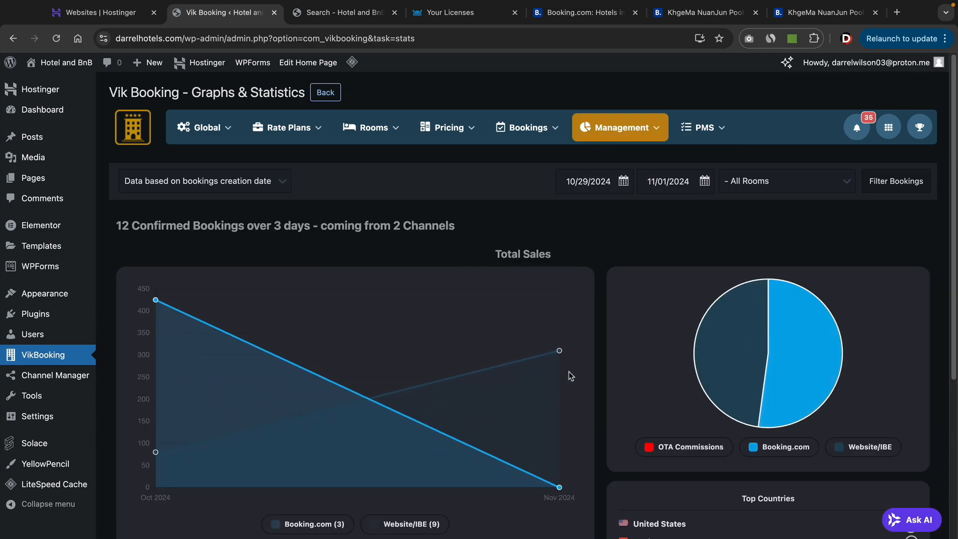
scroll(572, 378, "down", 5)
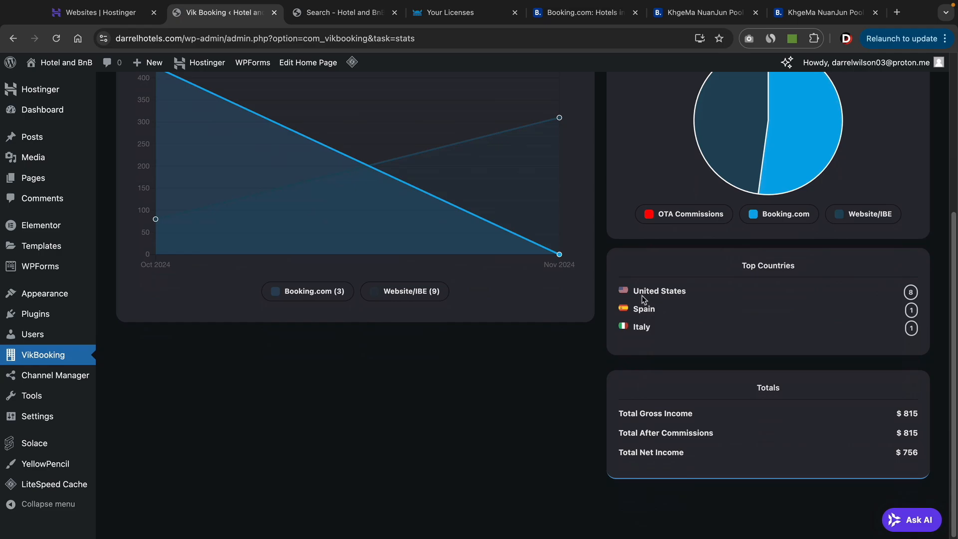
scroll(657, 374, "up", 5)
Examine the visitors list in Statistics Tracking, comparing the customers and their countries
mouse_move(626, 126)
left_click(636, 226)
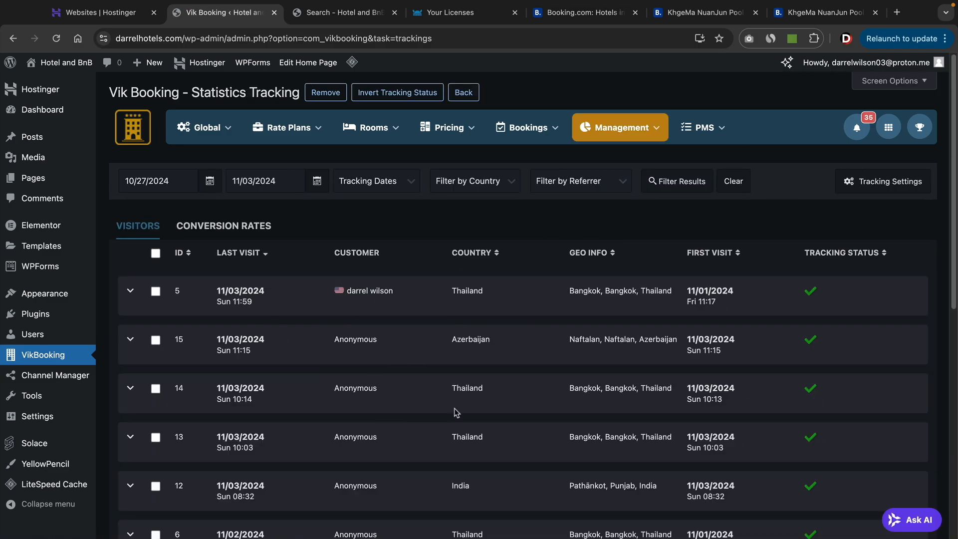
scroll(410, 384, "down", 2)
scroll(410, 384, "down", 4)
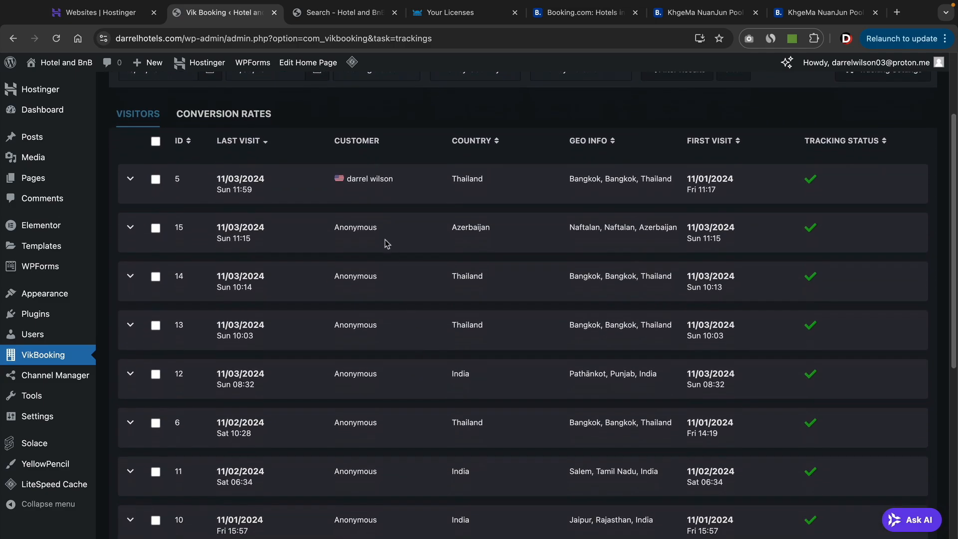
left_click_drag(356, 180, 469, 181)
scroll(470, 355, "down", 5)
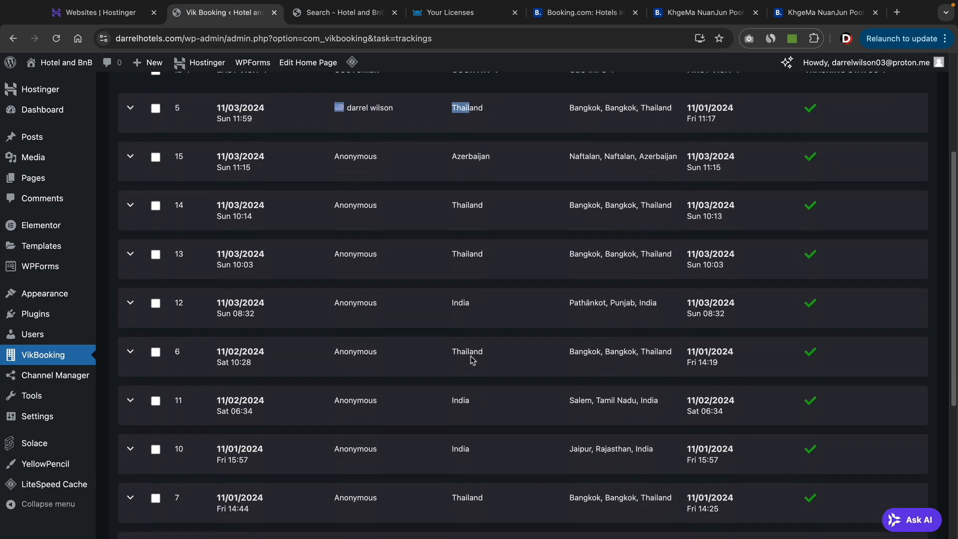
scroll(472, 359, "down", 7)
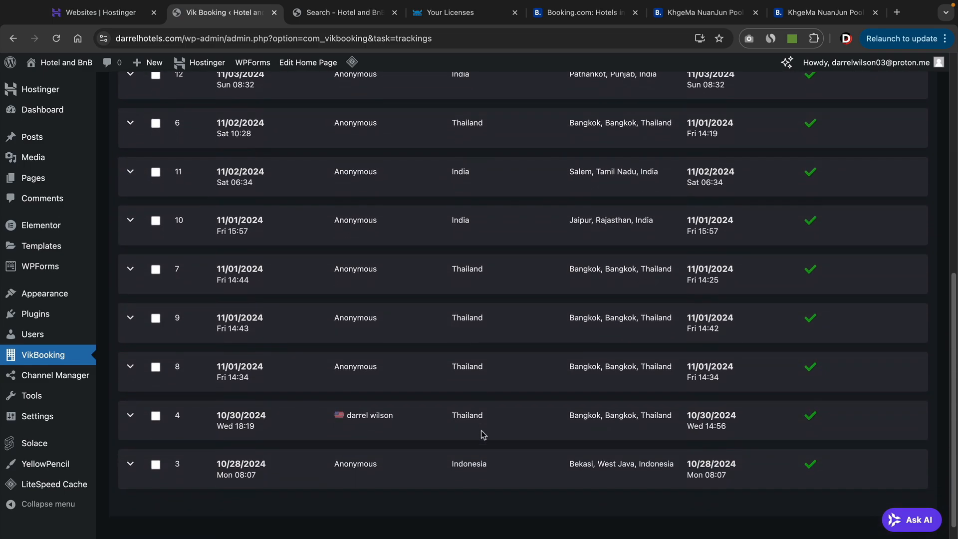
scroll(484, 436, "up", 4)
left_click_drag(449, 281, 474, 278)
left_click_drag(451, 324, 489, 342)
scroll(490, 345, "up", 4)
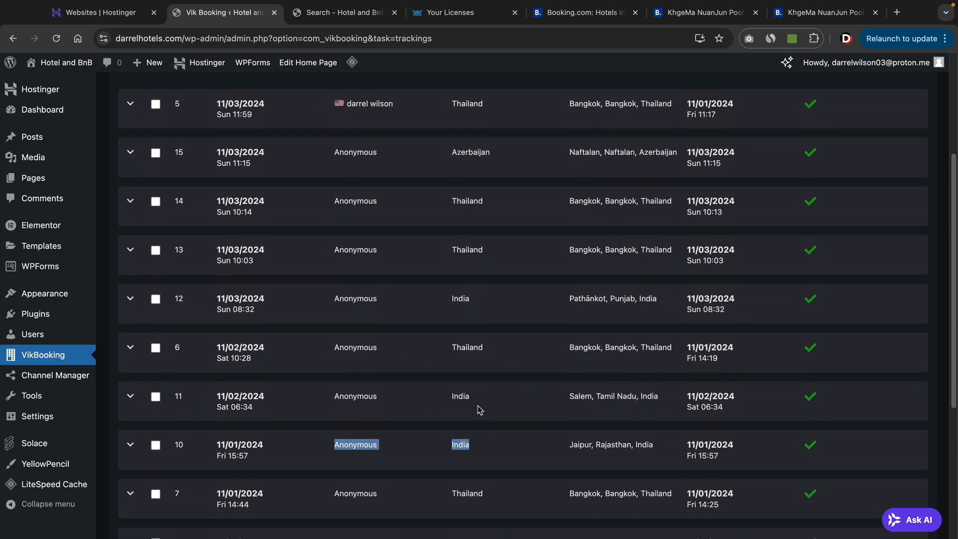
scroll(477, 405, "up", 7)
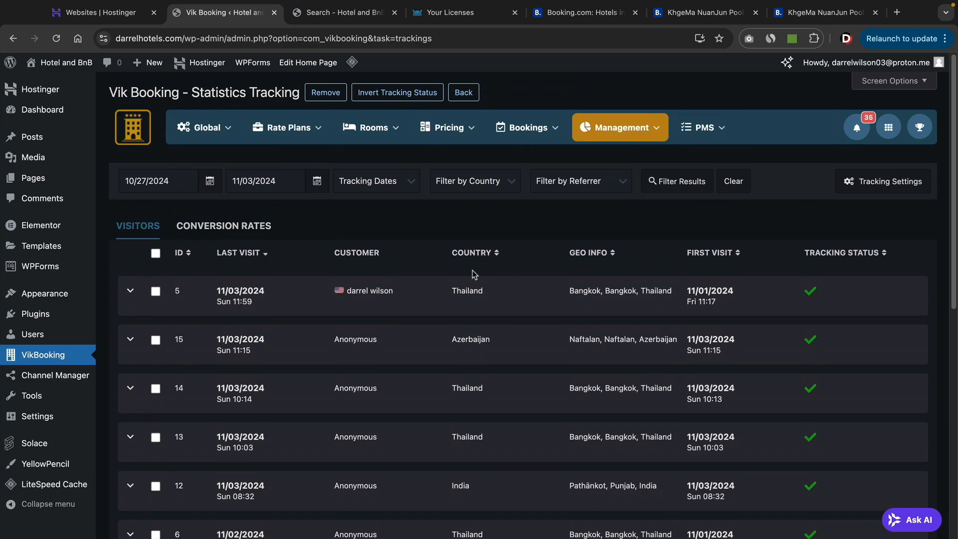
Open the list of PMS operators in VikBooking
mouse_move(713, 134)
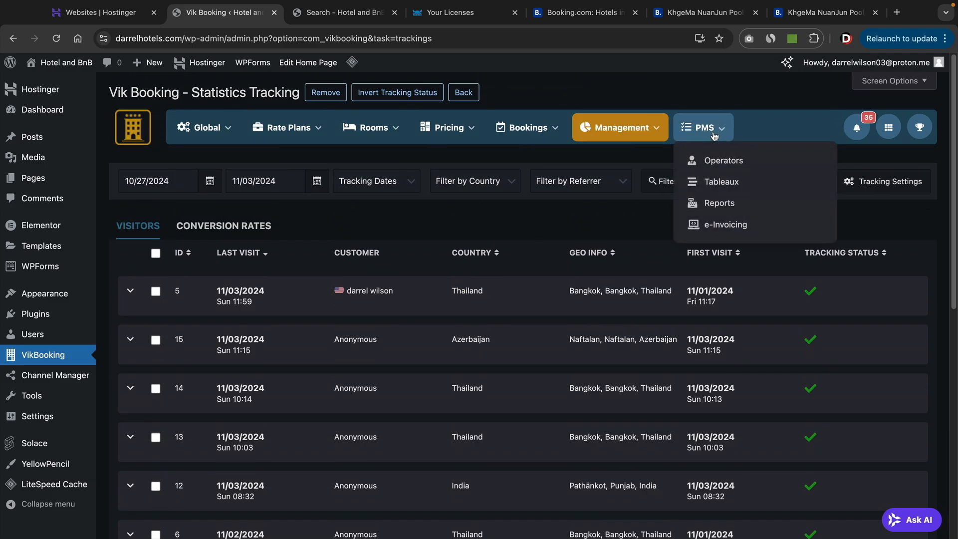
left_click(720, 164)
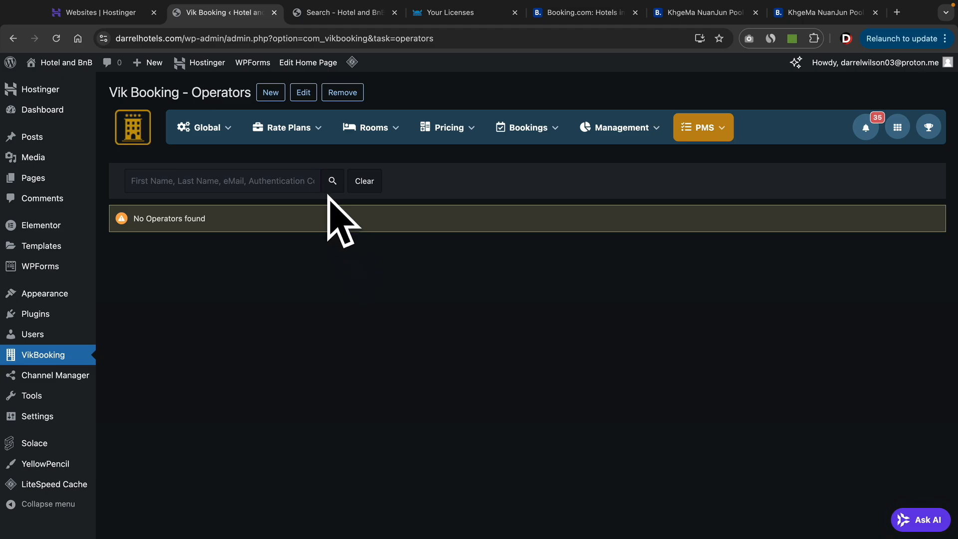
Create a new operator, fill in the first name, last name, email and phone number, and generate an authentication code
left_click(272, 97)
scroll(244, 315, "down", 3)
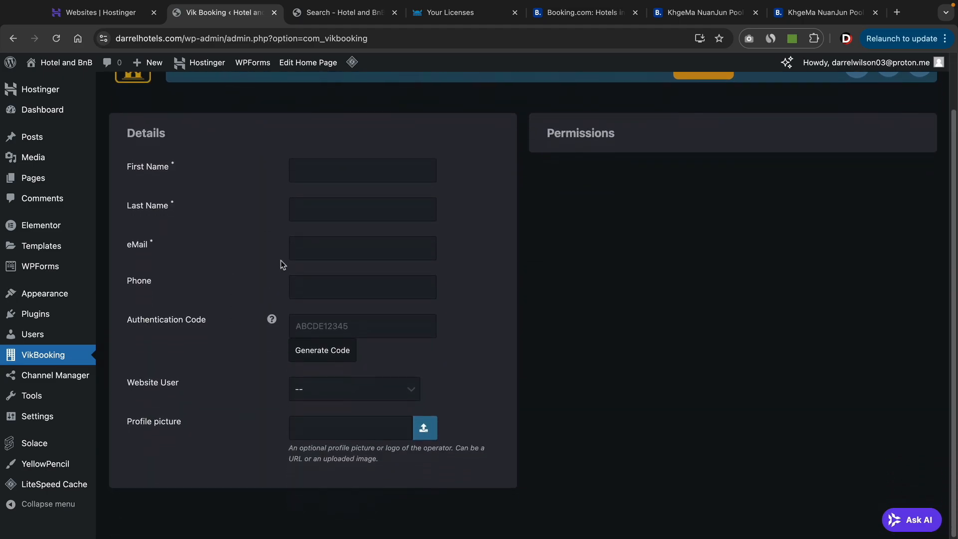
left_click(340, 173)
type("Jenny")
key("Tab")
key("Tab")
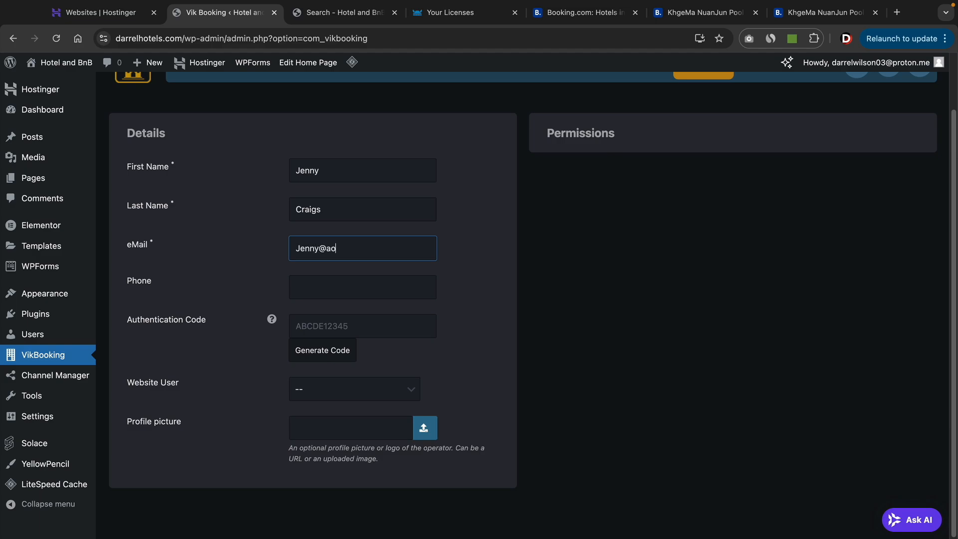
key("Tab")
type("1")
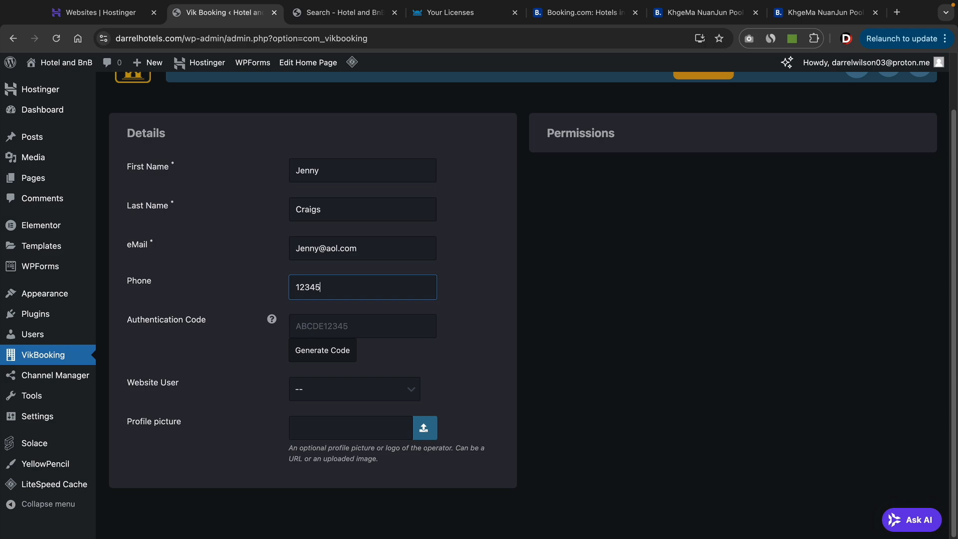
left_click(323, 350)
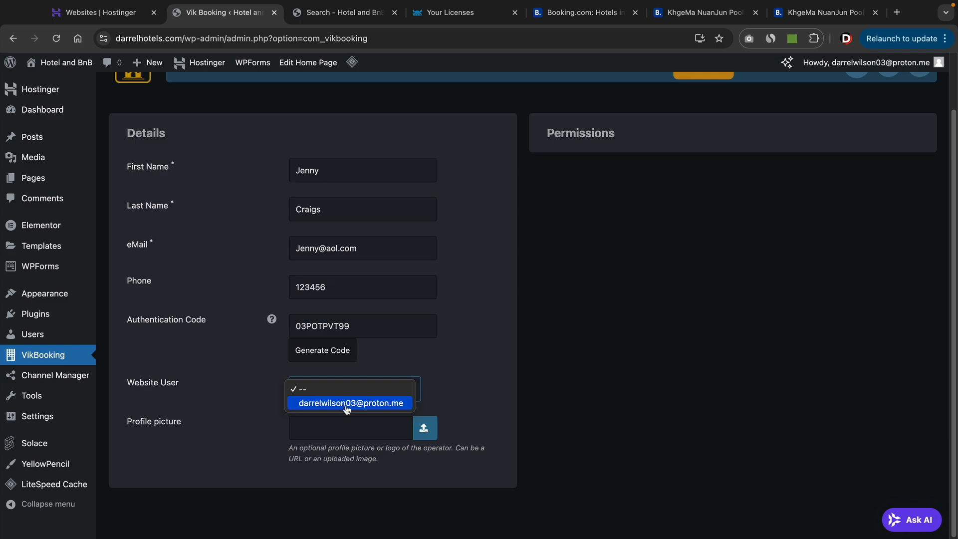
left_click(229, 370)
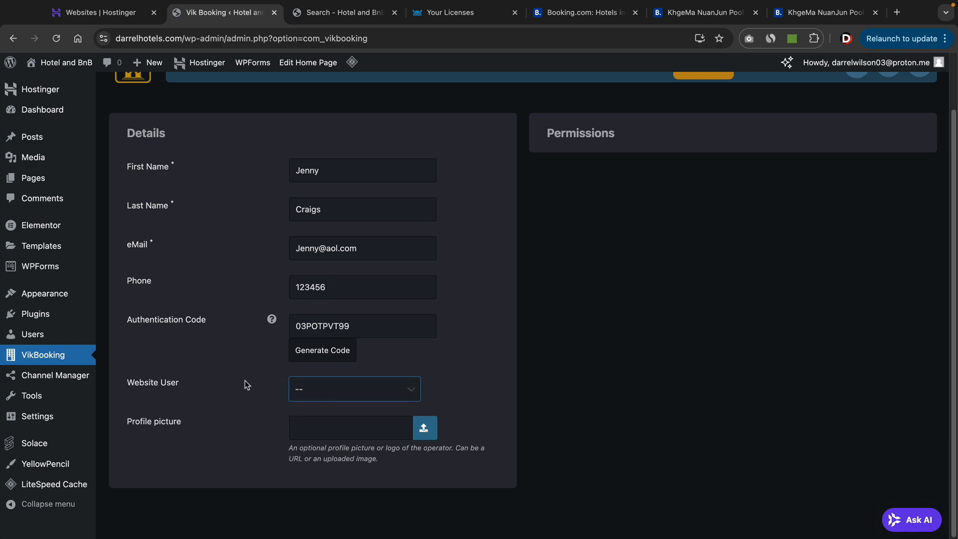
Open the list of all WordPress users in a separate browser tab
mouse_move(39, 339)
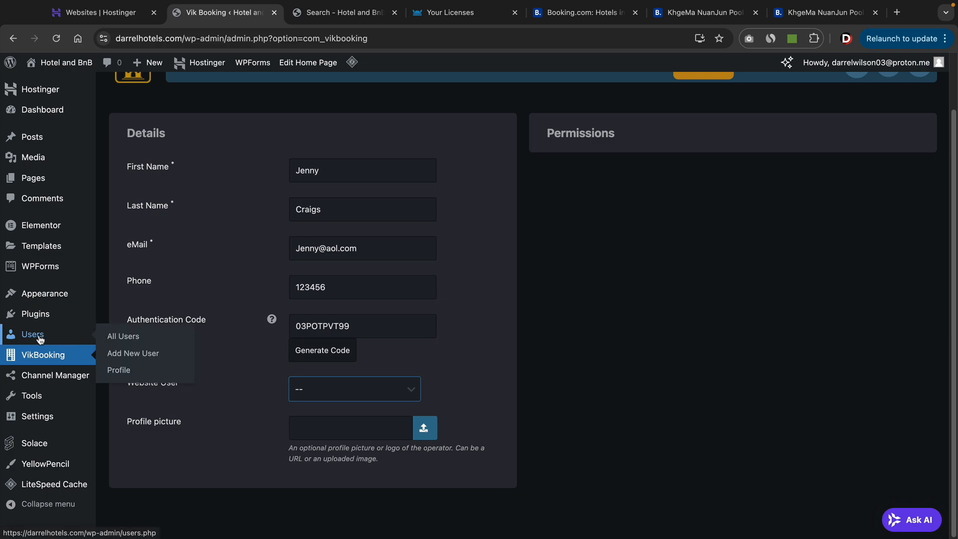
right_click(115, 335)
left_click(132, 344)
left_click(299, 13)
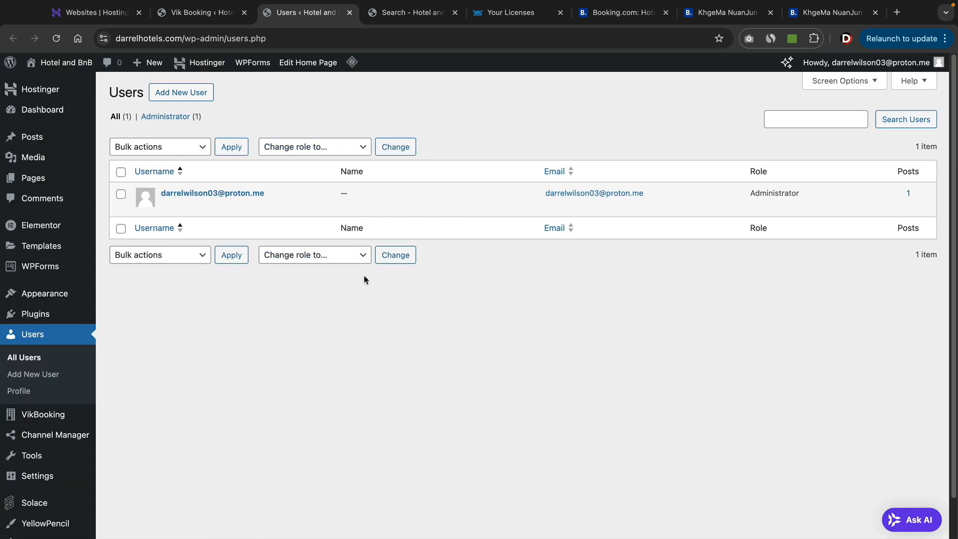
Start a new WordPress user and fill in the username, email, first name and last name
left_click(183, 95)
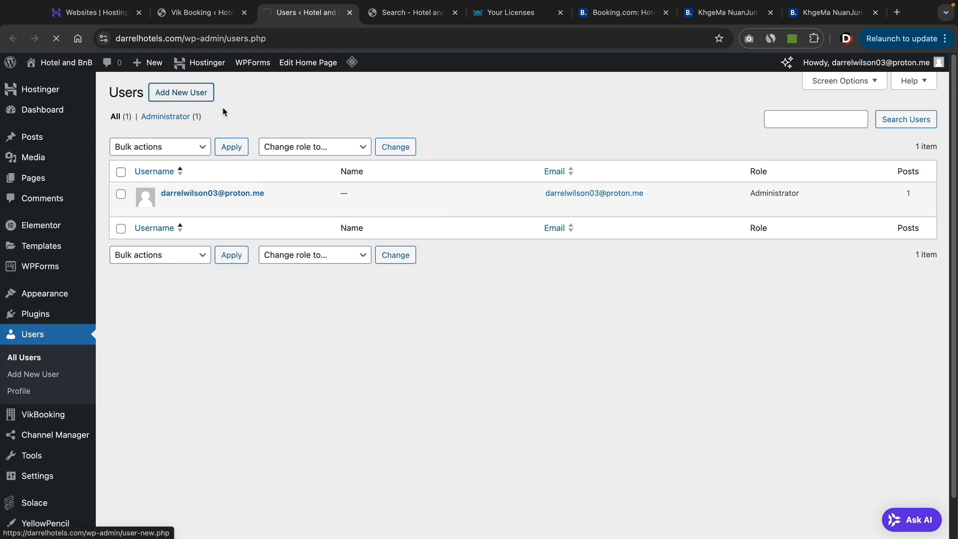
left_click(329, 151)
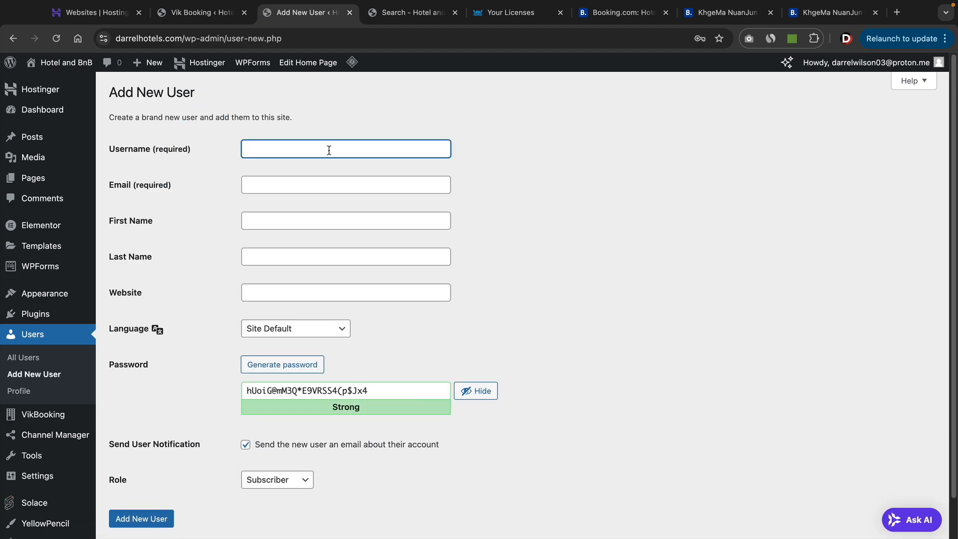
key("Tab")
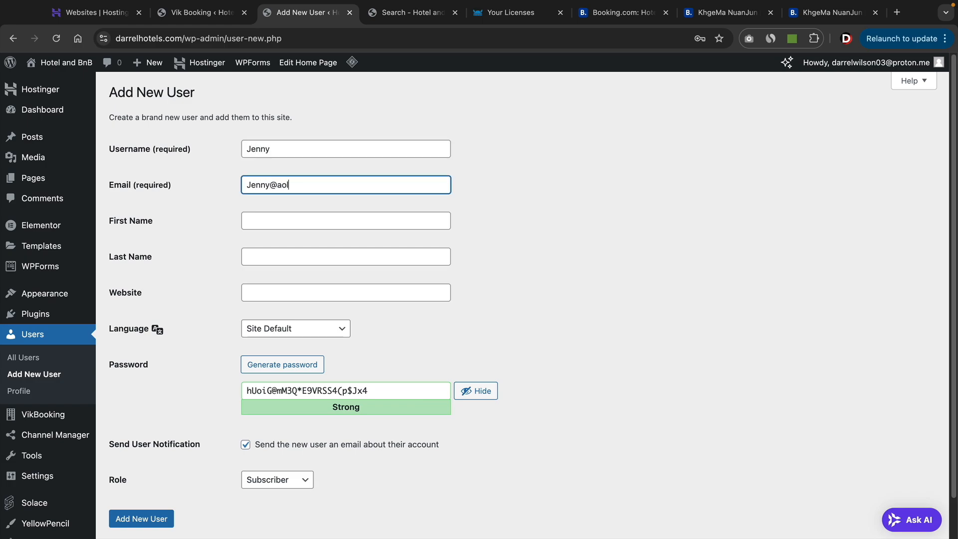
key("Tab")
key("Tab")
type("Wislon")
key("Tab")
key("Tab")
key("Tab")
key("Tab")
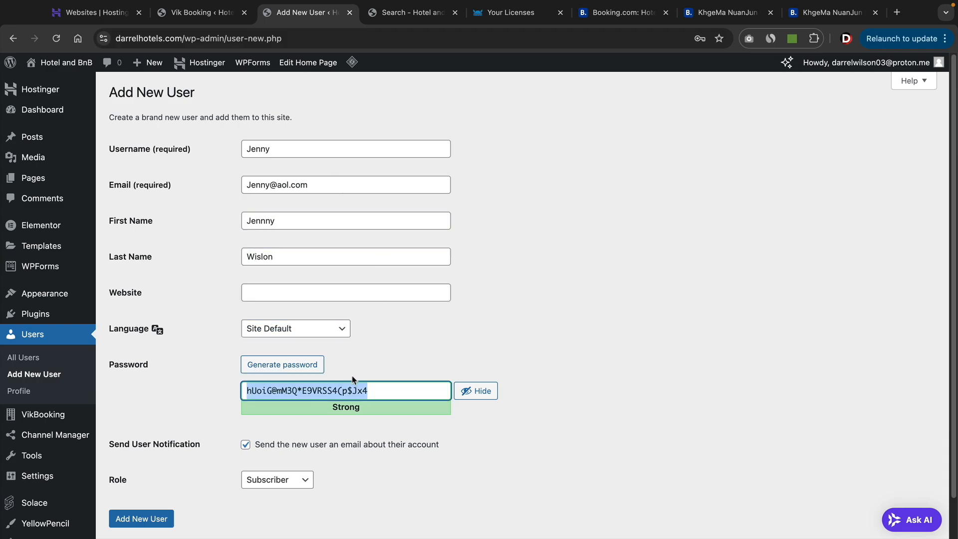
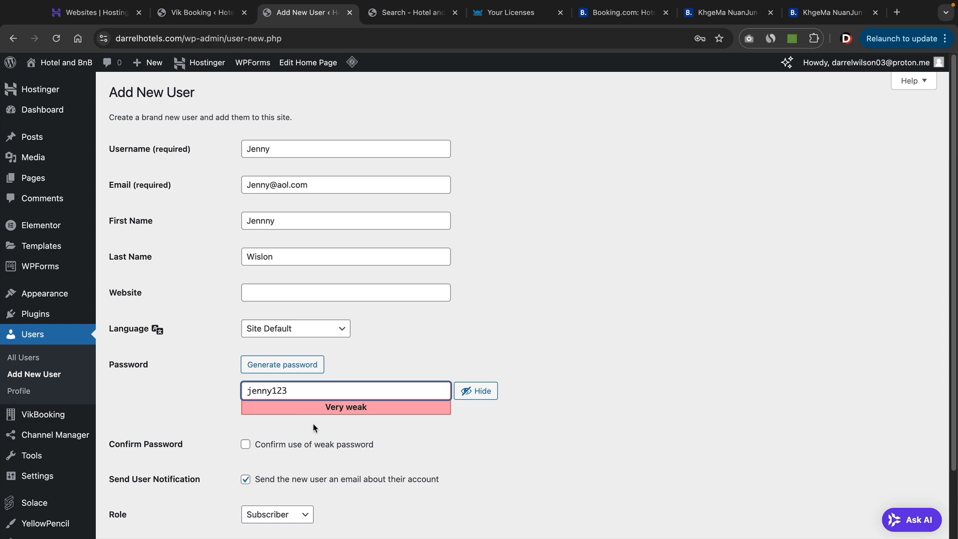
Enter the account password, confirm the use of a weak password, and add the user with the Subscriber role
left_click(309, 444)
scroll(299, 439, "down", 3)
left_click(292, 437)
left_click(288, 438)
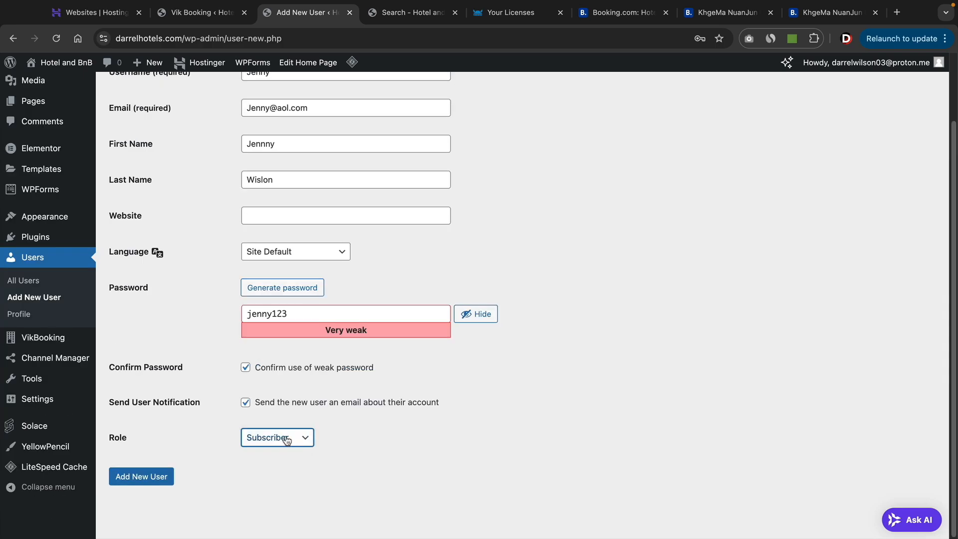
left_click(162, 478)
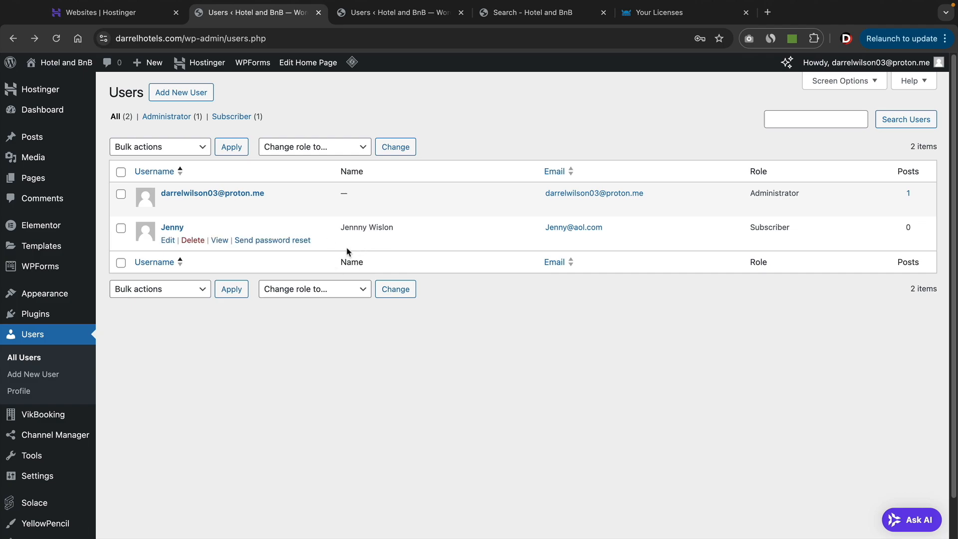
Change the newly added user's role from the users list to Contributor
left_click(121, 229)
left_click(309, 147)
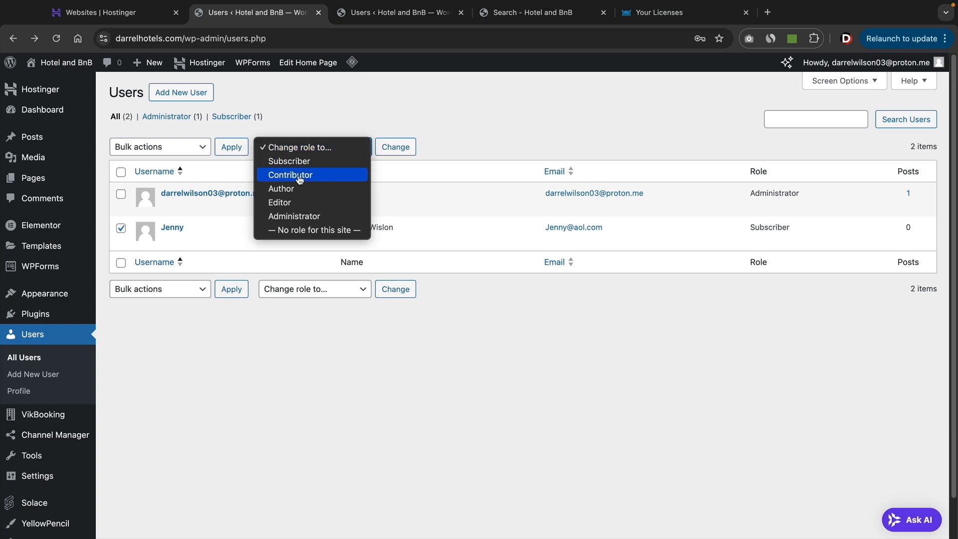
left_click(299, 175)
left_click(396, 148)
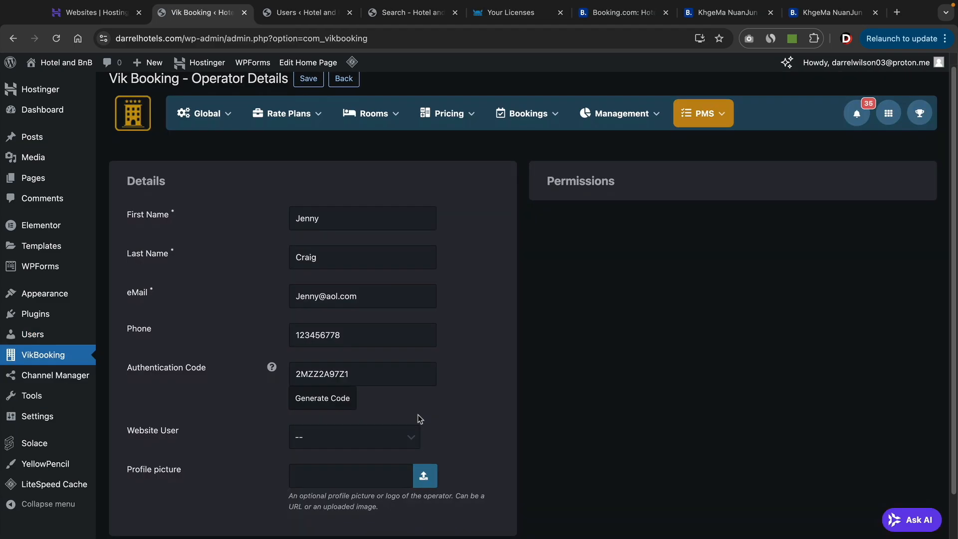
Link the new operator to the newly created website user in the VikBooking operator details
left_click(341, 433)
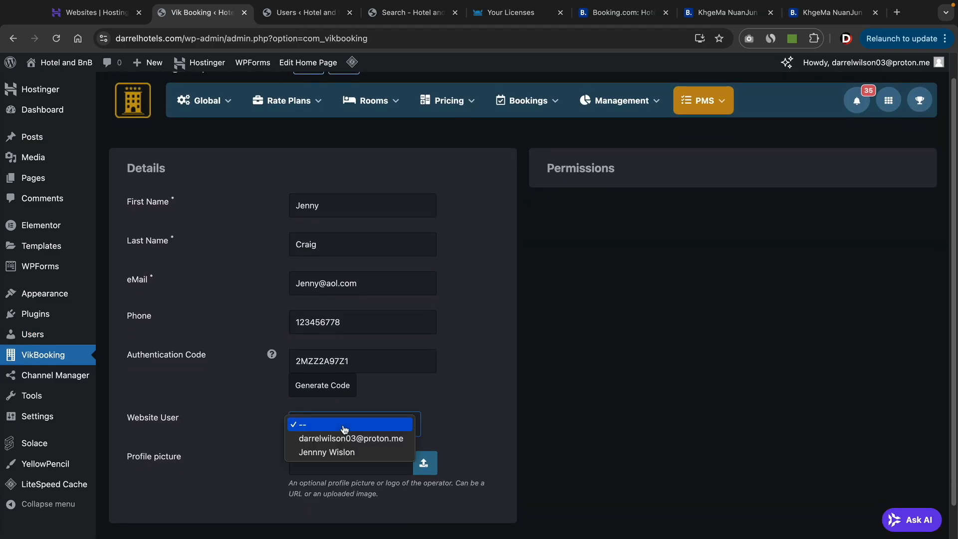
left_click(340, 452)
scroll(332, 433, "down", 1)
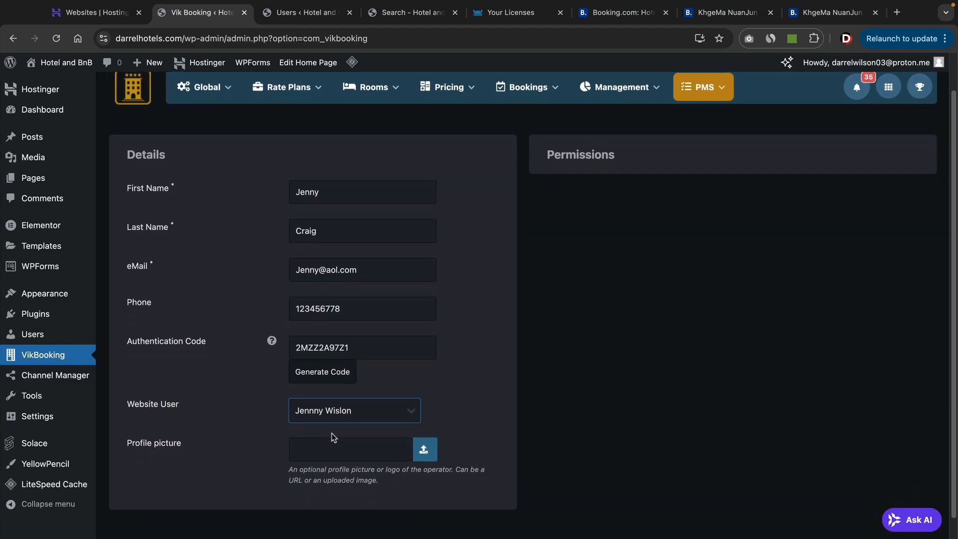
Upload domestic-dog_thumb_square.webp from the Desktop as the operator's profile picture and save the operator
left_click(434, 451)
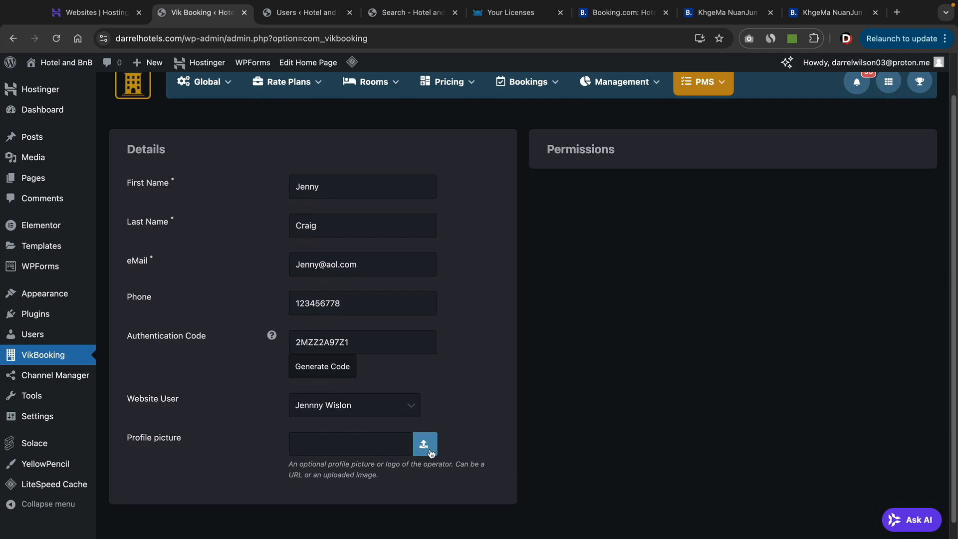
scroll(438, 282, "down", 5)
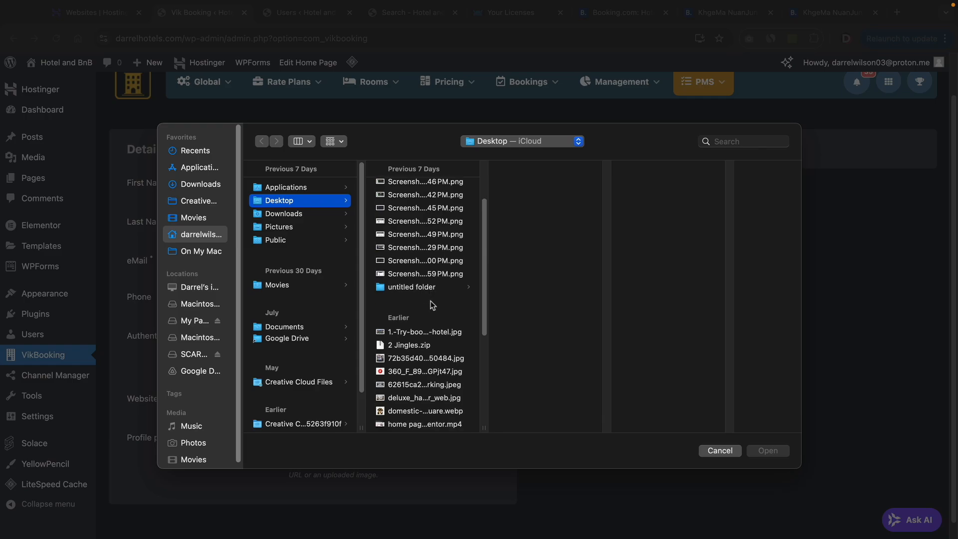
scroll(433, 312, "down", 1)
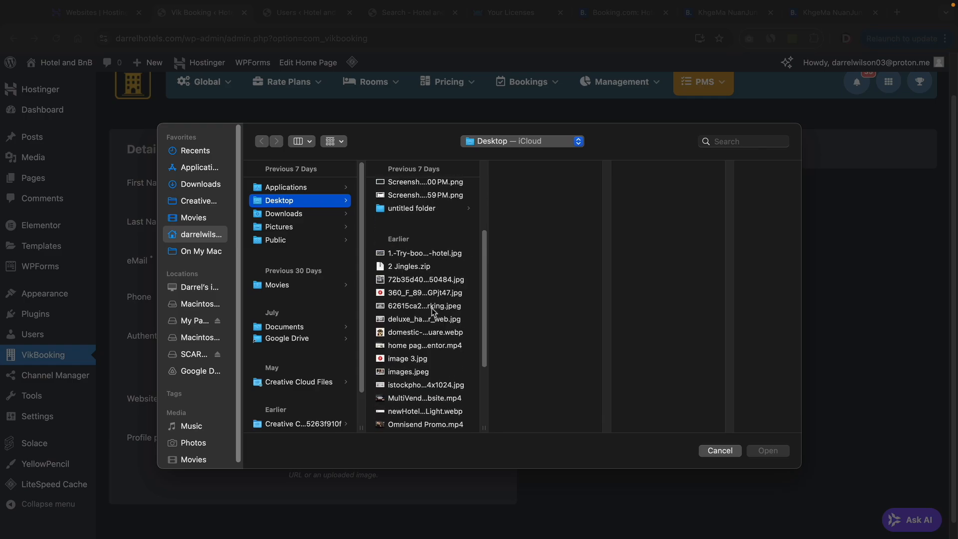
left_click(426, 333)
left_click(777, 451)
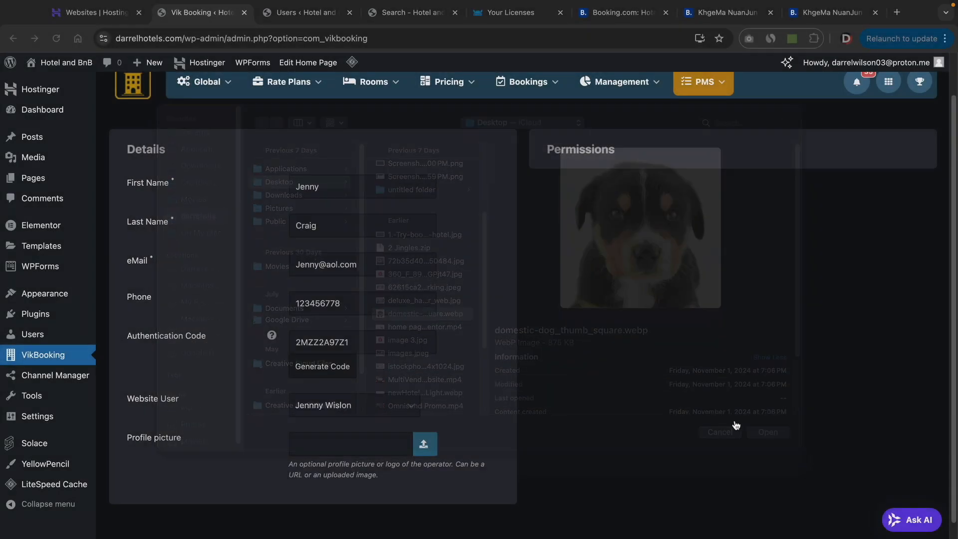
scroll(543, 414, "up", 1)
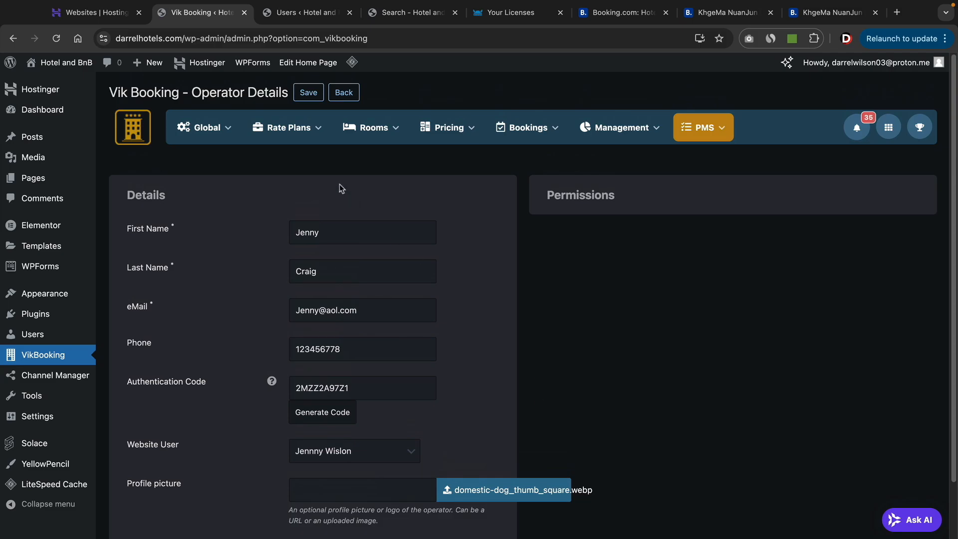
left_click(308, 92)
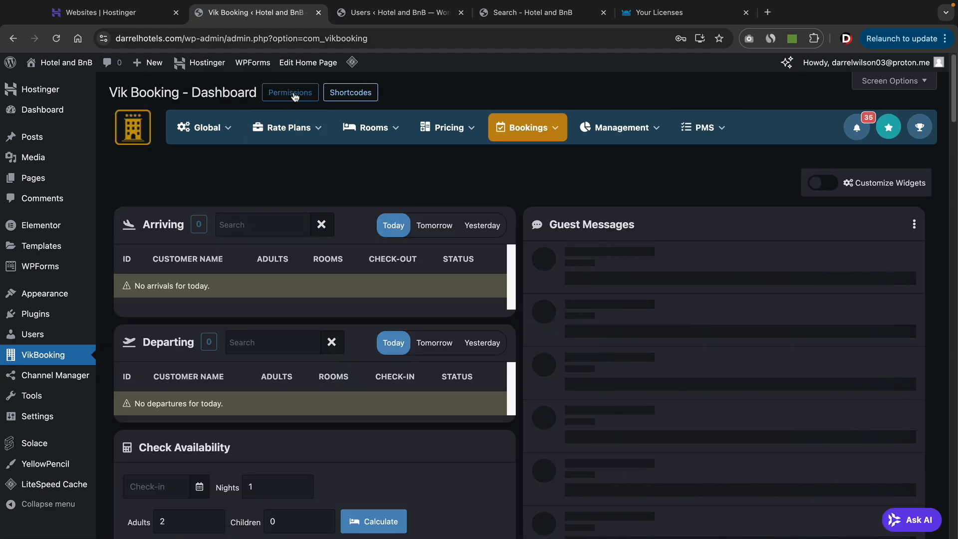
Open the VikBooking access control list and display the permissions of the Contributor role
left_click(294, 96)
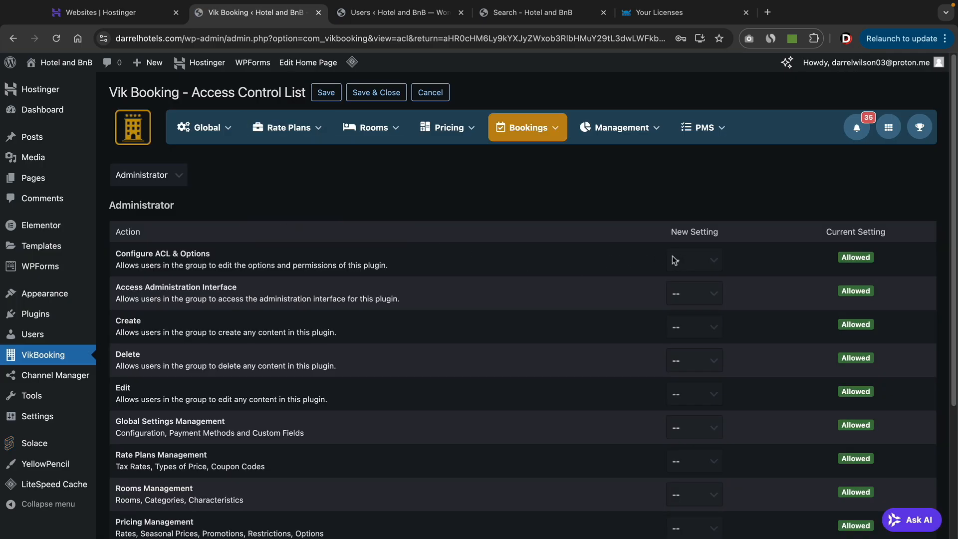
left_click(164, 181)
left_click(166, 136)
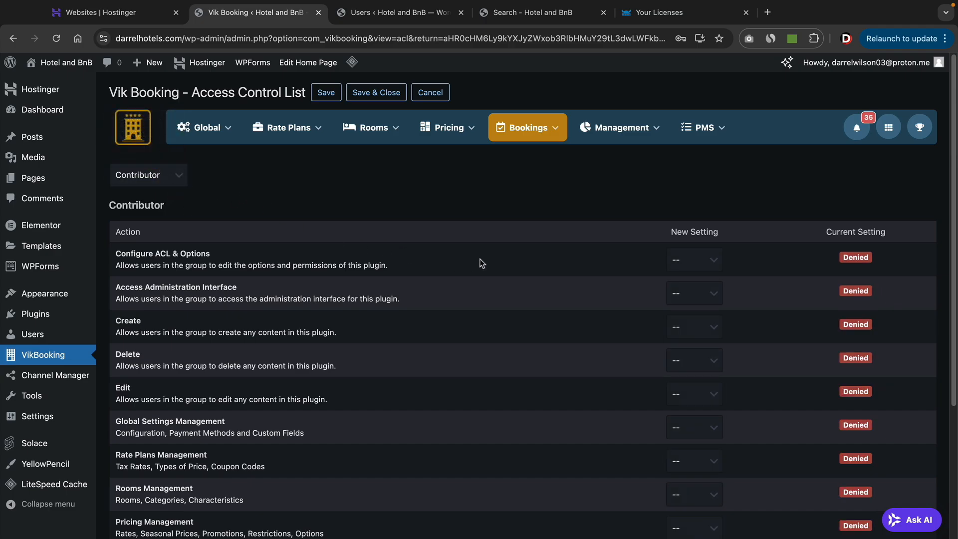
scroll(475, 261, "down", 4)
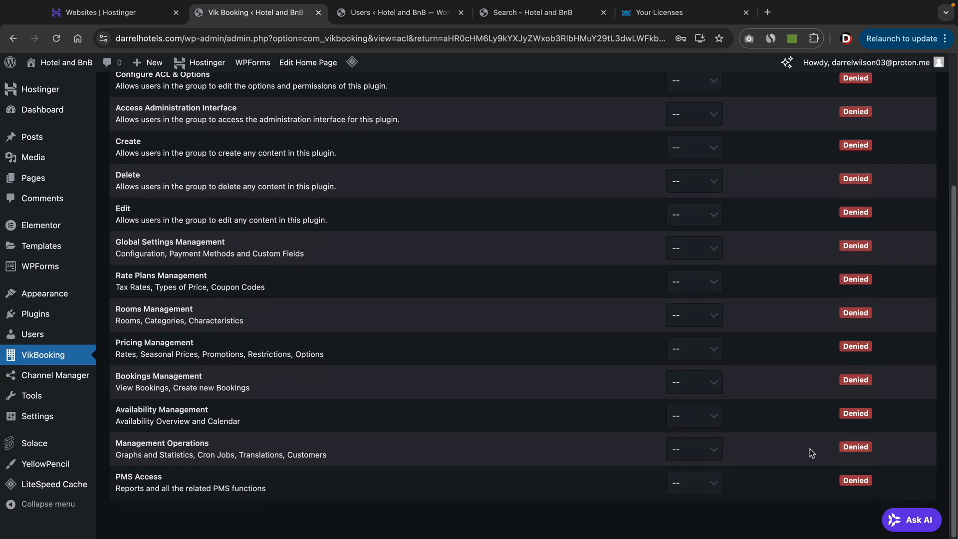
scroll(786, 358, "up", 4)
scroll(801, 349, "down", 2)
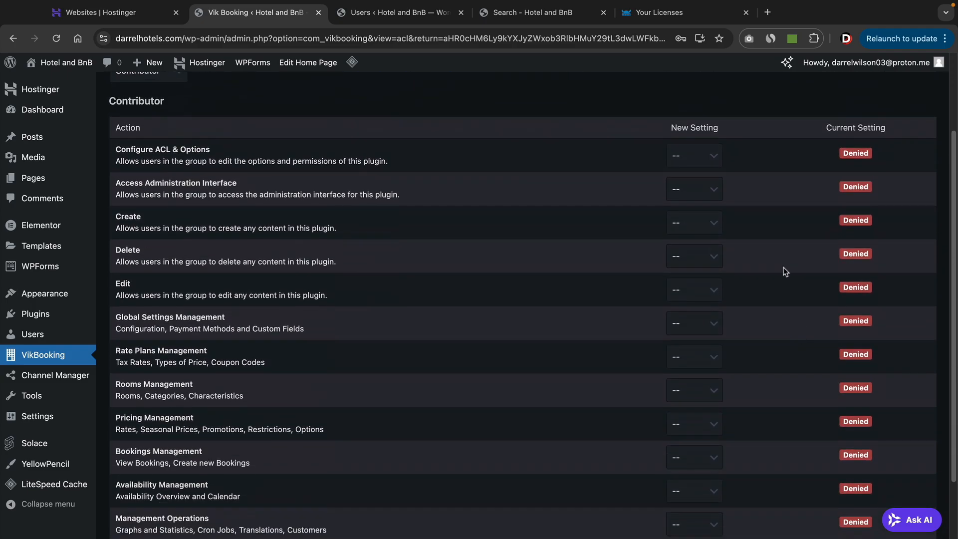
Set the Contributor's Configure ACL & Options, Access Administration Interface, Create and Edit permissions to Allowed, and Delete to Denied
left_click(704, 157)
left_click(691, 170)
left_click(703, 190)
left_click(702, 201)
left_click(697, 226)
left_click(696, 237)
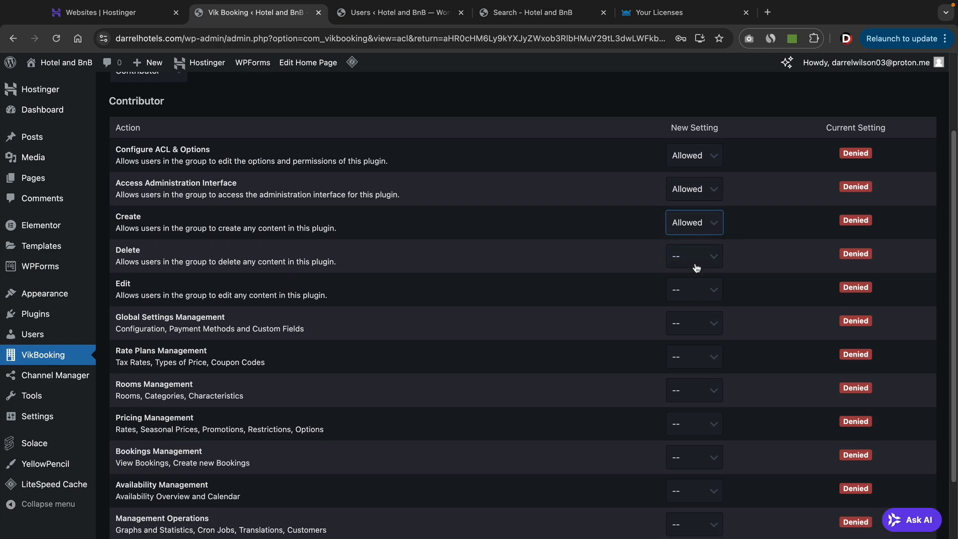
left_click(697, 268)
left_click(695, 284)
left_click(694, 292)
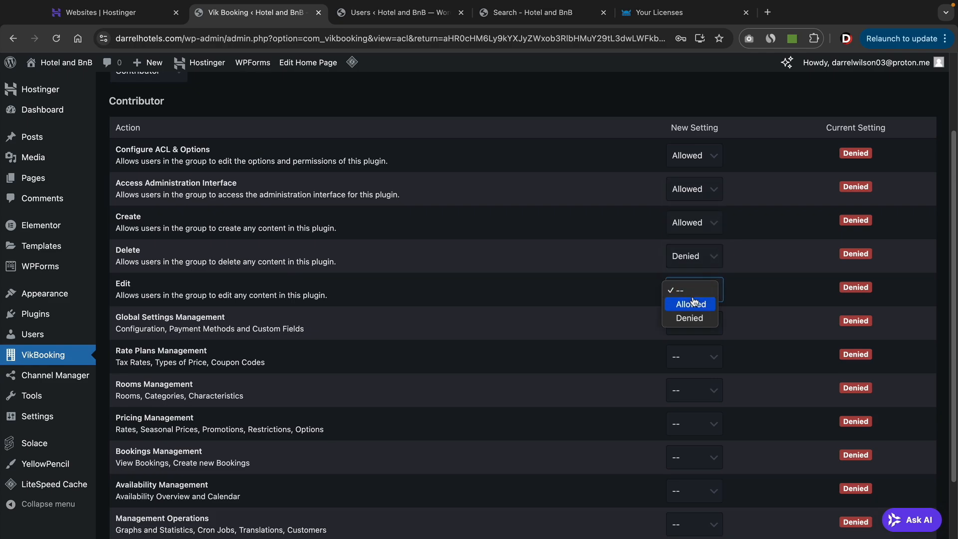
left_click(694, 309)
Set the Contributor's Global Settings, Rate Plans and Rooms Management permissions to Allowed, and Pricing Management to Denied
left_click(695, 324)
left_click(694, 338)
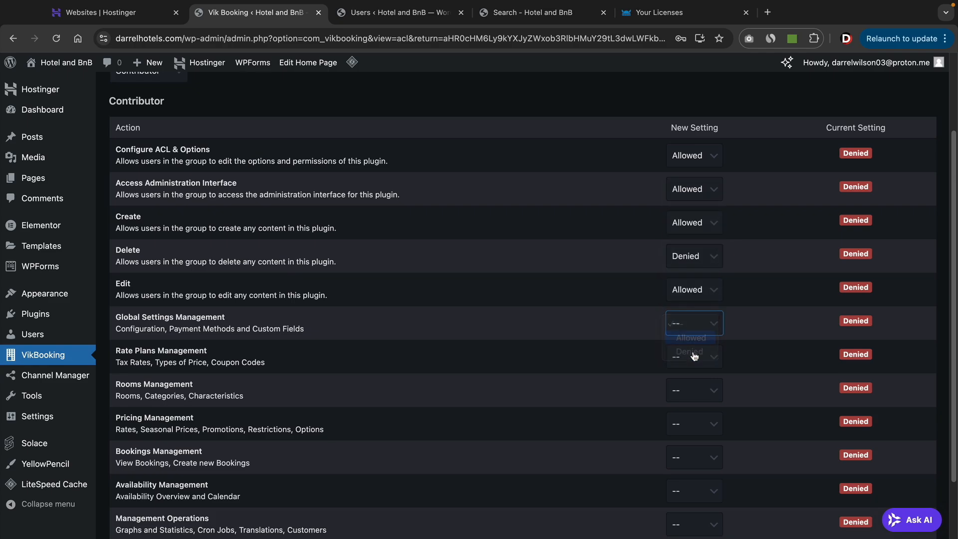
left_click(693, 357)
left_click(691, 371)
scroll(780, 376, "down", 2)
left_click(714, 312)
left_click(707, 330)
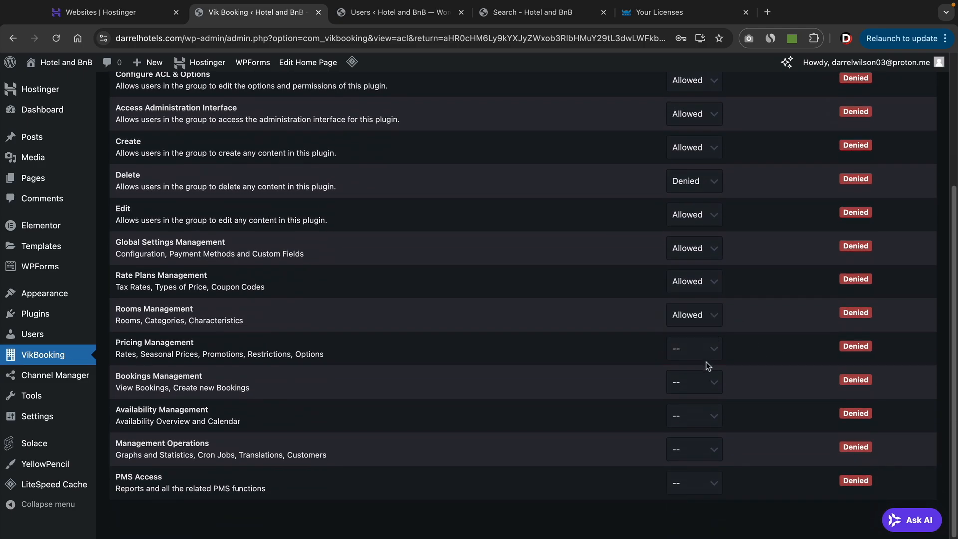
left_click(706, 355)
left_click(698, 376)
left_click_drag(126, 342, 199, 345)
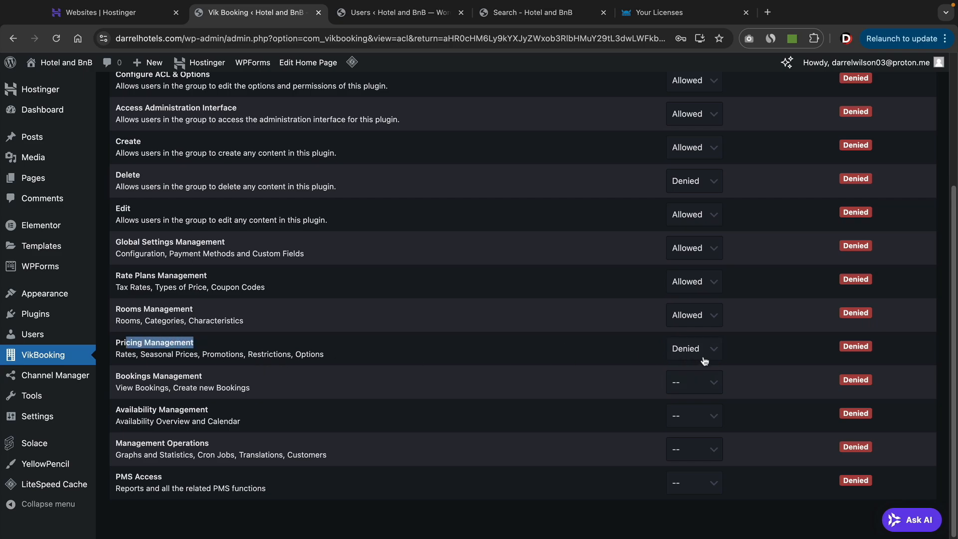
Allow Bookings Management, Availability Management and Management Operations for the Contributor role, and save the access control list
left_click(704, 382)
left_click(705, 397)
left_click(704, 418)
left_click(702, 431)
left_click(696, 449)
left_click(695, 463)
left_click(701, 477)
left_click(609, 408)
scroll(611, 408, "up", 5)
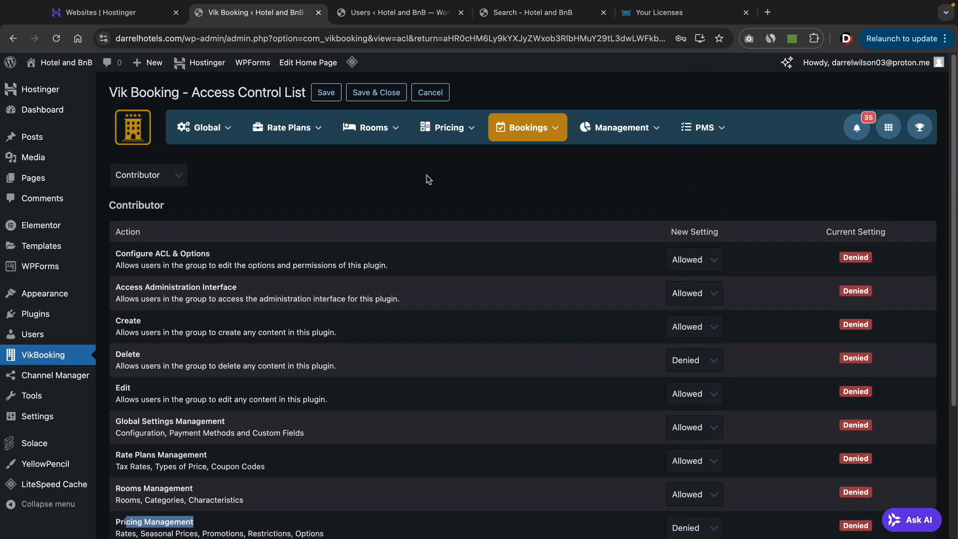
left_click(327, 95)
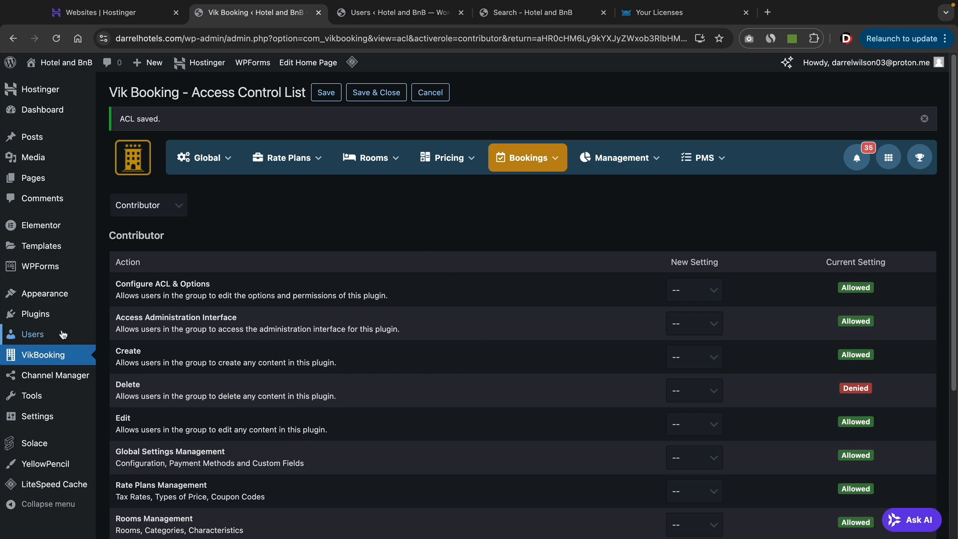
Open the WordPress list of all users and edit the profile of the user with the Contributor role
mouse_move(95, 333)
left_click(133, 340)
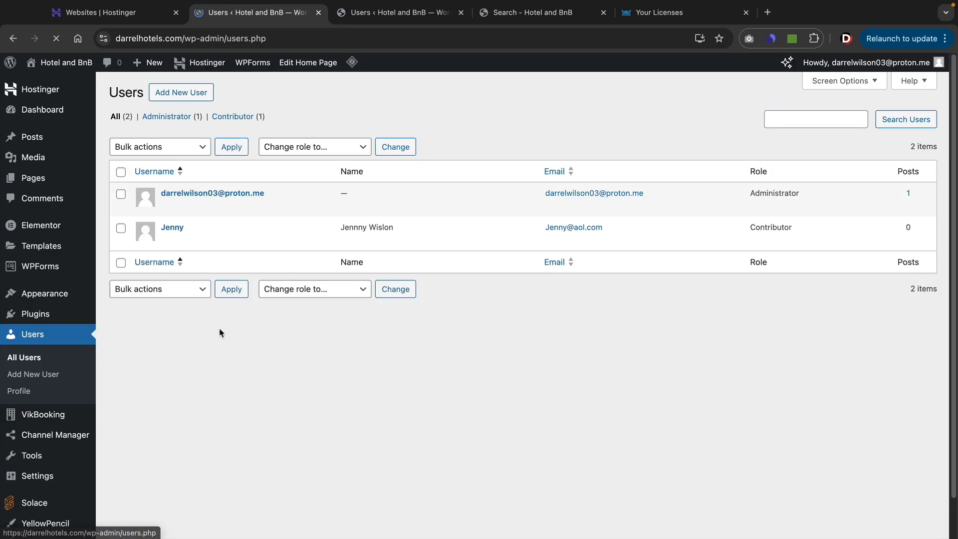
mouse_move(332, 239)
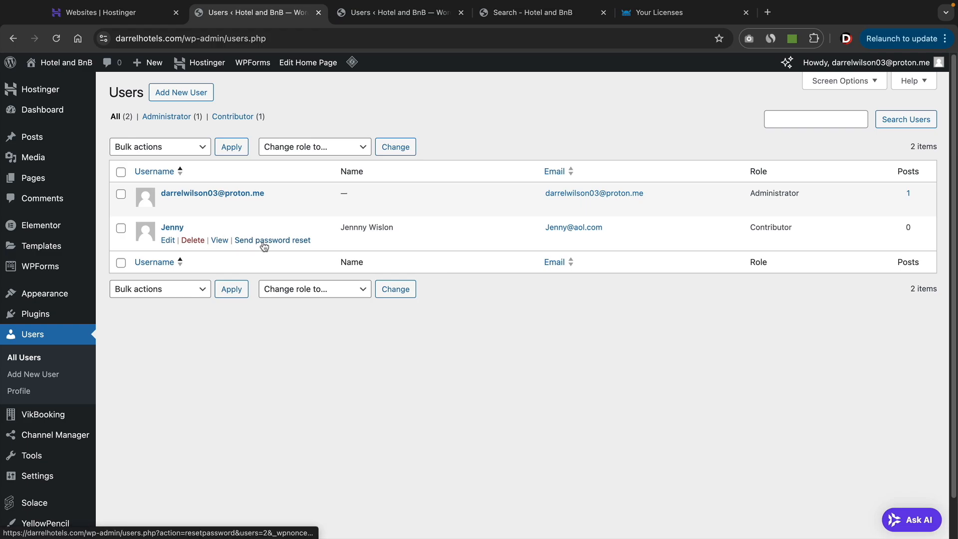
left_click(168, 240)
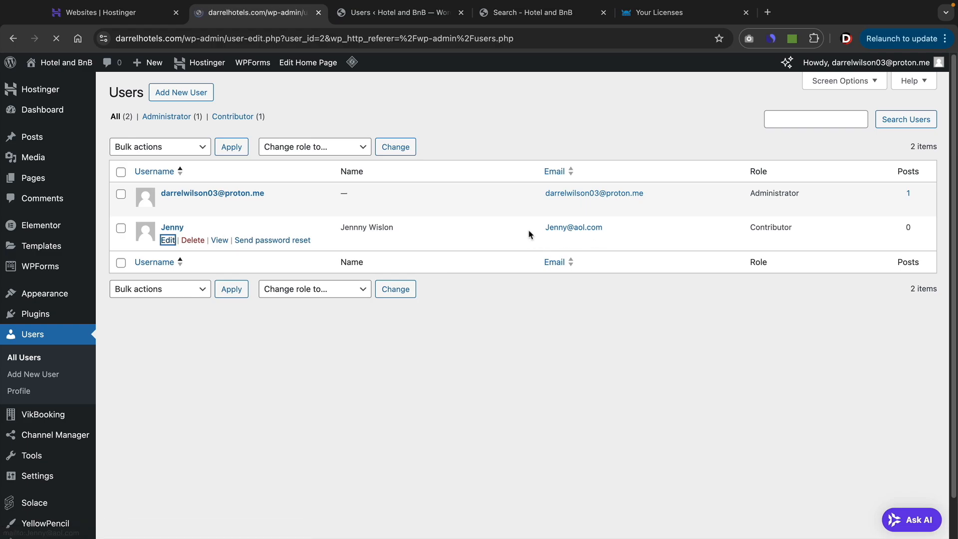
Set a new account password for the Contributor user, confirm use of the weak password, and update the profile
scroll(405, 335, "down", 10)
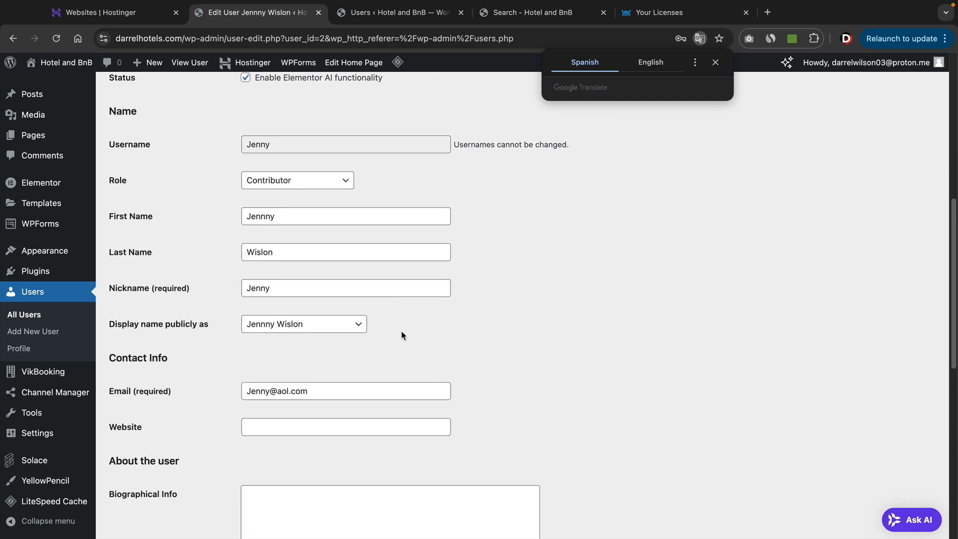
scroll(394, 335, "down", 7)
left_click(306, 368)
double_click(307, 389)
triple_click(307, 385)
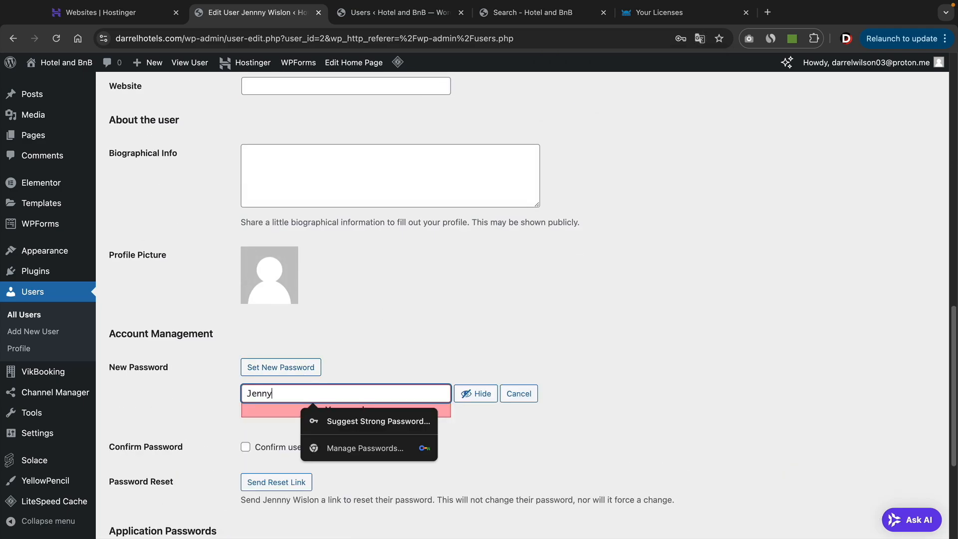
scroll(328, 377, "down", 3)
left_click(306, 363)
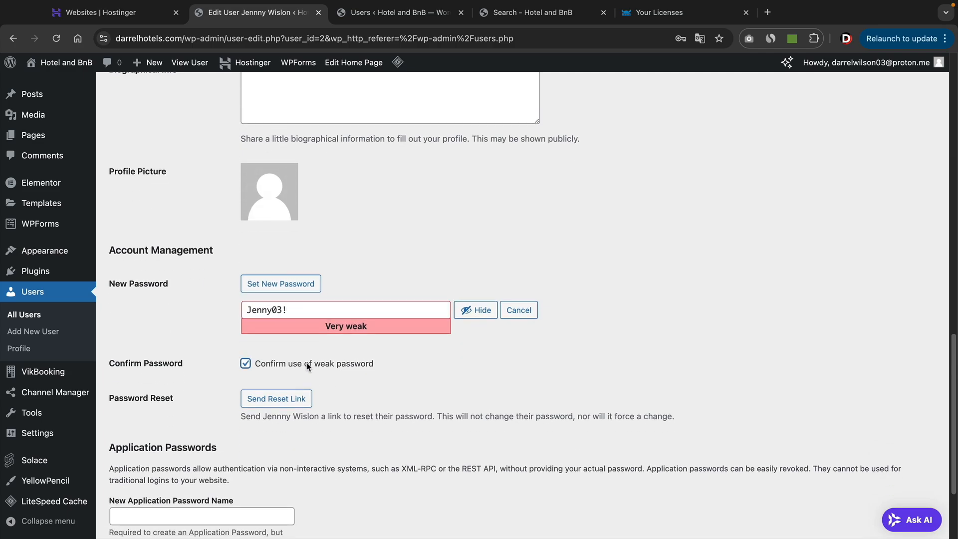
scroll(279, 374, "down", 4)
left_click(153, 477)
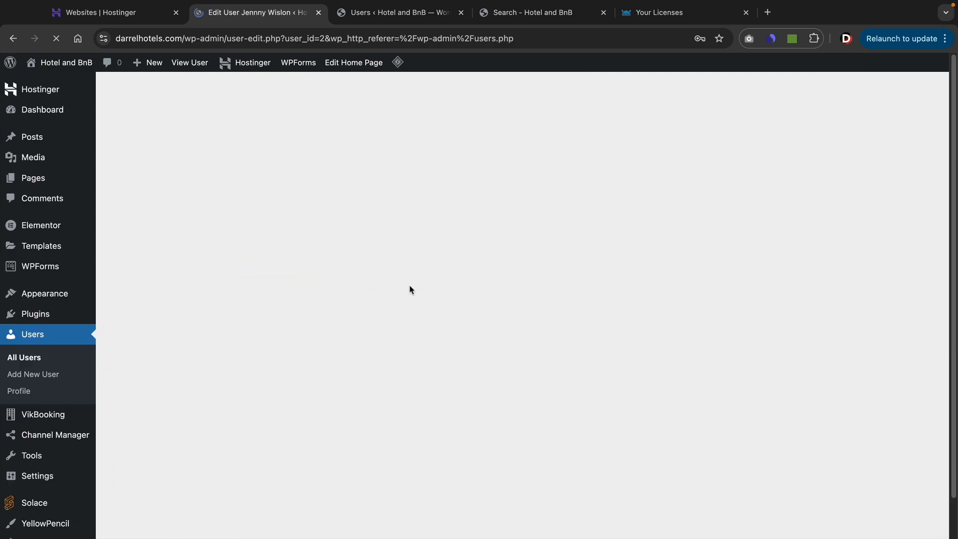
left_click(932, 40)
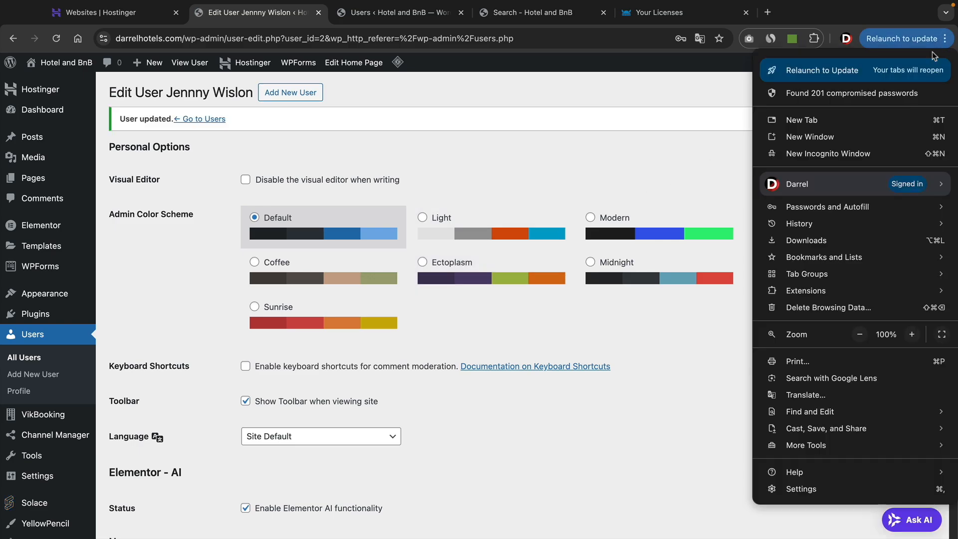
left_click(875, 154)
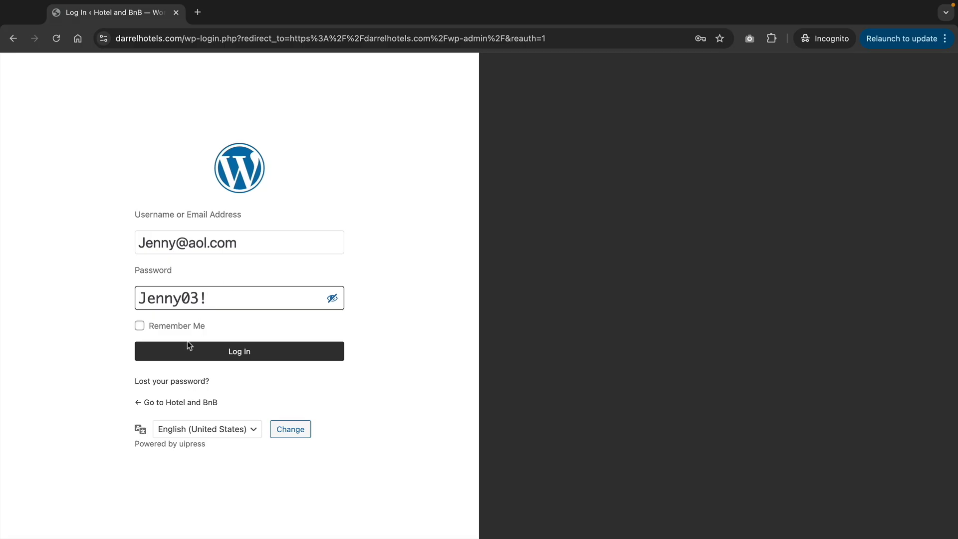
left_click(179, 328)
left_click(217, 350)
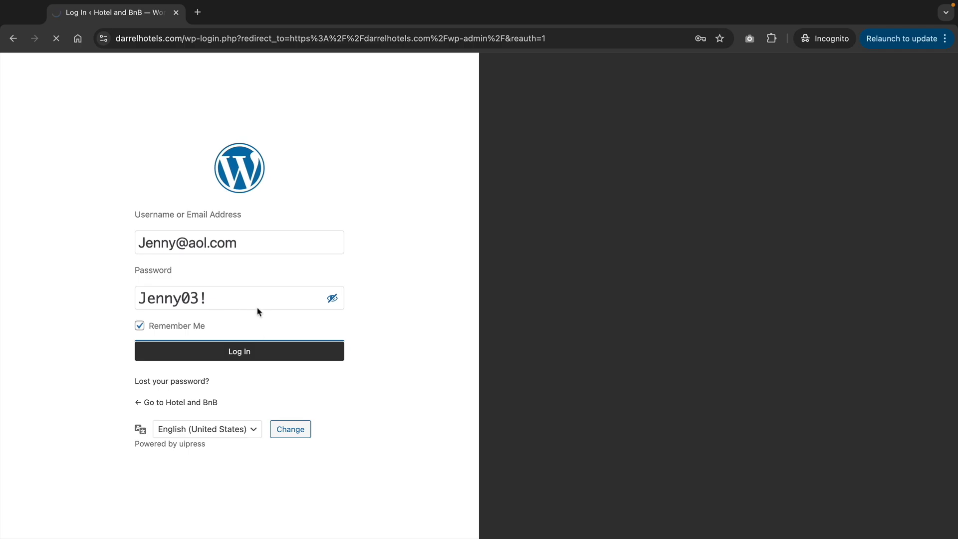
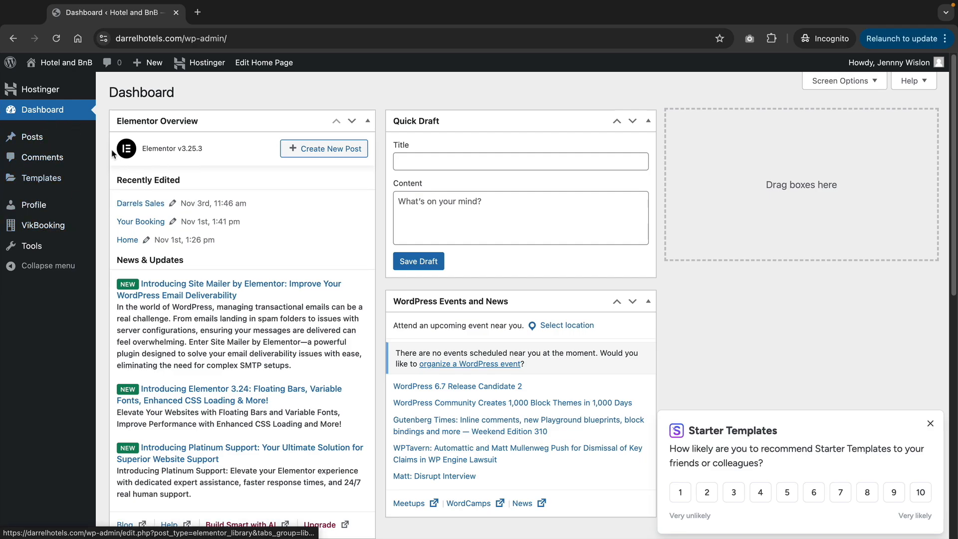
Check the Contributor's restricted access by opening VikBooking, viewing the rooms list and examining the available Global options
left_click(51, 227)
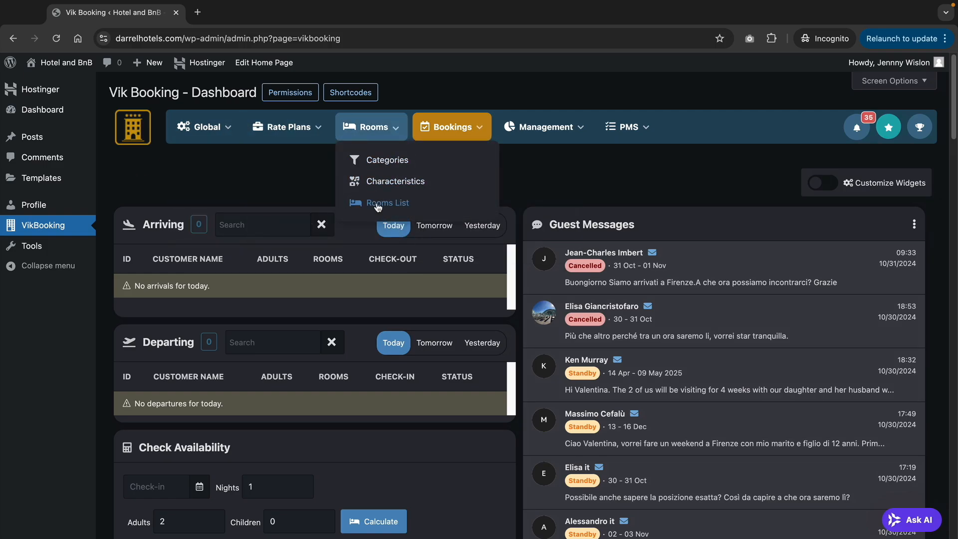
mouse_move(298, 130)
mouse_move(370, 131)
left_click(387, 205)
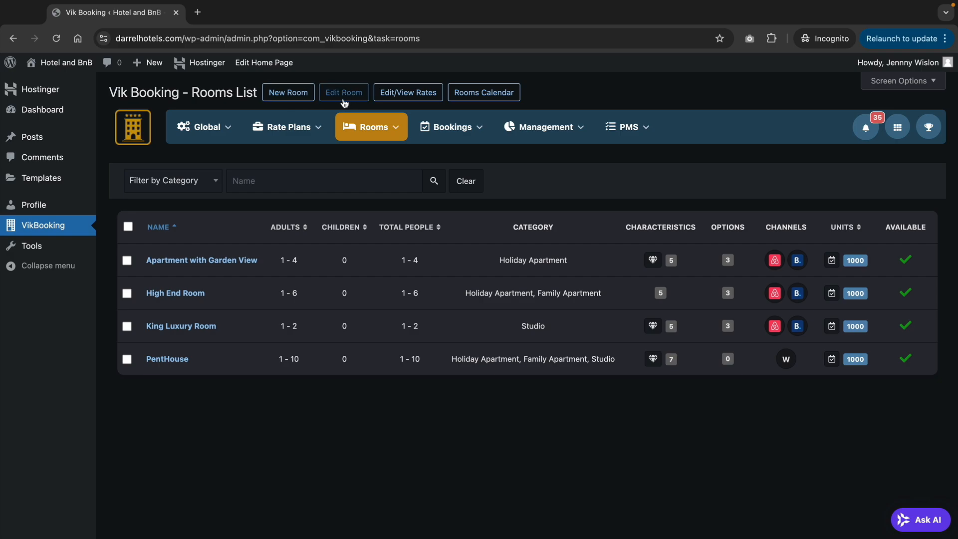
mouse_move(215, 137)
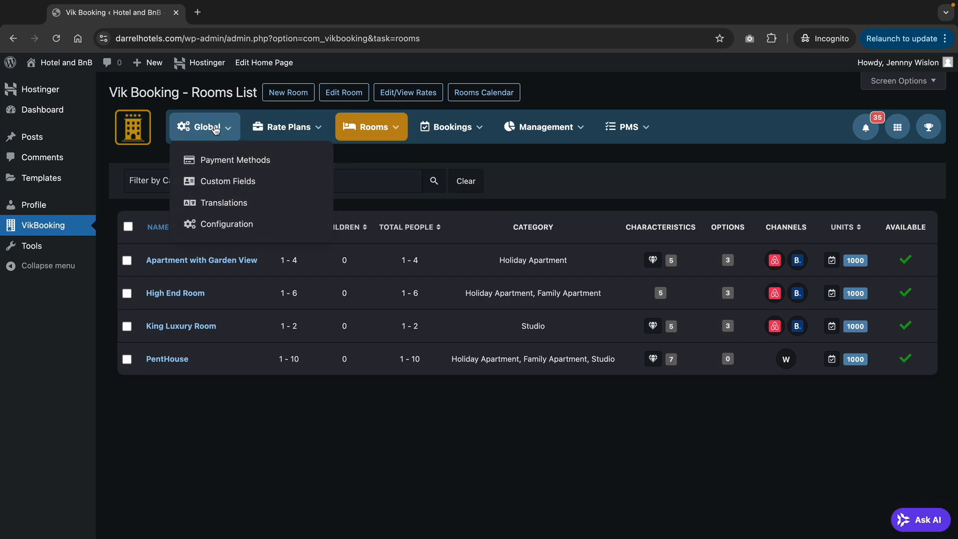
left_click(134, 127)
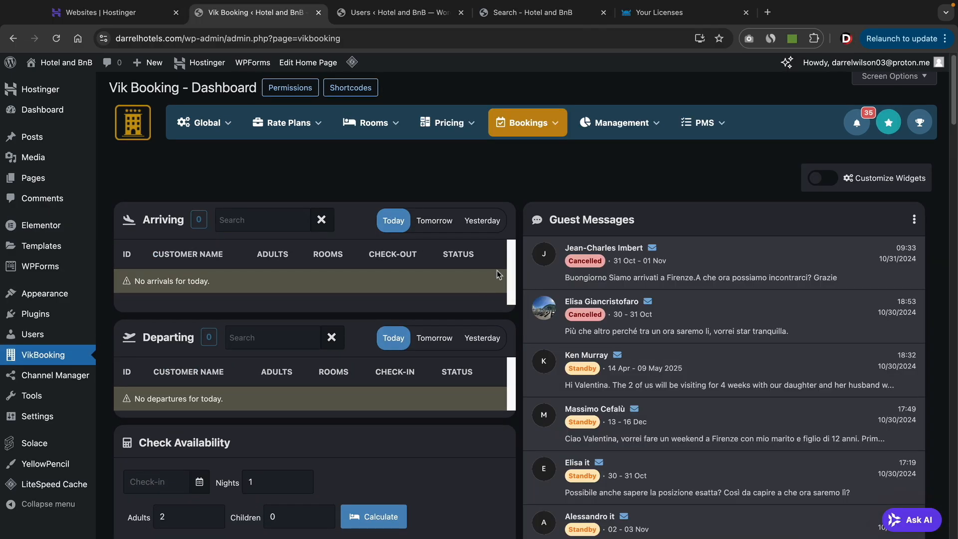
As administrator, start a new VikBooking payment method and set its file class to paypal
left_click(220, 134)
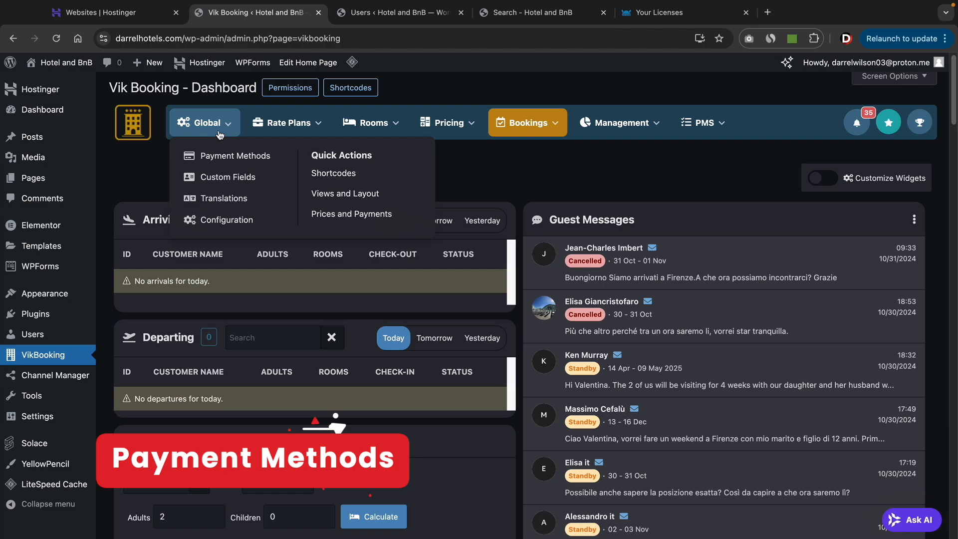
left_click(225, 157)
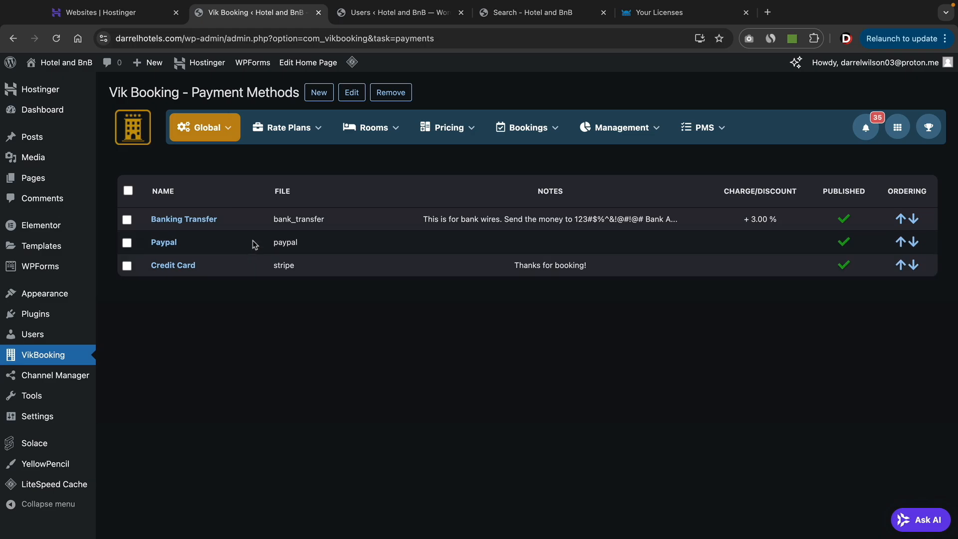
left_click(316, 95)
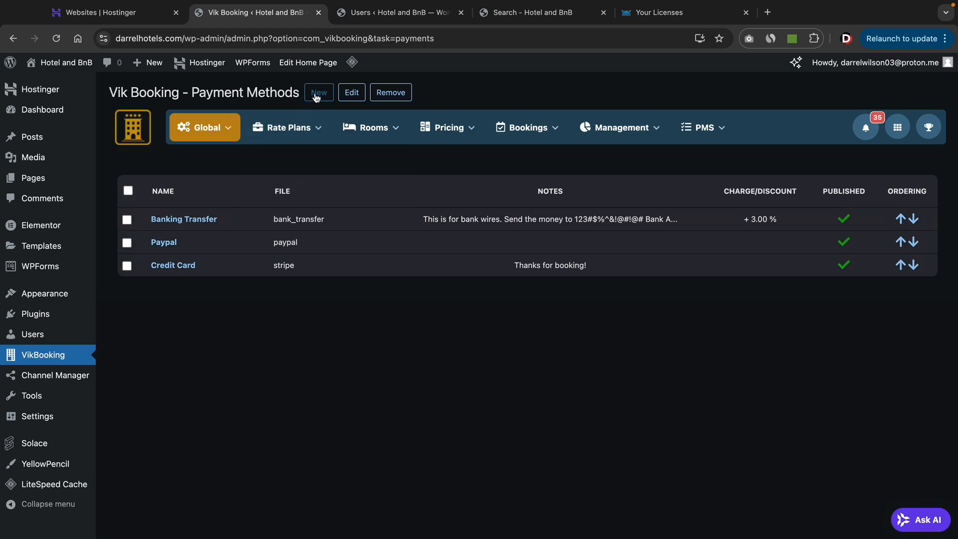
left_click(318, 96)
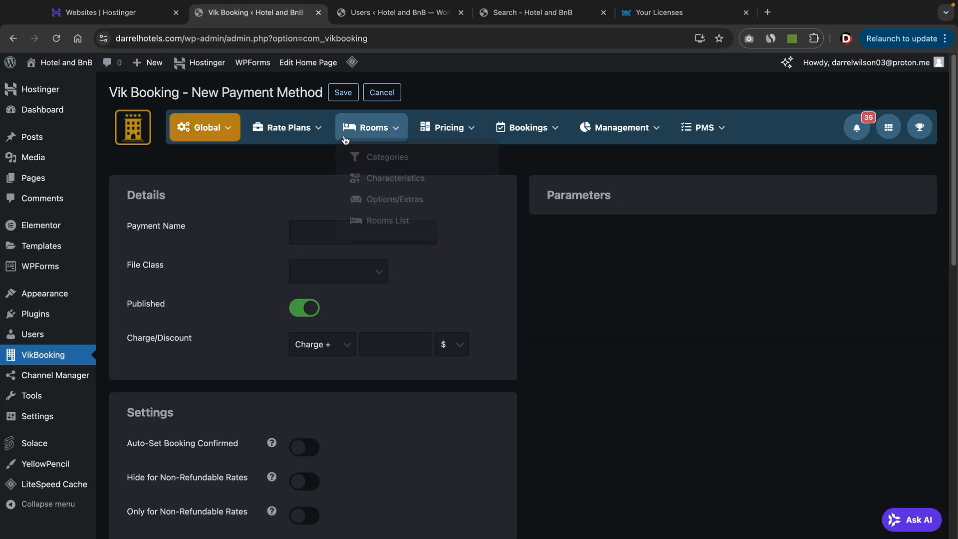
left_click(387, 232)
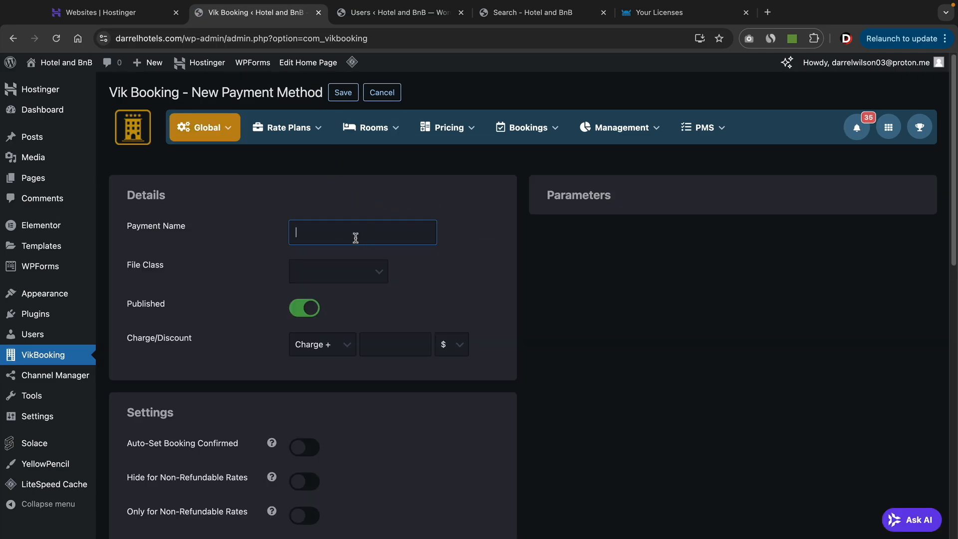
left_click(368, 271)
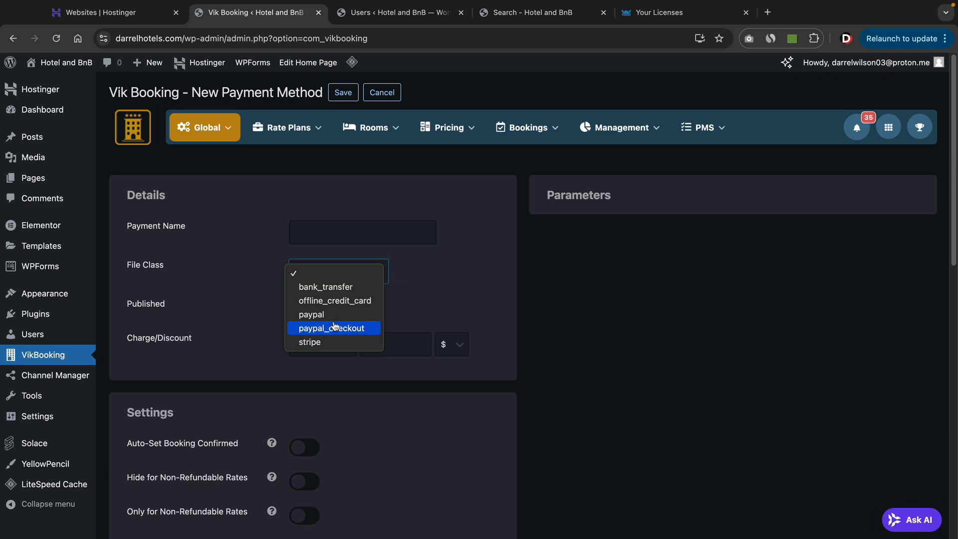
left_click(361, 314)
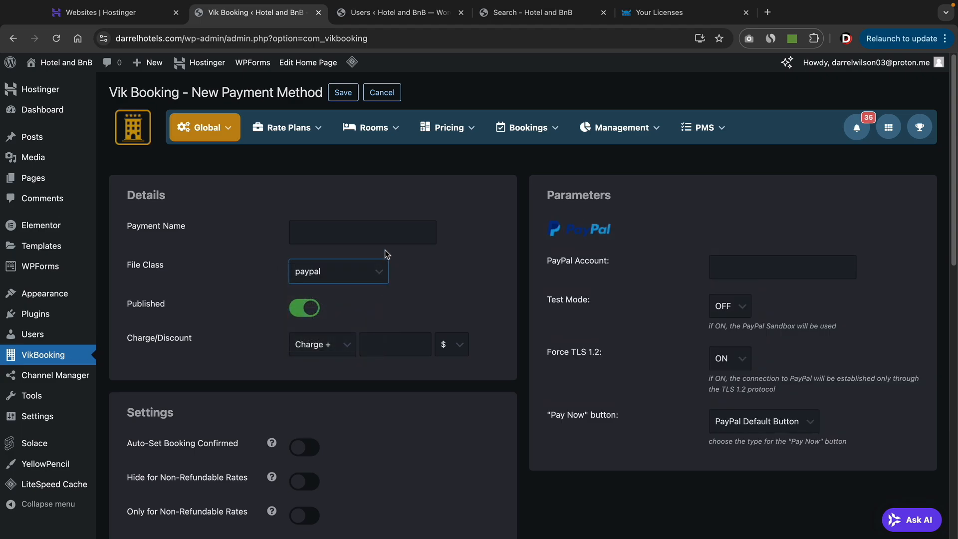
Try the paypal_checkout file class to examine its parameters, and return the file class to paypal
left_click(344, 273)
left_click(344, 283)
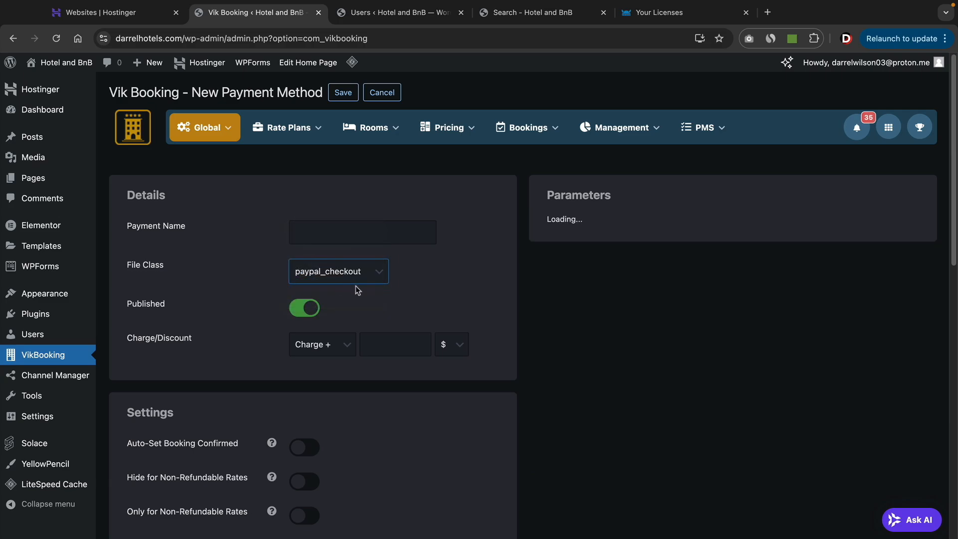
scroll(507, 327, "down", 2)
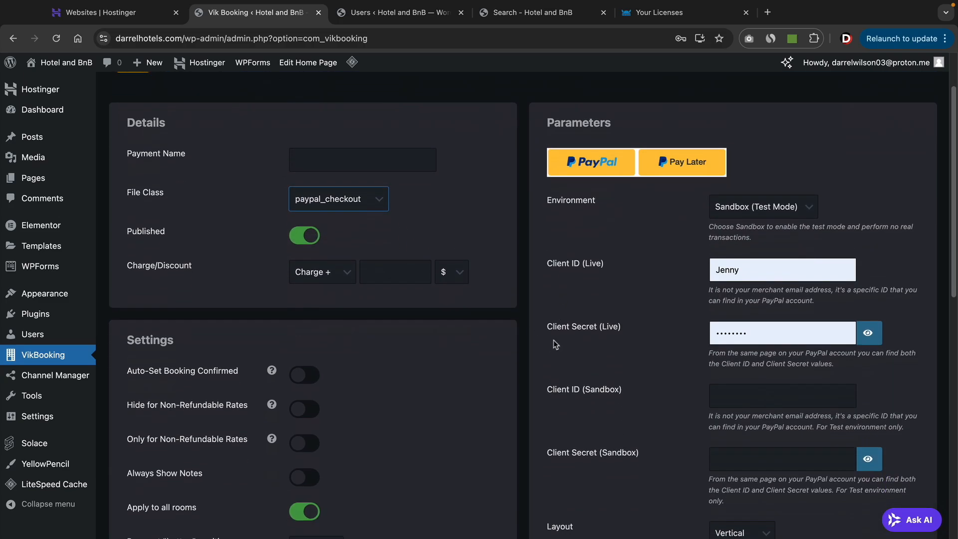
scroll(389, 269, "up", 1)
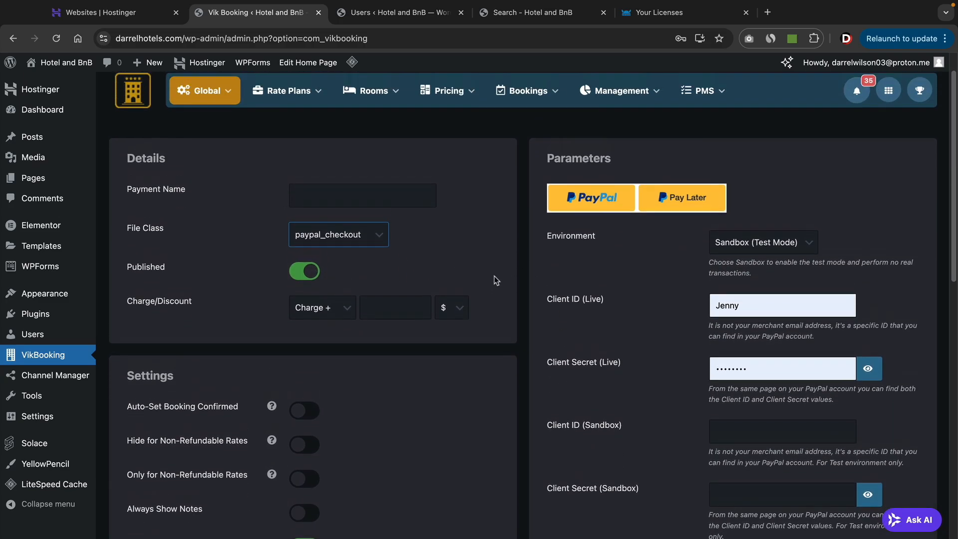
left_click(370, 237)
left_click(359, 222)
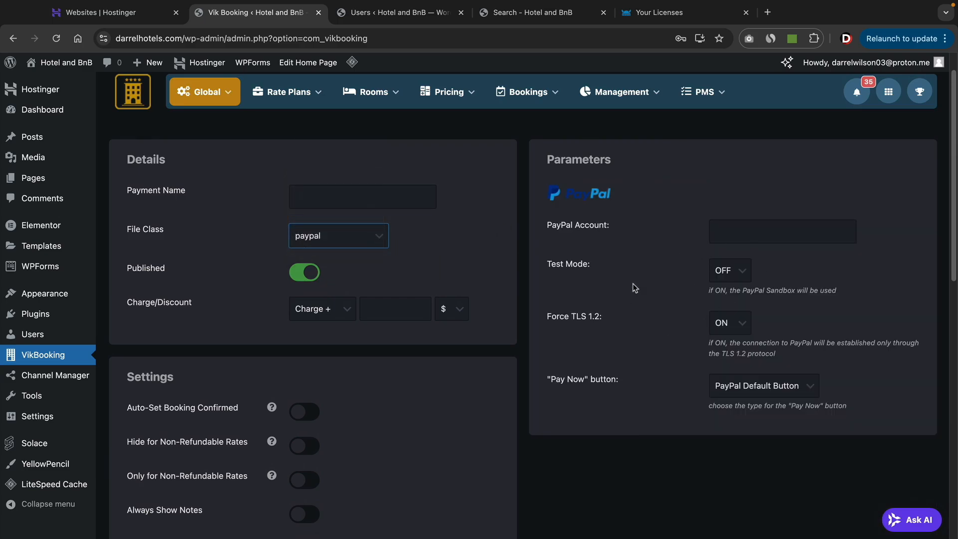
Name the payment method Paypal and set its charge to 3 percent
left_click(371, 198)
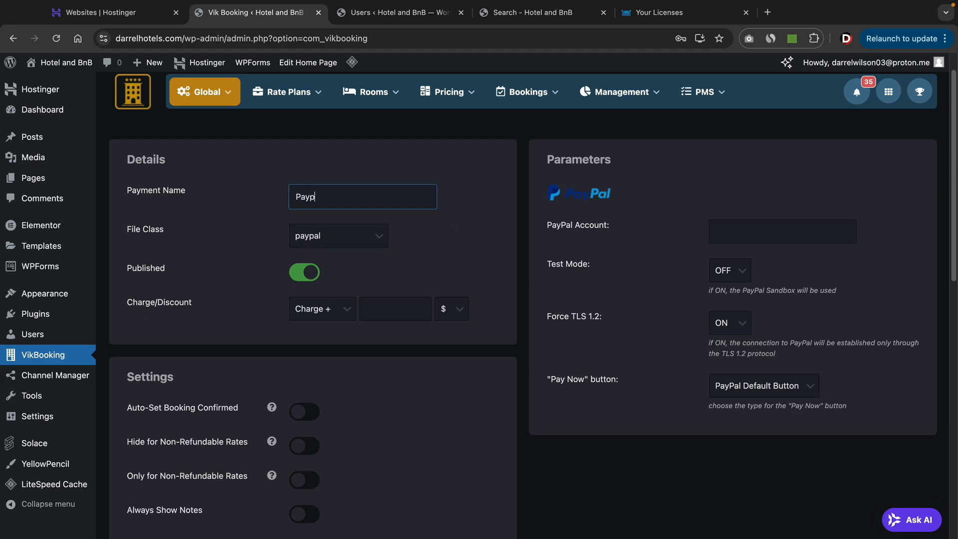
key("Tab")
key("Tab")
key("Tab")
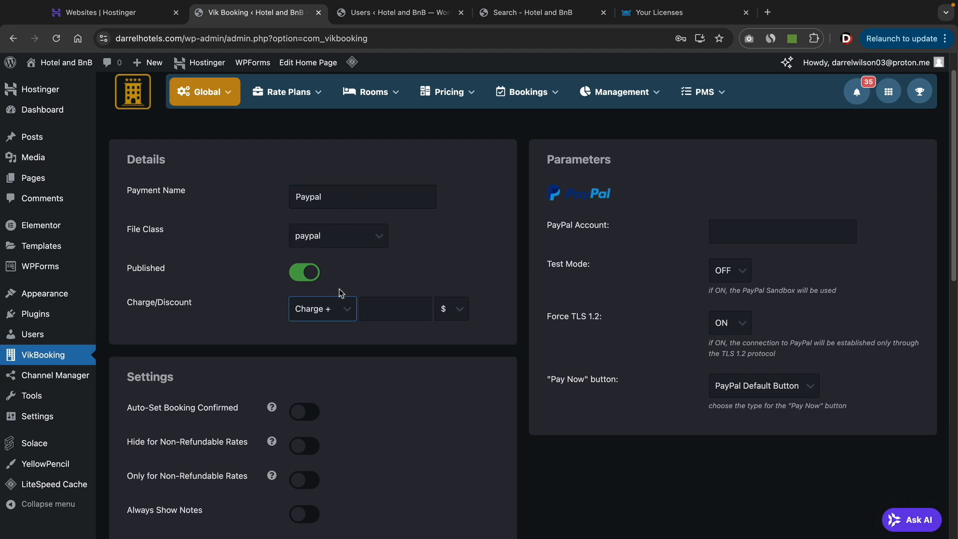
left_click(449, 311)
left_click(458, 321)
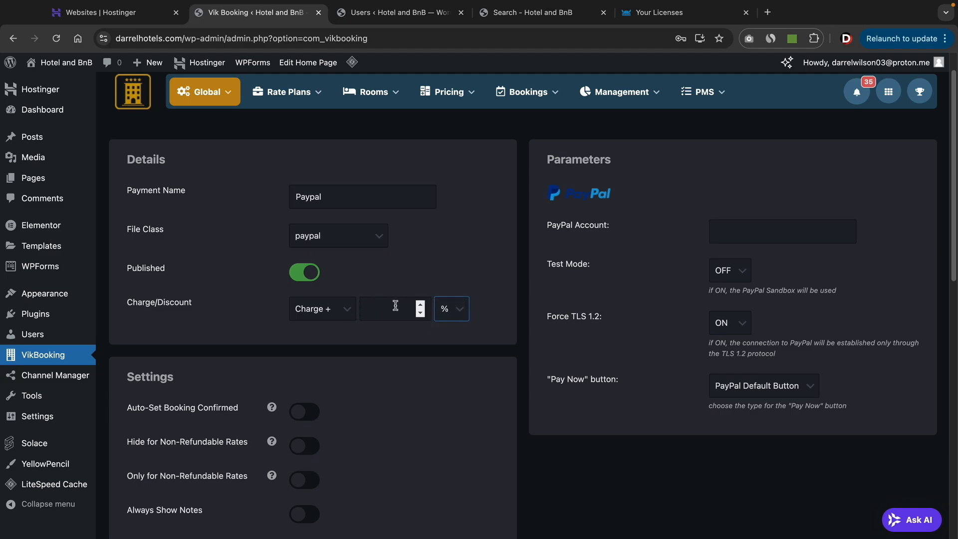
left_click(395, 305)
type("3")
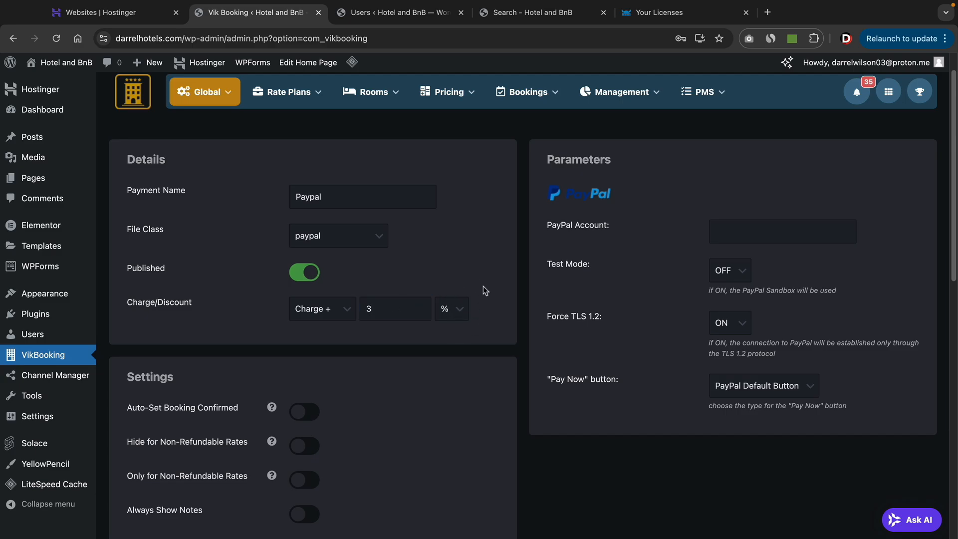
Enter the merchant's e-mail as the PayPal account and turn Test Mode ON
left_click(760, 228)
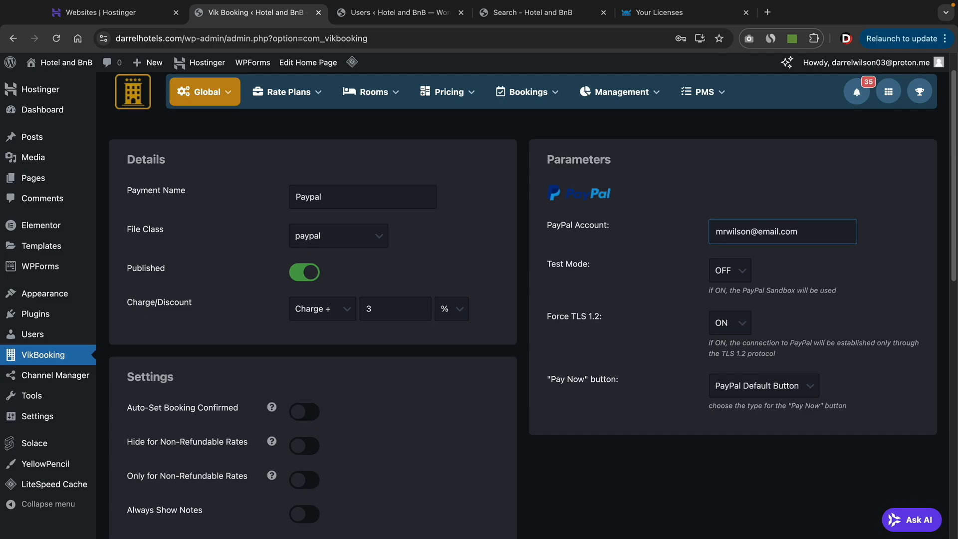
left_click(729, 276)
left_click(727, 284)
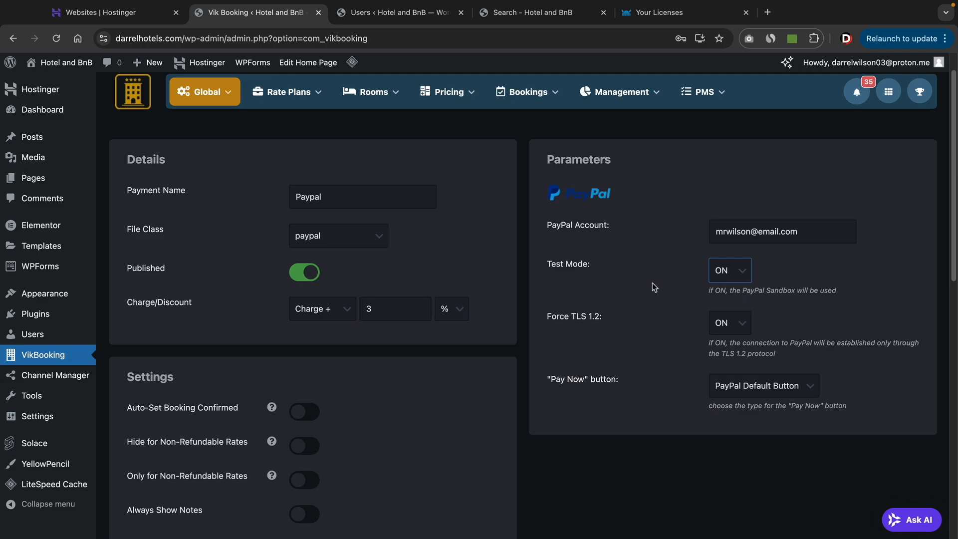
Try the Middle and Bottom payment button positions and return the setting to Top
scroll(569, 284, "down", 3)
scroll(462, 313, "down", 1)
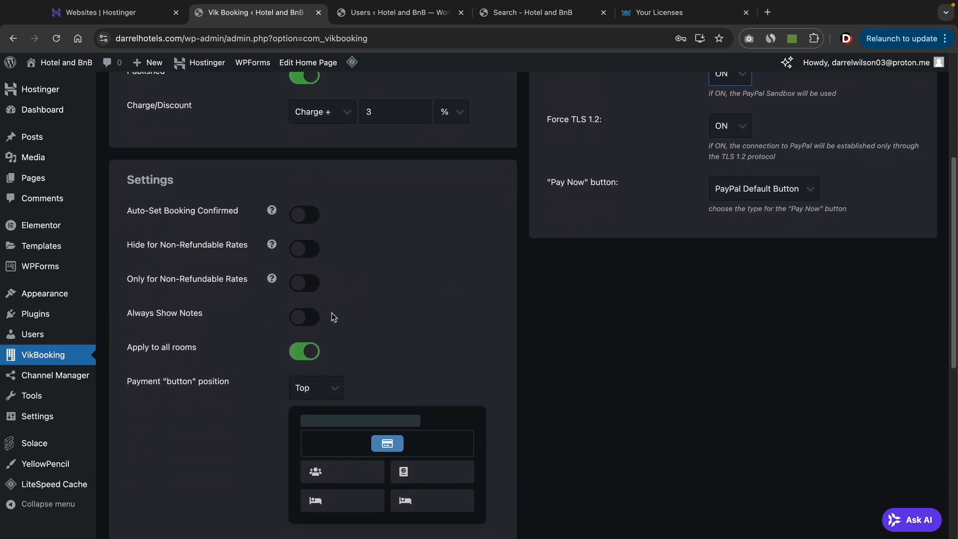
scroll(332, 316, "down", 2)
left_click_drag(152, 264, 244, 264)
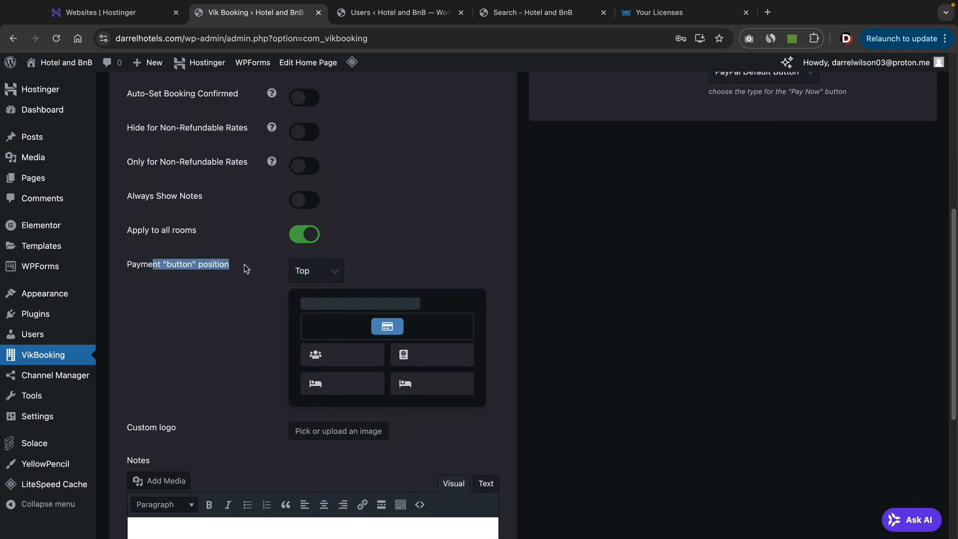
left_click(301, 273)
left_click(311, 283)
left_click(310, 275)
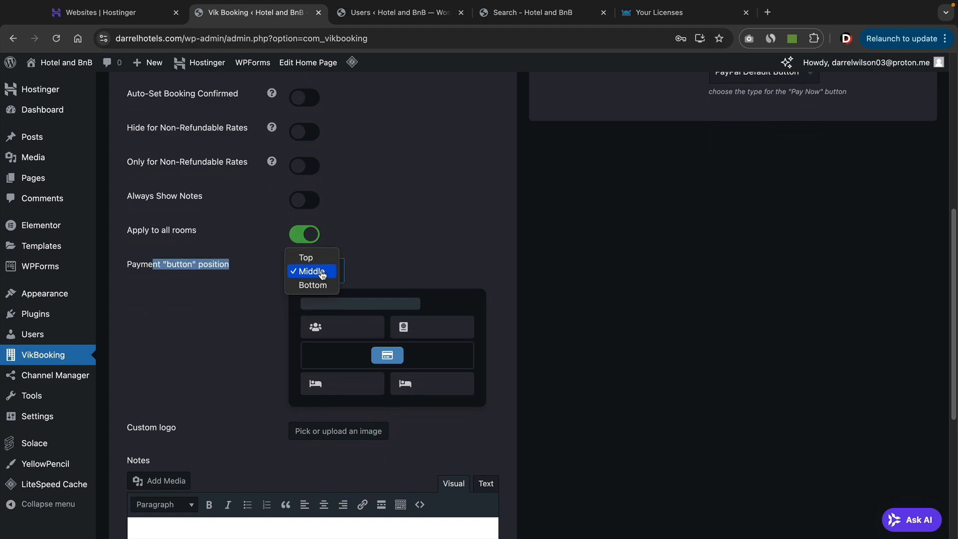
left_click(322, 287)
left_click(322, 274)
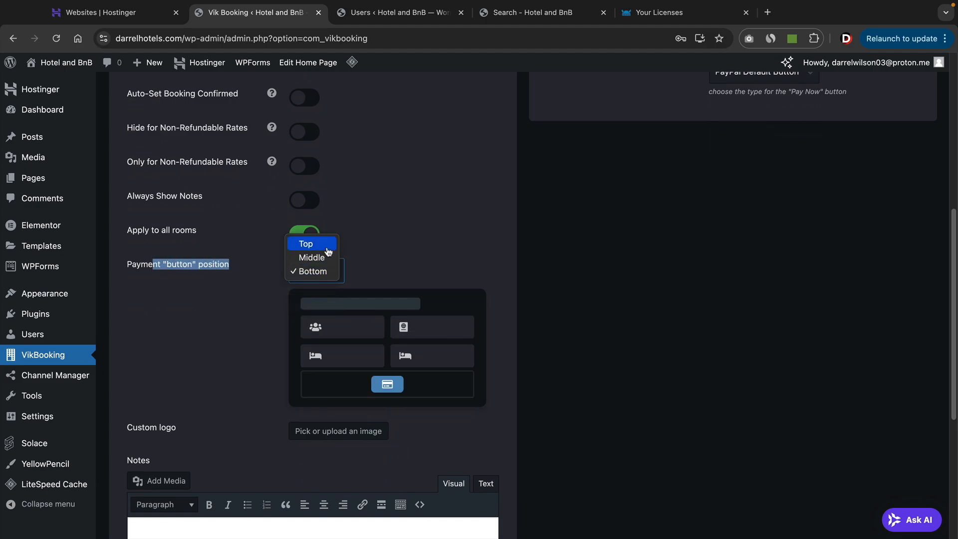
left_click(327, 248)
Review the custom logo and notes options and save the new payment method
scroll(268, 301, "down", 5)
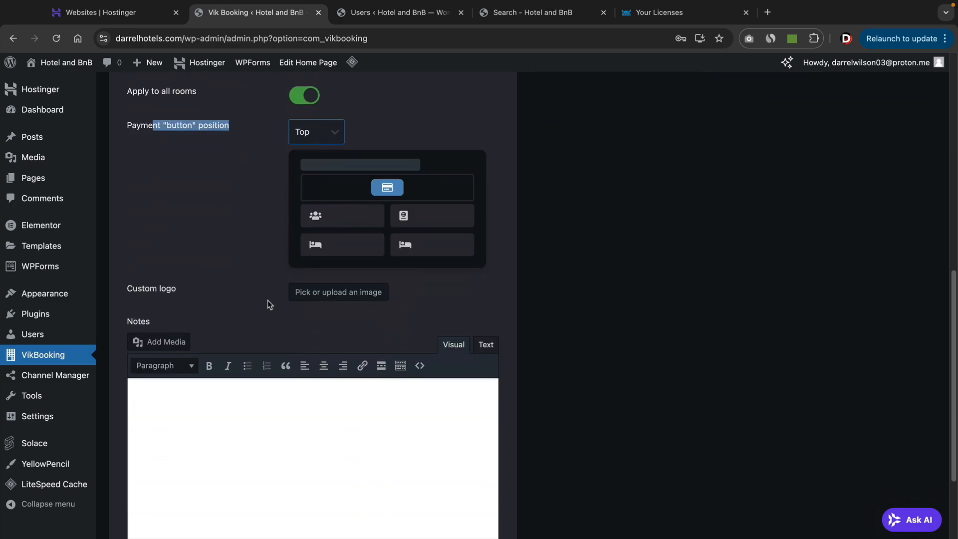
scroll(267, 342, "up", 4)
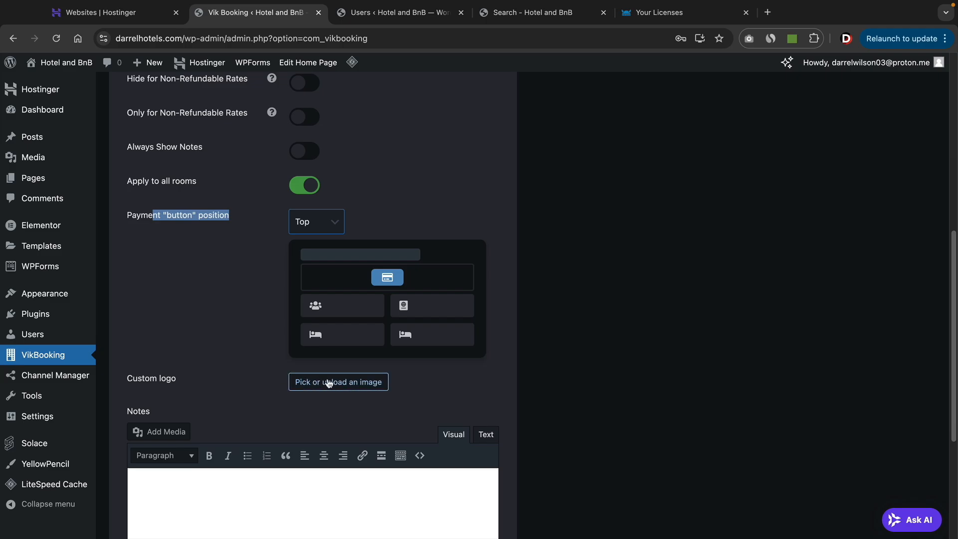
scroll(366, 390, "up", 3)
scroll(353, 378, "up", 3)
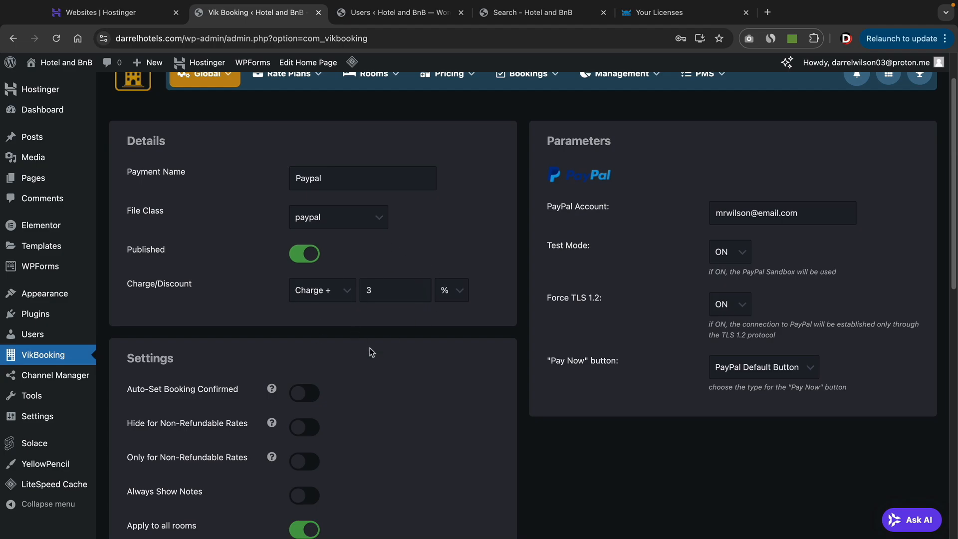
scroll(402, 368, "up", 1)
left_click(344, 93)
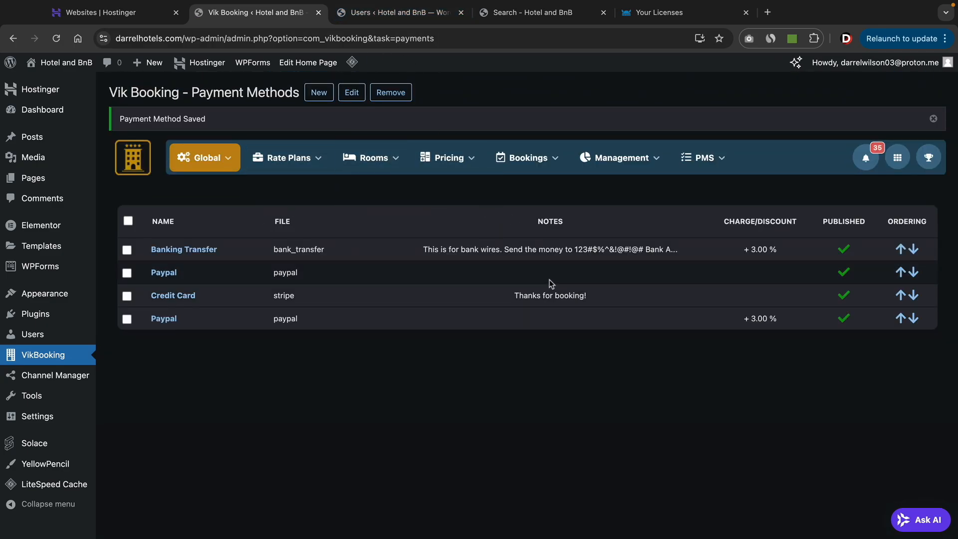
Load the hotel's public home page, darrelhotels.com, in the browser tab showing the WordPress user list
left_click(416, 13)
left_click(413, 37)
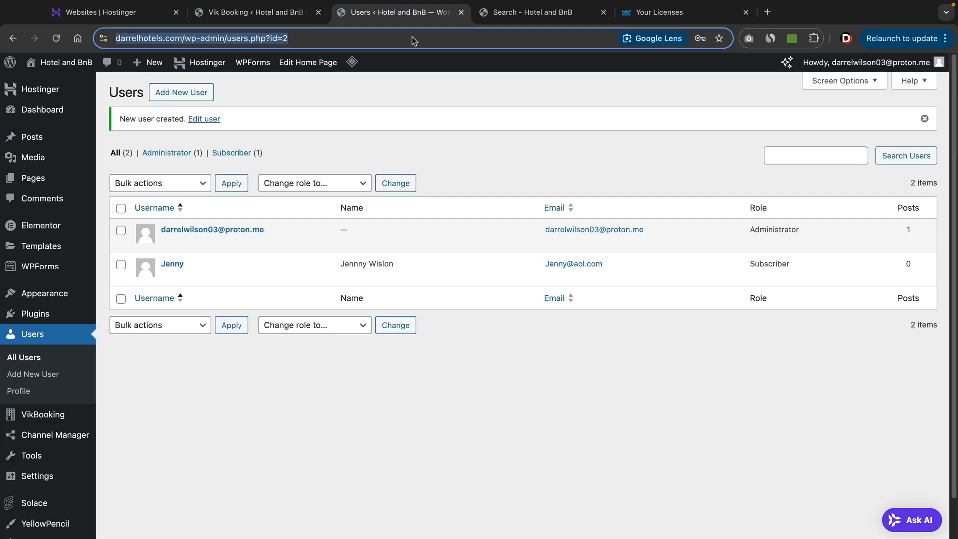
type("darrelhotels")
key("Return")
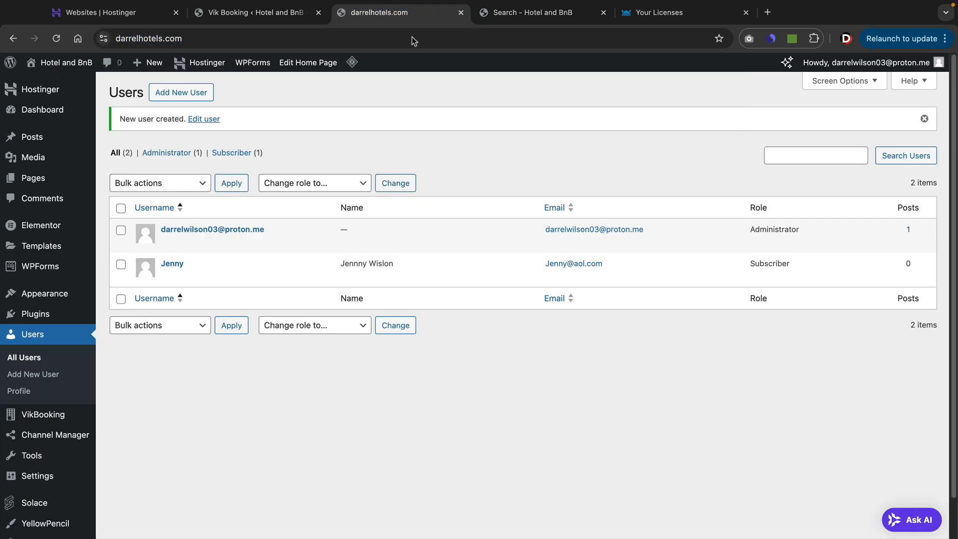
Search for a one-night stay for one adult from 14 to 15 November 2024
scroll(349, 249, "down", 1)
left_click(282, 419)
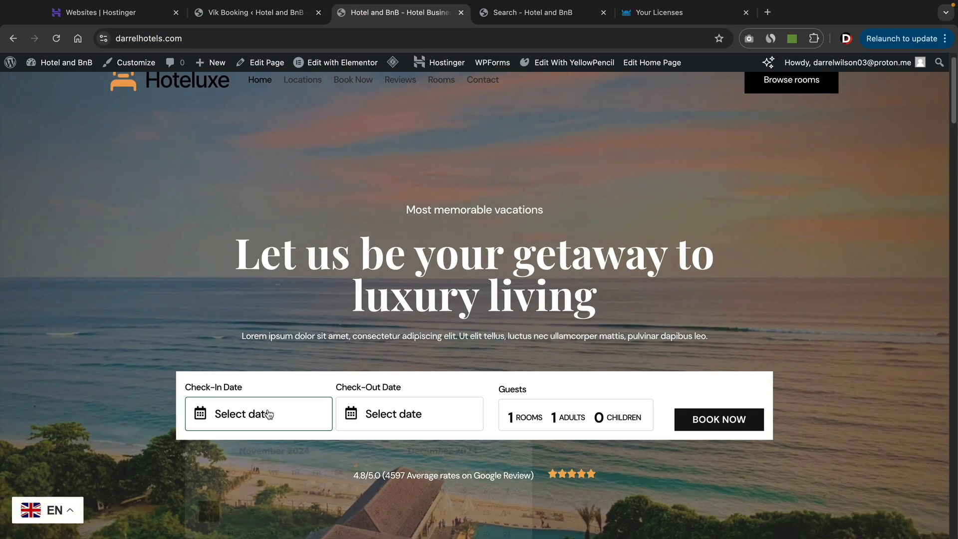
scroll(282, 418, "down", 3)
left_click(295, 441)
left_click(316, 440)
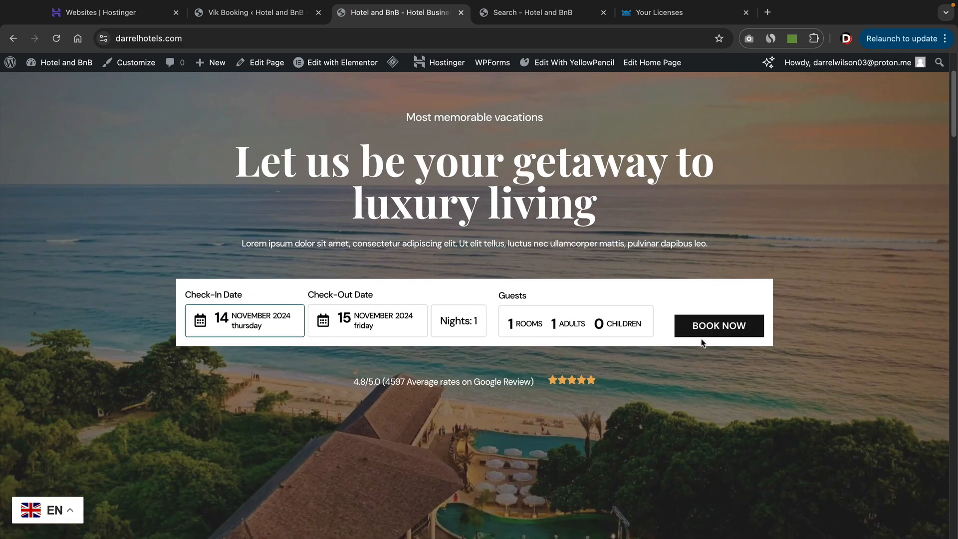
left_click(723, 325)
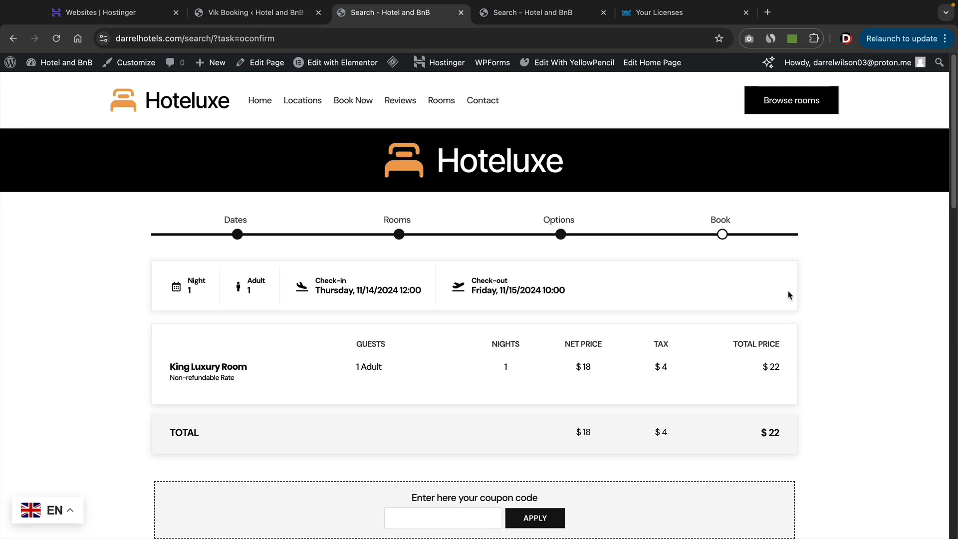
Agree to the terms and conditions, check the required Pregnant box, and choose Paypal (+3 %) as the payment method
scroll(803, 288, "down", 9)
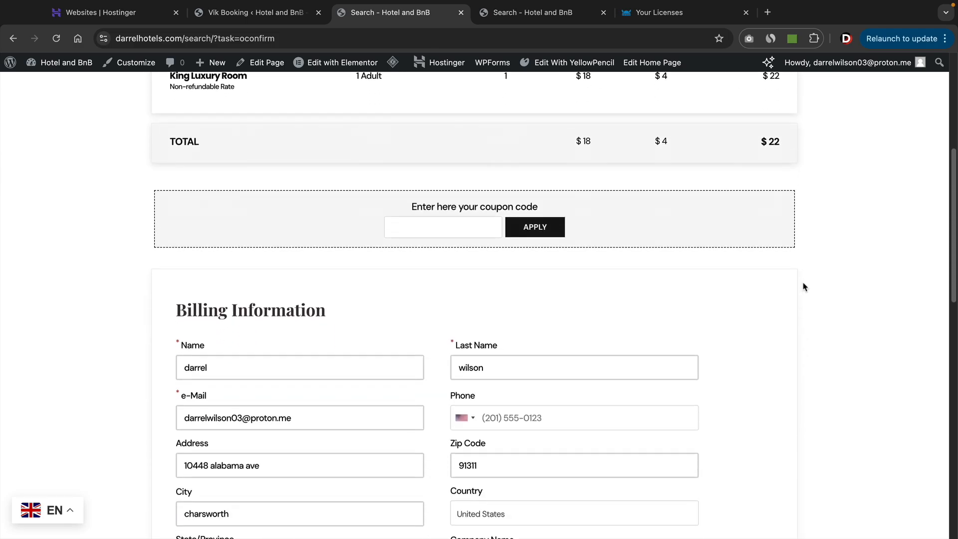
scroll(803, 287, "down", 7)
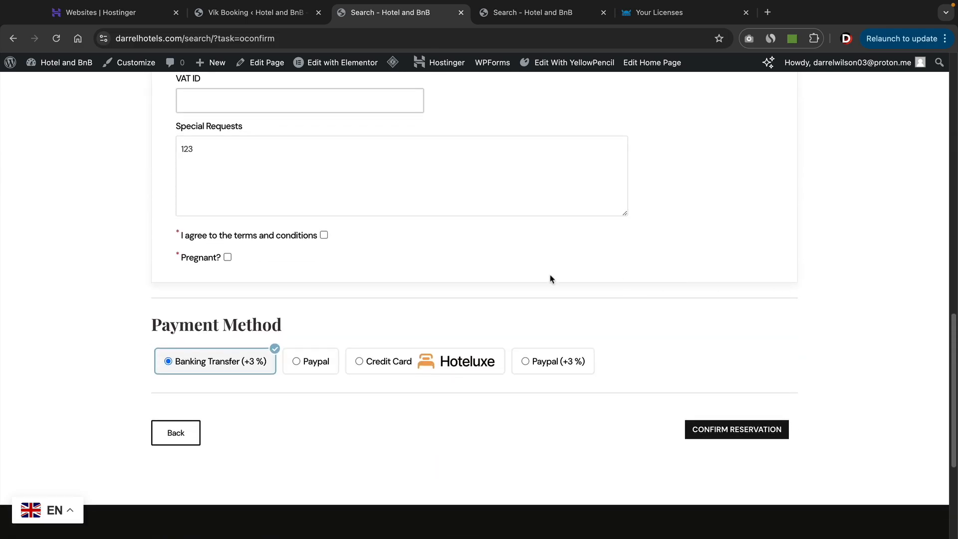
left_click(324, 235)
left_click(227, 257)
left_click(554, 362)
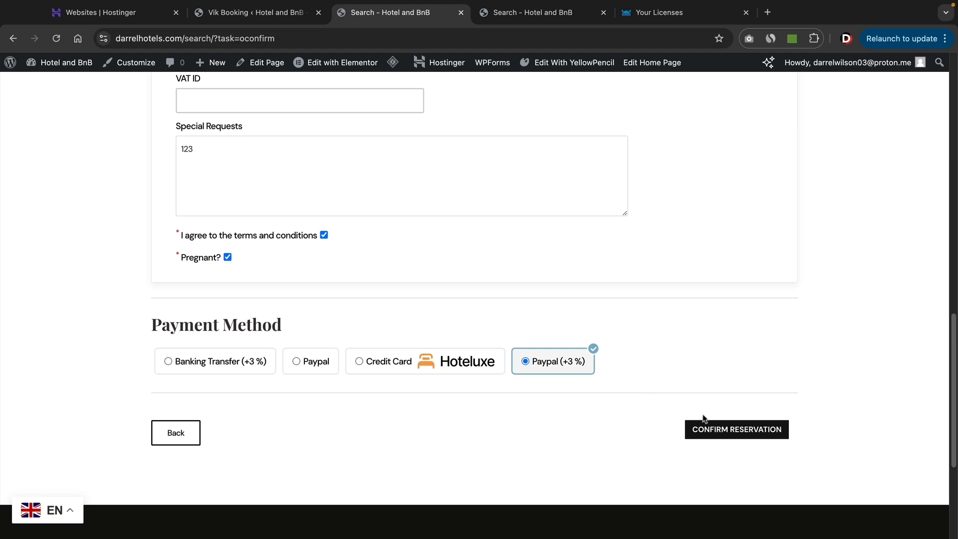
Confirm the reservation and proceed to its PayPal sandbox payment page, dismissing the translation pop-up
left_click(719, 431)
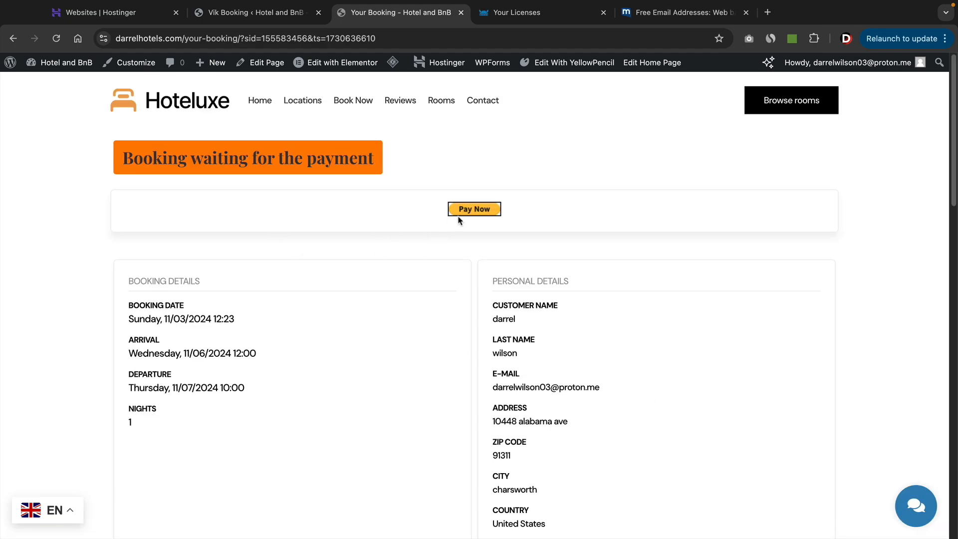
left_click(476, 212)
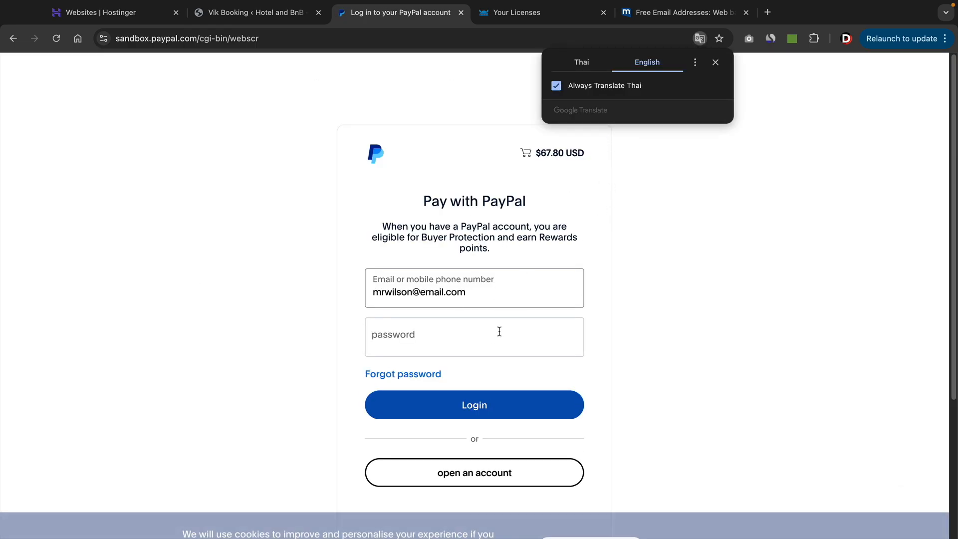
left_click(715, 62)
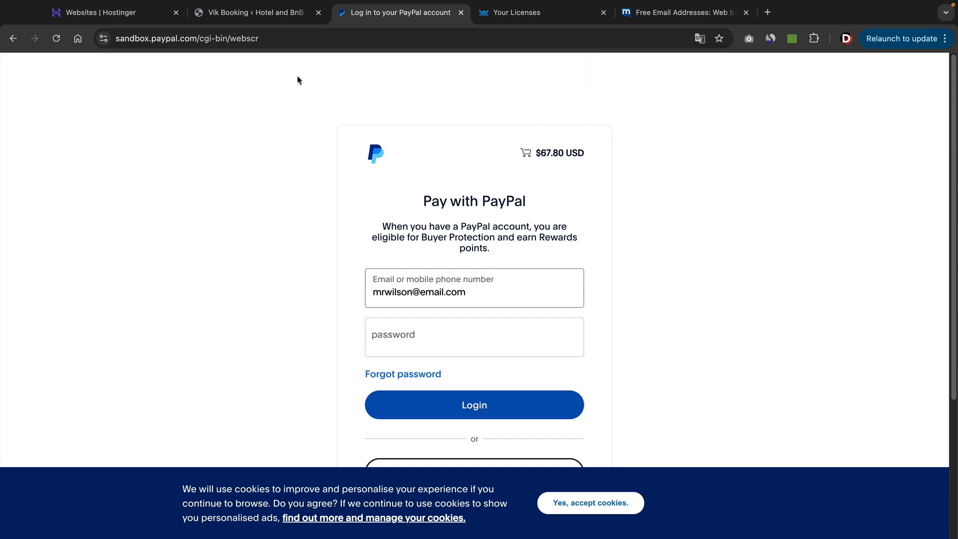
Create a new VikBooking payment method named Paypal Credit Card with the file class paypal_checkout
left_click(272, 16)
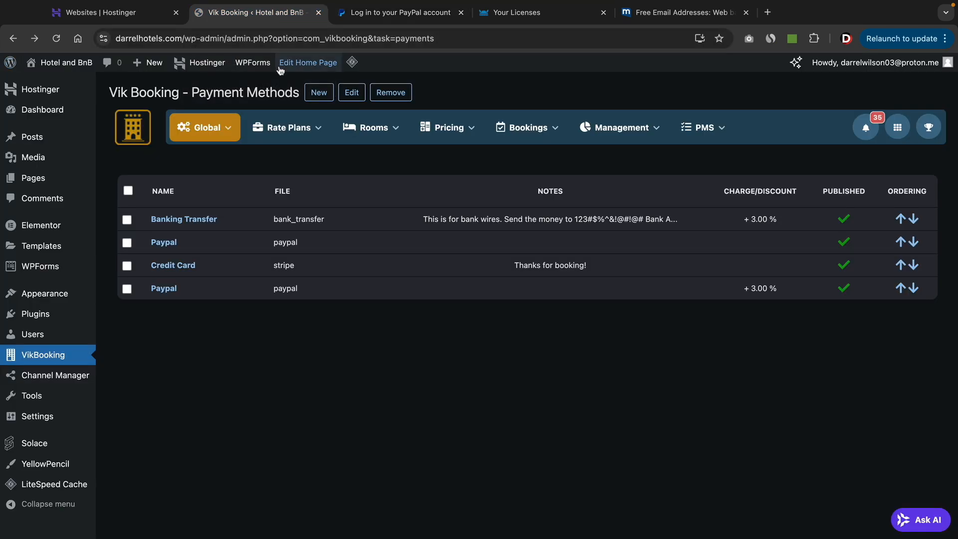
left_click(319, 96)
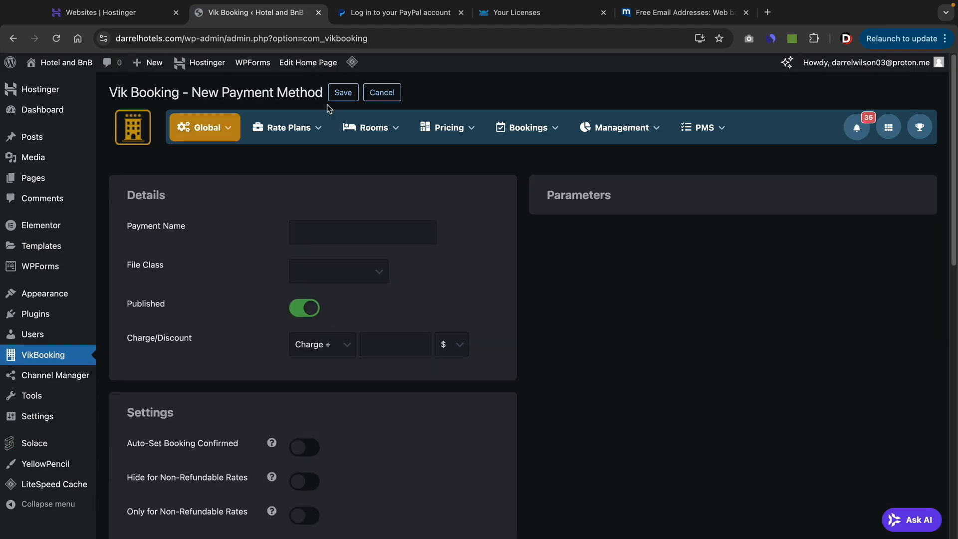
left_click(308, 234)
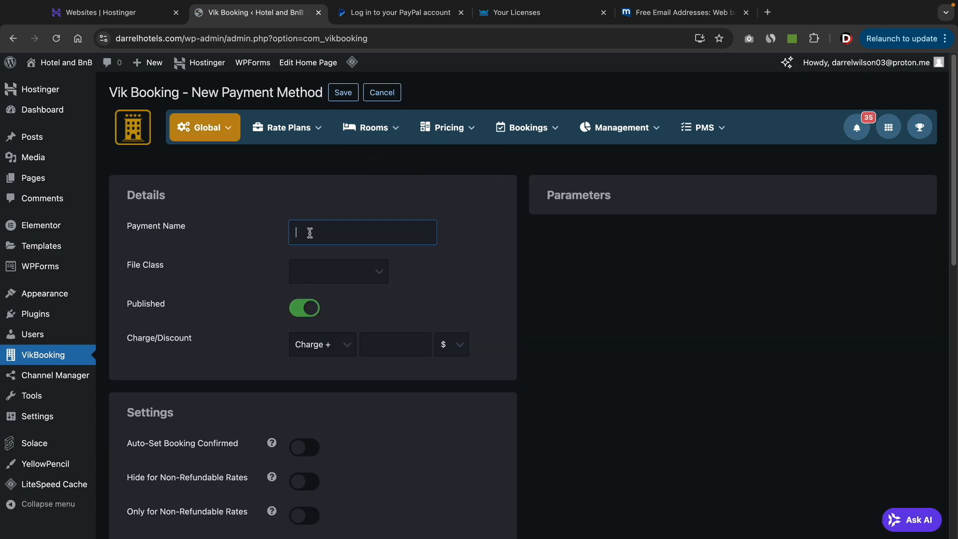
type("Pa")
left_click(311, 273)
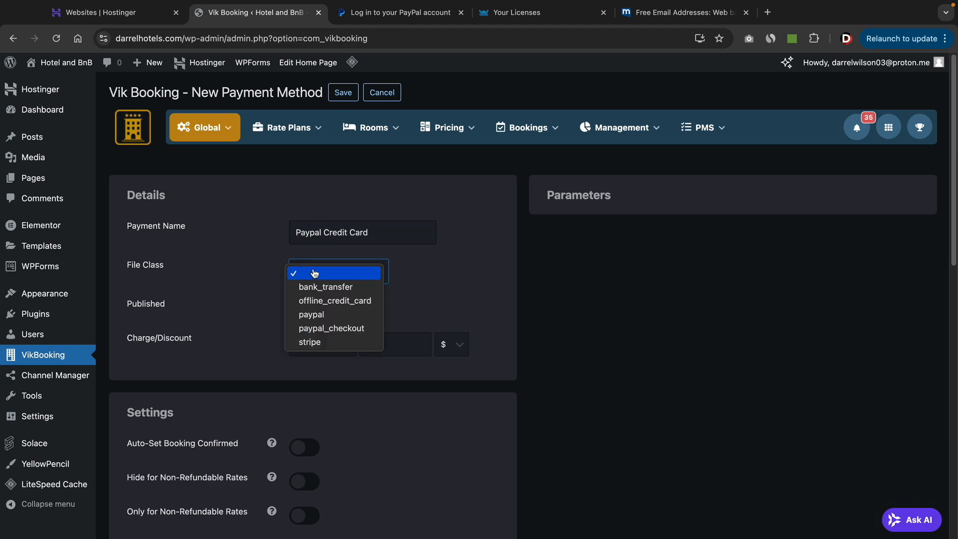
left_click(332, 328)
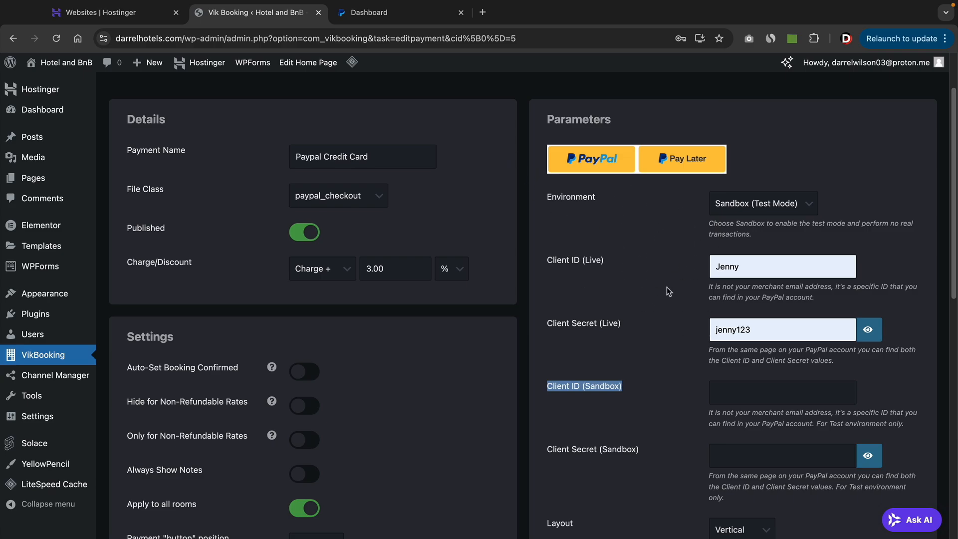
Switch to the PayPal Developer Dashboard, try Live mode, and return it to Sandbox
left_click(408, 16)
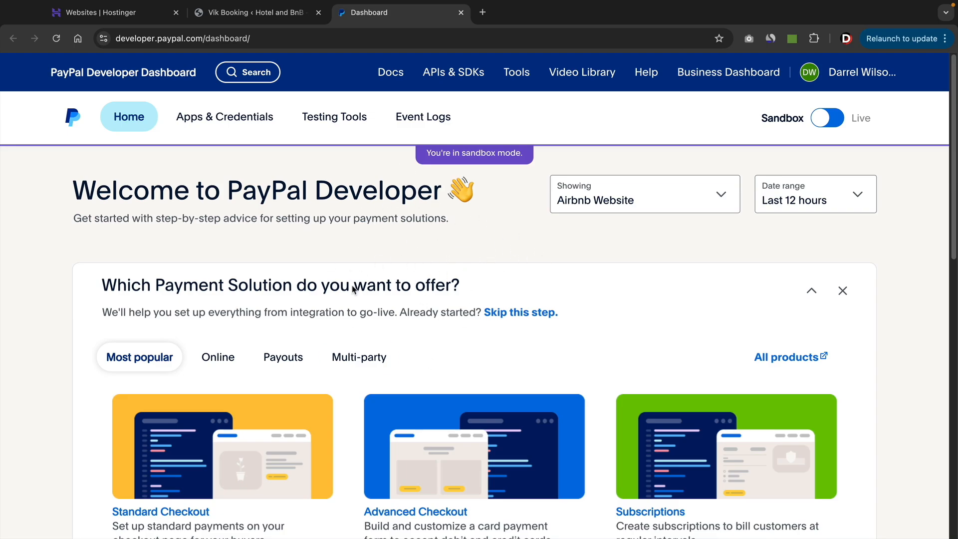
left_click_drag(173, 194, 446, 195)
left_click(497, 222)
left_click(826, 120)
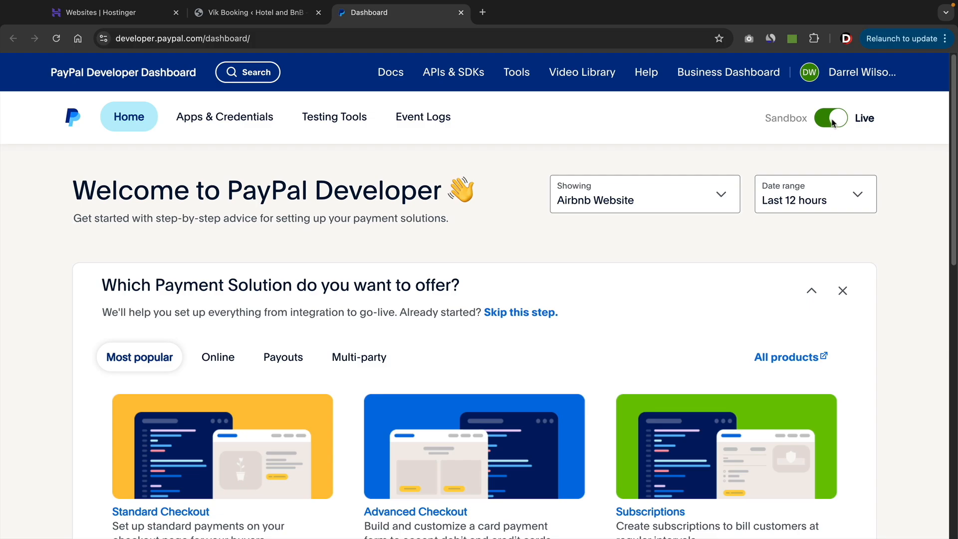
left_click(832, 121)
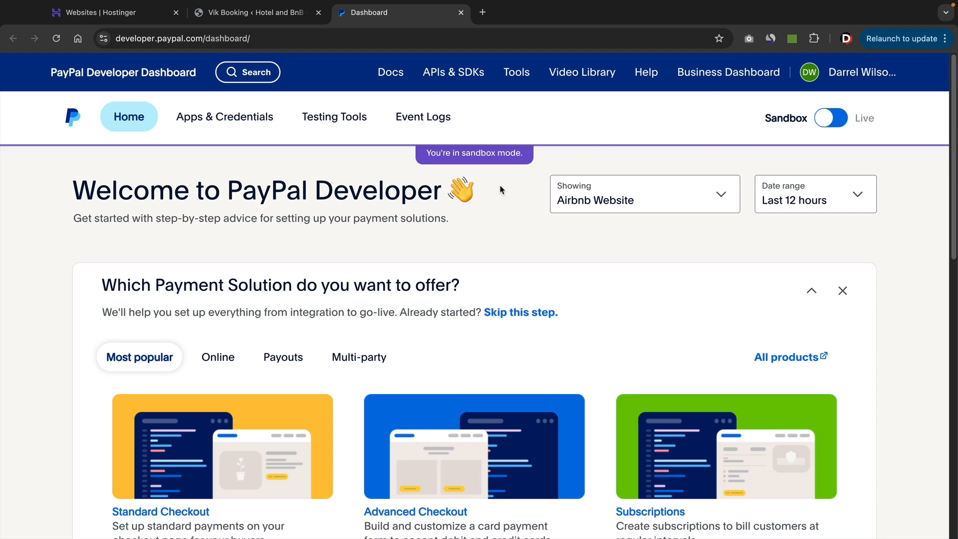
Create a sandbox API app named Hotel Booking of type Merchant under Apps & Credentials
left_click(251, 123)
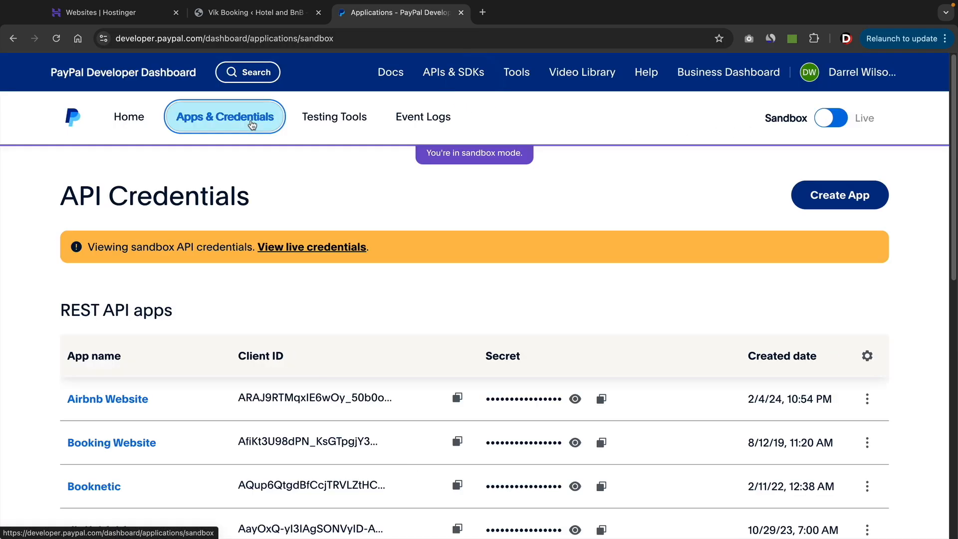
left_click(841, 200)
left_click(469, 161)
type("Hotel Booking")
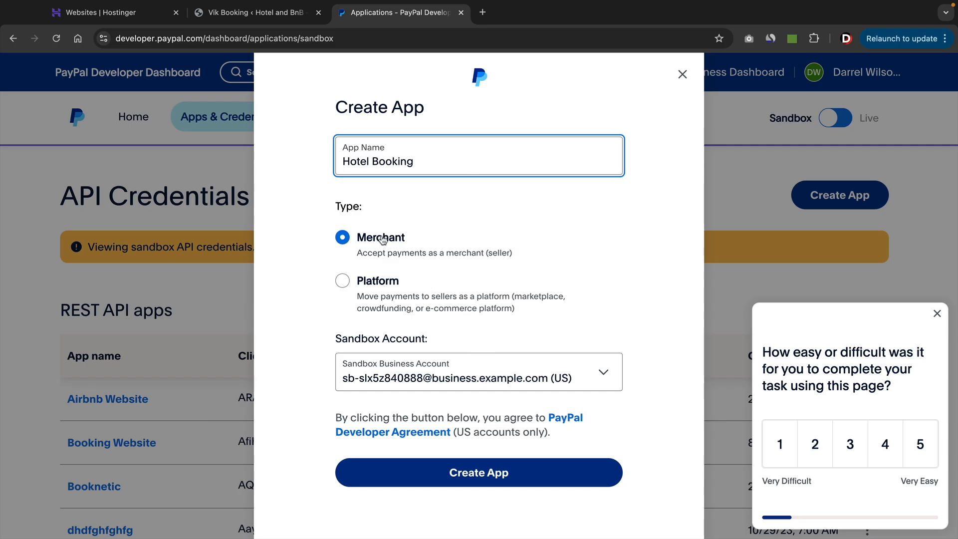
left_click(341, 238)
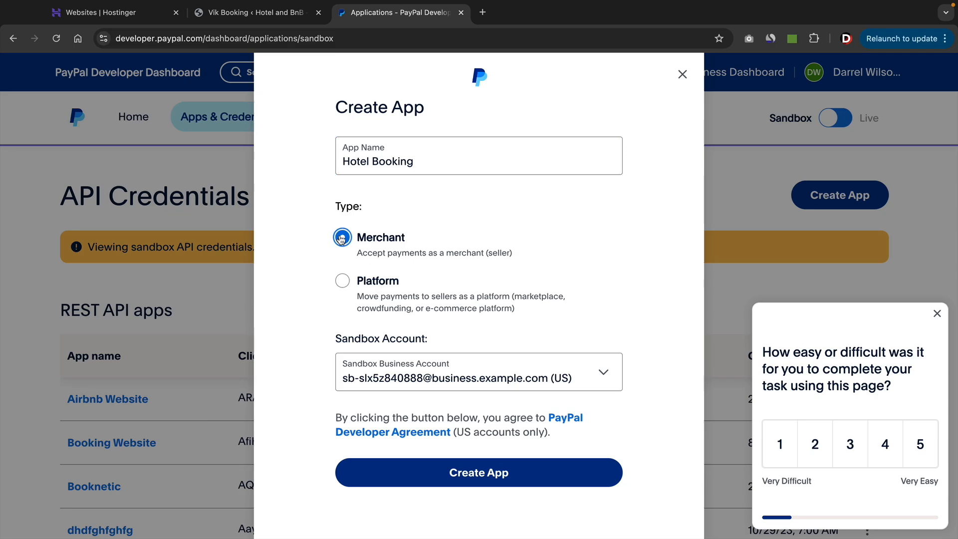
left_click(477, 478)
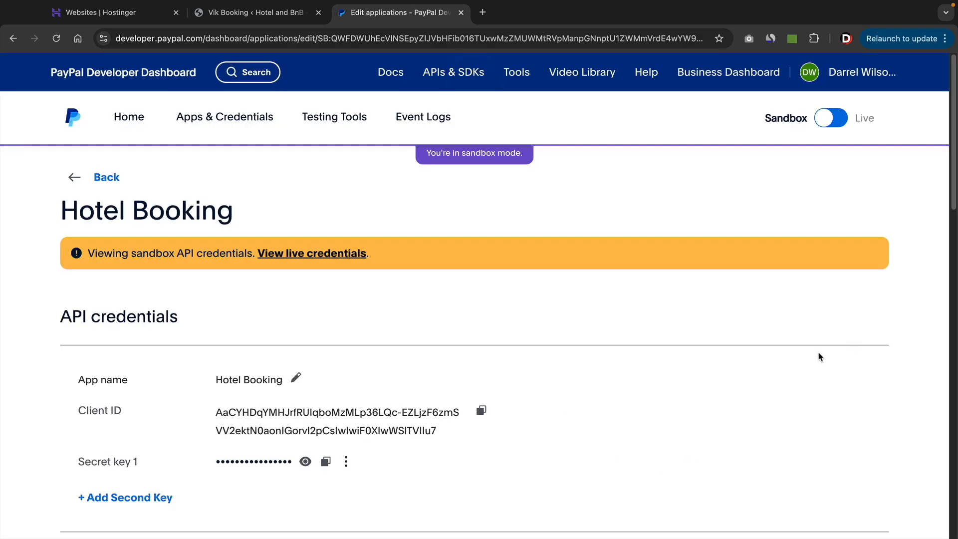
Copy the Hotel Booking app's client ID and return to the VikBooking payment method
scroll(818, 356, "down", 1)
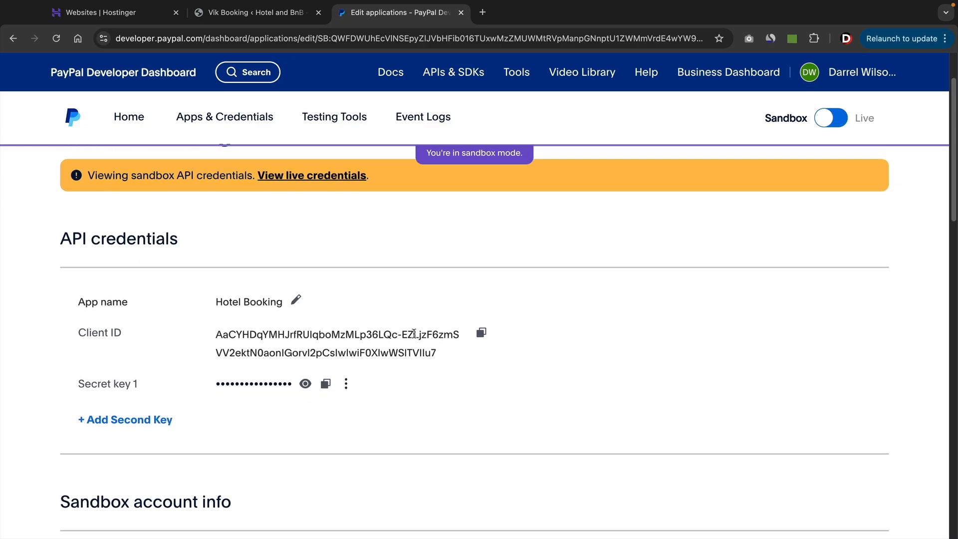
left_click(481, 332)
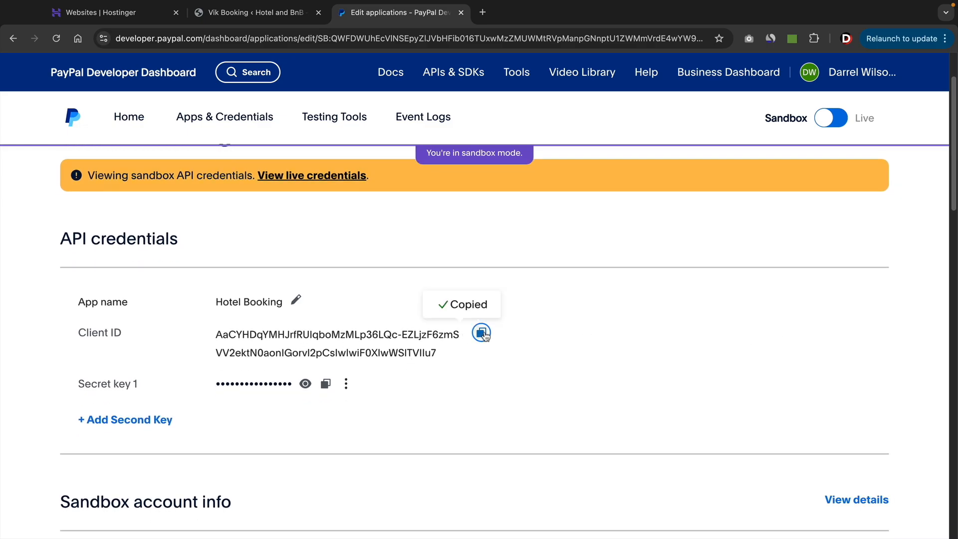
left_click(267, 14)
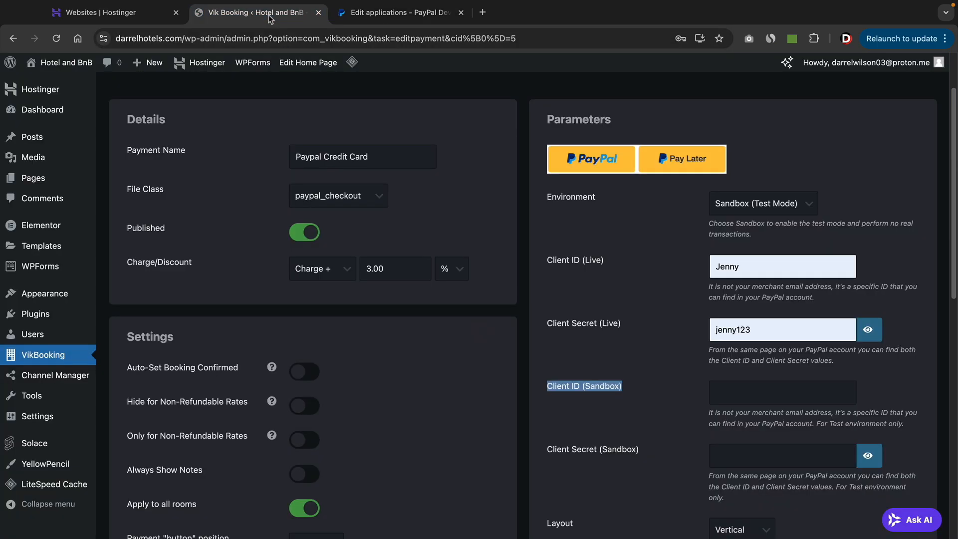
Clear the autofilled Client Secret (Live) and Client ID (Live) values
double_click(751, 333)
key("BackSpace")
double_click(754, 274)
key("BackSpace")
left_click(668, 294)
Paste the copied client ID into Client ID (Sandbox)
scroll(671, 319, "down", 2)
right_click(728, 315)
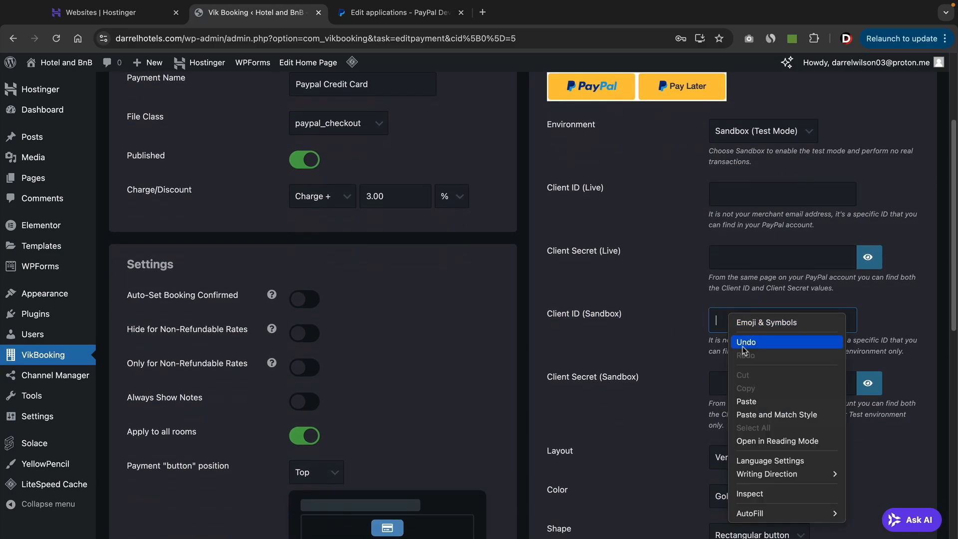
left_click(752, 400)
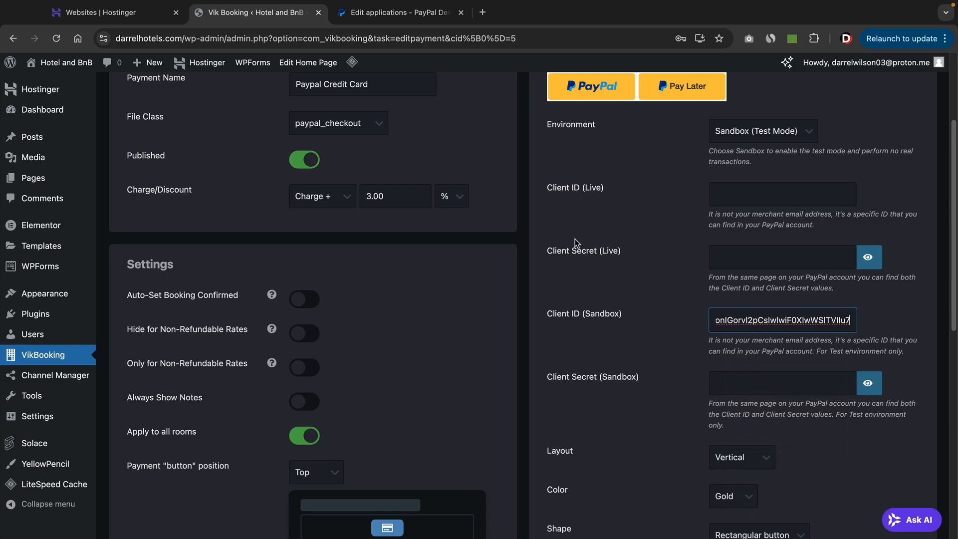
Reveal and copy the Hotel Booking app's secret key and paste it into Client Secret (Sandbox) of the VikBooking payment method
left_click(386, 15)
left_click(305, 384)
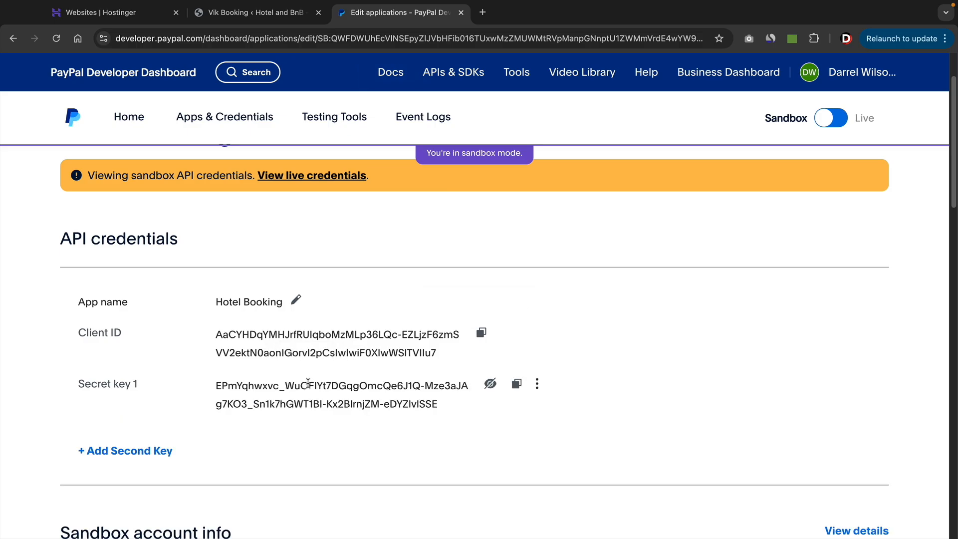
triple_click(306, 391)
right_click(307, 391)
left_click(339, 380)
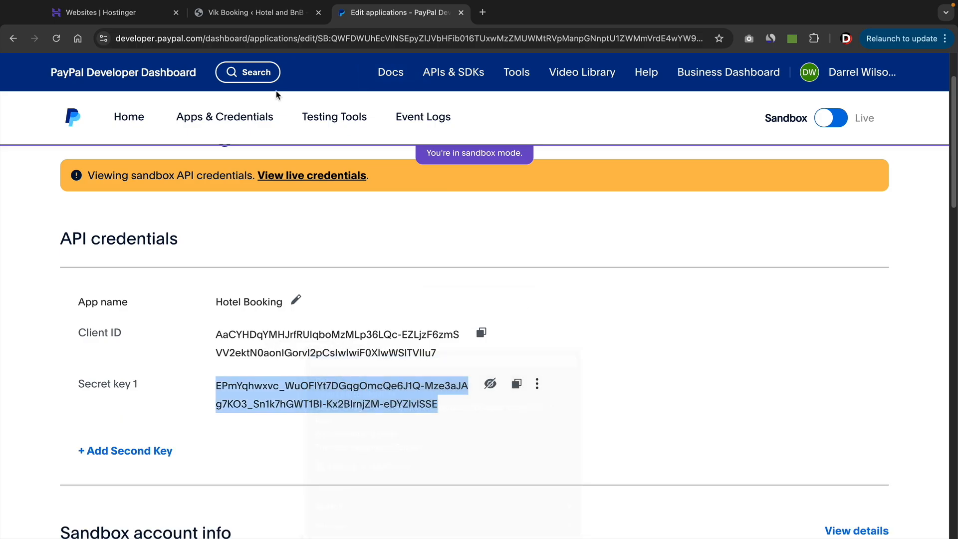
left_click(258, 19)
right_click(743, 389)
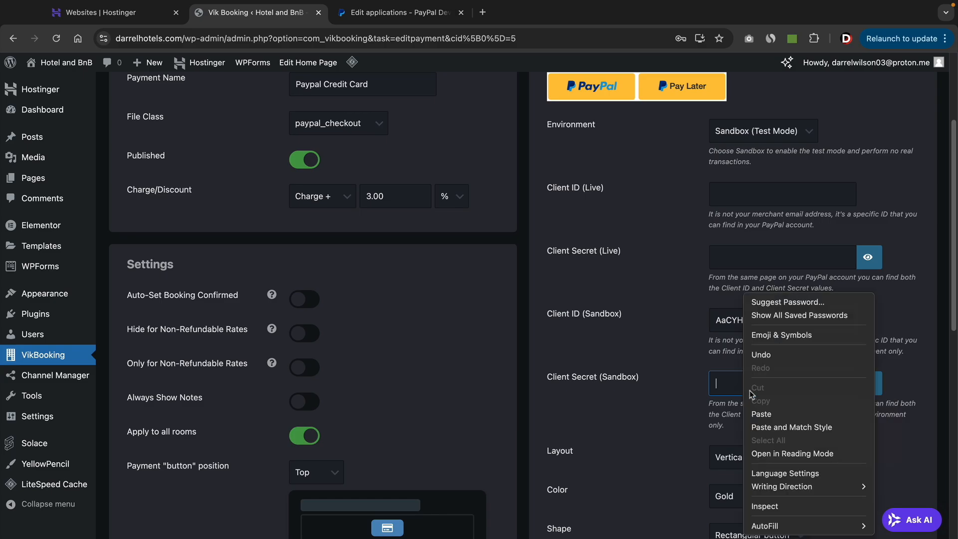
left_click(761, 414)
Set the PayPal button color to Black, keeping the Vertical layout and Rectangular button shape, and save the payment method
scroll(643, 415, "down", 2)
scroll(644, 415, "down", 2)
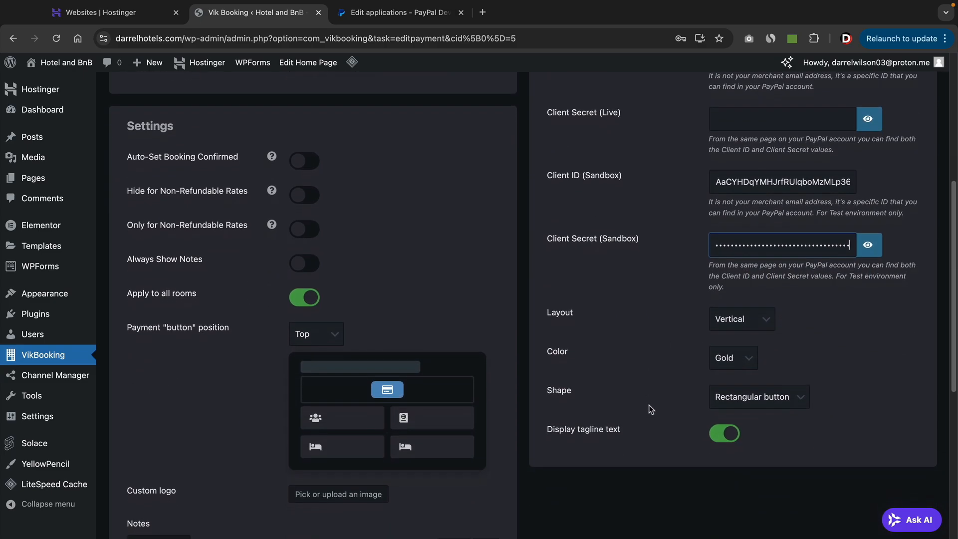
left_click(739, 319)
left_click(732, 319)
left_click(731, 357)
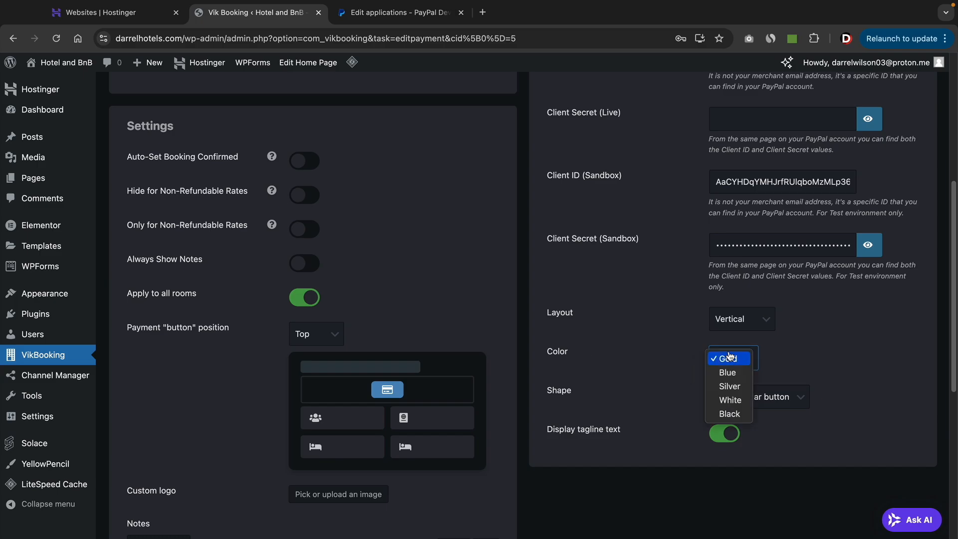
left_click(737, 414)
left_click(750, 403)
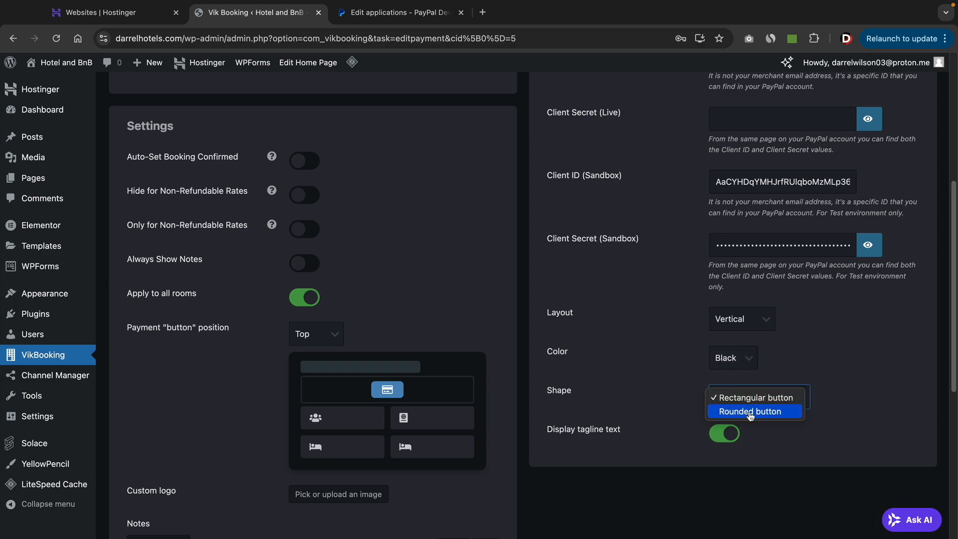
left_click(753, 401)
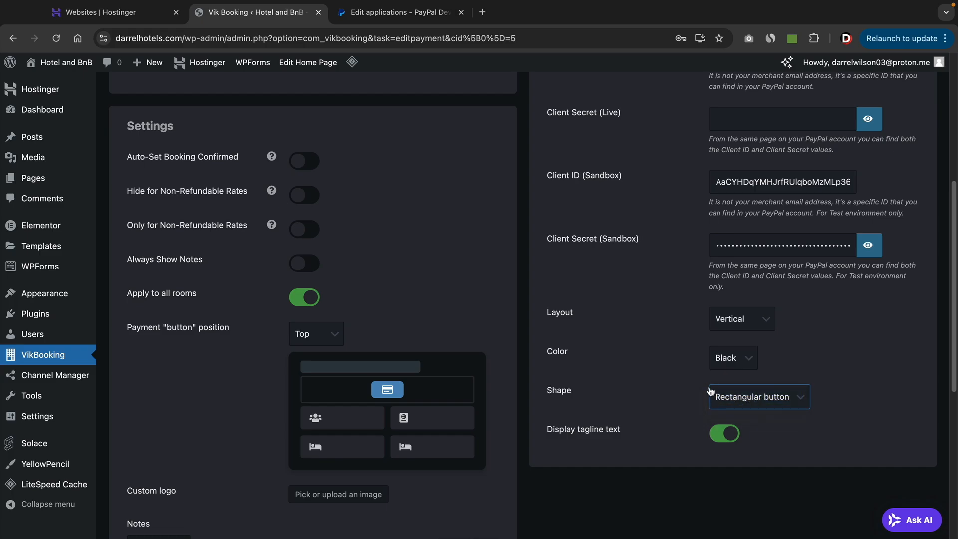
scroll(695, 381, "up", 6)
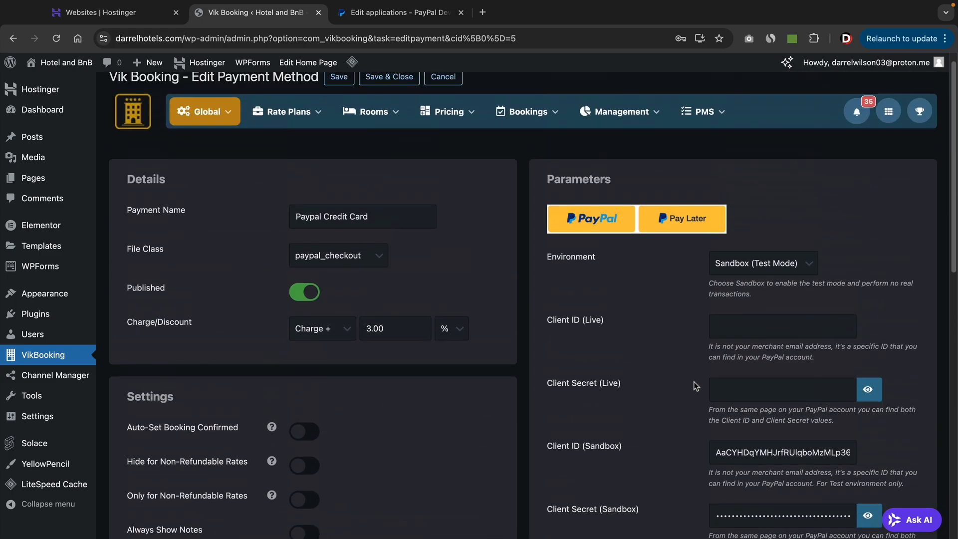
left_click(342, 95)
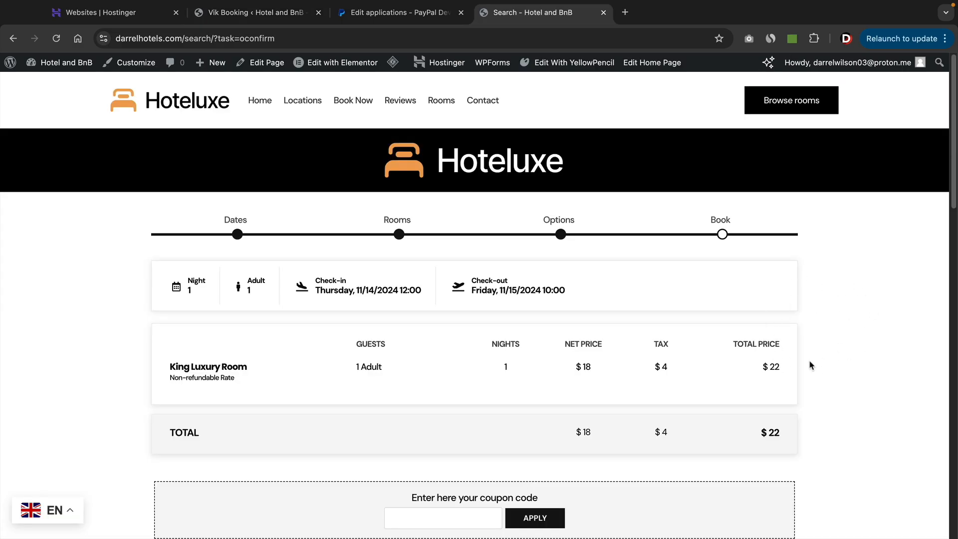
Select Paypal Credit Card as the payment method for the King Luxury Room booking, accept the required checkboxes and confirm the reservation
scroll(811, 366, "down", 3)
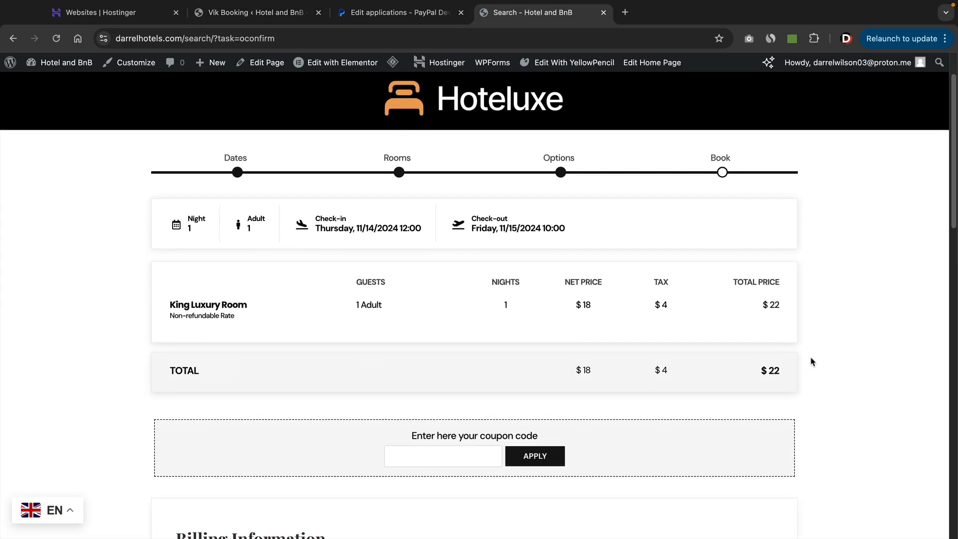
left_click_drag(746, 361, 795, 361)
scroll(795, 361, "down", 10)
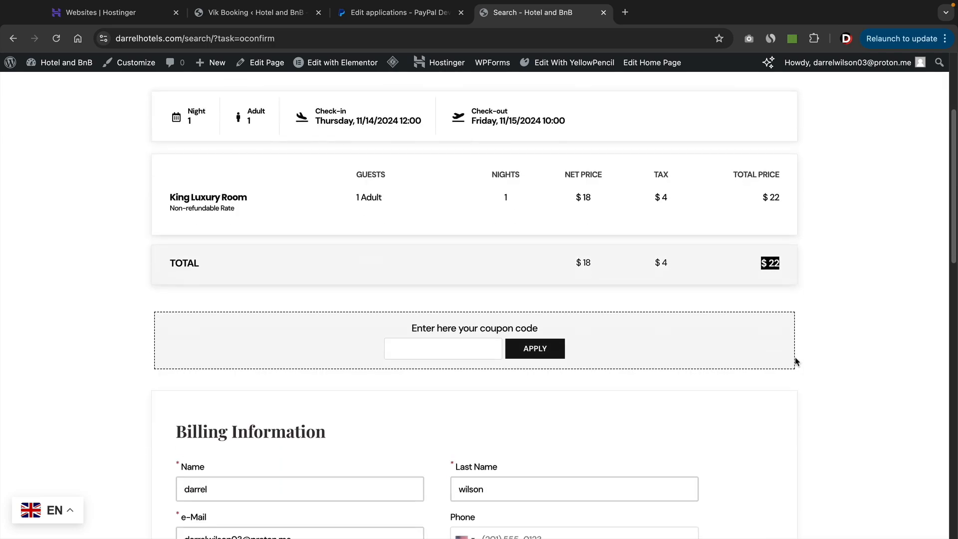
scroll(796, 361, "down", 5)
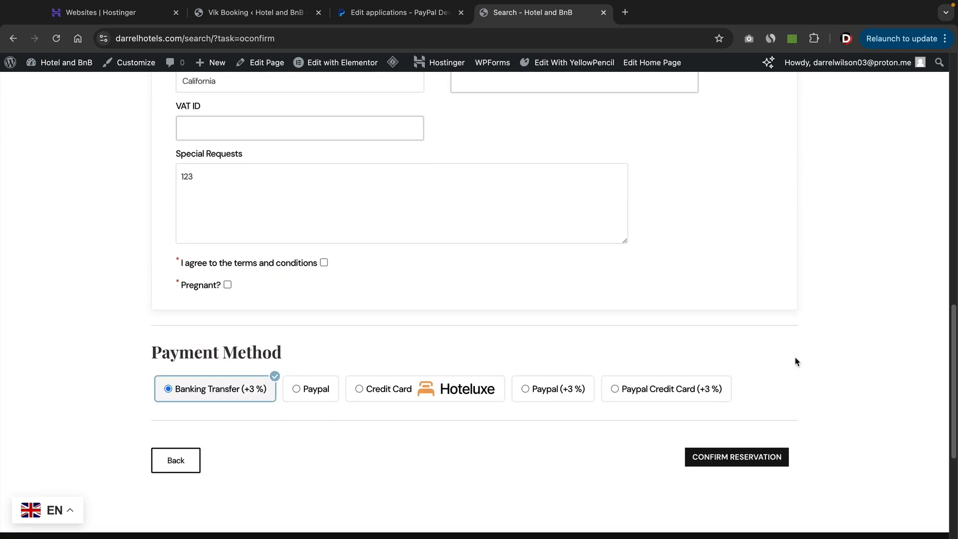
left_click(663, 372)
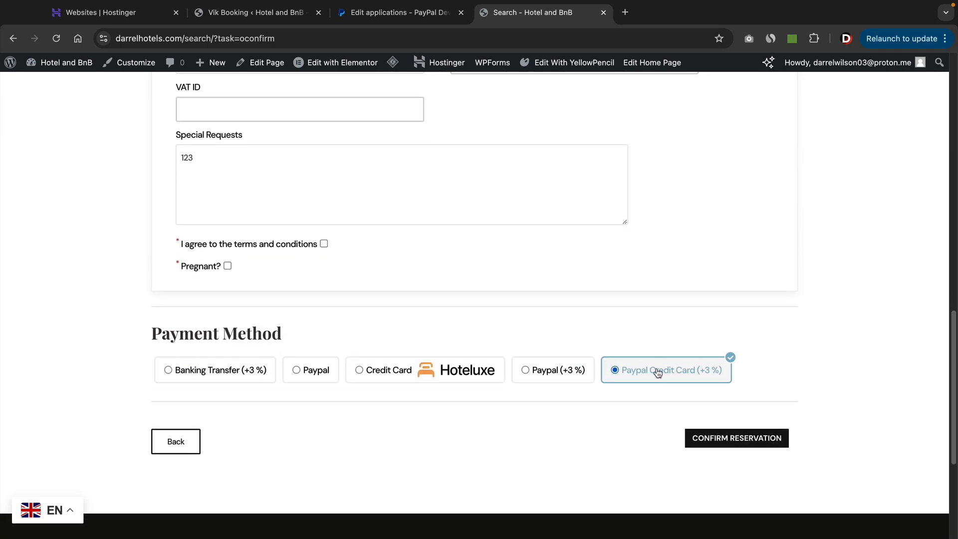
left_click(227, 266)
left_click(740, 440)
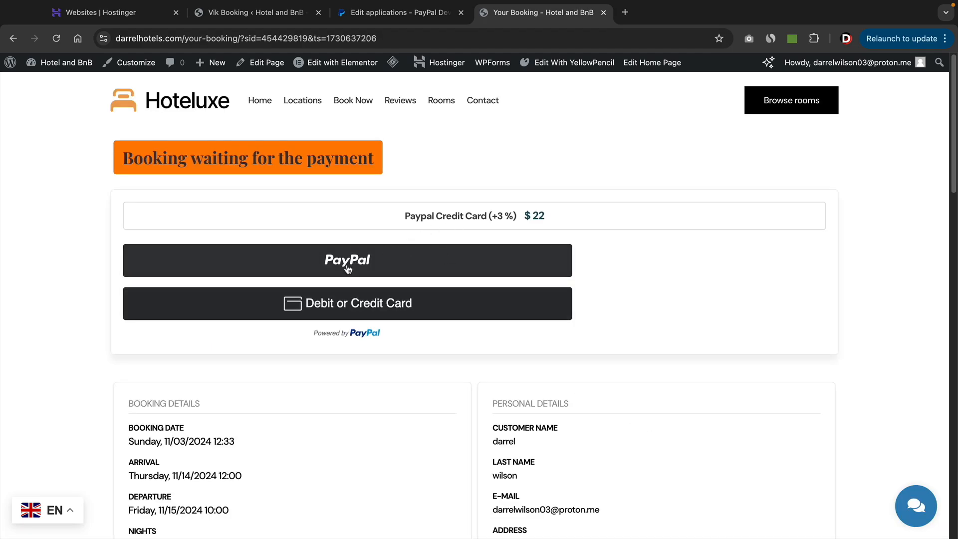
Choose debit or credit card payment and enter the card number, expiry date, CSC and the cardholder's first name
left_click(367, 311)
left_click(315, 182)
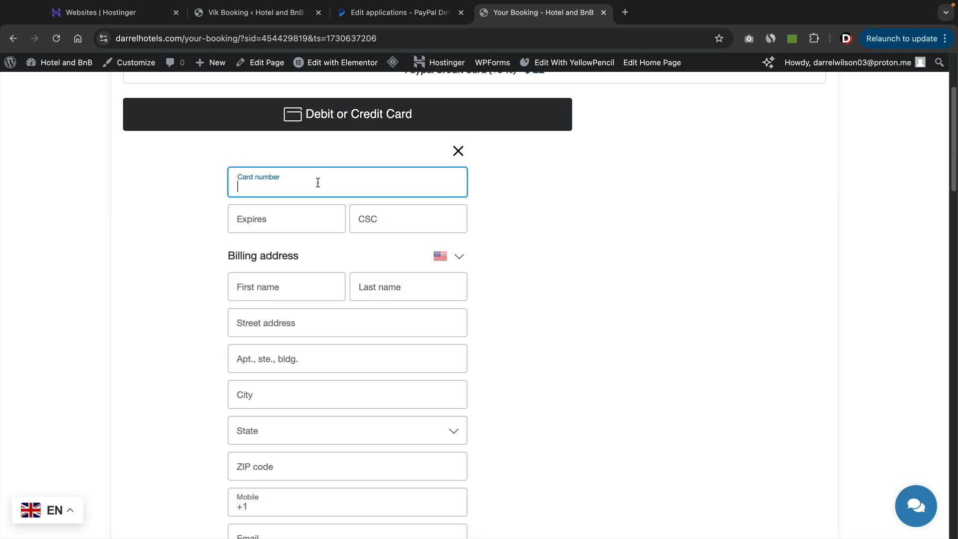
type("4242 4242 4242 42421234123")
left_click(287, 288)
type("darrel")
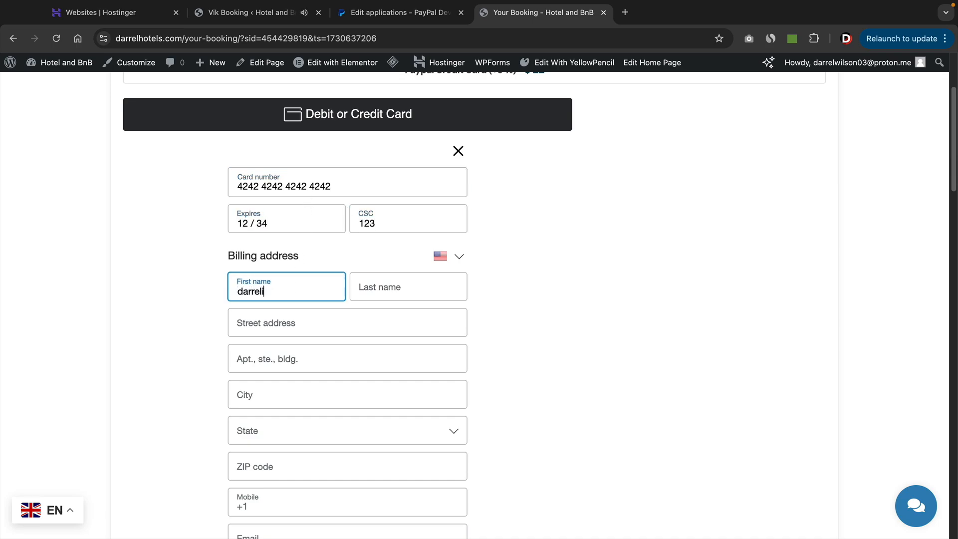
key("Tab")
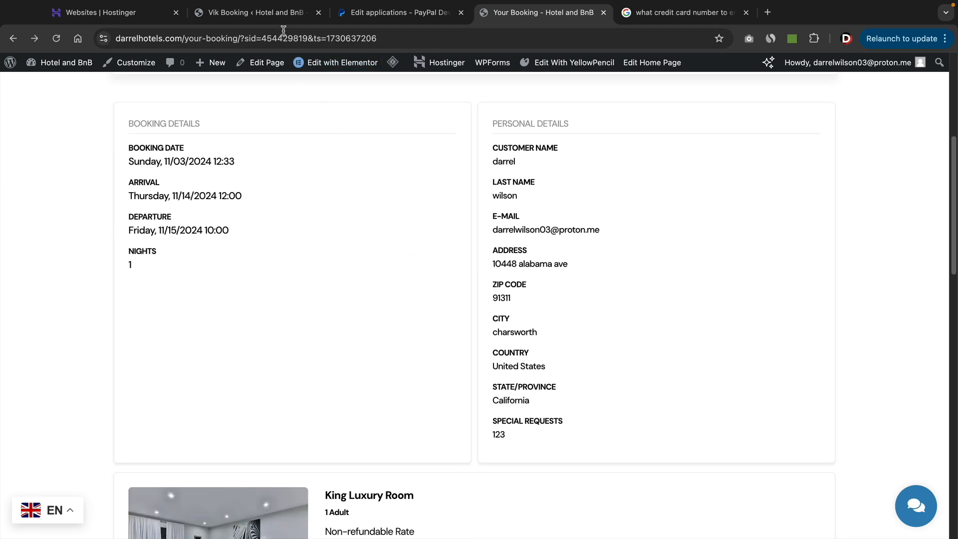
Open the newest Payment Received notification in the VikBooking admin, review the booking's details and history, and close it
left_click(274, 13)
mouse_move(288, 157)
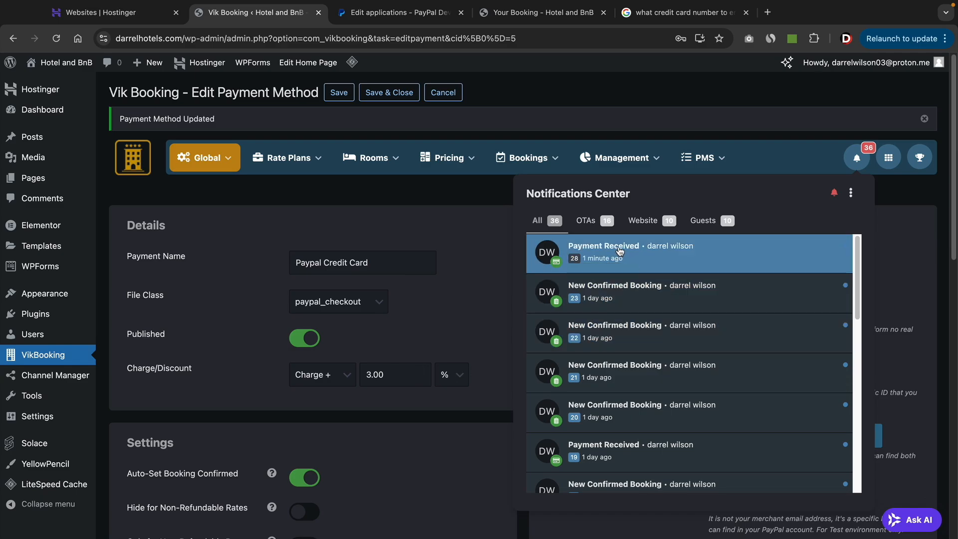
left_click(619, 250)
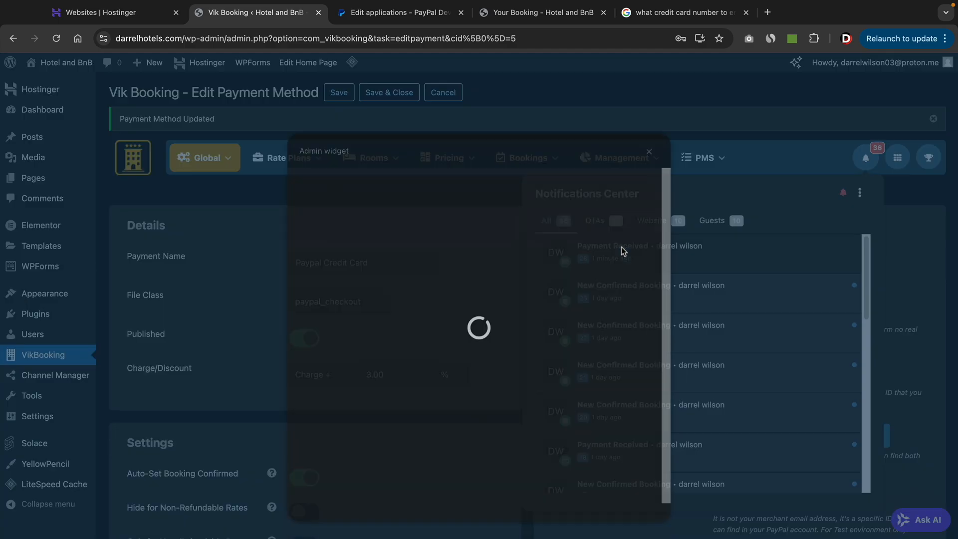
scroll(477, 322, "down", 8)
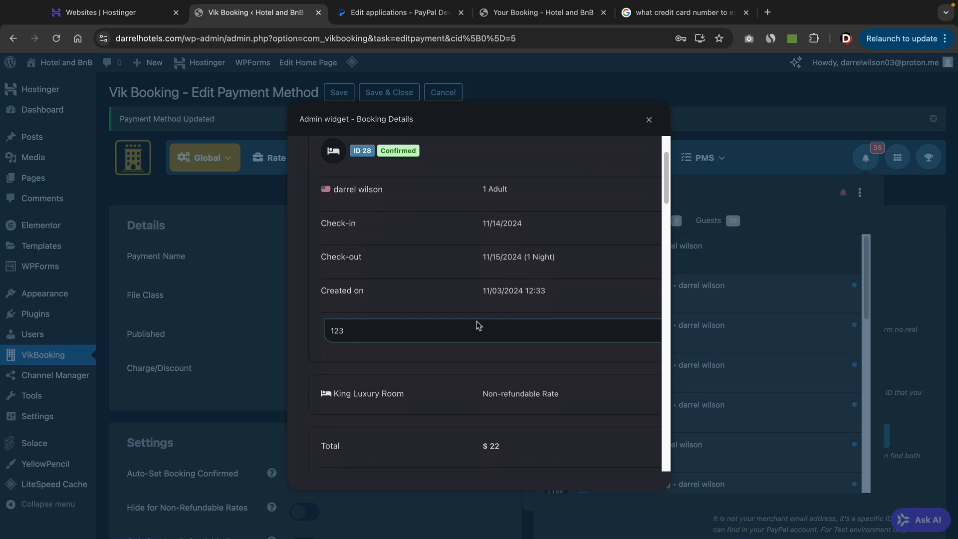
scroll(447, 293, "down", 5)
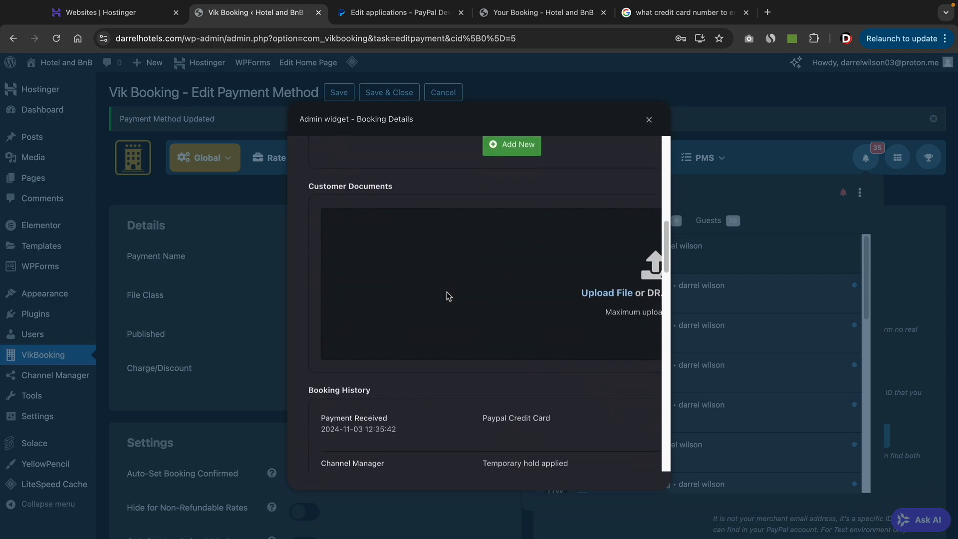
mouse_move(551, 243)
left_mouse_down()
mouse_move(481, 242)
mouse_move(538, 244)
left_mouse_up()
left_click(448, 289)
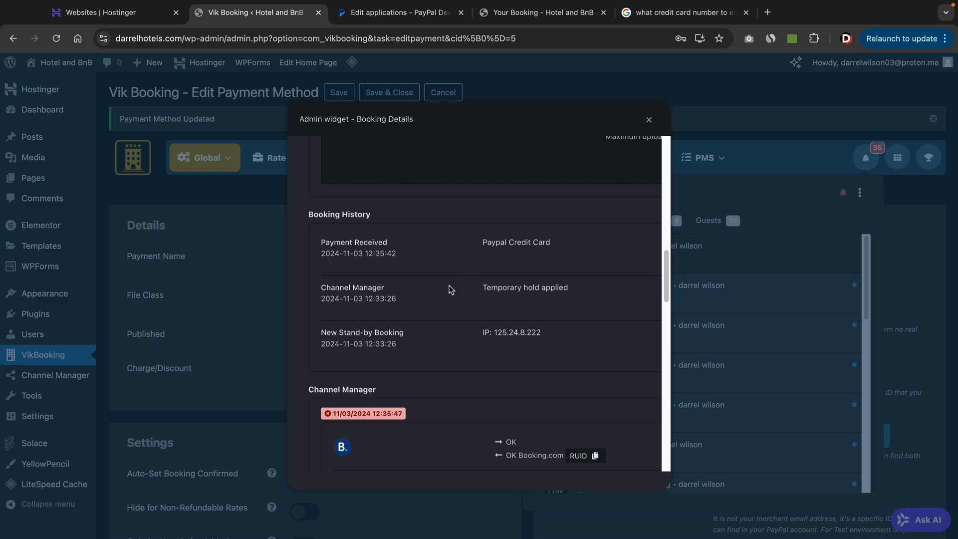
left_click(649, 121)
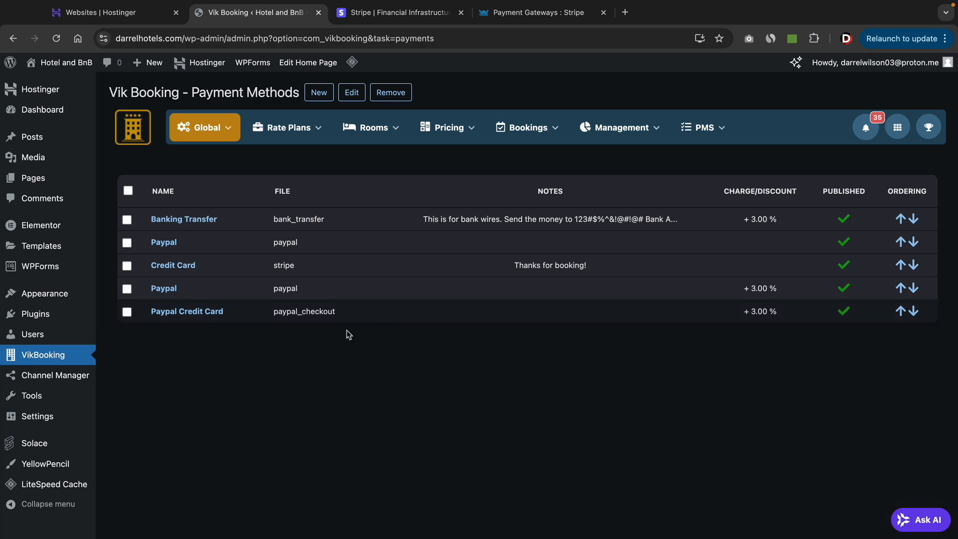
Open the Stripe dashboard, switch to the Zenith account and review its gross volume overview
left_click_drag(278, 265, 295, 265)
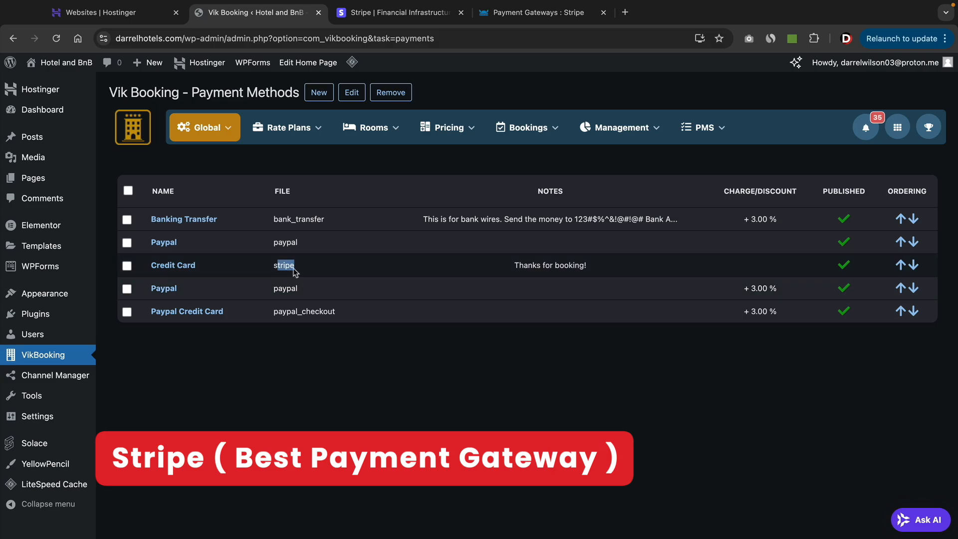
left_click(418, 14)
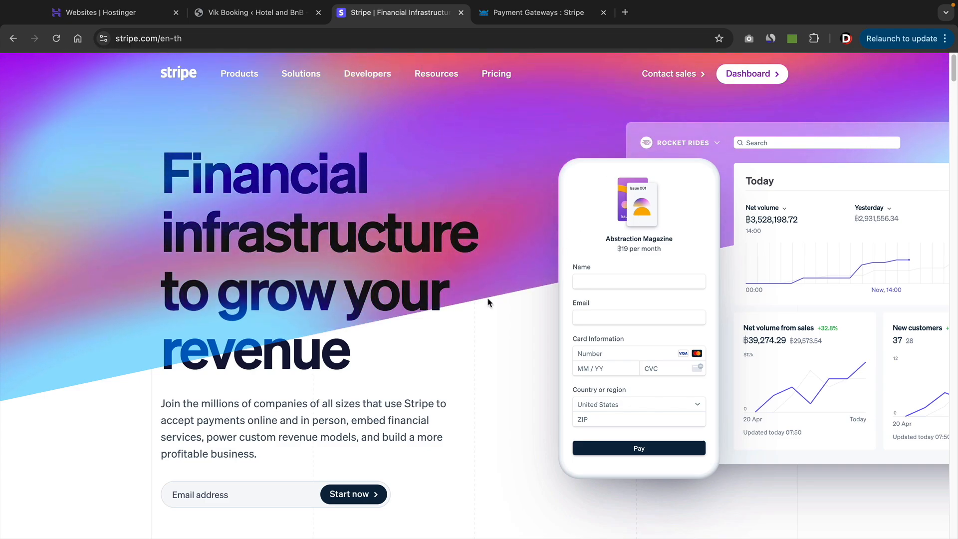
left_click(752, 75)
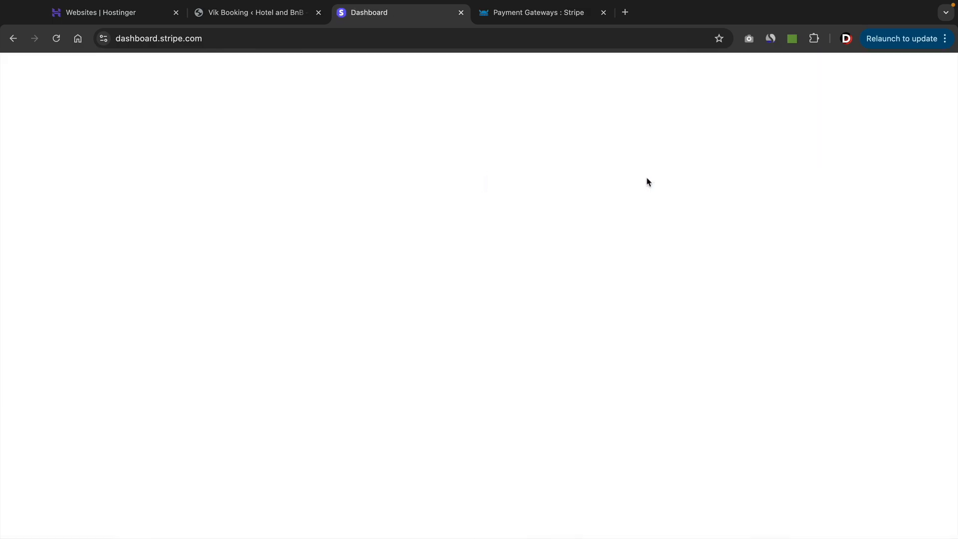
left_click(70, 71)
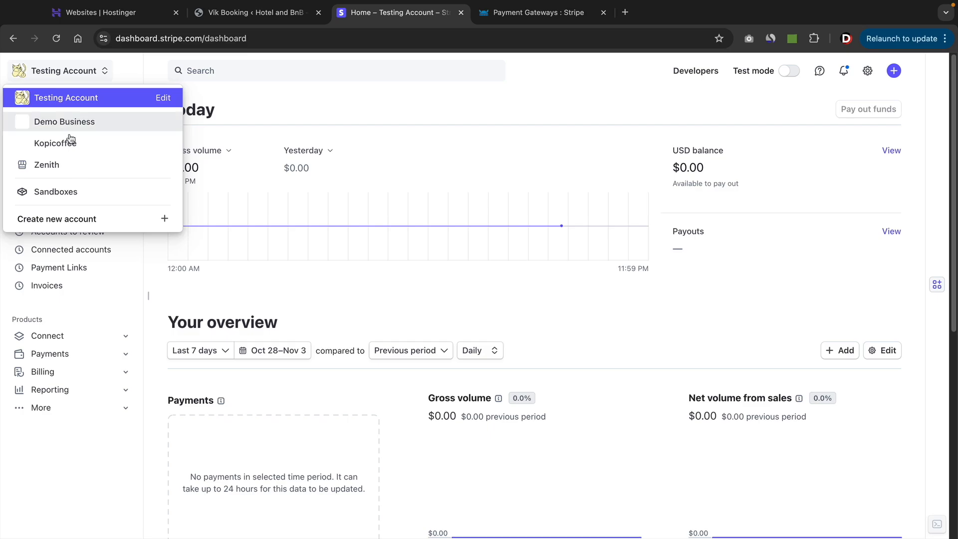
left_click(66, 163)
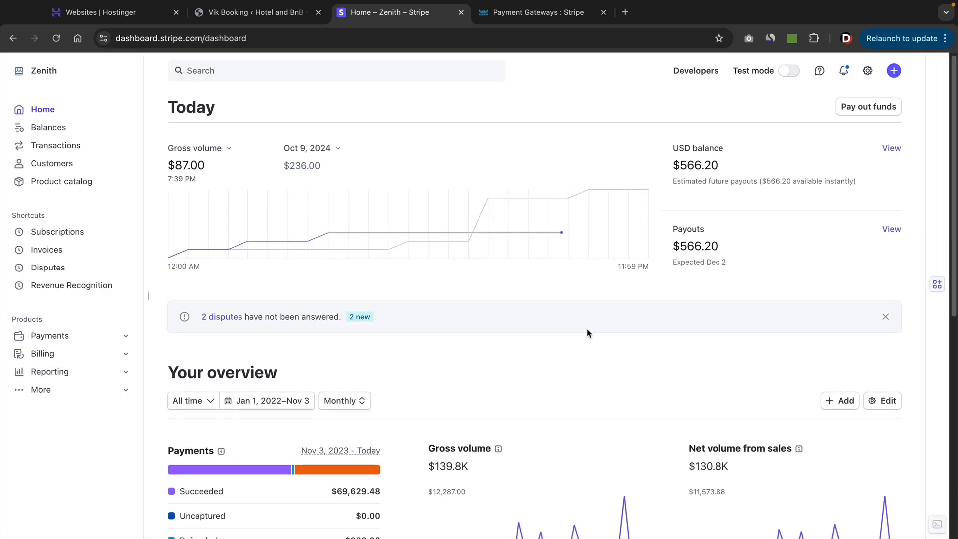
scroll(569, 342, "down", 2)
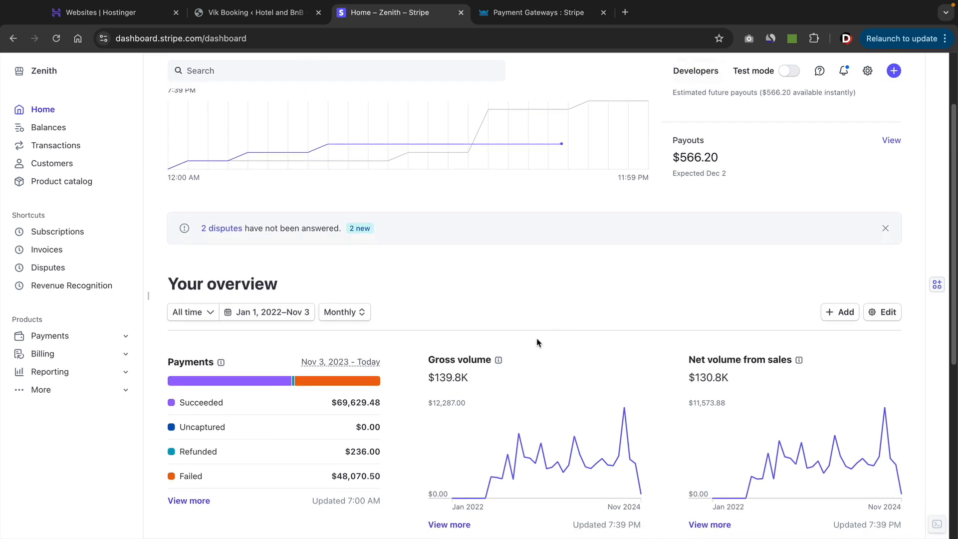
left_click_drag(475, 381, 428, 378)
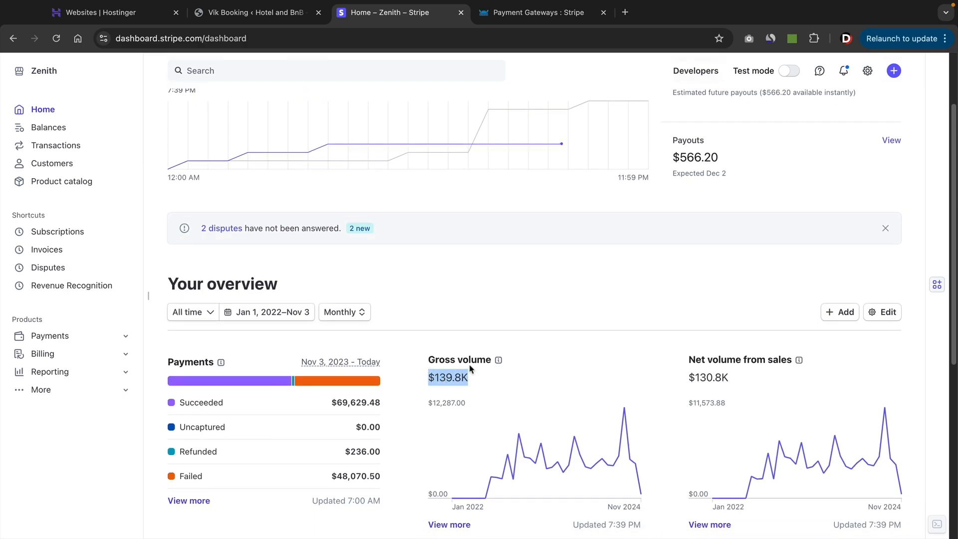
scroll(292, 280, "up", 2)
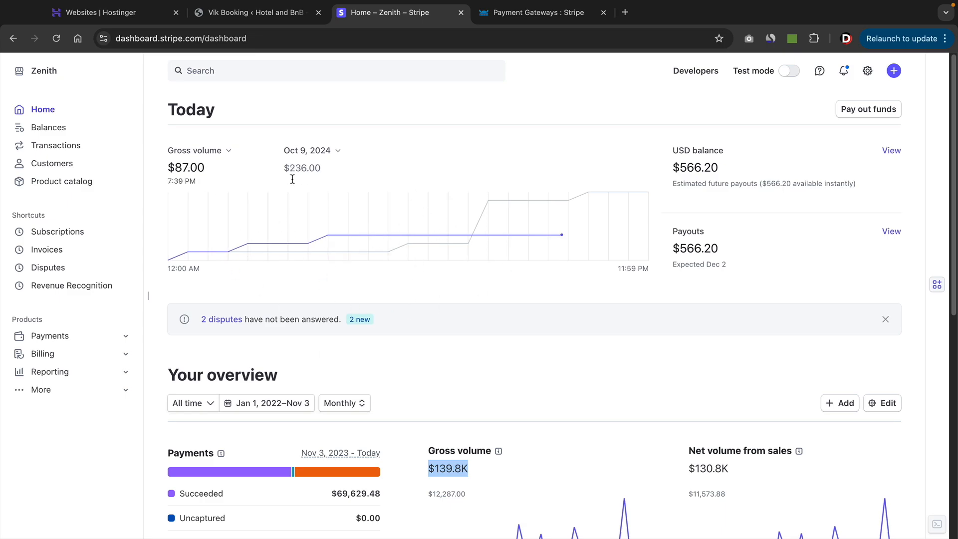
Review the Stripe payment gateway product page on VikWP and add the integration to the cart
left_click(266, 17)
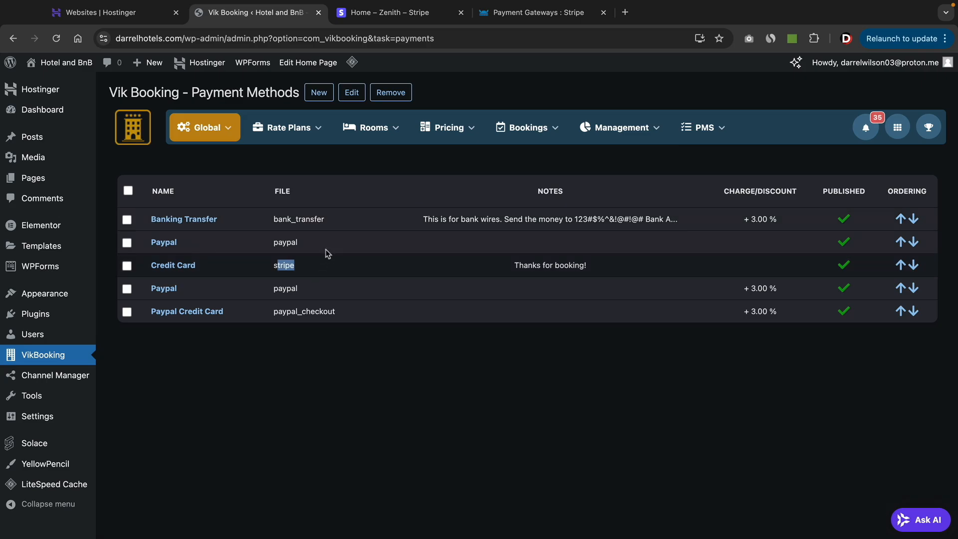
left_click(288, 358)
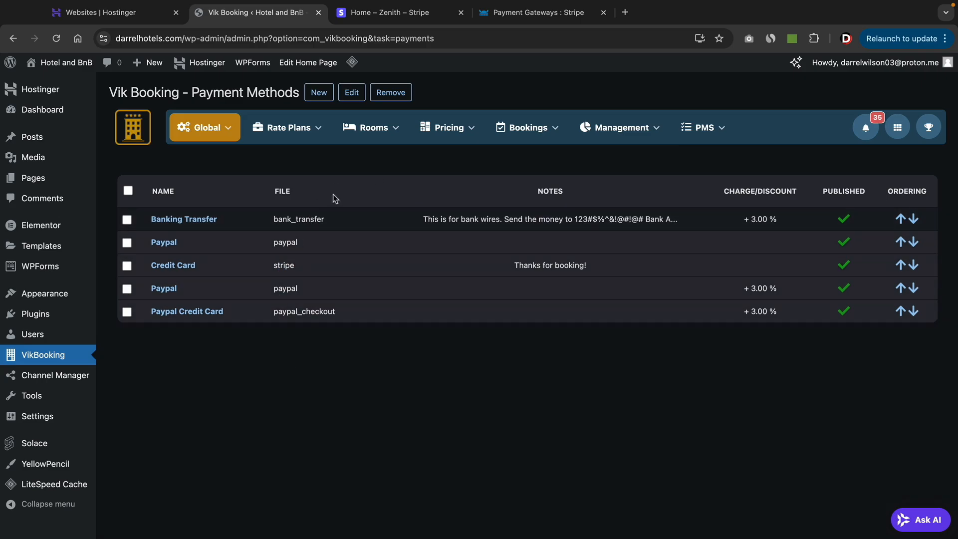
left_click(533, 14)
scroll(574, 299, "down", 3)
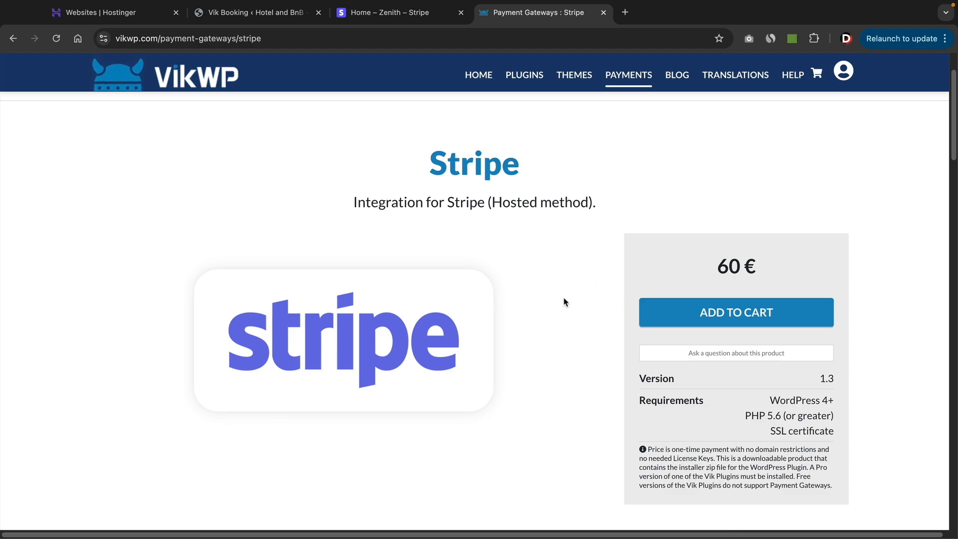
scroll(578, 293, "down", 1)
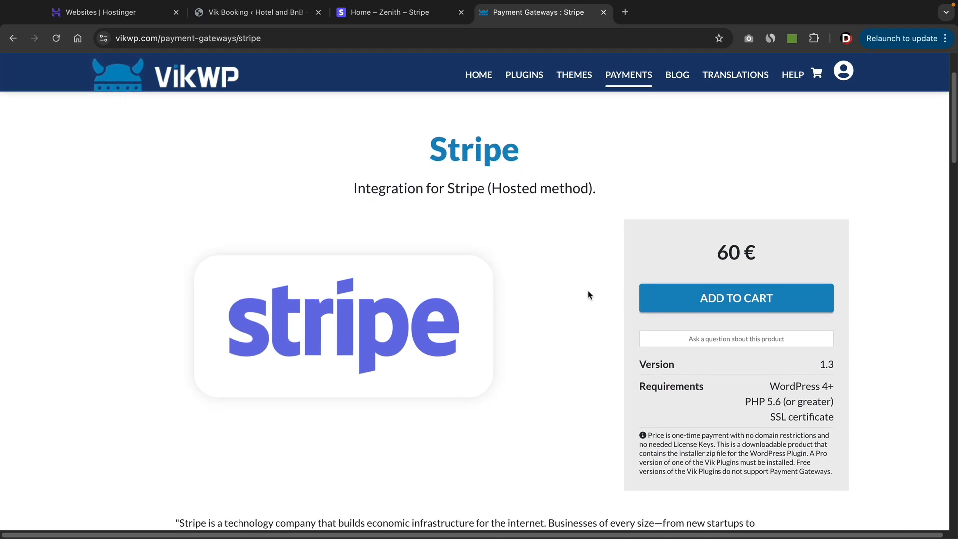
scroll(658, 294, "down", 1)
left_click(660, 281)
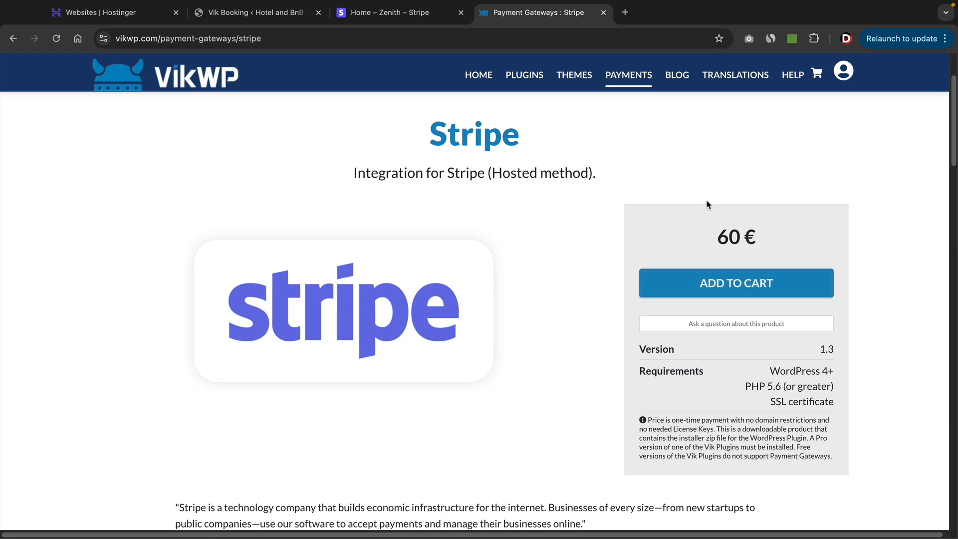
Open the confirmed Stripe order in the VikWP account and download its plugin zip file
left_click(845, 74)
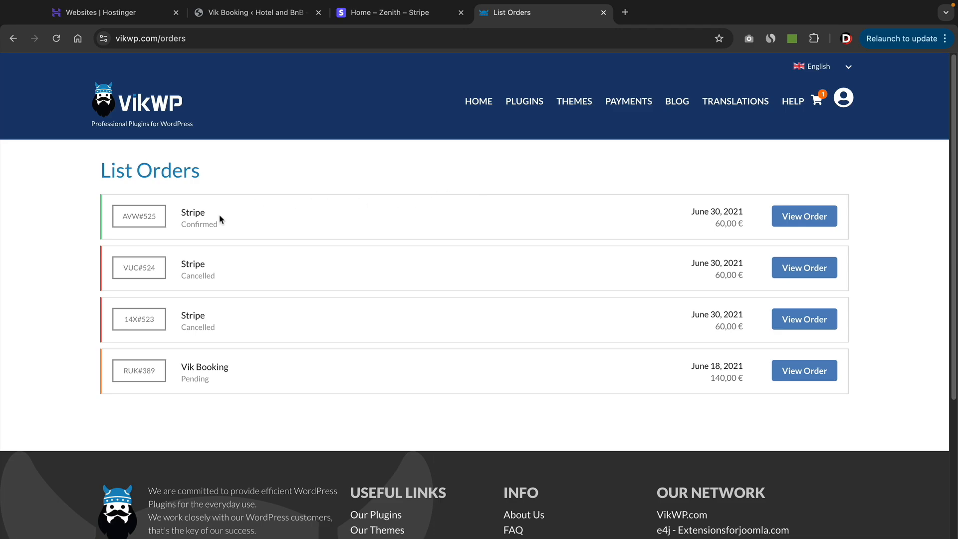
left_click(797, 220)
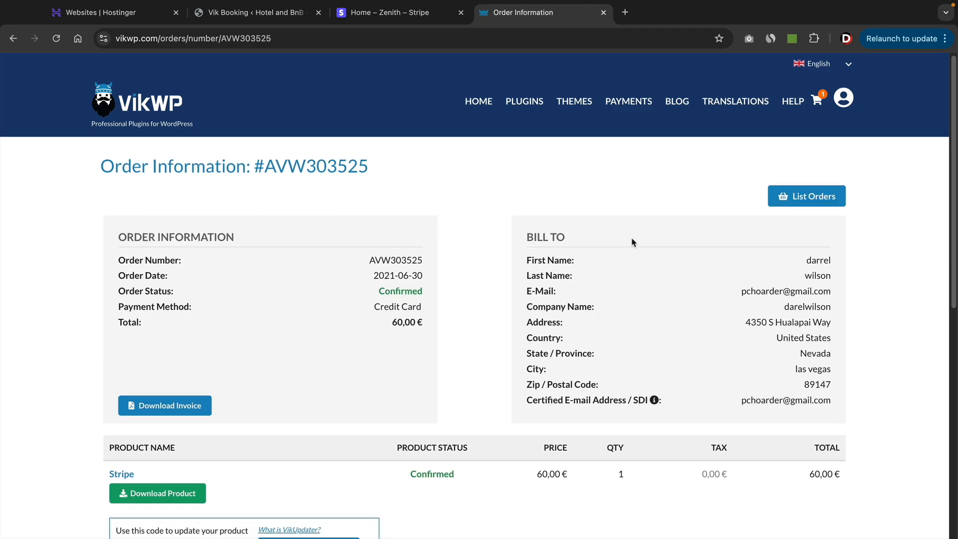
scroll(601, 250, "down", 2)
scroll(601, 250, "down", 2)
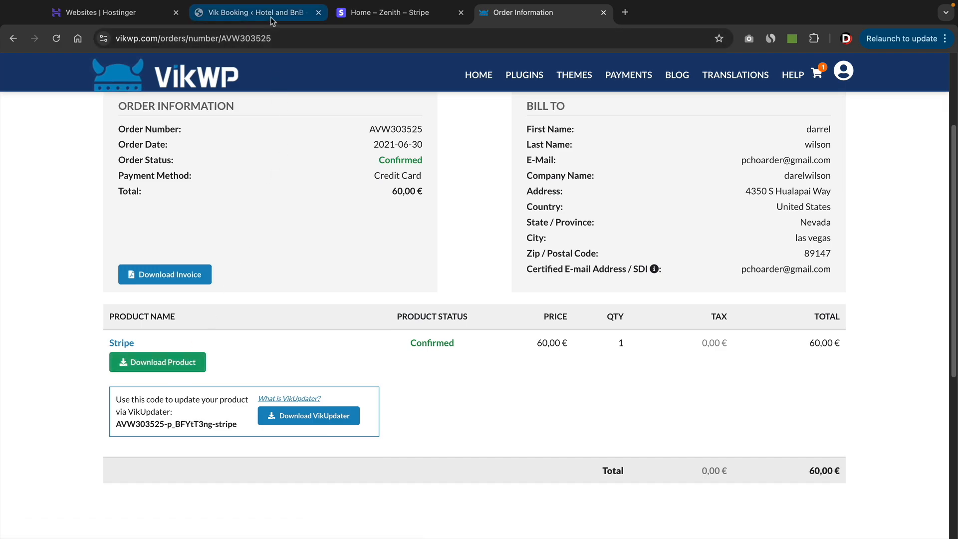
left_click(180, 368)
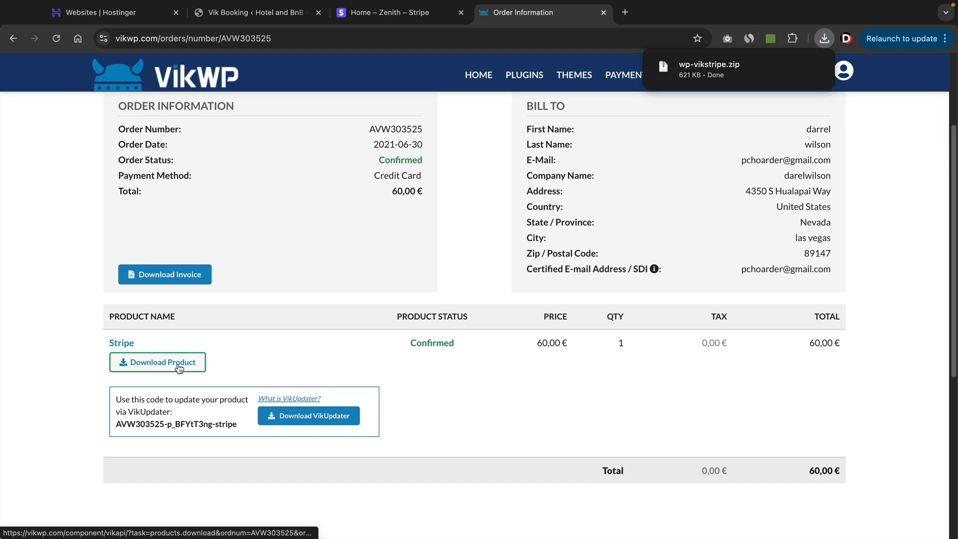
Try to install the Stripe gateway plugin on the WordPress site by uploading wp-vikstripe.zip from the Downloads folder
left_click(265, 13)
mouse_move(64, 319)
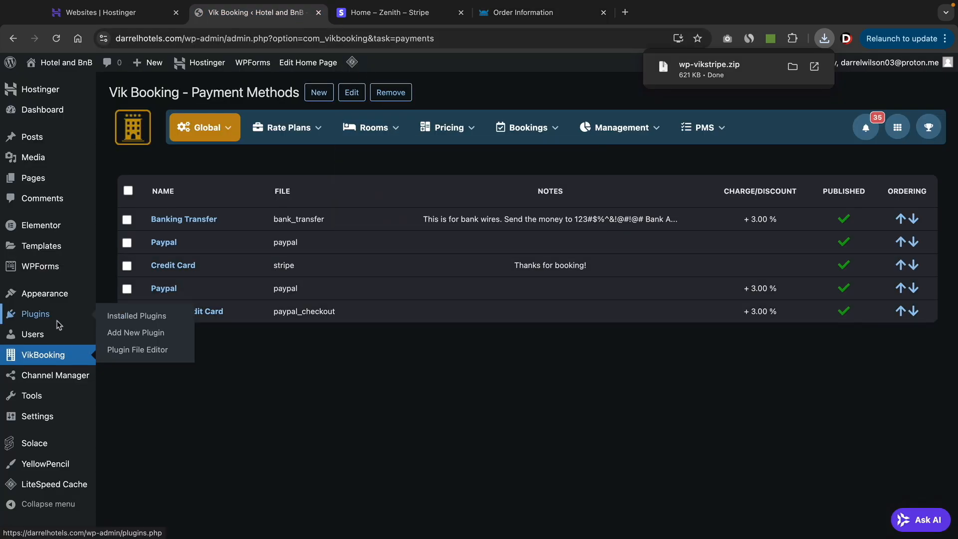
left_click(118, 335)
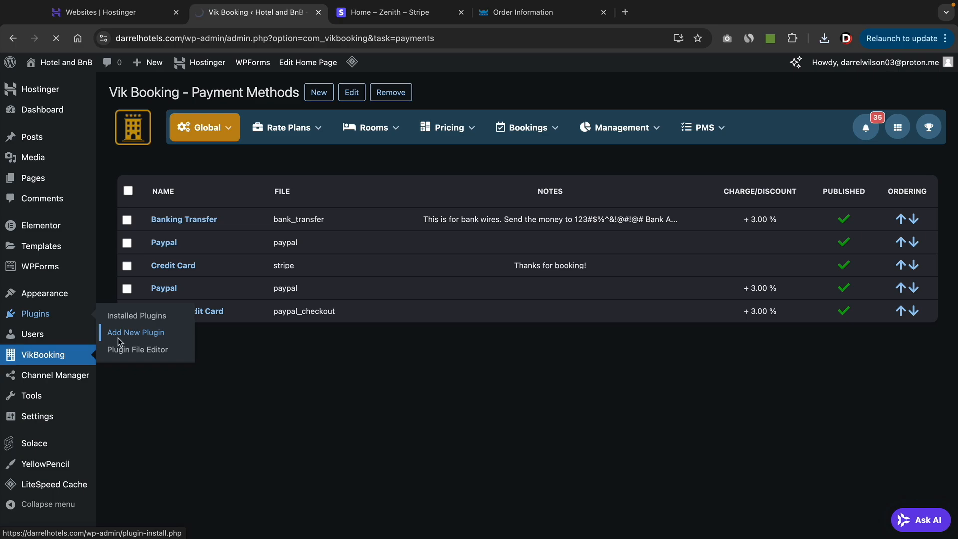
left_click(217, 92)
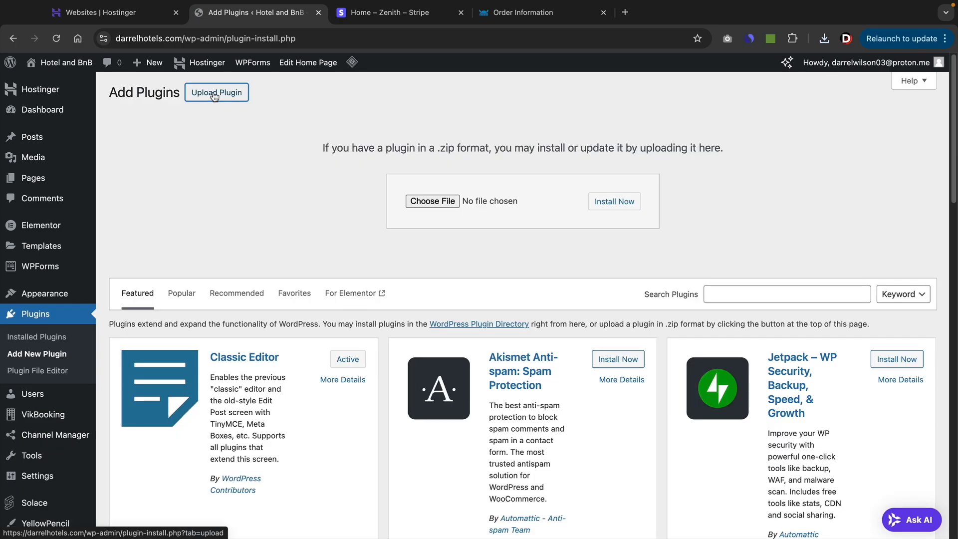
left_click(433, 202)
left_click(324, 215)
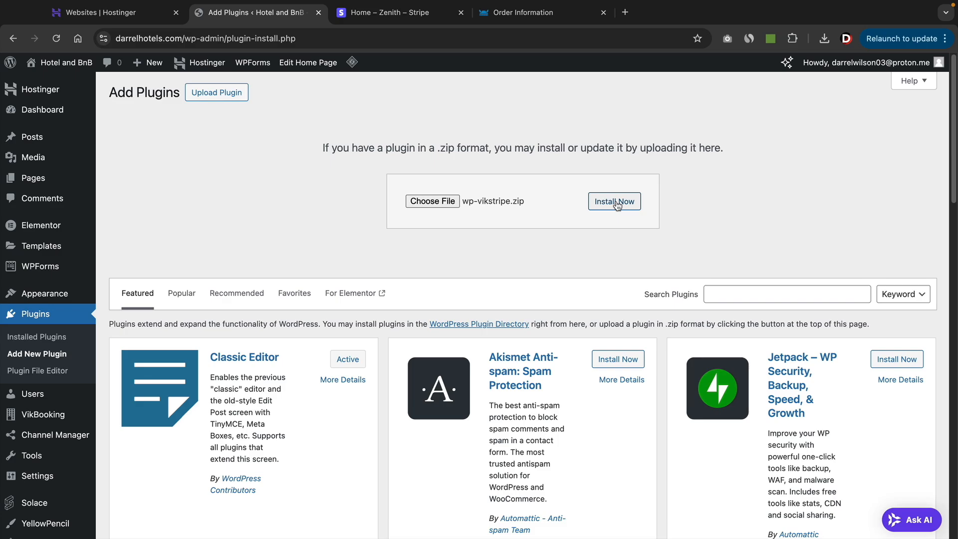
left_click(616, 202)
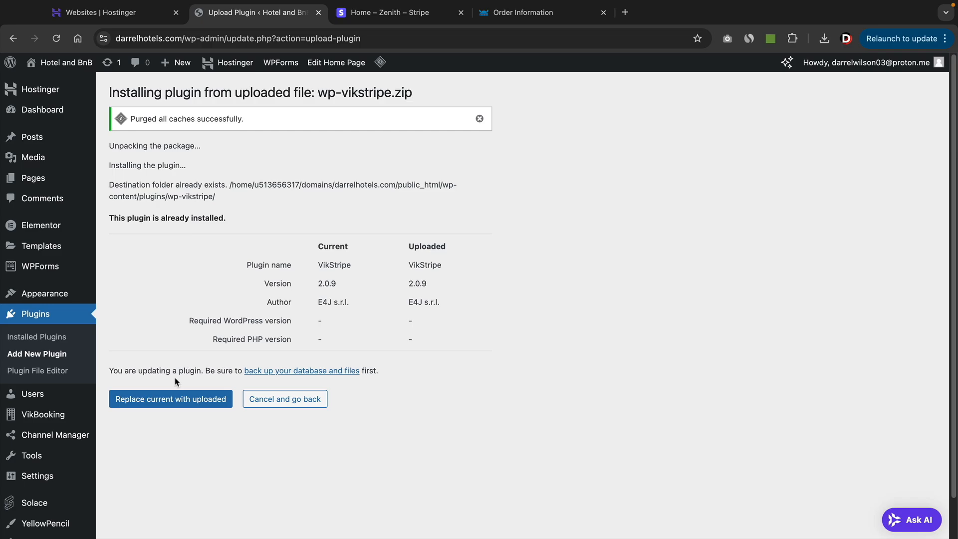
Remove the existing Credit Card payment method that uses the stripe file from VikBooking's payment methods
left_click(43, 418)
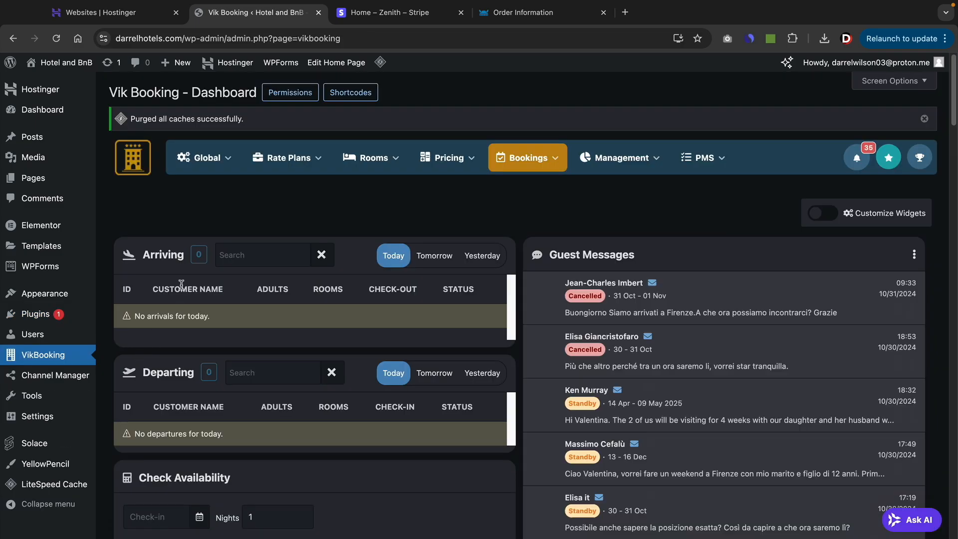
mouse_move(204, 158)
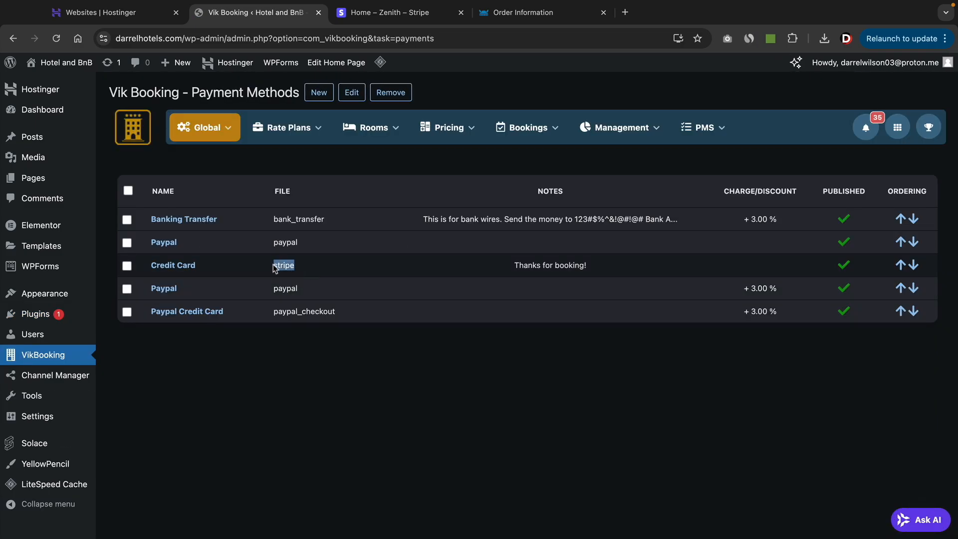
left_click(325, 268)
left_click(126, 266)
left_click(384, 95)
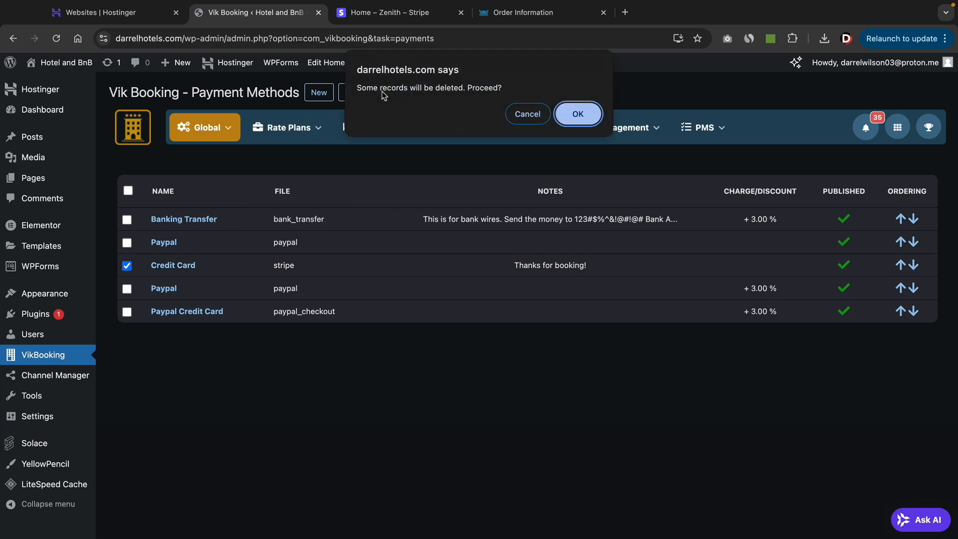
left_click(562, 115)
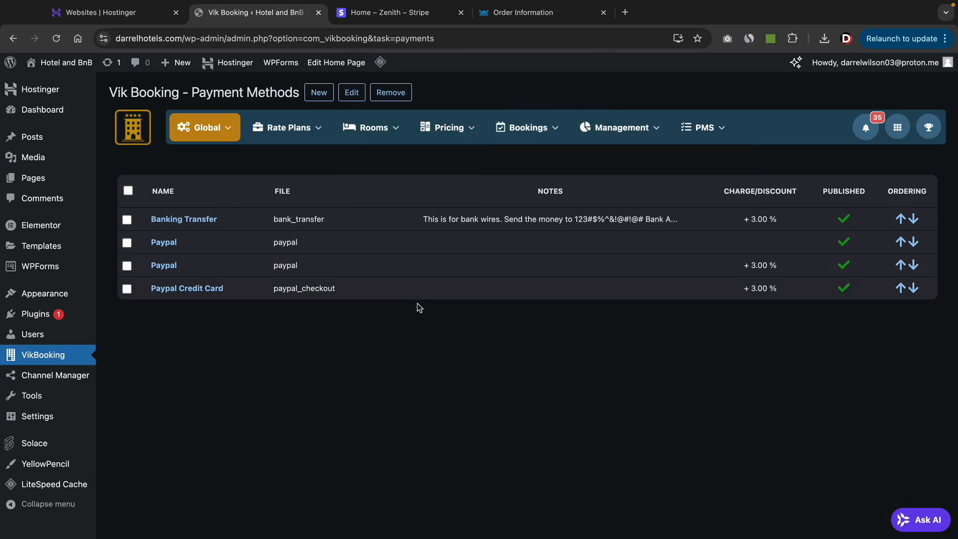
Create a new VikBooking payment method named "Stipe" with the stripe file class
left_click(318, 94)
left_click(336, 227)
type("Stipr")
key("Tab")
left_click(341, 231)
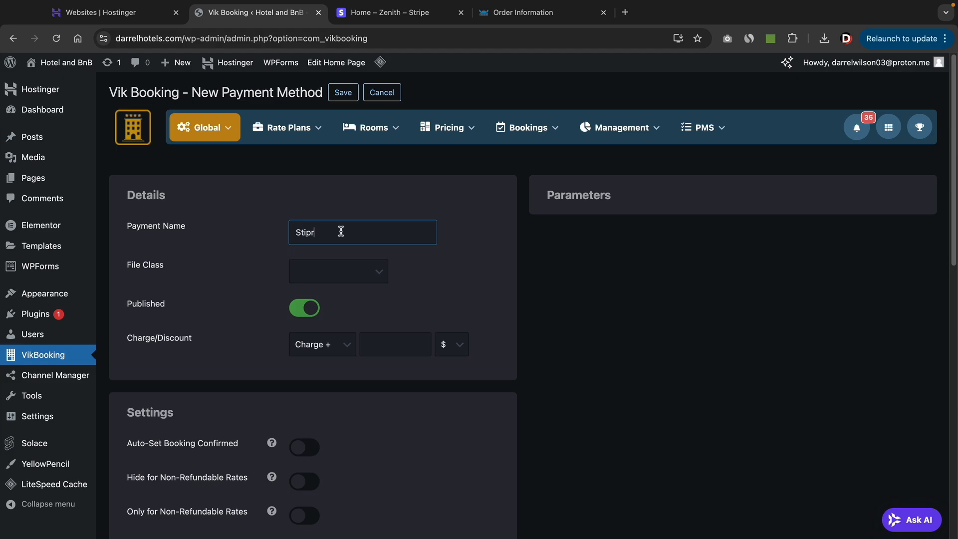
key("Tab")
left_click(346, 274)
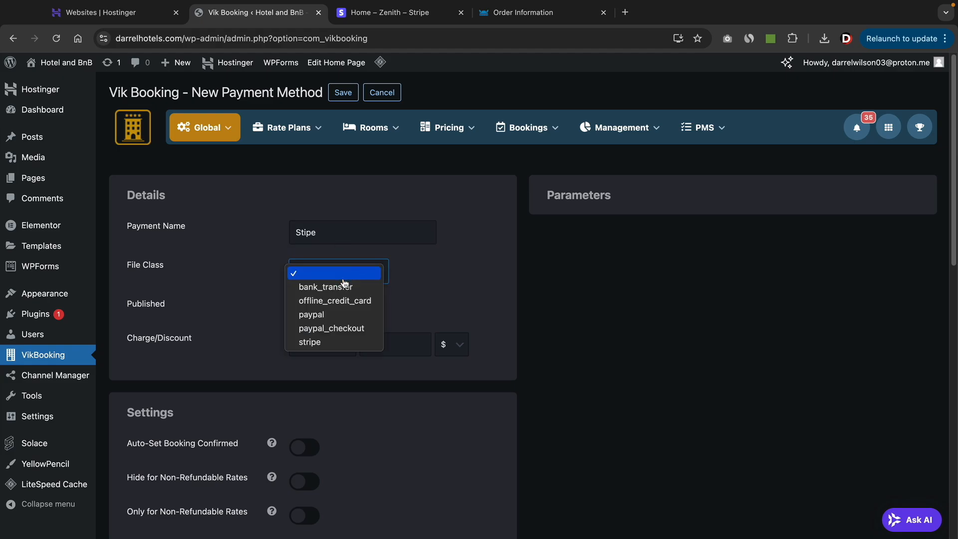
left_click(329, 341)
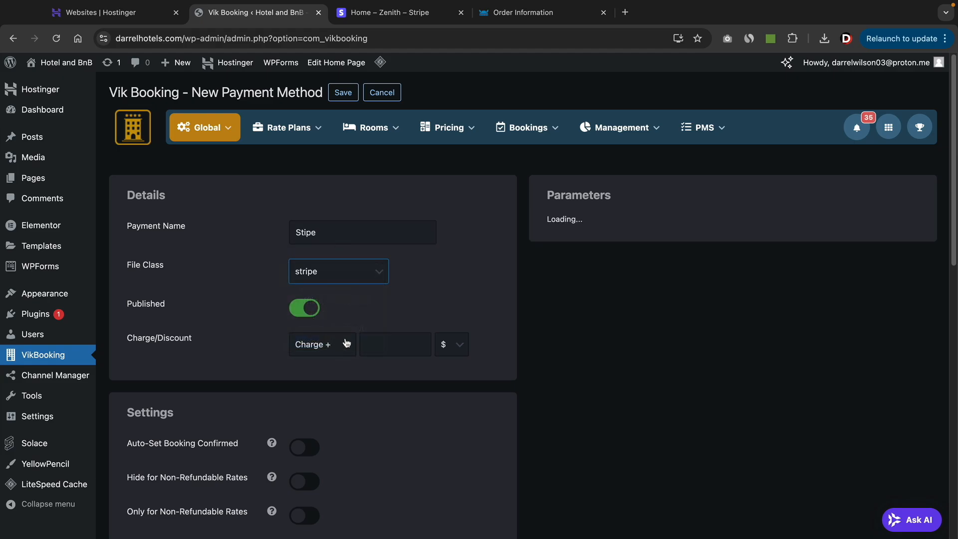
Set the payment method's extra charge to 3 percent
left_click(451, 344)
left_click(449, 360)
left_click(394, 346)
type("3")
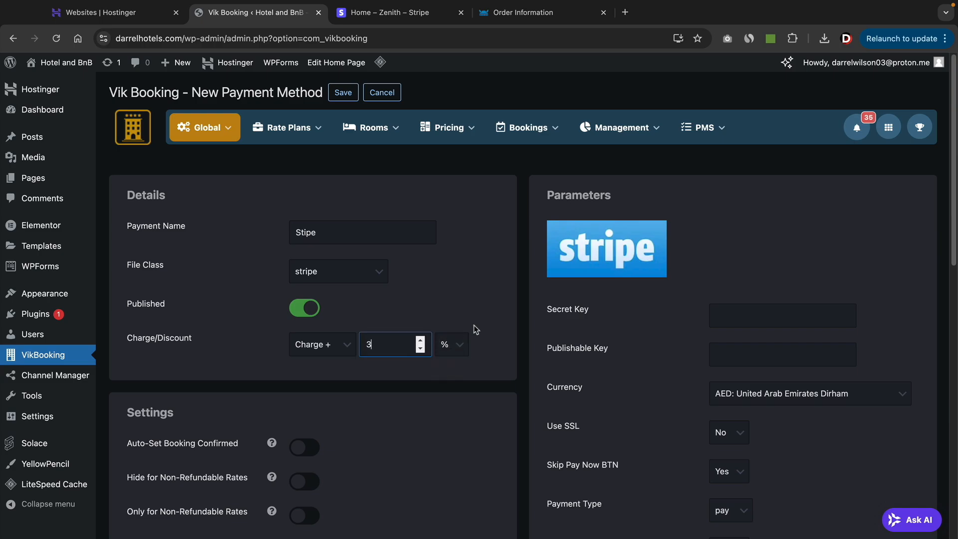
In the Stripe dashboard, enable test mode, switch to the Testing Account and copy the publishable API key
scroll(643, 322, "down", 2)
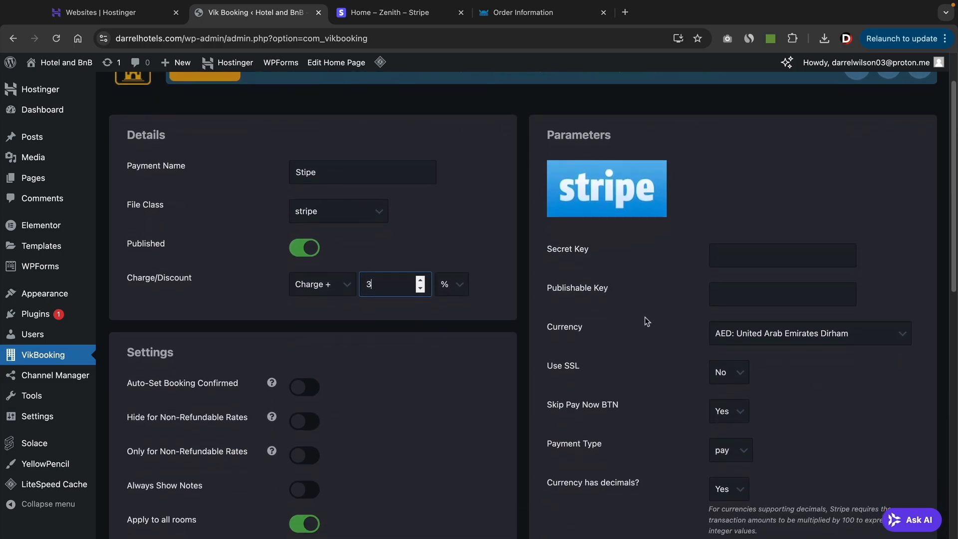
scroll(641, 309, "down", 1)
left_click_drag(558, 229, 601, 229)
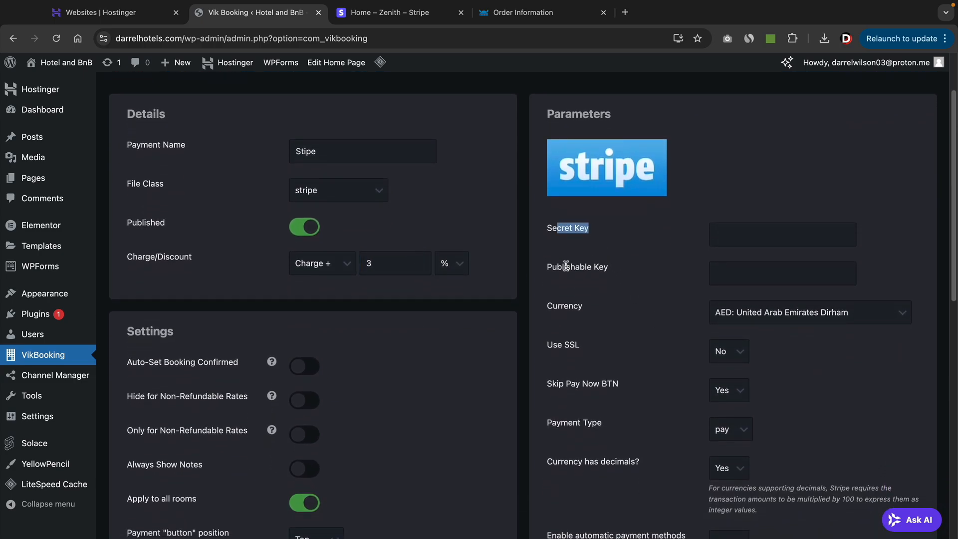
left_click_drag(565, 265, 633, 271)
left_click(389, 12)
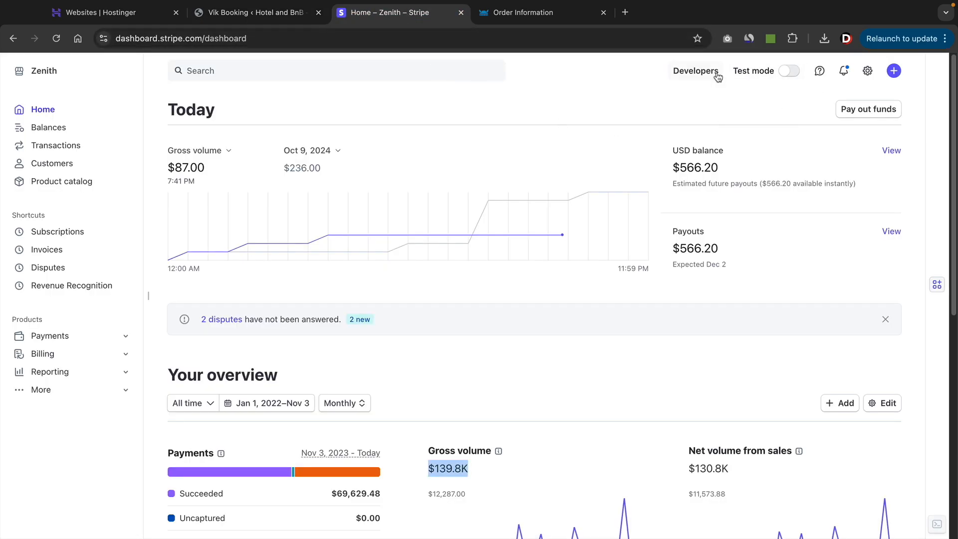
left_click(790, 71)
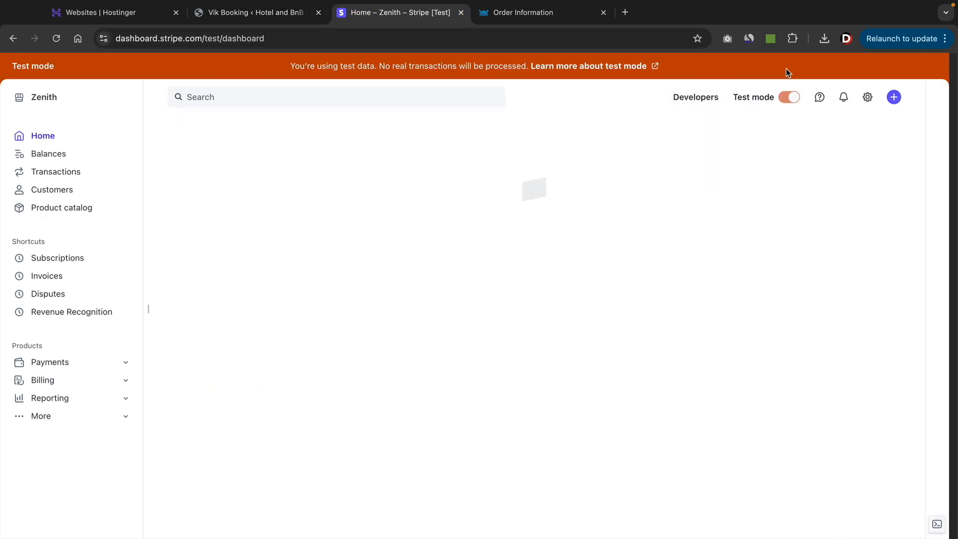
left_click(36, 100)
left_click(60, 193)
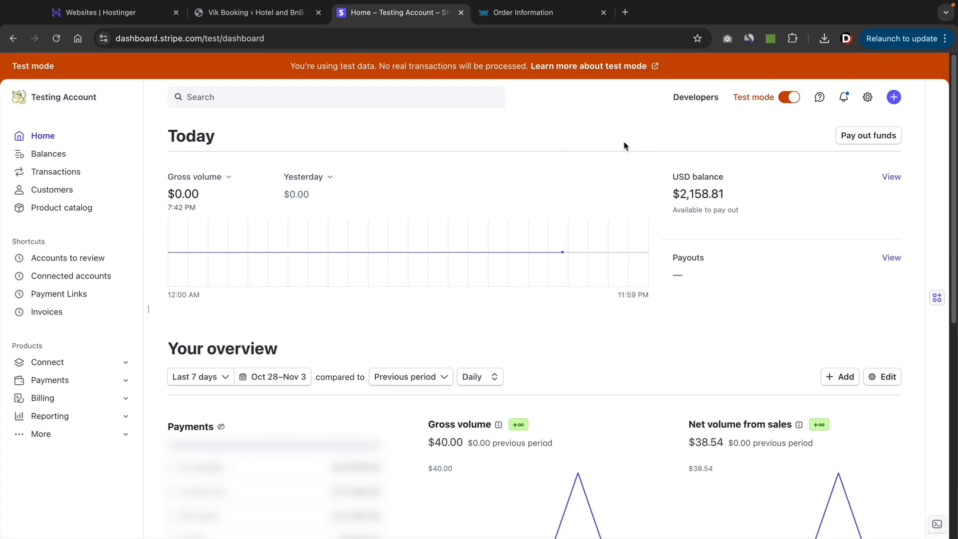
left_click(691, 97)
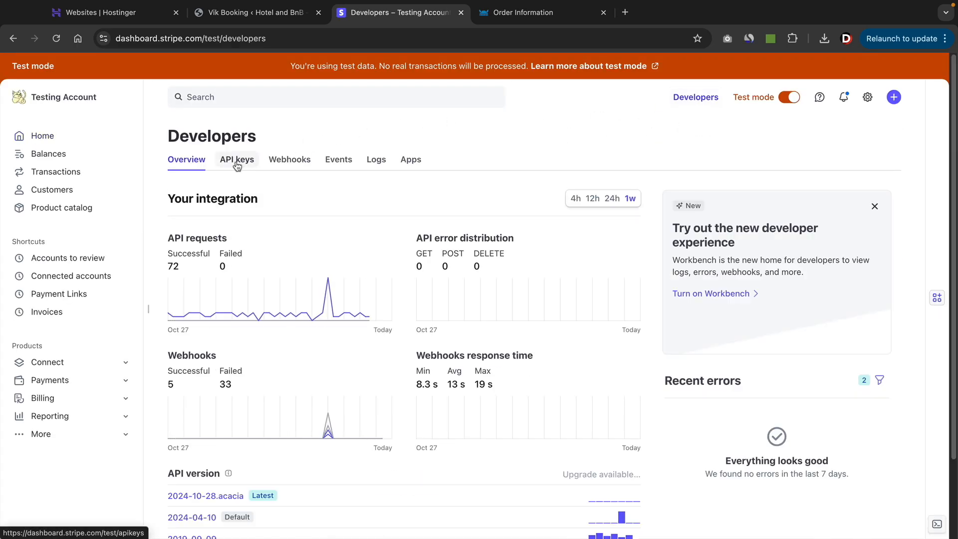
left_click(236, 160)
left_click(432, 317)
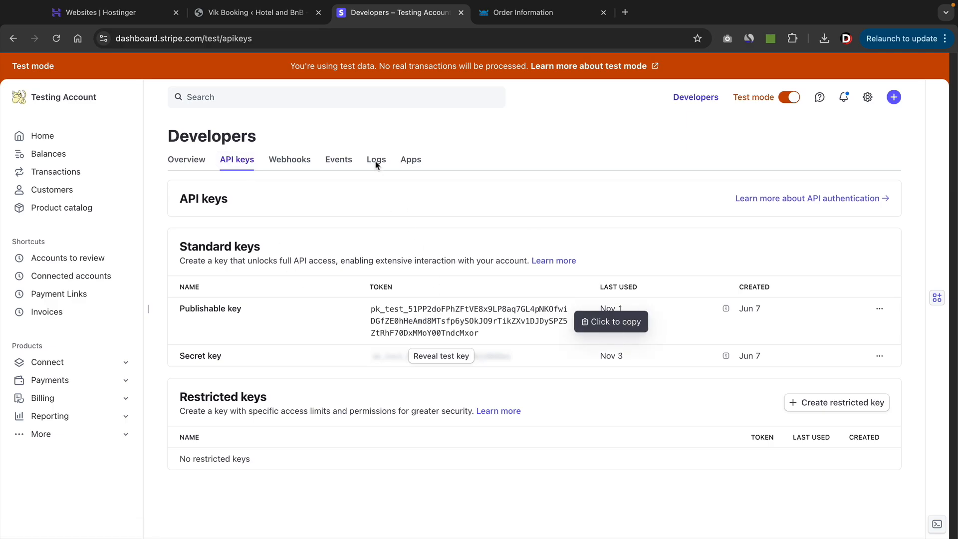
Paste the copied Stripe key into the VikBooking payment method's Publishable Key parameter
left_click(276, 13)
left_click(722, 271)
right_click(722, 269)
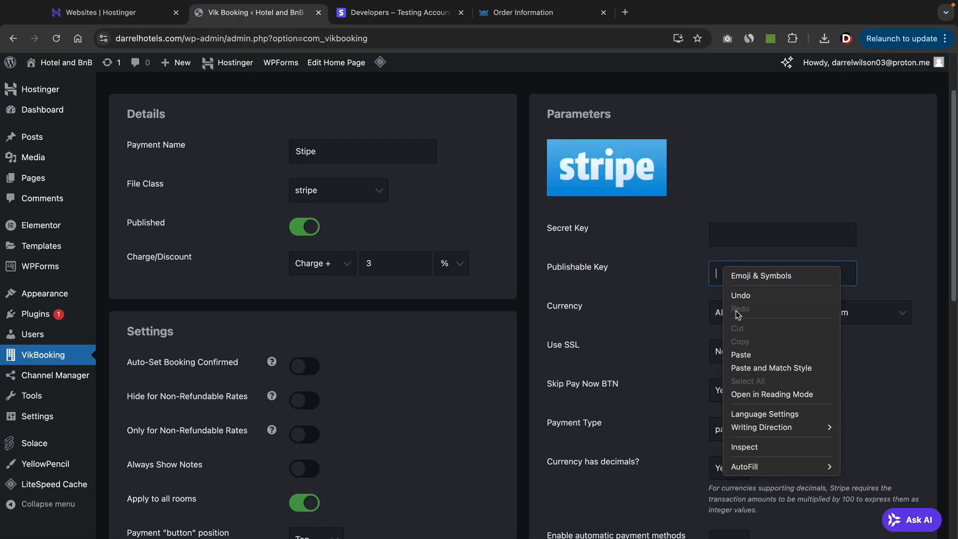
left_click(737, 353)
Reveal and copy the test secret key in Stripe, and paste it into VikBooking's Secret Key parameter
left_click(404, 14)
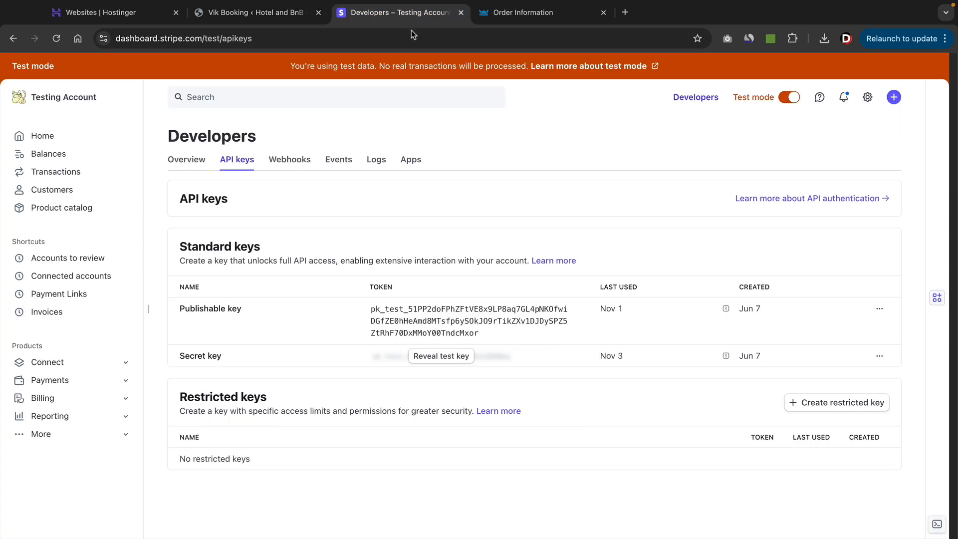
left_click(444, 355)
left_click(444, 364)
left_click(277, 13)
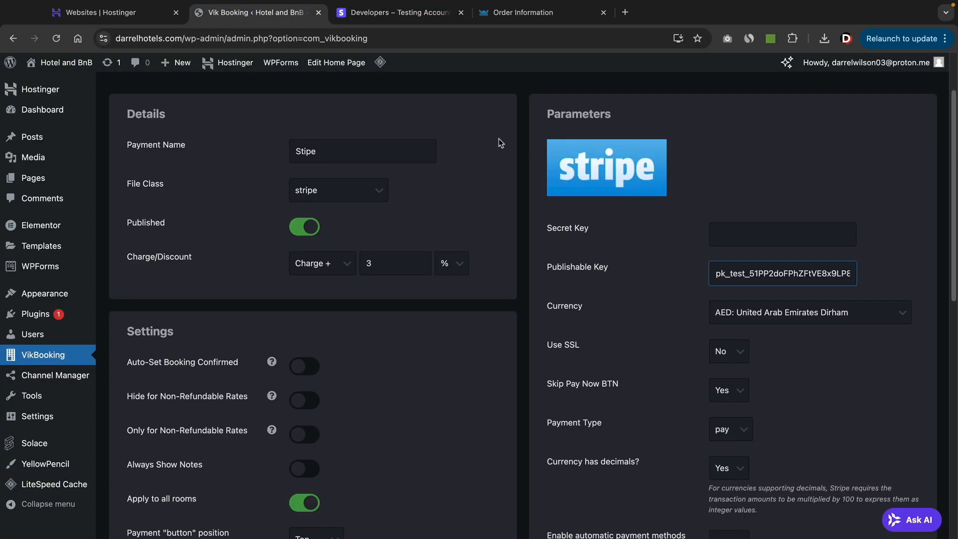
left_click(726, 230)
key("super+v")
Set the Stripe payment currency to USD: United States Dollar
left_click(758, 313)
scroll(755, 360, "down", 10)
scroll(757, 363, "down", 20)
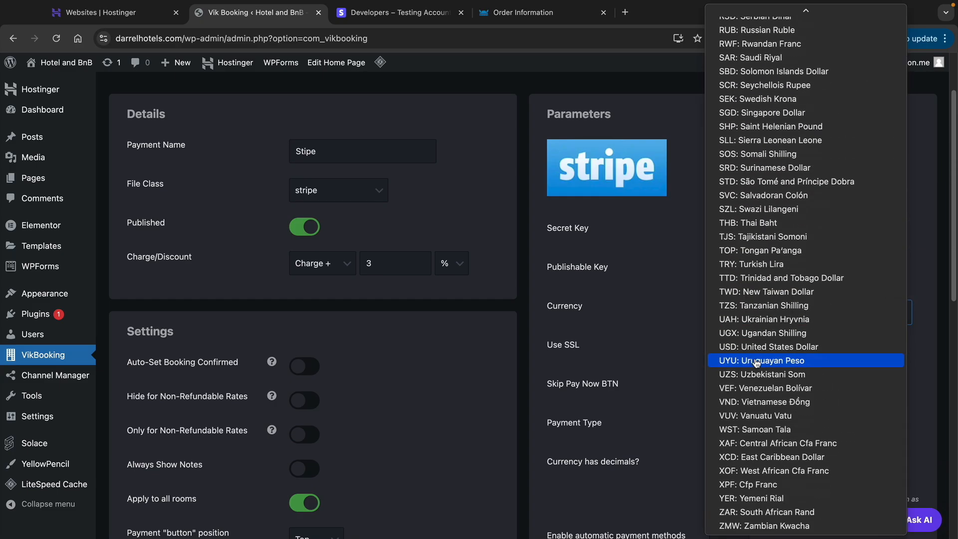
left_click(759, 347)
Fill in the company name and set the additional payment information to "For Your Booking Needs"
scroll(758, 349, "down", 3)
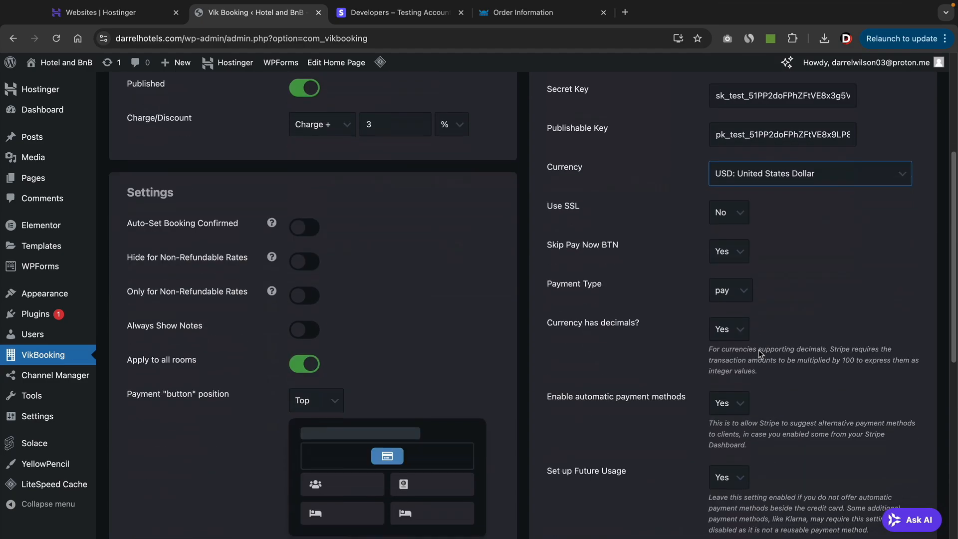
scroll(664, 263, "down", 5)
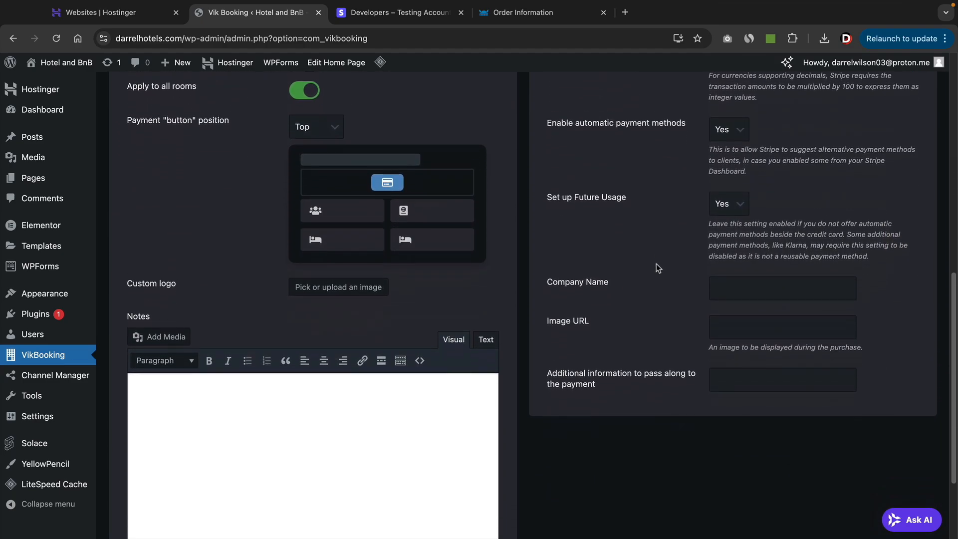
left_click(731, 326)
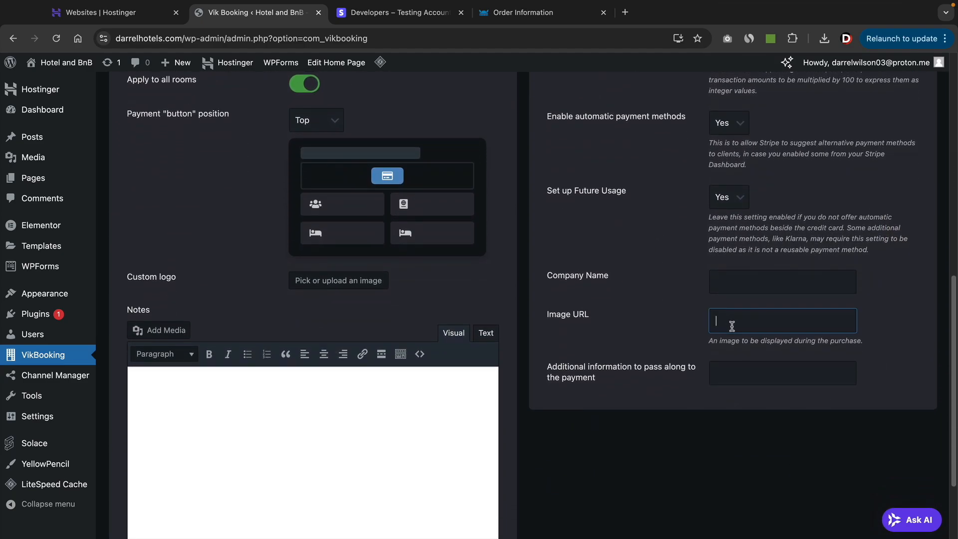
left_click(749, 374)
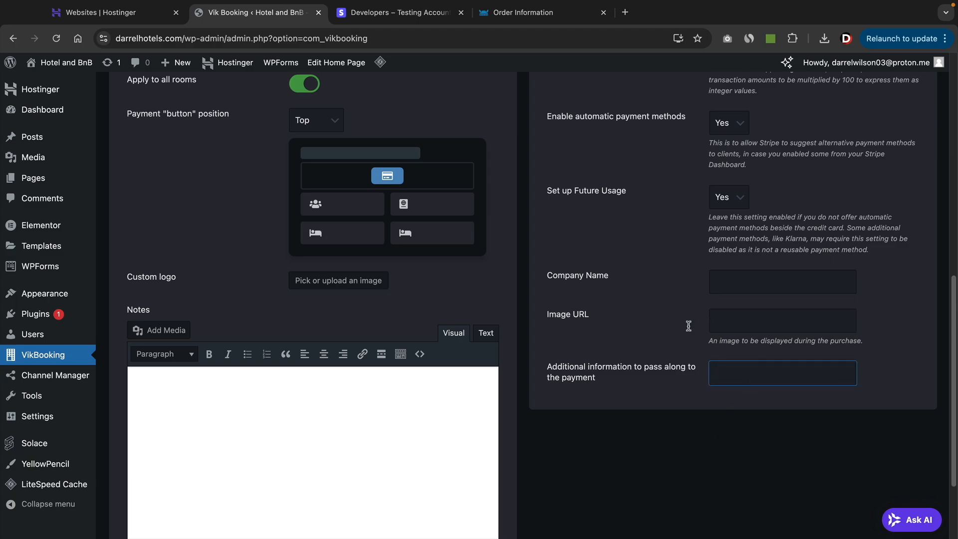
left_click(756, 292)
type("Darrel Wilson CO")
left_click(749, 373)
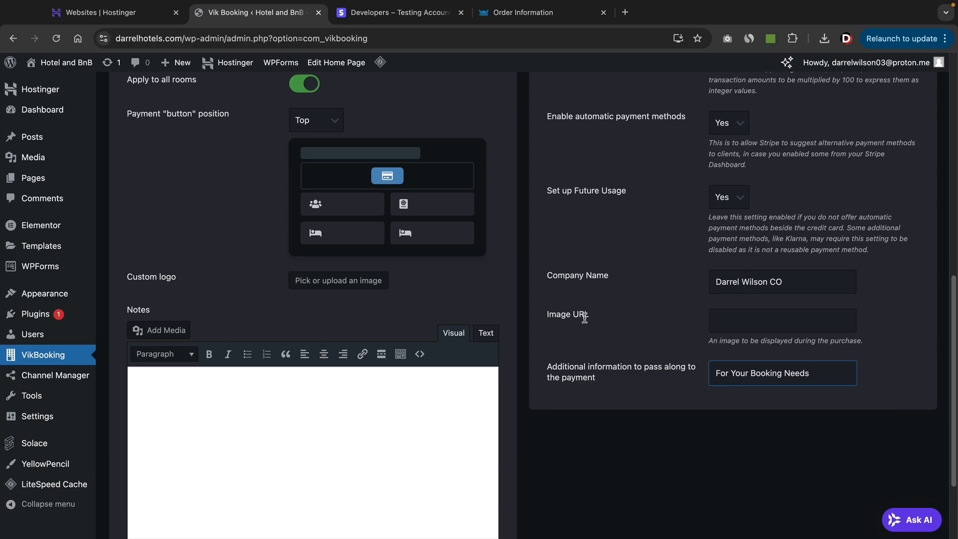
Open the media library in a separate tab and copy the file URL of the newHoteluxe-Dark logo
mouse_move(34, 157)
right_click(119, 160)
left_click(125, 167)
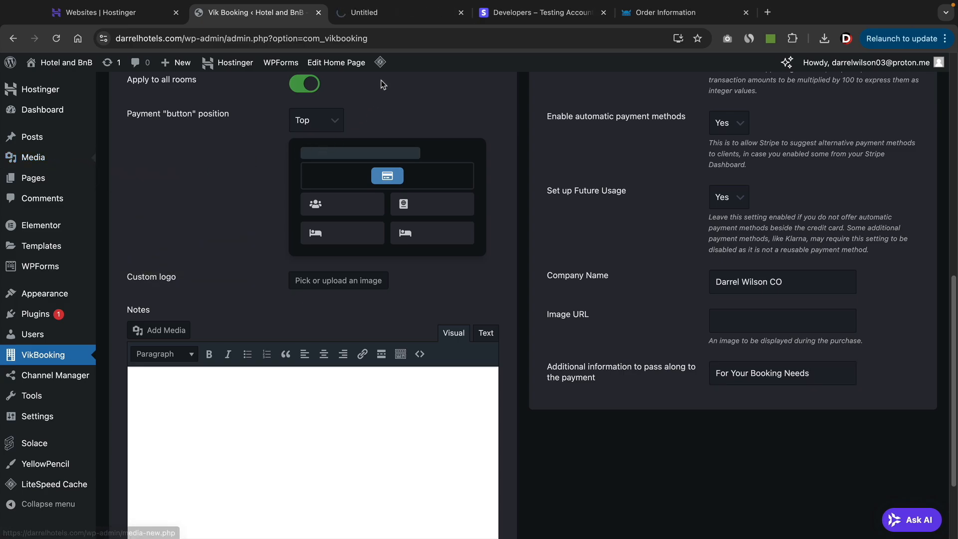
left_click(397, 17)
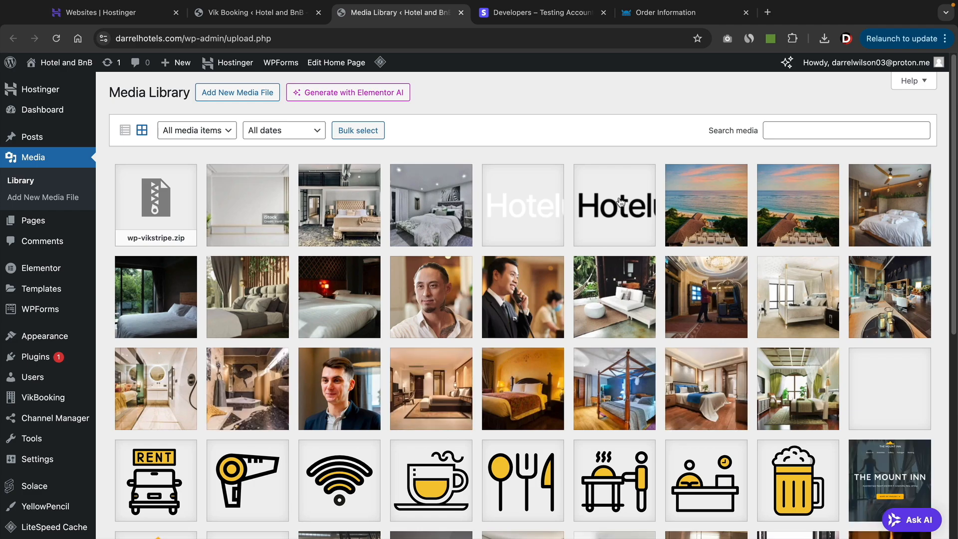
left_click(621, 201)
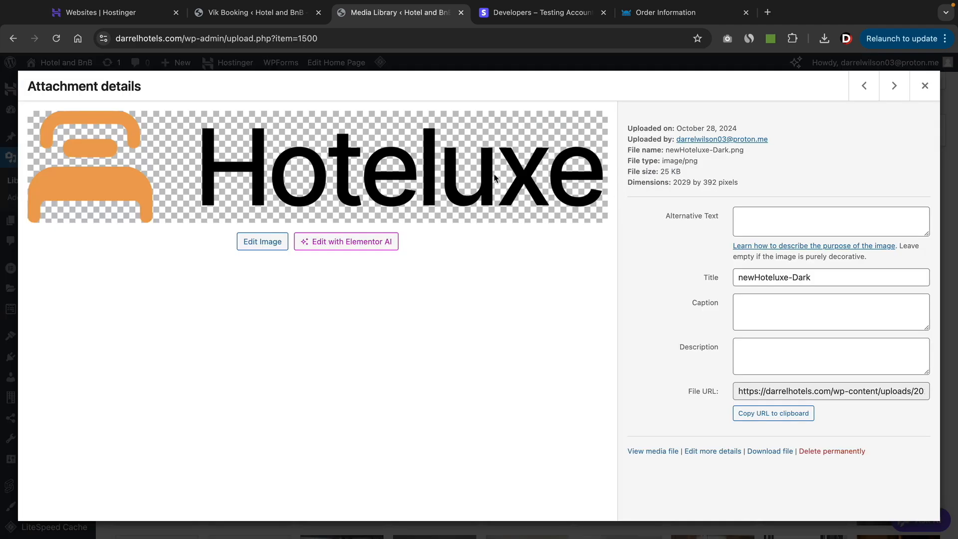
left_click(751, 391)
right_click(752, 391)
left_click(763, 392)
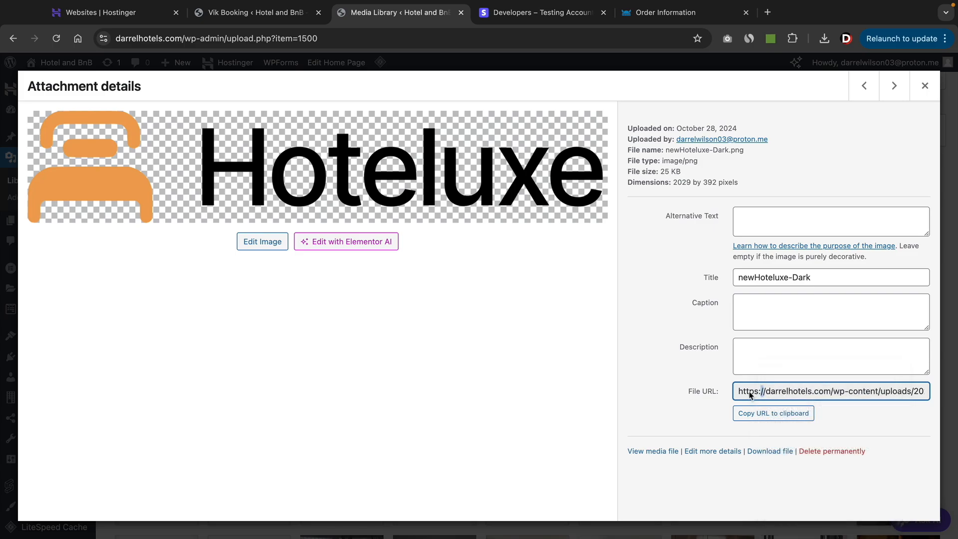
right_click(750, 394)
left_click(756, 381)
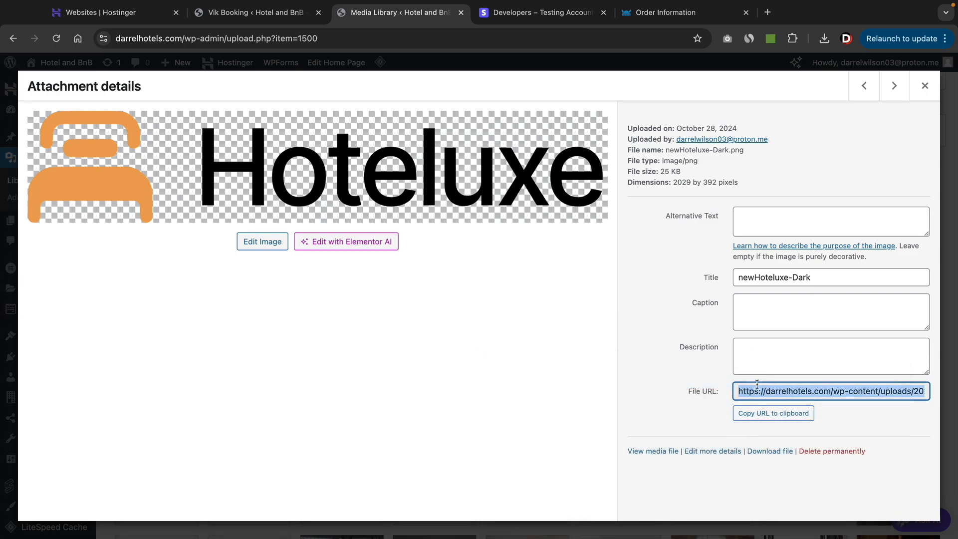
Paste the copied logo URL into the Image URL parameter of the VikBooking Stripe payment method
left_click(257, 13)
left_click(762, 321)
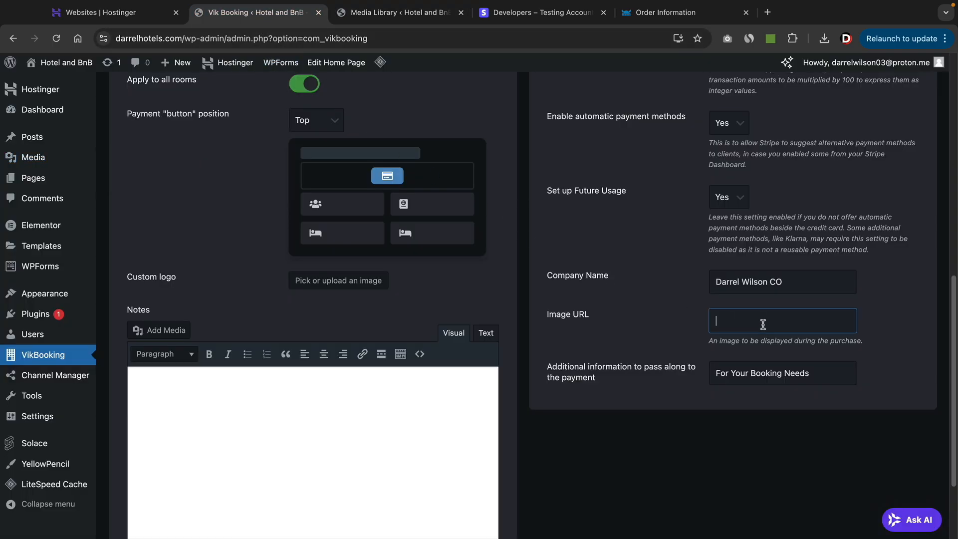
right_click(764, 323)
left_click(782, 410)
Write "Thank you for your business" in the payment method's notes
left_click(323, 394)
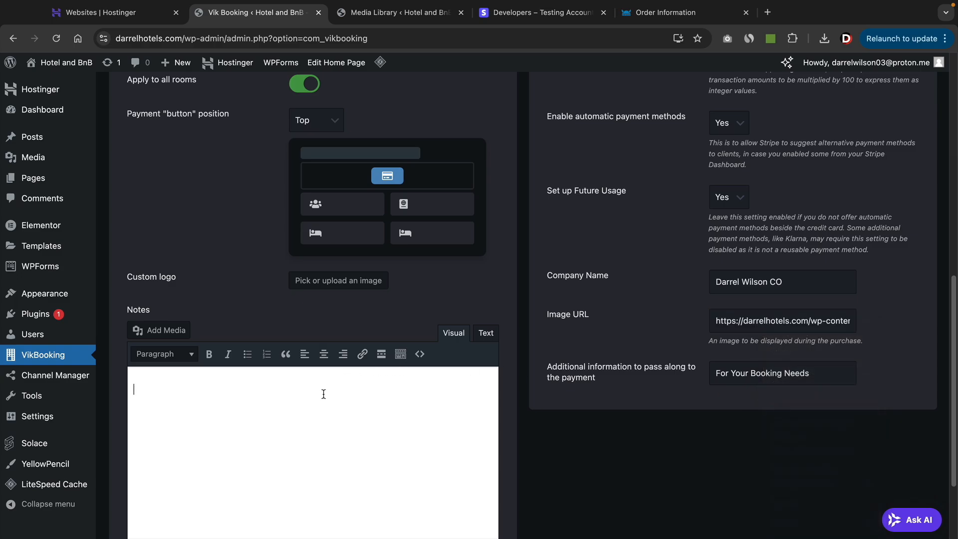
type("Thank you forn your business")
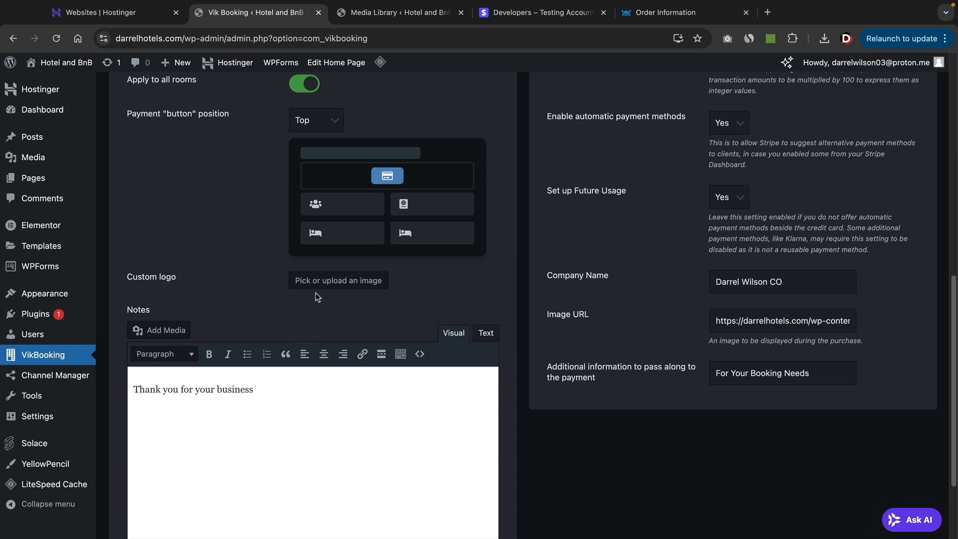
Set the payment method's custom logo to the dark Hoteluxe image from the media library
left_click(323, 281)
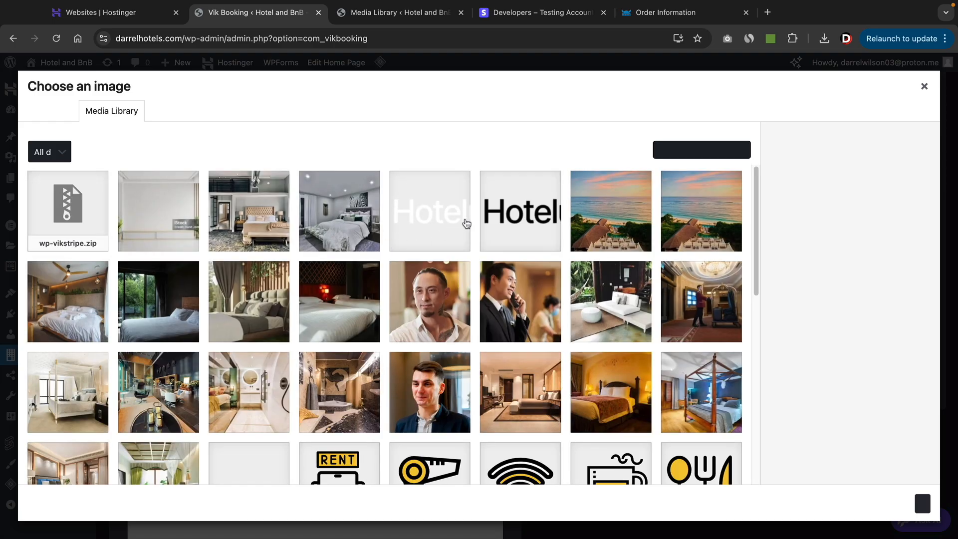
left_click(522, 214)
left_click(922, 503)
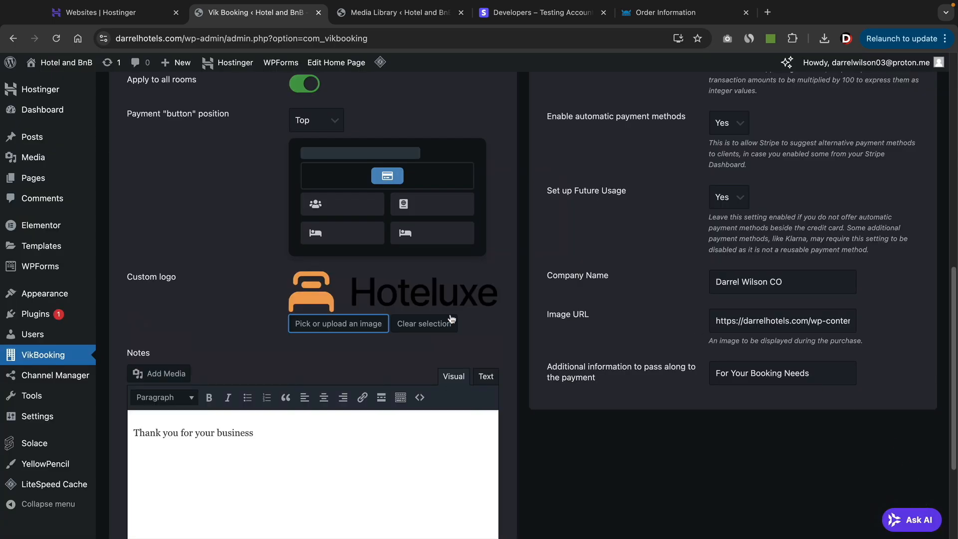
Enable Auto-Set Booking Confirmed and save the new Stripe payment method
scroll(517, 306, "up", 5)
scroll(591, 300, "up", 1)
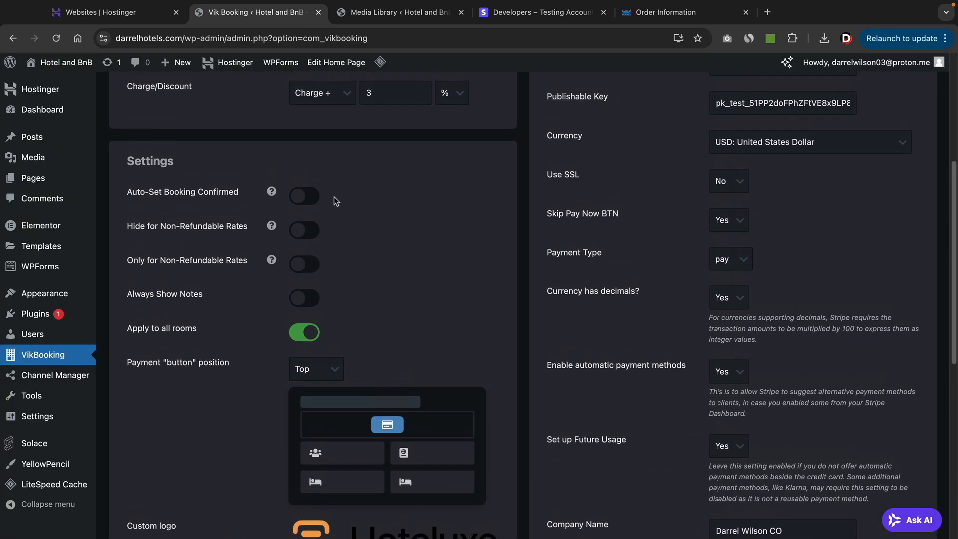
scroll(558, 302, "up", 5)
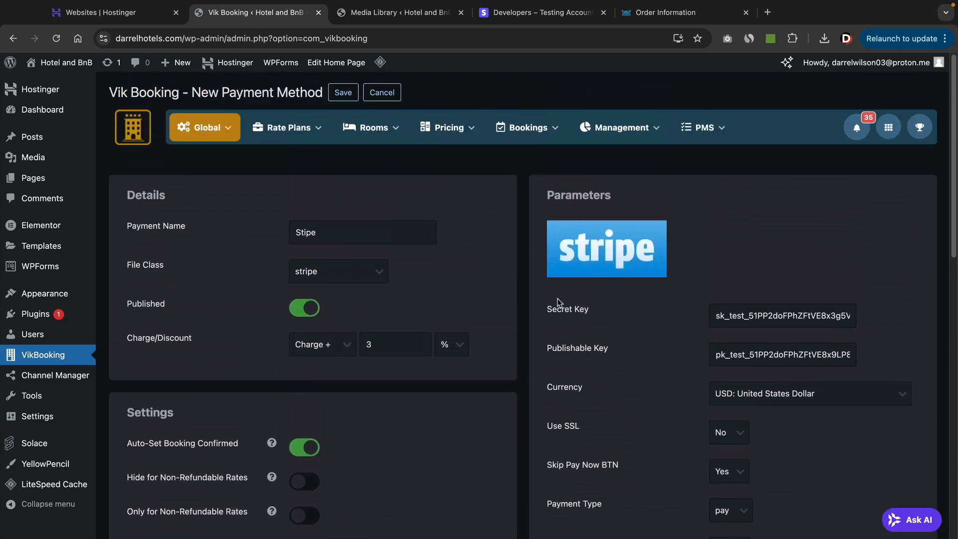
left_click(344, 93)
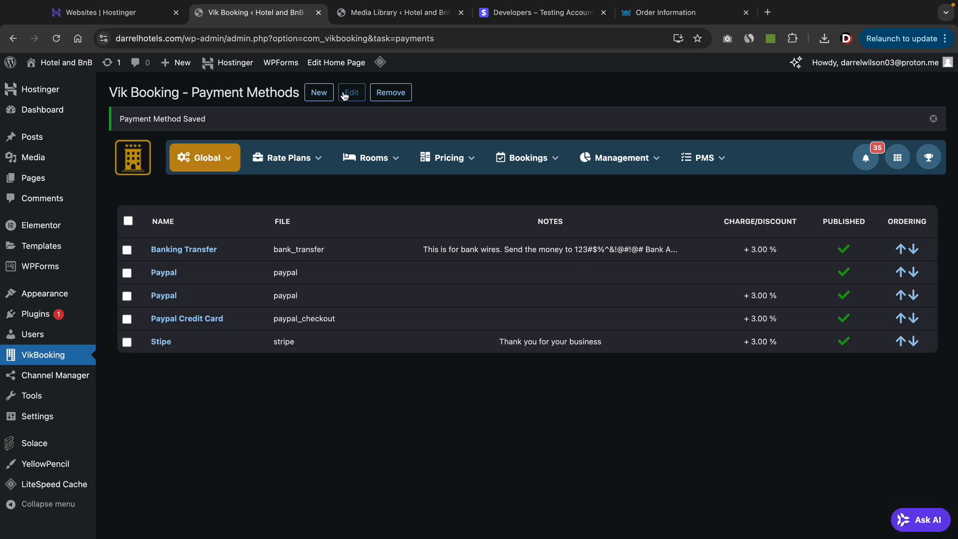
On the live site, search rooms for an 11/14/2024 check-in and proceed with the King Luxury Room at the Non-refundable Rate
left_click(67, 62)
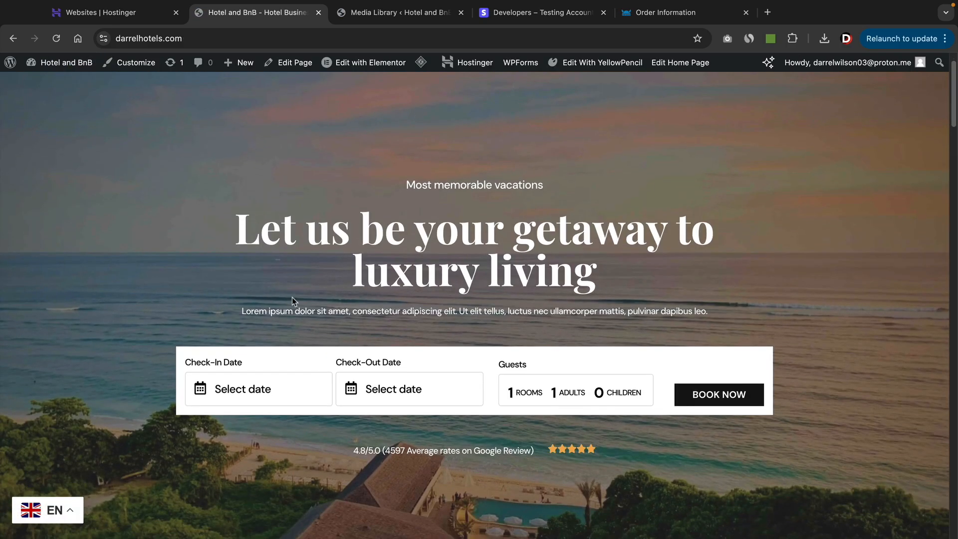
scroll(293, 302, "down", 3)
left_click(287, 296)
left_click(295, 412)
left_click(715, 301)
left_click_drag(540, 14, 399, 14)
left_click(40, 136)
left_click(256, 15)
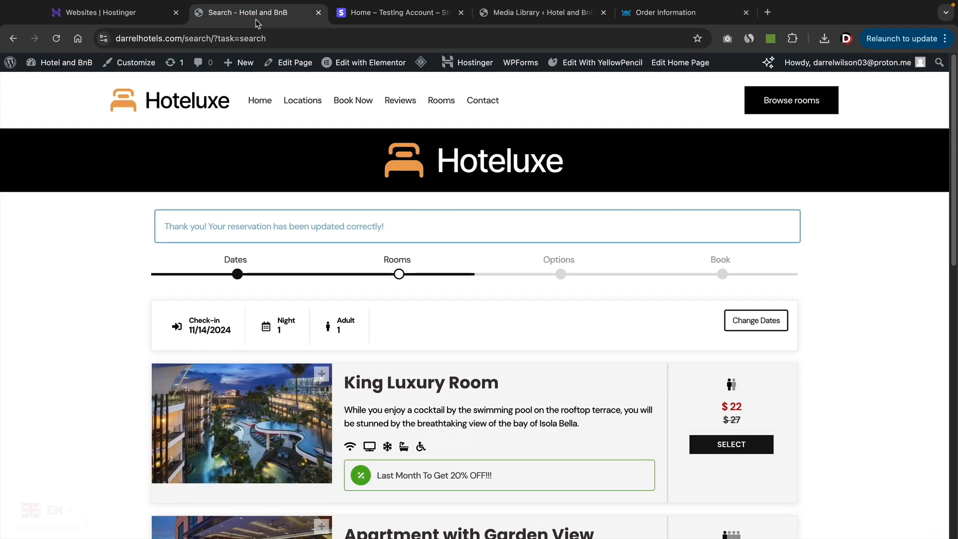
scroll(414, 223, "down", 3)
left_click(749, 278)
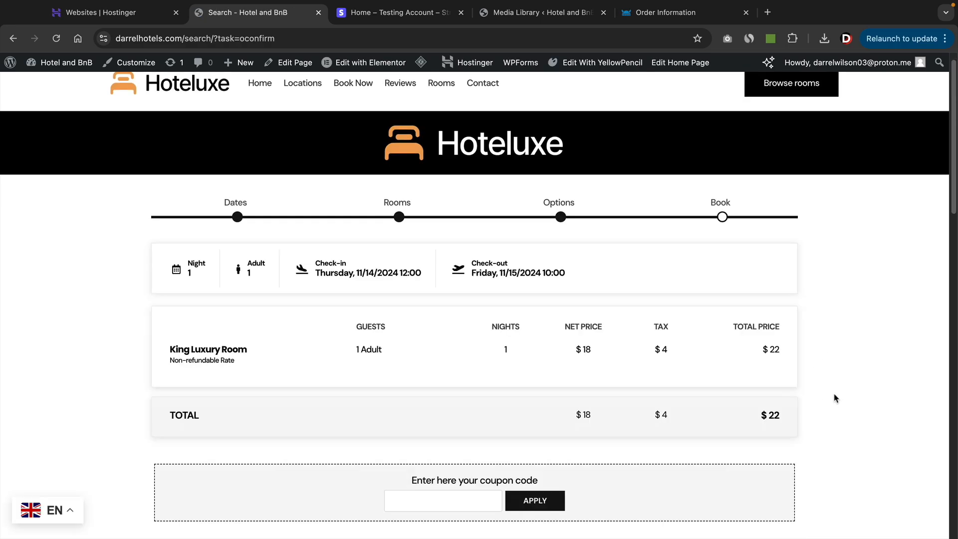
Accept the terms and the Pregnant checkbox, choose the Stipe (+3 %) payment method and confirm the reservation
scroll(834, 396, "down", 6)
scroll(834, 396, "down", 9)
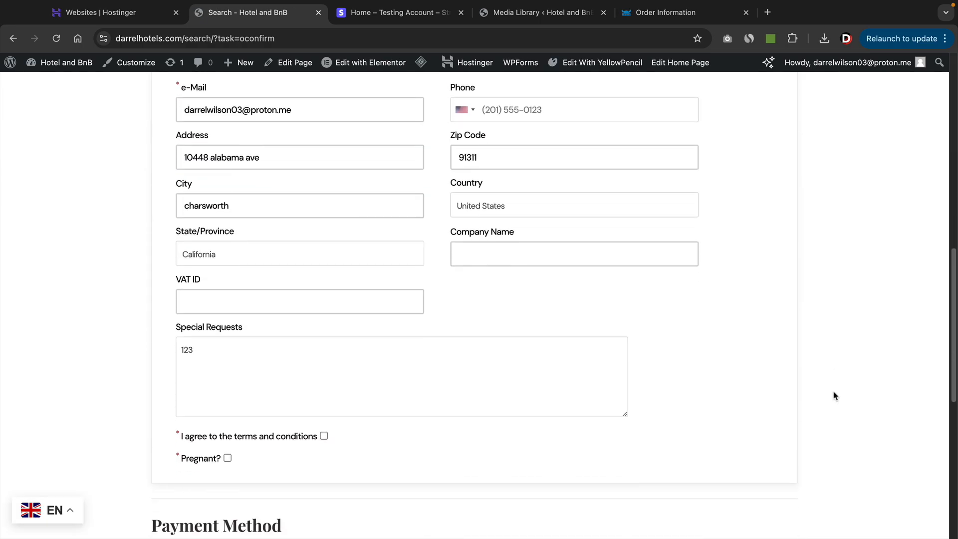
left_click(324, 227)
left_click(227, 248)
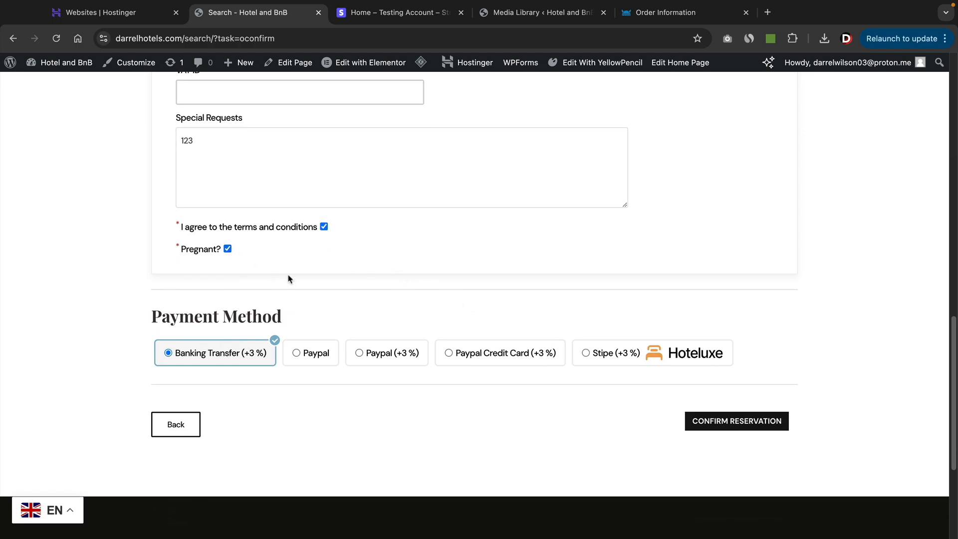
left_click(620, 357)
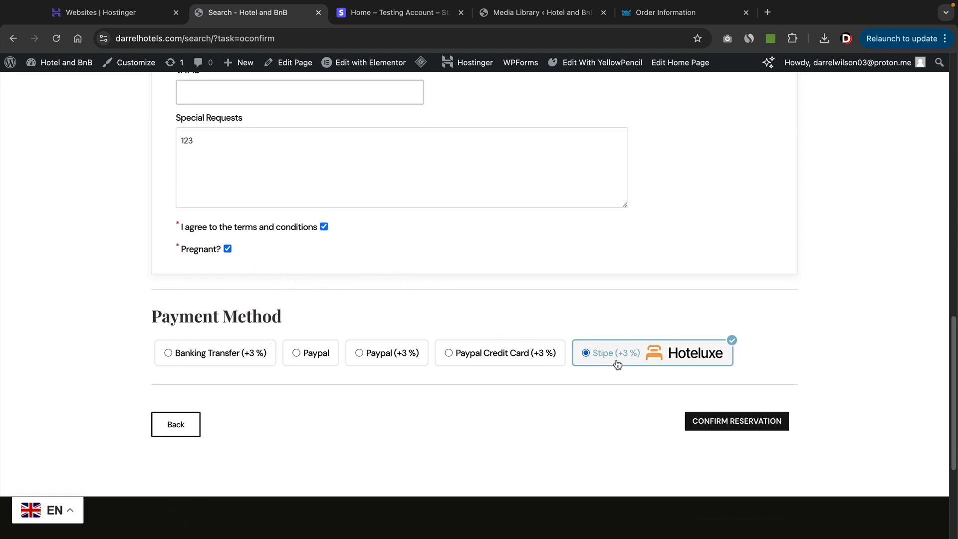
left_click(740, 425)
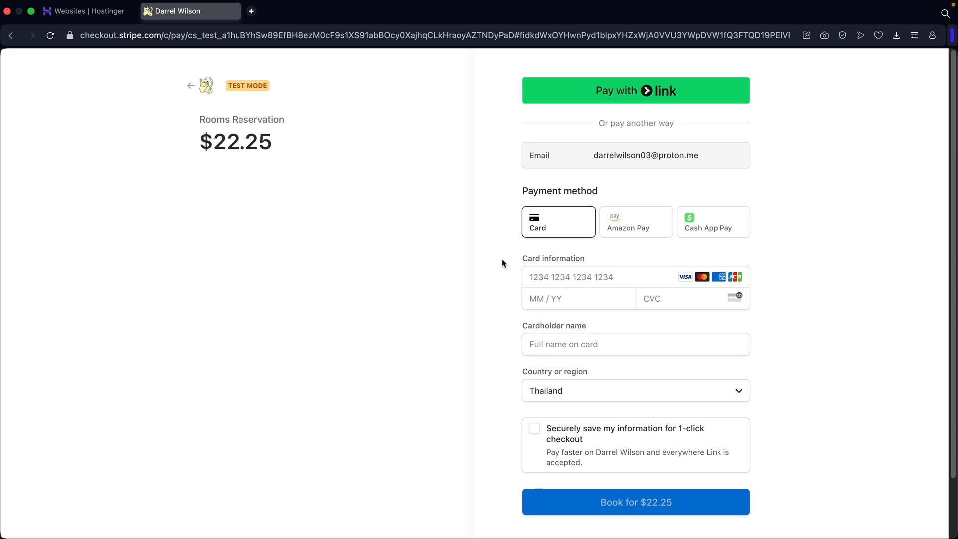
Fill in the test card number, expiry, CVC, cardholder name and United States billing details, and submit the Stripe booking payment
left_click(589, 277)
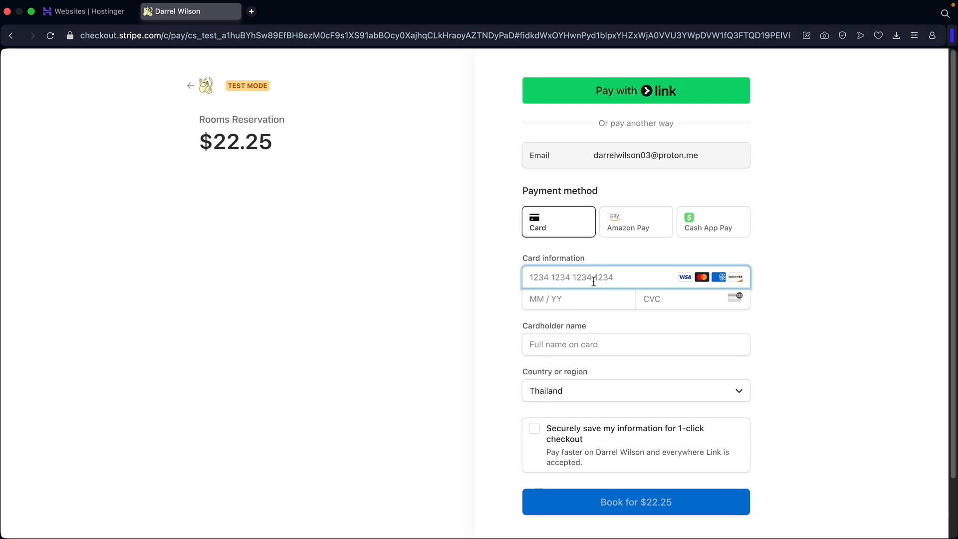
type("42424242 4242 4242")
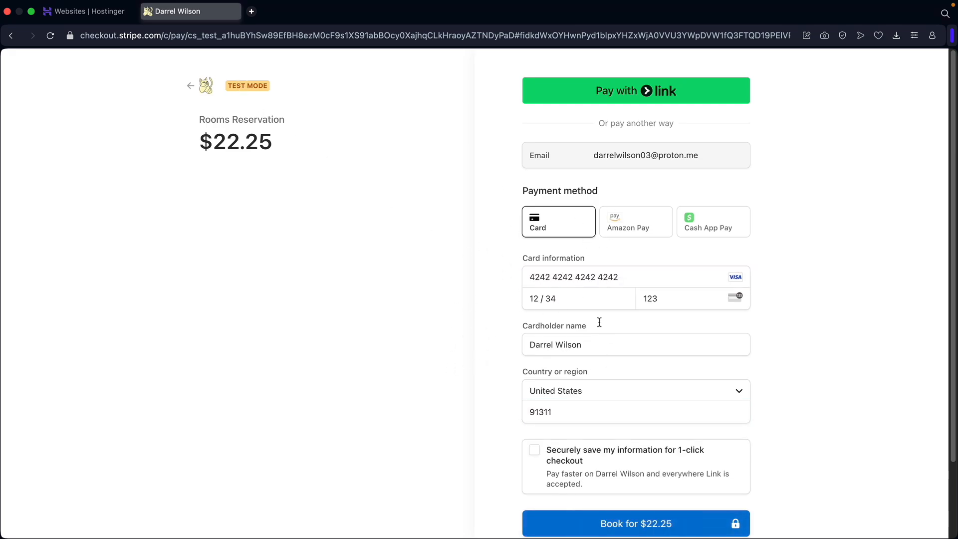
scroll(513, 359, "down", 3)
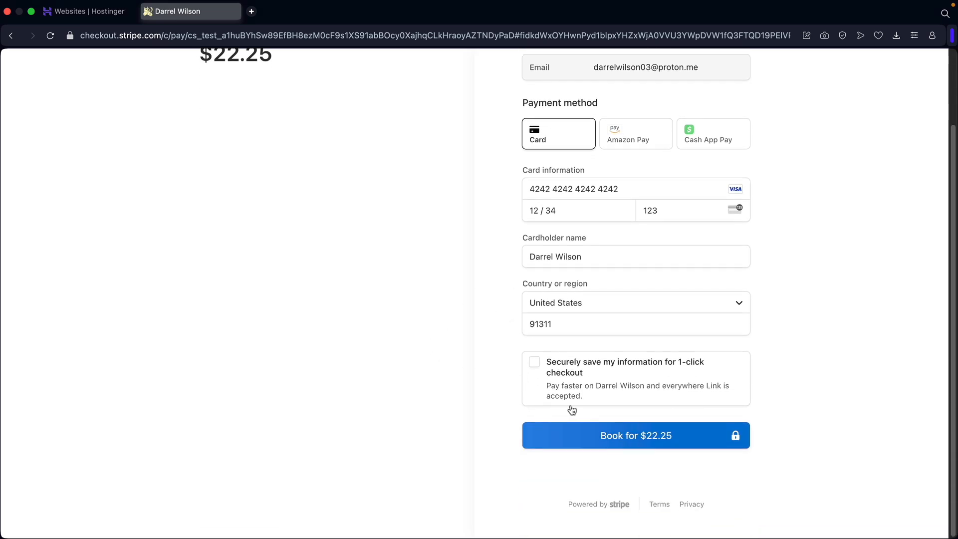
left_click(635, 439)
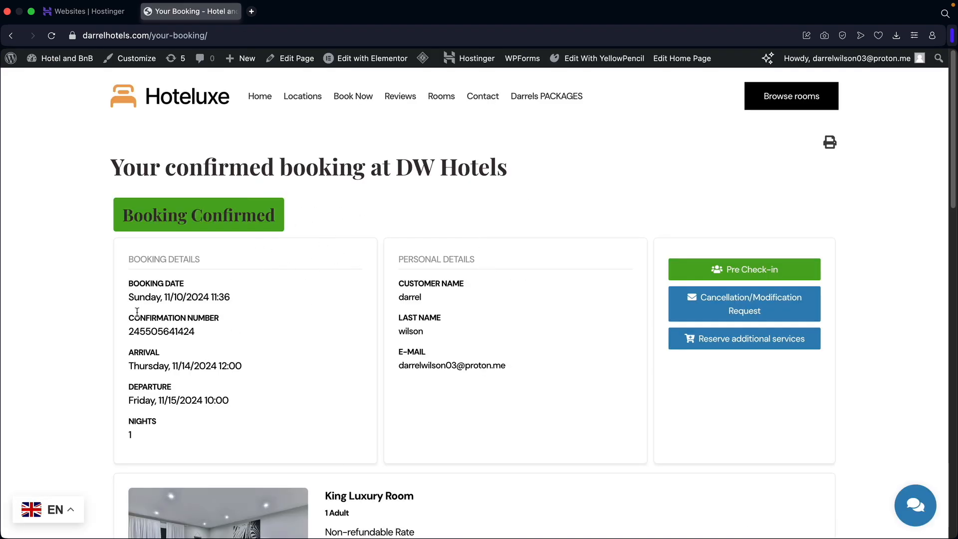
Review the booking confirmation page, including its booking details, room, rate and total
scroll(147, 295, "down", 2)
scroll(422, 282, "down", 4)
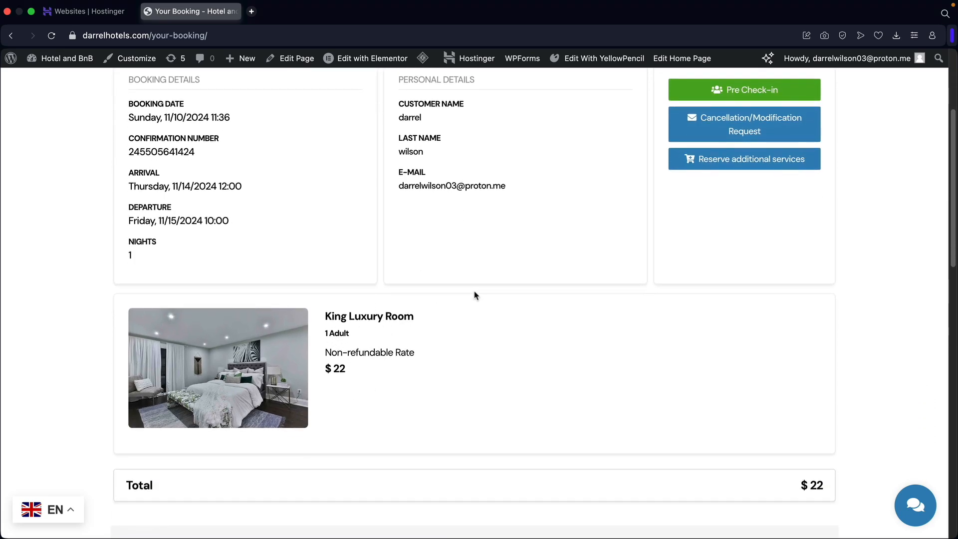
scroll(469, 289, "up", 2)
scroll(462, 282, "up", 3)
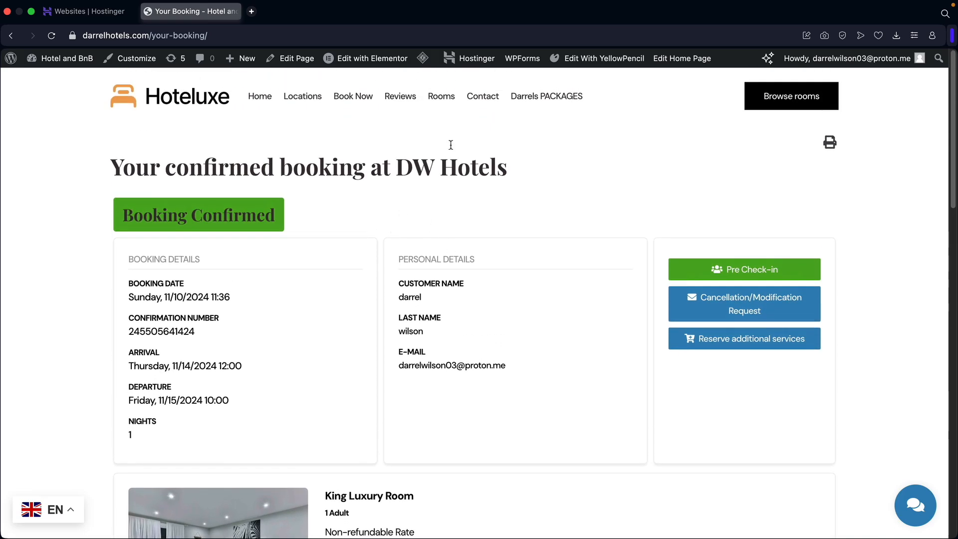
left_click_drag(501, 169, 152, 161)
left_click(150, 160)
Search the site for rooms with an 11/08/2024 check-in, look over the available rooms and return to the home page
left_click(261, 102)
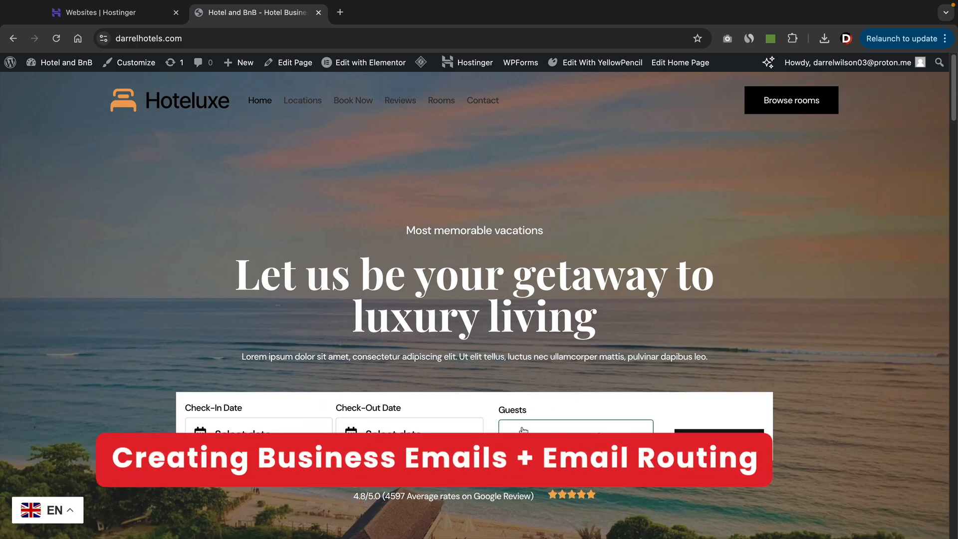
left_click(310, 425)
scroll(310, 427, "down", 2)
left_click(312, 430)
left_click(753, 341)
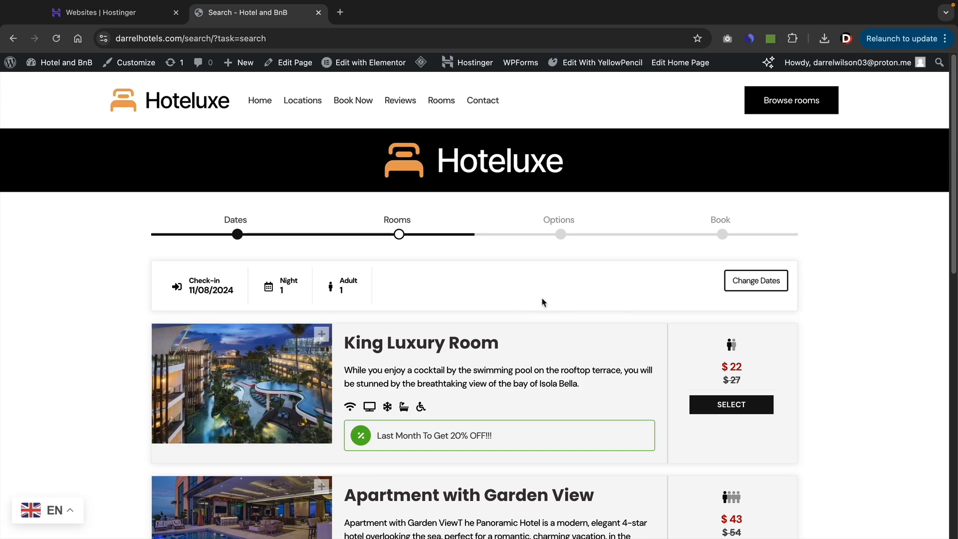
scroll(543, 304, "down", 3)
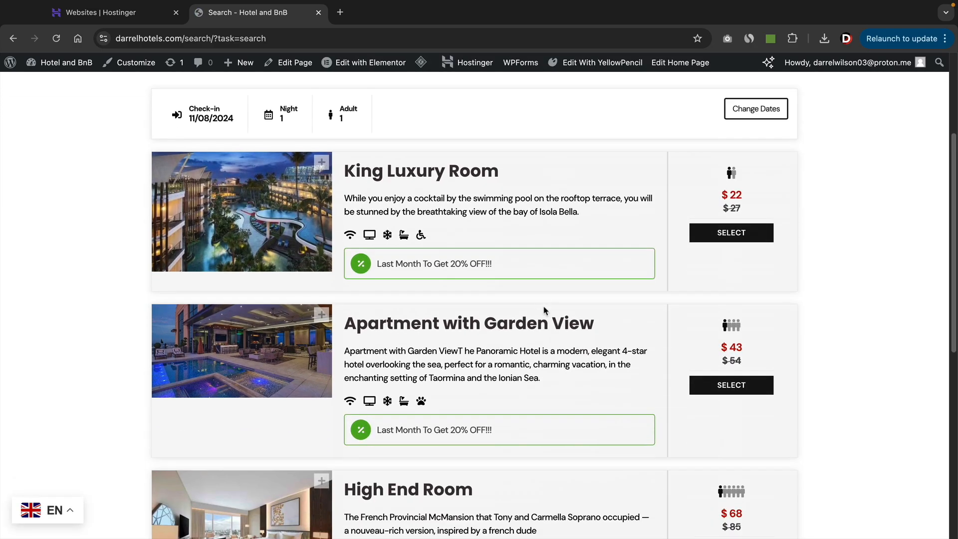
scroll(545, 310, "up", 3)
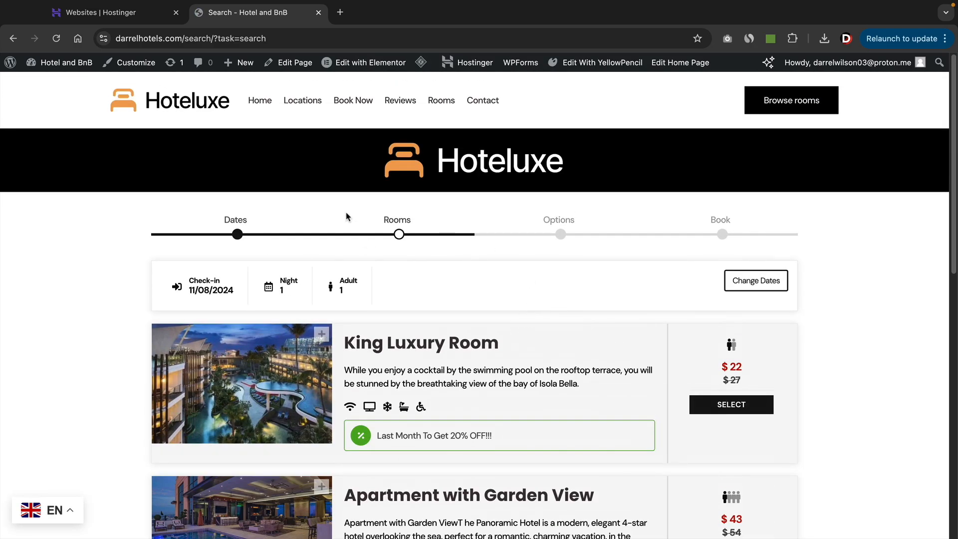
left_click(261, 107)
left_click(139, 15)
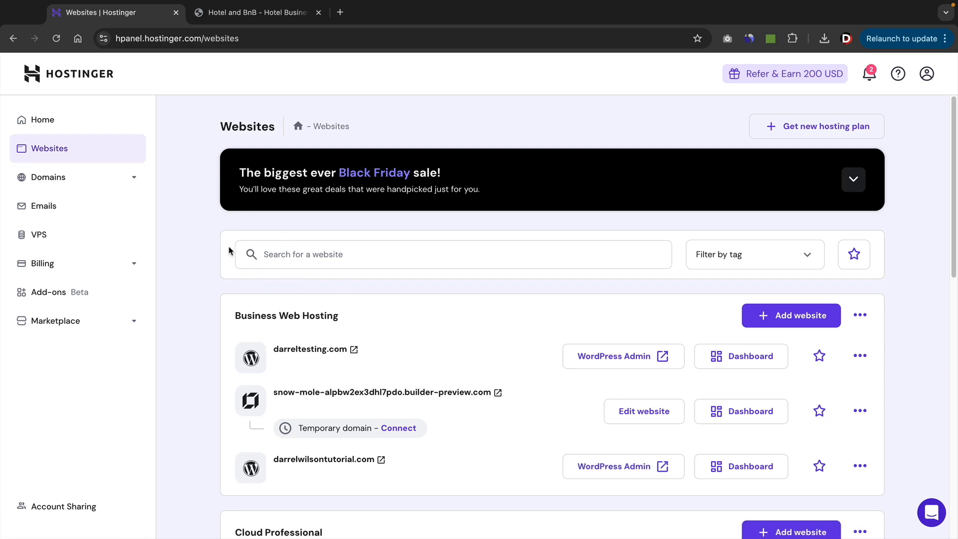
left_click(52, 206)
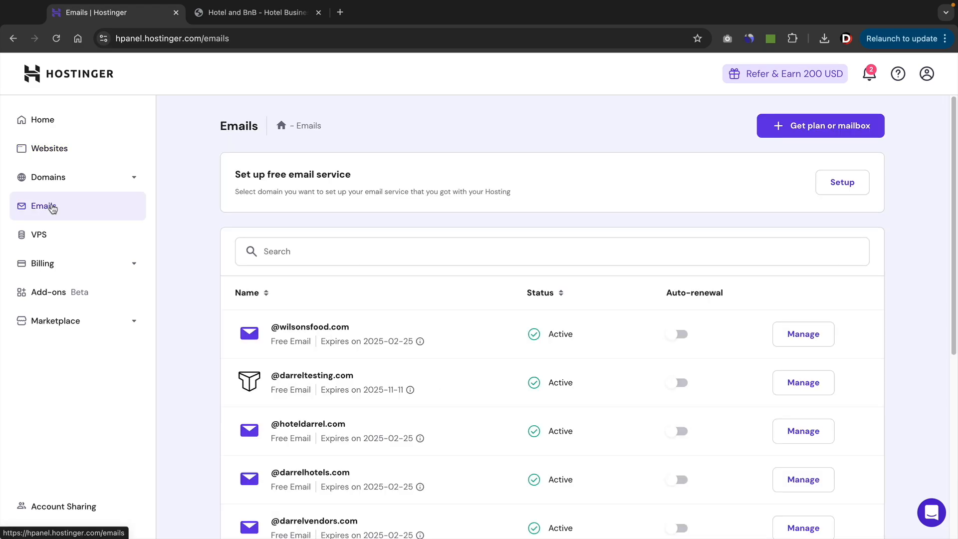
left_click(829, 184)
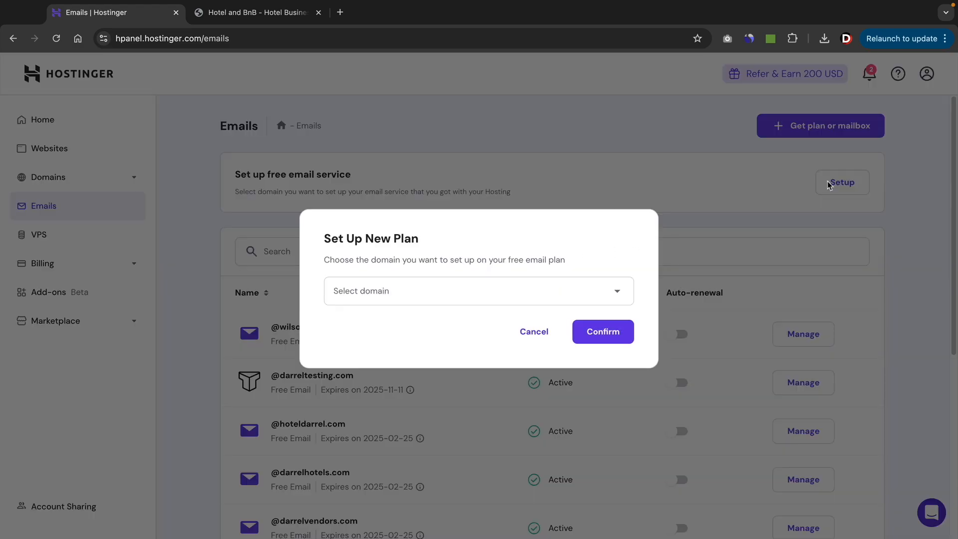
left_click(451, 297)
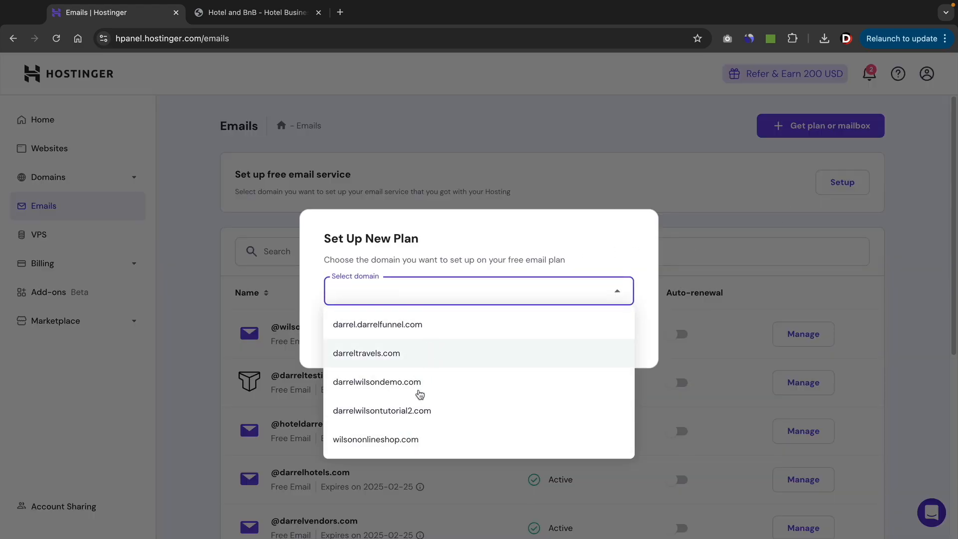
left_click(469, 271)
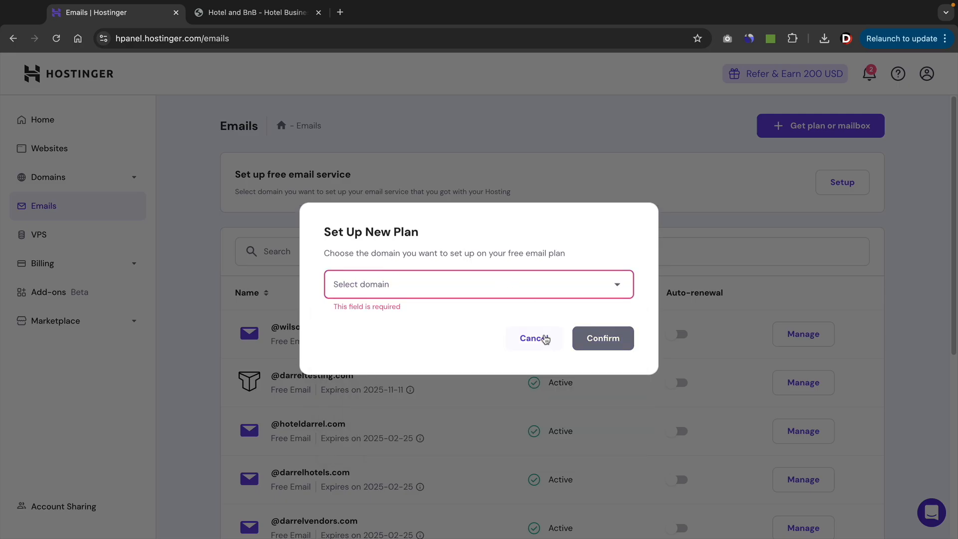
left_click(544, 336)
Open the management page of the darrelhotels.com email plan and start creating an email account
scroll(430, 329, "down", 3)
left_click_drag(280, 279, 369, 285)
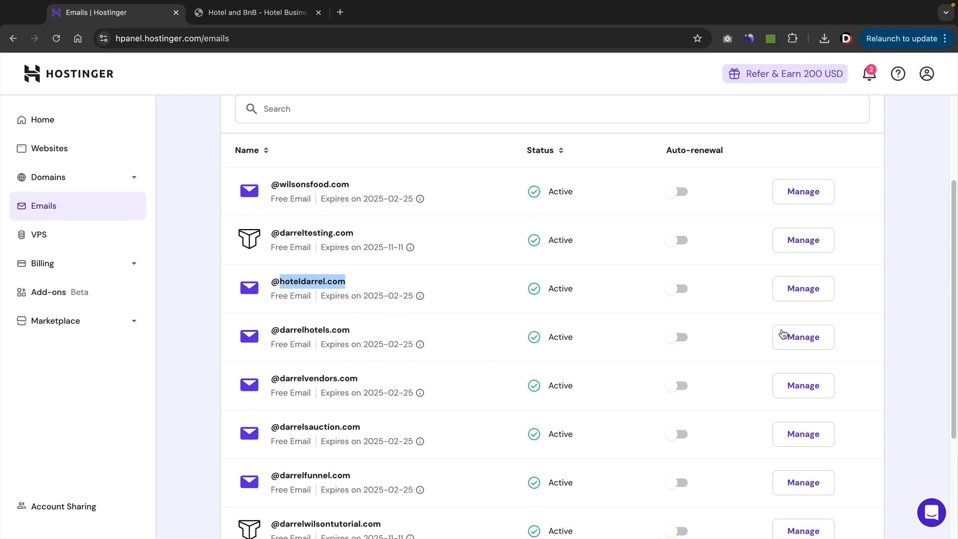
left_click(803, 337)
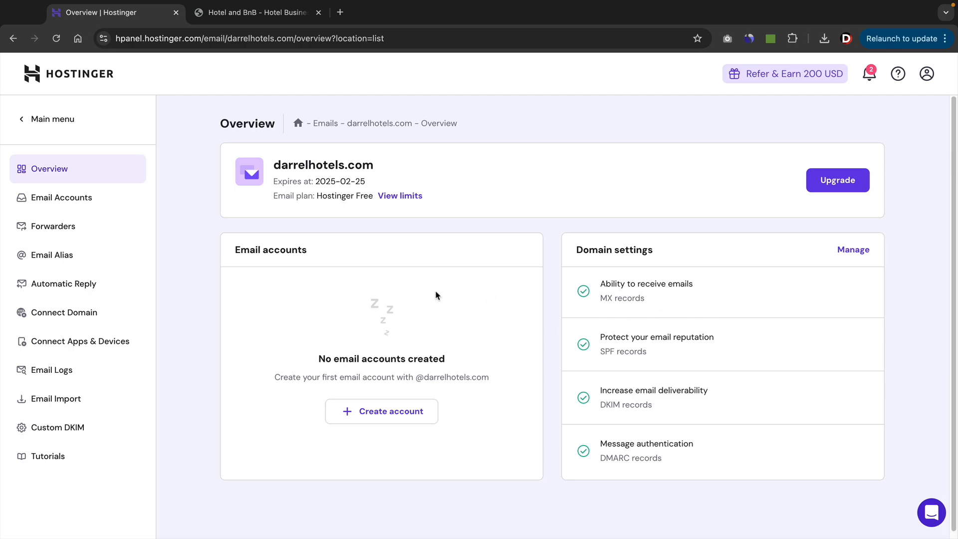
left_click(366, 418)
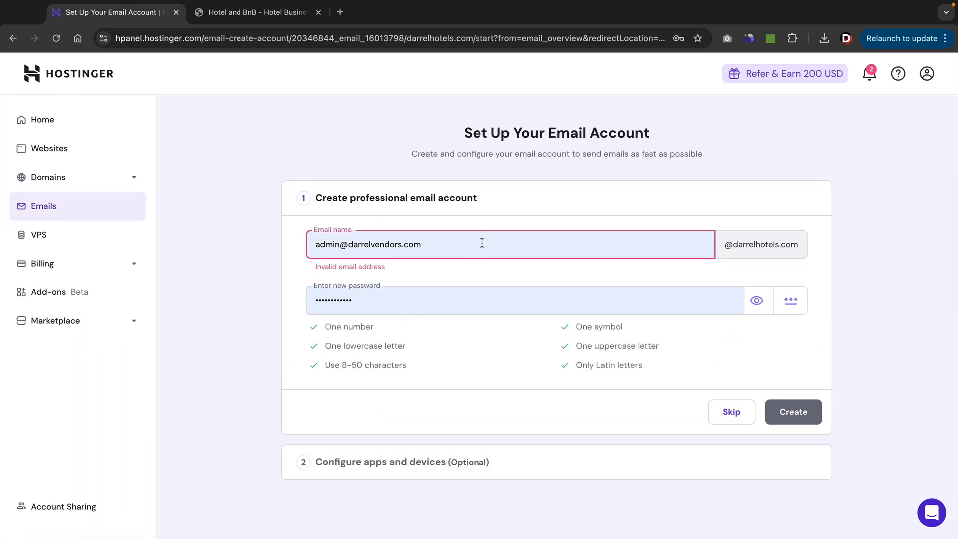
Create the mailbox with the email name info and a new account password, and skip configuring apps and devices
triple_click(482, 242)
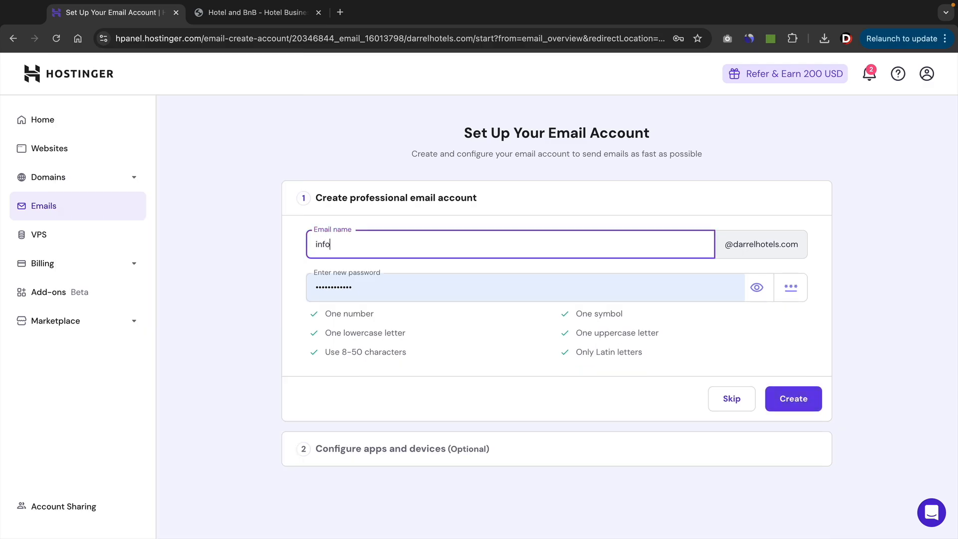
triple_click(699, 281)
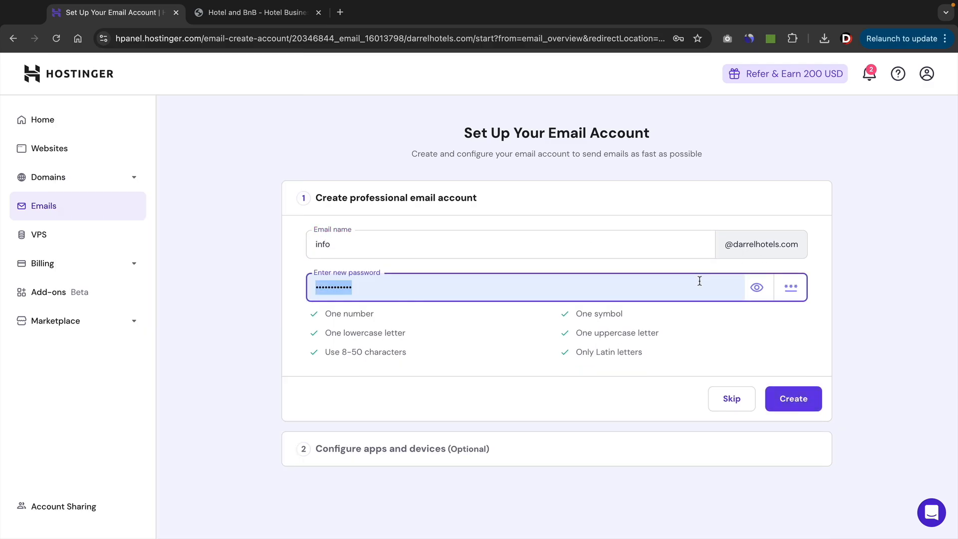
type("D••••••••")
left_click(816, 399)
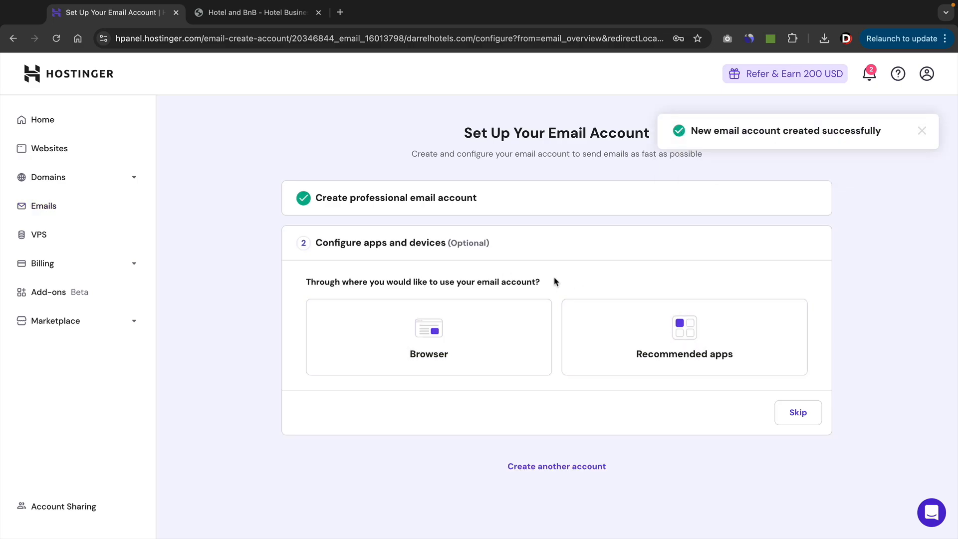
left_click(800, 415)
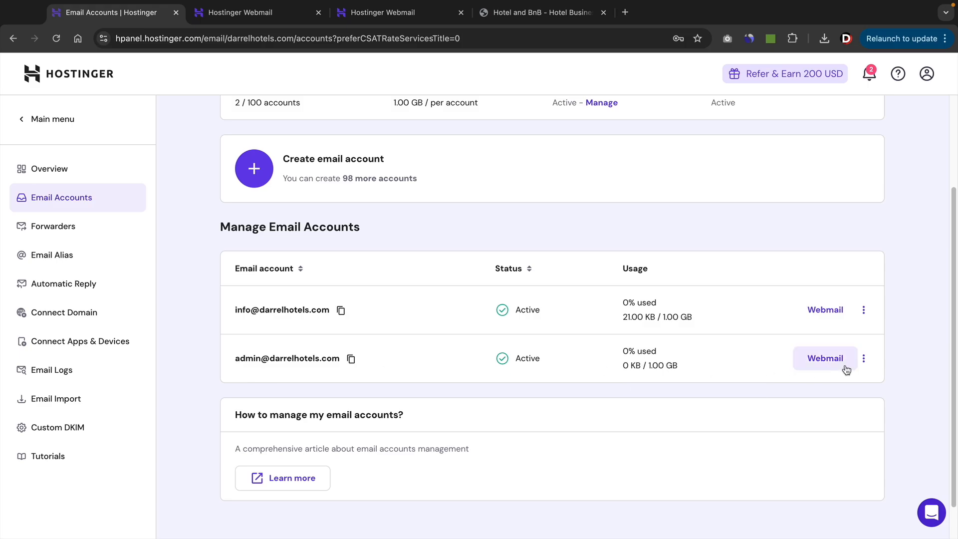
Open the admin mailbox's webmail and switch to the hotel site's WordPress dashboard
left_click(832, 359)
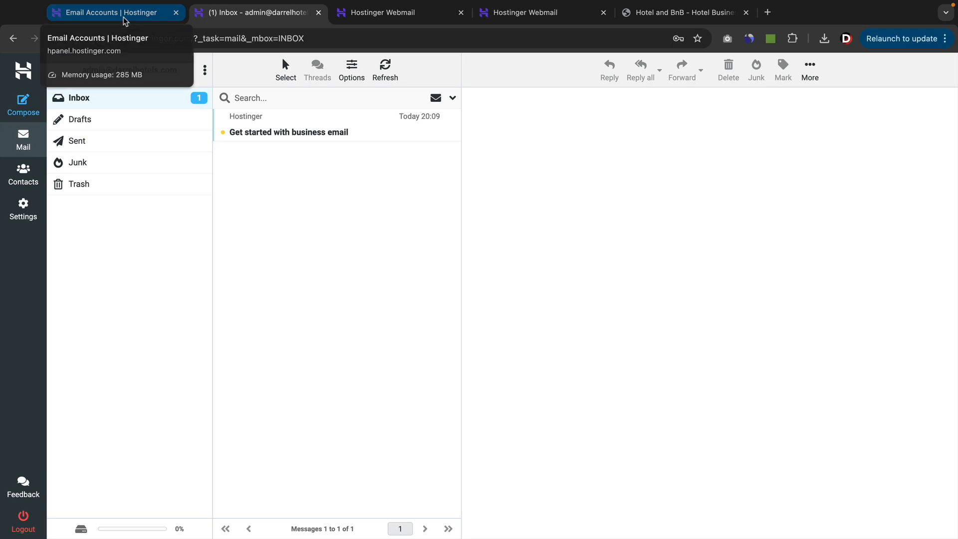
left_click_drag(647, 21, 90, 15)
mouse_move(59, 63)
left_click(61, 86)
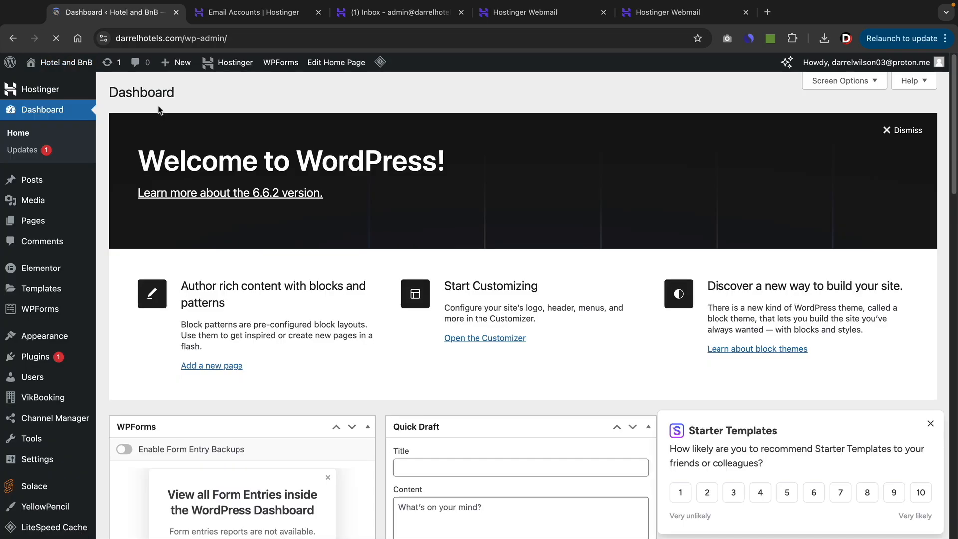
Replace the administration email address in the WordPress general settings with the domain's admin mailbox address and save the settings
mouse_move(37, 458)
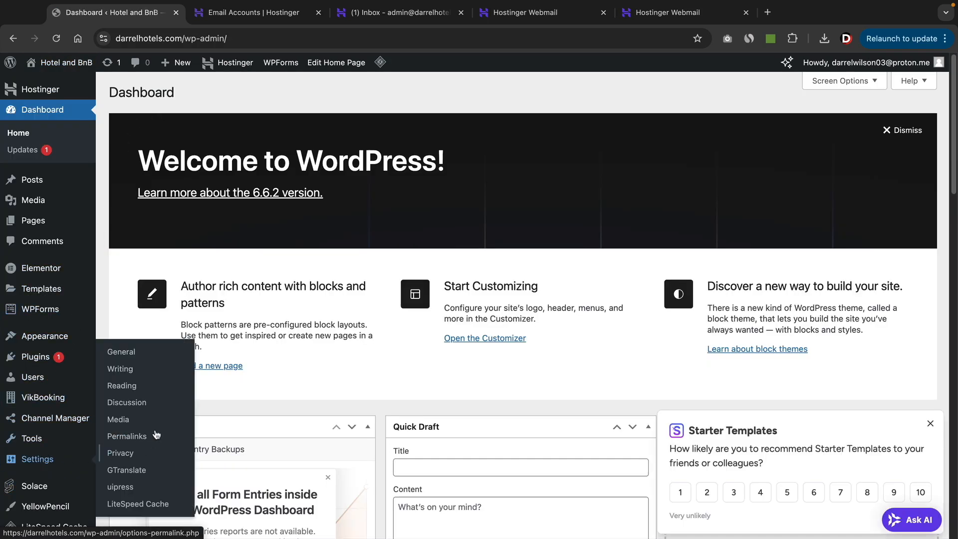
left_click(145, 357)
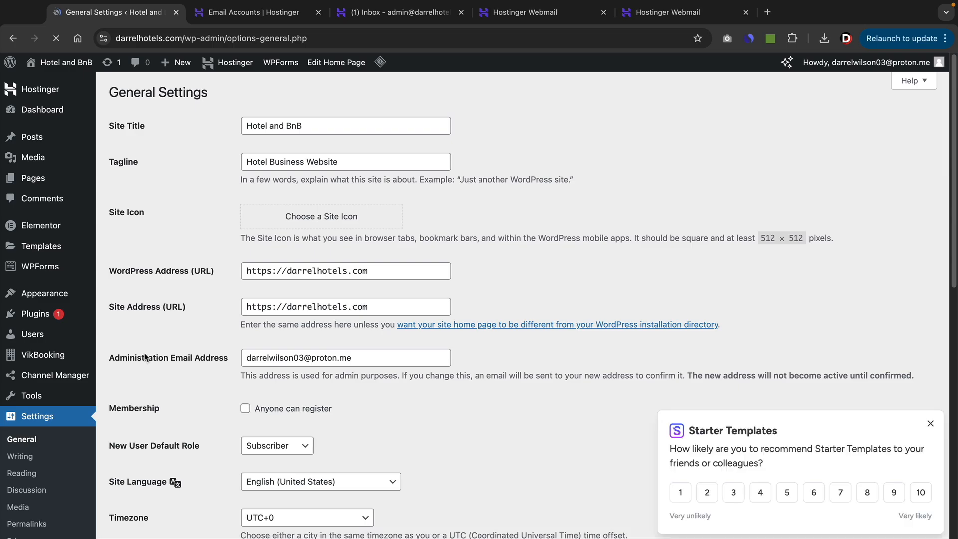
scroll(206, 344, "down", 3)
triple_click(307, 284)
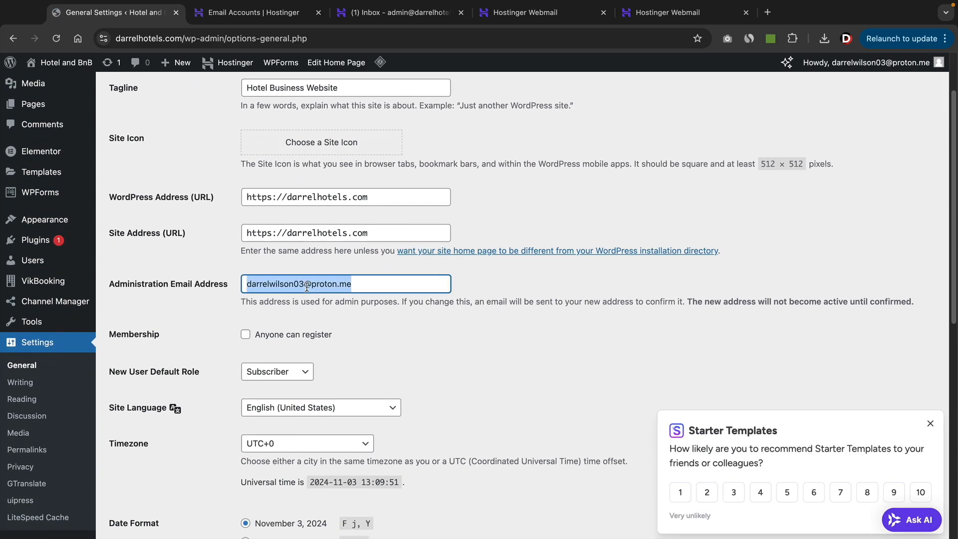
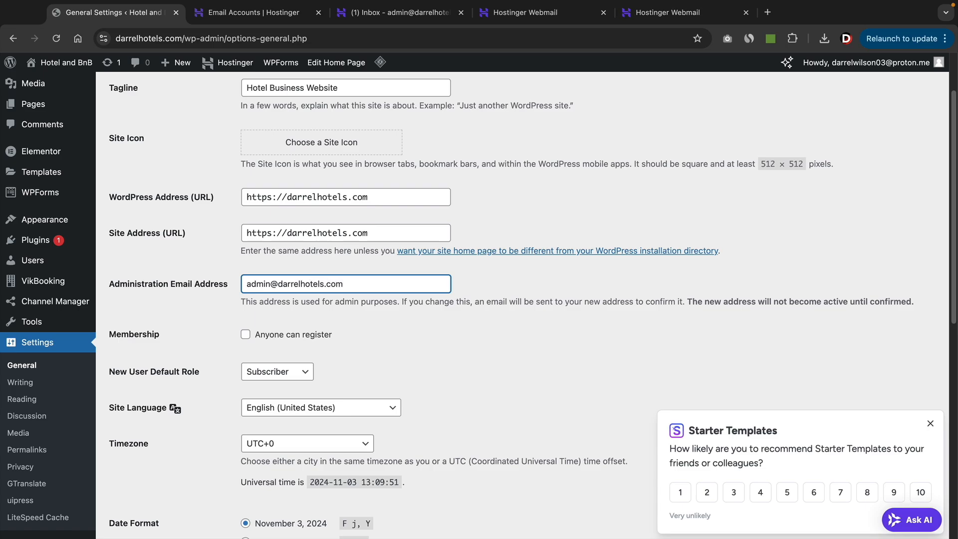
scroll(269, 291, "down", 10)
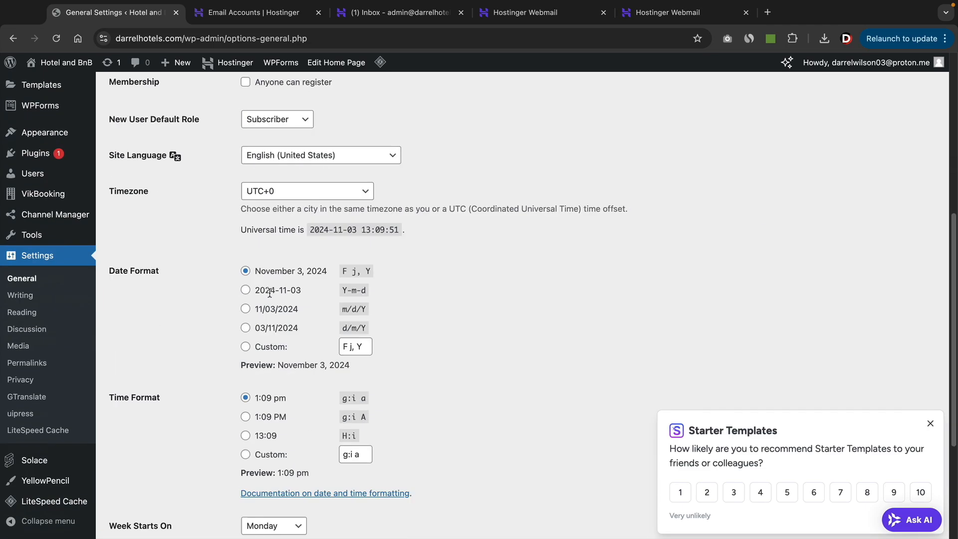
left_click(154, 477)
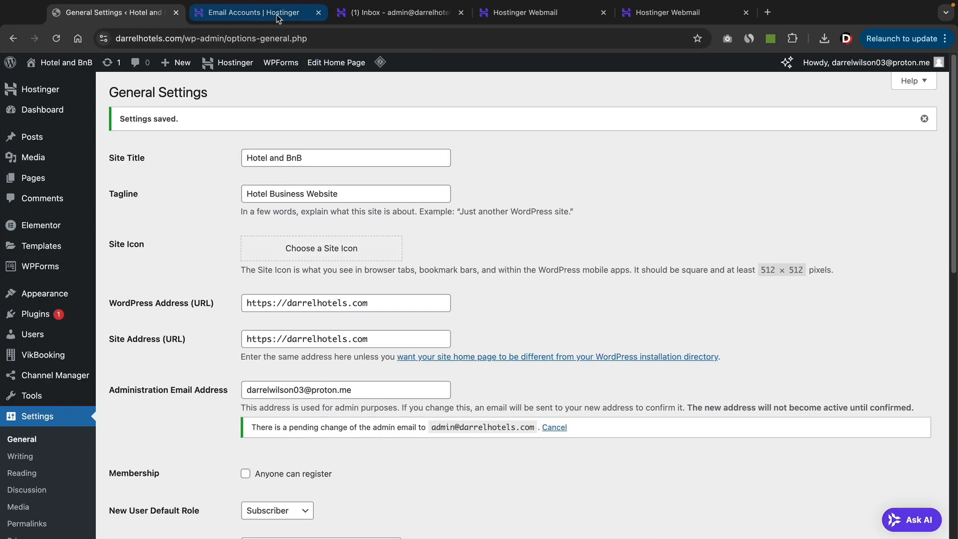
Open the "New Admin Email Address" message in the admin inbox, follow its confirmation link, and check the administration email address
left_click(384, 12)
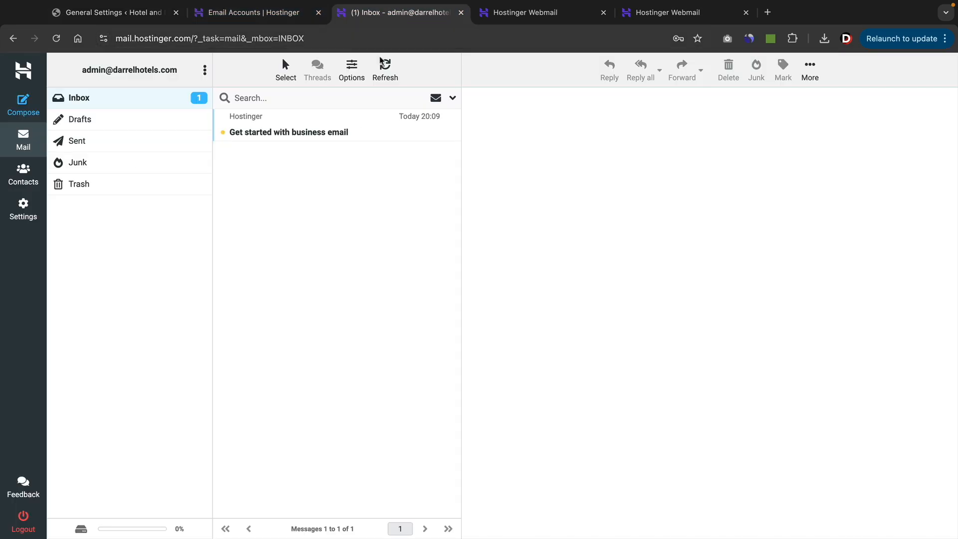
left_click(87, 98)
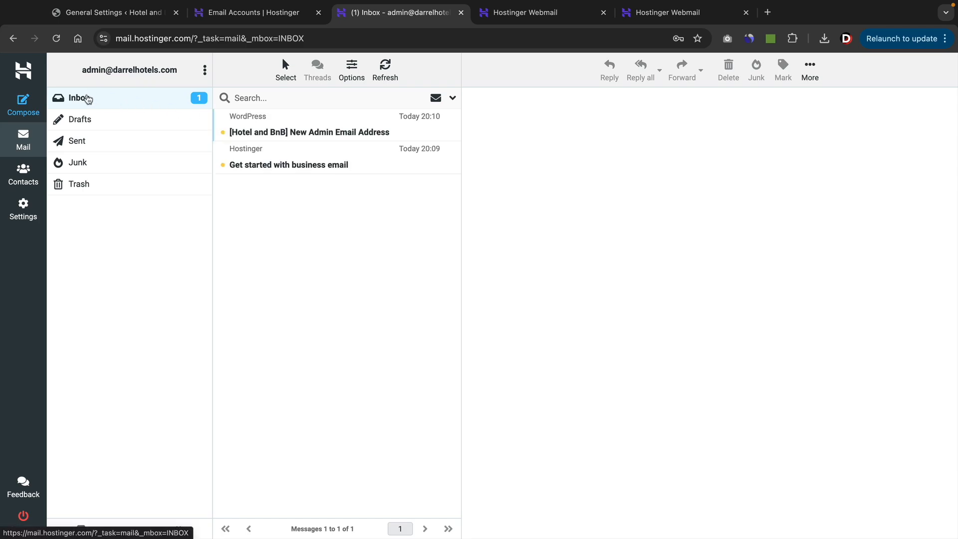
left_click(293, 131)
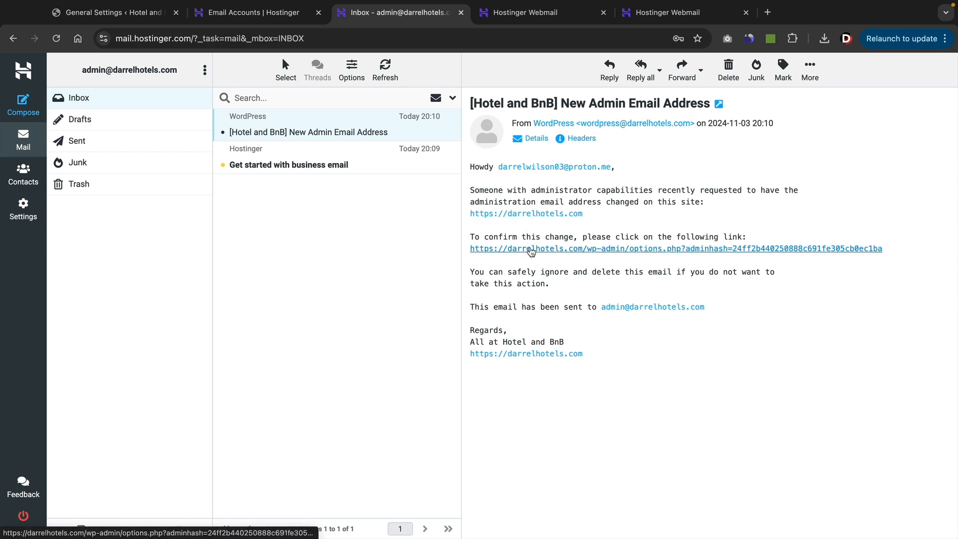
left_click(531, 248)
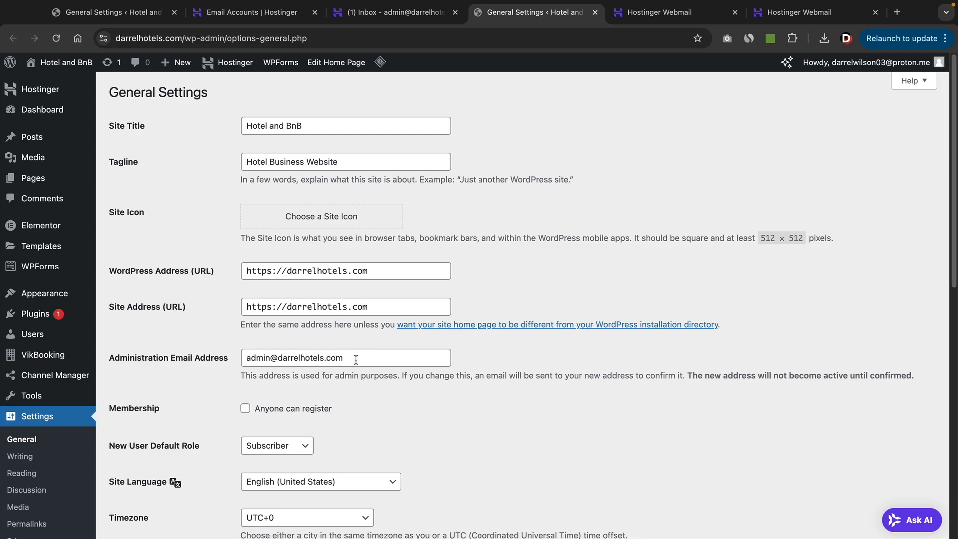
mouse_move(356, 359)
left_mouse_down()
mouse_move(242, 360)
mouse_move(350, 361)
left_mouse_up()
left_click(553, 354)
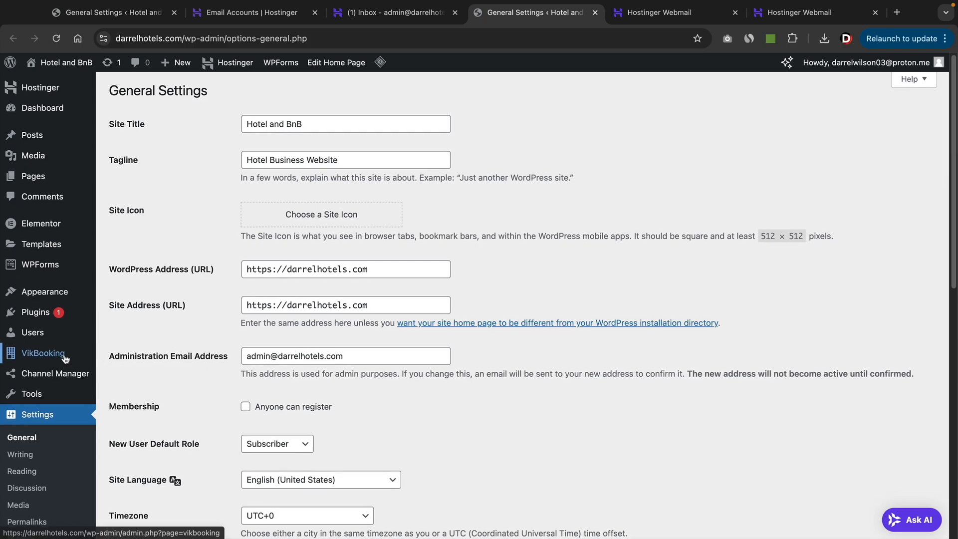
Search the WordPress plugin directory for smtp, and install and activate WP Mail SMTP by WPForms
scroll(61, 348, "down", 5)
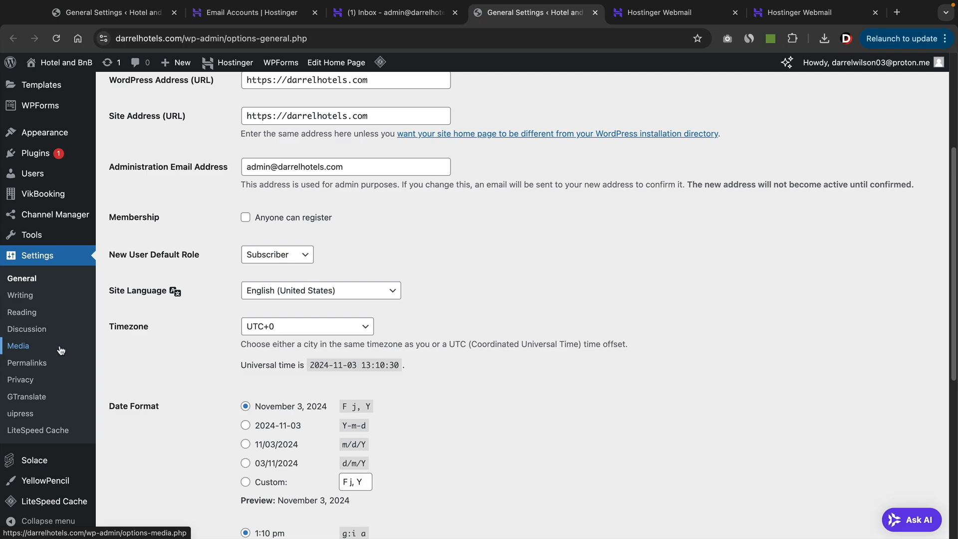
mouse_move(35, 153)
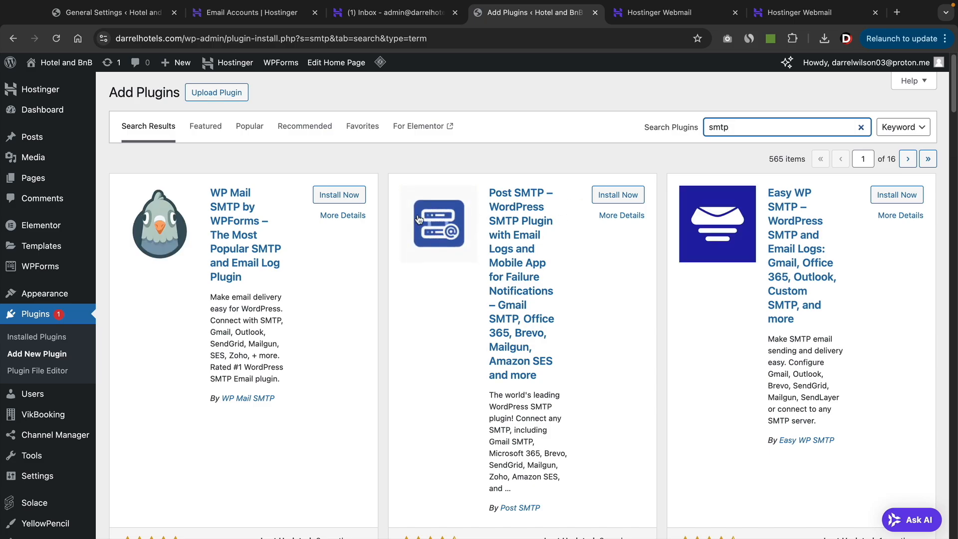
scroll(277, 268, "down", 3)
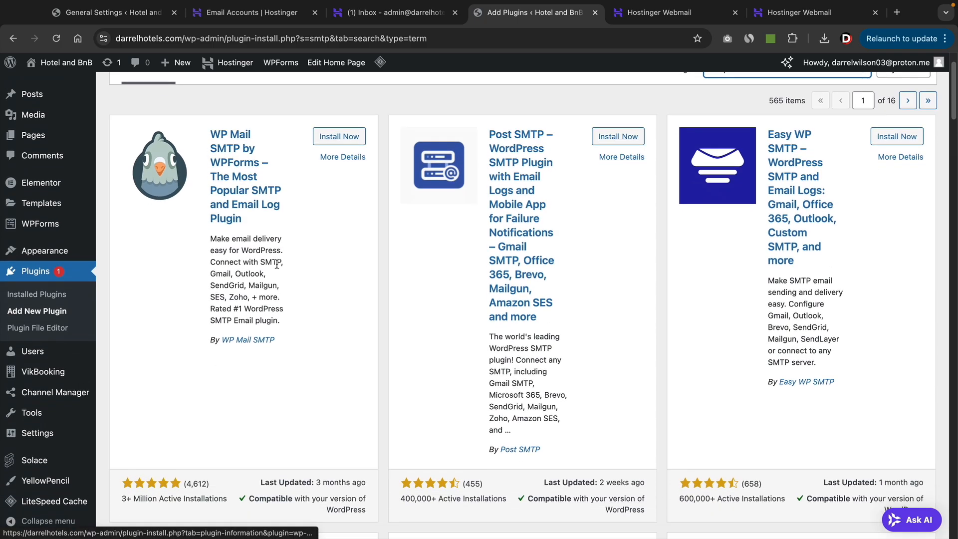
scroll(278, 268, "up", 1)
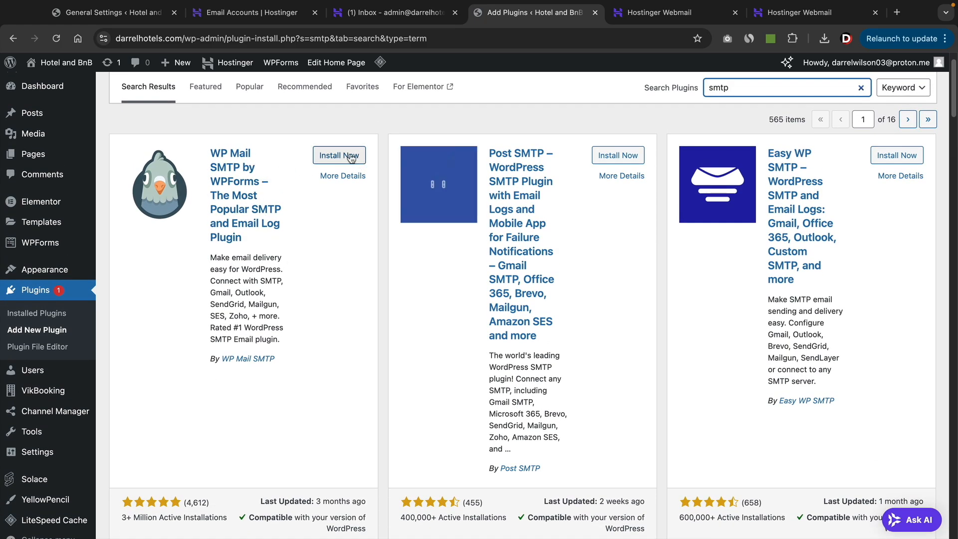
left_click(334, 157)
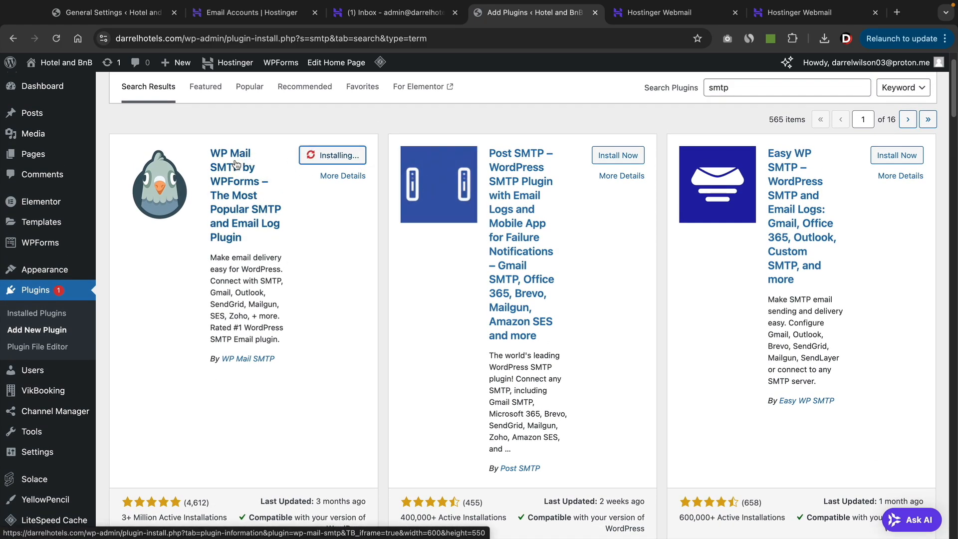
left_click(343, 157)
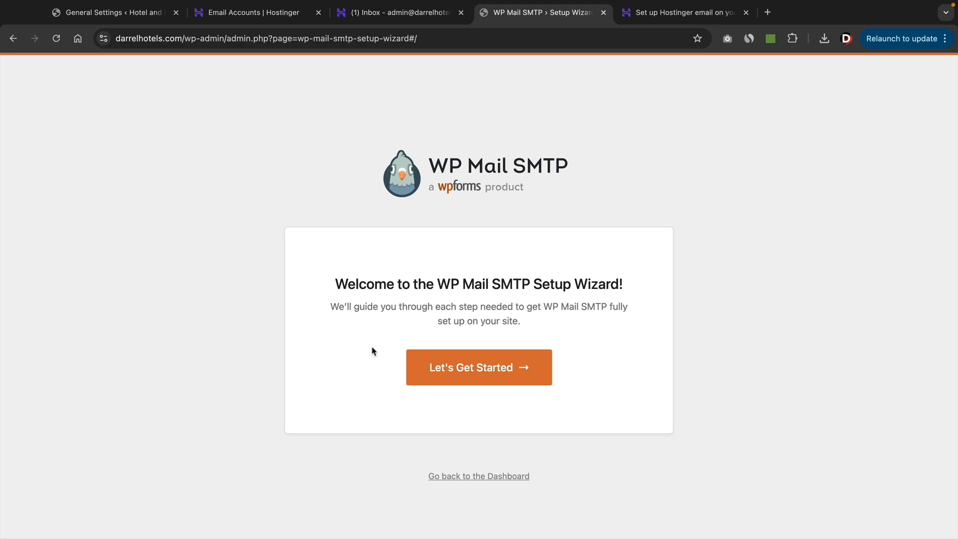
Start the WP Mail SMTP setup wizard, choose Other SMTP as the mailer and continue to the mailer settings
left_click(464, 369)
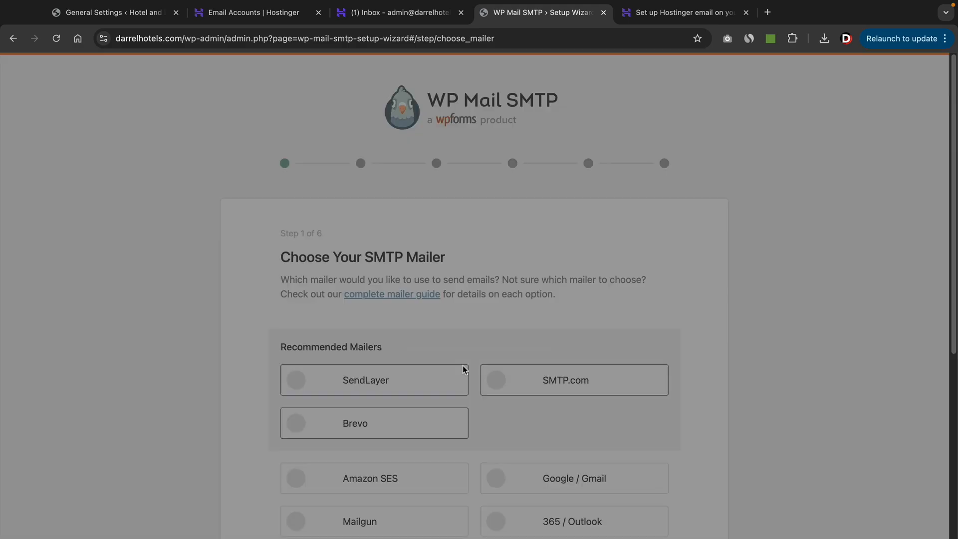
scroll(499, 370, "down", 6)
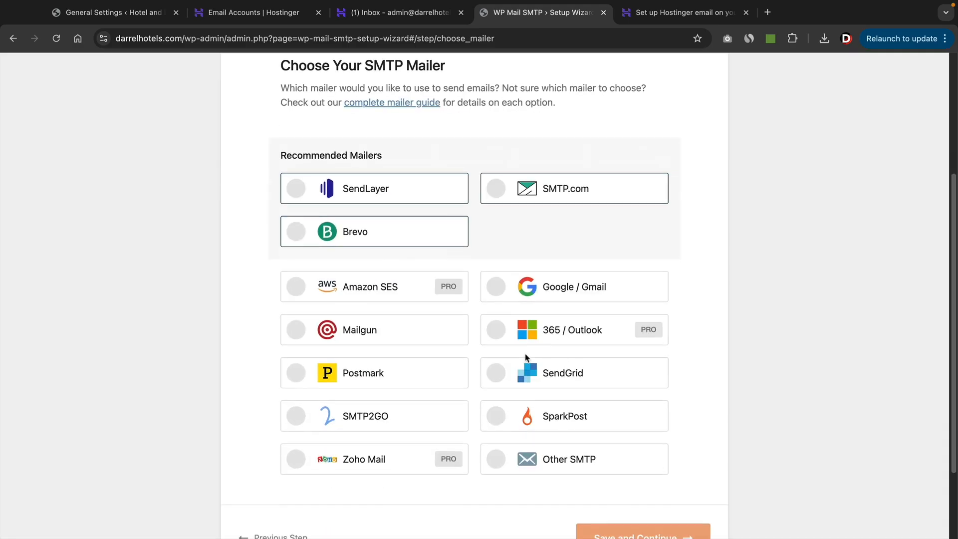
left_click(505, 359)
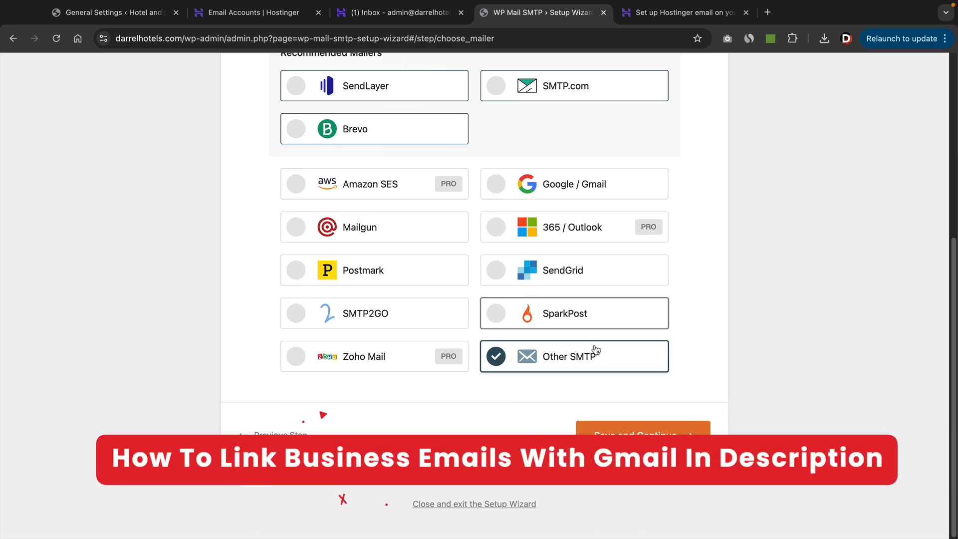
left_click(638, 435)
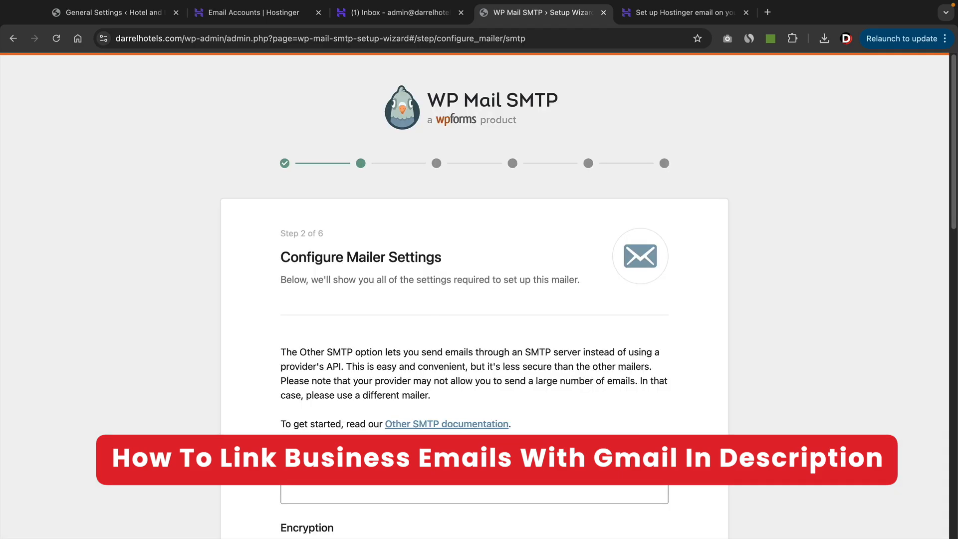
scroll(616, 374, "down", 6)
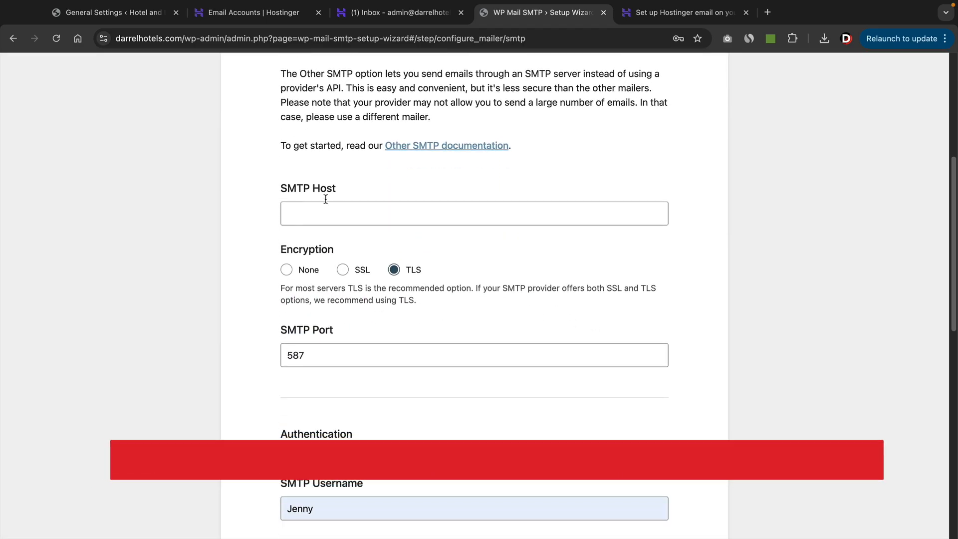
left_click(667, 15)
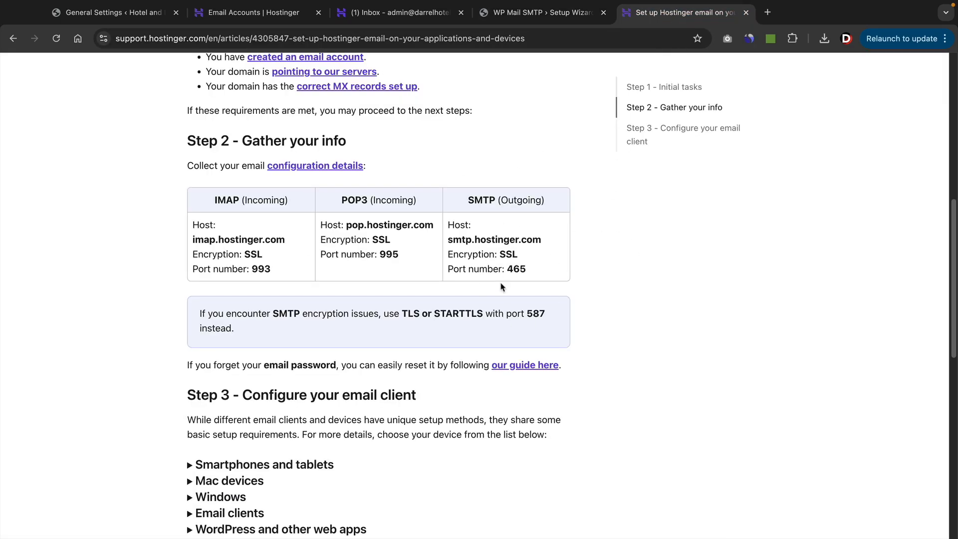
scroll(482, 249, "up", 9)
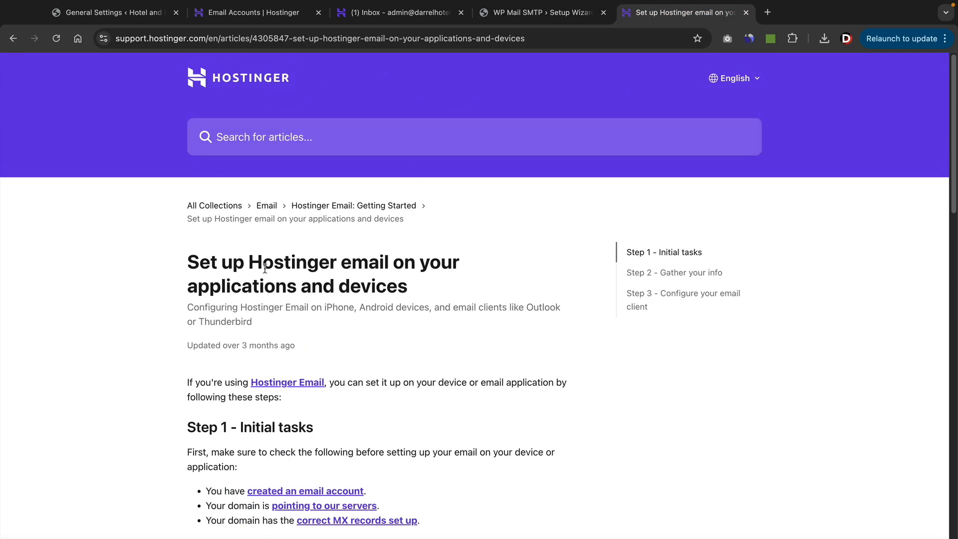
scroll(406, 259, "down", 8)
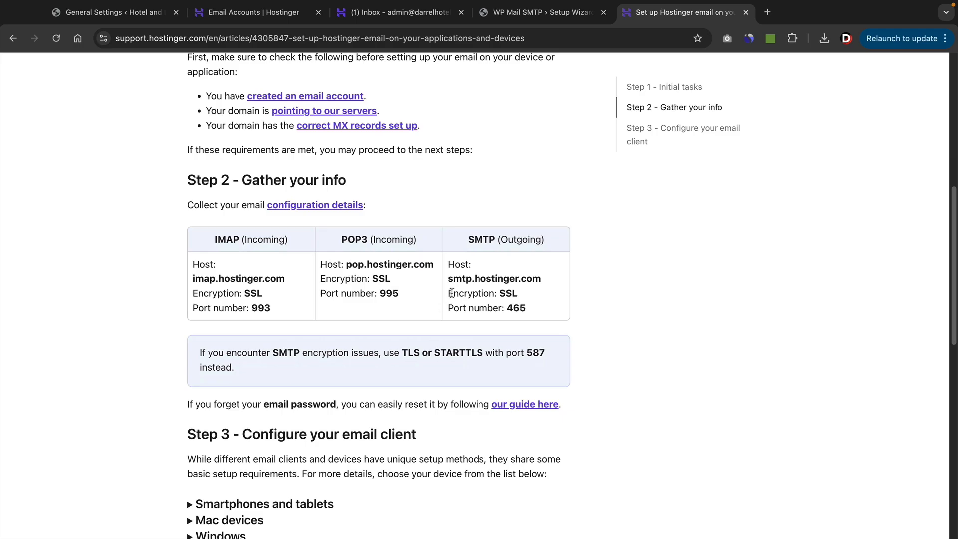
left_click_drag(542, 281, 450, 276)
left_click(504, 276)
left_click_drag(538, 280, 447, 278)
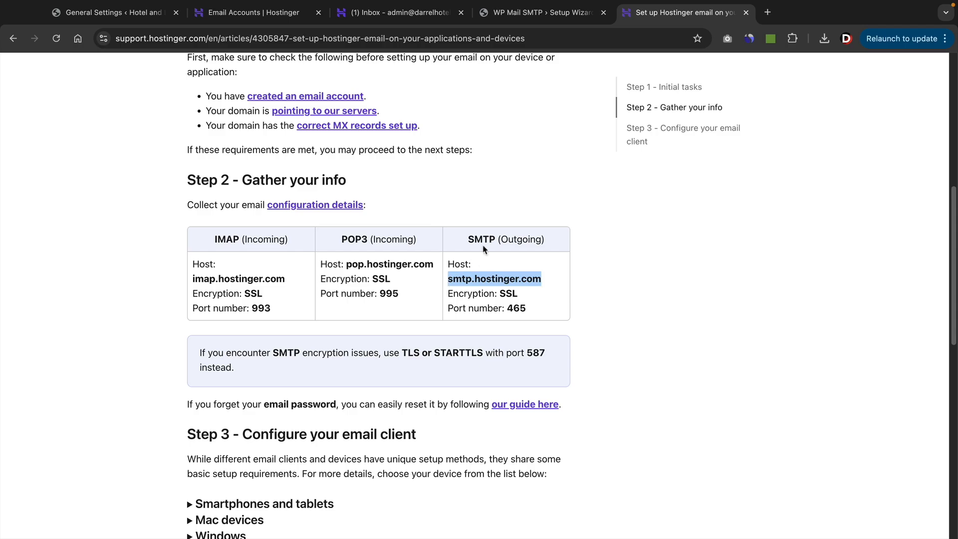
right_click(473, 275)
left_click(492, 307)
left_click(534, 13)
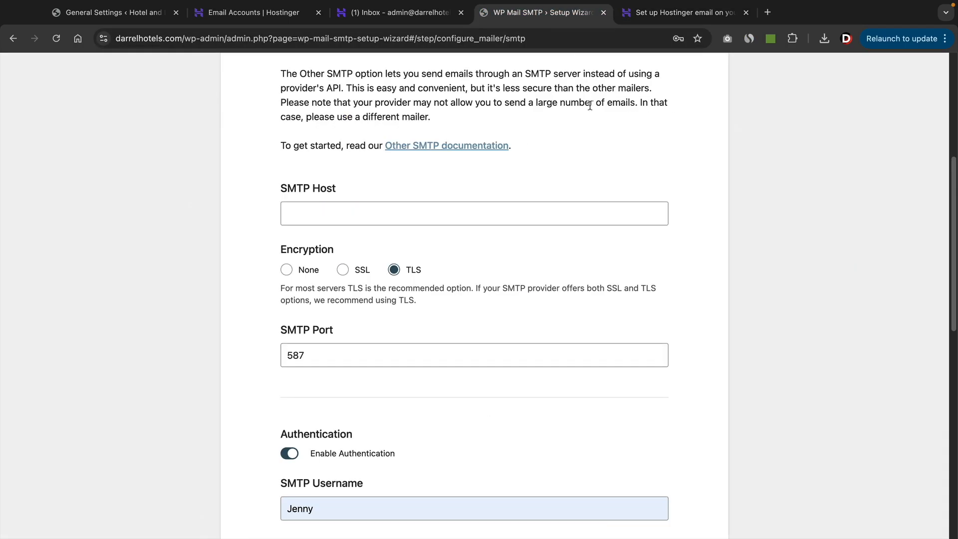
right_click(366, 216)
left_click(388, 298)
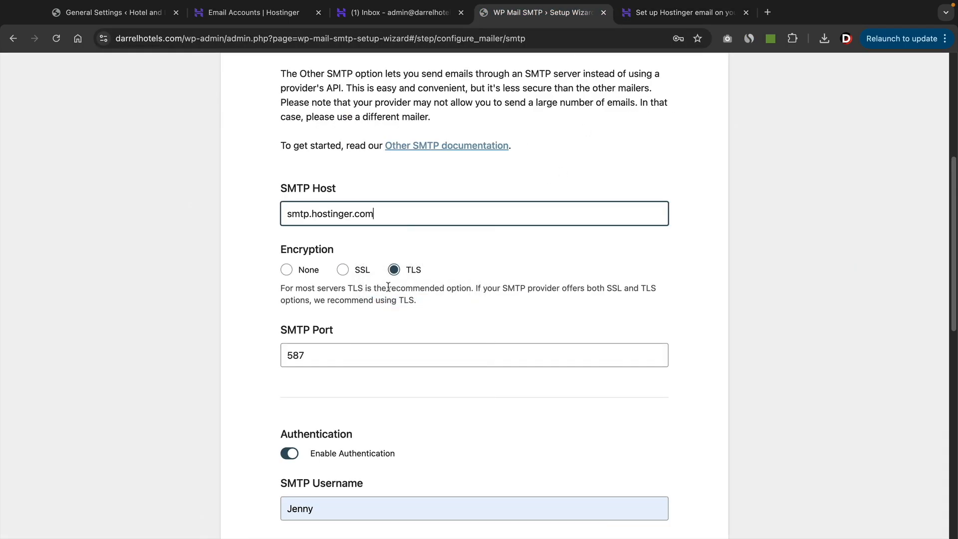
Set the mailer encryption to SSL with port 465 and compare it with the SMTP details in Hostinger's article
left_click(343, 270)
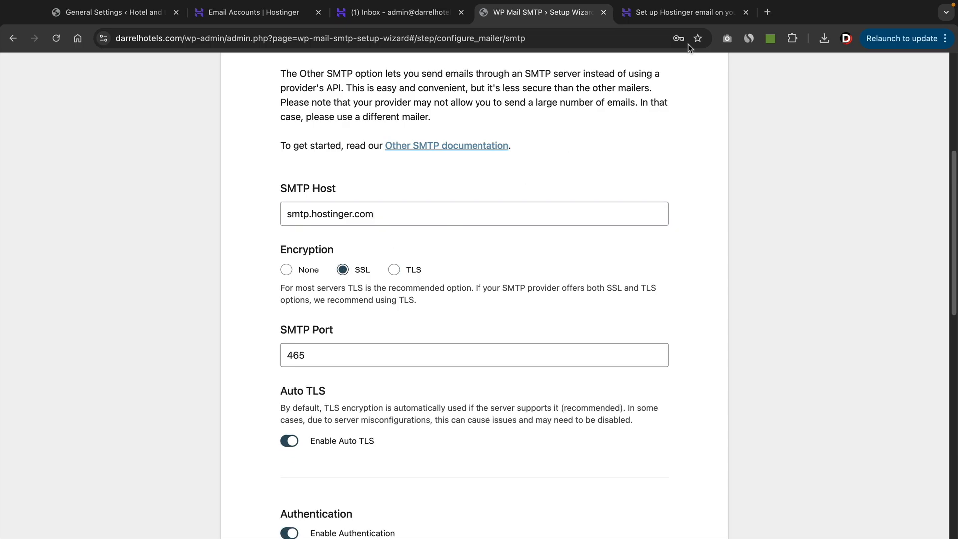
left_click(681, 12)
left_click(548, 15)
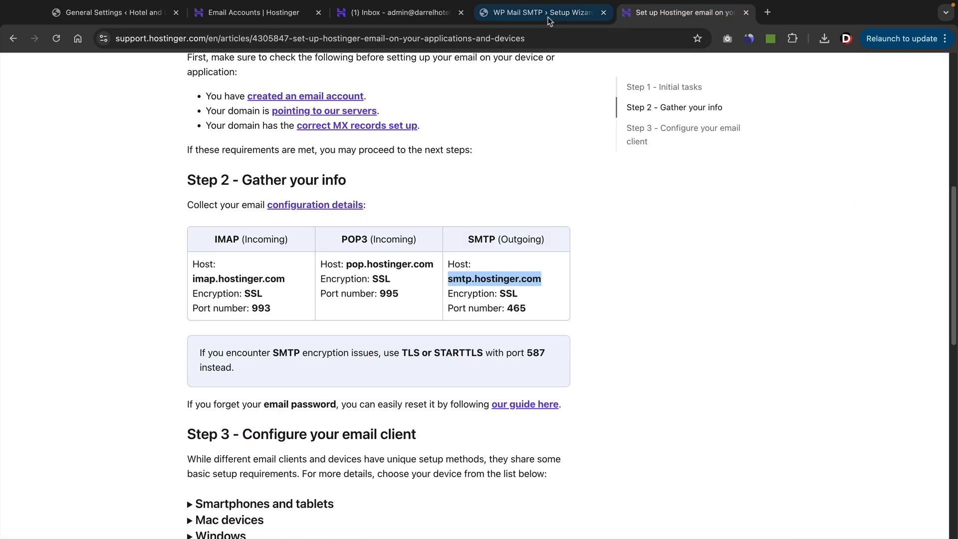
Enter the domain's admin mailbox address as the SMTP username and that mailbox's password as the SMTP password
scroll(371, 280, "down", 5)
scroll(365, 329, "down", 3)
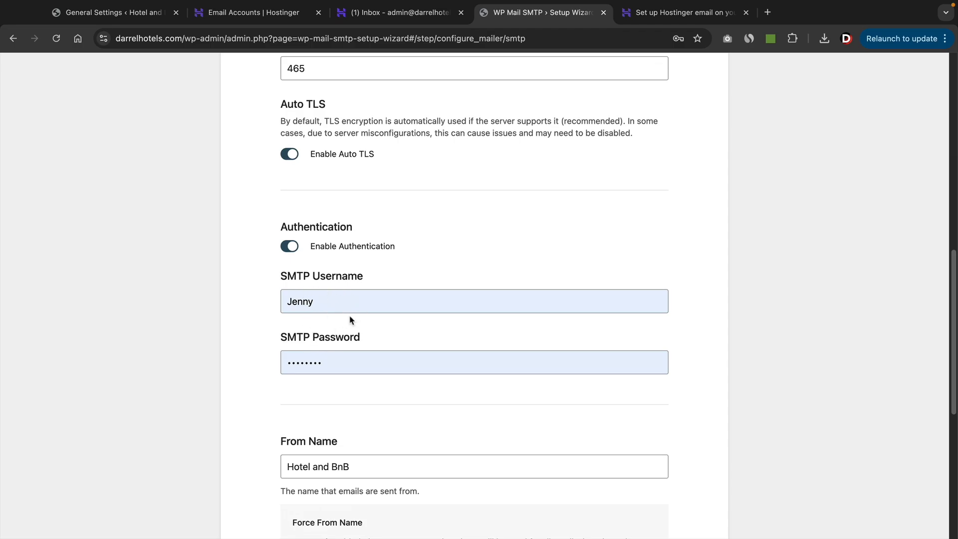
left_click(402, 20)
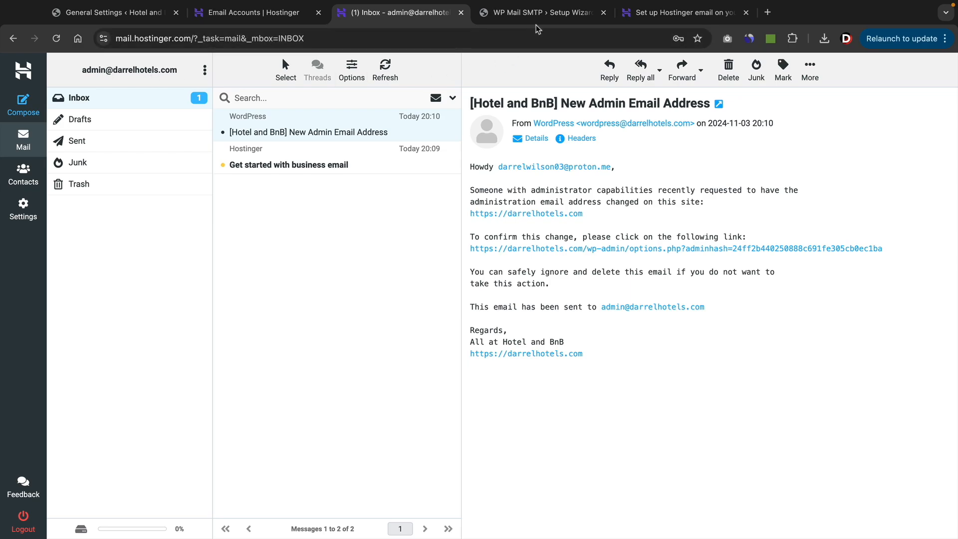
left_click(573, 12)
double_click(404, 301)
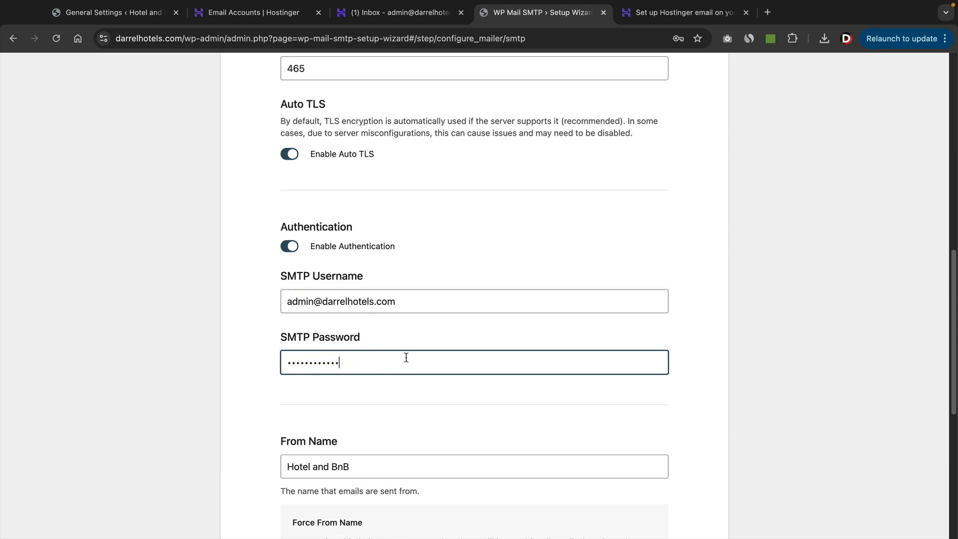
Review the From Name and From Email of the mailer, then save the mailer settings and continue
scroll(404, 366, "down", 4)
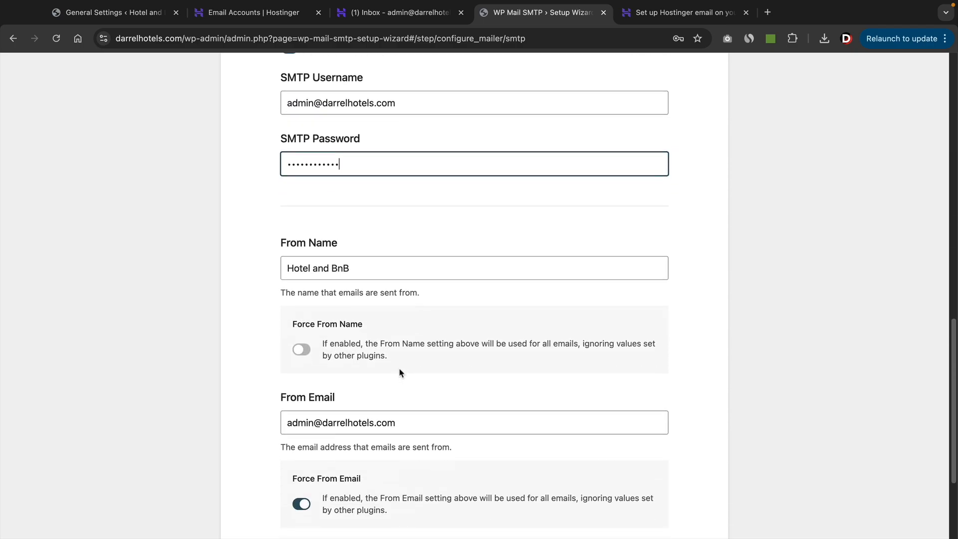
left_click_drag(374, 262, 258, 267)
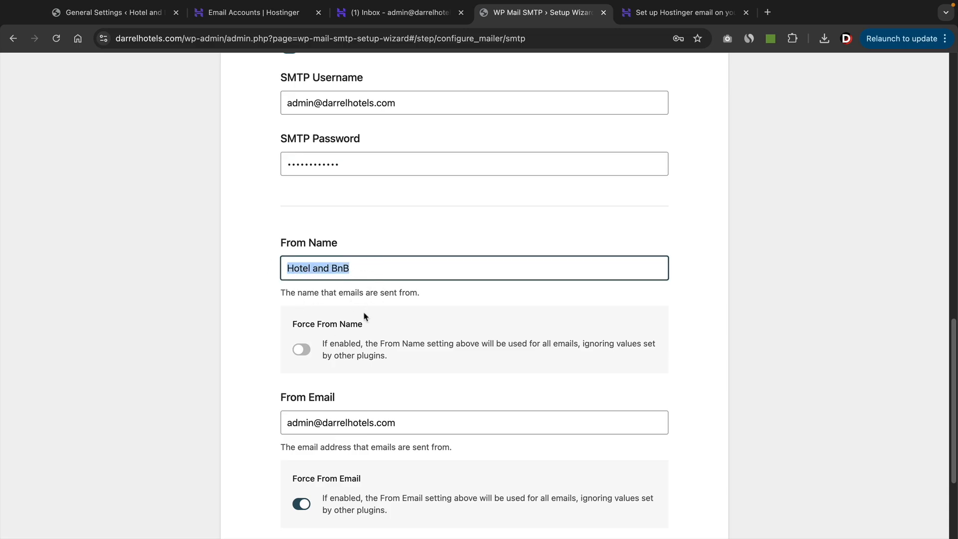
scroll(369, 314, "down", 3)
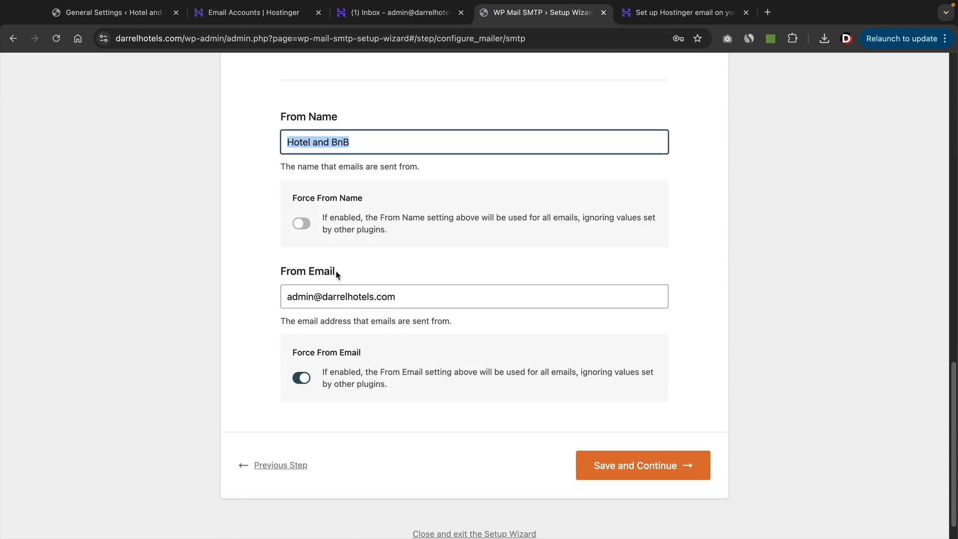
left_click_drag(337, 274, 268, 273)
left_click_drag(419, 299, 279, 299)
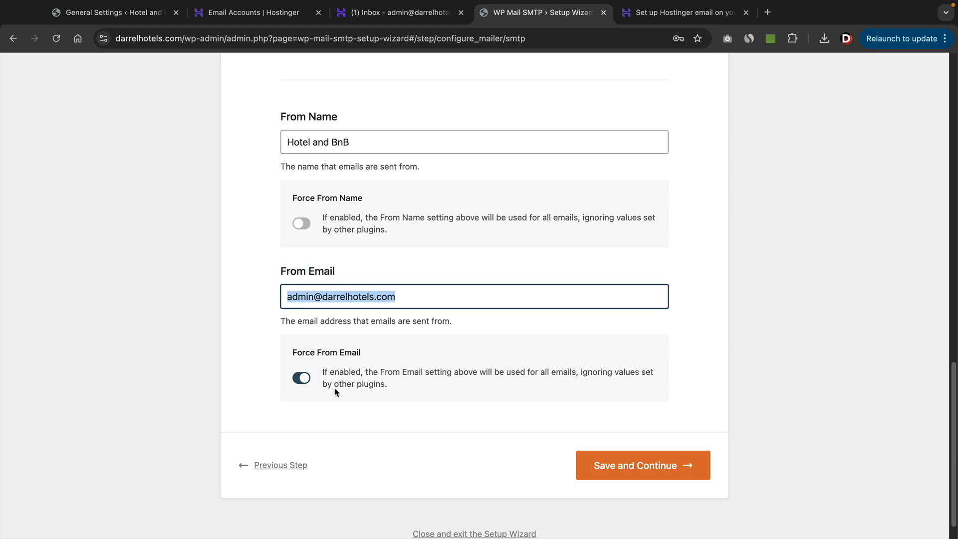
left_click(610, 465)
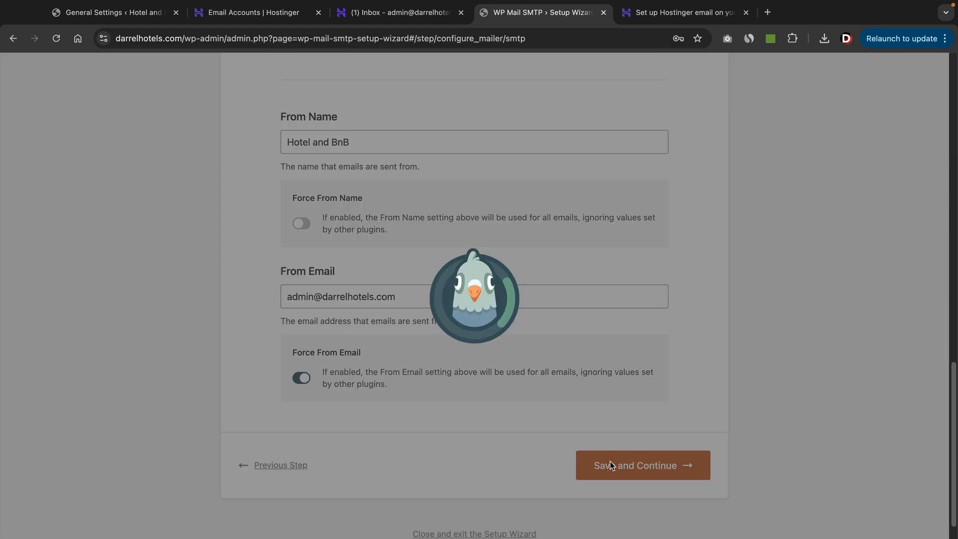
Keep the default email features, continue past the recommendations page without opting in, and skip the license key
scroll(509, 324, "down", 8)
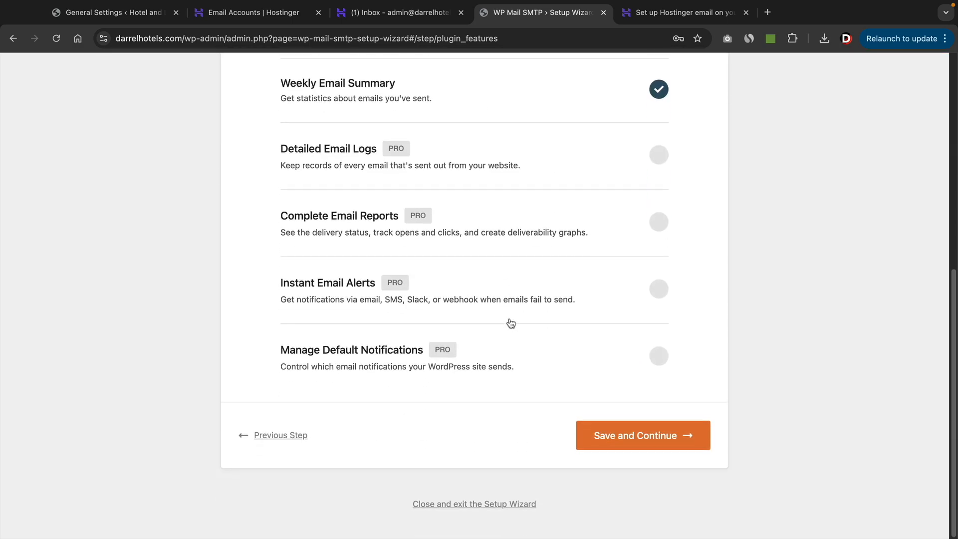
left_click(621, 435)
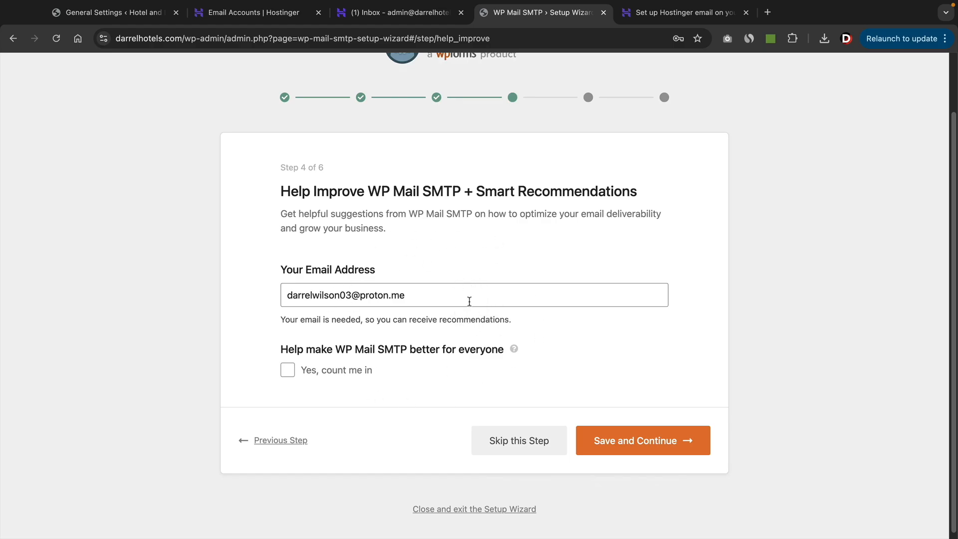
left_click(641, 442)
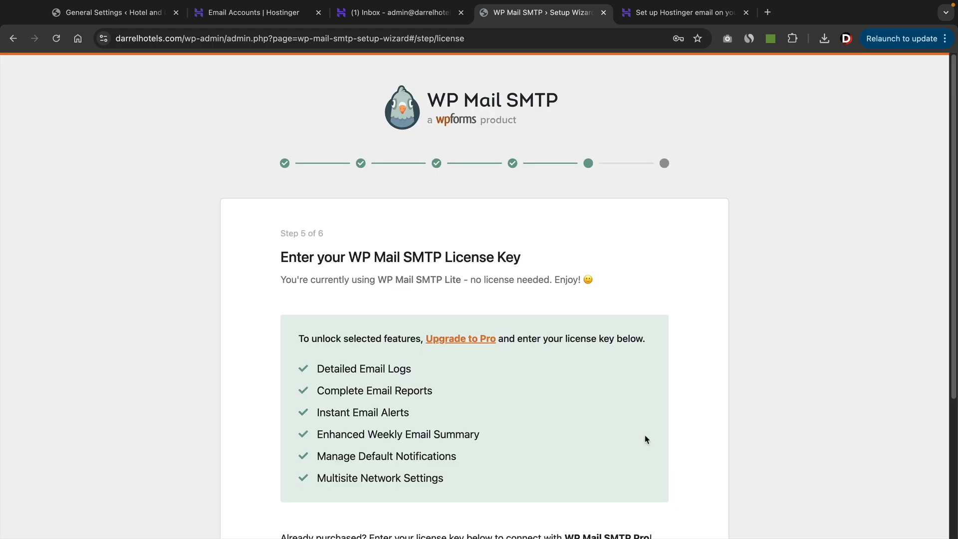
scroll(639, 349, "down", 4)
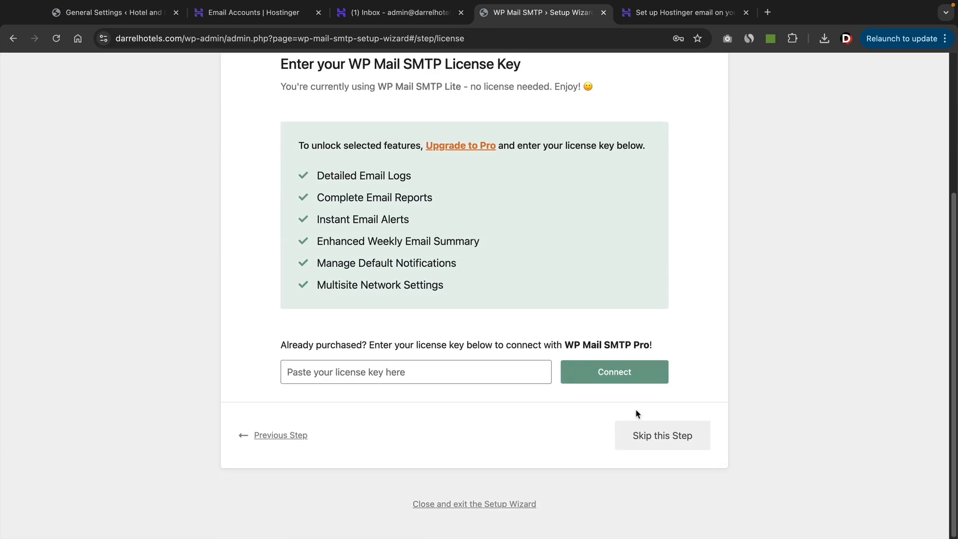
left_click(667, 439)
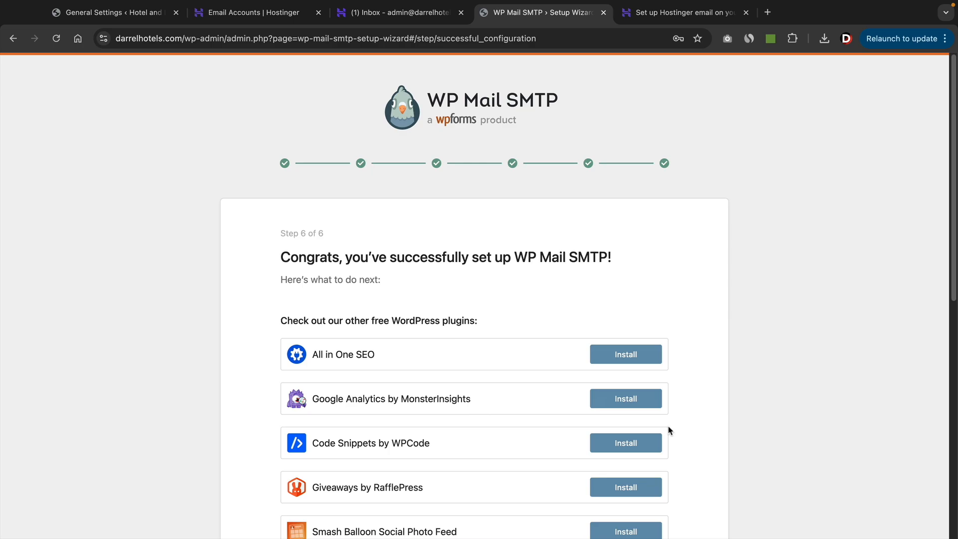
Review the final setup wizard page, leave the wizard and look over the WP Mail SMTP general settings
left_click_drag(310, 256, 599, 268)
left_click(607, 269)
scroll(572, 322, "down", 3)
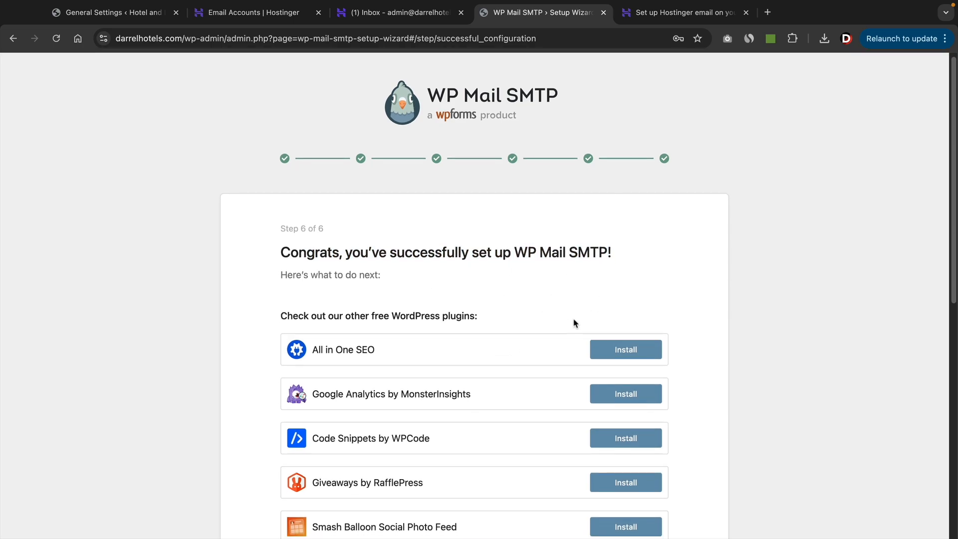
scroll(566, 317, "down", 6)
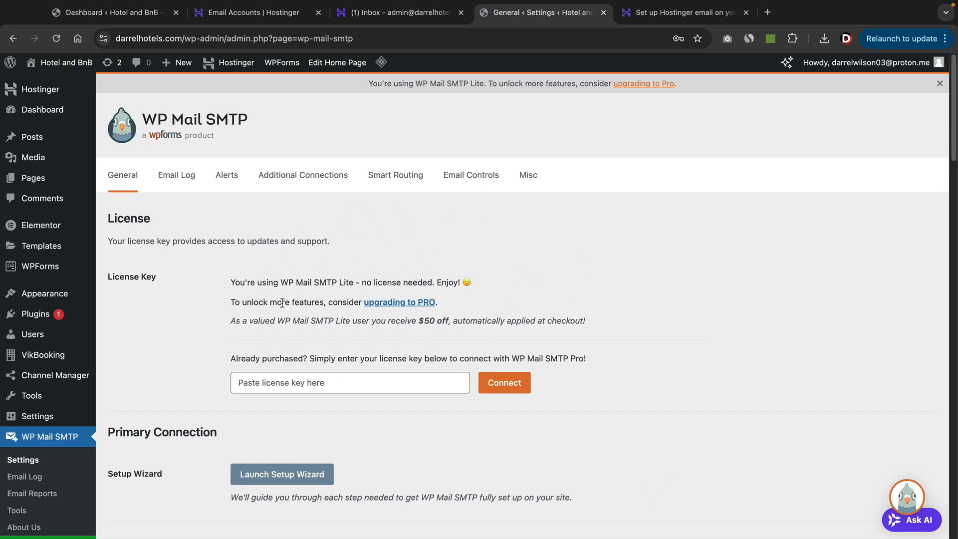
scroll(283, 302, "down", 3)
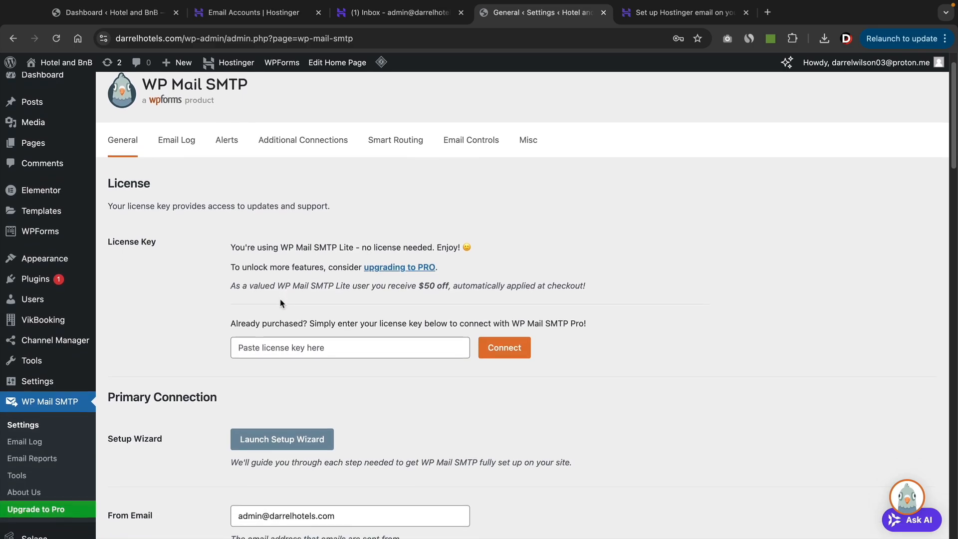
Open the WP Mail SMTP email test tool, enter a Gmail address as the recipient and send the HTML test email
left_click(18, 443)
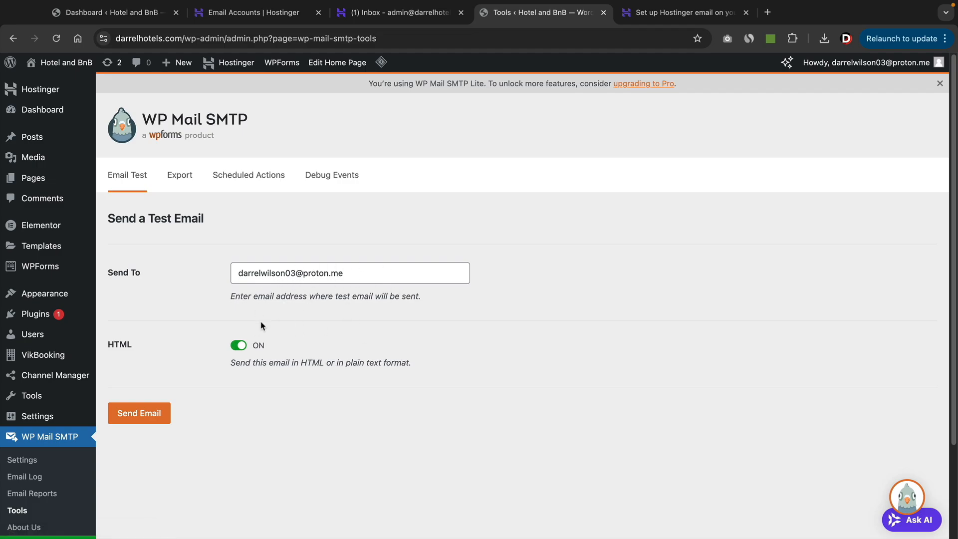
left_click_drag(357, 274, 211, 279)
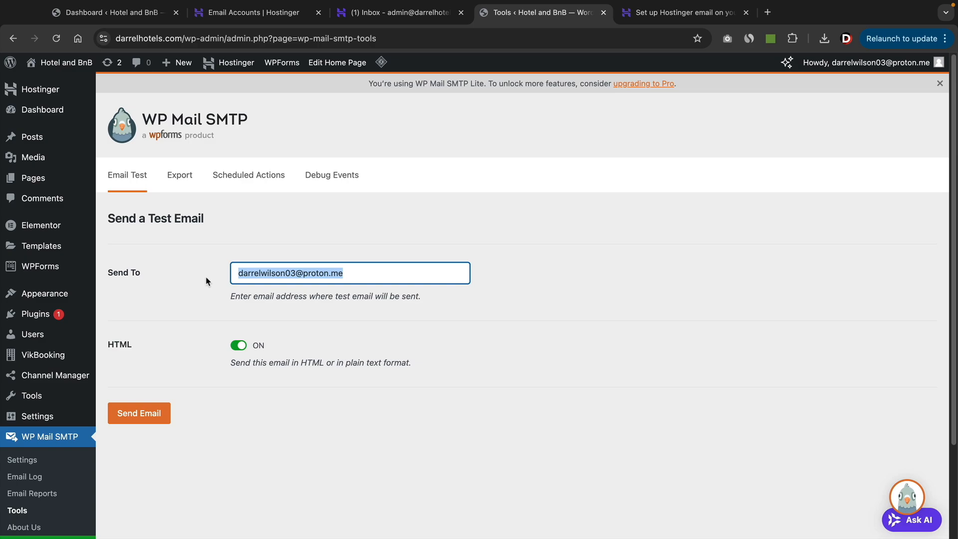
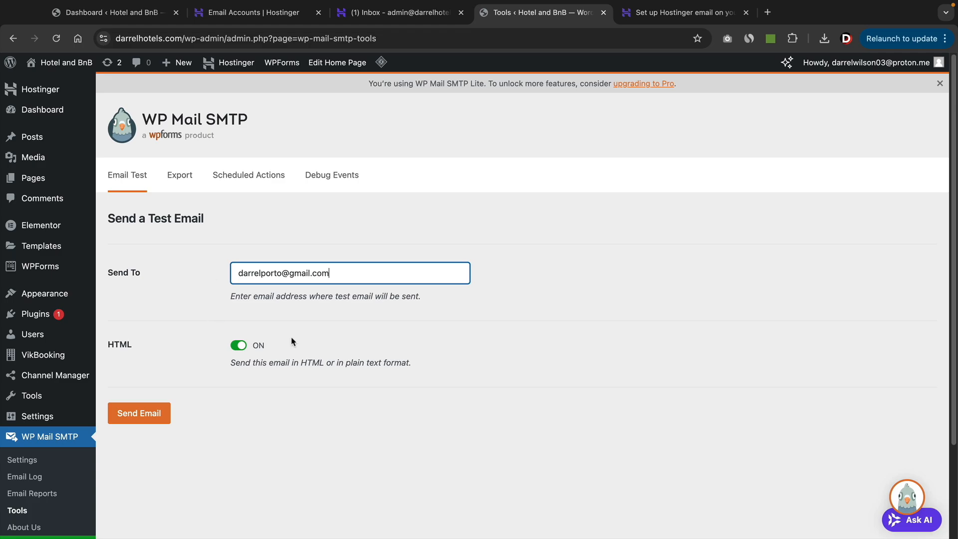
left_click(143, 413)
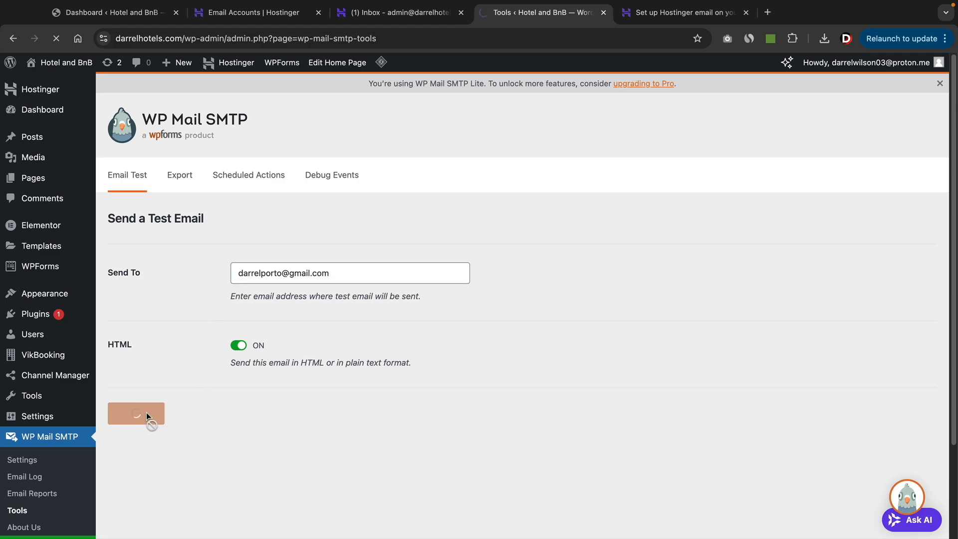
Check the test email's sending result, then switch to the recipient's Gmail inbox and open the test message from Hotel and BnB
scroll(440, 358, "down", 2)
scroll(422, 364, "up", 2)
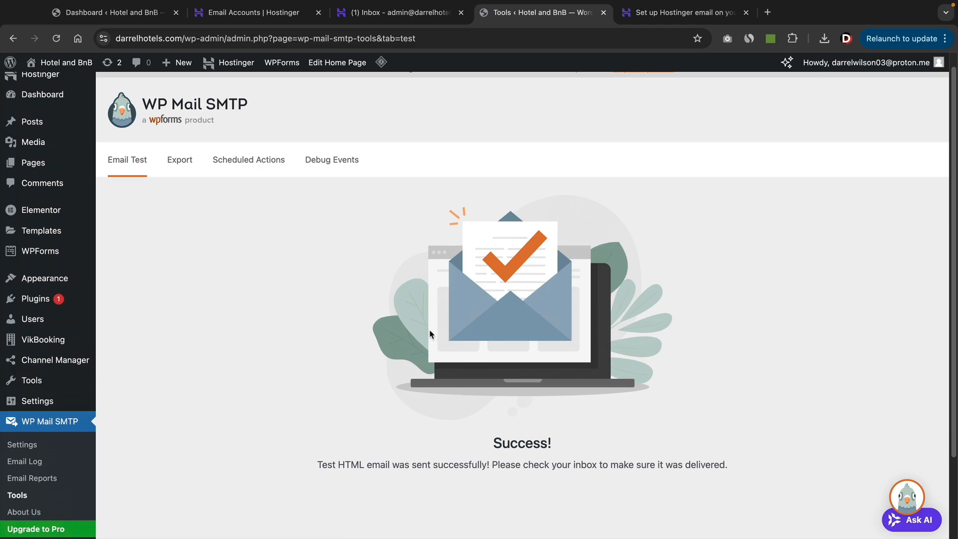
left_click(767, 12)
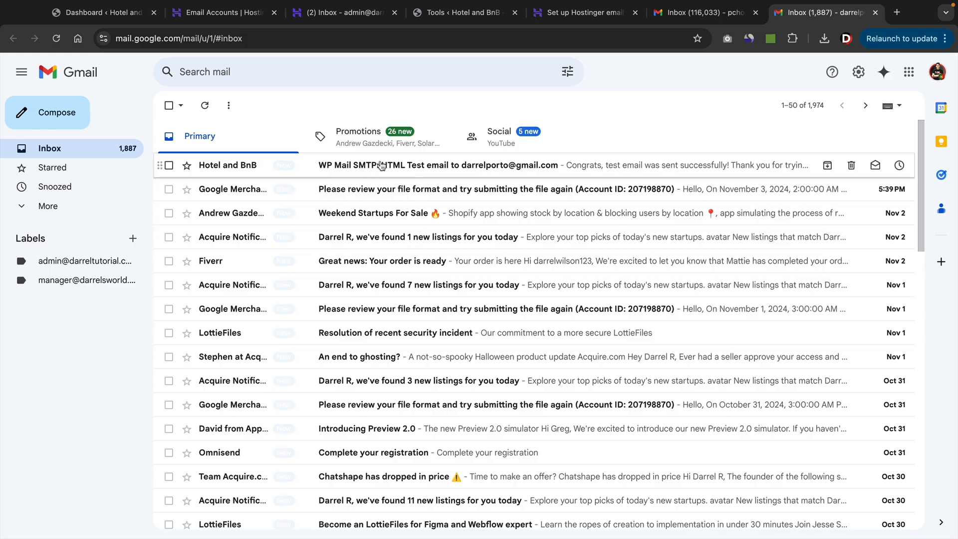
left_click(368, 172)
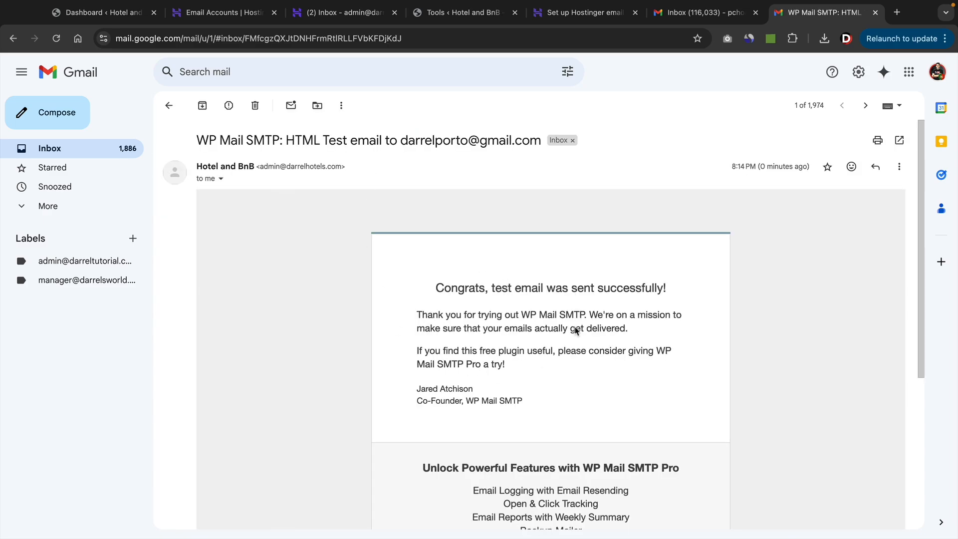
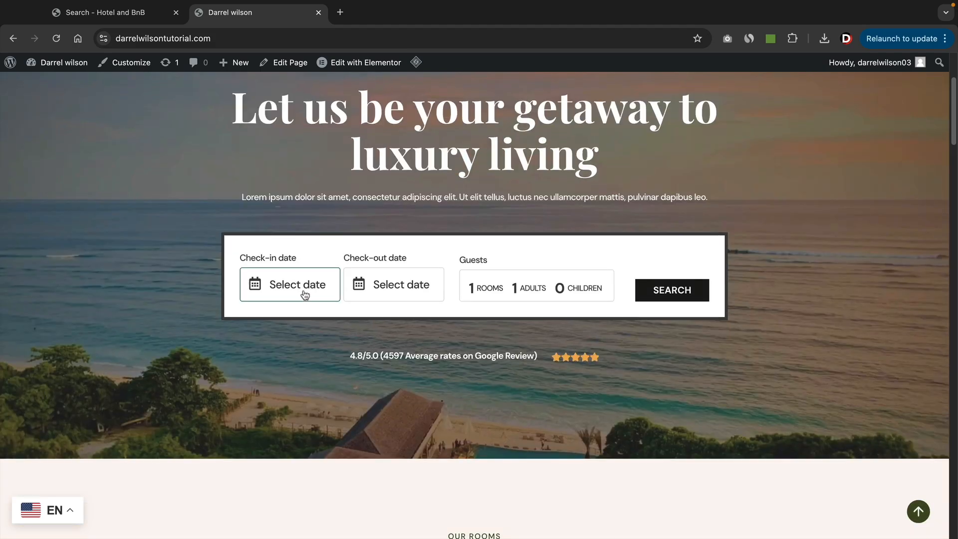
Search for rooms through the homepage booking form with check-in date 11/12/2024 and look through the offered rooms
left_click(306, 402)
left_click(716, 293)
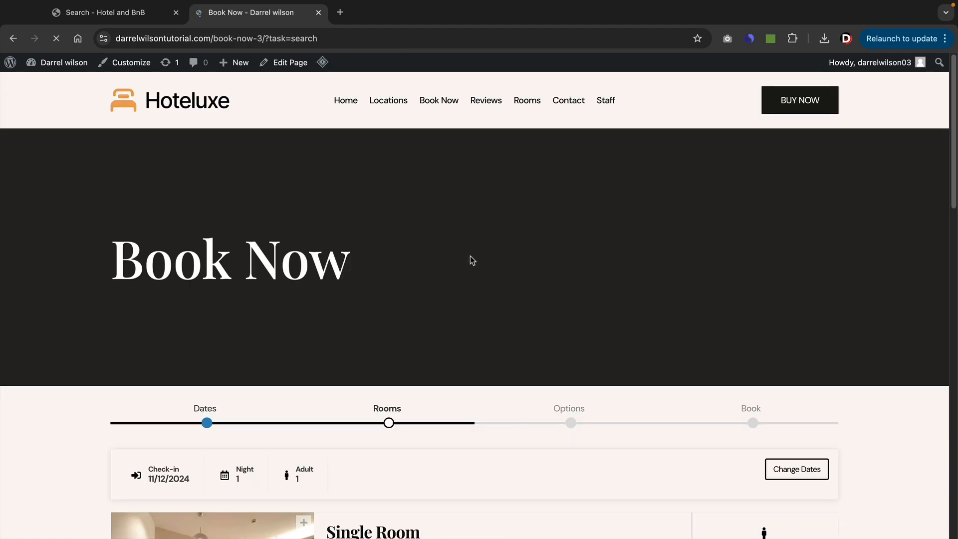
scroll(420, 335, "down", 1)
scroll(460, 298, "down", 13)
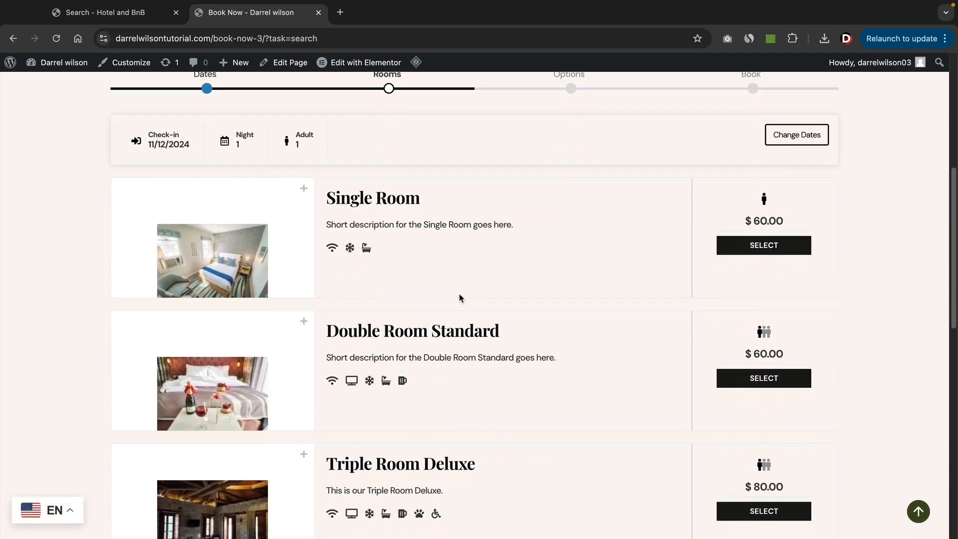
scroll(460, 298, "up", 14)
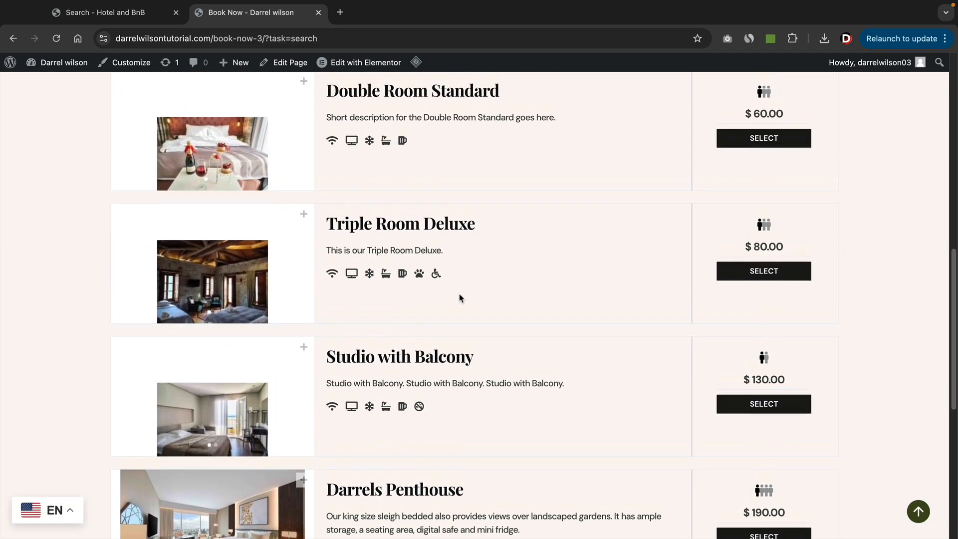
scroll(467, 298, "up", 3)
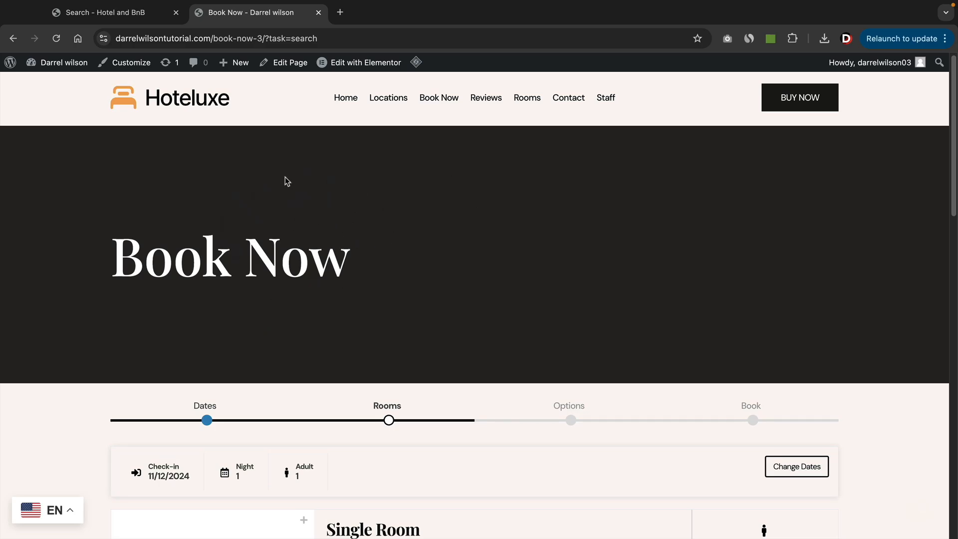
Hide the title of the Book Now page, save the page and open it for editing with Elementor
left_click(283, 65)
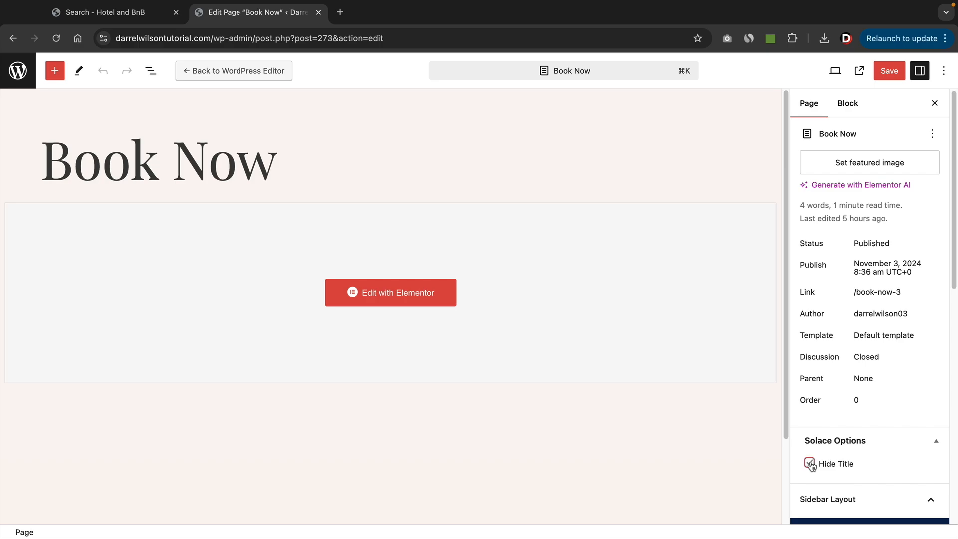
left_click(891, 72)
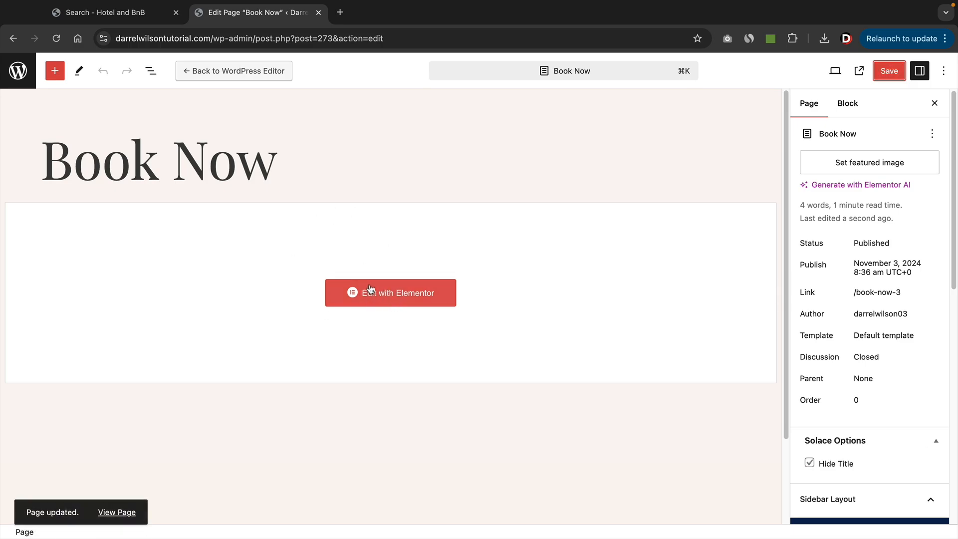
left_click(396, 297)
left_click(398, 298)
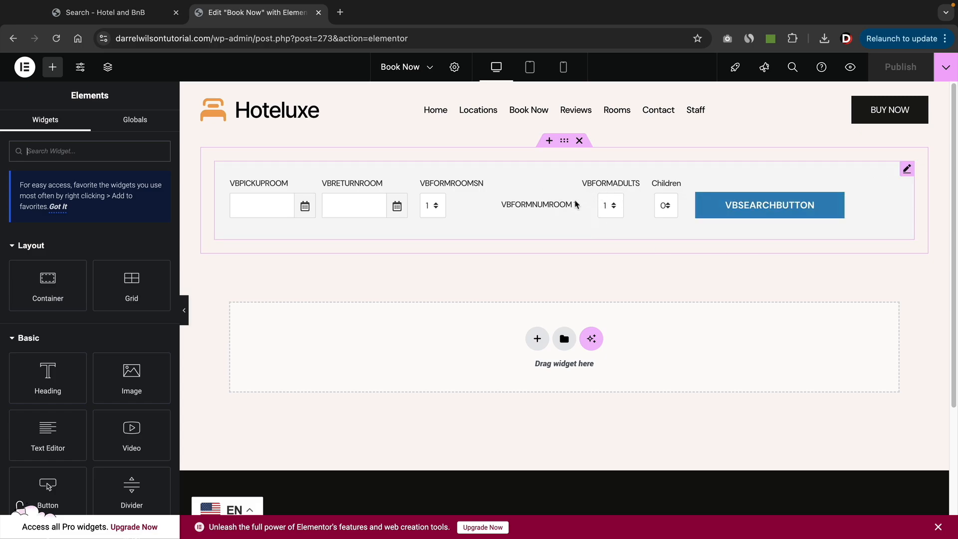
Insert a single flexbox container with horizontal direction above the booking search form
left_click(549, 141)
left_click(537, 195)
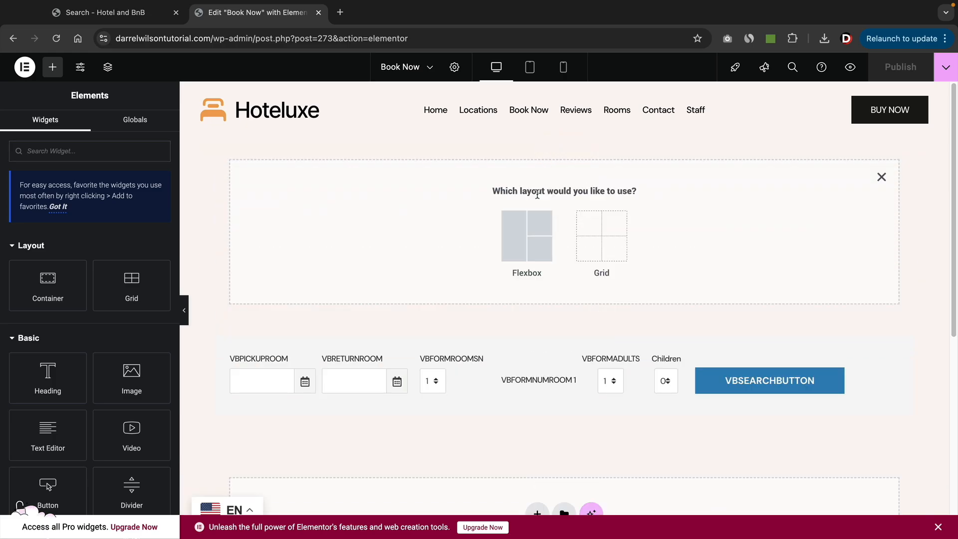
left_click(525, 231)
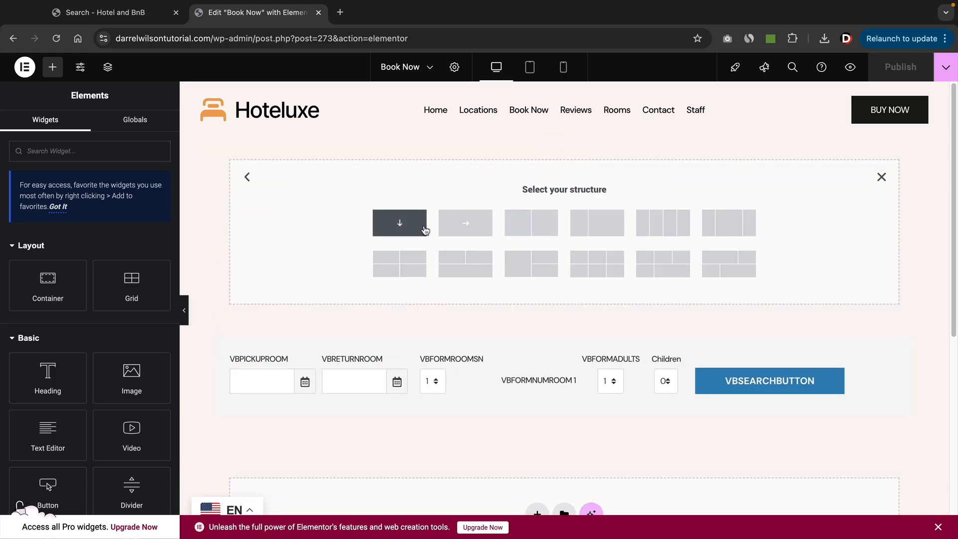
left_click(467, 227)
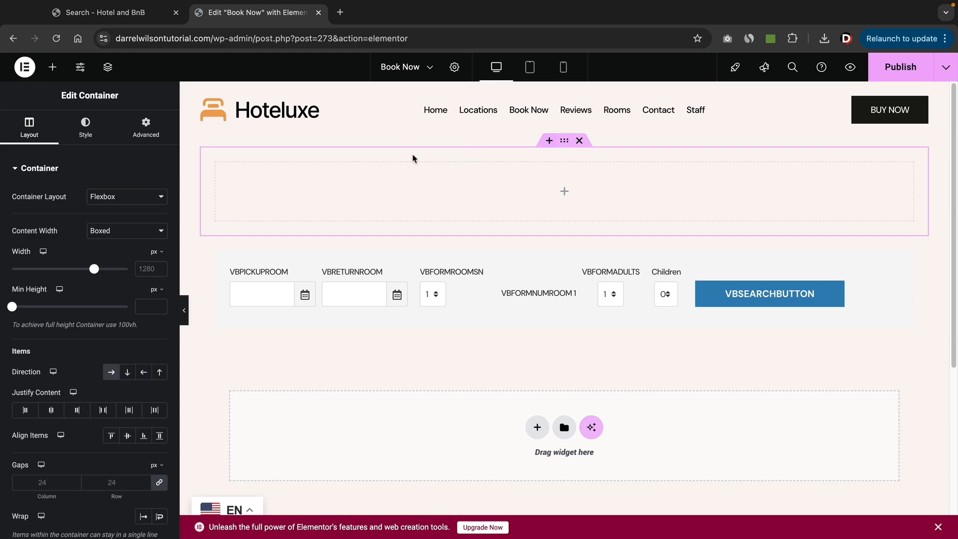
Set the new container's content width to Full Width and the page layout to Elementor Full Width
left_click(126, 230)
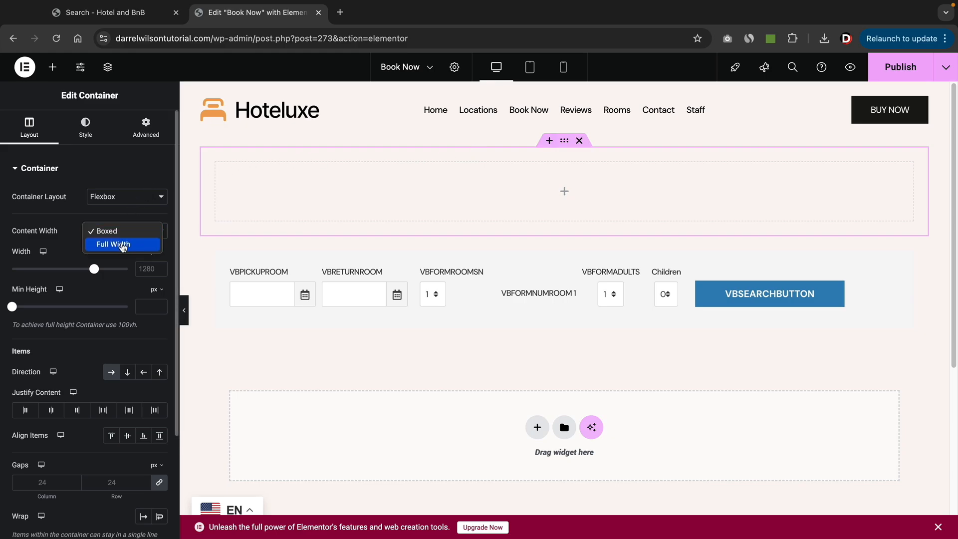
left_click(123, 244)
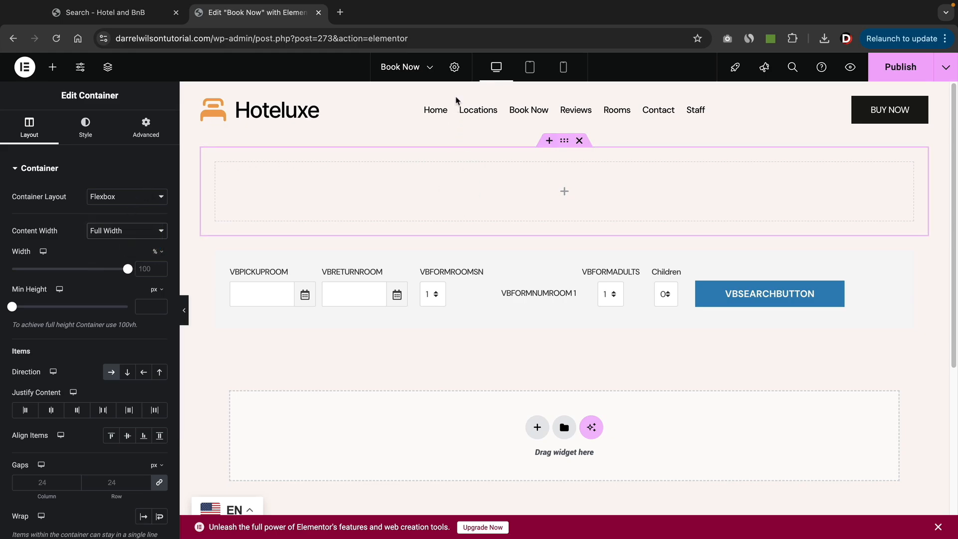
left_click(455, 68)
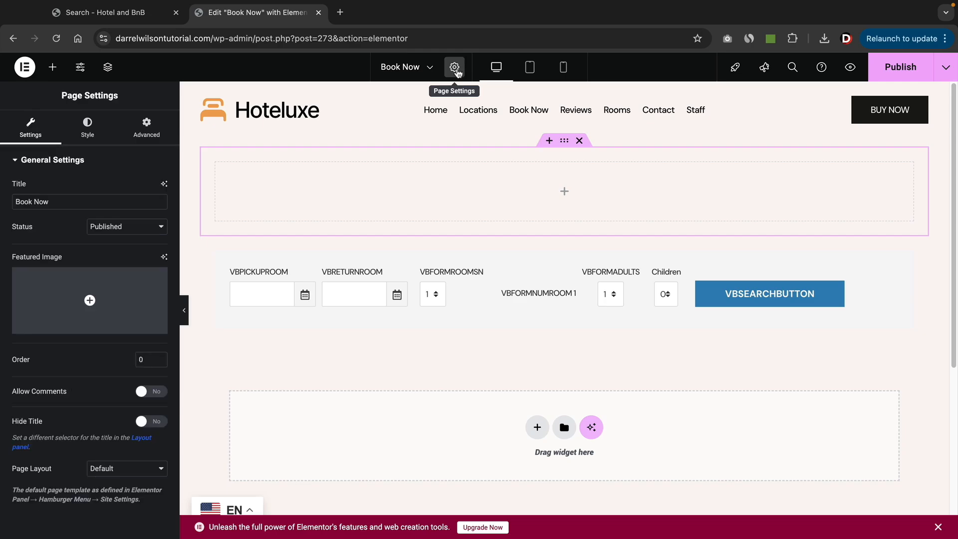
left_click(118, 470)
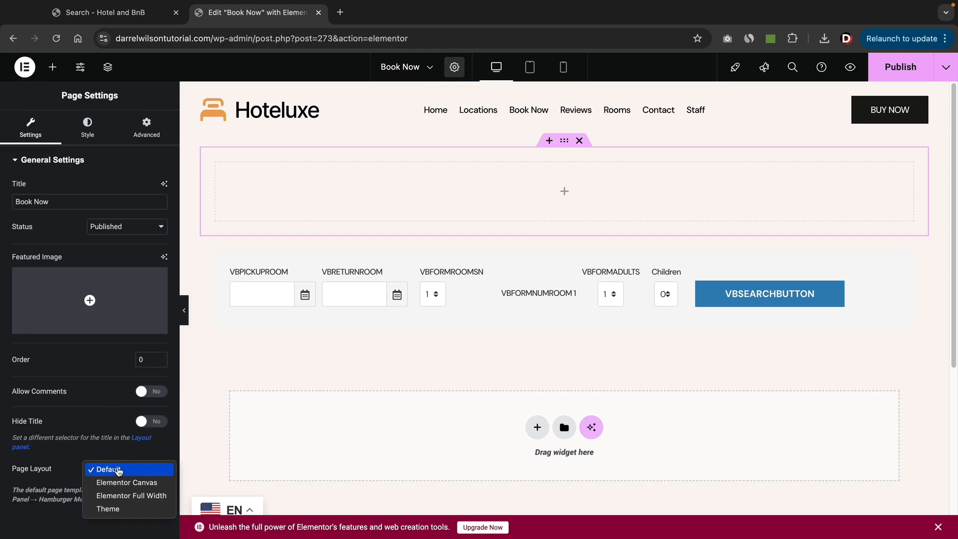
left_click(126, 497)
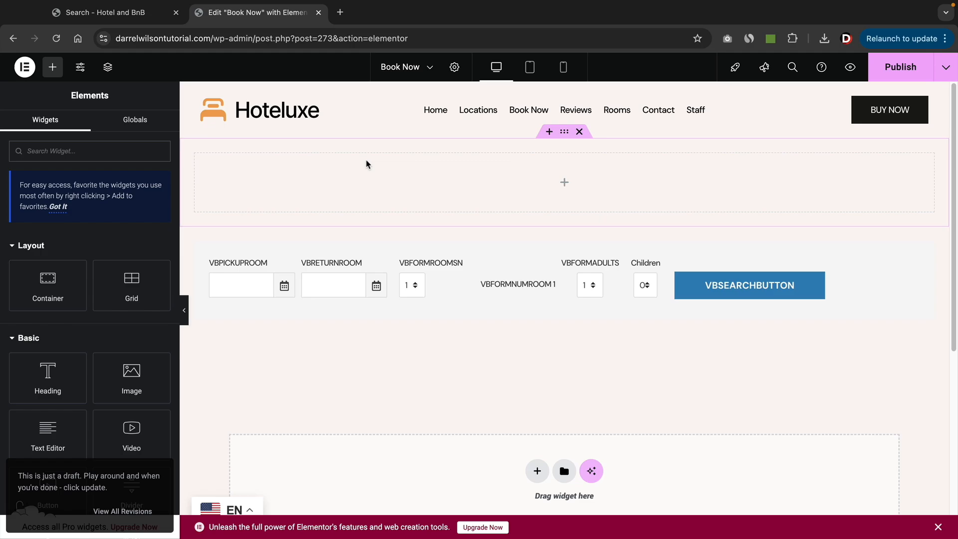
Give the empty container above the booking form a solid black background, #000000
left_click(564, 134)
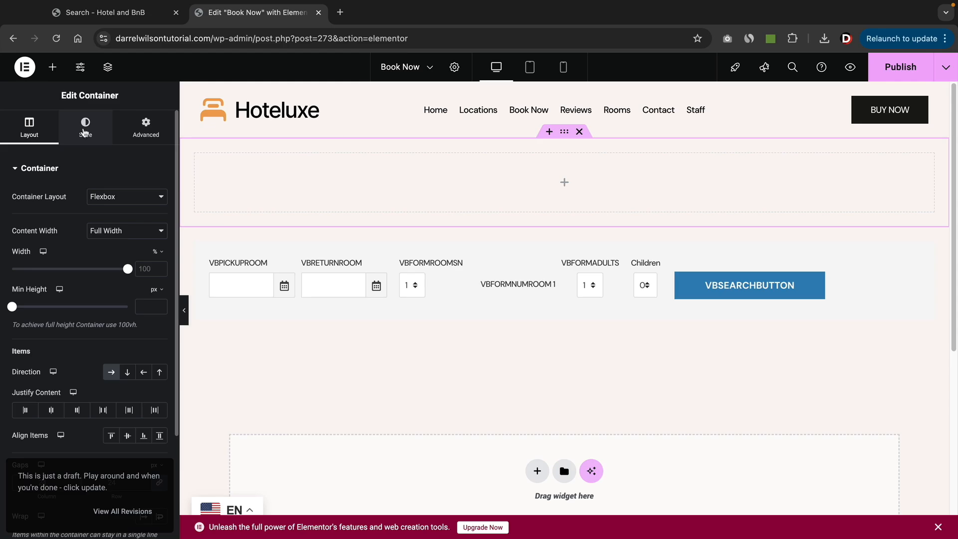
left_click(85, 133)
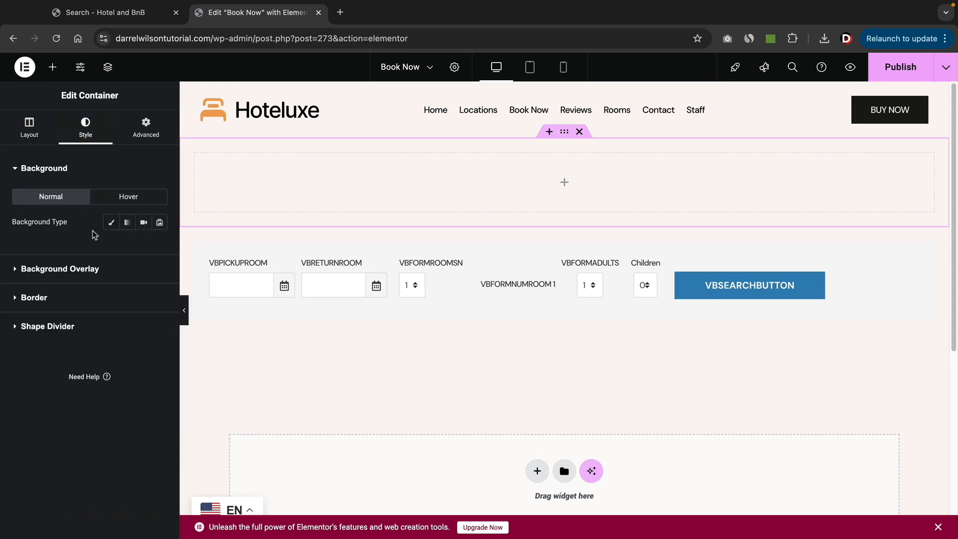
left_click(111, 222)
left_click(160, 247)
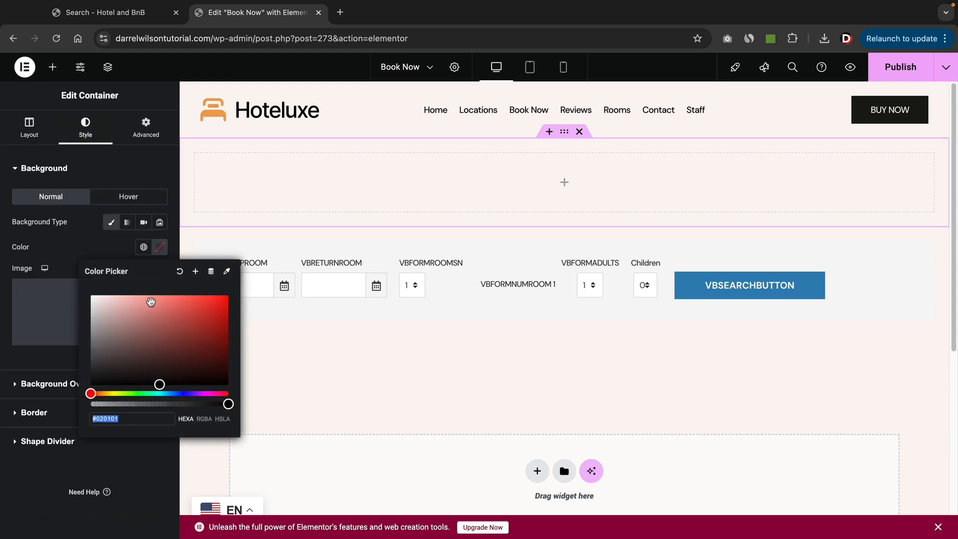
left_click_drag(151, 302, 71, 398)
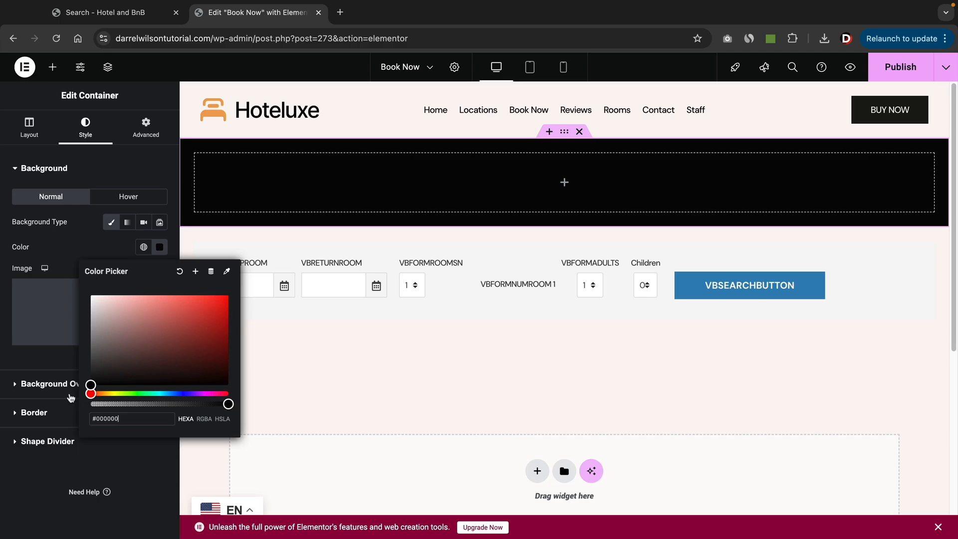
Add an image widget with the white Hoteluxe logo to the black container, using the Medium - 300 x 300 resolution
left_click(52, 67)
left_click_drag(125, 382, 446, 202)
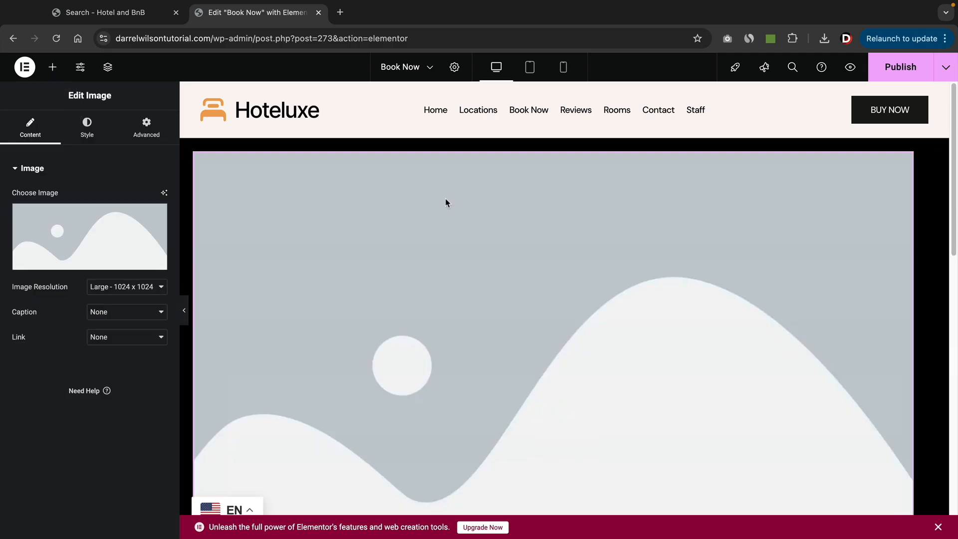
left_click(72, 234)
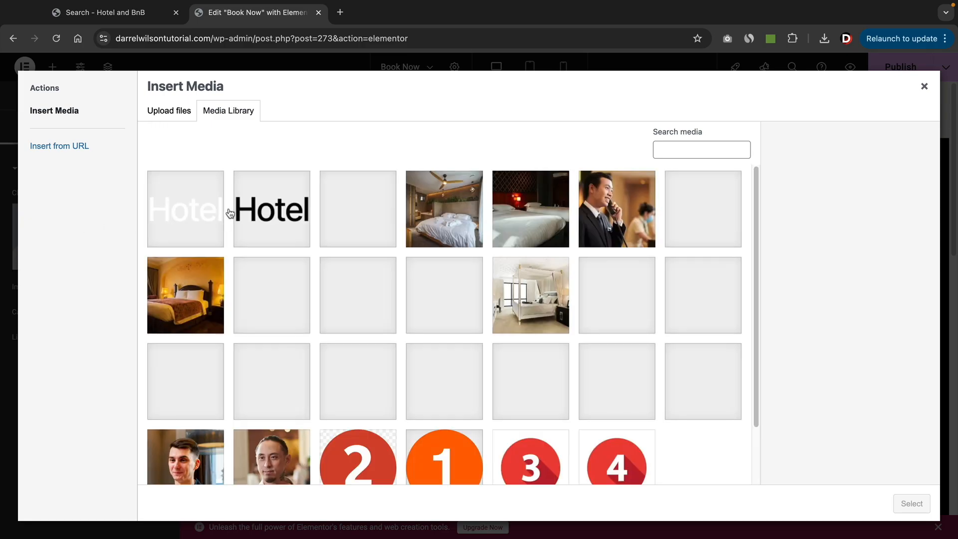
left_click(191, 206)
left_click(912, 505)
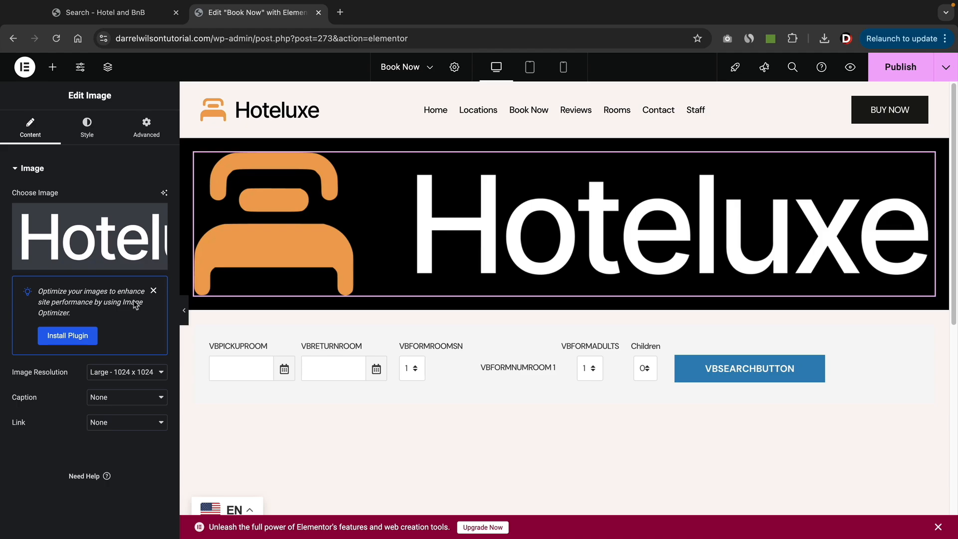
left_click(123, 371)
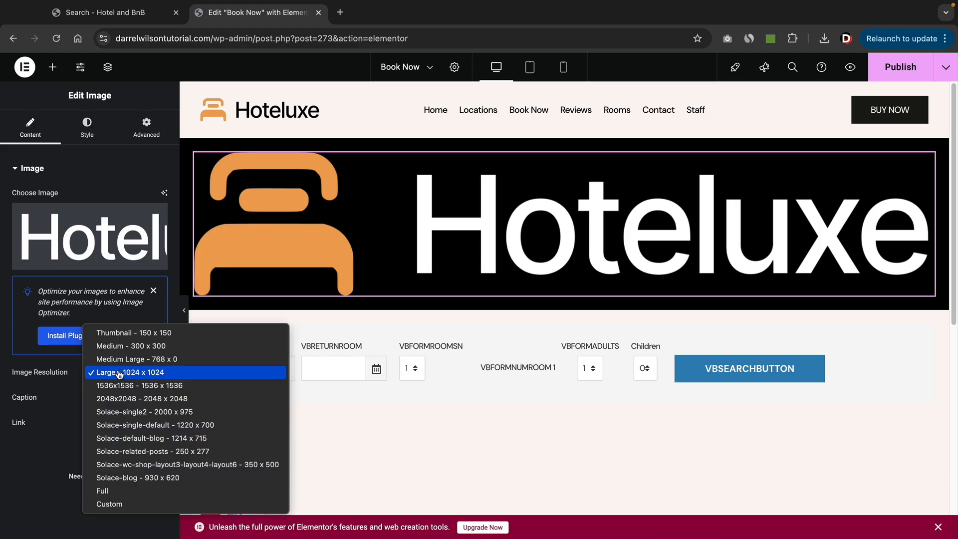
left_click(124, 347)
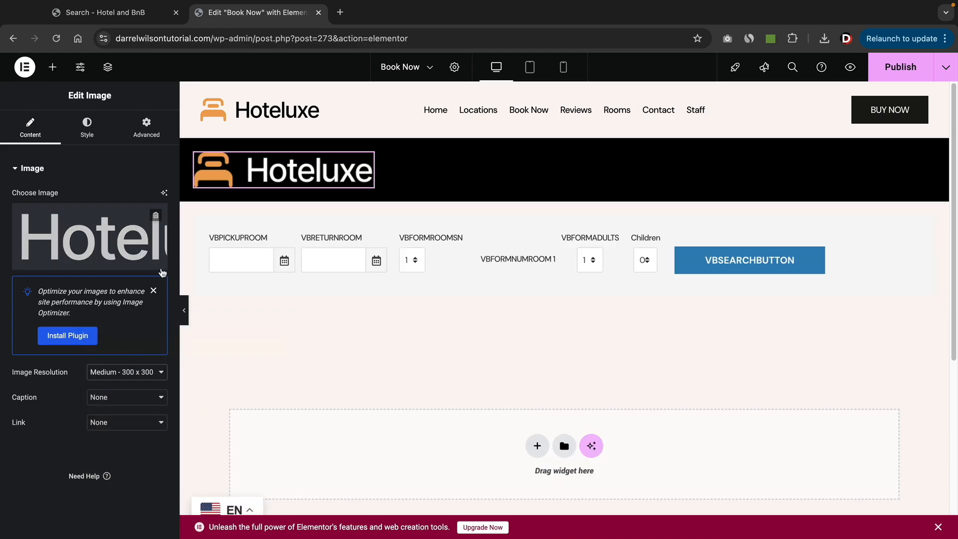
Center the logo horizontally in the black container by setting its content justification to Center
left_click(565, 134)
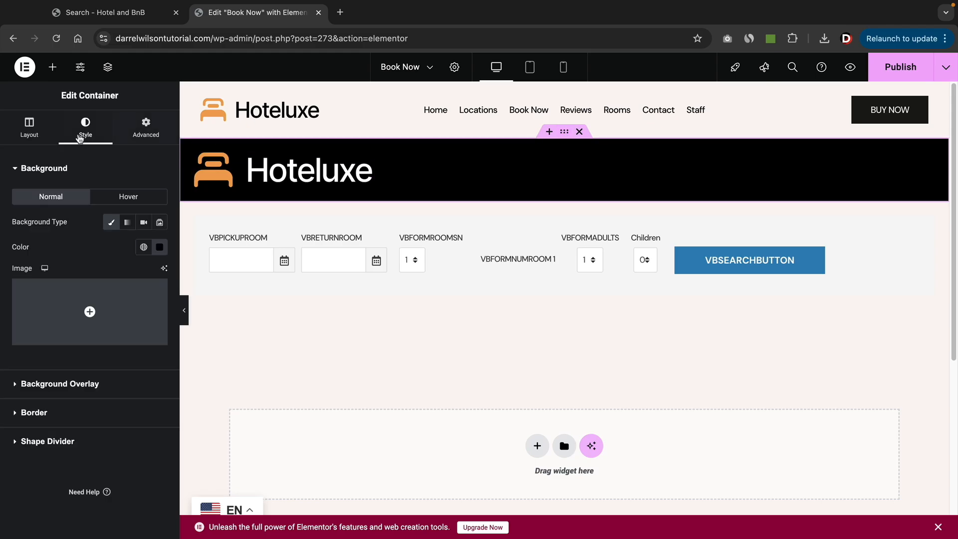
left_click(30, 128)
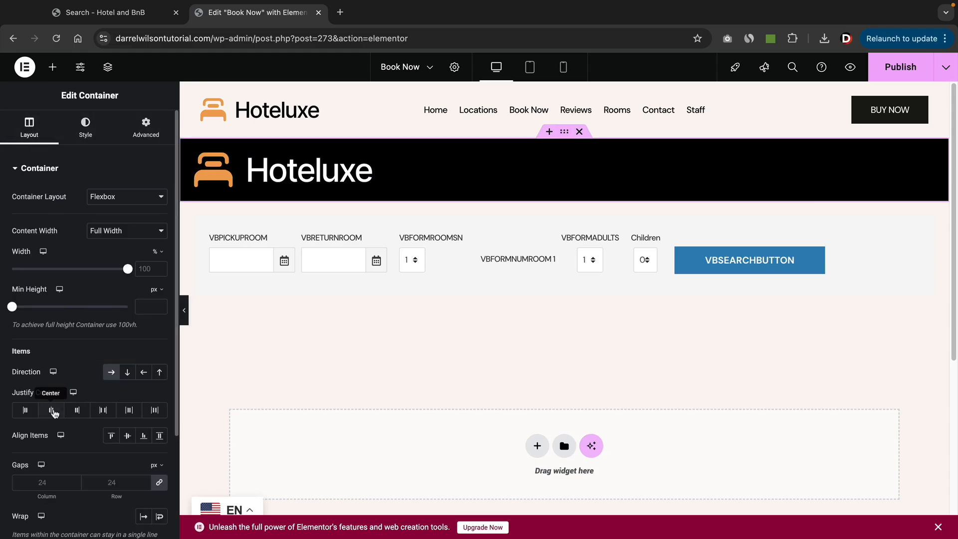
left_click(50, 411)
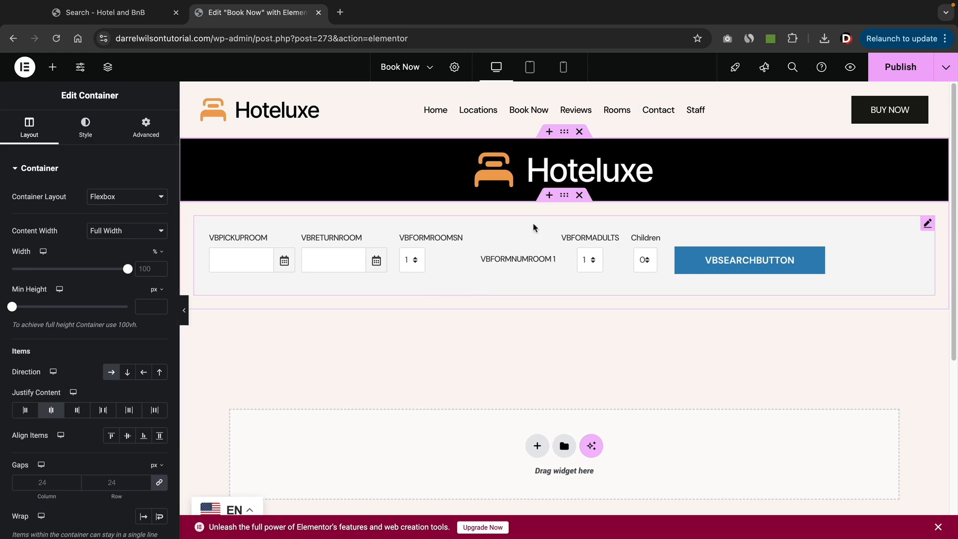
scroll(490, 351, "down", 3)
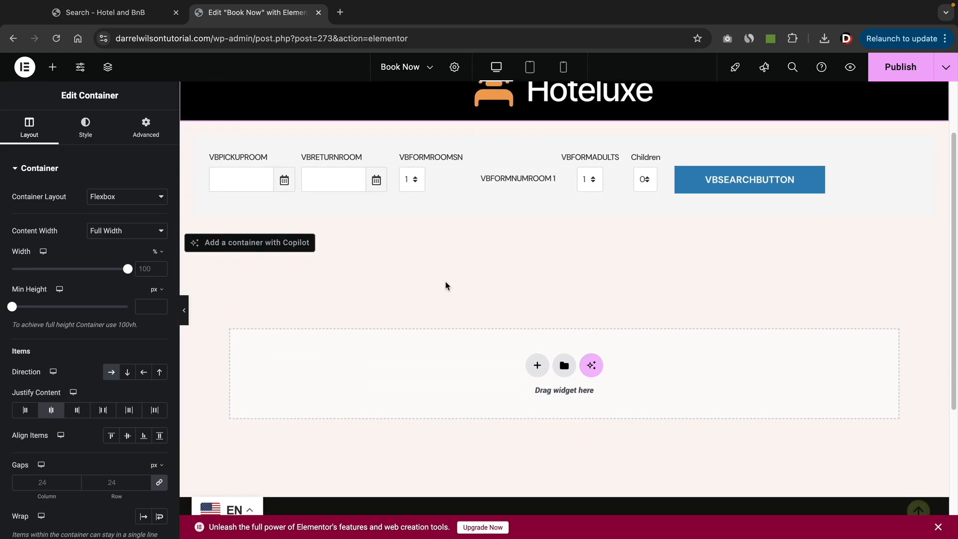
scroll(540, 352, "up", 3)
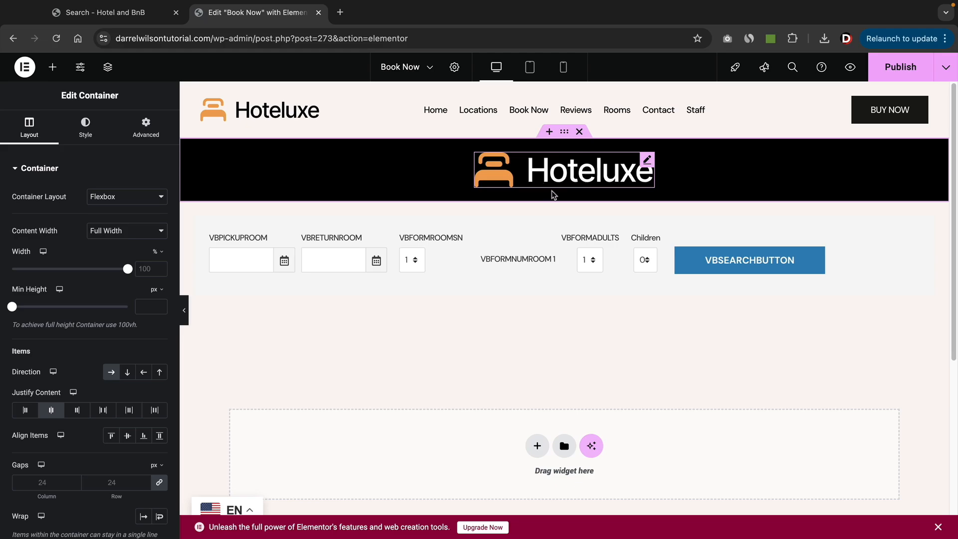
Add a text editor widget beside the logo in the black container and replace its placeholder text with "Resort And Spa"
left_click(52, 67)
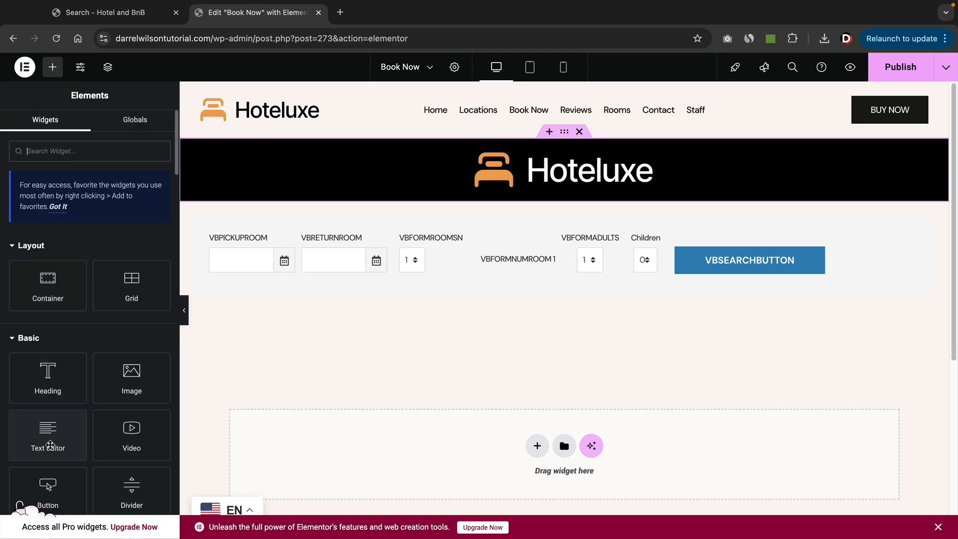
left_click_drag(50, 443, 592, 182)
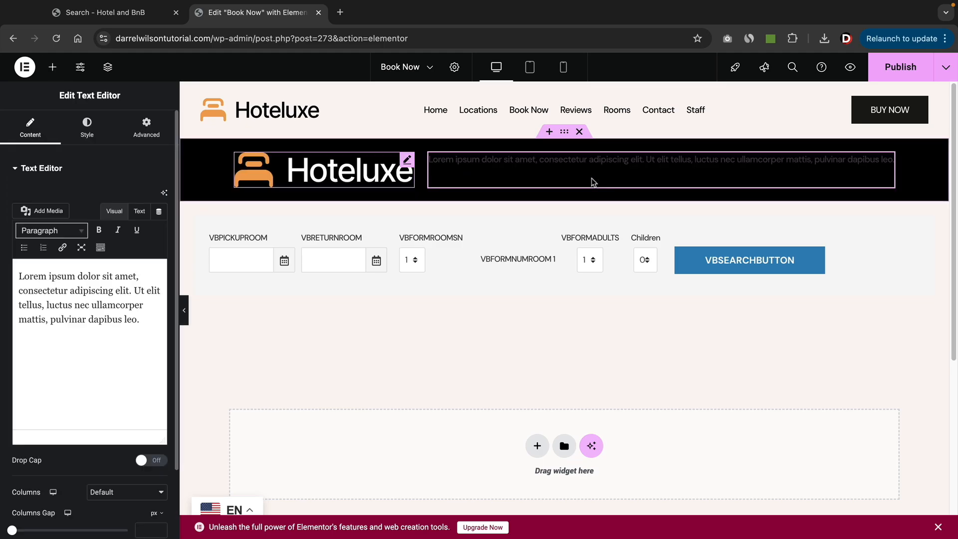
triple_click(89, 306)
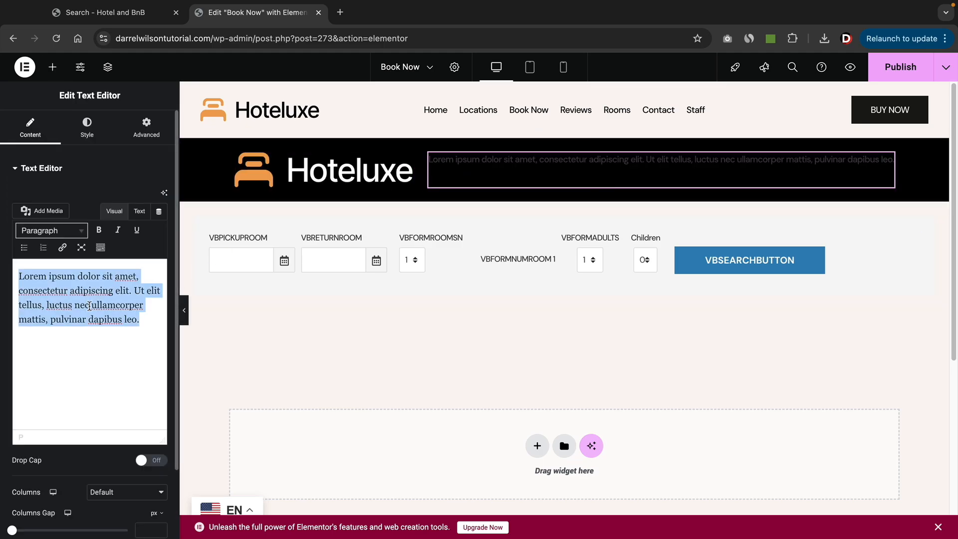
type("Re")
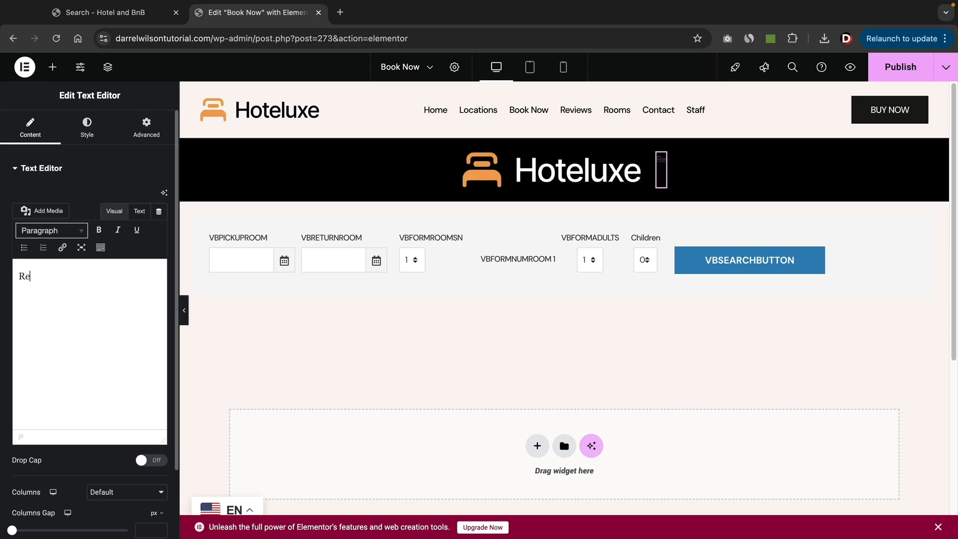
type("sort And Spa")
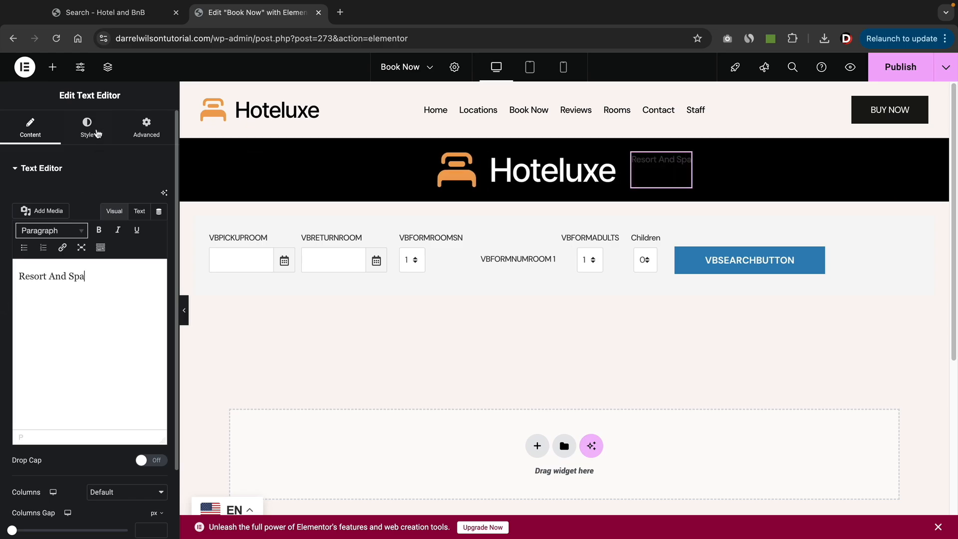
Set the "Resort And Spa" text color to white and its alignment to center
left_click(97, 129)
left_click(160, 223)
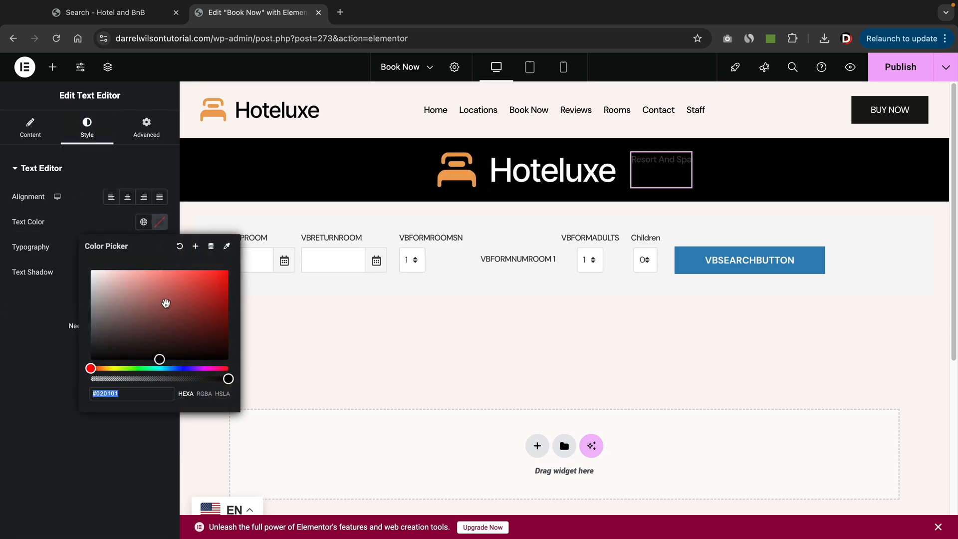
left_click_drag(165, 304, 58, 263)
left_click(20, 334)
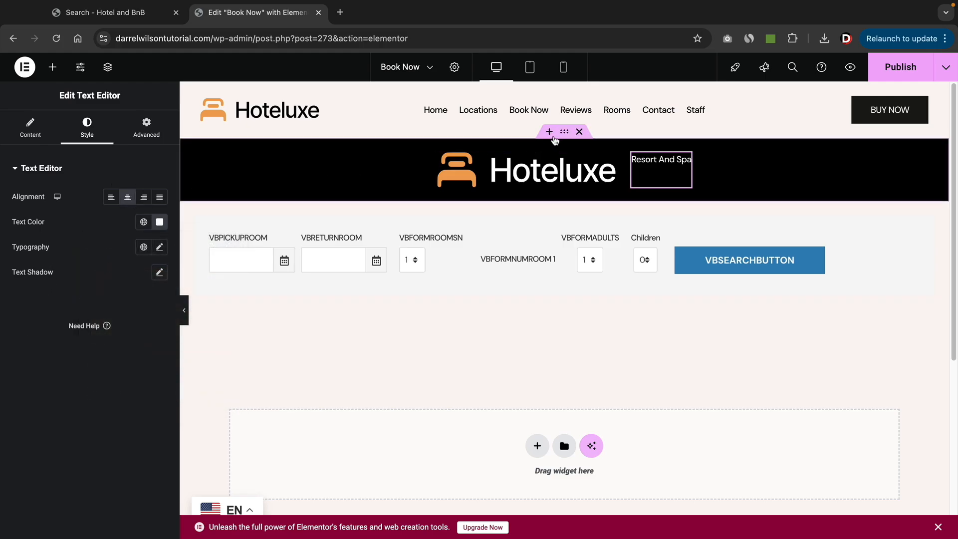
Stack the black container's items in a vertical column and align them to the center
left_click(556, 138)
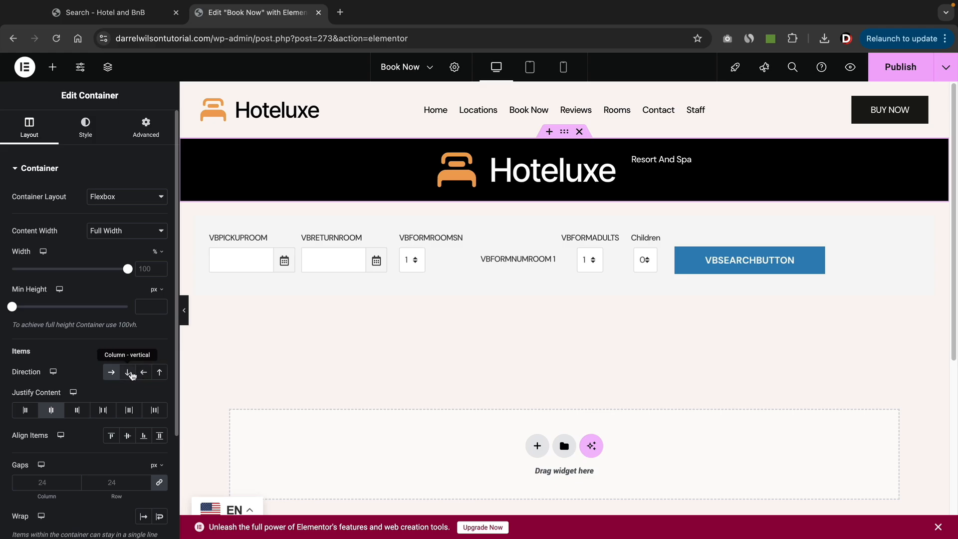
left_click(131, 374)
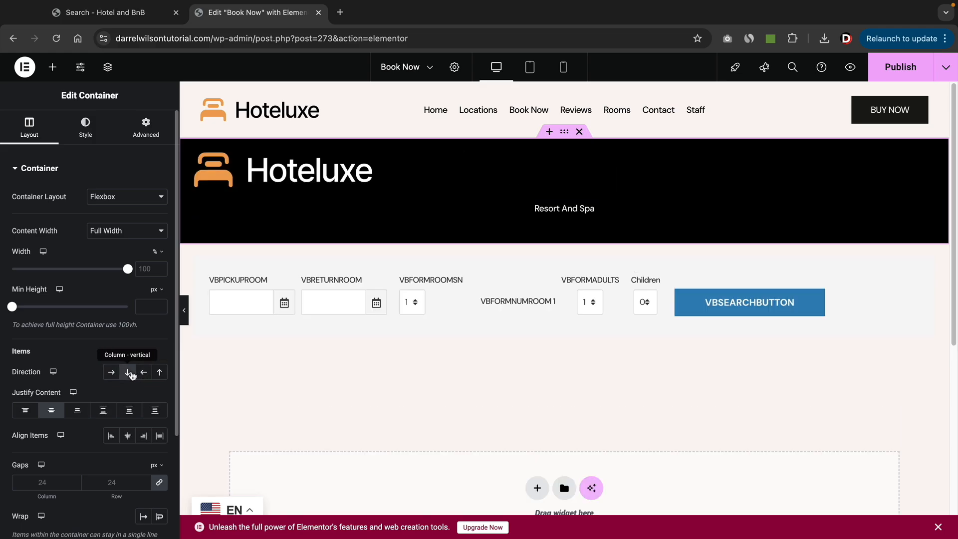
left_click(128, 436)
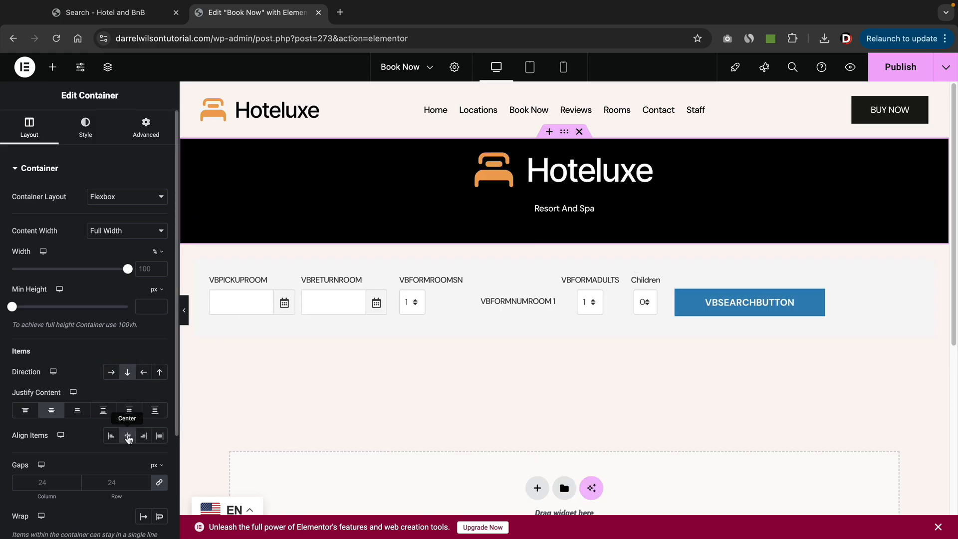
Extend the tagline below the logo so it reads "Resort And Spa. The Best Hotel Ever"
left_click(563, 211)
left_click(54, 133)
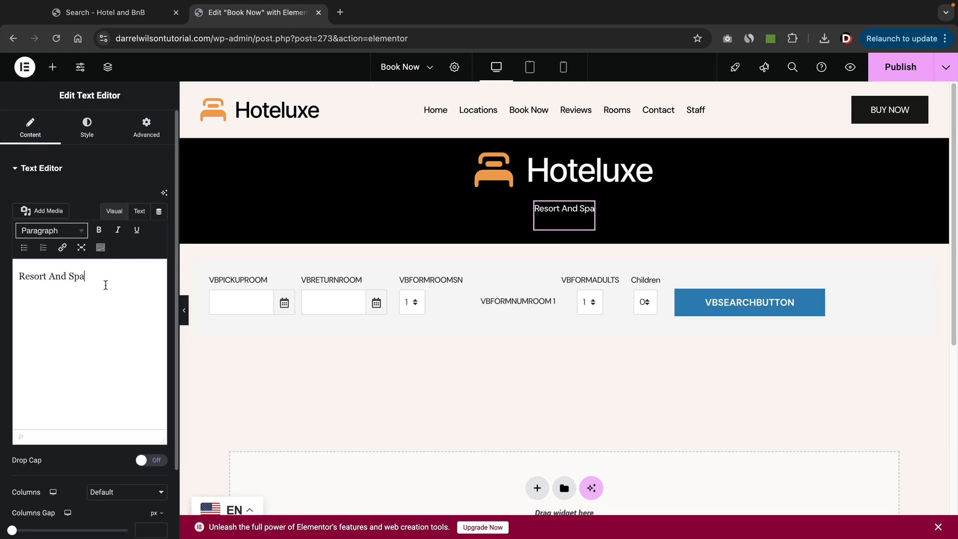
type(". The ")
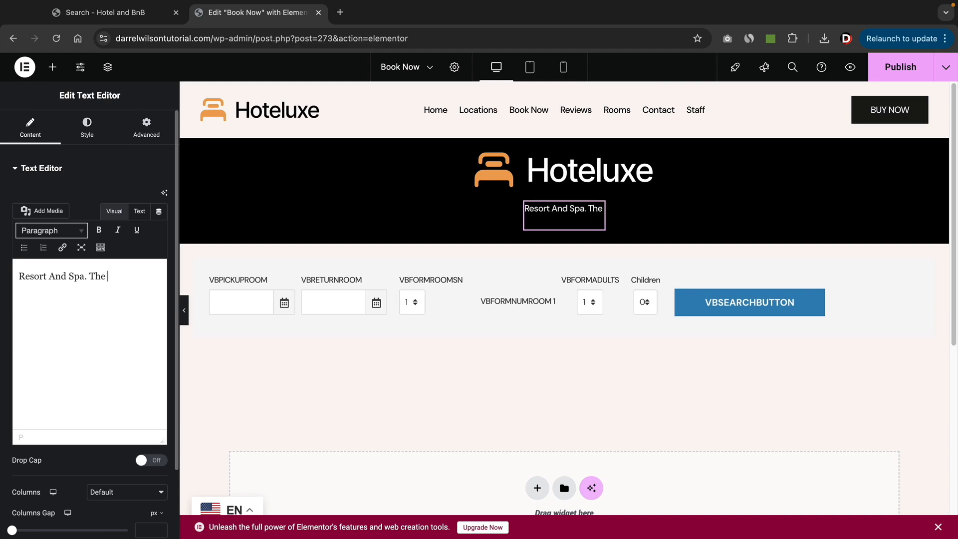
type("Best Ho")
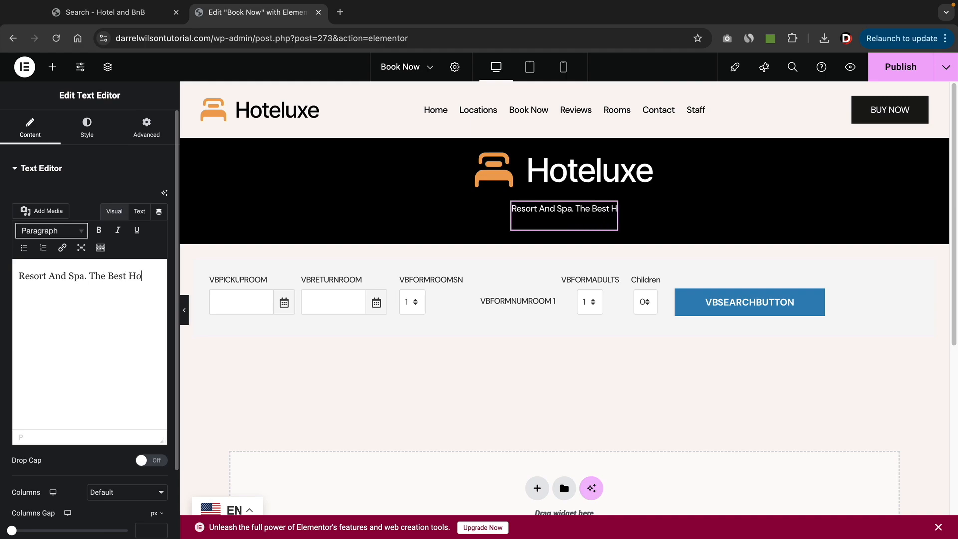
type("tel Ever")
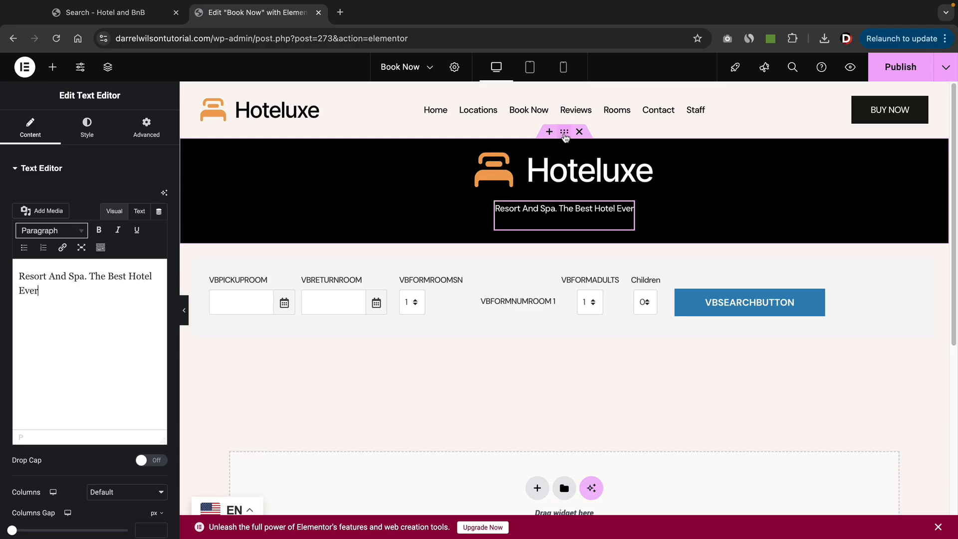
Set the black container's padding to 17 px on all four sides
left_click(564, 133)
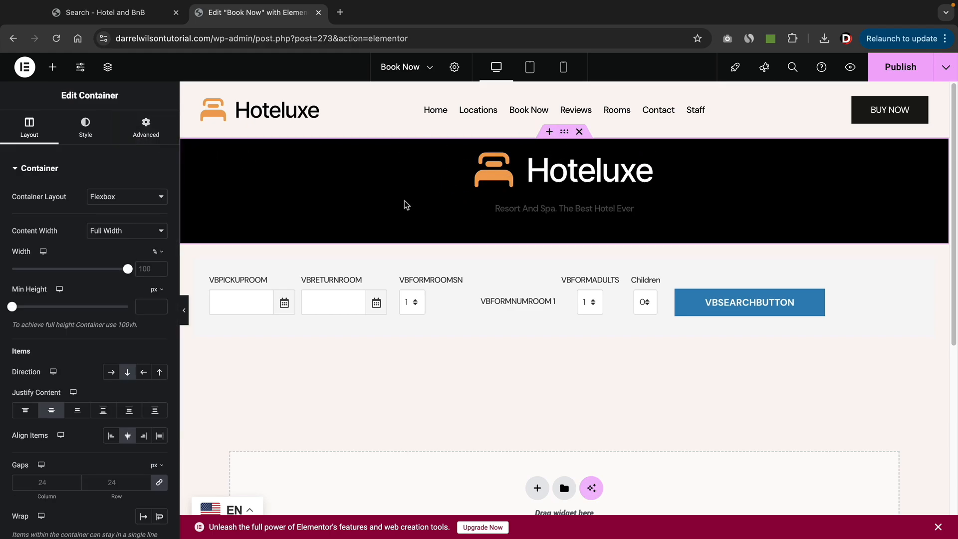
left_click(147, 145)
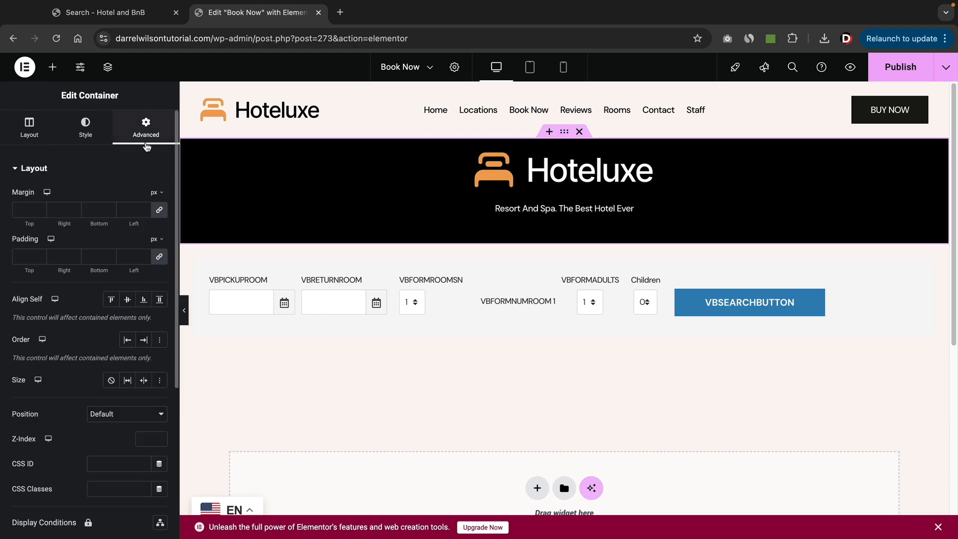
left_click(144, 258)
left_click(142, 255)
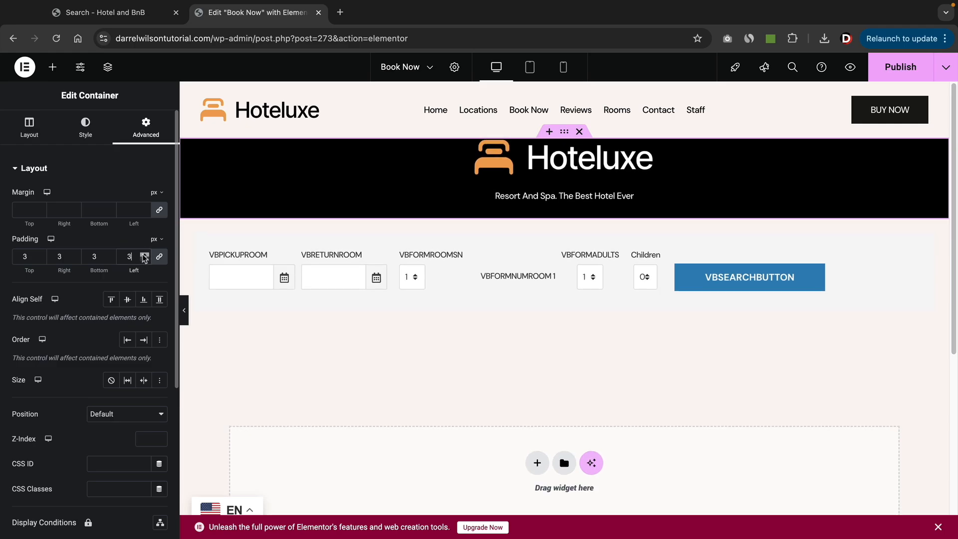
left_click(143, 255)
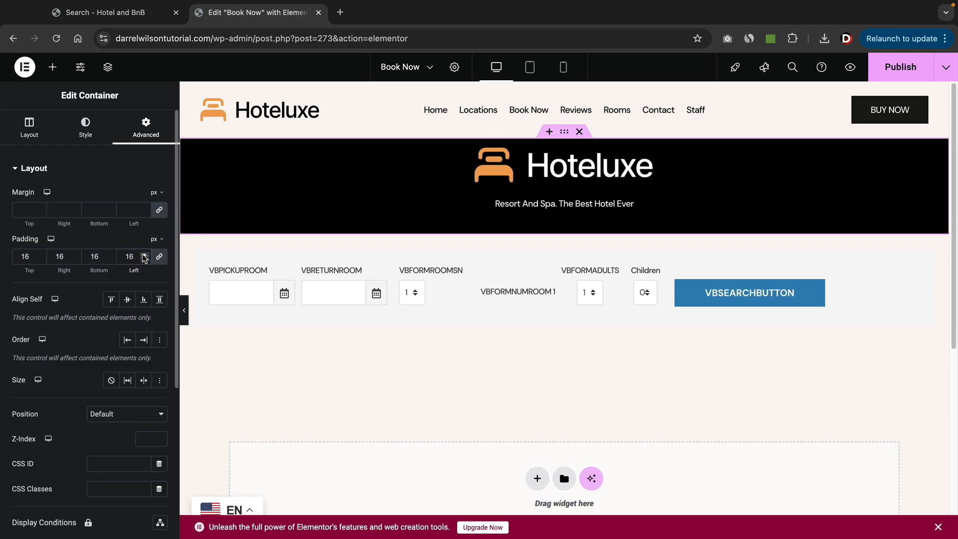
left_click(144, 255)
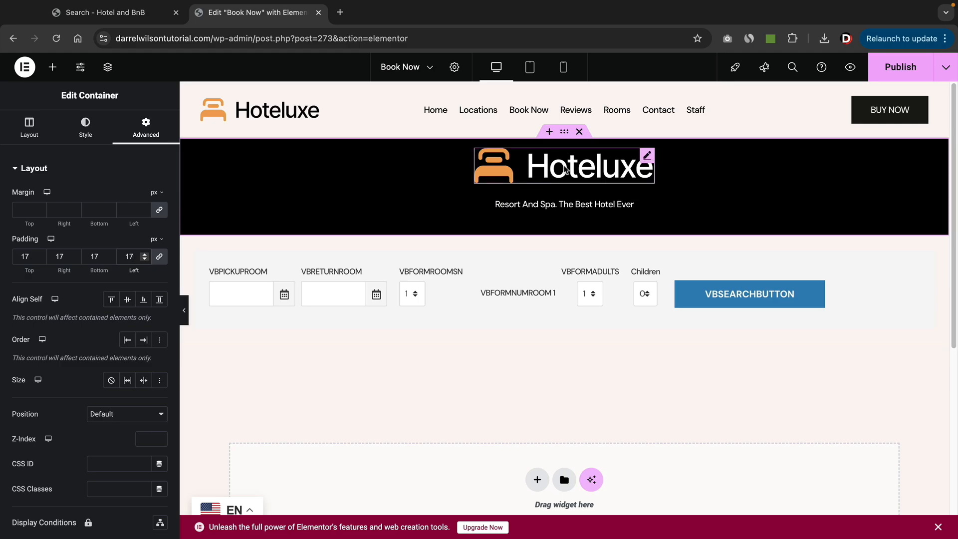
Publish the Book Now page with the updated header banner
scroll(573, 374, "down", 1)
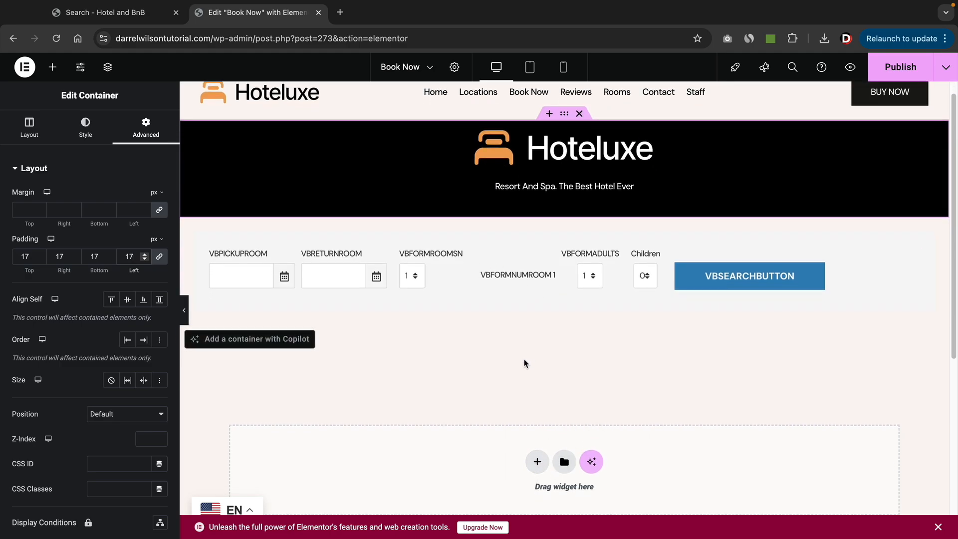
scroll(524, 363, "up", 1)
left_click(897, 70)
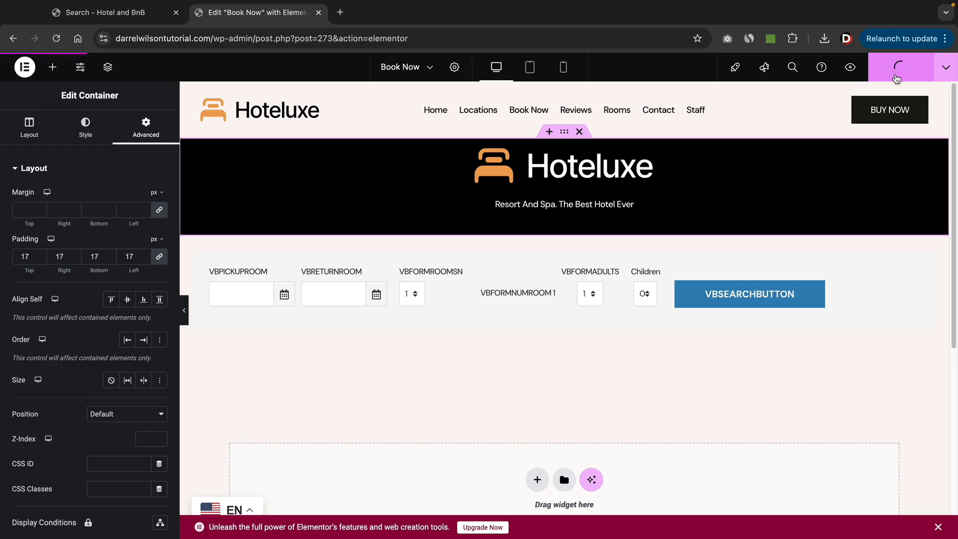
Examine the booking form's shortcode and the room search results page on the other hotel site for comparison
left_click(555, 281)
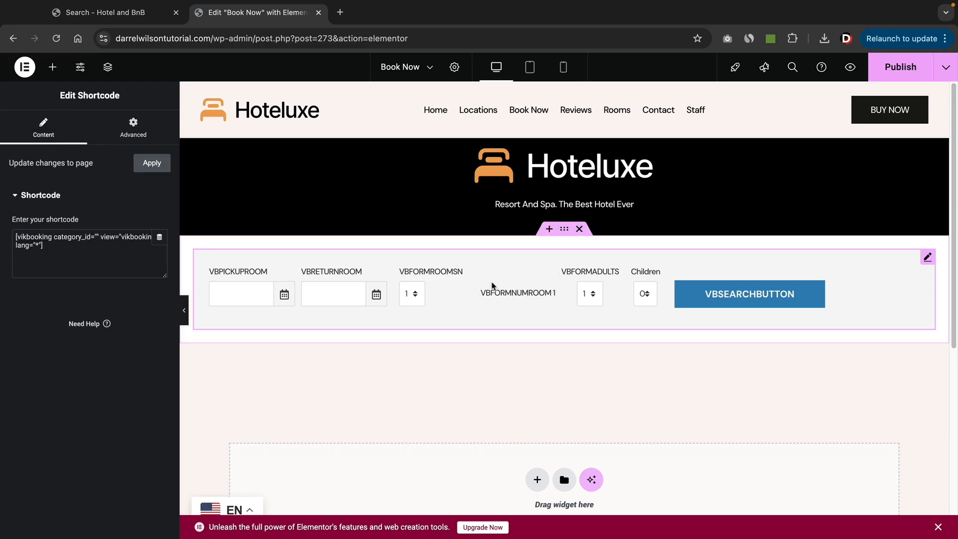
left_click_drag(94, 254, 16, 235)
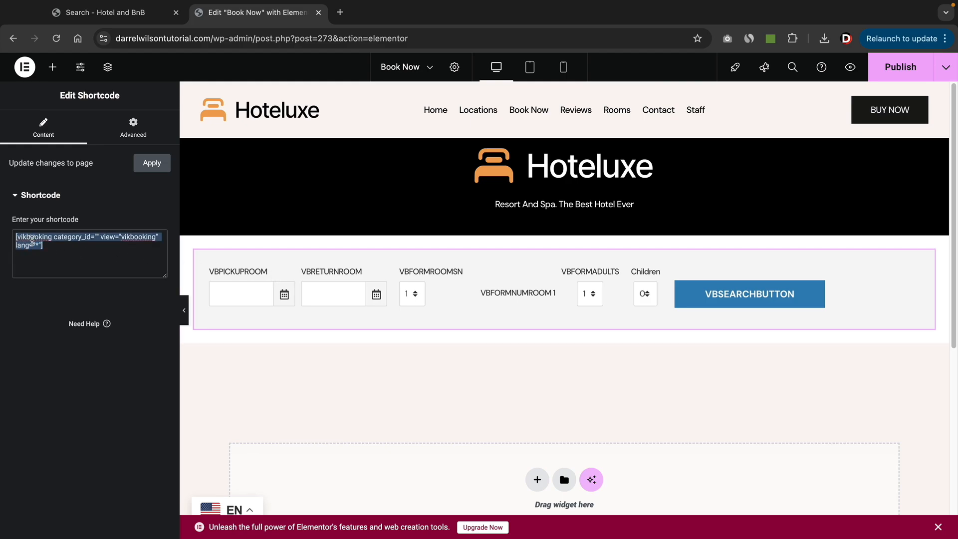
left_click(104, 12)
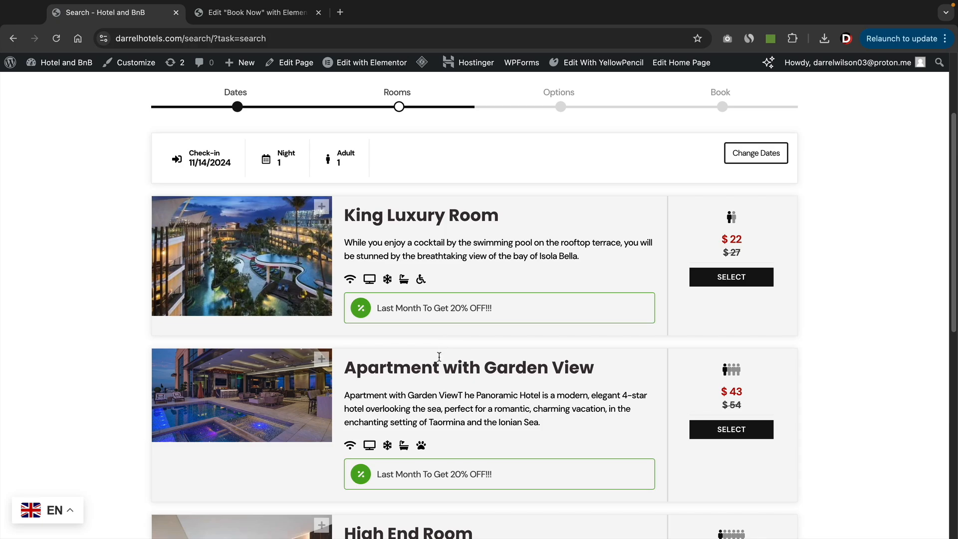
left_click(252, 12)
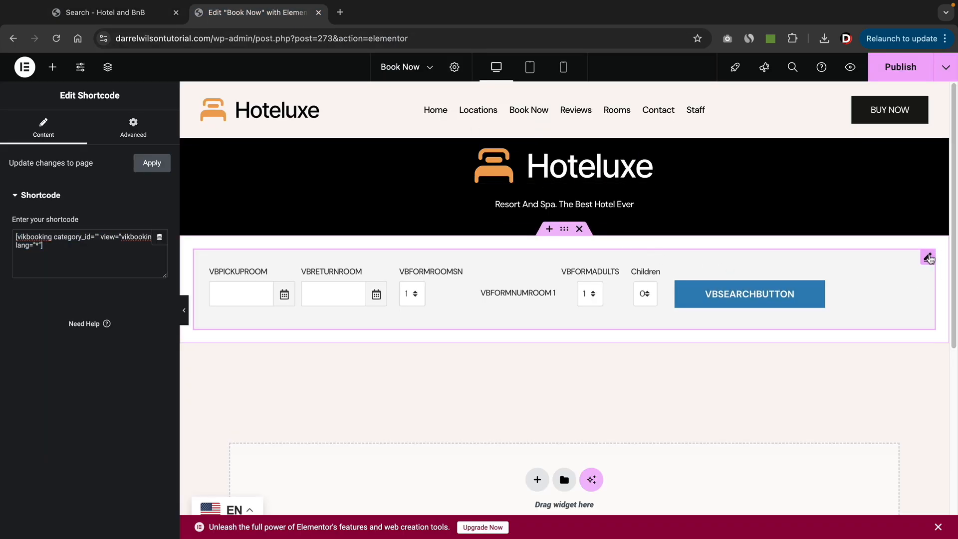
Give the booking form's shortcode widget a classic near-black background, #110F0F, apply the change and publish the page
left_click(127, 125)
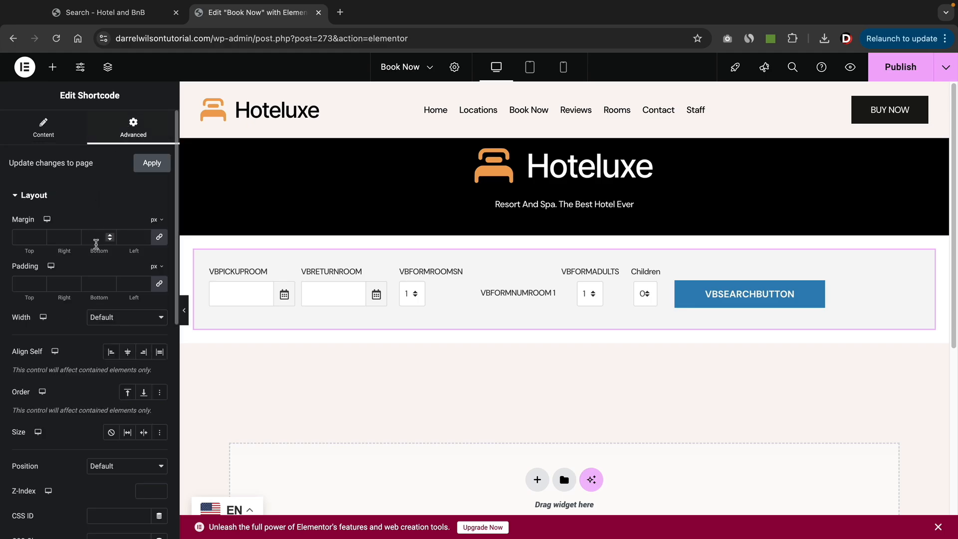
scroll(95, 247, "down", 10)
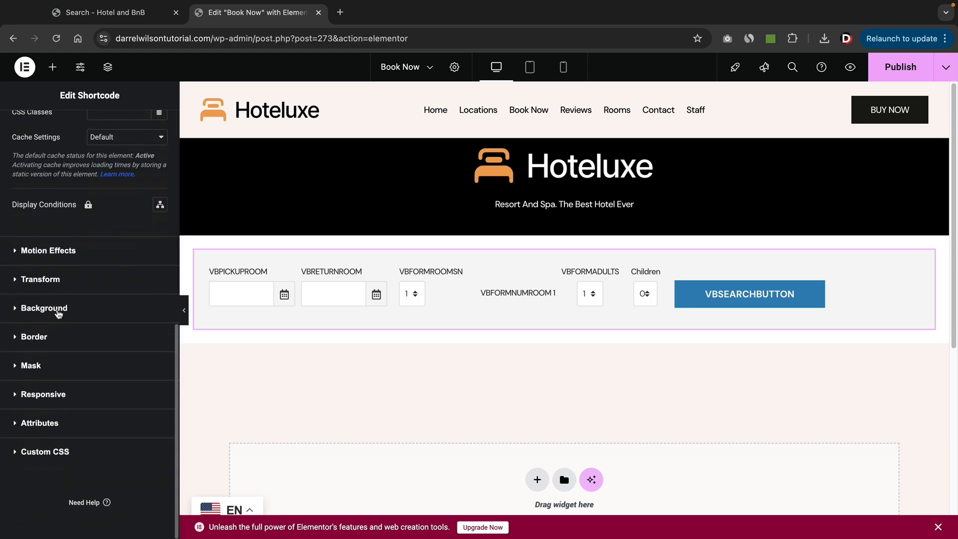
left_click(58, 310)
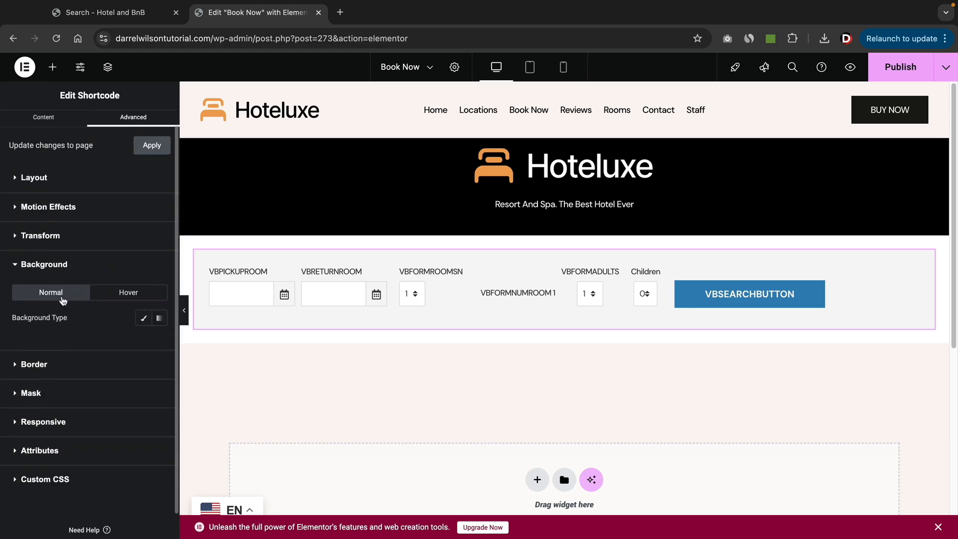
left_click(143, 317)
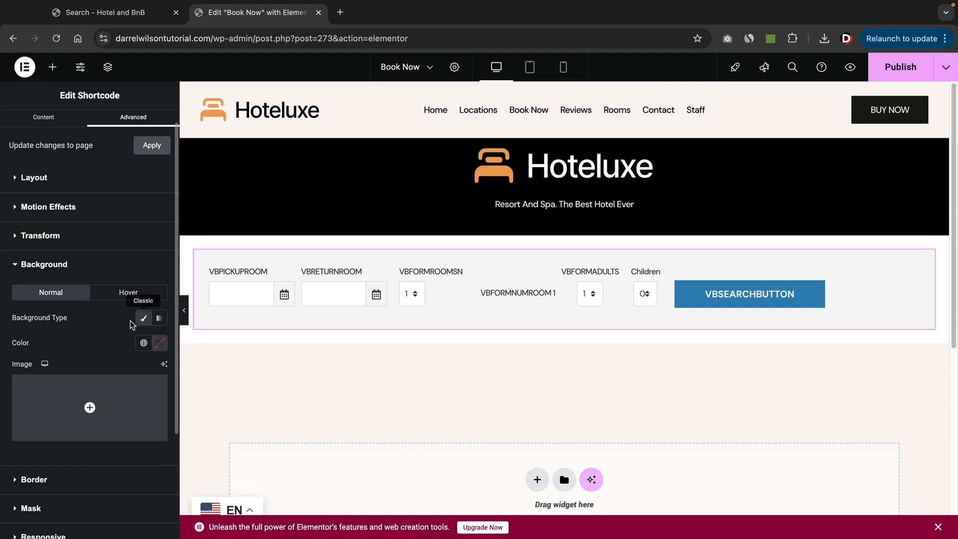
left_click(159, 343)
left_click_drag(118, 428, 85, 430)
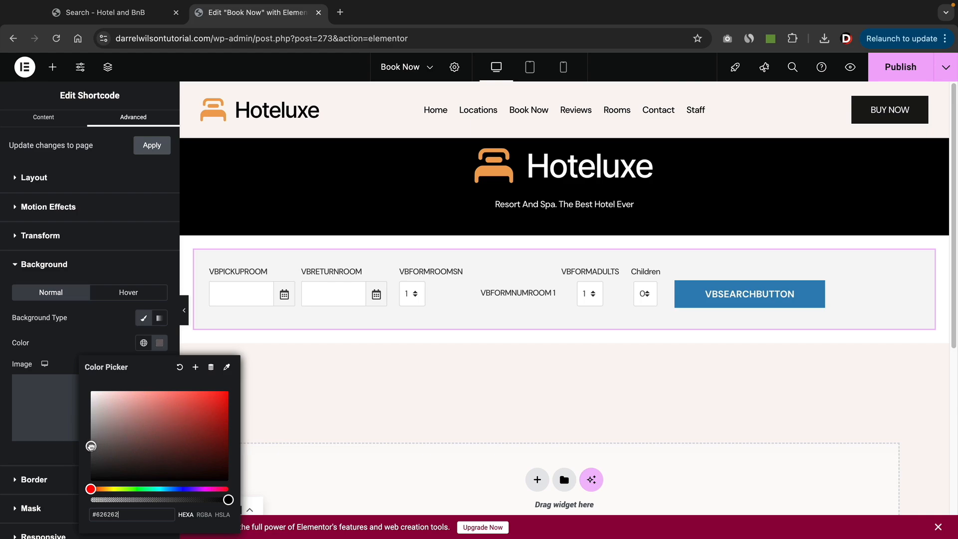
left_click_drag(104, 448, 205, 403)
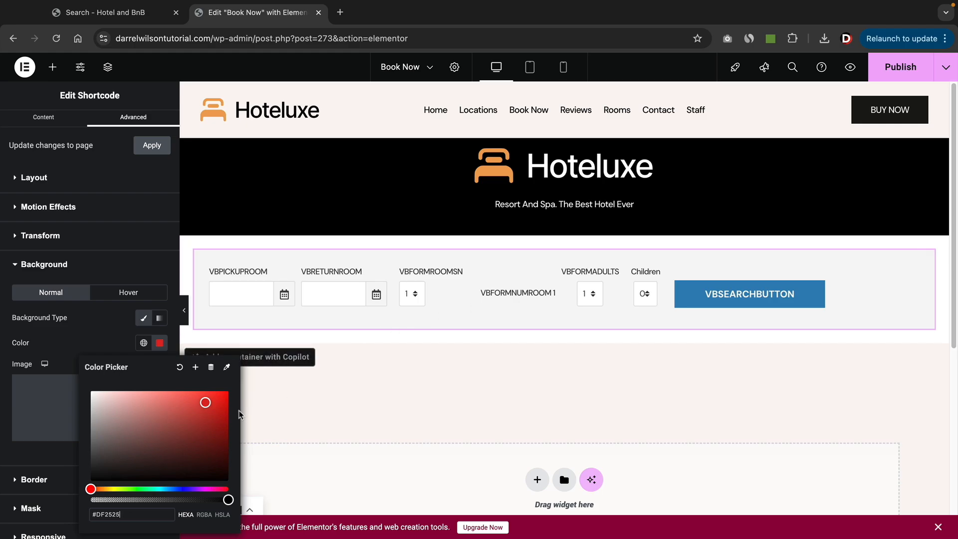
left_click_drag(189, 409, 102, 474)
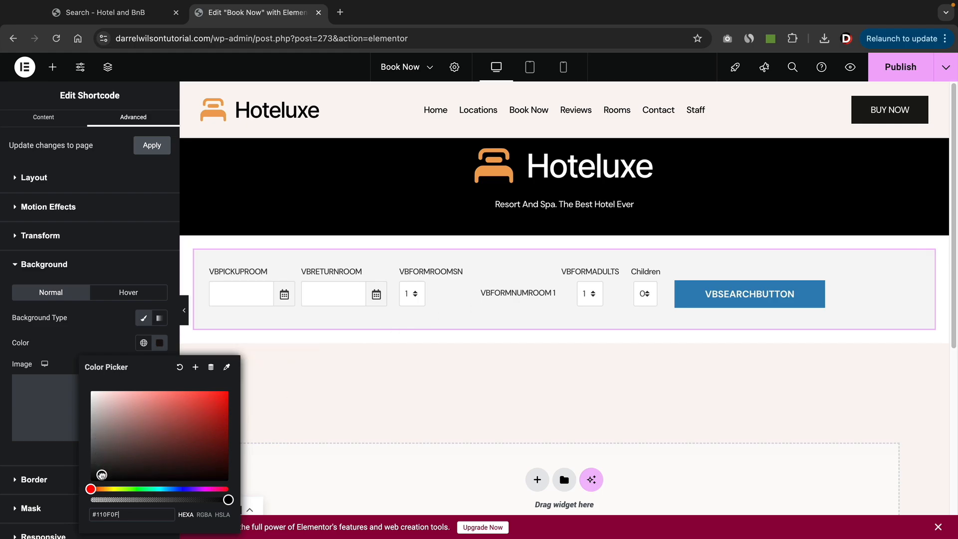
left_click(97, 342)
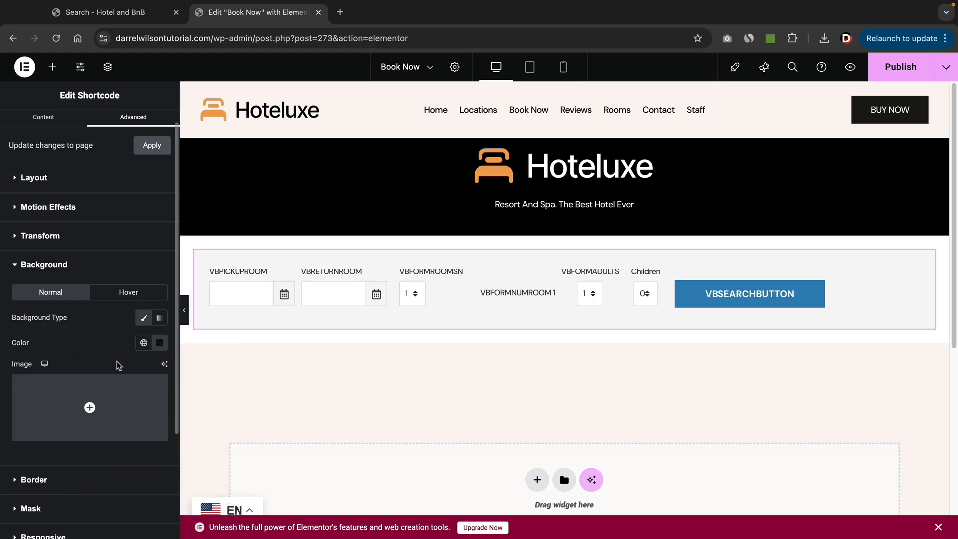
left_click(151, 148)
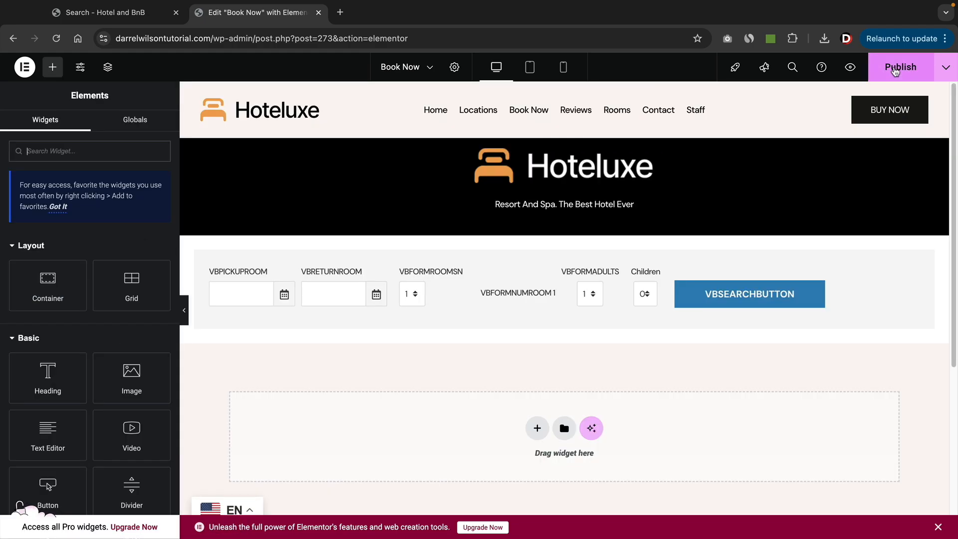
left_click(895, 70)
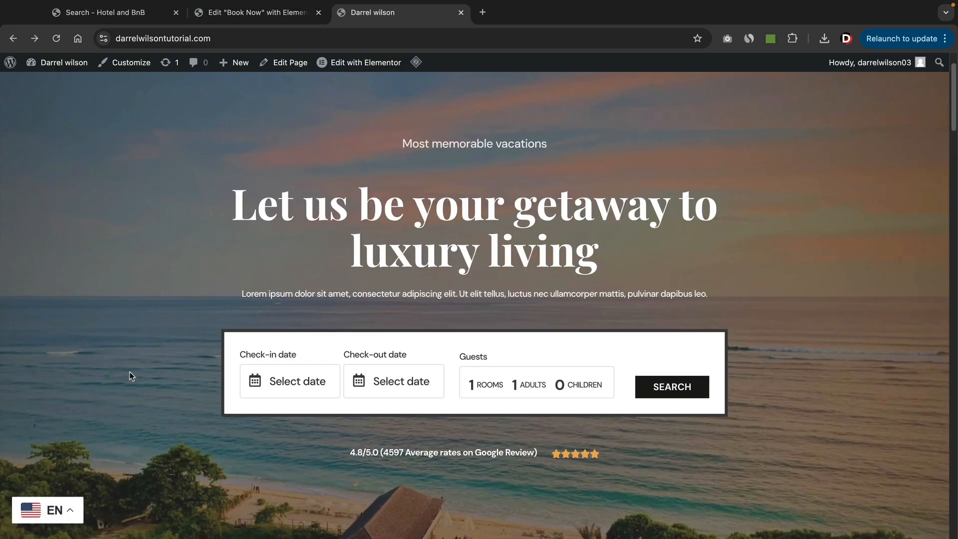
Search for rooms from the live homepage with an 11/06/2024 check-in and examine how the Book Now results page is styled
left_click(290, 388)
left_click(329, 389)
left_click(703, 299)
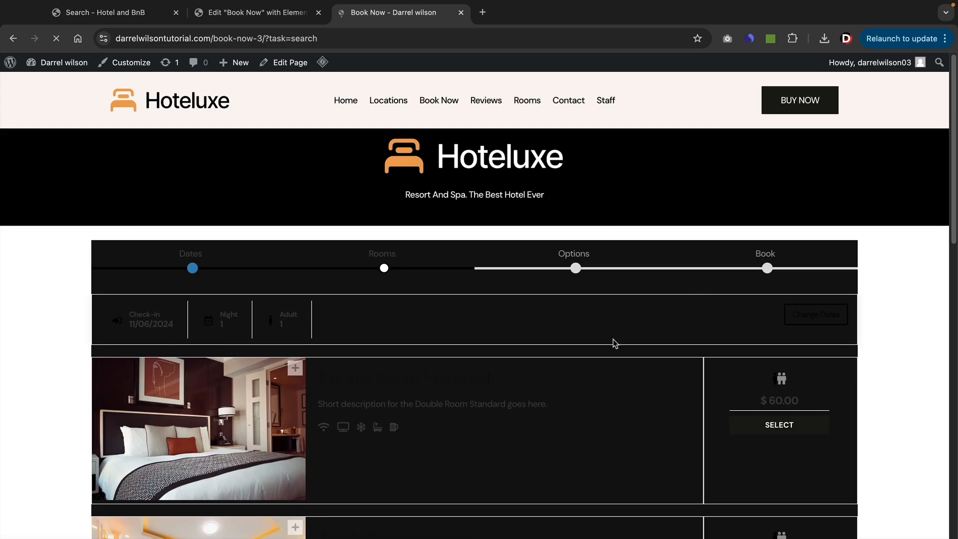
scroll(459, 348, "down", 2)
scroll(561, 344, "down", 6)
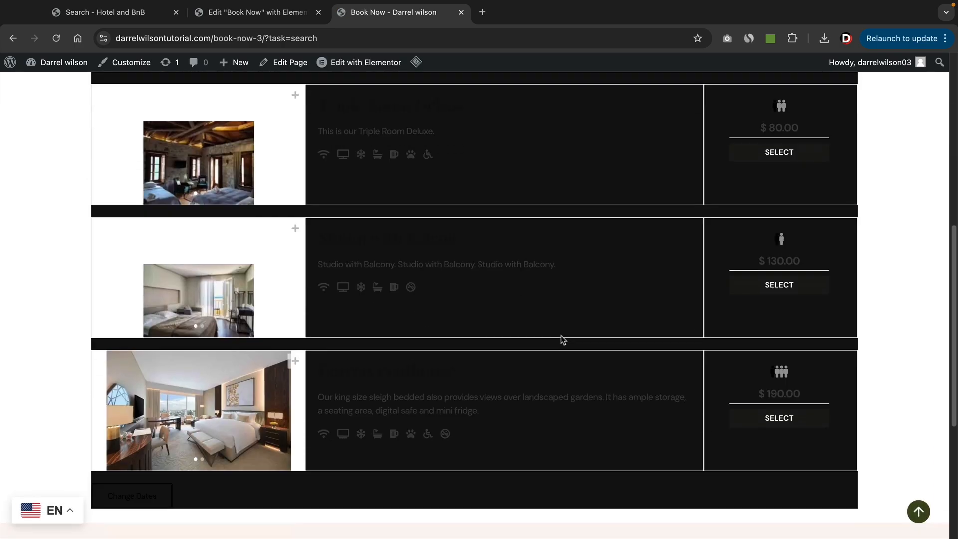
scroll(560, 336, "down", 2)
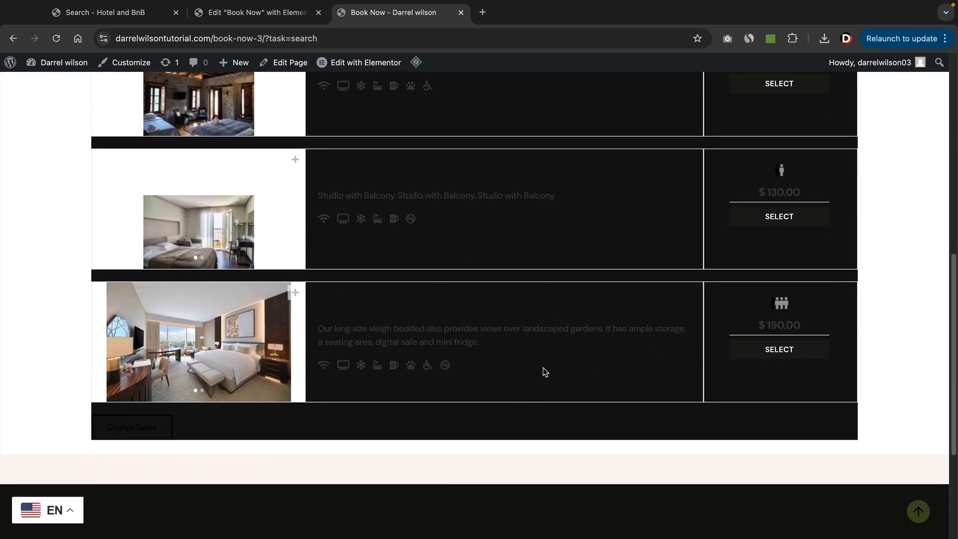
scroll(544, 371, "up", 7)
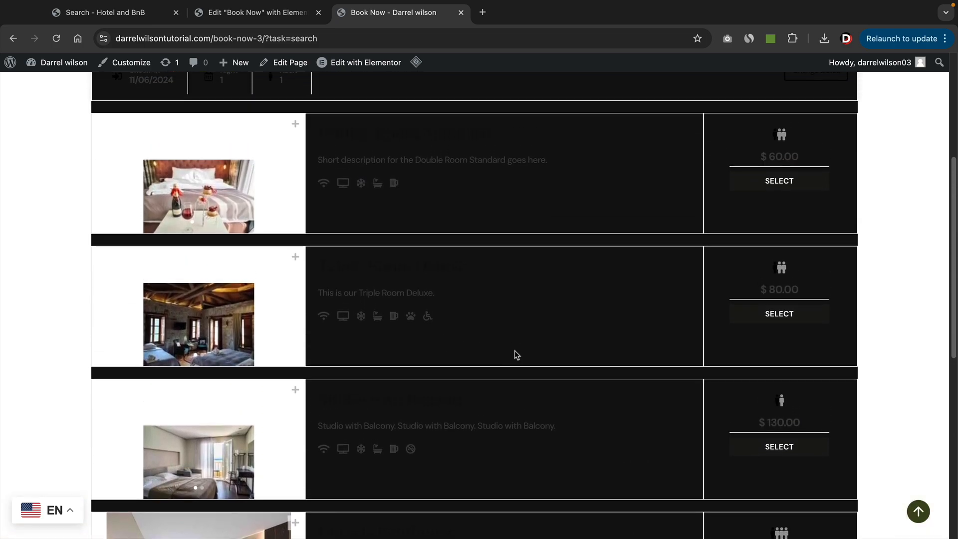
Highlight the Triple Room Deluxe text in the room results to check its readability against the near-black background
left_click_drag(513, 351, 343, 252)
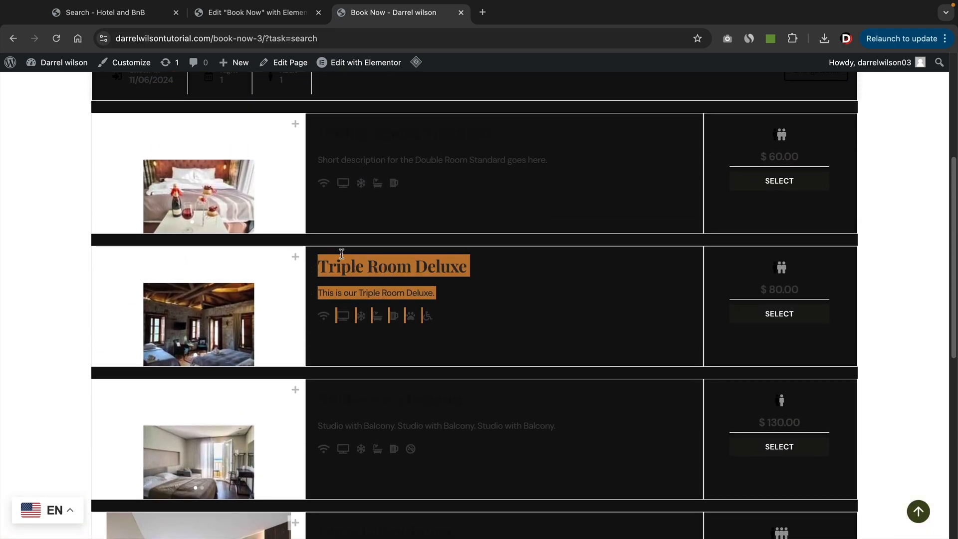
scroll(334, 279, "up", 2)
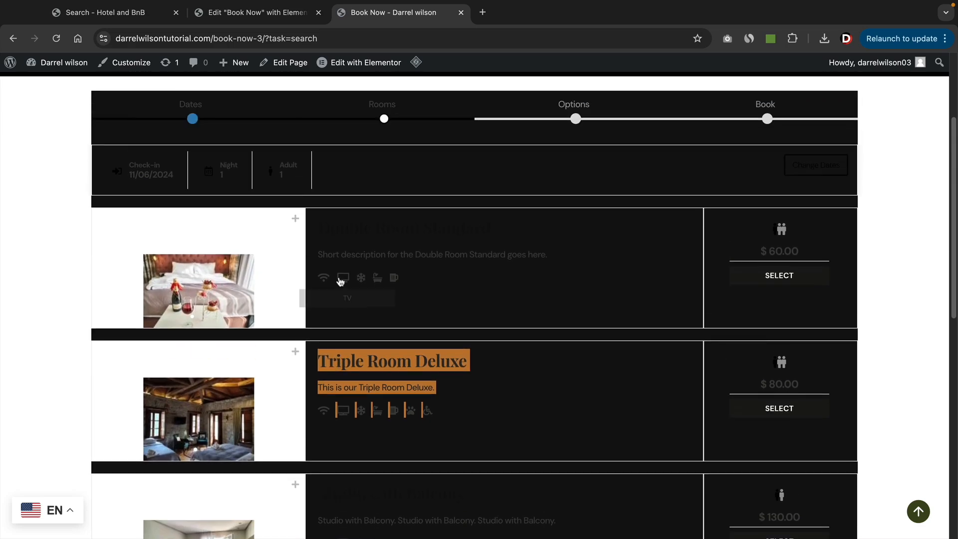
scroll(336, 290, "down", 7)
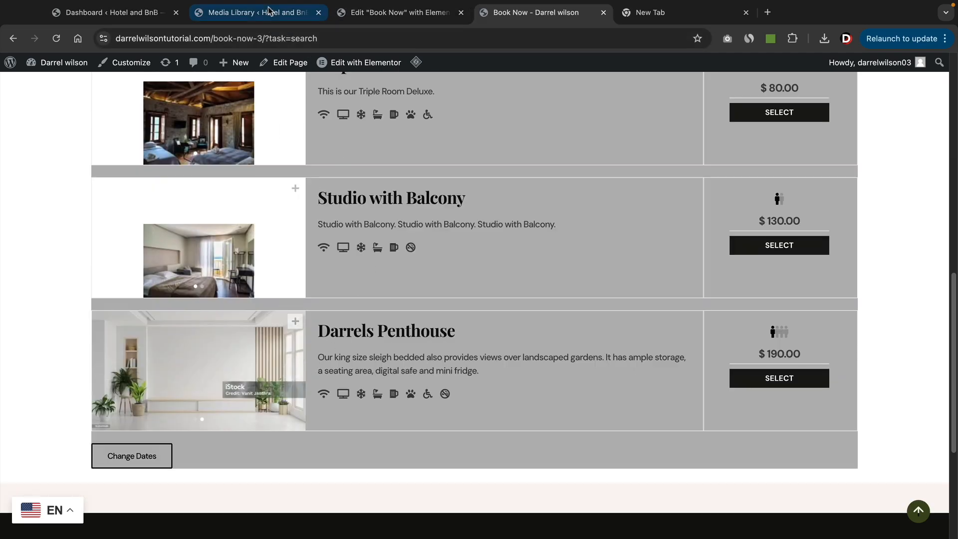
Check the living-room image's dimensions in the media library, and compare the penthouse's photos in the Book Now room results
left_click(268, 13)
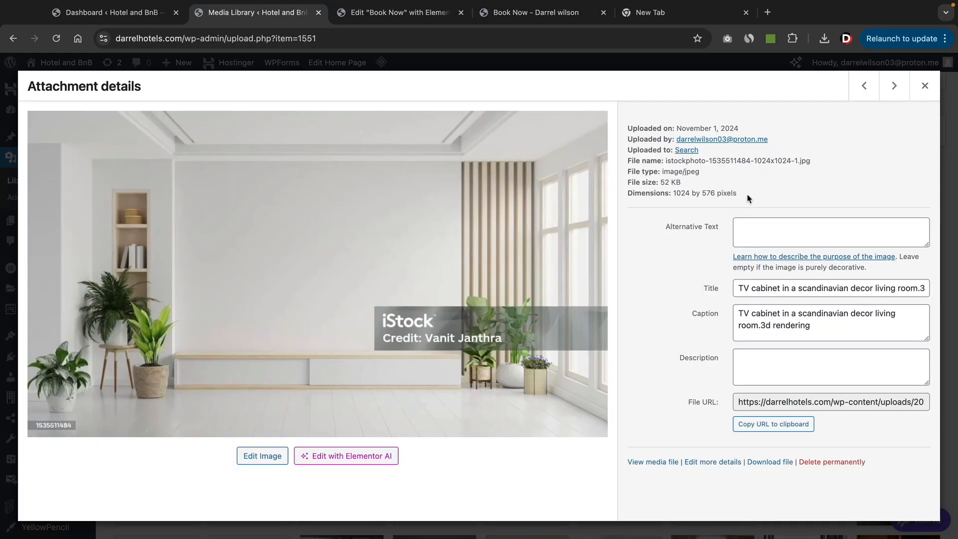
left_click_drag(708, 193, 620, 200)
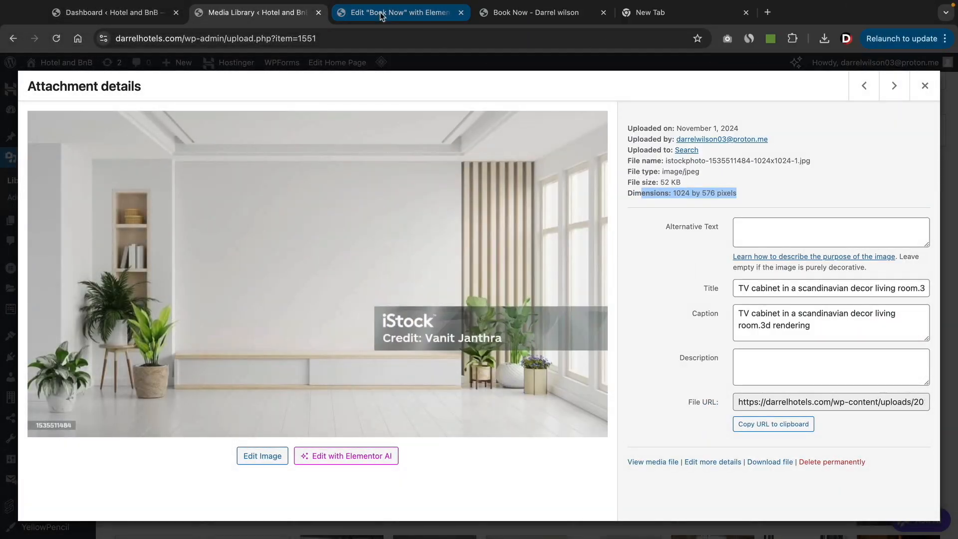
left_click(483, 17)
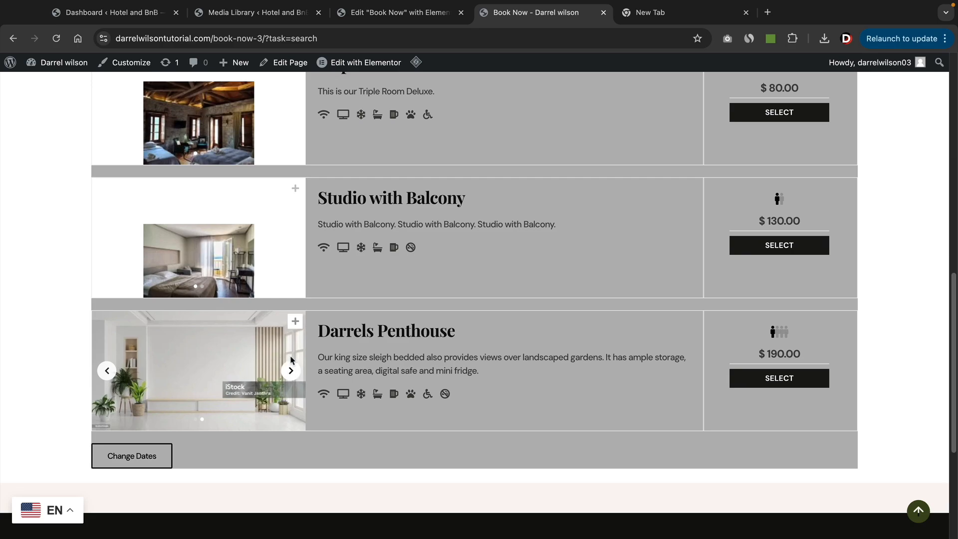
left_click(291, 370)
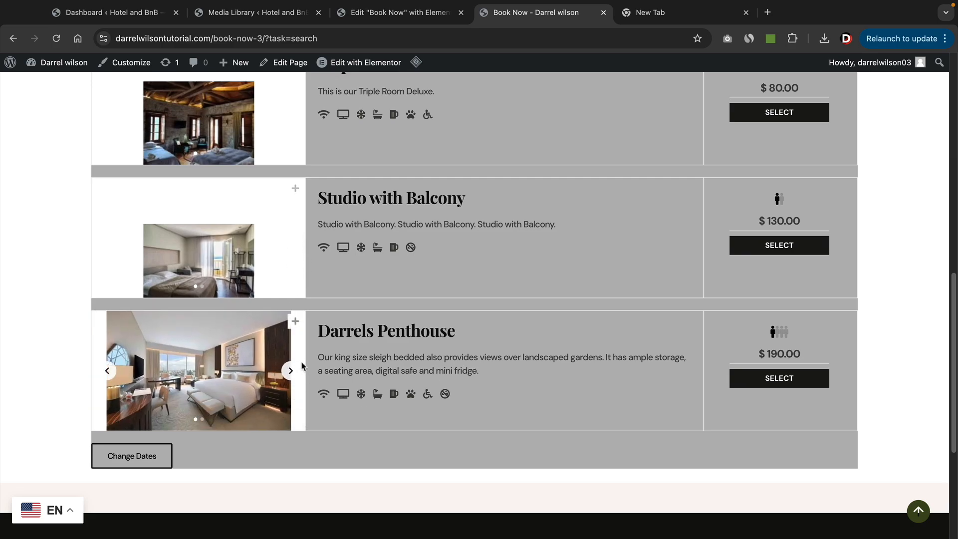
left_click(291, 370)
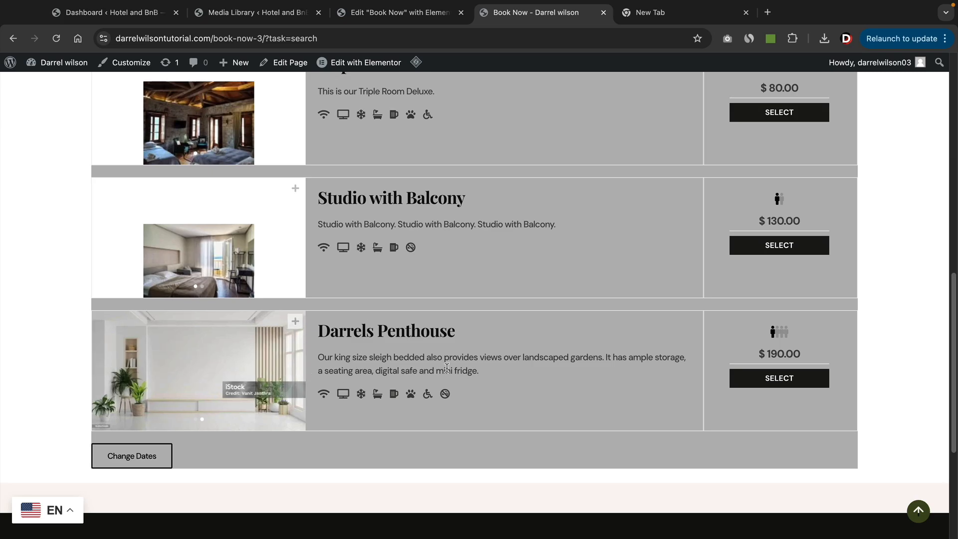
scroll(447, 368, "up", 10)
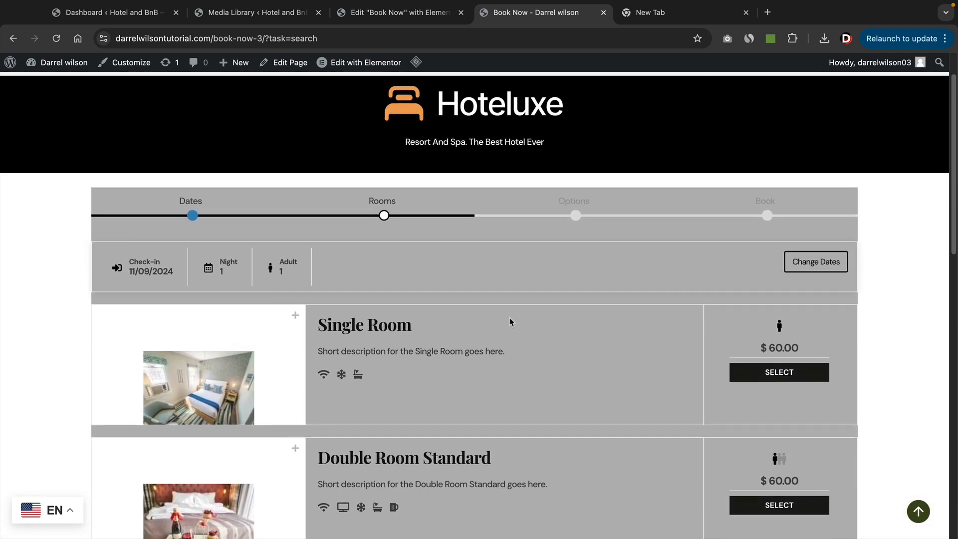
scroll(505, 394, "down", 8)
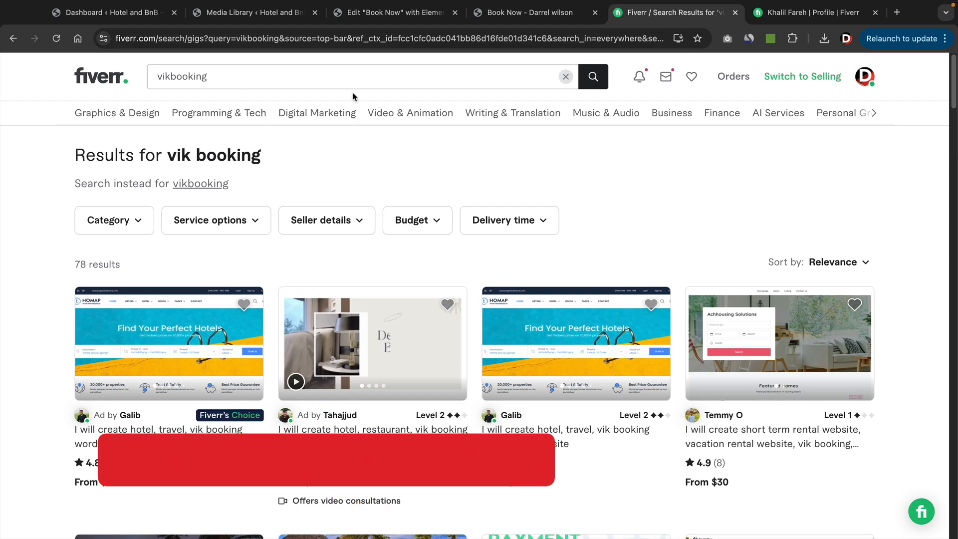
Switch to the Fiverr search for vikbooking and examine the first gigs offered by freelancers
scroll(684, 251, "down", 3)
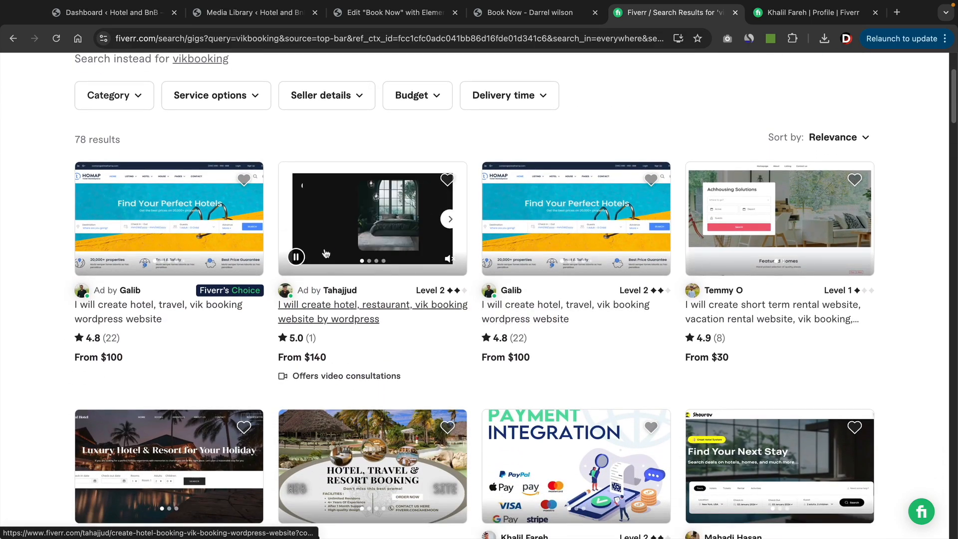
scroll(250, 325, "down", 1)
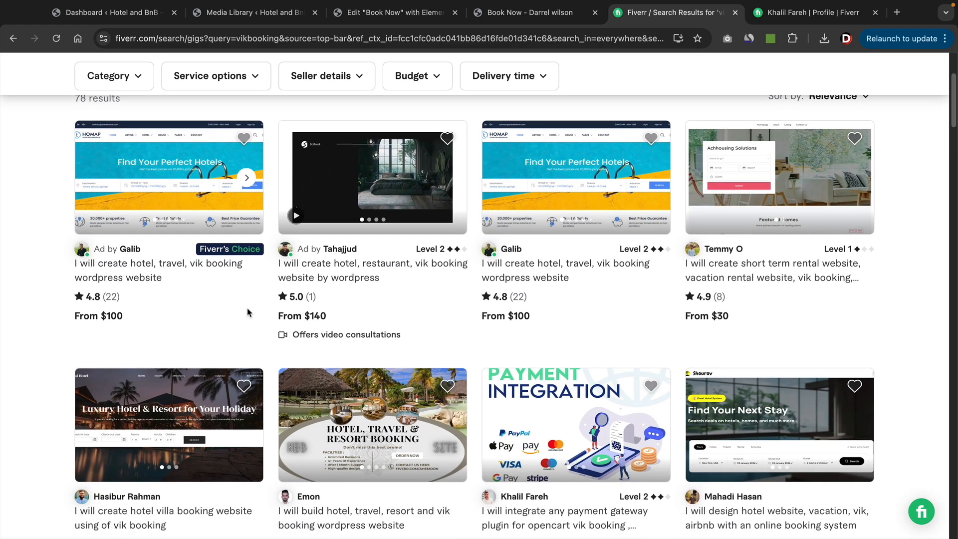
scroll(248, 313, "down", 3)
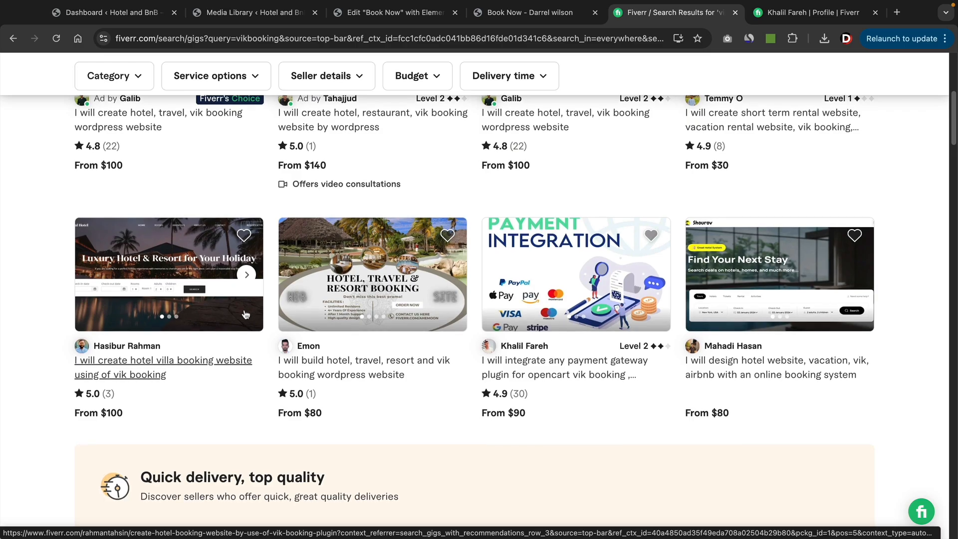
scroll(188, 357, "down", 1)
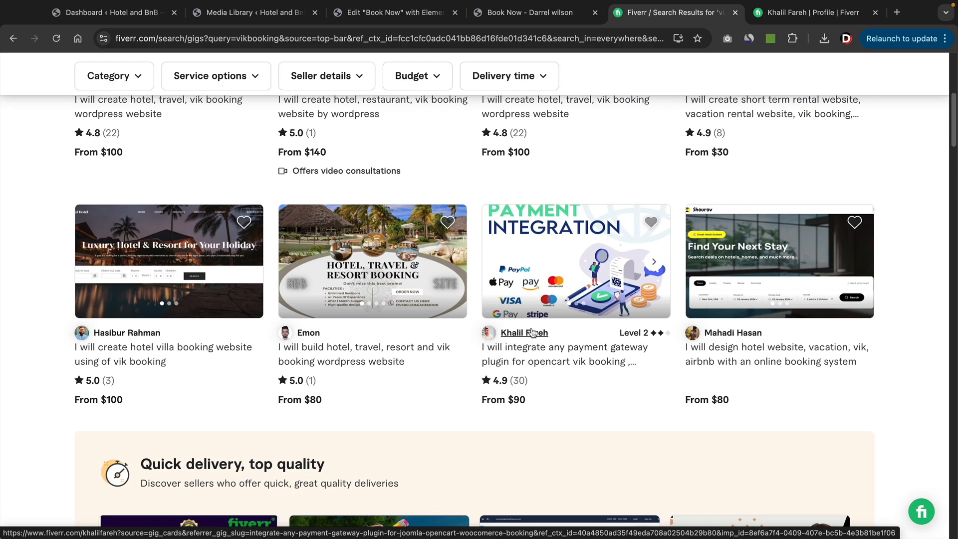
View the Fiverr profile of the payment gateway integration seller and expand the full list of their gigs
left_click(803, 14)
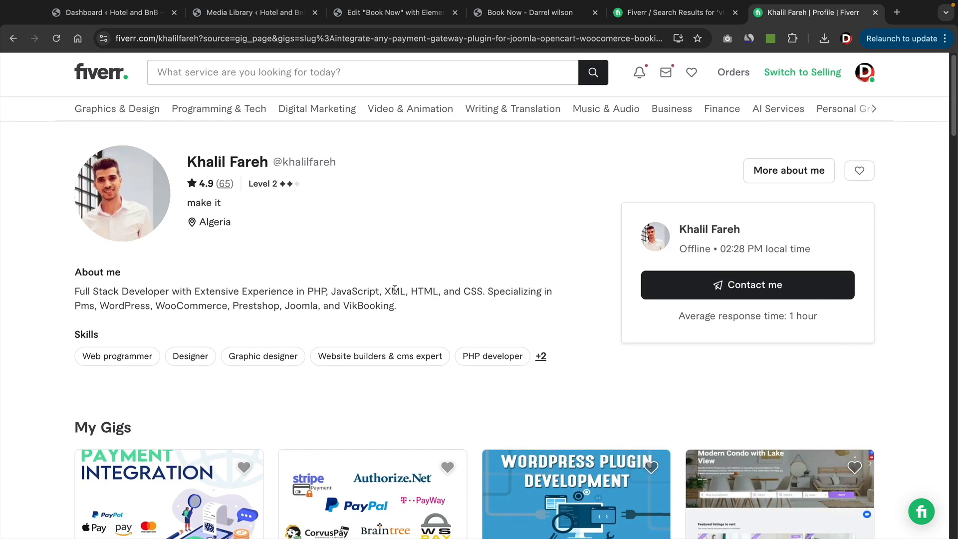
scroll(386, 294, "down", 5)
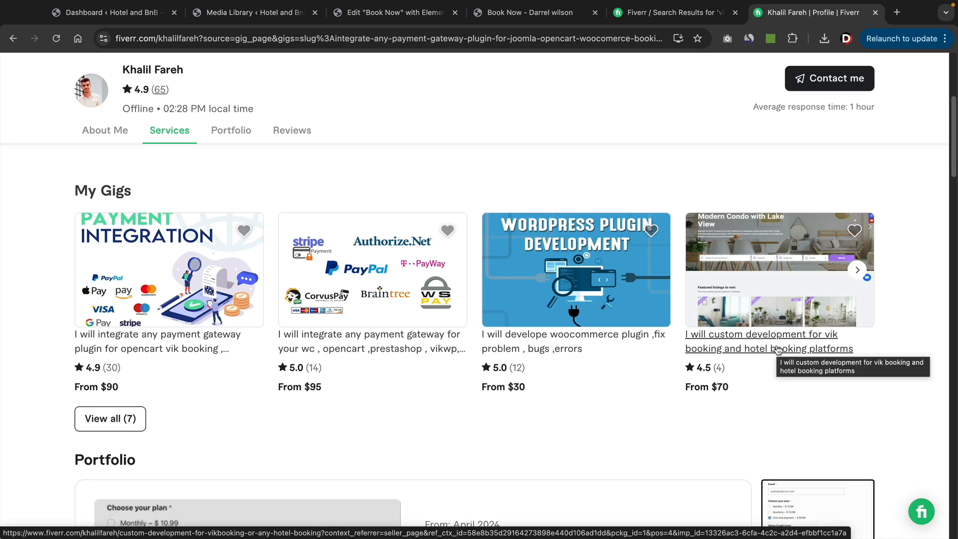
left_click(131, 419)
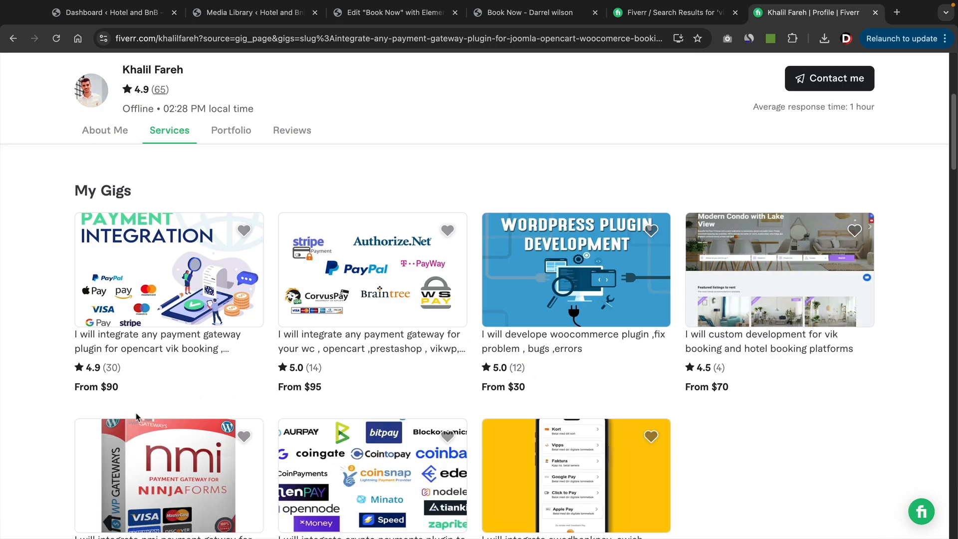
scroll(744, 410, "down", 1)
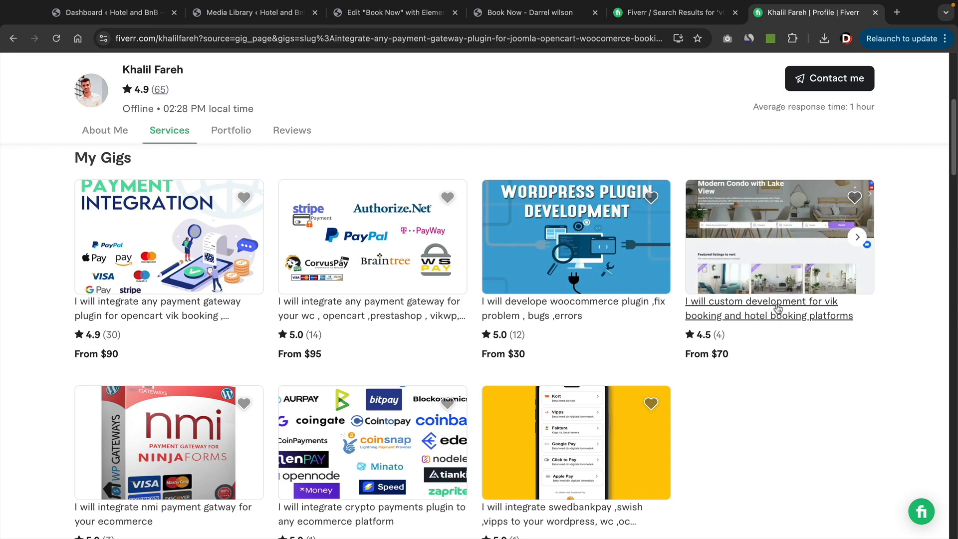
scroll(776, 304, "down", 2)
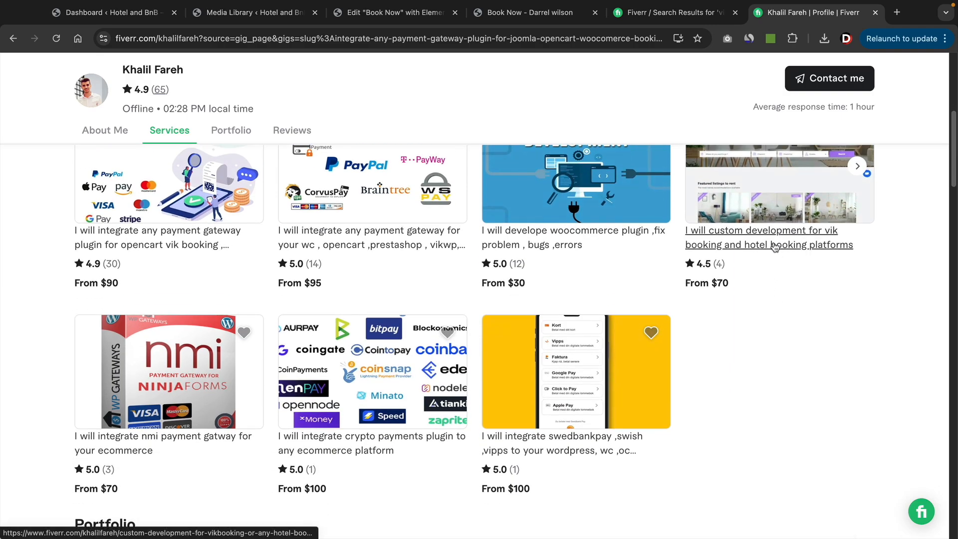
Return to the Fiverr vik booking results and examine the remaining hotel and booking website gigs with their starting prices
left_click(668, 13)
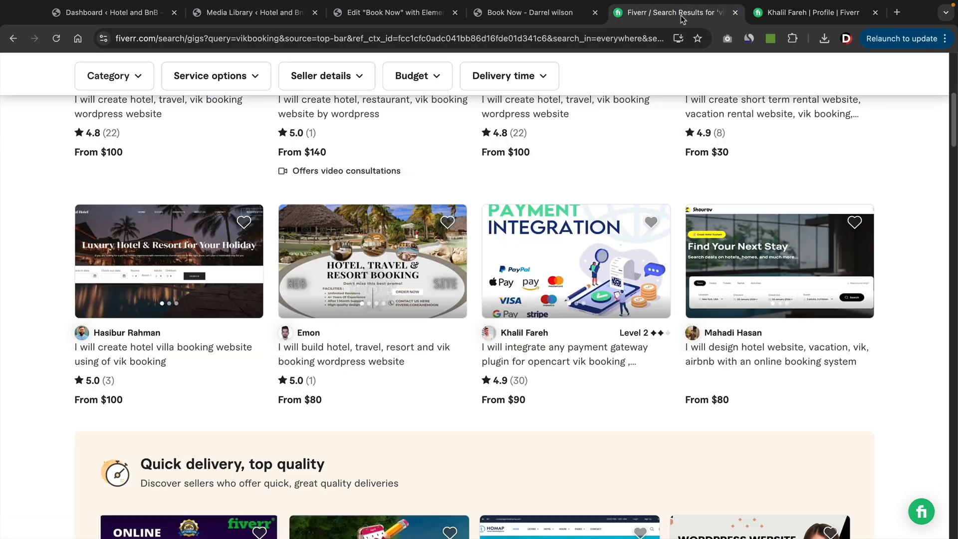
scroll(510, 310, "down", 5)
scroll(510, 310, "down", 8)
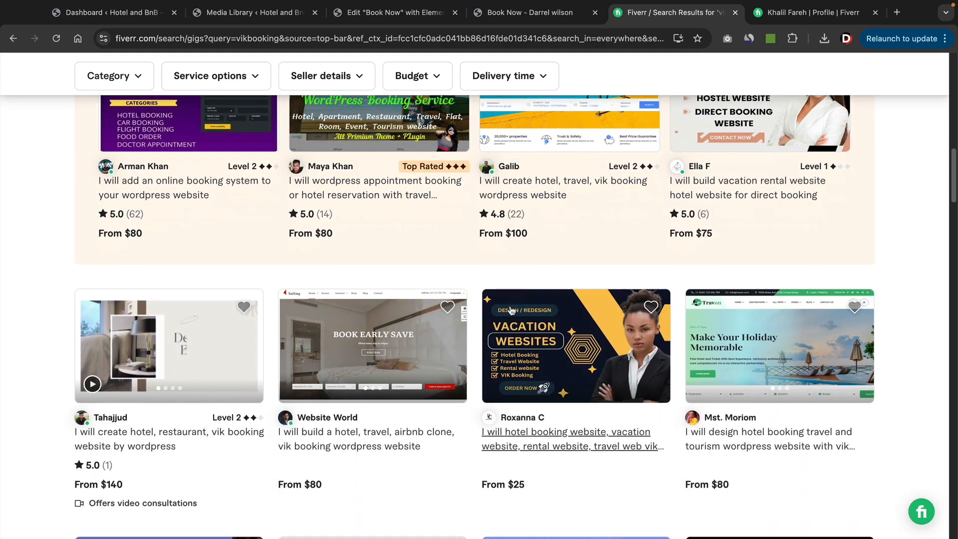
scroll(511, 310, "down", 4)
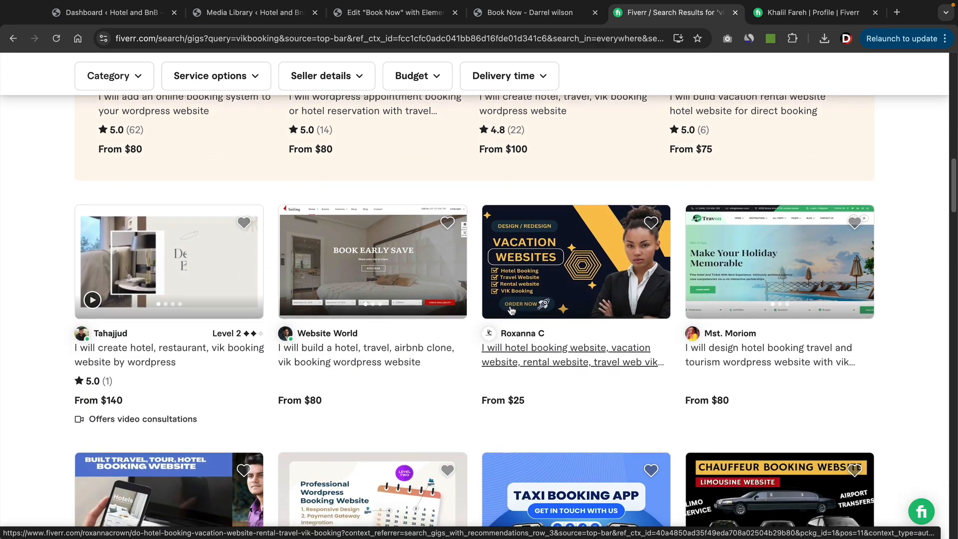
scroll(512, 310, "down", 6)
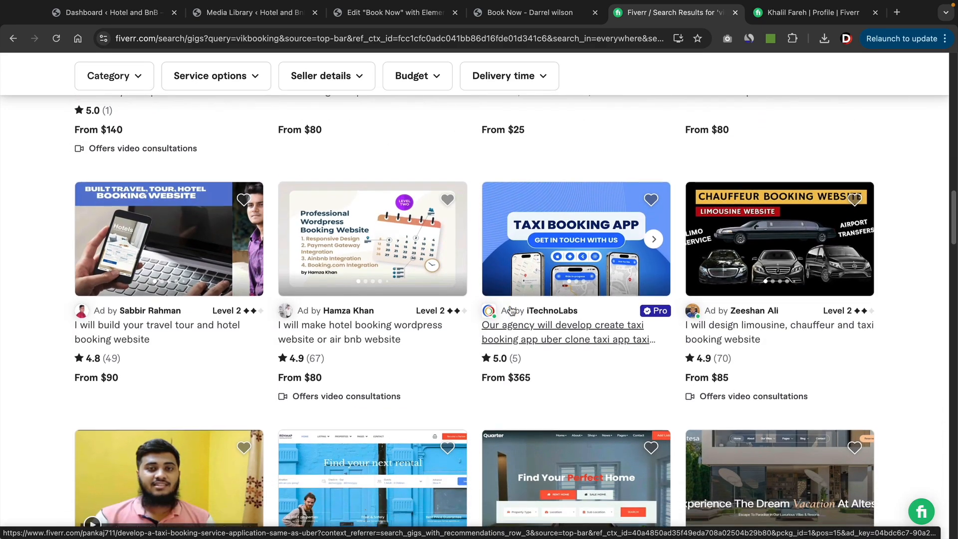
scroll(510, 306, "down", 2)
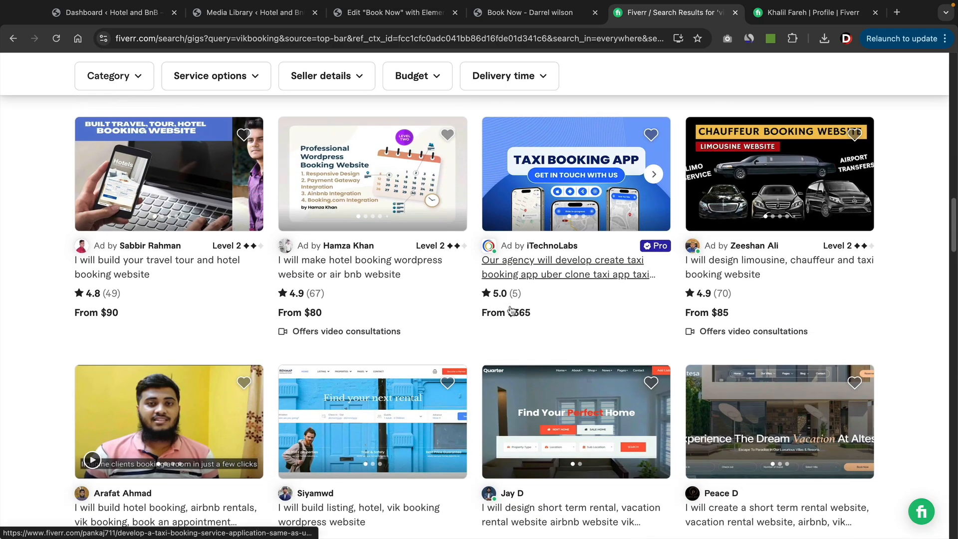
scroll(510, 316, "down", 2)
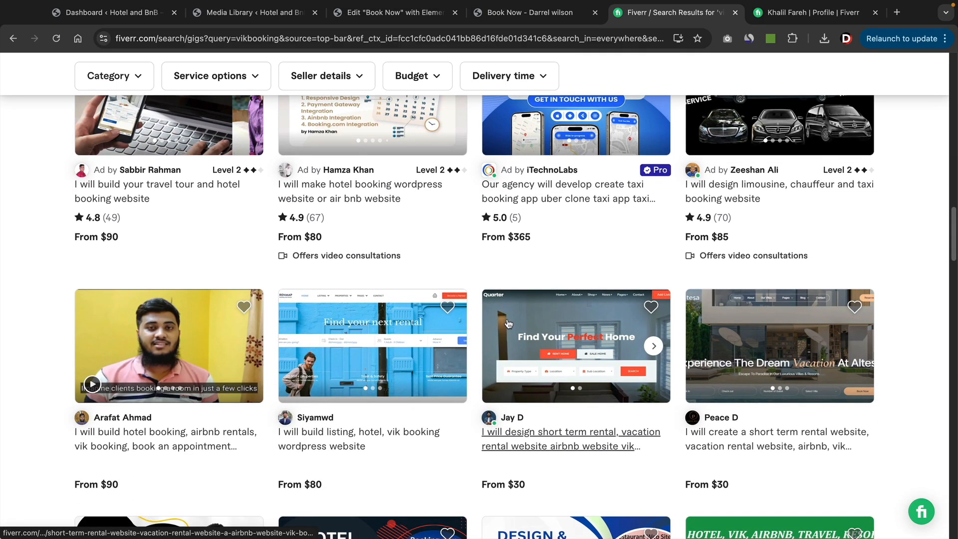
scroll(508, 323, "down", 2)
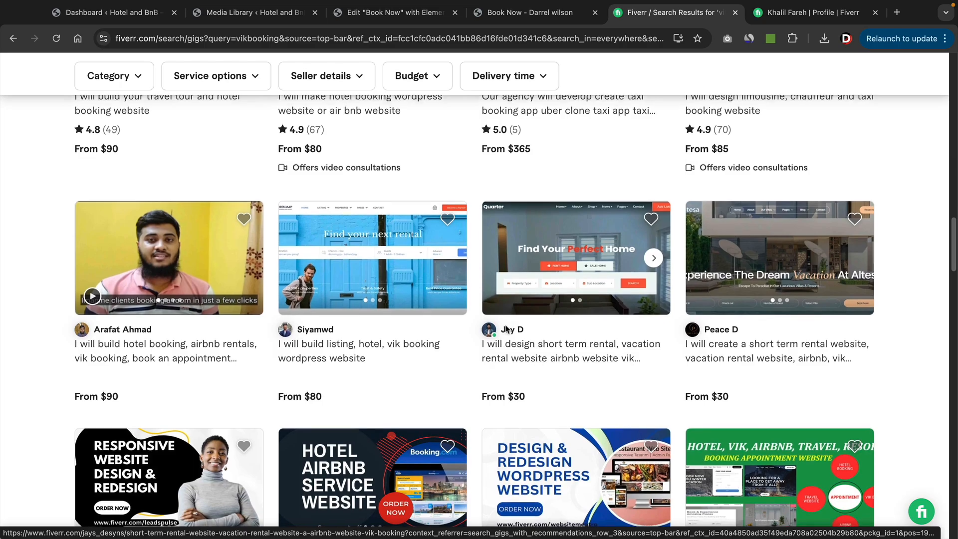
scroll(507, 330, "down", 4)
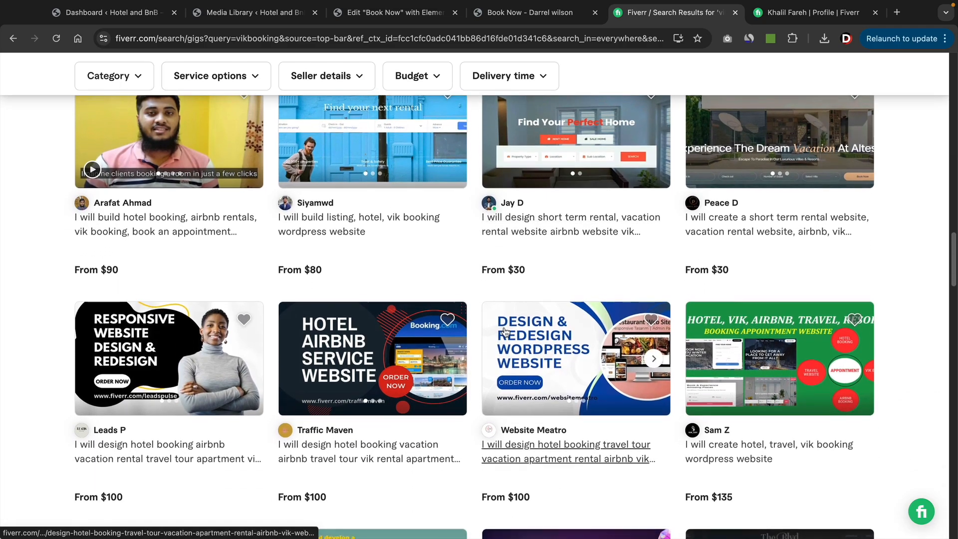
scroll(505, 330, "down", 2)
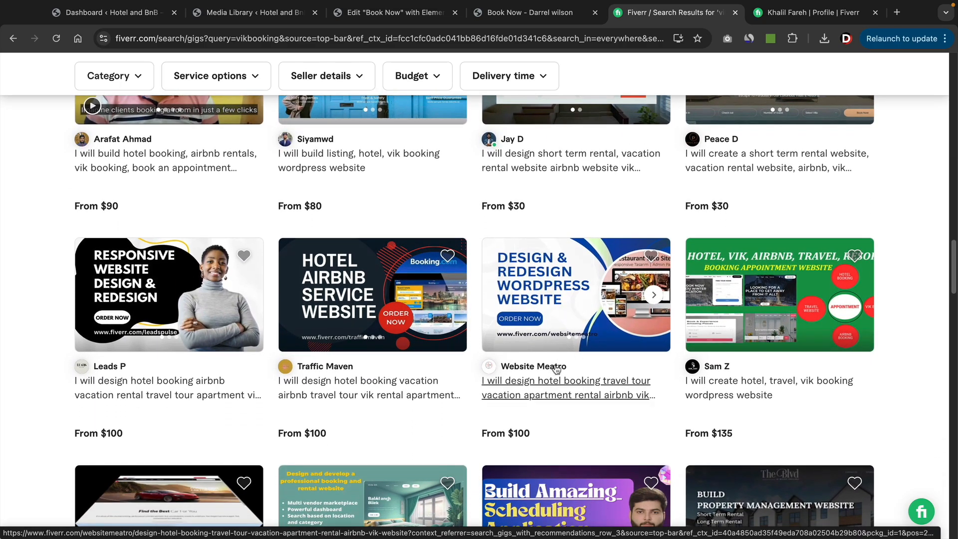
scroll(561, 331, "down", 6)
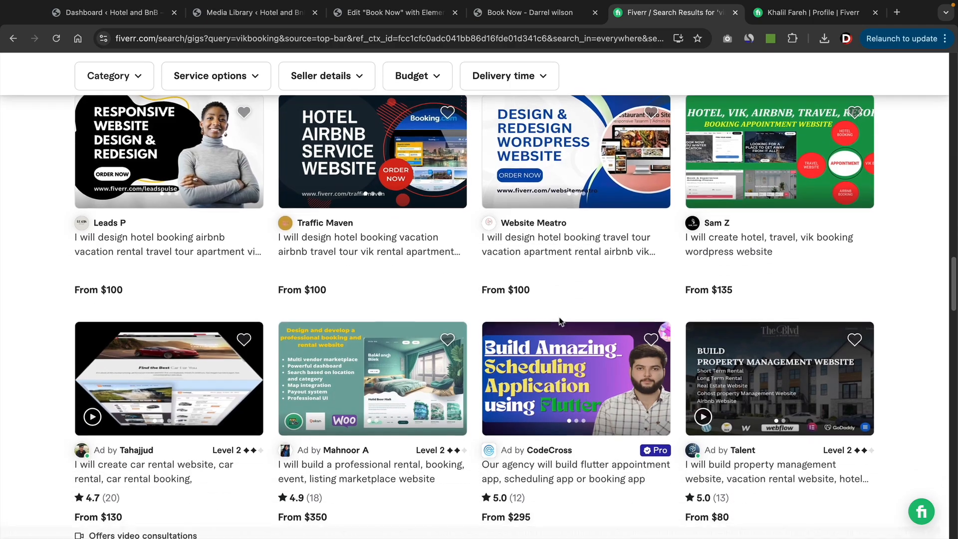
scroll(561, 324, "down", 5)
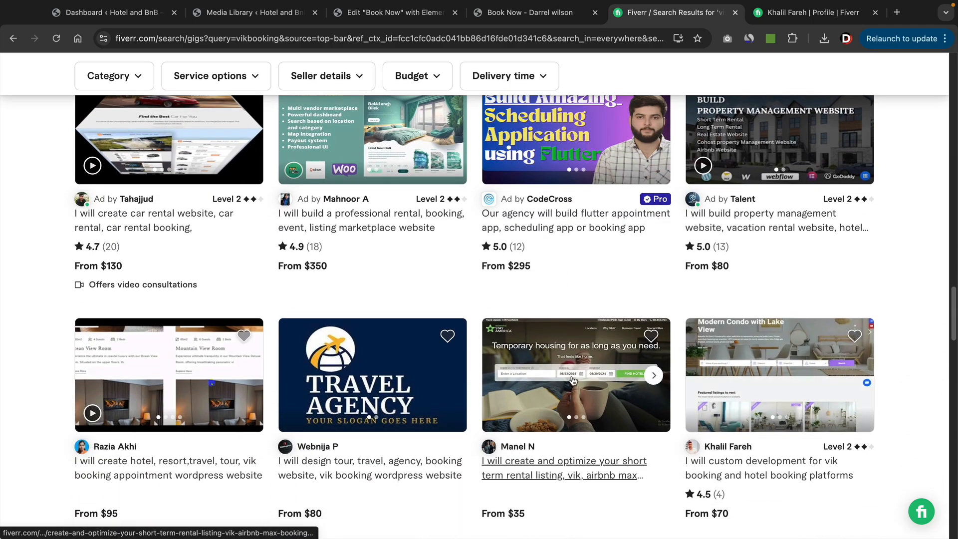
scroll(577, 399, "up", 20)
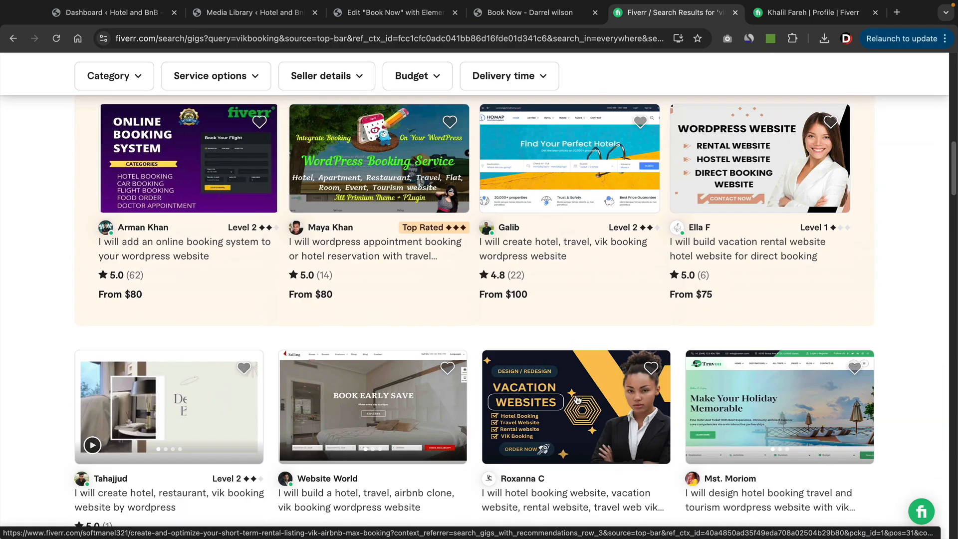
scroll(578, 399, "up", 7)
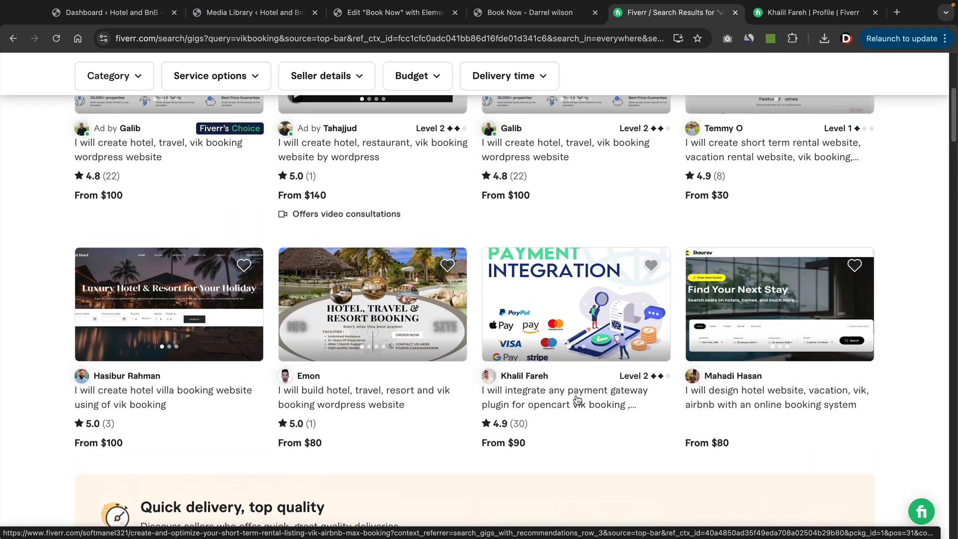
scroll(577, 399, "up", 4)
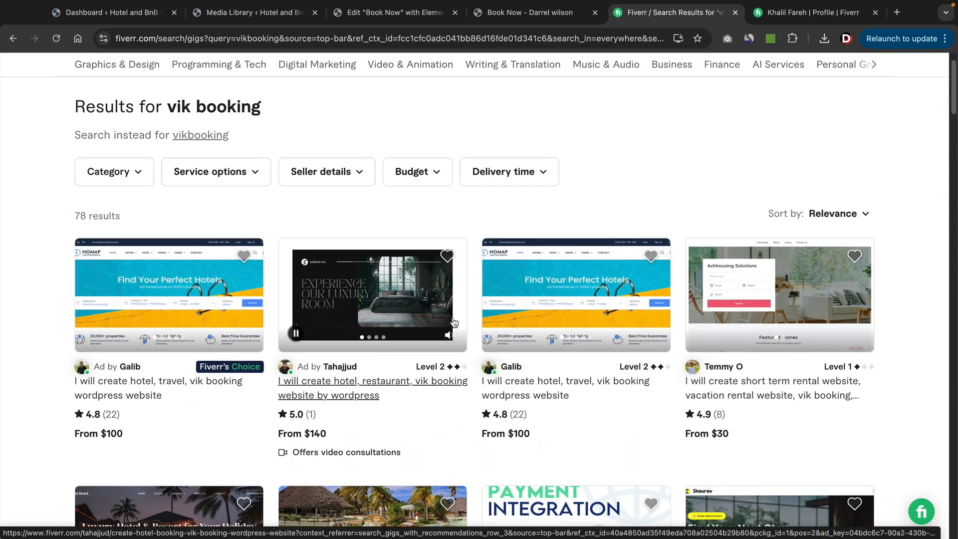
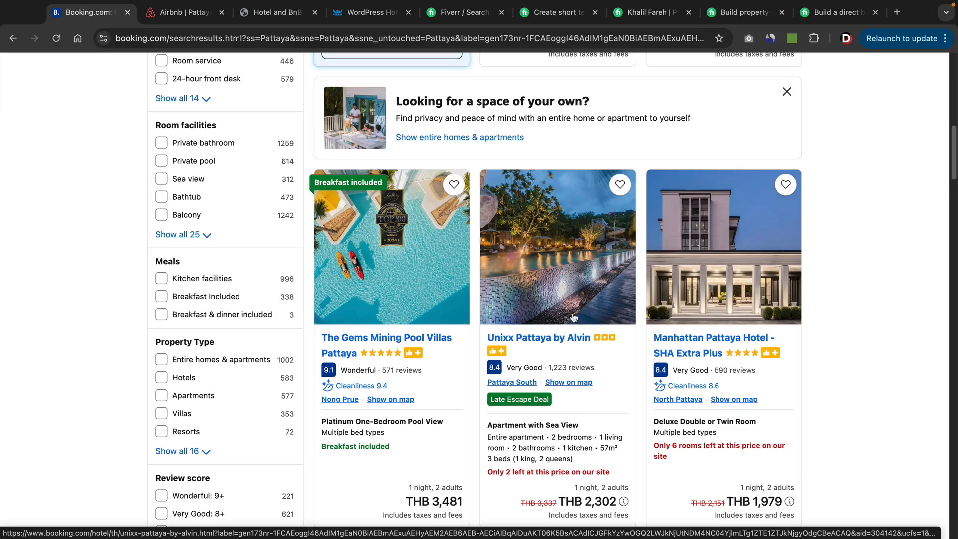
Switch to the Airbnb results for Pattaya Beach and examine the listed flats and their photos
left_click(185, 13)
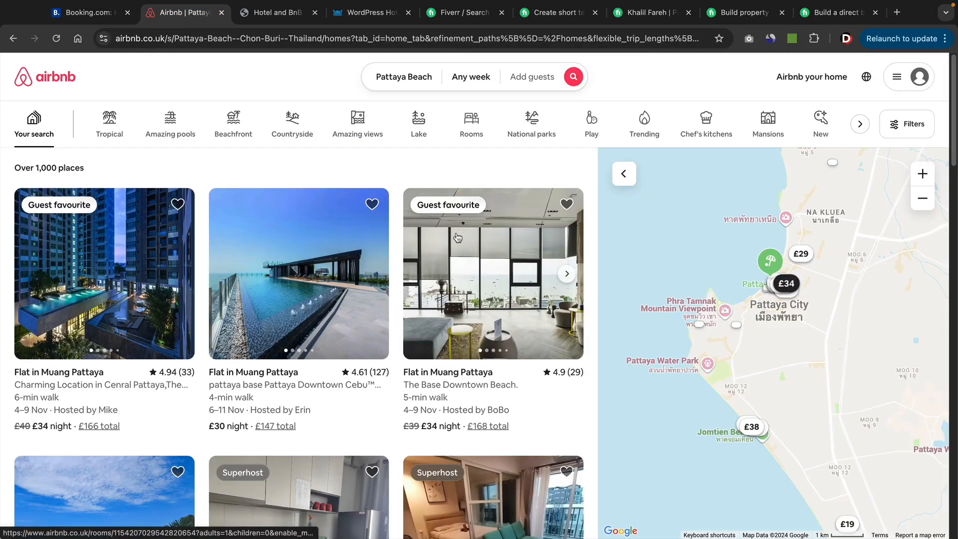
scroll(319, 275, "down", 4)
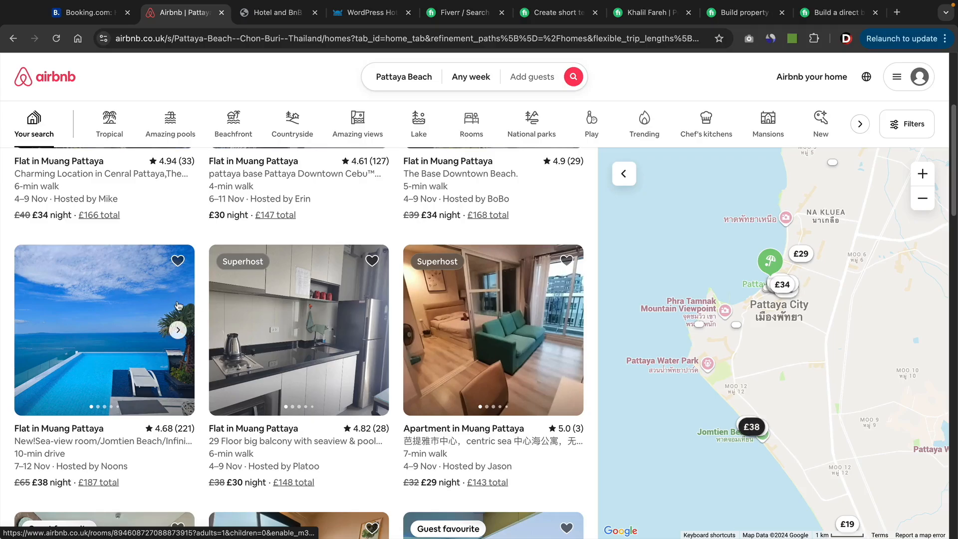
scroll(134, 321, "down", 1)
scroll(135, 321, "down", 2)
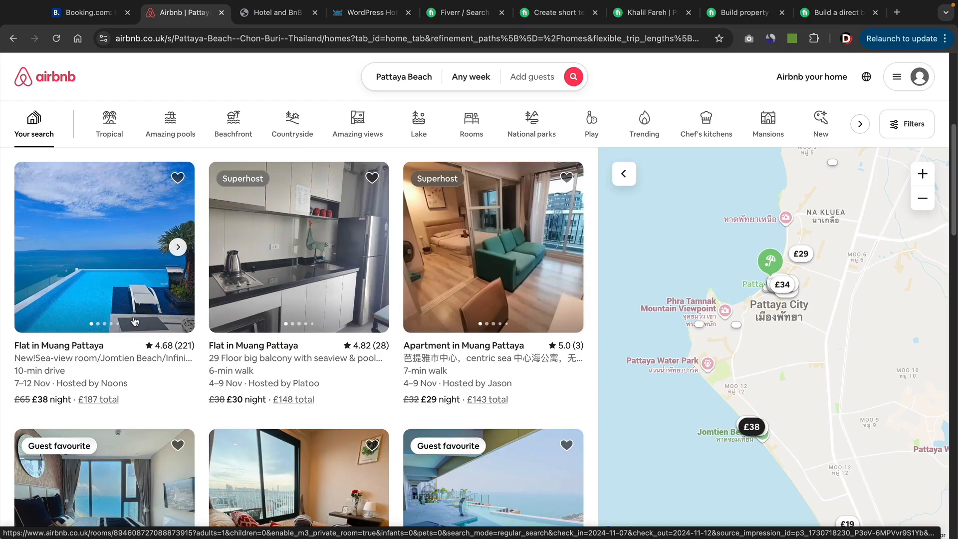
Switch to the hotel website and open the Channel Manager from its WordPress admin dashboard
left_click(272, 14)
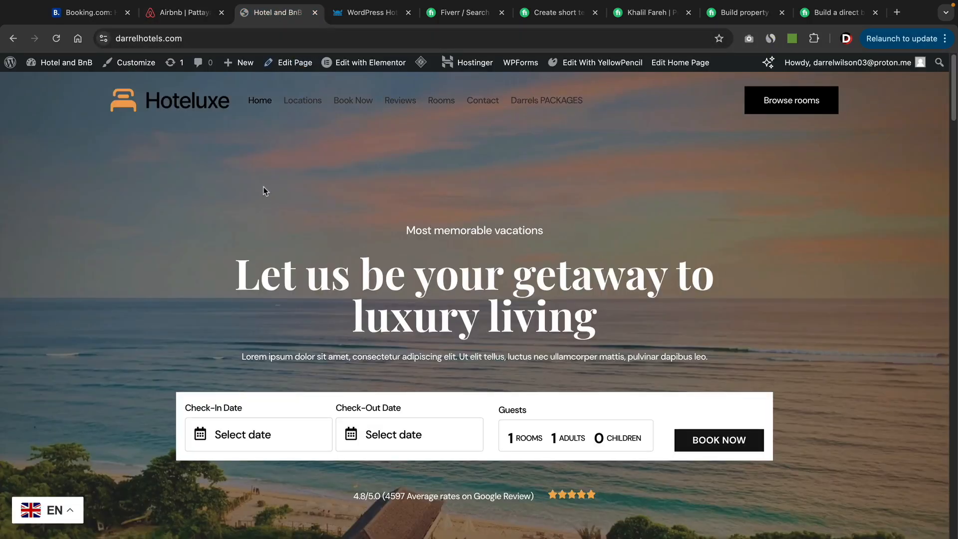
left_click(58, 85)
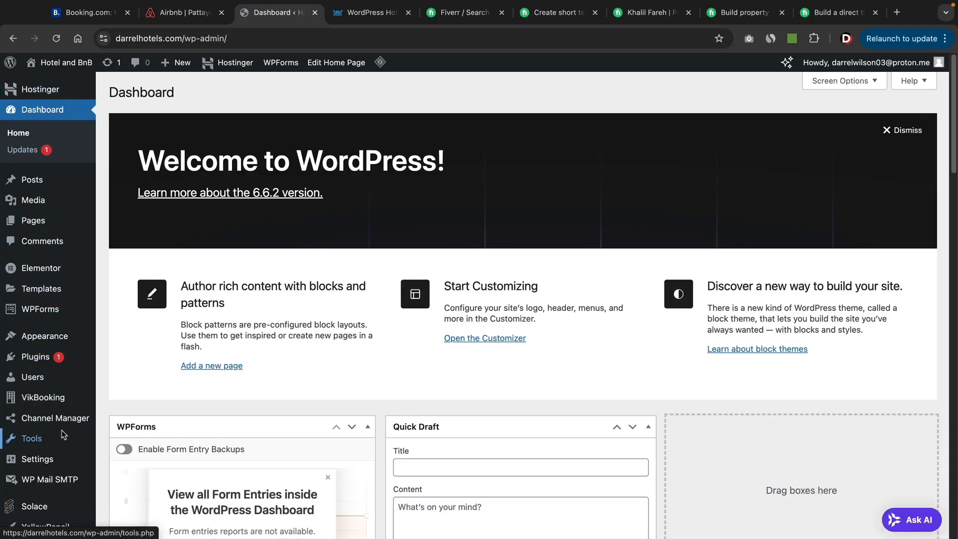
left_click(48, 421)
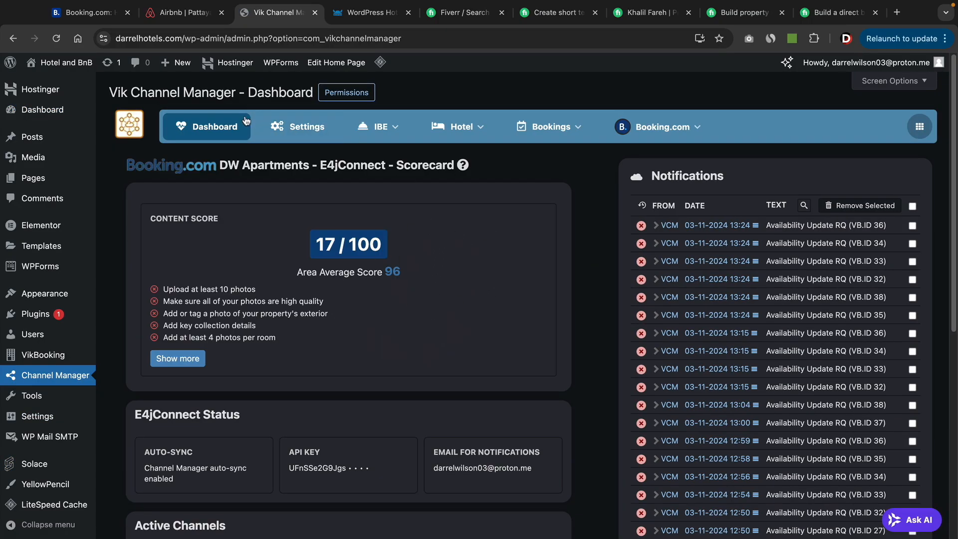
Examine the Booking.com scorecard suggestions, E4jConnect status and active channels on the Channel Manager dashboard
mouse_move(649, 130)
left_click_drag(180, 288, 285, 335)
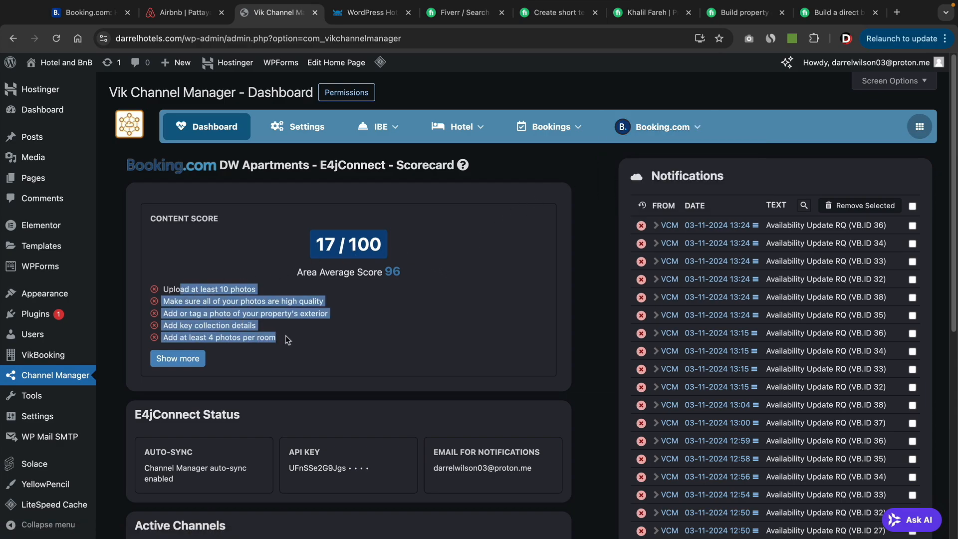
left_click(289, 338)
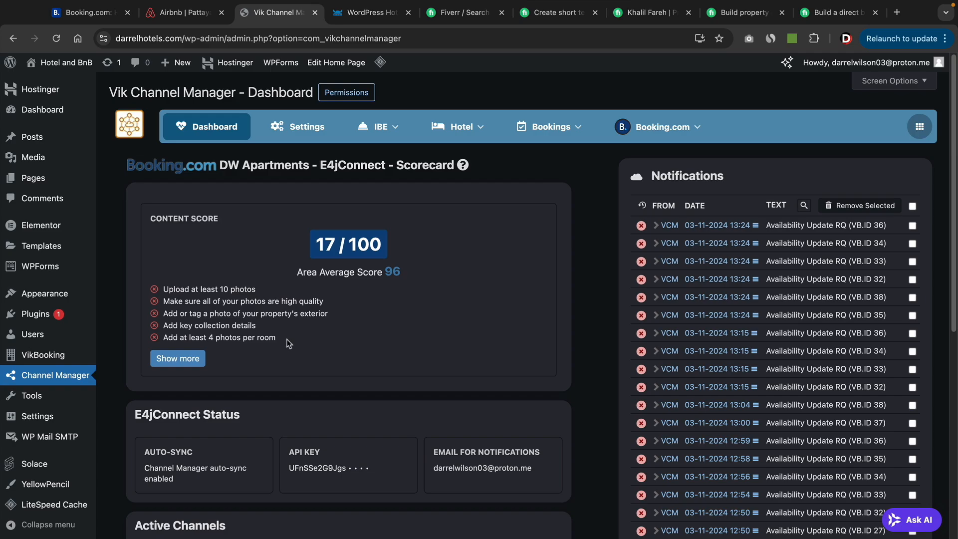
left_click_drag(286, 339, 162, 289)
left_click(167, 293)
scroll(331, 335, "down", 3)
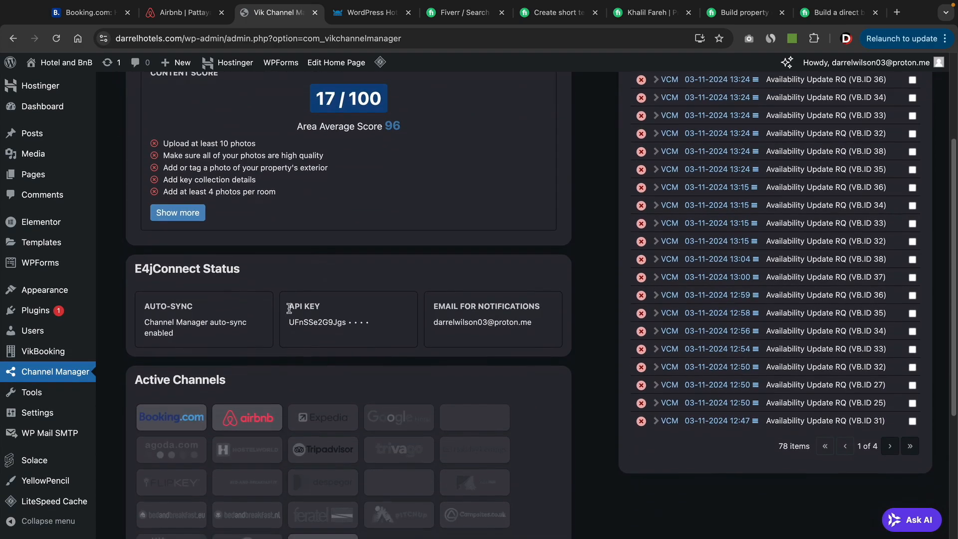
left_click_drag(142, 269, 253, 269)
scroll(255, 271, "down", 3)
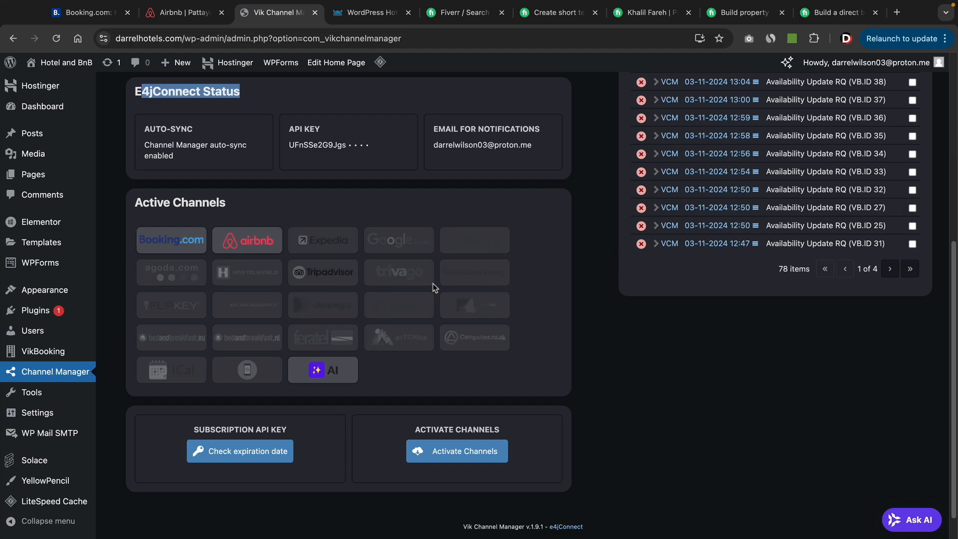
scroll(456, 291, "up", 7)
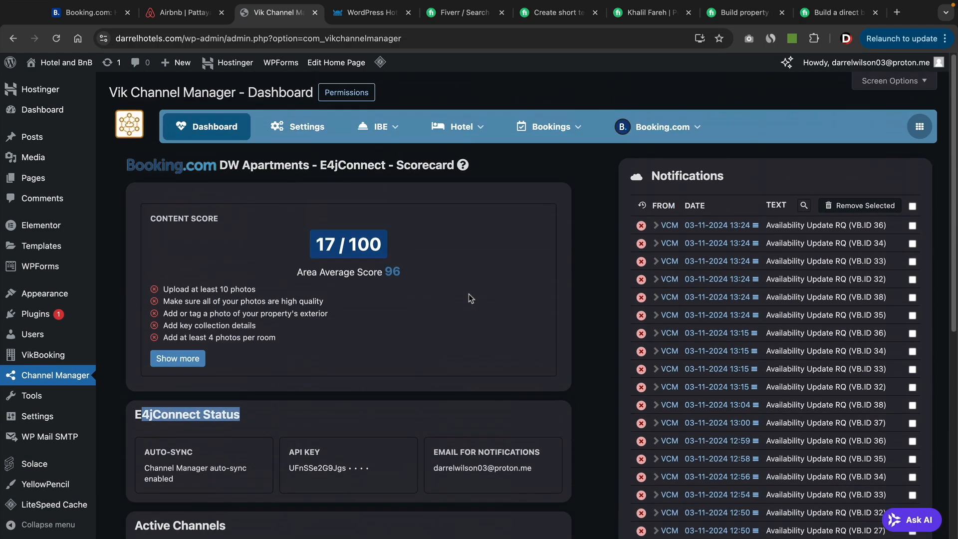
Open the Channel Manager settings and review the connectivity, notification email, currency and appearance options
left_click(303, 131)
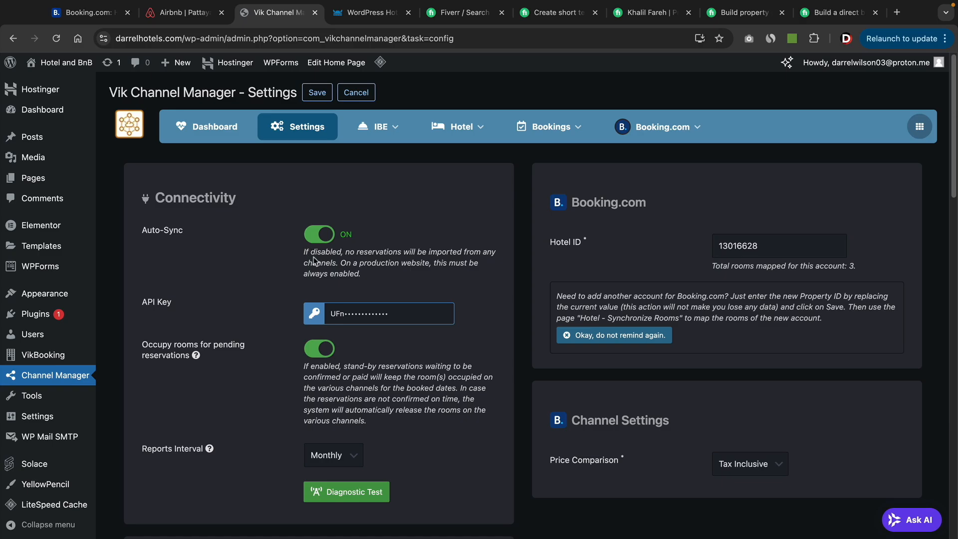
scroll(475, 339, "down", 2)
scroll(475, 341, "up", 2)
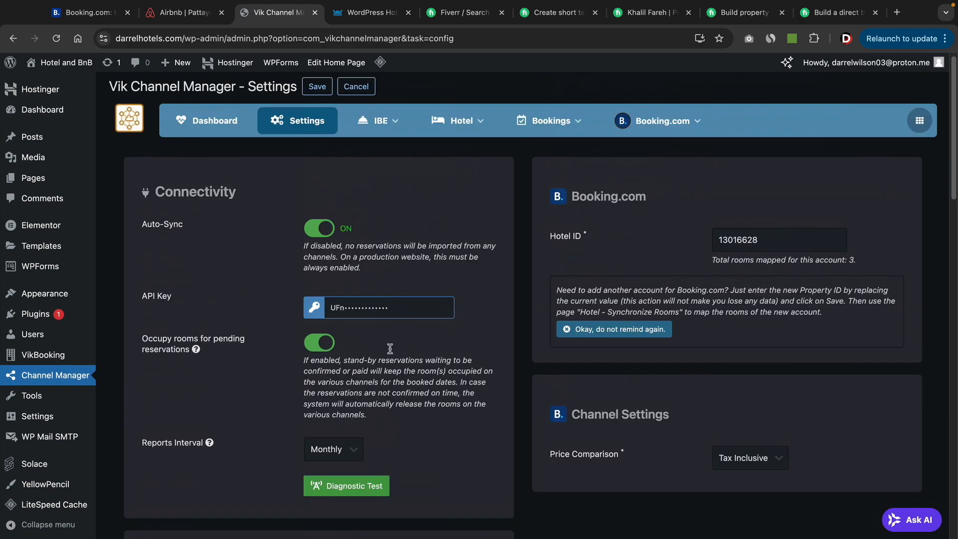
scroll(478, 349, "down", 1)
scroll(479, 353, "down", 8)
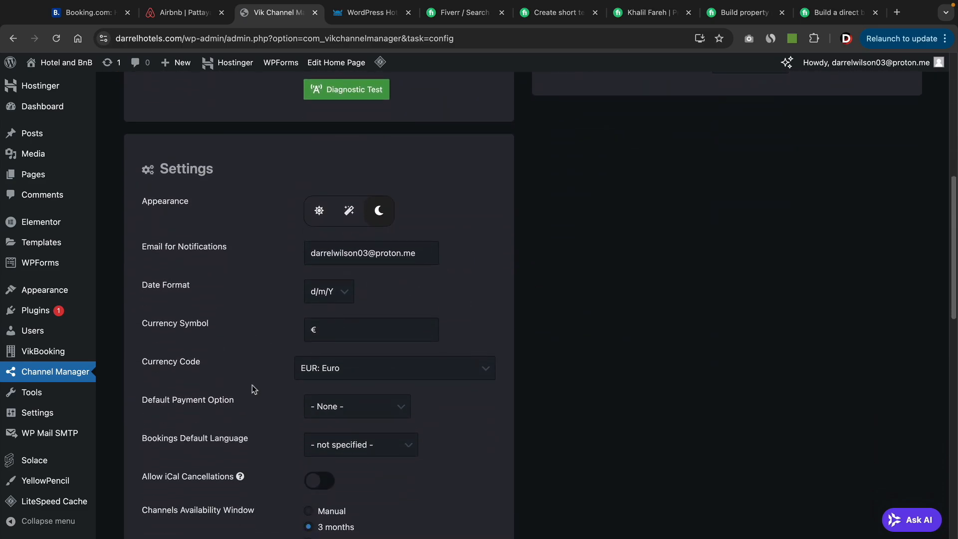
left_click_drag(419, 255, 322, 255)
scroll(433, 393, "up", 10)
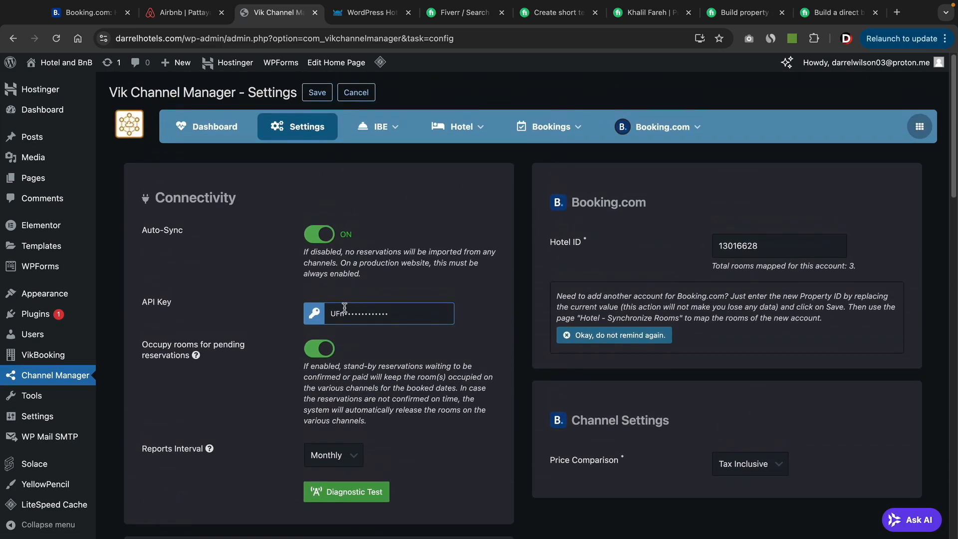
Open the hotel details form and review its property, address, picture, description and coordinate fields
mouse_move(447, 140)
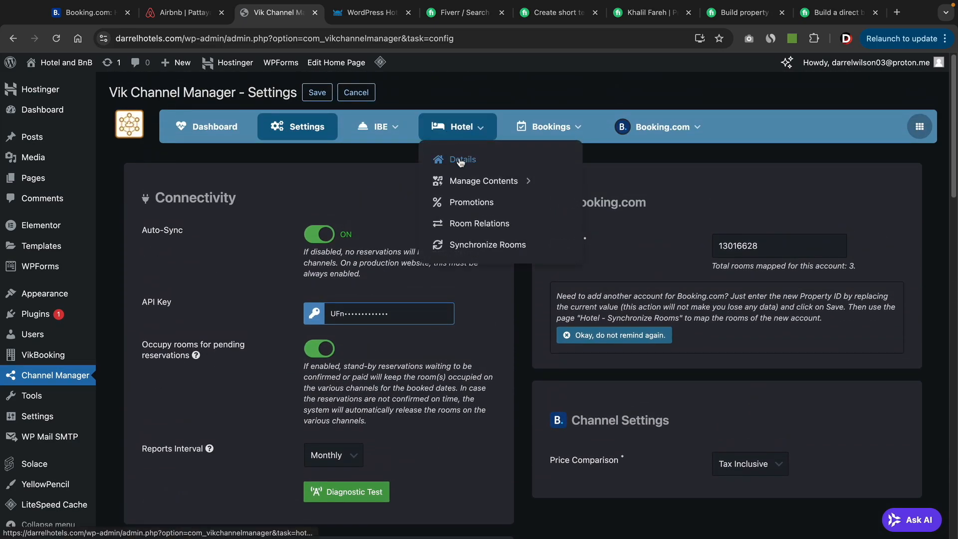
left_click(460, 160)
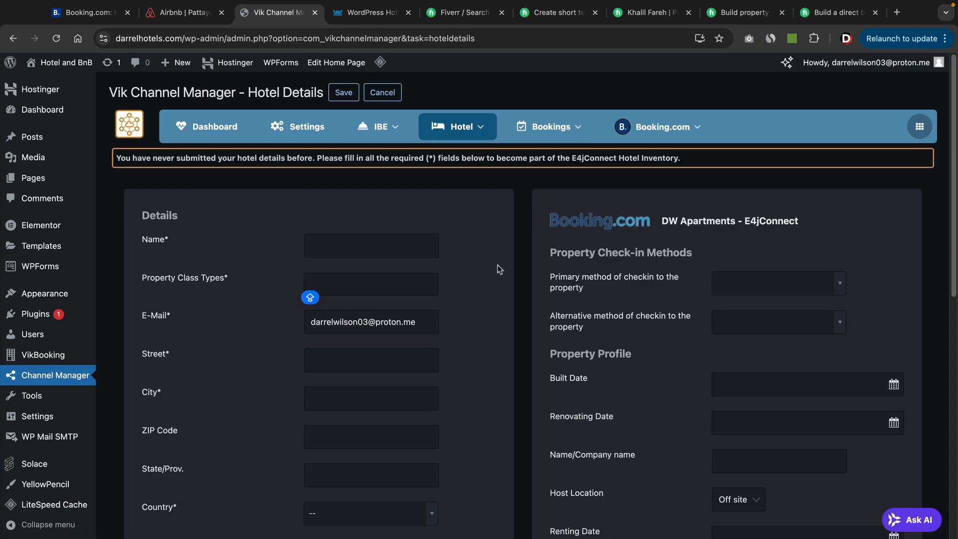
scroll(494, 266, "down", 1)
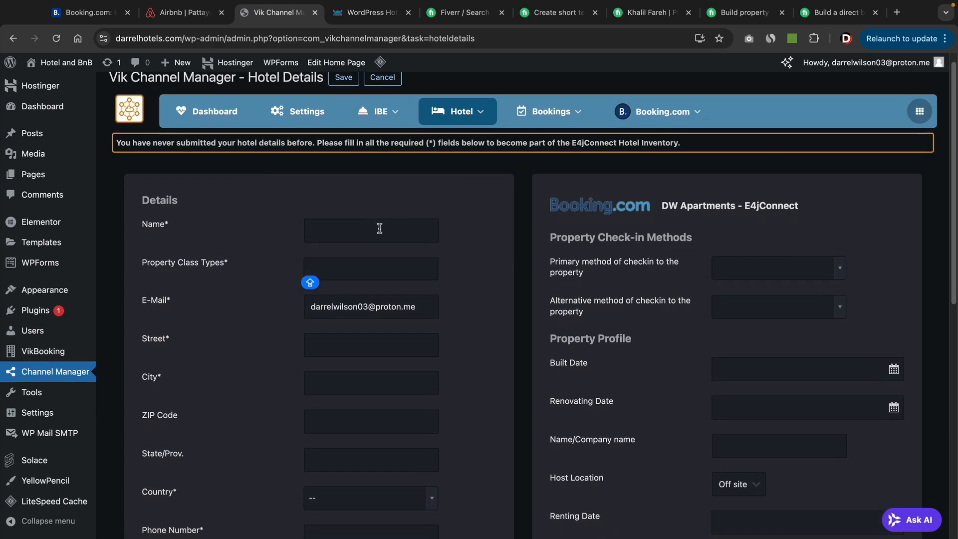
scroll(367, 238, "down", 5)
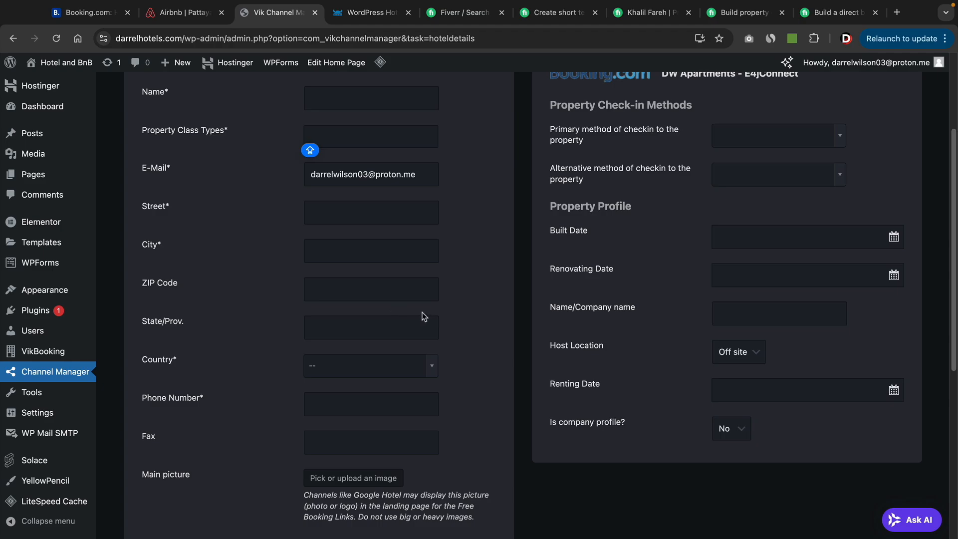
scroll(445, 318, "down", 8)
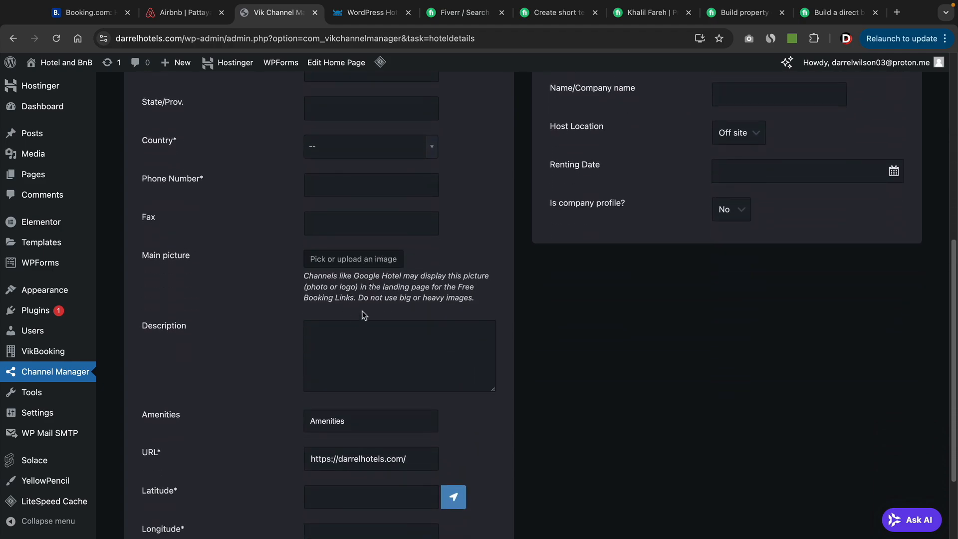
scroll(372, 320, "down", 4)
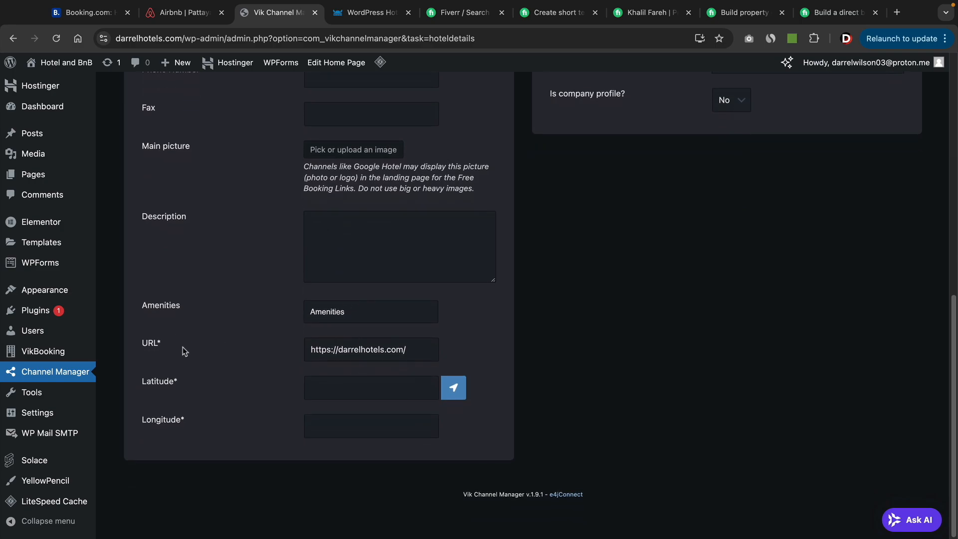
left_click(347, 422)
left_click(349, 400)
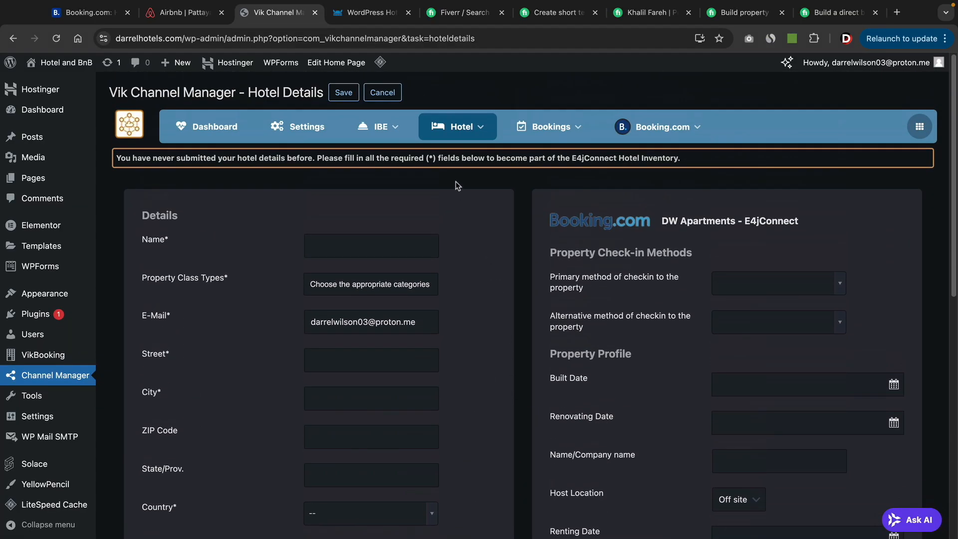
Open the hotel's Booking.com promotions and start a new promotion
mouse_move(457, 131)
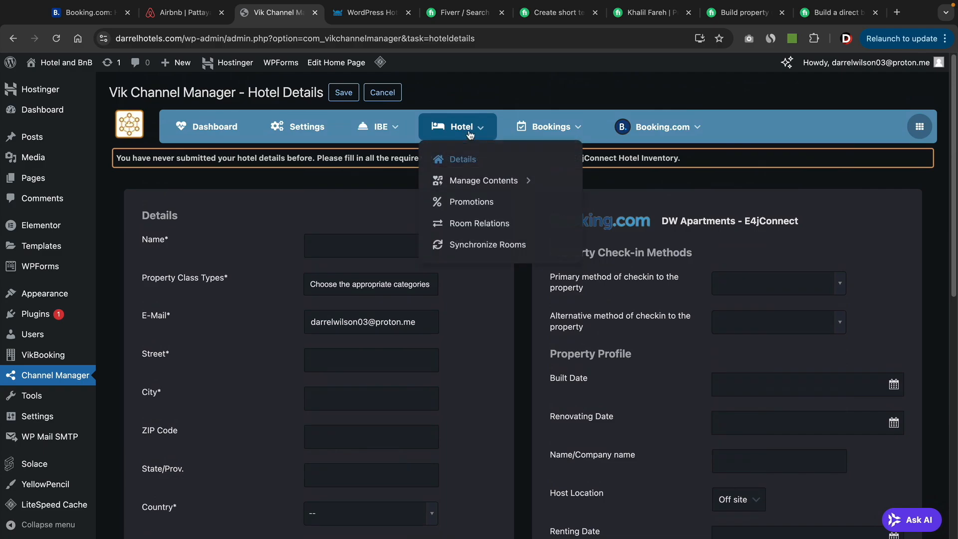
left_click(469, 204)
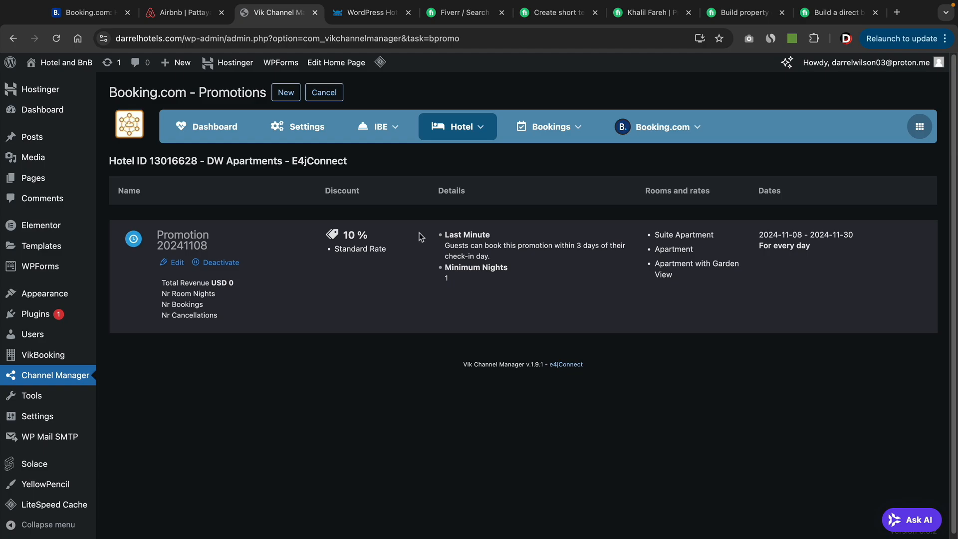
left_click(286, 95)
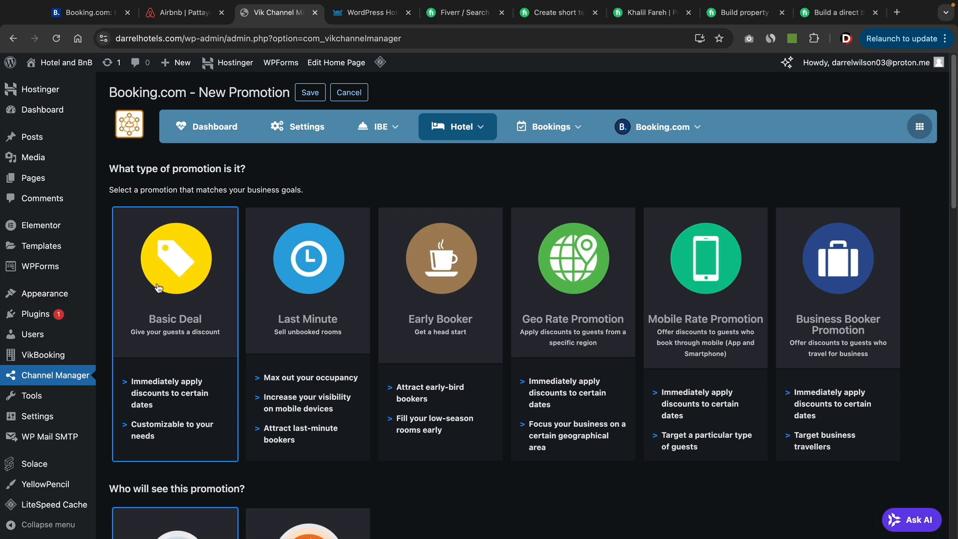
Compare the available promotion types and choose Early Booker for the new promotion
left_click(441, 270)
left_click(574, 272)
left_click(677, 279)
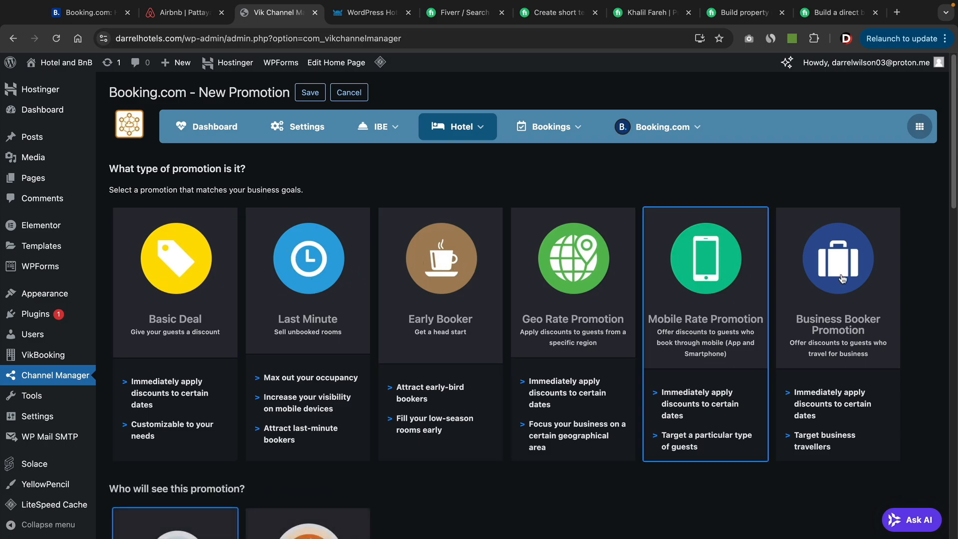
left_click(584, 283)
left_click(310, 279)
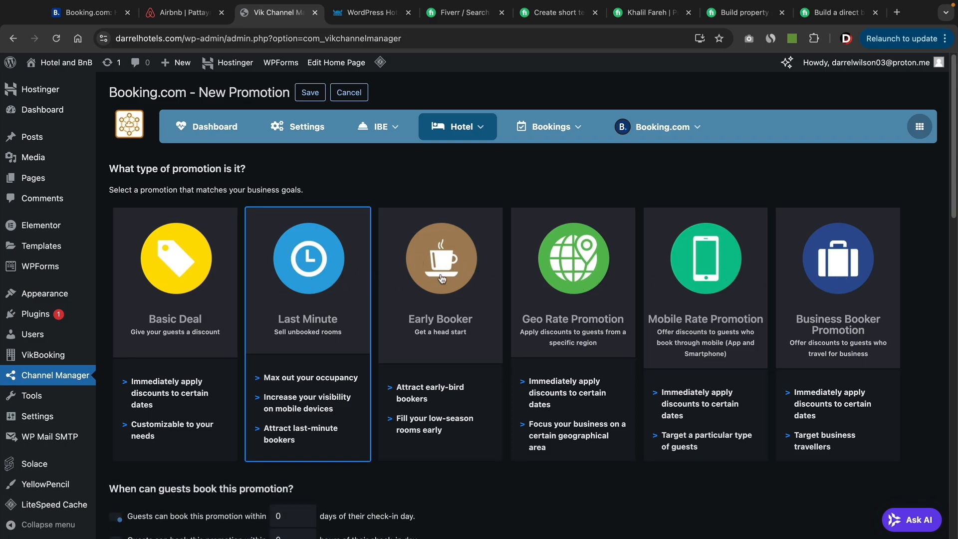
left_click(464, 280)
left_click(605, 290)
left_click(671, 291)
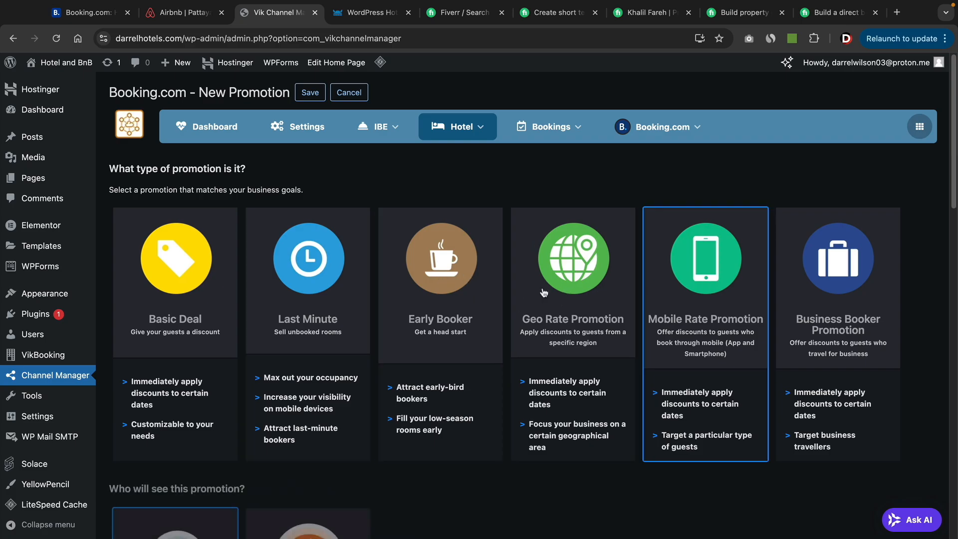
left_click(543, 293)
left_click(435, 293)
left_click(188, 291)
left_click(451, 282)
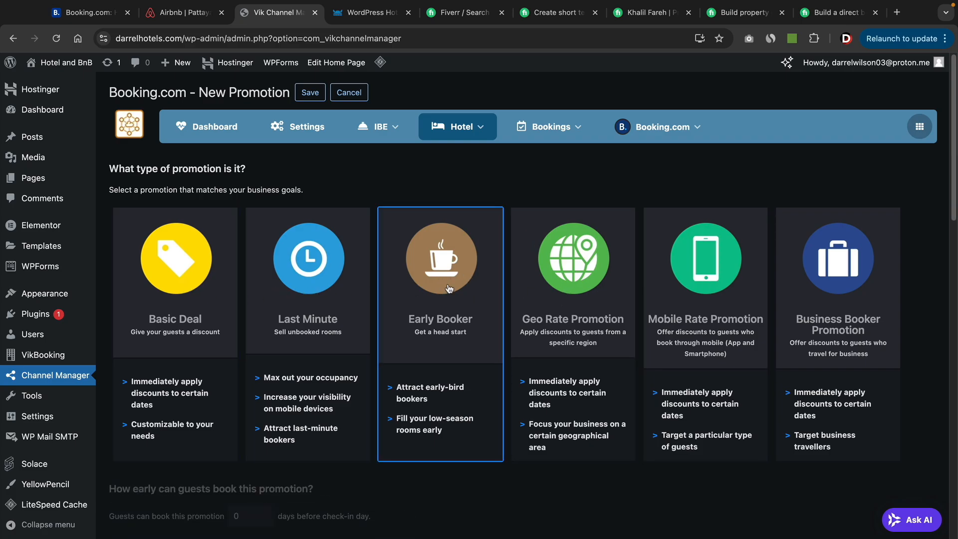
Review the audience and minimum-stay options, and set the promotion's discount to 15%
scroll(448, 280, "down", 7)
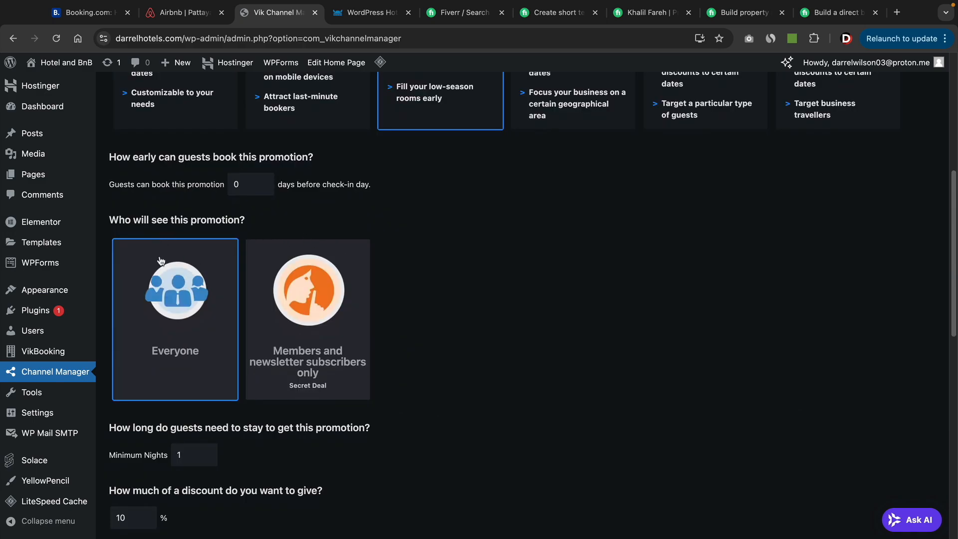
scroll(168, 290, "down", 5)
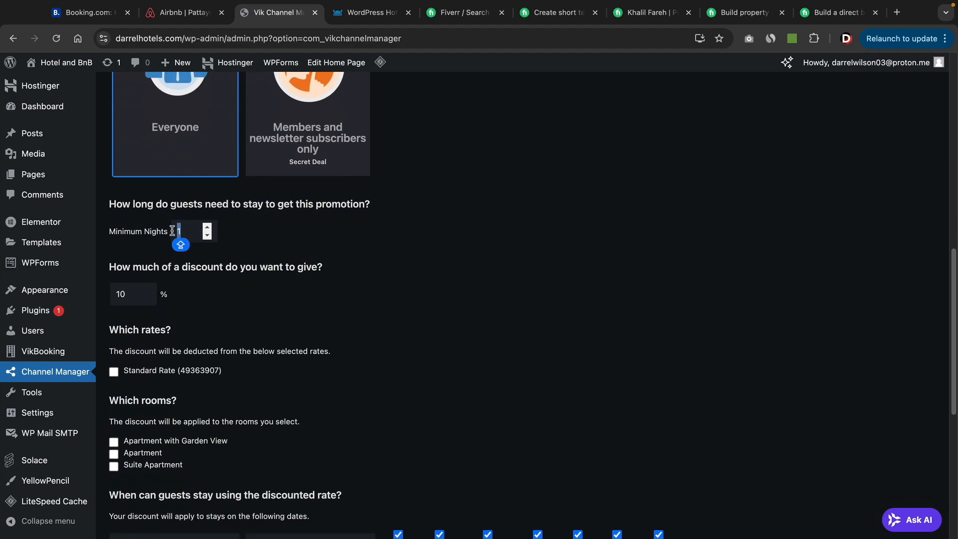
double_click(120, 294)
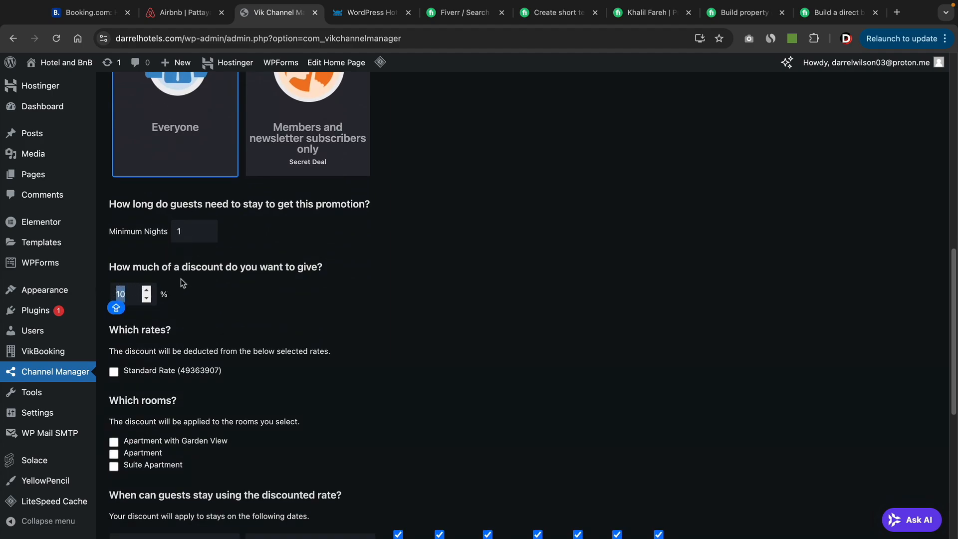
type("15")
left_click(238, 319)
Apply the discount to the Apartment with Garden View, Apartment and Suite Apartment rooms
scroll(238, 319, "down", 3)
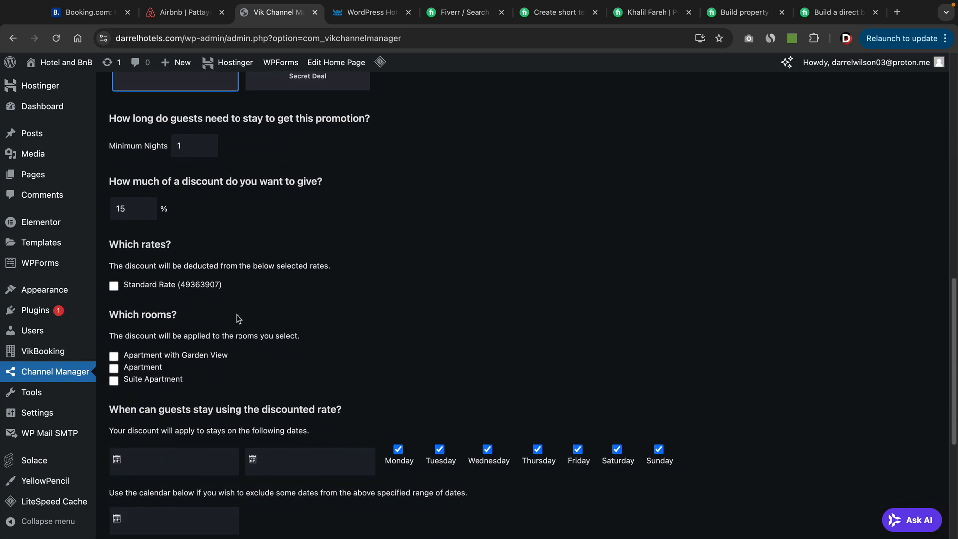
scroll(237, 319, "down", 2)
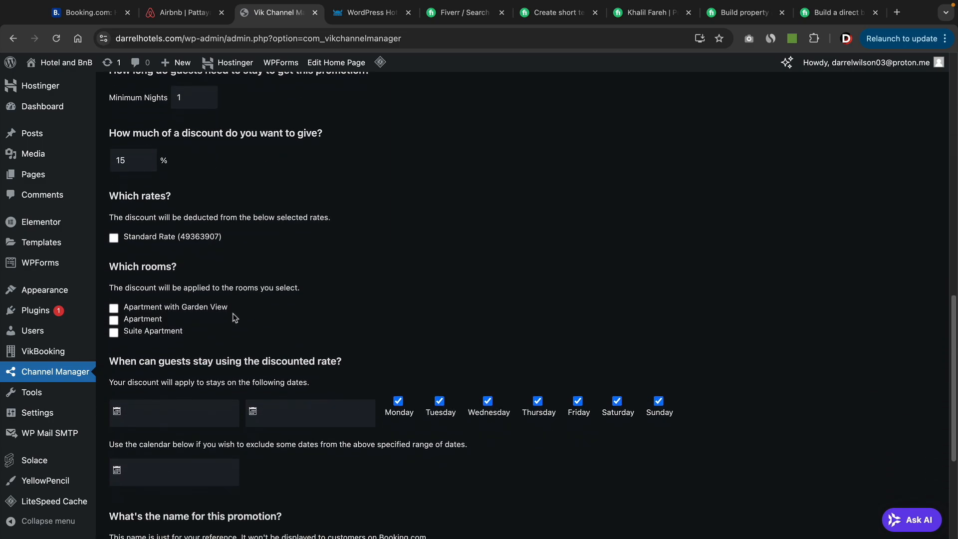
left_click(114, 320)
left_click(113, 332)
scroll(189, 315, "down", 2)
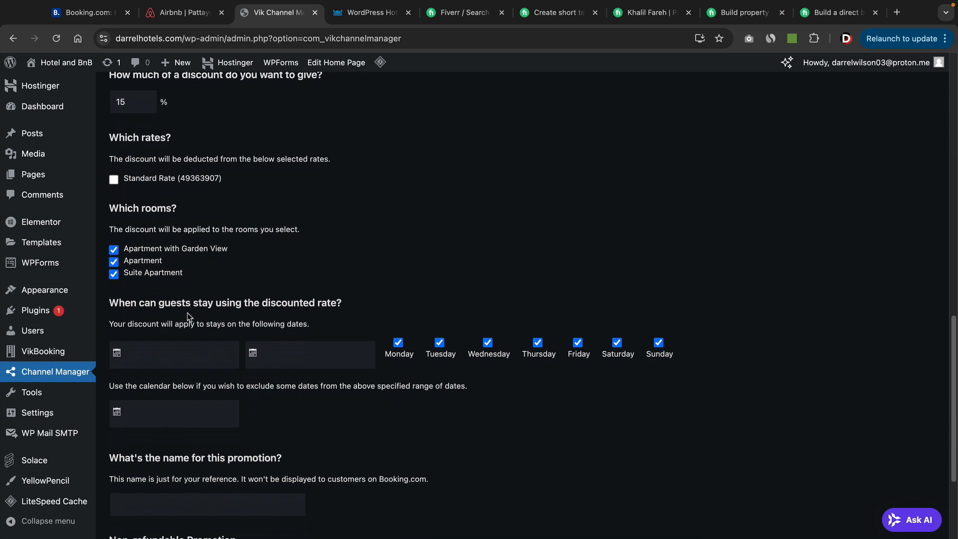
Set the promotion's discounted stay dates from 2024-11-11 to 2024-11-16
scroll(156, 352, "down", 2)
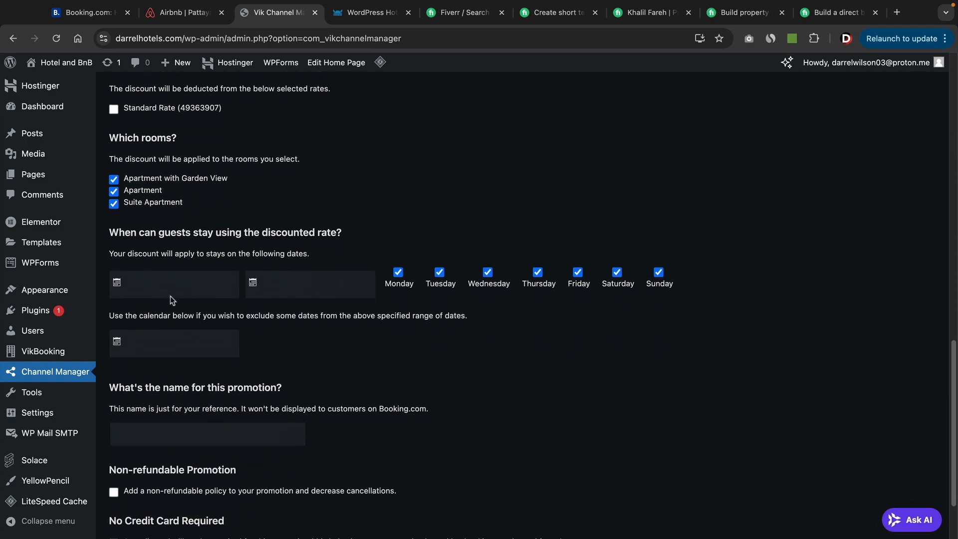
left_click(167, 284)
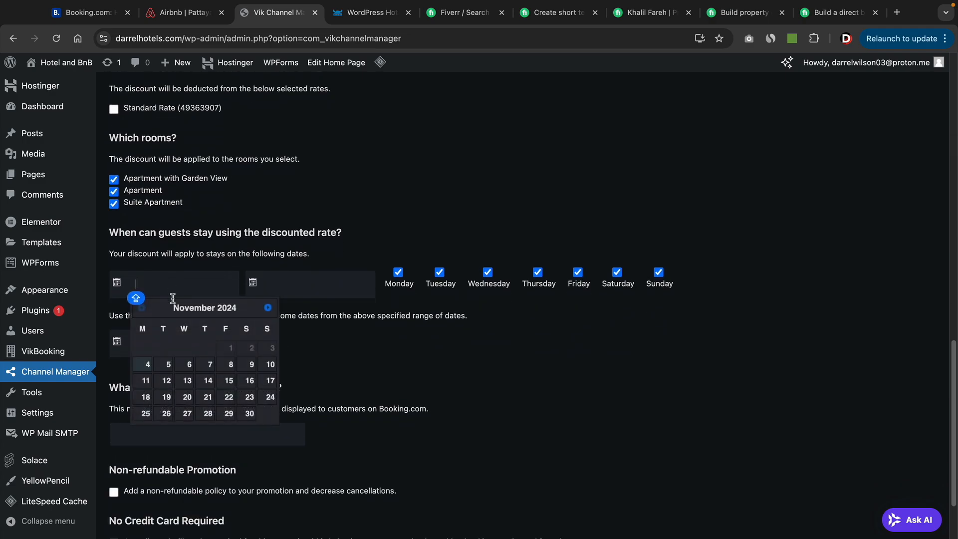
left_click(145, 380)
left_click(264, 292)
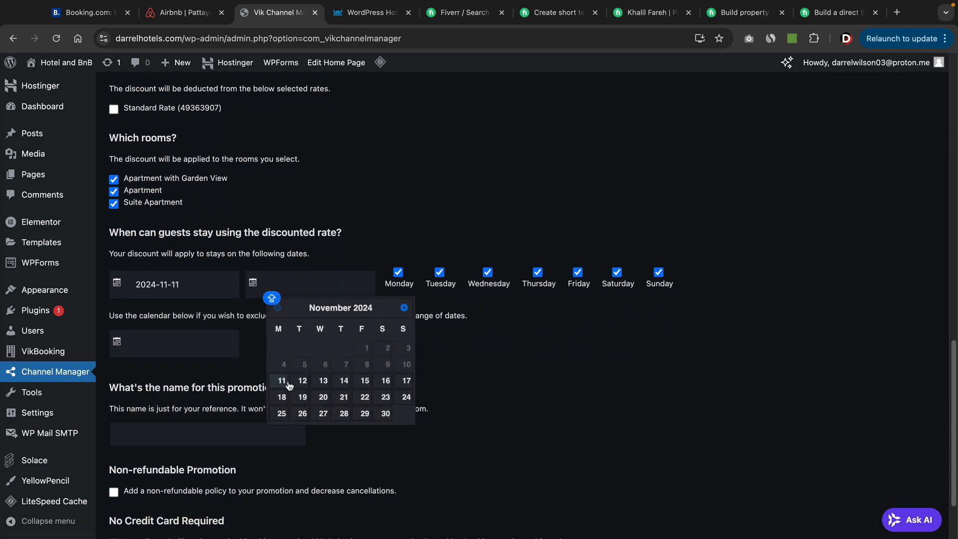
left_click(377, 380)
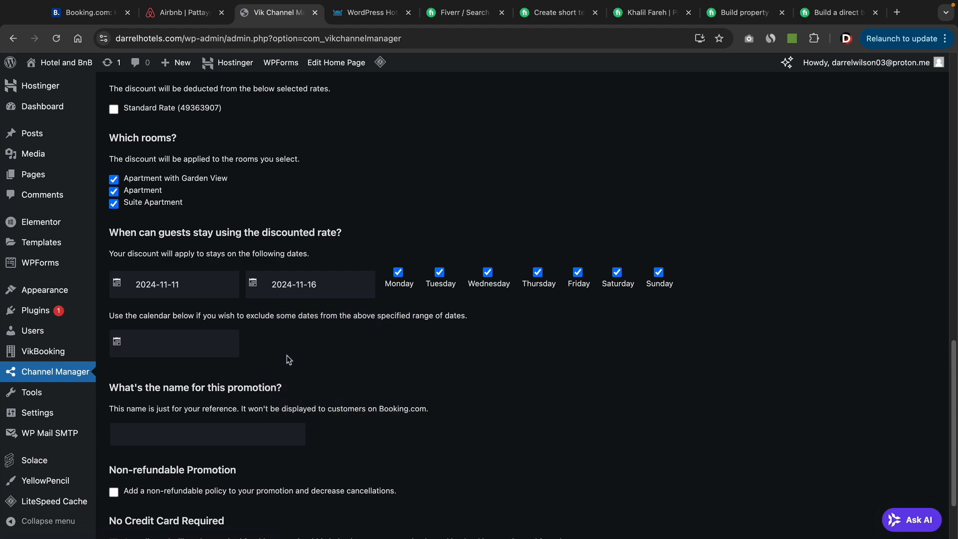
Name the promotion SUMMER PROMO, waive its credit card requirement, and save it to the Booking.com promotions
scroll(288, 359, "down", 3)
left_click(246, 346)
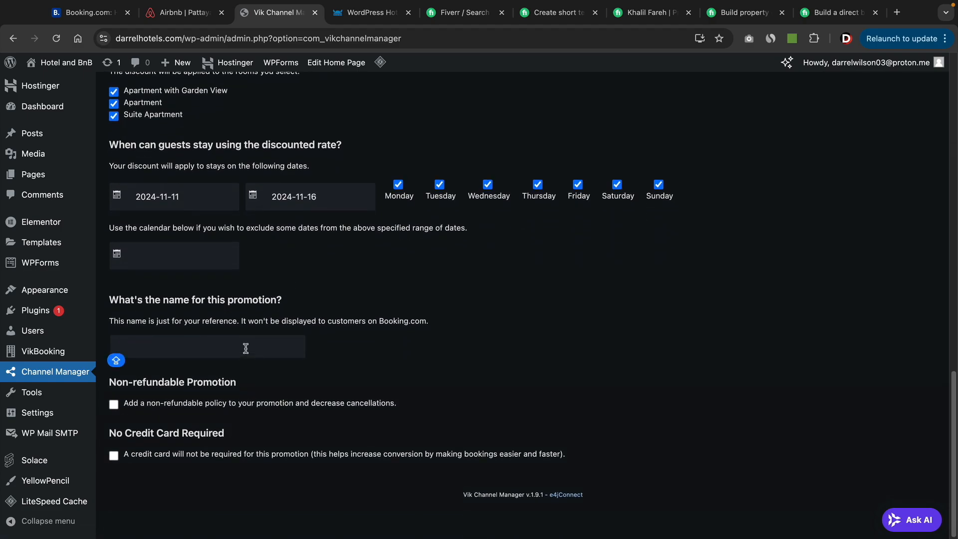
type("SUMMER PROMO")
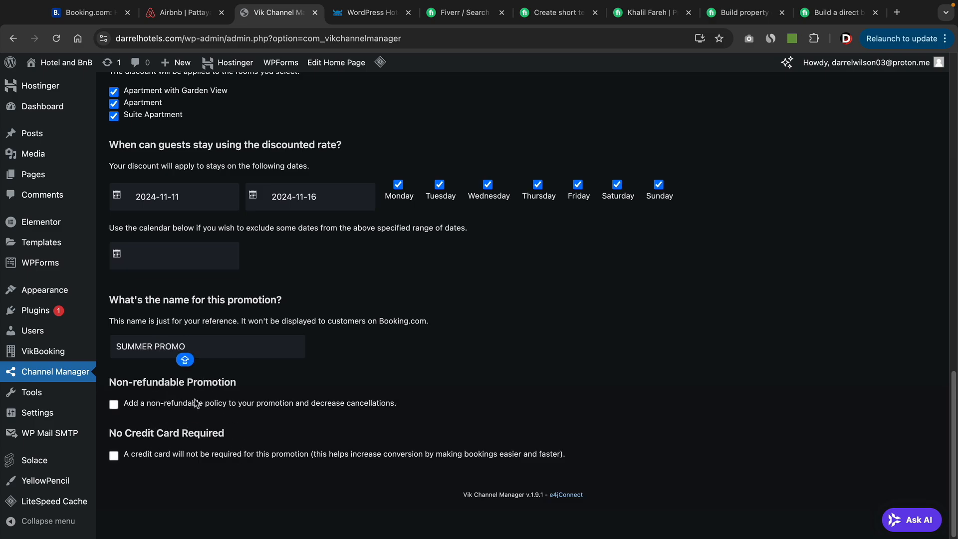
left_click(113, 455)
scroll(462, 364, "up", 18)
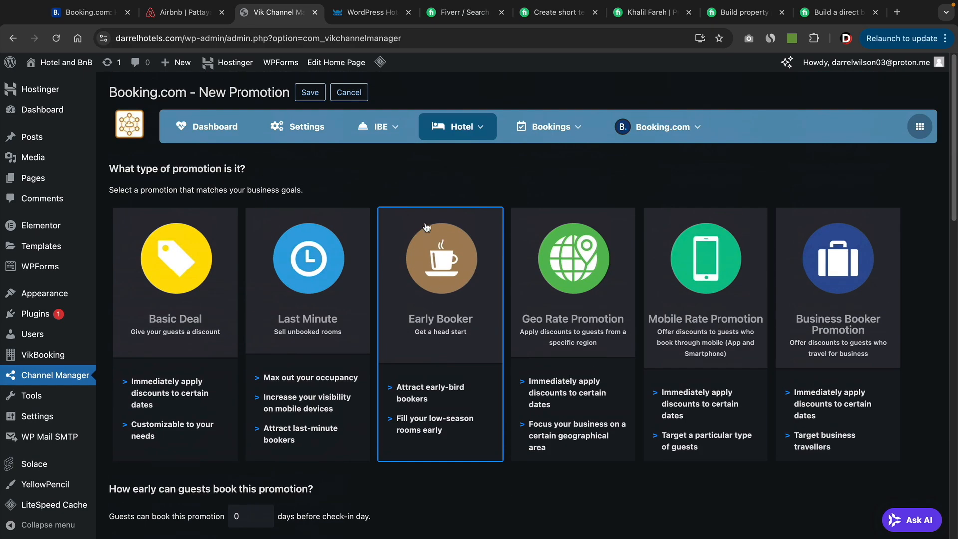
left_click(309, 92)
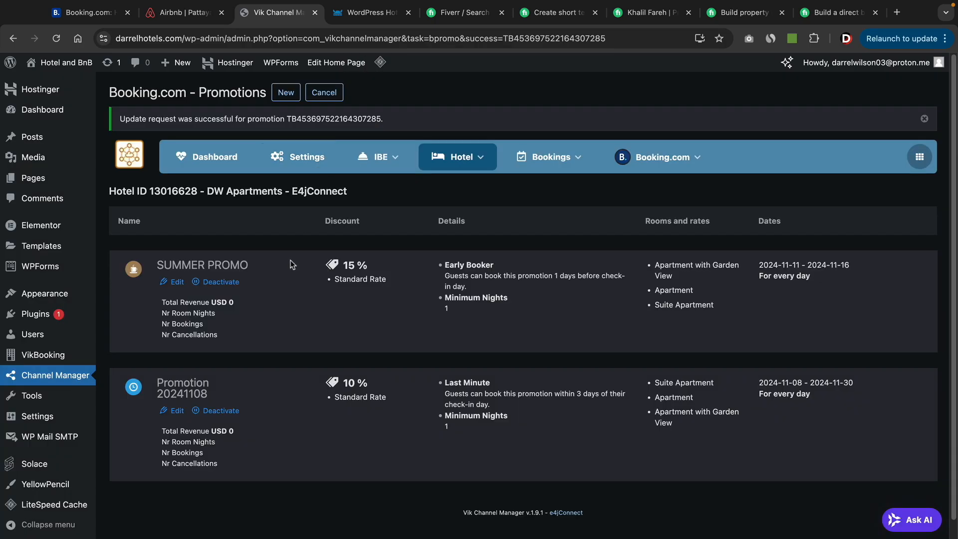
left_click_drag(254, 265, 192, 266)
left_click(240, 339)
Open the hotel's room relations and examine how the OTA rooms are linked to the VikBooking rooms
mouse_move(474, 172)
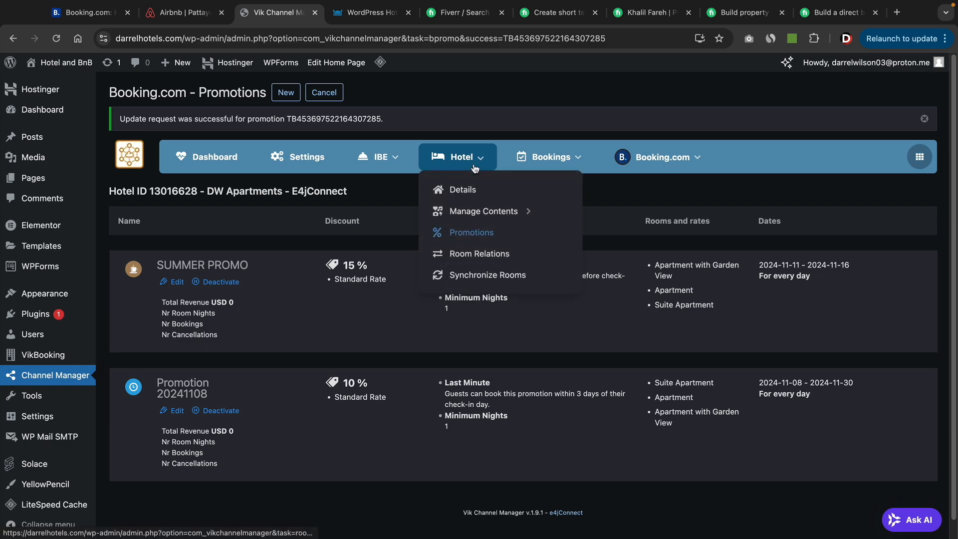
left_click(472, 258)
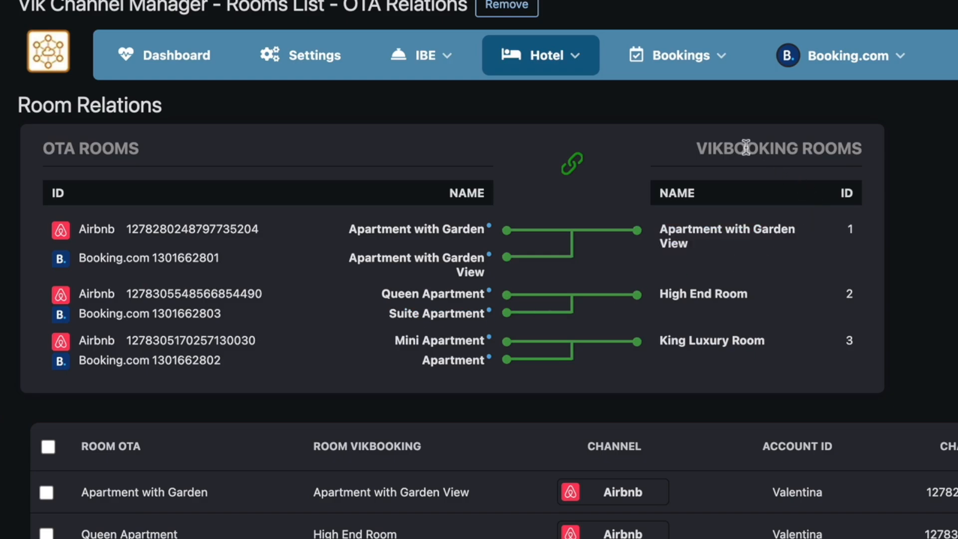
left_click_drag(698, 148, 877, 156)
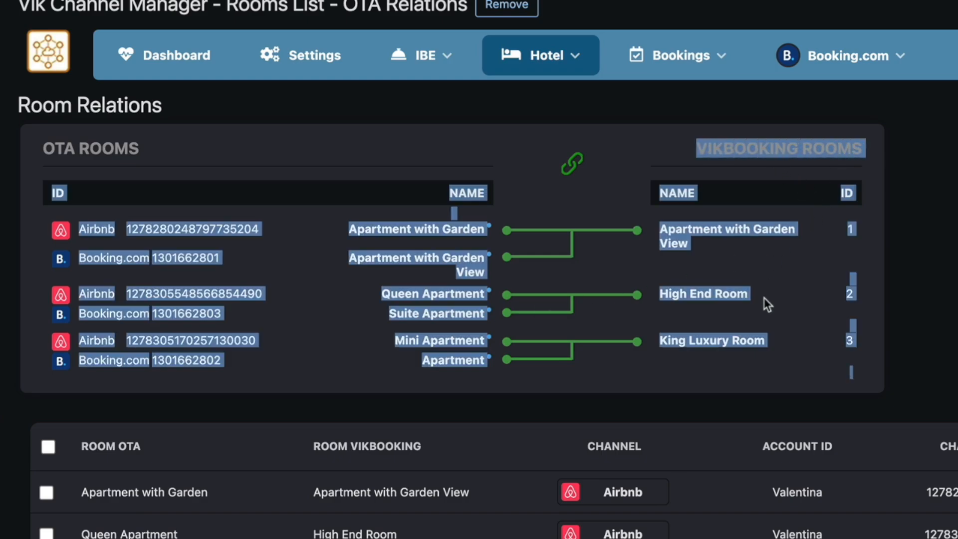
mouse_move(768, 293)
left_mouse_down()
mouse_move(669, 296)
mouse_move(770, 295)
left_mouse_up()
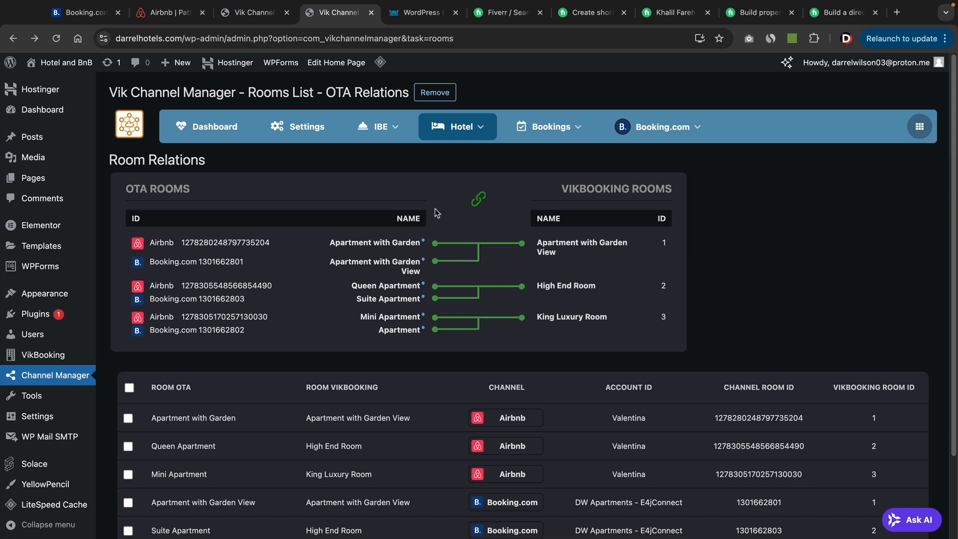
Open the booking opportunities and review the channel recommendations, from the mobile rate to the Black Friday deal
mouse_move(555, 131)
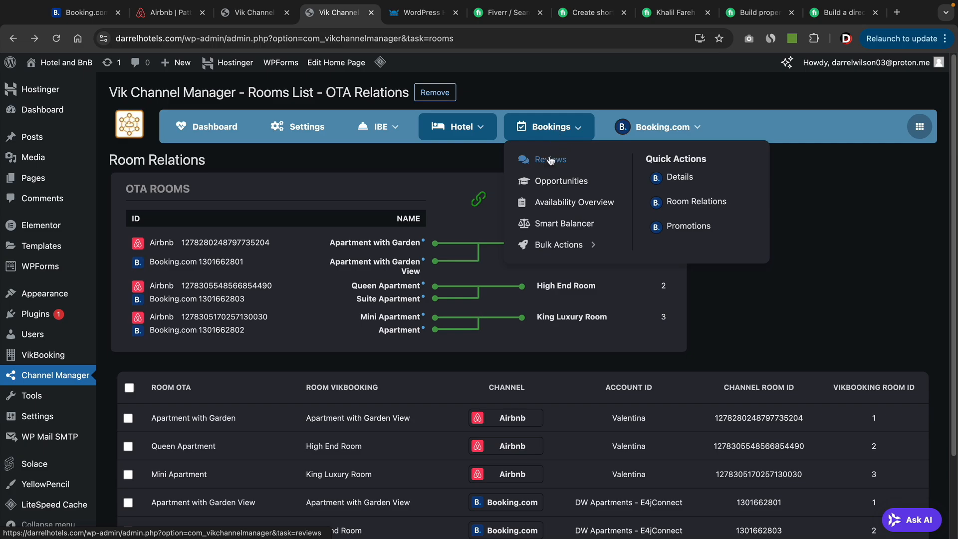
left_click(555, 183)
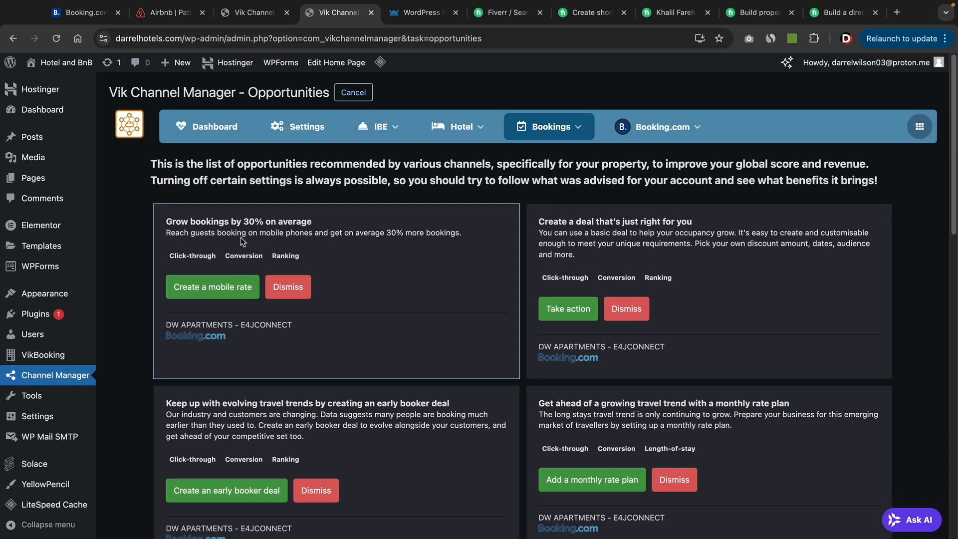
left_click_drag(172, 222, 298, 223)
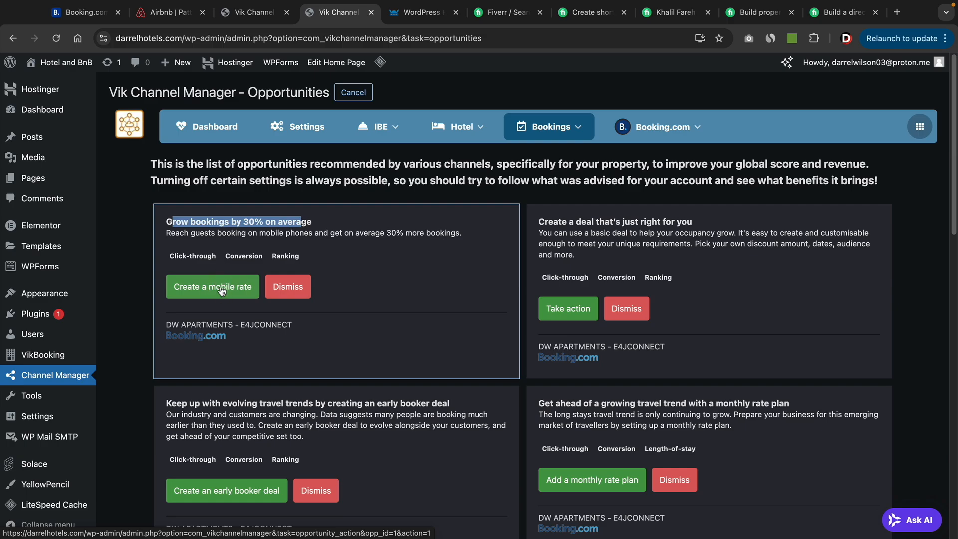
left_click(227, 236)
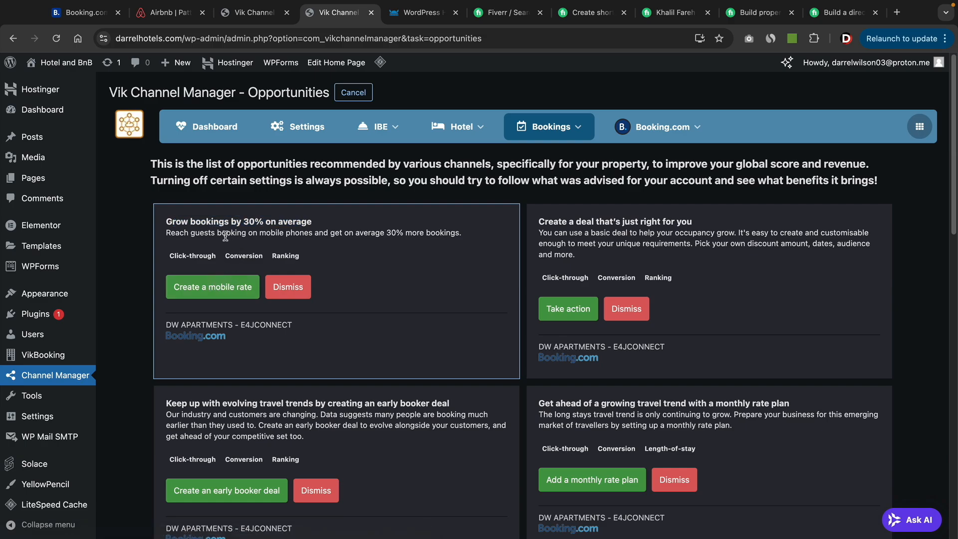
left_click_drag(194, 234, 261, 236)
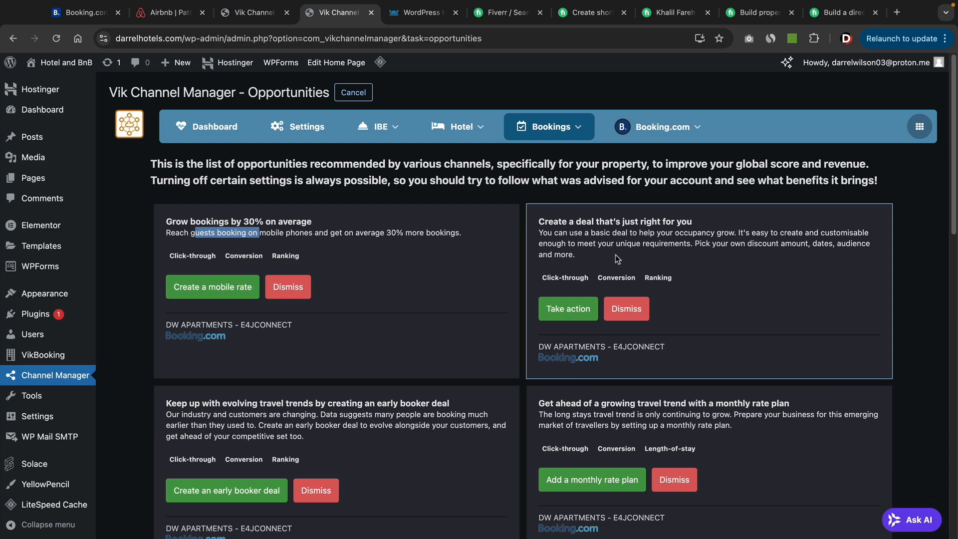
scroll(616, 256, "down", 2)
scroll(618, 257, "down", 4)
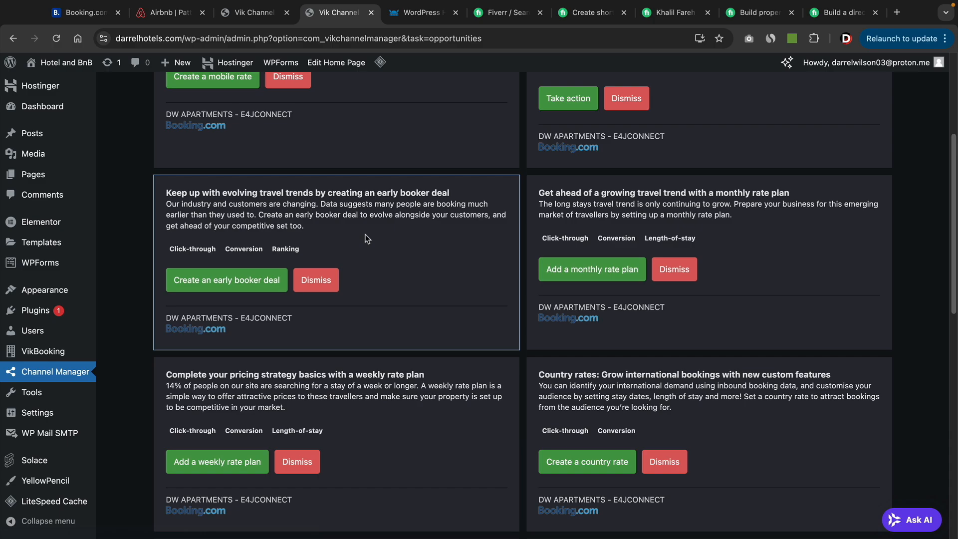
scroll(361, 254, "down", 4)
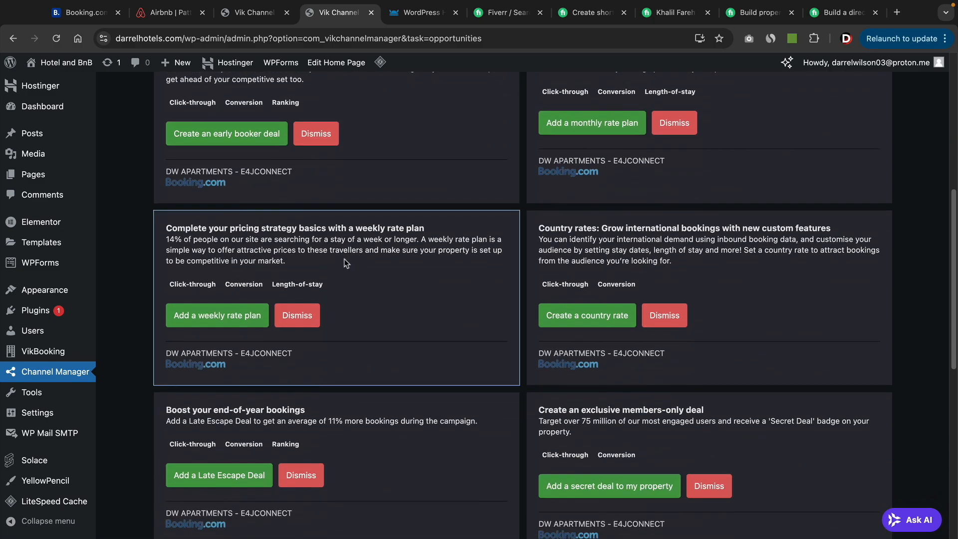
scroll(549, 280, "down", 3)
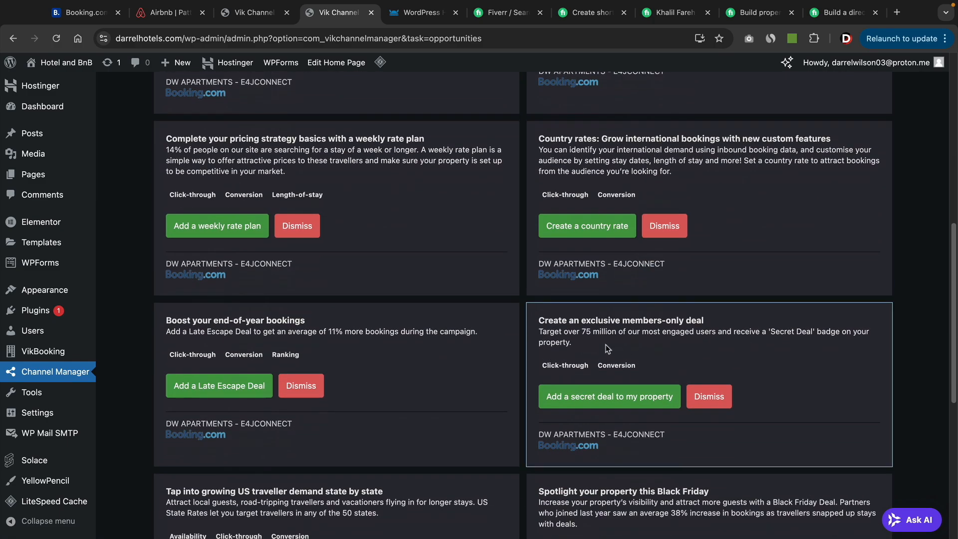
scroll(450, 343, "down", 7)
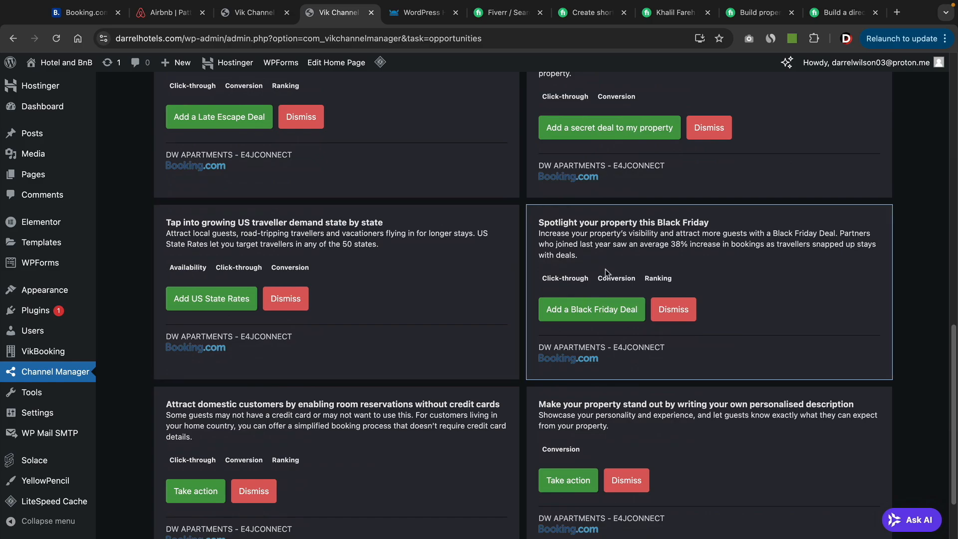
scroll(430, 305, "up", 11)
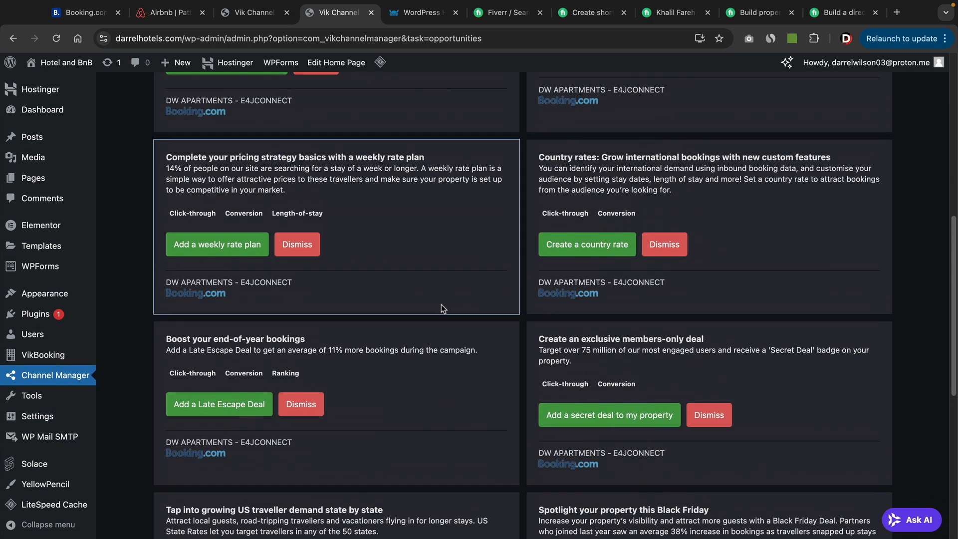
scroll(442, 303, "up", 5)
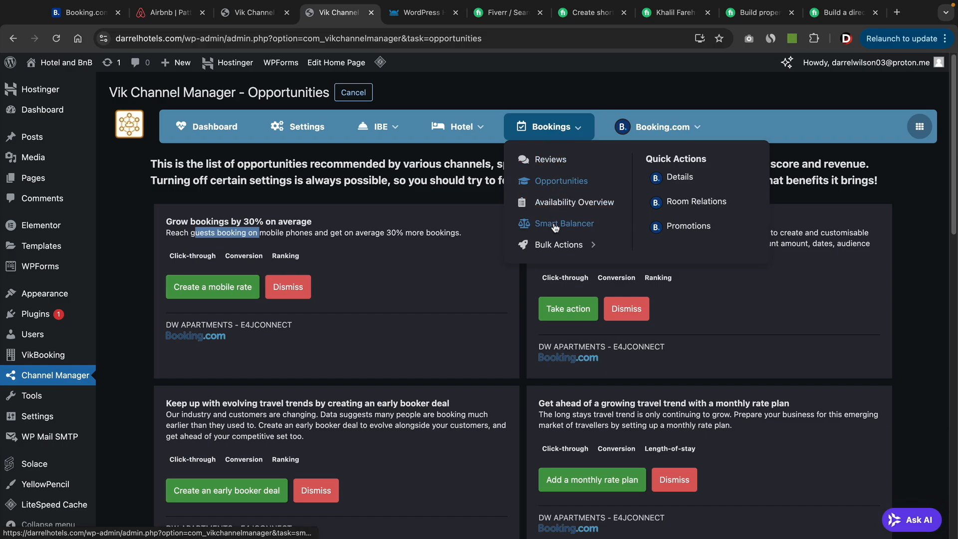
Start the Smart Balancer Wizard and choose Holidays in the USA with Christmas Day as the festivity
left_click(555, 227)
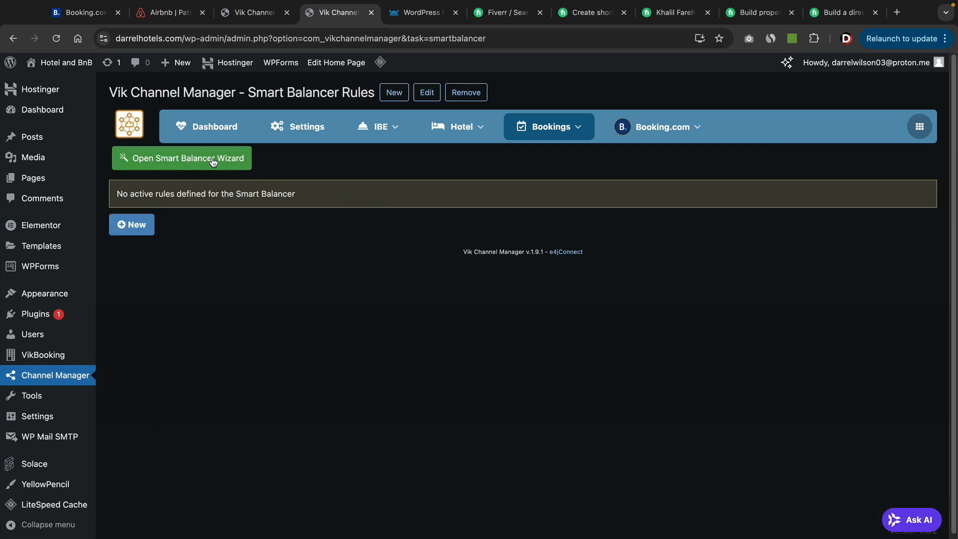
left_click(169, 158)
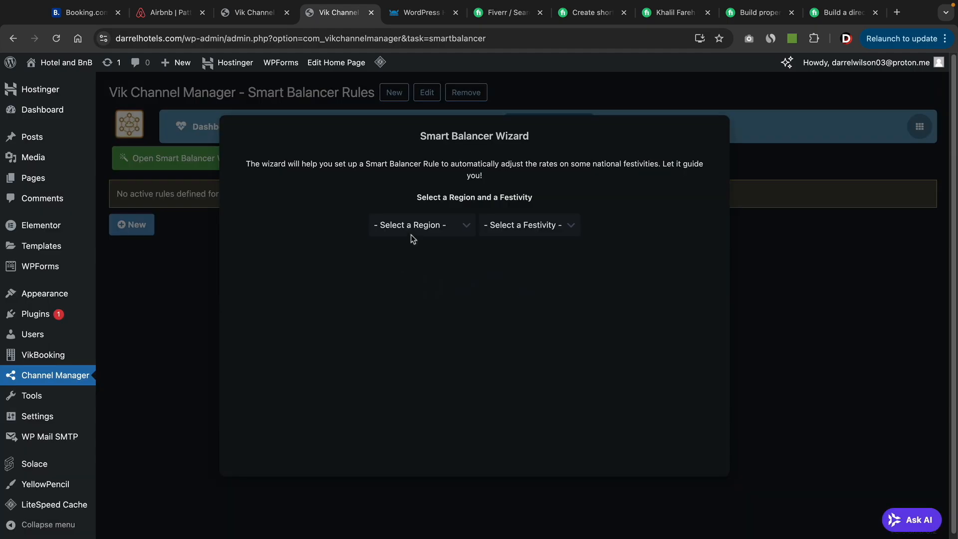
left_click(418, 231)
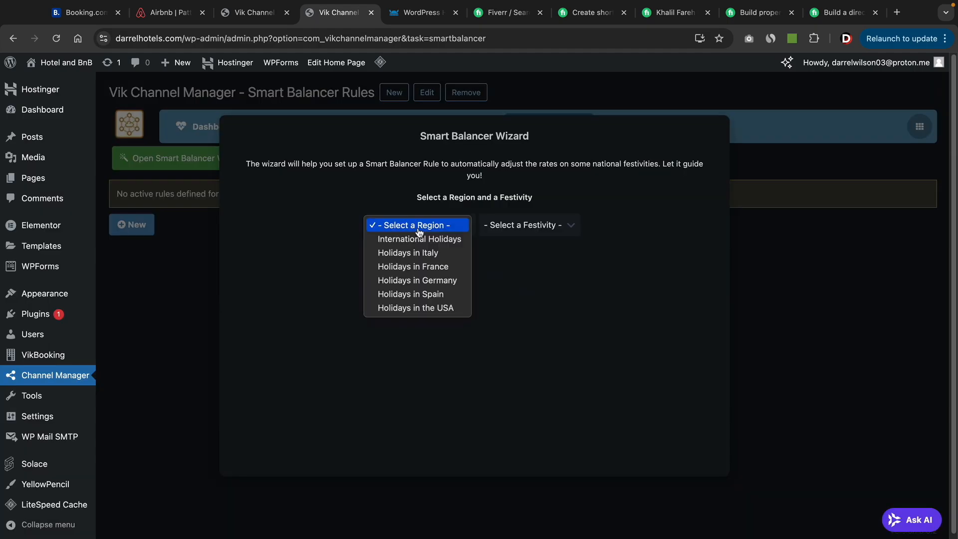
left_click(414, 307)
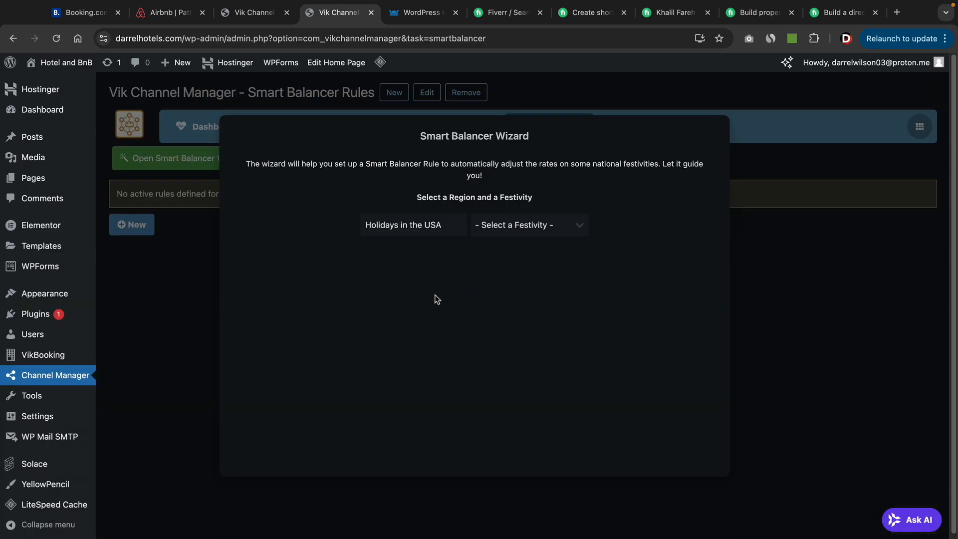
left_click(530, 226)
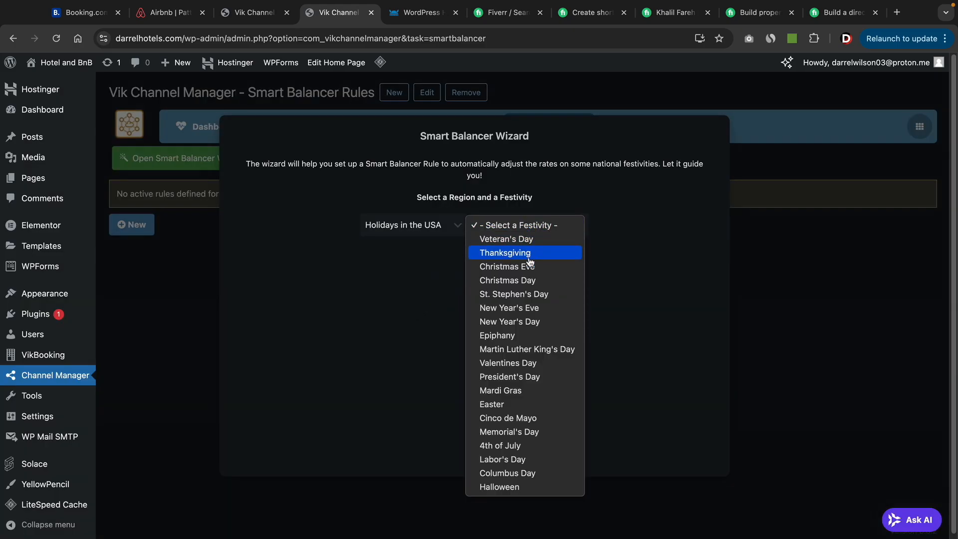
left_click(531, 277)
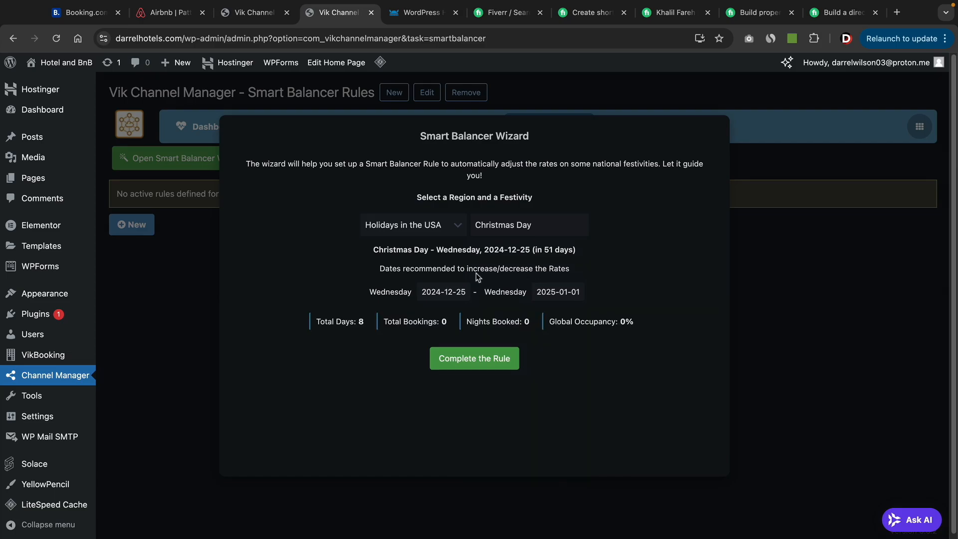
Review the recommended rate-adjustment dates for Christmas Day and continue to completing the rule
left_click_drag(392, 268, 536, 266)
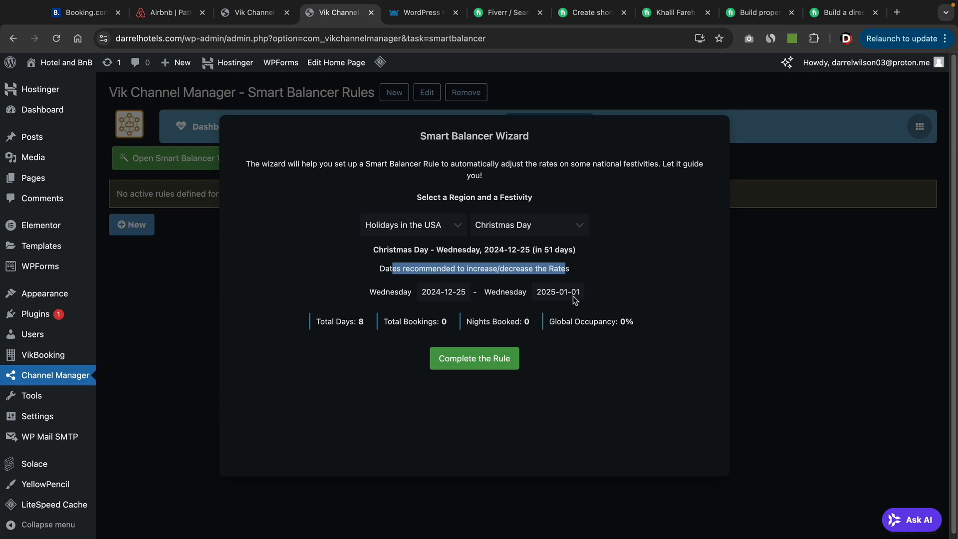
left_click(487, 268)
left_click_drag(467, 268, 570, 270)
left_click(569, 271)
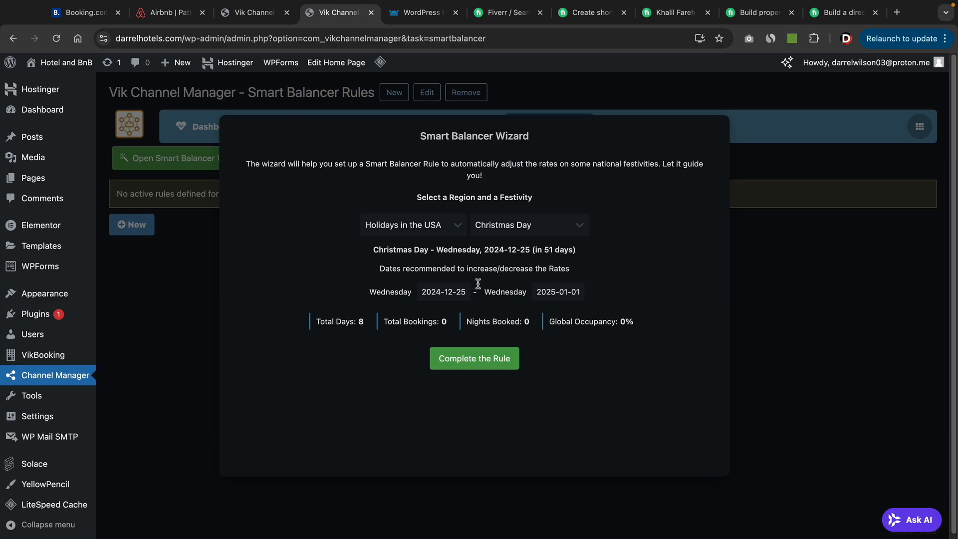
left_click(470, 362)
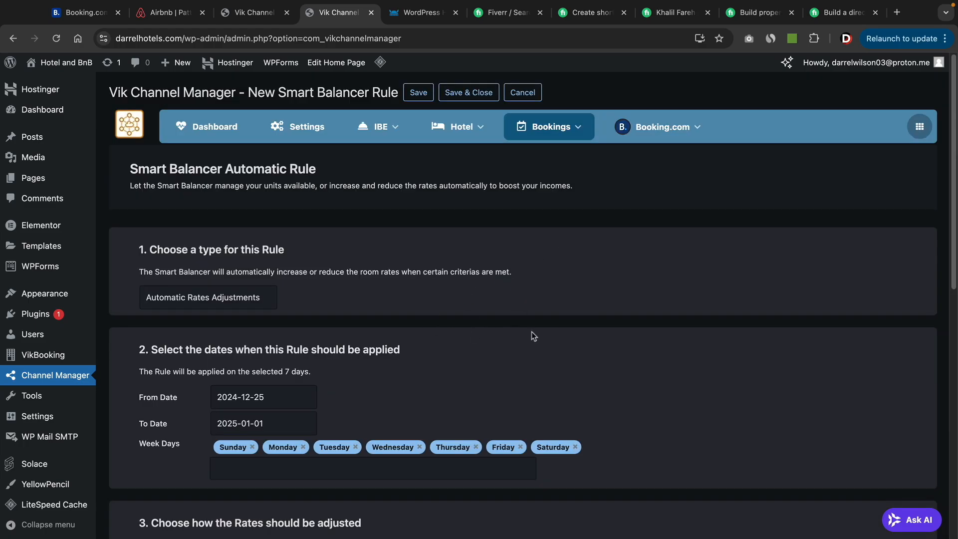
Set the Christmas Day rule to increase room rates by 7%
scroll(528, 310, "down", 3)
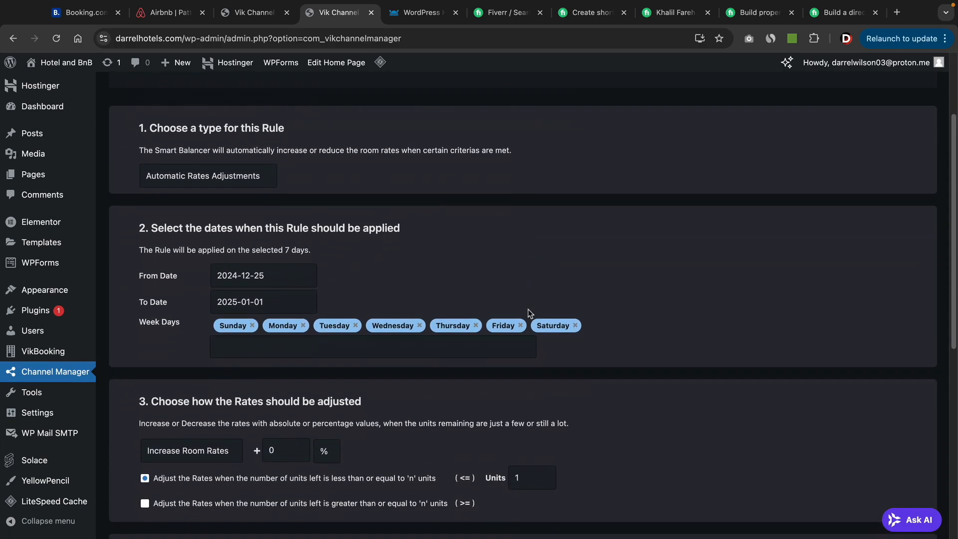
scroll(275, 302, "down", 3)
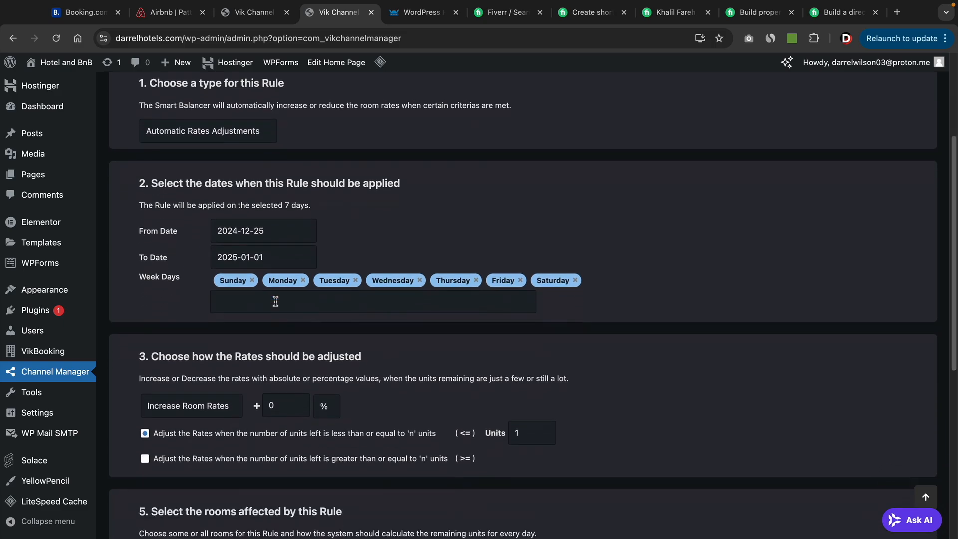
left_click(300, 302)
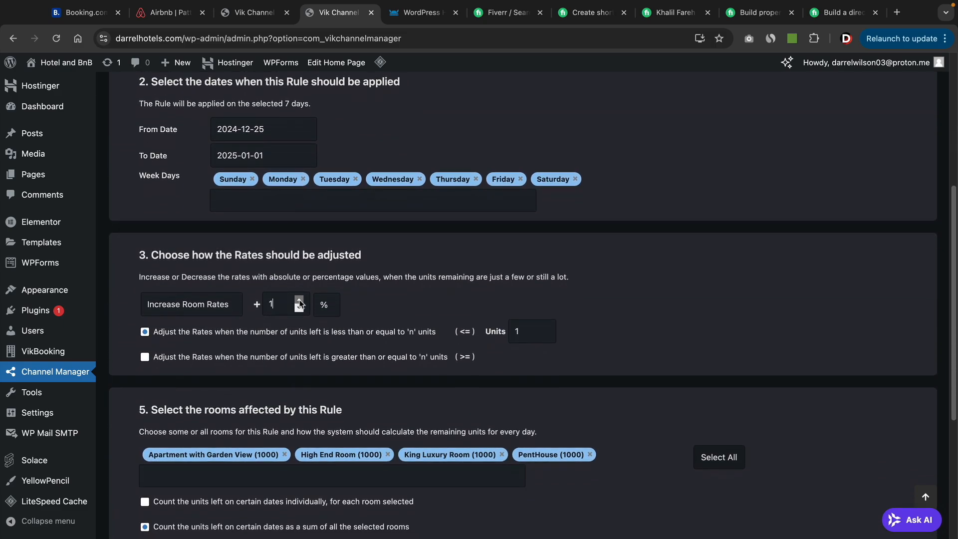
left_click(299, 301)
left_click(299, 301)
left_click(299, 302)
left_click(299, 302)
left_click(299, 301)
left_click(299, 301)
left_click(300, 301)
left_click(299, 301)
left_click(299, 302)
Check the rooms affected by the Christmas Day rule and save the rule
scroll(308, 299, "down", 5)
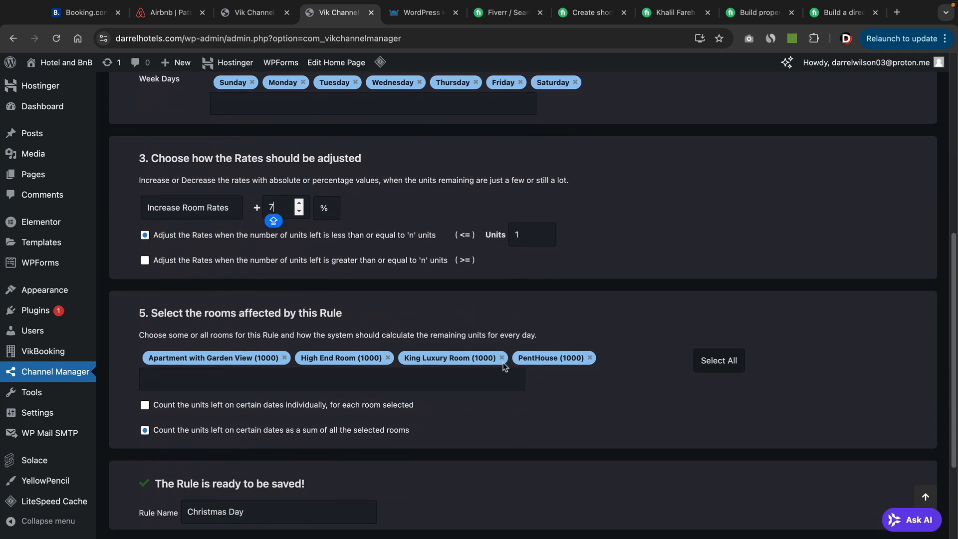
scroll(541, 393, "down", 6)
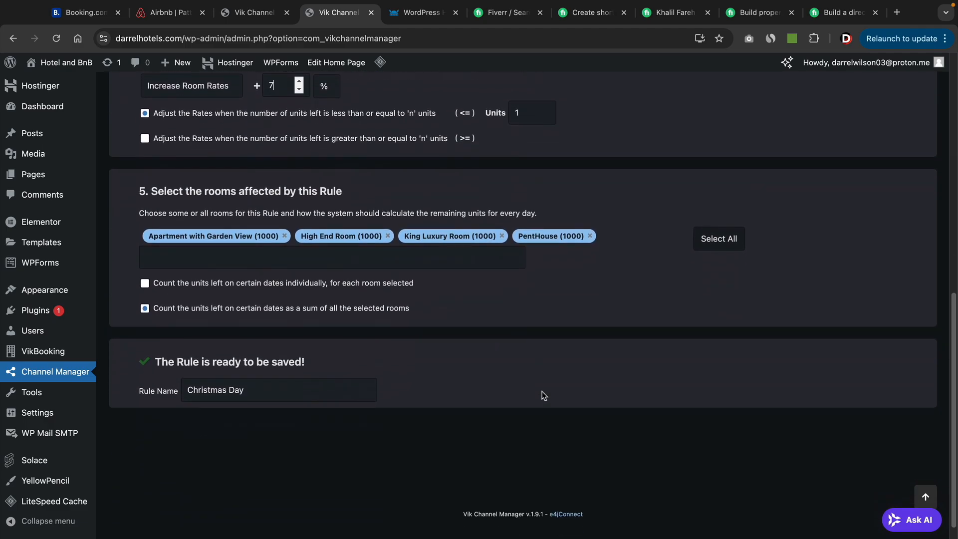
scroll(541, 393, "up", 20)
left_click(422, 93)
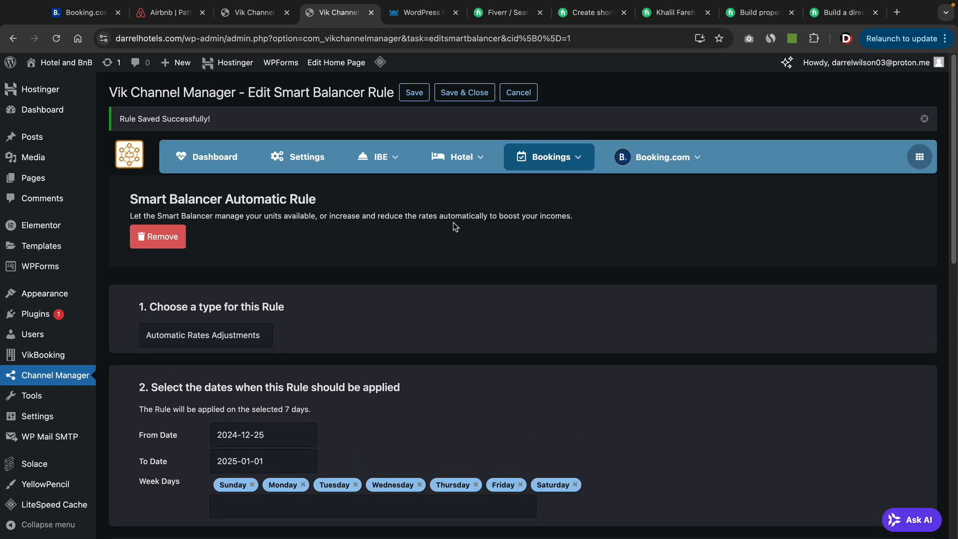
Open the Smart Balancer rules list and view its bookings statistics in a new browser tab
mouse_move(536, 167)
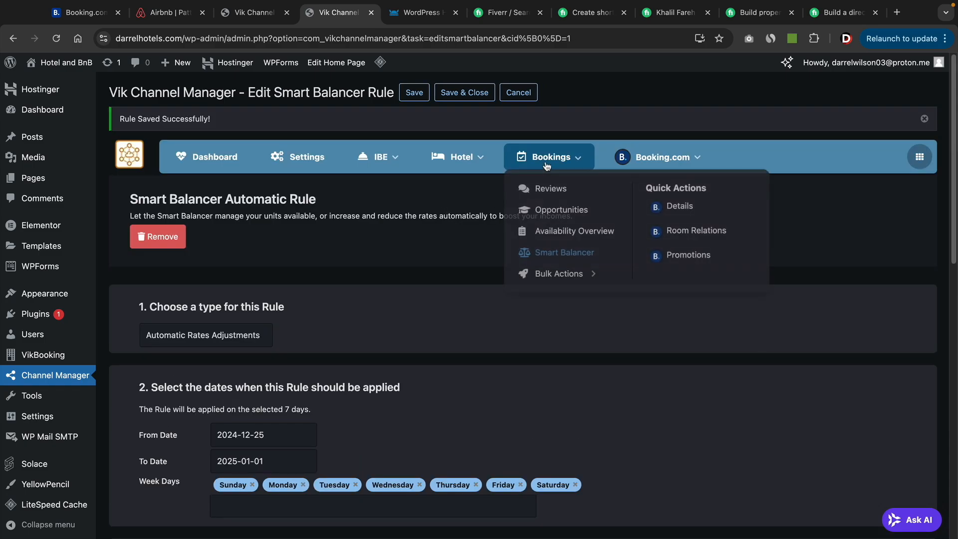
left_click(559, 255)
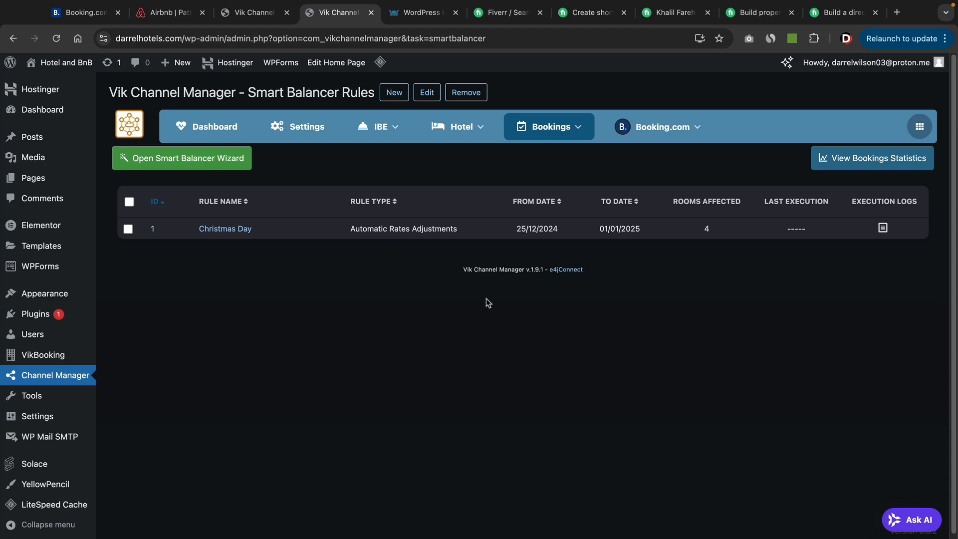
right_click(876, 163)
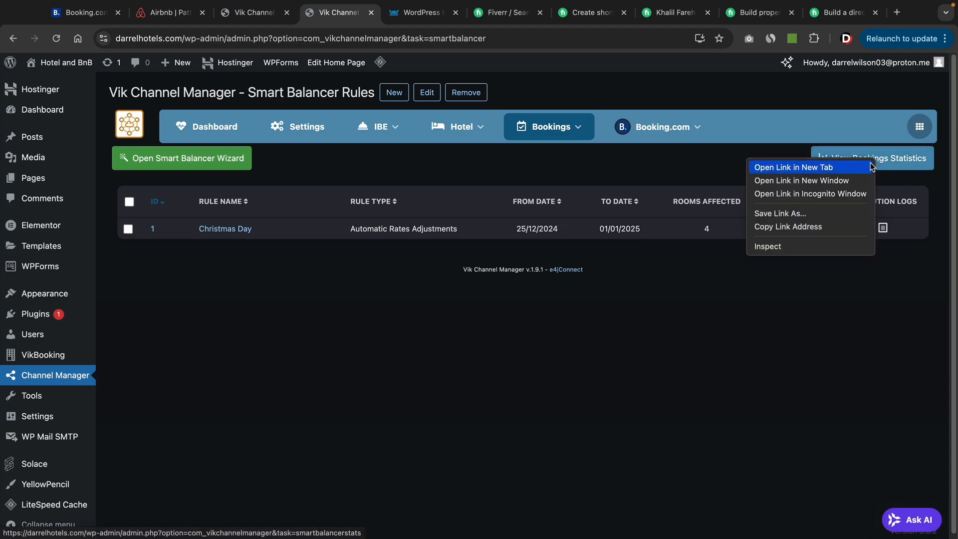
left_click(862, 168)
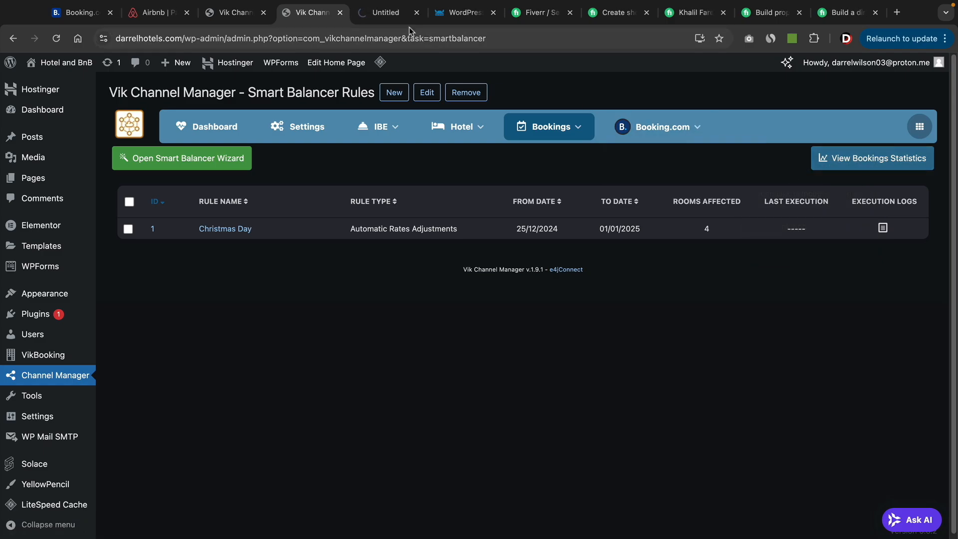
left_click(398, 18)
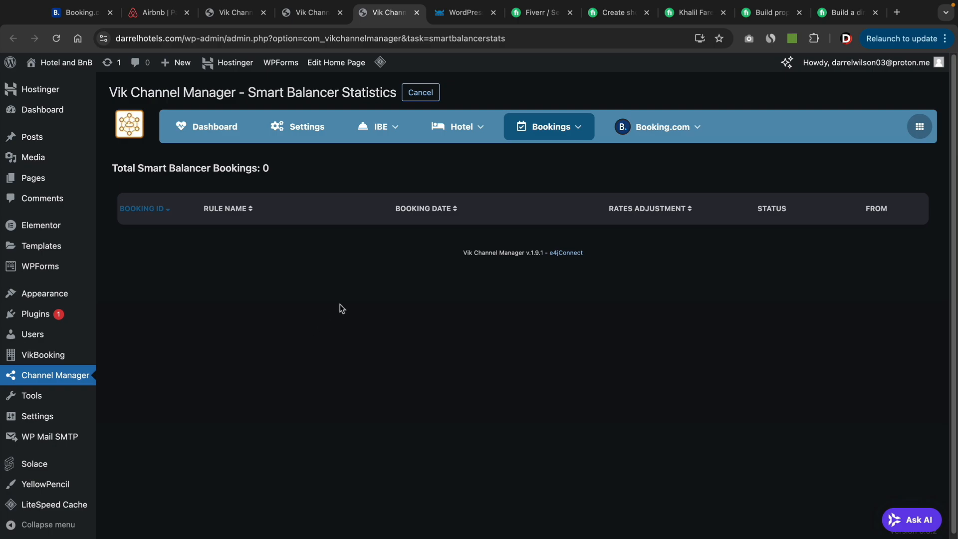
Open the channel manager's availability overview and examine the rooms' daily availability for November 2024
mouse_move(510, 145)
left_click(553, 206)
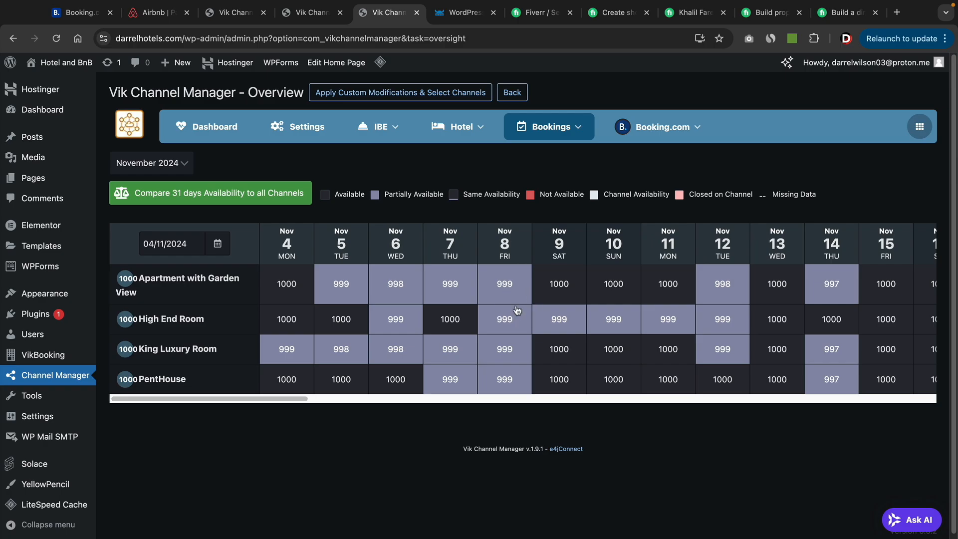
left_click(549, 131)
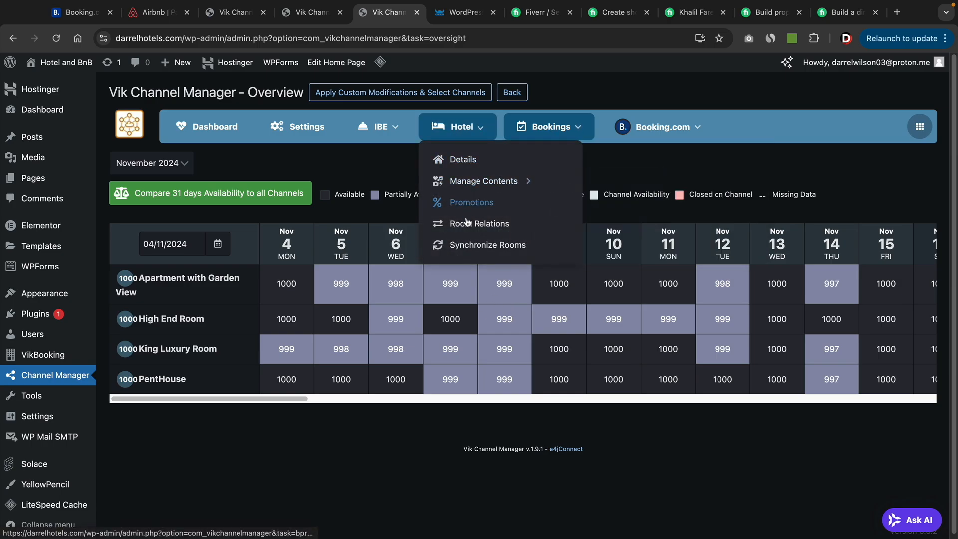
View the VikBooking dashboard and return to the Vik Channel Manager dashboard
mouse_move(379, 130)
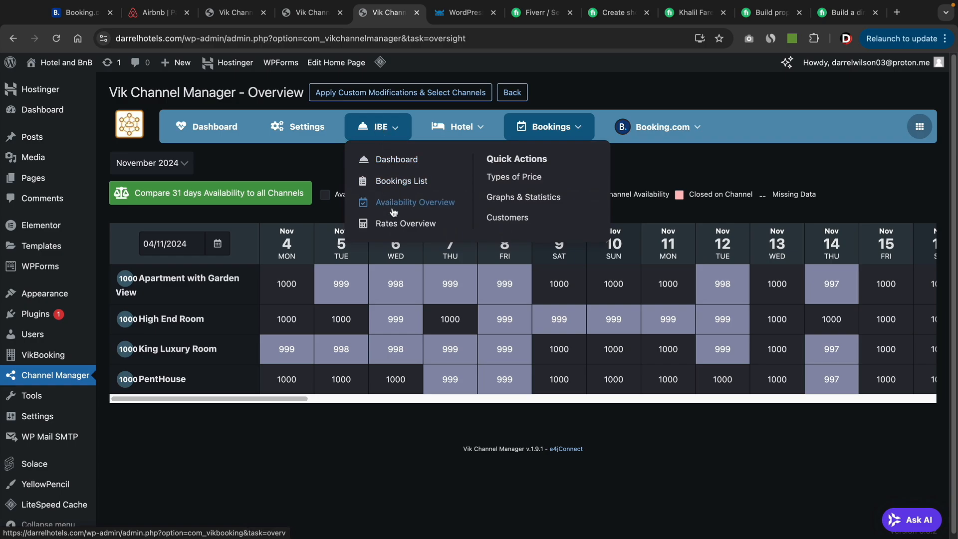
left_click(394, 165)
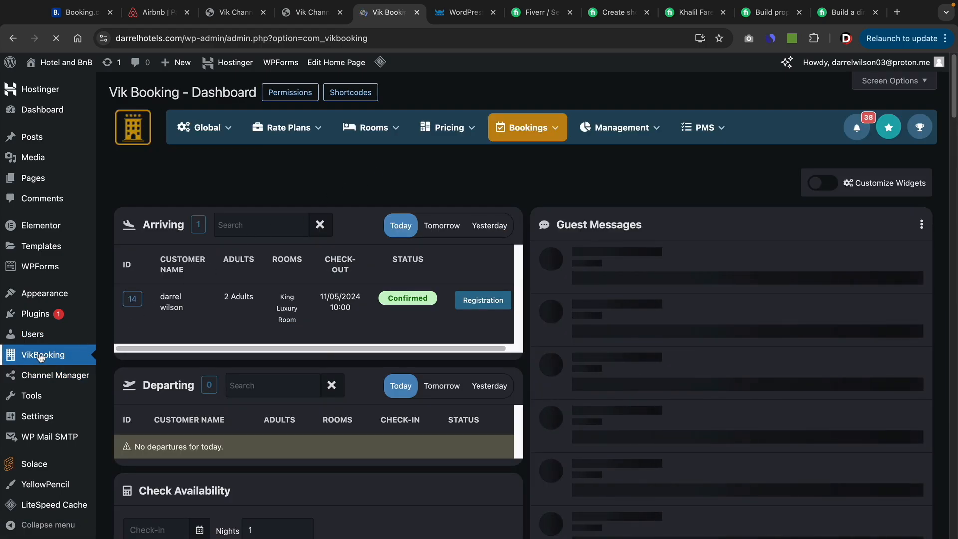
left_click(50, 380)
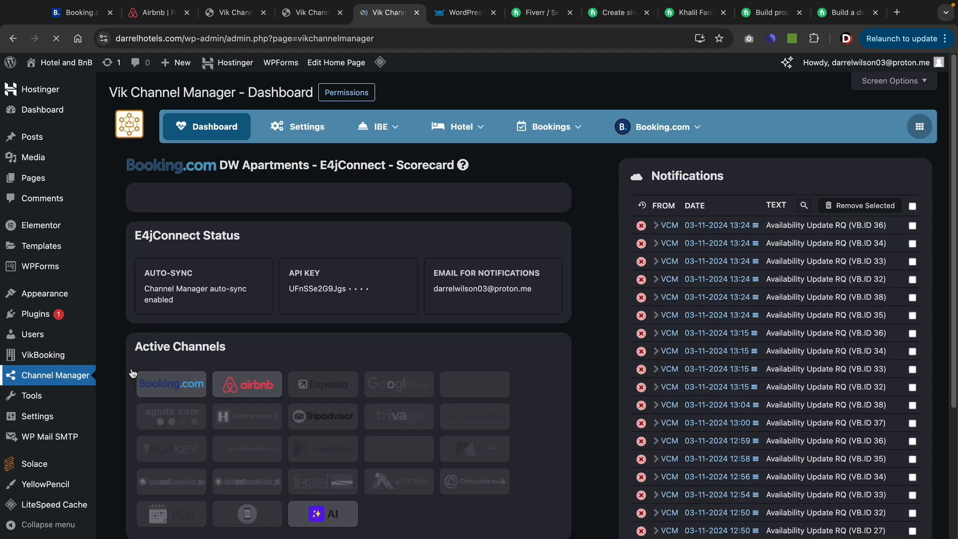
Switch the channel manager's active channel to Airbnb API
mouse_move(659, 128)
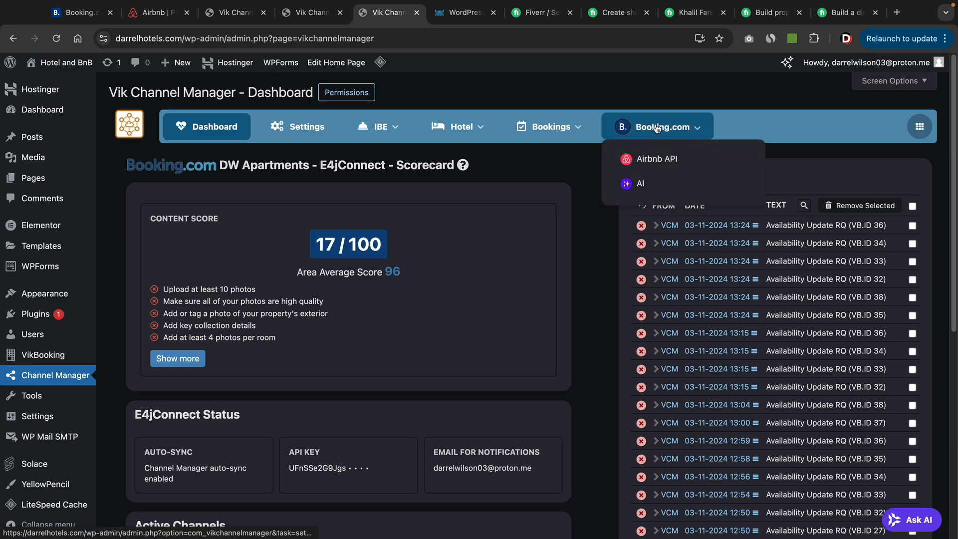
left_click(649, 164)
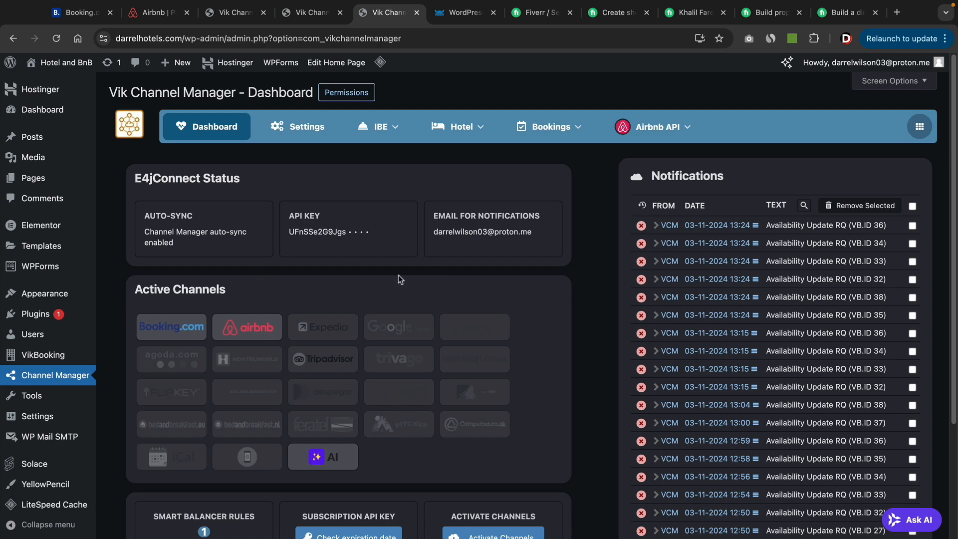
Open the booking graphs and statistics, examine sales per channel, top countries and income totals, and return to the channel manager
mouse_move(385, 127)
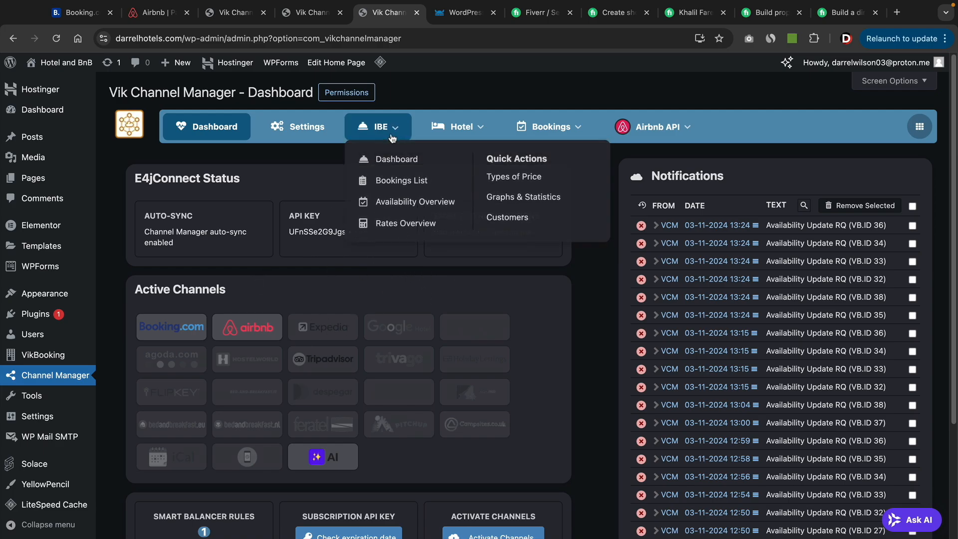
left_click(510, 200)
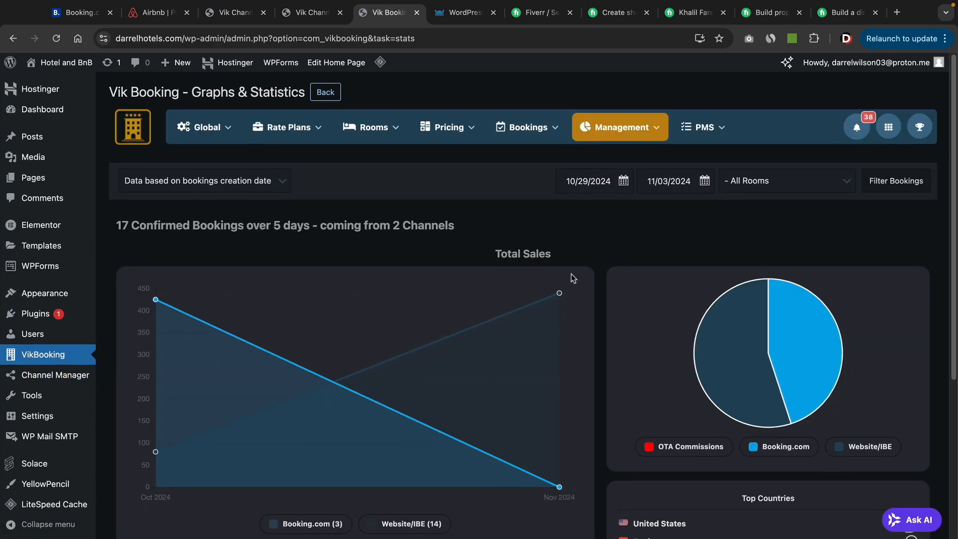
scroll(570, 273, "down", 2)
scroll(570, 273, "down", 1)
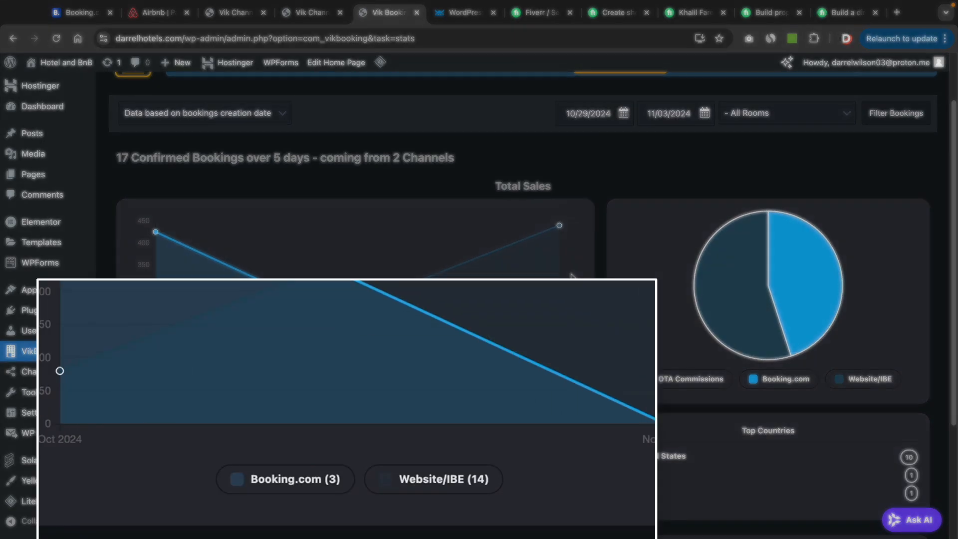
scroll(570, 273, "down", 2)
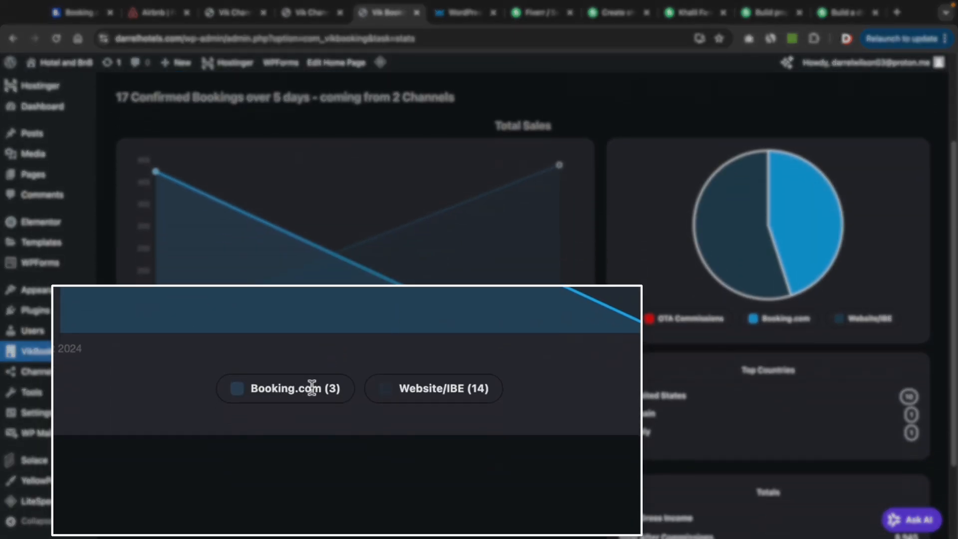
left_click_drag(312, 387, 338, 386)
left_click_drag(410, 388, 464, 387)
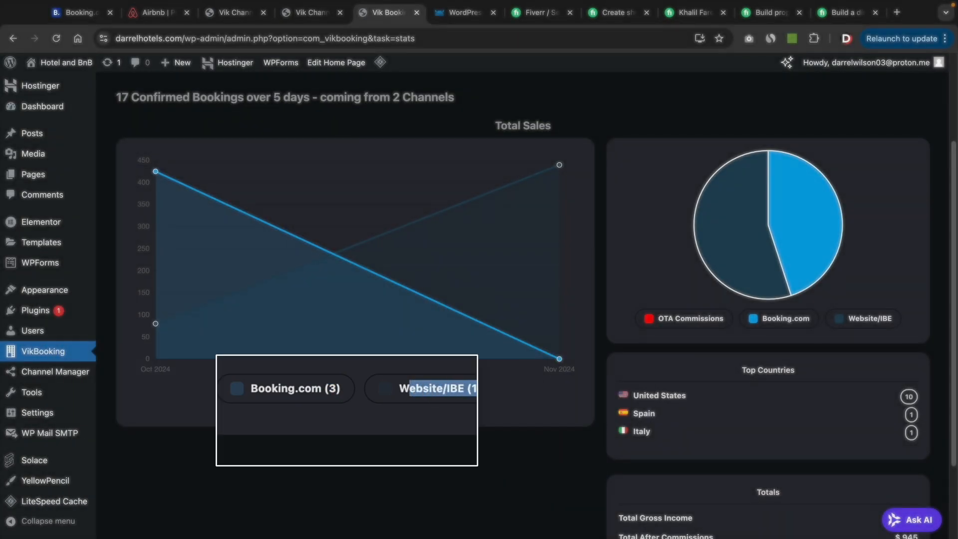
left_click(471, 399)
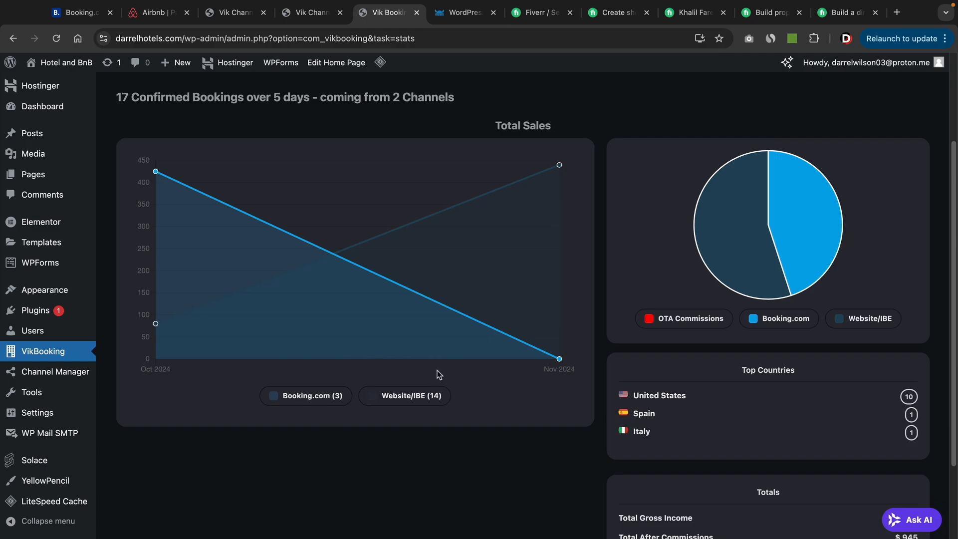
scroll(495, 377, "down", 3)
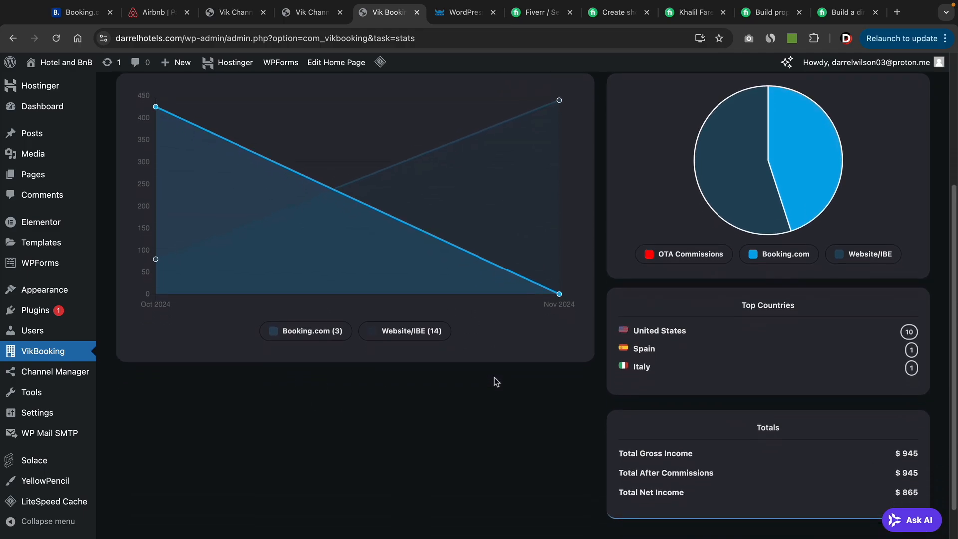
scroll(646, 339, "down", 1)
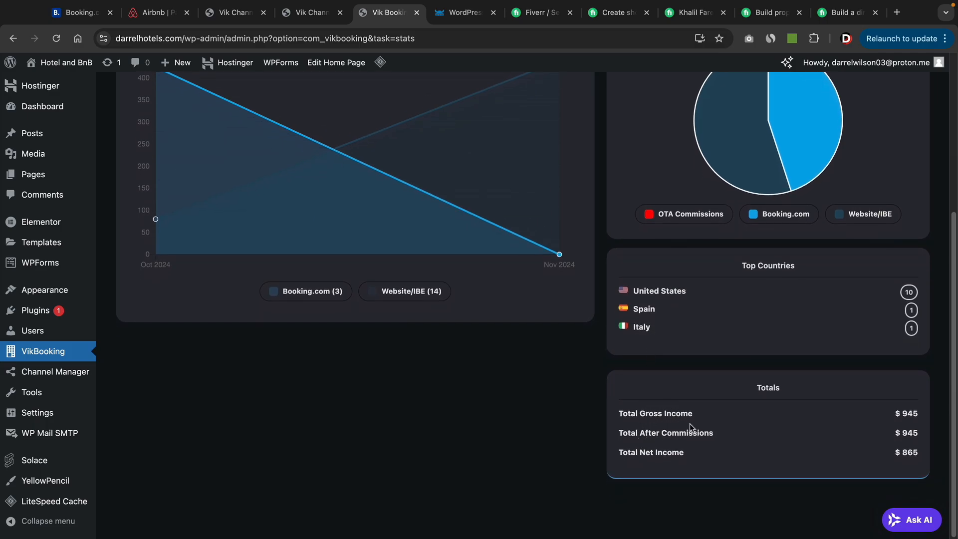
scroll(689, 423, "up", 5)
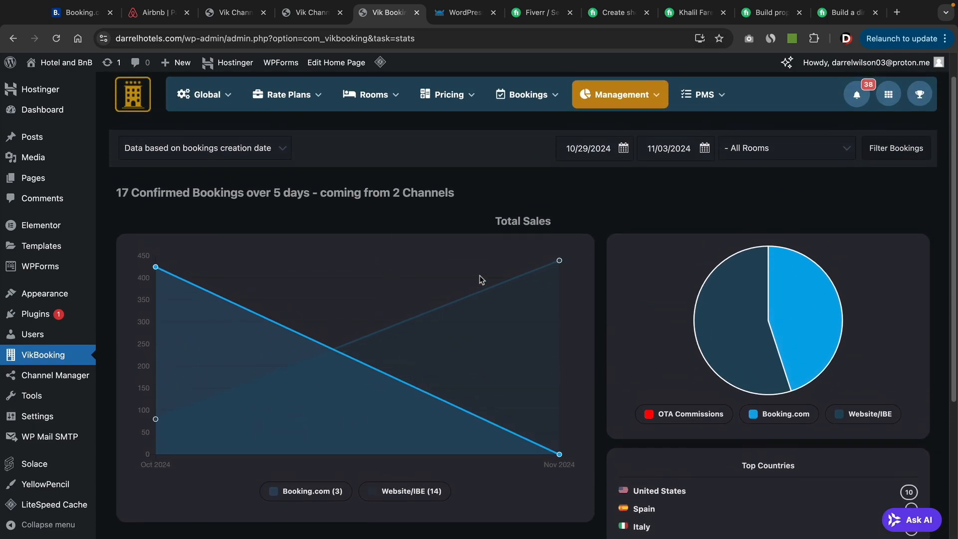
scroll(489, 283, "up", 1)
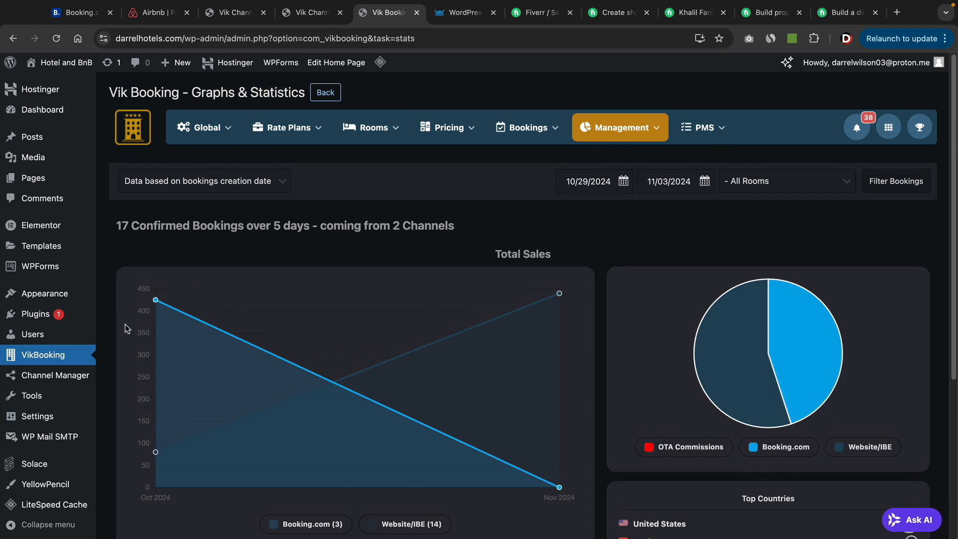
left_click(69, 377)
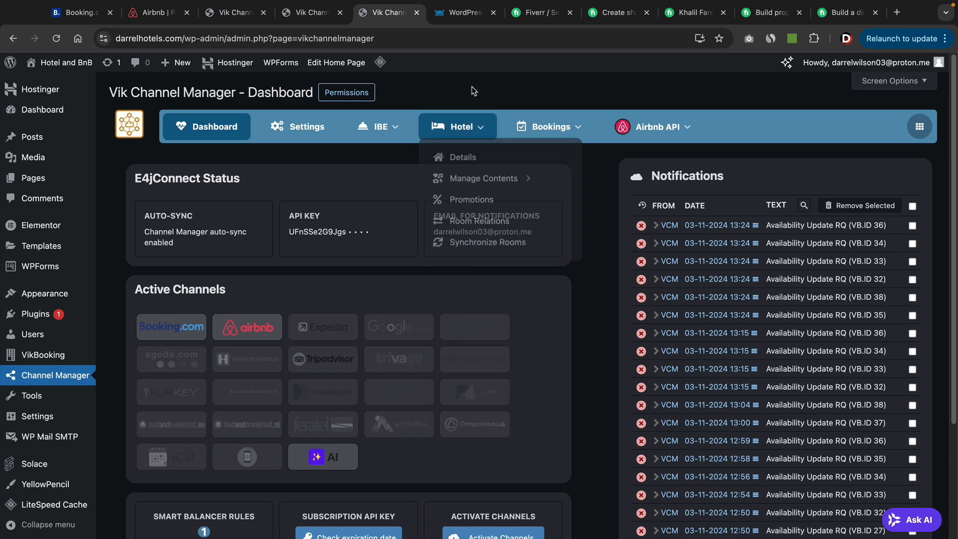
Switch to the VikWP plugin page and examine Vik Channel Manager's price, requirements and feature overview
left_click(468, 17)
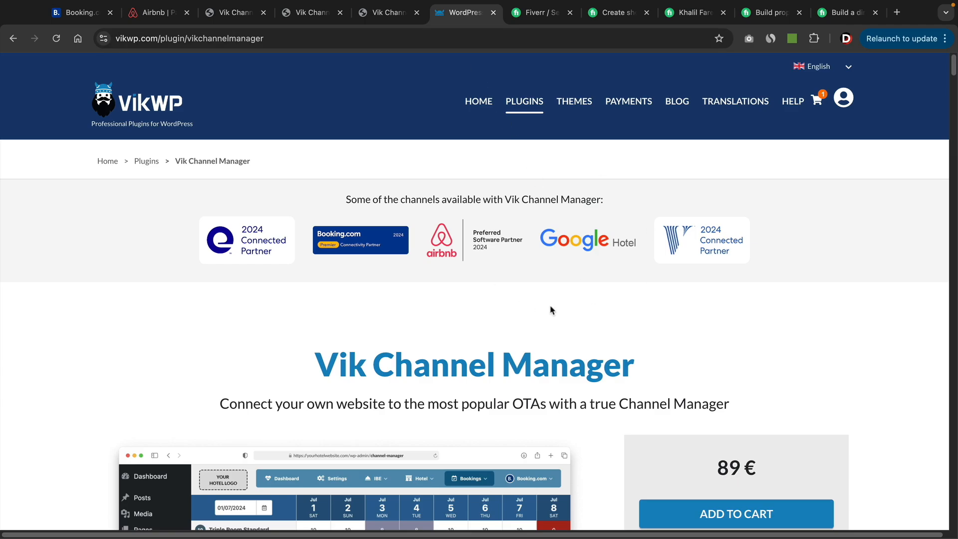
scroll(568, 230, "down", 5)
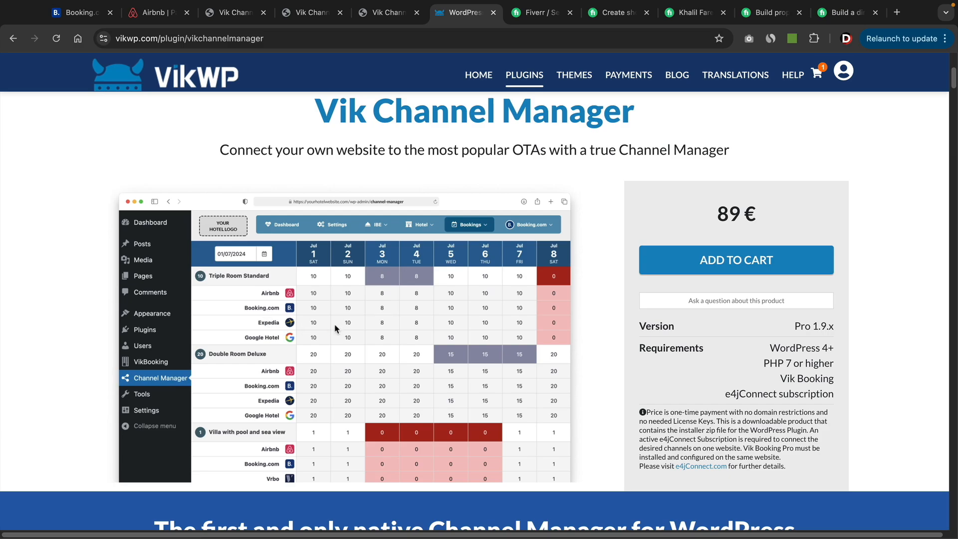
scroll(387, 325, "down", 1)
scroll(389, 326, "down", 1)
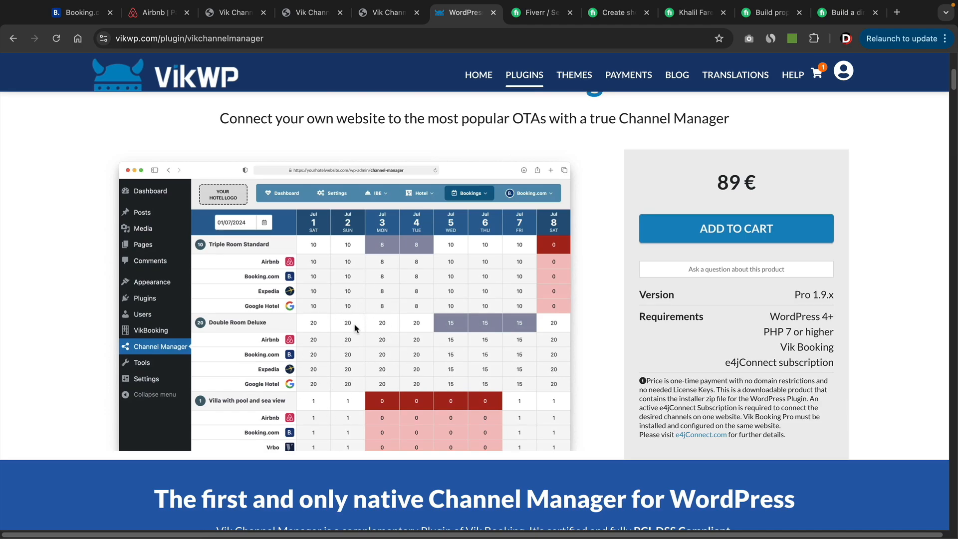
left_click_drag(714, 185, 793, 188)
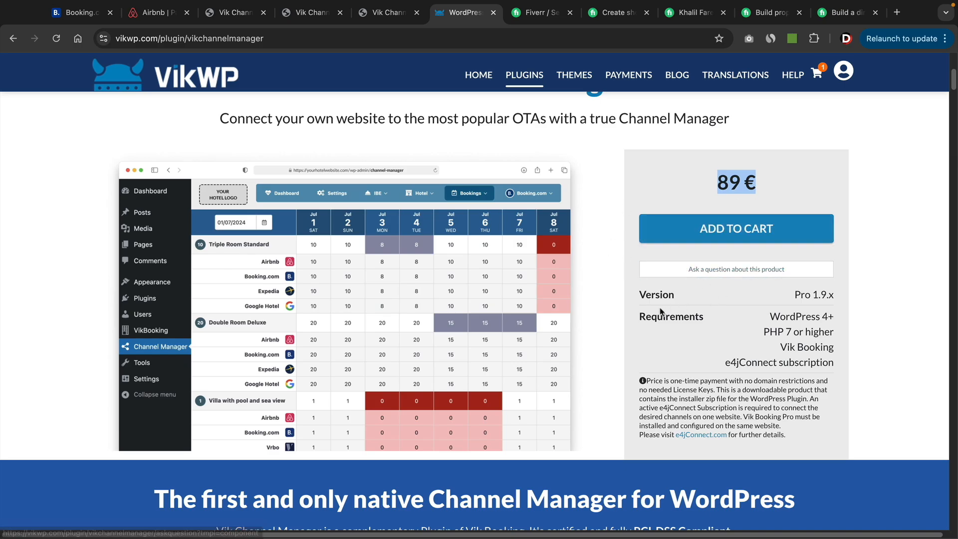
scroll(607, 285, "down", 1)
scroll(605, 287, "down", 5)
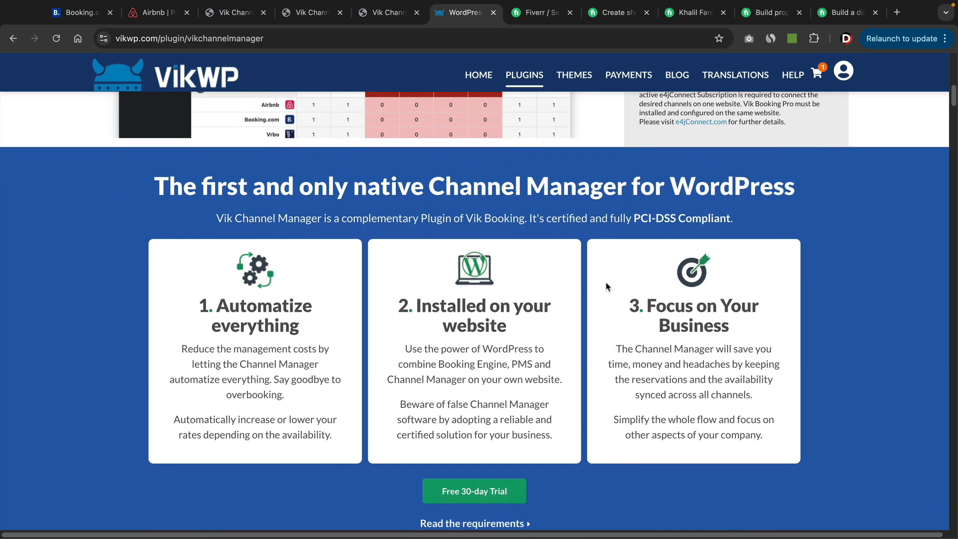
scroll(607, 286, "down", 8)
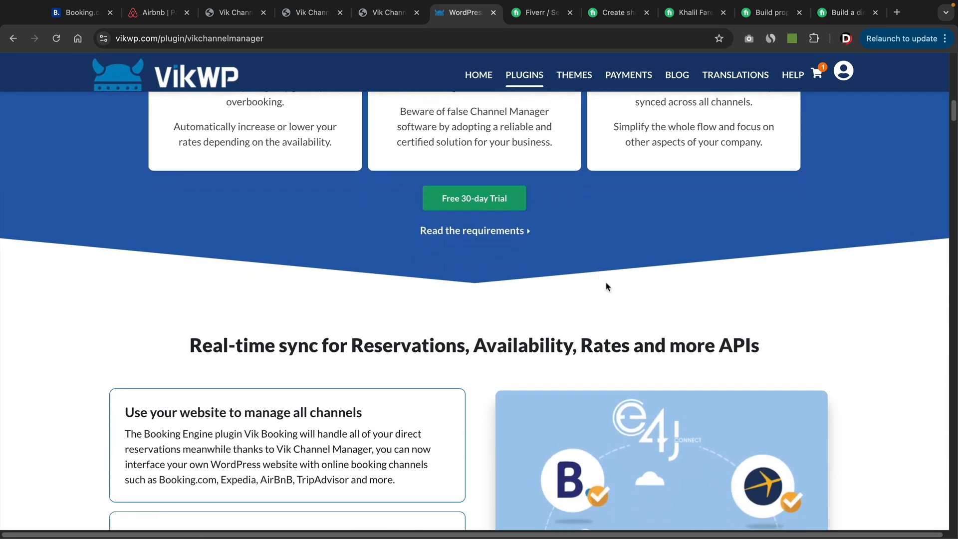
Examine the real-time sync overview and price on the Vik Channel Manager plugin page, and return to the channel manager dashboard
scroll(605, 283, "down", 2)
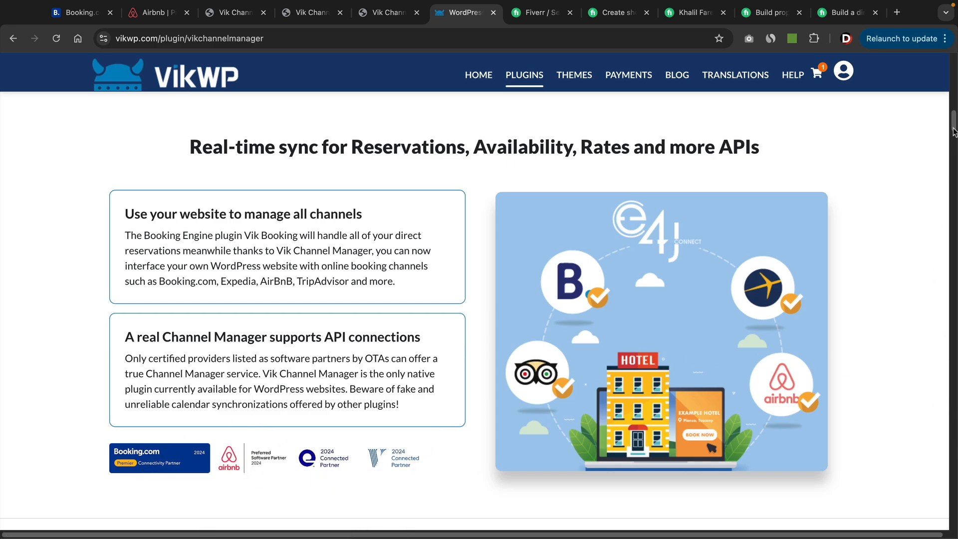
left_click_drag(953, 132, 953, 89)
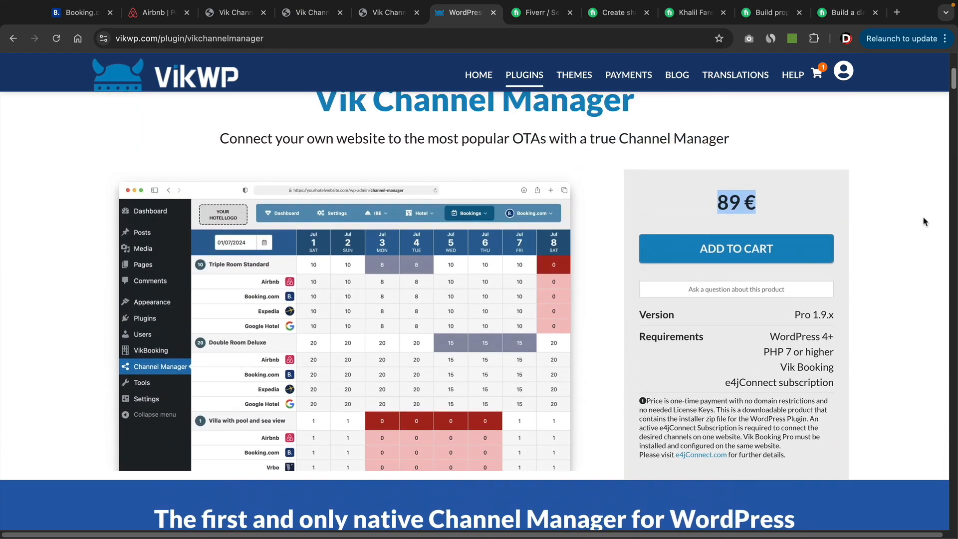
scroll(922, 222, "up", 1)
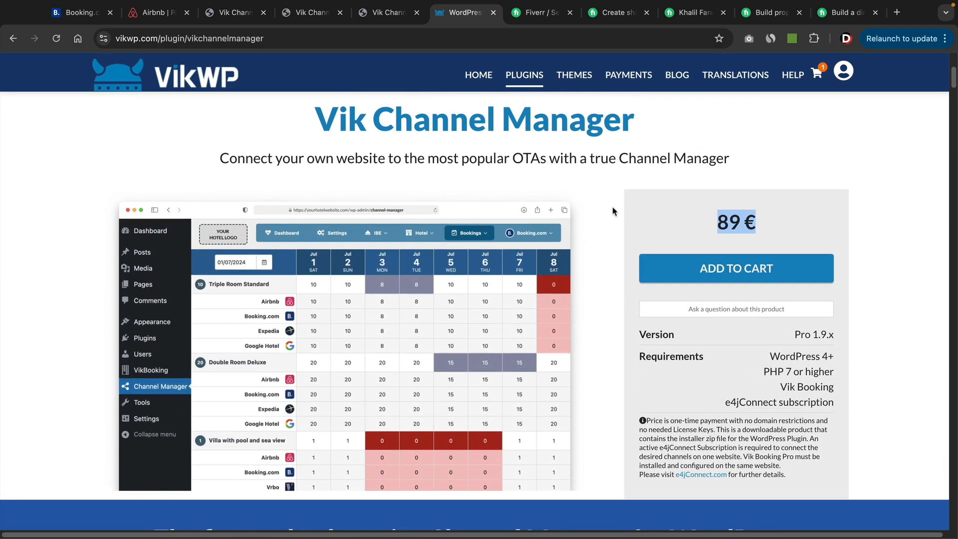
left_click(320, 13)
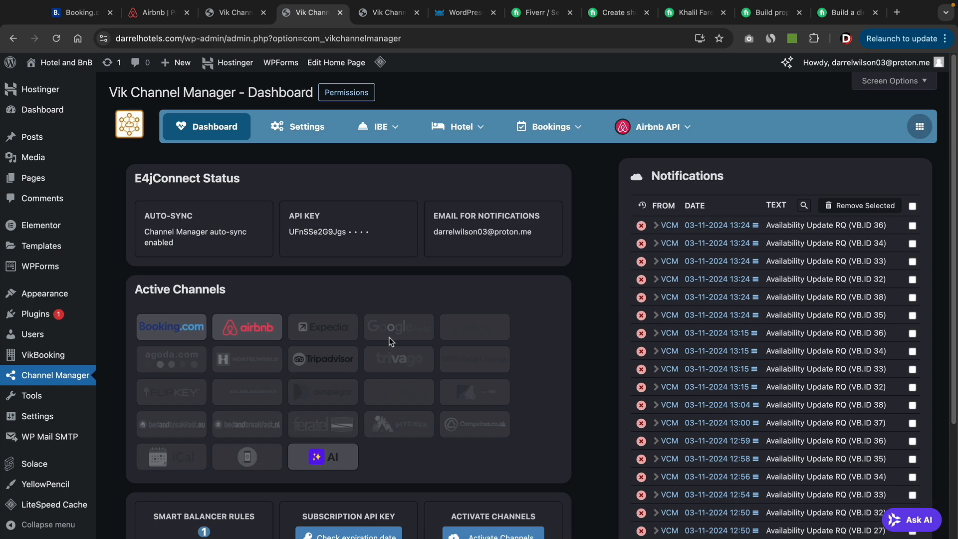
scroll(375, 318, "down", 1)
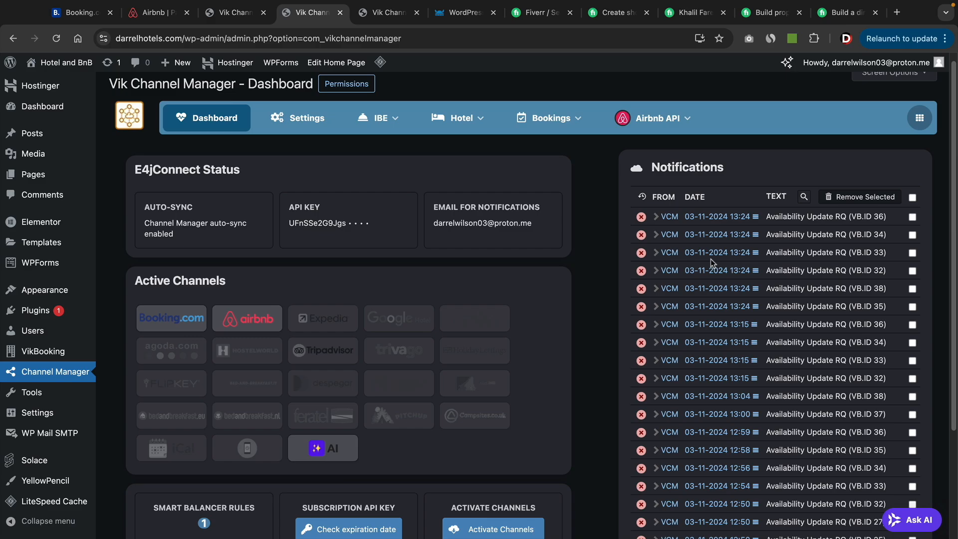
Switch to Fiverr and examine the gig results for the query "vikbooking CHANNEL MANAGER"
left_click(543, 20)
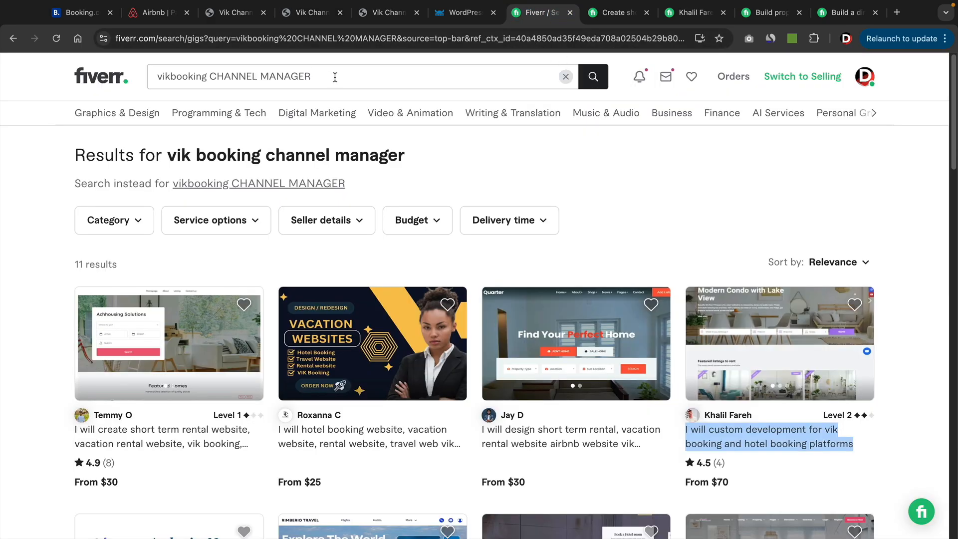
mouse_move(337, 77)
left_mouse_down()
mouse_move(157, 79)
mouse_move(331, 72)
left_mouse_up()
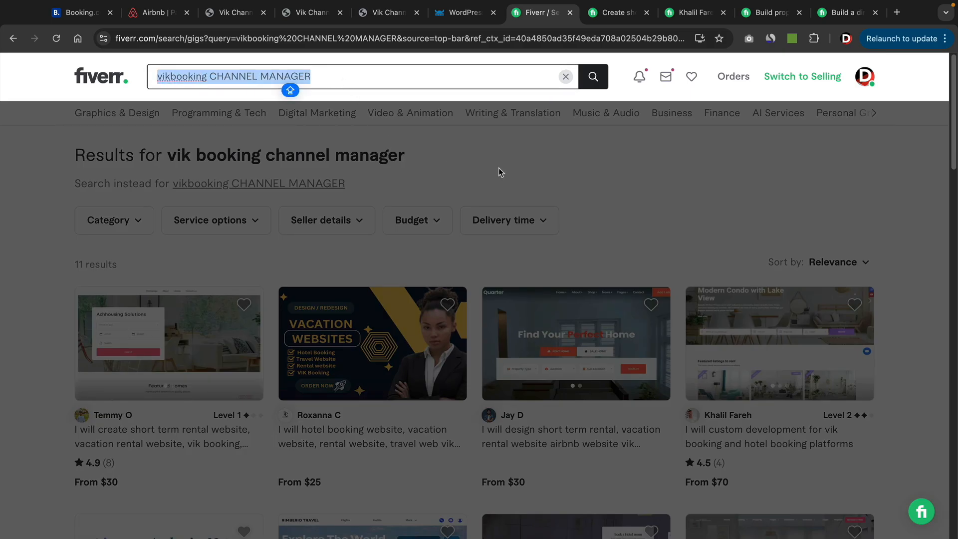
left_click(537, 170)
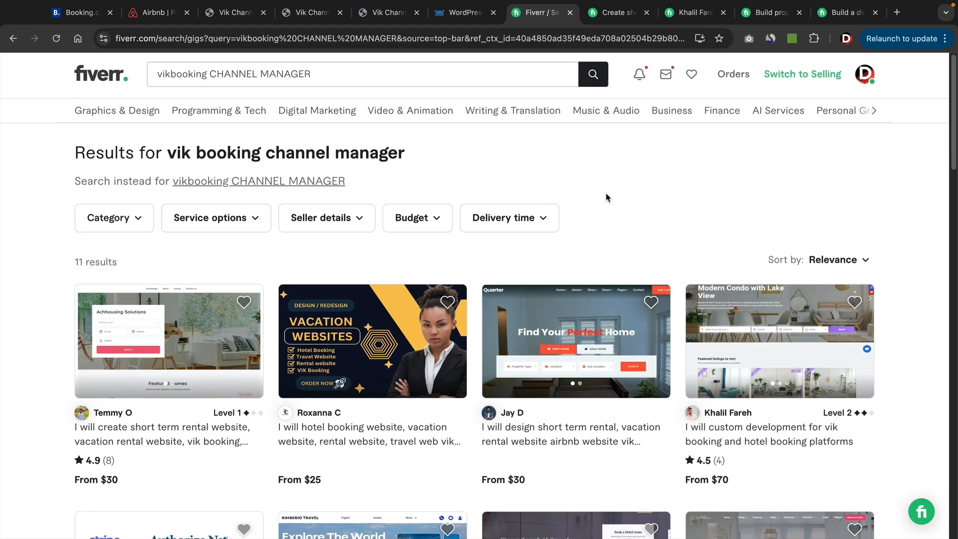
scroll(607, 200, "down", 3)
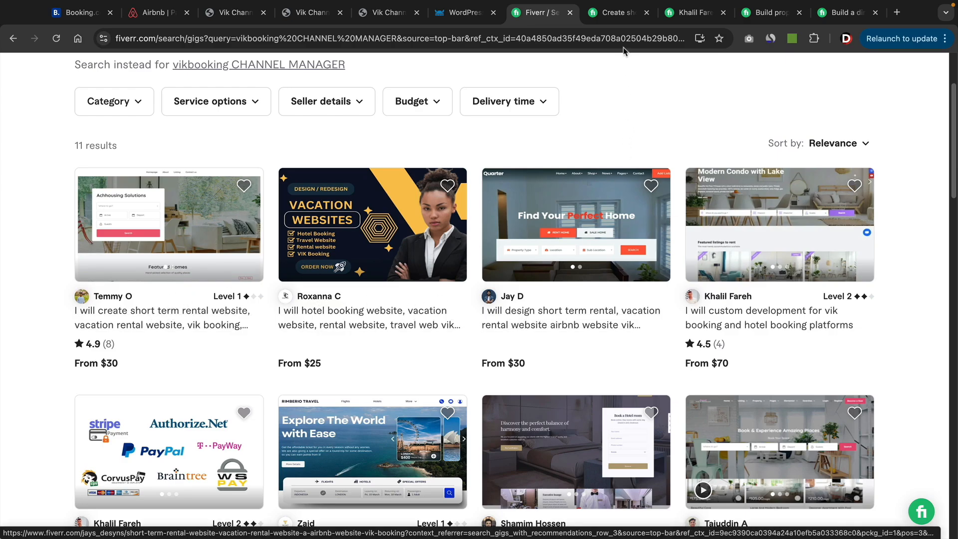
Open the Fiverr gig for short-term rental and Vik Booking websites and examine its title, packages and feature list
left_click(611, 15)
left_click_drag(426, 163, 90, 149)
left_click(131, 145)
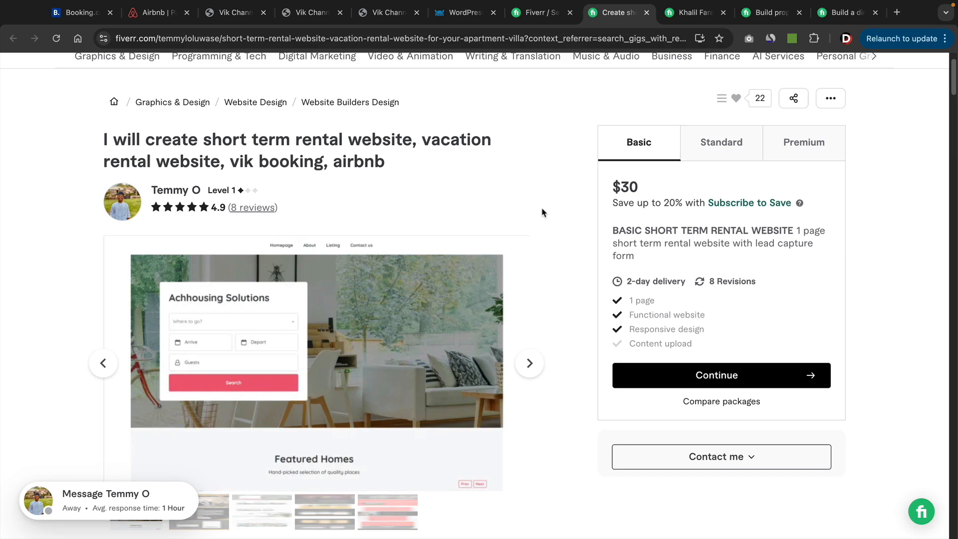
scroll(543, 212, "down", 8)
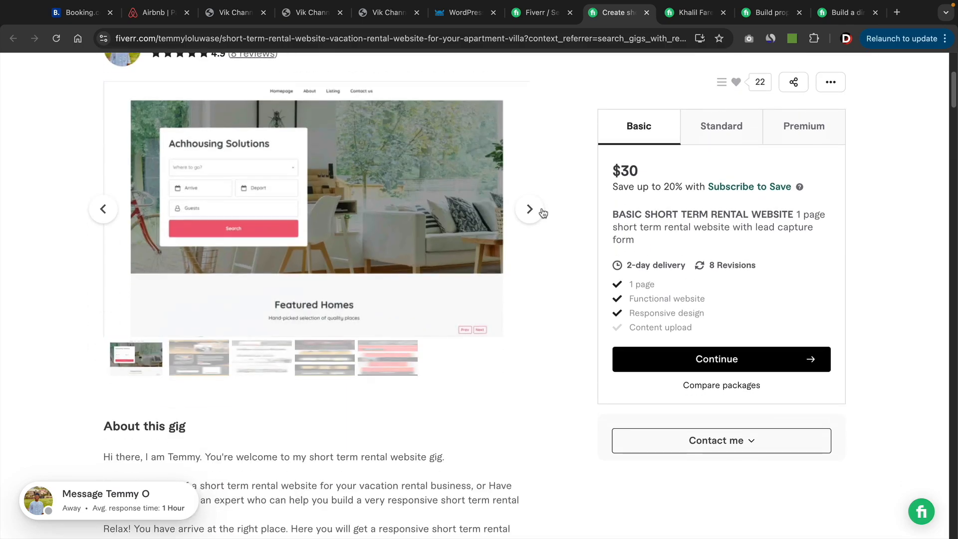
scroll(543, 212, "down", 3)
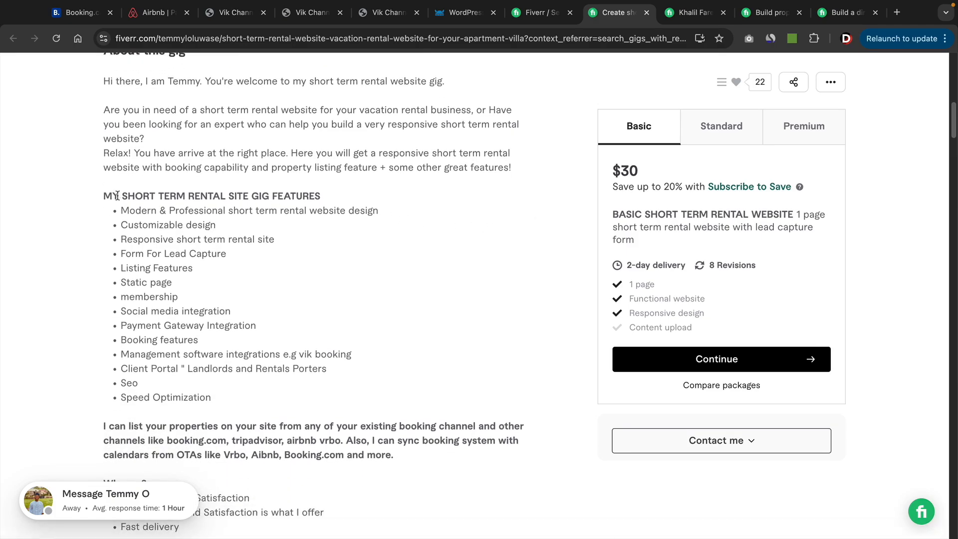
left_click_drag(117, 195, 194, 341)
left_click(195, 341)
View the Fiverr profile of the full-stack VikBooking developer and examine the seller's description, payment gateway gigs and custom development gig
left_click(695, 12)
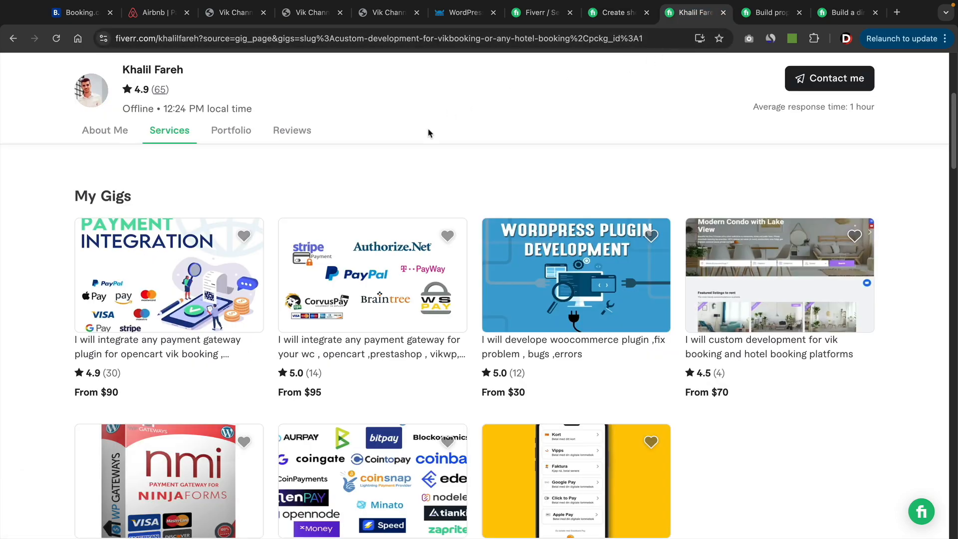
scroll(428, 133, "up", 2)
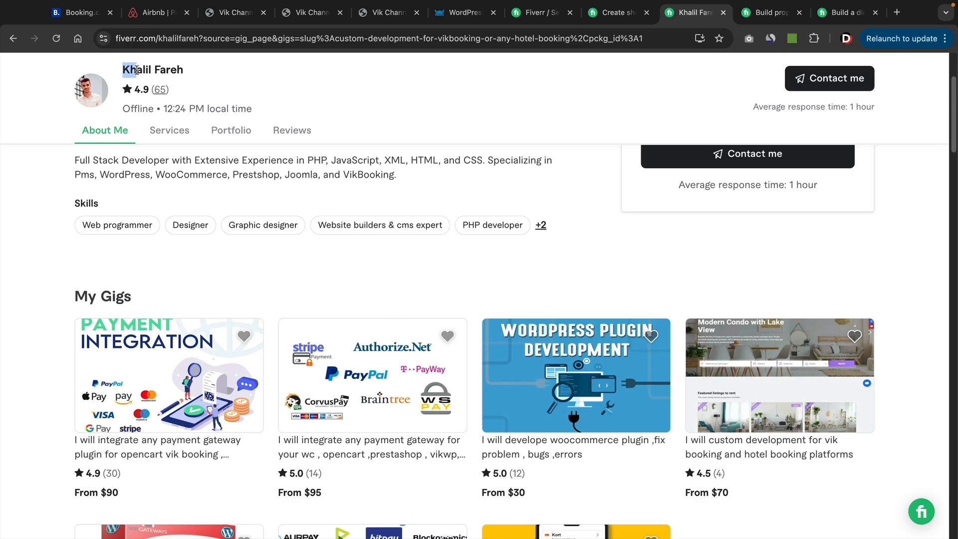
left_click_drag(150, 70, 209, 82)
scroll(404, 207, "up", 3)
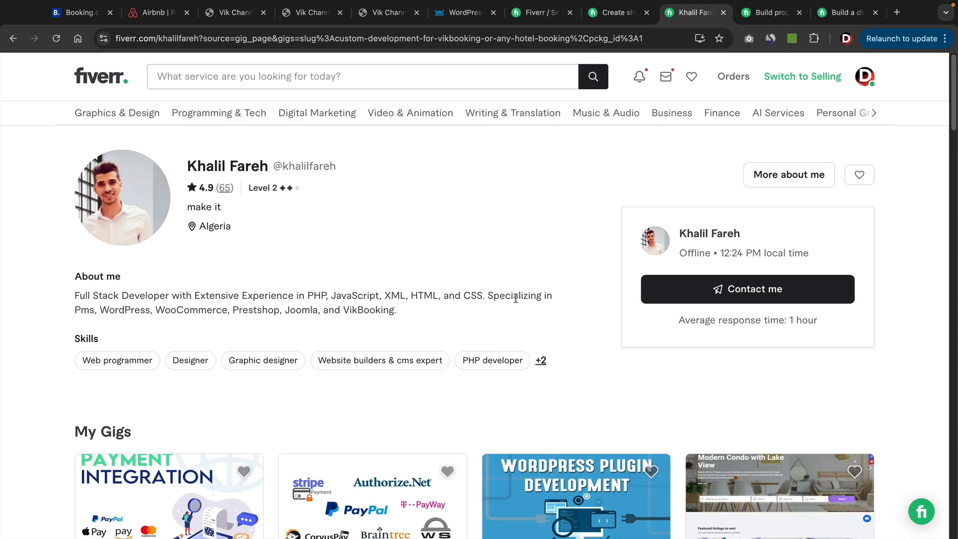
scroll(502, 297, "down", 5)
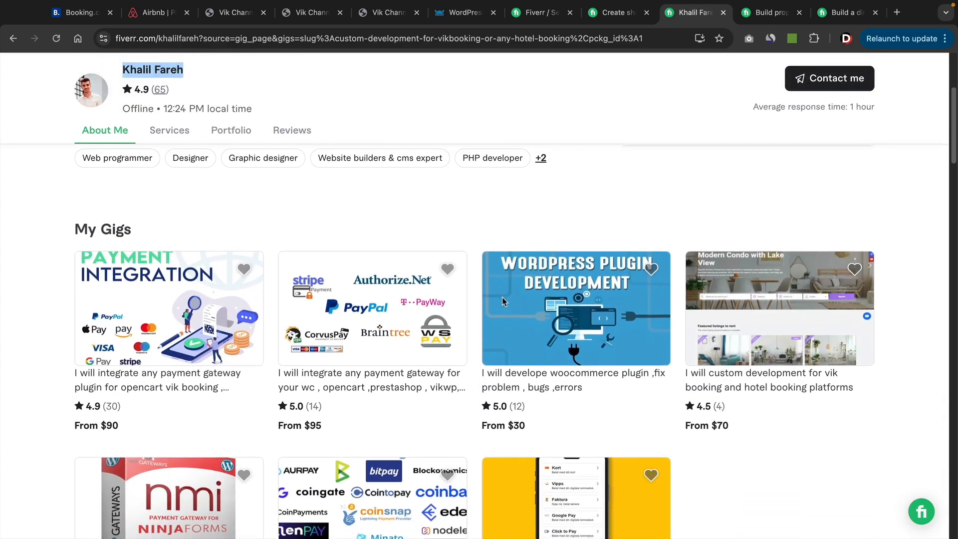
scroll(503, 302, "down", 1)
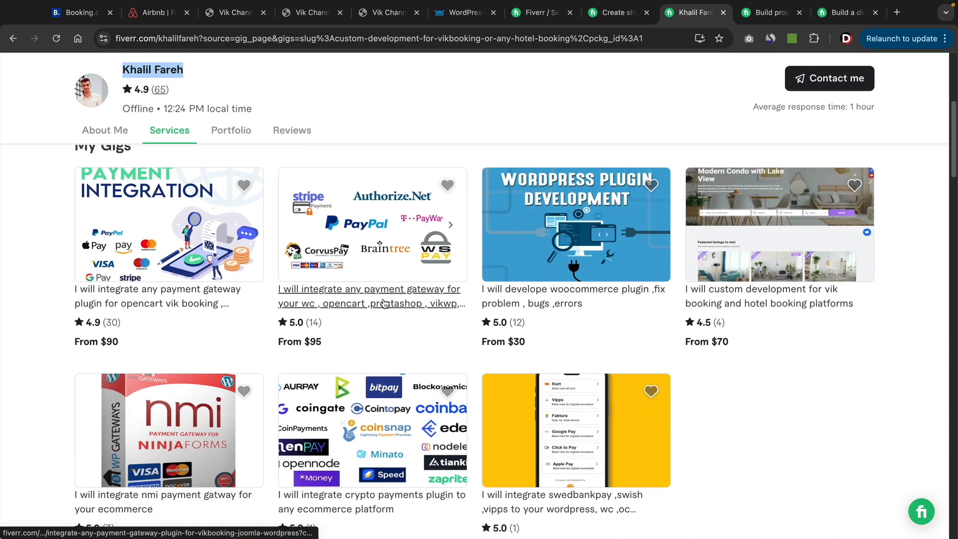
scroll(384, 303, "down", 1)
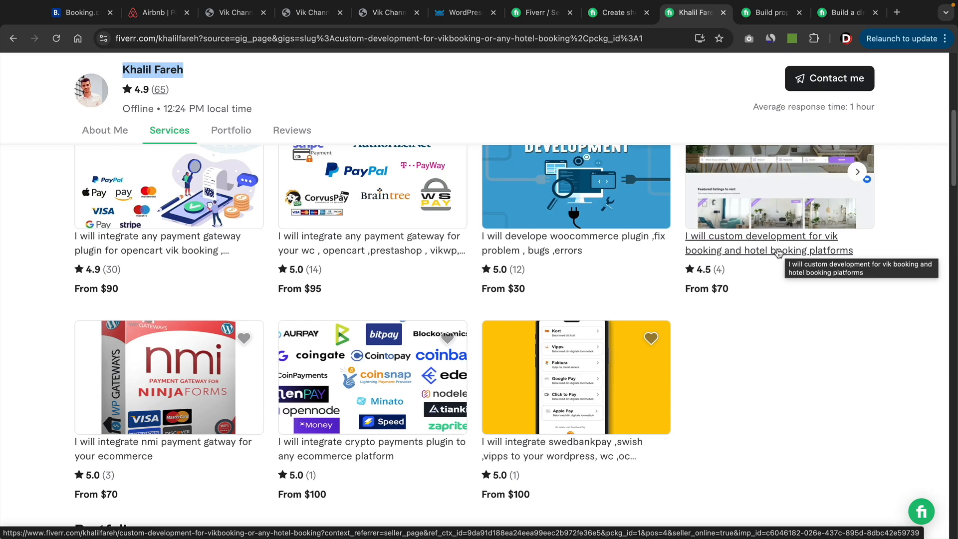
scroll(754, 314, "down", 3)
scroll(553, 180, "up", 15)
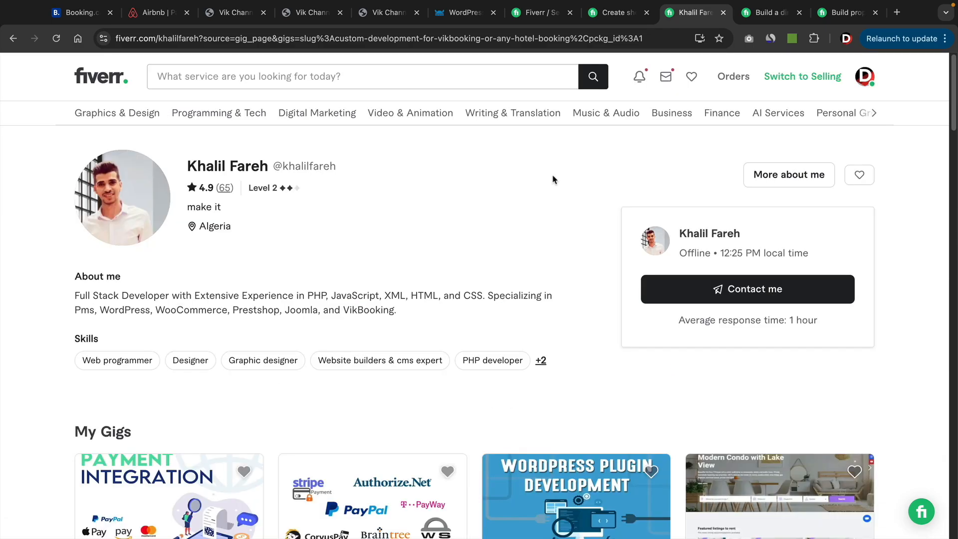
Review the Fiverr gigs for a direct booking website and a property management website, including the second gig's next gallery image
left_click(757, 18)
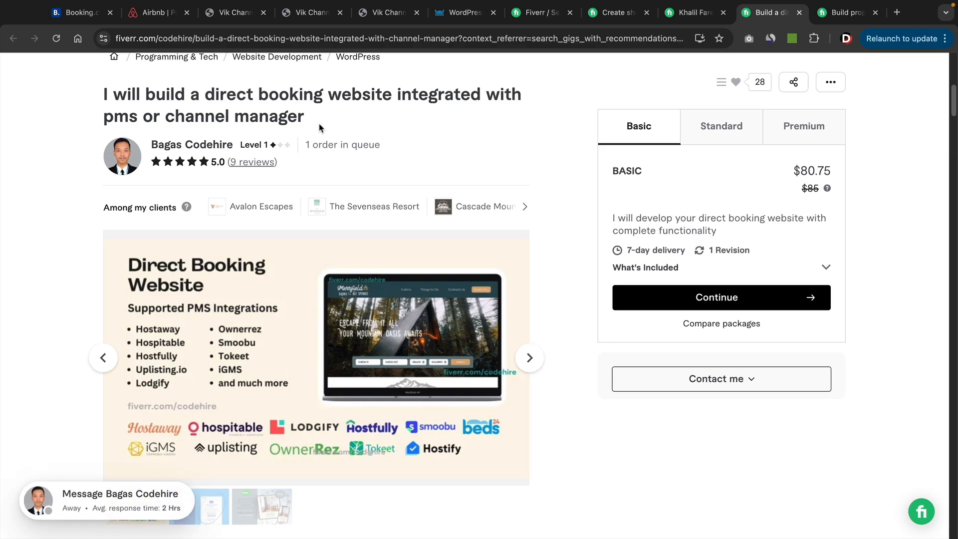
left_click(838, 18)
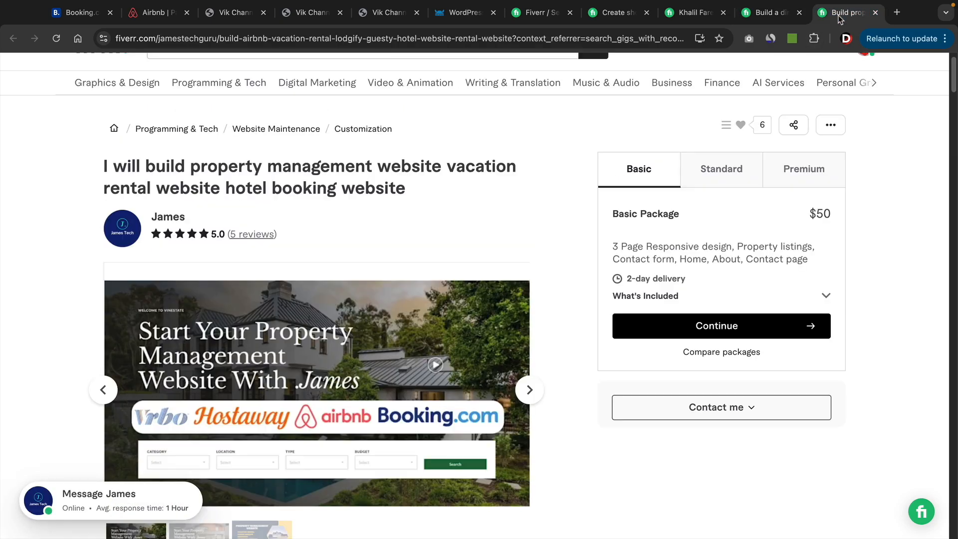
scroll(556, 224, "down", 3)
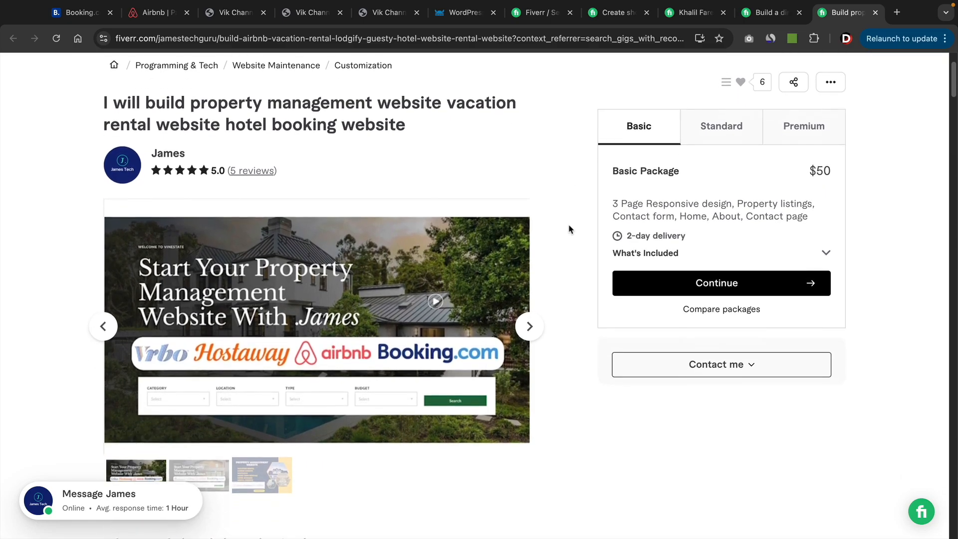
scroll(566, 222, "down", 2)
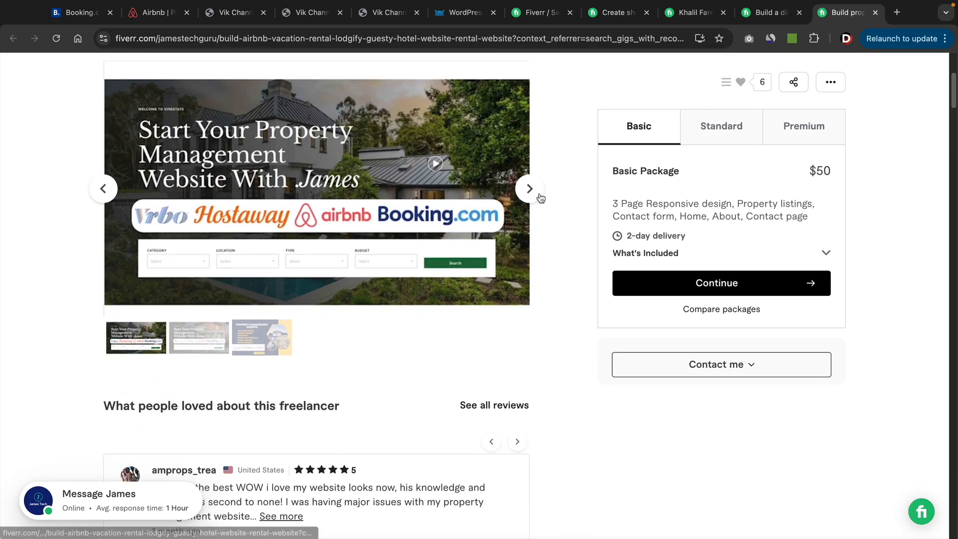
left_click(540, 196)
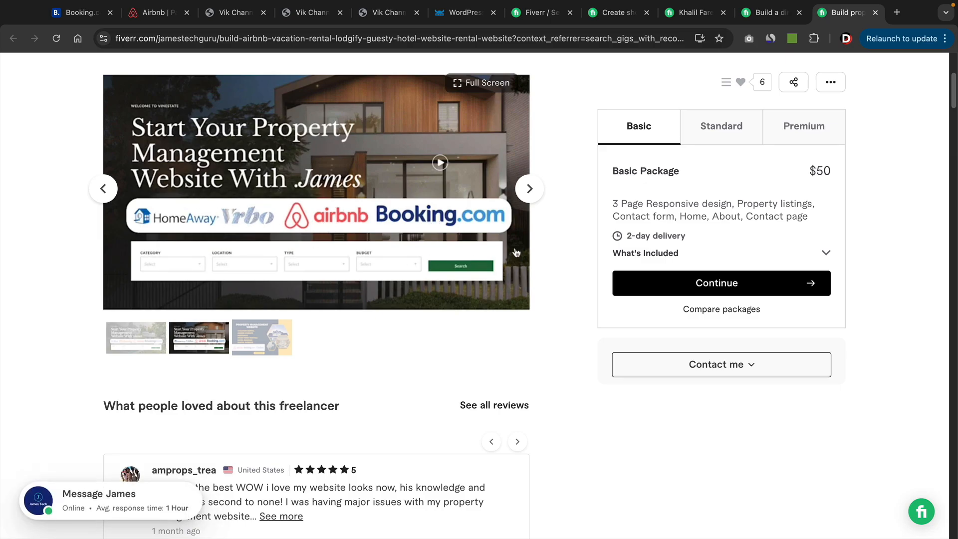
scroll(434, 165, "up", 5)
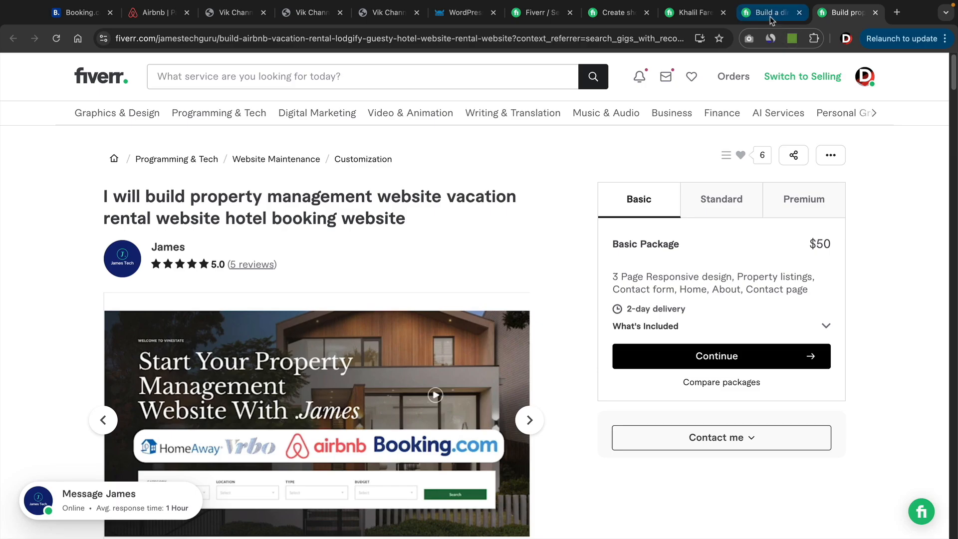
Revisit the open Fiverr, VikWP, channel manager photo gallery and Airbnb pages, finishing on the Booking.com search results for Pattaya
left_click(706, 15)
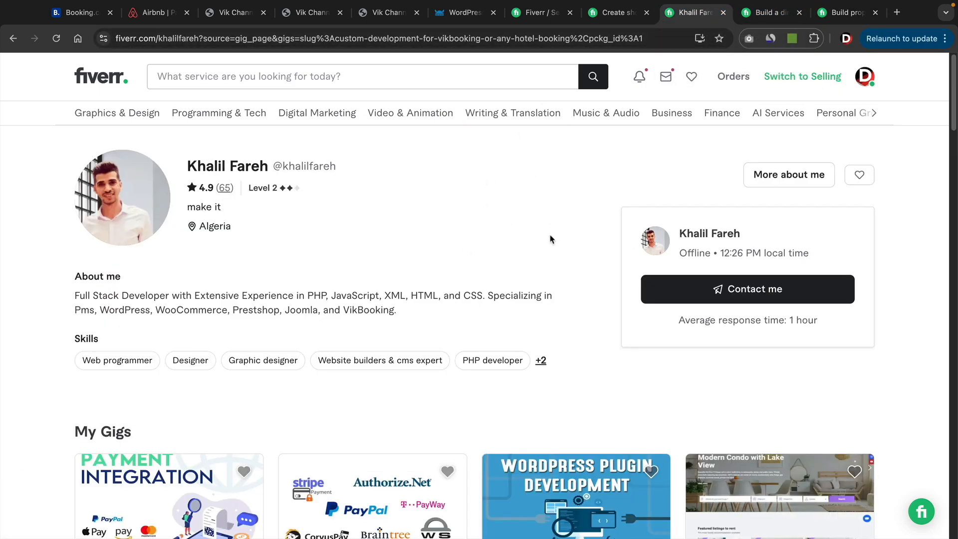
left_click(612, 15)
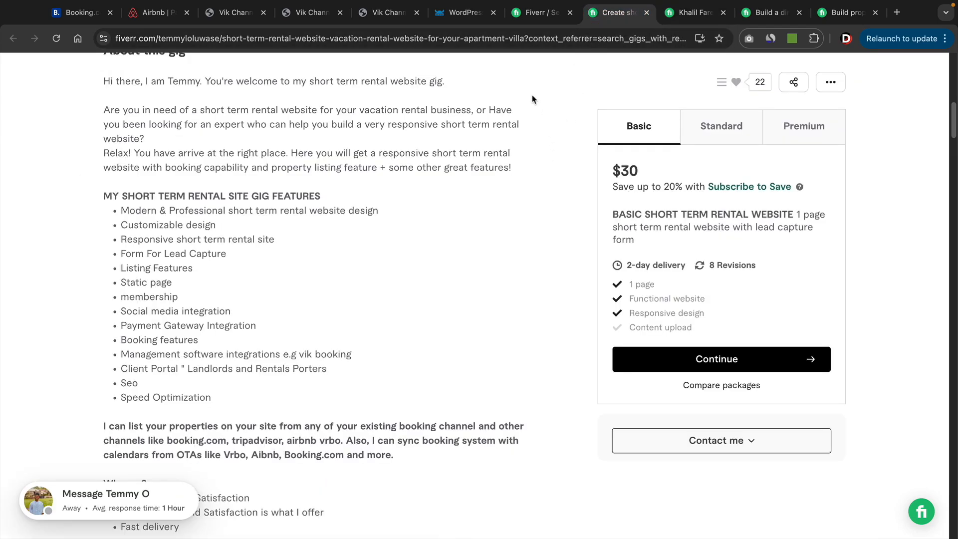
left_click(474, 17)
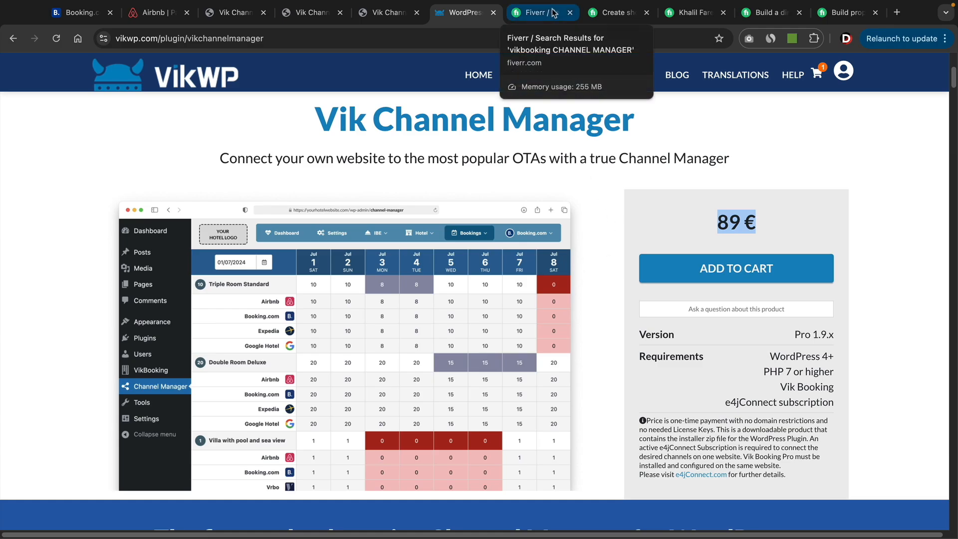
left_click(230, 15)
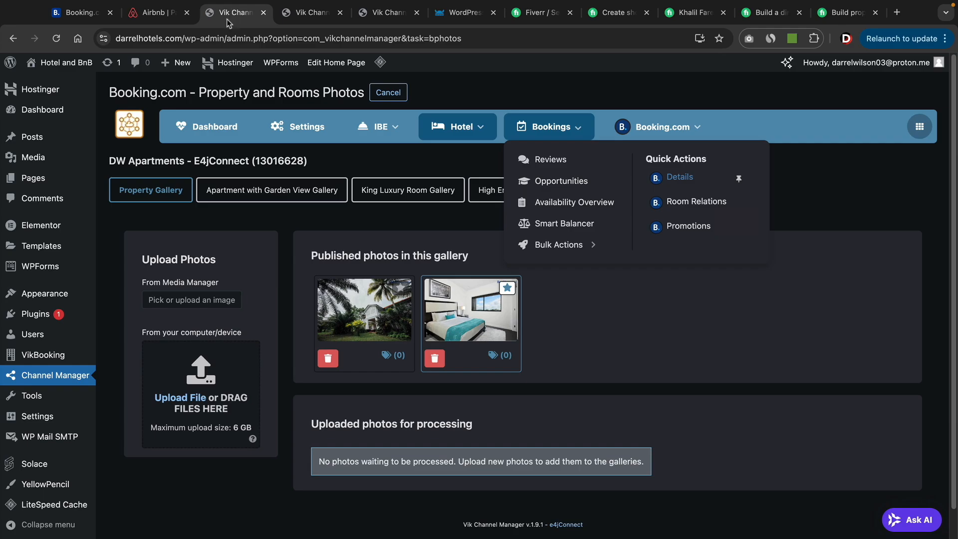
left_click(159, 12)
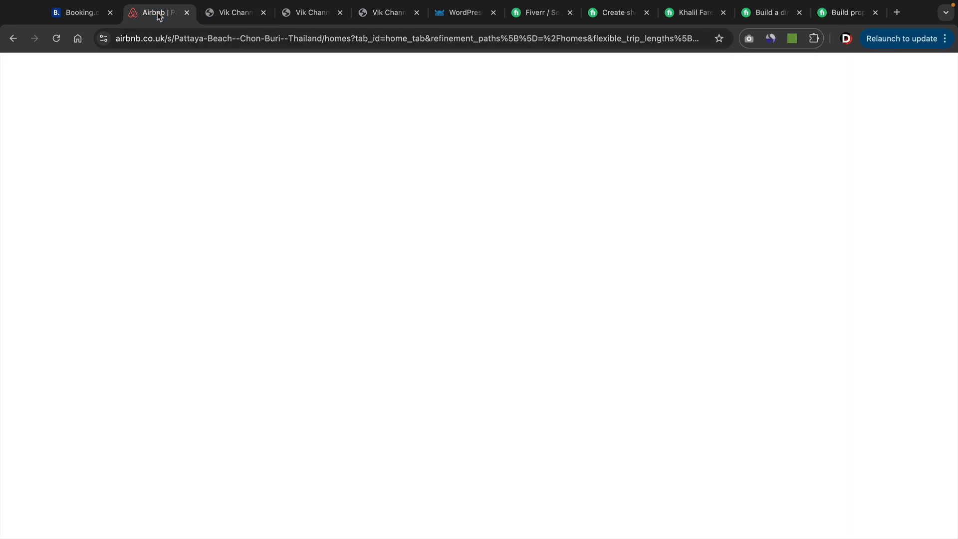
left_click(80, 12)
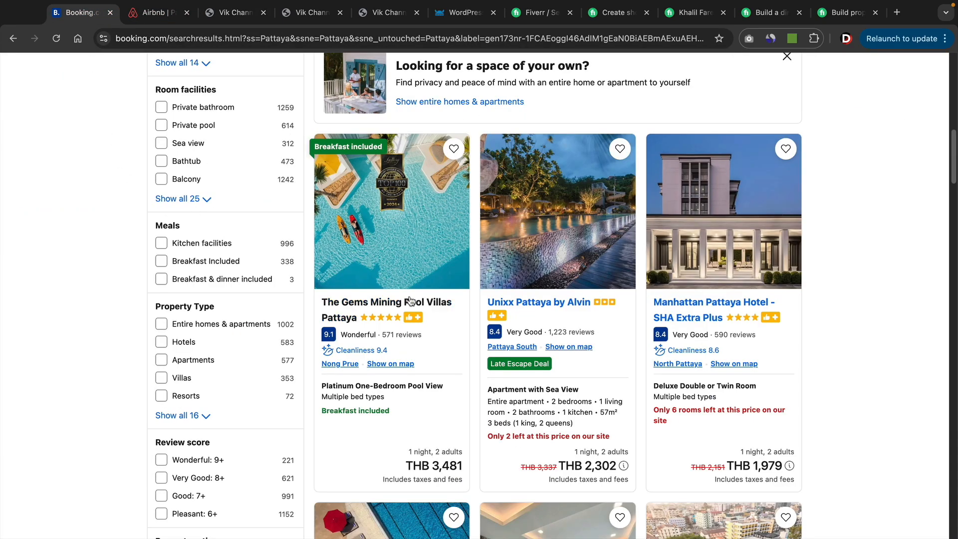
scroll(131, 181, "up", 10)
left_click(209, 76)
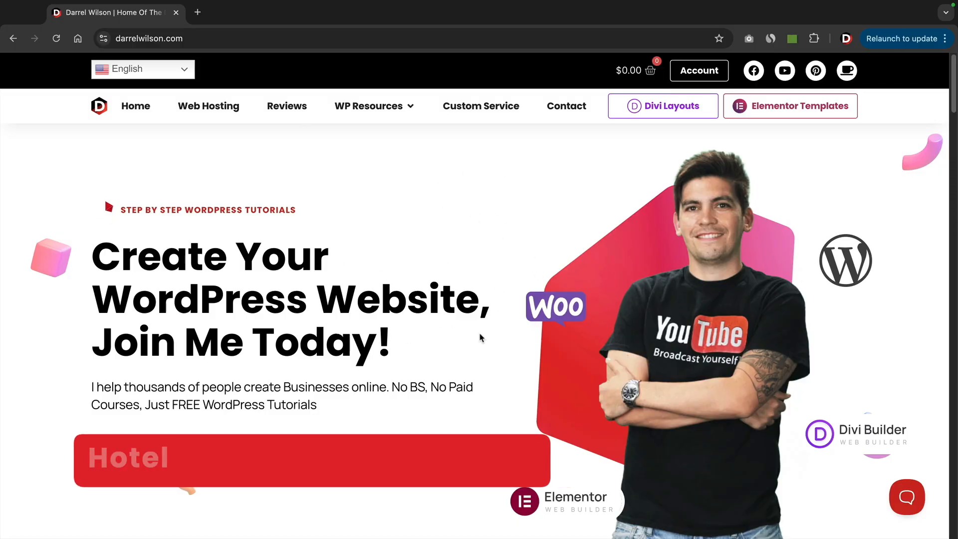
Open the Elementor Pro Templates category on the WordPress tutorial site and browse the template kits
left_click(762, 113)
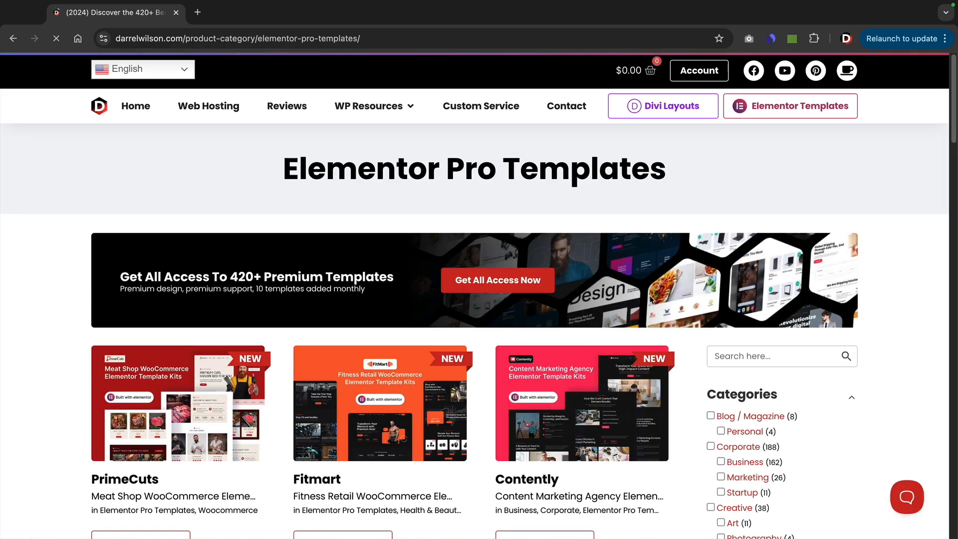
scroll(655, 295, "down", 3)
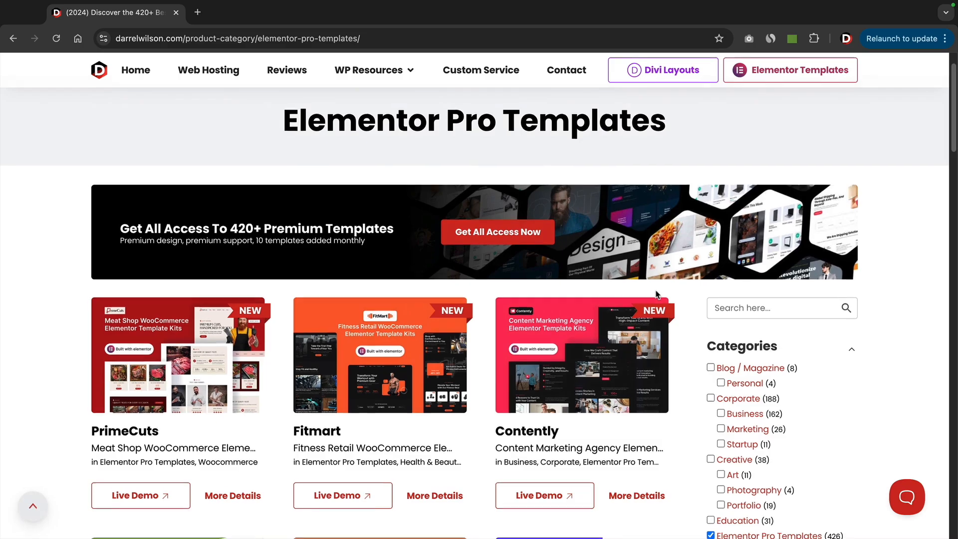
scroll(656, 295, "down", 1)
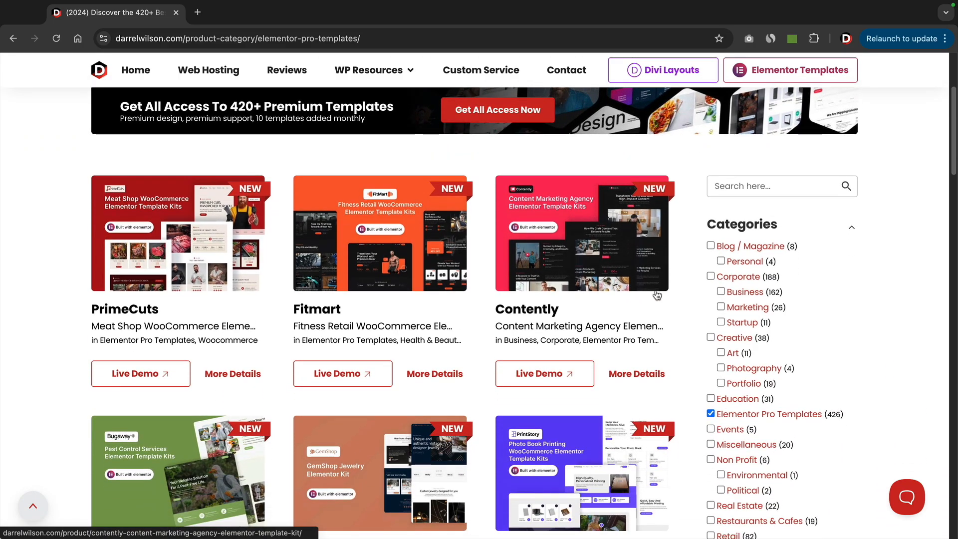
Browse the Elementor Pro template kits and filter them by the Real Estate category
scroll(662, 290, "down", 3)
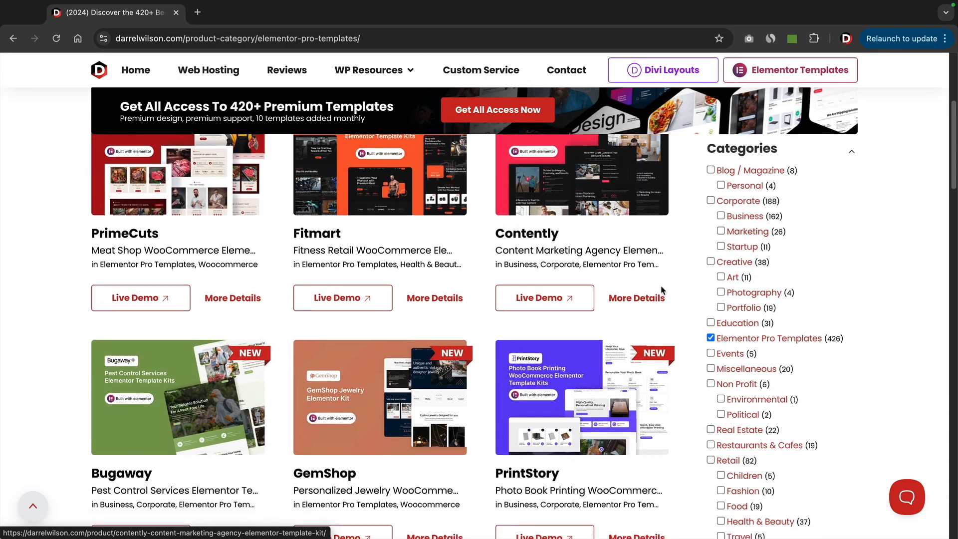
scroll(662, 289, "down", 1)
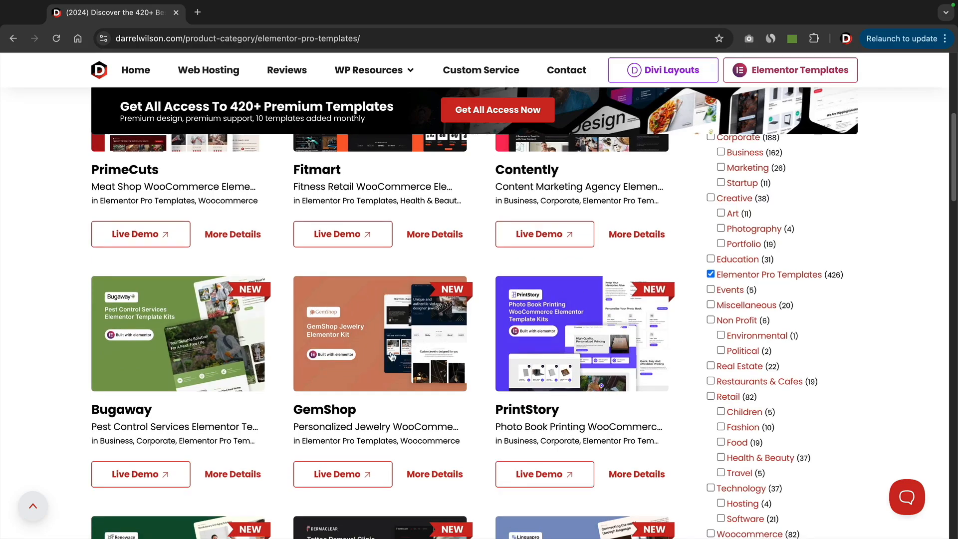
scroll(838, 321, "up", 2)
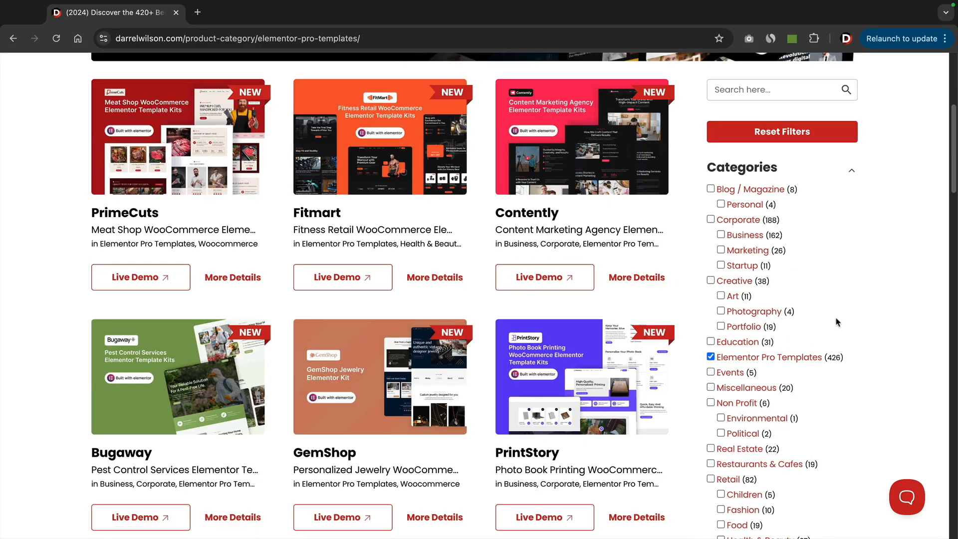
left_click(710, 448)
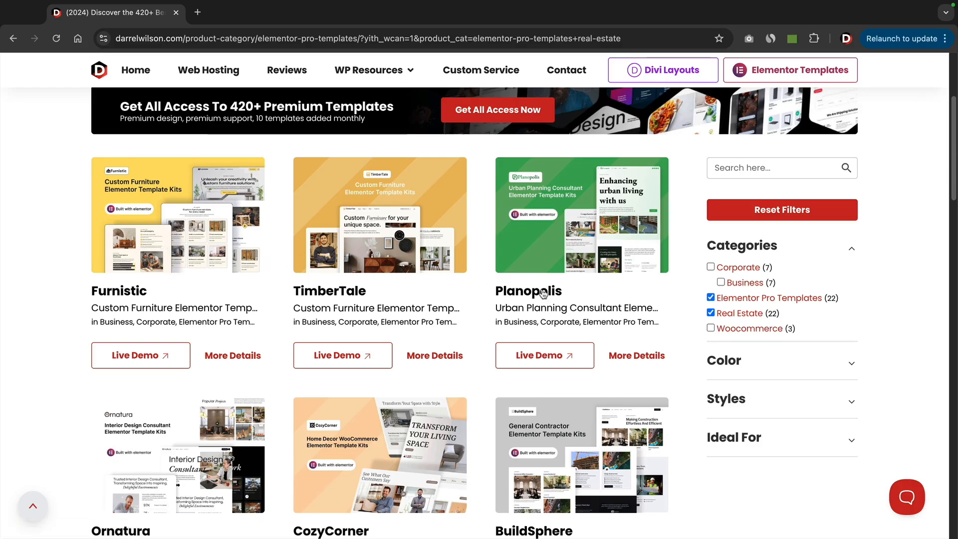
Browse the Real Estate kits and open the live demos of Homeland, Resortly, Callista, Eztate and OceanView
scroll(559, 299, "down", 5)
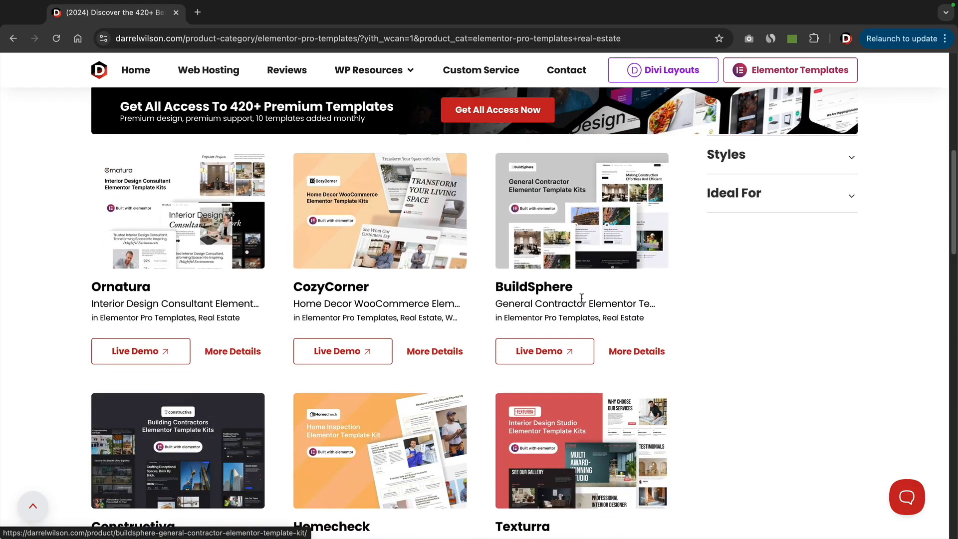
scroll(581, 298, "down", 4)
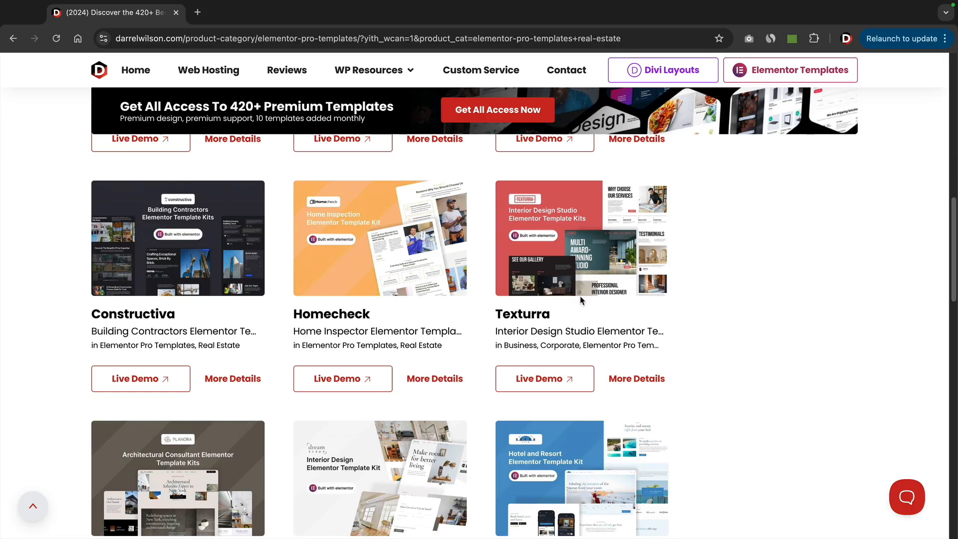
scroll(449, 300, "down", 4)
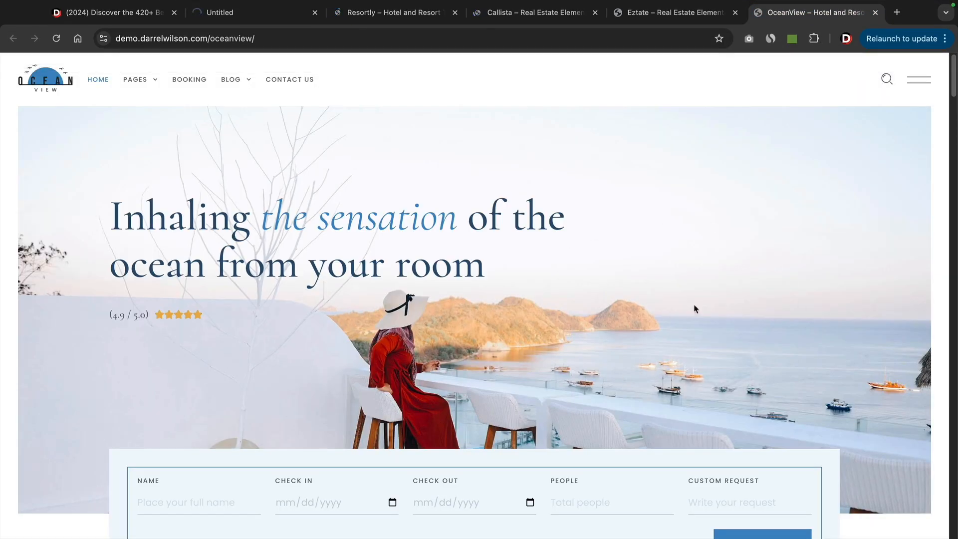
Examine the OceanView demo's hero image, booking form, reasons to choose the hotel, statistics and special offers
scroll(613, 329, "down", 2)
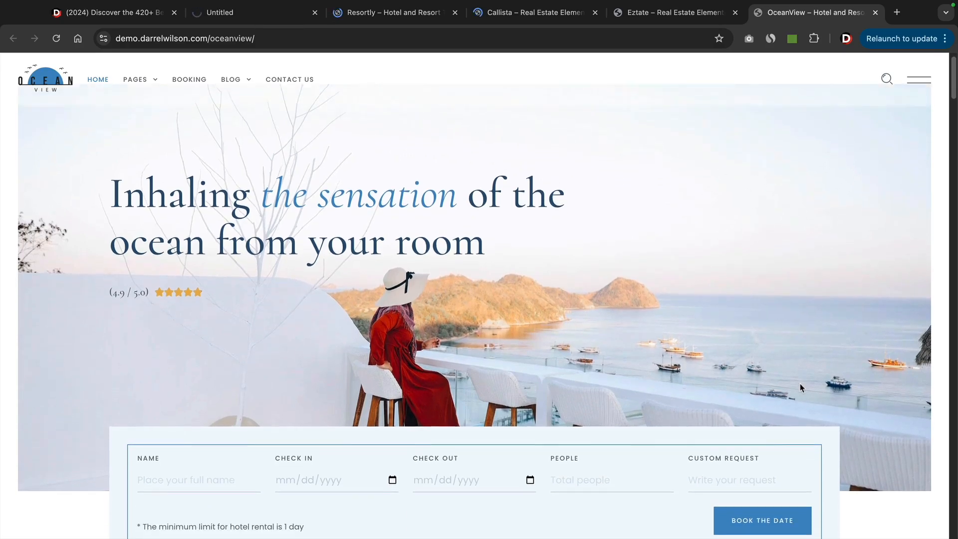
scroll(814, 349, "down", 3)
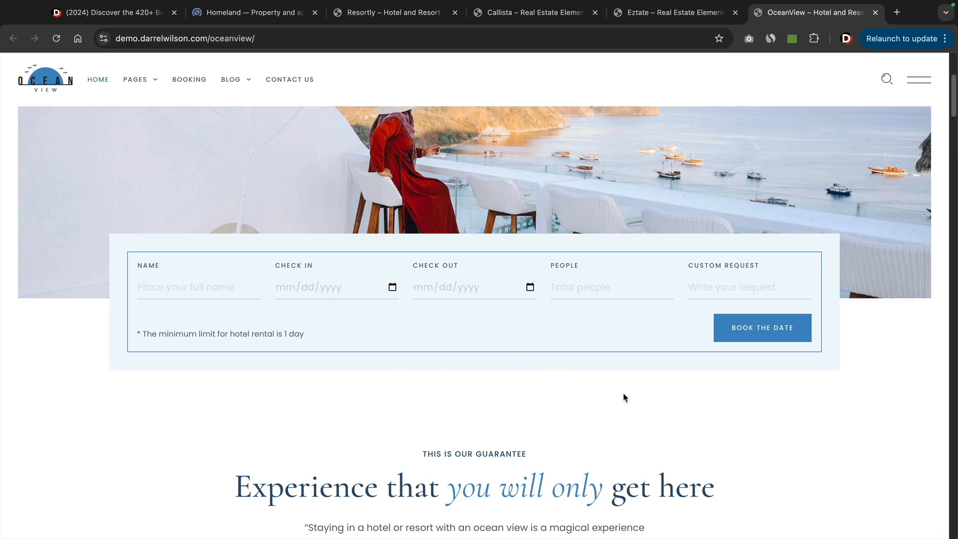
scroll(625, 397, "down", 10)
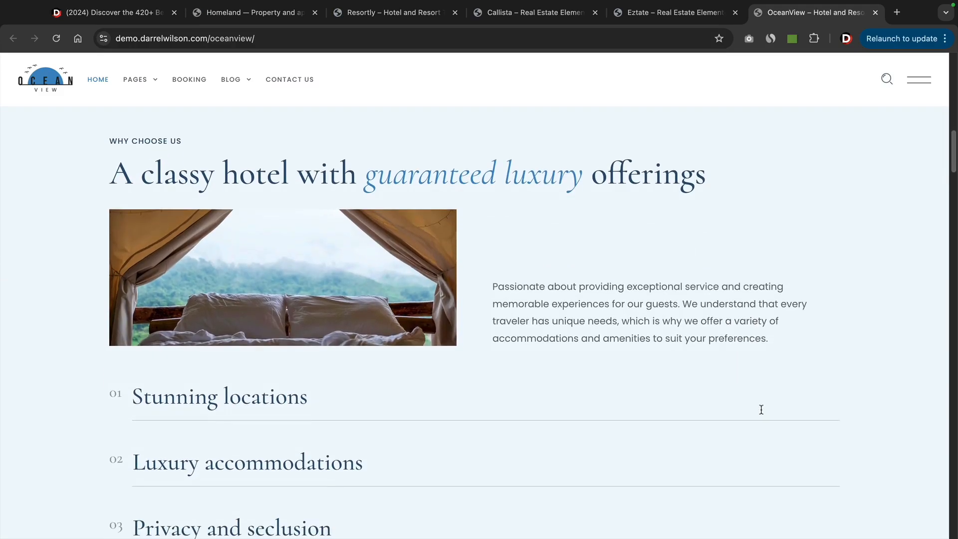
scroll(761, 409, "down", 8)
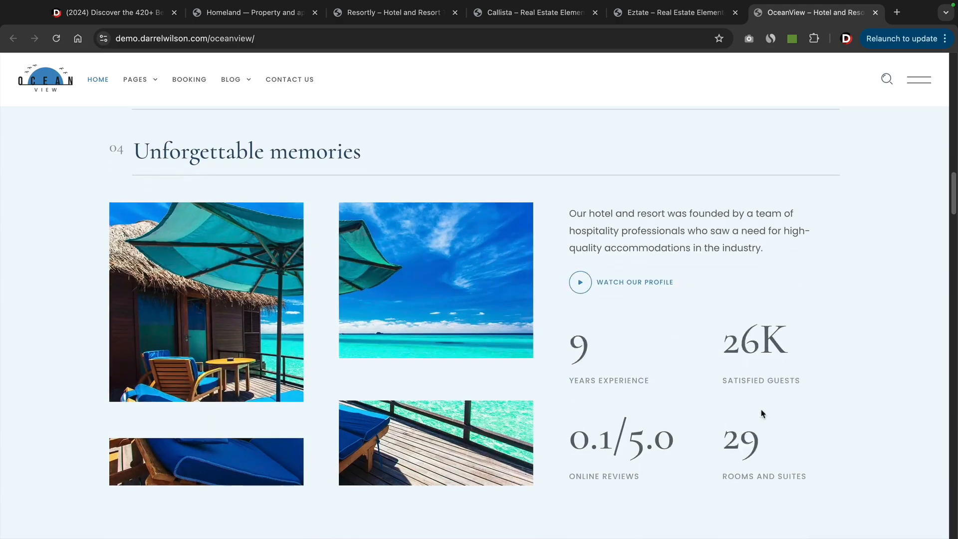
scroll(771, 415, "down", 4)
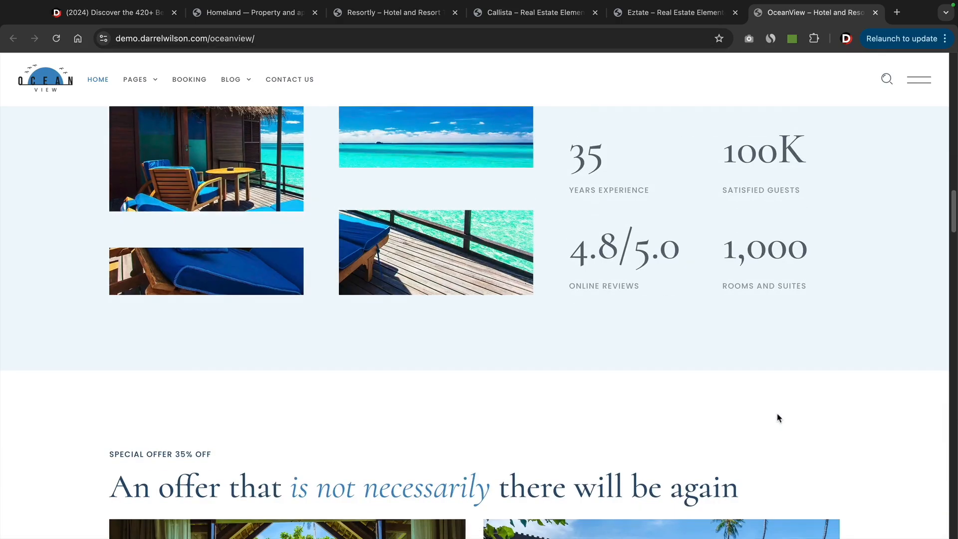
scroll(779, 418, "down", 12)
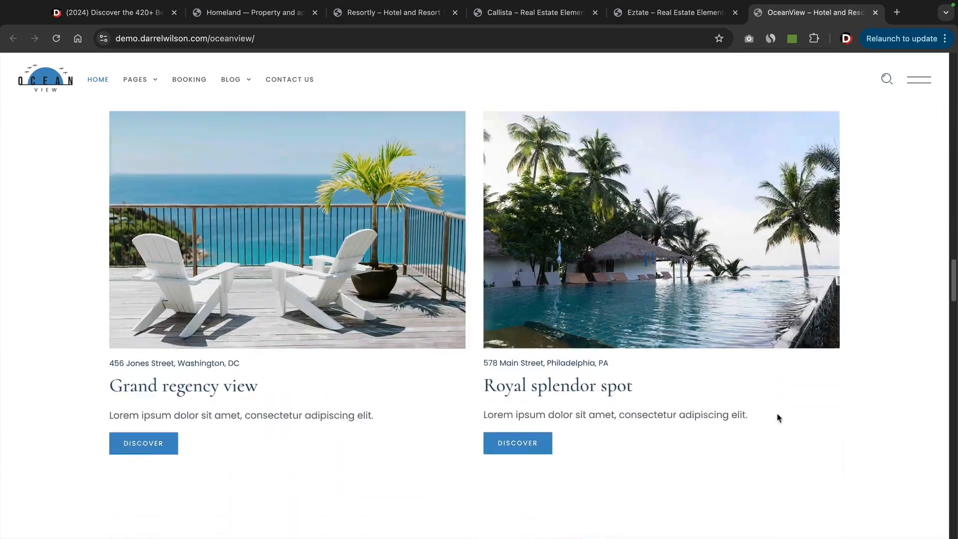
Examine the rest of the OceanView demo, from the app download section through room prices and partners to the footer, and return to its start
scroll(778, 418, "down", 6)
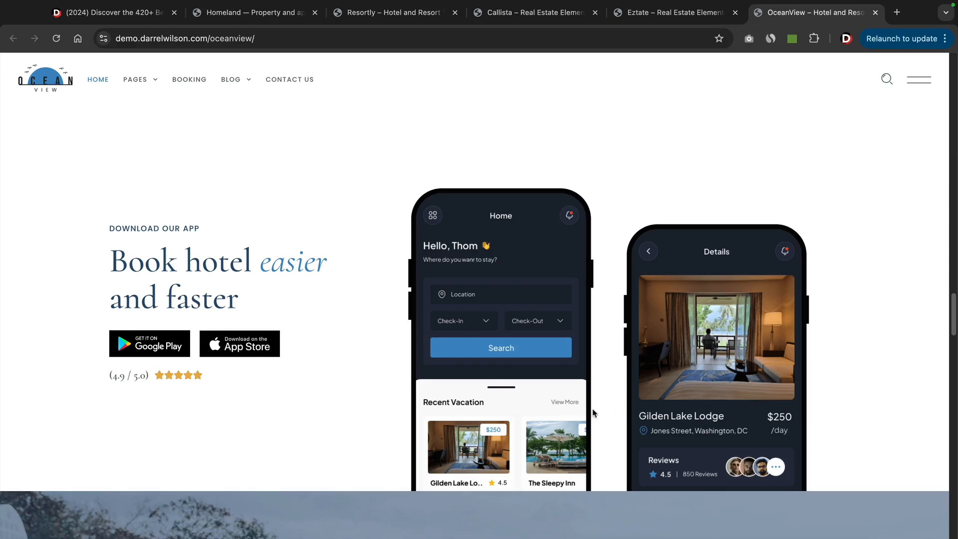
scroll(774, 417, "down", 5)
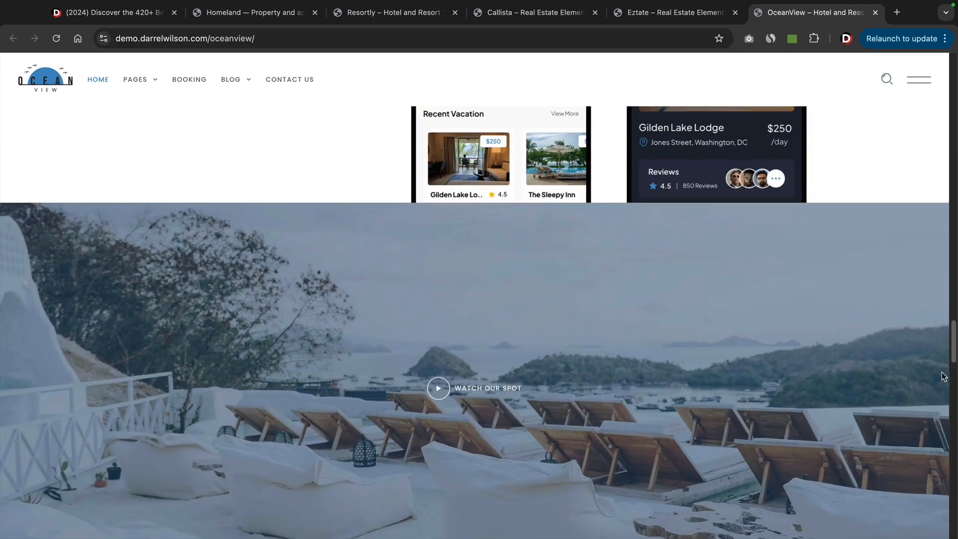
left_click(953, 405)
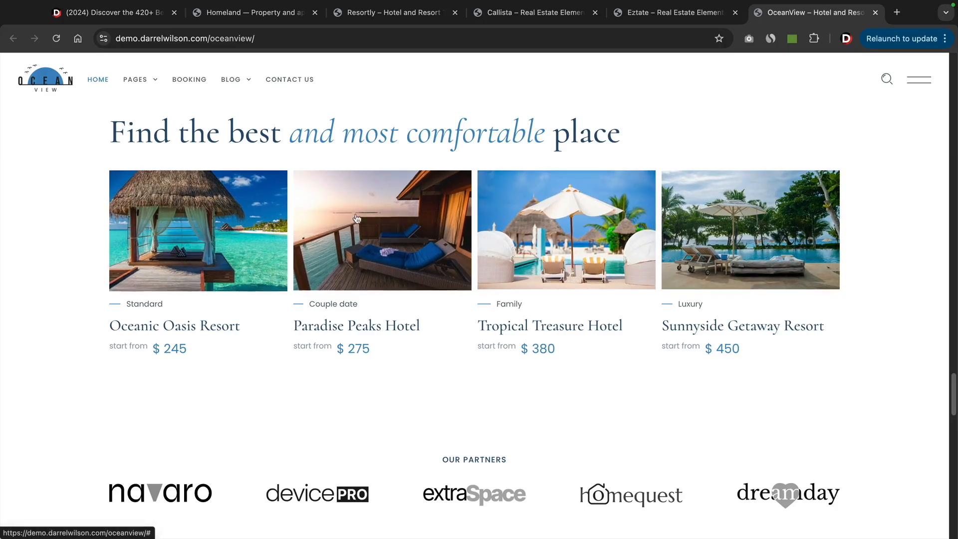
scroll(954, 390, "down", 10)
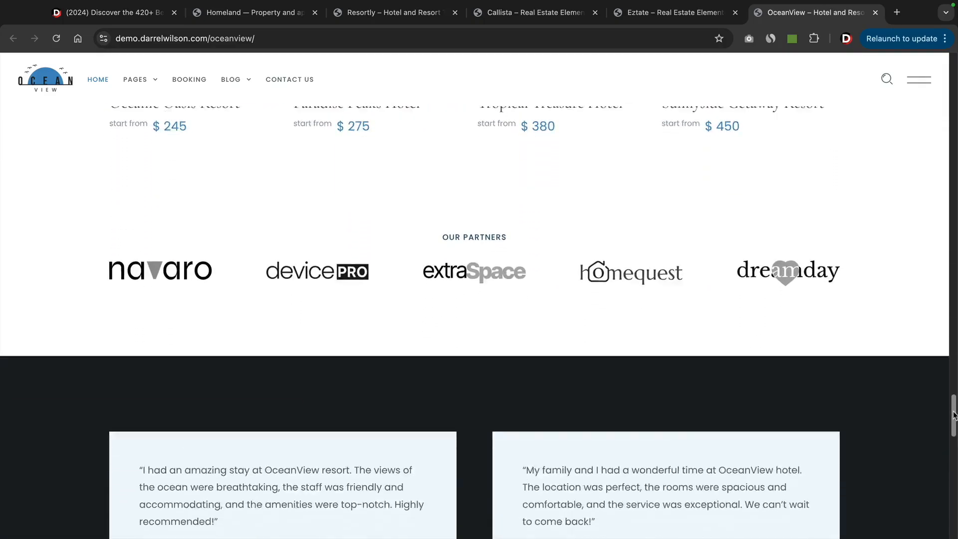
scroll(954, 434, "down", 15)
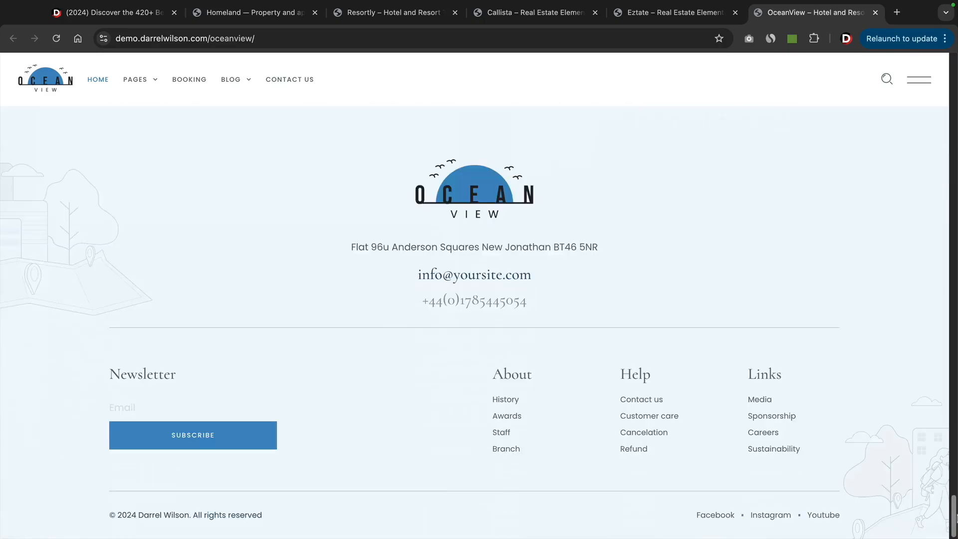
scroll(955, 432, "up", 10)
left_click_drag(956, 430, 955, 67)
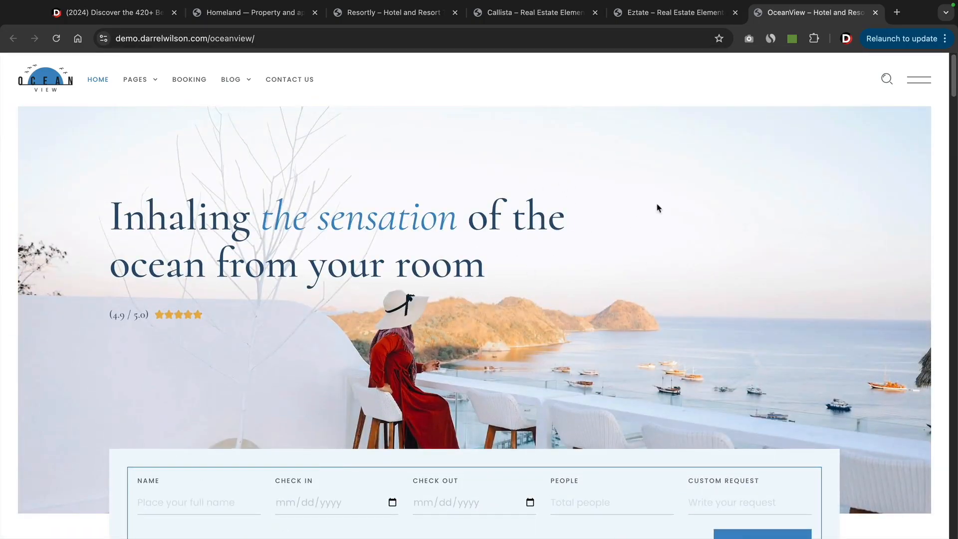
View the Eztate real estate demo, including its contact form, property search and latest property listings
left_click(653, 15)
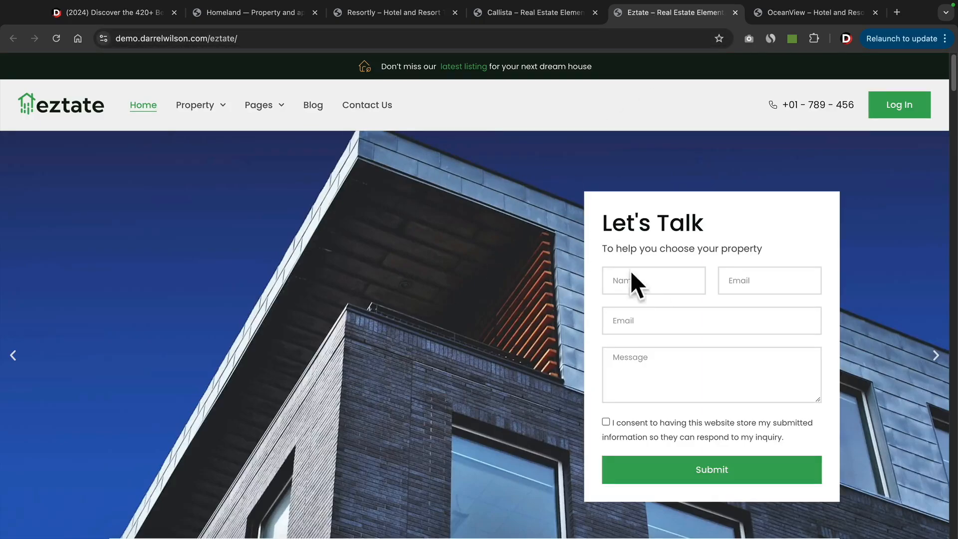
scroll(516, 334, "down", 10)
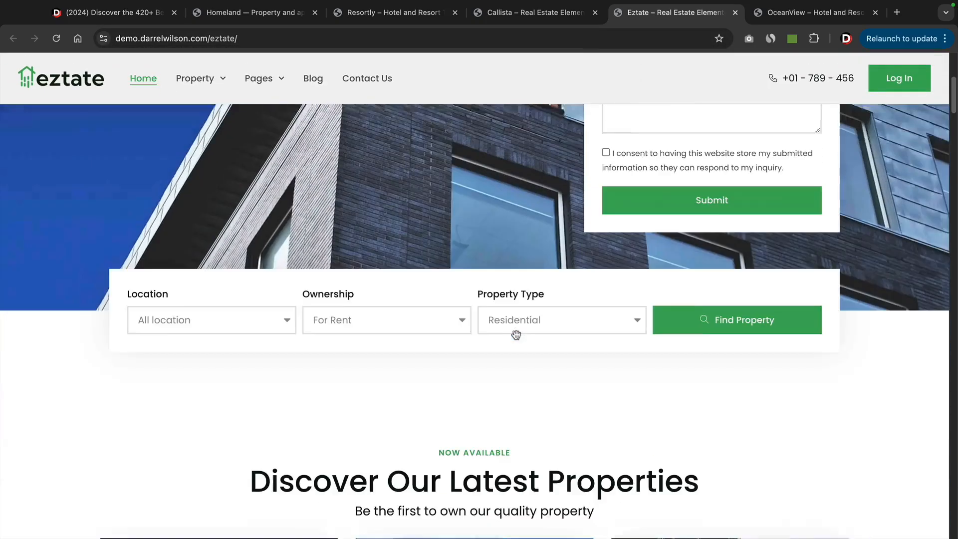
scroll(516, 334, "down", 1)
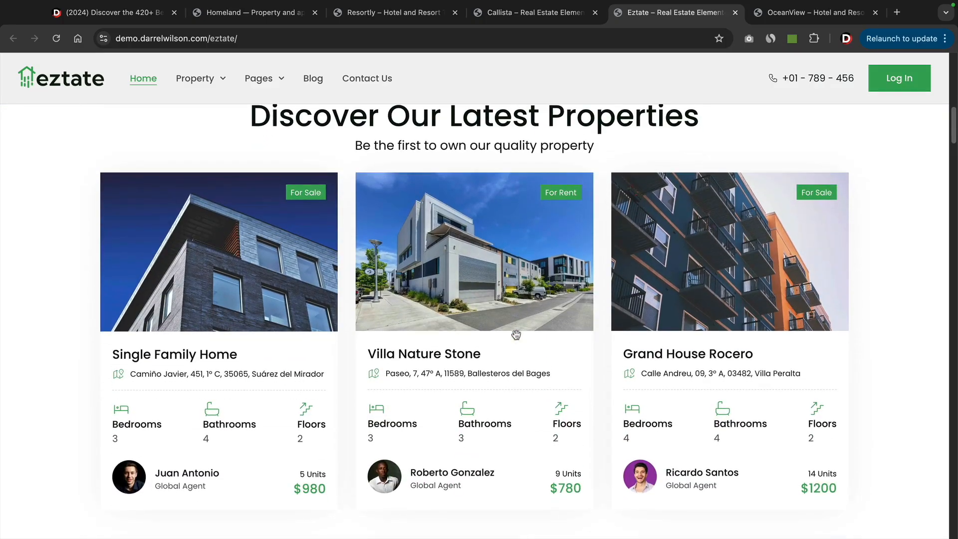
scroll(515, 329, "up", 11)
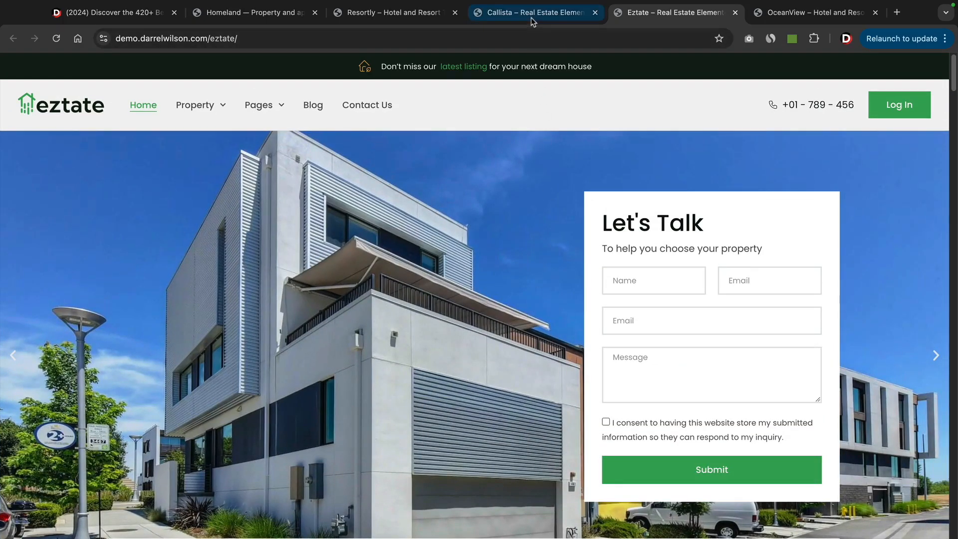
View the Resortly hotel demo from the availability form through the about, facility and room rate sections, and return to its start
left_click(414, 15)
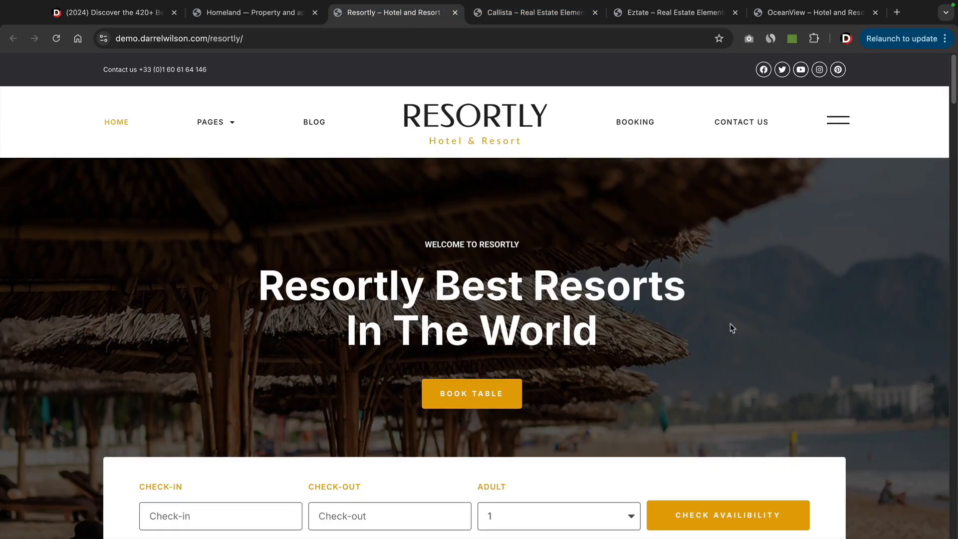
scroll(714, 308, "down", 3)
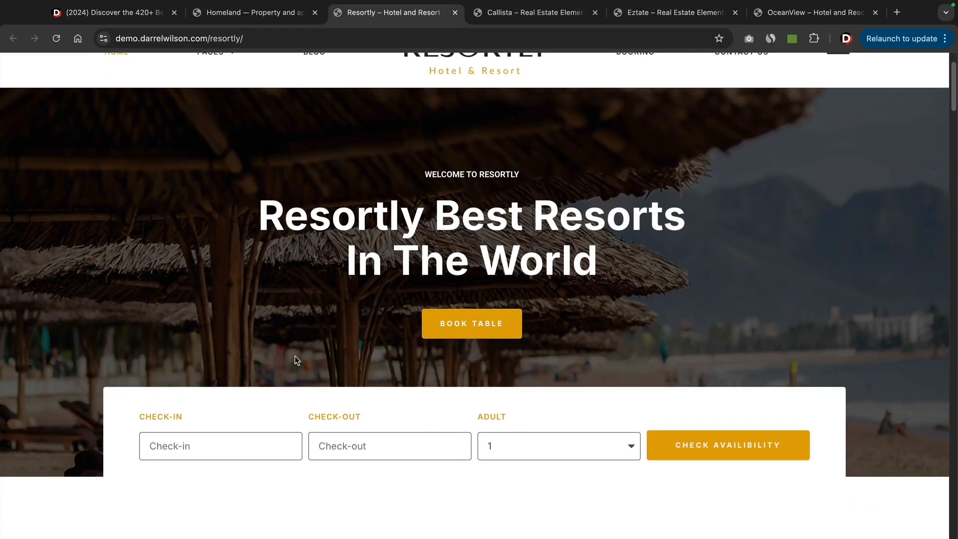
scroll(260, 349, "down", 3)
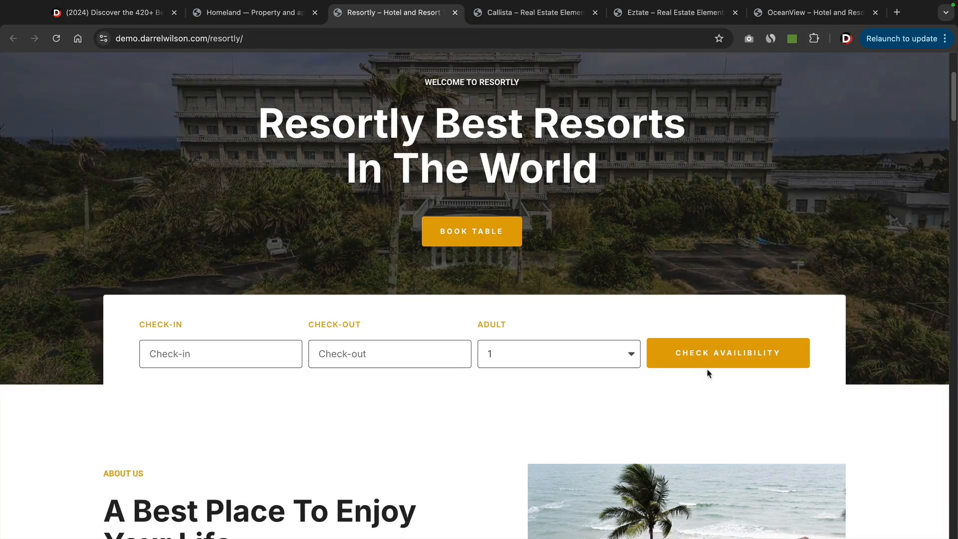
scroll(599, 354, "down", 5)
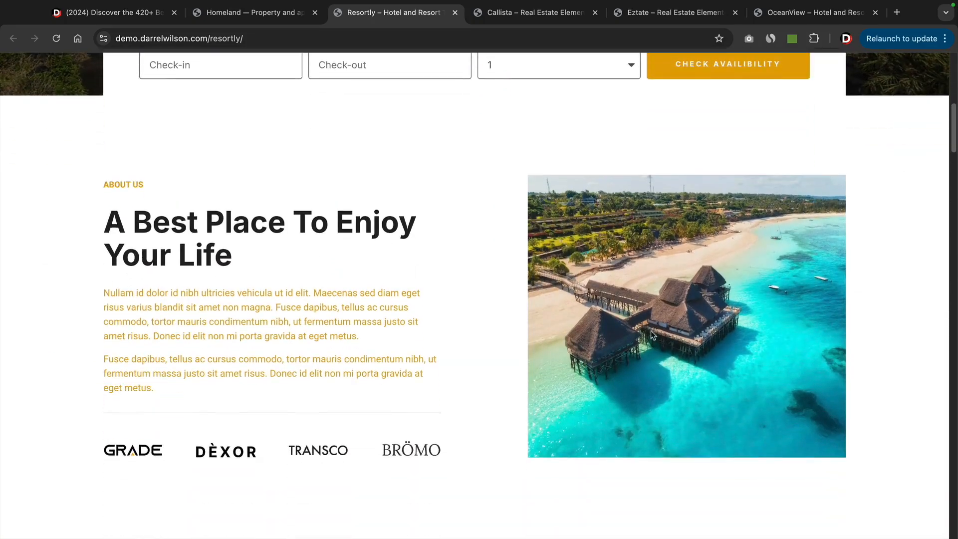
scroll(502, 348, "down", 7)
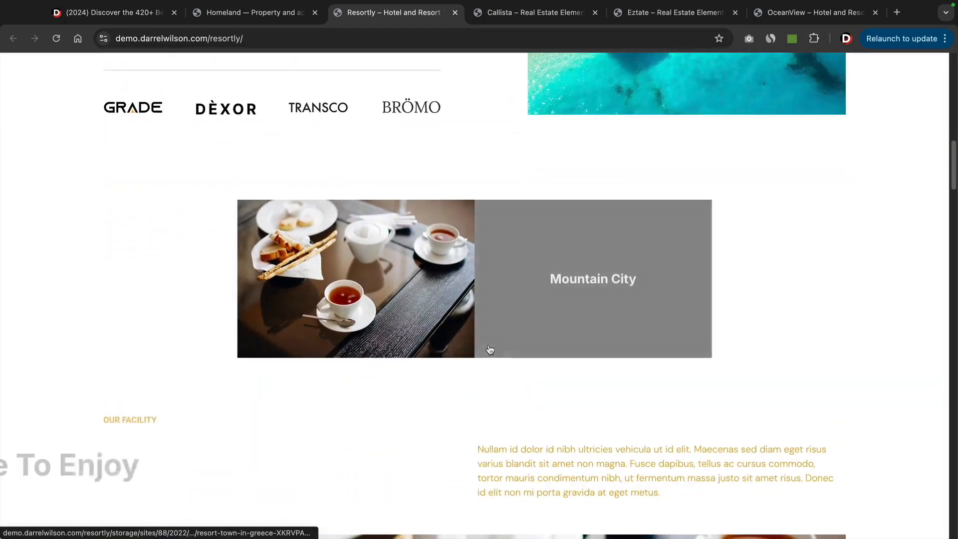
scroll(494, 352, "down", 3)
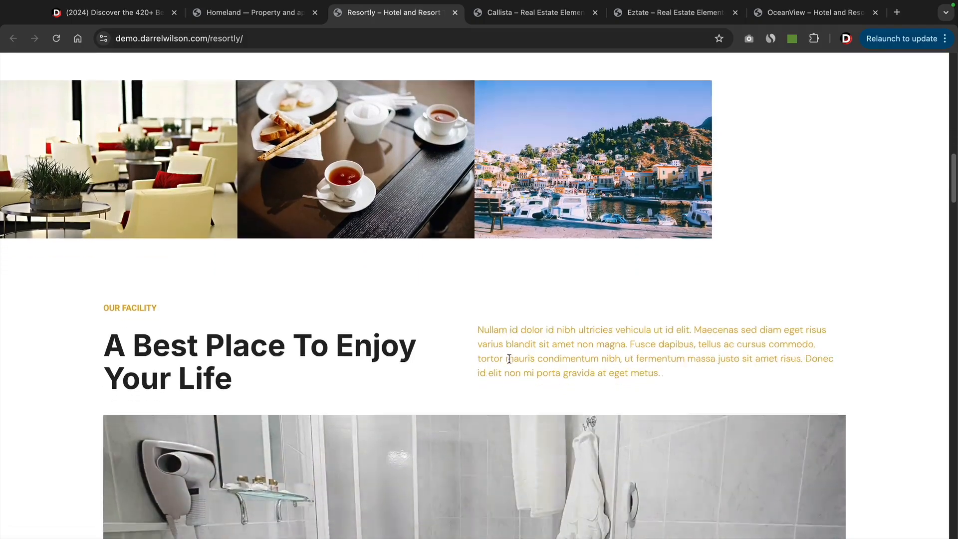
scroll(509, 359, "down", 15)
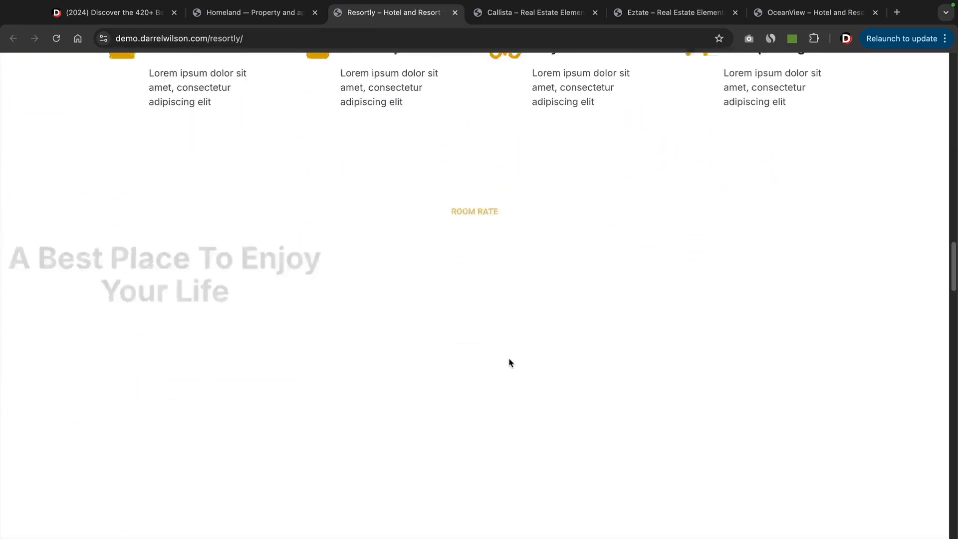
scroll(510, 363, "down", 2)
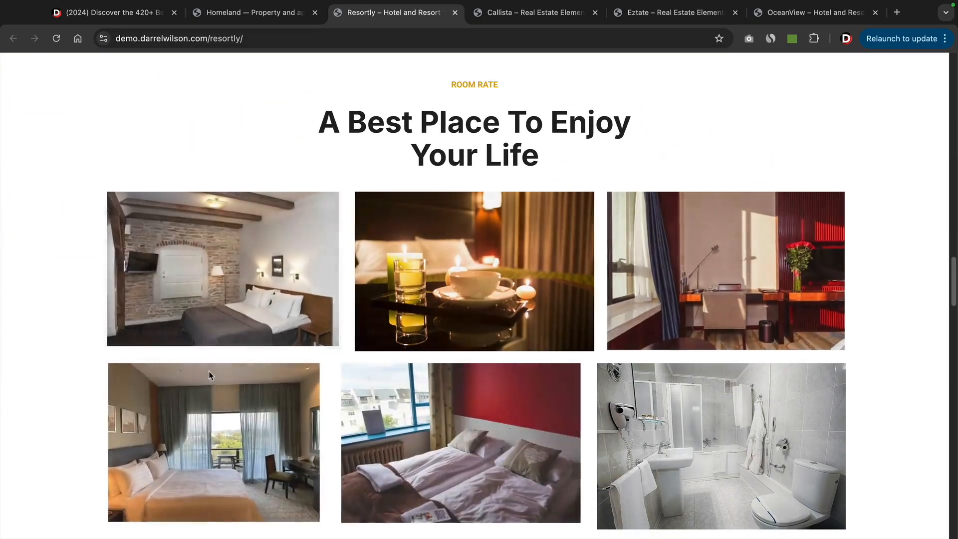
left_click_drag(950, 299, 953, 60)
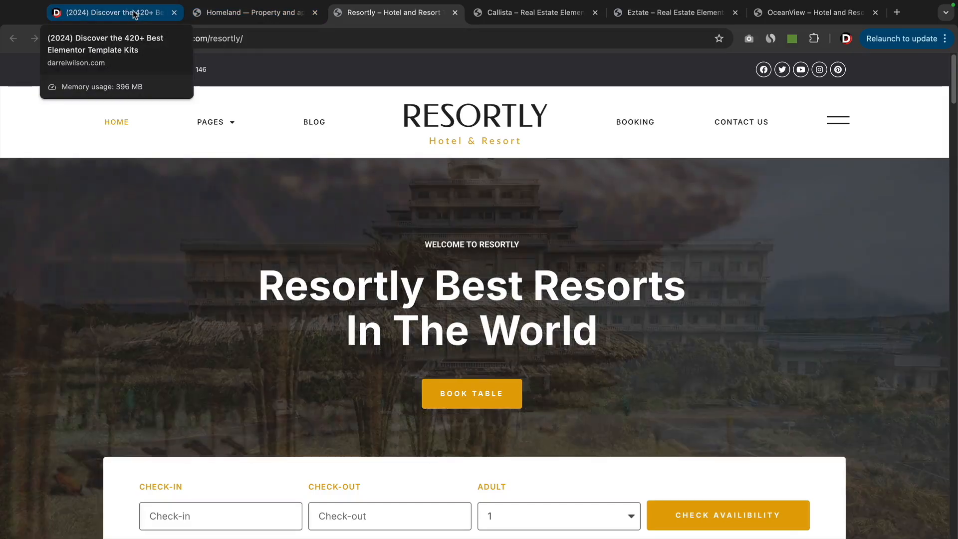
Look at the Homeland demo, and open the Resortly template kit's product page to review its purchase options
left_click(229, 13)
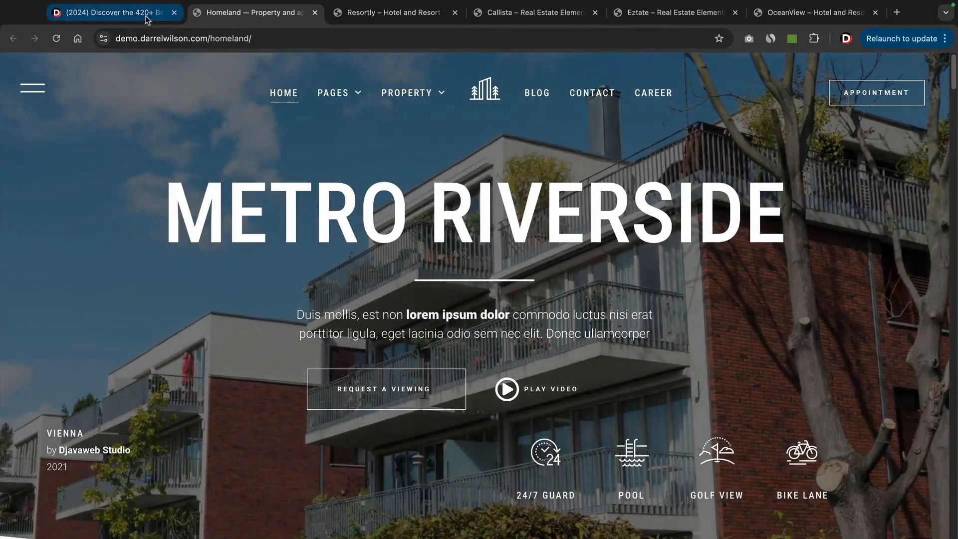
left_click(145, 14)
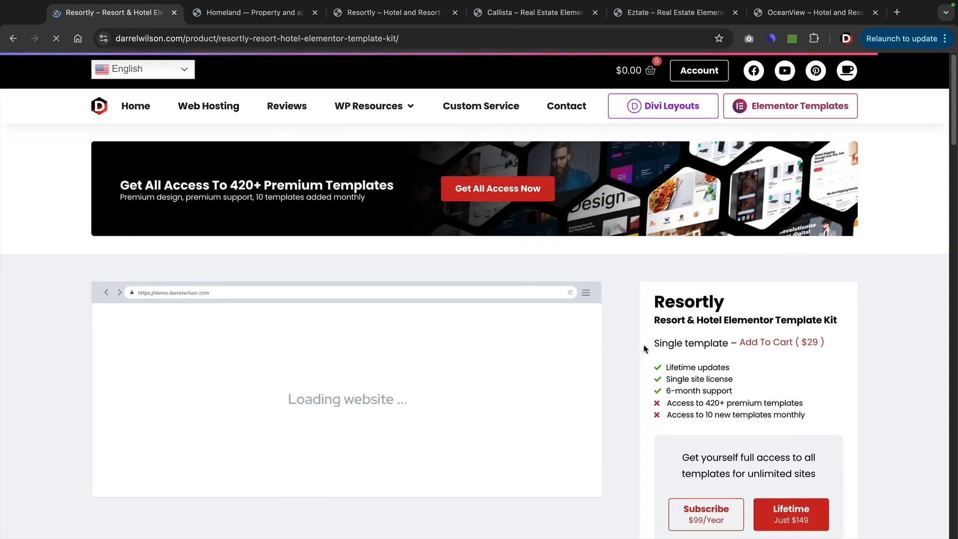
scroll(646, 348, "down", 2)
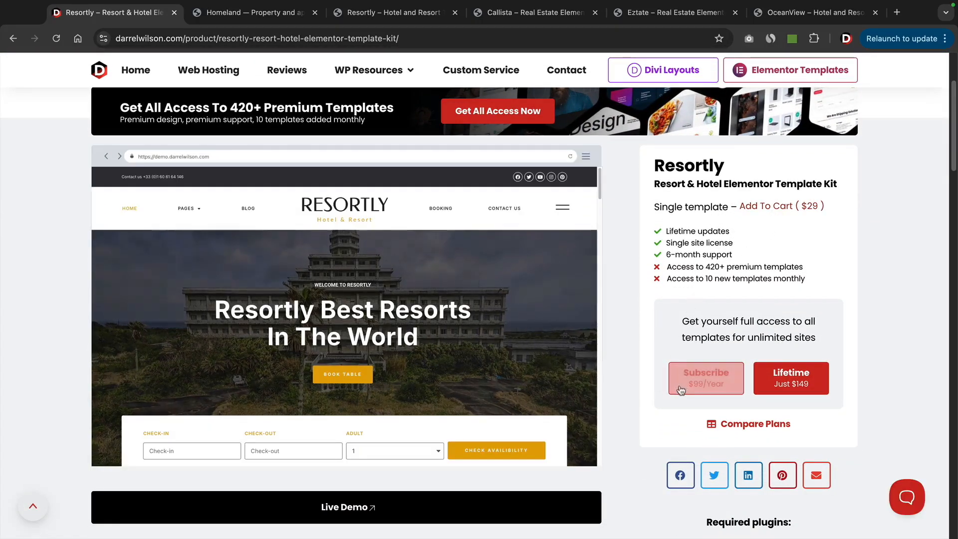
Examine the Resortly kit's single-template terms alongside the yearly subscription and lifetime all-access offers
left_click(698, 386)
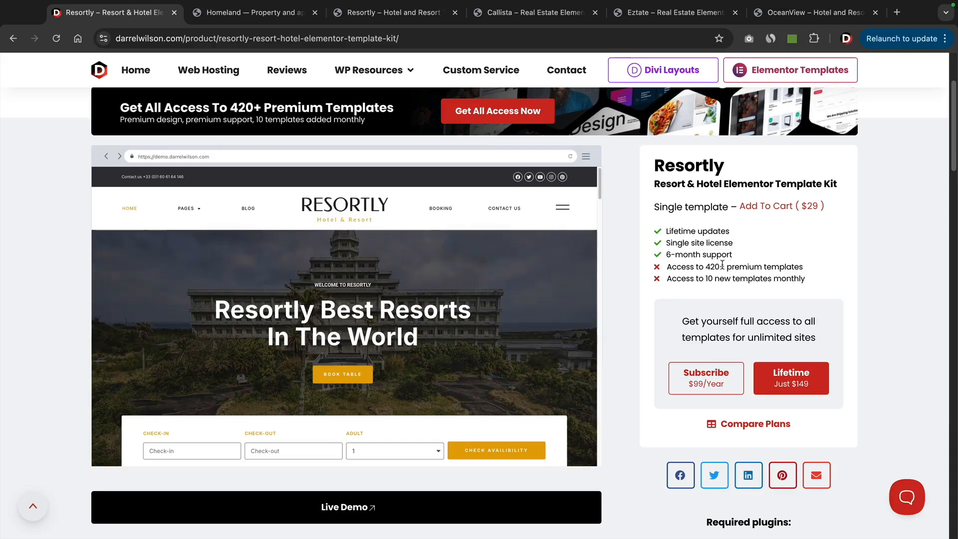
scroll(717, 266, "down", 2)
scroll(712, 274, "down", 1)
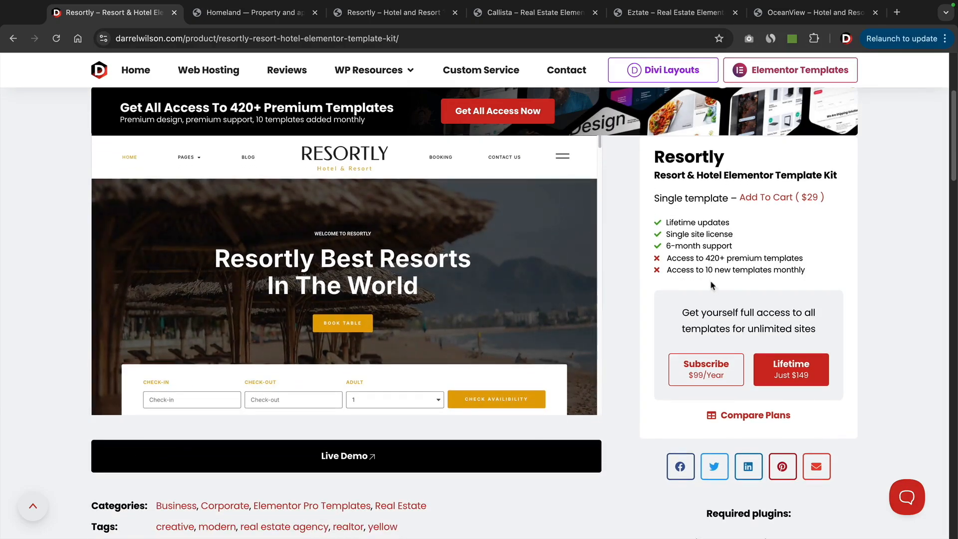
scroll(713, 285, "up", 2)
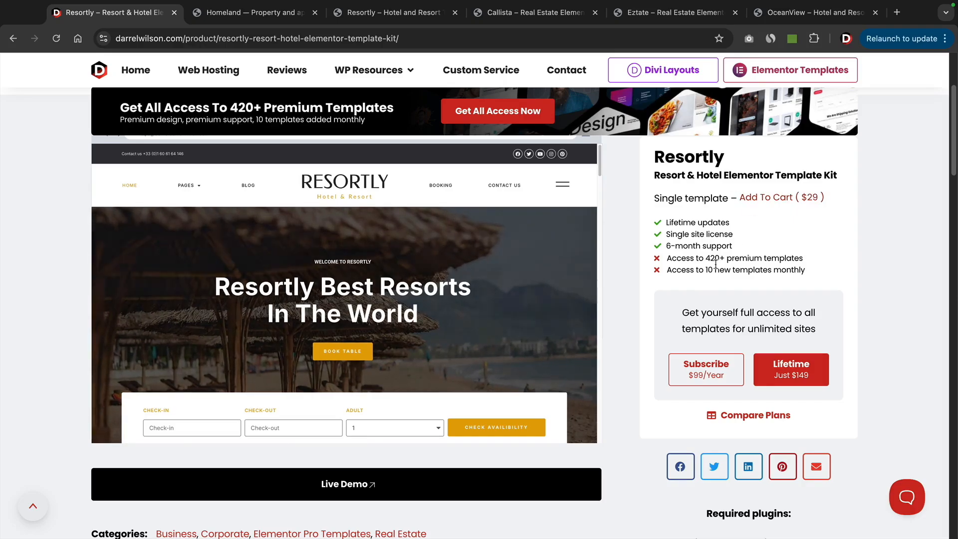
scroll(740, 235, "down", 1)
scroll(614, 240, "up", 1)
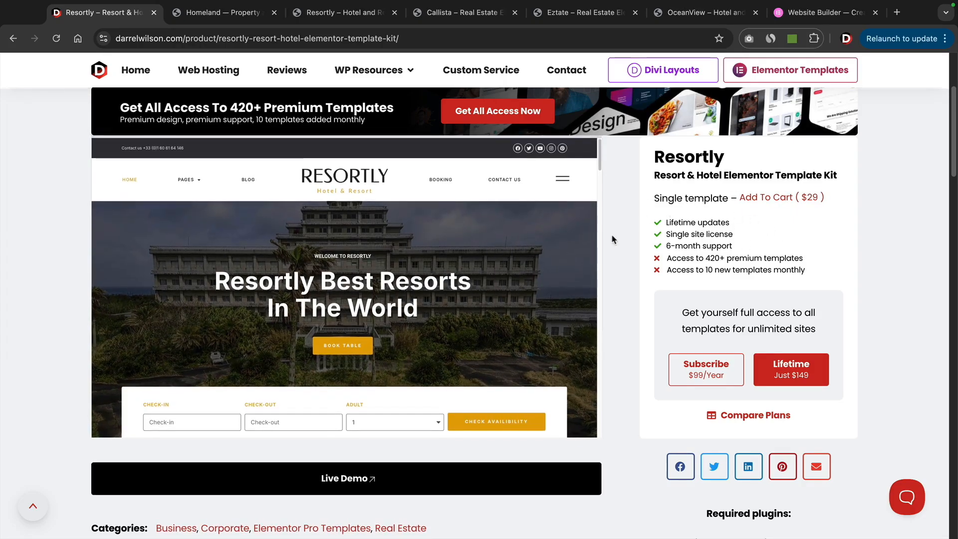
Switch to the Elementor website and open the Page Builder Pro Plugin pricing page to review its plans
left_click(809, 15)
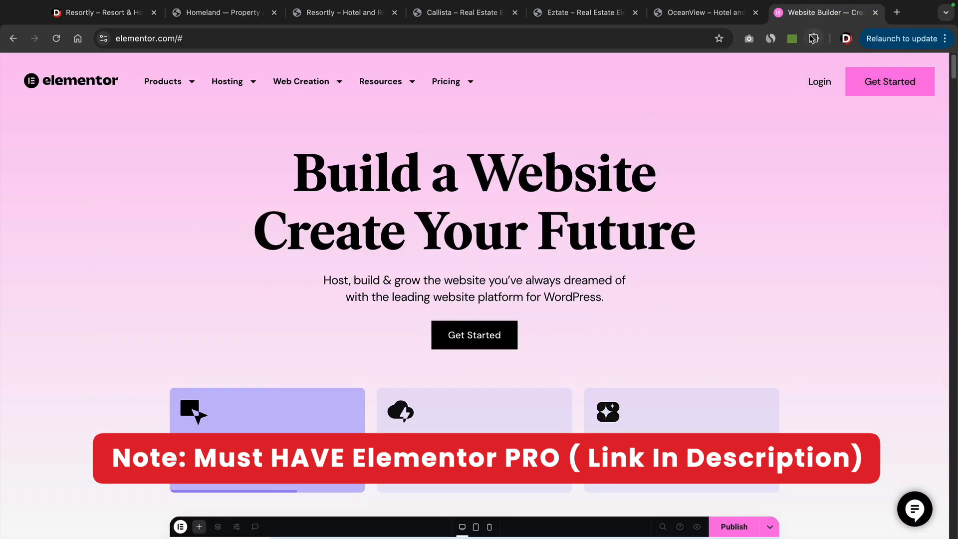
mouse_move(439, 81)
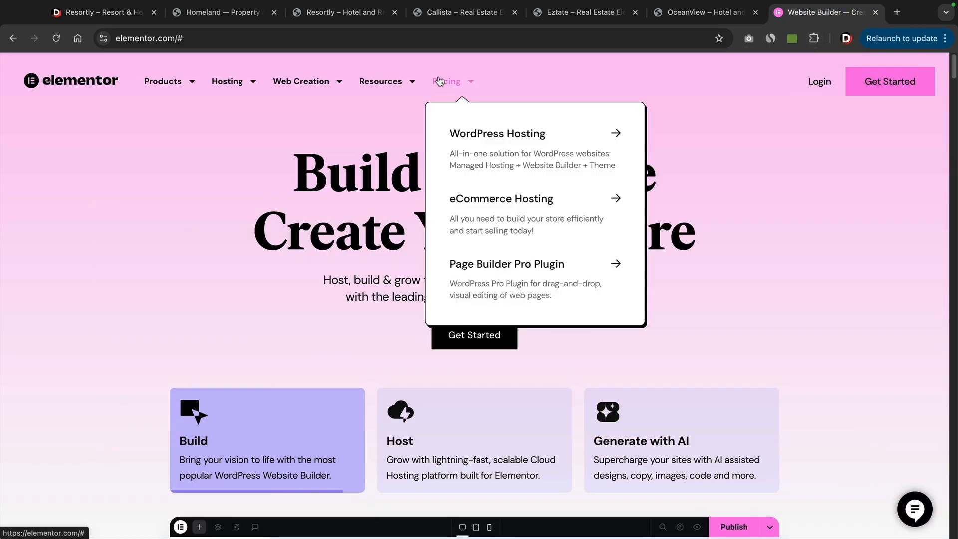
left_click(469, 272)
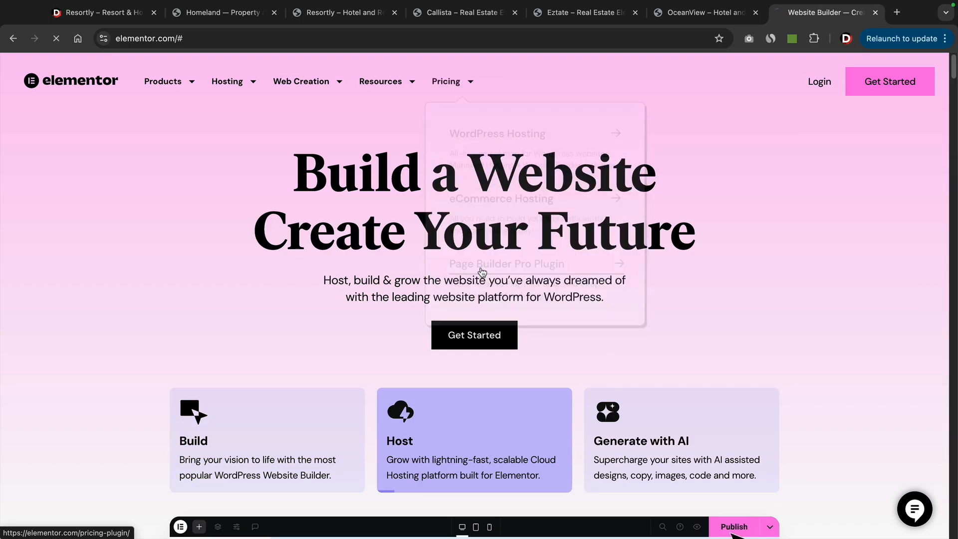
scroll(470, 279, "down", 3)
scroll(469, 280, "up", 1)
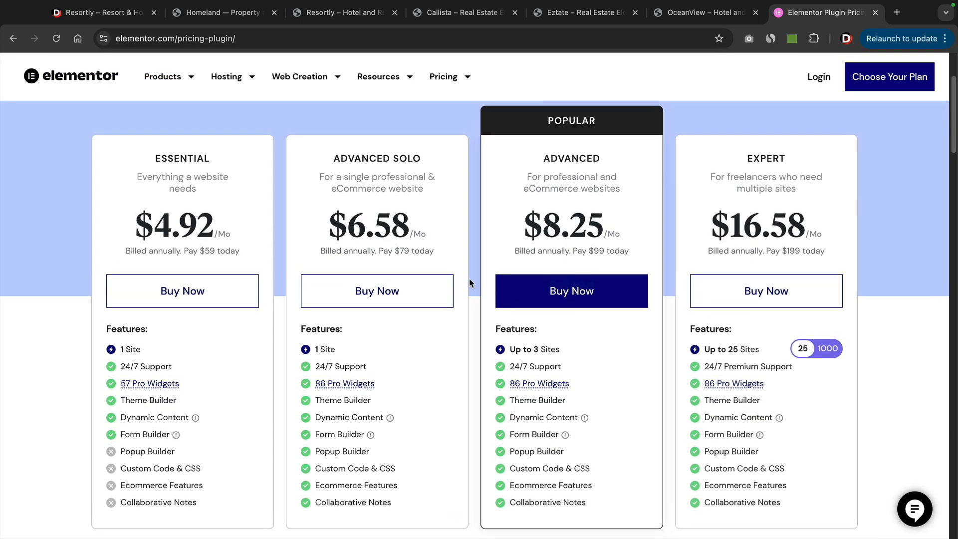